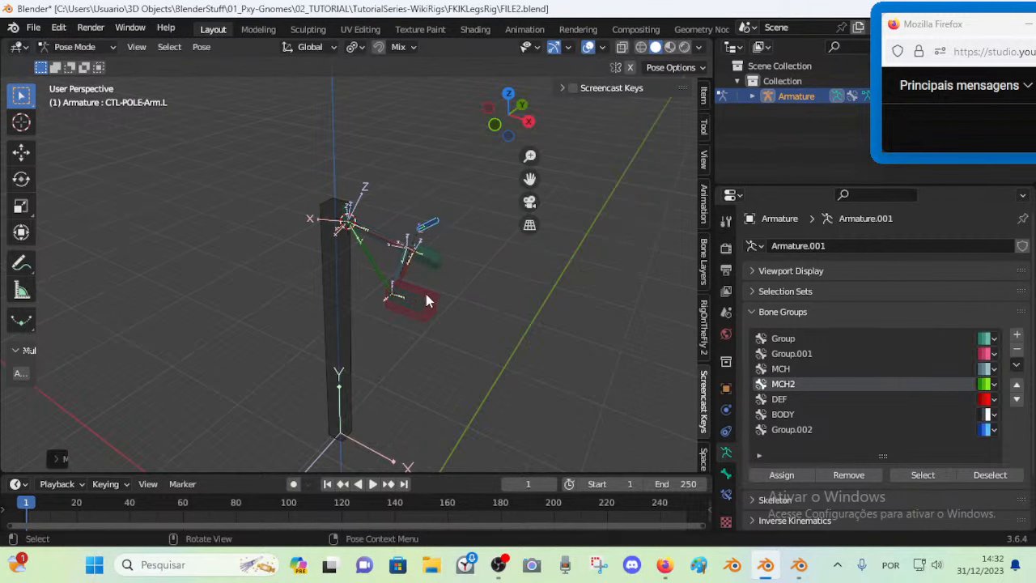
Try moving the CTL-LowerArm.L bone to test how the arm chain responds
{"action": "left_click", "coordinate": [423, 312]}
{"action": "key", "text": "g"}
{"action": "right_click", "coordinate": [420, 308]}
{"action": "left_click", "coordinate": [424, 312]}
{"action": "key", "text": "g"}
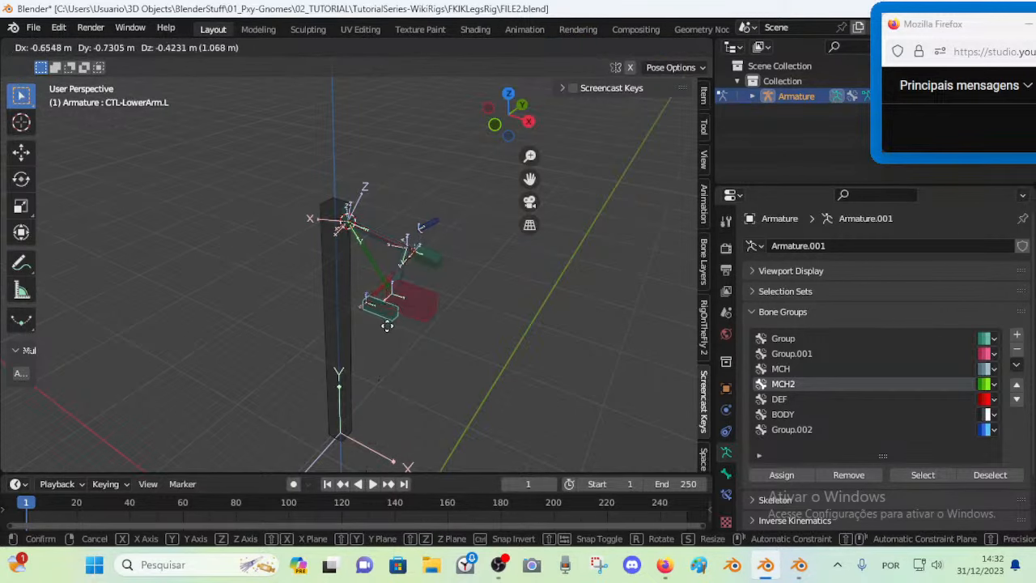
{"action": "right_click", "coordinate": [437, 308]}
Clear the location of all pose bones in the armature
{"action": "left_click", "coordinate": [437, 308]}
{"action": "key", "text": "a"}
{"action": "key", "text": "alt+g"}
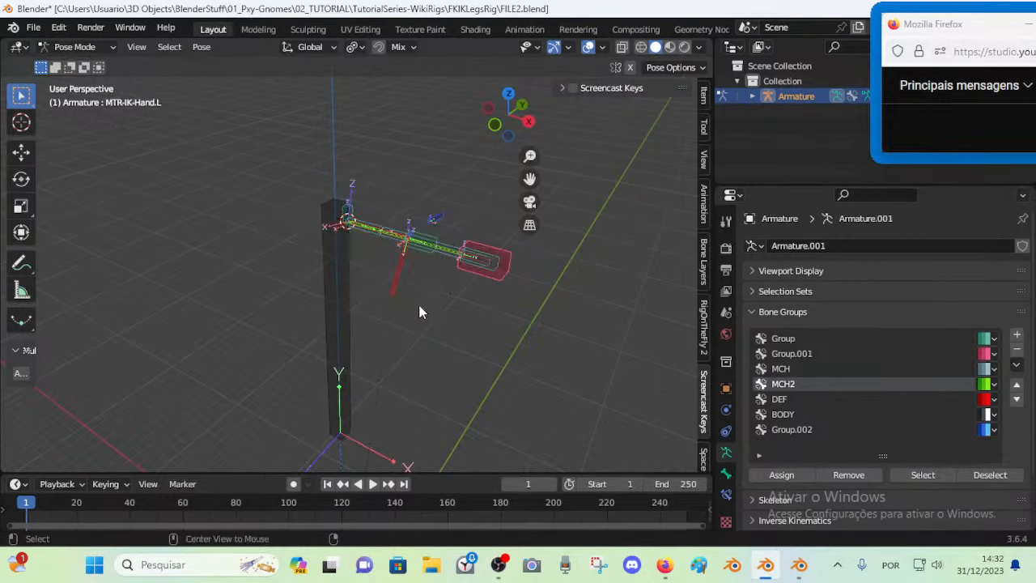
Try moving the MTR-IK-Hand.L bone and clear the location of all pose bones again
{"action": "left_click", "coordinate": [340, 295]}
{"action": "left_click", "coordinate": [352, 214]}
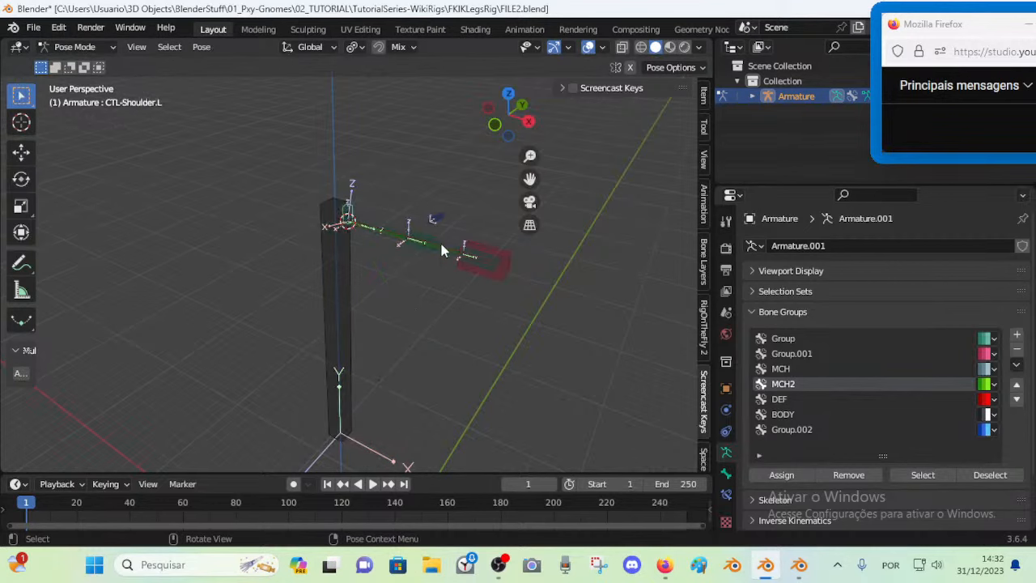
{"action": "left_click", "coordinate": [488, 260]}
{"action": "key", "text": "g"}
{"action": "right_click", "coordinate": [459, 291]}
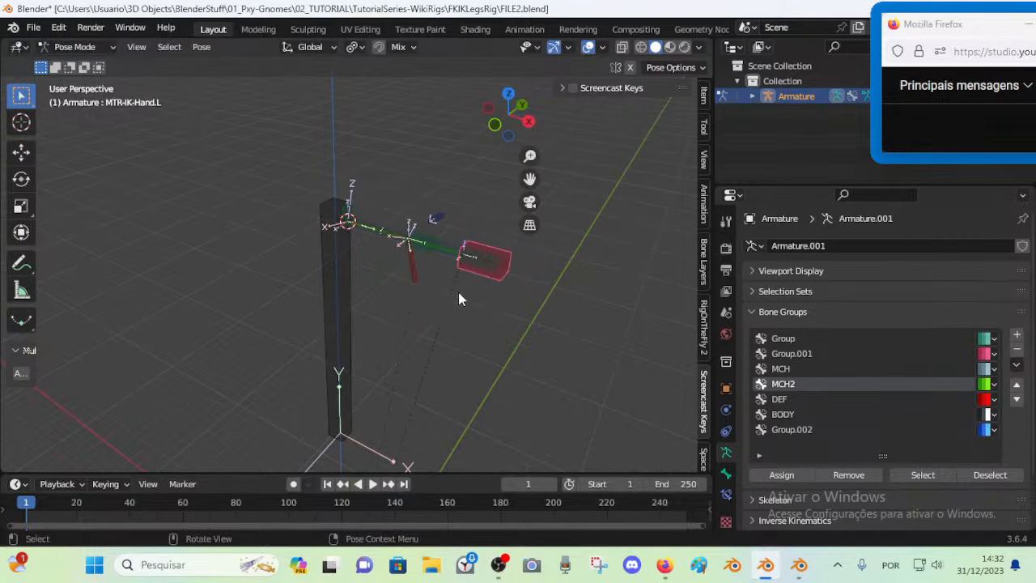
{"action": "key", "text": "a"}
{"action": "key", "text": "alt+g"}
Examine the arm chain and the vertical body bone from several angles and distances
{"action": "middle_click_drag", "start_coordinate": [354, 458], "coordinate": [397, 289], "text": "shift"}
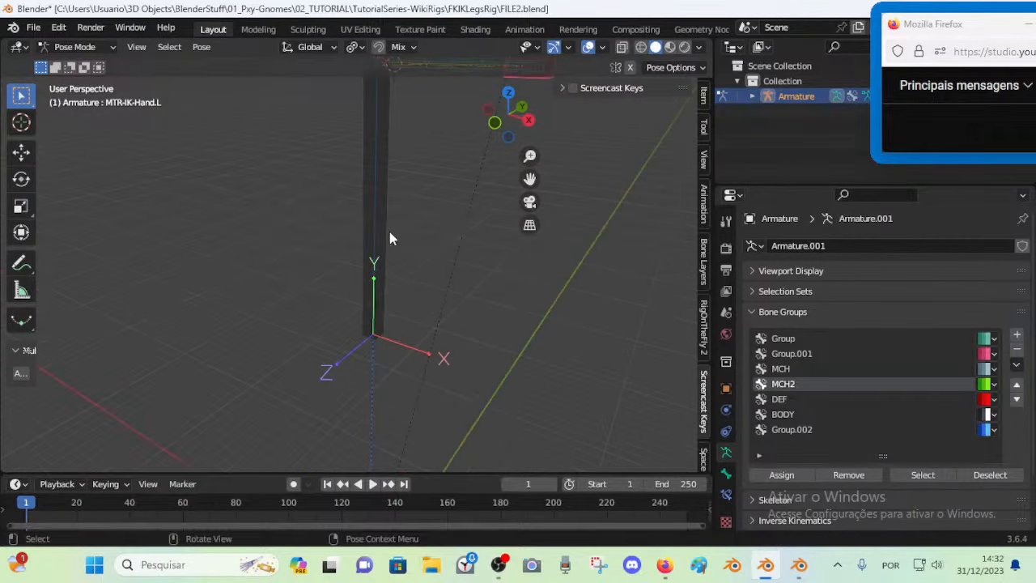
{"action": "middle_click_drag", "start_coordinate": [408, 206], "coordinate": [390, 260], "text": "shift"}
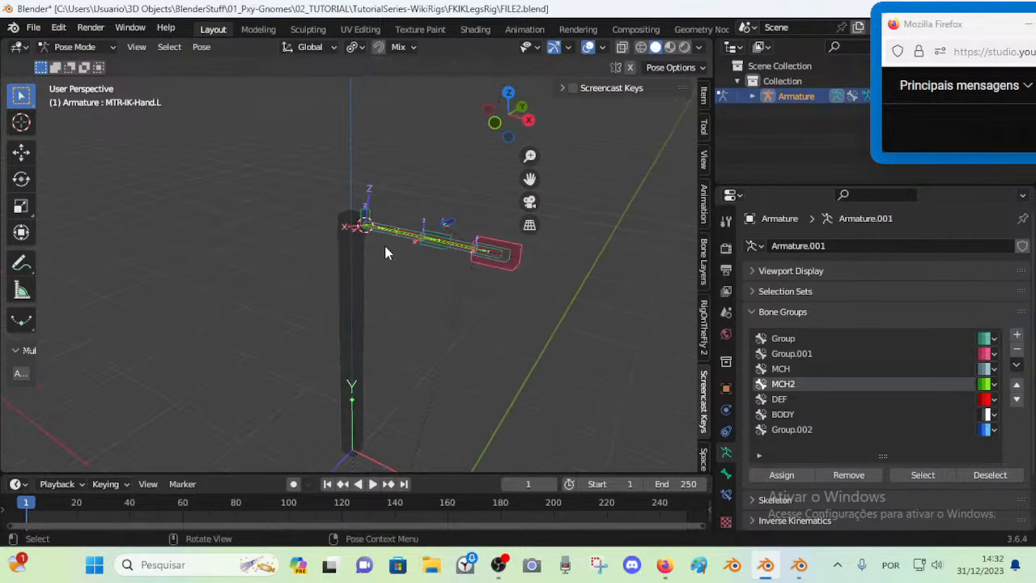
{"action": "middle_click_drag", "start_coordinate": [419, 281], "coordinate": [397, 318]}
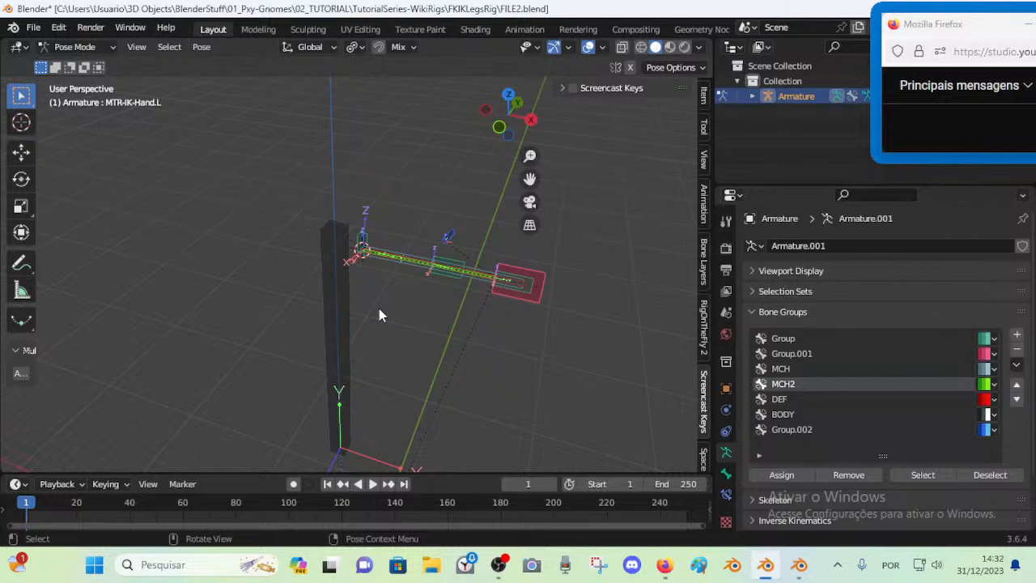
{"action": "scroll", "coordinate": [379, 314], "scroll_direction": "down", "scroll_amount": 2}
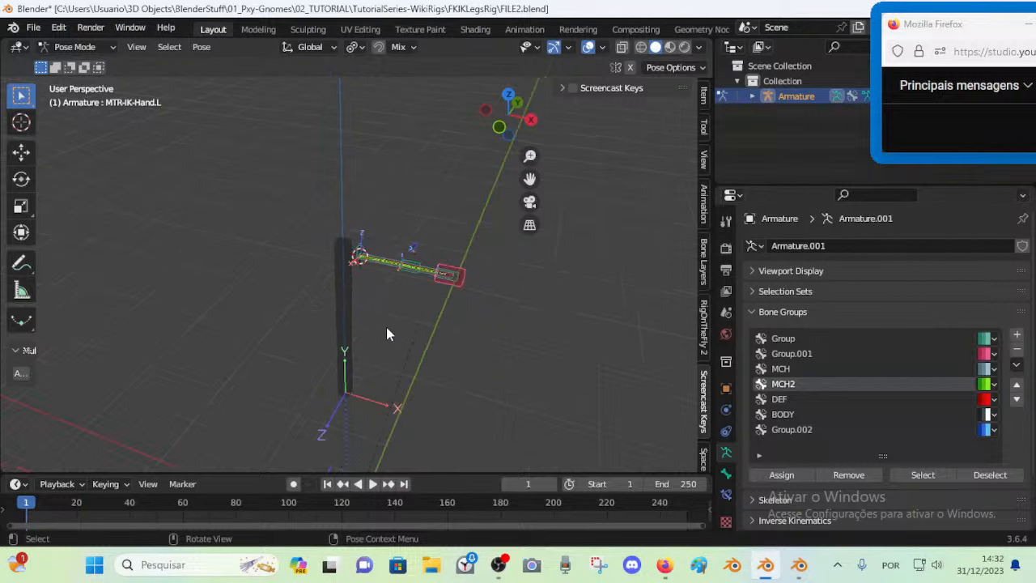
{"action": "middle_click_drag", "start_coordinate": [391, 353], "coordinate": [346, 324], "text": "shift"}
{"action": "scroll", "coordinate": [347, 324], "scroll_direction": "up", "scroll_amount": 2}
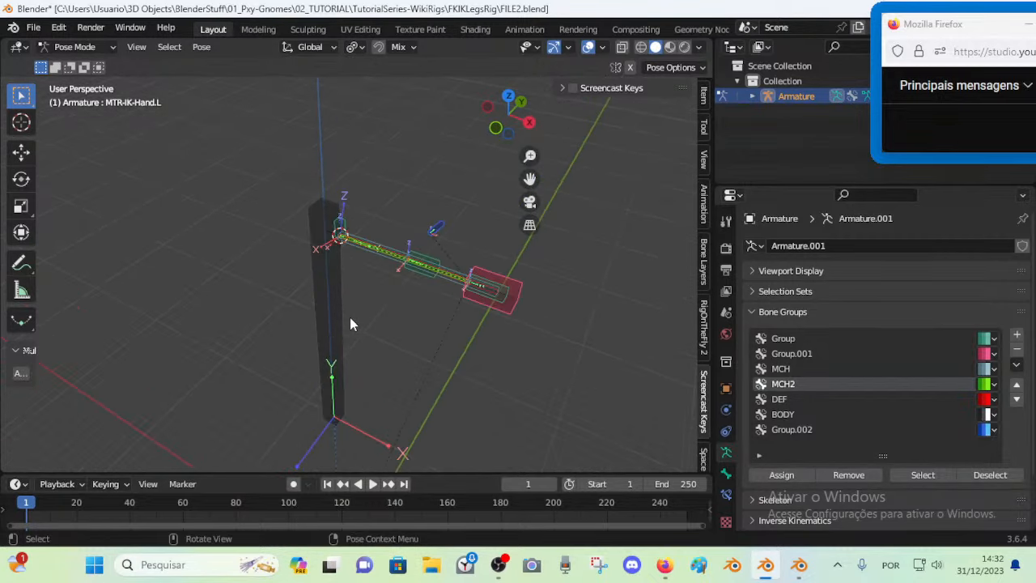
{"action": "scroll", "coordinate": [376, 301], "scroll_direction": "up", "scroll_amount": 4}
{"action": "scroll", "coordinate": [375, 301], "scroll_direction": "down", "scroll_amount": 4}
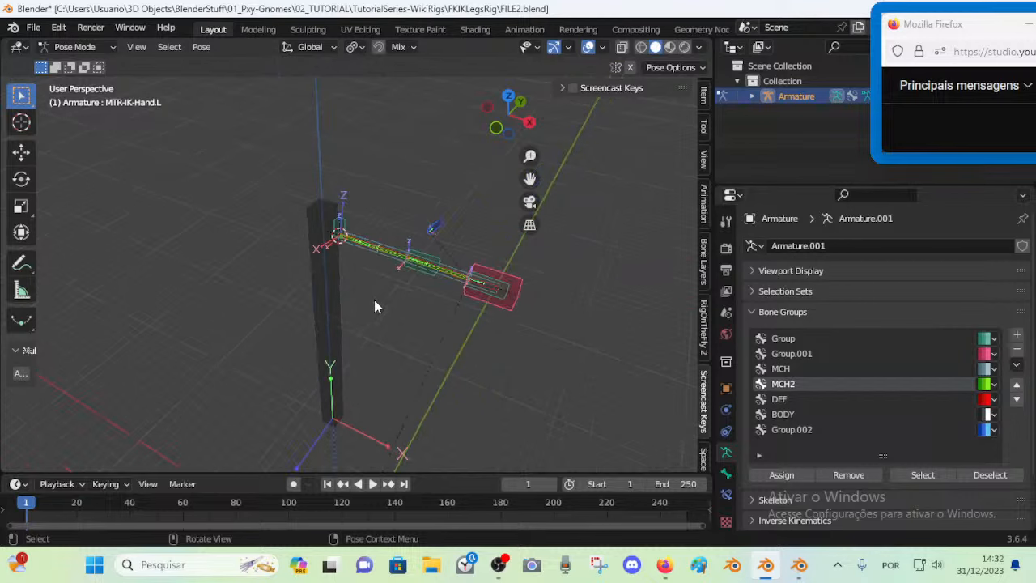
{"action": "middle_click_drag", "start_coordinate": [375, 304], "coordinate": [389, 337]}
{"action": "scroll", "coordinate": [385, 336], "scroll_direction": "up", "scroll_amount": 4}
{"action": "scroll", "coordinate": [386, 330], "scroll_direction": "down", "scroll_amount": 4}
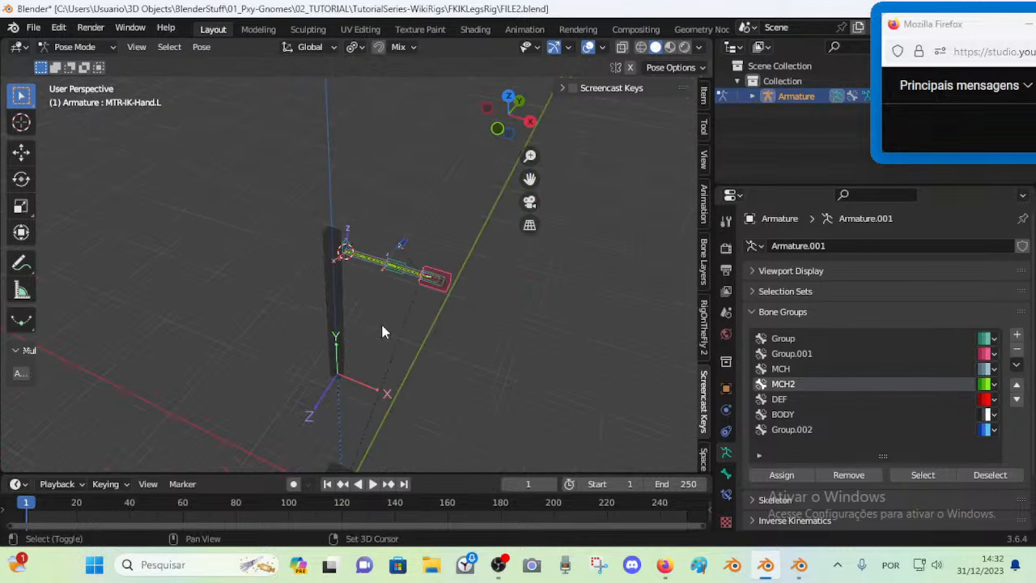
Pose the arm by moving the MTR-IK-Hand.L bone toward the body and rotating it about the Z axis
{"action": "middle_click_drag", "start_coordinate": [467, 277], "coordinate": [543, 298]}
{"action": "key", "text": "g"}
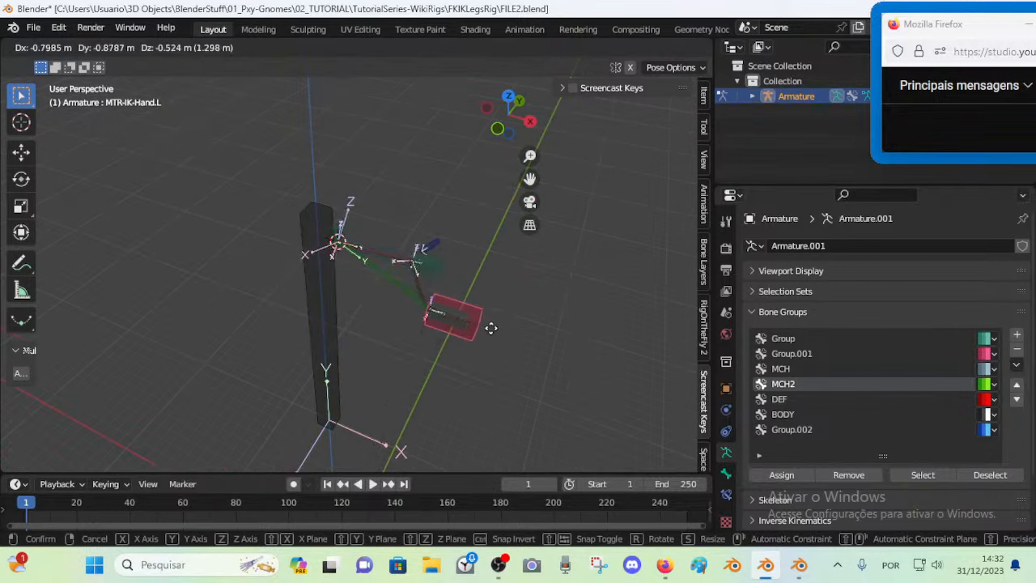
{"action": "left_click", "coordinate": [463, 337]}
{"action": "key", "text": "r"}
{"action": "key", "text": "z"}
{"action": "key", "text": "g"}
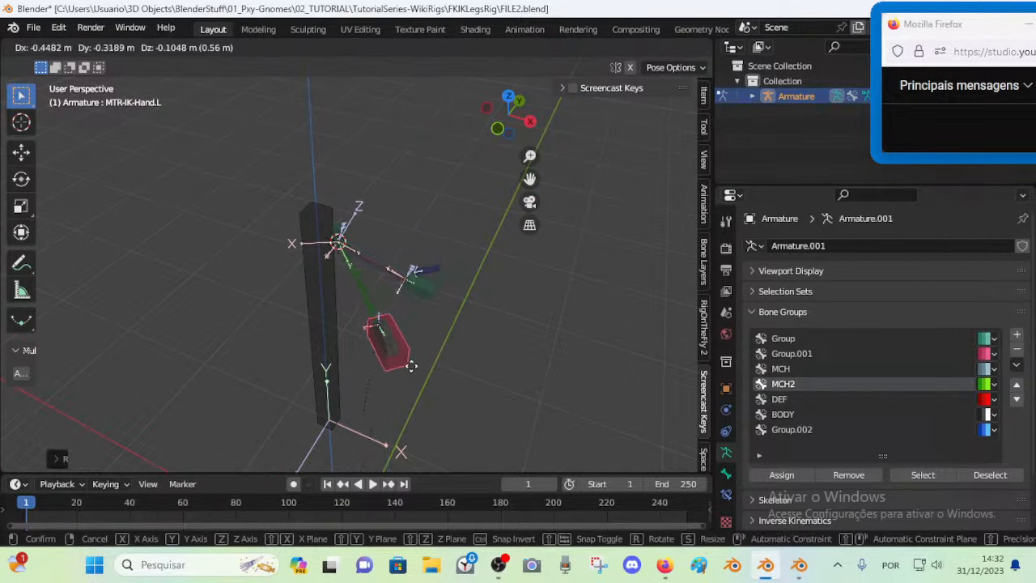
{"action": "left_click", "coordinate": [463, 333]}
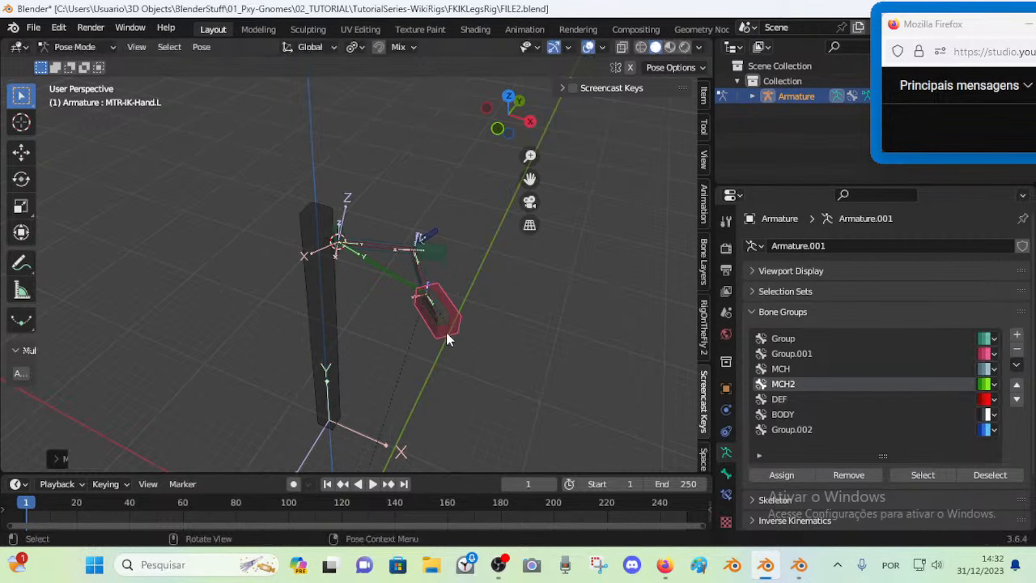
{"action": "key", "text": "g"}
{"action": "left_click", "coordinate": [464, 326]}
Clear the location and rotation of all pose bones
{"action": "key", "text": "a"}
{"action": "key", "text": "alt+g"}
{"action": "key", "text": "alt+r"}
Examine the straightened arm chain close up, from the shoulder to the hand control
{"action": "scroll", "coordinate": [499, 306], "scroll_direction": "up", "scroll_amount": 3}
{"action": "middle_click_drag", "start_coordinate": [480, 315], "coordinate": [417, 293]}
{"action": "scroll", "coordinate": [453, 330], "scroll_direction": "down", "scroll_amount": 3}
{"action": "left_click", "coordinate": [423, 324]}
{"action": "scroll", "coordinate": [422, 323], "scroll_direction": "up", "scroll_amount": 3}
{"action": "scroll", "coordinate": [422, 323], "scroll_direction": "down", "scroll_amount": 3}
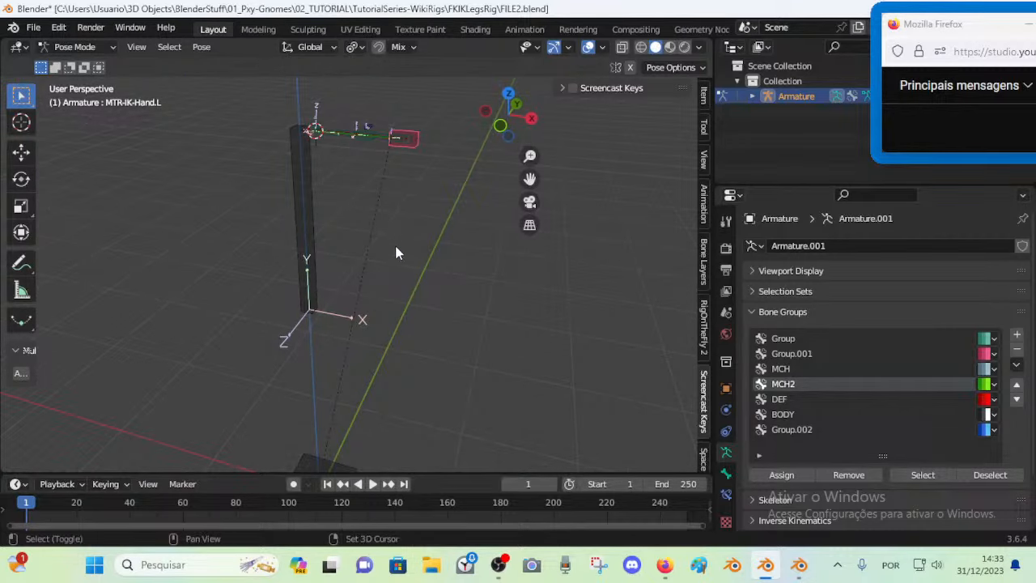
{"action": "middle_click_drag", "start_coordinate": [394, 241], "coordinate": [408, 313], "text": "shift"}
{"action": "middle_click_drag", "start_coordinate": [408, 312], "coordinate": [409, 322]}
{"action": "scroll", "coordinate": [410, 323], "scroll_direction": "up", "scroll_amount": 7}
{"action": "scroll", "coordinate": [410, 323], "scroll_direction": "down", "scroll_amount": 3}
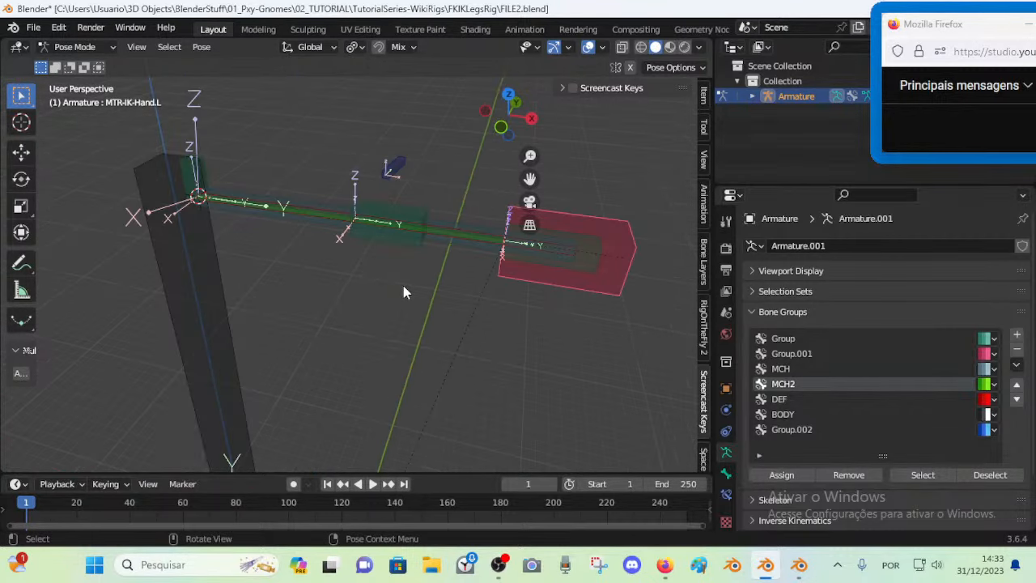
Select the CTL-UpperArm.L bone and inspect the body bone and the root bone below it
{"action": "left_click", "coordinate": [405, 230]}
{"action": "scroll", "coordinate": [370, 281], "scroll_direction": "down", "scroll_amount": 5}
{"action": "middle_click_drag", "start_coordinate": [347, 364], "coordinate": [382, 264], "text": "shift"}
{"action": "middle_click_drag", "start_coordinate": [378, 318], "coordinate": [392, 291], "text": "shift"}
{"action": "middle_click_drag", "start_coordinate": [396, 365], "coordinate": [377, 314], "text": "shift"}
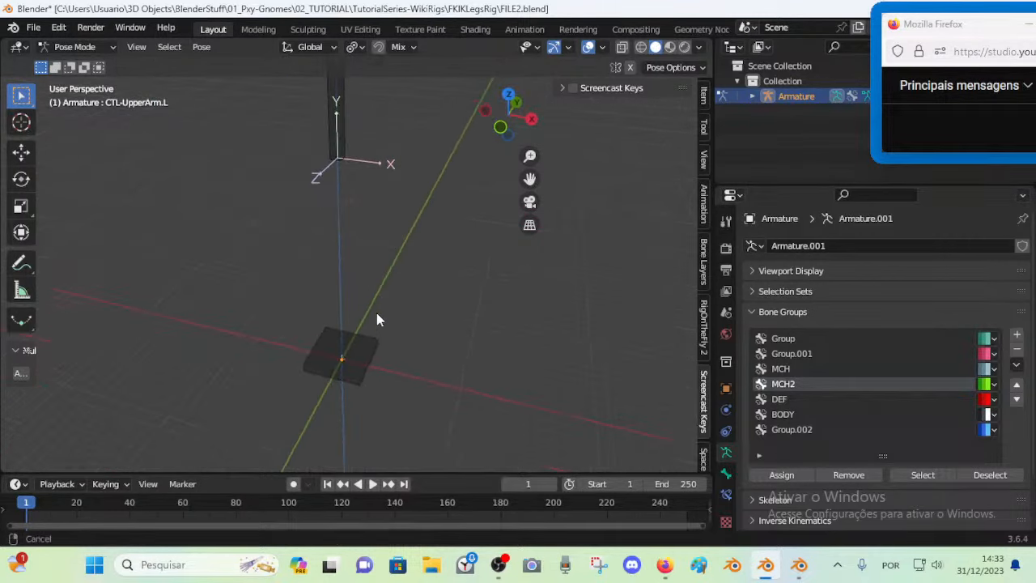
{"action": "middle_click_drag", "start_coordinate": [376, 199], "coordinate": [388, 321], "text": "shift"}
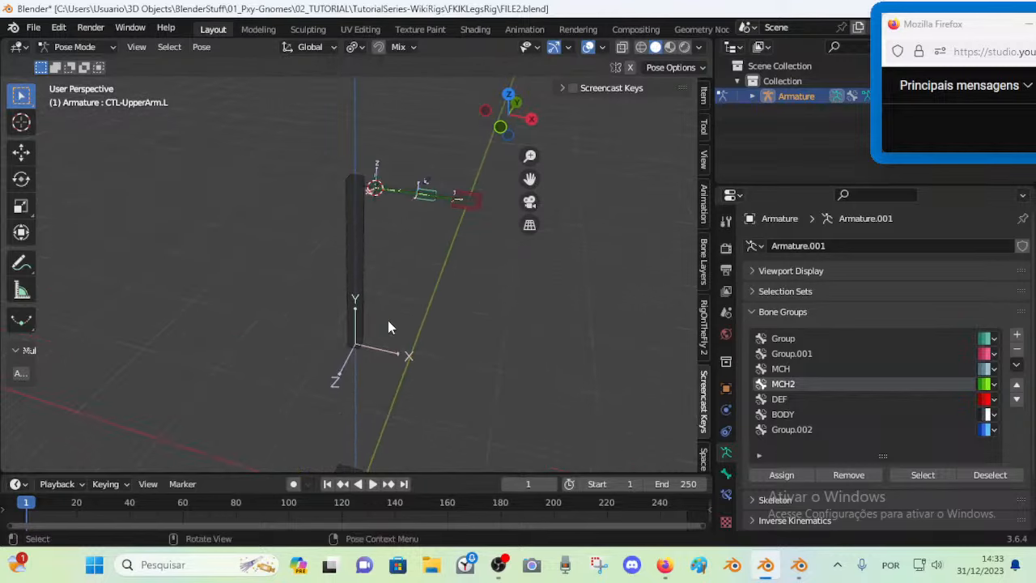
Replace the selection with the arm bones from hand to shoulder using Circle Select
{"action": "key", "text": "alt+a"}
{"action": "key", "text": "c"}
{"action": "left_click_drag", "start_coordinate": [463, 199], "coordinate": [392, 191]}
{"action": "right_click", "coordinate": [390, 189]}
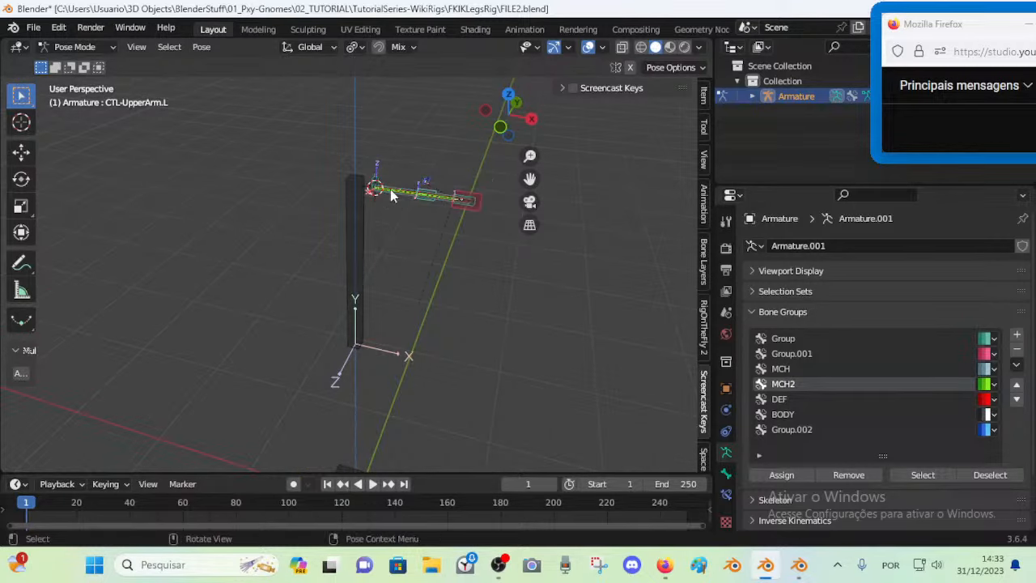
Examine the area between the body bone's base and the root bone at the origin, leaving the bones deselected
{"action": "middle_click_drag", "start_coordinate": [407, 351], "coordinate": [405, 226], "text": "shift"}
{"action": "scroll", "coordinate": [400, 294], "scroll_direction": "up", "scroll_amount": 2}
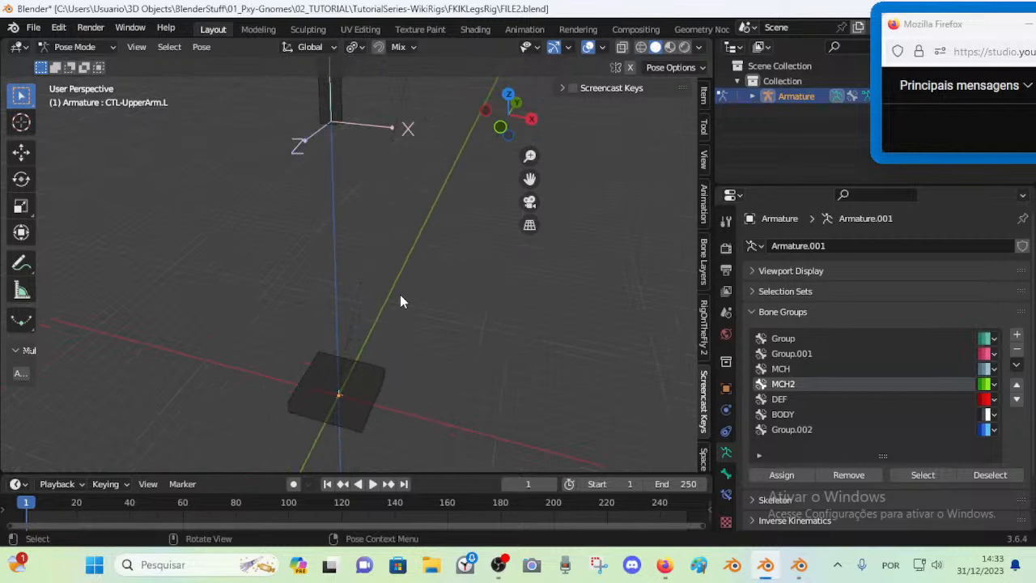
{"action": "middle_click_drag", "start_coordinate": [372, 293], "coordinate": [406, 303], "text": "shift"}
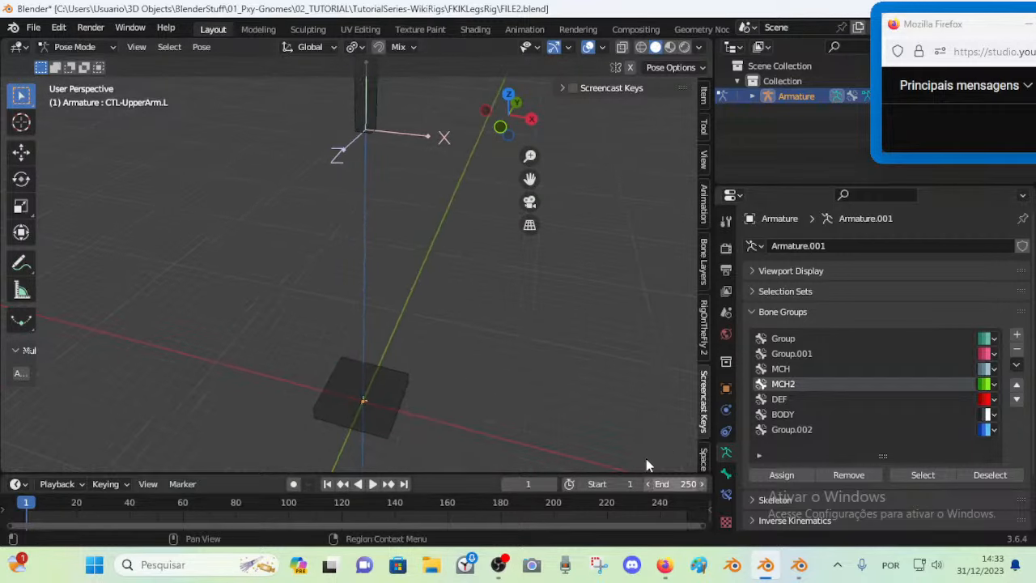
{"action": "middle_click_drag", "start_coordinate": [523, 289], "coordinate": [445, 272]}
{"action": "left_click_drag", "start_coordinate": [348, 149], "coordinate": [497, 196]}
{"action": "left_click", "coordinate": [466, 248]}
{"action": "middle_click_drag", "start_coordinate": [438, 368], "coordinate": [434, 252], "text": "shift"}
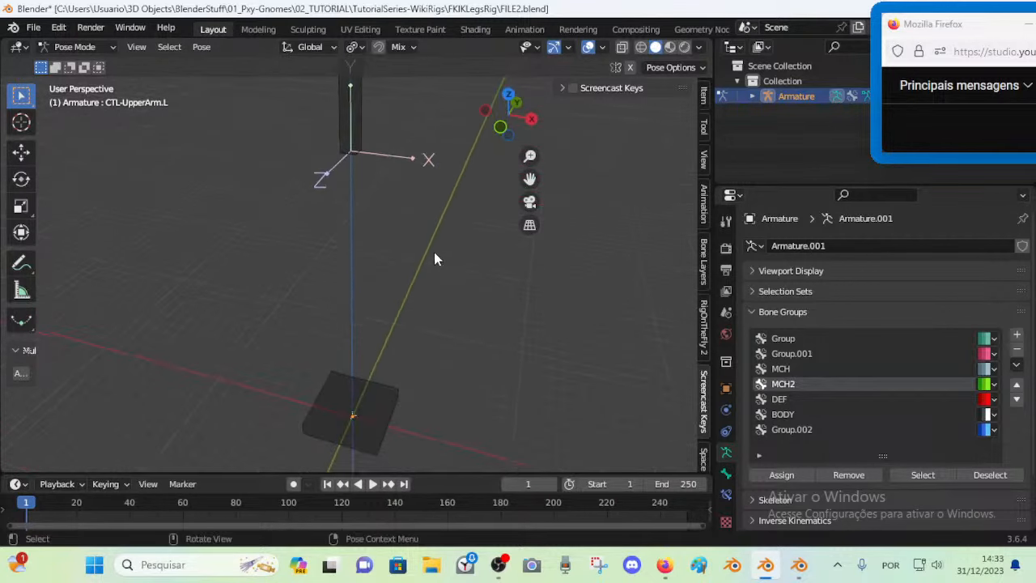
{"action": "scroll", "coordinate": [421, 267], "scroll_direction": "up", "scroll_amount": 2}
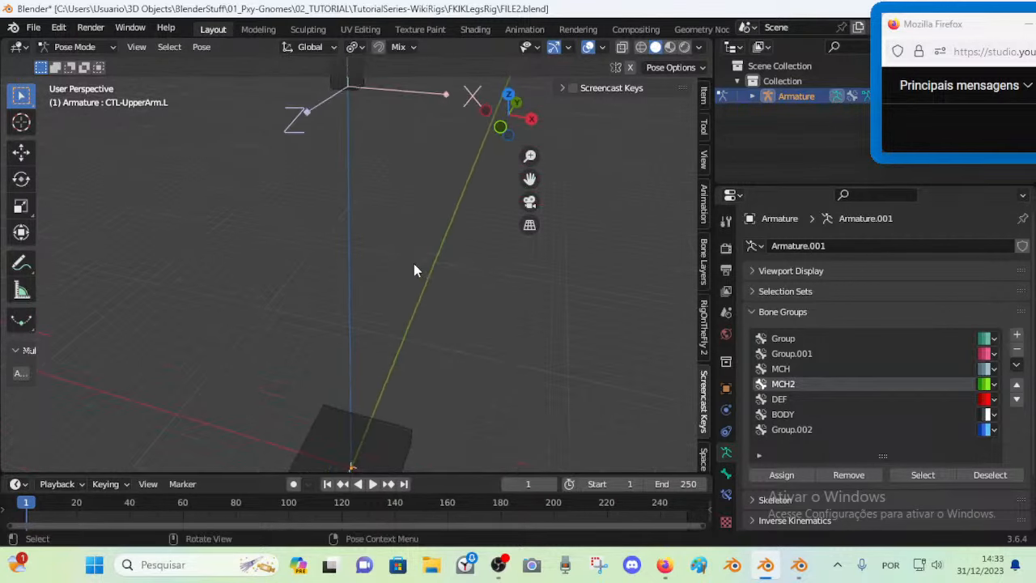
{"action": "middle_click_drag", "start_coordinate": [414, 263], "coordinate": [424, 301]}
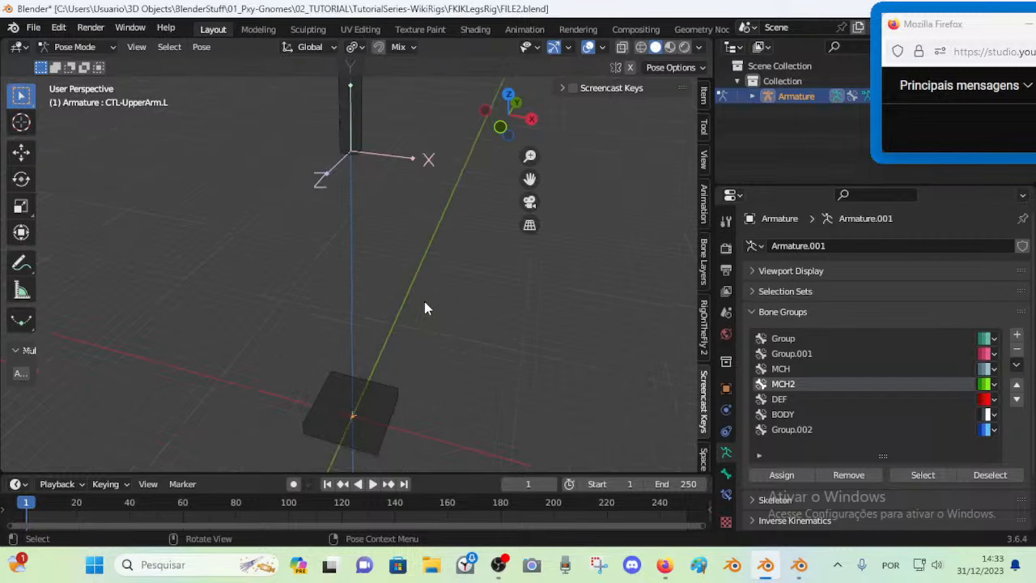
Switch to the Blender window with IKFKLegsRig-Arms&Legs.blend and inspect the character's bent legs with X-ray off
{"action": "left_click", "coordinate": [799, 564]}
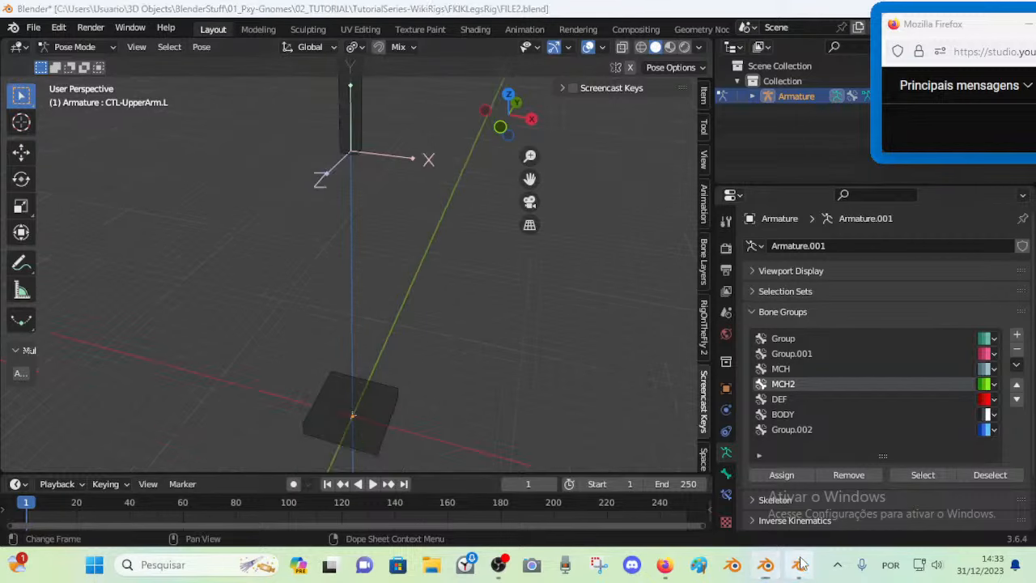
{"action": "middle_click_drag", "start_coordinate": [407, 332], "coordinate": [444, 326]}
{"action": "scroll", "coordinate": [444, 325], "scroll_direction": "up", "scroll_amount": 1}
{"action": "key", "text": "alt+z"}
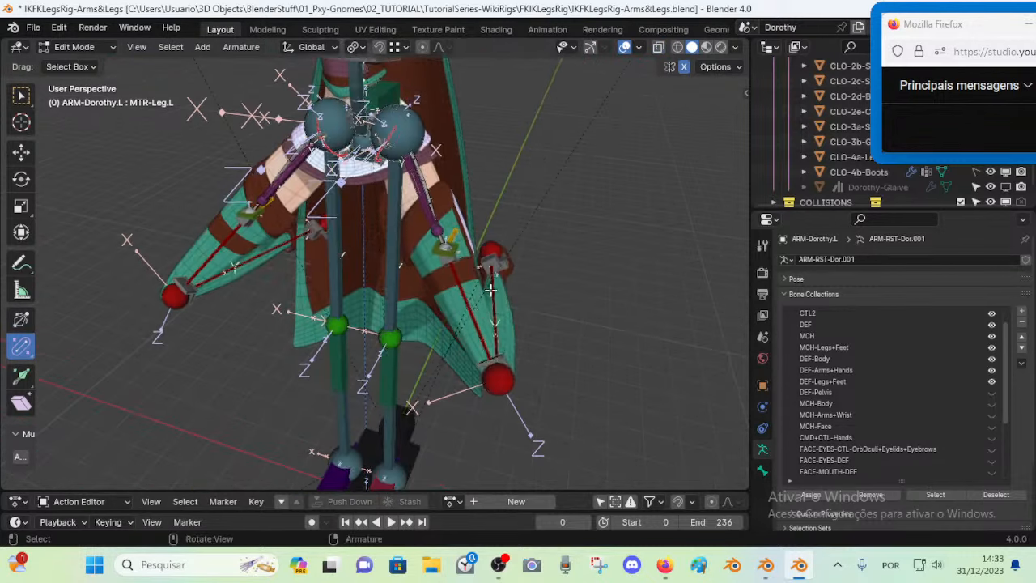
{"action": "middle_click_drag", "start_coordinate": [491, 286], "coordinate": [466, 303]}
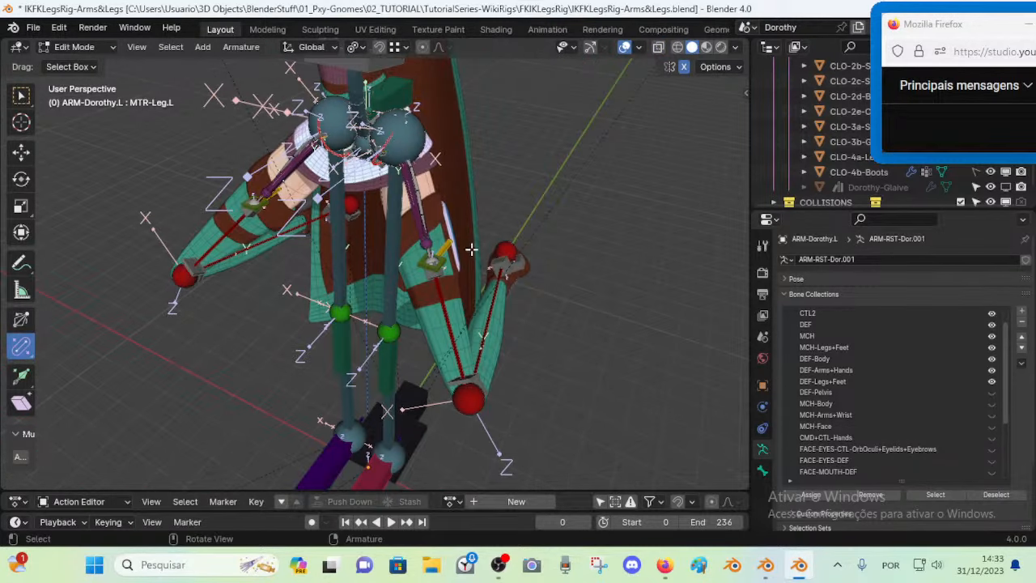
{"action": "middle_click_drag", "start_coordinate": [483, 256], "coordinate": [462, 250]}
Turn on X-ray and select the CTL-Knee-BBHStart.L.001 bone at the left knee
{"action": "key", "text": "alt+z"}
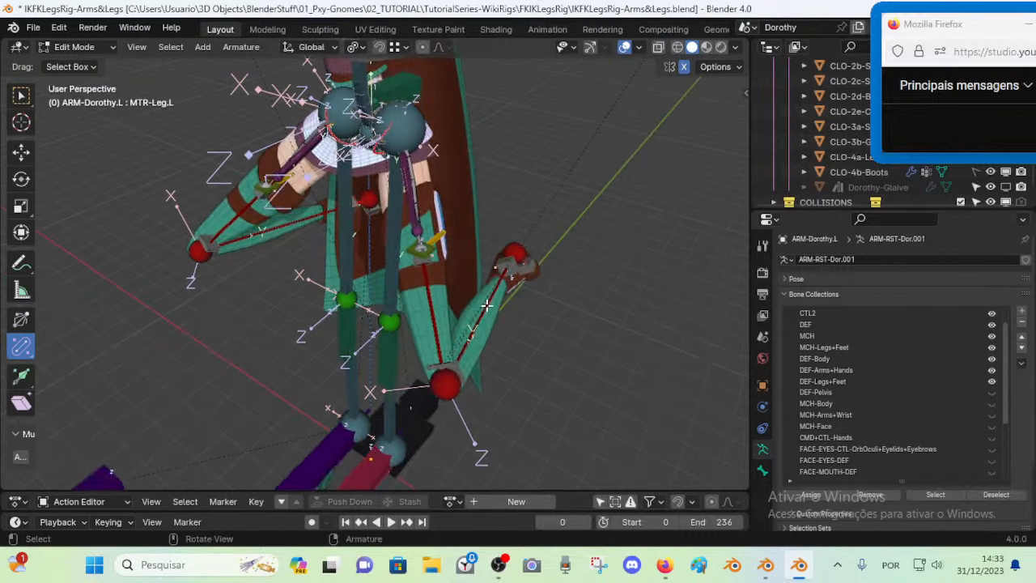
{"action": "scroll", "coordinate": [478, 305], "scroll_direction": "up", "scroll_amount": 1}
{"action": "scroll", "coordinate": [411, 225], "scroll_direction": "down", "scroll_amount": 2}
{"action": "middle_click_drag", "start_coordinate": [454, 316], "coordinate": [449, 371]}
{"action": "scroll", "coordinate": [435, 312], "scroll_direction": "up", "scroll_amount": 1}
{"action": "left_click", "coordinate": [449, 371]}
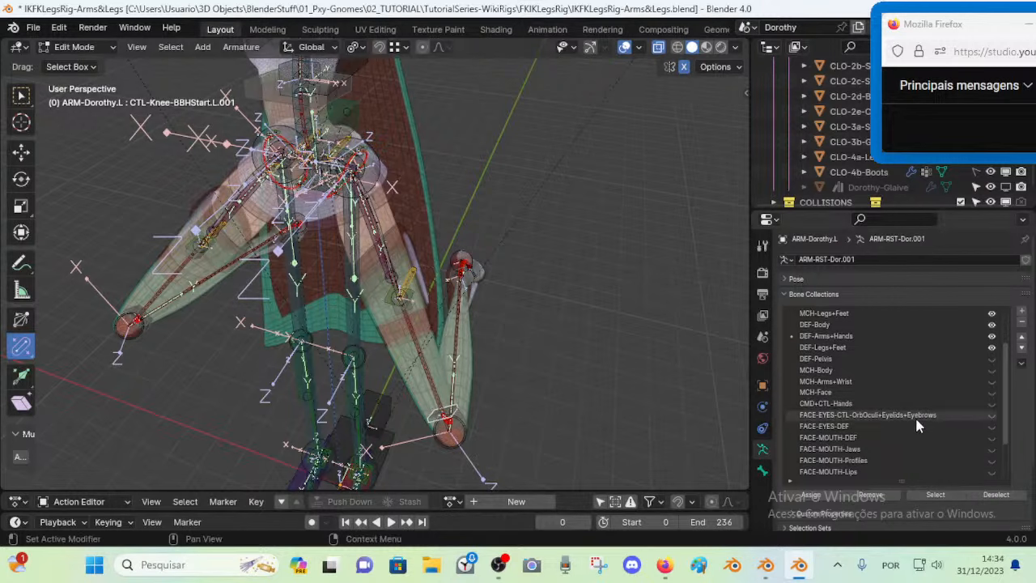
Try selecting bones through the armature's bone collections and clear the selection
{"action": "scroll", "coordinate": [939, 421], "scroll_direction": "down", "scroll_amount": 4}
{"action": "left_click", "coordinate": [932, 414]}
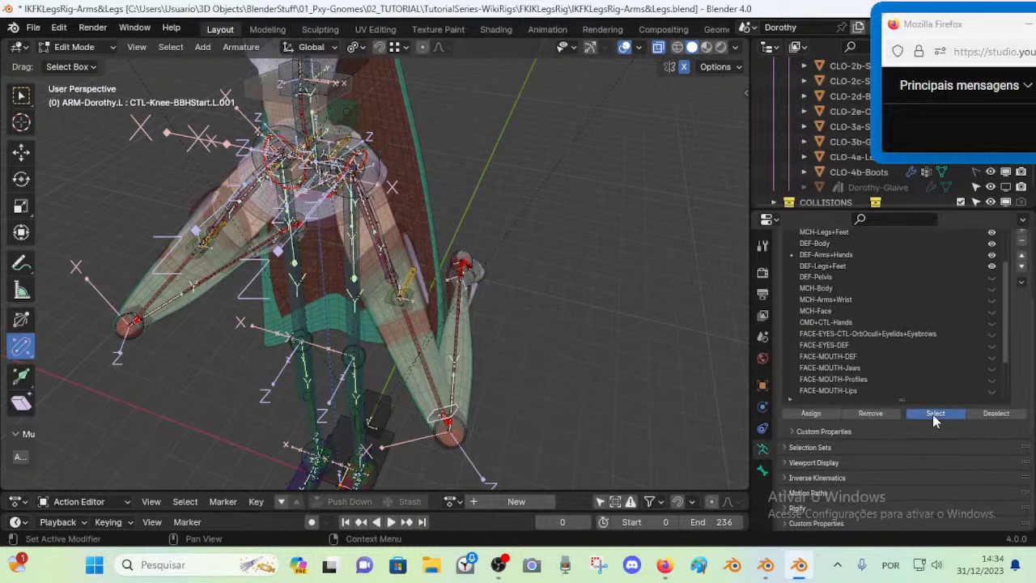
{"action": "key", "text": "alt+a"}
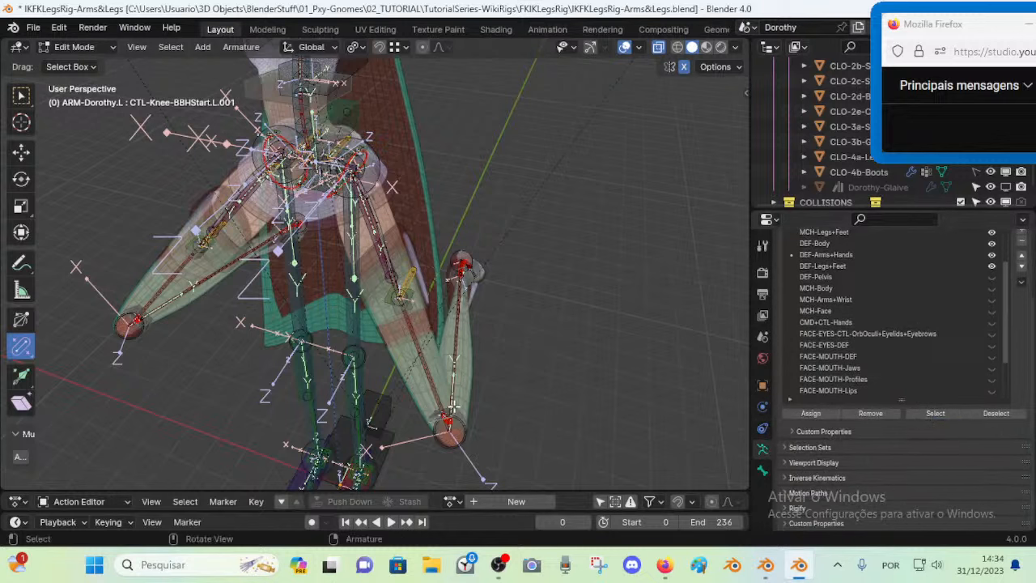
Select the CTL-Knee-BBHStart.L.001 bone and extend the selection to all bones with the same color
{"action": "left_click", "coordinate": [425, 411]}
{"action": "left_click", "coordinate": [170, 46]}
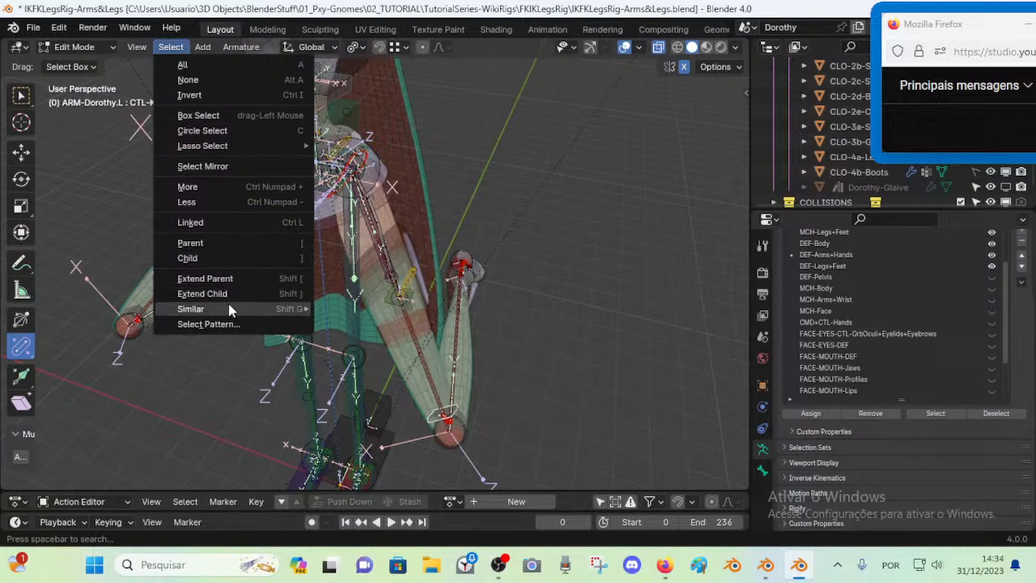
{"action": "mouse_move", "coordinate": [229, 310]}
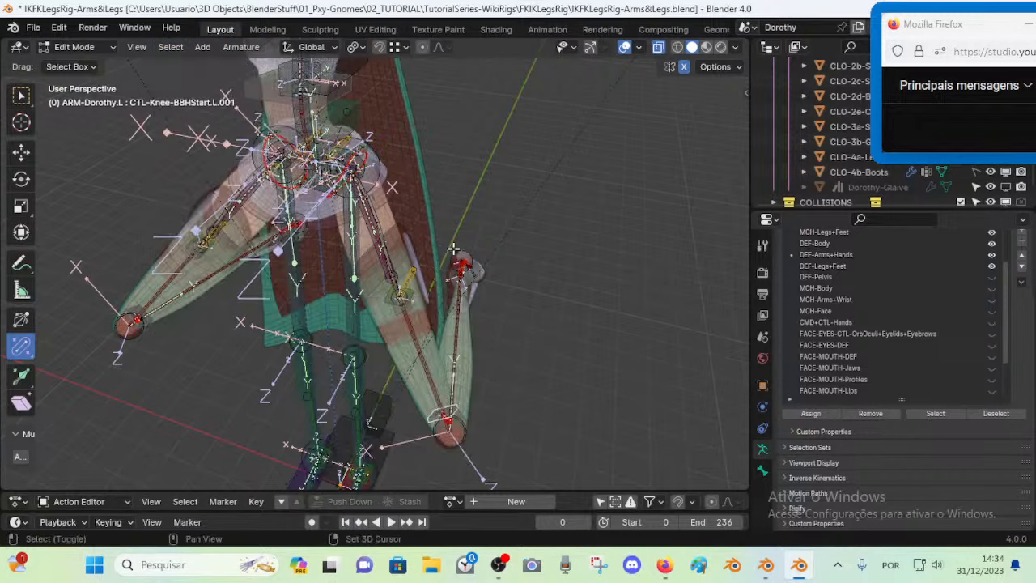
{"action": "key", "text": "shift+g"}
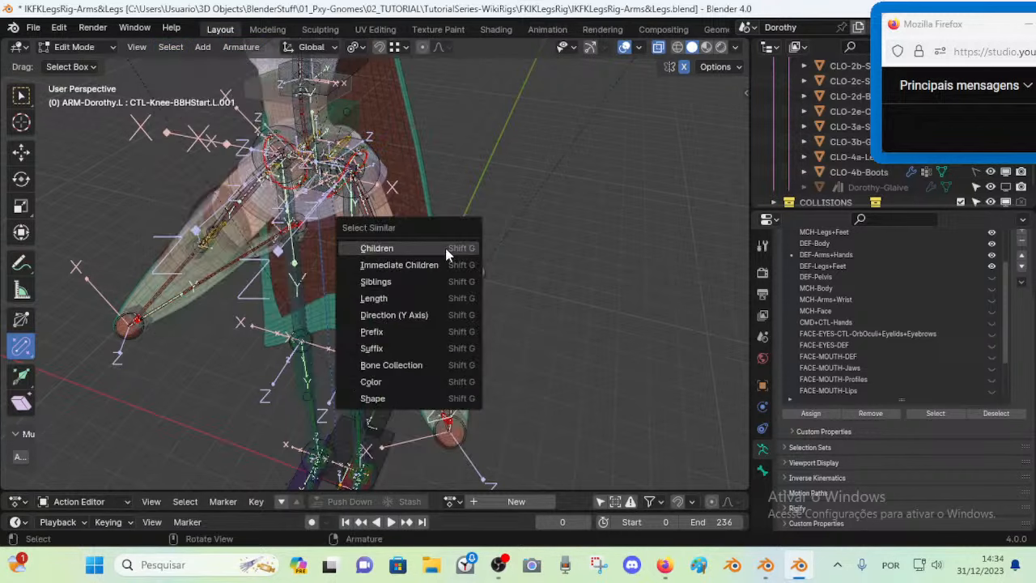
{"action": "left_click", "coordinate": [410, 384]}
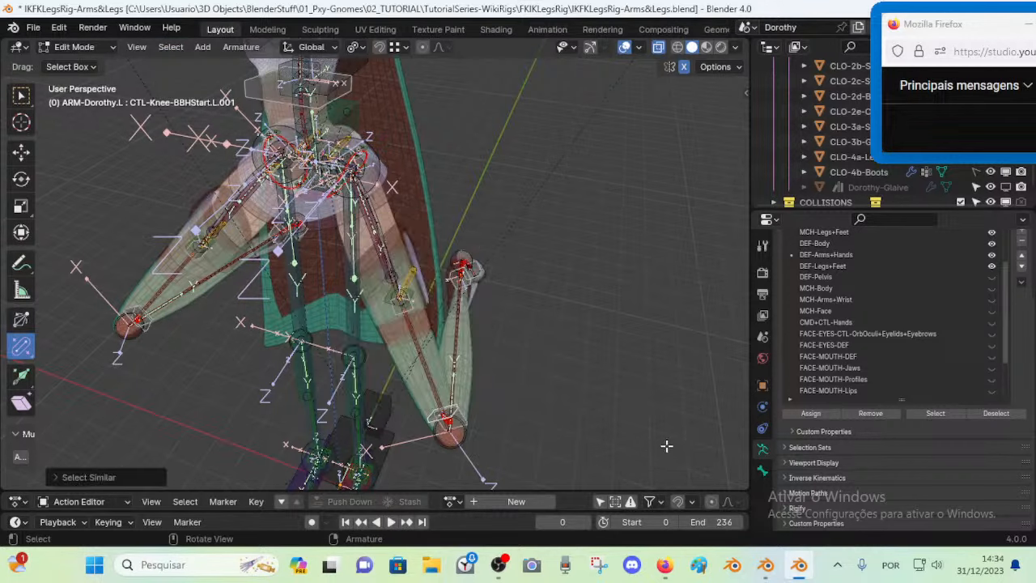
Hide the selected same-color control bones around the knees and hips
{"action": "key", "text": "h"}
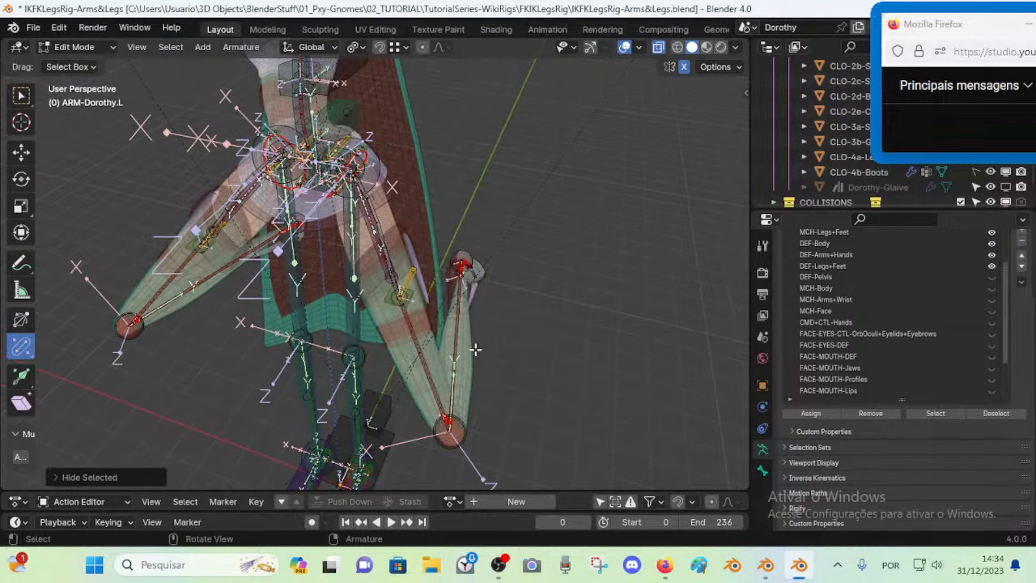
{"action": "middle_click_drag", "start_coordinate": [478, 335], "coordinate": [437, 358]}
{"action": "scroll", "coordinate": [437, 358], "scroll_direction": "up", "scroll_amount": 5}
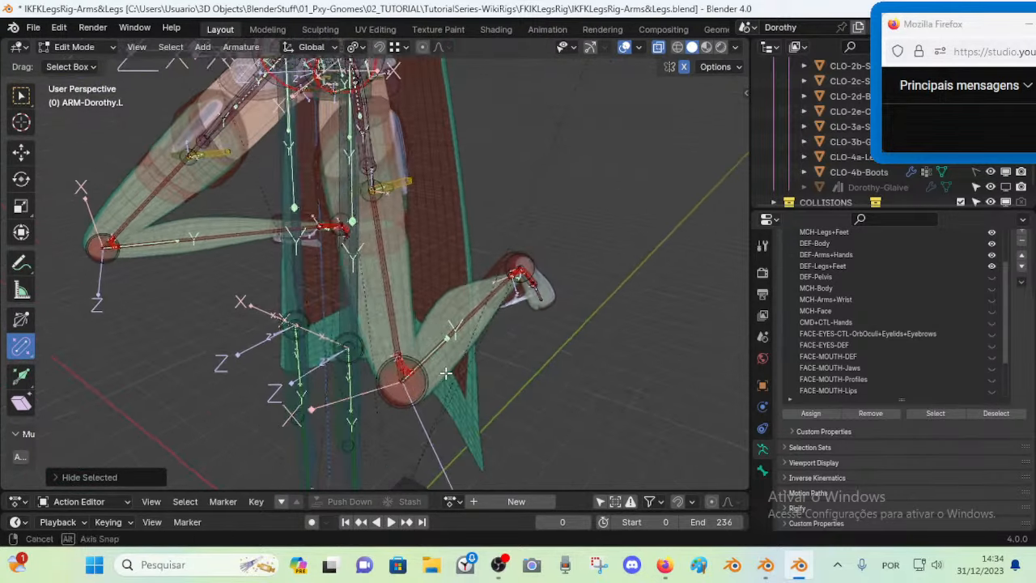
Collapse the armature's bone collections list and return to the armature data properties
{"action": "scroll", "coordinate": [838, 344], "scroll_direction": "up", "scroll_amount": 3}
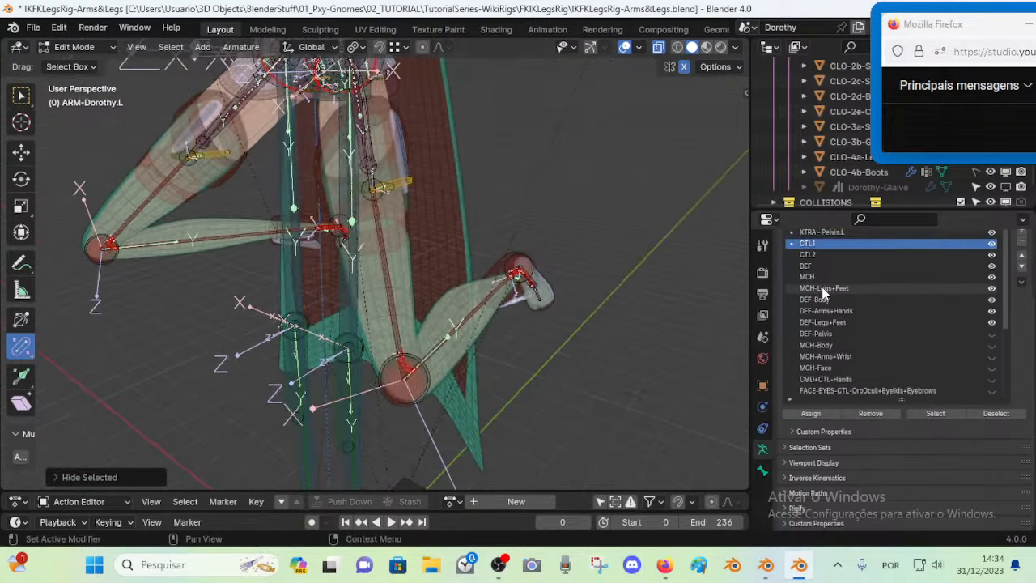
{"action": "scroll", "coordinate": [930, 311], "scroll_direction": "up", "scroll_amount": 3}
{"action": "left_click", "coordinate": [825, 294]}
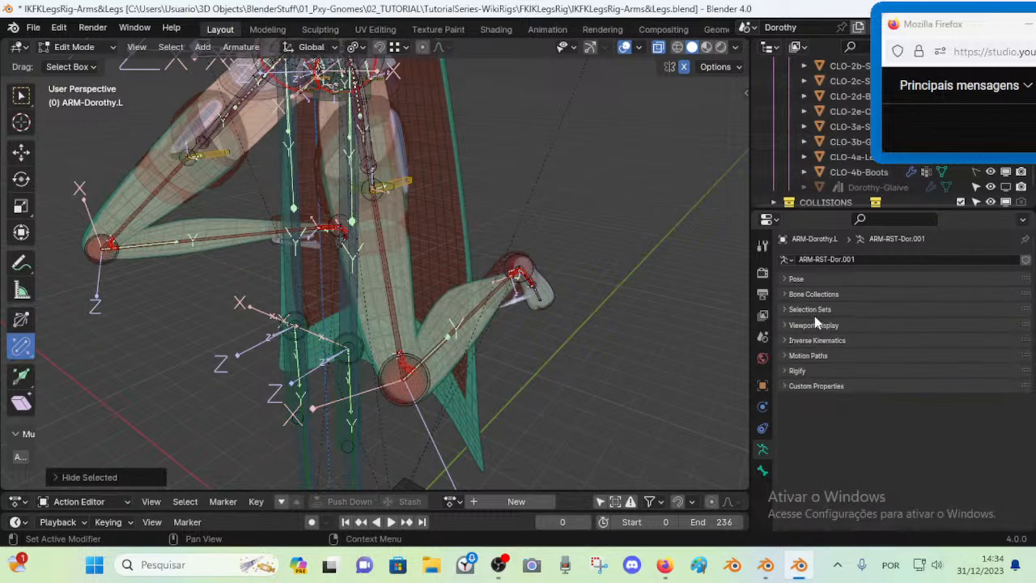
{"action": "left_click", "coordinate": [762, 470]}
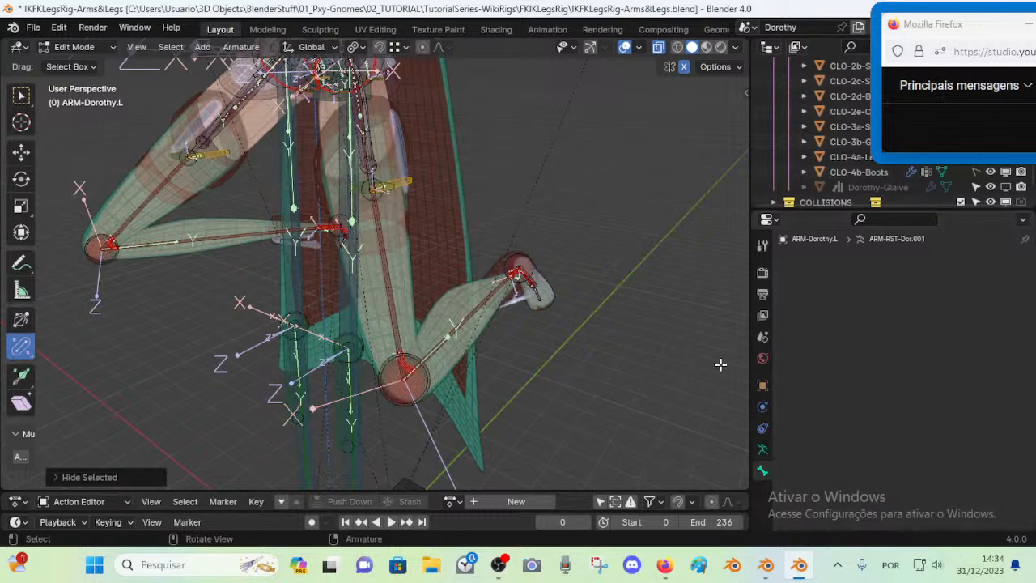
{"action": "left_click", "coordinate": [762, 448]}
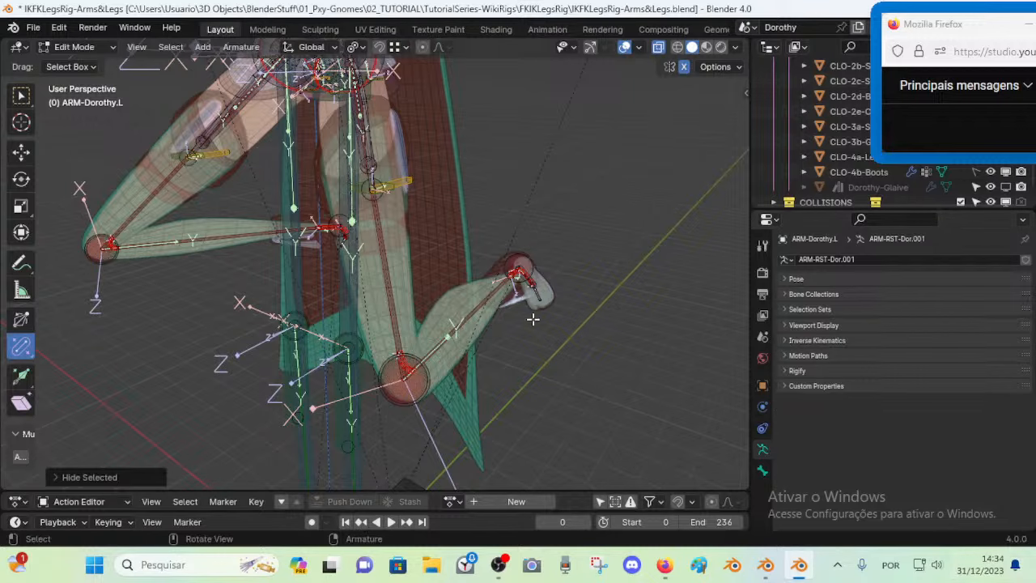
Select the DEF-LEGS-3-Knee-BB.L.001 bone at the left knee, extend the selection to similar bones, and hide them
{"action": "left_click", "coordinate": [399, 331]}
{"action": "scroll", "coordinate": [459, 346], "scroll_direction": "up", "scroll_amount": 1}
{"action": "scroll", "coordinate": [453, 344], "scroll_direction": "down", "scroll_amount": 1}
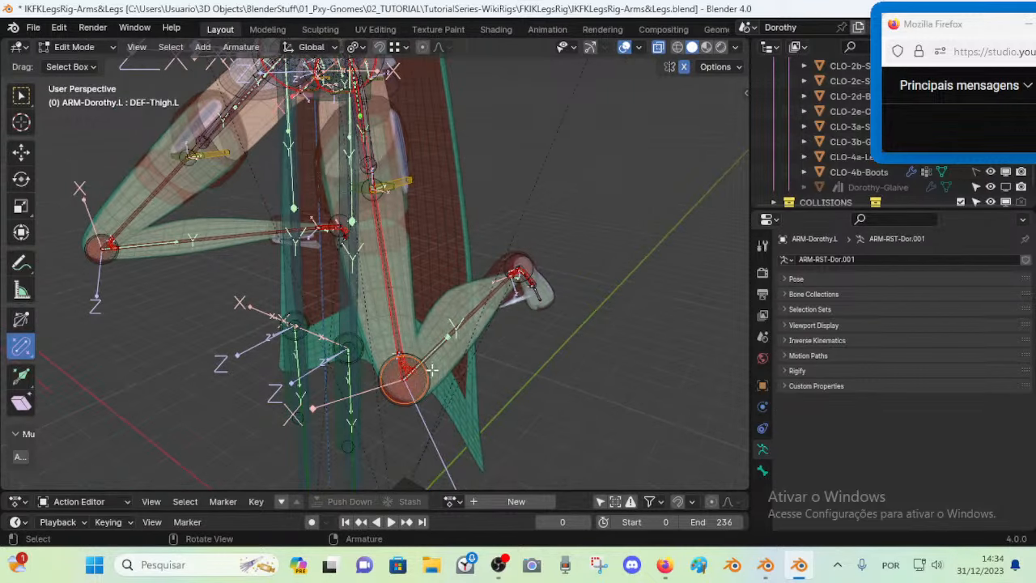
{"action": "scroll", "coordinate": [433, 370], "scroll_direction": "up", "scroll_amount": 1}
{"action": "left_click", "coordinate": [421, 397]}
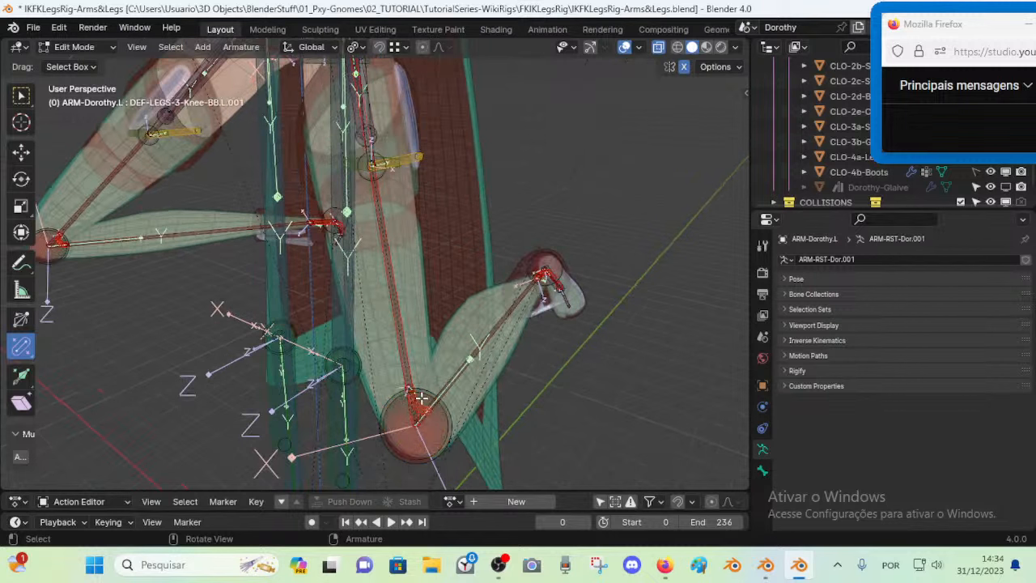
{"action": "left_click", "coordinate": [421, 397]}
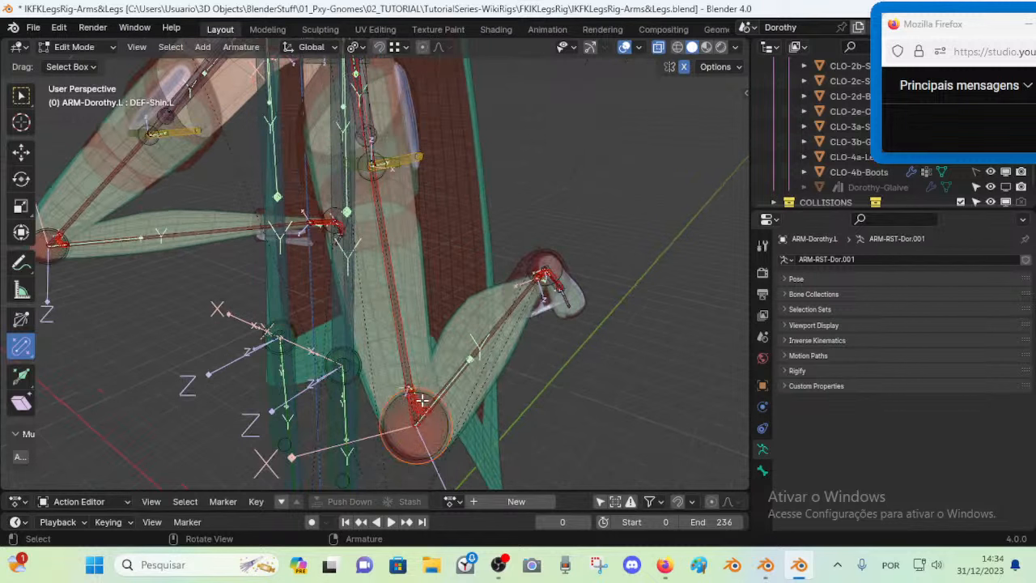
{"action": "left_click", "coordinate": [422, 398]}
{"action": "key", "text": "alt+z"}
{"action": "key", "text": "alt+z"}
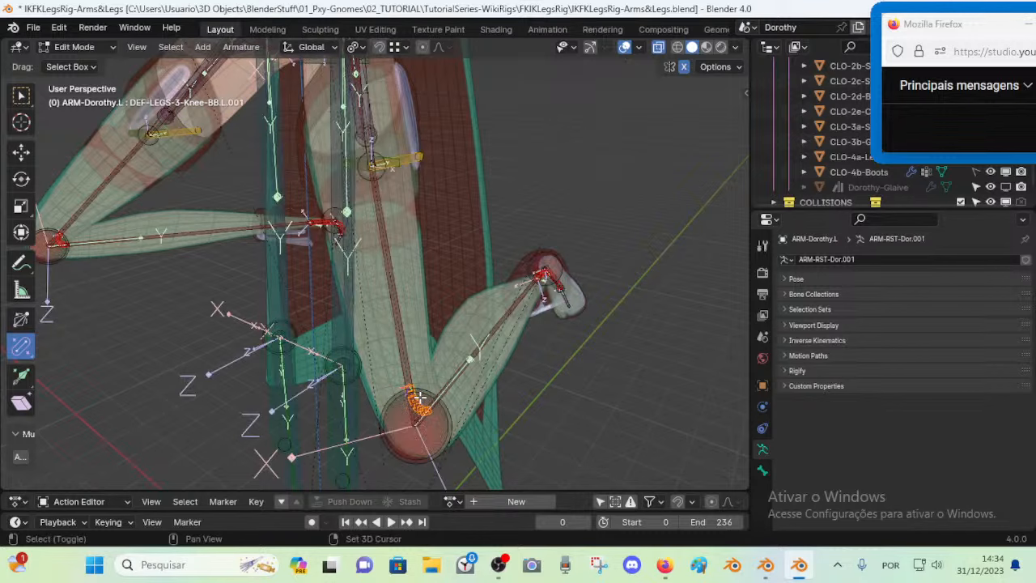
{"action": "key", "text": "shift+g"}
{"action": "left_click", "coordinate": [420, 397]}
{"action": "key", "text": "h"}
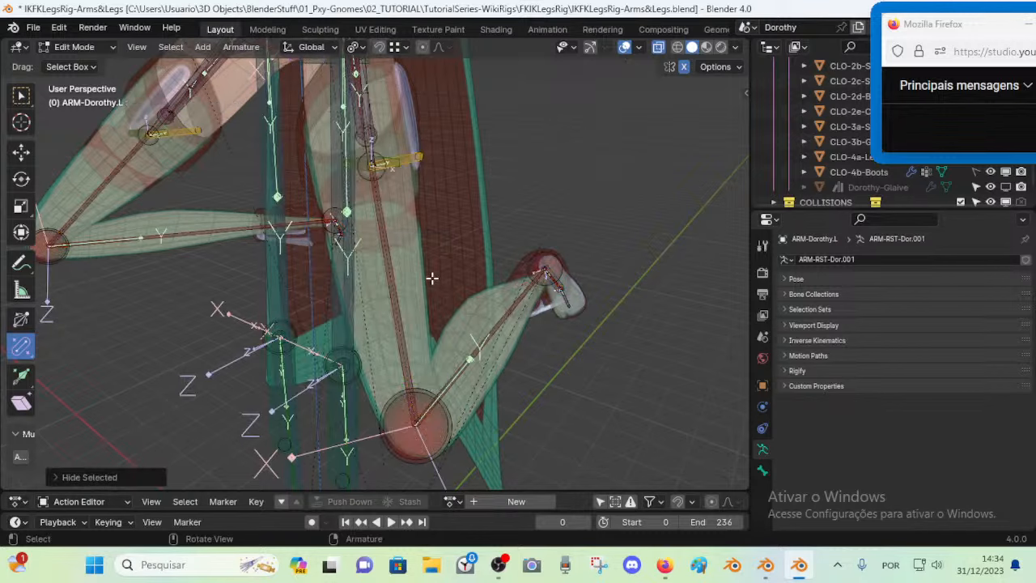
Box-select the bones of the character's upper body and hide them
{"action": "scroll", "coordinate": [423, 286], "scroll_direction": "down", "scroll_amount": 10}
{"action": "middle_click_drag", "start_coordinate": [400, 209], "coordinate": [372, 205]}
{"action": "key", "text": "b"}
{"action": "left_click_drag", "start_coordinate": [231, 64], "coordinate": [618, 259]}
{"action": "key", "text": "h"}
{"action": "scroll", "coordinate": [578, 287], "scroll_direction": "up", "scroll_amount": 8}
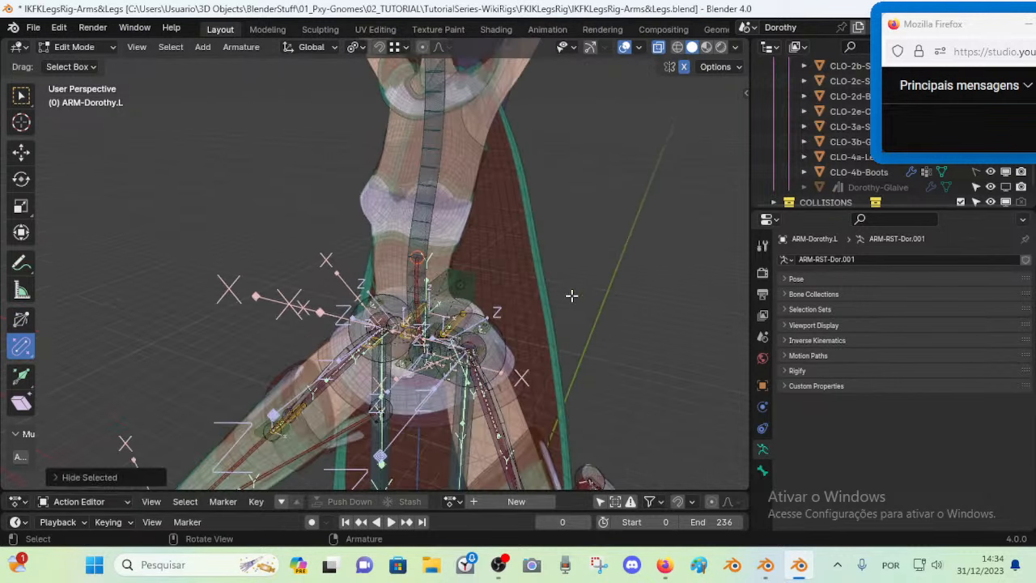
Hide the remaining spine bones along the torso above the pelvis
{"action": "left_click", "coordinate": [414, 195]}
{"action": "key", "text": "h"}
{"action": "left_click", "coordinate": [417, 271]}
{"action": "key", "text": "h"}
{"action": "middle_click_drag", "start_coordinate": [465, 328], "coordinate": [457, 284]}
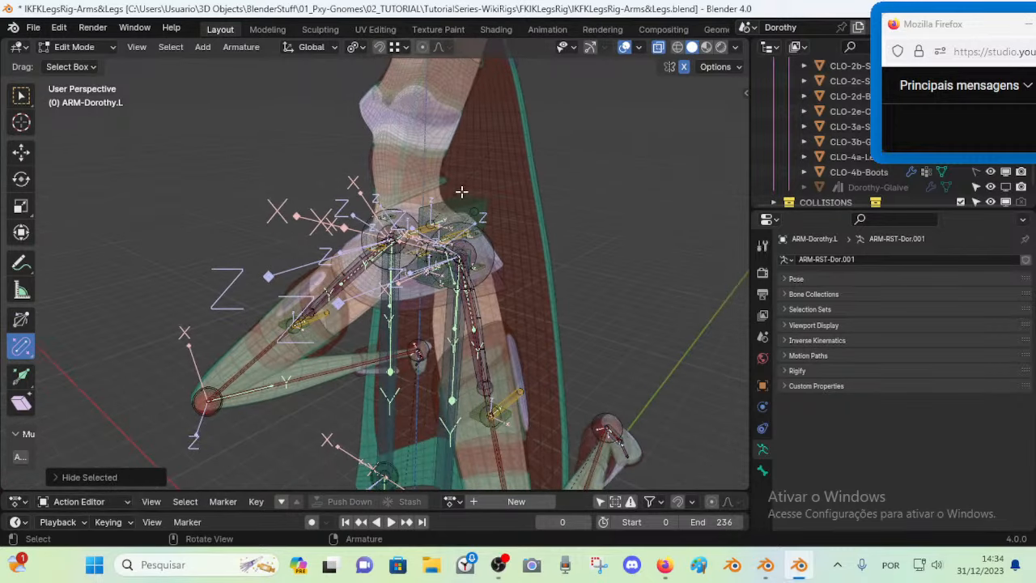
{"action": "key", "text": "ctrl+Tab"}
{"action": "middle_click_drag", "start_coordinate": [465, 202], "coordinate": [469, 283]}
{"action": "left_click", "coordinate": [522, 260]}
{"action": "key", "text": "g"}
{"action": "right_click", "coordinate": [532, 230]}
{"action": "key", "text": "Tab"}
{"action": "left_click", "coordinate": [442, 240]}
{"action": "mouse_move", "coordinate": [441, 240]}
{"action": "middle_mouse_down"}
{"action": "mouse_move", "coordinate": [522, 244]}
{"action": "mouse_move", "coordinate": [451, 199]}
{"action": "mouse_move", "coordinate": [426, 249]}
{"action": "middle_mouse_up"}
{"action": "key", "text": "Tab"}
{"action": "key", "text": "Tab"}
Examine the left leg's straight mechanism chain, starting from the MCH-7-Thigh.L bone and continuing to the bones below it
{"action": "left_click", "coordinate": [408, 400]}
{"action": "scroll", "coordinate": [426, 249], "scroll_direction": "down", "scroll_amount": 3}
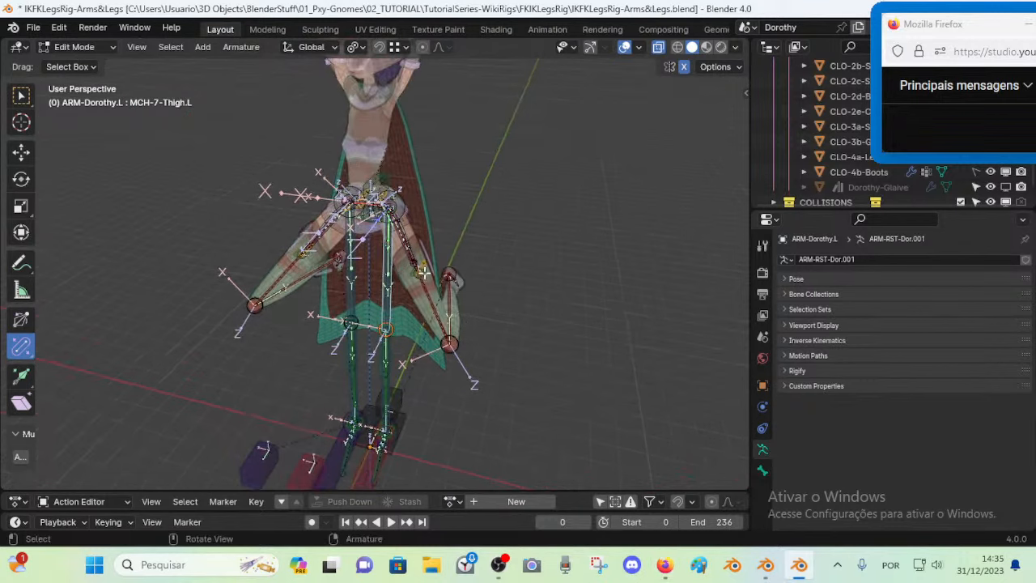
{"action": "scroll", "coordinate": [425, 273], "scroll_direction": "up", "scroll_amount": 2}
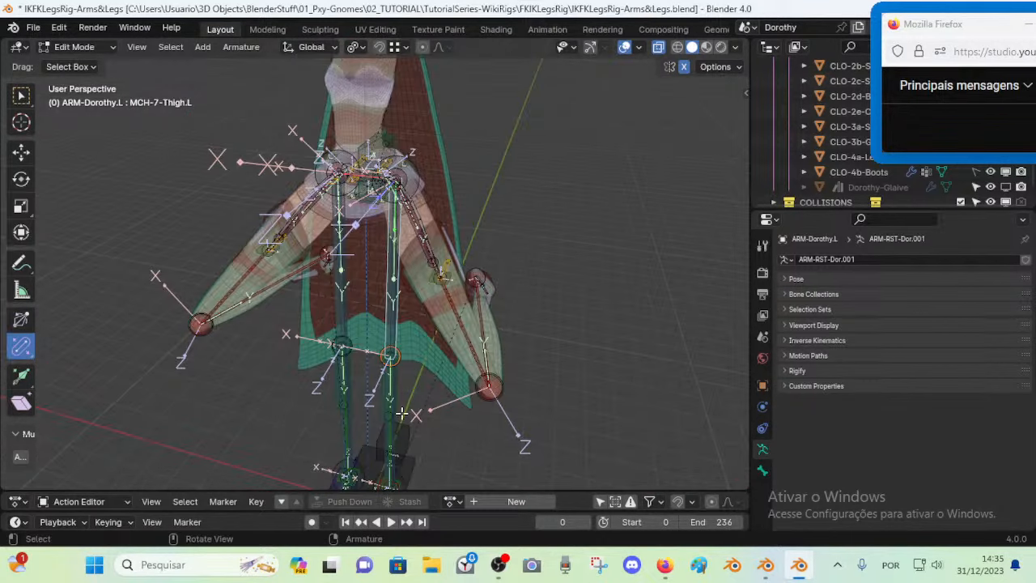
{"action": "left_click", "coordinate": [397, 318]}
{"action": "scroll", "coordinate": [397, 318], "scroll_direction": "up", "scroll_amount": 3}
{"action": "middle_click_drag", "start_coordinate": [397, 318], "coordinate": [414, 291]}
{"action": "left_click", "coordinate": [412, 351]}
{"action": "left_click", "coordinate": [421, 400]}
Select the extra helper bones along the bent left thigh and hide them
{"action": "middle_click_drag", "start_coordinate": [512, 243], "coordinate": [477, 326], "text": "shift"}
{"action": "left_click", "coordinate": [441, 183]}
{"action": "scroll", "coordinate": [472, 304], "scroll_direction": "down", "scroll_amount": 3}
{"action": "key", "text": "l"}
{"action": "left_click", "coordinate": [500, 342]}
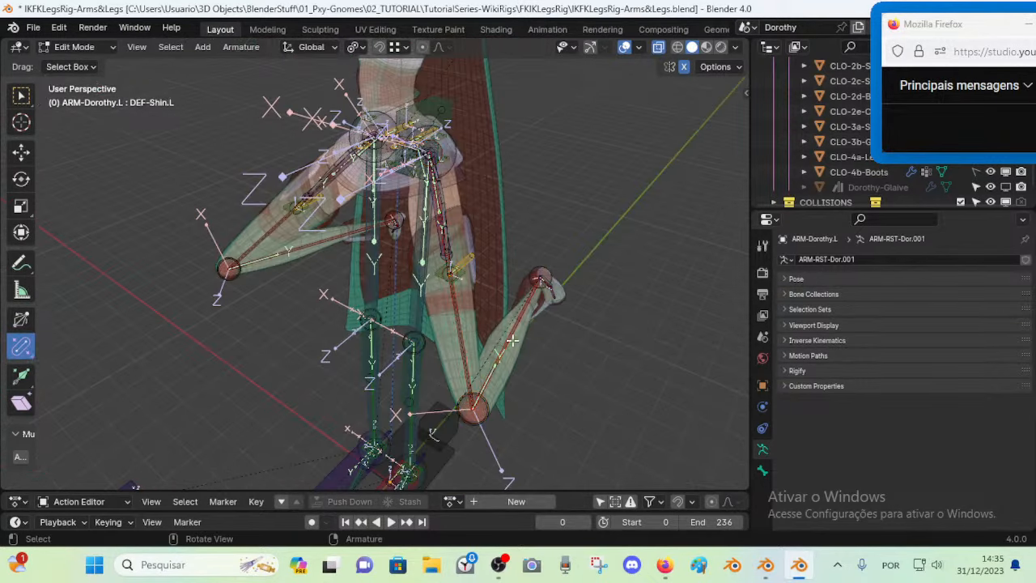
{"action": "left_click", "coordinate": [476, 317]}
{"action": "key", "text": "h"}
{"action": "scroll", "coordinate": [344, 267], "scroll_direction": "up", "scroll_amount": 6}
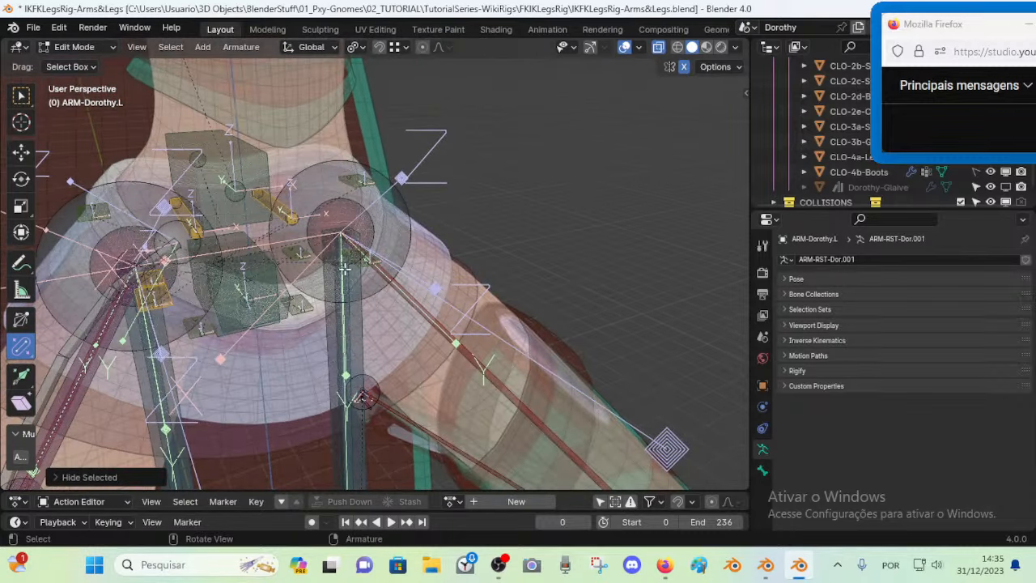
Hide the MCH-Spine-BBH-Start and CMD-TorsoLower bones in the pelvis area
{"action": "left_click", "coordinate": [251, 281]}
{"action": "middle_click_drag", "start_coordinate": [259, 293], "coordinate": [293, 298]}
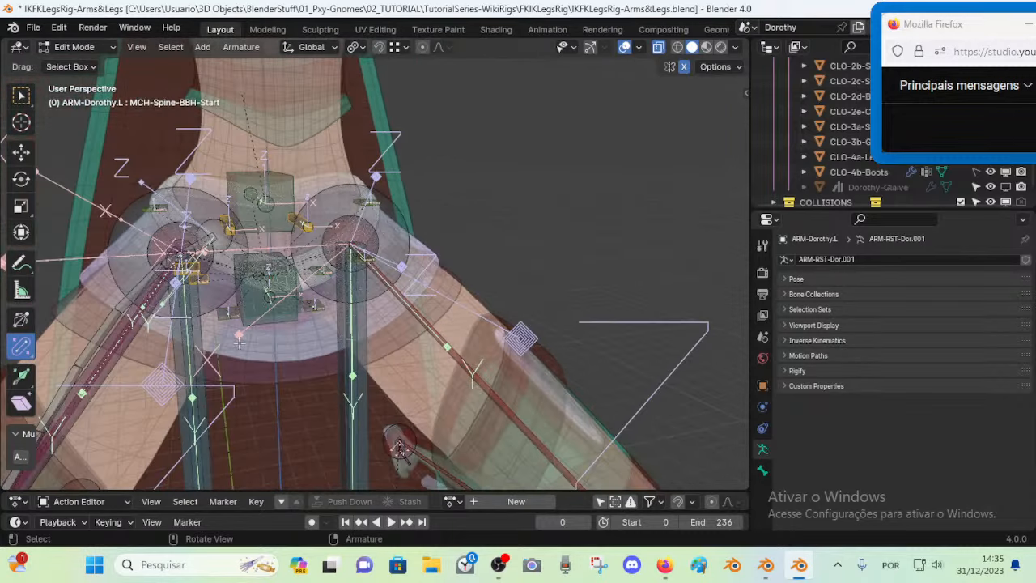
{"action": "key", "text": "h"}
{"action": "scroll", "coordinate": [293, 300], "scroll_direction": "down", "scroll_amount": 5}
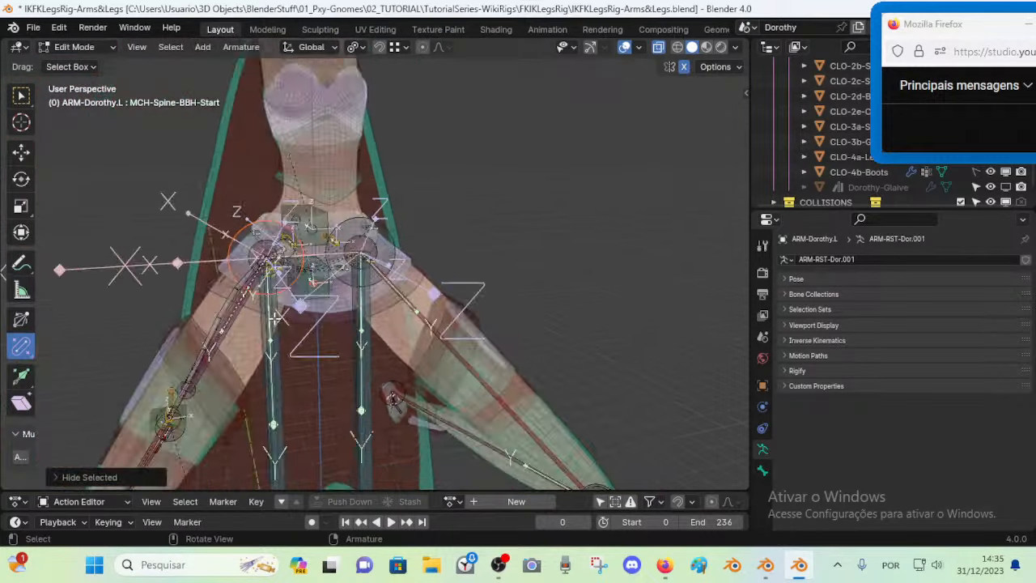
{"action": "scroll", "coordinate": [240, 199], "scroll_direction": "up", "scroll_amount": 3}
{"action": "left_click", "coordinate": [307, 216]}
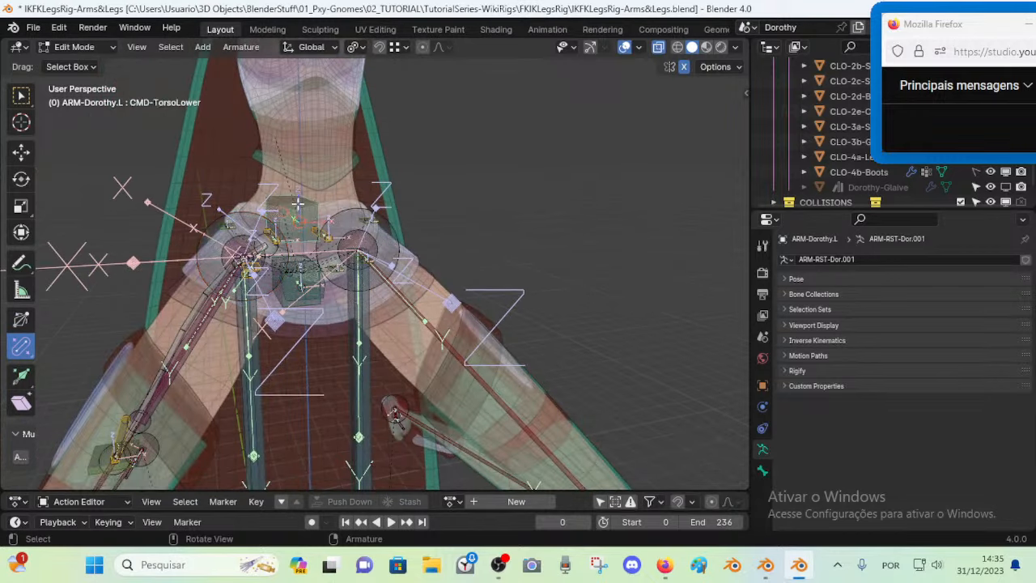
{"action": "key", "text": "h"}
Hide the TWT-Pelvis.L.001 bone and the small TWT-Pelvis-OS bone beside the left hip
{"action": "left_click", "coordinate": [315, 229]}
{"action": "left_click", "coordinate": [315, 229]}
{"action": "middle_click_drag", "start_coordinate": [472, 303], "coordinate": [354, 243]}
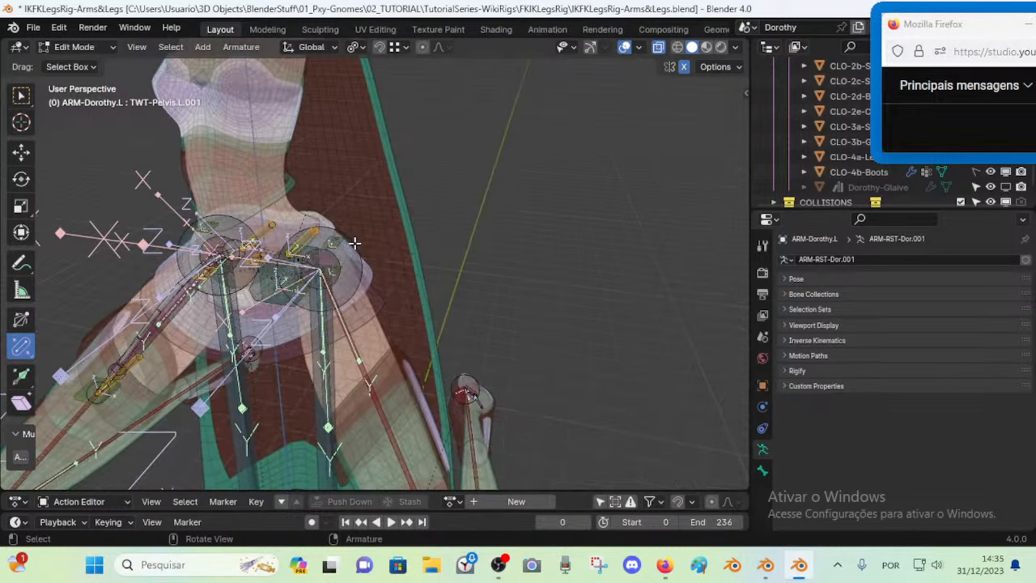
{"action": "left_click", "coordinate": [310, 235]}
{"action": "key", "text": "h"}
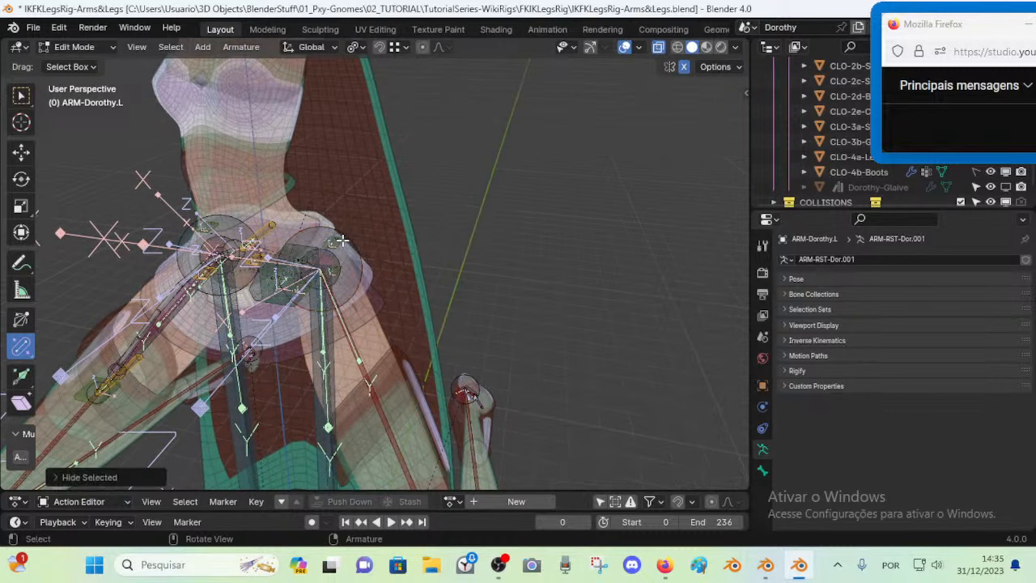
{"action": "left_click", "coordinate": [332, 243]}
{"action": "left_click", "coordinate": [334, 242]}
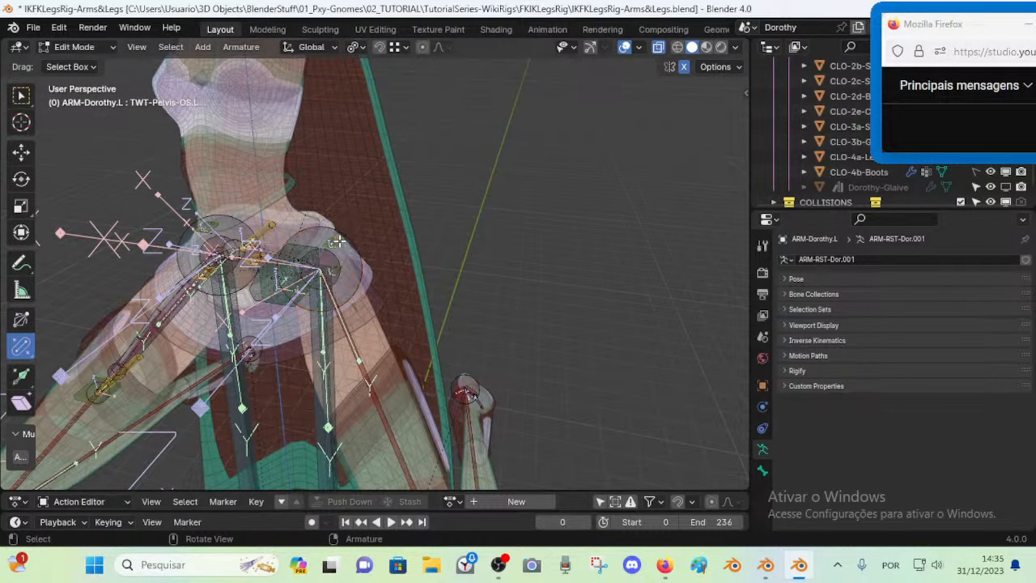
{"action": "left_click", "coordinate": [337, 242]}
{"action": "left_click", "coordinate": [339, 241]}
{"action": "key", "text": "h"}
Compare the left leg's MCH-7-Thigh.L bone with the deform chain ending in DEF-Shin.L by selecting them
{"action": "middle_click_drag", "start_coordinate": [339, 241], "coordinate": [464, 276]}
{"action": "left_click", "coordinate": [351, 243]}
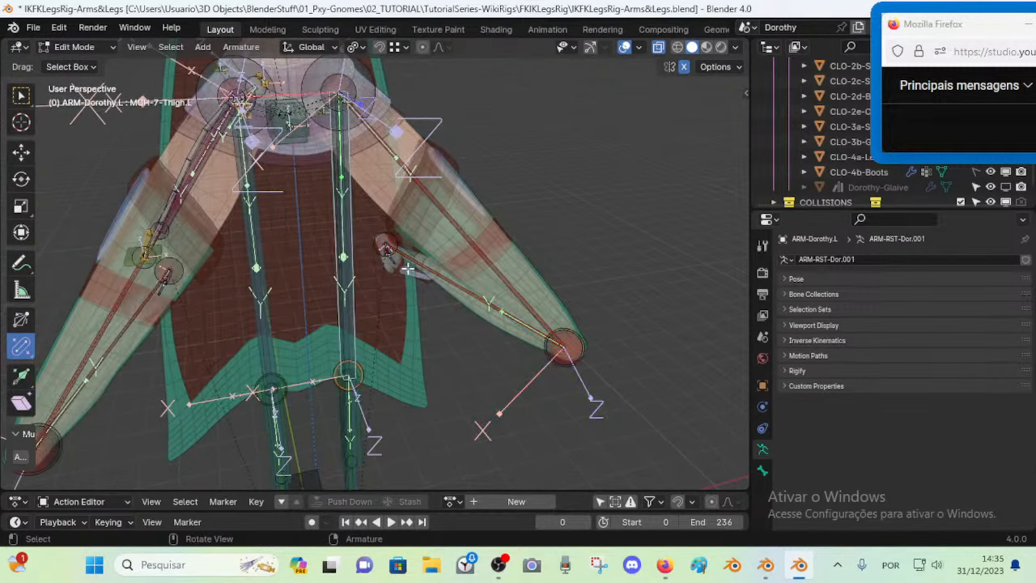
{"action": "left_click", "coordinate": [479, 294]}
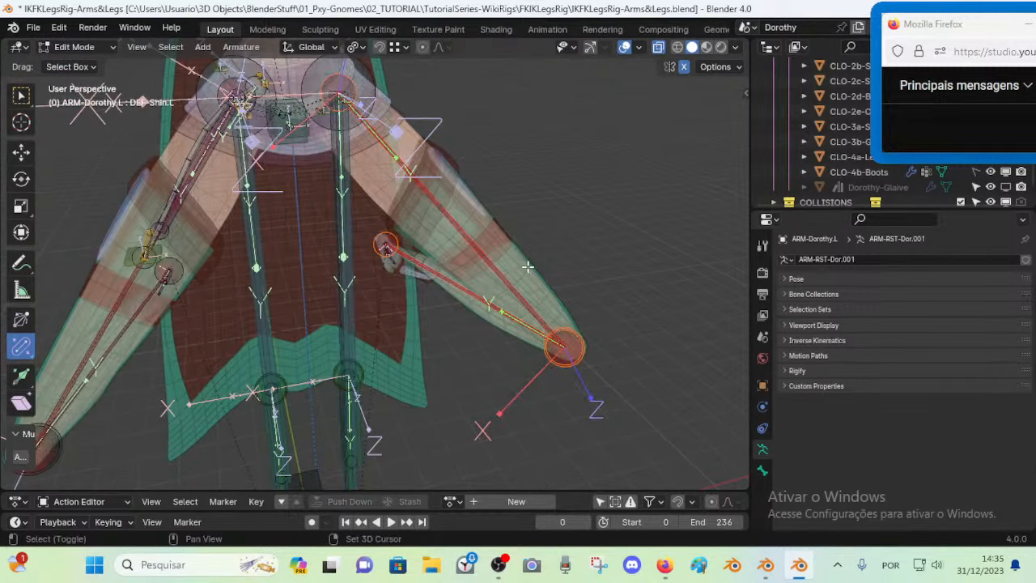
Examine the left foot's bones, selecting DEF-5-LEG-2C-Toes.L and MCH-Foot-WARP.L, and look over the surrounding leg bones
{"action": "middle_click_drag", "start_coordinate": [527, 268], "coordinate": [547, 327]}
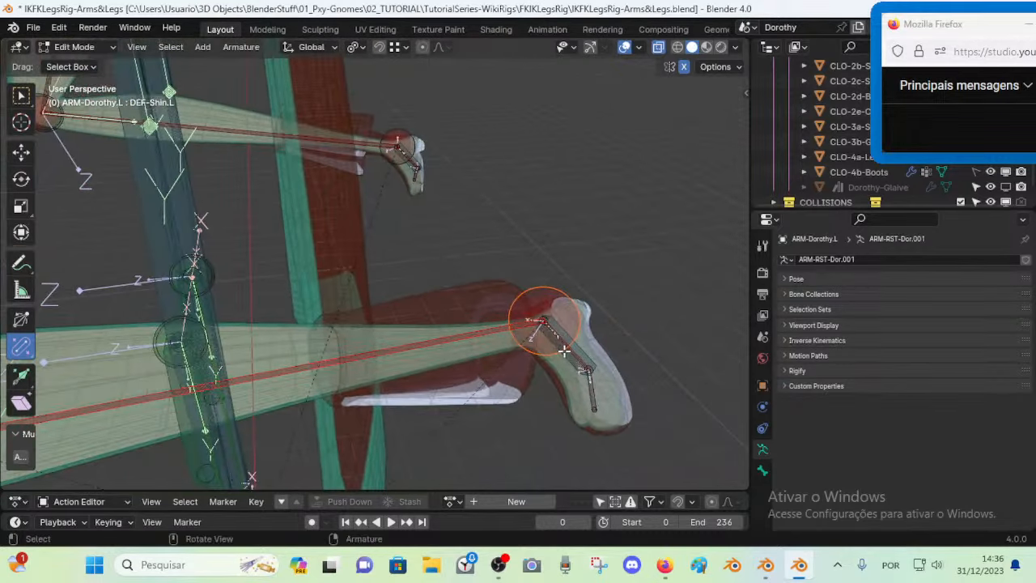
{"action": "left_click", "coordinate": [593, 391]}
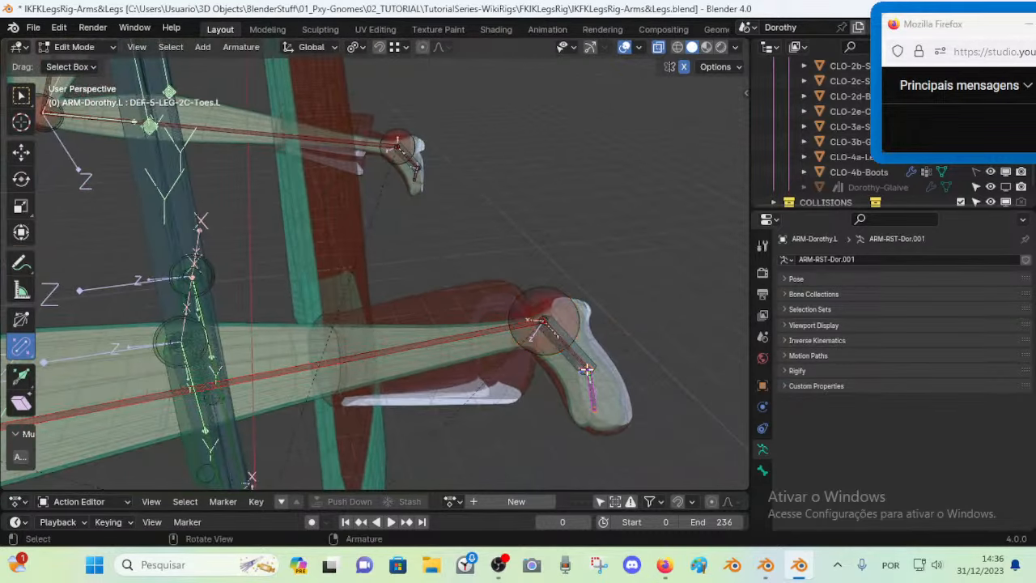
{"action": "left_click", "coordinate": [567, 346]}
{"action": "scroll", "coordinate": [567, 346], "scroll_direction": "down", "scroll_amount": 2}
{"action": "middle_click_drag", "start_coordinate": [566, 346], "coordinate": [332, 318]}
{"action": "scroll", "coordinate": [332, 317], "scroll_direction": "down", "scroll_amount": 2}
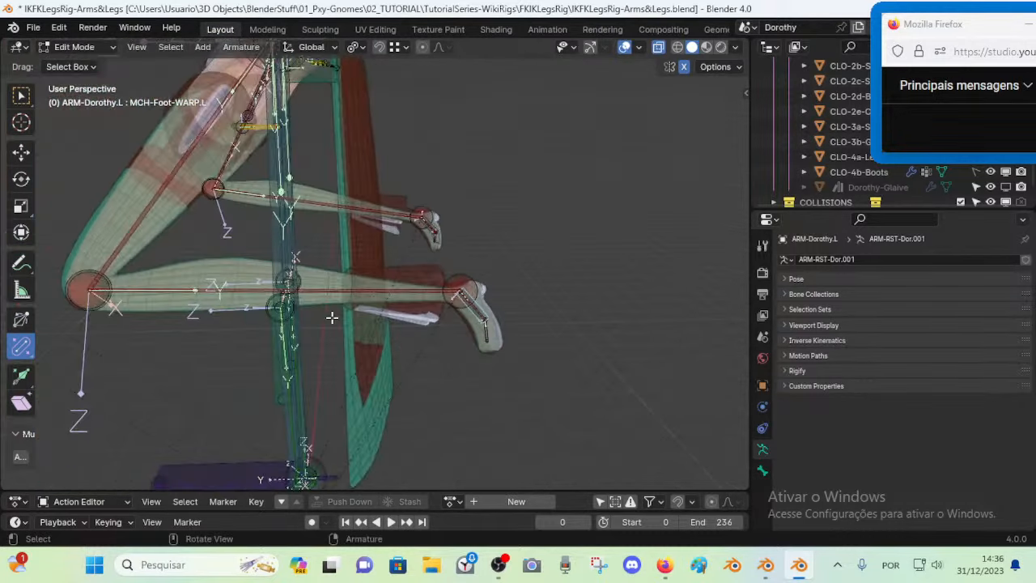
{"action": "scroll", "coordinate": [451, 308], "scroll_direction": "up", "scroll_amount": 2}
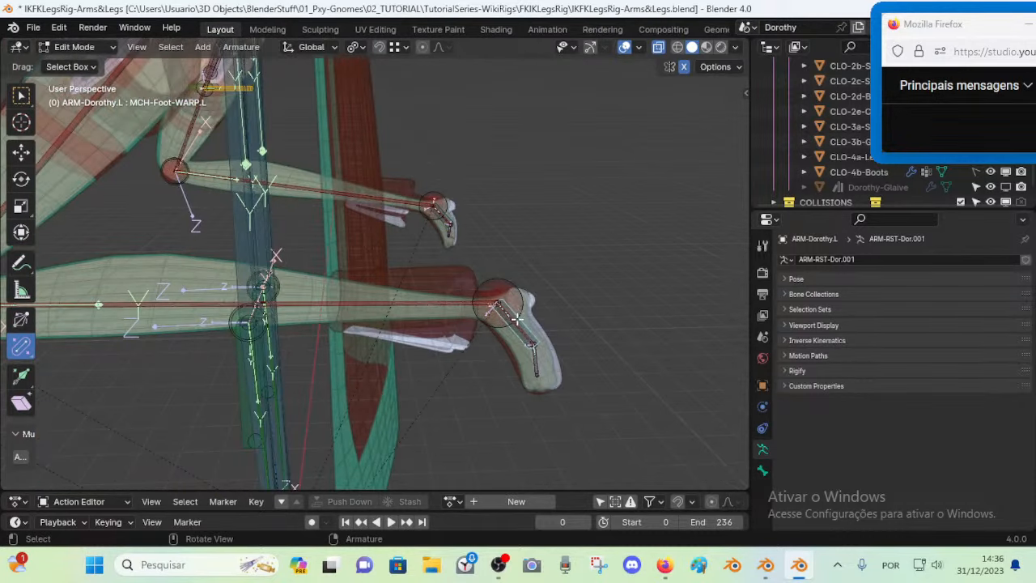
{"action": "middle_click_drag", "start_coordinate": [490, 318], "coordinate": [343, 300]}
{"action": "left_click", "coordinate": [315, 221]}
{"action": "left_click", "coordinate": [329, 247]}
{"action": "scroll", "coordinate": [342, 232], "scroll_direction": "down", "scroll_amount": 4}
Switch to the Blender window with FILE2.blend and examine the upper and lower arm bones by selecting them
{"action": "left_click", "coordinate": [773, 572]}
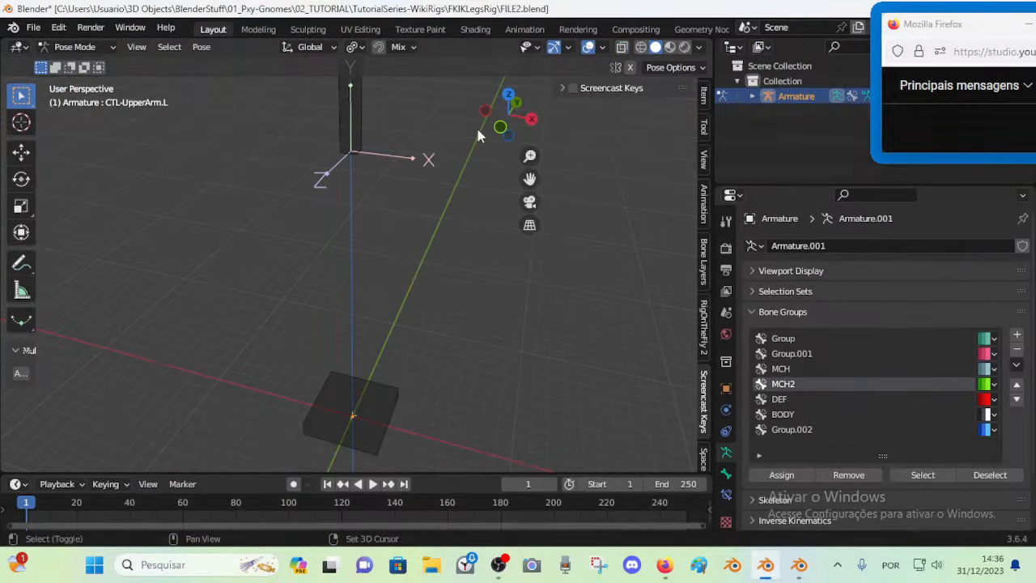
{"action": "middle_click_drag", "start_coordinate": [419, 315], "coordinate": [473, 234], "text": "shift"}
{"action": "scroll", "coordinate": [474, 235], "scroll_direction": "up", "scroll_amount": 4}
{"action": "left_click", "coordinate": [243, 316]}
{"action": "left_click", "coordinate": [339, 324]}
{"action": "left_click", "coordinate": [257, 316]}
{"action": "left_click", "coordinate": [372, 331]}
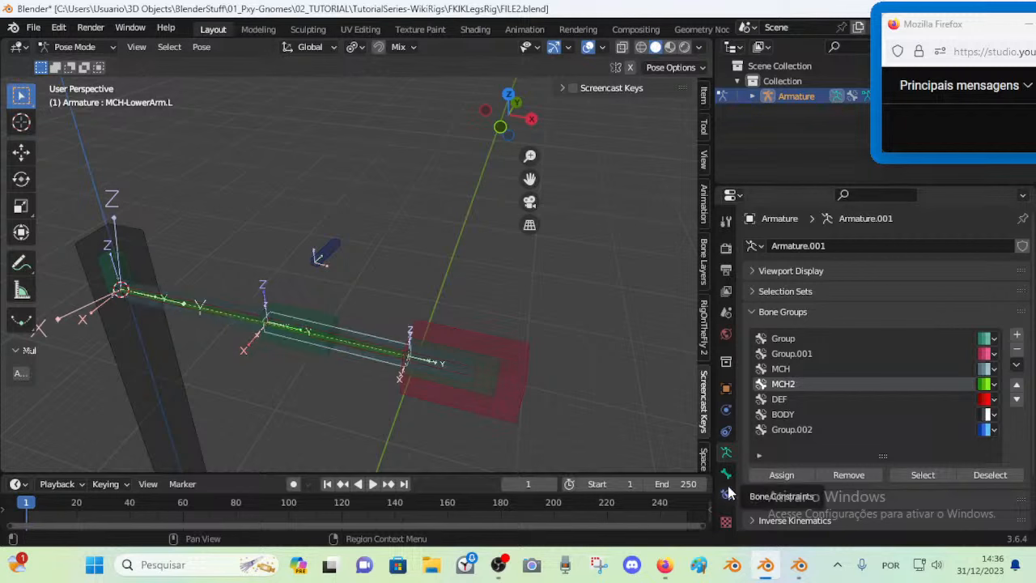
Try selecting the armature's bones through the MCH bone group
{"action": "left_click", "coordinate": [782, 368]}
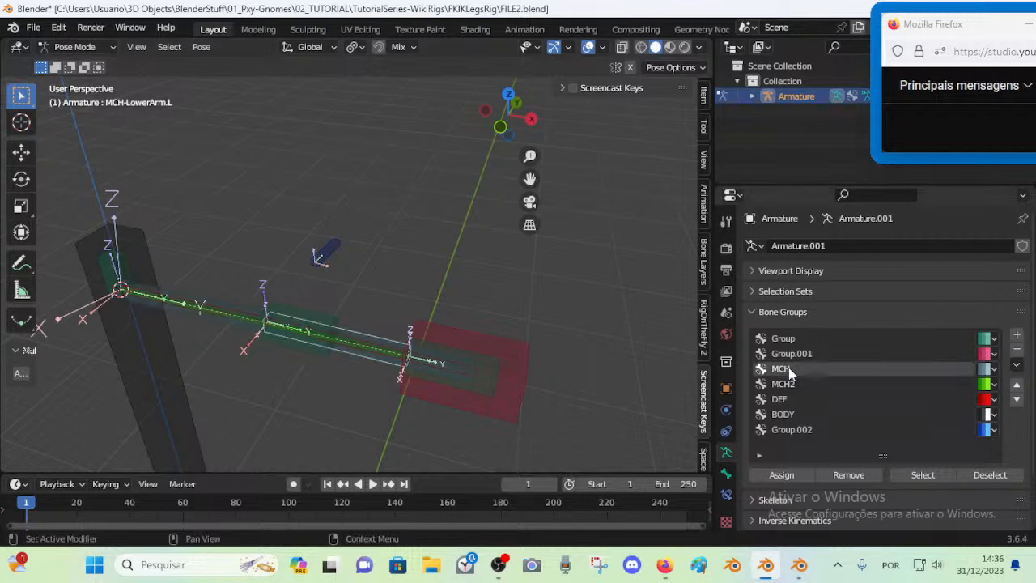
{"action": "left_click", "coordinate": [910, 477]}
{"action": "left_click", "coordinate": [414, 267]}
Select the MCH-LowerArm.L bone in Pose Mode and show its IK bone constraint
{"action": "left_click", "coordinate": [367, 331]}
{"action": "key", "text": "ctrl+Tab"}
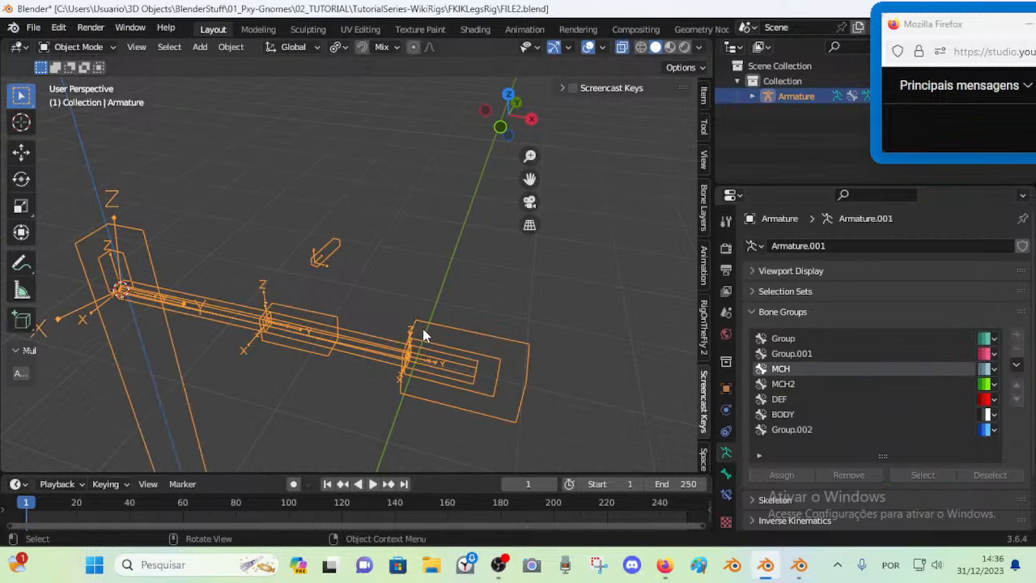
{"action": "key", "text": "ctrl+Tab"}
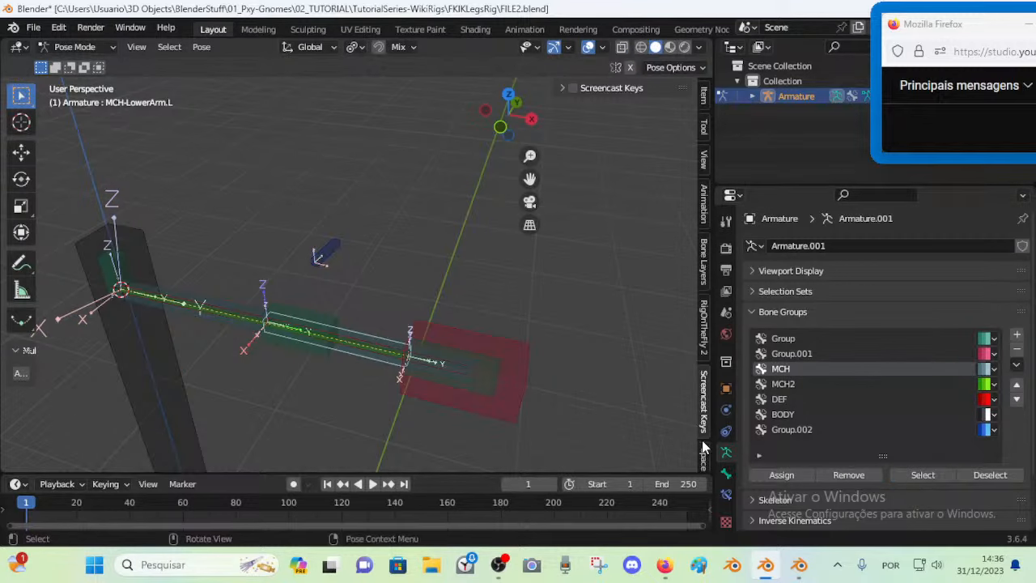
{"action": "left_click", "coordinate": [726, 493]}
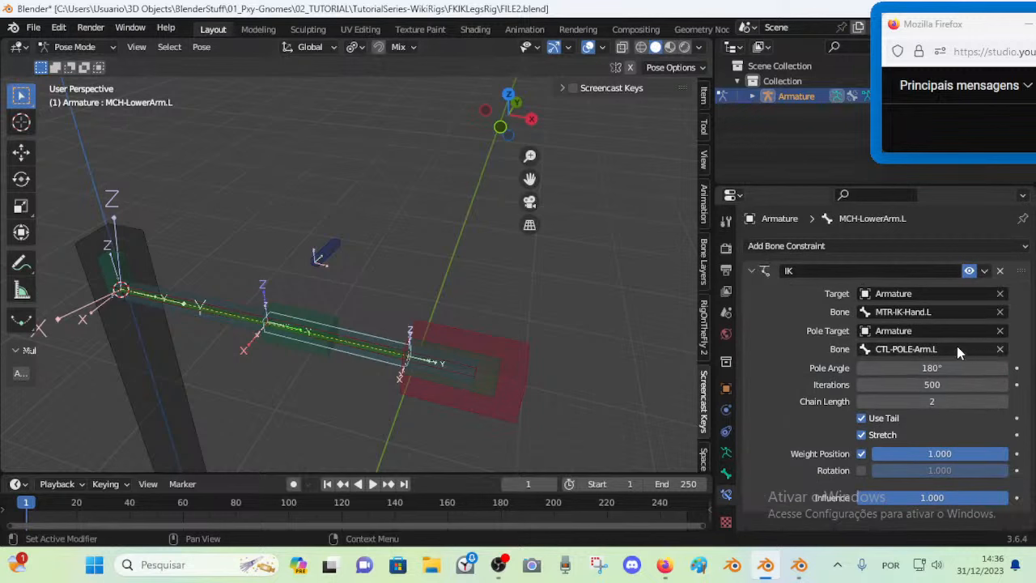
Compare the bone constraints of CTL-POLE-Arm.L, CTL-UpperArm.L and MCH-LowerArm.L by selecting each bone
{"action": "left_click", "coordinate": [329, 251]}
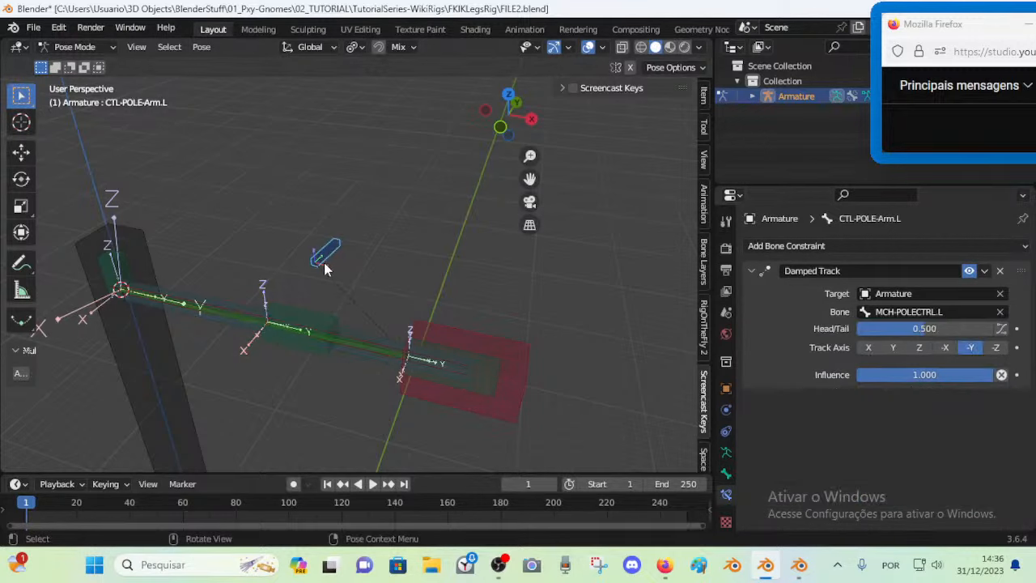
{"action": "left_click", "coordinate": [327, 314]}
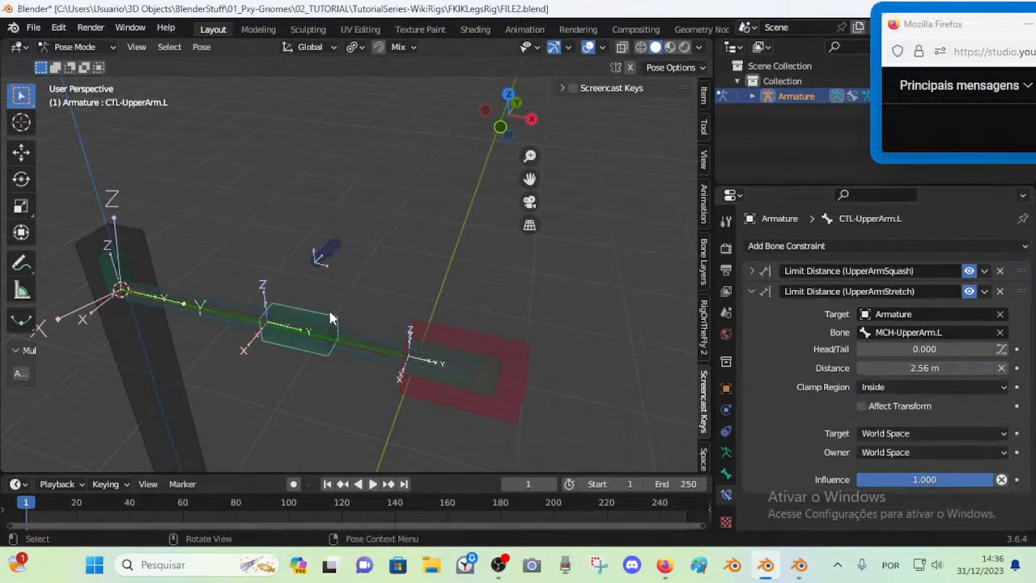
{"action": "left_click", "coordinate": [377, 345]}
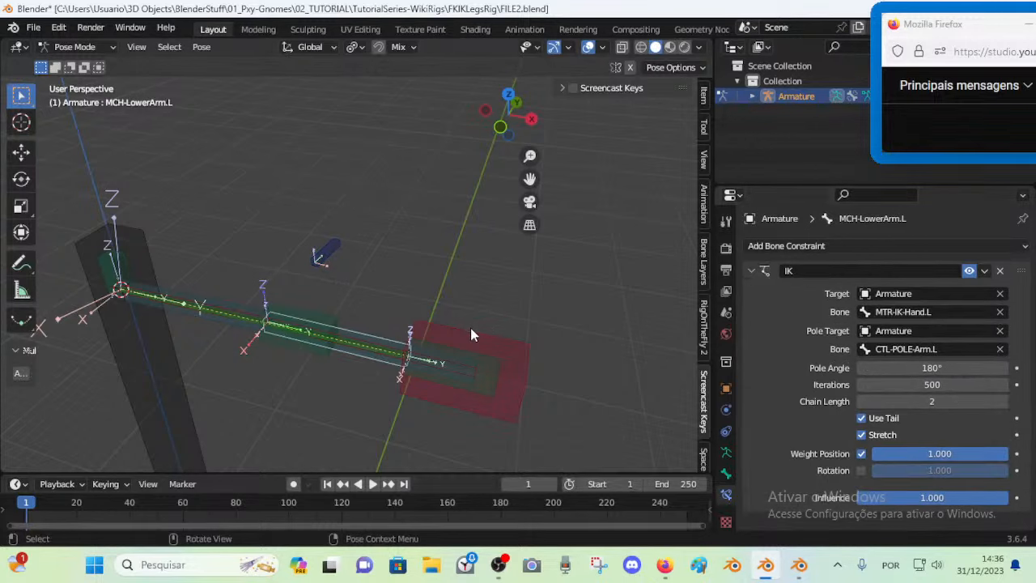
Test-move the MTR-IK-Hand.L bone to check how the arm's IK chain follows, and cancel the move
{"action": "left_click", "coordinate": [505, 340]}
{"action": "key", "text": "g"}
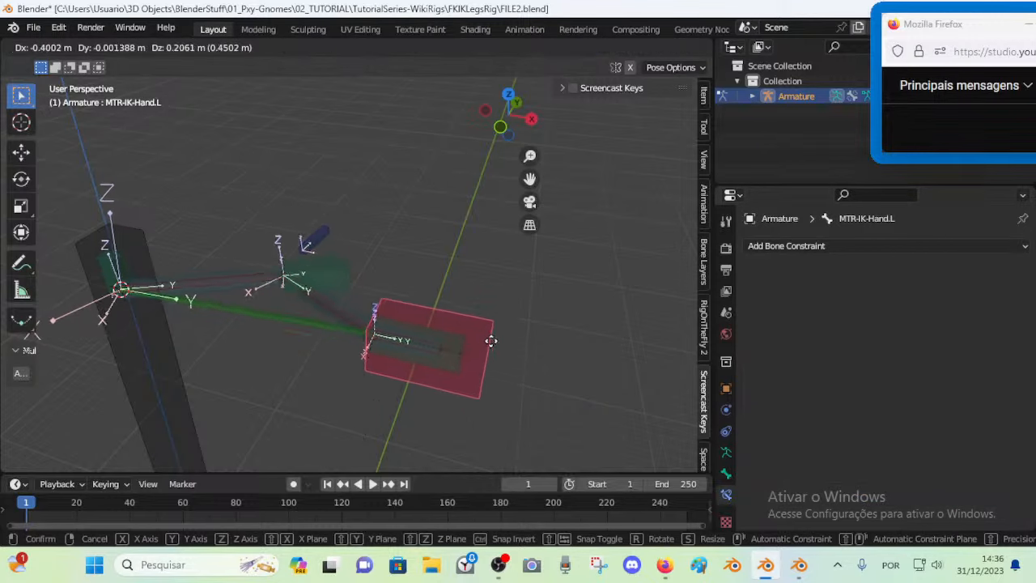
{"action": "right_click", "coordinate": [448, 362]}
{"action": "middle_click_drag", "start_coordinate": [449, 363], "coordinate": [391, 264], "text": "shift"}
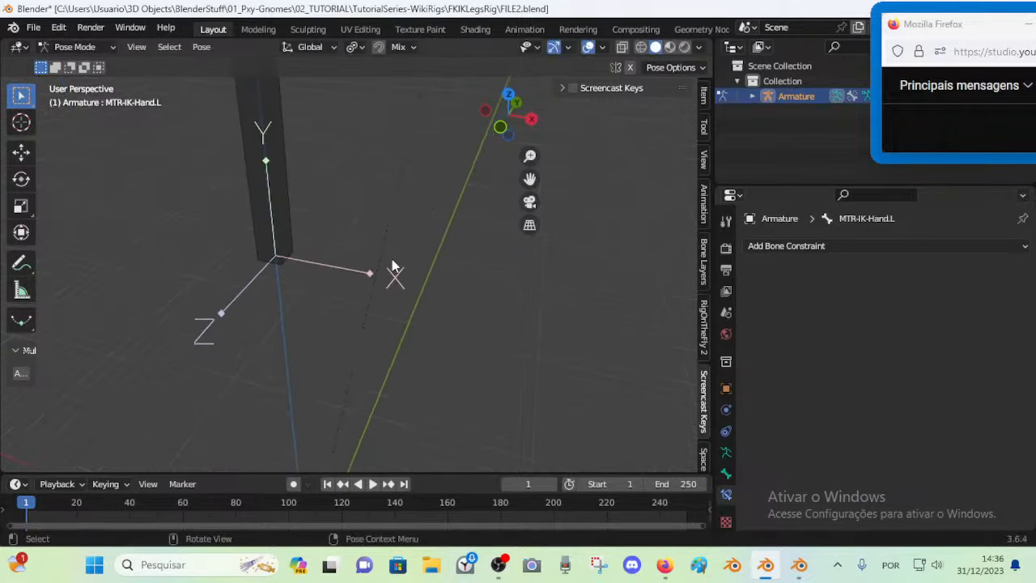
Switch to the Blender window with IKFKLegsRig-Arms&Legs.blend and test-move DEF-Shin.L in Edit Mode, cancelling the move
{"action": "scroll", "coordinate": [385, 274], "scroll_direction": "down", "scroll_amount": 7}
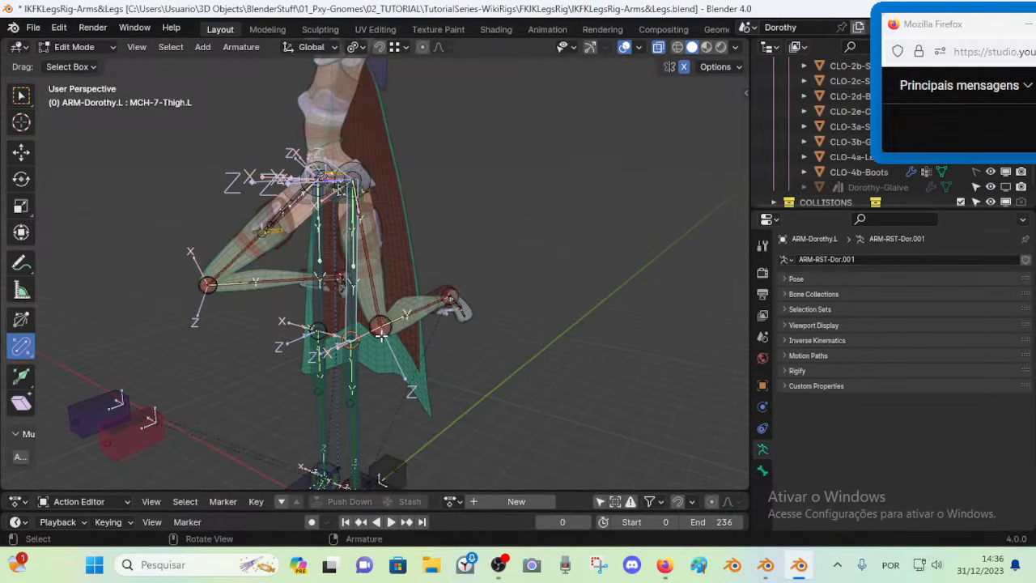
{"action": "scroll", "coordinate": [381, 335], "scroll_direction": "up", "scroll_amount": 2}
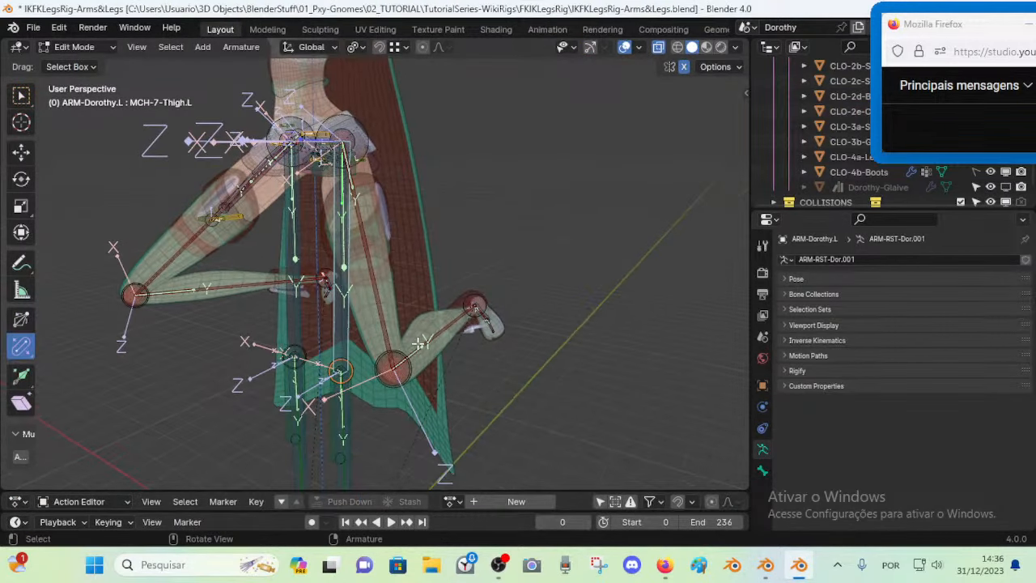
{"action": "left_click", "coordinate": [421, 342]}
{"action": "key", "text": "g"}
{"action": "right_click", "coordinate": [458, 369]}
{"action": "middle_click_drag", "start_coordinate": [455, 370], "coordinate": [436, 331]}
{"action": "scroll", "coordinate": [426, 358], "scroll_direction": "up", "scroll_amount": 1}
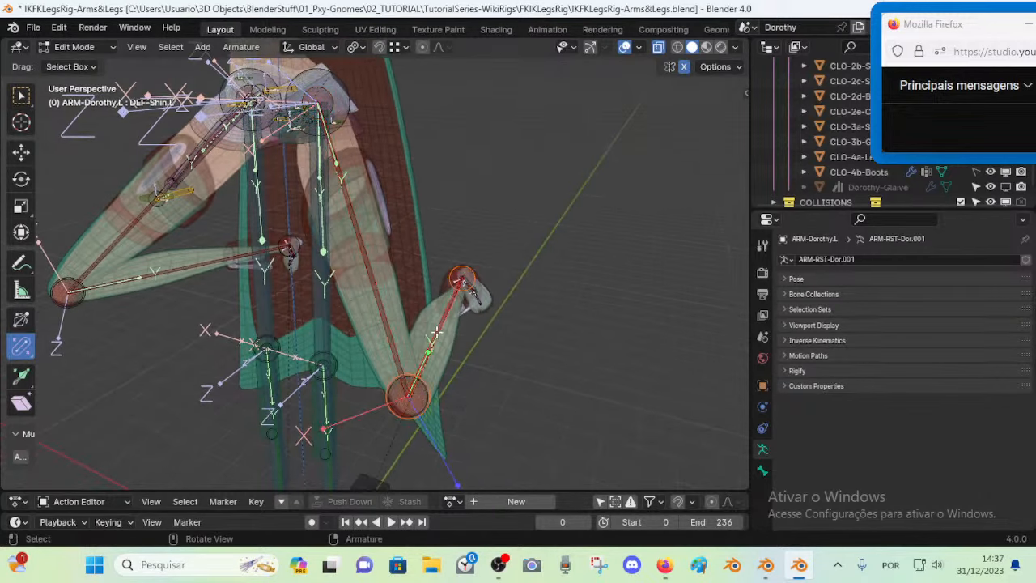
Select DEF-Thigh.L, and test-move DEF-Shin.L again to check how the two bones connect, cancelling the move
{"action": "left_click", "coordinate": [383, 288]}
{"action": "middle_click_drag", "start_coordinate": [388, 246], "coordinate": [361, 264]}
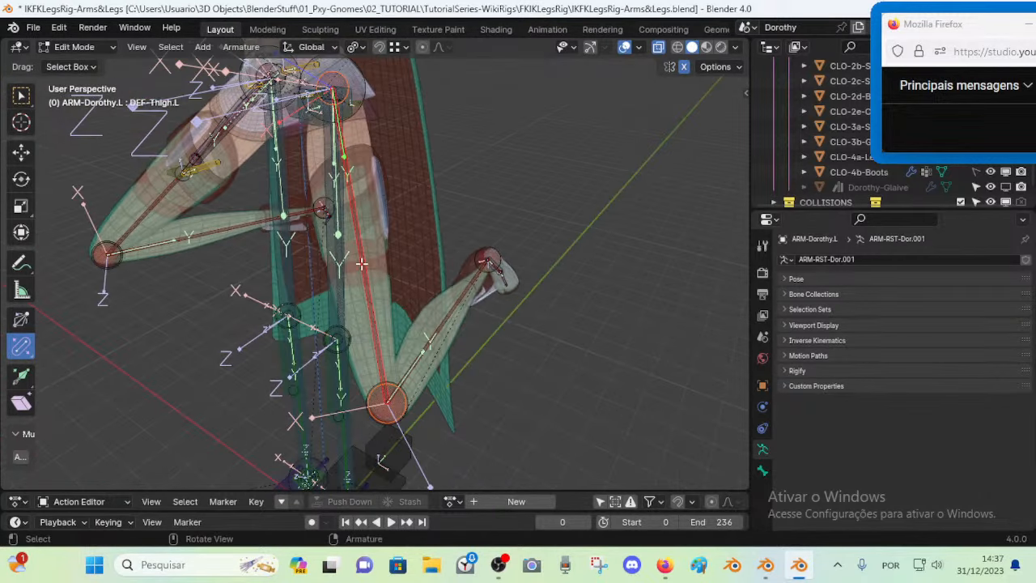
{"action": "left_click", "coordinate": [440, 318]}
{"action": "middle_click_drag", "start_coordinate": [440, 318], "coordinate": [404, 343]}
{"action": "key", "text": "g"}
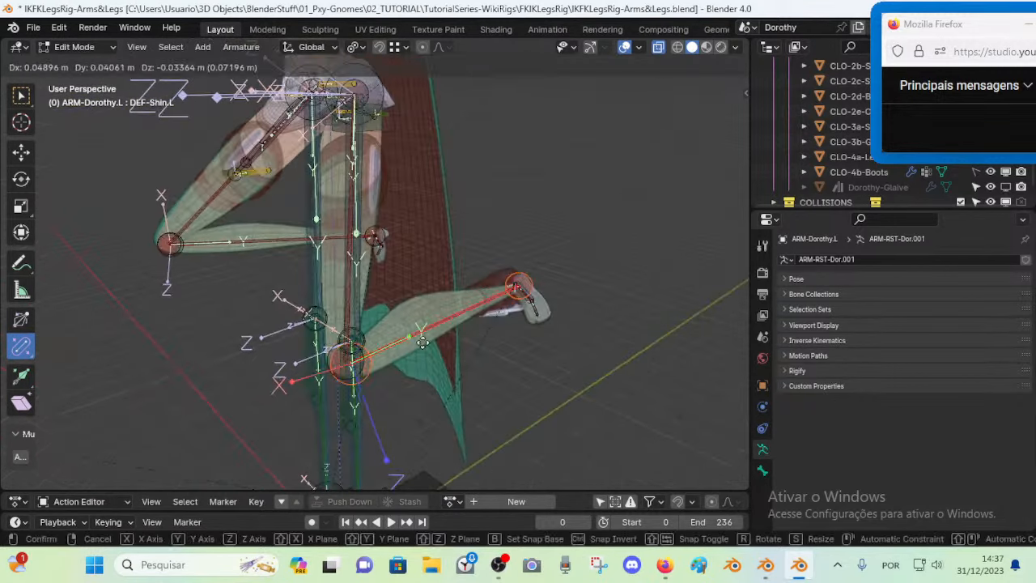
{"action": "right_click", "coordinate": [479, 359]}
Test-move DEF-Thigh.L near the hips to check its attachment at the hip joint, and cancel the move
{"action": "middle_click_drag", "start_coordinate": [343, 242], "coordinate": [506, 279]}
{"action": "left_click", "coordinate": [502, 279]}
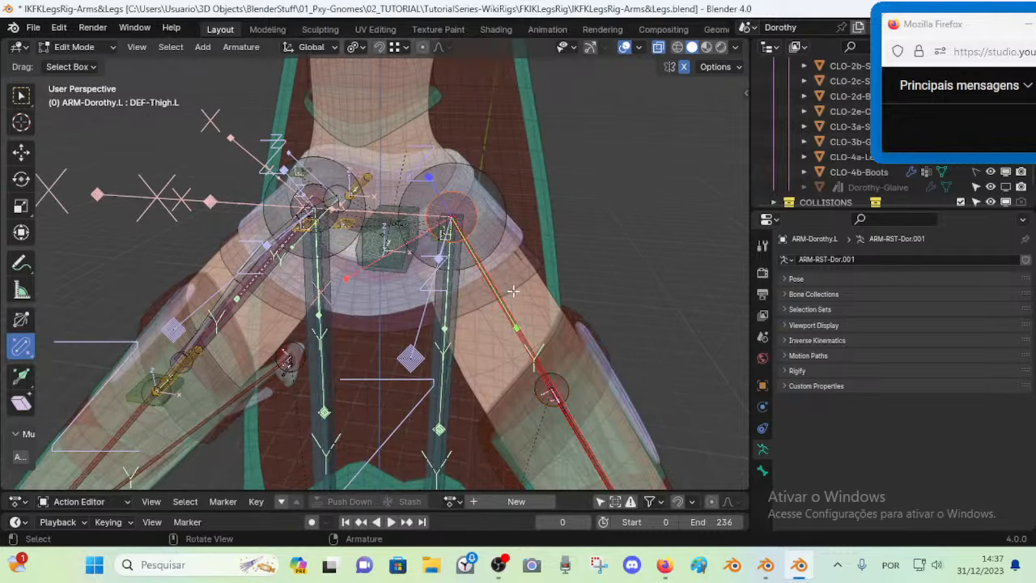
{"action": "key", "text": "g"}
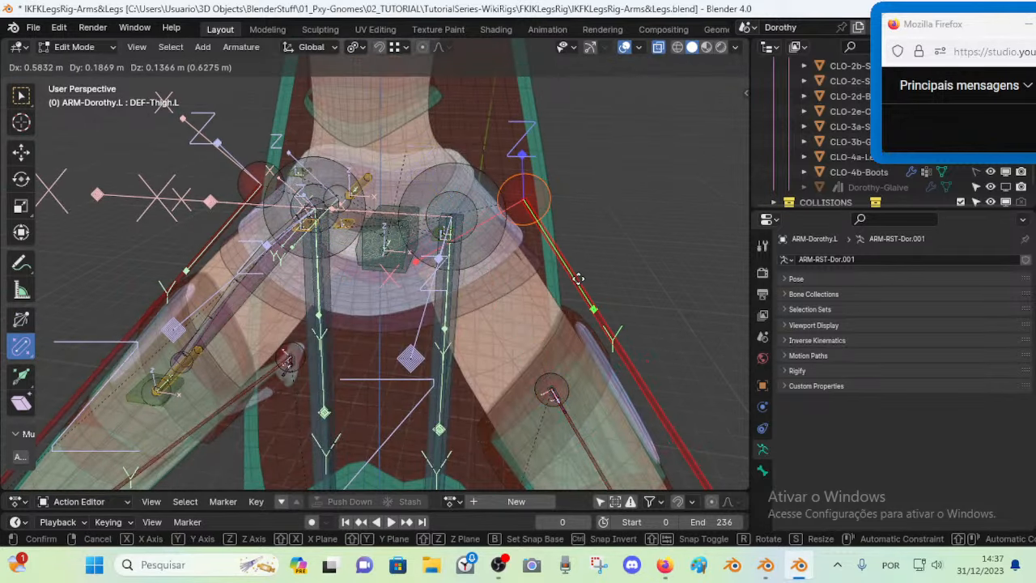
{"action": "right_click", "coordinate": [579, 278]}
Examine the bones overlapping at the left hip, selecting MCH-7-Knee-POLE.L and test-moving DEF-Thigh.L without keeping the move
{"action": "middle_click_drag", "start_coordinate": [443, 202], "coordinate": [450, 205]}
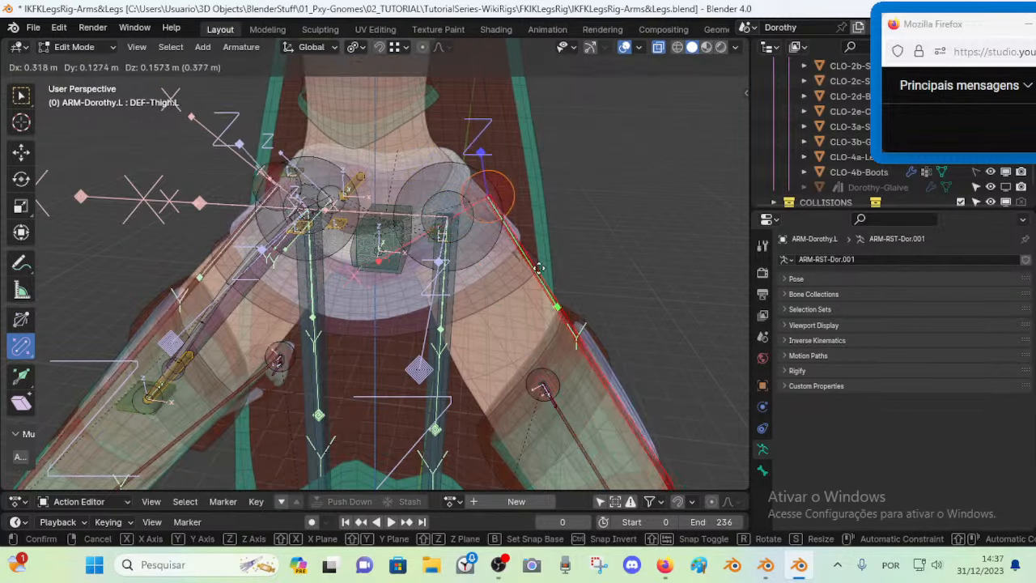
{"action": "left_click", "coordinate": [483, 273]}
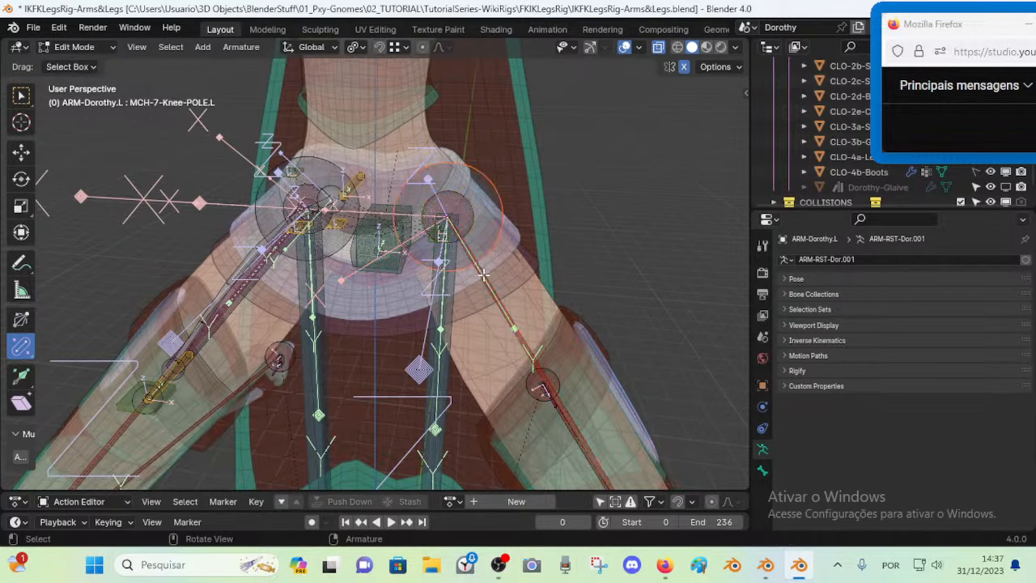
{"action": "left_click", "coordinate": [484, 275]}
{"action": "key", "text": "g"}
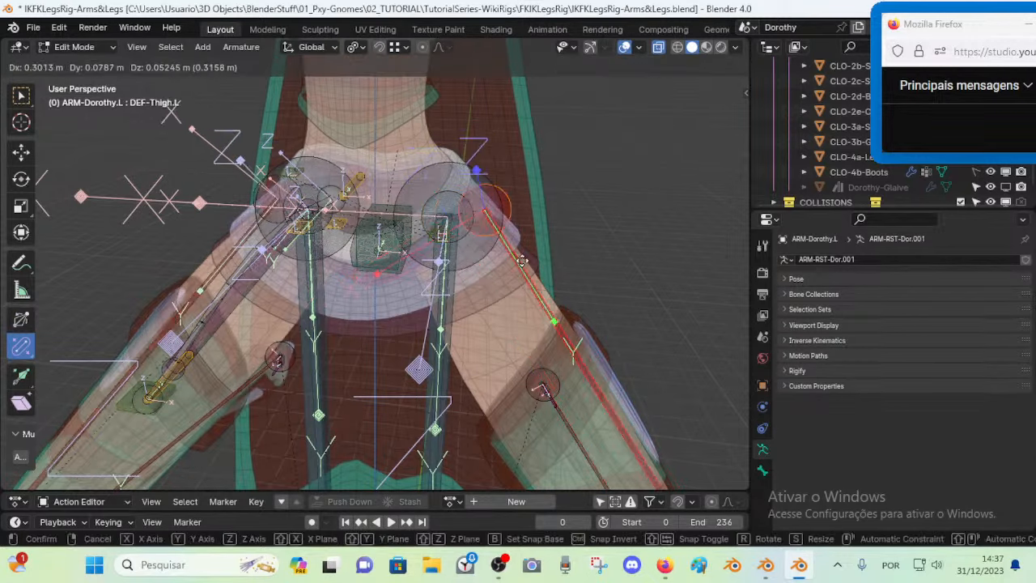
{"action": "right_click", "coordinate": [477, 238]}
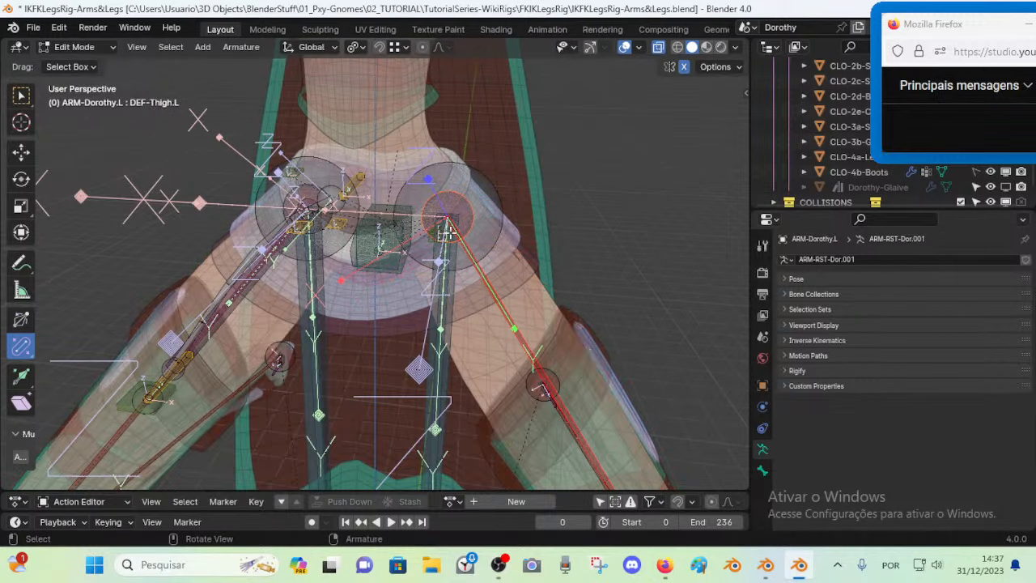
{"action": "middle_click_drag", "start_coordinate": [483, 264], "coordinate": [475, 258]}
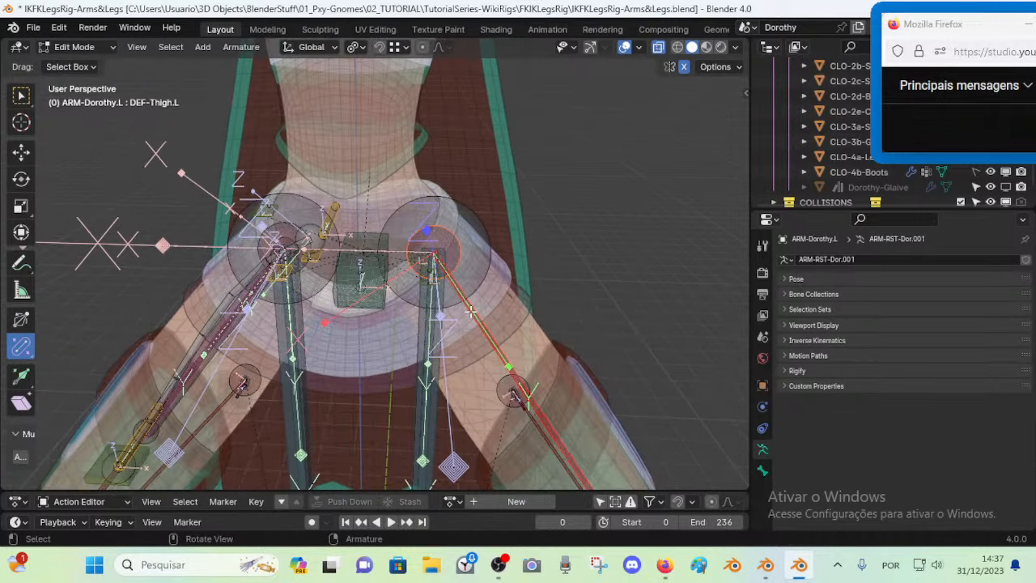
Select the CMD-Hips bone, and test-move DEF-Thigh.L to check its relation to the hips, cancelling the move
{"action": "left_click", "coordinate": [376, 297]}
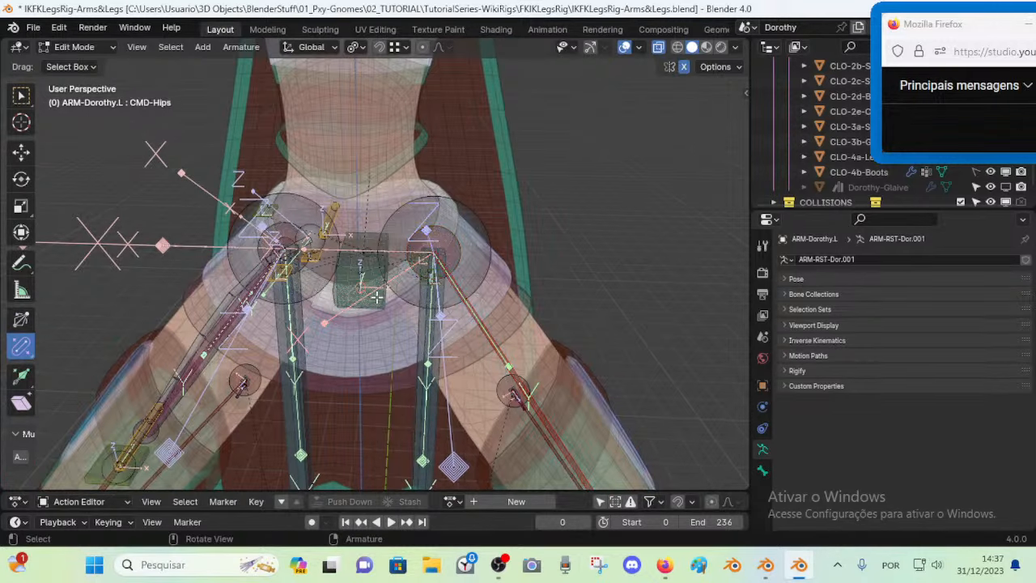
{"action": "left_click", "coordinate": [367, 238]}
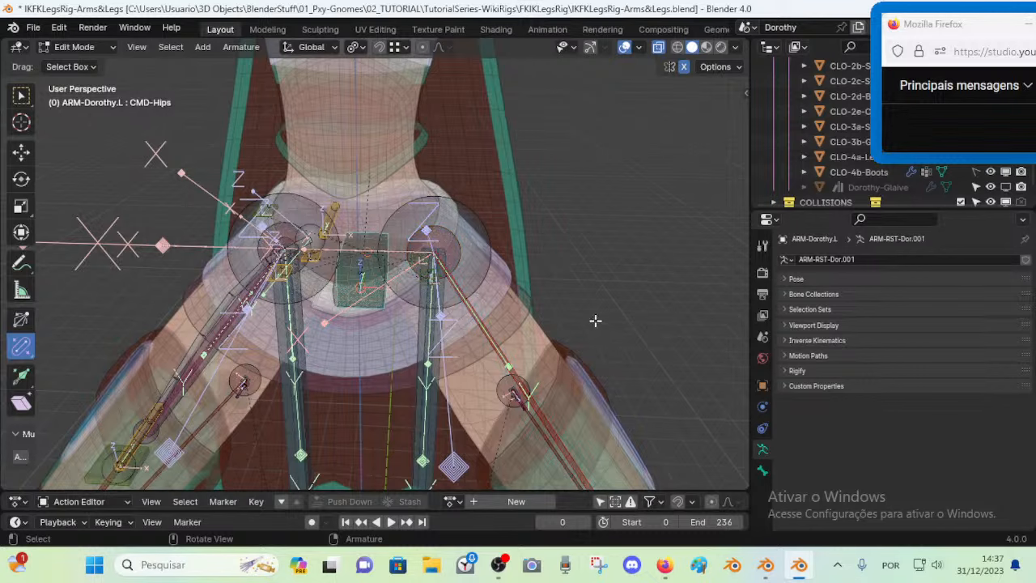
{"action": "left_click", "coordinate": [498, 325]}
{"action": "key", "text": "g"}
{"action": "right_click", "coordinate": [574, 335]}
{"action": "middle_click_drag", "start_coordinate": [576, 338], "coordinate": [432, 392]}
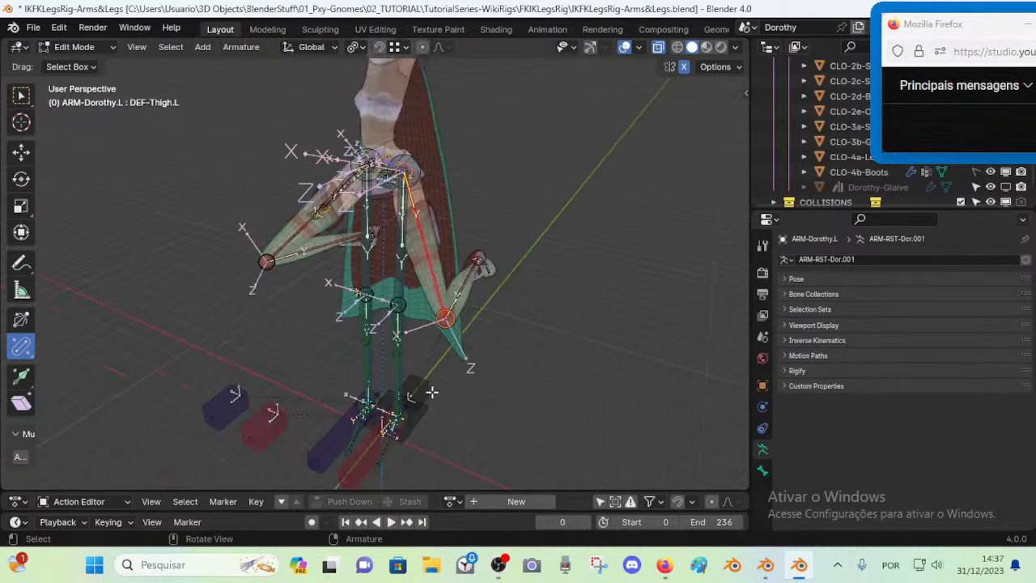
Examine the foot master bones by selecting MTR-Leg.L and MTR-Leg.R, test-moving MTR-Leg.L without keeping the move
{"action": "left_click", "coordinate": [365, 452]}
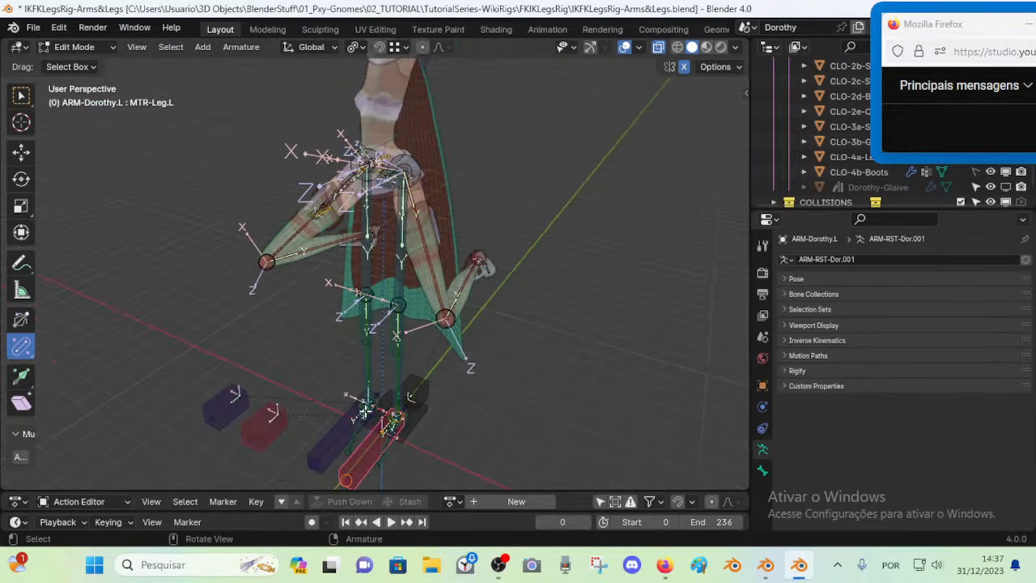
{"action": "key", "text": "g"}
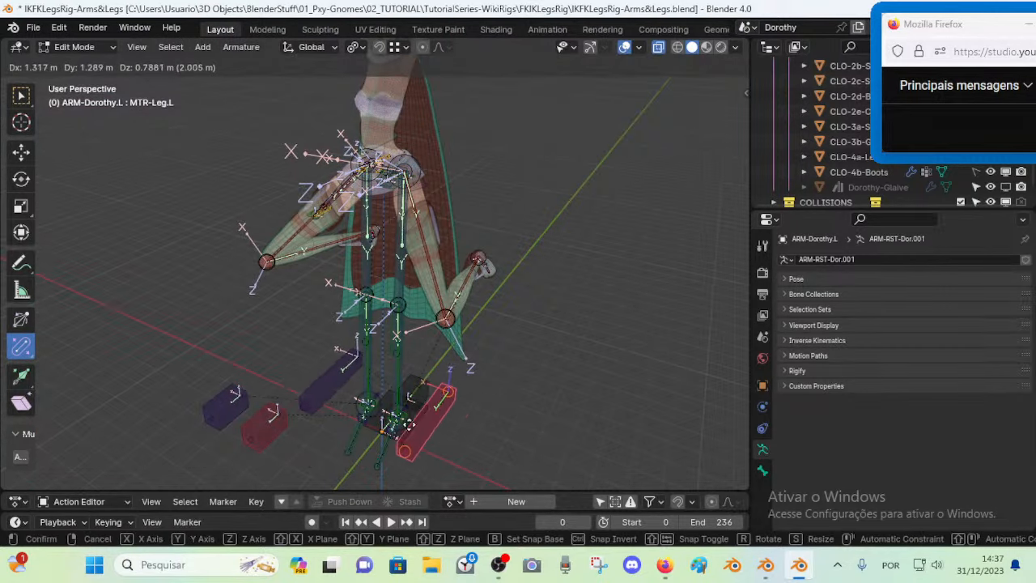
{"action": "key", "text": "Escape"}
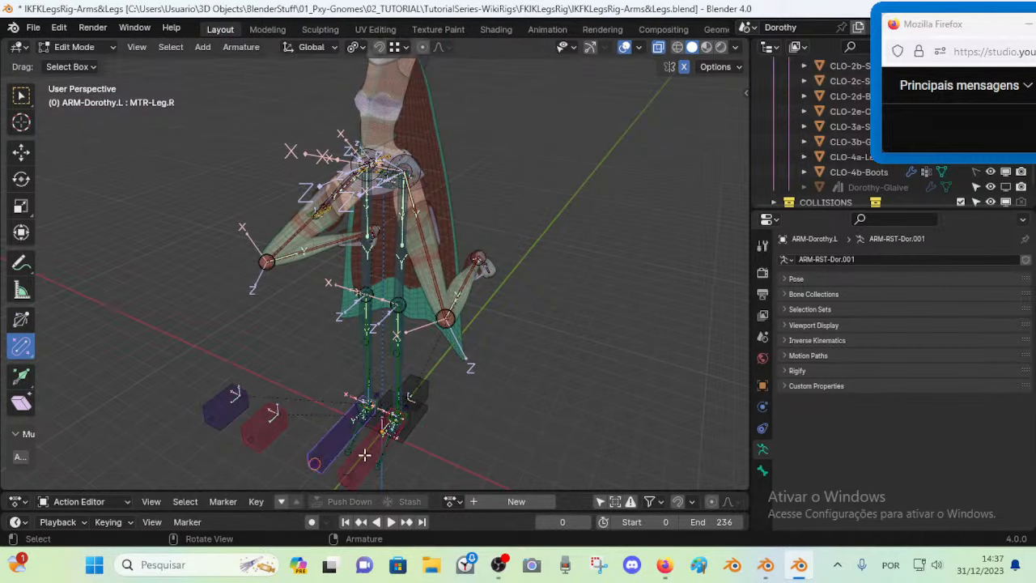
{"action": "left_click", "coordinate": [336, 445]}
{"action": "left_click", "coordinate": [355, 459]}
Inspect the left lower-leg bones around the knee and select MCH-7-Shin.L
{"action": "middle_click_drag", "start_coordinate": [380, 429], "coordinate": [397, 398]}
{"action": "scroll", "coordinate": [418, 287], "scroll_direction": "up", "scroll_amount": 3}
{"action": "scroll", "coordinate": [411, 280], "scroll_direction": "up", "scroll_amount": 2}
{"action": "middle_click_drag", "start_coordinate": [404, 272], "coordinate": [364, 352]}
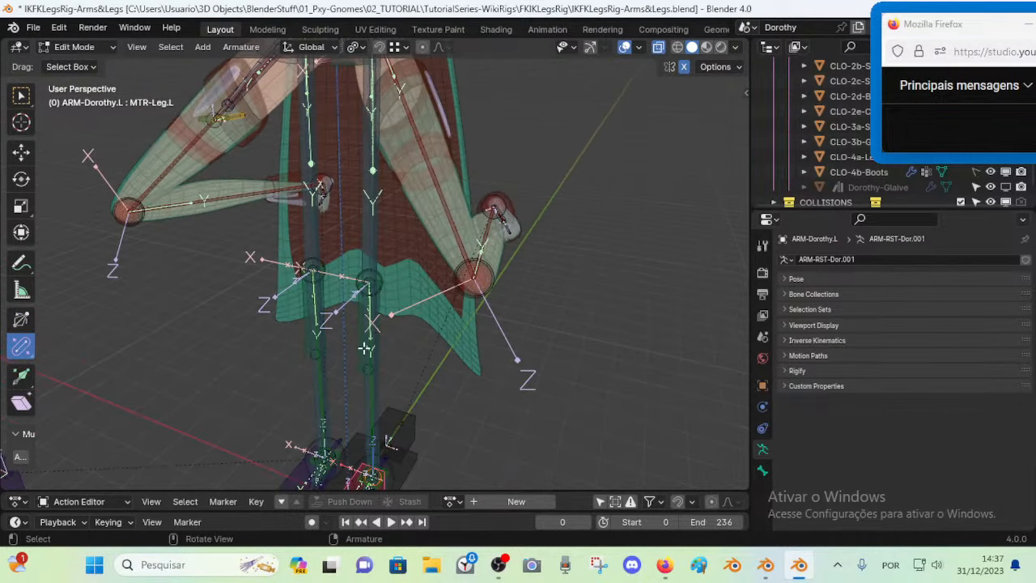
{"action": "left_click", "coordinate": [367, 370]}
{"action": "left_click", "coordinate": [368, 406]}
{"action": "middle_click_drag", "start_coordinate": [368, 406], "coordinate": [377, 343]}
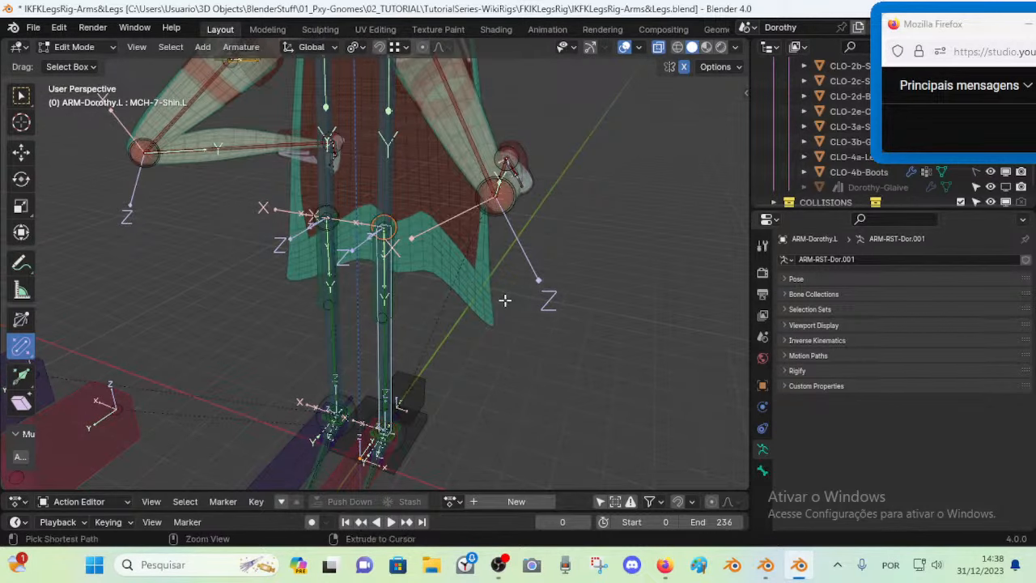
Switch the armature to Pose Mode and clear the location and rotation of all bones
{"action": "key", "text": "ctrl+Tab"}
{"action": "left_click", "coordinate": [497, 384]}
{"action": "key", "text": "a"}
{"action": "key", "text": "alt+g"}
{"action": "key", "text": "alt+r"}
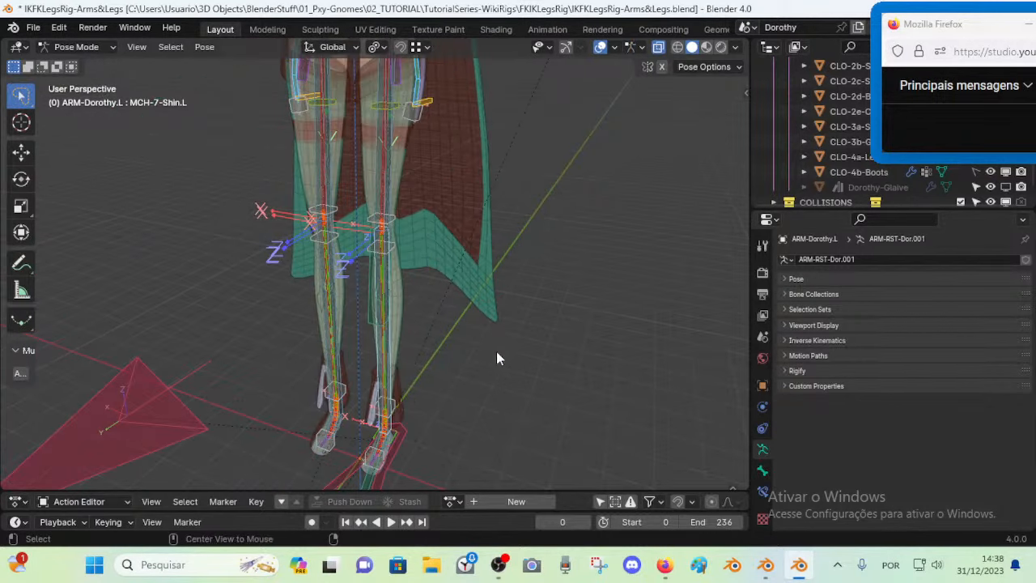
Select MCH-7-Shin.L in Pose Mode, and test-scale it, cancelling the scaling
{"action": "left_click", "coordinate": [388, 342]}
{"action": "left_click", "coordinate": [390, 343]}
{"action": "scroll", "coordinate": [413, 358], "scroll_direction": "up", "scroll_amount": 2}
{"action": "middle_click_drag", "start_coordinate": [416, 362], "coordinate": [430, 284], "text": "shift"}
{"action": "left_click", "coordinate": [409, 309]}
{"action": "scroll", "coordinate": [417, 337], "scroll_direction": "up", "scroll_amount": 1}
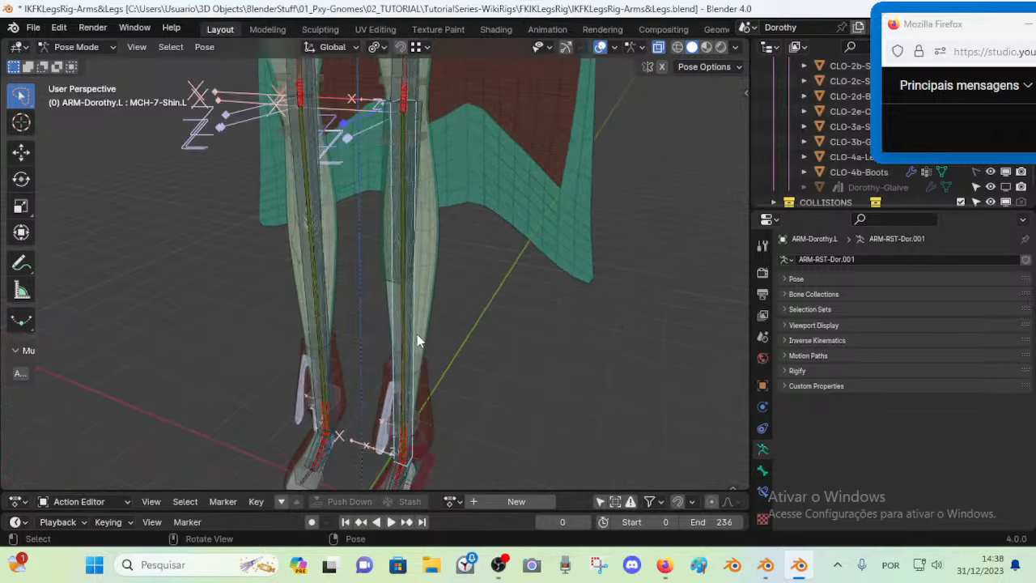
{"action": "key", "text": "s"}
{"action": "right_click", "coordinate": [437, 180]}
{"action": "middle_click_drag", "start_coordinate": [434, 257], "coordinate": [433, 286], "text": "shift"}
{"action": "scroll", "coordinate": [411, 322], "scroll_direction": "down", "scroll_amount": 2}
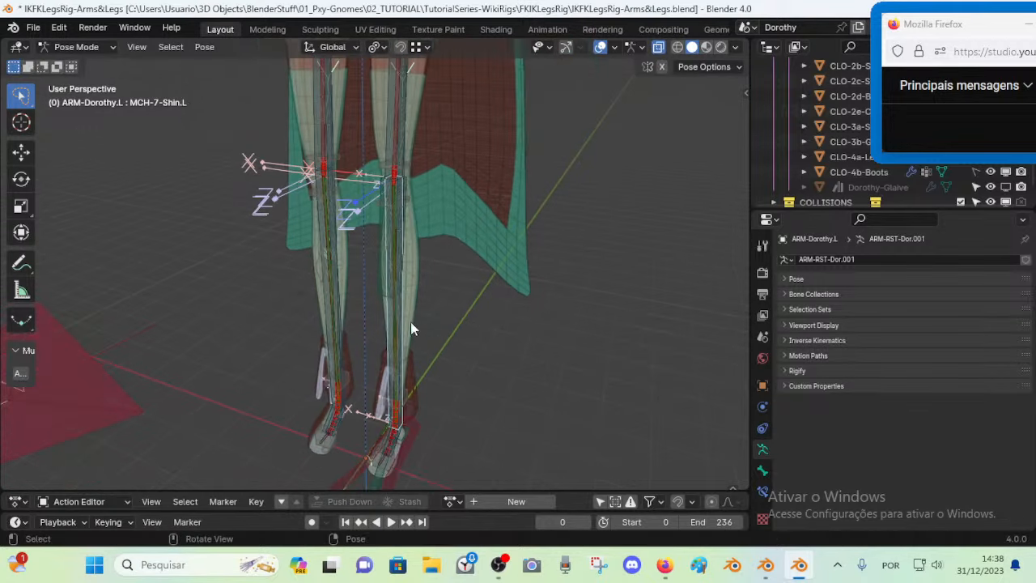
Return the armature to Edit Mode and test-move MCH-7-Shin.L, cancelling the move
{"action": "key", "text": "Tab"}
{"action": "key", "text": "g"}
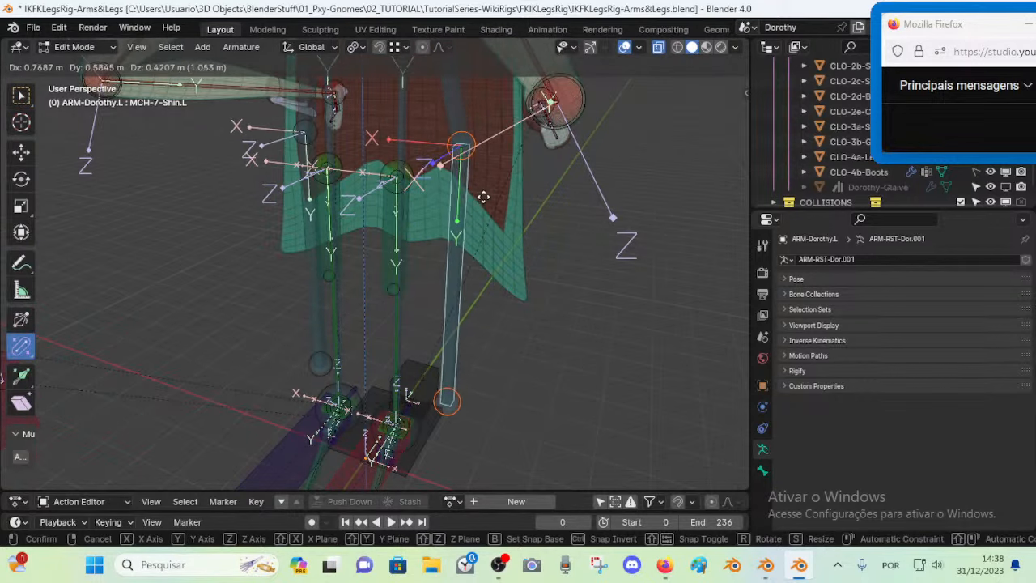
{"action": "right_click", "coordinate": [453, 236]}
{"action": "middle_click_drag", "start_coordinate": [252, 129], "coordinate": [256, 241], "text": "shift"}
Examine the left thigh chain from hip to knee by selecting MCH-7-Thigh.L, MCH-7-Knee-POLE.L and DEF-Thigh.L
{"action": "left_click", "coordinate": [404, 188]}
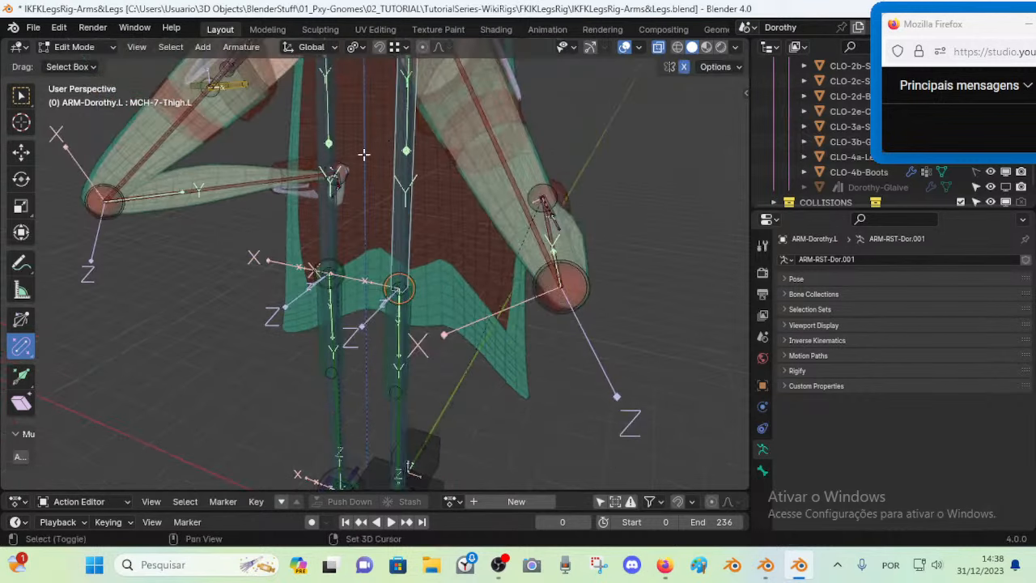
{"action": "middle_click_drag", "start_coordinate": [365, 154], "coordinate": [431, 122], "text": "shift"}
{"action": "scroll", "coordinate": [415, 123], "scroll_direction": "up", "scroll_amount": 2}
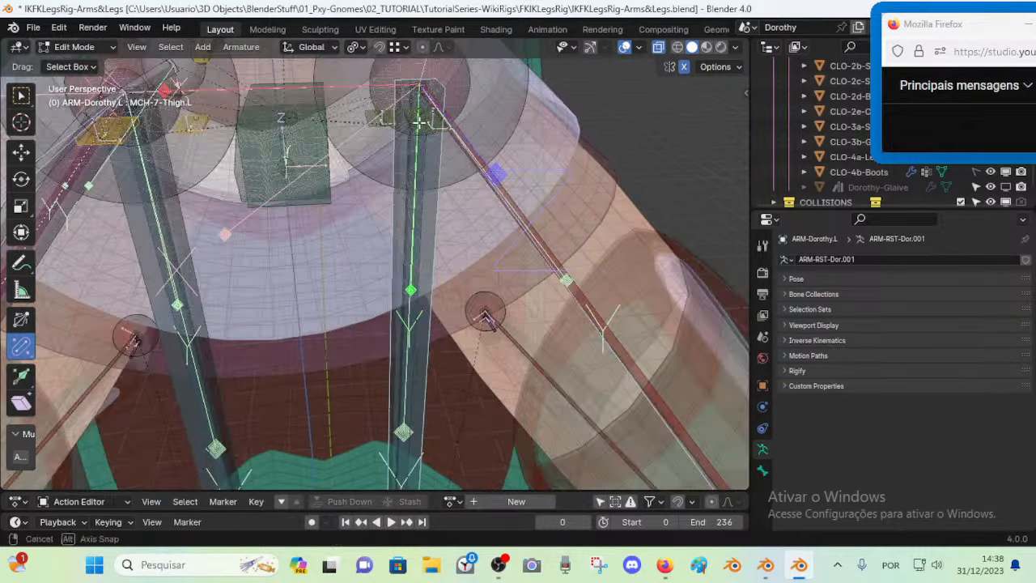
{"action": "left_click", "coordinate": [481, 165]}
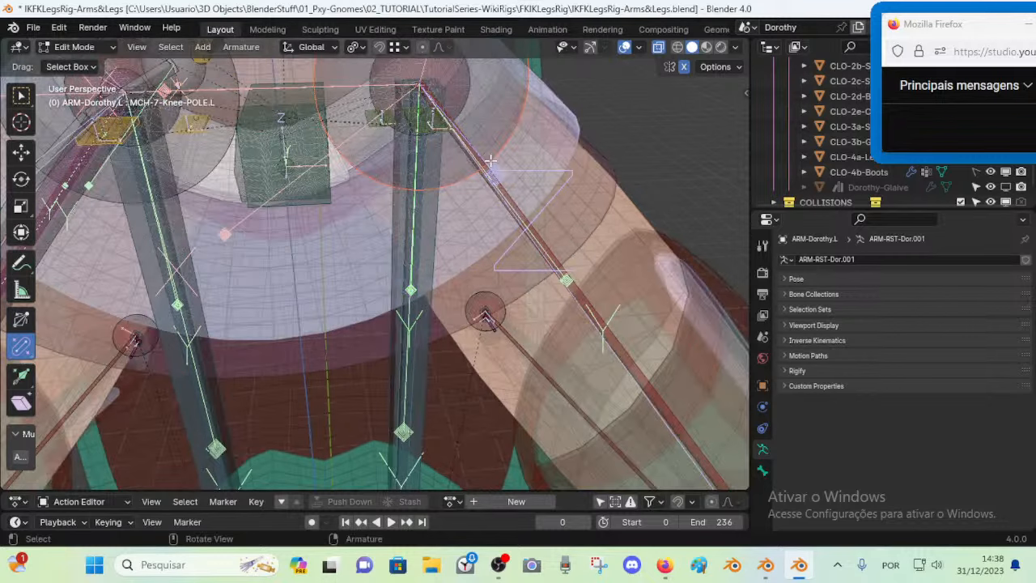
{"action": "left_click", "coordinate": [626, 340]}
{"action": "middle_click_drag", "start_coordinate": [616, 342], "coordinate": [562, 336]}
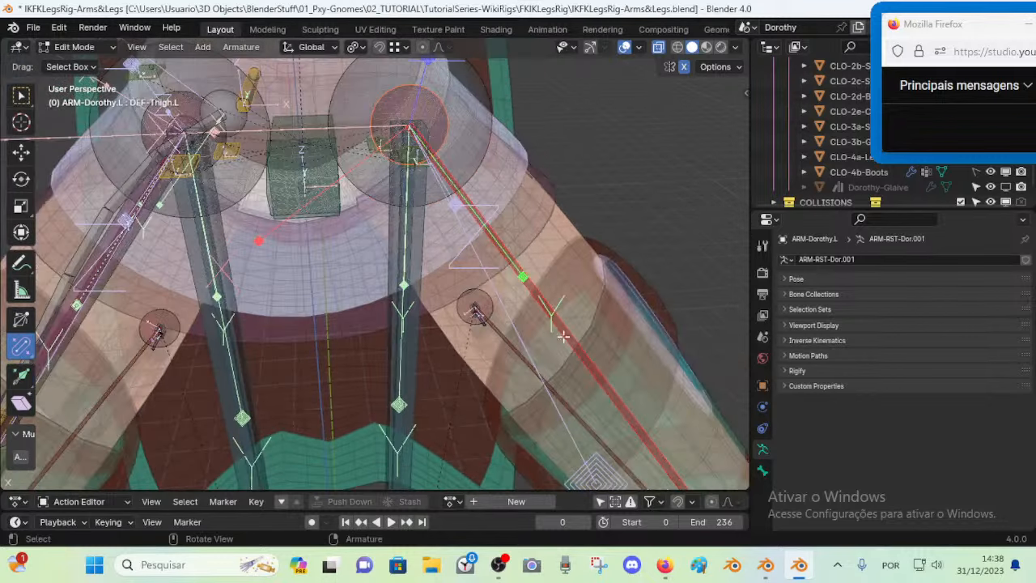
{"action": "middle_click_drag", "start_coordinate": [461, 368], "coordinate": [433, 258]}
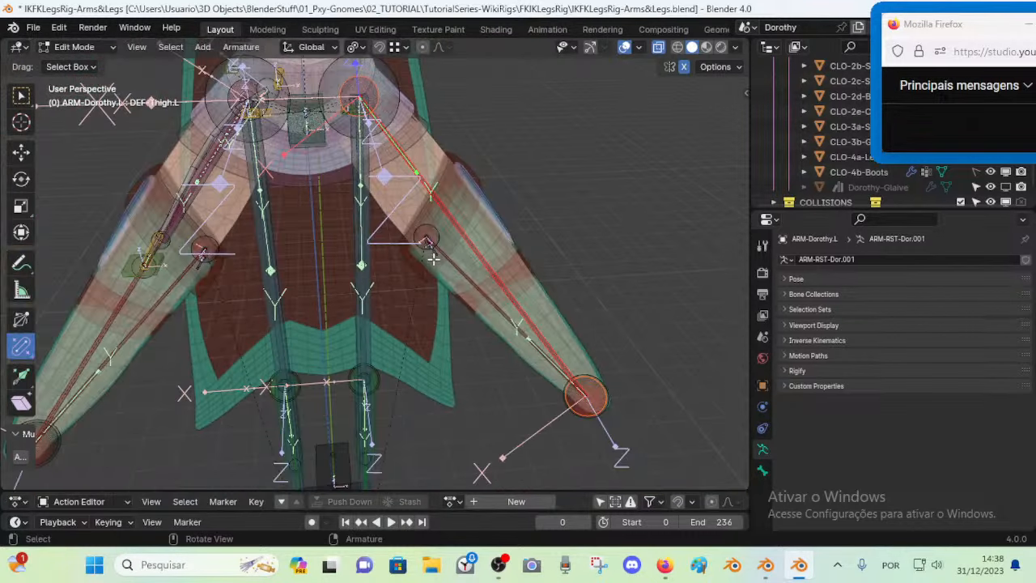
{"action": "middle_click_drag", "start_coordinate": [575, 388], "coordinate": [579, 364]}
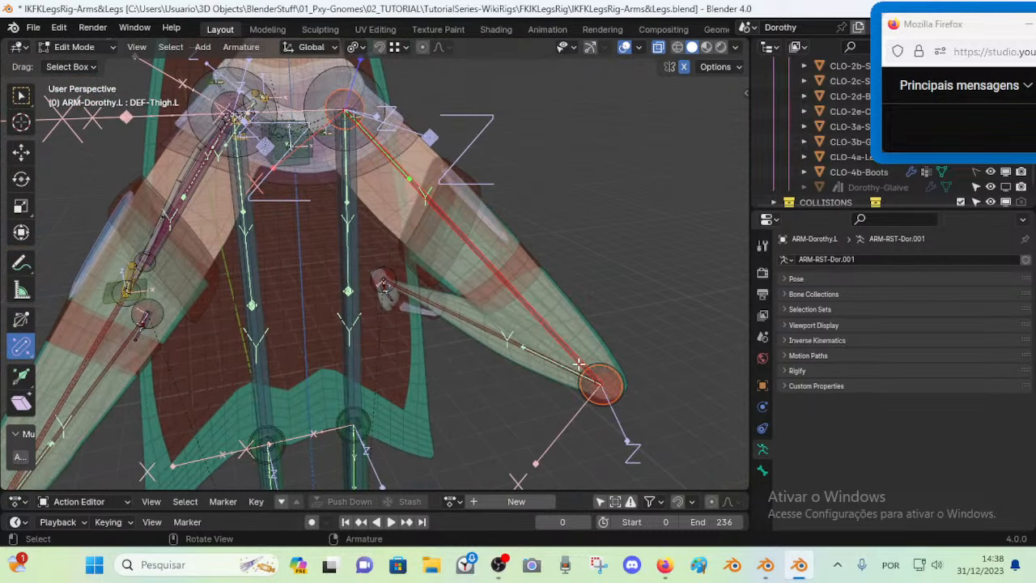
Compare the lengths of DEF-Thigh.L and MCH-7-Thigh.L in their transform properties
{"action": "key", "text": "n"}
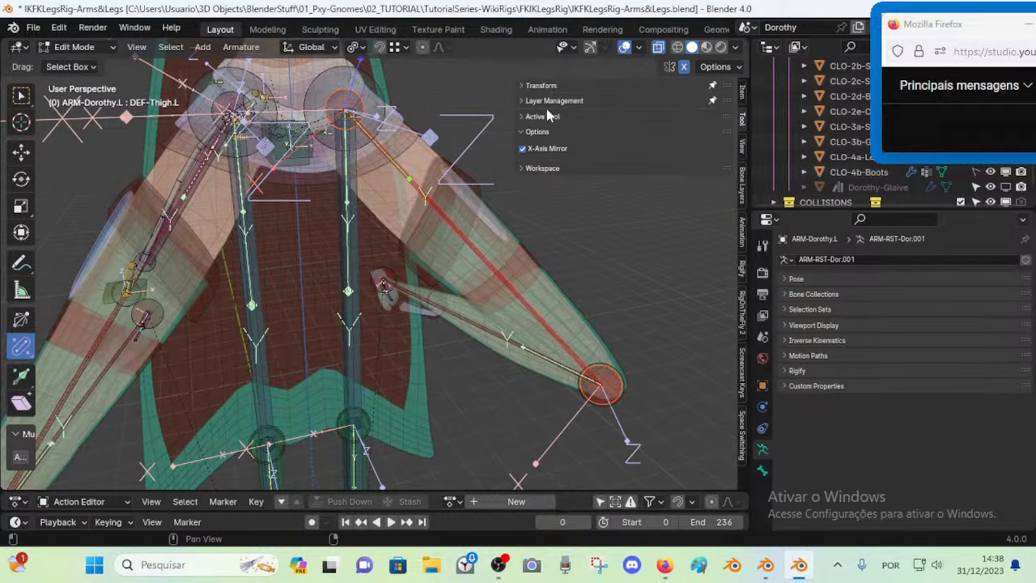
{"action": "left_click", "coordinate": [742, 92]}
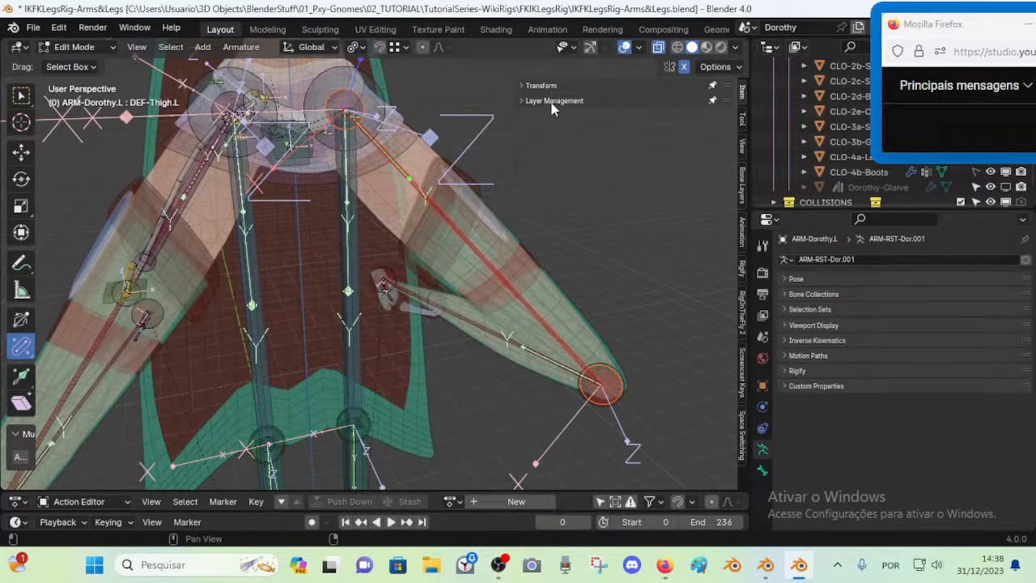
{"action": "left_click", "coordinate": [537, 87]}
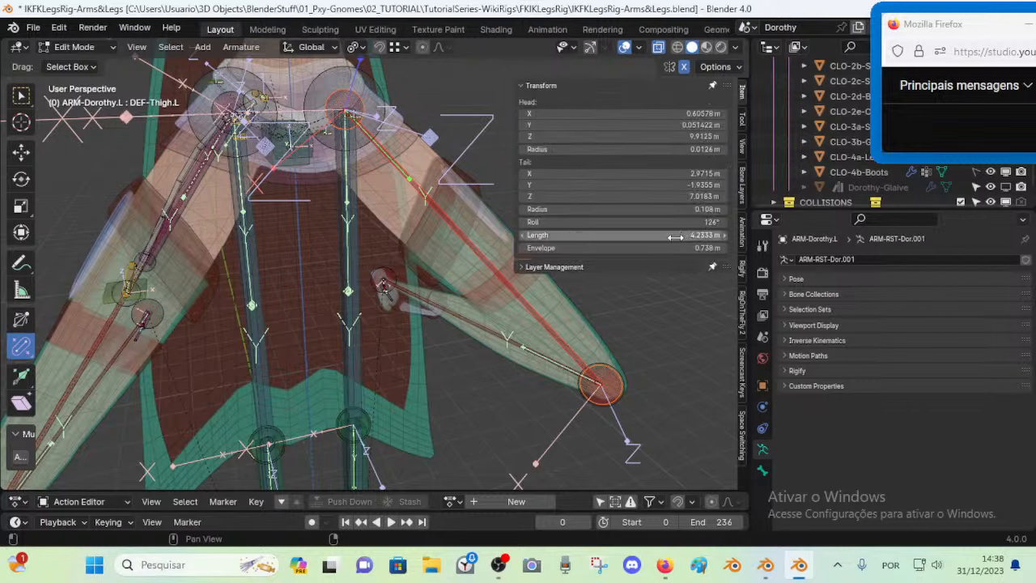
{"action": "left_click", "coordinate": [349, 291]}
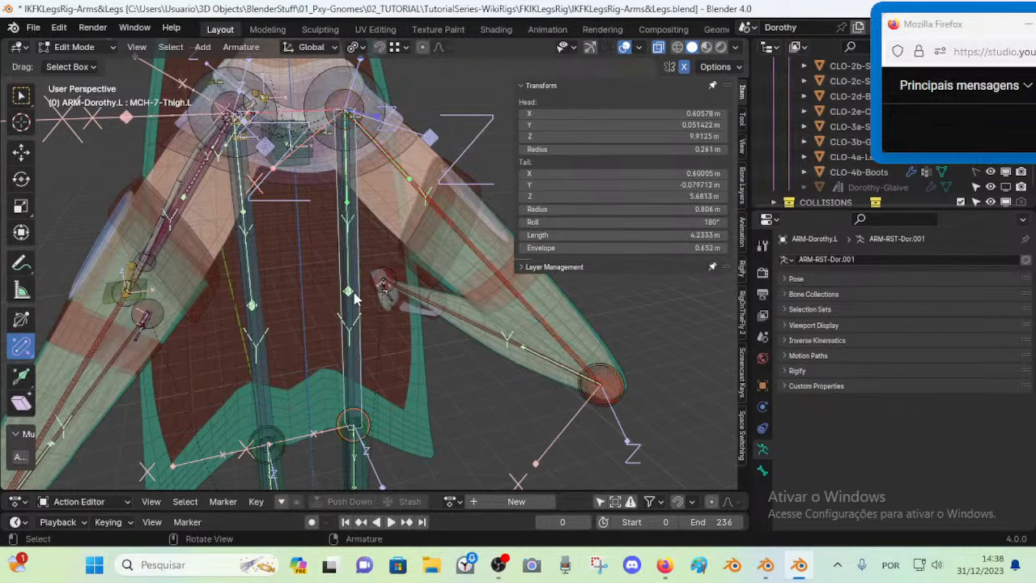
{"action": "key", "text": "n"}
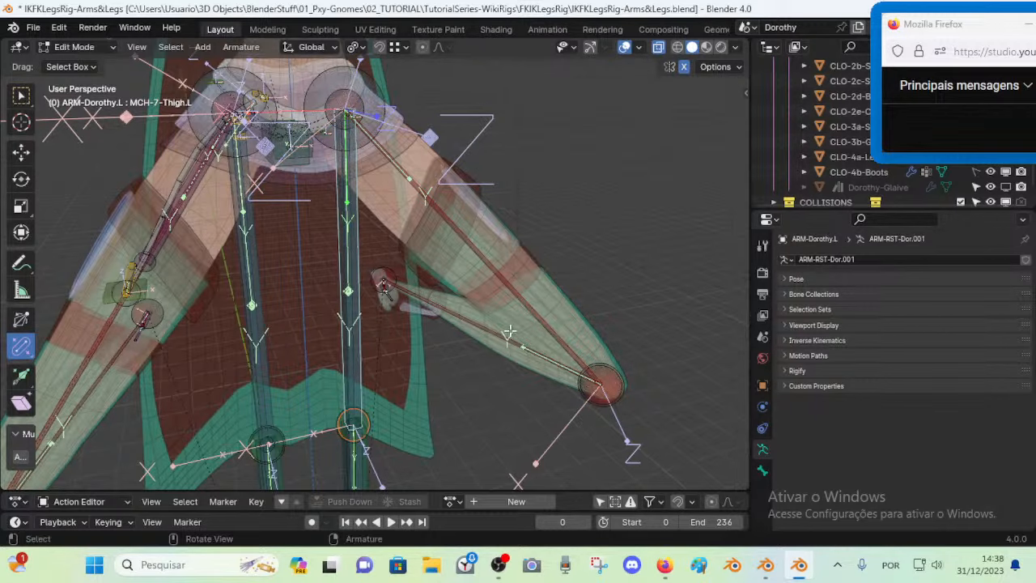
Examine the left leg chain from several angles by selecting DEF-Thigh.L and MCH-7-Knee-POLE.L
{"action": "left_click", "coordinate": [460, 334]}
{"action": "left_click", "coordinate": [356, 358]}
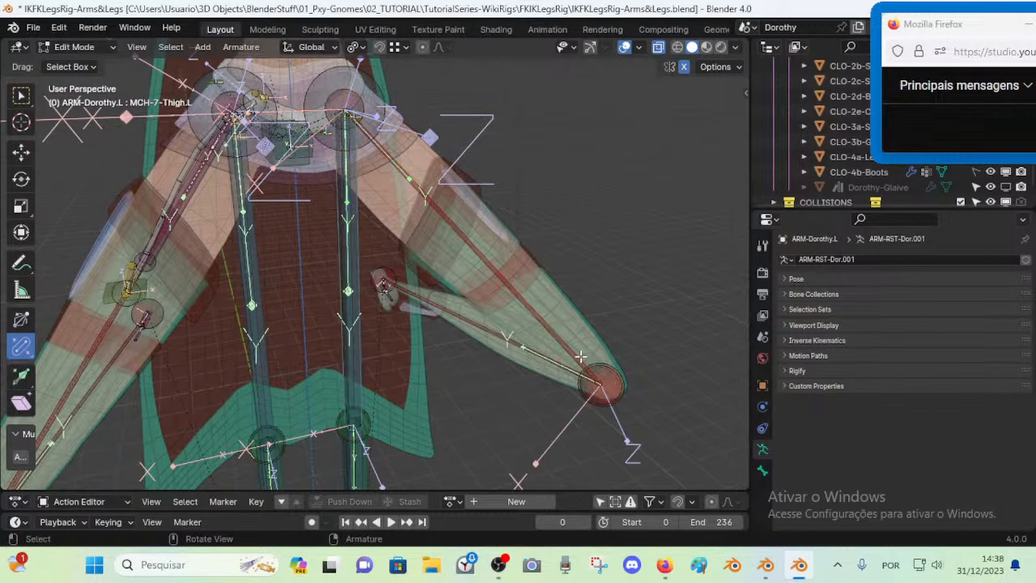
{"action": "left_click", "coordinate": [551, 344]}
{"action": "middle_click_drag", "start_coordinate": [552, 344], "coordinate": [462, 273]}
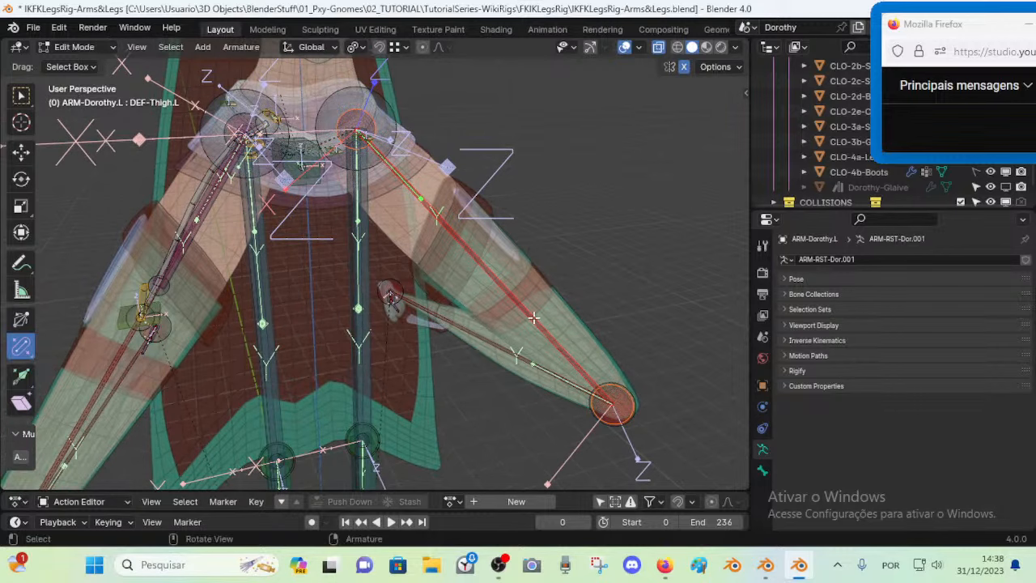
{"action": "middle_click_drag", "start_coordinate": [561, 290], "coordinate": [500, 285]}
{"action": "middle_click_drag", "start_coordinate": [479, 298], "coordinate": [268, 363]}
{"action": "scroll", "coordinate": [426, 331], "scroll_direction": "up", "scroll_amount": 3}
{"action": "left_click", "coordinate": [394, 314]}
{"action": "left_click", "coordinate": [382, 316]}
{"action": "middle_click_drag", "start_coordinate": [334, 327], "coordinate": [356, 345]}
{"action": "middle_click_drag", "start_coordinate": [352, 277], "coordinate": [444, 264]}
{"action": "scroll", "coordinate": [381, 131], "scroll_direction": "down", "scroll_amount": 1}
{"action": "middle_click_drag", "start_coordinate": [383, 194], "coordinate": [403, 303], "text": "shift"}
{"action": "scroll", "coordinate": [398, 288], "scroll_direction": "down", "scroll_amount": 1}
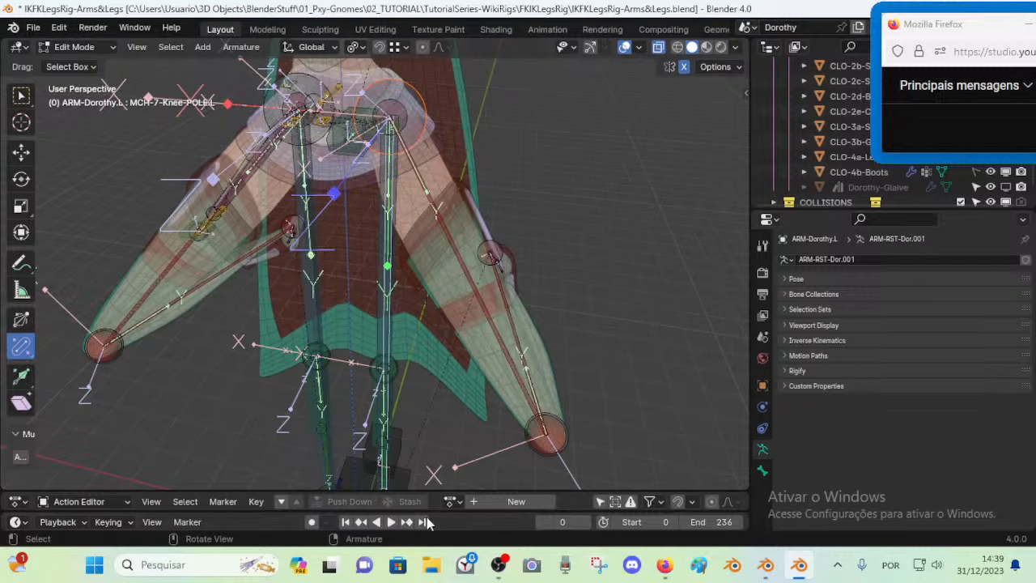
Switch to the FILE2.blend window and inspect the bone constraints of MCH-LowerArm.L and MCH-POLECTRL.L
{"action": "left_click", "coordinate": [763, 567]}
{"action": "middle_click_drag", "start_coordinate": [489, 151], "coordinate": [419, 241]}
{"action": "scroll", "coordinate": [417, 217], "scroll_direction": "down", "scroll_amount": 7}
{"action": "scroll", "coordinate": [393, 340], "scroll_direction": "up", "scroll_amount": 5}
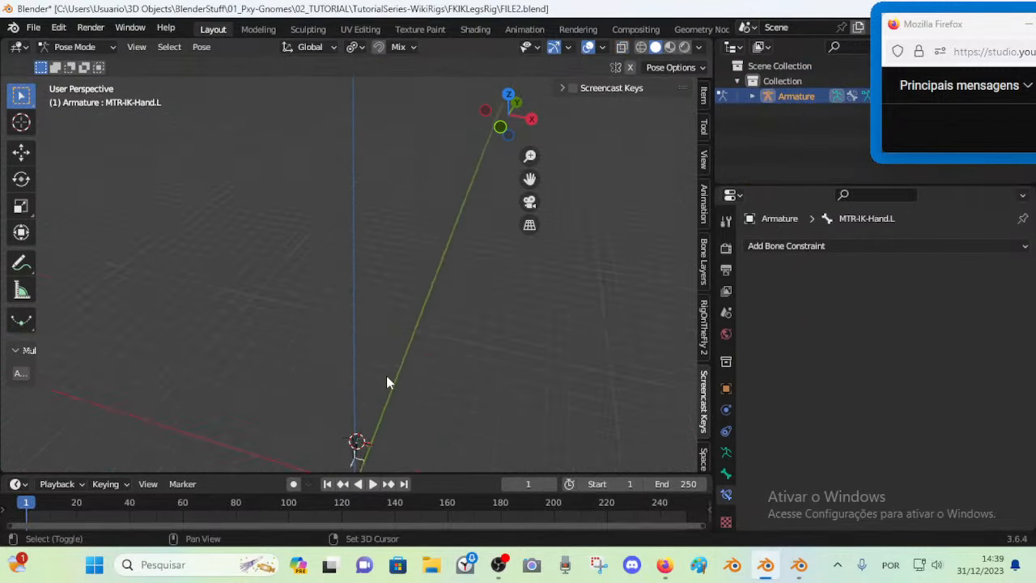
{"action": "middle_click_drag", "start_coordinate": [386, 437], "coordinate": [413, 275], "text": "shift"}
{"action": "scroll", "coordinate": [424, 271], "scroll_direction": "up", "scroll_amount": 2}
{"action": "key", "text": "KP_Decimal"}
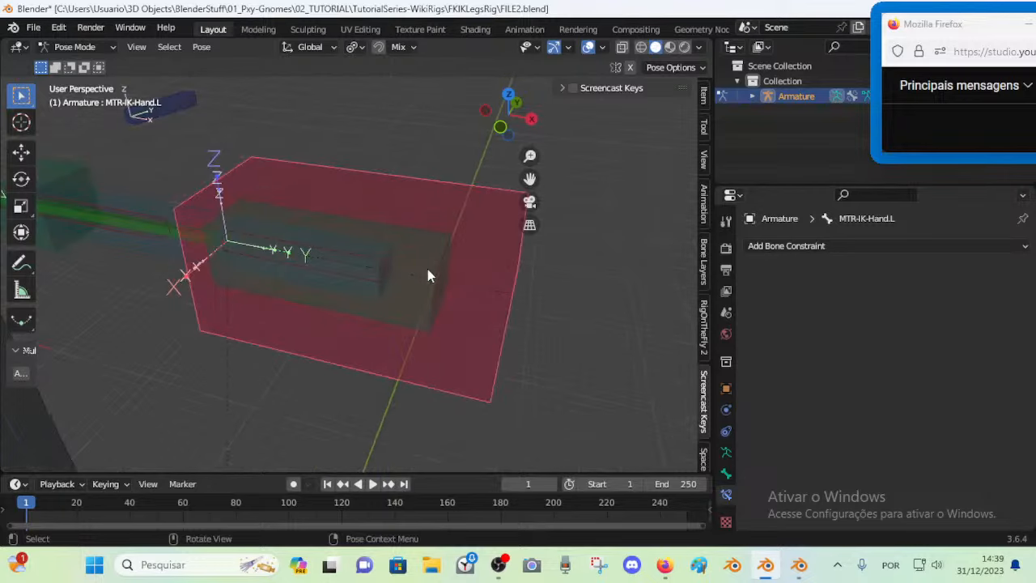
{"action": "middle_click_drag", "start_coordinate": [288, 202], "coordinate": [576, 283], "text": "shift"}
{"action": "left_click", "coordinate": [509, 310]}
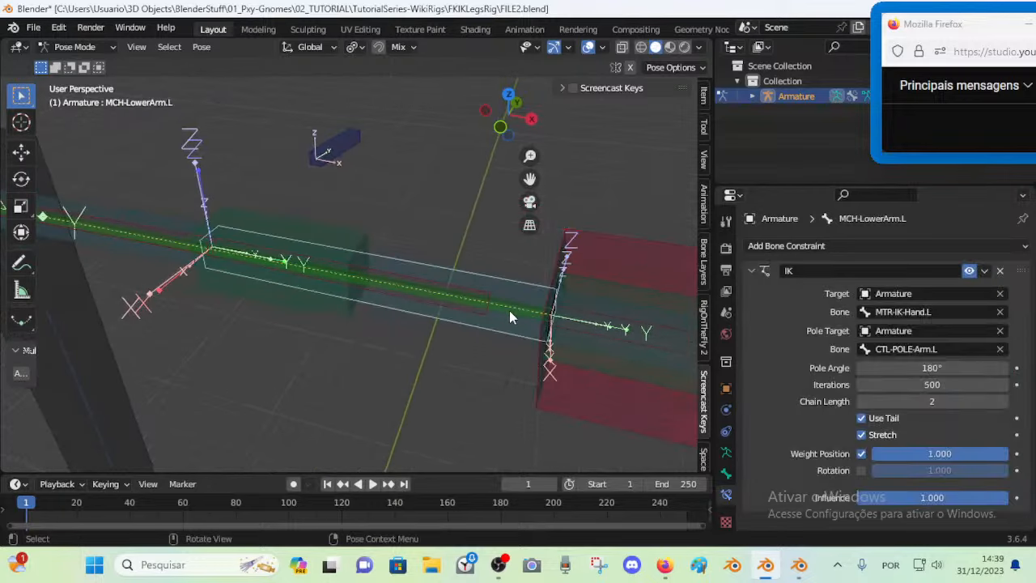
{"action": "left_click", "coordinate": [509, 310]}
{"action": "scroll", "coordinate": [348, 305], "scroll_direction": "down", "scroll_amount": 2}
{"action": "scroll", "coordinate": [325, 293], "scroll_direction": "down", "scroll_amount": 3}
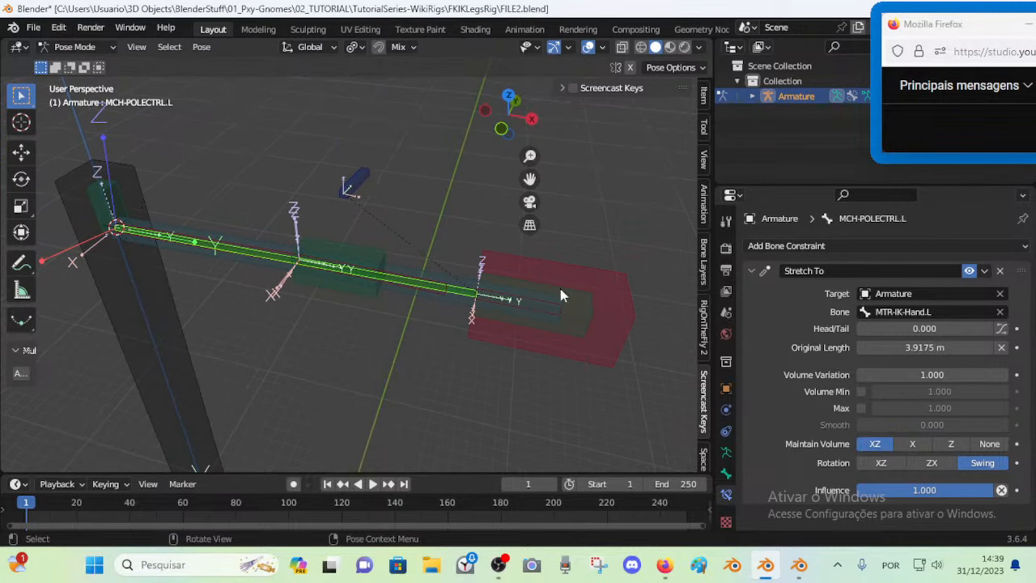
Test-move MTR-IK-Hand.L and inspect the constraints of CTL-POLE-Arm.L and MCH-POLECTRL.L
{"action": "left_click", "coordinate": [626, 295]}
{"action": "key", "text": "g"}
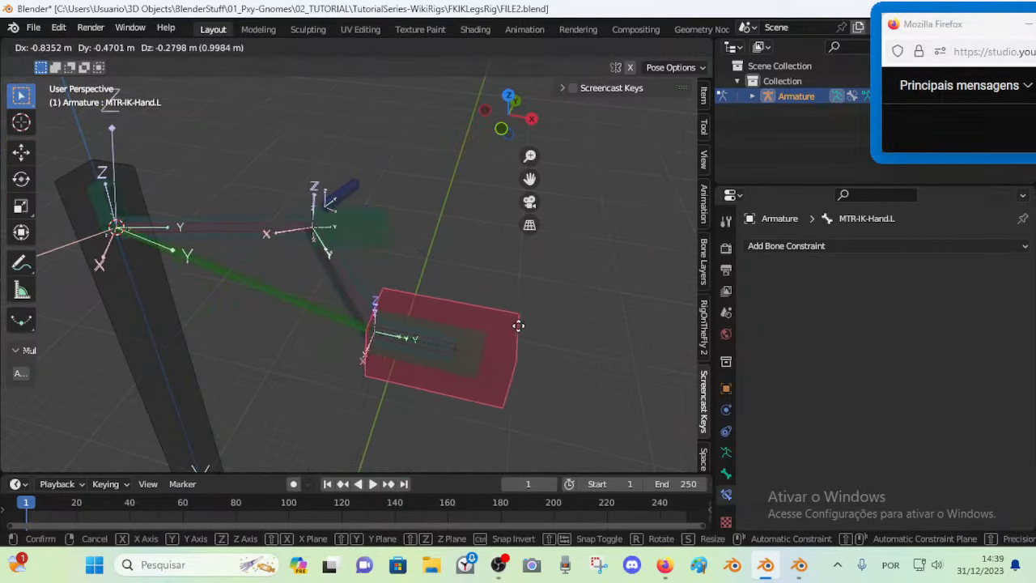
{"action": "left_click", "coordinate": [563, 316]}
{"action": "left_click", "coordinate": [354, 180]}
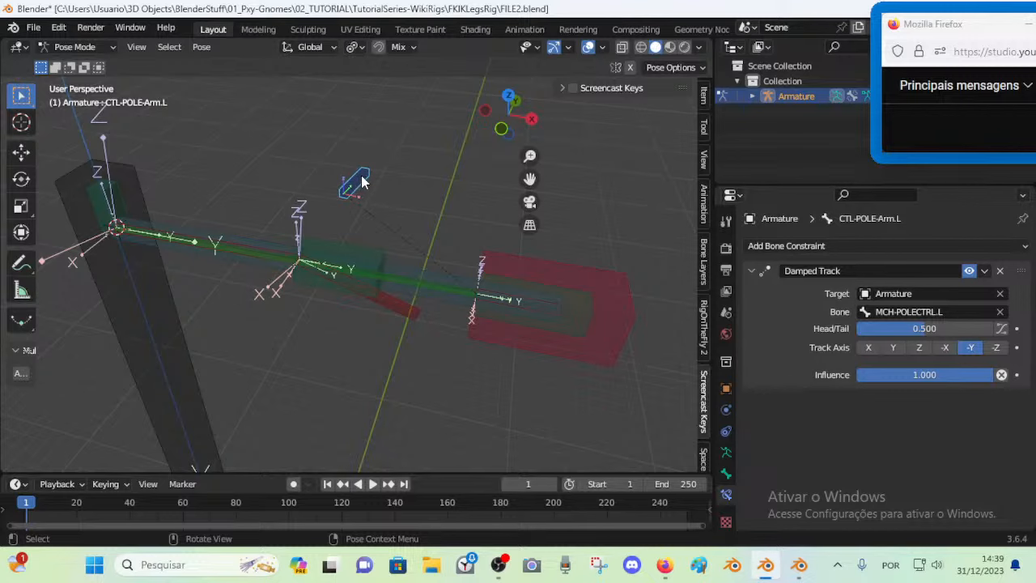
{"action": "left_click", "coordinate": [422, 287]}
{"action": "left_click", "coordinate": [421, 287]}
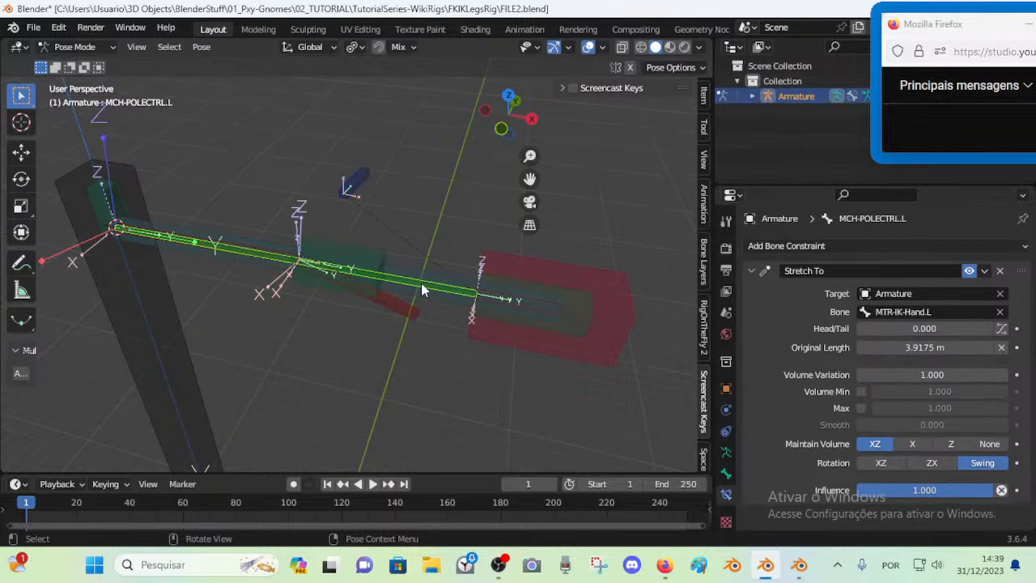
Test-move MTR-IK-Hand.L twice to observe the MCH-POLECTRL.L stretch, cancelling each move
{"action": "left_click", "coordinate": [633, 283]}
{"action": "key", "text": "g"}
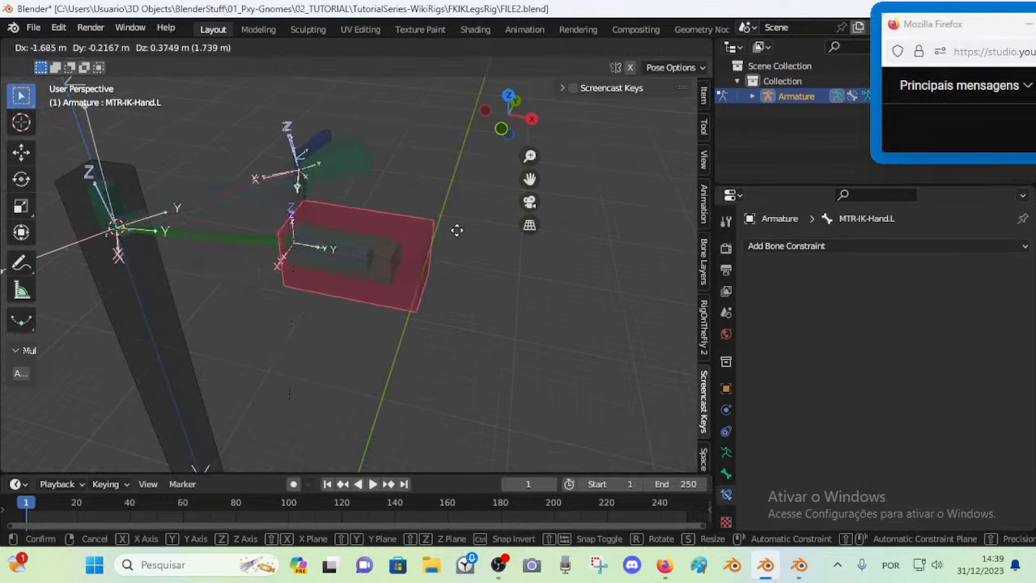
{"action": "key", "text": "Escape"}
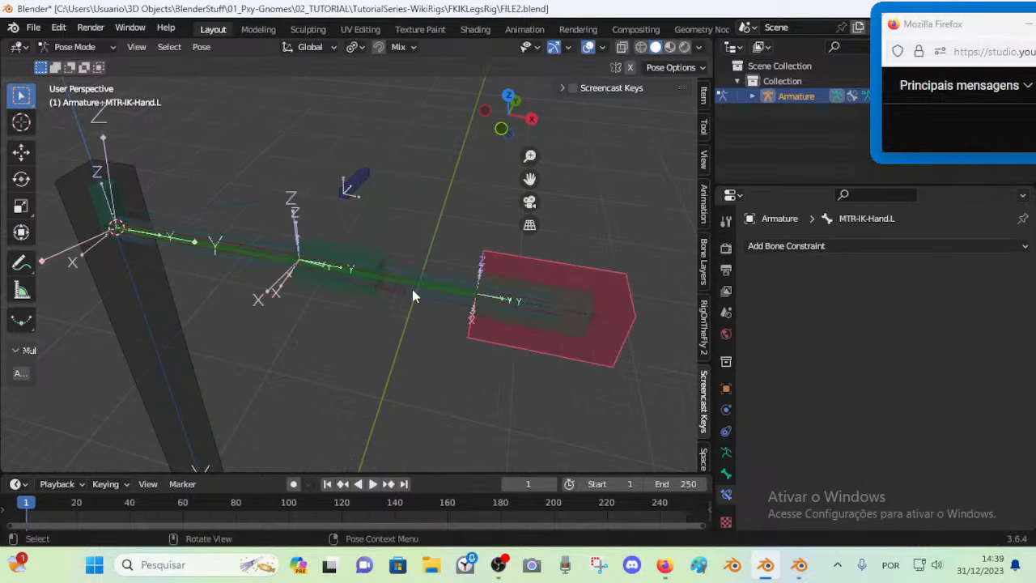
{"action": "left_click", "coordinate": [412, 289]}
{"action": "left_click", "coordinate": [426, 283]}
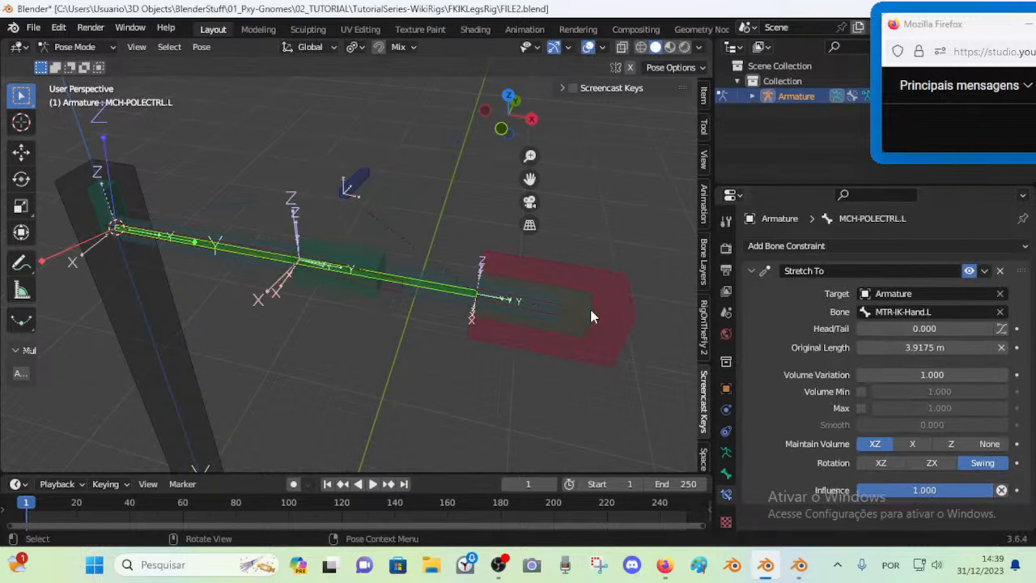
{"action": "left_click", "coordinate": [588, 274]}
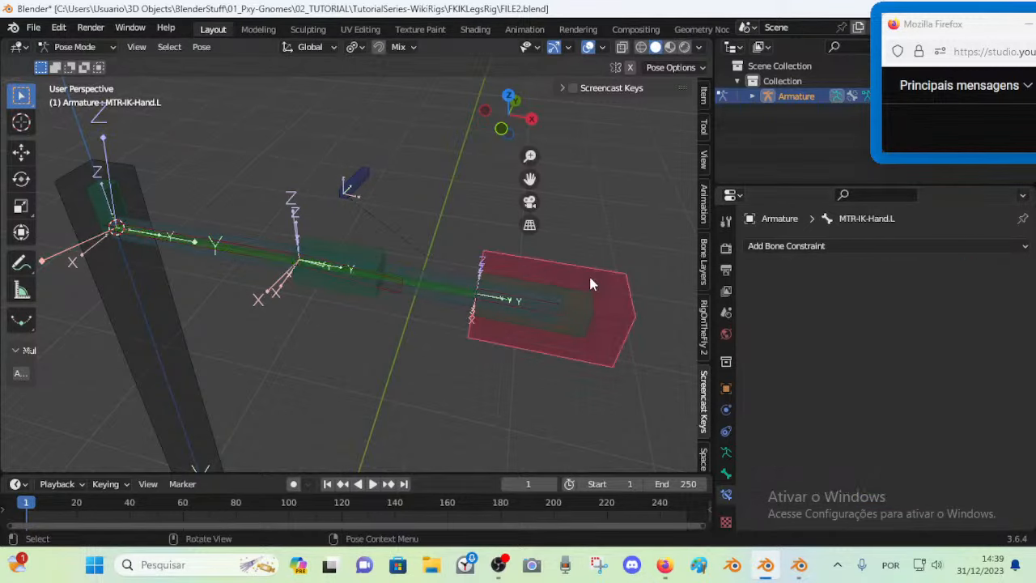
{"action": "key", "text": "g"}
{"action": "right_click", "coordinate": [524, 253]}
Examine the arm armature from the hand down to the root bone at the origin
{"action": "scroll", "coordinate": [398, 326], "scroll_direction": "down", "scroll_amount": 2}
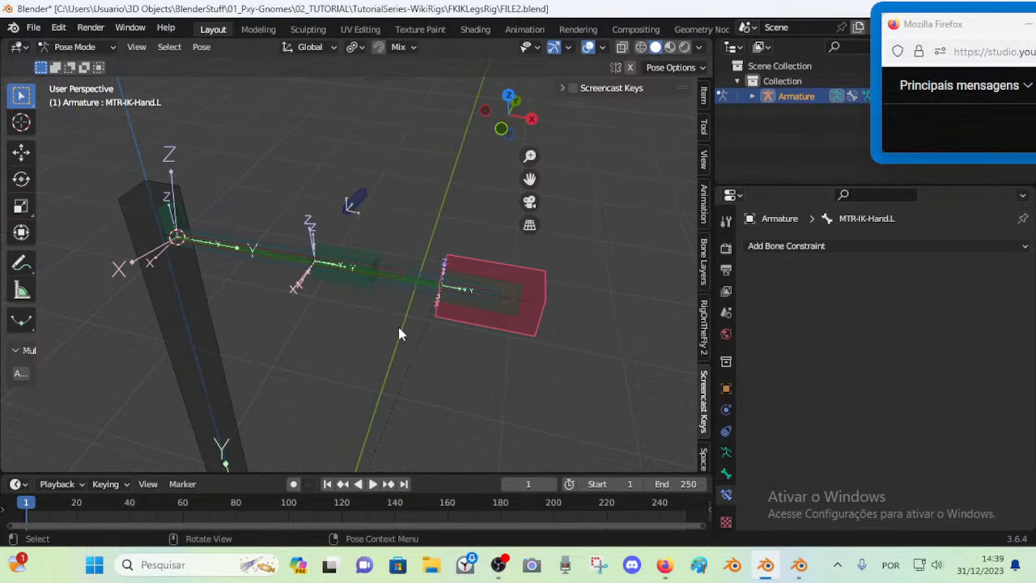
{"action": "middle_click_drag", "start_coordinate": [398, 327], "coordinate": [417, 268], "text": "shift"}
{"action": "scroll", "coordinate": [401, 362], "scroll_direction": "down", "scroll_amount": 1}
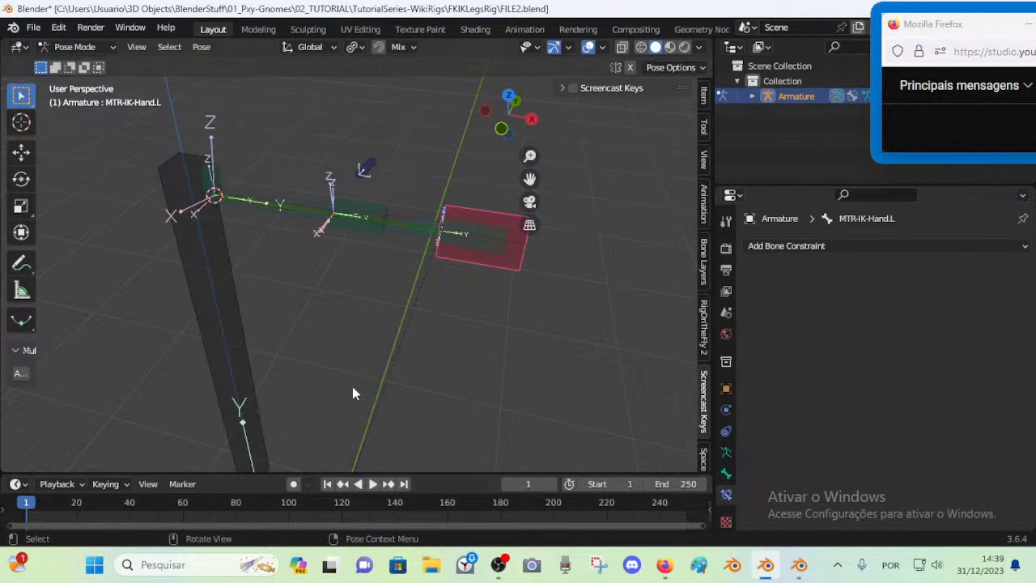
{"action": "middle_click_drag", "start_coordinate": [349, 296], "coordinate": [376, 207], "text": "shift"}
{"action": "scroll", "coordinate": [348, 289], "scroll_direction": "down", "scroll_amount": 3}
{"action": "middle_click_drag", "start_coordinate": [317, 364], "coordinate": [293, 202], "text": "shift"}
{"action": "scroll", "coordinate": [318, 289], "scroll_direction": "up", "scroll_amount": 1}
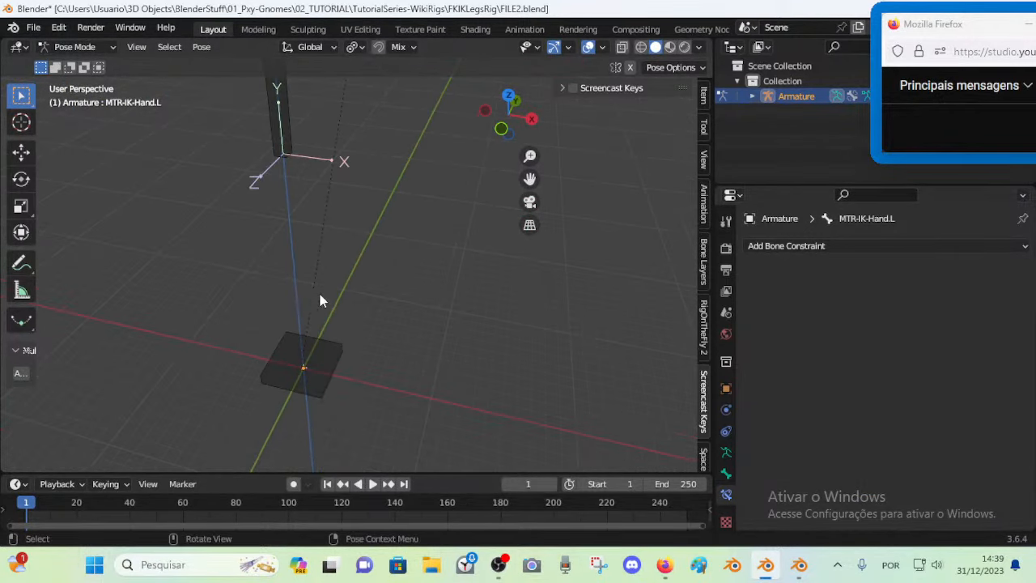
{"action": "middle_click_drag", "start_coordinate": [320, 300], "coordinate": [377, 340], "text": "shift"}
Switch back to the IKFKLegsRig-Arms&Legs.blend window and focus on the foot bones
{"action": "left_click", "coordinate": [799, 567]}
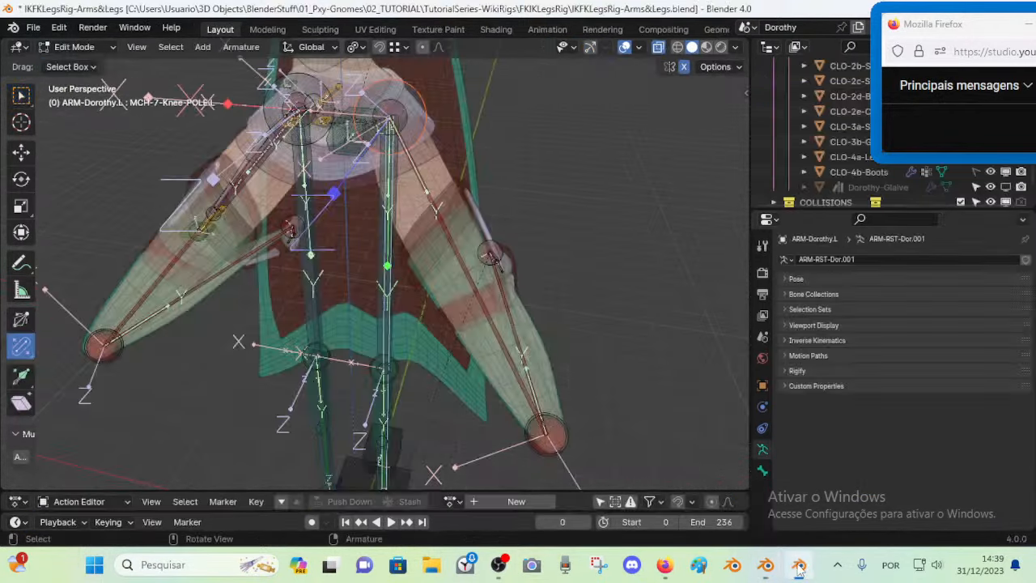
{"action": "middle_click_drag", "start_coordinate": [469, 425], "coordinate": [482, 249], "text": "shift"}
{"action": "scroll", "coordinate": [470, 289], "scroll_direction": "down", "scroll_amount": 3}
{"action": "mouse_move", "coordinate": [477, 388]}
{"action": "middle_mouse_down"}
{"action": "mouse_move", "coordinate": [429, 416]}
{"action": "mouse_move", "coordinate": [463, 419]}
{"action": "mouse_move", "coordinate": [458, 304]}
{"action": "mouse_move", "coordinate": [460, 384]}
{"action": "middle_mouse_up"}
{"action": "scroll", "coordinate": [453, 335], "scroll_direction": "up", "scroll_amount": 2}
{"action": "middle_click_drag", "start_coordinate": [445, 336], "coordinate": [421, 346], "text": "shift"}
{"action": "scroll", "coordinate": [390, 317], "scroll_direction": "up", "scroll_amount": 2}
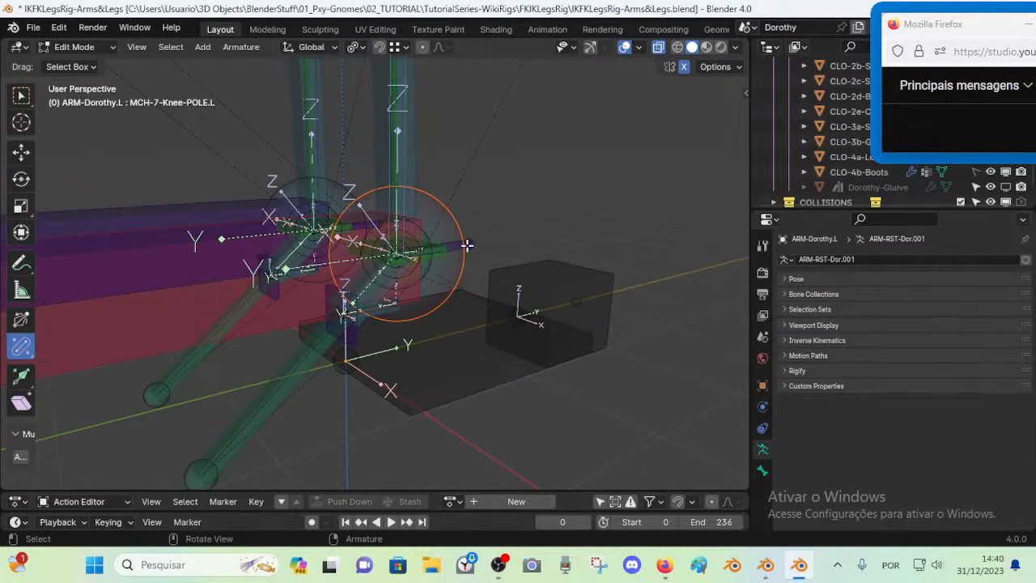
Test-rotate CTL-Foot-ROLL.L about the X axis in Edit Mode, cancelling the rotation
{"action": "middle_click_drag", "start_coordinate": [503, 253], "coordinate": [474, 257]}
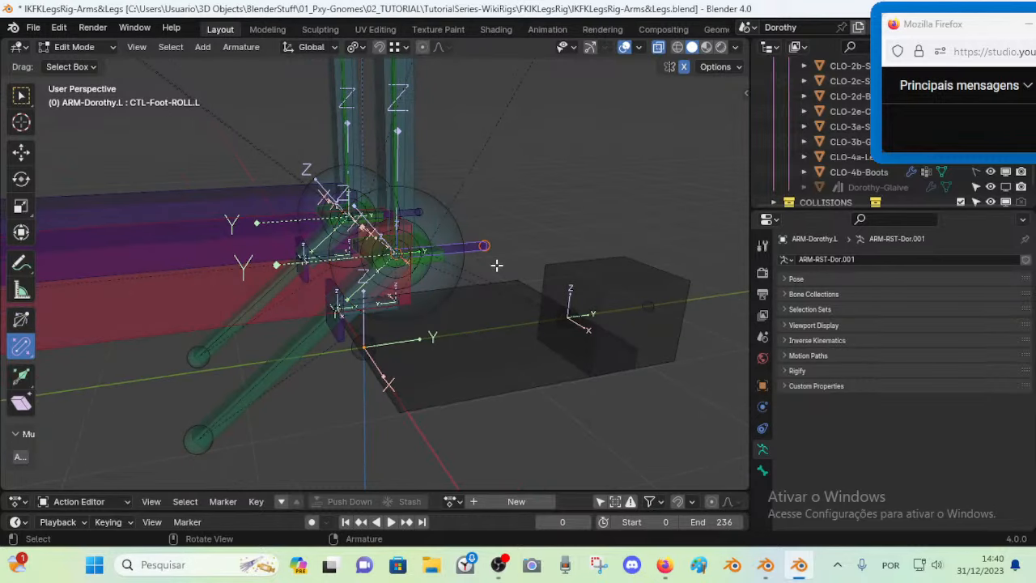
{"action": "key", "text": "r"}
{"action": "key", "text": "x"}
{"action": "right_click", "coordinate": [479, 209]}
Switch the armature to Pose Mode and examine the character from the feet up to the left arm
{"action": "key", "text": "Tab"}
{"action": "scroll", "coordinate": [463, 249], "scroll_direction": "down", "scroll_amount": 1}
{"action": "middle_click_drag", "start_coordinate": [460, 249], "coordinate": [460, 267], "text": "shift"}
{"action": "scroll", "coordinate": [457, 271], "scroll_direction": "up", "scroll_amount": 2}
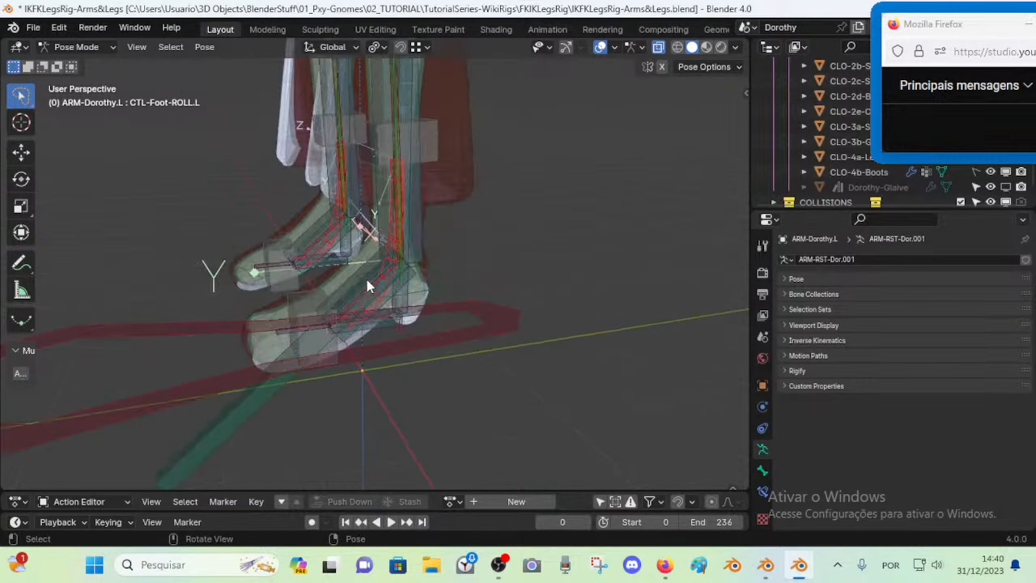
{"action": "scroll", "coordinate": [364, 268], "scroll_direction": "down", "scroll_amount": 3}
{"action": "middle_click_drag", "start_coordinate": [369, 276], "coordinate": [350, 317], "text": "shift"}
{"action": "scroll", "coordinate": [351, 316], "scroll_direction": "down", "scroll_amount": 2}
{"action": "scroll", "coordinate": [337, 281], "scroll_direction": "down", "scroll_amount": 3}
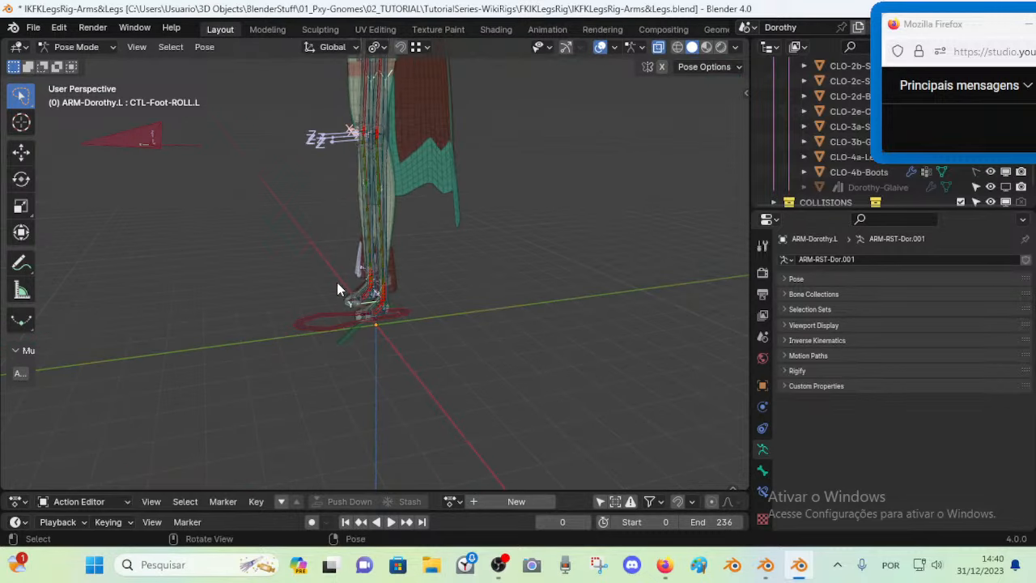
{"action": "middle_click_drag", "start_coordinate": [337, 282], "coordinate": [394, 367], "text": "shift"}
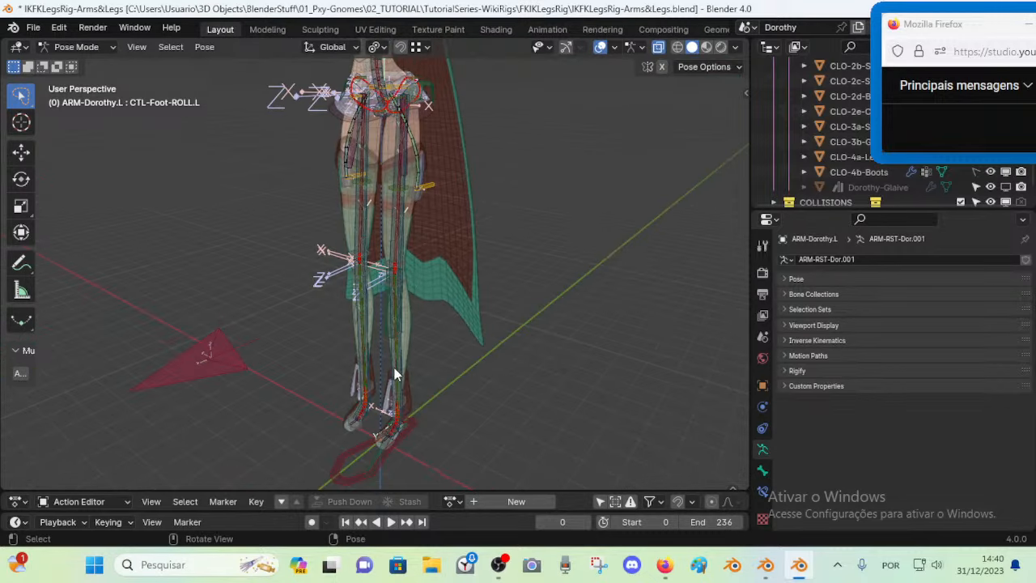
{"action": "middle_click_drag", "start_coordinate": [386, 227], "coordinate": [389, 371]}
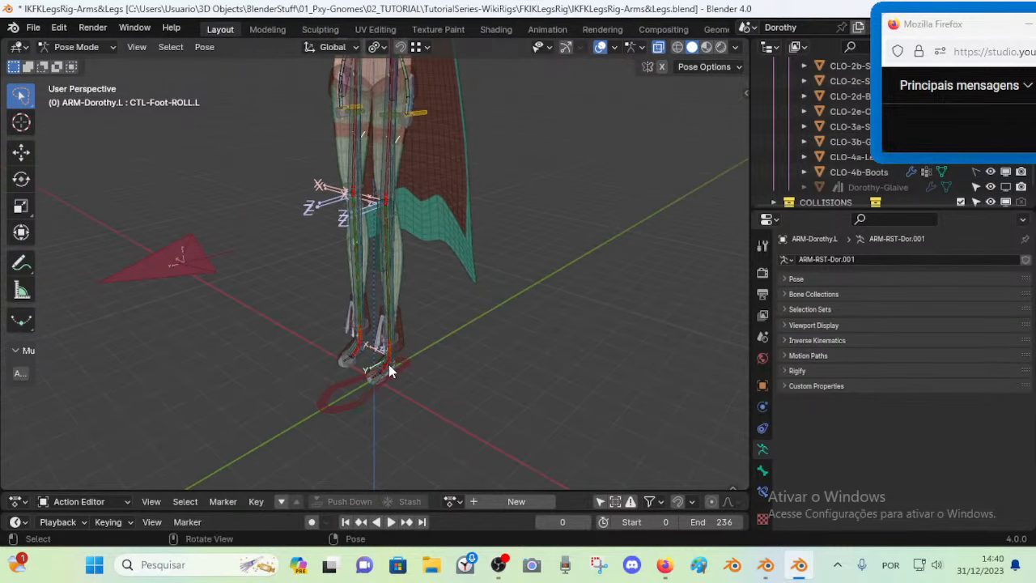
{"action": "middle_click_drag", "start_coordinate": [392, 330], "coordinate": [410, 277]}
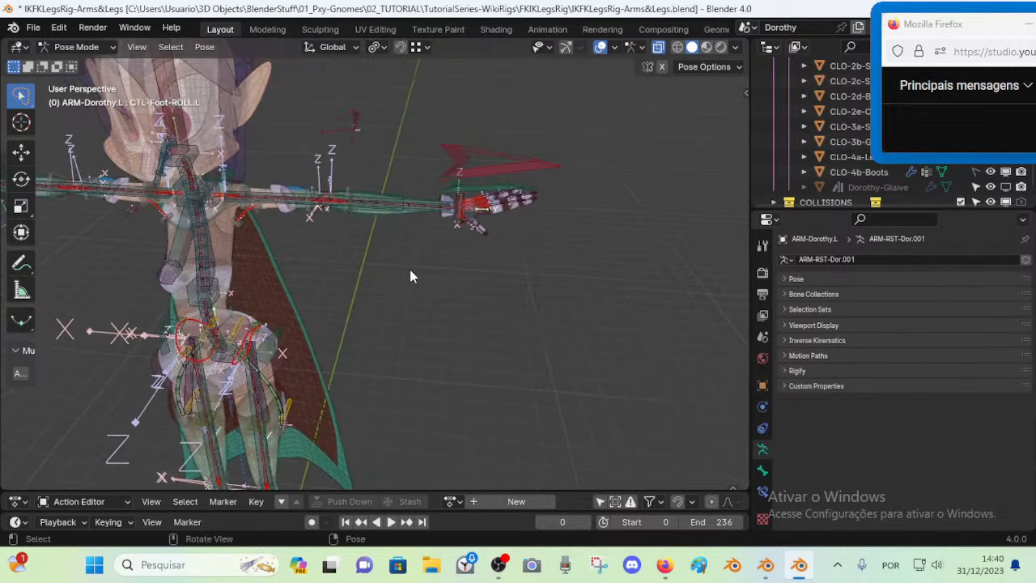
Move MTR-Arm.L inward to bend the left arm, and test-move MTR-LowerArm.L.001, cancelling the second move
{"action": "left_click", "coordinate": [519, 170]}
{"action": "key", "text": "g"}
{"action": "left_click", "coordinate": [453, 212]}
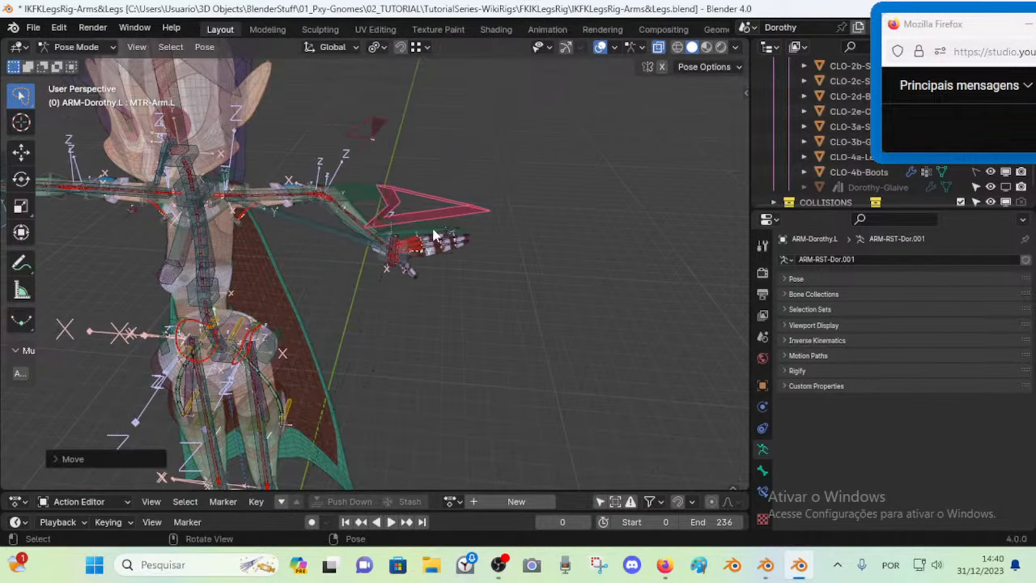
{"action": "left_click", "coordinate": [432, 229]}
{"action": "key", "text": "g"}
{"action": "right_click", "coordinate": [392, 246]}
Test-move MTR-LowerArm.L.001 on the bent arm, cancelling the move, and reset the pose of all bones
{"action": "scroll", "coordinate": [392, 246], "scroll_direction": "up", "scroll_amount": 2}
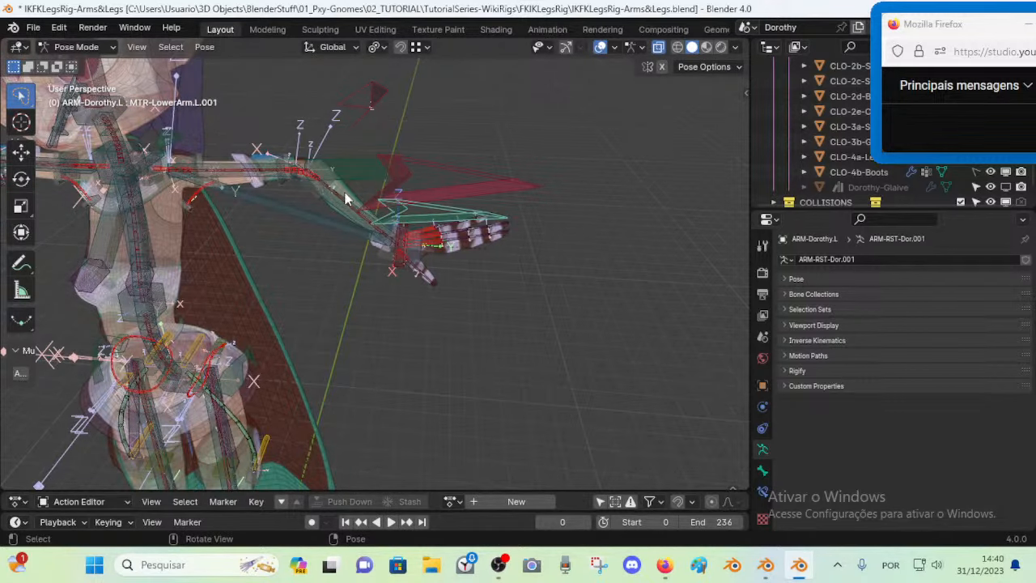
{"action": "middle_click_drag", "start_coordinate": [363, 195], "coordinate": [402, 254]}
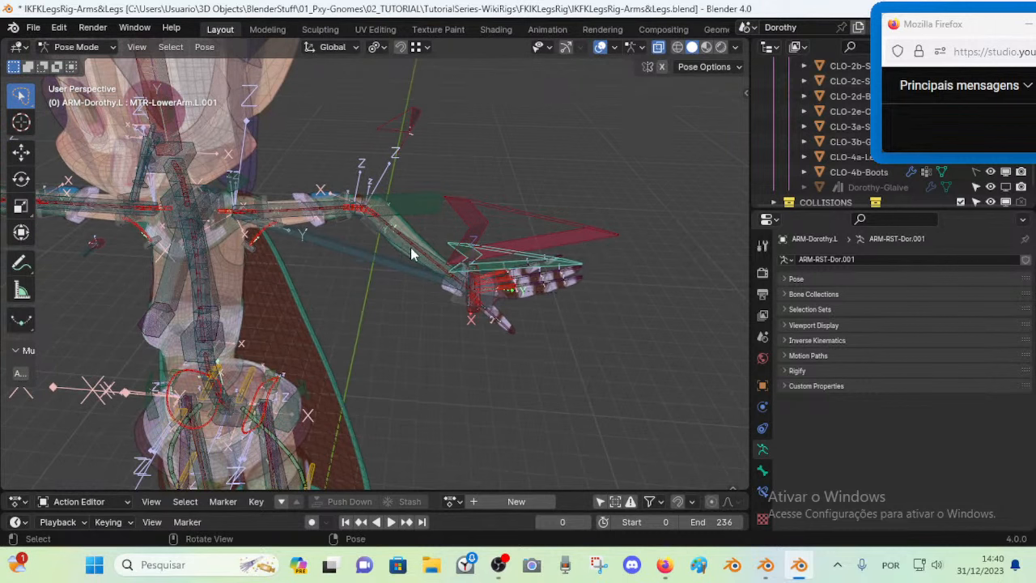
{"action": "left_click", "coordinate": [517, 263]}
{"action": "key", "text": "g"}
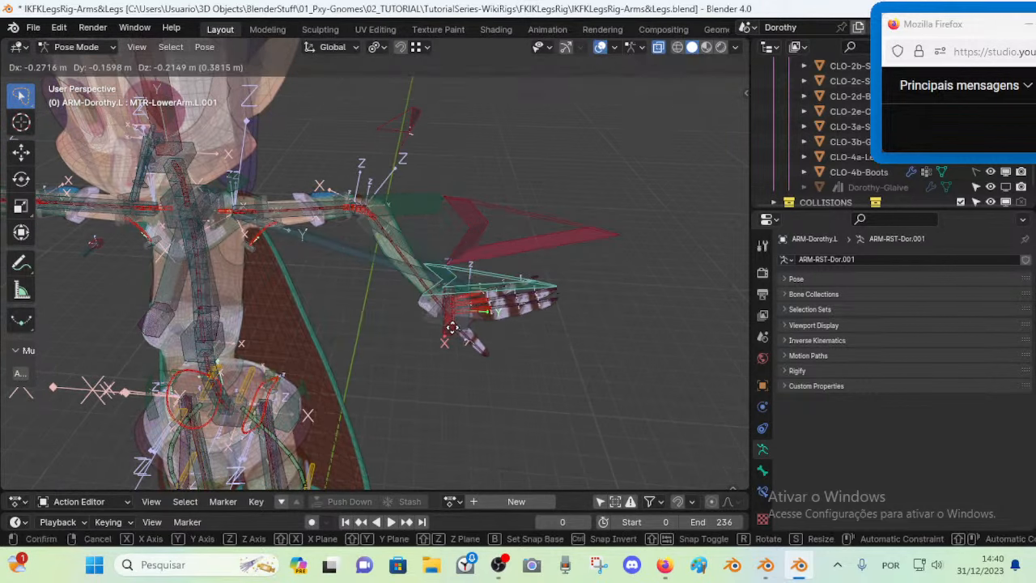
{"action": "right_click", "coordinate": [467, 305]}
{"action": "middle_click_drag", "start_coordinate": [481, 295], "coordinate": [534, 233]}
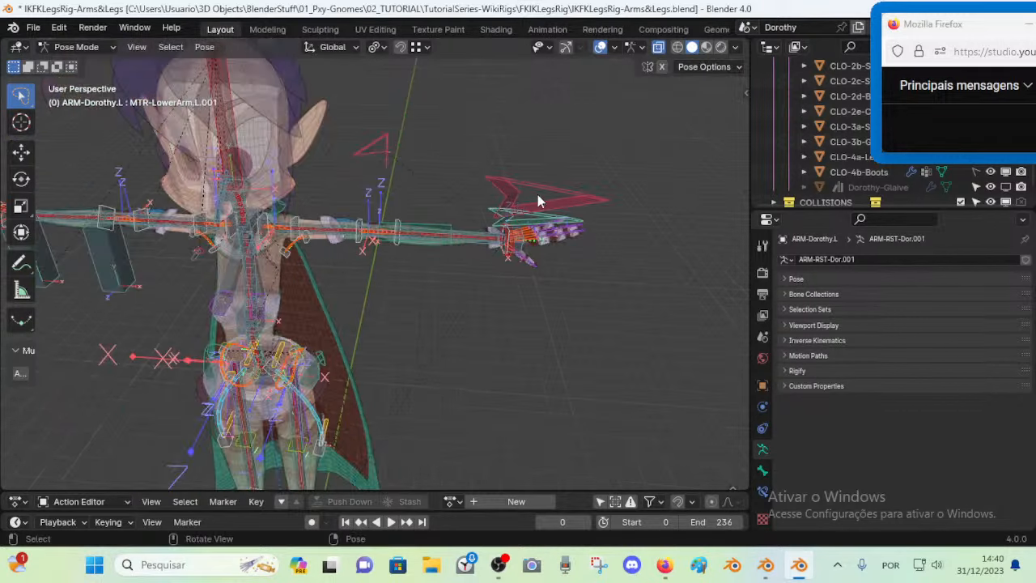
Switch to the FILE2.blend window and examine the simple arm armature from several distances and angles
{"action": "middle_click_drag", "start_coordinate": [537, 194], "coordinate": [405, 327]}
{"action": "middle_click_drag", "start_coordinate": [444, 273], "coordinate": [503, 148]}
{"action": "middle_click_drag", "start_coordinate": [433, 302], "coordinate": [437, 420]}
{"action": "left_click", "coordinate": [765, 567]}
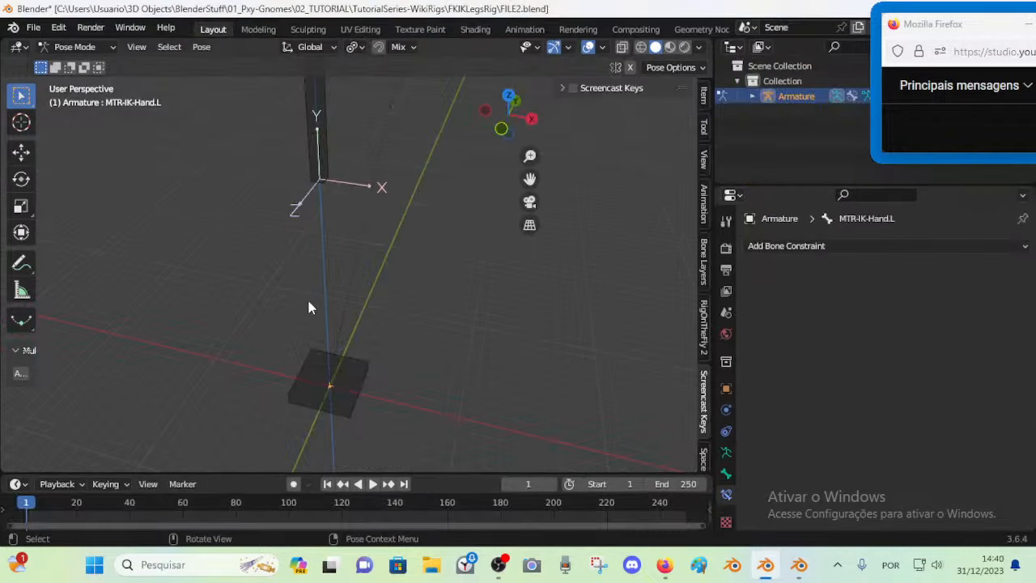
{"action": "middle_click_drag", "start_coordinate": [308, 307], "coordinate": [417, 230]}
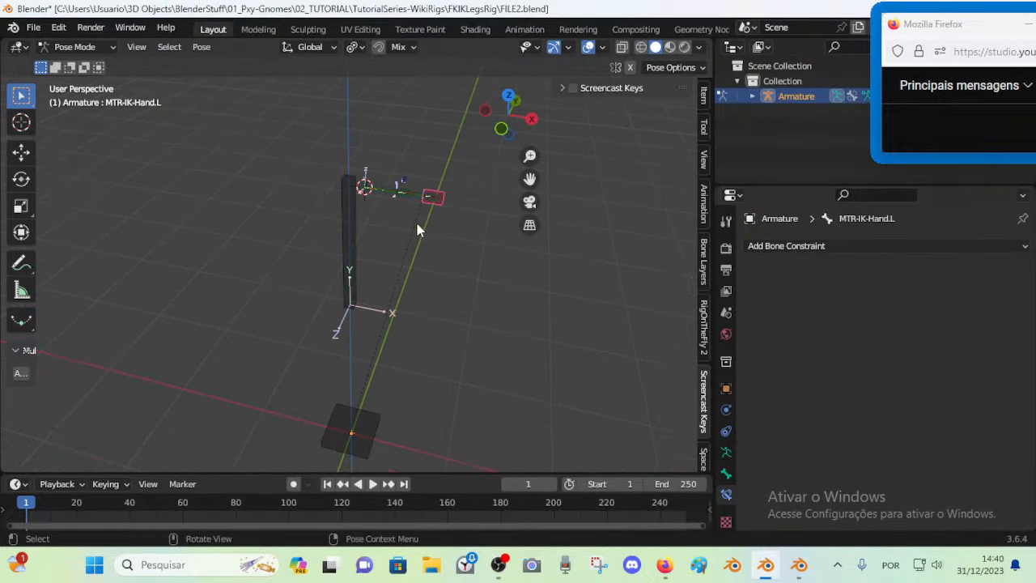
{"action": "key", "text": "shift+grave"}
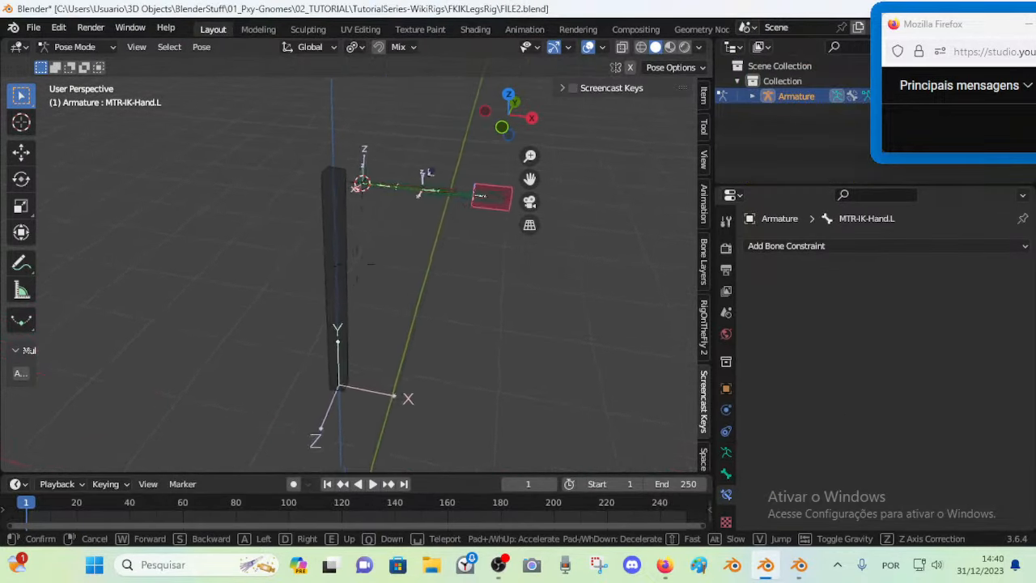
{"action": "key", "text": "w"}
{"action": "key", "text": "s"}
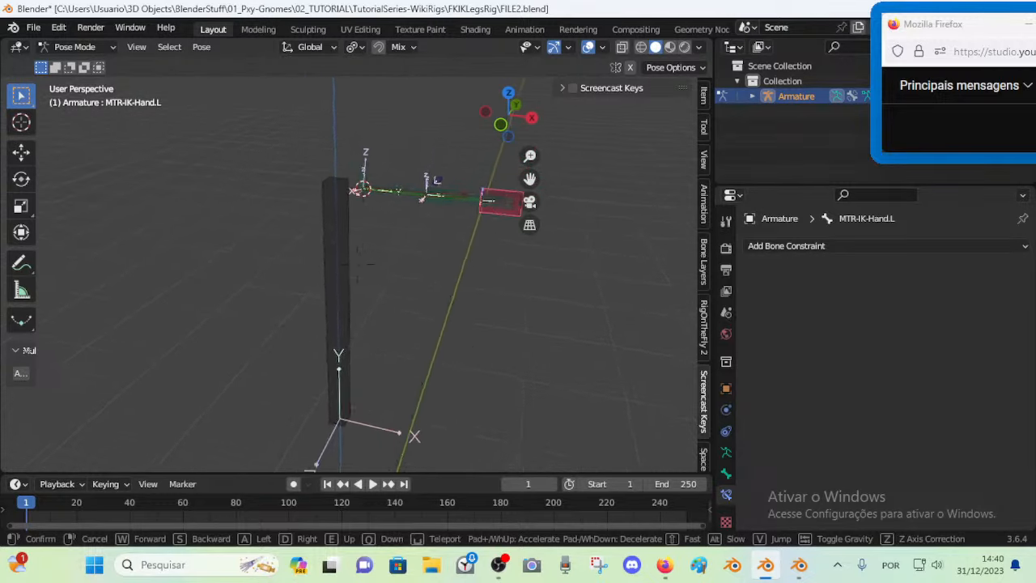
{"action": "key", "text": "s"}
{"action": "key", "text": "w"}
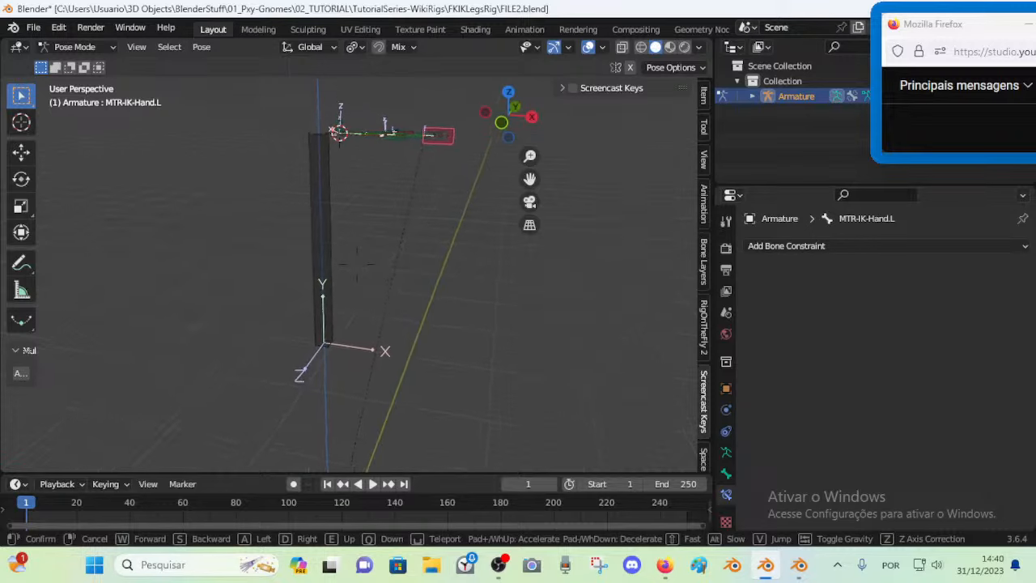
{"action": "key", "text": "w"}
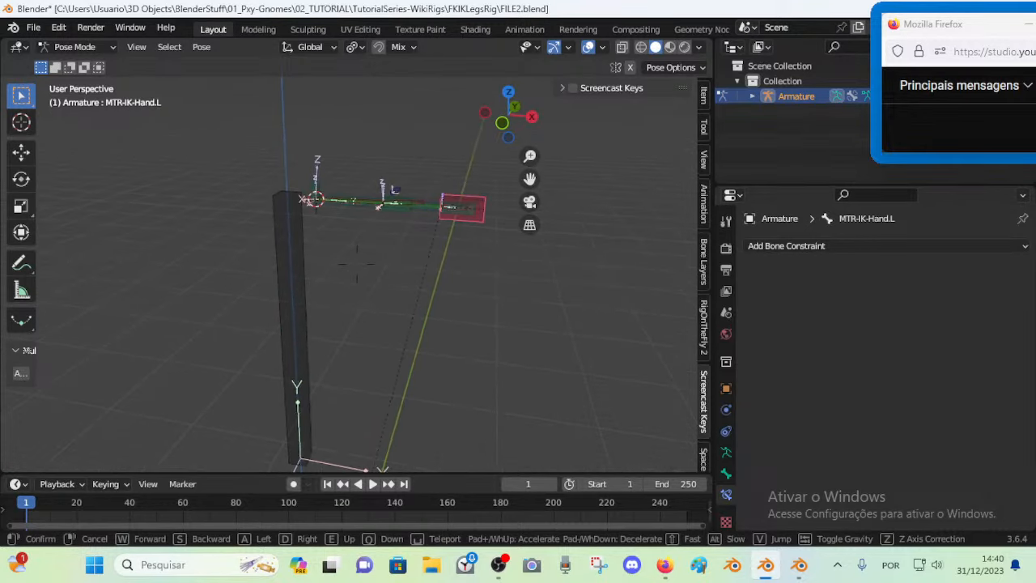
{"action": "key", "text": "w"}
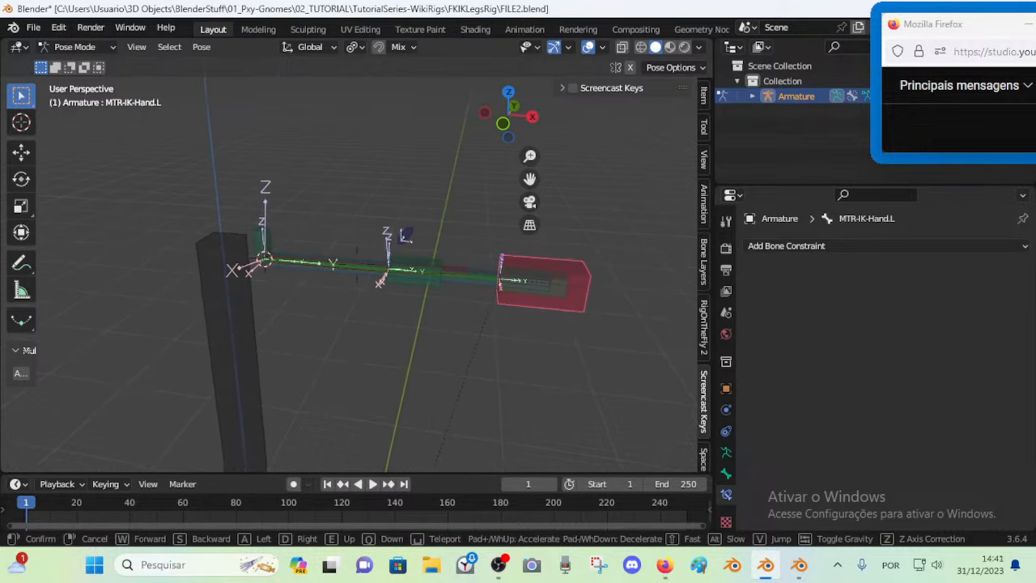
{"action": "key", "text": "s"}
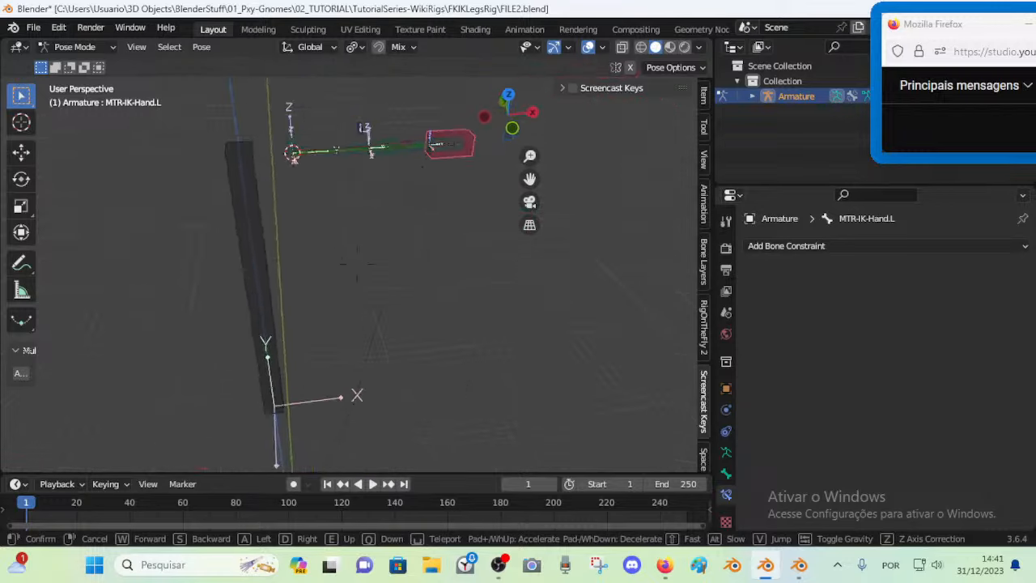
{"action": "key", "text": "w"}
{"action": "key", "text": "s"}
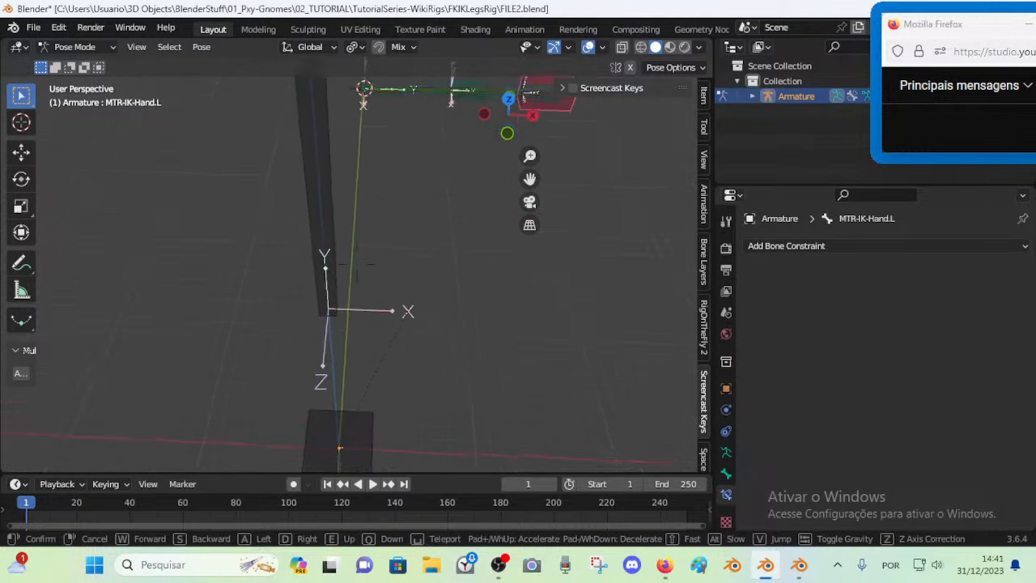
{"action": "left_click", "coordinate": [409, 241]}
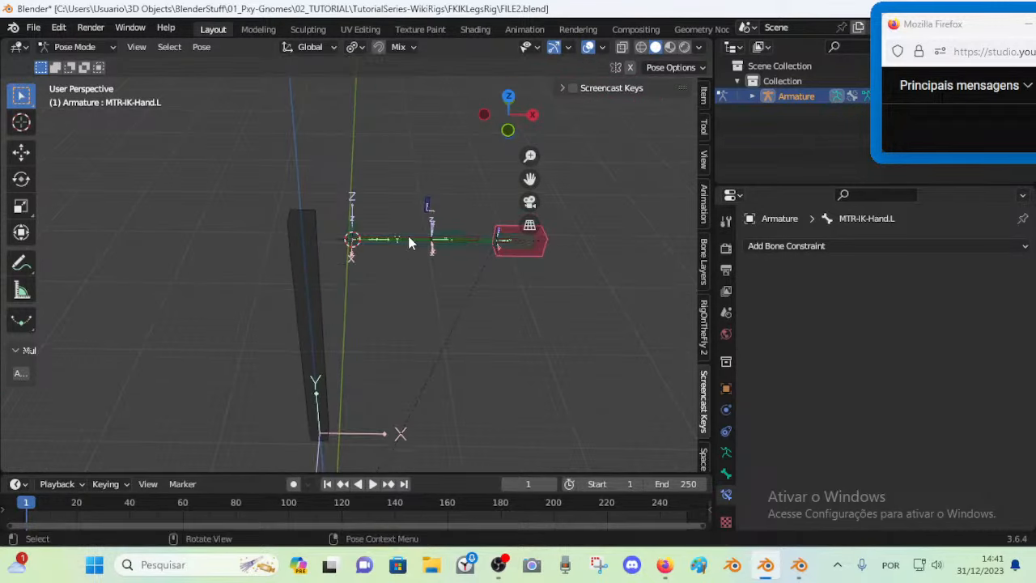
Select MCH-UpperArm.L, check it in Edit Mode and return to Pose Mode
{"action": "left_click", "coordinate": [399, 240]}
{"action": "key", "text": "Tab"}
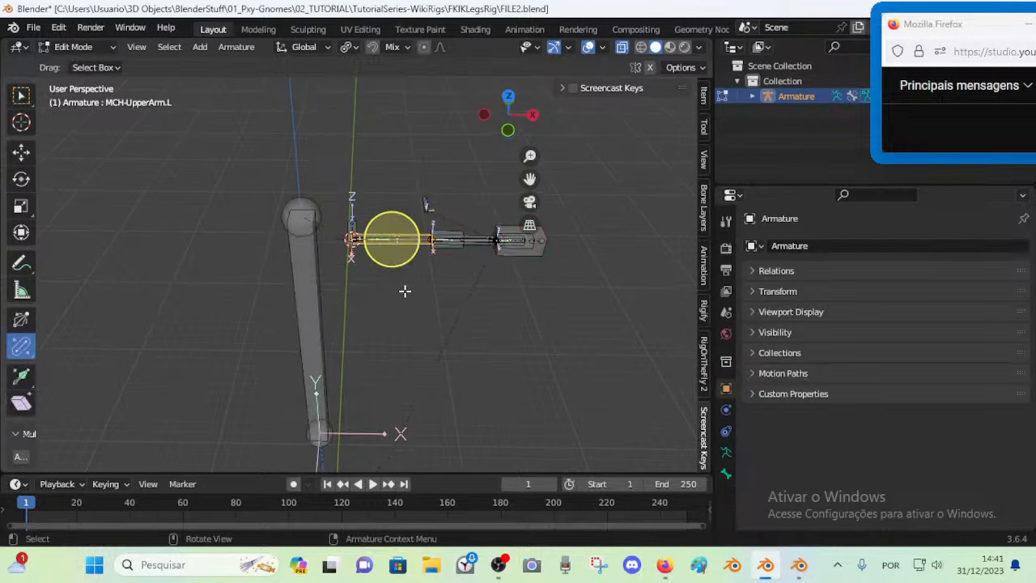
{"action": "key", "text": "Tab"}
Switch to the IKFKLegsRig-Arms&Legs file, check the live stream page in Firefox, and return to the character file
{"action": "left_click", "coordinate": [799, 565]}
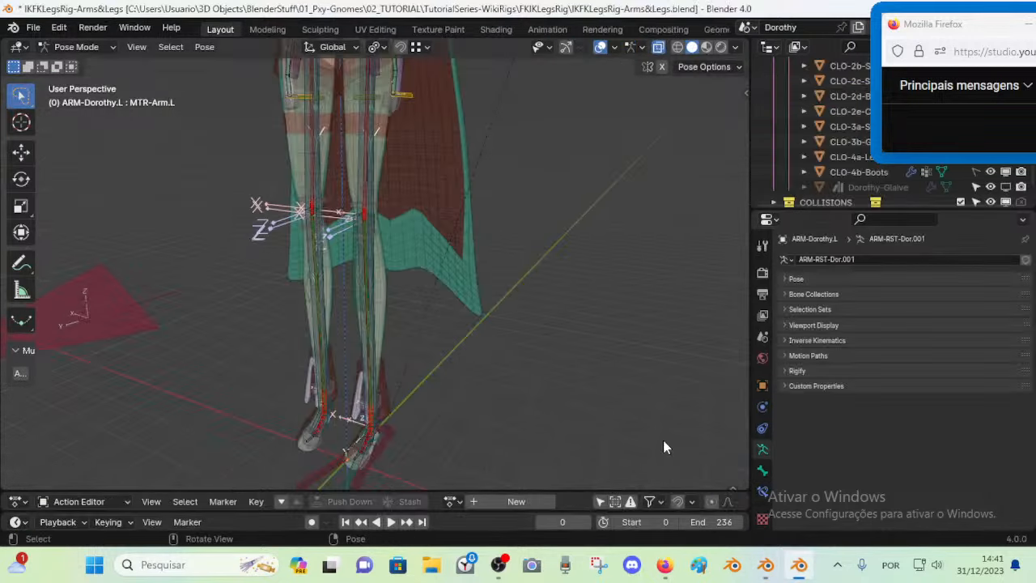
{"action": "middle_click_drag", "start_coordinate": [664, 445], "coordinate": [442, 391]}
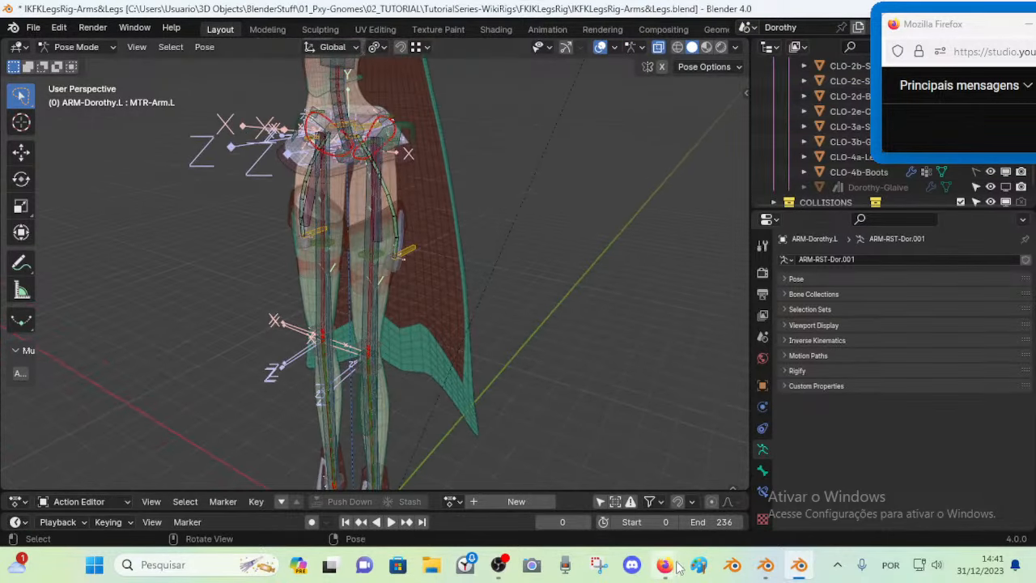
{"action": "mouse_move", "coordinate": [664, 564]}
{"action": "left_click", "coordinate": [621, 506]}
{"action": "mouse_move", "coordinate": [686, 553]}
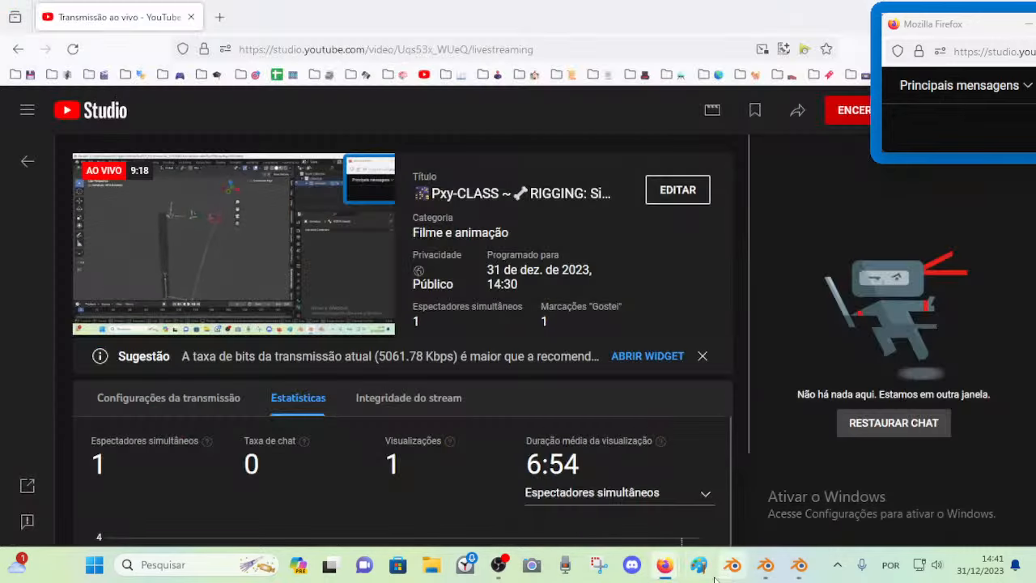
{"action": "left_click", "coordinate": [769, 567]}
{"action": "left_click", "coordinate": [796, 566]}
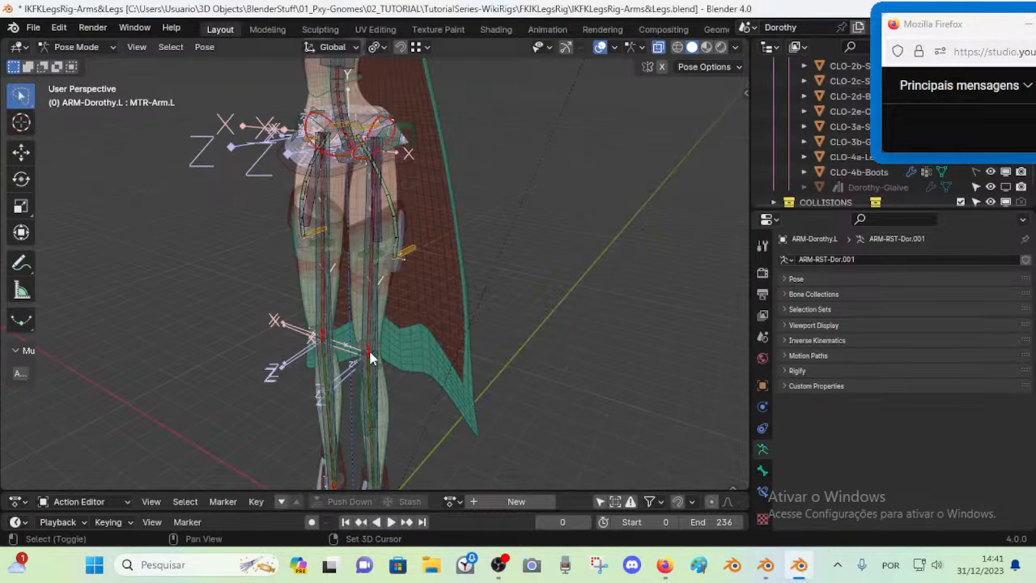
Enter Edit Mode on the character's armature and examine MCH-7-Thigh.L and MCH-7-Shin.L around the left knee
{"action": "middle_click_drag", "start_coordinate": [369, 353], "coordinate": [425, 320], "text": "shift"}
{"action": "key", "text": "Tab"}
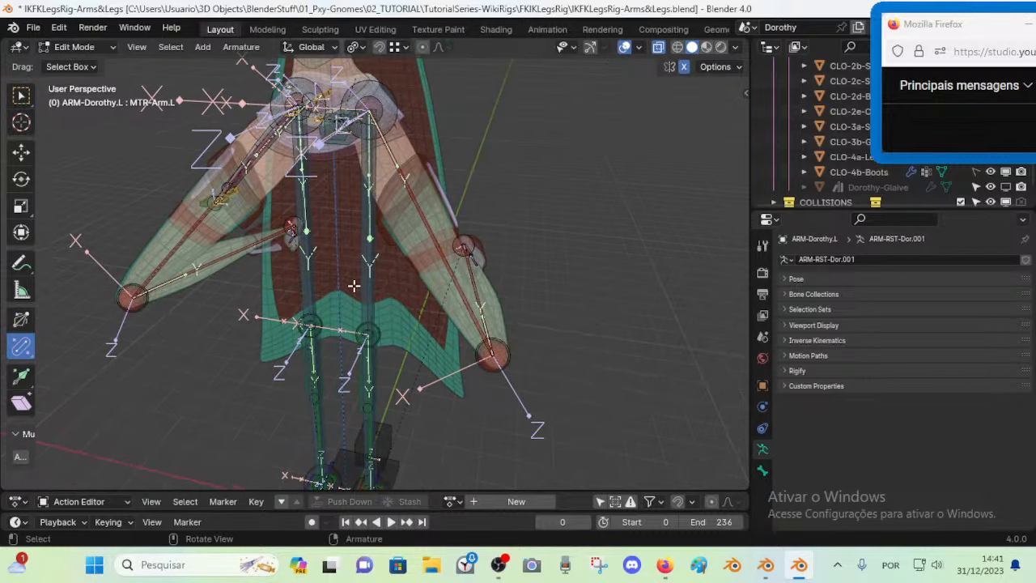
{"action": "left_click", "coordinate": [368, 332]}
{"action": "middle_click_drag", "start_coordinate": [425, 412], "coordinate": [397, 387]}
{"action": "middle_click_drag", "start_coordinate": [397, 387], "coordinate": [421, 303], "text": "shift"}
{"action": "scroll", "coordinate": [409, 317], "scroll_direction": "up", "scroll_amount": 4}
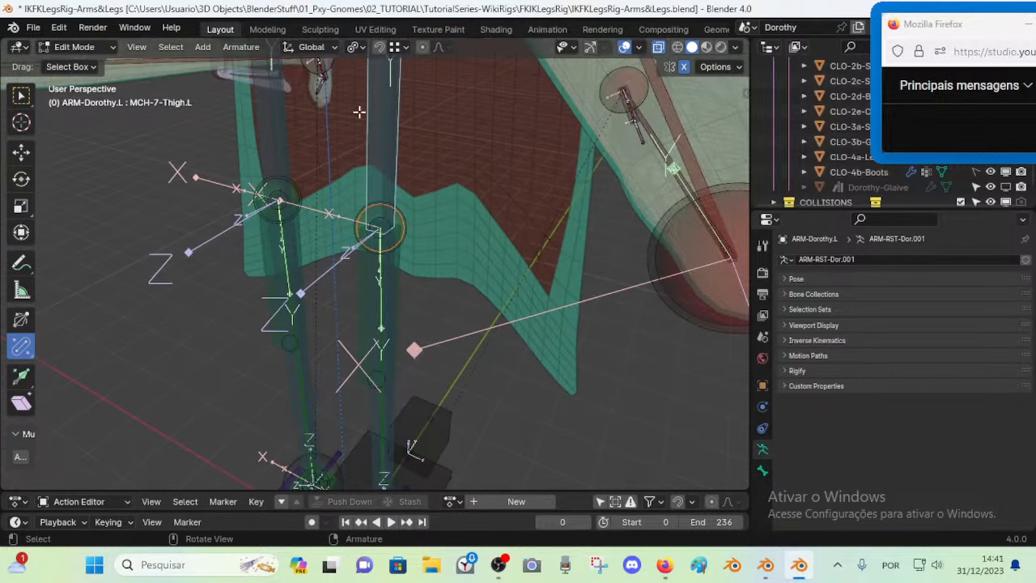
{"action": "left_click", "coordinate": [375, 327]}
{"action": "left_click", "coordinate": [385, 410]}
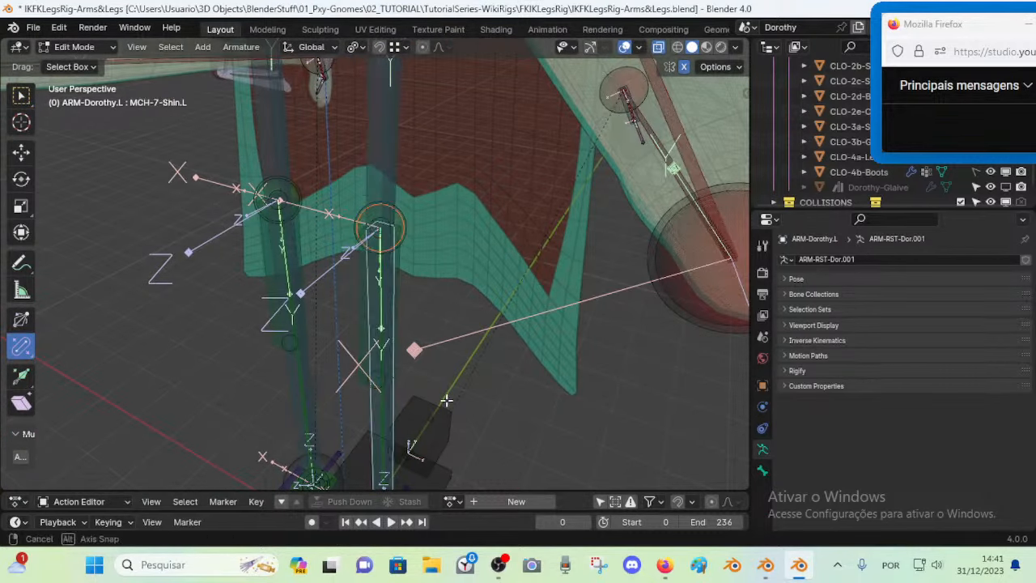
{"action": "middle_click_drag", "start_coordinate": [446, 399], "coordinate": [496, 375]}
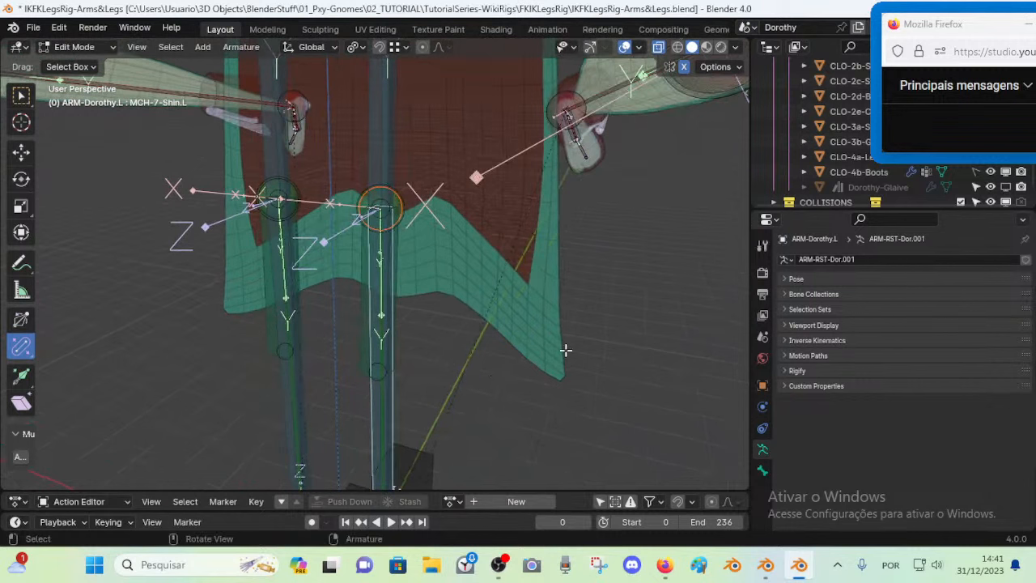
Show the armature's bone collections and select all bones in the MCH-Legs+Feet collection
{"action": "left_click", "coordinate": [795, 311]}
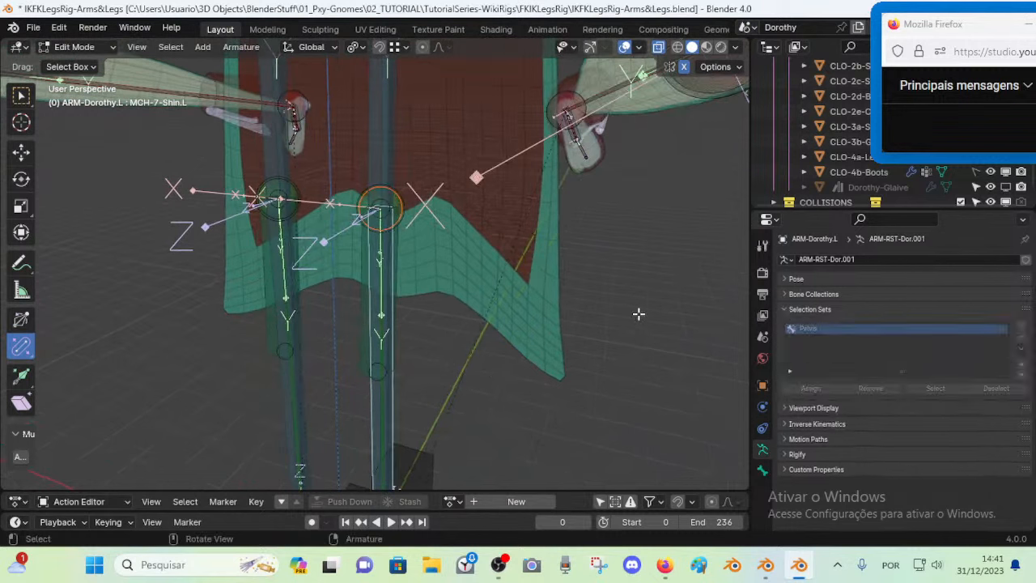
{"action": "left_click", "coordinate": [796, 308]}
{"action": "left_click", "coordinate": [801, 294]}
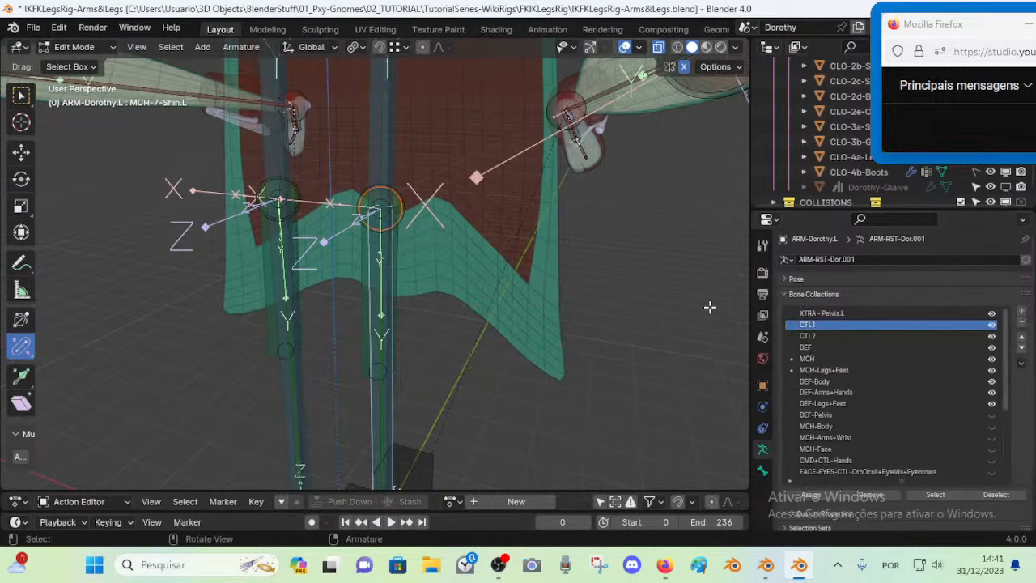
{"action": "left_click", "coordinate": [874, 369]}
{"action": "left_click", "coordinate": [935, 494]}
{"action": "scroll", "coordinate": [469, 324], "scroll_direction": "down", "scroll_amount": 3}
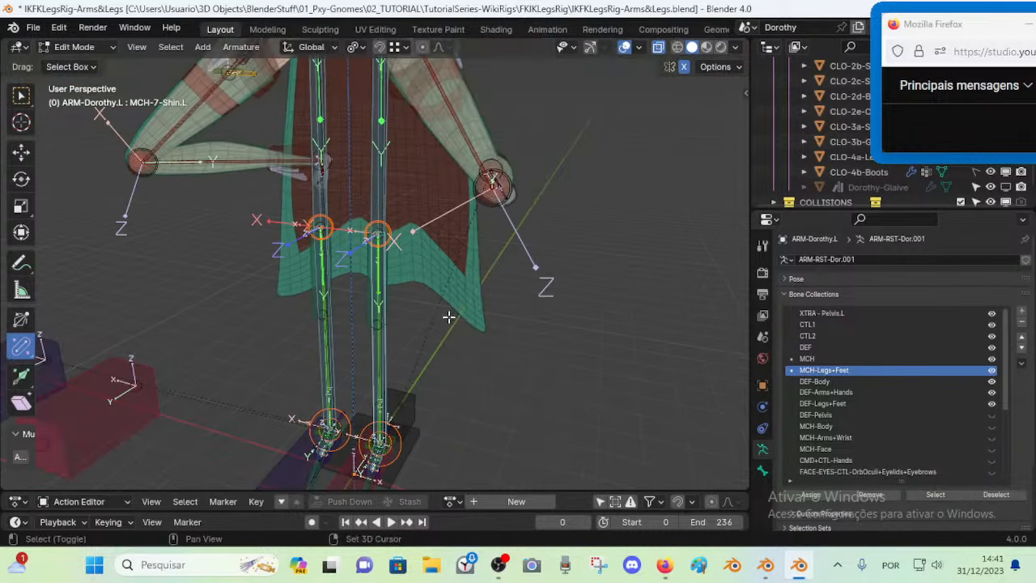
Clear the selection, reselect the MCH-Legs+Feet bones and isolate them in the viewport
{"action": "left_click", "coordinate": [806, 359]}
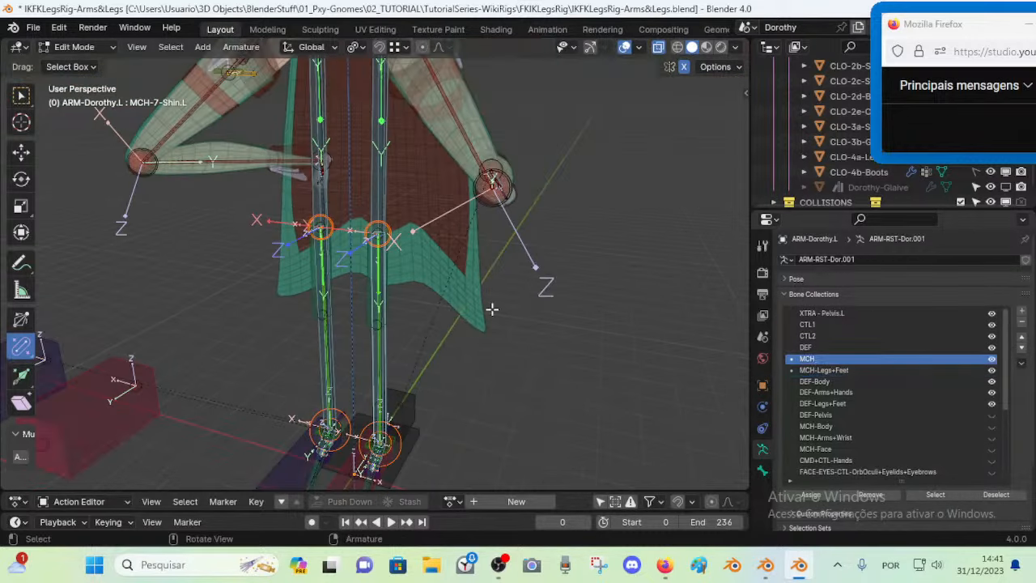
{"action": "left_click", "coordinate": [435, 339]}
{"action": "left_click", "coordinate": [834, 370]}
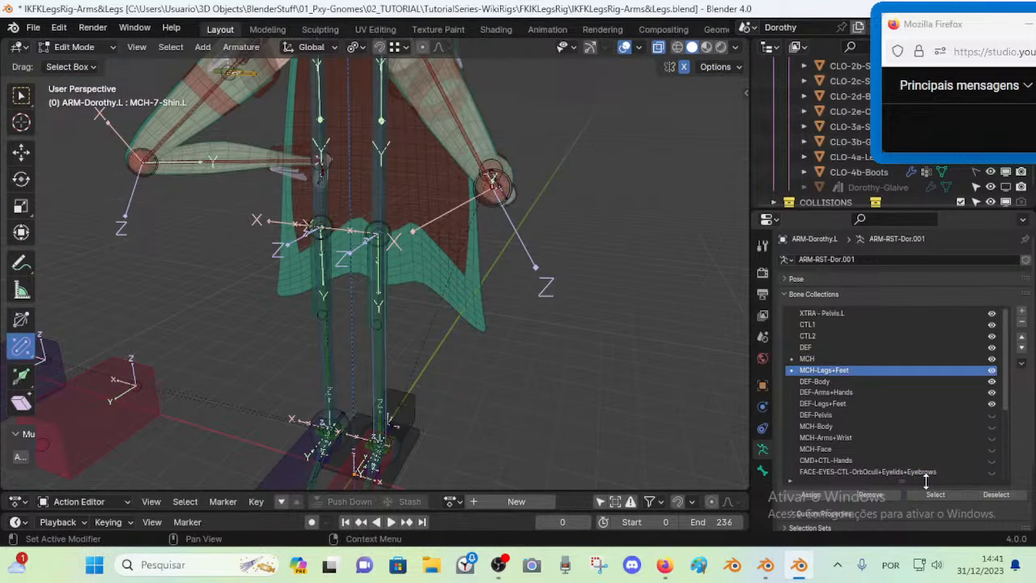
{"action": "left_click", "coordinate": [908, 490]}
{"action": "middle_click_drag", "start_coordinate": [497, 284], "coordinate": [383, 287]}
{"action": "scroll", "coordinate": [389, 235], "scroll_direction": "up", "scroll_amount": 2}
{"action": "middle_click_drag", "start_coordinate": [388, 236], "coordinate": [436, 265]}
{"action": "scroll", "coordinate": [430, 315], "scroll_direction": "down", "scroll_amount": 7}
{"action": "scroll", "coordinate": [415, 306], "scroll_direction": "up", "scroll_amount": 5}
Test-move MCH-7-Thigh.L outward from the leg and cancel the move
{"action": "key", "text": "g"}
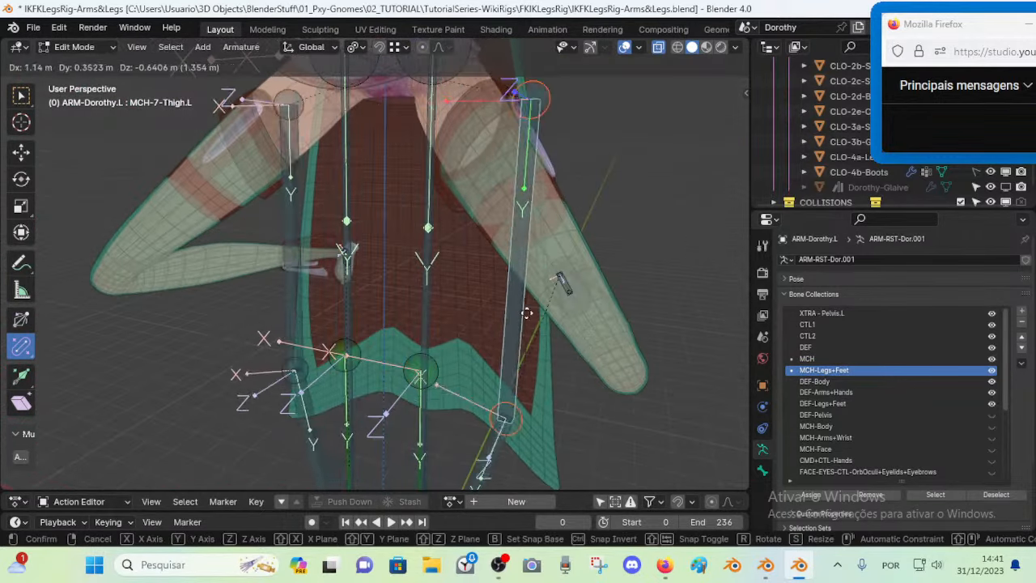
{"action": "left_click", "coordinate": [451, 301]}
{"action": "left_click", "coordinate": [428, 296]}
{"action": "middle_click_drag", "start_coordinate": [452, 404], "coordinate": [442, 319], "text": "shift"}
Select MCH-7-Shin.L, switch to Pose Mode and review its IK constraint, comparing it with the constraints on MCH-7-Thigh.L
{"action": "left_click", "coordinate": [406, 389]}
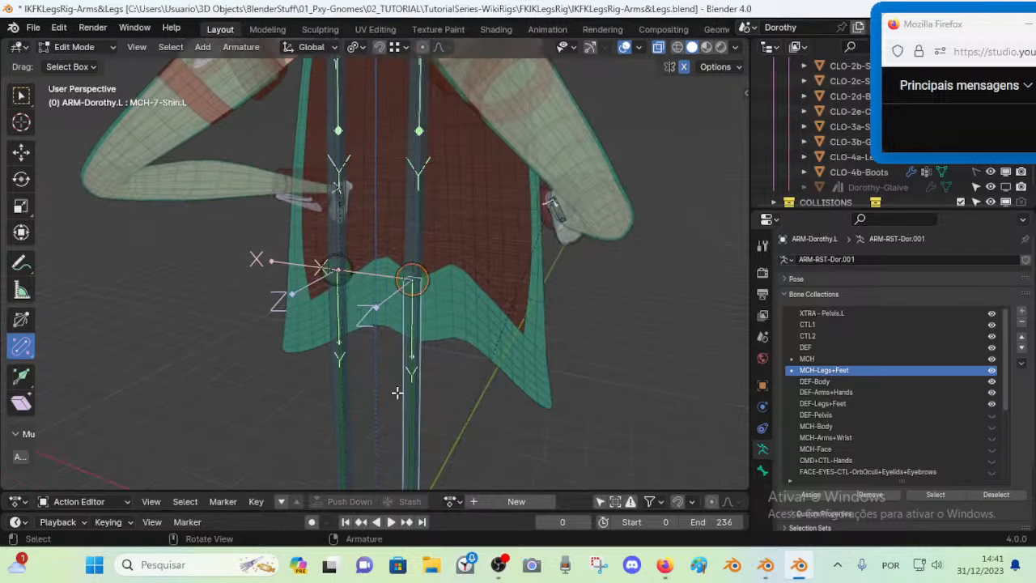
{"action": "mouse_move", "coordinate": [406, 369]}
{"action": "middle_mouse_down"}
{"action": "mouse_move", "coordinate": [379, 363]}
{"action": "mouse_move", "coordinate": [417, 356]}
{"action": "middle_mouse_up"}
{"action": "middle_click_drag", "start_coordinate": [415, 291], "coordinate": [415, 301], "text": "shift"}
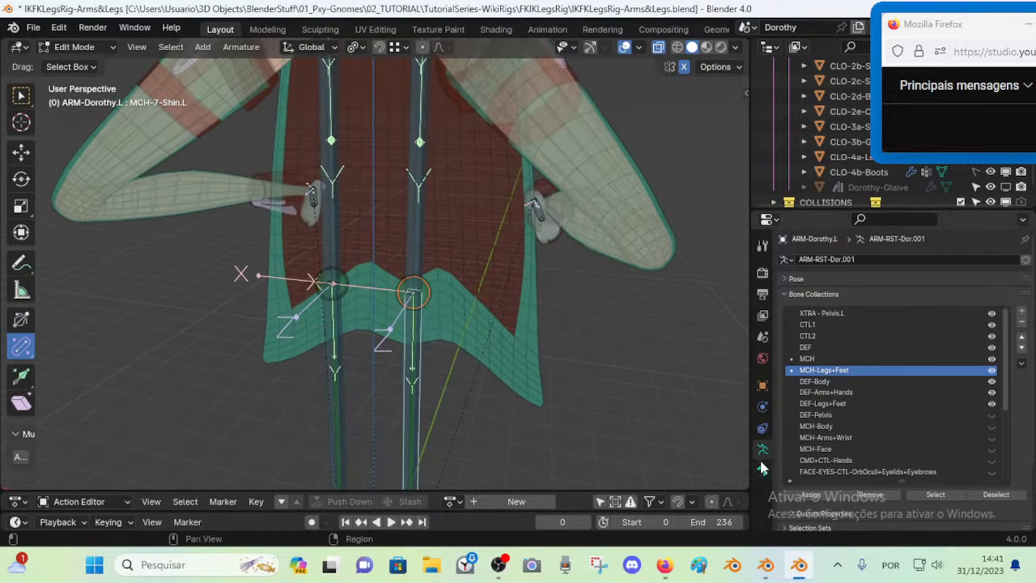
{"action": "key", "text": "ctrl+Tab"}
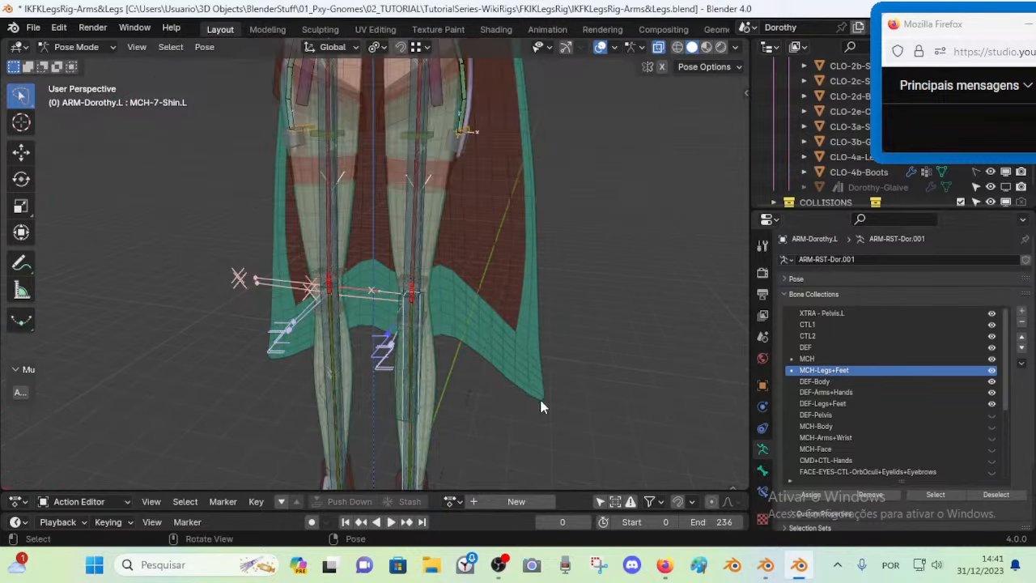
{"action": "left_click", "coordinate": [763, 491]}
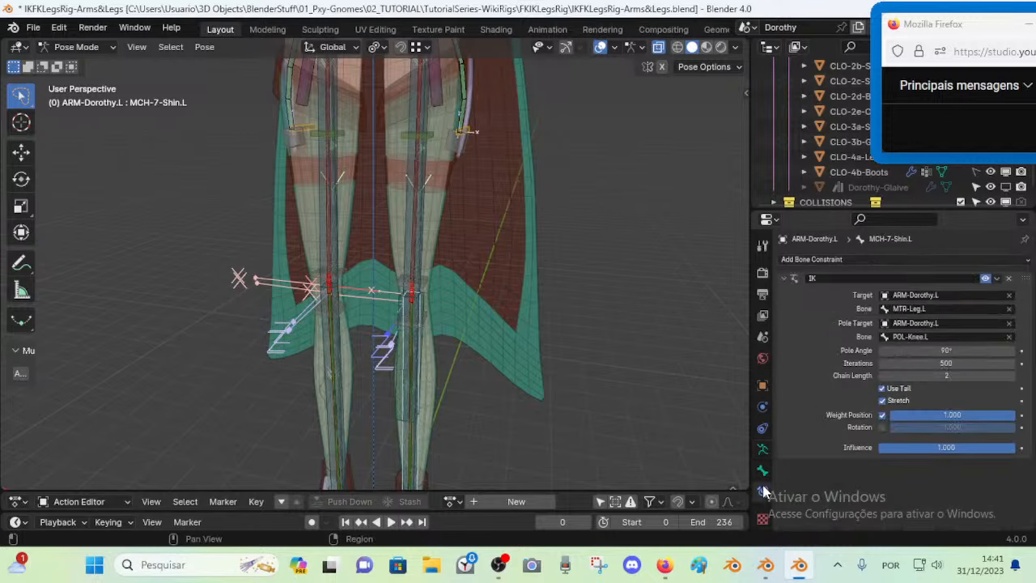
{"action": "left_click", "coordinate": [411, 227]}
{"action": "middle_click_drag", "start_coordinate": [411, 227], "coordinate": [442, 247]}
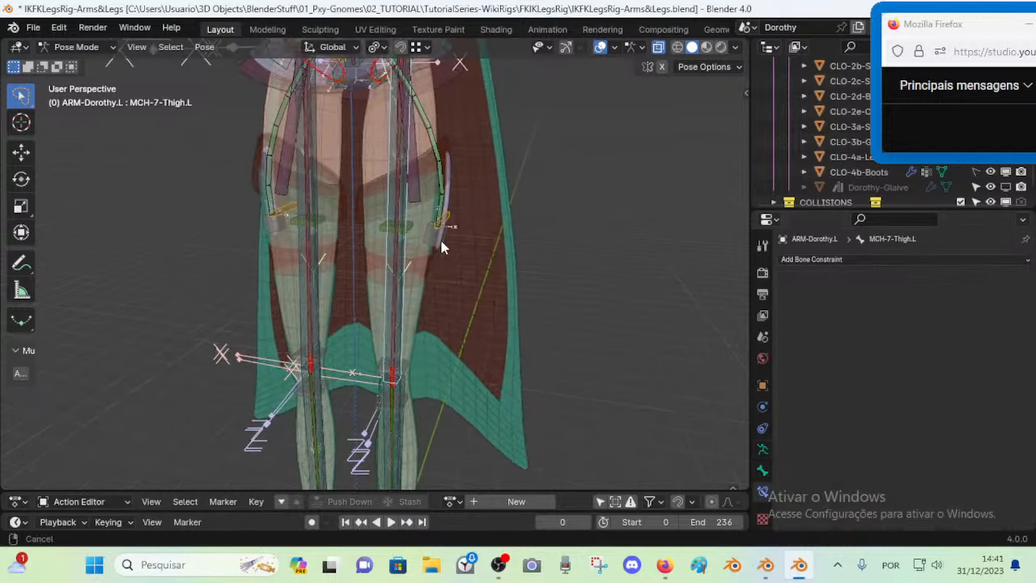
{"action": "left_click", "coordinate": [378, 455]}
{"action": "left_click", "coordinate": [385, 458]}
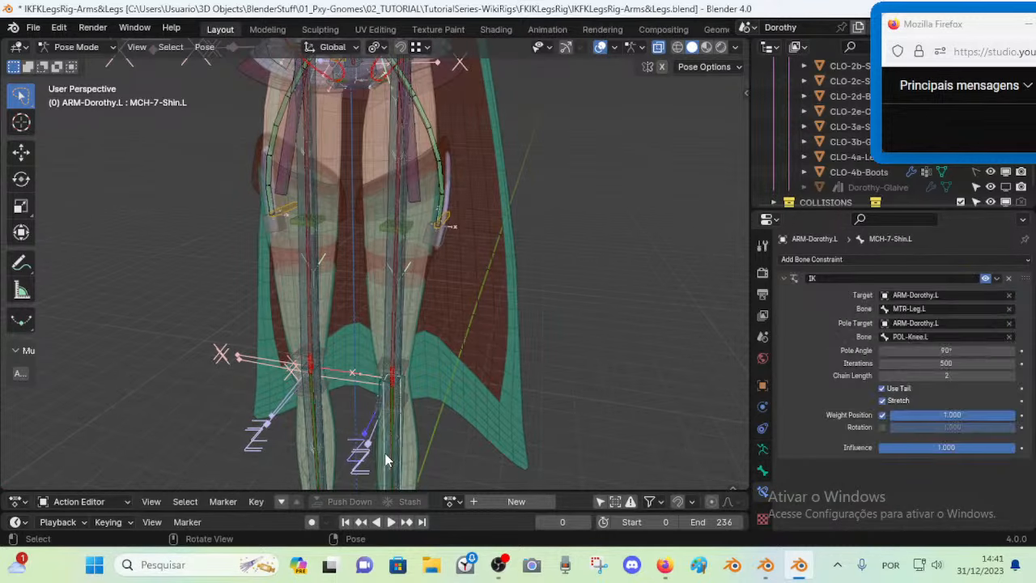
Test-scale MCH-7-Shin.L in Pose Mode and test-move it in Edit Mode, cancelling both transforms
{"action": "key", "text": "s"}
{"action": "right_click", "coordinate": [414, 435]}
{"action": "middle_click_drag", "start_coordinate": [414, 435], "coordinate": [425, 332], "text": "shift"}
{"action": "key", "text": "Tab"}
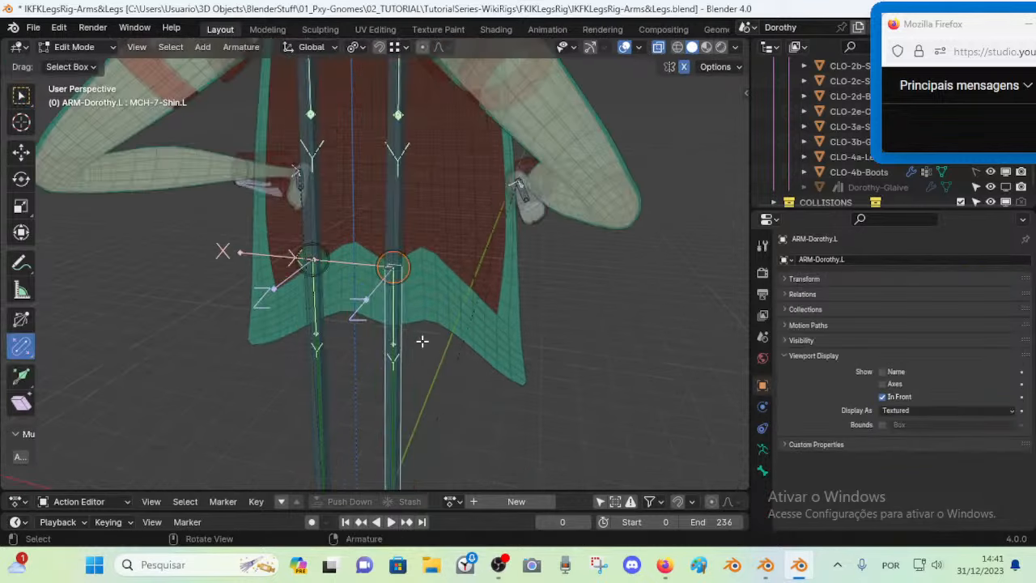
{"action": "key", "text": "g"}
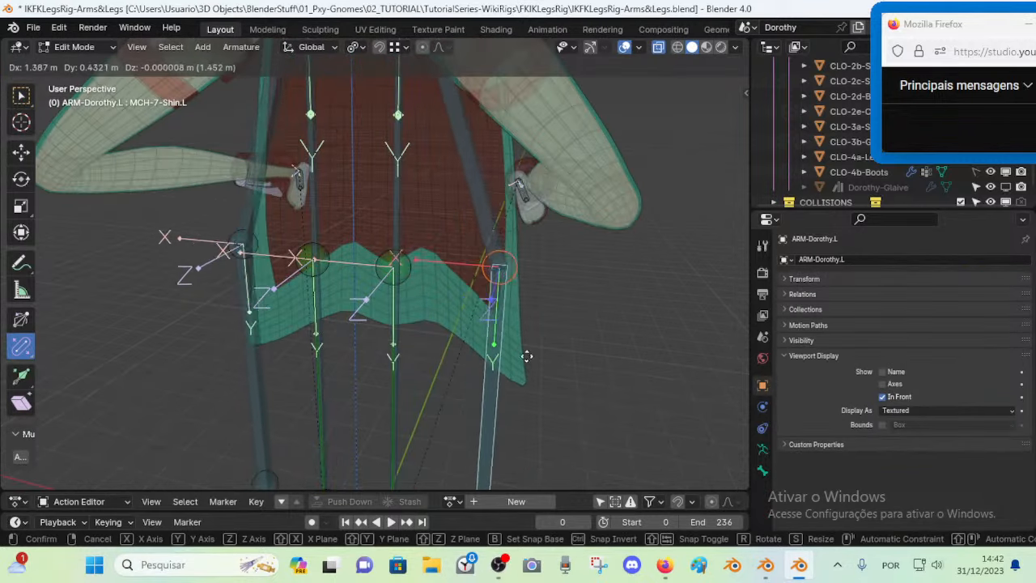
{"action": "right_click", "coordinate": [468, 327]}
Test-move MCH-7-Shin.L away from the leg while viewing its ankle end and cancel the move
{"action": "middle_click_drag", "start_coordinate": [463, 355], "coordinate": [438, 205], "text": "shift"}
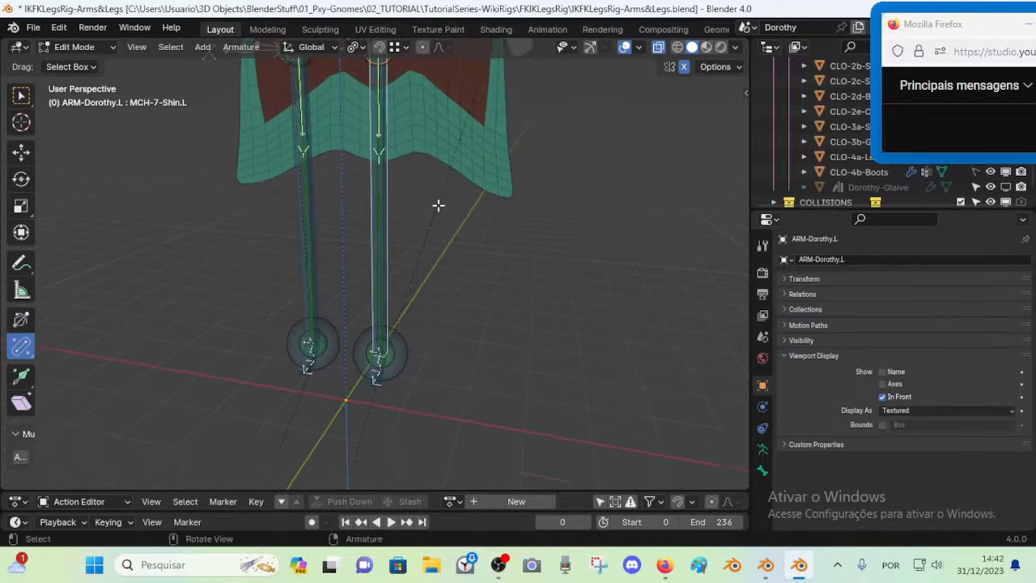
{"action": "scroll", "coordinate": [409, 316], "scroll_direction": "up", "scroll_amount": 2}
{"action": "key", "text": "g"}
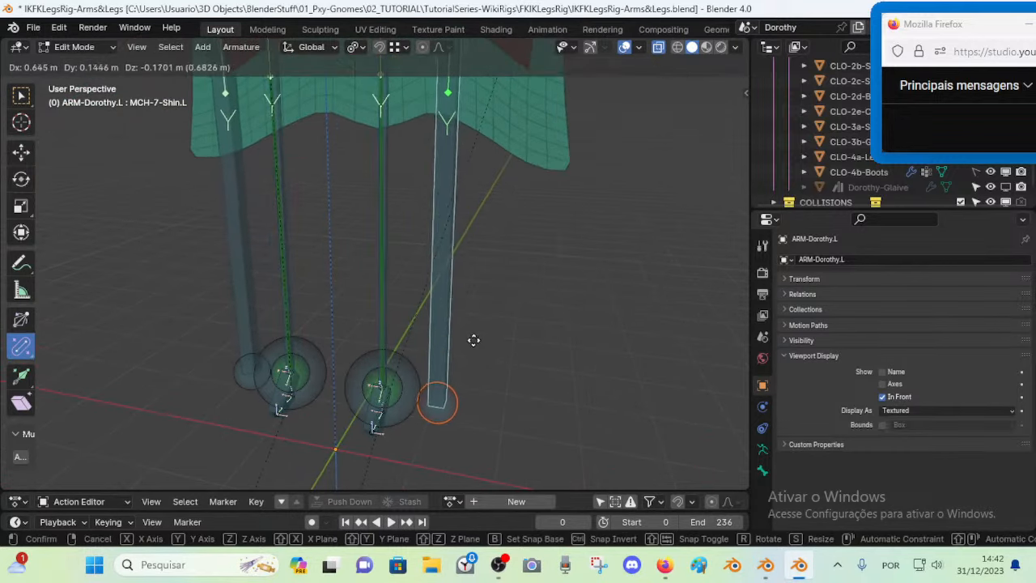
{"action": "right_click", "coordinate": [476, 358]}
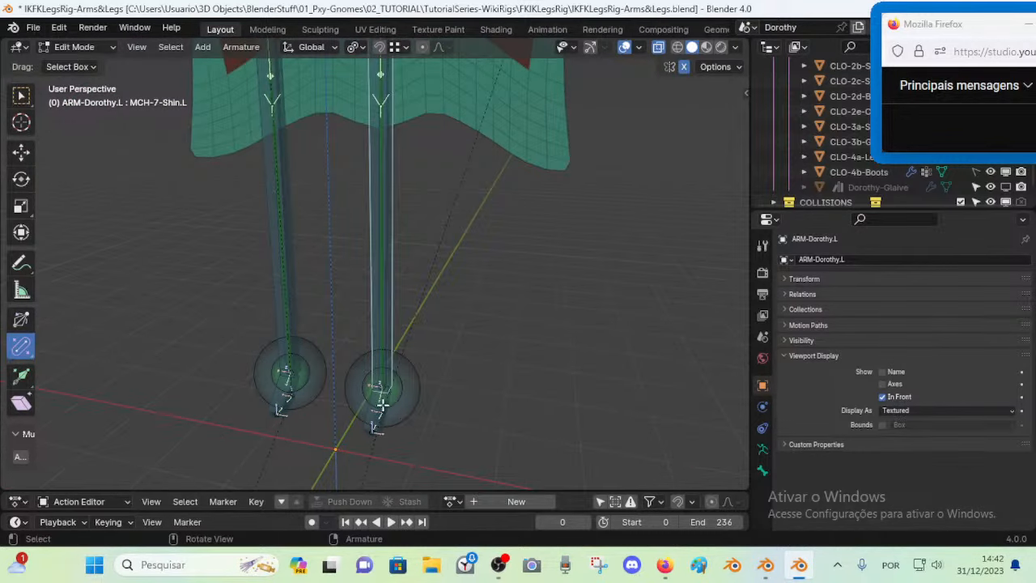
Select MCH-7-Knee-POLE.L in the left leg and examine the bones around the ankles up close
{"action": "middle_click_drag", "start_coordinate": [407, 243], "coordinate": [432, 377], "text": "shift"}
{"action": "middle_click_drag", "start_coordinate": [398, 180], "coordinate": [394, 301], "text": "shift"}
{"action": "middle_click_drag", "start_coordinate": [393, 300], "coordinate": [423, 337]}
{"action": "scroll", "coordinate": [423, 338], "scroll_direction": "up", "scroll_amount": 5}
{"action": "left_click", "coordinate": [424, 338]}
{"action": "scroll", "coordinate": [423, 337], "scroll_direction": "down", "scroll_amount": 5}
{"action": "middle_click_drag", "start_coordinate": [408, 404], "coordinate": [361, 383]}
{"action": "key", "text": "shift+grave"}
{"action": "key", "text": "w"}
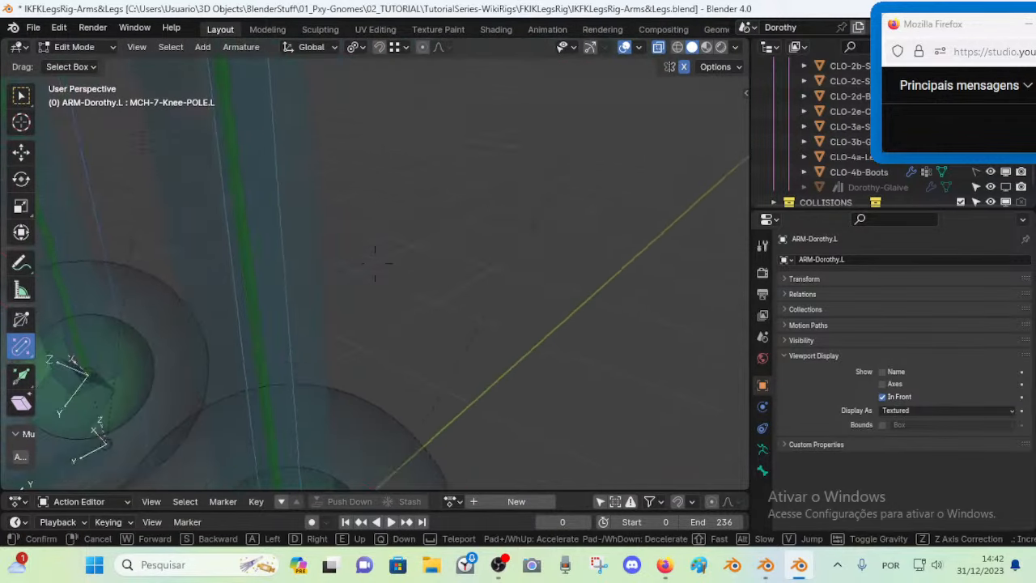
{"action": "key", "text": "s"}
{"action": "left_click", "coordinate": [385, 398]}
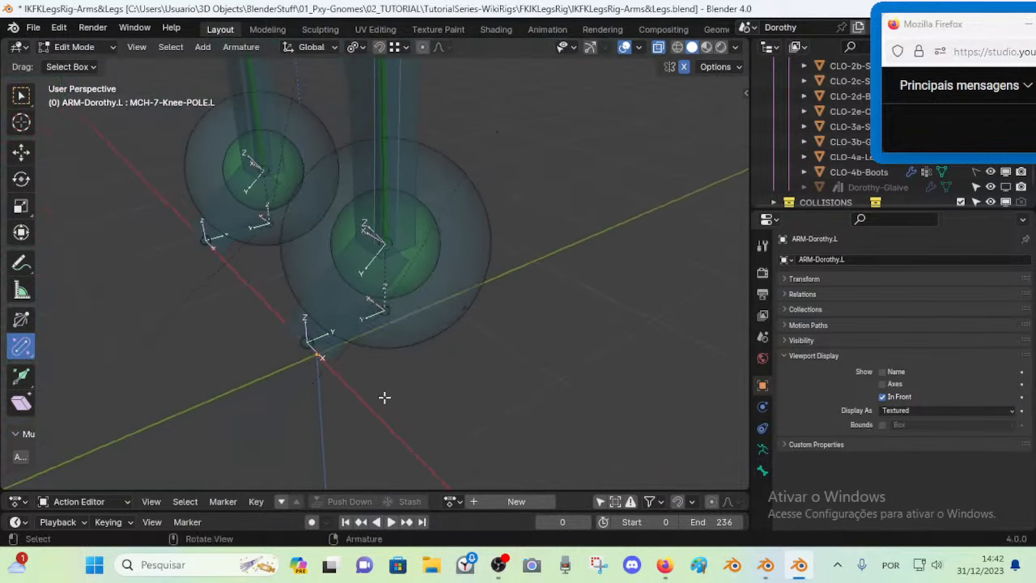
Pick through the overlapping left ankle bones, including MCH-7-Shin.L and MAP-Ankle.001.L, and clear the selection
{"action": "left_click", "coordinate": [395, 242]}
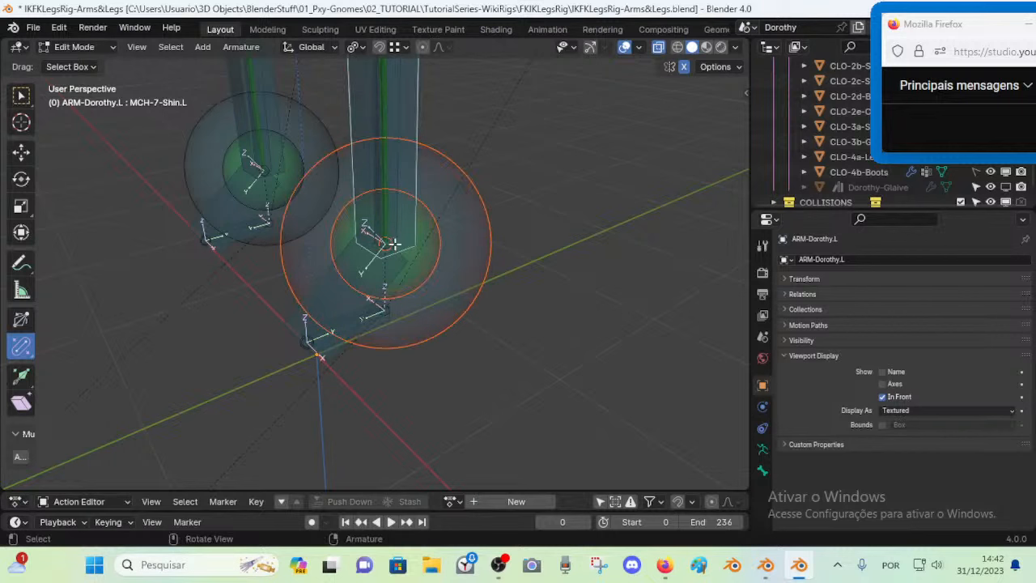
{"action": "left_click", "coordinate": [423, 263]}
{"action": "key", "text": "c"}
{"action": "left_click", "coordinate": [382, 243]}
{"action": "right_click", "coordinate": [386, 246]}
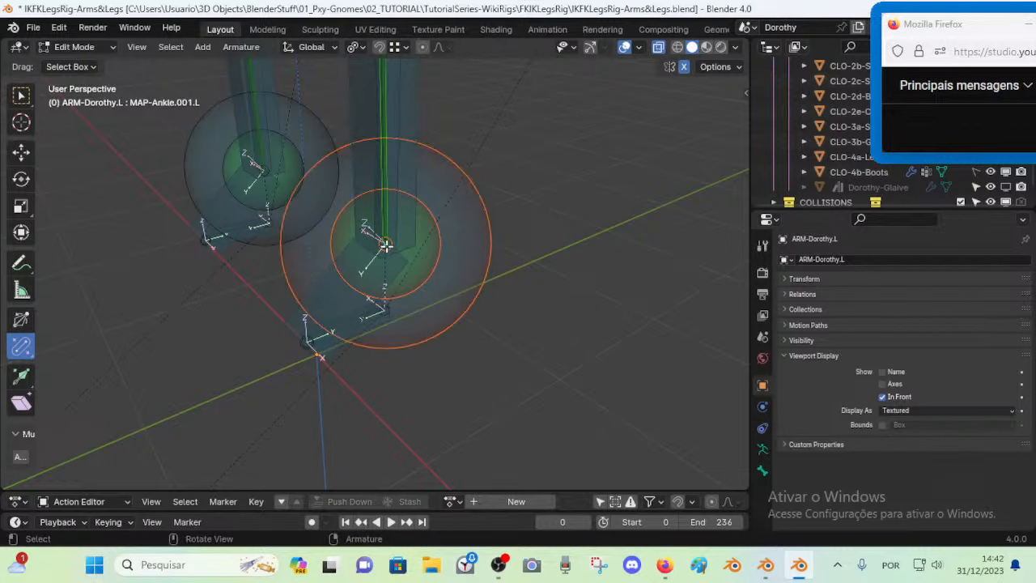
{"action": "key", "text": "alt+a"}
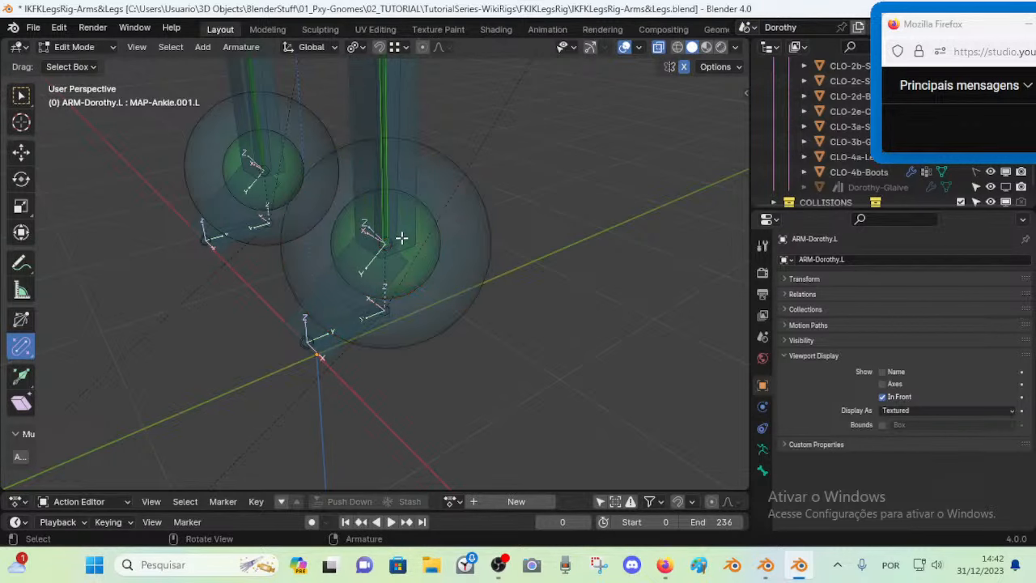
Select MCH-7-Knee-POLE.L at the left ankle, followed by MCH-Foot-MAP.L in the foot
{"action": "scroll", "coordinate": [399, 237], "scroll_direction": "down", "scroll_amount": 6}
{"action": "middle_click_drag", "start_coordinate": [400, 237], "coordinate": [441, 241]}
{"action": "scroll", "coordinate": [436, 247], "scroll_direction": "up", "scroll_amount": 2}
{"action": "key", "text": "shift+grave"}
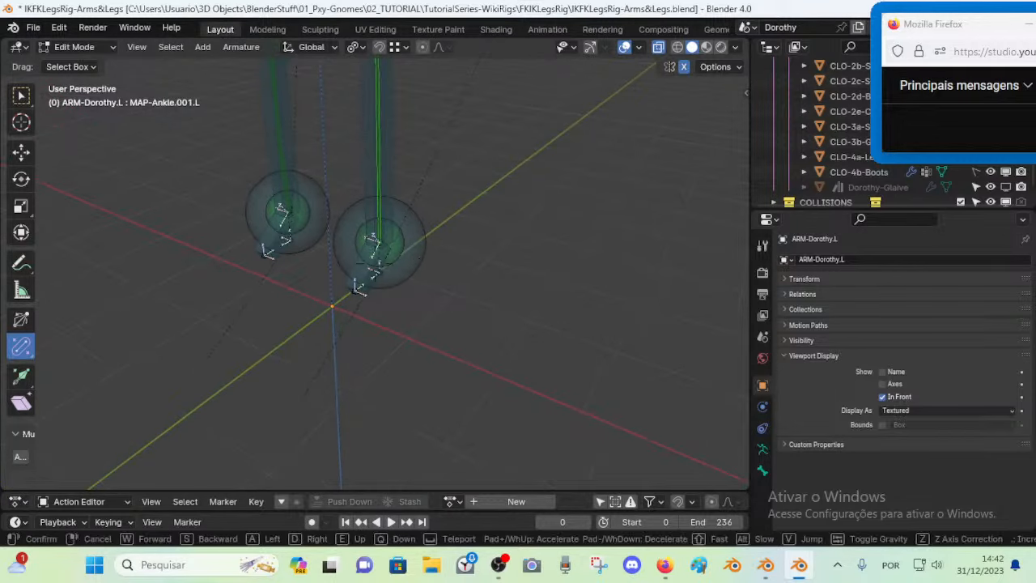
{"action": "key", "text": "w"}
{"action": "left_click", "coordinate": [411, 261]}
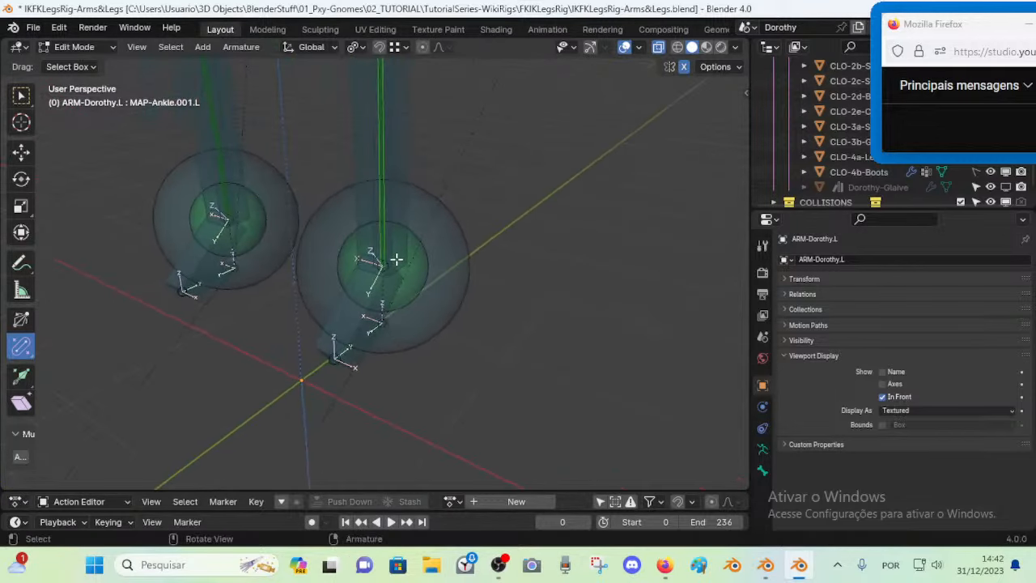
{"action": "left_click", "coordinate": [377, 283]}
{"action": "left_click", "coordinate": [347, 320]}
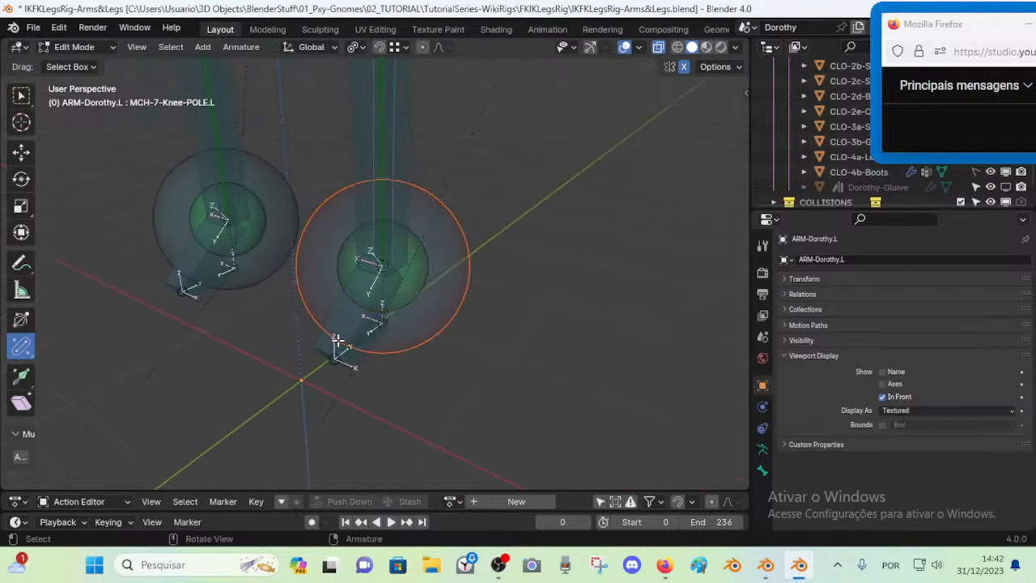
{"action": "left_click", "coordinate": [336, 346]}
{"action": "scroll", "coordinate": [335, 347], "scroll_direction": "down", "scroll_amount": 6}
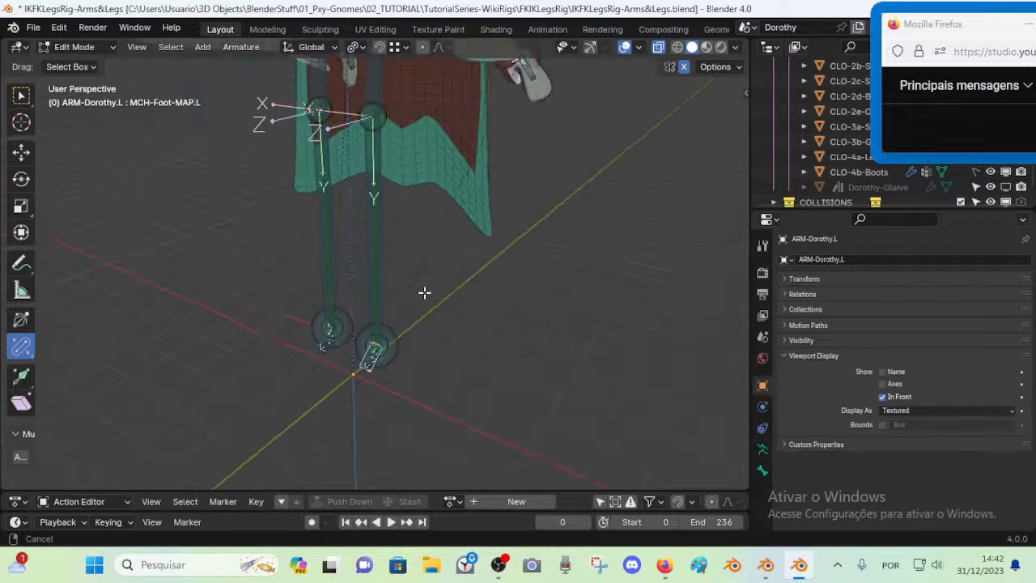
Reveal all hidden bones, make MCH-Foot-WARP.L the active bone and clear the selection
{"action": "key", "text": "alt+h"}
{"action": "middle_click_drag", "start_coordinate": [424, 396], "coordinate": [342, 302]}
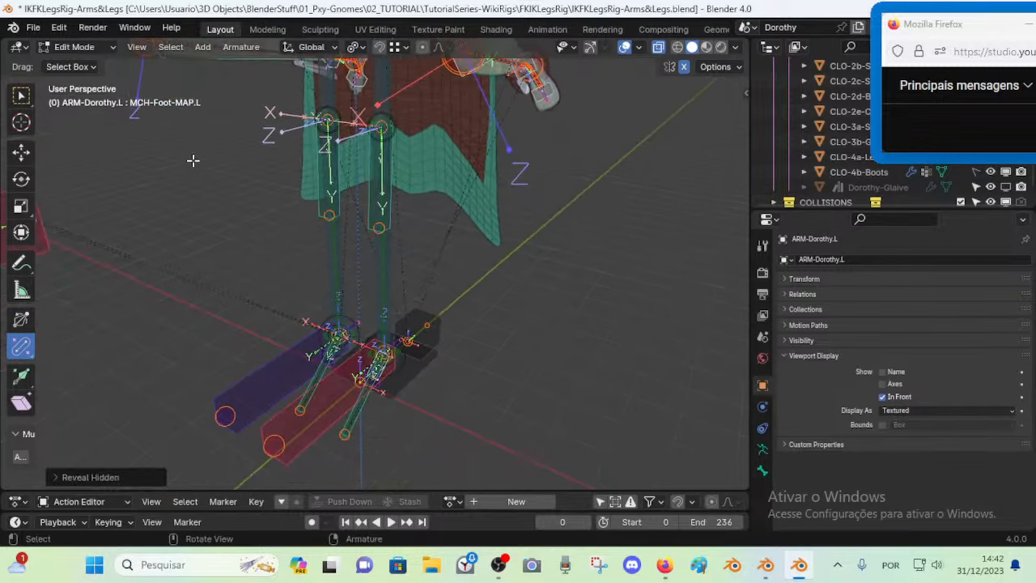
{"action": "left_click", "coordinate": [374, 368]}
{"action": "key", "text": "alt+a"}
{"action": "middle_click_drag", "start_coordinate": [423, 356], "coordinate": [409, 271]}
{"action": "scroll", "coordinate": [507, 195], "scroll_direction": "down", "scroll_amount": 8}
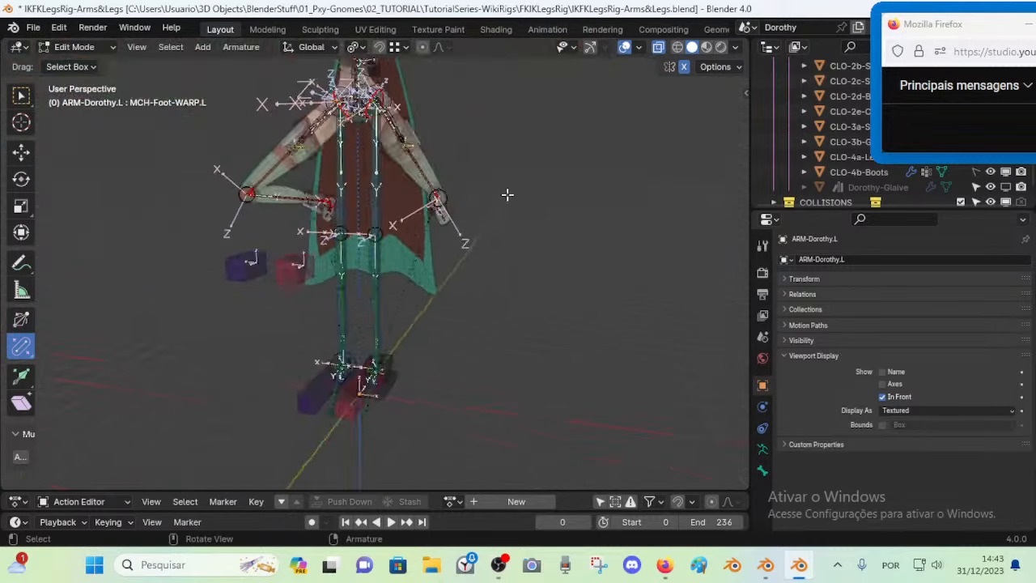
Switch to Pose Mode to review the Copy Transforms constraint on MCH-Foot-WARP.L and return to Edit Mode
{"action": "middle_click_drag", "start_coordinate": [486, 203], "coordinate": [383, 236]}
{"action": "scroll", "coordinate": [458, 229], "scroll_direction": "up", "scroll_amount": 3}
{"action": "key", "text": "shift+grave"}
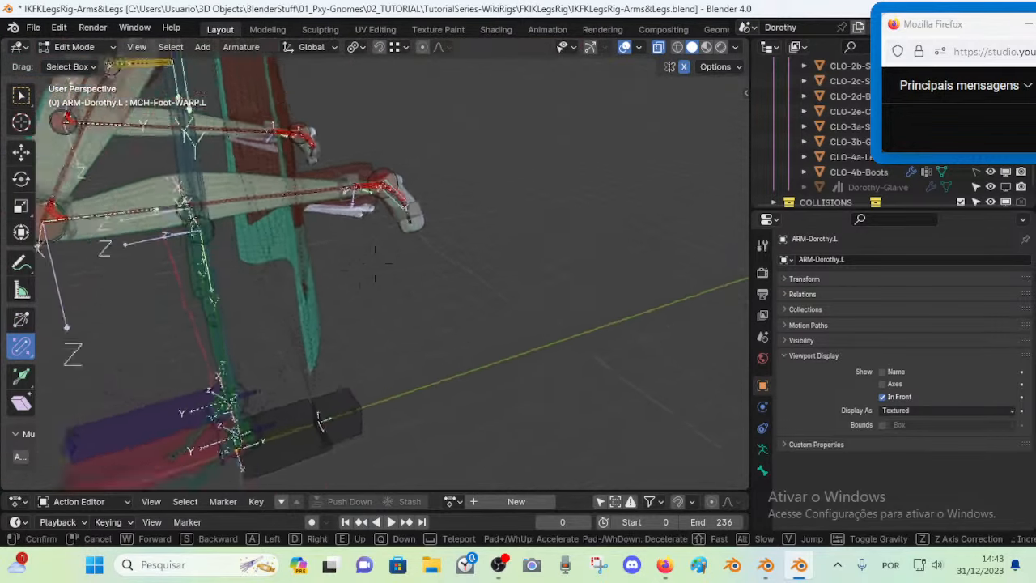
{"action": "key", "text": "w"}
{"action": "key", "text": "s"}
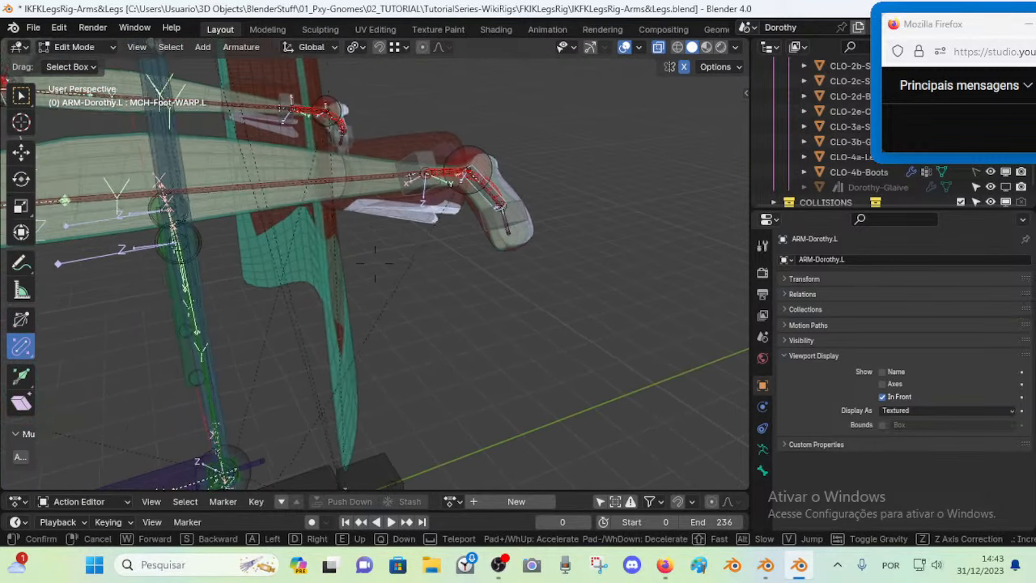
{"action": "left_click", "coordinate": [464, 217]}
{"action": "key", "text": "Tab"}
{"action": "scroll", "coordinate": [460, 211], "scroll_direction": "down", "scroll_amount": 4}
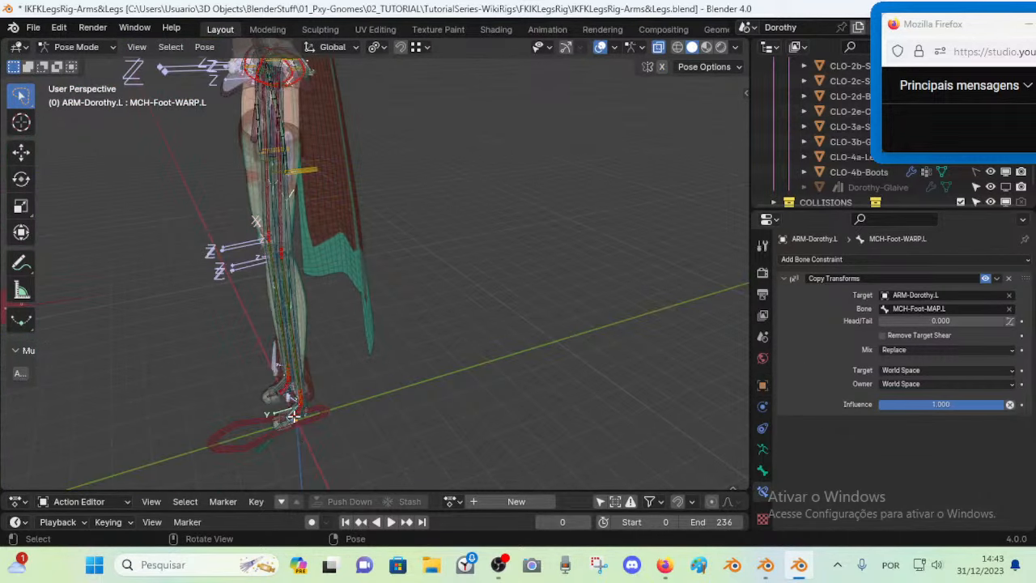
{"action": "key", "text": "Tab"}
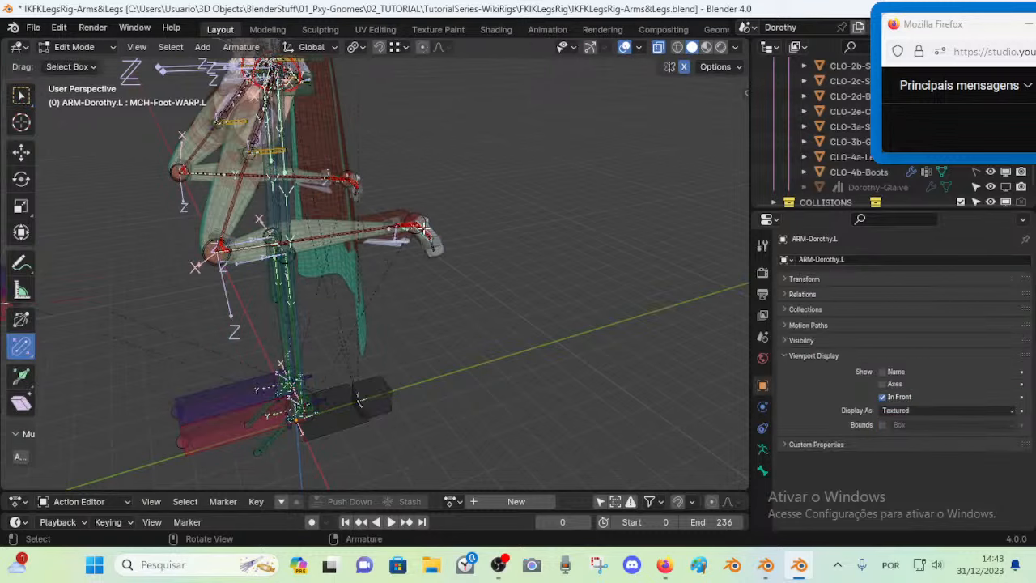
Compare the foot mechanism bones at ground level with the bones inside the raised foot of the bent leg mesh
{"action": "scroll", "coordinate": [296, 419], "scroll_direction": "up", "scroll_amount": 6}
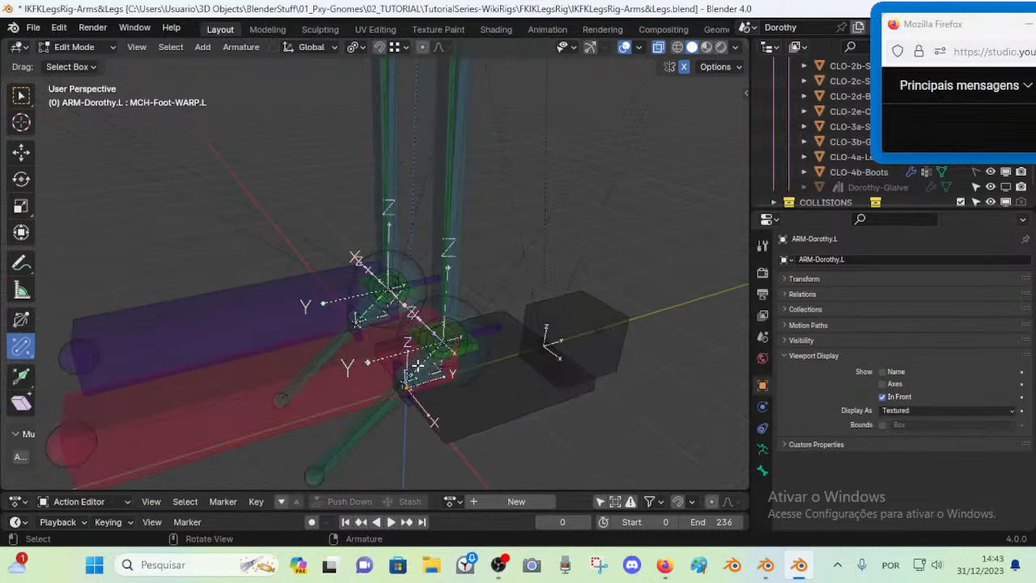
{"action": "middle_click_drag", "start_coordinate": [578, 113], "coordinate": [439, 314], "text": "shift"}
{"action": "scroll", "coordinate": [474, 206], "scroll_direction": "down", "scroll_amount": 5}
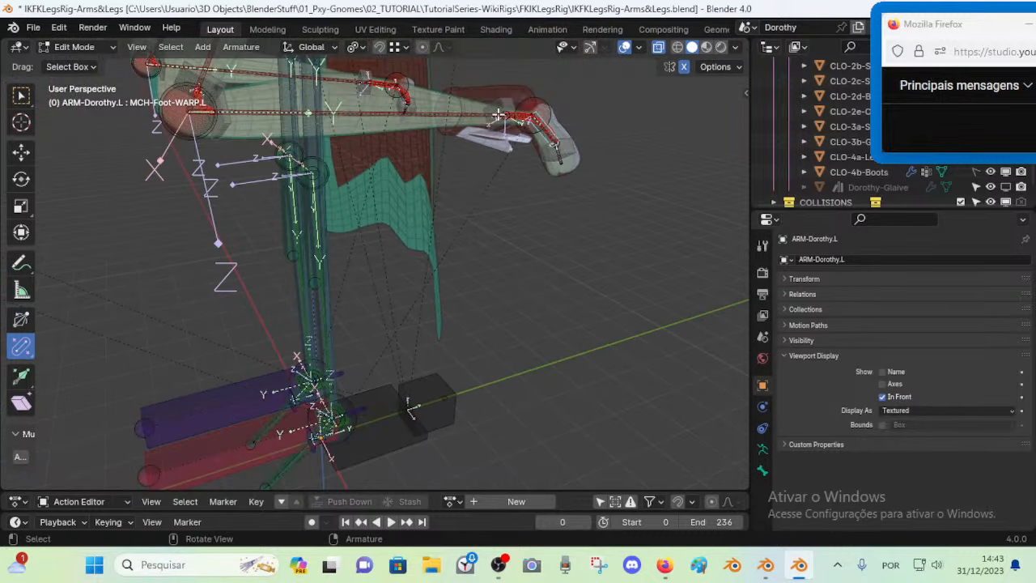
{"action": "middle_click_drag", "start_coordinate": [521, 131], "coordinate": [495, 131]}
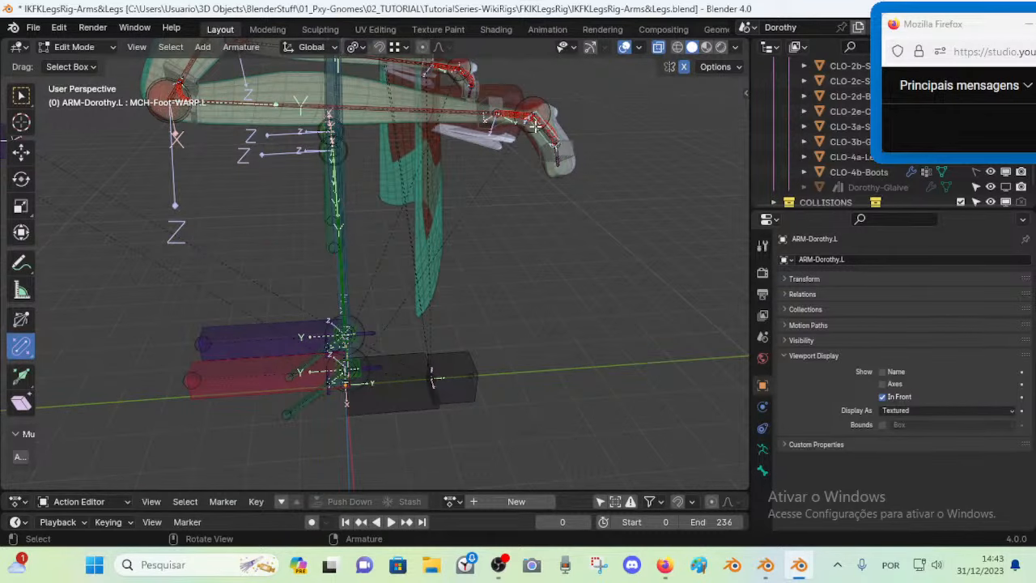
{"action": "middle_click_drag", "start_coordinate": [347, 350], "coordinate": [453, 312], "text": "shift"}
{"action": "scroll", "coordinate": [352, 446], "scroll_direction": "up", "scroll_amount": 2}
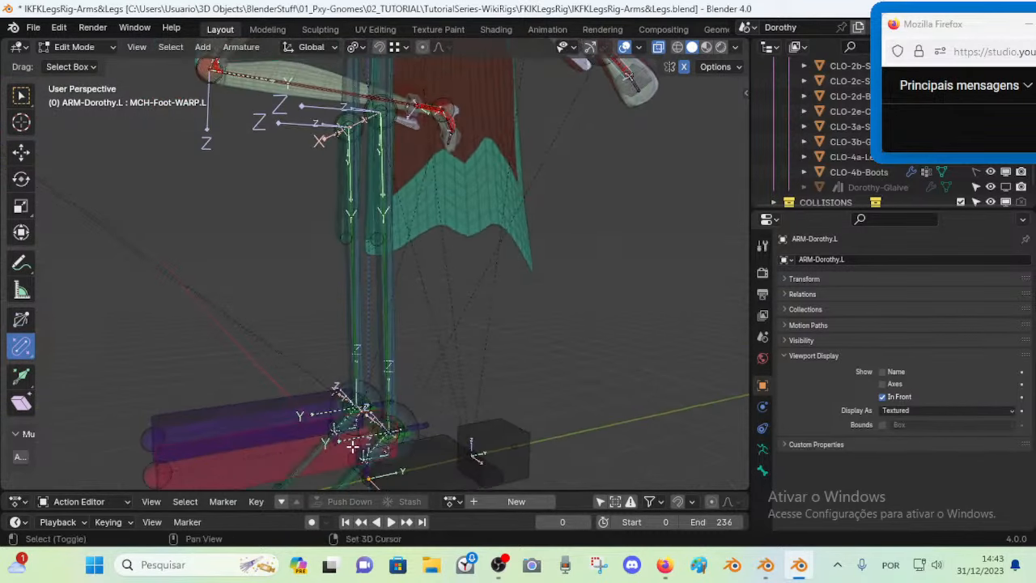
{"action": "middle_click_drag", "start_coordinate": [467, 210], "coordinate": [437, 307], "text": "shift"}
{"action": "scroll", "coordinate": [523, 181], "scroll_direction": "down", "scroll_amount": 2}
{"action": "middle_click_drag", "start_coordinate": [522, 181], "coordinate": [534, 234]}
{"action": "scroll", "coordinate": [527, 183], "scroll_direction": "up", "scroll_amount": 2}
{"action": "middle_click_drag", "start_coordinate": [567, 235], "coordinate": [469, 284], "text": "shift"}
{"action": "scroll", "coordinate": [469, 284], "scroll_direction": "up", "scroll_amount": 1}
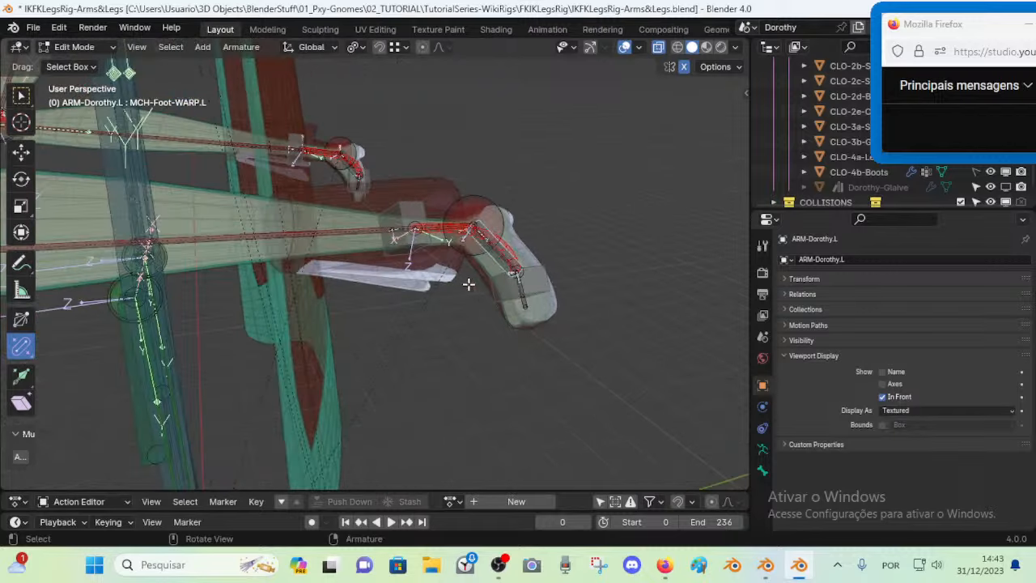
{"action": "scroll", "coordinate": [504, 266], "scroll_direction": "up", "scroll_amount": 1}
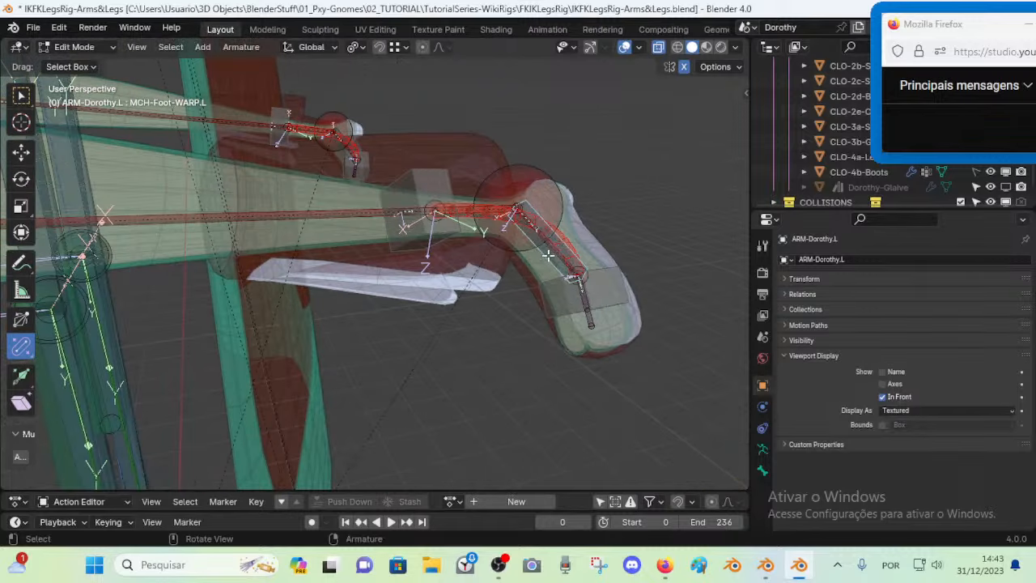
{"action": "middle_click_drag", "start_coordinate": [546, 263], "coordinate": [631, 122], "text": "shift"}
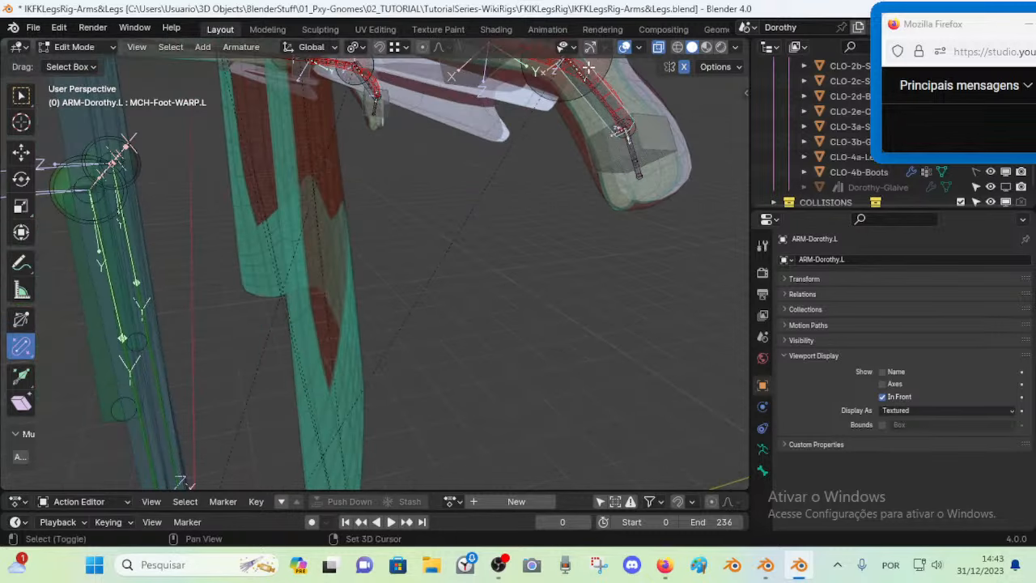
{"action": "scroll", "coordinate": [431, 276], "scroll_direction": "down", "scroll_amount": 4}
{"action": "middle_click_drag", "start_coordinate": [363, 386], "coordinate": [386, 294], "text": "shift"}
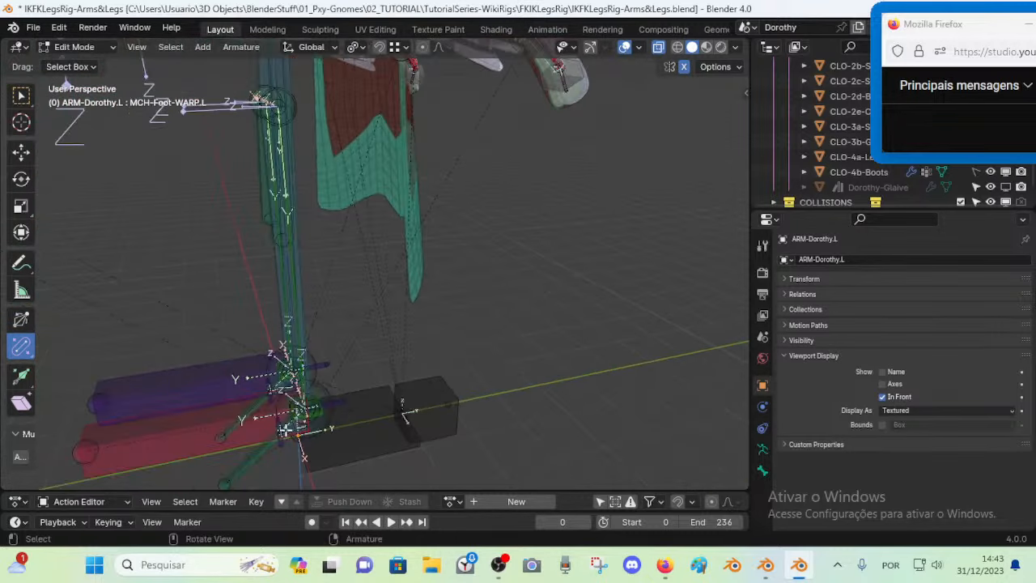
{"action": "middle_click_drag", "start_coordinate": [558, 134], "coordinate": [501, 246], "text": "shift"}
{"action": "scroll", "coordinate": [496, 217], "scroll_direction": "up", "scroll_amount": 4}
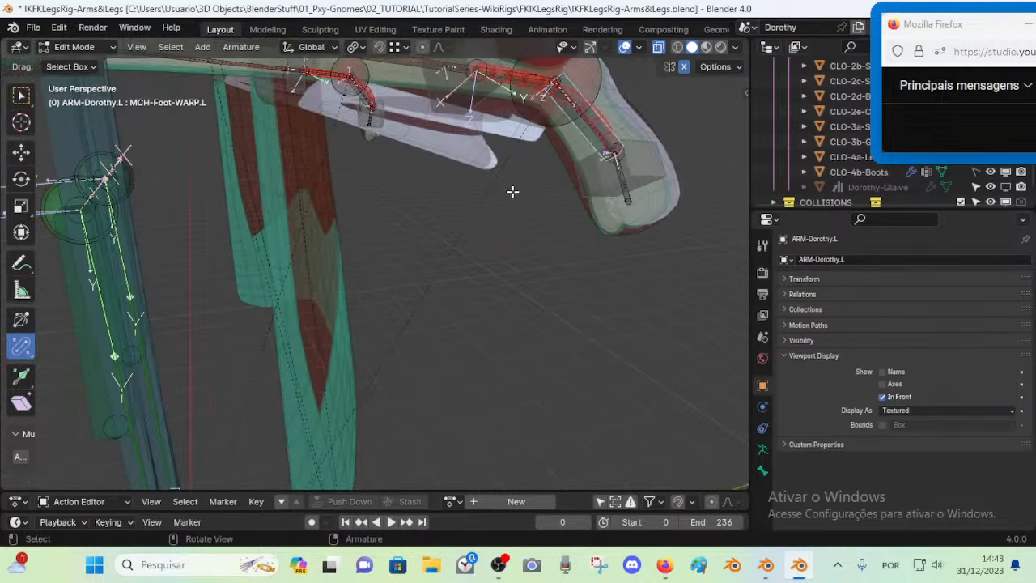
{"action": "left_click", "coordinate": [590, 125]}
{"action": "left_click", "coordinate": [590, 126]}
{"action": "left_click", "coordinate": [590, 125]}
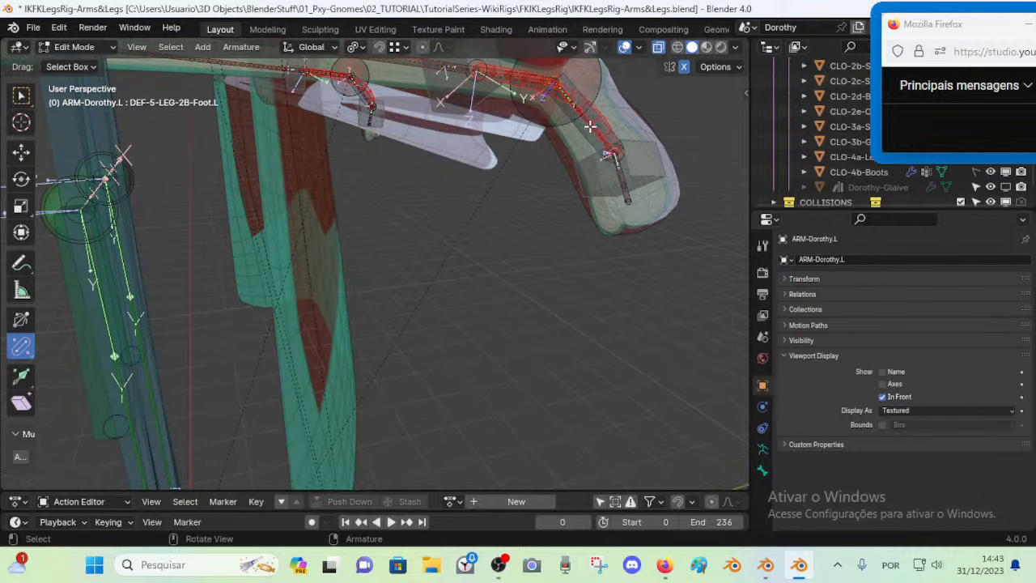
{"action": "left_click", "coordinate": [590, 125]}
{"action": "left_click", "coordinate": [589, 125]}
{"action": "left_click", "coordinate": [589, 125]}
{"action": "key", "text": "a"}
{"action": "key", "text": "g"}
{"action": "right_click", "coordinate": [572, 141]}
{"action": "middle_click_drag", "start_coordinate": [572, 142], "coordinate": [518, 224]}
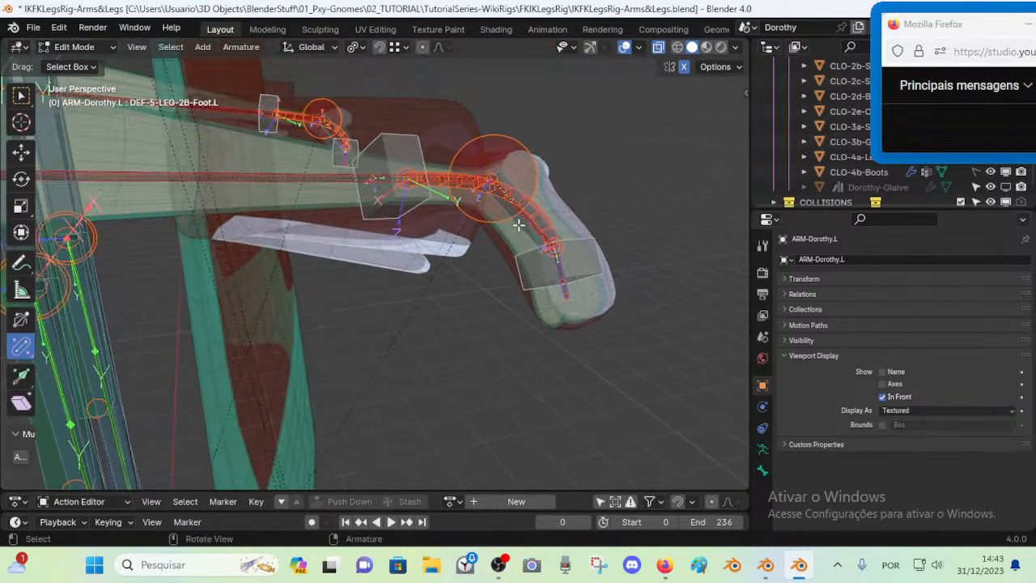
{"action": "key", "text": "ctrl+z"}
{"action": "key", "text": "ctrl+z"}
{"action": "key", "text": "ctrl+z"}
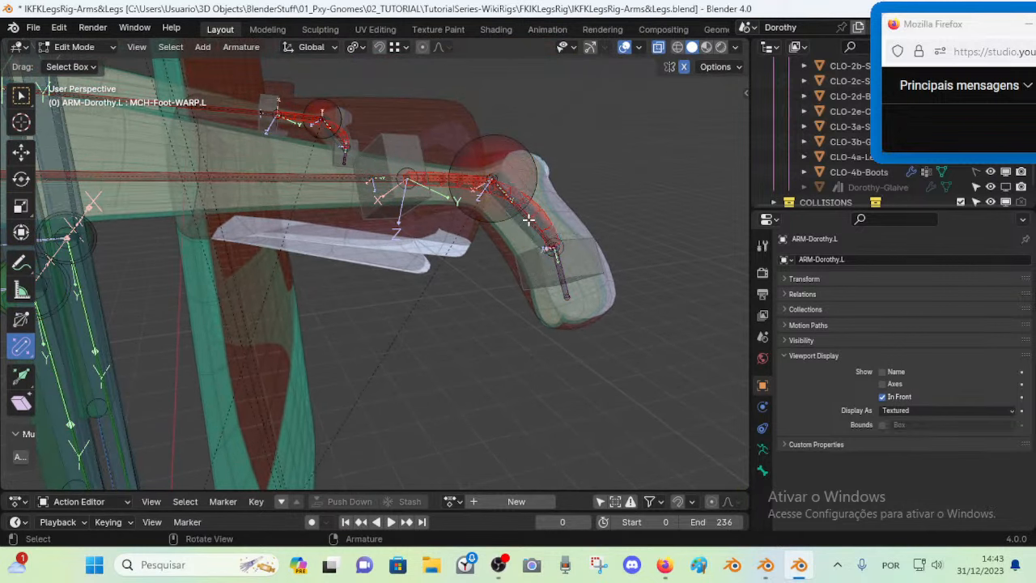
Select DEF-5-LEG-2B-Foot.L from the overlapping foot bones, test-move it away from the foot and cancel the move
{"action": "left_click", "coordinate": [528, 219]}
{"action": "left_click", "coordinate": [528, 219]}
{"action": "left_click", "coordinate": [528, 220]}
{"action": "left_click", "coordinate": [528, 220], "text": "alt"}
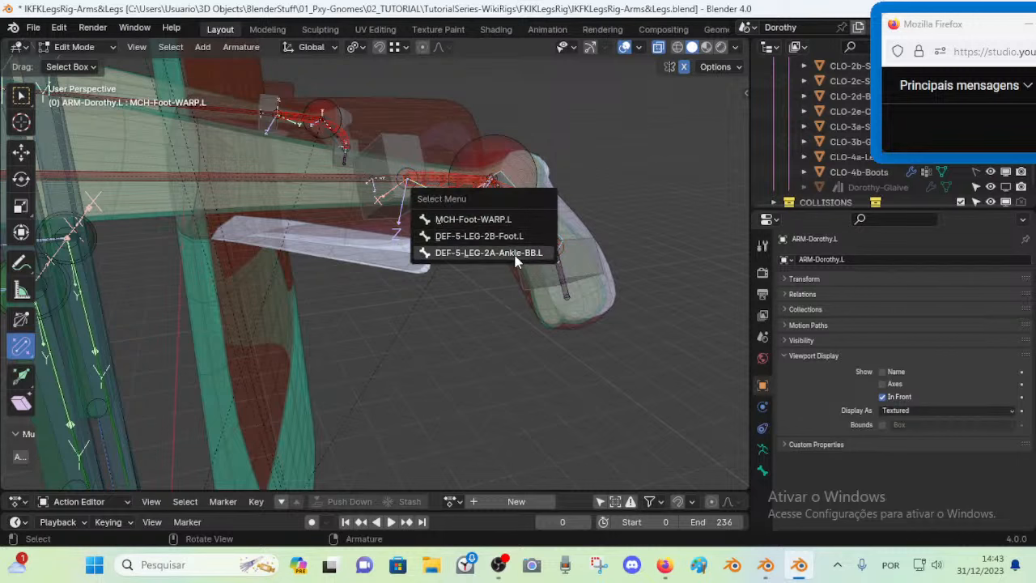
{"action": "left_click", "coordinate": [478, 236]}
{"action": "key", "text": "g"}
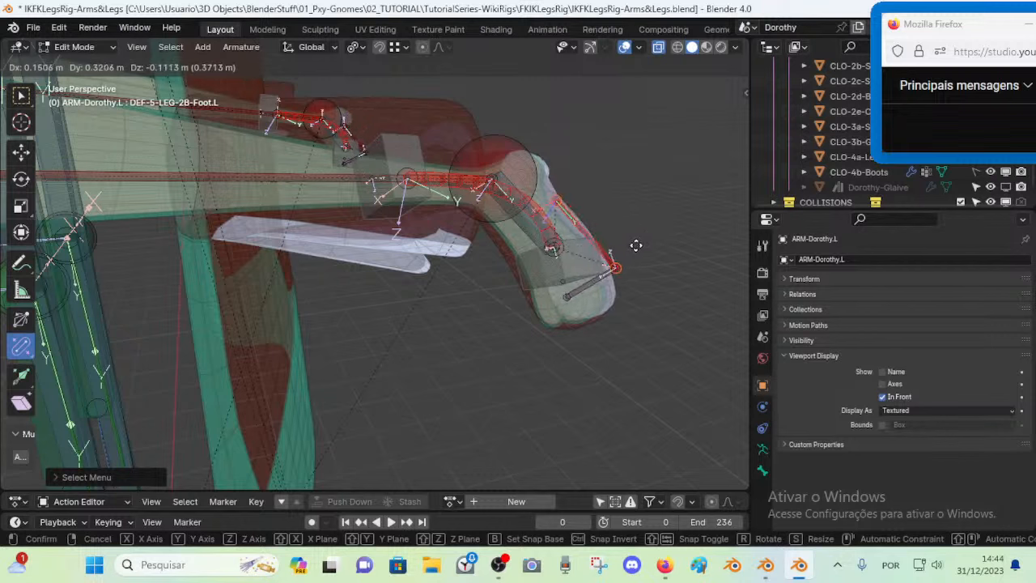
{"action": "right_click", "coordinate": [629, 241]}
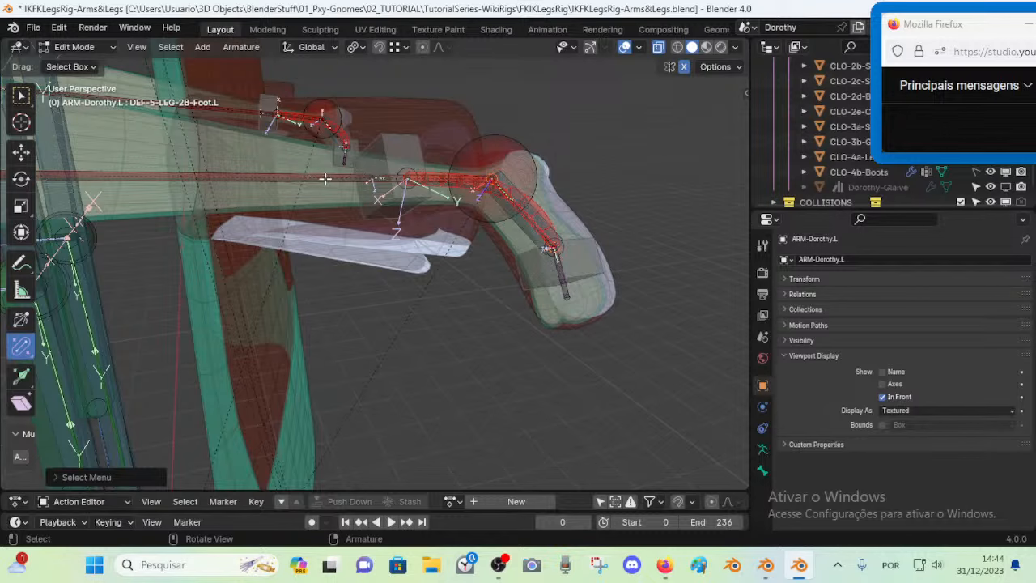
{"action": "scroll", "coordinate": [137, 184], "scroll_direction": "down", "scroll_amount": 3}
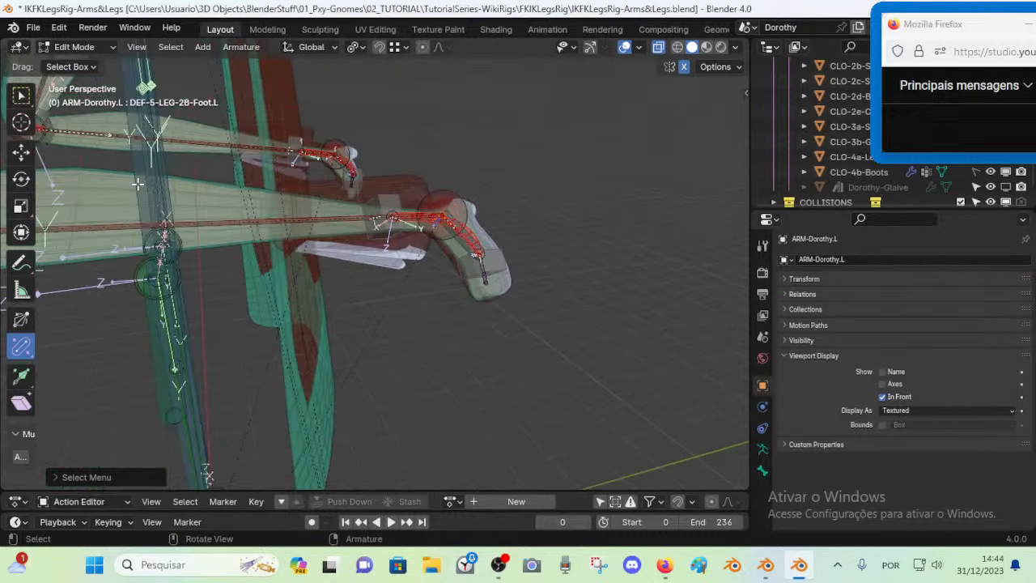
{"action": "scroll", "coordinate": [219, 204], "scroll_direction": "up", "scroll_amount": 3}
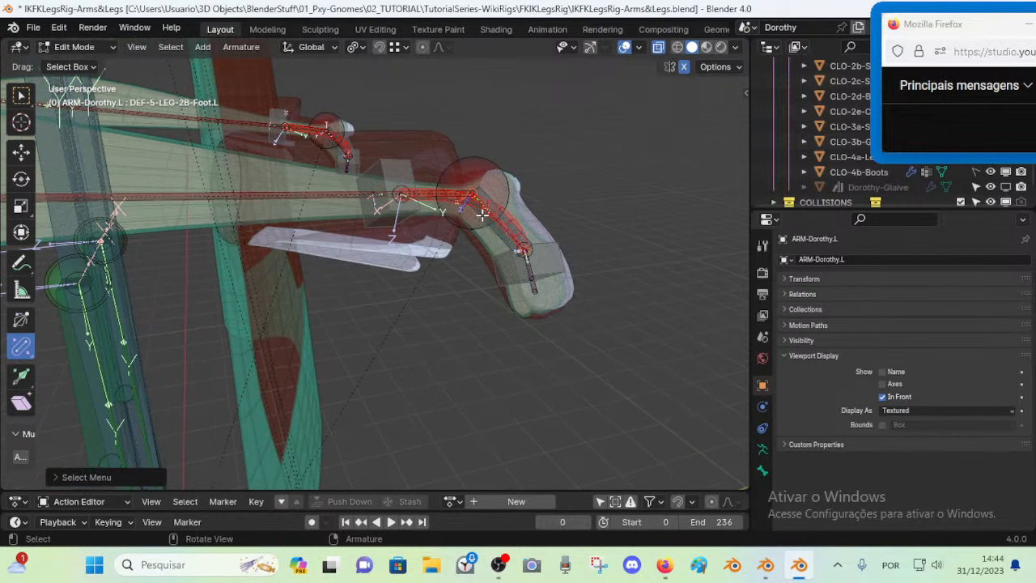
{"action": "scroll", "coordinate": [436, 197], "scroll_direction": "down", "scroll_amount": 3}
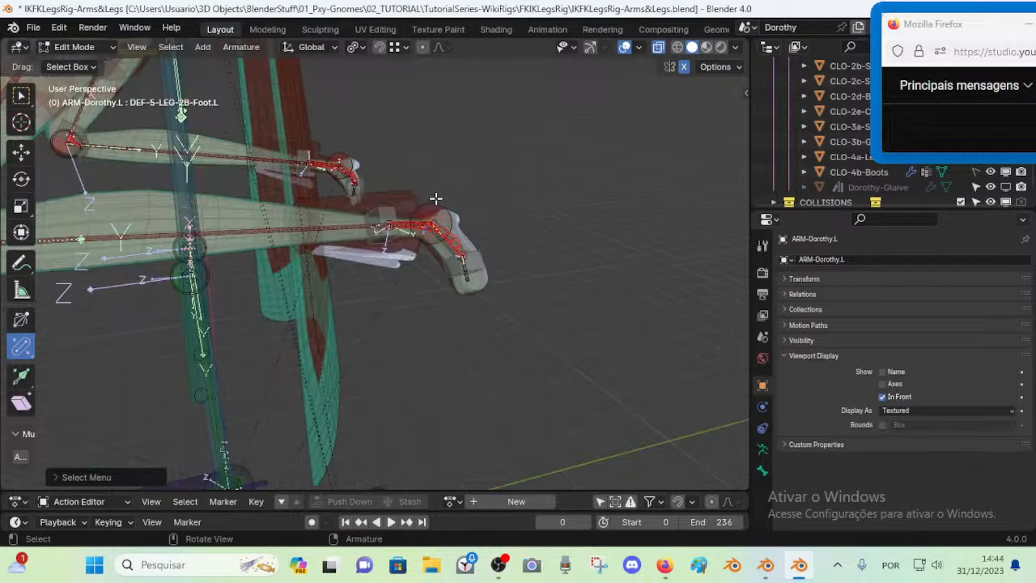
{"action": "scroll", "coordinate": [238, 254], "scroll_direction": "up", "scroll_amount": 2}
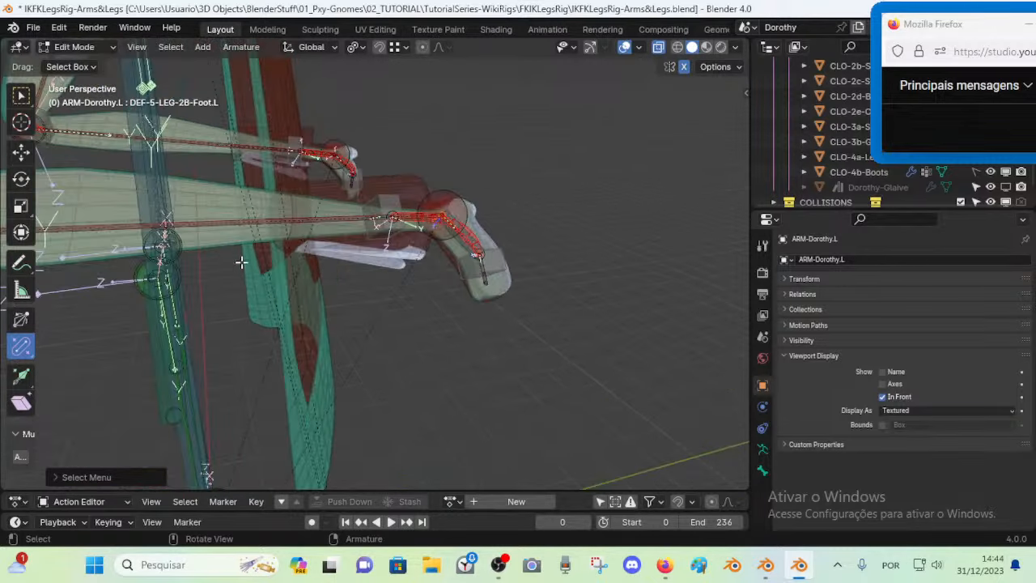
{"action": "scroll", "coordinate": [429, 243], "scroll_direction": "up", "scroll_amount": 1}
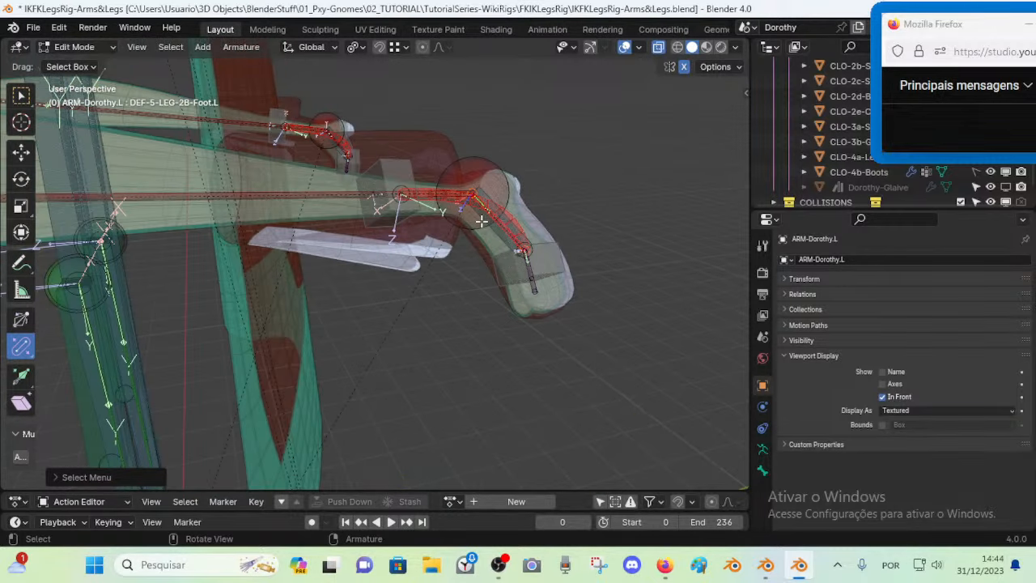
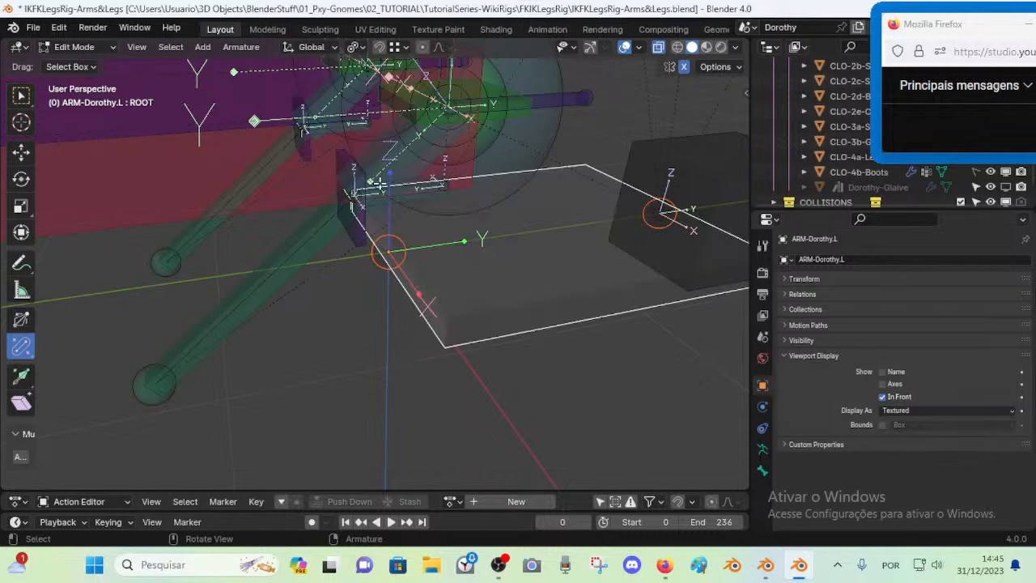
Pick MCH-Foot-MAP.L from the overlapping bones at the left ankle, then make MCH-7-Shin.L the active bone
{"action": "left_click", "coordinate": [371, 155]}
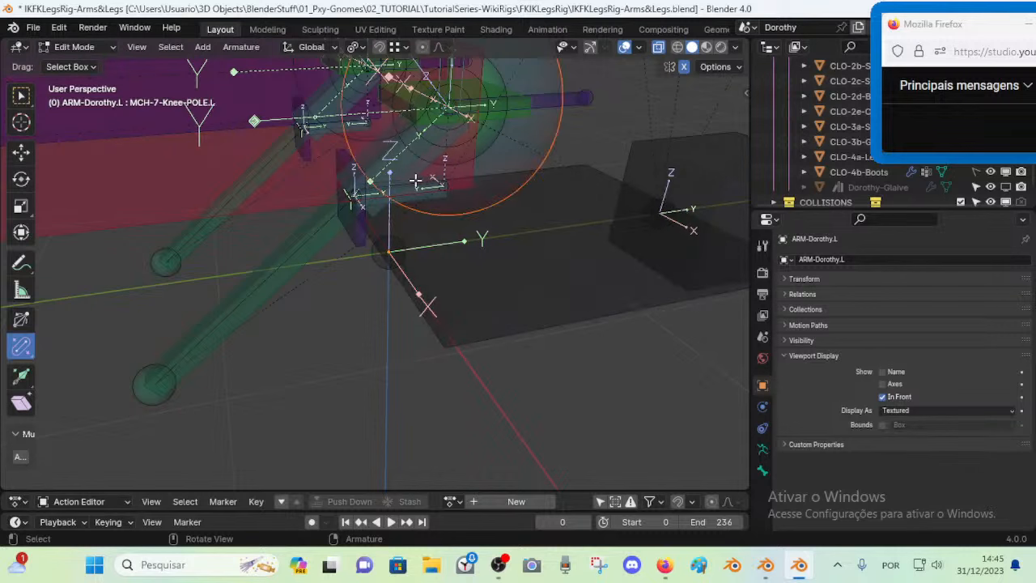
{"action": "left_click", "coordinate": [410, 161], "text": "alt"}
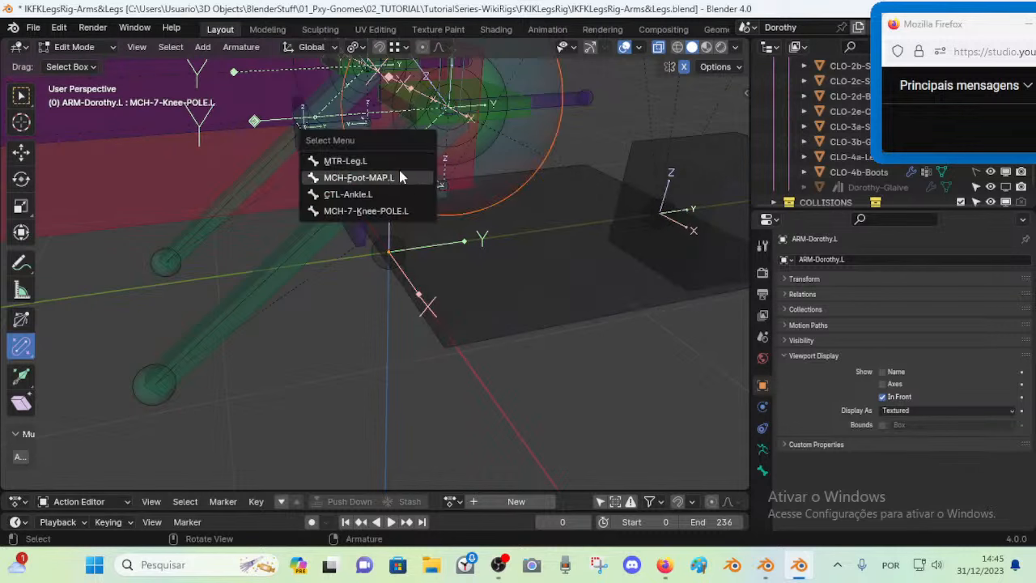
{"action": "left_click", "coordinate": [399, 173]}
{"action": "middle_click_drag", "start_coordinate": [417, 152], "coordinate": [453, 176]}
{"action": "left_click", "coordinate": [419, 163]}
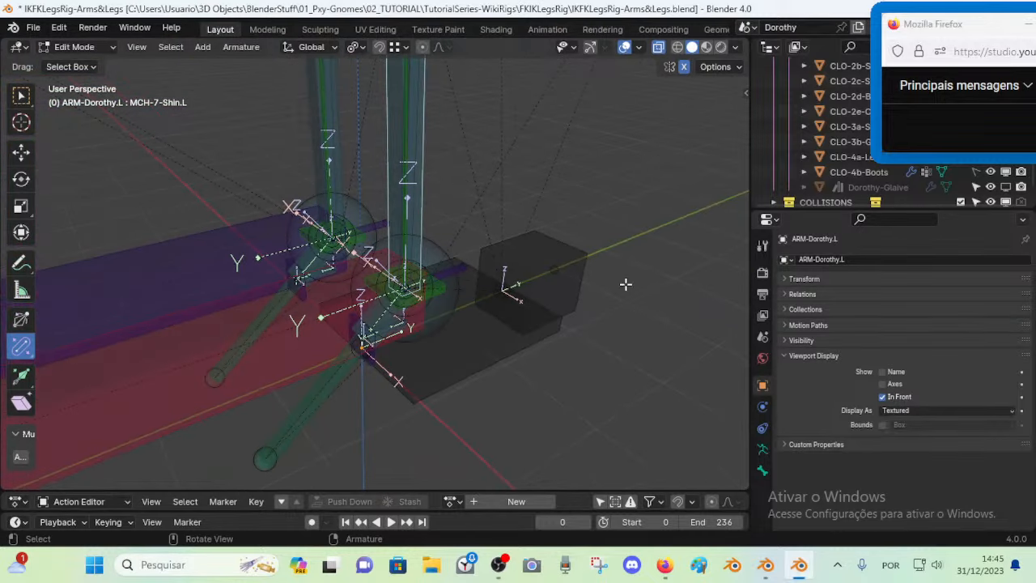
Switch to Pose Mode and open the bone constraints of MCH-7-Shin.L to review its IK settings
{"action": "left_click", "coordinate": [762, 449]}
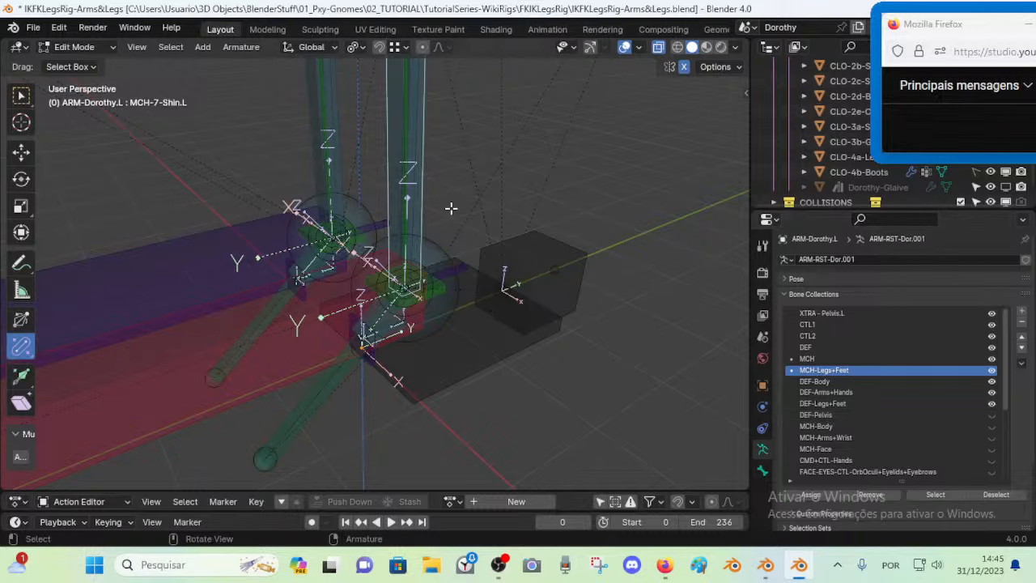
{"action": "middle_click_drag", "start_coordinate": [419, 167], "coordinate": [425, 243]}
{"action": "middle_click_drag", "start_coordinate": [423, 279], "coordinate": [430, 248]}
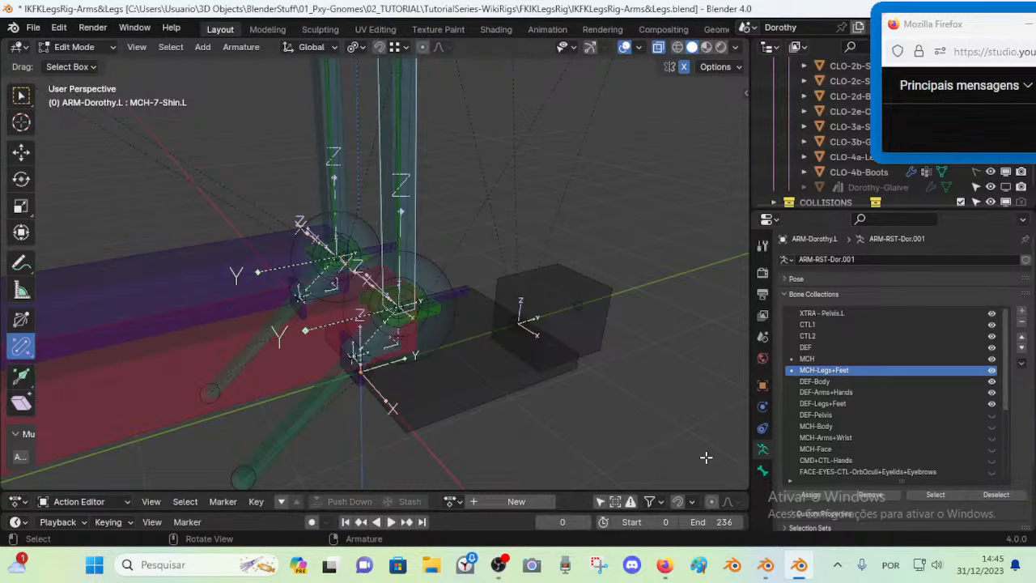
{"action": "key", "text": "ctrl+Tab"}
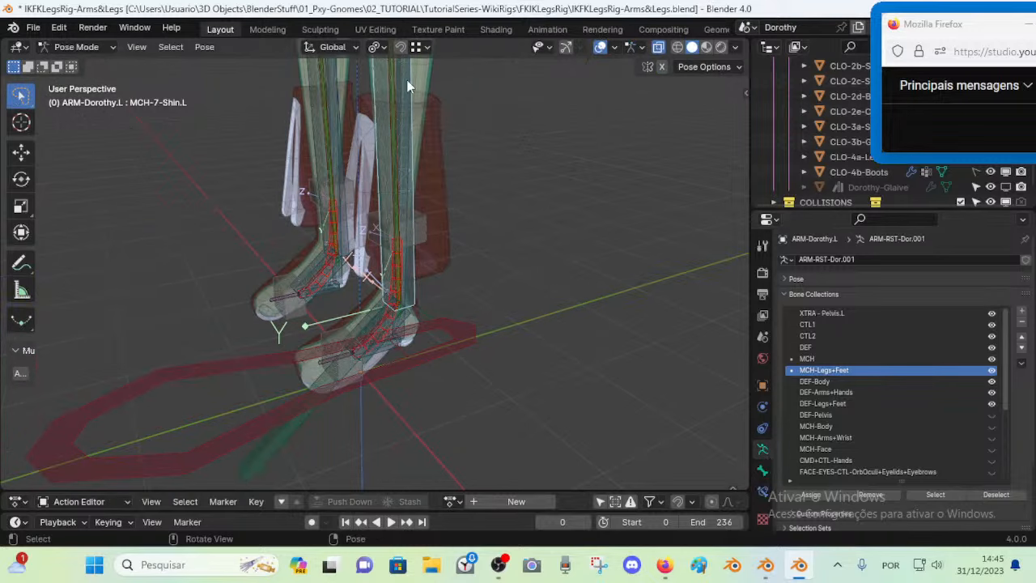
{"action": "middle_click_drag", "start_coordinate": [407, 102], "coordinate": [394, 159]}
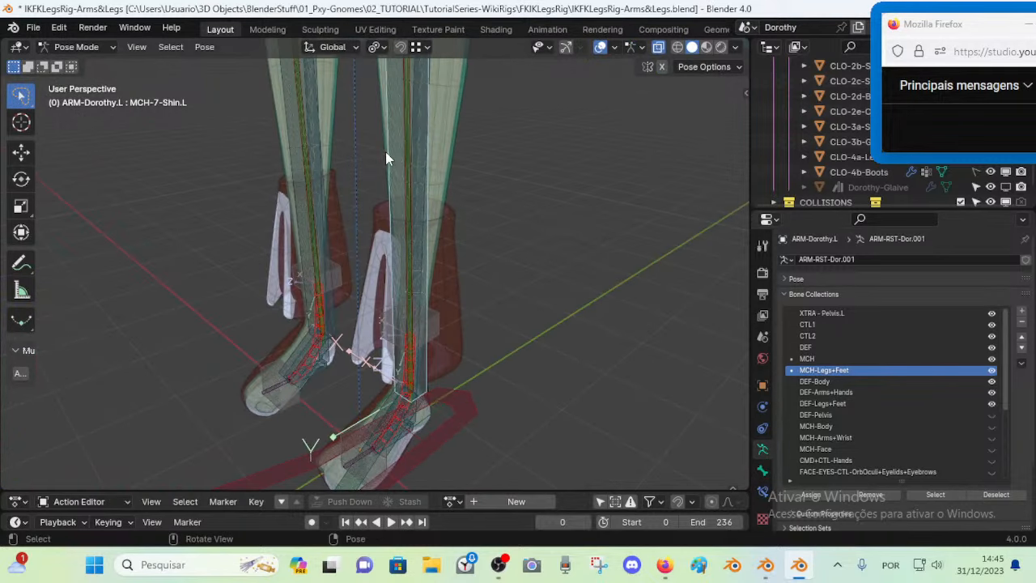
{"action": "left_click", "coordinate": [763, 490]}
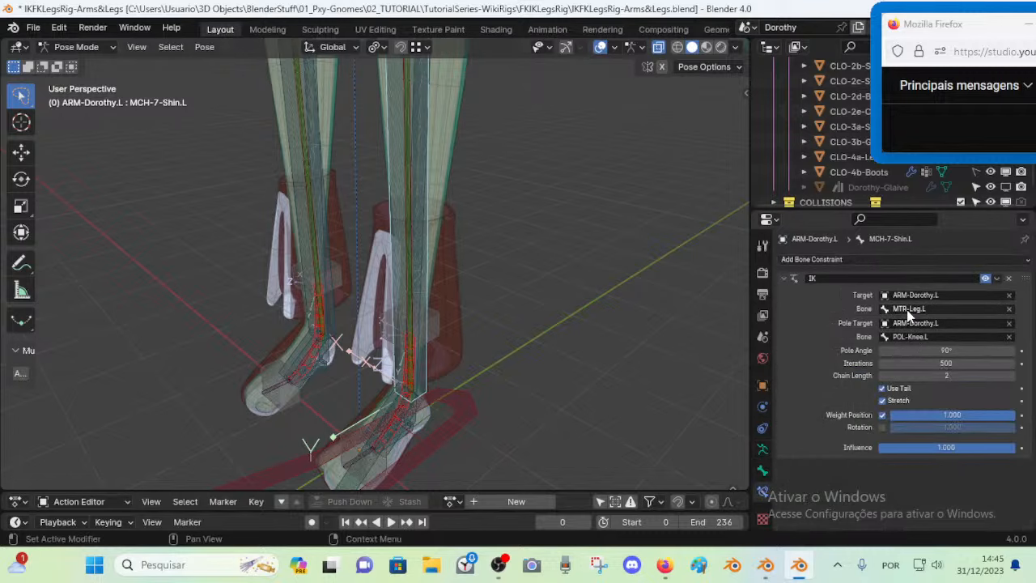
Select the IK target MTR-Leg.L and return to Edit Mode to compare its ground-level position with the raised foot mesh
{"action": "middle_click_drag", "start_coordinate": [615, 275], "coordinate": [413, 261]}
{"action": "left_click", "coordinate": [336, 471]}
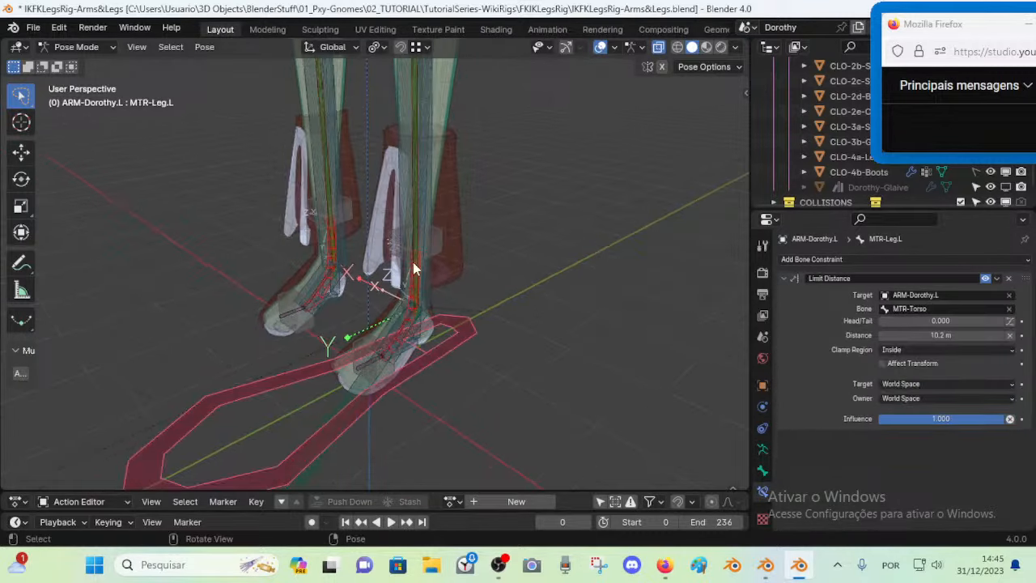
{"action": "middle_click_drag", "start_coordinate": [276, 431], "coordinate": [447, 248]}
{"action": "key", "text": "Tab"}
{"action": "scroll", "coordinate": [447, 248], "scroll_direction": "up", "scroll_amount": 3}
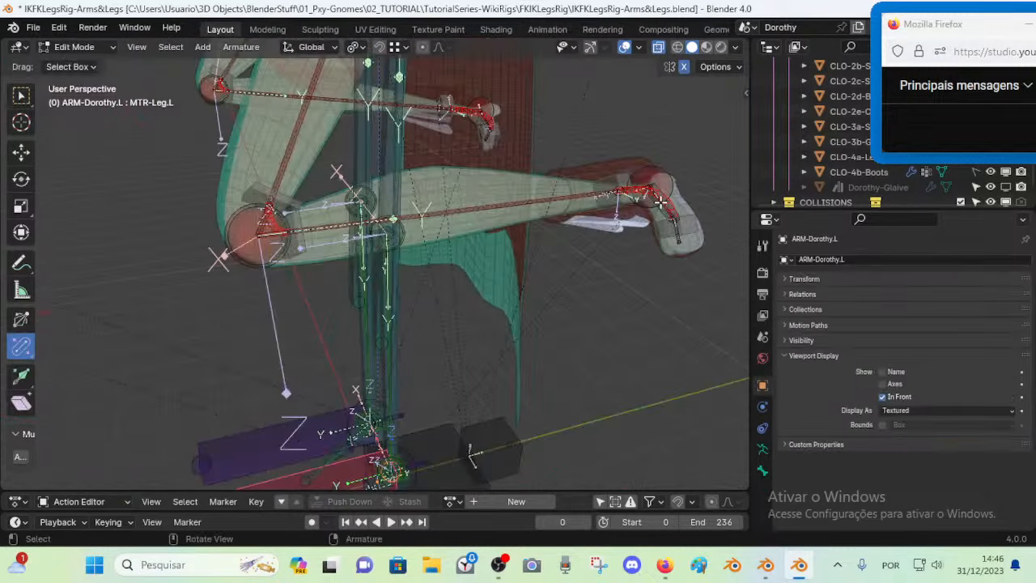
{"action": "middle_click_drag", "start_coordinate": [495, 340], "coordinate": [534, 229], "text": "shift"}
{"action": "middle_click_drag", "start_coordinate": [469, 307], "coordinate": [531, 317]}
{"action": "scroll", "coordinate": [513, 343], "scroll_direction": "up", "scroll_amount": 3}
{"action": "scroll", "coordinate": [488, 353], "scroll_direction": "down", "scroll_amount": 2}
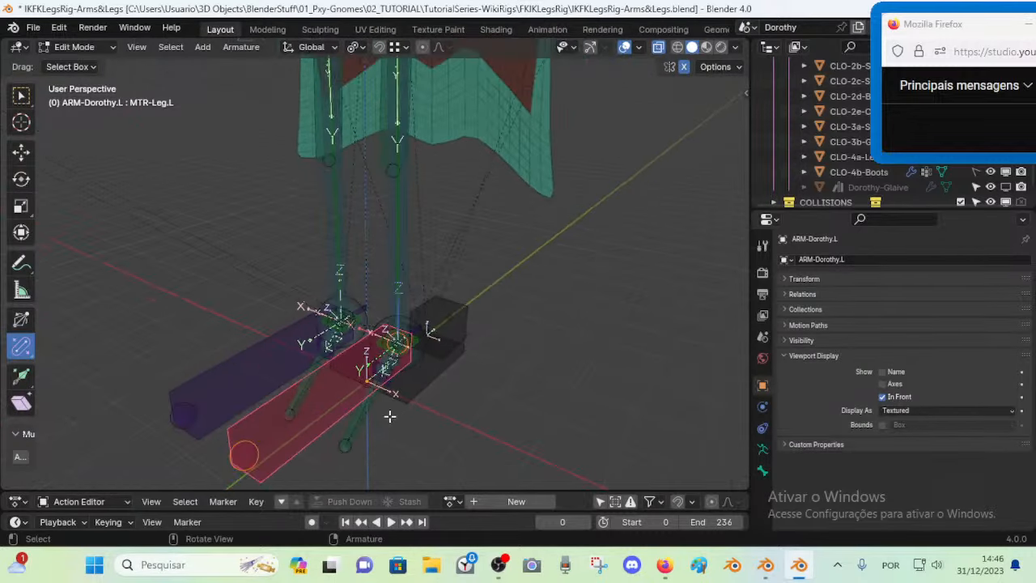
Reveal all hidden bones in Pose Mode and make MTR-Leg.L the only selected bone
{"action": "key", "text": "Tab"}
{"action": "key", "text": "alt+h"}
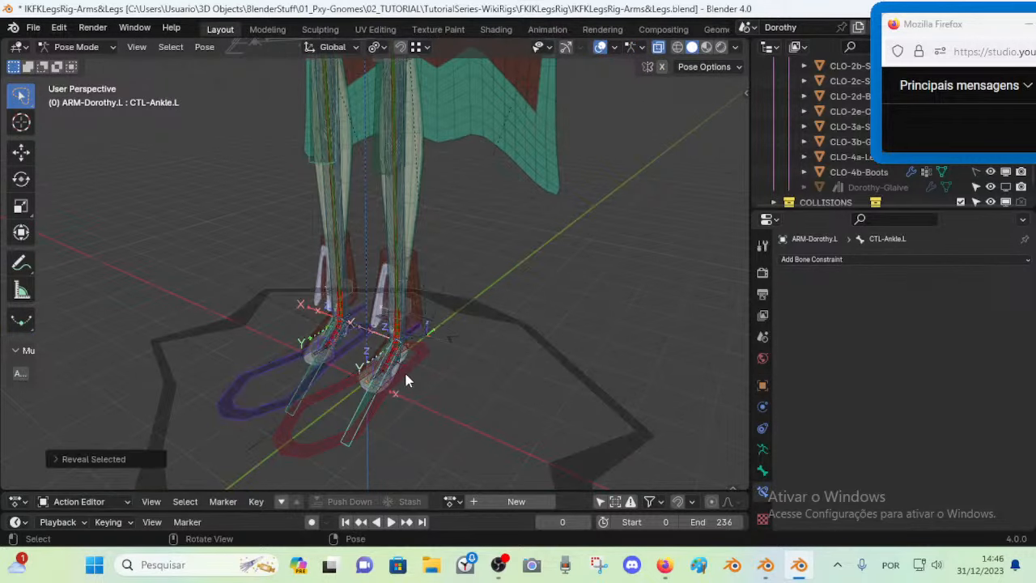
{"action": "left_click", "coordinate": [354, 411]}
{"action": "left_click", "coordinate": [364, 410]}
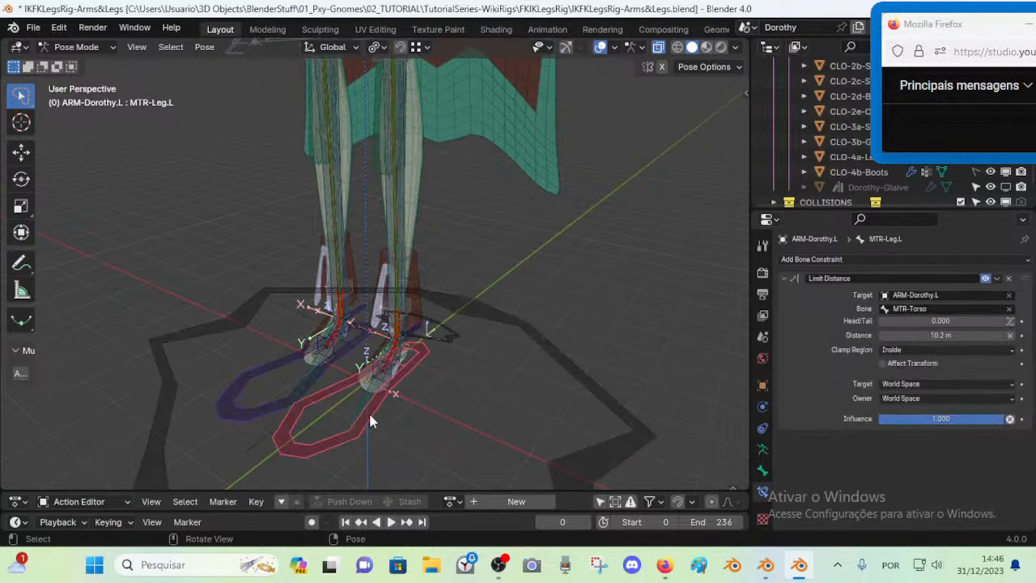
Raise MTR-Leg.L behind the standing leg and rotate it about the global X axis so the toes point down
{"action": "key", "text": "g"}
{"action": "left_click", "coordinate": [552, 291]}
{"action": "middle_click_drag", "start_coordinate": [586, 308], "coordinate": [553, 292]}
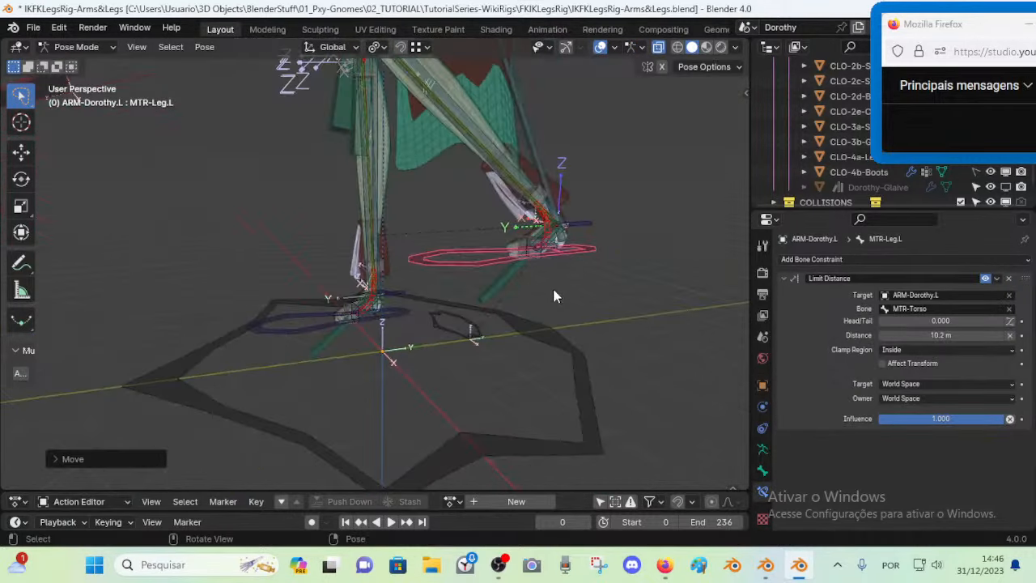
{"action": "key", "text": "r"}
{"action": "key", "text": "x"}
{"action": "left_click", "coordinate": [602, 273]}
Reposition the tilted MTR-Leg.L several times behind the body to bend the left knee further
{"action": "key", "text": "g"}
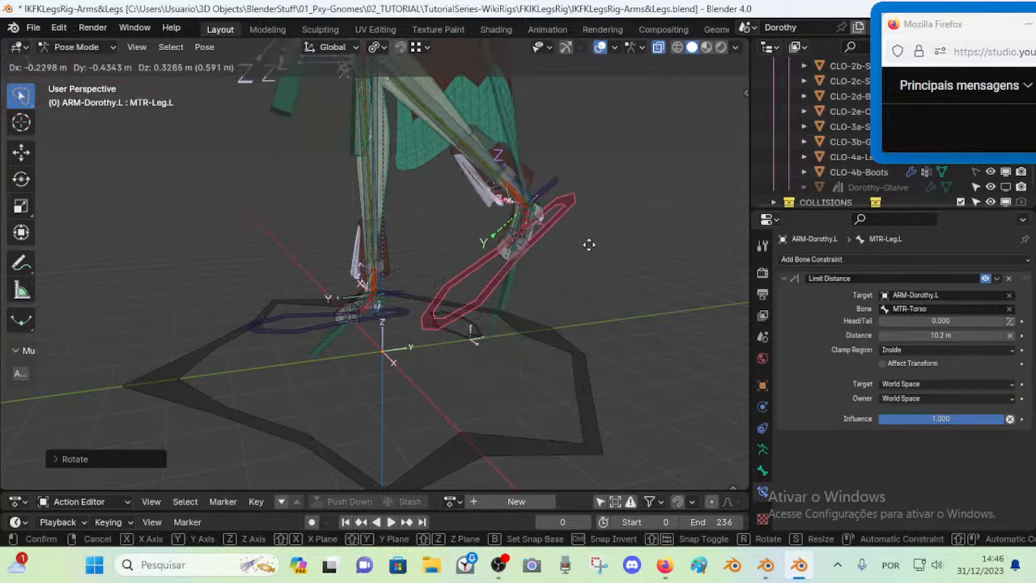
{"action": "left_click", "coordinate": [608, 283]}
{"action": "key", "text": "g"}
{"action": "left_click", "coordinate": [516, 283]}
{"action": "scroll", "coordinate": [509, 233], "scroll_direction": "down", "scroll_amount": 4}
{"action": "middle_click_drag", "start_coordinate": [439, 175], "coordinate": [429, 235], "text": "shift"}
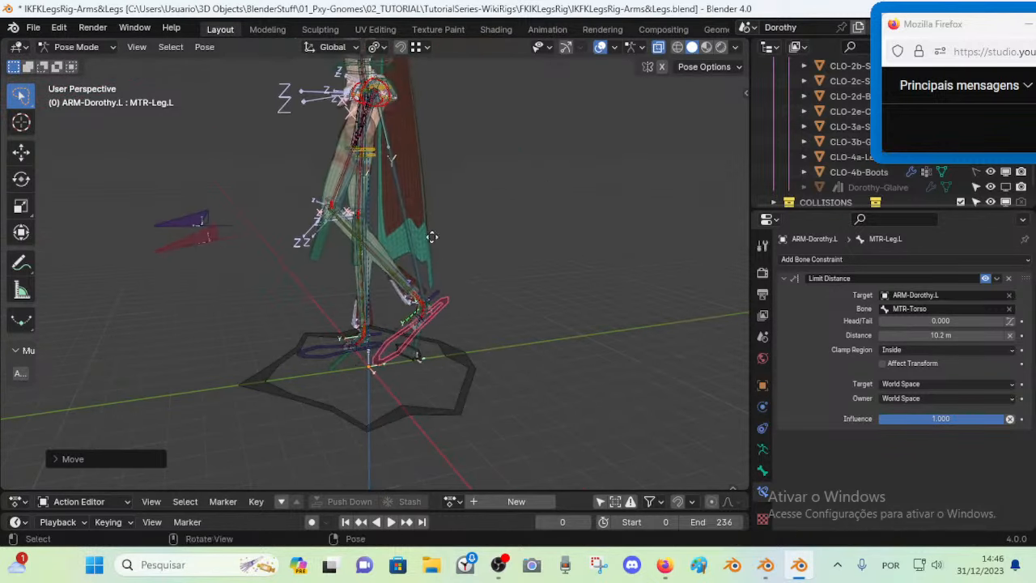
{"action": "key", "text": "g"}
{"action": "left_click", "coordinate": [469, 276]}
{"action": "scroll", "coordinate": [462, 323], "scroll_direction": "up", "scroll_amount": 3}
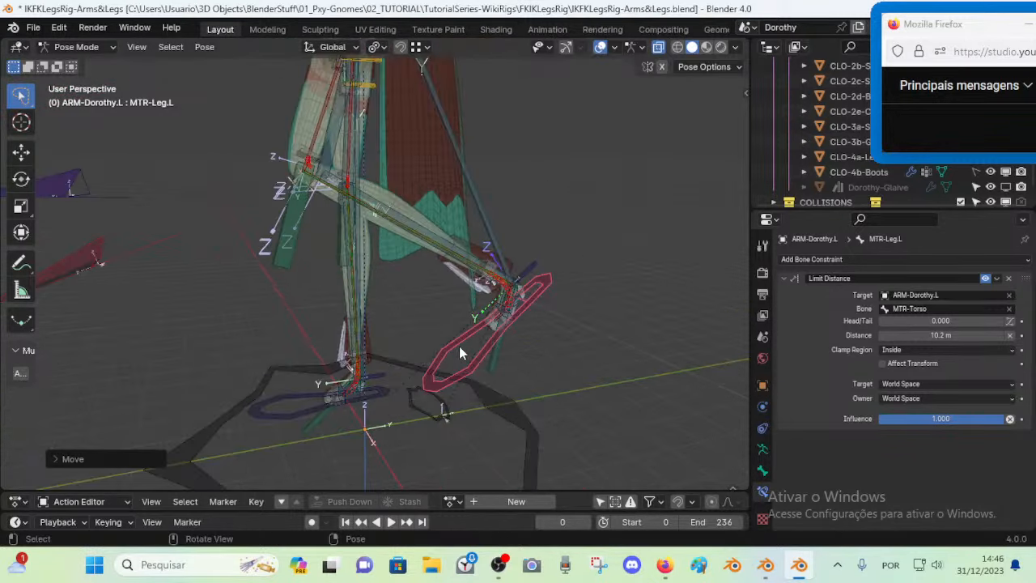
Select CTL-Ankle.L and move it up and back until the left shin is about horizontal
{"action": "left_click", "coordinate": [496, 370]}
{"action": "key", "text": "g"}
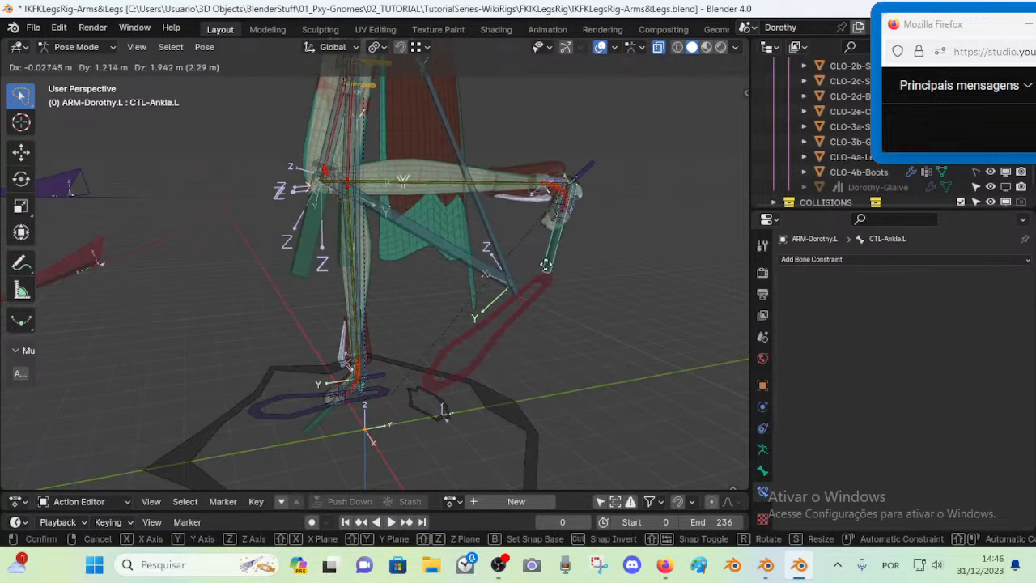
{"action": "left_click", "coordinate": [573, 217]}
{"action": "middle_click_drag", "start_coordinate": [573, 218], "coordinate": [534, 284]}
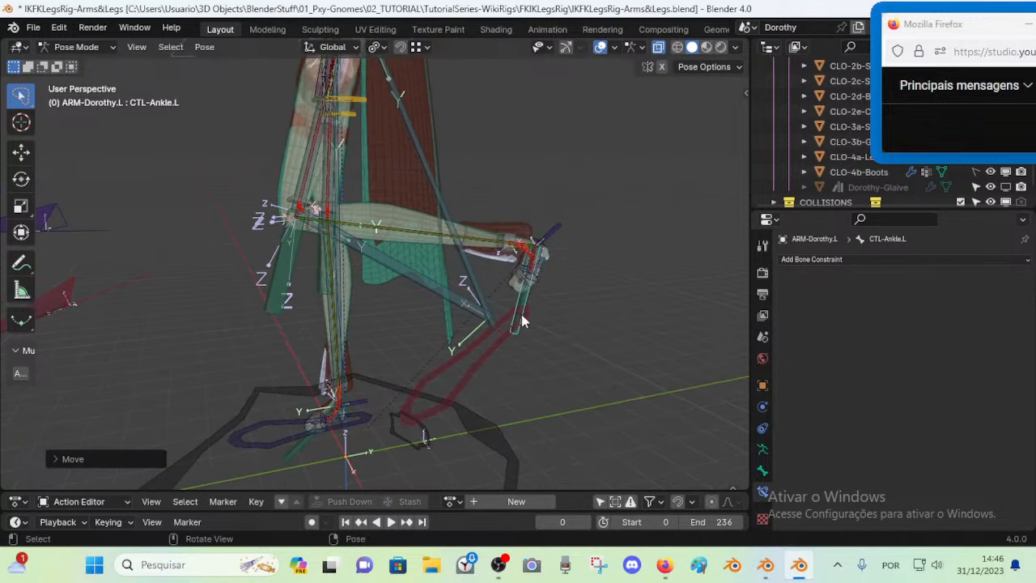
{"action": "key", "text": "g"}
{"action": "left_click", "coordinate": [556, 249]}
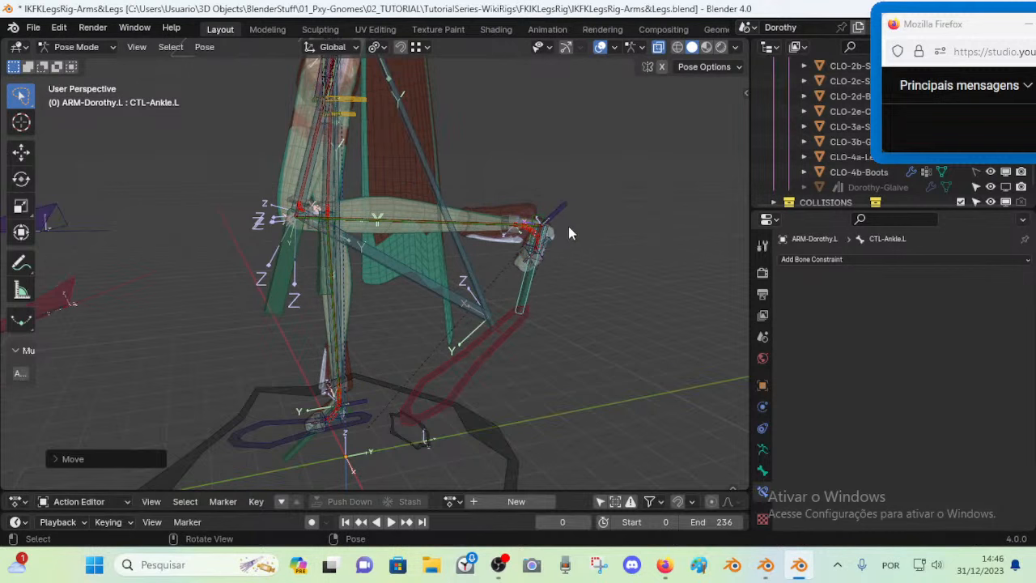
{"action": "middle_click_drag", "start_coordinate": [534, 236], "coordinate": [608, 255]}
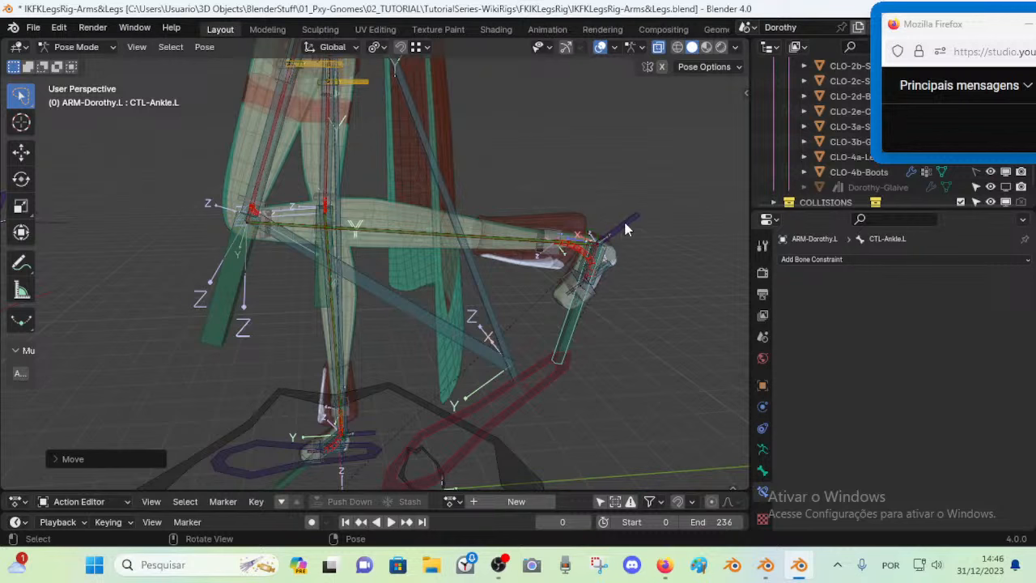
Test-rotate CTL-Foot-ROLL.L about the global X axis and cancel the rotation
{"action": "left_click", "coordinate": [636, 220]}
{"action": "key", "text": "r"}
{"action": "key", "text": "x"}
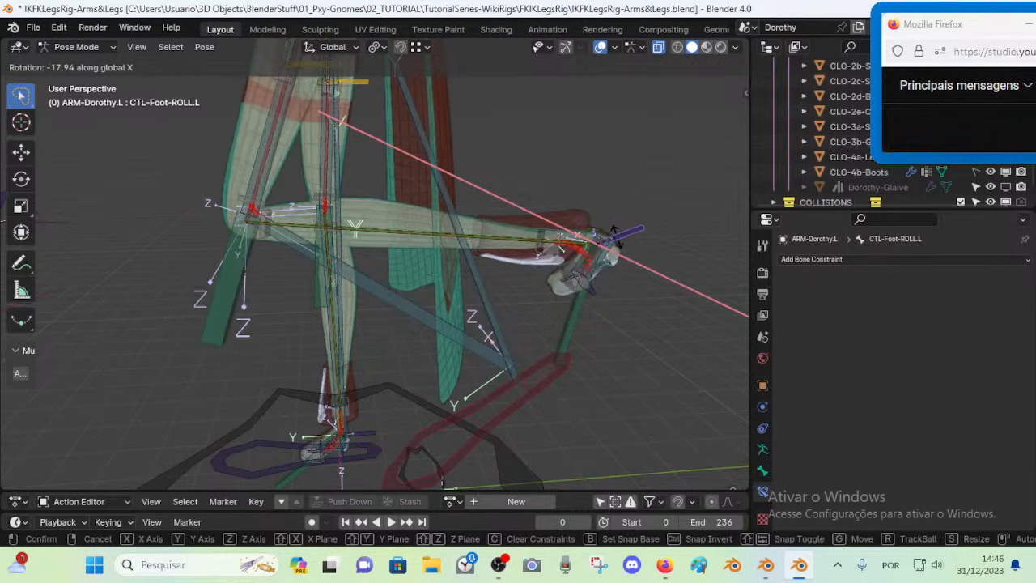
{"action": "right_click", "coordinate": [604, 235]}
{"action": "middle_click_drag", "start_coordinate": [570, 330], "coordinate": [469, 295]}
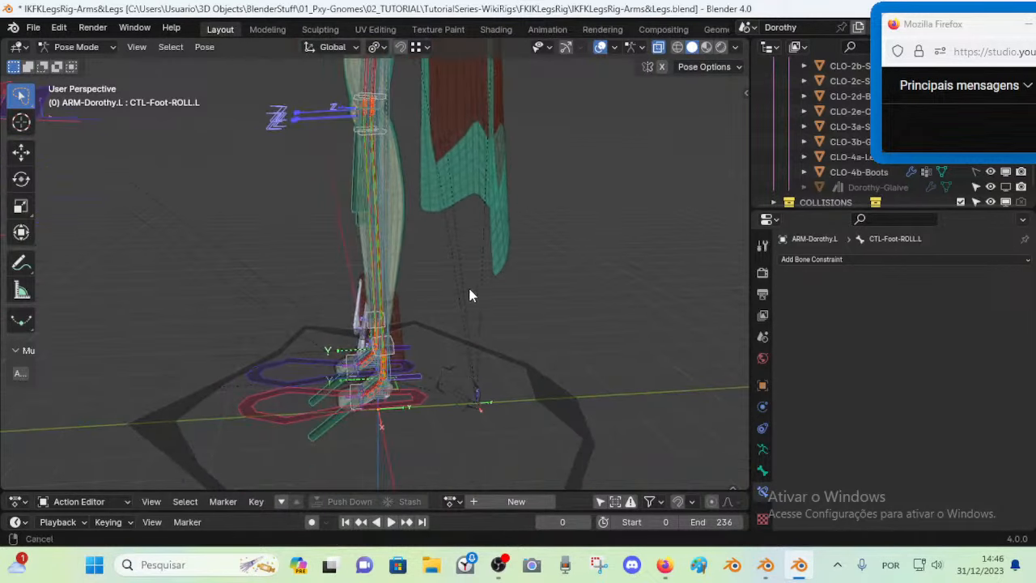
Select MTR-Leg.L at ground level, lift it behind the standing leg and tilt it about the global X axis
{"action": "left_click", "coordinate": [262, 426]}
{"action": "key", "text": "g"}
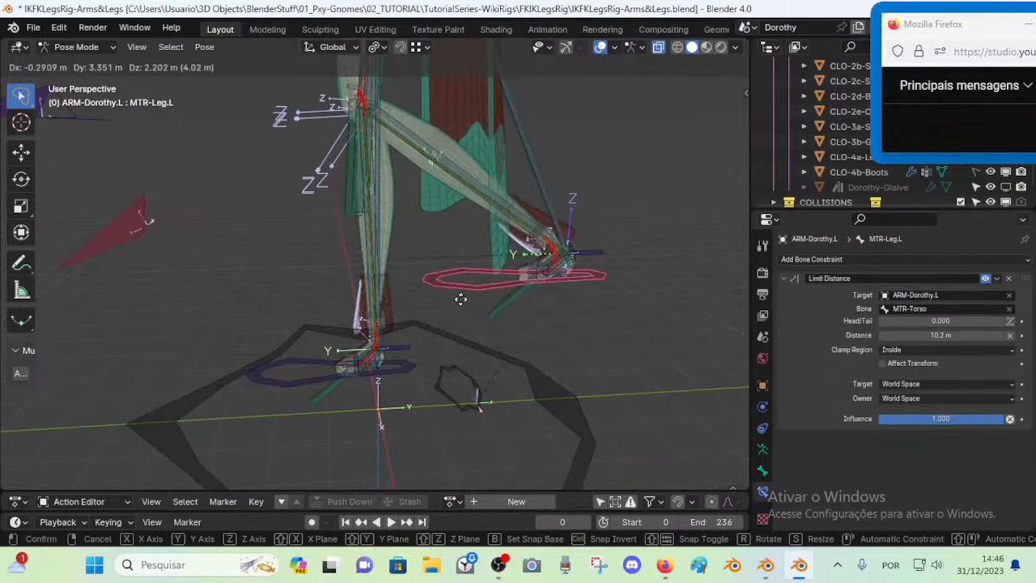
{"action": "left_click", "coordinate": [460, 299]}
{"action": "key", "text": "r"}
{"action": "key", "text": "x"}
{"action": "left_click", "coordinate": [599, 237]}
Rotate CTL-Foot-ROLL.L about the global X axis to test the foot roll, then reselect MTR-Leg.L
{"action": "left_click", "coordinate": [593, 237]}
{"action": "key", "text": "r"}
{"action": "key", "text": "x"}
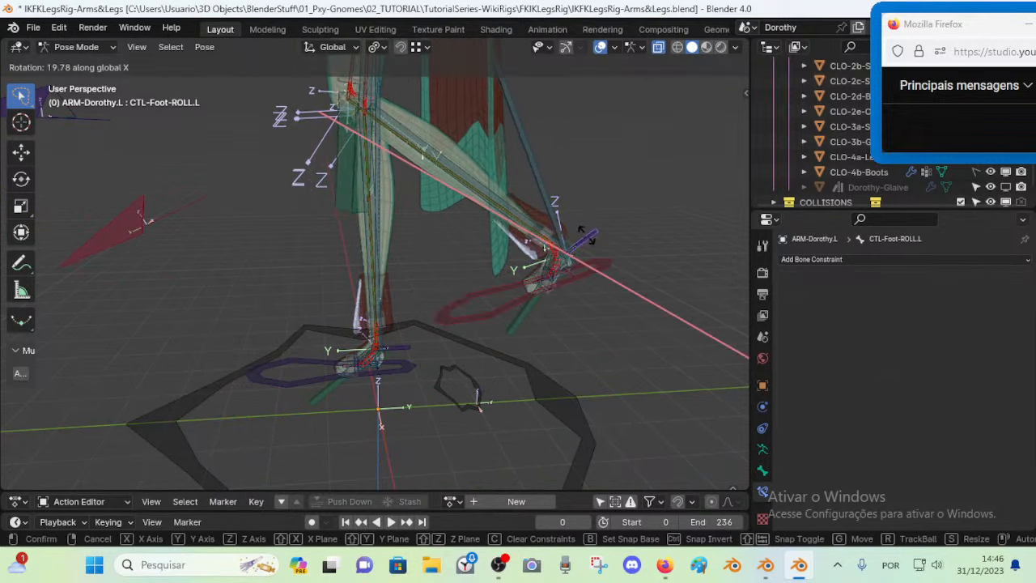
{"action": "left_click", "coordinate": [588, 275]}
{"action": "left_click", "coordinate": [585, 281]}
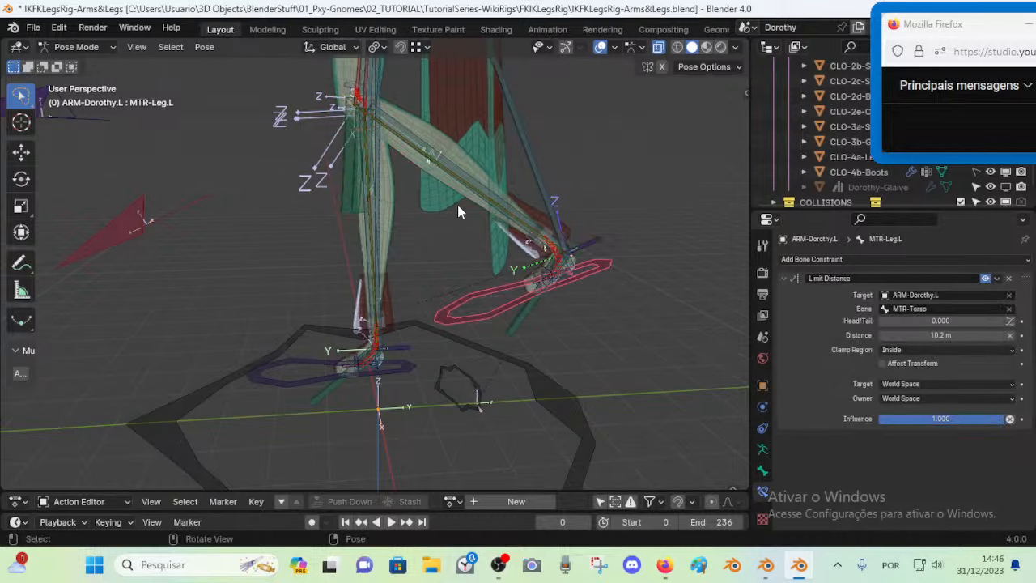
Clear the location and rotation of all pose bones
{"action": "key", "text": "a"}
{"action": "key", "text": "alt+g"}
{"action": "key", "text": "alt+r"}
Move MTR-Leg.L up behind the standing leg, tilt it about the global X axis and adjust its position
{"action": "left_click", "coordinate": [384, 406]}
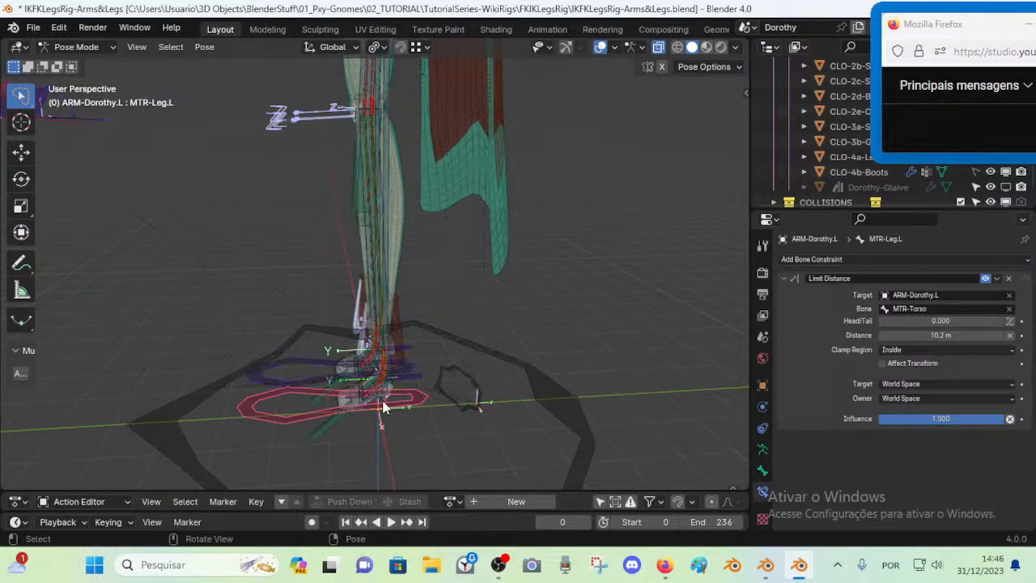
{"action": "key", "text": "g"}
{"action": "left_click", "coordinate": [552, 258]}
{"action": "key", "text": "r"}
{"action": "key", "text": "x"}
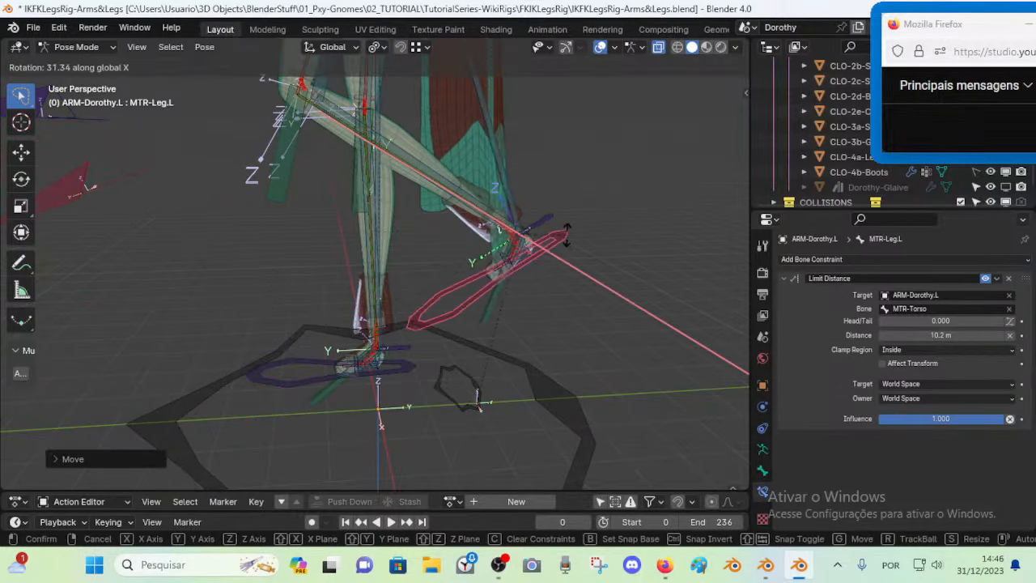
{"action": "left_click", "coordinate": [521, 277]}
{"action": "key", "text": "g"}
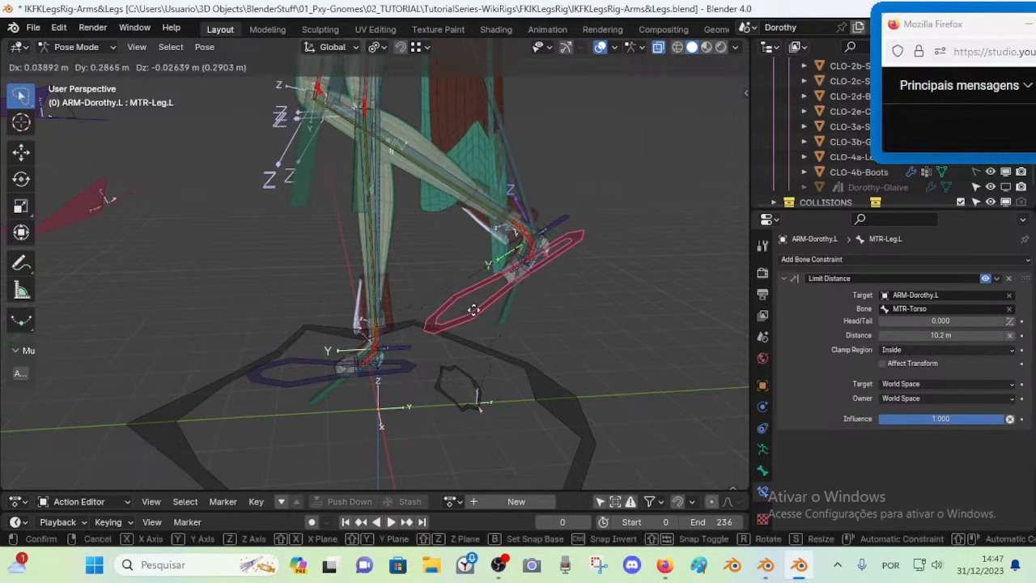
{"action": "left_click", "coordinate": [493, 310]}
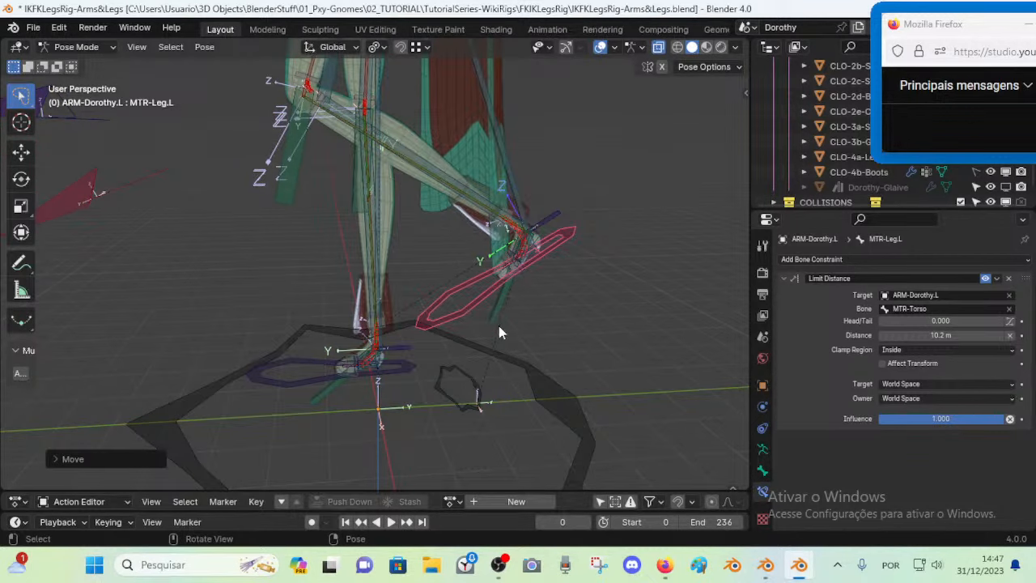
Select CTL-Ankle.L on the raised foot and move it about 1.6 m forward toward the standing leg
{"action": "left_click", "coordinate": [499, 306]}
{"action": "key", "text": "g"}
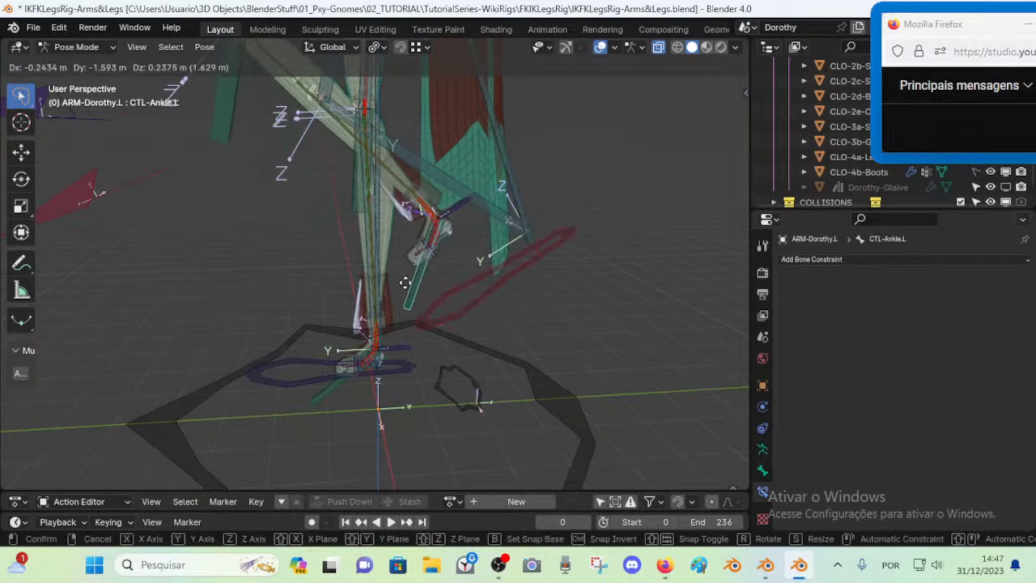
{"action": "left_click", "coordinate": [428, 252]}
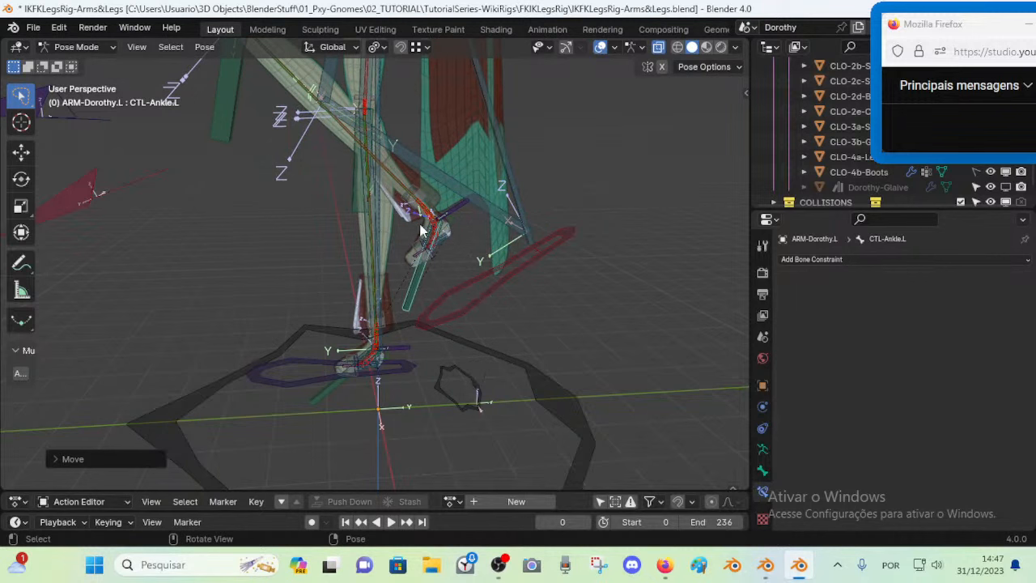
Try rotating CTL-Foot-ROLL.L about the global X axis with the ankle offset from the foot master
{"action": "left_click", "coordinate": [453, 212]}
{"action": "key", "text": "r"}
{"action": "key", "text": "x"}
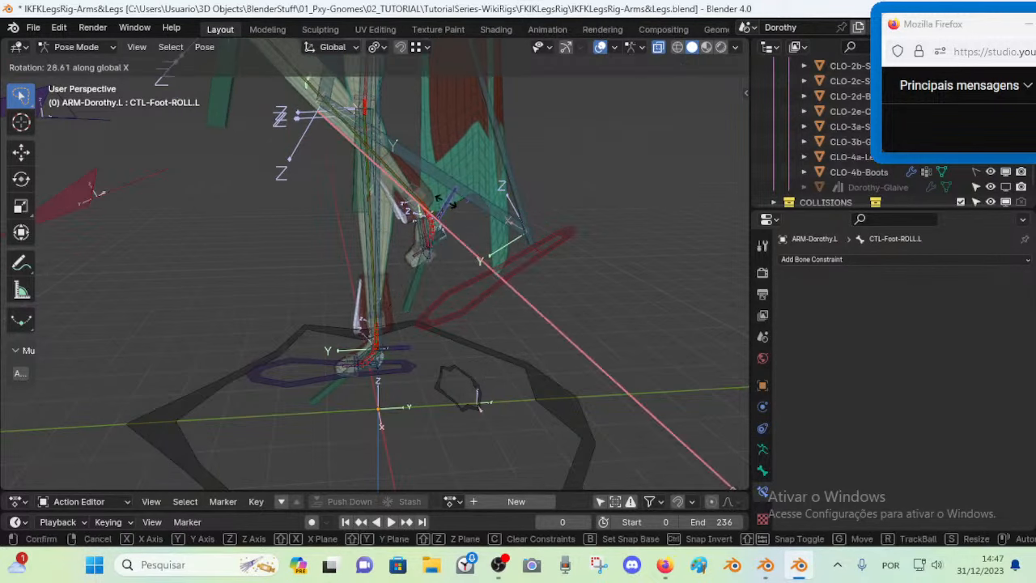
{"action": "right_click", "coordinate": [457, 212]}
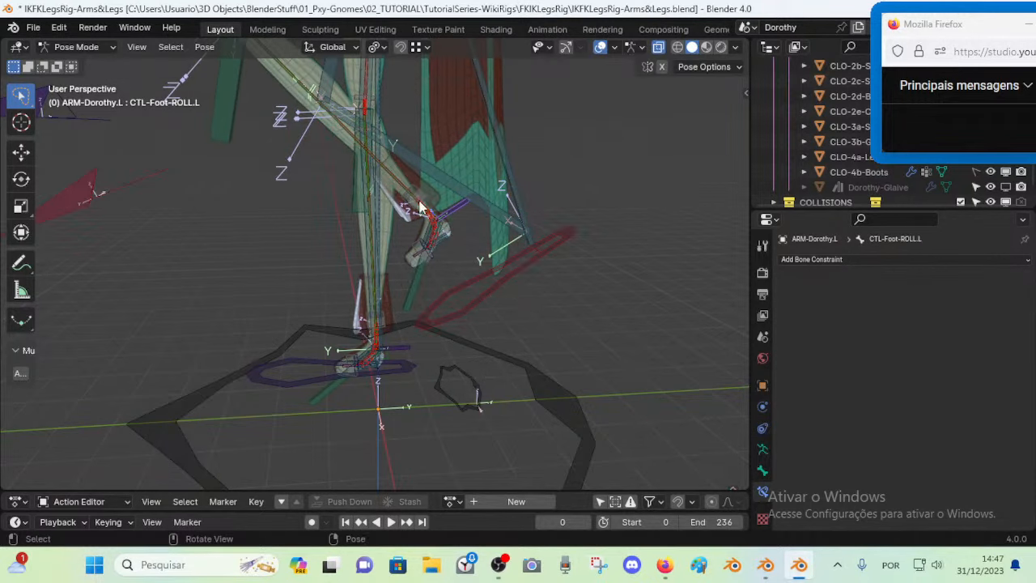
{"action": "key", "text": "r"}
{"action": "key", "text": "x"}
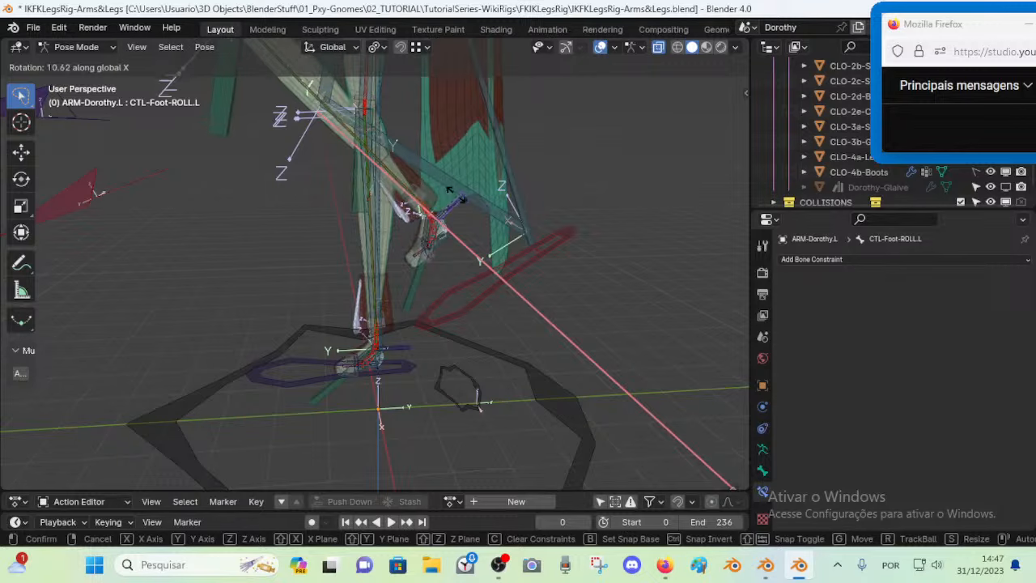
{"action": "right_click", "coordinate": [456, 195]}
Rotate CTL-Foot-ROLL.L about the global X axis in two passes to roll the raised left foot
{"action": "middle_click_drag", "start_coordinate": [455, 208], "coordinate": [450, 240], "text": "shift"}
{"action": "scroll", "coordinate": [456, 275], "scroll_direction": "up", "scroll_amount": 2}
{"action": "mouse_move", "coordinate": [455, 285]}
{"action": "middle_mouse_down"}
{"action": "mouse_move", "coordinate": [495, 249]}
{"action": "mouse_move", "coordinate": [448, 267]}
{"action": "middle_mouse_up"}
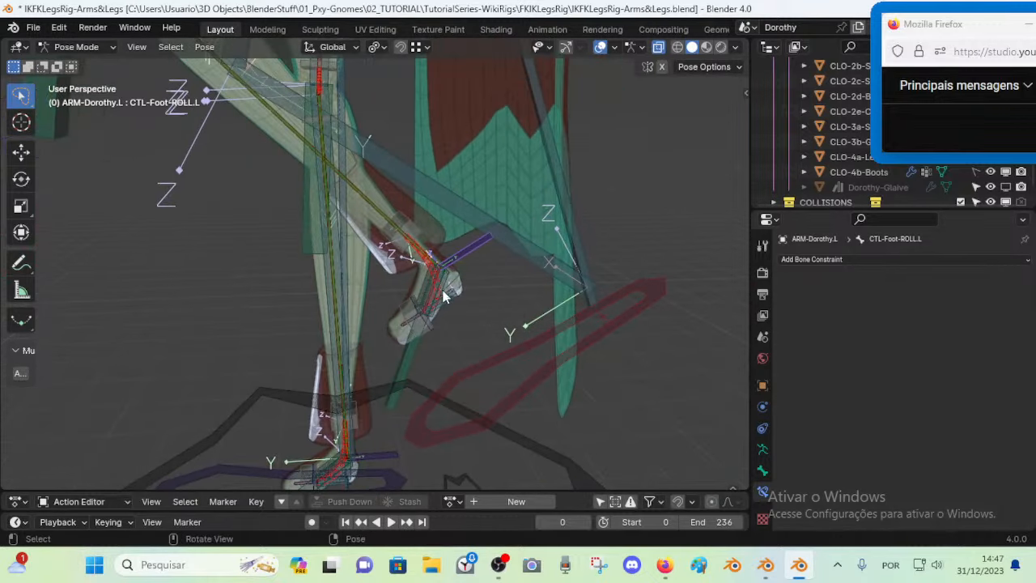
{"action": "scroll", "coordinate": [522, 267], "scroll_direction": "up", "scroll_amount": 2}
{"action": "key", "text": "r"}
{"action": "key", "text": "x"}
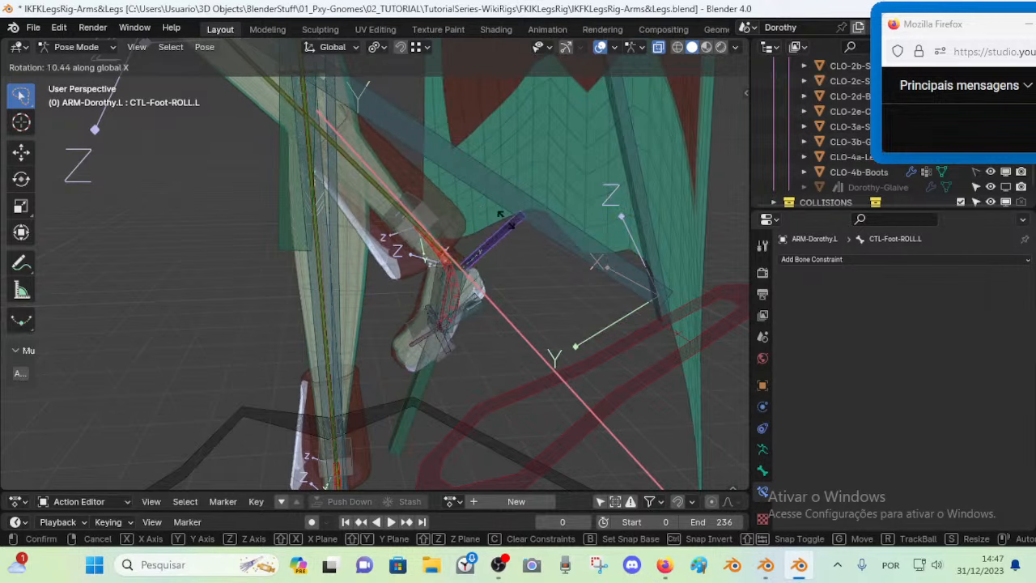
{"action": "left_click", "coordinate": [503, 243]}
{"action": "scroll", "coordinate": [503, 252], "scroll_direction": "up", "scroll_amount": 1}
{"action": "middle_click_drag", "start_coordinate": [502, 252], "coordinate": [529, 194]}
{"action": "key", "text": "r"}
{"action": "key", "text": "x"}
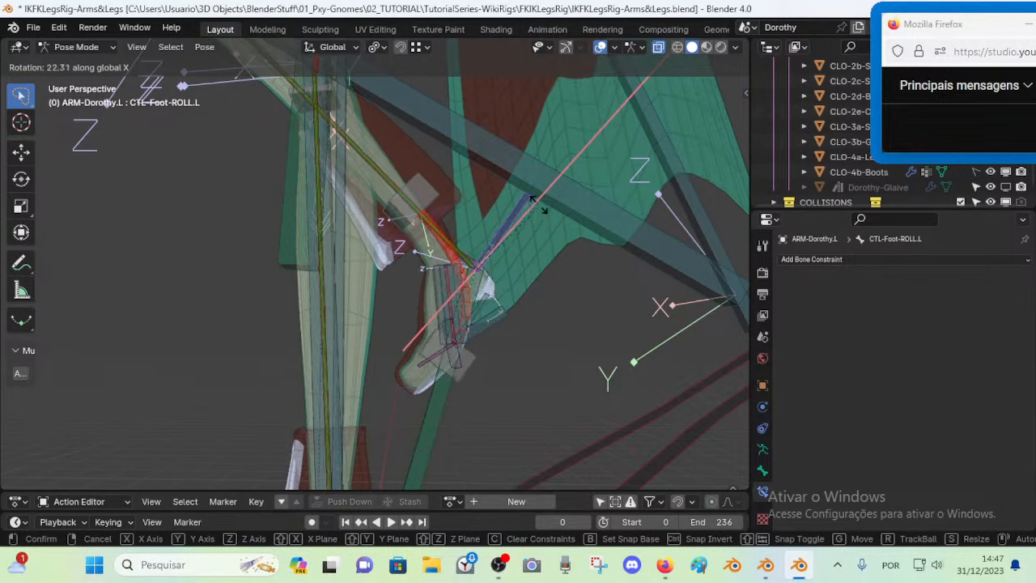
{"action": "left_click", "coordinate": [494, 188]}
Try a further rotation of CTL-Foot-ROLL.L about the global X axis while checking the whole leg
{"action": "middle_click_drag", "start_coordinate": [495, 188], "coordinate": [474, 276]}
{"action": "key", "text": "r"}
{"action": "key", "text": "x"}
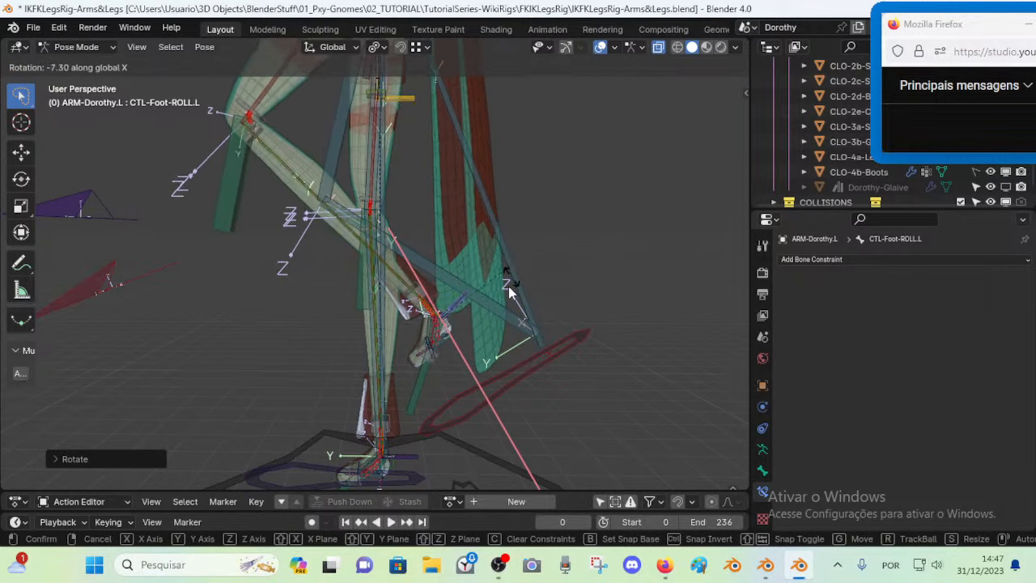
{"action": "scroll", "coordinate": [509, 291], "scroll_direction": "up", "scroll_amount": 3}
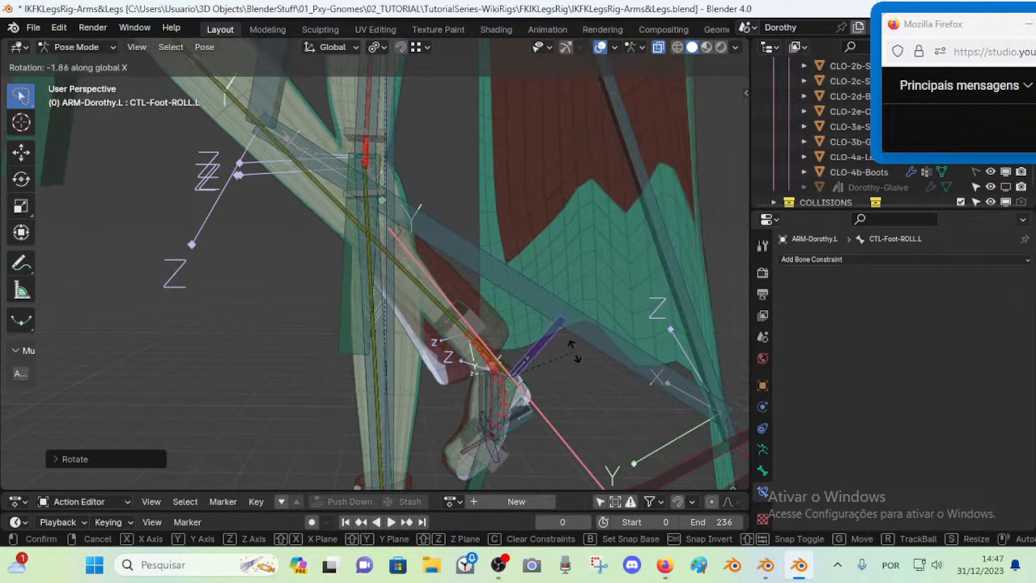
{"action": "right_click", "coordinate": [571, 353]}
Examine the posed left leg, ankle and foot mechanism bones from several angles and distances
{"action": "scroll", "coordinate": [560, 362], "scroll_direction": "down", "scroll_amount": 2}
{"action": "middle_click_drag", "start_coordinate": [511, 367], "coordinate": [490, 370]}
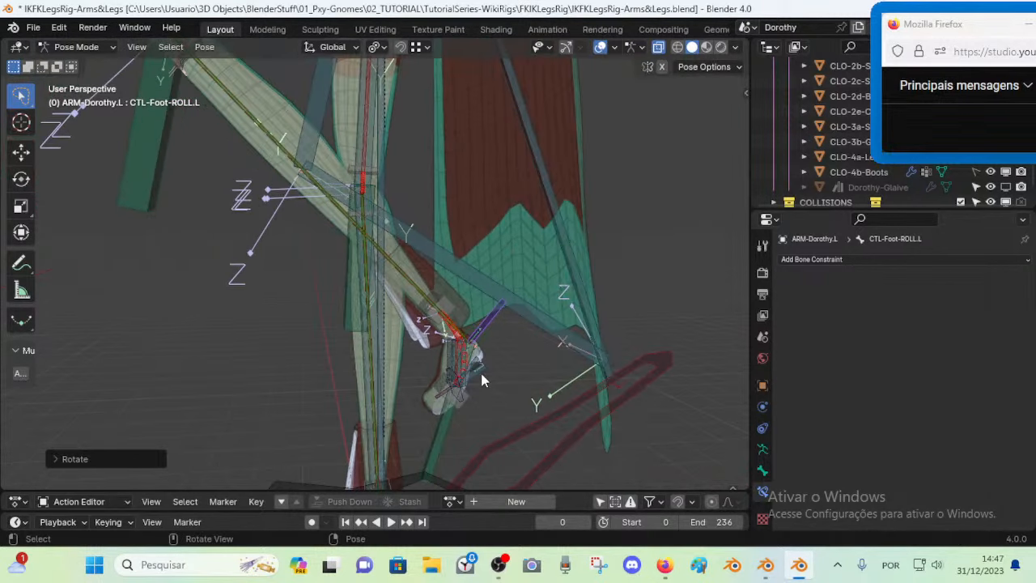
{"action": "scroll", "coordinate": [480, 370], "scroll_direction": "up", "scroll_amount": 1}
{"action": "scroll", "coordinate": [473, 369], "scroll_direction": "down", "scroll_amount": 3}
{"action": "middle_click_drag", "start_coordinate": [422, 314], "coordinate": [414, 299]}
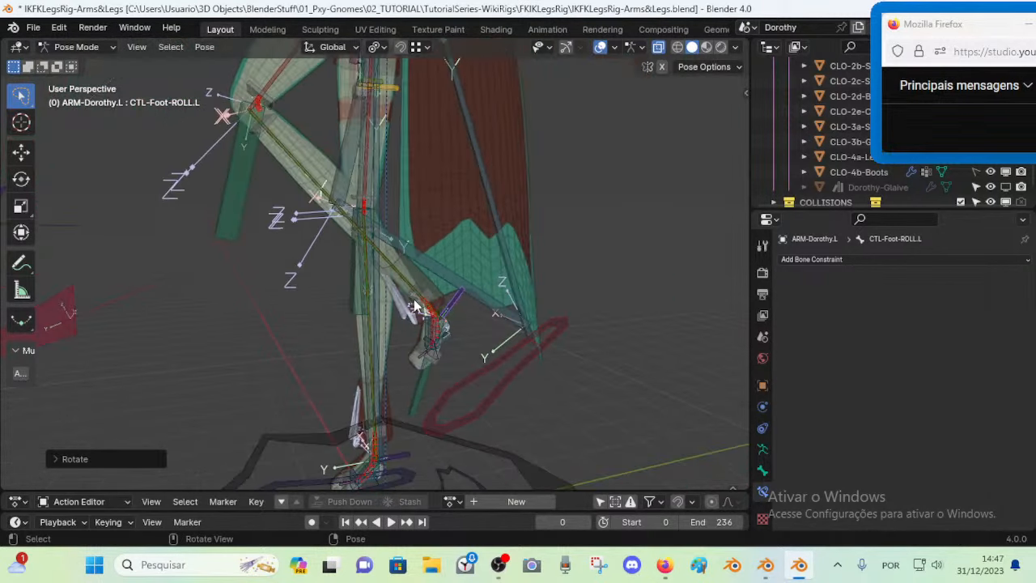
{"action": "middle_click_drag", "start_coordinate": [392, 157], "coordinate": [509, 220]}
{"action": "middle_click_drag", "start_coordinate": [433, 358], "coordinate": [402, 405]}
{"action": "left_click", "coordinate": [414, 420]}
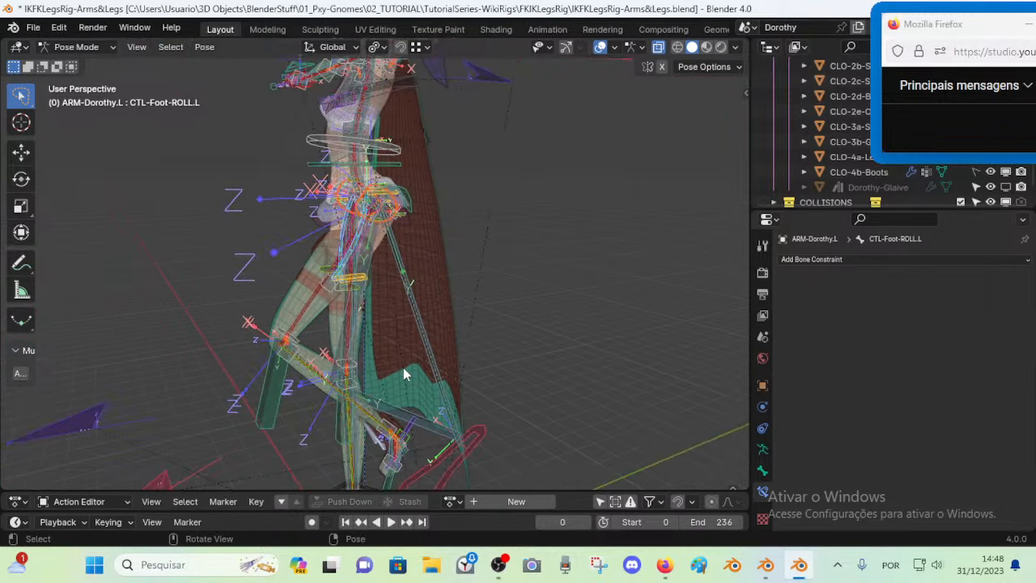
{"action": "middle_click_drag", "start_coordinate": [396, 297], "coordinate": [425, 321]}
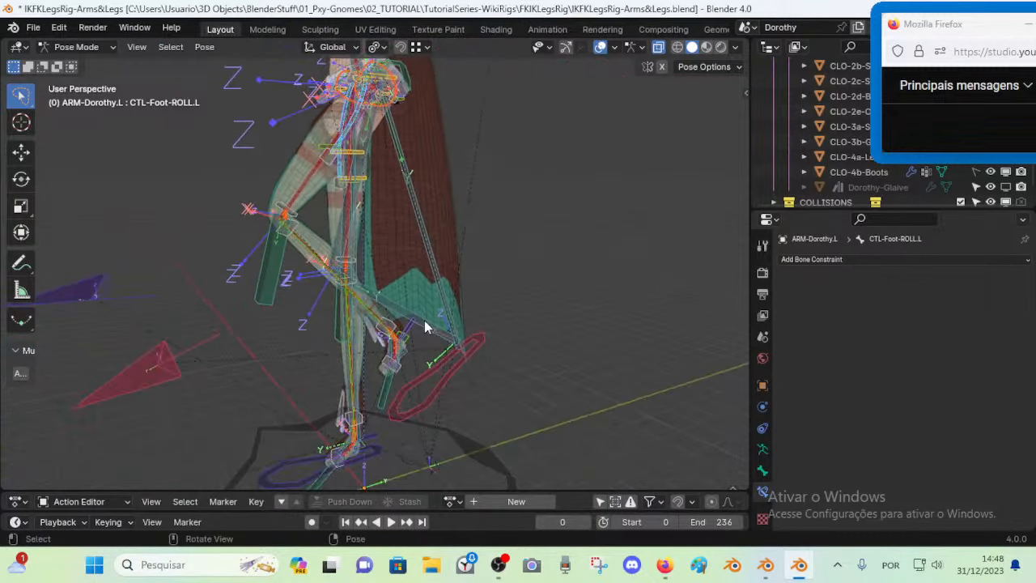
{"action": "scroll", "coordinate": [428, 340], "scroll_direction": "up", "scroll_amount": 3}
{"action": "middle_click_drag", "start_coordinate": [429, 401], "coordinate": [420, 353]}
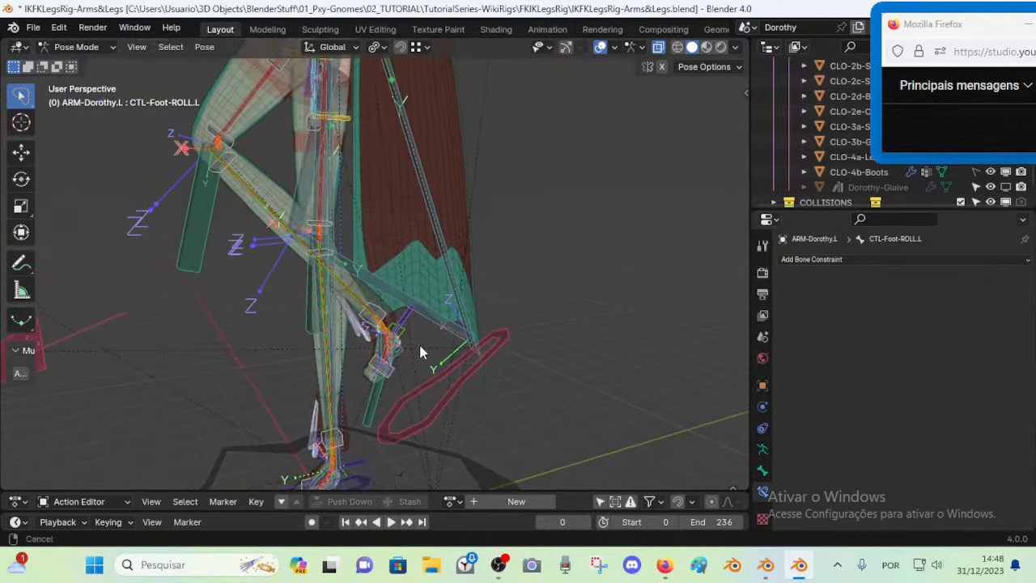
{"action": "scroll", "coordinate": [389, 342], "scroll_direction": "up", "scroll_amount": 3}
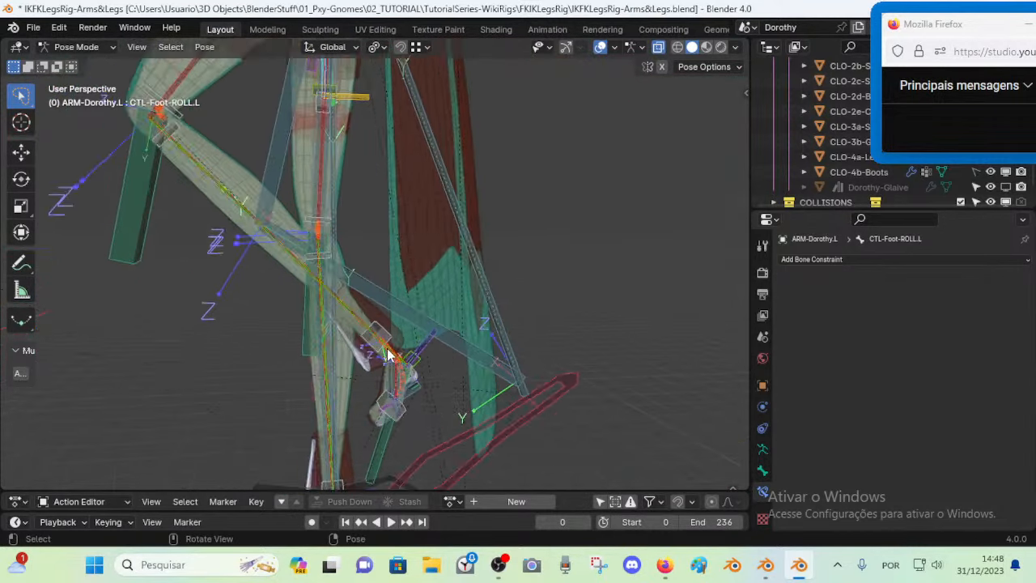
Reset the pose of all bones, then move MTR-Leg.L backward behind the standing leg
{"action": "scroll", "coordinate": [421, 384], "scroll_direction": "down", "scroll_amount": 5}
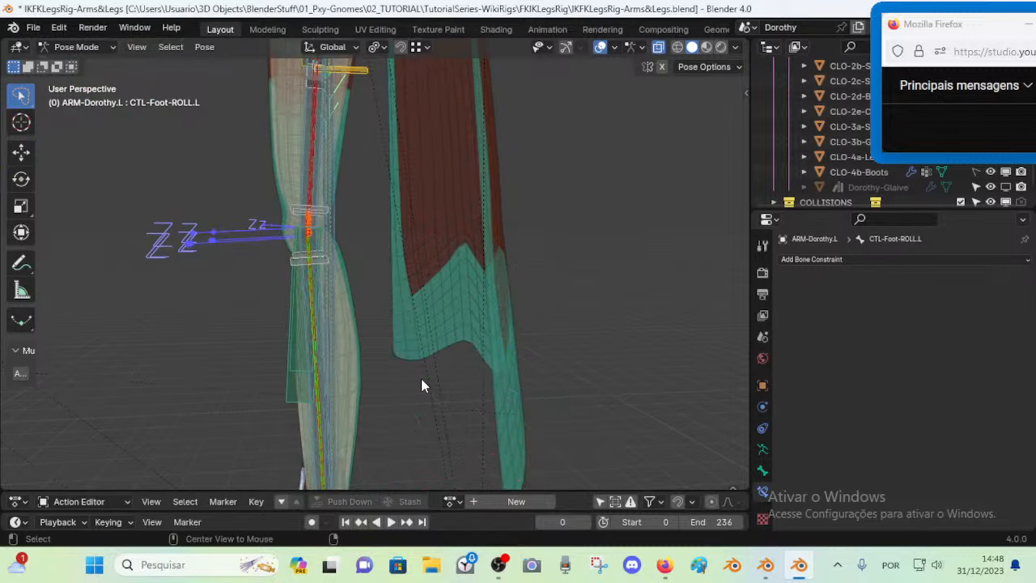
{"action": "middle_click_drag", "start_coordinate": [421, 378], "coordinate": [401, 445]}
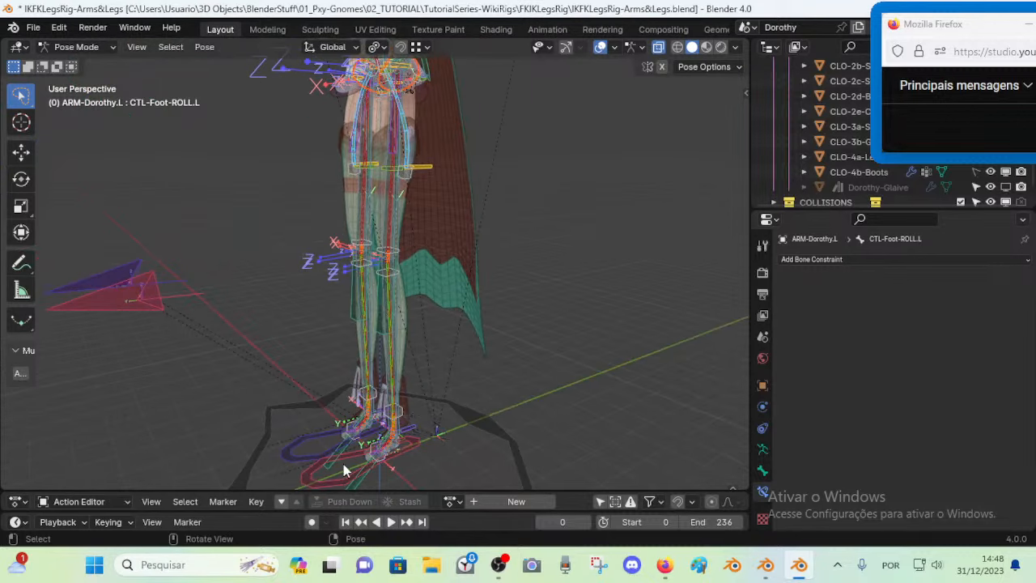
{"action": "left_click_drag", "start_coordinate": [335, 471], "coordinate": [281, 490]}
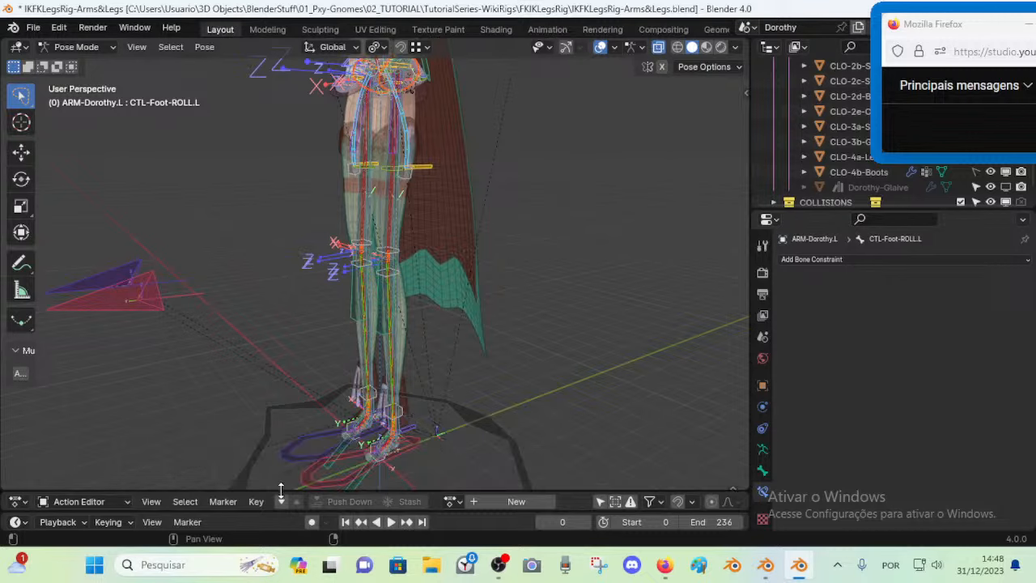
{"action": "left_click", "coordinate": [346, 474]}
{"action": "key", "text": "g"}
{"action": "left_click", "coordinate": [425, 405]}
Inspect the arm area of the rig, select MTR-Arm.L, and return to the left foot
{"action": "middle_click_drag", "start_coordinate": [521, 133], "coordinate": [434, 381], "text": "shift"}
{"action": "mouse_move", "coordinate": [509, 226]}
{"action": "middle_mouse_down"}
{"action": "mouse_move", "coordinate": [531, 216]}
{"action": "mouse_move", "coordinate": [526, 236]}
{"action": "middle_mouse_up"}
{"action": "left_click", "coordinate": [506, 242]}
{"action": "left_click", "coordinate": [527, 227]}
{"action": "left_click", "coordinate": [531, 200]}
{"action": "middle_click_drag", "start_coordinate": [531, 200], "coordinate": [502, 267]}
{"action": "middle_click_drag", "start_coordinate": [485, 291], "coordinate": [518, 169], "text": "shift"}
{"action": "middle_click_drag", "start_coordinate": [445, 307], "coordinate": [478, 206], "text": "shift"}
{"action": "middle_click_drag", "start_coordinate": [477, 207], "coordinate": [389, 242]}
{"action": "middle_click_drag", "start_coordinate": [381, 283], "coordinate": [415, 286], "text": "shift"}
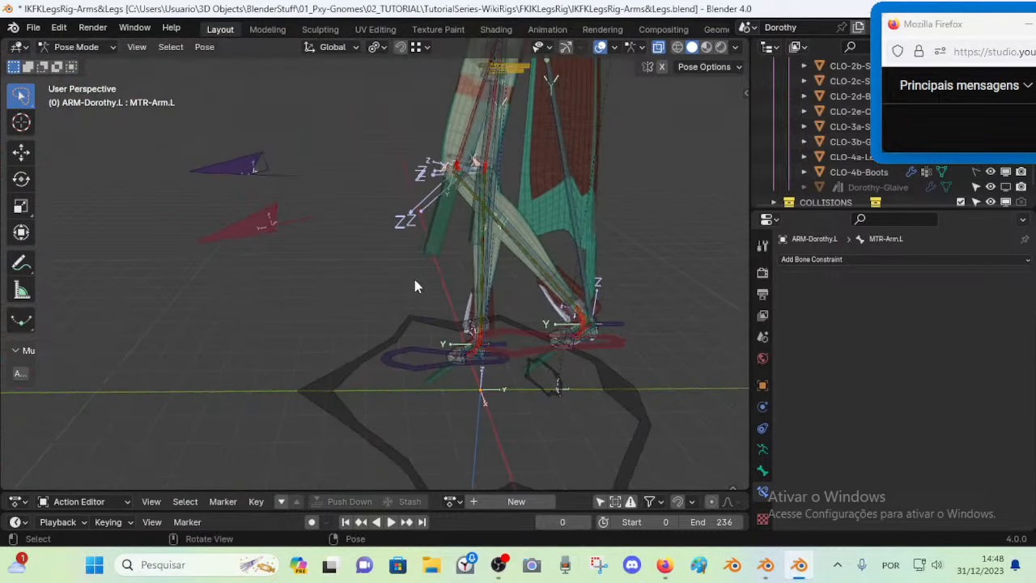
Try rotating CTL-Foot-ROLL.L about the global X axis and then moving it
{"action": "left_click", "coordinate": [613, 320]}
{"action": "key", "text": "r"}
{"action": "key", "text": "x"}
{"action": "right_click", "coordinate": [621, 312]}
{"action": "scroll", "coordinate": [603, 321], "scroll_direction": "up", "scroll_amount": 1}
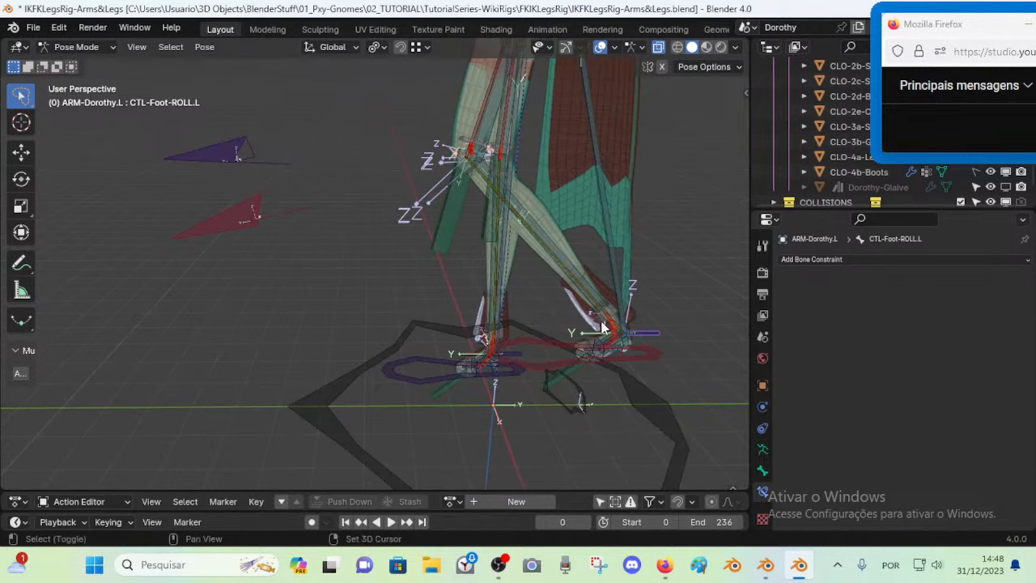
{"action": "middle_click_drag", "start_coordinate": [602, 321], "coordinate": [496, 324], "text": "shift"}
{"action": "scroll", "coordinate": [524, 296], "scroll_direction": "up", "scroll_amount": 1}
{"action": "middle_click_drag", "start_coordinate": [496, 324], "coordinate": [547, 327]}
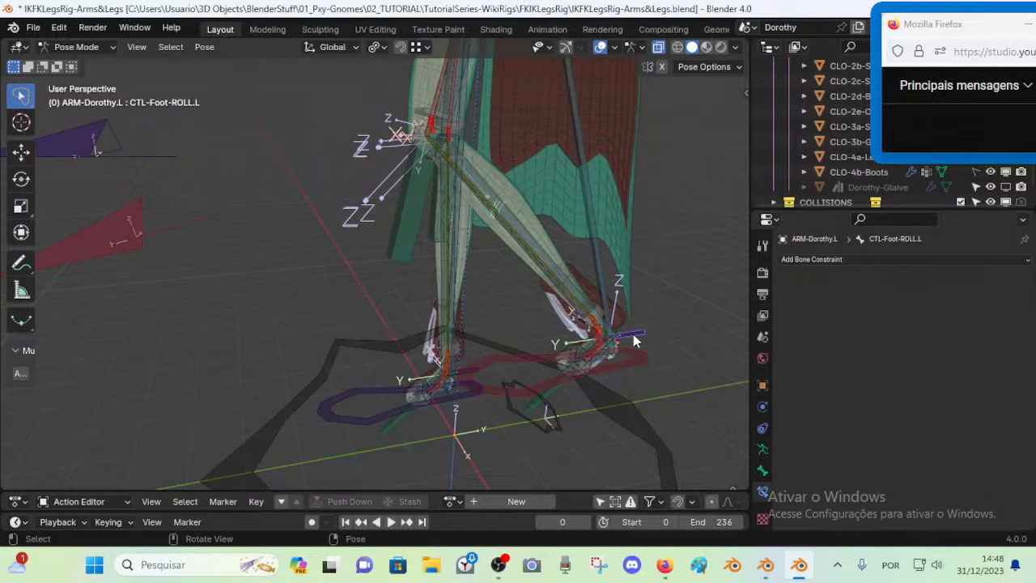
{"action": "key", "text": "g"}
{"action": "right_click", "coordinate": [622, 328]}
Clear the location of all pose bones
{"action": "key", "text": "a"}
{"action": "key", "text": "alt+g"}
{"action": "middle_click_drag", "start_coordinate": [509, 347], "coordinate": [434, 333]}
{"action": "scroll", "coordinate": [515, 271], "scroll_direction": "down", "scroll_amount": 3}
{"action": "middle_click_drag", "start_coordinate": [514, 270], "coordinate": [547, 264]}
Examine the leg, foot and control bones at their rest positions in Edit Mode, then return to Pose Mode
{"action": "key", "text": "Tab"}
{"action": "middle_click_drag", "start_coordinate": [547, 129], "coordinate": [486, 152]}
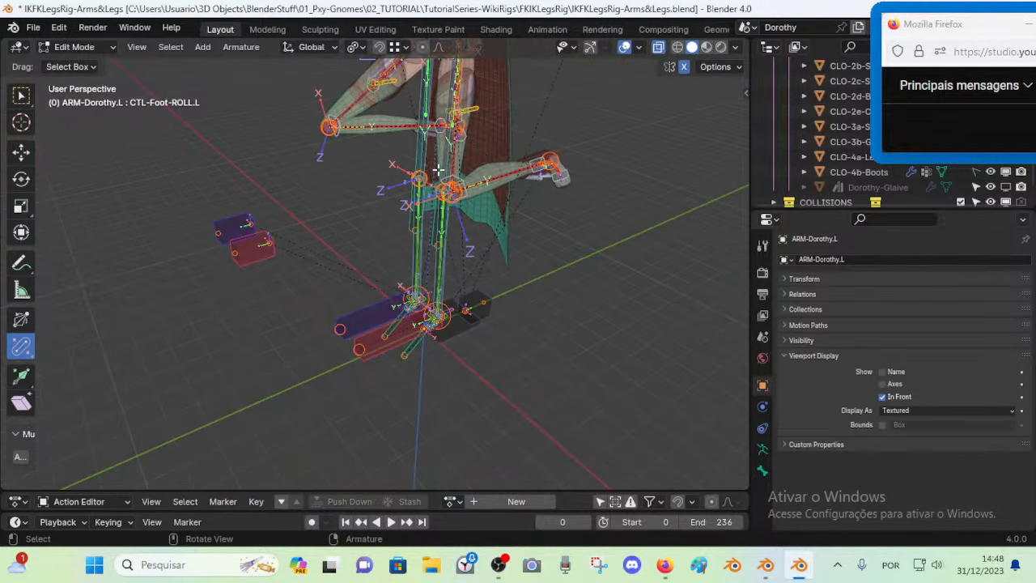
{"action": "middle_click_drag", "start_coordinate": [459, 195], "coordinate": [476, 159]}
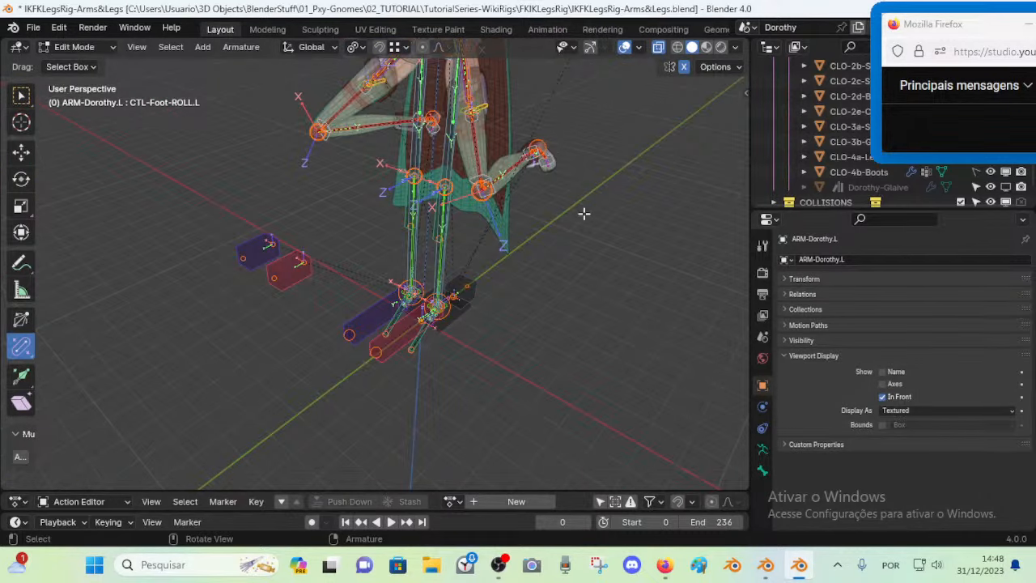
{"action": "scroll", "coordinate": [535, 252], "scroll_direction": "up", "scroll_amount": 3}
{"action": "middle_click_drag", "start_coordinate": [565, 318], "coordinate": [462, 338]}
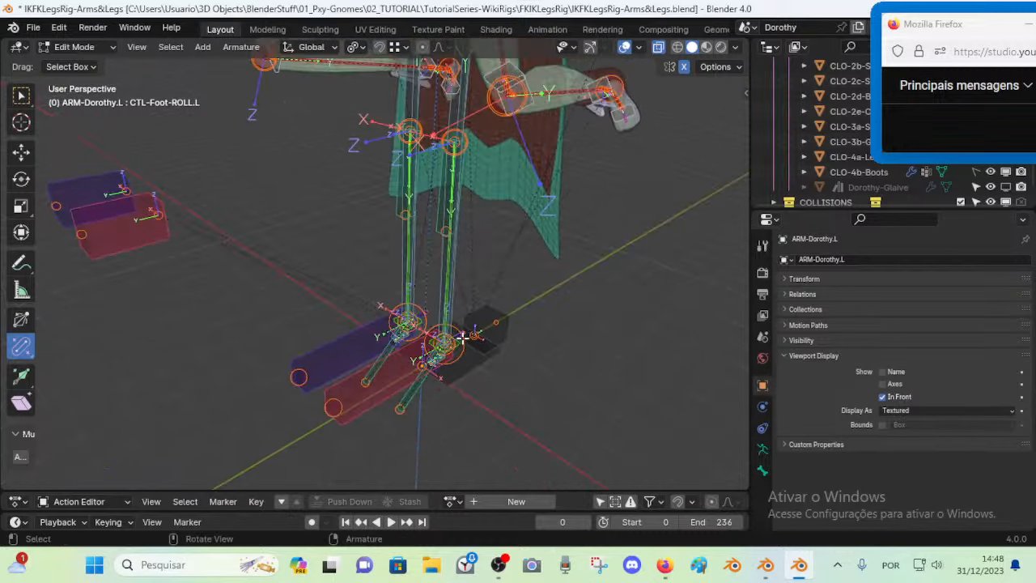
{"action": "scroll", "coordinate": [460, 370], "scroll_direction": "up", "scroll_amount": 3}
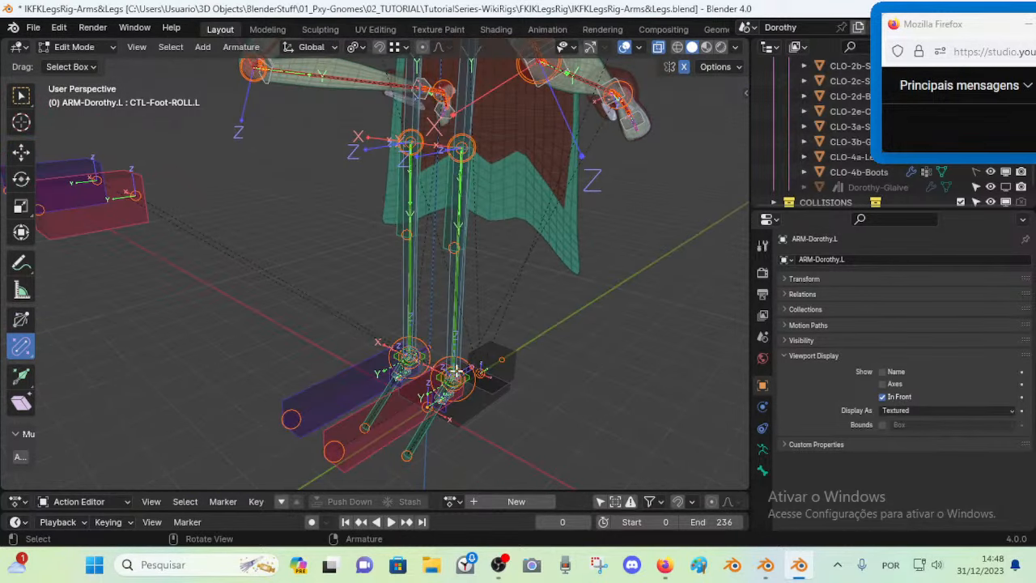
{"action": "scroll", "coordinate": [470, 275], "scroll_direction": "down", "scroll_amount": 3}
{"action": "middle_click_drag", "start_coordinate": [475, 236], "coordinate": [464, 347], "text": "shift"}
{"action": "scroll", "coordinate": [490, 301], "scroll_direction": "down", "scroll_amount": 3}
{"action": "scroll", "coordinate": [471, 349], "scroll_direction": "up", "scroll_amount": 3}
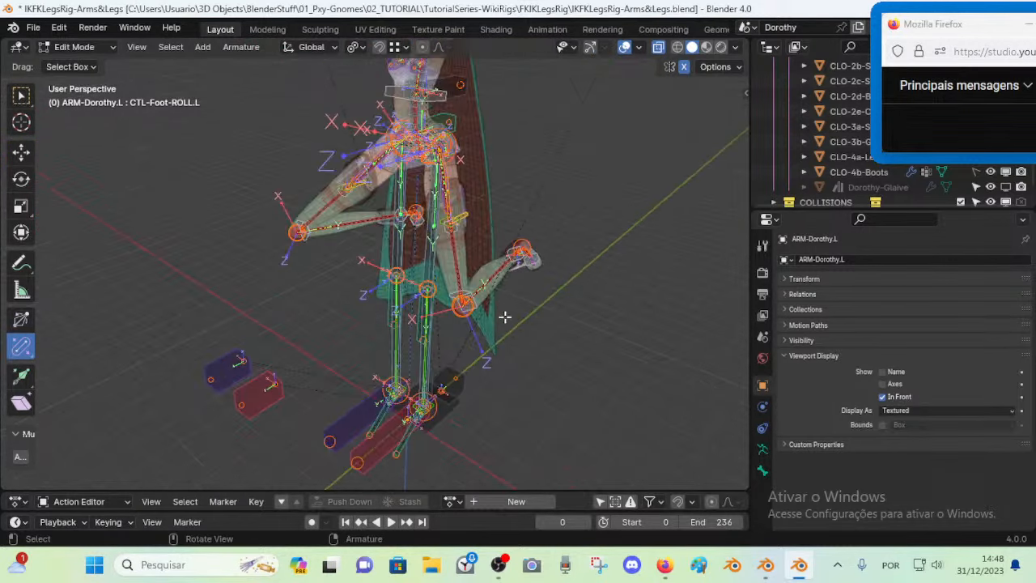
{"action": "middle_click_drag", "start_coordinate": [460, 389], "coordinate": [444, 344]}
{"action": "key", "text": "Tab"}
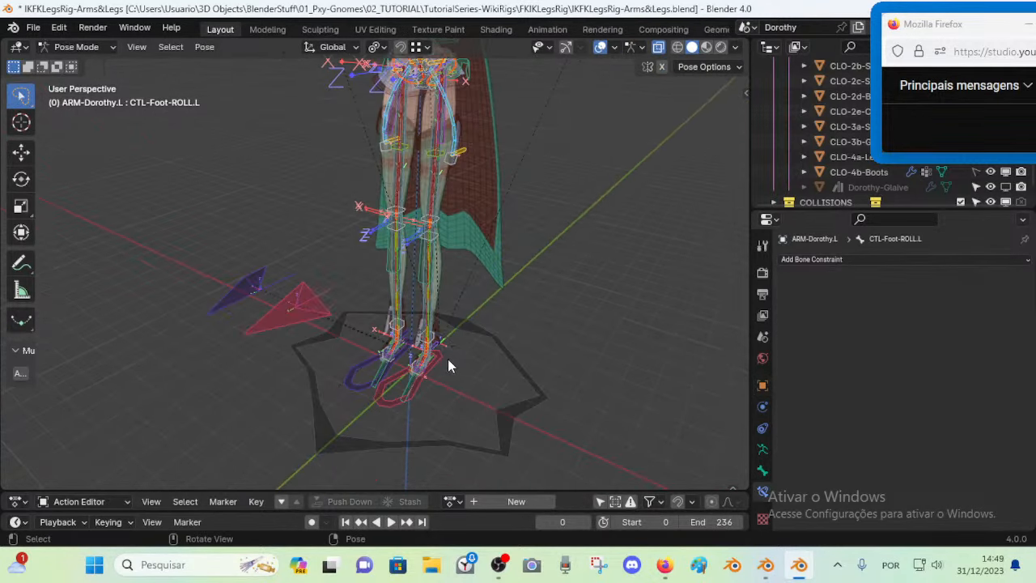
Lift the left foot behind the standing leg and rotate CTL-Foot-ROLL.L about the global X axis
{"action": "middle_click_drag", "start_coordinate": [408, 399], "coordinate": [324, 356]}
{"action": "scroll", "coordinate": [404, 364], "scroll_direction": "up", "scroll_amount": 3}
{"action": "key", "text": "g"}
{"action": "left_click", "coordinate": [492, 350]}
{"action": "key", "text": "r"}
{"action": "key", "text": "x"}
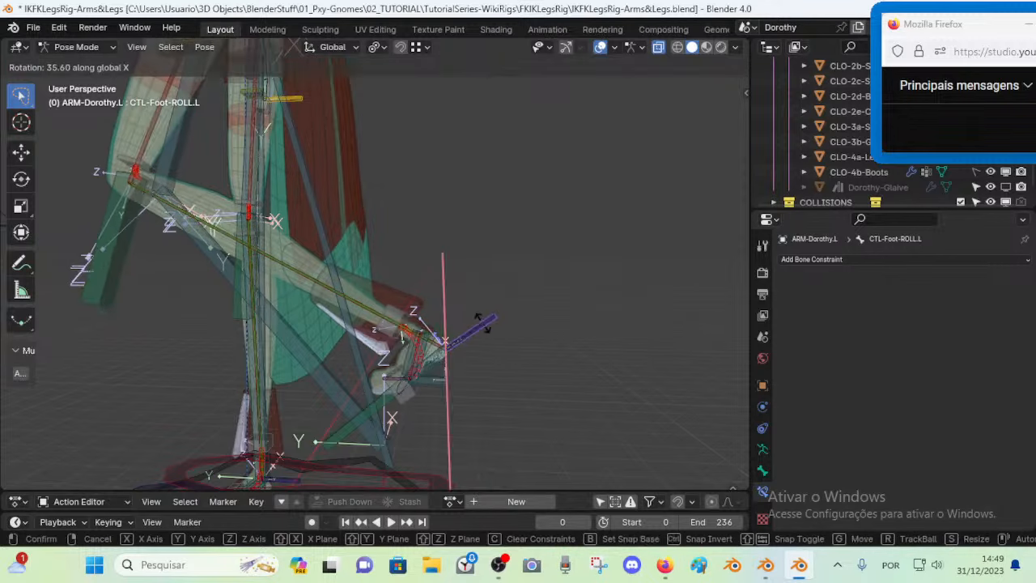
{"action": "left_click", "coordinate": [475, 341]}
Move CTL-Ankle.L slightly up and back, then rotate CTL-Foot-ROLL.L about the global X axis in both directions
{"action": "key", "text": "g"}
{"action": "left_click", "coordinate": [472, 320]}
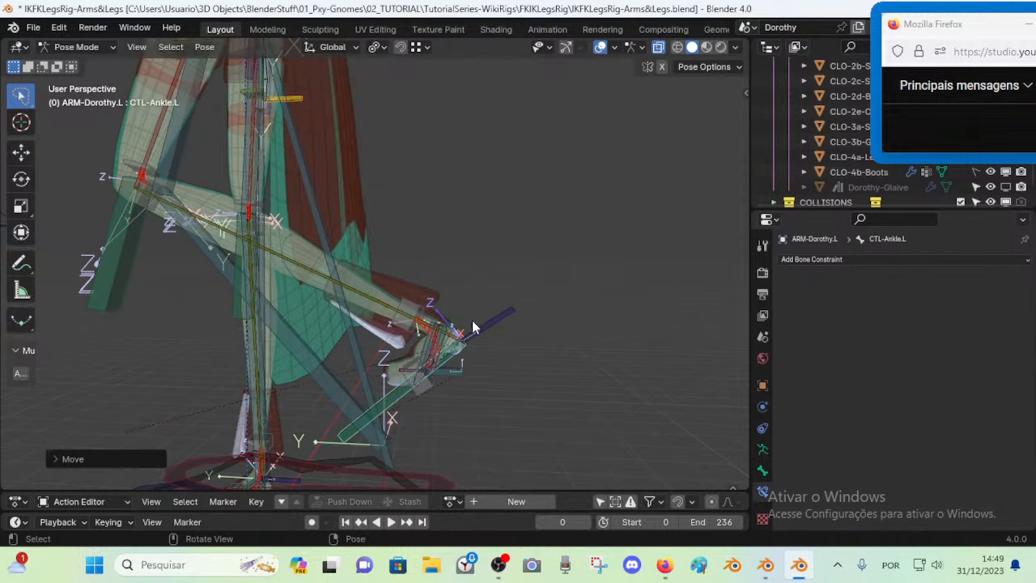
{"action": "key", "text": "r"}
{"action": "key", "text": "x"}
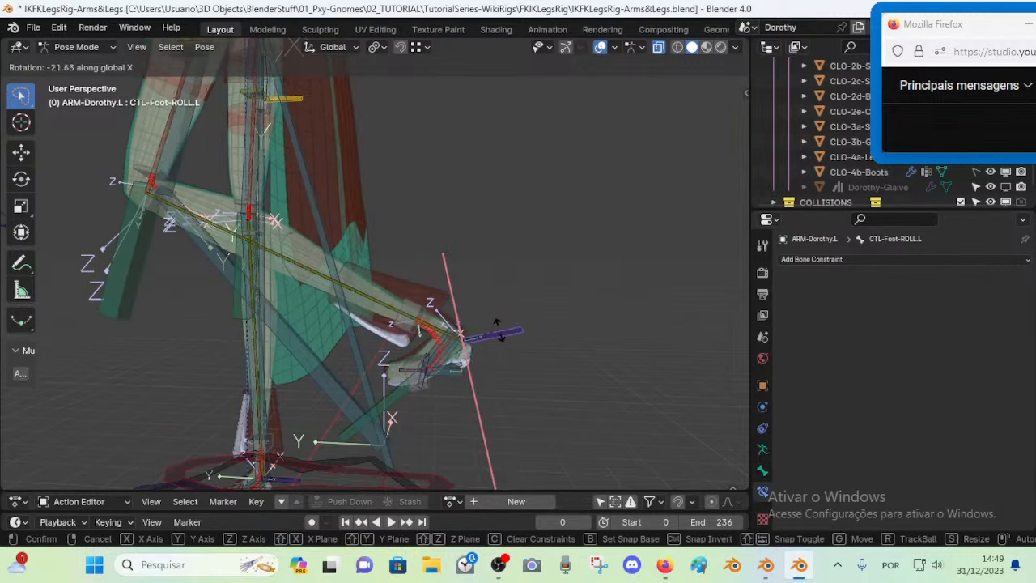
{"action": "left_click", "coordinate": [499, 330]}
{"action": "key", "text": "r"}
{"action": "key", "text": "x"}
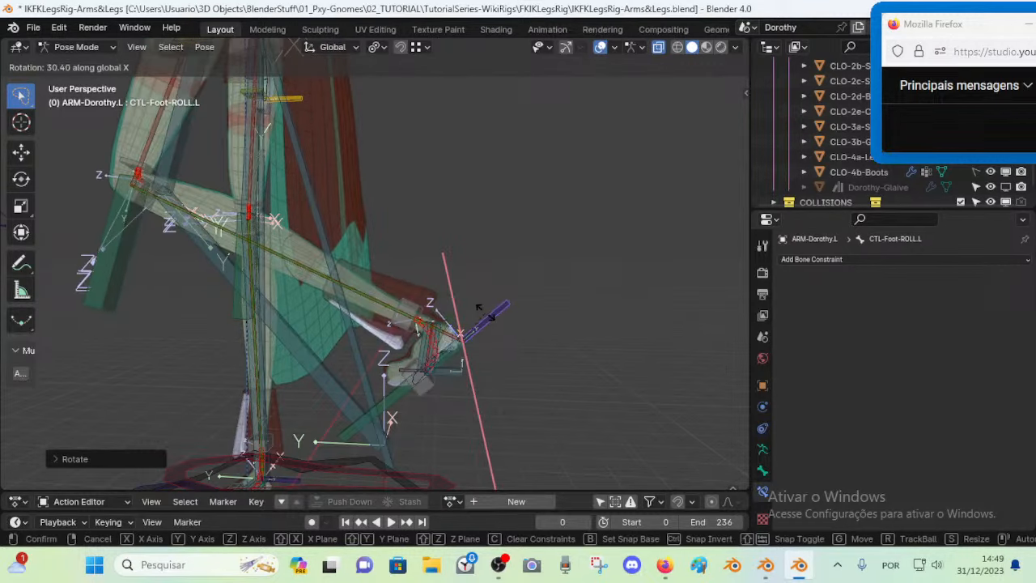
{"action": "left_click", "coordinate": [358, 394]}
Undo the last four test changes to the left foot controls
{"action": "key", "text": "ctrl+z"}
{"action": "key", "text": "ctrl+z"}
{"action": "key", "text": "ctrl+z"}
{"action": "key", "text": "ctrl+z"}
{"action": "scroll", "coordinate": [339, 339], "scroll_direction": "down", "scroll_amount": 3}
{"action": "middle_click_drag", "start_coordinate": [356, 387], "coordinate": [326, 345]}
{"action": "middle_click_drag", "start_coordinate": [527, 359], "coordinate": [566, 388]}
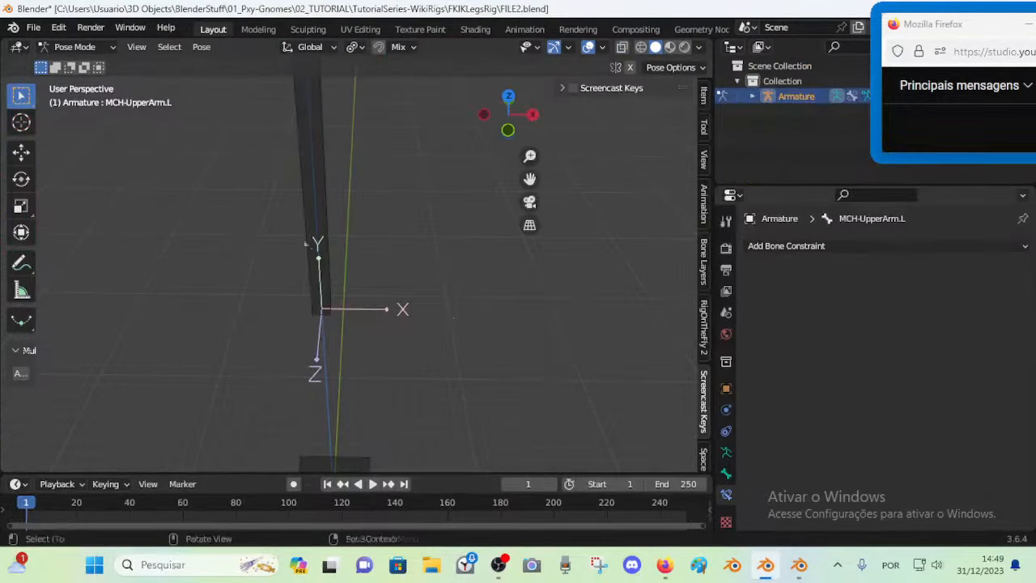
Switch to the Blender window with FILE2.blend and show its armature in front orthographic view
{"action": "middle_click_drag", "start_coordinate": [291, 324], "coordinate": [466, 318]}
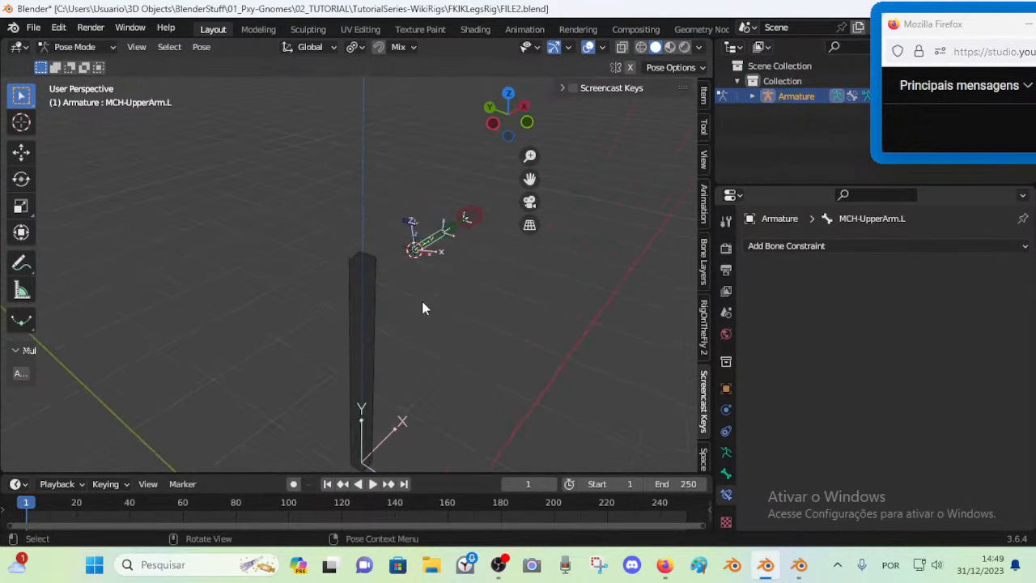
{"action": "key", "text": "KP_1"}
{"action": "scroll", "coordinate": [418, 222], "scroll_direction": "up", "scroll_amount": 5}
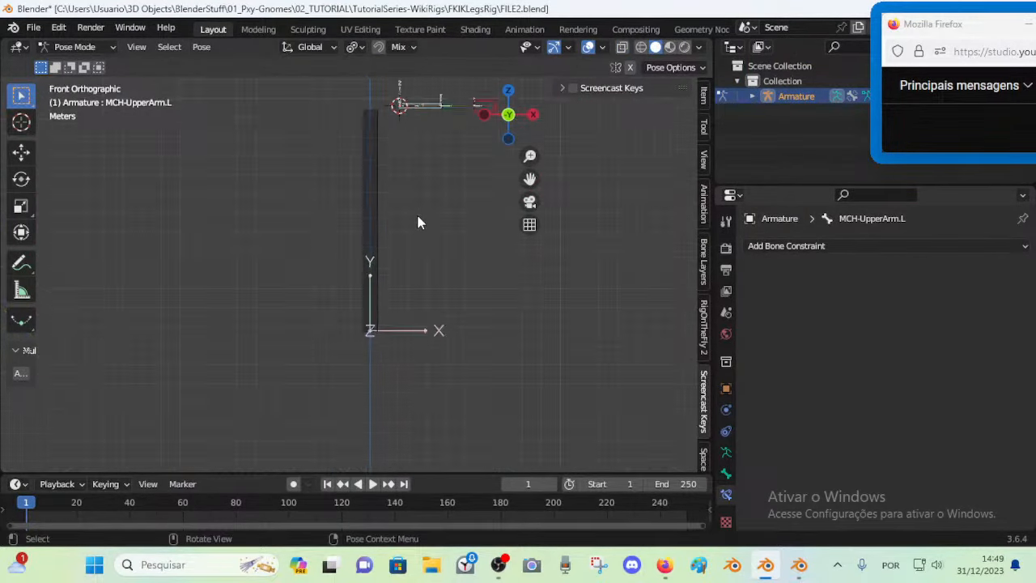
Place the 3D cursor just beside the lower end of the tall upright bone in front orthographic view
{"action": "middle_click_drag", "start_coordinate": [428, 229], "coordinate": [449, 197]}
{"action": "scroll", "coordinate": [447, 191], "scroll_direction": "down", "scroll_amount": 7}
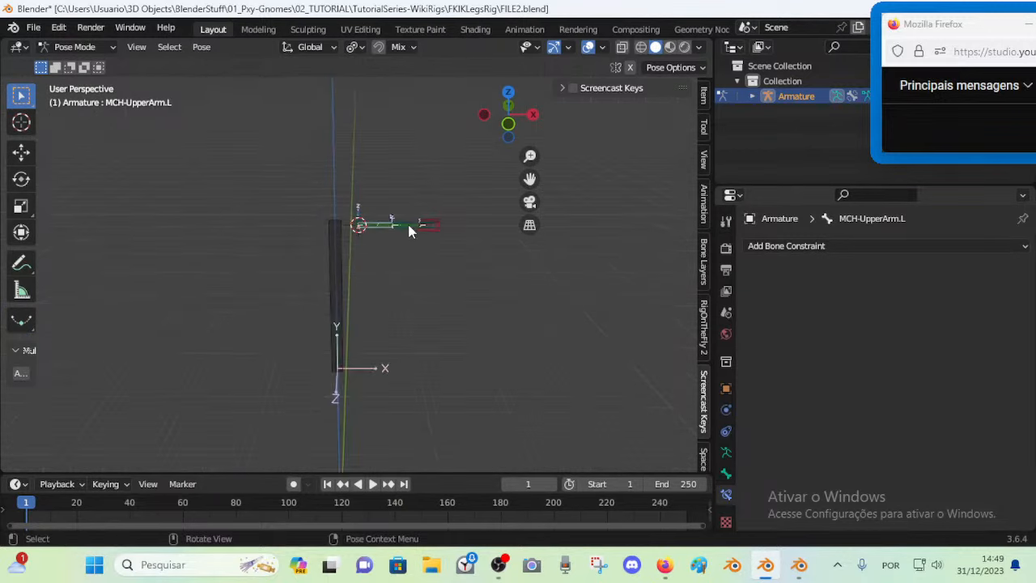
{"action": "scroll", "coordinate": [411, 234], "scroll_direction": "up", "scroll_amount": 4}
{"action": "middle_click_drag", "start_coordinate": [397, 327], "coordinate": [411, 214], "text": "shift"}
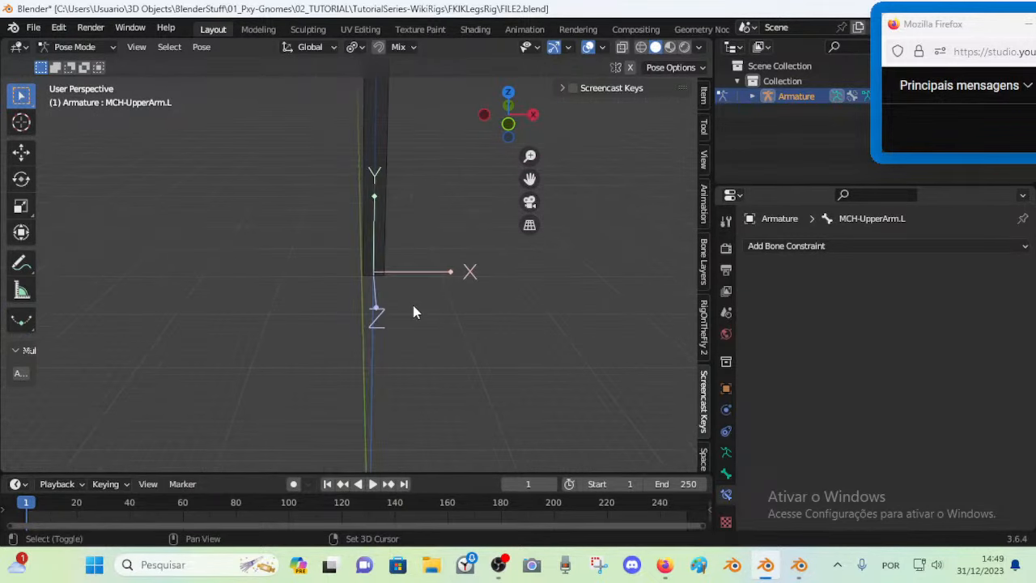
{"action": "middle_click_drag", "start_coordinate": [413, 305], "coordinate": [406, 243], "text": "shift"}
{"action": "key", "text": "KP_1"}
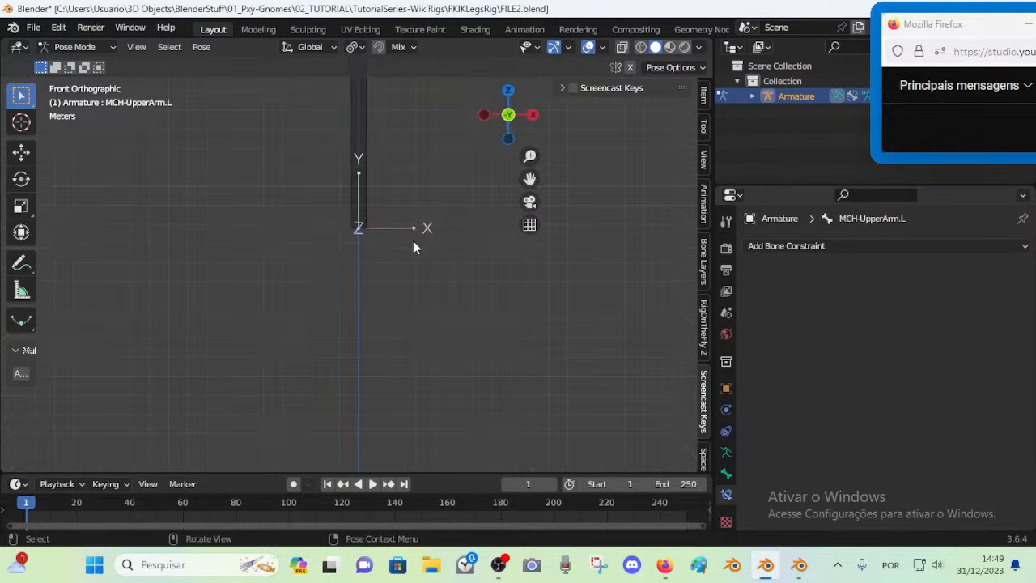
{"action": "middle_click_drag", "start_coordinate": [415, 228], "coordinate": [384, 275]}
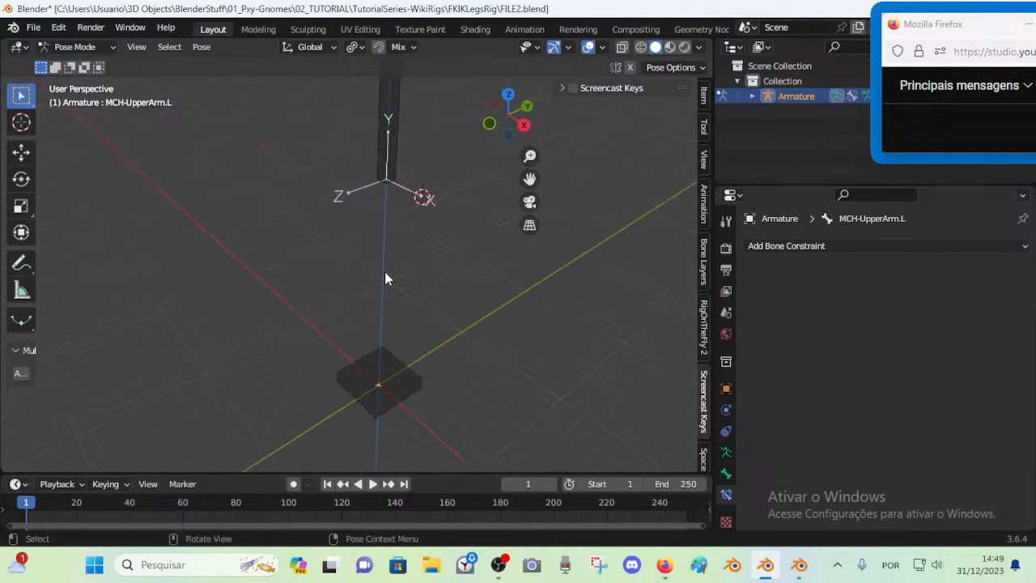
{"action": "key", "text": "KP_1"}
{"action": "right_click", "coordinate": [407, 222], "text": "shift"}
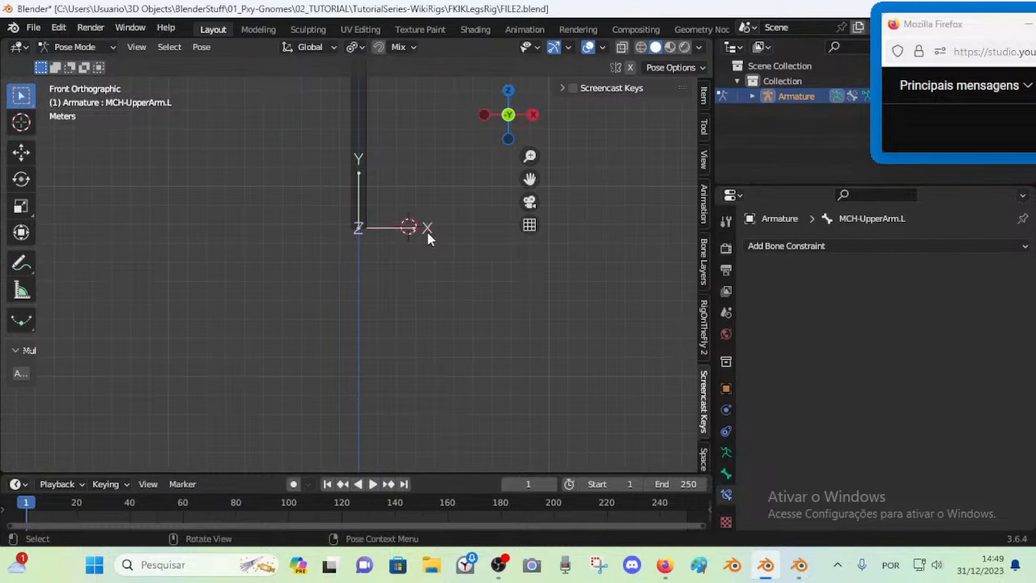
Add a new bone to the armature at the 3D cursor in Edit Mode
{"action": "scroll", "coordinate": [427, 233], "scroll_direction": "down", "scroll_amount": 3}
{"action": "middle_click_drag", "start_coordinate": [406, 135], "coordinate": [391, 218], "text": "shift"}
{"action": "scroll", "coordinate": [391, 218], "scroll_direction": "up", "scroll_amount": 2}
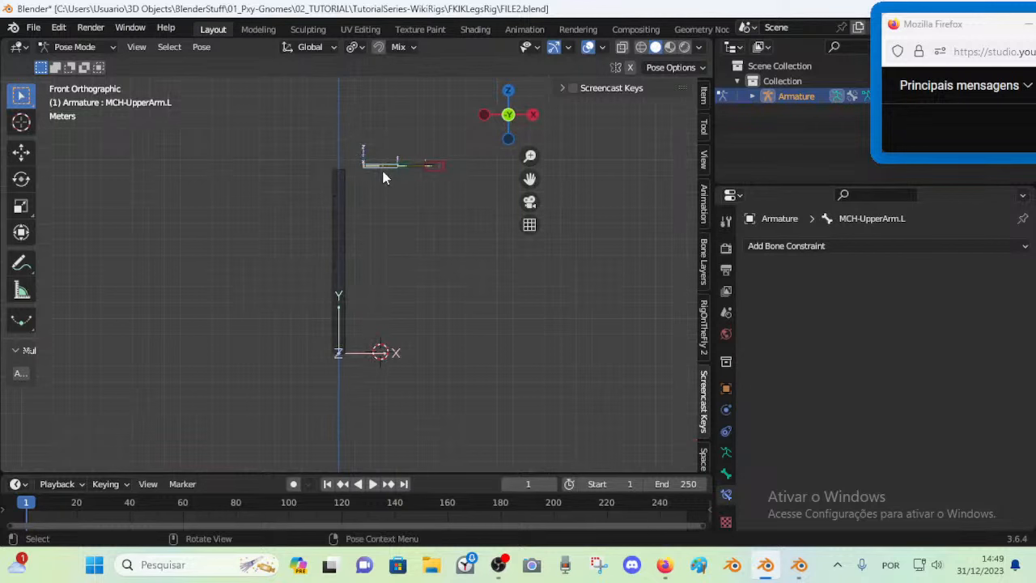
{"action": "middle_click_drag", "start_coordinate": [379, 286], "coordinate": [407, 197], "text": "shift"}
{"action": "scroll", "coordinate": [435, 262], "scroll_direction": "up", "scroll_amount": 3}
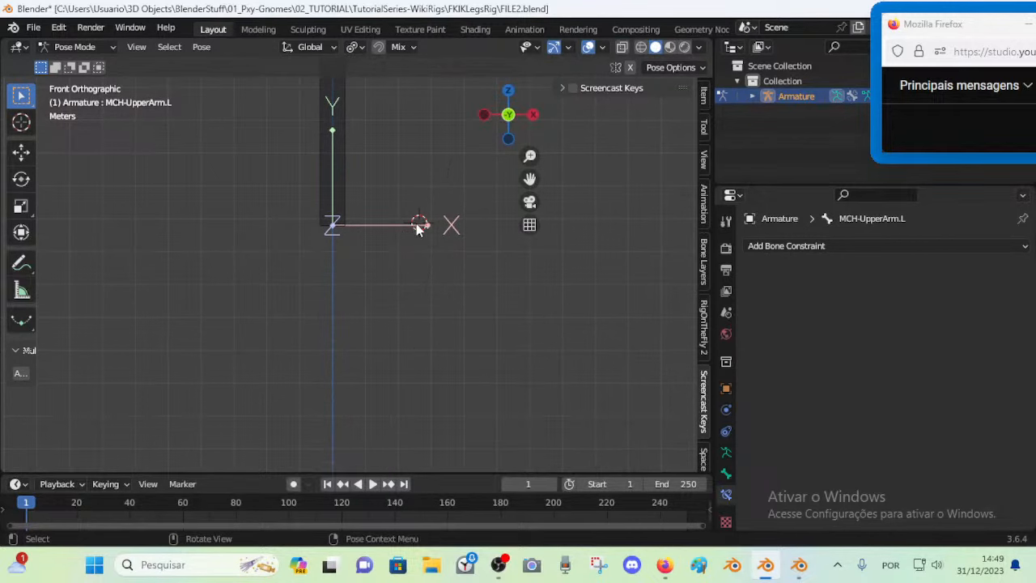
{"action": "key", "text": "Tab"}
{"action": "left_click_drag", "start_coordinate": [425, 222], "coordinate": [418, 192]}
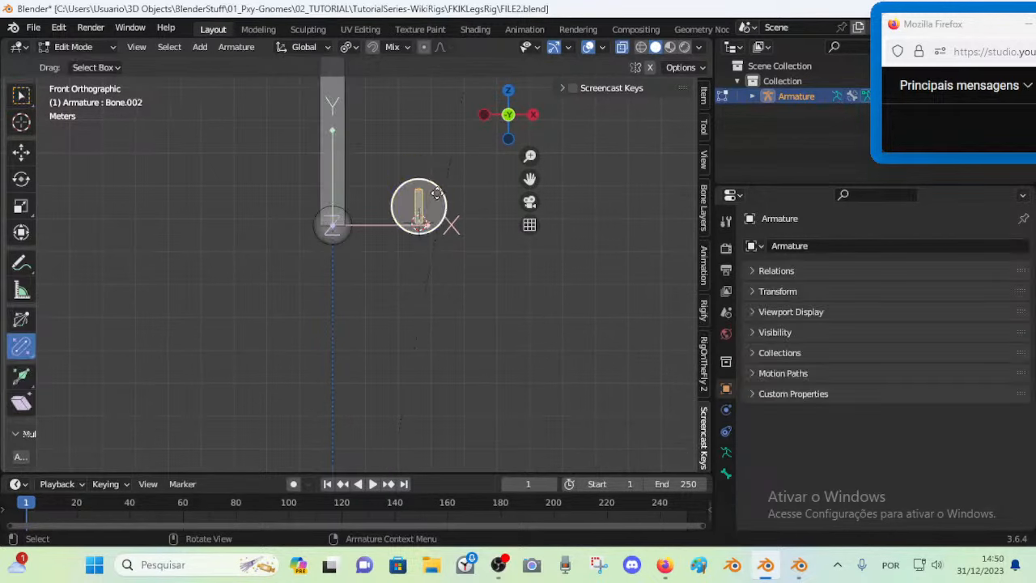
Examine the new bone's placement and orientation beside the upright bone in perspective, right and front views
{"action": "middle_click_drag", "start_coordinate": [469, 229], "coordinate": [347, 257]}
{"action": "key", "text": "KP_3"}
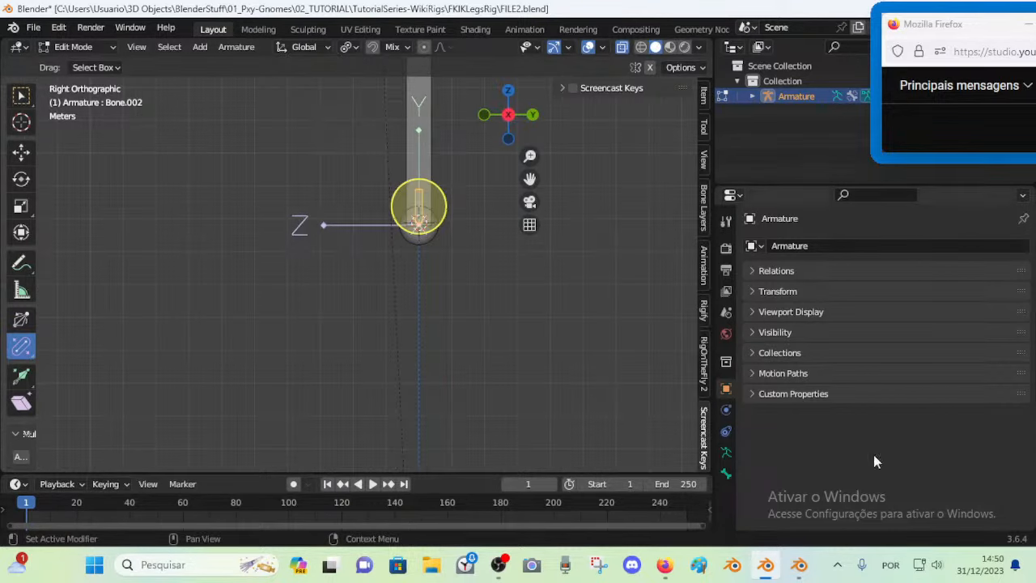
{"action": "middle_click_drag", "start_coordinate": [582, 279], "coordinate": [432, 213]}
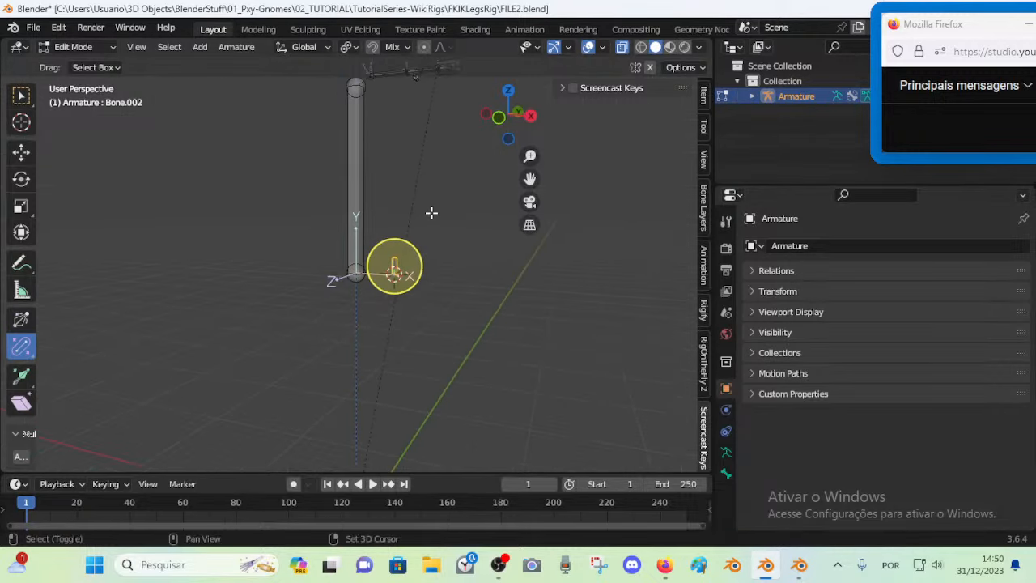
{"action": "key", "text": "KP_3"}
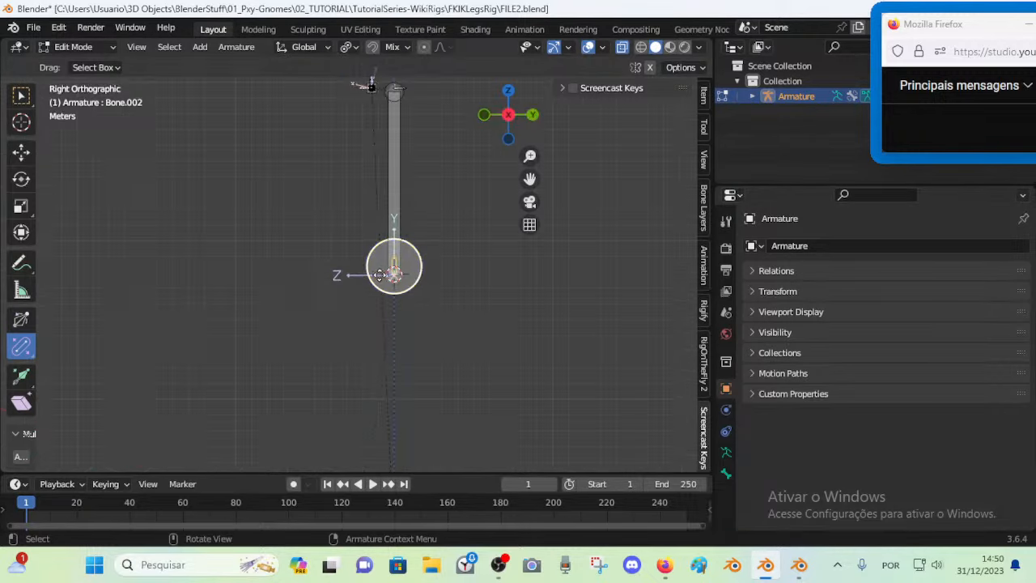
{"action": "middle_click_drag", "start_coordinate": [441, 281], "coordinate": [321, 317]}
{"action": "scroll", "coordinate": [477, 319], "scroll_direction": "up", "scroll_amount": 8}
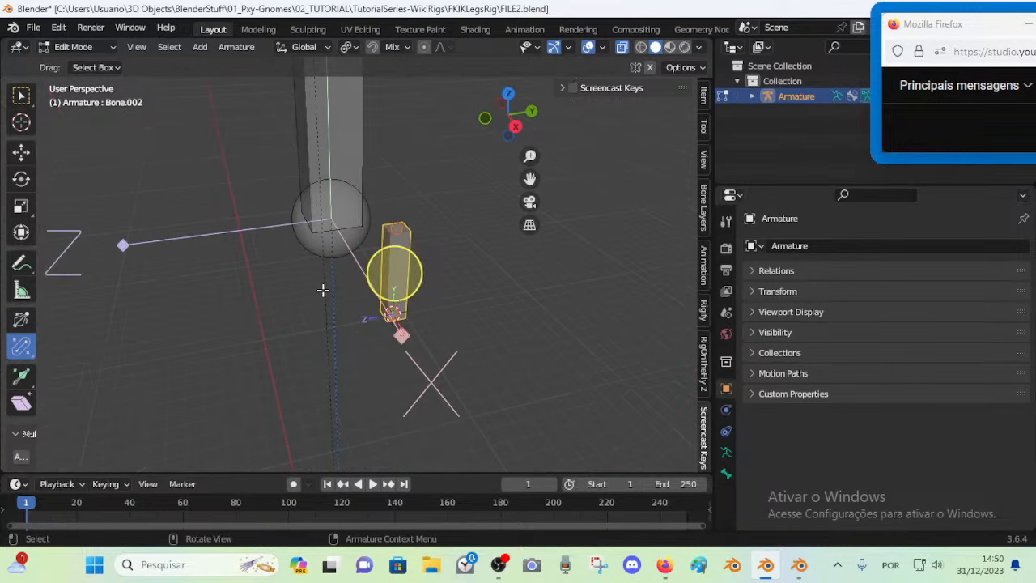
{"action": "key", "text": "KP_1"}
{"action": "key", "text": "KP_3"}
{"action": "key", "text": "KP_1"}
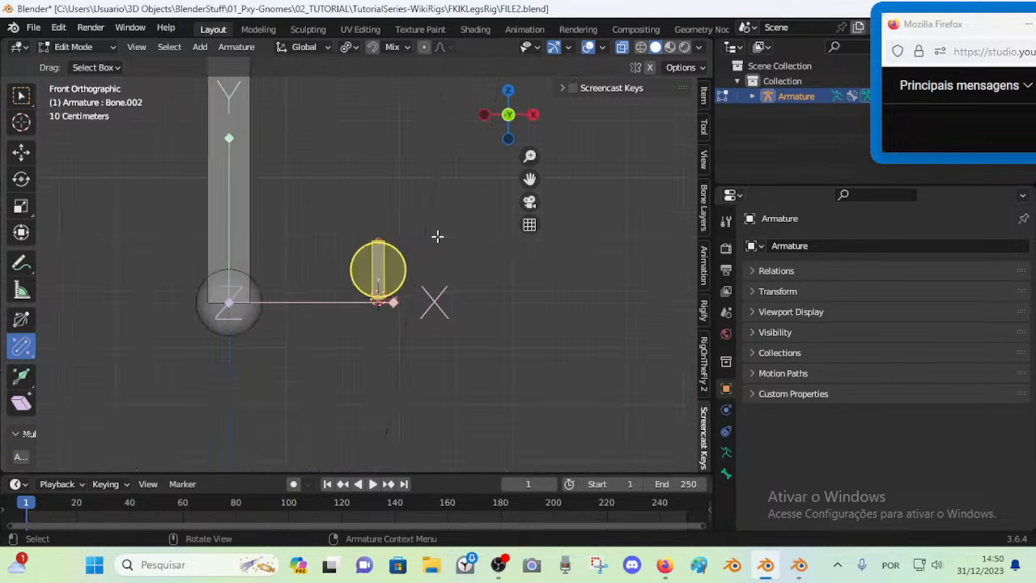
Enable the Screencast Keys display and hide the sidebar
{"action": "key", "text": "n"}
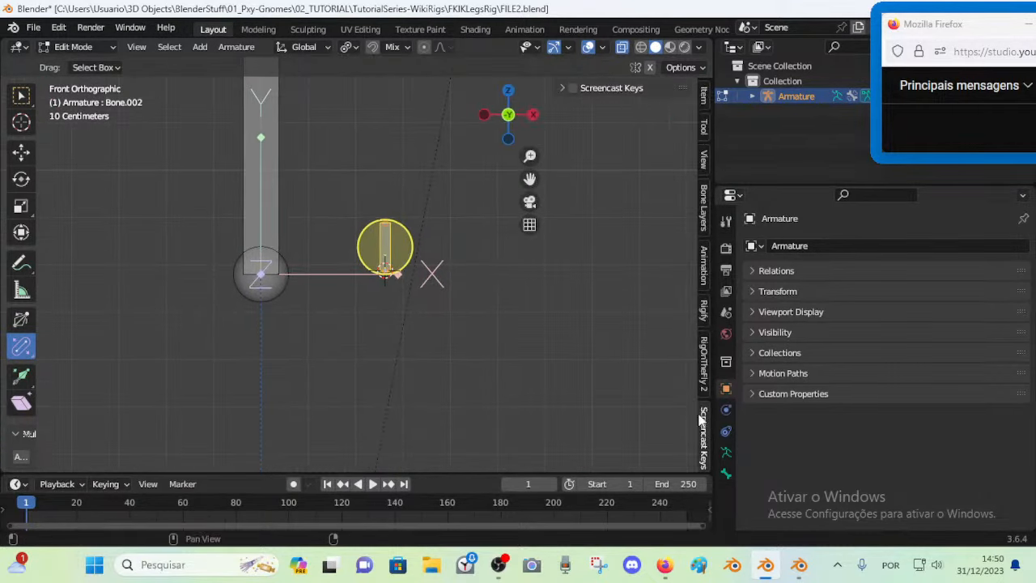
{"action": "left_click", "coordinate": [573, 88]}
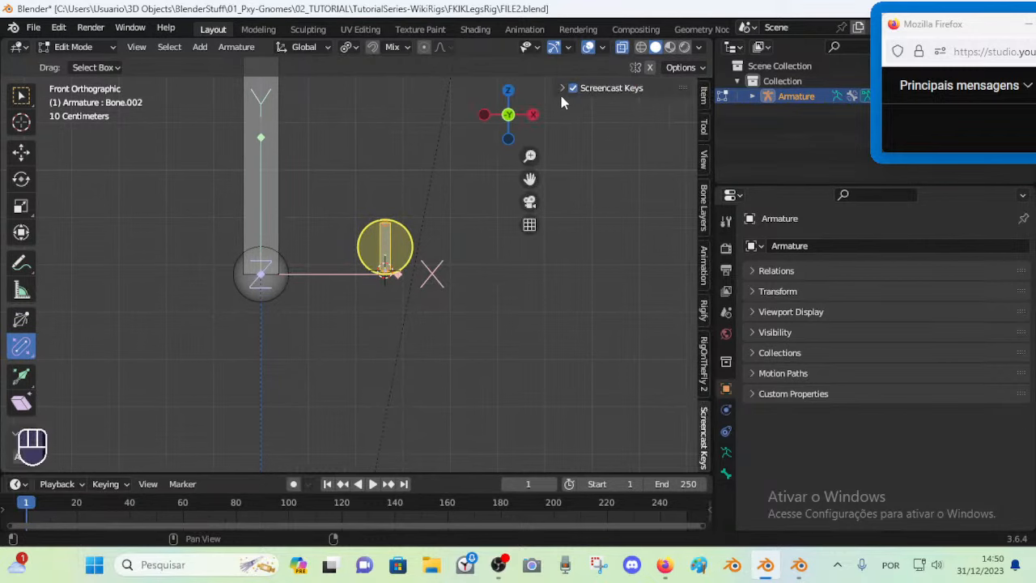
{"action": "left_click", "coordinate": [561, 88]}
{"action": "key", "text": "n"}
{"action": "middle_click_drag", "start_coordinate": [389, 291], "coordinate": [354, 296]}
{"action": "scroll", "coordinate": [353, 296], "scroll_direction": "up", "scroll_amount": 2}
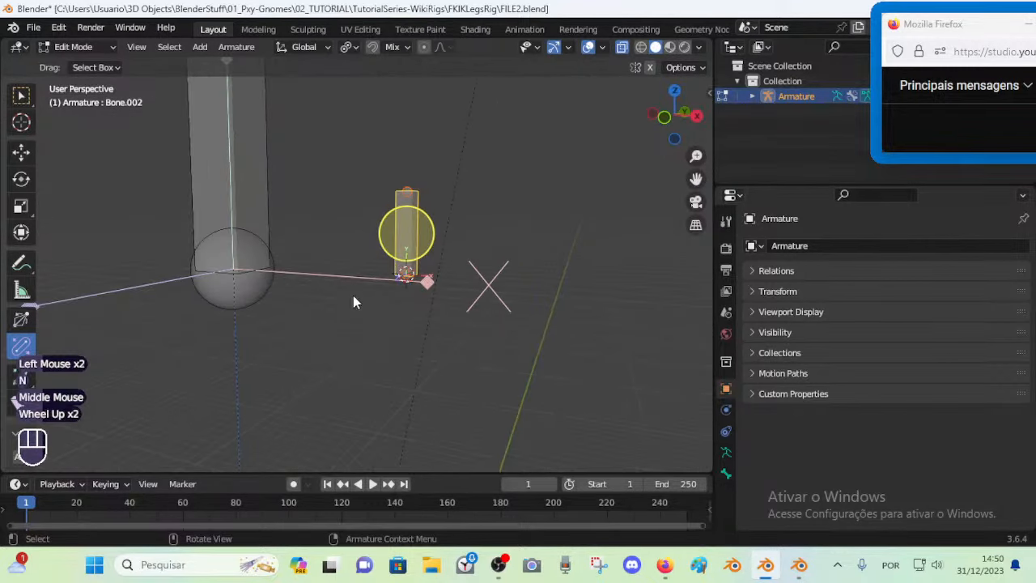
Check the new small bone in Pose Mode, then switch its direction in Edit Mode so it points downward
{"action": "key", "text": "Tab"}
{"action": "scroll", "coordinate": [370, 303], "scroll_direction": "down", "scroll_amount": 1}
{"action": "scroll", "coordinate": [372, 308], "scroll_direction": "down", "scroll_amount": 1}
{"action": "left_click", "coordinate": [393, 248]}
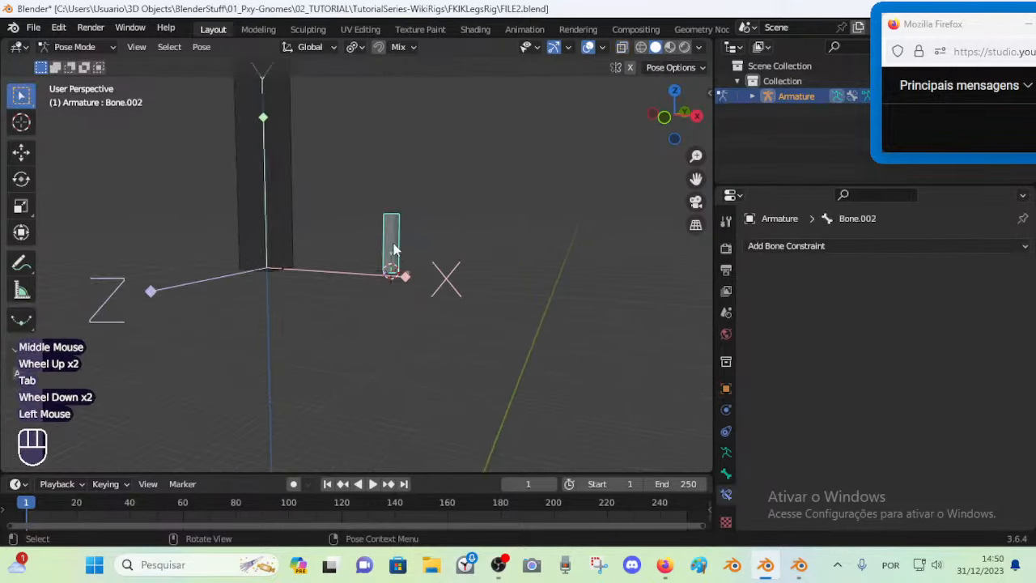
{"action": "key", "text": "Tab"}
{"action": "left_click", "coordinate": [393, 244]}
{"action": "key", "text": "alt+f"}
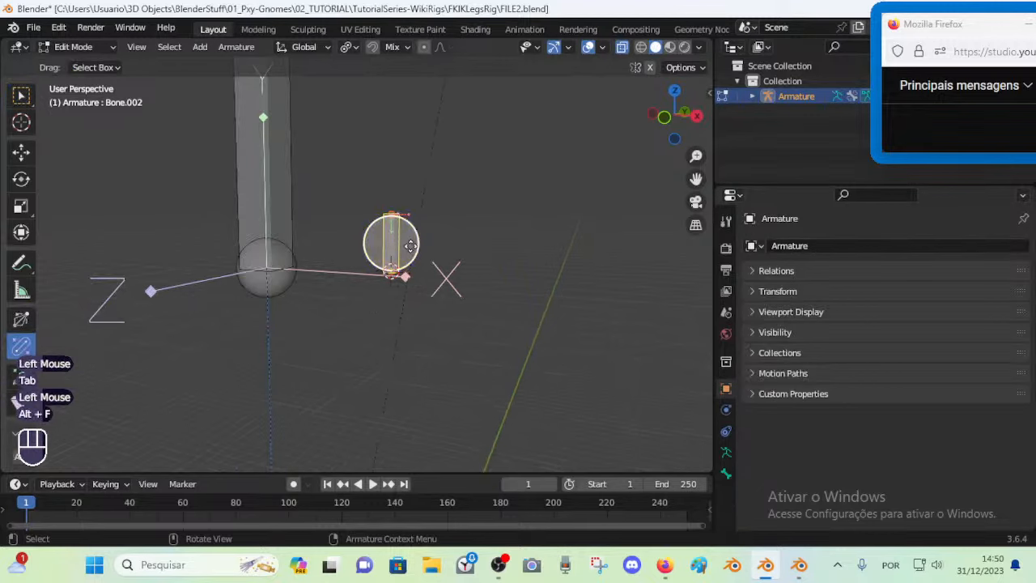
Move the flipped bone down along the global Z axis to just below the 3D cursor
{"action": "key", "text": "g"}
{"action": "key", "text": "z"}
{"action": "left_click", "coordinate": [415, 284]}
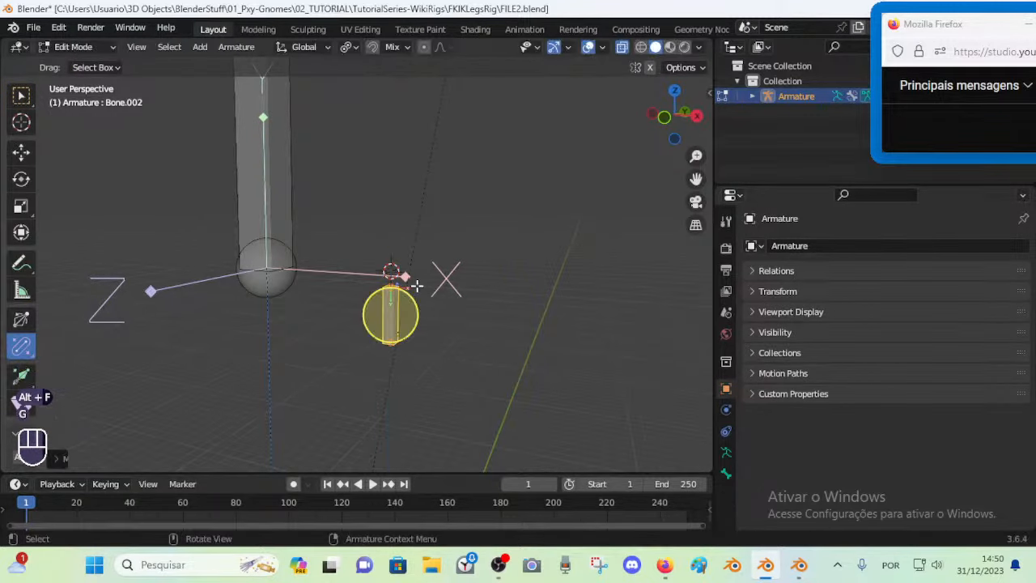
{"action": "left_click", "coordinate": [416, 284]}
Roll the downward-pointing bone around its own axis to start aligning its axes with the upright bone
{"action": "middle_click_drag", "start_coordinate": [416, 284], "coordinate": [397, 281]}
{"action": "key", "text": "r"}
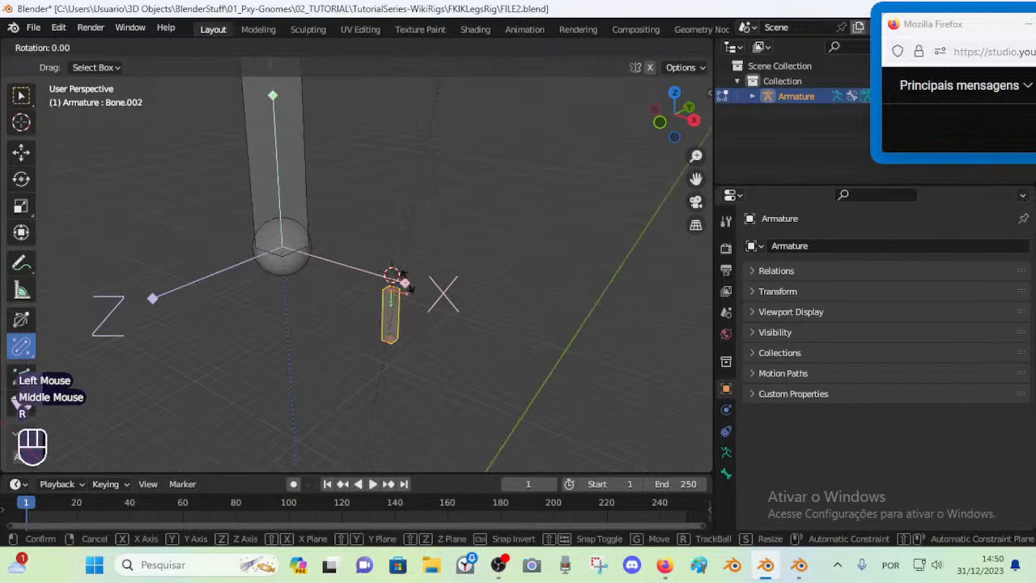
{"action": "left_click", "coordinate": [403, 283]}
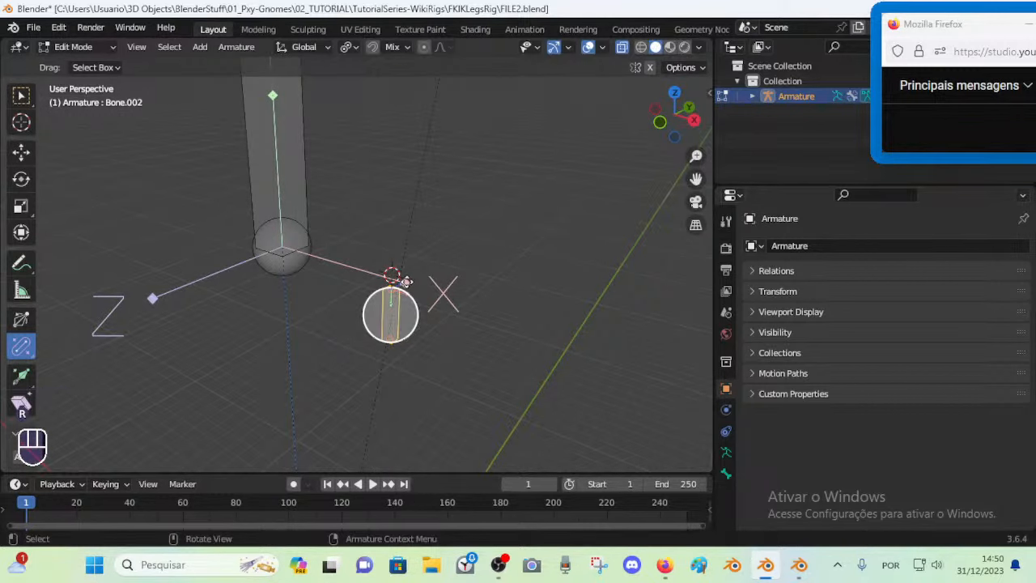
{"action": "key", "text": "ctrl+r"}
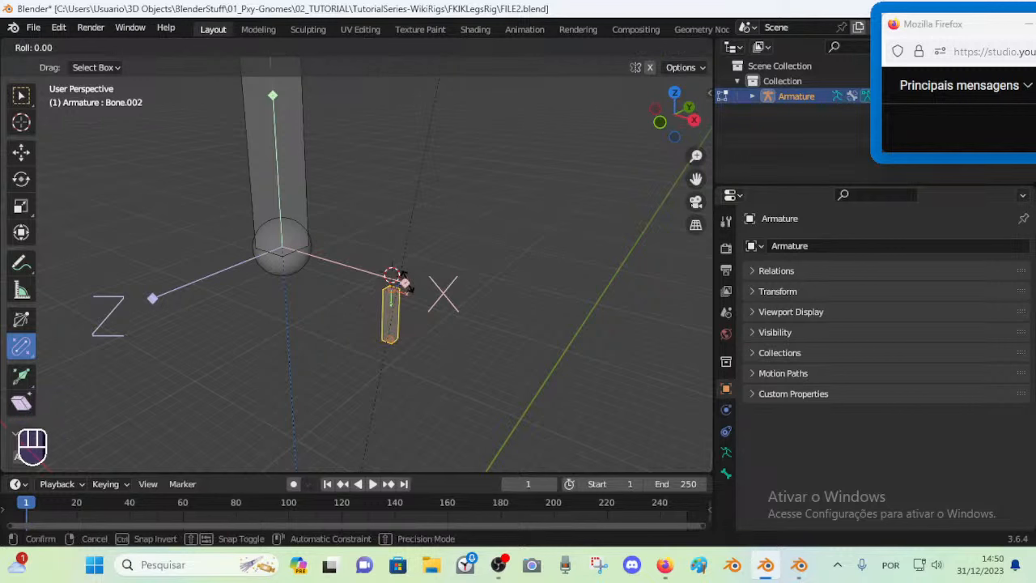
{"action": "left_click", "coordinate": [402, 283]}
Try rotating the bone 90° about the global Z axis, then undo that rotation
{"action": "type", "text": "r"}
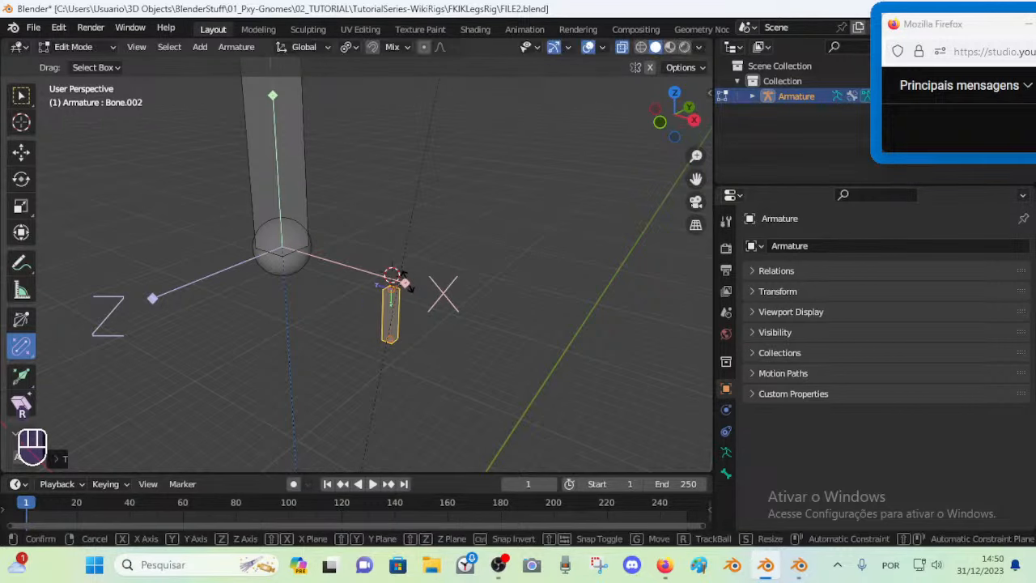
{"action": "type", "text": "z90"}
{"action": "left_click", "coordinate": [403, 281]}
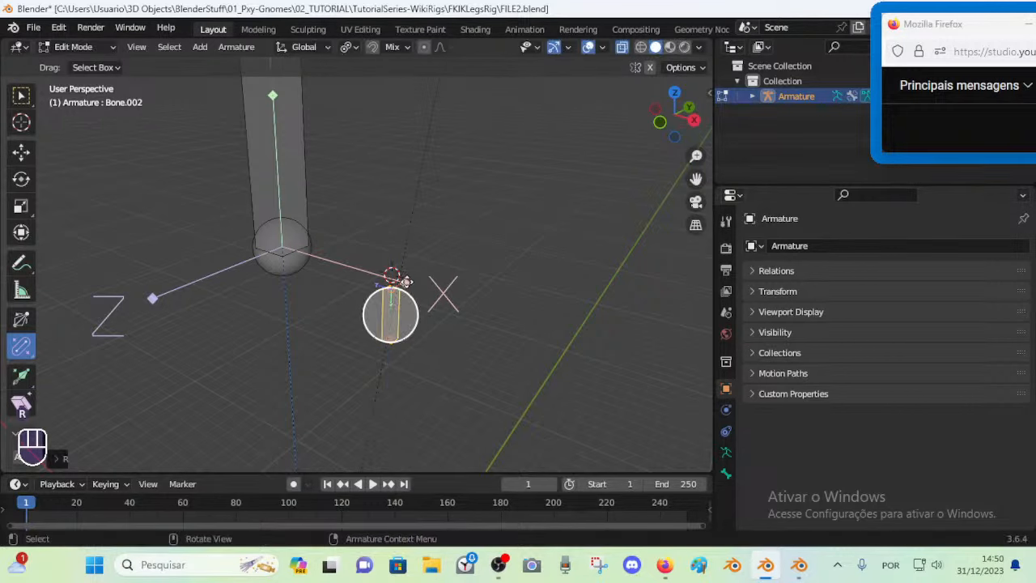
{"action": "key", "text": "ctrl+z"}
Adjust the bone's roll by 90°
{"action": "key", "text": "ctrl+r"}
{"action": "type", "text": "90"}
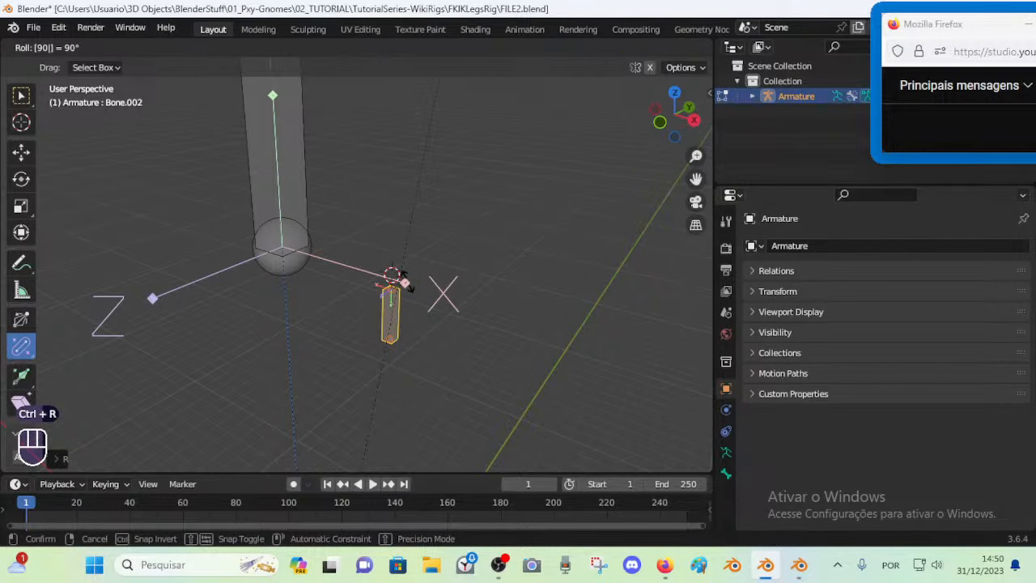
{"action": "key", "text": "XF86AudioLowerVolume"}
{"action": "left_click", "coordinate": [407, 283]}
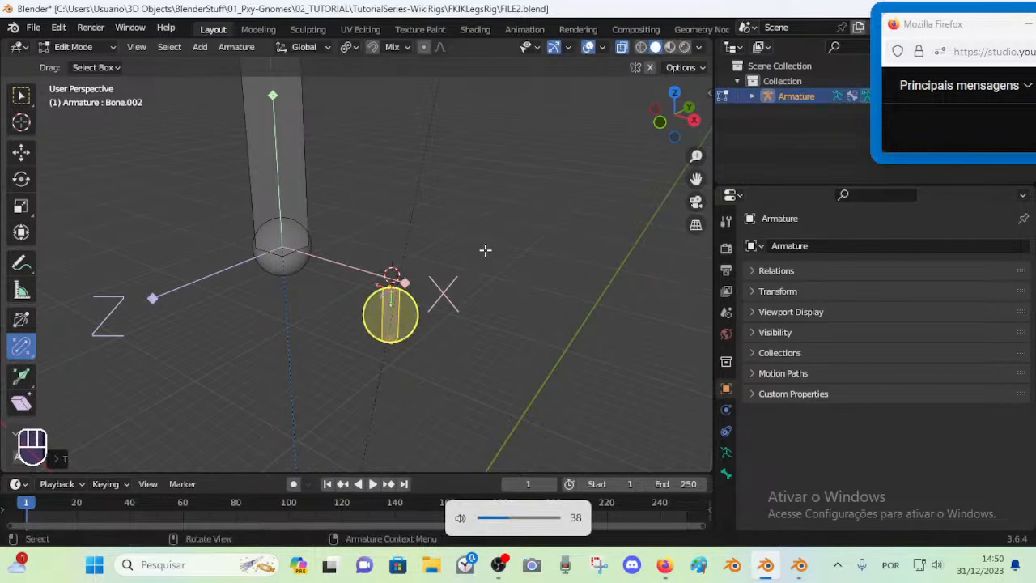
Set the bone's Roll value to exactly 180° in its transform properties
{"action": "key", "text": "n"}
{"action": "middle_click_drag", "start_coordinate": [398, 301], "coordinate": [453, 308]}
{"action": "scroll", "coordinate": [383, 329], "scroll_direction": "up", "scroll_amount": 1}
{"action": "key", "text": "n"}
{"action": "key", "text": "n"}
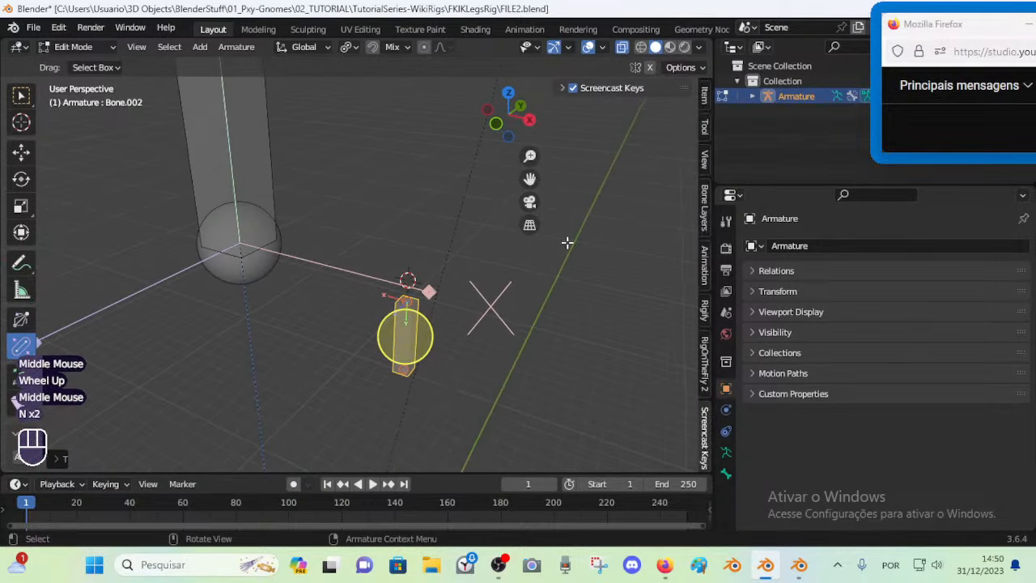
{"action": "left_click", "coordinate": [703, 95]}
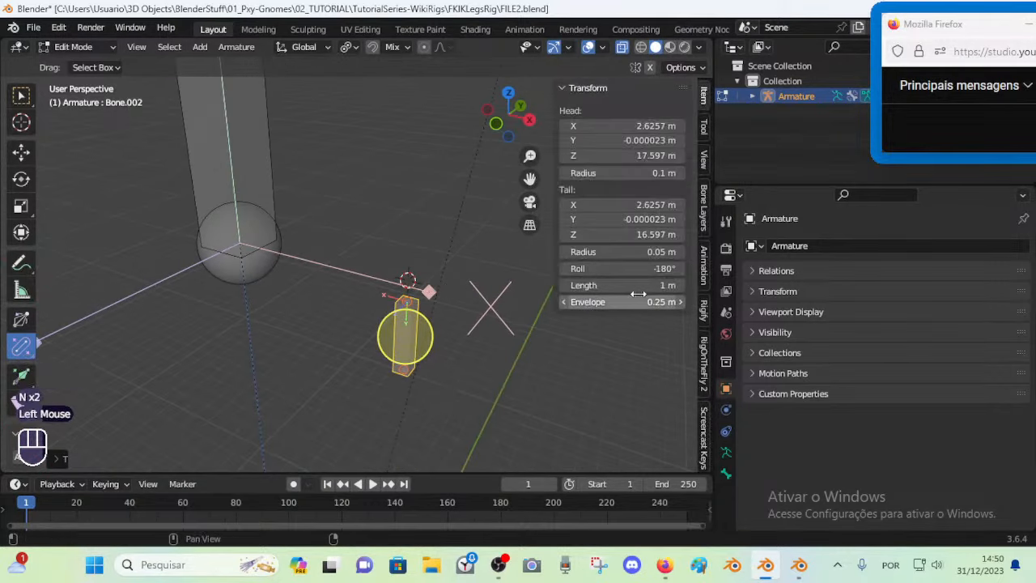
{"action": "double_click", "coordinate": [632, 268]}
{"action": "type", "text": "180"}
{"action": "key", "text": "Return"}
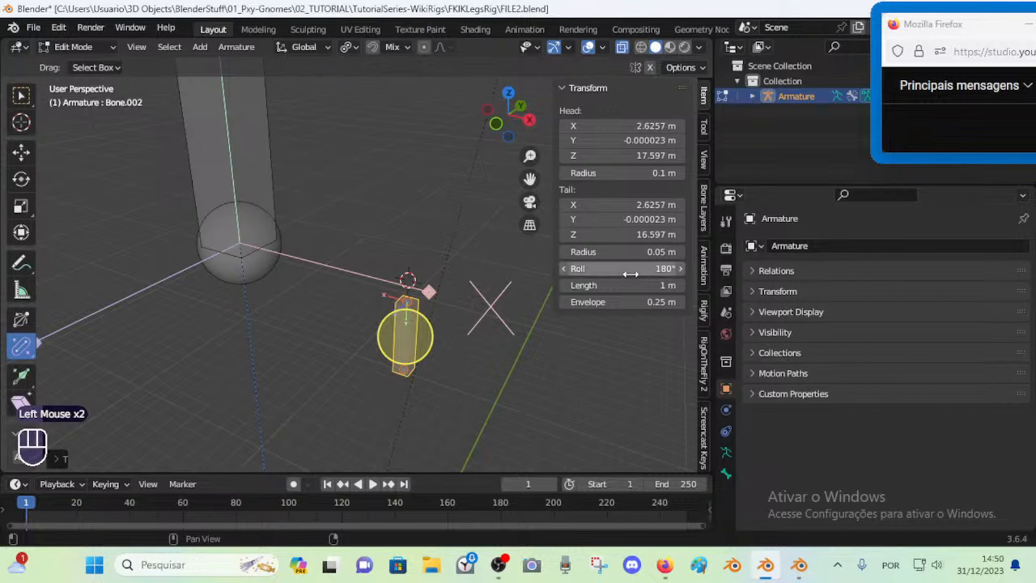
{"action": "key", "text": "n"}
Move the bone along the global X axis closer to the central upright bone
{"action": "scroll", "coordinate": [345, 335], "scroll_direction": "down", "scroll_amount": 1}
{"action": "middle_click_drag", "start_coordinate": [345, 335], "coordinate": [383, 330]}
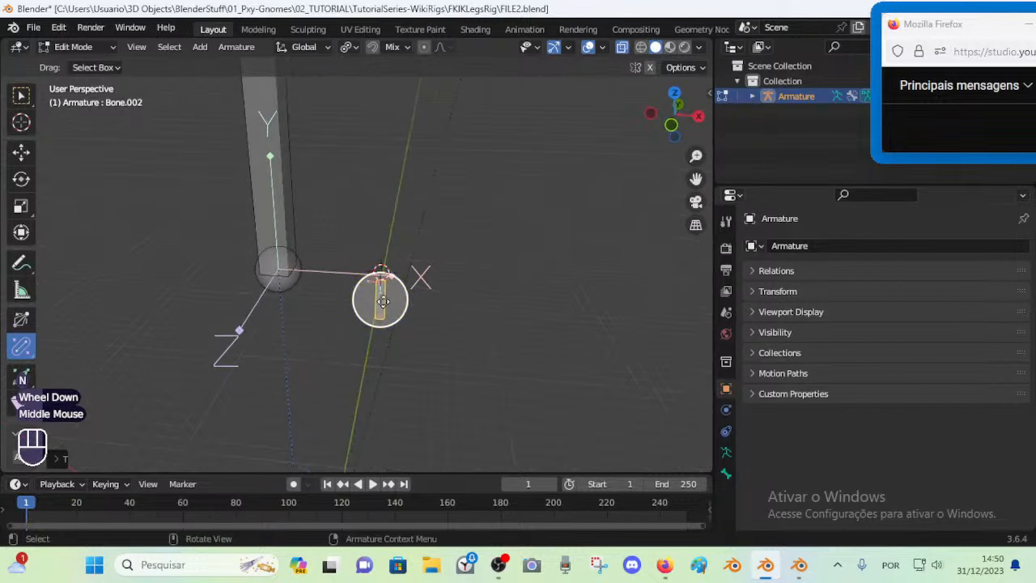
{"action": "key", "text": "g"}
{"action": "key", "text": "x"}
{"action": "left_click", "coordinate": [349, 297]}
Scale the bone up in two passes so it extends well down toward the root bone on the ground
{"action": "middle_click_drag", "start_coordinate": [349, 298], "coordinate": [372, 270], "text": "shift"}
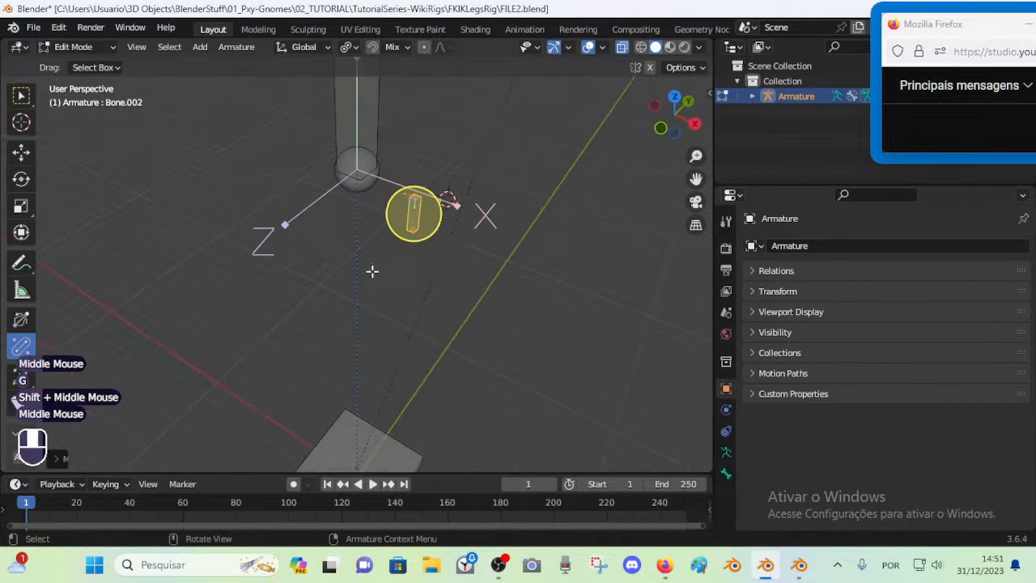
{"action": "scroll", "coordinate": [470, 161], "scroll_direction": "up", "scroll_amount": 2}
{"action": "scroll", "coordinate": [458, 150], "scroll_direction": "down", "scroll_amount": 2}
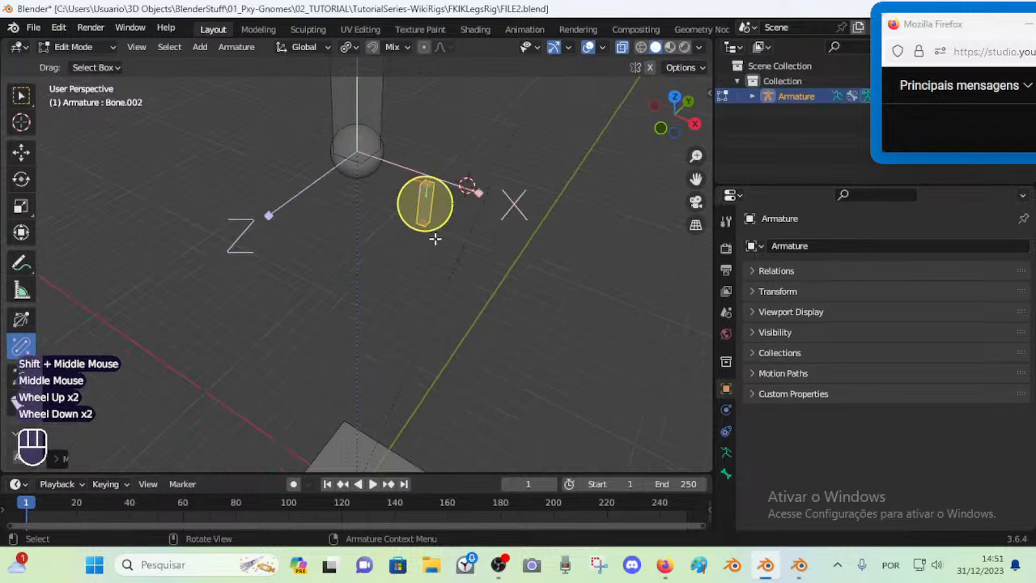
{"action": "middle_click_drag", "start_coordinate": [435, 237], "coordinate": [441, 266], "text": "shift"}
{"action": "key", "text": "s"}
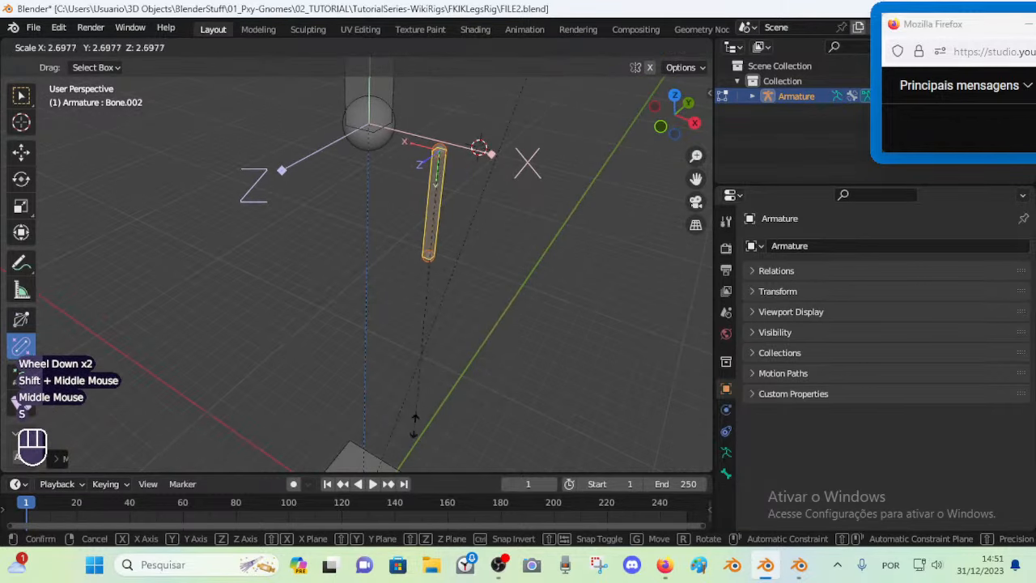
{"action": "left_click", "coordinate": [389, 377]}
{"action": "scroll", "coordinate": [390, 377], "scroll_direction": "down", "scroll_amount": 2}
{"action": "middle_click_drag", "start_coordinate": [389, 377], "coordinate": [455, 305]}
{"action": "key", "text": "s"}
{"action": "left_click", "coordinate": [444, 330]}
{"action": "scroll", "coordinate": [467, 268], "scroll_direction": "down", "scroll_amount": 2}
In the right side view, move the thigh bone's lower tip about 0.44 m along negative global Y
{"action": "key", "text": "KP_3"}
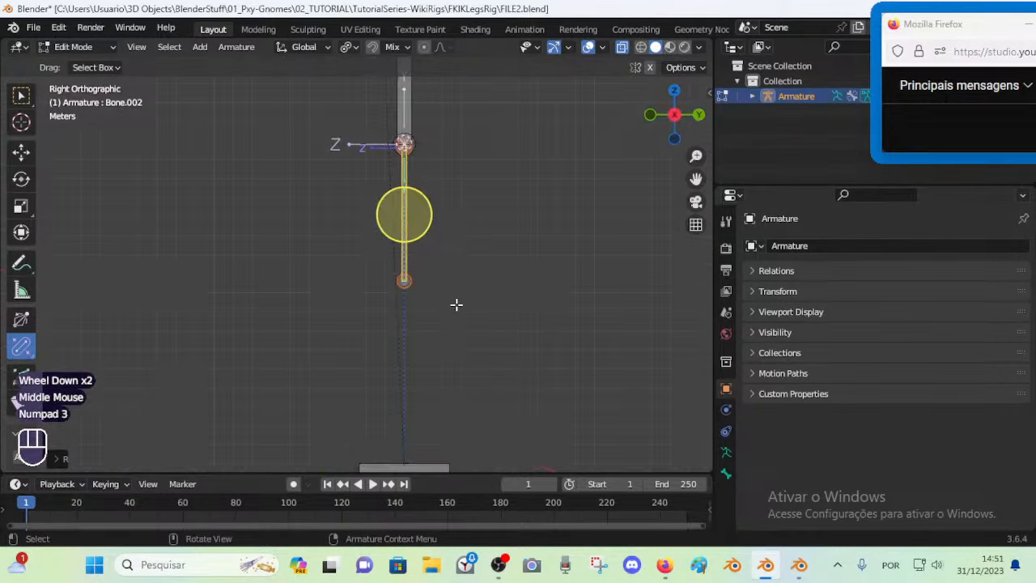
{"action": "left_click", "coordinate": [406, 280]}
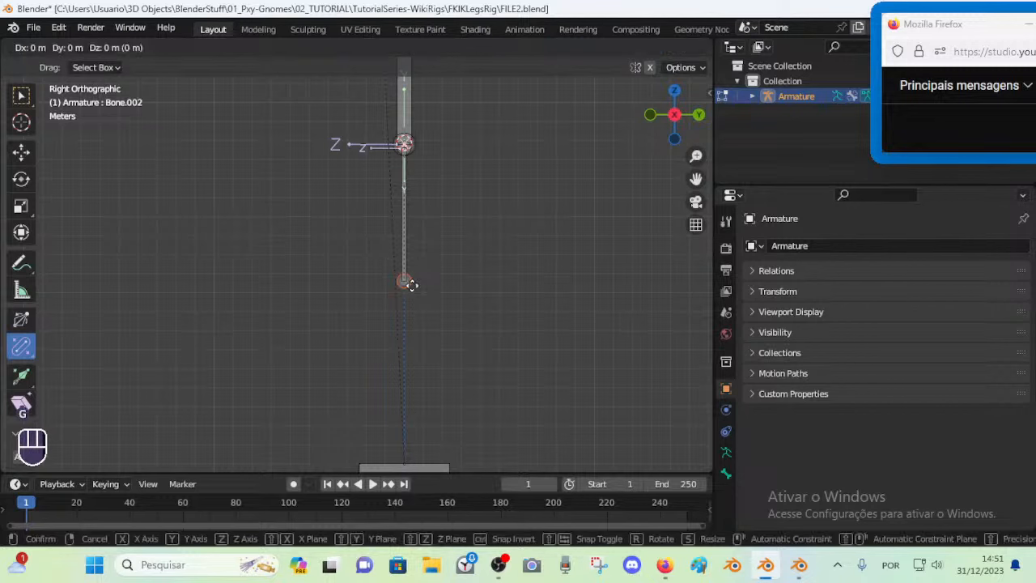
{"action": "key", "text": "g"}
{"action": "key", "text": "y"}
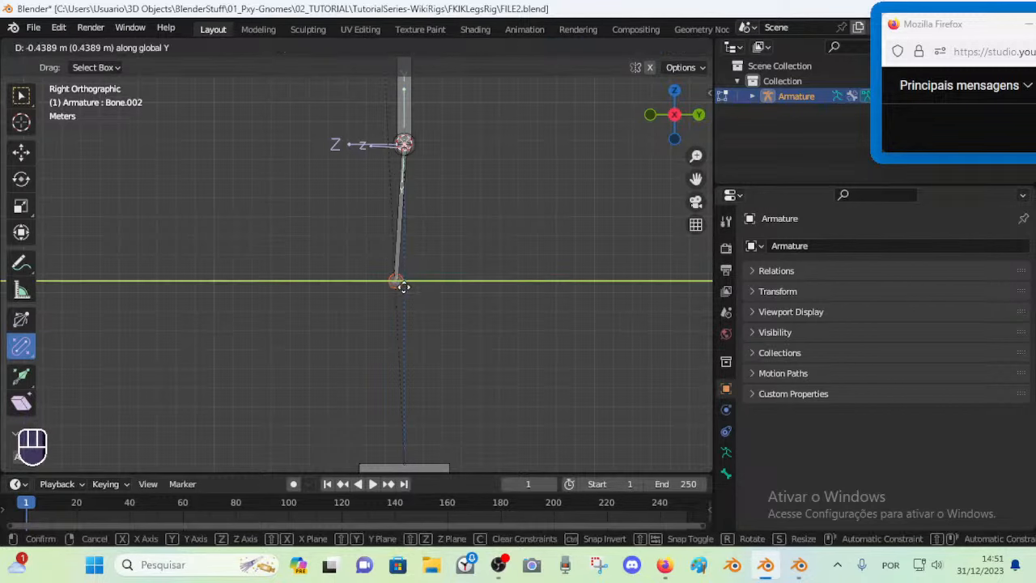
{"action": "left_click", "coordinate": [400, 283]}
Extrude a shin bone from the knee straight down to just above the root bone, and shift its end along positive Y
{"action": "middle_click_drag", "start_coordinate": [397, 280], "coordinate": [394, 247], "text": "shift"}
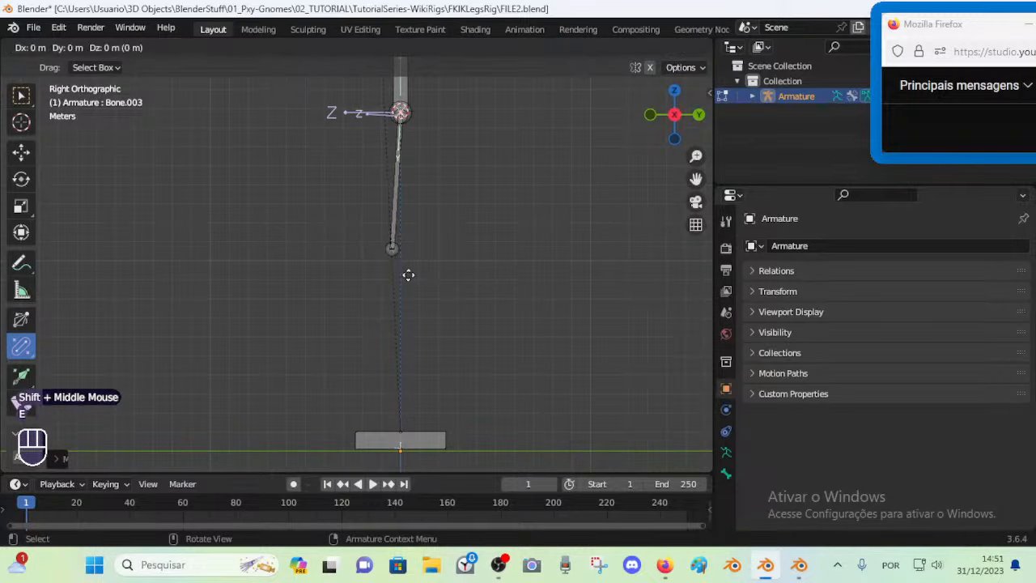
{"action": "key", "text": "e"}
{"action": "key", "text": "z"}
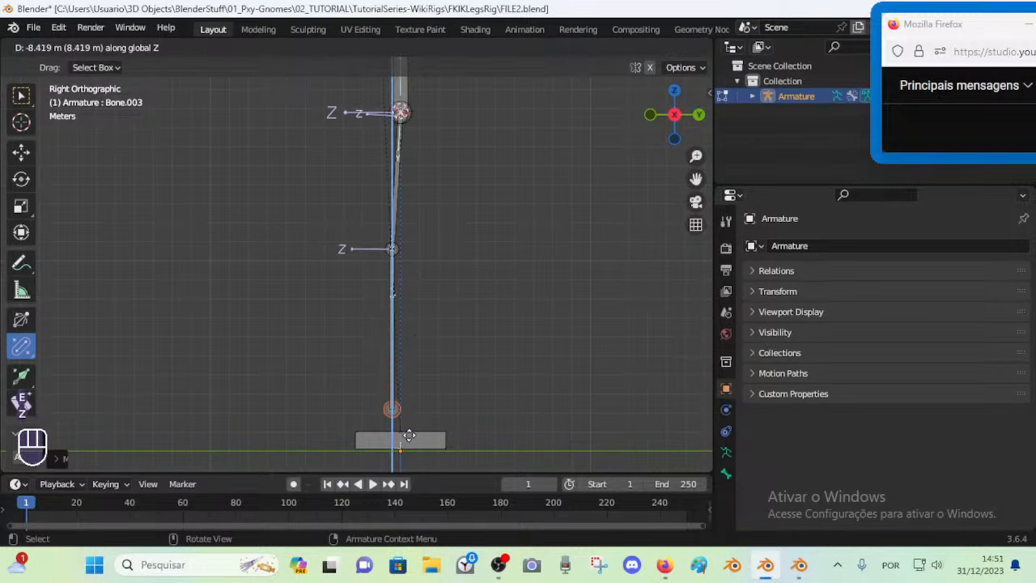
{"action": "left_click", "coordinate": [409, 436]}
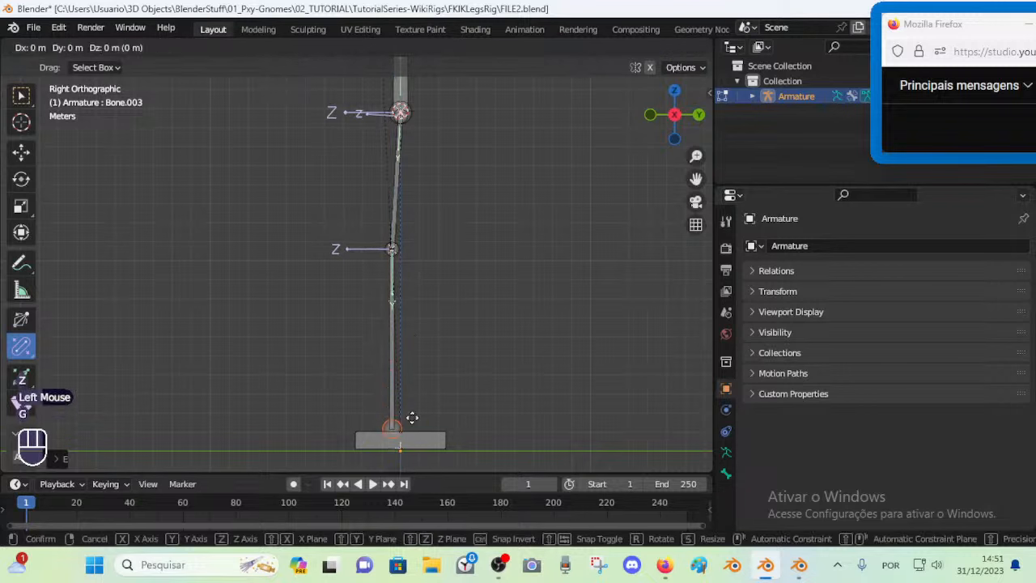
{"action": "key", "text": "g"}
{"action": "key", "text": "y"}
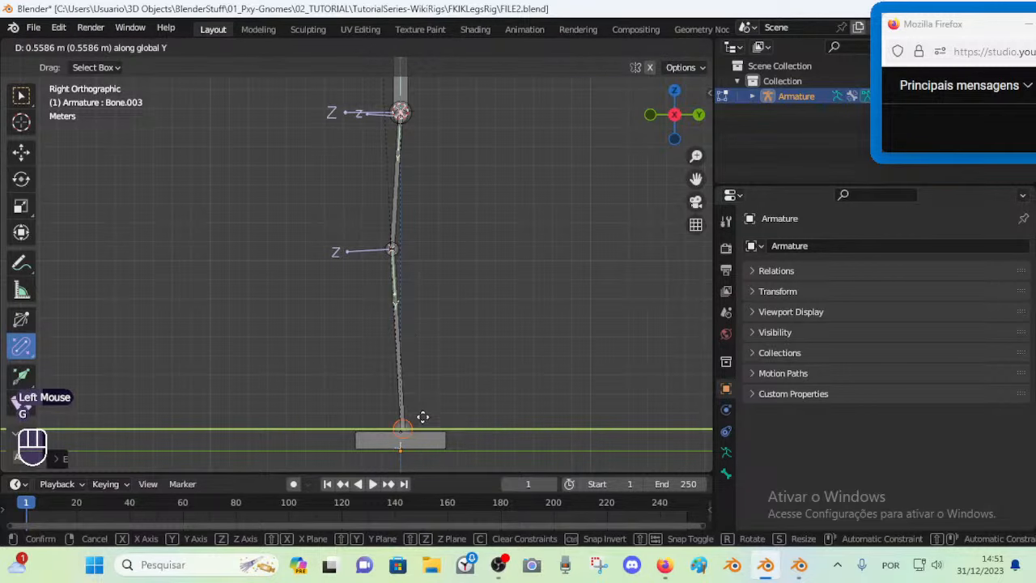
{"action": "left_click", "coordinate": [416, 427]}
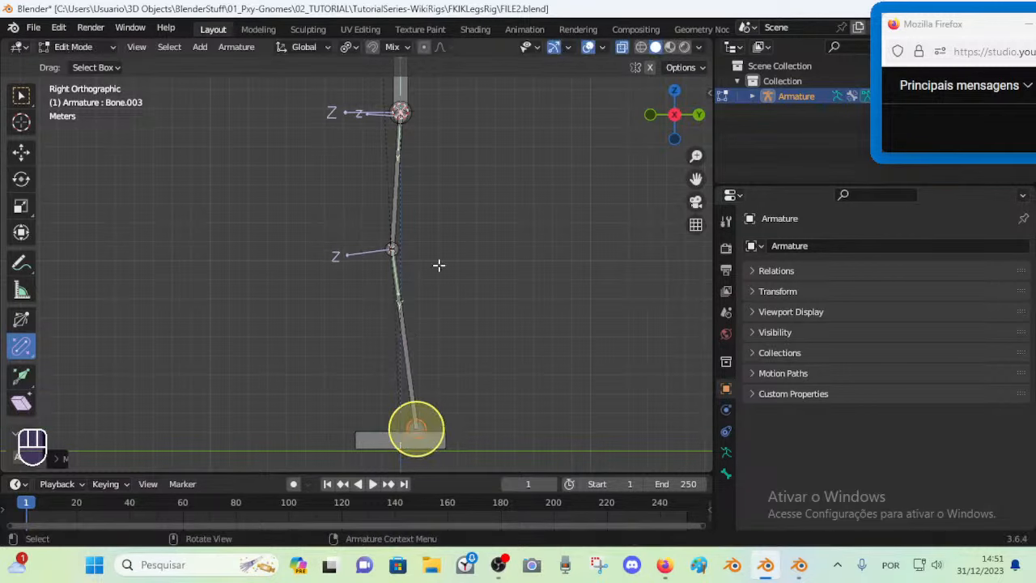
Snap the 3D cursor to the thigh bone's upper joint
{"action": "middle_click_drag", "start_coordinate": [402, 131], "coordinate": [427, 106]}
{"action": "left_click", "coordinate": [414, 106]}
{"action": "key", "text": "shift+s"}
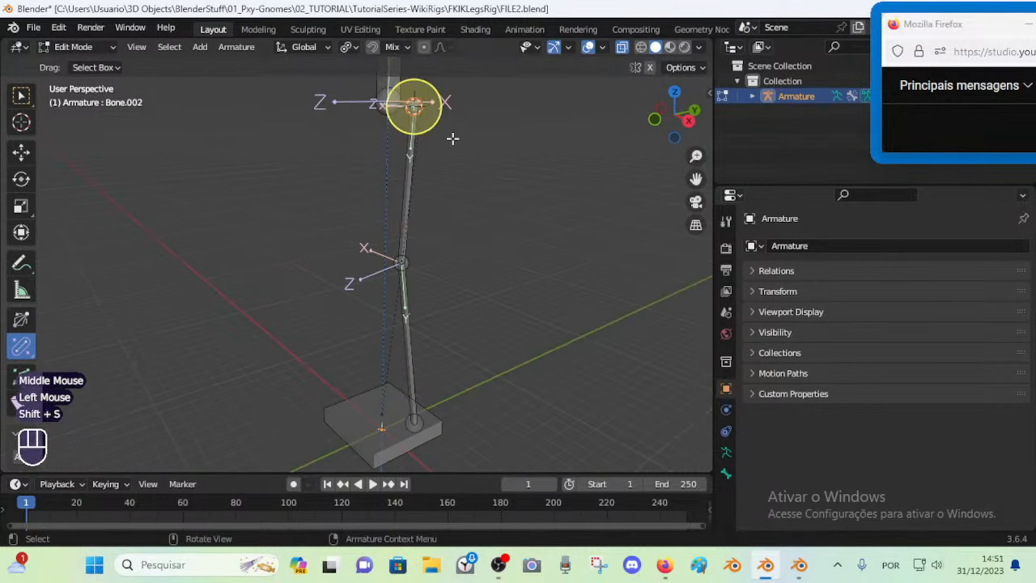
{"action": "key", "text": "KP_3"}
{"action": "middle_click_drag", "start_coordinate": [452, 138], "coordinate": [454, 85], "text": "shift"}
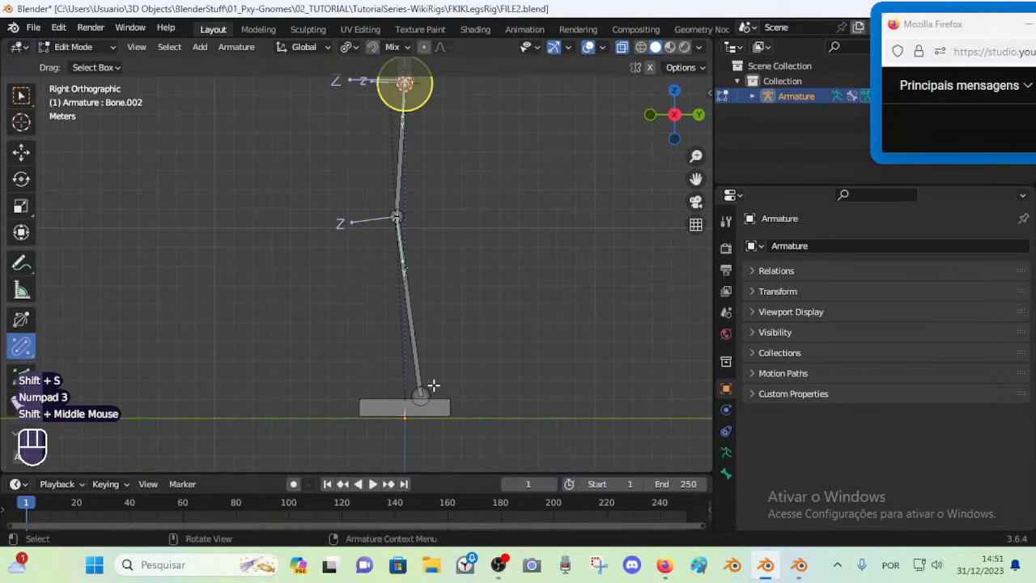
Align the ankle joint with the hip joint by scaling it to 0 along Y with the 3D Cursor as pivot point
{"action": "left_click", "coordinate": [421, 395]}
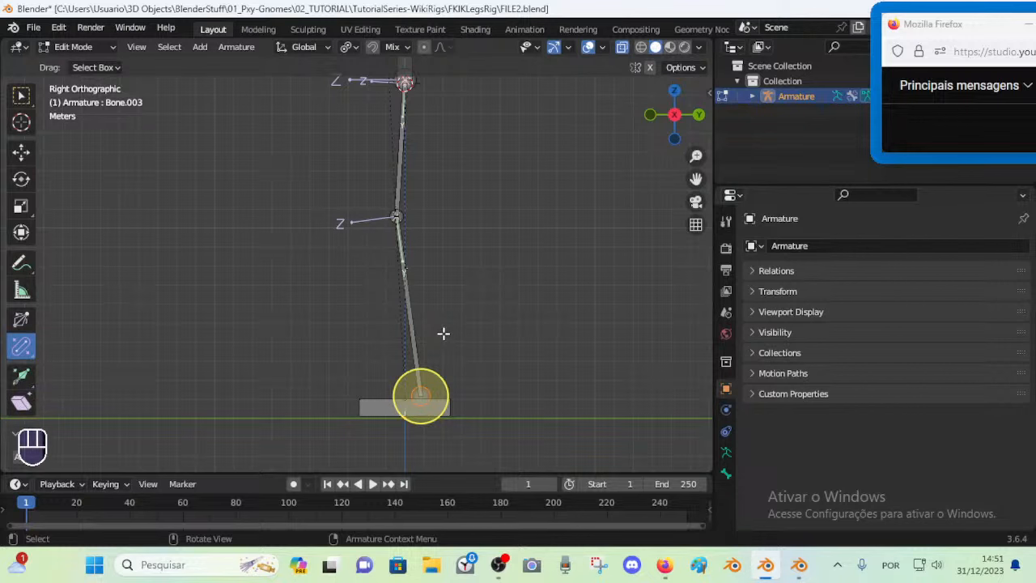
{"action": "key", "text": "s"}
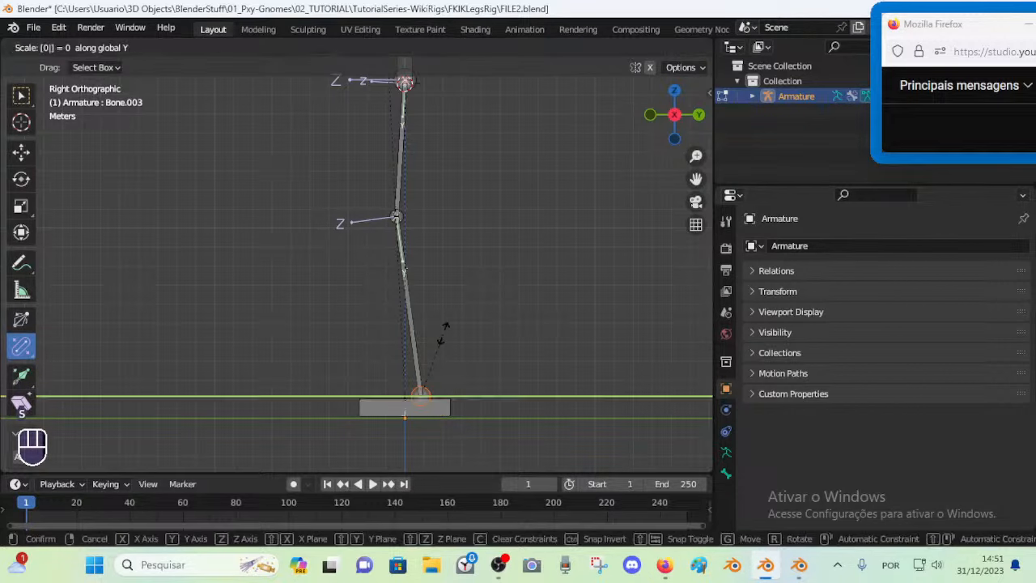
{"action": "left_click", "coordinate": [442, 333]}
{"action": "key", "text": "less"}
{"action": "left_click", "coordinate": [432, 349]}
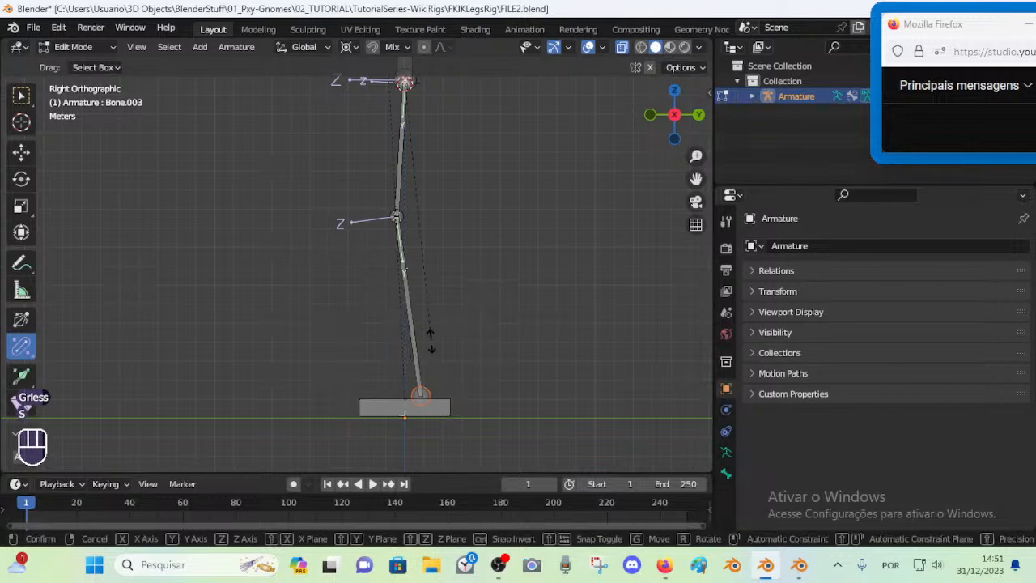
{"action": "key", "text": "s"}
{"action": "left_click", "coordinate": [429, 342]}
{"action": "key", "text": "alt+a"}
{"action": "middle_click_drag", "start_coordinate": [327, 297], "coordinate": [356, 247]}
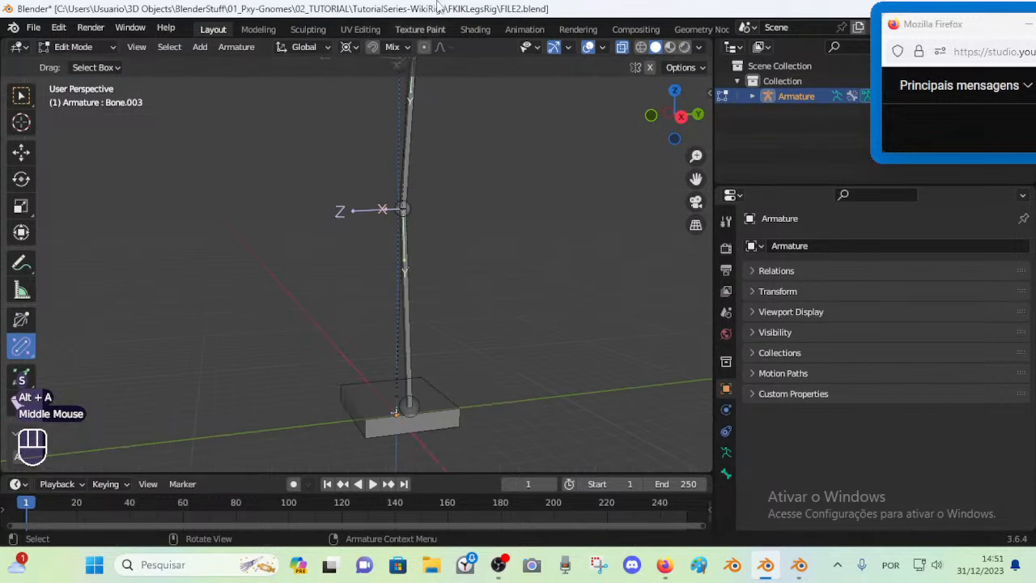
Toggle the transform pivot point between 3D Cursor and Individual Origins
{"action": "key", "text": "less"}
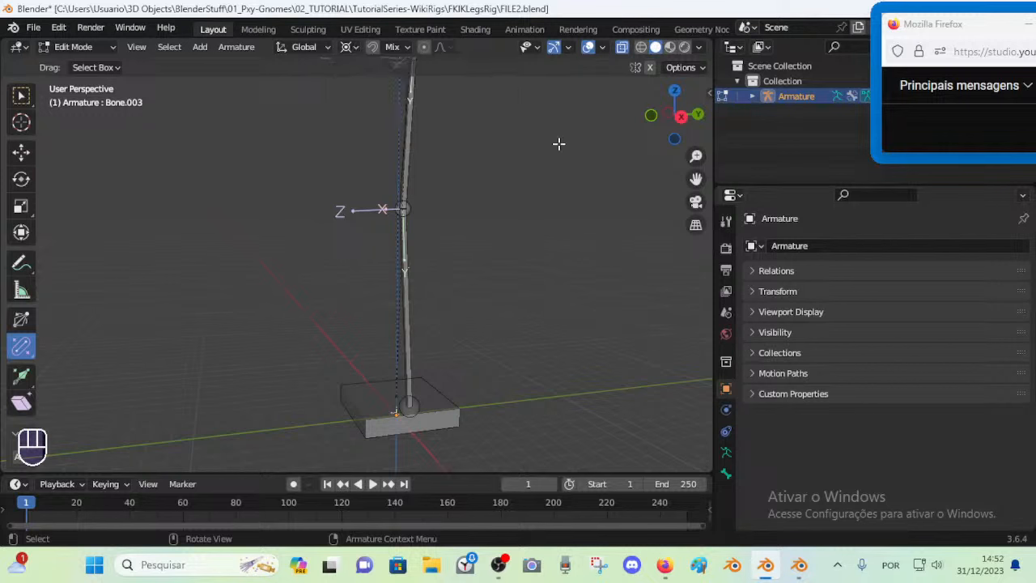
{"action": "key", "text": "z"}
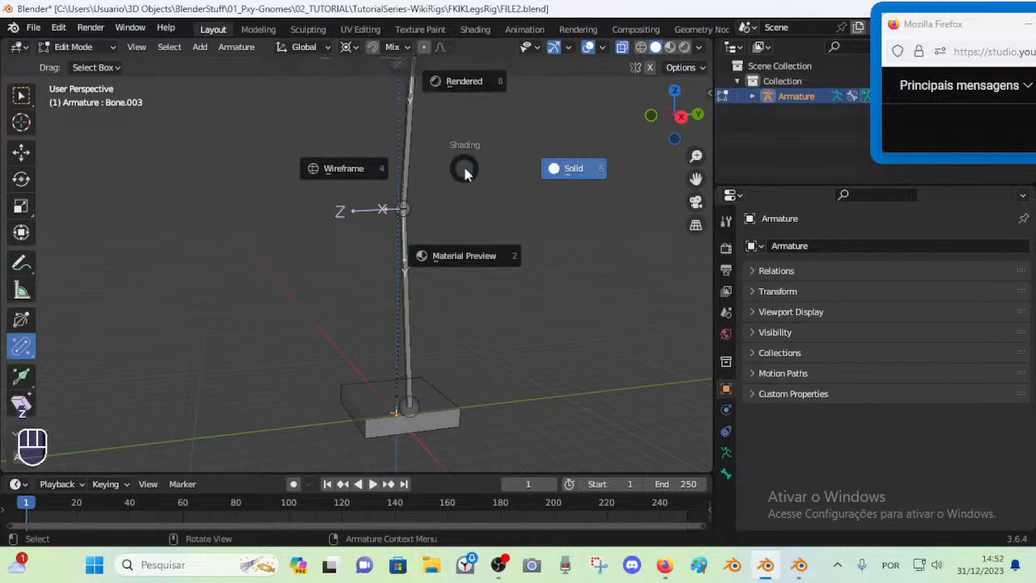
{"action": "left_click", "coordinate": [464, 172]}
{"action": "key", "text": "less"}
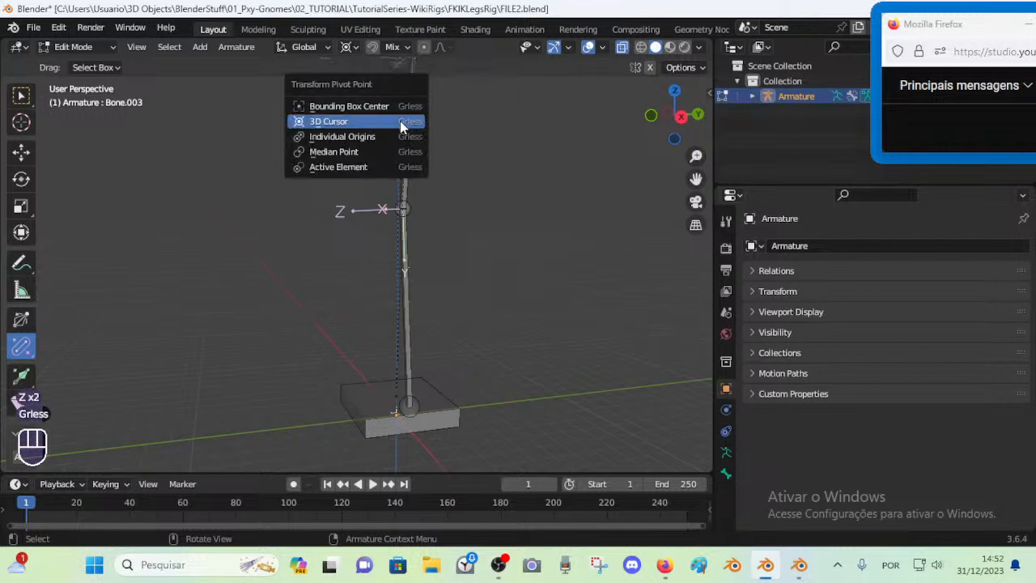
{"action": "left_click", "coordinate": [389, 131]}
{"action": "key", "text": "less"}
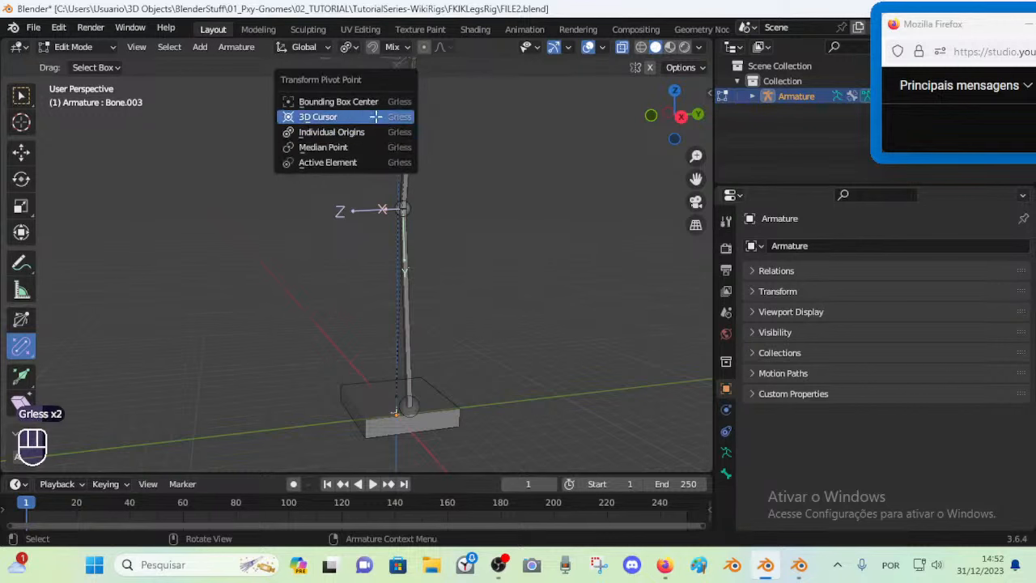
{"action": "left_click", "coordinate": [374, 116]}
{"action": "key", "text": "less"}
{"action": "left_click", "coordinate": [436, 189]}
Check the transform orientation options, keeping Global, and set the pivot point back to 3D Cursor
{"action": "key", "text": "shift+less"}
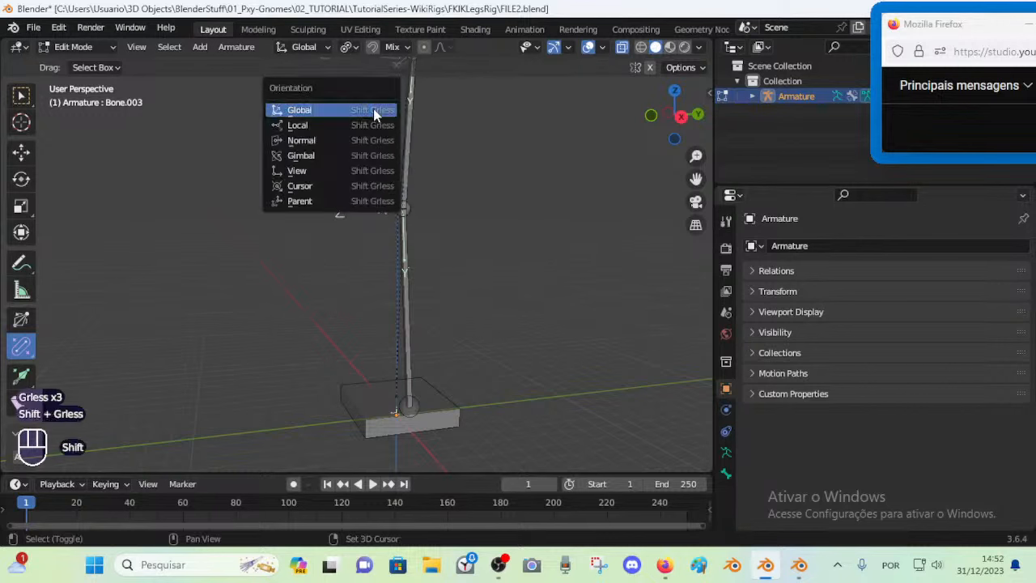
{"action": "key", "text": "Escape"}
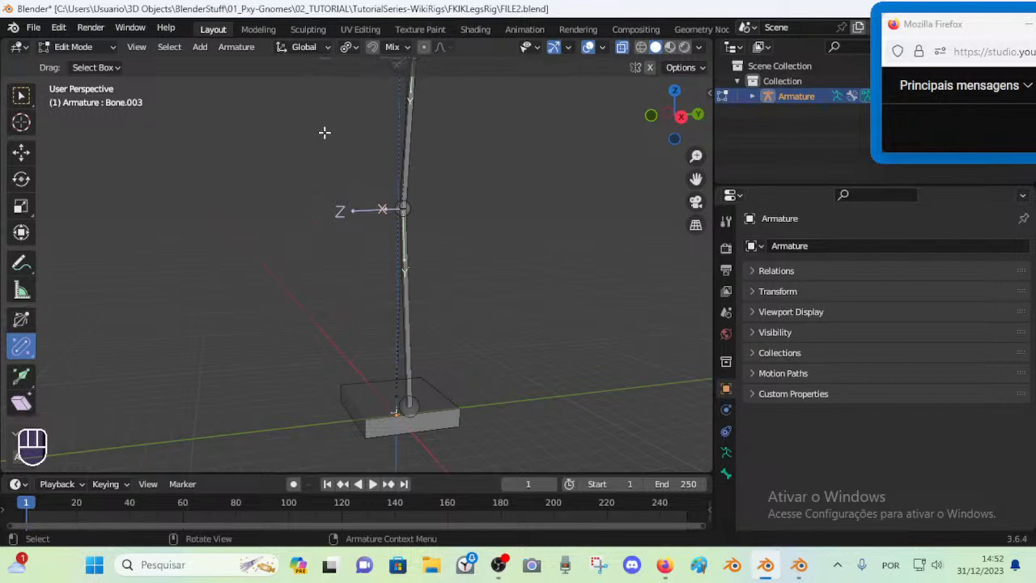
{"action": "key", "text": "shift+less"}
{"action": "left_click", "coordinate": [375, 122]}
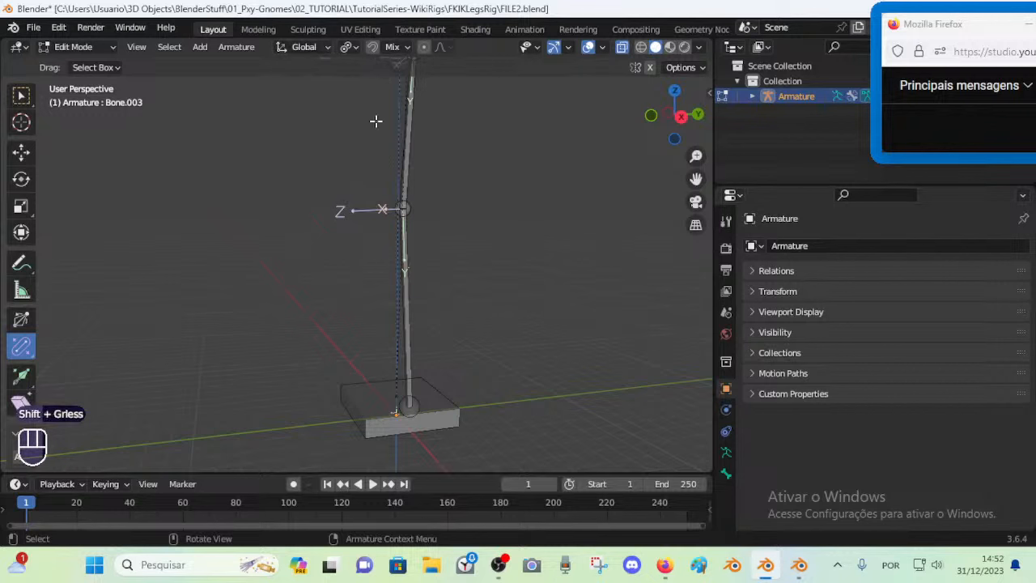
{"action": "key", "text": "less"}
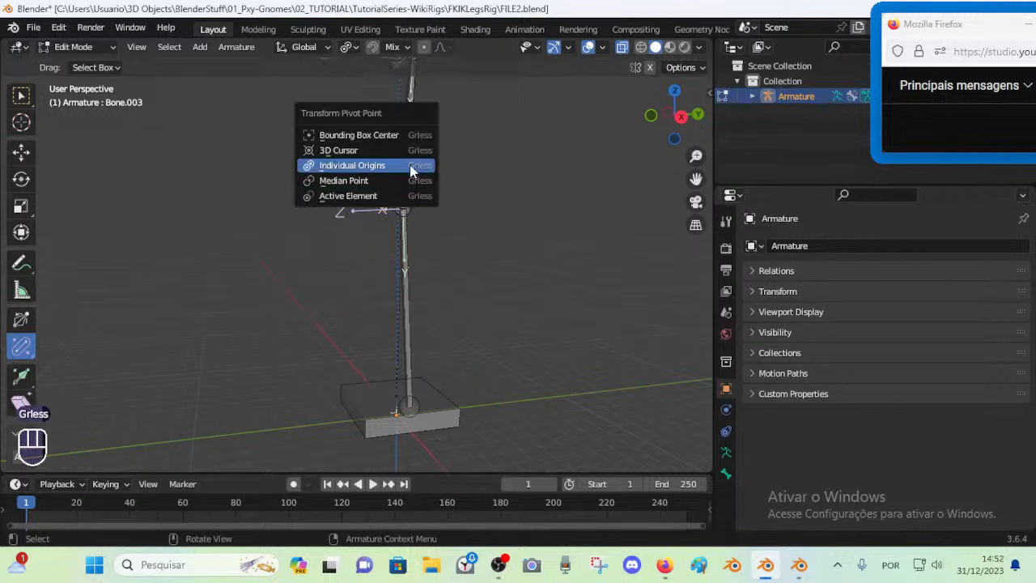
{"action": "left_click", "coordinate": [348, 150]}
{"action": "middle_click_drag", "start_coordinate": [348, 150], "coordinate": [416, 334], "text": "shift"}
{"action": "middle_click_drag", "start_coordinate": [417, 334], "coordinate": [324, 343]}
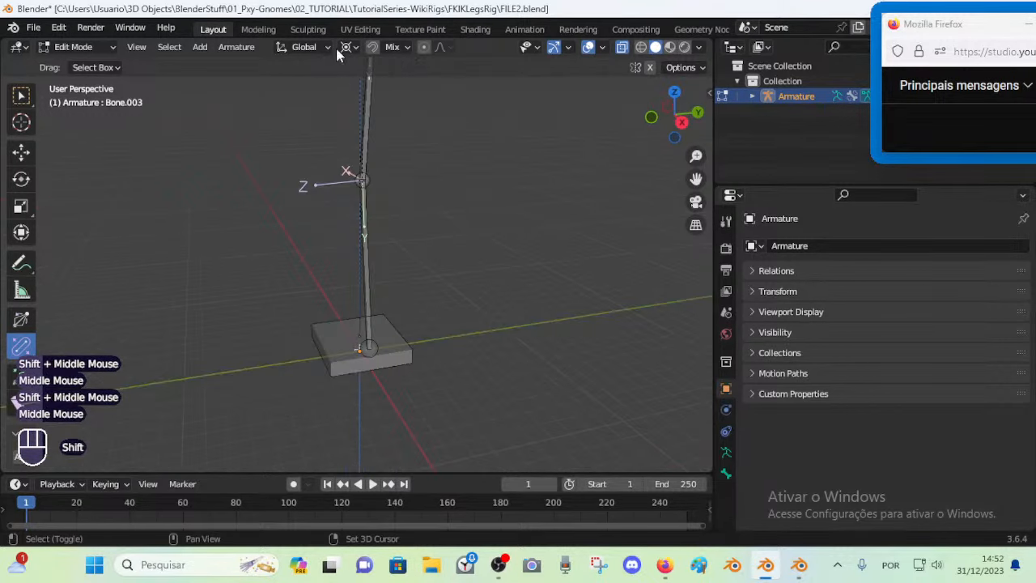
{"action": "left_click", "coordinate": [348, 48]}
{"action": "left_click", "coordinate": [335, 135]}
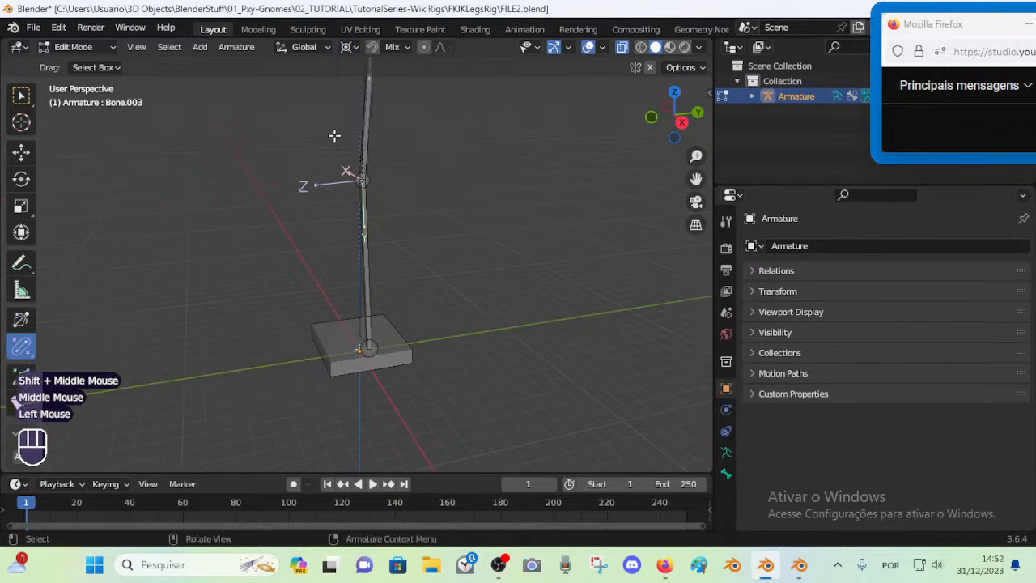
Examine the two-bone leg, its knee bend and its bone axes from several angles
{"action": "middle_click_drag", "start_coordinate": [335, 134], "coordinate": [385, 182]}
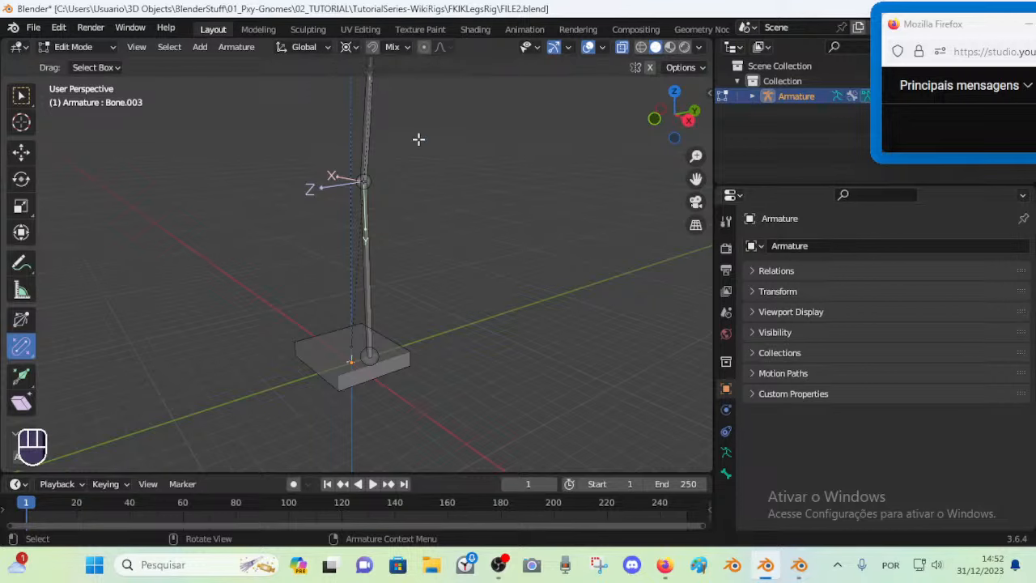
{"action": "scroll", "coordinate": [410, 275], "scroll_direction": "up", "scroll_amount": 2}
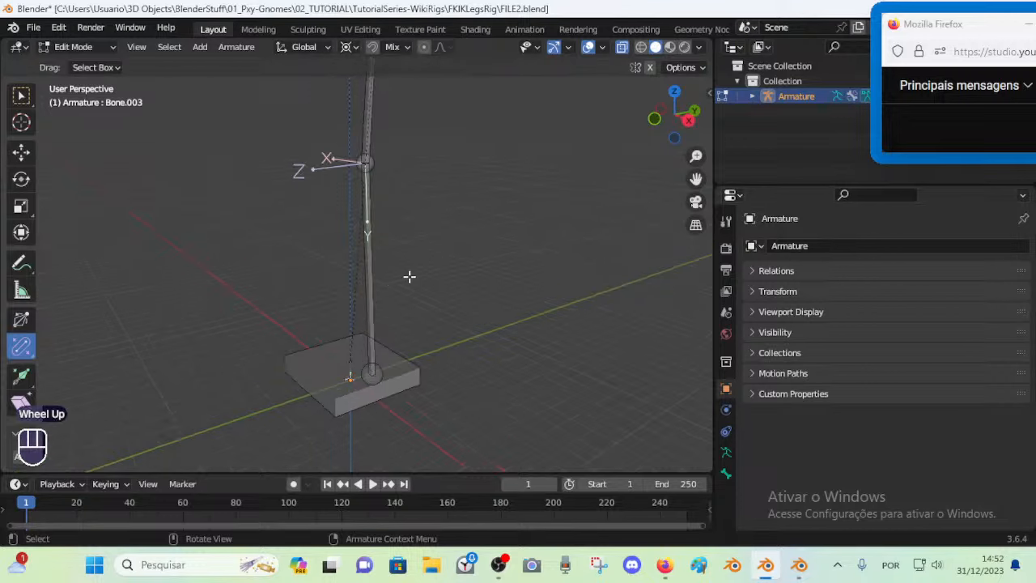
{"action": "middle_click_drag", "start_coordinate": [388, 249], "coordinate": [393, 316]}
{"action": "middle_click_drag", "start_coordinate": [392, 315], "coordinate": [423, 305]}
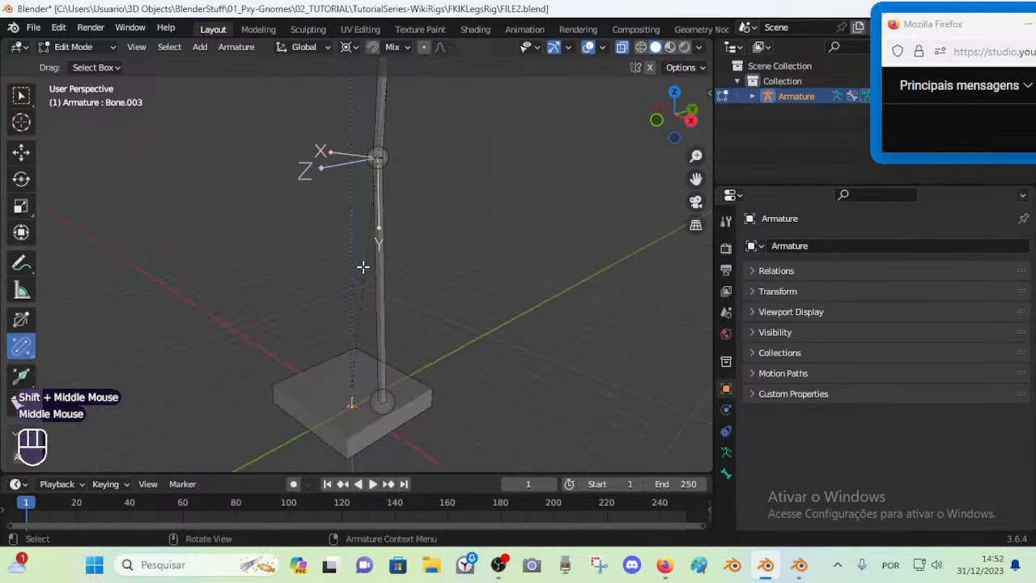
{"action": "scroll", "coordinate": [364, 271], "scroll_direction": "down", "scroll_amount": 2}
{"action": "scroll", "coordinate": [363, 272], "scroll_direction": "up", "scroll_amount": 1}
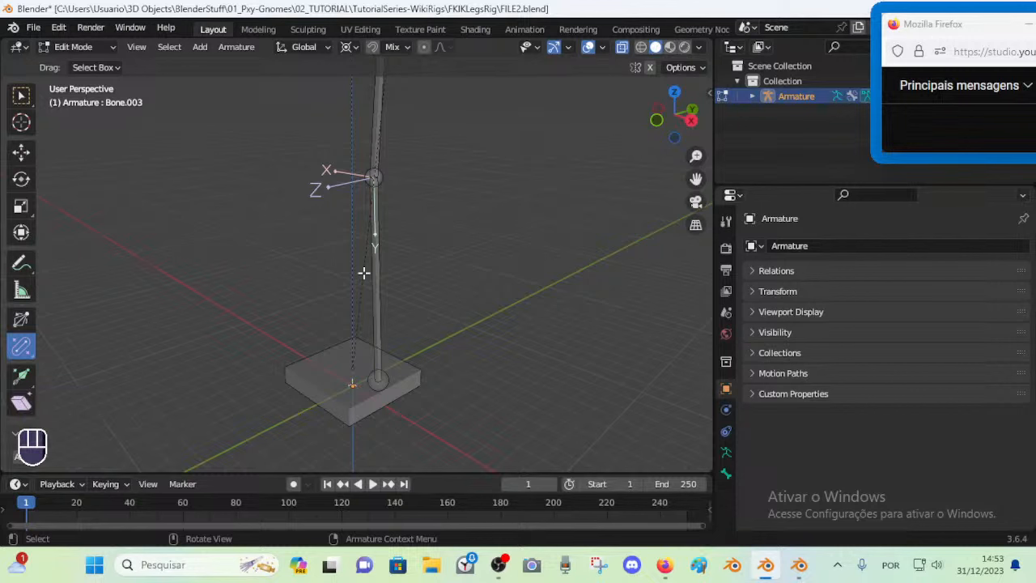
{"action": "middle_click_drag", "start_coordinate": [428, 287], "coordinate": [324, 289]}
{"action": "scroll", "coordinate": [407, 307], "scroll_direction": "up", "scroll_amount": 1}
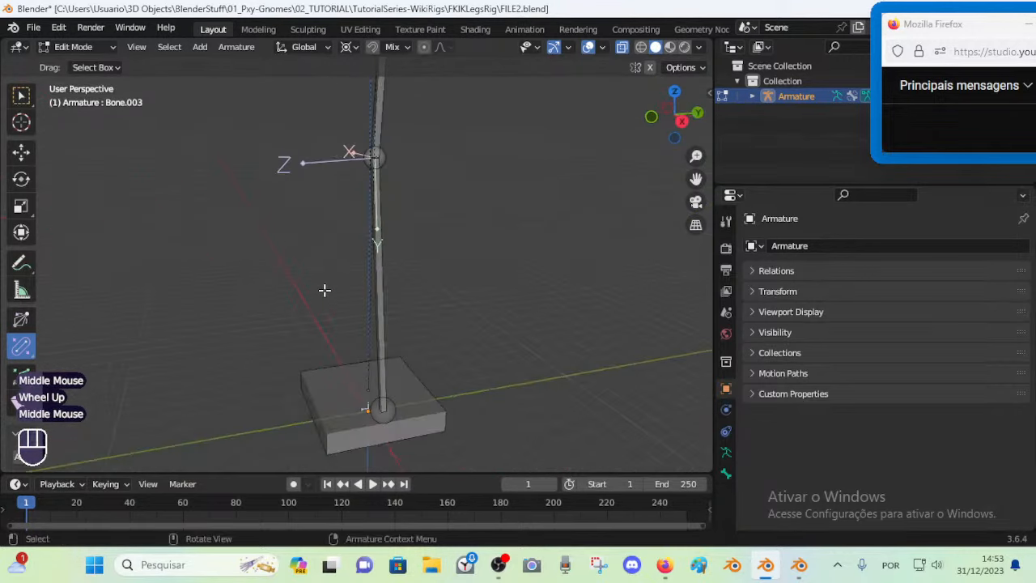
{"action": "middle_click_drag", "start_coordinate": [396, 318], "coordinate": [458, 343]}
{"action": "scroll", "coordinate": [356, 319], "scroll_direction": "down", "scroll_amount": 1}
{"action": "scroll", "coordinate": [378, 332], "scroll_direction": "up", "scroll_amount": 1}
{"action": "scroll", "coordinate": [364, 331], "scroll_direction": "up", "scroll_amount": 1}
{"action": "scroll", "coordinate": [360, 332], "scroll_direction": "down", "scroll_amount": 2}
{"action": "scroll", "coordinate": [474, 337], "scroll_direction": "down", "scroll_amount": 1}
{"action": "scroll", "coordinate": [439, 373], "scroll_direction": "up", "scroll_amount": 2}
{"action": "scroll", "coordinate": [458, 343], "scroll_direction": "down", "scroll_amount": 1}
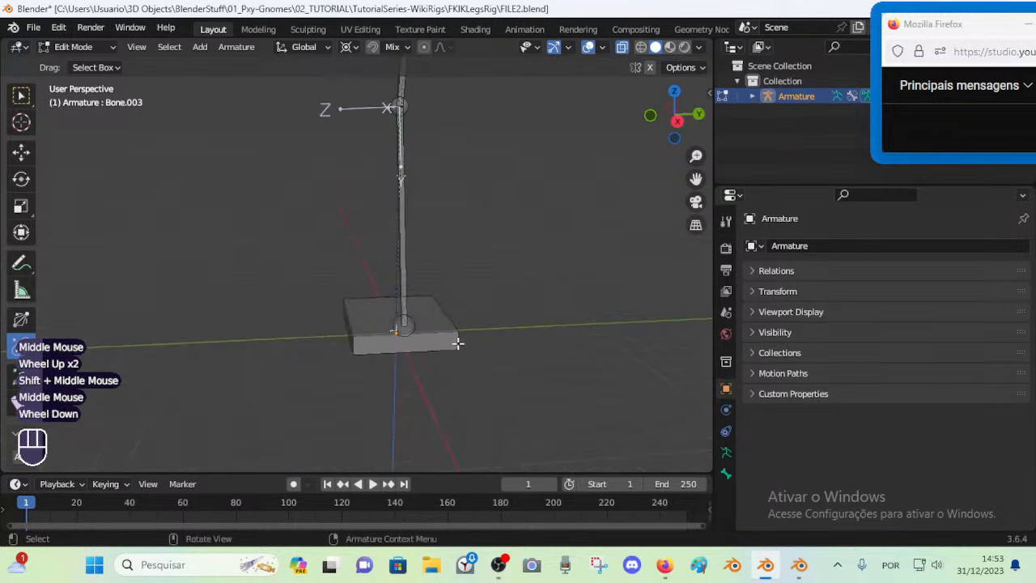
In the right side view, move the flat root bone straight down below the ground line
{"action": "key", "text": "KP_Decimal"}
{"action": "key", "text": "KP_3"}
{"action": "key", "text": "KP_1"}
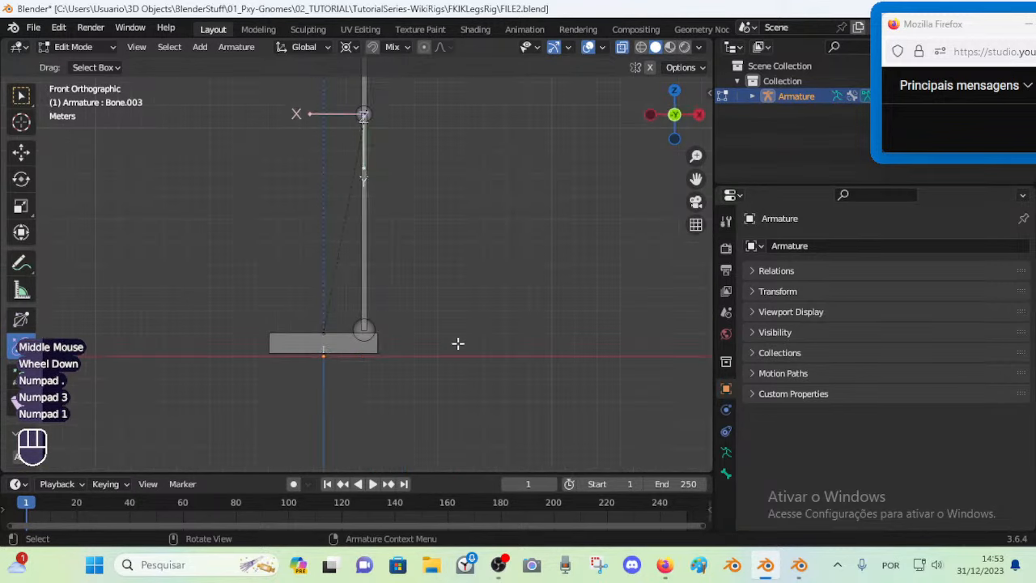
{"action": "key", "text": "KP_3"}
{"action": "scroll", "coordinate": [458, 343], "scroll_direction": "up", "scroll_amount": 2}
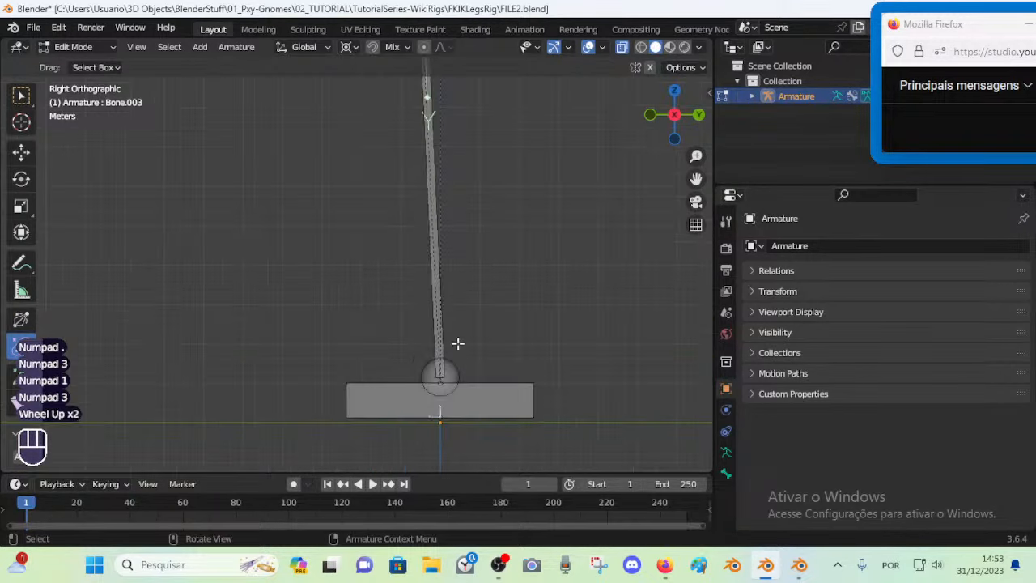
{"action": "left_click", "coordinate": [482, 395]}
{"action": "scroll", "coordinate": [462, 340], "scroll_direction": "down", "scroll_amount": 2}
{"action": "key", "text": "g"}
{"action": "left_click", "coordinate": [471, 353]}
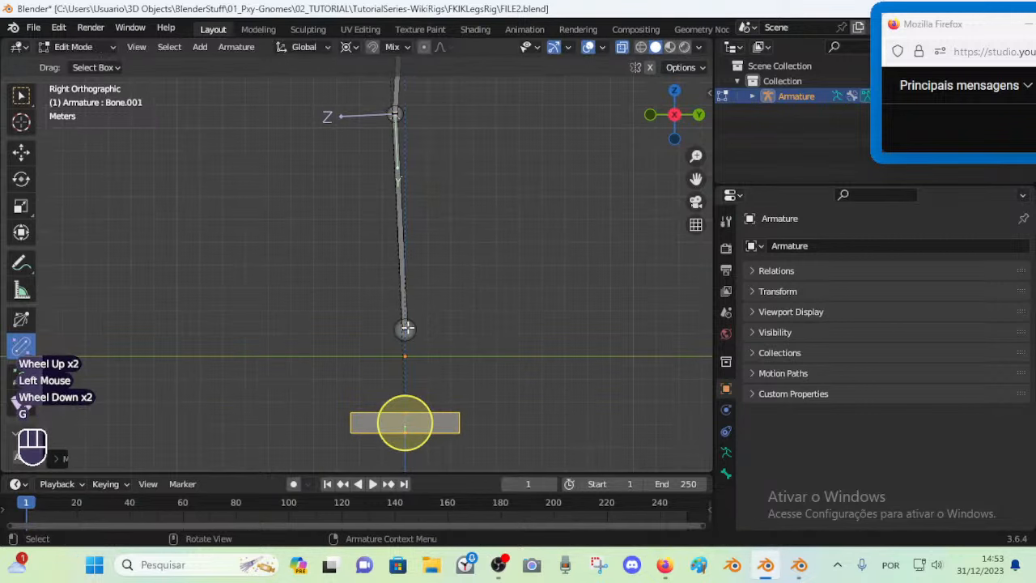
Rename the flat bone below the leg as ROOT
{"action": "left_click", "coordinate": [407, 327]}
{"action": "left_click", "coordinate": [429, 420]}
{"action": "left_click", "coordinate": [429, 418]}
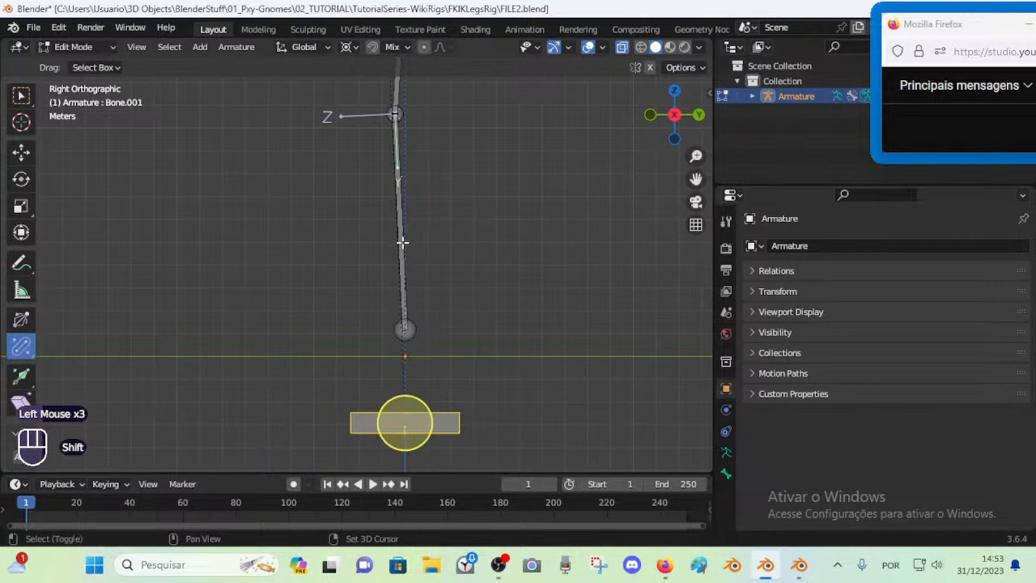
{"action": "middle_click_drag", "start_coordinate": [402, 242], "coordinate": [402, 299], "text": "shift"}
{"action": "scroll", "coordinate": [402, 299], "scroll_direction": "down", "scroll_amount": 1}
{"action": "key", "text": "F2"}
{"action": "type", "text": "ROOT"}
{"action": "key", "text": "Return"}
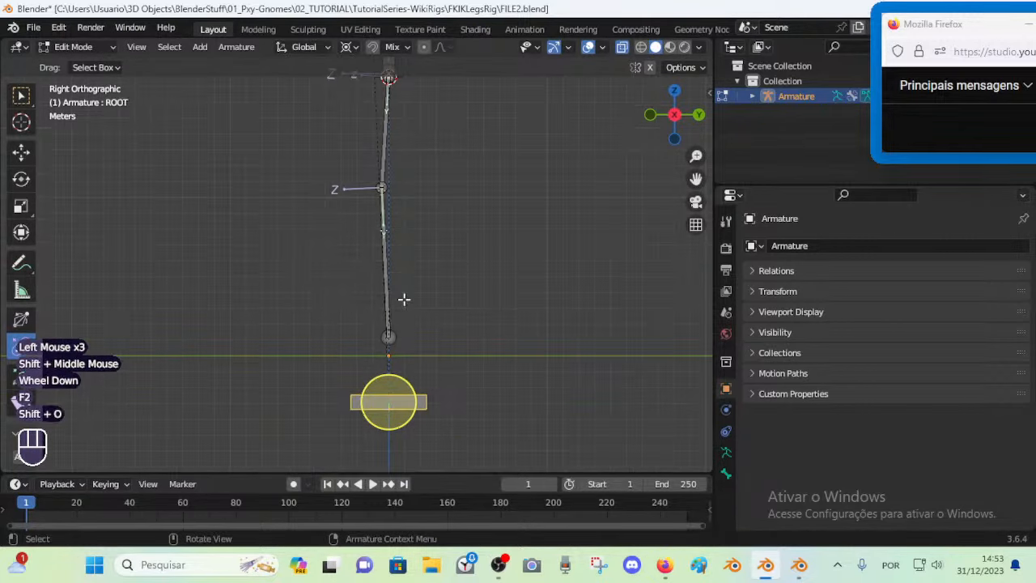
Select the thigh bone together with the shin bone below it
{"action": "scroll", "coordinate": [405, 127], "scroll_direction": "up", "scroll_amount": 1}
{"action": "left_click", "coordinate": [401, 134]}
{"action": "scroll", "coordinate": [400, 134], "scroll_direction": "down", "scroll_amount": 1}
{"action": "middle_click_drag", "start_coordinate": [400, 134], "coordinate": [415, 263]}
{"action": "middle_click_drag", "start_coordinate": [426, 369], "coordinate": [421, 295], "text": "shift"}
{"action": "middle_click_drag", "start_coordinate": [421, 295], "coordinate": [399, 346], "text": "shift"}
{"action": "left_click", "coordinate": [378, 358], "text": "shift"}
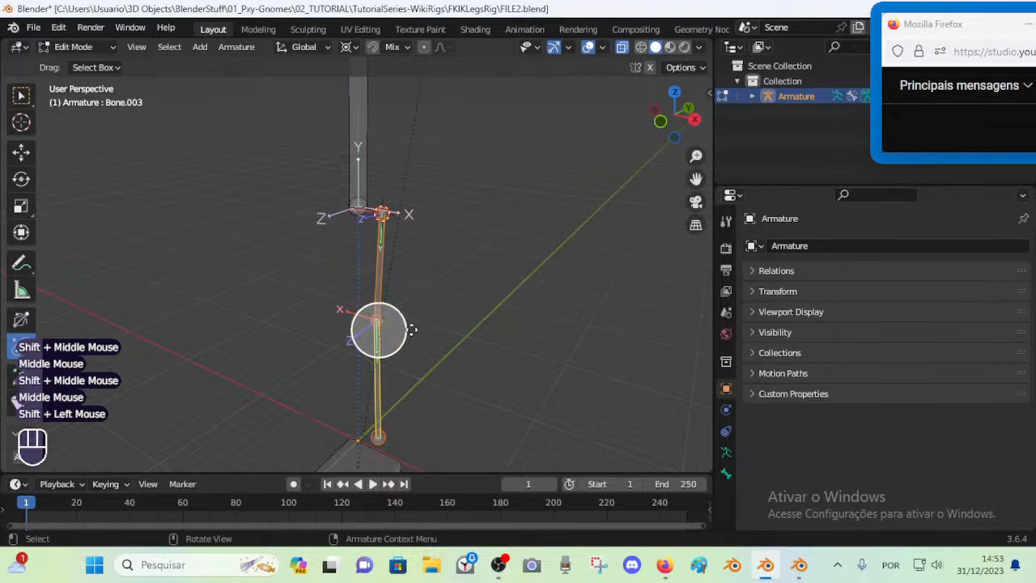
{"action": "left_click_drag", "start_coordinate": [411, 329], "coordinate": [396, 238]}
{"action": "middle_click_drag", "start_coordinate": [396, 238], "coordinate": [419, 198], "text": "shift"}
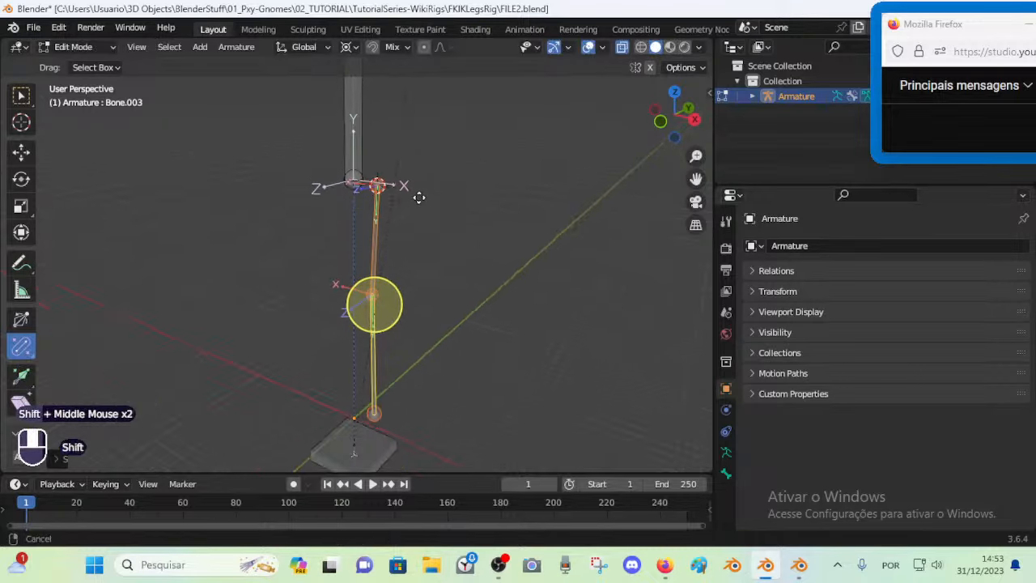
Reselect the thigh and shin bones at a closer view of the knee, and open the armature's data properties
{"action": "scroll", "coordinate": [418, 197], "scroll_direction": "up", "scroll_amount": 3}
{"action": "middle_click_drag", "start_coordinate": [454, 265], "coordinate": [429, 308]}
{"action": "left_click", "coordinate": [416, 363]}
{"action": "left_click", "coordinate": [381, 374]}
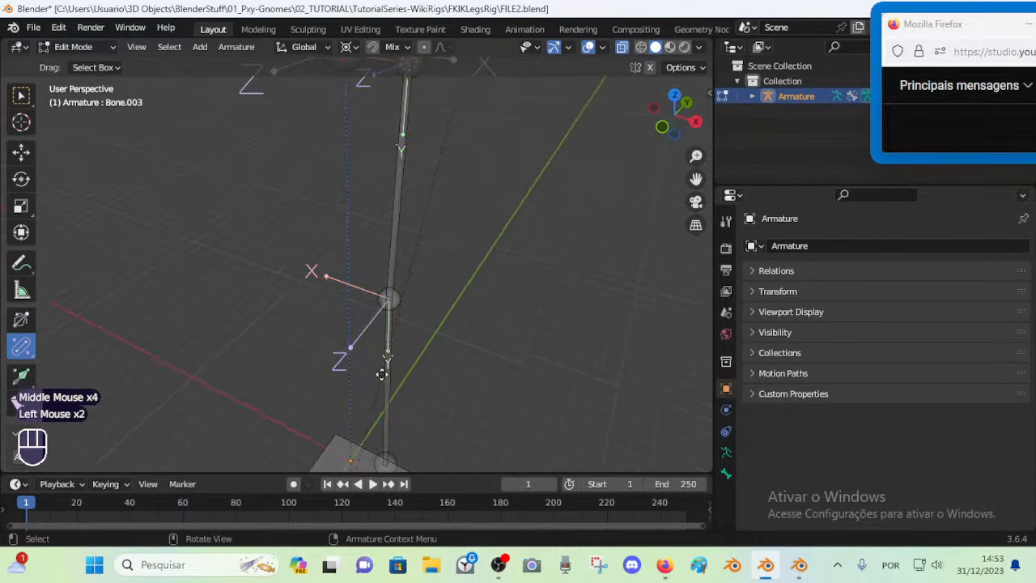
{"action": "left_click", "coordinate": [388, 370]}
{"action": "left_click", "coordinate": [392, 369]}
{"action": "left_click", "coordinate": [399, 332]}
{"action": "left_click", "coordinate": [393, 254]}
{"action": "left_click", "coordinate": [393, 342], "text": "shift"}
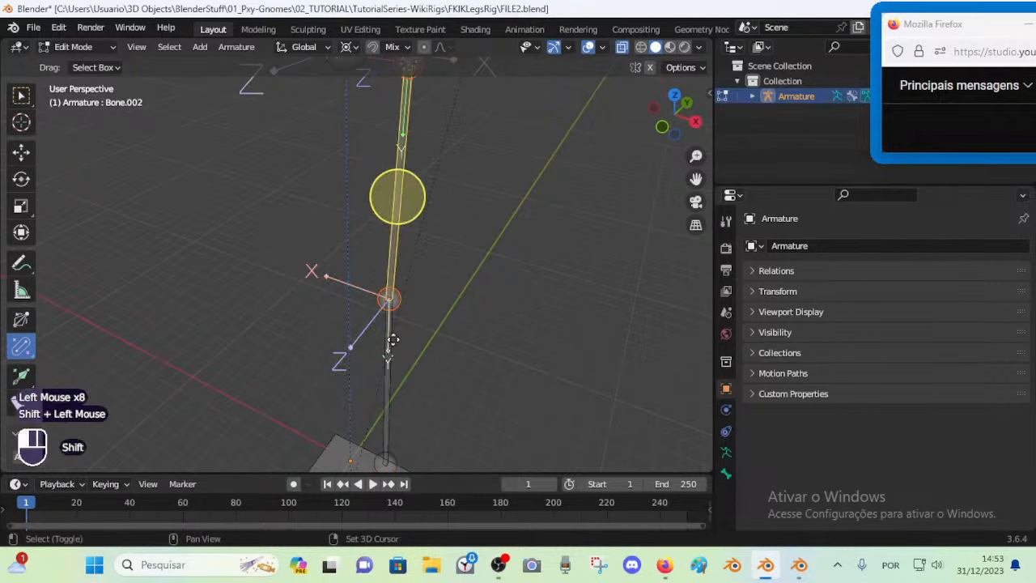
{"action": "left_click", "coordinate": [726, 452]}
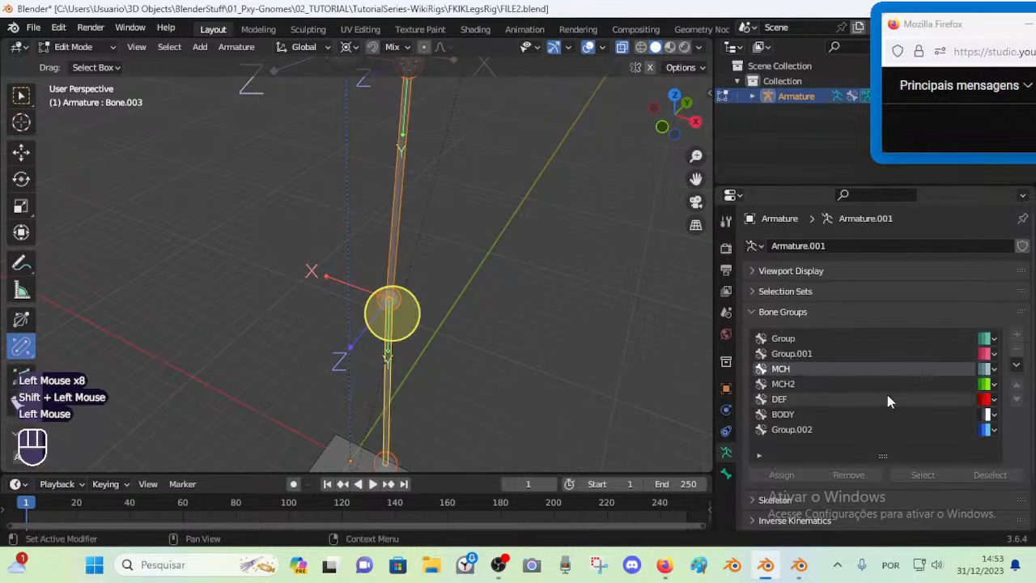
Assign the selected thigh and shin bones to the DEF bone group in pose mode
{"action": "left_click", "coordinate": [817, 399]}
{"action": "left_click", "coordinate": [803, 475]}
{"action": "left_click", "coordinate": [804, 475]}
{"action": "left_click", "coordinate": [804, 475]}
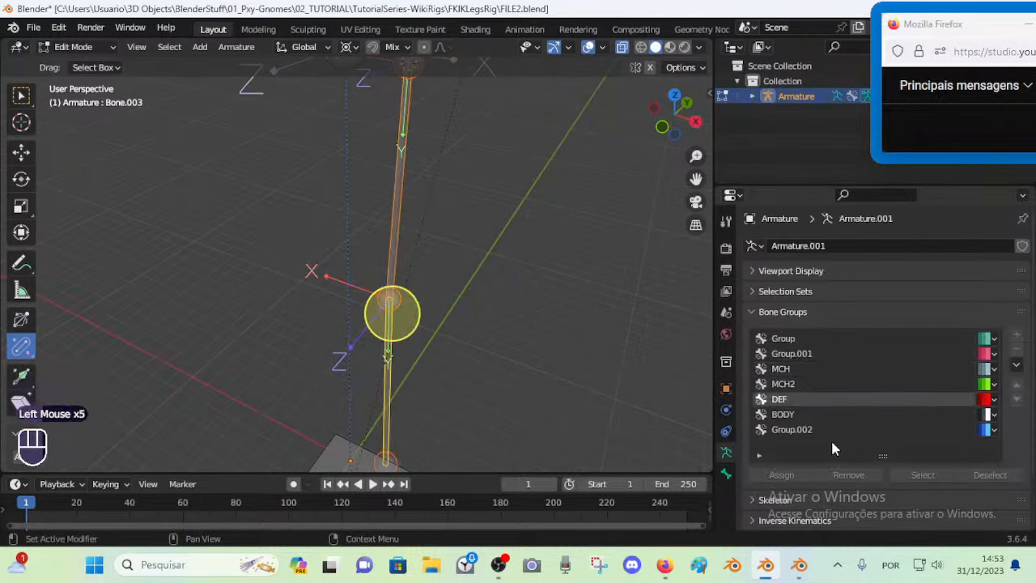
{"action": "key", "text": "ctrl+Tab"}
{"action": "double_click", "coordinate": [769, 475]}
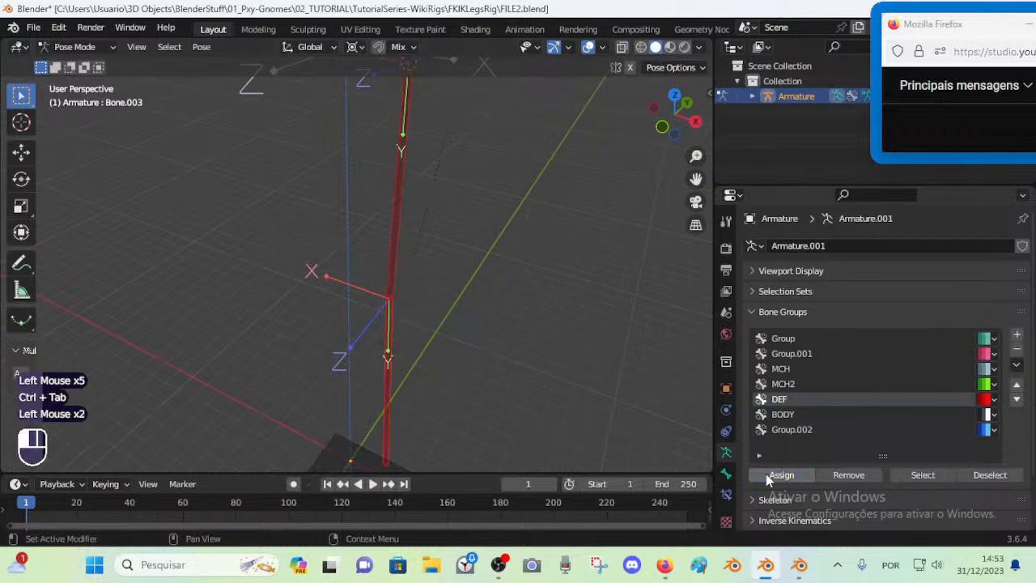
Rename the upper leg bone as DEF-Thigh.L
{"action": "key", "text": "alt+a"}
{"action": "middle_click_drag", "start_coordinate": [422, 355], "coordinate": [414, 262]}
{"action": "double_click", "coordinate": [395, 243]}
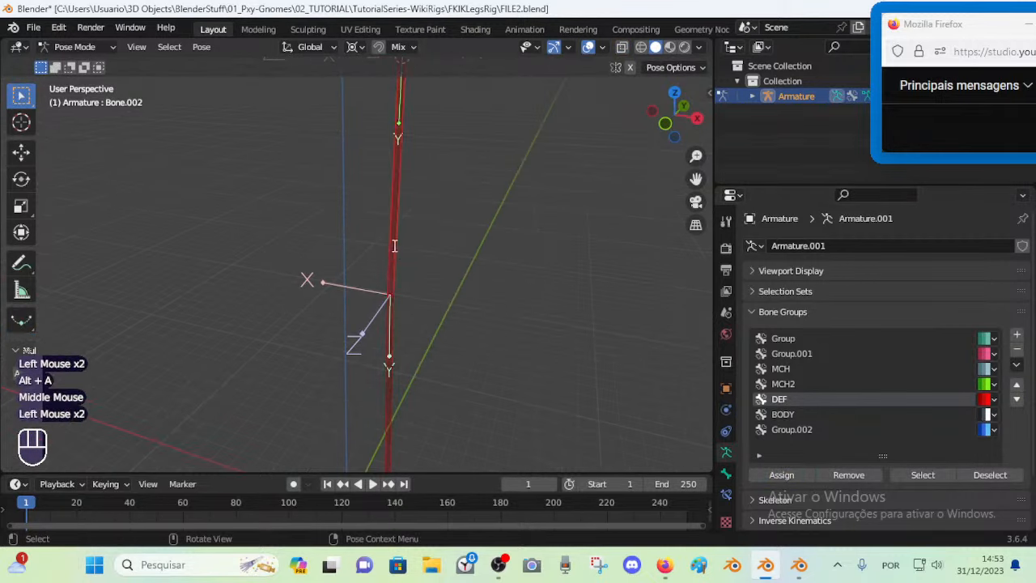
{"action": "key", "text": "F2"}
{"action": "type", "text": "DEF-TH"}
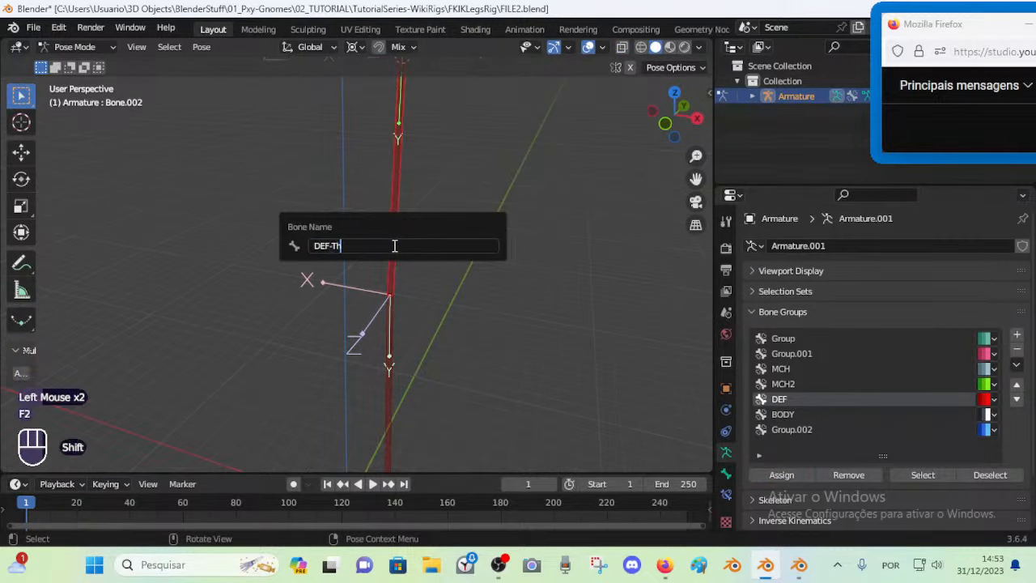
{"action": "type", "text": "igh.KL"}
{"action": "key", "text": "Return"}
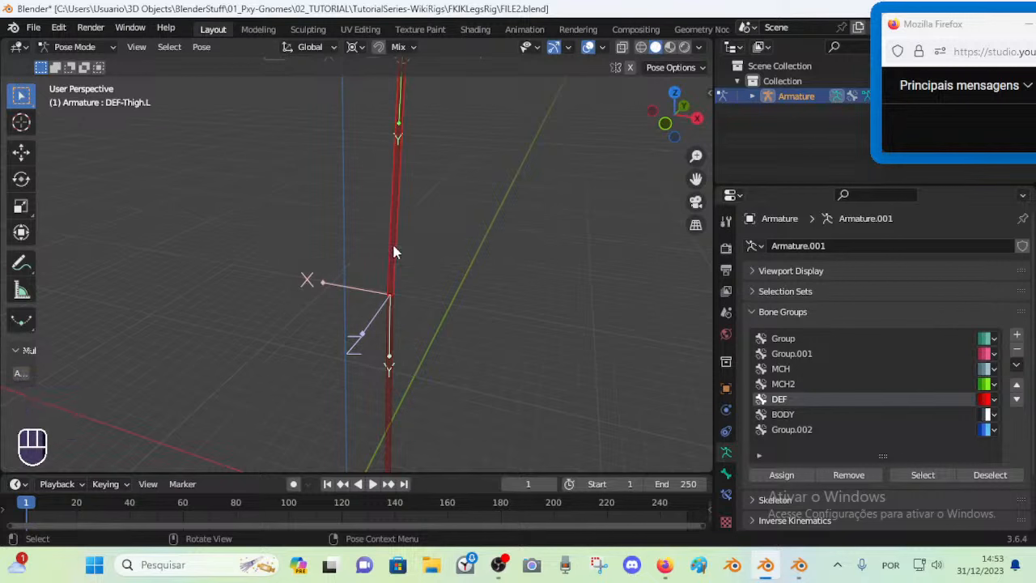
Rename the lower leg bone as DEF-Shin.L, reusing the thigh bone's name as its base
{"action": "left_click", "coordinate": [408, 279]}
{"action": "left_click", "coordinate": [399, 271]}
{"action": "key", "text": "F2"}
{"action": "key", "text": "ctrl+c"}
{"action": "key", "text": "Return"}
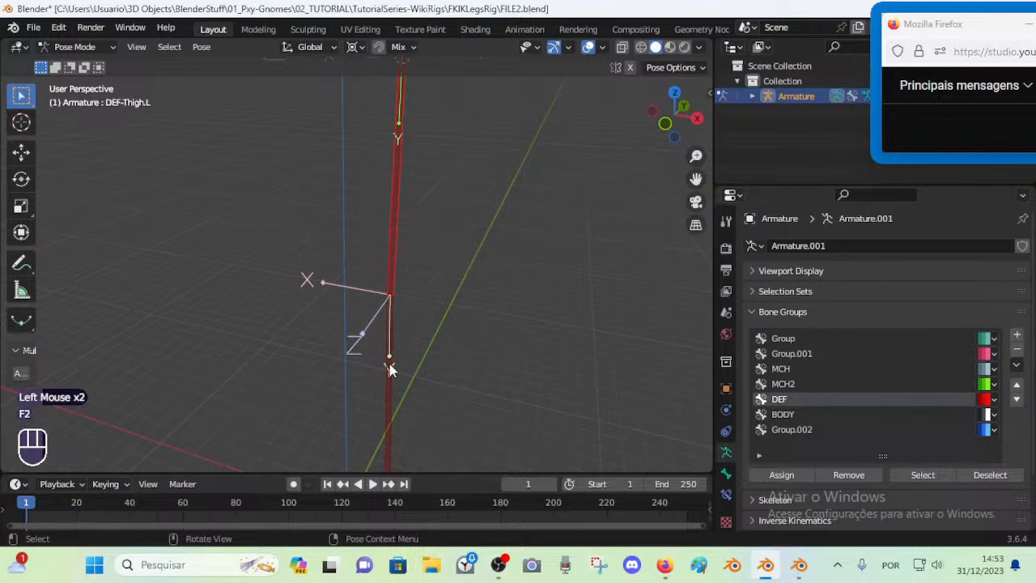
{"action": "left_click", "coordinate": [390, 369]}
{"action": "key", "text": "F2"}
{"action": "key", "text": "ctrl+v"}
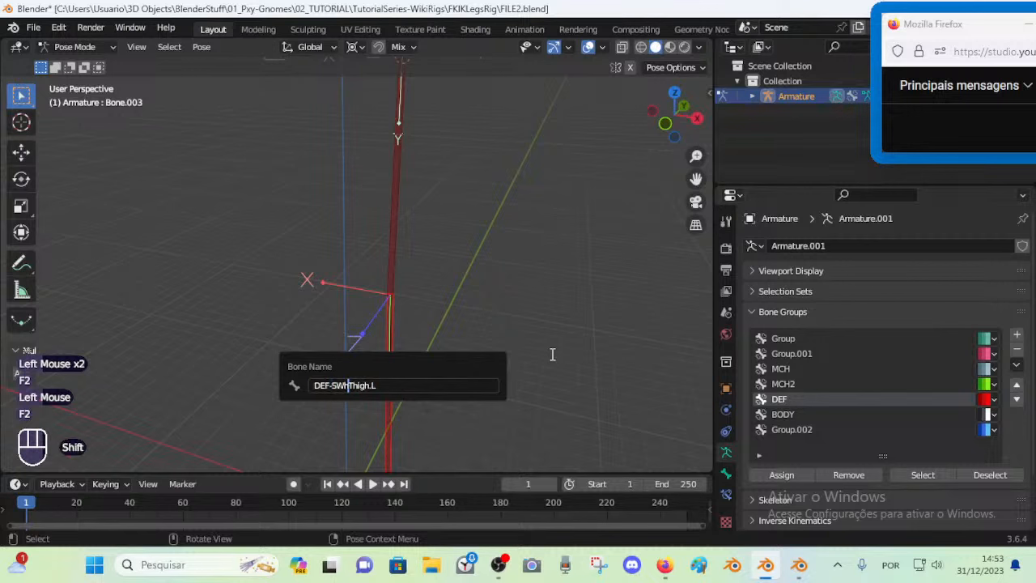
{"action": "key", "text": "BackSpace"}
{"action": "key", "text": "BackSpace"}
{"action": "key", "text": "Delete"}
{"action": "key", "text": "Delete"}
{"action": "key", "text": "Delete"}
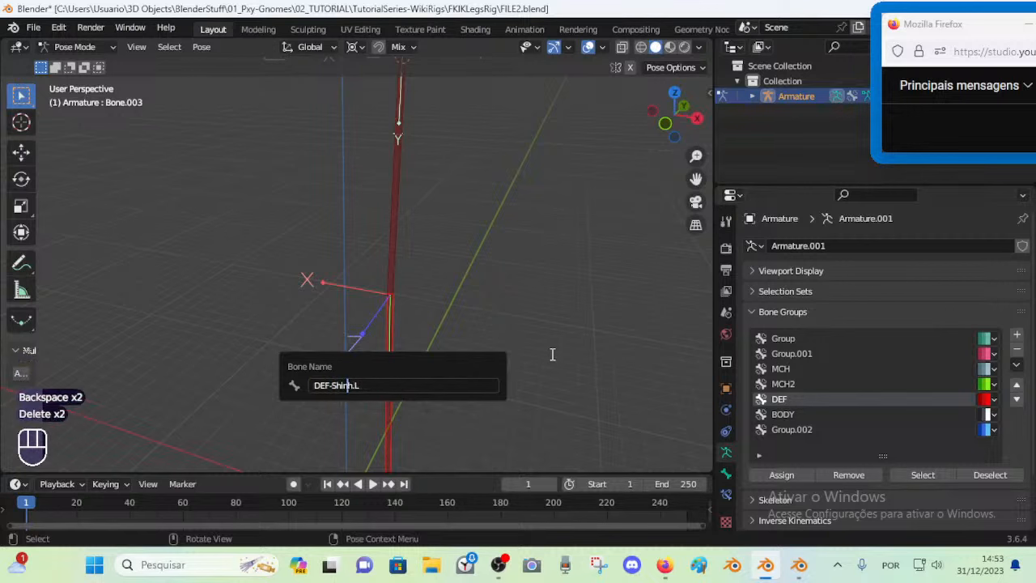
Try moving the shin bone in pose mode and in edit mode
{"action": "scroll", "coordinate": [550, 349], "scroll_direction": "down", "scroll_amount": 2}
{"action": "middle_click_drag", "start_coordinate": [549, 350], "coordinate": [418, 315], "text": "shift"}
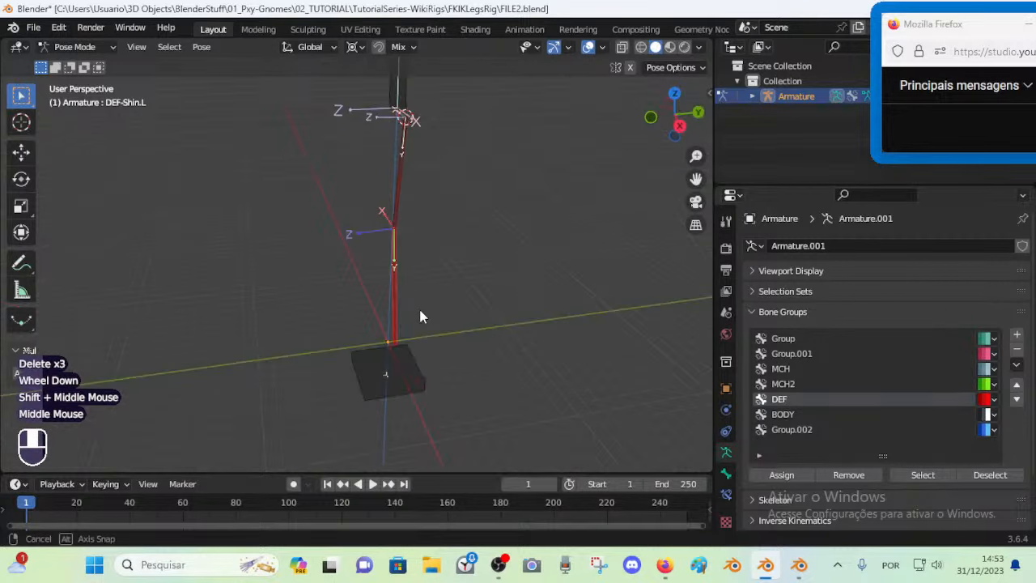
{"action": "scroll", "coordinate": [440, 289], "scroll_direction": "up", "scroll_amount": 2}
{"action": "left_click", "coordinate": [445, 284]}
{"action": "key", "text": "g"}
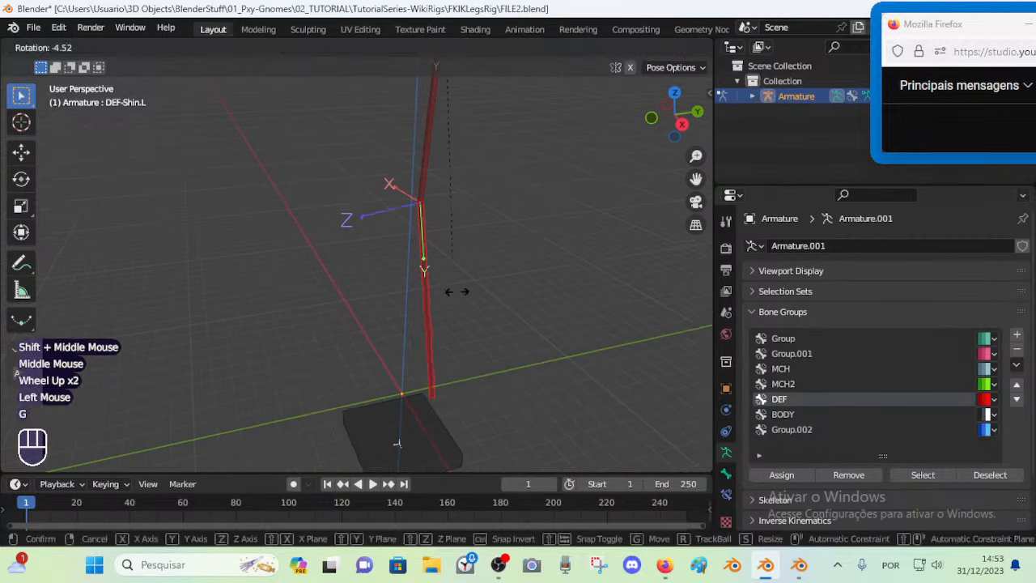
{"action": "key", "text": "Escape"}
{"action": "key", "text": "Tab"}
{"action": "key", "text": "g"}
{"action": "left_click", "coordinate": [414, 227]}
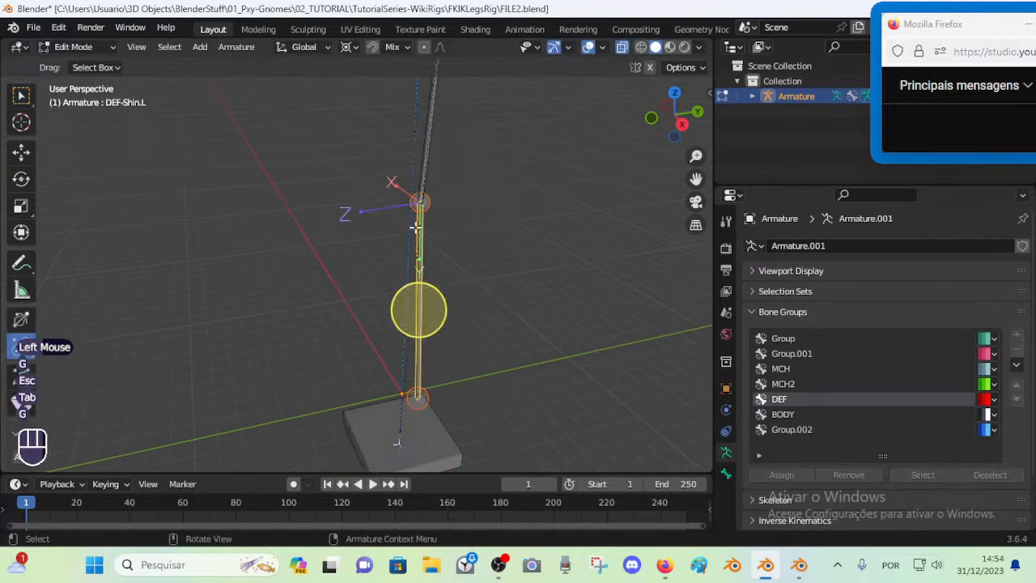
Detach the shin bone from the thigh bone in edit mode, test moving it freely, and return to pose mode
{"action": "left_click", "coordinate": [421, 178]}
{"action": "left_click", "coordinate": [422, 227], "text": "shift"}
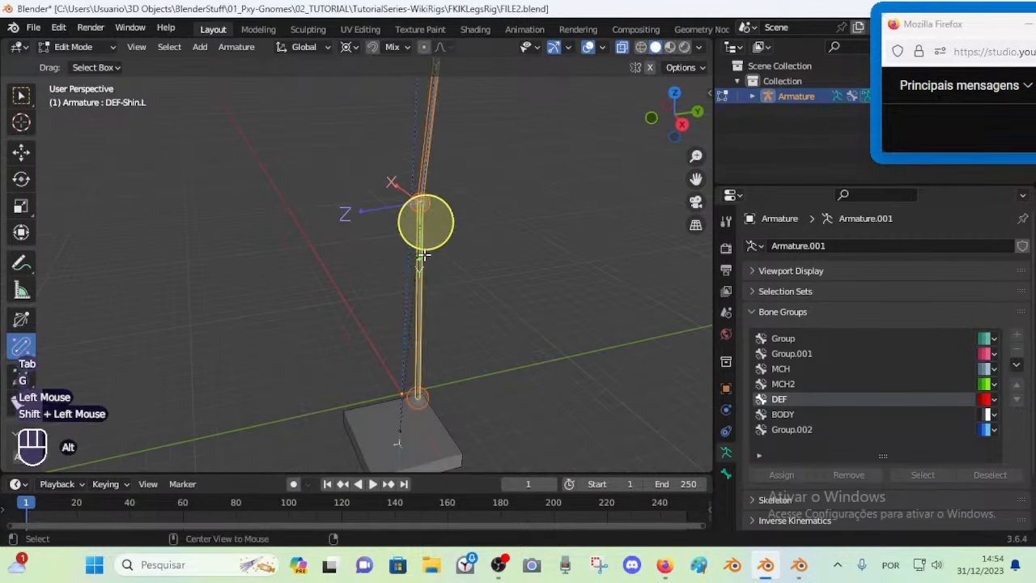
{"action": "key", "text": "alt+p"}
{"action": "left_click", "coordinate": [411, 270]}
{"action": "key", "text": "alt+a"}
{"action": "left_click", "coordinate": [414, 279]}
{"action": "key", "text": "g"}
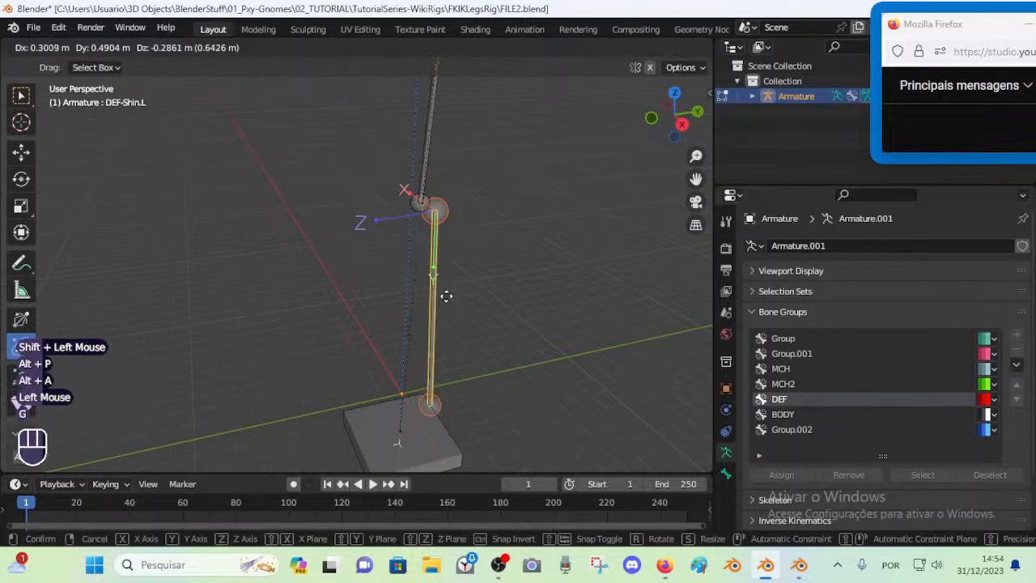
{"action": "key", "text": "Tab"}
View the leg bones from the right side and save the file
{"action": "mouse_move", "coordinate": [412, 317]}
{"action": "middle_mouse_down"}
{"action": "mouse_move", "coordinate": [526, 326]}
{"action": "mouse_move", "coordinate": [510, 295]}
{"action": "mouse_move", "coordinate": [428, 315]}
{"action": "middle_mouse_up"}
{"action": "scroll", "coordinate": [428, 315], "scroll_direction": "up", "scroll_amount": 1}
{"action": "key", "text": "KP_3"}
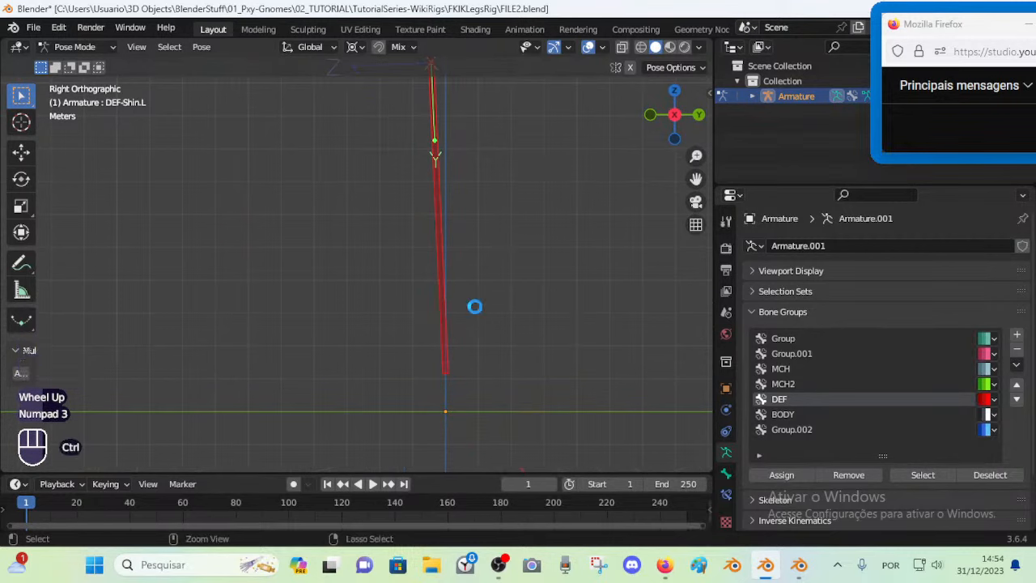
{"action": "key", "text": "ctrl+s"}
Switch to the IKFKLegsRig-Arms&Legs.blend window and examine the reference character's leg bones in edit mode from several angles
{"action": "left_click", "coordinate": [799, 564]}
{"action": "scroll", "coordinate": [452, 212], "scroll_direction": "down", "scroll_amount": 3}
{"action": "key", "text": "Tab"}
{"action": "middle_click_drag", "start_coordinate": [452, 212], "coordinate": [469, 149]}
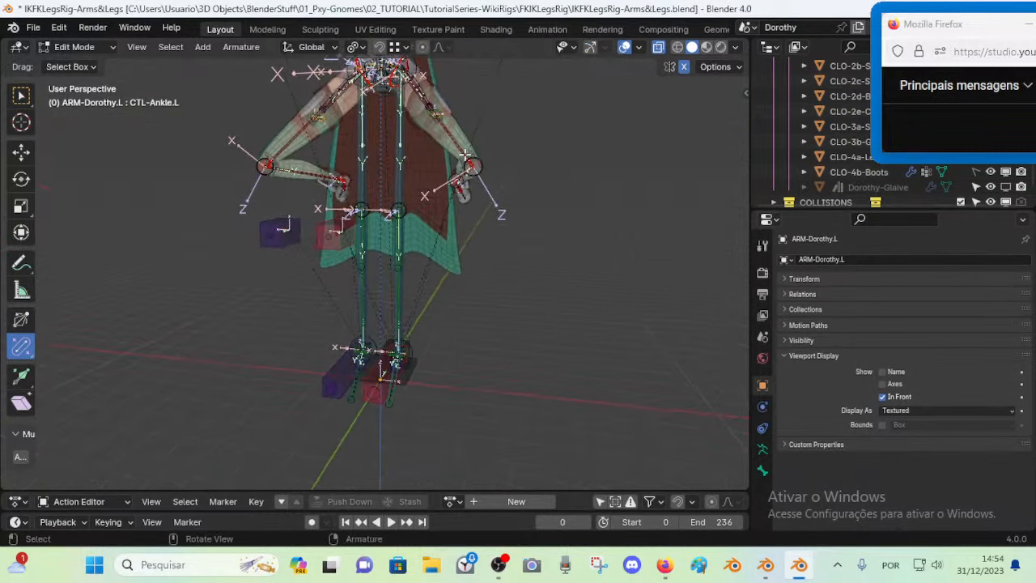
{"action": "middle_click_drag", "start_coordinate": [474, 165], "coordinate": [456, 293]}
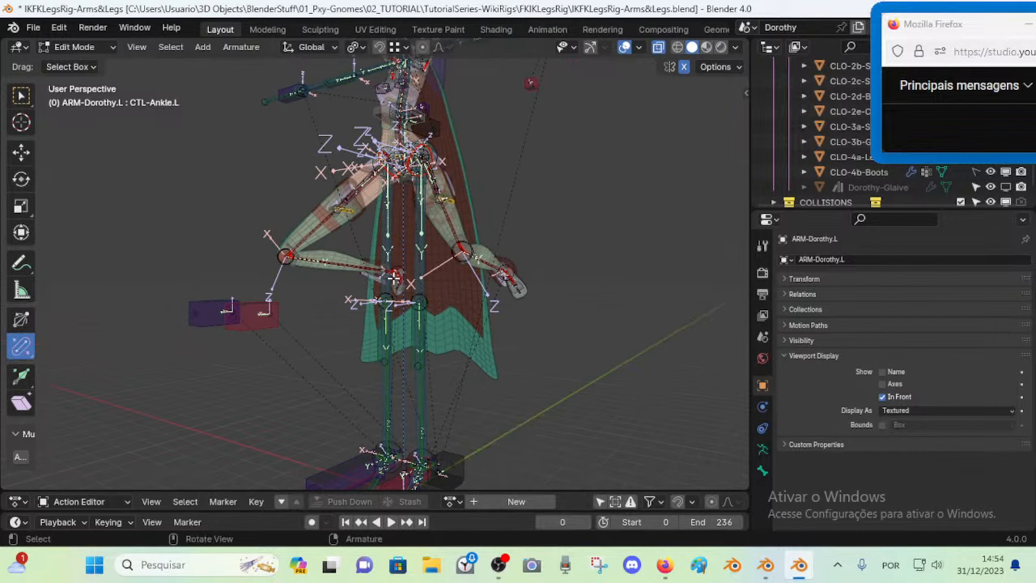
{"action": "middle_click_drag", "start_coordinate": [393, 277], "coordinate": [513, 194]}
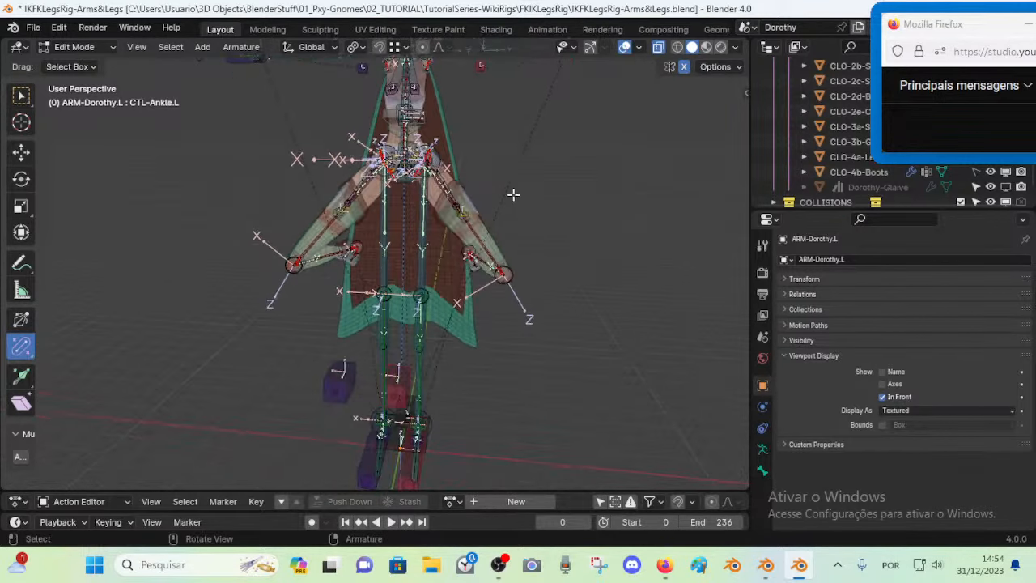
{"action": "middle_click_drag", "start_coordinate": [481, 315], "coordinate": [402, 430]}
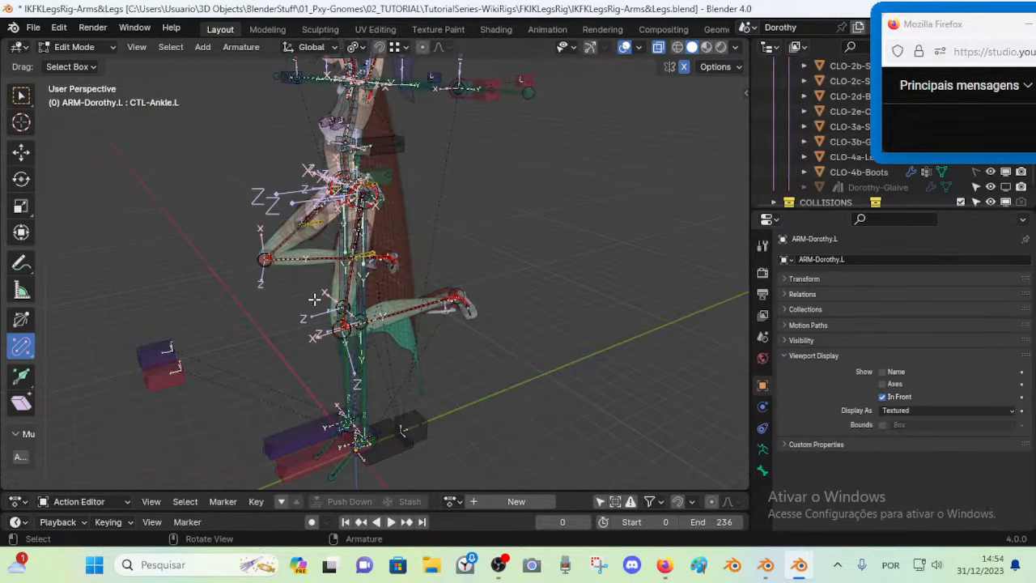
{"action": "middle_click_drag", "start_coordinate": [314, 299], "coordinate": [342, 318]}
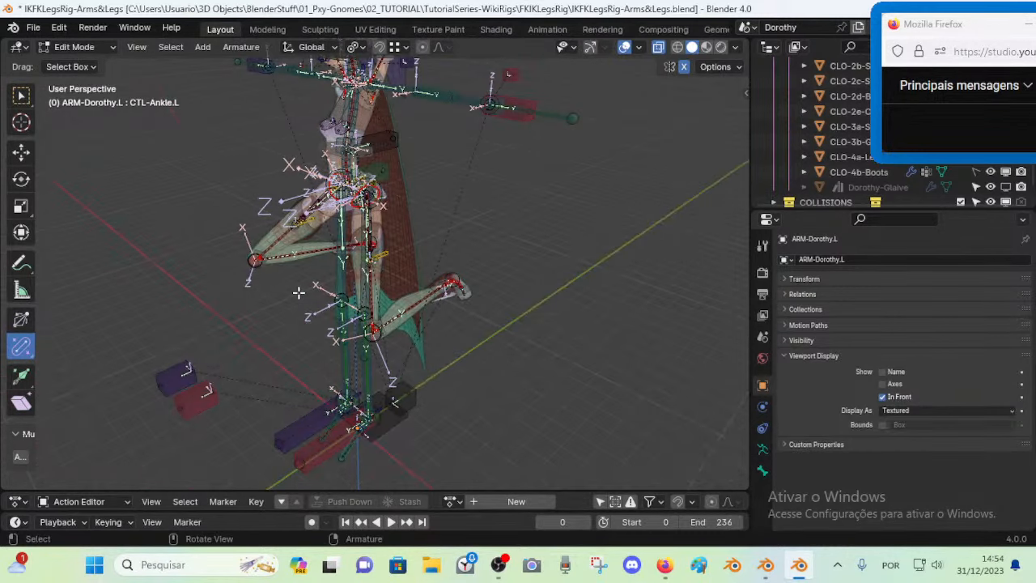
{"action": "middle_click_drag", "start_coordinate": [298, 292], "coordinate": [368, 320]}
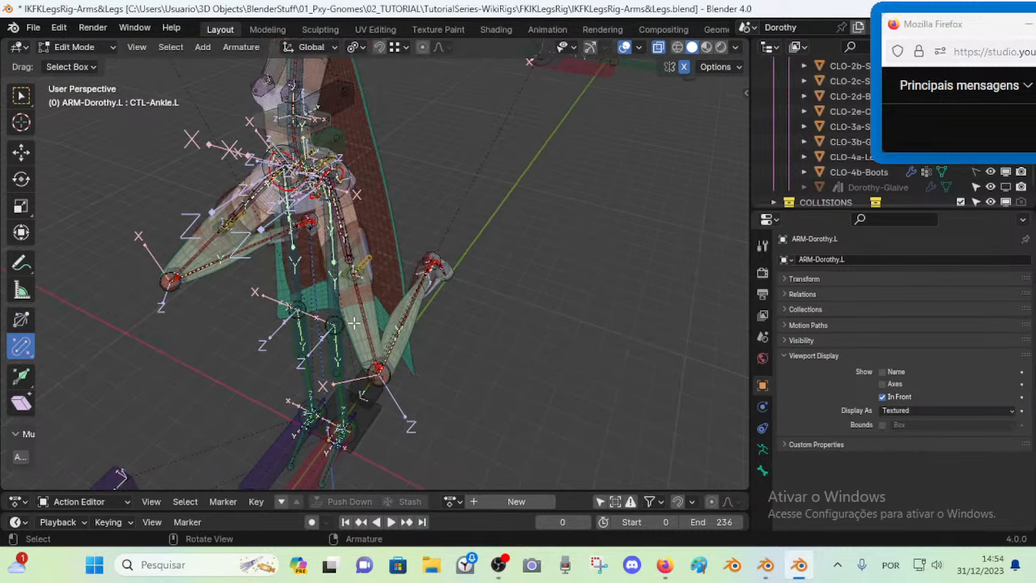
{"action": "middle_click_drag", "start_coordinate": [313, 364], "coordinate": [400, 301]}
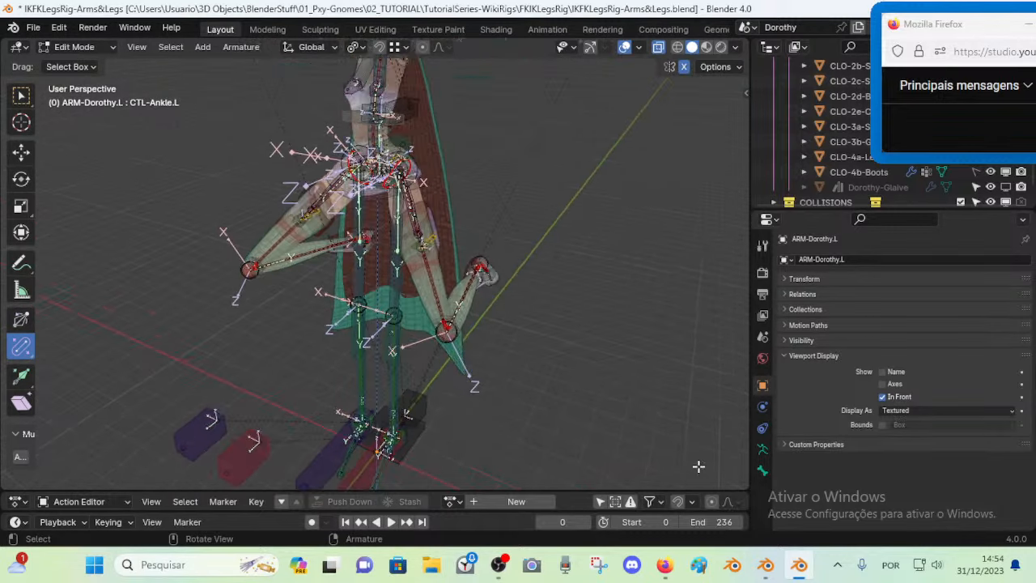
Return to FILE2.blend, select the shin bone's lower end in edit mode, and place the 3D cursor at the world origin
{"action": "left_click", "coordinate": [767, 558]}
{"action": "middle_click_drag", "start_coordinate": [424, 361], "coordinate": [422, 309]}
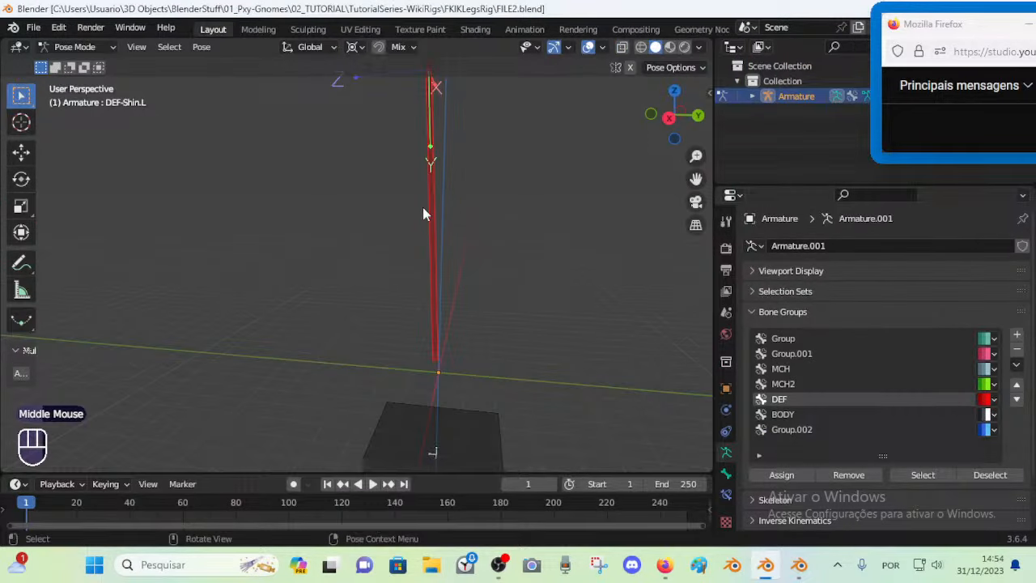
{"action": "middle_click_drag", "start_coordinate": [422, 207], "coordinate": [354, 222]}
{"action": "scroll", "coordinate": [358, 274], "scroll_direction": "down", "scroll_amount": 2}
{"action": "key", "text": "KP_3"}
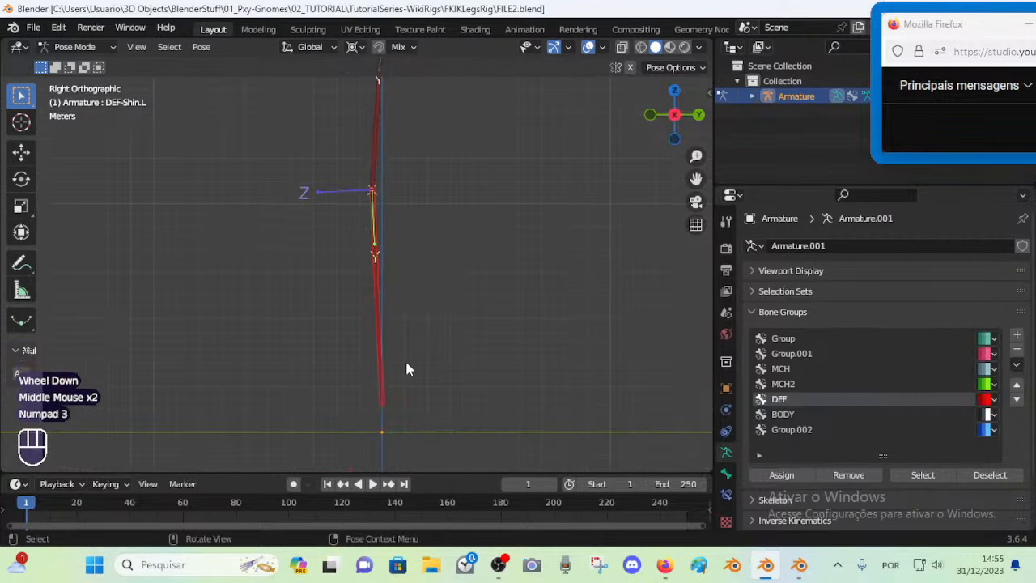
{"action": "middle_click_drag", "start_coordinate": [404, 360], "coordinate": [409, 298], "text": "shift"}
{"action": "left_click", "coordinate": [383, 326]}
{"action": "scroll", "coordinate": [407, 373], "scroll_direction": "up", "scroll_amount": 1}
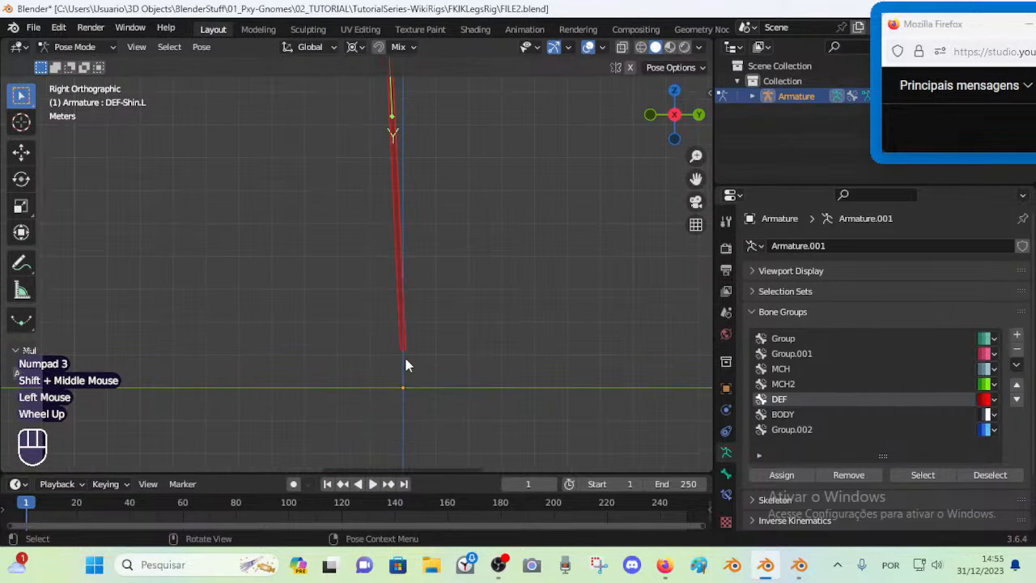
{"action": "left_click", "coordinate": [405, 359]}
{"action": "key", "text": "Tab"}
{"action": "left_click", "coordinate": [407, 353]}
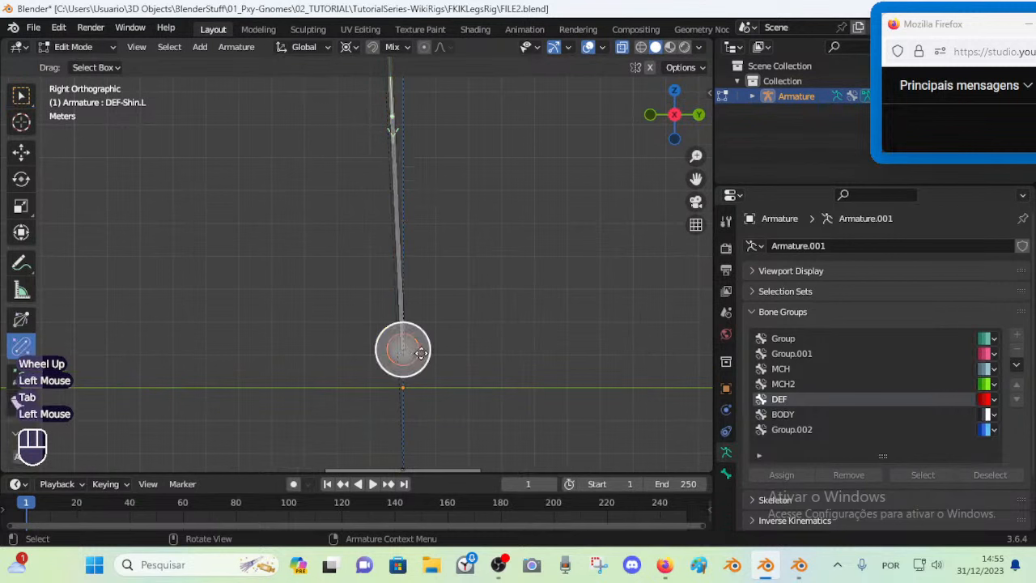
{"action": "key", "text": "shift+s"}
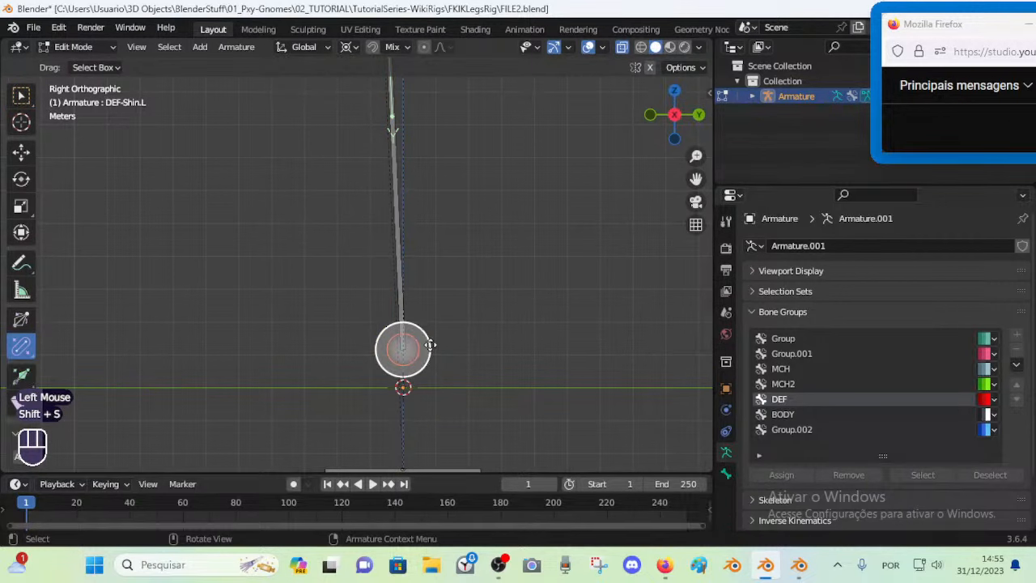
Snap the shin bone's lower end to the 3D cursor, check it from the front, and undo the snap
{"action": "key", "text": "shift+s"}
{"action": "key", "text": "8"}
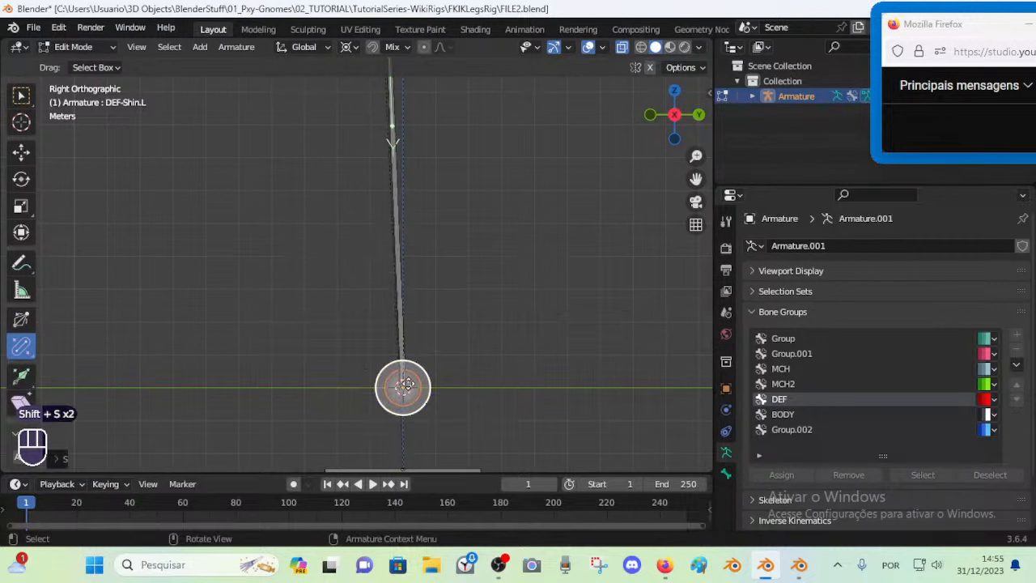
{"action": "middle_click_drag", "start_coordinate": [404, 392], "coordinate": [454, 268]}
{"action": "scroll", "coordinate": [455, 268], "scroll_direction": "down", "scroll_amount": 1}
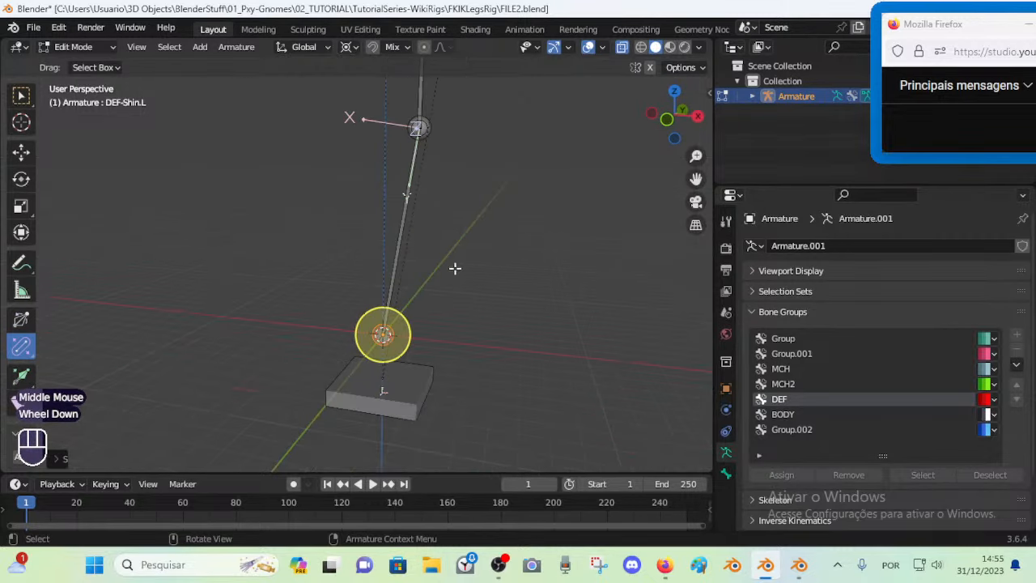
{"action": "key", "text": "KP_1"}
{"action": "scroll", "coordinate": [455, 268], "scroll_direction": "down", "scroll_amount": 1}
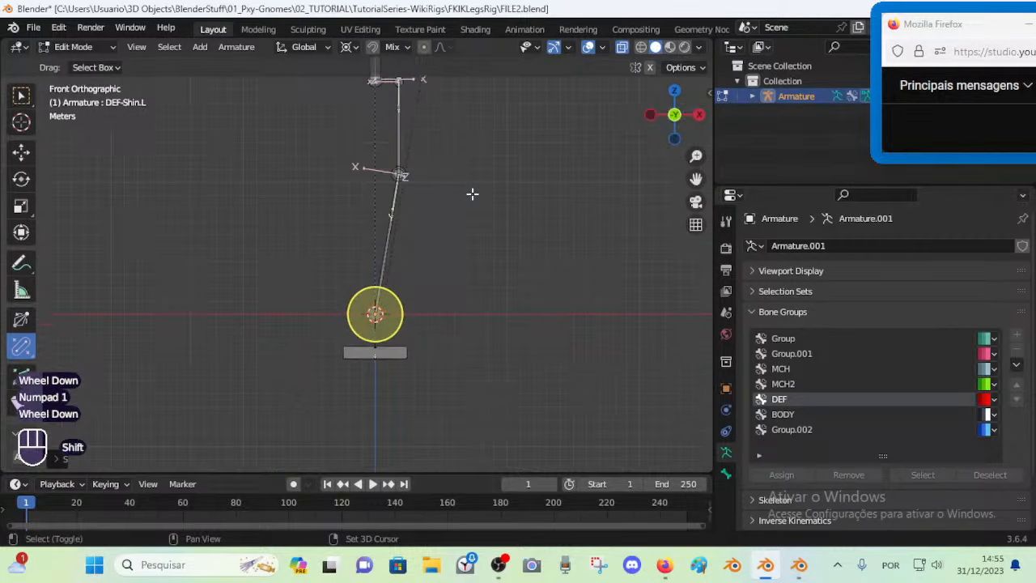
{"action": "middle_click_drag", "start_coordinate": [472, 194], "coordinate": [459, 303], "text": "shift"}
{"action": "key", "text": "ctrl+z"}
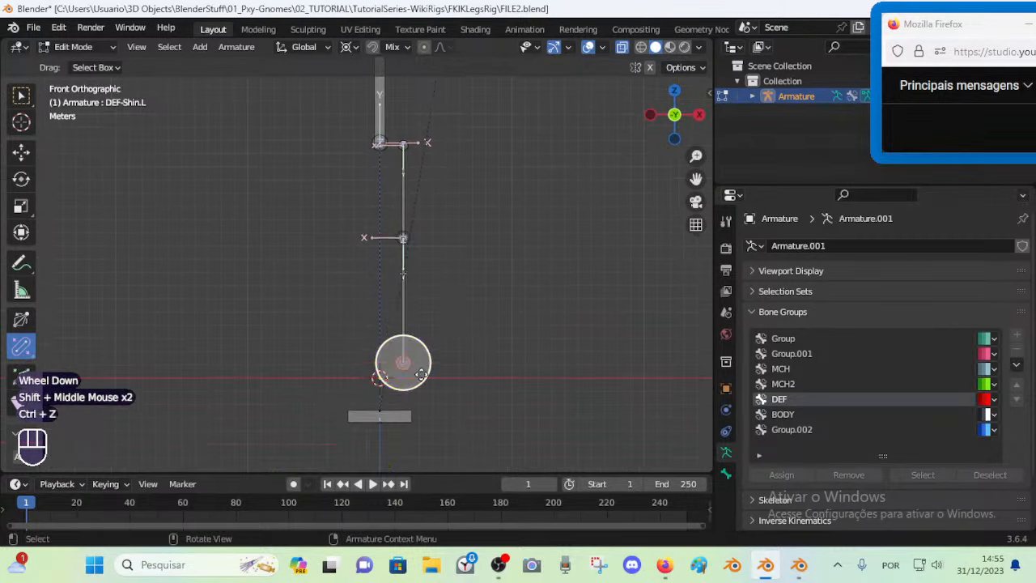
Select the thigh and shin bones together in the front view
{"action": "middle_click_drag", "start_coordinate": [419, 414], "coordinate": [363, 294], "text": "shift"}
{"action": "scroll", "coordinate": [369, 307], "scroll_direction": "up", "scroll_amount": 4}
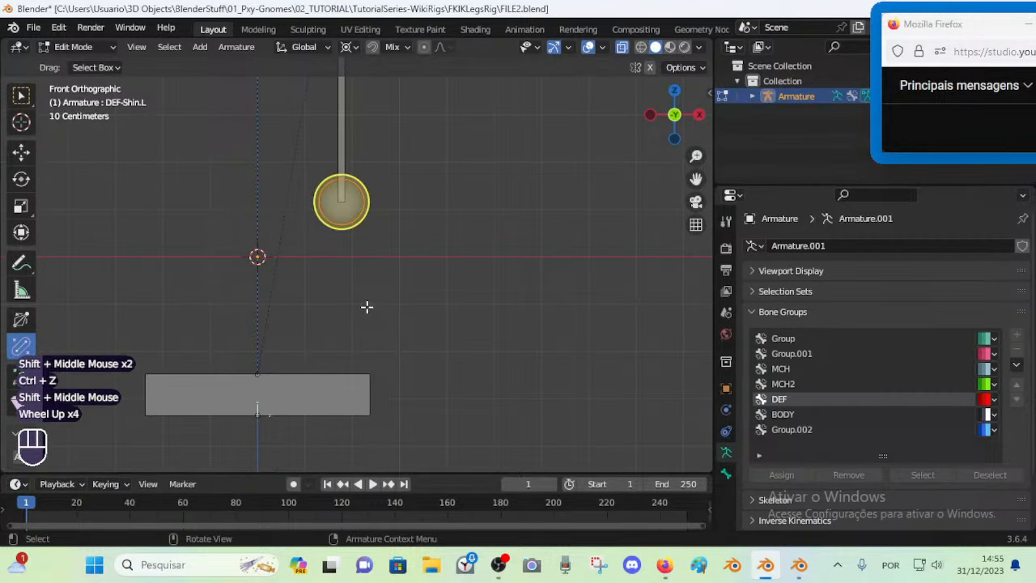
{"action": "scroll", "coordinate": [345, 254], "scroll_direction": "down", "scroll_amount": 1}
{"action": "scroll", "coordinate": [348, 243], "scroll_direction": "down", "scroll_amount": 1}
{"action": "middle_click_drag", "start_coordinate": [348, 243], "coordinate": [395, 259], "text": "shift"}
{"action": "key", "text": "alt+a"}
{"action": "scroll", "coordinate": [379, 217], "scroll_direction": "down", "scroll_amount": 1}
{"action": "scroll", "coordinate": [379, 217], "scroll_direction": "down", "scroll_amount": 1}
{"action": "key", "text": "c"}
{"action": "left_click_drag", "start_coordinate": [365, 183], "coordinate": [361, 284]}
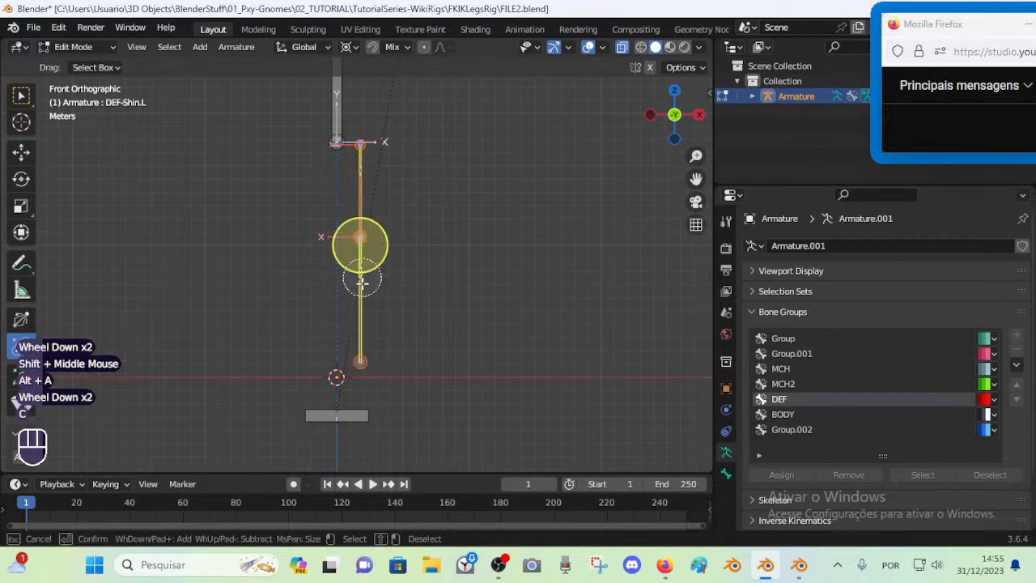
{"action": "right_click", "coordinate": [361, 309]}
Enable snapping and move the selected thigh and shin bones 1 m along X, away from the body bone
{"action": "scroll", "coordinate": [365, 259], "scroll_direction": "up", "scroll_amount": 3}
{"action": "middle_click_drag", "start_coordinate": [372, 164], "coordinate": [405, 250], "text": "shift"}
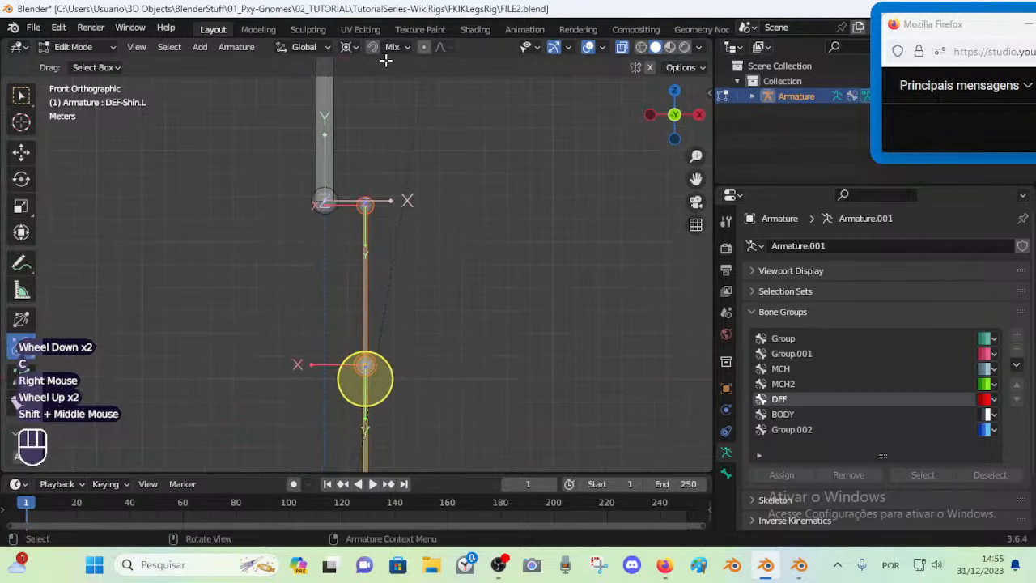
{"action": "left_click", "coordinate": [371, 47]}
{"action": "left_click", "coordinate": [388, 47]}
{"action": "left_click", "coordinate": [387, 92]}
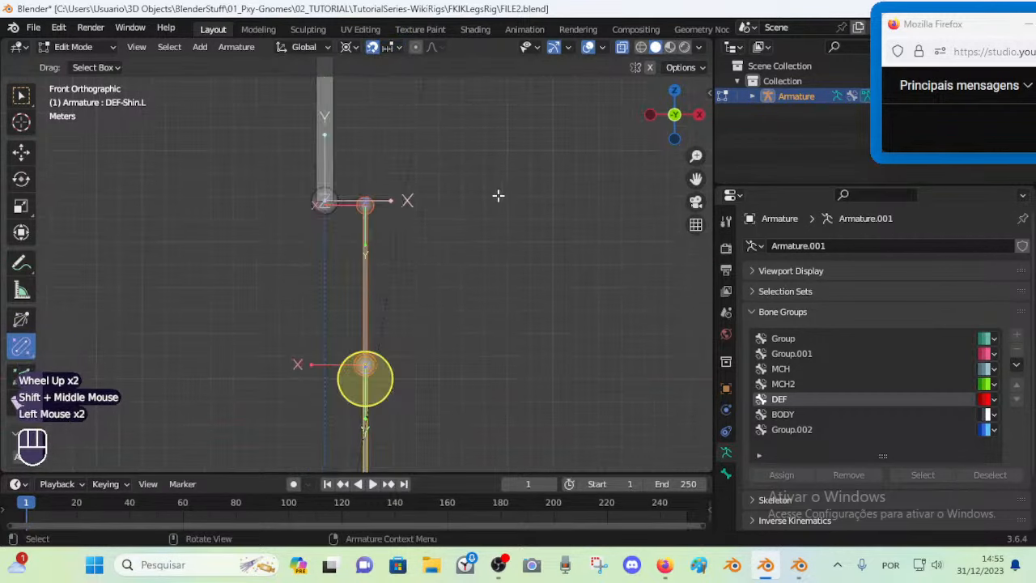
{"action": "scroll", "coordinate": [379, 174], "scroll_direction": "up", "scroll_amount": 1}
{"action": "key", "text": "g"}
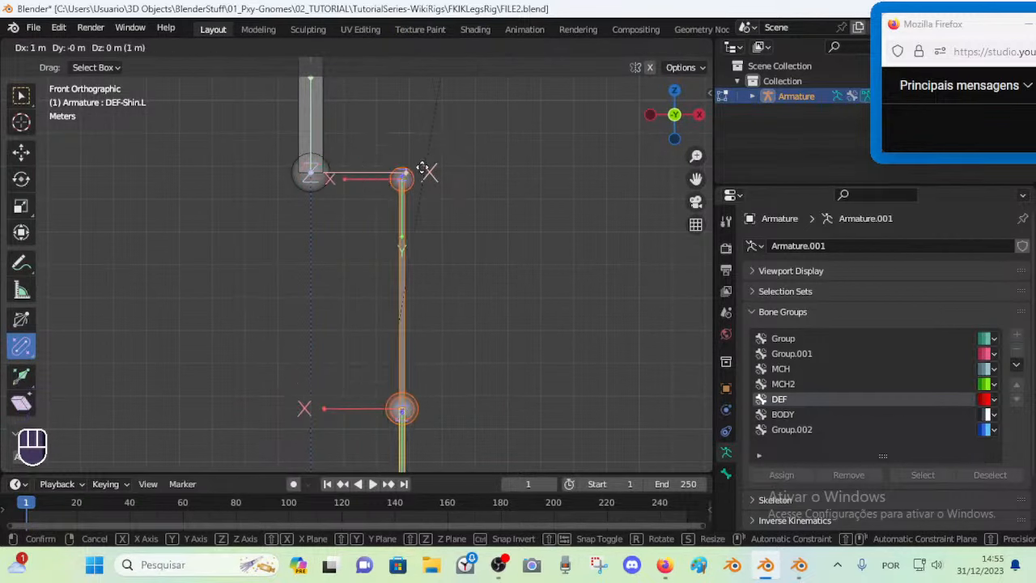
{"action": "left_click", "coordinate": [421, 168]}
Try to move the thigh bone and then its upper end alone along X with snapping
{"action": "left_click", "coordinate": [402, 242]}
{"action": "key", "text": "g"}
{"action": "left_click", "coordinate": [402, 294]}
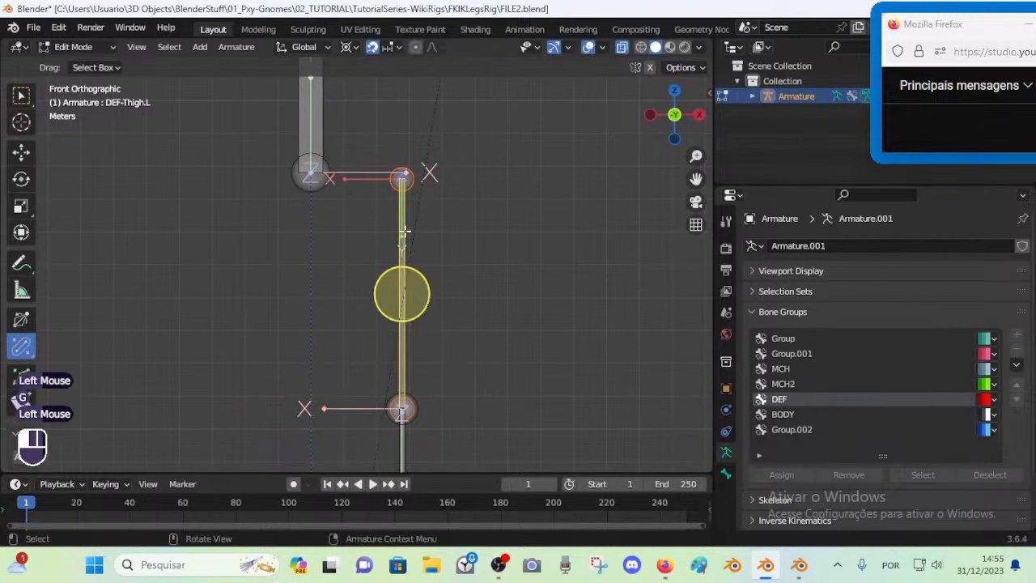
{"action": "key", "text": "g"}
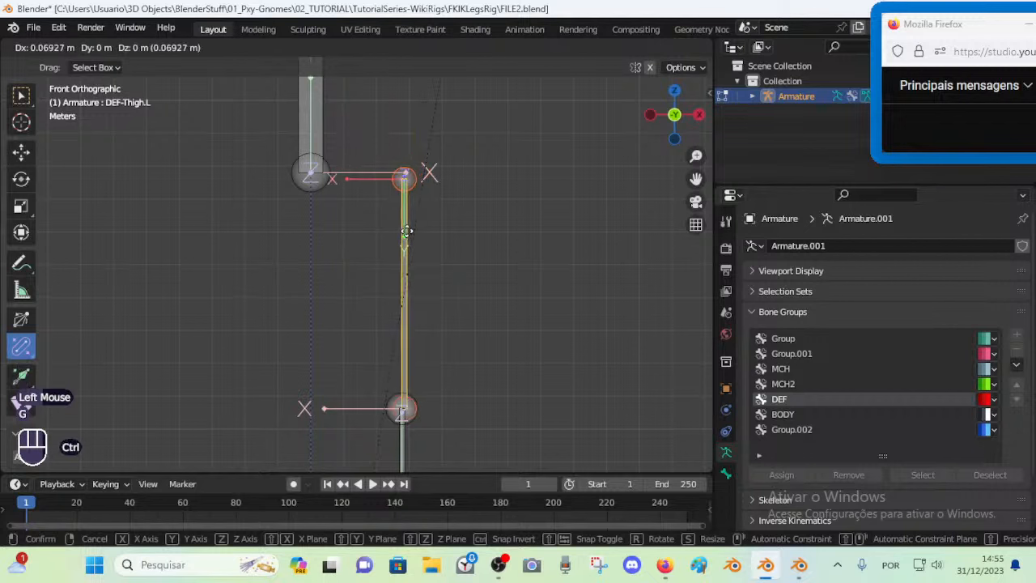
{"action": "left_click", "coordinate": [402, 294]}
{"action": "left_click", "coordinate": [401, 177]}
{"action": "key", "text": "g"}
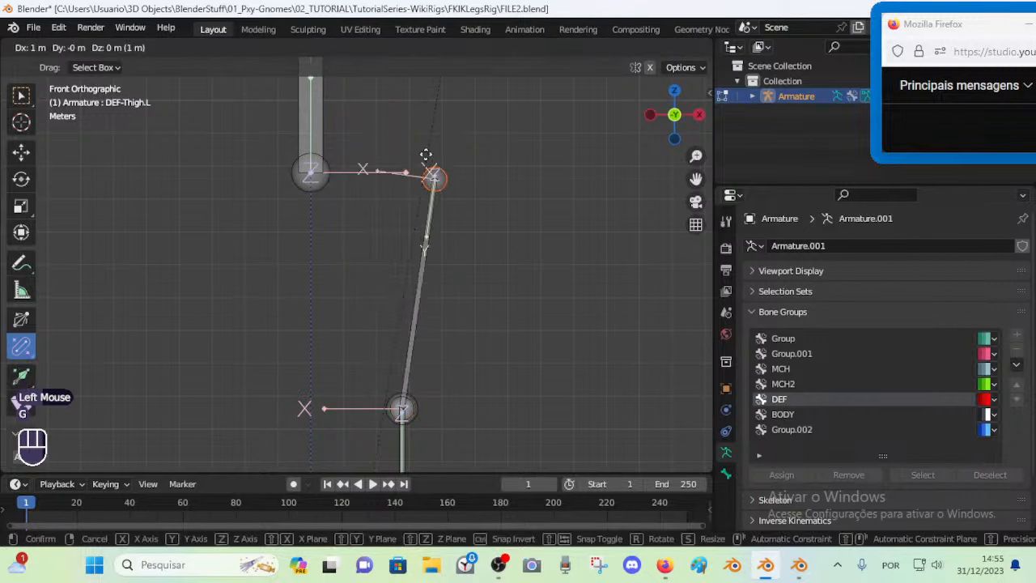
{"action": "left_click", "coordinate": [422, 153]}
Set the pivot point to Individual Origins and try moving the thigh bone's upper end with snapping
{"action": "left_click", "coordinate": [392, 47]}
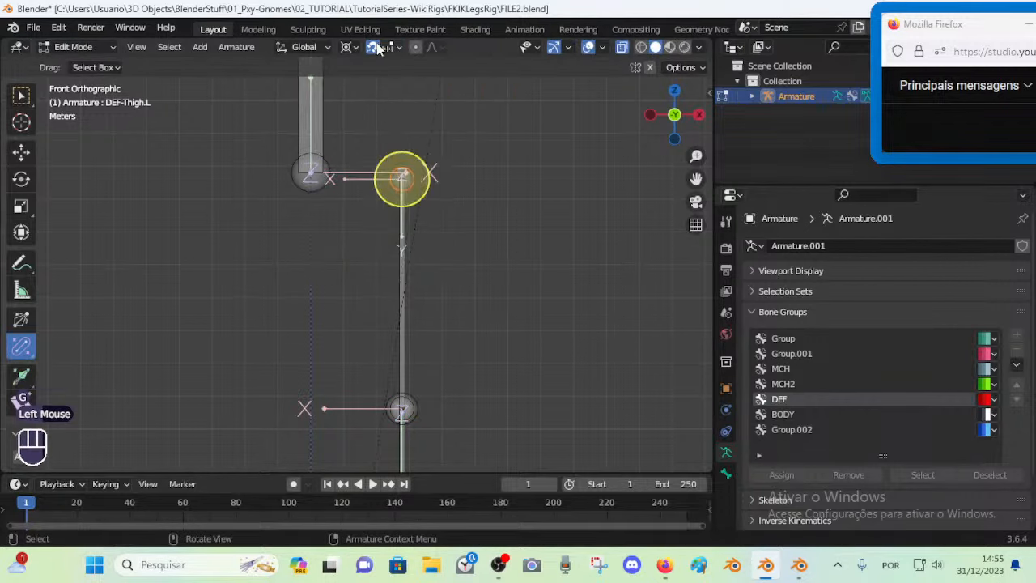
{"action": "left_click", "coordinate": [352, 47]}
{"action": "left_click", "coordinate": [360, 110]}
{"action": "left_click", "coordinate": [353, 47]}
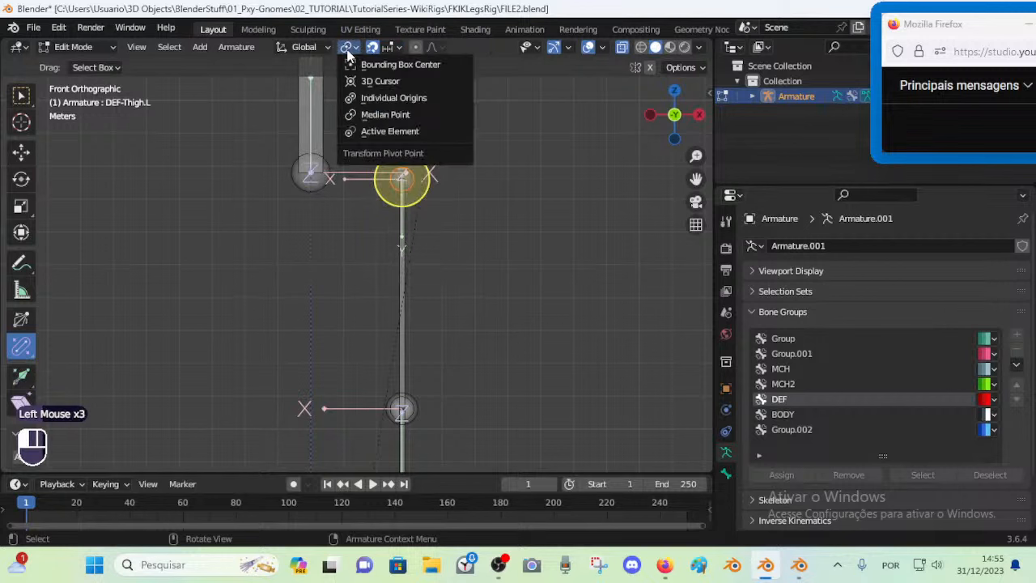
{"action": "left_click", "coordinate": [360, 97]}
{"action": "key", "text": "g"}
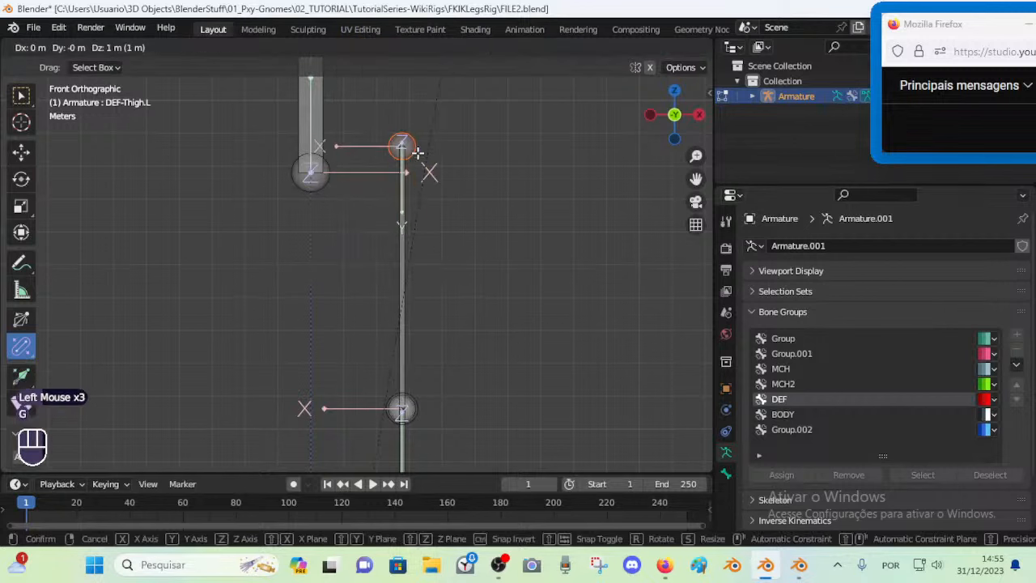
{"action": "left_click", "coordinate": [416, 159]}
Check the snapping settings and move the thigh bone's upper end slightly farther from the body bone in the front view
{"action": "scroll", "coordinate": [415, 159], "scroll_direction": "up", "scroll_amount": 2}
{"action": "middle_click_drag", "start_coordinate": [413, 170], "coordinate": [413, 230], "text": "shift"}
{"action": "left_click", "coordinate": [373, 47]}
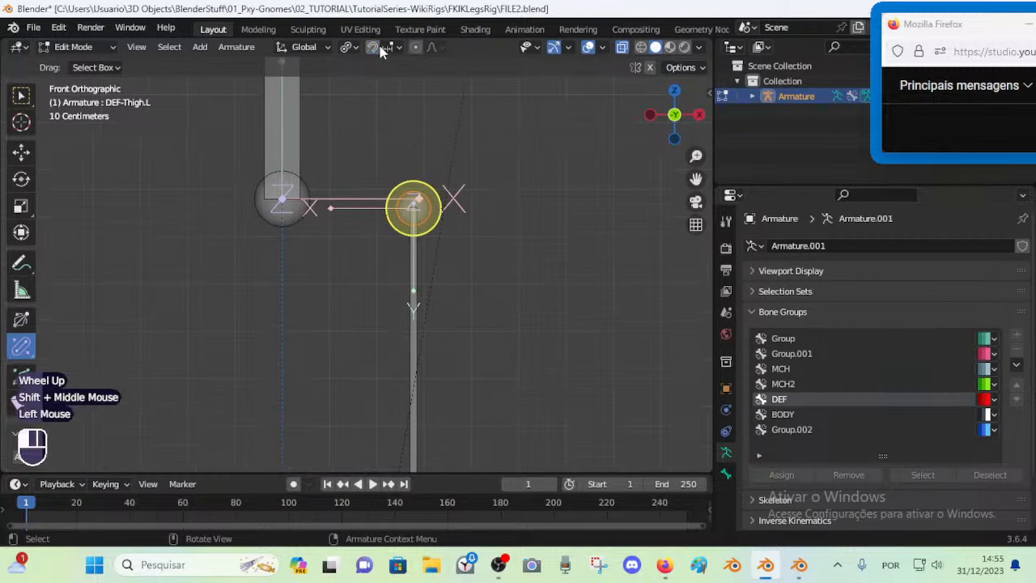
{"action": "left_click", "coordinate": [389, 46]}
{"action": "left_click", "coordinate": [389, 47]}
{"action": "left_click", "coordinate": [373, 47]}
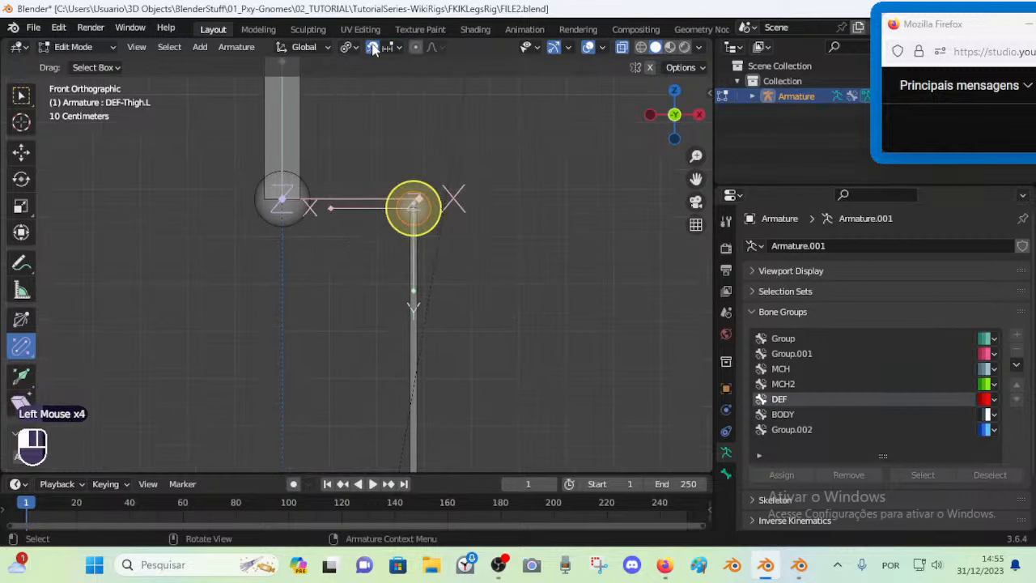
{"action": "left_click", "coordinate": [390, 47]}
{"action": "key", "text": "g"}
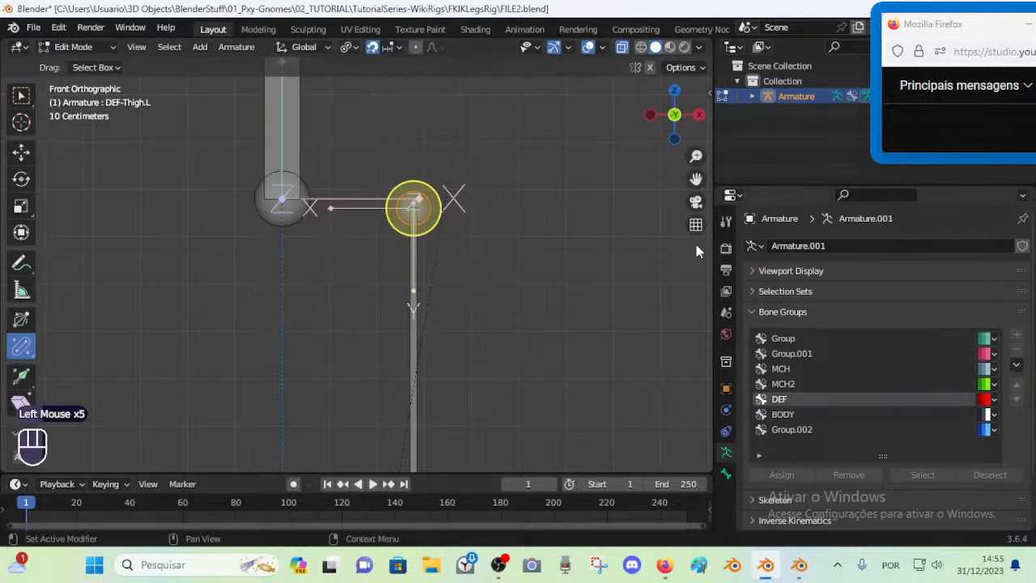
{"action": "left_click", "coordinate": [413, 182]}
{"action": "scroll", "coordinate": [426, 177], "scroll_direction": "up", "scroll_amount": 3}
{"action": "key", "text": "g"}
{"action": "middle_click_drag", "start_coordinate": [476, 133], "coordinate": [430, 296], "text": "shift"}
{"action": "left_click", "coordinate": [481, 178]}
Select the shin bone by its two ends and switch the pivot point to 3D Cursor
{"action": "scroll", "coordinate": [439, 376], "scroll_direction": "down", "scroll_amount": 4}
{"action": "left_click", "coordinate": [417, 348]}
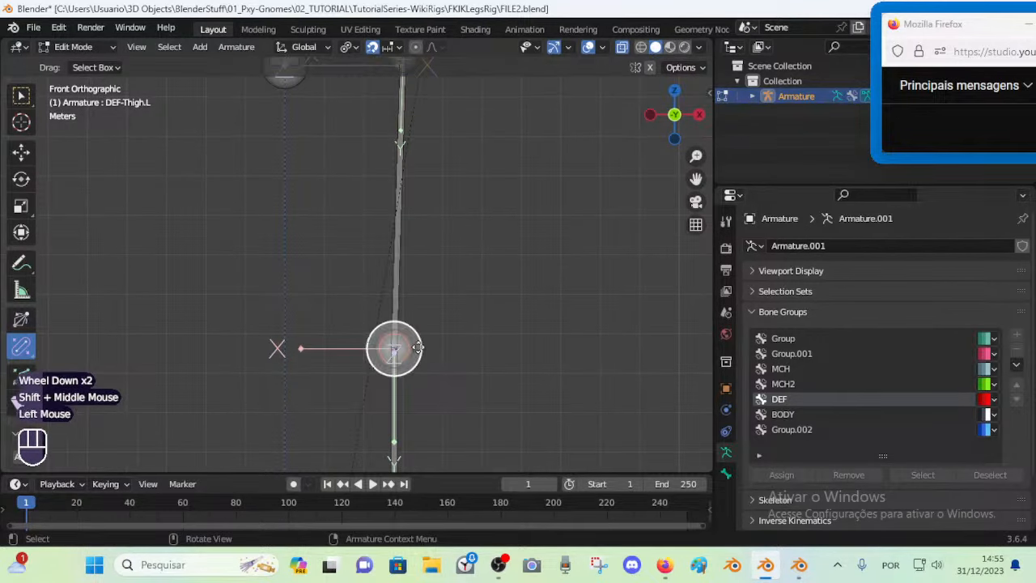
{"action": "middle_click_drag", "start_coordinate": [423, 363], "coordinate": [412, 143], "text": "shift"}
{"action": "scroll", "coordinate": [412, 143], "scroll_direction": "down", "scroll_amount": 1}
{"action": "left_click", "coordinate": [368, 370]}
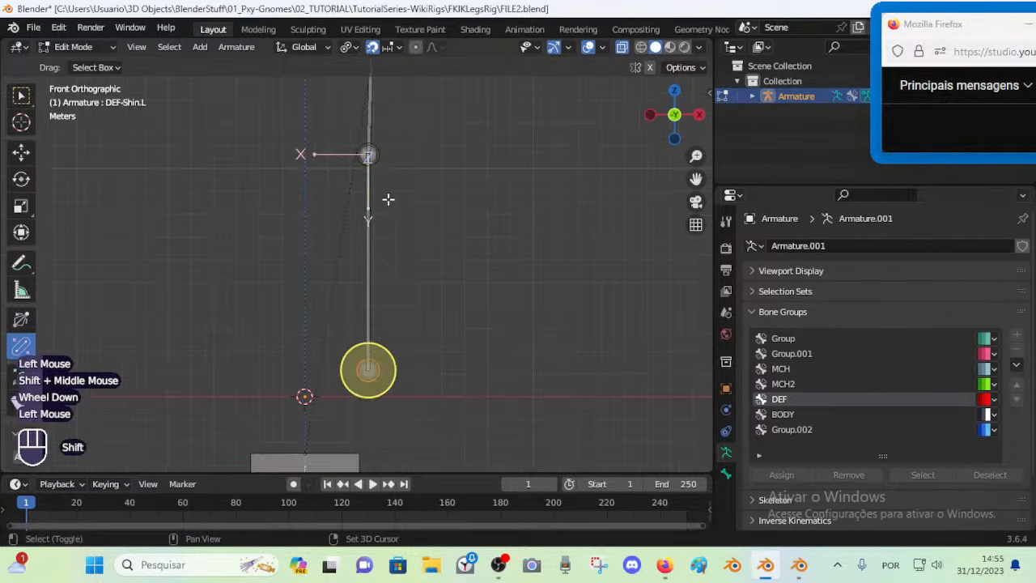
{"action": "left_click", "coordinate": [368, 155], "text": "shift"}
{"action": "key", "text": "less"}
{"action": "left_click", "coordinate": [369, 149]}
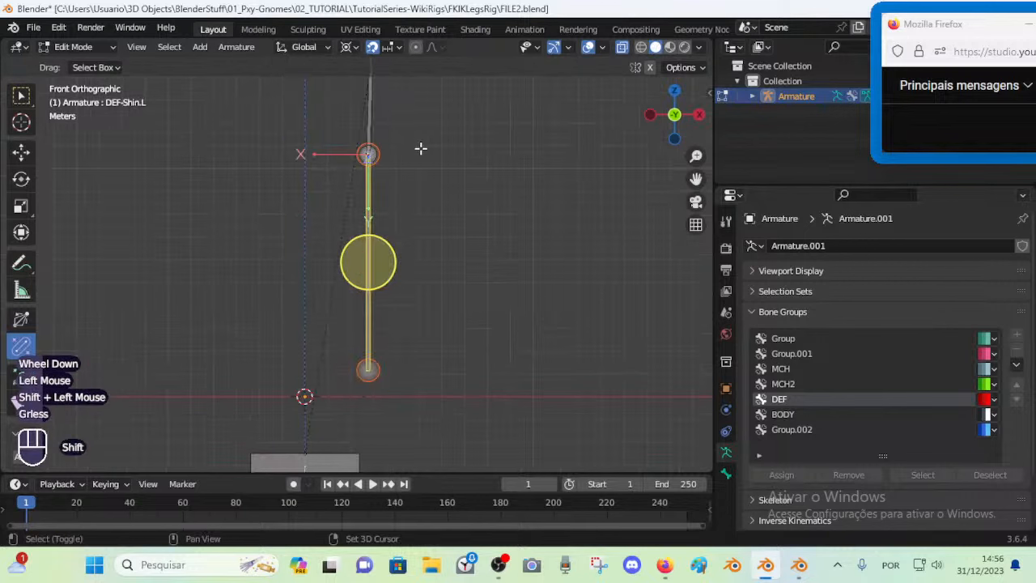
{"action": "middle_click_drag", "start_coordinate": [432, 153], "coordinate": [435, 219], "text": "shift"}
{"action": "key", "text": "s"}
{"action": "key", "text": "x"}
{"action": "key", "text": "0"}
{"action": "right_click", "coordinate": [434, 219]}
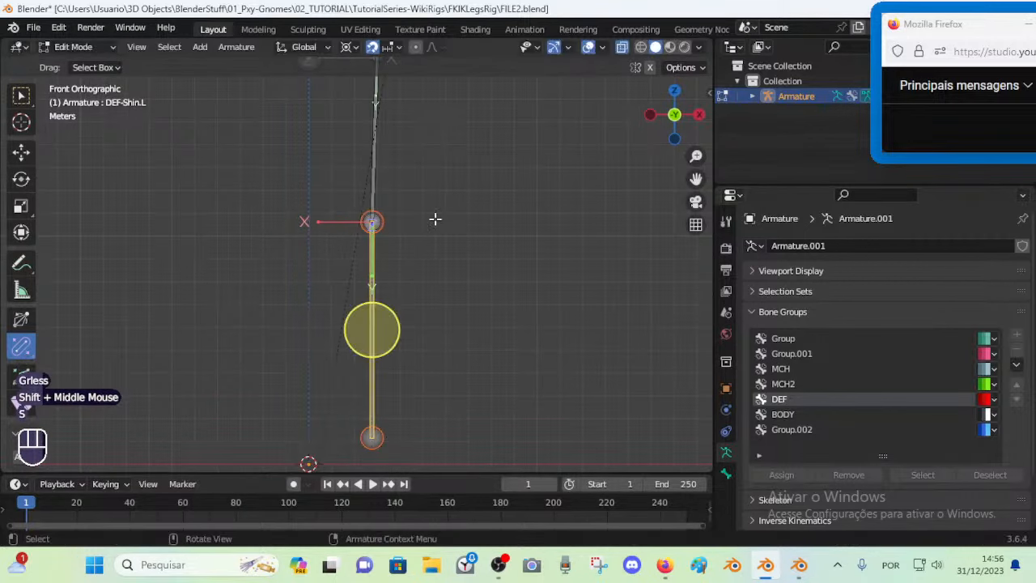
Snap the 3D cursor to the thigh bone's upper end
{"action": "key", "text": "a"}
{"action": "middle_click_drag", "start_coordinate": [396, 163], "coordinate": [405, 252], "text": "shift"}
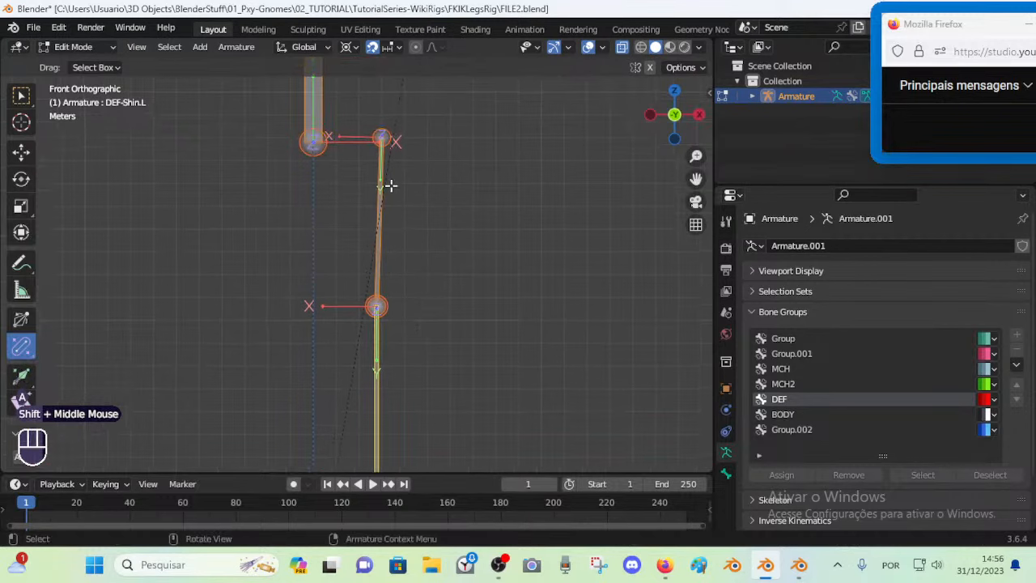
{"action": "left_click", "coordinate": [384, 136]}
{"action": "key", "text": "shift+s"}
{"action": "left_click", "coordinate": [377, 219]}
Scale the thigh and shin bones to 0 along X around the 3D cursor, and deselect everything
{"action": "left_click", "coordinate": [376, 307], "text": "shift"}
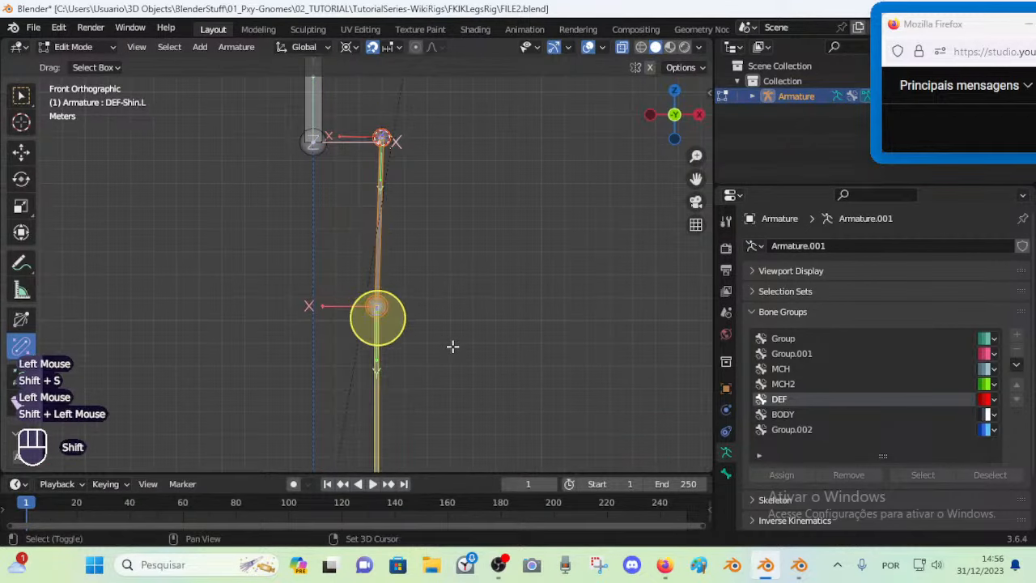
{"action": "key", "text": "s"}
{"action": "key", "text": "x"}
{"action": "key", "text": "0"}
{"action": "left_click", "coordinate": [453, 344]}
{"action": "key", "text": "alt+a"}
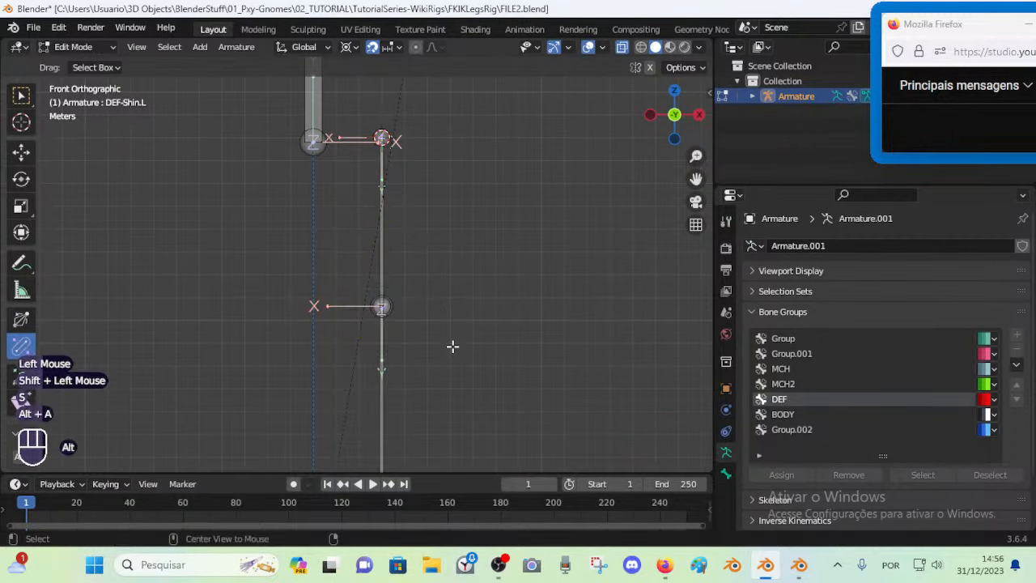
Examine the thigh and shin bones' alignment with the body bone in the right side view
{"action": "key", "text": "KP_3"}
{"action": "middle_click_drag", "start_coordinate": [456, 345], "coordinate": [446, 159], "text": "shift"}
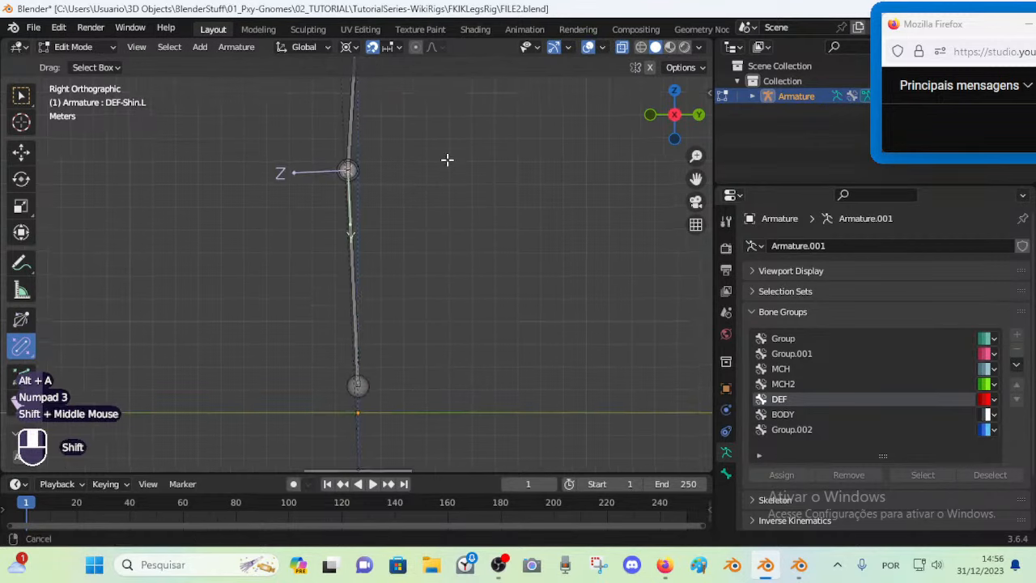
{"action": "left_click", "coordinate": [384, 364]}
{"action": "middle_click_drag", "start_coordinate": [392, 219], "coordinate": [410, 303], "text": "shift"}
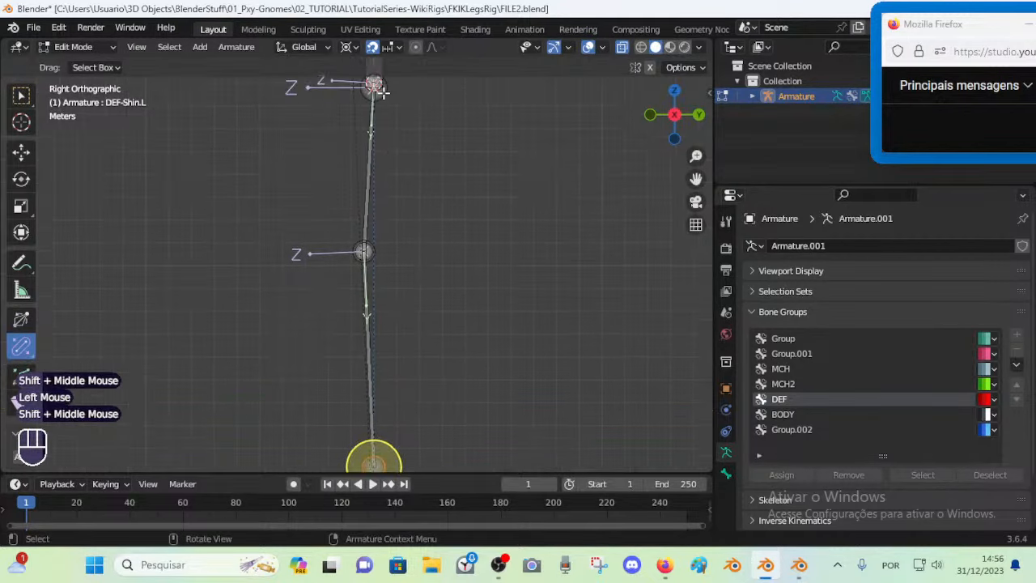
{"action": "middle_click_drag", "start_coordinate": [396, 170], "coordinate": [445, 311], "text": "shift"}
{"action": "scroll", "coordinate": [492, 185], "scroll_direction": "up", "scroll_amount": 3}
{"action": "middle_click_drag", "start_coordinate": [493, 185], "coordinate": [445, 256], "text": "shift"}
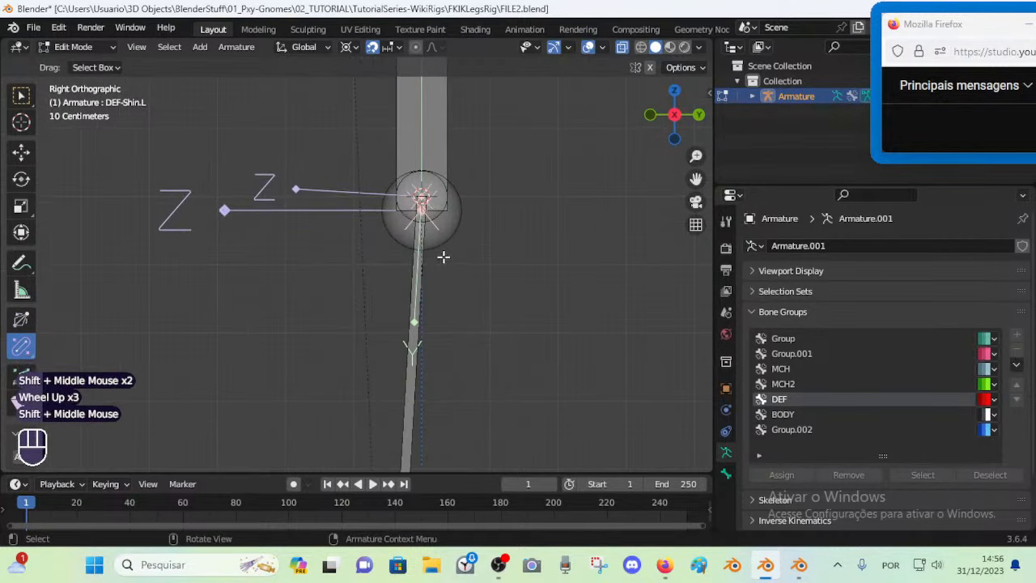
{"action": "scroll", "coordinate": [490, 184], "scroll_direction": "up", "scroll_amount": 2}
{"action": "scroll", "coordinate": [491, 184], "scroll_direction": "down", "scroll_amount": 2}
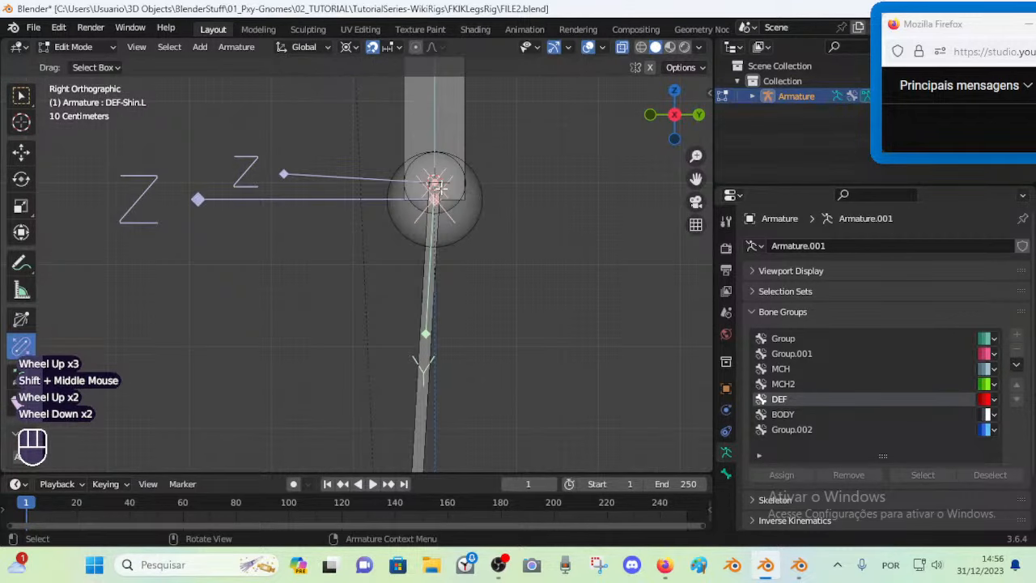
{"action": "key", "text": "KP_1"}
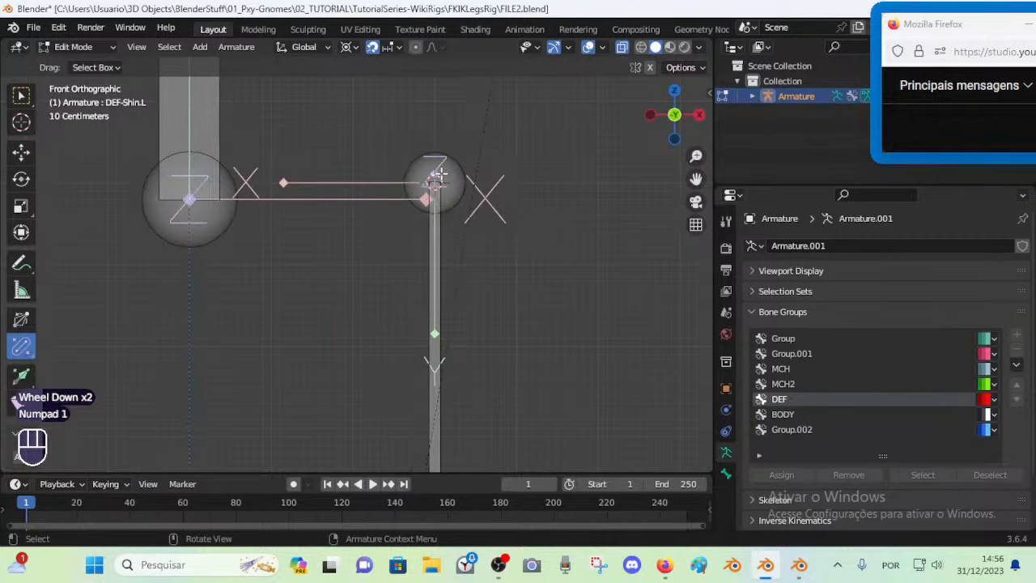
Move the body bone's lower end up above the thigh joint and check it from the side
{"action": "left_click", "coordinate": [180, 232]}
{"action": "key", "text": "g"}
{"action": "left_click", "coordinate": [473, 207]}
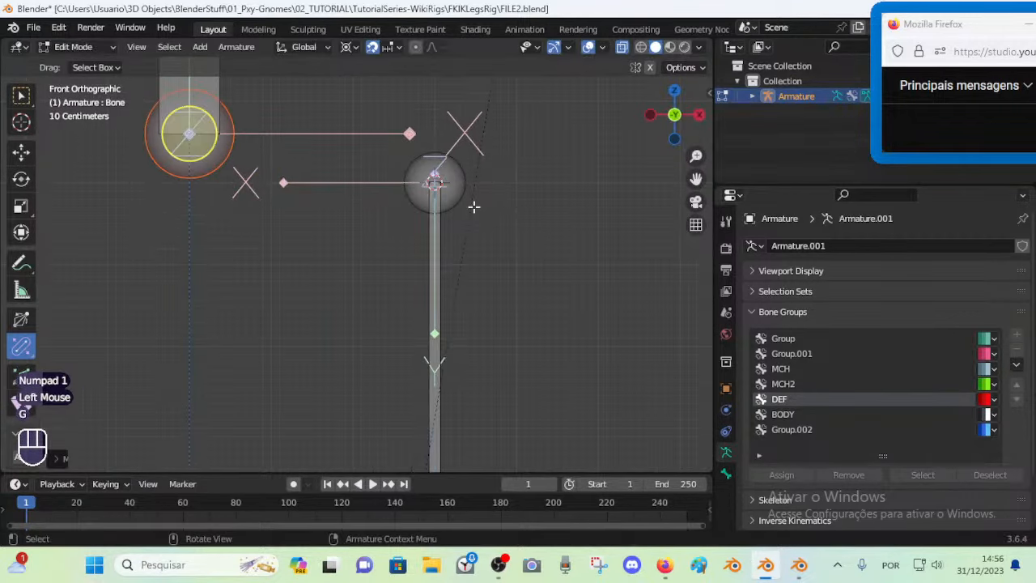
{"action": "key", "text": "KP_3"}
{"action": "scroll", "coordinate": [296, 293], "scroll_direction": "down", "scroll_amount": 1}
{"action": "middle_click_drag", "start_coordinate": [210, 274], "coordinate": [277, 229], "text": "shift"}
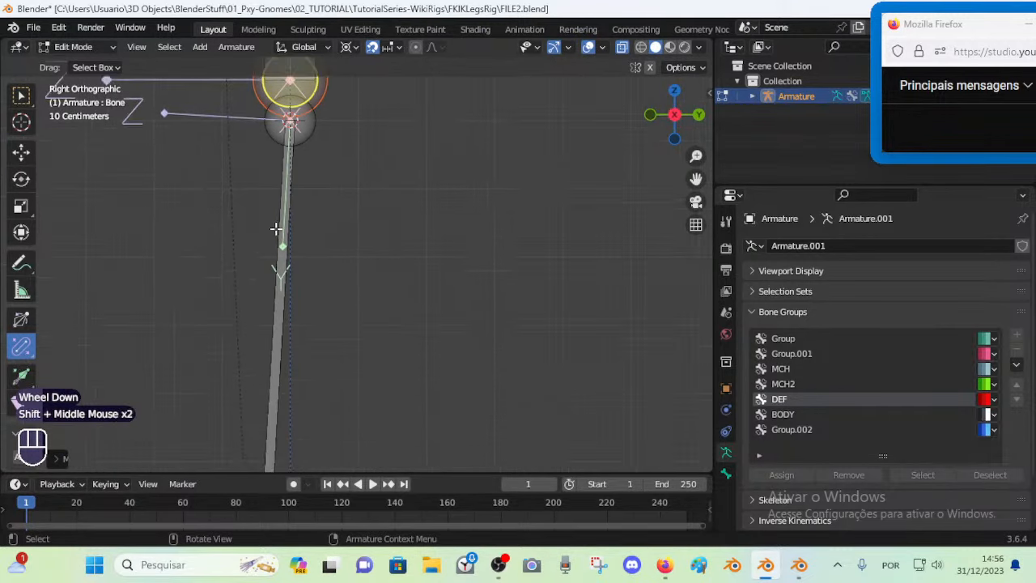
Move the shin bone's lower end slightly with snapping in the front view, and check it from the side
{"action": "key", "text": "KP_1"}
{"action": "scroll", "coordinate": [412, 232], "scroll_direction": "down", "scroll_amount": 2}
{"action": "middle_click_drag", "start_coordinate": [412, 232], "coordinate": [372, 259], "text": "shift"}
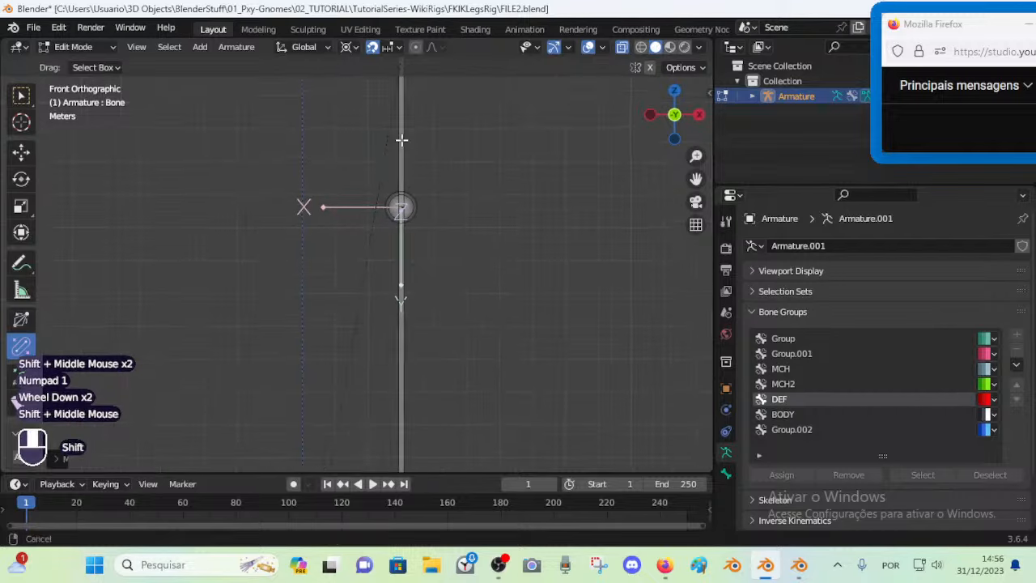
{"action": "scroll", "coordinate": [385, 401], "scroll_direction": "down", "scroll_amount": 1}
{"action": "left_click", "coordinate": [399, 441]}
{"action": "middle_click_drag", "start_coordinate": [398, 441], "coordinate": [405, 307], "text": "shift"}
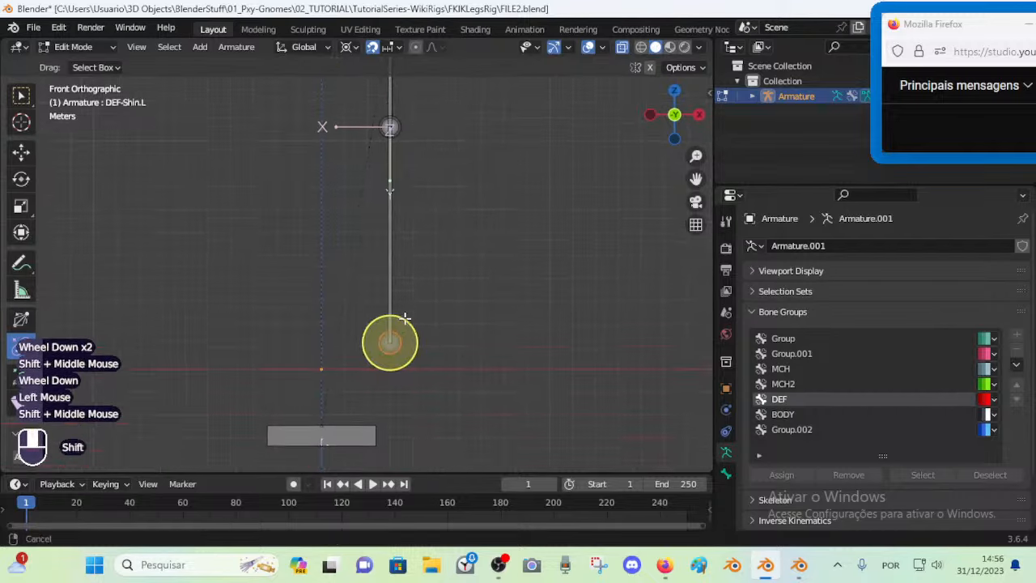
{"action": "scroll", "coordinate": [402, 303], "scroll_direction": "up", "scroll_amount": 2}
{"action": "key", "text": "g"}
{"action": "left_click", "coordinate": [434, 383]}
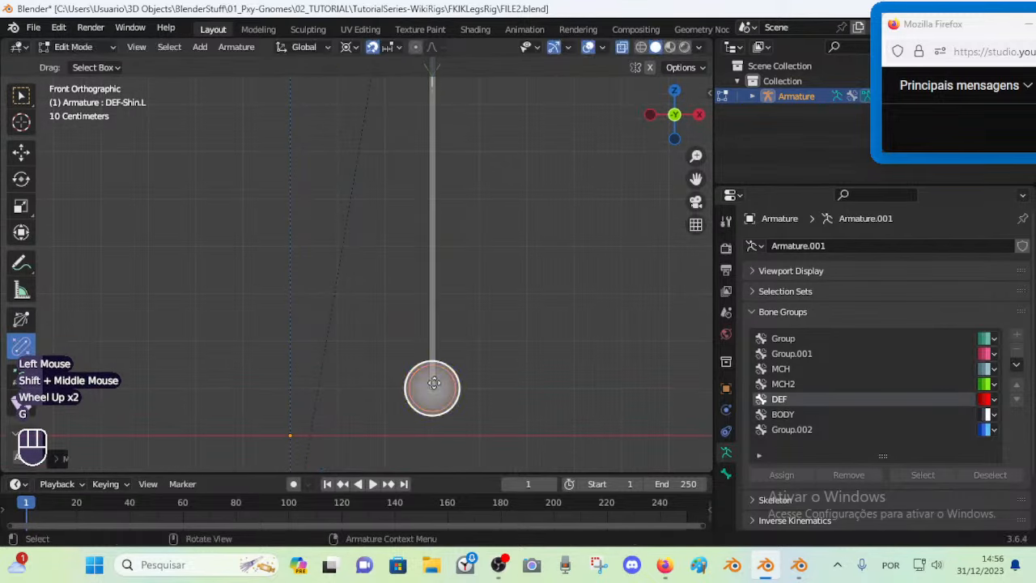
{"action": "key", "text": "KP_3"}
{"action": "key", "text": "alt+a"}
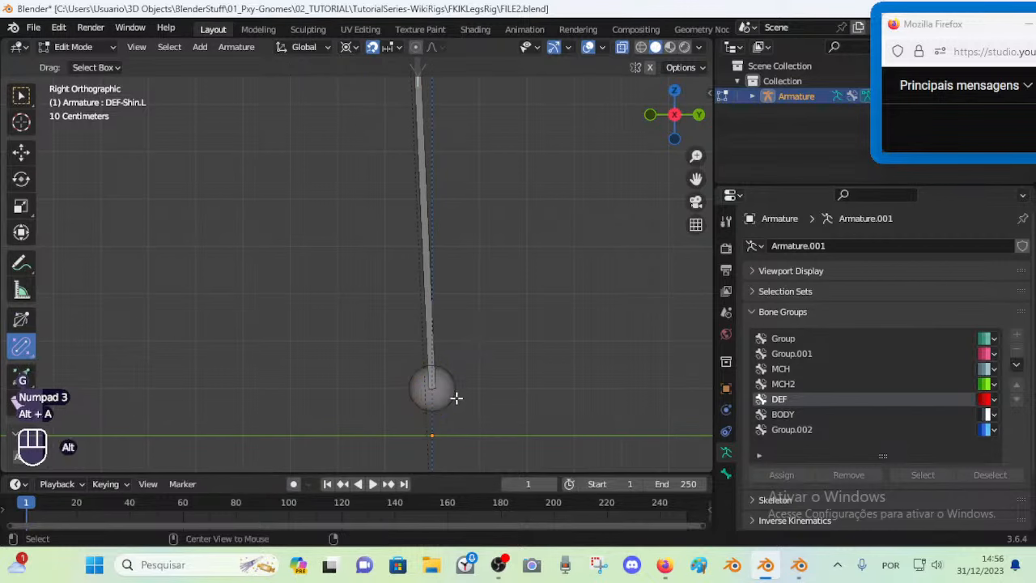
Select the shin bone's lower end in the side view and snap the 3D cursor to it
{"action": "scroll", "coordinate": [455, 397], "scroll_direction": "up", "scroll_amount": 2}
{"action": "middle_click_drag", "start_coordinate": [456, 398], "coordinate": [483, 381], "text": "shift"}
{"action": "scroll", "coordinate": [430, 358], "scroll_direction": "up", "scroll_amount": 1}
{"action": "left_click", "coordinate": [434, 403]}
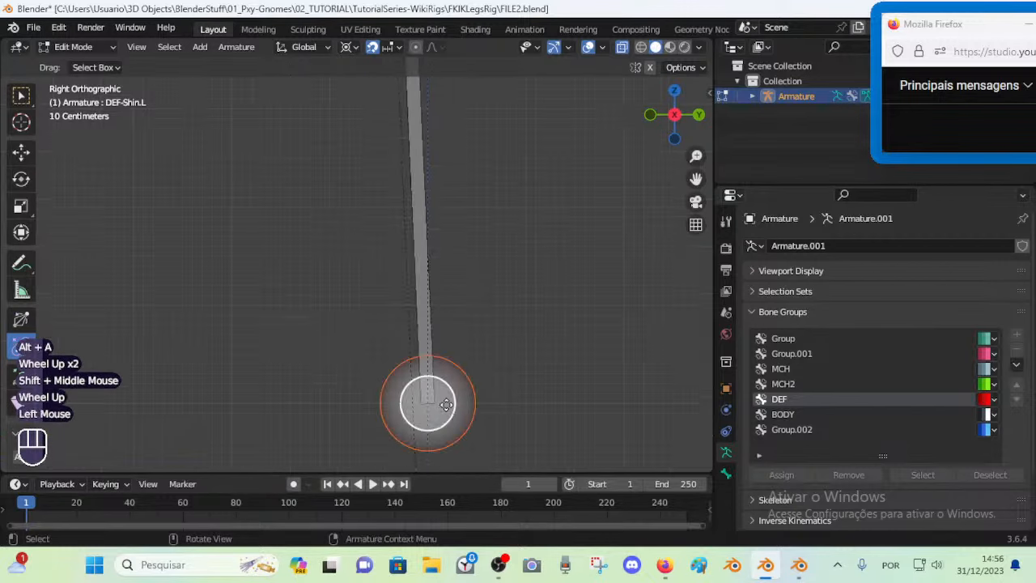
{"action": "key", "text": "shift+s"}
{"action": "left_click", "coordinate": [501, 305]}
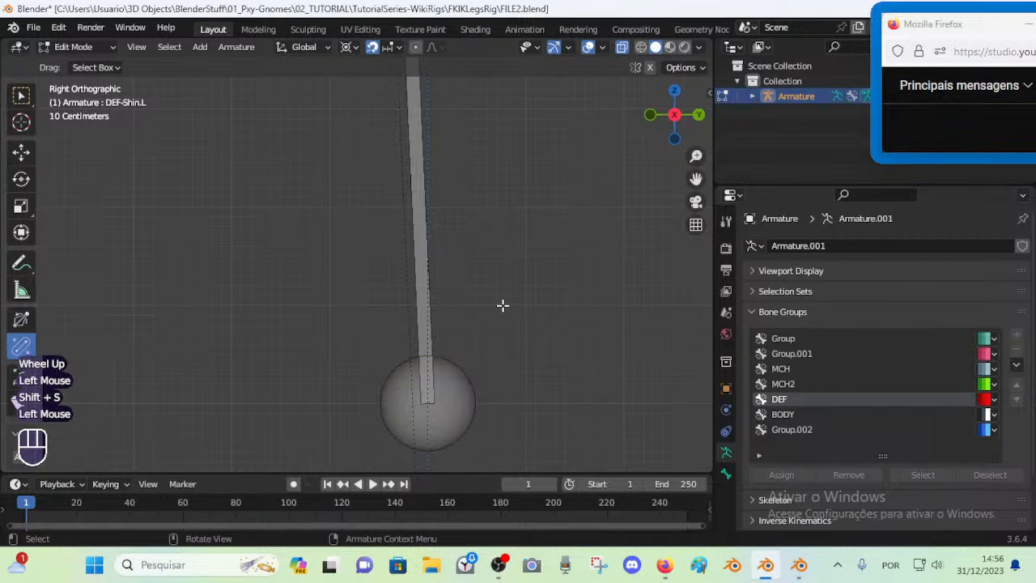
{"action": "left_click", "coordinate": [429, 390]}
{"action": "left_click", "coordinate": [460, 394]}
{"action": "left_click", "coordinate": [463, 393]}
{"action": "key", "text": "shift+s"}
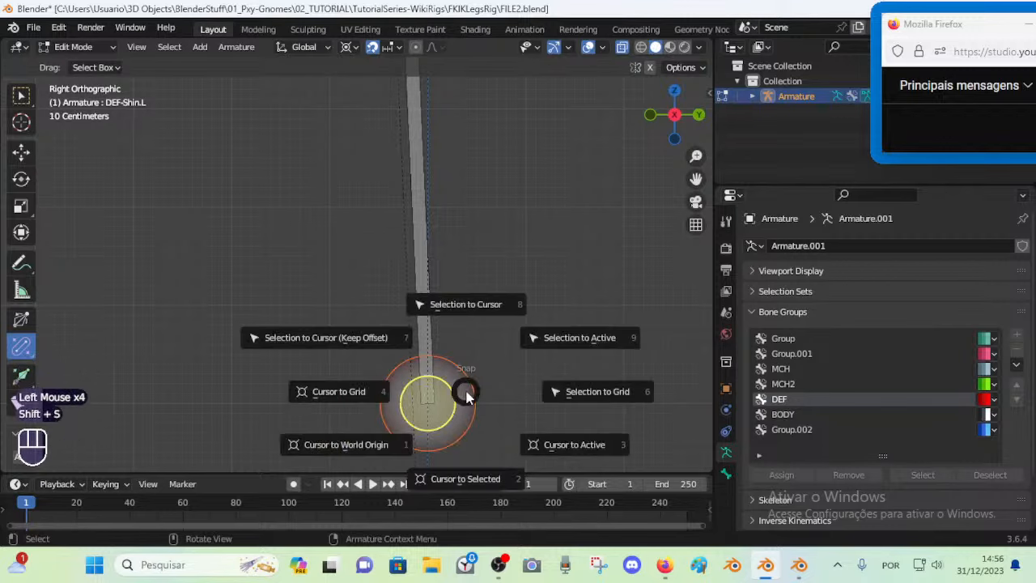
{"action": "key", "text": "alt+a"}
{"action": "left_click", "coordinate": [460, 402]}
{"action": "scroll", "coordinate": [461, 354], "scroll_direction": "down", "scroll_amount": 2}
{"action": "key", "text": "shift+s"}
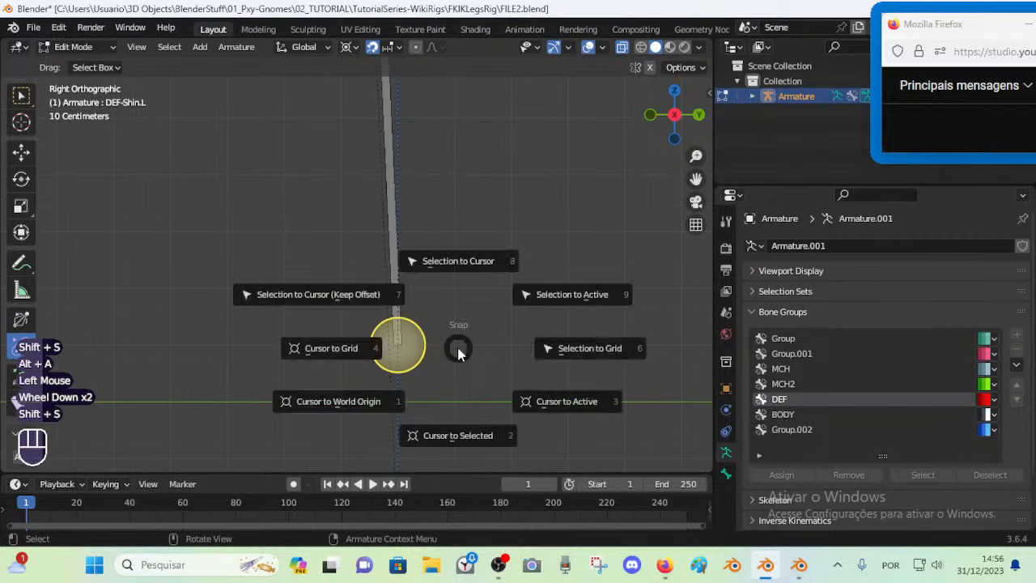
View the leg bones in perspective and switch the armature to Pose Mode
{"action": "middle_click_drag", "start_coordinate": [415, 283], "coordinate": [527, 286]}
{"action": "scroll", "coordinate": [486, 231], "scroll_direction": "down", "scroll_amount": 3}
{"action": "middle_click_drag", "start_coordinate": [486, 231], "coordinate": [484, 294], "text": "shift"}
{"action": "key", "text": "Tab"}
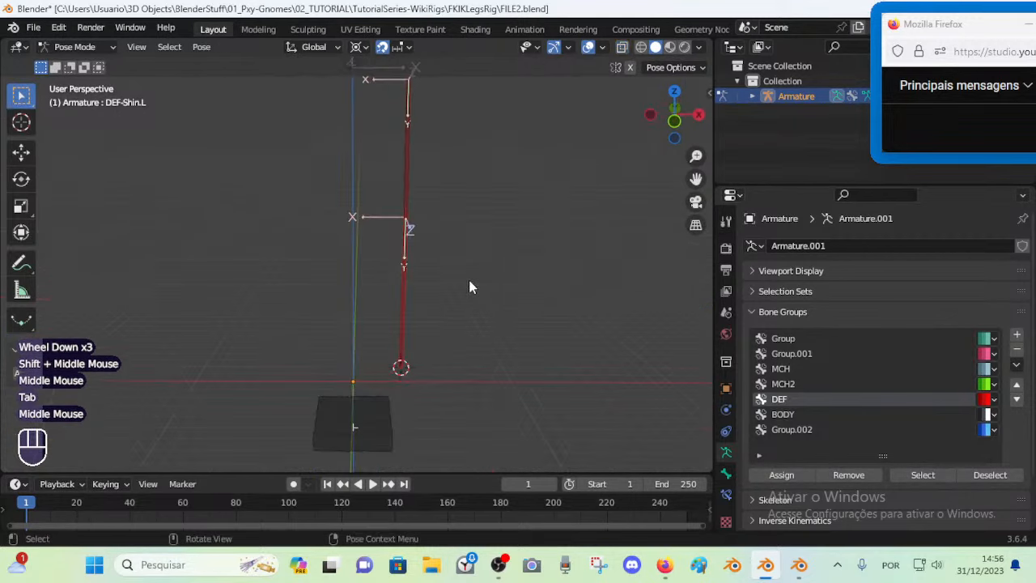
{"action": "key", "text": "KP_1"}
{"action": "scroll", "coordinate": [437, 235], "scroll_direction": "down", "scroll_amount": 3}
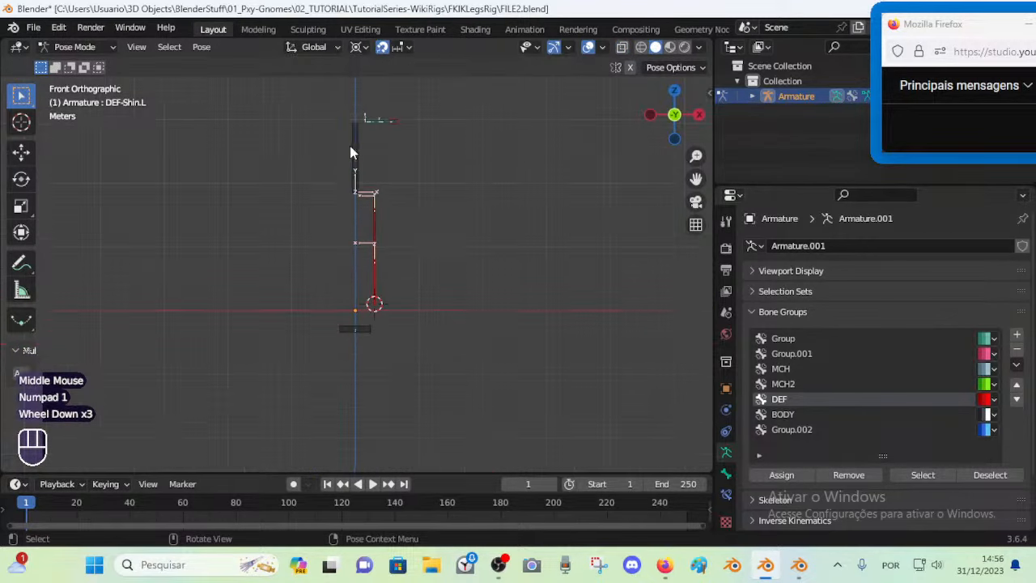
{"action": "scroll", "coordinate": [363, 170], "scroll_direction": "up", "scroll_amount": 4}
{"action": "left_click", "coordinate": [402, 108]}
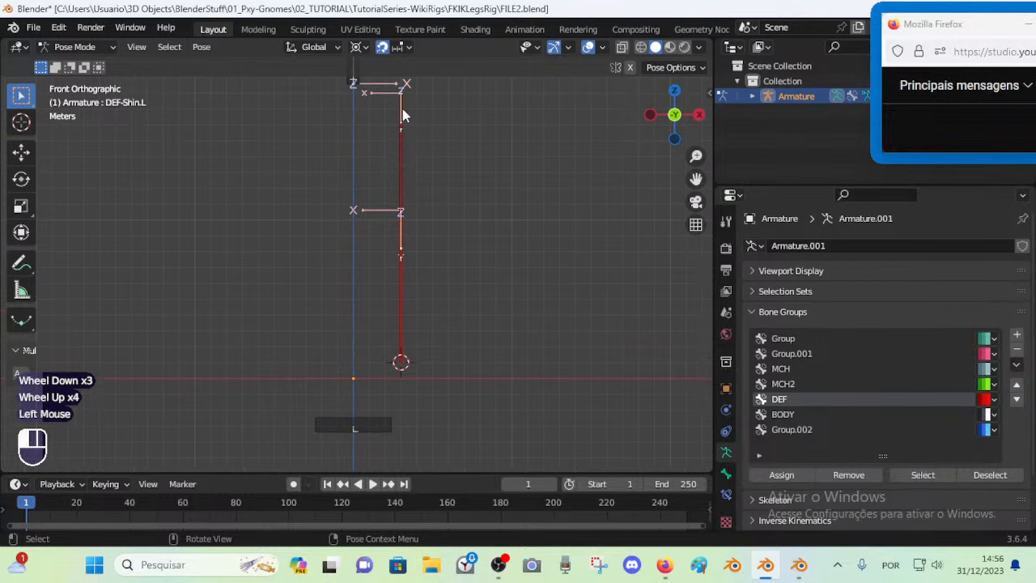
{"action": "left_click", "coordinate": [409, 303], "text": "shift"}
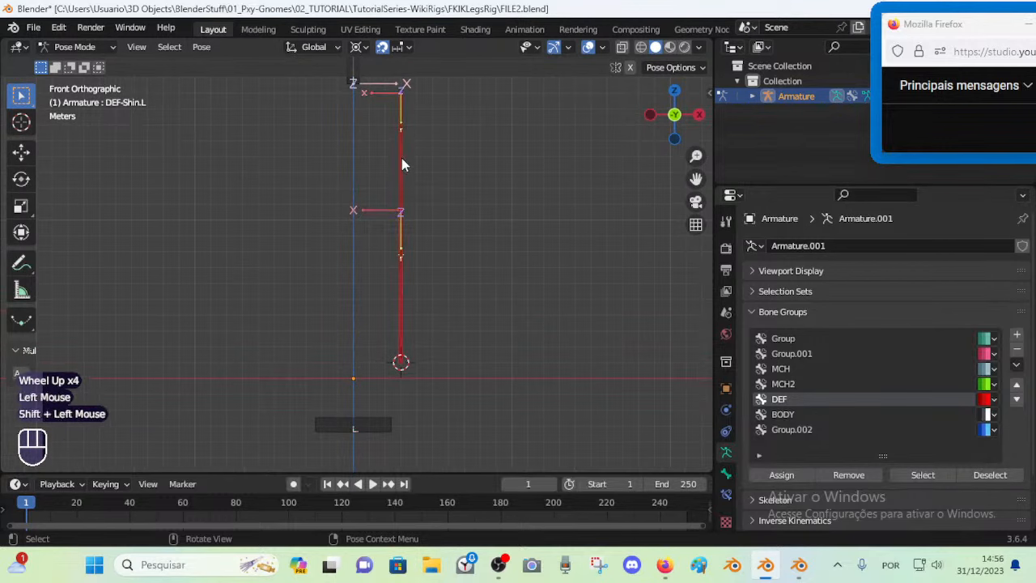
{"action": "key", "text": "g"}
{"action": "key", "text": "x"}
{"action": "key", "text": "Escape"}
{"action": "key", "text": "g"}
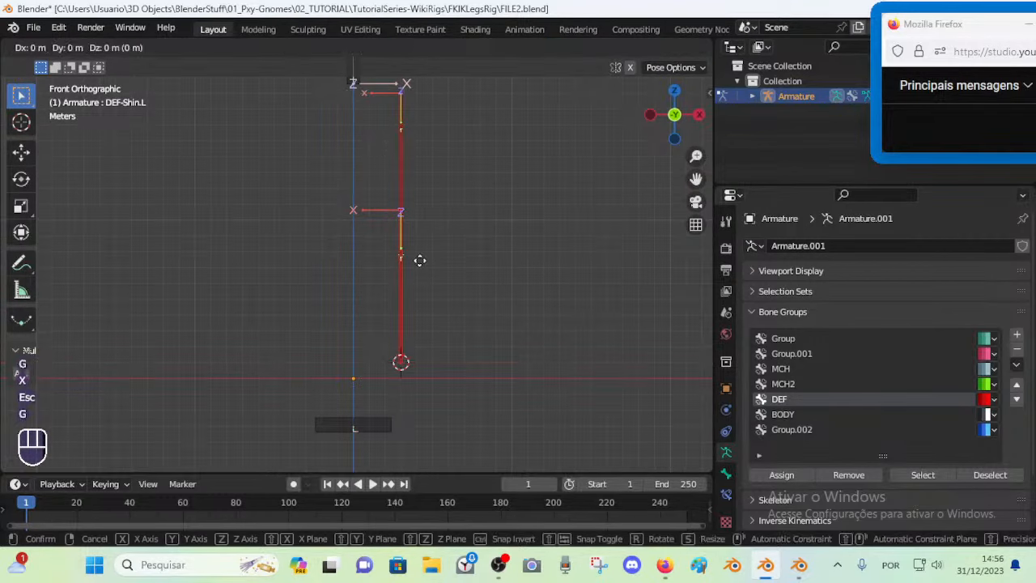
{"action": "left_click", "coordinate": [407, 221]}
{"action": "middle_click_drag", "start_coordinate": [407, 222], "coordinate": [483, 252], "text": "shift"}
{"action": "key", "text": "alt+a"}
{"action": "key", "text": "Tab"}
{"action": "scroll", "coordinate": [447, 208], "scroll_direction": "up", "scroll_amount": 3}
{"action": "key", "text": "Tab"}
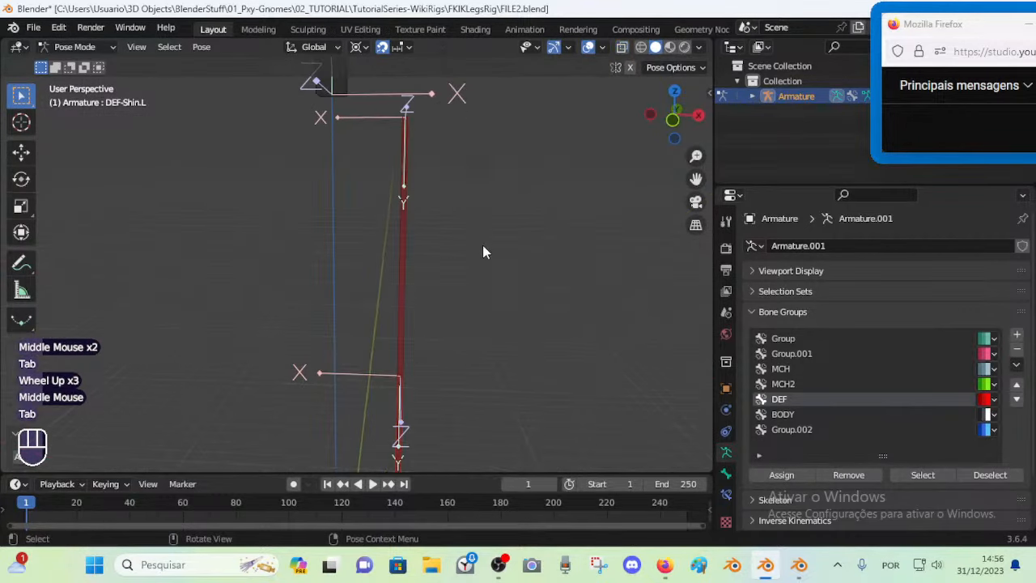
{"action": "key", "text": "Tab"}
{"action": "scroll", "coordinate": [456, 250], "scroll_direction": "down", "scroll_amount": 2}
{"action": "key", "text": "Tab"}
{"action": "key", "text": "a"}
{"action": "key", "text": "alt+q"}
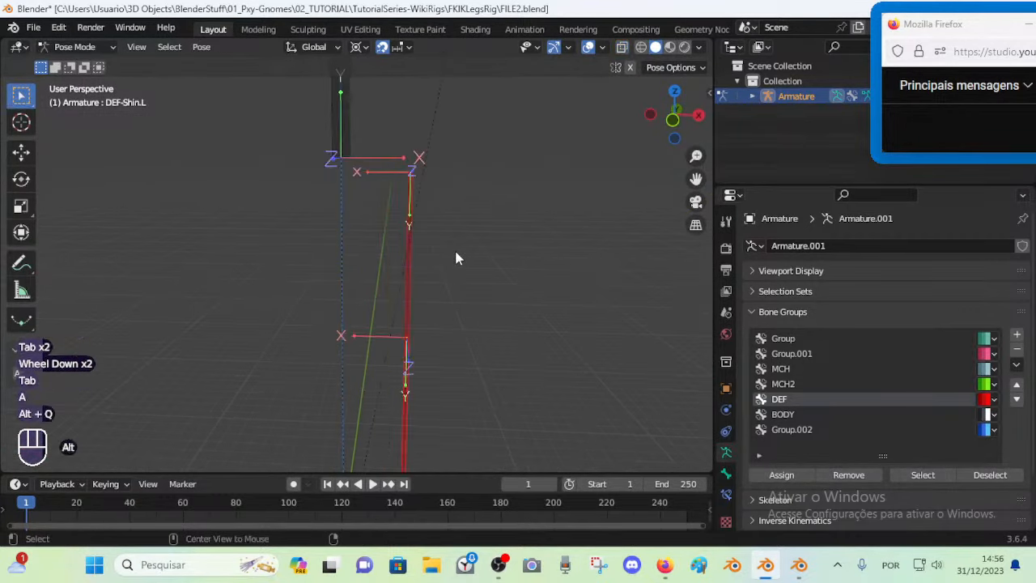
{"action": "key", "text": "alt+q"}
Select the thigh and shin bones in Edit Mode and move them together -1 m along the global X axis
{"action": "key", "text": "Tab"}
{"action": "middle_click_drag", "start_coordinate": [423, 347], "coordinate": [422, 332], "text": "shift"}
{"action": "left_click", "coordinate": [408, 242]}
{"action": "left_click", "coordinate": [403, 371], "text": "shift"}
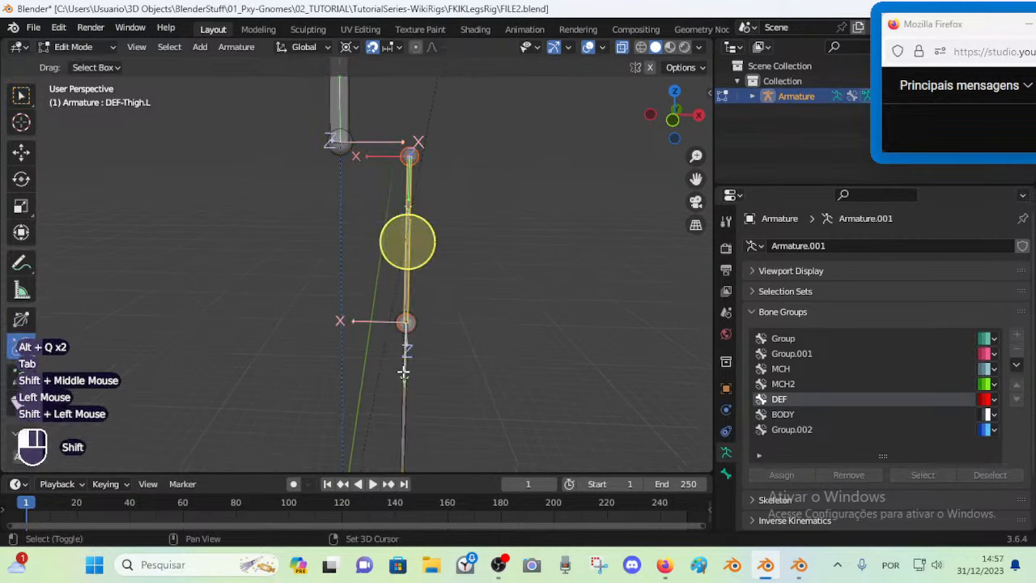
{"action": "key", "text": "KP_1"}
{"action": "key", "text": "g"}
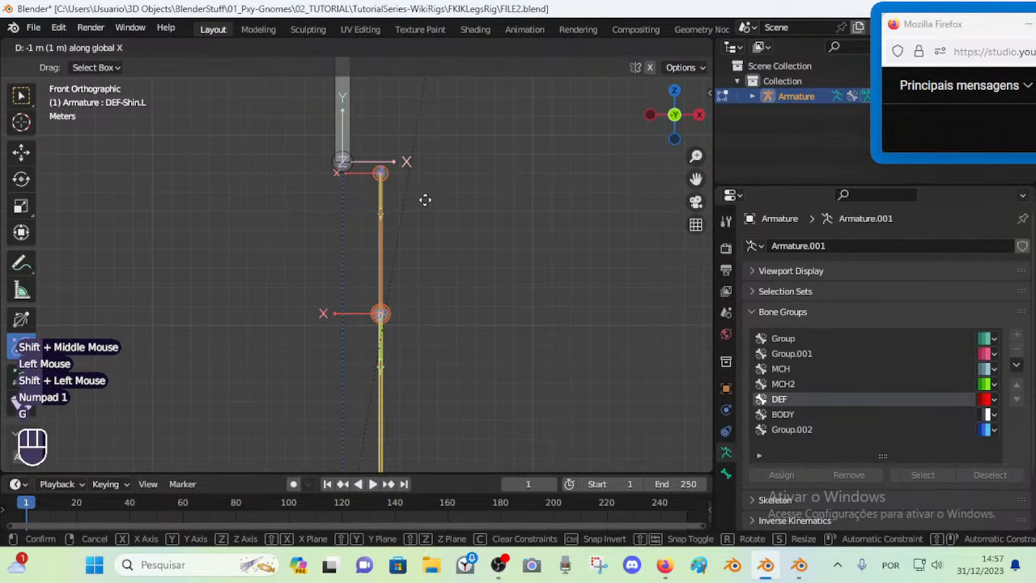
Switch the armature to Pose Mode and check the shin bone from the side
{"action": "key", "text": "Tab"}
{"action": "middle_click_drag", "start_coordinate": [422, 226], "coordinate": [387, 297]}
{"action": "scroll", "coordinate": [419, 353], "scroll_direction": "up", "scroll_amount": 1}
{"action": "key", "text": "KP_6"}
{"action": "key", "text": "KP_3"}
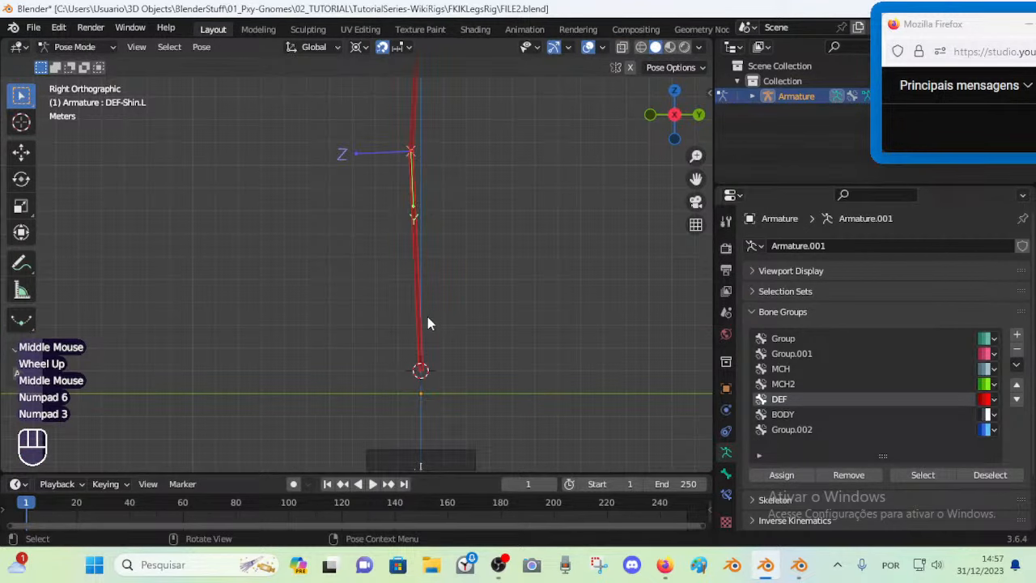
{"action": "key", "text": "alt+q"}
{"action": "key", "text": "alt+q"}
{"action": "key", "text": "a"}
Return to Edit Mode and add a new bone at the 3D cursor on the shin's lower end
{"action": "key", "text": "Tab"}
{"action": "scroll", "coordinate": [431, 392], "scroll_direction": "up", "scroll_amount": 1, "text": "shift"}
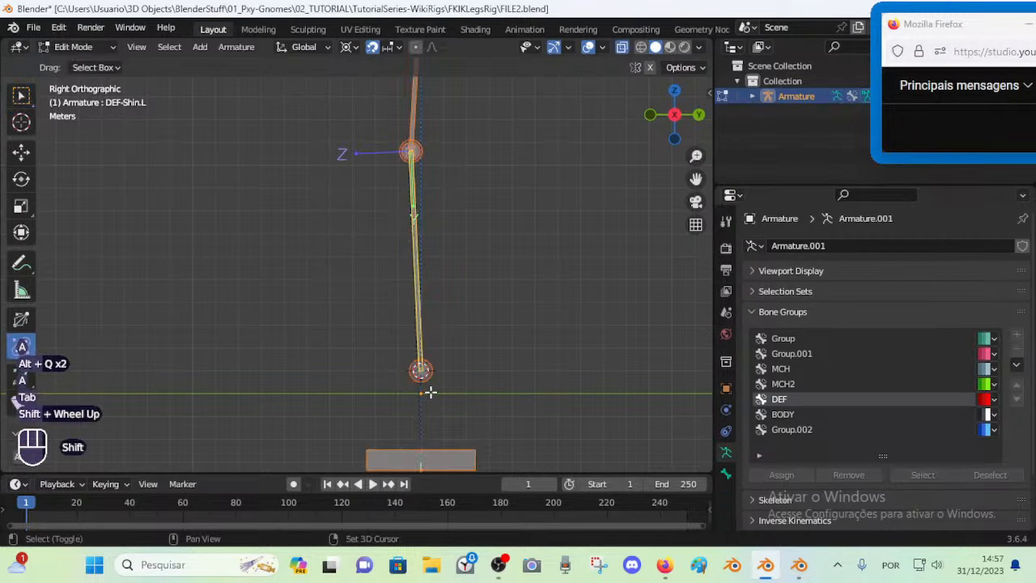
{"action": "middle_click_drag", "start_coordinate": [431, 392], "coordinate": [486, 316], "text": "shift"}
{"action": "scroll", "coordinate": [421, 323], "scroll_direction": "up", "scroll_amount": 3}
{"action": "left_click", "coordinate": [489, 347]}
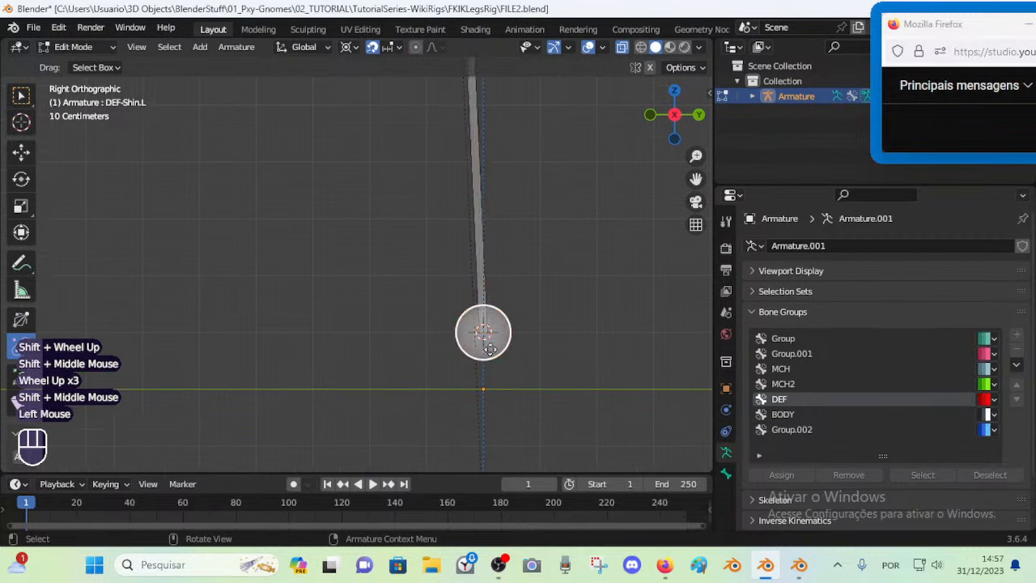
{"action": "key", "text": "shift+a"}
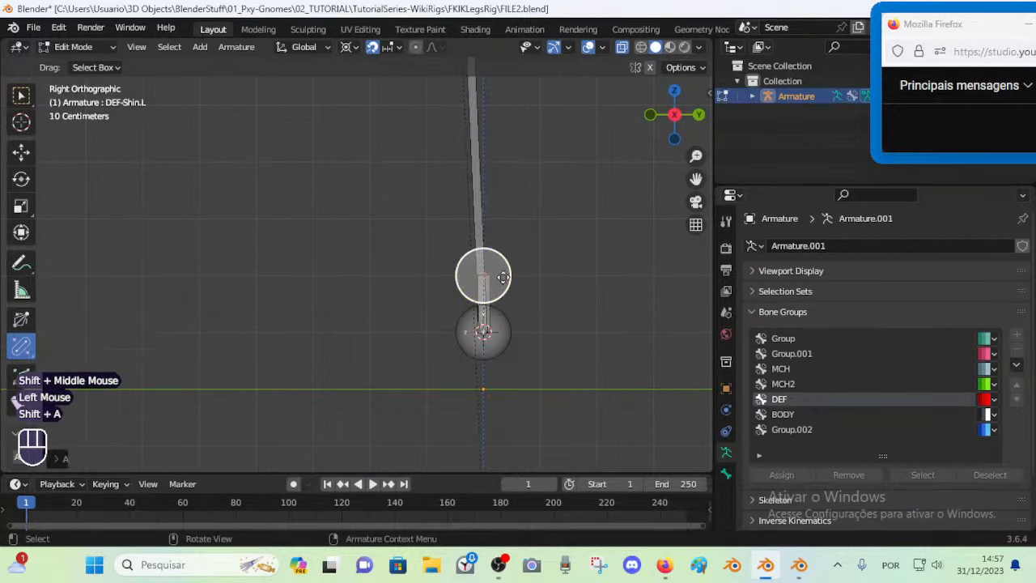
{"action": "left_click", "coordinate": [501, 281]}
{"action": "key", "text": "r"}
{"action": "key", "text": "y"}
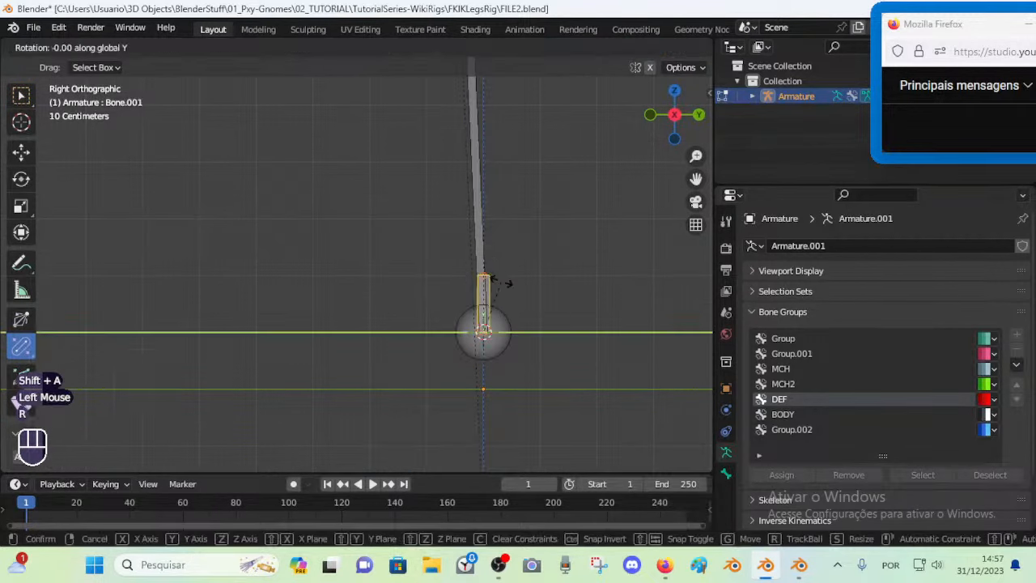
{"action": "right_click", "coordinate": [435, 280]}
{"action": "key", "text": "r"}
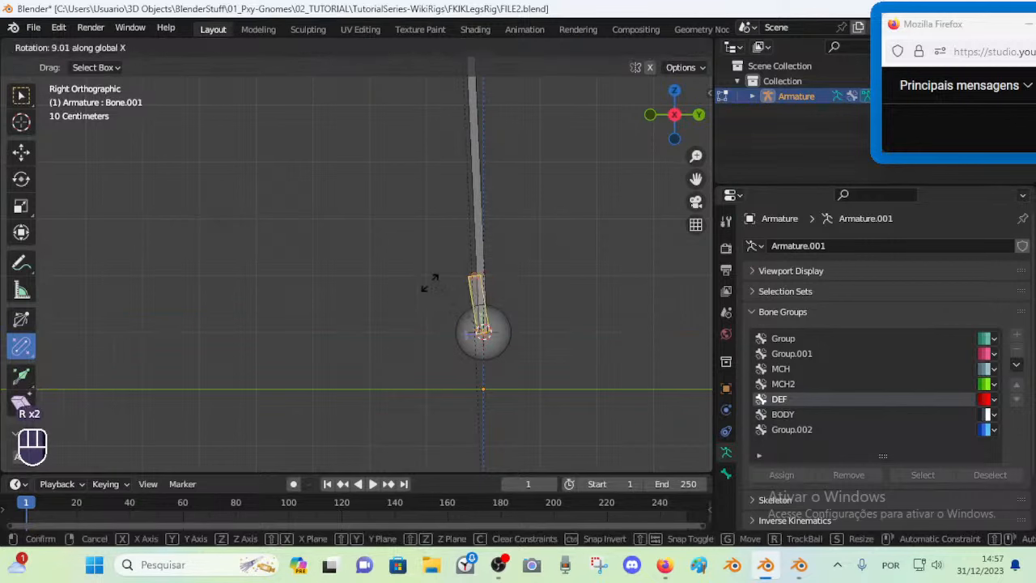
{"action": "right_click", "coordinate": [317, 328]}
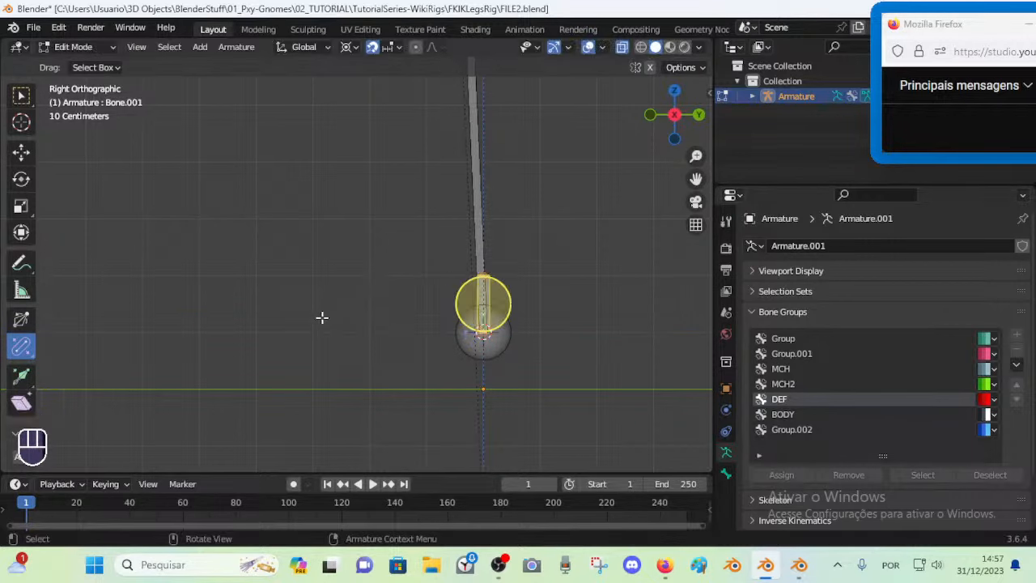
{"action": "scroll", "coordinate": [322, 315], "scroll_direction": "down", "scroll_amount": 2}
{"action": "scroll", "coordinate": [322, 315], "scroll_direction": "up", "scroll_amount": 2}
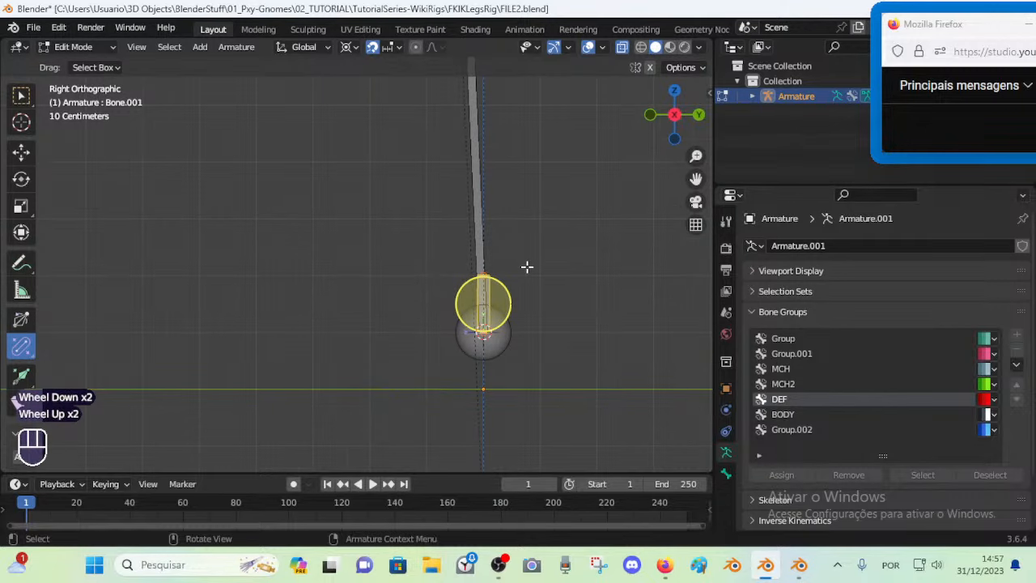
{"action": "key", "text": "r"}
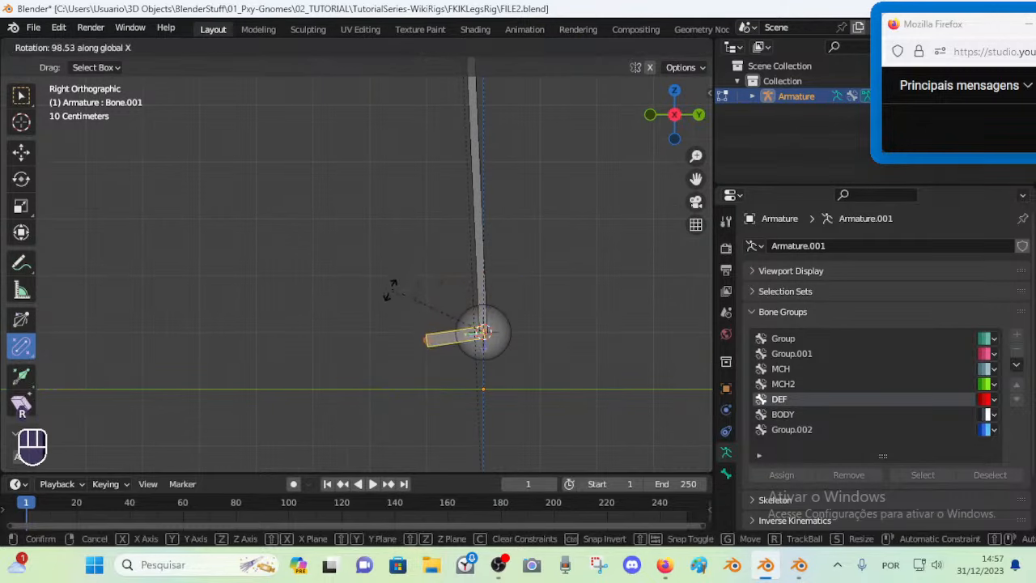
{"action": "right_click", "coordinate": [425, 274]}
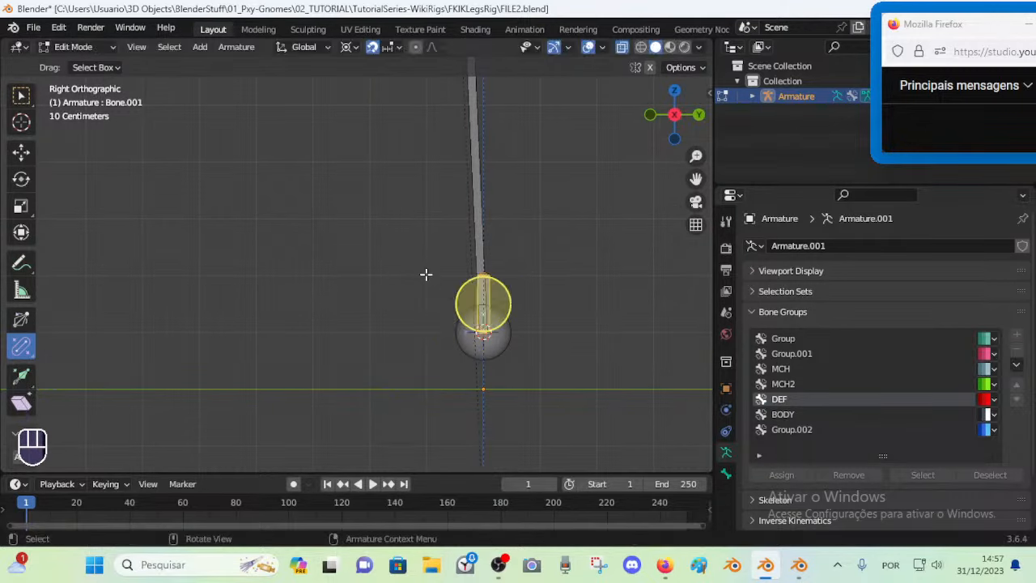
{"action": "type", "text": "r-90"}
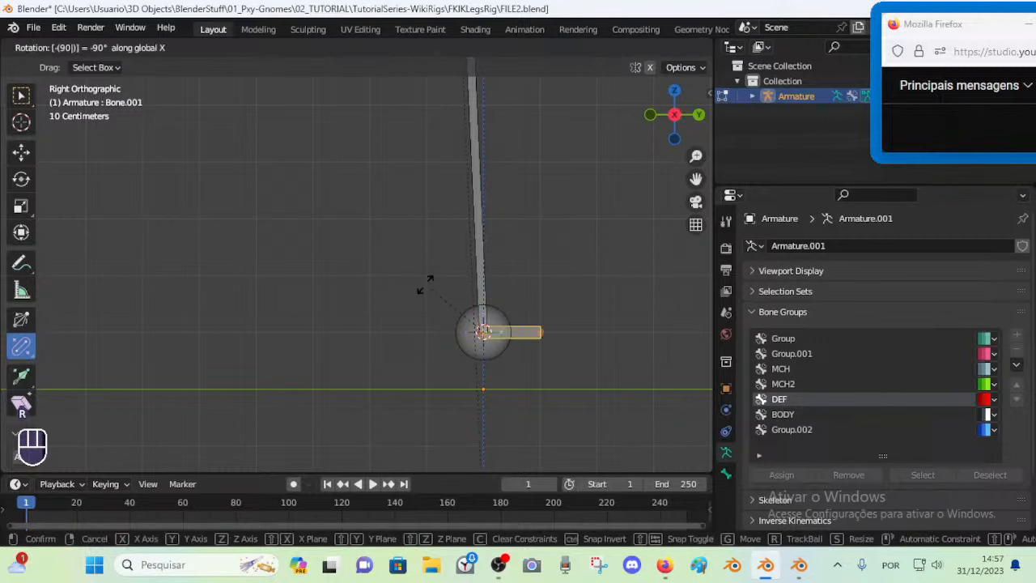
{"action": "right_click", "coordinate": [425, 285]}
Rotate the new ankle bone 90° about X to point forward and recalculate its roll to the Global +Z Axis
{"action": "type", "text": "r-90"}
{"action": "left_click", "coordinate": [426, 285]}
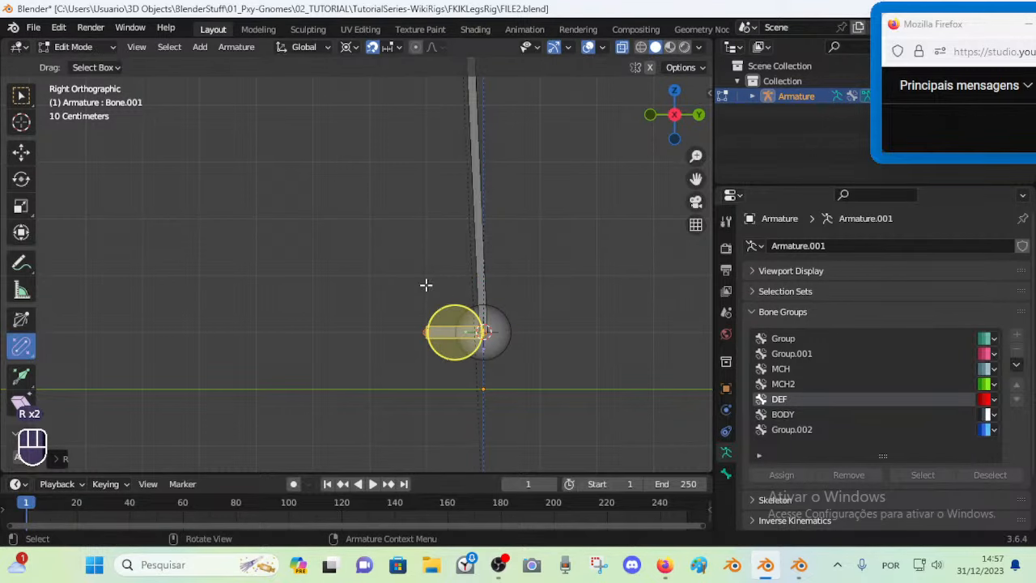
{"action": "scroll", "coordinate": [476, 383], "scroll_direction": "up", "scroll_amount": 1}
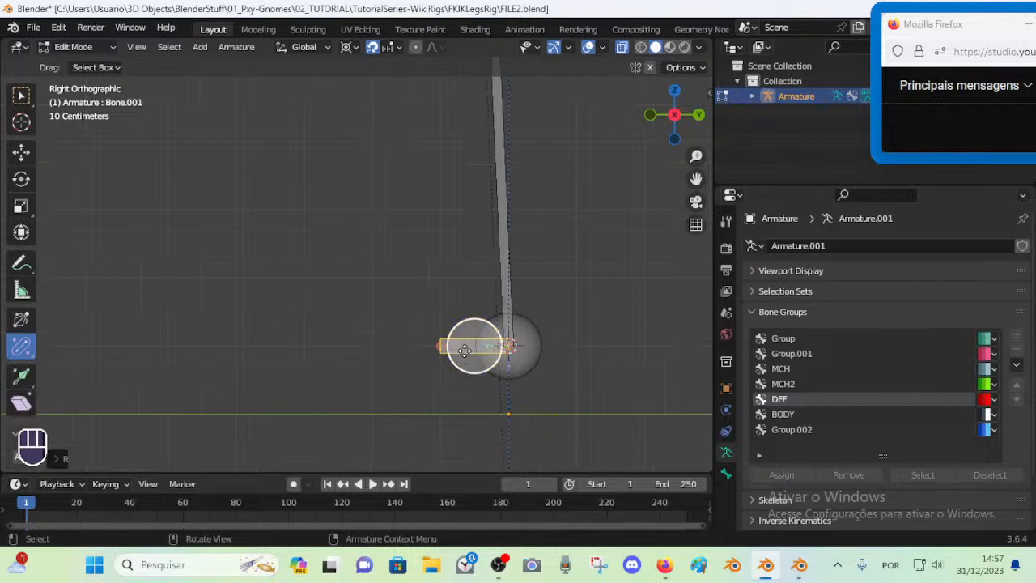
{"action": "key", "text": "shift+n"}
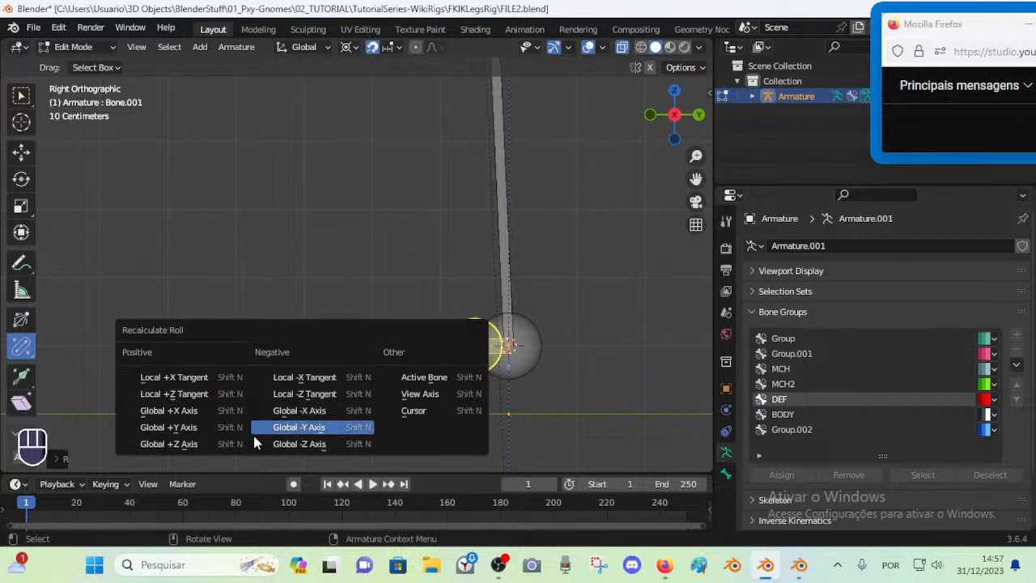
{"action": "left_click", "coordinate": [215, 444]}
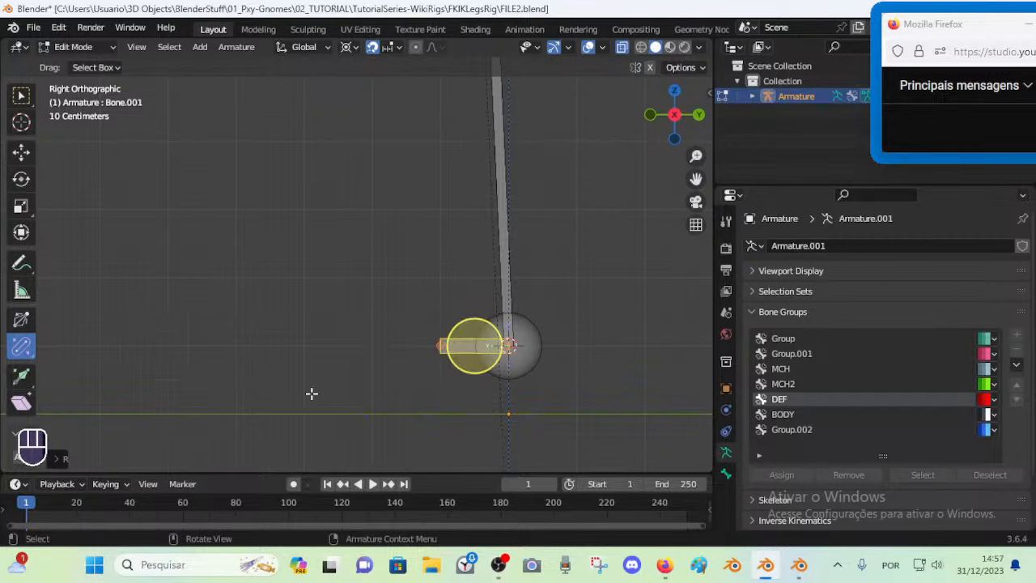
Rotate the new foot bone 40° about the global X axis so it slopes down toward the ground
{"action": "left_click", "coordinate": [458, 344]}
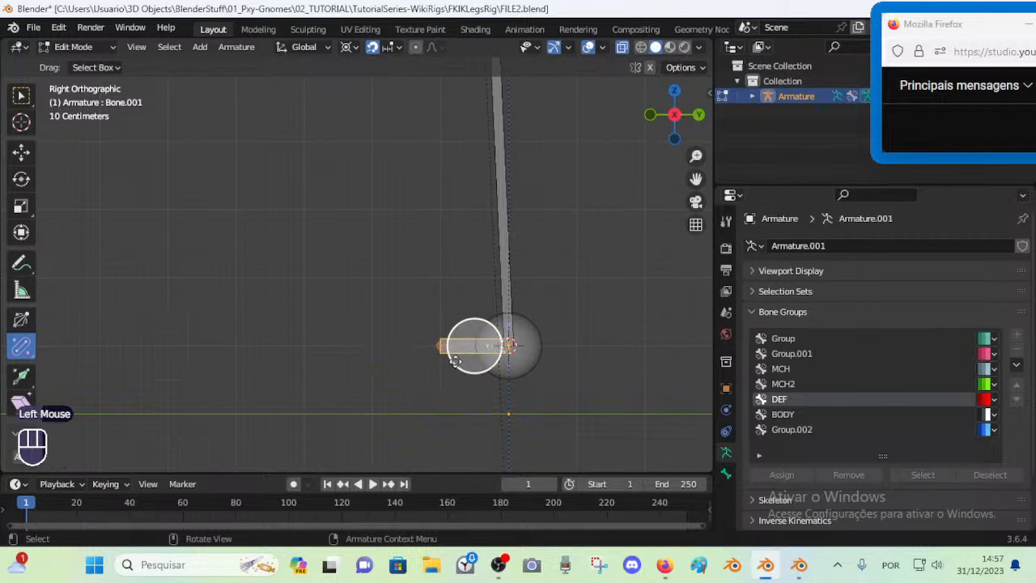
{"action": "key", "text": "r"}
{"action": "right_click", "coordinate": [477, 407]}
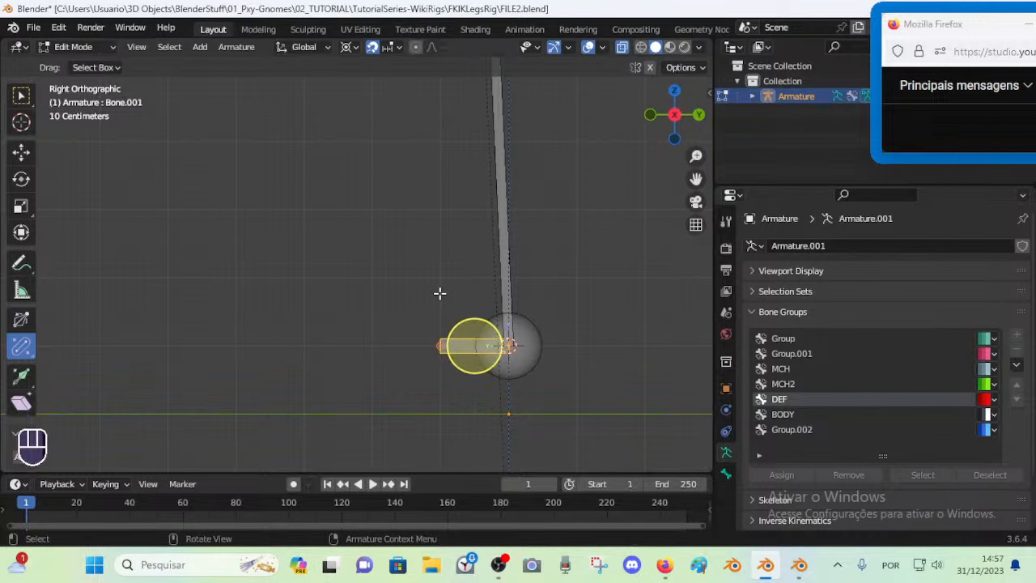
{"action": "type", "text": "rx40"}
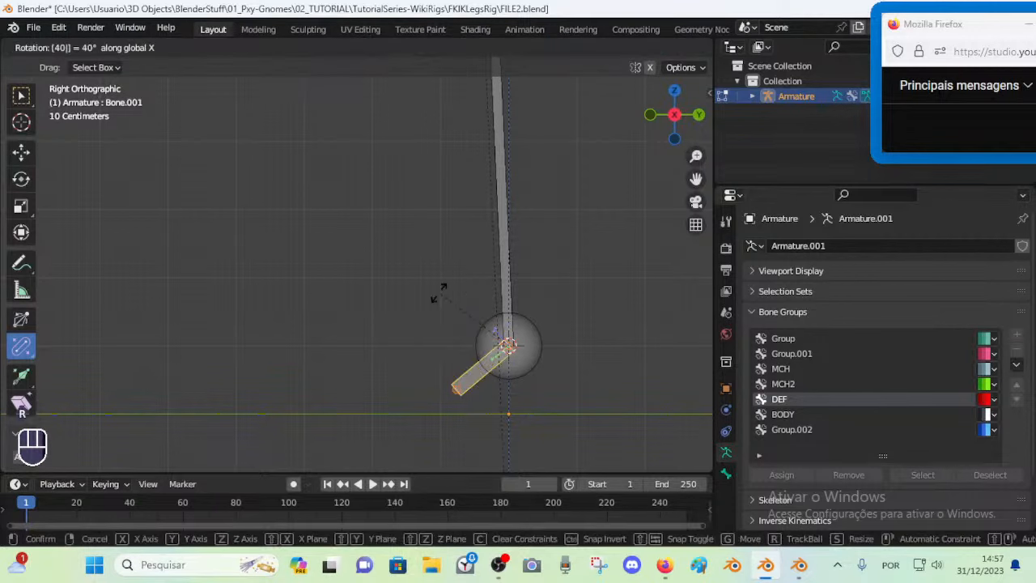
{"action": "key", "text": "Return"}
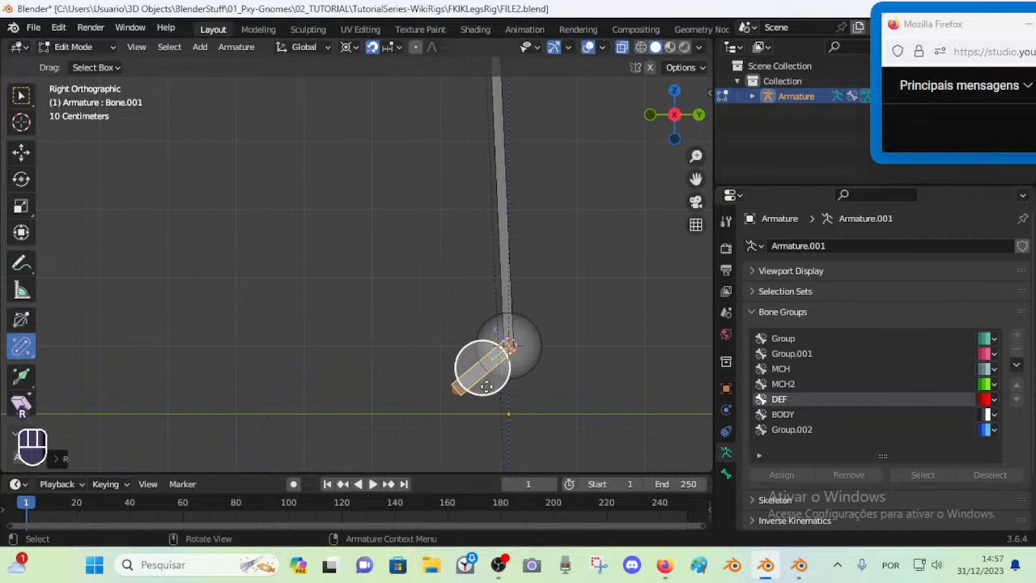
Display the foot bone's transform values and rename the bone DEF-Foot-40º.L
{"action": "key", "text": "n"}
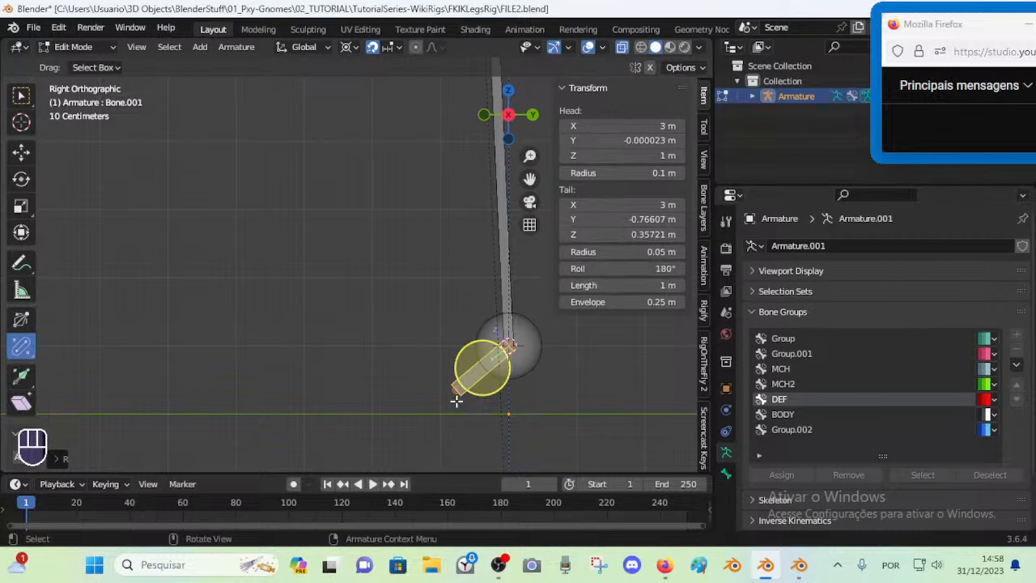
{"action": "key", "text": "Tab"}
{"action": "key", "text": "Tab"}
{"action": "left_click", "coordinate": [471, 379]}
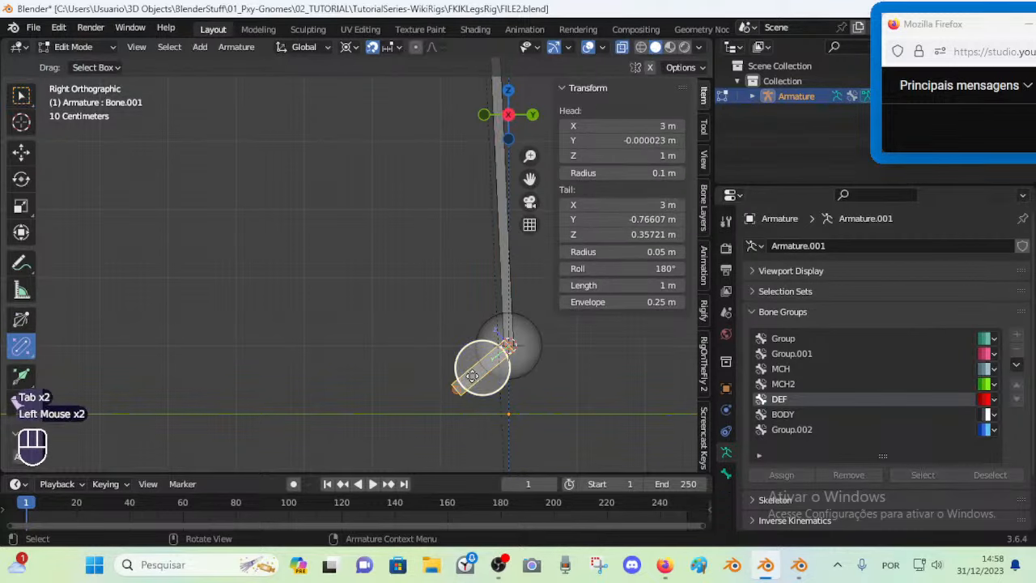
{"action": "key", "text": "F2"}
{"action": "key", "text": "Home"}
{"action": "type", "text": "DEF-F"}
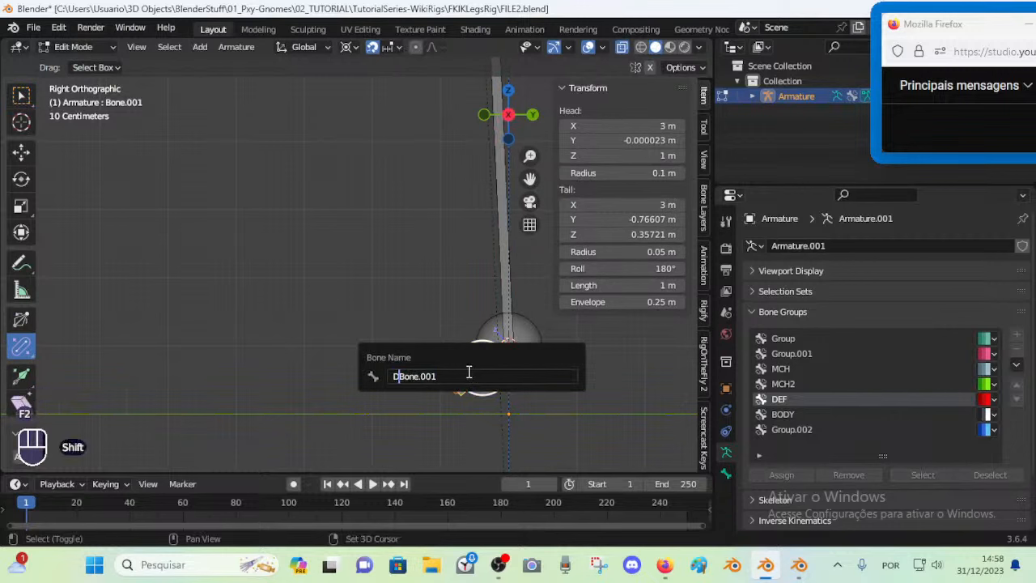
{"action": "type", "text": "oot"}
{"action": "key", "text": "shift+End"}
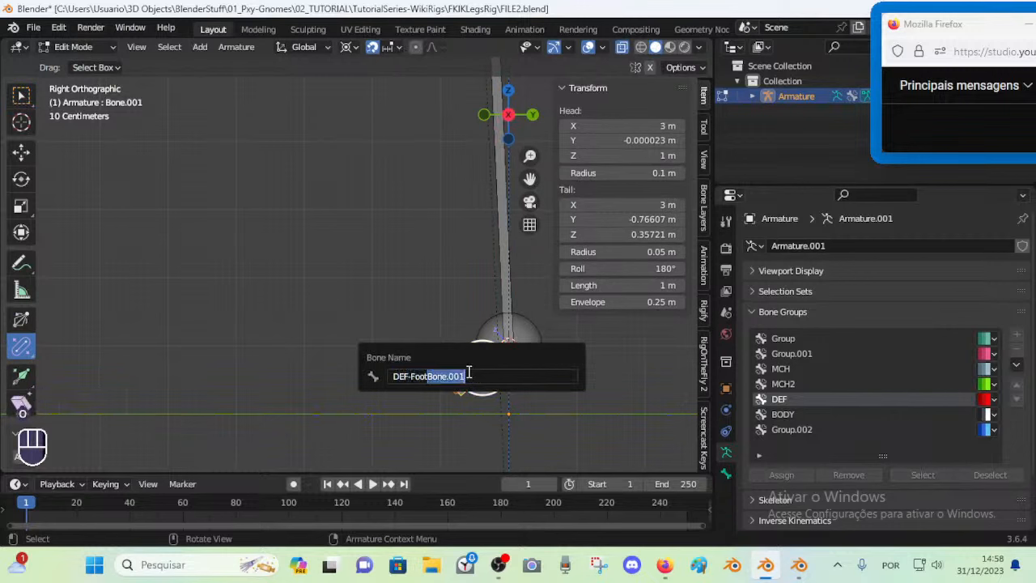
{"action": "type", "text": "-40º"}
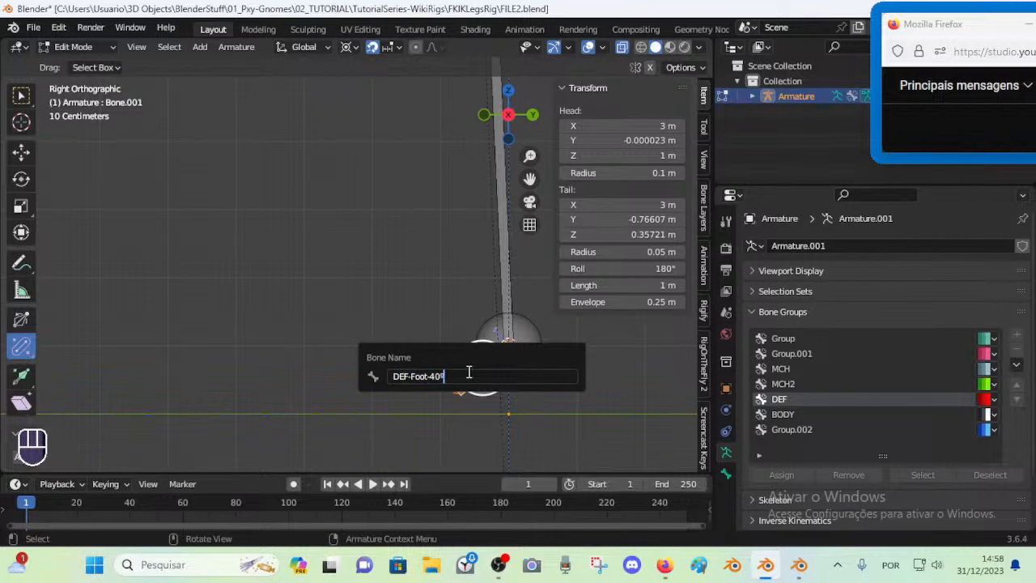
{"action": "key", "text": "Return"}
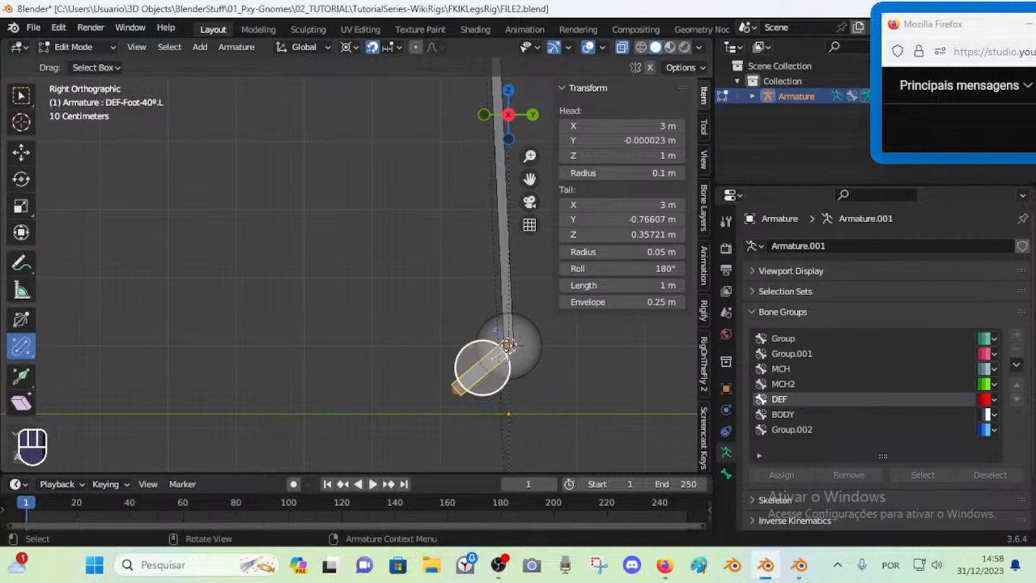
{"action": "key", "text": "a"}
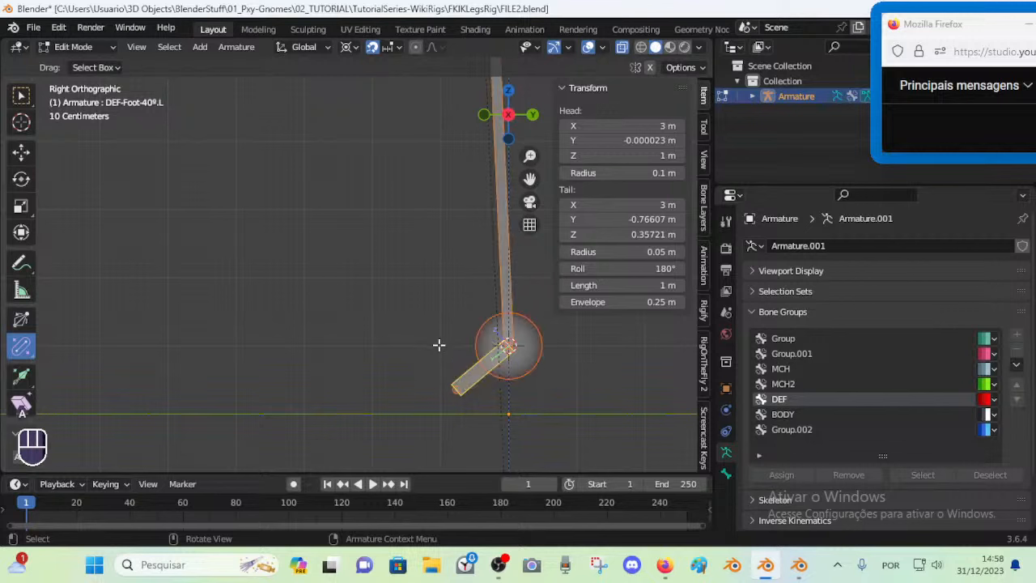
{"action": "key", "text": "alt+a"}
{"action": "right_click", "coordinate": [500, 346]}
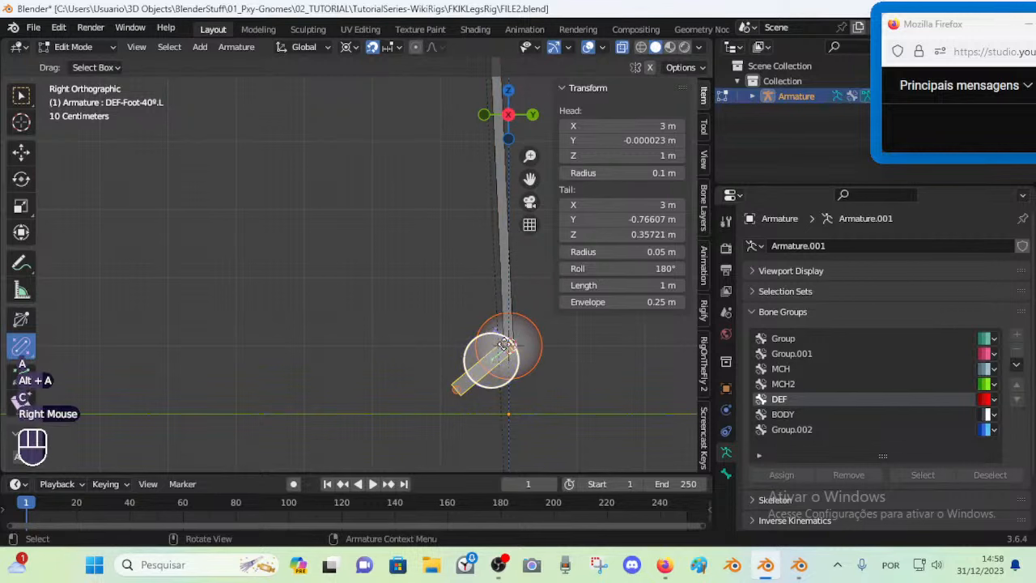
{"action": "key", "text": "alt+a"}
{"action": "key", "text": "b"}
{"action": "left_click_drag", "start_coordinate": [441, 348], "coordinate": [463, 387]}
{"action": "key", "text": "r"}
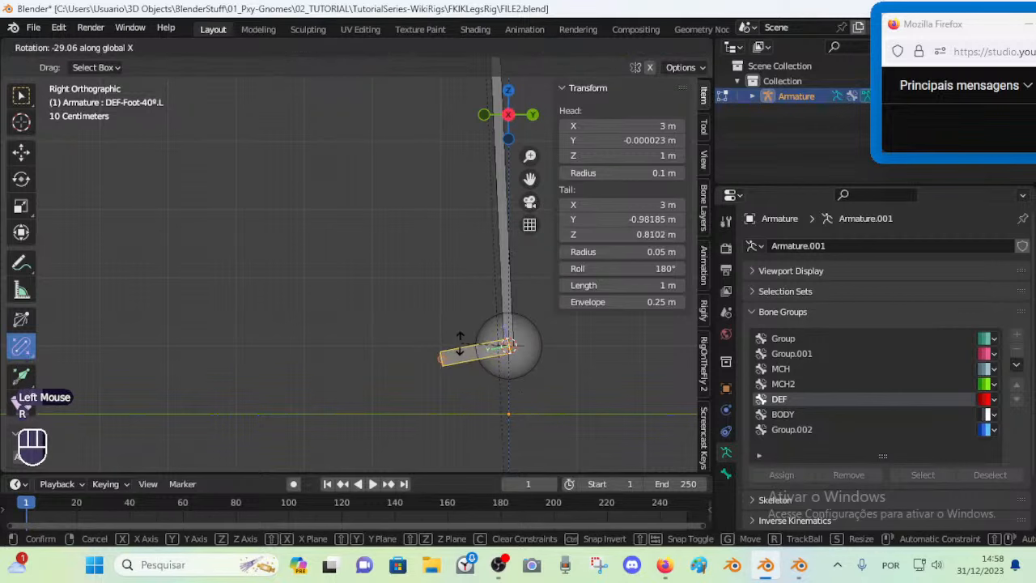
{"action": "left_click", "coordinate": [474, 375]}
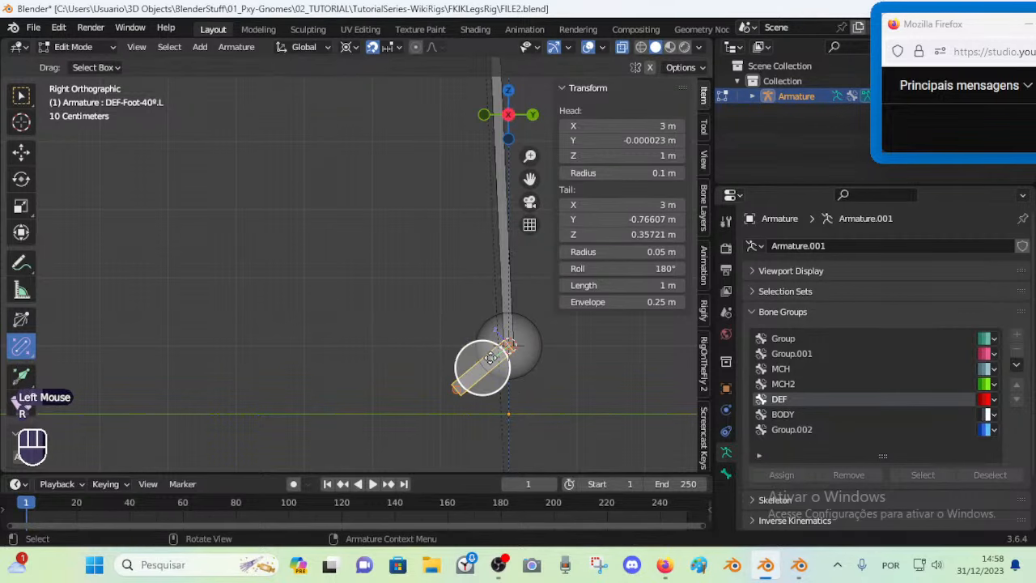
Try to extrude a new bone from the foot bone's tail along the global X axis
{"action": "scroll", "coordinate": [490, 357], "scroll_direction": "up", "scroll_amount": 1}
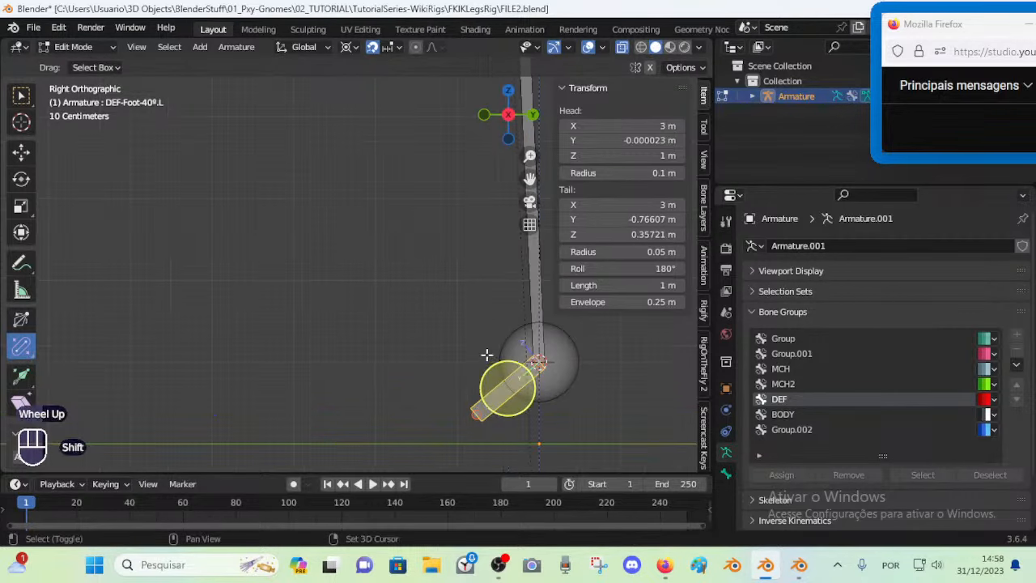
{"action": "middle_click_drag", "start_coordinate": [486, 351], "coordinate": [389, 280], "text": "shift"}
{"action": "scroll", "coordinate": [405, 313], "scroll_direction": "up", "scroll_amount": 1}
{"action": "left_click", "coordinate": [377, 346]}
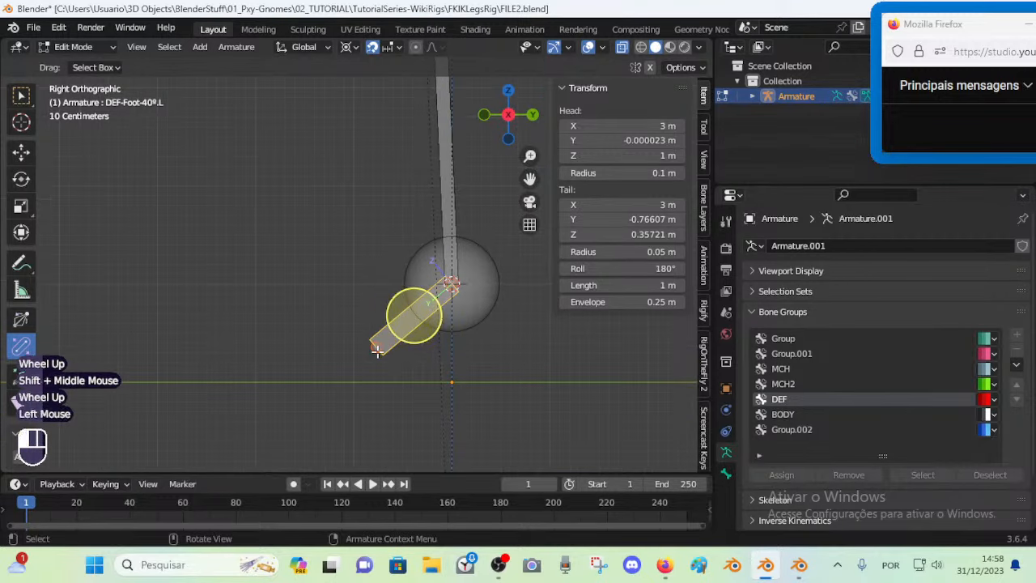
{"action": "key", "text": "e"}
{"action": "key", "text": "x"}
{"action": "left_click", "coordinate": [370, 351]}
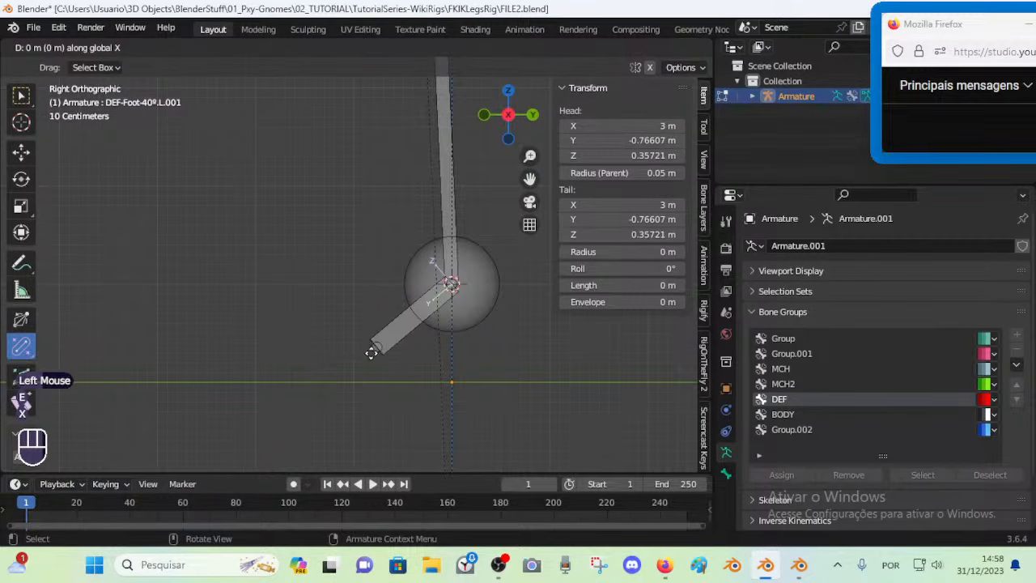
{"action": "left_click", "coordinate": [377, 346]}
{"action": "key", "text": "ctrl+z"}
{"action": "key", "text": "ctrl+z"}
Extrude a horizontal toe bone about 0.63 m long from the foot bone's tail, forward along the global Y axis
{"action": "left_click", "coordinate": [377, 346]}
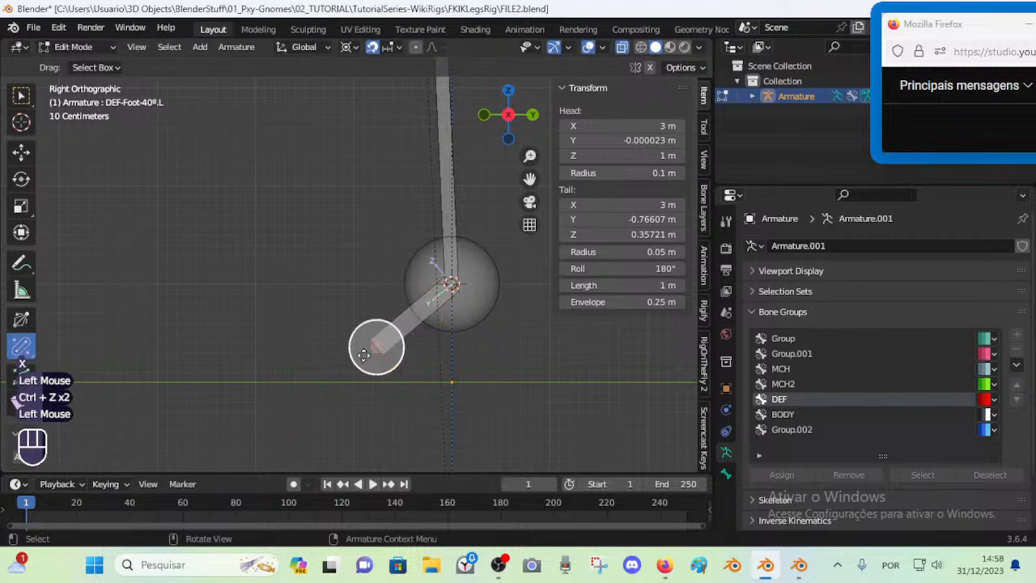
{"action": "key", "text": "e"}
{"action": "key", "text": "y"}
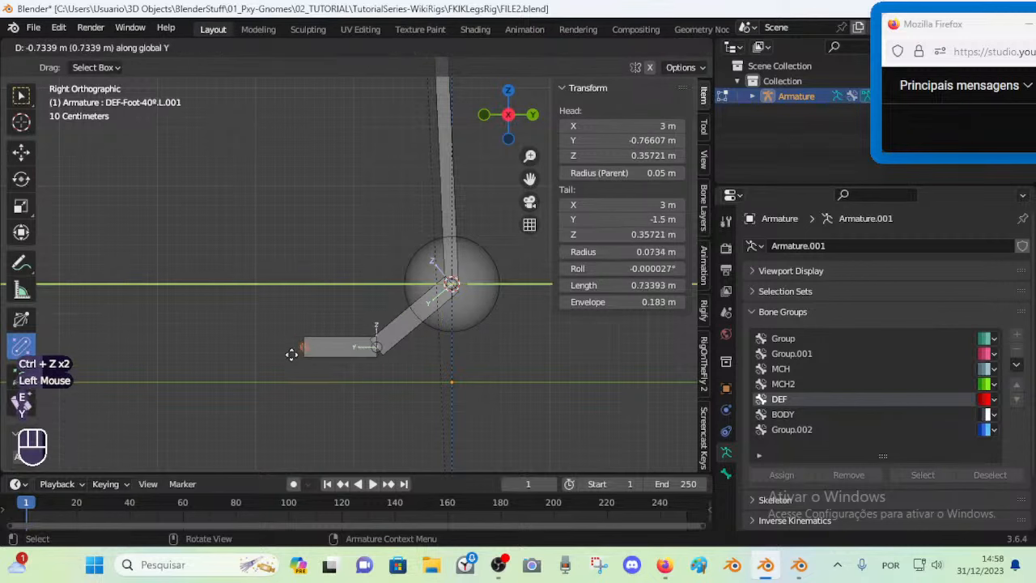
{"action": "left_click", "coordinate": [319, 354]}
{"action": "left_click", "coordinate": [320, 354]}
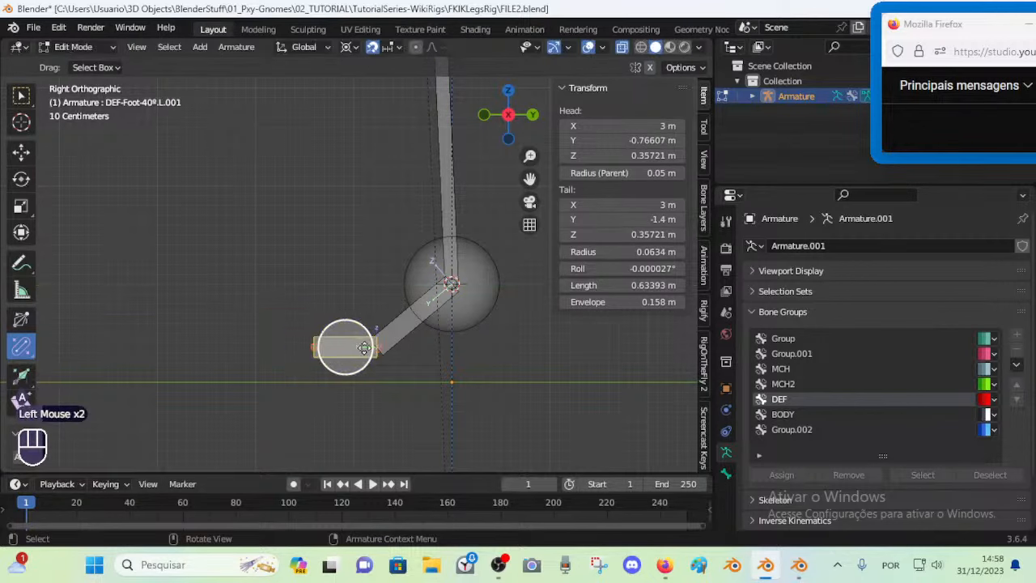
Assign the foot and toe bones to the DEF bone group in Pose Mode and clear the selection
{"action": "key", "text": "Tab"}
{"action": "left_click", "coordinate": [411, 313]}
{"action": "left_click", "coordinate": [351, 341], "text": "shift"}
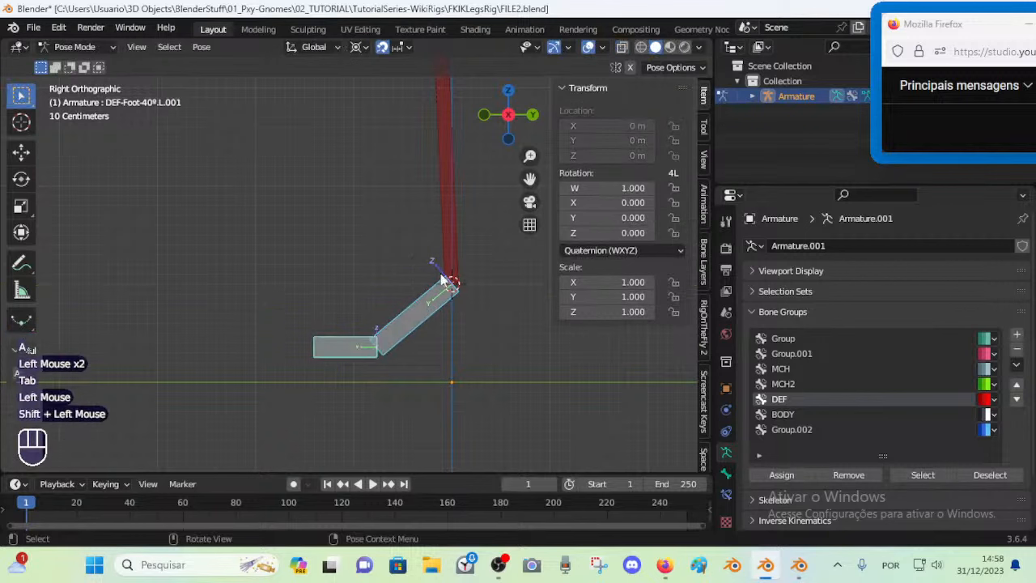
{"action": "left_click", "coordinate": [444, 281], "text": "shift"}
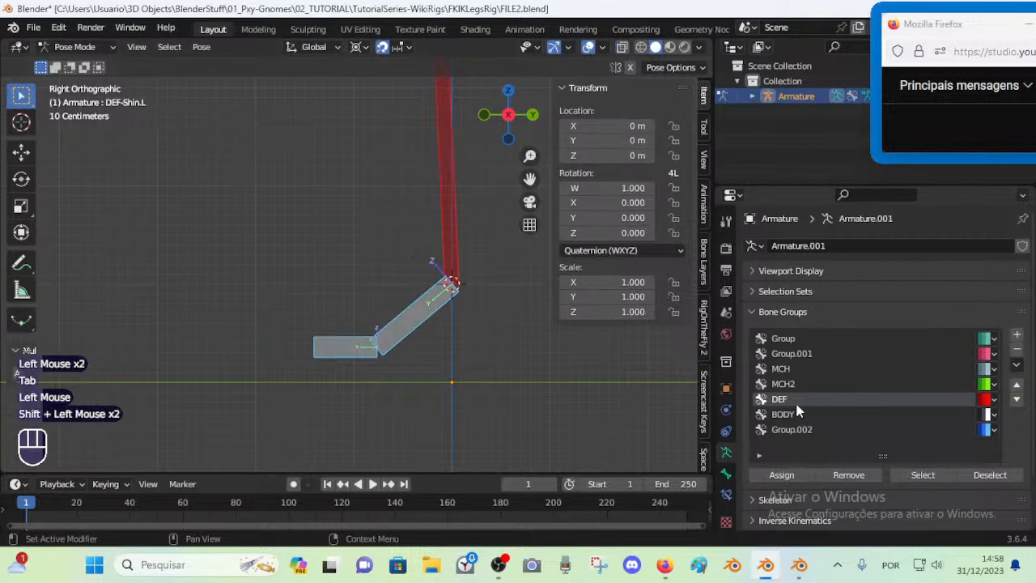
{"action": "left_click", "coordinate": [799, 474]}
{"action": "key", "text": "alt+a"}
Select the foot, toe, shin and thigh deform bones of the left leg together
{"action": "left_click", "coordinate": [417, 306]}
{"action": "left_click", "coordinate": [439, 293], "text": "shift"}
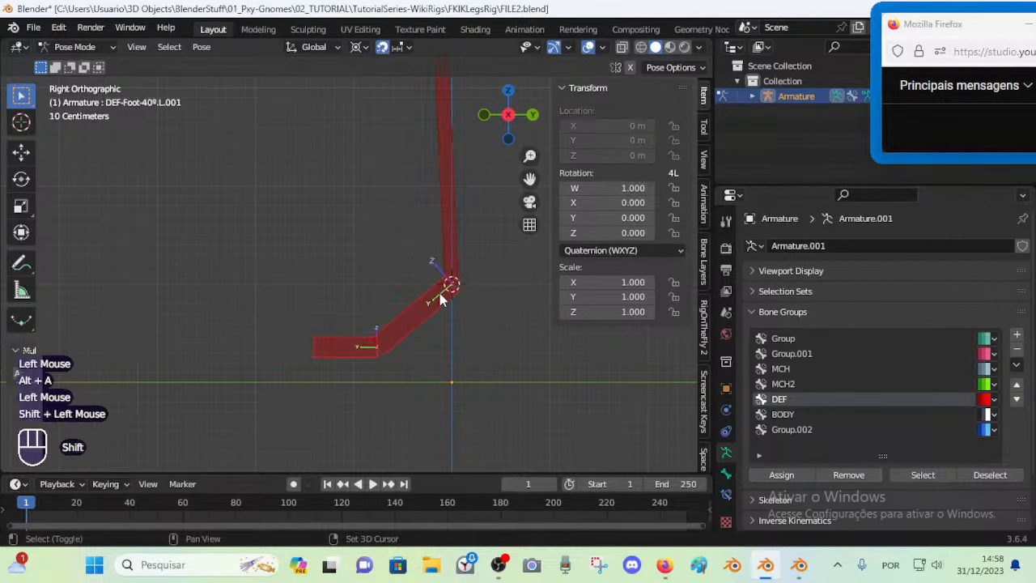
{"action": "middle_click_drag", "start_coordinate": [439, 293], "coordinate": [441, 318], "text": "shift"}
{"action": "left_click", "coordinate": [455, 307]}
{"action": "left_click", "coordinate": [380, 362]}
{"action": "left_click", "coordinate": [457, 245], "text": "shift"}
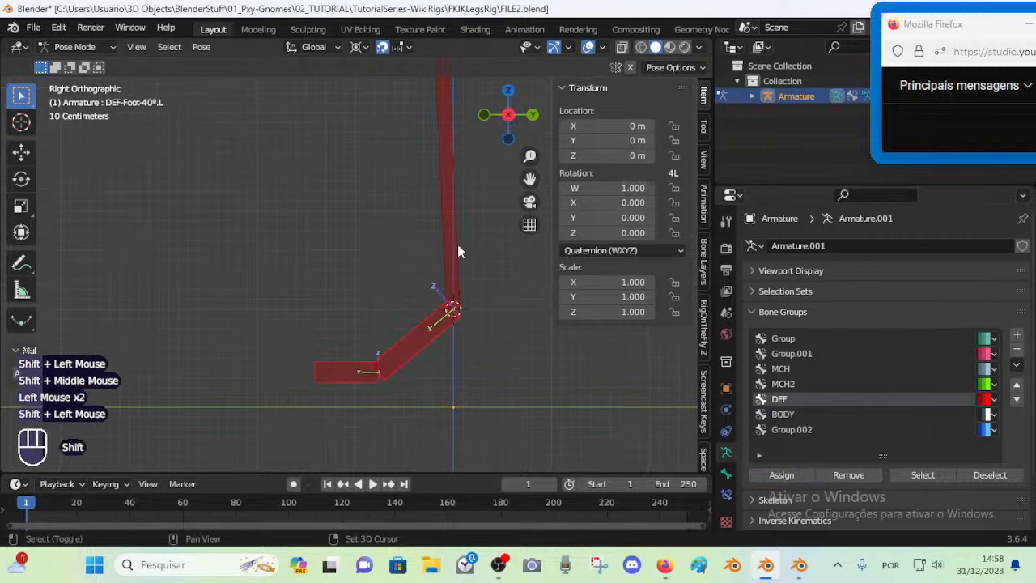
{"action": "middle_click_drag", "start_coordinate": [463, 232], "coordinate": [461, 453], "text": "shift"}
{"action": "middle_click_drag", "start_coordinate": [434, 148], "coordinate": [420, 417], "text": "shift"}
{"action": "scroll", "coordinate": [417, 160], "scroll_direction": "down", "scroll_amount": 2}
{"action": "middle_click_drag", "start_coordinate": [395, 133], "coordinate": [393, 336], "text": "shift"}
{"action": "left_click", "coordinate": [389, 81], "text": "shift"}
Add the arm bone DEF-UpperArm.L to the leg bone selection as the active bone
{"action": "middle_click_drag", "start_coordinate": [388, 81], "coordinate": [381, 162], "text": "shift"}
{"action": "scroll", "coordinate": [345, 204], "scroll_direction": "down", "scroll_amount": 4}
{"action": "middle_click_drag", "start_coordinate": [346, 207], "coordinate": [410, 283], "text": "shift"}
{"action": "scroll", "coordinate": [381, 241], "scroll_direction": "up", "scroll_amount": 2}
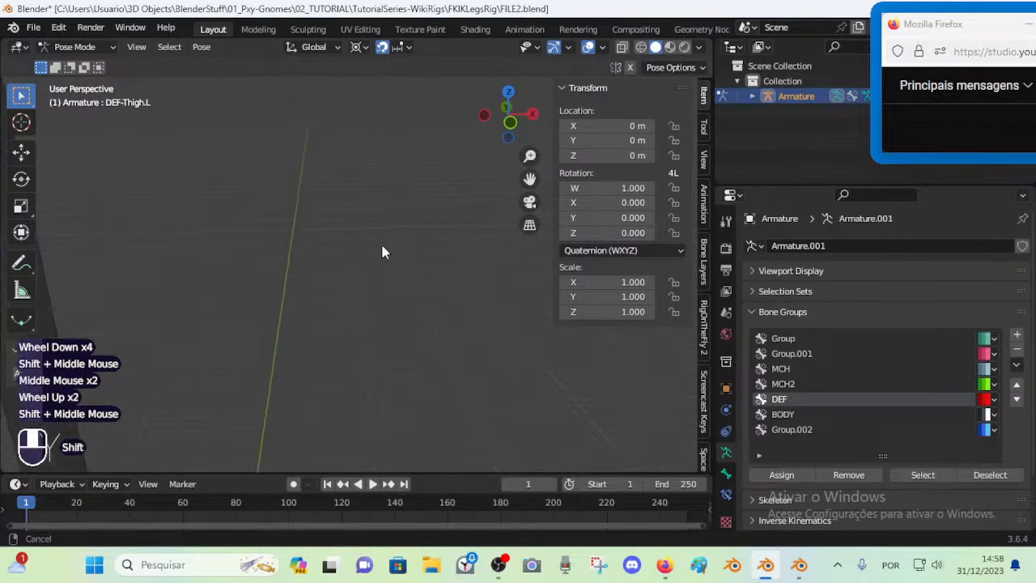
{"action": "middle_click_drag", "start_coordinate": [380, 241], "coordinate": [396, 301], "text": "shift"}
{"action": "scroll", "coordinate": [396, 301], "scroll_direction": "up", "scroll_amount": 2}
{"action": "scroll", "coordinate": [415, 318], "scroll_direction": "down", "scroll_amount": 1}
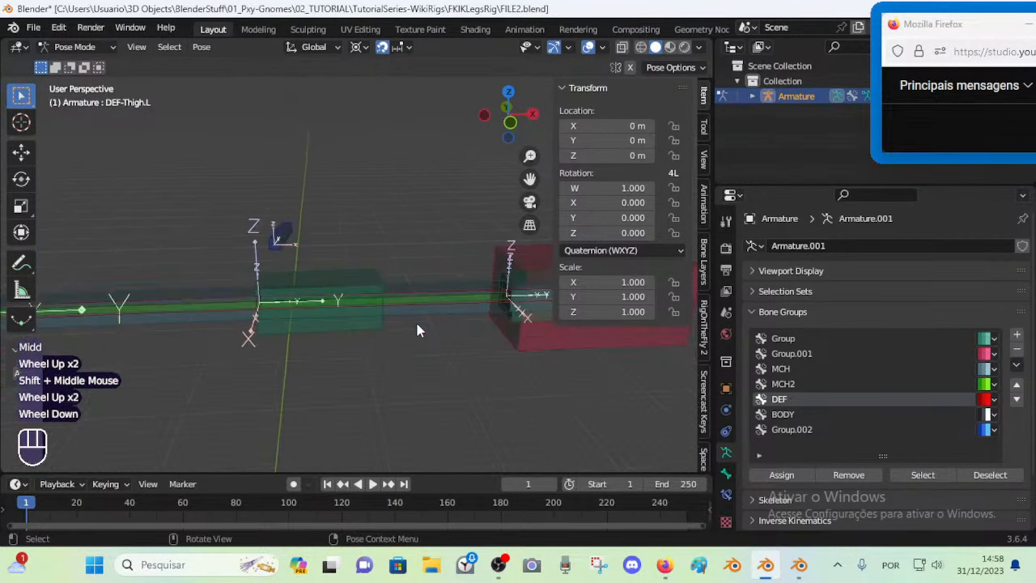
{"action": "middle_click_drag", "start_coordinate": [349, 351], "coordinate": [384, 338], "text": "shift"}
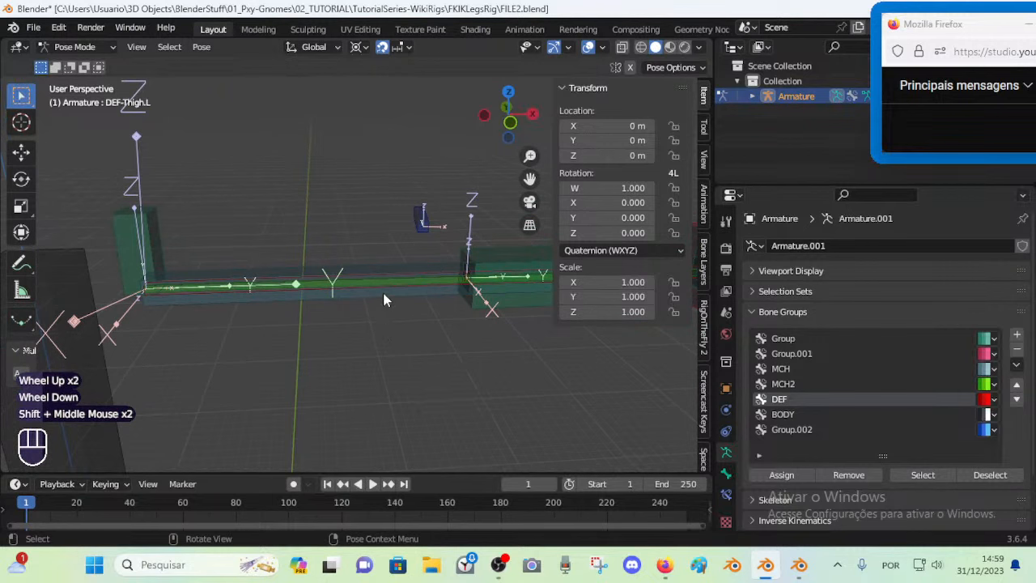
{"action": "left_click", "coordinate": [384, 280], "text": "alt+shift"}
{"action": "left_click", "coordinate": [377, 292]}
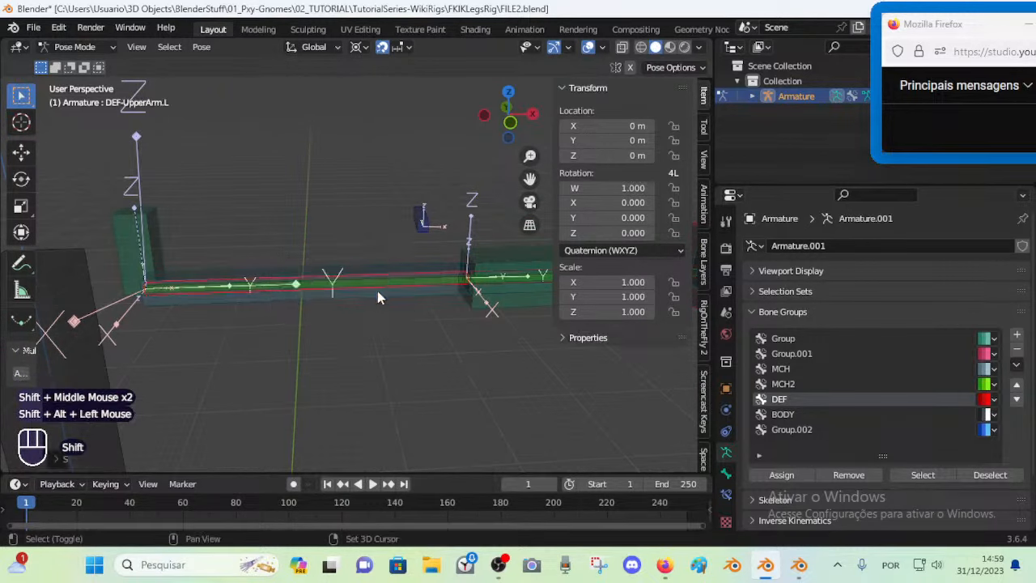
Copy the upper arm's Bendy Bones Display Size X and Z of 0.03164 to all selected bones
{"action": "left_click", "coordinate": [726, 474]}
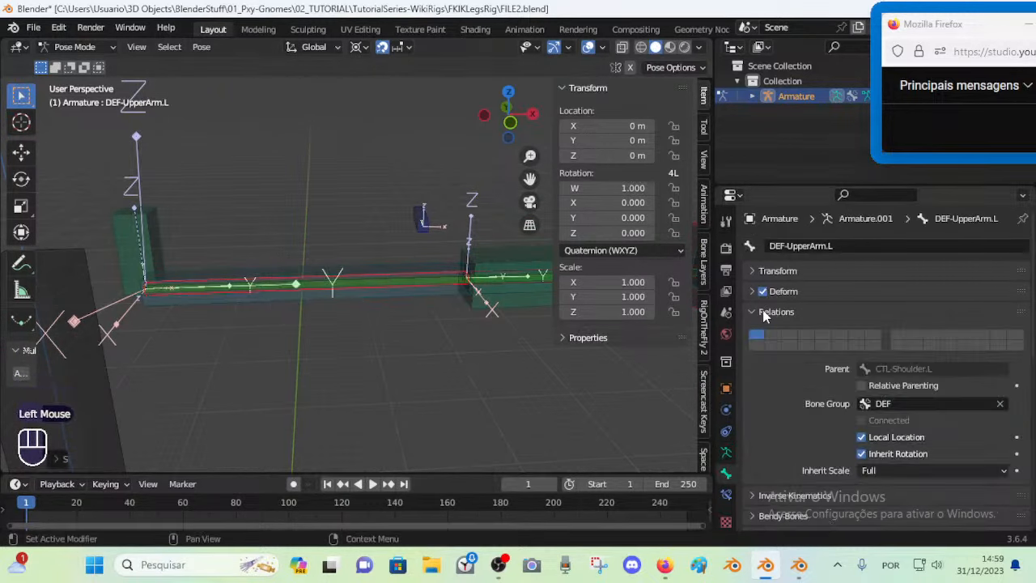
{"action": "left_click", "coordinate": [763, 313]}
{"action": "left_click", "coordinate": [758, 360]}
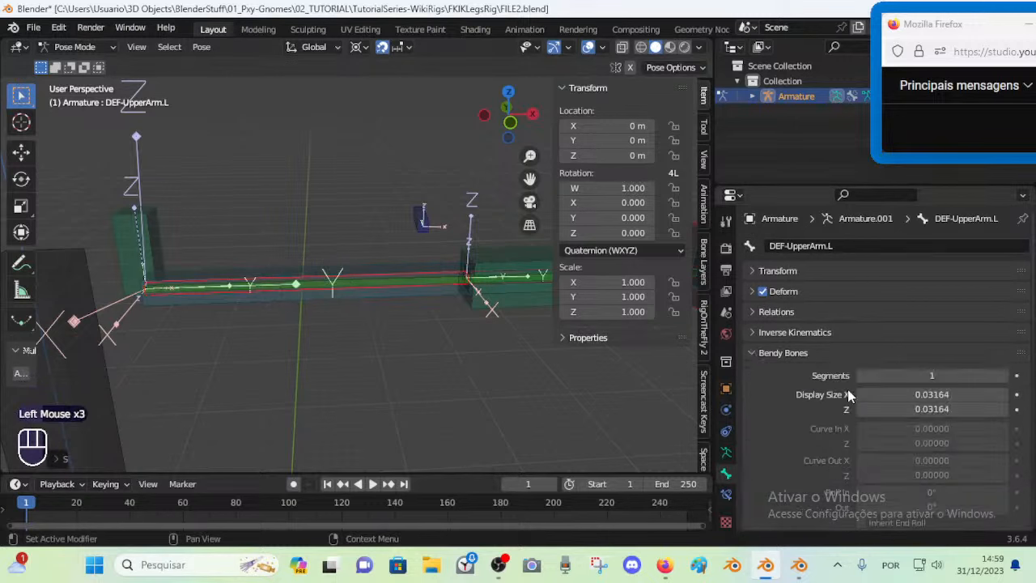
{"action": "scroll", "coordinate": [847, 389], "scroll_direction": "down", "scroll_amount": 1}
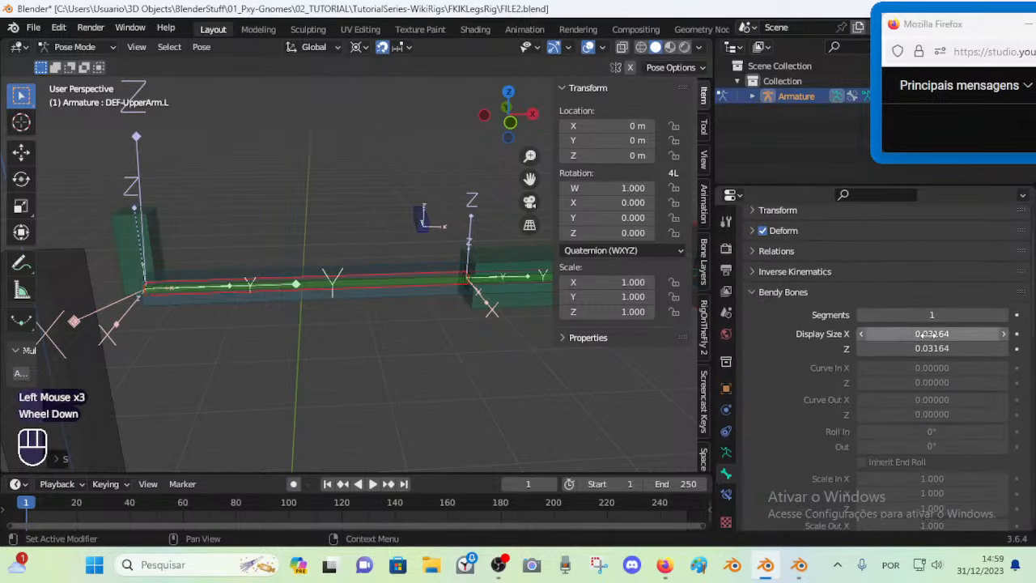
{"action": "key", "text": "ctrl+c"}
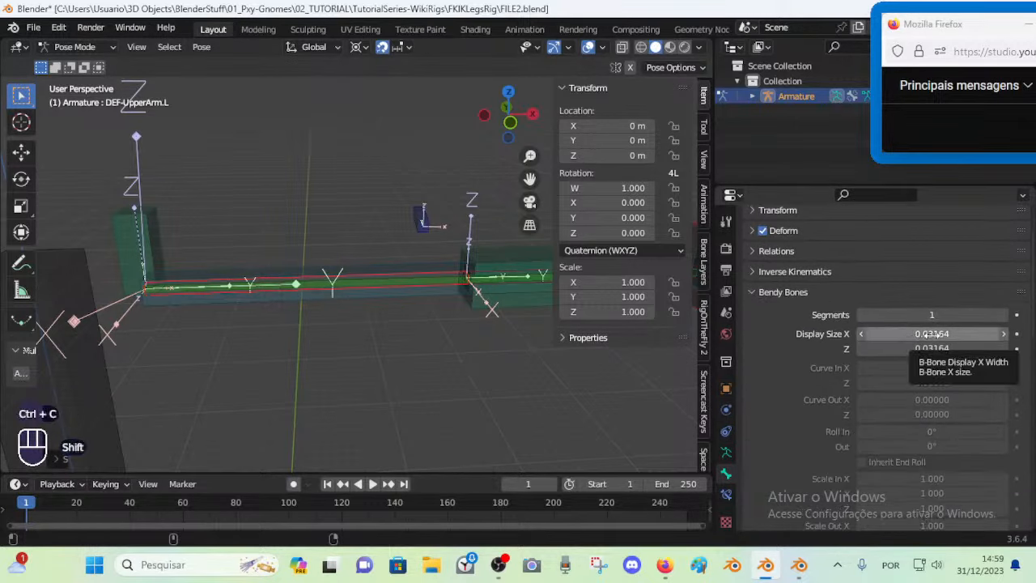
{"action": "left_click", "coordinate": [978, 328], "text": "shift"}
{"action": "key", "text": "Return"}
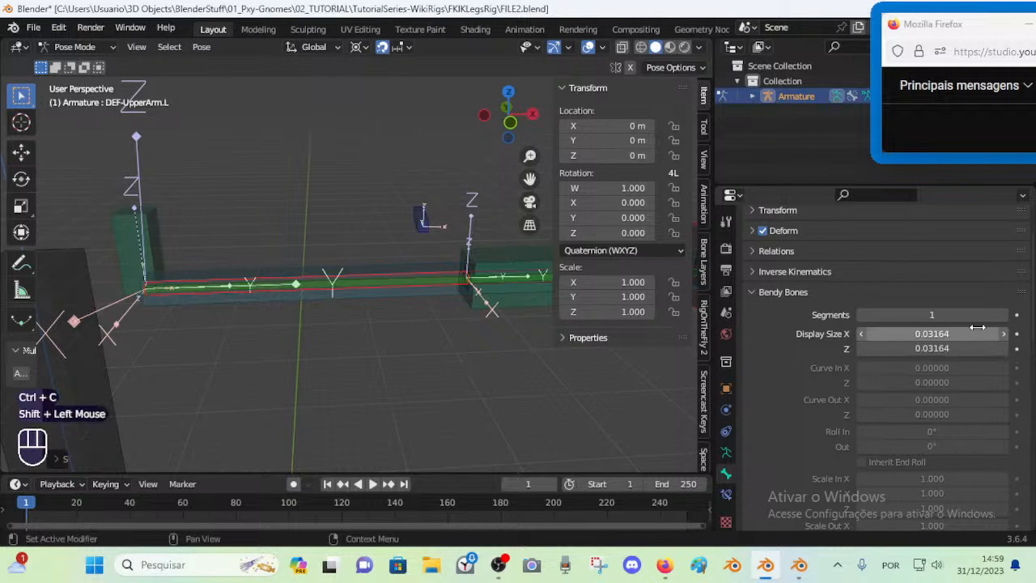
{"action": "left_click", "coordinate": [977, 327], "text": "alt"}
{"action": "key", "text": "Return"}
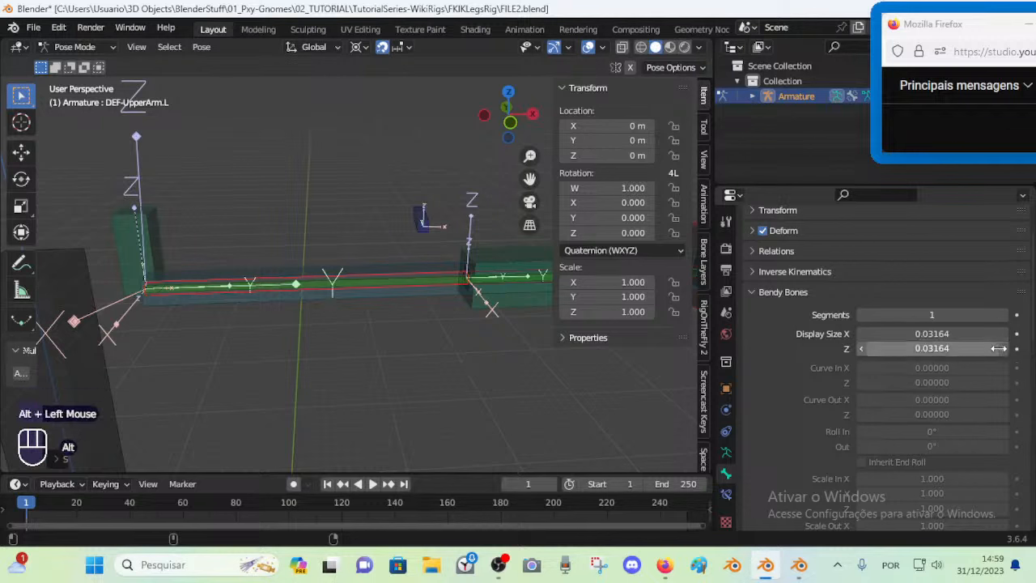
{"action": "left_click", "coordinate": [982, 347], "text": "alt"}
{"action": "key", "text": "Return"}
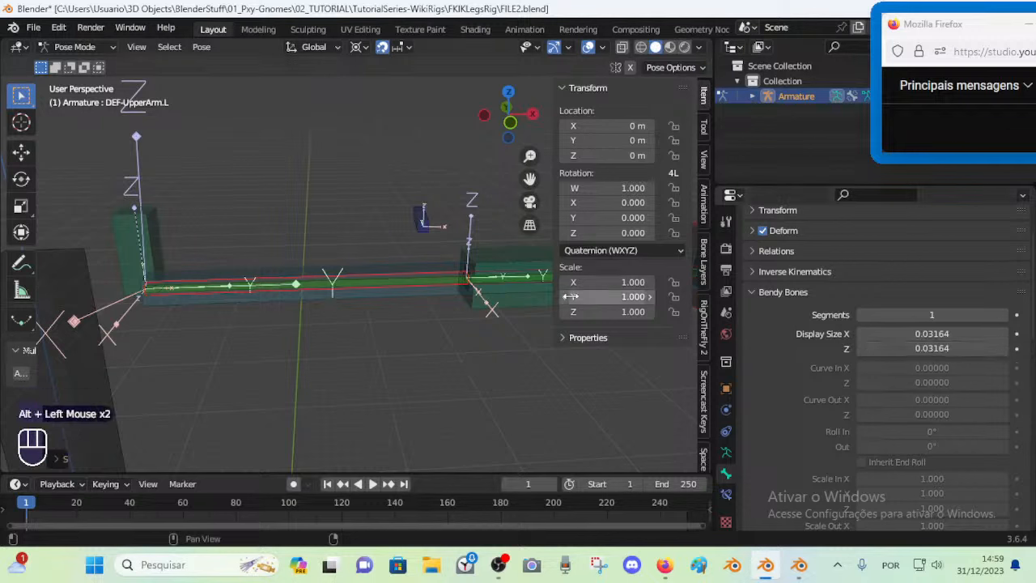
Clear the selection and check the thigh bone's thickness and Bendy Bones display size
{"action": "scroll", "coordinate": [414, 417], "scroll_direction": "down", "scroll_amount": 2}
{"action": "middle_click_drag", "start_coordinate": [415, 416], "coordinate": [407, 155], "text": "shift"}
{"action": "key", "text": "alt+a"}
{"action": "middle_click_drag", "start_coordinate": [397, 359], "coordinate": [333, 344]}
{"action": "scroll", "coordinate": [307, 365], "scroll_direction": "up", "scroll_amount": 2}
{"action": "scroll", "coordinate": [332, 347], "scroll_direction": "down", "scroll_amount": 2}
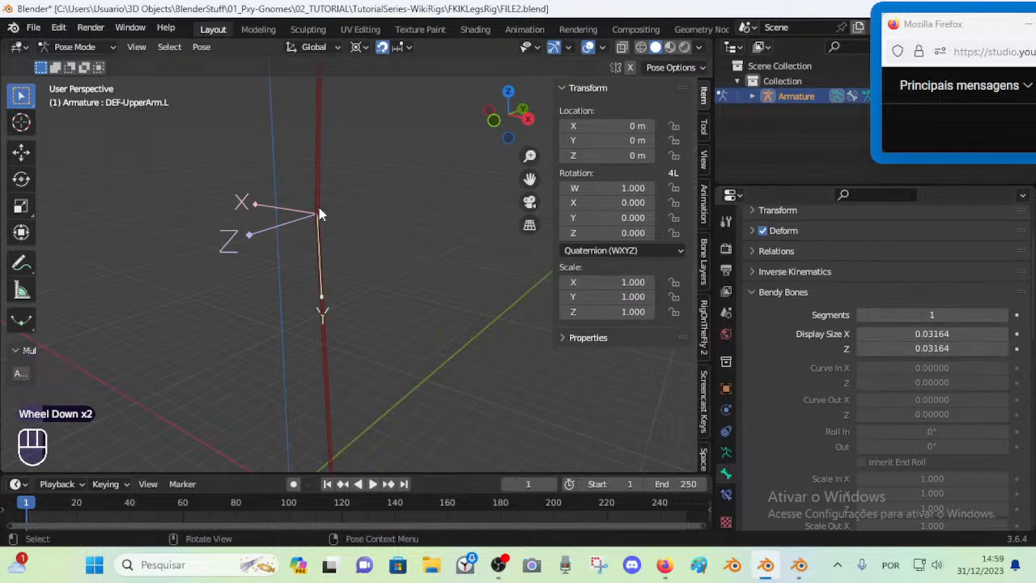
{"action": "scroll", "coordinate": [365, 235], "scroll_direction": "down", "scroll_amount": 2}
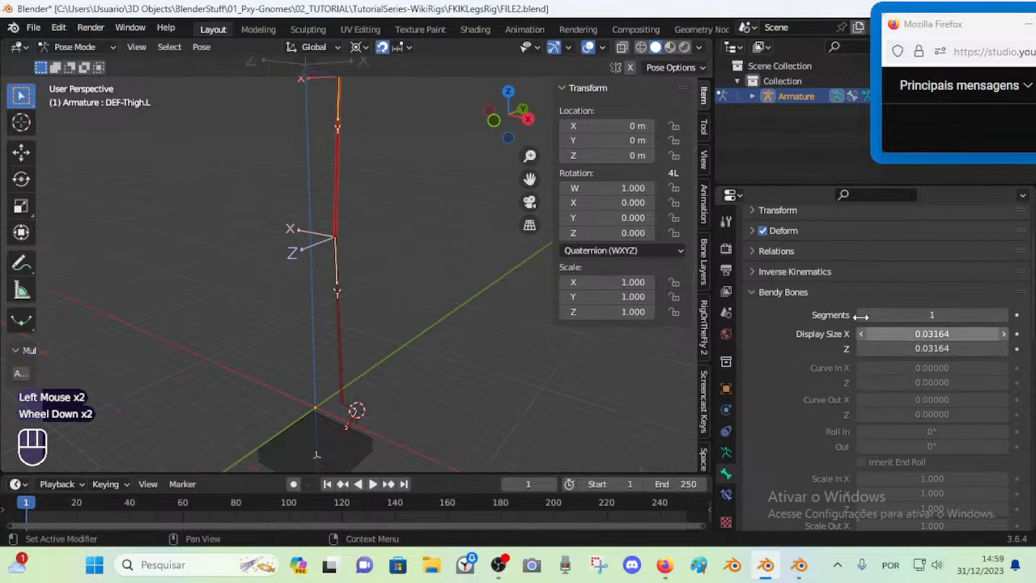
{"action": "middle_click_drag", "start_coordinate": [406, 328], "coordinate": [377, 271], "text": "shift"}
{"action": "middle_click_drag", "start_coordinate": [332, 334], "coordinate": [334, 290], "text": "shift"}
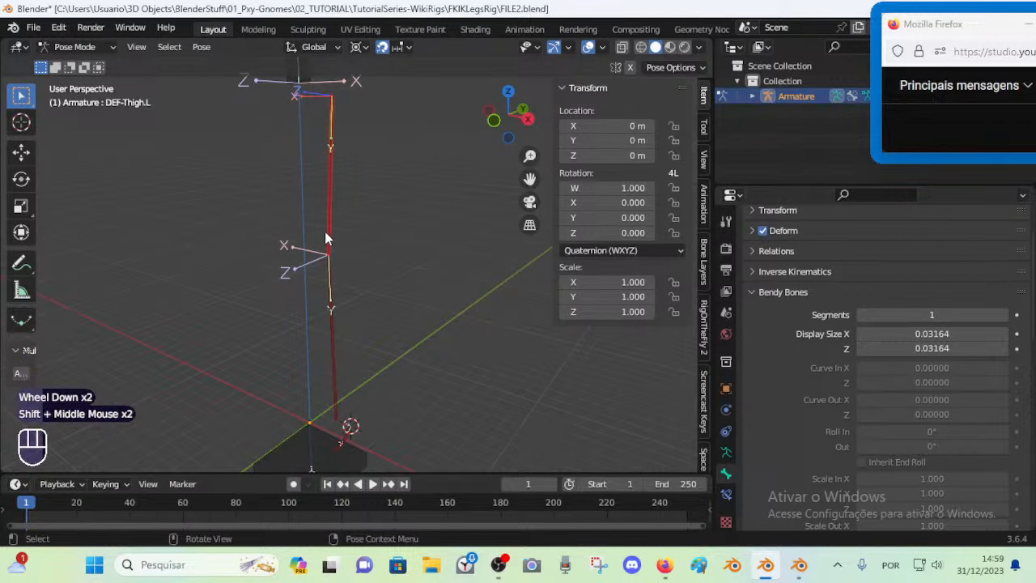
Try to scale the thigh bone's envelope radius in Edit Mode
{"action": "key", "text": "Tab"}
{"action": "key", "text": "Tab"}
{"action": "key", "text": "Tab"}
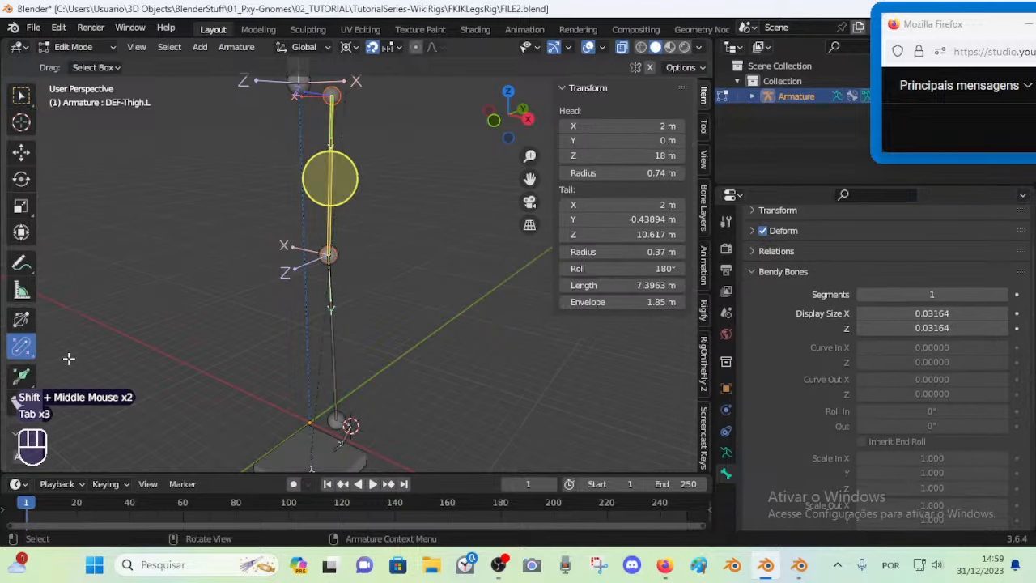
{"action": "left_click", "coordinate": [21, 346]}
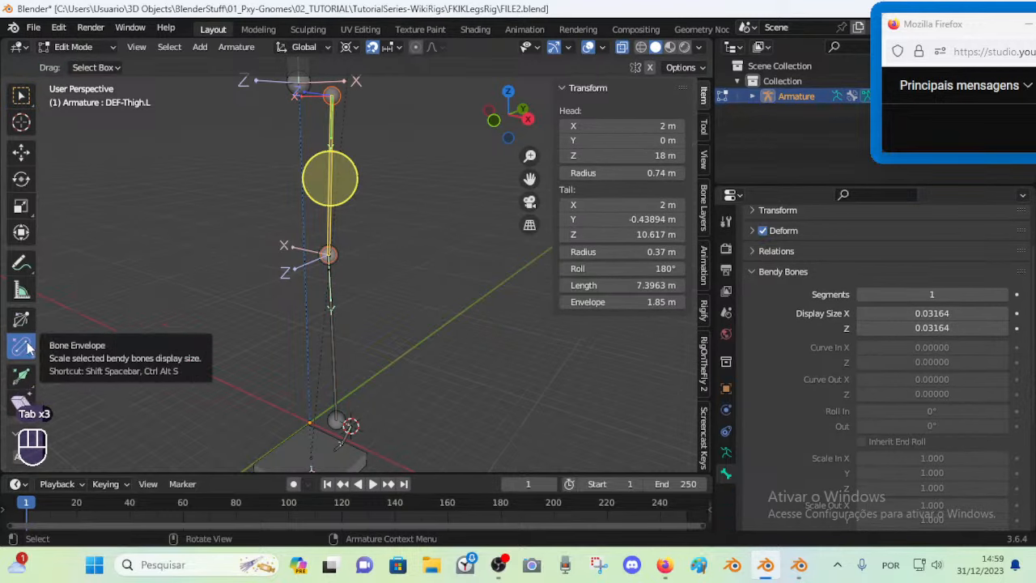
{"action": "key", "text": "alt+s"}
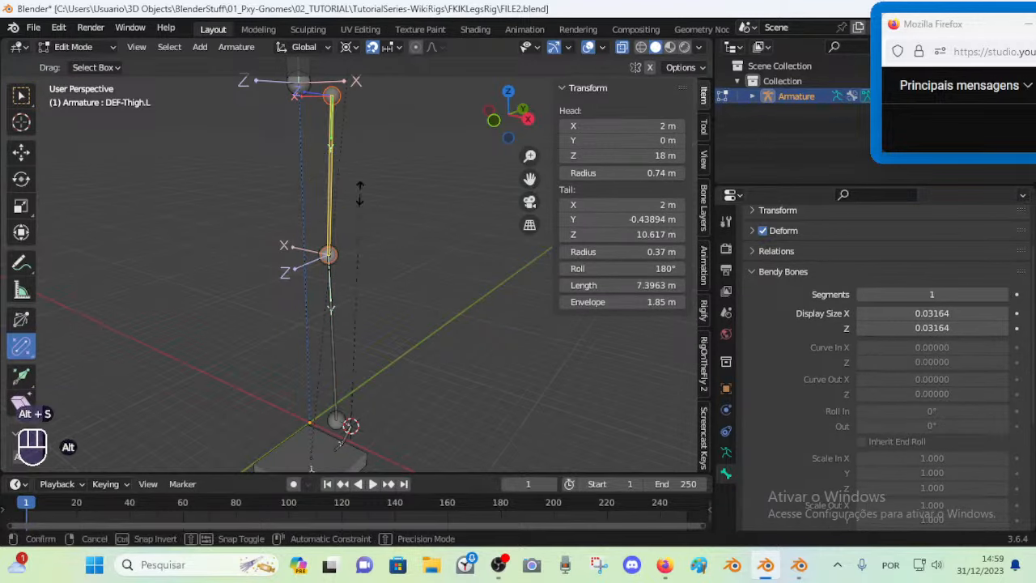
{"action": "right_click", "coordinate": [395, 202]}
Select all bones in Pose Mode, then return to Edit Mode with the armature shown from the front
{"action": "middle_click_drag", "start_coordinate": [318, 280], "coordinate": [440, 294]}
{"action": "scroll", "coordinate": [381, 280], "scroll_direction": "up", "scroll_amount": 1}
{"action": "key", "text": "alt+a"}
{"action": "key", "text": "Tab"}
{"action": "key", "text": "a"}
{"action": "key", "text": "alt+q"}
{"action": "key", "text": "alt+q"}
{"action": "key", "text": "alt+q"}
{"action": "key", "text": "Tab"}
{"action": "scroll", "coordinate": [465, 233], "scroll_direction": "up", "scroll_amount": 2}
{"action": "key", "text": "KP_1"}
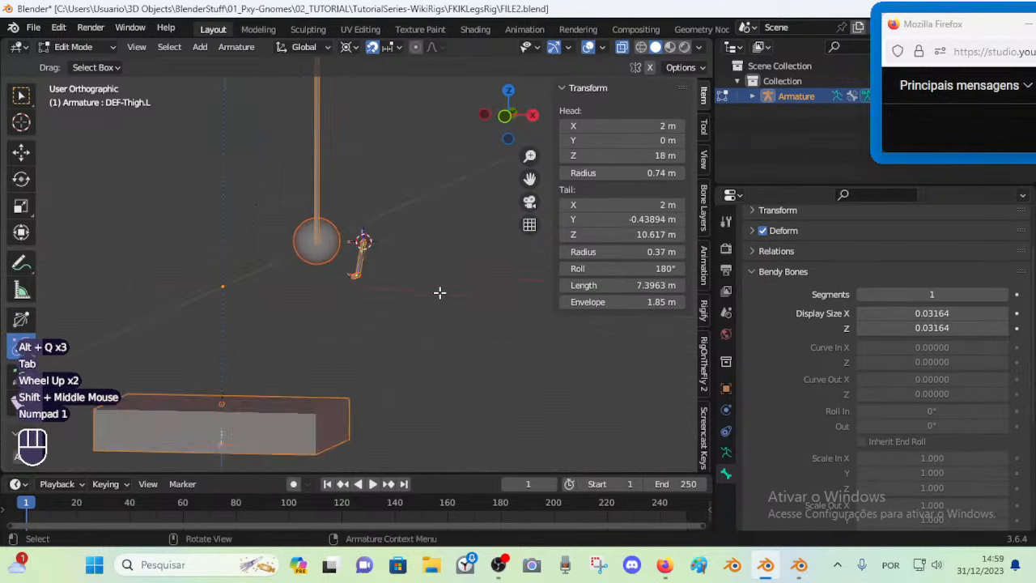
Select the shin bone and snap the 3D cursor to its head at the knee
{"action": "scroll", "coordinate": [439, 291], "scroll_direction": "up", "scroll_amount": 1}
{"action": "key", "text": "alt+a"}
{"action": "left_click", "coordinate": [298, 168]}
{"action": "key", "text": "shift+s"}
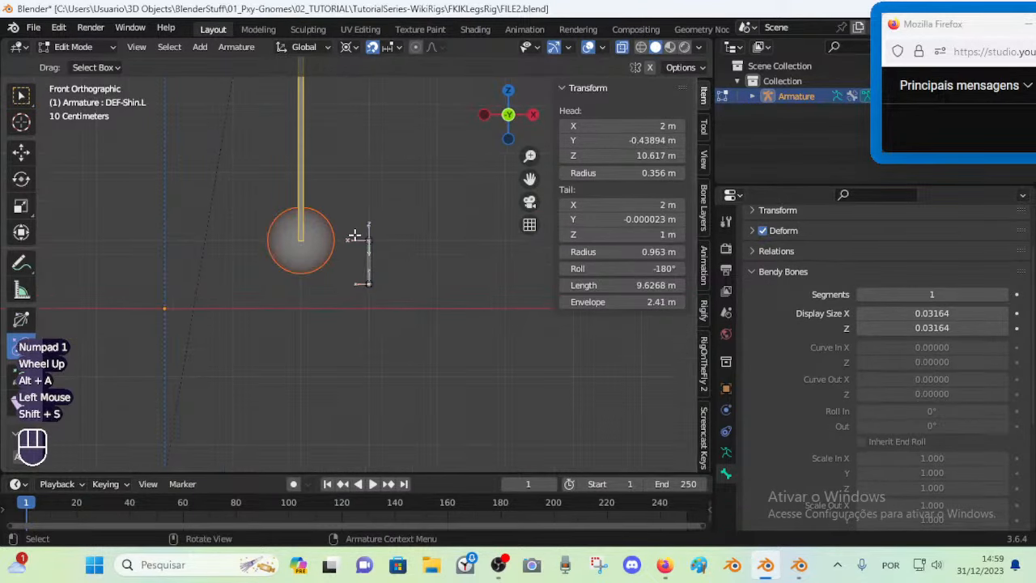
{"action": "left_click", "coordinate": [287, 179]}
{"action": "scroll", "coordinate": [340, 243], "scroll_direction": "down", "scroll_amount": 3}
{"action": "middle_click_drag", "start_coordinate": [356, 242], "coordinate": [344, 316], "text": "shift"}
{"action": "scroll", "coordinate": [348, 317], "scroll_direction": "up", "scroll_amount": 1}
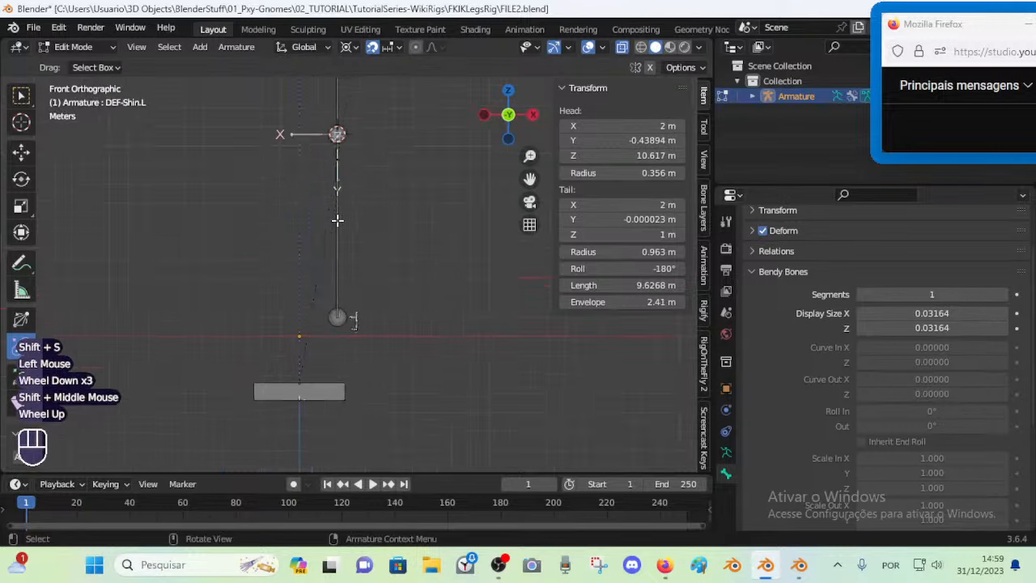
Select the shin bone's tail at the ankle and snap the 3D cursor to it
{"action": "key", "text": "alt+a"}
{"action": "key", "text": "c"}
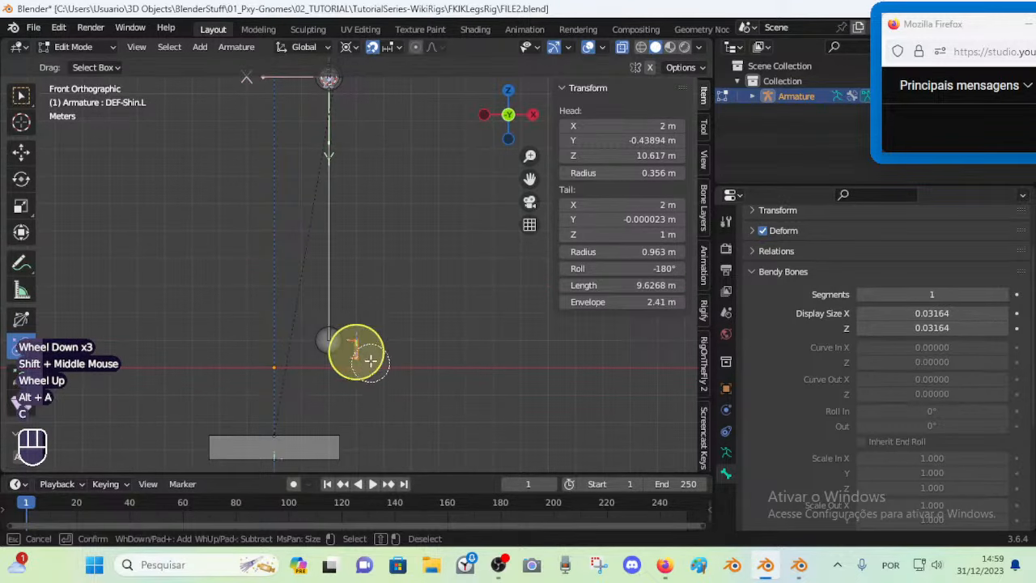
{"action": "right_click", "coordinate": [351, 346]}
{"action": "left_click", "coordinate": [324, 342]}
{"action": "key", "text": "shift+s"}
{"action": "key", "text": "shift+s"}
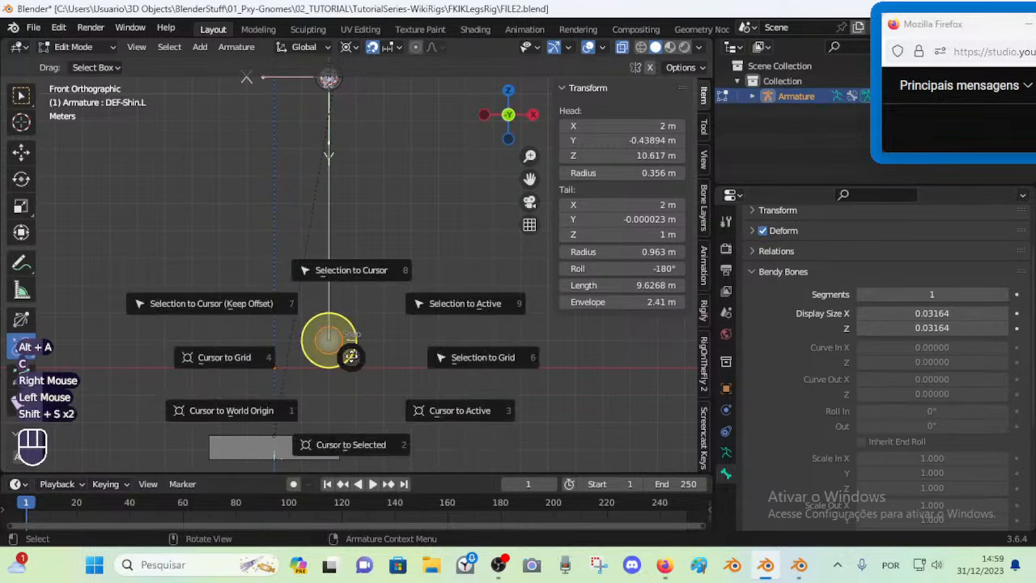
Select the foot and toe bones and snap them to the 3D cursor at the ankle, keeping their offset
{"action": "key", "text": "alt+a"}
{"action": "key", "text": "c"}
{"action": "right_click", "coordinate": [364, 350]}
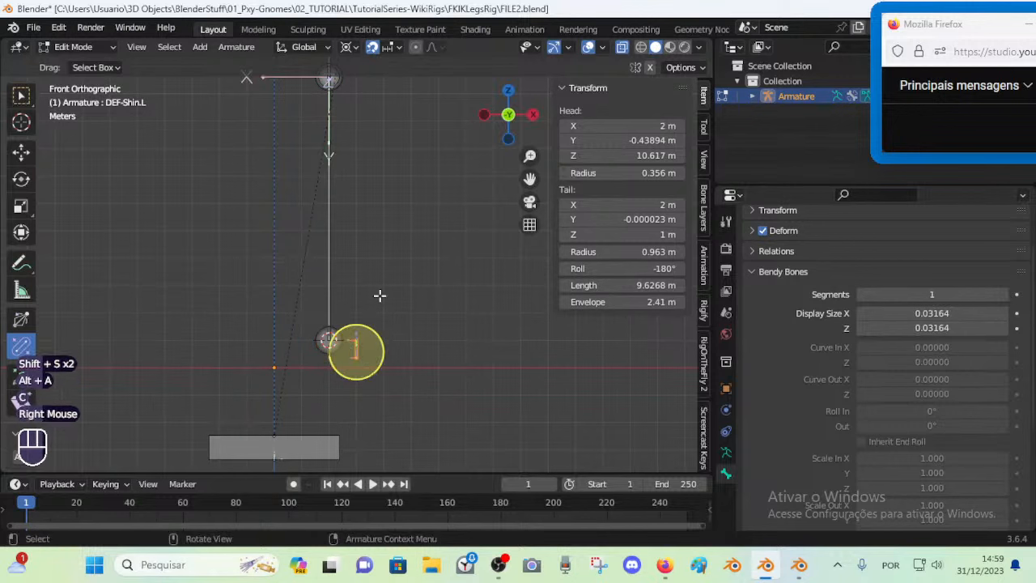
{"action": "key", "text": "shift+s"}
{"action": "key", "text": "less"}
{"action": "left_click", "coordinate": [379, 297]}
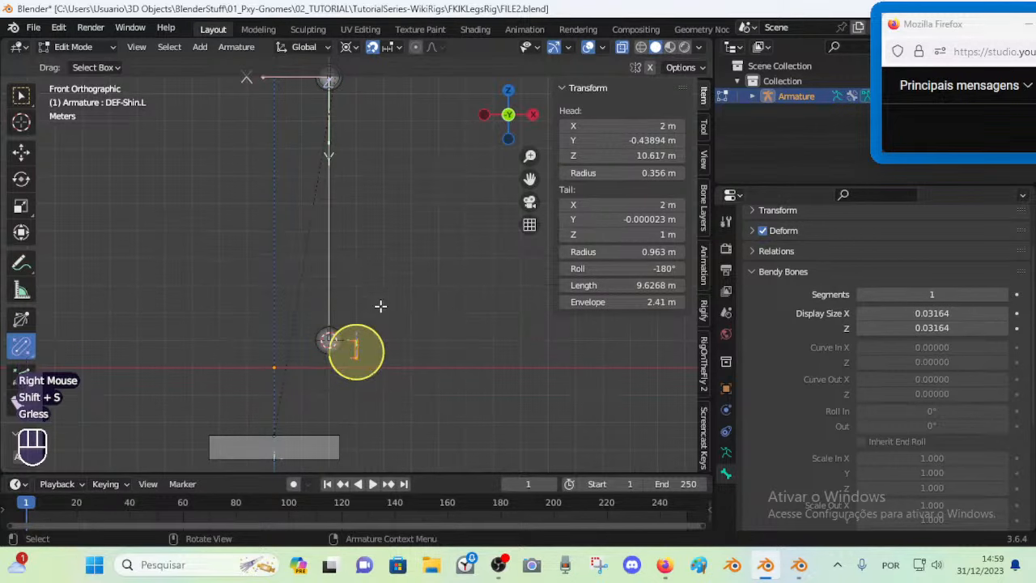
{"action": "key", "text": "shift+s"}
Examine the position of the foot and toe bones at the ankle from the side and in perspective
{"action": "middle_click_drag", "start_coordinate": [381, 309], "coordinate": [283, 236]}
{"action": "key", "text": "KP_3"}
{"action": "scroll", "coordinate": [289, 296], "scroll_direction": "up", "scroll_amount": 3}
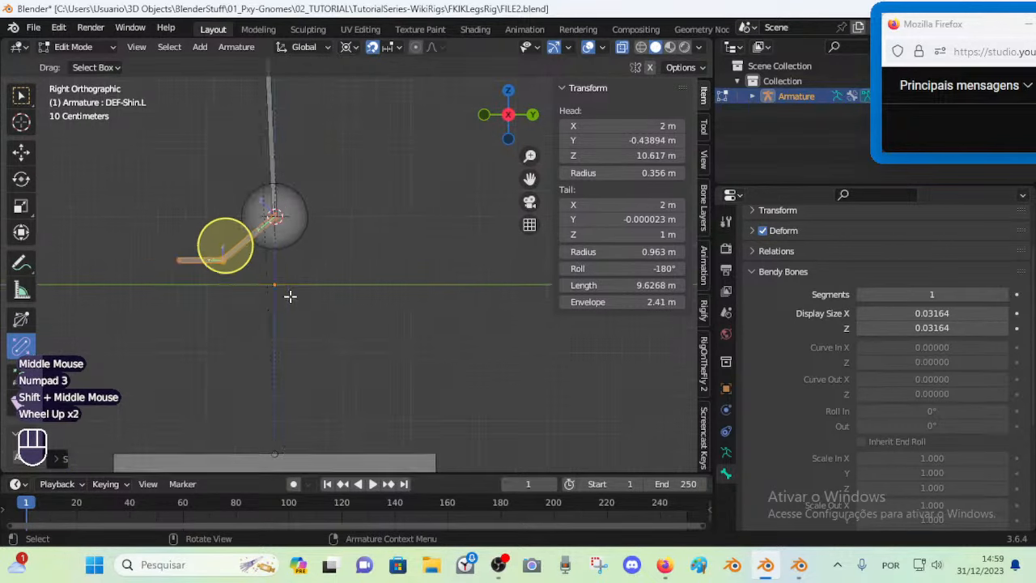
{"action": "middle_click_drag", "start_coordinate": [289, 296], "coordinate": [445, 340], "text": "shift"}
{"action": "scroll", "coordinate": [396, 241], "scroll_direction": "down", "scroll_amount": 1}
{"action": "scroll", "coordinate": [397, 241], "scroll_direction": "down", "scroll_amount": 1}
{"action": "middle_click_drag", "start_coordinate": [344, 184], "coordinate": [377, 328], "text": "shift"}
{"action": "scroll", "coordinate": [354, 187], "scroll_direction": "down", "scroll_amount": 2}
{"action": "mouse_move", "coordinate": [368, 218]}
{"action": "middle_mouse_down"}
{"action": "mouse_move", "coordinate": [416, 233]}
{"action": "mouse_move", "coordinate": [337, 227]}
{"action": "mouse_move", "coordinate": [342, 243]}
{"action": "mouse_move", "coordinate": [356, 222]}
{"action": "middle_mouse_up"}
{"action": "scroll", "coordinate": [356, 222], "scroll_direction": "down", "scroll_amount": 1}
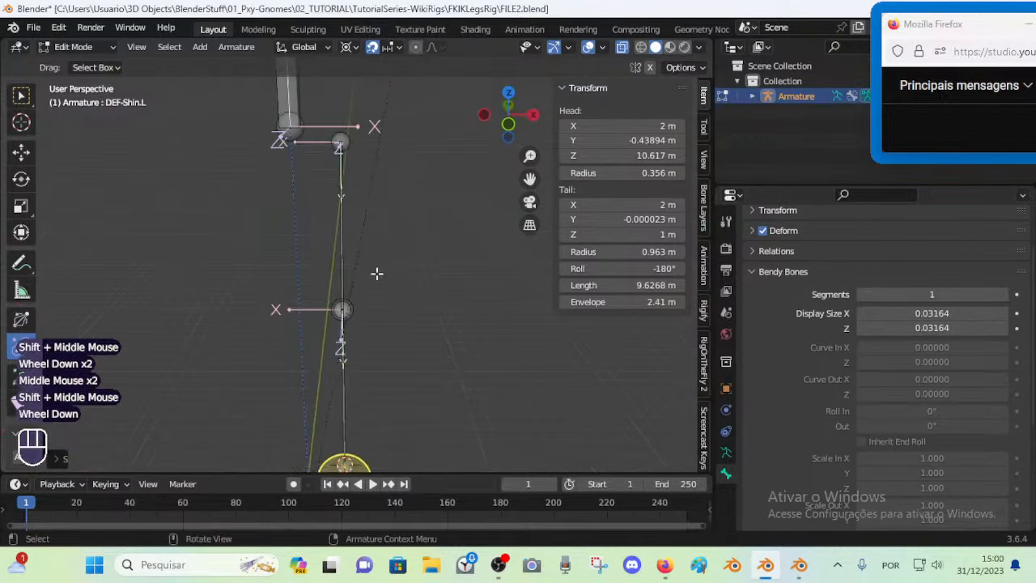
{"action": "middle_click_drag", "start_coordinate": [377, 272], "coordinate": [331, 335]}
{"action": "middle_click_drag", "start_coordinate": [368, 384], "coordinate": [353, 289], "text": "shift"}
{"action": "middle_click_drag", "start_coordinate": [388, 197], "coordinate": [372, 141], "text": "shift"}
Select the thigh and shin bones in turn and examine the leg chain's alignment from the front and right side
{"action": "left_click", "coordinate": [362, 148]}
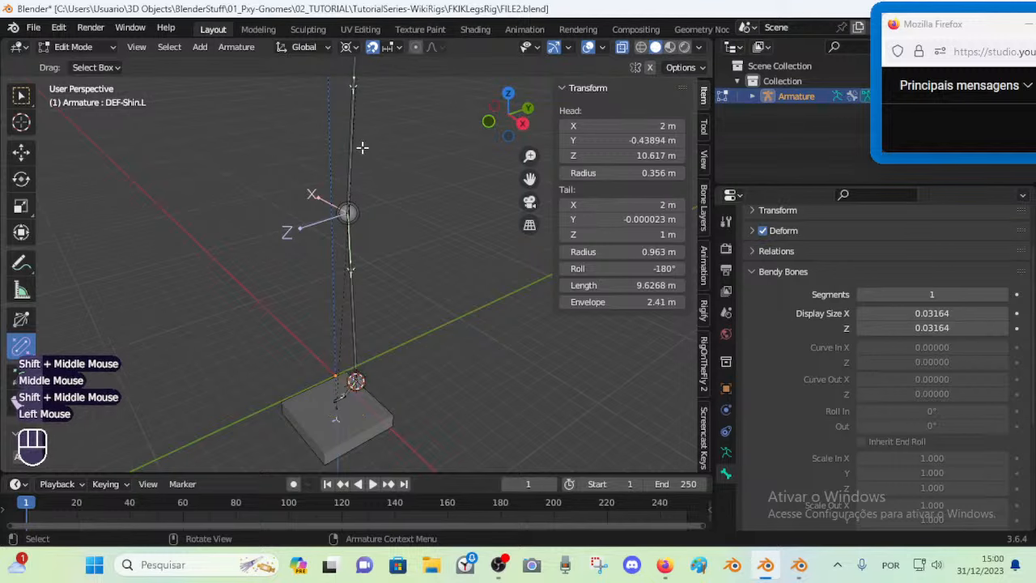
{"action": "left_click", "coordinate": [353, 190]}
{"action": "left_click", "coordinate": [345, 243], "text": "shift"}
{"action": "left_click", "coordinate": [350, 189]}
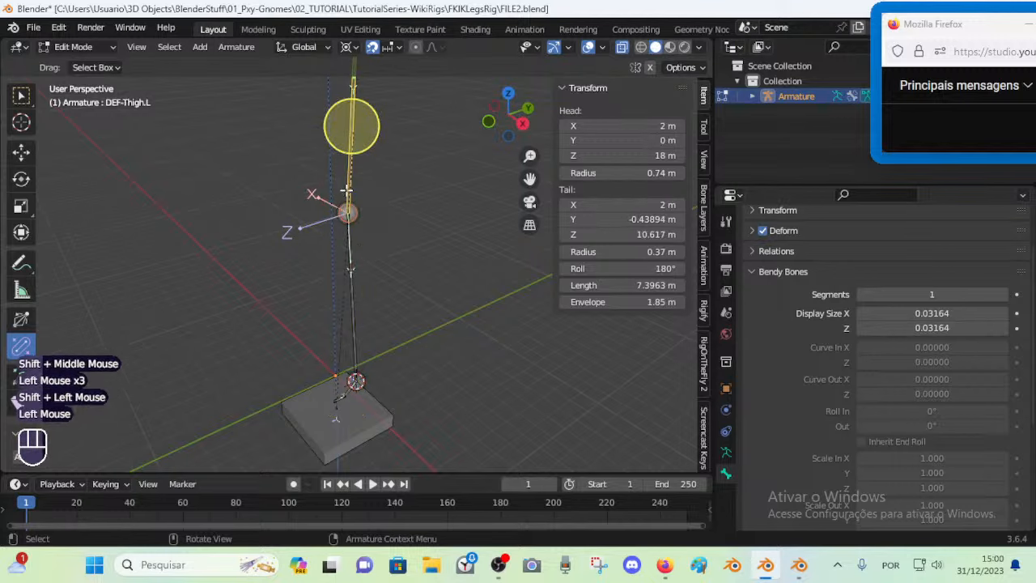
{"action": "left_click", "coordinate": [359, 252]}
{"action": "middle_click_drag", "start_coordinate": [359, 252], "coordinate": [229, 292]}
{"action": "middle_click_drag", "start_coordinate": [326, 270], "coordinate": [233, 246]}
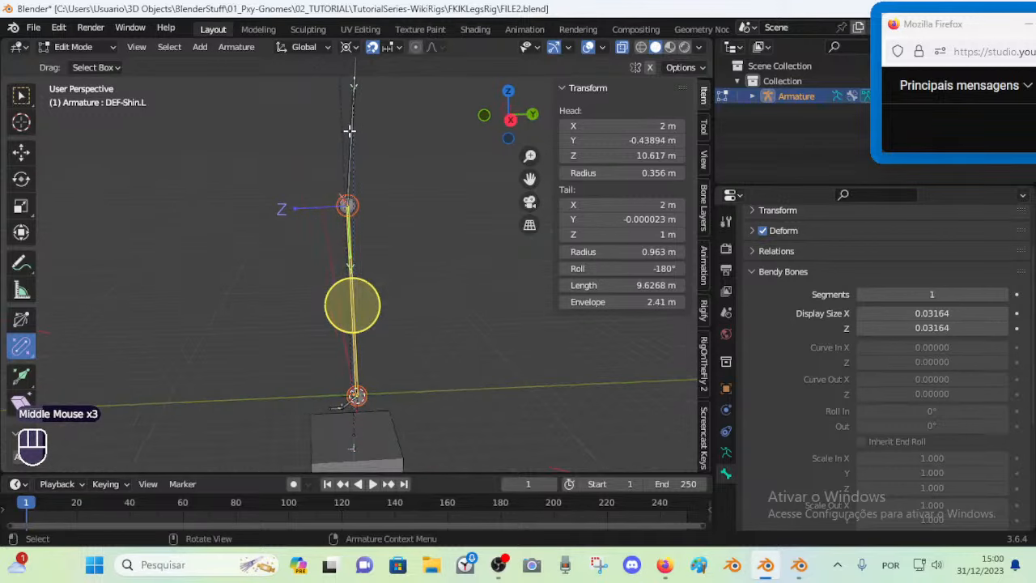
{"action": "middle_click_drag", "start_coordinate": [338, 223], "coordinate": [479, 203]}
{"action": "scroll", "coordinate": [387, 251], "scroll_direction": "up", "scroll_amount": 1}
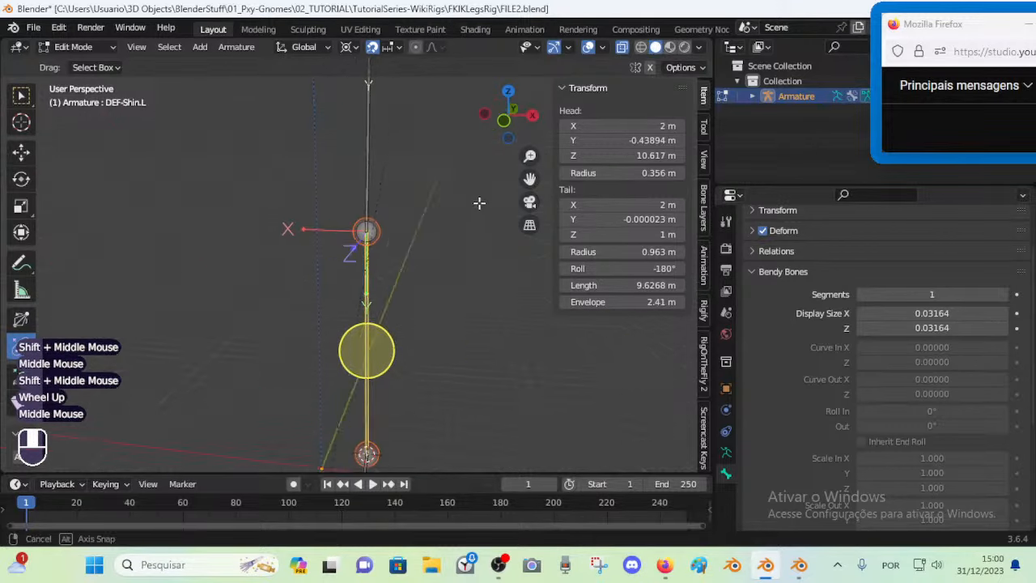
{"action": "middle_click_drag", "start_coordinate": [339, 200], "coordinate": [382, 234]}
{"action": "key", "text": "KP_1"}
{"action": "key", "text": "KP_3"}
{"action": "scroll", "coordinate": [364, 259], "scroll_direction": "up", "scroll_amount": 4}
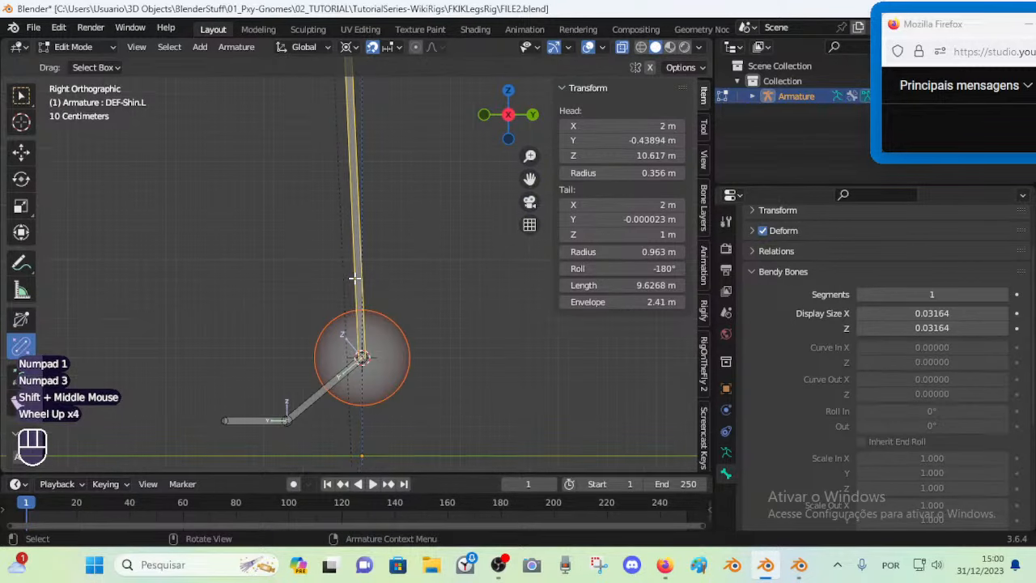
{"action": "key", "text": "KP_1"}
{"action": "middle_click_drag", "start_coordinate": [354, 278], "coordinate": [433, 243], "text": "shift"}
{"action": "key", "text": "KP_1"}
{"action": "scroll", "coordinate": [409, 323], "scroll_direction": "up", "scroll_amount": 2}
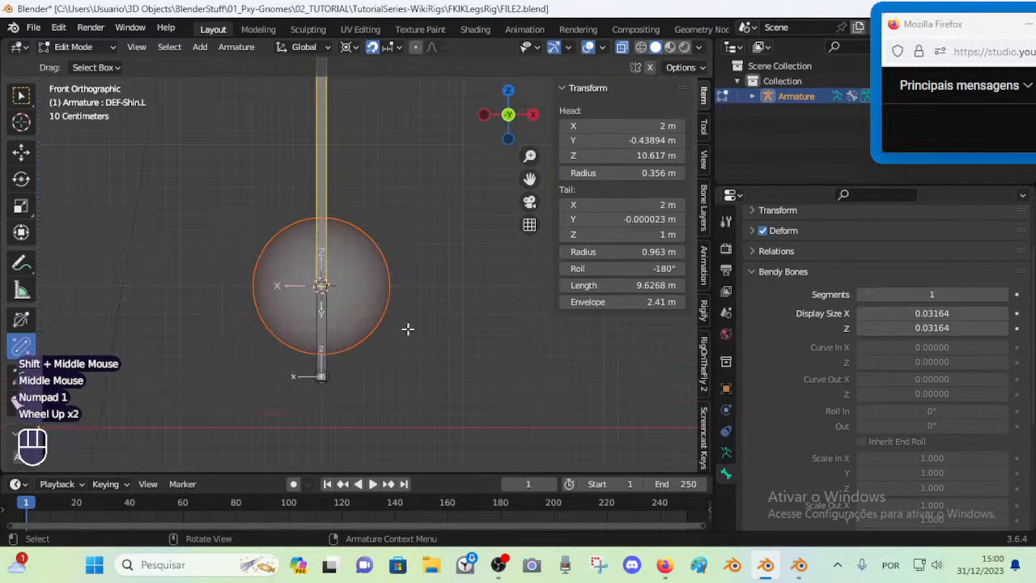
{"action": "key", "text": "KP_3"}
Try moving the foot bone and the toe bone in the side view
{"action": "left_click", "coordinate": [291, 309]}
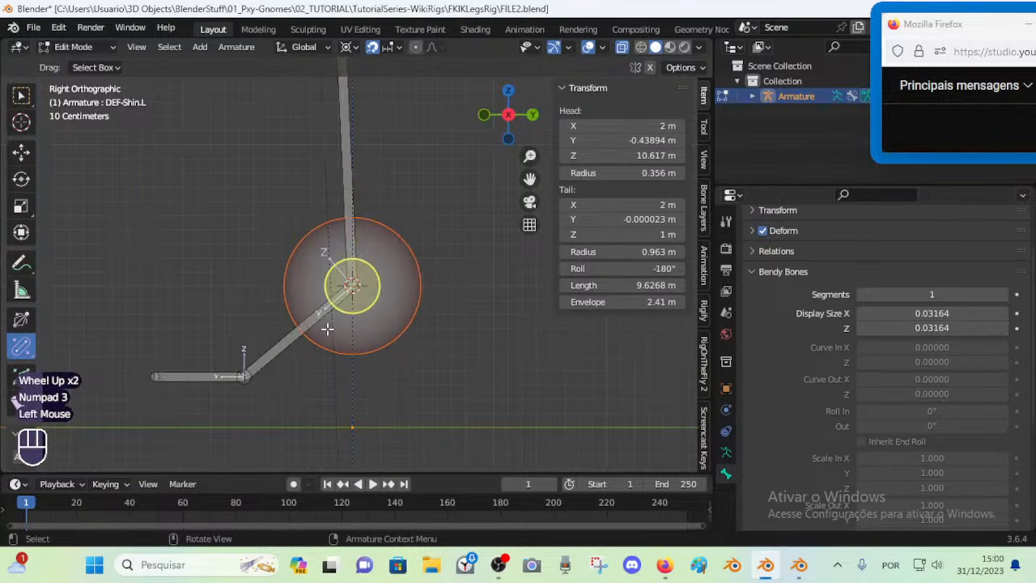
{"action": "left_click", "coordinate": [303, 327]}
{"action": "key", "text": "g"}
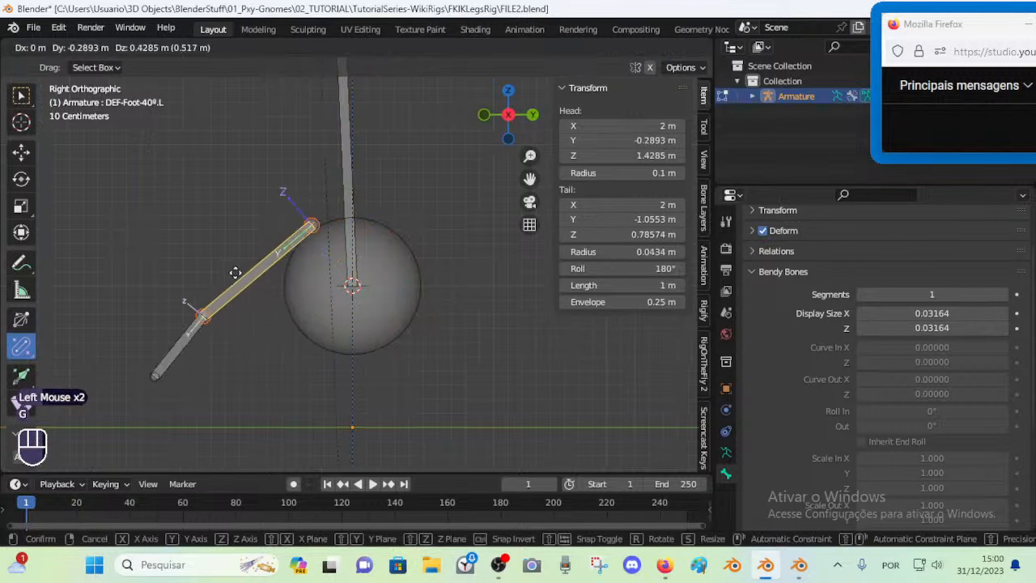
{"action": "right_click", "coordinate": [246, 324]}
{"action": "left_click", "coordinate": [215, 373]}
{"action": "key", "text": "g"}
{"action": "left_click", "coordinate": [199, 377]}
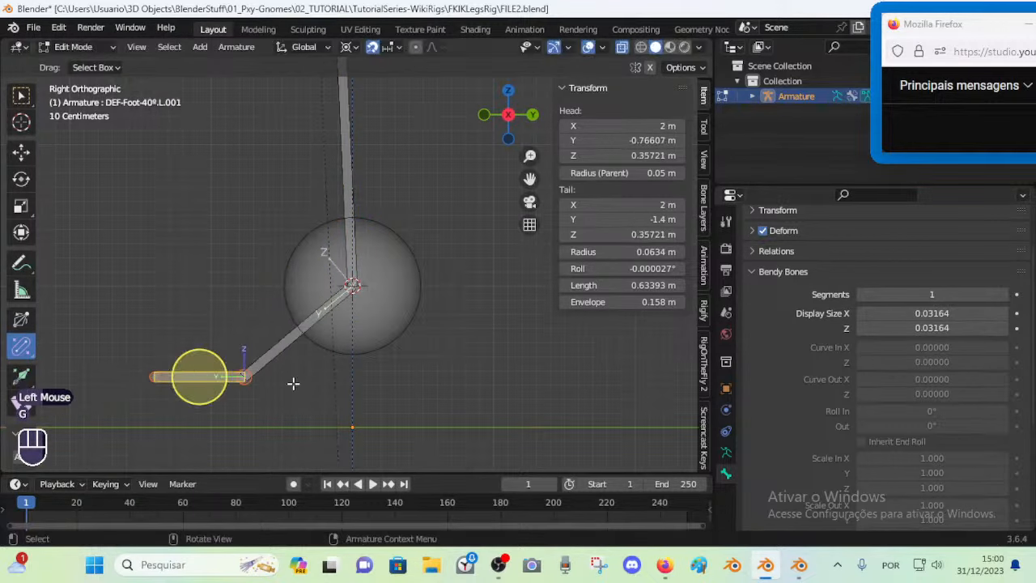
Save the file and switch the armature to Pose Mode
{"action": "scroll", "coordinate": [363, 299], "scroll_direction": "down", "scroll_amount": 1}
{"action": "key", "text": "ctrl+s"}
{"action": "key", "text": "Tab"}
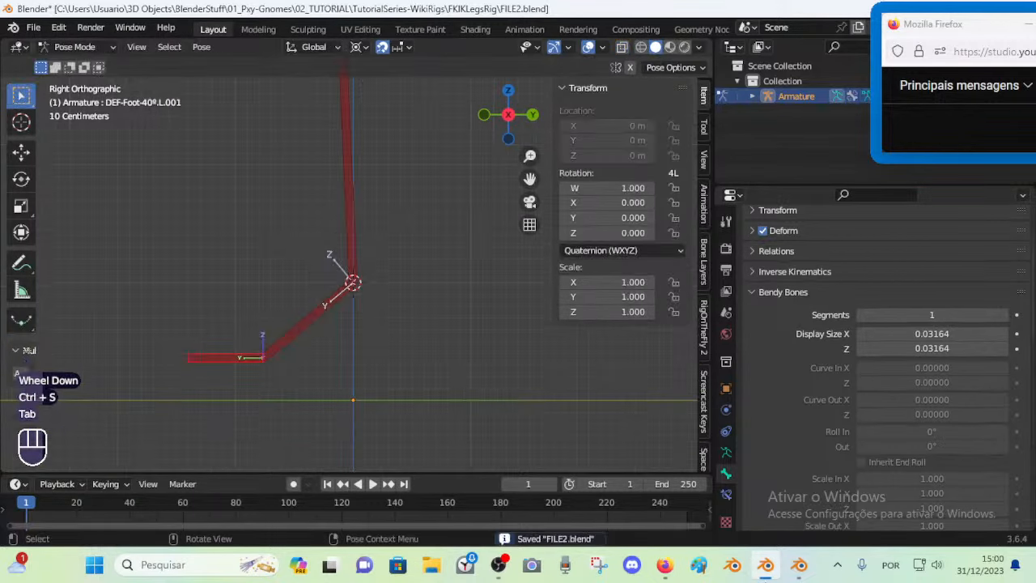
Switch to the Blender 4.0 window and open IKFKLegsRig-EqualPositions.blend, discarding the current file's changes
{"action": "left_click", "coordinate": [798, 564]}
{"action": "middle_click_drag", "start_coordinate": [485, 319], "coordinate": [453, 301]}
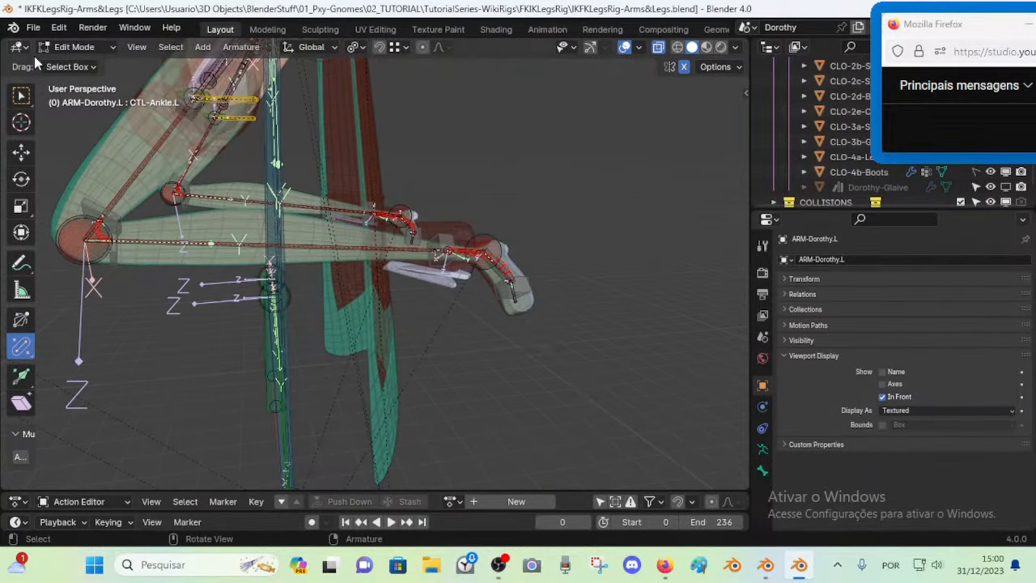
{"action": "left_click", "coordinate": [34, 27]}
{"action": "left_click", "coordinate": [58, 61]}
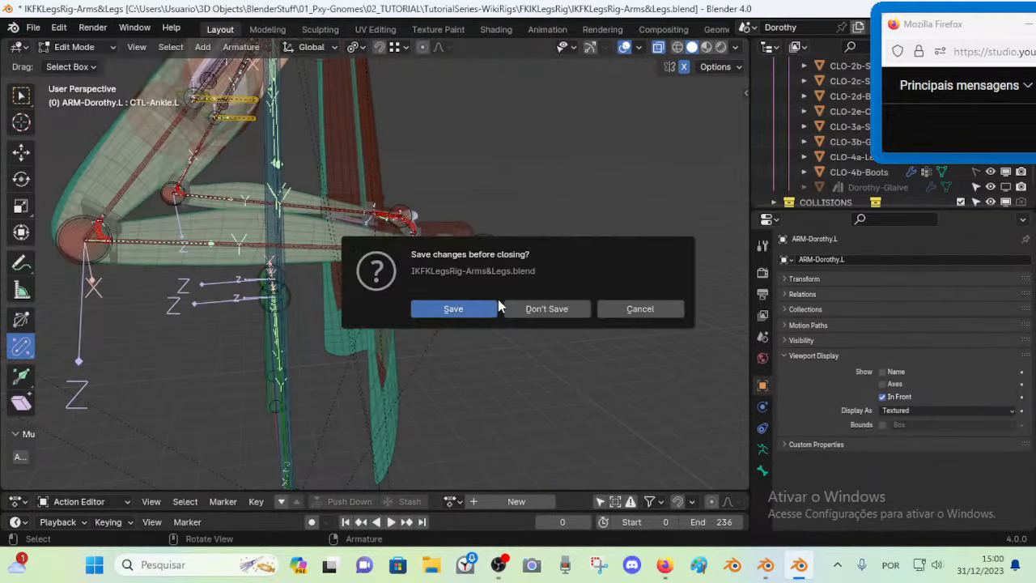
{"action": "left_click", "coordinate": [544, 306]}
{"action": "double_click", "coordinate": [314, 228]}
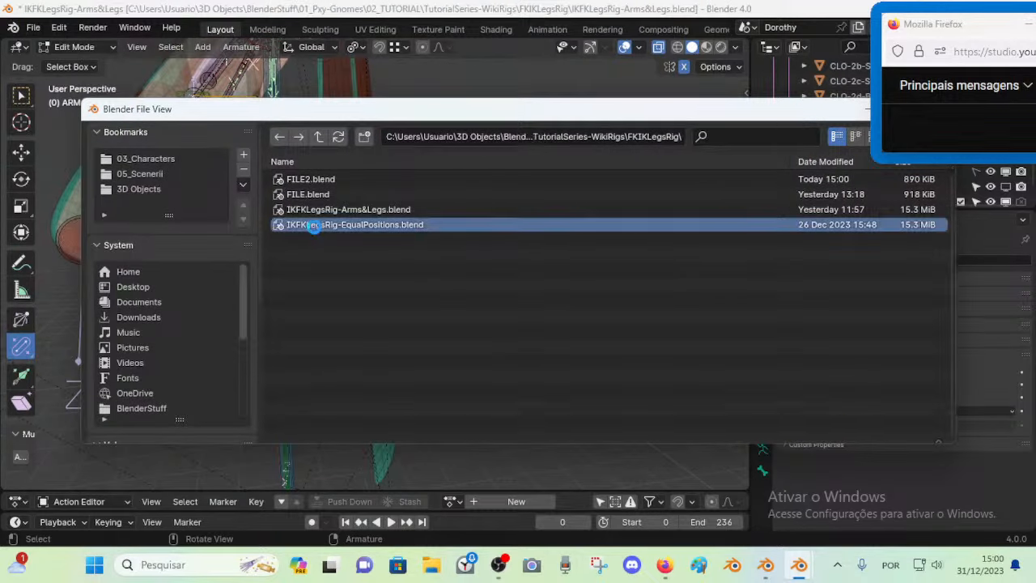
Reveal hidden bones and show the DEF, MCH and MCH-Legs+Feet bone collections of the reference armature
{"action": "middle_click_drag", "start_coordinate": [332, 382], "coordinate": [421, 397], "text": "shift"}
{"action": "key", "text": "alt+h"}
{"action": "scroll", "coordinate": [445, 409], "scroll_direction": "up", "scroll_amount": 3}
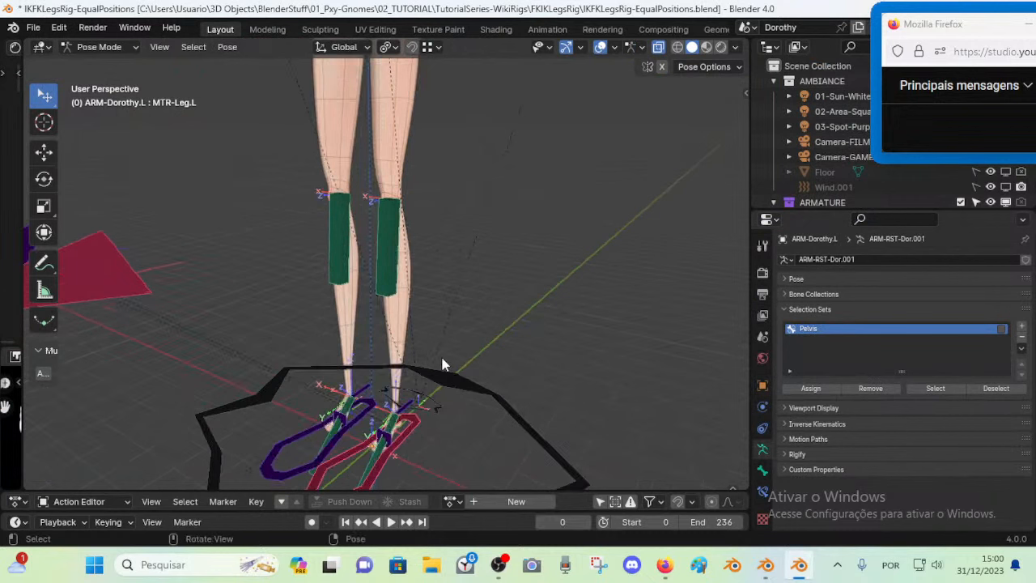
{"action": "left_click", "coordinate": [801, 309]}
{"action": "left_click", "coordinate": [809, 294]}
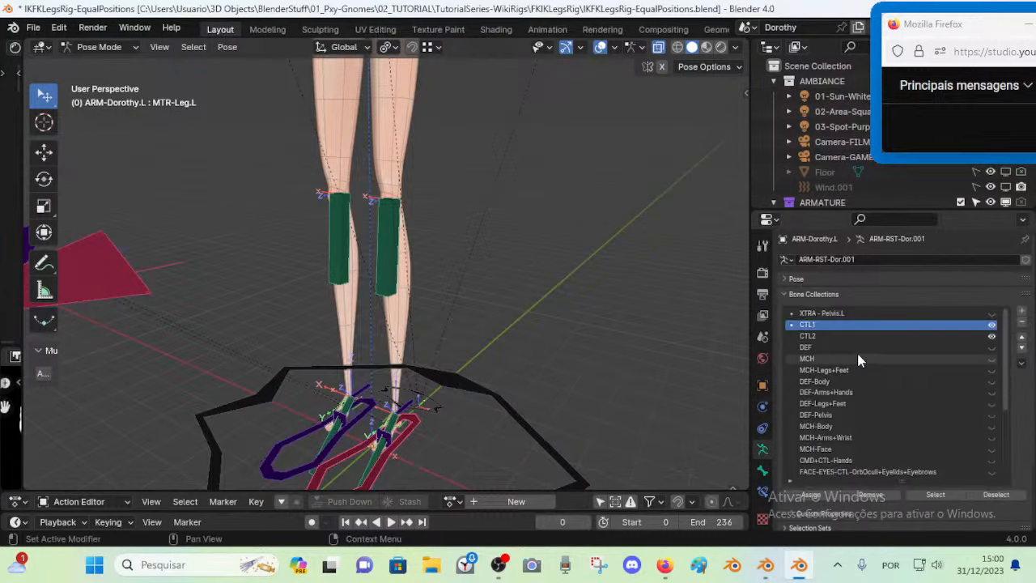
{"action": "left_click", "coordinate": [818, 336]}
{"action": "left_click", "coordinate": [820, 347]}
{"action": "left_click", "coordinate": [991, 348]}
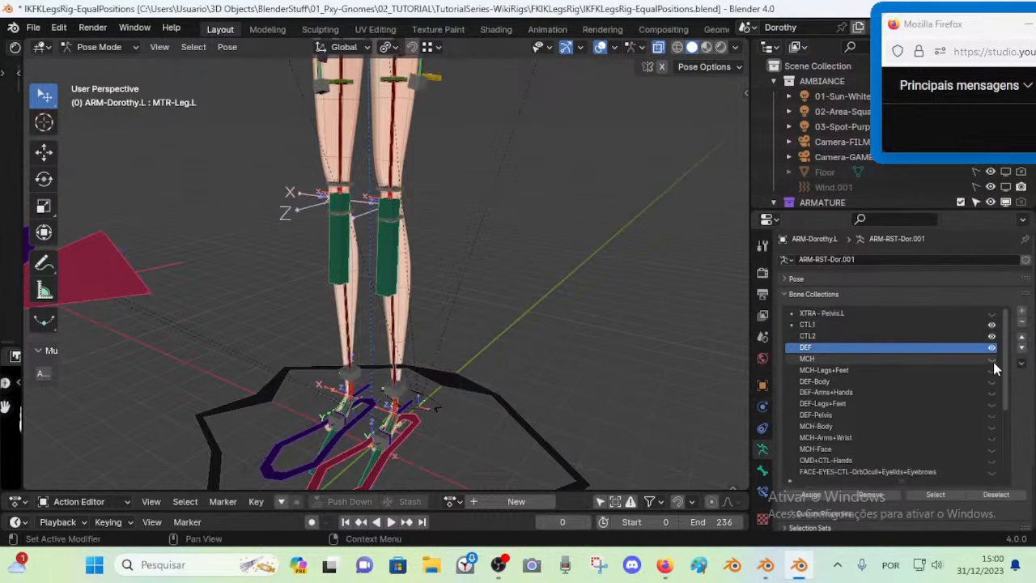
{"action": "left_click", "coordinate": [991, 359]}
{"action": "left_click", "coordinate": [991, 370]}
Toggle X-ray and compare the character's leg rig in Edit Mode and Pose Mode
{"action": "key", "text": "alt+z"}
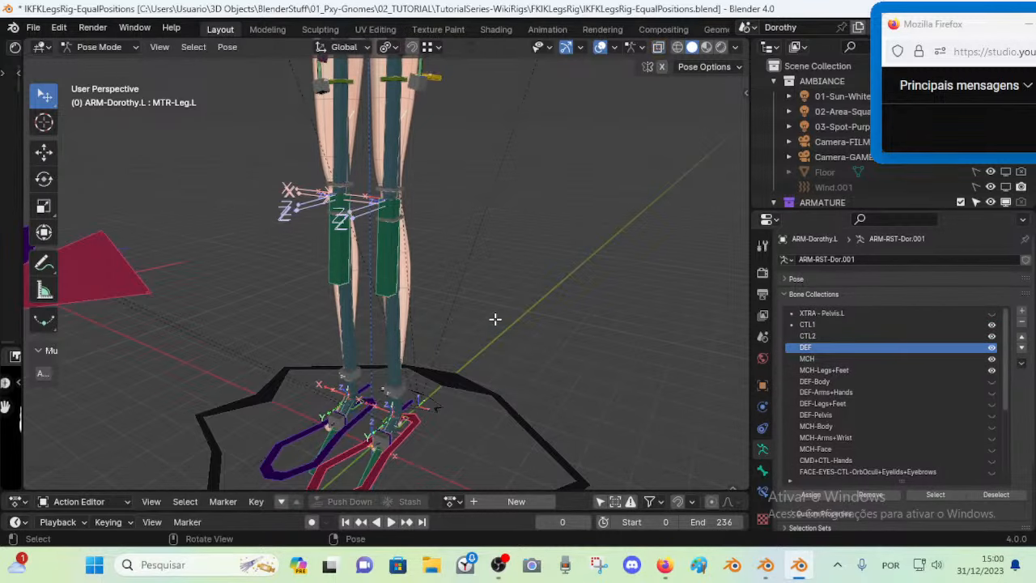
{"action": "middle_click_drag", "start_coordinate": [495, 325], "coordinate": [394, 379]}
{"action": "scroll", "coordinate": [364, 326], "scroll_direction": "down", "scroll_amount": 4}
{"action": "key", "text": "Tab"}
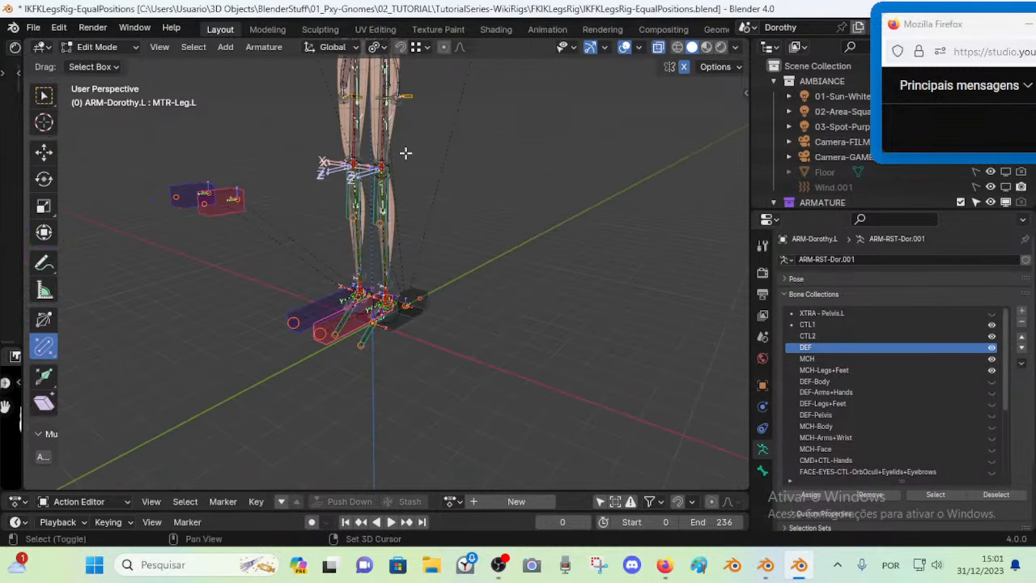
{"action": "scroll", "coordinate": [405, 153], "scroll_direction": "down", "scroll_amount": 4}
{"action": "middle_click_drag", "start_coordinate": [398, 180], "coordinate": [409, 258], "text": "shift"}
{"action": "key", "text": "Tab"}
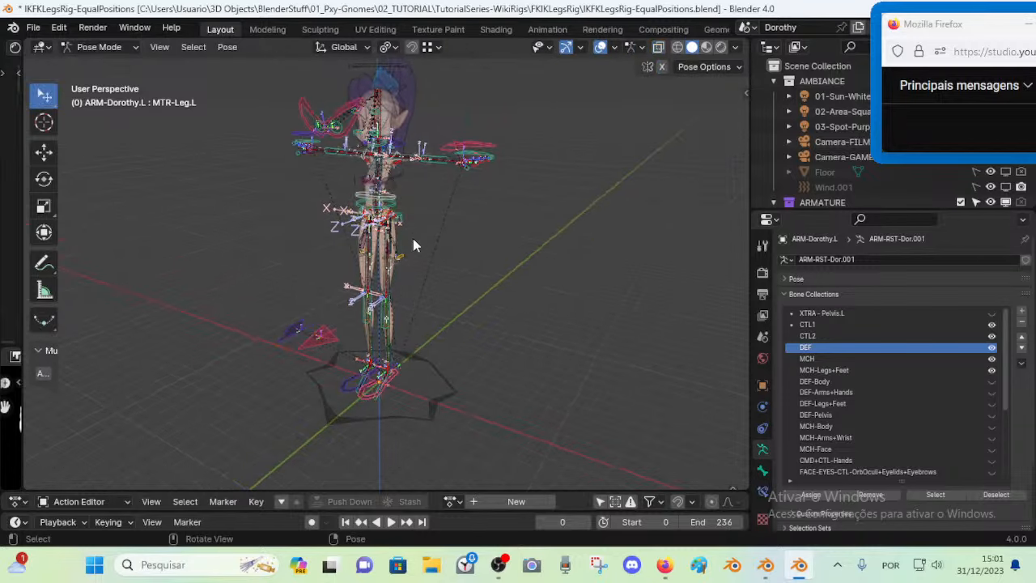
{"action": "middle_click_drag", "start_coordinate": [413, 301], "coordinate": [404, 352]}
{"action": "key", "text": "Tab"}
{"action": "key", "text": "Tab"}
{"action": "key", "text": "Tab"}
{"action": "scroll", "coordinate": [402, 391], "scroll_direction": "up", "scroll_amount": 3}
{"action": "key", "text": "Tab"}
{"action": "middle_click_drag", "start_coordinate": [286, 393], "coordinate": [319, 400]}
{"action": "scroll", "coordinate": [409, 296], "scroll_direction": "down", "scroll_amount": 3}
Move and rotate the left leg's master control MTR-Leg.L to test how the leg bends
{"action": "key", "text": "g"}
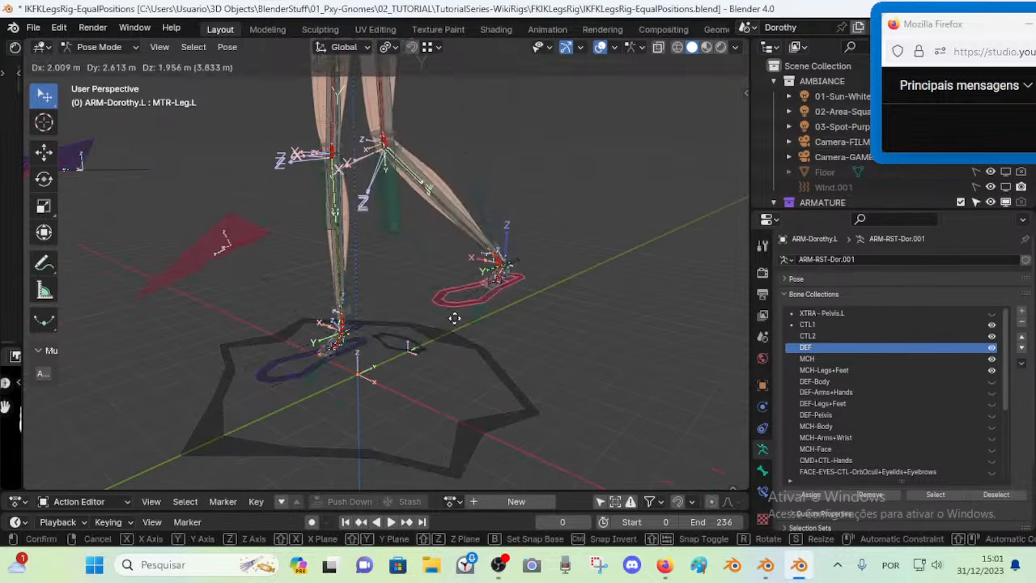
{"action": "left_click", "coordinate": [452, 303]}
{"action": "key", "text": "g"}
{"action": "left_click", "coordinate": [518, 239]}
{"action": "middle_click_drag", "start_coordinate": [503, 246], "coordinate": [473, 270], "text": "shift"}
{"action": "key", "text": "r"}
{"action": "left_click", "coordinate": [397, 283]}
{"action": "middle_click_drag", "start_coordinate": [393, 281], "coordinate": [476, 247]}
{"action": "key", "text": "g"}
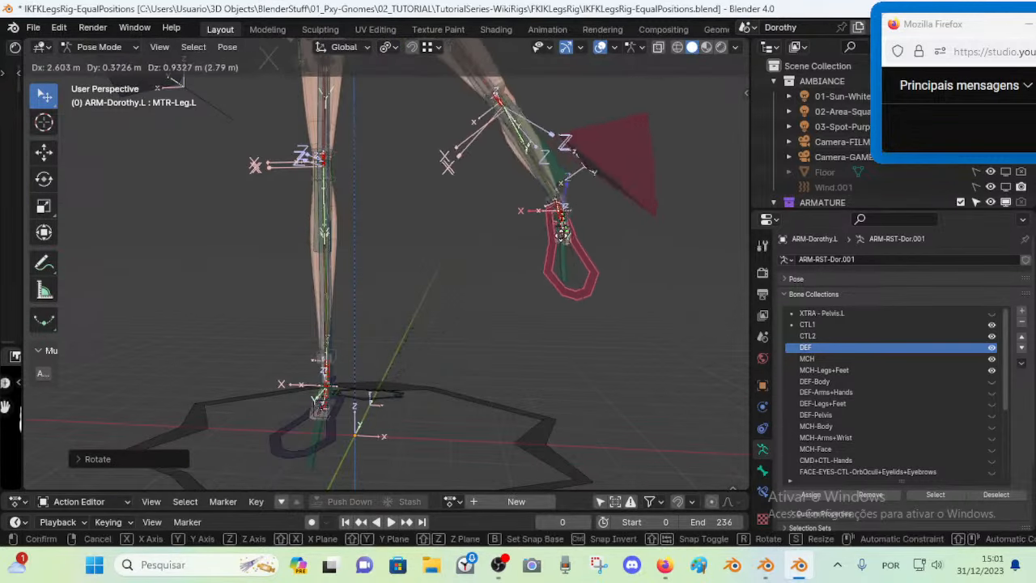
{"action": "left_click", "coordinate": [597, 203]}
Select the posed left leg's MCH-7-Shin.L, CTL-Ankle.L and MTR-Leg.L bones in turn to examine their roles
{"action": "middle_click_drag", "start_coordinate": [608, 180], "coordinate": [378, 356]}
{"action": "left_click", "coordinate": [373, 320]}
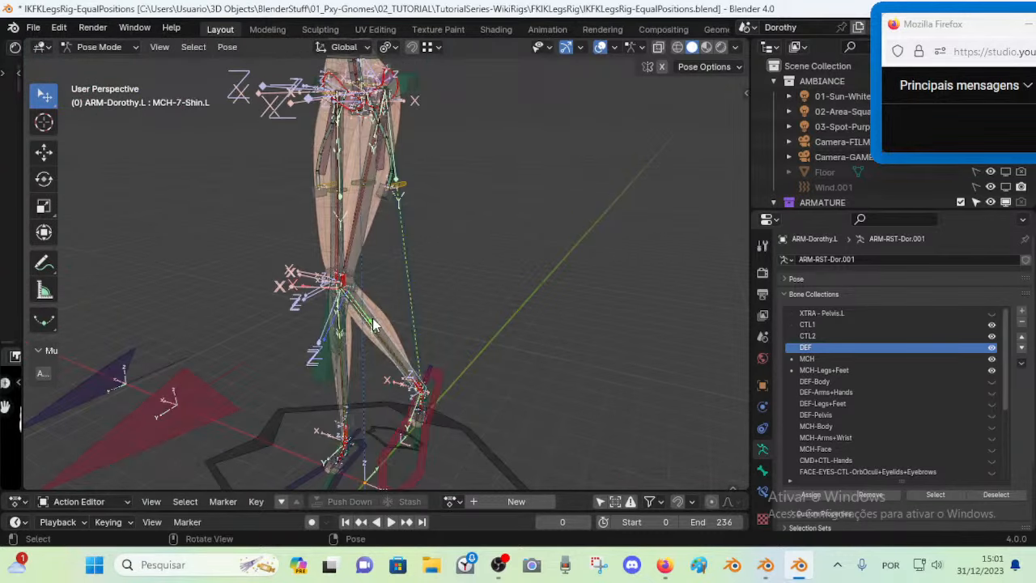
{"action": "left_click", "coordinate": [428, 440]}
{"action": "mouse_move", "coordinate": [427, 438]}
{"action": "middle_mouse_down"}
{"action": "mouse_move", "coordinate": [428, 259]}
{"action": "mouse_move", "coordinate": [421, 318]}
{"action": "mouse_move", "coordinate": [435, 431]}
{"action": "middle_mouse_up"}
{"action": "scroll", "coordinate": [422, 319], "scroll_direction": "up", "scroll_amount": 2}
{"action": "scroll", "coordinate": [422, 319], "scroll_direction": "down", "scroll_amount": 1}
{"action": "left_click", "coordinate": [237, 226]}
{"action": "left_click", "coordinate": [446, 409], "text": "shift"}
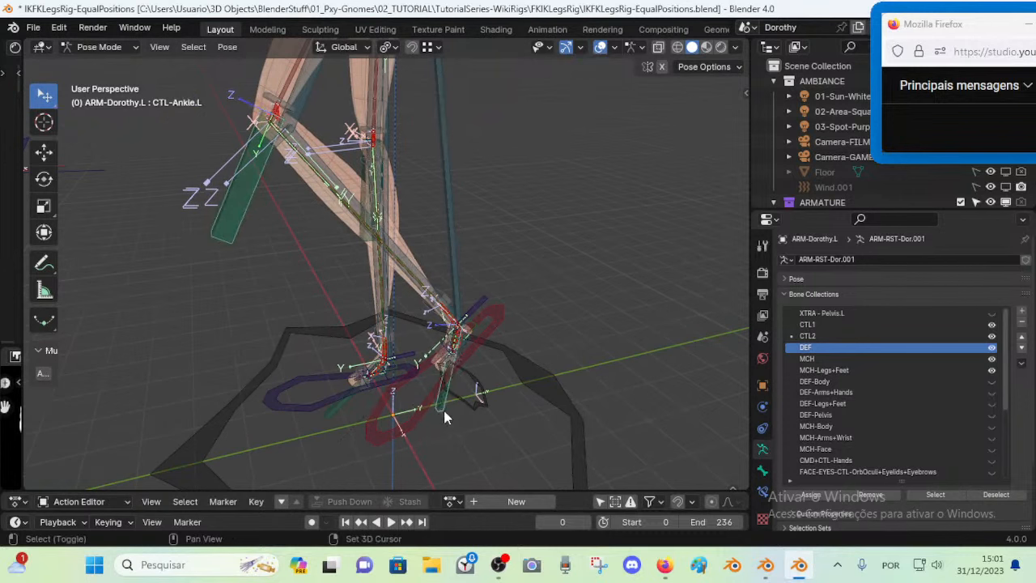
{"action": "left_click", "coordinate": [406, 419]}
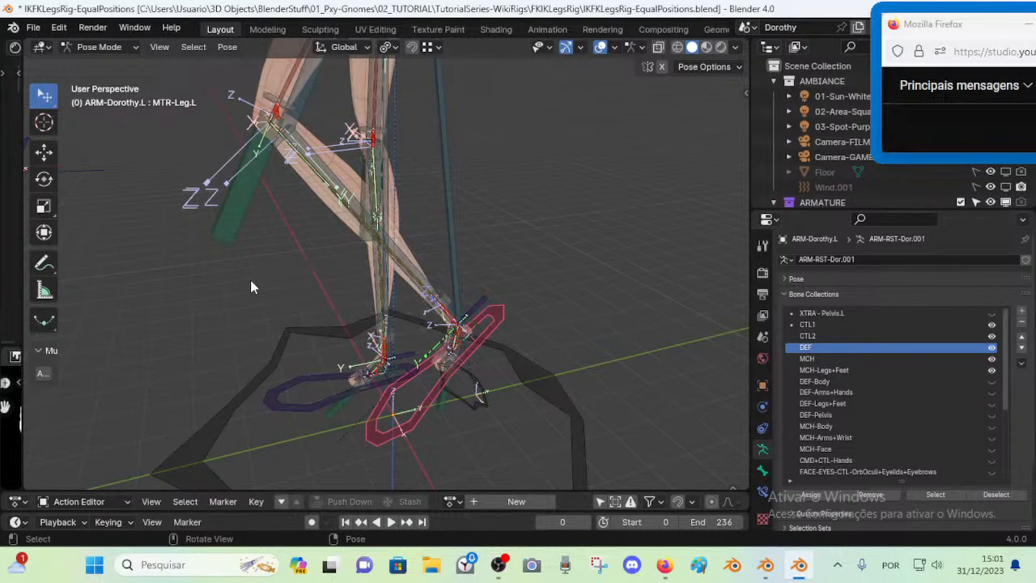
Try moving the left arm's master control MTR-Arm.L
{"action": "middle_click_drag", "start_coordinate": [136, 113], "coordinate": [423, 216]}
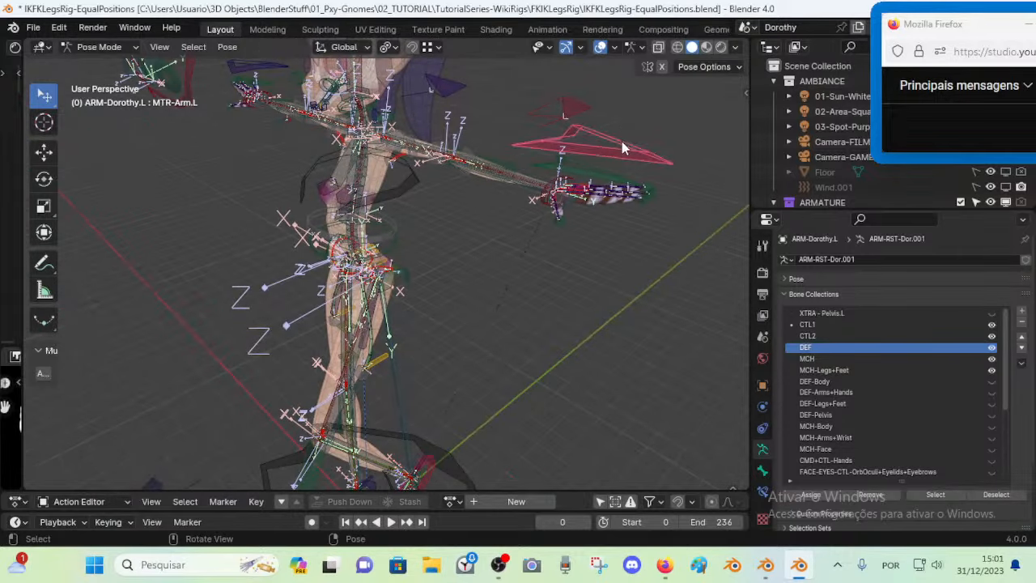
{"action": "key", "text": "g"}
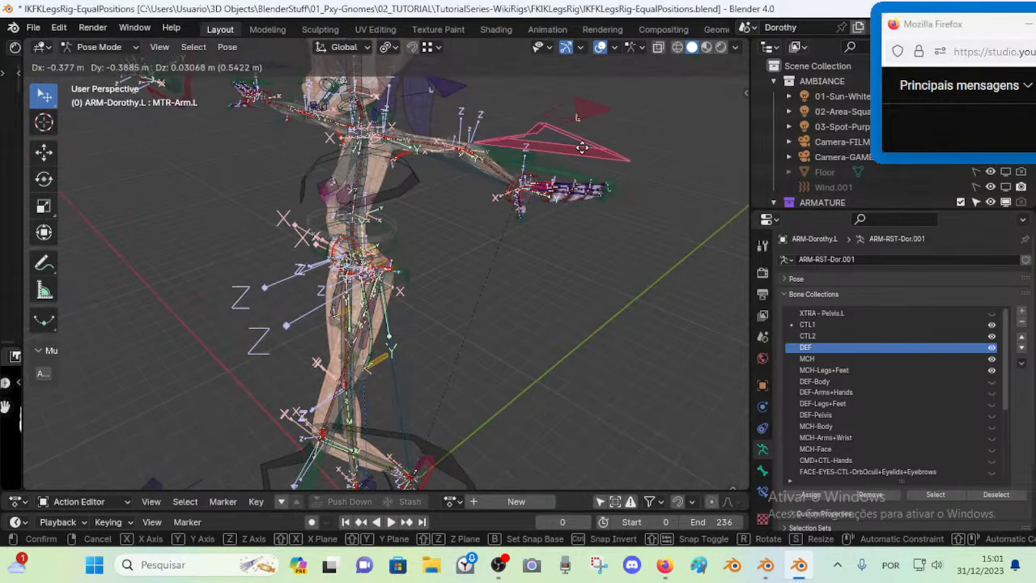
{"action": "right_click", "coordinate": [571, 159]}
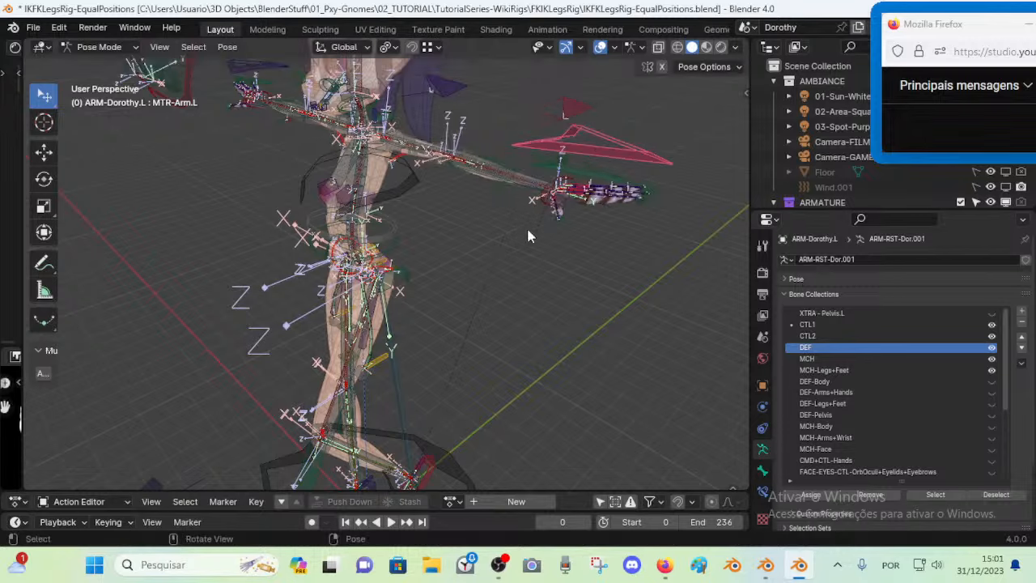
Select MTR-Leg.L again and compare the leg controls with the arm controls on the whole character
{"action": "middle_click_drag", "start_coordinate": [444, 464], "coordinate": [427, 277], "text": "shift"}
{"action": "left_click", "coordinate": [386, 394]}
{"action": "scroll", "coordinate": [375, 390], "scroll_direction": "up", "scroll_amount": 2}
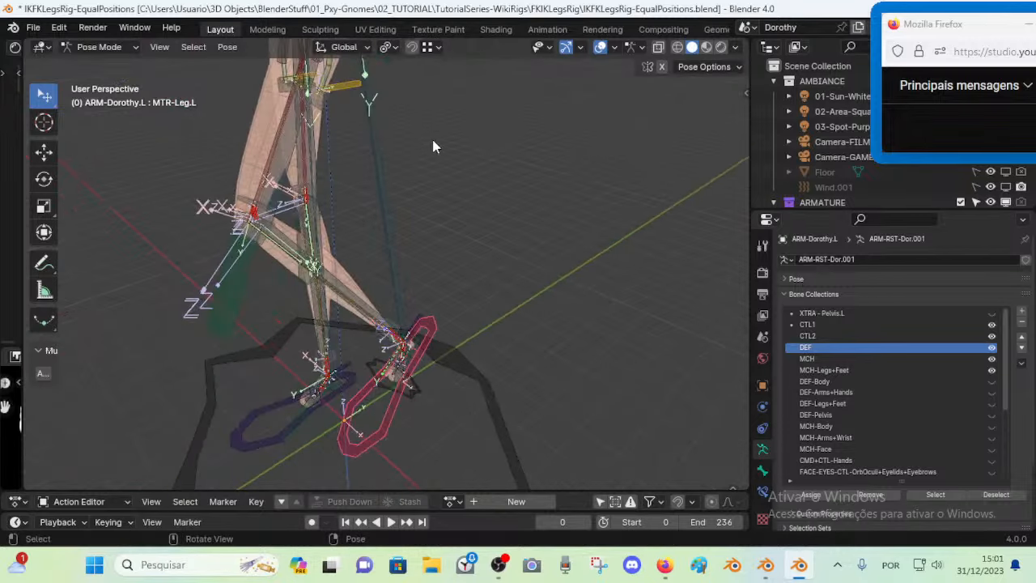
{"action": "scroll", "coordinate": [463, 188], "scroll_direction": "down", "scroll_amount": 5}
{"action": "middle_click_drag", "start_coordinate": [466, 162], "coordinate": [487, 212], "text": "shift"}
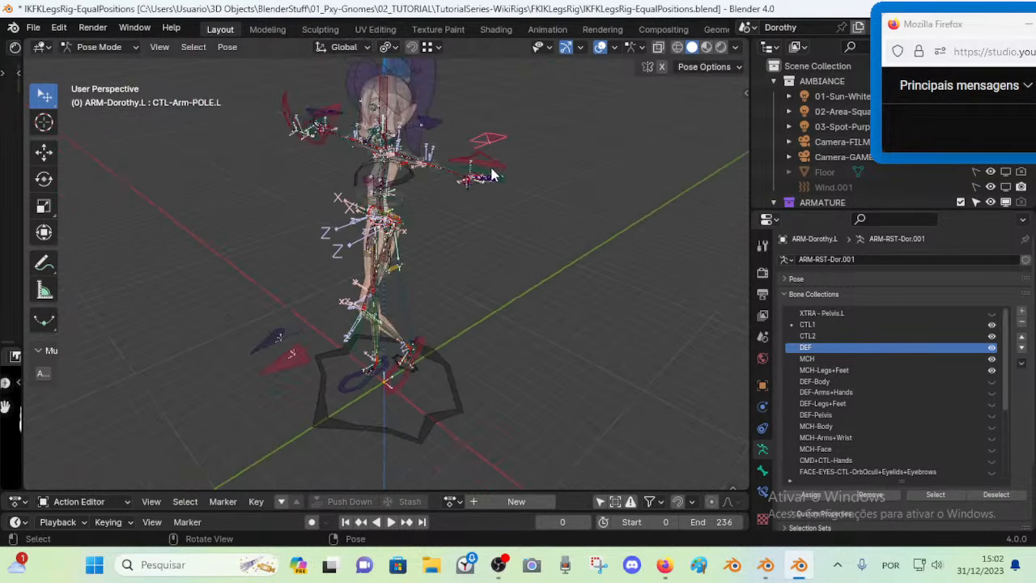
{"action": "scroll", "coordinate": [512, 148], "scroll_direction": "up", "scroll_amount": 1}
{"action": "key", "text": "g"}
{"action": "right_click", "coordinate": [445, 236]}
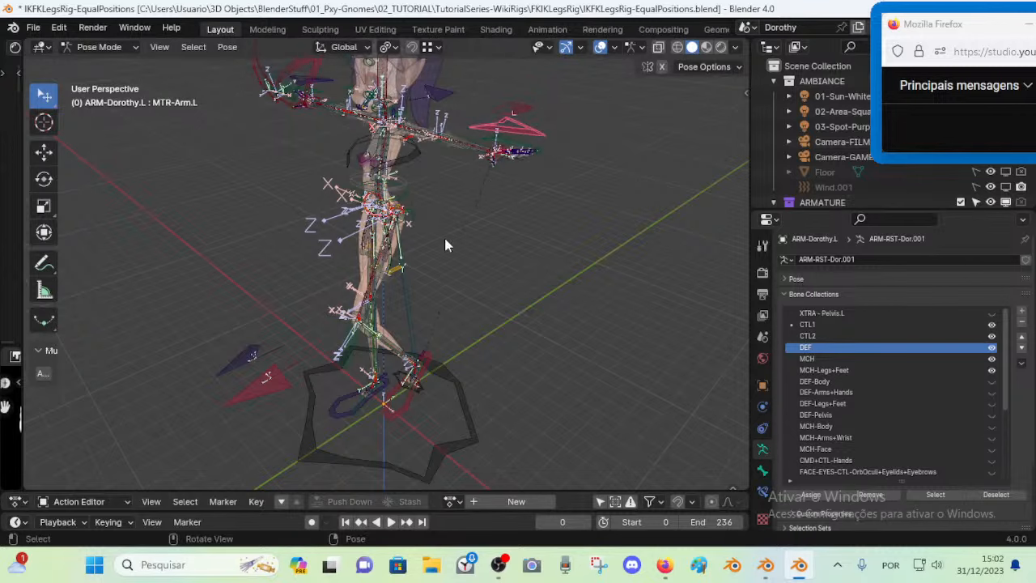
Move the left leg's master control MTR-Leg.L outward to test how the whole leg follows
{"action": "scroll", "coordinate": [445, 239], "scroll_direction": "up", "scroll_amount": 2}
{"action": "middle_click_drag", "start_coordinate": [467, 366], "coordinate": [479, 235], "text": "shift"}
{"action": "left_click", "coordinate": [411, 369]}
{"action": "middle_click_drag", "start_coordinate": [356, 380], "coordinate": [411, 374]}
{"action": "key", "text": "g"}
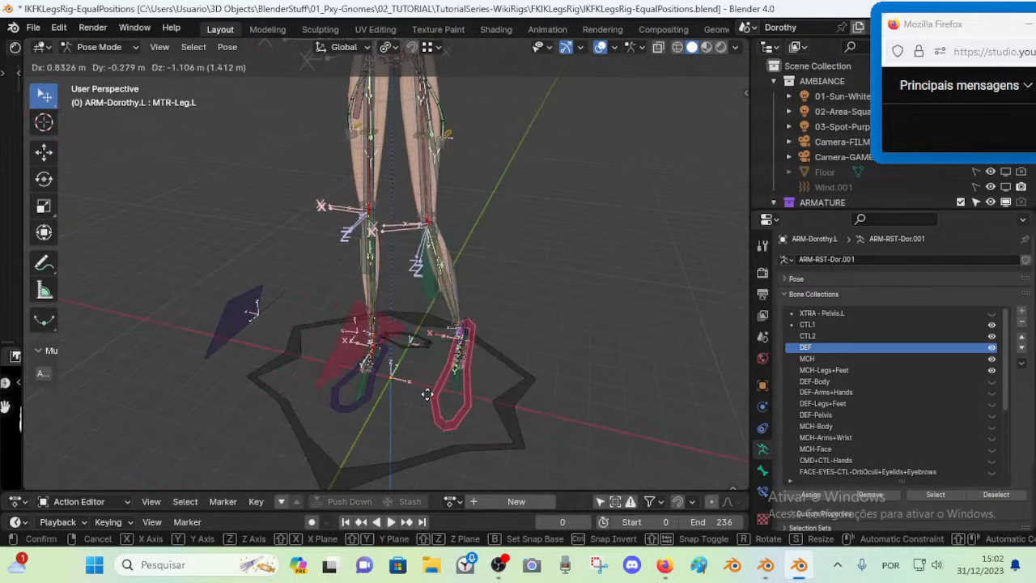
{"action": "left_click", "coordinate": [430, 391]}
Move the left ankle control CTL-Ankle.L away from the foot's master control, lifting the shin backward and lowering it slightly
{"action": "middle_click_drag", "start_coordinate": [517, 376], "coordinate": [435, 349]}
{"action": "left_click", "coordinate": [463, 387]}
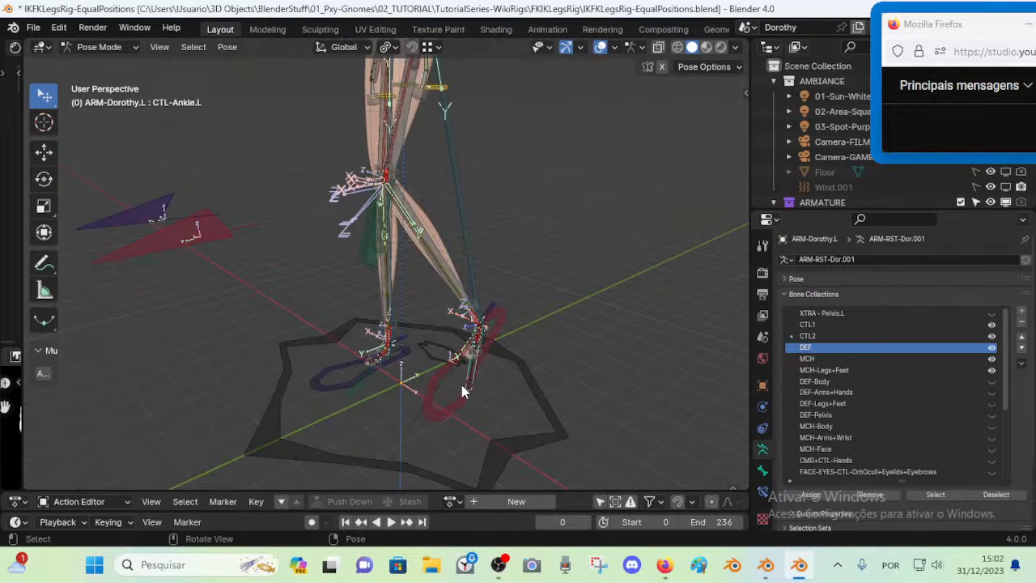
{"action": "key", "text": "g"}
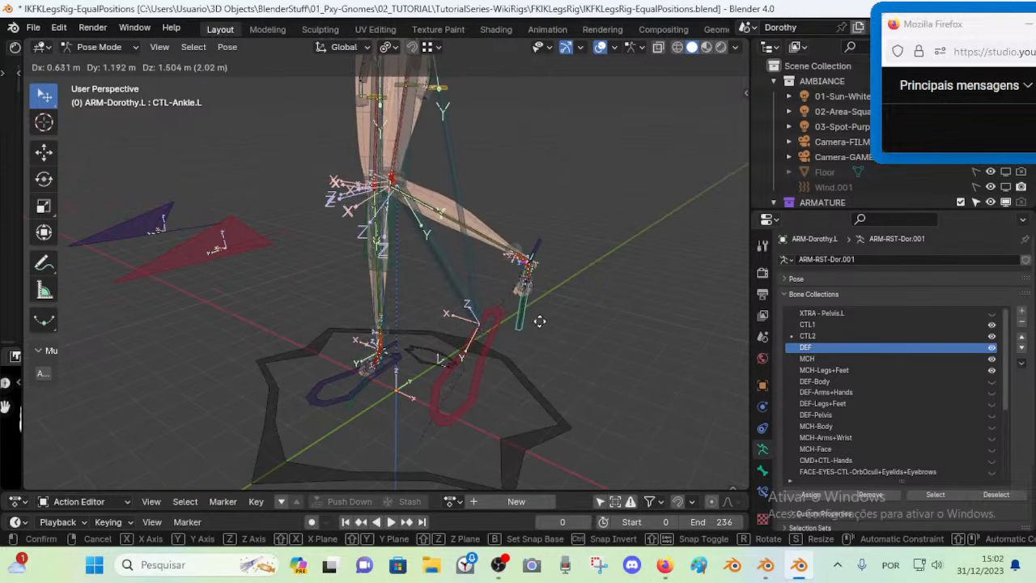
{"action": "left_click", "coordinate": [572, 324]}
{"action": "key", "text": "g"}
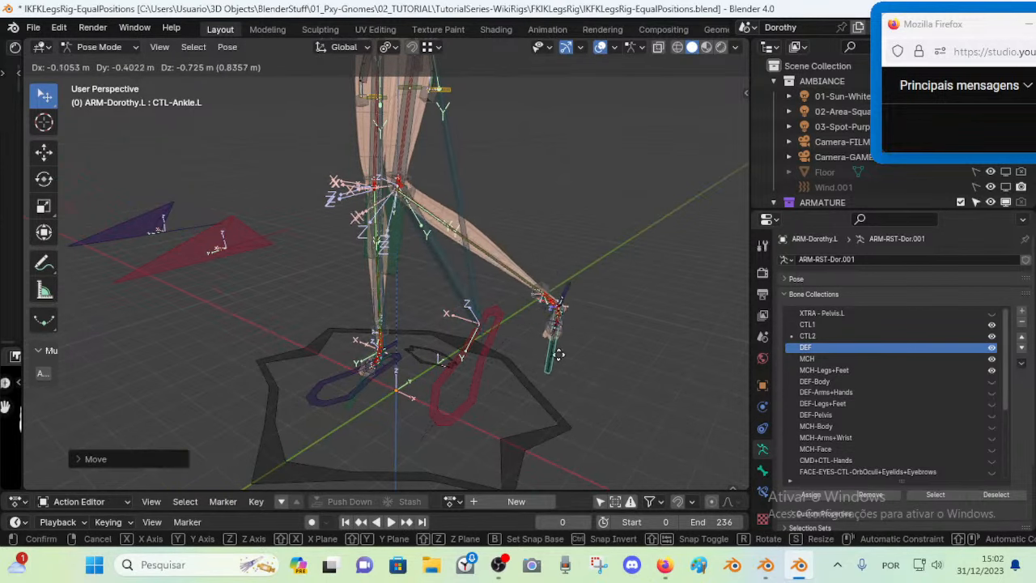
{"action": "left_click", "coordinate": [544, 339]}
Move the left knee control CTL-Knee.L down and up several times to test how the thigh and shin stretch
{"action": "left_click", "coordinate": [385, 259]}
{"action": "key", "text": "g"}
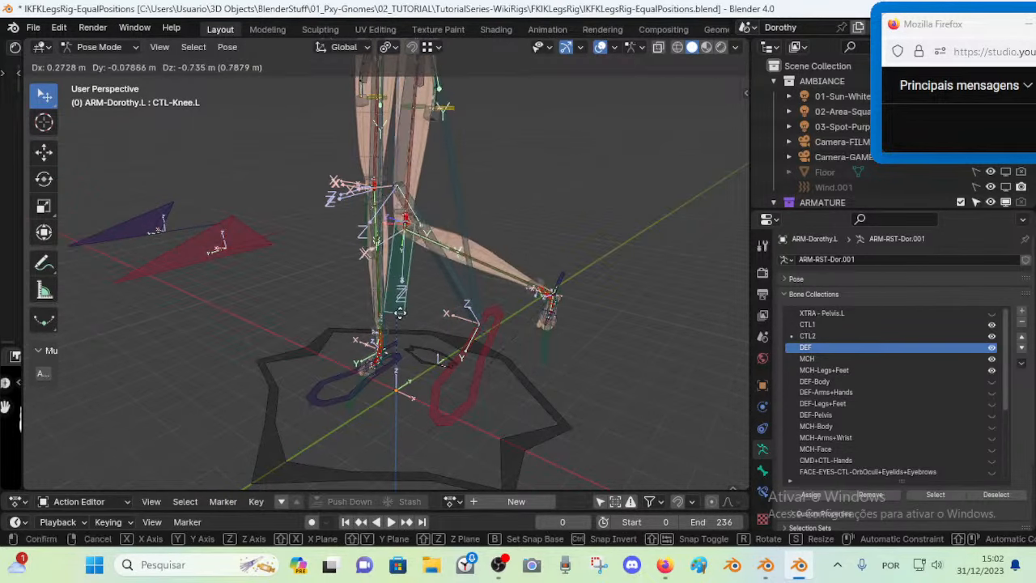
{"action": "left_click", "coordinate": [406, 295]}
{"action": "key", "text": "g"}
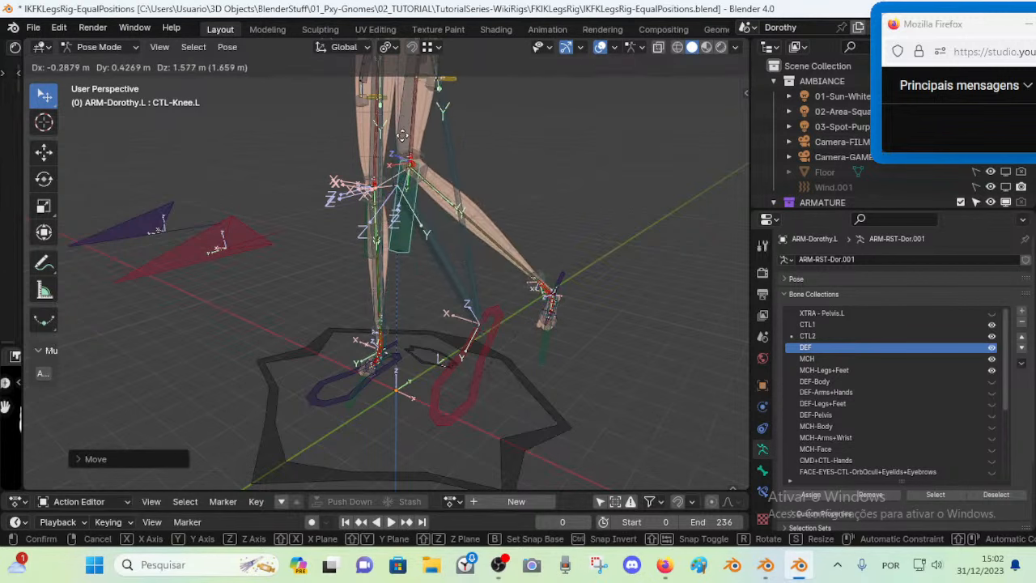
{"action": "left_click", "coordinate": [399, 170]}
{"action": "key", "text": "g"}
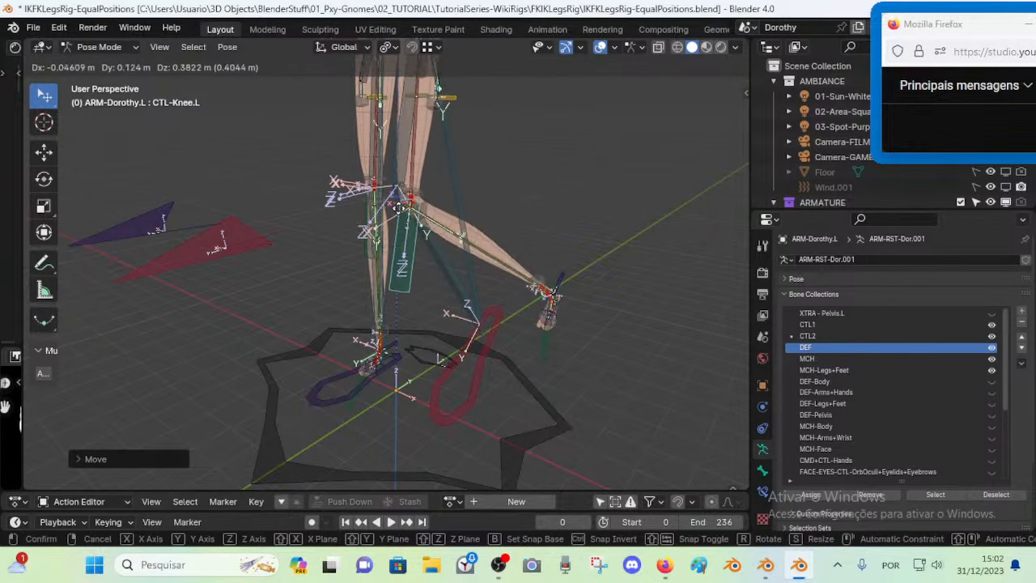
{"action": "left_click", "coordinate": [399, 159]}
Shift CTL-Ankle.L slightly again, then move MTR-Leg.L a little to compare the two controls
{"action": "left_click", "coordinate": [544, 351]}
{"action": "key", "text": "g"}
{"action": "left_click", "coordinate": [541, 346]}
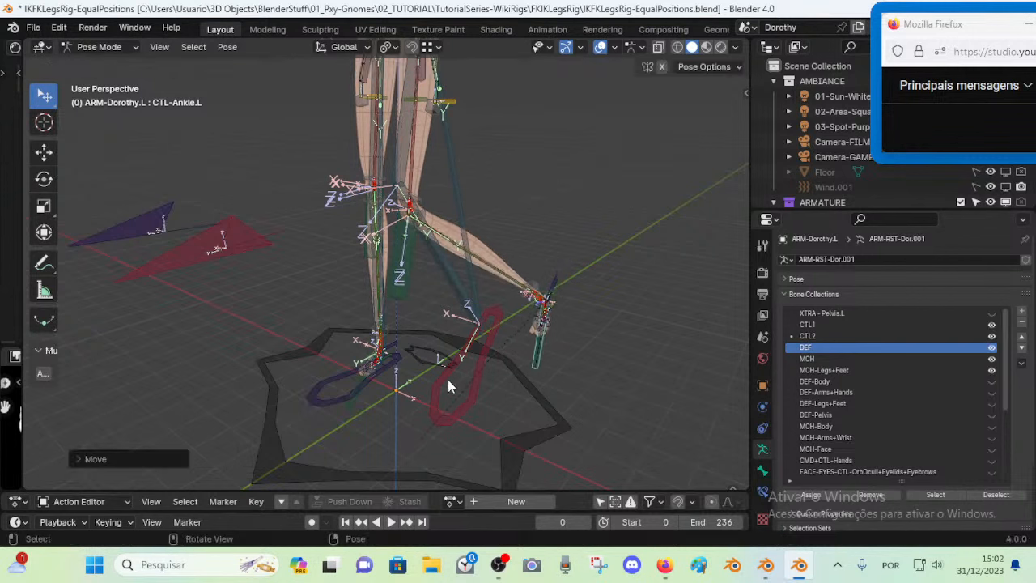
{"action": "left_click", "coordinate": [476, 369]}
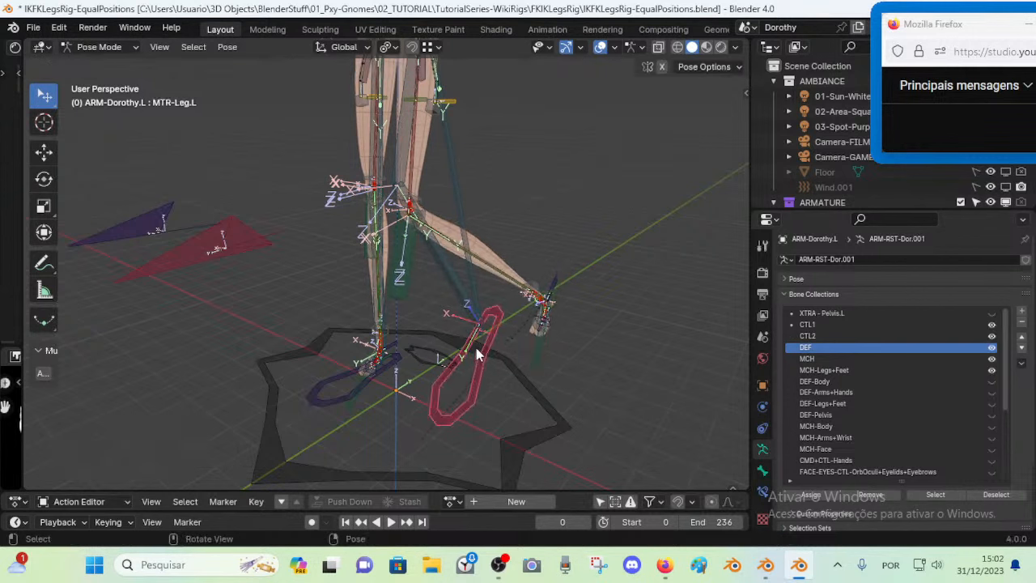
{"action": "left_click", "coordinate": [441, 247]}
{"action": "left_click", "coordinate": [479, 388]}
{"action": "key", "text": "g"}
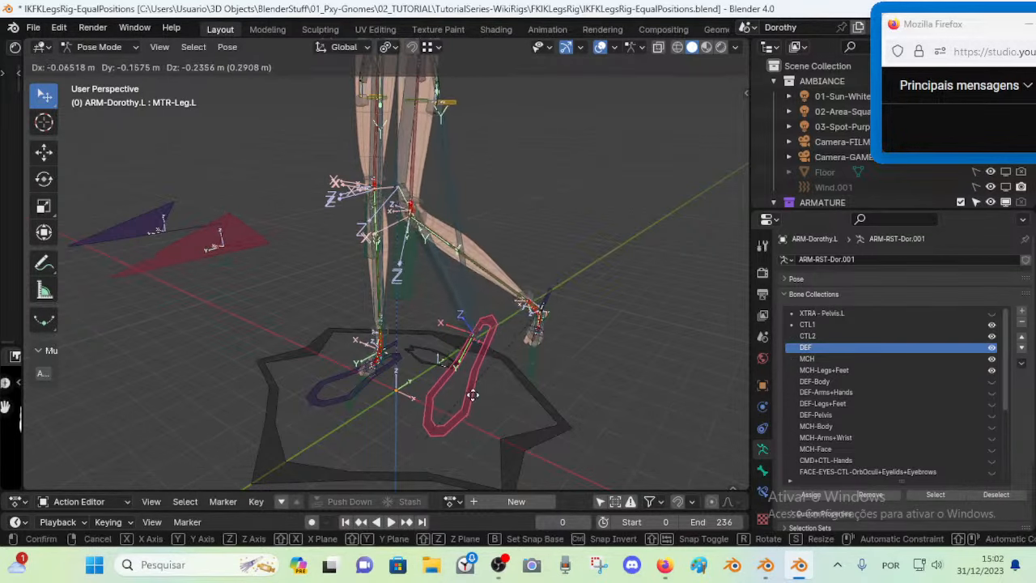
{"action": "left_click", "coordinate": [487, 383]}
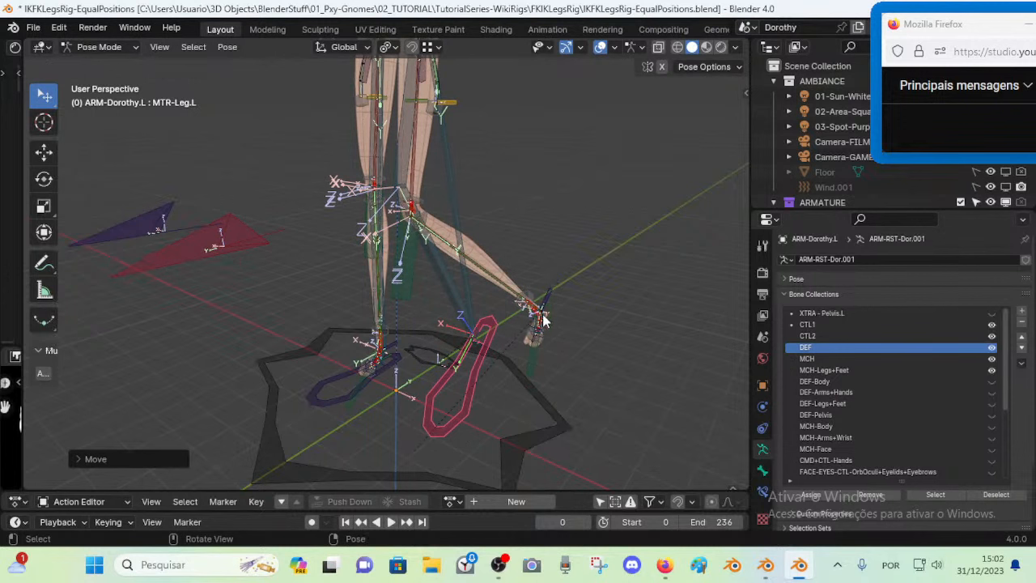
Clear the location of all the rig's pose bones and enter Edit Mode
{"action": "left_click", "coordinate": [535, 351]}
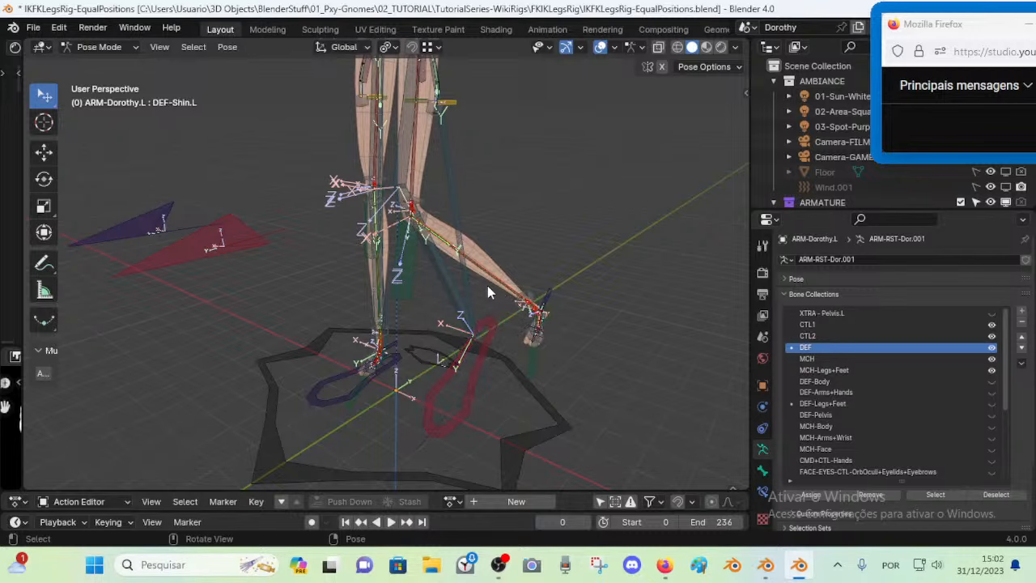
{"action": "key", "text": "a"}
{"action": "key", "text": "alt+g"}
{"action": "key", "text": "Tab"}
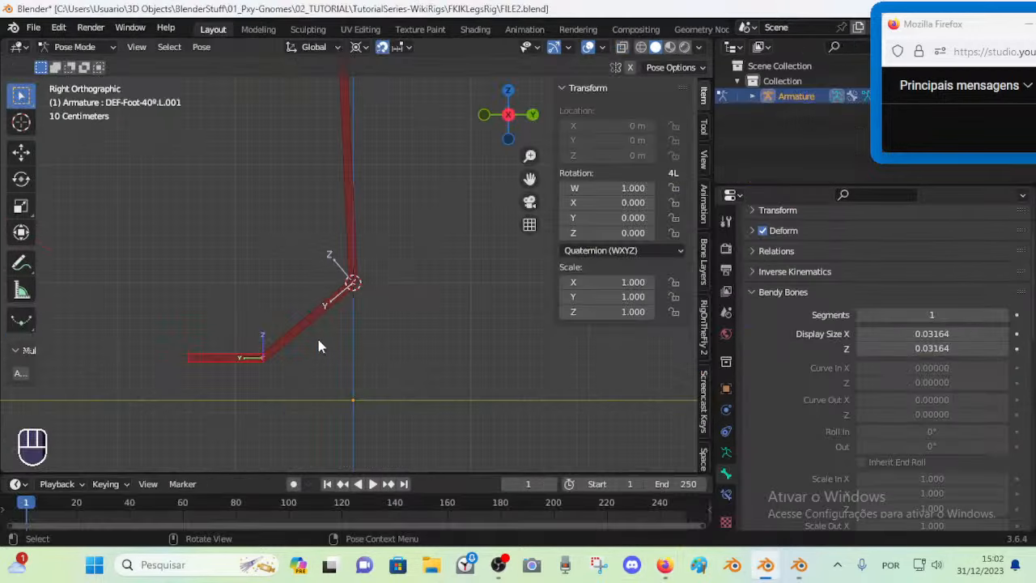
Switch to the Blender window with FILE2.blend and save the file
{"action": "middle_click_drag", "start_coordinate": [318, 339], "coordinate": [378, 271], "text": "shift"}
{"action": "scroll", "coordinate": [378, 271], "scroll_direction": "down", "scroll_amount": 3}
{"action": "middle_click_drag", "start_coordinate": [390, 169], "coordinate": [372, 266], "text": "shift"}
{"action": "scroll", "coordinate": [365, 187], "scroll_direction": "down", "scroll_amount": 1}
{"action": "key", "text": "ctrl+s"}
Select DEF-Thigh.L, hide the sidebar and examine the simple leg's bone chain from the thigh down to the foot
{"action": "scroll", "coordinate": [394, 304], "scroll_direction": "up", "scroll_amount": 3}
{"action": "left_click", "coordinate": [383, 245]}
{"action": "middle_click_drag", "start_coordinate": [409, 305], "coordinate": [373, 301]}
{"action": "key", "text": "n"}
{"action": "scroll", "coordinate": [373, 301], "scroll_direction": "down", "scroll_amount": 1}
{"action": "scroll", "coordinate": [373, 289], "scroll_direction": "up", "scroll_amount": 1}
{"action": "scroll", "coordinate": [400, 389], "scroll_direction": "up", "scroll_amount": 1}
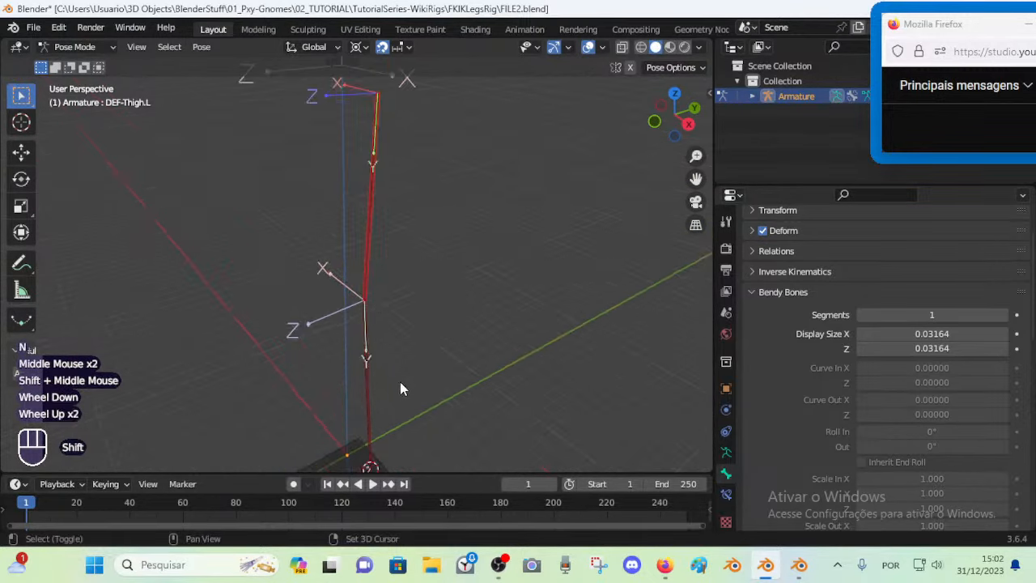
{"action": "middle_click_drag", "start_coordinate": [400, 389], "coordinate": [406, 362], "text": "shift"}
{"action": "scroll", "coordinate": [399, 371], "scroll_direction": "up", "scroll_amount": 1}
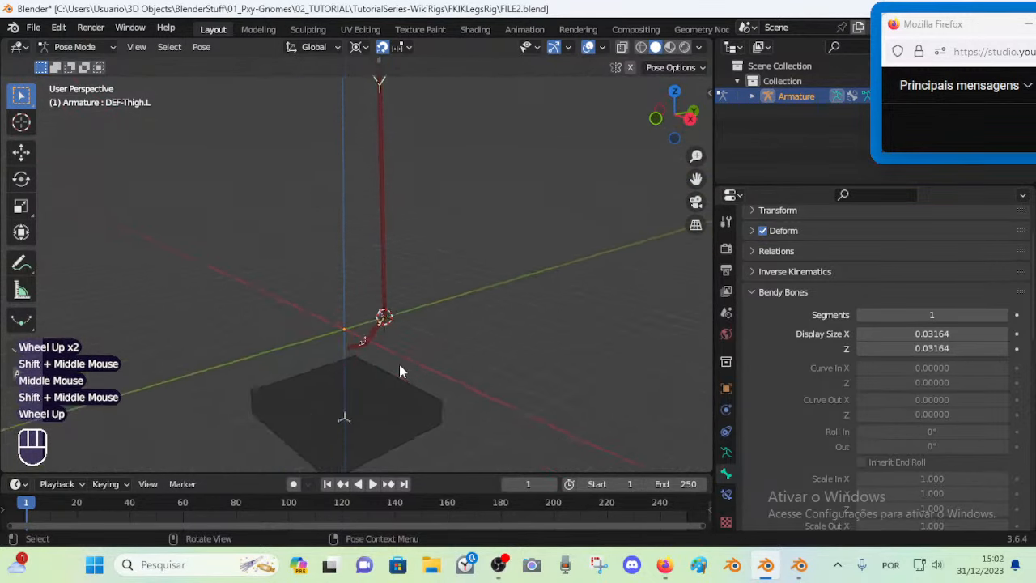
{"action": "scroll", "coordinate": [399, 371], "scroll_direction": "up", "scroll_amount": 1}
{"action": "left_click", "coordinate": [382, 359]}
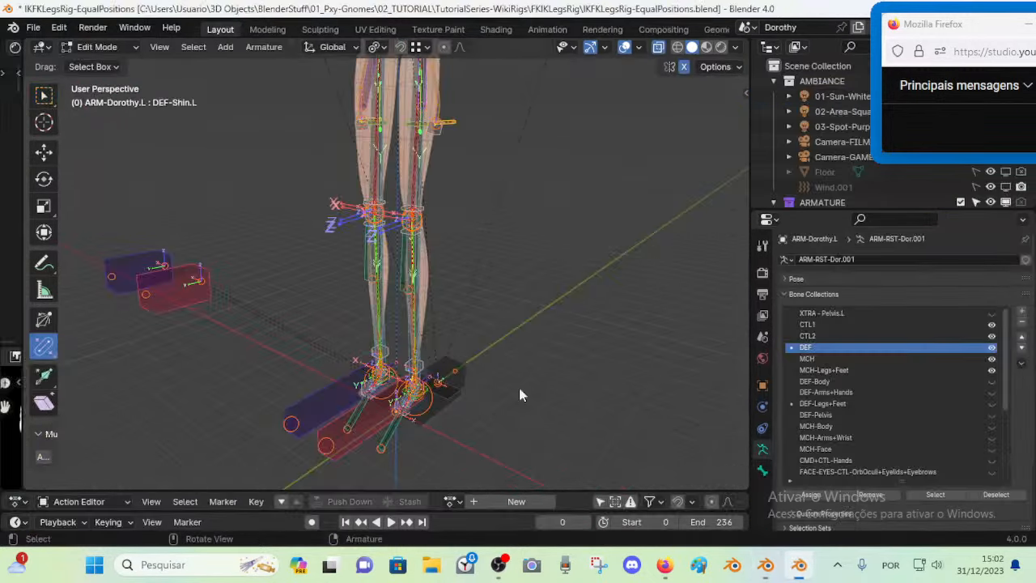
In the finished character's file, hide the CTL1, CTL2, MCH and MCH-Legs+Feet bone collections so only DEF stays visible
{"action": "middle_click_drag", "start_coordinate": [518, 393], "coordinate": [388, 356]}
{"action": "scroll", "coordinate": [388, 340], "scroll_direction": "up", "scroll_amount": 4}
{"action": "left_click", "coordinate": [347, 307]}
{"action": "left_click", "coordinate": [340, 313]}
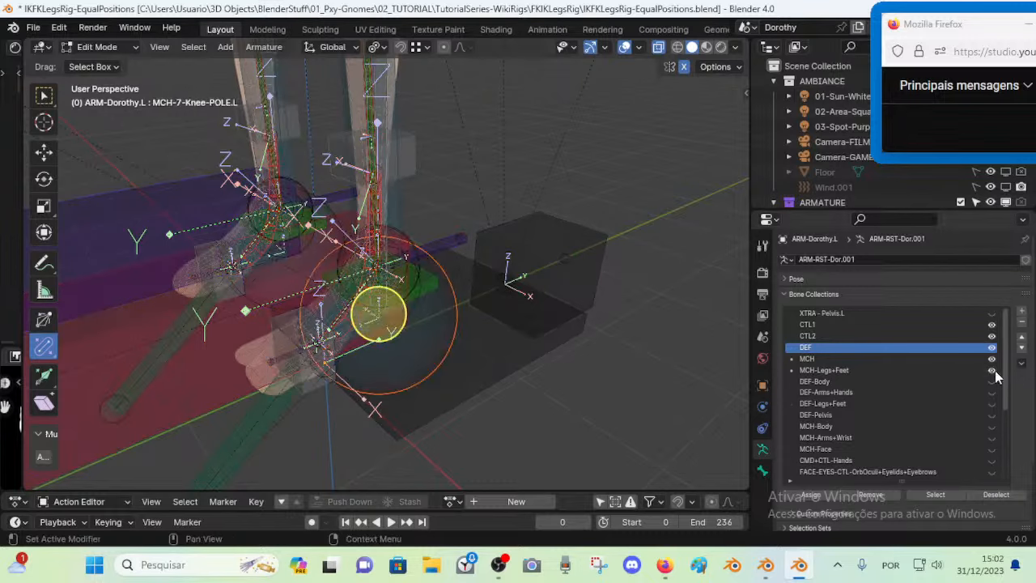
{"action": "left_click_drag", "start_coordinate": [992, 370], "coordinate": [991, 324]}
{"action": "left_click", "coordinate": [992, 347]}
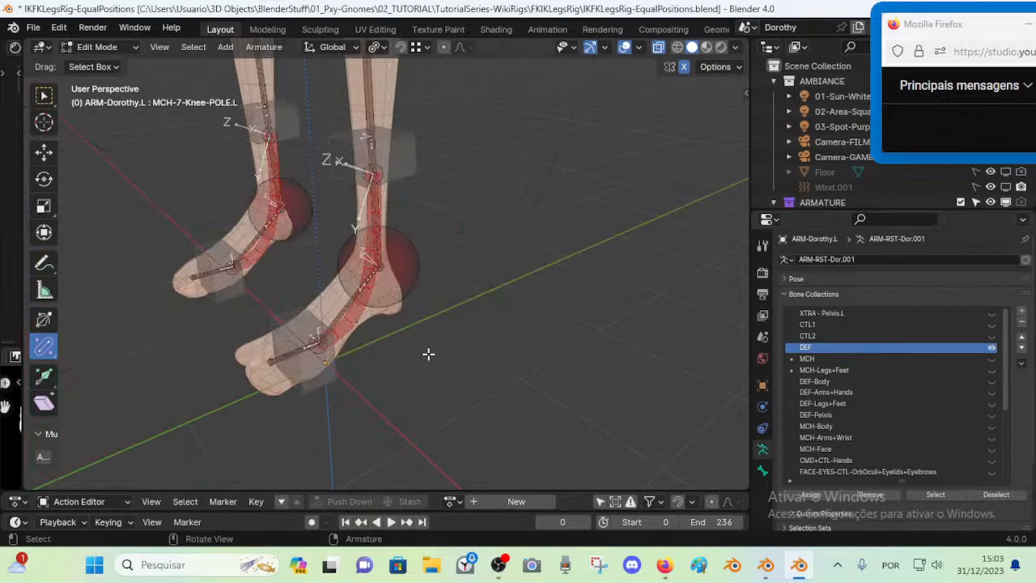
Hide the extra deform bones overlapping the lower shins and feet on both legs
{"action": "left_click", "coordinate": [368, 321]}
{"action": "key", "text": "h"}
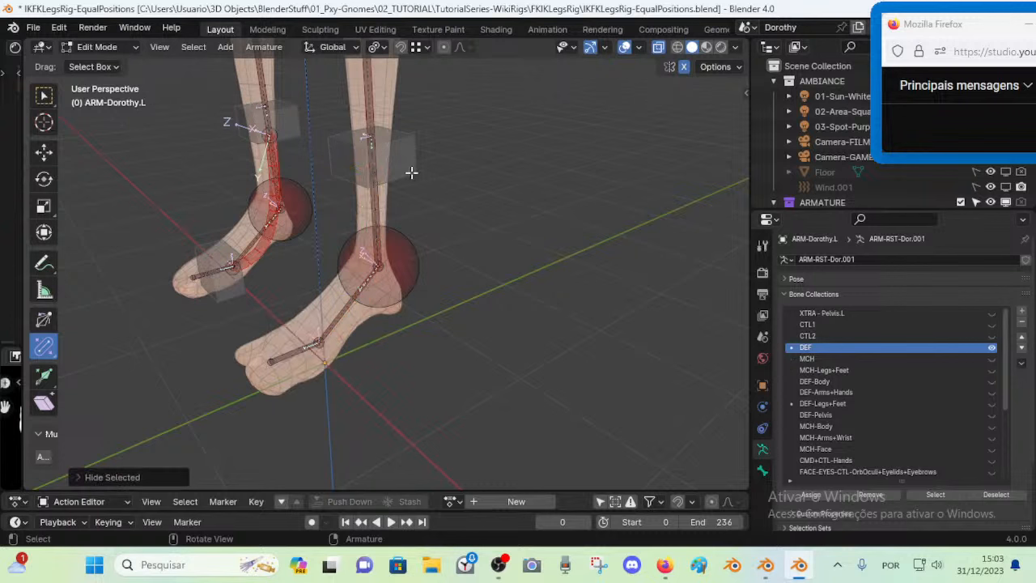
{"action": "left_click", "coordinate": [277, 208]}
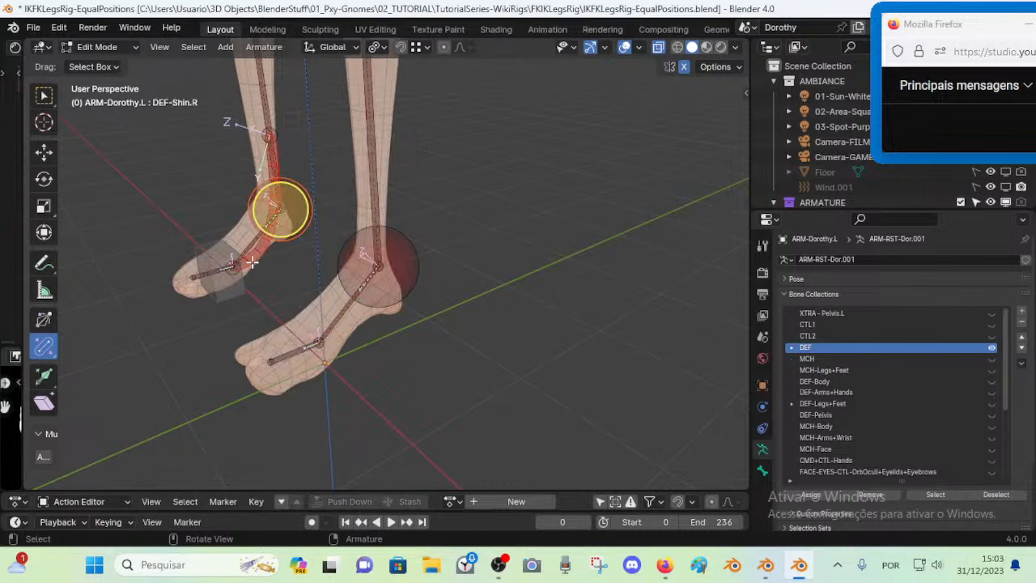
{"action": "key", "text": "h"}
Try moving the left foot's DEF-5-LEG-2C-Toes.L bone and then its DEF-5-LEG-2B-Foot.L bone
{"action": "middle_click_drag", "start_coordinate": [231, 300], "coordinate": [267, 306]}
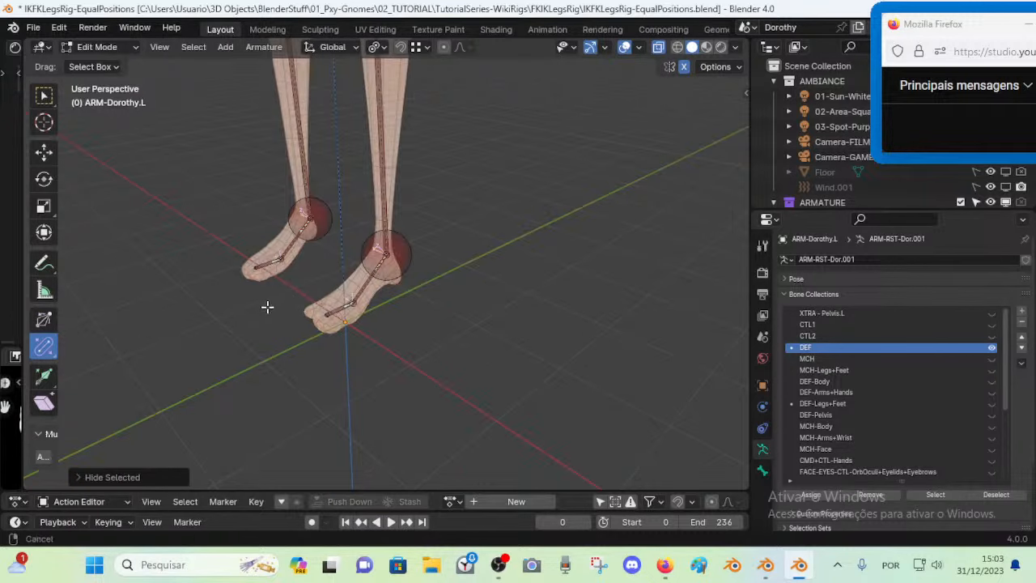
{"action": "key", "text": "shift+grave"}
{"action": "key", "text": "w"}
{"action": "key", "text": "s"}
{"action": "left_click", "coordinate": [356, 308]}
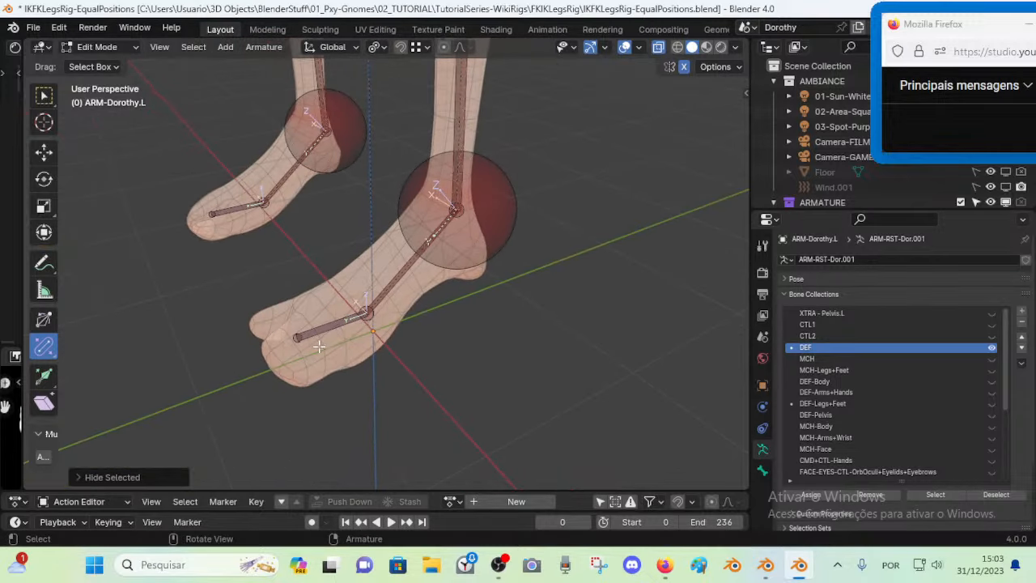
{"action": "left_click", "coordinate": [331, 325]}
{"action": "key", "text": "g"}
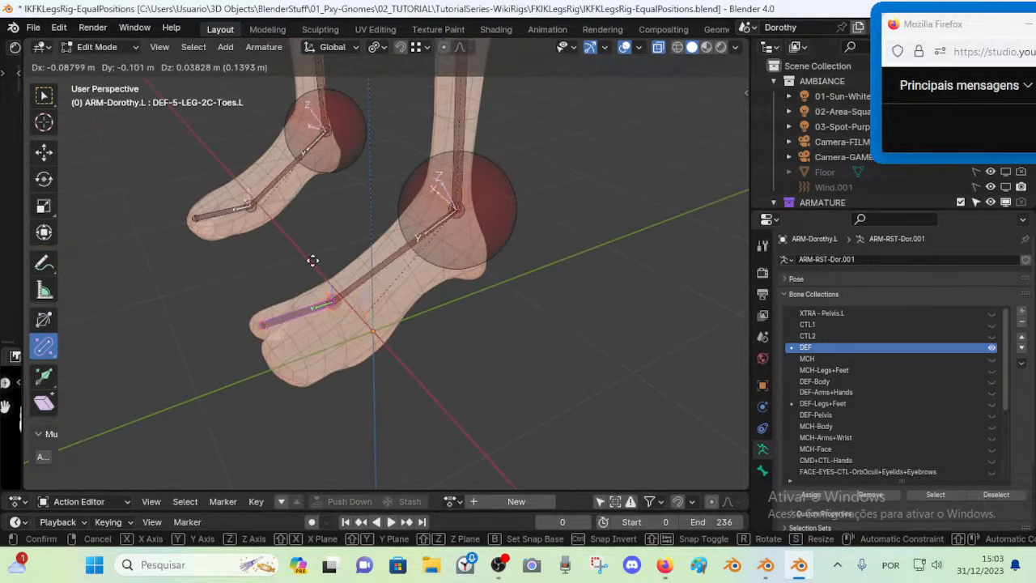
{"action": "left_click", "coordinate": [335, 323]}
{"action": "left_click", "coordinate": [455, 212]}
{"action": "key", "text": "g"}
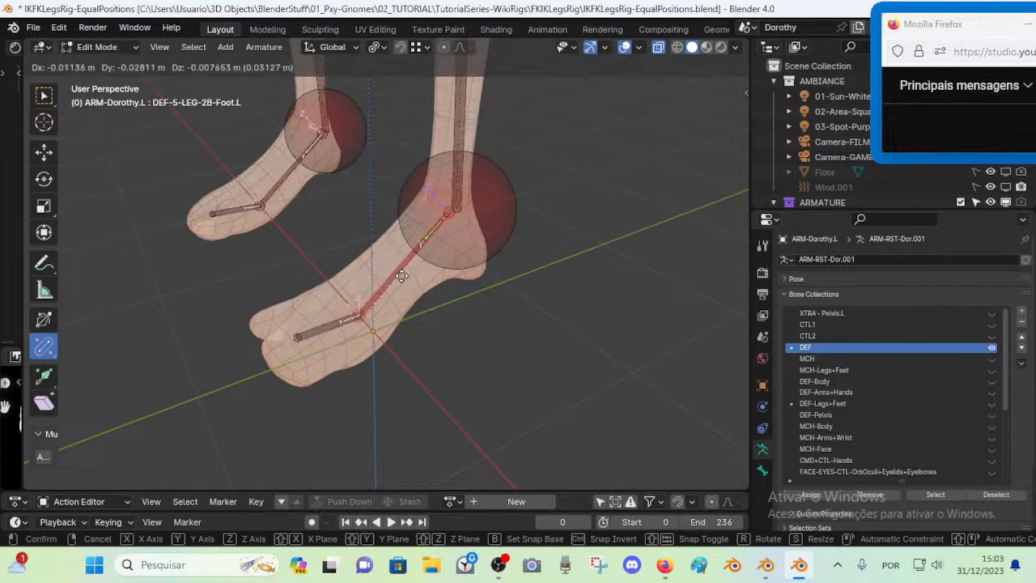
{"action": "right_click", "coordinate": [397, 280]}
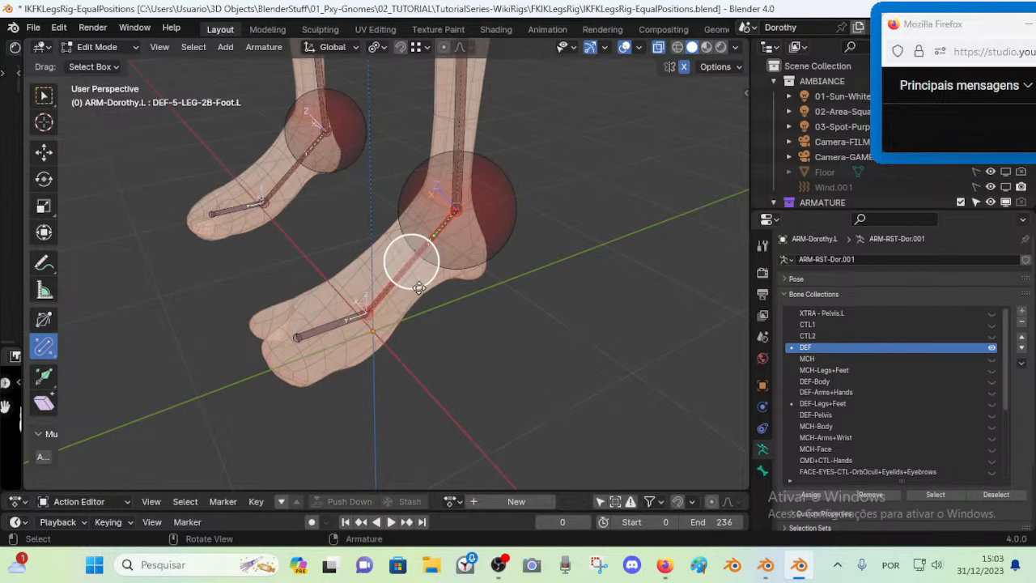
Open the bone relations of DEF-5-LEG-2B-Foot.L to check which bone is its parent
{"action": "left_click", "coordinate": [761, 470]}
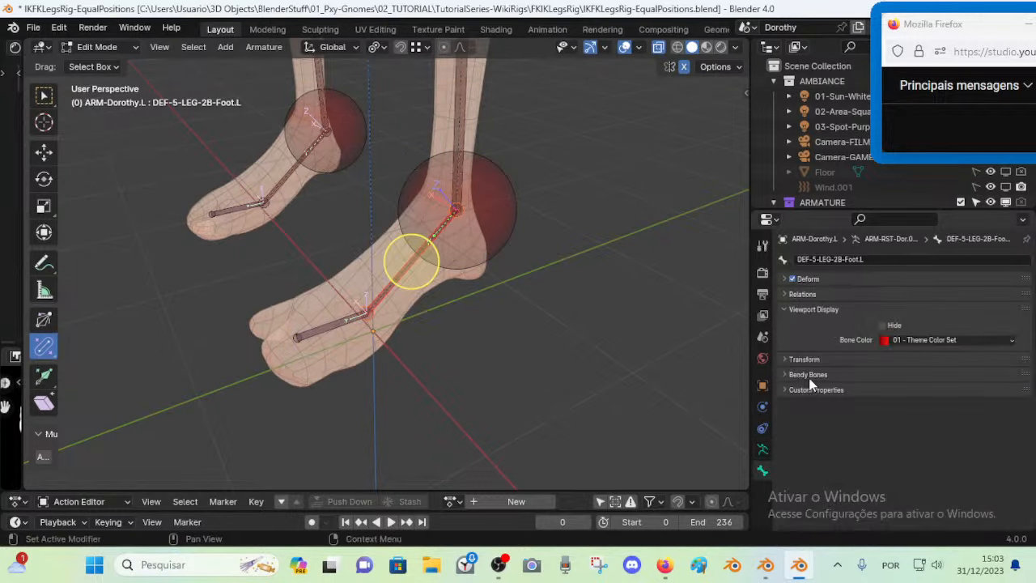
{"action": "left_click", "coordinate": [793, 310]}
{"action": "left_click", "coordinate": [802, 294]}
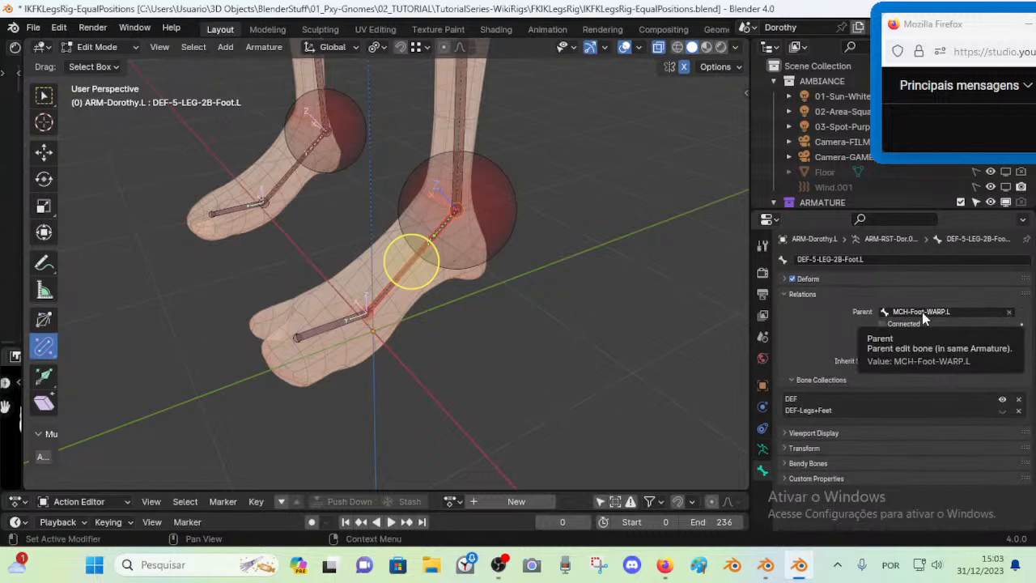
Undo the reveal of the hidden deform bones around the feet
{"action": "middle_click_drag", "start_coordinate": [558, 291], "coordinate": [486, 283]}
{"action": "middle_click_drag", "start_coordinate": [728, 309], "coordinate": [484, 289]}
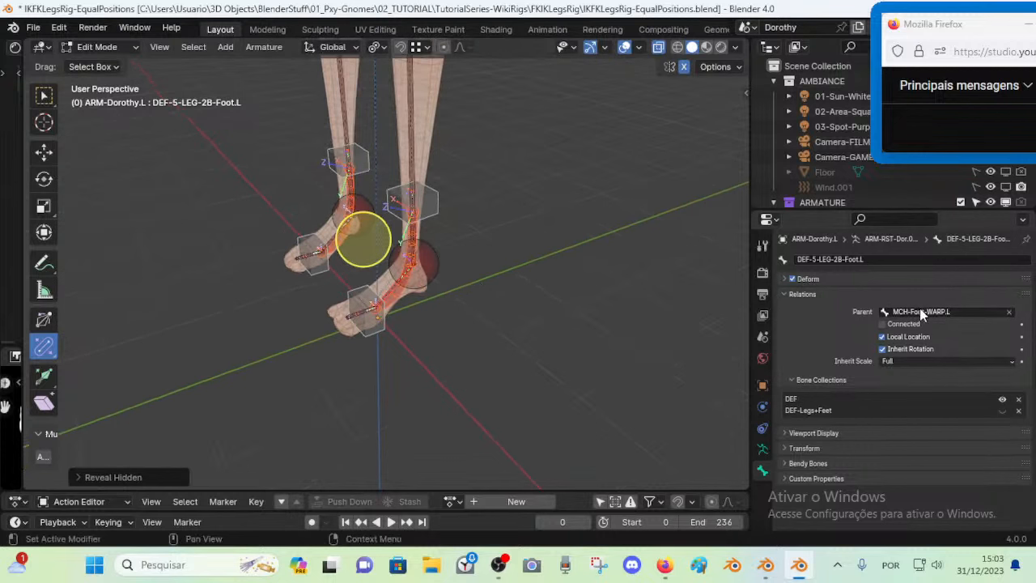
{"action": "scroll", "coordinate": [425, 280], "scroll_direction": "up", "scroll_amount": 1}
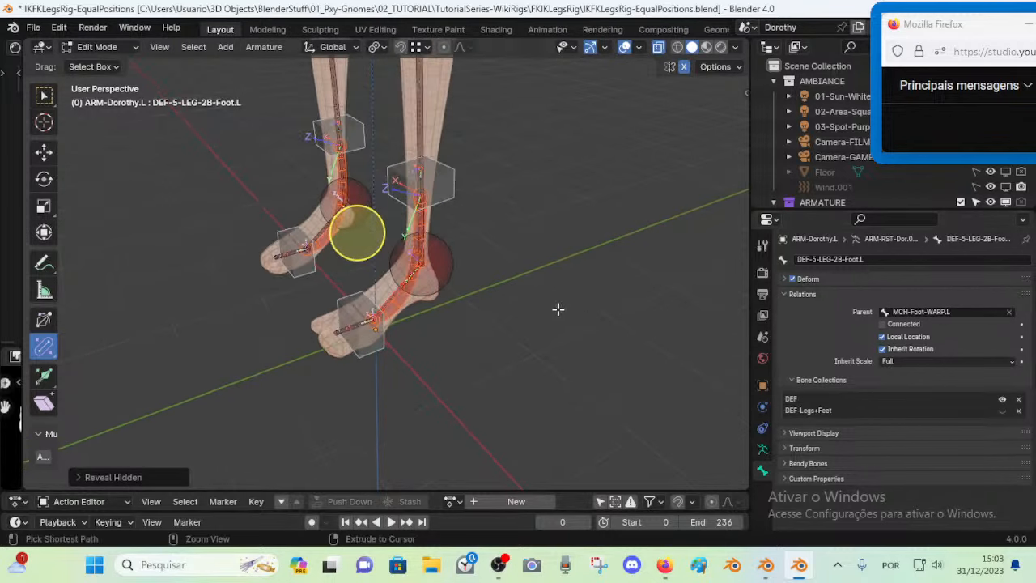
{"action": "key", "text": "ctrl+z"}
Show the MCH bone collection and hide the DEF collection
{"action": "left_click", "coordinate": [761, 448]}
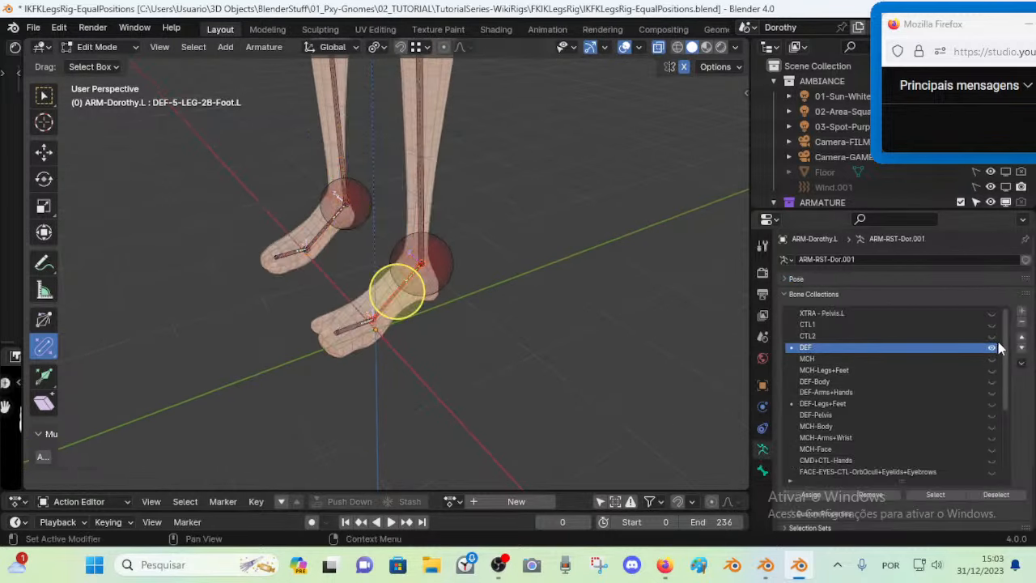
{"action": "left_click", "coordinate": [992, 335]}
{"action": "left_click", "coordinate": [992, 336]}
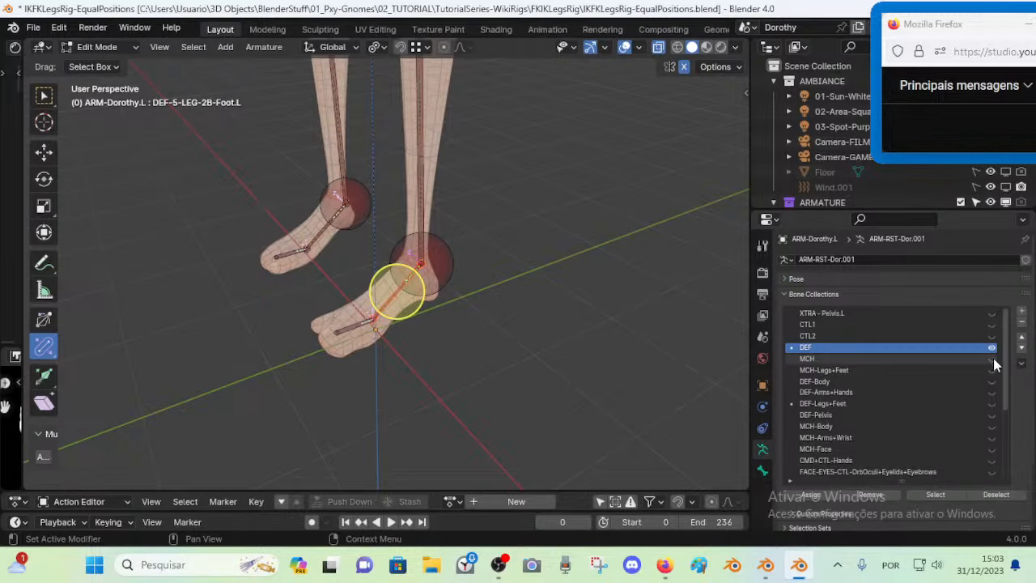
{"action": "left_click", "coordinate": [991, 359]}
{"action": "scroll", "coordinate": [513, 359], "scroll_direction": "up", "scroll_amount": 4}
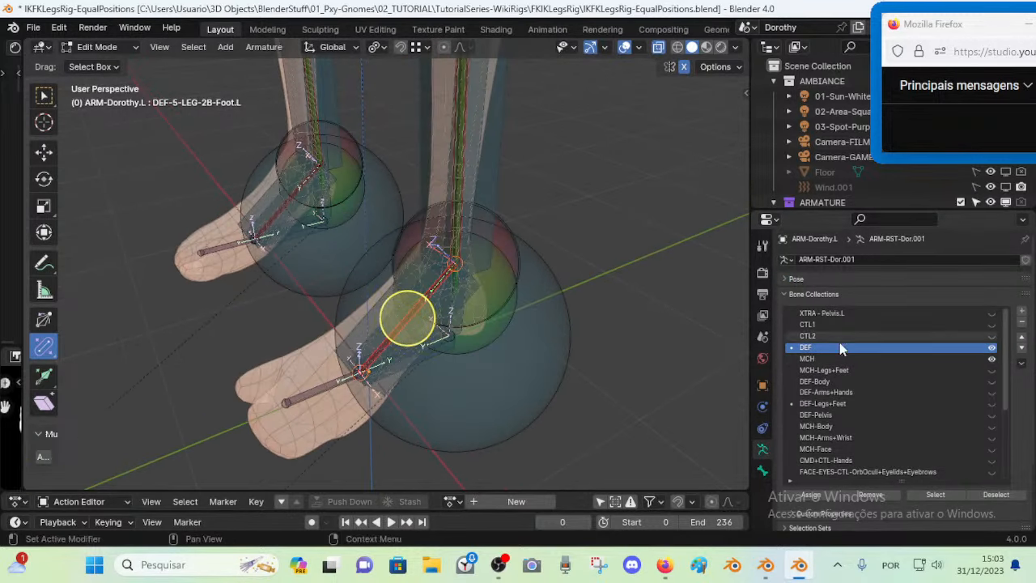
{"action": "left_click", "coordinate": [992, 349]}
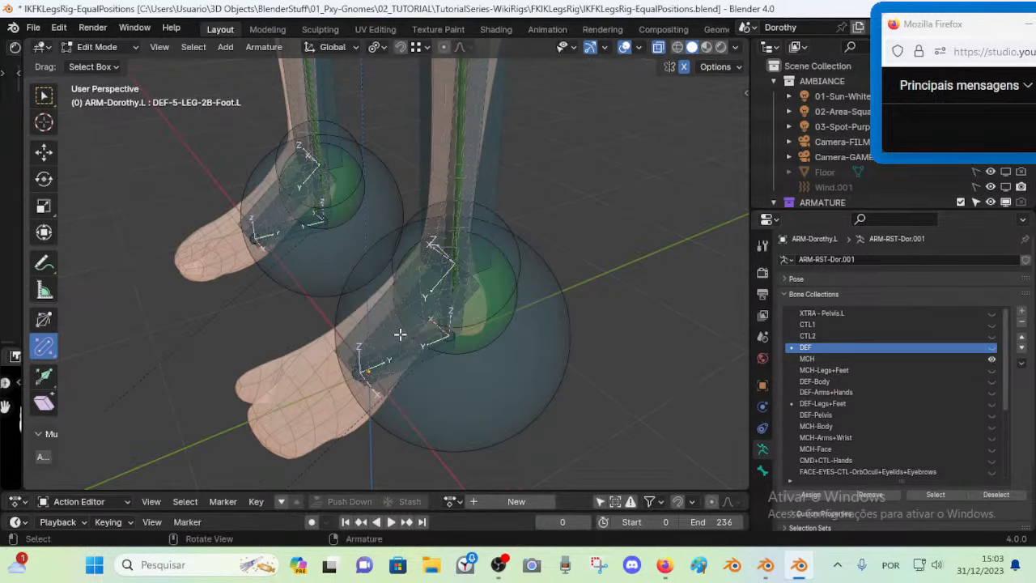
Hide the left leg's MCH-7-Shin.L bone and the large sphere-shaped bone around the left foot
{"action": "scroll", "coordinate": [400, 334], "scroll_direction": "down", "scroll_amount": 6}
{"action": "mouse_move", "coordinate": [400, 334]}
{"action": "middle_mouse_down"}
{"action": "mouse_move", "coordinate": [399, 318]}
{"action": "mouse_move", "coordinate": [395, 326]}
{"action": "middle_mouse_up"}
{"action": "scroll", "coordinate": [395, 326], "scroll_direction": "up", "scroll_amount": 1}
{"action": "key", "text": "shift+grave"}
{"action": "key", "text": "w"}
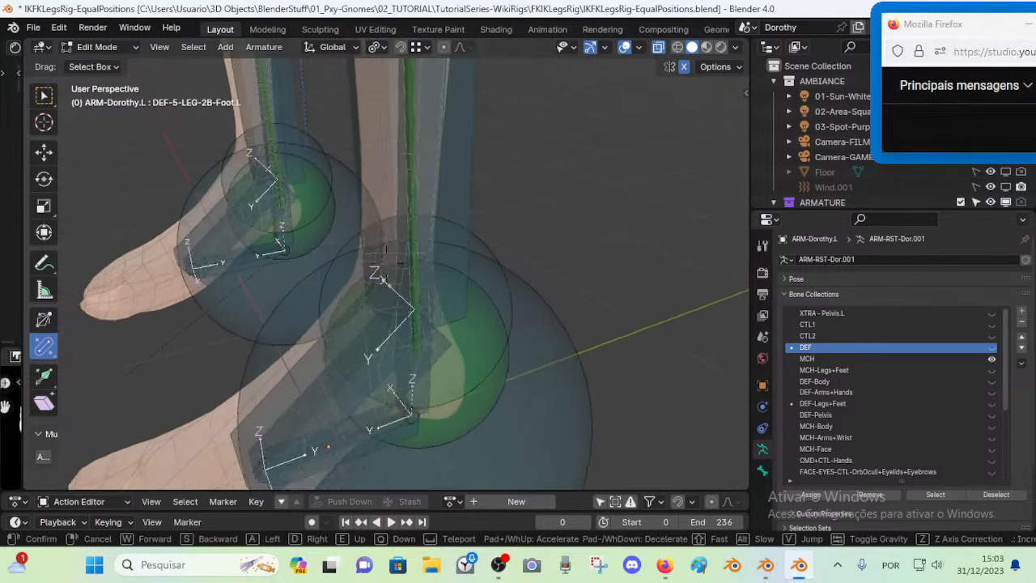
{"action": "left_click", "coordinate": [409, 346]}
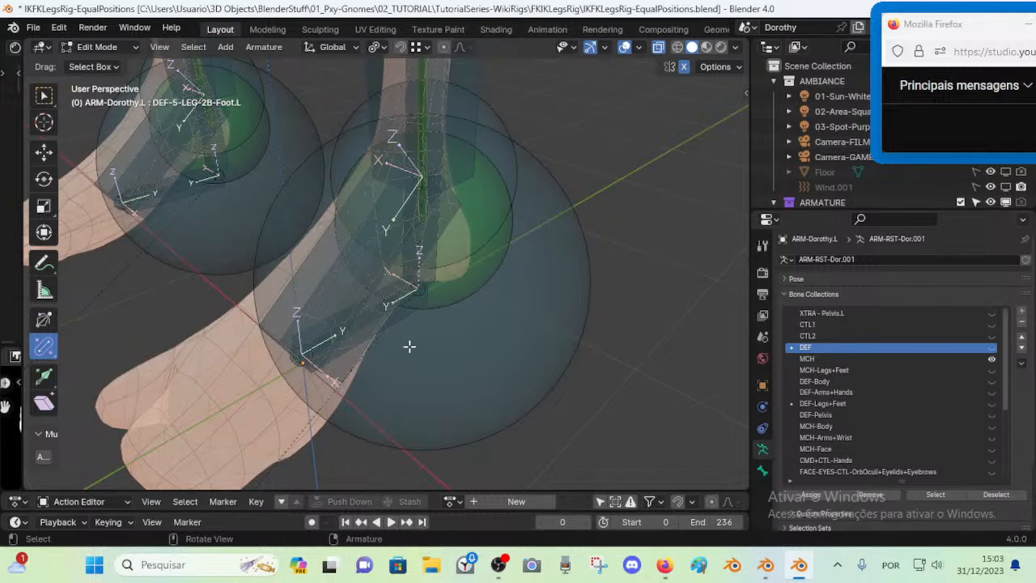
{"action": "left_click", "coordinate": [407, 335]}
{"action": "scroll", "coordinate": [441, 100], "scroll_direction": "down", "scroll_amount": 4}
{"action": "left_click", "coordinate": [432, 115]}
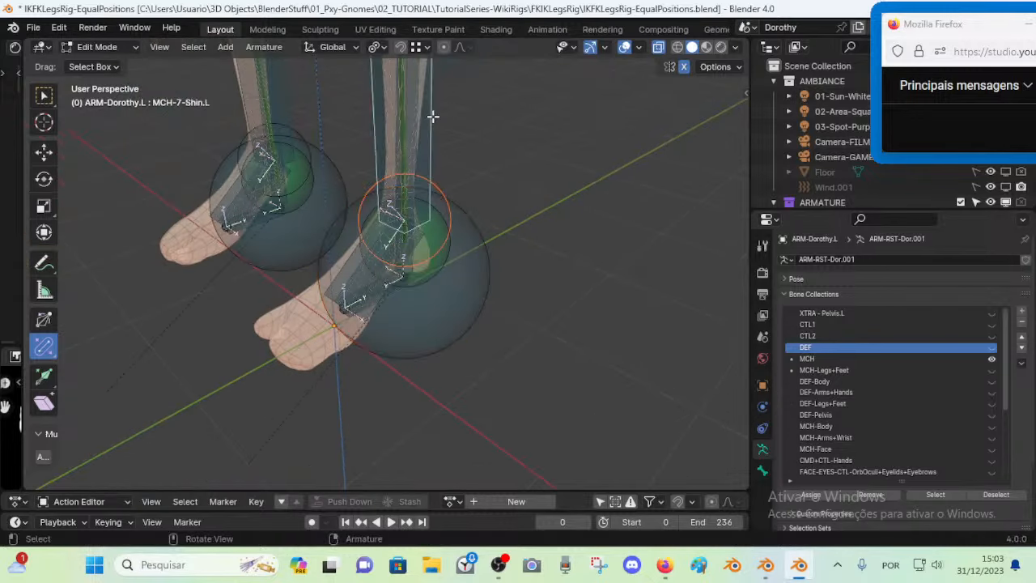
{"action": "middle_click_drag", "start_coordinate": [432, 116], "coordinate": [416, 175], "text": "shift"}
{"action": "scroll", "coordinate": [449, 261], "scroll_direction": "down", "scroll_amount": 5}
{"action": "key", "text": "h"}
{"action": "scroll", "coordinate": [409, 246], "scroll_direction": "up", "scroll_amount": 2}
{"action": "left_click", "coordinate": [442, 346]}
{"action": "middle_click_drag", "start_coordinate": [442, 346], "coordinate": [382, 308], "text": "shift"}
Try moving the left foot's MCH-Foot-MAP.L bone and then all the visible mechanism bones together
{"action": "scroll", "coordinate": [443, 299], "scroll_direction": "up", "scroll_amount": 5}
{"action": "scroll", "coordinate": [377, 390], "scroll_direction": "down", "scroll_amount": 1}
{"action": "left_click", "coordinate": [365, 389]}
{"action": "scroll", "coordinate": [365, 387], "scroll_direction": "down", "scroll_amount": 1}
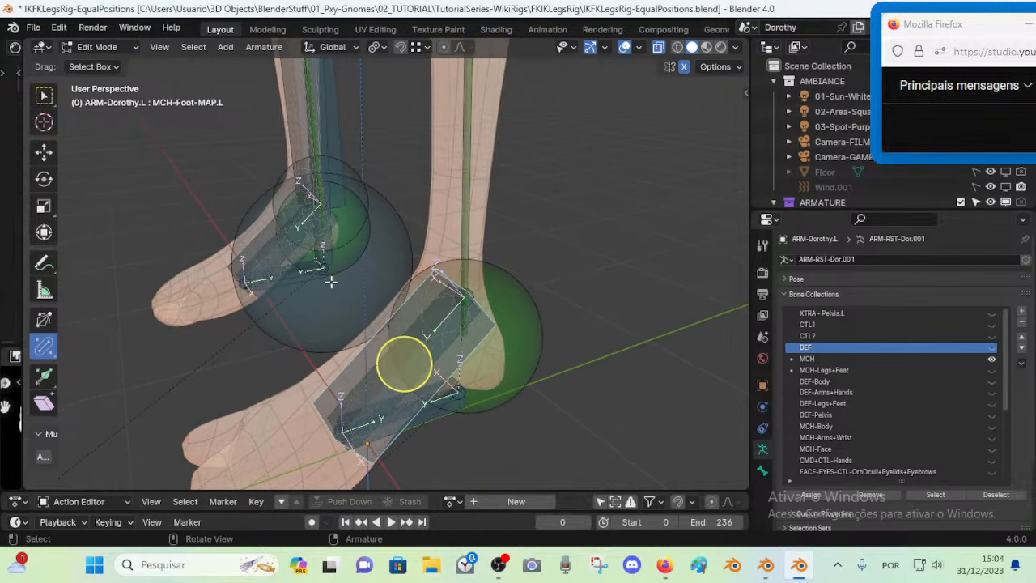
{"action": "key", "text": "g"}
{"action": "right_click", "coordinate": [284, 233]}
{"action": "left_click", "coordinate": [372, 382]}
{"action": "key", "text": "a"}
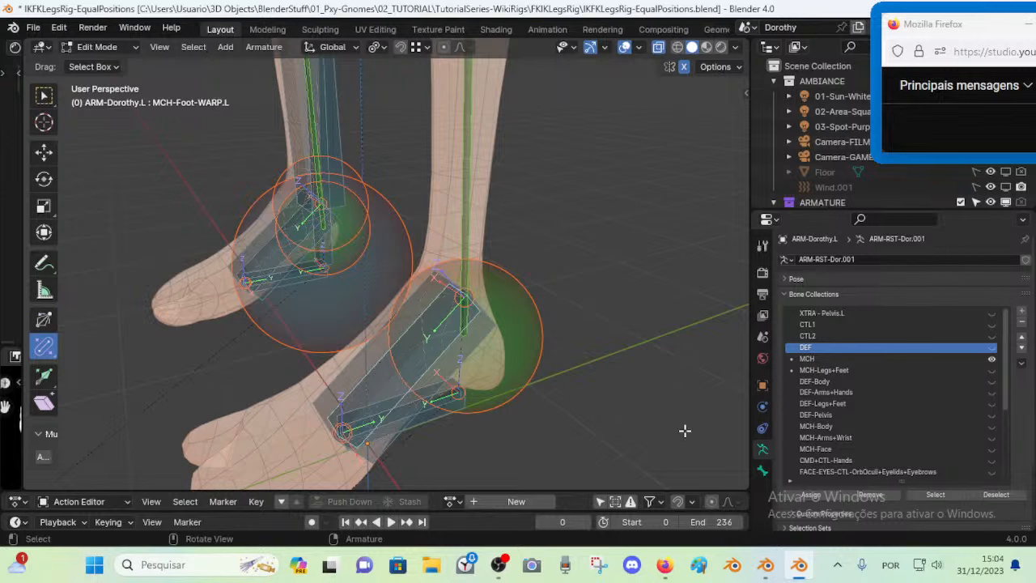
{"action": "key", "text": "g"}
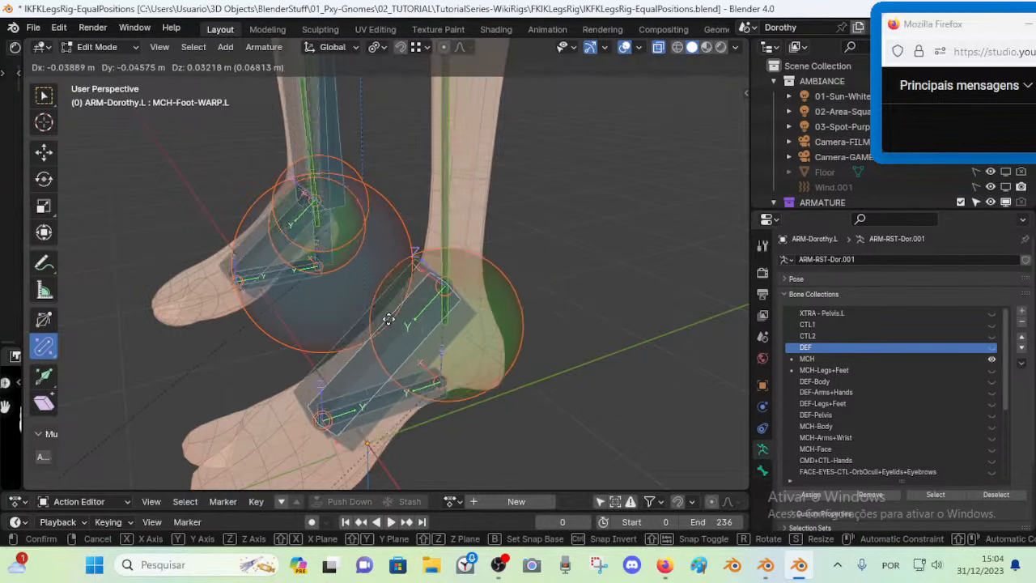
{"action": "right_click", "coordinate": [405, 325]}
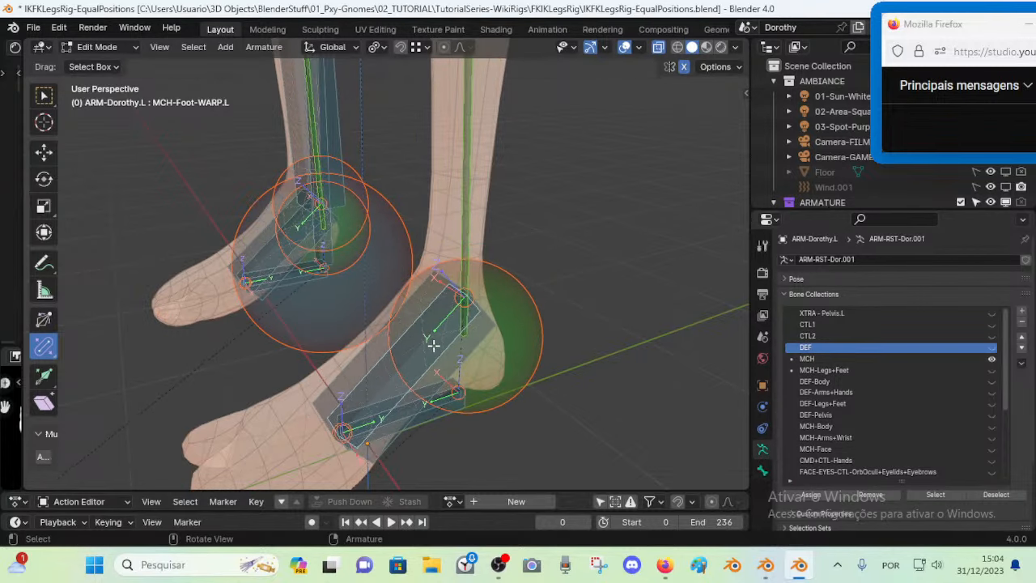
Open the bone relations of MCH-Foot-WARP.L to check its parent and try moving MCH-Heel-ROLL.L
{"action": "left_click", "coordinate": [760, 468]}
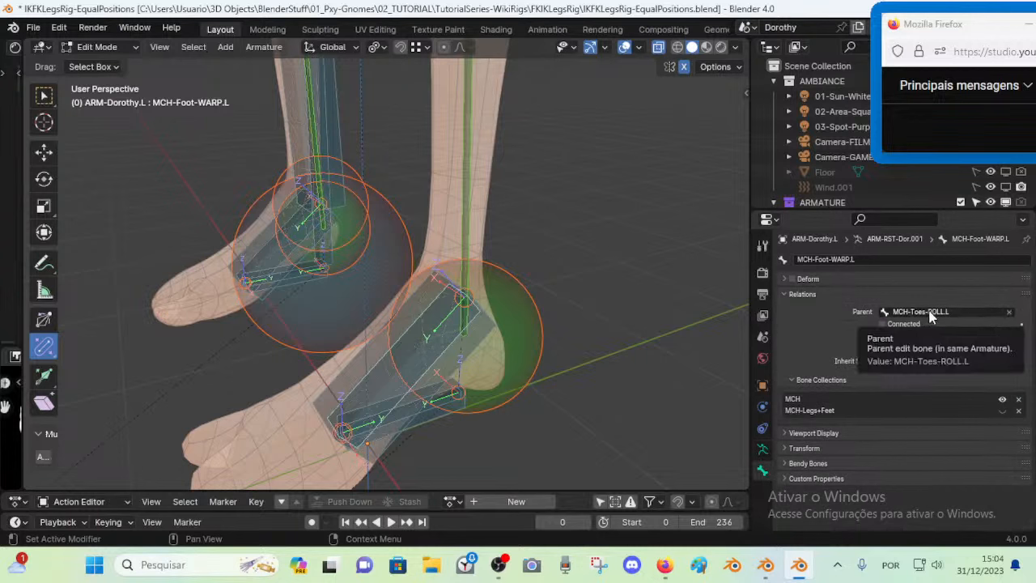
{"action": "left_click", "coordinate": [405, 411]}
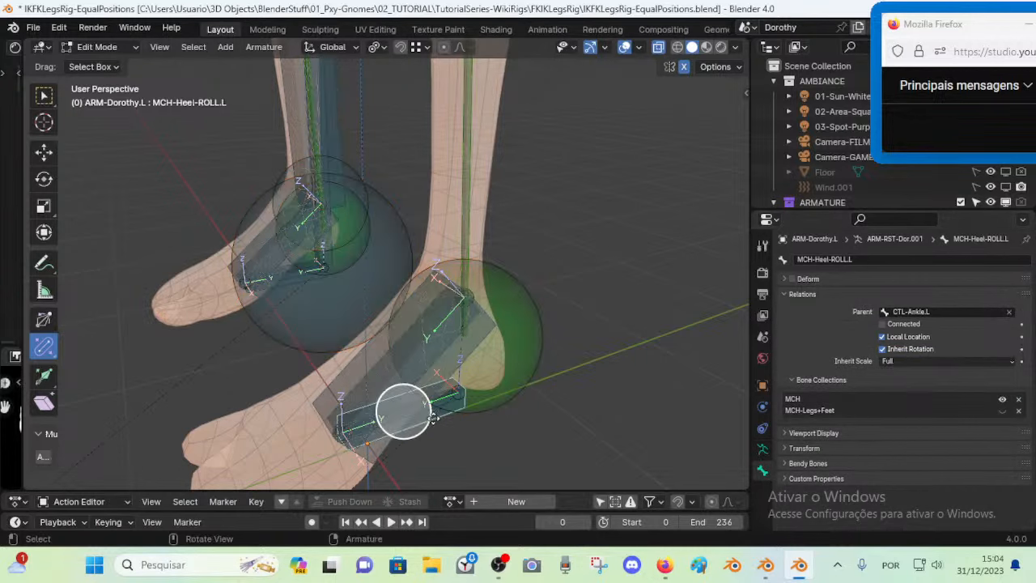
{"action": "key", "text": "g"}
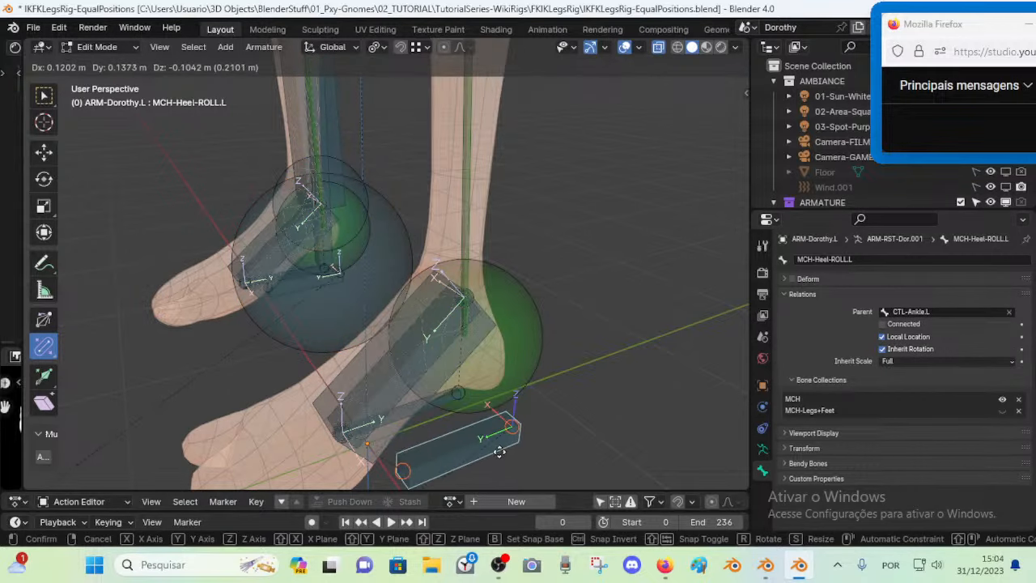
{"action": "right_click", "coordinate": [492, 435]}
Pick MCH-Foot-WARP.L from the overlapping foot bones and try moving it away from the left foot
{"action": "left_click", "coordinate": [393, 360]}
{"action": "left_click", "coordinate": [386, 365]}
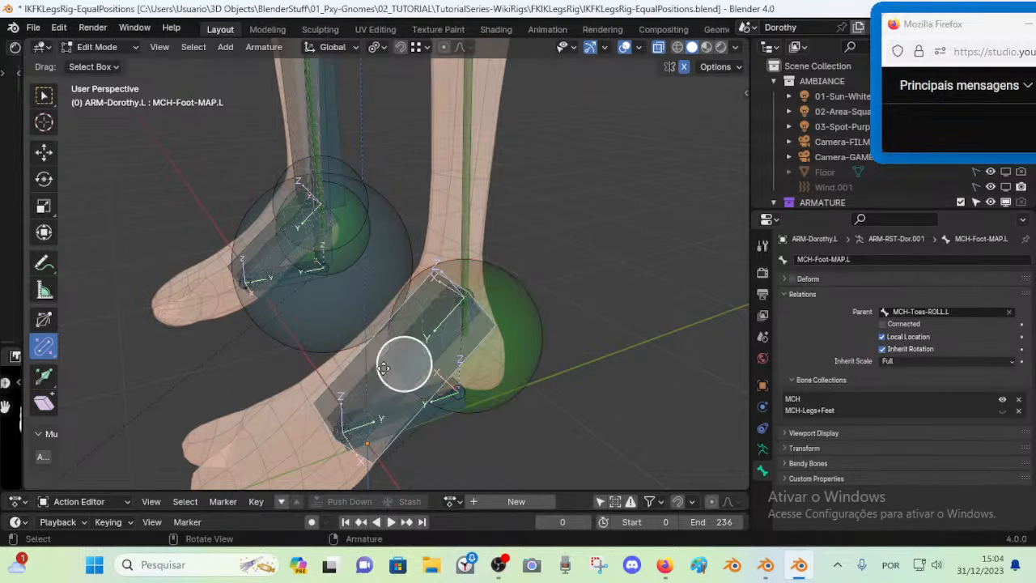
{"action": "left_click", "coordinate": [380, 371]}
{"action": "key", "text": "g"}
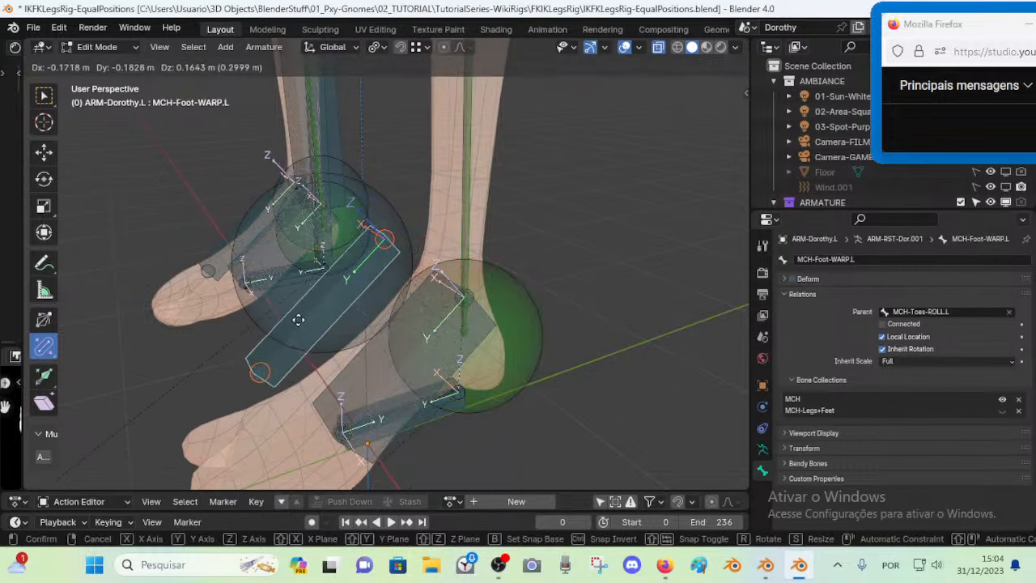
{"action": "right_click", "coordinate": [403, 364]}
Move the MCH-Heel-ROLL.L bone out from under the left foot in two successive moves
{"action": "left_click", "coordinate": [450, 415]}
{"action": "key", "text": "g"}
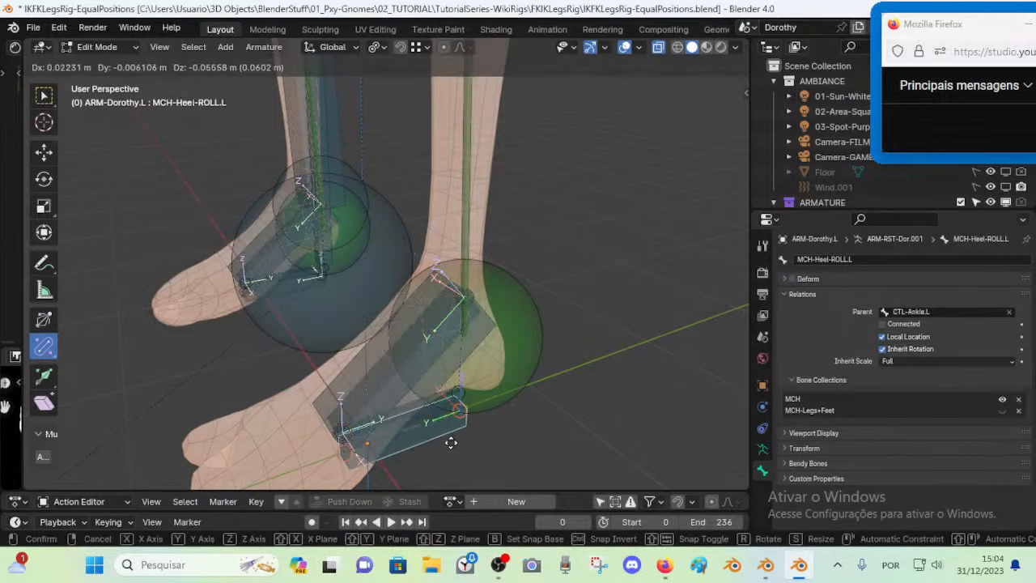
{"action": "left_click", "coordinate": [481, 455]}
{"action": "key", "text": "g"}
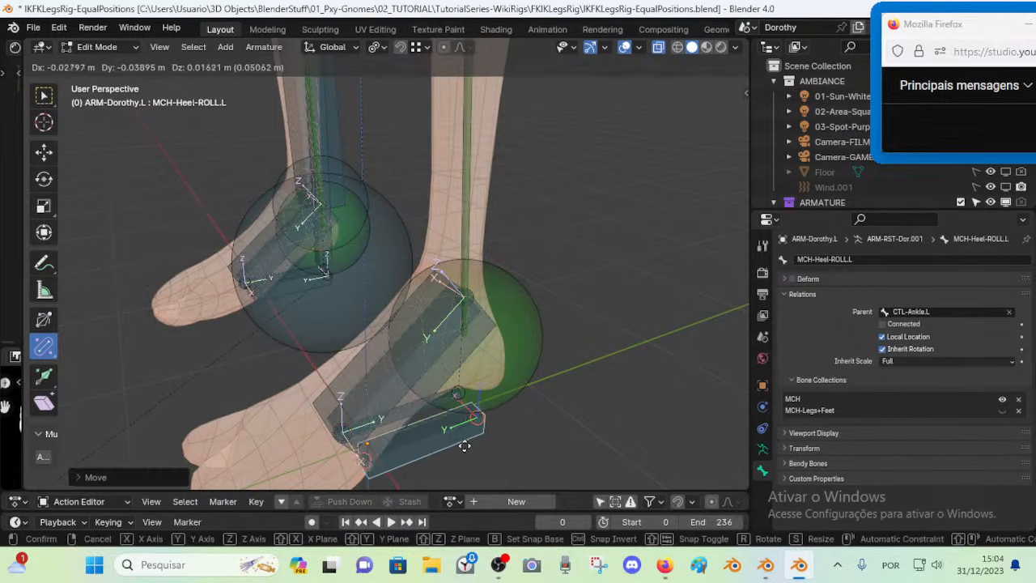
{"action": "left_click", "coordinate": [491, 451]}
Try moving the MCH-Foot-MAP.L bone and then the MCH-Foot-WARP.L bone on the left foot
{"action": "left_click", "coordinate": [351, 369]}
{"action": "key", "text": "g"}
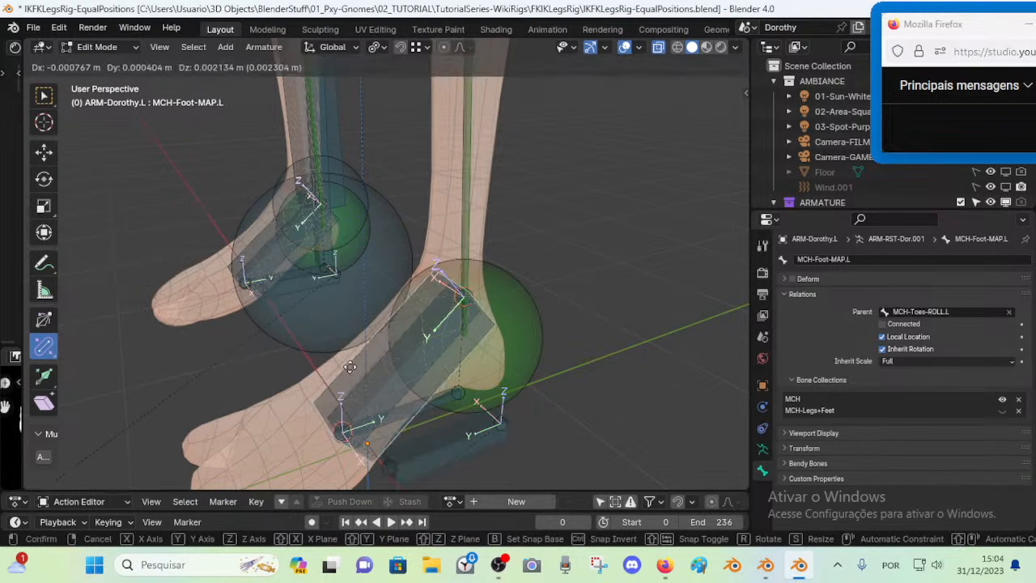
{"action": "right_click", "coordinate": [404, 363]}
{"action": "left_click", "coordinate": [341, 350]}
{"action": "key", "text": "g"}
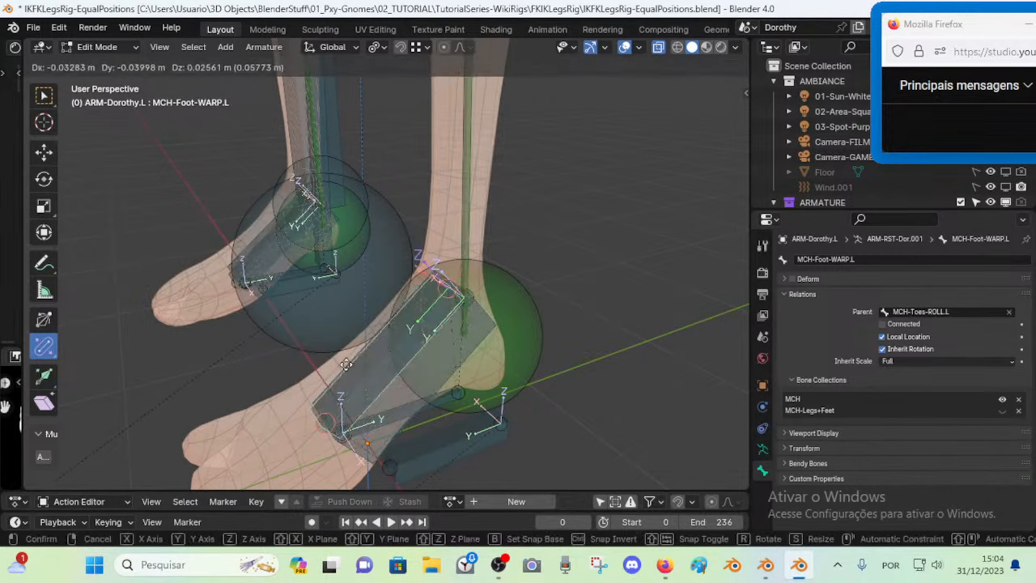
{"action": "right_click", "coordinate": [332, 362]}
Undo the moves of the MCH-Heel-ROLL.L bone
{"action": "key", "text": "ctrl+z"}
{"action": "key", "text": "ctrl+z"}
{"action": "key", "text": "ctrl+z"}
{"action": "key", "text": "ctrl+z"}
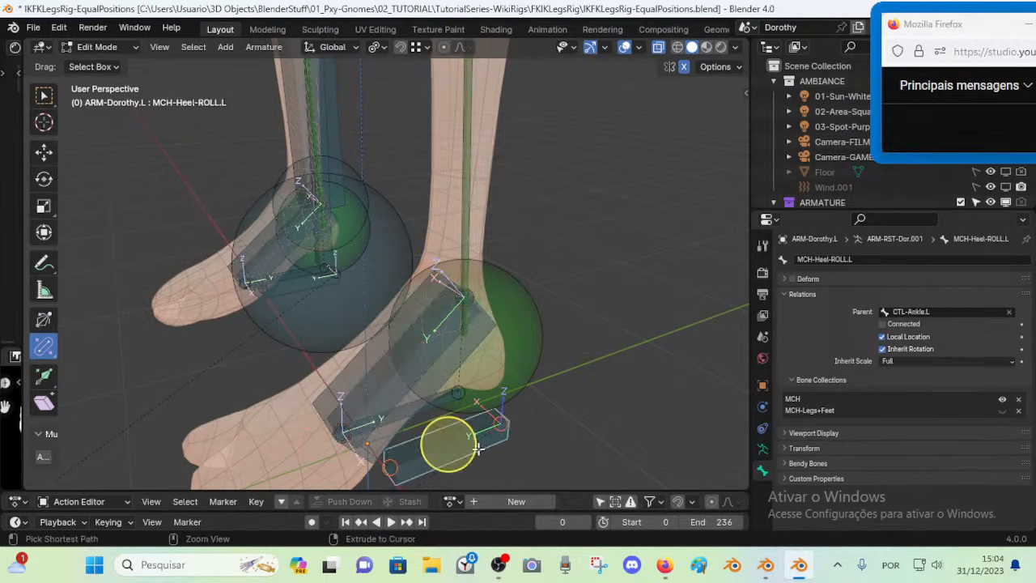
Cycle through the overlapping left foot bones to select MCH-Toes-ROLL.L and check its parent
{"action": "left_click", "coordinate": [433, 405]}
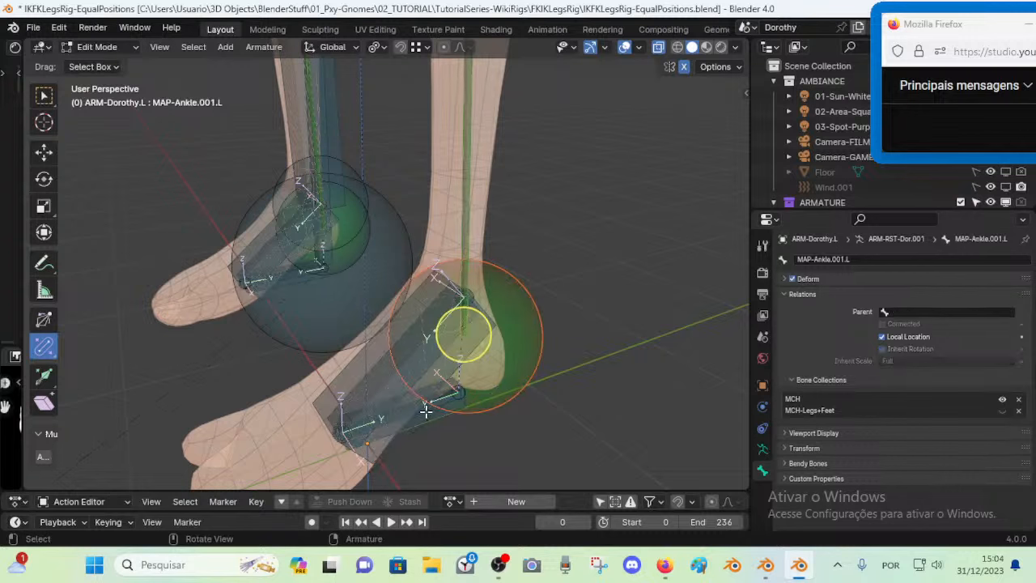
{"action": "left_click", "coordinate": [426, 411]}
{"action": "left_click", "coordinate": [425, 410]}
{"action": "left_click", "coordinate": [425, 409]}
{"action": "left_click", "coordinate": [424, 408]}
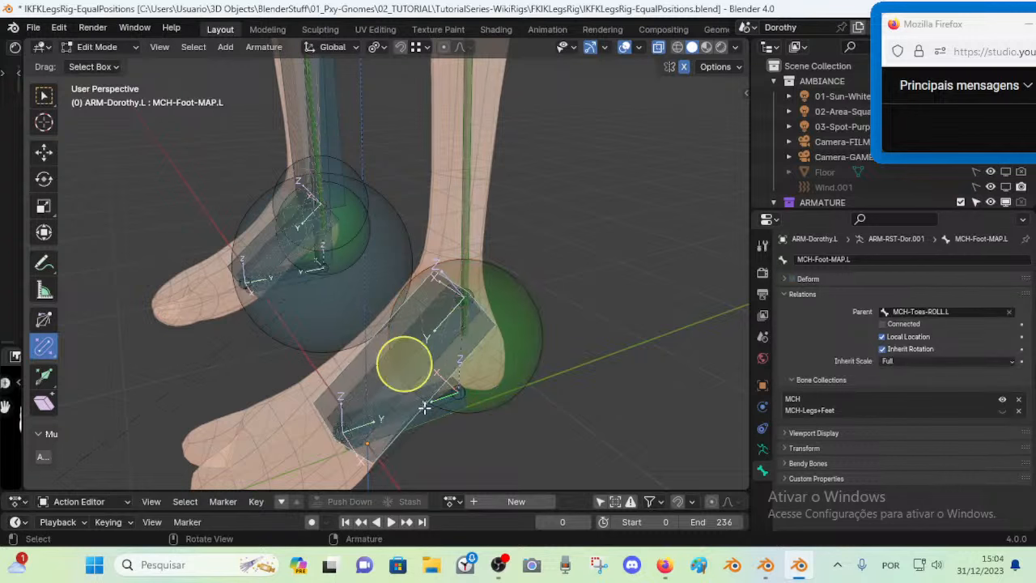
{"action": "left_click", "coordinate": [424, 407]}
{"action": "left_click", "coordinate": [424, 408]}
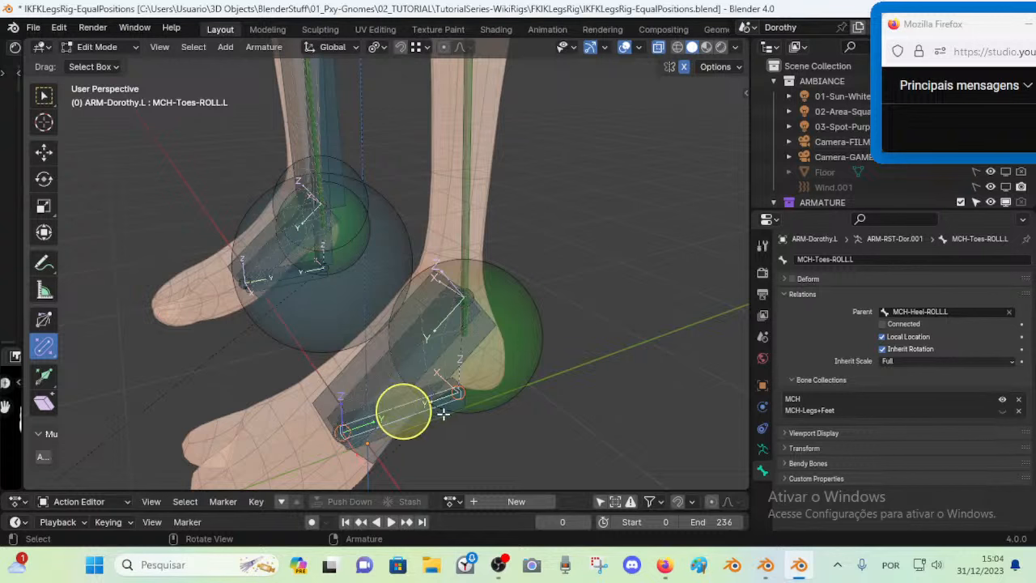
Try moving the MCH-Heel-ROLL.L bone and check which bone is its parent
{"action": "left_click", "coordinate": [442, 414]}
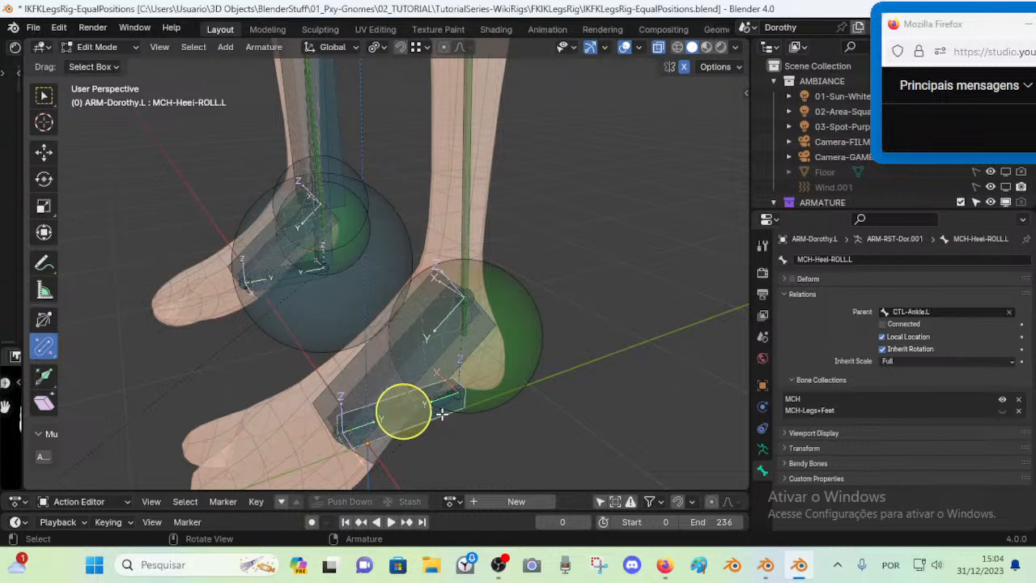
{"action": "key", "text": "g"}
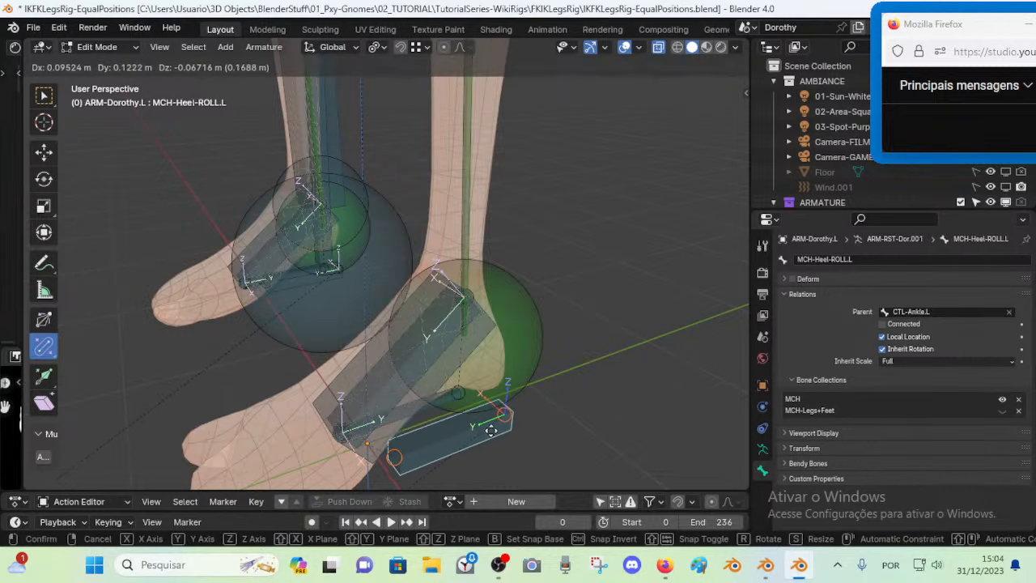
{"action": "right_click", "coordinate": [484, 425]}
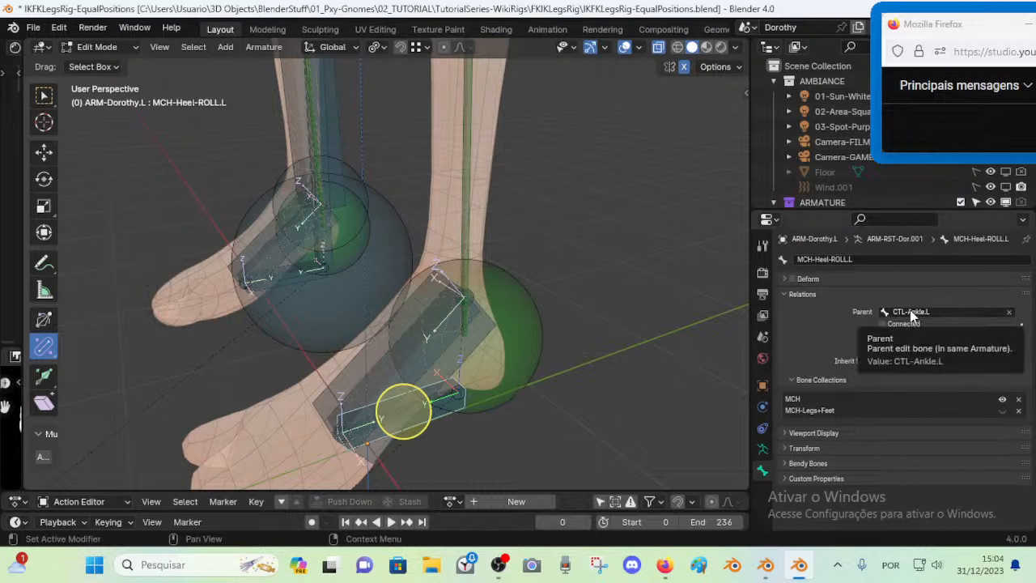
Cycle from MCH-Foot-MAP.L to the overlapping MCH-Foot-WARP.L and try moving that bone
{"action": "left_click", "coordinate": [374, 363]}
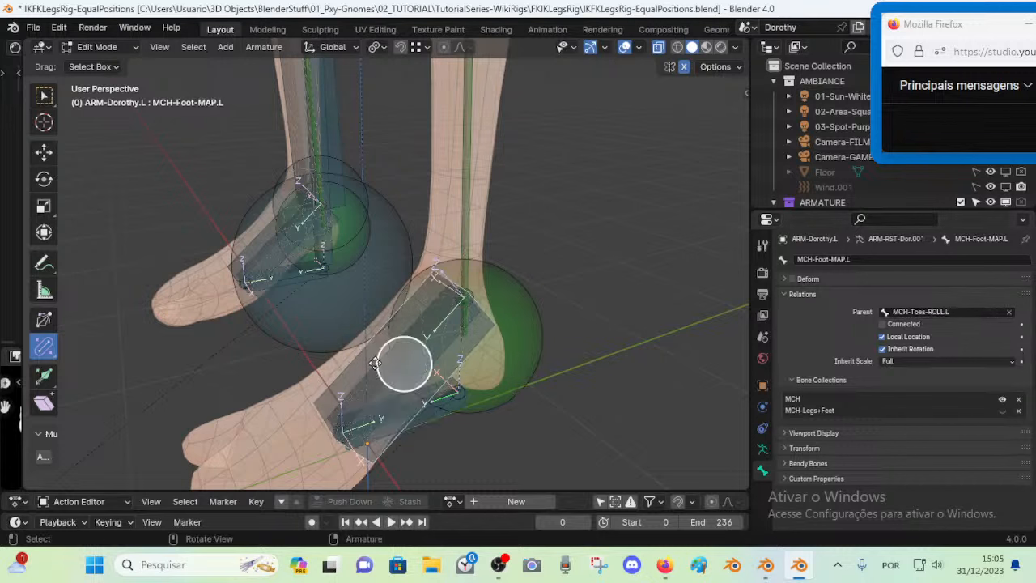
{"action": "left_click", "coordinate": [371, 379]}
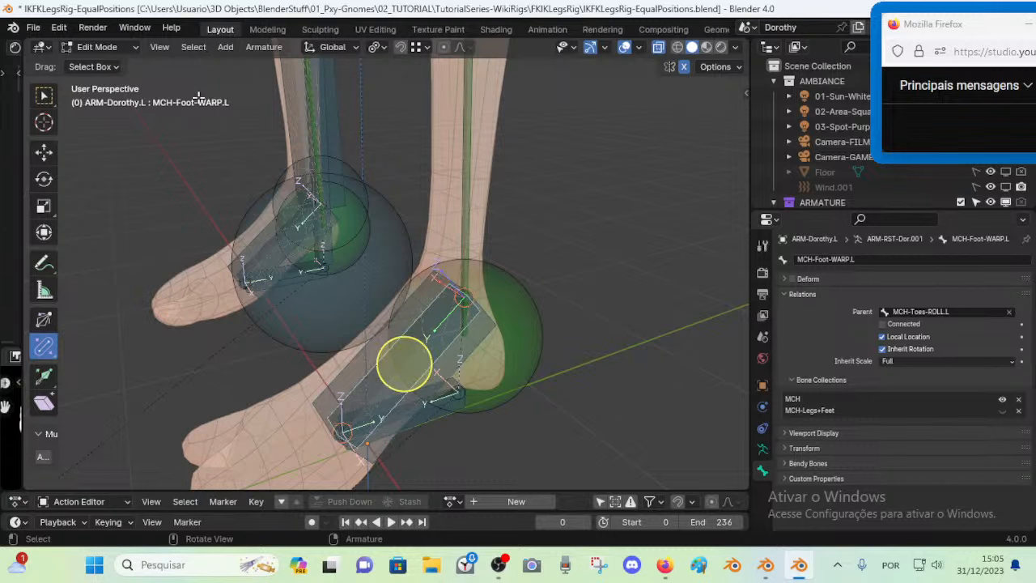
{"action": "key", "text": "g"}
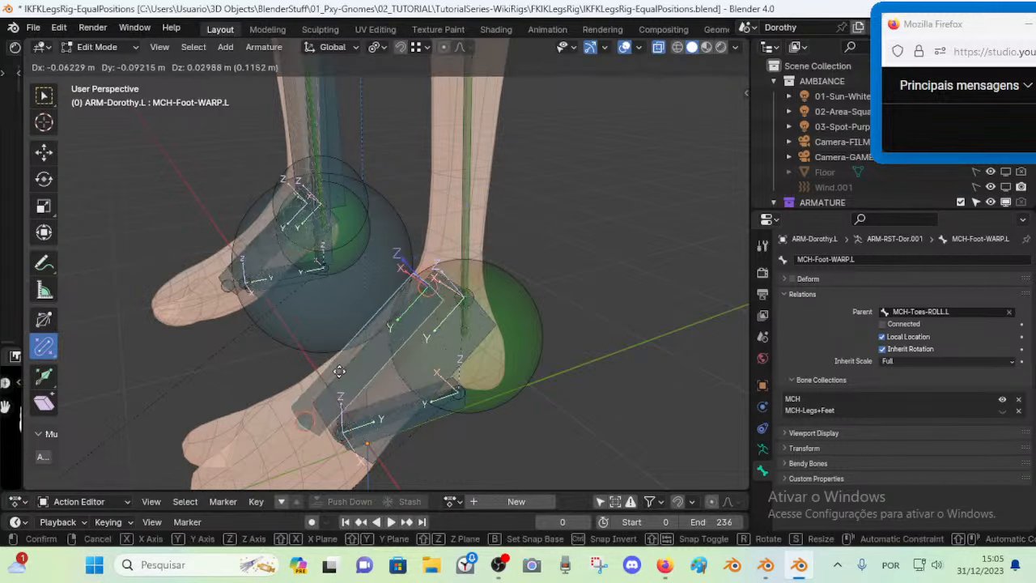
{"action": "right_click", "coordinate": [498, 314]}
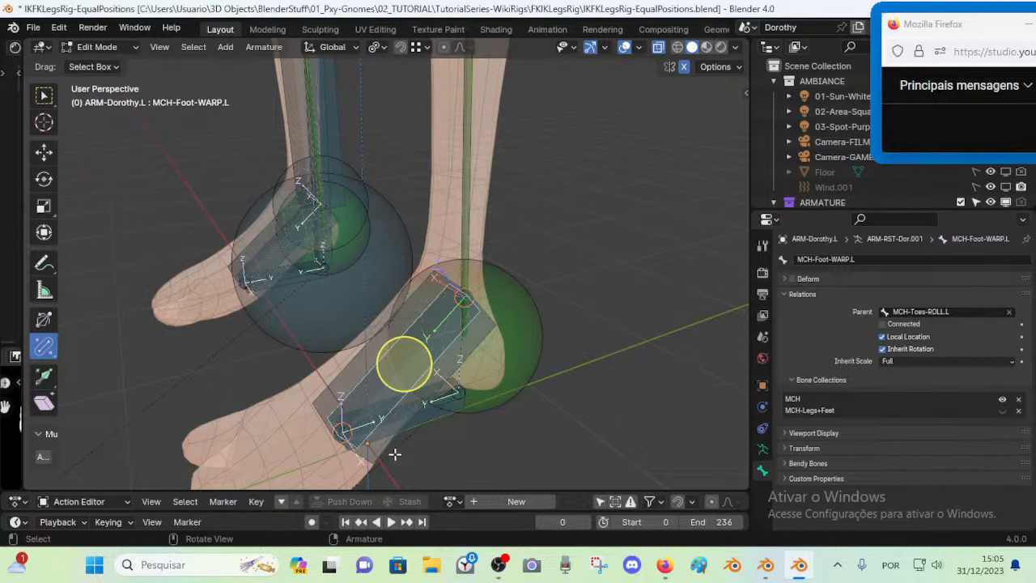
Snap the 3D cursor to the bone joint at the ball of the left foot
{"action": "middle_click_drag", "start_coordinate": [394, 454], "coordinate": [336, 435]}
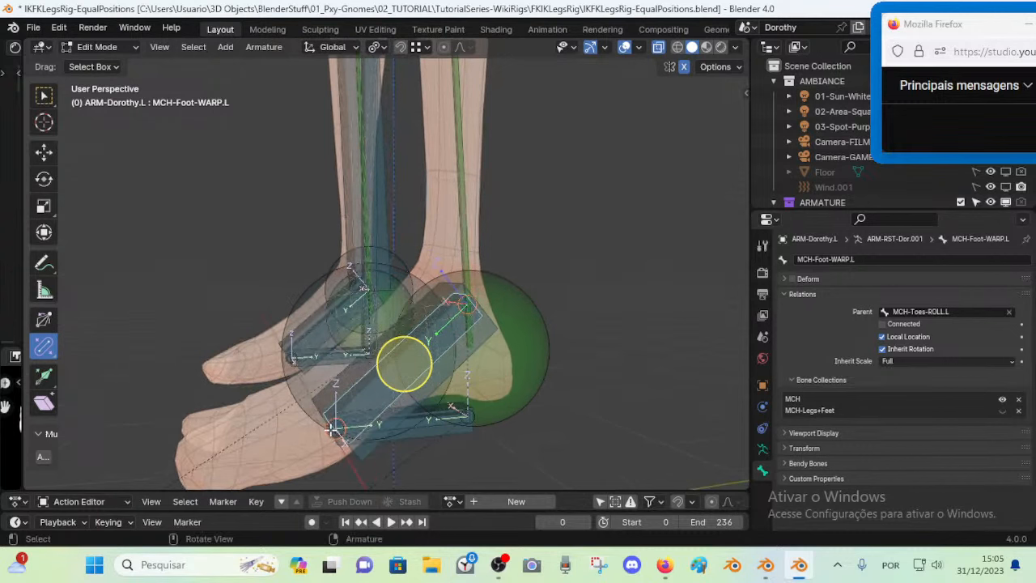
{"action": "key", "text": "shift+s"}
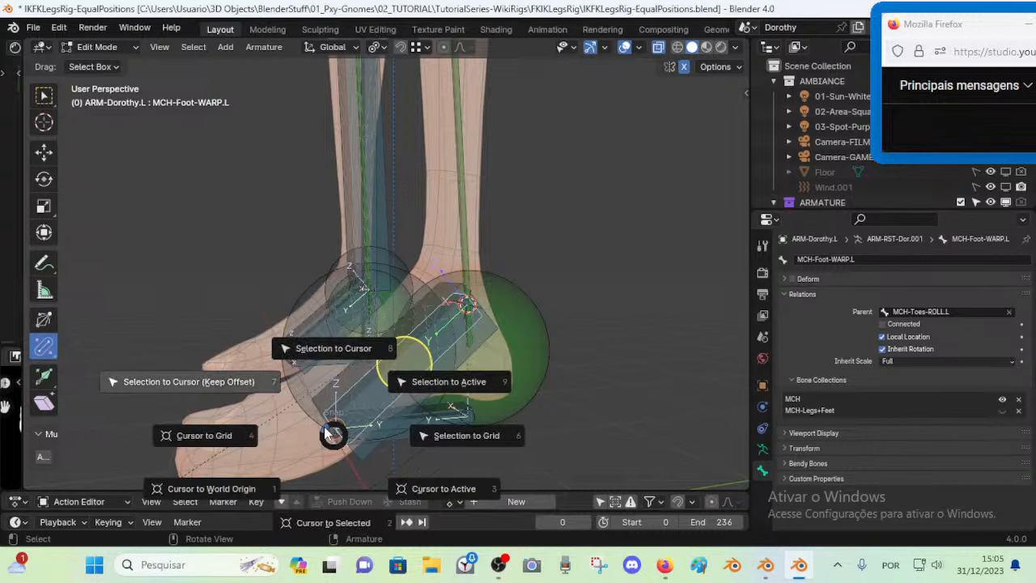
{"action": "left_click", "coordinate": [326, 433]}
{"action": "left_click", "coordinate": [332, 429]}
{"action": "middle_click_drag", "start_coordinate": [332, 429], "coordinate": [466, 353]}
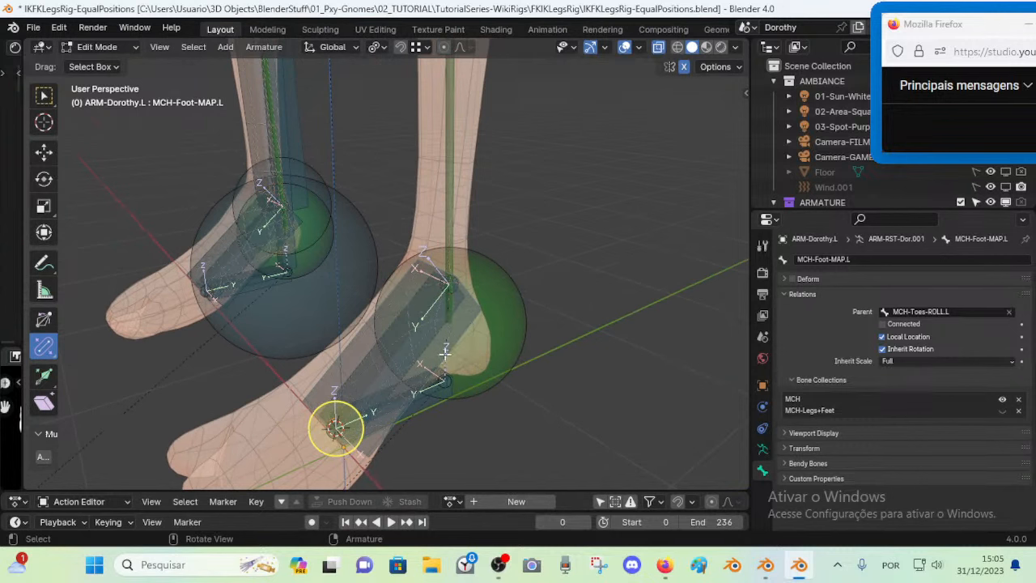
Hide the MAP-Ankle.001.L sphere bone and the green bone running down the left shin
{"action": "left_click", "coordinate": [448, 349]}
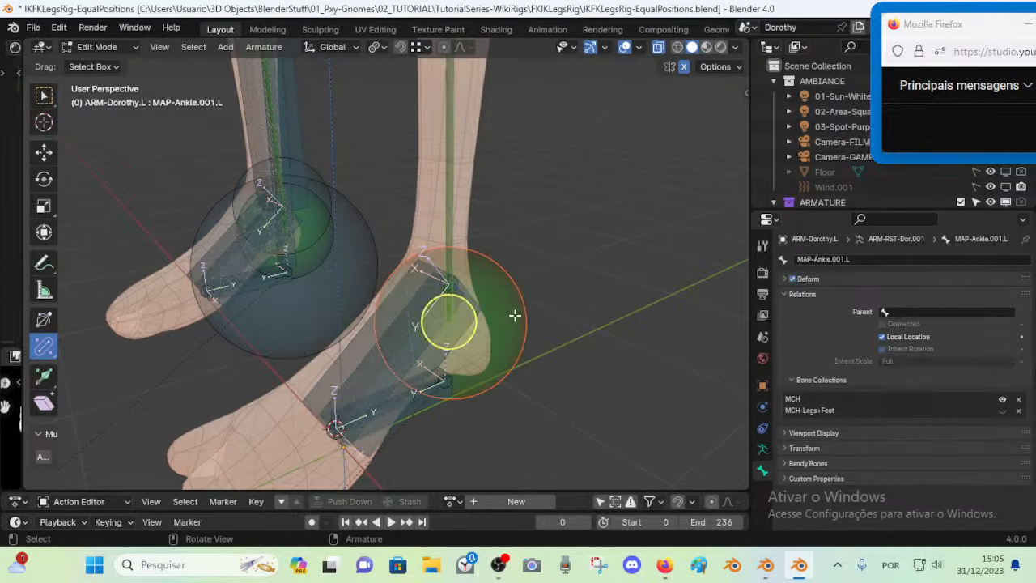
{"action": "left_click", "coordinate": [453, 191]}
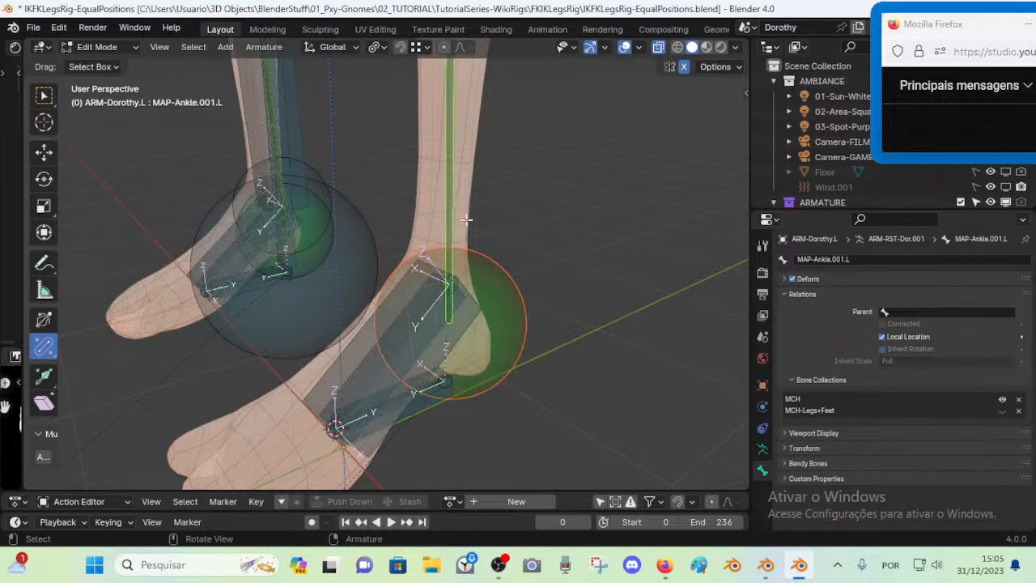
{"action": "key", "text": "h"}
Select the left foot's MCH-Foot-MAP.L, MCH-Foot-WARP.L and roll bones in turn to compare their positions and parents
{"action": "middle_click_drag", "start_coordinate": [517, 307], "coordinate": [479, 350]}
{"action": "left_click", "coordinate": [399, 357]}
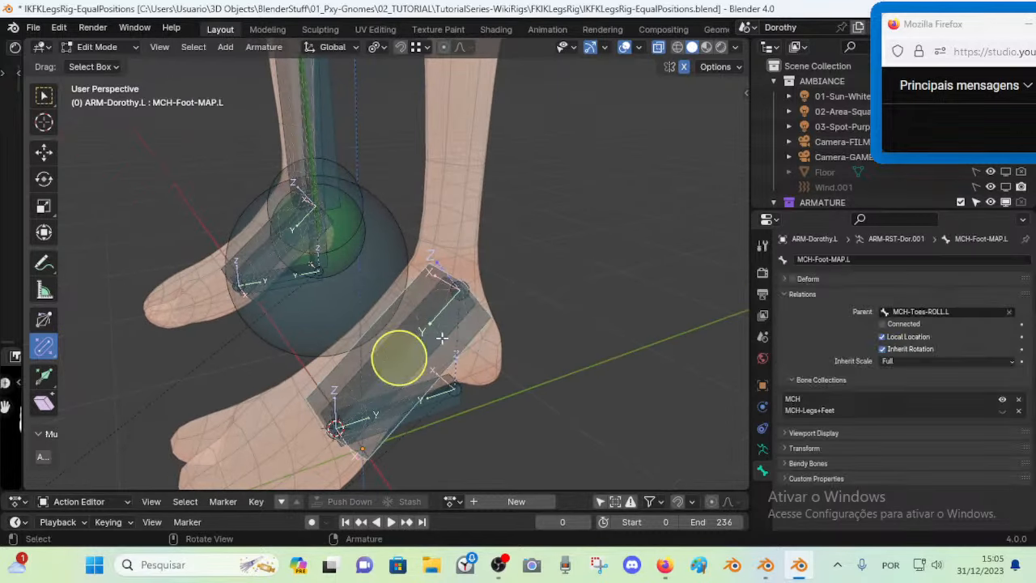
{"action": "left_click", "coordinate": [418, 313]}
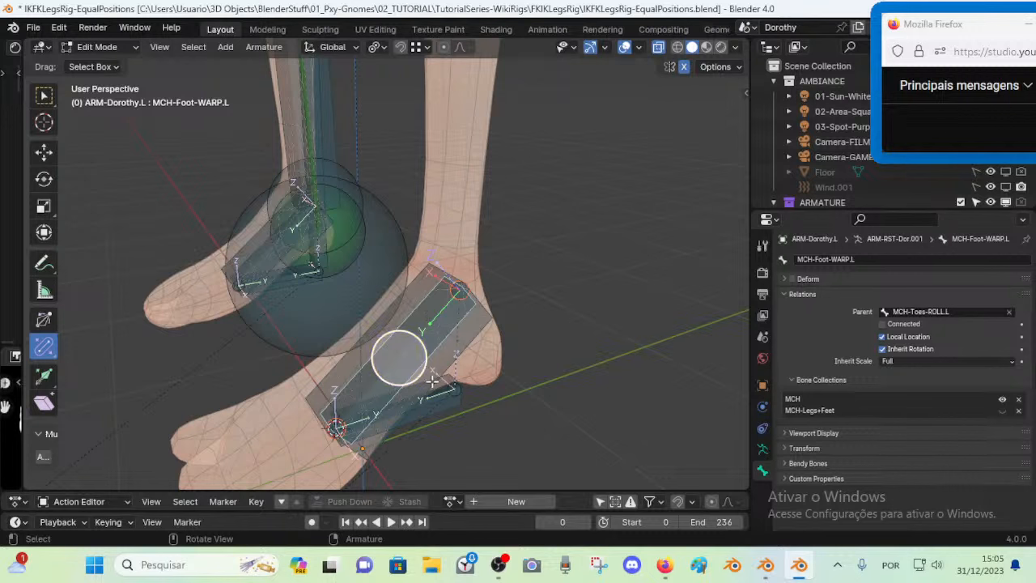
{"action": "left_click", "coordinate": [399, 407]}
{"action": "left_click", "coordinate": [380, 305]}
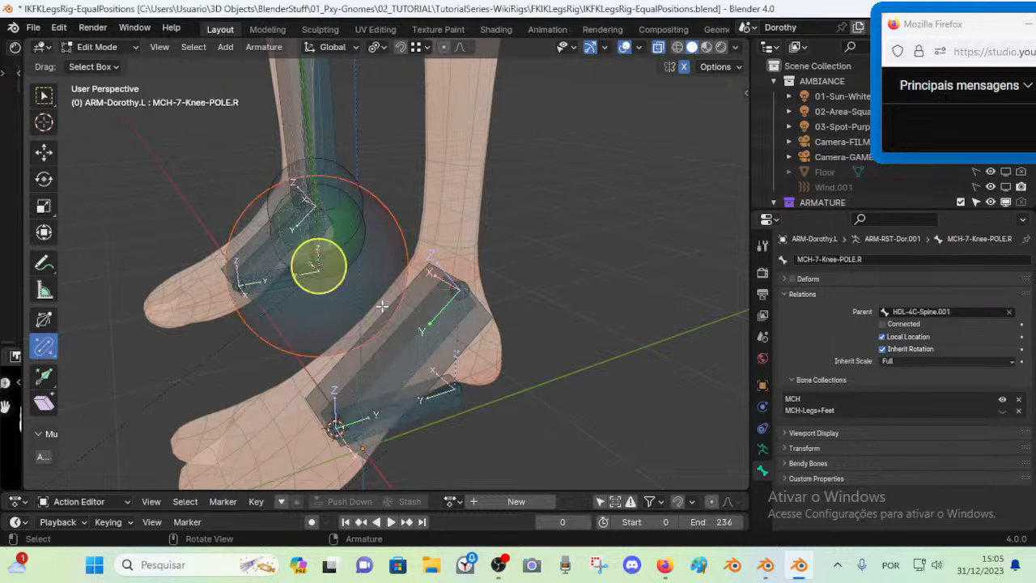
Select MCH-Foot-MAP.L and the overlapping MCH-Foot-WARP.L on the left foot in turn to check each one's parent bone
{"action": "left_click", "coordinate": [397, 359]}
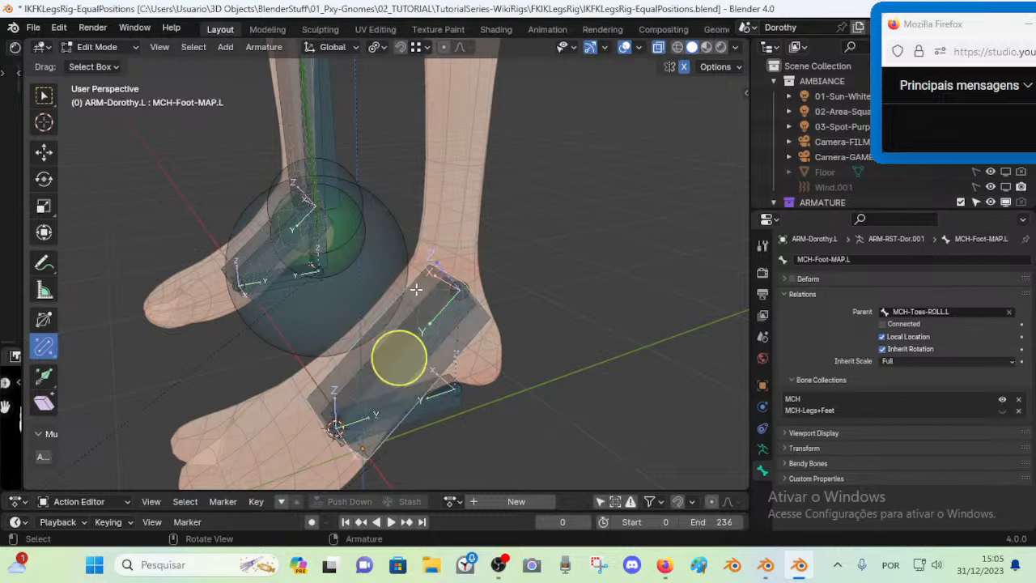
{"action": "left_click", "coordinate": [443, 324]}
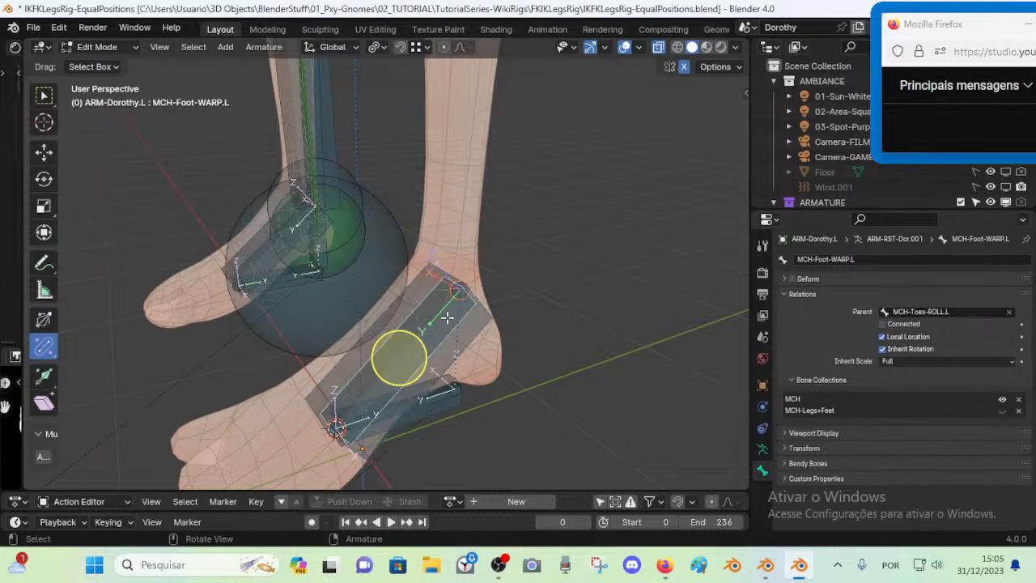
{"action": "left_click", "coordinate": [761, 448]}
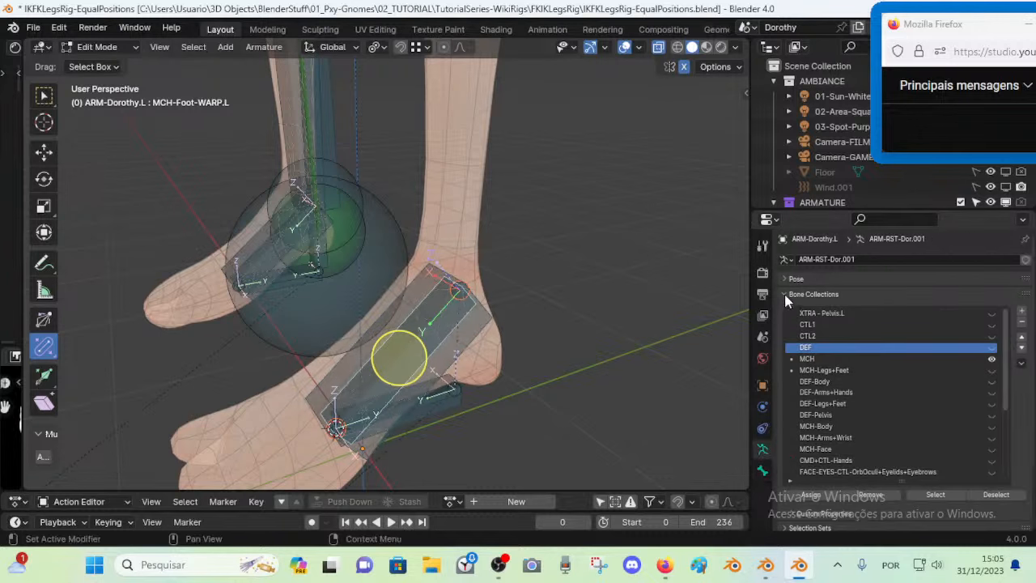
{"action": "left_click", "coordinate": [761, 470]}
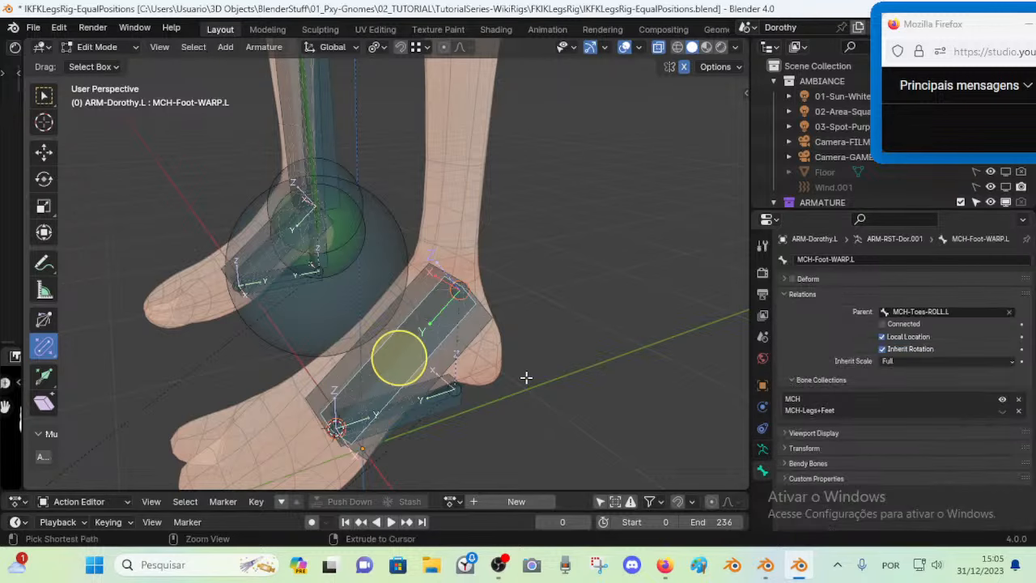
Switch the finished rig to Pose Mode and examine the bone constraints of MCH-Foot-MAP.L and MCH-7-Shin.L
{"action": "key", "text": "ctrl+Tab"}
{"action": "left_click", "coordinate": [440, 356]}
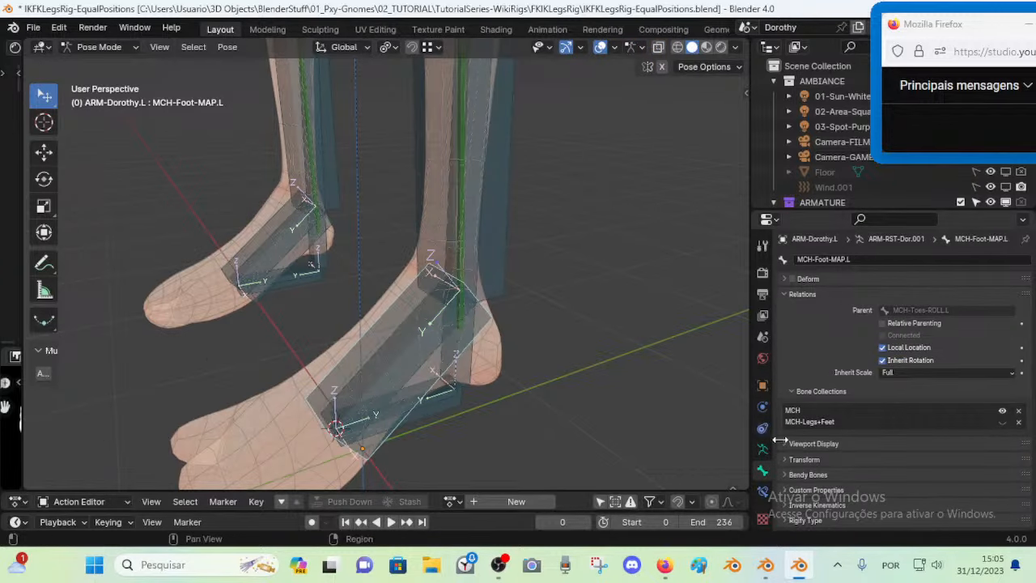
{"action": "left_click", "coordinate": [762, 492]}
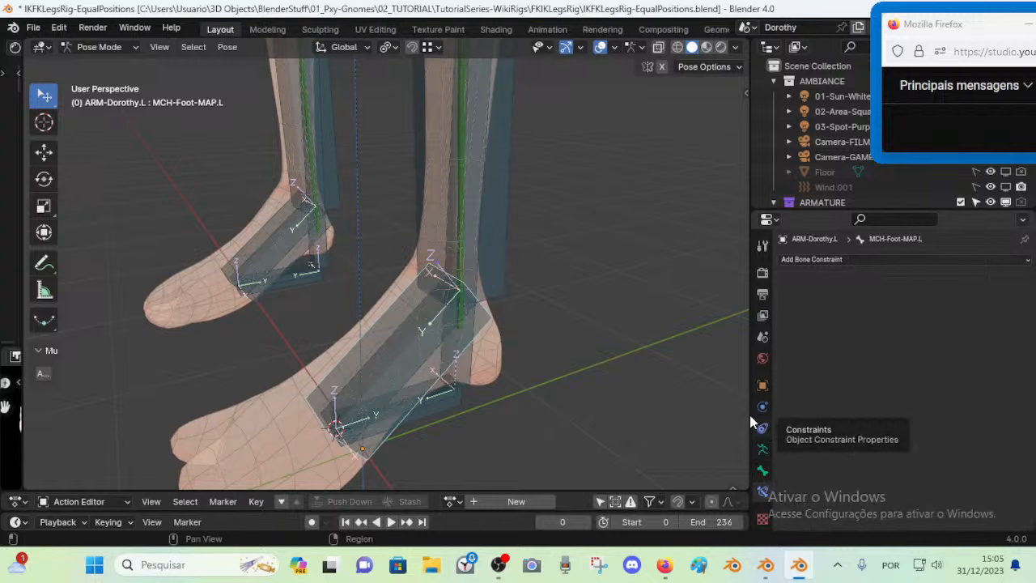
{"action": "left_click", "coordinate": [438, 206]}
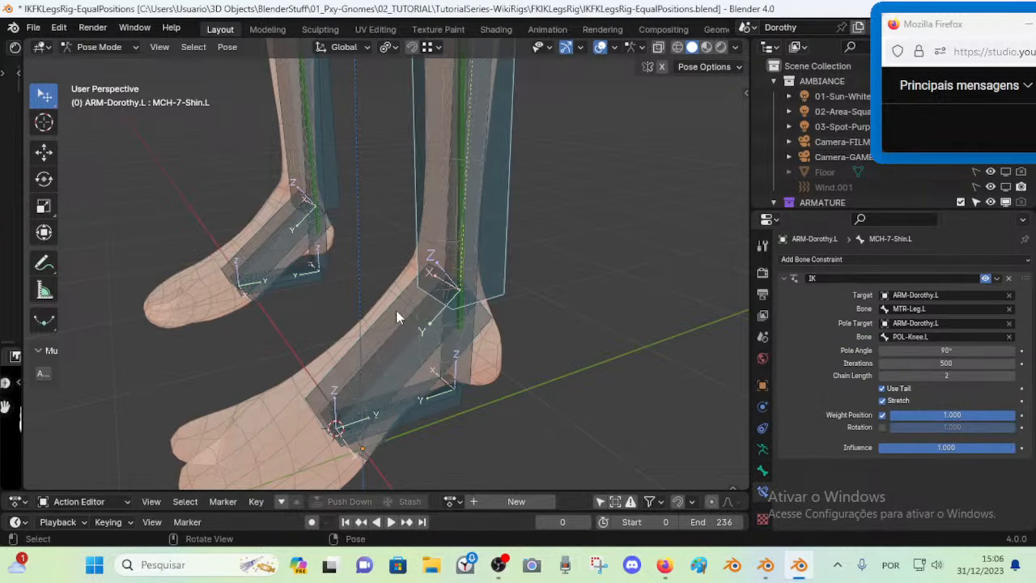
{"action": "left_click", "coordinate": [459, 243]}
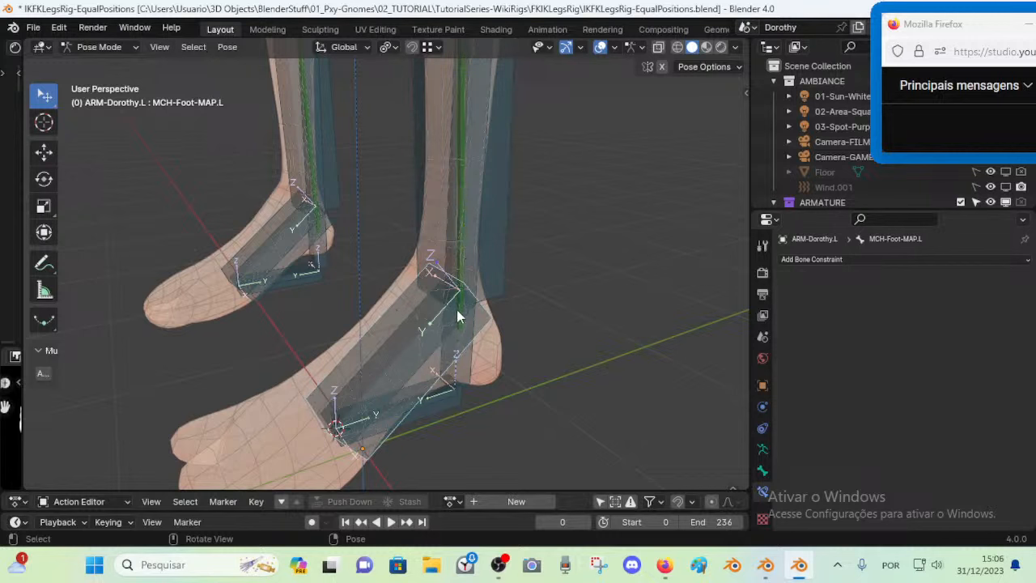
Show the DEF bone collection only while examining the left foot and shin deform bones, and hide it again
{"action": "left_click", "coordinate": [761, 449]}
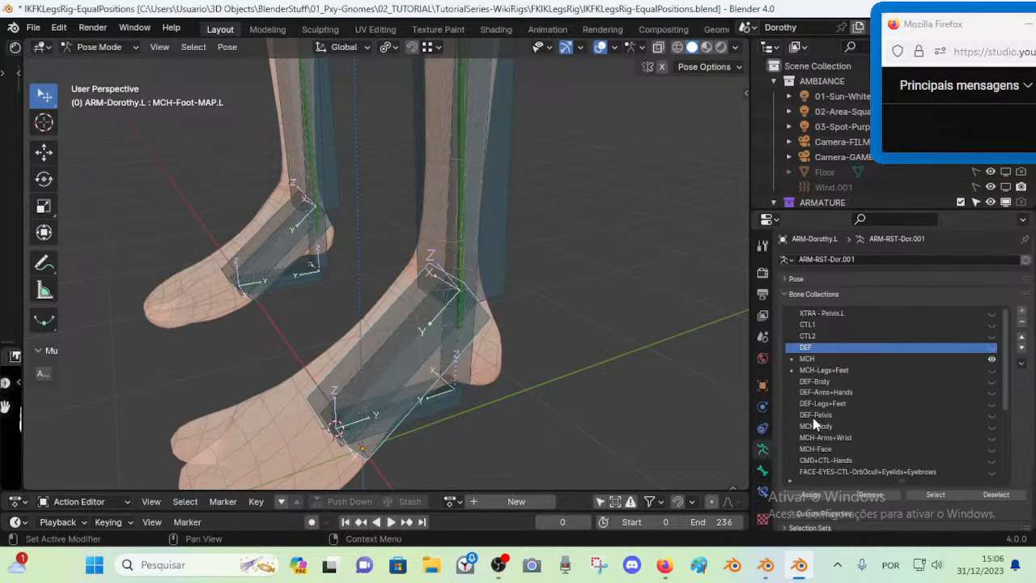
{"action": "left_click", "coordinate": [990, 347]}
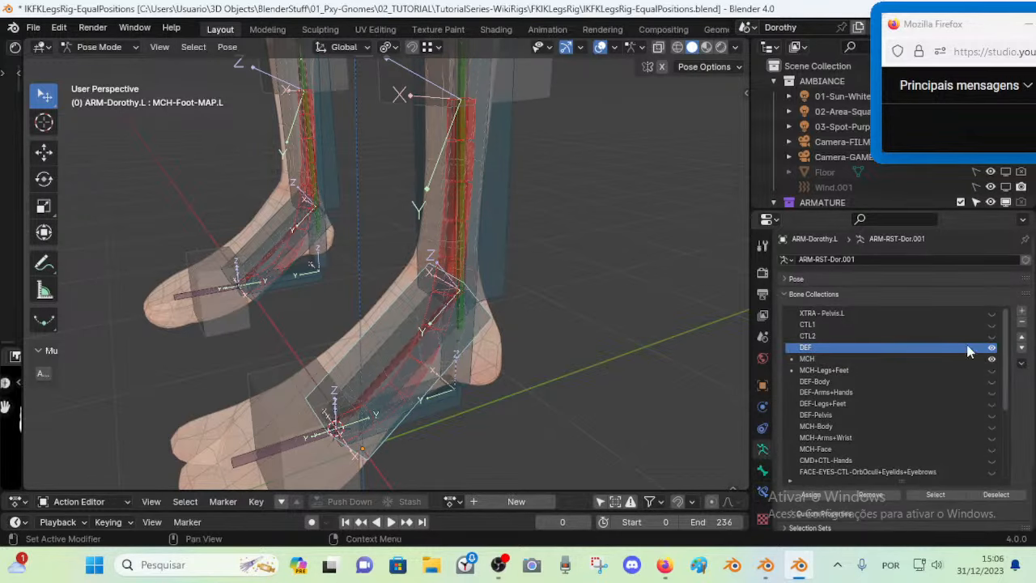
{"action": "left_click", "coordinate": [394, 356]}
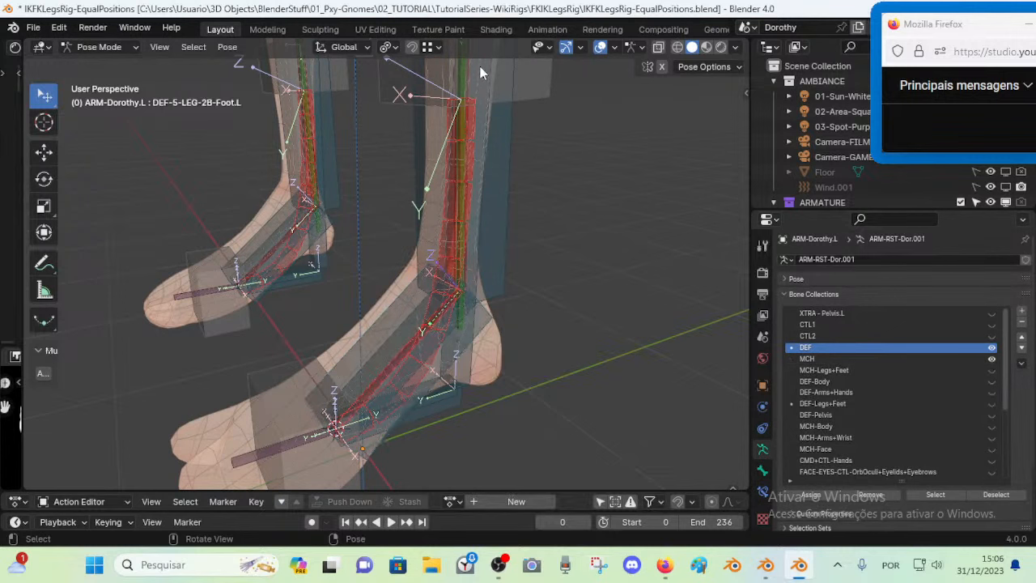
{"action": "middle_click_drag", "start_coordinate": [480, 67], "coordinate": [521, 179]}
{"action": "left_click", "coordinate": [469, 113]}
{"action": "left_click", "coordinate": [462, 116]}
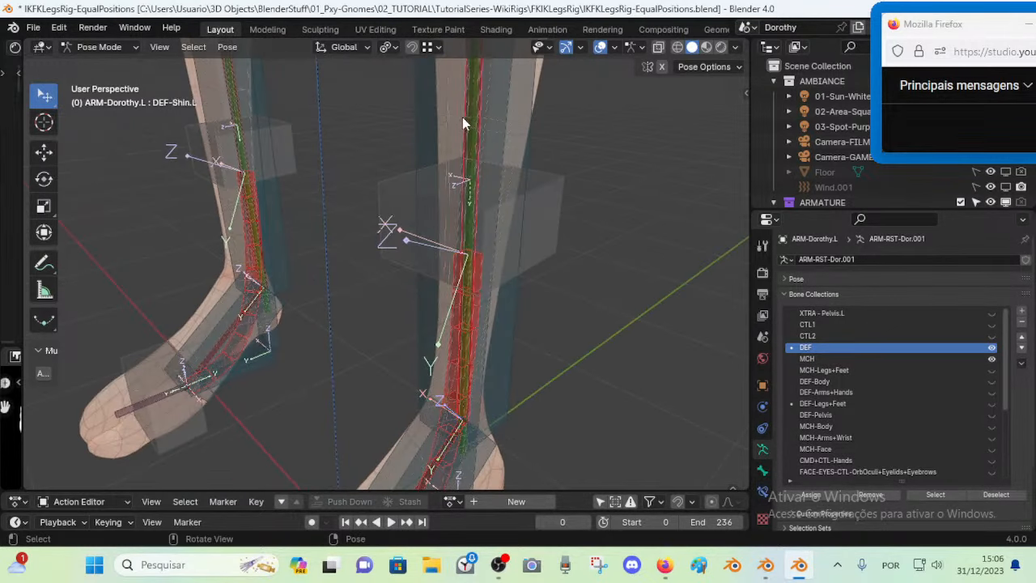
{"action": "left_click", "coordinate": [466, 120]}
{"action": "left_click", "coordinate": [465, 120]}
{"action": "middle_click_drag", "start_coordinate": [471, 273], "coordinate": [445, 181], "text": "shift"}
{"action": "middle_click_drag", "start_coordinate": [477, 301], "coordinate": [455, 303]}
{"action": "scroll", "coordinate": [456, 303], "scroll_direction": "down", "scroll_amount": 1}
{"action": "left_click", "coordinate": [991, 348]}
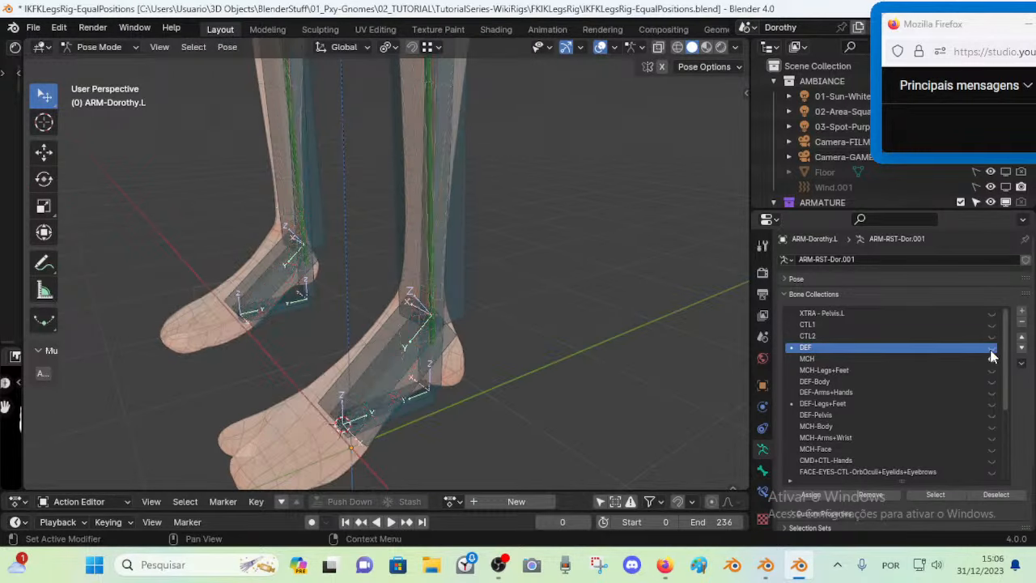
Examine the Copy Transforms constraint on MCH-Foot-WARP.L and compare it with the constraints of MCH-Foot-MAP.L
{"action": "middle_click_drag", "start_coordinate": [437, 380], "coordinate": [386, 415]}
{"action": "left_click", "coordinate": [390, 375]}
{"action": "left_click", "coordinate": [385, 368]}
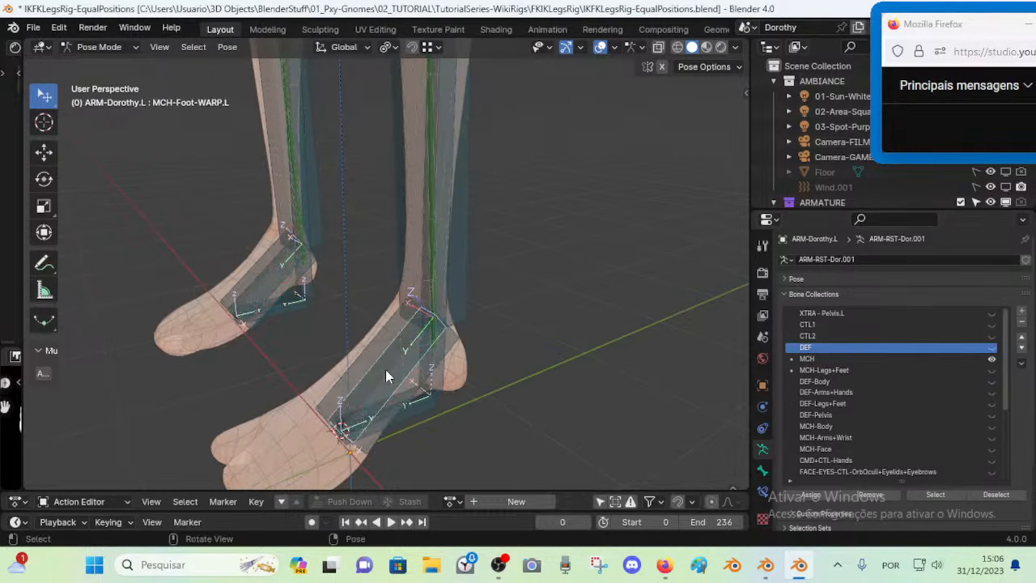
{"action": "middle_click_drag", "start_coordinate": [386, 369], "coordinate": [387, 374]}
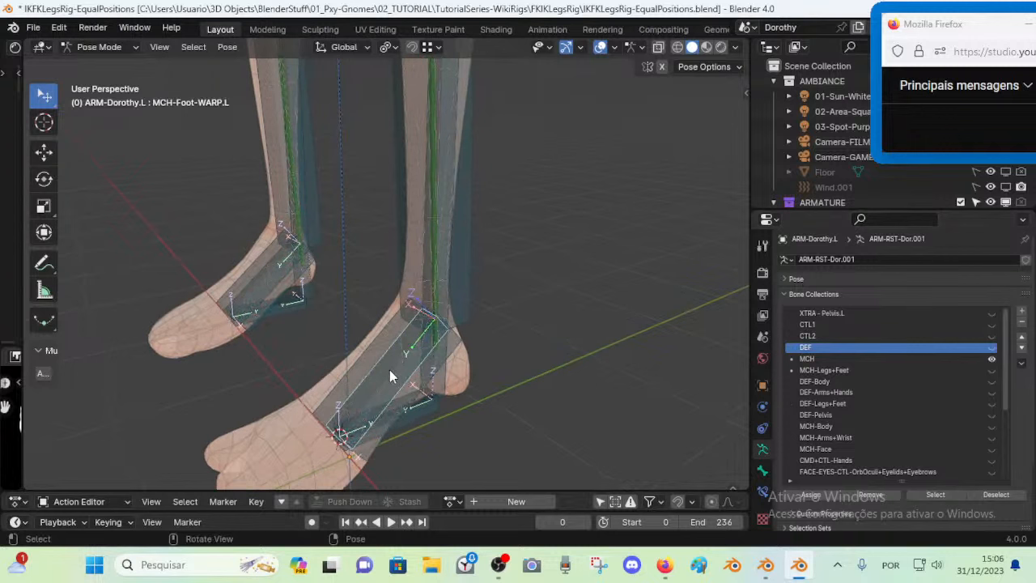
{"action": "left_click", "coordinate": [762, 491]}
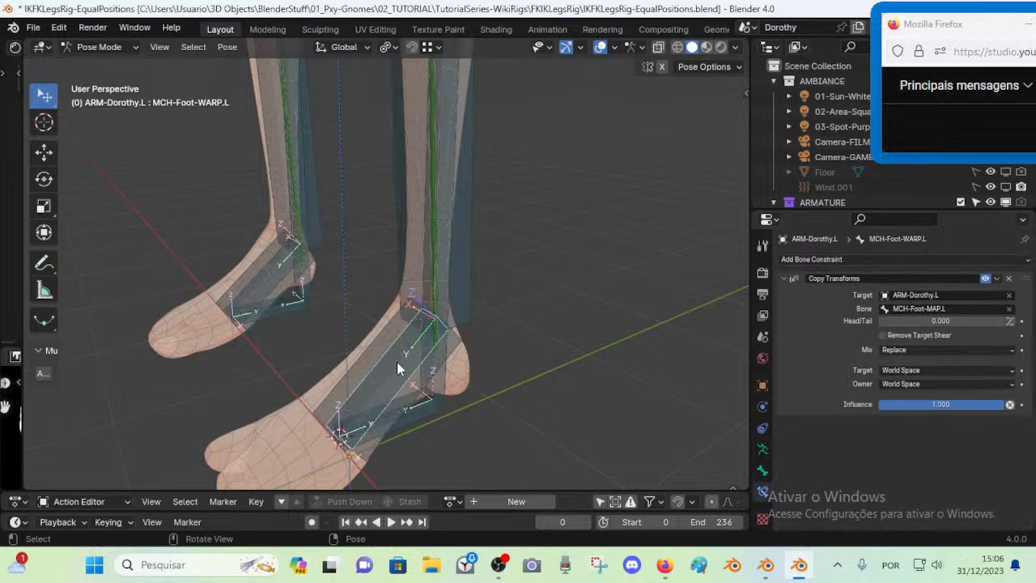
{"action": "left_click", "coordinate": [371, 354]}
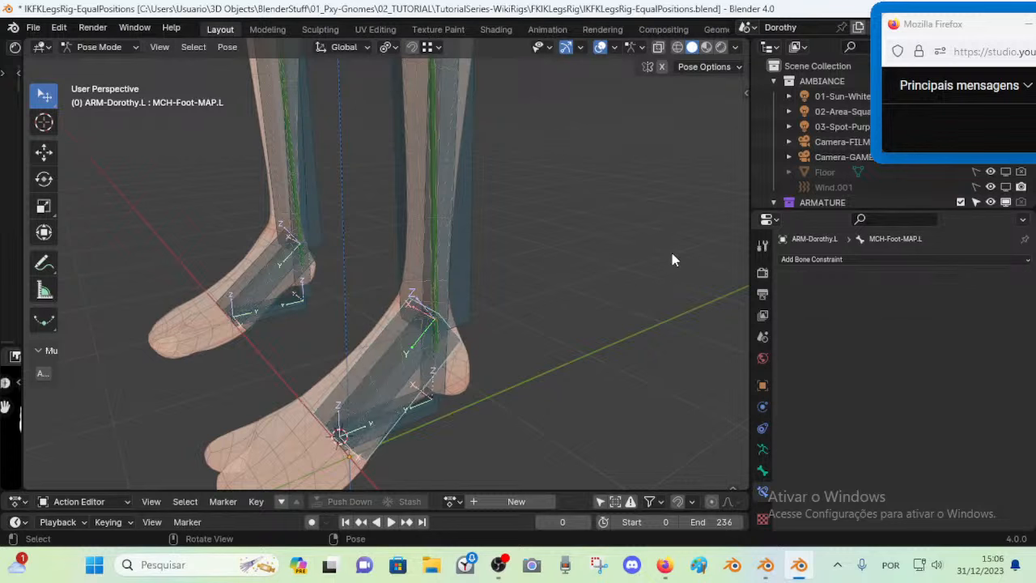
{"action": "middle_click_drag", "start_coordinate": [341, 384], "coordinate": [426, 398]}
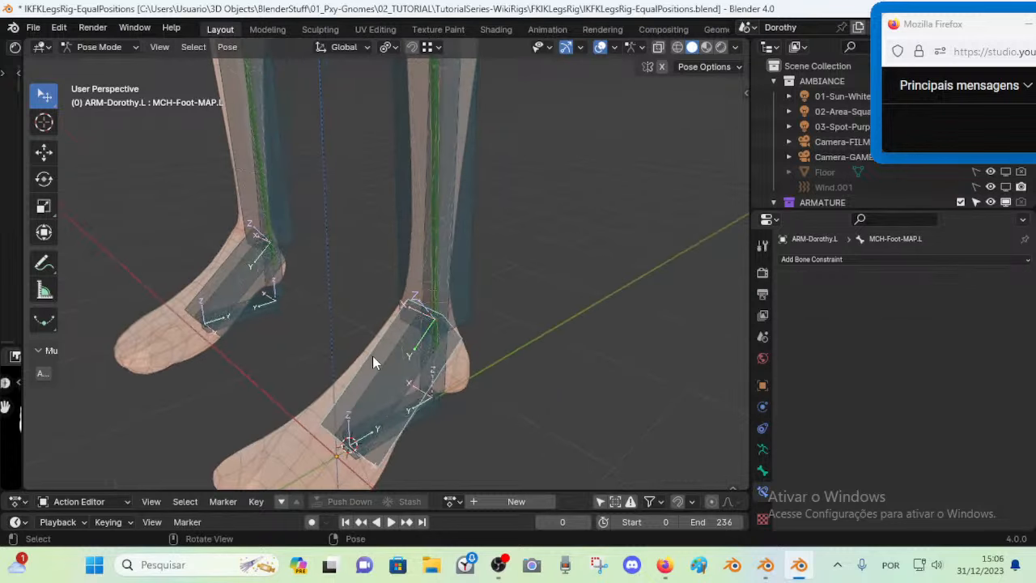
{"action": "middle_click_drag", "start_coordinate": [369, 357], "coordinate": [347, 354]}
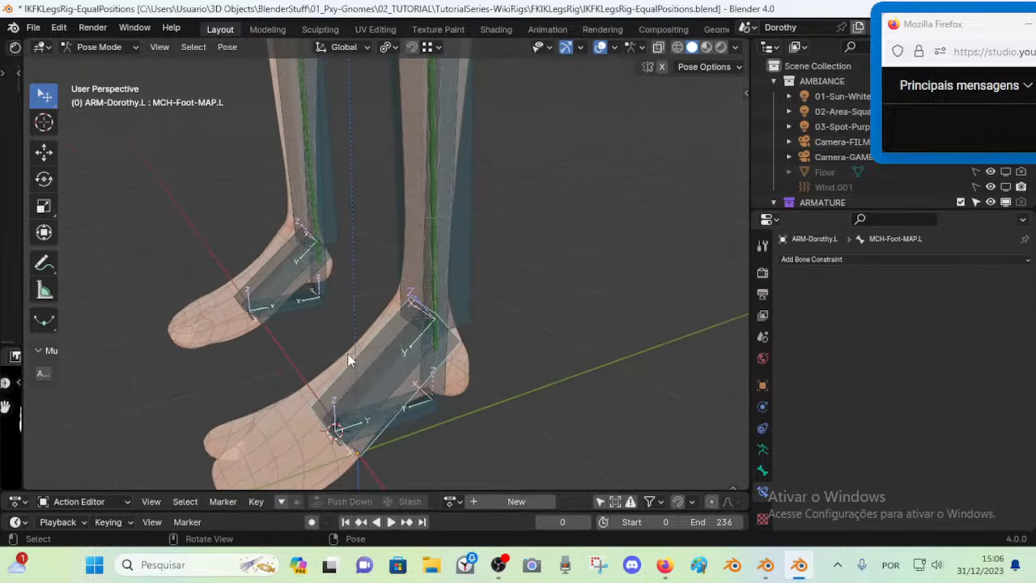
{"action": "left_click", "coordinate": [805, 258]}
{"action": "middle_click_drag", "start_coordinate": [397, 399], "coordinate": [427, 387]}
{"action": "middle_click_drag", "start_coordinate": [443, 314], "coordinate": [388, 391]}
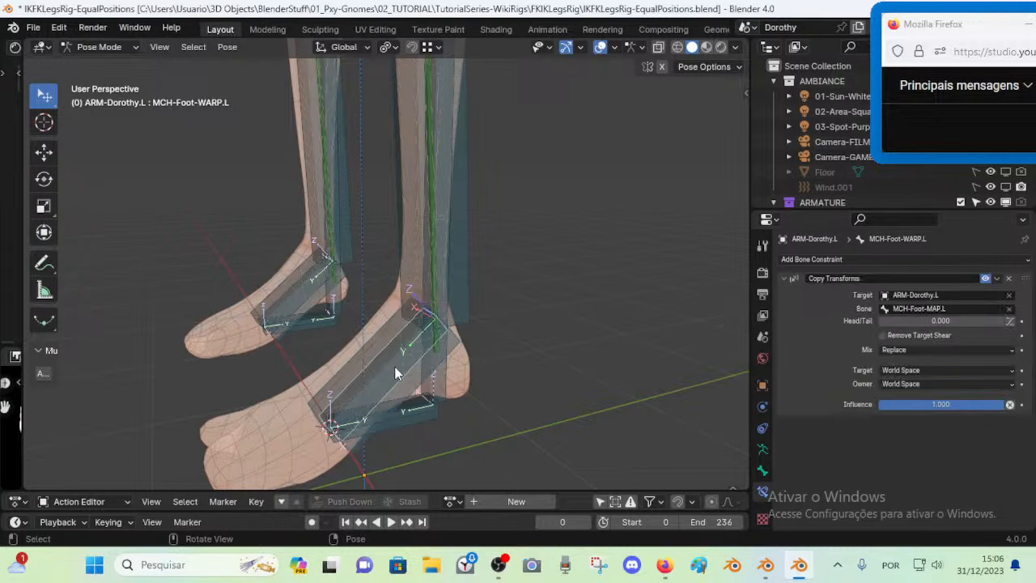
Hide MCH-Foot-WARP.L and select MCH-Heel-ROLL.L to examine its bone constraints
{"action": "key", "text": "h"}
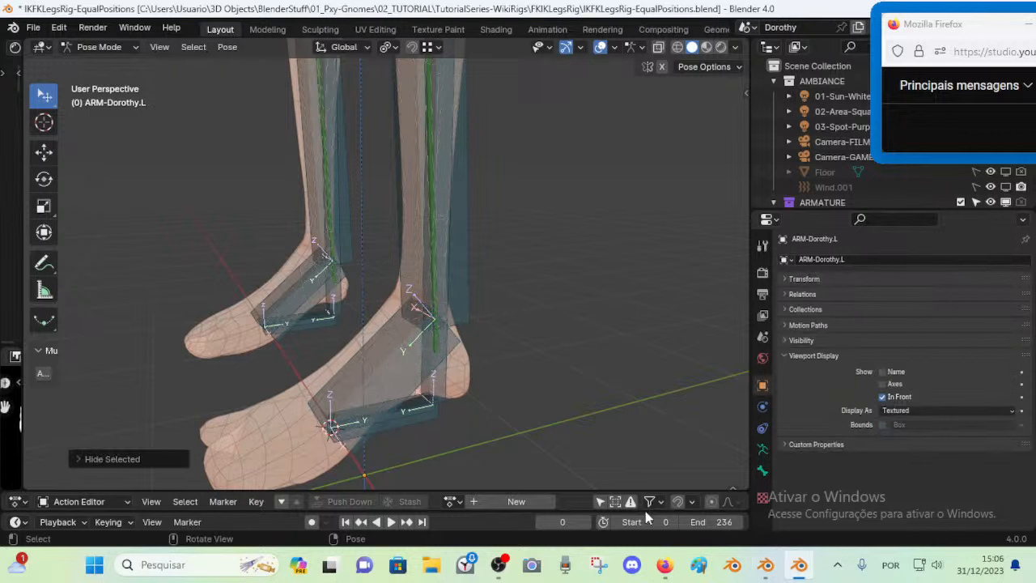
{"action": "left_click", "coordinate": [420, 415]}
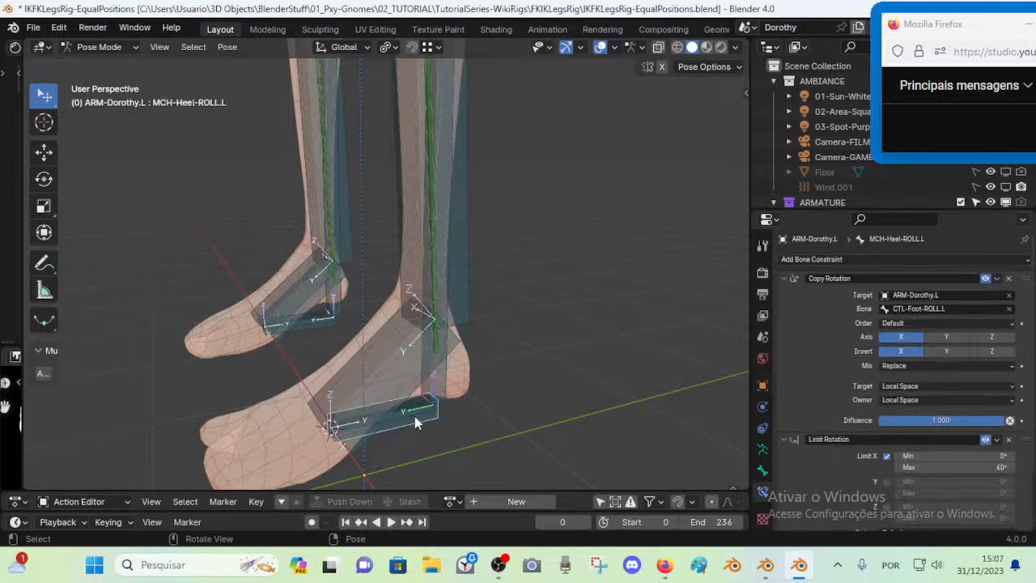
{"action": "left_click", "coordinate": [413, 426]}
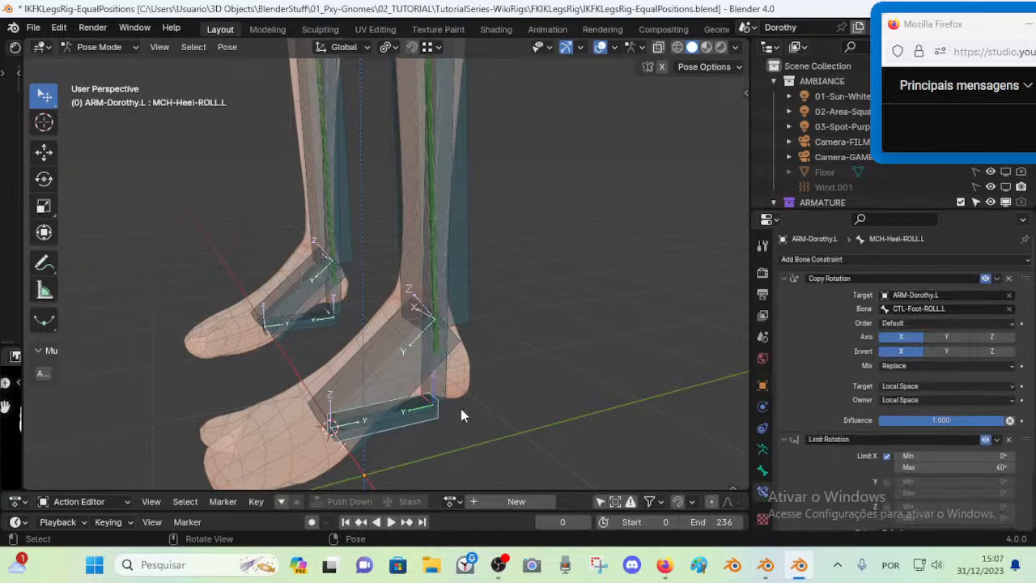
Toggle the visibility of the CTL2 bone collection on and off to view the foot's control bones
{"action": "left_click", "coordinate": [762, 447]}
{"action": "left_click", "coordinate": [991, 335]}
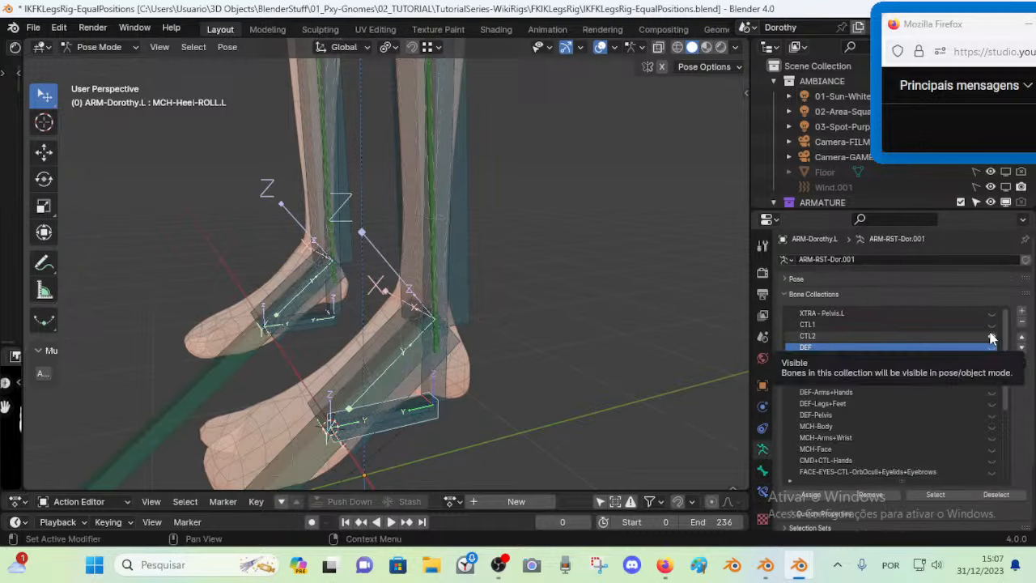
{"action": "left_click", "coordinate": [992, 335]}
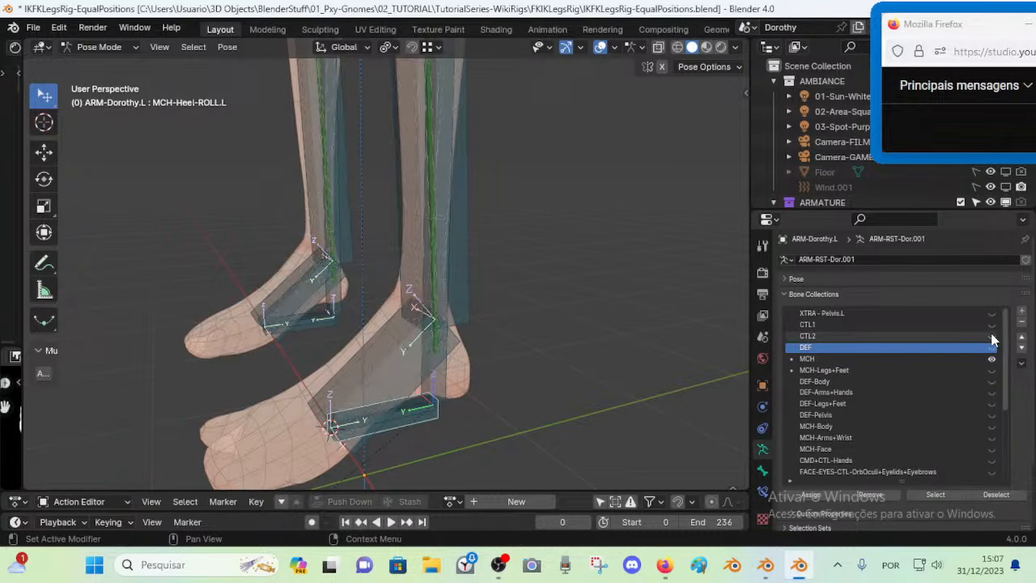
{"action": "left_click", "coordinate": [991, 335]}
{"action": "left_click", "coordinate": [991, 335]}
Switch to the Blender window with FILE2.blend and reveal all hidden bones of the leg armature
{"action": "left_click", "coordinate": [758, 569]}
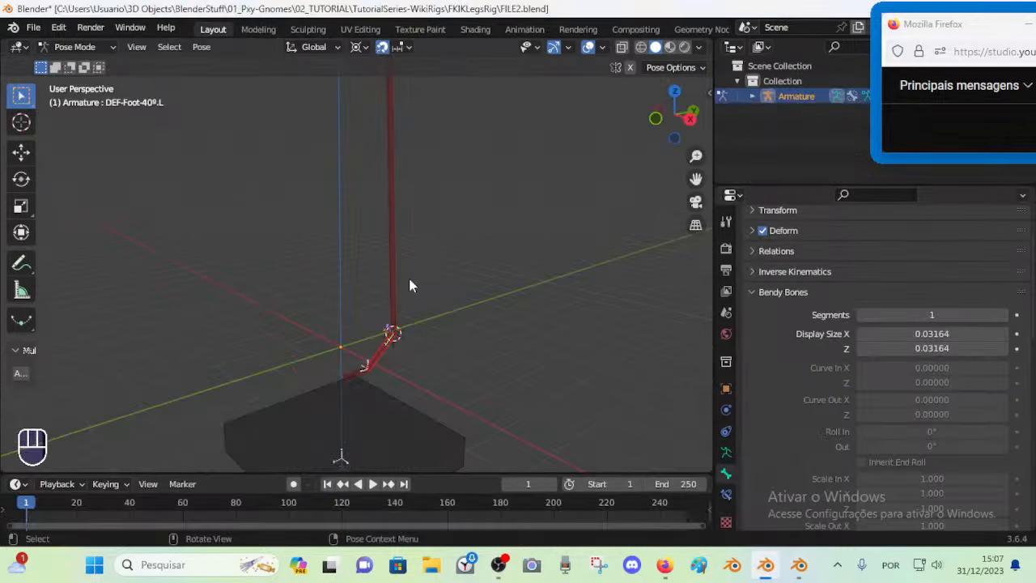
{"action": "scroll", "coordinate": [409, 278], "scroll_direction": "down", "scroll_amount": 3}
{"action": "middle_click_drag", "start_coordinate": [404, 250], "coordinate": [398, 301], "text": "shift"}
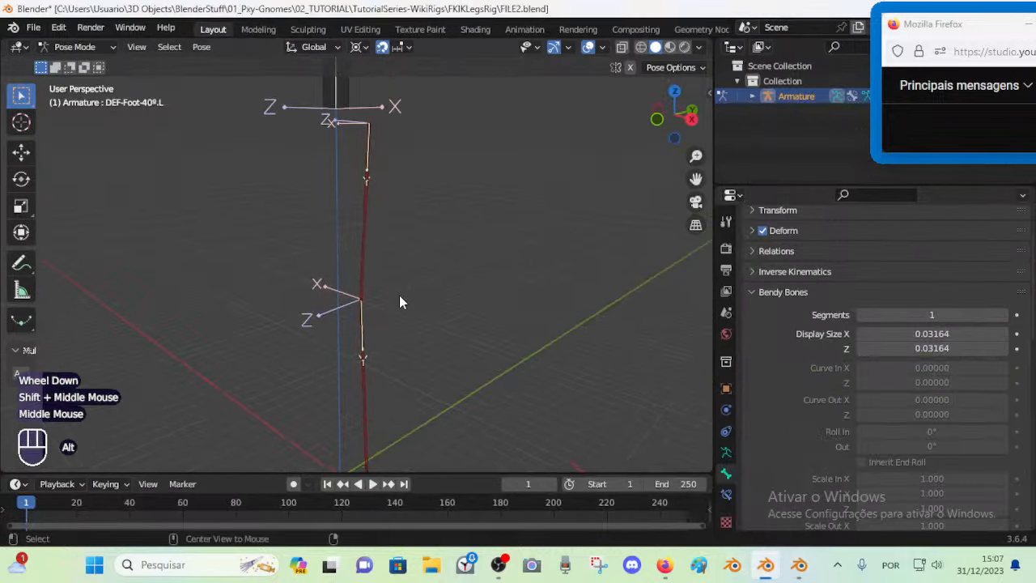
{"action": "key", "text": "alt+h"}
{"action": "middle_click_drag", "start_coordinate": [404, 262], "coordinate": [408, 318], "text": "shift"}
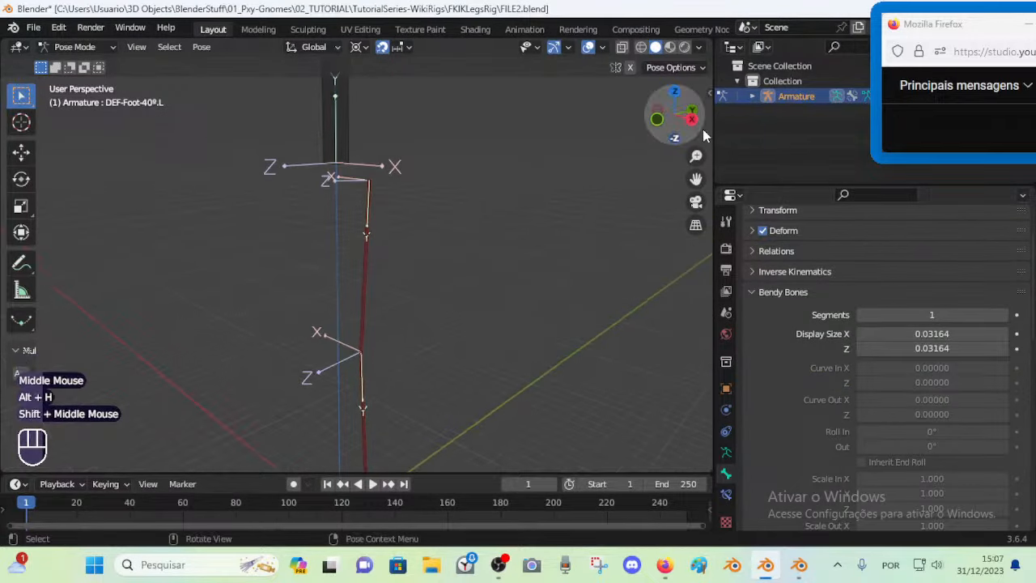
Examine the left thigh bone up close and display the armature's bone groups
{"action": "scroll", "coordinate": [380, 234], "scroll_direction": "up", "scroll_amount": 1}
{"action": "scroll", "coordinate": [379, 235], "scroll_direction": "down", "scroll_amount": 1}
{"action": "scroll", "coordinate": [379, 234], "scroll_direction": "up", "scroll_amount": 1}
{"action": "middle_click_drag", "start_coordinate": [378, 235], "coordinate": [405, 288]}
{"action": "scroll", "coordinate": [405, 289], "scroll_direction": "up", "scroll_amount": 1}
{"action": "left_click", "coordinate": [359, 268]}
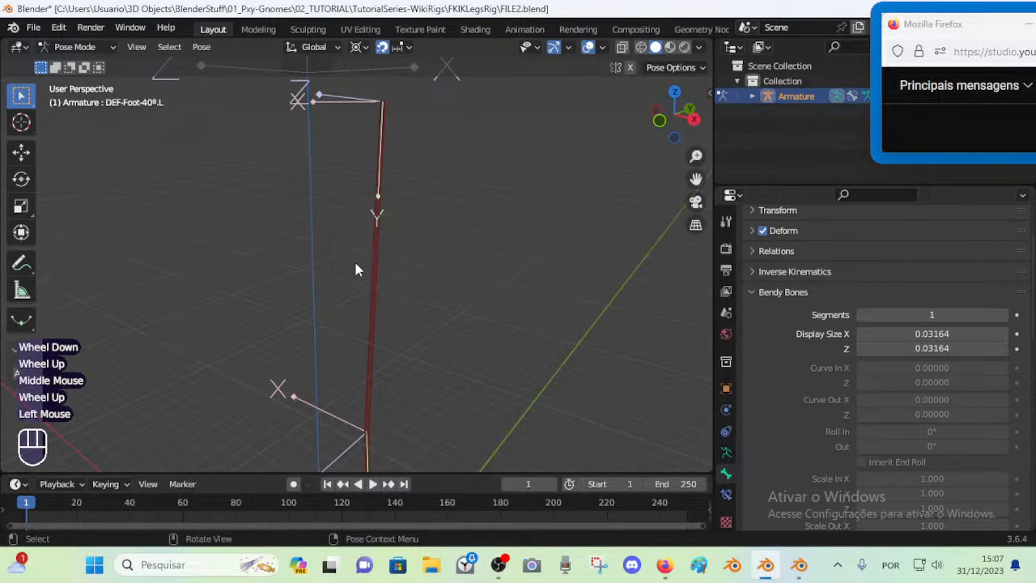
{"action": "left_click", "coordinate": [725, 452]}
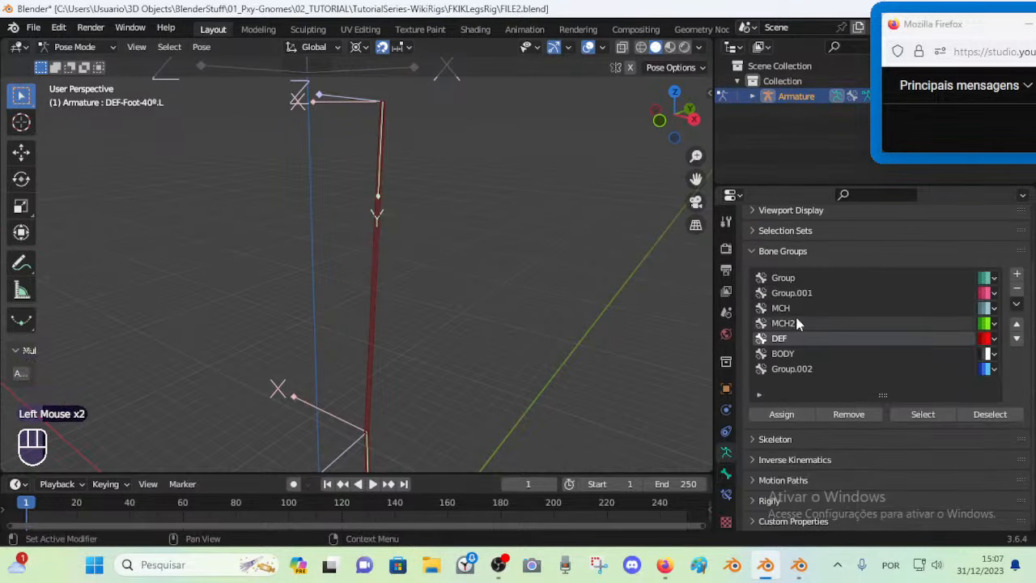
{"action": "scroll", "coordinate": [338, 327], "scroll_direction": "down", "scroll_amount": 1}
{"action": "scroll", "coordinate": [370, 283], "scroll_direction": "up", "scroll_amount": 1}
Enter Edit Mode on the armature and snap the 3D cursor to the head of DEF-Thigh.L at the hip
{"action": "key", "text": "Tab"}
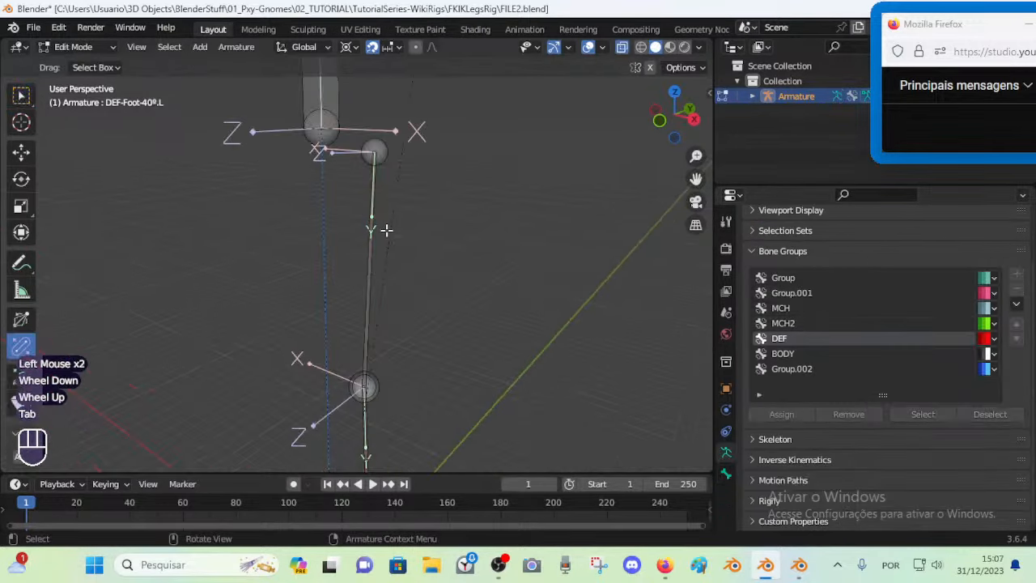
{"action": "middle_click_drag", "start_coordinate": [386, 229], "coordinate": [388, 256], "text": "shift"}
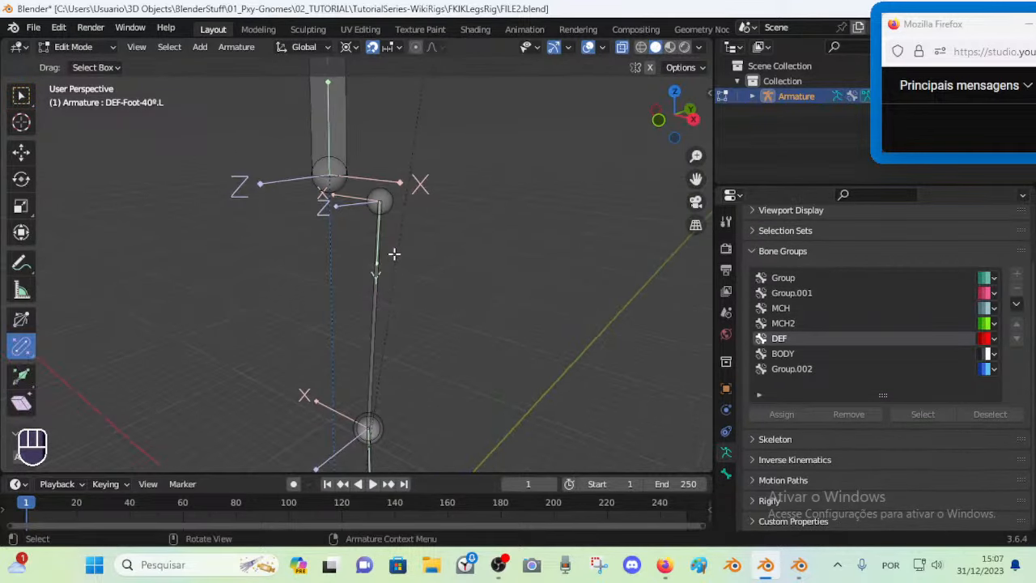
{"action": "middle_click_drag", "start_coordinate": [393, 255], "coordinate": [453, 288]}
{"action": "left_click", "coordinate": [399, 226]}
{"action": "scroll", "coordinate": [407, 303], "scroll_direction": "up", "scroll_amount": 2}
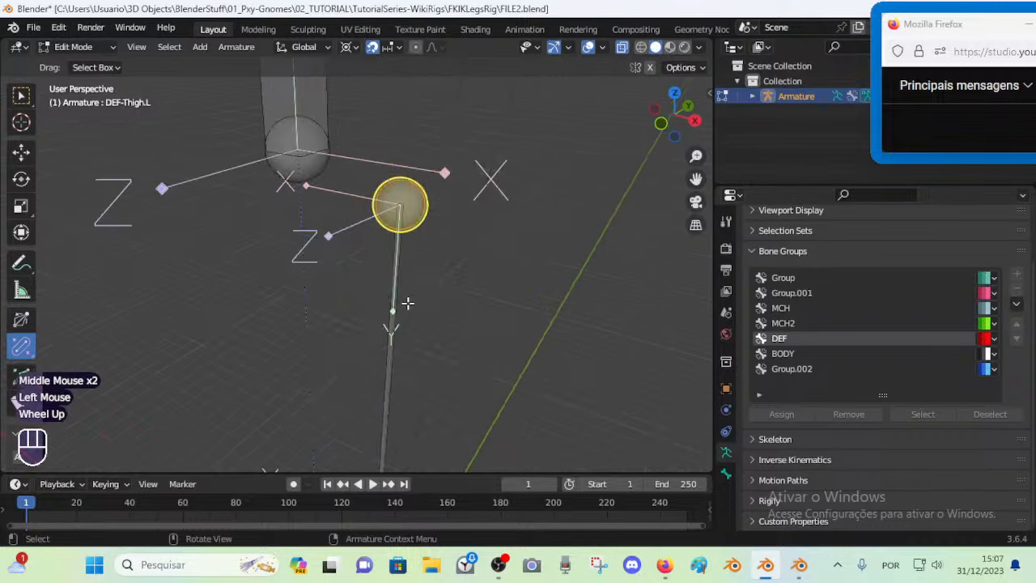
{"action": "scroll", "coordinate": [407, 302], "scroll_direction": "down", "scroll_amount": 1}
{"action": "key", "text": "shift+s"}
{"action": "middle_click_drag", "start_coordinate": [407, 300], "coordinate": [407, 289]}
{"action": "left_click", "coordinate": [373, 315]}
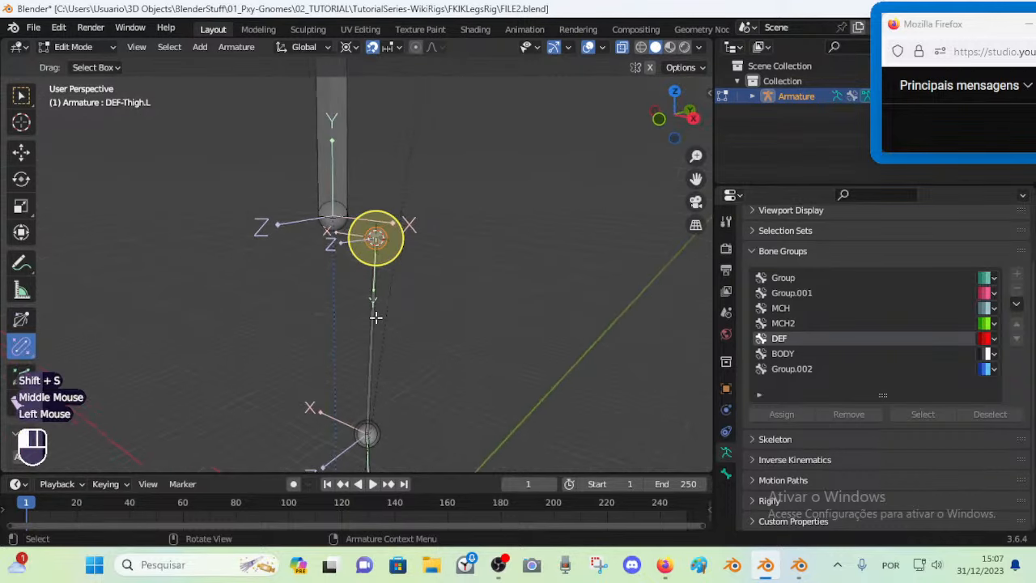
{"action": "middle_click_drag", "start_coordinate": [401, 350], "coordinate": [350, 290], "text": "shift"}
{"action": "left_click", "coordinate": [361, 431], "text": "shift"}
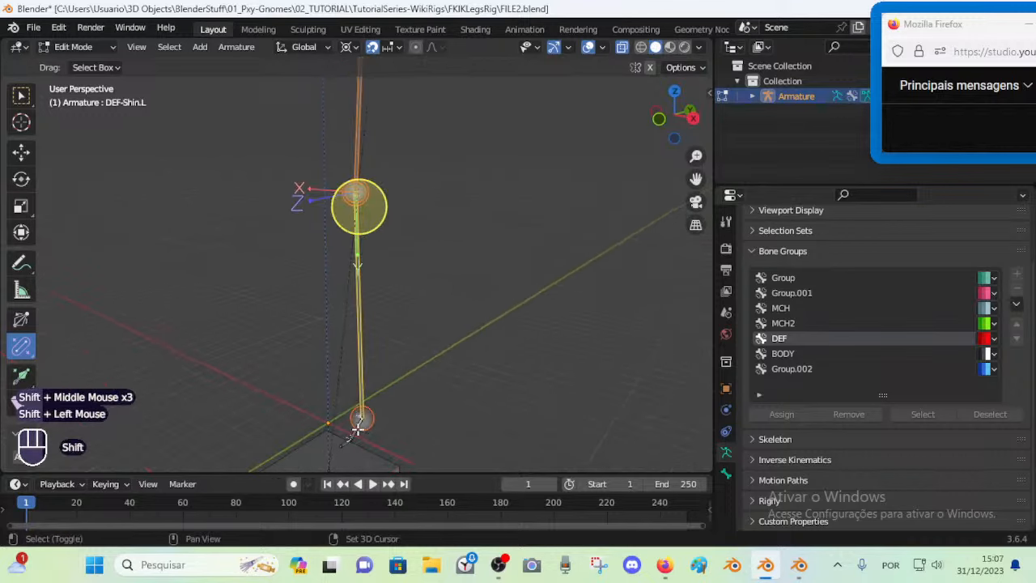
{"action": "left_click", "coordinate": [360, 421], "text": "shift"}
{"action": "left_click", "coordinate": [360, 418]}
{"action": "left_click", "coordinate": [361, 418]}
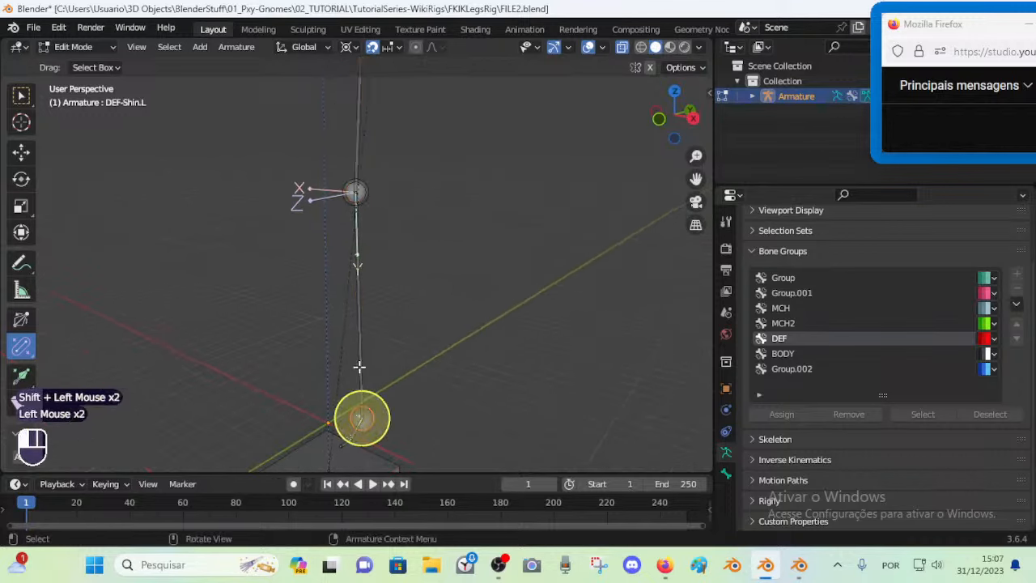
{"action": "left_click", "coordinate": [359, 367]}
Select the left thigh, shin and foot deform bones together and duplicate them in place
{"action": "left_click", "coordinate": [354, 153]}
{"action": "left_click", "coordinate": [357, 270], "text": "shift"}
{"action": "middle_click_drag", "start_coordinate": [355, 438], "coordinate": [359, 359], "text": "shift"}
{"action": "left_click", "coordinate": [361, 419], "text": "shift"}
{"action": "left_click", "coordinate": [362, 417], "text": "shift"}
{"action": "scroll", "coordinate": [284, 340], "scroll_direction": "up", "scroll_amount": 2}
{"action": "left_click", "coordinate": [312, 273], "text": "shift"}
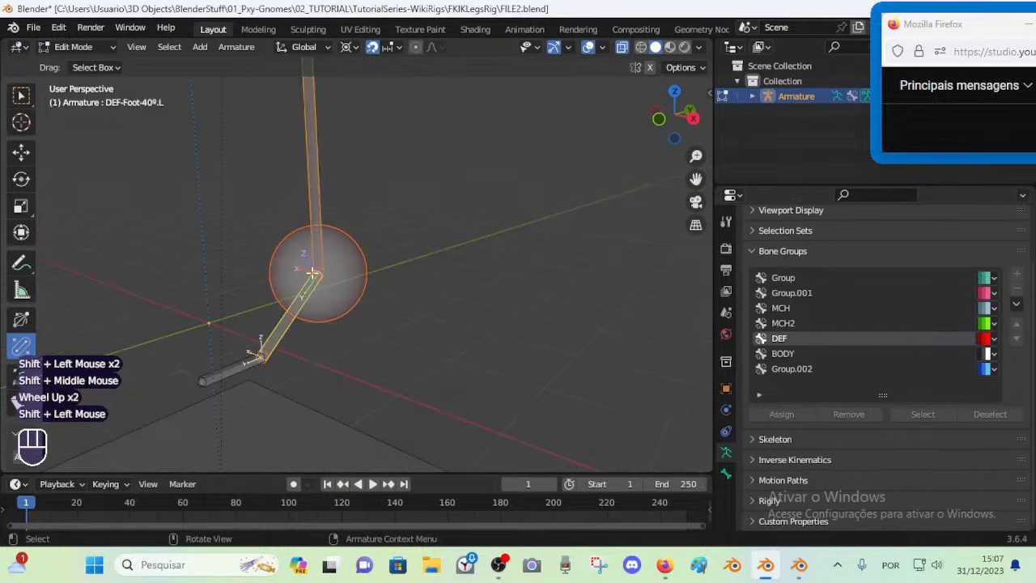
{"action": "scroll", "coordinate": [313, 273], "scroll_direction": "down", "scroll_amount": 2}
{"action": "middle_click_drag", "start_coordinate": [312, 273], "coordinate": [358, 273], "text": "shift"}
{"action": "key", "text": "shift+d"}
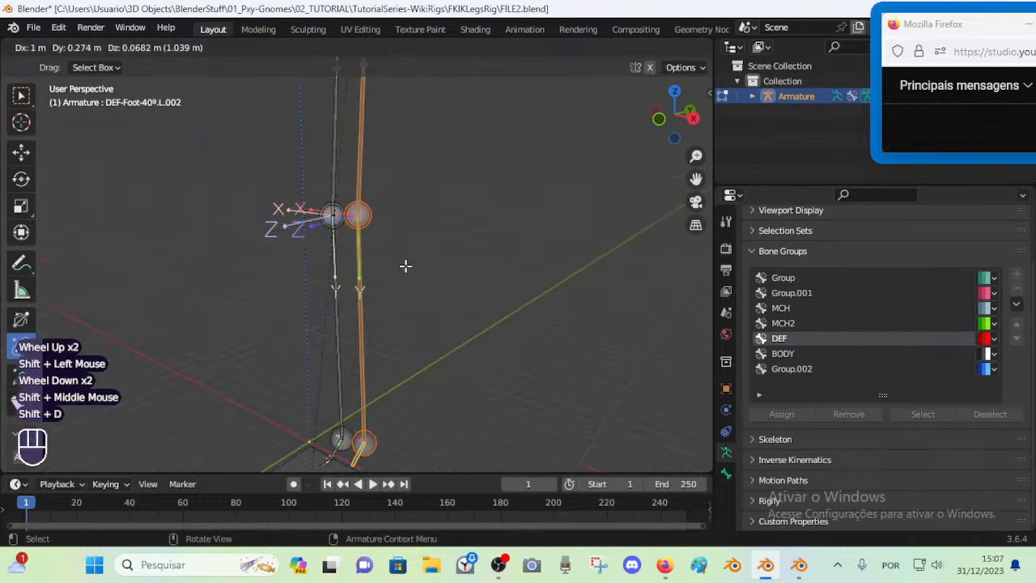
{"action": "key", "text": "Escape"}
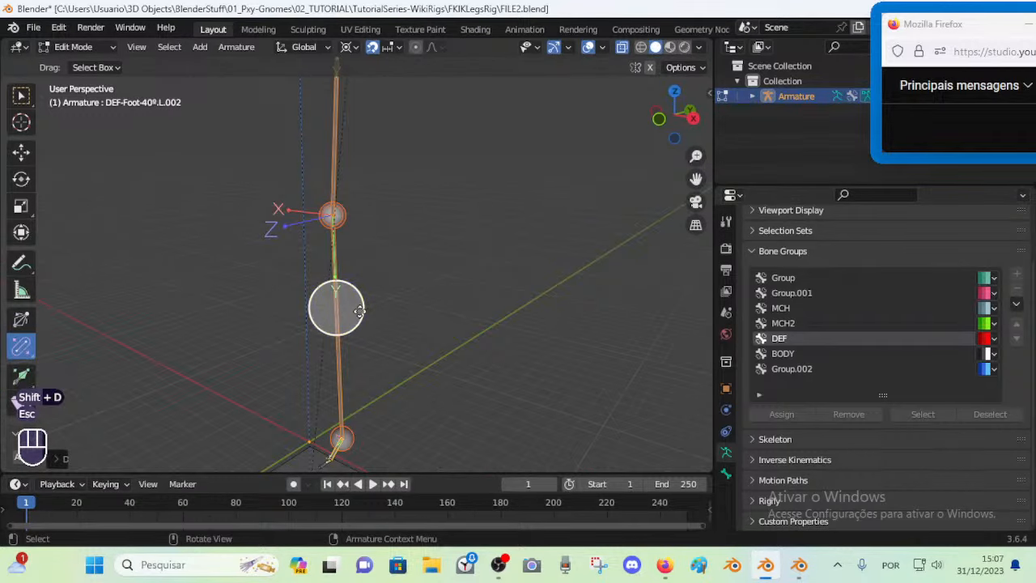
Thicken the B-Bone display of the duplicated leg bones and assign them to the MCH bone group
{"action": "left_click_drag", "start_coordinate": [358, 311], "coordinate": [348, 247]}
{"action": "left_click", "coordinate": [910, 311]}
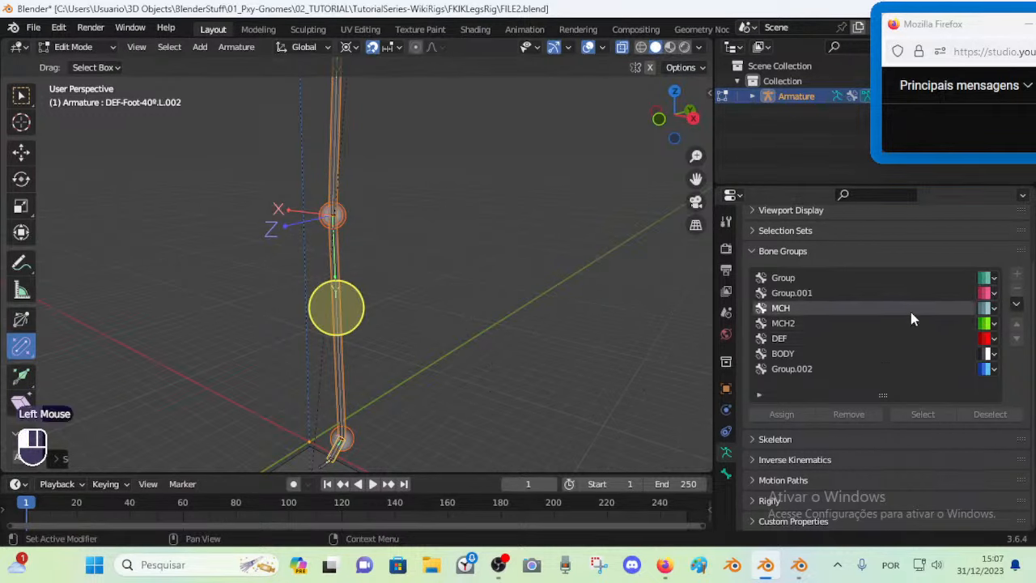
{"action": "key", "text": "Tab"}
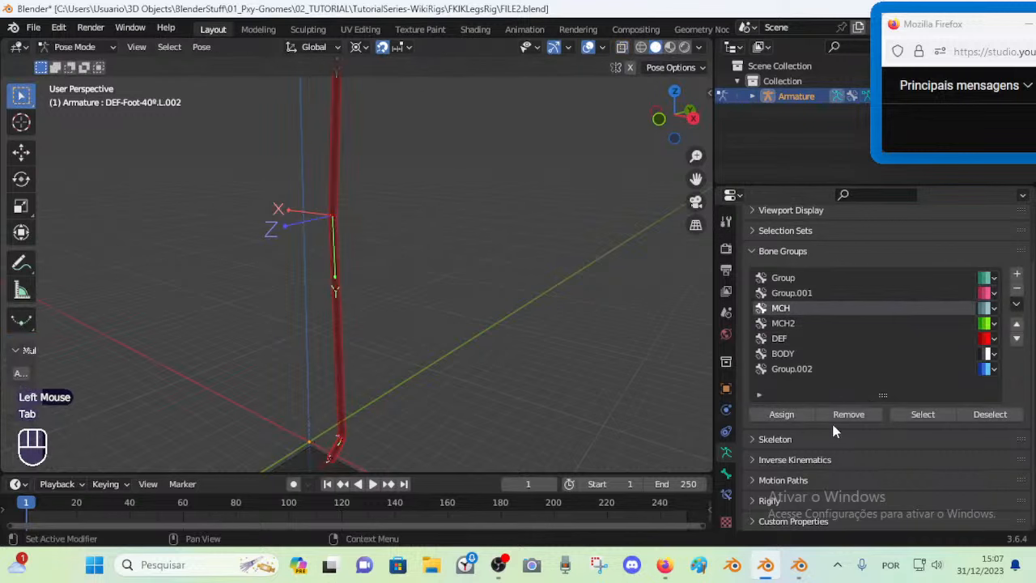
{"action": "double_click", "coordinate": [796, 417]}
{"action": "key", "text": "alt+a"}
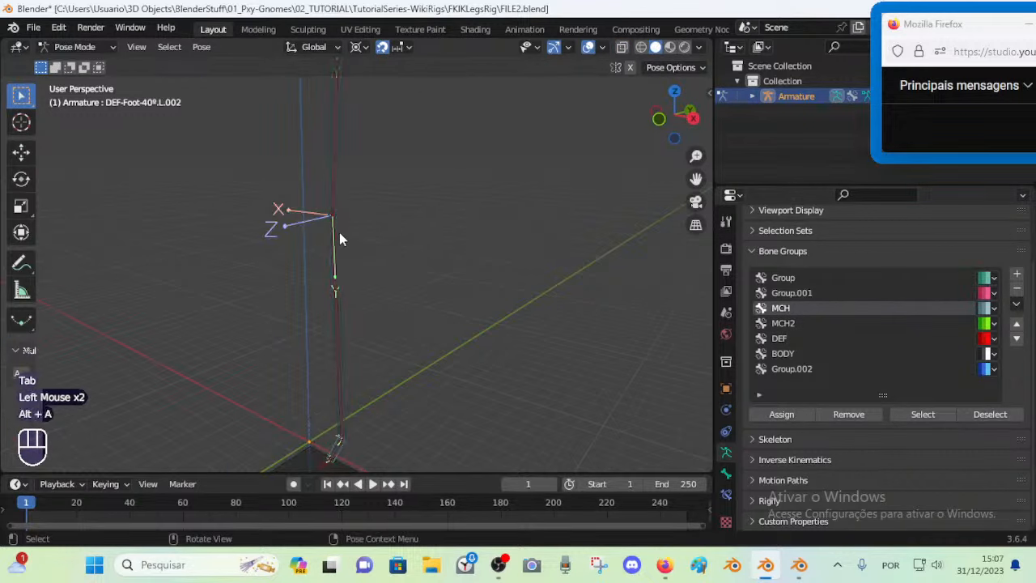
Compare the thicker duplicated thigh bone with the original DEF-Thigh.L inside it around the knee
{"action": "scroll", "coordinate": [338, 227], "scroll_direction": "up", "scroll_amount": 3}
{"action": "scroll", "coordinate": [301, 180], "scroll_direction": "down", "scroll_amount": 1}
{"action": "middle_click_drag", "start_coordinate": [301, 179], "coordinate": [335, 262], "text": "shift"}
{"action": "scroll", "coordinate": [369, 267], "scroll_direction": "down", "scroll_amount": 1, "text": "shift"}
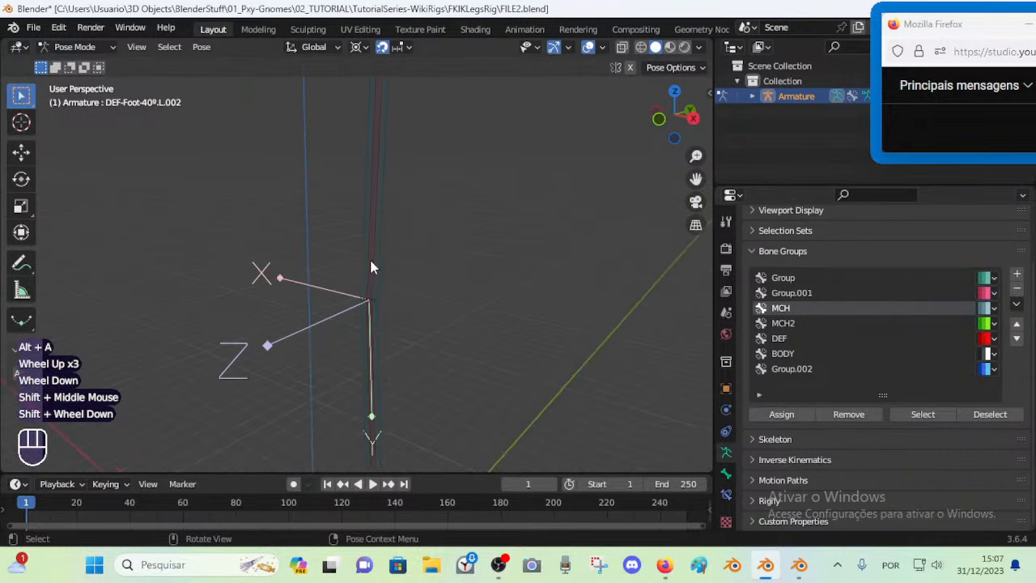
{"action": "left_click", "coordinate": [386, 305]}
{"action": "scroll", "coordinate": [384, 308], "scroll_direction": "up", "scroll_amount": 2}
{"action": "middle_click_drag", "start_coordinate": [383, 305], "coordinate": [435, 215]}
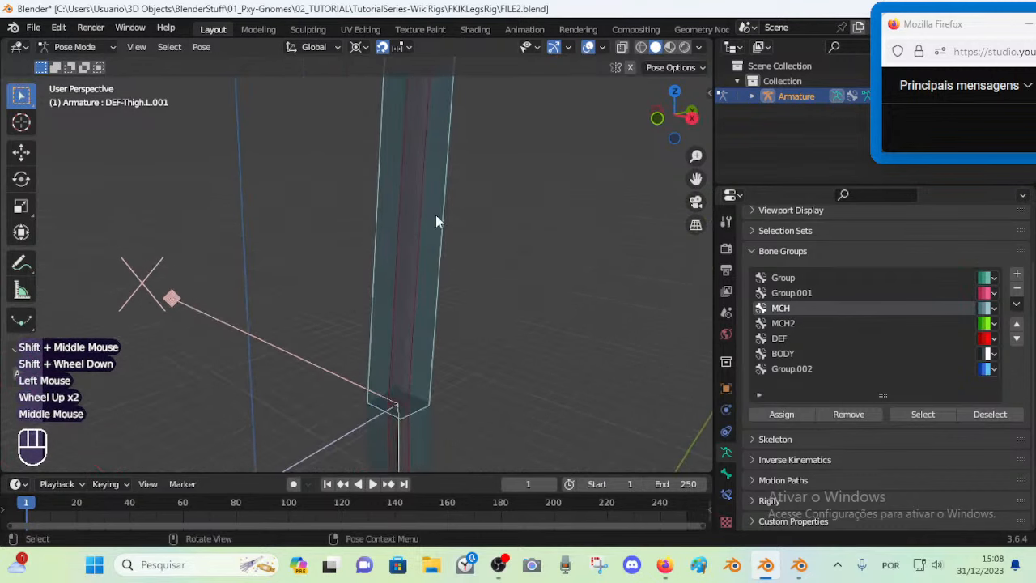
{"action": "key", "text": "alt+z"}
{"action": "key", "text": "alt+z"}
{"action": "scroll", "coordinate": [472, 298], "scroll_direction": "down", "scroll_amount": 1}
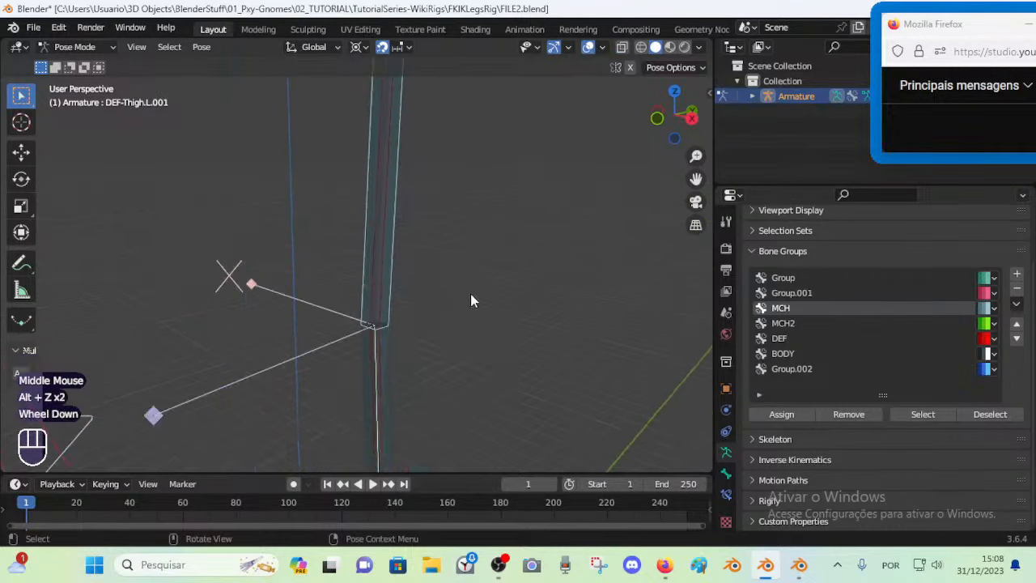
{"action": "middle_click_drag", "start_coordinate": [472, 298], "coordinate": [470, 292], "text": "shift"}
{"action": "left_click", "coordinate": [413, 239]}
{"action": "left_click", "coordinate": [405, 280]}
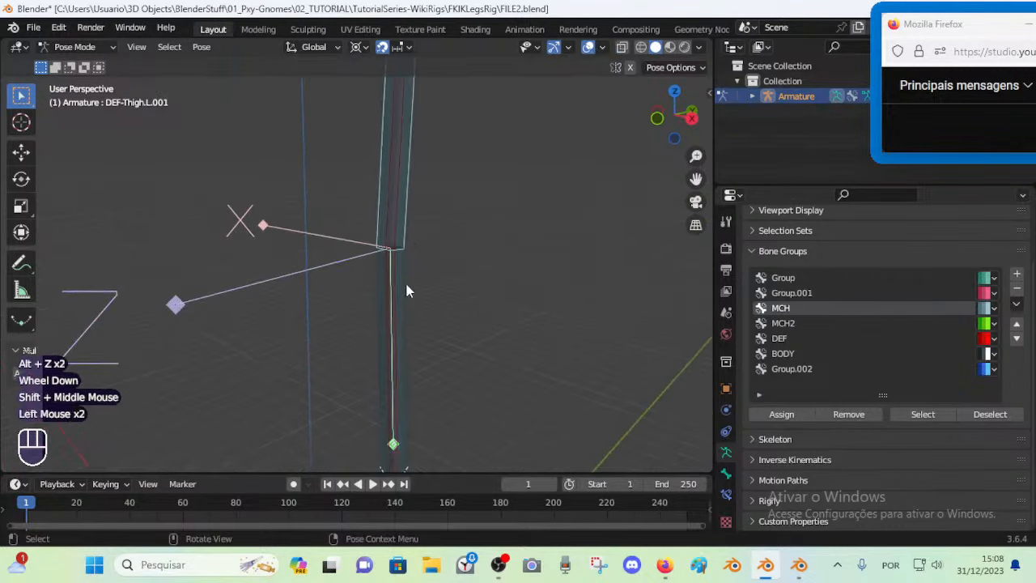
{"action": "left_click", "coordinate": [390, 240]}
{"action": "left_click", "coordinate": [390, 242]}
{"action": "left_click", "coordinate": [390, 246]}
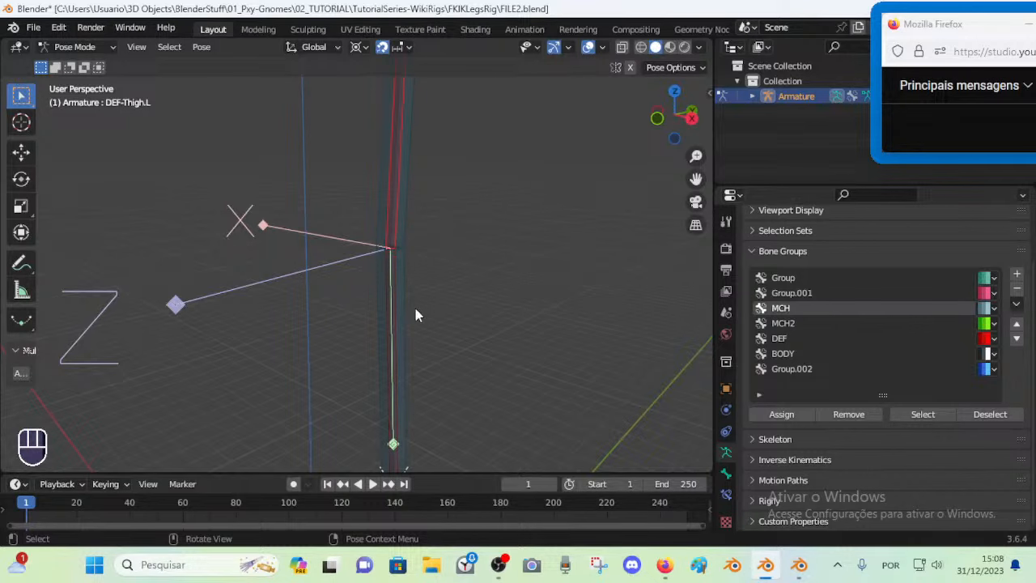
{"action": "left_click", "coordinate": [411, 243]}
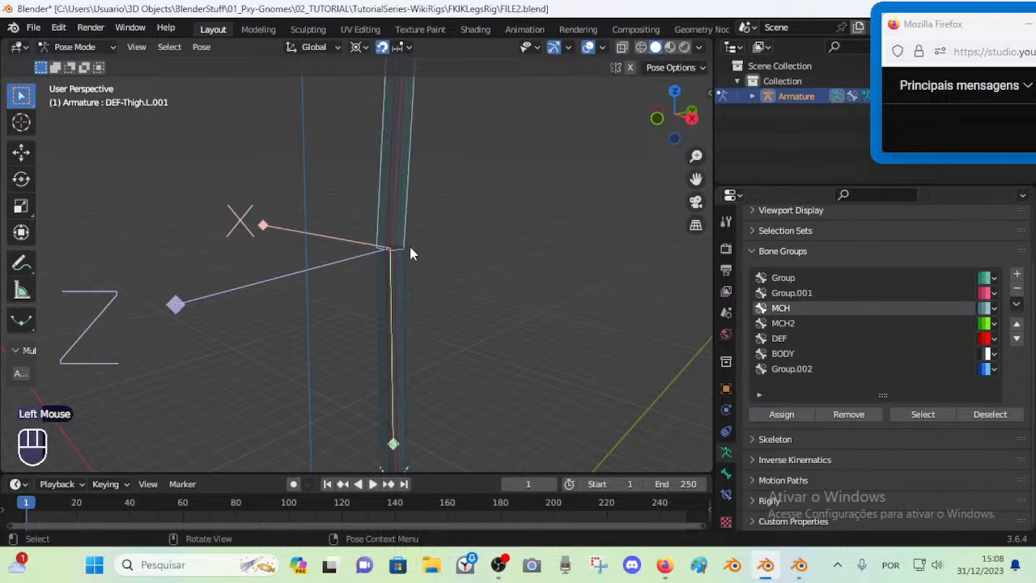
Test-move the duplicated foot bone DEF-Foot-40º.L.002 in Pose Mode and cancel the movement
{"action": "scroll", "coordinate": [410, 256], "scroll_direction": "down", "scroll_amount": 1}
{"action": "scroll", "coordinate": [442, 233], "scroll_direction": "up", "scroll_amount": 2}
{"action": "scroll", "coordinate": [437, 273], "scroll_direction": "down", "scroll_amount": 2}
{"action": "middle_click_drag", "start_coordinate": [437, 273], "coordinate": [426, 241], "text": "shift"}
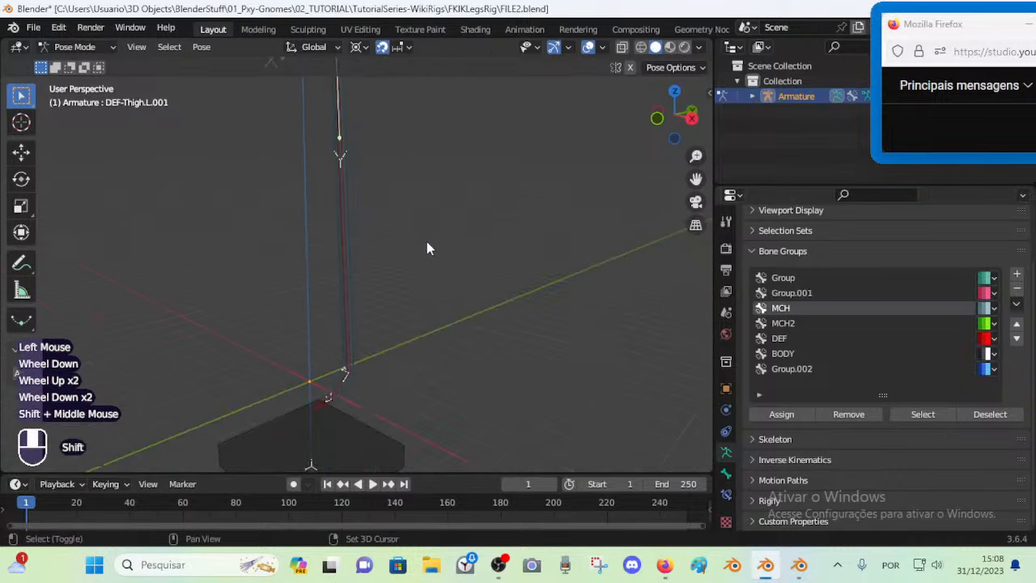
{"action": "scroll", "coordinate": [395, 305], "scroll_direction": "down", "scroll_amount": 1}
{"action": "middle_click_drag", "start_coordinate": [395, 305], "coordinate": [412, 321]}
{"action": "scroll", "coordinate": [391, 269], "scroll_direction": "up", "scroll_amount": 2}
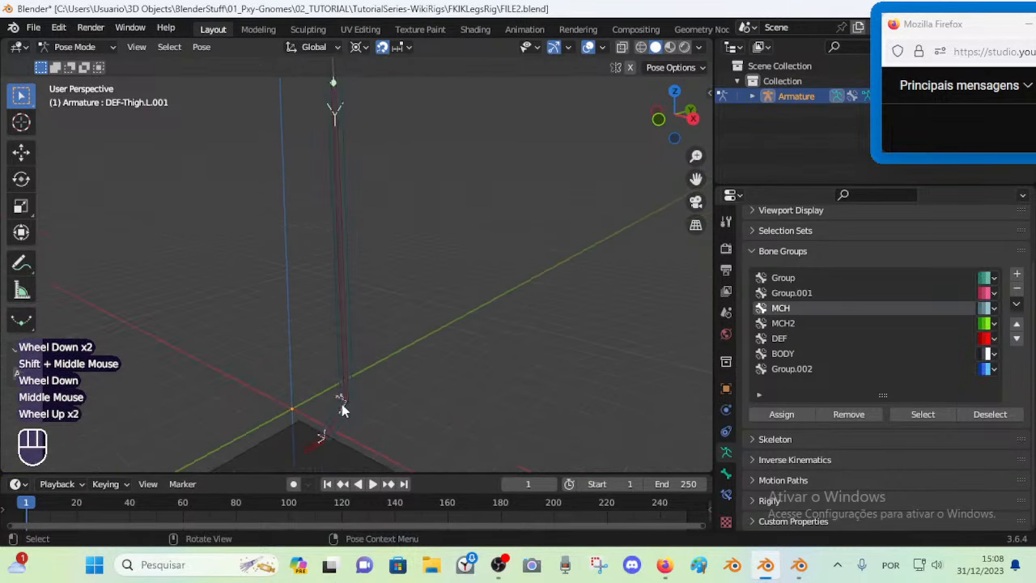
{"action": "left_click", "coordinate": [345, 417]}
{"action": "key", "text": "g"}
{"action": "key", "text": "Escape"}
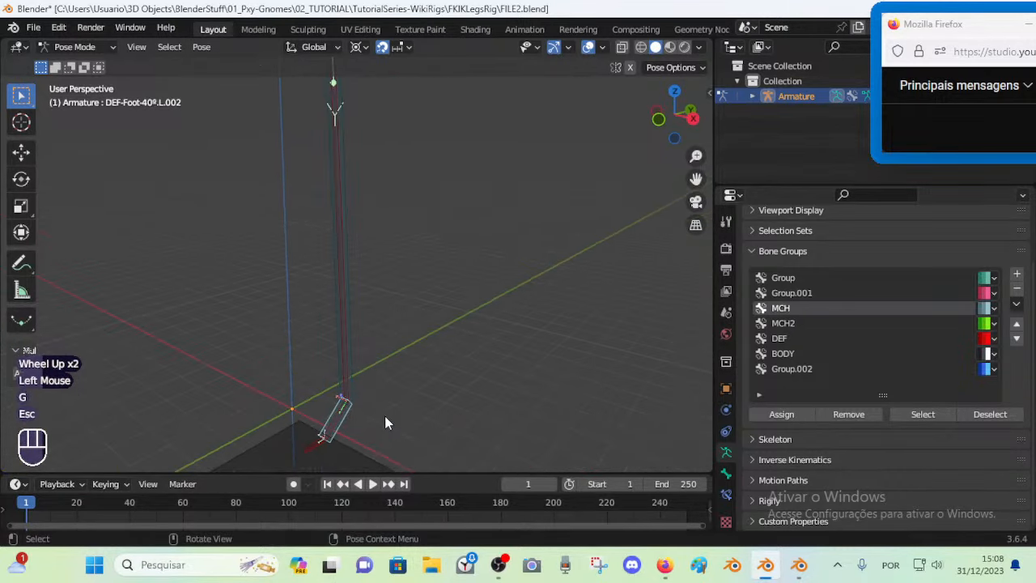
Clear the parent of the duplicated foot bone in Edit Mode and deselect everything
{"action": "key", "text": "Tab"}
{"action": "key", "text": "g"}
{"action": "middle_click_drag", "start_coordinate": [361, 415], "coordinate": [390, 365], "text": "shift"}
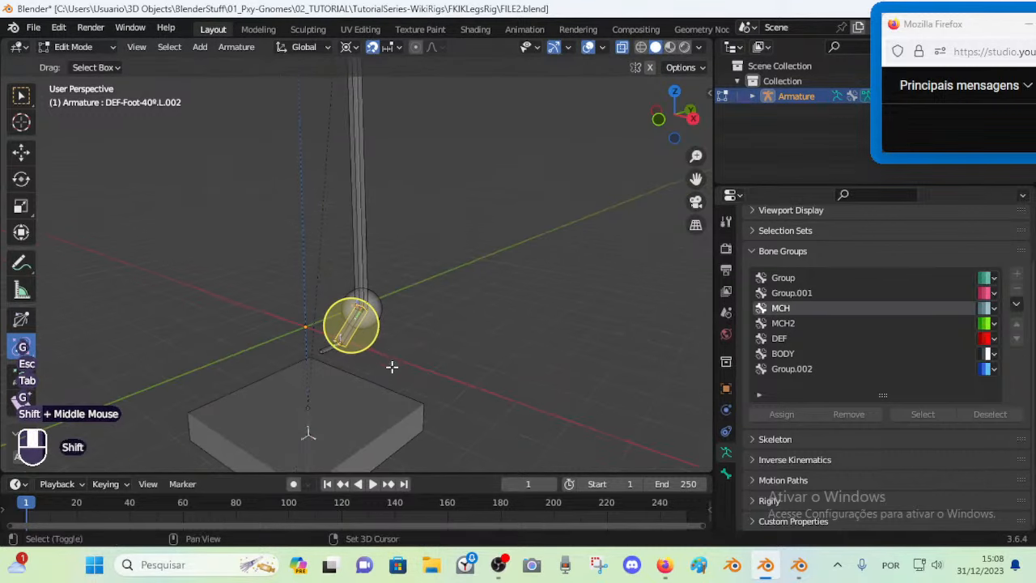
{"action": "key", "text": "alt+p"}
{"action": "left_click", "coordinate": [392, 344]}
{"action": "key", "text": "alt+a"}
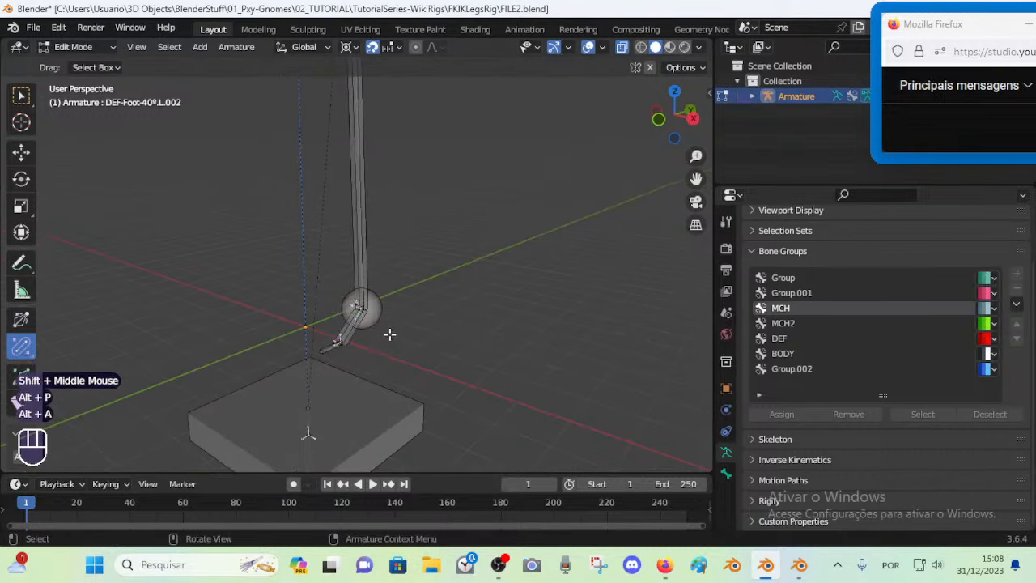
Turn off snapping and test-move the duplicated foot bone without keeping the movement
{"action": "key", "text": "Escape"}
{"action": "left_click", "coordinate": [373, 47]}
{"action": "key", "text": "g"}
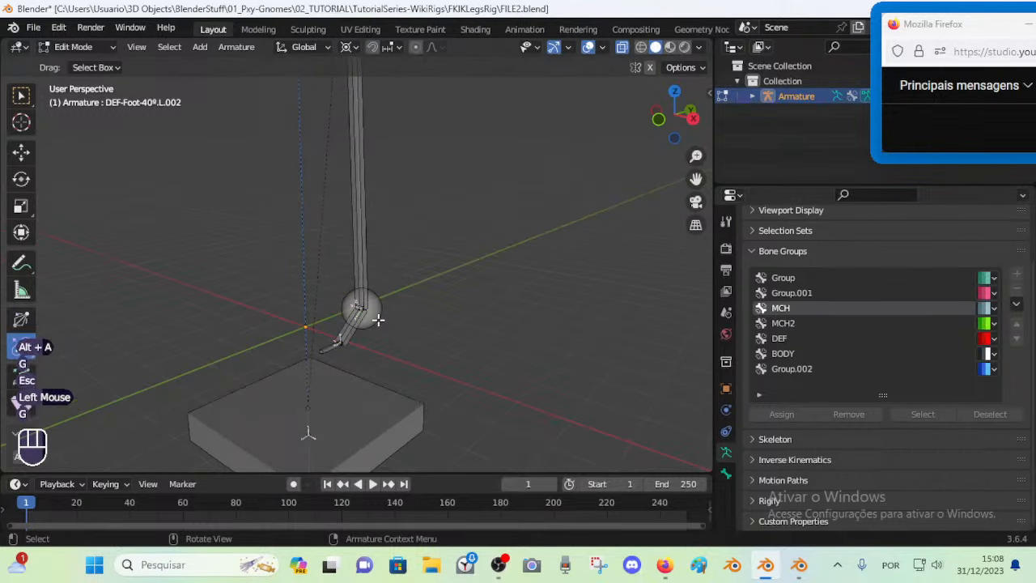
{"action": "left_click", "coordinate": [356, 332]}
{"action": "key", "text": "g"}
{"action": "right_click", "coordinate": [351, 340]}
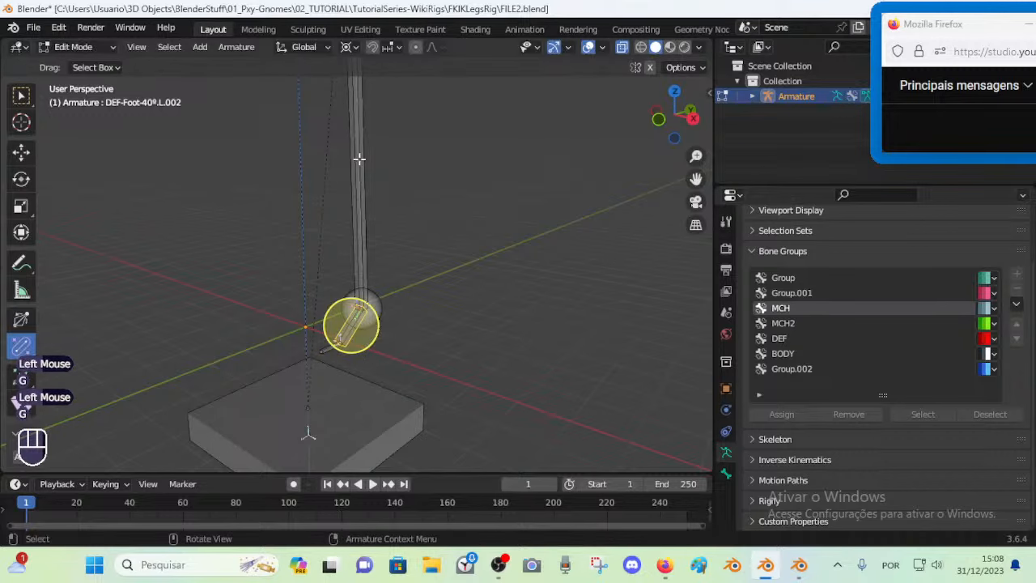
Change the transform pivot point and check the duplicated foot bone with a cancelled move
{"action": "key", "text": "less"}
{"action": "left_click", "coordinate": [350, 174]}
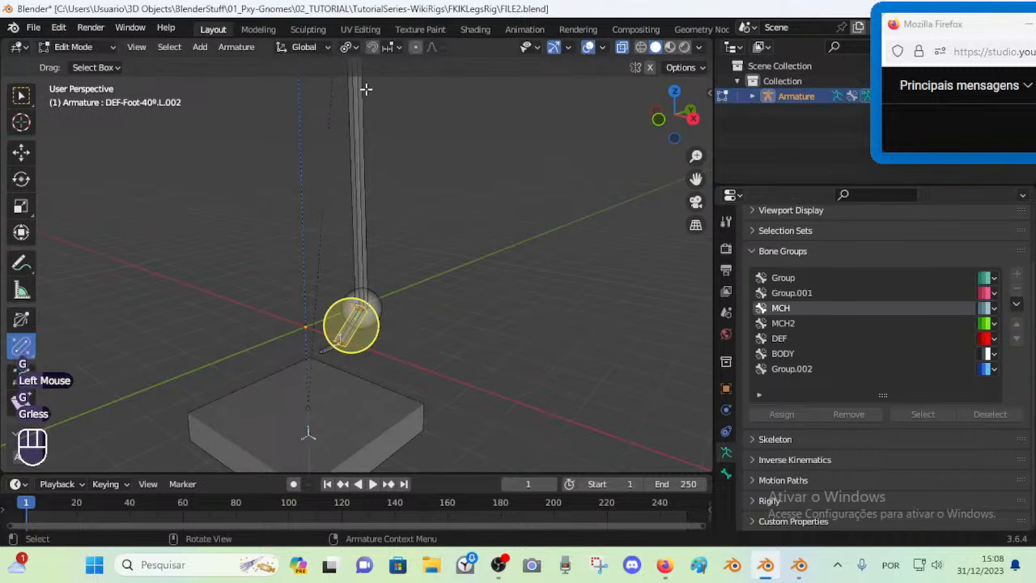
{"action": "key", "text": "g"}
{"action": "right_click", "coordinate": [398, 367]}
Parent the duplicated shin bone DEF-Shin.L.001 to the duplicated thigh bone DEF-Thigh.L.001 with the Connected option
{"action": "left_click", "coordinate": [372, 266]}
{"action": "middle_click_drag", "start_coordinate": [421, 138], "coordinate": [426, 275], "text": "shift"}
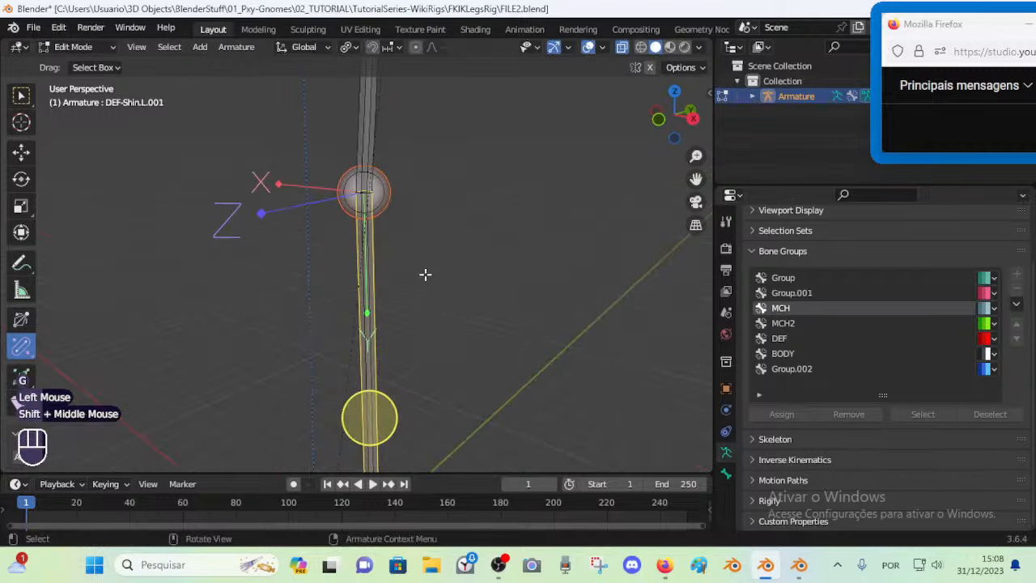
{"action": "key", "text": "g"}
{"action": "right_click", "coordinate": [465, 280]}
{"action": "middle_click_drag", "start_coordinate": [411, 178], "coordinate": [408, 281], "text": "shift"}
{"action": "left_click", "coordinate": [380, 257], "text": "shift"}
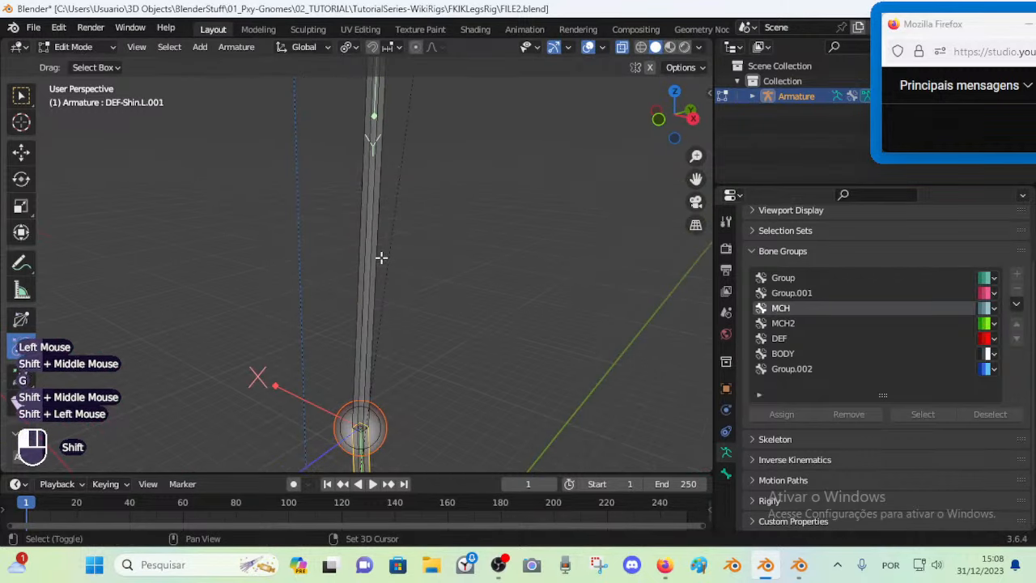
{"action": "key", "text": "ctrl+p"}
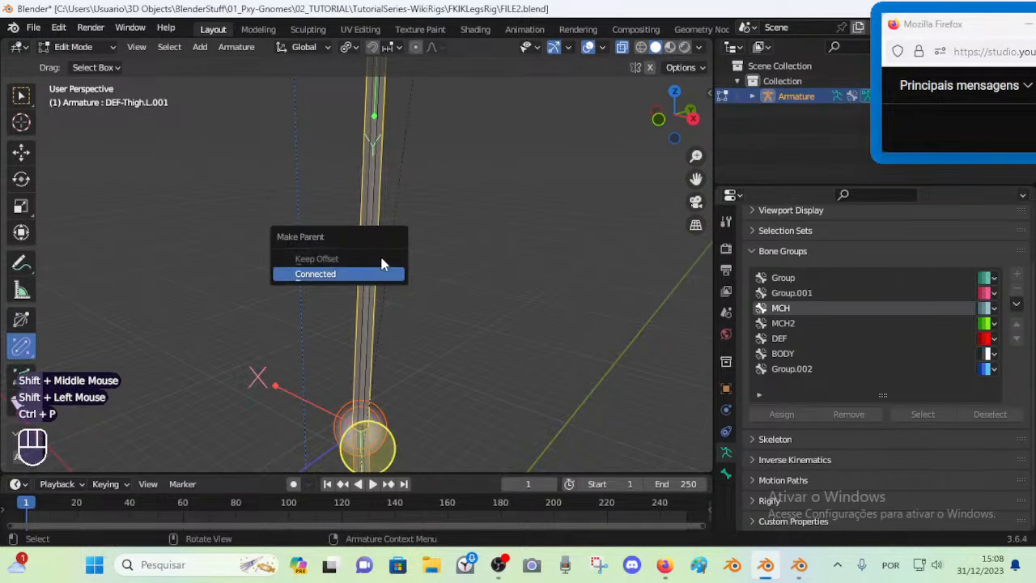
{"action": "left_click", "coordinate": [382, 273]}
{"action": "scroll", "coordinate": [392, 298], "scroll_direction": "down", "scroll_amount": 2}
{"action": "middle_click_drag", "start_coordinate": [399, 325], "coordinate": [407, 315], "text": "shift"}
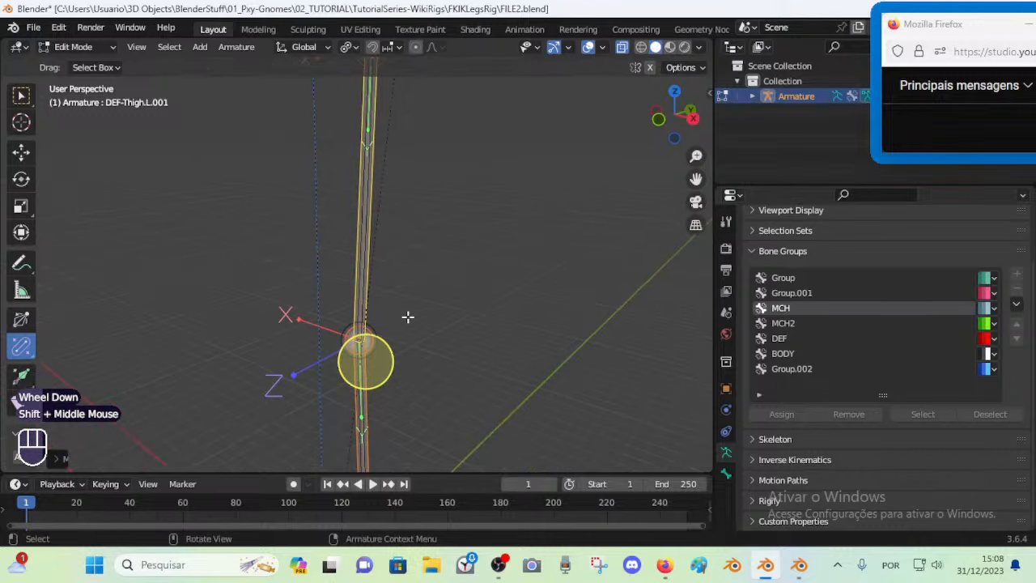
Check the knee connection by temporarily moving the duplicated shin bone away from the original leg
{"action": "key", "text": "alt+a"}
{"action": "left_click", "coordinate": [374, 301]}
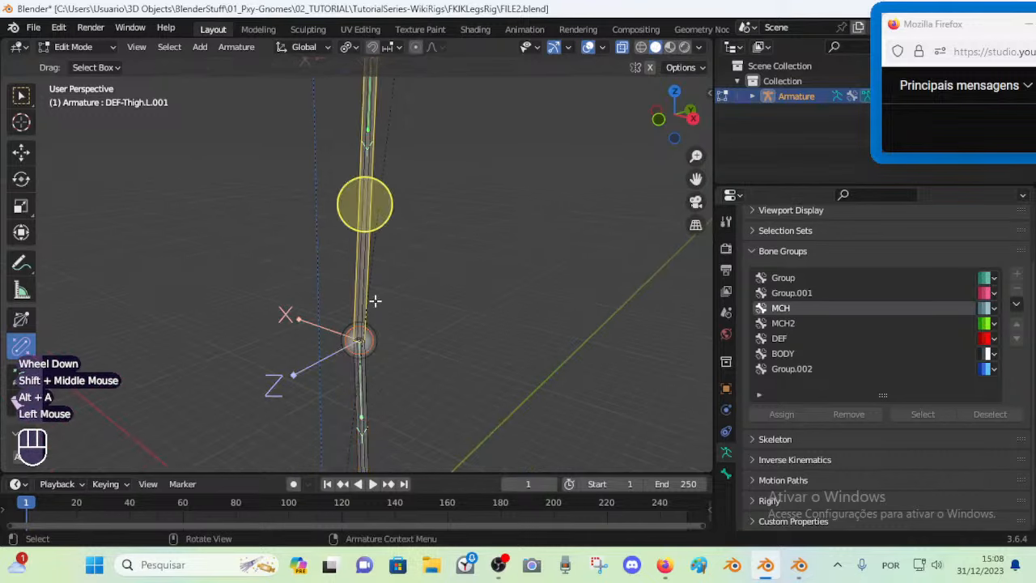
{"action": "scroll", "coordinate": [377, 312], "scroll_direction": "up", "scroll_amount": 1}
{"action": "left_click", "coordinate": [374, 392]}
{"action": "key", "text": "g"}
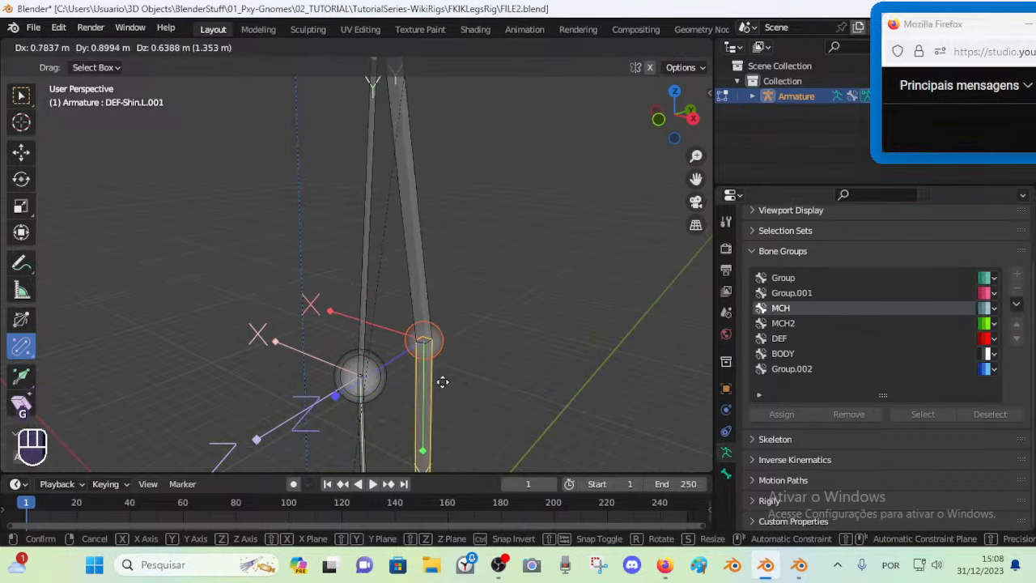
{"action": "left_click_drag", "start_coordinate": [427, 386], "coordinate": [404, 392]}
Parent the duplicated thigh bone DEF-Thigh.L.001 to the large spine bone above the hip with Keep Offset
{"action": "middle_click_drag", "start_coordinate": [383, 153], "coordinate": [390, 271], "text": "shift"}
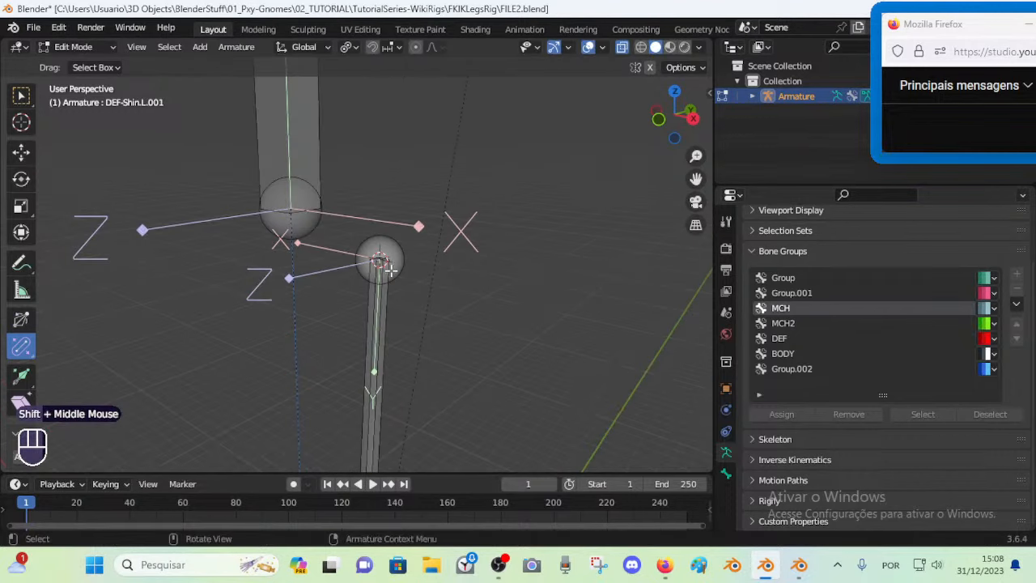
{"action": "left_click", "coordinate": [395, 309]}
{"action": "key", "text": "g"}
{"action": "right_click", "coordinate": [410, 327]}
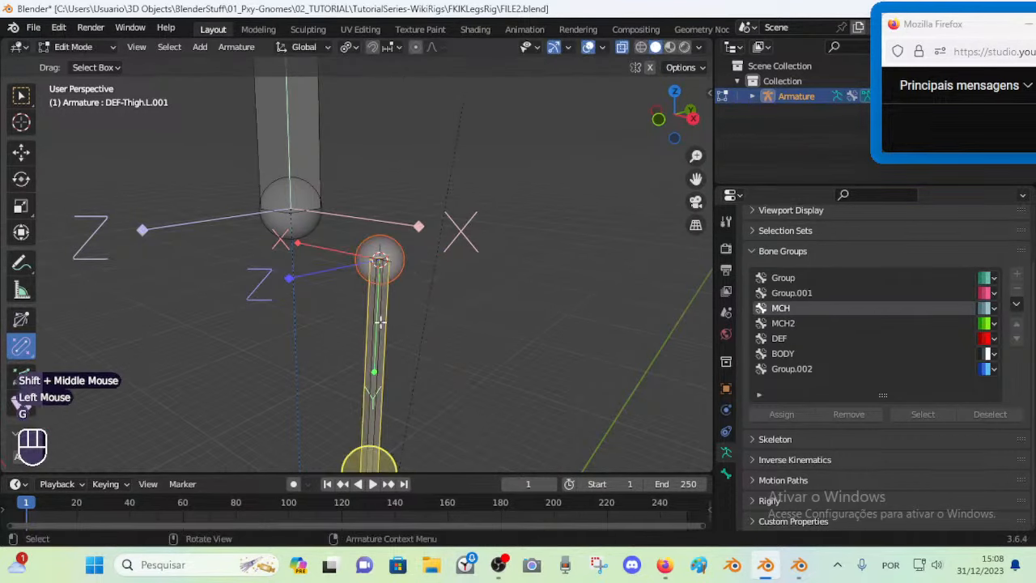
{"action": "left_click", "coordinate": [380, 323], "text": "shift"}
{"action": "left_click", "coordinate": [296, 153], "text": "shift"}
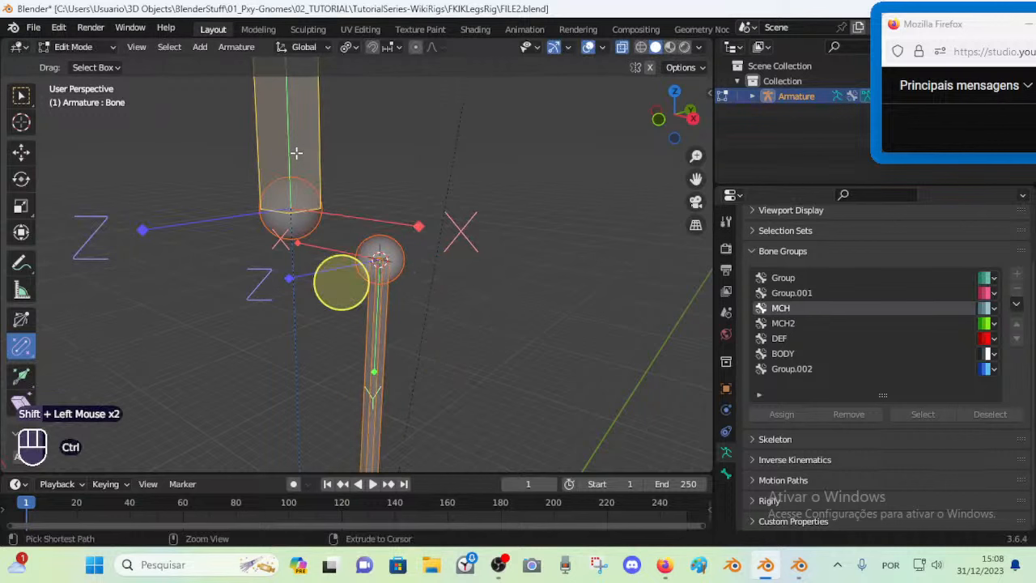
{"action": "key", "text": "ctrl+p"}
{"action": "left_click", "coordinate": [296, 141]}
{"action": "key", "text": "alt+a"}
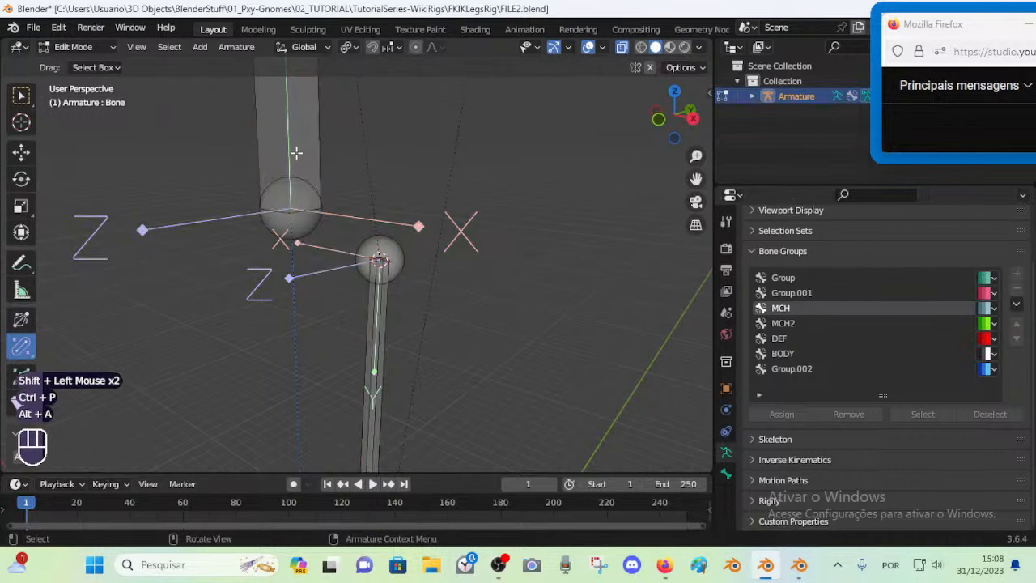
Rename the large spine bone above the hip as CTL-Spine
{"action": "left_click", "coordinate": [296, 153]}
{"action": "key", "text": "F2"}
{"action": "key", "text": "shift"}
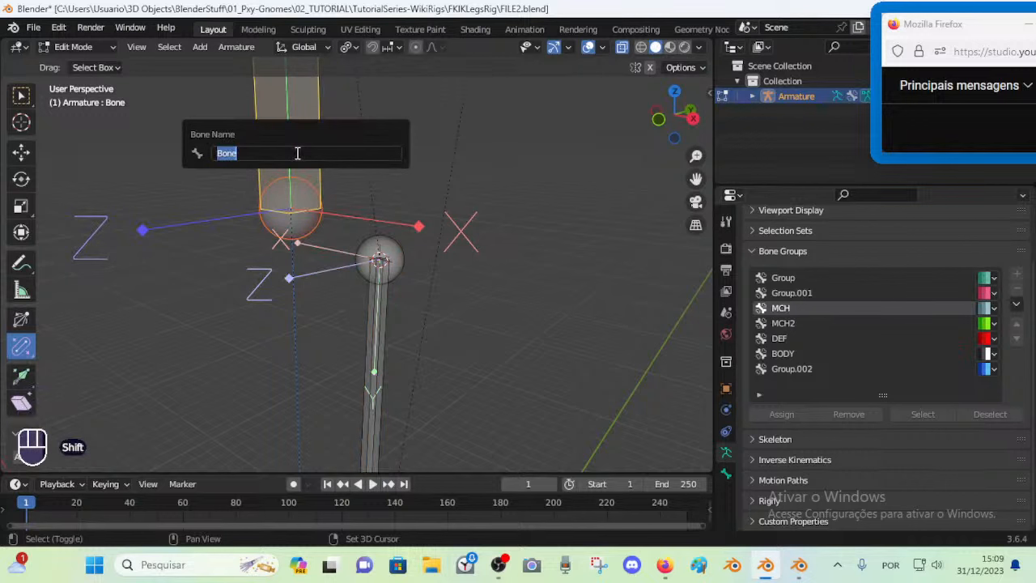
{"action": "type", "text": "CTL-Spin"}
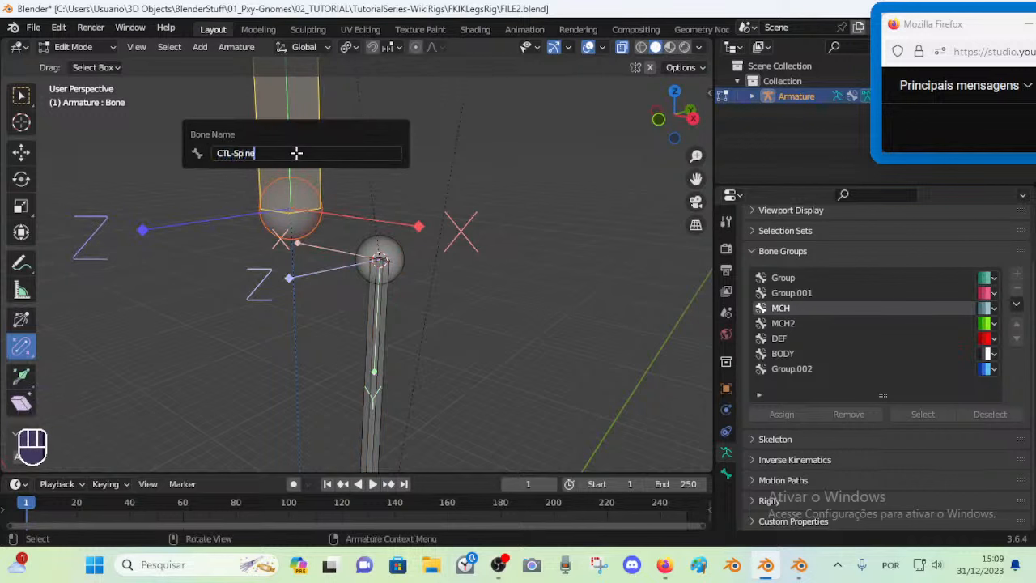
{"action": "key", "text": "Return"}
Inspect the duplicated thigh and shin bones in Pose Mode, then return to Edit Mode with the duplicated thigh selected
{"action": "middle_click_drag", "start_coordinate": [400, 315], "coordinate": [389, 275]}
{"action": "scroll", "coordinate": [404, 329], "scroll_direction": "down", "scroll_amount": 2}
{"action": "scroll", "coordinate": [390, 275], "scroll_direction": "up", "scroll_amount": 1}
{"action": "scroll", "coordinate": [368, 155], "scroll_direction": "down", "scroll_amount": 1}
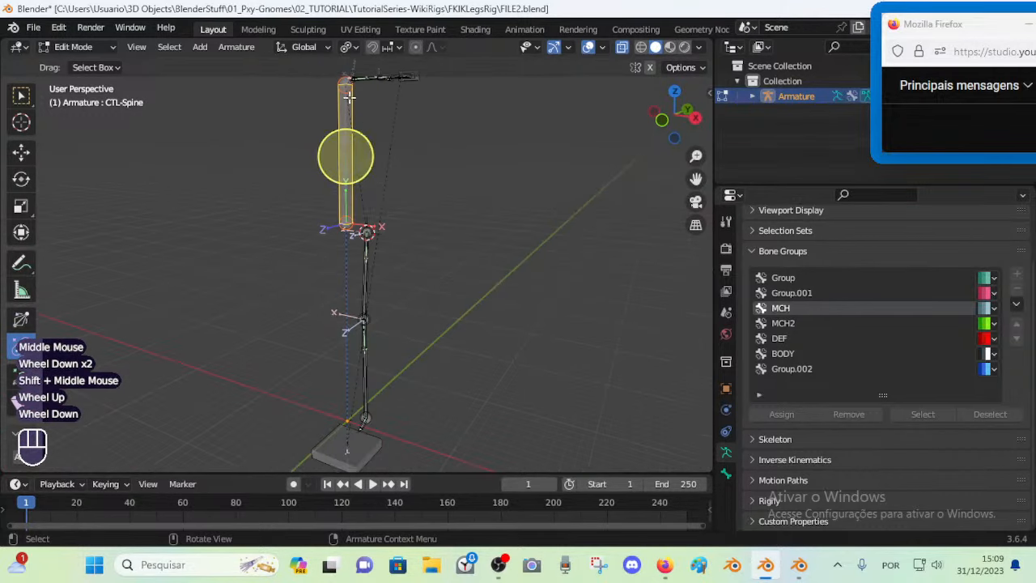
{"action": "scroll", "coordinate": [366, 229], "scroll_direction": "up", "scroll_amount": 3}
{"action": "left_click", "coordinate": [427, 187]}
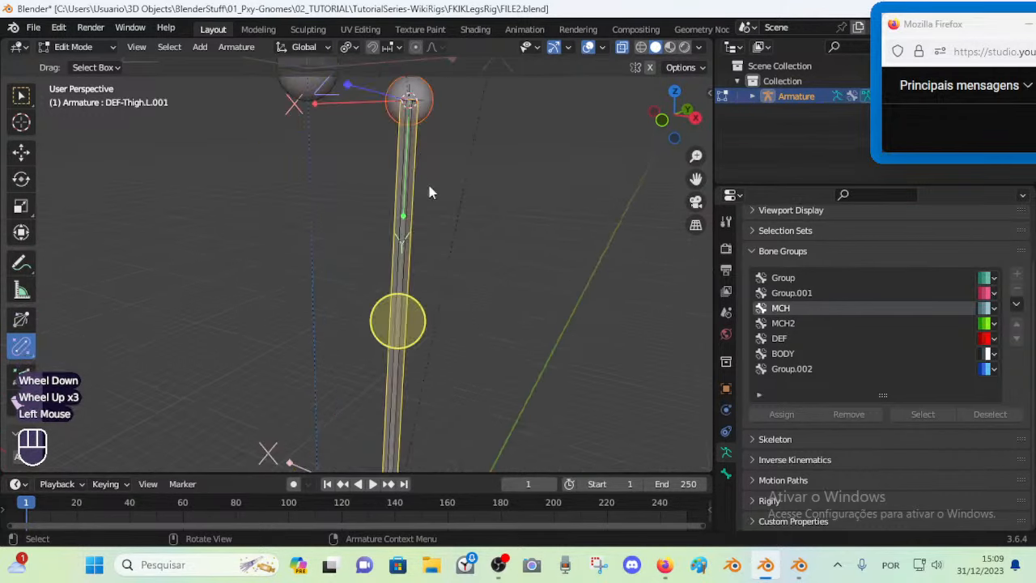
{"action": "key", "text": "Tab"}
{"action": "scroll", "coordinate": [450, 251], "scroll_direction": "down", "scroll_amount": 1}
{"action": "middle_click_drag", "start_coordinate": [449, 248], "coordinate": [402, 310]}
{"action": "scroll", "coordinate": [397, 244], "scroll_direction": "down", "scroll_amount": 1}
{"action": "left_click", "coordinate": [384, 279]}
{"action": "scroll", "coordinate": [397, 289], "scroll_direction": "up", "scroll_amount": 3}
{"action": "left_click", "coordinate": [432, 293]}
{"action": "scroll", "coordinate": [432, 288], "scroll_direction": "down", "scroll_amount": 1}
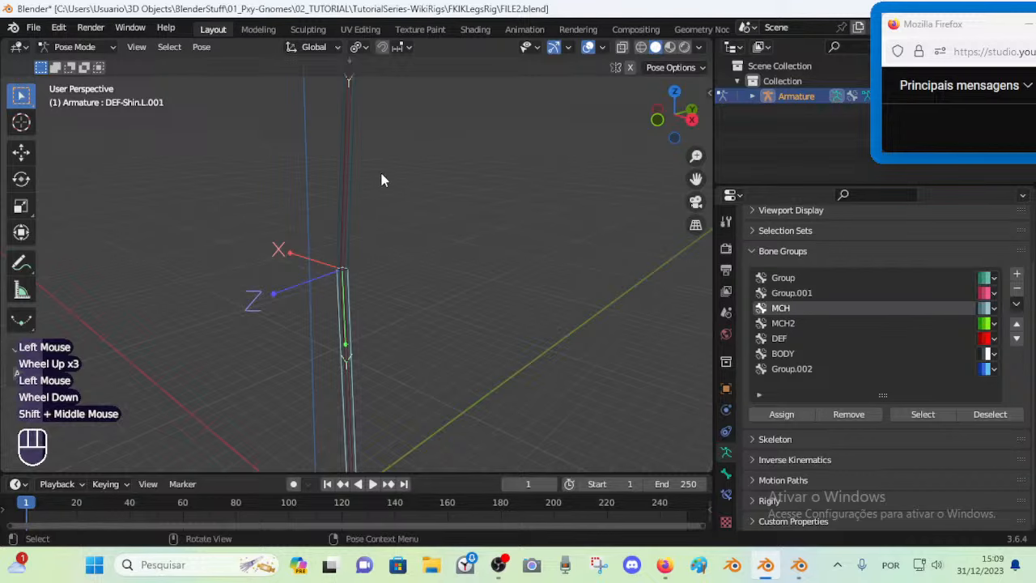
{"action": "middle_click_drag", "start_coordinate": [380, 169], "coordinate": [367, 254]}
{"action": "left_click", "coordinate": [331, 189]}
{"action": "key", "text": "Tab"}
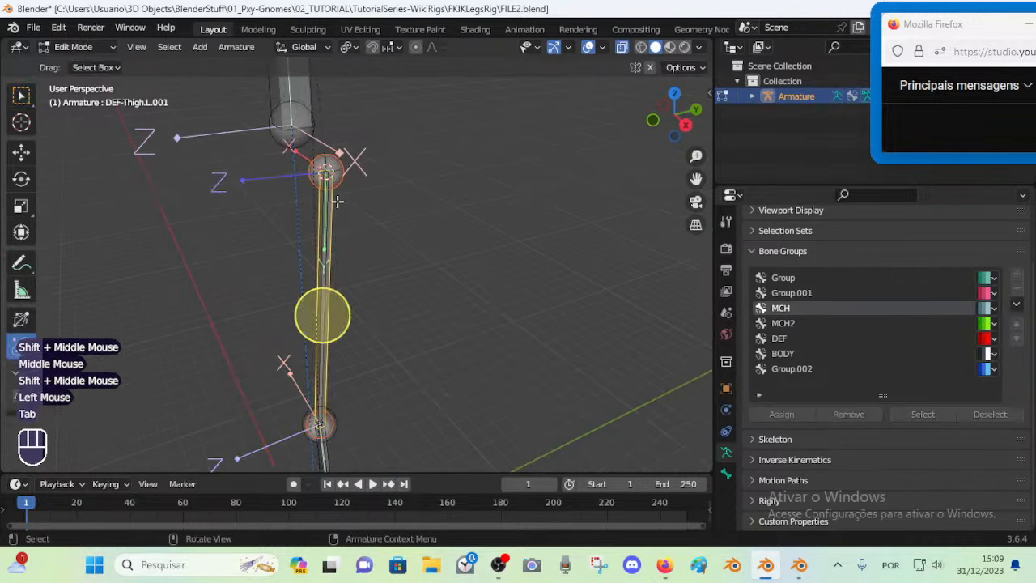
Add a new single bone at the left hip joint
{"action": "left_click", "coordinate": [343, 179]}
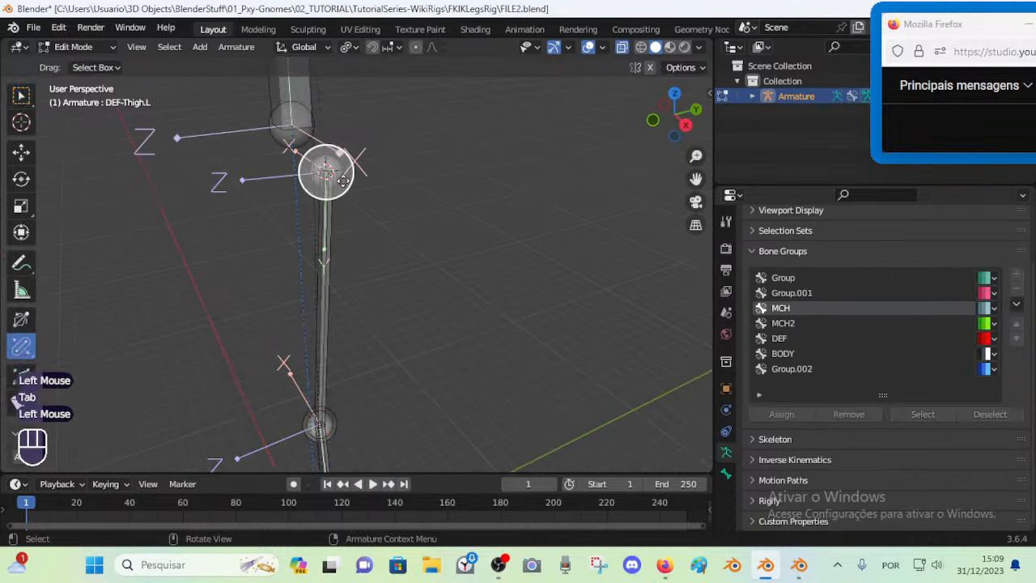
{"action": "key", "text": "a"}
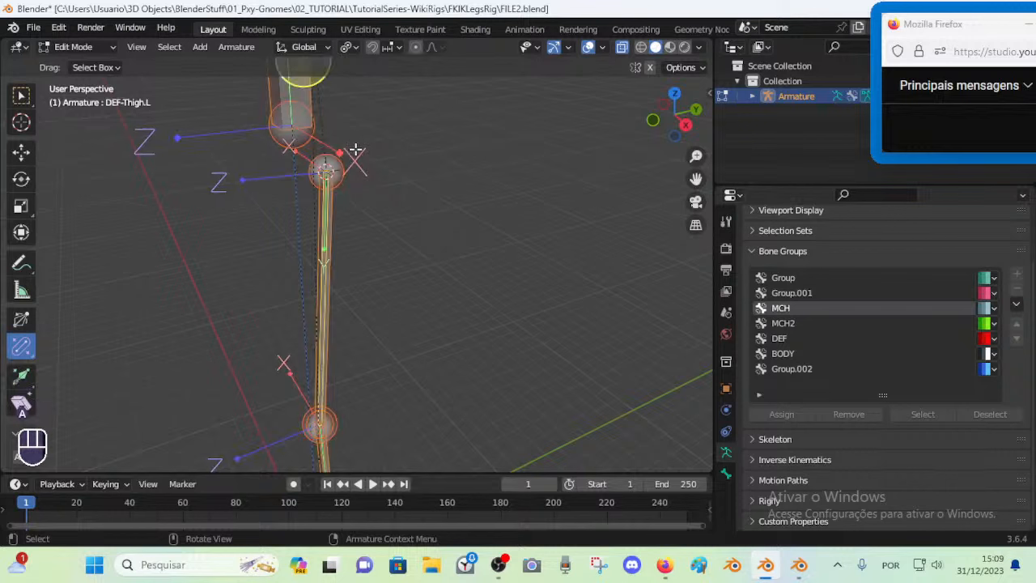
{"action": "left_click", "coordinate": [344, 206]}
{"action": "left_click", "coordinate": [341, 180]}
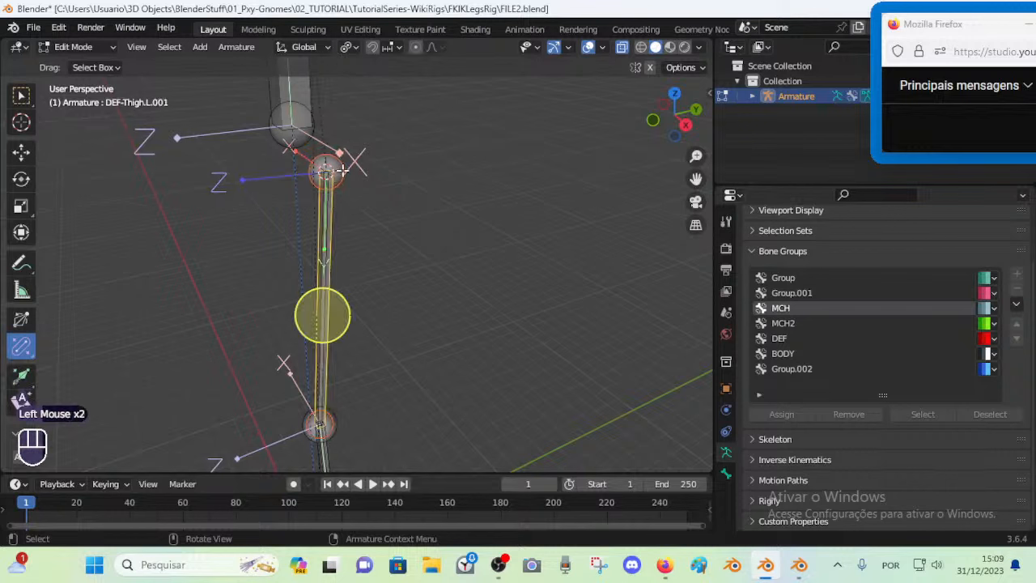
{"action": "left_click", "coordinate": [343, 169]}
{"action": "key", "text": "shift+a"}
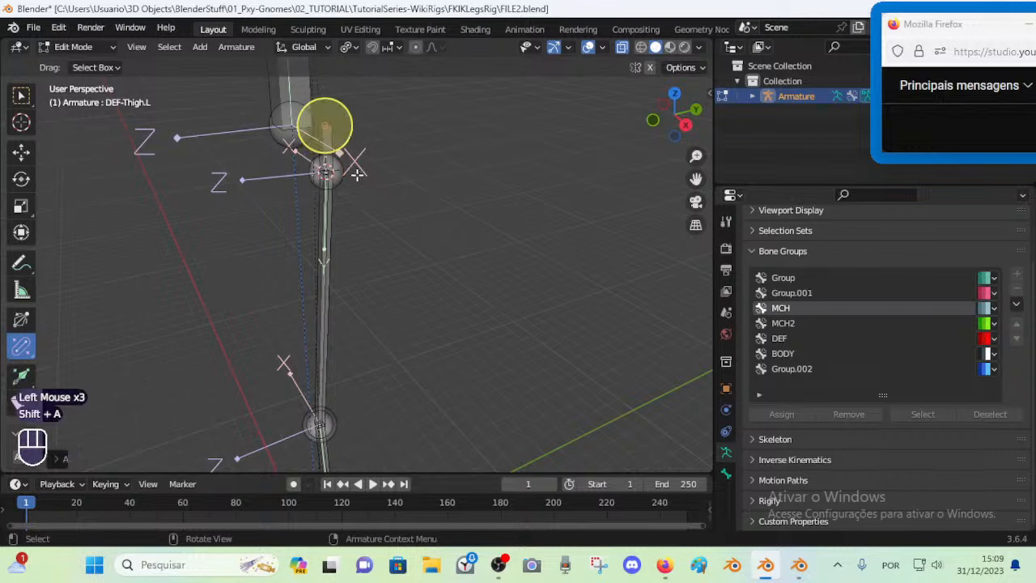
Try snapping the new hip bone's tip to the 3D cursor and undo it
{"action": "left_click", "coordinate": [328, 137]}
{"action": "middle_click_drag", "start_coordinate": [353, 268], "coordinate": [365, 103], "text": "shift"}
{"action": "left_click", "coordinate": [365, 103]}
{"action": "key", "text": "shift+s"}
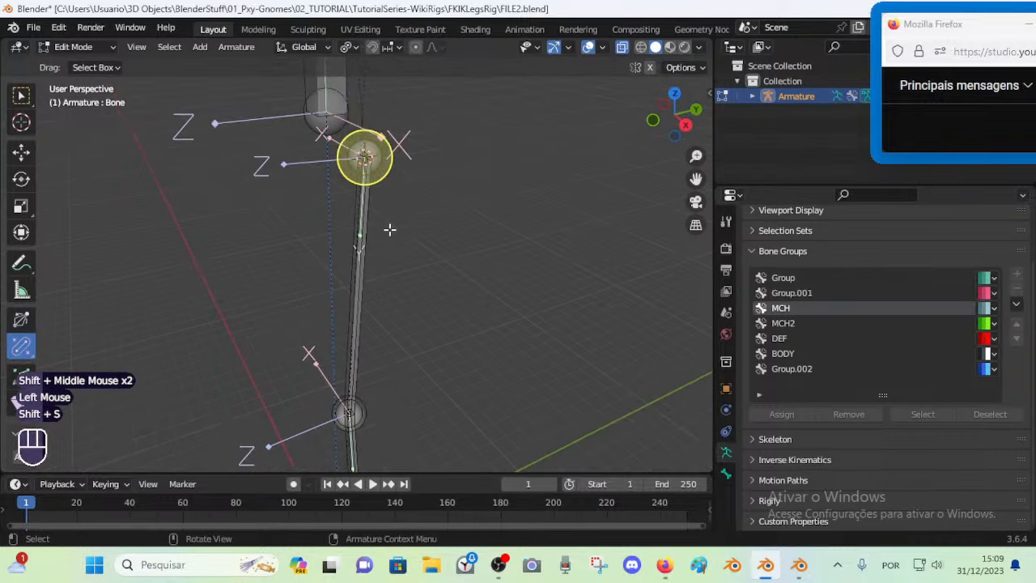
{"action": "key", "text": "ctrl+z"}
{"action": "key", "text": "ctrl+z"}
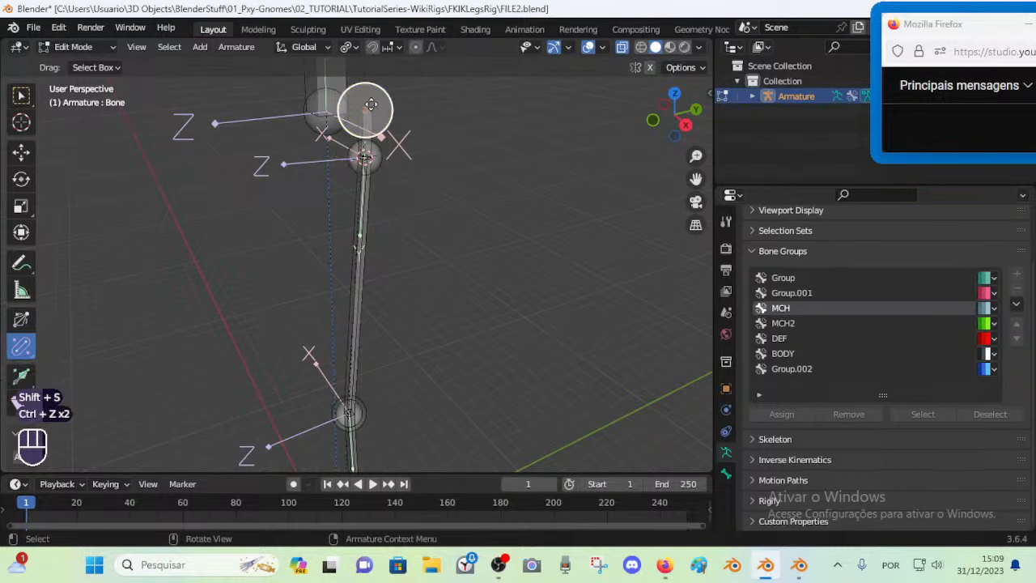
Snap the 3D cursor to the ankle joint at the end of the duplicated shin bone DEF-Shin.L.001
{"action": "middle_click_drag", "start_coordinate": [376, 105], "coordinate": [425, 160], "text": "shift"}
{"action": "scroll", "coordinate": [449, 316], "scroll_direction": "up", "scroll_amount": 2}
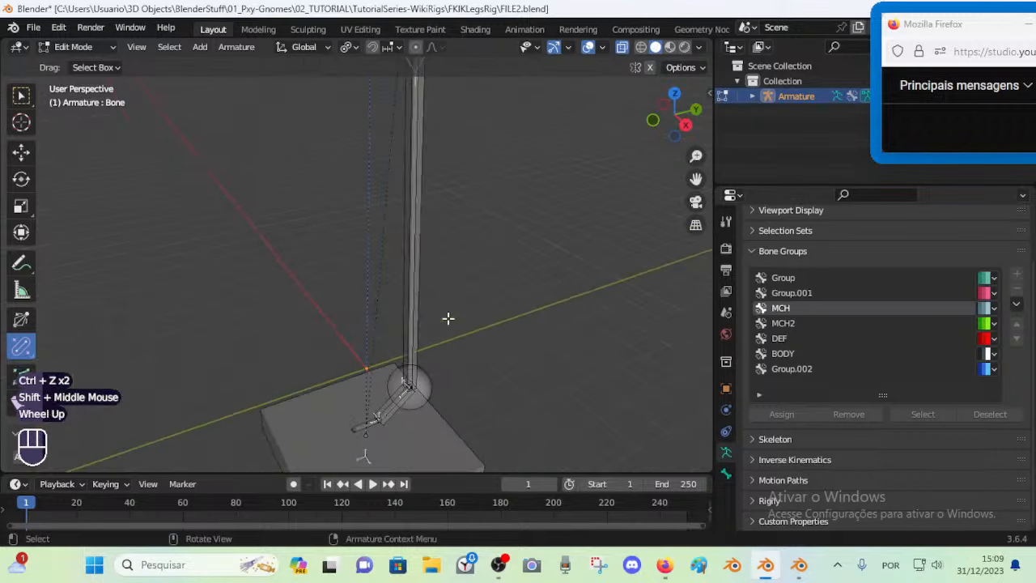
{"action": "middle_click_drag", "start_coordinate": [448, 316], "coordinate": [450, 383], "text": "shift"}
{"action": "left_click", "coordinate": [405, 377]}
{"action": "key", "text": "shift+s"}
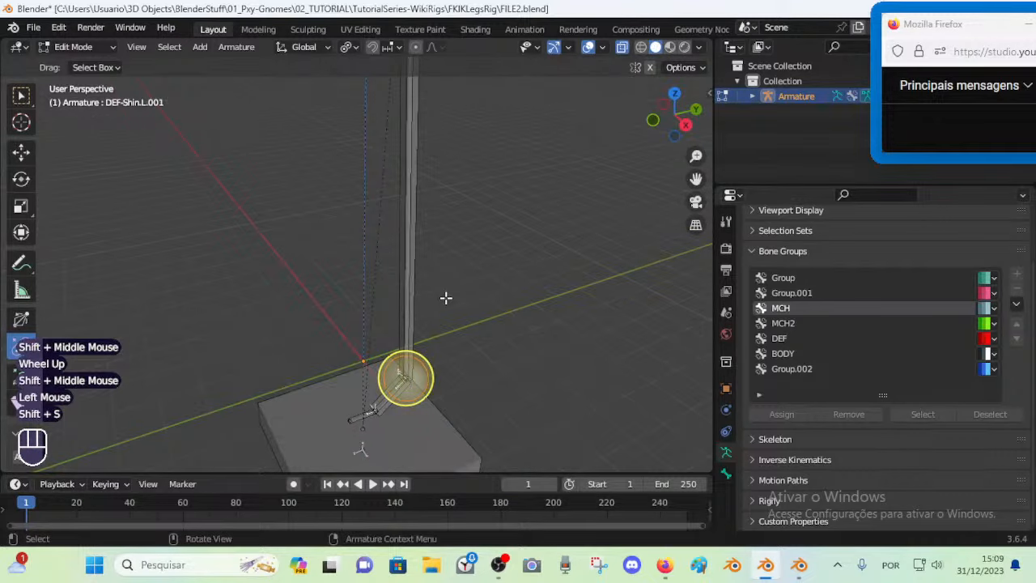
{"action": "key", "text": "shift+s"}
Rename the new bone at the hip as MCH-POLECTRL-Leg.L
{"action": "middle_click_drag", "start_coordinate": [445, 297], "coordinate": [440, 255], "text": "shift"}
{"action": "key", "text": "shift+a"}
{"action": "scroll", "coordinate": [441, 254], "scroll_direction": "down", "scroll_amount": 5}
{"action": "key", "text": "F2"}
{"action": "type", "text": "MCH-POLECTRL"}
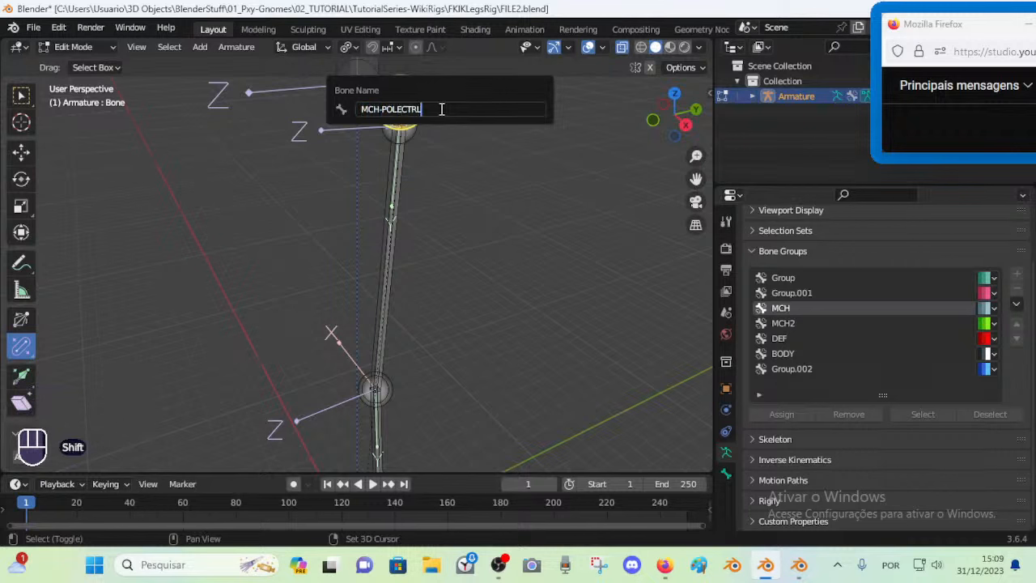
{"action": "type", "text": "-"}
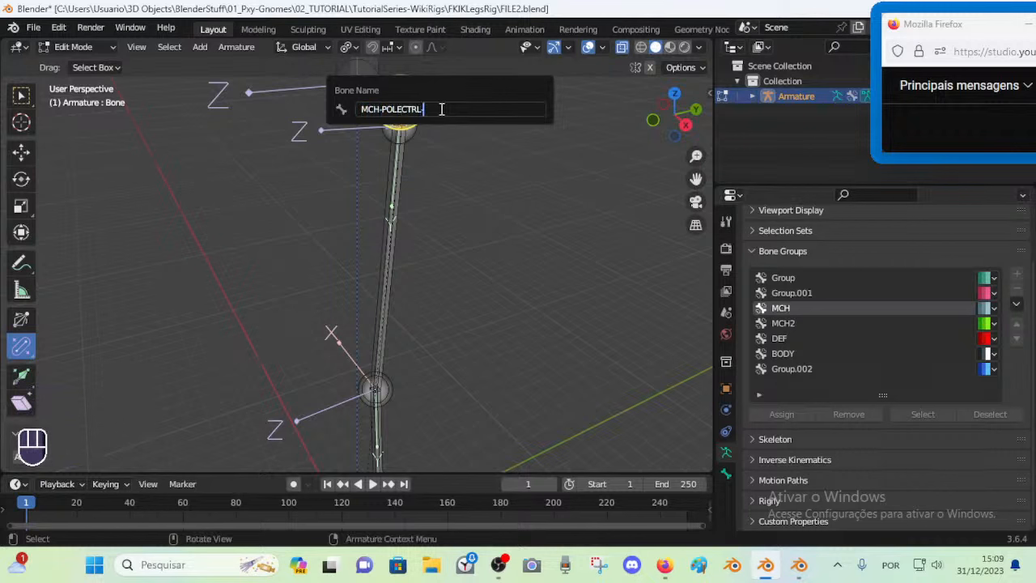
{"action": "type", "text": "Leg.L"}
{"action": "key", "text": "Return"}
Assign the MCH-POLECTRL-Leg.L bone to the MCH2 bone group
{"action": "middle_click_drag", "start_coordinate": [430, 159], "coordinate": [483, 230], "text": "shift"}
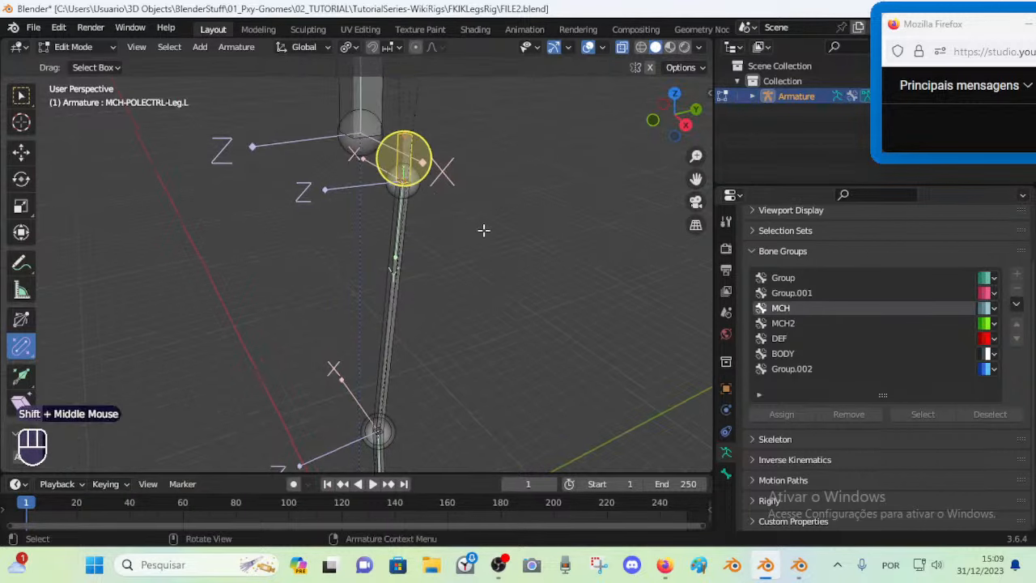
{"action": "left_click", "coordinate": [782, 323]}
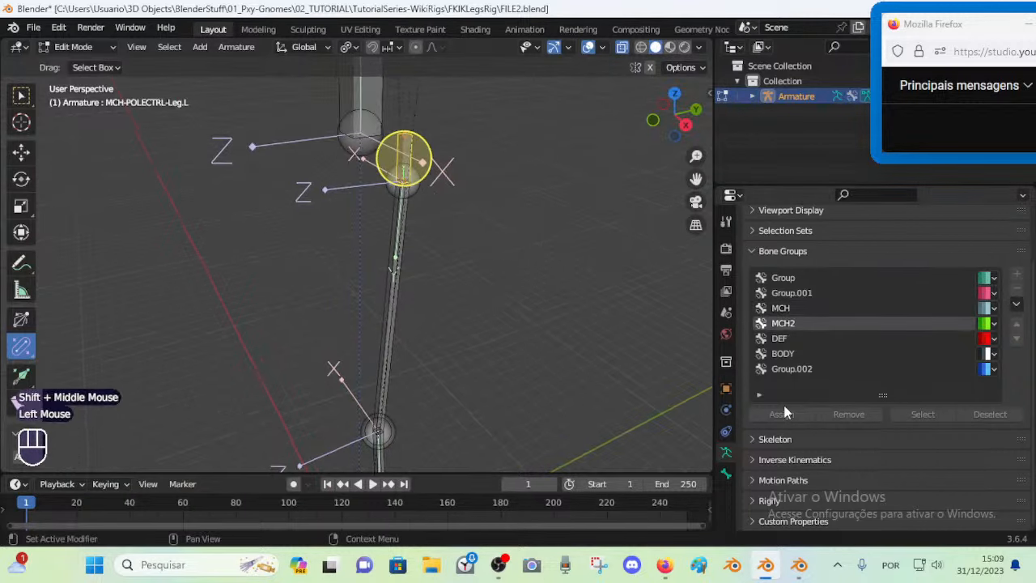
{"action": "key", "text": "Tab"}
{"action": "left_click", "coordinate": [781, 413]}
{"action": "key", "text": "Tab"}
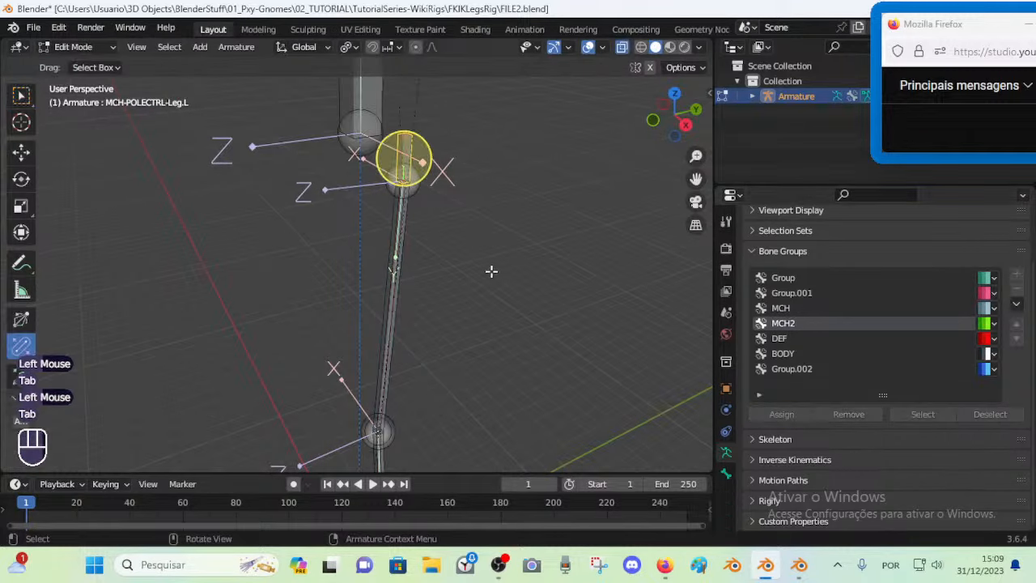
Show the bone properties and copy the Bendy Bones display size from the arm's pole control bone MCH-POLECTRL.L
{"action": "middle_click_drag", "start_coordinate": [455, 174], "coordinate": [393, 451], "text": "shift"}
{"action": "left_click", "coordinate": [726, 473]}
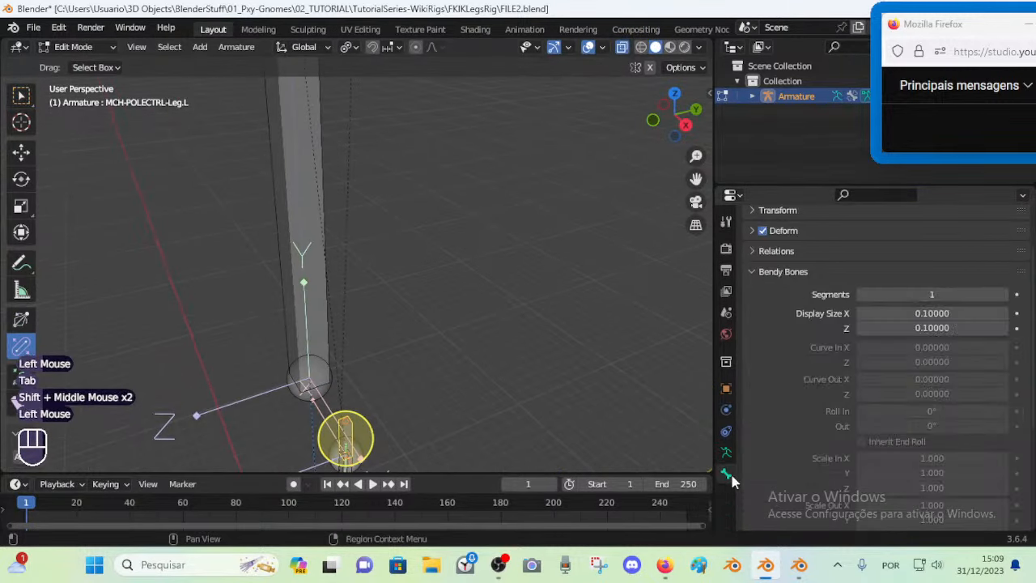
{"action": "scroll", "coordinate": [507, 269], "scroll_direction": "down", "scroll_amount": 2}
{"action": "middle_click_drag", "start_coordinate": [475, 151], "coordinate": [462, 316], "text": "shift"}
{"action": "middle_click_drag", "start_coordinate": [455, 204], "coordinate": [434, 280], "text": "shift"}
{"action": "scroll", "coordinate": [439, 294], "scroll_direction": "down", "scroll_amount": 1, "text": "shift"}
{"action": "scroll", "coordinate": [424, 261], "scroll_direction": "down", "scroll_amount": 3}
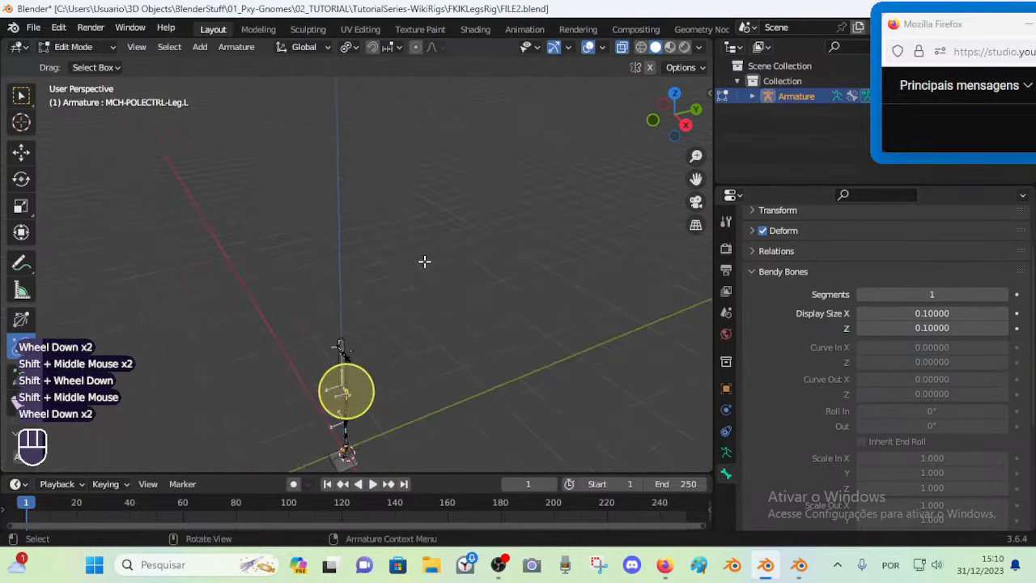
{"action": "middle_click_drag", "start_coordinate": [410, 226], "coordinate": [324, 331], "text": "shift"}
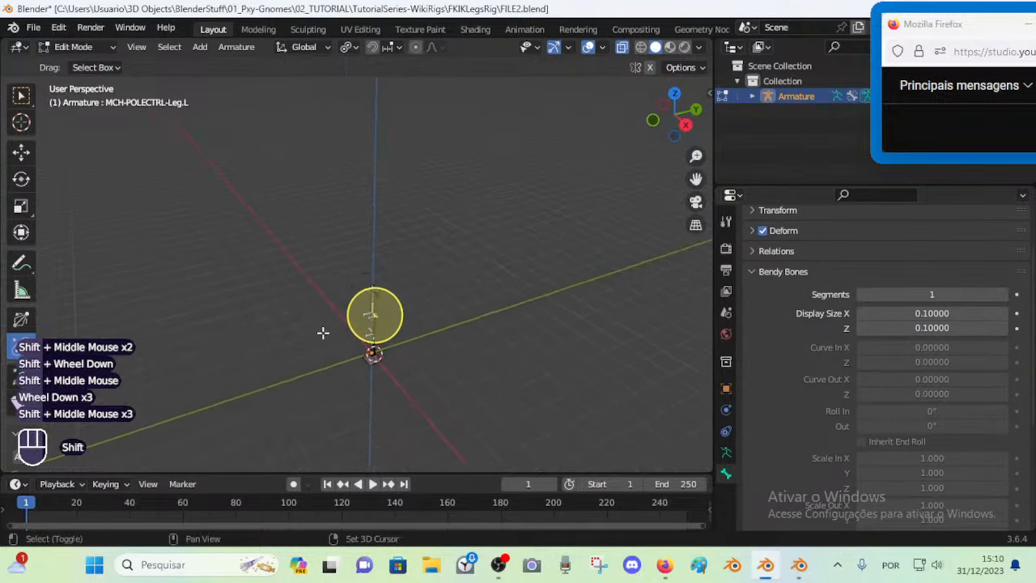
{"action": "key", "text": "shift+grave"}
{"action": "left_click", "coordinate": [321, 333]}
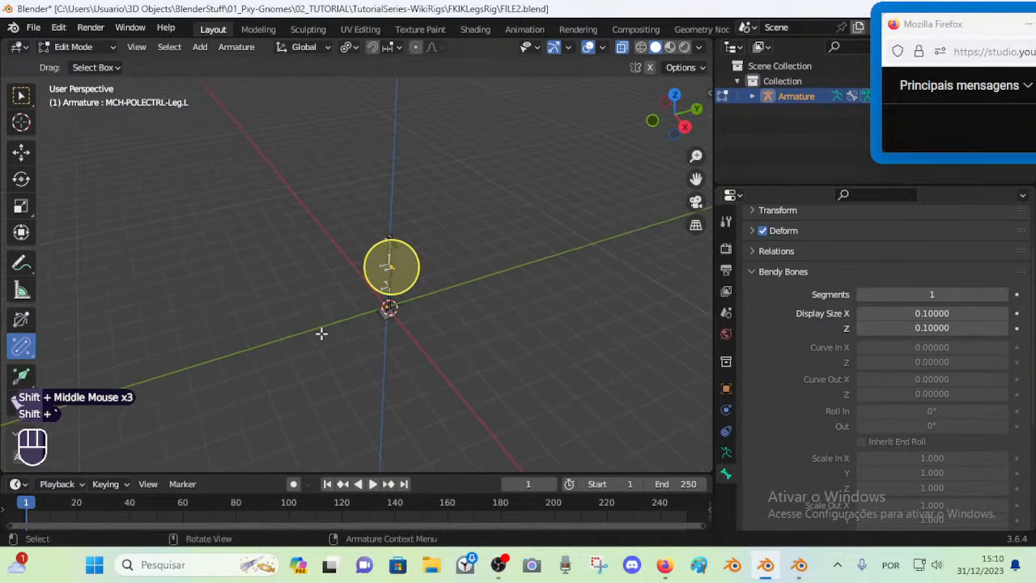
{"action": "key", "text": "shift+grave"}
{"action": "left_click", "coordinate": [345, 350]}
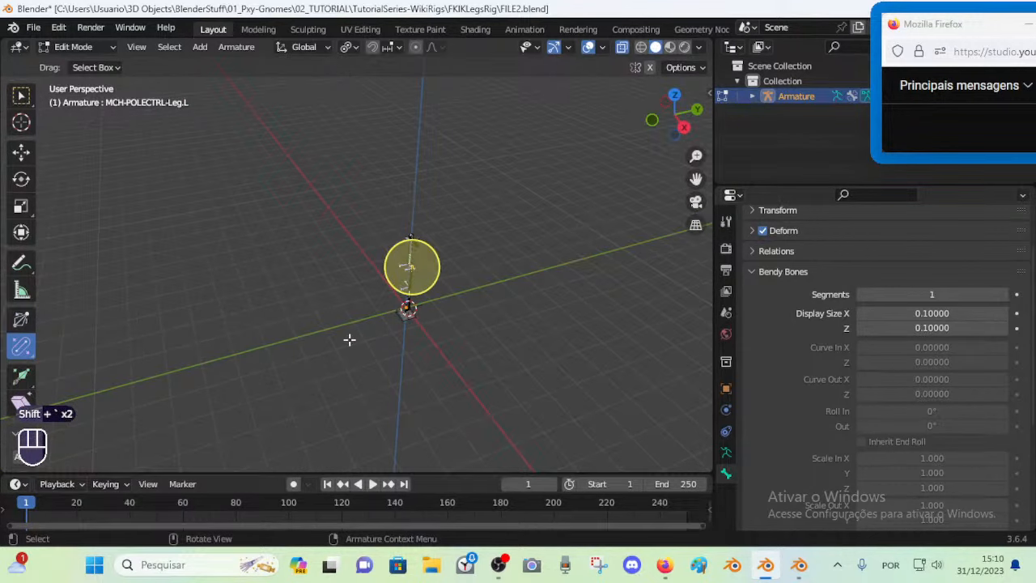
{"action": "key", "text": "KP_Decimal"}
{"action": "scroll", "coordinate": [395, 251], "scroll_direction": "down", "scroll_amount": 4}
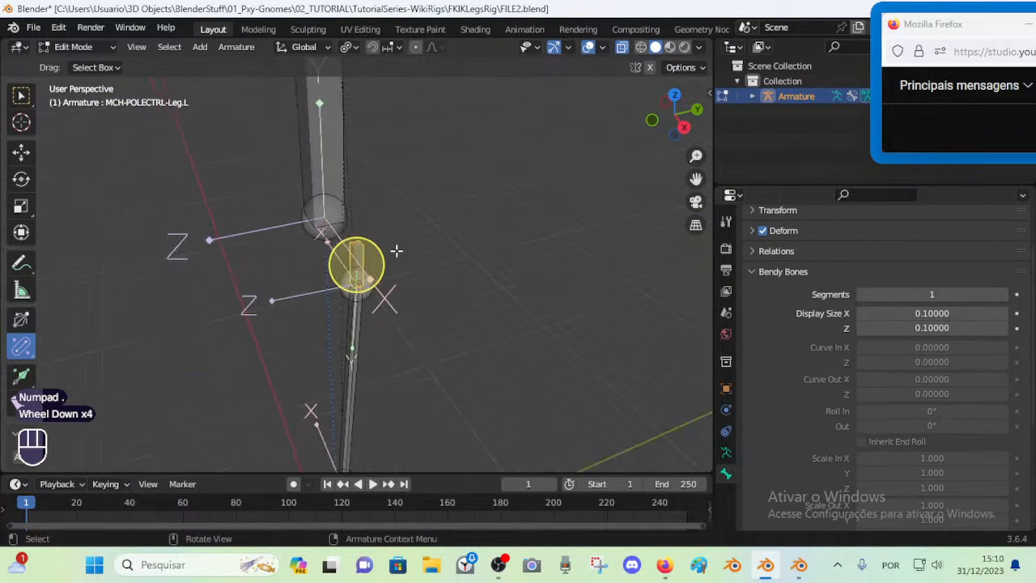
{"action": "scroll", "coordinate": [396, 250], "scroll_direction": "down", "scroll_amount": 2}
{"action": "middle_click_drag", "start_coordinate": [396, 250], "coordinate": [467, 292], "text": "shift"}
{"action": "scroll", "coordinate": [400, 321], "scroll_direction": "up", "scroll_amount": 3}
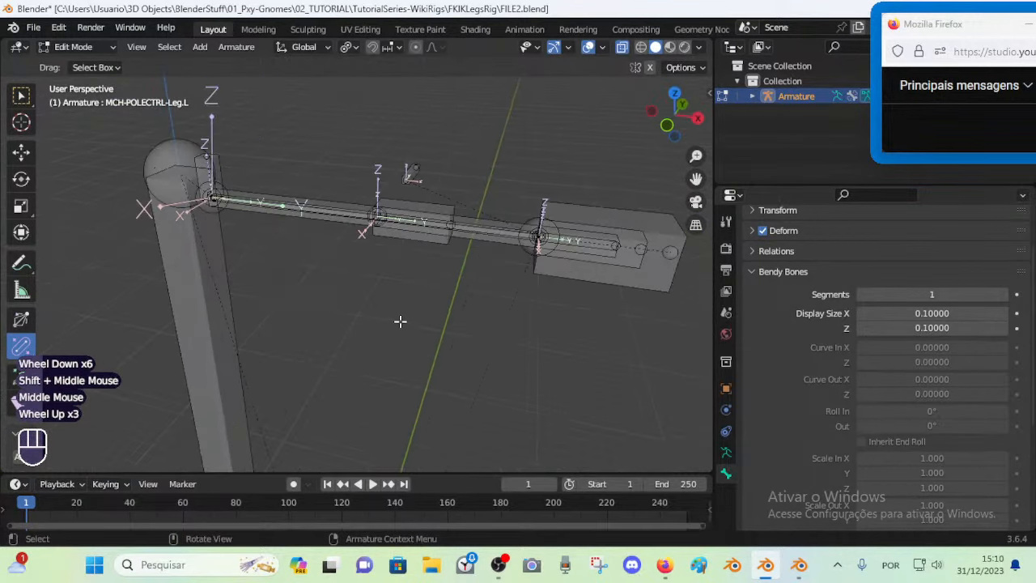
{"action": "double_click", "coordinate": [480, 231]}
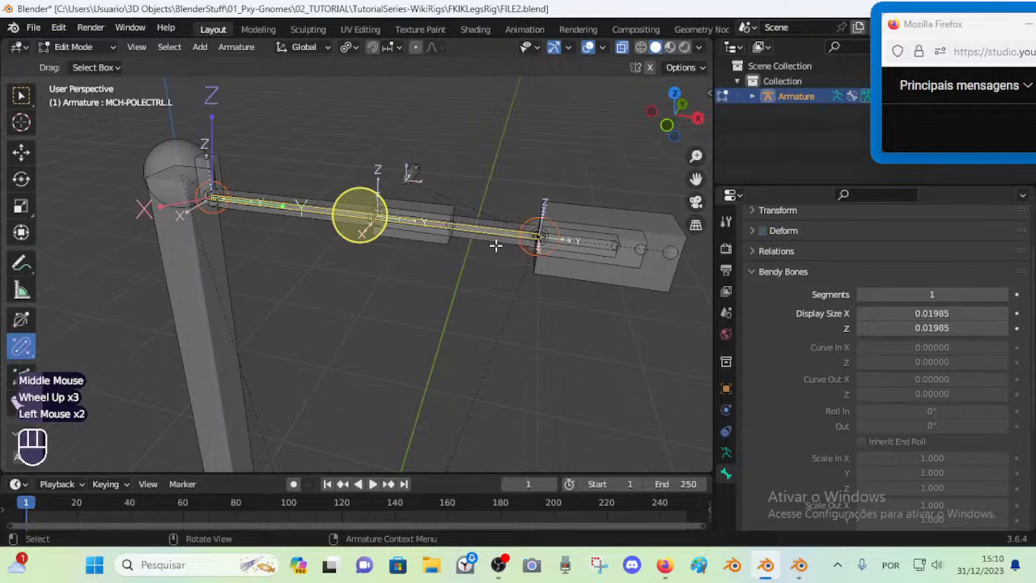
{"action": "middle_click_drag", "start_coordinate": [497, 241], "coordinate": [492, 264]}
{"action": "middle_click_drag", "start_coordinate": [361, 230], "coordinate": [381, 264]}
{"action": "key", "text": "ctrl+c"}
Set the Bendy Bones display size X and Z of MCH-POLECTRL-Leg.L to the copied value 0.01985
{"action": "middle_click_drag", "start_coordinate": [381, 430], "coordinate": [488, 243], "text": "shift"}
{"action": "scroll", "coordinate": [491, 291], "scroll_direction": "up", "scroll_amount": 3}
{"action": "middle_click_drag", "start_coordinate": [491, 291], "coordinate": [453, 310], "text": "shift"}
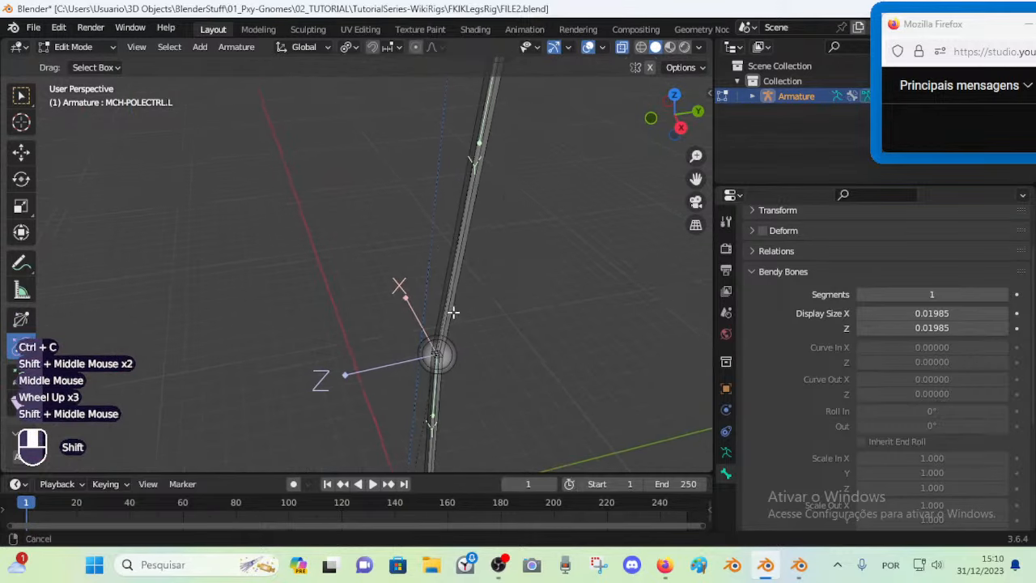
{"action": "scroll", "coordinate": [474, 245], "scroll_direction": "down", "scroll_amount": 1}
{"action": "scroll", "coordinate": [473, 245], "scroll_direction": "down", "scroll_amount": 1}
{"action": "middle_click_drag", "start_coordinate": [474, 245], "coordinate": [432, 224], "text": "shift"}
{"action": "left_click", "coordinate": [440, 184]}
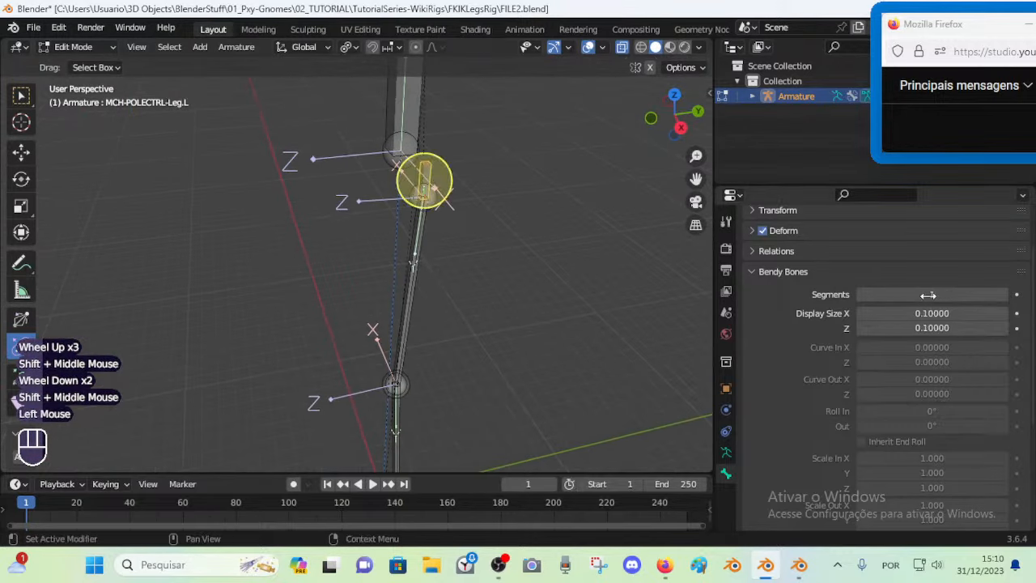
{"action": "key", "text": "ctrl+v"}
{"action": "key", "text": "ctrl+v"}
{"action": "middle_click_drag", "start_coordinate": [436, 267], "coordinate": [450, 280]}
{"action": "scroll", "coordinate": [465, 130], "scroll_direction": "up", "scroll_amount": 2}
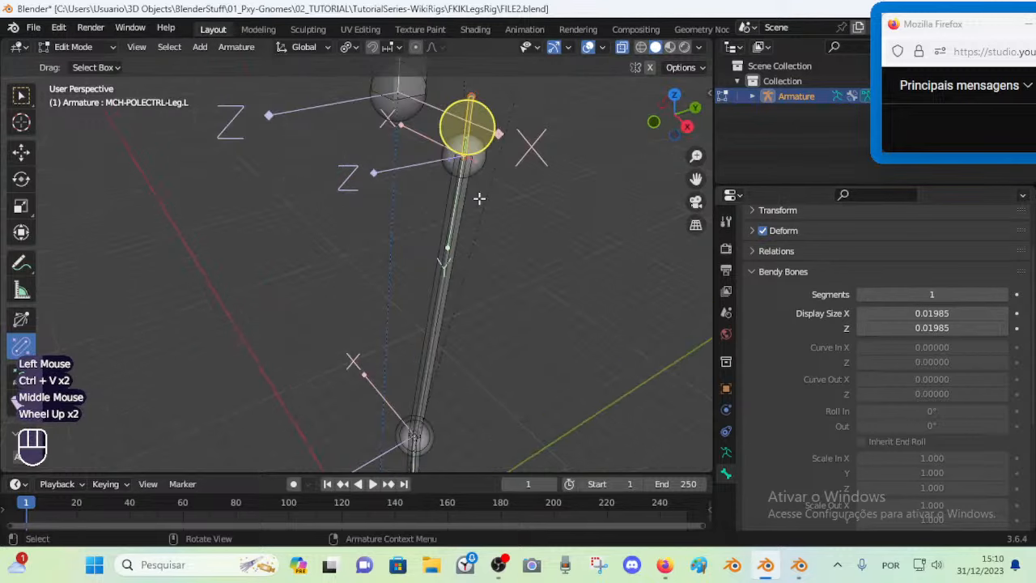
Snap the tip of MCH-POLECTRL-Leg.L to the 3D cursor at the ankle joint
{"action": "left_click", "coordinate": [470, 116]}
{"action": "left_click", "coordinate": [479, 90]}
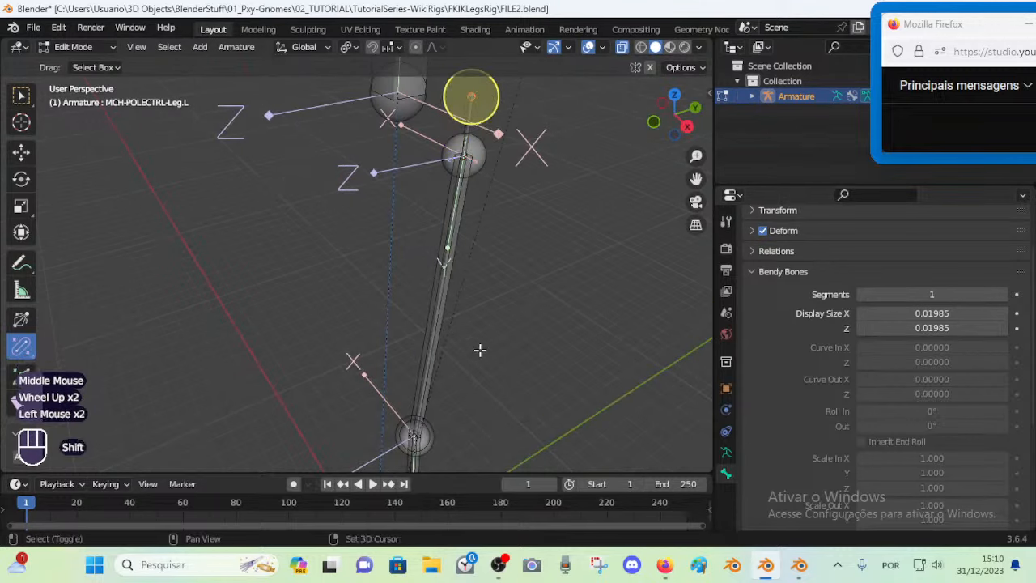
{"action": "middle_click_drag", "start_coordinate": [481, 349], "coordinate": [420, 141], "text": "shift"}
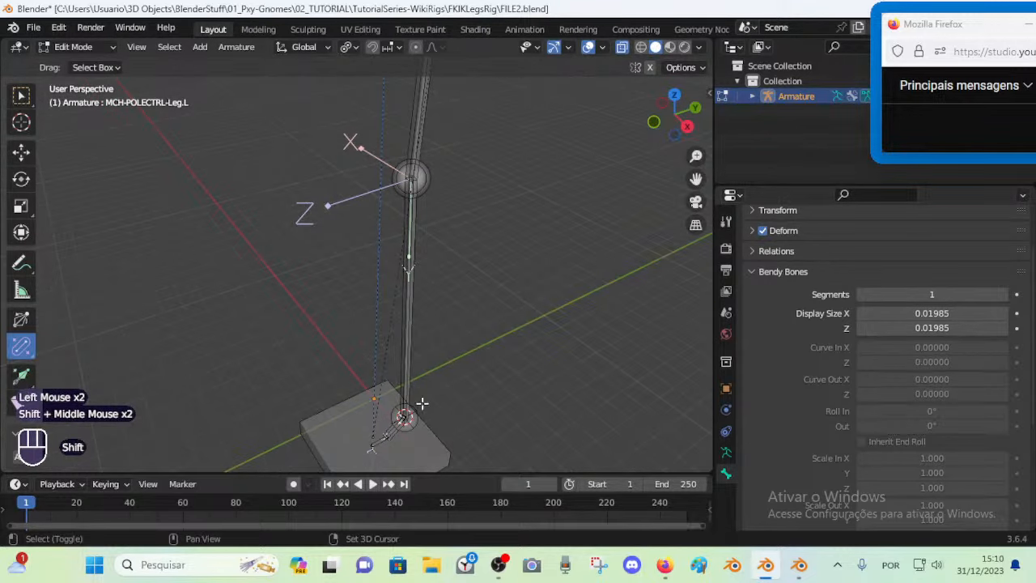
{"action": "key", "text": "shift+s"}
{"action": "left_click", "coordinate": [428, 322]}
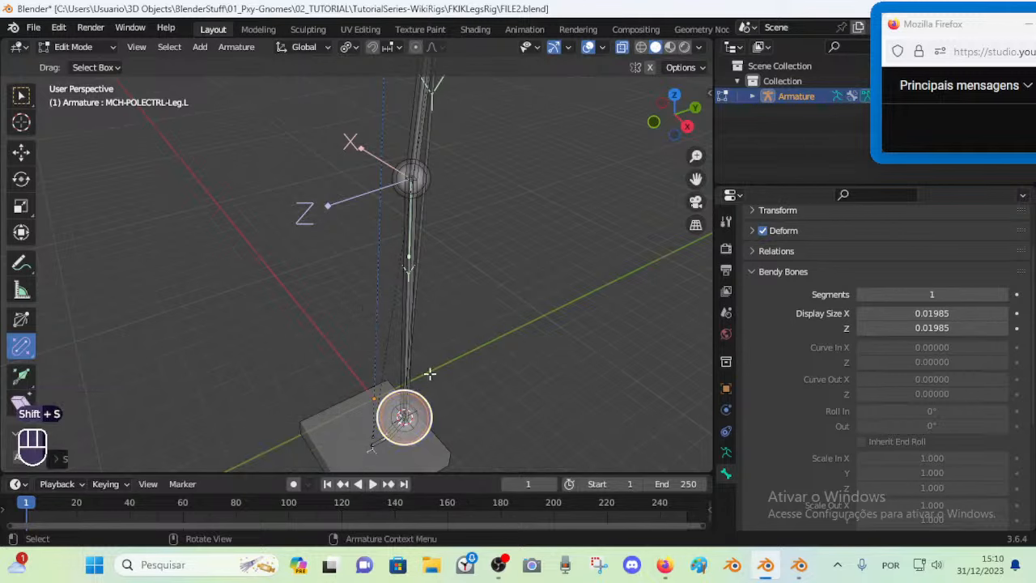
Recalculate the roll of MCH-POLECTRL-Leg.L to match the active bone DEF-Thigh.L.001
{"action": "middle_click_drag", "start_coordinate": [453, 220], "coordinate": [465, 283], "text": "shift"}
{"action": "left_click", "coordinate": [417, 218]}
{"action": "left_click", "coordinate": [425, 211]}
{"action": "middle_click_drag", "start_coordinate": [445, 387], "coordinate": [442, 432], "text": "shift"}
{"action": "middle_click_drag", "start_coordinate": [399, 356], "coordinate": [393, 430], "text": "shift"}
{"action": "left_click", "coordinate": [369, 332], "text": "shift"}
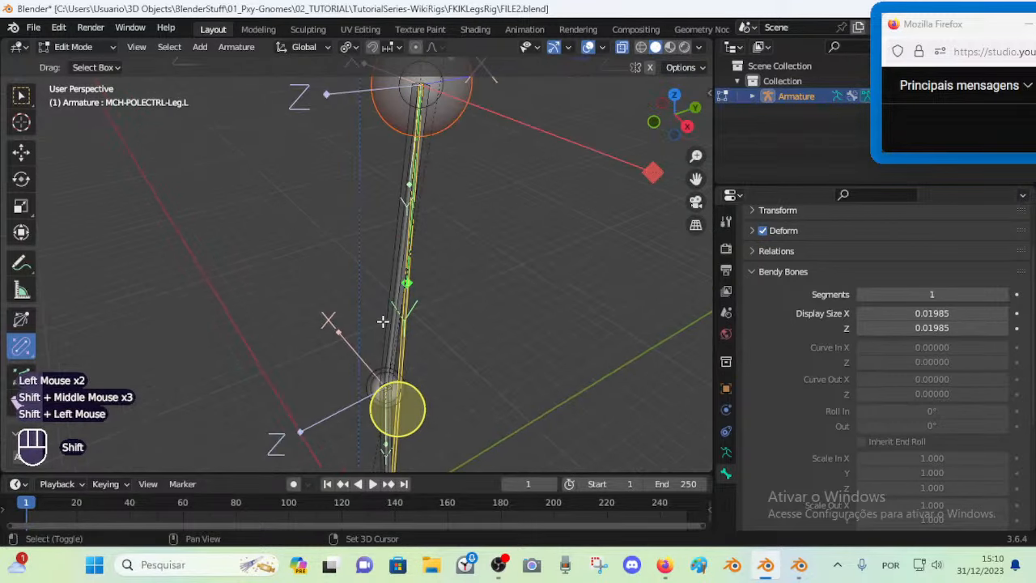
{"action": "left_click", "coordinate": [380, 321], "text": "shift"}
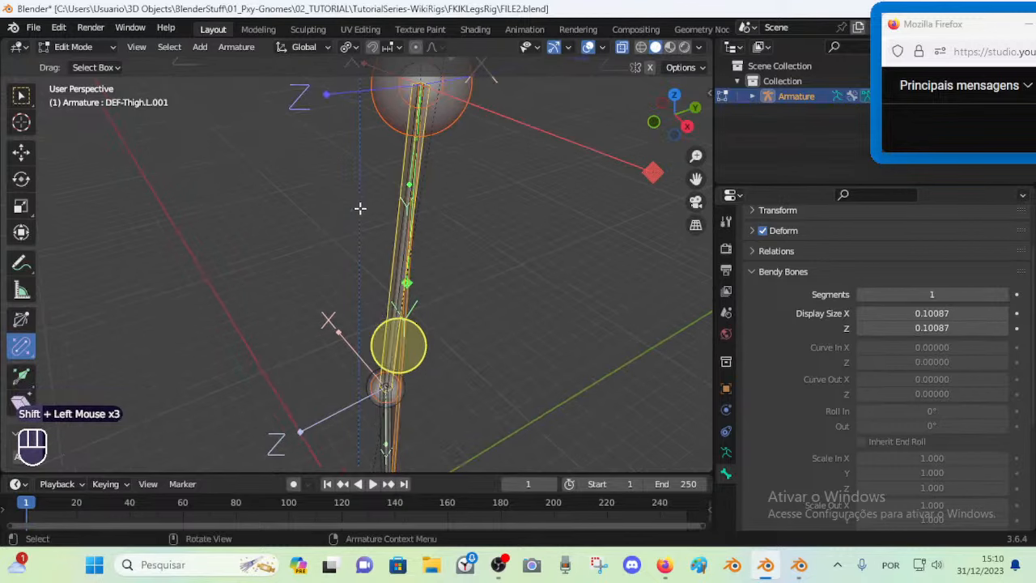
{"action": "middle_click_drag", "start_coordinate": [362, 208], "coordinate": [410, 220]}
{"action": "key", "text": "shift+n"}
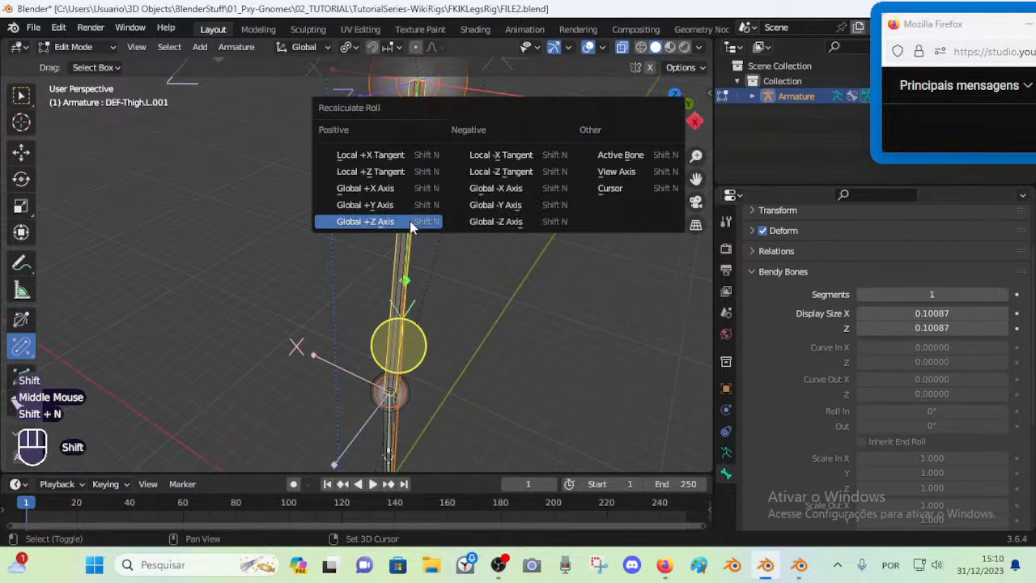
{"action": "left_click", "coordinate": [621, 160]}
{"action": "middle_click_drag", "start_coordinate": [590, 174], "coordinate": [453, 247]}
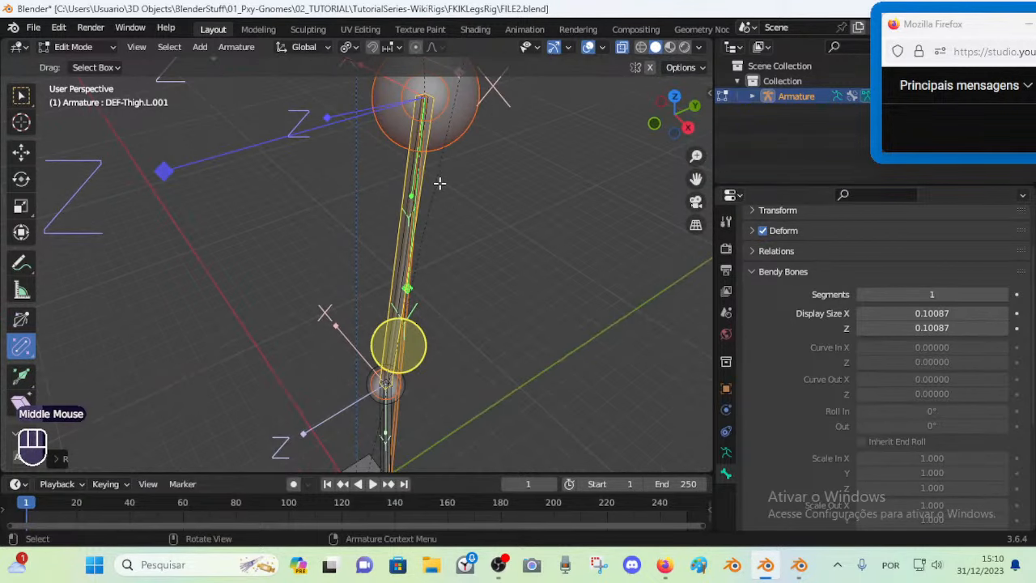
{"action": "middle_click_drag", "start_coordinate": [364, 109], "coordinate": [412, 185]}
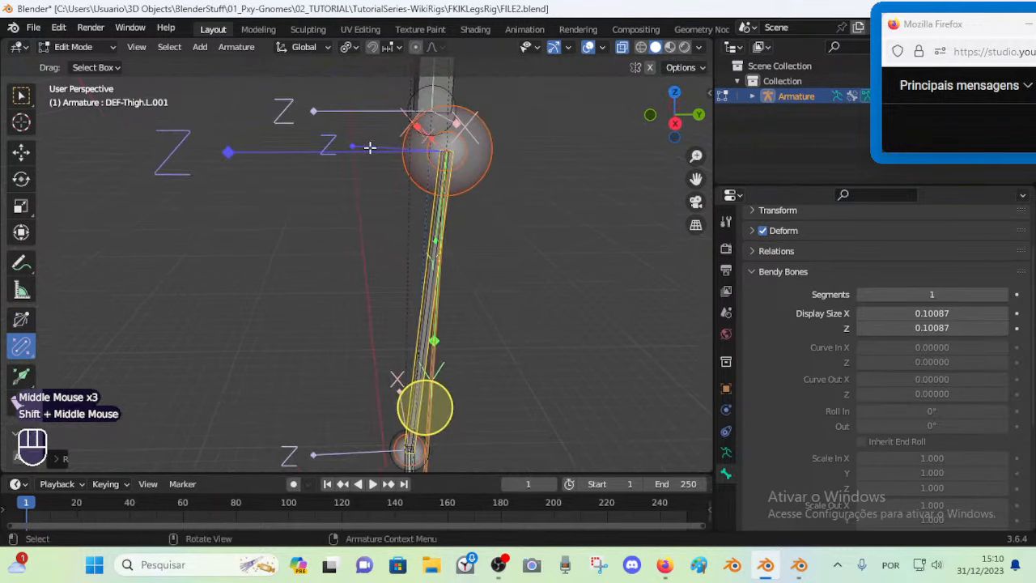
Save the changes to FILE2.blend
{"action": "scroll", "coordinate": [462, 267], "scroll_direction": "up", "scroll_amount": 1}
{"action": "middle_click_drag", "start_coordinate": [462, 284], "coordinate": [440, 143], "text": "shift"}
{"action": "scroll", "coordinate": [413, 348], "scroll_direction": "down", "scroll_amount": 1}
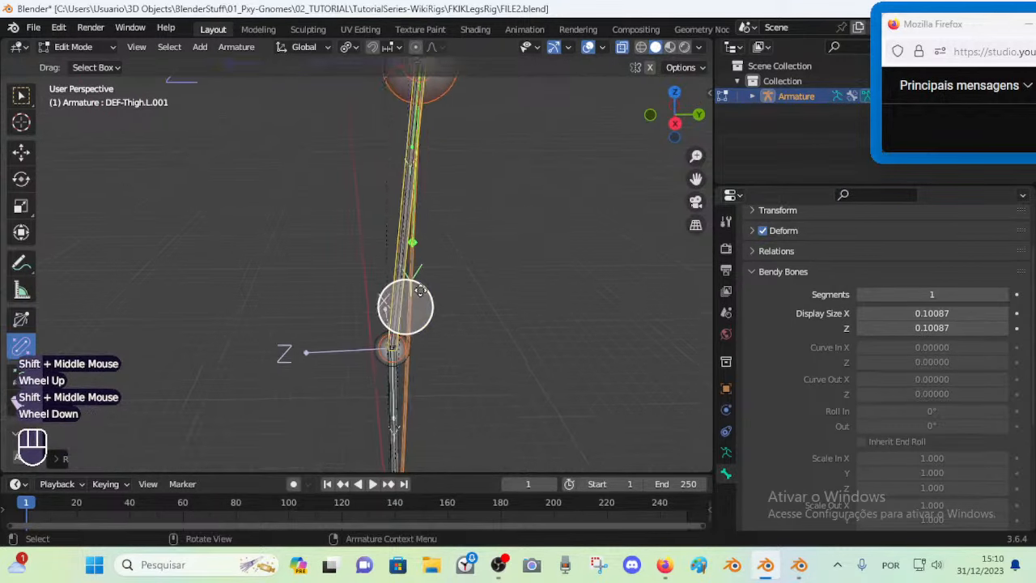
{"action": "scroll", "coordinate": [415, 356], "scroll_direction": "down", "scroll_amount": 1}
{"action": "middle_click_drag", "start_coordinate": [417, 366], "coordinate": [408, 271], "text": "shift"}
{"action": "middle_click_drag", "start_coordinate": [405, 324], "coordinate": [367, 203], "text": "shift"}
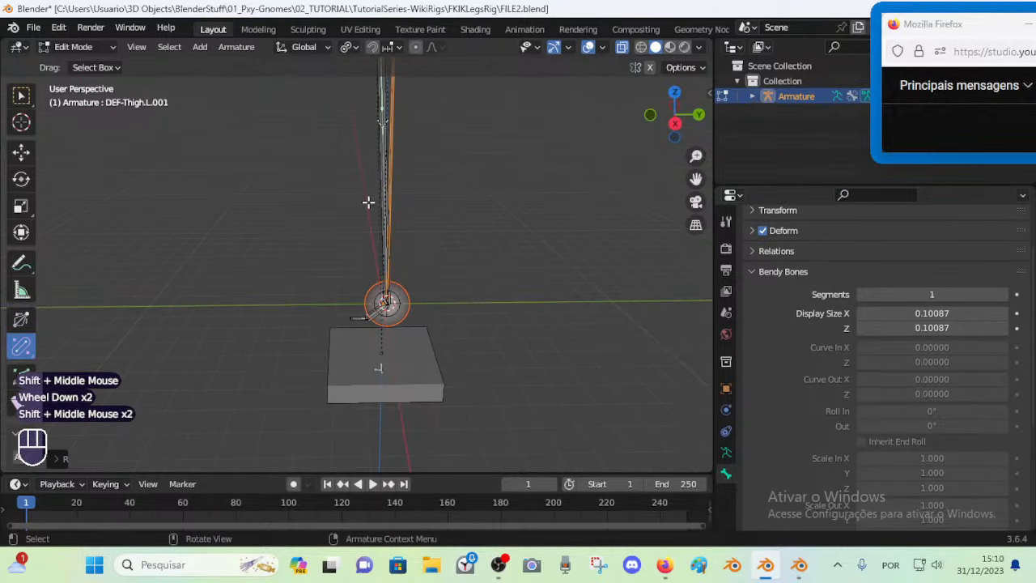
{"action": "scroll", "coordinate": [336, 291], "scroll_direction": "down", "scroll_amount": 1}
{"action": "key", "text": "shift+grave"}
{"action": "key", "text": "w"}
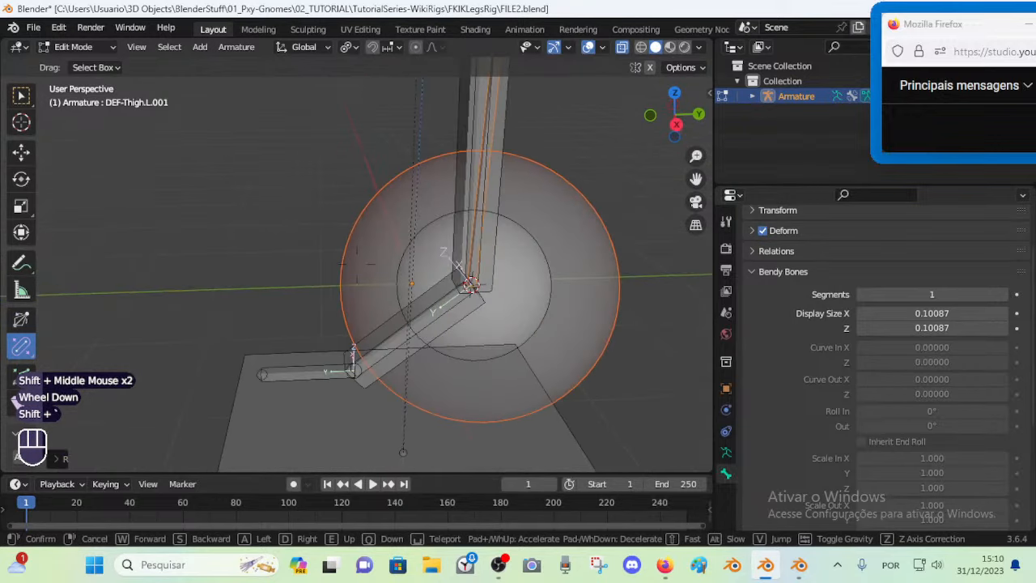
{"action": "left_click", "coordinate": [355, 306]}
{"action": "key", "text": "ctrl+s"}
Select the foot bone DEF-Foot-40º.L.002 among the overlapping bones at the ankle joint
{"action": "left_click", "coordinate": [423, 330]}
{"action": "left_click", "coordinate": [444, 332]}
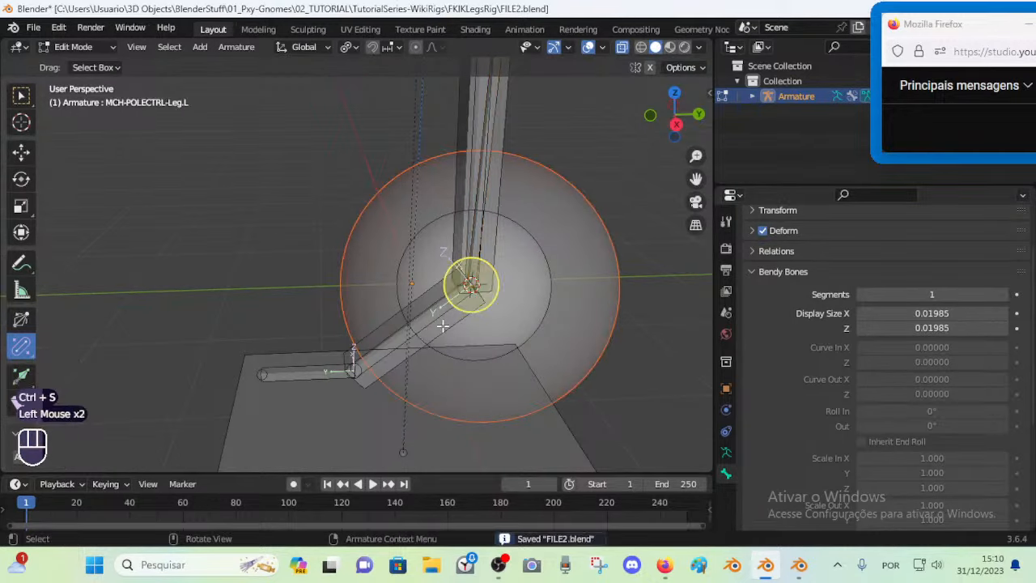
{"action": "left_click", "coordinate": [445, 332]}
{"action": "left_click", "coordinate": [445, 331]}
{"action": "left_click", "coordinate": [446, 331]}
{"action": "scroll", "coordinate": [419, 351], "scroll_direction": "down", "scroll_amount": 1}
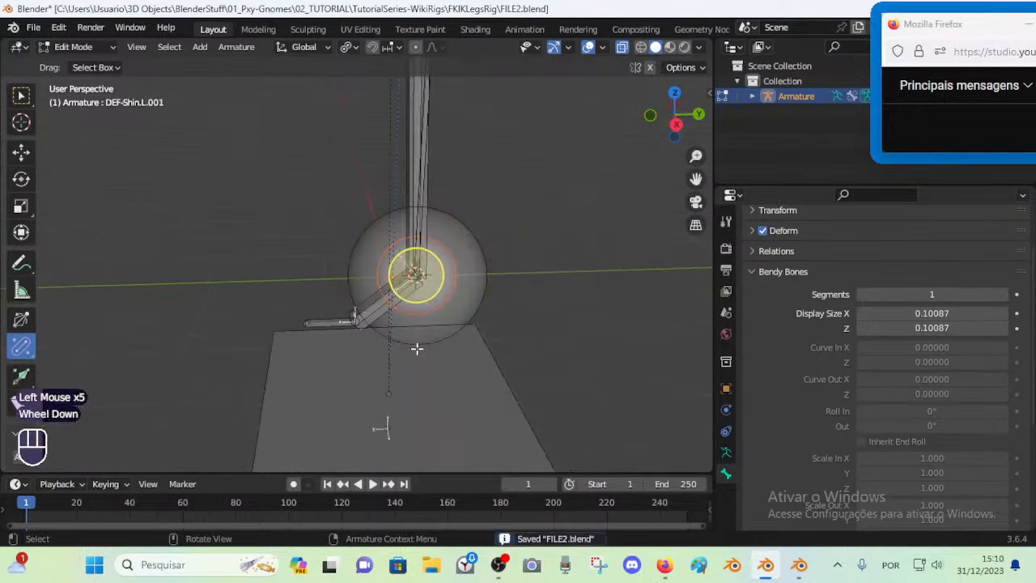
{"action": "middle_click_drag", "start_coordinate": [419, 351], "coordinate": [437, 329]}
{"action": "key", "text": "shift+grave"}
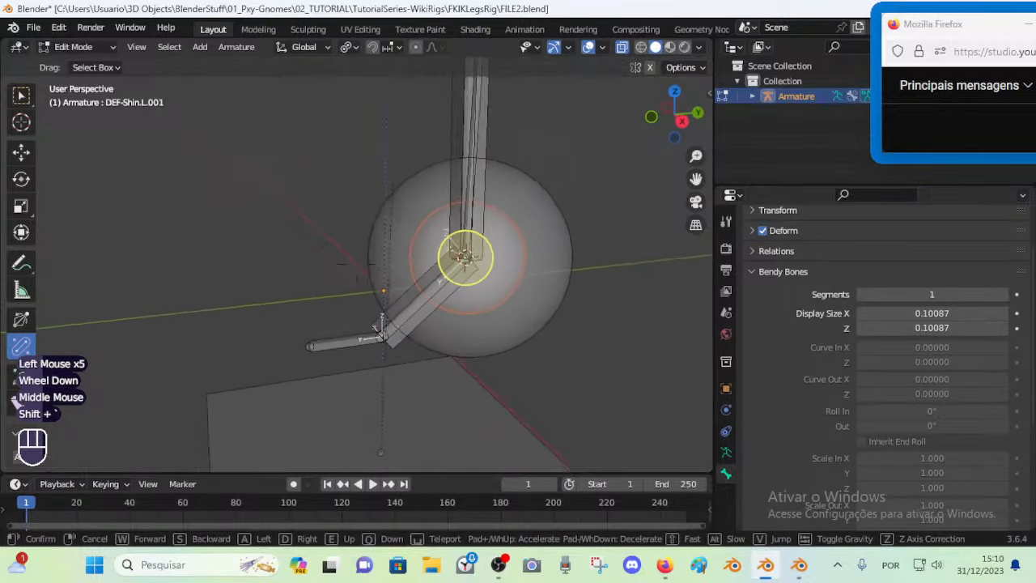
{"action": "left_click", "coordinate": [435, 335]}
{"action": "left_click", "coordinate": [358, 333]}
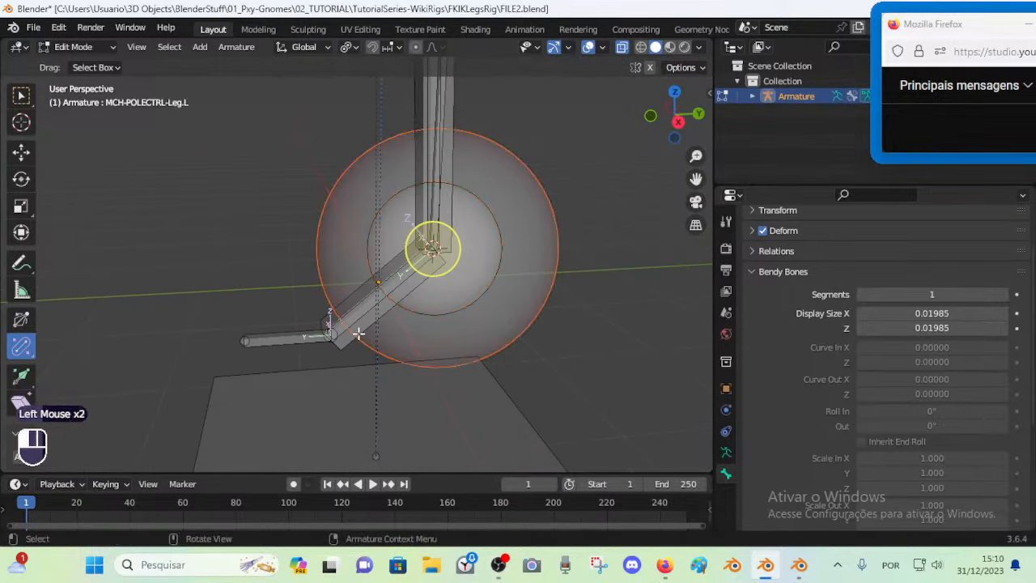
{"action": "left_click", "coordinate": [344, 343]}
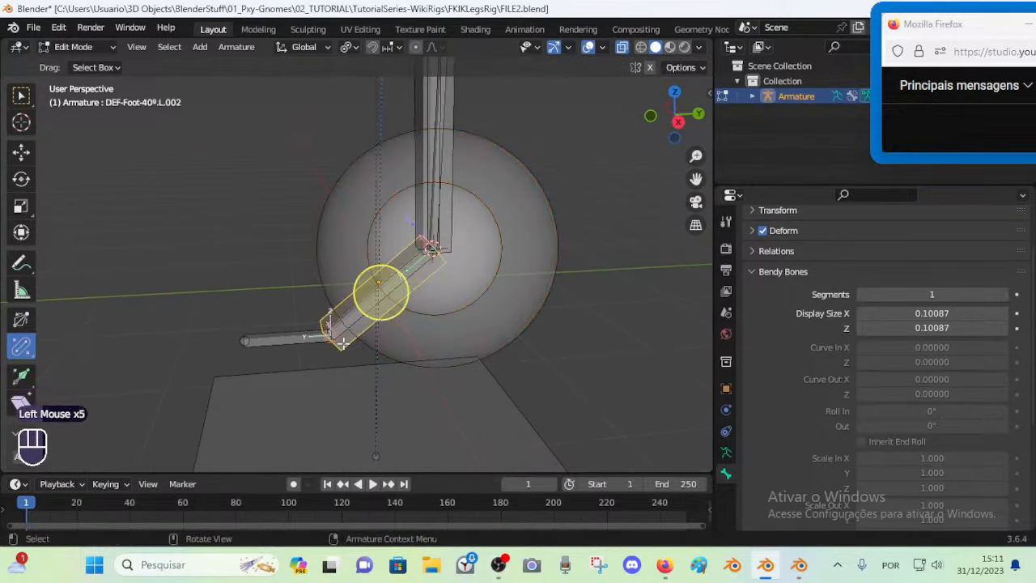
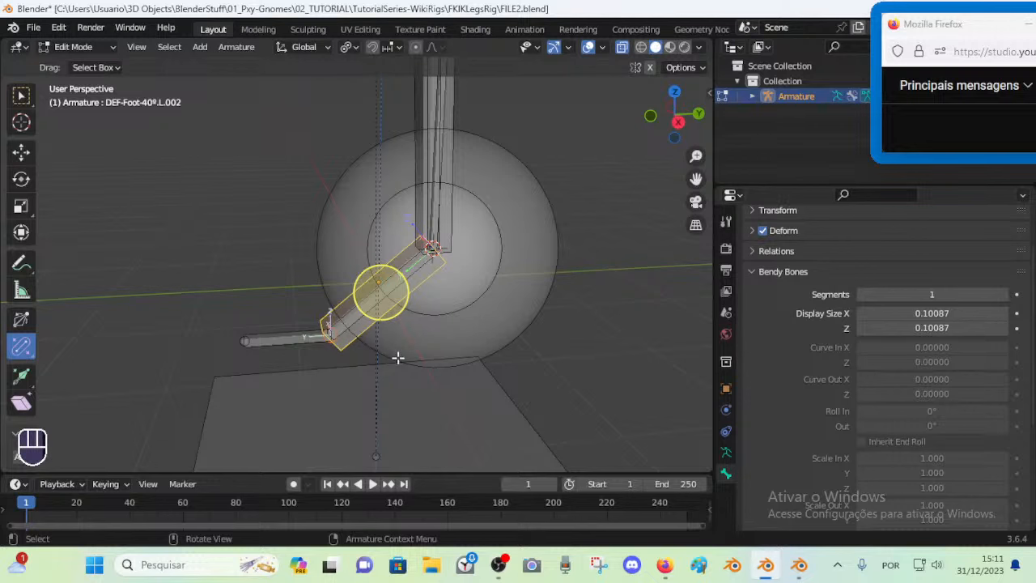
Switch to the IKFKLegsRig-EqualPositions file and inspect the shin, heel-roll and toes-roll mechanism bones of the left leg
{"action": "key", "text": "alt+Tab"}
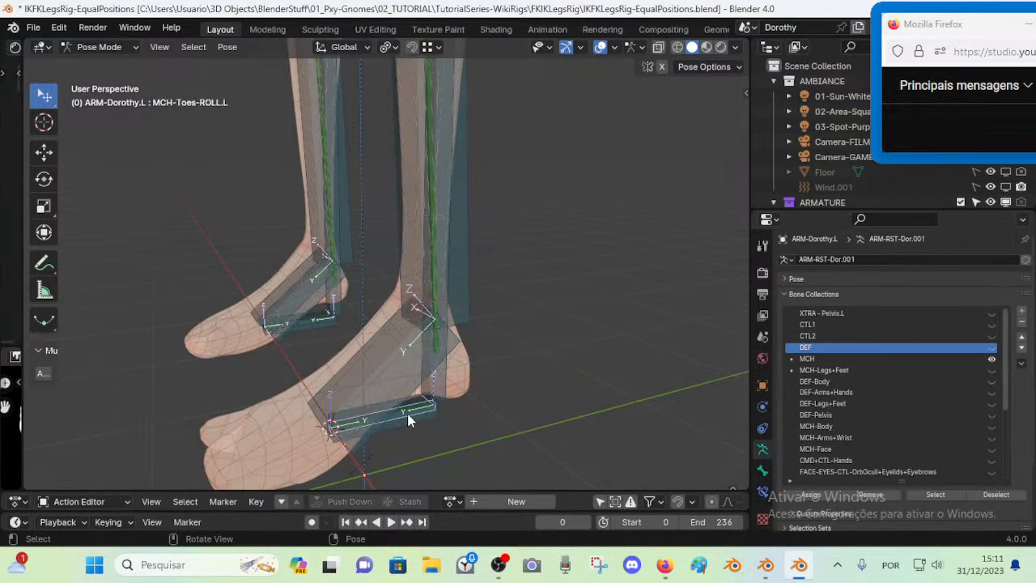
{"action": "left_click", "coordinate": [442, 395]}
{"action": "middle_click_drag", "start_coordinate": [442, 395], "coordinate": [461, 353]}
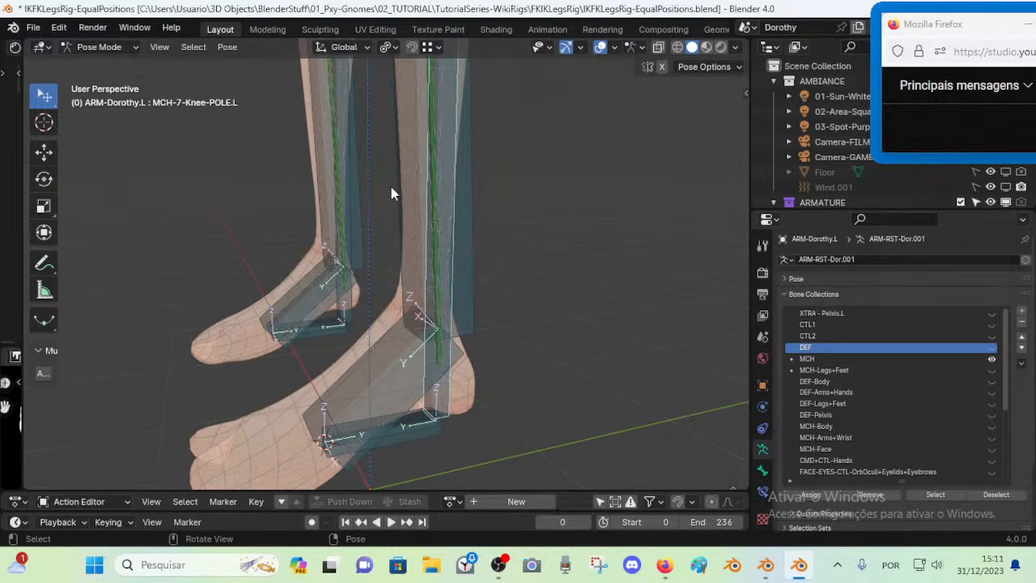
{"action": "left_click", "coordinate": [434, 227]}
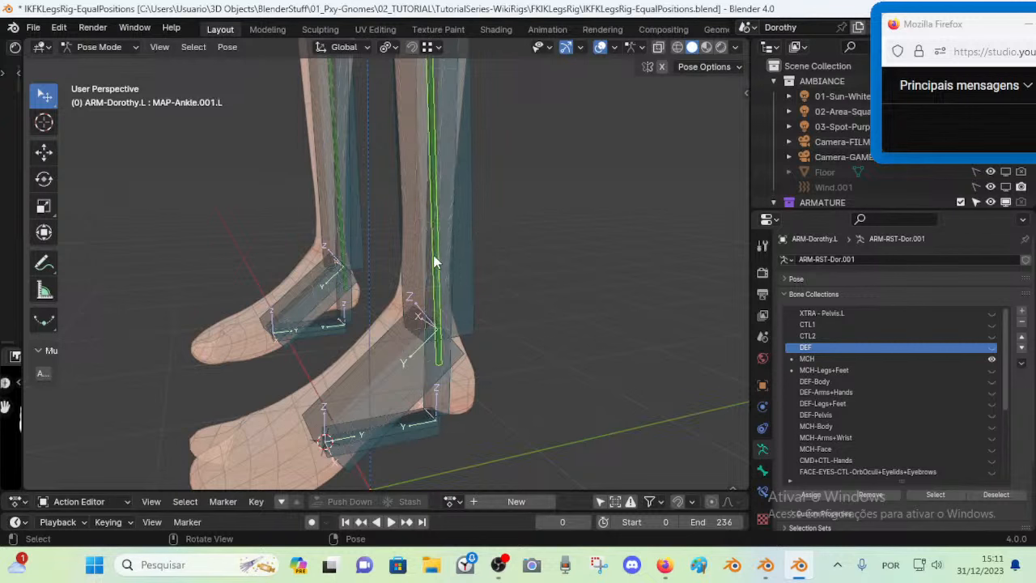
{"action": "left_click", "coordinate": [431, 436]}
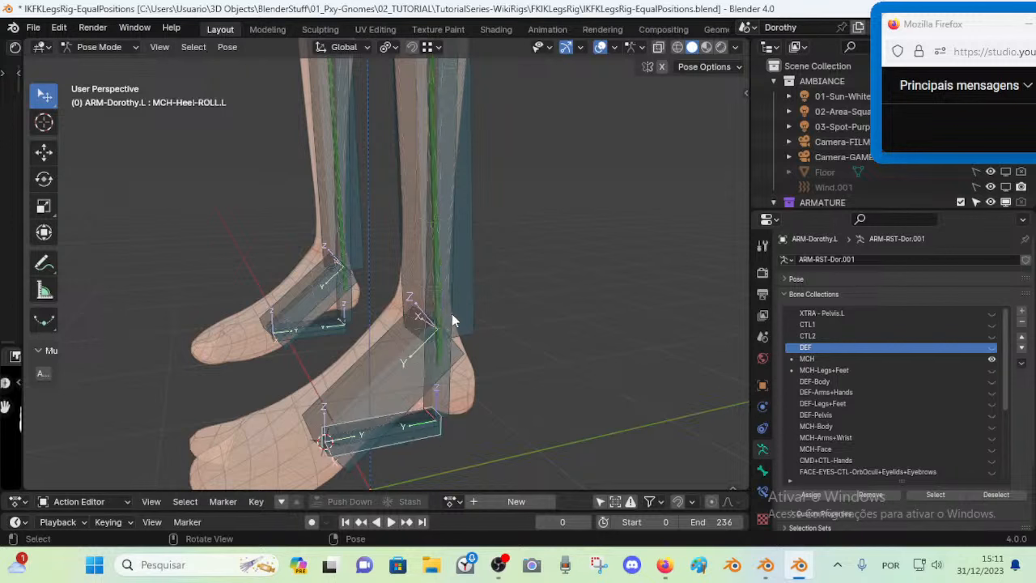
{"action": "left_click", "coordinate": [438, 278]}
{"action": "left_click", "coordinate": [429, 436]}
Try hiding the overlapping shin bones of the left leg, undoing each hide
{"action": "left_click", "coordinate": [436, 265]}
{"action": "left_click", "coordinate": [436, 264]}
{"action": "key", "text": "h"}
{"action": "key", "text": "ctrl+z"}
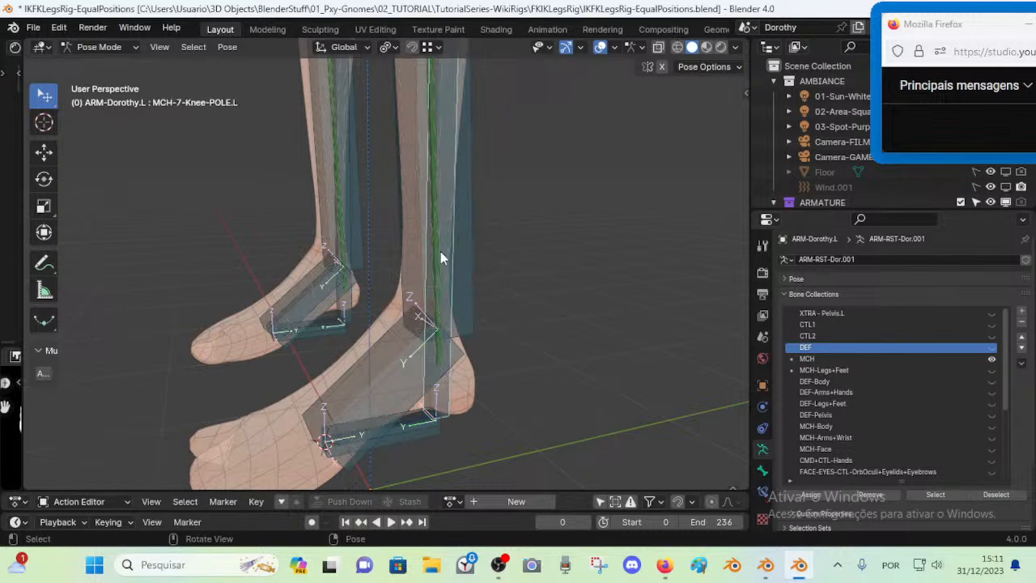
{"action": "left_click", "coordinate": [440, 251]}
{"action": "key", "text": "h"}
{"action": "key", "text": "ctrl+z"}
{"action": "key", "text": "ctrl+z"}
Inspect the roll bones under the left foot, select MCH-Heel-ROLL.L and put the armature in Edit Mode
{"action": "middle_click_drag", "start_coordinate": [446, 381], "coordinate": [458, 288]}
{"action": "scroll", "coordinate": [463, 396], "scroll_direction": "down", "scroll_amount": 5}
{"action": "scroll", "coordinate": [487, 305], "scroll_direction": "down", "scroll_amount": 6}
{"action": "scroll", "coordinate": [480, 285], "scroll_direction": "up", "scroll_amount": 2}
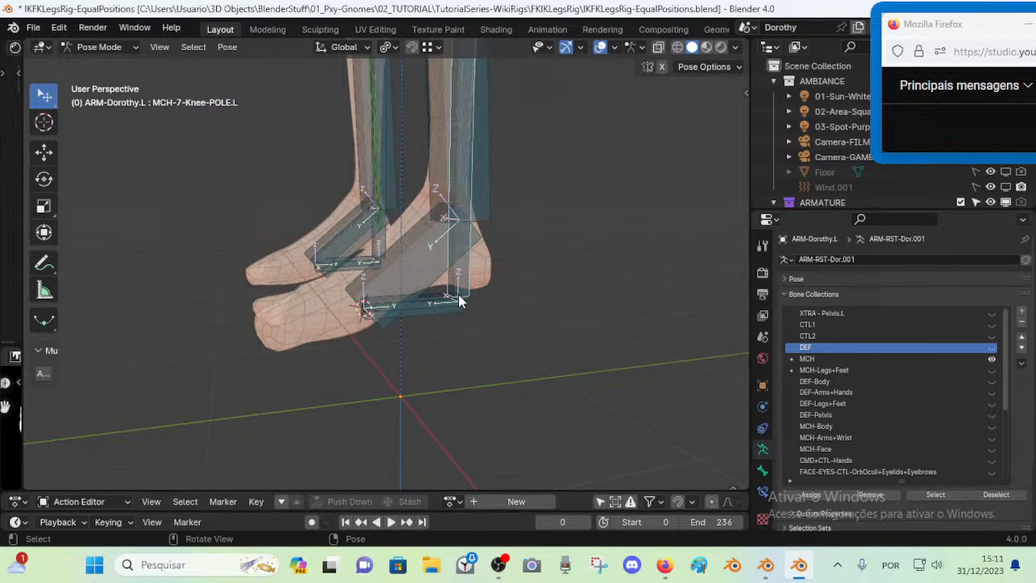
{"action": "left_click", "coordinate": [434, 312]}
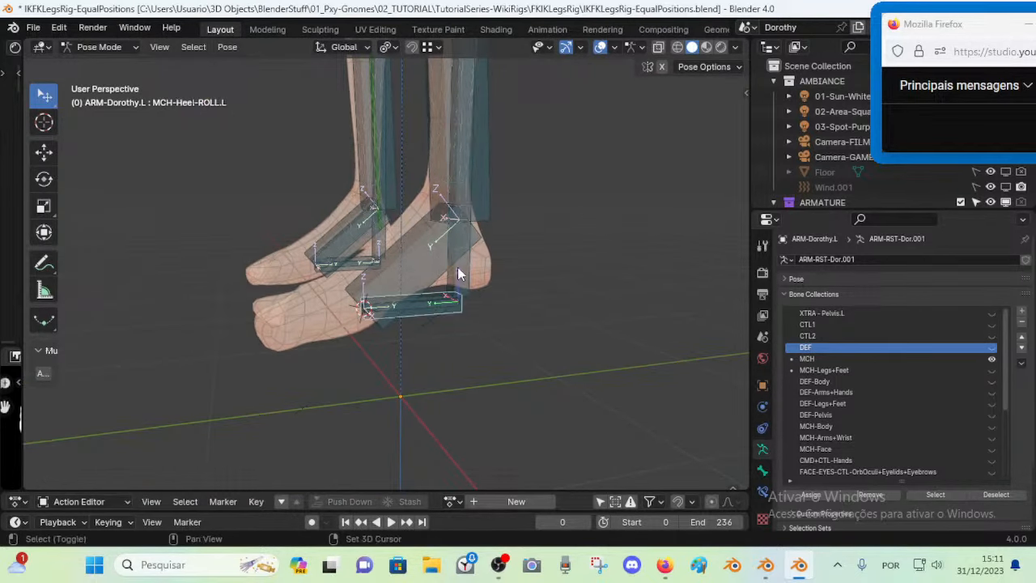
{"action": "scroll", "coordinate": [441, 316], "scroll_direction": "up", "scroll_amount": 3}
{"action": "left_click", "coordinate": [454, 334]}
{"action": "scroll", "coordinate": [451, 348], "scroll_direction": "up", "scroll_amount": 1}
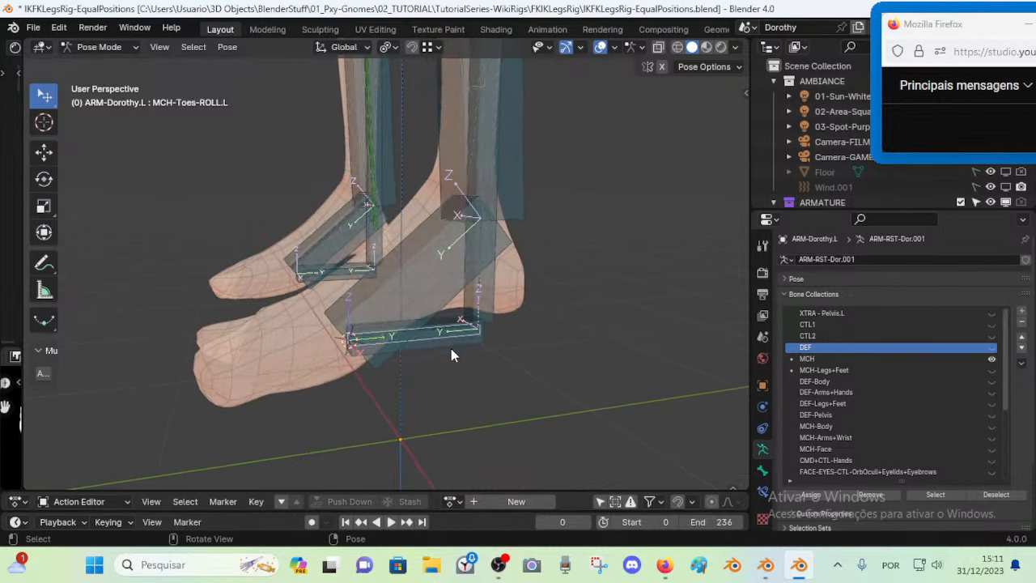
{"action": "left_click", "coordinate": [455, 331]}
{"action": "key", "text": "Tab"}
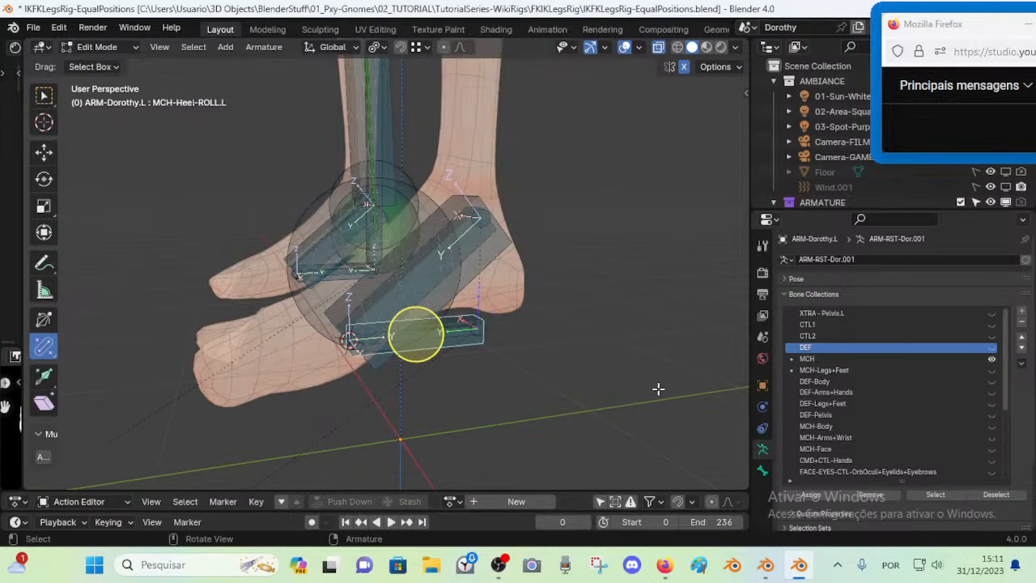
Make the CTL2 bone collection visible while keeping CTL1 hidden
{"action": "left_click", "coordinate": [991, 325]}
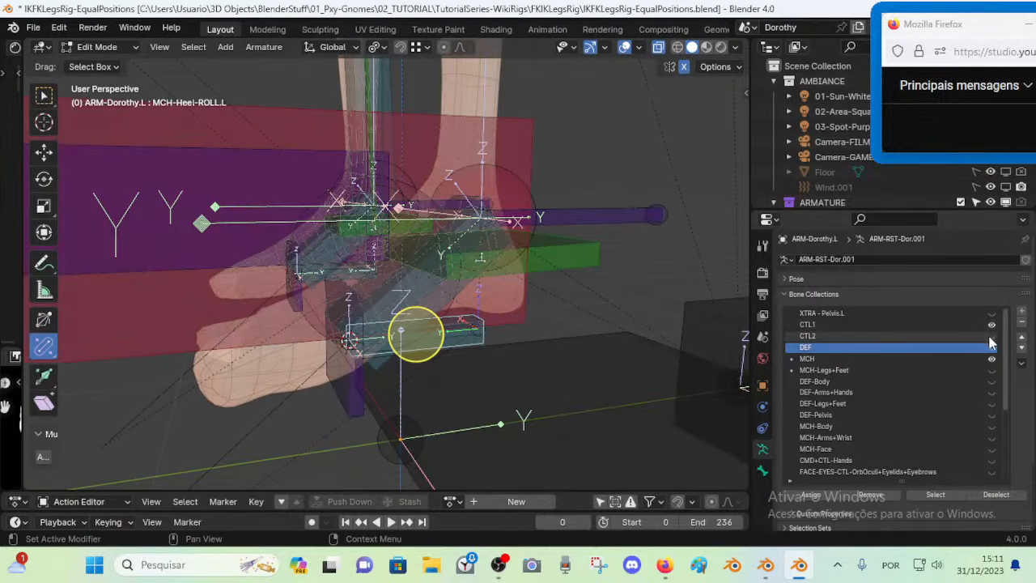
{"action": "left_click", "coordinate": [992, 336]}
{"action": "left_click", "coordinate": [992, 324]}
{"action": "left_click", "coordinate": [990, 340]}
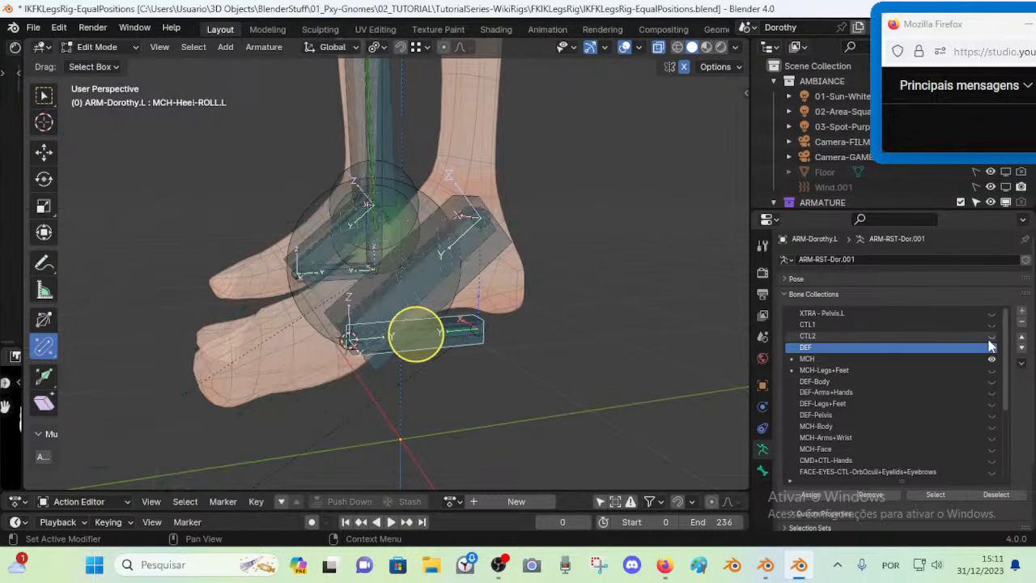
{"action": "left_click", "coordinate": [990, 340]}
{"action": "left_click", "coordinate": [990, 340]}
{"action": "left_click", "coordinate": [990, 339]}
{"action": "left_click", "coordinate": [989, 339]}
{"action": "left_click", "coordinate": [989, 340]}
Examine the CTL-Ankle.L and CTL-Knee.L control bones and how far they extend from the left leg's joints
{"action": "left_click", "coordinate": [307, 378]}
{"action": "scroll", "coordinate": [339, 361], "scroll_direction": "down", "scroll_amount": 6}
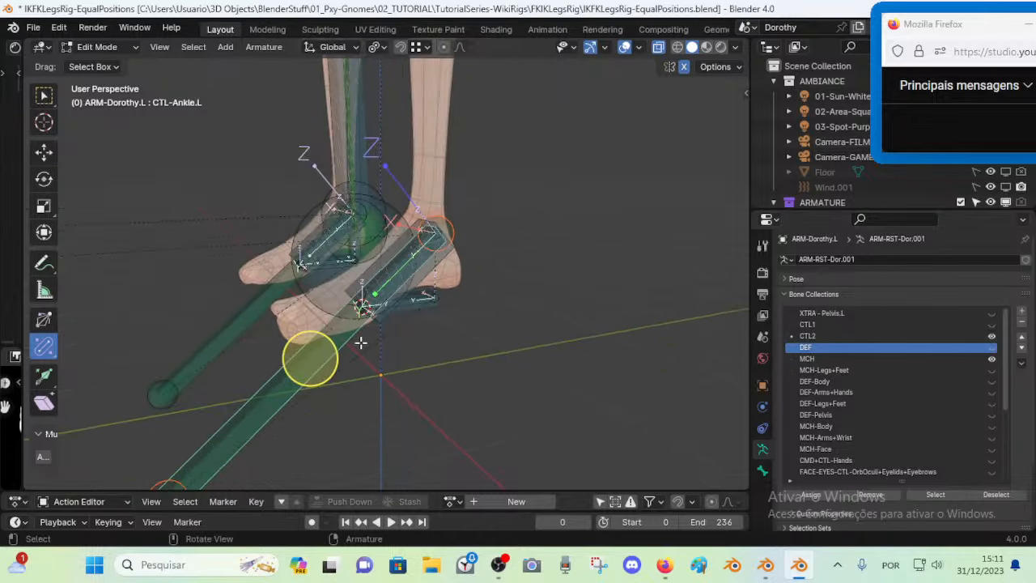
{"action": "middle_click_drag", "start_coordinate": [402, 161], "coordinate": [430, 319], "text": "shift"}
{"action": "scroll", "coordinate": [421, 172], "scroll_direction": "down", "scroll_amount": 3}
{"action": "middle_click_drag", "start_coordinate": [422, 172], "coordinate": [423, 273], "text": "shift"}
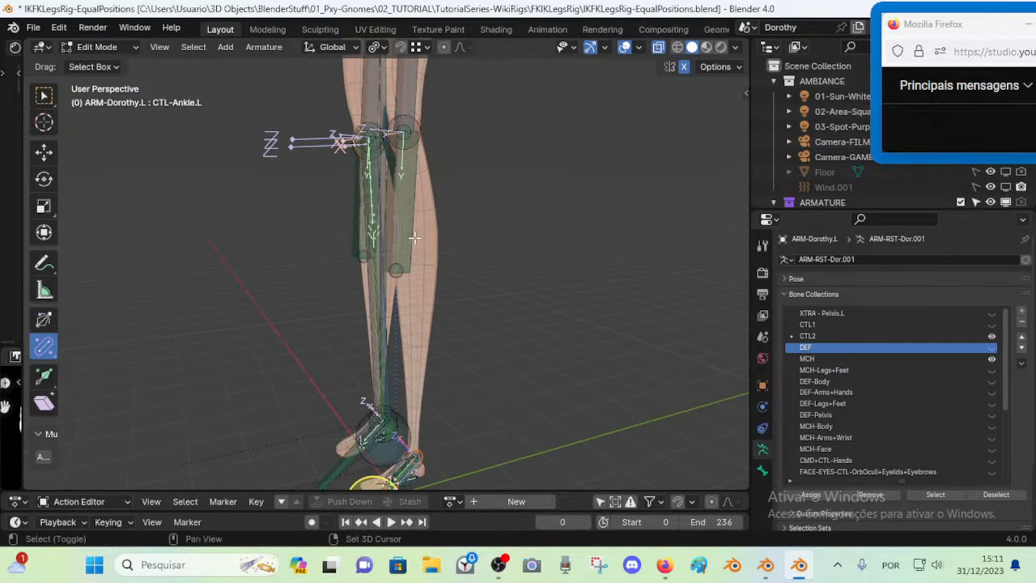
{"action": "left_click", "coordinate": [406, 252]}
{"action": "scroll", "coordinate": [421, 314], "scroll_direction": "down", "scroll_amount": 4}
{"action": "scroll", "coordinate": [422, 314], "scroll_direction": "up", "scroll_amount": 2}
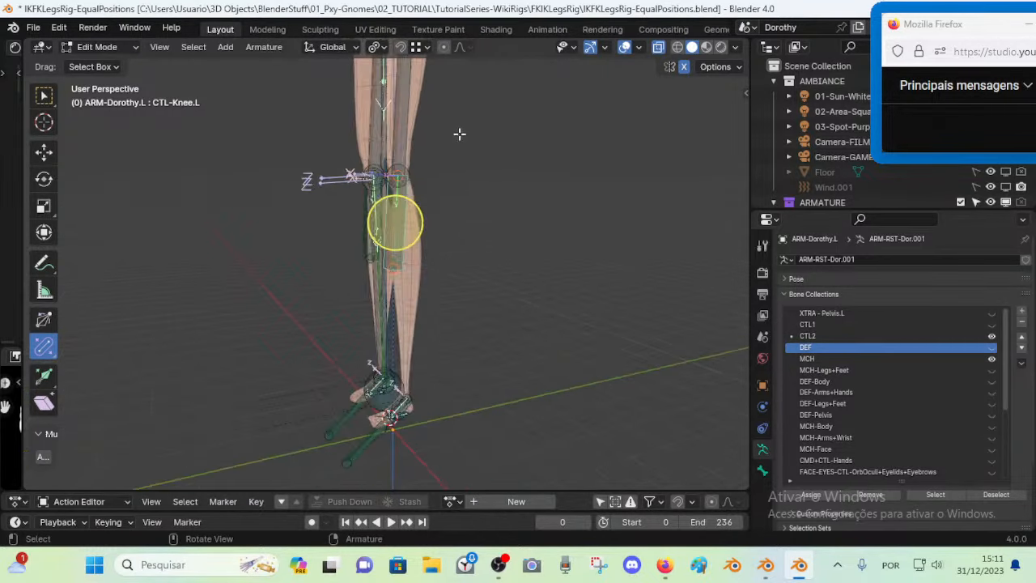
{"action": "middle_click_drag", "start_coordinate": [460, 135], "coordinate": [441, 364], "text": "shift"}
{"action": "middle_click_drag", "start_coordinate": [461, 160], "coordinate": [463, 291], "text": "shift"}
{"action": "middle_click_drag", "start_coordinate": [443, 158], "coordinate": [492, 270]}
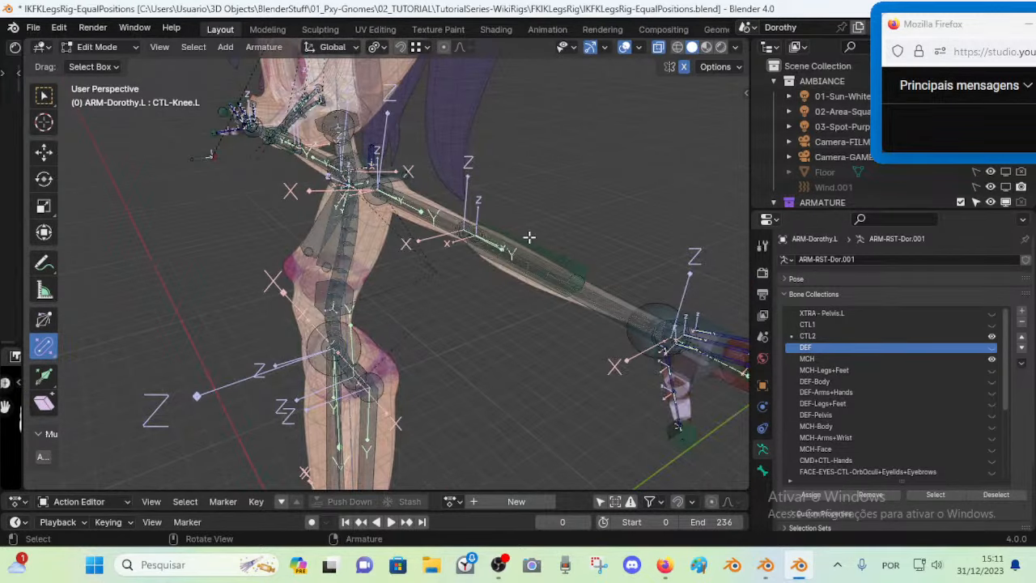
Inspect the left arm's bones in the reference rig, including MTR-UpperArm.L.001, without moving them
{"action": "left_click", "coordinate": [524, 255]}
{"action": "scroll", "coordinate": [513, 256], "scroll_direction": "down", "scroll_amount": 3}
{"action": "key", "text": "g"}
{"action": "right_click", "coordinate": [456, 259]}
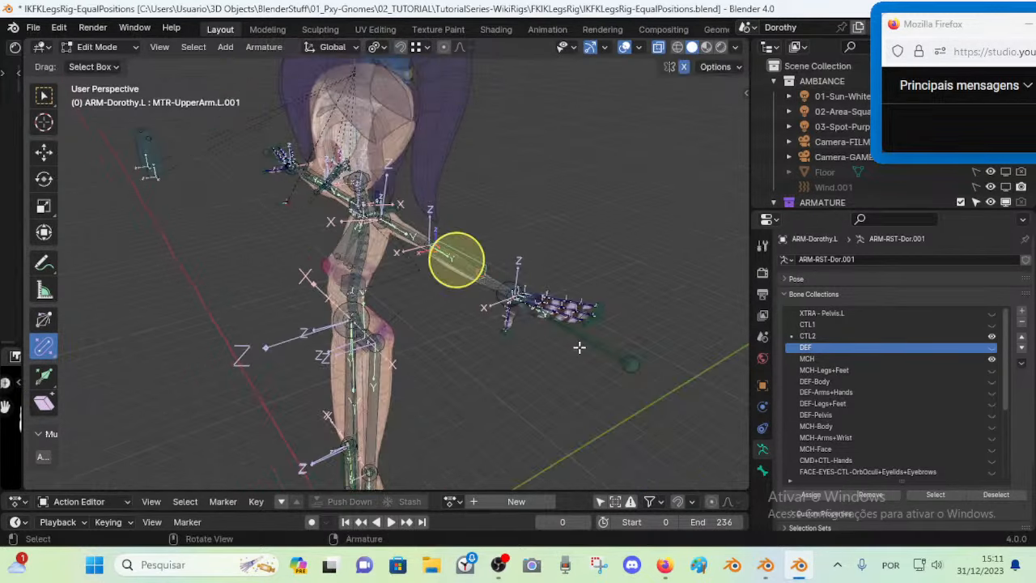
{"action": "left_click", "coordinate": [565, 326]}
Compare the left knee control with the ankle control pointing forward along the foot
{"action": "middle_click_drag", "start_coordinate": [400, 414], "coordinate": [406, 144], "text": "shift"}
{"action": "scroll", "coordinate": [391, 197], "scroll_direction": "up", "scroll_amount": 3}
{"action": "left_click", "coordinate": [380, 241]}
{"action": "middle_click_drag", "start_coordinate": [397, 263], "coordinate": [186, 115], "text": "shift"}
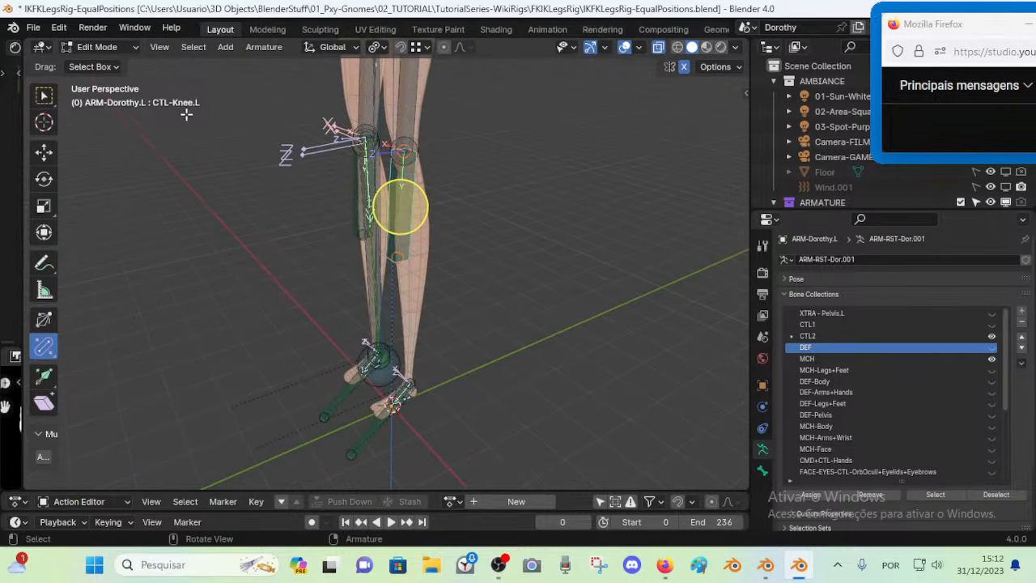
{"action": "middle_click_drag", "start_coordinate": [398, 347], "coordinate": [399, 321], "text": "shift"}
{"action": "left_click", "coordinate": [382, 394]}
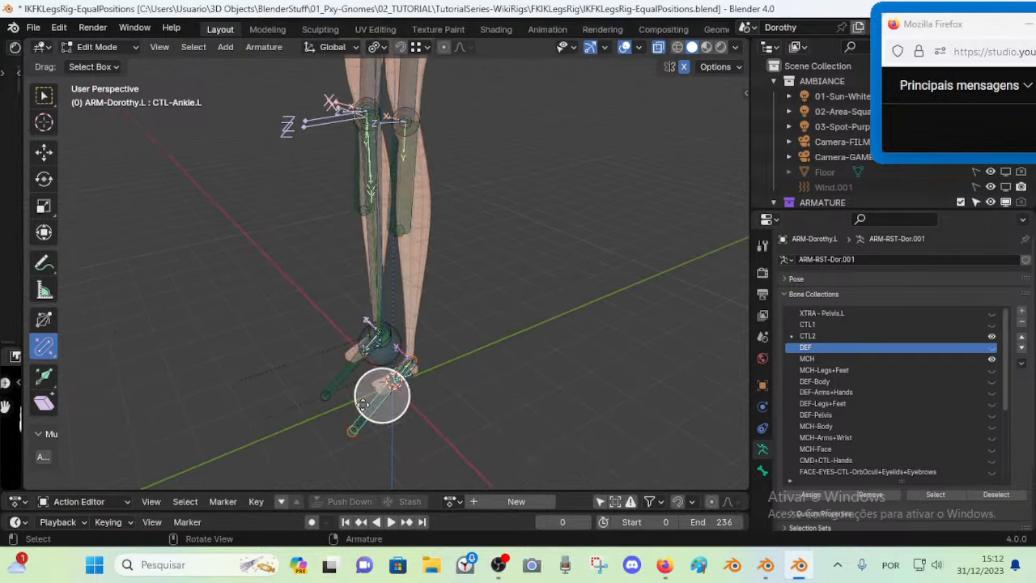
{"action": "scroll", "coordinate": [399, 423], "scroll_direction": "up", "scroll_amount": 2}
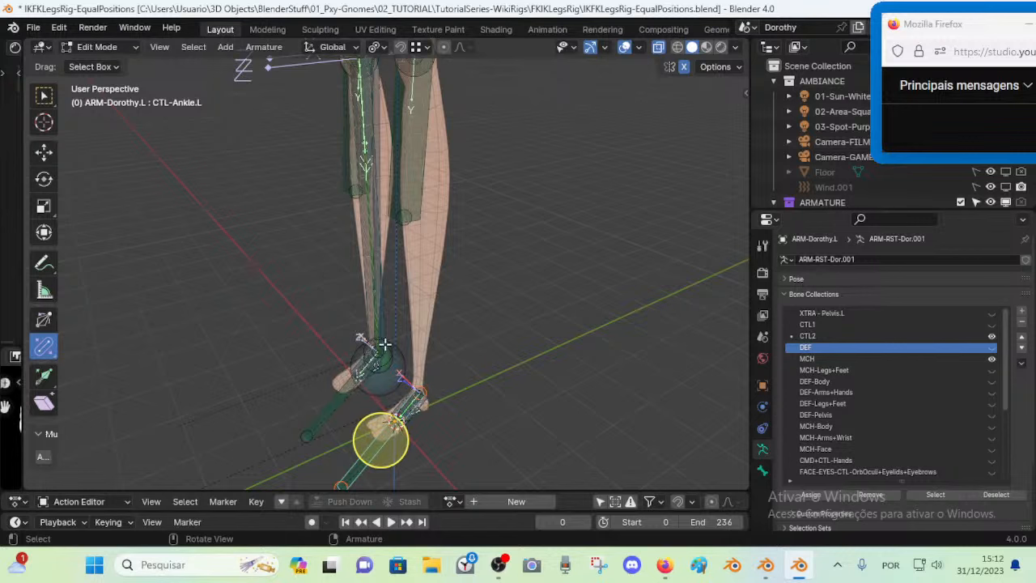
Switch to FILE2.blend, put the armature in Pose Mode and inspect the CTL-LowerArm.L and CTL-UpperArm.L bones
{"action": "left_click", "coordinate": [775, 571]}
{"action": "scroll", "coordinate": [421, 223], "scroll_direction": "down", "scroll_amount": 3}
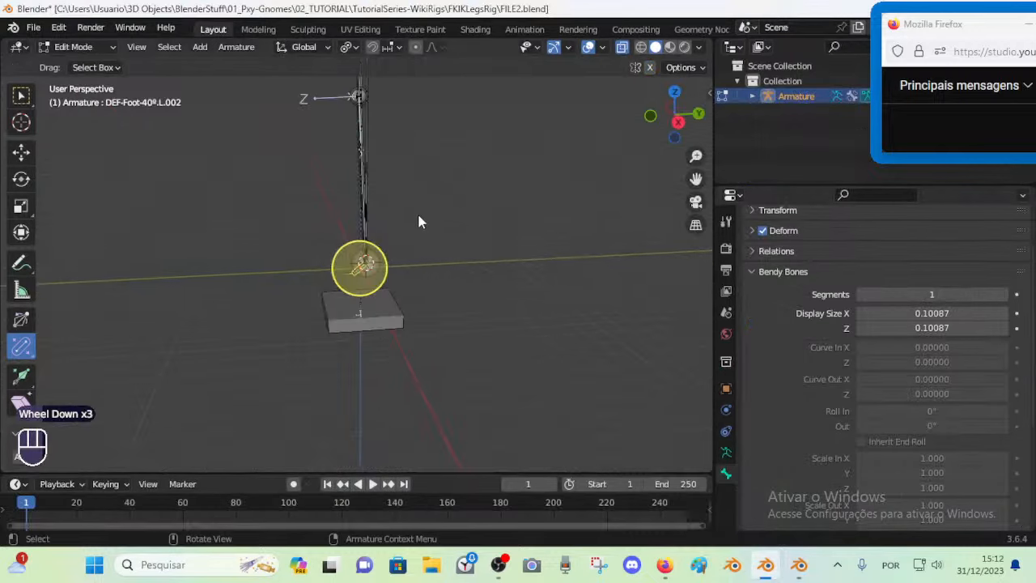
{"action": "middle_click_drag", "start_coordinate": [417, 210], "coordinate": [483, 259], "text": "shift"}
{"action": "key", "text": "Tab"}
{"action": "middle_click_drag", "start_coordinate": [433, 175], "coordinate": [427, 229], "text": "shift"}
{"action": "scroll", "coordinate": [449, 197], "scroll_direction": "down", "scroll_amount": 1}
{"action": "scroll", "coordinate": [423, 250], "scroll_direction": "up", "scroll_amount": 3}
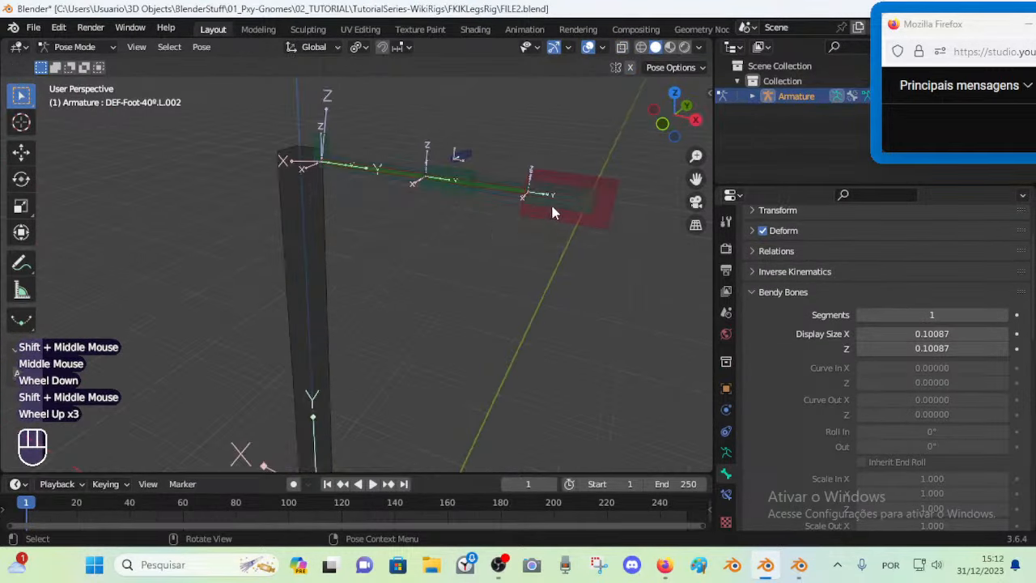
{"action": "double_click", "coordinate": [584, 202]}
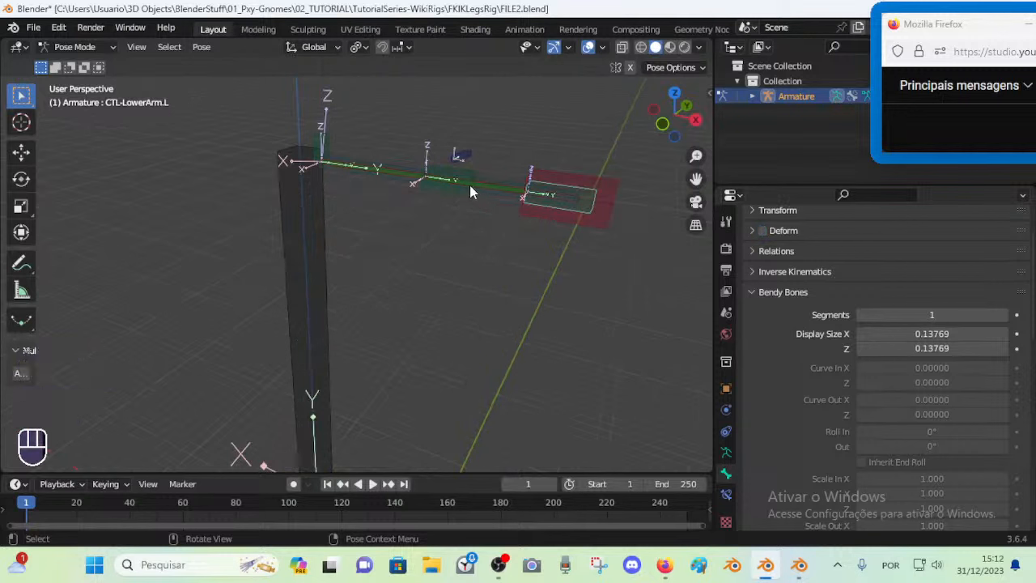
{"action": "left_click", "coordinate": [449, 188]}
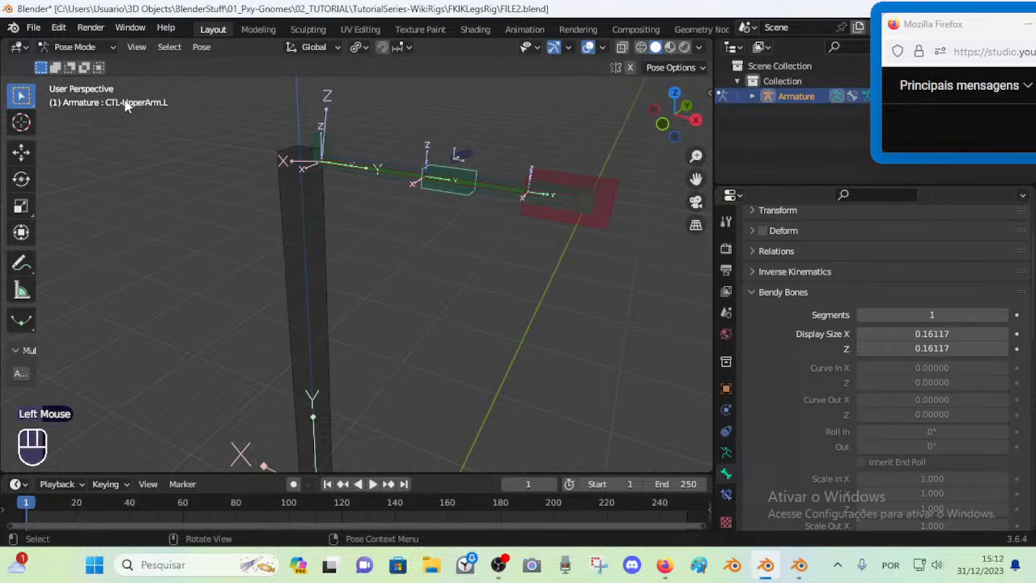
Return the armature to Edit Mode at the ankle and save FILE2.blend
{"action": "middle_click_drag", "start_coordinate": [330, 321], "coordinate": [464, 240], "text": "shift"}
{"action": "middle_click_drag", "start_coordinate": [423, 395], "coordinate": [409, 276], "text": "shift"}
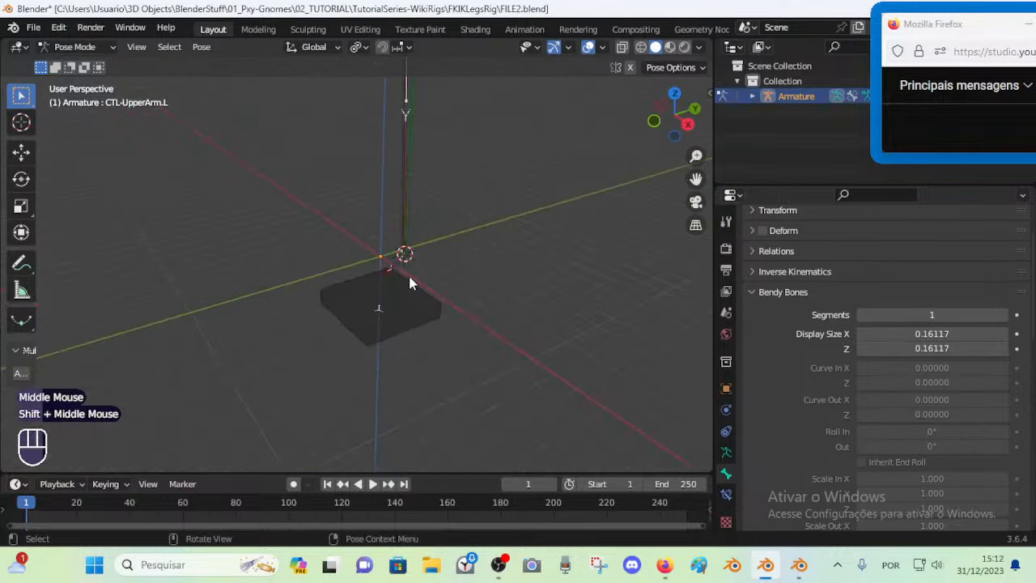
{"action": "scroll", "coordinate": [427, 293], "scroll_direction": "up", "scroll_amount": 2}
{"action": "middle_click_drag", "start_coordinate": [444, 234], "coordinate": [430, 268], "text": "shift"}
{"action": "scroll", "coordinate": [374, 310], "scroll_direction": "up", "scroll_amount": 1}
{"action": "key", "text": "Tab"}
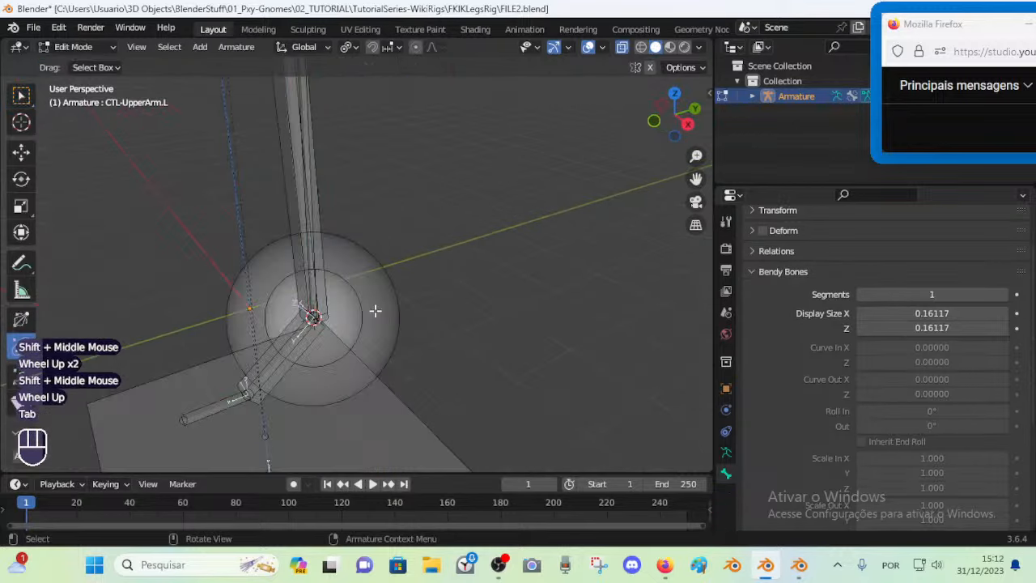
{"action": "key", "text": "ctrl+s"}
Add a new bone at the 3D cursor on the ankle and scale it up well beyond the foot's size
{"action": "scroll", "coordinate": [332, 283], "scroll_direction": "down", "scroll_amount": 1}
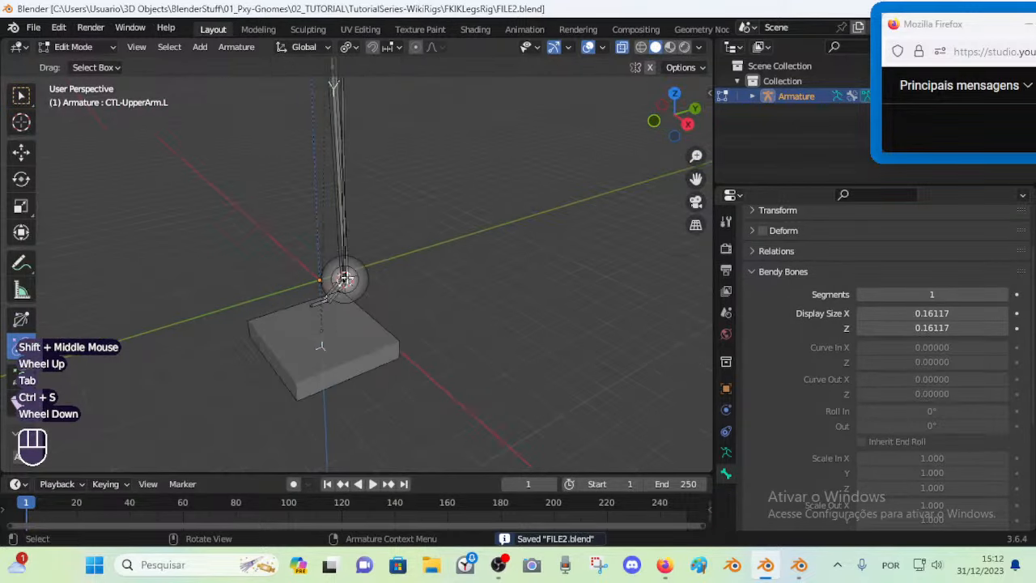
{"action": "scroll", "coordinate": [344, 279], "scroll_direction": "up", "scroll_amount": 1}
{"action": "key", "text": "shift+a"}
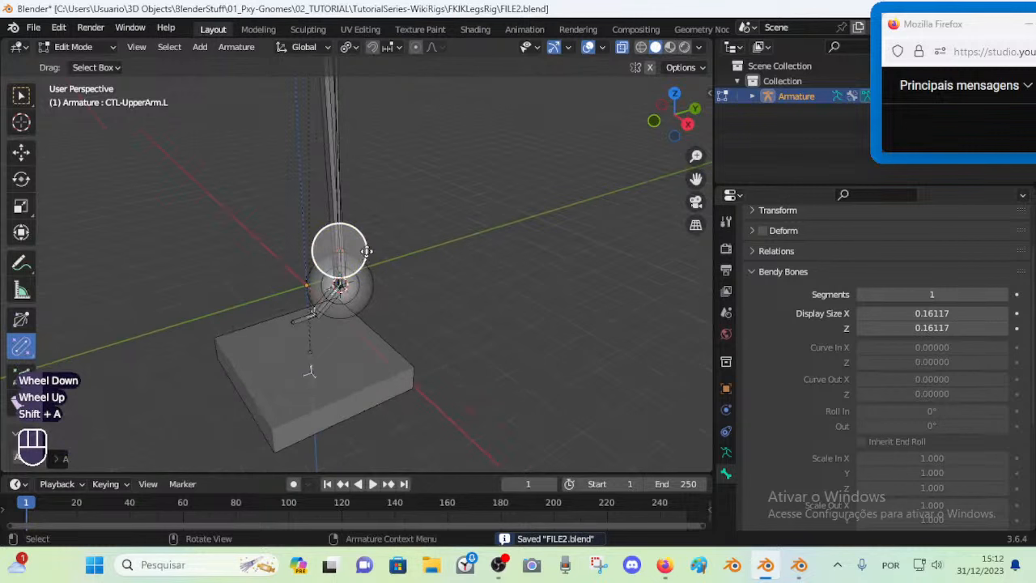
{"action": "left_click", "coordinate": [347, 245]}
{"action": "left_click", "coordinate": [348, 245]}
{"action": "left_click", "coordinate": [348, 245]}
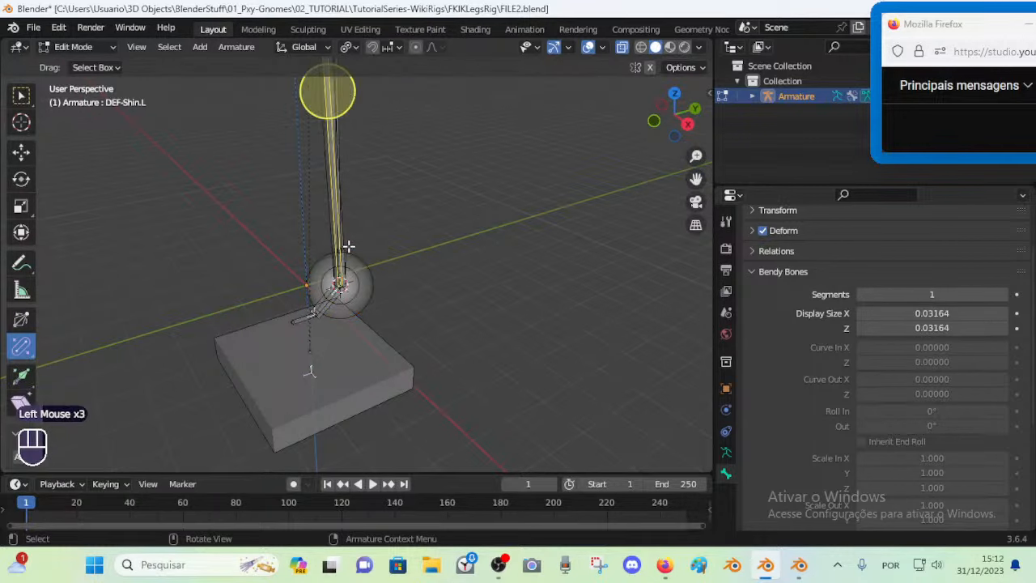
{"action": "left_click", "coordinate": [347, 248]}
{"action": "left_click", "coordinate": [347, 249]}
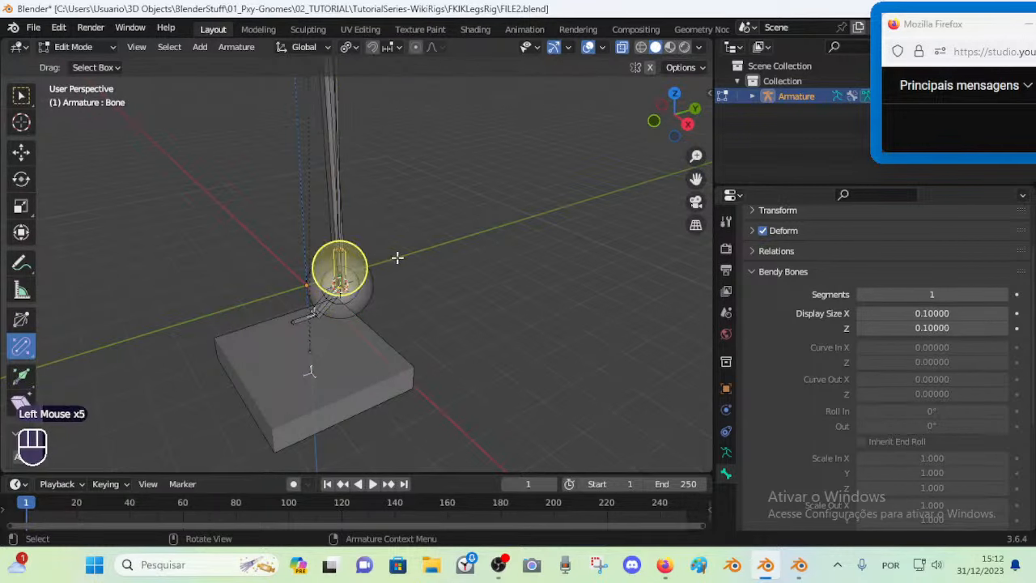
{"action": "key", "text": "s"}
{"action": "left_click", "coordinate": [477, 260]}
{"action": "scroll", "coordinate": [368, 308], "scroll_direction": "up", "scroll_amount": 2}
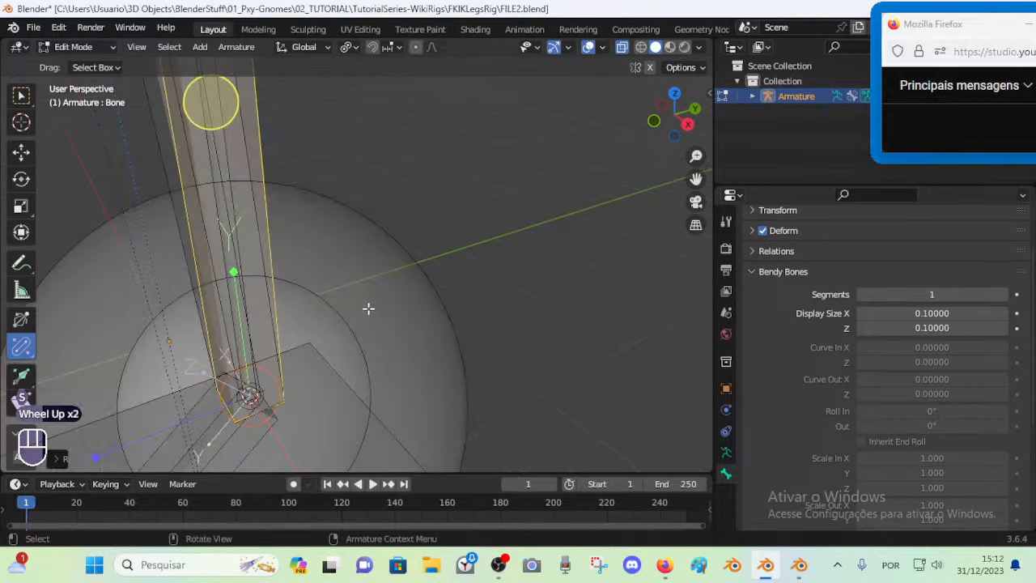
Align the new ankle bone to the foot bone DEF-Foot-40º.L.002
{"action": "middle_click_drag", "start_coordinate": [368, 307], "coordinate": [356, 320], "text": "shift"}
{"action": "scroll", "coordinate": [357, 320], "scroll_direction": "down", "scroll_amount": 1}
{"action": "left_click", "coordinate": [348, 323], "text": "shift"}
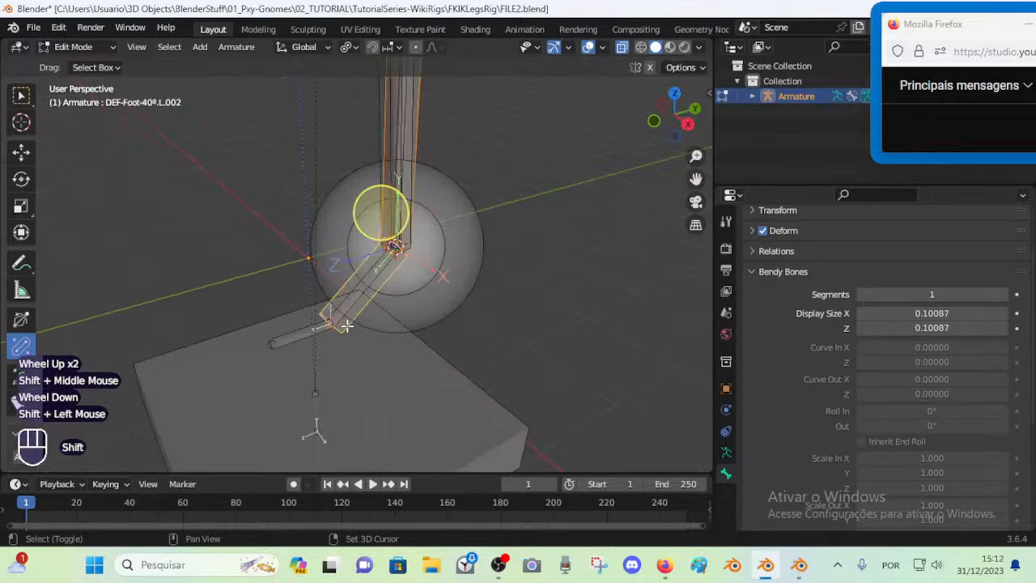
{"action": "key", "text": "ctrl+alt+a"}
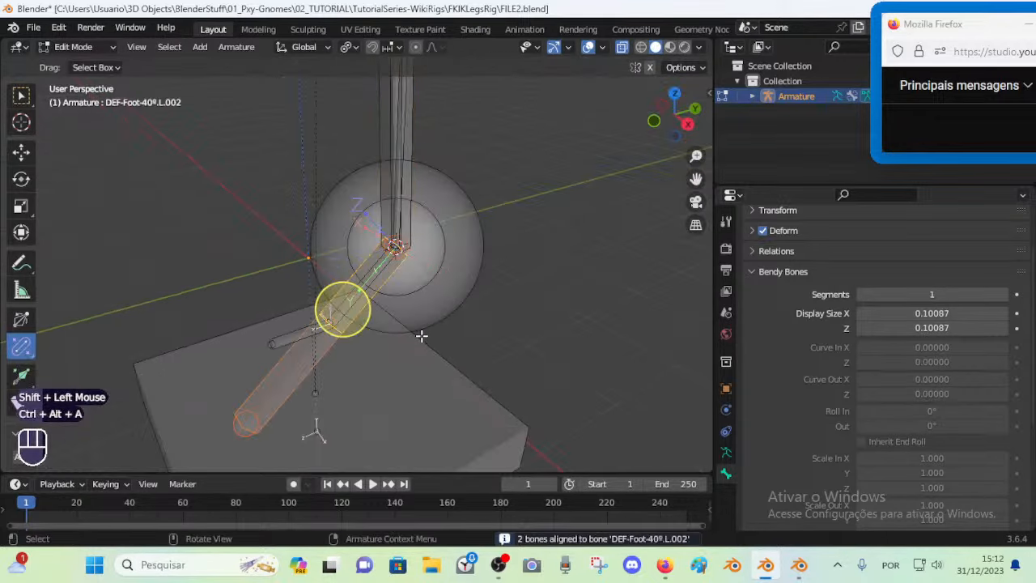
{"action": "middle_click_drag", "start_coordinate": [419, 332], "coordinate": [414, 287], "text": "shift"}
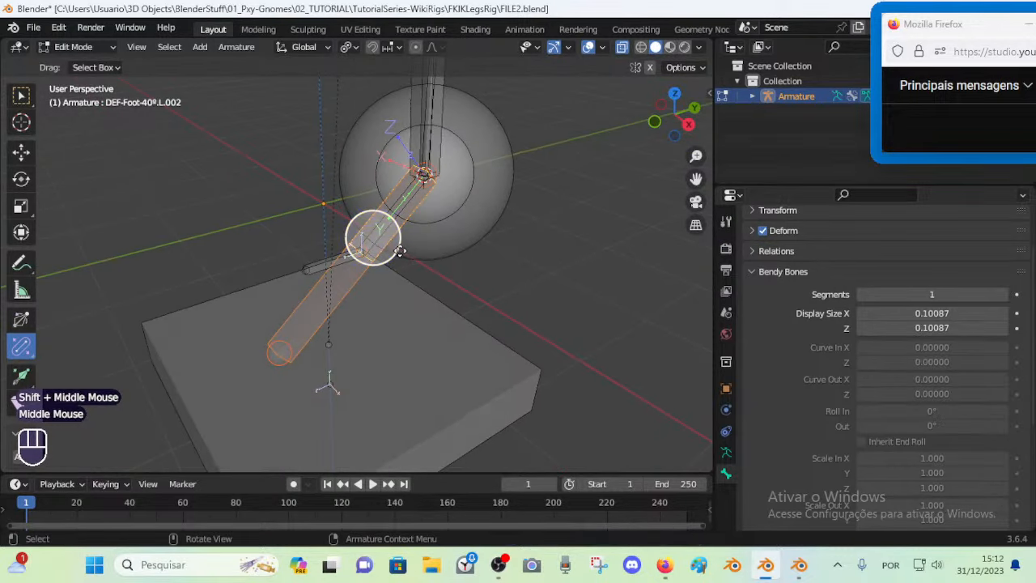
{"action": "key", "text": "alt+s"}
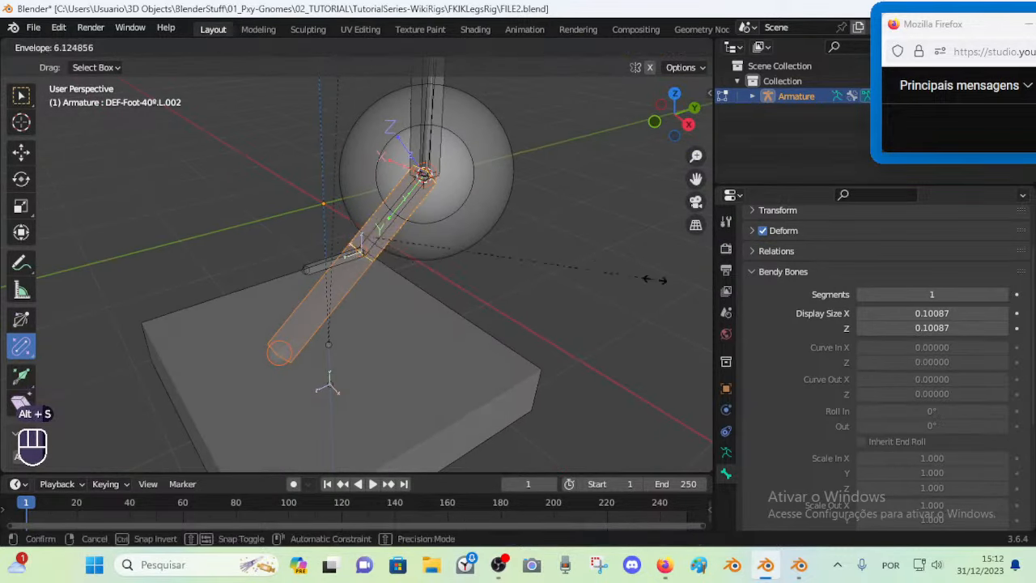
{"action": "left_click", "coordinate": [392, 273]}
{"action": "key", "text": "Tab"}
{"action": "key", "text": "Tab"}
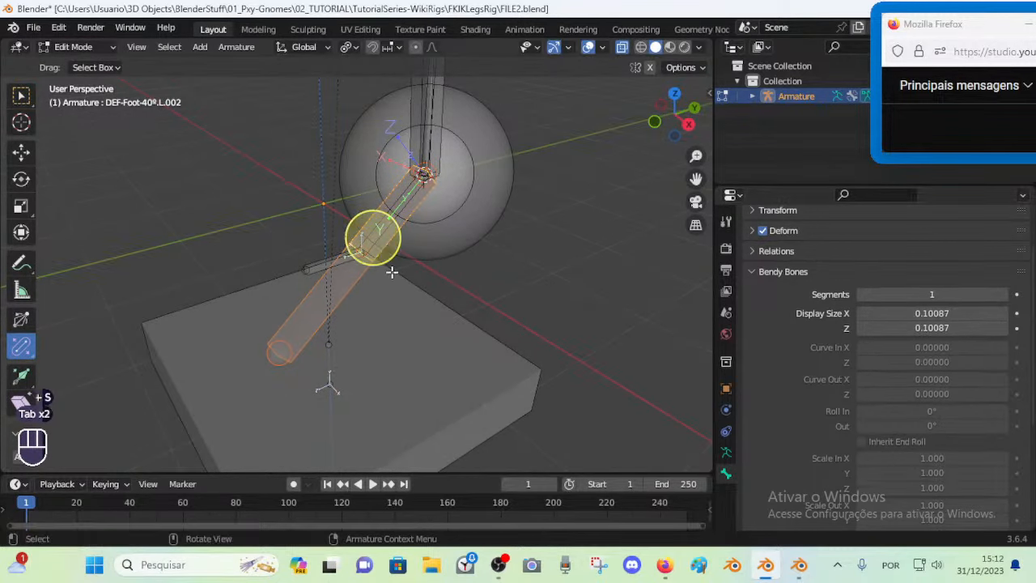
Select only the new ankle bone and thicken its B-Bone display size to about 0.21
{"action": "key", "text": "alt+a"}
{"action": "left_click", "coordinate": [364, 275]}
{"action": "left_click", "coordinate": [376, 253]}
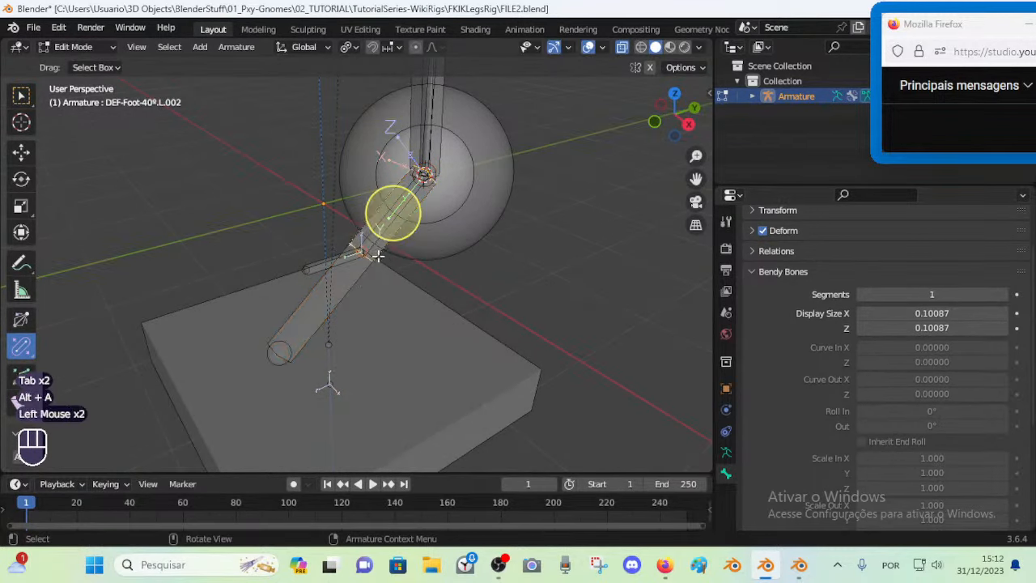
{"action": "left_click", "coordinate": [364, 272]}
{"action": "key", "text": "ctrl+alt+s"}
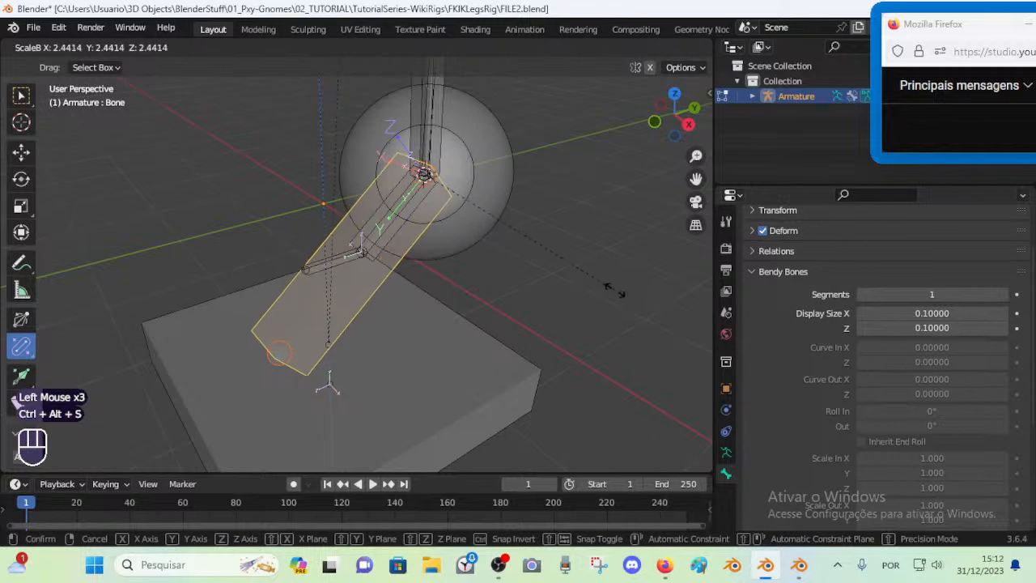
{"action": "left_click", "coordinate": [586, 276]}
Copy the B-Bone display size of CTL-UpperArm.L to the ankle bone, setting its X and Z to 0.16117
{"action": "scroll", "coordinate": [478, 220], "scroll_direction": "down", "scroll_amount": 1}
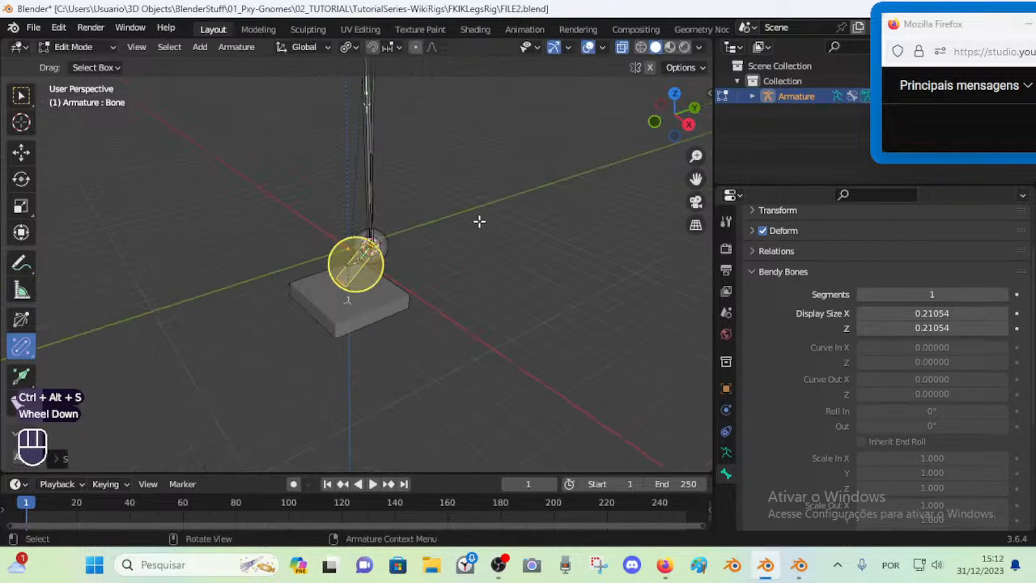
{"action": "middle_click_drag", "start_coordinate": [478, 220], "coordinate": [397, 275], "text": "shift"}
{"action": "scroll", "coordinate": [423, 268], "scroll_direction": "down", "scroll_amount": 1}
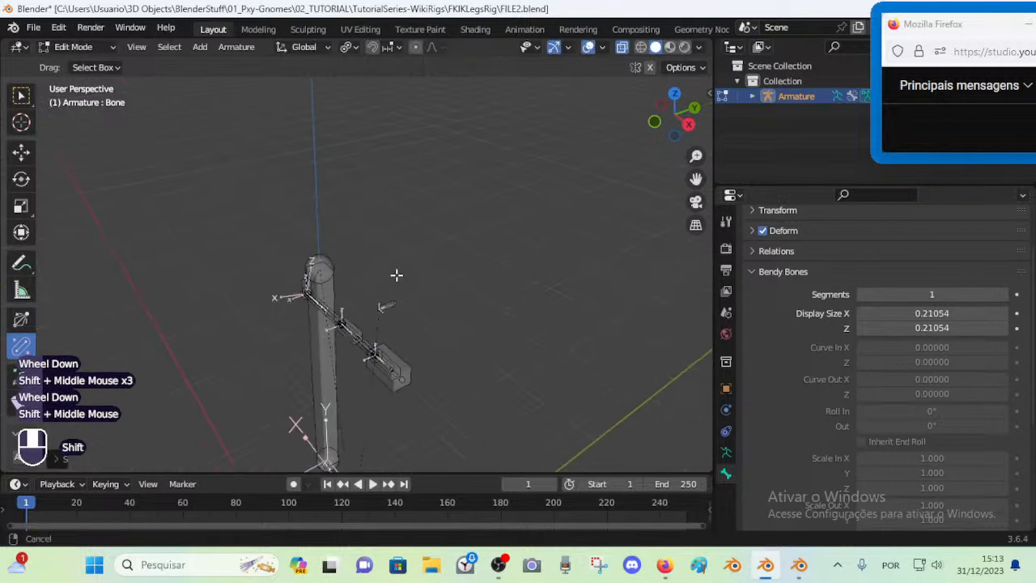
{"action": "scroll", "coordinate": [387, 304], "scroll_direction": "up", "scroll_amount": 1}
{"action": "left_click", "coordinate": [386, 321]}
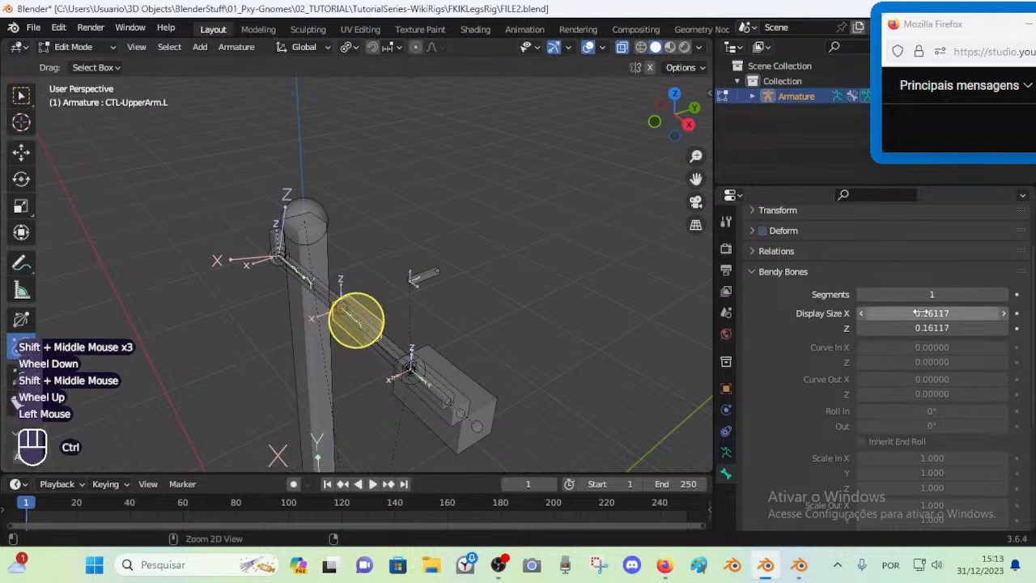
{"action": "key", "text": "ctrl+c"}
{"action": "middle_click_drag", "start_coordinate": [310, 384], "coordinate": [400, 173], "text": "shift"}
{"action": "middle_click_drag", "start_coordinate": [385, 325], "coordinate": [342, 176], "text": "shift"}
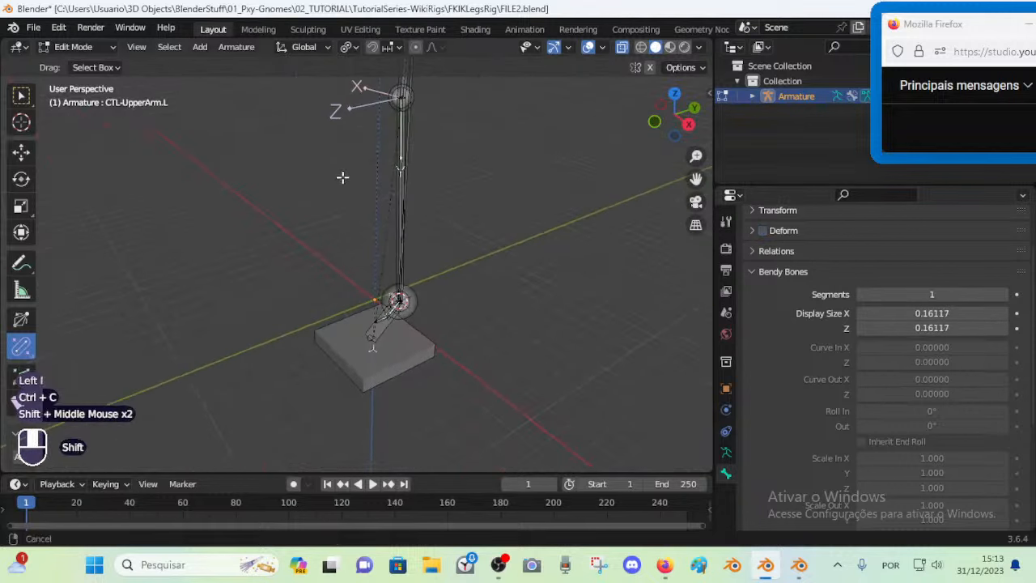
{"action": "scroll", "coordinate": [386, 350], "scroll_direction": "up", "scroll_amount": 1}
{"action": "left_click", "coordinate": [408, 368]}
{"action": "key", "text": "ctrl+v"}
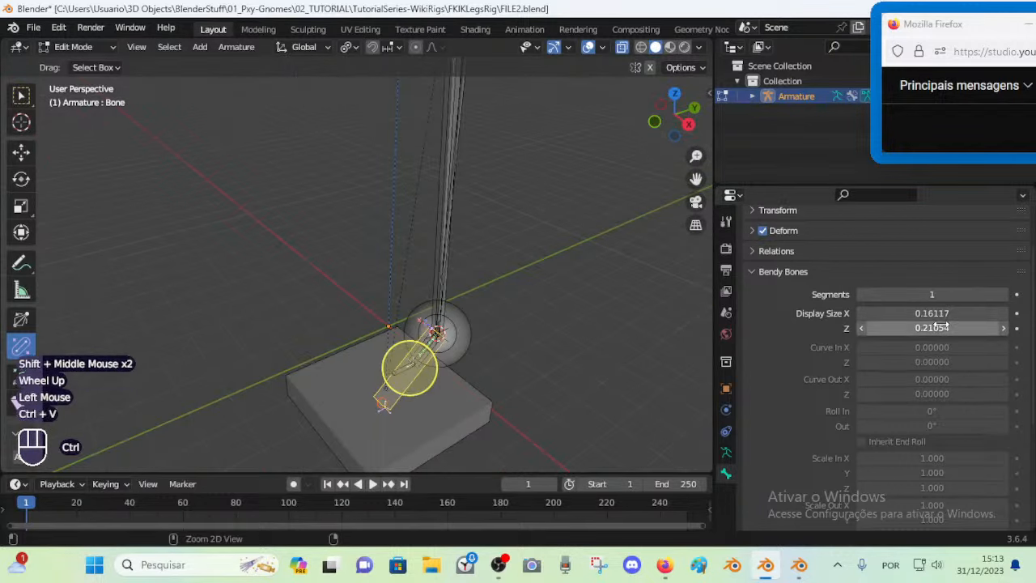
Check the CTL-UpperArm.L bone in the arm as a naming reference for the ankle bone
{"action": "middle_click_drag", "start_coordinate": [484, 360], "coordinate": [417, 359]}
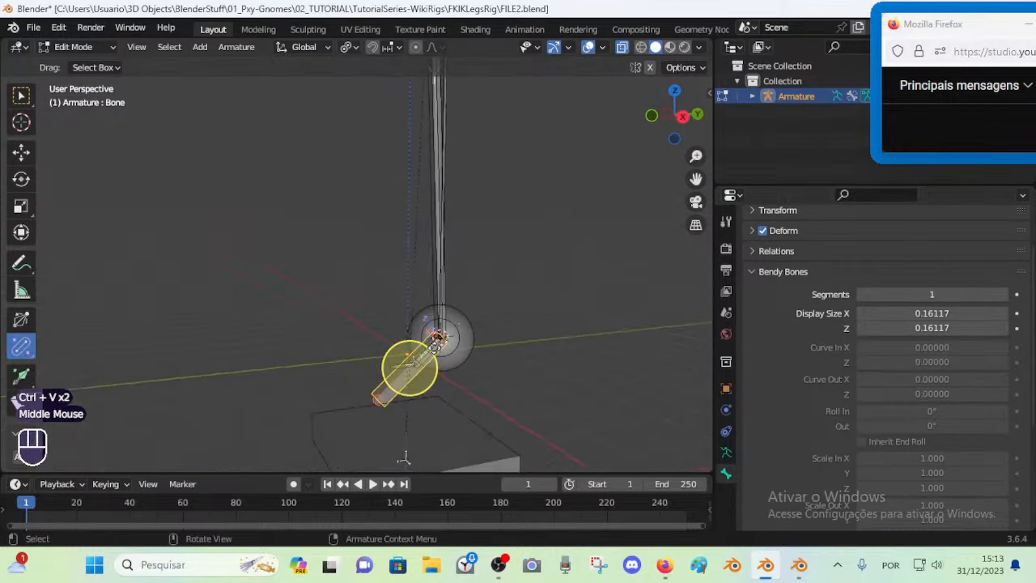
{"action": "key", "text": "F2"}
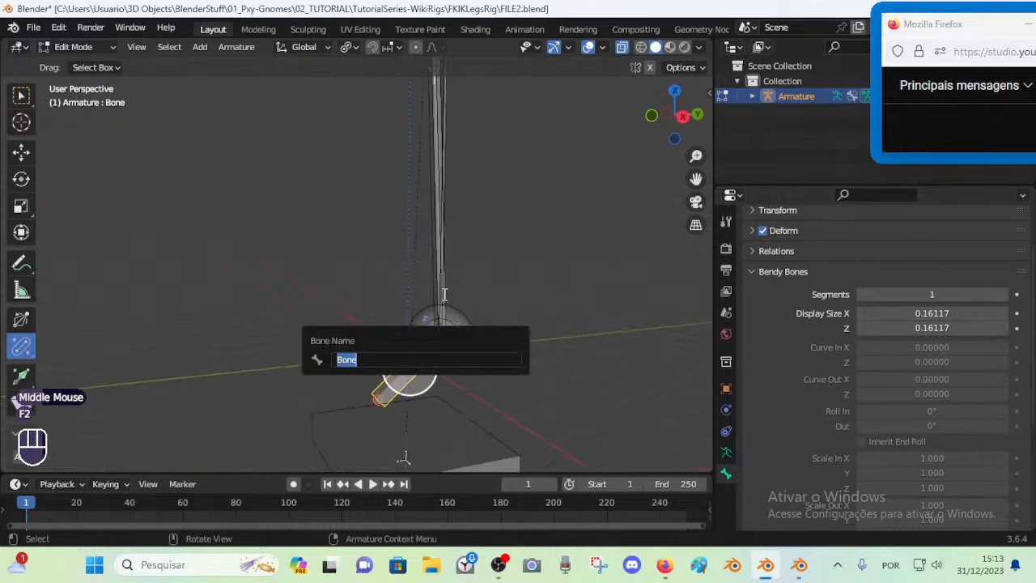
{"action": "middle_click_drag", "start_coordinate": [494, 122], "coordinate": [470, 312], "text": "shift"}
{"action": "scroll", "coordinate": [450, 267], "scroll_direction": "down", "scroll_amount": 1}
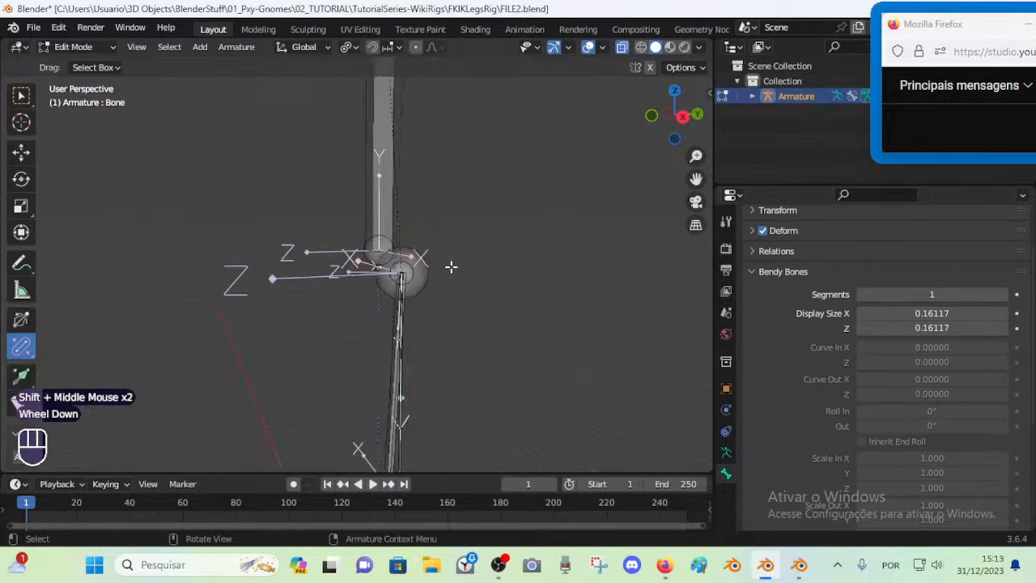
{"action": "scroll", "coordinate": [451, 267], "scroll_direction": "down", "scroll_amount": 1}
{"action": "middle_click_drag", "start_coordinate": [408, 230], "coordinate": [405, 331], "text": "shift"}
{"action": "middle_click_drag", "start_coordinate": [395, 263], "coordinate": [460, 303]}
{"action": "left_click", "coordinate": [409, 255]}
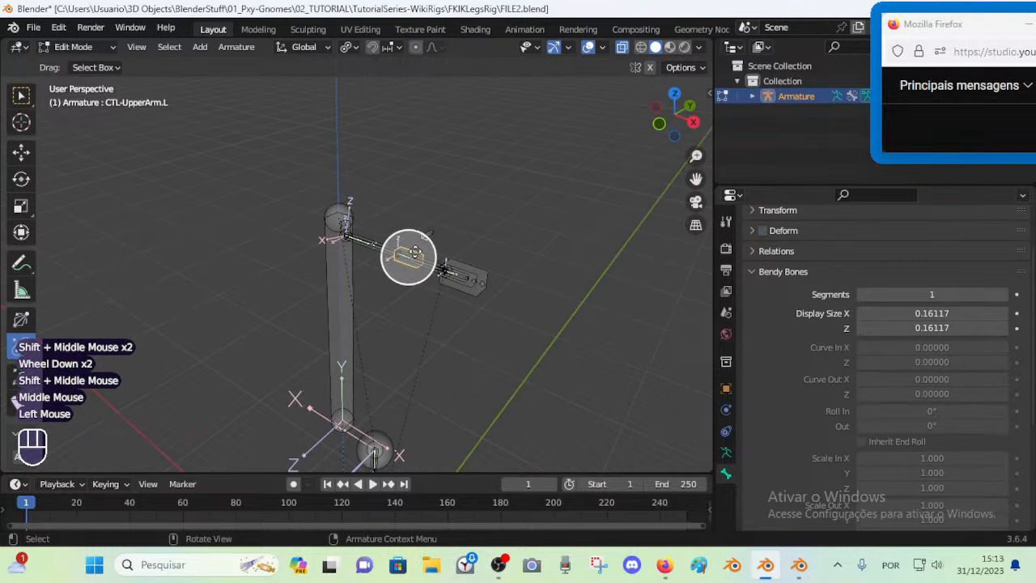
{"action": "scroll", "coordinate": [405, 296], "scroll_direction": "up", "scroll_amount": 1}
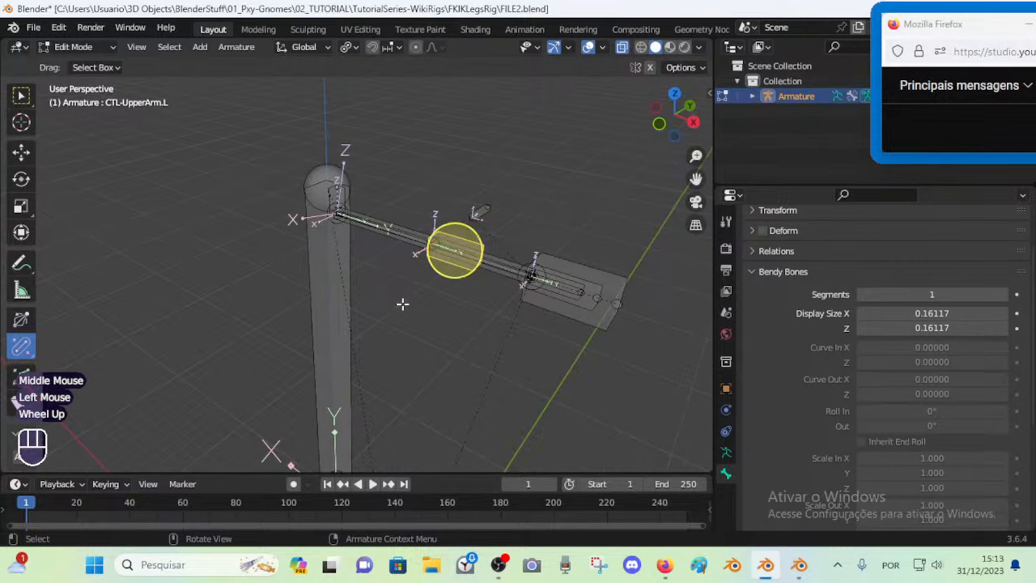
Rename the arm's MCH-POLECTRL.L bone as MCH-POLE-AUTO-Arm.L
{"action": "double_click", "coordinate": [493, 267]}
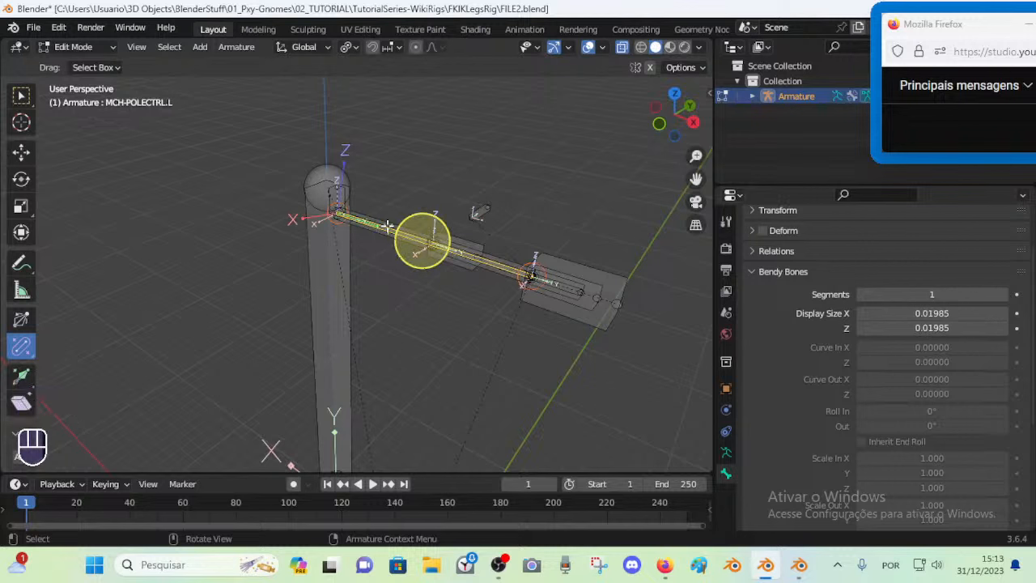
{"action": "key", "text": "F2"}
{"action": "type", "text": "-POLECTRL.L"}
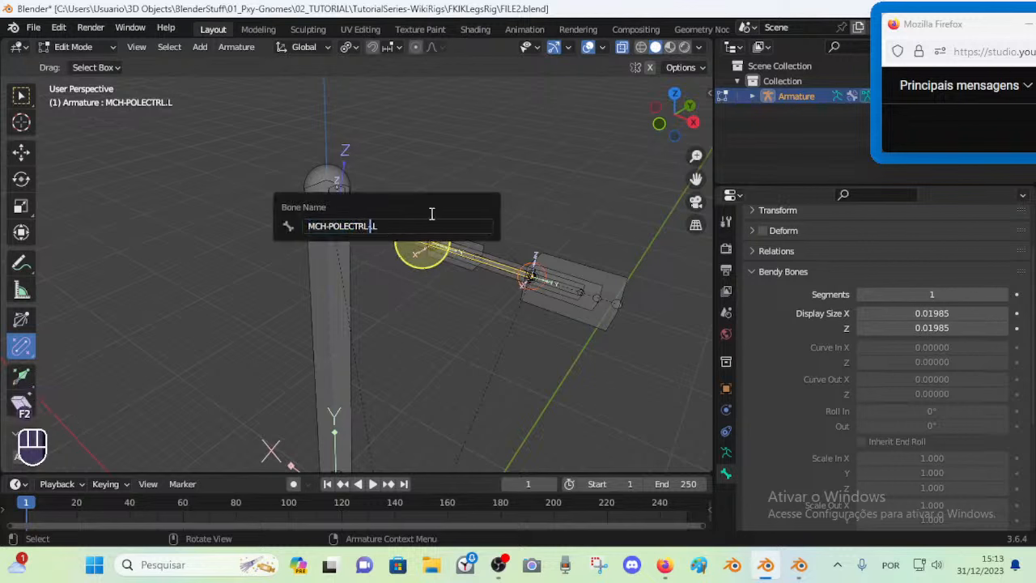
{"action": "type", "text": "A"}
{"action": "key", "text": "BackSpace"}
{"action": "key", "text": "BackSpace"}
{"action": "key", "text": "BackSpace"}
{"action": "key", "text": "BackSpace"}
{"action": "key", "text": "BackSpace"}
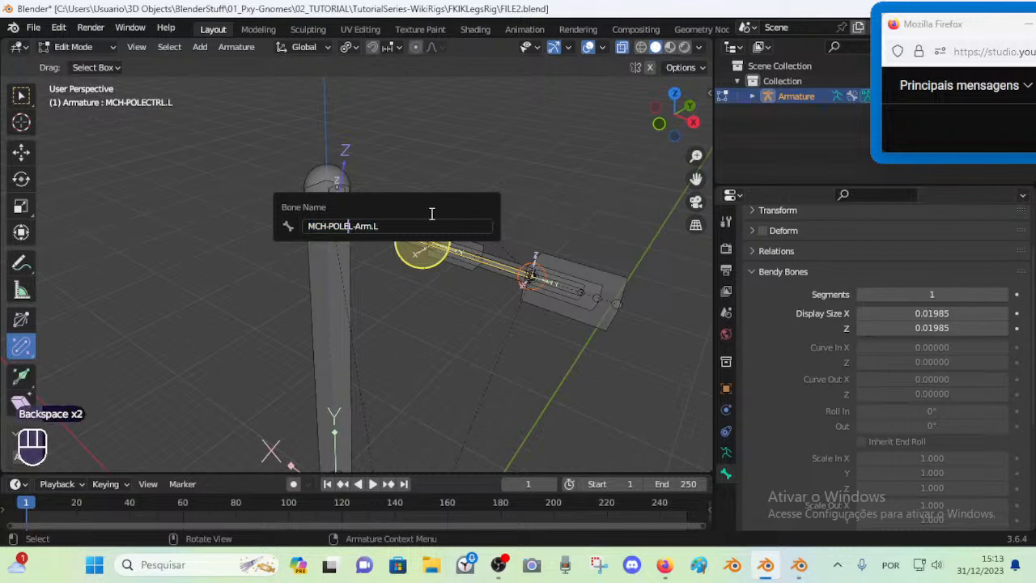
{"action": "key", "text": "shift+BackSpace"}
{"action": "type", "text": "OLEA"}
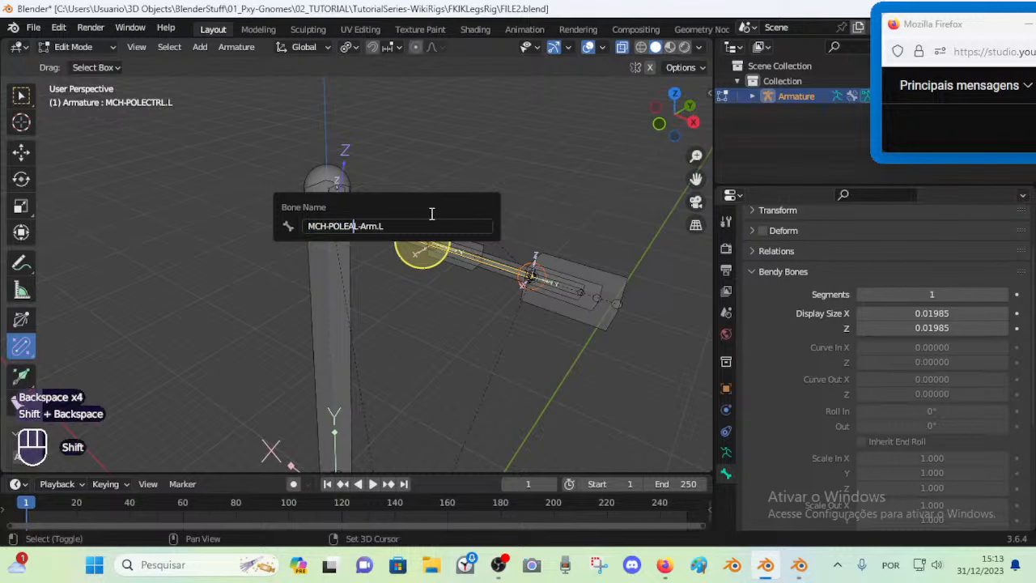
{"action": "type", "text": "UTO"}
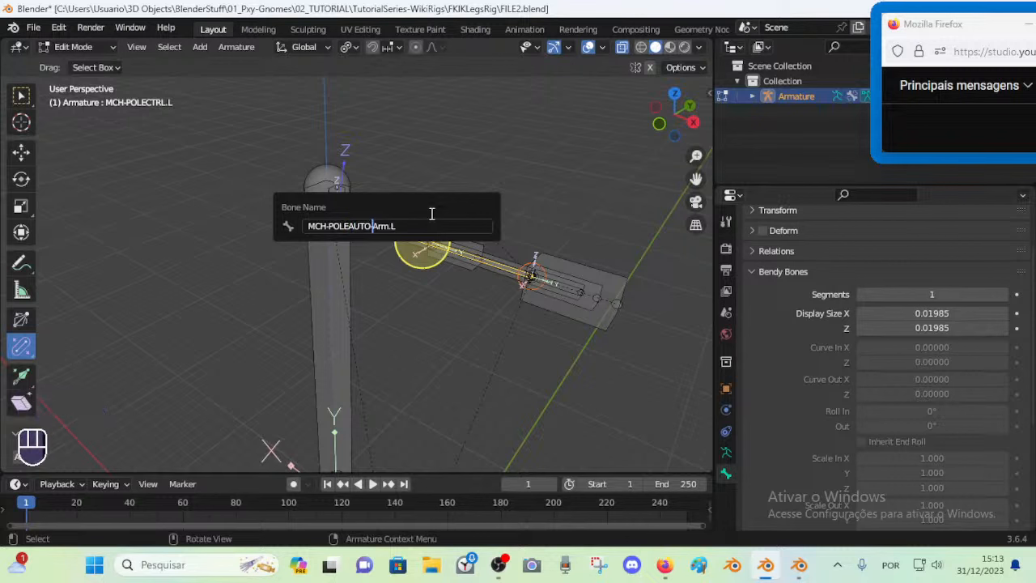
{"action": "key", "text": "Return"}
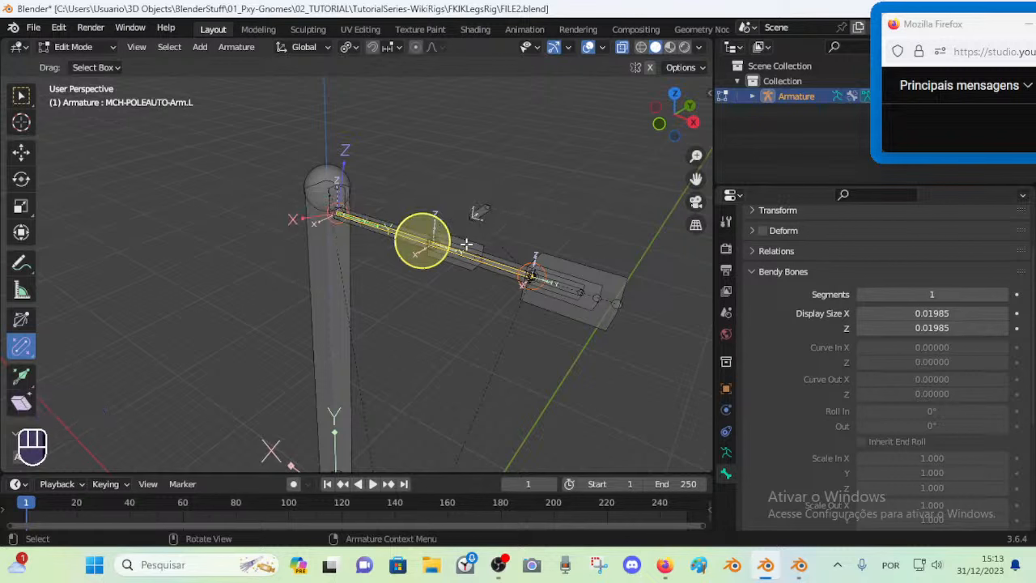
{"action": "key", "text": "F2"}
{"action": "left_click", "coordinate": [437, 246]}
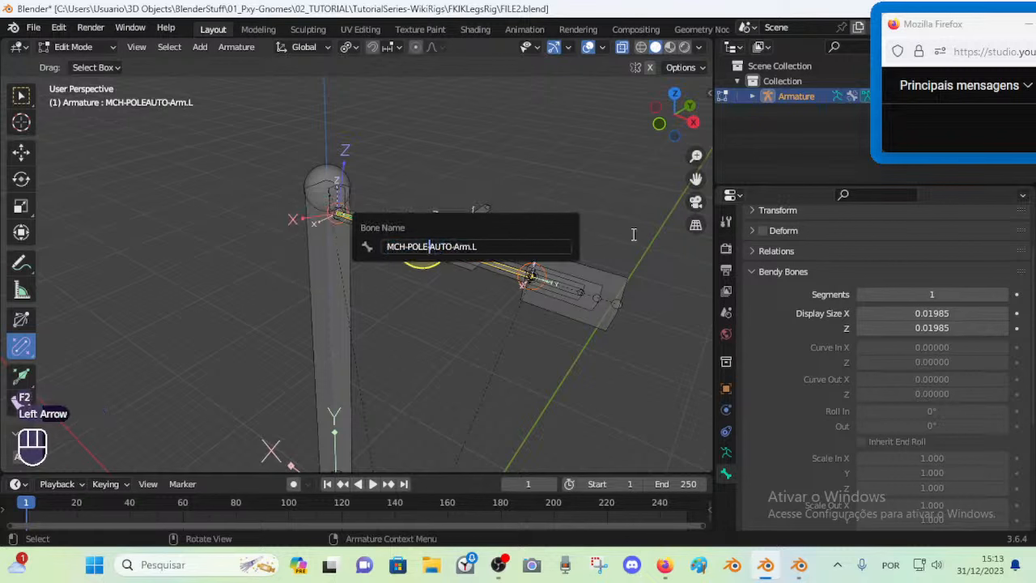
{"action": "key", "text": "Return"}
Replace Arm with Elbow in the arm pole bone's name, making it MCH-POLE-AUTO-Elbow.L
{"action": "middle_click_drag", "start_coordinate": [468, 377], "coordinate": [464, 342], "text": "shift"}
{"action": "key", "text": "F2"}
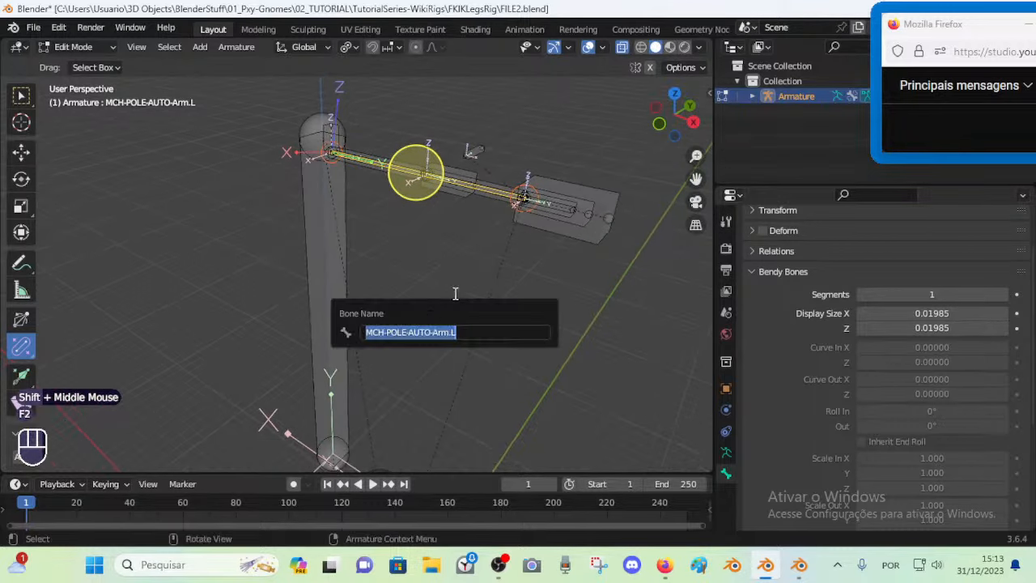
{"action": "left_click", "coordinate": [440, 331]}
{"action": "key", "text": "BackSpace"}
{"action": "key", "text": "Delete"}
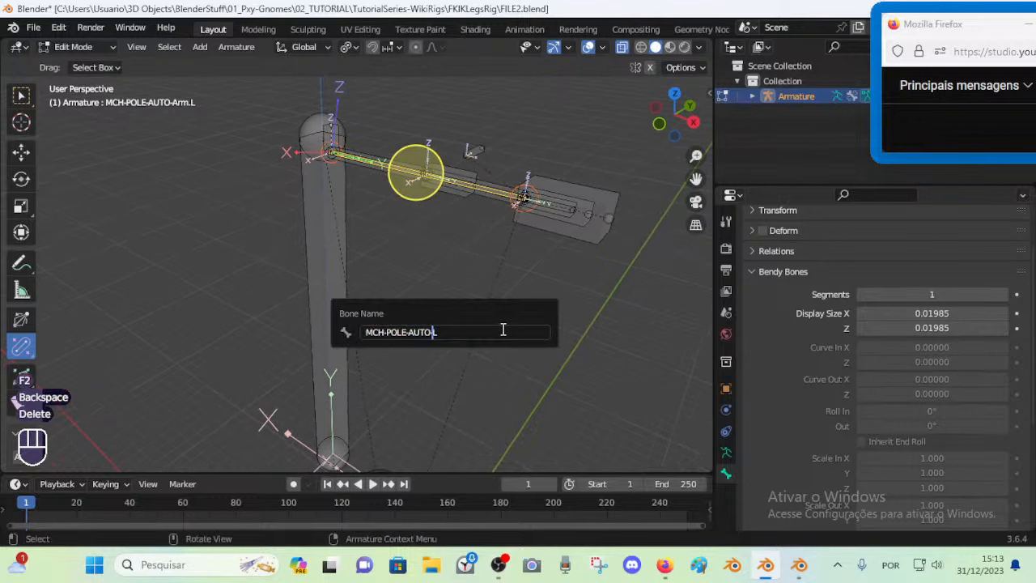
{"action": "key", "text": "shift"}
{"action": "type", "text": "E"}
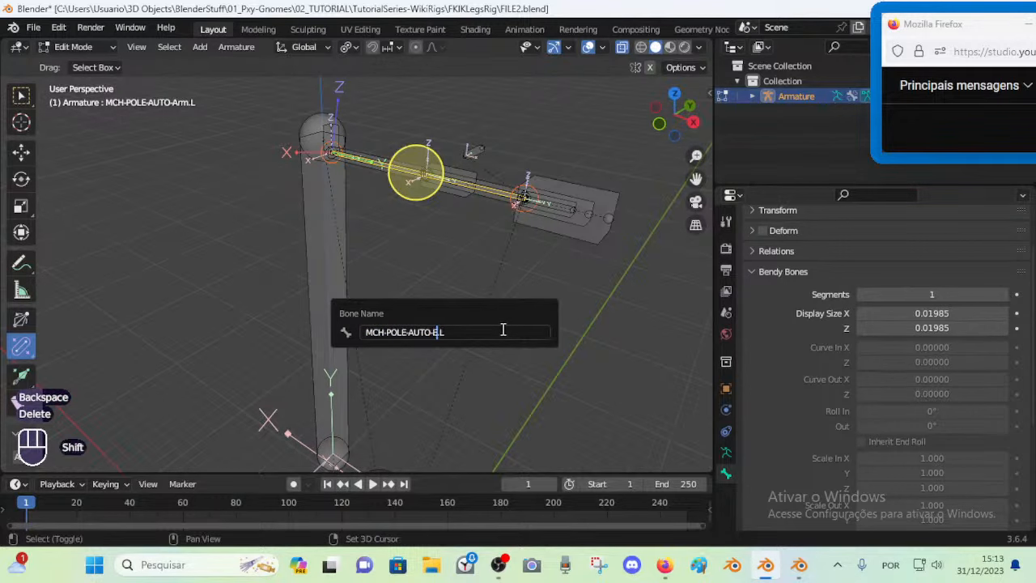
{"action": "type", "text": "lbow"}
{"action": "key", "text": "Return"}
Rename the leg's MCH-POLECTRL-Leg.L bone as MCH-POLE-AUTO-Knee.L
{"action": "middle_click_drag", "start_coordinate": [299, 358], "coordinate": [324, 169], "text": "shift"}
{"action": "middle_click_drag", "start_coordinate": [396, 278], "coordinate": [365, 181], "text": "shift"}
{"action": "left_click", "coordinate": [402, 199]}
{"action": "left_click", "coordinate": [398, 153]}
{"action": "key", "text": "F2"}
{"action": "left_click", "coordinate": [362, 159]}
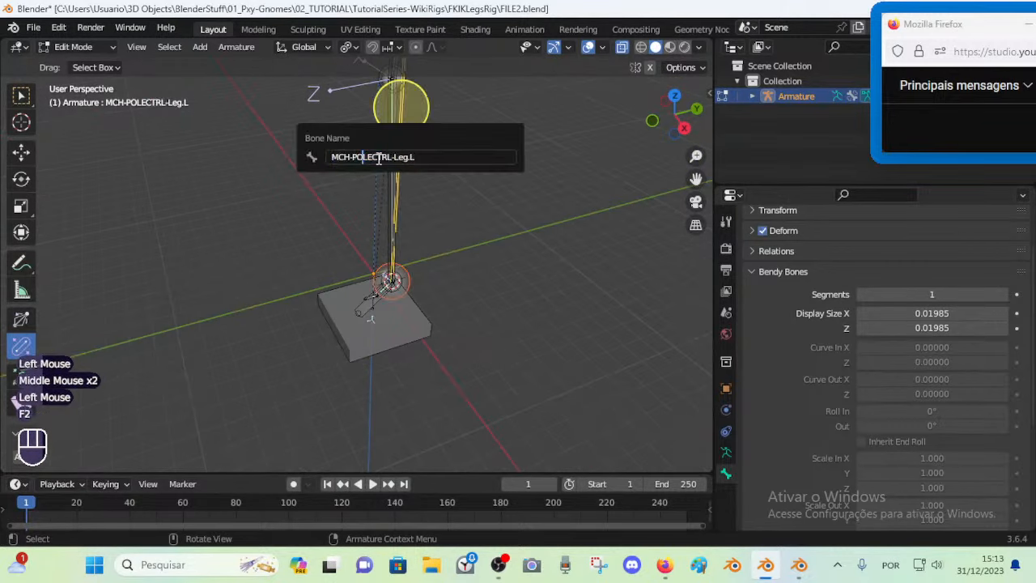
{"action": "type", "text": "-AUTO"}
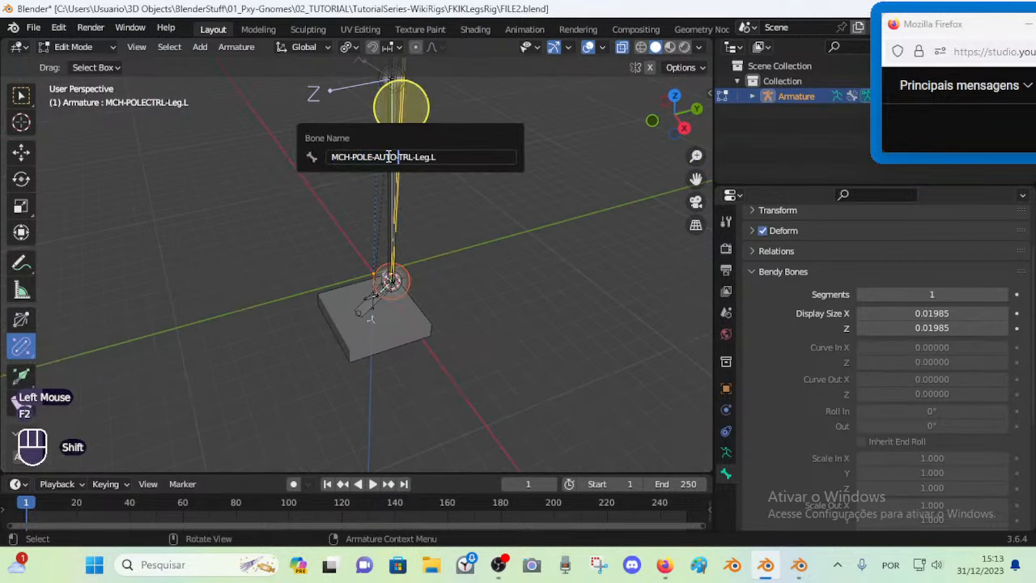
{"action": "key", "text": "Delete"}
{"action": "key", "text": "Delete"}
{"action": "key", "text": "Delete"}
{"action": "key", "text": "Delete"}
{"action": "type", "text": "IK"}
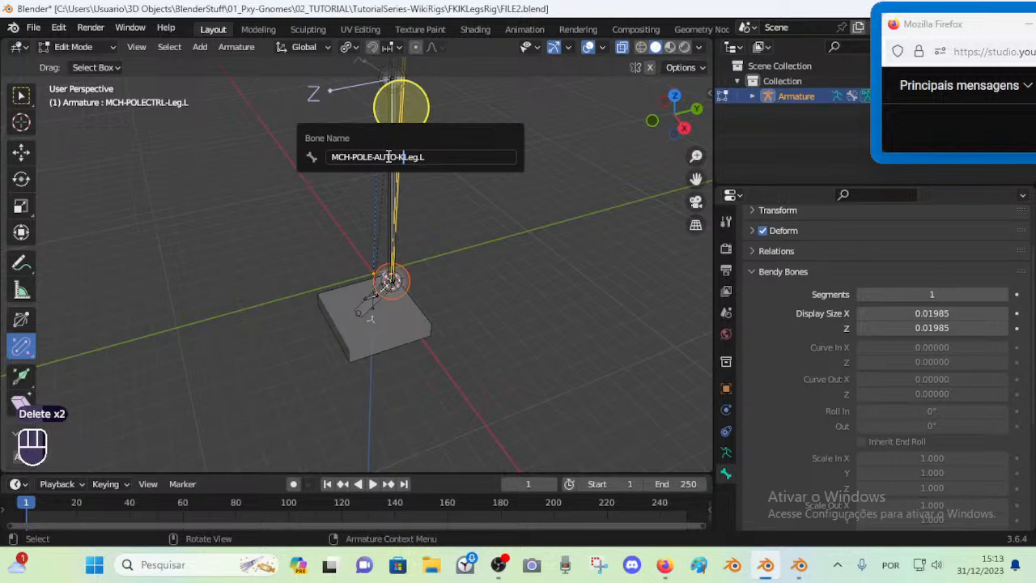
{"action": "type", "text": "nee"}
{"action": "key", "text": "Delete"}
{"action": "key", "text": "Delete"}
{"action": "key", "text": "Delete"}
{"action": "key", "text": "Return"}
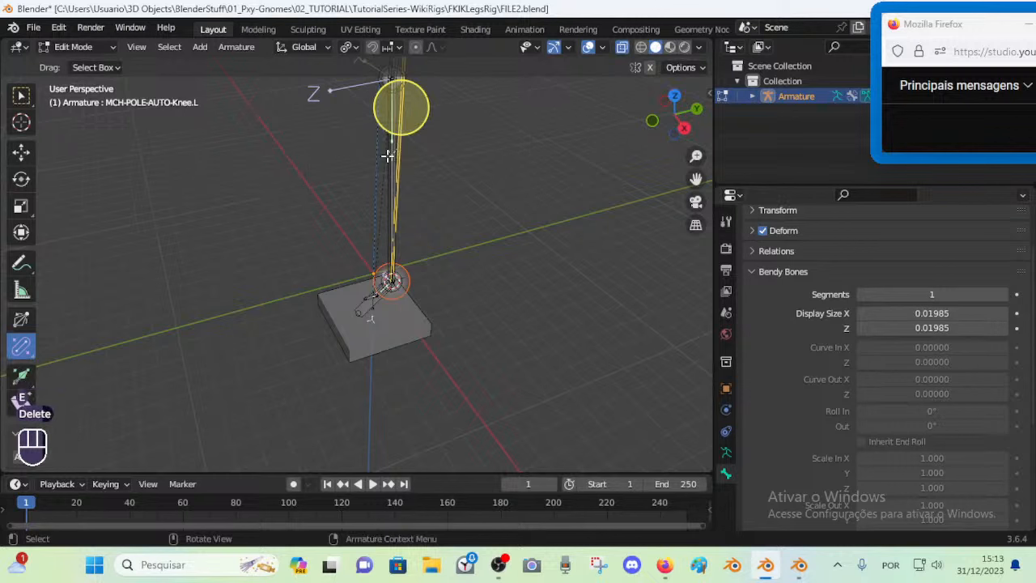
Select the ankle control bone, switch to Pose Mode, assign it to the bone group named Group and deselect everything
{"action": "middle_click_drag", "start_coordinate": [387, 156], "coordinate": [394, 266], "text": "shift"}
{"action": "scroll", "coordinate": [392, 255], "scroll_direction": "up", "scroll_amount": 2}
{"action": "middle_click_drag", "start_coordinate": [382, 220], "coordinate": [397, 243], "text": "shift"}
{"action": "scroll", "coordinate": [305, 201], "scroll_direction": "down", "scroll_amount": 1}
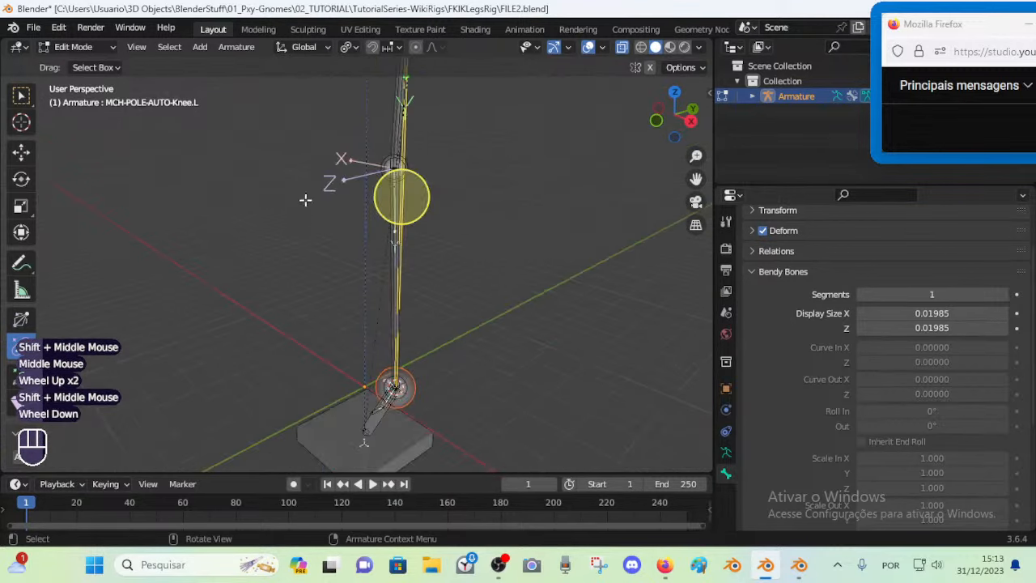
{"action": "middle_click_drag", "start_coordinate": [346, 275], "coordinate": [357, 276], "text": "shift"}
{"action": "scroll", "coordinate": [375, 302], "scroll_direction": "up", "scroll_amount": 2}
{"action": "scroll", "coordinate": [381, 270], "scroll_direction": "down", "scroll_amount": 2}
{"action": "scroll", "coordinate": [386, 293], "scroll_direction": "up", "scroll_amount": 1}
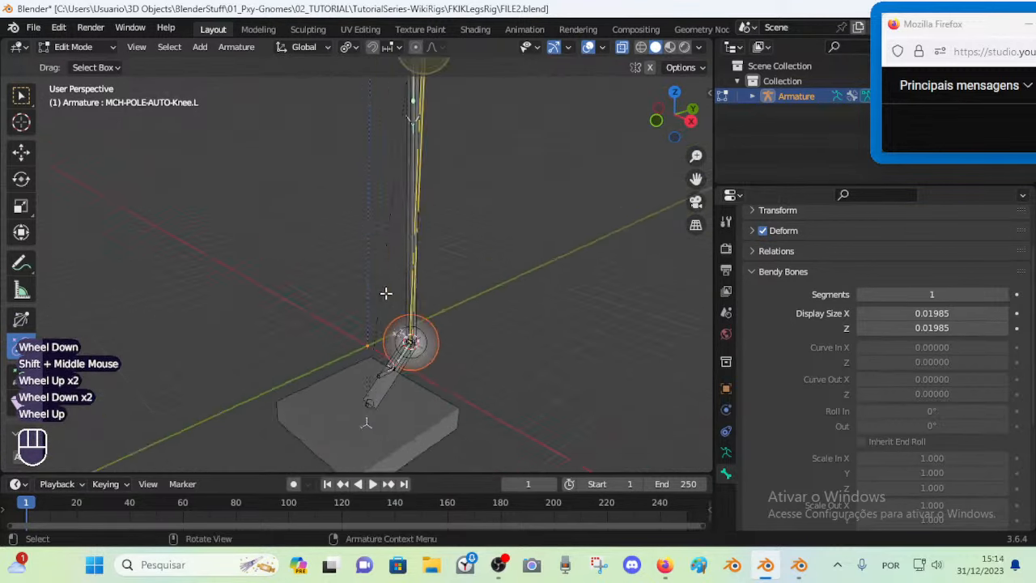
{"action": "scroll", "coordinate": [397, 444], "scroll_direction": "up", "scroll_amount": 1}
{"action": "left_click", "coordinate": [397, 444]}
{"action": "middle_click_drag", "start_coordinate": [397, 443], "coordinate": [411, 374], "text": "shift"}
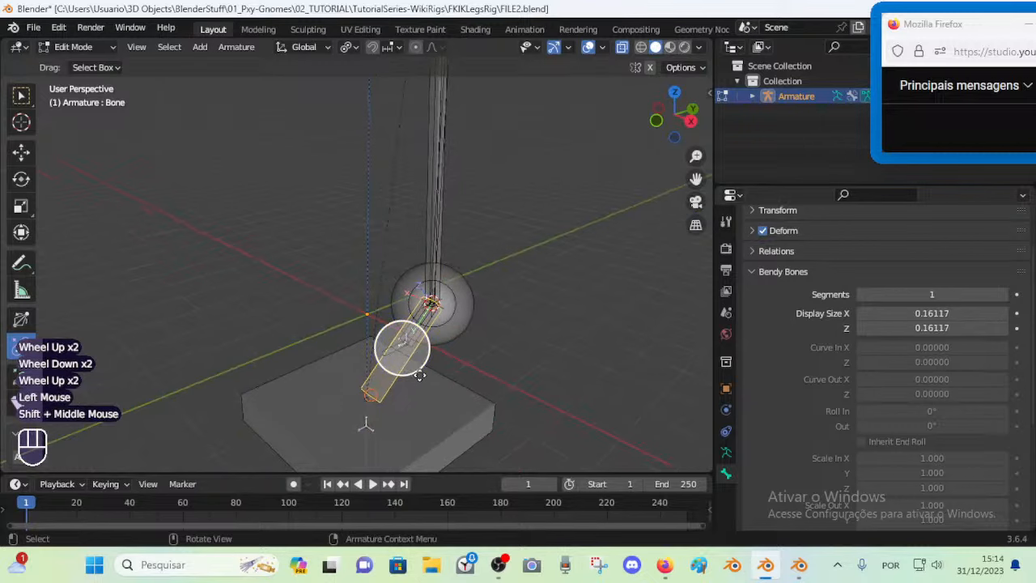
{"action": "key", "text": "Tab"}
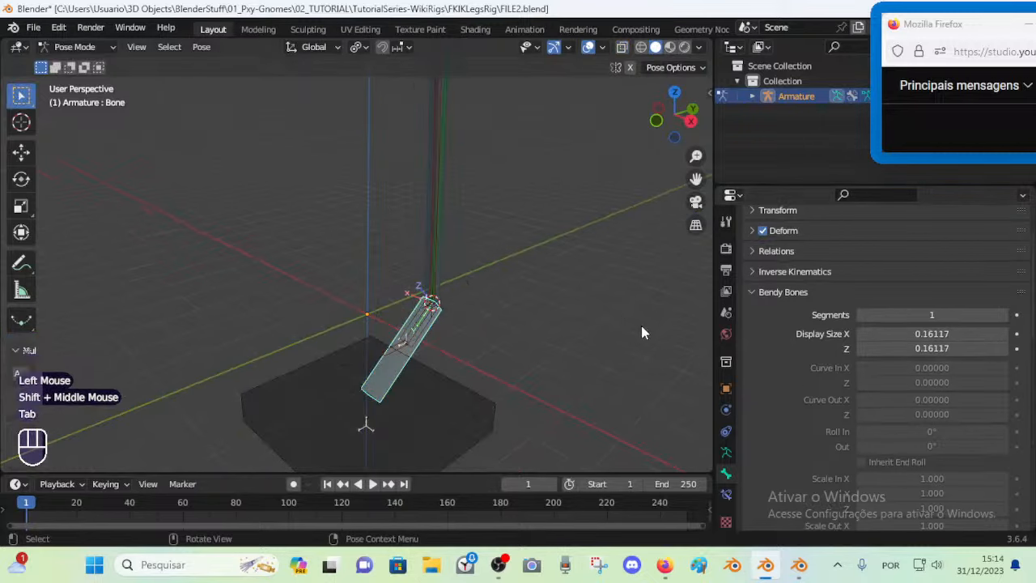
{"action": "double_click", "coordinate": [724, 449]}
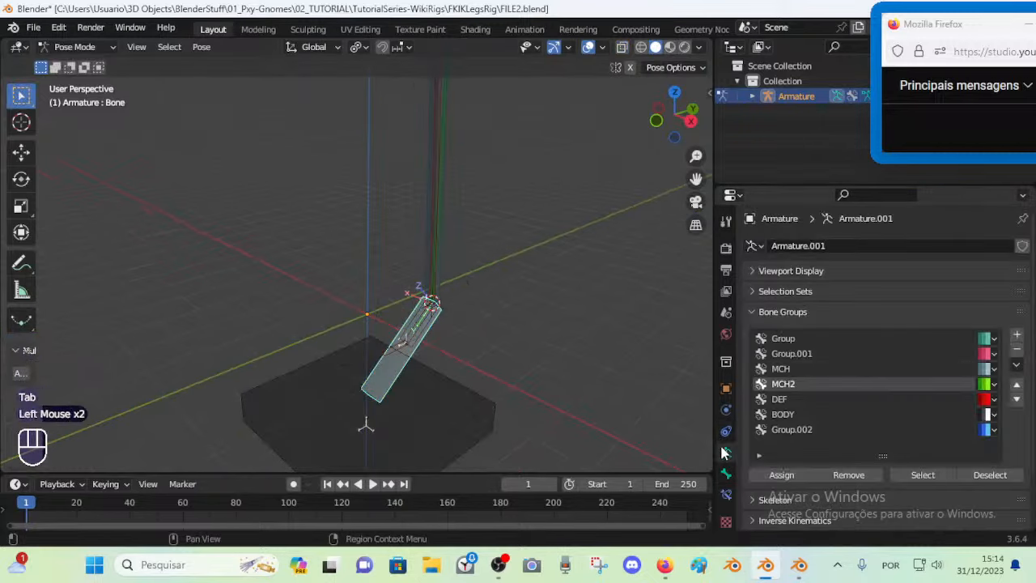
{"action": "left_click", "coordinate": [920, 340]}
{"action": "left_click", "coordinate": [785, 476]}
{"action": "key", "text": "alt+a"}
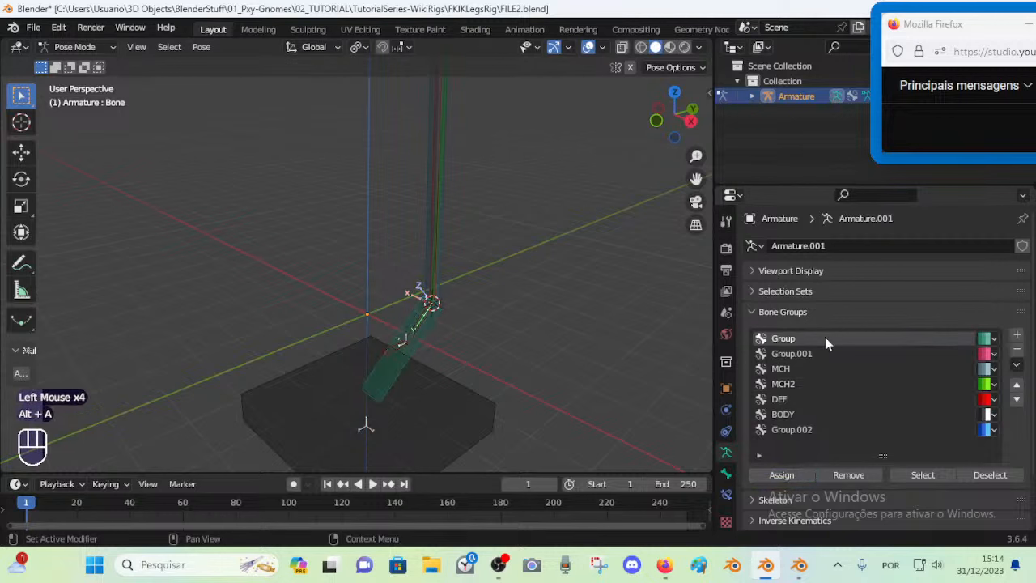
Rename the bone group named Group as CMD
{"action": "left_click", "coordinate": [847, 335]}
{"action": "type", "text": "C"}
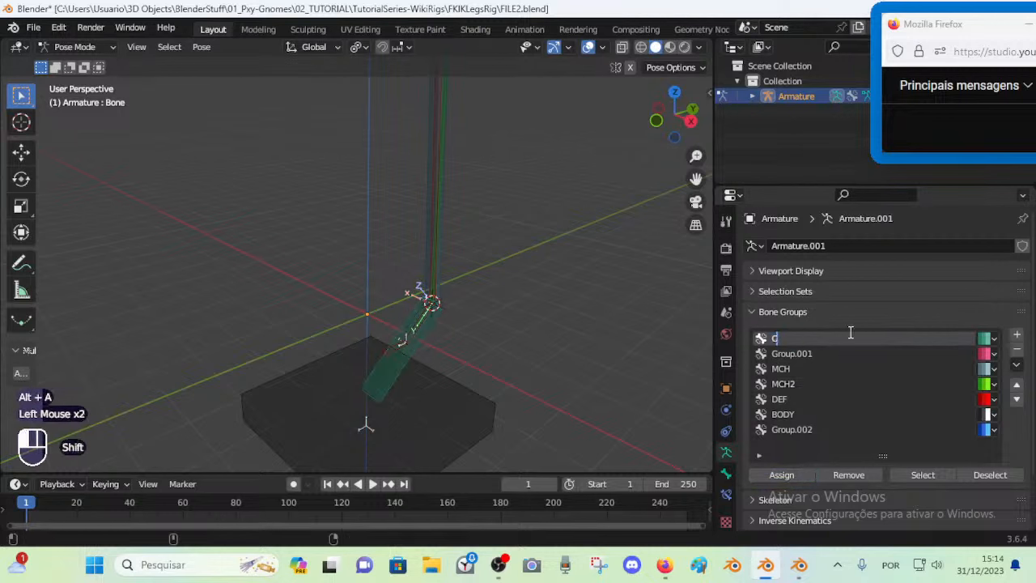
{"action": "type", "text": "MD"}
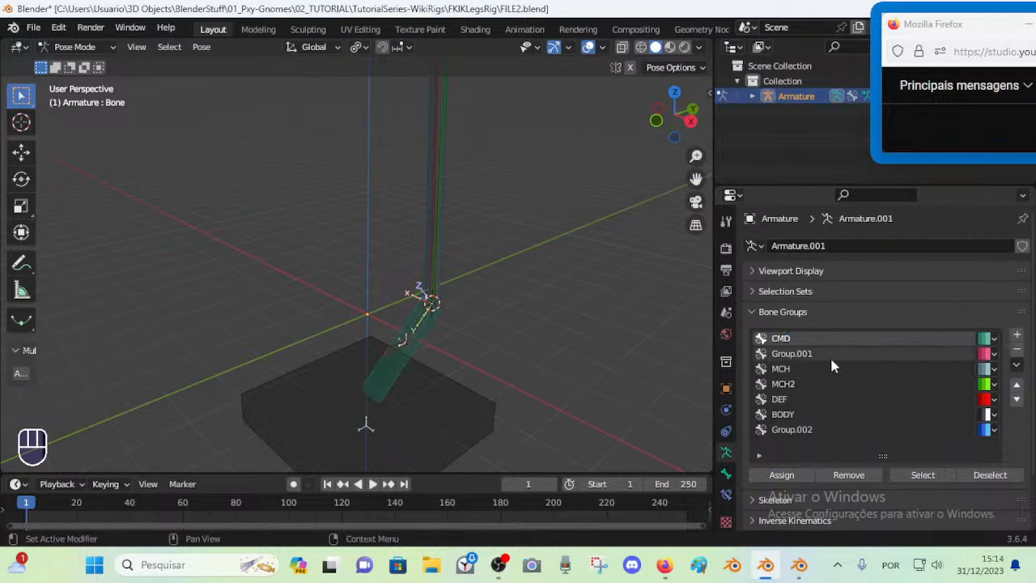
Rename the bone group Group.001 as MTR and move it above CMD in the list
{"action": "double_click", "coordinate": [830, 355]}
{"action": "type", "text": "MTR"}
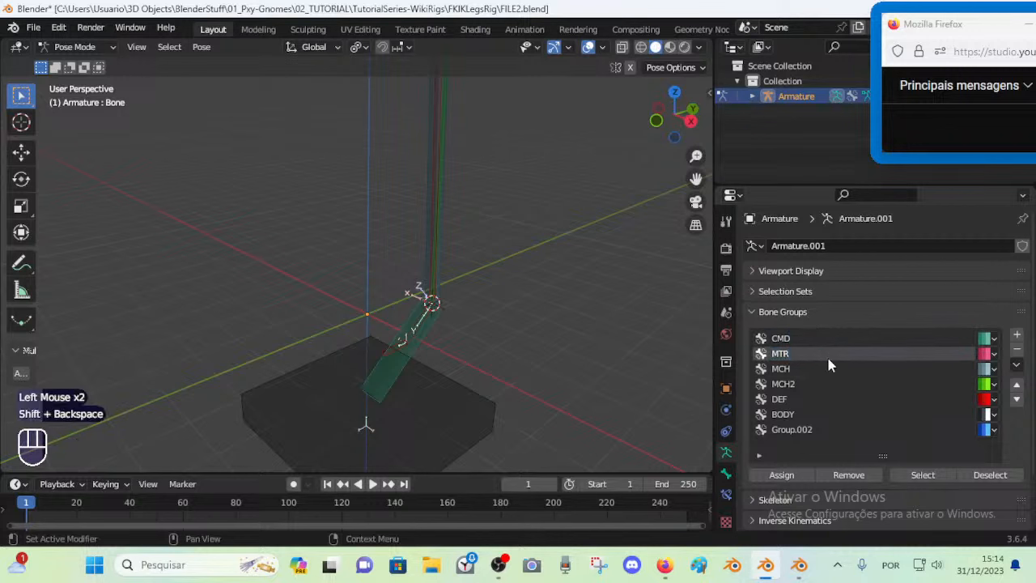
{"action": "key", "text": "Return"}
{"action": "left_click", "coordinate": [1016, 384]}
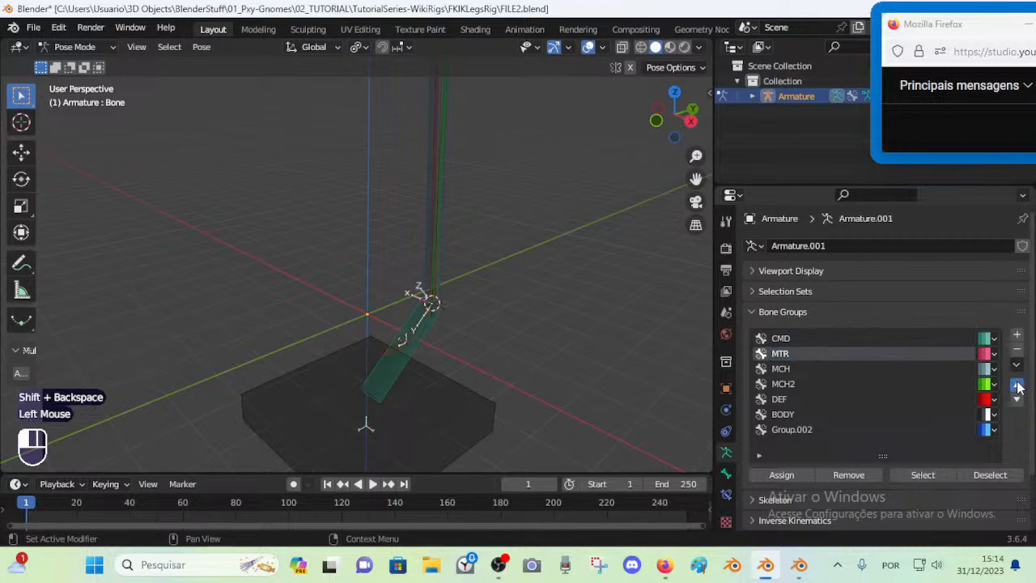
Rename the bone group Group.002 as CTL and move it up the list to directly above MCH
{"action": "double_click", "coordinate": [822, 431]}
{"action": "type", "text": "CTL"}
{"action": "left_click", "coordinate": [938, 431]}
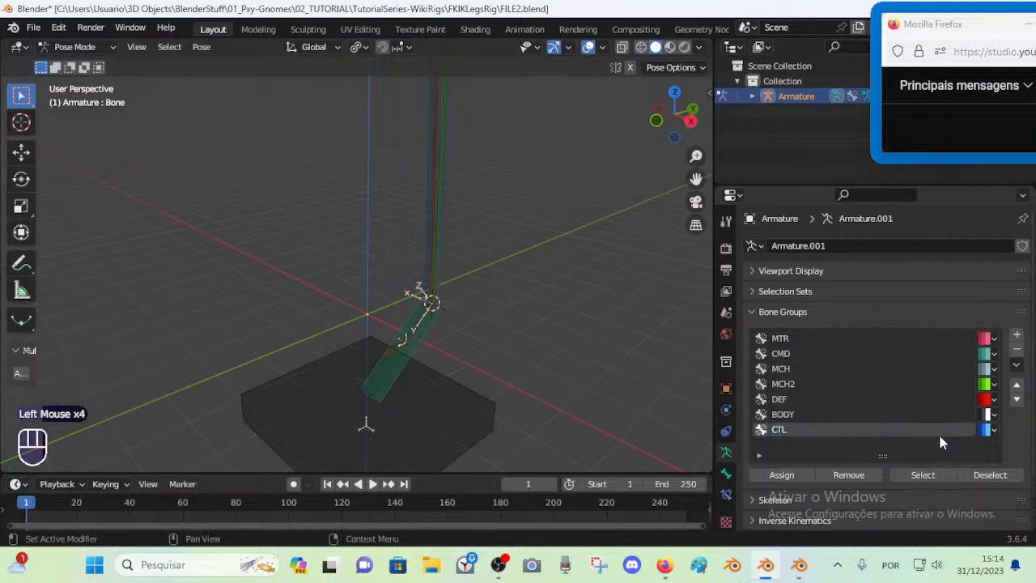
{"action": "left_click", "coordinate": [1015, 385]}
{"action": "left_click", "coordinate": [1015, 385]}
{"action": "left_click", "coordinate": [1015, 386]}
{"action": "left_click", "coordinate": [1015, 385]}
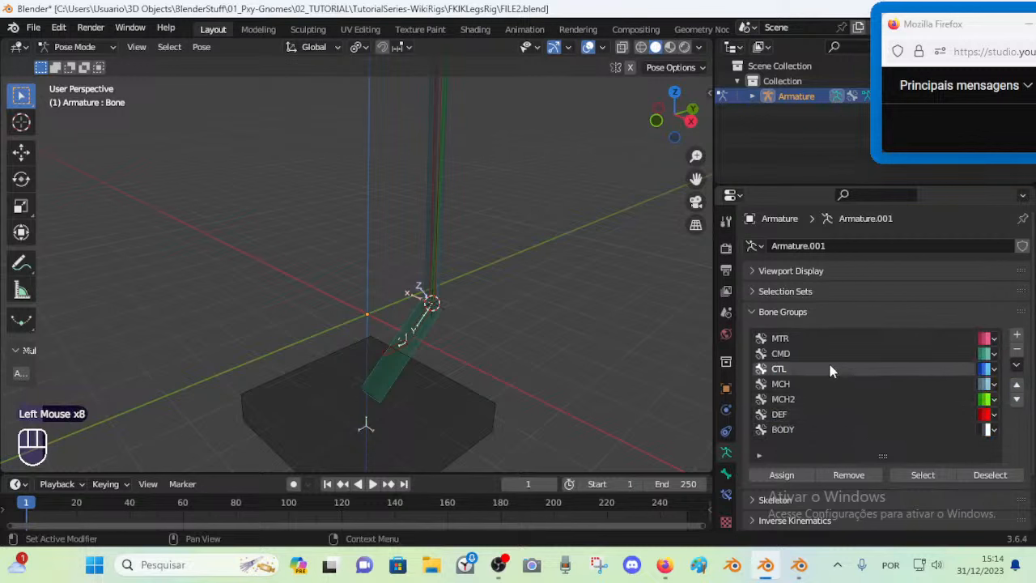
Go through the bone groups one by one from MTR to BODY and save the file
{"action": "left_click", "coordinate": [918, 338]}
{"action": "left_click", "coordinate": [917, 354]}
{"action": "left_click", "coordinate": [906, 369]}
{"action": "left_click", "coordinate": [878, 384]}
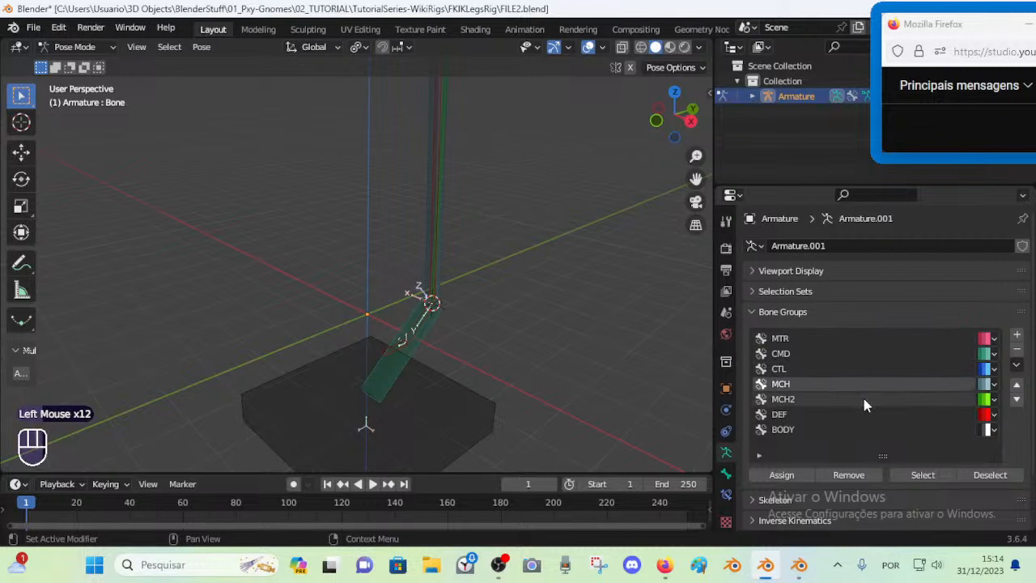
{"action": "left_click", "coordinate": [862, 399]}
{"action": "left_click", "coordinate": [829, 414]}
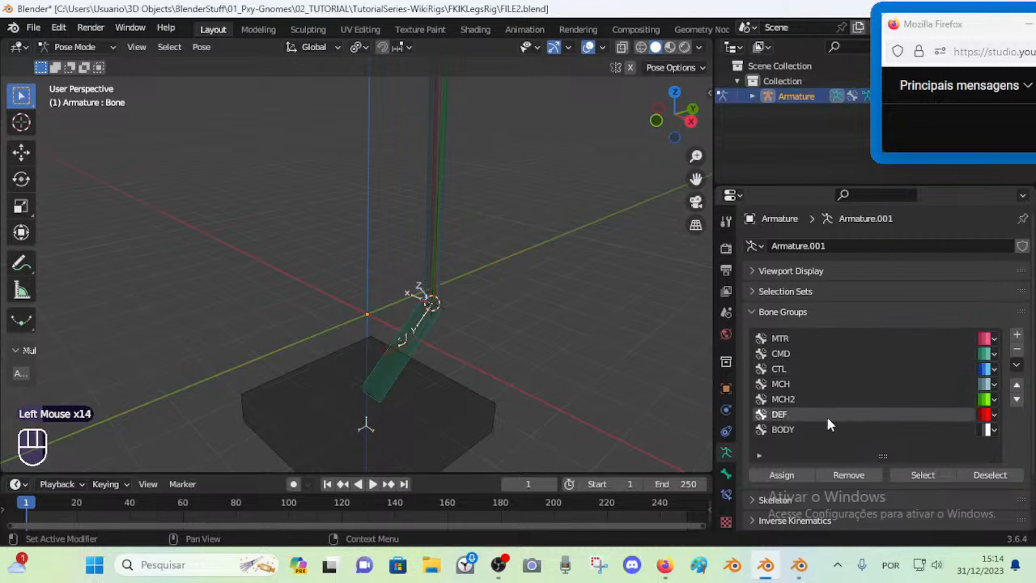
{"action": "left_click", "coordinate": [819, 430]}
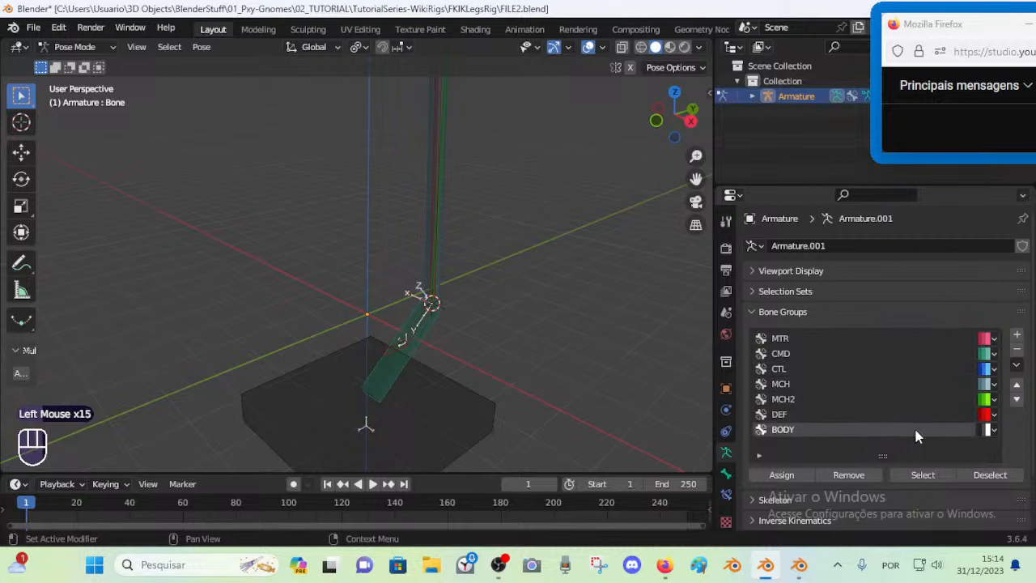
{"action": "scroll", "coordinate": [397, 359], "scroll_direction": "down", "scroll_amount": 1}
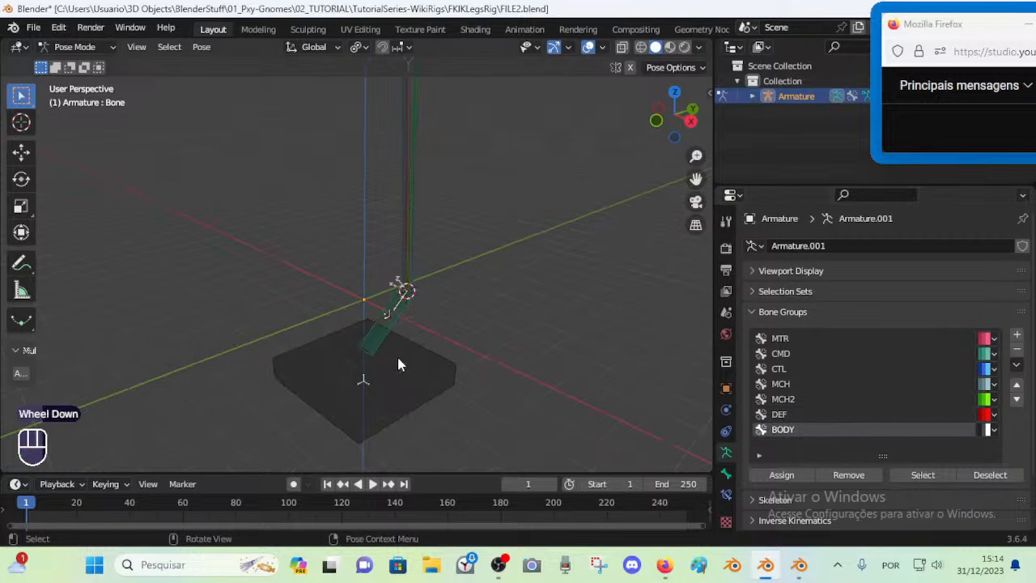
{"action": "scroll", "coordinate": [397, 359], "scroll_direction": "up", "scroll_amount": 1}
{"action": "key", "text": "ctrl+s"}
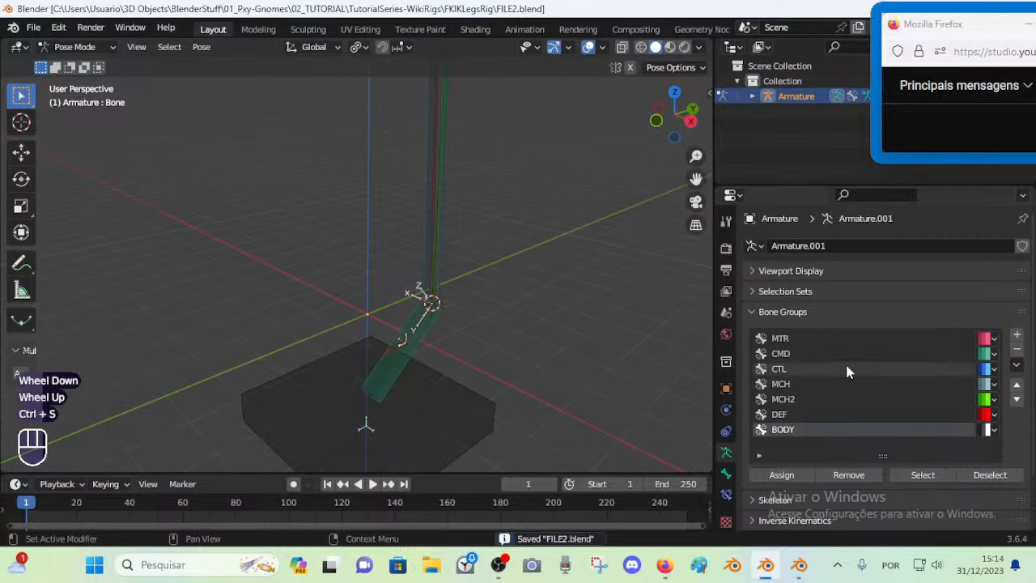
{"action": "middle_click_drag", "start_coordinate": [353, 370], "coordinate": [407, 368]}
{"action": "scroll", "coordinate": [399, 375], "scroll_direction": "up", "scroll_amount": 2}
{"action": "left_click", "coordinate": [447, 364]}
{"action": "scroll", "coordinate": [444, 374], "scroll_direction": "down", "scroll_amount": 1}
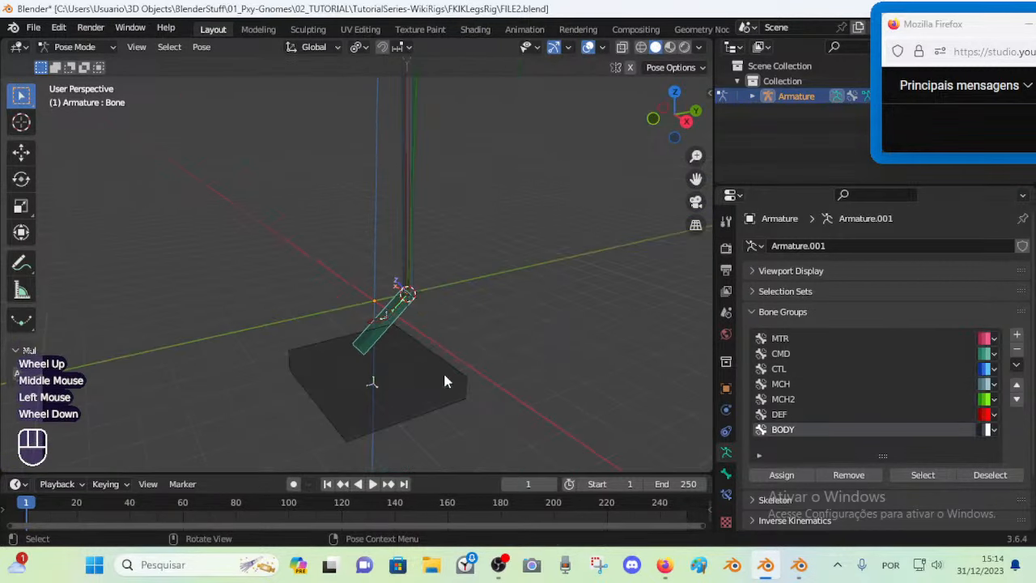
{"action": "key", "text": "Tab"}
{"action": "scroll", "coordinate": [406, 343], "scroll_direction": "up", "scroll_amount": 2}
{"action": "key", "text": "Tab"}
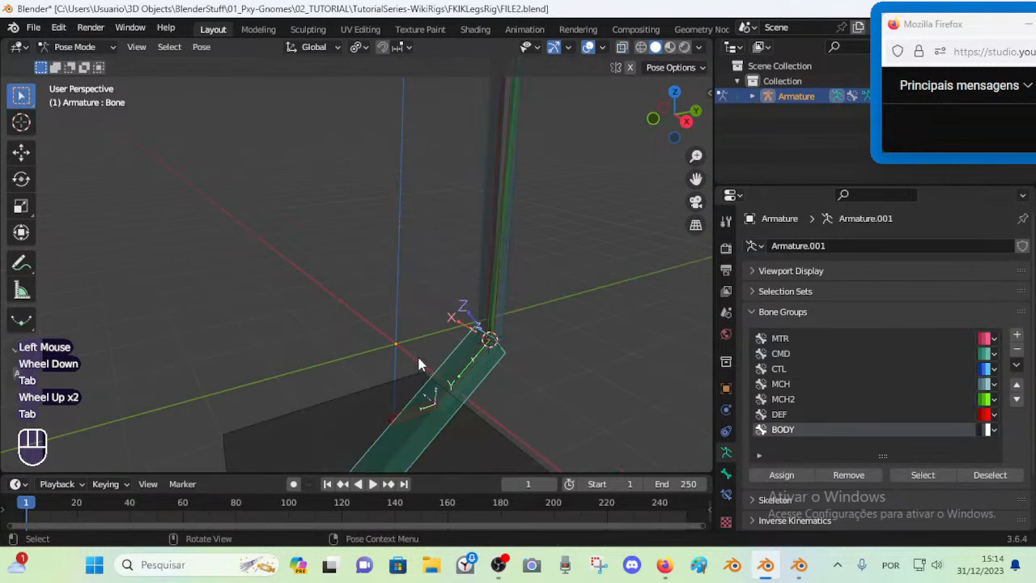
{"action": "scroll", "coordinate": [447, 300], "scroll_direction": "down", "scroll_amount": 1}
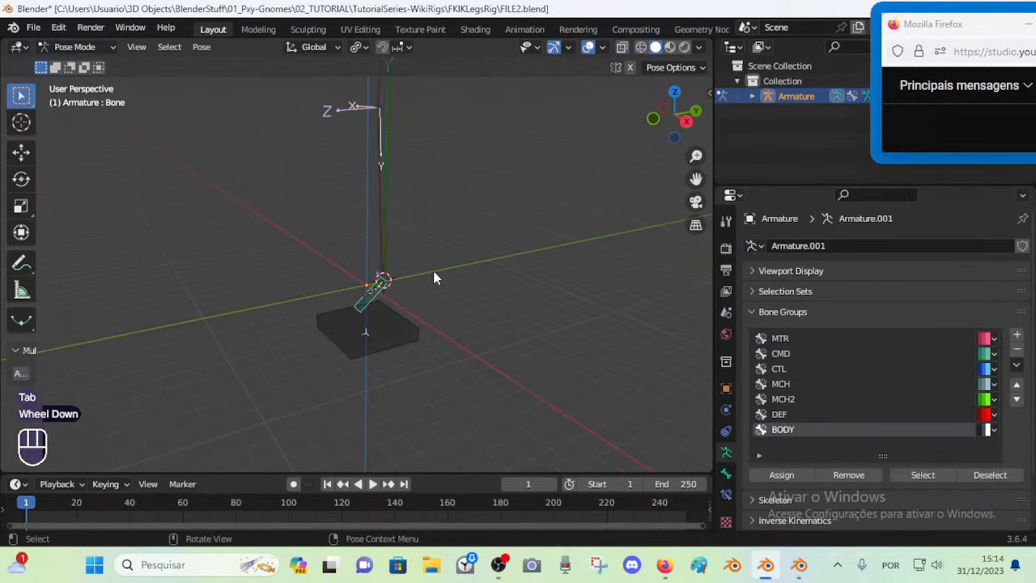
{"action": "key", "text": "F2"}
{"action": "key", "text": "Escape"}
Check the names of the arm's elbow and hand control bones
{"action": "middle_click_drag", "start_coordinate": [449, 273], "coordinate": [336, 223], "text": "shift"}
{"action": "scroll", "coordinate": [418, 284], "scroll_direction": "down", "scroll_amount": 1}
{"action": "scroll", "coordinate": [476, 375], "scroll_direction": "up", "scroll_amount": 3}
{"action": "middle_click_drag", "start_coordinate": [337, 223], "coordinate": [347, 317], "text": "shift"}
{"action": "scroll", "coordinate": [348, 247], "scroll_direction": "down", "scroll_amount": 1}
{"action": "left_click", "coordinate": [458, 285]}
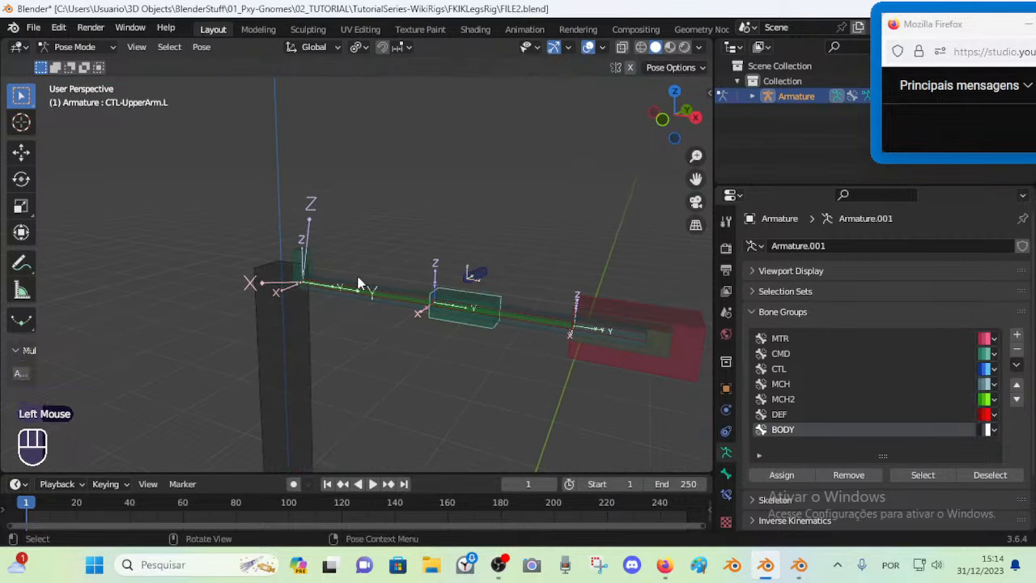
{"action": "left_click", "coordinate": [668, 344]}
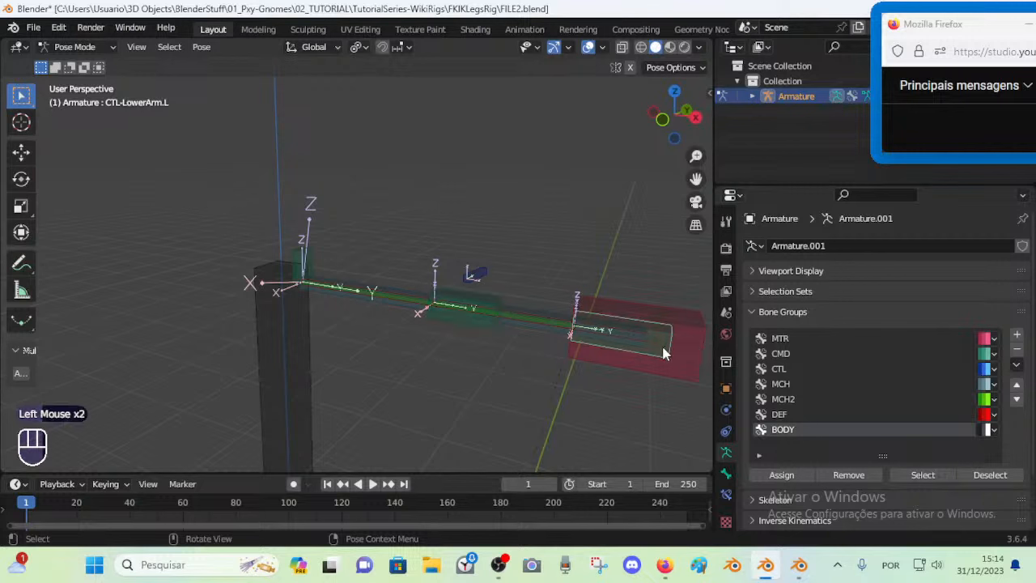
{"action": "left_click", "coordinate": [482, 306]}
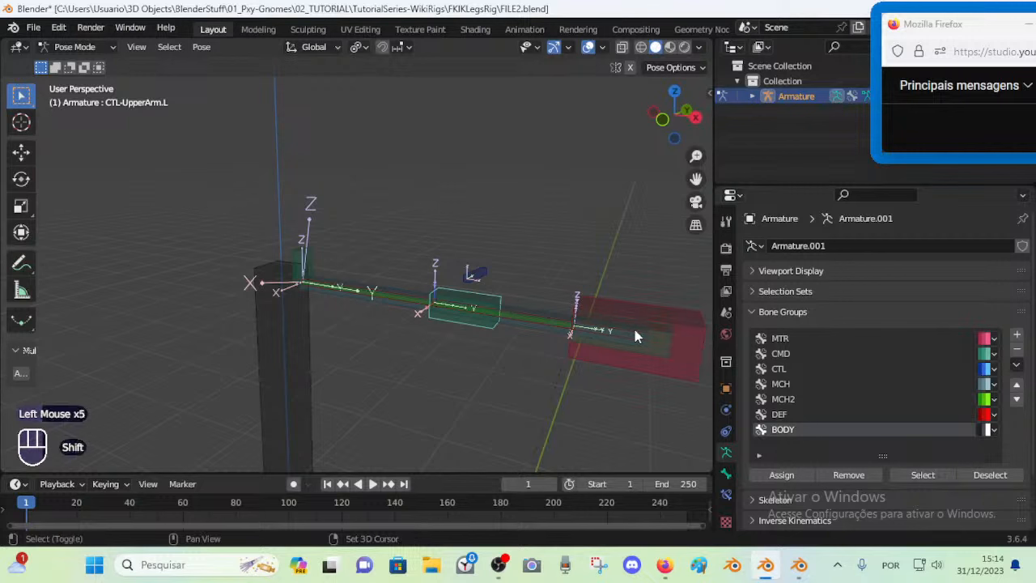
Batch rename the selected CTL-LowerArm.L, CTL-UpperArm.L and CTL-Shoulder.L bones, replacing CTL with CMD
{"action": "left_click", "coordinate": [656, 356], "text": "shift"}
{"action": "left_click", "coordinate": [656, 356], "text": "shift"}
{"action": "left_click", "coordinate": [655, 356]}
{"action": "left_click", "coordinate": [654, 351]}
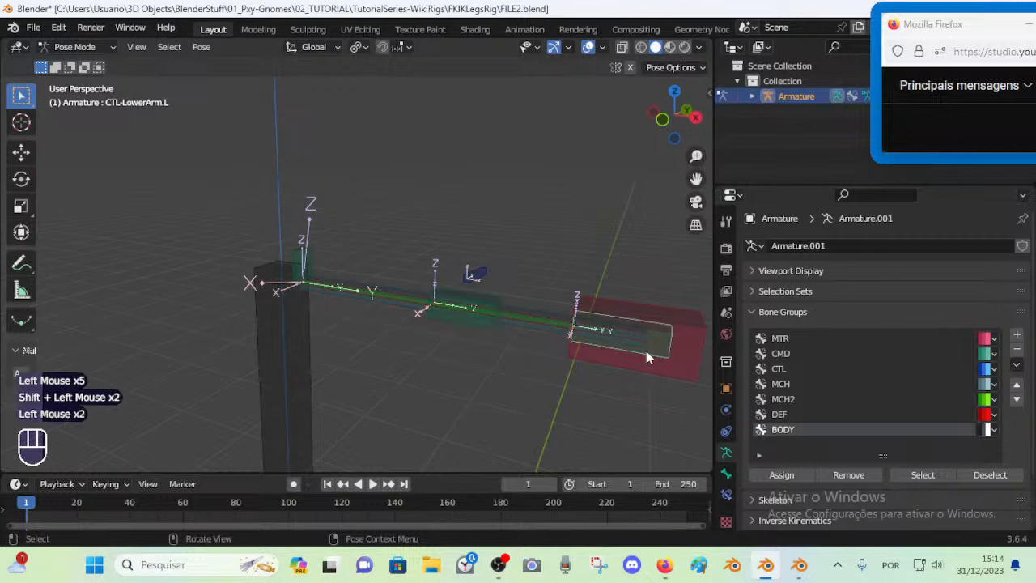
{"action": "left_click", "coordinate": [482, 328], "text": "shift"}
{"action": "left_click", "coordinate": [295, 260], "text": "shift"}
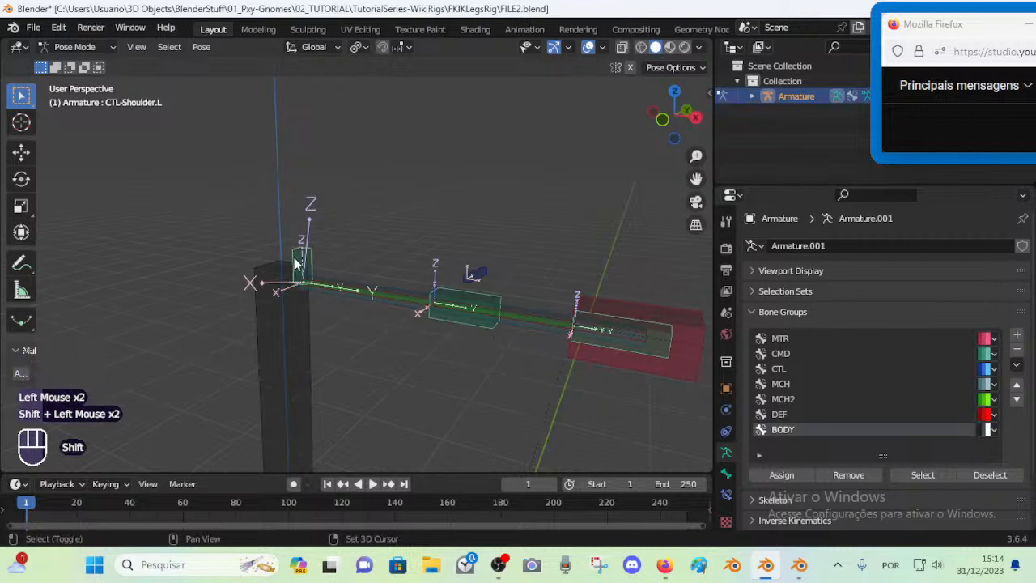
{"action": "key", "text": "ctrl+F2"}
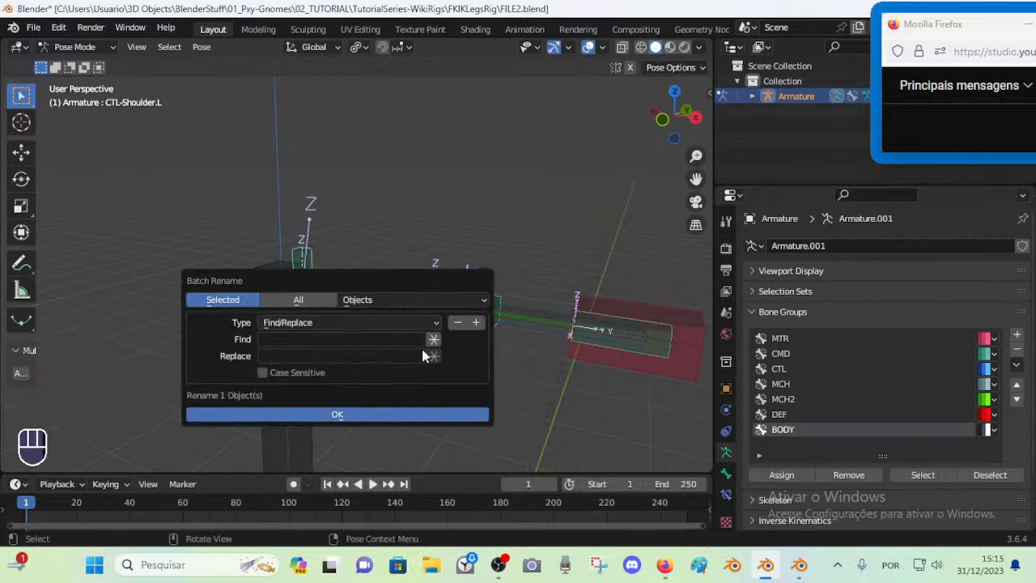
{"action": "left_click", "coordinate": [388, 304]}
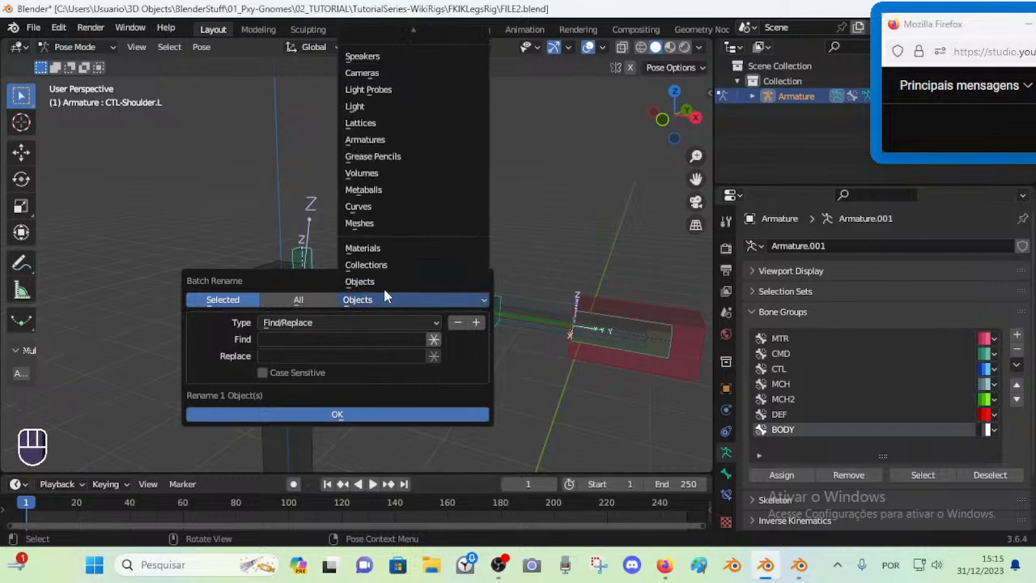
{"action": "left_click", "coordinate": [389, 78]}
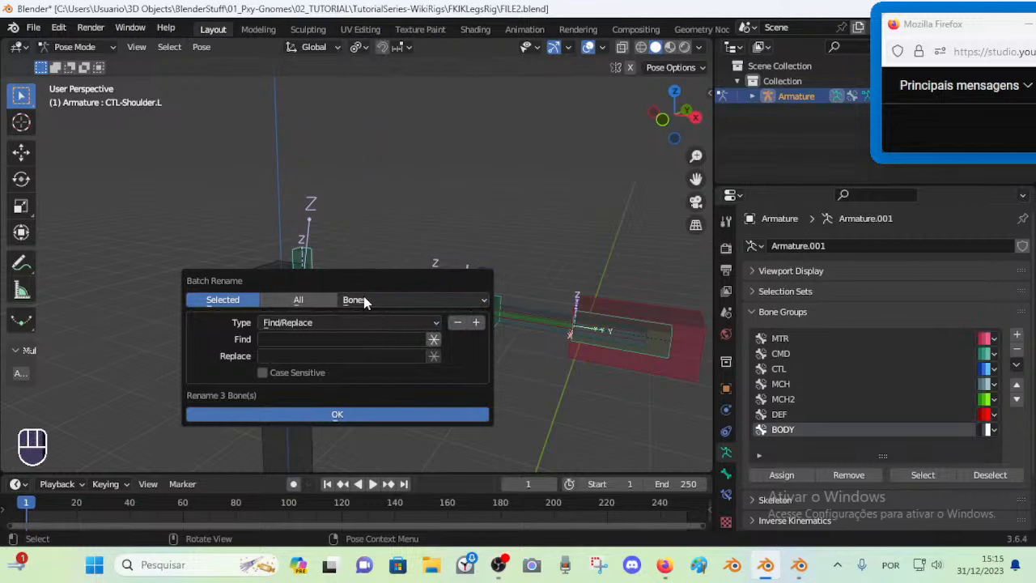
{"action": "left_click", "coordinate": [300, 339]}
{"action": "type", "text": "CTL"}
{"action": "key", "text": "Tab"}
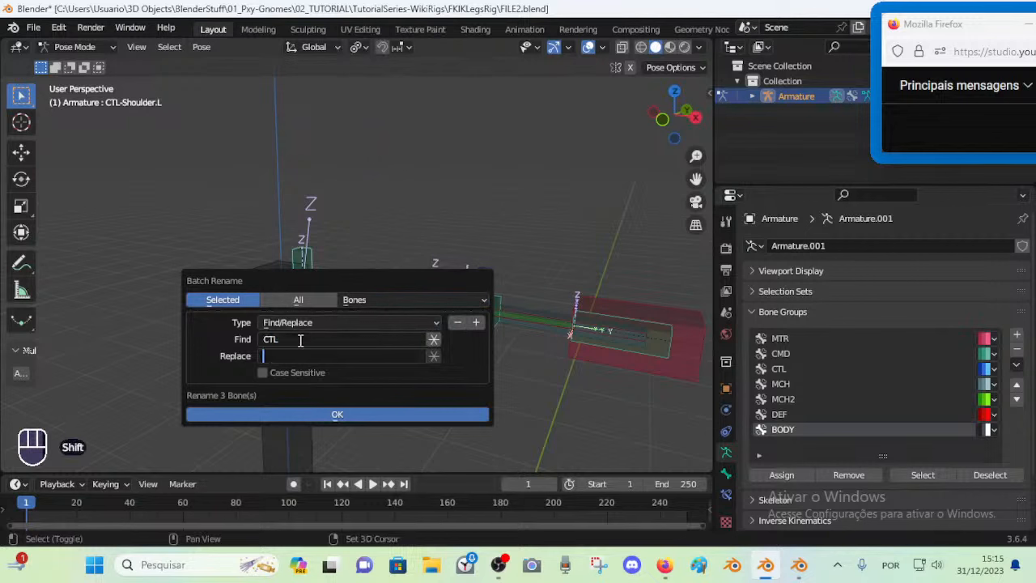
{"action": "left_click", "coordinate": [354, 414]}
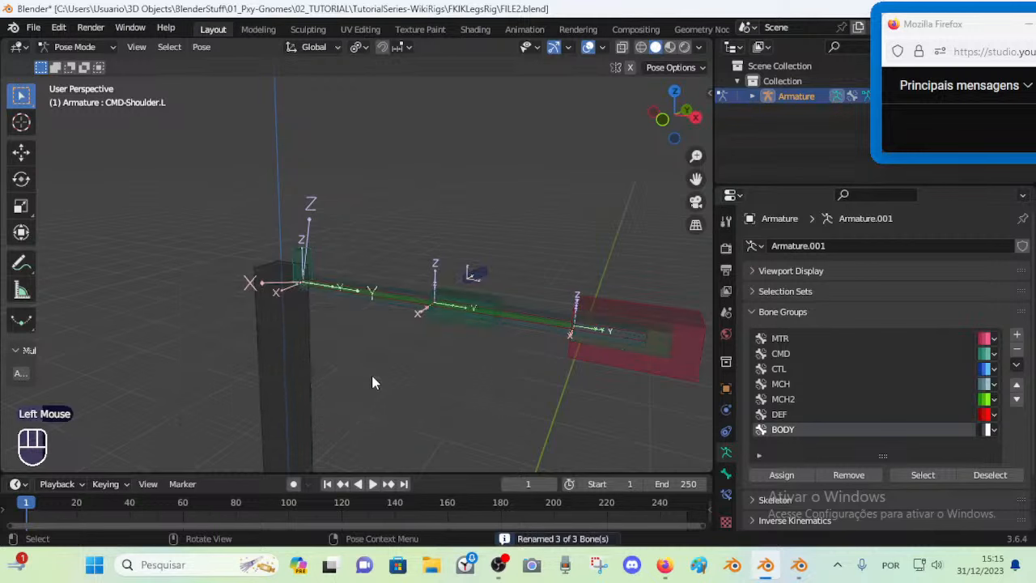
Test the arm by moving the CMD-Shoulder.L bone, and cancel the move
{"action": "middle_click_drag", "start_coordinate": [388, 393], "coordinate": [374, 358], "text": "shift"}
{"action": "left_click", "coordinate": [284, 153]}
{"action": "key", "text": "g"}
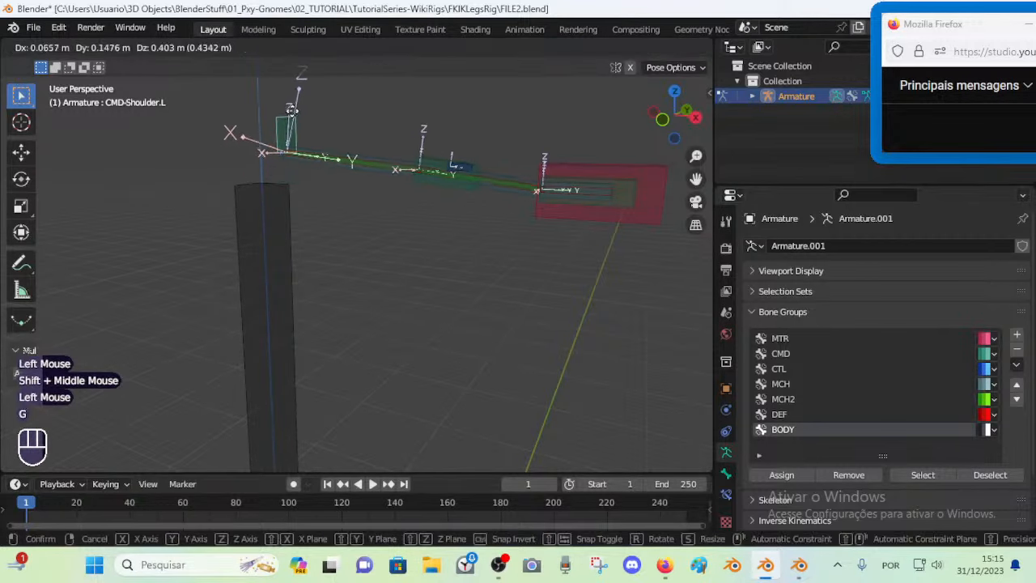
{"action": "key", "text": "Escape"}
Select the MTR-IK-Hand.L bone and save the file
{"action": "middle_click_drag", "start_coordinate": [342, 328], "coordinate": [358, 211], "text": "shift"}
{"action": "scroll", "coordinate": [391, 164], "scroll_direction": "down", "scroll_amount": 1}
{"action": "middle_click_drag", "start_coordinate": [392, 164], "coordinate": [461, 123], "text": "shift"}
{"action": "left_click", "coordinate": [463, 127]}
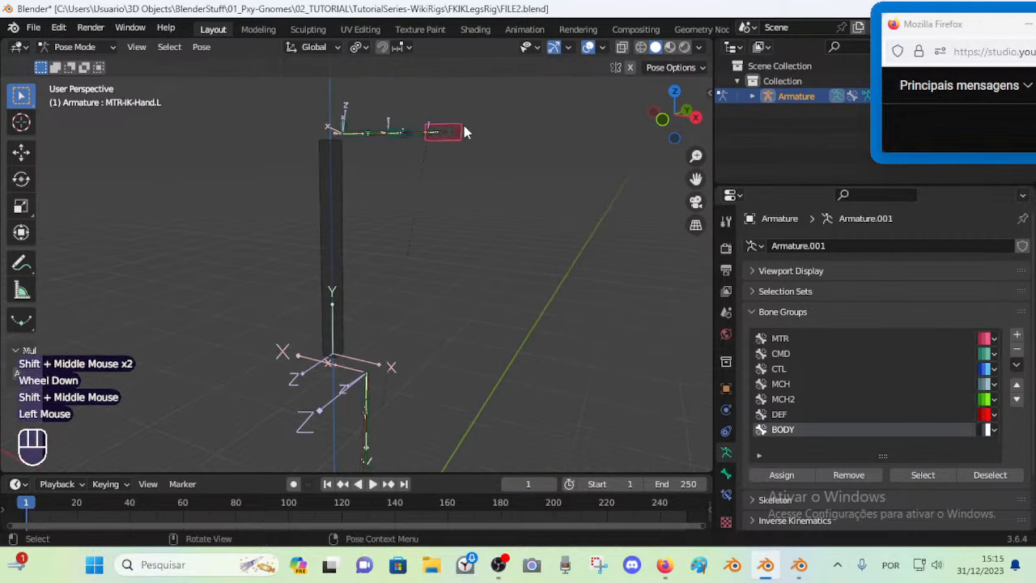
{"action": "middle_click_drag", "start_coordinate": [363, 334], "coordinate": [377, 138], "text": "shift"}
{"action": "scroll", "coordinate": [366, 284], "scroll_direction": "up", "scroll_amount": 1}
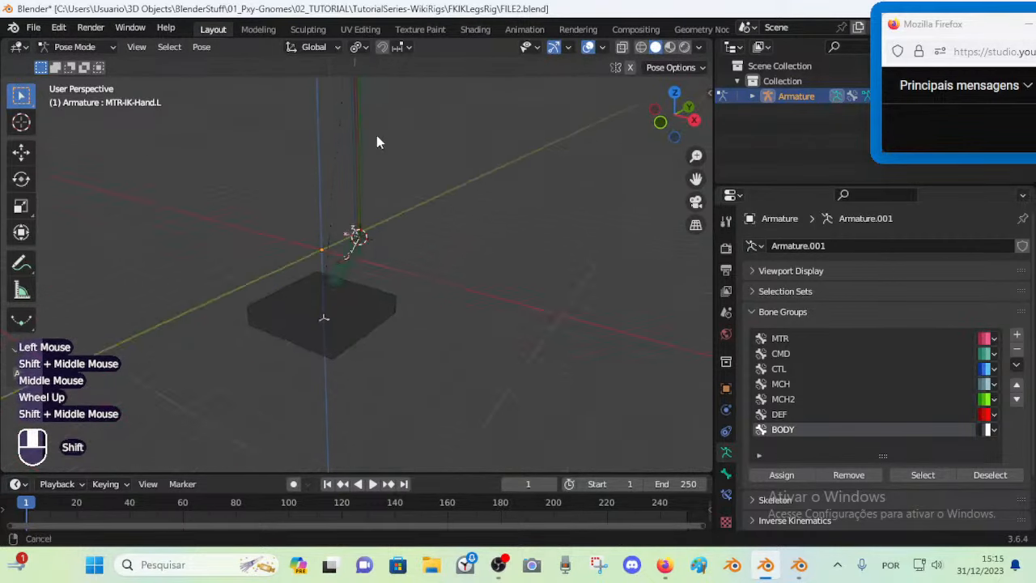
{"action": "scroll", "coordinate": [361, 287], "scroll_direction": "up", "scroll_amount": 2}
{"action": "scroll", "coordinate": [360, 287], "scroll_direction": "up", "scroll_amount": 1}
{"action": "middle_click_drag", "start_coordinate": [361, 287], "coordinate": [369, 293], "text": "shift"}
{"action": "key", "text": "ctrl+s"}
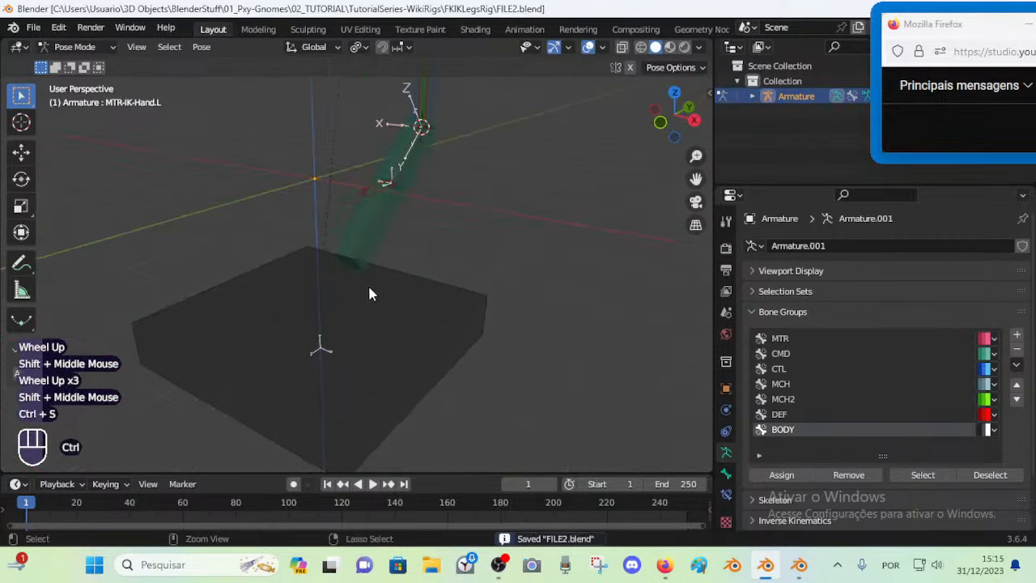
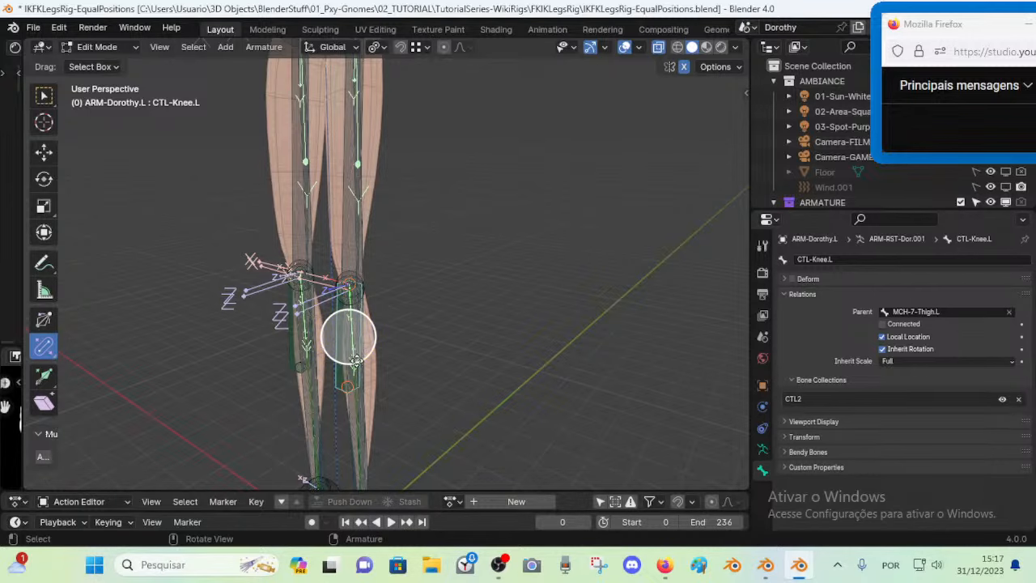
Examine how the knee control bones and the arm control bones are placed on the finished Dorothy rig
{"action": "middle_click_drag", "start_coordinate": [353, 361], "coordinate": [349, 353]}
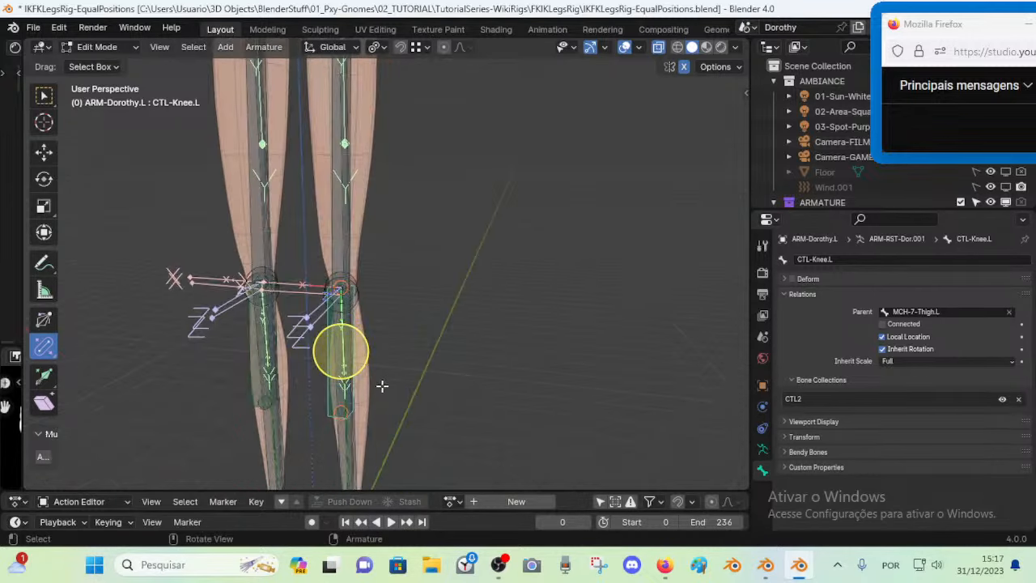
{"action": "key", "text": "g"}
{"action": "right_click", "coordinate": [391, 363]}
{"action": "middle_click_drag", "start_coordinate": [461, 218], "coordinate": [435, 402], "text": "shift"}
{"action": "middle_click_drag", "start_coordinate": [488, 195], "coordinate": [479, 350], "text": "shift"}
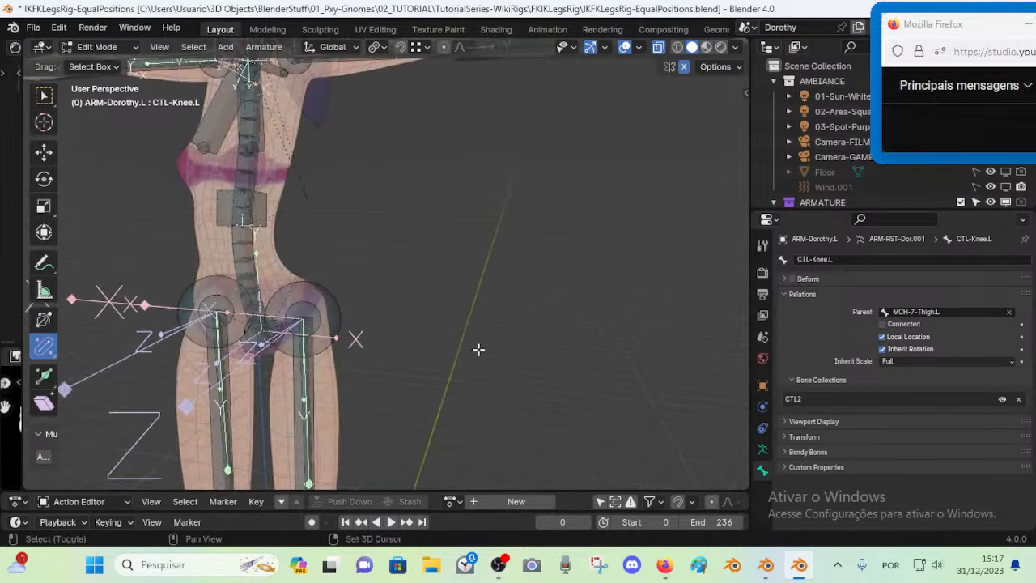
{"action": "scroll", "coordinate": [478, 350], "scroll_direction": "down", "scroll_amount": 3}
{"action": "middle_click_drag", "start_coordinate": [478, 221], "coordinate": [467, 318], "text": "shift"}
{"action": "middle_click_drag", "start_coordinate": [551, 296], "coordinate": [460, 345]}
{"action": "middle_click_drag", "start_coordinate": [456, 384], "coordinate": [451, 310], "text": "shift"}
{"action": "scroll", "coordinate": [445, 322], "scroll_direction": "up", "scroll_amount": 5}
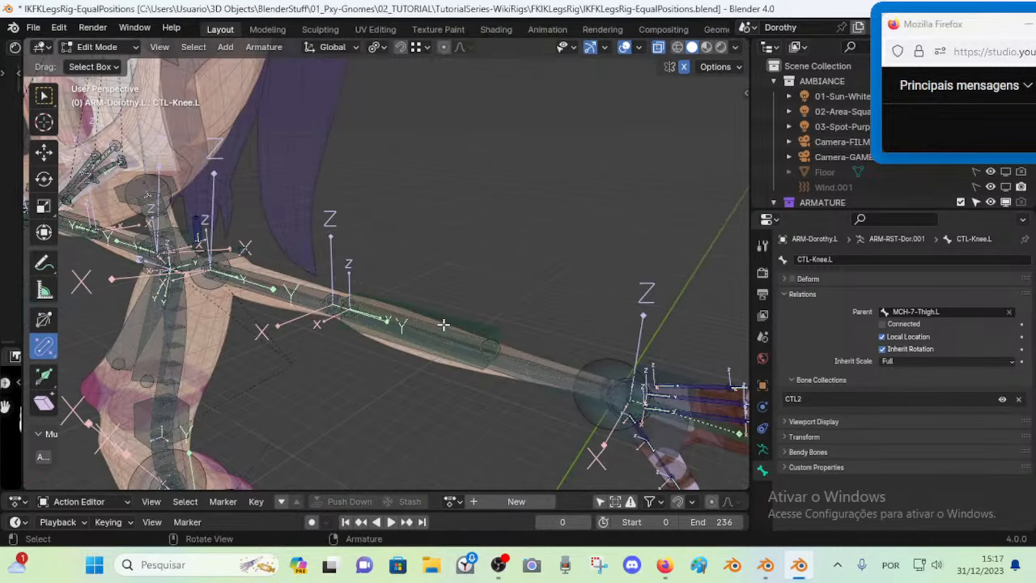
{"action": "scroll", "coordinate": [444, 331], "scroll_direction": "down", "scroll_amount": 2}
Switch to Pose Mode, select the MTR-LowerArm.L.001 bone at the hand and reveal the hidden bones
{"action": "key", "text": "ctrl+Tab"}
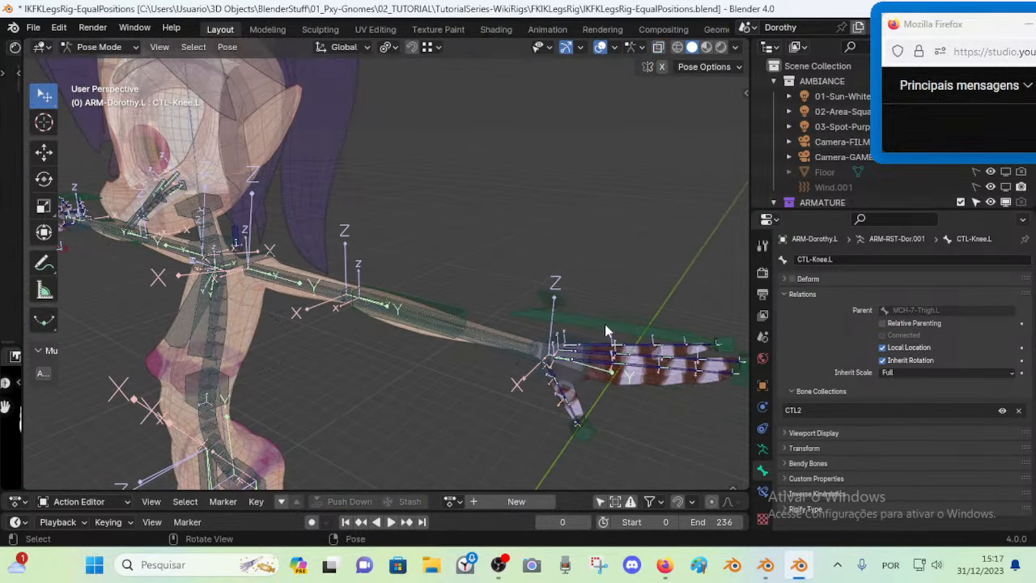
{"action": "left_click_drag", "start_coordinate": [604, 323], "coordinate": [665, 367]}
{"action": "mouse_move", "coordinate": [529, 335]}
{"action": "left_mouse_down"}
{"action": "mouse_move", "coordinate": [539, 323]}
{"action": "mouse_move", "coordinate": [502, 322]}
{"action": "mouse_move", "coordinate": [455, 340]}
{"action": "mouse_move", "coordinate": [475, 358]}
{"action": "mouse_move", "coordinate": [447, 373]}
{"action": "mouse_move", "coordinate": [516, 320]}
{"action": "left_mouse_up"}
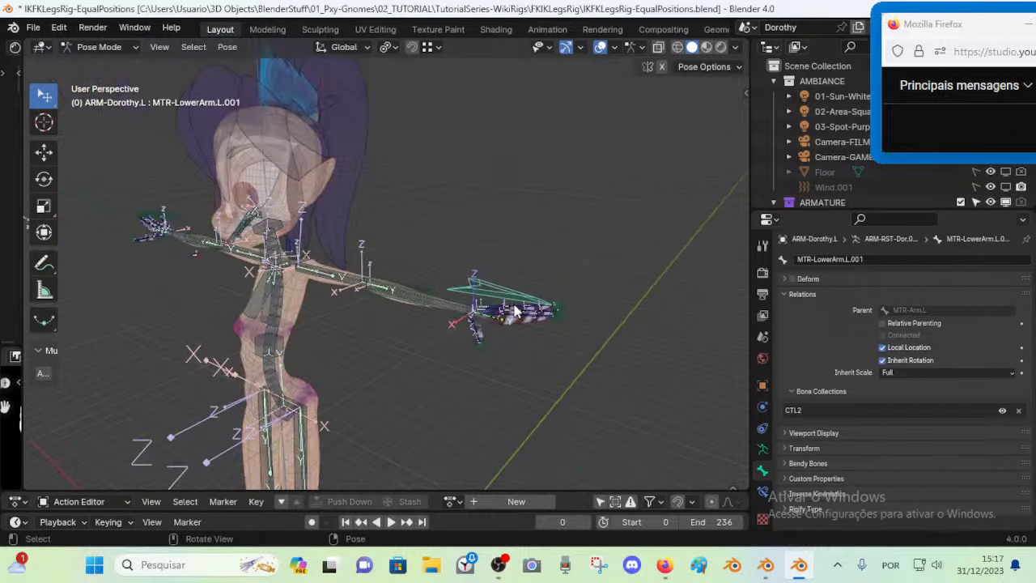
{"action": "scroll", "coordinate": [476, 295], "scroll_direction": "down", "scroll_amount": 5}
{"action": "key", "text": "alt+h"}
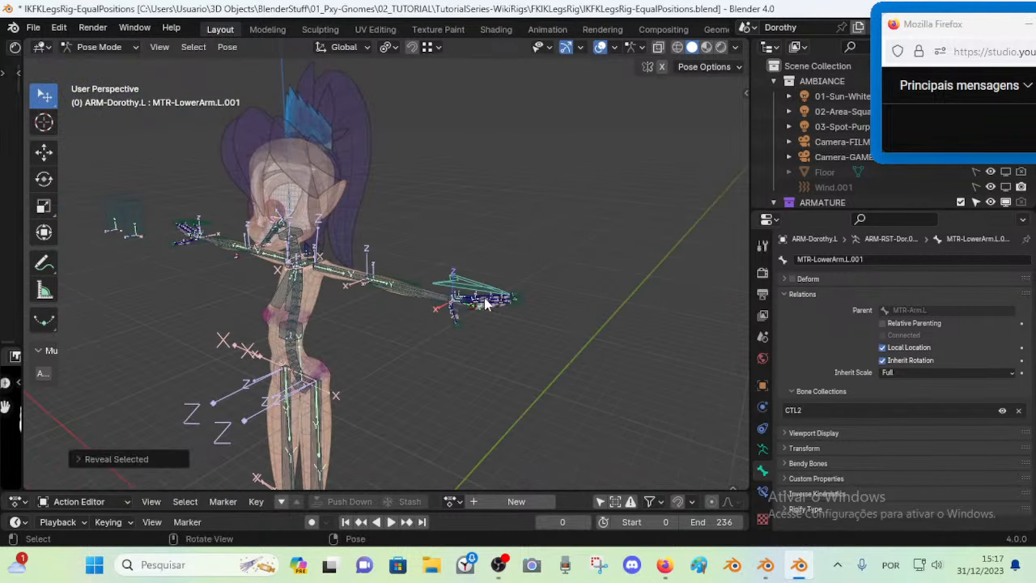
Test-move the MTR-Arm.L and MTR-LowerArm.L.001 bones with the CTL1 bone collection shown, and revert both the moves and the collection's visibility
{"action": "scroll", "coordinate": [485, 300], "scroll_direction": "up", "scroll_amount": 3}
{"action": "left_click", "coordinate": [763, 447]}
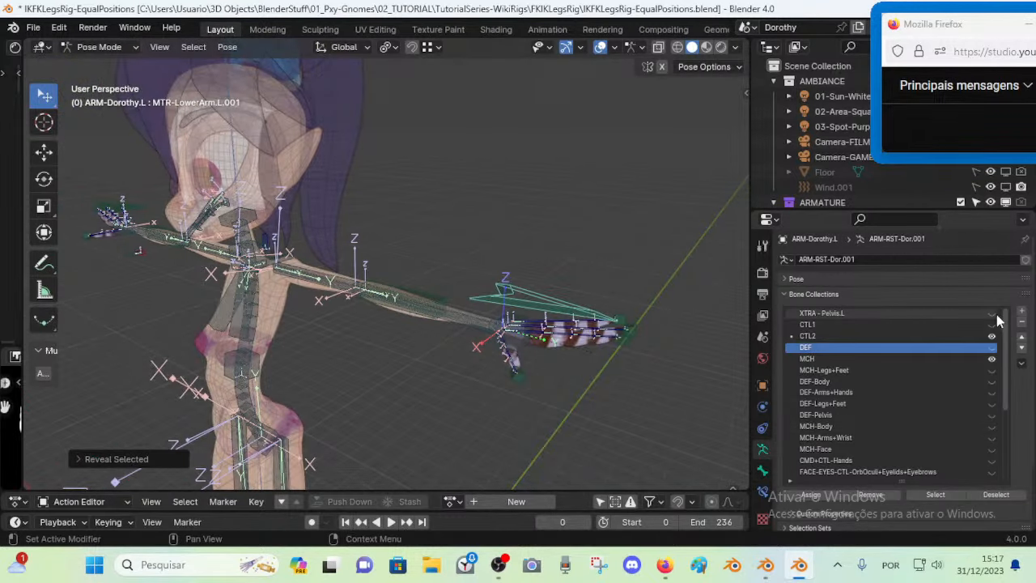
{"action": "left_click", "coordinate": [991, 325]}
{"action": "key", "text": "g"}
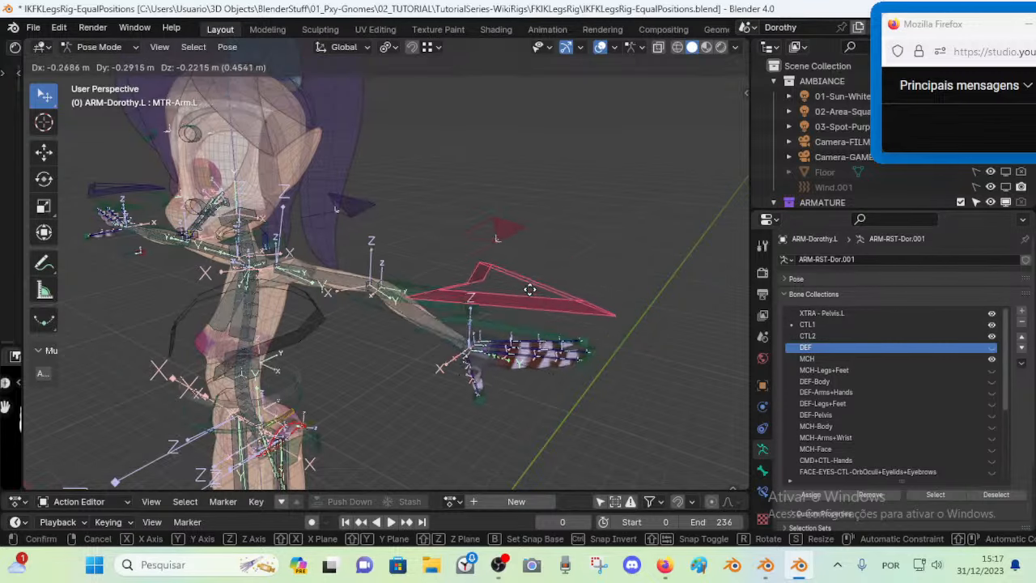
{"action": "left_click", "coordinate": [429, 344]}
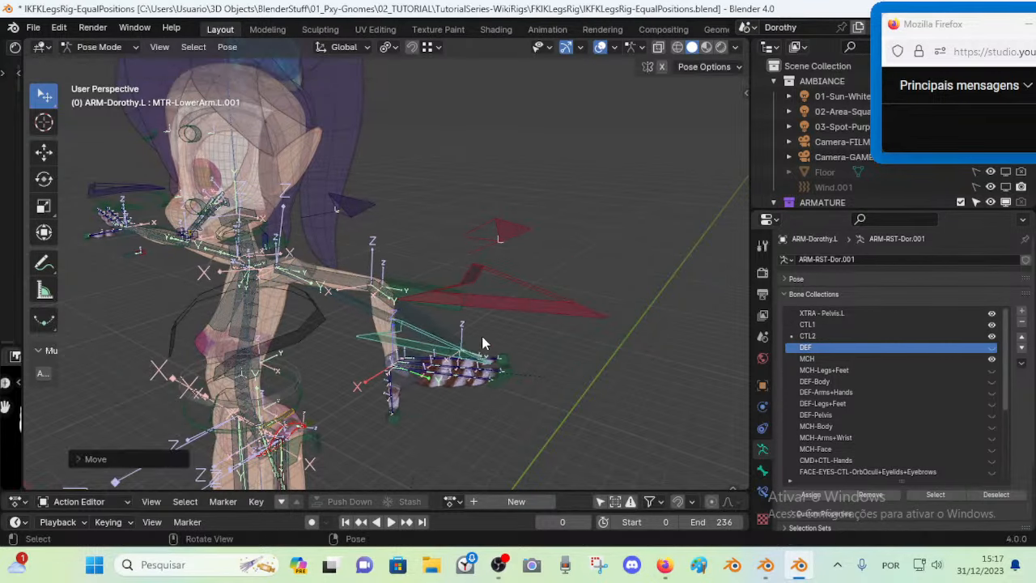
{"action": "key", "text": "ctrl+z"}
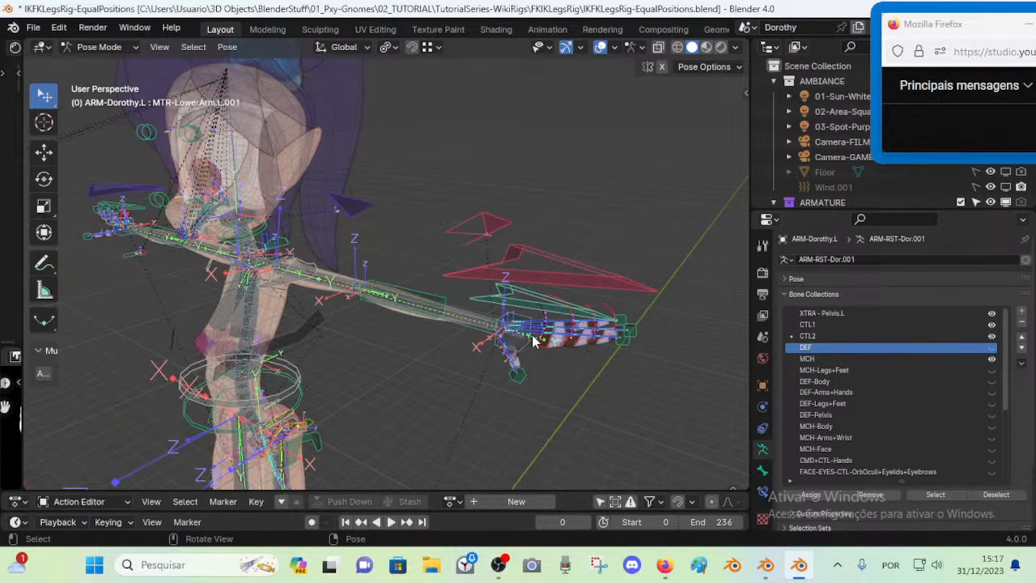
{"action": "left_click", "coordinate": [992, 324]}
{"action": "left_click", "coordinate": [991, 324]}
{"action": "left_click", "coordinate": [991, 325]}
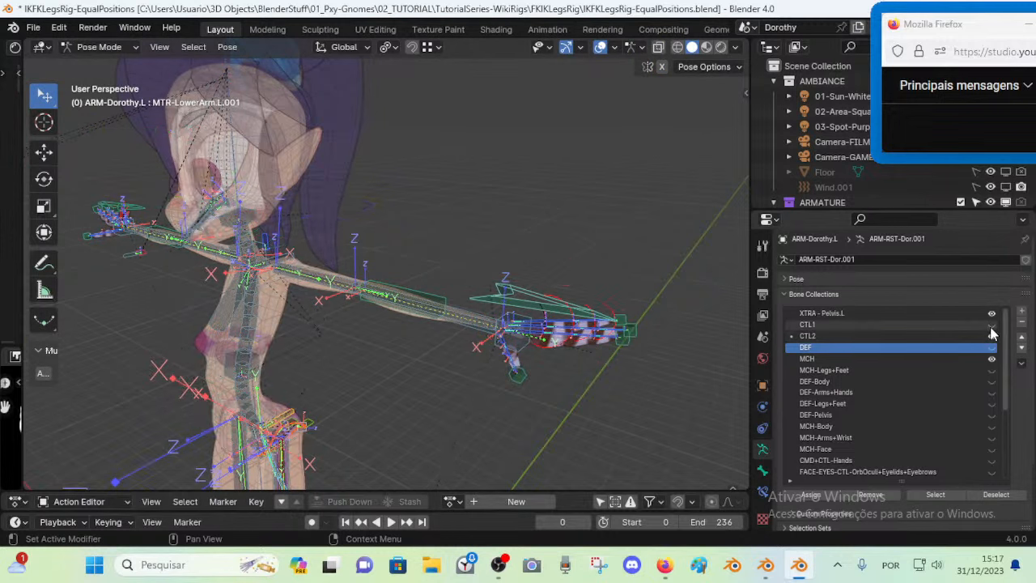
Test the elbow control by moving the MTR-UpperArm.L.001 bone, and cancel the move
{"action": "left_click", "coordinate": [414, 293]}
{"action": "scroll", "coordinate": [417, 297], "scroll_direction": "up", "scroll_amount": 3}
{"action": "key", "text": "Tab"}
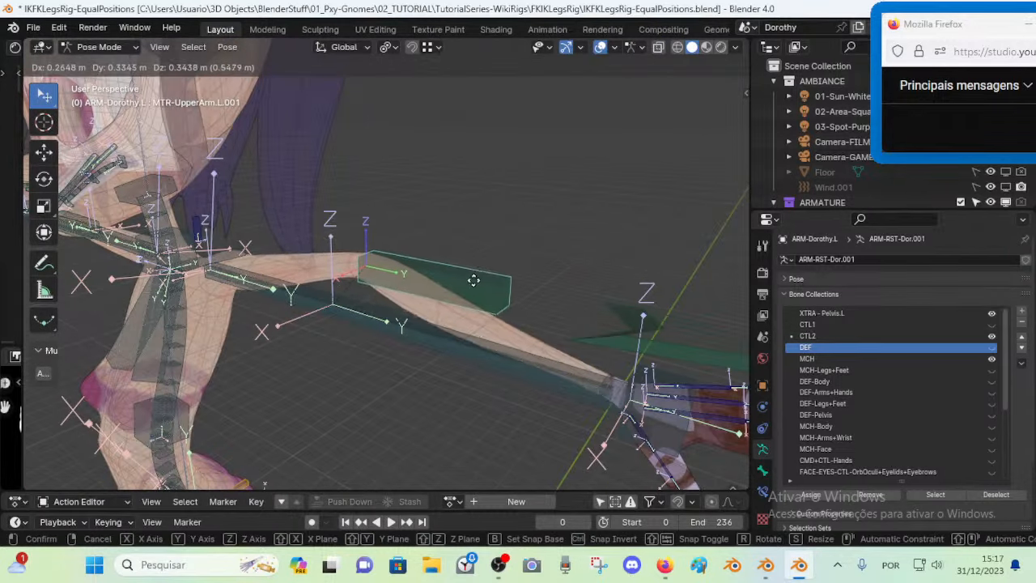
{"action": "key", "text": "c"}
{"action": "key", "text": "Tab"}
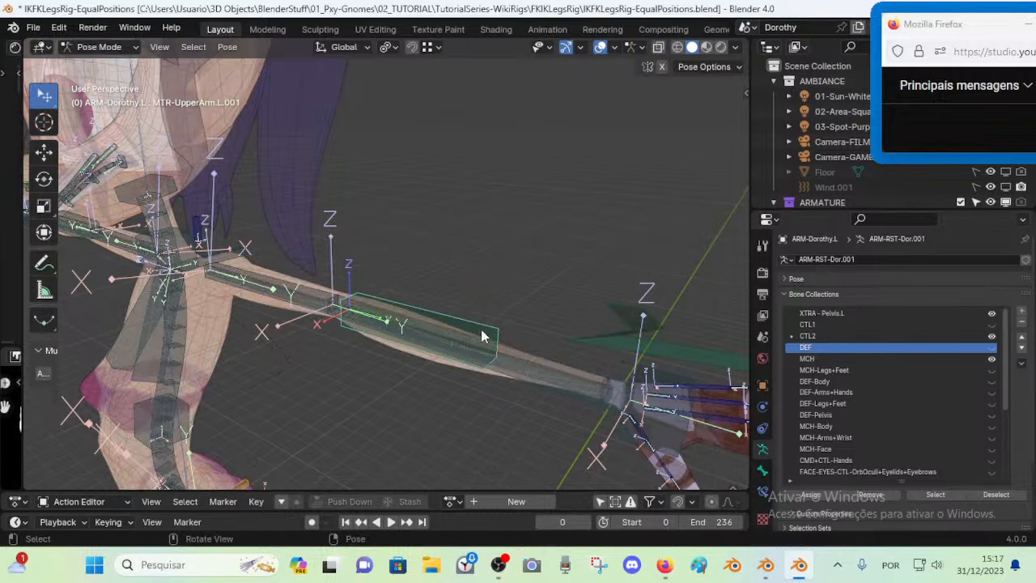
Check the parent relations of the MTR-UpperArm.L.001 and MTR-LowerArm.L.001 bones
{"action": "left_click", "coordinate": [762, 491]}
{"action": "left_click", "coordinate": [761, 471]}
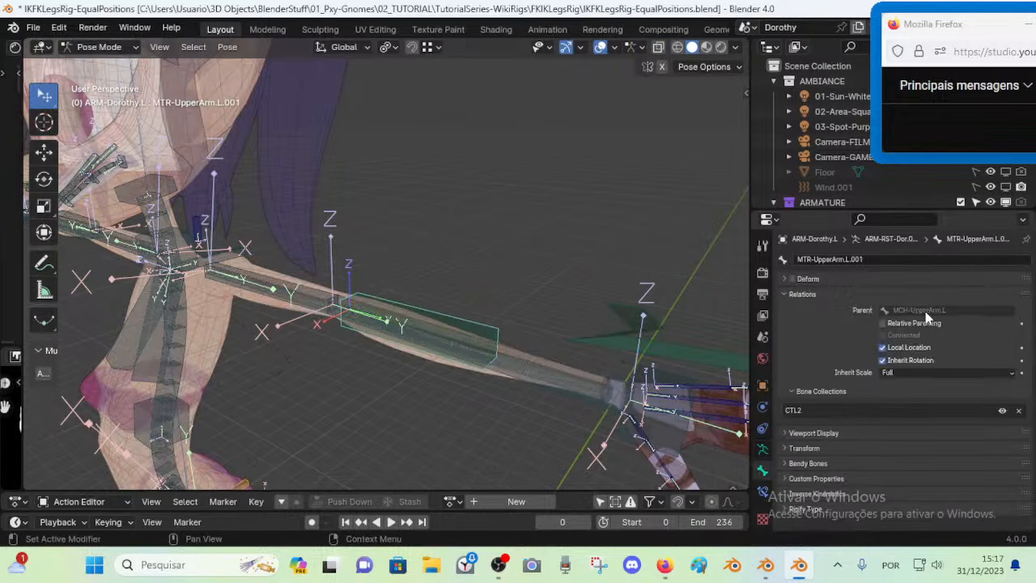
{"action": "middle_click_drag", "start_coordinate": [639, 349], "coordinate": [613, 286]}
{"action": "left_click", "coordinate": [614, 286]}
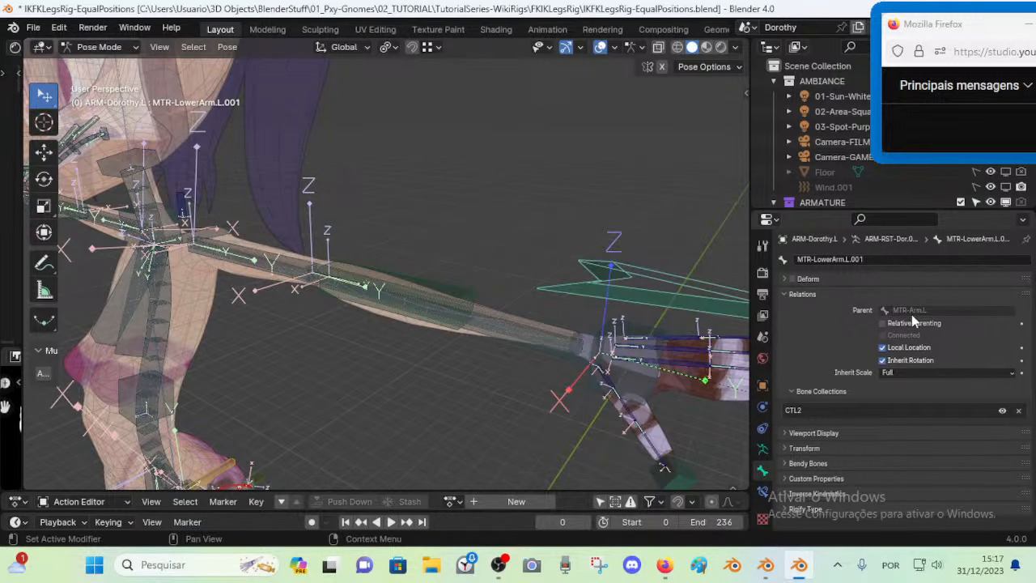
{"action": "scroll", "coordinate": [668, 326], "scroll_direction": "down", "scroll_amount": 4}
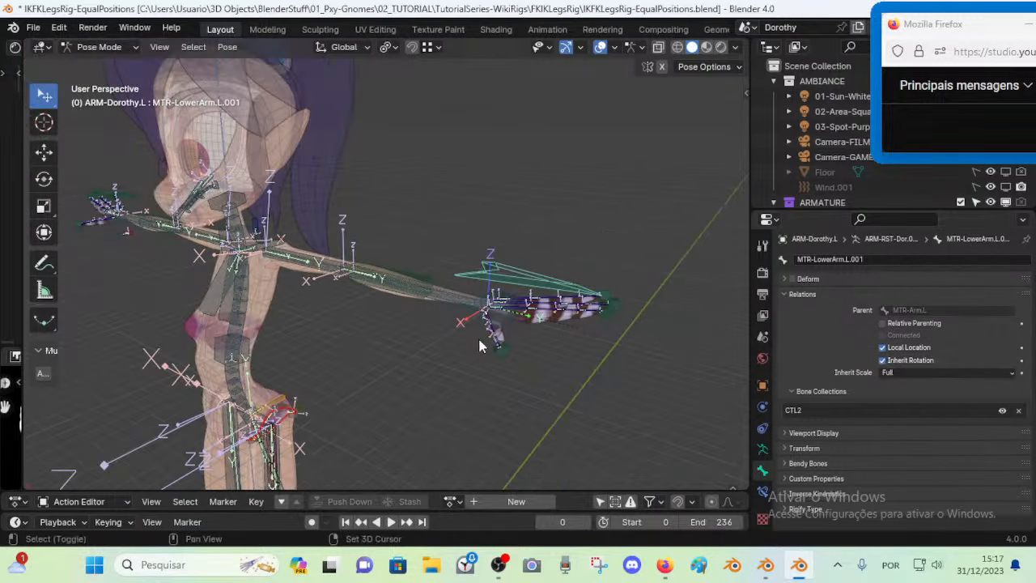
{"action": "middle_click_drag", "start_coordinate": [477, 335], "coordinate": [548, 183], "text": "shift"}
Compare the foot in FILE2 with the Dorothy rig, checking the parents of CTL-Knee.L and CTL-Ankle.L, and save the Dorothy file
{"action": "left_click", "coordinate": [769, 566]}
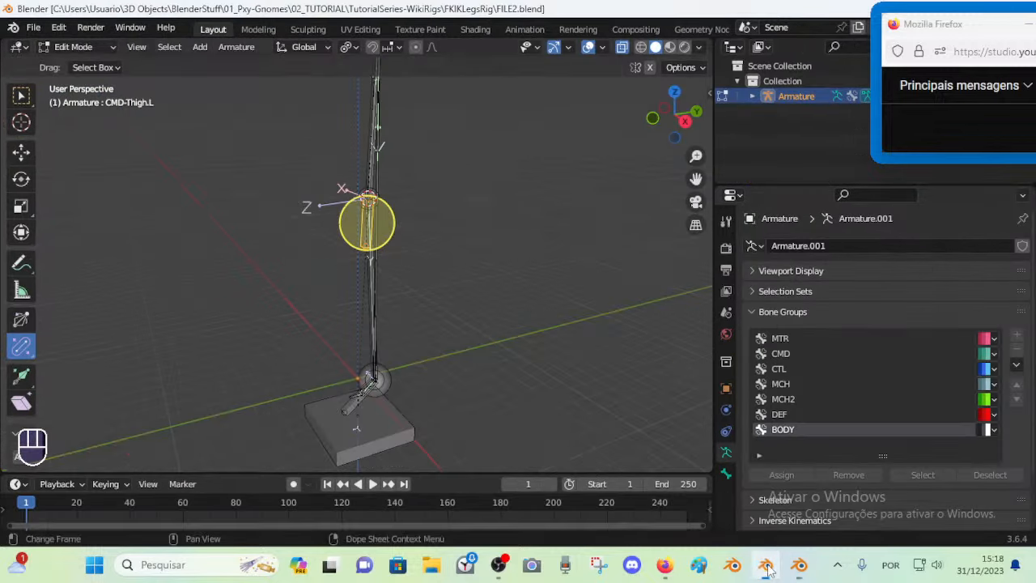
{"action": "middle_click_drag", "start_coordinate": [353, 397], "coordinate": [421, 341]}
{"action": "scroll", "coordinate": [421, 348], "scroll_direction": "up", "scroll_amount": 2}
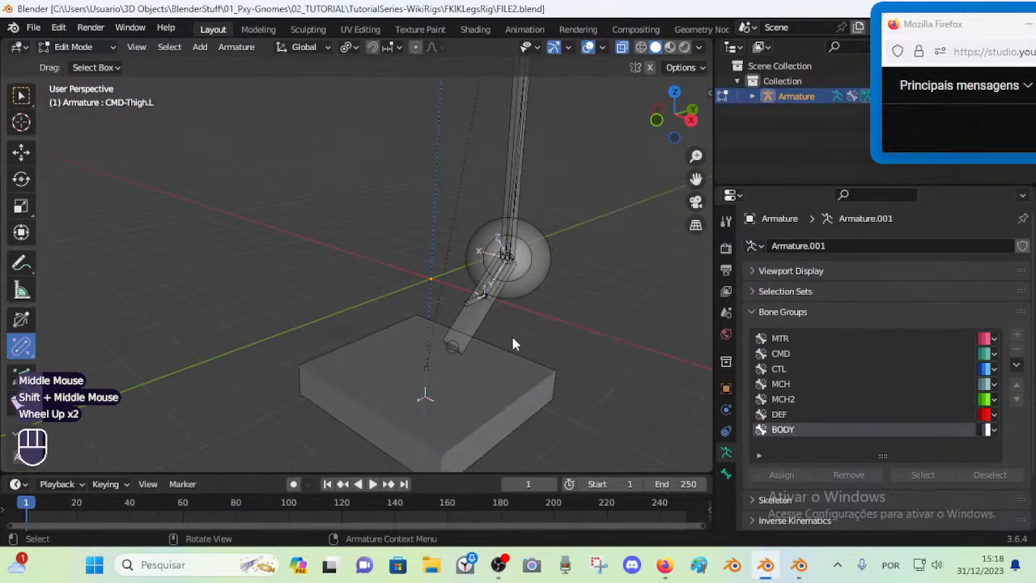
{"action": "left_click", "coordinate": [799, 564]}
{"action": "middle_click_drag", "start_coordinate": [509, 359], "coordinate": [469, 364]}
{"action": "middle_click_drag", "start_coordinate": [469, 364], "coordinate": [611, 316], "text": "shift"}
{"action": "left_click", "coordinate": [412, 267]}
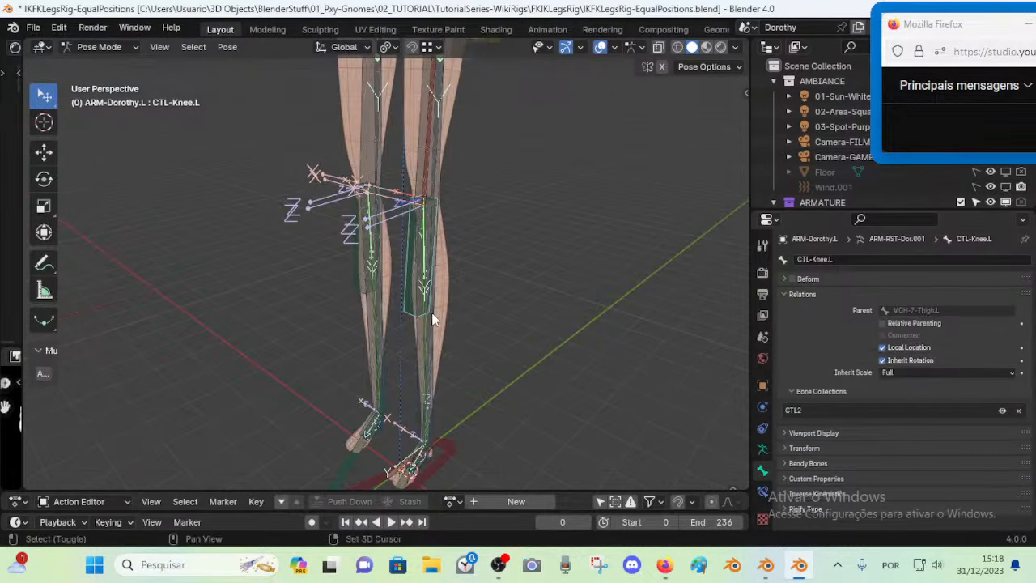
{"action": "middle_click_drag", "start_coordinate": [432, 273], "coordinate": [438, 128], "text": "shift"}
{"action": "middle_click_drag", "start_coordinate": [434, 372], "coordinate": [418, 249], "text": "shift"}
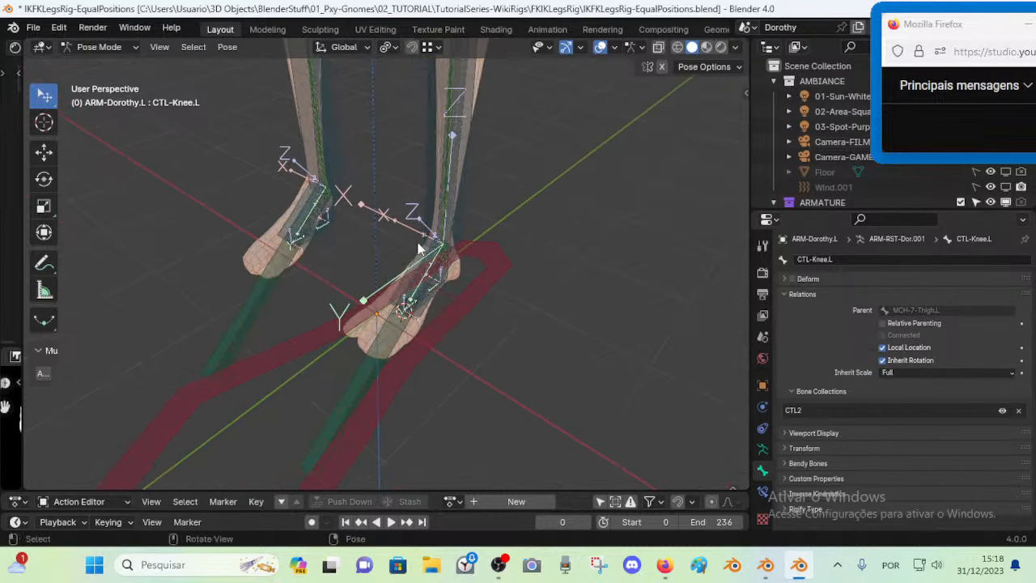
{"action": "left_click", "coordinate": [384, 348]}
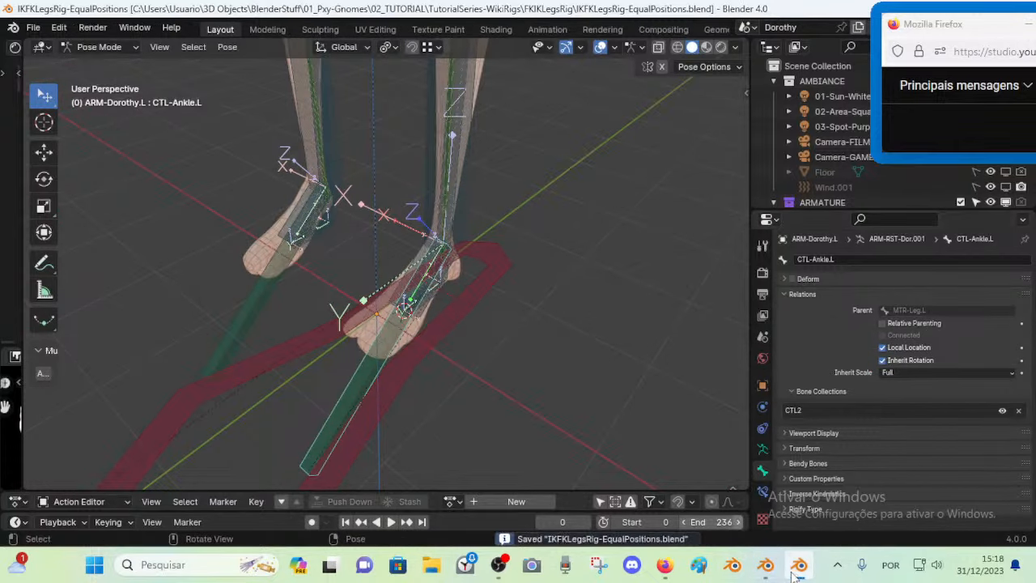
Switch to the FILE2.blend window and duplicate the green control bone at the ankle in place
{"action": "left_click", "coordinate": [765, 565]}
{"action": "scroll", "coordinate": [402, 308], "scroll_direction": "down", "scroll_amount": 3}
{"action": "key", "text": "Tab"}
{"action": "scroll", "coordinate": [452, 277], "scroll_direction": "up", "scroll_amount": 1}
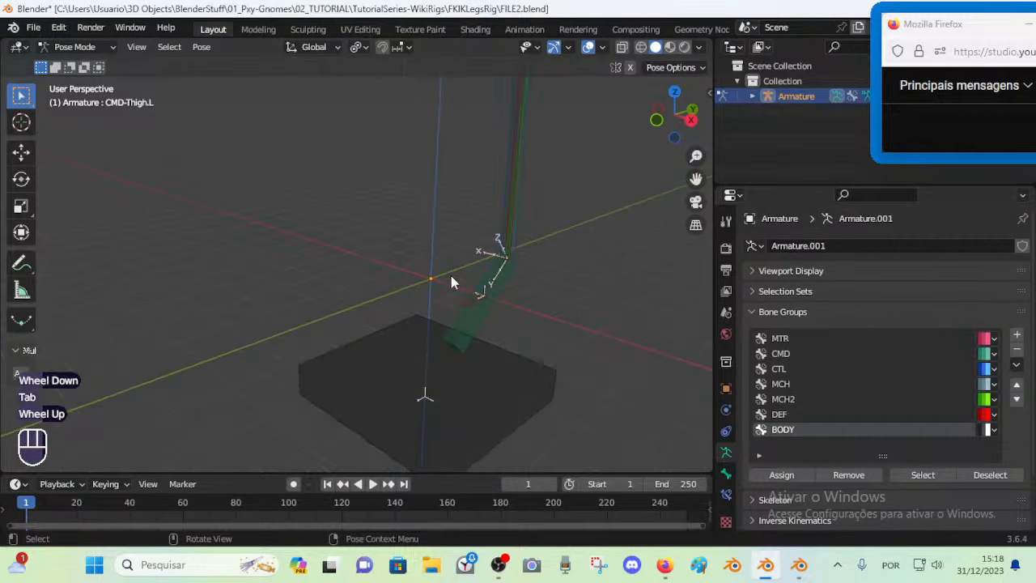
{"action": "left_click", "coordinate": [456, 319]}
{"action": "key", "text": "Tab"}
{"action": "middle_click_drag", "start_coordinate": [456, 318], "coordinate": [421, 307]}
{"action": "scroll", "coordinate": [409, 293], "scroll_direction": "down", "scroll_amount": 1}
{"action": "scroll", "coordinate": [388, 299], "scroll_direction": "up", "scroll_amount": 1}
{"action": "key", "text": "shift+d"}
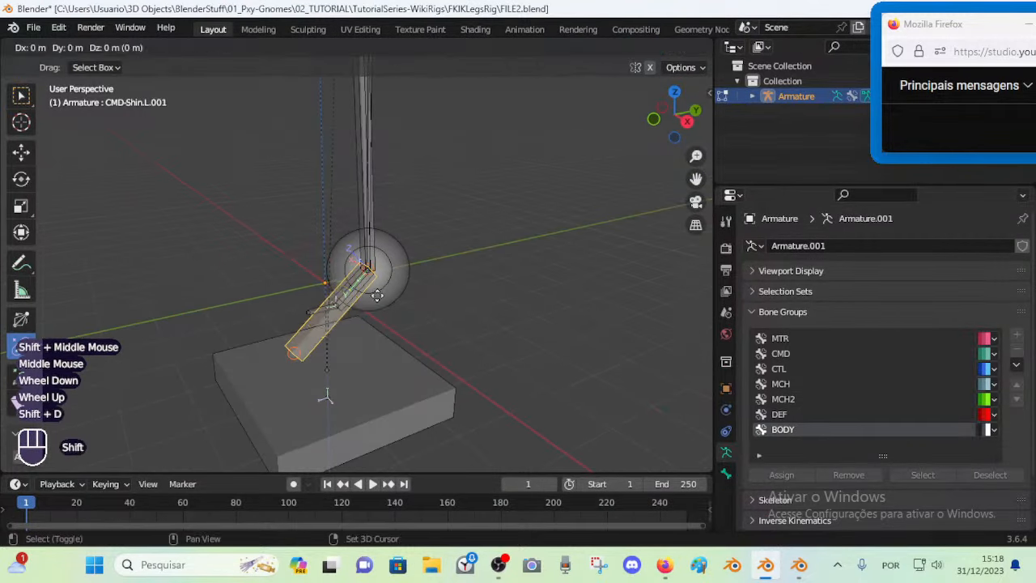
{"action": "key", "text": "Escape"}
Widen the duplicated ankle bone's box display and scale the bone to about twice its length
{"action": "left_click_drag", "start_coordinate": [368, 317], "coordinate": [491, 312]}
{"action": "mouse_move", "coordinate": [491, 311]}
{"action": "middle_mouse_down"}
{"action": "mouse_move", "coordinate": [470, 307]}
{"action": "mouse_move", "coordinate": [485, 319]}
{"action": "middle_mouse_up"}
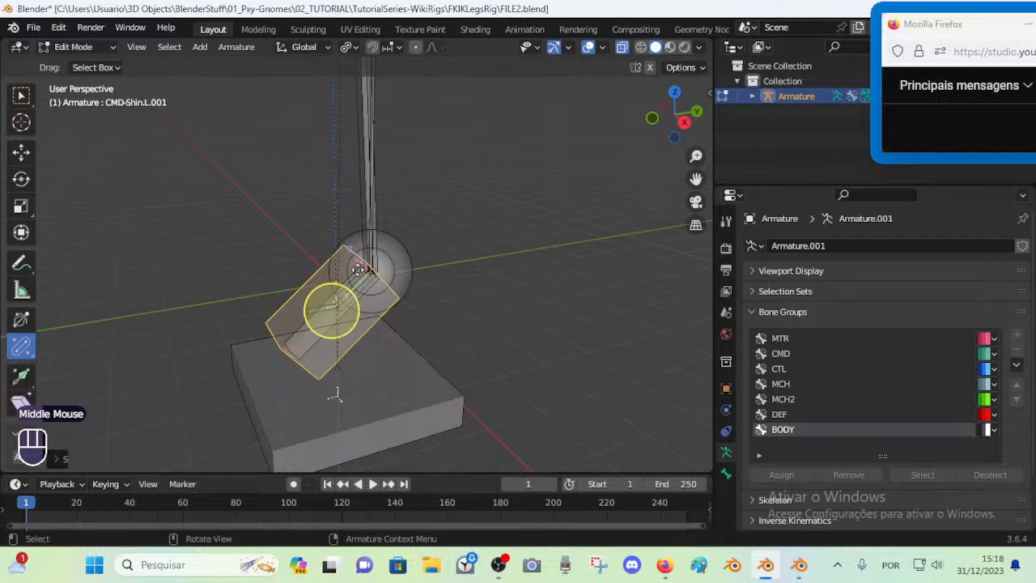
{"action": "scroll", "coordinate": [371, 272], "scroll_direction": "up", "scroll_amount": 2}
{"action": "scroll", "coordinate": [397, 286], "scroll_direction": "down", "scroll_amount": 2}
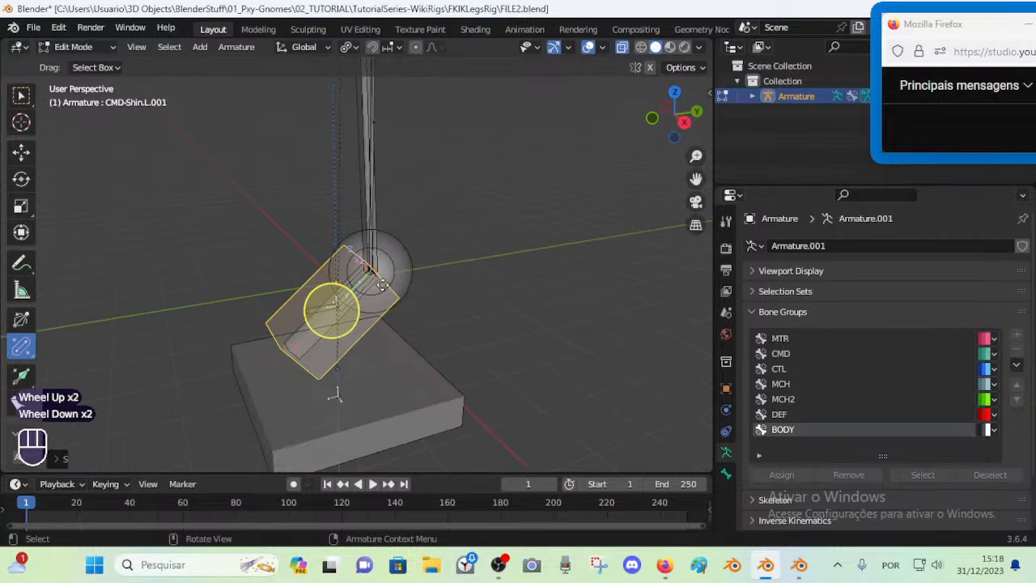
{"action": "key", "text": "s"}
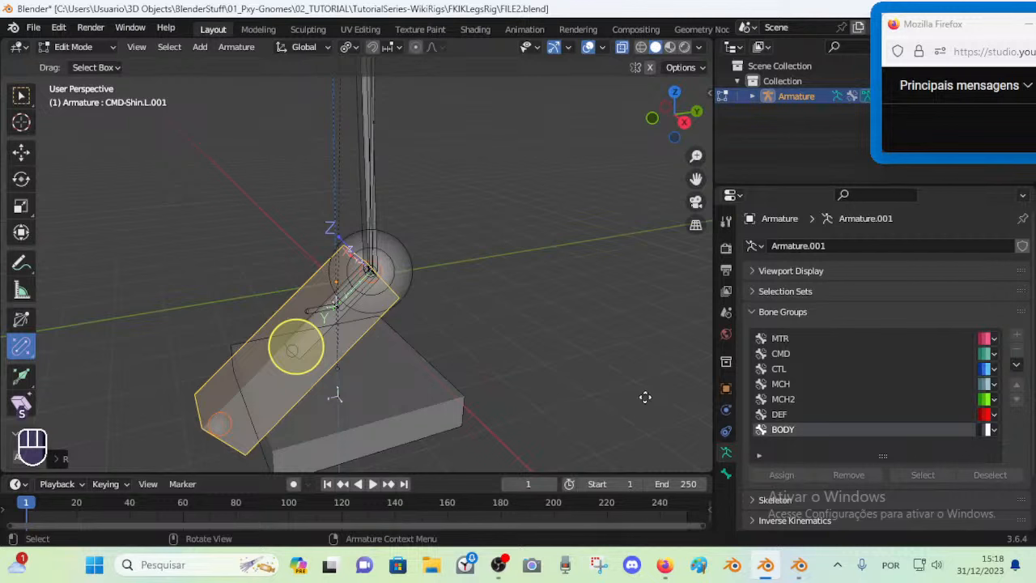
Assign the duplicated bone to the MTR bone group in Pose Mode and rename it MTR-Leg.L
{"action": "left_click", "coordinate": [850, 338]}
{"action": "key", "text": "Tab"}
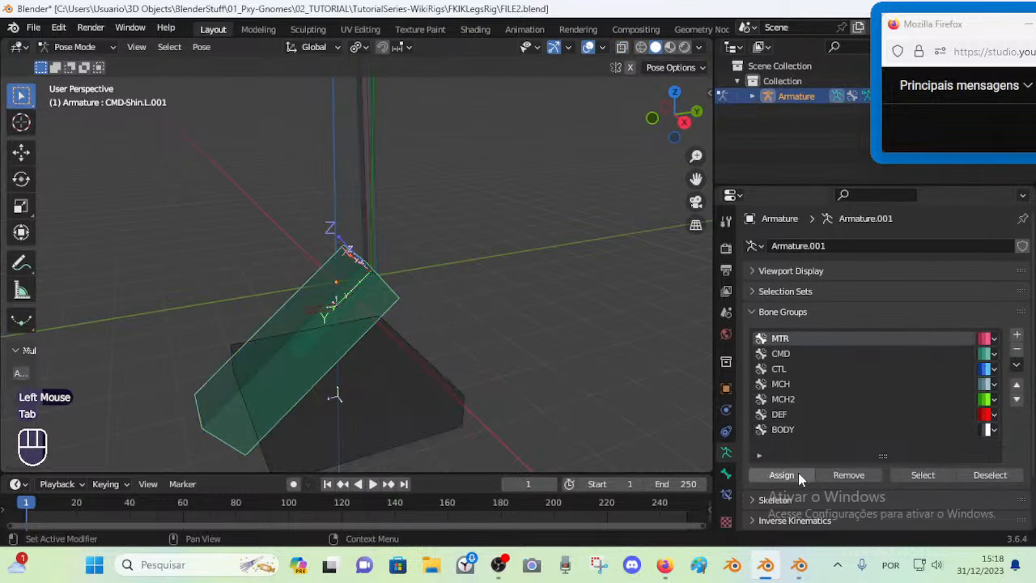
{"action": "left_click", "coordinate": [782, 475]}
{"action": "key", "text": "F2"}
{"action": "type", "text": "M"}
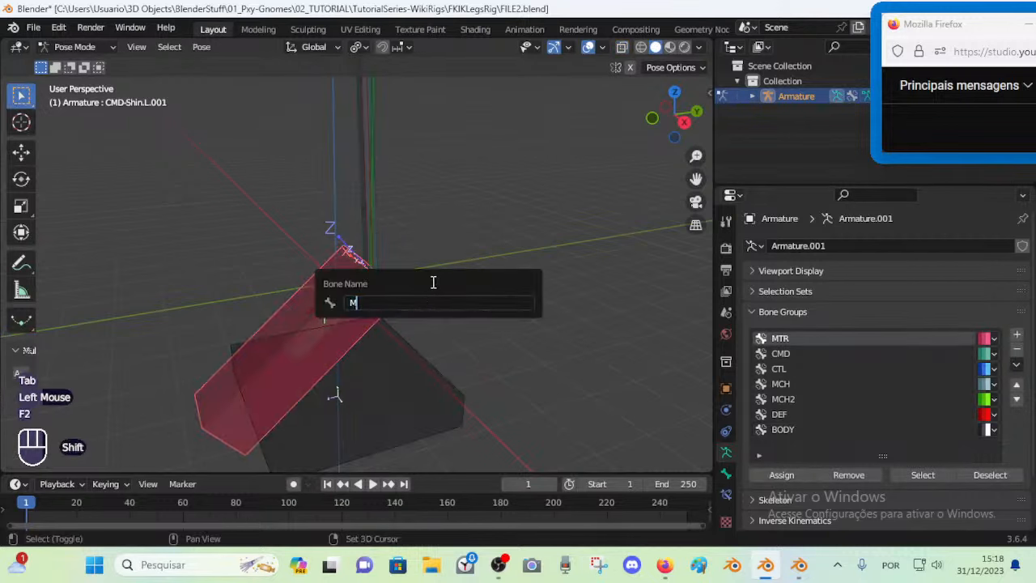
{"action": "type", "text": "TR.L"}
{"action": "key", "text": "BackSpace"}
{"action": "key", "text": "BackSpace"}
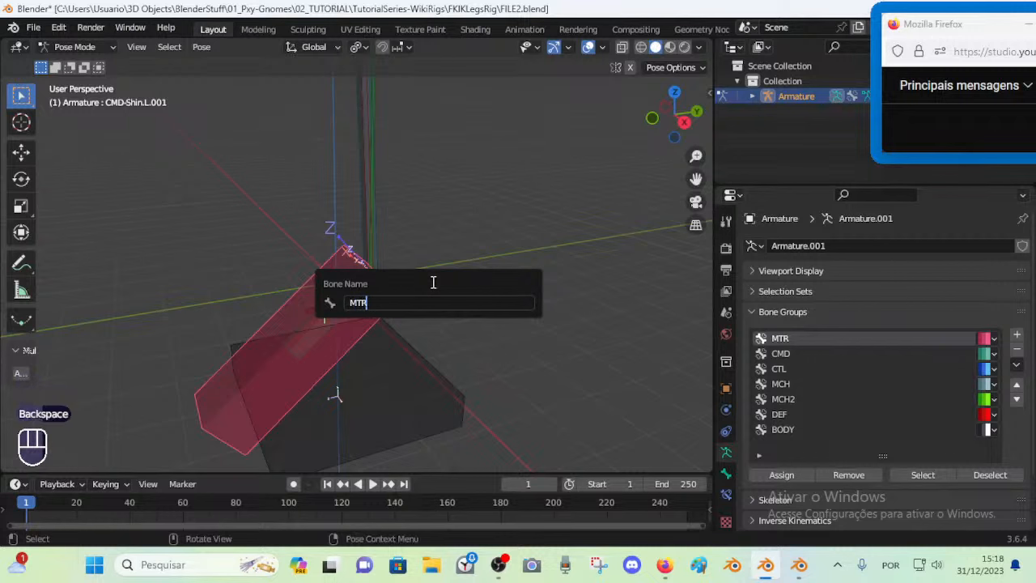
{"action": "type", "text": "-Leg.L"}
{"action": "key", "text": "Return"}
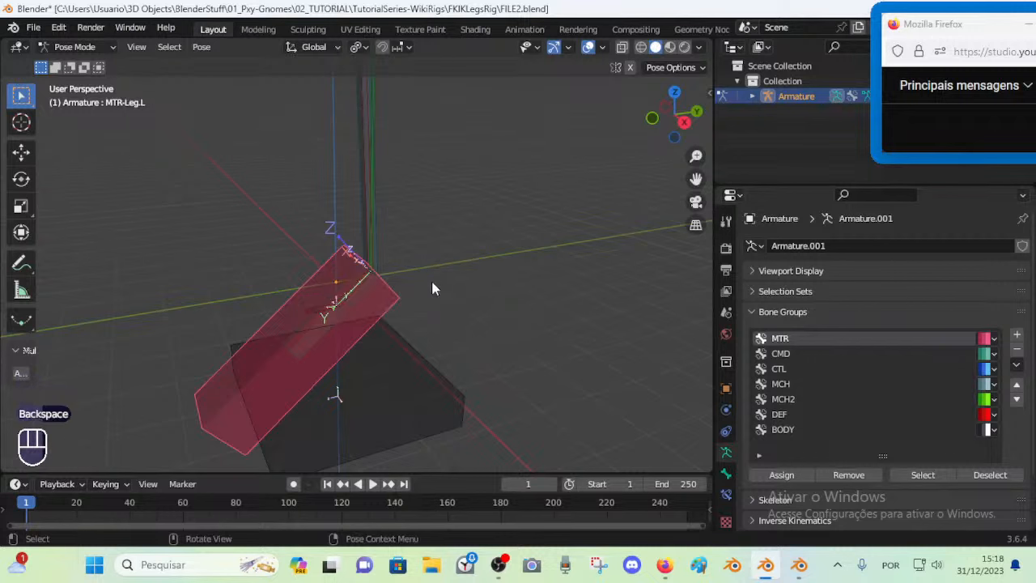
Parent the MTR-Leg.L bone to the ROOT bone in Edit Mode and return to Pose Mode
{"action": "middle_click_drag", "start_coordinate": [433, 281], "coordinate": [487, 298]}
{"action": "scroll", "coordinate": [461, 288], "scroll_direction": "down", "scroll_amount": 2}
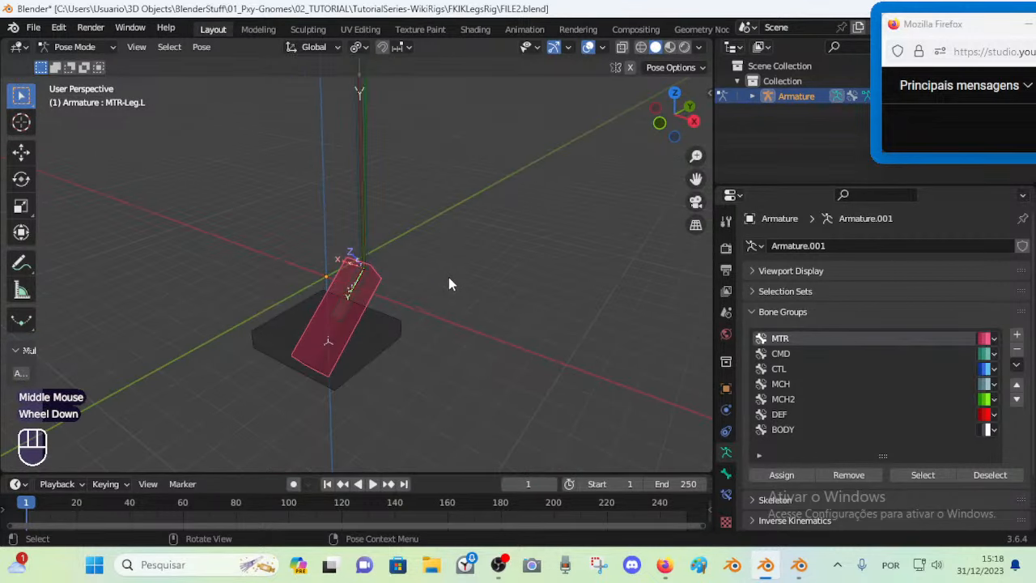
{"action": "left_click", "coordinate": [381, 332], "text": "shift"}
{"action": "key", "text": "Tab"}
{"action": "key", "text": "alt+a"}
{"action": "left_click", "coordinate": [369, 293]}
{"action": "left_click", "coordinate": [381, 340], "text": "shift"}
{"action": "key", "text": "ctrl+p"}
{"action": "left_click", "coordinate": [379, 343]}
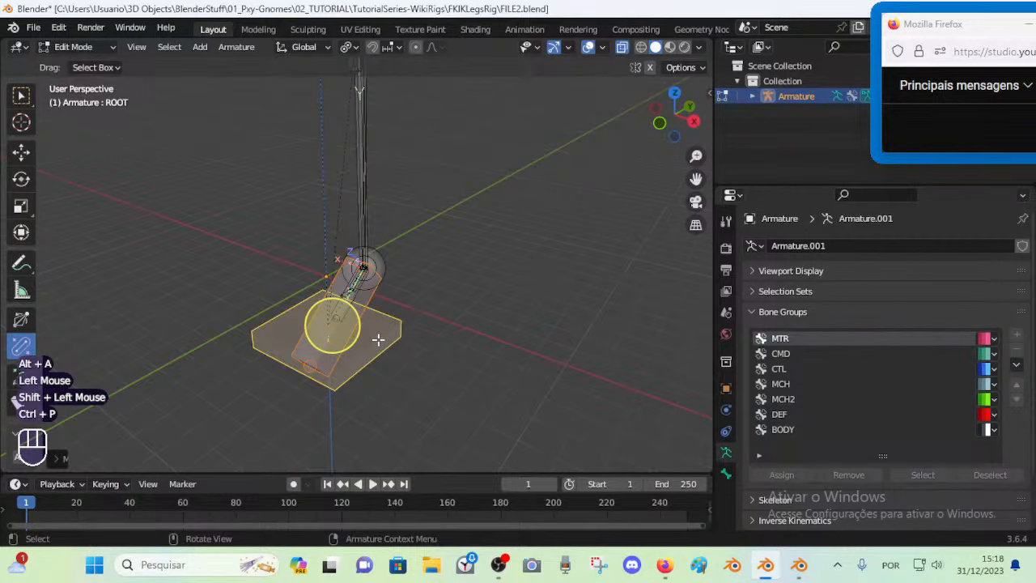
{"action": "middle_click_drag", "start_coordinate": [384, 315], "coordinate": [374, 306]}
{"action": "key", "text": "Tab"}
Select the MTR-Leg.L bone, switch the selection to DEF-Shin.L.001 and save the file
{"action": "scroll", "coordinate": [380, 289], "scroll_direction": "up", "scroll_amount": 1}
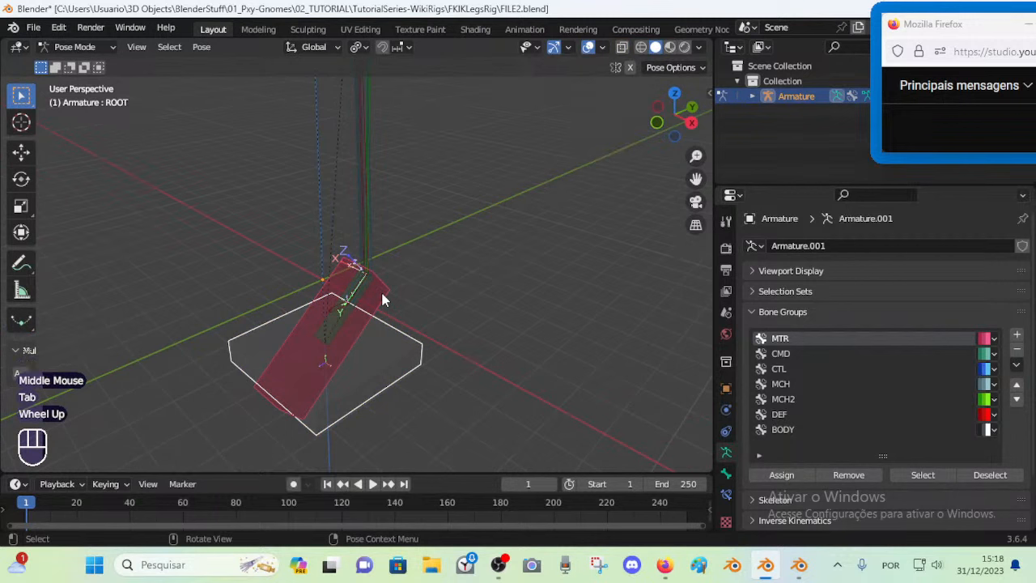
{"action": "left_click", "coordinate": [380, 288]}
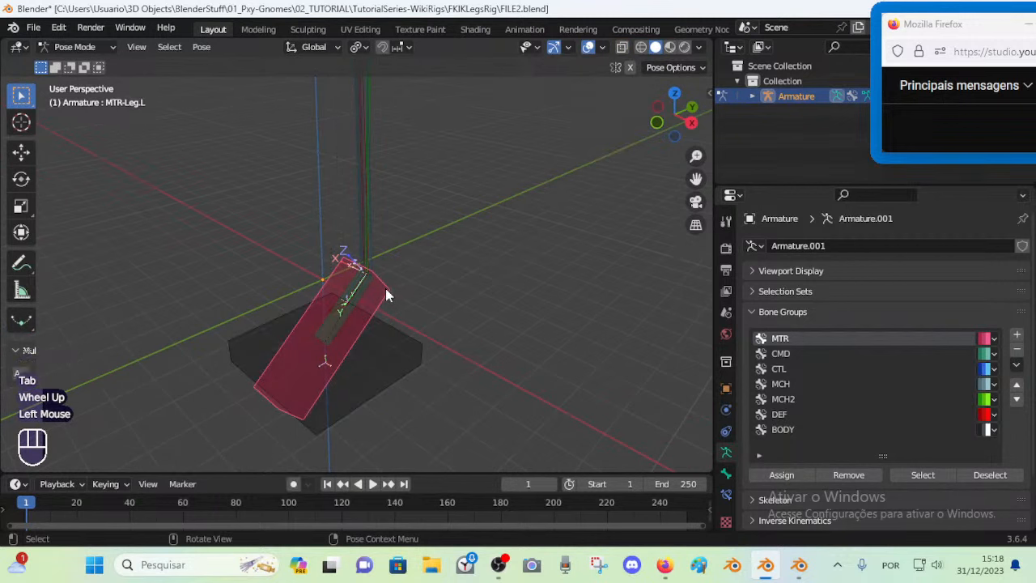
{"action": "left_click", "coordinate": [380, 203]}
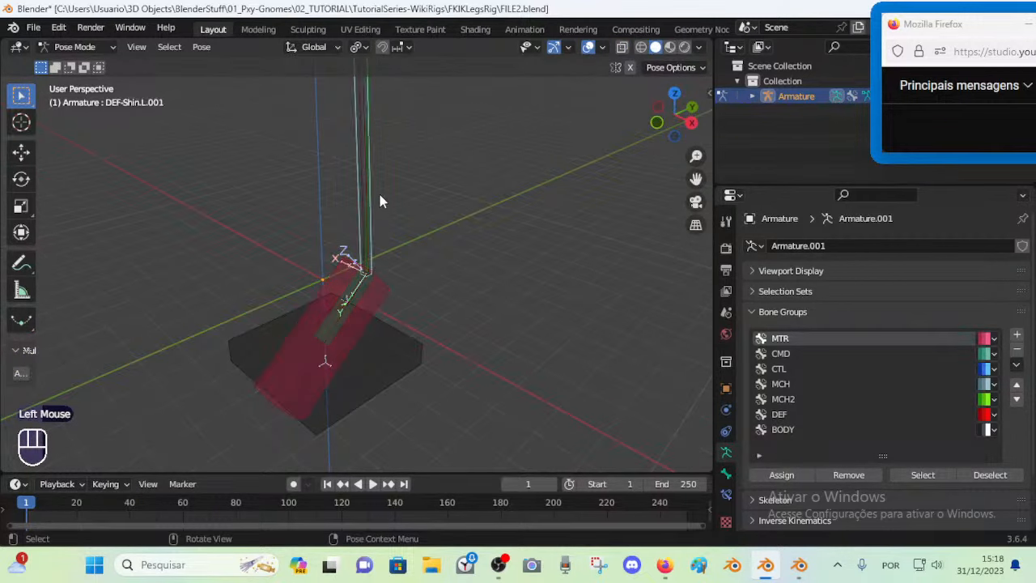
{"action": "middle_click_drag", "start_coordinate": [379, 204], "coordinate": [397, 289], "text": "shift"}
{"action": "key", "text": "ctrl+s"}
{"action": "scroll", "coordinate": [377, 358], "scroll_direction": "down", "scroll_amount": 1}
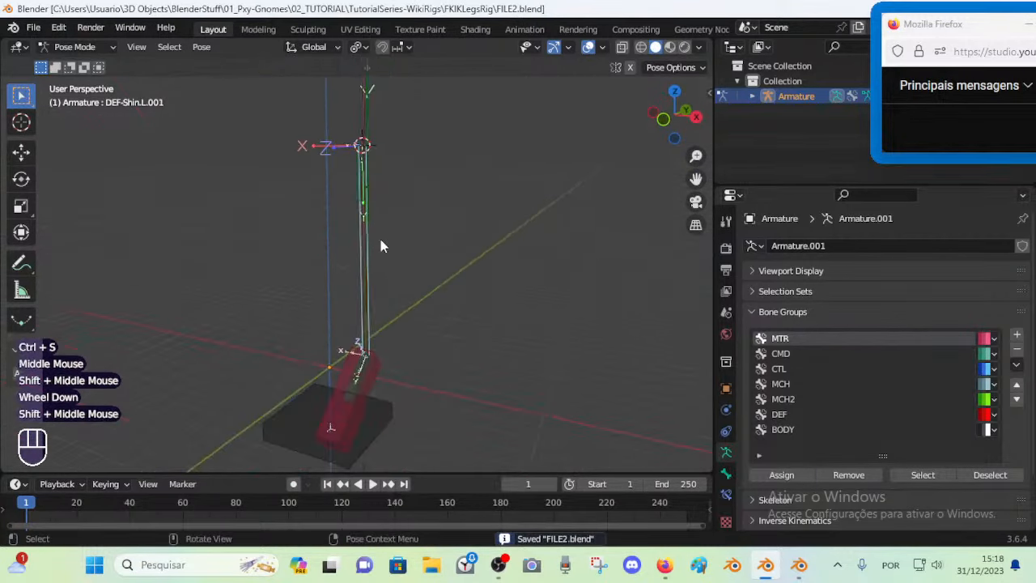
Examine the leg chain with MTR-Leg.L selected at the foot, and the arm bones higher up the rig
{"action": "middle_click_drag", "start_coordinate": [379, 236], "coordinate": [361, 267]}
{"action": "scroll", "coordinate": [374, 255], "scroll_direction": "up", "scroll_amount": 2}
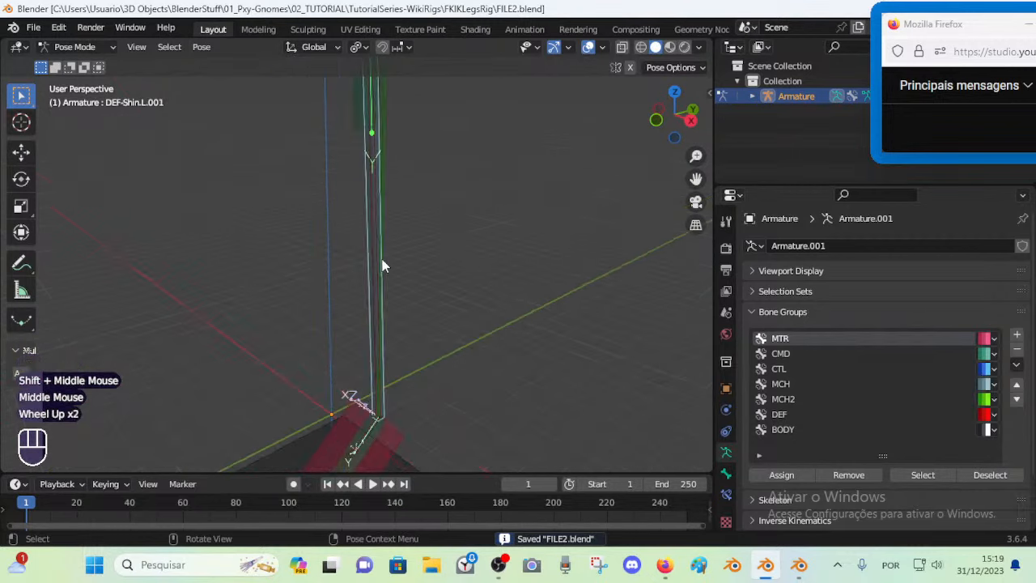
{"action": "middle_click_drag", "start_coordinate": [384, 451], "coordinate": [412, 247], "text": "shift"}
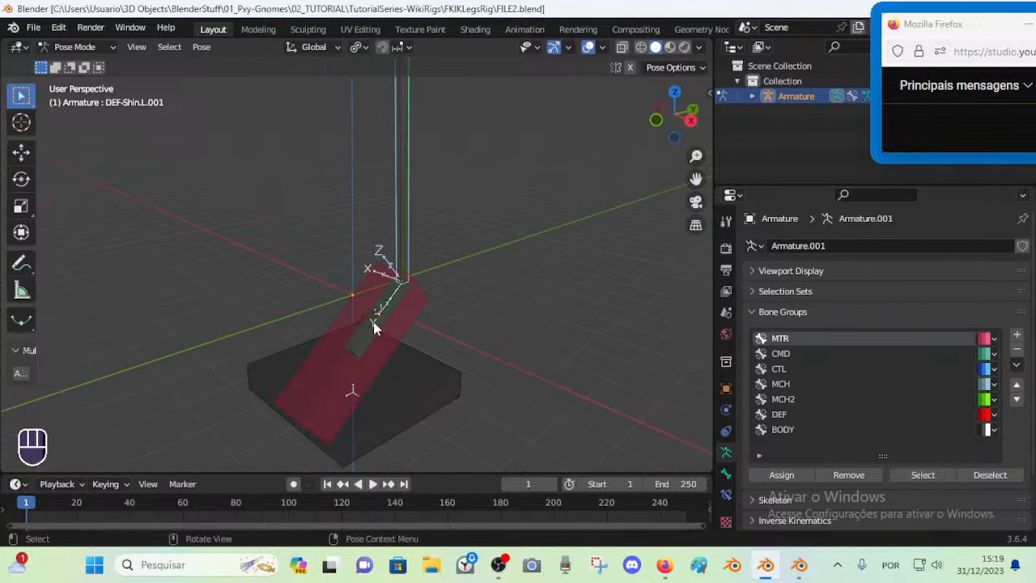
{"action": "left_click", "coordinate": [416, 281]}
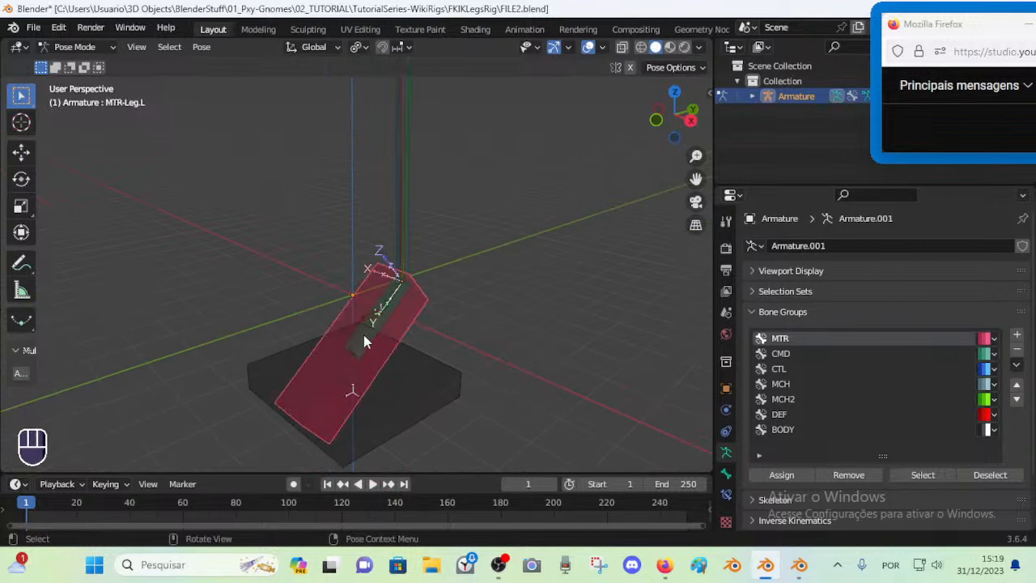
{"action": "middle_click_drag", "start_coordinate": [428, 267], "coordinate": [458, 242], "text": "shift"}
{"action": "scroll", "coordinate": [407, 299], "scroll_direction": "down", "scroll_amount": 2, "text": "shift"}
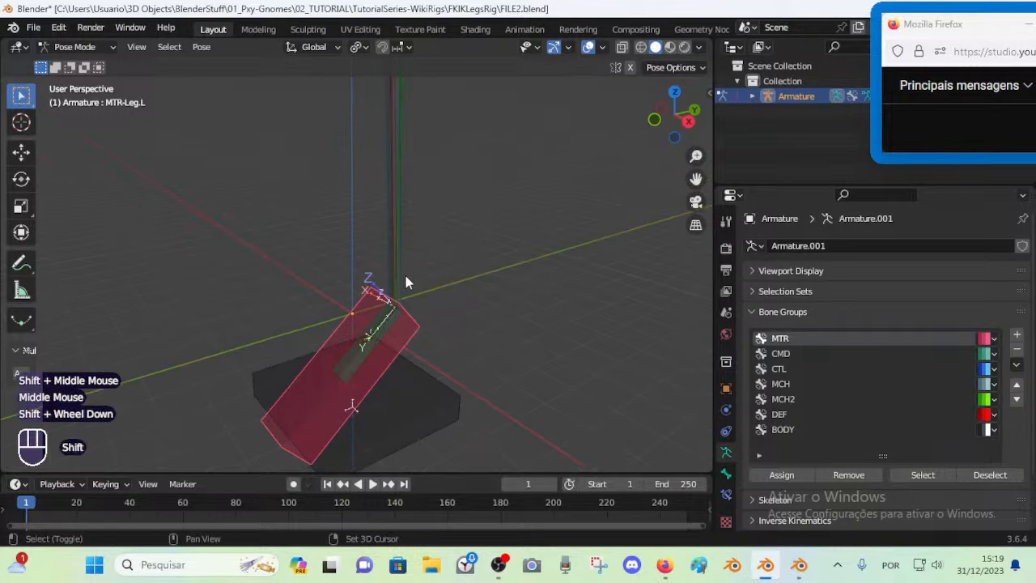
{"action": "scroll", "coordinate": [388, 201], "scroll_direction": "down", "scroll_amount": 2}
{"action": "middle_click_drag", "start_coordinate": [389, 201], "coordinate": [394, 230], "text": "shift"}
{"action": "middle_click_drag", "start_coordinate": [394, 231], "coordinate": [399, 258]}
{"action": "scroll", "coordinate": [410, 206], "scroll_direction": "down", "scroll_amount": 2}
{"action": "middle_click_drag", "start_coordinate": [410, 205], "coordinate": [417, 318], "text": "shift"}
{"action": "scroll", "coordinate": [405, 240], "scroll_direction": "up", "scroll_amount": 2}
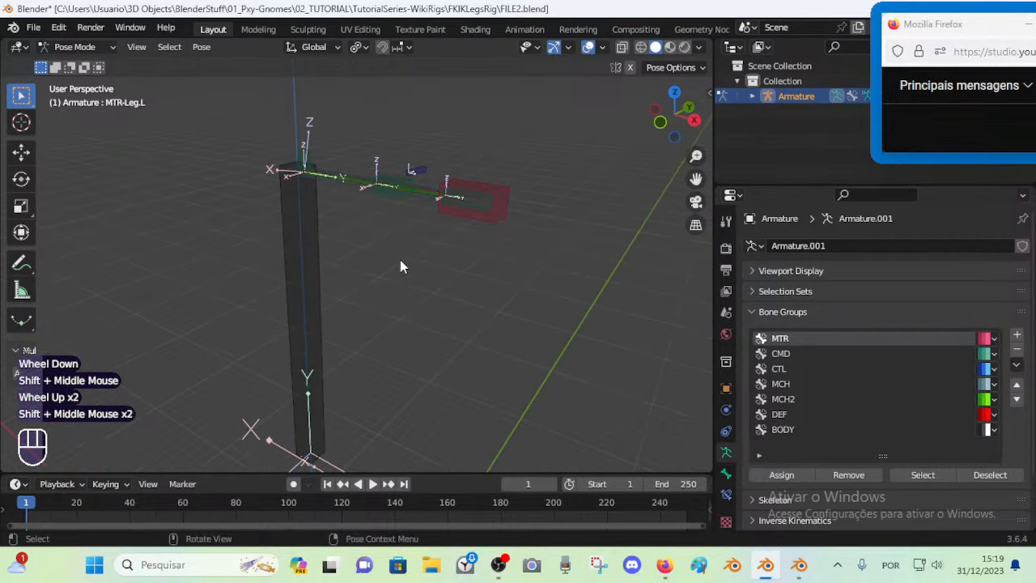
Inspect the leg chain down to the MTR-Leg.L foot bone and save the file
{"action": "middle_click_drag", "start_coordinate": [388, 285], "coordinate": [336, 344], "text": "shift"}
{"action": "middle_click_drag", "start_coordinate": [367, 316], "coordinate": [406, 312]}
{"action": "middle_click_drag", "start_coordinate": [406, 312], "coordinate": [479, 140], "text": "shift"}
{"action": "middle_click_drag", "start_coordinate": [444, 312], "coordinate": [440, 234], "text": "shift"}
{"action": "middle_click_drag", "start_coordinate": [393, 295], "coordinate": [380, 271]}
{"action": "middle_click_drag", "start_coordinate": [380, 271], "coordinate": [352, 270]}
{"action": "scroll", "coordinate": [358, 281], "scroll_direction": "up", "scroll_amount": 2}
{"action": "key", "text": "ctrl+s"}
{"action": "scroll", "coordinate": [351, 270], "scroll_direction": "up", "scroll_amount": 1}
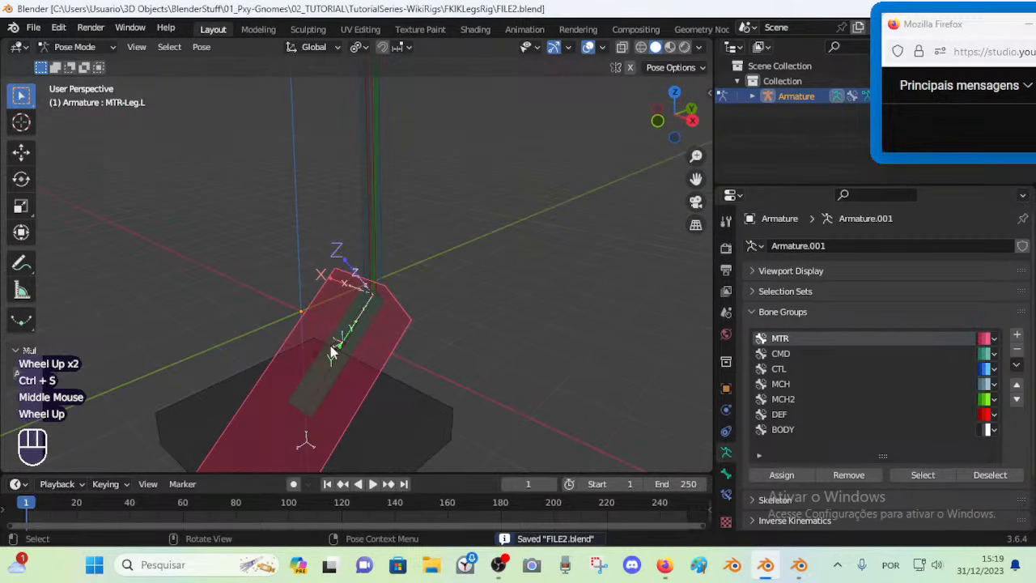
Parent the CMD-Shin.L bone to MTR-Leg.L in Edit Mode using Keep Offset
{"action": "middle_click_drag", "start_coordinate": [335, 351], "coordinate": [386, 349]}
{"action": "left_click", "coordinate": [356, 356]}
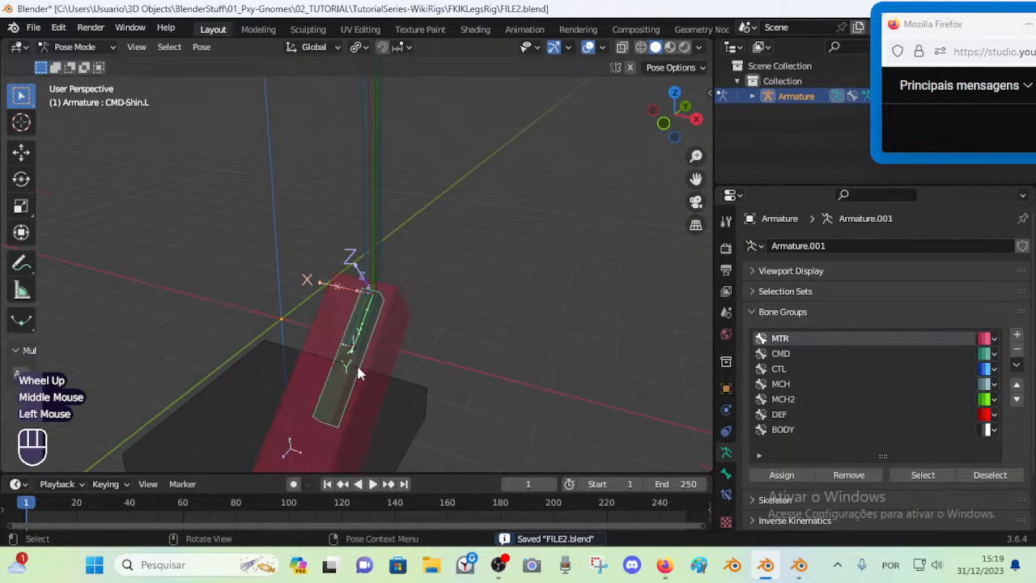
{"action": "key", "text": "Tab"}
{"action": "key", "text": "g"}
{"action": "right_click", "coordinate": [476, 348]}
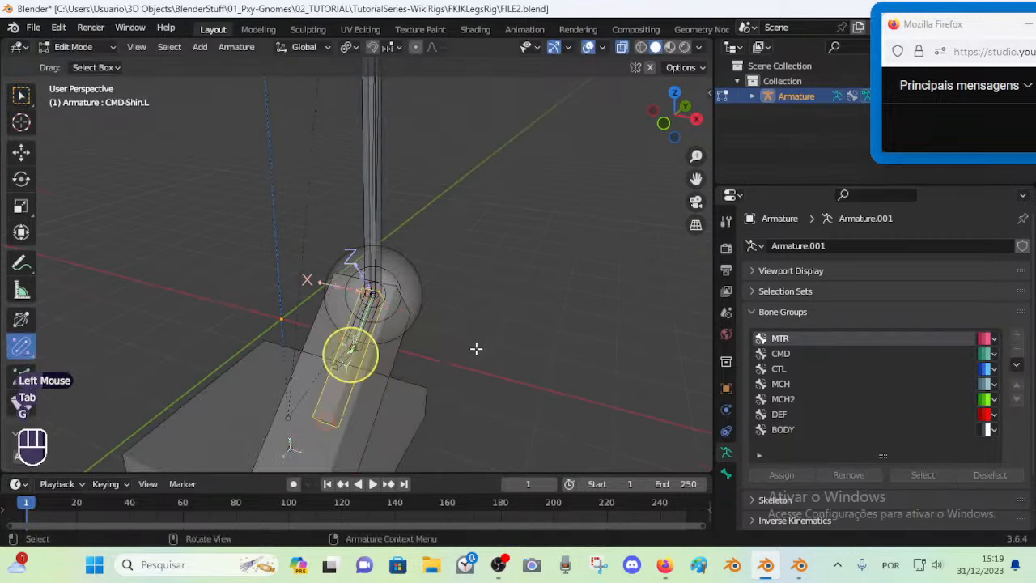
{"action": "left_click", "coordinate": [401, 357], "text": "shift"}
{"action": "key", "text": "ctrl+p"}
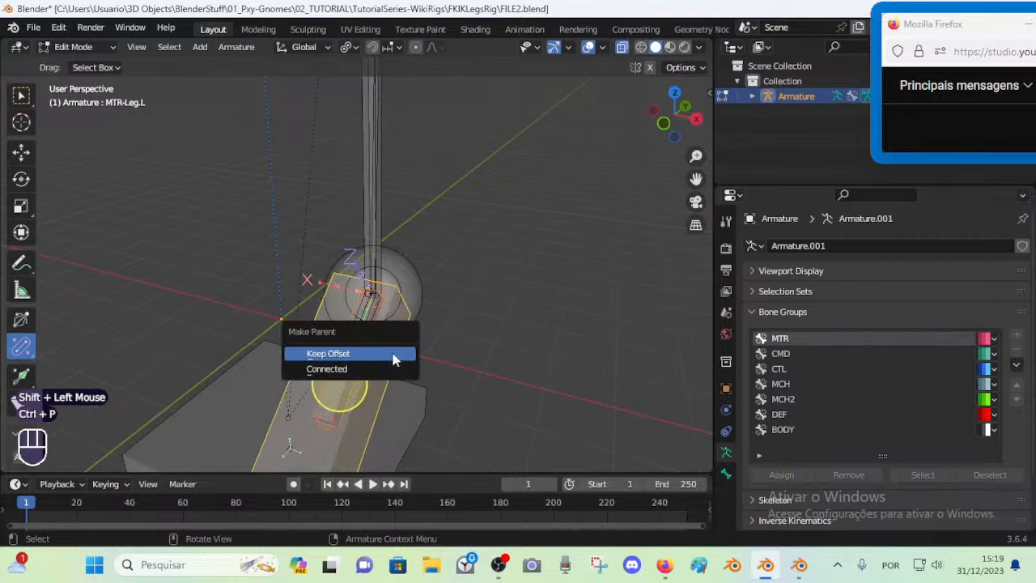
{"action": "left_click", "coordinate": [394, 352]}
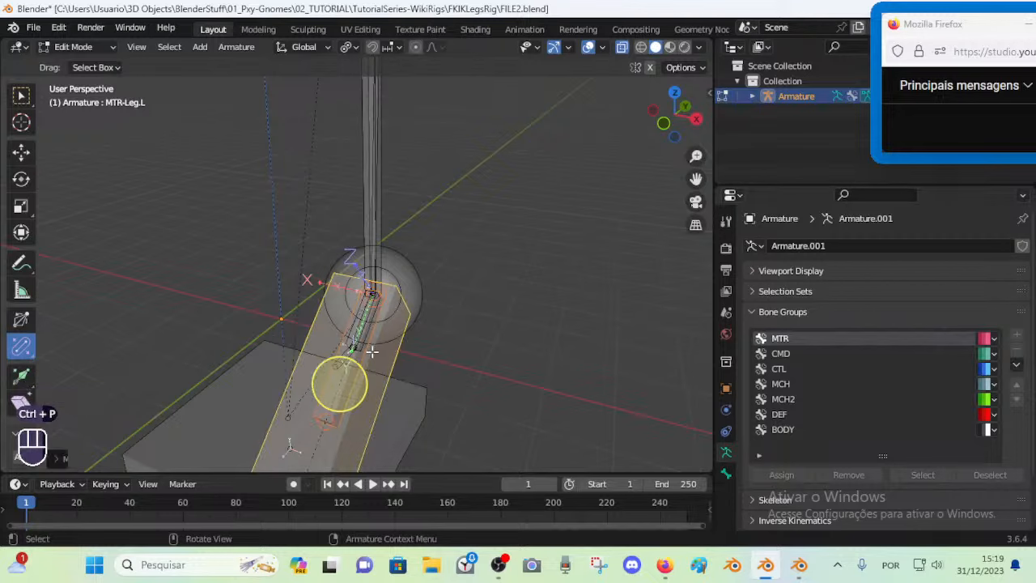
{"action": "scroll", "coordinate": [405, 229], "scroll_direction": "down", "scroll_amount": 1}
{"action": "middle_click_drag", "start_coordinate": [397, 144], "coordinate": [367, 291], "text": "shift"}
{"action": "left_click", "coordinate": [386, 285]}
{"action": "scroll", "coordinate": [445, 286], "scroll_direction": "up", "scroll_amount": 2}
{"action": "middle_click_drag", "start_coordinate": [444, 286], "coordinate": [425, 291]}
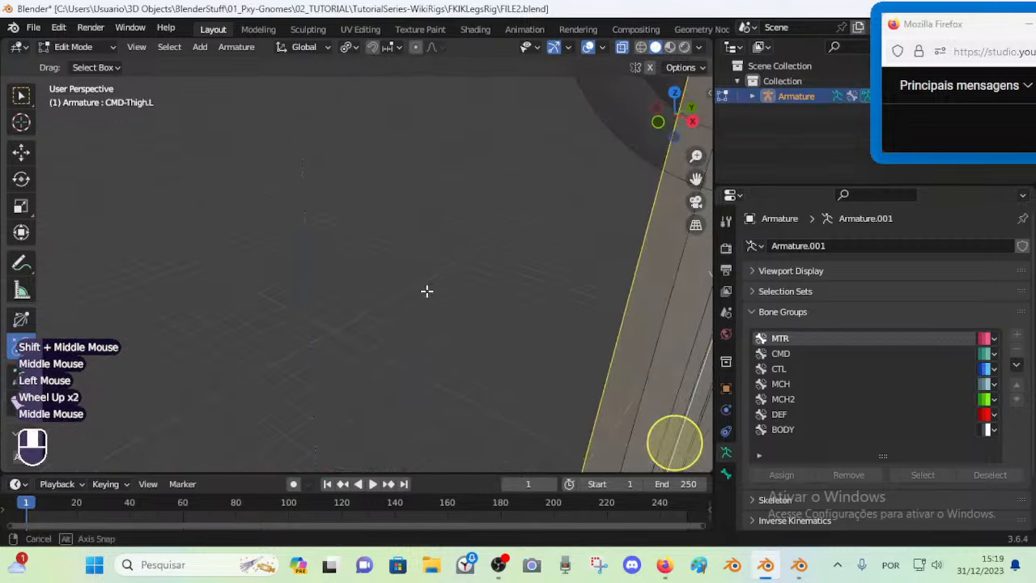
{"action": "scroll", "coordinate": [444, 207], "scroll_direction": "down", "scroll_amount": 1}
{"action": "middle_click_drag", "start_coordinate": [444, 208], "coordinate": [429, 226], "text": "shift"}
{"action": "middle_click_drag", "start_coordinate": [429, 227], "coordinate": [327, 210]}
{"action": "left_click", "coordinate": [369, 225], "text": "shift"}
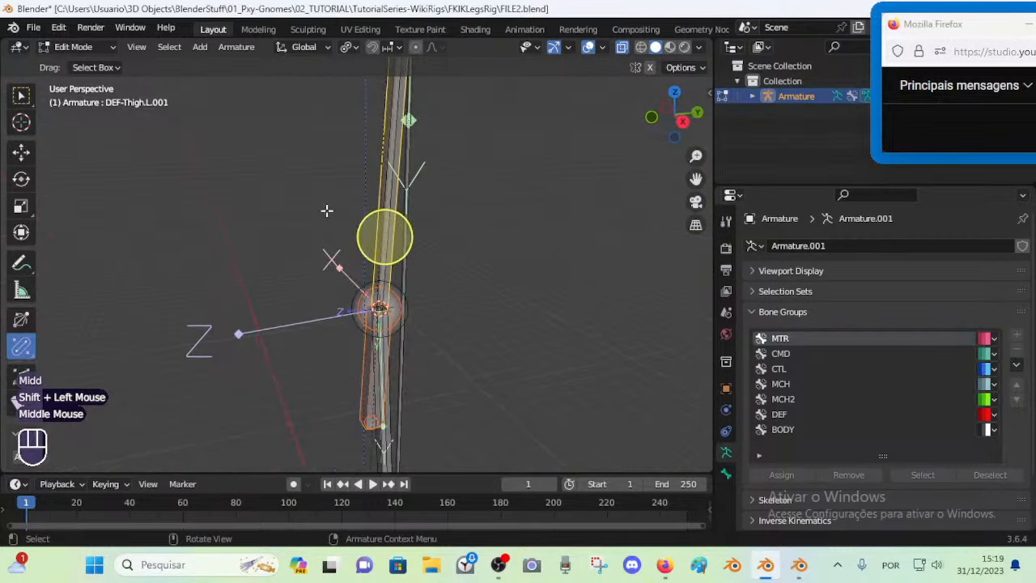
{"action": "scroll", "coordinate": [380, 259], "scroll_direction": "up", "scroll_amount": 2}
{"action": "scroll", "coordinate": [442, 300], "scroll_direction": "down", "scroll_amount": 1}
{"action": "middle_click_drag", "start_coordinate": [441, 301], "coordinate": [425, 301]}
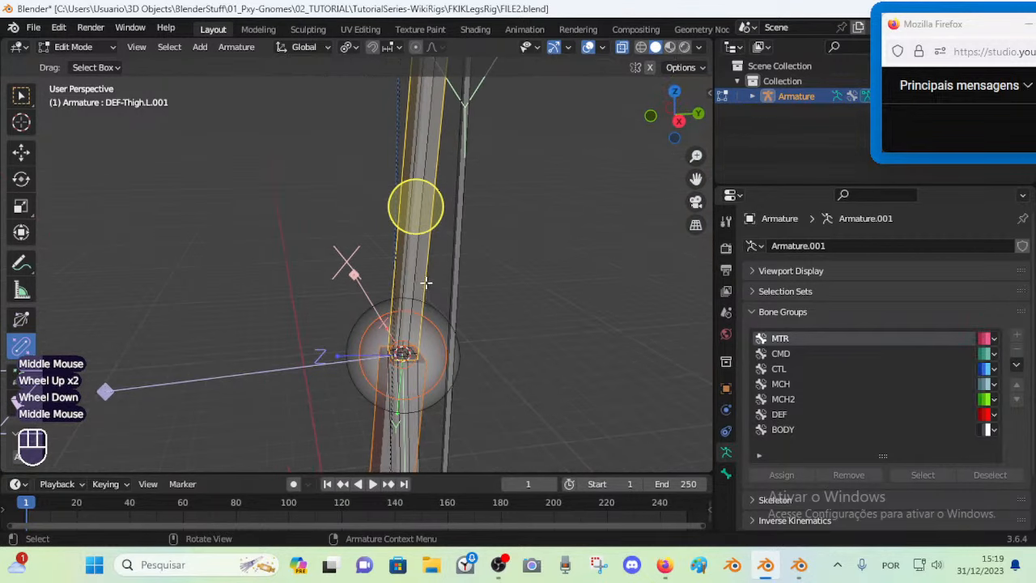
{"action": "key", "text": "alt+a"}
Save the file and rename the DEF-Shin.L.001 bone as MCH-Shin.L
{"action": "left_click", "coordinate": [413, 231]}
{"action": "middle_click_drag", "start_coordinate": [413, 231], "coordinate": [400, 292]}
{"action": "key", "text": "ctrl+s"}
{"action": "left_click", "coordinate": [293, 366]}
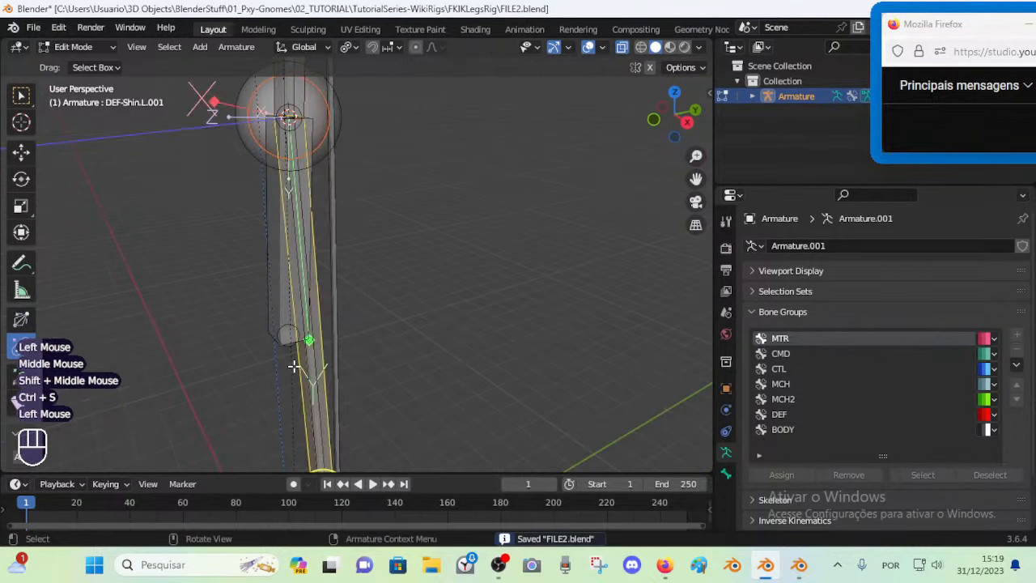
{"action": "key", "text": "F2"}
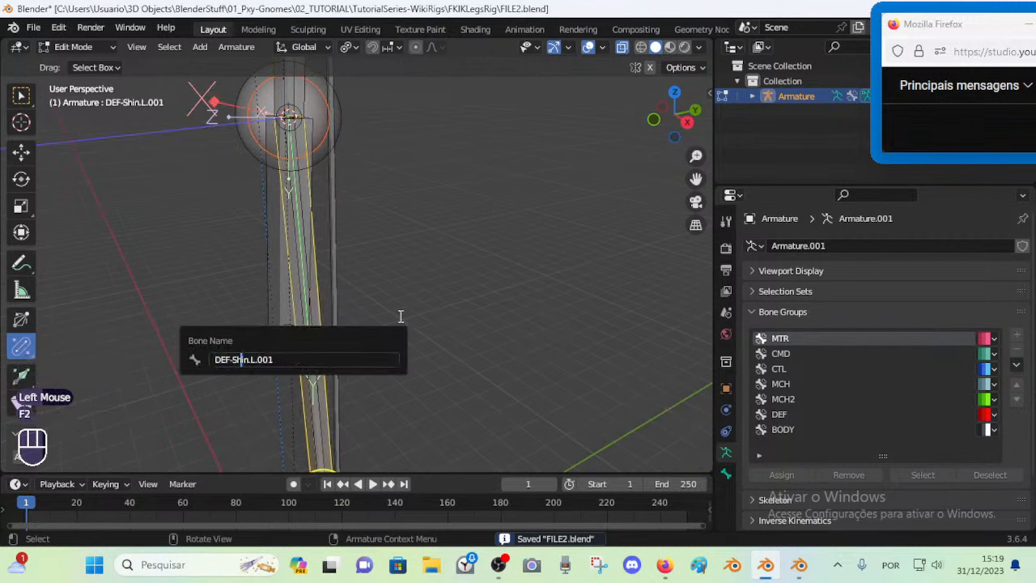
{"action": "type", "text": "MCH"}
{"action": "key", "text": "Delete"}
{"action": "key", "text": "Delete"}
{"action": "key", "text": "Delete"}
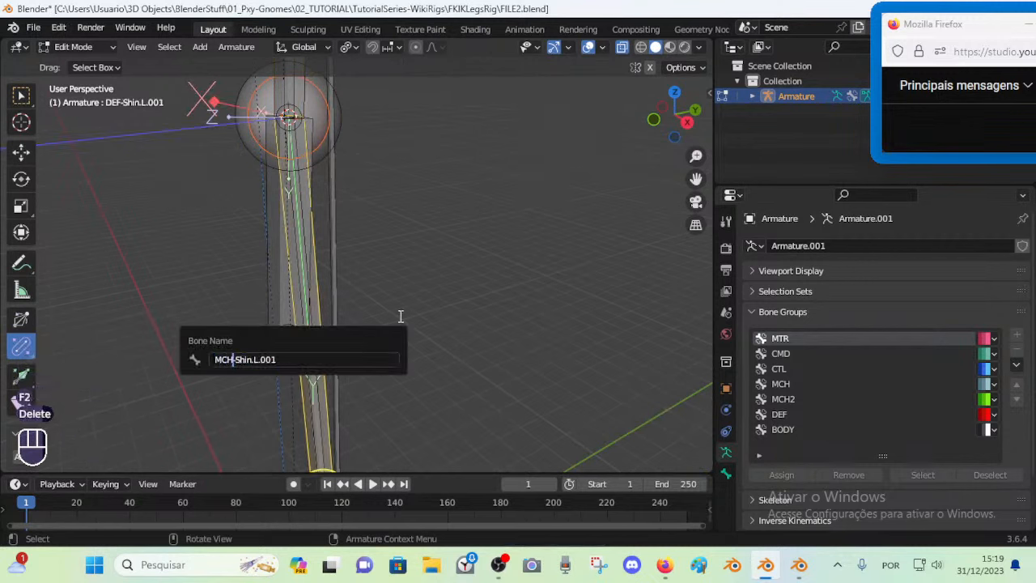
{"action": "key", "text": "BackSpace"}
{"action": "key", "text": "BackSpace"}
{"action": "key", "text": "BackSpace"}
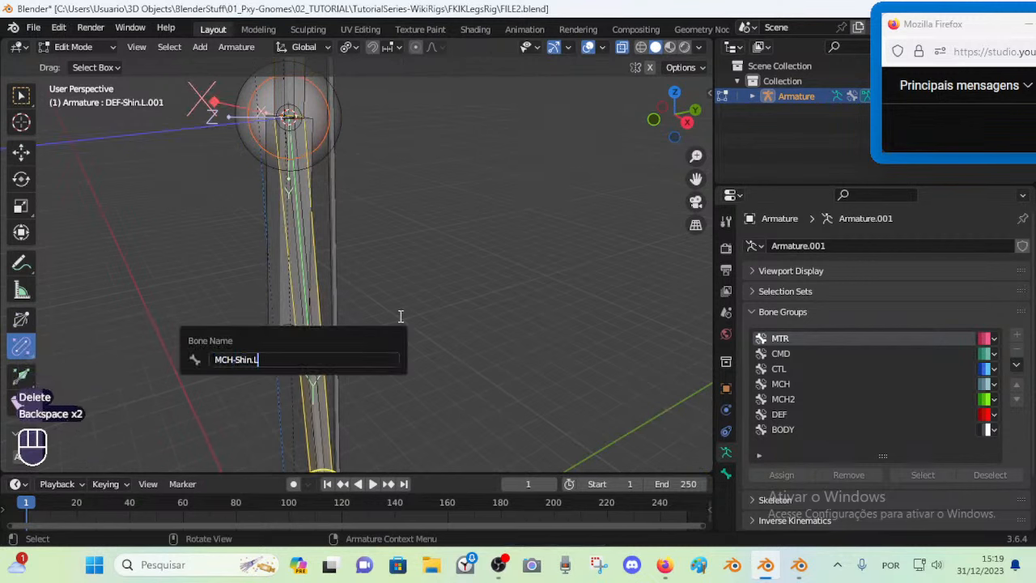
{"action": "key", "text": "Return"}
Rename the DEF-Thigh.L.001 bone above the knee as MCH-Thigh.L
{"action": "middle_click_drag", "start_coordinate": [399, 314], "coordinate": [364, 243], "text": "shift"}
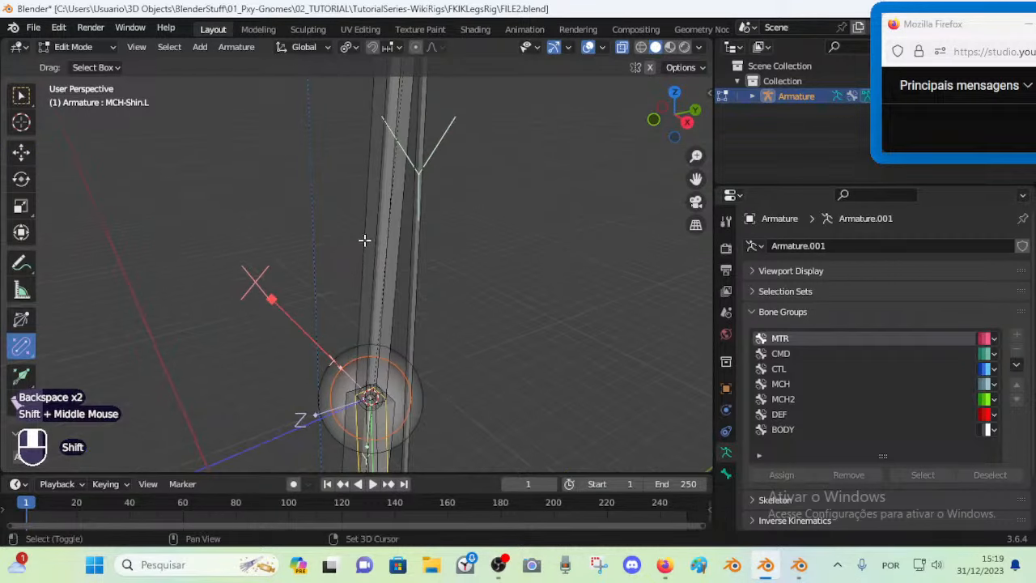
{"action": "left_click", "coordinate": [366, 232]}
{"action": "key", "text": "F2"}
{"action": "left_click", "coordinate": [333, 231]}
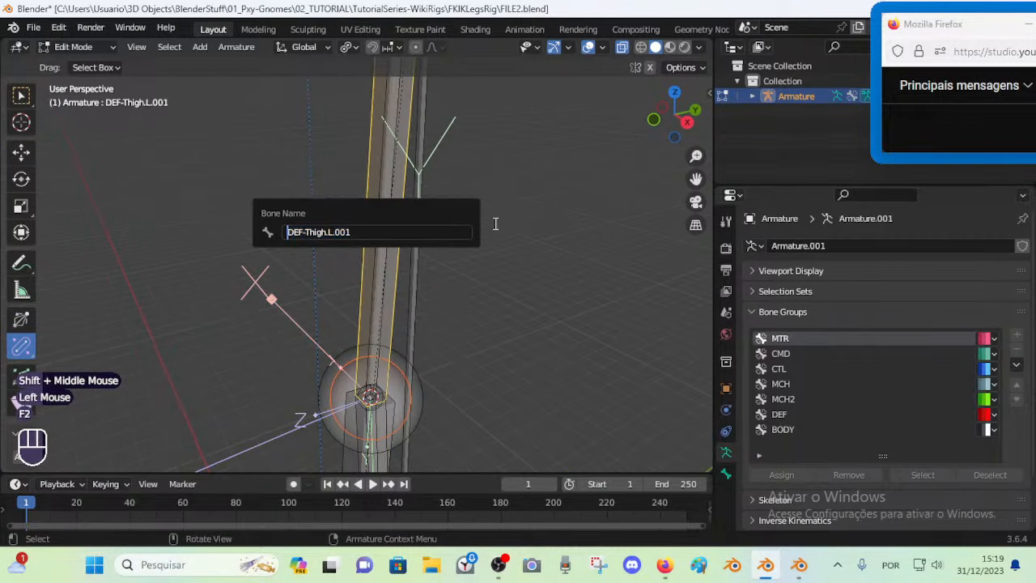
{"action": "key", "text": "Delete"}
{"action": "key", "text": "Delete"}
{"action": "key", "text": "Delete"}
{"action": "type", "text": "MCH"}
{"action": "key", "text": "End"}
{"action": "key", "text": "BackSpace"}
{"action": "key", "text": "BackSpace"}
{"action": "key", "text": "BackSpace"}
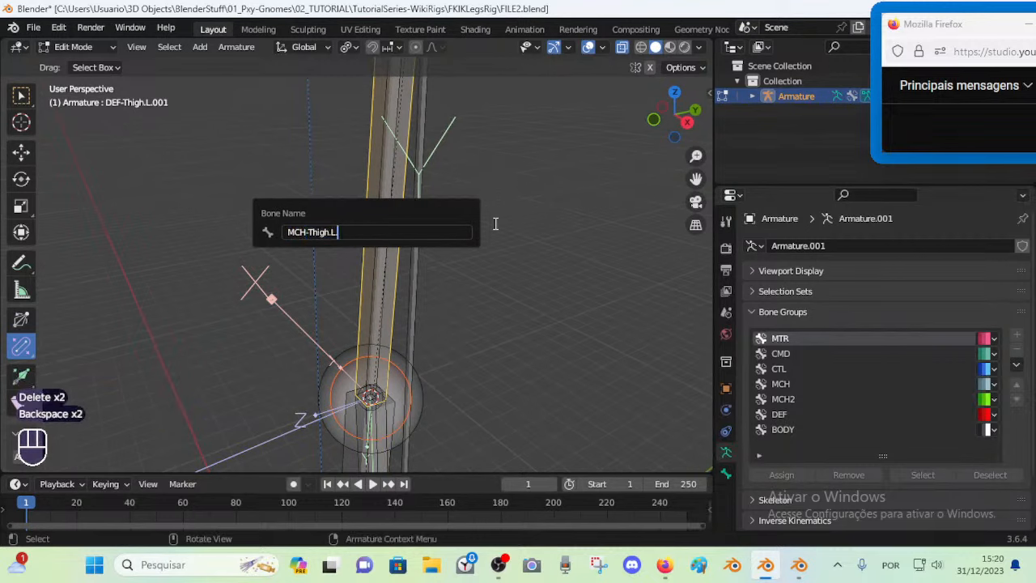
{"action": "key", "text": "Return"}
Parent the CMD-Thigh.L bone to MCH-Thigh.L and clear the selection
{"action": "key", "text": "ctrl+Tab"}
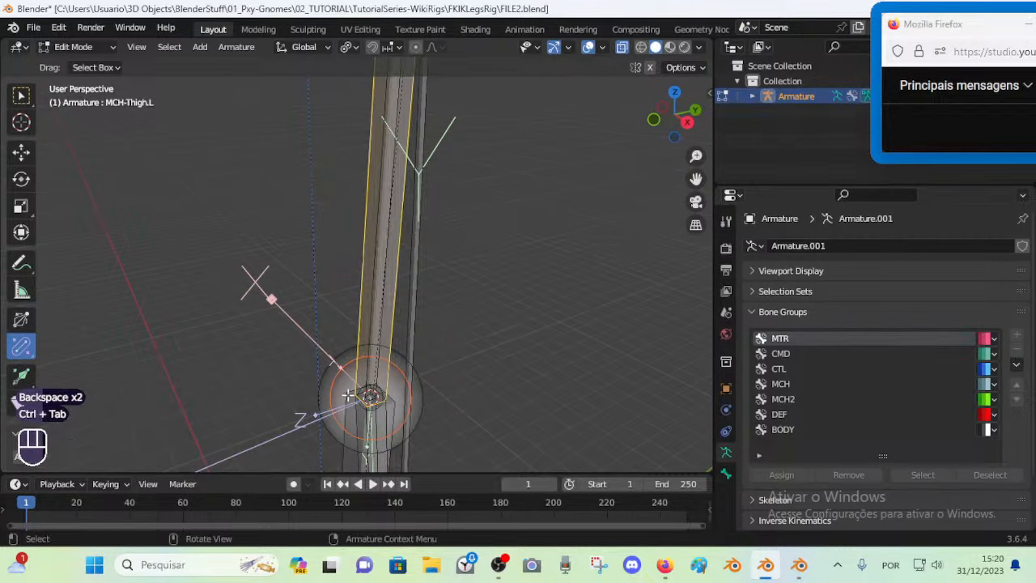
{"action": "middle_click_drag", "start_coordinate": [348, 395], "coordinate": [331, 349], "text": "shift"}
{"action": "left_click", "coordinate": [356, 348]}
{"action": "middle_click_drag", "start_coordinate": [331, 184], "coordinate": [331, 240], "text": "shift"}
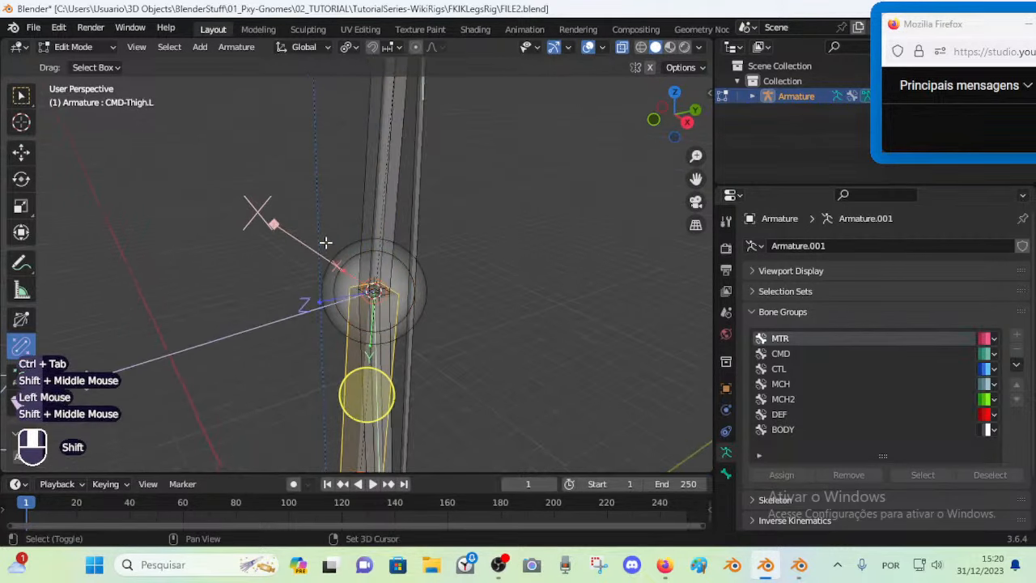
{"action": "left_click", "coordinate": [361, 195], "text": "shift"}
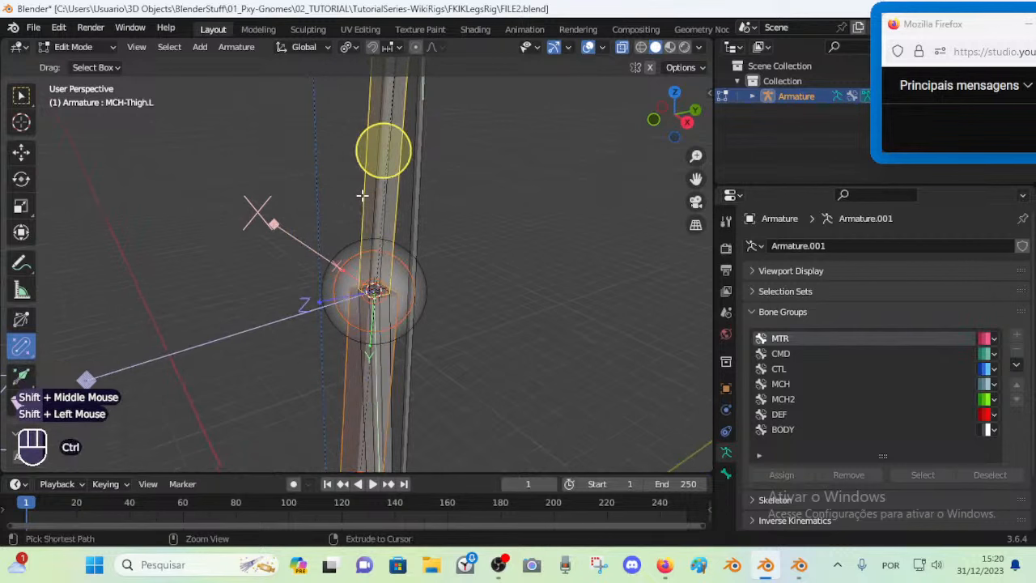
{"action": "key", "text": "ctrl+p"}
{"action": "left_click", "coordinate": [363, 199]}
{"action": "key", "text": "alt+a"}
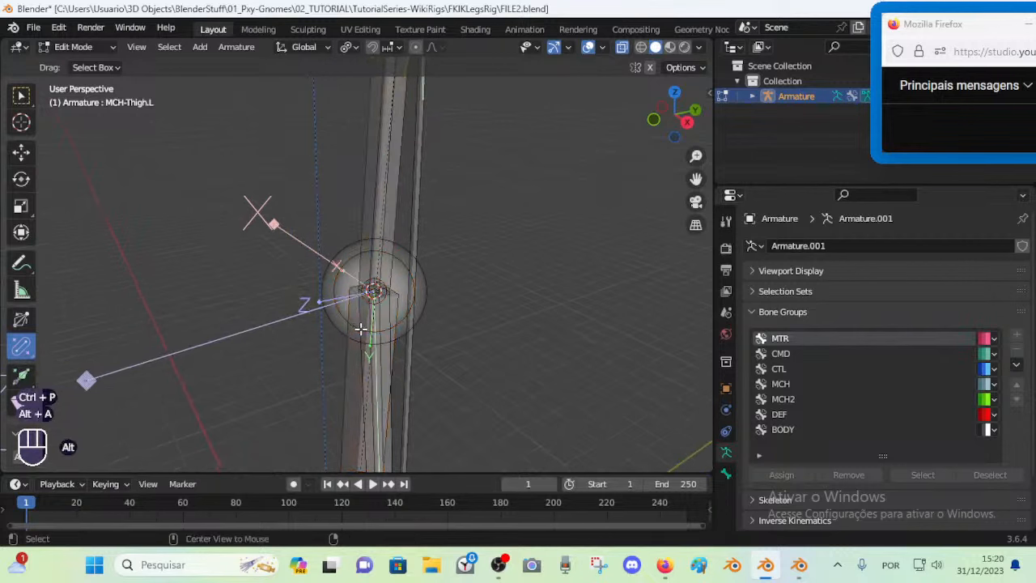
Select the DEF-Thigh.L bone among the overlapping thigh bones and save the file
{"action": "left_click", "coordinate": [379, 219]}
{"action": "left_click", "coordinate": [378, 219]}
{"action": "left_click", "coordinate": [379, 218]}
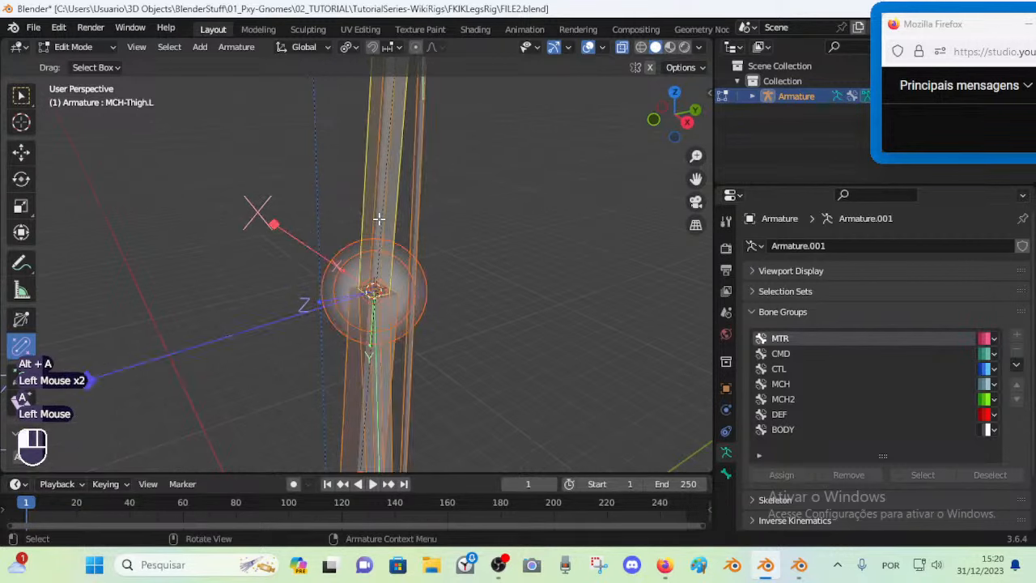
{"action": "key", "text": "ctrl+s"}
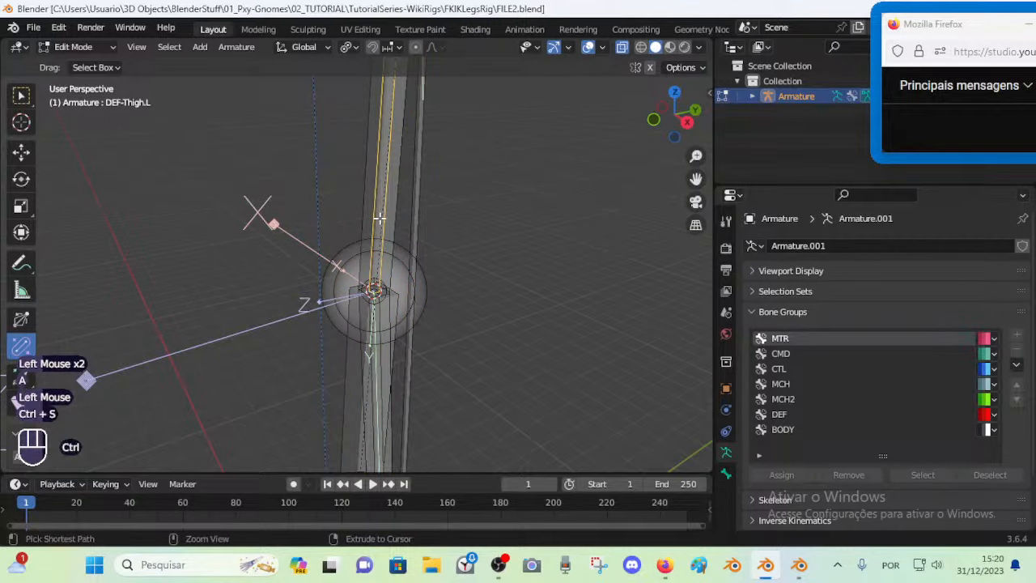
{"action": "scroll", "coordinate": [379, 225], "scroll_direction": "down", "scroll_amount": 2}
{"action": "middle_click_drag", "start_coordinate": [379, 229], "coordinate": [431, 194], "text": "shift"}
{"action": "middle_click_drag", "start_coordinate": [431, 194], "coordinate": [424, 300], "text": "shift"}
{"action": "key", "text": "ctrl+s"}
Rename the DEF-Foot-40º.L.002 bone as MCH-Foot-40º.L in Pose Mode and save the file
{"action": "scroll", "coordinate": [464, 295], "scroll_direction": "up", "scroll_amount": 2}
{"action": "scroll", "coordinate": [421, 302], "scroll_direction": "up", "scroll_amount": 1}
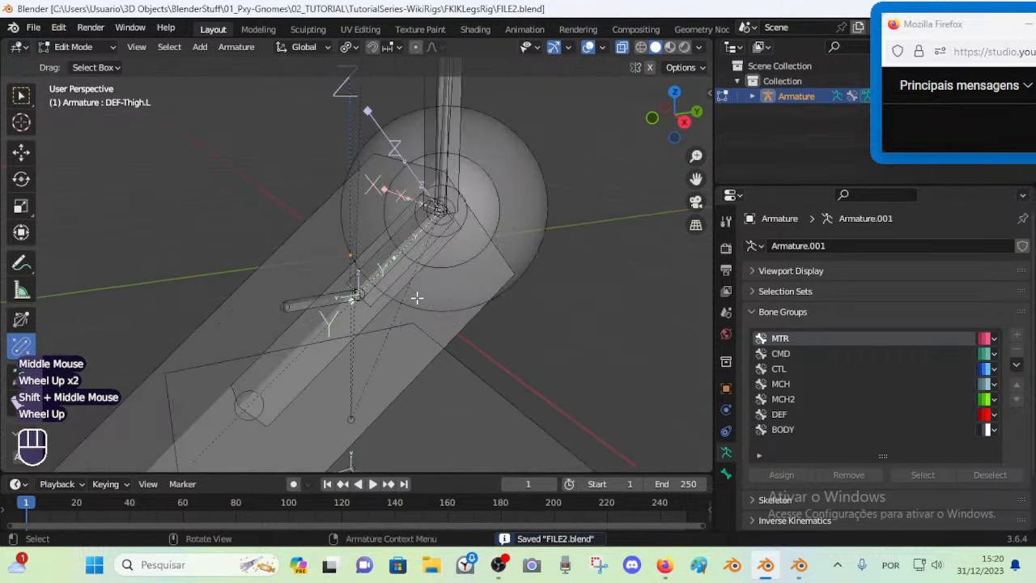
{"action": "left_click", "coordinate": [394, 274]}
{"action": "key", "text": "Tab"}
{"action": "left_click", "coordinate": [403, 285]}
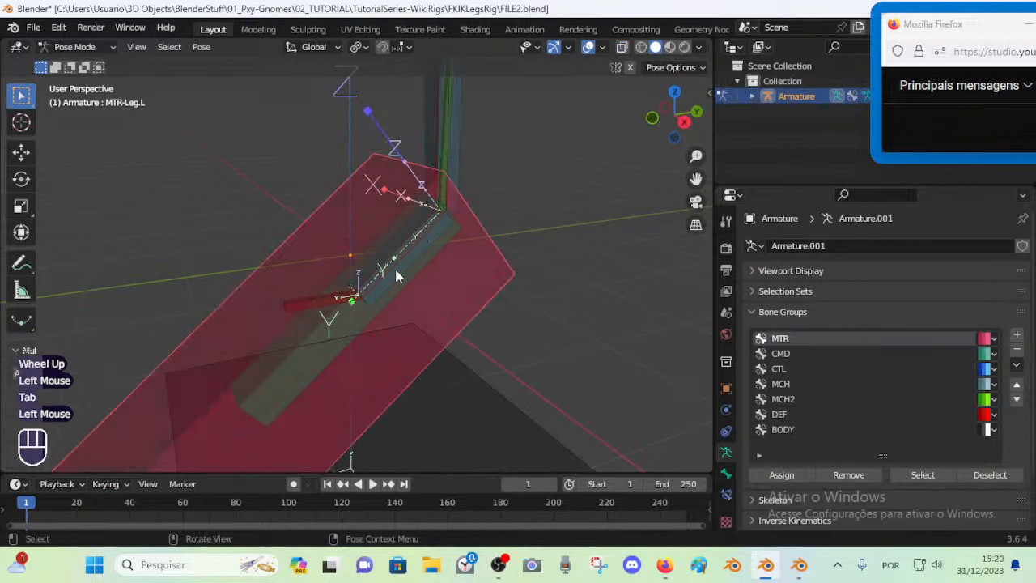
{"action": "left_click", "coordinate": [400, 279]}
{"action": "left_click", "coordinate": [398, 273]}
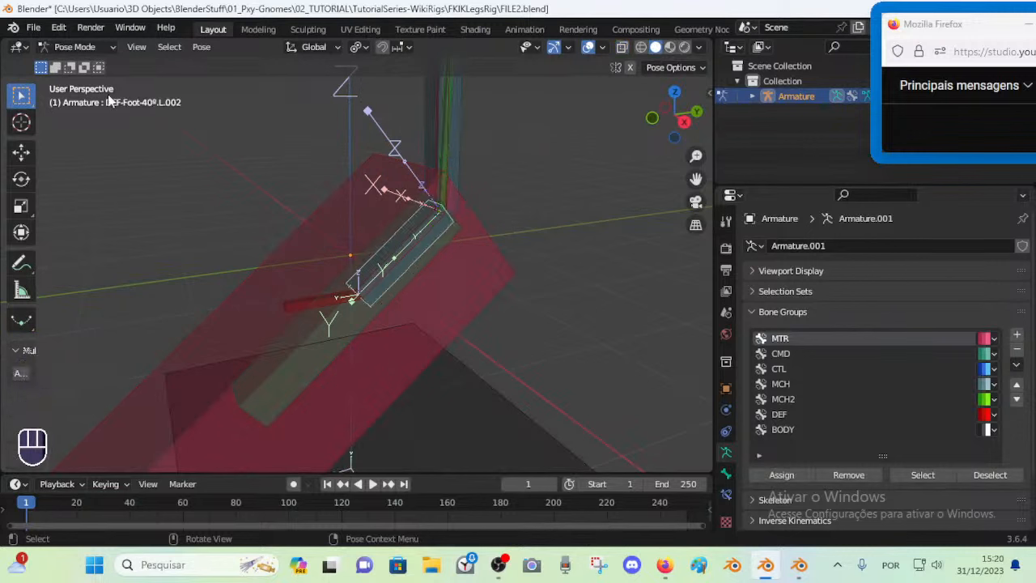
{"action": "key", "text": "F2"}
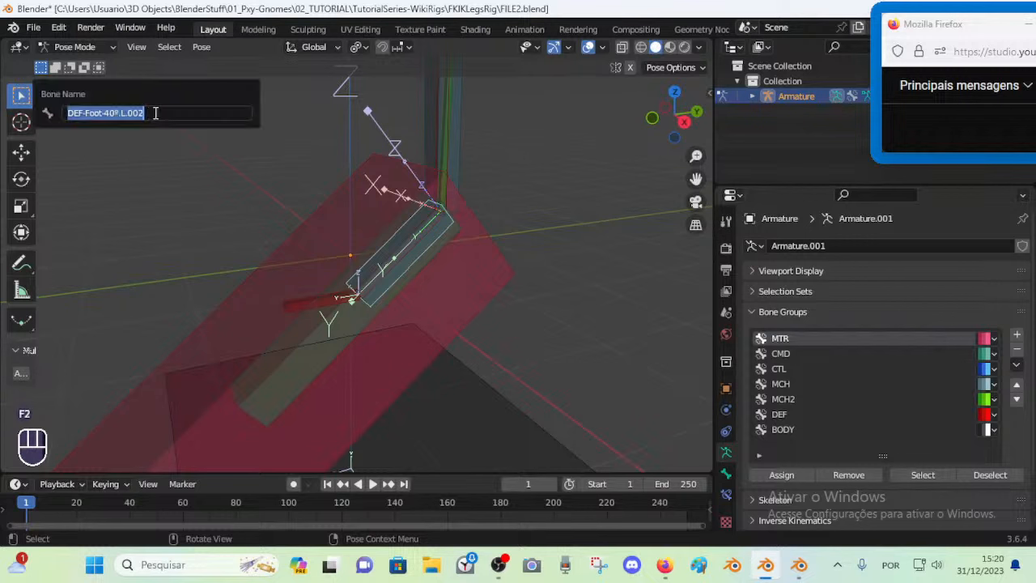
{"action": "key", "text": "Home"}
{"action": "type", "text": "MCH"}
{"action": "key", "text": "Delete"}
{"action": "key", "text": "Delete"}
{"action": "key", "text": "Delete"}
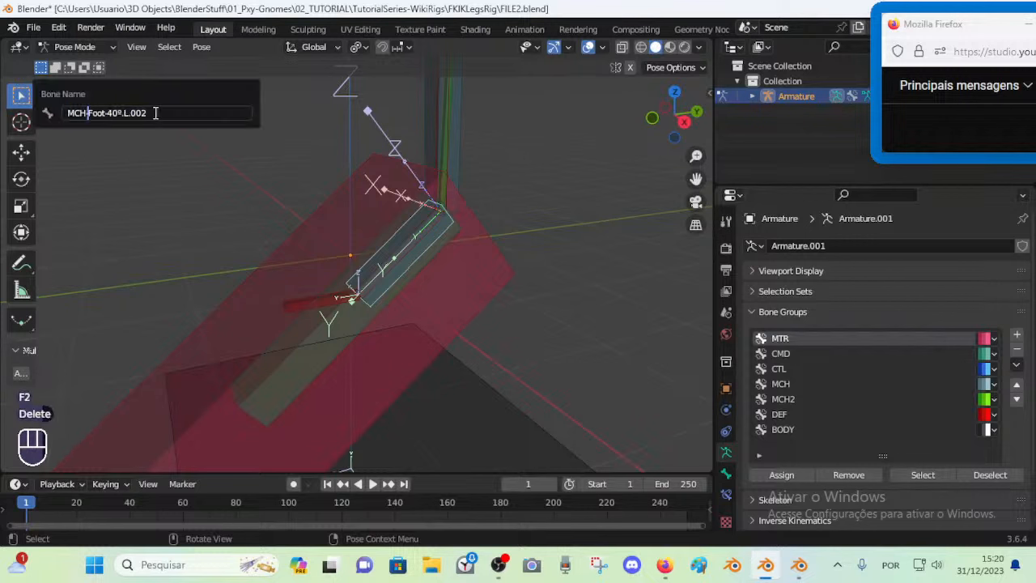
{"action": "key", "text": "Right"}
{"action": "key", "text": "Right"}
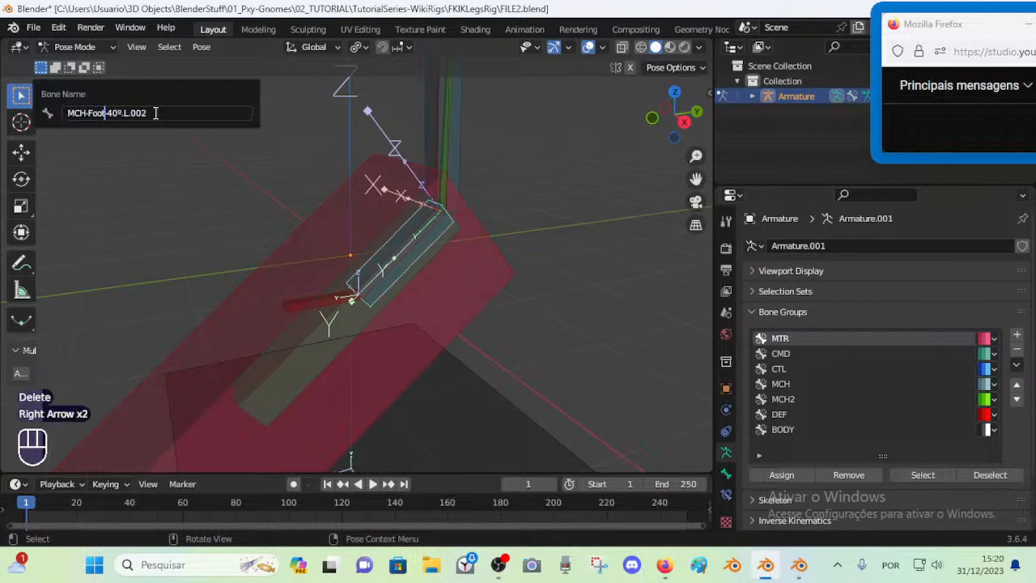
{"action": "key", "text": "Delete"}
{"action": "key", "text": "Delete"}
{"action": "key", "text": "Delete"}
{"action": "key", "text": "Delete"}
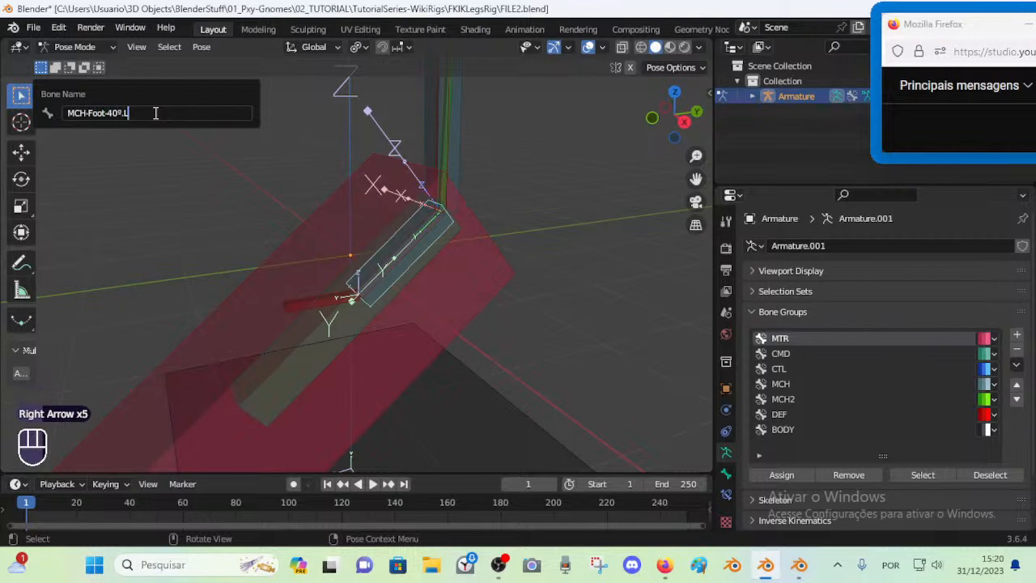
{"action": "key", "text": "Return"}
{"action": "key", "text": "ctrl+s"}
Parent the DEF-Foot-40º.L bone to MCH-Foot-40º.L in Edit Mode and return to Pose Mode
{"action": "middle_click_drag", "start_coordinate": [294, 227], "coordinate": [408, 275]}
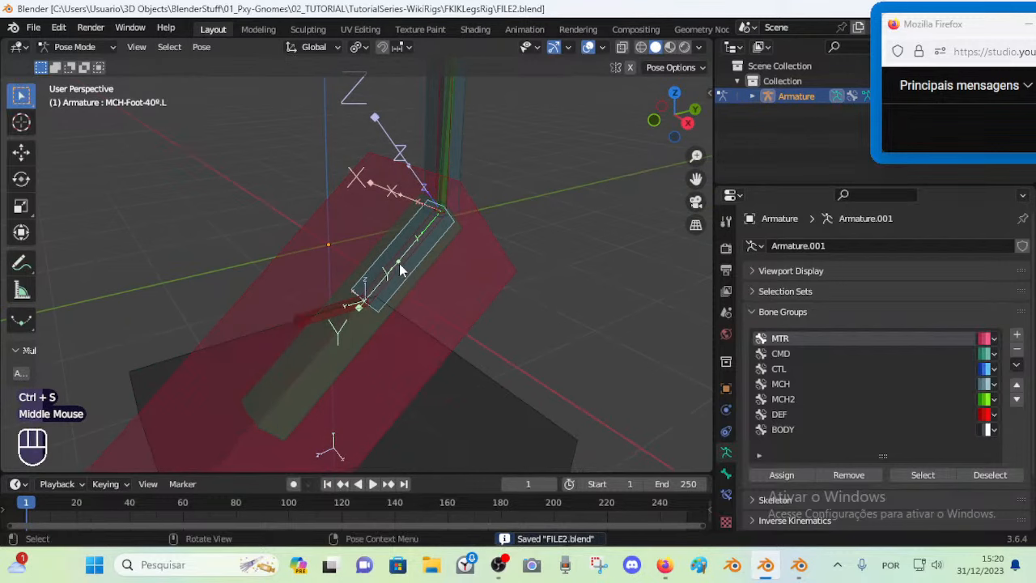
{"action": "left_click", "coordinate": [398, 266]}
{"action": "left_click", "coordinate": [398, 266]}
{"action": "left_click", "coordinate": [398, 266]}
{"action": "left_click", "coordinate": [400, 267]}
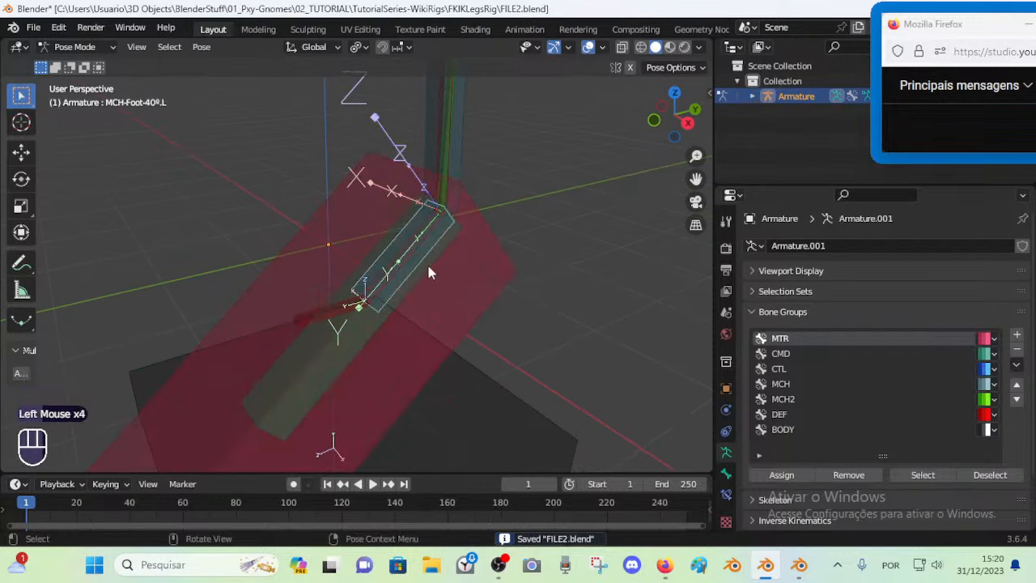
{"action": "middle_click_drag", "start_coordinate": [428, 273], "coordinate": [407, 261]}
{"action": "left_click", "coordinate": [403, 259]}
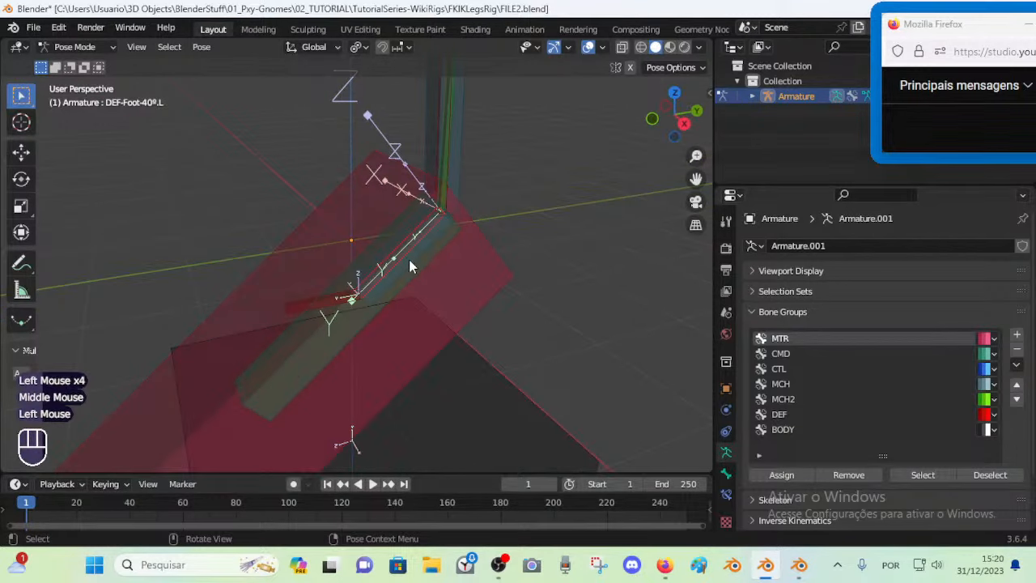
{"action": "scroll", "coordinate": [408, 259], "scroll_direction": "up", "scroll_amount": 2}
{"action": "scroll", "coordinate": [445, 275], "scroll_direction": "down", "scroll_amount": 2}
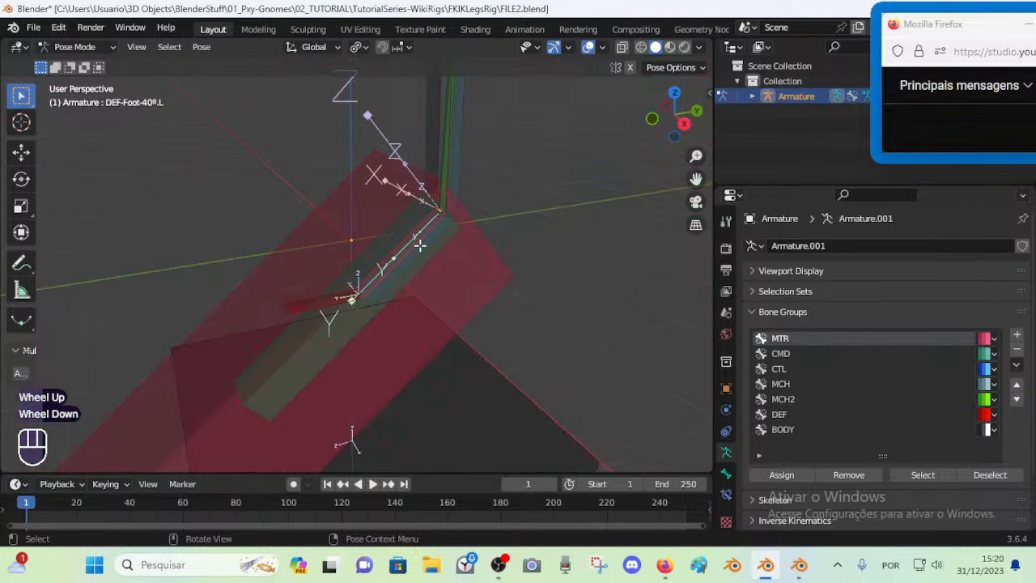
{"action": "key", "text": "Tab"}
{"action": "left_click", "coordinate": [414, 253], "text": "alt+shift"}
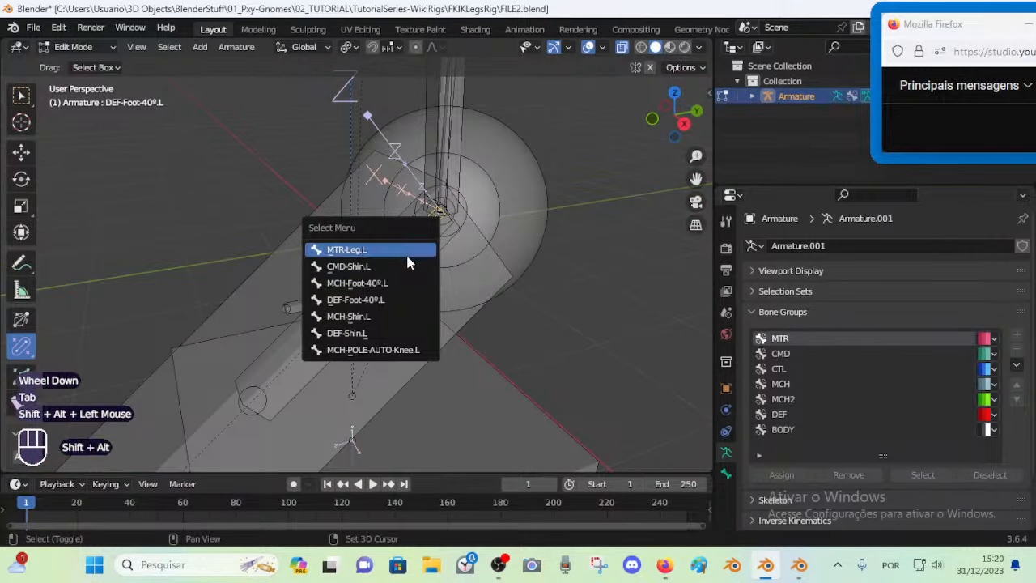
{"action": "left_click", "coordinate": [395, 284], "text": "shift"}
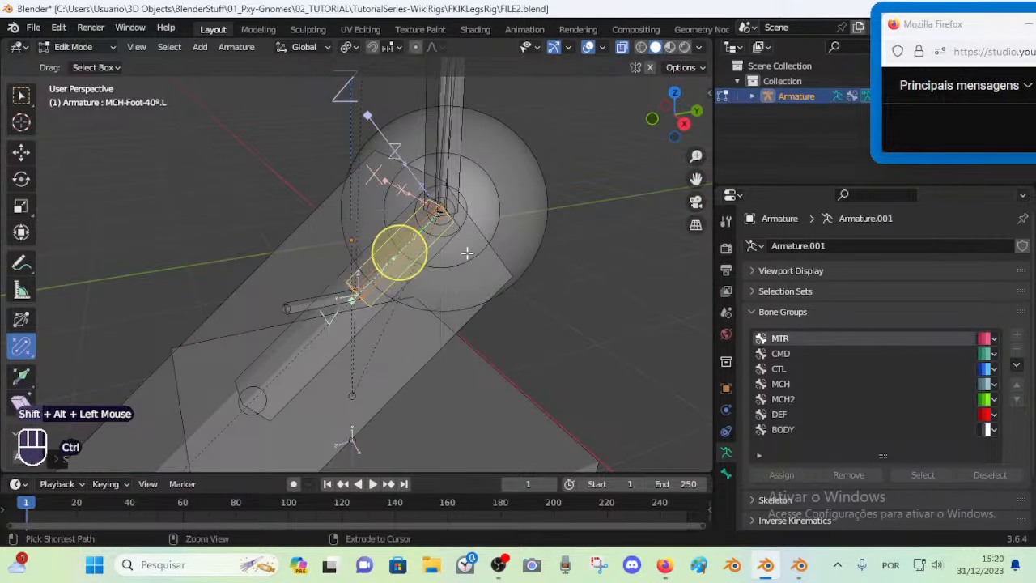
{"action": "key", "text": "ctrl+p"}
{"action": "left_click", "coordinate": [467, 255]}
{"action": "key", "text": "Tab"}
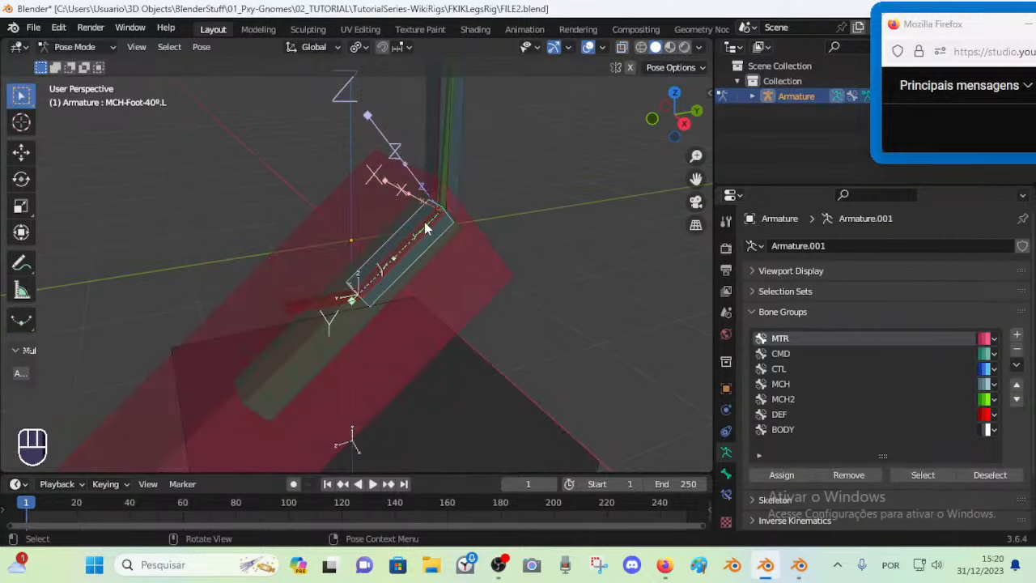
Select the DEF-Foot-40º.L bone among the overlapping foot bones, display its bone properties and save the file
{"action": "middle_click_drag", "start_coordinate": [428, 225], "coordinate": [433, 230]}
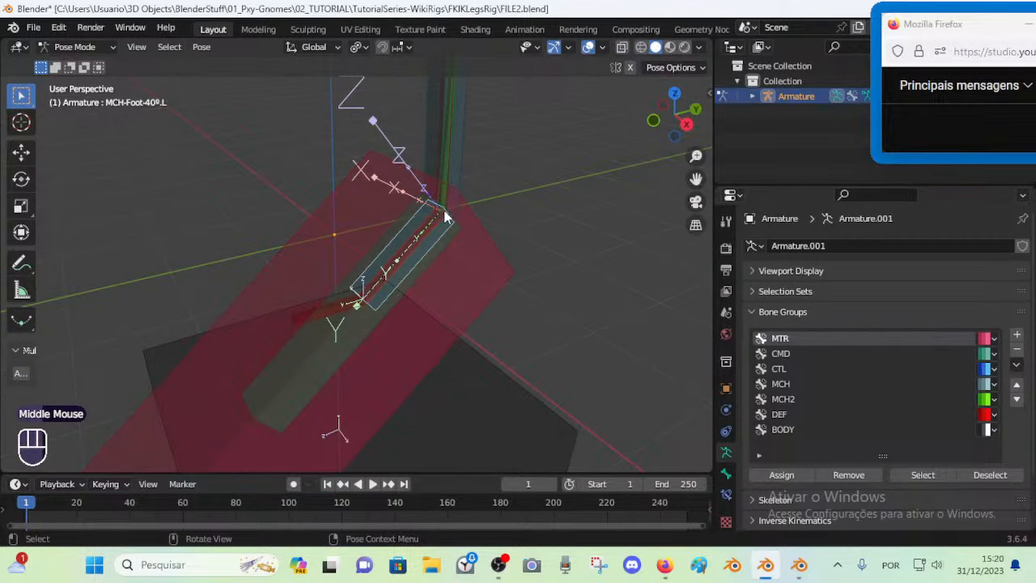
{"action": "middle_click_drag", "start_coordinate": [428, 214], "coordinate": [409, 247]}
{"action": "scroll", "coordinate": [412, 222], "scroll_direction": "up", "scroll_amount": 2}
{"action": "scroll", "coordinate": [437, 249], "scroll_direction": "down", "scroll_amount": 3}
{"action": "scroll", "coordinate": [405, 249], "scroll_direction": "up", "scroll_amount": 1}
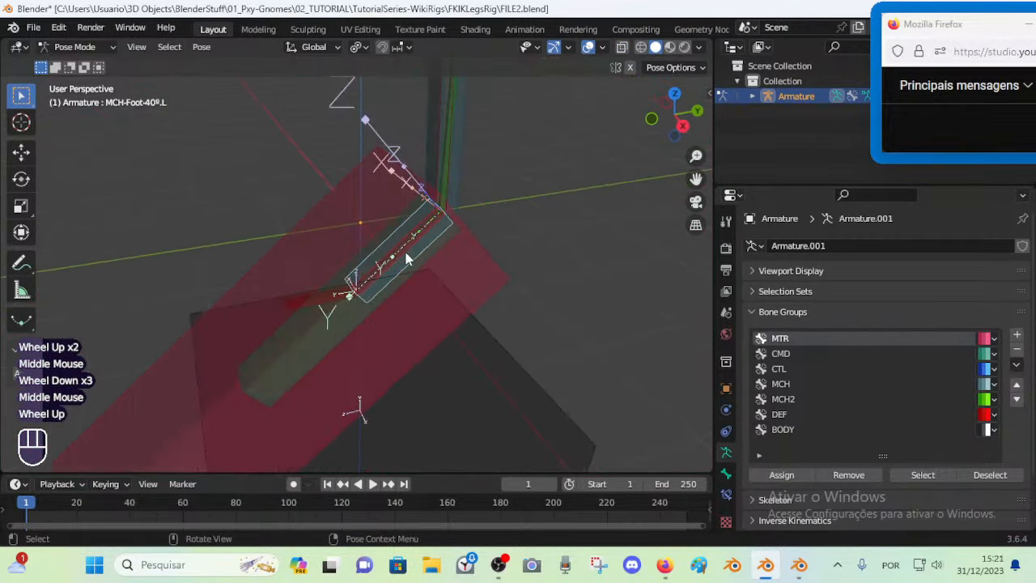
{"action": "left_click", "coordinate": [403, 251]}
{"action": "left_click", "coordinate": [402, 251]}
{"action": "left_click", "coordinate": [402, 250]}
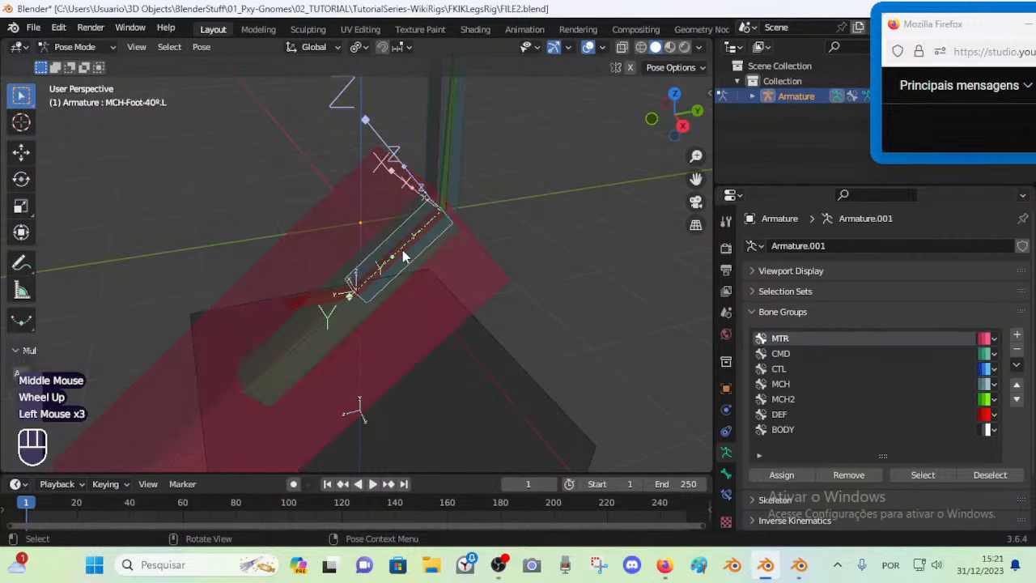
{"action": "left_click", "coordinate": [403, 250]}
{"action": "left_click", "coordinate": [726, 494]}
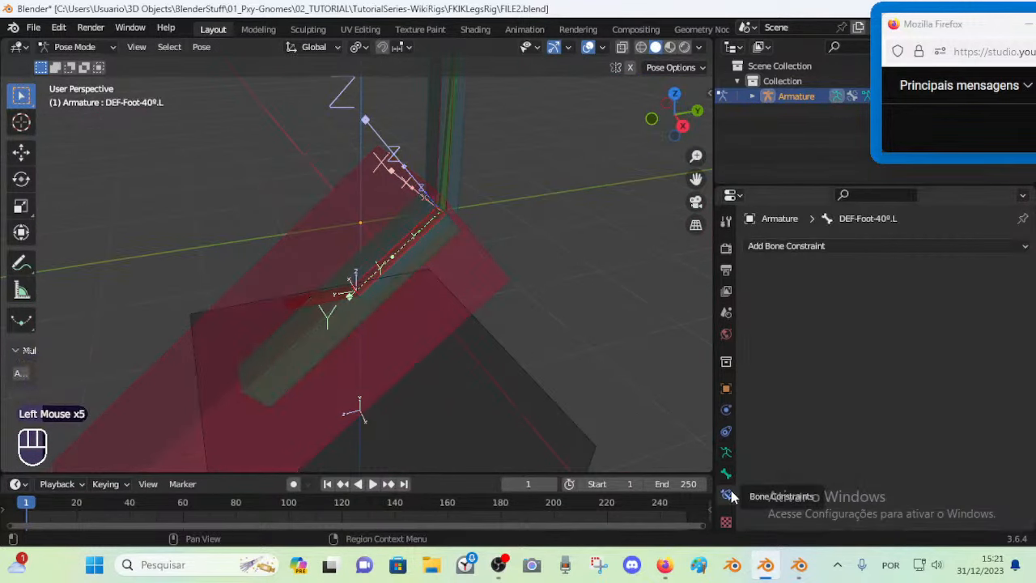
{"action": "left_click", "coordinate": [725, 474]}
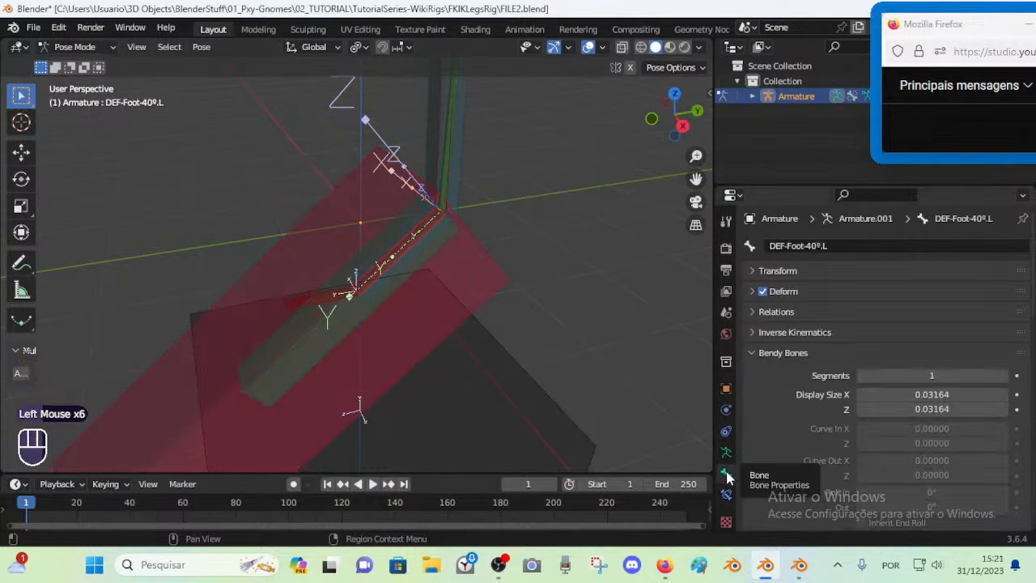
{"action": "key", "text": "ctrl+s"}
Test the parenting by moving the MCH-Foot-40º.L bone, then cancel the move and save the file
{"action": "left_click", "coordinate": [385, 281]}
{"action": "left_click", "coordinate": [397, 264]}
{"action": "left_click", "coordinate": [396, 261]}
{"action": "left_click", "coordinate": [396, 261]}
{"action": "left_click", "coordinate": [397, 262]}
{"action": "key", "text": "g"}
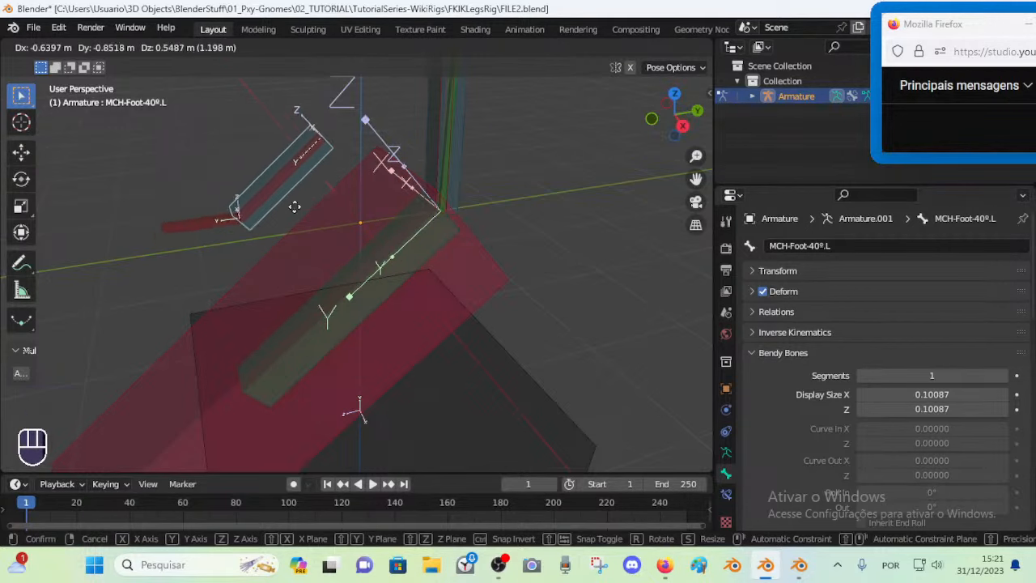
{"action": "key", "text": "Escape"}
{"action": "key", "text": "ctrl+s"}
Test whether the DEF-Foot-40º.L bone moves independently of its parent, cancel the move and save the file
{"action": "scroll", "coordinate": [404, 262], "scroll_direction": "up", "scroll_amount": 1}
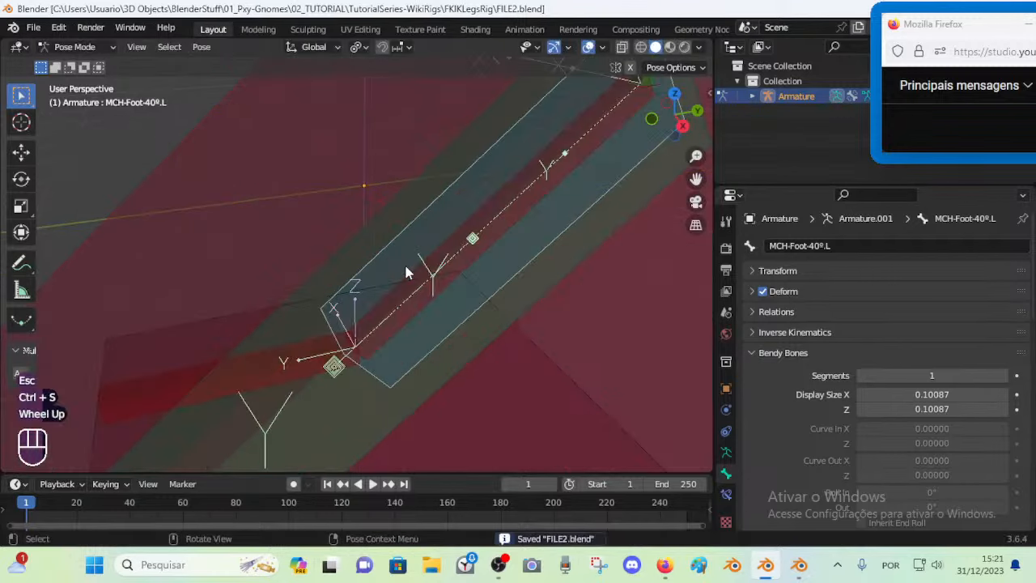
{"action": "scroll", "coordinate": [404, 261], "scroll_direction": "down", "scroll_amount": 1}
{"action": "left_click", "coordinate": [404, 245]}
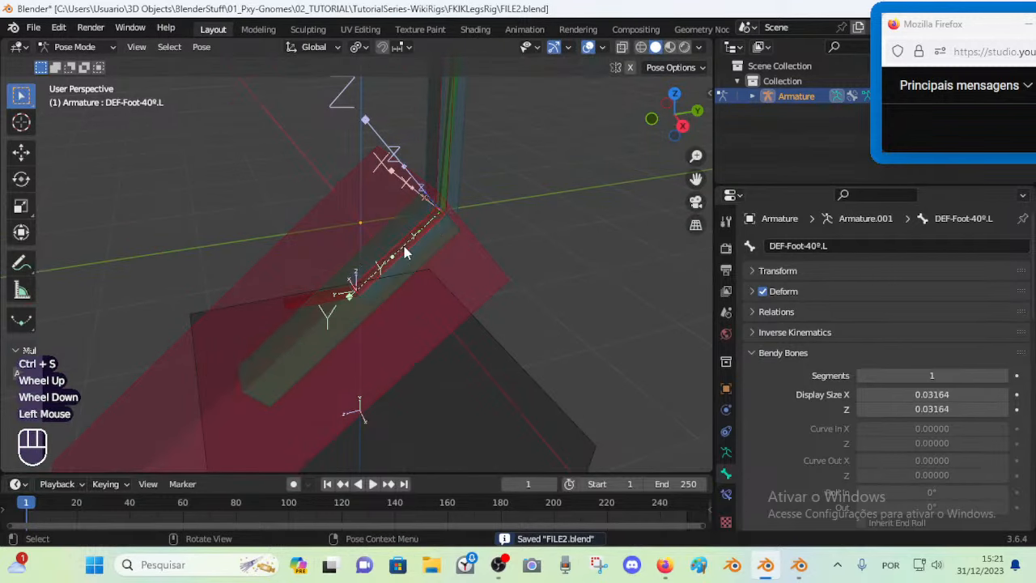
{"action": "key", "text": "g"}
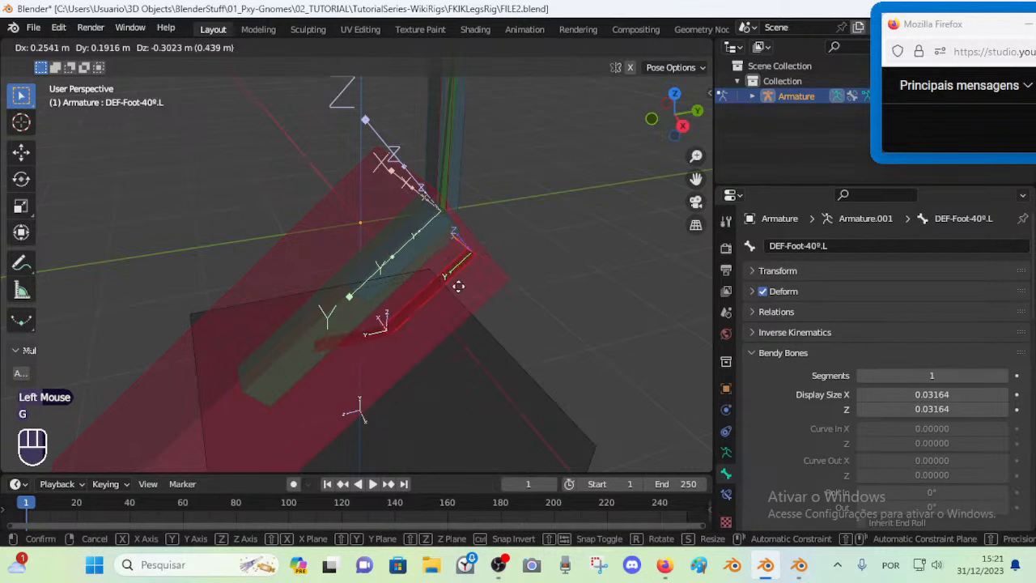
{"action": "key", "text": "Escape"}
{"action": "key", "text": "ctrl+s"}
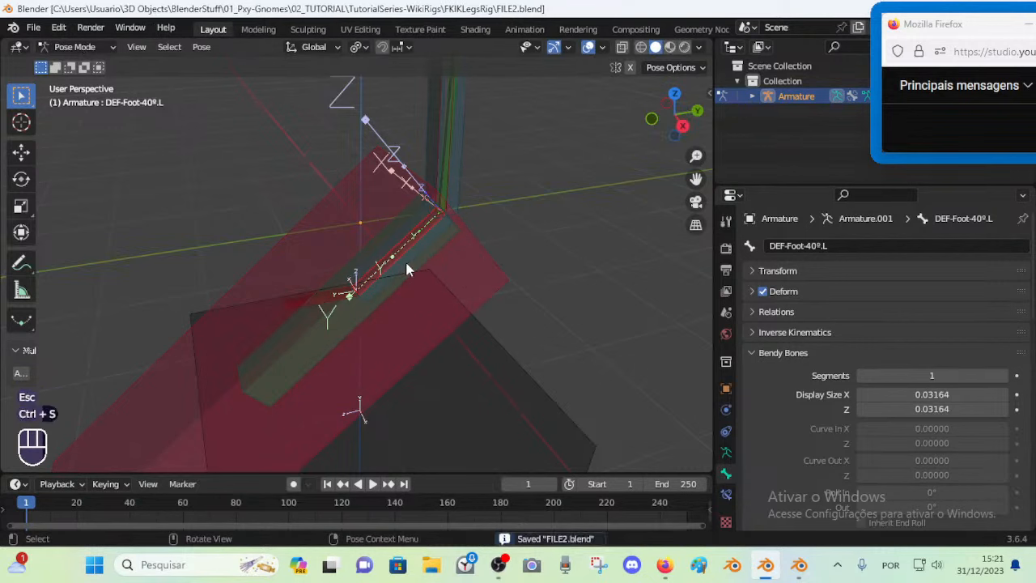
Select the CMD-Shin.L bone overlapping the foot, enter Edit Mode and save the file
{"action": "left_click", "coordinate": [414, 258]}
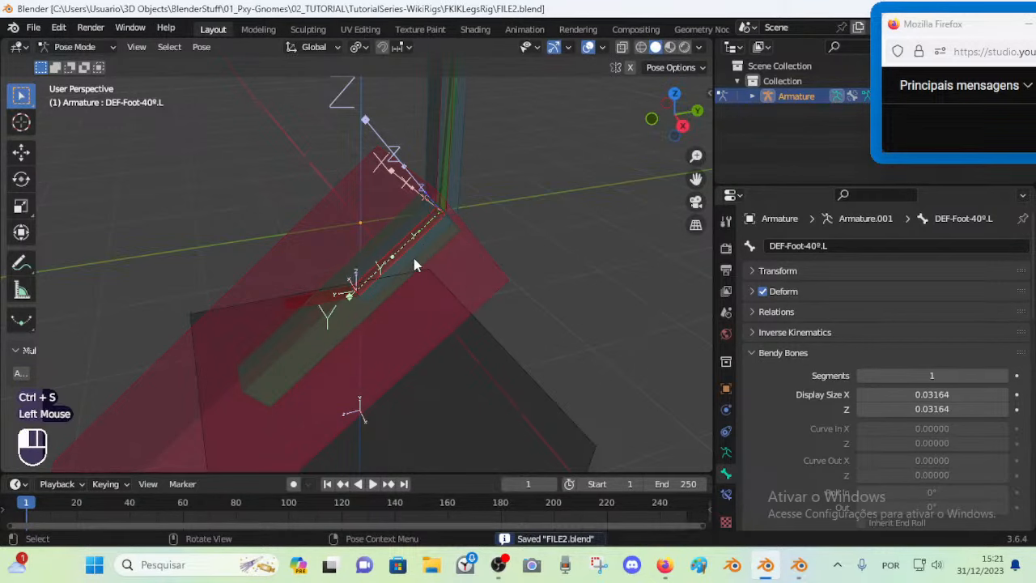
{"action": "left_click", "coordinate": [413, 258]}
{"action": "key", "text": "Tab"}
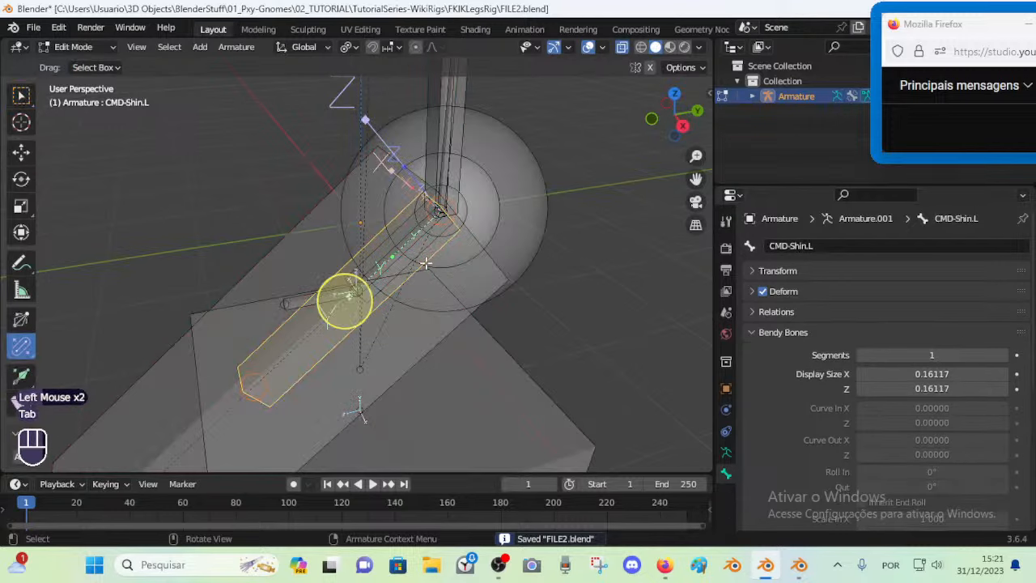
{"action": "middle_click_drag", "start_coordinate": [424, 263], "coordinate": [539, 427]}
{"action": "key", "text": "ctrl+s"}
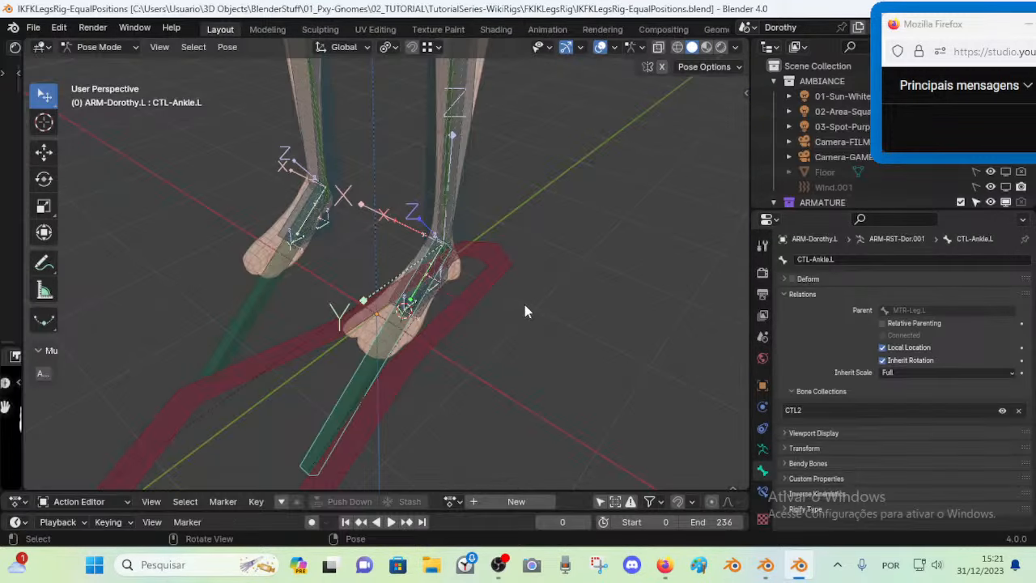
In the reference rig IKFKLegsRig-EqualPositions.blend, select the MCH-Heel-ROLL.L bone and display the armature's bone collections
{"action": "middle_click_drag", "start_coordinate": [524, 306], "coordinate": [457, 375]}
{"action": "left_click", "coordinate": [459, 335]}
{"action": "left_click", "coordinate": [761, 449]}
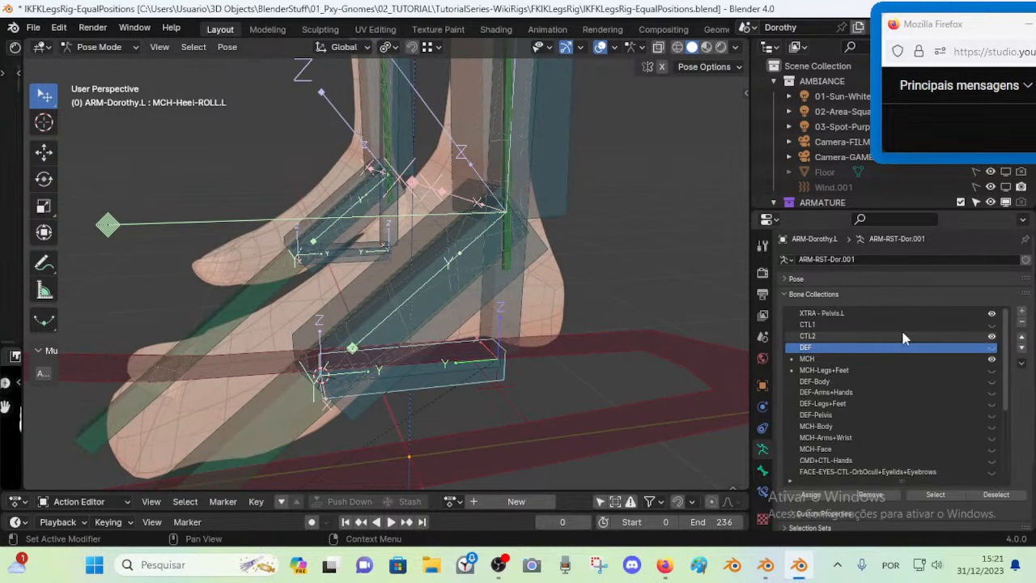
Show the CTL1 bone collection and hide the CTL2 and XTRA - Pelvis.L collections
{"action": "left_click", "coordinate": [990, 336]}
{"action": "left_click", "coordinate": [990, 324]}
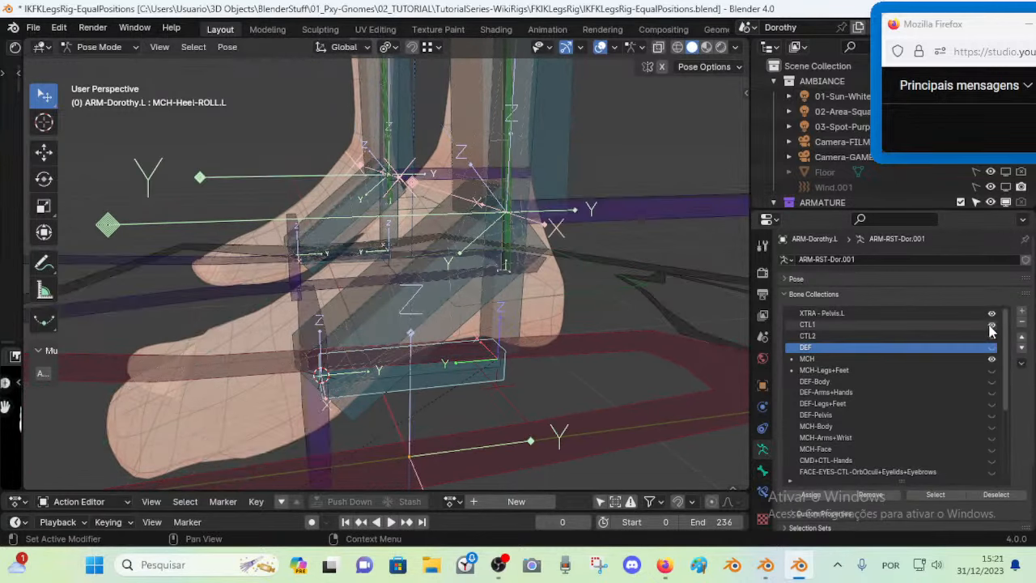
{"action": "left_click", "coordinate": [988, 314]}
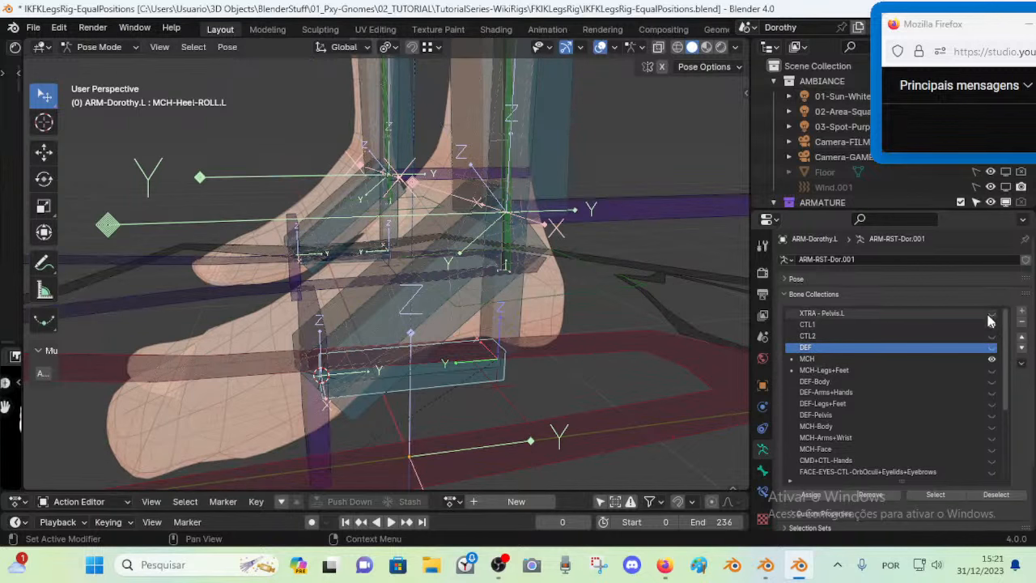
Toggle the visibility of the CTL2 and MCH bone collections to compare the foot bones they contain
{"action": "left_click", "coordinate": [988, 336]}
{"action": "left_click", "coordinate": [988, 335]}
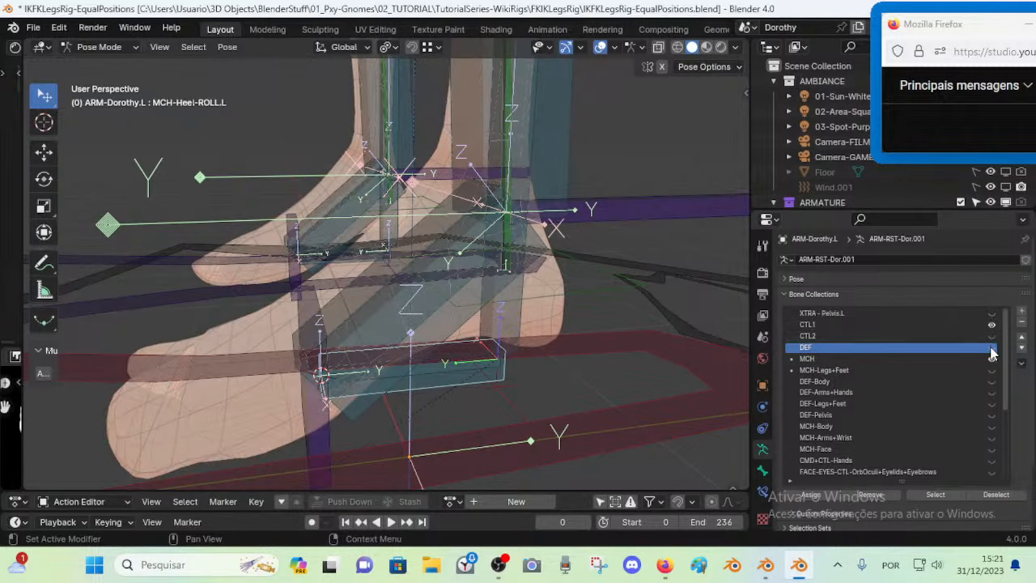
{"action": "left_click", "coordinate": [991, 337]}
{"action": "left_click", "coordinate": [990, 340]}
{"action": "left_click", "coordinate": [990, 340]}
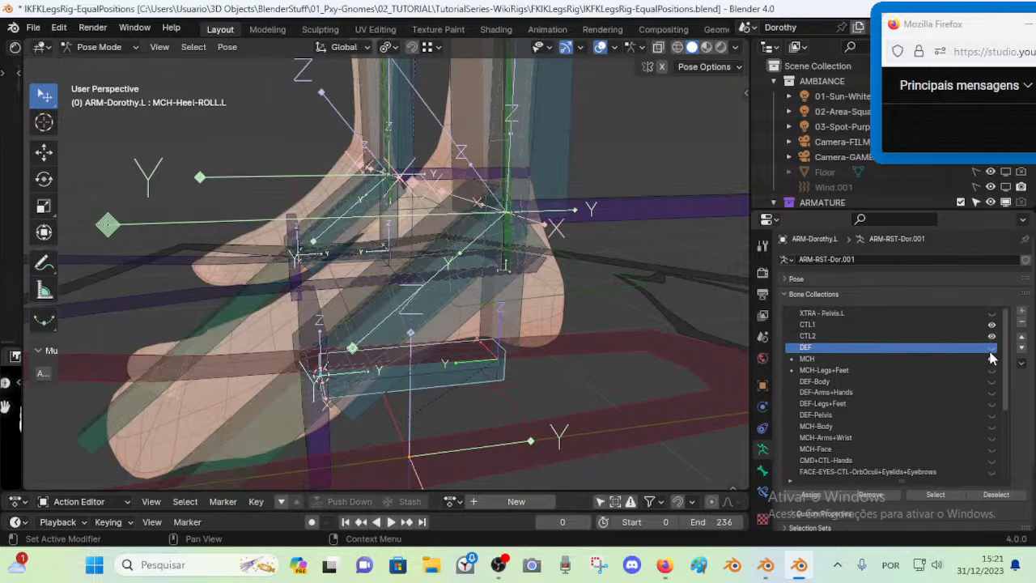
{"action": "left_click", "coordinate": [989, 351]}
{"action": "left_click", "coordinate": [990, 351]}
{"action": "left_click", "coordinate": [991, 361]}
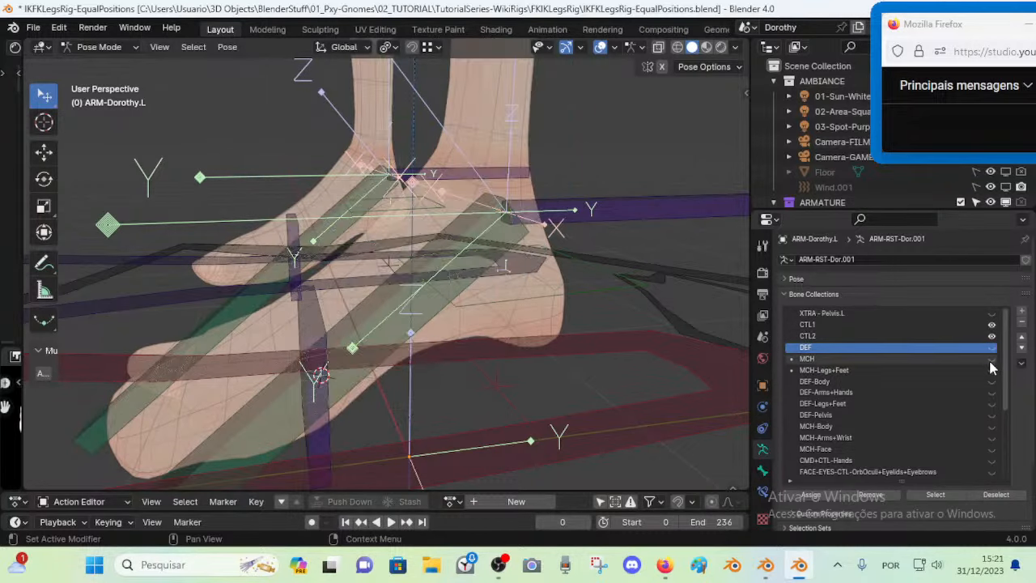
{"action": "left_click", "coordinate": [992, 361]}
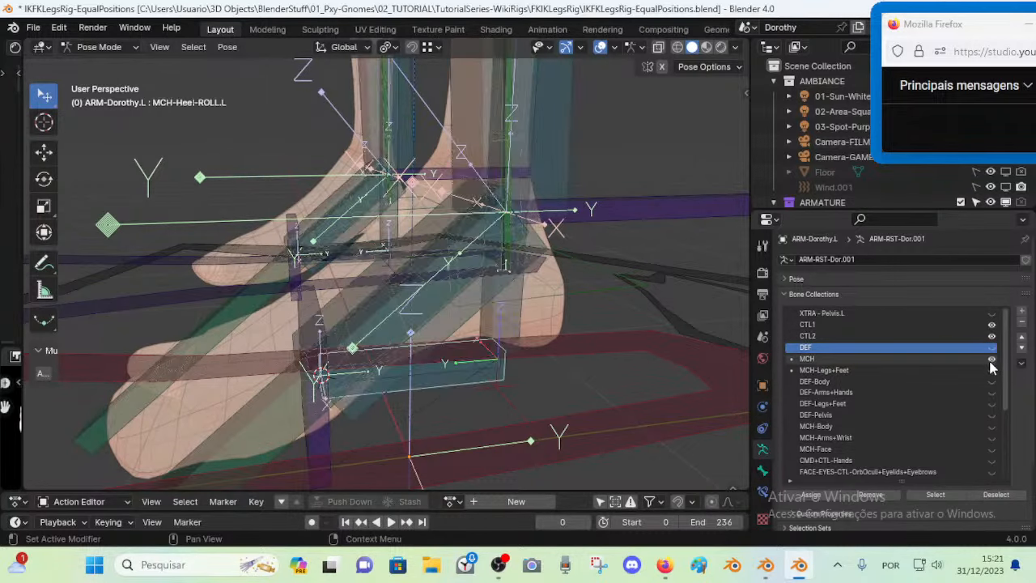
{"action": "left_click", "coordinate": [990, 361]}
{"action": "left_click", "coordinate": [991, 360]}
Toggle the CTL1 and CTL2 bone collections to compare their foot controls, leaving CTL1 shown and CTL2 hidden
{"action": "left_click", "coordinate": [992, 347]}
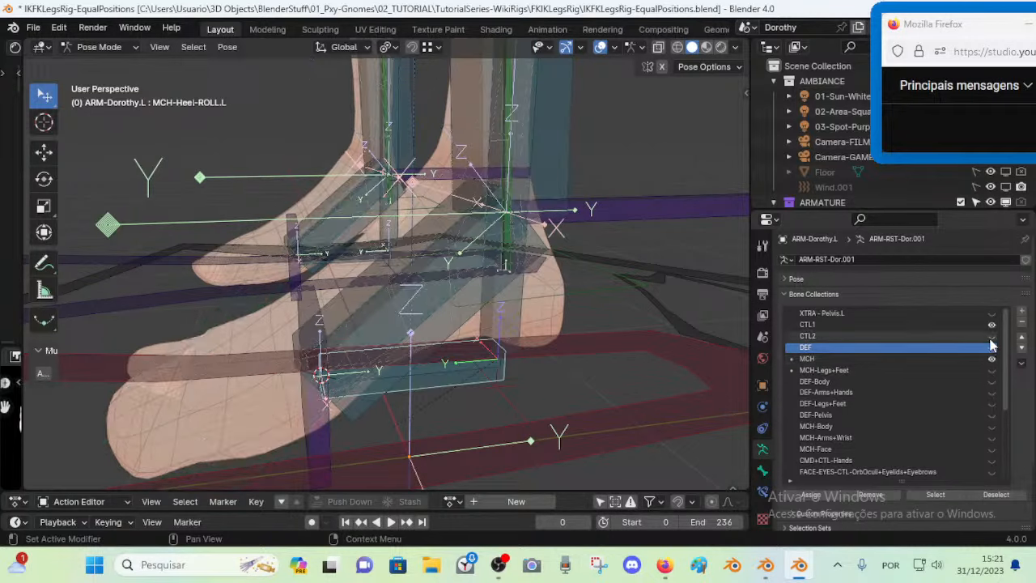
{"action": "left_click", "coordinate": [991, 347]}
{"action": "left_click", "coordinate": [991, 345]}
{"action": "left_click", "coordinate": [991, 345]}
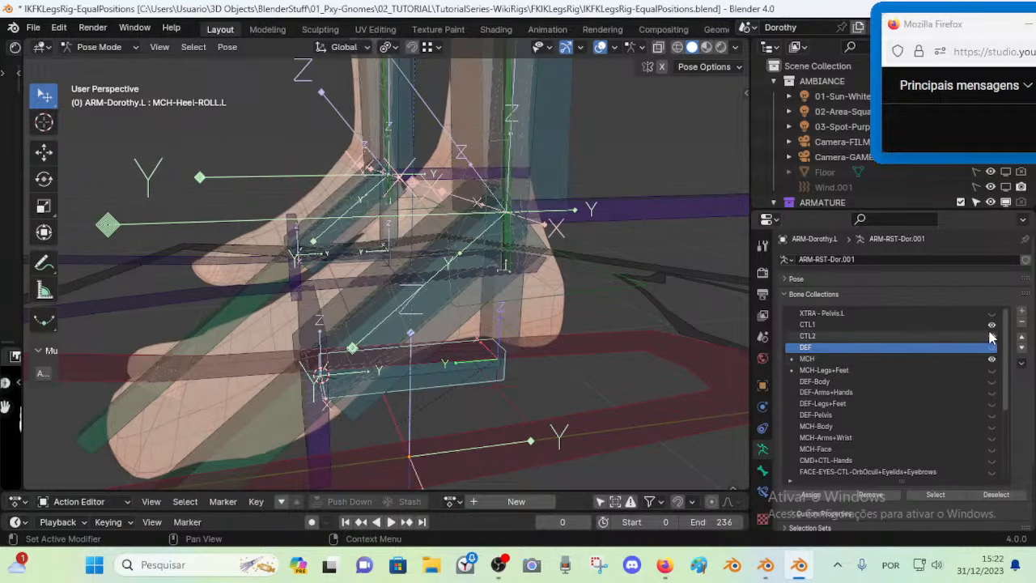
{"action": "left_click", "coordinate": [990, 324]}
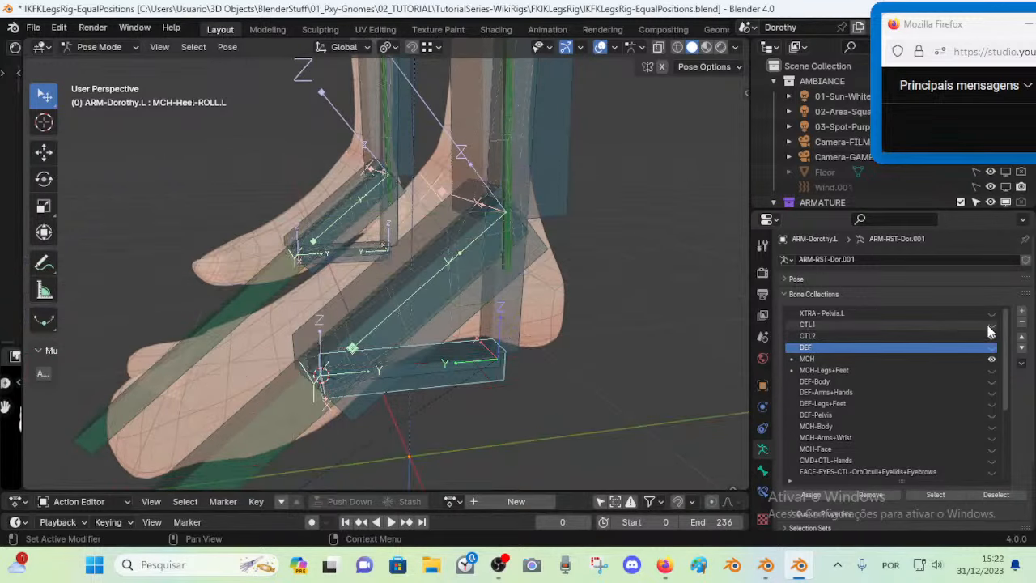
{"action": "left_click", "coordinate": [990, 325]}
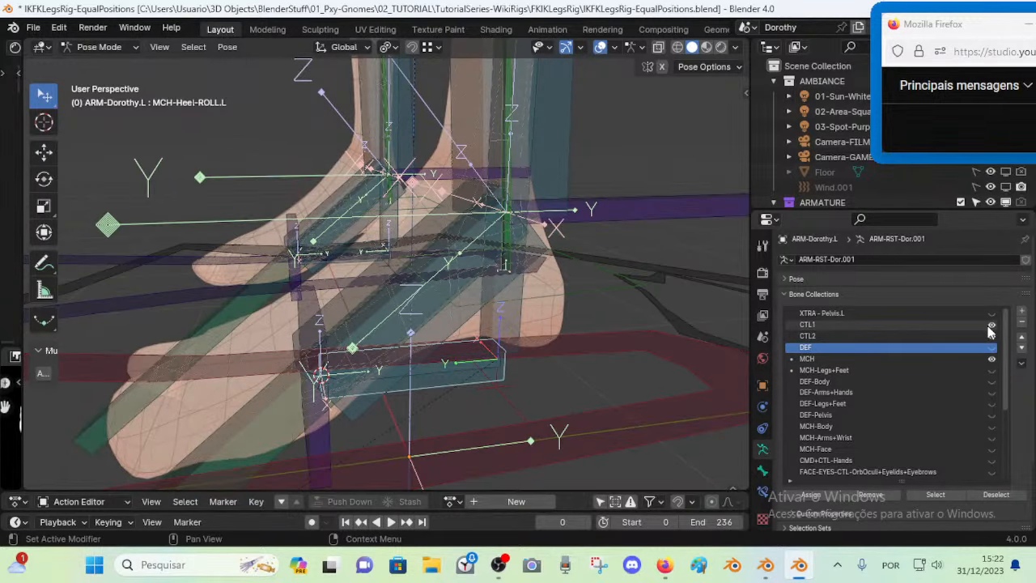
{"action": "left_click", "coordinate": [991, 336]}
{"action": "left_click", "coordinate": [990, 336]}
{"action": "left_click", "coordinate": [991, 335]}
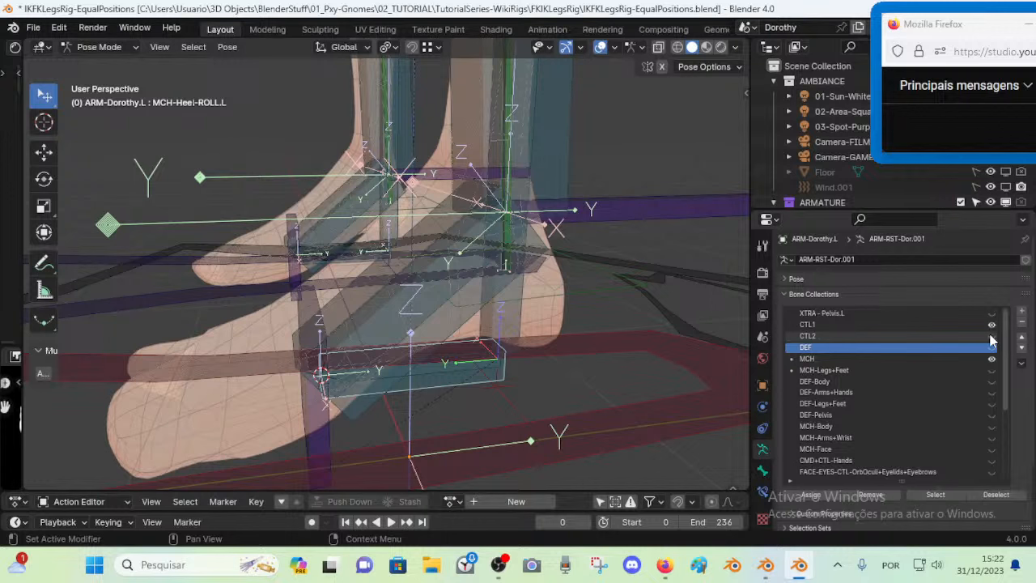
{"action": "left_click", "coordinate": [991, 335]}
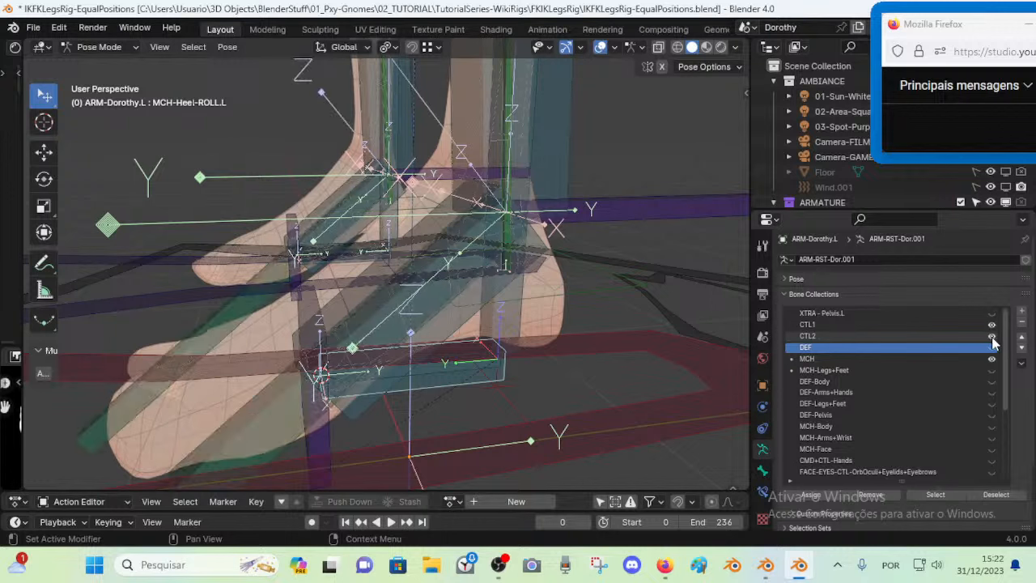
{"action": "left_click", "coordinate": [991, 336]}
{"action": "left_click", "coordinate": [991, 347]}
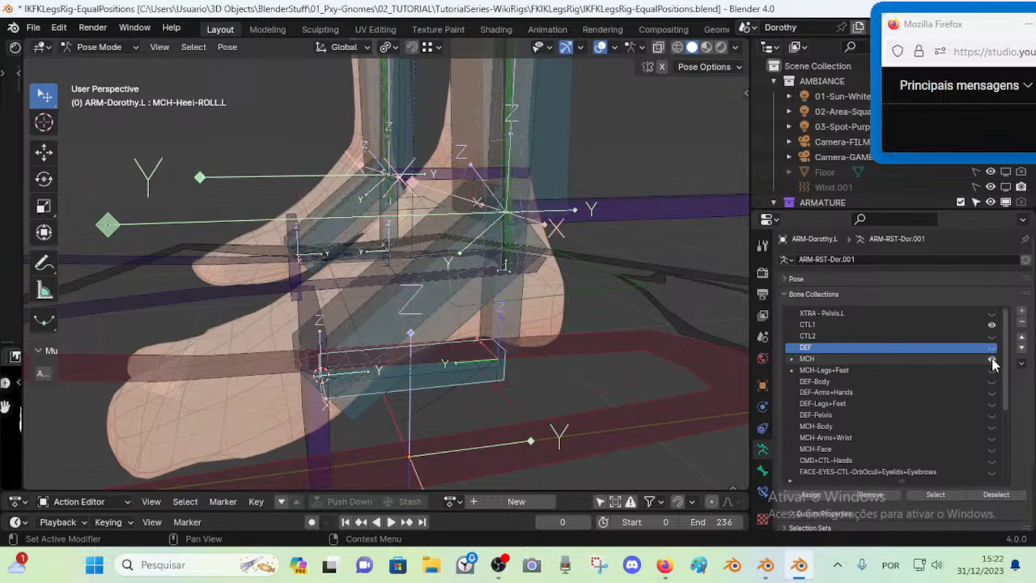
Toggle the MCH bone collection to examine the mechanism bones of the feet, leaving it shown
{"action": "left_click", "coordinate": [992, 359]}
{"action": "left_click", "coordinate": [992, 359]}
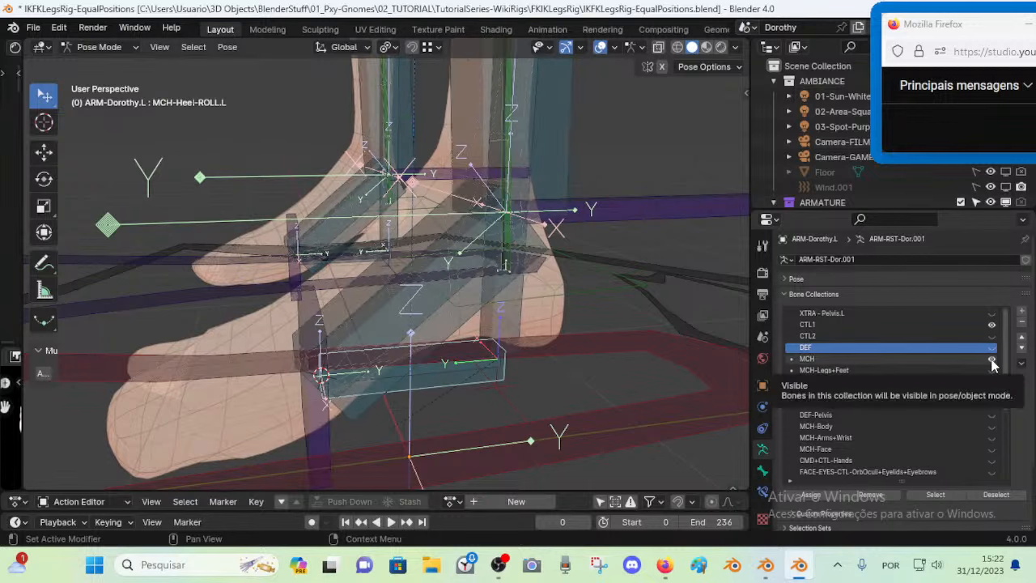
{"action": "left_click", "coordinate": [992, 359]}
{"action": "left_click", "coordinate": [991, 360]}
Add the MCH-Toes-ROLL.L, CTL-Toes.L and CTL-Foot-ROLL.L bones of the reference foot to the selection
{"action": "middle_click_drag", "start_coordinate": [448, 314], "coordinate": [455, 334]}
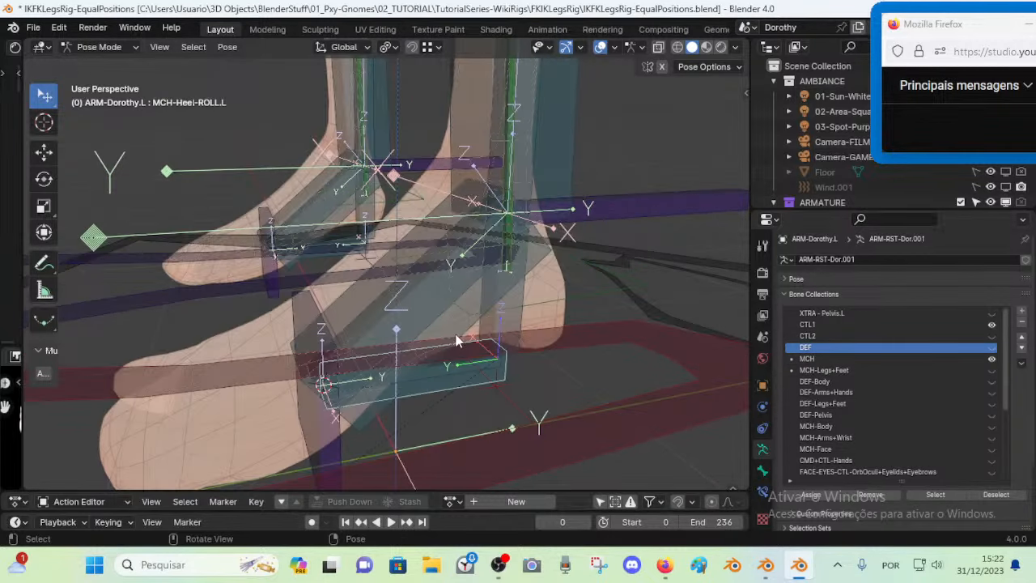
{"action": "scroll", "coordinate": [456, 334], "scroll_direction": "down", "scroll_amount": 1}
{"action": "left_click", "coordinate": [446, 353], "text": "shift"}
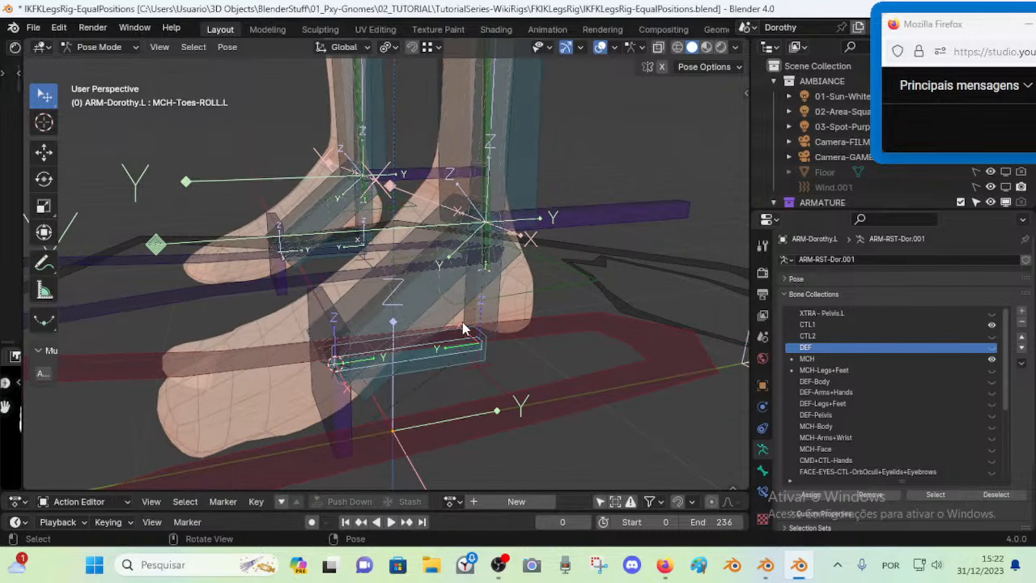
{"action": "left_click", "coordinate": [326, 405], "text": "shift"}
{"action": "mouse_move", "coordinate": [383, 347]}
{"action": "middle_mouse_down"}
{"action": "mouse_move", "coordinate": [407, 363]}
{"action": "mouse_move", "coordinate": [386, 353]}
{"action": "middle_mouse_up"}
{"action": "scroll", "coordinate": [331, 369], "scroll_direction": "down", "scroll_amount": 1}
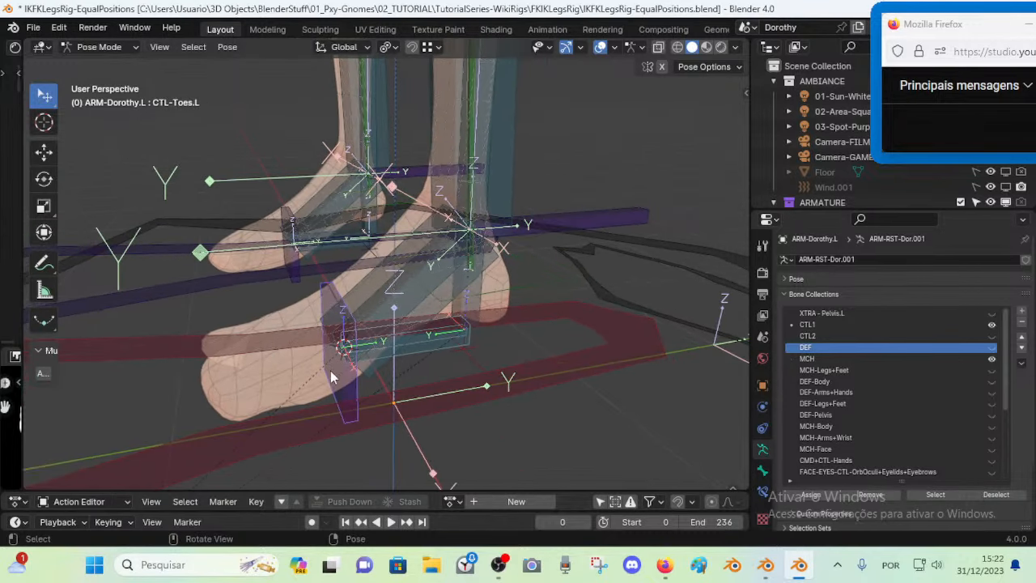
{"action": "left_click", "coordinate": [620, 227], "text": "shift"}
{"action": "middle_click_drag", "start_coordinate": [587, 232], "coordinate": [515, 297]}
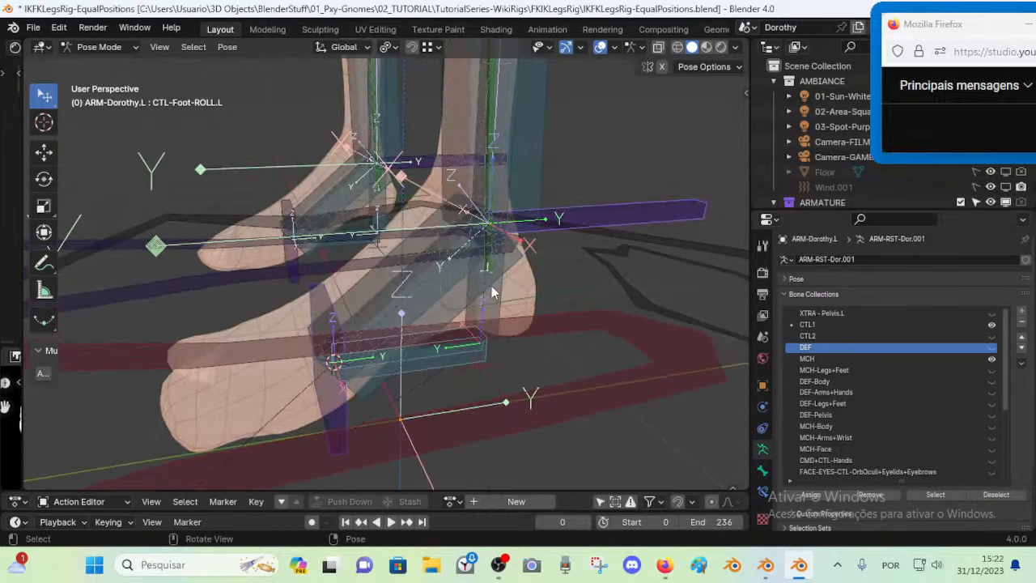
{"action": "scroll", "coordinate": [453, 308], "scroll_direction": "up", "scroll_amount": 1}
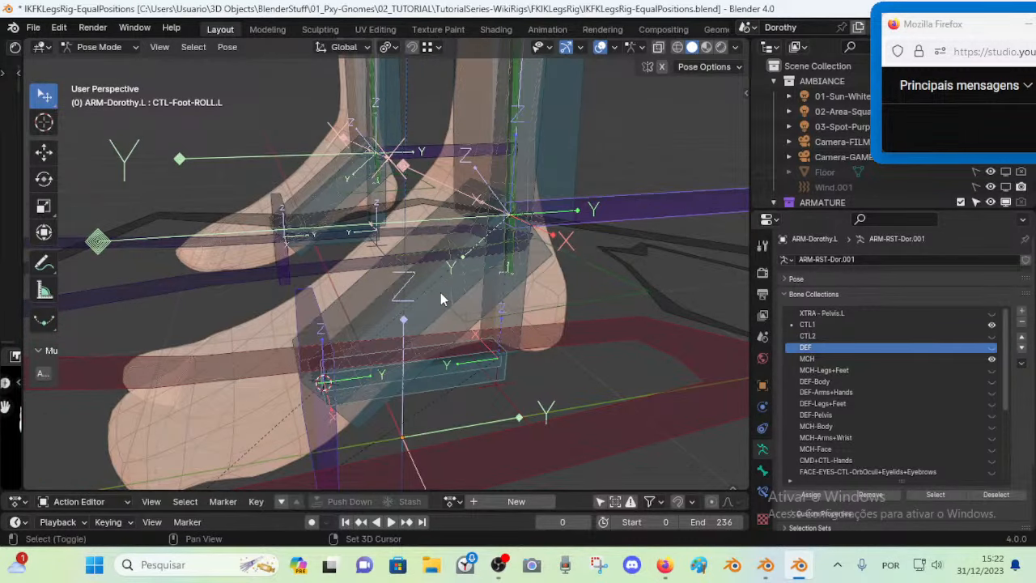
Add the MCH-Foot-MAP.L bone running along the reference foot to the selection
{"action": "left_click", "coordinate": [462, 313], "text": "alt"}
{"action": "left_click", "coordinate": [461, 311]}
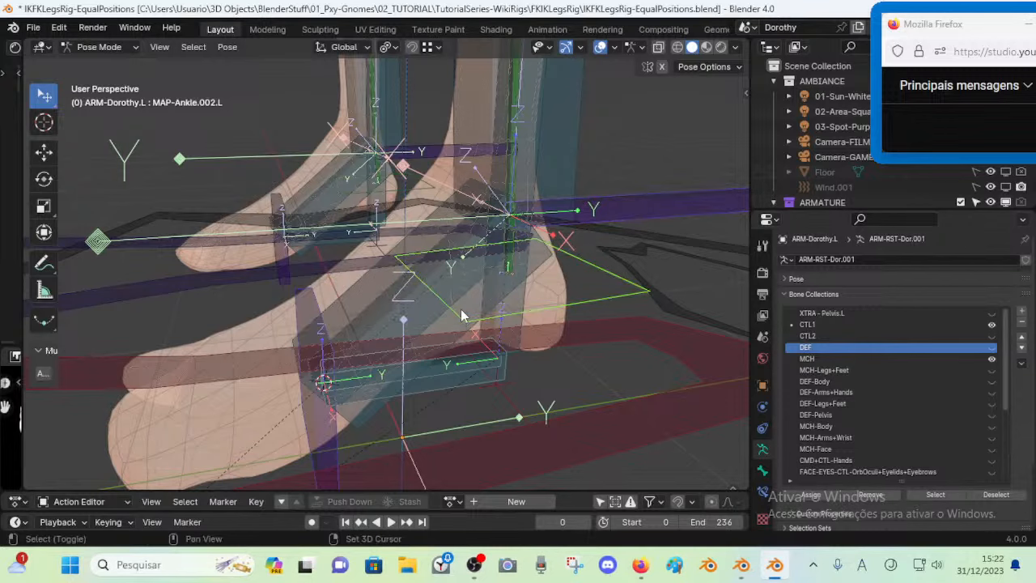
{"action": "left_click", "coordinate": [378, 282]}
{"action": "left_click", "coordinate": [381, 285]}
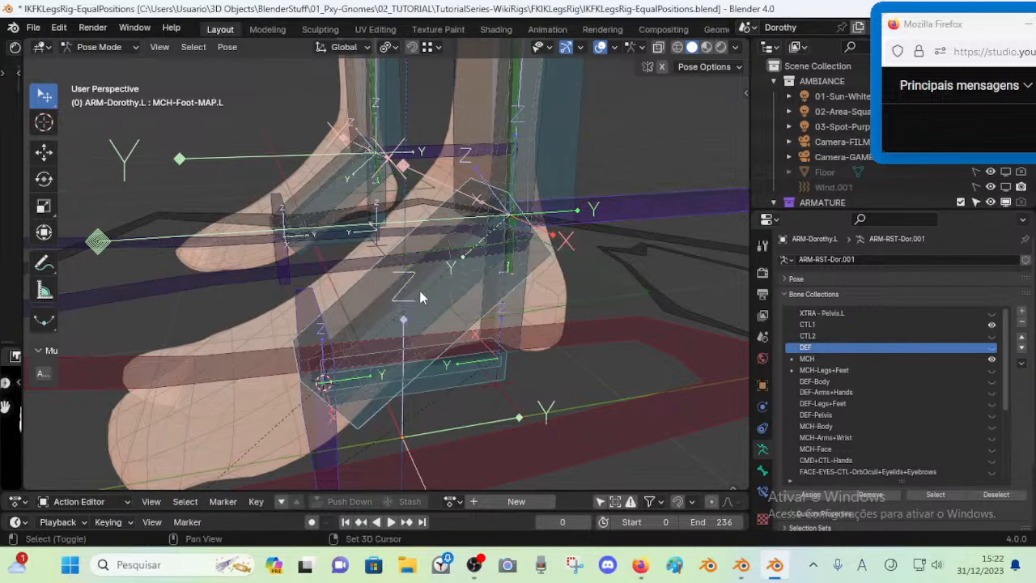
Isolate the selected foot bones of the reference rig, save the file and select the MCH-Heel-ROLL.L bone
{"action": "key", "text": "shift+h"}
{"action": "middle_click_drag", "start_coordinate": [499, 306], "coordinate": [457, 289]}
{"action": "key", "text": "ctrl+s"}
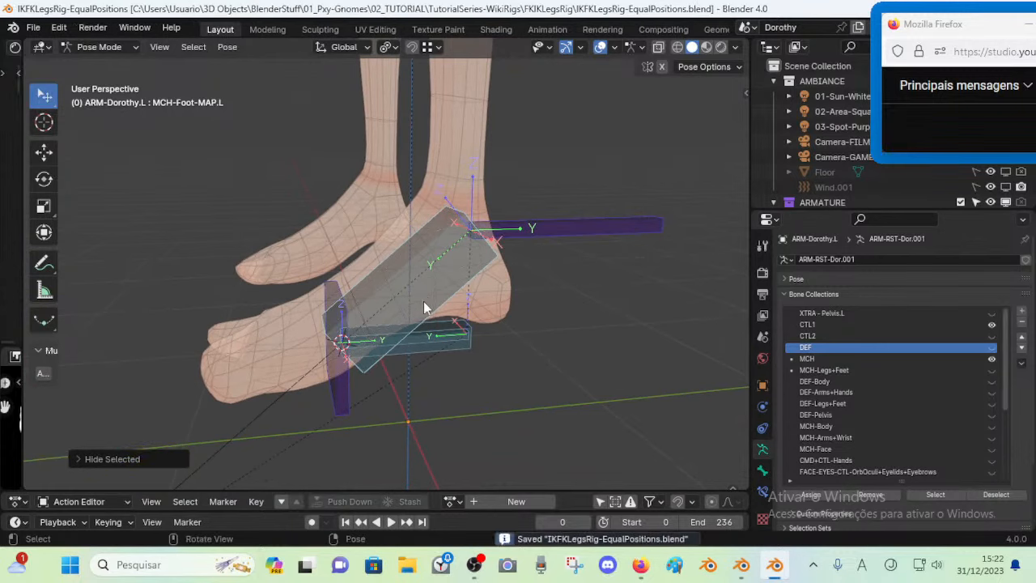
{"action": "scroll", "coordinate": [469, 350], "scroll_direction": "up", "scroll_amount": 2}
{"action": "left_click", "coordinate": [467, 352]}
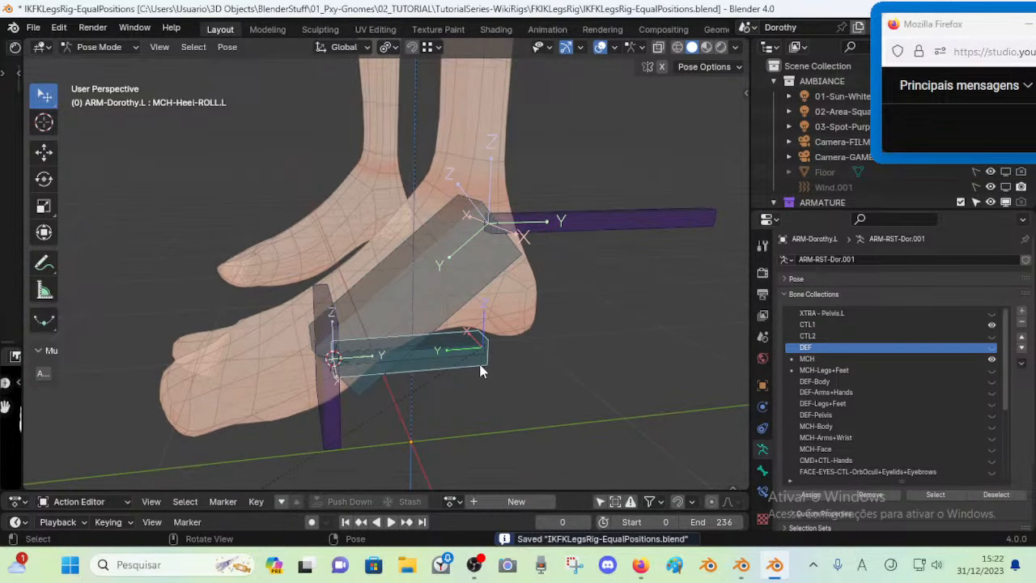
{"action": "middle_click_drag", "start_coordinate": [474, 349], "coordinate": [444, 331]}
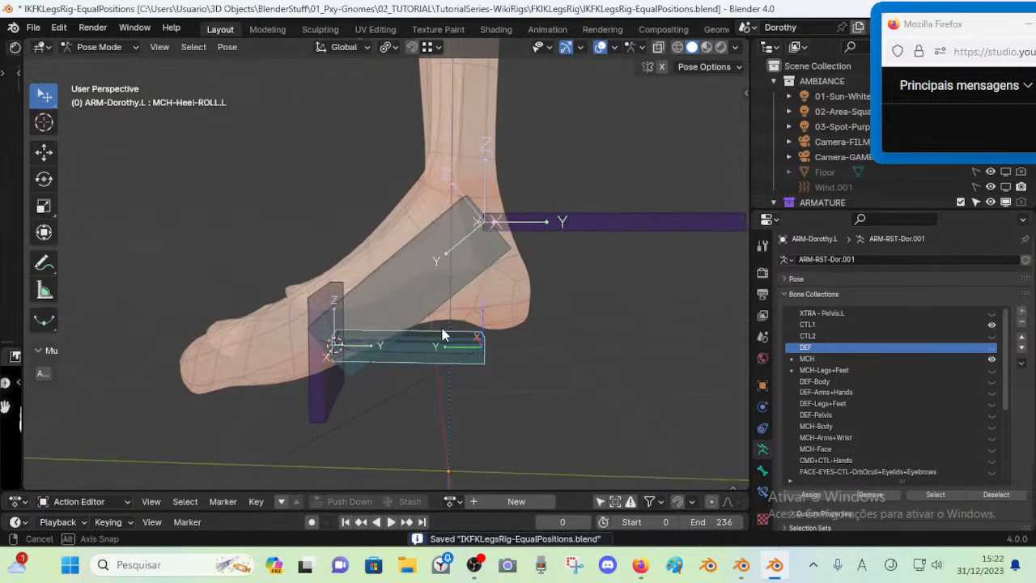
{"action": "key", "text": "alt+h"}
{"action": "middle_click_drag", "start_coordinate": [470, 283], "coordinate": [467, 306], "text": "ctrl"}
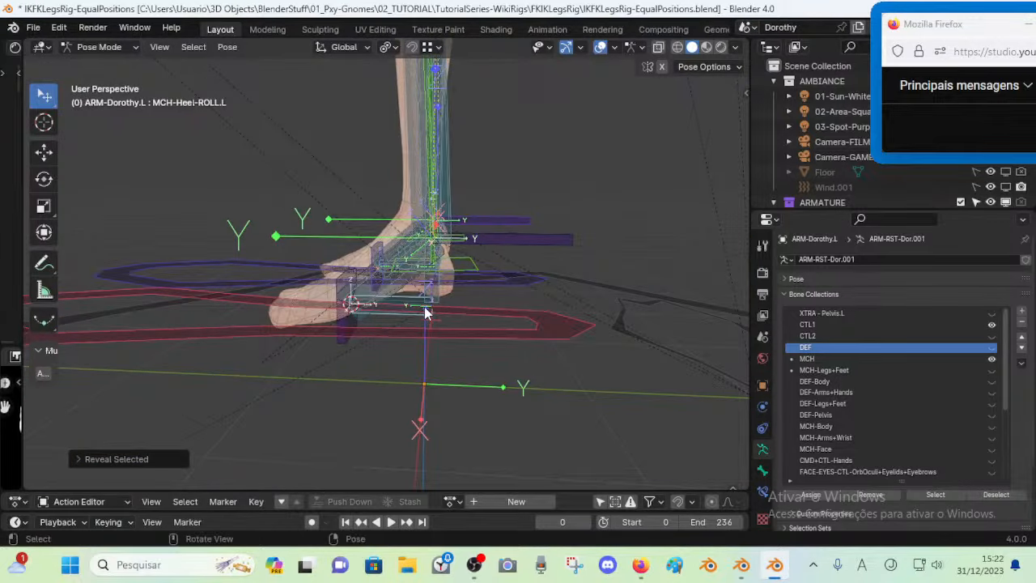
{"action": "key", "text": "Tab"}
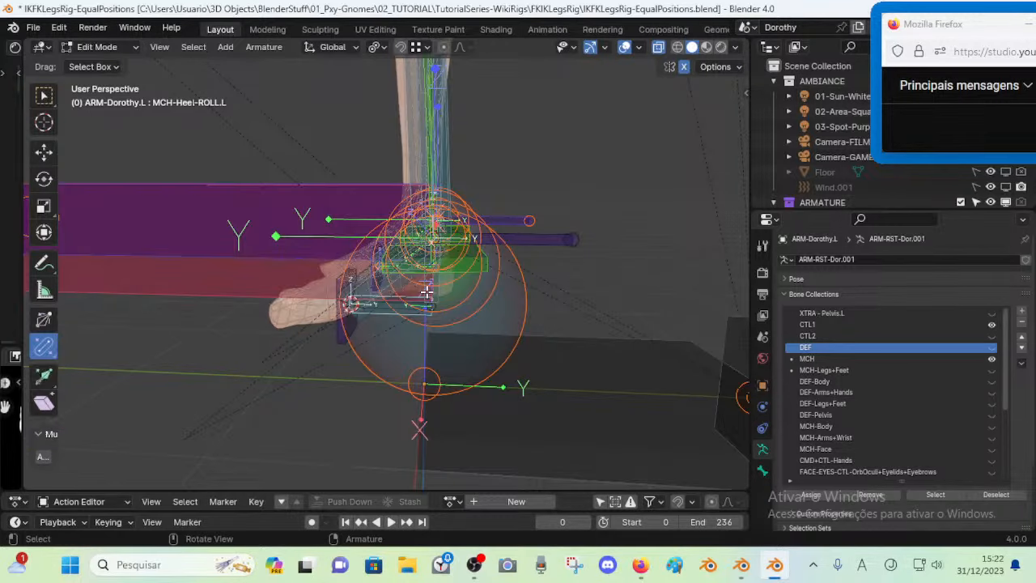
{"action": "key", "text": "ctrl+z"}
{"action": "scroll", "coordinate": [426, 301], "scroll_direction": "up", "scroll_amount": 1}
{"action": "middle_click_drag", "start_coordinate": [426, 302], "coordinate": [454, 322]}
{"action": "key", "text": "ctrl+z"}
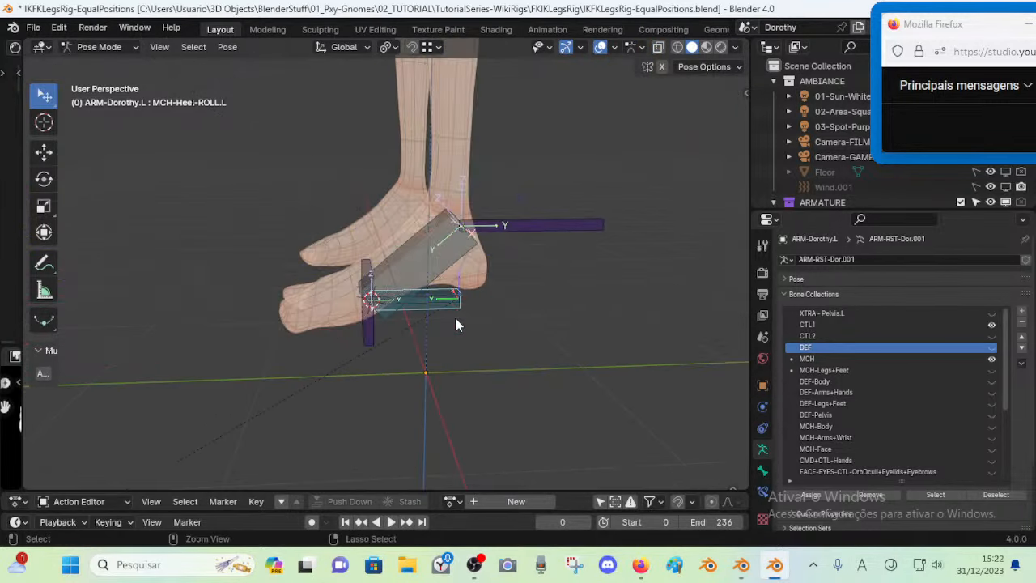
{"action": "scroll", "coordinate": [453, 322], "scroll_direction": "up", "scroll_amount": 1}
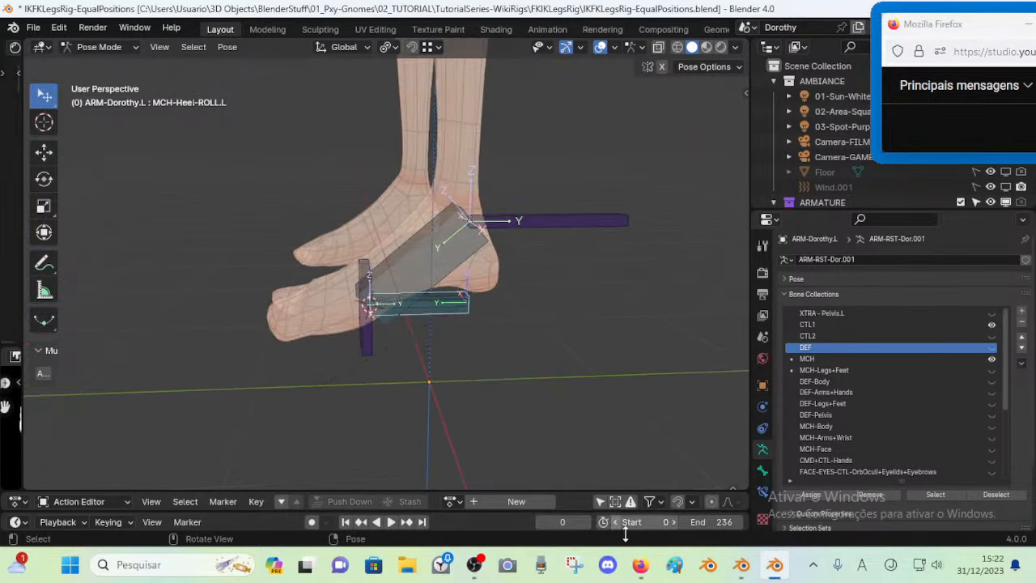
Switch to the FILE2.blend window, show the armature in right orthographic view and save the file
{"action": "left_click", "coordinate": [741, 564]}
{"action": "scroll", "coordinate": [435, 365], "scroll_direction": "up", "scroll_amount": 2}
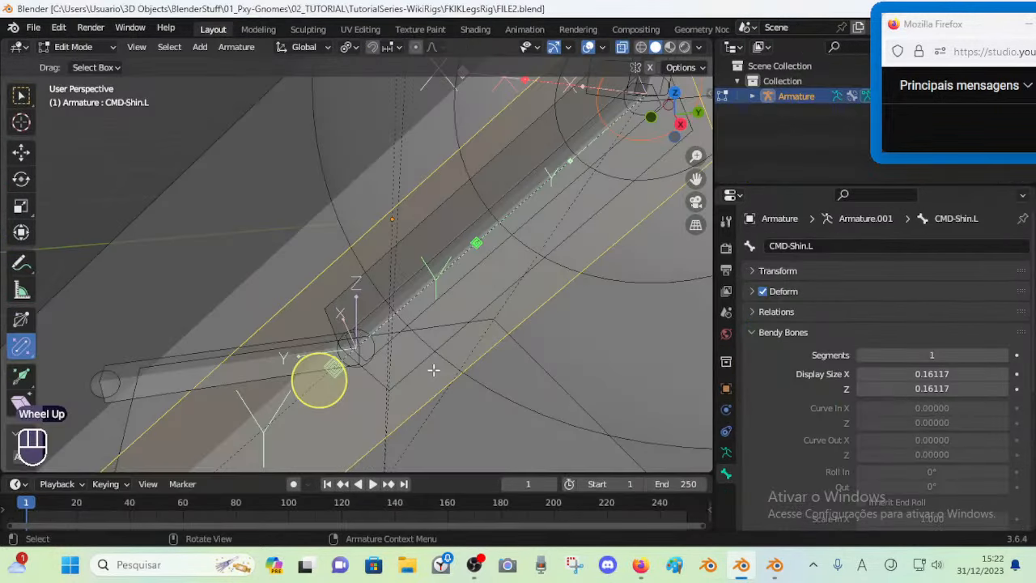
{"action": "scroll", "coordinate": [435, 366], "scroll_direction": "down", "scroll_amount": 2}
{"action": "key", "text": "KP_3"}
{"action": "scroll", "coordinate": [434, 366], "scroll_direction": "up", "scroll_amount": 2}
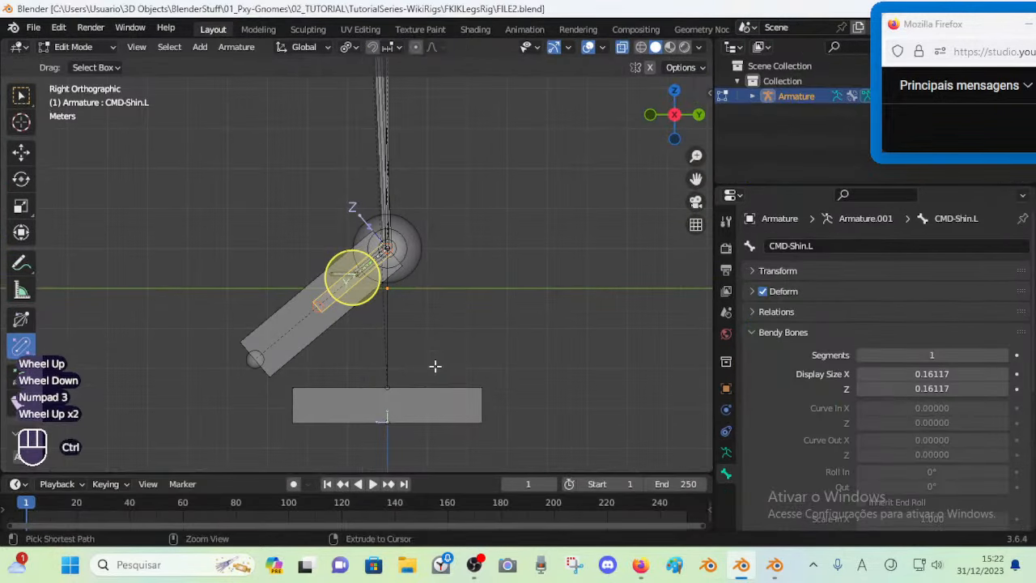
{"action": "key", "text": "ctrl+s"}
Add a new bone at the ankle joint and move it about 3 m down along the global Z axis
{"action": "left_click", "coordinate": [406, 249]}
{"action": "key", "text": "shift+s"}
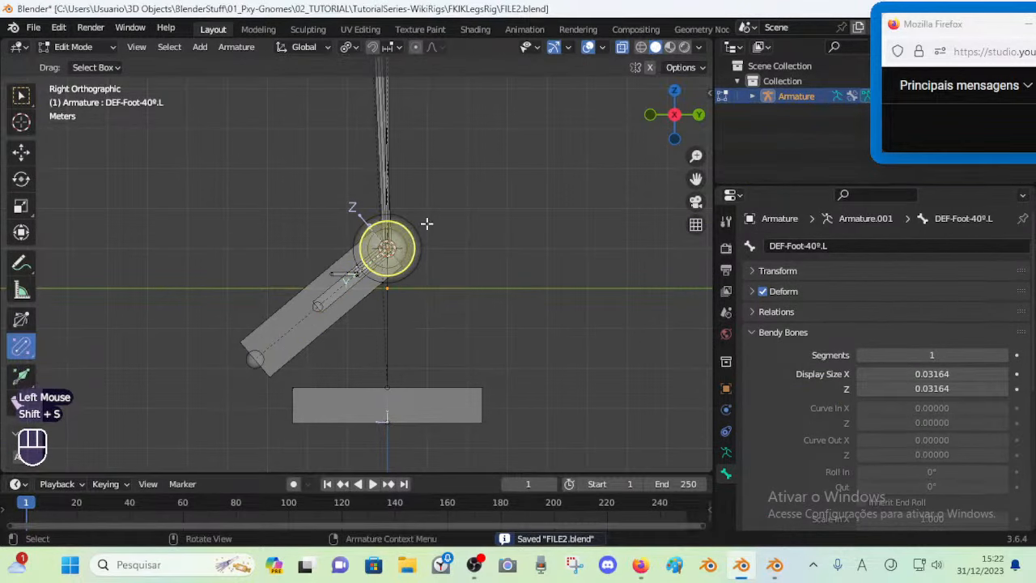
{"action": "key", "text": "shift+a"}
{"action": "left_click", "coordinate": [396, 205]}
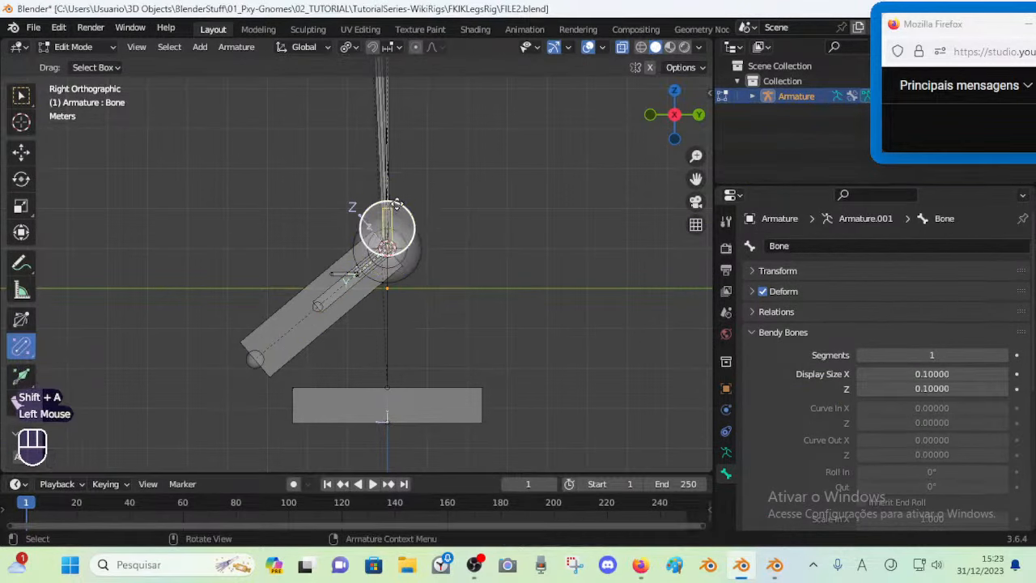
{"action": "key", "text": "g"}
{"action": "key", "text": "z"}
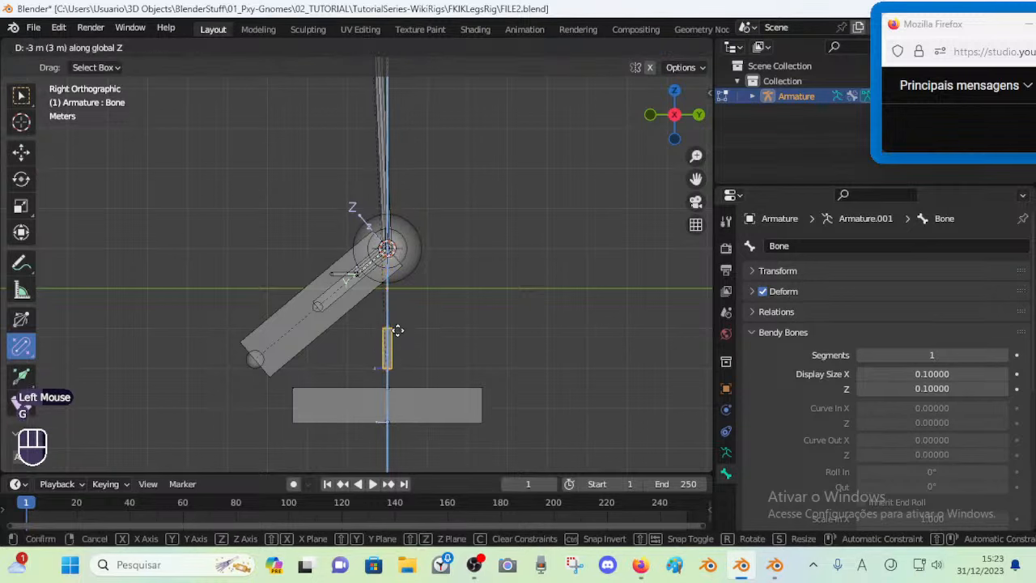
{"action": "left_click", "coordinate": [394, 340]}
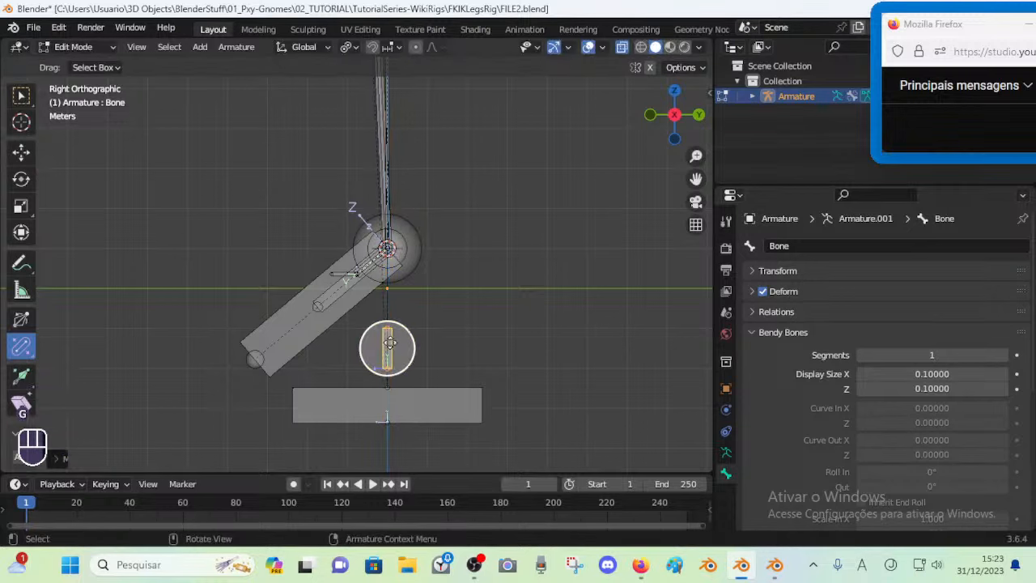
Snap the 3D cursor to the lower tip of the MTR-Leg.L bone
{"action": "left_click", "coordinate": [243, 362]}
{"action": "left_click", "coordinate": [294, 347]}
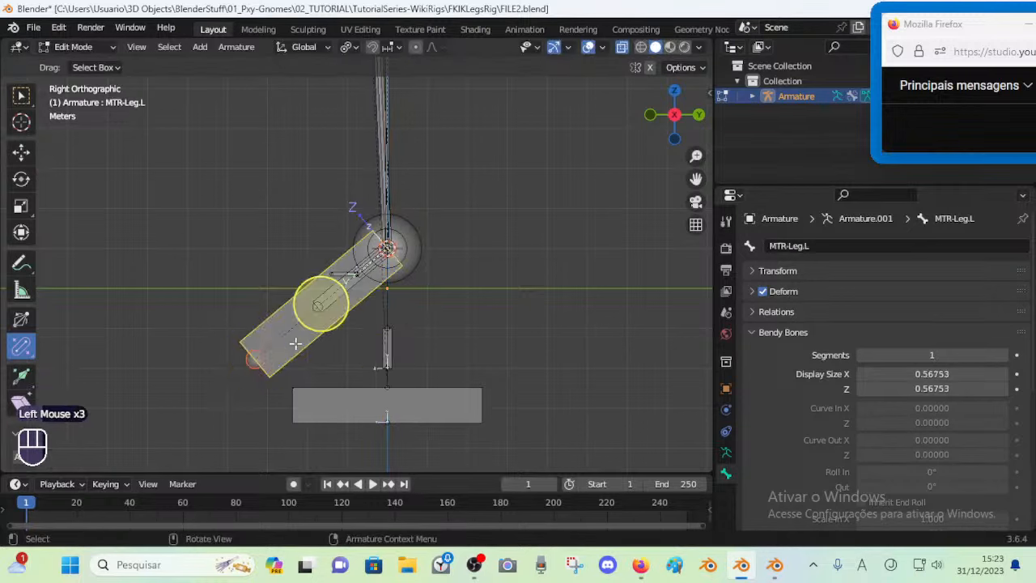
{"action": "scroll", "coordinate": [285, 351], "scroll_direction": "up", "scroll_amount": 1}
{"action": "middle_click_drag", "start_coordinate": [299, 362], "coordinate": [330, 340], "text": "shift"}
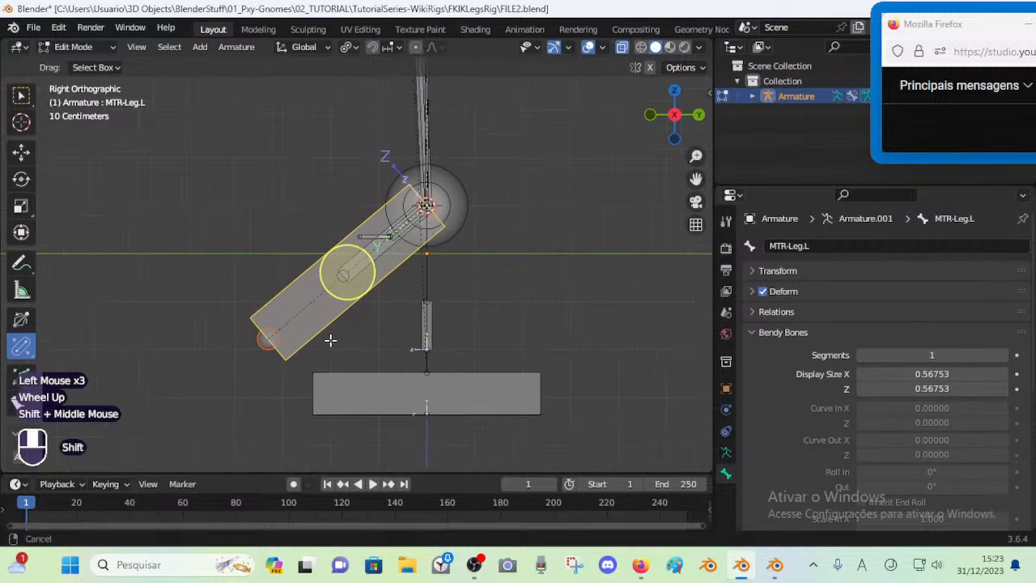
{"action": "scroll", "coordinate": [331, 339], "scroll_direction": "up", "scroll_amount": 2}
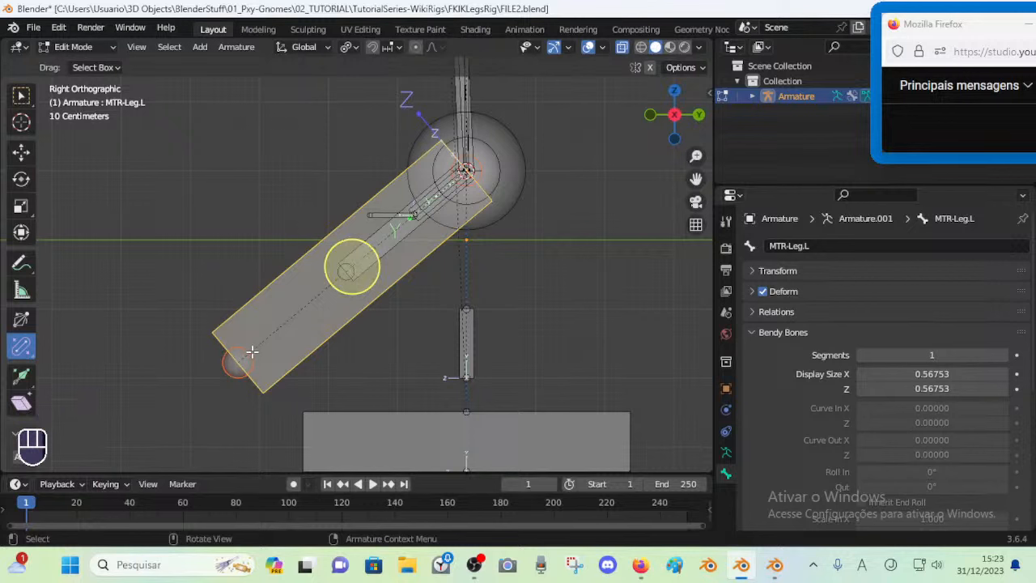
{"action": "left_click", "coordinate": [226, 366]}
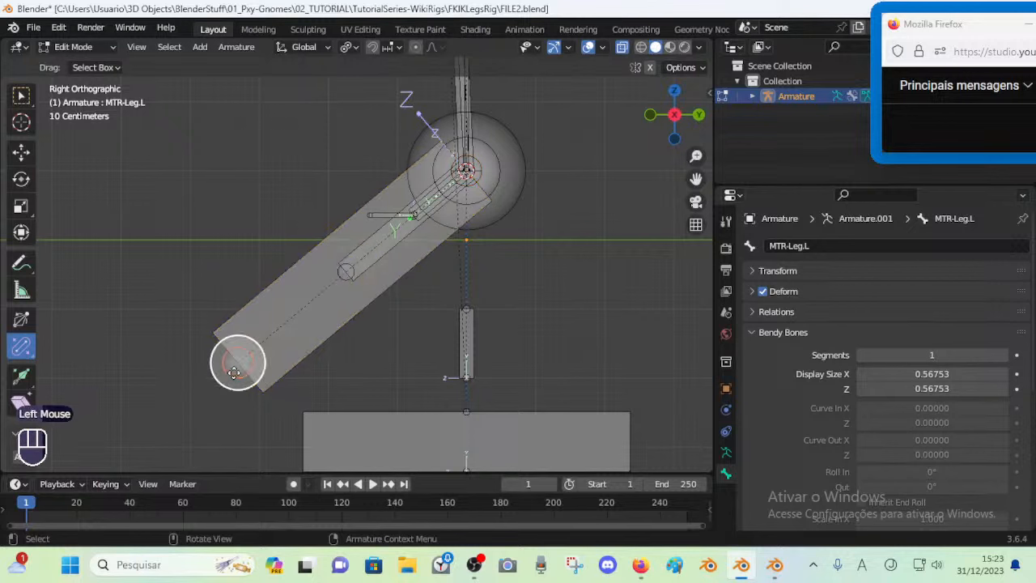
{"action": "key", "text": "shift+s"}
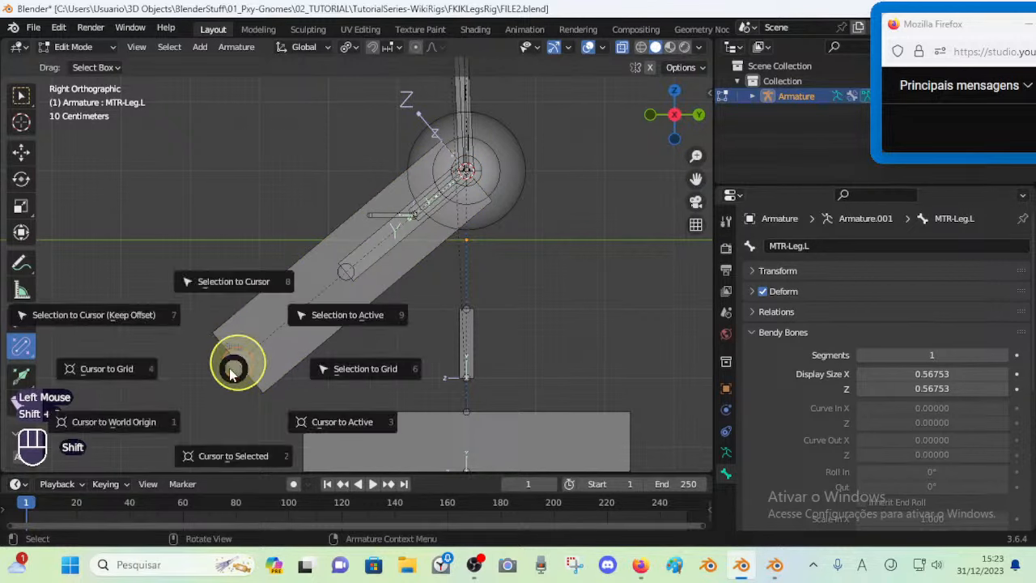
{"action": "left_click", "coordinate": [230, 371], "text": "shift"}
{"action": "left_click", "coordinate": [229, 377], "text": "shift"}
{"action": "key", "text": "shift+s"}
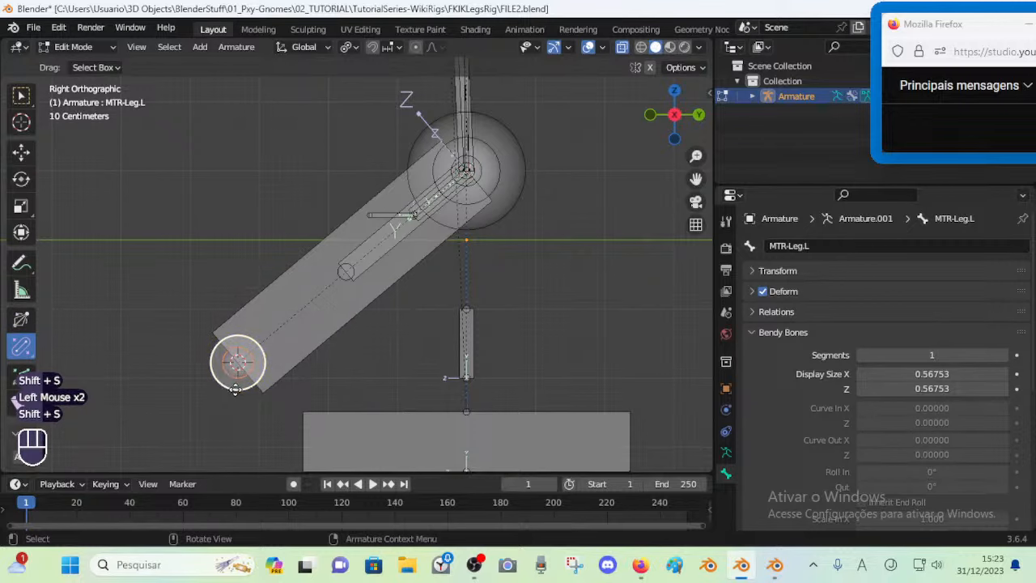
Set the transform pivot point to the 3D cursor and select only the new bone below the ankle
{"action": "left_click", "coordinate": [466, 356]}
{"action": "key", "text": "shift+s"}
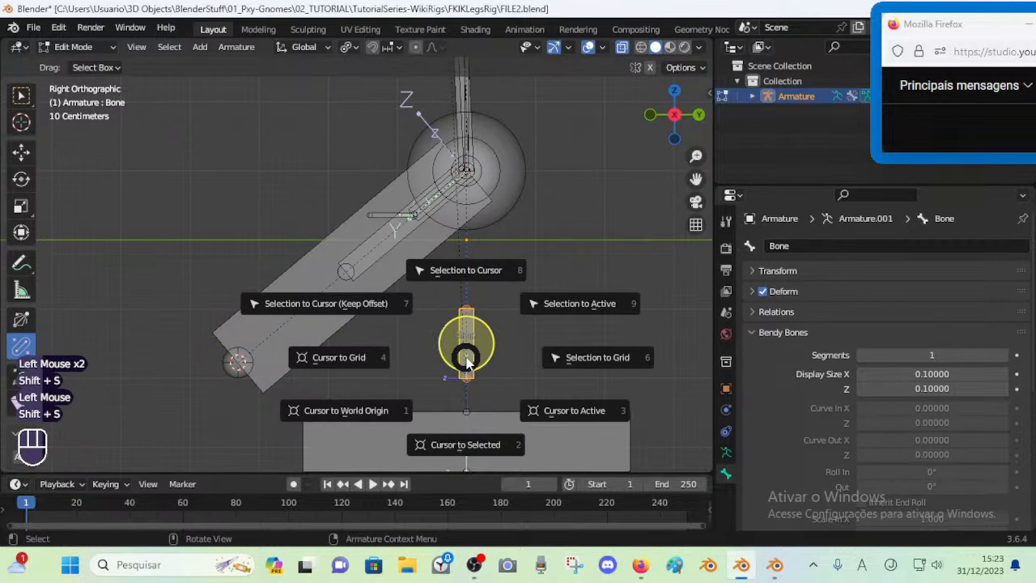
{"action": "key", "text": "a"}
{"action": "key", "text": "less"}
{"action": "left_click", "coordinate": [466, 356]}
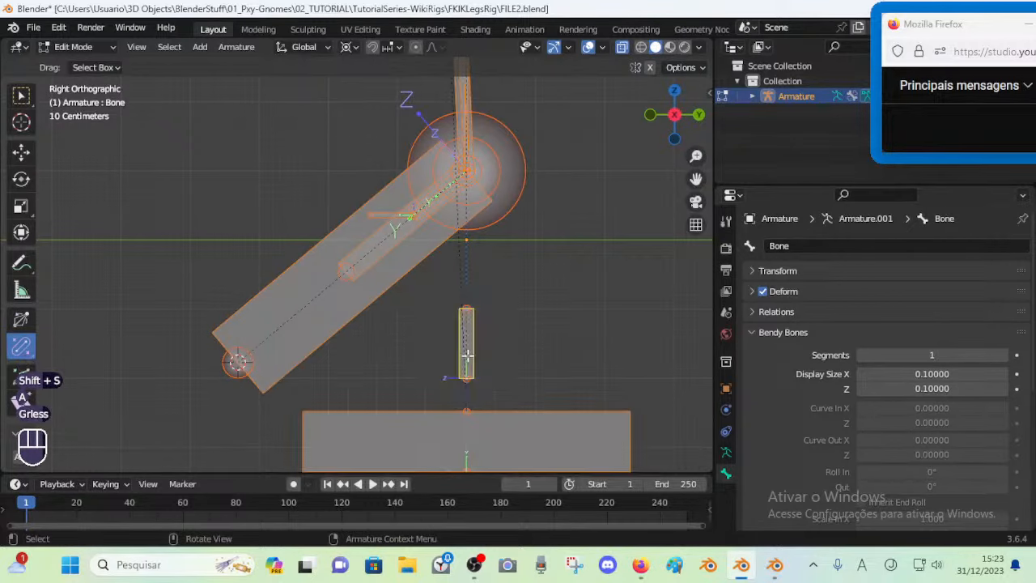
{"action": "key", "text": "alt+a"}
{"action": "left_click", "coordinate": [481, 343]}
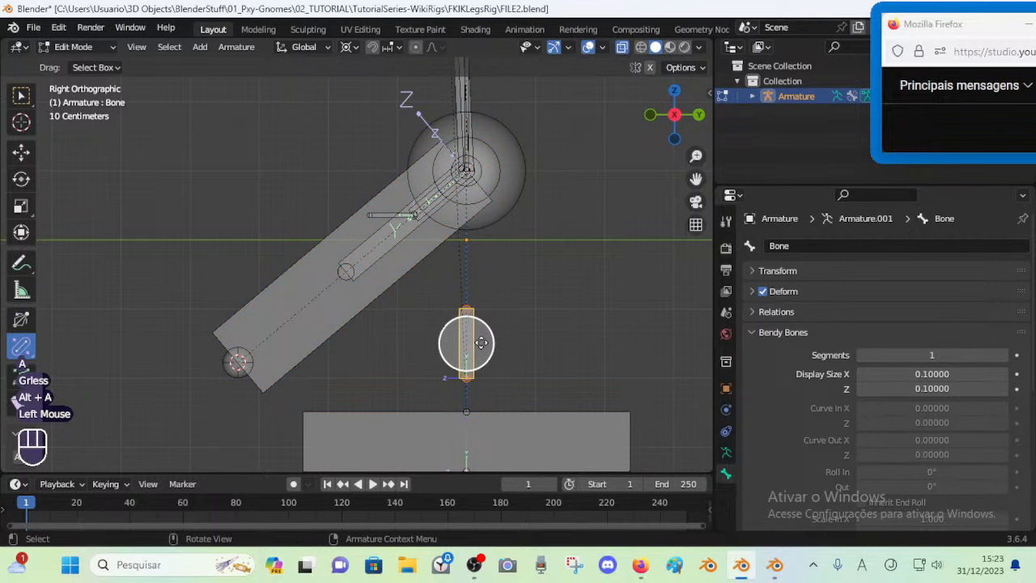
Try to scale the new bone to 0 along Z about the 3D cursor, toggling snapping on and off between attempts
{"action": "key", "text": "s"}
{"action": "key", "text": "z"}
{"action": "key", "text": "0"}
{"action": "right_click", "coordinate": [480, 342]}
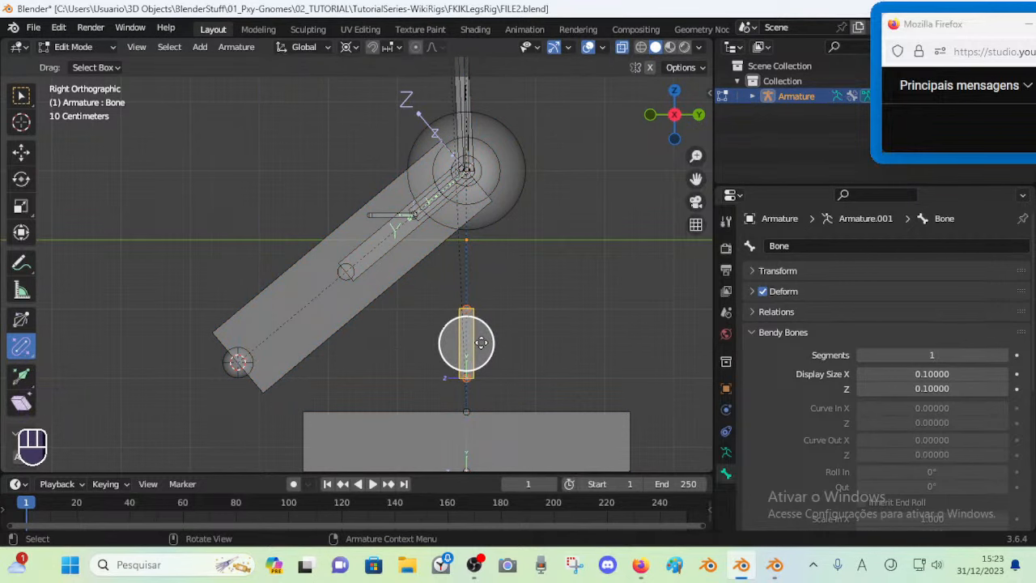
{"action": "left_click", "coordinate": [372, 48]}
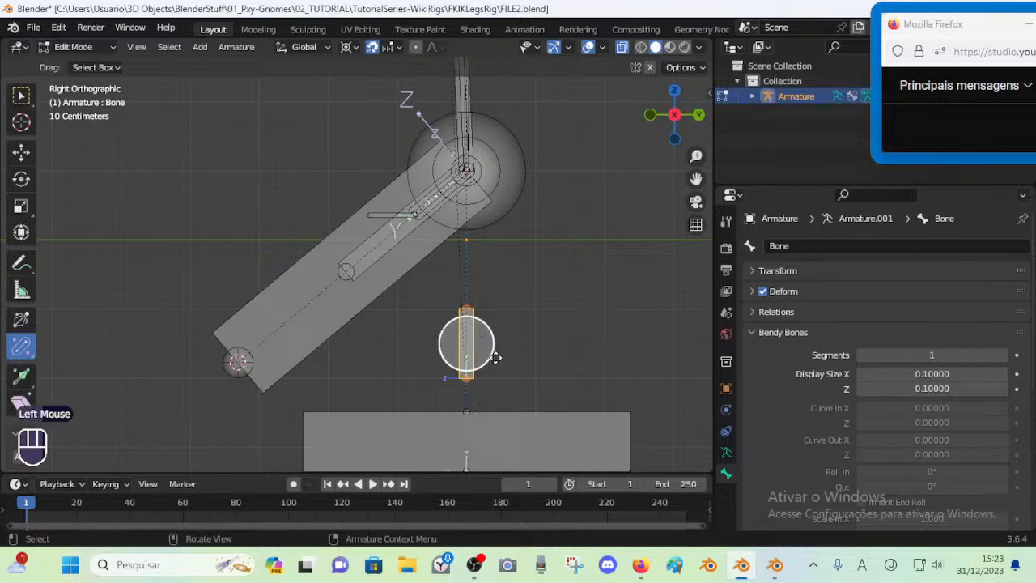
{"action": "left_click", "coordinate": [374, 49]}
{"action": "left_click", "coordinate": [375, 49]}
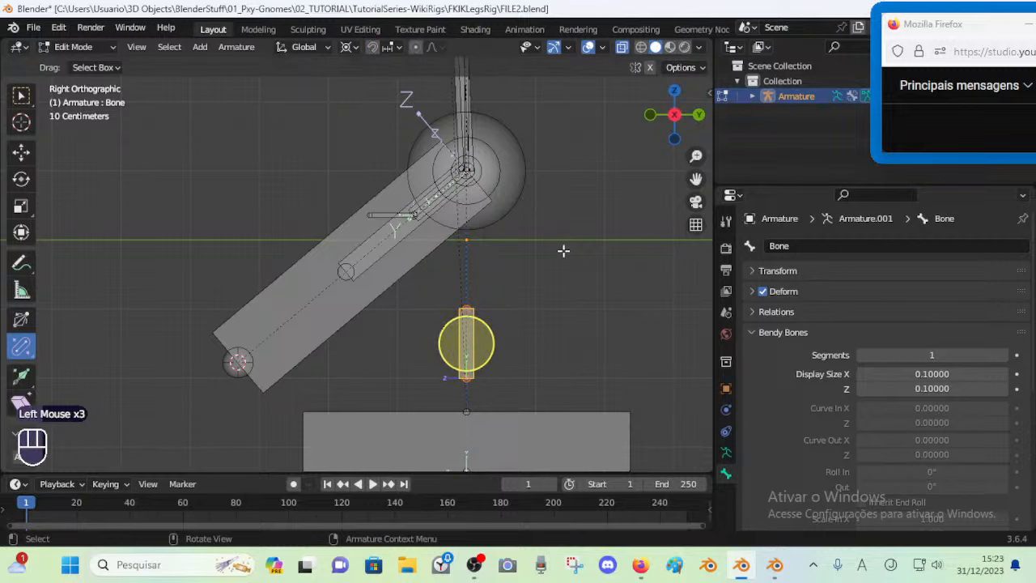
{"action": "key", "text": "s"}
{"action": "key", "text": "z"}
{"action": "key", "text": "0"}
{"action": "key", "text": "Escape"}
Move the new bone slightly upward along the global Z axis
{"action": "key", "text": "g"}
{"action": "key", "text": "z"}
{"action": "left_click", "coordinate": [482, 352]}
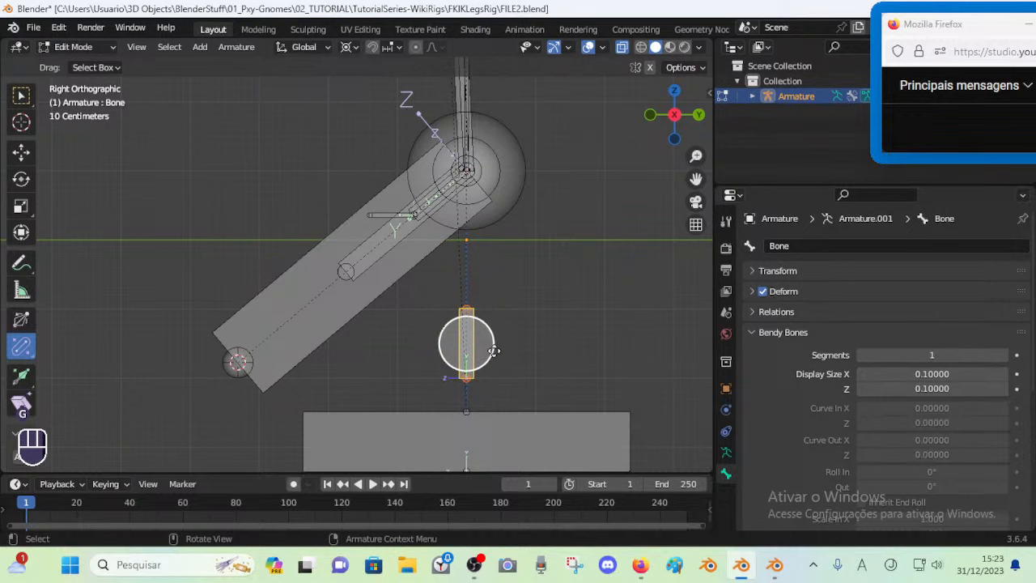
{"action": "key", "text": "g"}
{"action": "right_click", "coordinate": [473, 338]}
{"action": "key", "text": "g"}
{"action": "key", "text": "z"}
{"action": "key", "text": "Escape"}
{"action": "left_click", "coordinate": [464, 336]}
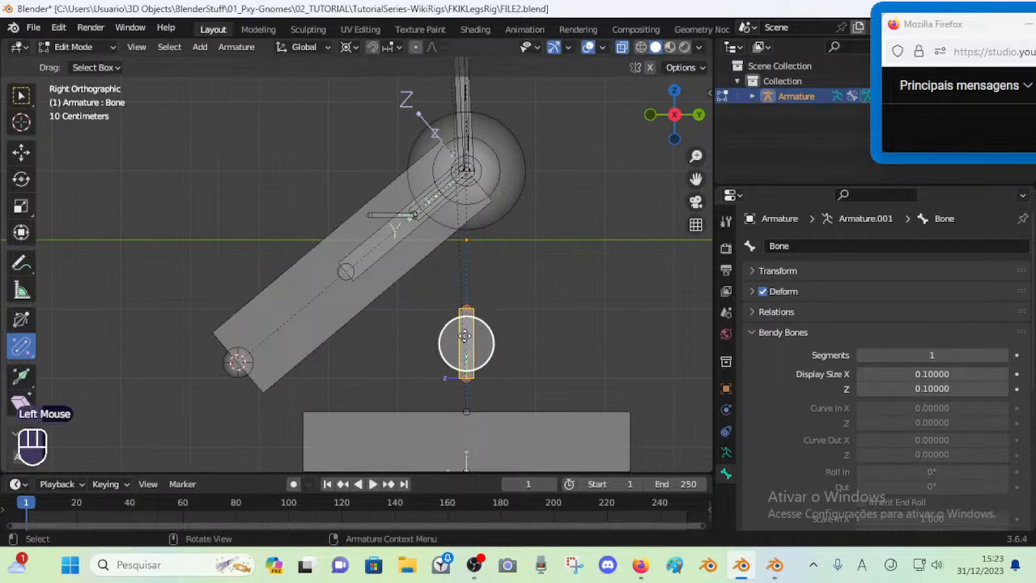
{"action": "key", "text": "g"}
{"action": "key", "text": "z"}
{"action": "left_click", "coordinate": [464, 336]}
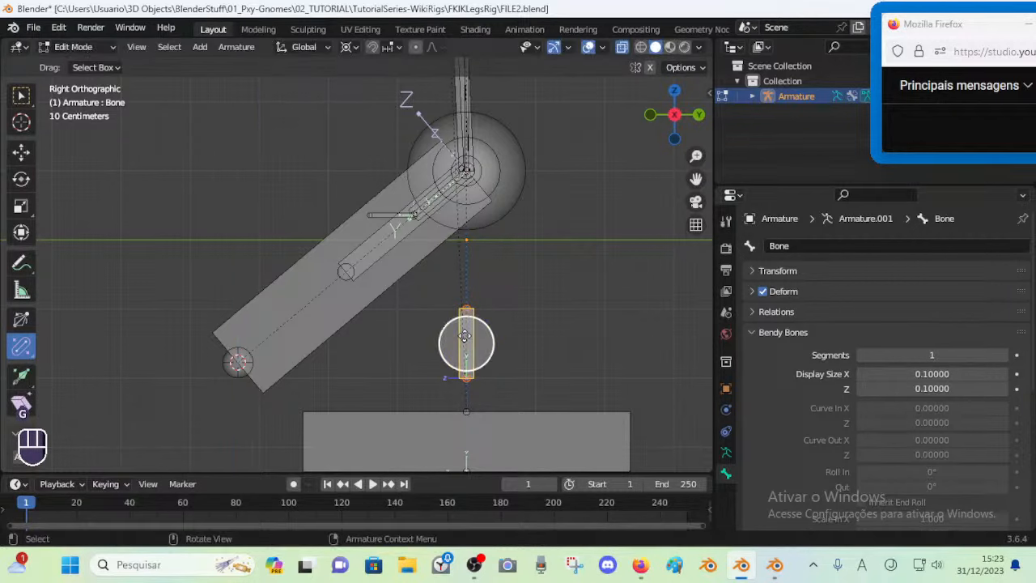
{"action": "key", "text": "g"}
{"action": "left_click", "coordinate": [472, 344]}
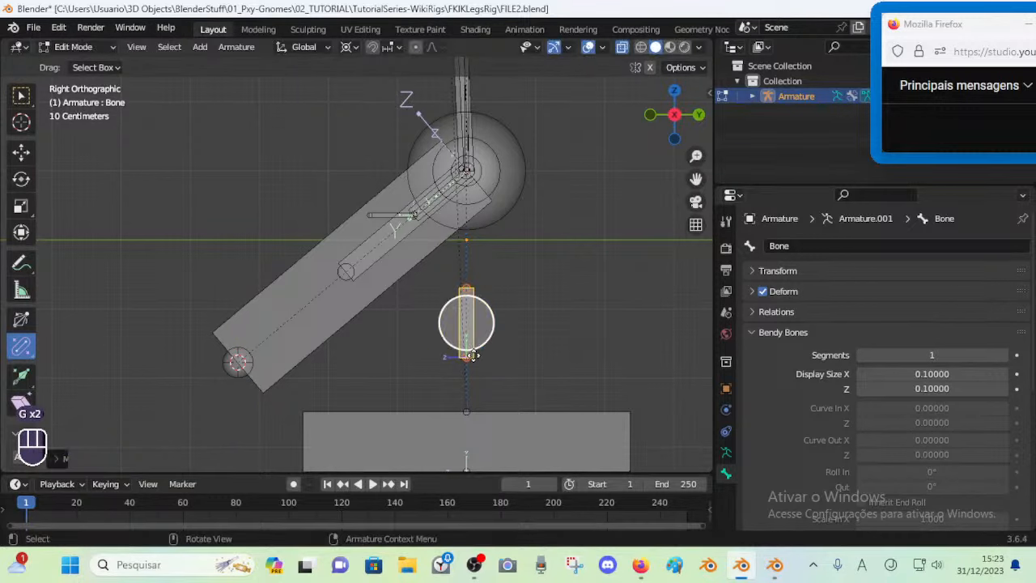
Try scaling the new bone to 0 along Z and rotating it about the 3D cursor
{"action": "key", "text": "s"}
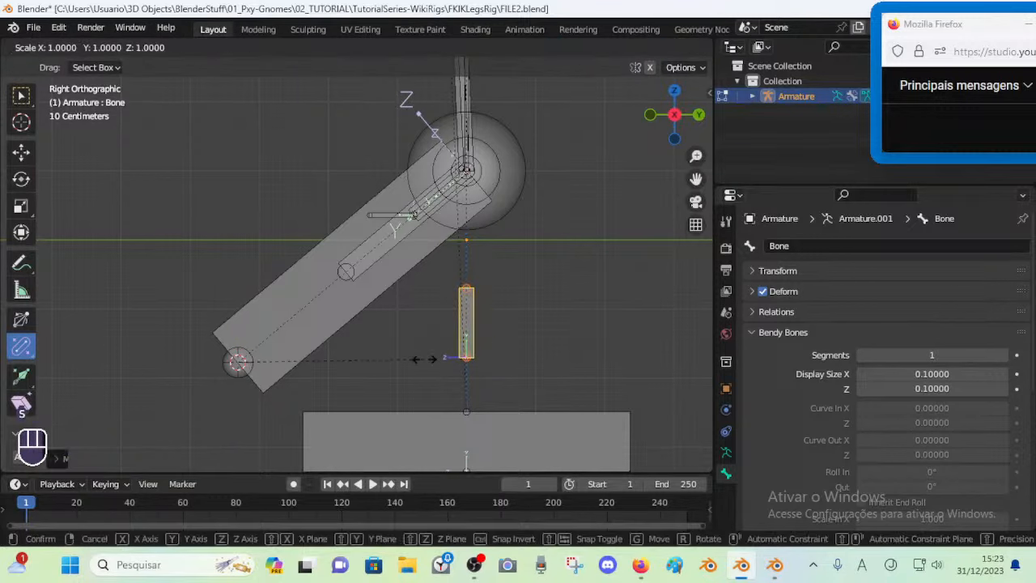
{"action": "key", "text": "z"}
{"action": "key", "text": "0"}
{"action": "right_click", "coordinate": [424, 359]}
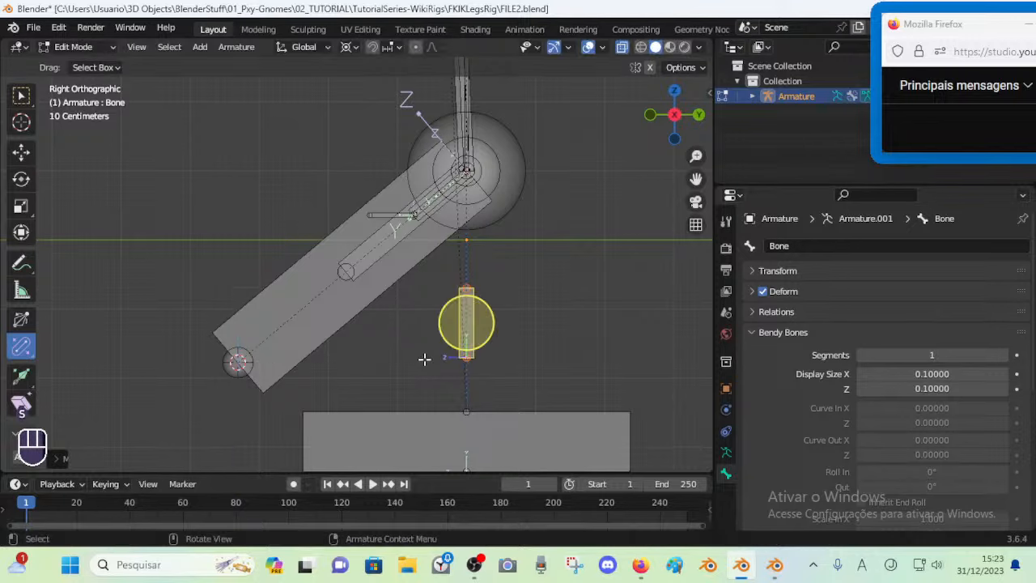
{"action": "scroll", "coordinate": [506, 292], "scroll_direction": "up", "scroll_amount": 1}
{"action": "key", "text": "r"}
{"action": "right_click", "coordinate": [554, 293]}
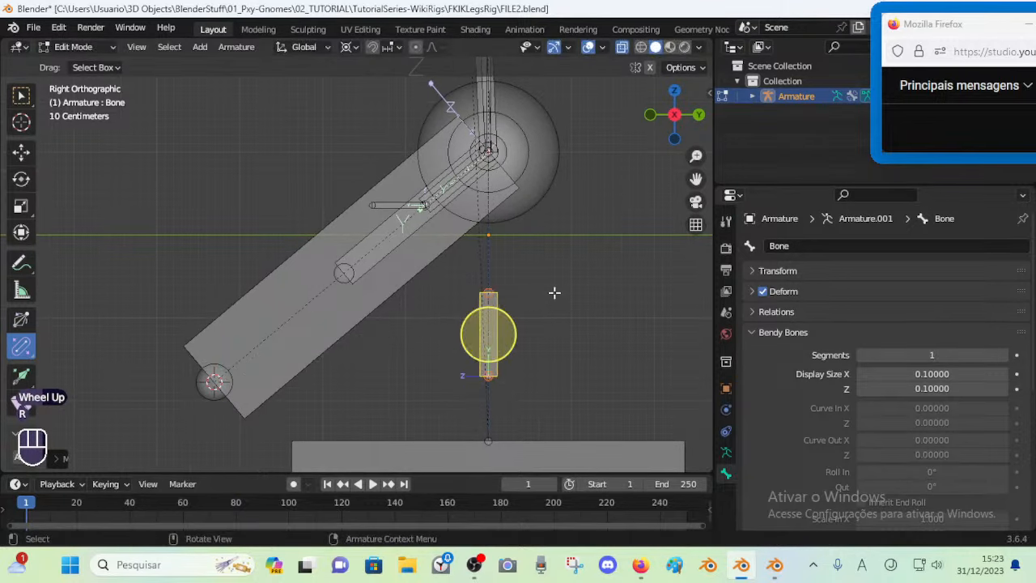
Set the transform pivot point to Individual Origins for rotating the new bone below the ankle
{"action": "key", "text": "period"}
{"action": "left_click", "coordinate": [455, 203]}
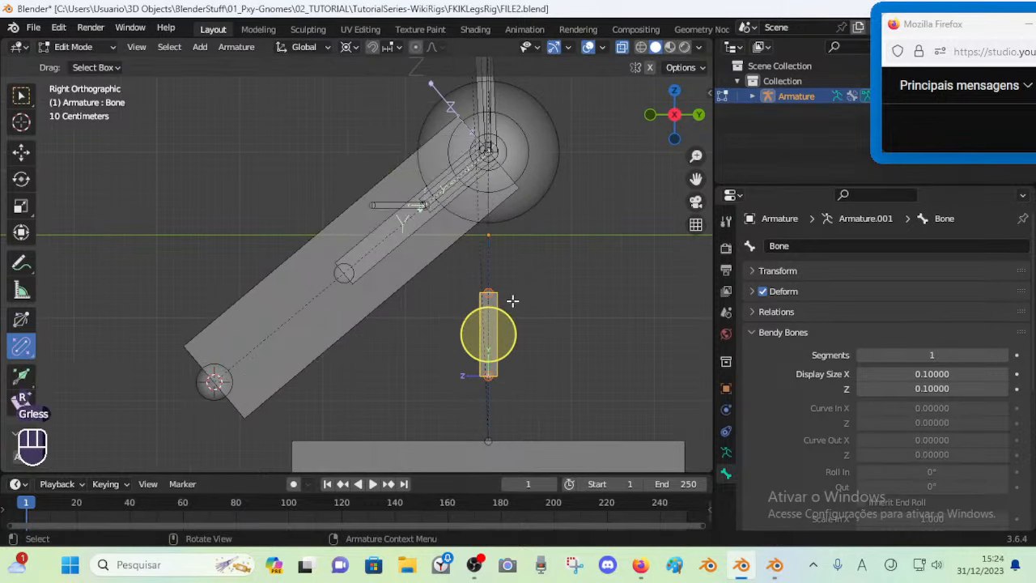
{"action": "key", "text": "r"}
{"action": "right_click", "coordinate": [486, 324]}
{"action": "key", "text": "period"}
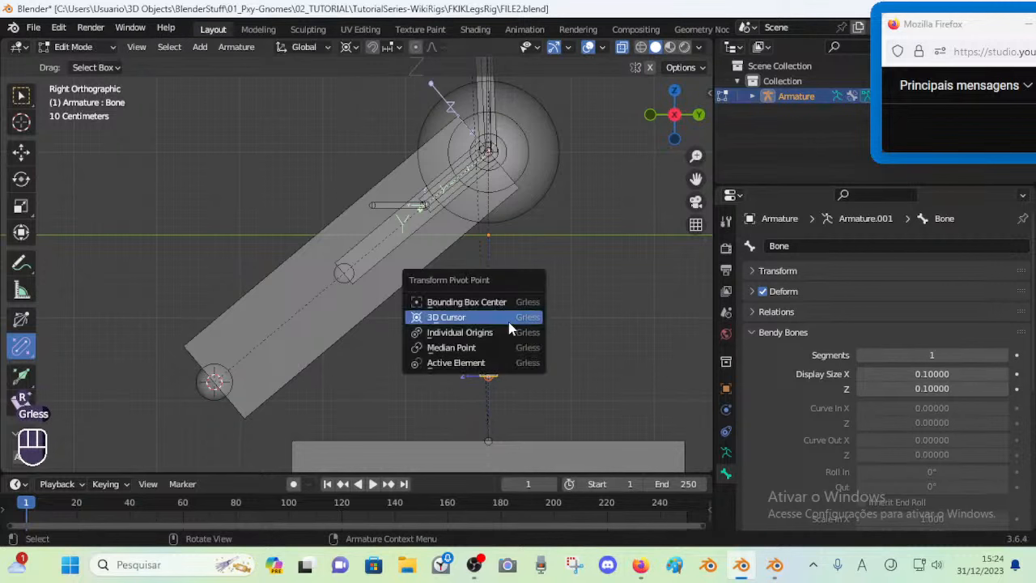
{"action": "left_click", "coordinate": [508, 334]}
Align the new bone to the orientation of MTR-Leg.L, leaving only the new bone selected
{"action": "left_click", "coordinate": [417, 276], "text": "shift"}
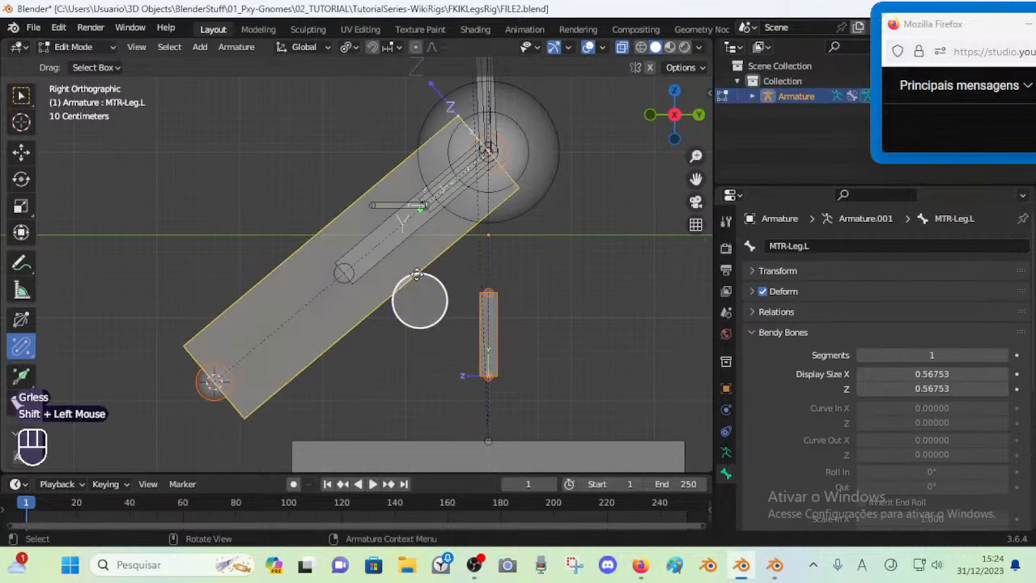
{"action": "key", "text": "ctrl+alt+a"}
{"action": "left_click", "coordinate": [477, 376]}
{"action": "scroll", "coordinate": [475, 364], "scroll_direction": "down", "scroll_amount": 2}
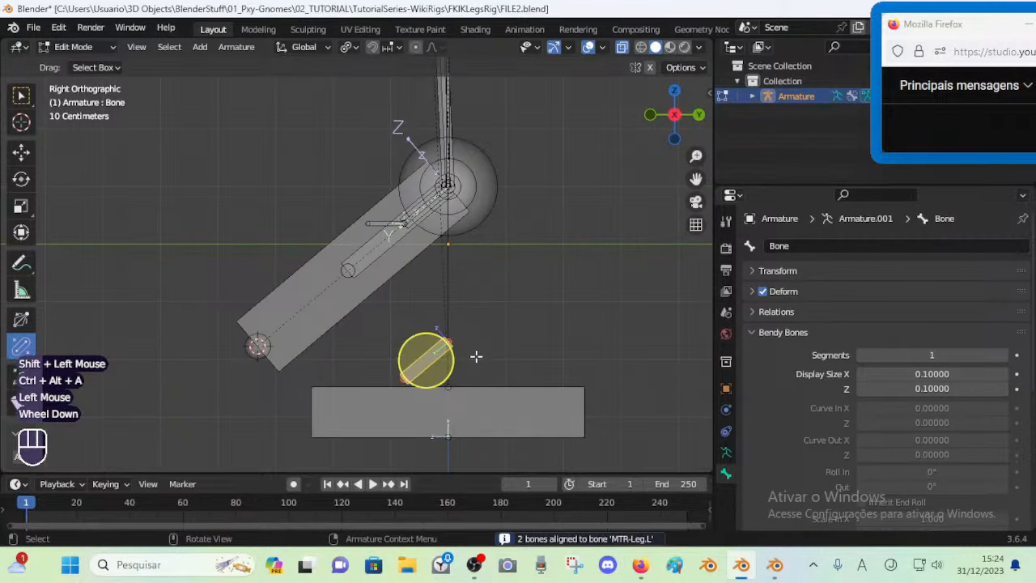
Rotate the new bone about global X until it lies horizontal, pointing toward the toes, and reset its roll to 0°
{"action": "key", "text": "r"}
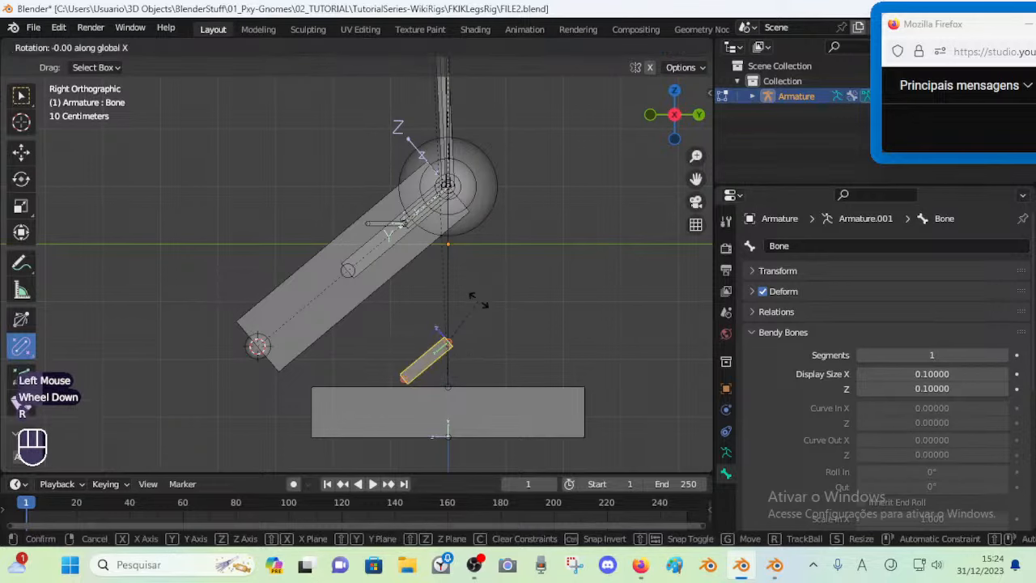
{"action": "right_click", "coordinate": [477, 301]}
{"action": "key", "text": "n"}
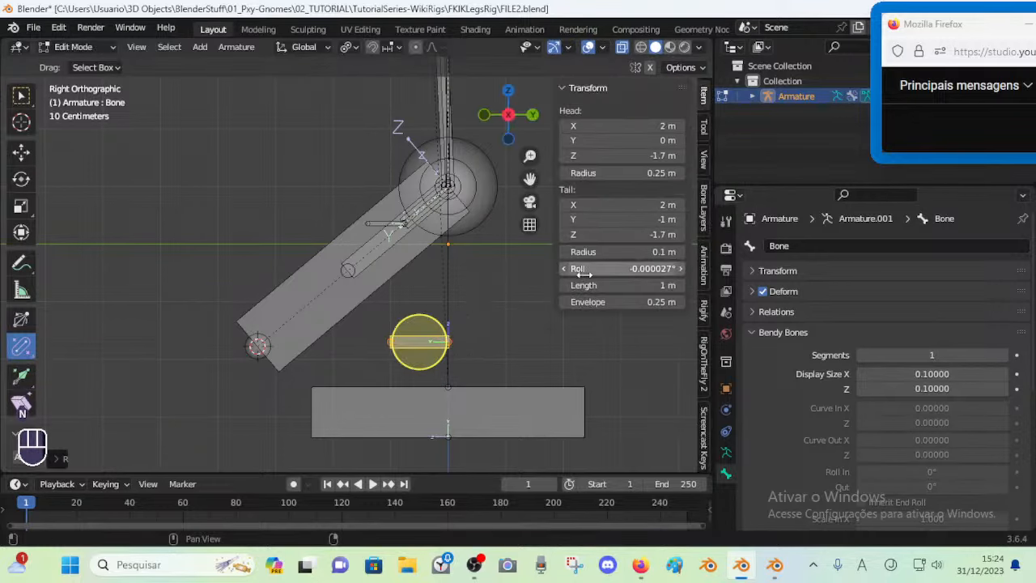
{"action": "key", "text": "BackSpace"}
{"action": "key", "text": "BackSpace"}
{"action": "left_click", "coordinate": [401, 282]}
{"action": "left_click", "coordinate": [400, 281]}
{"action": "left_click", "coordinate": [402, 291]}
{"action": "left_click", "coordinate": [427, 343]}
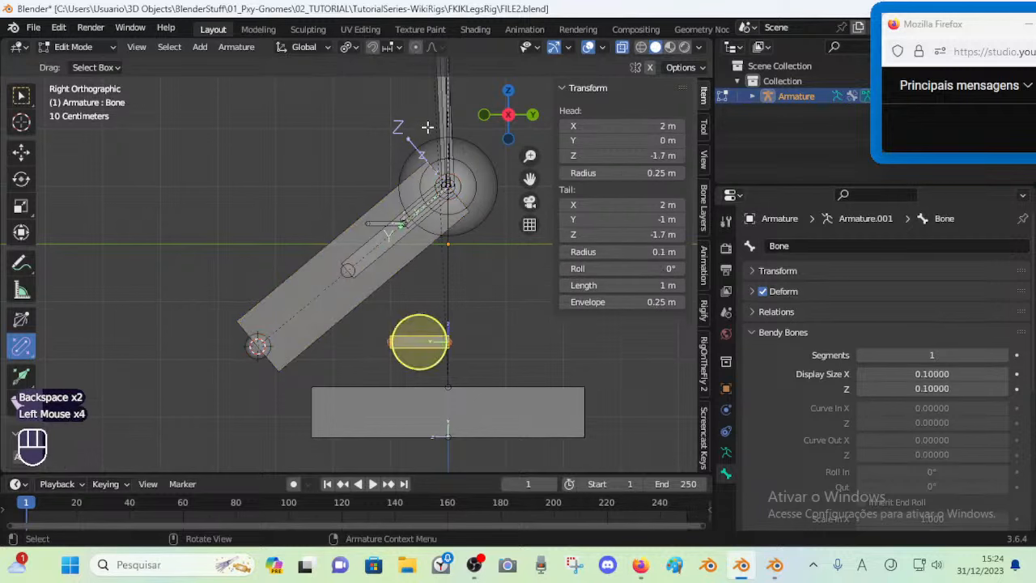
{"action": "left_click", "coordinate": [428, 127]}
{"action": "left_click", "coordinate": [452, 134]}
{"action": "left_click", "coordinate": [434, 340]}
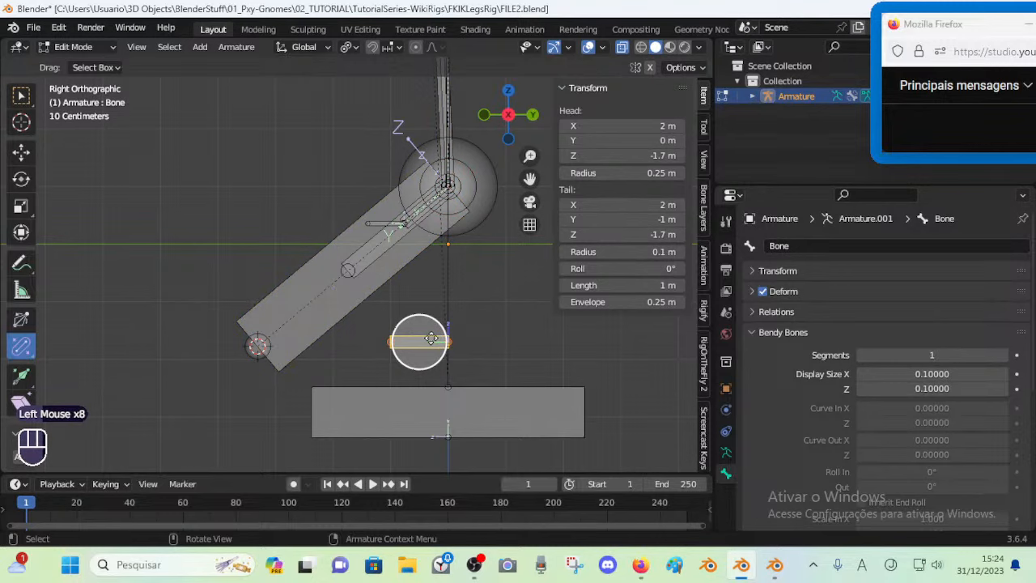
{"action": "scroll", "coordinate": [431, 339], "scroll_direction": "up", "scroll_amount": 1}
{"action": "key", "text": "alt+a"}
{"action": "key", "text": "Tab"}
{"action": "left_click", "coordinate": [440, 358]}
{"action": "key", "text": "Tab"}
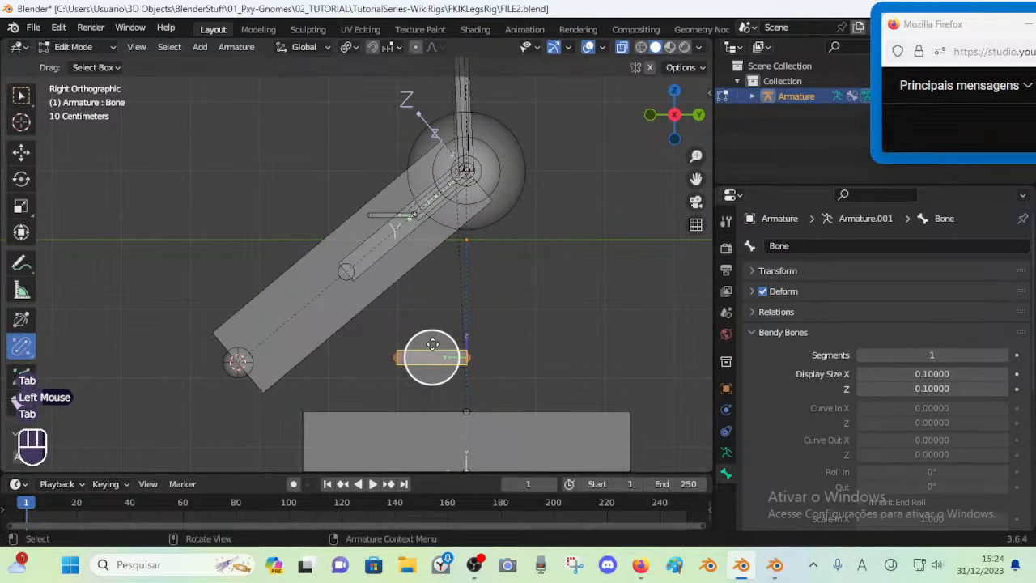
Level the new bone with MTR-Leg.L's tip by scaling it to 0 along Z about the 3D cursor
{"action": "key", "text": "g"}
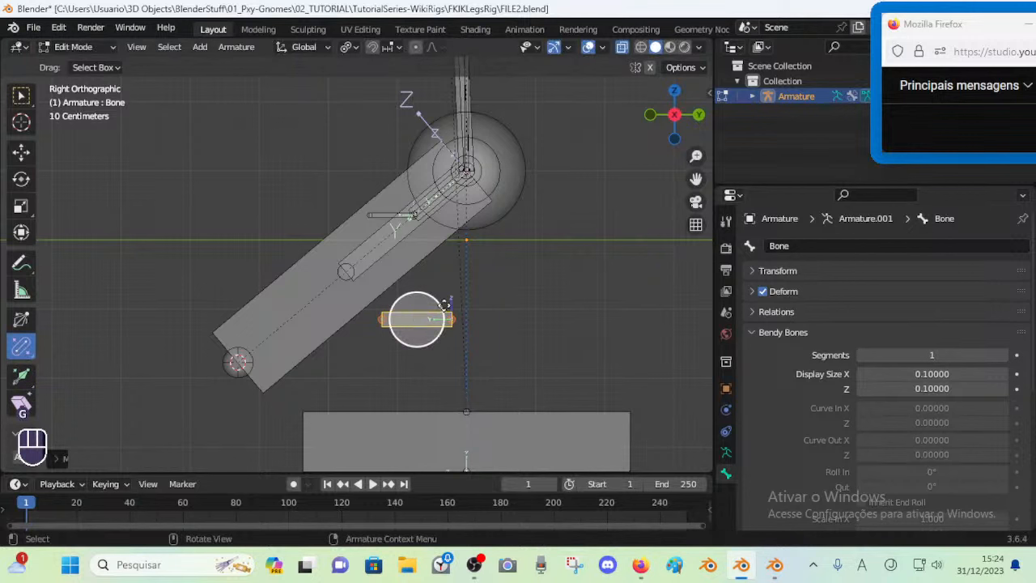
{"action": "key", "text": "period"}
{"action": "left_click", "coordinate": [438, 291]}
{"action": "key", "text": "s"}
{"action": "key", "text": "z"}
{"action": "key", "text": "0"}
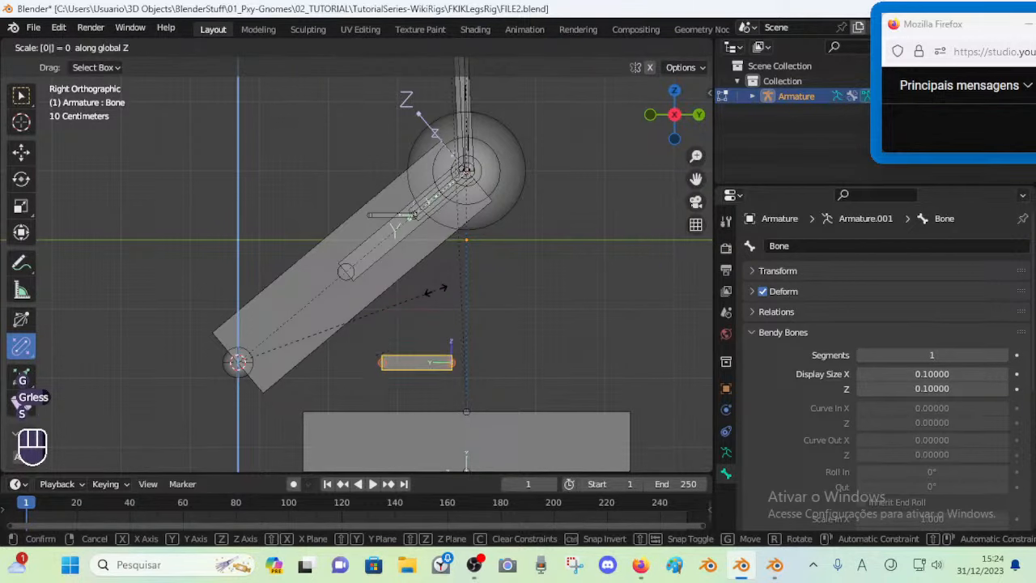
{"action": "left_click", "coordinate": [435, 290]}
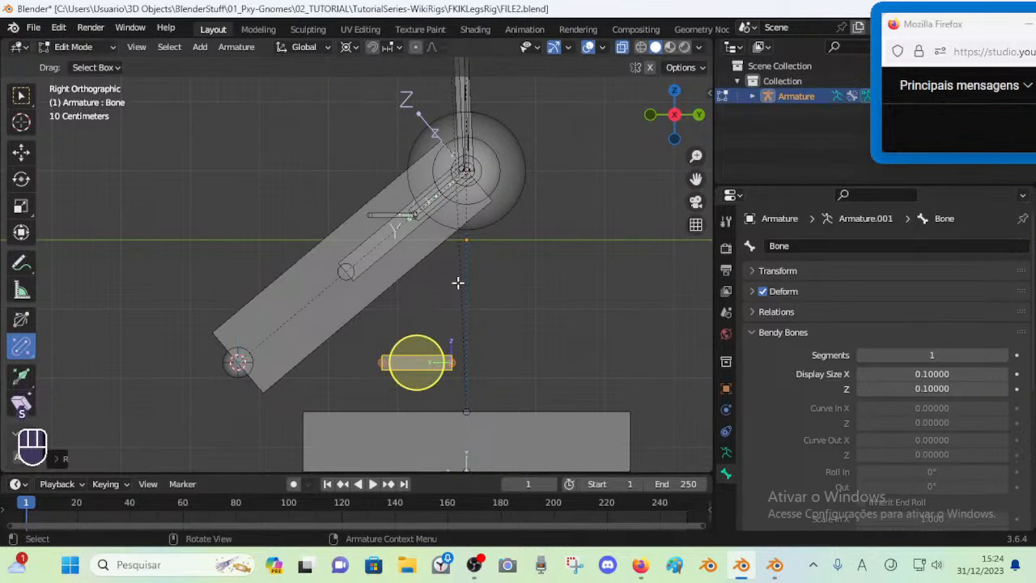
Snap the 3D cursor to the ankle joint at the head of MTR-Leg.L
{"action": "left_click", "coordinate": [484, 185]}
{"action": "key", "text": "shift+s"}
{"action": "left_click", "coordinate": [471, 316]}
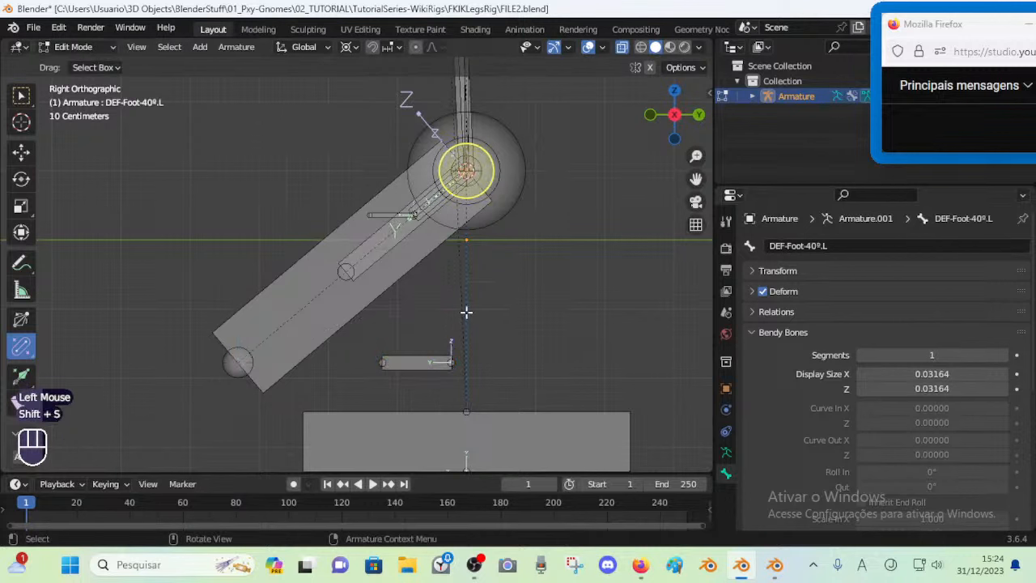
{"action": "key", "text": "s"}
{"action": "right_click", "coordinate": [466, 312]}
Try to scale the whole new bone to 0 along Y about the 3D cursor
{"action": "left_click", "coordinate": [424, 363]}
{"action": "key", "text": "s"}
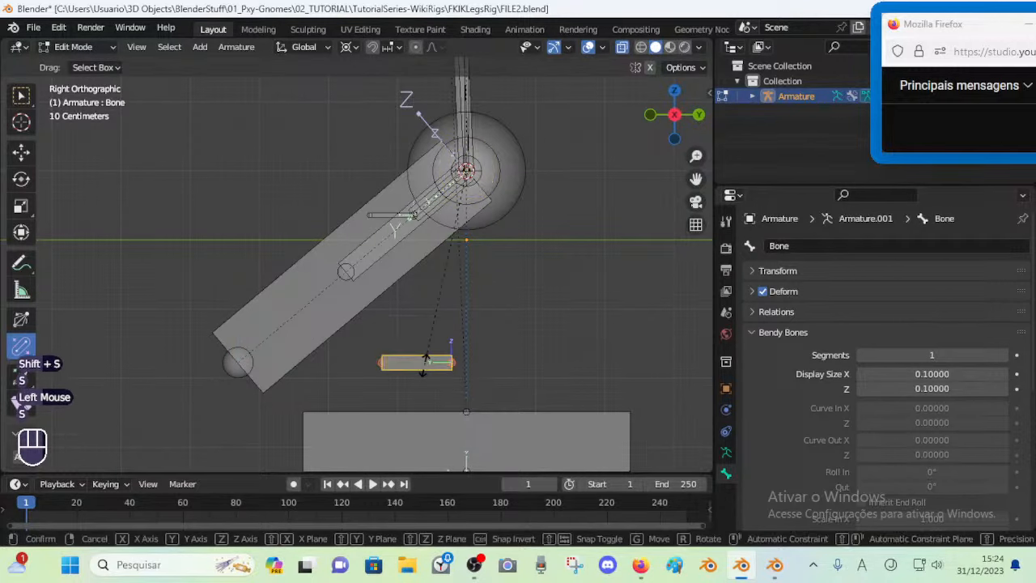
{"action": "key", "text": "y"}
{"action": "key", "text": "0"}
{"action": "left_click", "coordinate": [423, 364]}
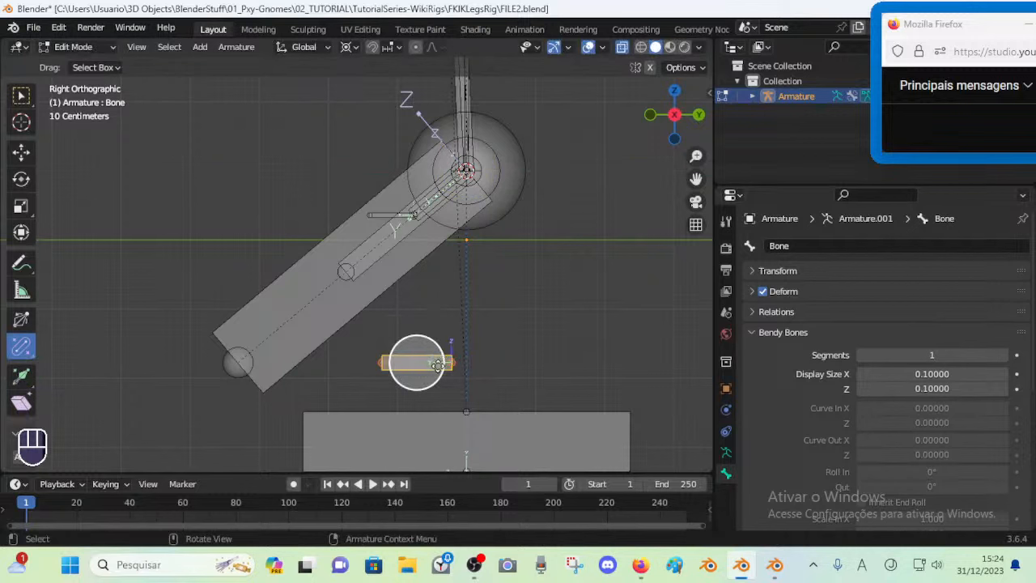
Place the new bone's head directly below the ankle by scaling only the head to 0 along Y about the 3D cursor
{"action": "scroll", "coordinate": [529, 234], "scroll_direction": "up", "scroll_amount": 1}
{"action": "middle_click_drag", "start_coordinate": [530, 234], "coordinate": [441, 222], "text": "shift"}
{"action": "scroll", "coordinate": [454, 308], "scroll_direction": "up", "scroll_amount": 2}
{"action": "scroll", "coordinate": [428, 329], "scroll_direction": "down", "scroll_amount": 3}
{"action": "left_click", "coordinate": [404, 336]}
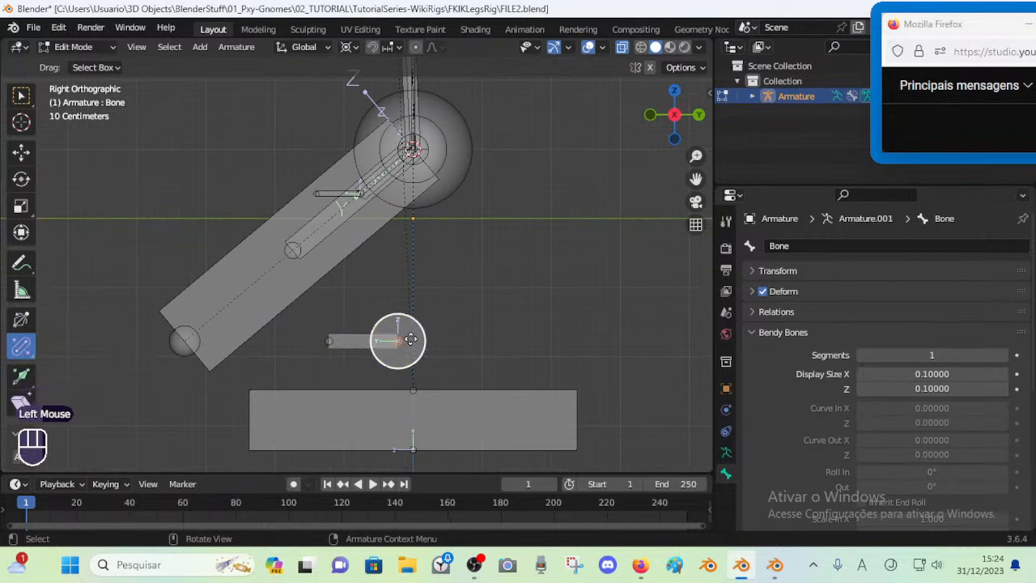
{"action": "key", "text": "s"}
{"action": "key", "text": "y"}
{"action": "key", "text": "0"}
{"action": "key", "text": "Return"}
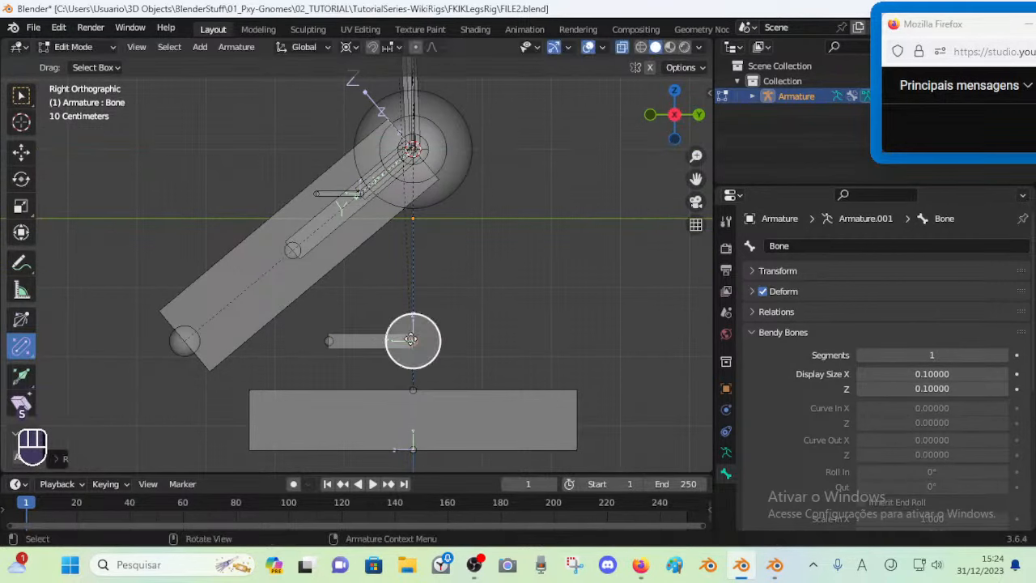
Snap the 3D cursor to the tip of MTR-Leg.L
{"action": "key", "text": "alt+a"}
{"action": "key", "text": "Escape"}
{"action": "left_click", "coordinate": [318, 339]}
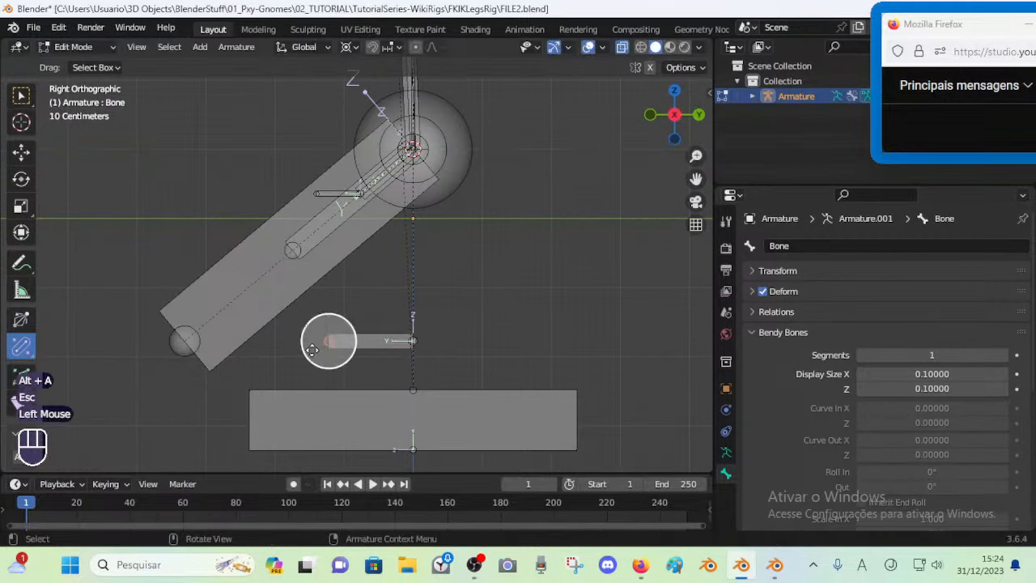
{"action": "middle_click_drag", "start_coordinate": [312, 348], "coordinate": [398, 347], "text": "shift"}
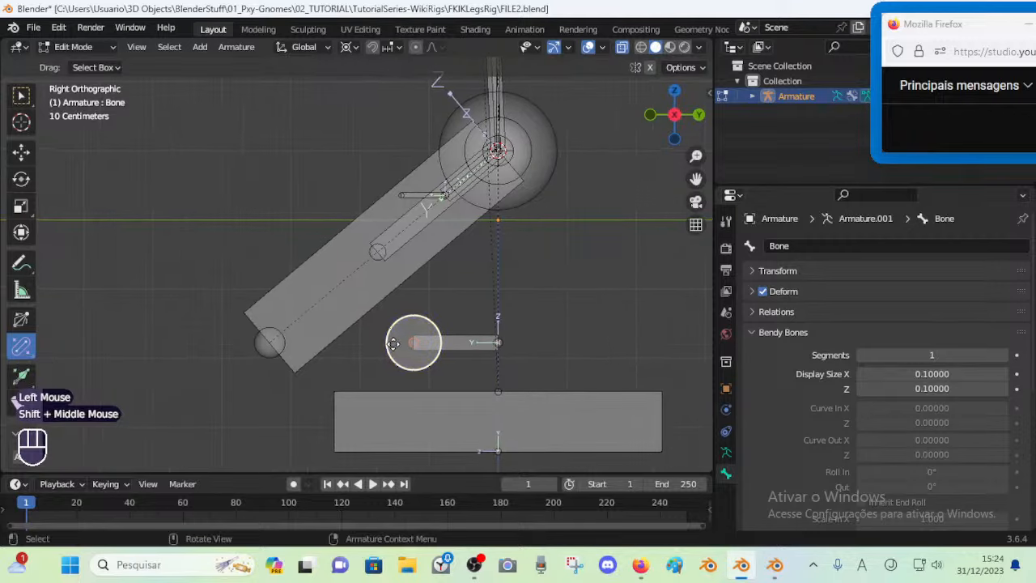
{"action": "left_click", "coordinate": [268, 343]}
{"action": "key", "text": "shift+s"}
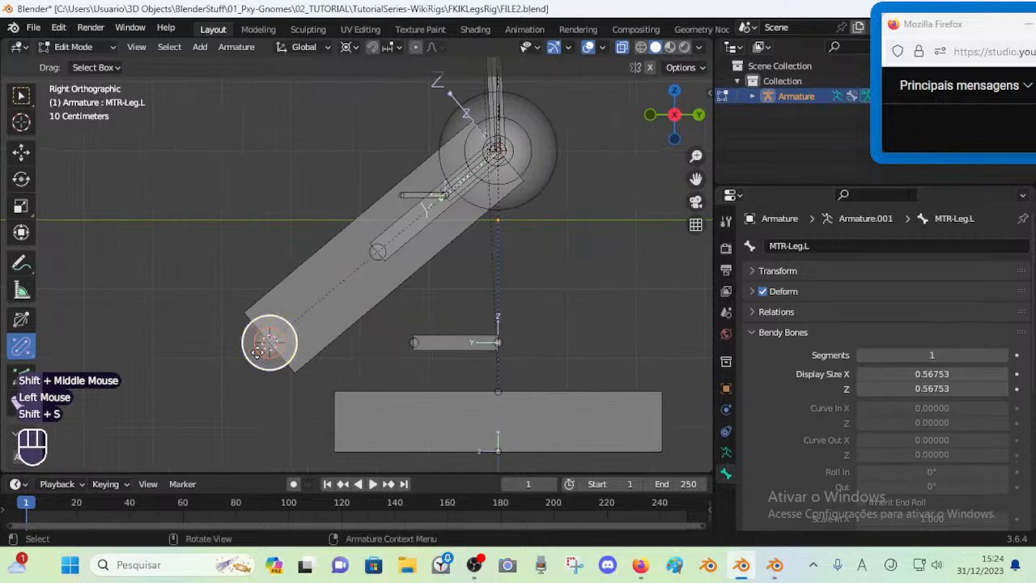
Snap the new bone's tail to the 3D cursor at MTR-Leg.L's tip and select the whole bone
{"action": "left_click", "coordinate": [409, 340]}
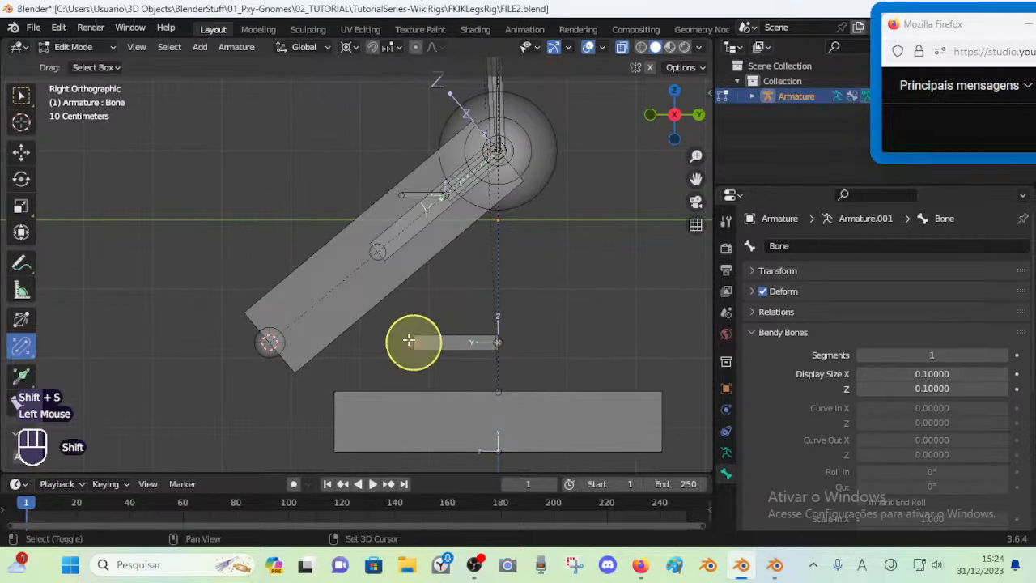
{"action": "key", "text": "shift+s"}
{"action": "left_click", "coordinate": [401, 328]}
{"action": "key", "text": "alt+a"}
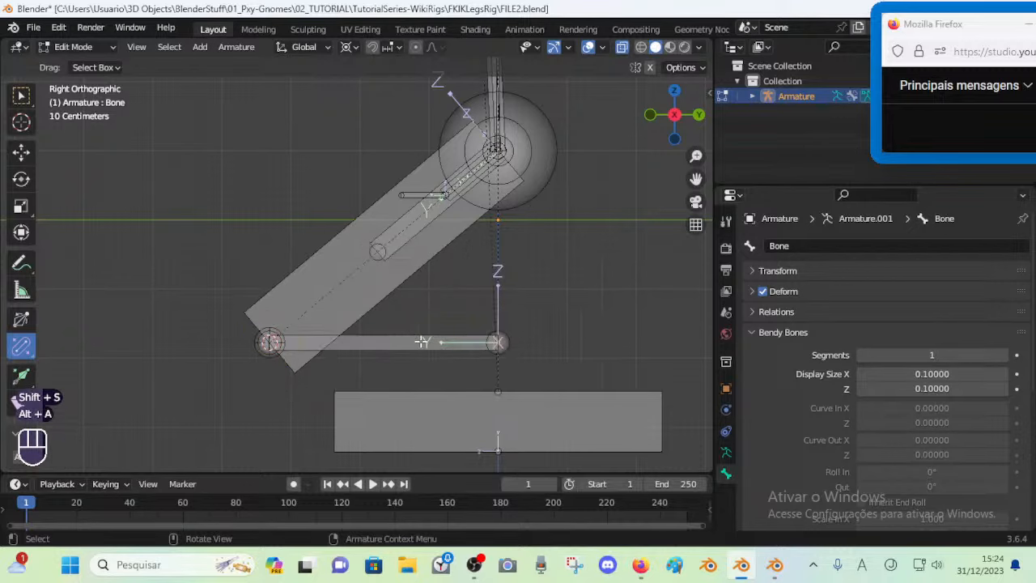
{"action": "left_click", "coordinate": [383, 341]}
{"action": "key", "text": "g"}
{"action": "right_click", "coordinate": [433, 321]}
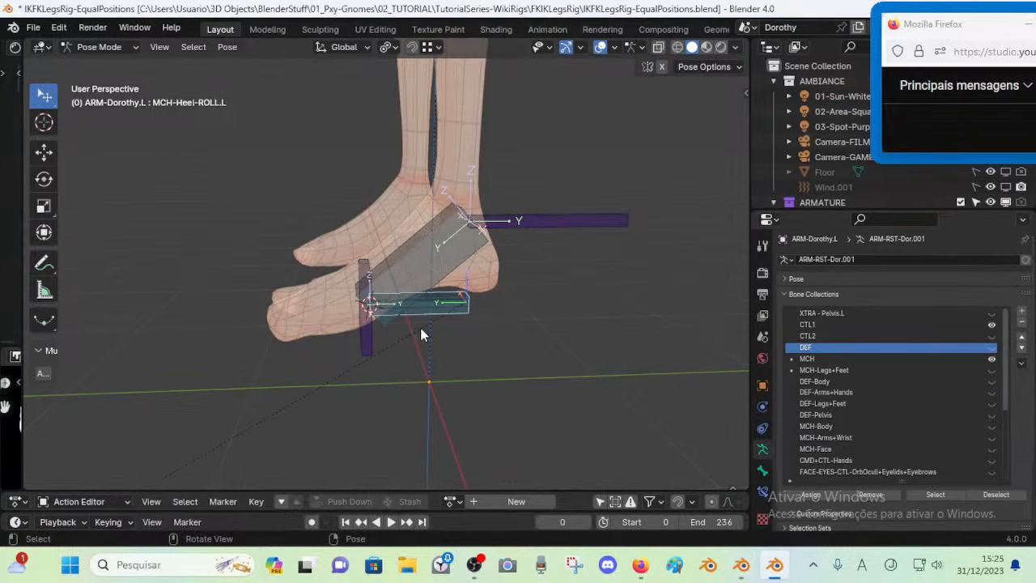
Switch to the IKFKLegsRig-EqualPositions.blend reference rig and test-move MCH-Toes-ROLL.L in Edit Mode to examine its placement under the foot
{"action": "left_click", "coordinate": [468, 312]}
{"action": "key", "text": "g"}
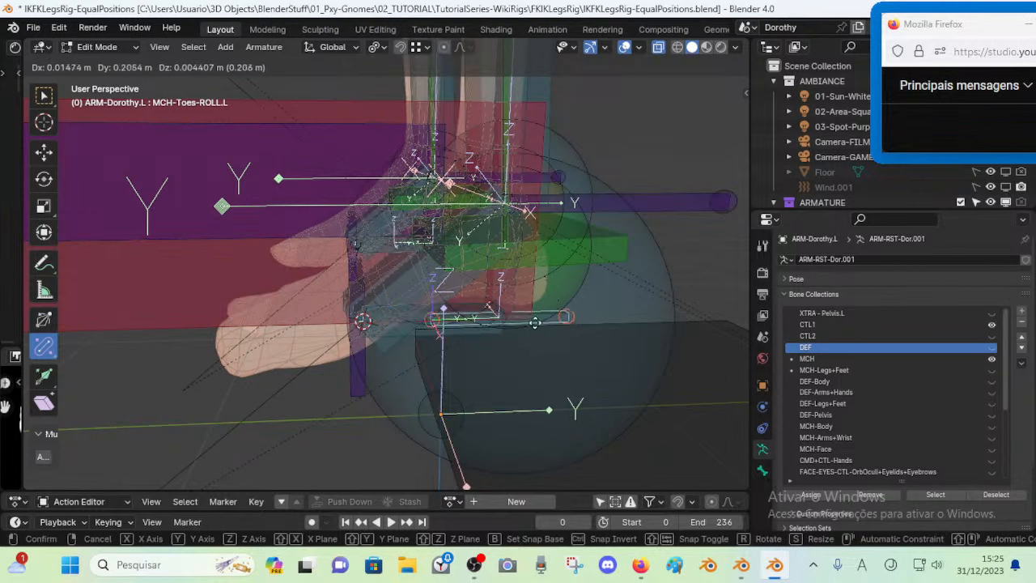
{"action": "left_click", "coordinate": [496, 329]}
Try to pick the roll bone beneath the foot from among the overlapping bones in Edit Mode
{"action": "left_click", "coordinate": [473, 307]}
{"action": "left_click", "coordinate": [473, 308]}
{"action": "left_click", "coordinate": [455, 304]}
{"action": "left_click", "coordinate": [454, 307]}
{"action": "left_click", "coordinate": [448, 328]}
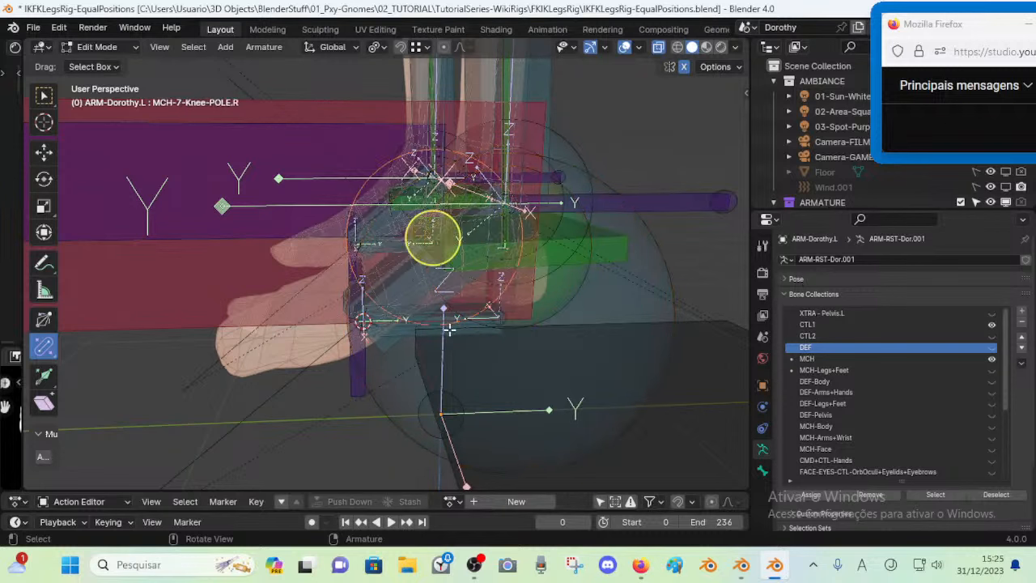
{"action": "left_click", "coordinate": [451, 325]}
{"action": "left_click", "coordinate": [451, 323]}
{"action": "middle_click_drag", "start_coordinate": [384, 361], "coordinate": [413, 351]}
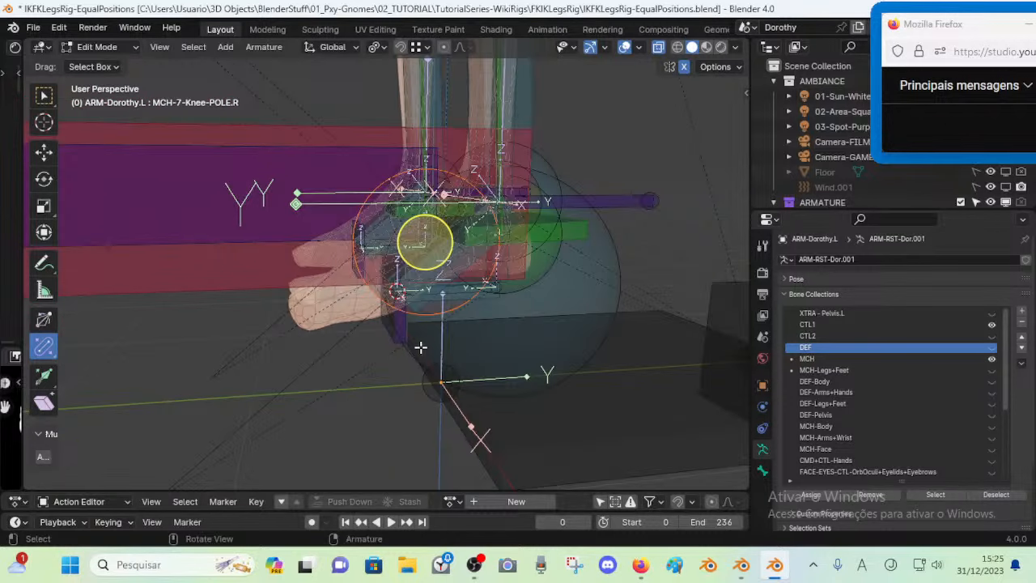
{"action": "left_click", "coordinate": [446, 331]}
{"action": "left_click", "coordinate": [472, 308]}
{"action": "left_click", "coordinate": [472, 311]}
{"action": "left_click", "coordinate": [471, 311]}
{"action": "left_click", "coordinate": [472, 310], "text": "ctrl"}
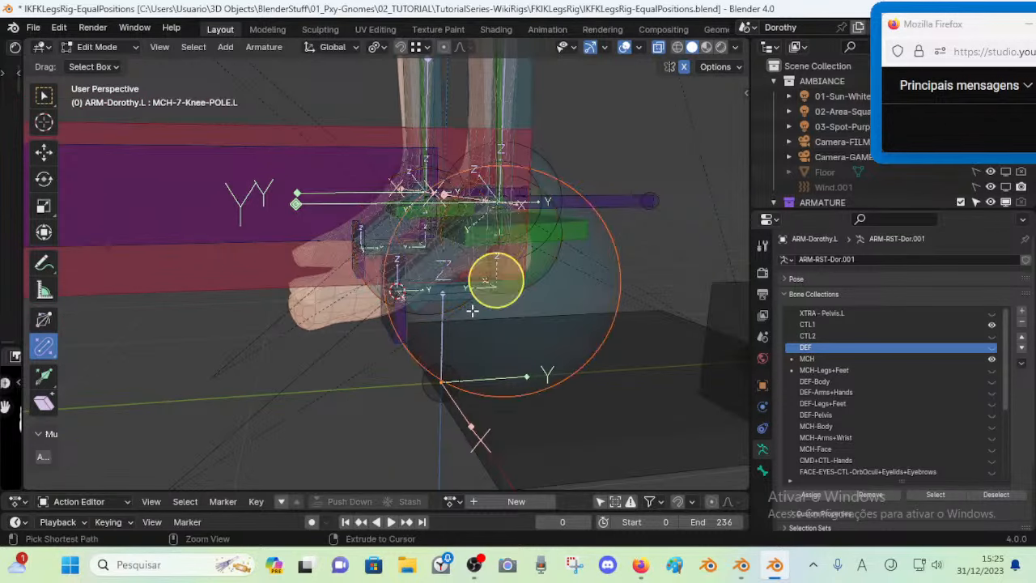
{"action": "left_click", "coordinate": [474, 311], "text": "ctrl"}
Select MCH-Toes-ROLL.L in Pose Mode, try hiding the selection in Edit Mode, and reveal the hidden bones again
{"action": "key", "text": "ctrl+Tab"}
{"action": "middle_click_drag", "start_coordinate": [499, 315], "coordinate": [482, 297]}
{"action": "left_click", "coordinate": [486, 288]}
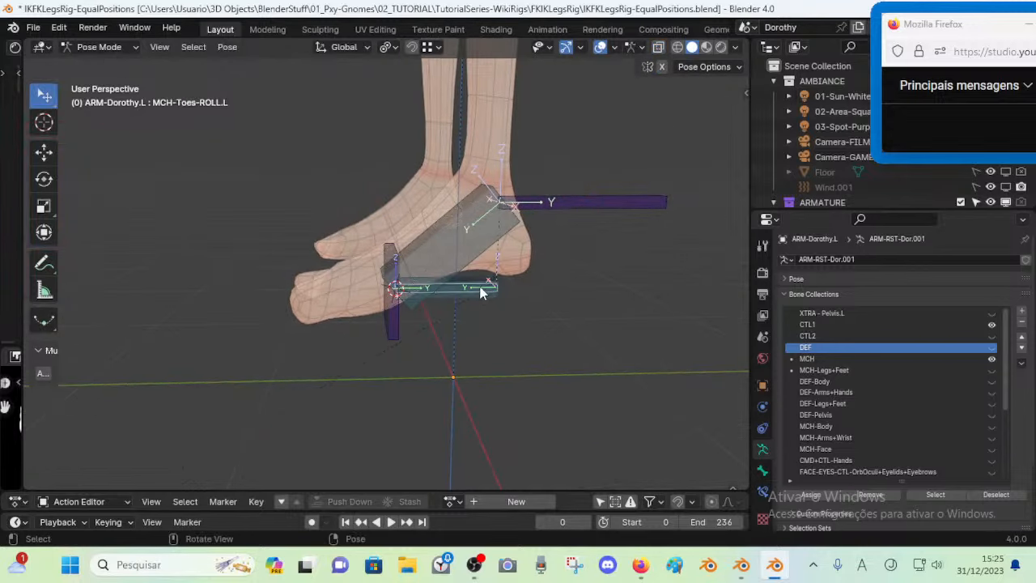
{"action": "key", "text": "Tab"}
{"action": "key", "text": "Tab"}
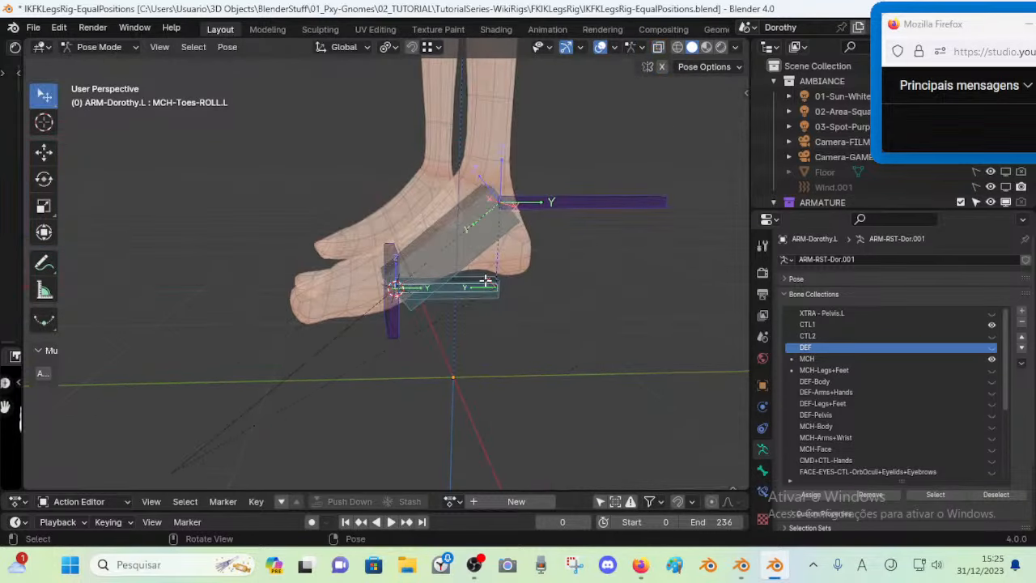
{"action": "key", "text": "Tab"}
{"action": "key", "text": "h"}
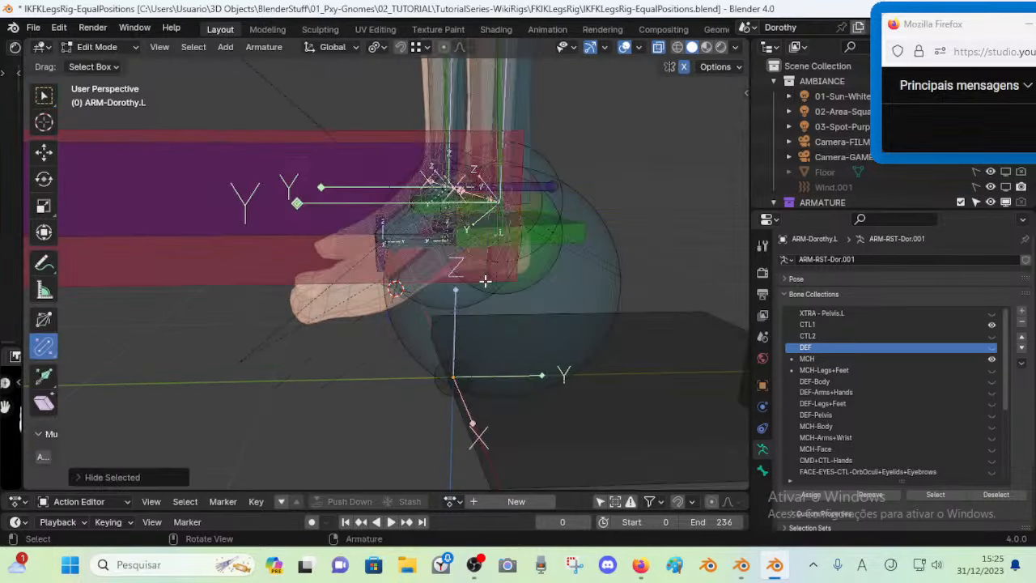
{"action": "key", "text": "alt+h"}
{"action": "key", "text": "Tab"}
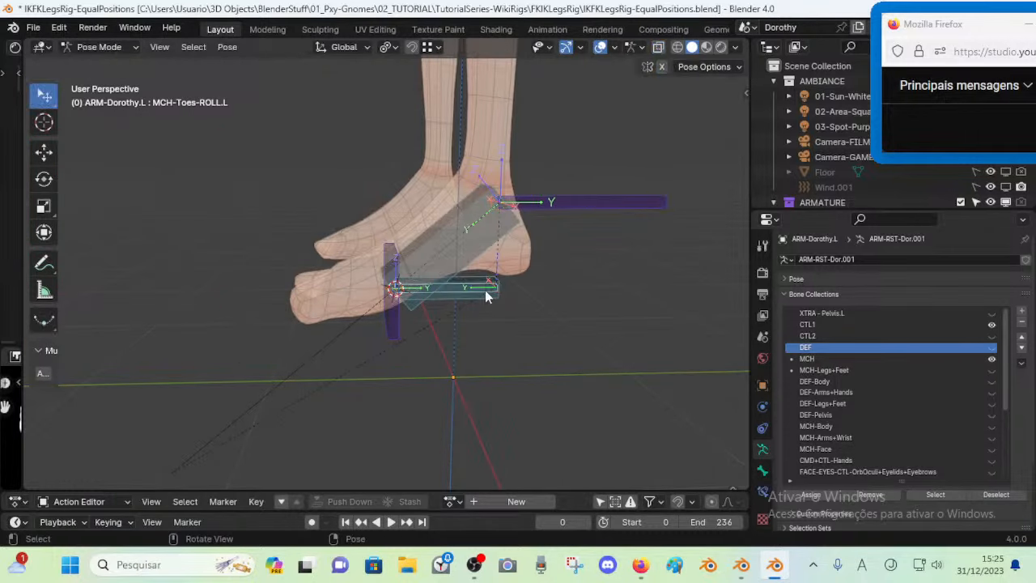
Examine MCH-Heel-ROLL.L in Edit Mode by test-moving it away from the foot and cancelling each move
{"action": "scroll", "coordinate": [486, 297], "scroll_direction": "up", "scroll_amount": 1}
{"action": "left_click", "coordinate": [491, 302]}
{"action": "key", "text": "Tab"}
{"action": "key", "text": "Tab"}
{"action": "key", "text": "Tab"}
{"action": "key", "text": "g"}
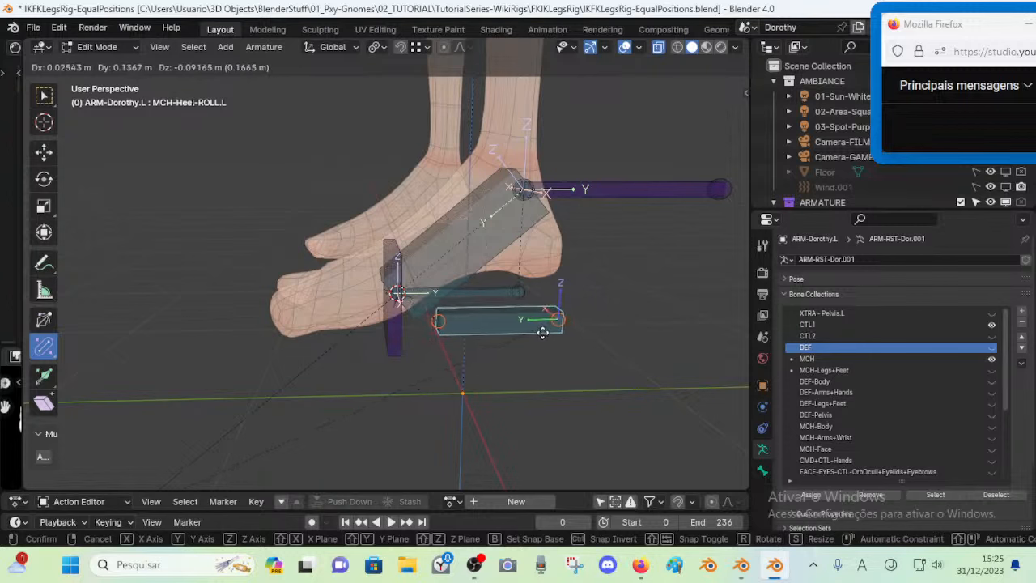
{"action": "right_click", "coordinate": [458, 292]}
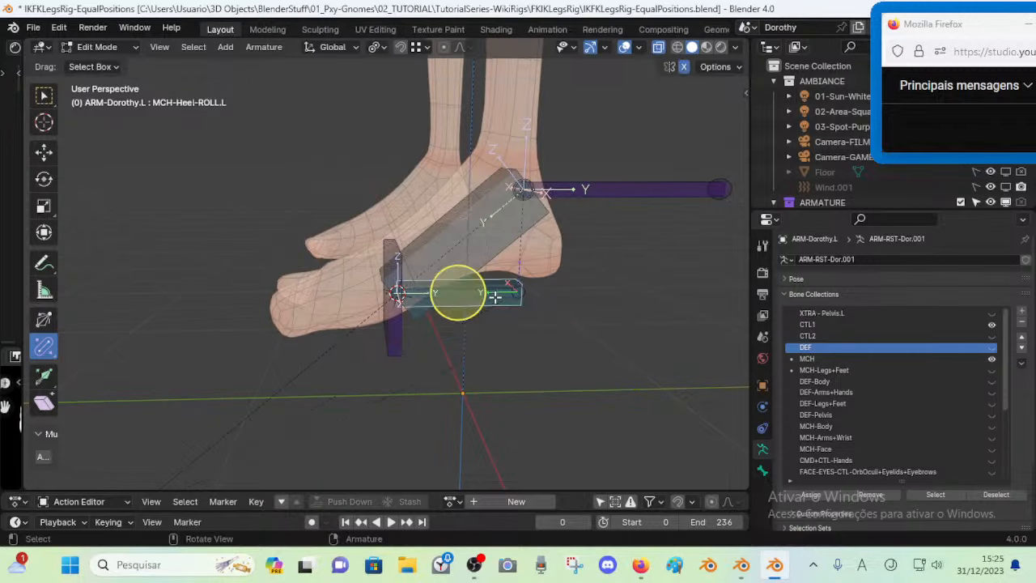
{"action": "key", "text": "g"}
{"action": "right_click", "coordinate": [561, 313]}
Examine CTL-Foot-ROLL.L and MCH-Foot-MAP.L in Edit Mode by test-moving each and cancelling the moves
{"action": "left_click", "coordinate": [580, 184]}
{"action": "key", "text": "g"}
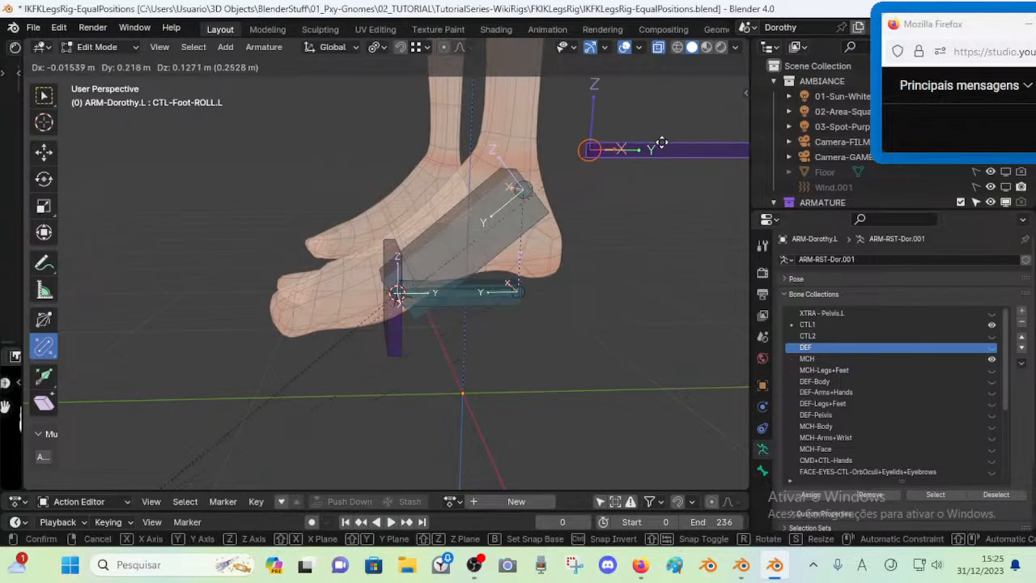
{"action": "right_click", "coordinate": [621, 176]}
{"action": "left_click", "coordinate": [460, 241]}
{"action": "key", "text": "g"}
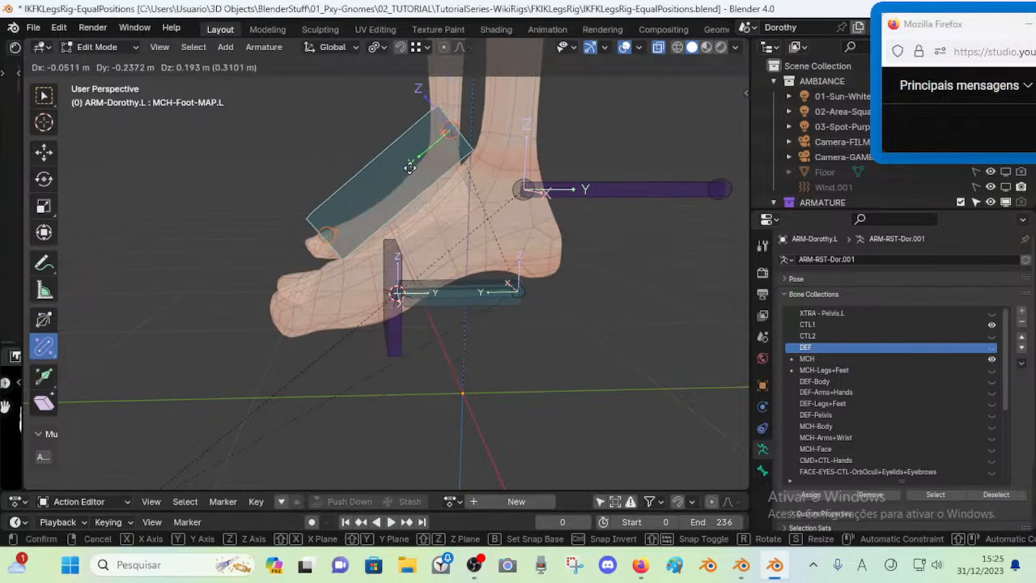
{"action": "right_click", "coordinate": [459, 242]}
Test-move the roll bone under the foot and MCH-Foot-MAP.L again, cancelling both moves
{"action": "left_click", "coordinate": [486, 309]}
{"action": "key", "text": "g"}
{"action": "right_click", "coordinate": [458, 294]}
{"action": "left_click", "coordinate": [476, 240]}
{"action": "key", "text": "g"}
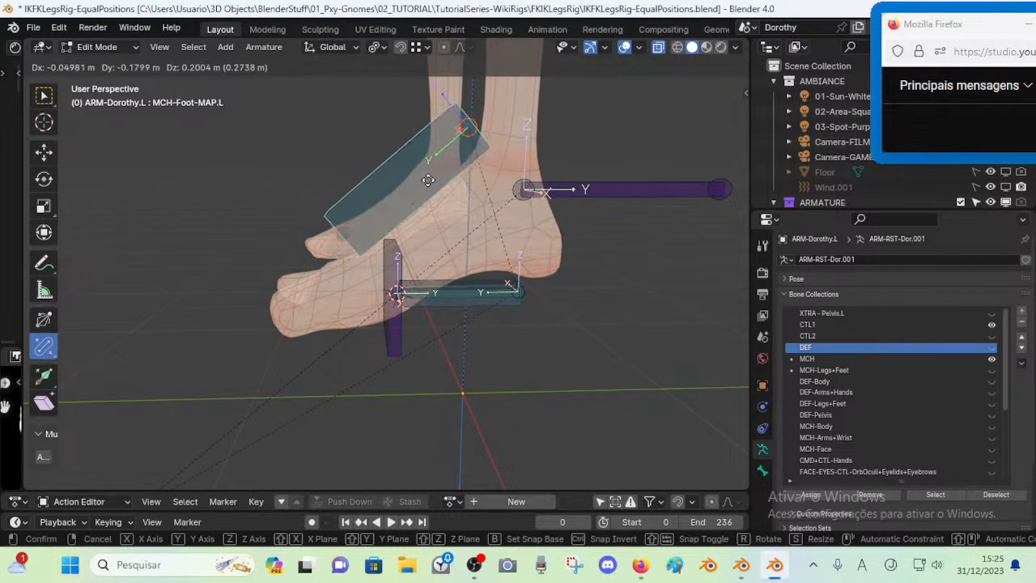
{"action": "right_click", "coordinate": [482, 237]}
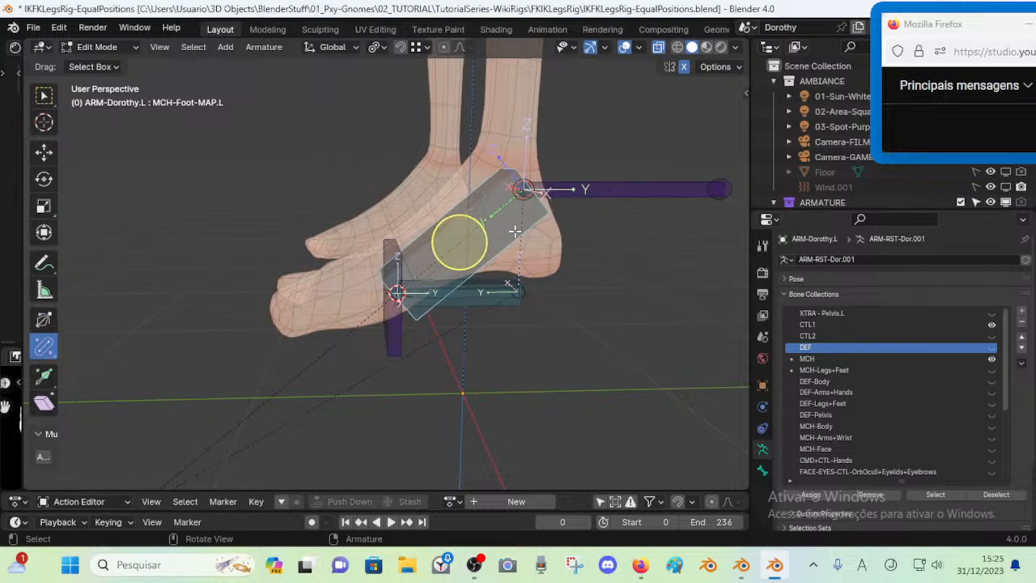
Pick MCH-Heel-ROLL.L from the overlapping bones beneath the foot, test-move it with a cancel, and select MCH-Toes-ROLL.L
{"action": "left_click", "coordinate": [493, 303]}
{"action": "left_click", "coordinate": [486, 225]}
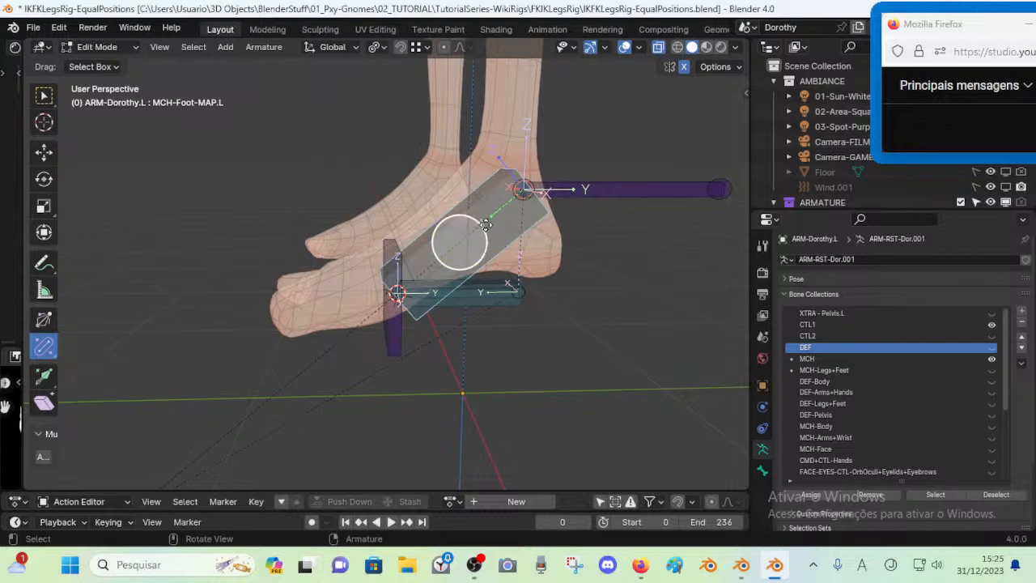
{"action": "left_click", "coordinate": [493, 303]}
{"action": "left_click", "coordinate": [497, 302]}
{"action": "left_click", "coordinate": [501, 304]}
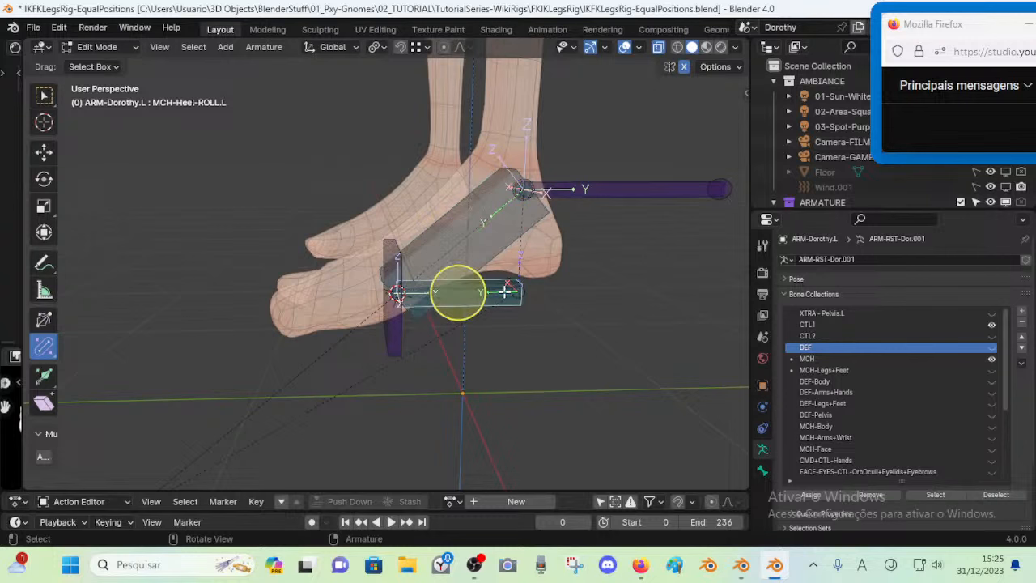
{"action": "key", "text": "g"}
{"action": "right_click", "coordinate": [496, 315]}
{"action": "left_click", "coordinate": [495, 292]}
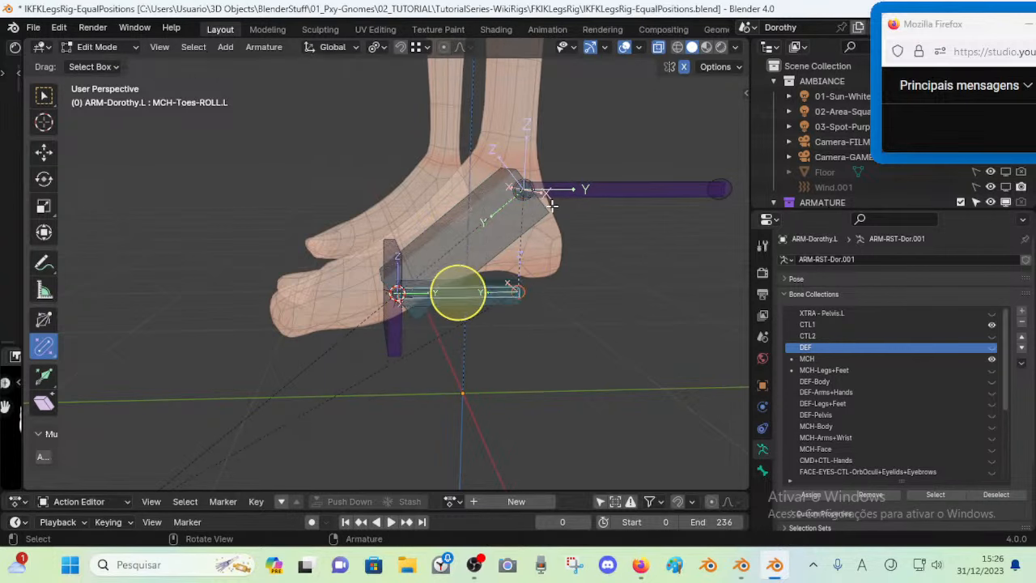
Select CTL-Foot-ROLL.L behind the heel and test-move it, cancelling the move
{"action": "left_click", "coordinate": [620, 190]}
{"action": "key", "text": "g"}
{"action": "right_click", "coordinate": [526, 281]}
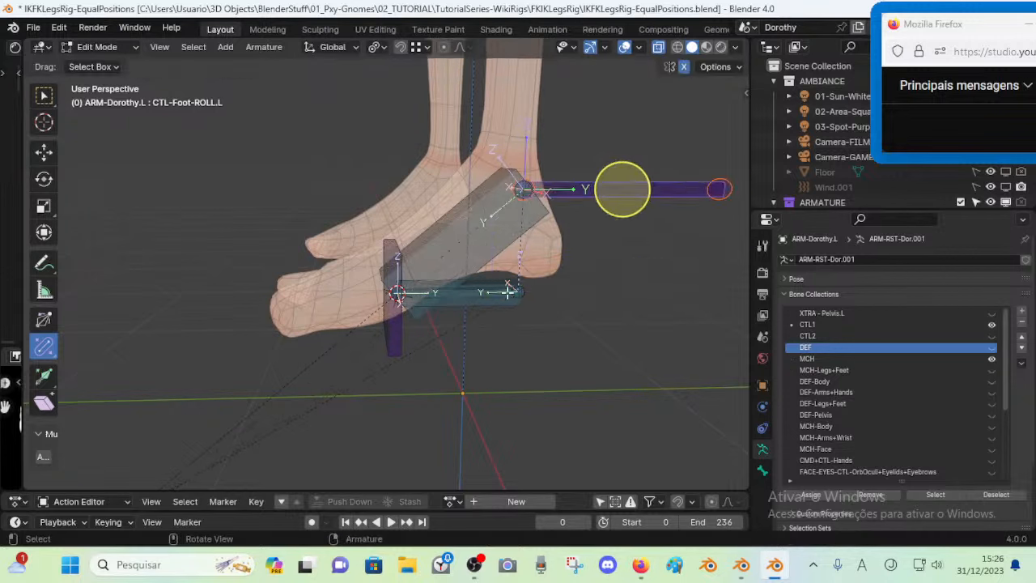
{"action": "scroll", "coordinate": [464, 300], "scroll_direction": "down", "scroll_amount": 3}
{"action": "key", "text": "alt+h"}
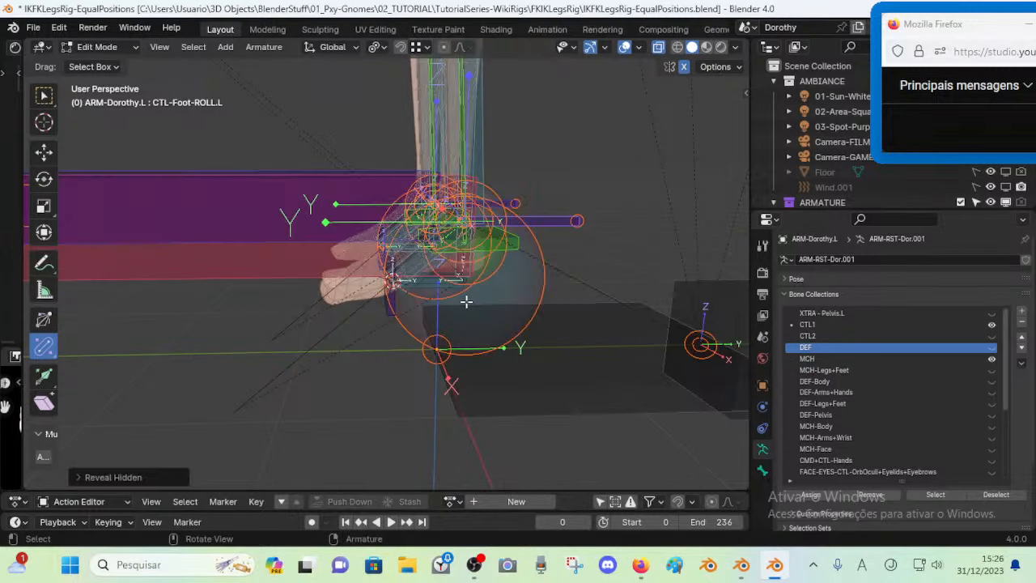
{"action": "key", "text": "ctrl+z"}
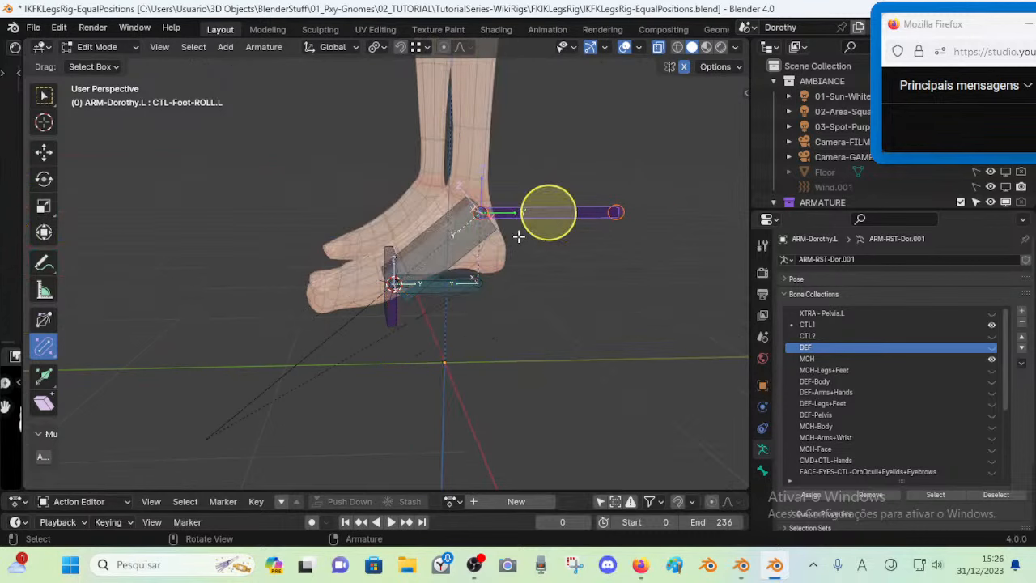
Examine CTL-Foot-ROLL.L's position at the ankle from several angles, test-moving it without keeping the change
{"action": "scroll", "coordinate": [519, 237], "scroll_direction": "up", "scroll_amount": 1}
{"action": "key", "text": "g"}
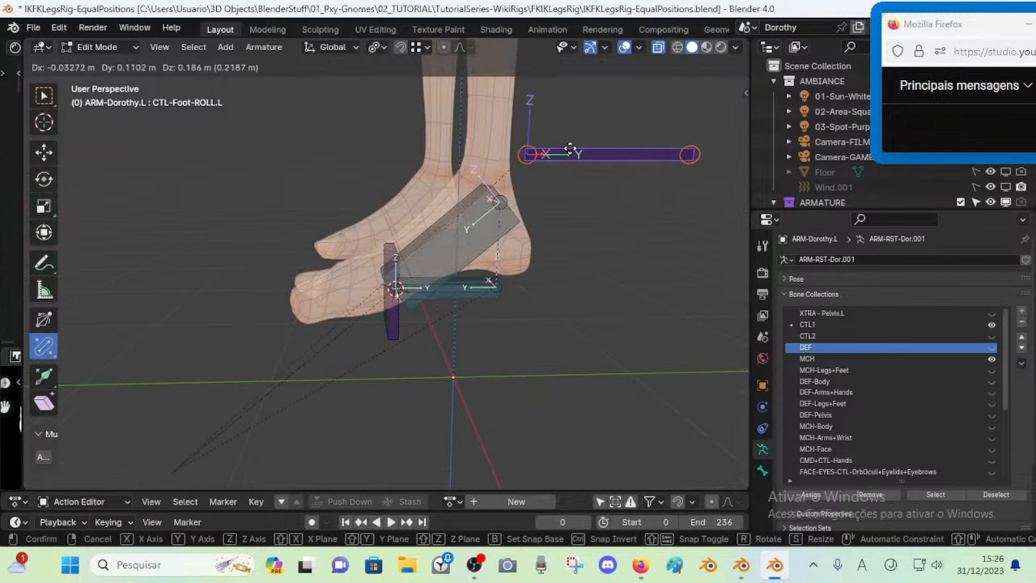
{"action": "left_click", "coordinate": [548, 193]}
{"action": "scroll", "coordinate": [350, 333], "scroll_direction": "down", "scroll_amount": 4}
{"action": "middle_click_drag", "start_coordinate": [350, 332], "coordinate": [527, 263]}
{"action": "scroll", "coordinate": [527, 263], "scroll_direction": "up", "scroll_amount": 1}
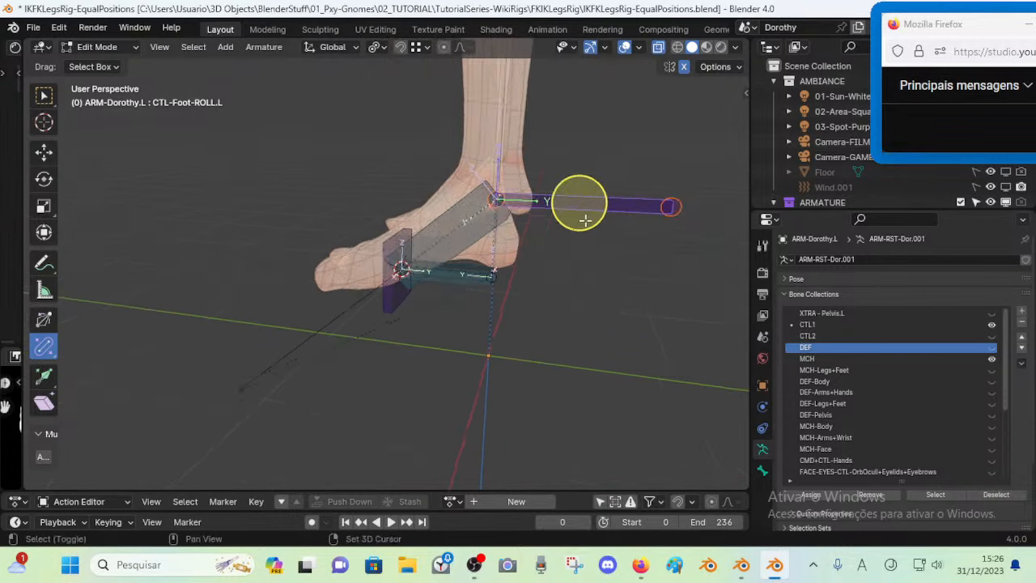
{"action": "middle_click_drag", "start_coordinate": [585, 219], "coordinate": [573, 235], "text": "shift"}
{"action": "key", "text": "g"}
{"action": "right_click", "coordinate": [591, 229]}
{"action": "middle_click_drag", "start_coordinate": [464, 267], "coordinate": [485, 275]}
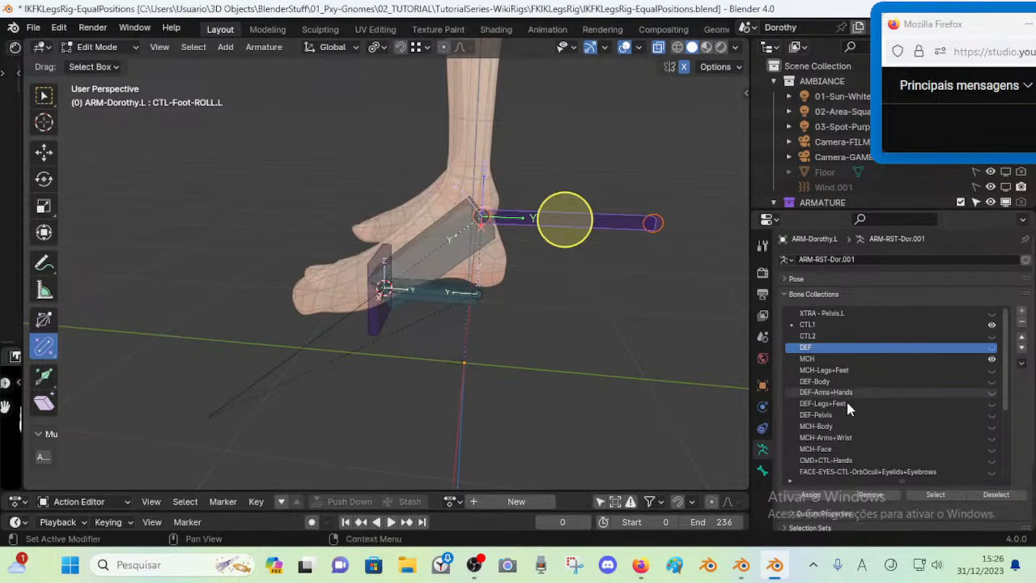
Open CTL-Foot-ROLL.L's bone properties and examine its parent relation and placement on the foot
{"action": "left_click", "coordinate": [762, 469]}
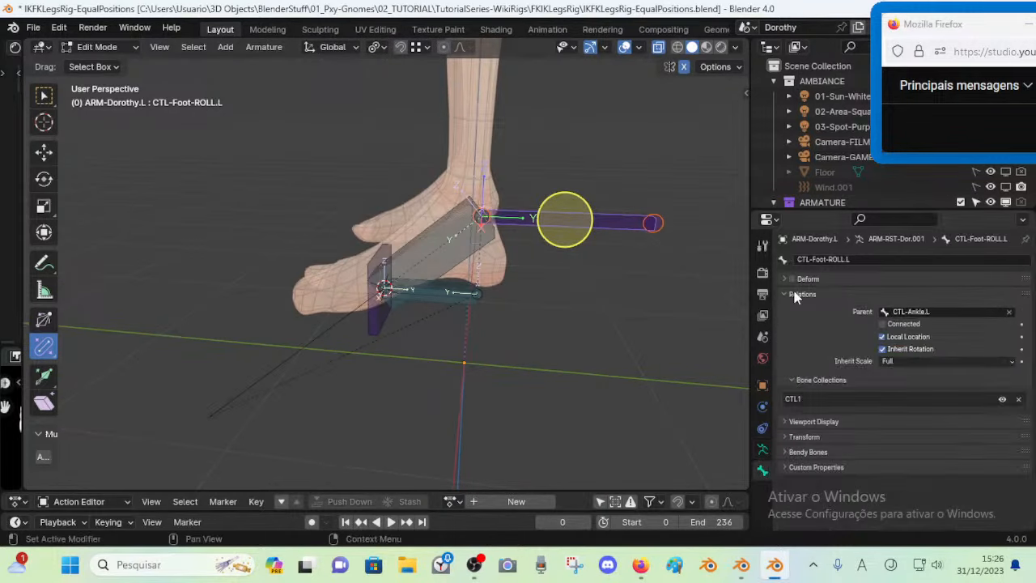
{"action": "scroll", "coordinate": [534, 255], "scroll_direction": "up", "scroll_amount": 1}
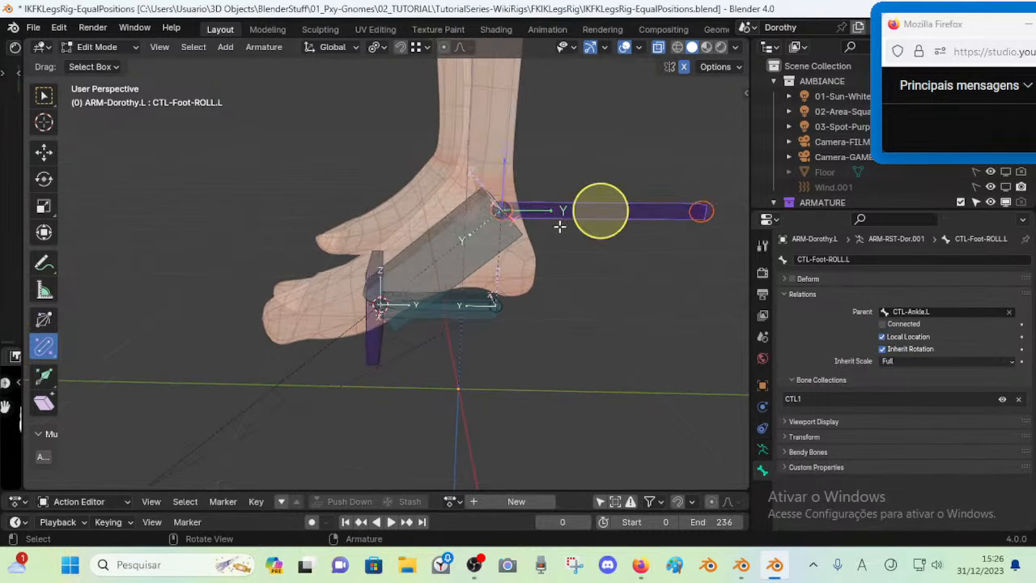
{"action": "scroll", "coordinate": [202, 375], "scroll_direction": "down", "scroll_amount": 2}
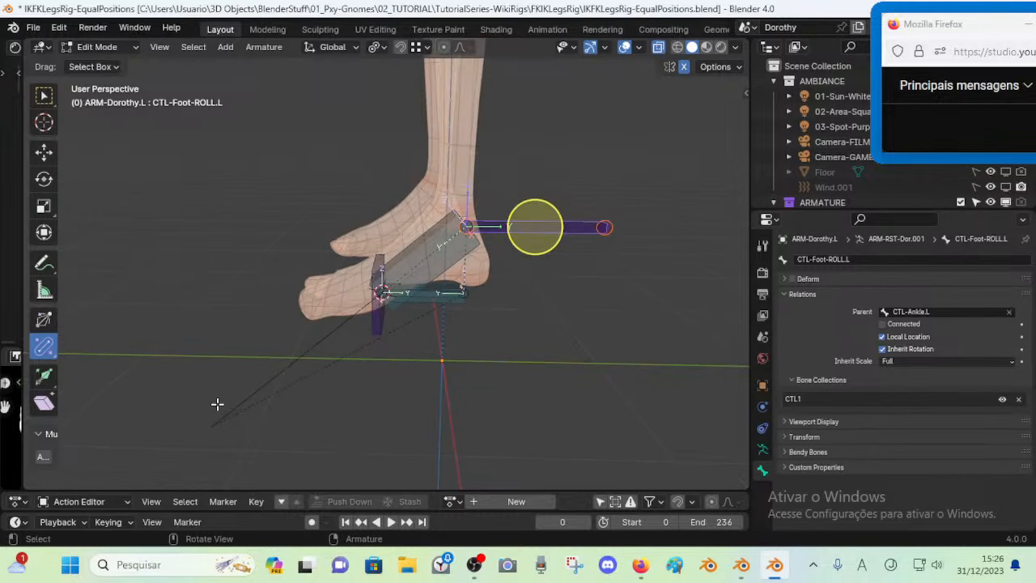
{"action": "scroll", "coordinate": [226, 397], "scroll_direction": "up", "scroll_amount": 2}
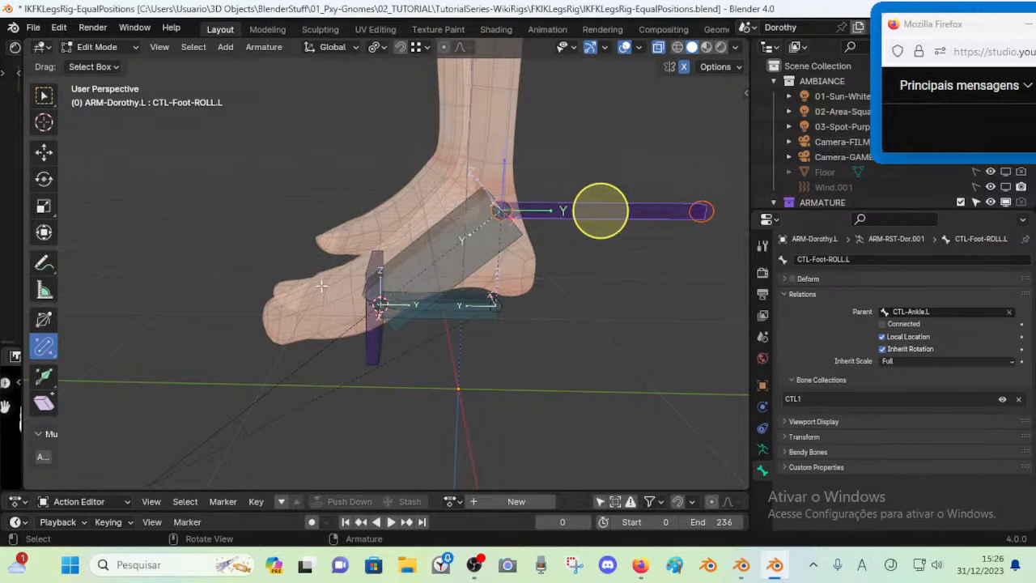
{"action": "scroll", "coordinate": [318, 281], "scroll_direction": "down", "scroll_amount": 1}
{"action": "scroll", "coordinate": [423, 221], "scroll_direction": "up", "scroll_amount": 1}
{"action": "key", "text": "g"}
{"action": "key", "text": "Escape"}
Select CTL-Toes.L at the ball of the foot, check its parent relation, and test-move it, cancelling each move
{"action": "left_click", "coordinate": [381, 318]}
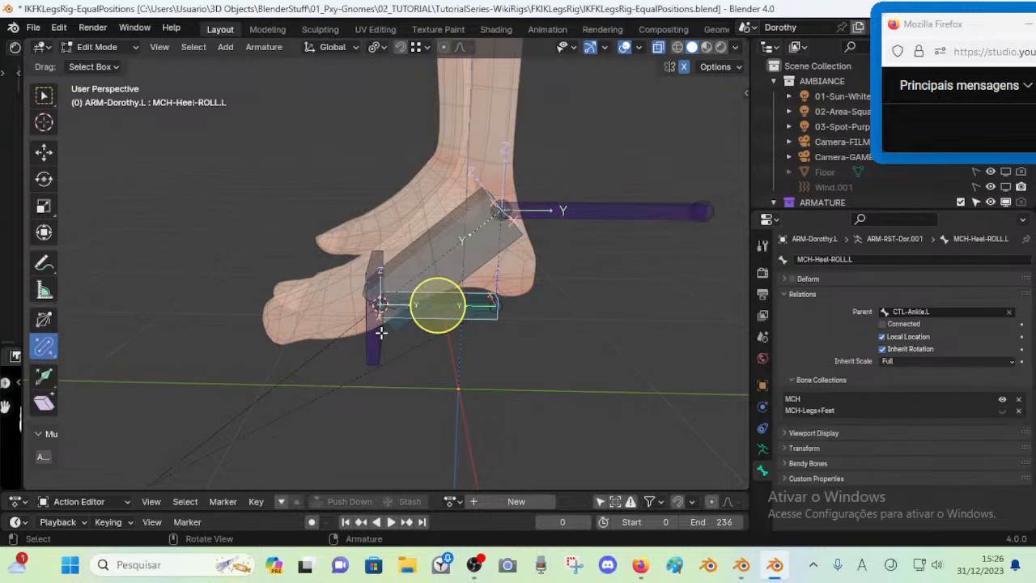
{"action": "left_click", "coordinate": [381, 319]}
{"action": "key", "text": "g"}
{"action": "key", "text": "Escape"}
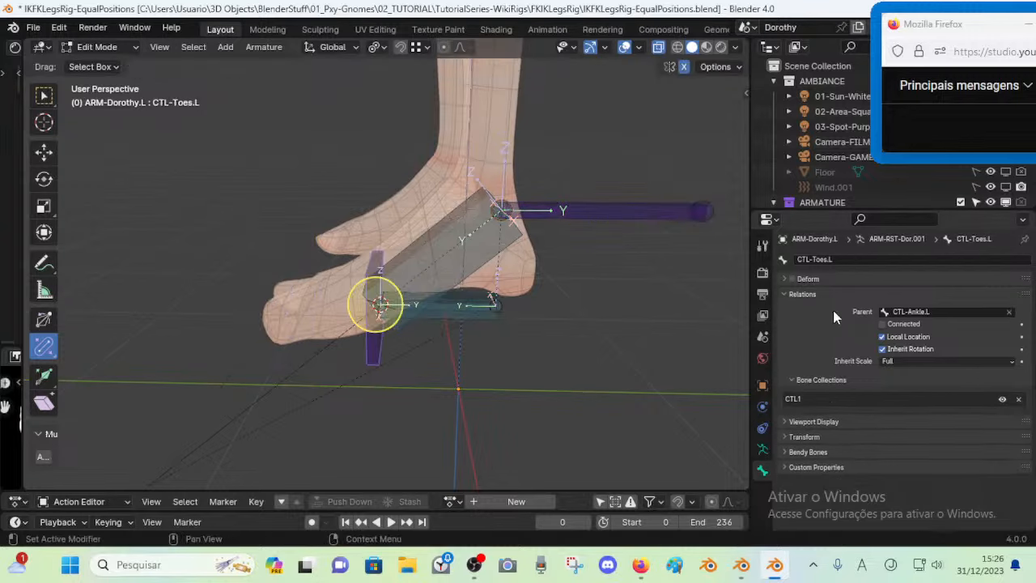
{"action": "key", "text": "g"}
{"action": "key", "text": "Escape"}
{"action": "middle_click_drag", "start_coordinate": [280, 342], "coordinate": [672, 351]}
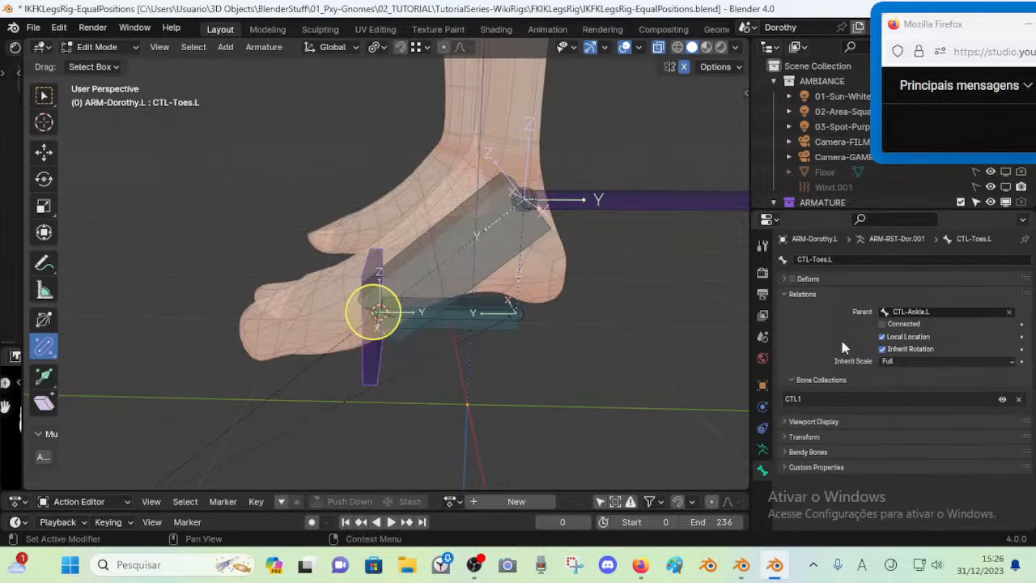
{"action": "key", "text": "g"}
{"action": "key", "text": "Escape"}
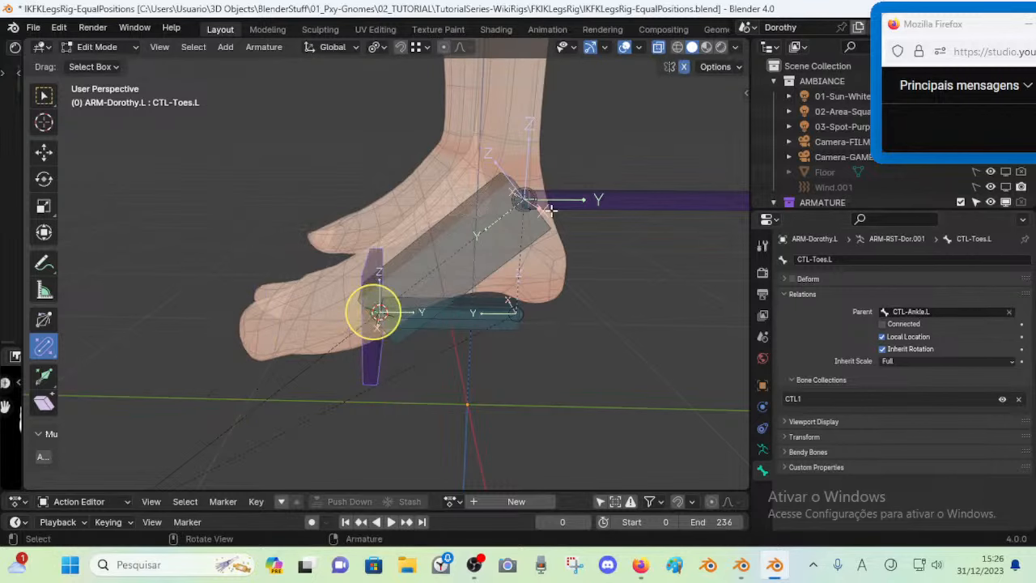
Select CTL-Foot-ROLL.L and test-rotate it about the global X axis, cancelling the rotation
{"action": "left_click", "coordinate": [580, 198]}
{"action": "left_click", "coordinate": [358, 338]}
{"action": "left_click", "coordinate": [606, 183]}
{"action": "left_click", "coordinate": [608, 203]}
{"action": "key", "text": "r"}
{"action": "key", "text": "x"}
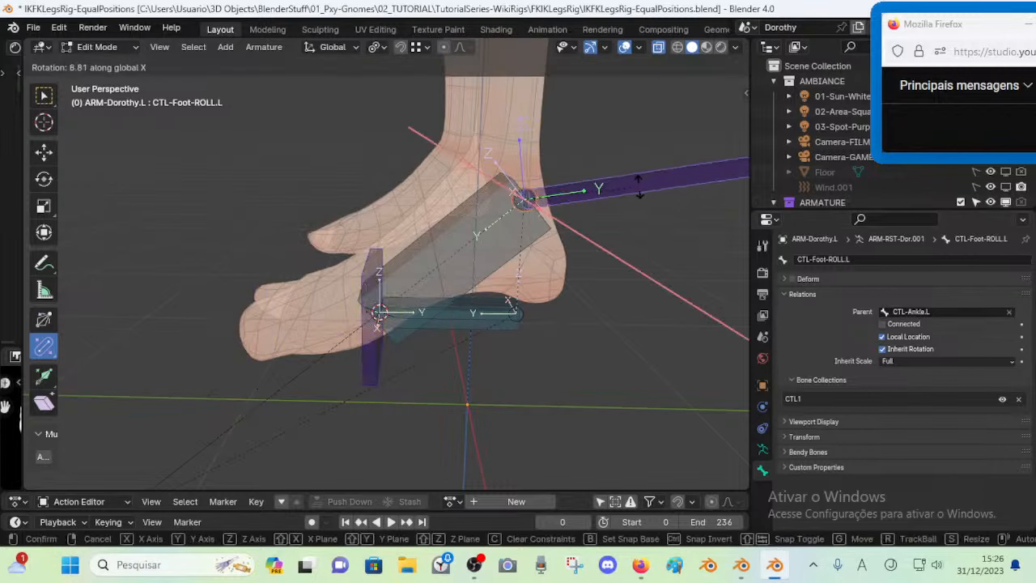
{"action": "key", "text": "Escape"}
Test-move CTL-Toes.L and test-rotate CTL-Foot-ROLL.L about X once more, cancelling both transforms
{"action": "left_click", "coordinate": [376, 367]}
{"action": "key", "text": "g"}
{"action": "key", "text": "Escape"}
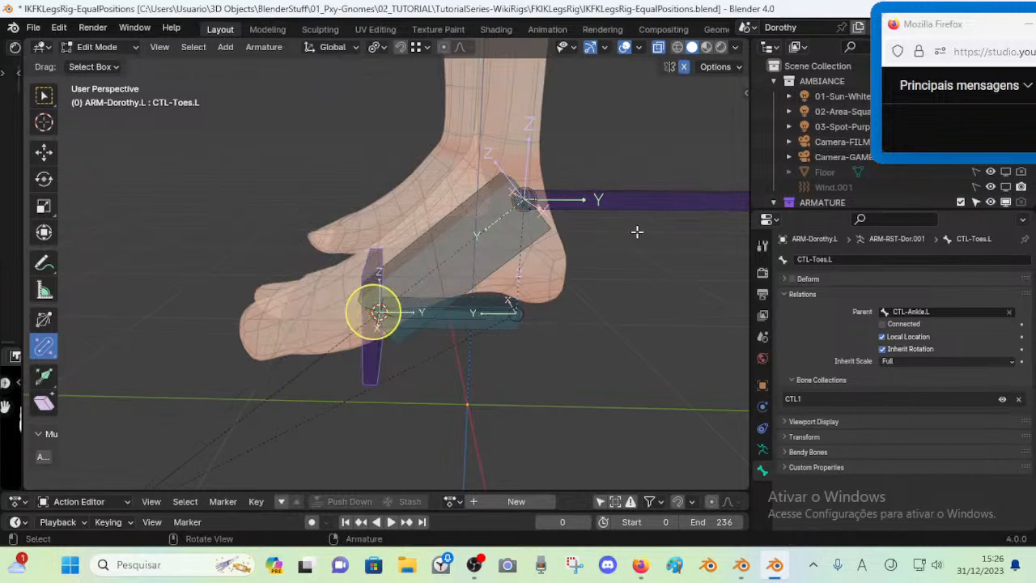
{"action": "left_click", "coordinate": [631, 209]}
{"action": "key", "text": "r"}
{"action": "key", "text": "x"}
{"action": "right_click", "coordinate": [636, 193]}
Examine the parent relations of MCH-Foot-MAP.L and MCH-Heel-ROLL.L, test-moving the bones and cancelling each move
{"action": "left_click", "coordinate": [453, 255]}
{"action": "key", "text": "g"}
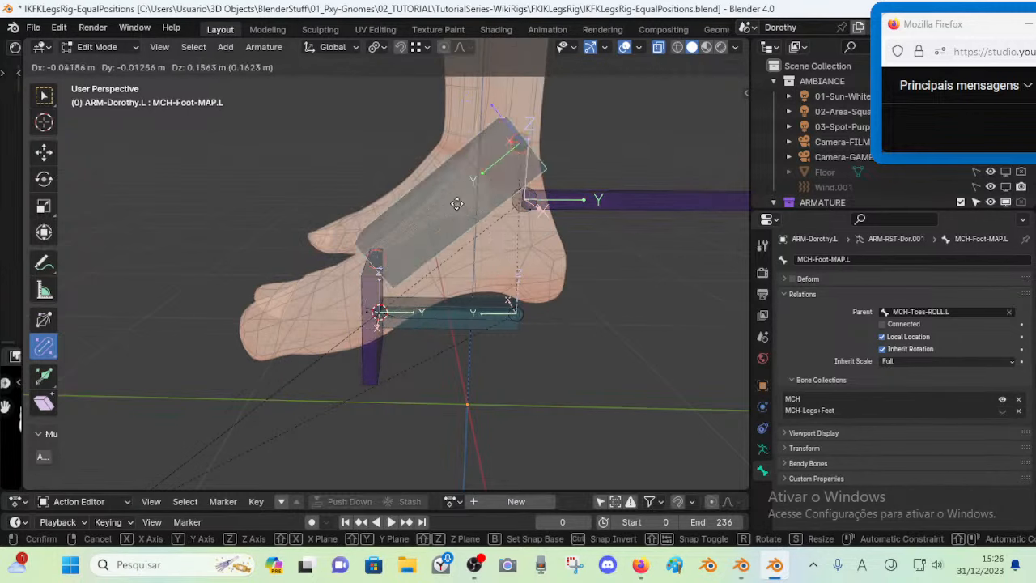
{"action": "right_click", "coordinate": [449, 259]}
{"action": "left_click", "coordinate": [458, 332]}
{"action": "key", "text": "g"}
{"action": "right_click", "coordinate": [445, 310]}
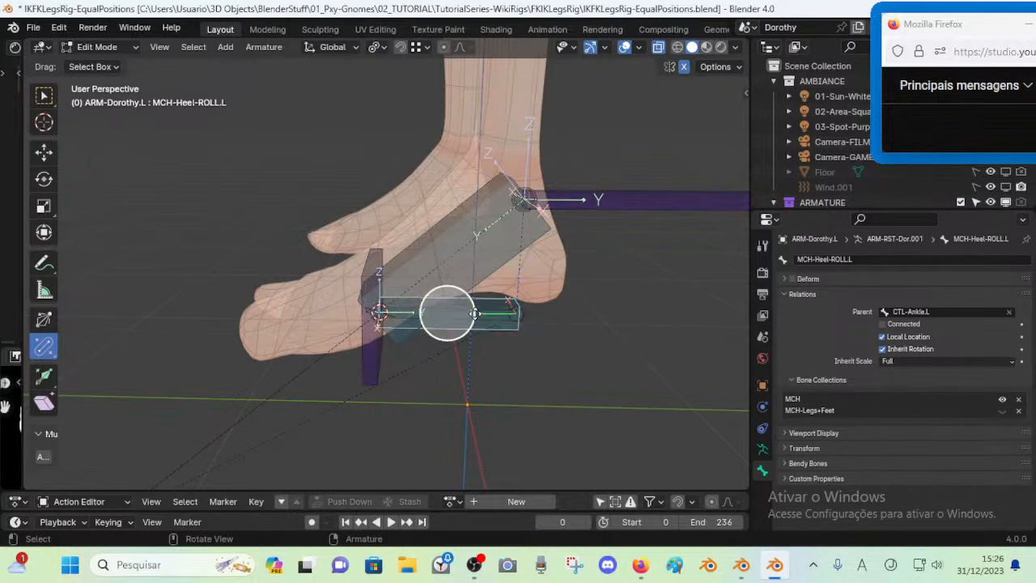
{"action": "left_click", "coordinate": [473, 341]}
{"action": "key", "text": "g"}
{"action": "right_click", "coordinate": [448, 312]}
Select MCH-Foot-MAP.L and the overlapping roll bones beneath it in turn to trace their parent chain
{"action": "left_click", "coordinate": [448, 256]}
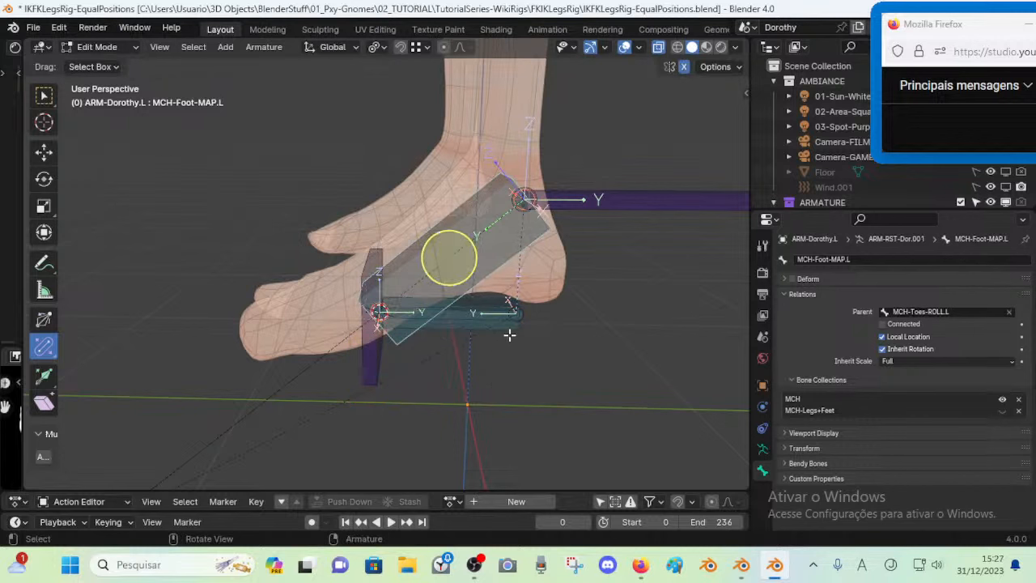
{"action": "left_click", "coordinate": [447, 312]}
{"action": "left_click", "coordinate": [448, 312]}
{"action": "left_click", "coordinate": [447, 312]}
{"action": "left_click", "coordinate": [451, 259]}
{"action": "left_click", "coordinate": [446, 308]}
Select CTL-Foot-ROLL.L and snap the 3D cursor to its head at the ankle
{"action": "left_click", "coordinate": [641, 201]}
{"action": "middle_click_drag", "start_coordinate": [550, 200], "coordinate": [525, 187], "text": "shift"}
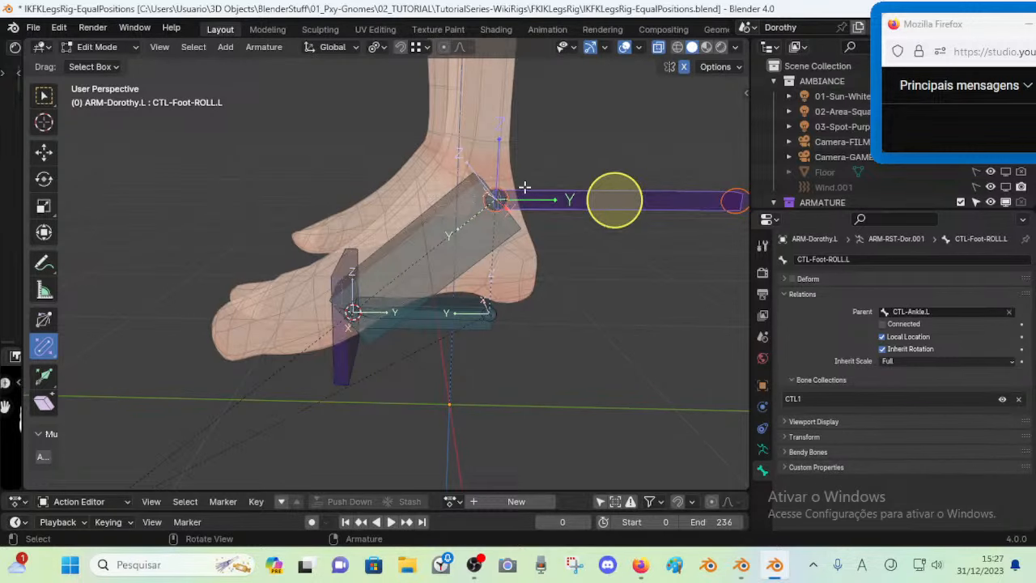
{"action": "key", "text": "shift+s"}
{"action": "left_click", "coordinate": [506, 203]}
{"action": "key", "text": "shift+s"}
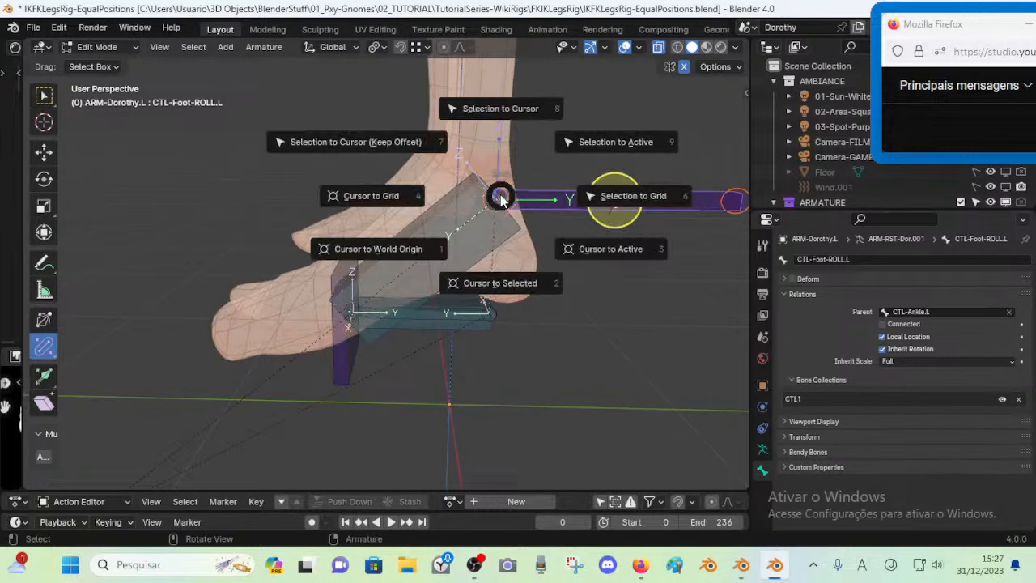
{"action": "left_click", "coordinate": [491, 234]}
Examine CTL-Toes.L by test-moving it along Y and test-scaling its display size, cancelling both changes
{"action": "left_click", "coordinate": [347, 311]}
{"action": "middle_click_drag", "start_coordinate": [319, 369], "coordinate": [337, 358]}
{"action": "left_click", "coordinate": [340, 356]}
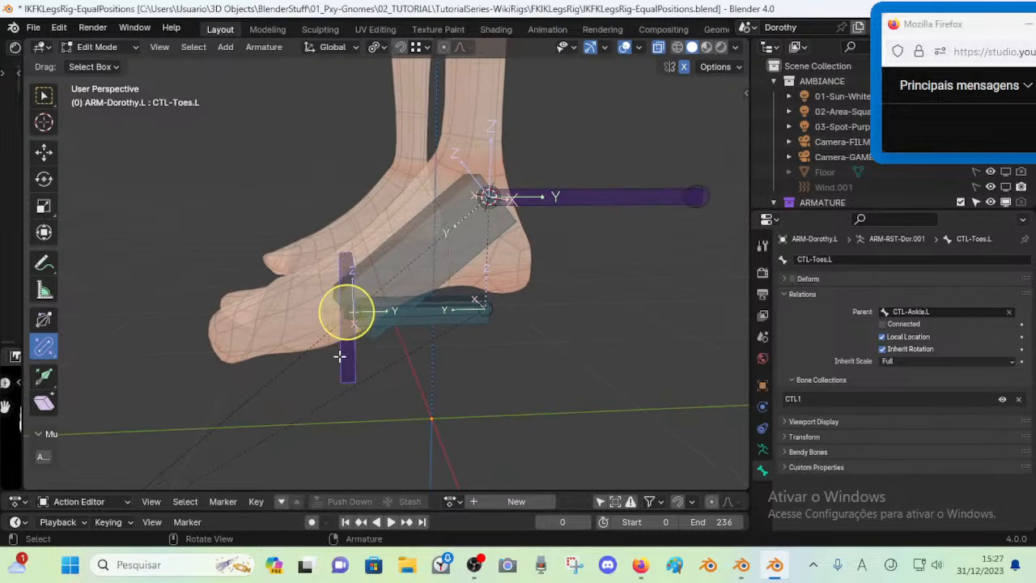
{"action": "key", "text": "g"}
{"action": "key", "text": "y"}
{"action": "right_click", "coordinate": [242, 336]}
{"action": "mouse_move", "coordinate": [295, 314]}
{"action": "middle_mouse_down"}
{"action": "mouse_move", "coordinate": [312, 322]}
{"action": "mouse_move", "coordinate": [293, 322]}
{"action": "middle_mouse_up"}
{"action": "key", "text": "ctrl+alt+s"}
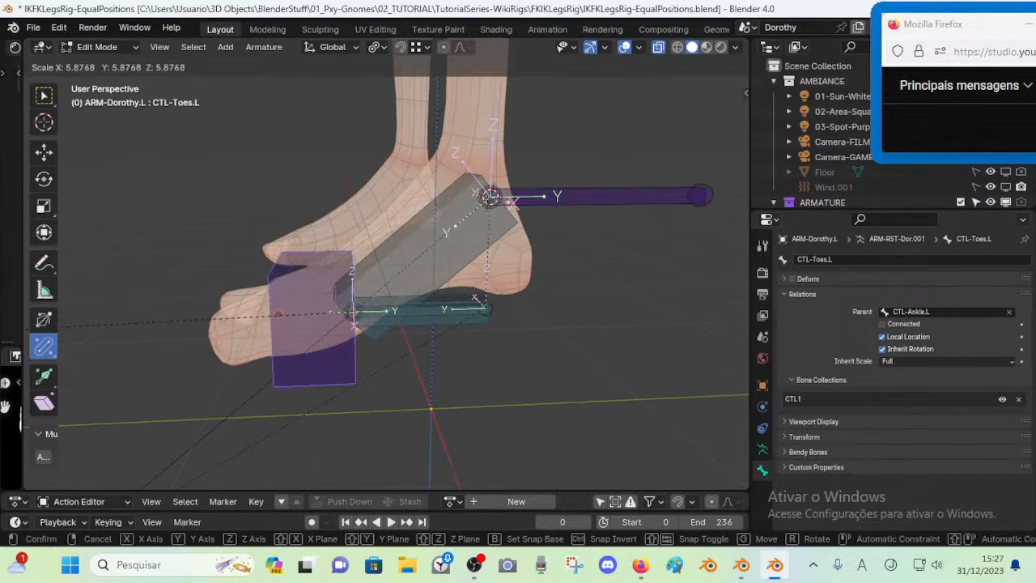
{"action": "right_click", "coordinate": [729, 326]}
Test-scale MCH-Heel-ROLL.L and MCH-Toes-ROLL.L to examine their opposite directions, cancelling each scale
{"action": "left_click", "coordinate": [439, 323]}
{"action": "key", "text": "s"}
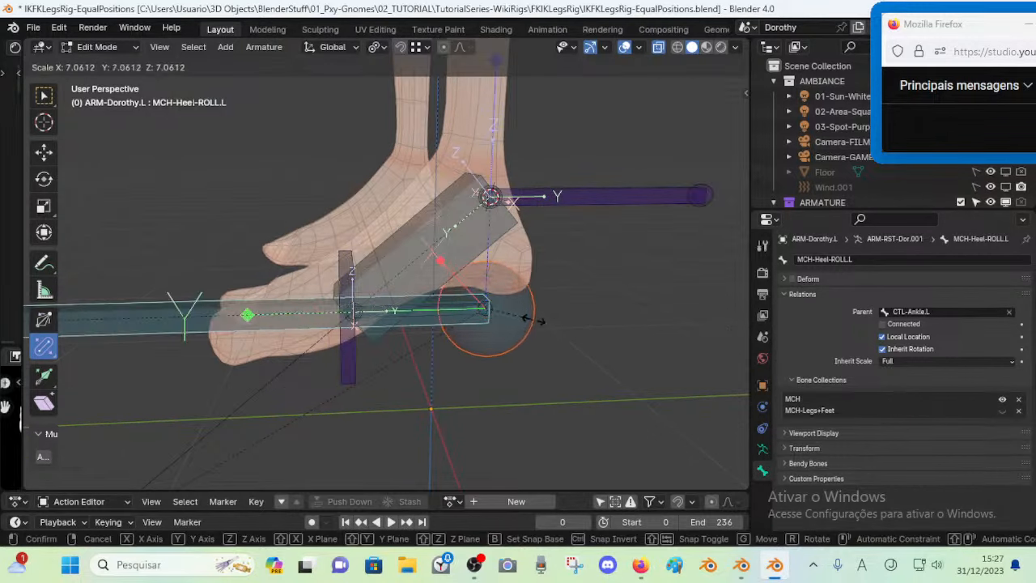
{"action": "right_click", "coordinate": [523, 317]}
{"action": "left_click", "coordinate": [446, 311]}
{"action": "key", "text": "s"}
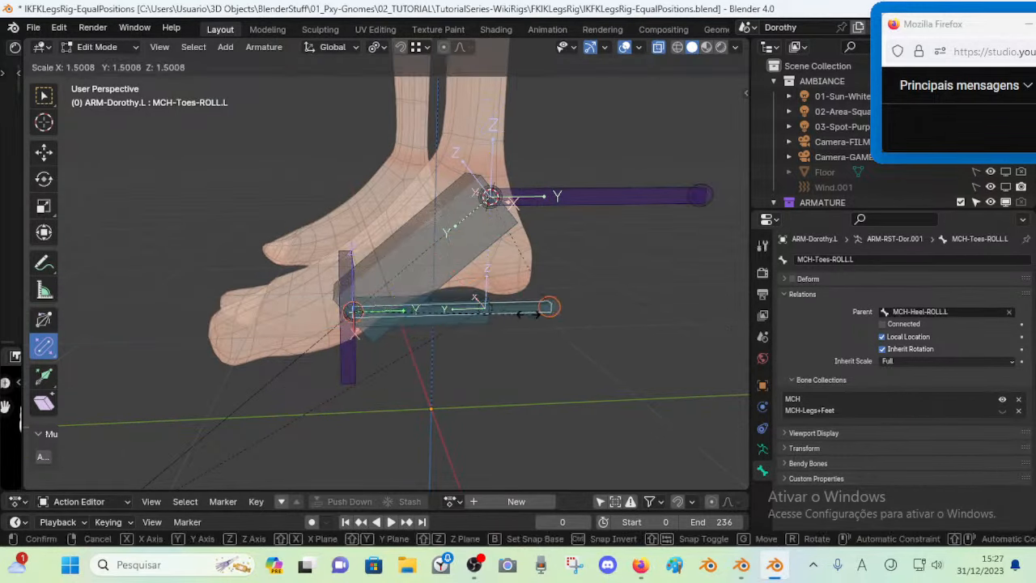
{"action": "right_click", "coordinate": [583, 347]}
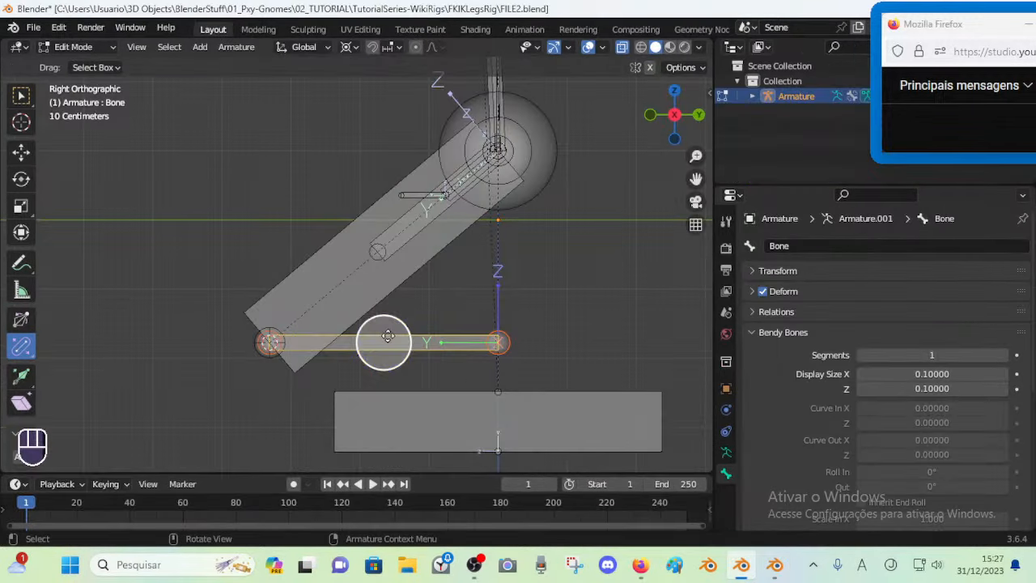
Switch to FILE2.blend and reverse the direction of the horizontal roll bone below the foot
{"action": "left_click", "coordinate": [457, 343]}
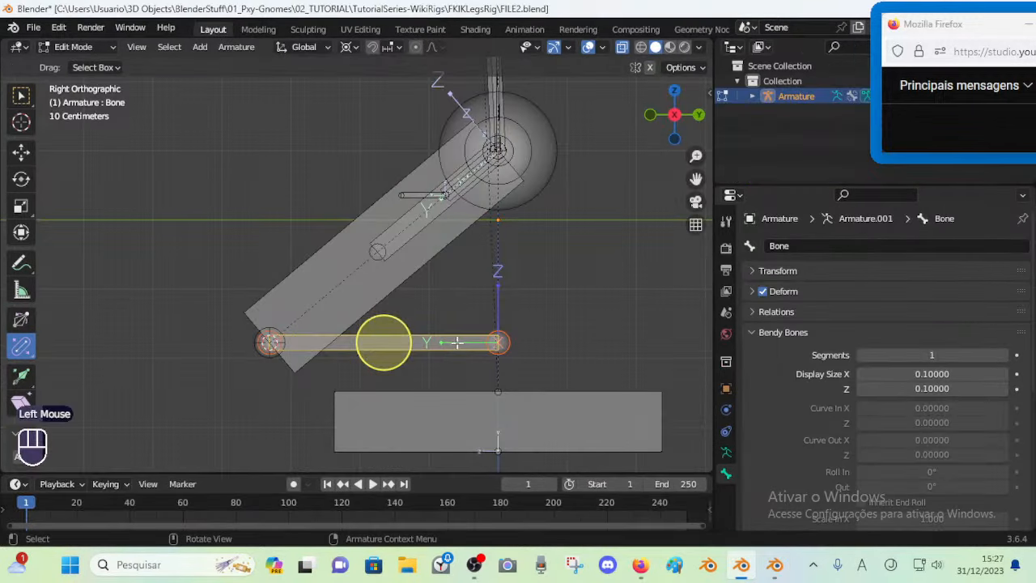
{"action": "key", "text": "alt+f"}
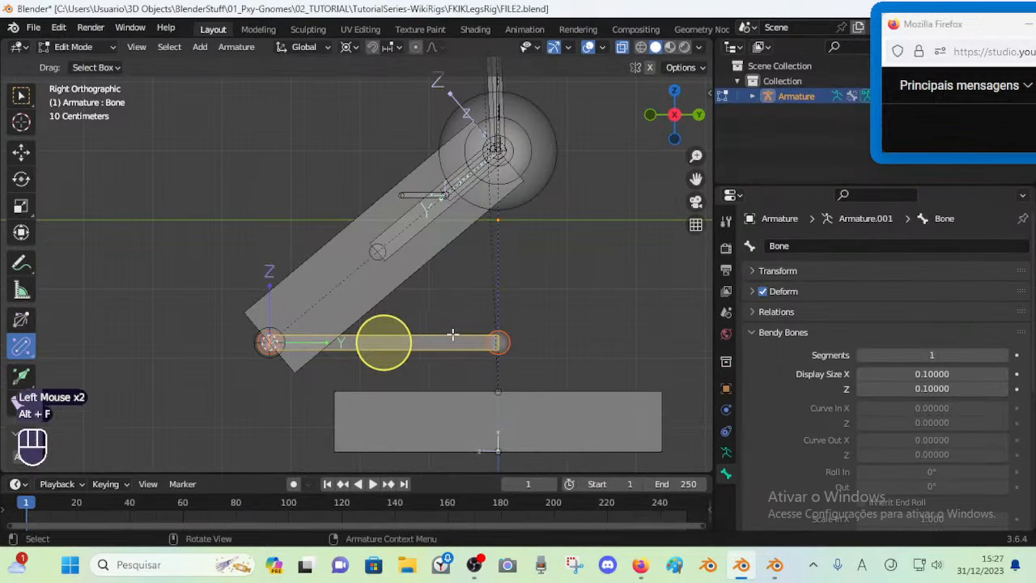
Rename the horizontal roll bone below the foot as MCH-ROLL-Toes.L
{"action": "key", "text": "g"}
{"action": "right_click", "coordinate": [499, 292]}
{"action": "key", "text": "F2"}
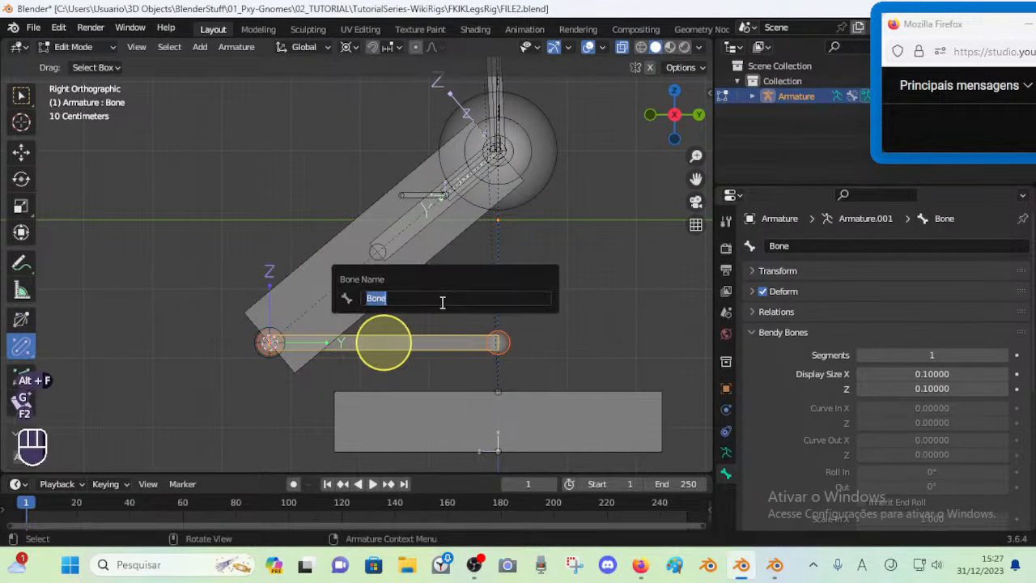
{"action": "type", "text": "MCH"}
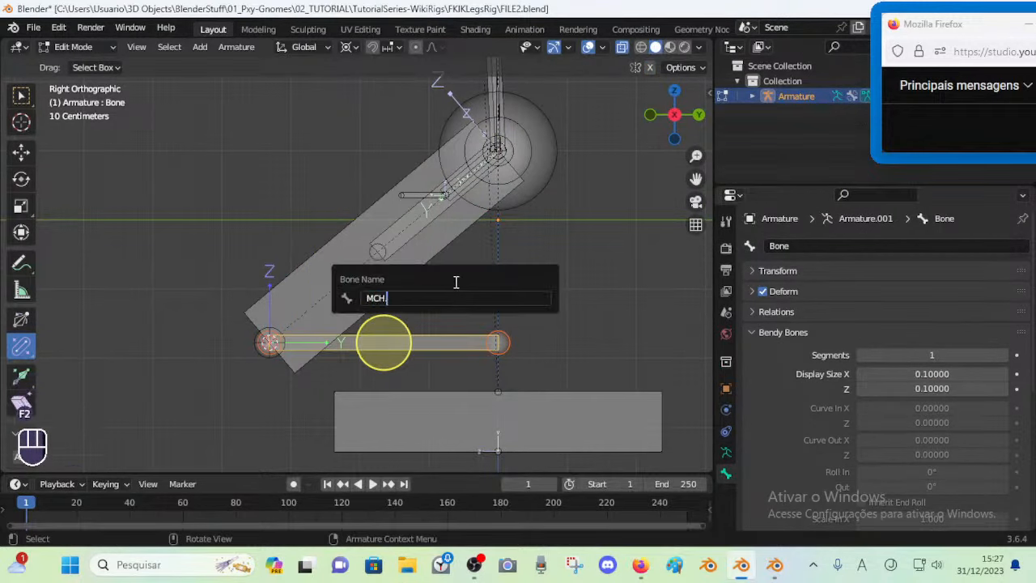
{"action": "type", "text": "."}
{"action": "key", "text": "BackSpace"}
{"action": "type", "text": "-A"}
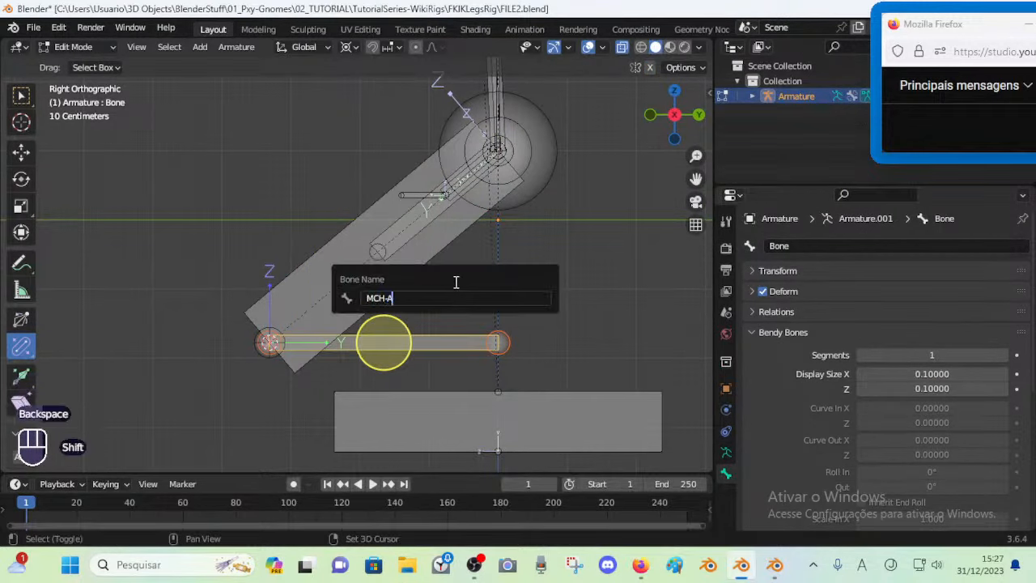
{"action": "key", "text": "BackSpace"}
{"action": "type", "text": "R"}
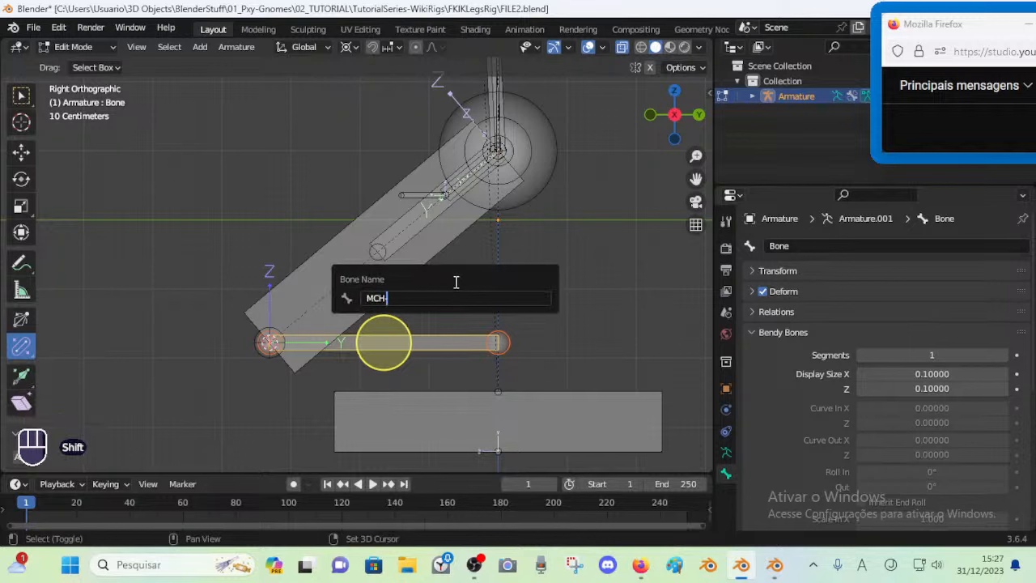
{"action": "type", "text": "Fo"}
{"action": "key", "text": "BackSpace"}
{"action": "key", "text": "shift+BackSpace"}
{"action": "type", "text": "To"}
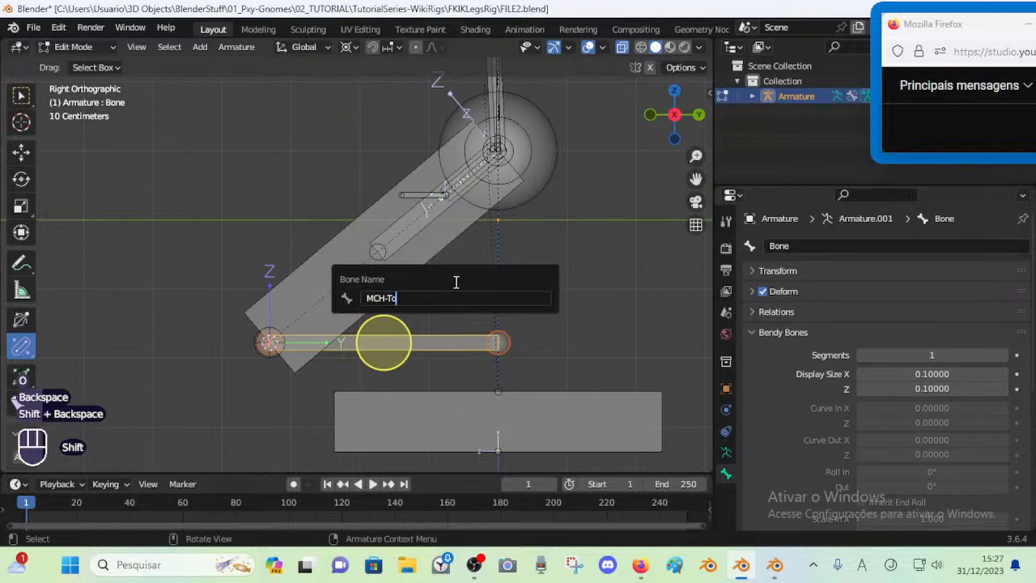
{"action": "type", "text": "esRoll"}
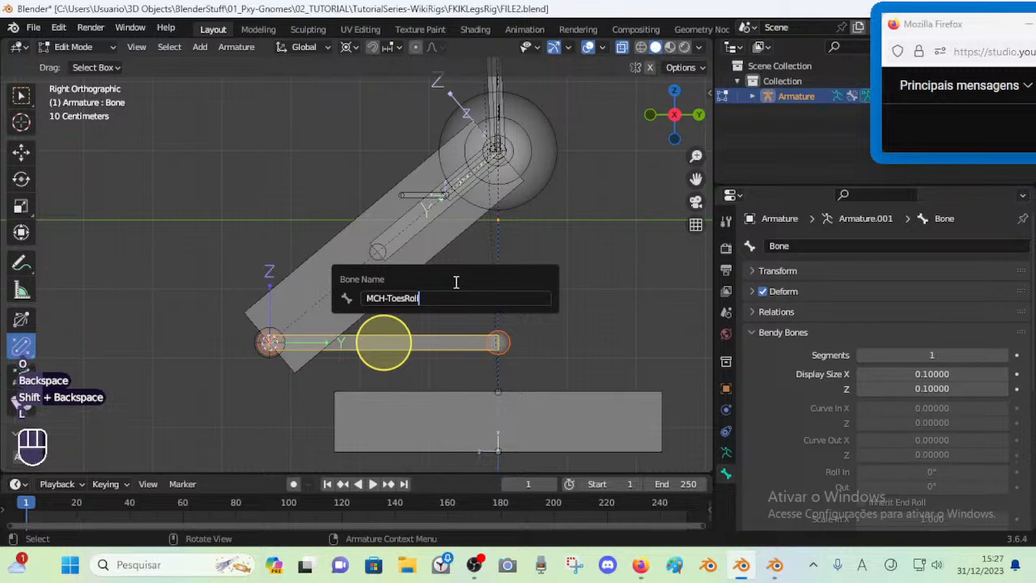
{"action": "key", "text": "BackSpace"}
{"action": "key", "text": "BackSpace"}
{"action": "key", "text": "BackSpace"}
{"action": "key", "text": "BackSpace"}
{"action": "key", "text": "BackSpace"}
{"action": "key", "text": "BackSpace"}
{"action": "type", "text": "ROLL-Toes.L"}
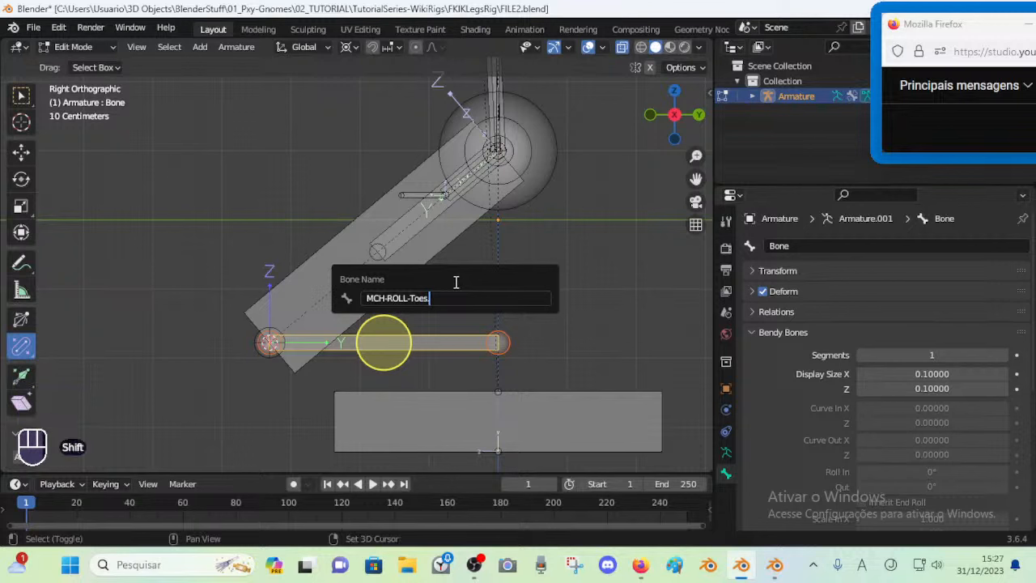
{"action": "key", "text": "Return"}
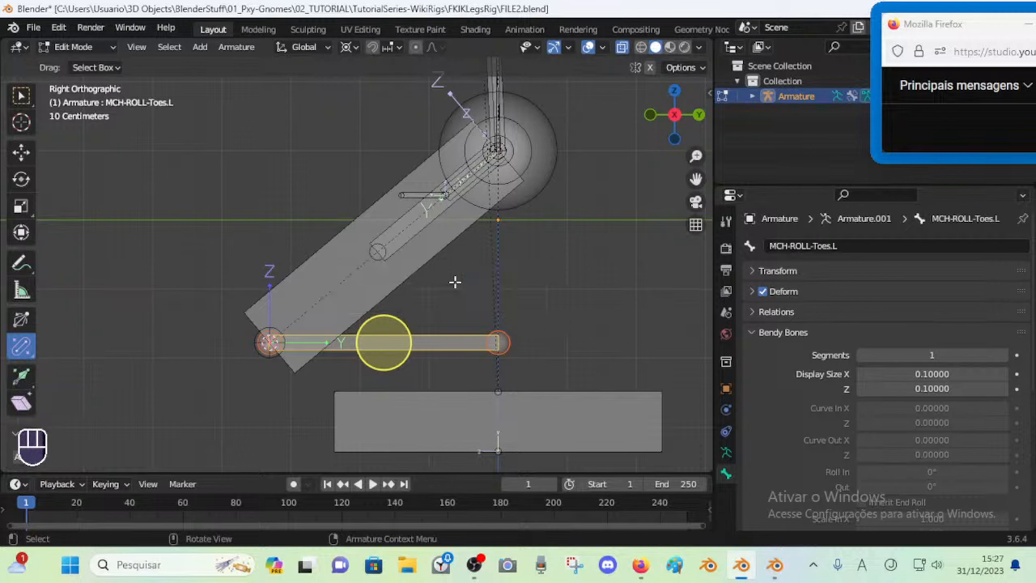
Duplicate MCH-ROLL-Toes.L in place, reverse the copy's direction and enlarge its display size to about 0.256
{"action": "key", "text": "shift+d"}
{"action": "key", "text": "Escape"}
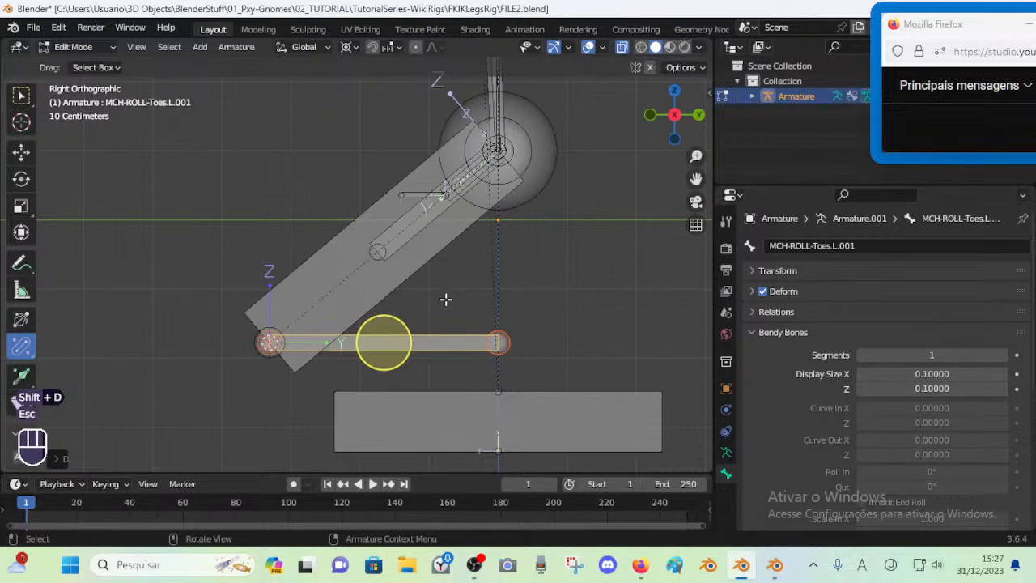
{"action": "key", "text": "alt+f"}
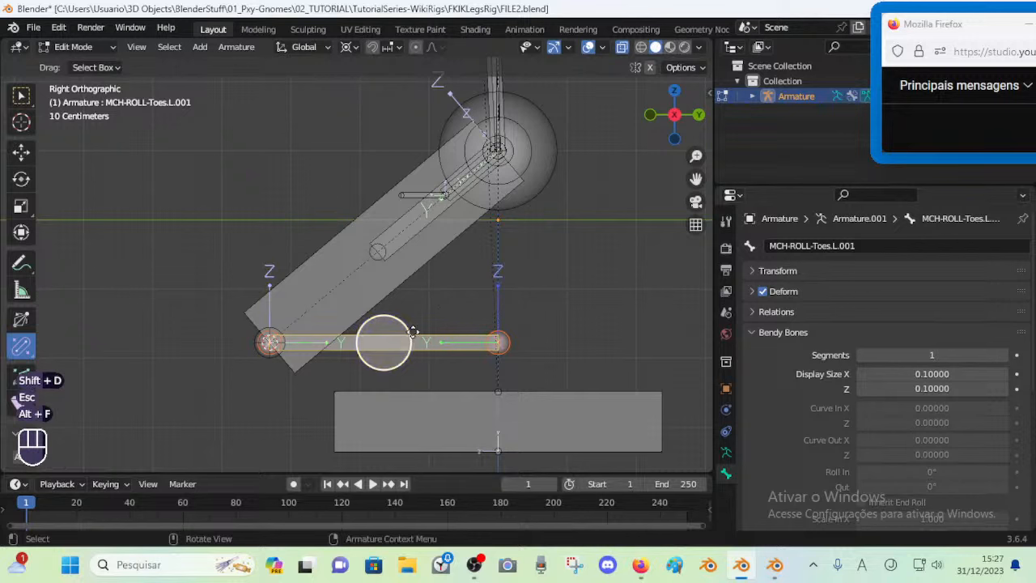
{"action": "left_click_drag", "start_coordinate": [410, 332], "coordinate": [620, 225]}
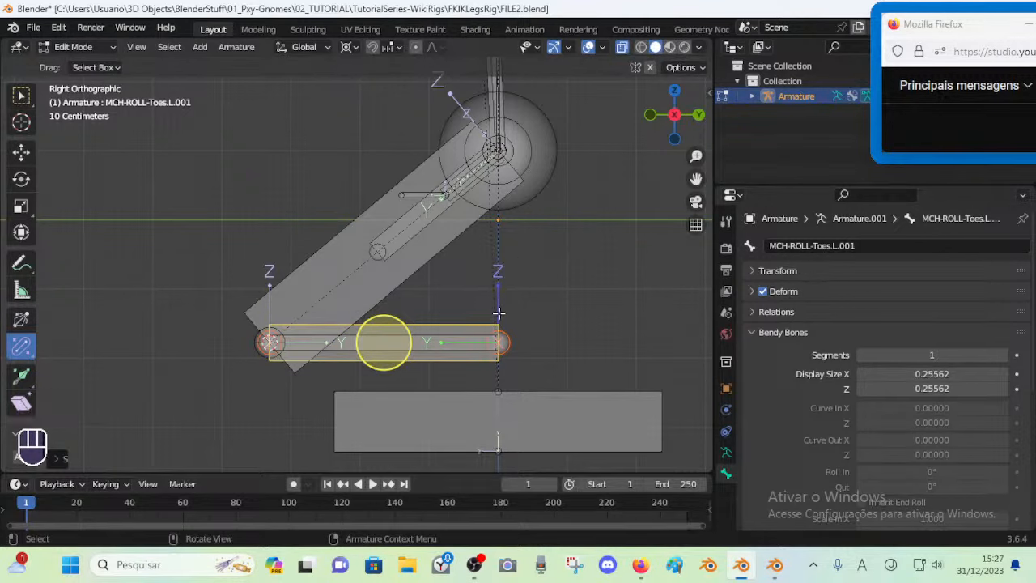
{"action": "left_click", "coordinate": [445, 259]}
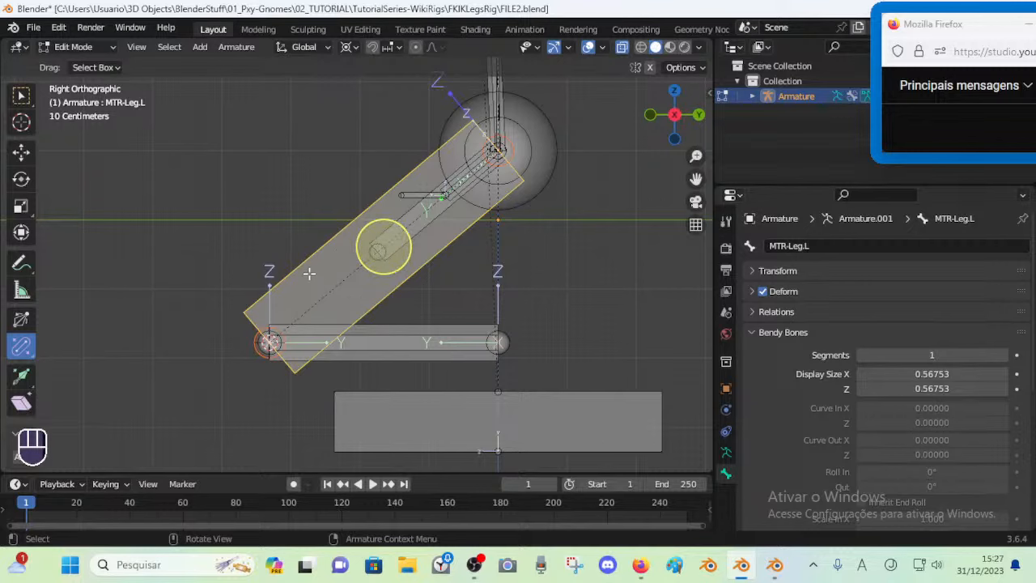
{"action": "key", "text": "r"}
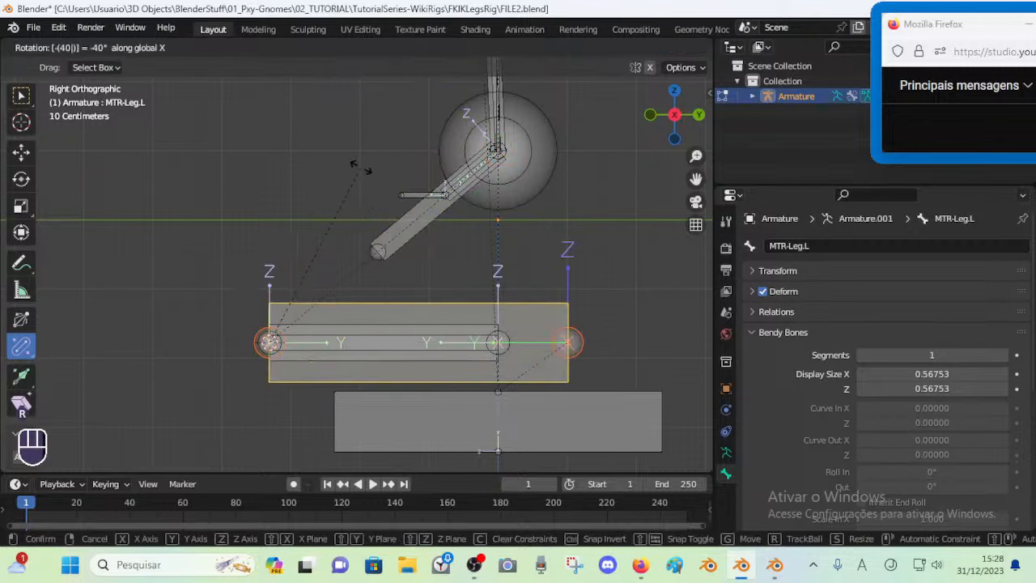
{"action": "right_click", "coordinate": [360, 167]}
Snap the 3D cursor to MTR-Leg.L's ankle joint and rotate the bone -40° around it to lie horizontally
{"action": "key", "text": "alt+a"}
{"action": "left_click", "coordinate": [356, 246]}
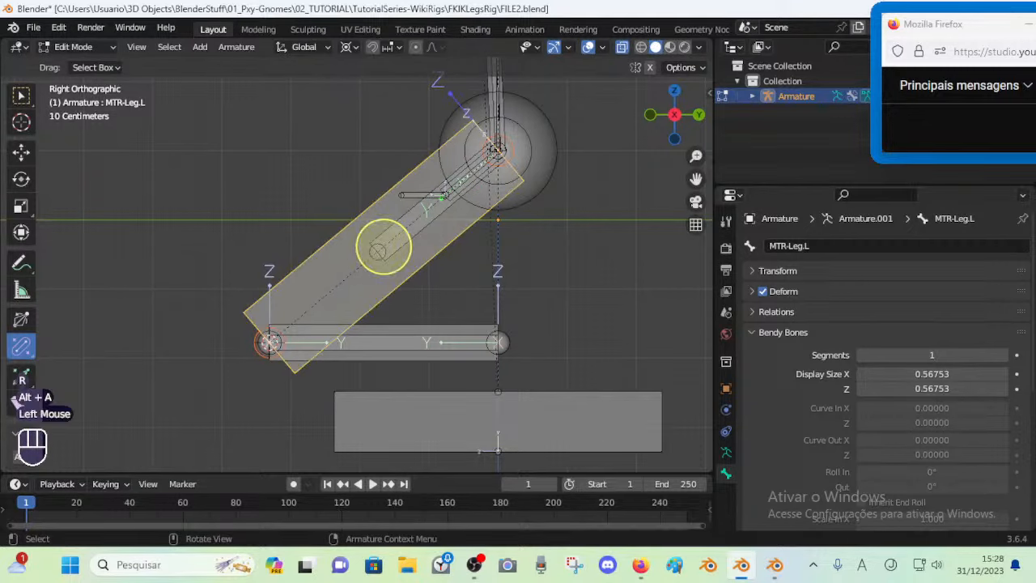
{"action": "key", "text": "r"}
{"action": "left_click", "coordinate": [416, 306]}
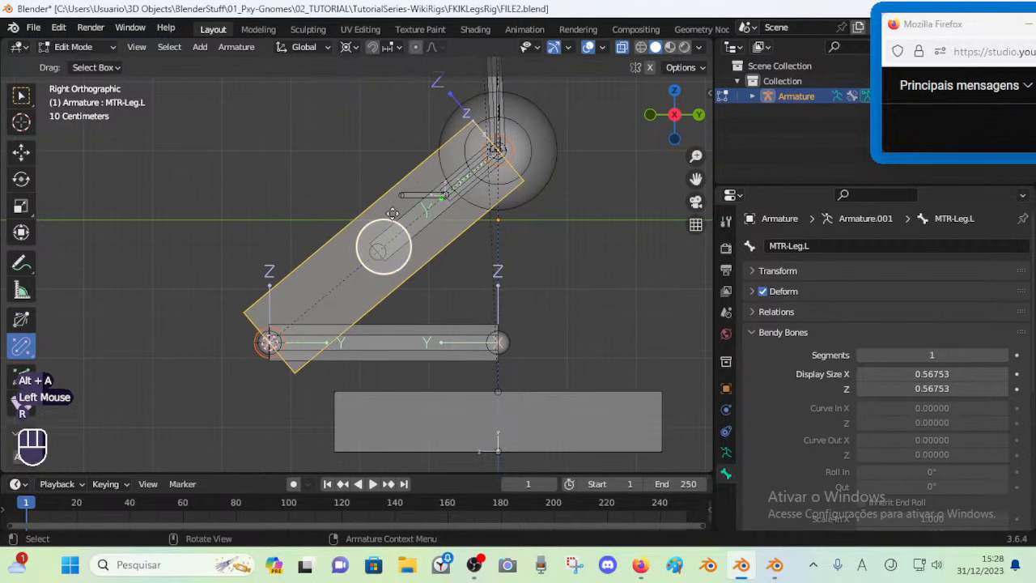
{"action": "key", "text": "shift+s"}
{"action": "left_click", "coordinate": [525, 147]}
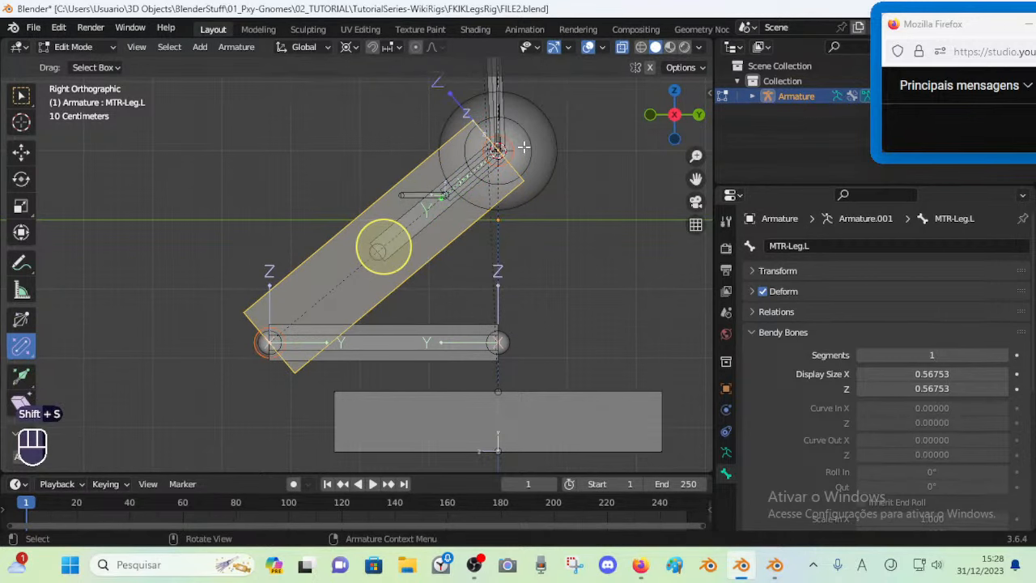
{"action": "type", "text": "r"}
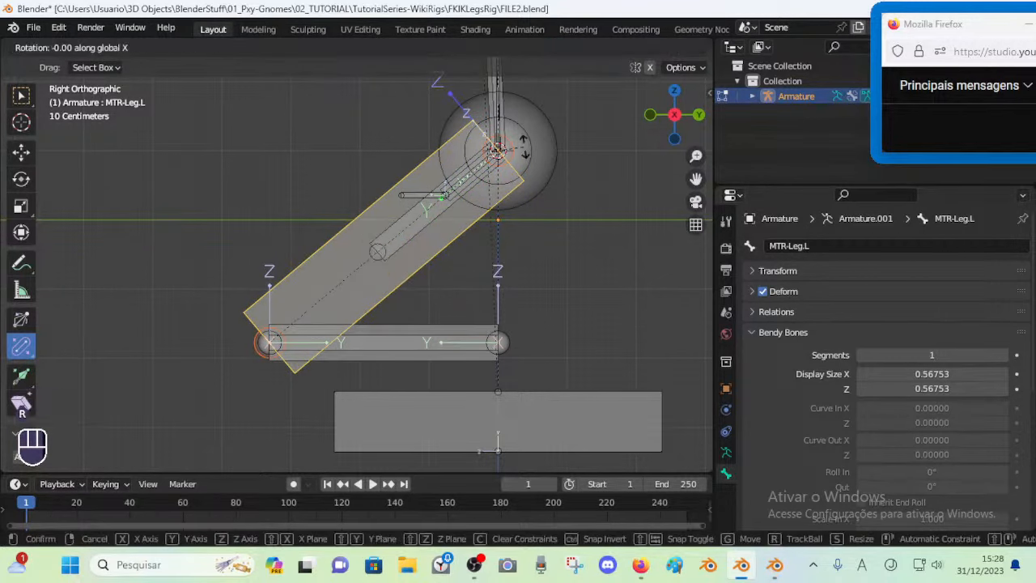
{"action": "type", "text": "-90"}
{"action": "key", "text": "Return"}
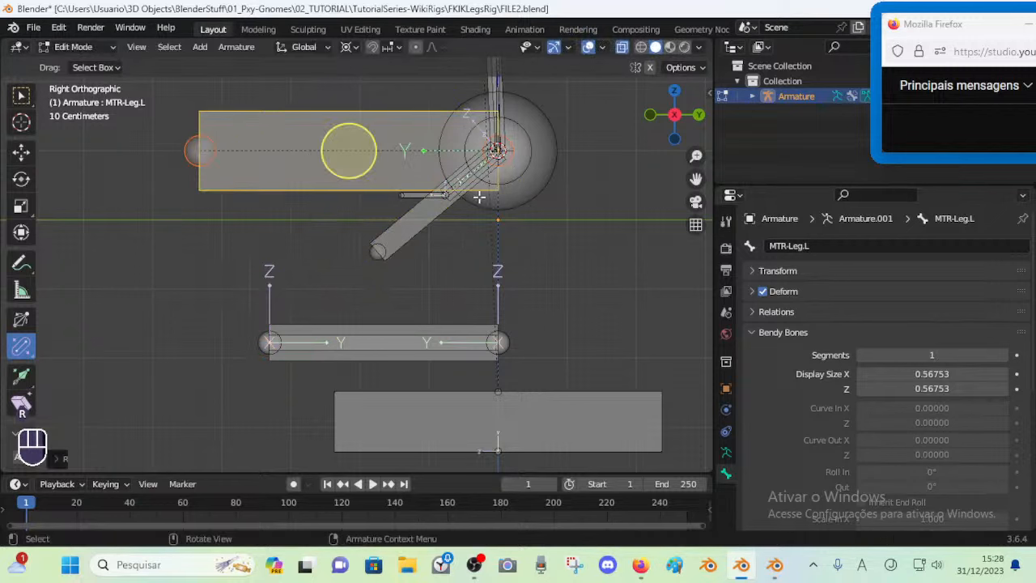
{"action": "middle_click_drag", "start_coordinate": [493, 189], "coordinate": [500, 197], "text": "shift"}
{"action": "left_click", "coordinate": [429, 234]}
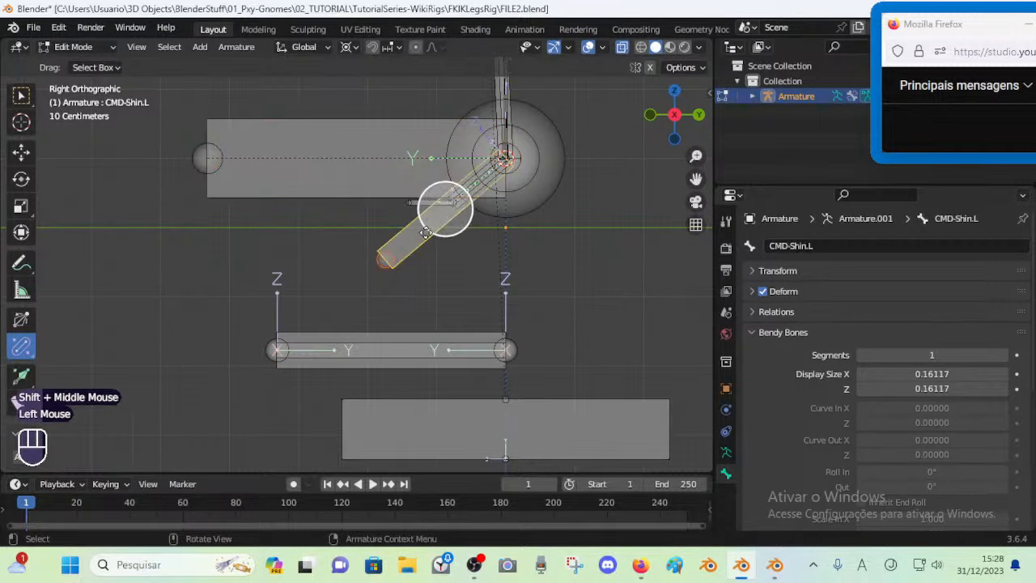
{"action": "middle_click_drag", "start_coordinate": [409, 216], "coordinate": [410, 224], "text": "shift"}
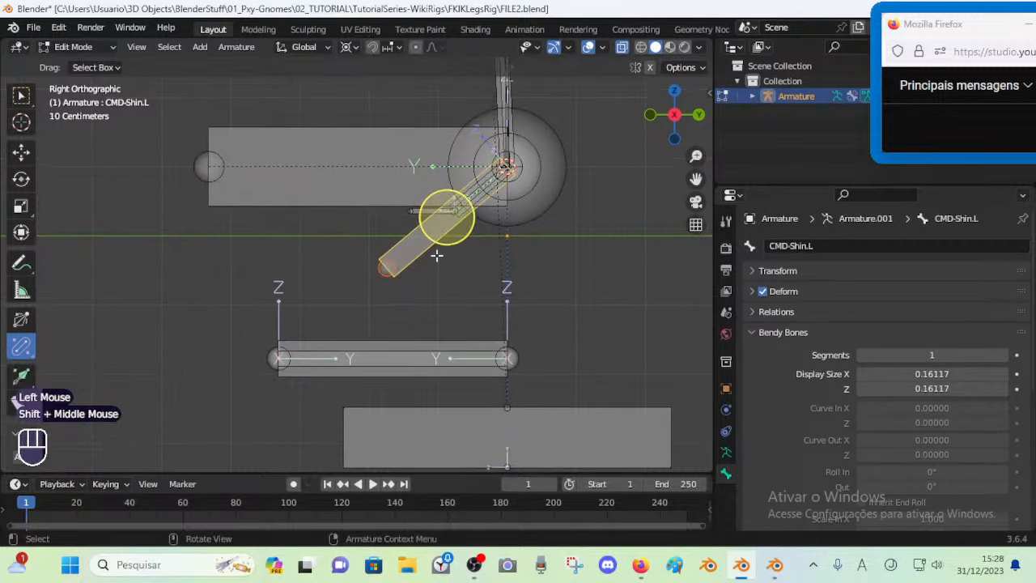
{"action": "scroll", "coordinate": [484, 193], "scroll_direction": "up", "scroll_amount": 1}
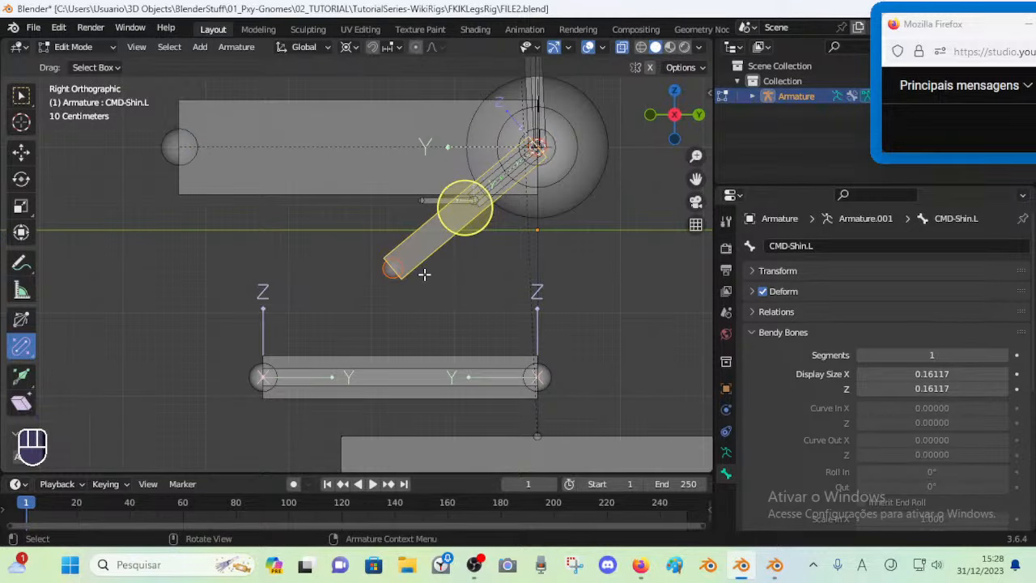
{"action": "left_click", "coordinate": [427, 235]}
{"action": "key", "text": "g"}
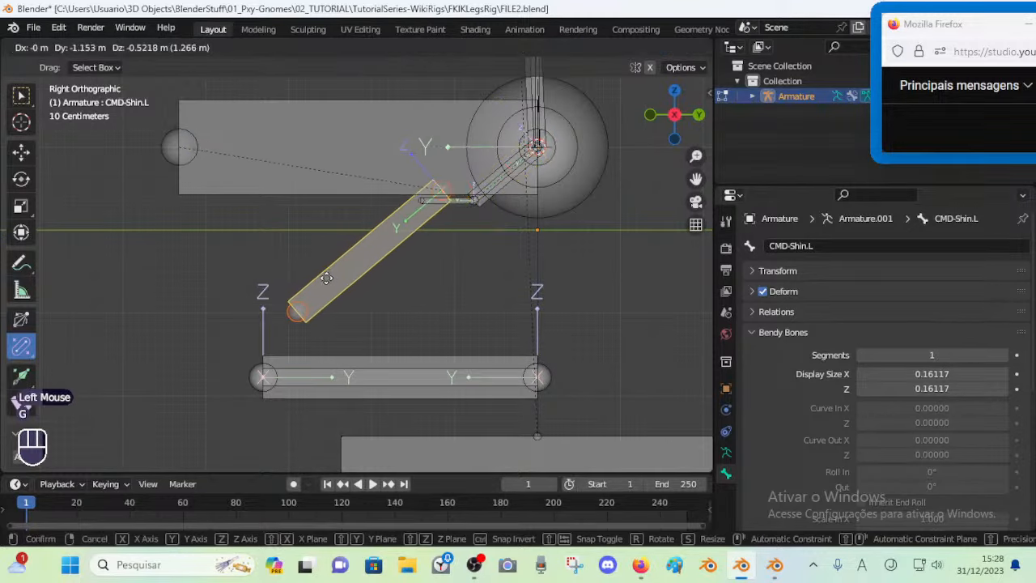
{"action": "right_click", "coordinate": [381, 195]}
{"action": "left_click", "coordinate": [381, 194]}
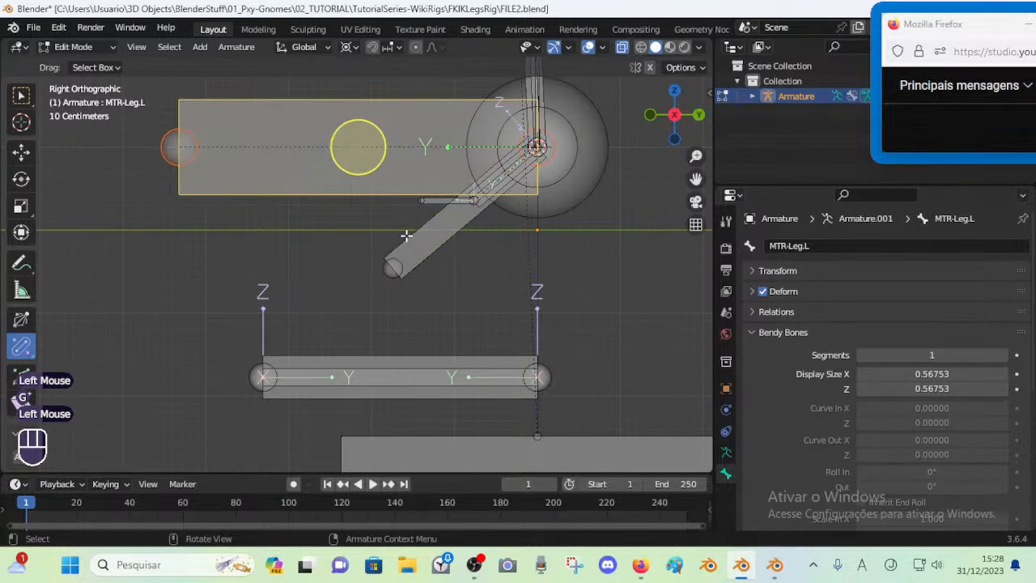
Move the toe-side joints of both roll bones along Y toward the ankle, shortening the bones to about a quarter of their length
{"action": "left_click", "coordinate": [470, 361]}
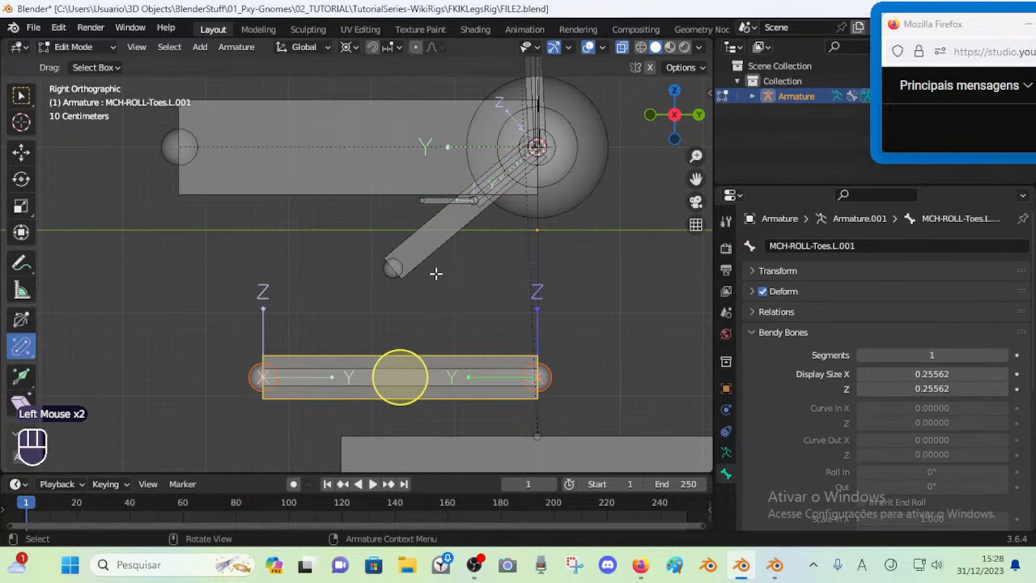
{"action": "scroll", "coordinate": [452, 217], "scroll_direction": "down", "scroll_amount": 1}
{"action": "scroll", "coordinate": [442, 240], "scroll_direction": "up", "scroll_amount": 1}
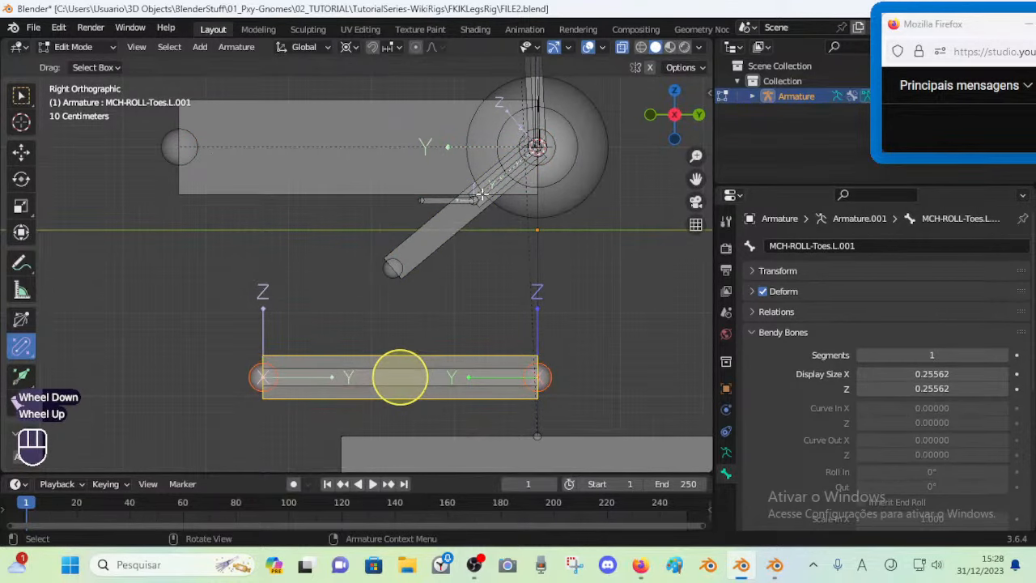
{"action": "middle_click_drag", "start_coordinate": [482, 195], "coordinate": [400, 220], "text": "shift"}
{"action": "scroll", "coordinate": [430, 280], "scroll_direction": "down", "scroll_amount": 4}
{"action": "scroll", "coordinate": [432, 278], "scroll_direction": "up", "scroll_amount": 2}
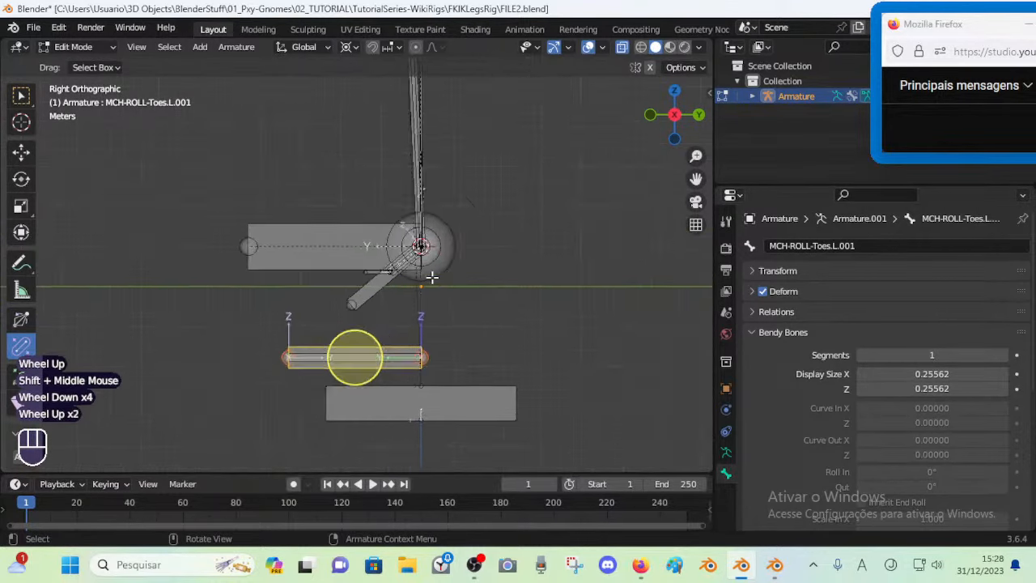
{"action": "scroll", "coordinate": [432, 277], "scroll_direction": "up", "scroll_amount": 2}
{"action": "middle_click_drag", "start_coordinate": [432, 277], "coordinate": [414, 258], "text": "shift"}
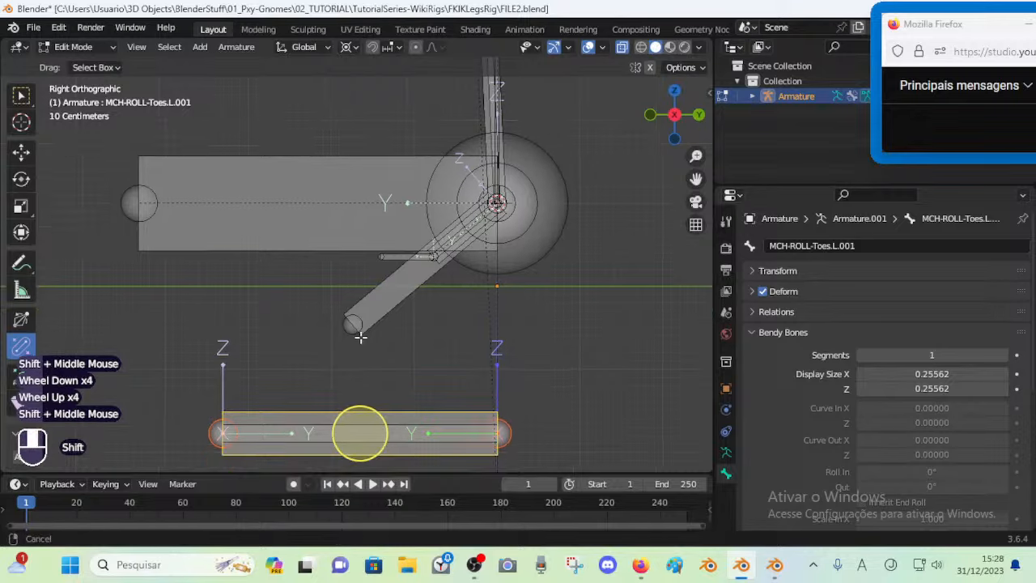
{"action": "left_click", "coordinate": [445, 435], "text": "shift"}
{"action": "key", "text": "alt+a"}
{"action": "key", "text": "c"}
{"action": "left_click", "coordinate": [217, 434]}
{"action": "right_click", "coordinate": [239, 431]}
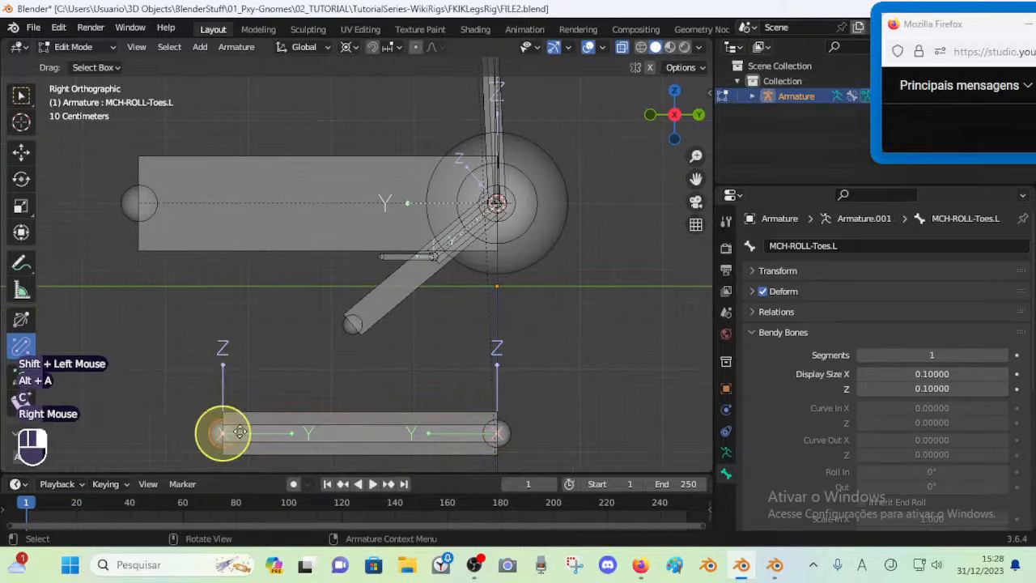
{"action": "key", "text": "g"}
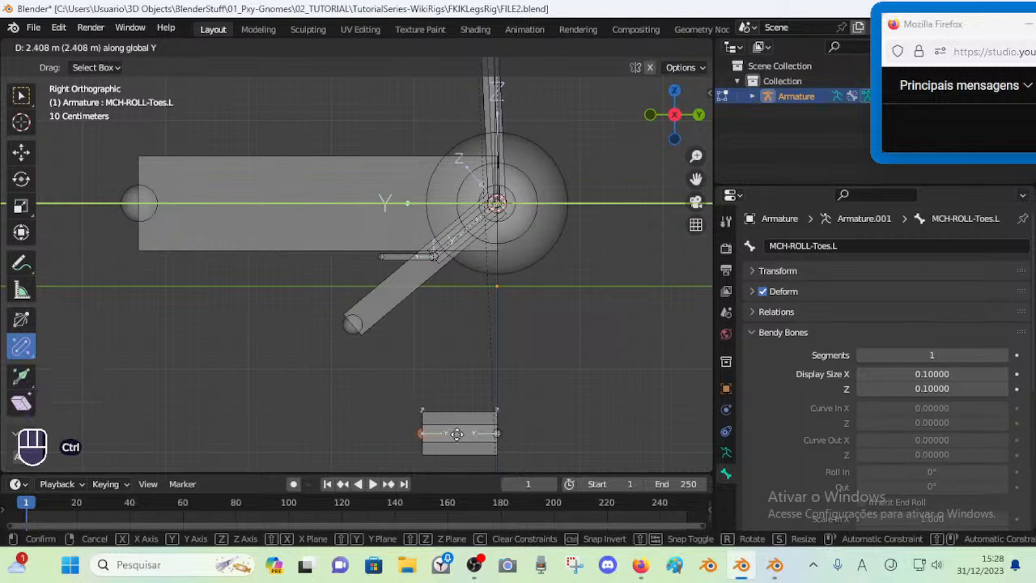
{"action": "right_click", "coordinate": [430, 434]}
Select both shortened roll bones and move them straight up to just beneath the foot bones
{"action": "key", "text": "alt+a"}
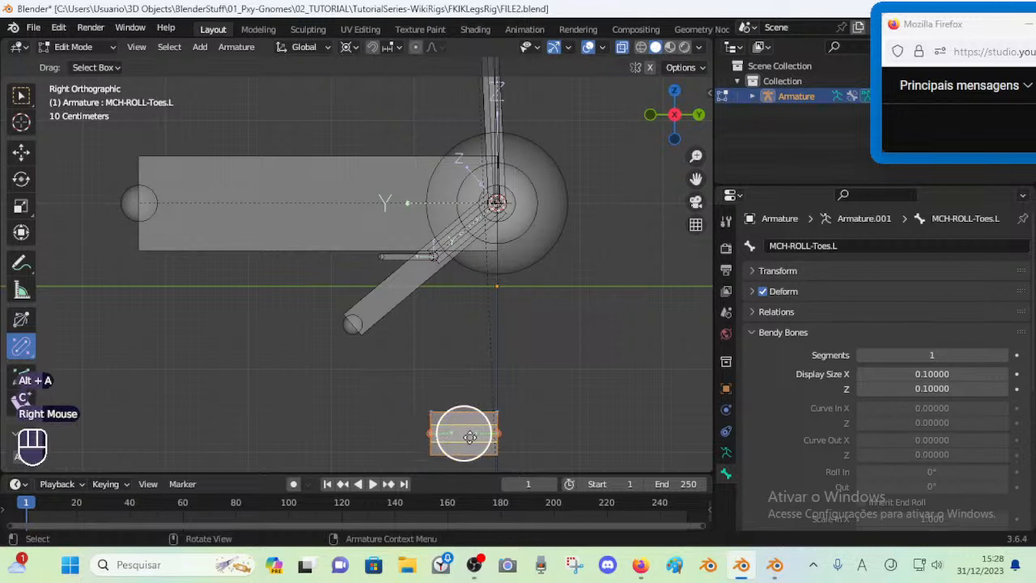
{"action": "key", "text": "g"}
{"action": "left_click", "coordinate": [469, 292]}
Select the toe-side joint of DEF-Foot-40º.L and snap the 3D cursor to it
{"action": "scroll", "coordinate": [505, 322], "scroll_direction": "up", "scroll_amount": 2}
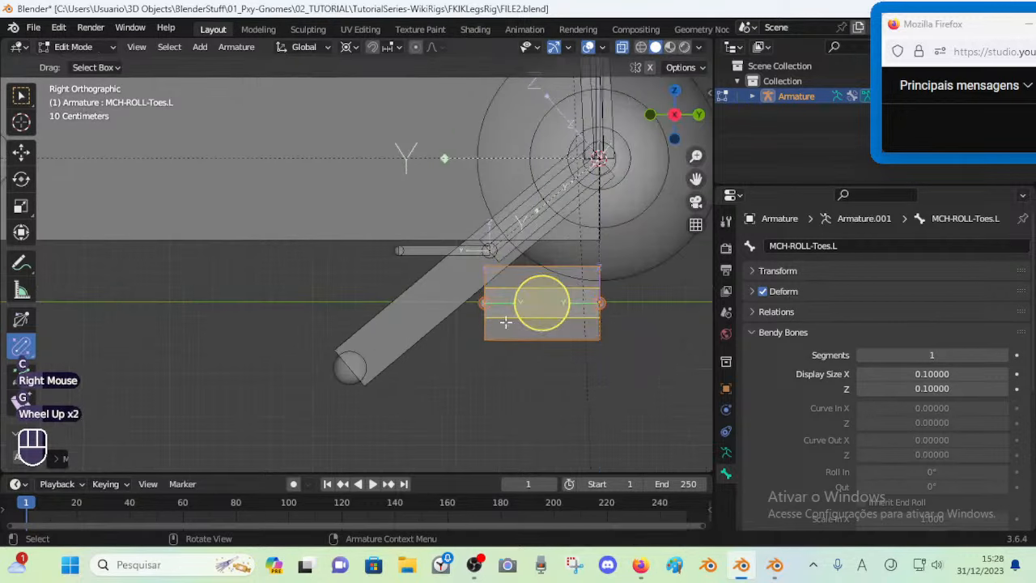
{"action": "scroll", "coordinate": [505, 322], "scroll_direction": "up", "scroll_amount": 2}
{"action": "middle_click_drag", "start_coordinate": [505, 322], "coordinate": [425, 328], "text": "shift"}
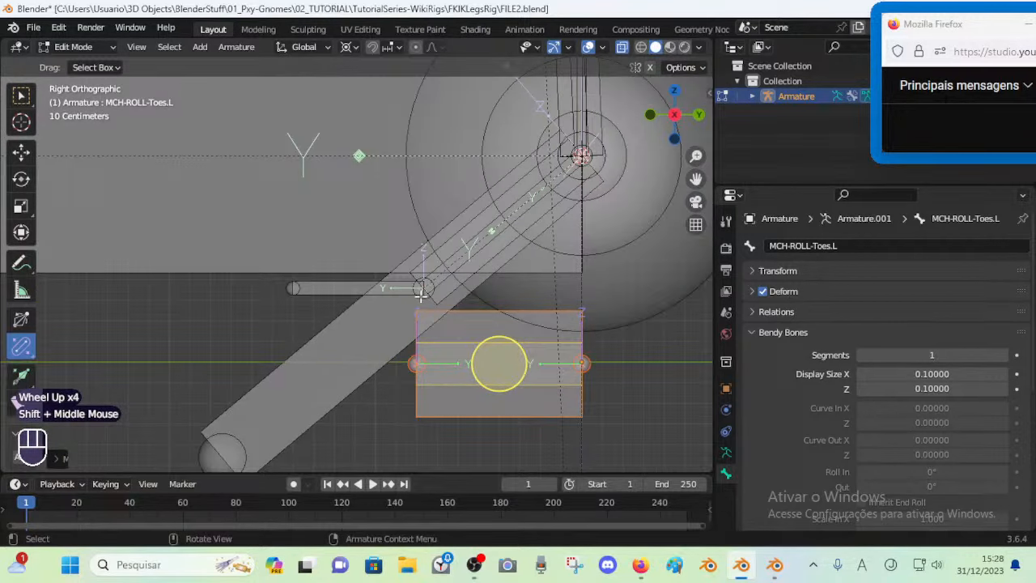
{"action": "left_click", "coordinate": [420, 295]}
{"action": "middle_click_drag", "start_coordinate": [460, 297], "coordinate": [455, 300], "text": "shift"}
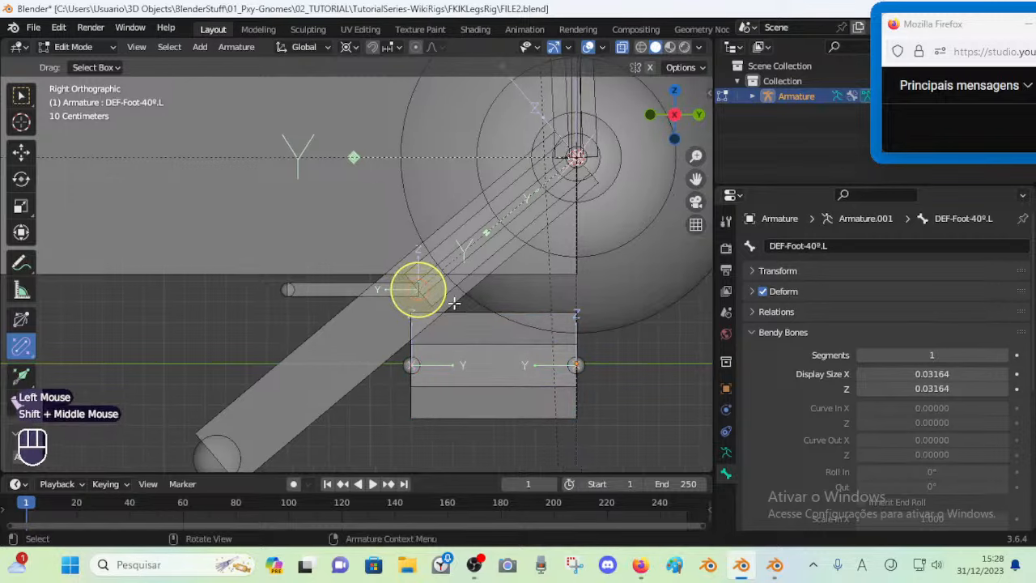
{"action": "key", "text": "shift+s"}
{"action": "key", "text": "shift+s"}
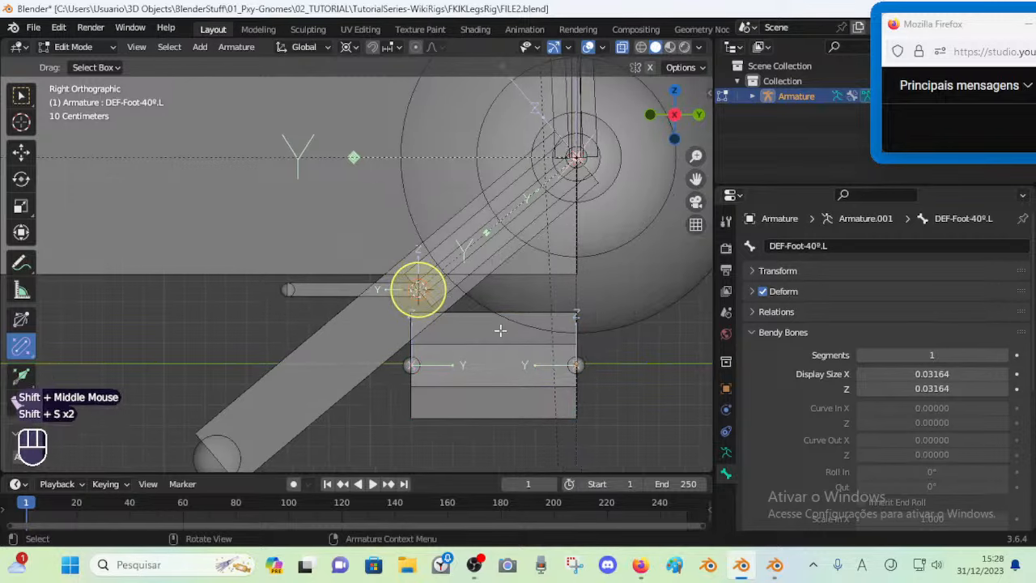
{"action": "left_click", "coordinate": [578, 368]}
{"action": "left_click", "coordinate": [545, 375], "text": "shift"}
{"action": "left_click", "coordinate": [547, 389], "text": "shift"}
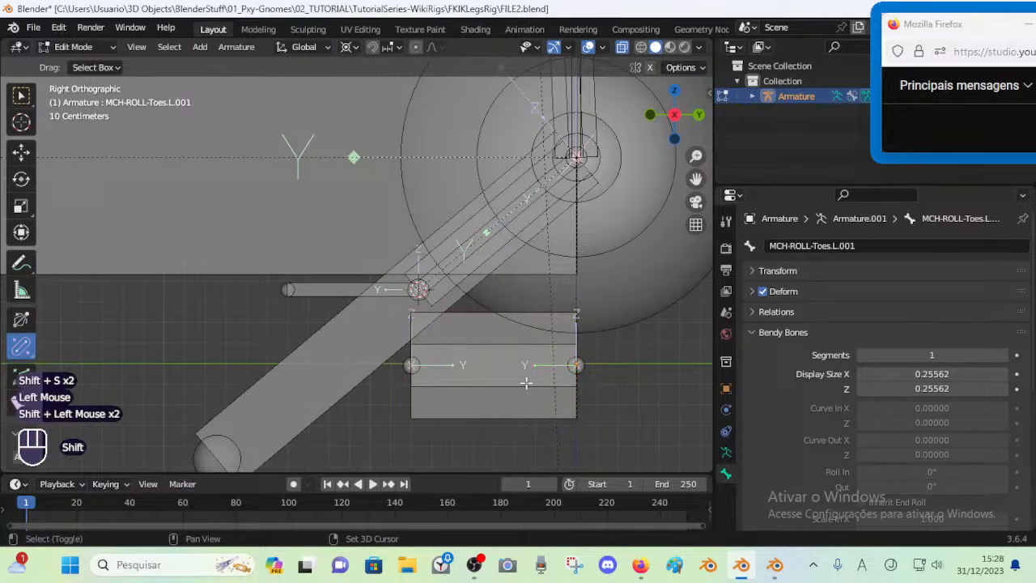
{"action": "left_click", "coordinate": [527, 389], "text": "shift"}
{"action": "left_click", "coordinate": [546, 381], "text": "shift"}
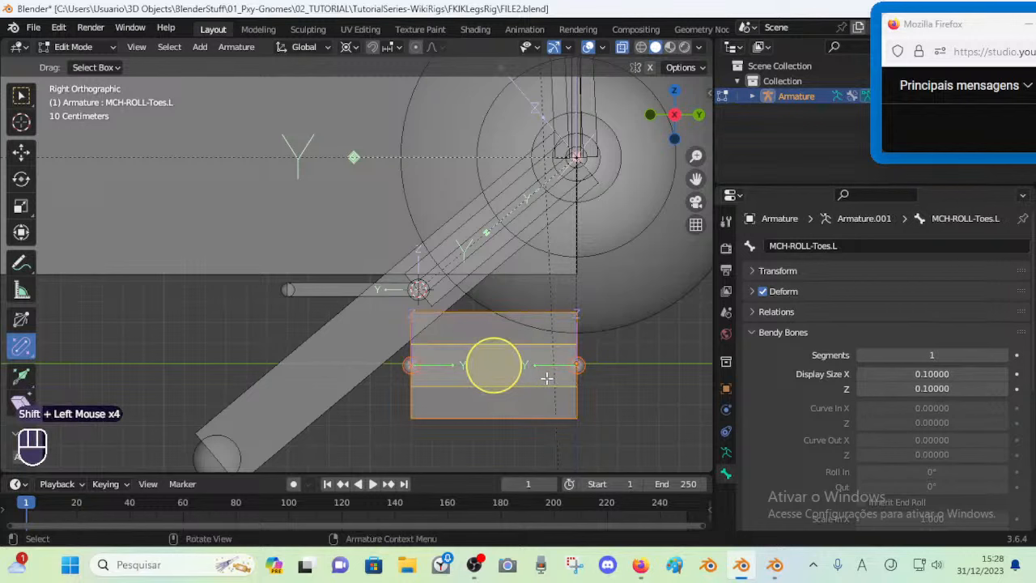
{"action": "left_click", "coordinate": [405, 367]}
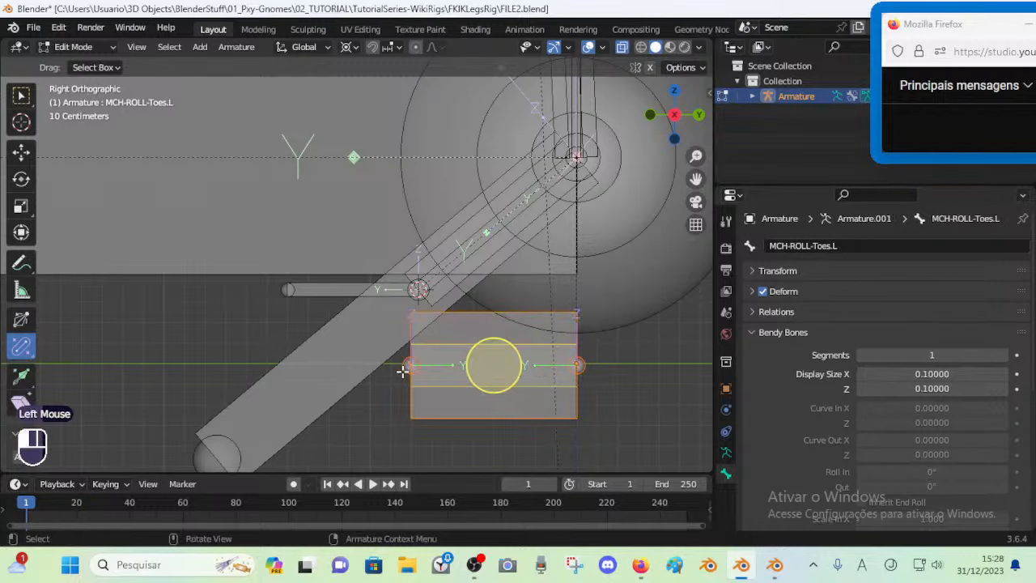
{"action": "left_click", "coordinate": [402, 367]}
Select the toe-side joints of both roll bones and snap them to the 3D cursor at the foot bone's toe-side joint
{"action": "key", "text": "alt+a"}
{"action": "key", "text": "c"}
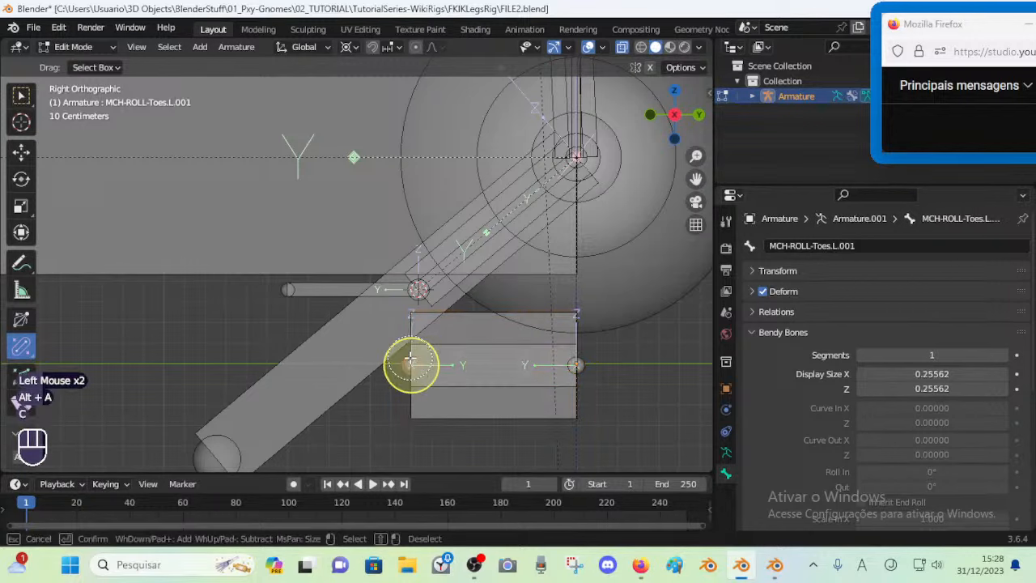
{"action": "left_click", "coordinate": [410, 369]}
{"action": "right_click", "coordinate": [410, 374]}
{"action": "key", "text": "shift+s"}
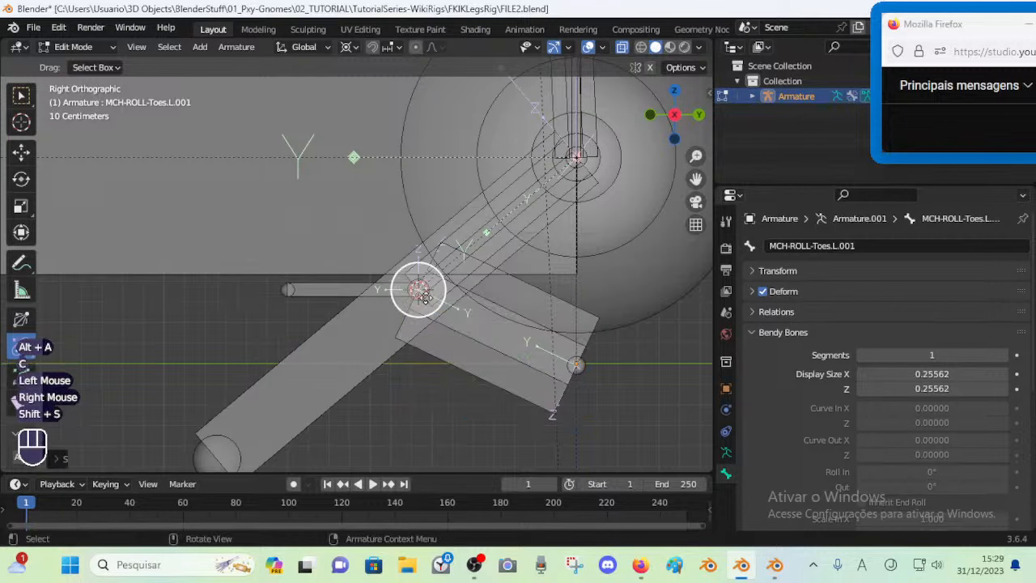
Select only the heel-side joints of both roll bones, directly below the ankle
{"action": "key", "text": "alt+a"}
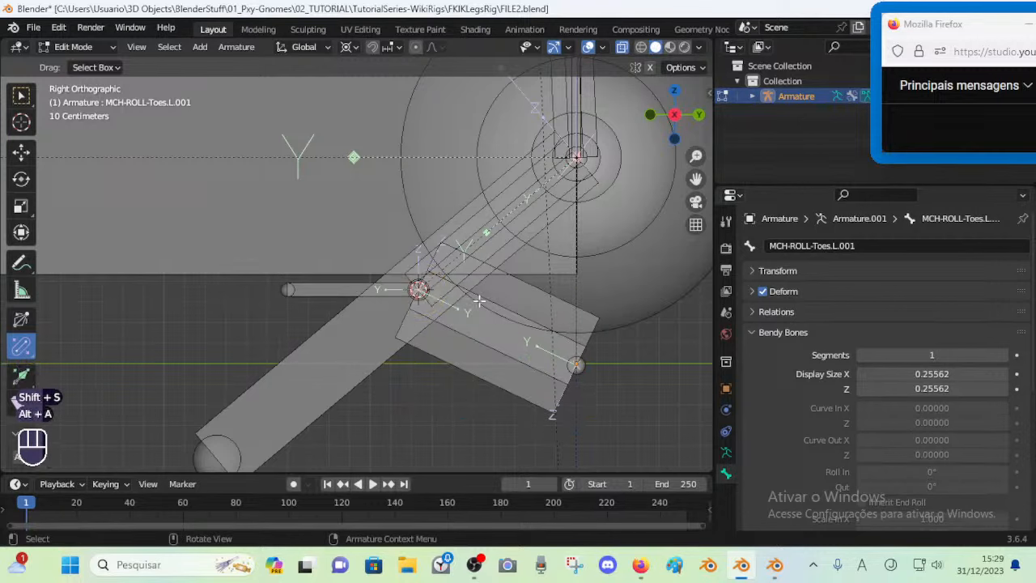
{"action": "key", "text": "alt+a"}
{"action": "key", "text": "c"}
{"action": "right_click", "coordinate": [600, 353]}
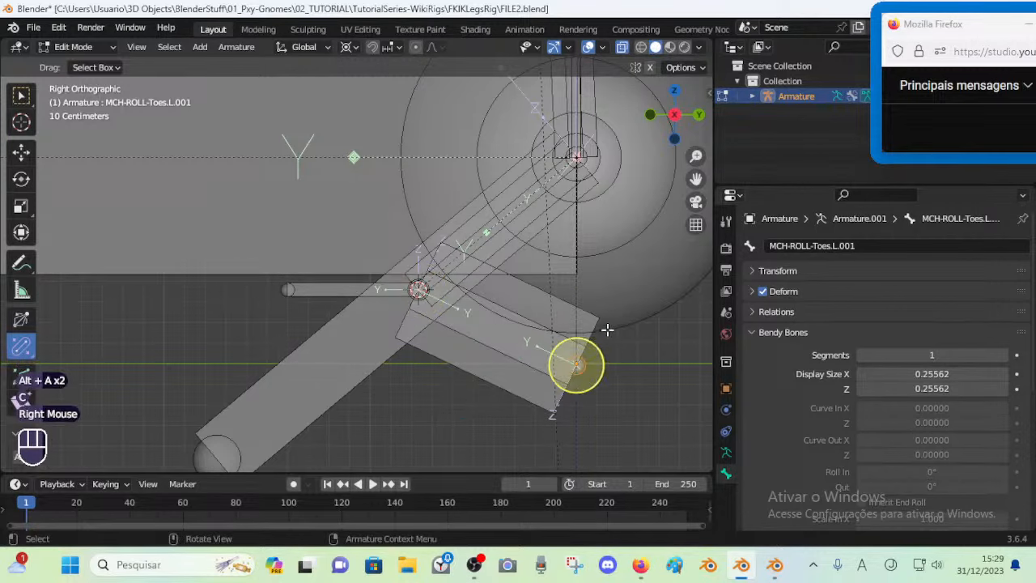
{"action": "key", "text": "less"}
{"action": "left_click", "coordinate": [607, 335]}
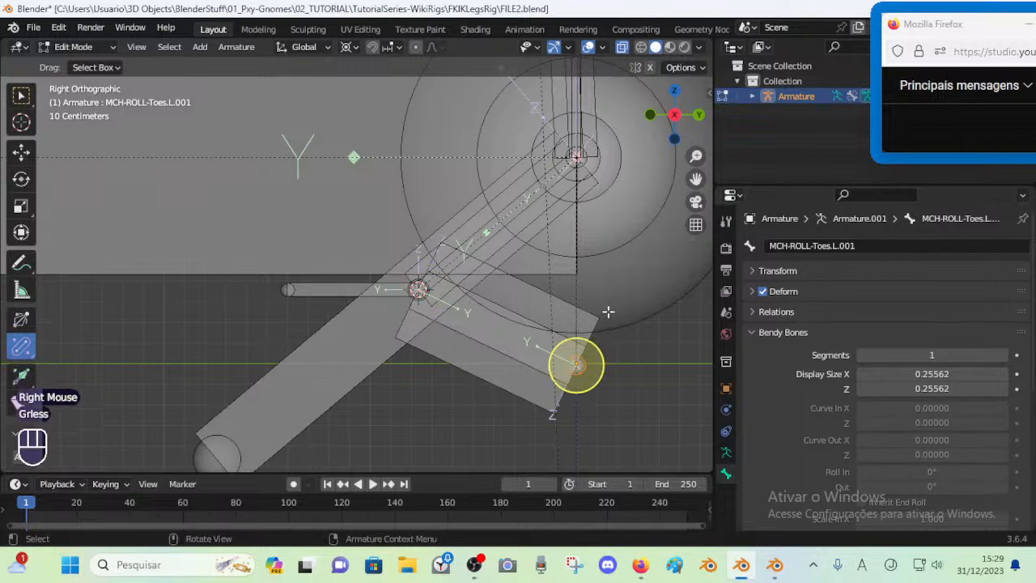
Scale the selected end of the MCH-ROLL-Toes.L.001 bone to 0 along Z, and snap the 3D cursor to the ankle joint
{"action": "key", "text": "s"}
{"action": "key", "text": "z"}
{"action": "key", "text": "0"}
{"action": "key", "text": "Return"}
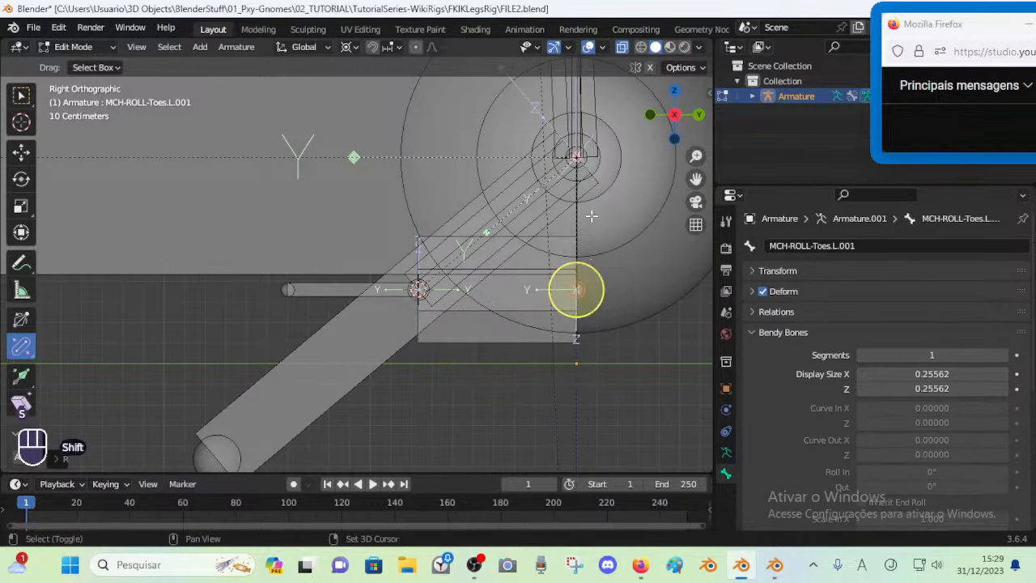
{"action": "left_click", "coordinate": [576, 156]}
{"action": "key", "text": "shift+s"}
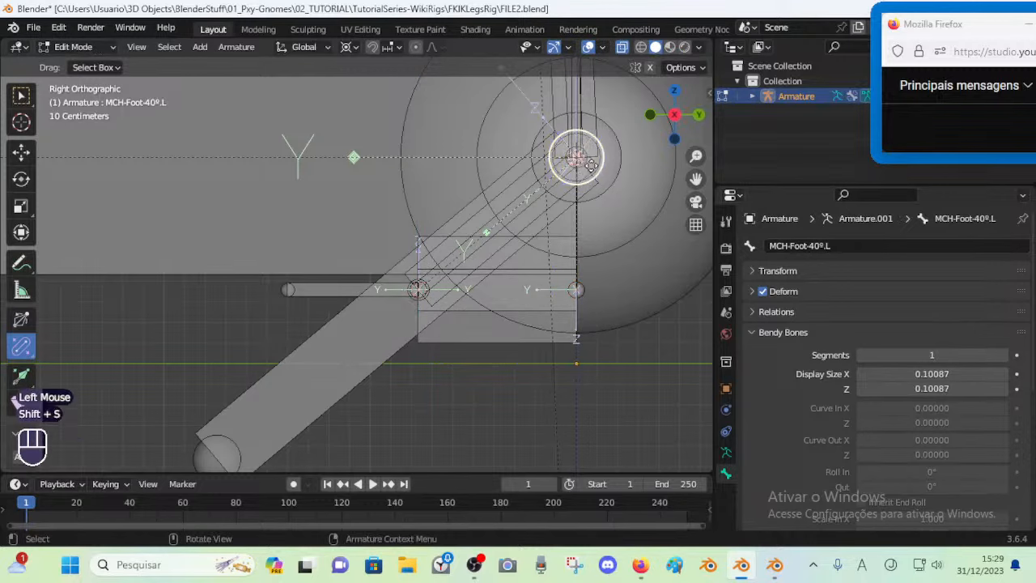
{"action": "key", "text": "alt+a"}
{"action": "key", "text": "c"}
{"action": "right_click", "coordinate": [576, 290]}
{"action": "key", "text": "a"}
{"action": "key", "text": "a"}
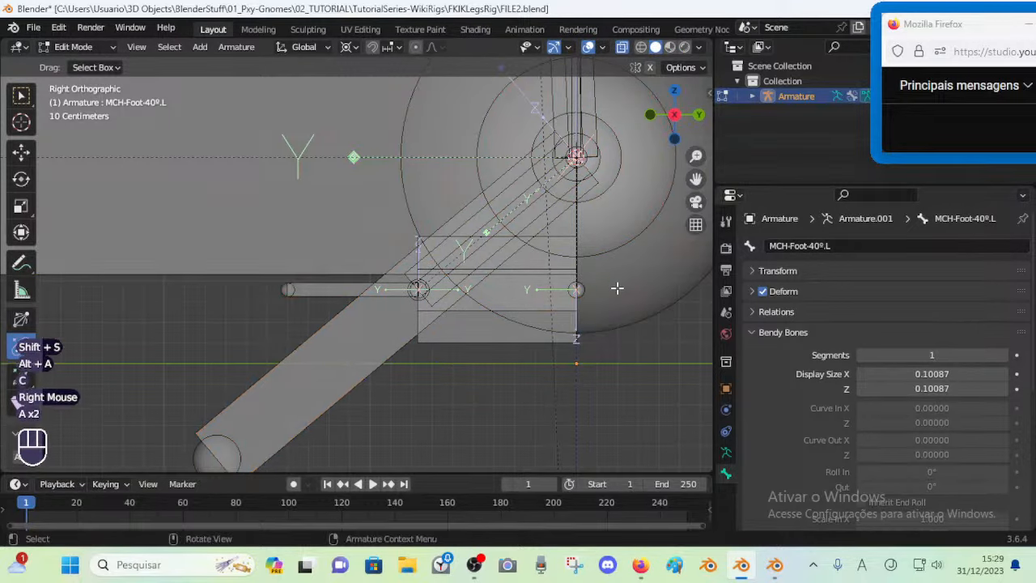
{"action": "key", "text": "s"}
{"action": "key", "text": "y"}
{"action": "key", "text": "KP_0"}
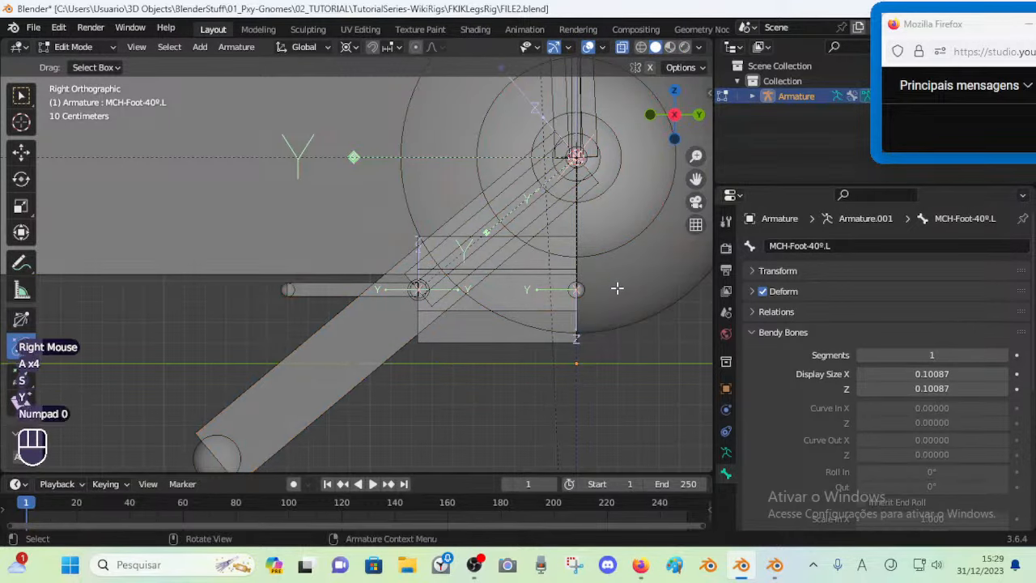
{"action": "key", "text": "KP_Enter"}
{"action": "key", "text": "ctrl+z"}
Circle-select the heel-side joint of the toe roll bones and scale it to 0 along Y to align it with the 3D cursor
{"action": "key", "text": "alt+a"}
{"action": "key", "text": "c"}
{"action": "left_click", "coordinate": [576, 290]}
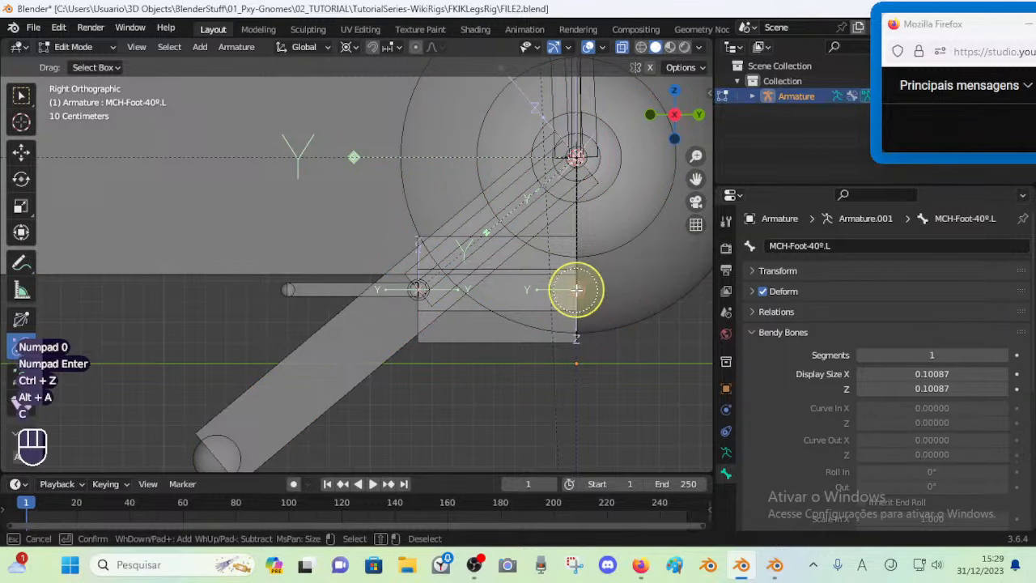
{"action": "right_click", "coordinate": [576, 289]}
{"action": "key", "text": "s"}
{"action": "key", "text": "y"}
{"action": "key", "text": "KP_0"}
{"action": "key", "text": "KP_Enter"}
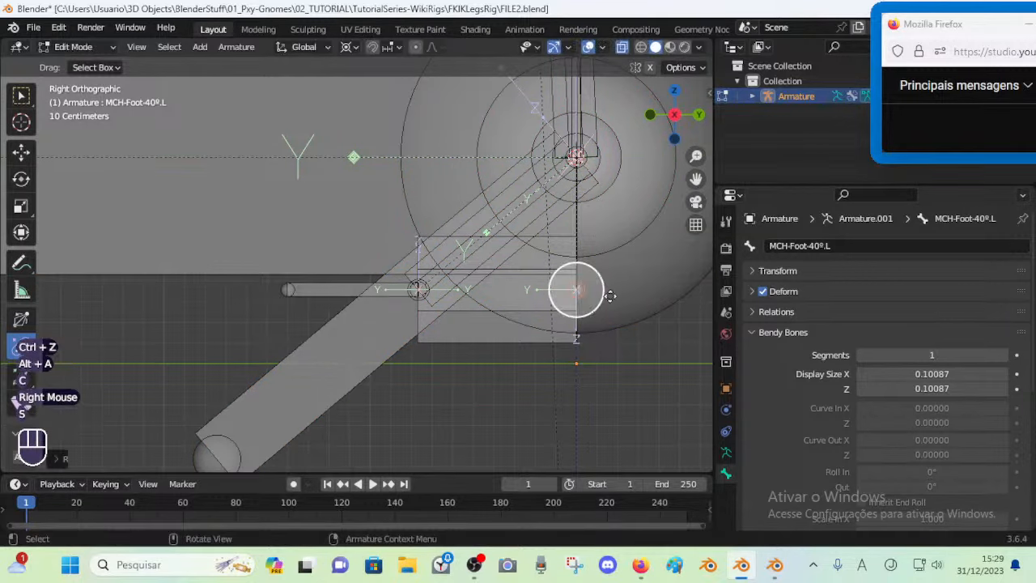
Select the MCH-ROLL-Toes.L.001 bone and switch the armature to Pose Mode in the right orthographic view
{"action": "key", "text": "alt+a"}
{"action": "scroll", "coordinate": [427, 293], "scroll_direction": "up", "scroll_amount": 2}
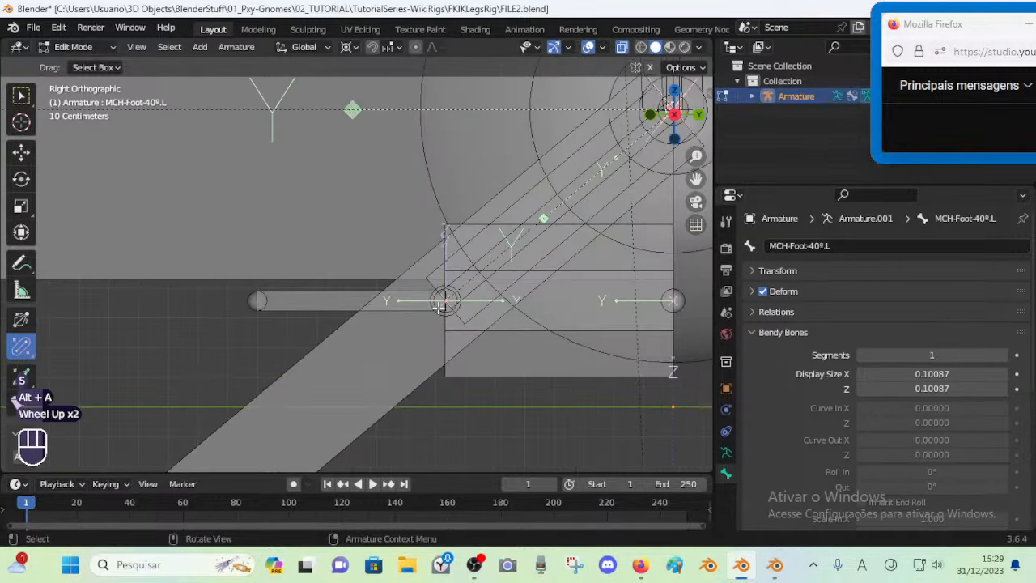
{"action": "scroll", "coordinate": [437, 307], "scroll_direction": "down", "scroll_amount": 2}
{"action": "left_click", "coordinate": [493, 331]}
{"action": "middle_click_drag", "start_coordinate": [494, 331], "coordinate": [421, 284]}
{"action": "scroll", "coordinate": [421, 284], "scroll_direction": "down", "scroll_amount": 1}
{"action": "key", "text": "KP_3"}
{"action": "key", "text": "Tab"}
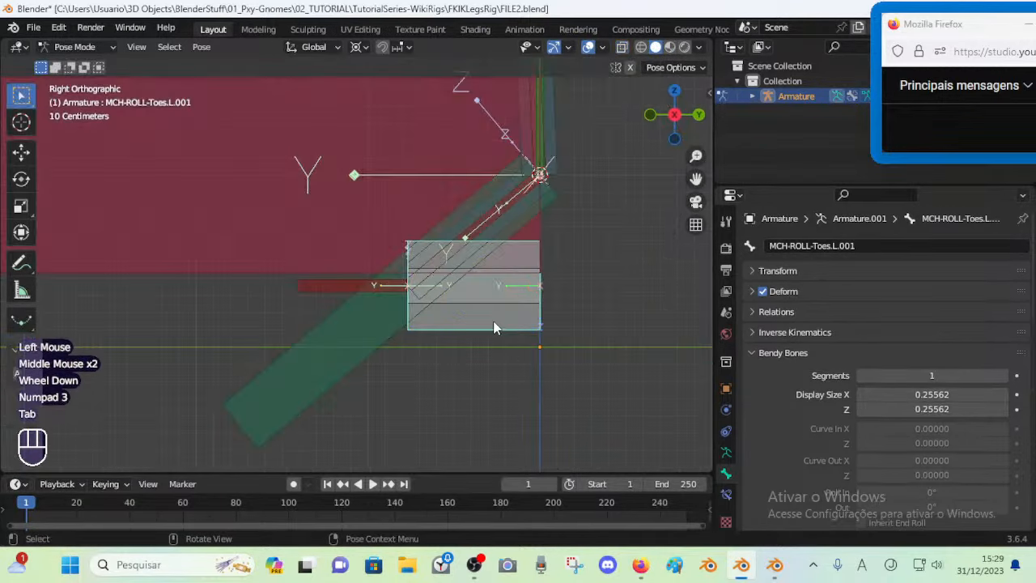
Select the overlapping bones at the heel and make MCH the active group in the armature's bone groups
{"action": "scroll", "coordinate": [494, 321], "scroll_direction": "up", "scroll_amount": 2}
{"action": "left_click", "coordinate": [593, 295], "text": "shift"}
{"action": "left_click", "coordinate": [595, 298]}
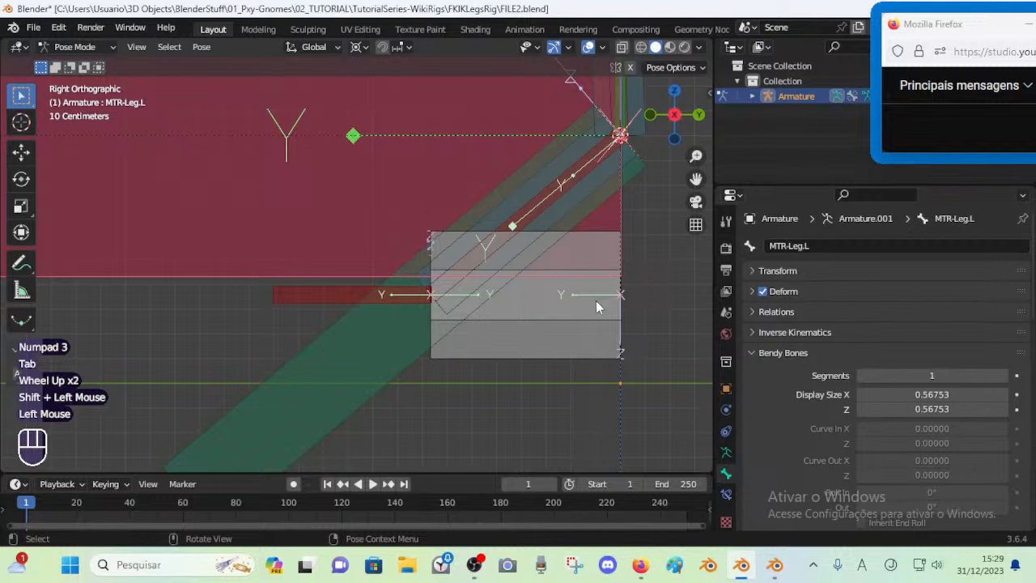
{"action": "left_click", "coordinate": [595, 301], "text": "shift"}
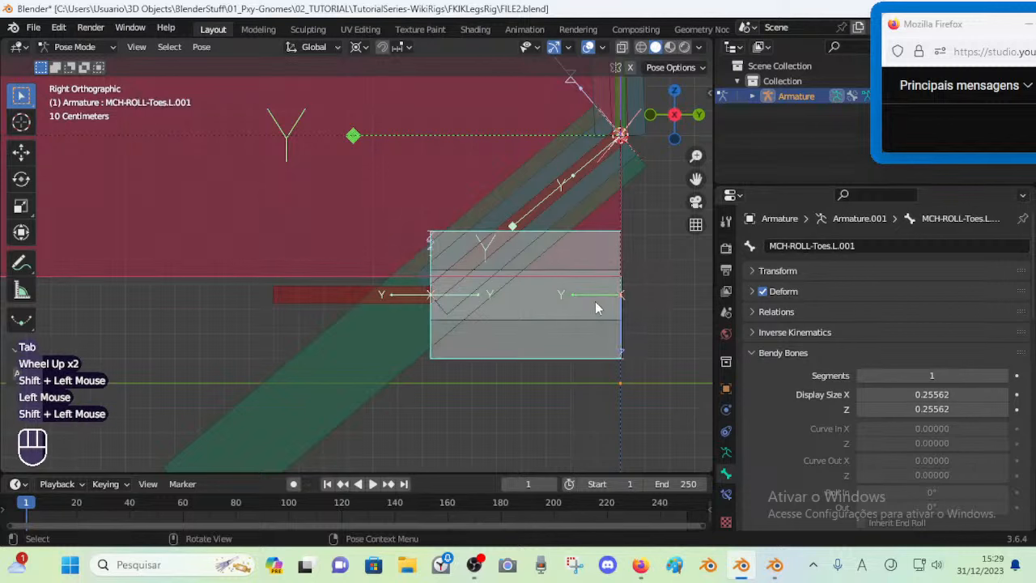
{"action": "left_click", "coordinate": [726, 451]}
{"action": "left_click", "coordinate": [888, 384]}
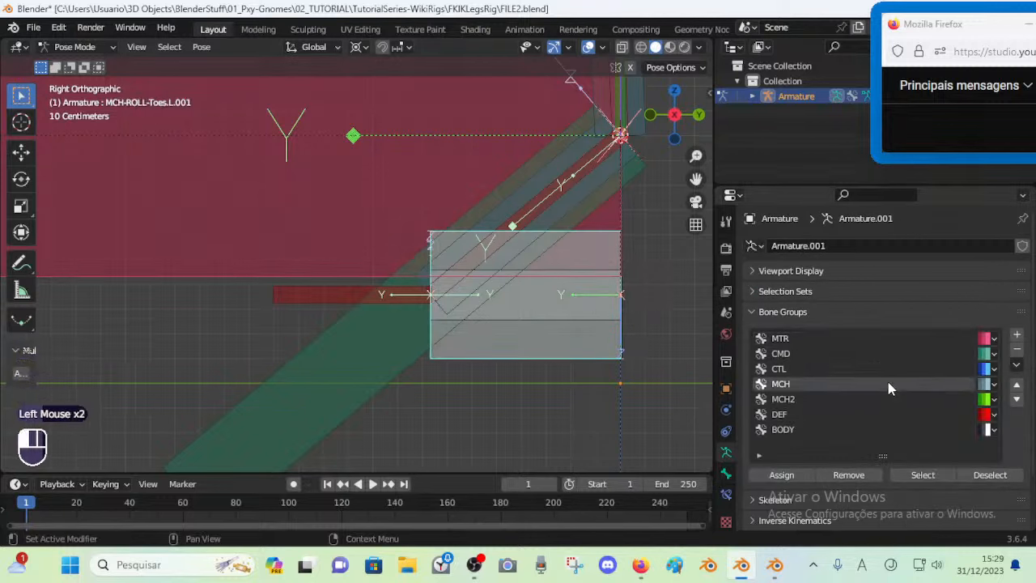
Try to assign the current selection, including the MTR-Leg.L bone, to the MCH bone group
{"action": "left_click", "coordinate": [809, 474]}
{"action": "scroll", "coordinate": [543, 284], "scroll_direction": "down", "scroll_amount": 1}
{"action": "key", "text": "ctrl+z"}
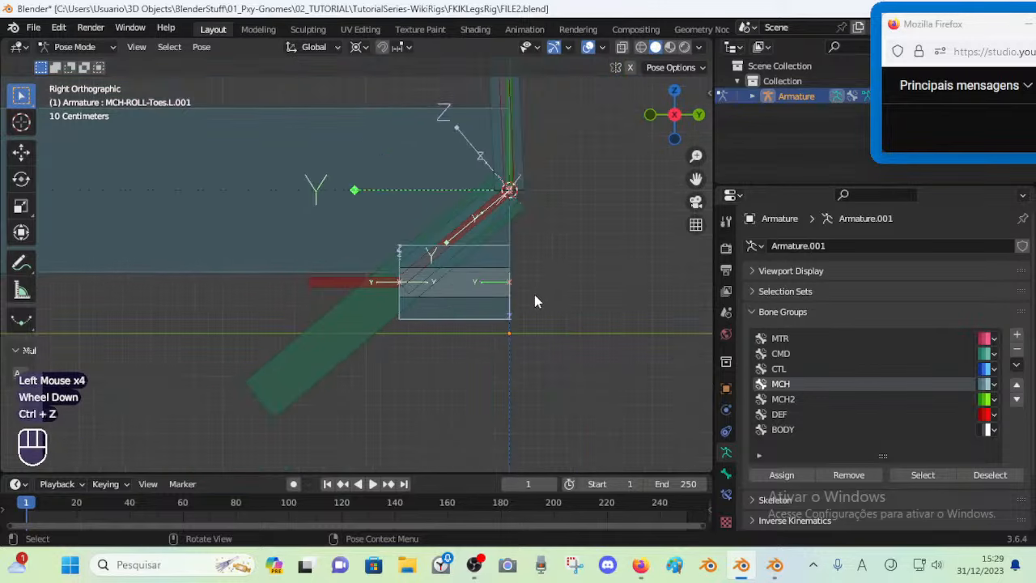
{"action": "scroll", "coordinate": [534, 294], "scroll_direction": "up", "scroll_amount": 1}
{"action": "key", "text": "ctrl+z"}
Select only the two overlapping toe roll bones, MCH-ROLL-Toes.L and MCH-ROLL-Toes.L.001, and assign them to the MCH bone group
{"action": "left_click", "coordinate": [522, 298]}
{"action": "left_click", "coordinate": [522, 298], "text": "shift"}
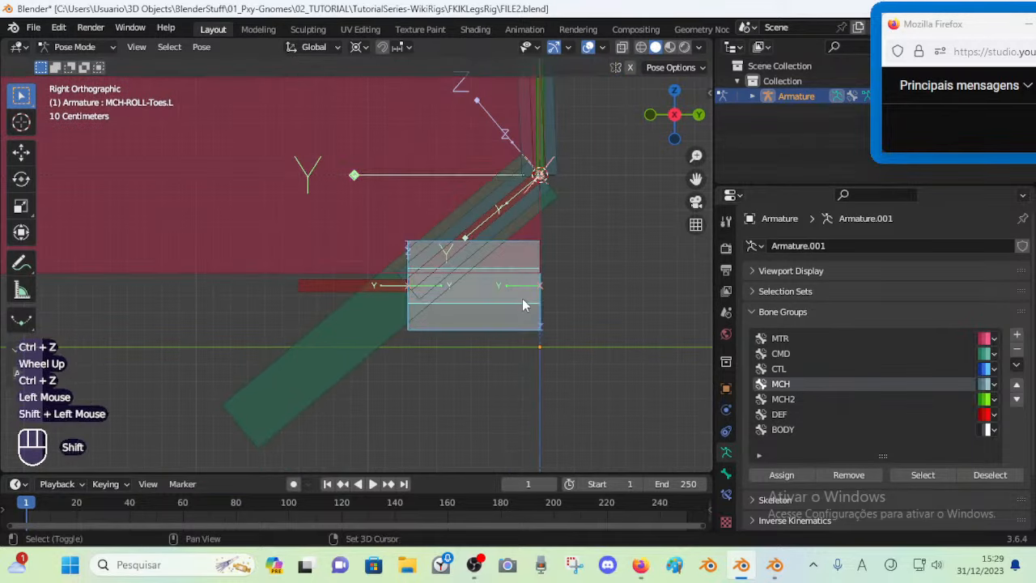
{"action": "left_click", "coordinate": [804, 477]}
Scale down the display thickness of the two toe roll bones to roughly that of the MCH-Foot-40º.L bone
{"action": "scroll", "coordinate": [567, 296], "scroll_direction": "up", "scroll_amount": 1}
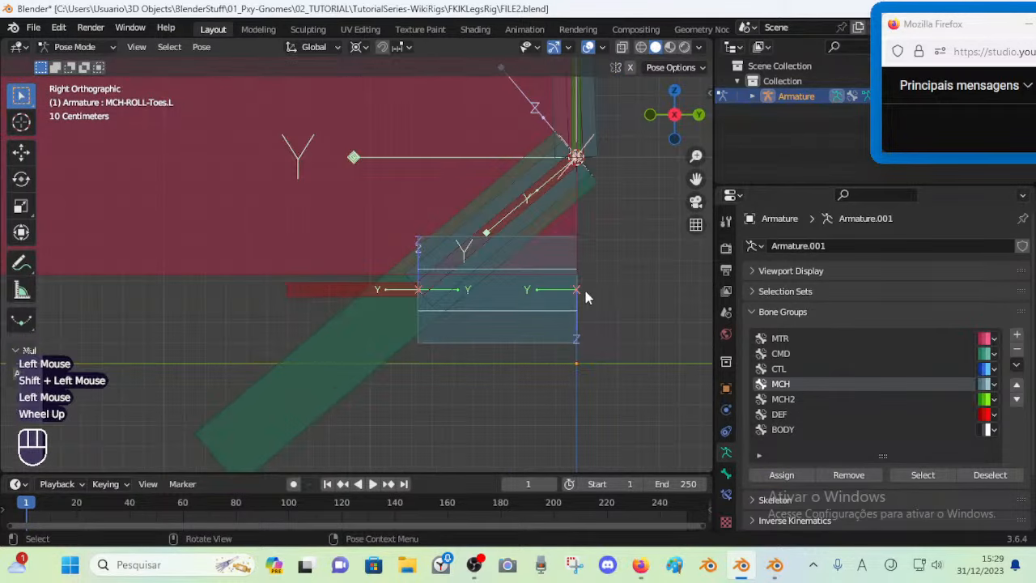
{"action": "key", "text": "ctrl+alt+s"}
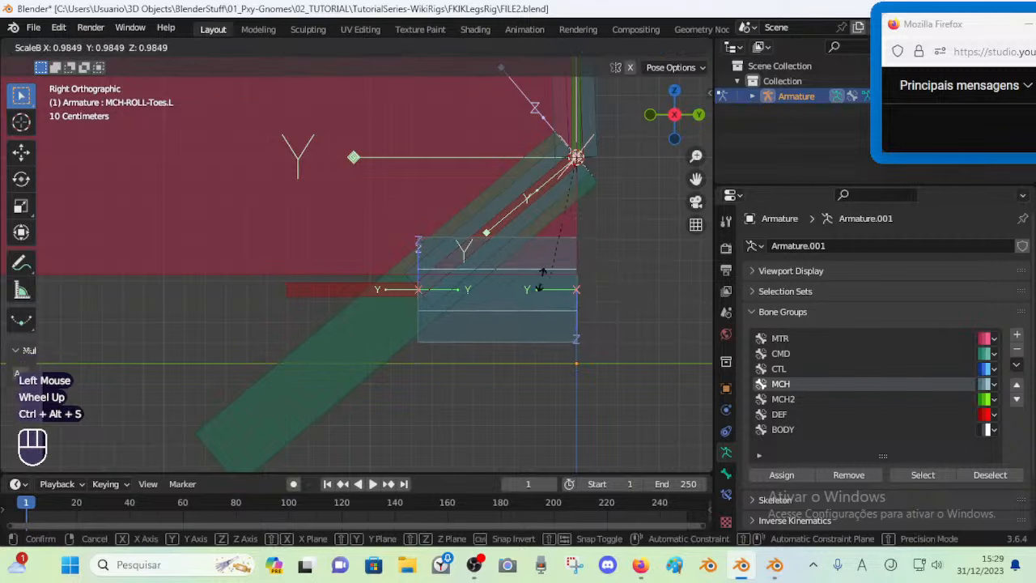
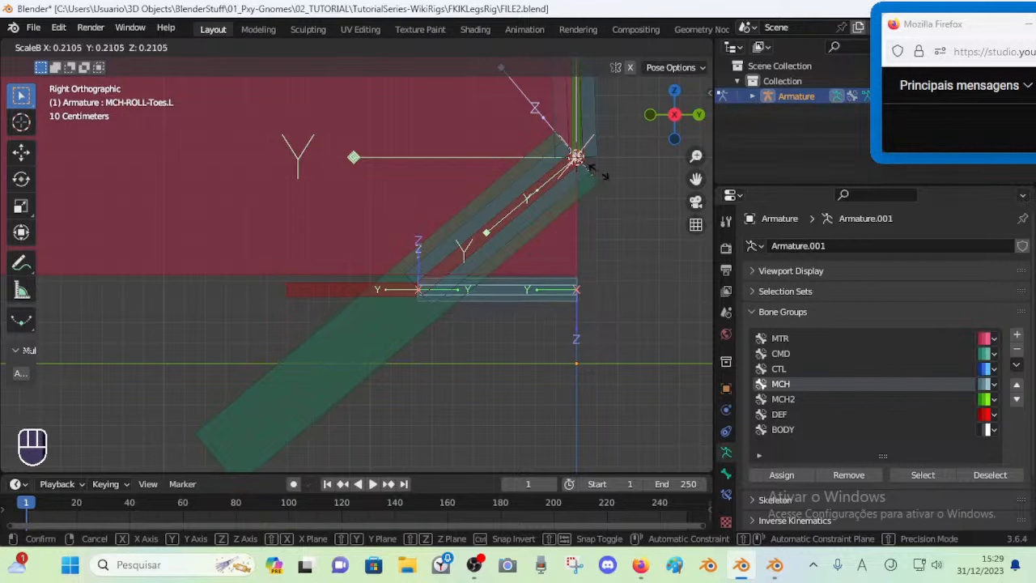
{"action": "left_click", "coordinate": [597, 272]}
{"action": "scroll", "coordinate": [597, 273], "scroll_direction": "up", "scroll_amount": 1, "text": "shift"}
{"action": "middle_click_drag", "start_coordinate": [597, 273], "coordinate": [543, 283], "text": "shift"}
{"action": "scroll", "coordinate": [540, 310], "scroll_direction": "up", "scroll_amount": 1}
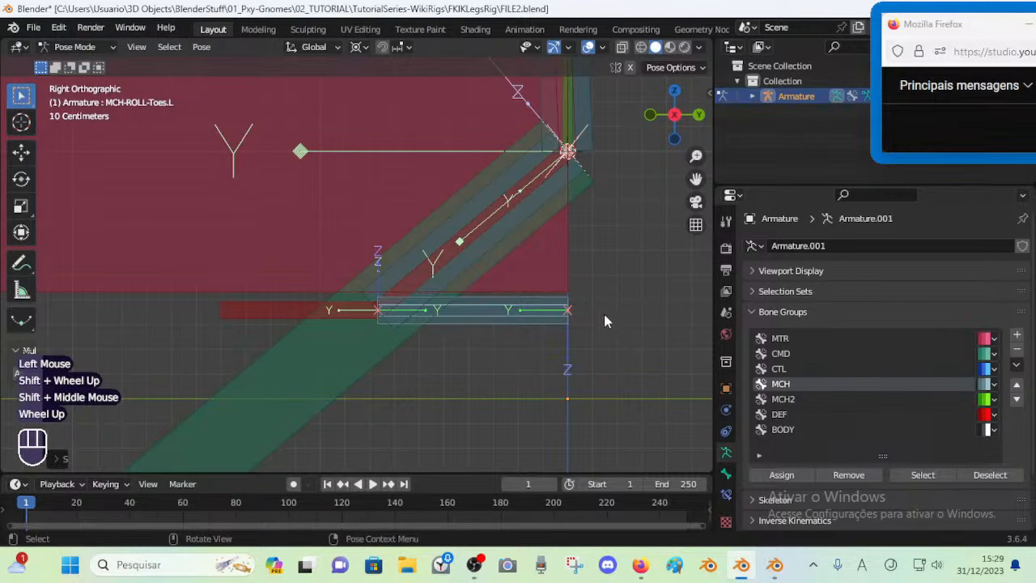
{"action": "key", "text": "alt+s"}
{"action": "key", "text": "ctrl+alt+s"}
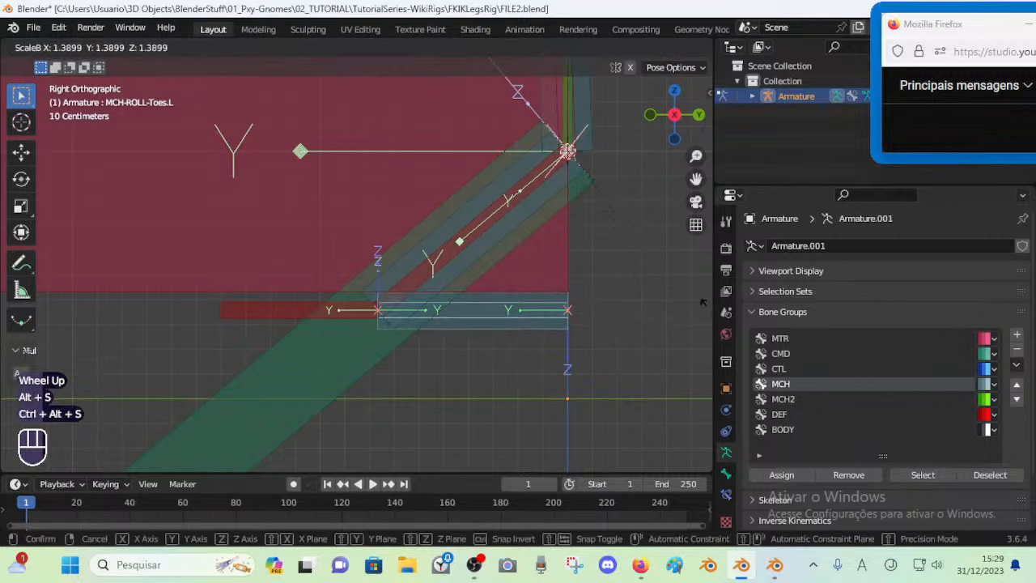
{"action": "left_click", "coordinate": [386, 199]}
Select the MCH-Foot-40º.L bone and save the file
{"action": "left_click", "coordinate": [411, 247]}
{"action": "left_click", "coordinate": [424, 252]}
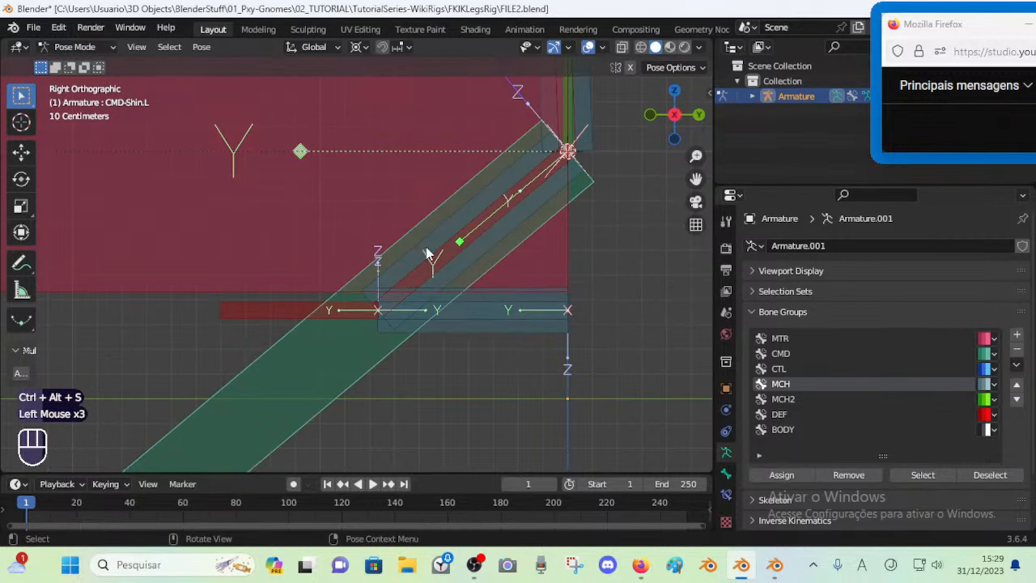
{"action": "left_click", "coordinate": [429, 253]}
{"action": "key", "text": "ctrl+s"}
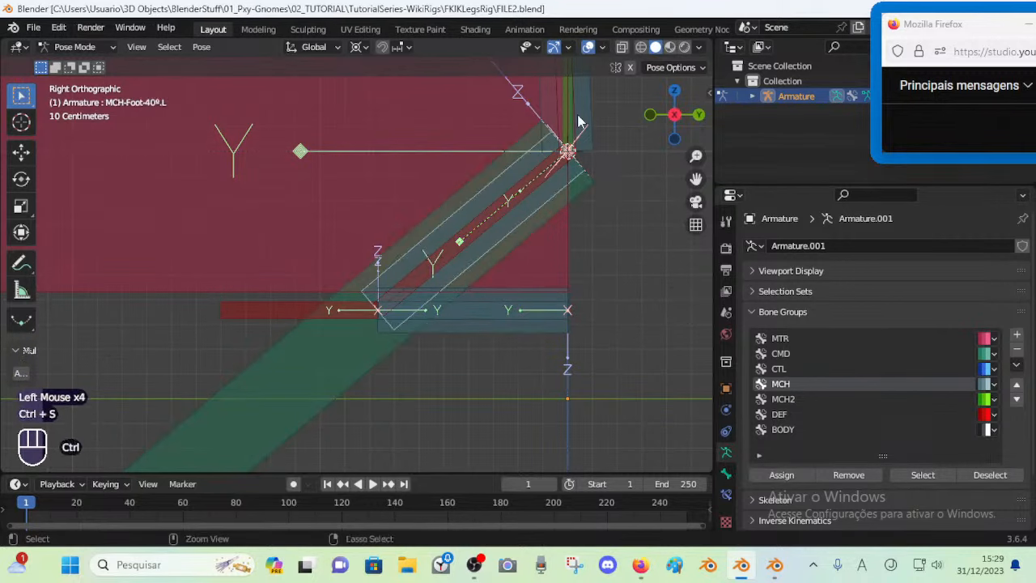
Examine the overlapping bones around the ankle and the toe roll bones by selecting them one after another
{"action": "left_click", "coordinate": [572, 160]}
{"action": "left_click", "coordinate": [569, 179]}
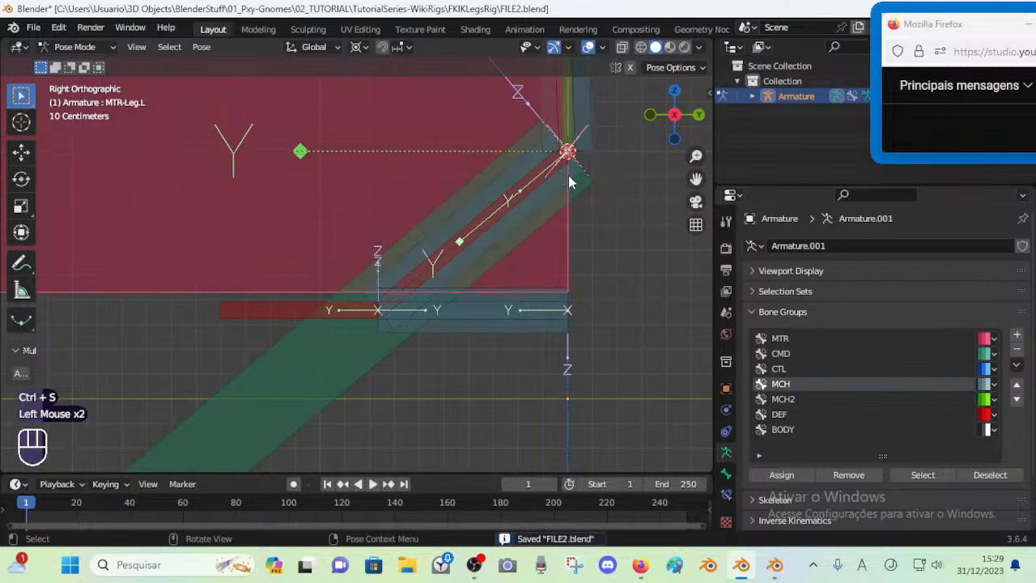
{"action": "left_click", "coordinate": [577, 179]}
{"action": "left_click", "coordinate": [577, 179]}
{"action": "scroll", "coordinate": [545, 289], "scroll_direction": "up", "scroll_amount": 1}
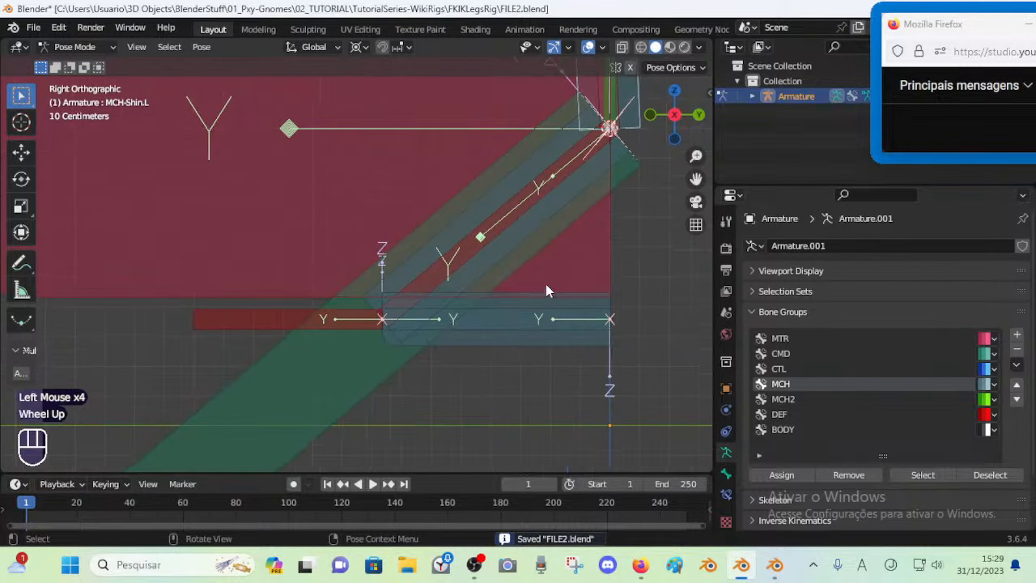
{"action": "left_click", "coordinate": [531, 343]}
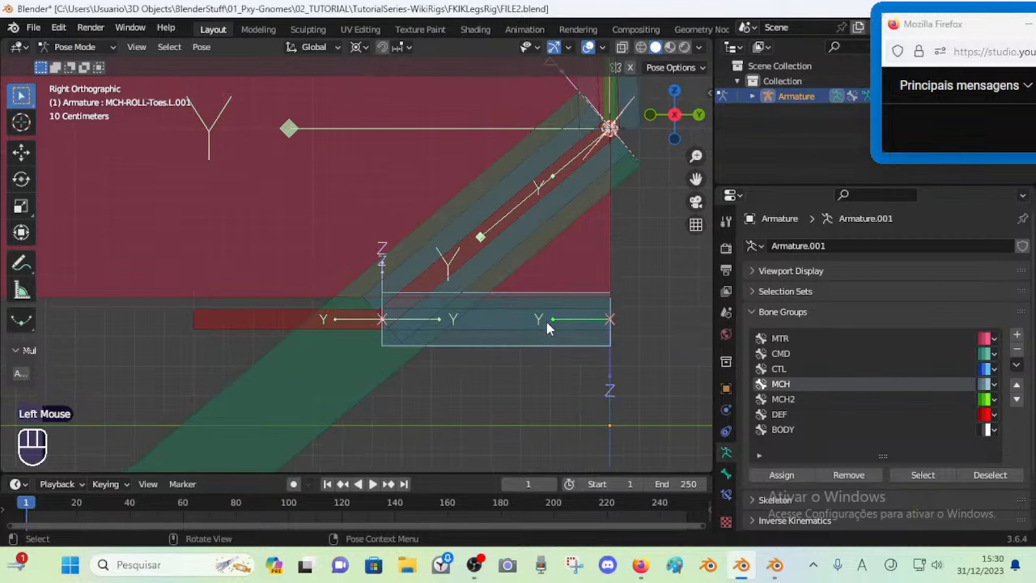
{"action": "middle_click_drag", "start_coordinate": [557, 269], "coordinate": [514, 349], "text": "shift"}
{"action": "left_click", "coordinate": [522, 319]}
{"action": "left_click", "coordinate": [523, 336]}
Select the MCH-Foot-40º.L bone and copy its bendy bone Display Size value
{"action": "left_click", "coordinate": [464, 235]}
{"action": "left_click", "coordinate": [466, 234]}
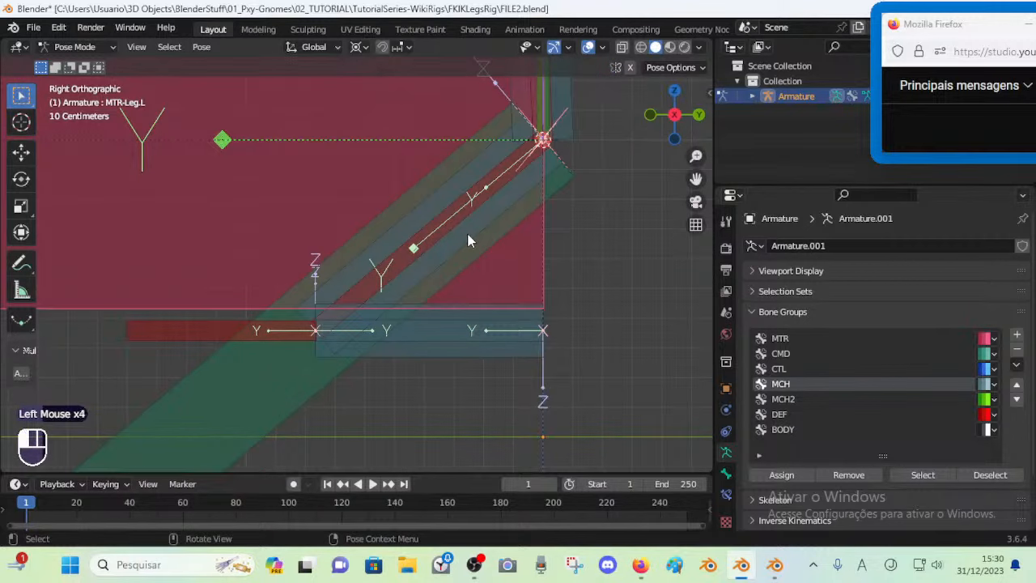
{"action": "left_click", "coordinate": [468, 234]}
{"action": "key", "text": "F2"}
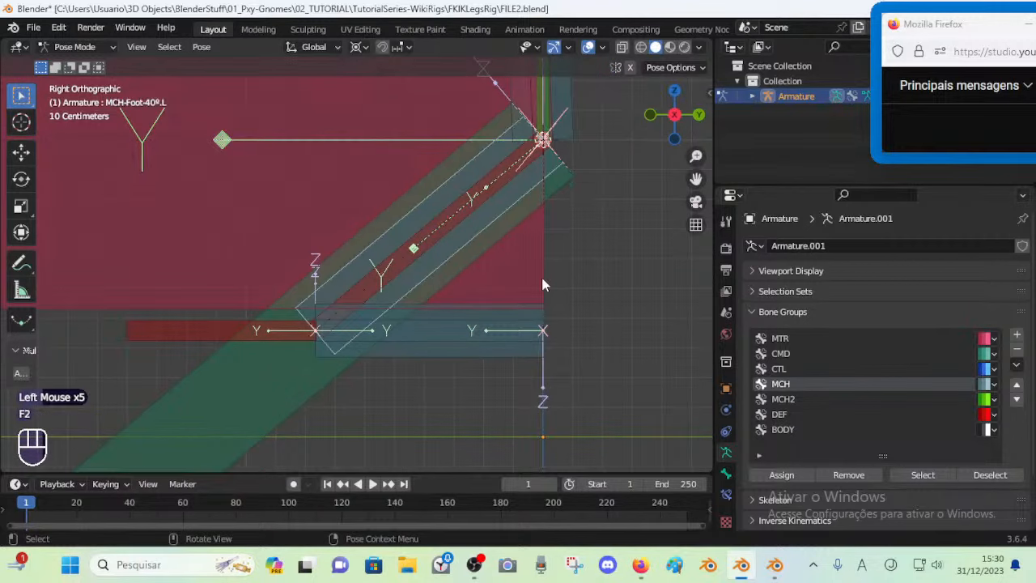
{"action": "left_click", "coordinate": [726, 474]}
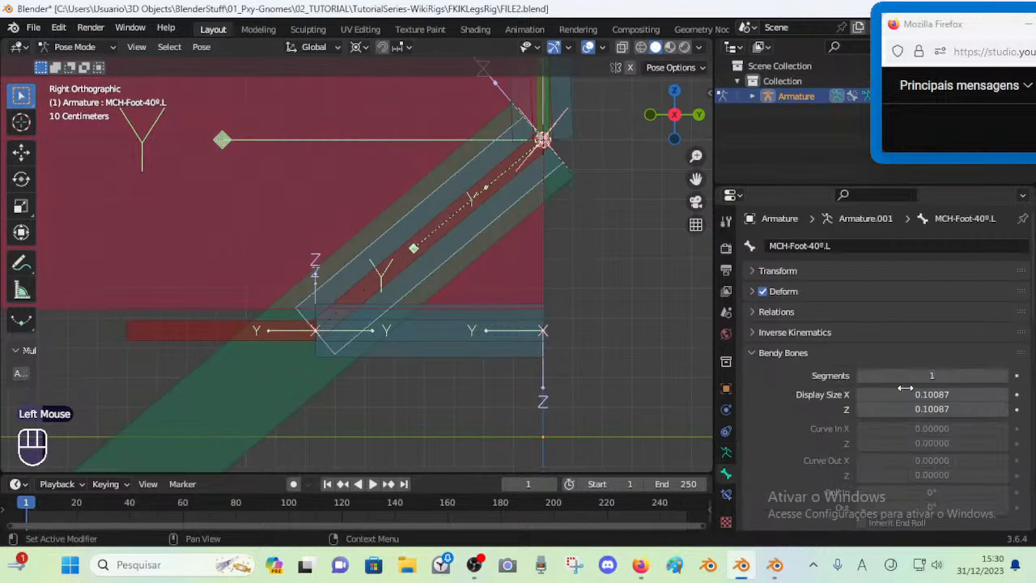
{"action": "key", "text": "ctrl+c"}
Set the Display Size X and Z of the MCH-ROLL-Toes.L.001 bone to the copied 0.10087
{"action": "left_click", "coordinate": [511, 315]}
{"action": "left_click", "coordinate": [525, 365]}
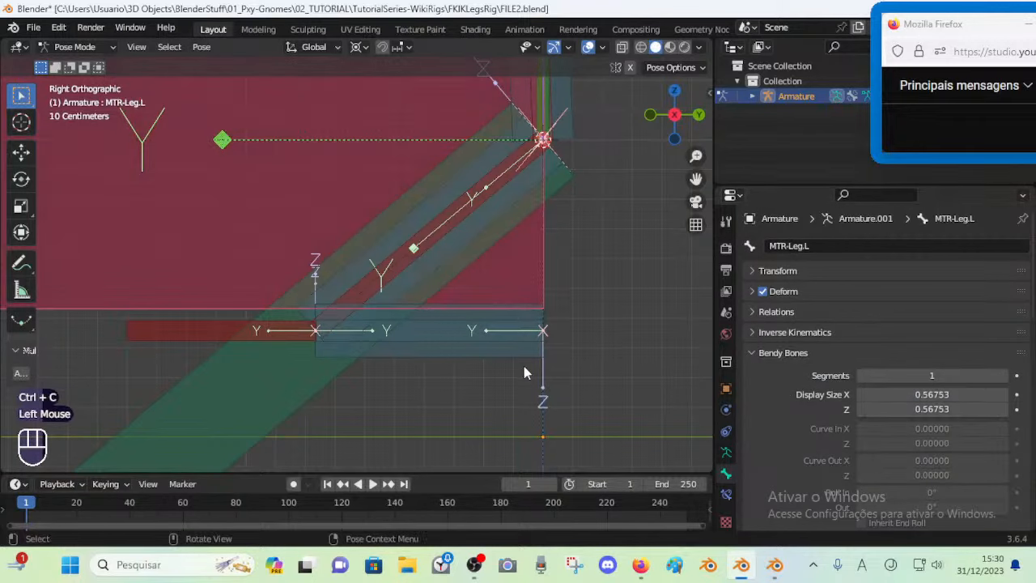
{"action": "left_click", "coordinate": [524, 365]}
{"action": "key", "text": "ctrl+v"}
{"action": "key", "text": "ctrl+v"}
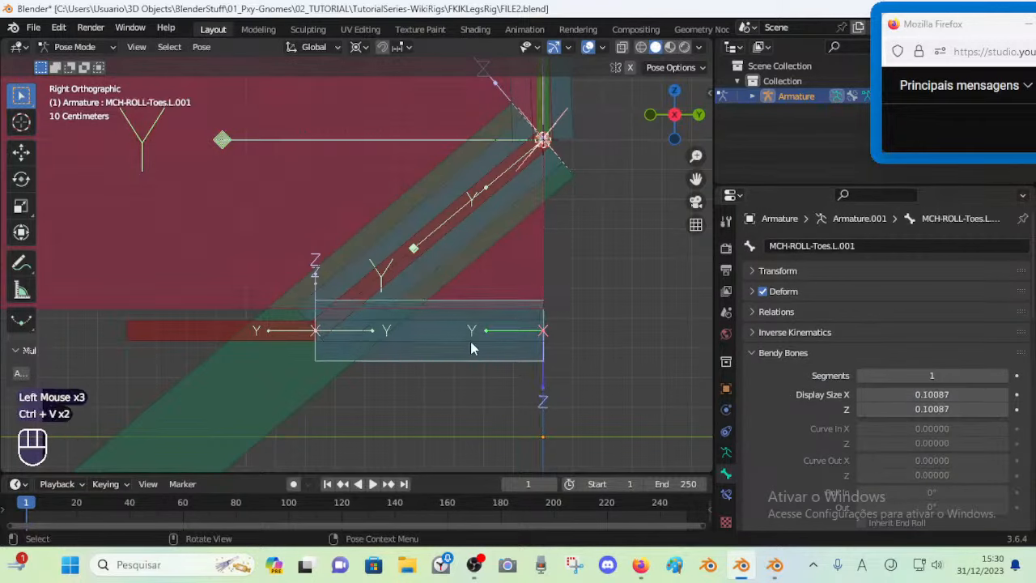
{"action": "left_click", "coordinate": [510, 339]}
{"action": "left_click", "coordinate": [509, 340]}
{"action": "left_click", "coordinate": [510, 342]}
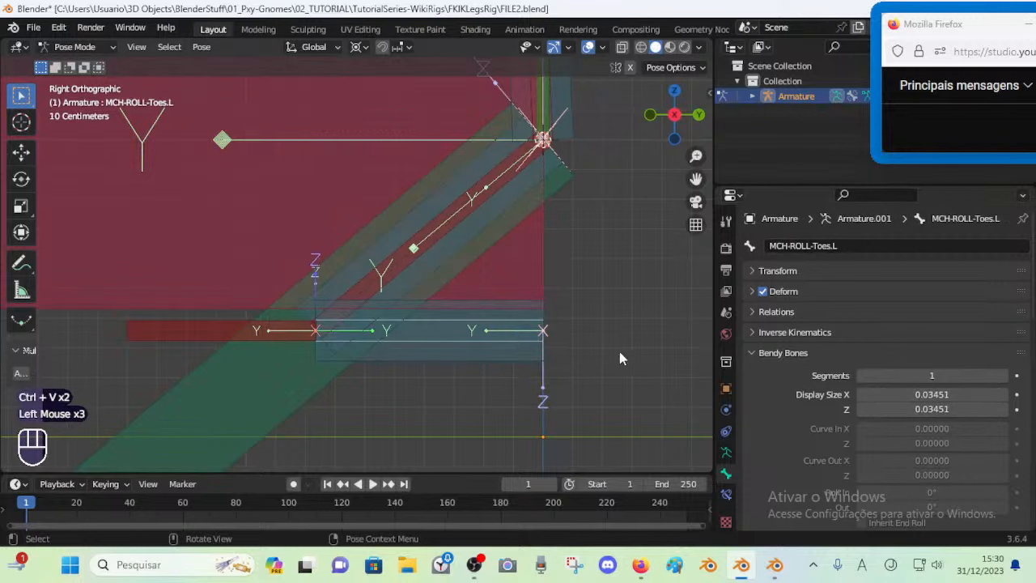
{"action": "key", "text": "ctrl+alt+s"}
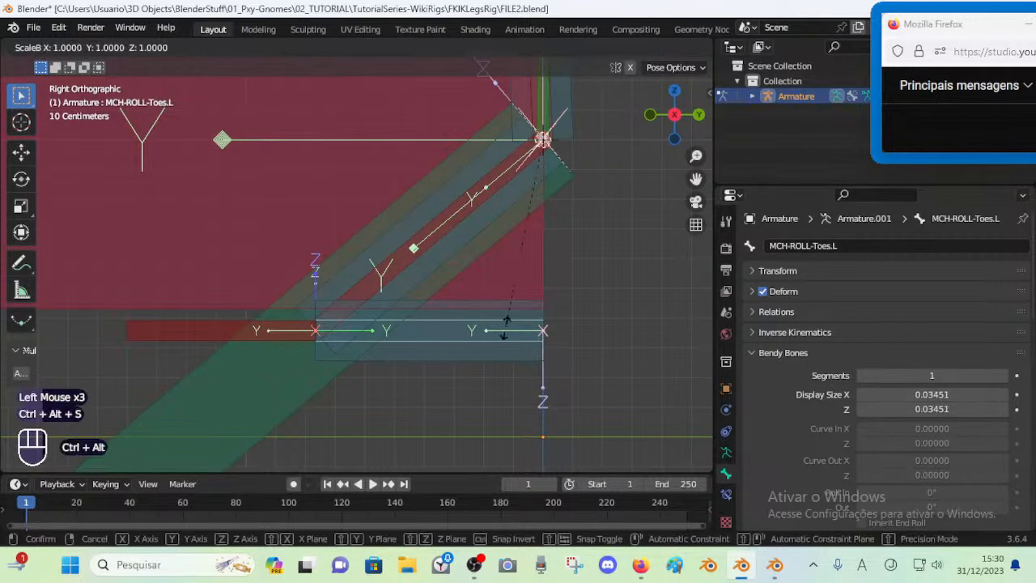
{"action": "key", "text": "Escape"}
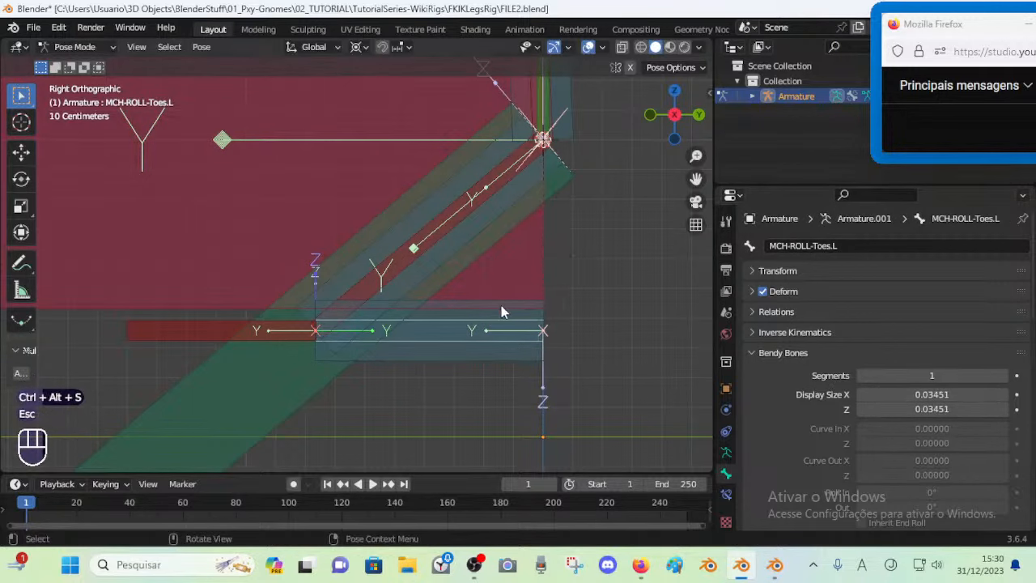
Select the MCH-ROLL-Toes.L bone, show its transform values and switch the armature to Edit Mode
{"action": "left_click", "coordinate": [506, 357]}
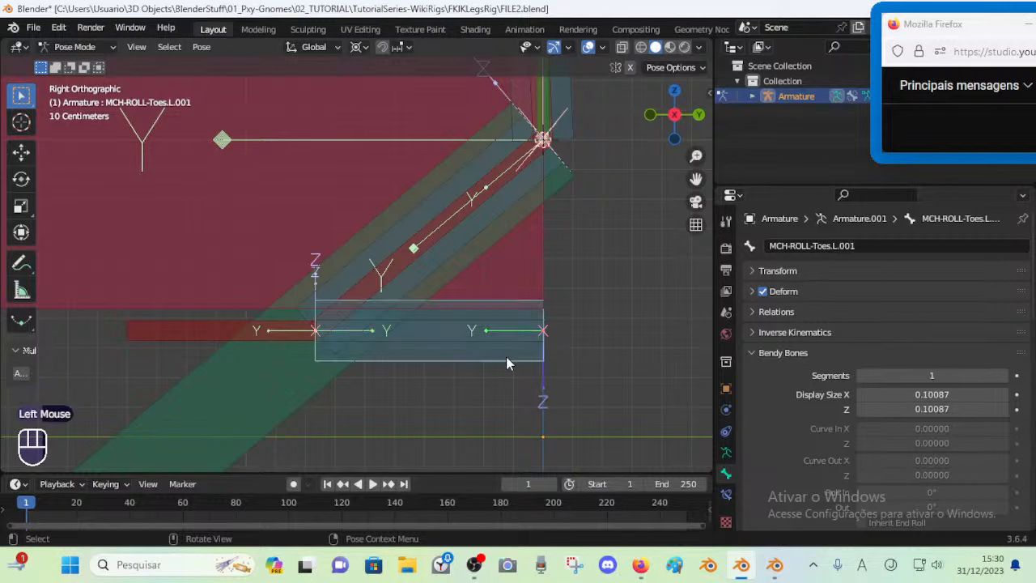
{"action": "left_click", "coordinate": [520, 338]}
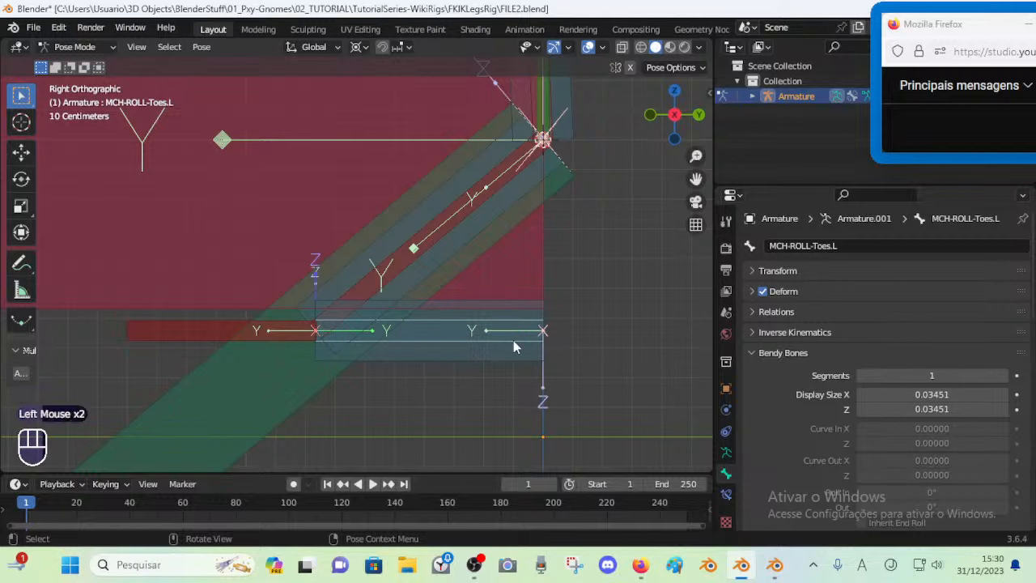
{"action": "key", "text": "n"}
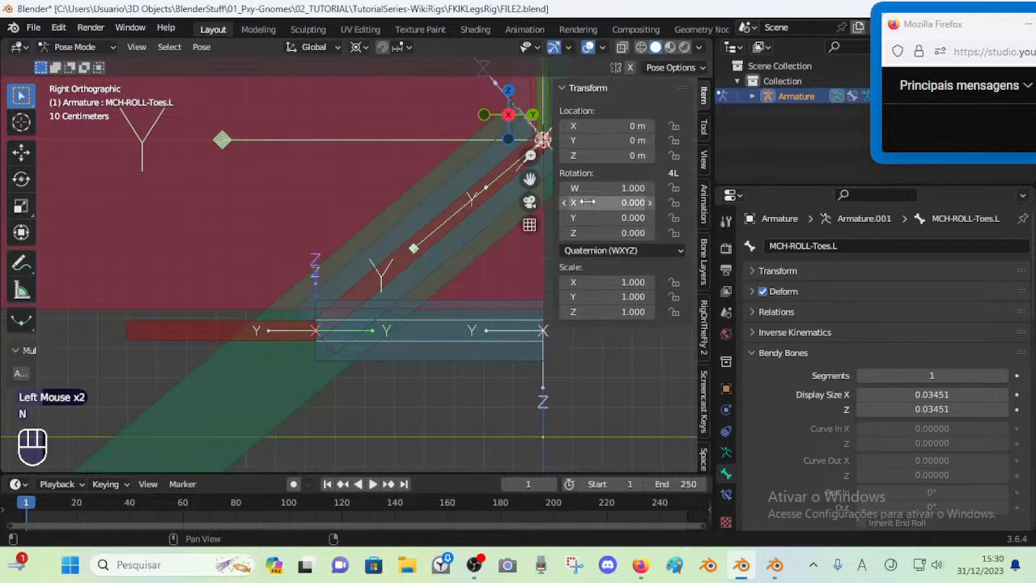
{"action": "key", "text": "Tab"}
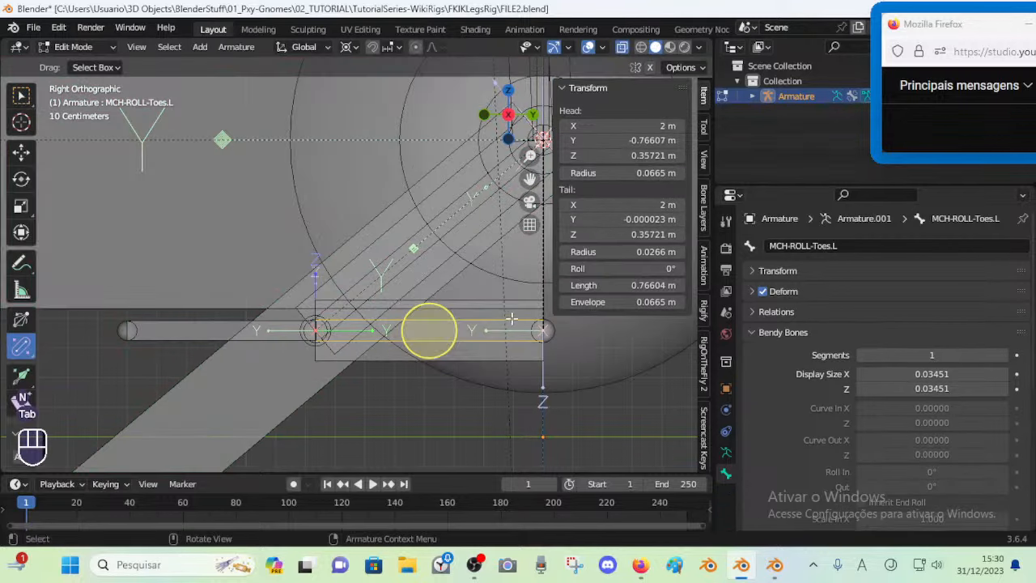
Recalculate the roll of the MCH-ROLL-Toes.L.001 bone to the Global +Z Axis
{"action": "middle_click_drag", "start_coordinate": [384, 350], "coordinate": [358, 350], "text": "shift"}
{"action": "left_click", "coordinate": [358, 356]}
{"action": "key", "text": "g"}
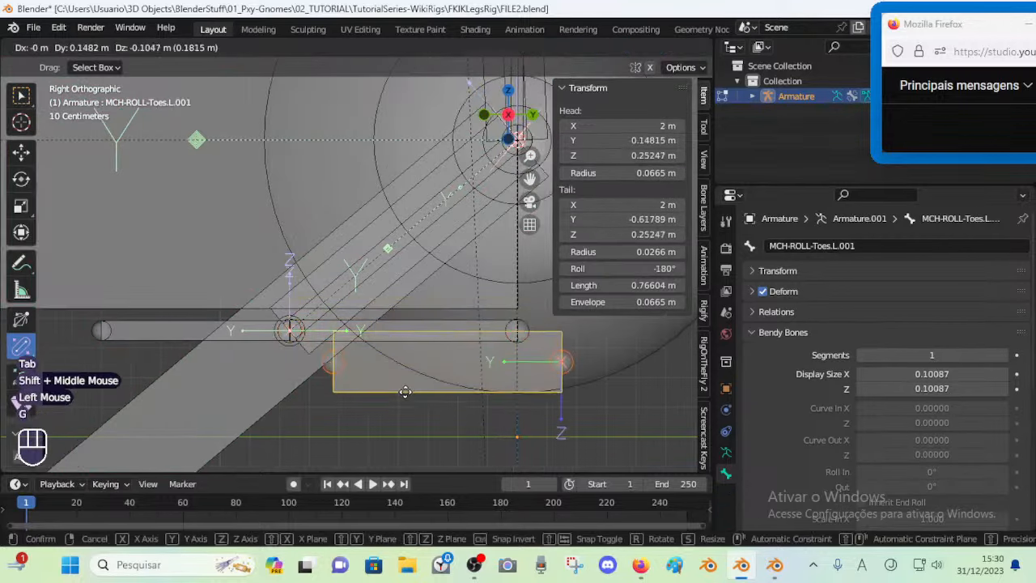
{"action": "left_click", "coordinate": [409, 359]}
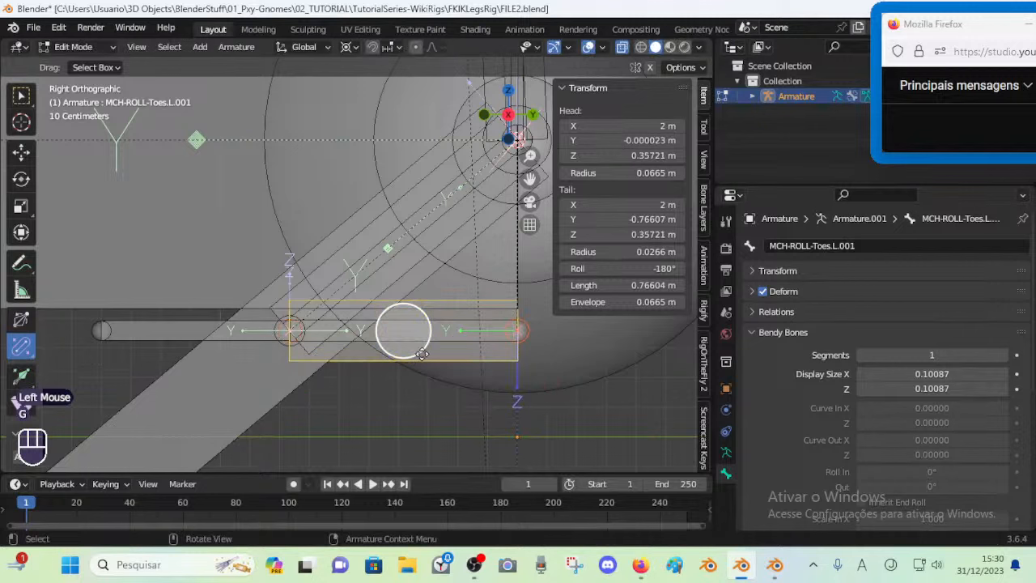
{"action": "key", "text": "shift+n"}
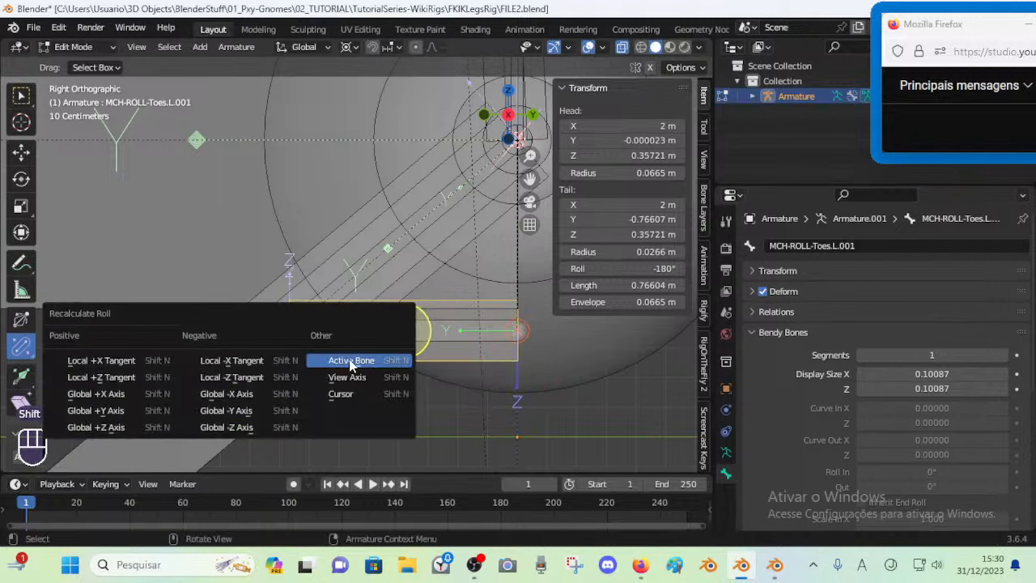
{"action": "left_click", "coordinate": [95, 427]}
{"action": "key", "text": "alt+a"}
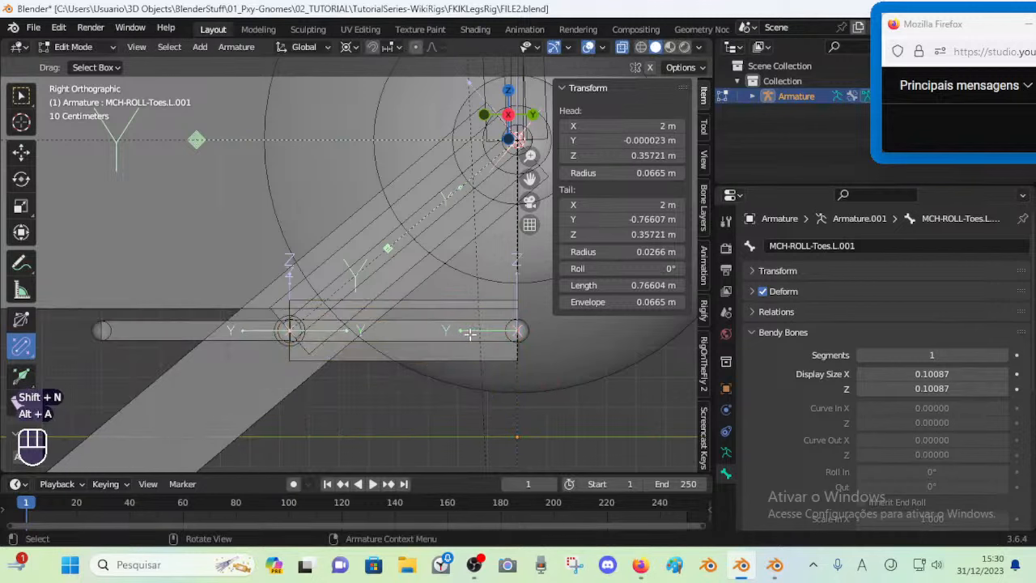
Select the MCH-ROLL-Toes.L bone, check the toe roll bones from several angles and save the file
{"action": "left_click", "coordinate": [469, 333]}
{"action": "left_click", "coordinate": [469, 332]}
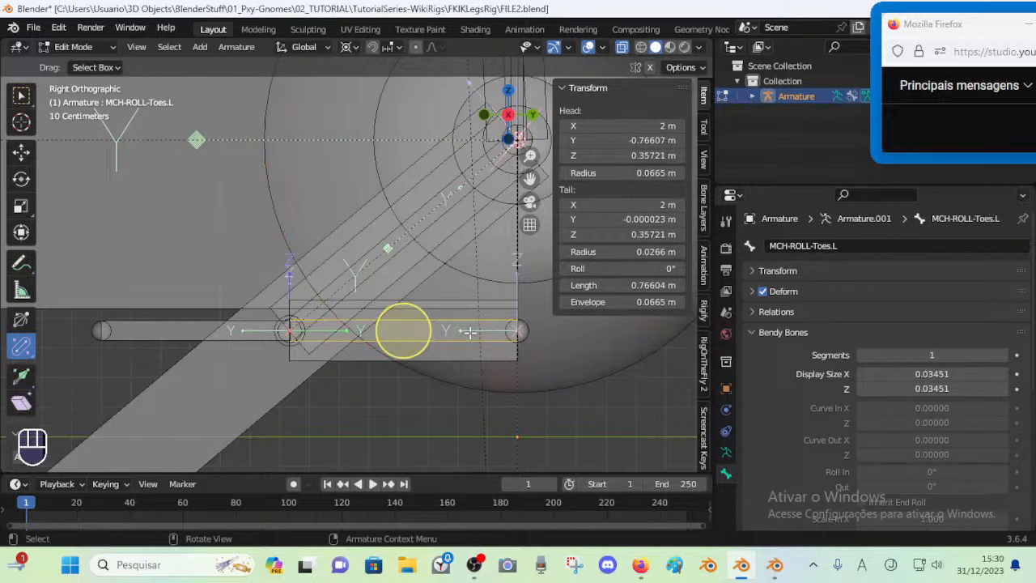
{"action": "middle_click_drag", "start_coordinate": [453, 300], "coordinate": [360, 309]}
{"action": "scroll", "coordinate": [331, 287], "scroll_direction": "down", "scroll_amount": 1}
{"action": "key", "text": "KP_3"}
{"action": "scroll", "coordinate": [365, 309], "scroll_direction": "down", "scroll_amount": 2}
{"action": "scroll", "coordinate": [365, 309], "scroll_direction": "down", "scroll_amount": 1}
{"action": "scroll", "coordinate": [359, 275], "scroll_direction": "down", "scroll_amount": 3}
{"action": "scroll", "coordinate": [350, 303], "scroll_direction": "up", "scroll_amount": 3}
{"action": "scroll", "coordinate": [350, 303], "scroll_direction": "down", "scroll_amount": 1}
{"action": "scroll", "coordinate": [359, 317], "scroll_direction": "down", "scroll_amount": 1}
{"action": "key", "text": "ctrl+s"}
{"action": "scroll", "coordinate": [412, 326], "scroll_direction": "up", "scroll_amount": 2}
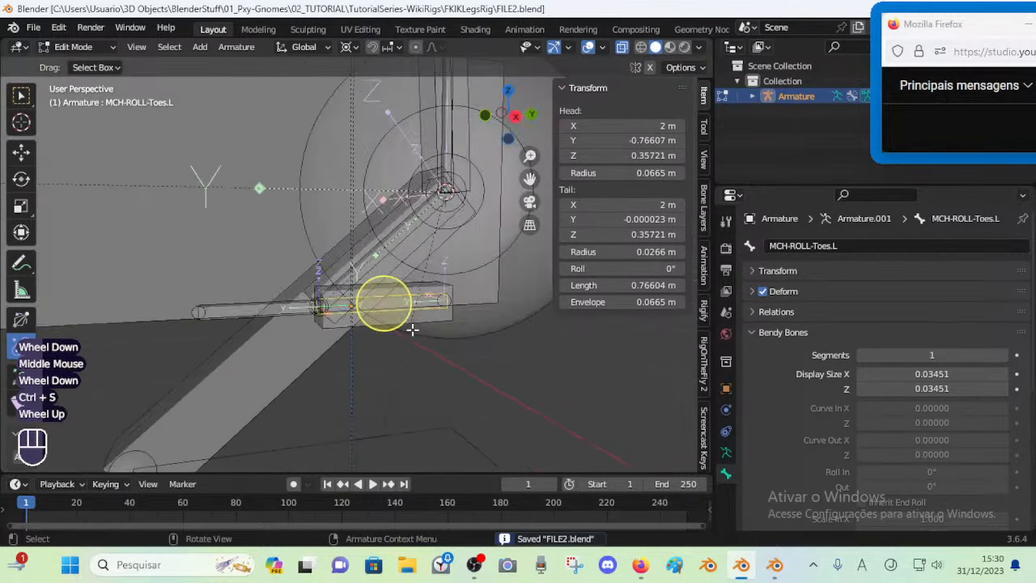
Add a new bone at the 3D cursor on the ankle and return to the right side view
{"action": "scroll", "coordinate": [410, 331], "scroll_direction": "down", "scroll_amount": 1}
{"action": "middle_click_drag", "start_coordinate": [410, 331], "coordinate": [376, 286]}
{"action": "left_click", "coordinate": [346, 281]}
{"action": "key", "text": "shift+a"}
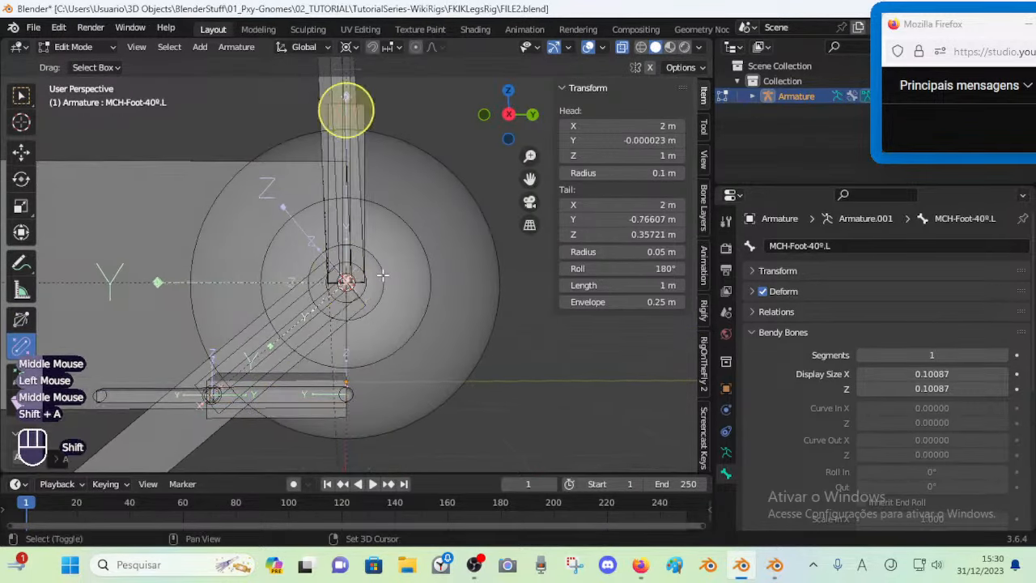
{"action": "scroll", "coordinate": [385, 151], "scroll_direction": "down", "scroll_amount": 1}
{"action": "key", "text": "KP_3"}
{"action": "scroll", "coordinate": [400, 155], "scroll_direction": "up", "scroll_amount": 3}
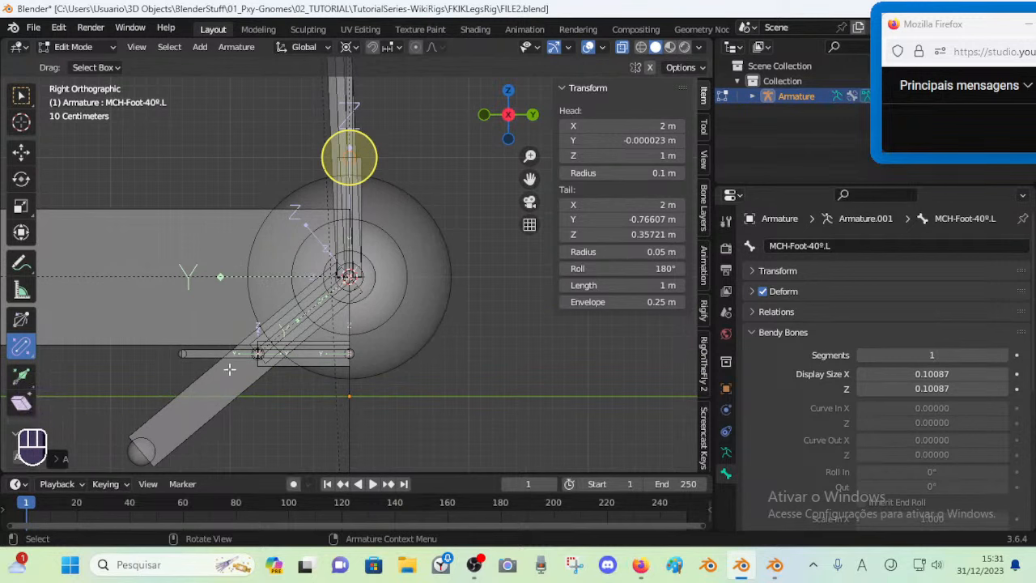
{"action": "left_click", "coordinate": [206, 353], "text": "shift"}
{"action": "key", "text": "ctrl+alt+a"}
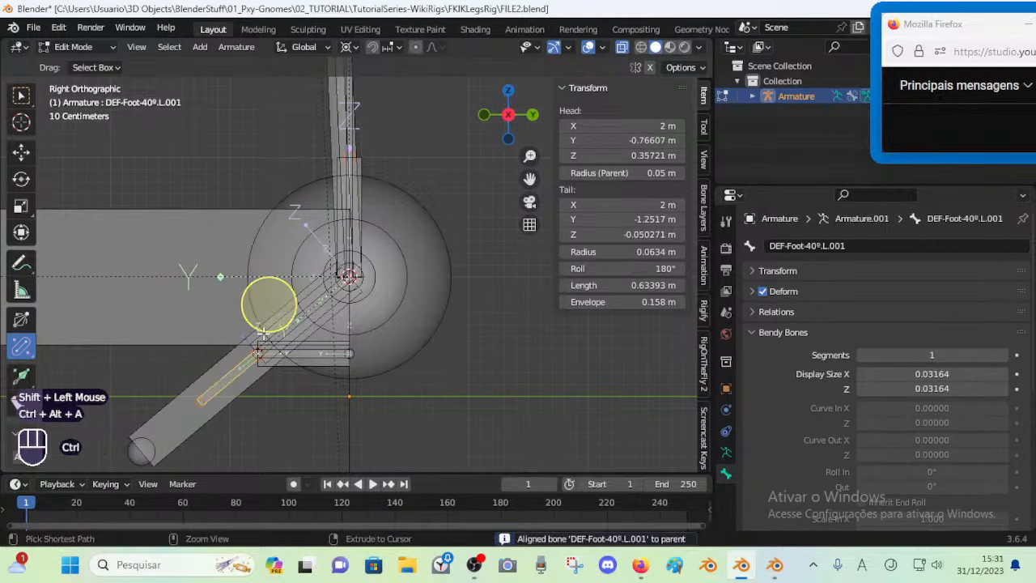
{"action": "key", "text": "ctrl+z"}
Align the new vertical ankle bone to the DEF-Foot-40º.L.001 bone
{"action": "left_click", "coordinate": [364, 158]}
{"action": "left_click", "coordinate": [365, 161]}
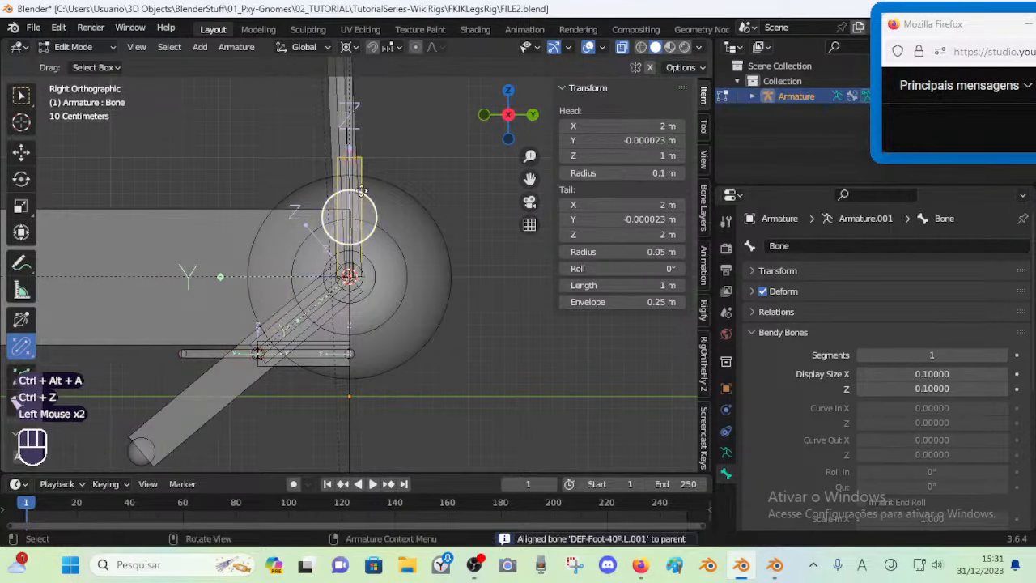
{"action": "left_click", "coordinate": [235, 353], "text": "shift"}
{"action": "key", "text": "ctrl+alt+a"}
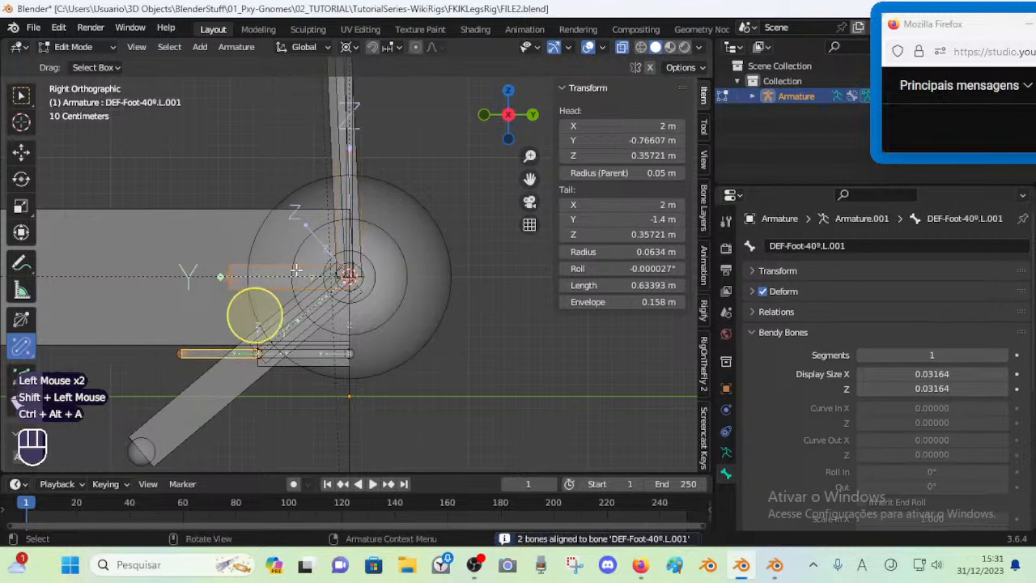
Switch the direction of the new ankle bone and snap it to the 3D cursor so it extends behind the heel
{"action": "left_click", "coordinate": [259, 277]}
{"action": "left_click", "coordinate": [259, 278]}
{"action": "left_click", "coordinate": [260, 277]}
{"action": "left_click", "coordinate": [261, 278]}
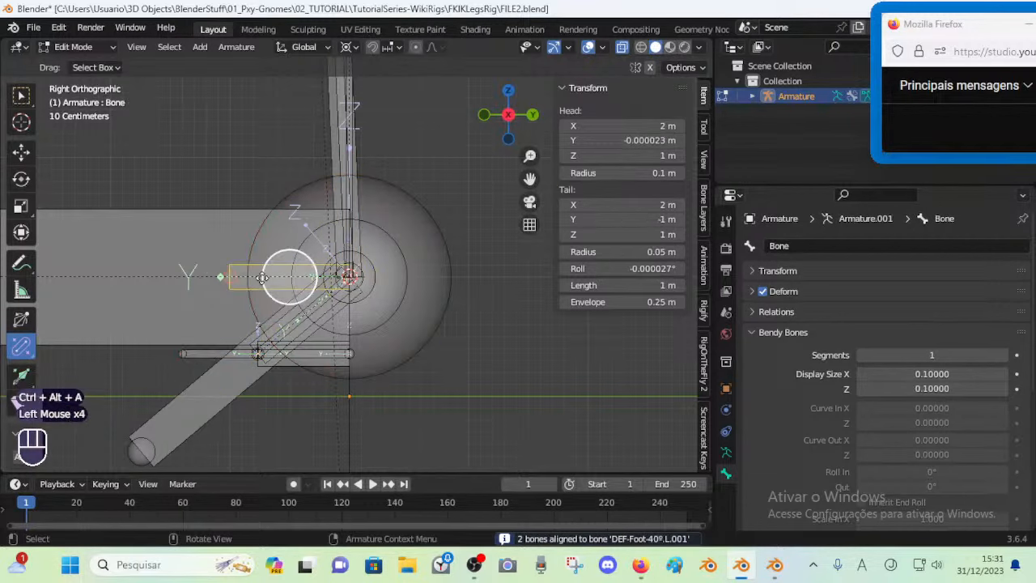
{"action": "key", "text": "alt+f"}
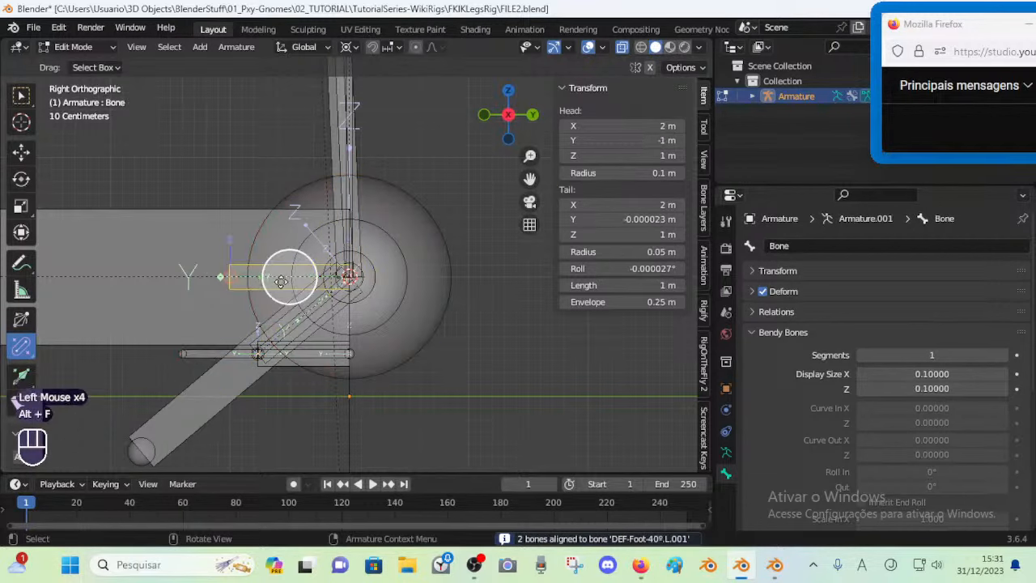
{"action": "key", "text": "shift+s"}
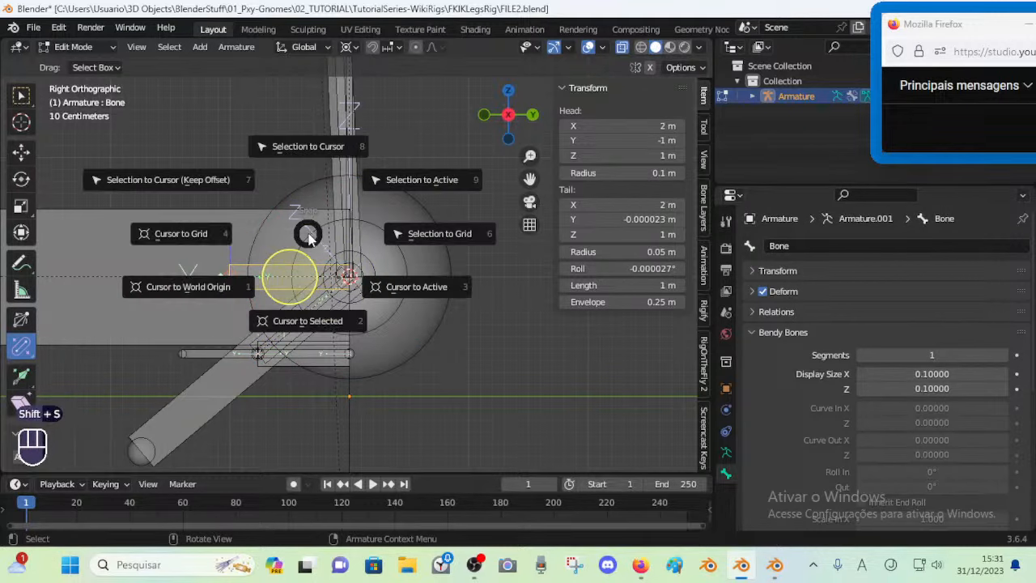
{"action": "left_click", "coordinate": [306, 196]}
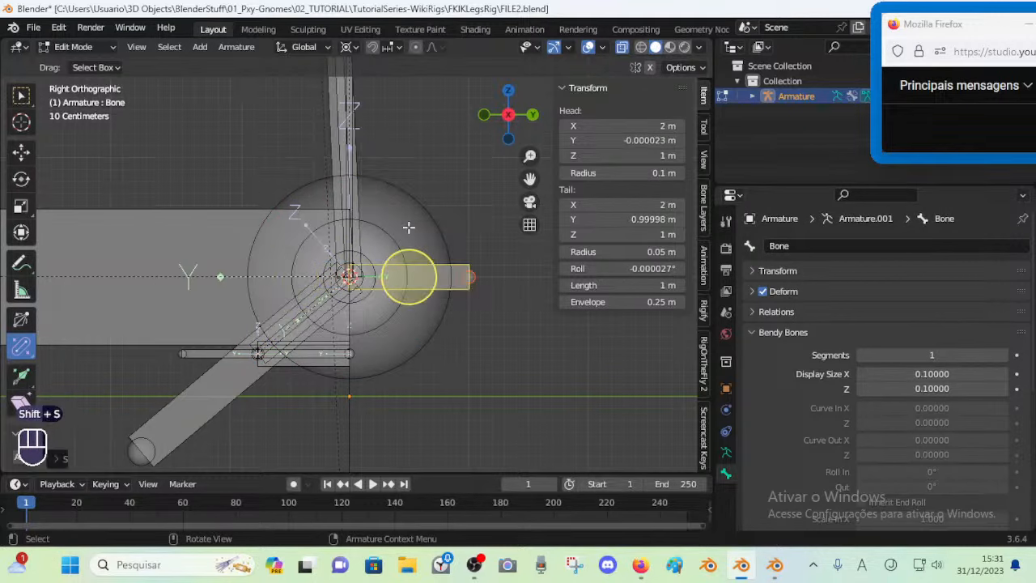
Scale the new heel-side bone up to about 1.83 m long
{"action": "left_click", "coordinate": [465, 285]}
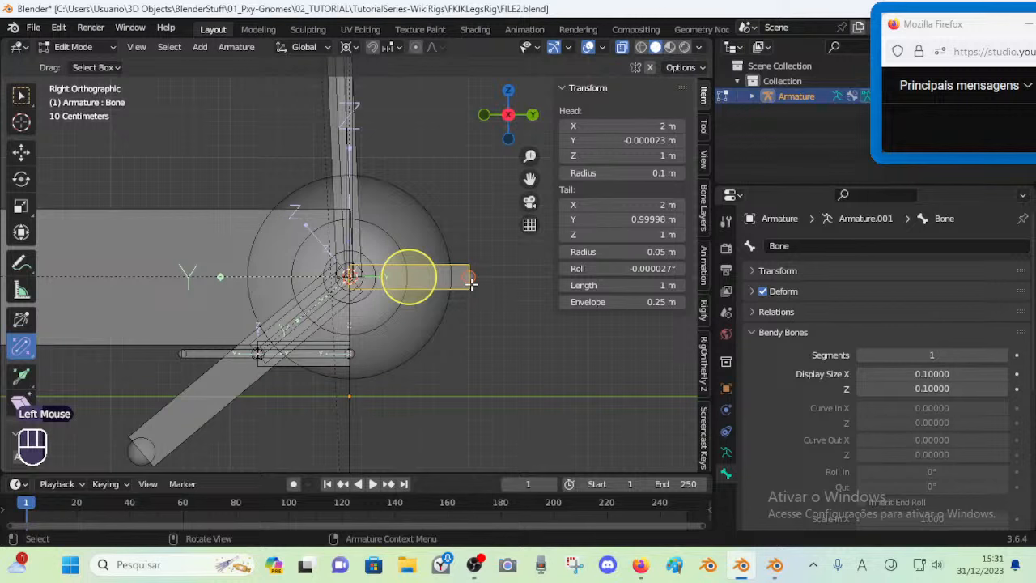
{"action": "key", "text": "s"}
{"action": "left_click", "coordinate": [530, 277]}
{"action": "key", "text": "s"}
{"action": "left_click", "coordinate": [458, 279]}
Rename the enlarged ankle bone as CTL-ROLL-Ankle.L
{"action": "key", "text": "F2"}
{"action": "type", "text": "CTL"}
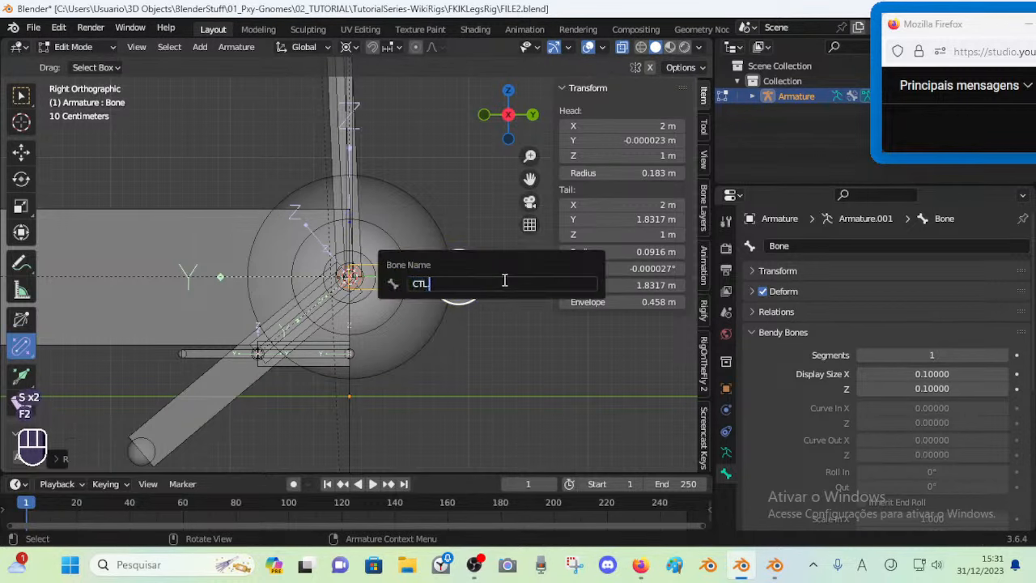
{"action": "type", "text": "-ROLL-Ar"}
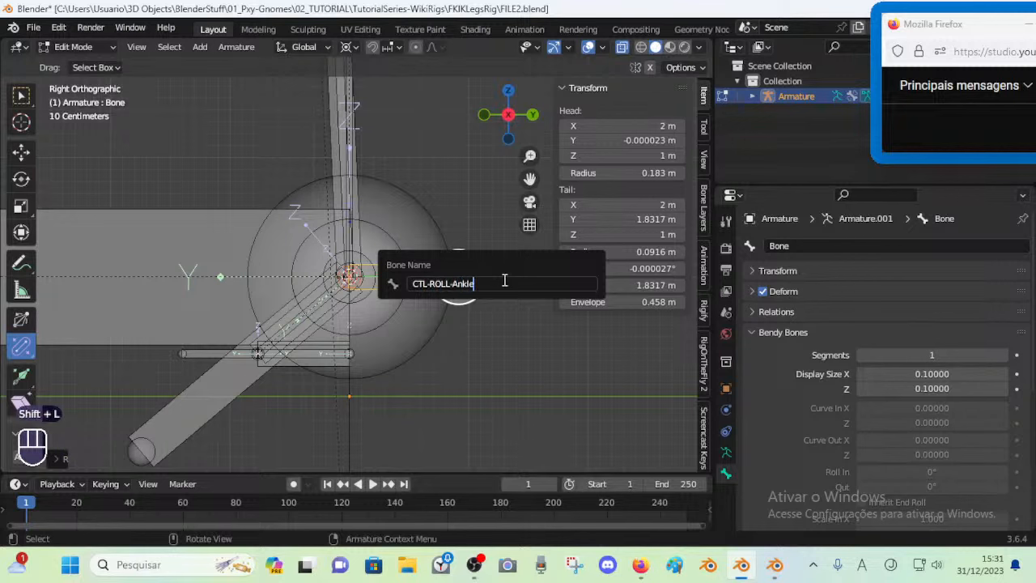
{"action": "type", "text": "kle.L"}
{"action": "key", "text": "Return"}
{"action": "scroll", "coordinate": [504, 280], "scroll_direction": "down", "scroll_amount": 1}
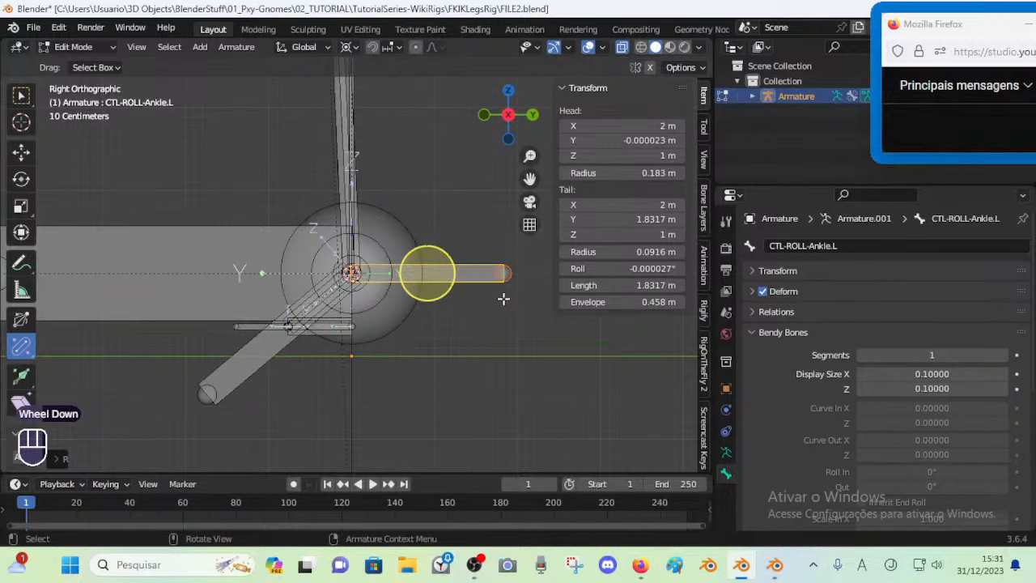
{"action": "key", "text": "r"}
{"action": "right_click", "coordinate": [427, 270]}
{"action": "scroll", "coordinate": [474, 242], "scroll_direction": "up", "scroll_amount": 1}
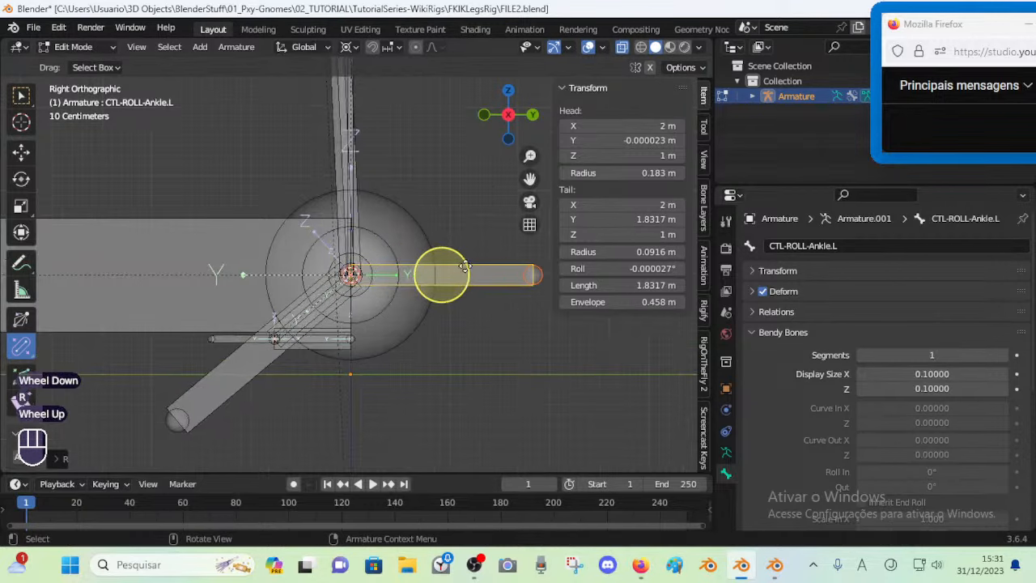
Assign the CTL-ROLL-Ankle.L bone to the CTL bone group in Pose Mode, and return to Edit Mode
{"action": "left_click", "coordinate": [726, 451]}
{"action": "key", "text": "Tab"}
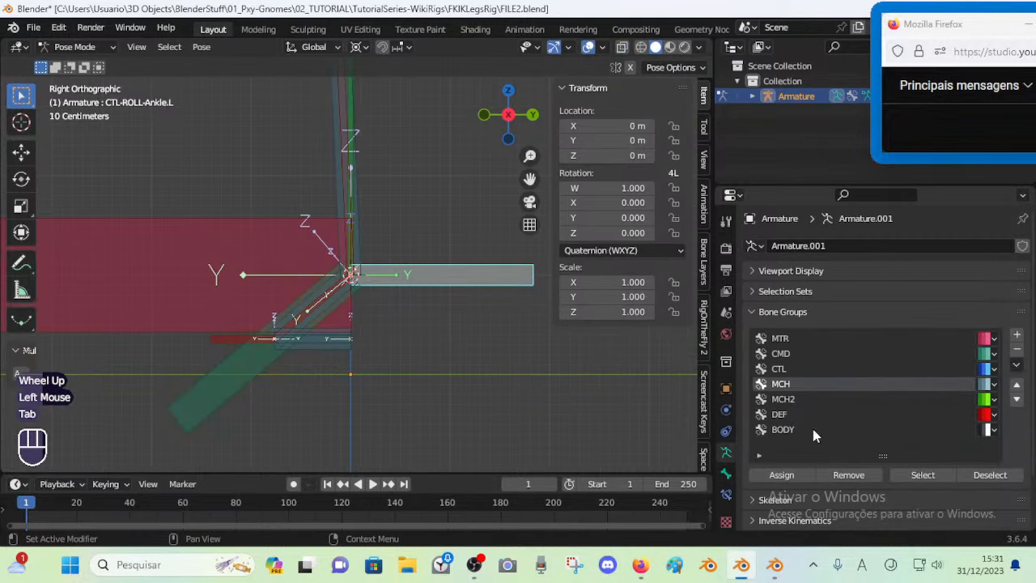
{"action": "left_click", "coordinate": [826, 355]}
{"action": "left_click", "coordinate": [827, 368]}
{"action": "key", "text": "Tab"}
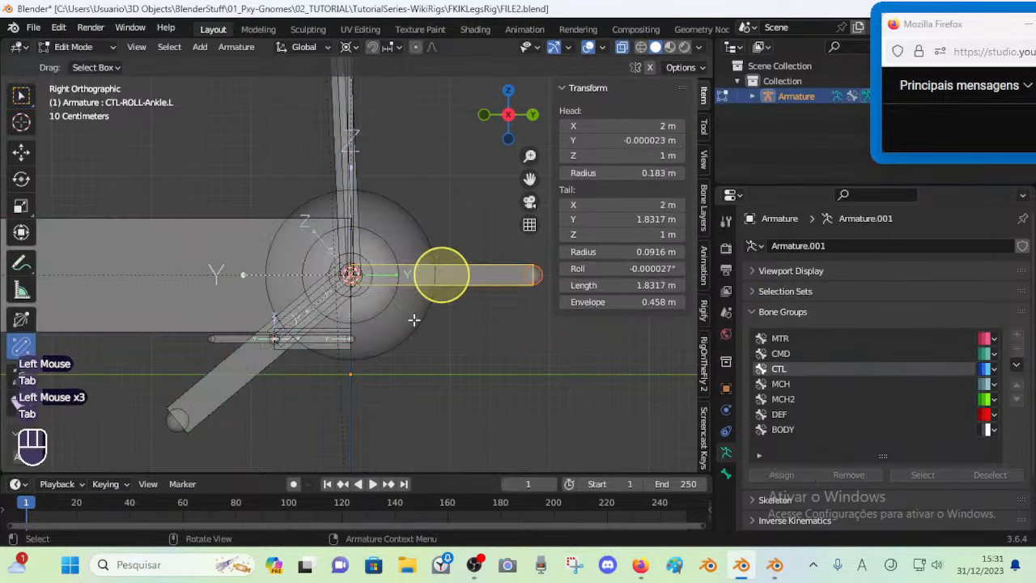
Select the DEF-Foot-40º.L.001 toe bone and duplicate it in place
{"action": "middle_click_drag", "start_coordinate": [349, 323], "coordinate": [383, 324], "text": "shift"}
{"action": "scroll", "coordinate": [382, 323], "scroll_direction": "up", "scroll_amount": 1}
{"action": "scroll", "coordinate": [384, 324], "scroll_direction": "up", "scroll_amount": 1}
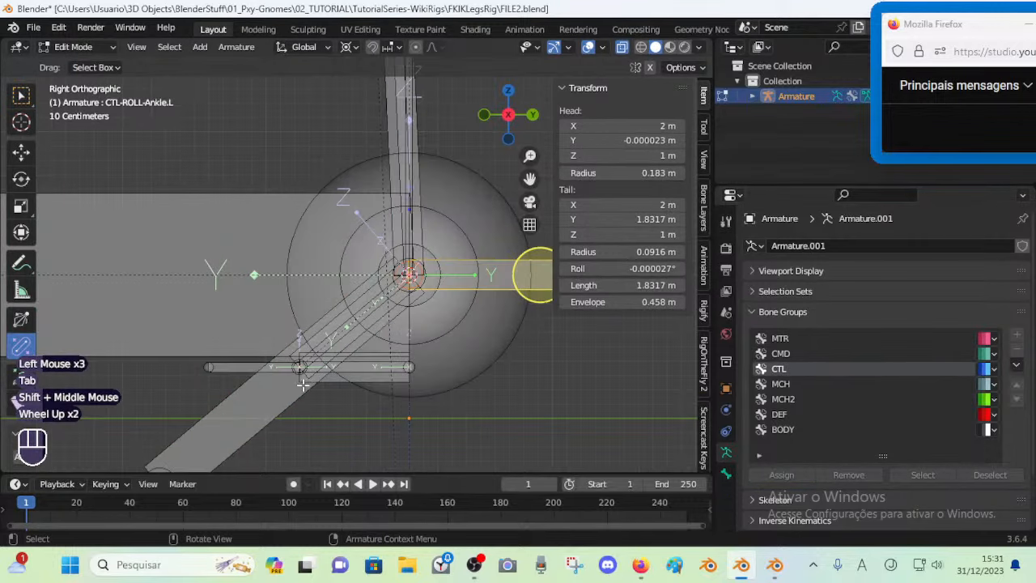
{"action": "left_click", "coordinate": [288, 372]}
{"action": "left_click", "coordinate": [101, 275]}
{"action": "left_click", "coordinate": [253, 366]}
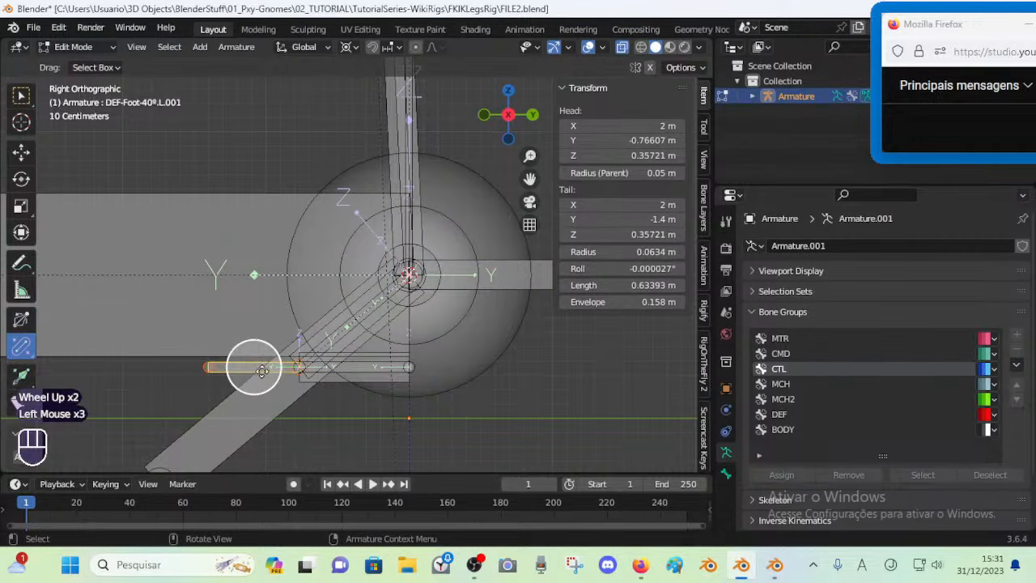
{"action": "scroll", "coordinate": [388, 335], "scroll_direction": "down", "scroll_amount": 1}
{"action": "scroll", "coordinate": [462, 299], "scroll_direction": "up", "scroll_amount": 1}
{"action": "scroll", "coordinate": [462, 299], "scroll_direction": "down", "scroll_amount": 1}
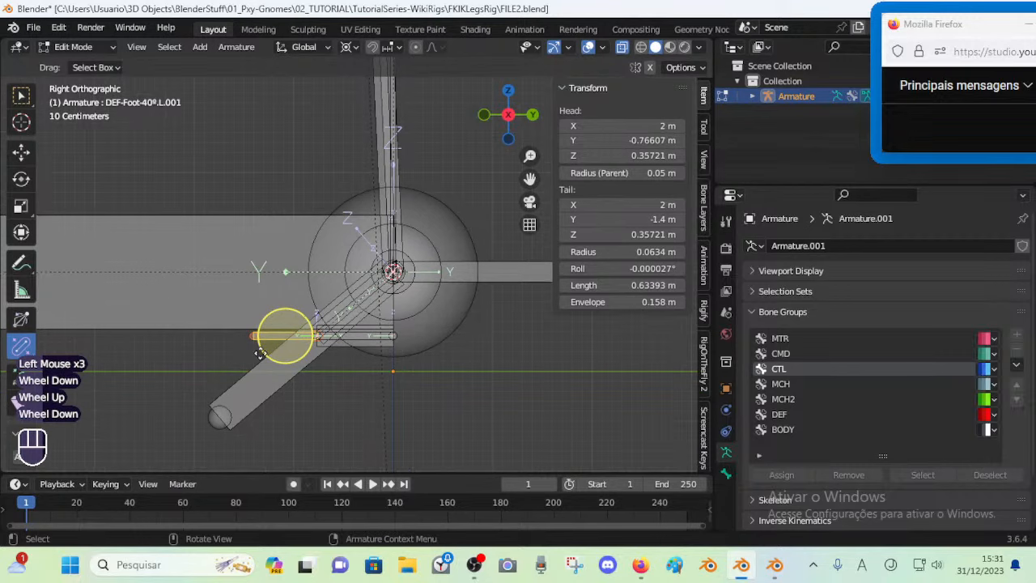
{"action": "scroll", "coordinate": [259, 353], "scroll_direction": "up", "scroll_amount": 2}
{"action": "key", "text": "shift+d"}
{"action": "key", "text": "Escape"}
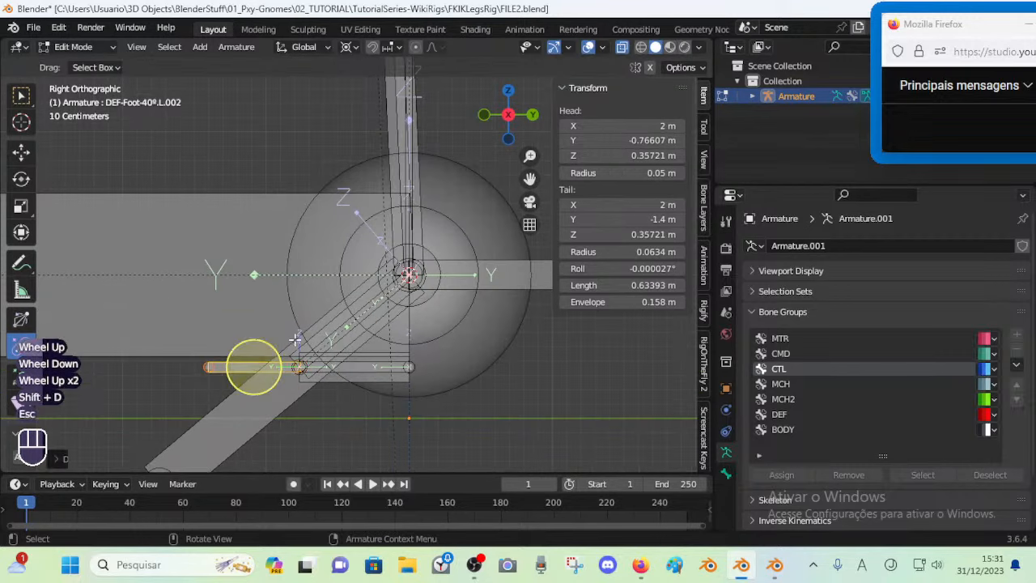
Snap the 3D cursor to the head of the duplicated toe bone
{"action": "key", "text": "s"}
{"action": "right_click", "coordinate": [300, 349]}
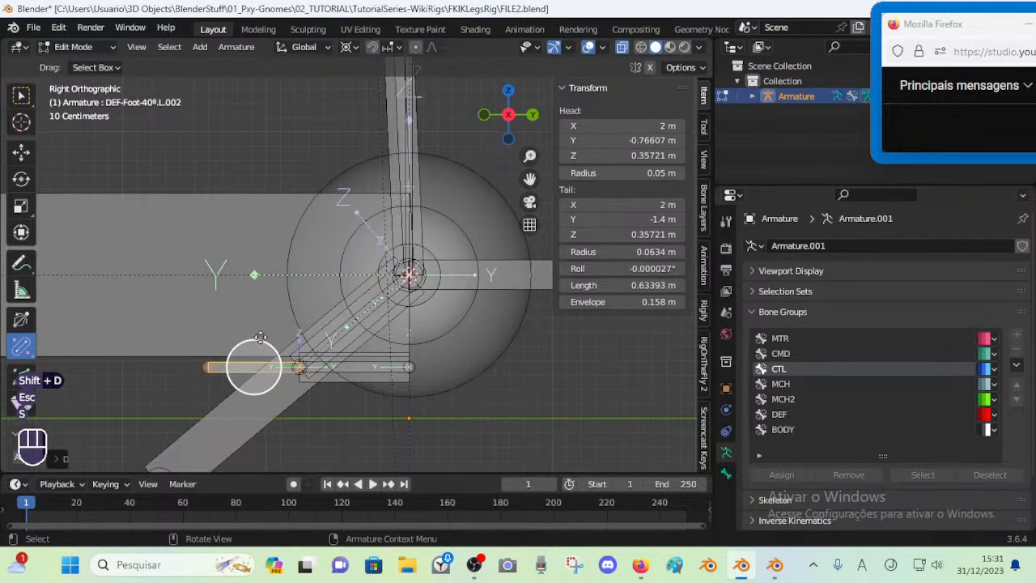
{"action": "key", "text": "shift+s"}
{"action": "left_click", "coordinate": [302, 360]}
Scale the duplicated toe bone down to about 0.23 m long and enlarge its bendy bone thickness about 8 times
{"action": "key", "text": "s"}
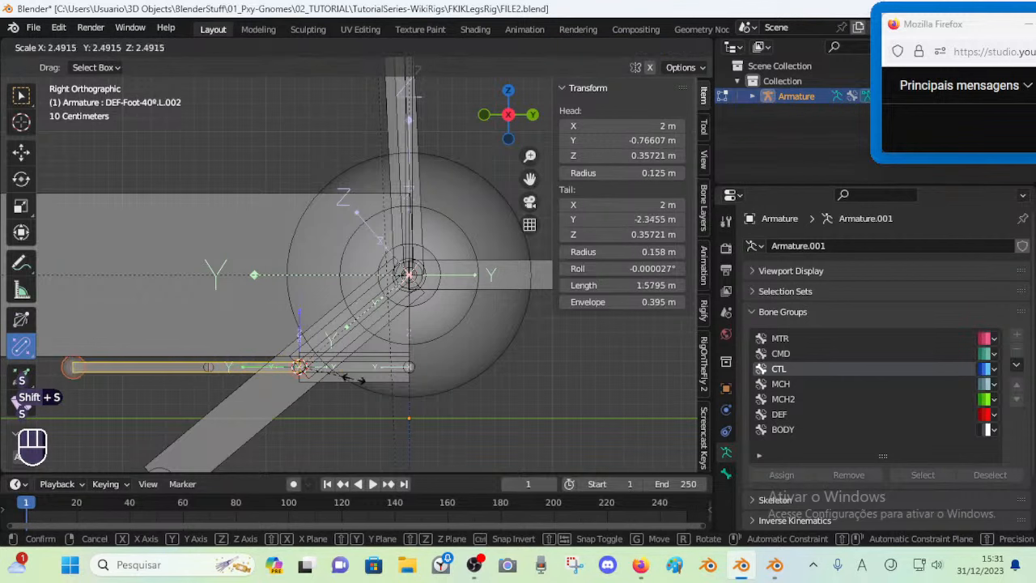
{"action": "right_click", "coordinate": [283, 370]}
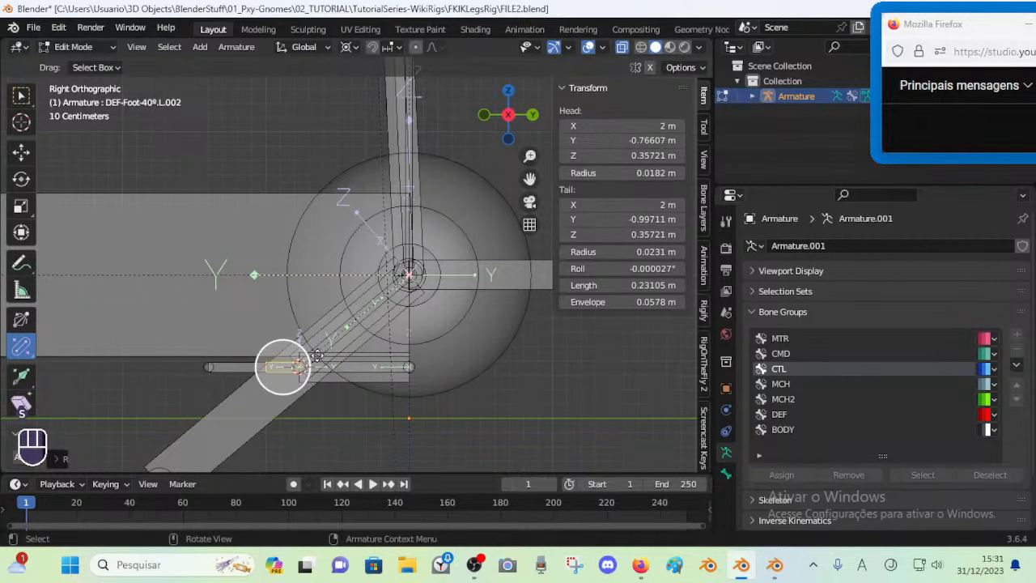
{"action": "key", "text": "ctrl+alt+s"}
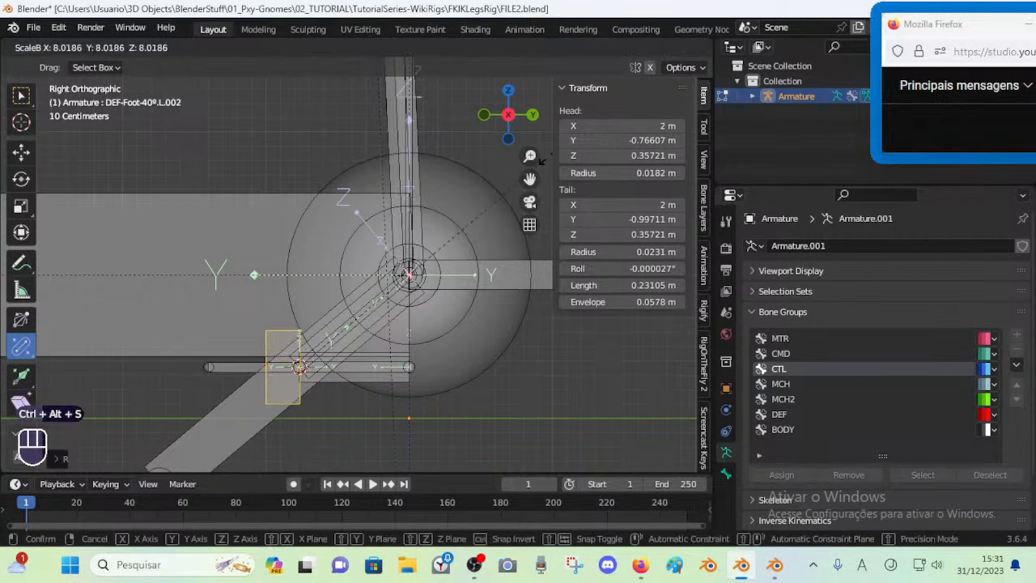
{"action": "left_click", "coordinate": [531, 157]}
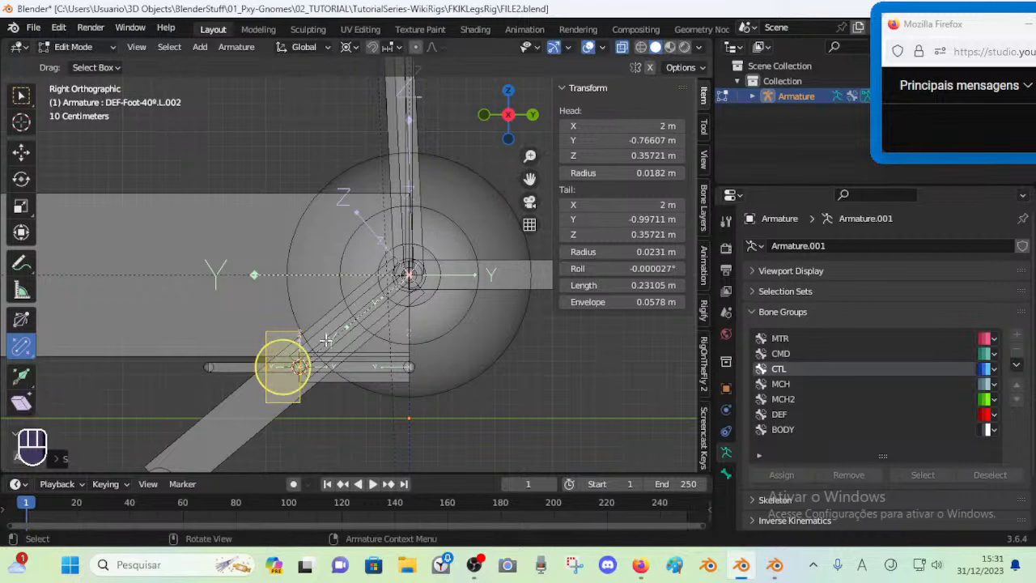
Rename the duplicated toe bone as CTL-Toes.L
{"action": "key", "text": "F2"}
{"action": "type", "text": "CTL"}
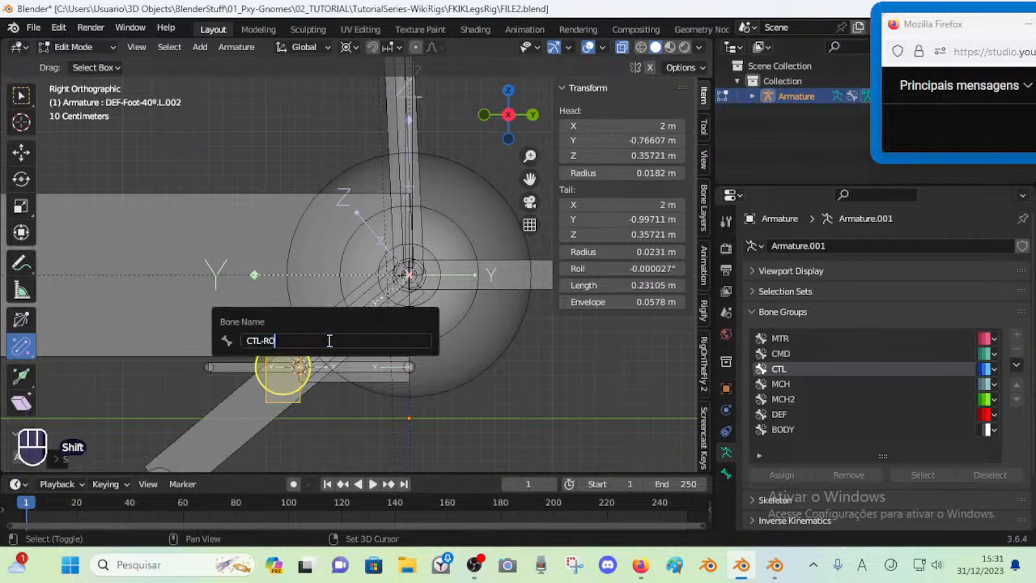
{"action": "type", "text": "-RO"}
{"action": "key", "text": "BackSpace"}
{"action": "key", "text": "BackSpace"}
{"action": "key", "text": "BackSpace"}
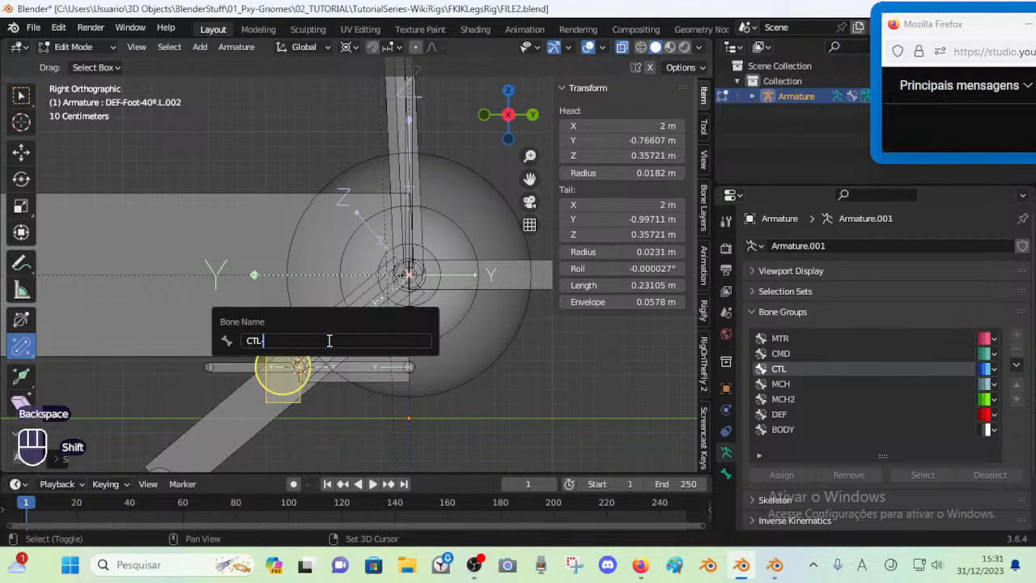
{"action": "type", "text": "-Toes"}
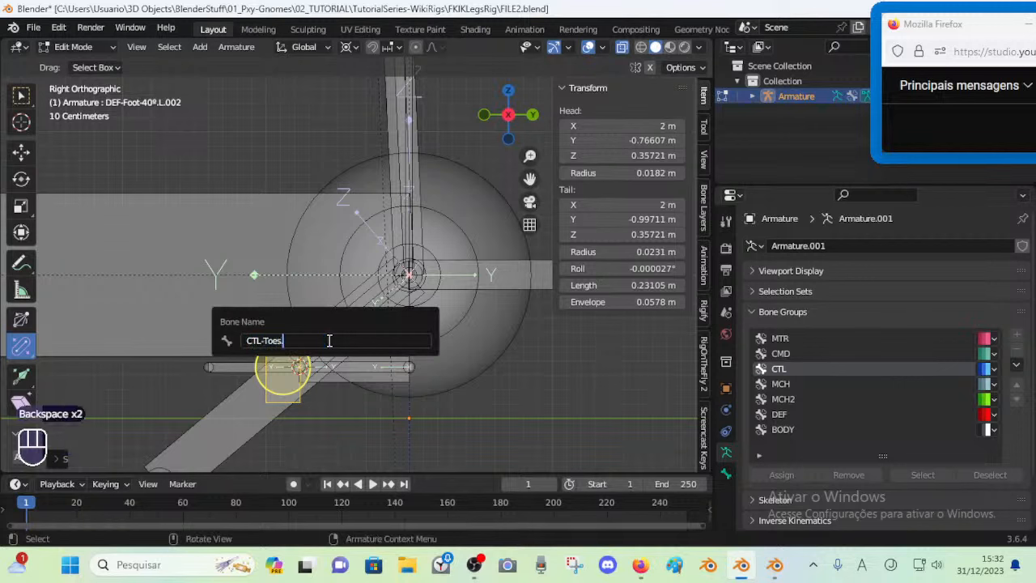
{"action": "type", "text": ".L"}
{"action": "key", "text": "Return"}
{"action": "left_click", "coordinate": [466, 293]}
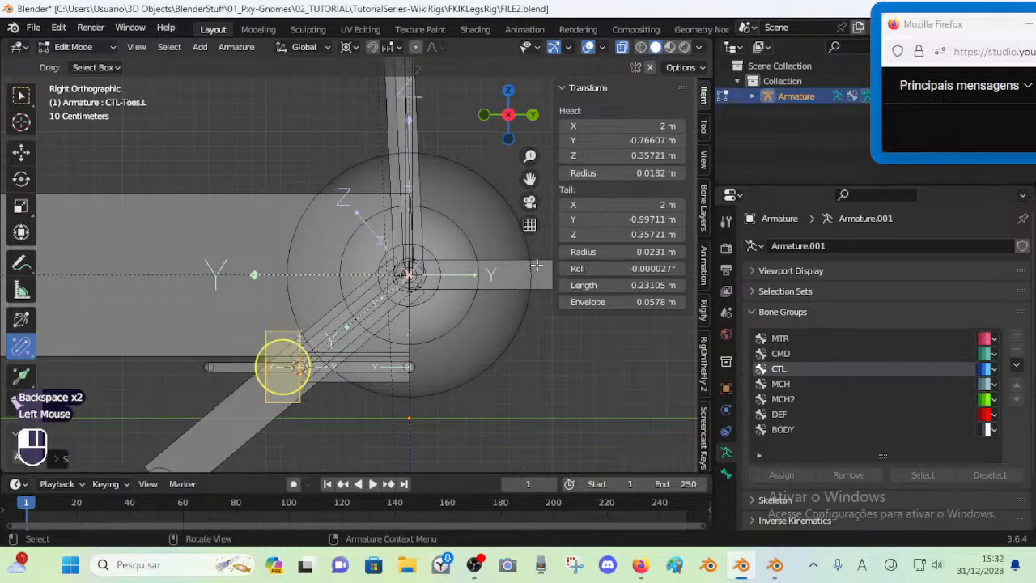
Rename the CTL-ROLL-Ankle.L bone as CTL-Ankle.L
{"action": "key", "text": "F2"}
{"action": "left_click", "coordinate": [496, 266]}
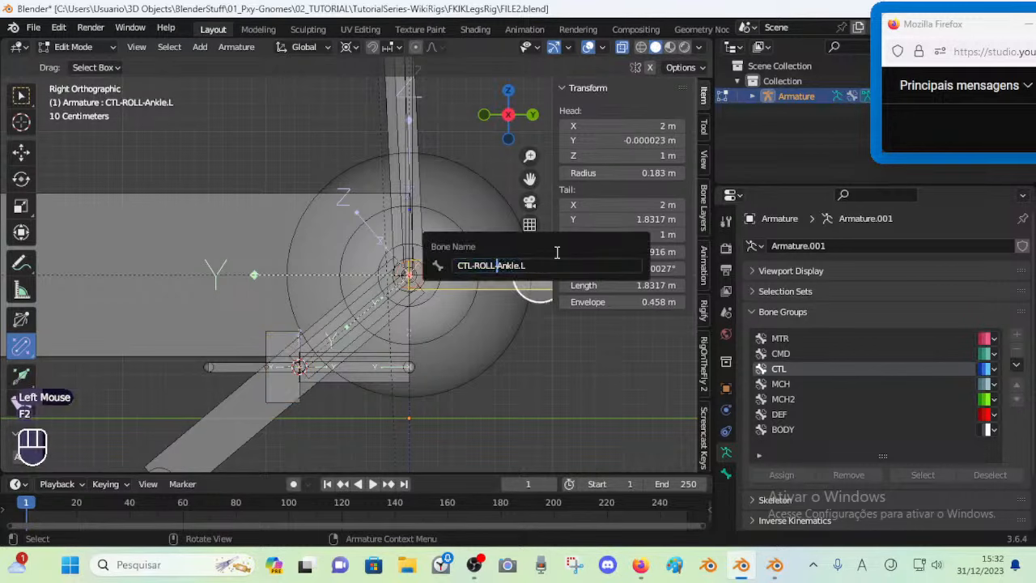
{"action": "key", "text": "shift+Left"}
{"action": "key", "text": "shift+Left"}
{"action": "key", "text": "shift+Left"}
{"action": "key", "text": "BackSpace"}
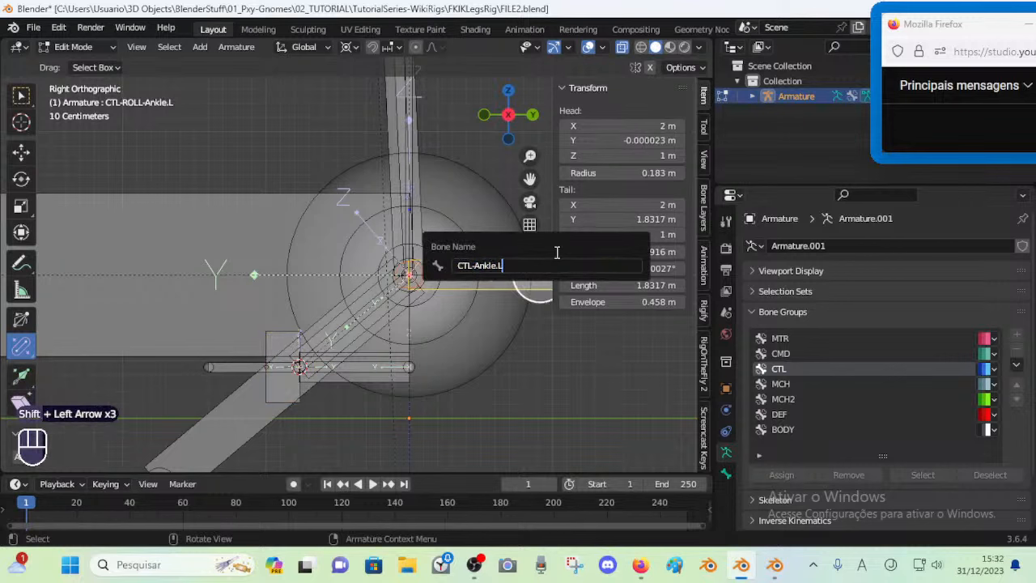
{"action": "key", "text": "Return"}
Assign the CTL-Toes.L bone to the CTL bone group in Pose Mode and save the file
{"action": "scroll", "coordinate": [333, 283], "scroll_direction": "down", "scroll_amount": 2}
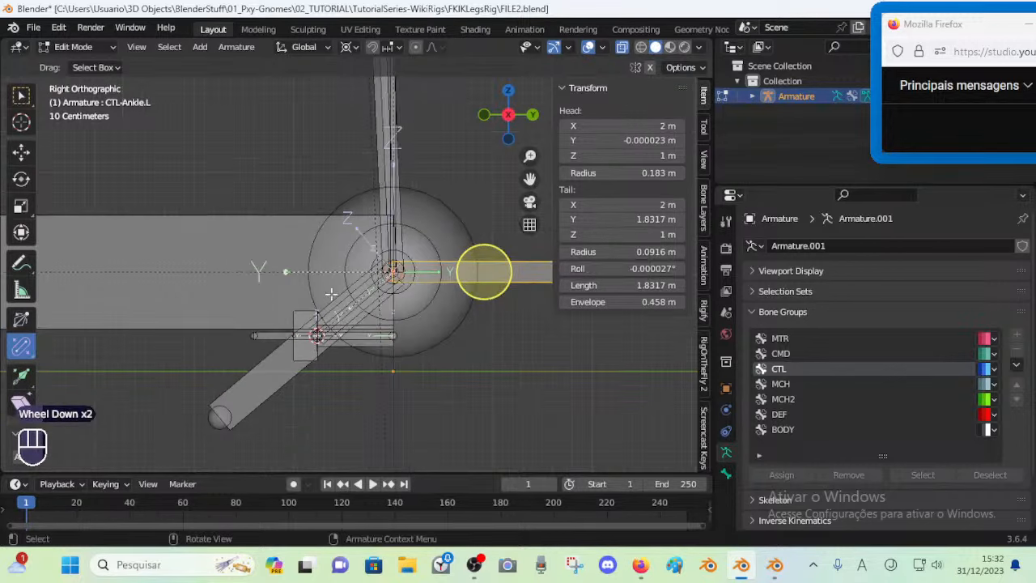
{"action": "key", "text": "Tab"}
{"action": "left_click", "coordinate": [292, 343]}
{"action": "left_click", "coordinate": [301, 334]}
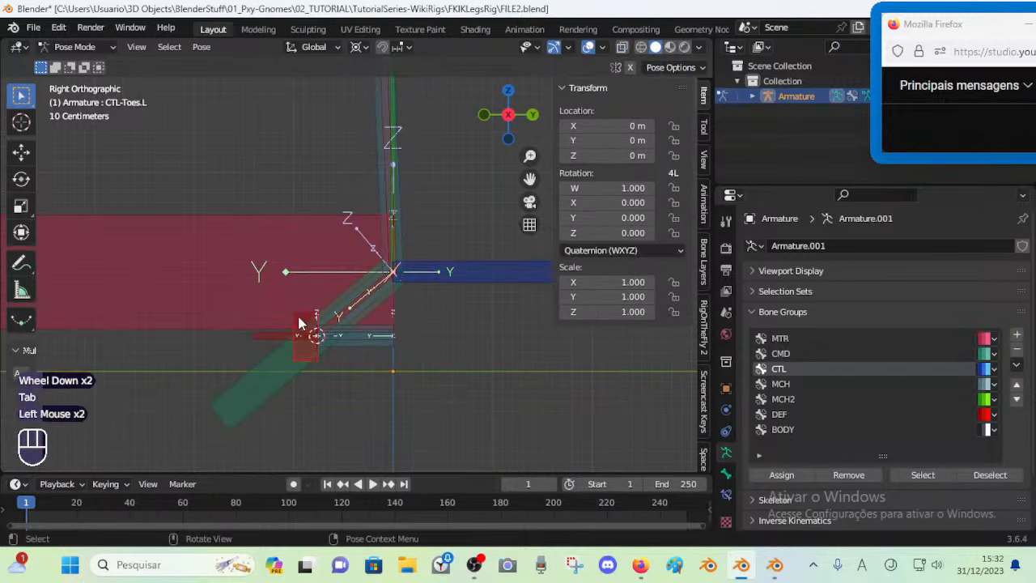
{"action": "left_click", "coordinate": [797, 474]}
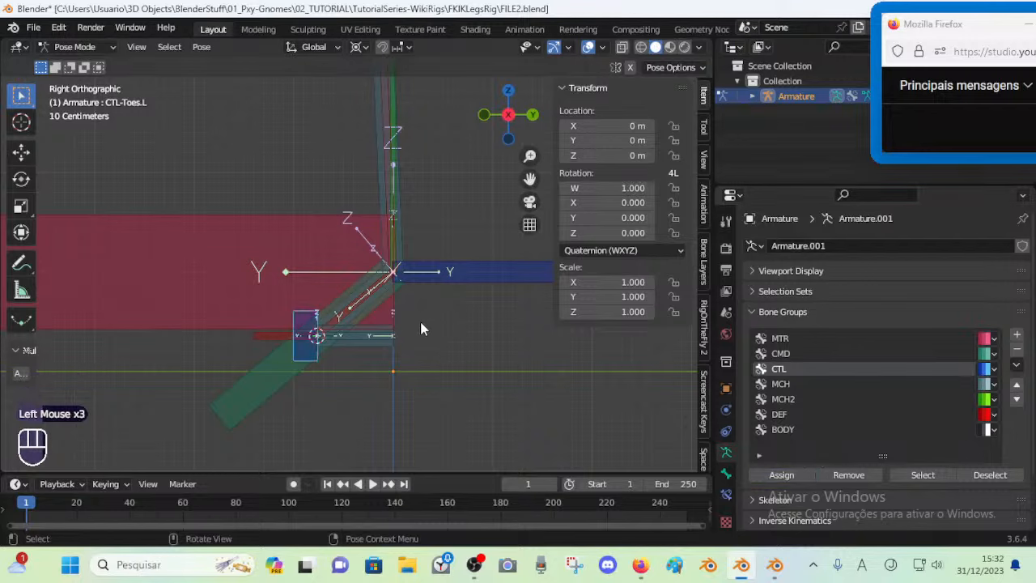
{"action": "scroll", "coordinate": [419, 327], "scroll_direction": "down", "scroll_amount": 1}
{"action": "key", "text": "ctrl+s"}
Select all the bones of the leg and foot together and turn off Deform for the whole selection
{"action": "scroll", "coordinate": [398, 287], "scroll_direction": "down", "scroll_amount": 4}
{"action": "middle_click_drag", "start_coordinate": [363, 257], "coordinate": [360, 352], "text": "shift"}
{"action": "scroll", "coordinate": [363, 323], "scroll_direction": "down", "scroll_amount": 1}
{"action": "key", "text": "alt+a"}
{"action": "key", "text": "b"}
{"action": "left_click_drag", "start_coordinate": [285, 351], "coordinate": [436, 137]}
{"action": "scroll", "coordinate": [340, 194], "scroll_direction": "up", "scroll_amount": 1}
{"action": "middle_click_drag", "start_coordinate": [315, 202], "coordinate": [305, 344], "text": "shift"}
{"action": "key", "text": "b"}
{"action": "left_click_drag", "start_coordinate": [300, 407], "coordinate": [445, 144]}
{"action": "scroll", "coordinate": [406, 227], "scroll_direction": "up", "scroll_amount": 6}
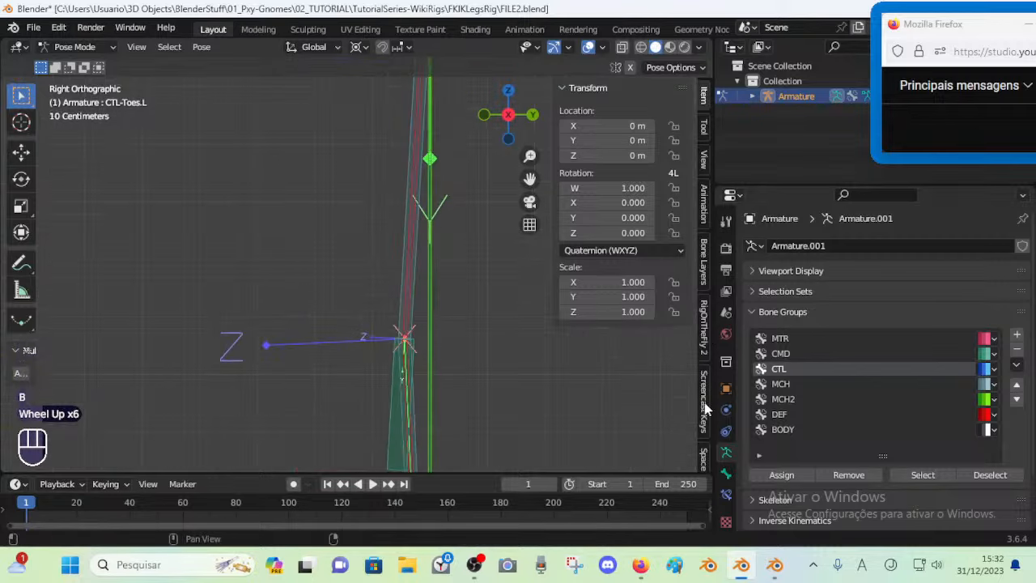
{"action": "left_click", "coordinate": [725, 475]}
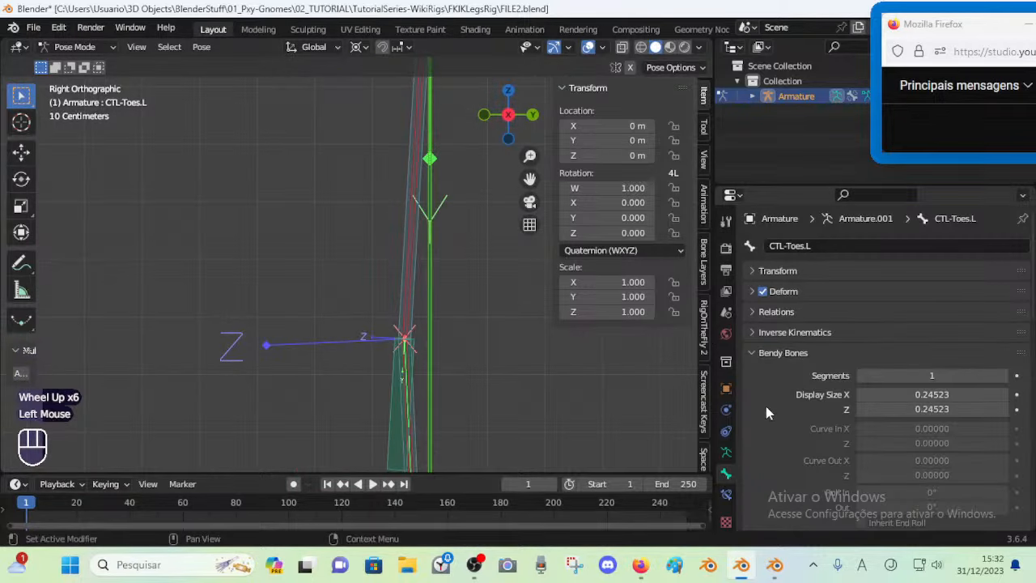
{"action": "left_click", "coordinate": [762, 291], "text": "alt"}
Turn Deform back on for only the DEF thigh, shin, foot and toe bones, and save the file
{"action": "left_click", "coordinate": [408, 289]}
{"action": "left_click", "coordinate": [408, 289]}
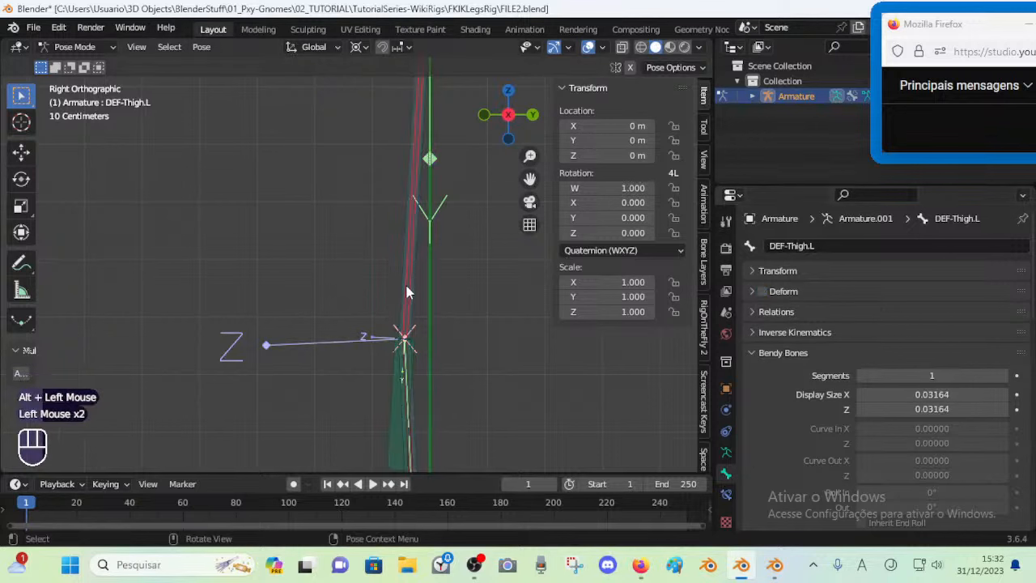
{"action": "middle_click_drag", "start_coordinate": [391, 385], "coordinate": [412, 277], "text": "shift"}
{"action": "scroll", "coordinate": [409, 275], "scroll_direction": "up", "scroll_amount": 3}
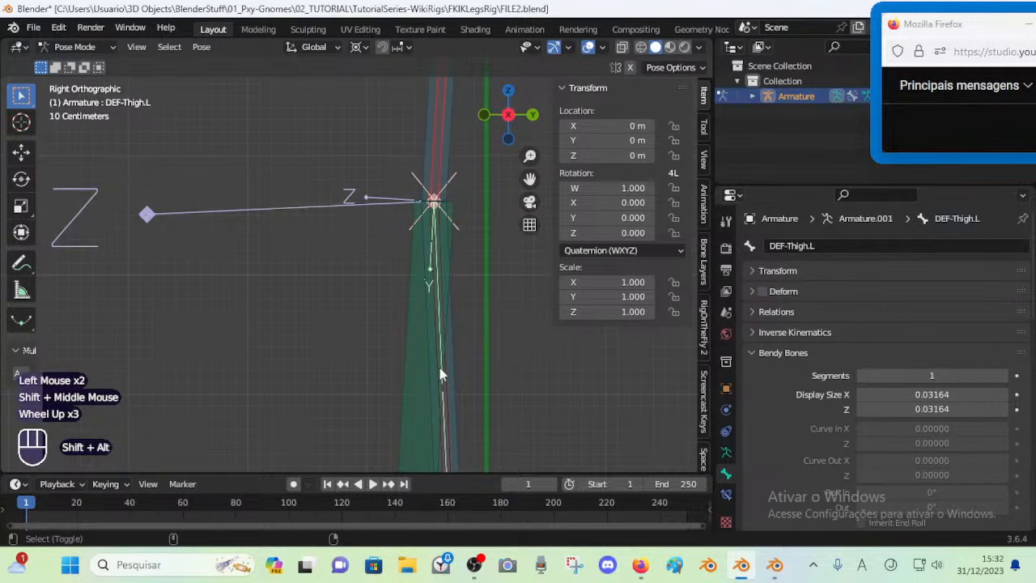
{"action": "left_click", "coordinate": [439, 368], "text": "alt+shift"}
{"action": "left_click", "coordinate": [411, 400]}
{"action": "middle_click_drag", "start_coordinate": [411, 399], "coordinate": [377, 473], "text": "shift"}
{"action": "scroll", "coordinate": [402, 381], "scroll_direction": "down", "scroll_amount": 2}
{"action": "middle_click_drag", "start_coordinate": [379, 402], "coordinate": [371, 270], "text": "shift"}
{"action": "scroll", "coordinate": [299, 392], "scroll_direction": "up", "scroll_amount": 2}
{"action": "left_click", "coordinate": [300, 395], "text": "shift"}
{"action": "scroll", "coordinate": [348, 389], "scroll_direction": "up", "scroll_amount": 1}
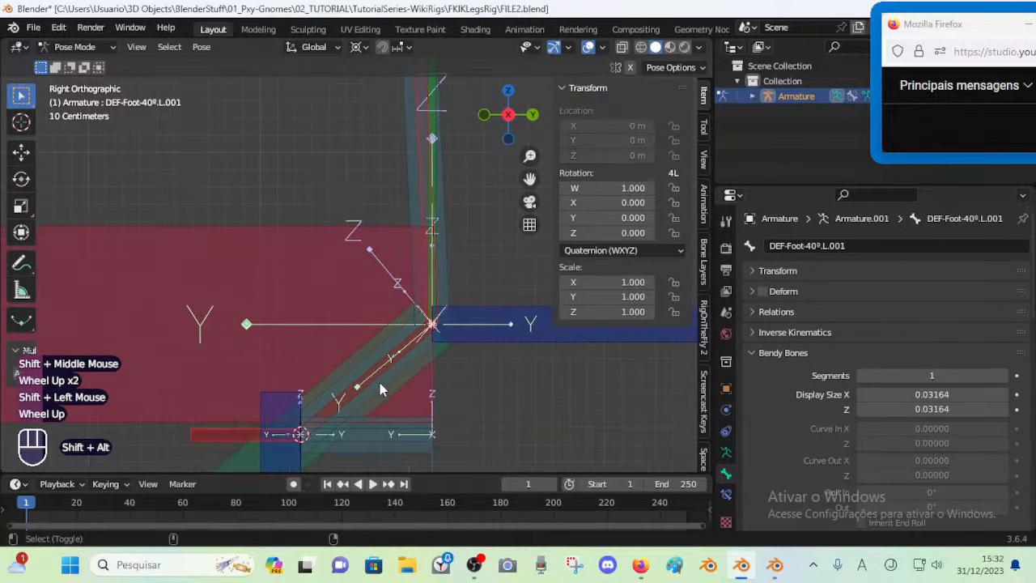
{"action": "left_click", "coordinate": [378, 375], "text": "alt+shift"}
{"action": "left_click", "coordinate": [340, 423]}
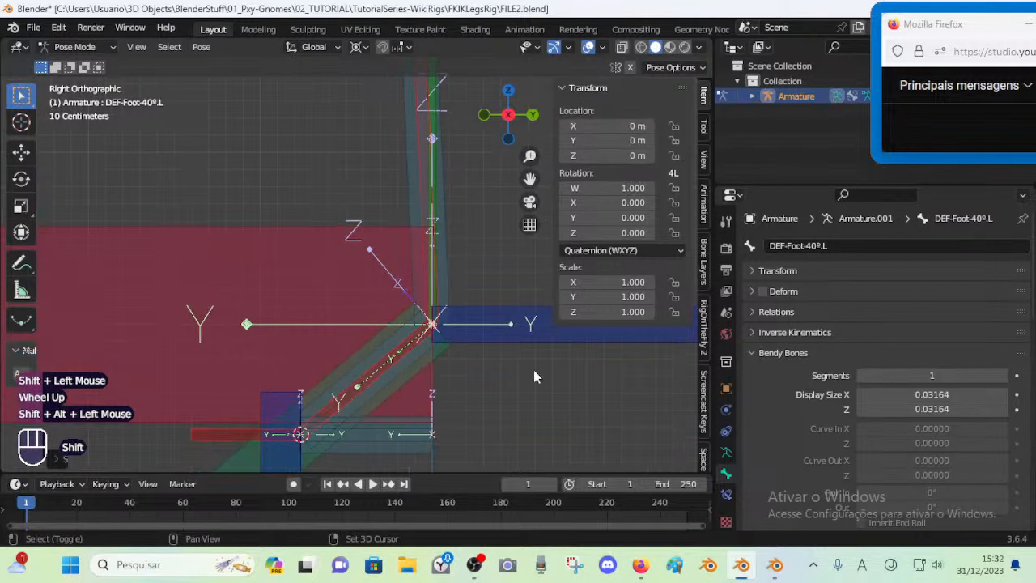
{"action": "left_click", "coordinate": [761, 290], "text": "alt"}
{"action": "key", "text": "n"}
{"action": "scroll", "coordinate": [474, 230], "scroll_direction": "down", "scroll_amount": 1}
{"action": "key", "text": "ctrl+s"}
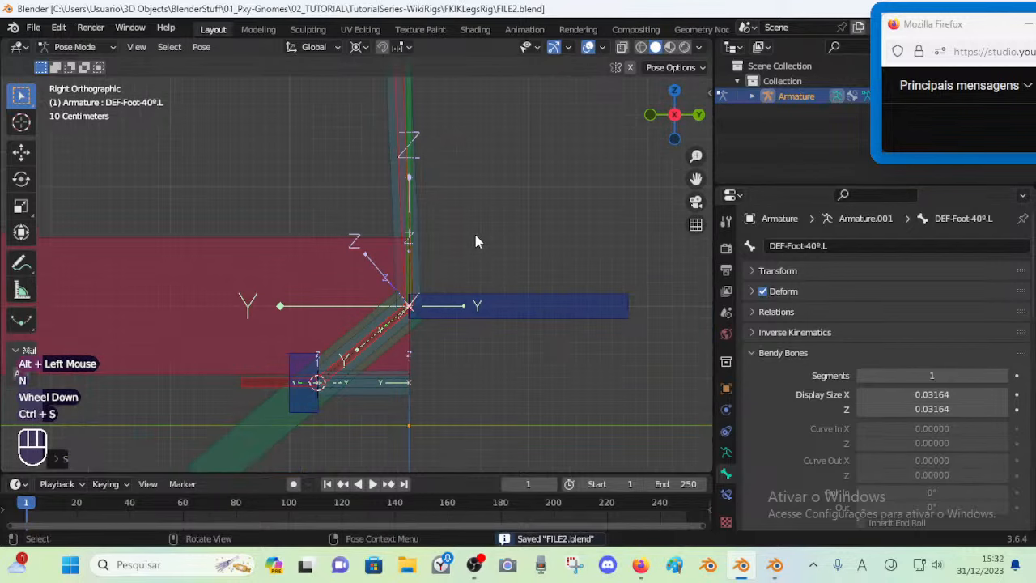
Parent the CTL-Ankle.L bone to the CMD-Shin.L bone in Edit Mode
{"action": "left_click", "coordinate": [455, 312]}
{"action": "scroll", "coordinate": [456, 322], "scroll_direction": "up", "scroll_amount": 1}
{"action": "scroll", "coordinate": [396, 360], "scroll_direction": "down", "scroll_amount": 2}
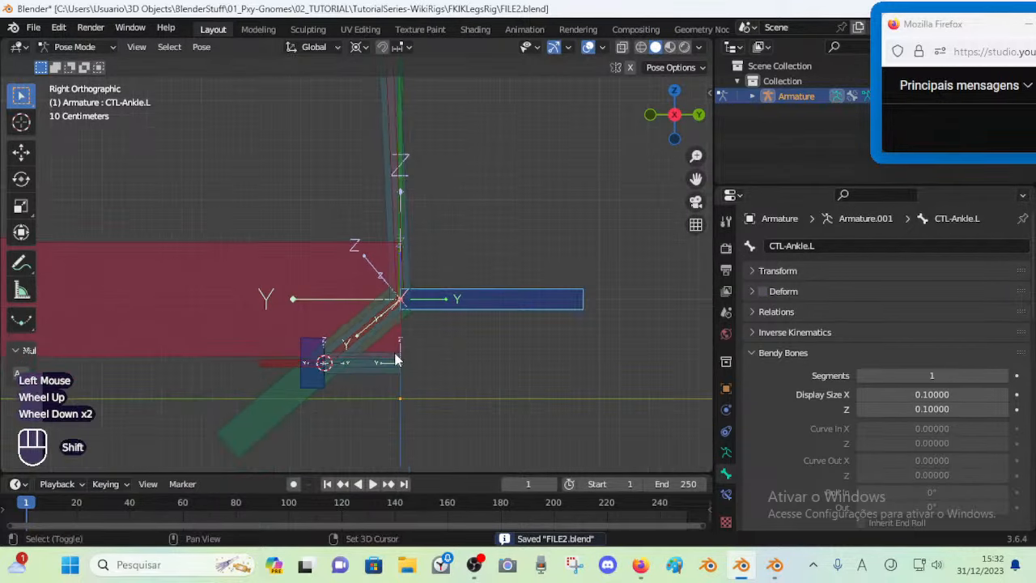
{"action": "middle_click_drag", "start_coordinate": [395, 360], "coordinate": [482, 295], "text": "shift"}
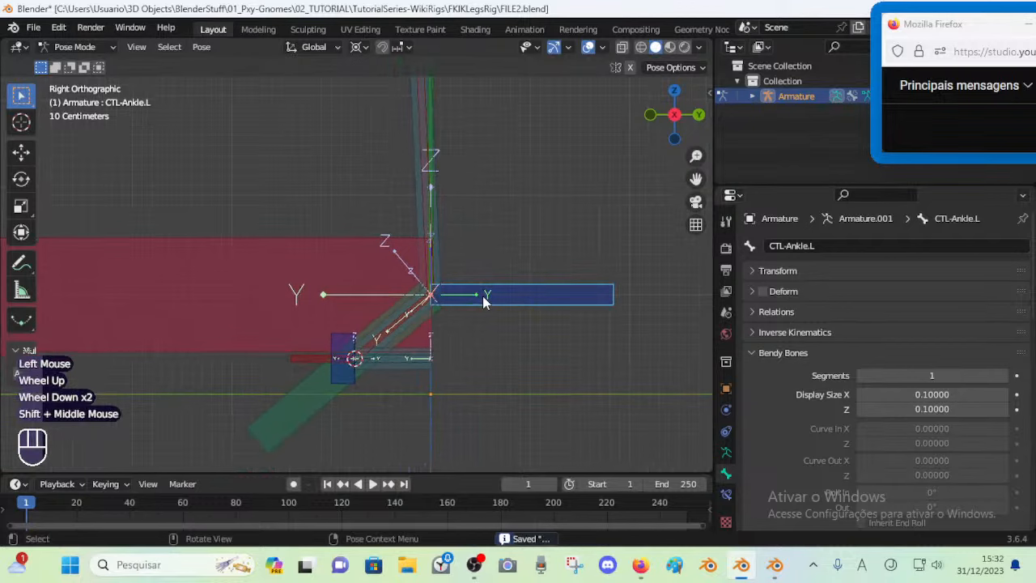
{"action": "key", "text": "Escape"}
{"action": "key", "text": "Tab"}
{"action": "key", "text": "Tab"}
{"action": "key", "text": "Tab"}
{"action": "left_click", "coordinate": [309, 403], "text": "shift"}
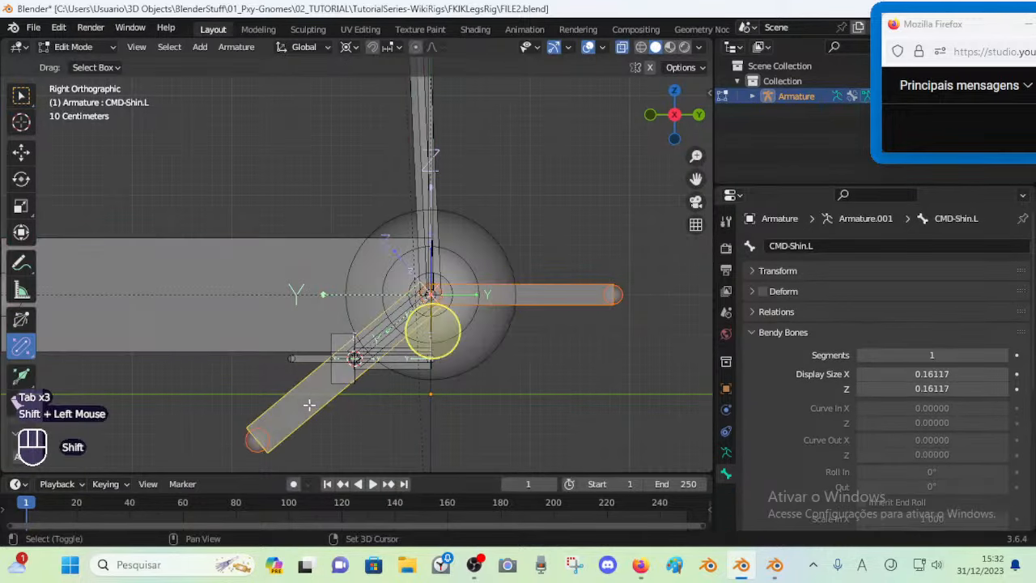
{"action": "key", "text": "ctrl+p"}
{"action": "key", "text": "Tab"}
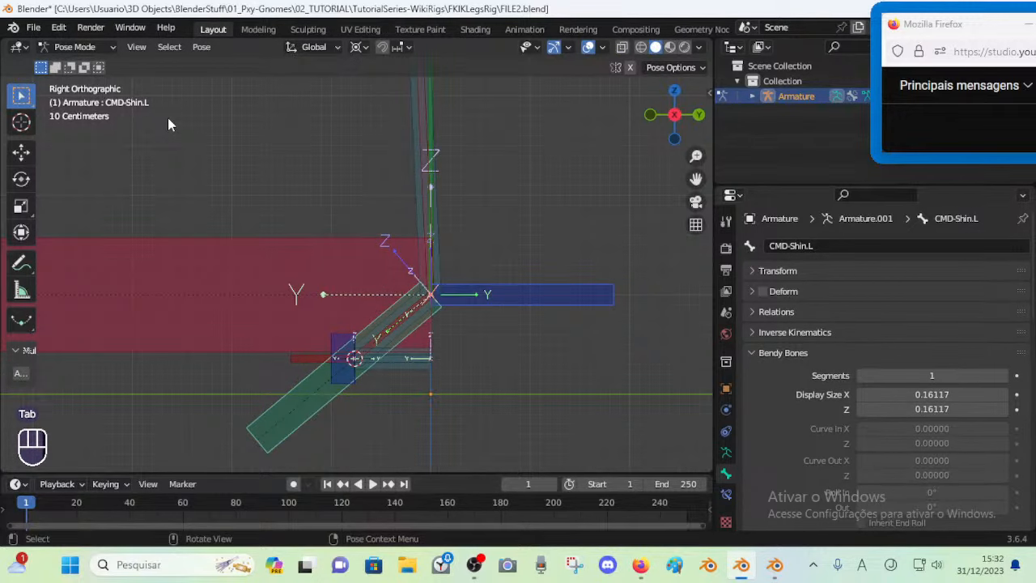
Examine the overlapping control and mechanism bones around the ankle, including CTL-Ankle.L and MCH-Foot-40º.L
{"action": "left_click", "coordinate": [458, 300]}
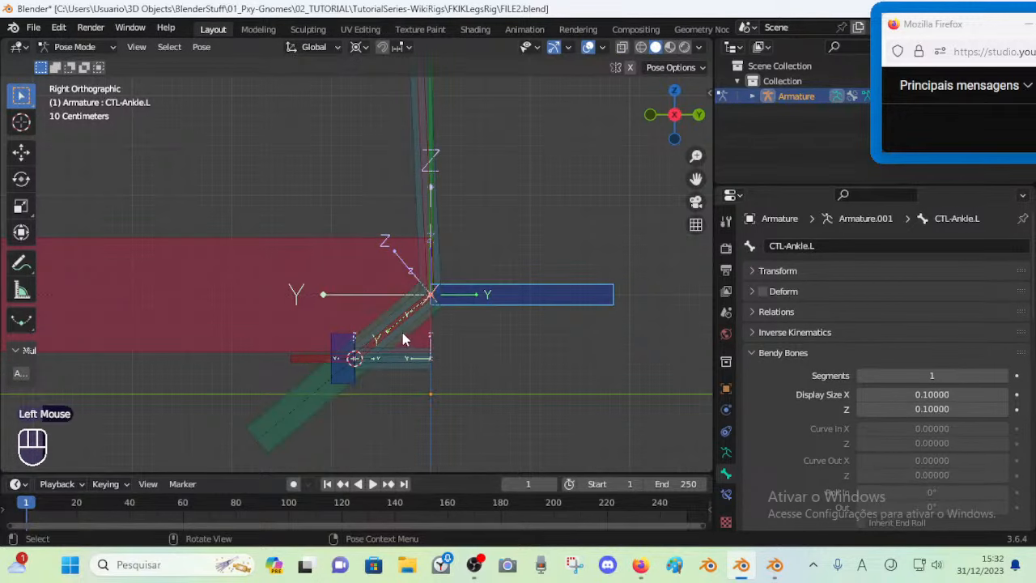
{"action": "scroll", "coordinate": [405, 338], "scroll_direction": "up", "scroll_amount": 2}
{"action": "scroll", "coordinate": [407, 339], "scroll_direction": "down", "scroll_amount": 2}
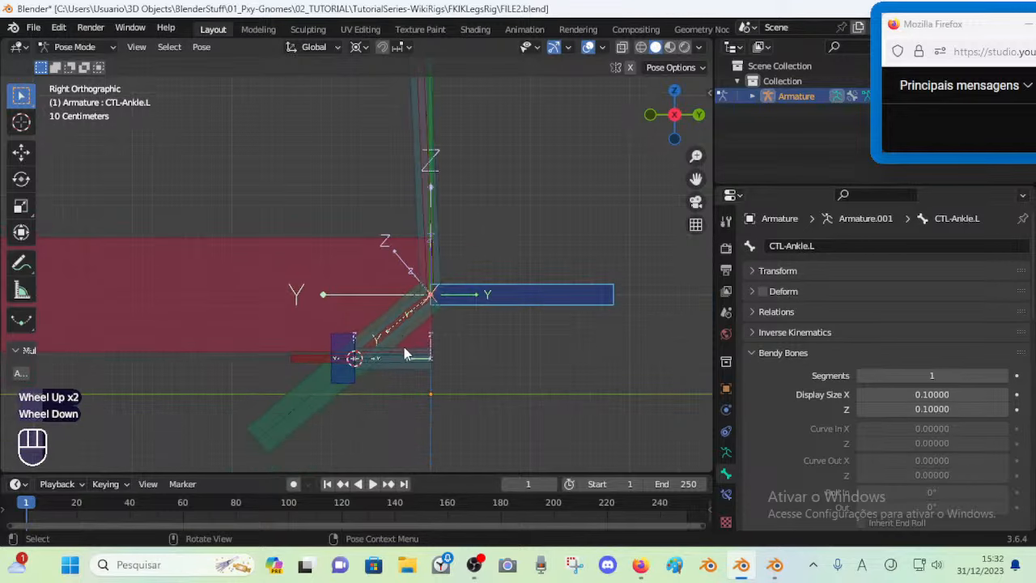
{"action": "scroll", "coordinate": [414, 336], "scroll_direction": "up", "scroll_amount": 1}
{"action": "left_click", "coordinate": [422, 332]}
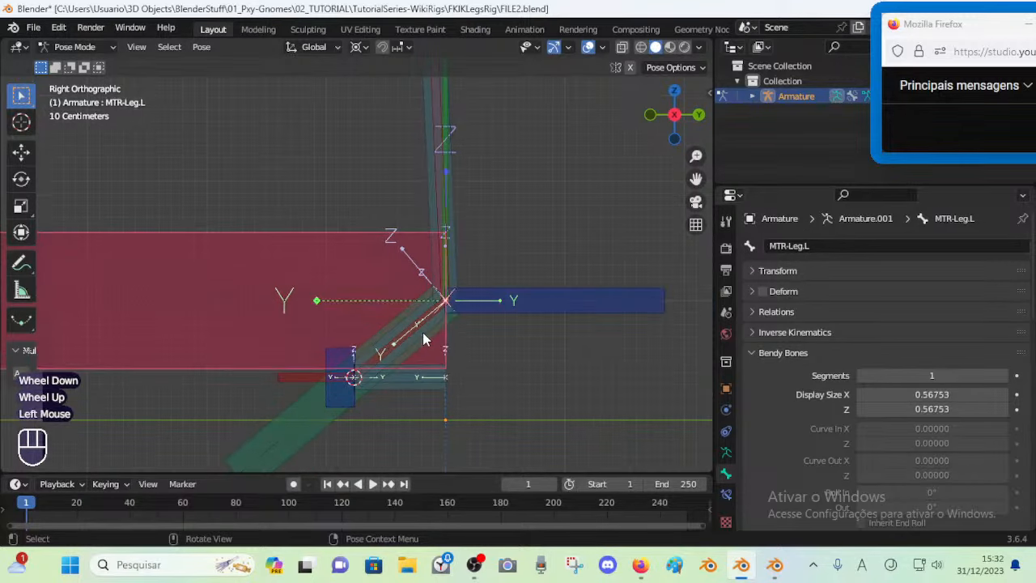
{"action": "left_click", "coordinate": [422, 331]}
{"action": "left_click", "coordinate": [423, 332]}
{"action": "scroll", "coordinate": [424, 344], "scroll_direction": "up", "scroll_amount": 1}
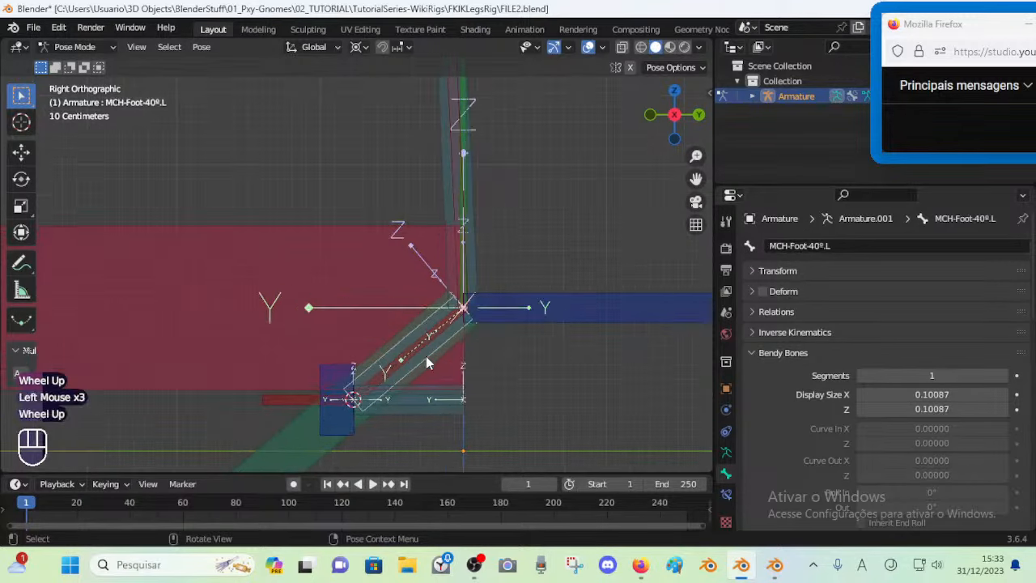
Rename the MCH-ROLL-Toes.L.001 bone as MCH-ROLL-Heel.L
{"action": "left_click", "coordinate": [422, 402], "text": "alt+shift"}
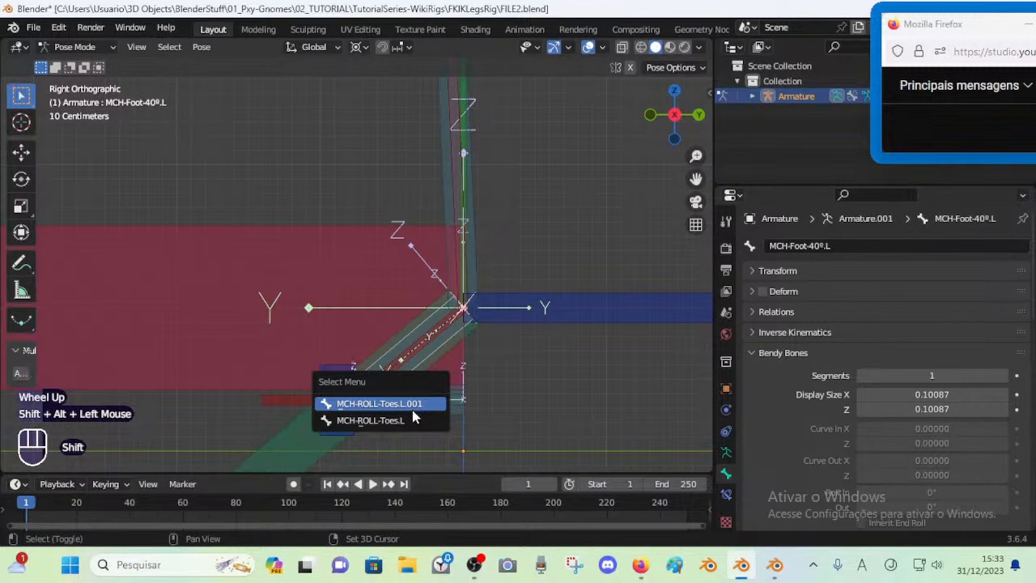
{"action": "left_click", "coordinate": [411, 404]}
{"action": "key", "text": "F2"}
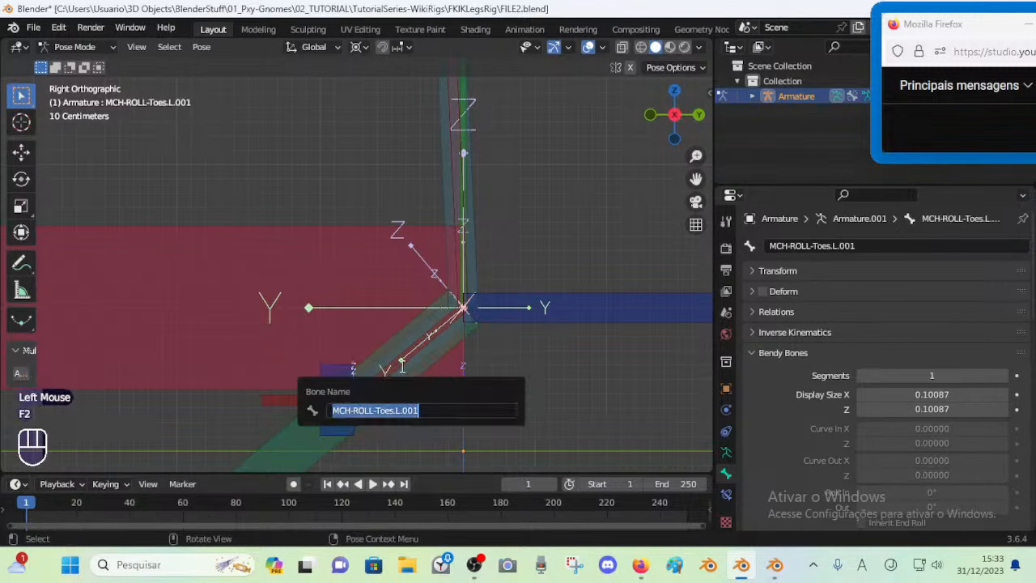
{"action": "key", "text": "Right"}
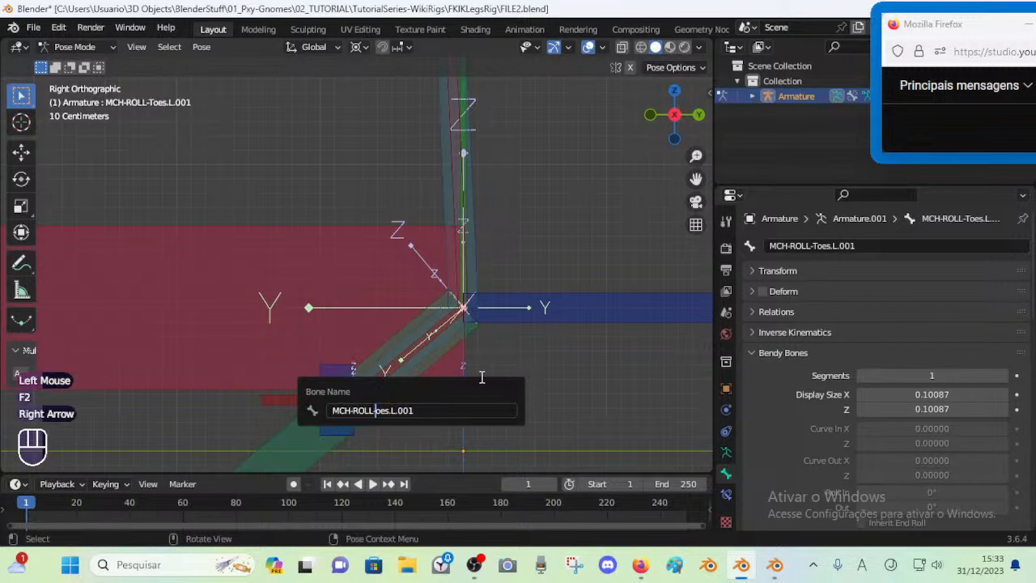
{"action": "key", "text": "shift"}
{"action": "type", "text": "Heel"}
{"action": "key", "text": "Delete"}
{"action": "key", "text": "Delete"}
{"action": "key", "text": "Delete"}
{"action": "key", "text": "Right"}
{"action": "key", "text": "Right"}
{"action": "key", "text": "shift+End"}
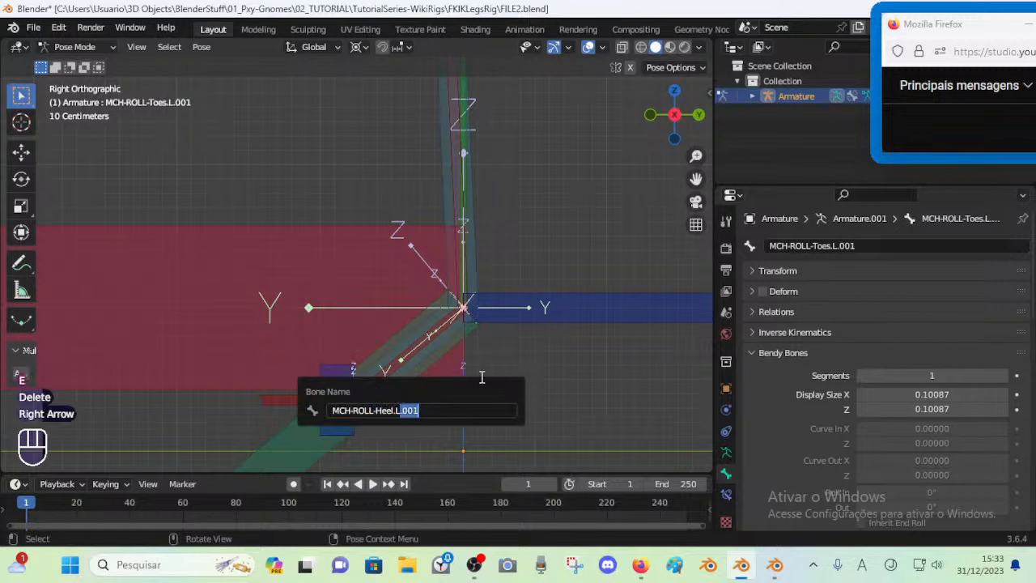
{"action": "key", "text": "Delete"}
{"action": "key", "text": "Return"}
Parent the MCH-ROLL-Toes.L bone to MCH-ROLL-Heel.L in Edit Mode with Keep Offset
{"action": "left_click", "coordinate": [432, 406]}
{"action": "left_click", "coordinate": [433, 410]}
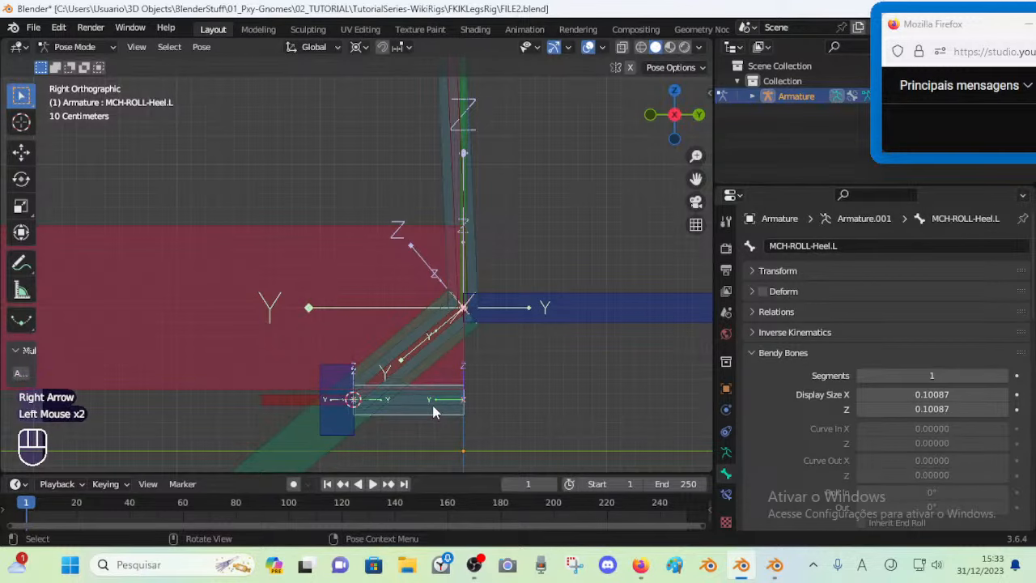
{"action": "left_click", "coordinate": [433, 408]}
{"action": "key", "text": "g"}
{"action": "key", "text": "Escape"}
{"action": "key", "text": "Tab"}
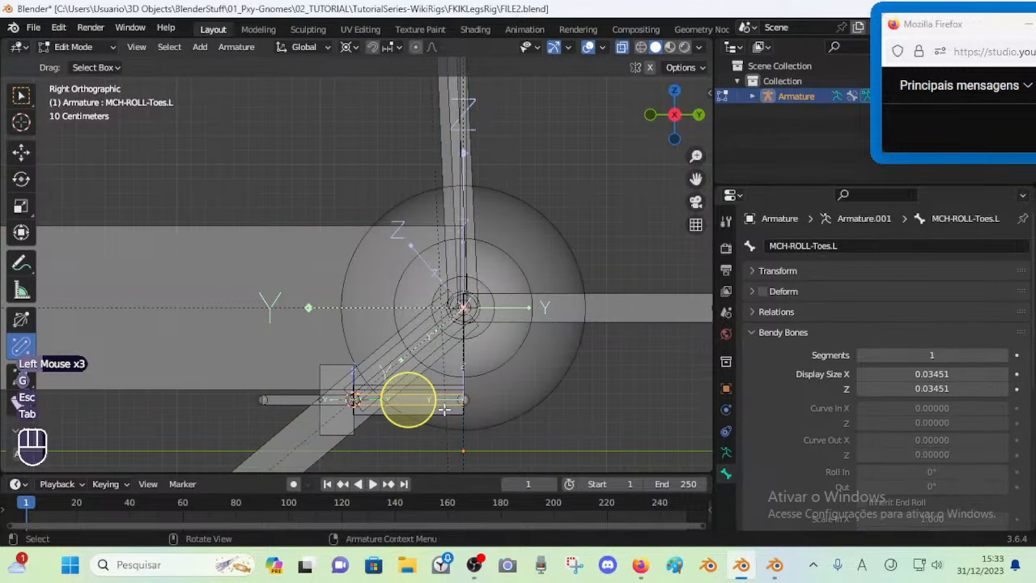
{"action": "left_click", "coordinate": [402, 402], "text": "shift"}
{"action": "key", "text": "alt+a"}
{"action": "double_click", "coordinate": [402, 401]}
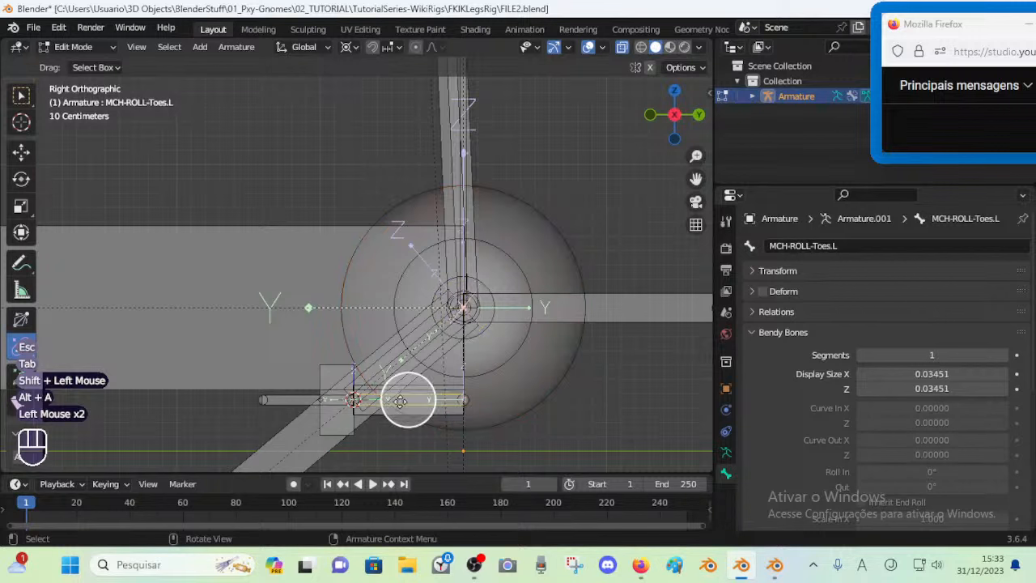
{"action": "left_click", "coordinate": [394, 406], "text": "shift"}
{"action": "key", "text": "ctrl+p"}
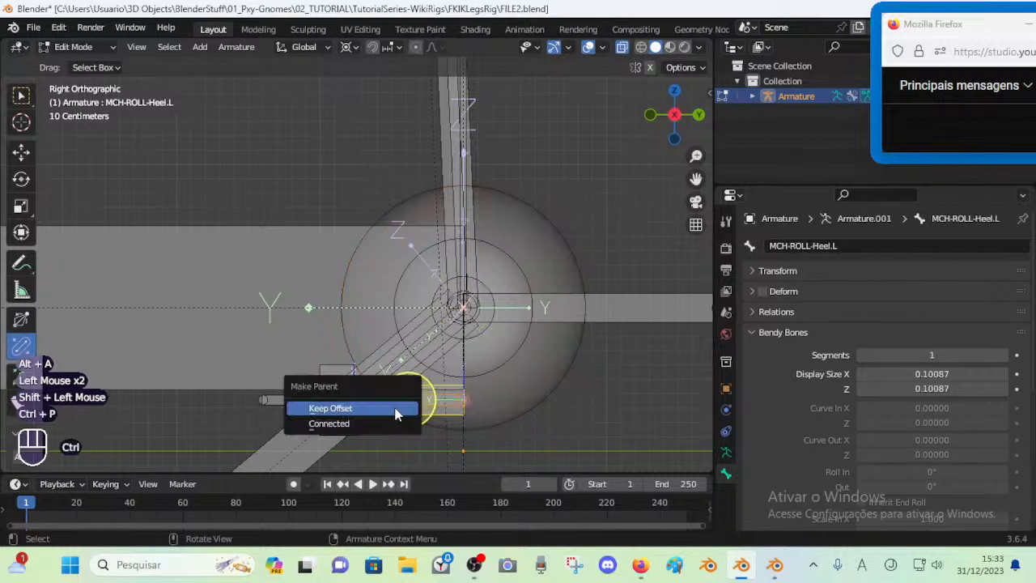
{"action": "left_click", "coordinate": [394, 407]}
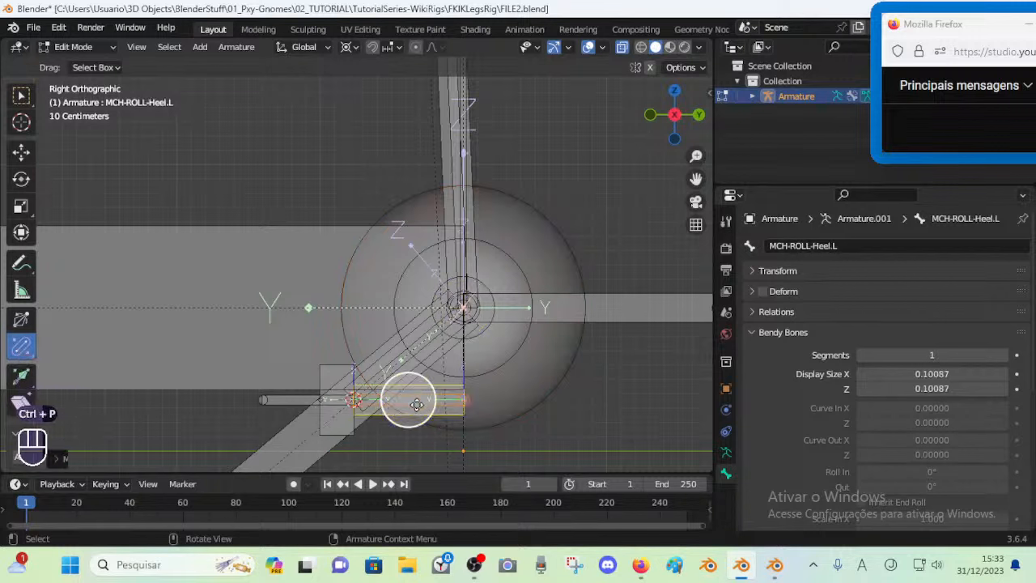
Parent the MCH-Foot-40º.L bone to MCH-ROLL-Toes.L in Edit Mode with Keep Offset
{"action": "left_click", "coordinate": [407, 400]}
{"action": "left_click", "coordinate": [154, 305]}
{"action": "left_click", "coordinate": [337, 411]}
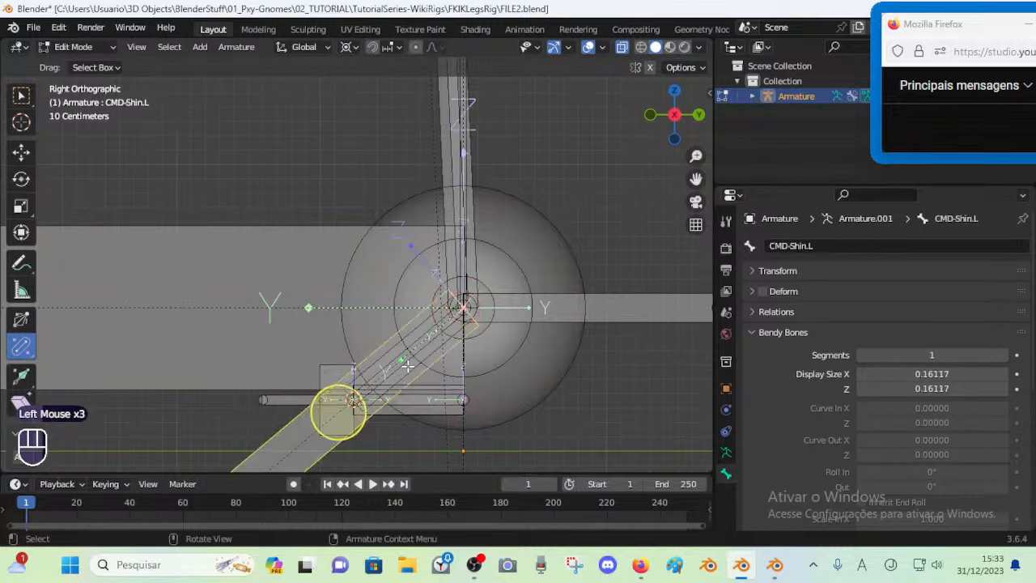
{"action": "left_click", "coordinate": [408, 358]}
{"action": "key", "text": "Tab"}
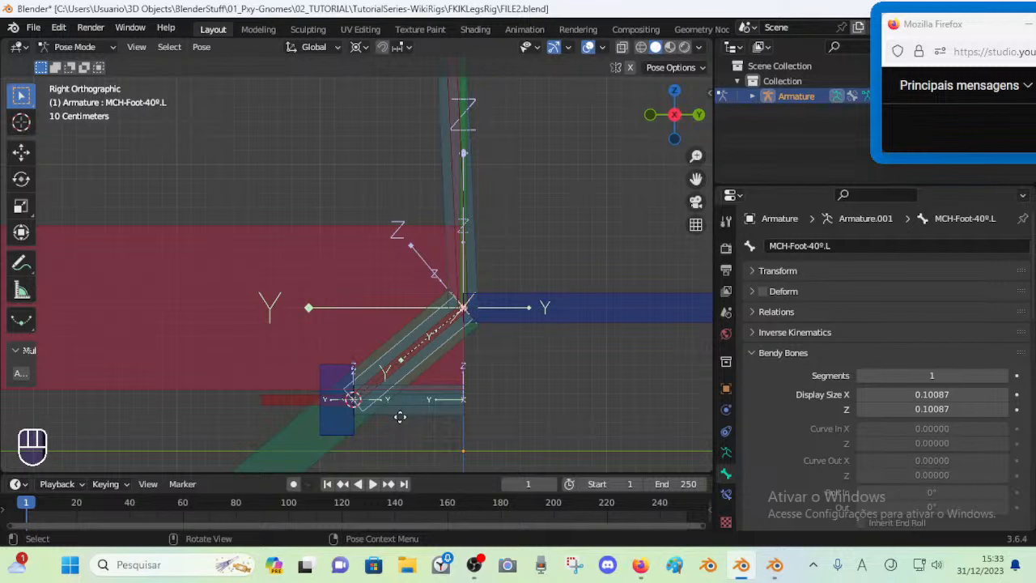
{"action": "key", "text": "shift"}
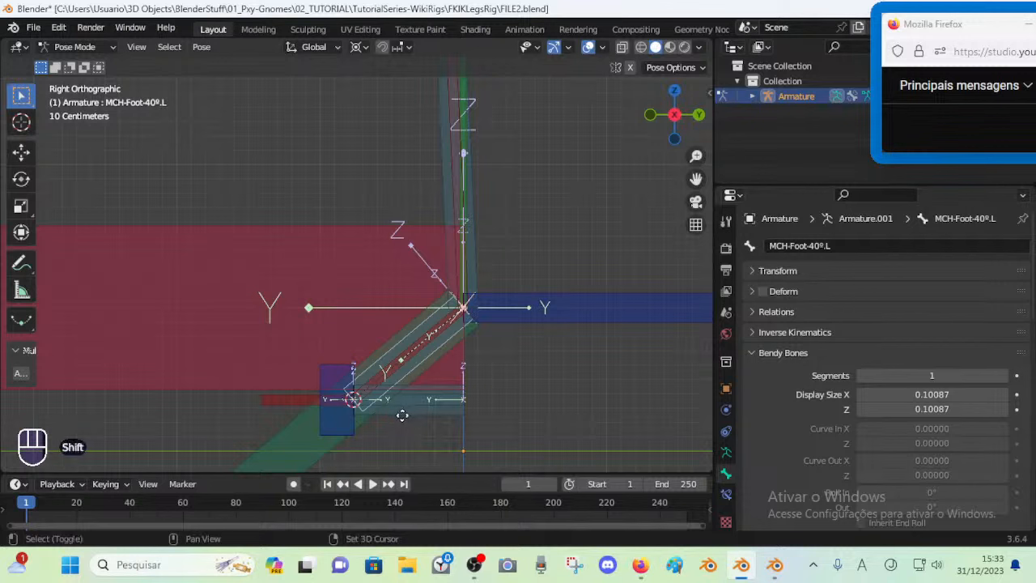
{"action": "left_click", "coordinate": [411, 401], "text": "alt+shift"}
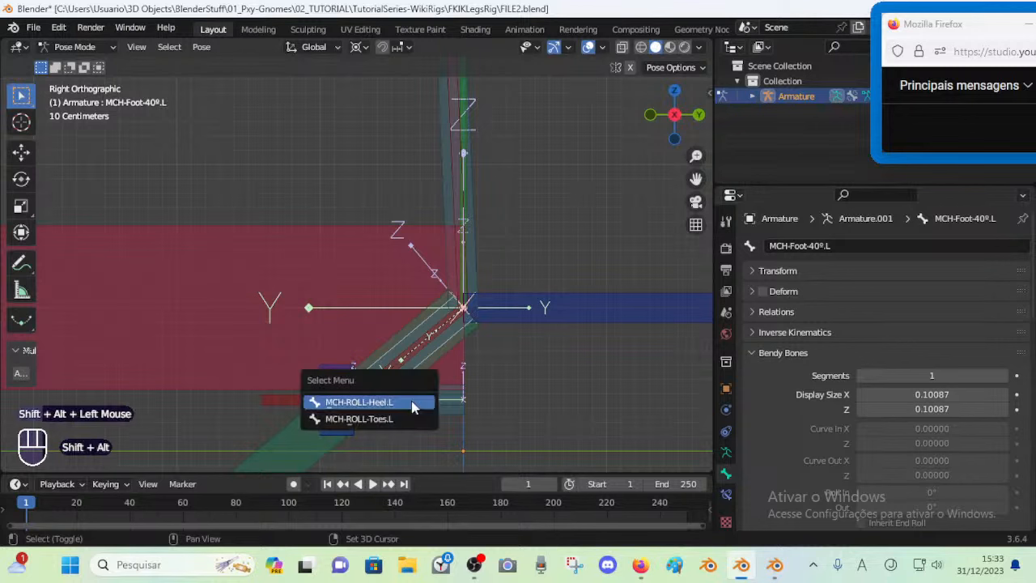
{"action": "left_click", "coordinate": [413, 418]}
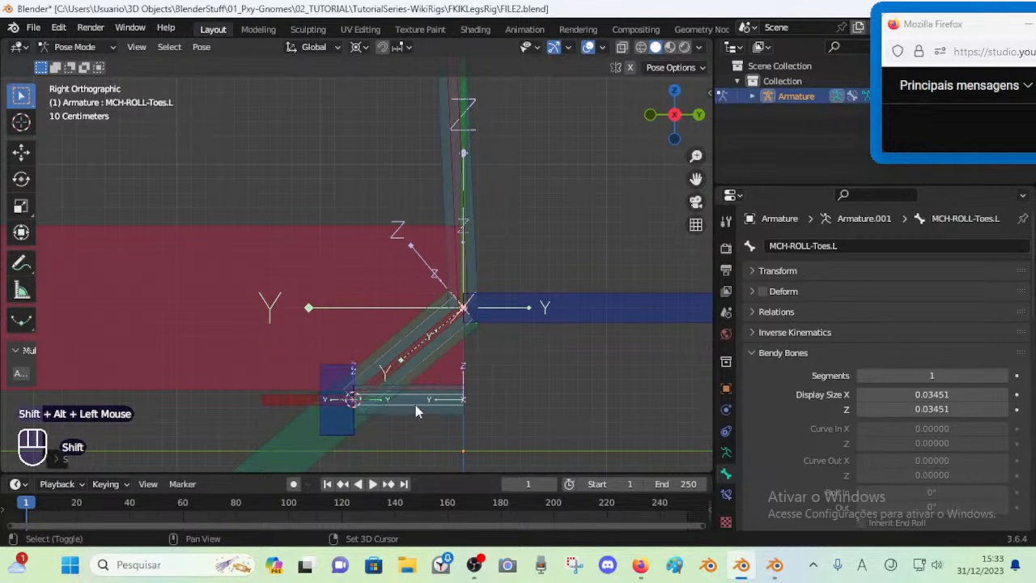
{"action": "key", "text": "ctrl+p"}
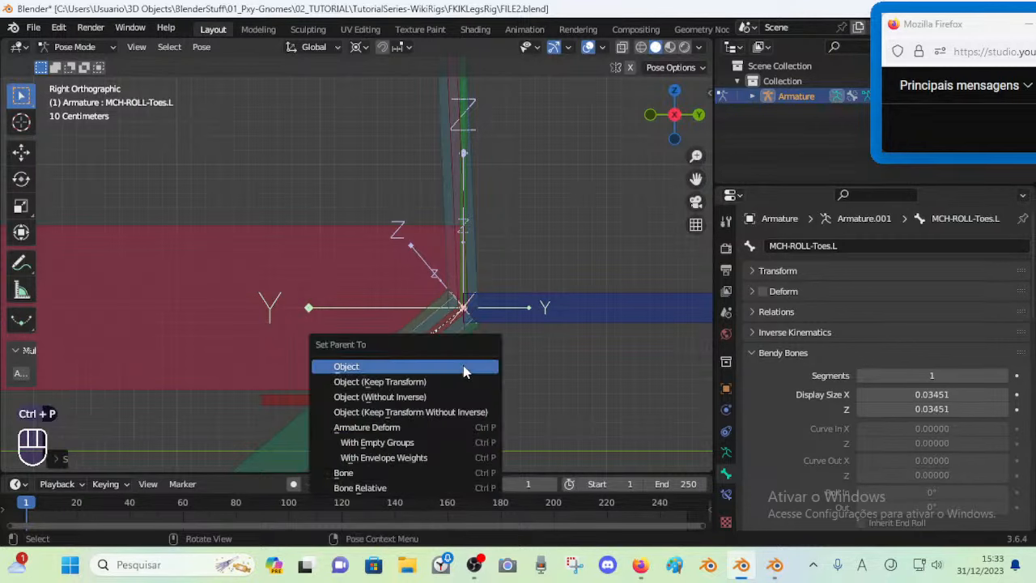
{"action": "key", "text": "Tab"}
{"action": "key", "text": "ctrl+p"}
{"action": "left_click", "coordinate": [465, 368]}
{"action": "key", "text": "Tab"}
Save the file and parent the CTL-Toes.L bone to CMD-Shin.L in Edit Mode with Keep Offset
{"action": "left_click", "coordinate": [329, 414]}
{"action": "left_click", "coordinate": [330, 421]}
{"action": "left_click", "coordinate": [330, 421]}
{"action": "key", "text": "ctrl+s"}
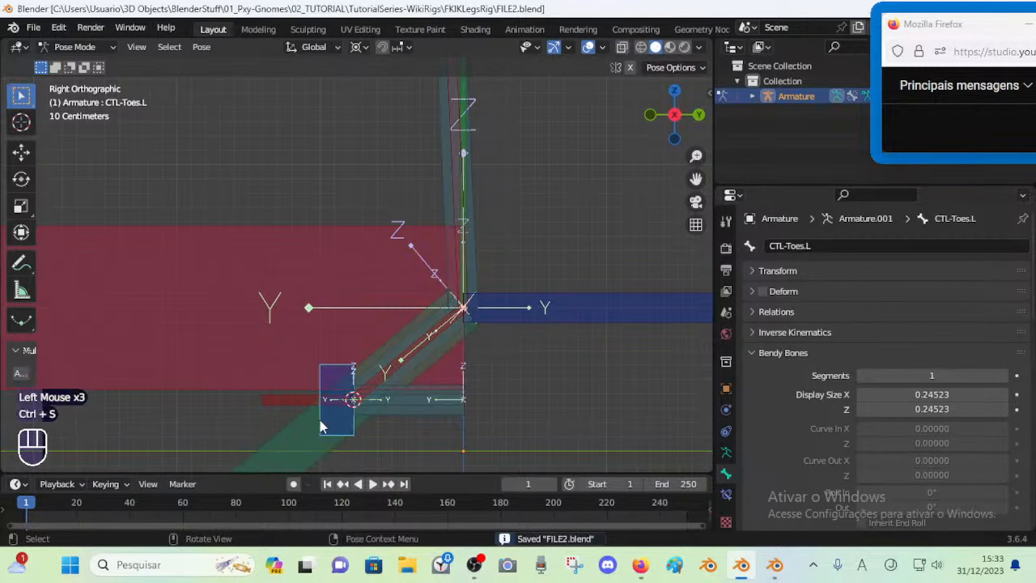
{"action": "left_click", "coordinate": [325, 424]}
{"action": "left_click", "coordinate": [328, 422]}
{"action": "key", "text": "Tab"}
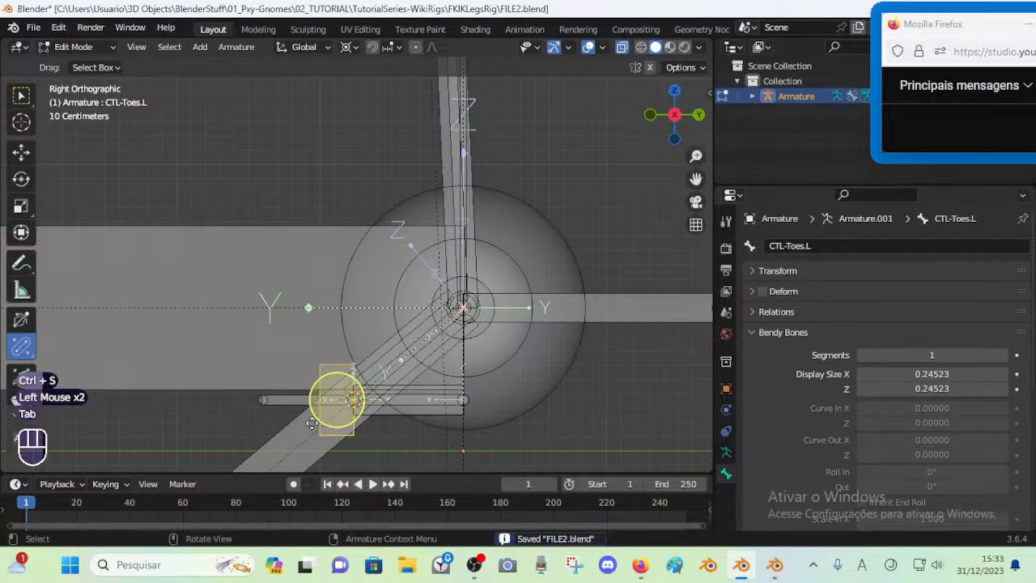
{"action": "left_click", "coordinate": [311, 423], "text": "shift"}
{"action": "key", "text": "ctrl+p"}
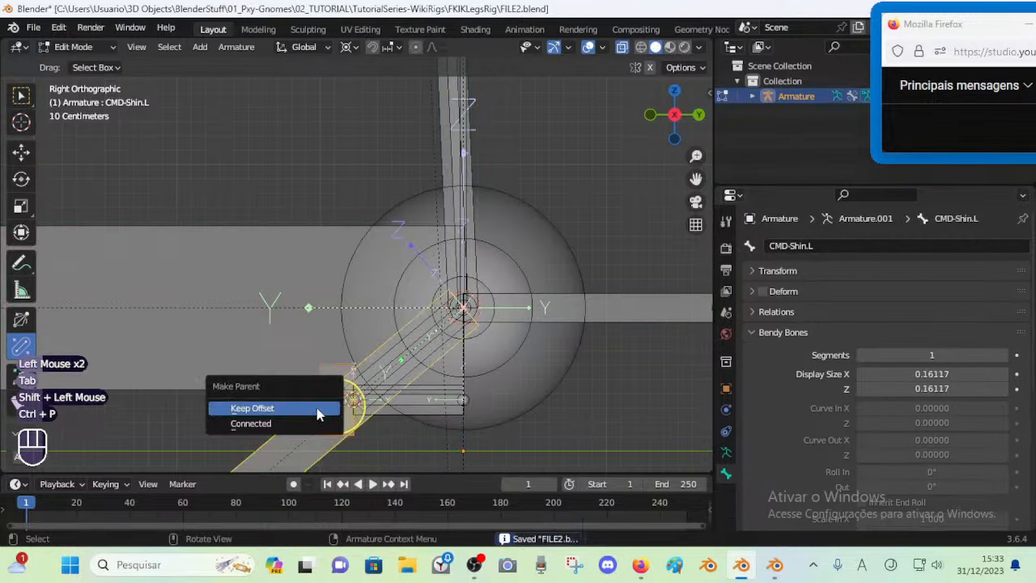
{"action": "left_click", "coordinate": [317, 411]}
{"action": "key", "text": "Tab"}
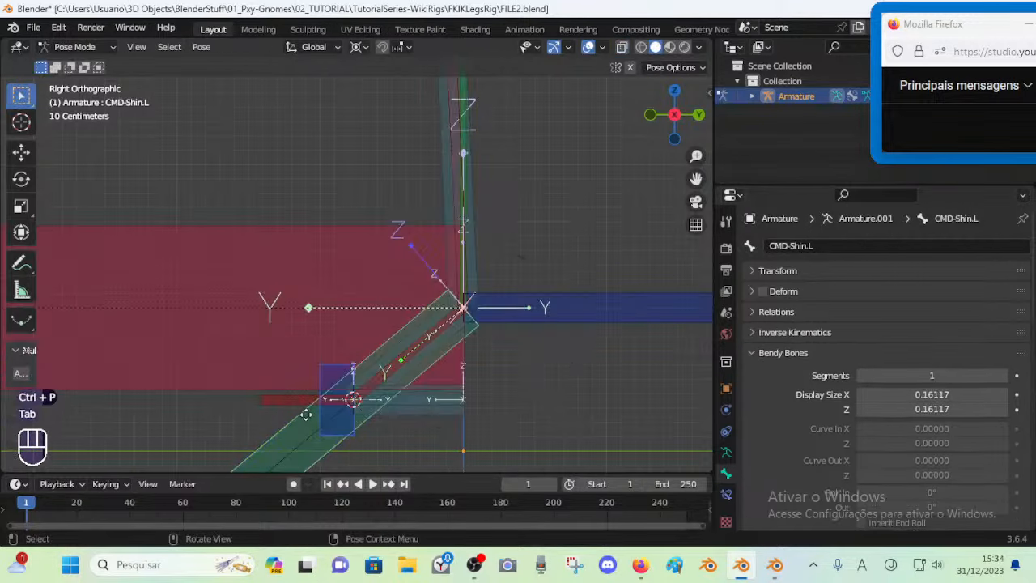
Test-move the CMD-Shin.L bone in Pose Mode to check which bones follow it, and cancel the move
{"action": "left_click", "coordinate": [299, 419]}
{"action": "key", "text": "g"}
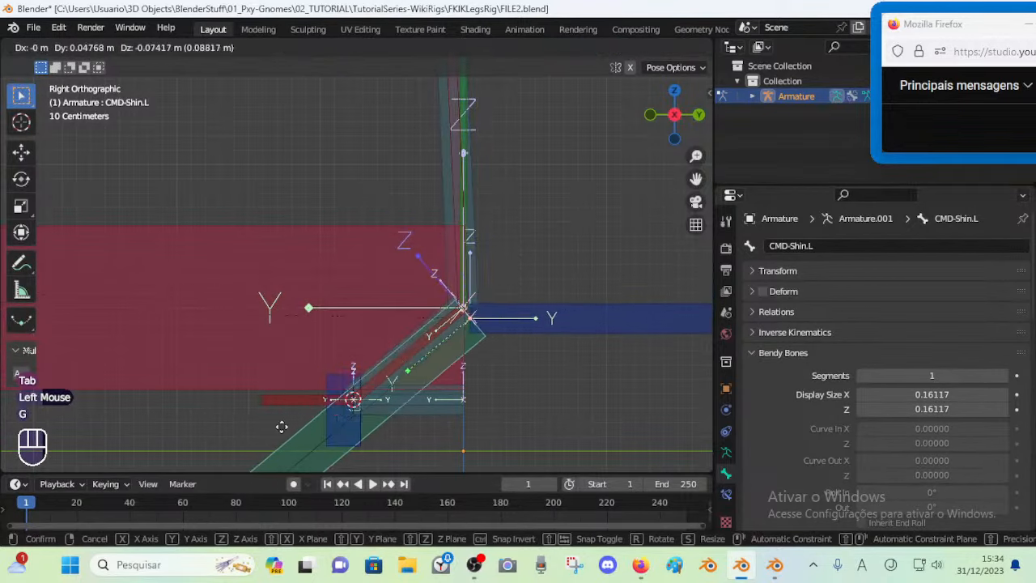
{"action": "key", "text": "Escape"}
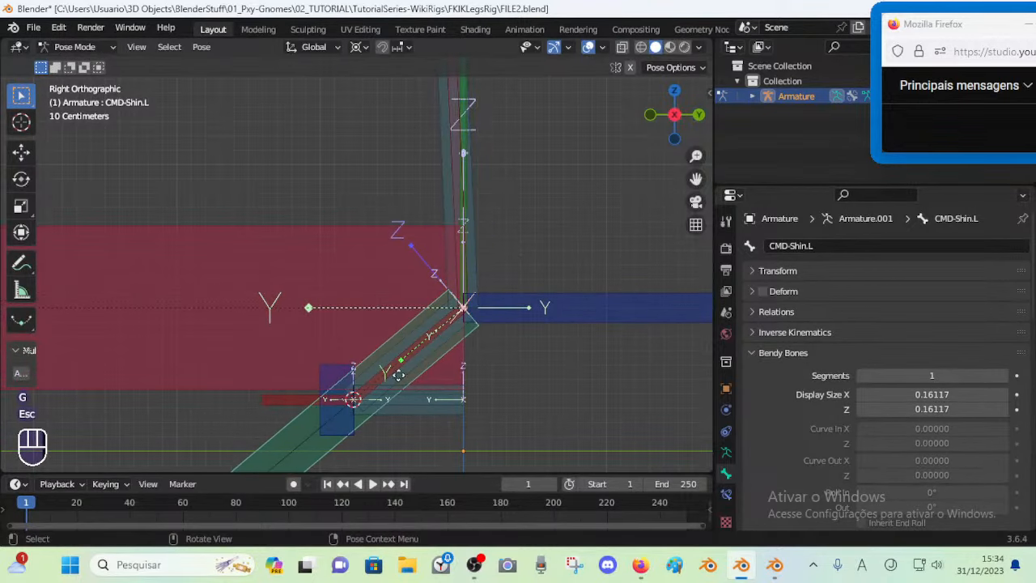
{"action": "key", "text": "g"}
{"action": "key", "text": "Escape"}
Test-move the MCH-ROLL-Heel.L bone to check its child bones, cancel the move and save the file
{"action": "left_click", "coordinate": [419, 414]}
{"action": "key", "text": "g"}
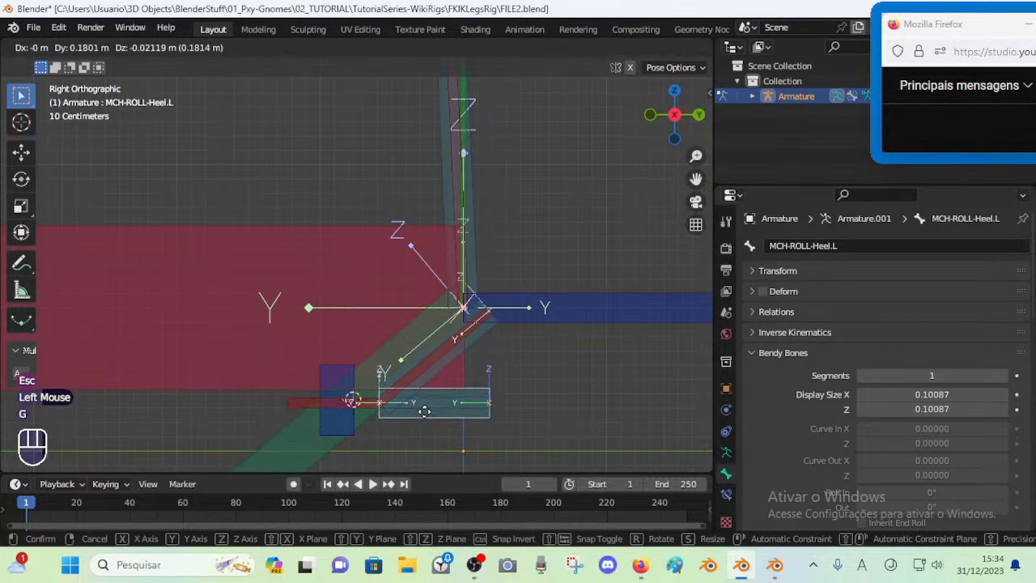
{"action": "key", "text": "Escape"}
{"action": "key", "text": "g"}
{"action": "key", "text": "Escape"}
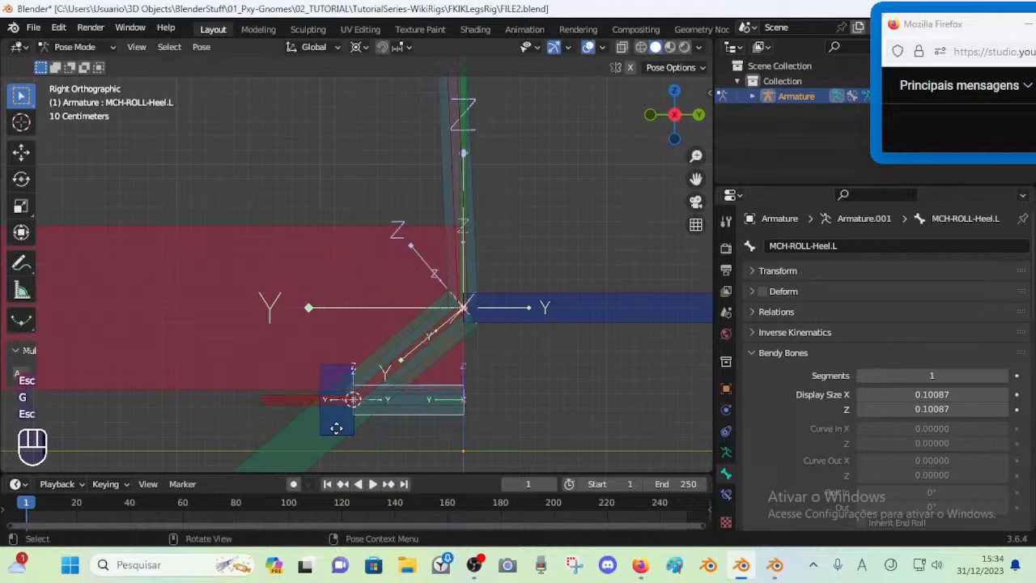
{"action": "left_click", "coordinate": [296, 428]}
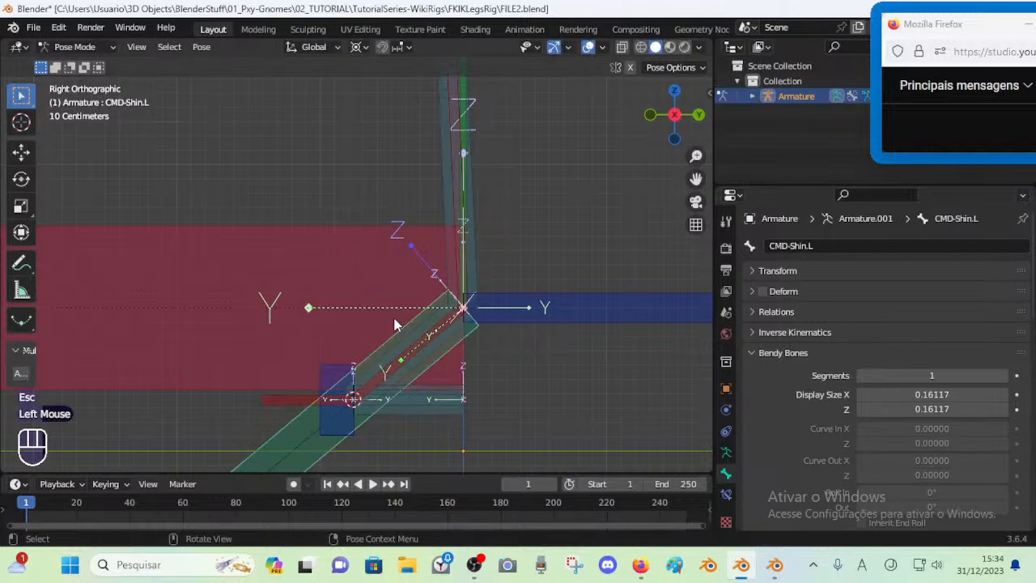
{"action": "key", "text": "ctrl+s"}
In the IKFKLegsRig-EqualPositions file, examine the parents of the heel roll, toes roll, CTL-Toes.L, CTL-Foot-ROLL.L and MCH-Foot-MAP.L bones
{"action": "left_click", "coordinate": [772, 565]}
{"action": "left_click", "coordinate": [475, 329]}
{"action": "scroll", "coordinate": [476, 336], "scroll_direction": "up", "scroll_amount": 1}
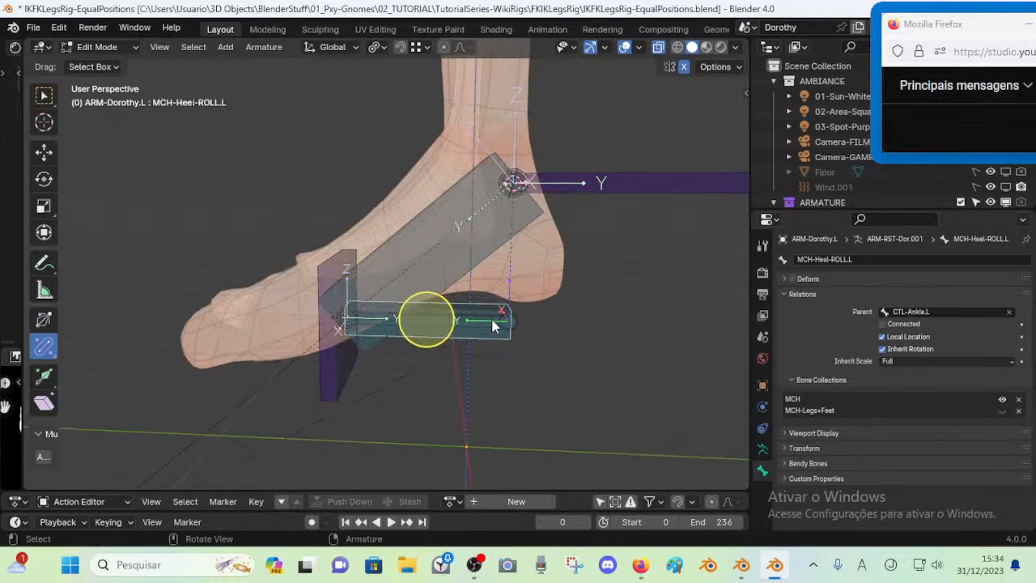
{"action": "left_click", "coordinate": [491, 319]}
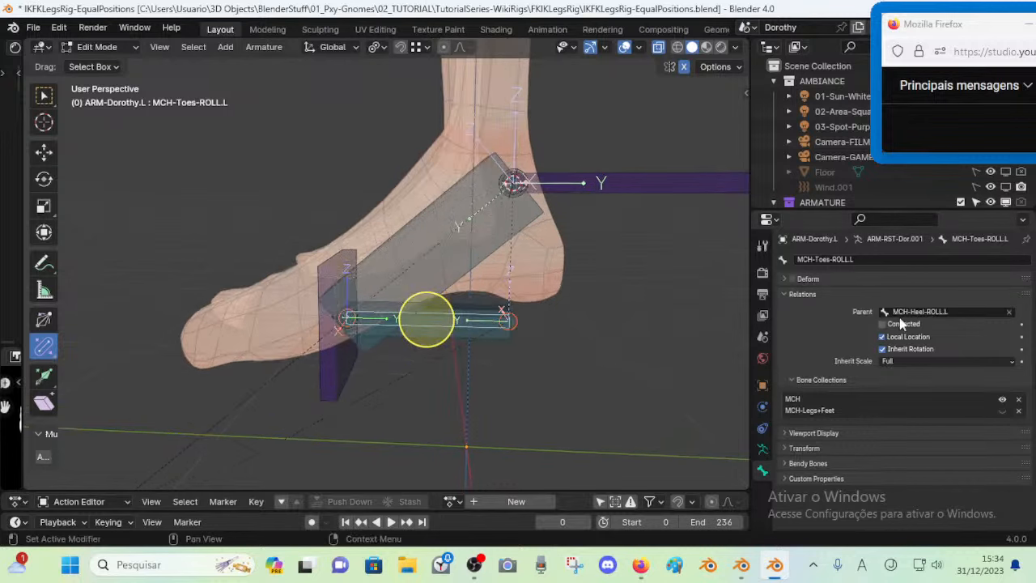
{"action": "left_click", "coordinate": [463, 341]}
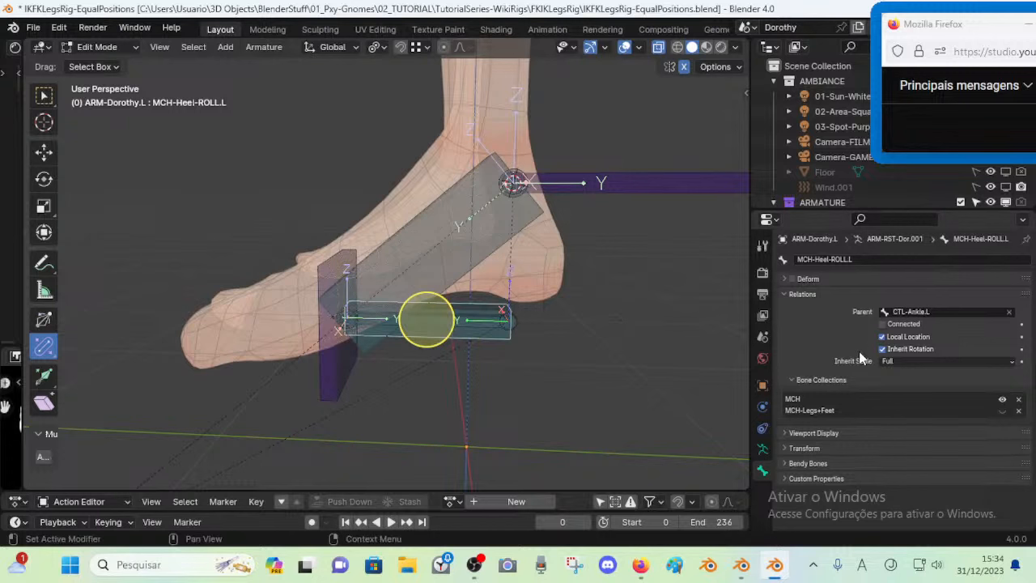
{"action": "left_click", "coordinate": [328, 362]}
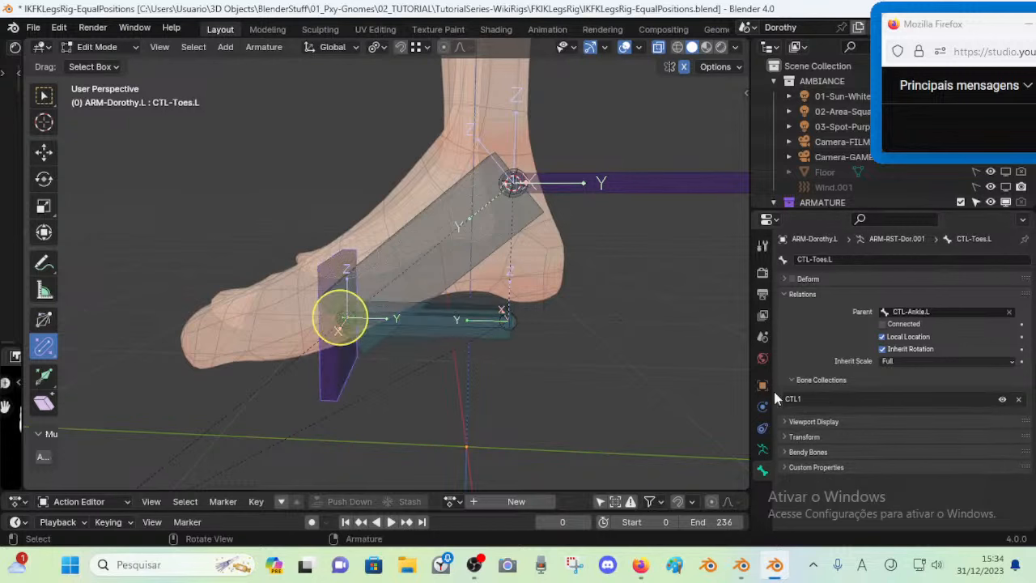
{"action": "left_click", "coordinate": [636, 201]}
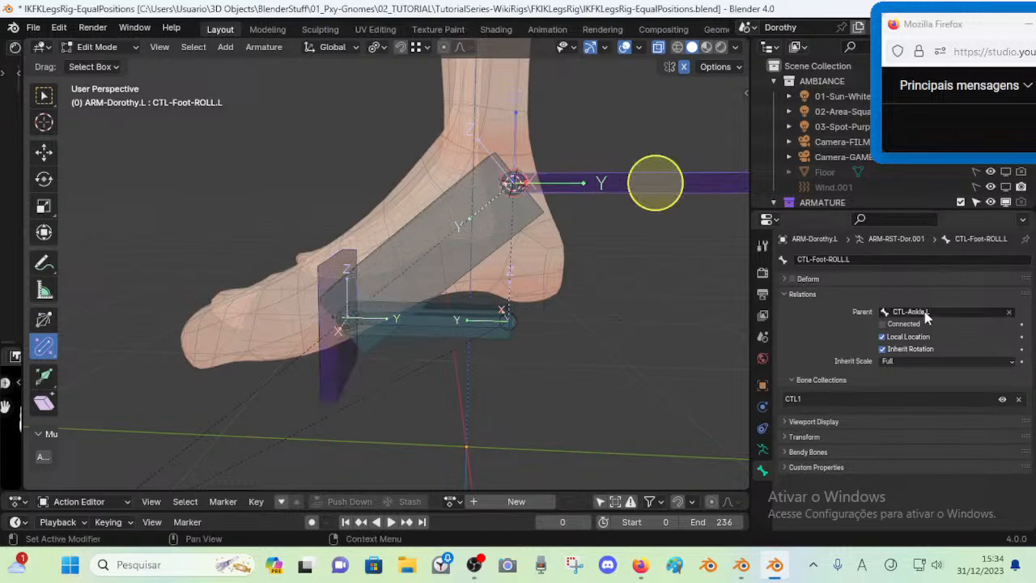
{"action": "left_click", "coordinate": [428, 251]}
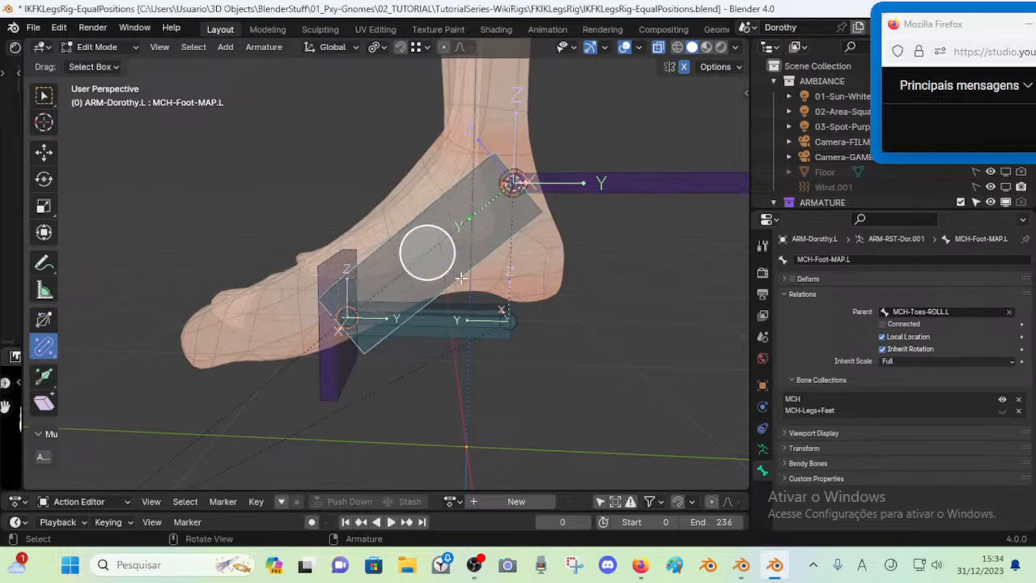
{"action": "left_click", "coordinate": [452, 322]}
{"action": "left_click", "coordinate": [452, 321]}
{"action": "left_click", "coordinate": [451, 321]}
{"action": "left_click", "coordinate": [452, 321]}
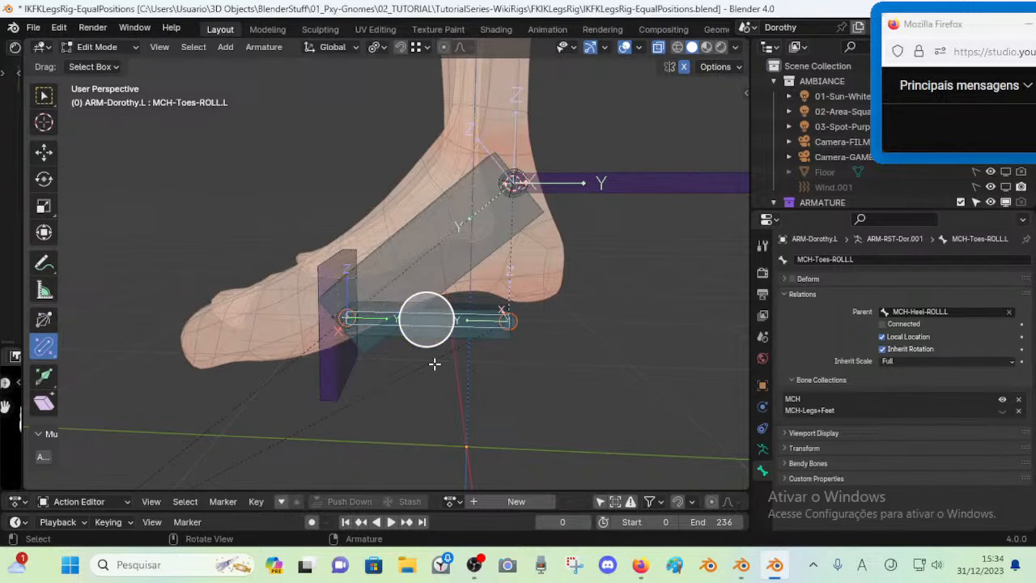
Switch back to FILE2.blend and parent the MCH-ROLL-Heel.L bone to CMD-Shin.L in Edit Mode with Keep Offset
{"action": "left_click", "coordinate": [739, 566]}
{"action": "middle_click_drag", "start_coordinate": [403, 417], "coordinate": [416, 373], "text": "shift"}
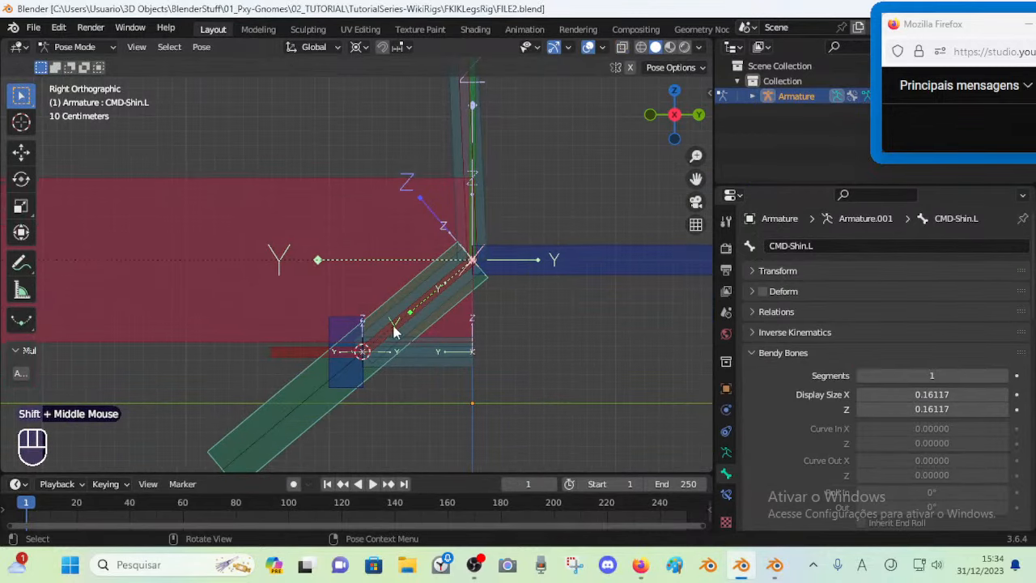
{"action": "scroll", "coordinate": [361, 359], "scroll_direction": "up", "scroll_amount": 1}
{"action": "left_click", "coordinate": [397, 385]}
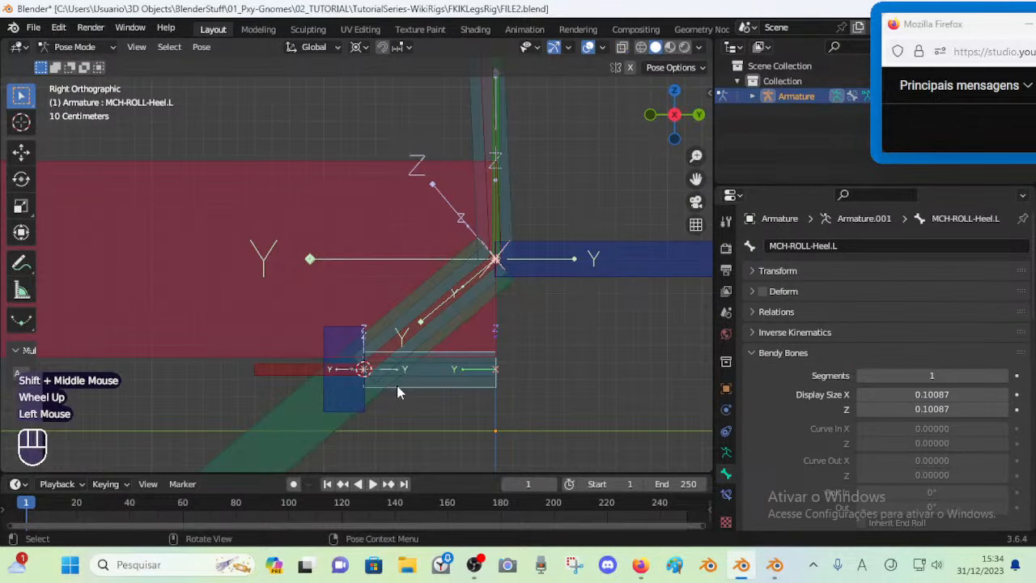
{"action": "key", "text": "g"}
{"action": "key", "text": "Escape"}
{"action": "key", "text": "Tab"}
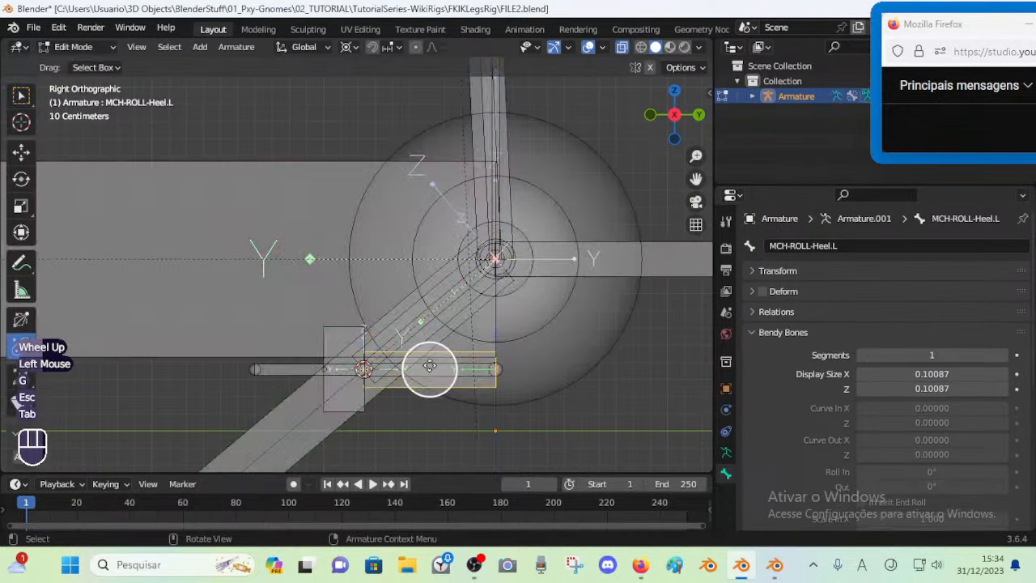
{"action": "left_click", "coordinate": [357, 403], "text": "shift"}
{"action": "key", "text": "ctrl+p"}
{"action": "left_click", "coordinate": [303, 399]}
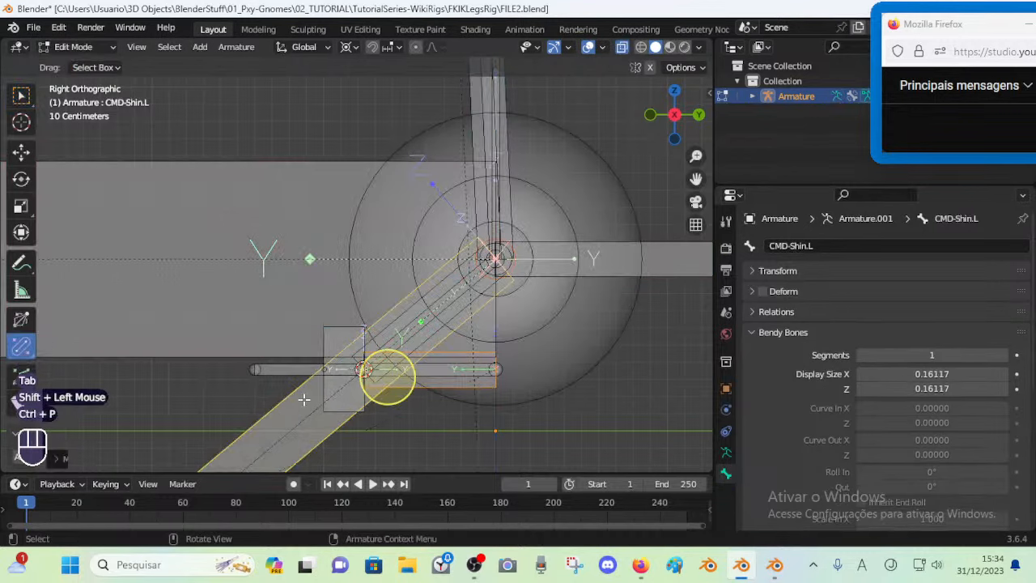
{"action": "key", "text": "Tab"}
Test-move the CMD-Shin.L bone in Pose Mode to check that the foot bones follow, cancel it and save the file
{"action": "scroll", "coordinate": [304, 388], "scroll_direction": "down", "scroll_amount": 2}
{"action": "left_click", "coordinate": [305, 362]}
{"action": "key", "text": "g"}
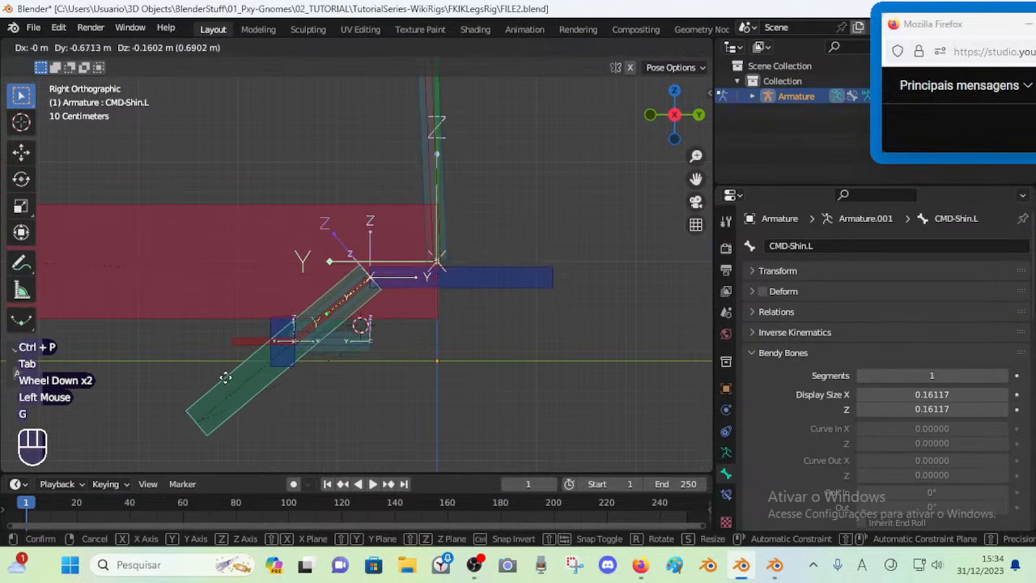
{"action": "key", "text": "Escape"}
{"action": "scroll", "coordinate": [246, 258], "scroll_direction": "down", "scroll_amount": 2}
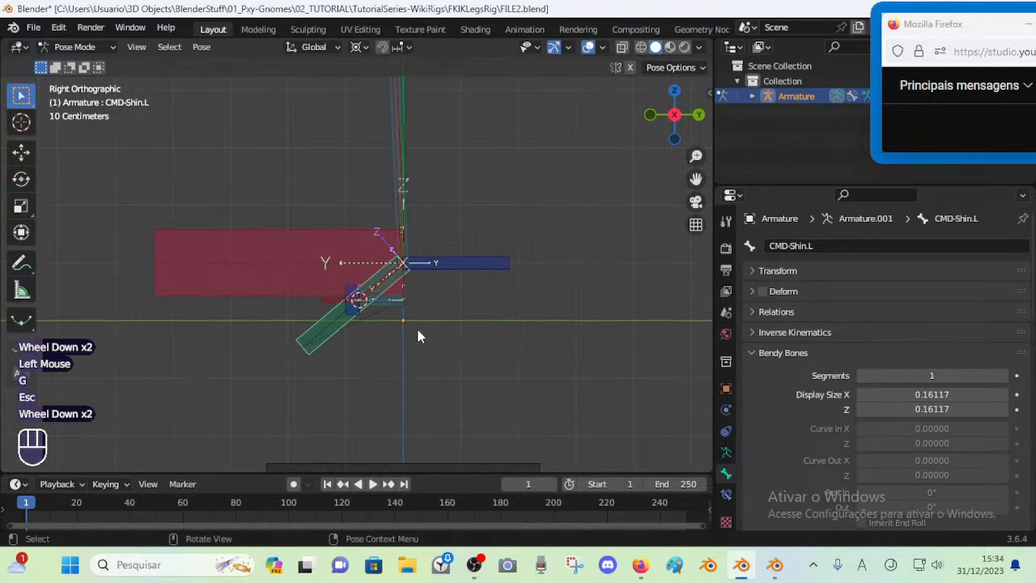
{"action": "key", "text": "g"}
{"action": "key", "text": "Escape"}
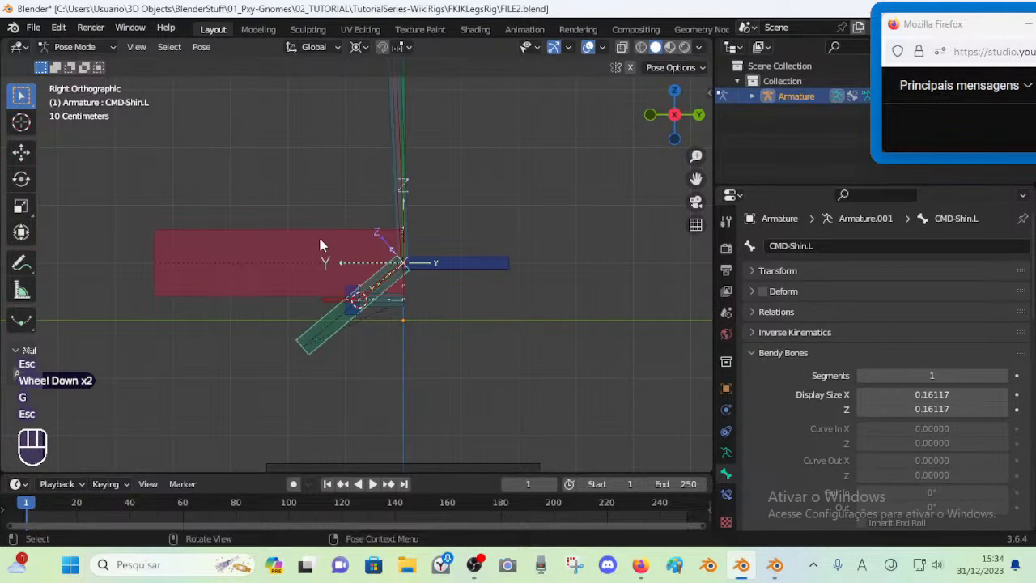
{"action": "key", "text": "ctrl+w"}
{"action": "key", "text": "ctrl+s"}
Select the MCH-ROLL-Heel.L bone in a perspective view and place the 3D cursor near the toes control bone
{"action": "middle_click_drag", "start_coordinate": [371, 284], "coordinate": [461, 377], "text": "shift"}
{"action": "scroll", "coordinate": [404, 317], "scroll_direction": "up", "scroll_amount": 3}
{"action": "scroll", "coordinate": [362, 314], "scroll_direction": "down", "scroll_amount": 1}
{"action": "scroll", "coordinate": [361, 313], "scroll_direction": "down", "scroll_amount": 2}
{"action": "scroll", "coordinate": [440, 341], "scroll_direction": "up", "scroll_amount": 1}
{"action": "scroll", "coordinate": [461, 377], "scroll_direction": "up", "scroll_amount": 1}
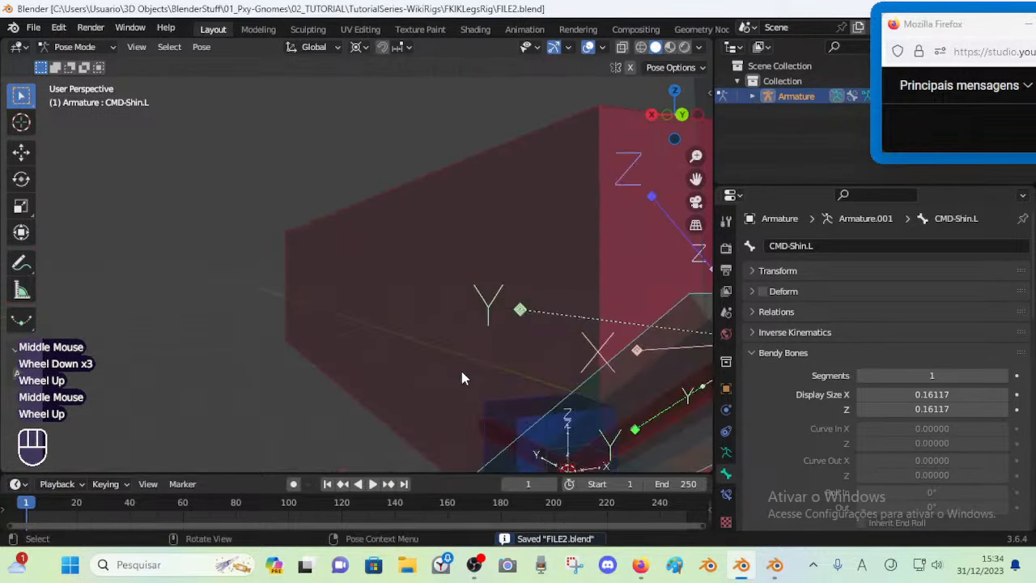
{"action": "scroll", "coordinate": [453, 360], "scroll_direction": "down", "scroll_amount": 1}
{"action": "left_click", "coordinate": [448, 356]}
{"action": "left_click", "coordinate": [454, 362]}
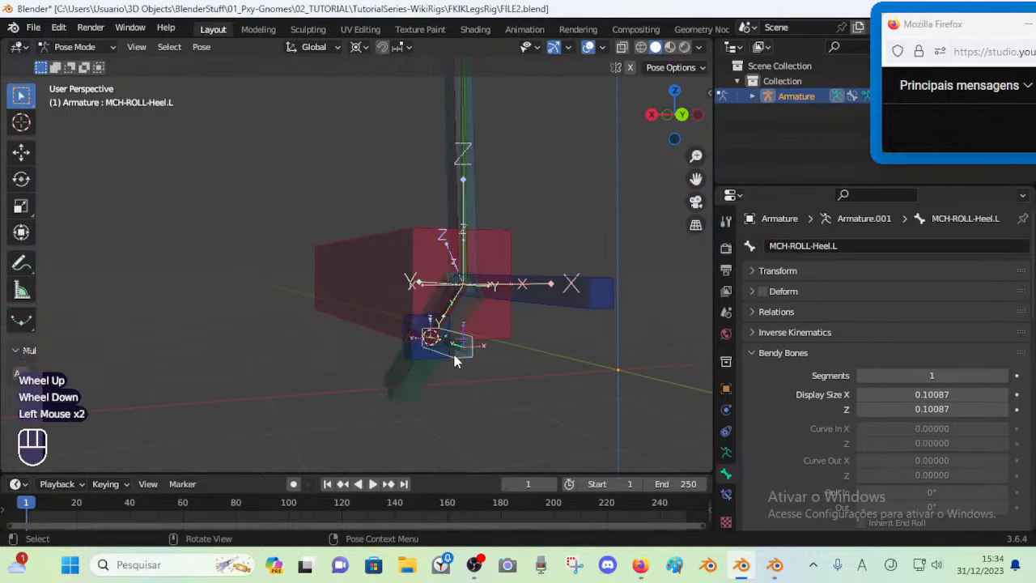
{"action": "key", "text": "shift+s"}
{"action": "right_click", "coordinate": [429, 368], "text": "shift"}
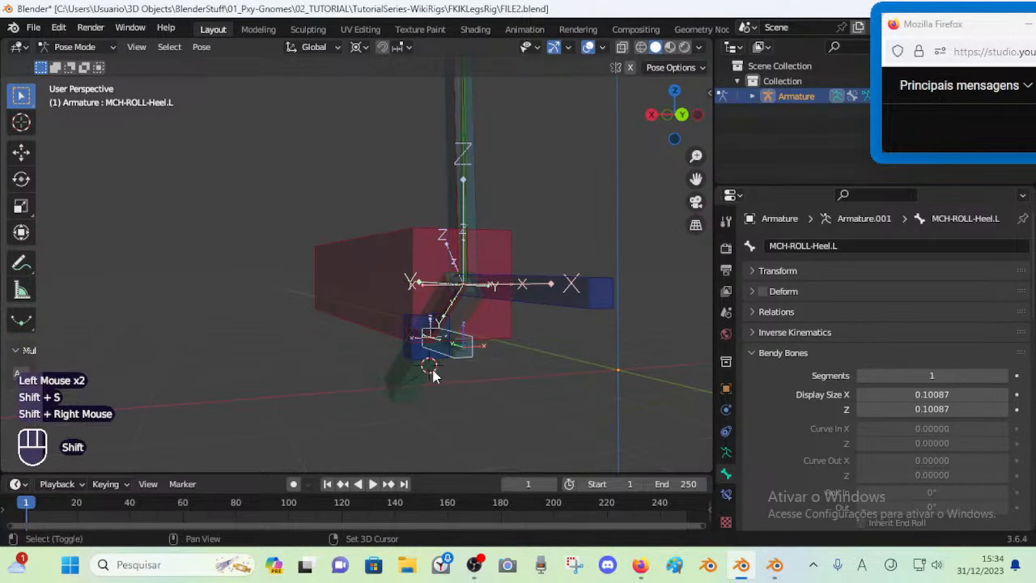
{"action": "middle_click_drag", "start_coordinate": [429, 368], "coordinate": [476, 356]}
{"action": "right_click", "coordinate": [455, 369], "text": "shift"}
{"action": "right_click", "coordinate": [423, 363], "text": "shift"}
{"action": "right_click", "coordinate": [490, 357], "text": "shift"}
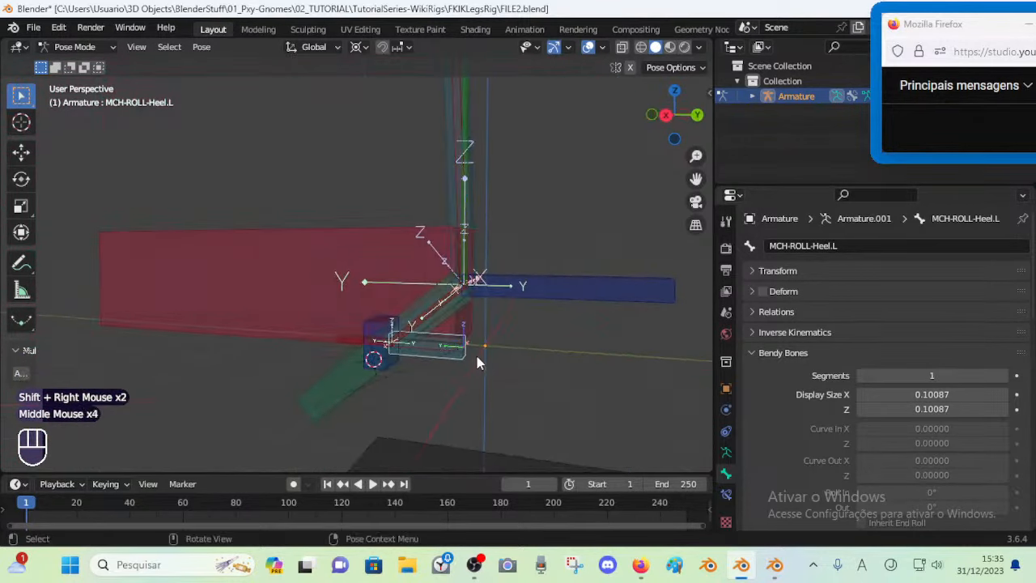
Examine the foot roll bones around MCH-ROLL-Heel.L and the toes control from several angles
{"action": "scroll", "coordinate": [430, 347], "scroll_direction": "up", "scroll_amount": 2}
{"action": "scroll", "coordinate": [427, 343], "scroll_direction": "down", "scroll_amount": 1}
{"action": "scroll", "coordinate": [401, 338], "scroll_direction": "up", "scroll_amount": 1}
{"action": "middle_click_drag", "start_coordinate": [400, 338], "coordinate": [368, 350]}
{"action": "scroll", "coordinate": [469, 348], "scroll_direction": "down", "scroll_amount": 2}
{"action": "scroll", "coordinate": [392, 348], "scroll_direction": "up", "scroll_amount": 1}
{"action": "scroll", "coordinate": [437, 349], "scroll_direction": "down", "scroll_amount": 1}
{"action": "scroll", "coordinate": [405, 354], "scroll_direction": "up", "scroll_amount": 2}
{"action": "scroll", "coordinate": [458, 351], "scroll_direction": "down", "scroll_amount": 2}
{"action": "scroll", "coordinate": [419, 351], "scroll_direction": "up", "scroll_amount": 2}
{"action": "middle_click_drag", "start_coordinate": [458, 351], "coordinate": [437, 301]}
{"action": "scroll", "coordinate": [475, 323], "scroll_direction": "down", "scroll_amount": 1}
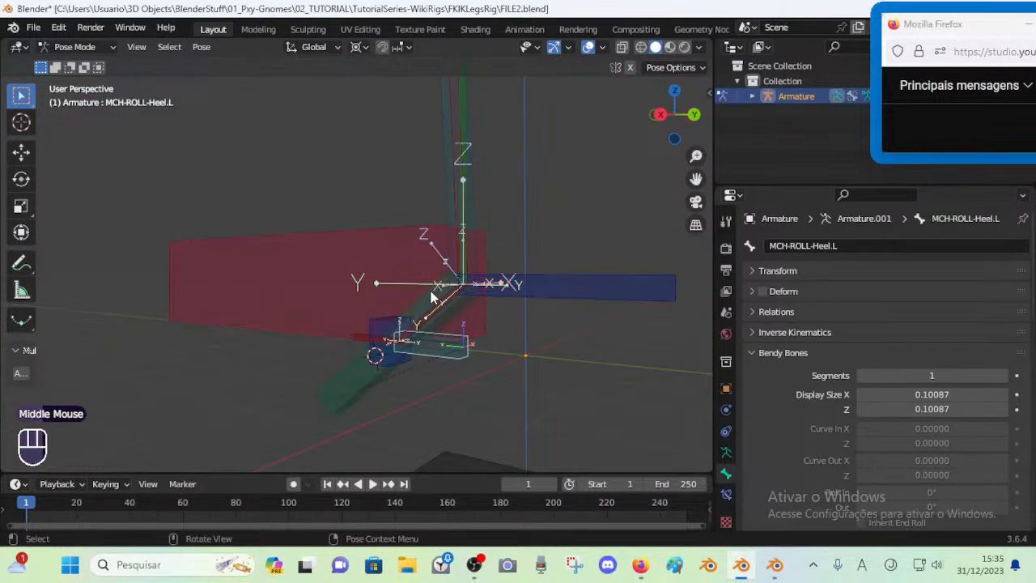
{"action": "scroll", "coordinate": [442, 312], "scroll_direction": "up", "scroll_amount": 1}
{"action": "middle_click_drag", "start_coordinate": [495, 354], "coordinate": [571, 354]}
{"action": "scroll", "coordinate": [506, 356], "scroll_direction": "down", "scroll_amount": 1}
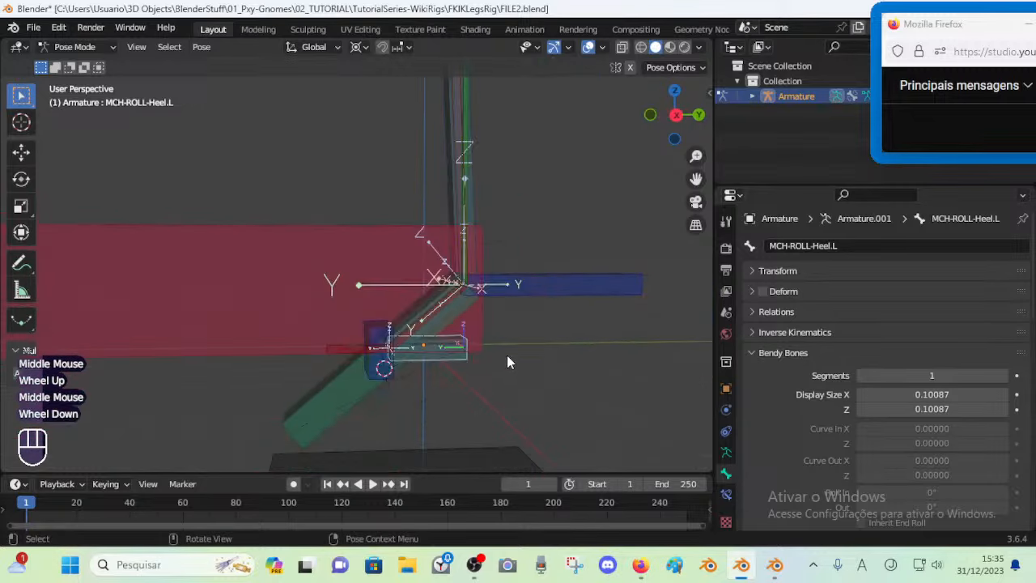
Place the 3D cursor just below the MCH-ROLL-Heel.L bone and save the file
{"action": "middle_click_drag", "start_coordinate": [506, 356], "coordinate": [444, 351]}
{"action": "scroll", "coordinate": [484, 357], "scroll_direction": "up", "scroll_amount": 1}
{"action": "scroll", "coordinate": [482, 357], "scroll_direction": "down", "scroll_amount": 1}
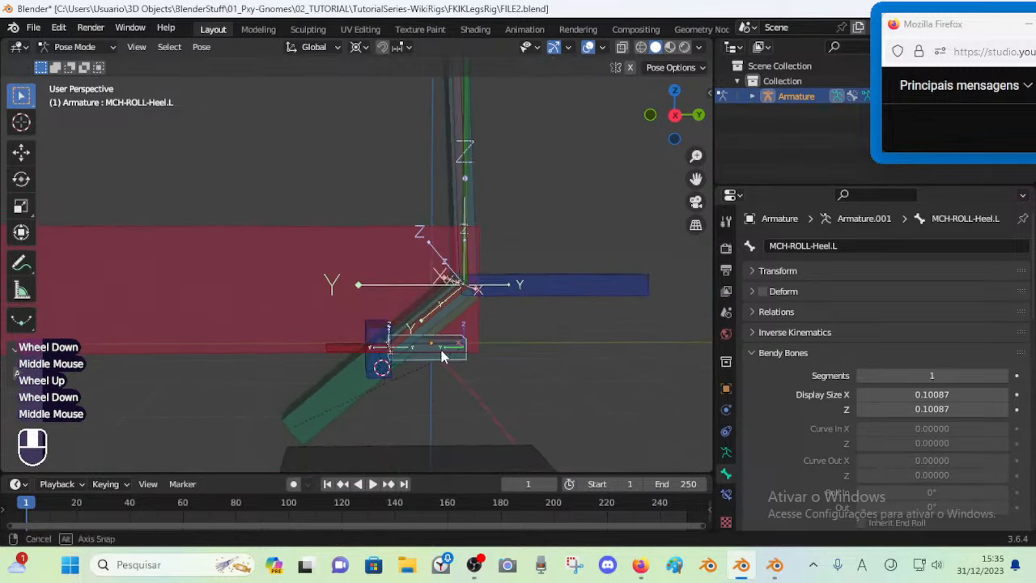
{"action": "scroll", "coordinate": [437, 351], "scroll_direction": "up", "scroll_amount": 1}
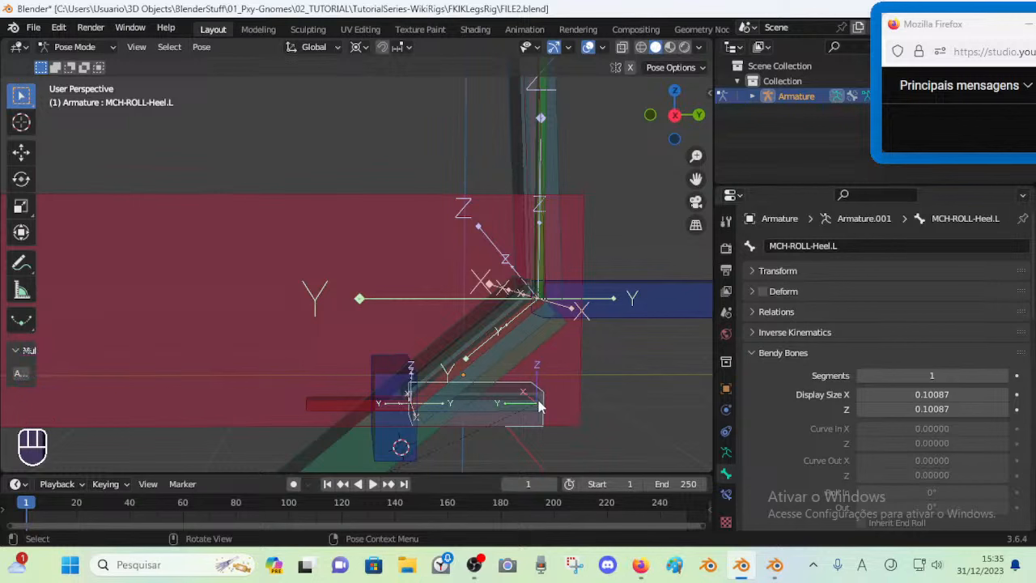
{"action": "right_click", "coordinate": [438, 438], "text": "shift"}
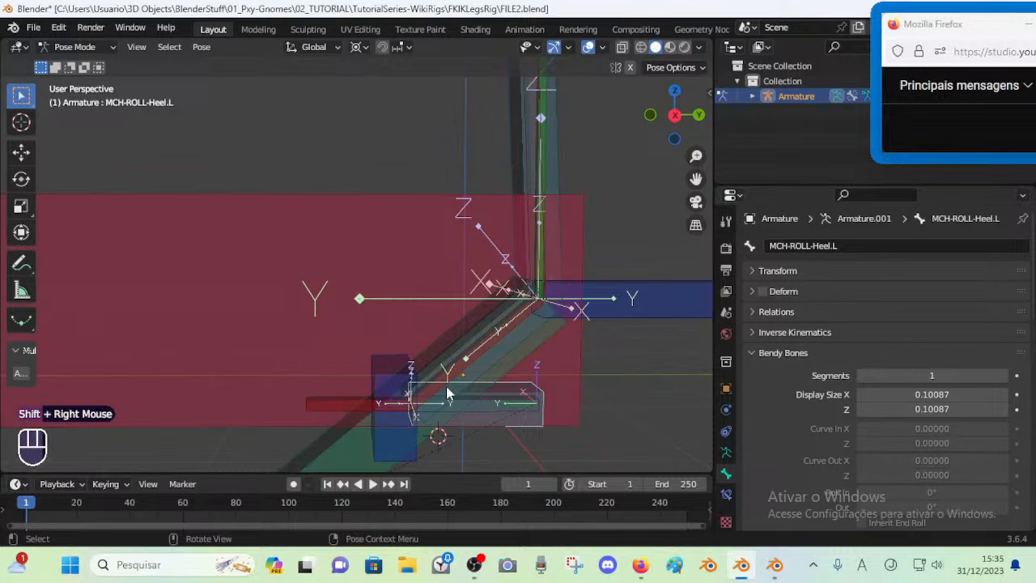
{"action": "scroll", "coordinate": [399, 340], "scroll_direction": "down", "scroll_amount": 1}
{"action": "scroll", "coordinate": [400, 335], "scroll_direction": "up", "scroll_amount": 1}
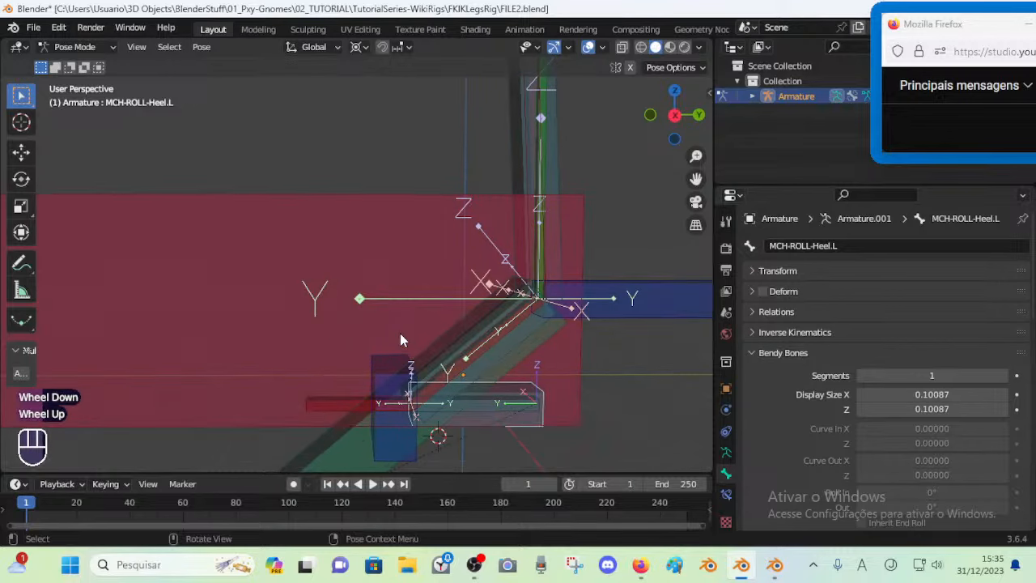
{"action": "middle_click_drag", "start_coordinate": [400, 335], "coordinate": [359, 338]}
{"action": "scroll", "coordinate": [385, 298], "scroll_direction": "down", "scroll_amount": 2}
{"action": "key", "text": "ctrl+s"}
Test-move the MTR-Leg.L and CMD-Shin.L bones in turn to check which foot bones follow, cancelling each move
{"action": "middle_click_drag", "start_coordinate": [331, 284], "coordinate": [360, 283]}
{"action": "left_click", "coordinate": [341, 267]}
{"action": "key", "text": "g"}
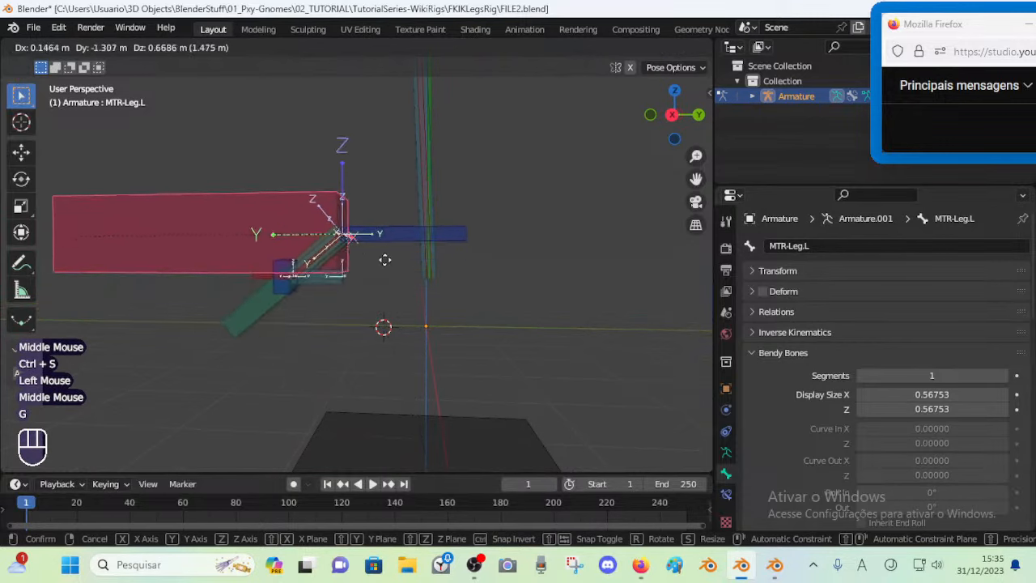
{"action": "key", "text": "Escape"}
{"action": "left_click", "coordinate": [349, 356]}
{"action": "key", "text": "g"}
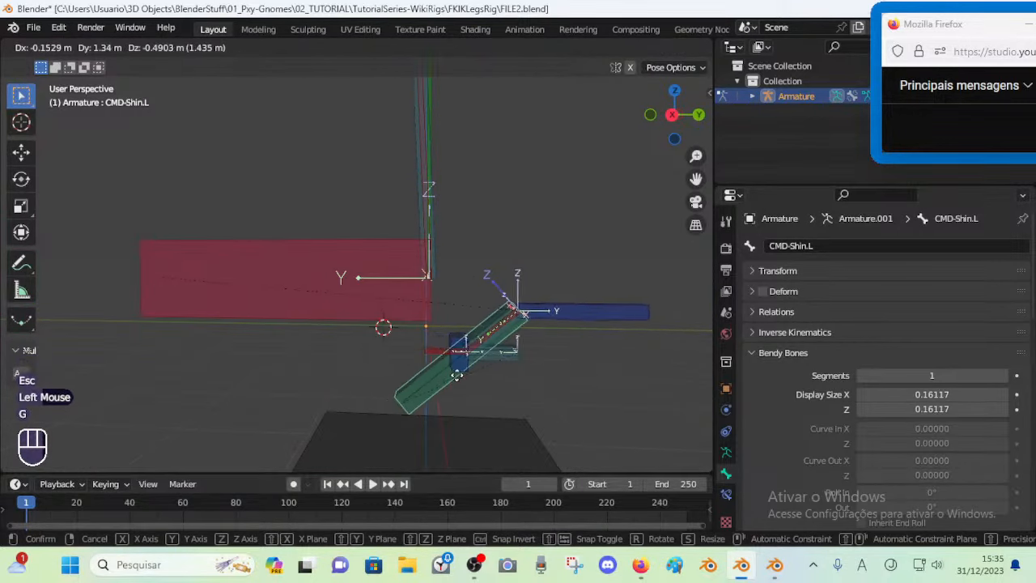
{"action": "key", "text": "Escape"}
{"action": "left_click", "coordinate": [307, 282]}
{"action": "key", "text": "g"}
{"action": "key", "text": "Escape"}
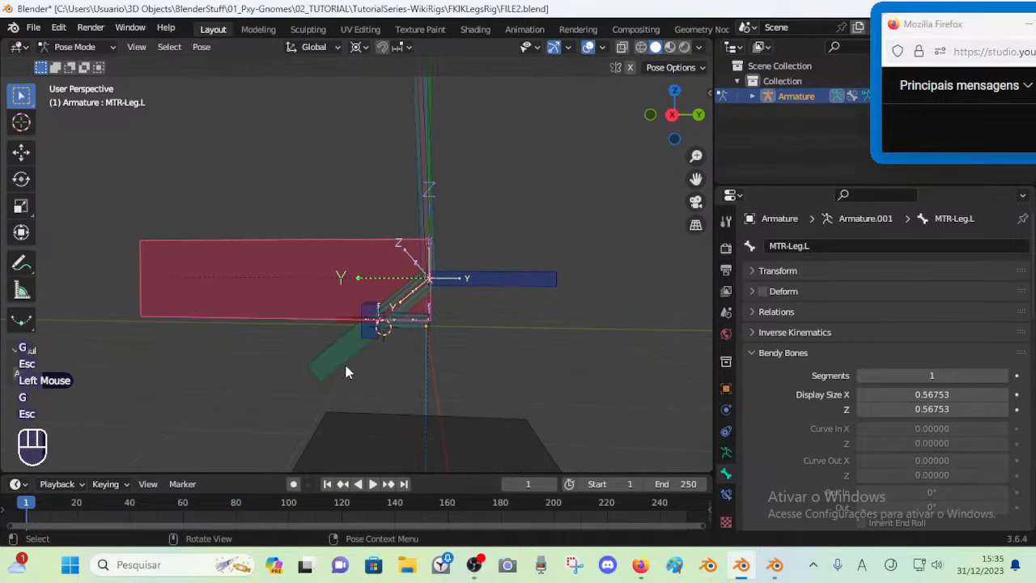
{"action": "left_click", "coordinate": [344, 361]}
{"action": "key", "text": "g"}
{"action": "key", "text": "Escape"}
Test-move the MTR-Leg.L bone once more, cancel the move and save the file
{"action": "left_click", "coordinate": [309, 265]}
{"action": "key", "text": "g"}
{"action": "left_click", "coordinate": [291, 214]}
{"action": "key", "text": "ctrl+s"}
{"action": "middle_click_drag", "start_coordinate": [293, 215], "coordinate": [384, 276], "text": "shift"}
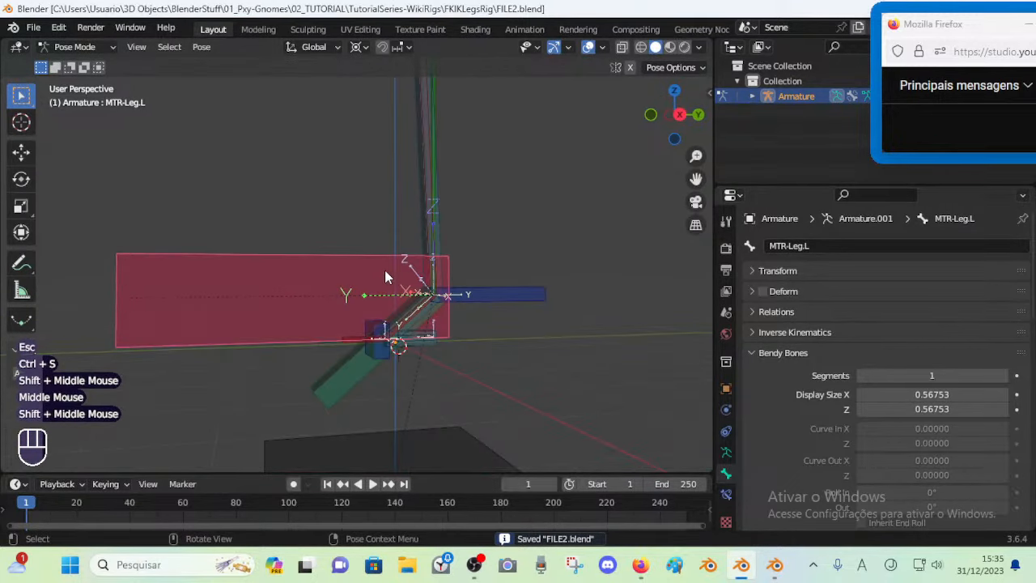
{"action": "middle_click_drag", "start_coordinate": [372, 192], "coordinate": [370, 220], "text": "shift"}
{"action": "scroll", "coordinate": [356, 244], "scroll_direction": "down", "scroll_amount": 3}
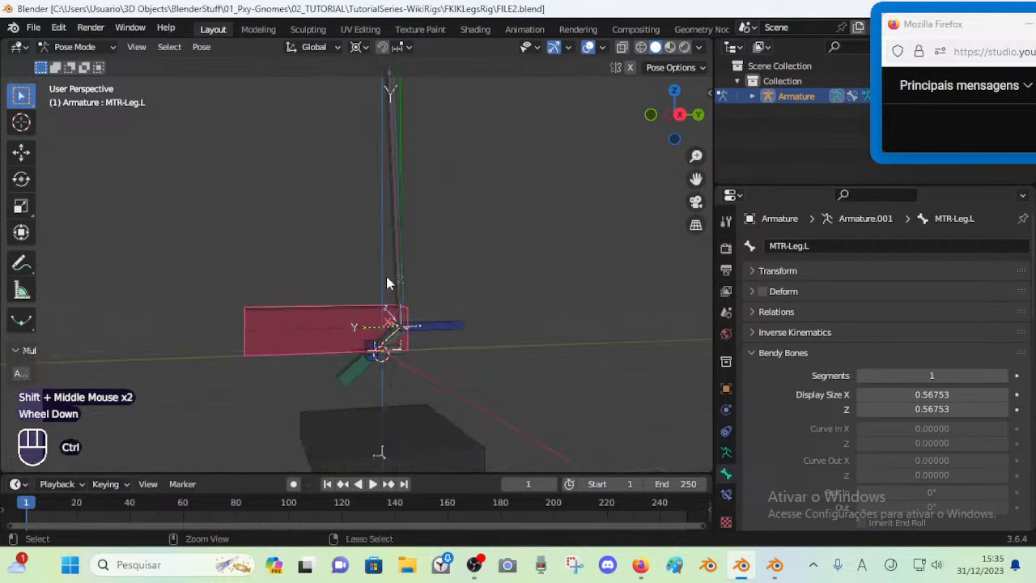
{"action": "key", "text": "ctrl+s"}
Preview the reference rig window and examine the FILE2.blend leg bones from the foot up to the knee
{"action": "mouse_move", "coordinate": [774, 565]}
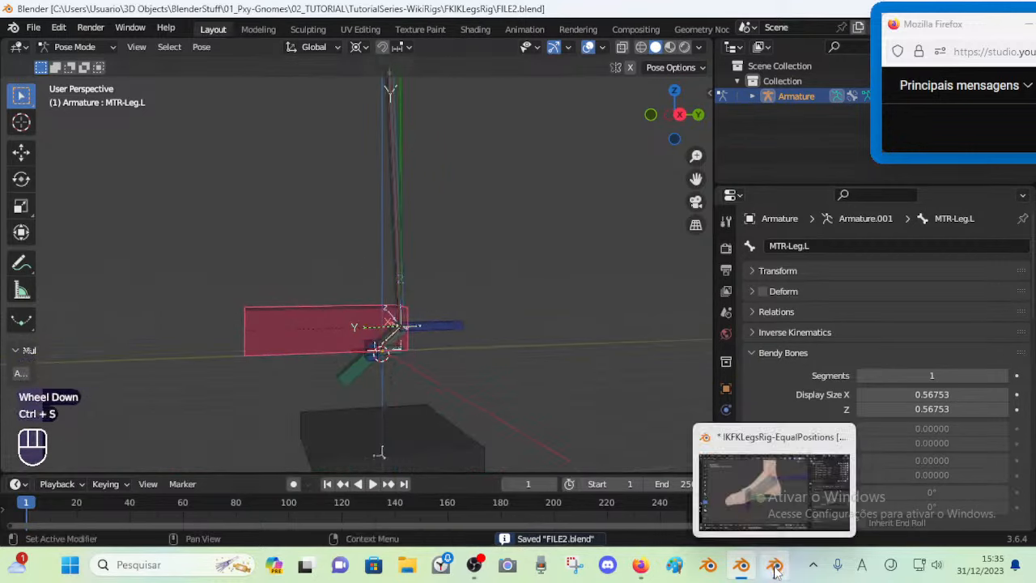
{"action": "scroll", "coordinate": [381, 354], "scroll_direction": "up", "scroll_amount": 2}
{"action": "middle_click_drag", "start_coordinate": [381, 354], "coordinate": [371, 308]}
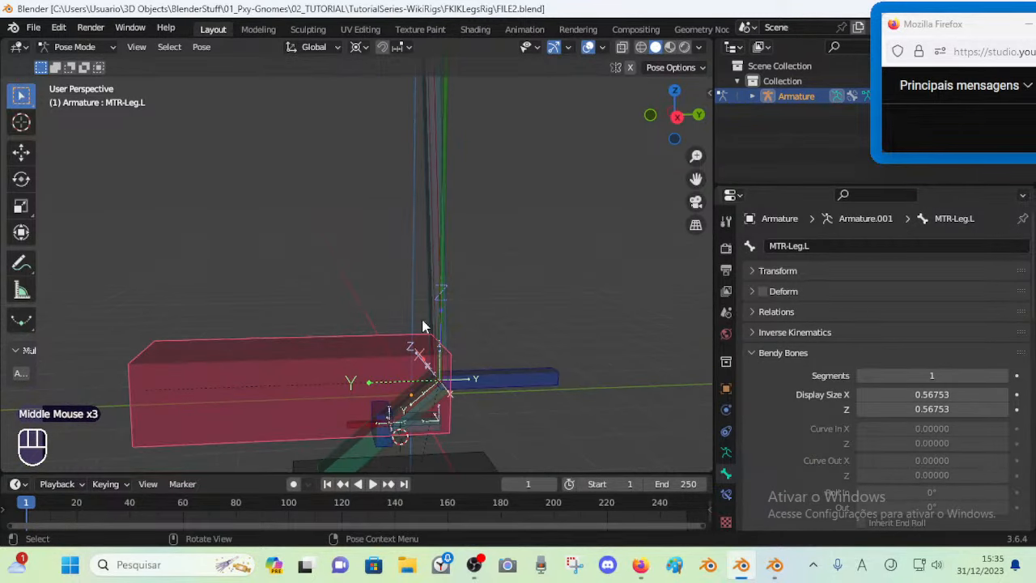
{"action": "middle_click_drag", "start_coordinate": [428, 328], "coordinate": [430, 370]}
{"action": "scroll", "coordinate": [435, 326], "scroll_direction": "down", "scroll_amount": 1}
{"action": "middle_click_drag", "start_coordinate": [435, 326], "coordinate": [433, 342], "text": "shift"}
{"action": "scroll", "coordinate": [441, 354], "scroll_direction": "down", "scroll_amount": 1}
{"action": "scroll", "coordinate": [428, 334], "scroll_direction": "up", "scroll_amount": 2}
{"action": "middle_click_drag", "start_coordinate": [434, 264], "coordinate": [347, 320], "text": "shift"}
{"action": "scroll", "coordinate": [416, 327], "scroll_direction": "down", "scroll_amount": 1}
{"action": "scroll", "coordinate": [415, 230], "scroll_direction": "up", "scroll_amount": 2}
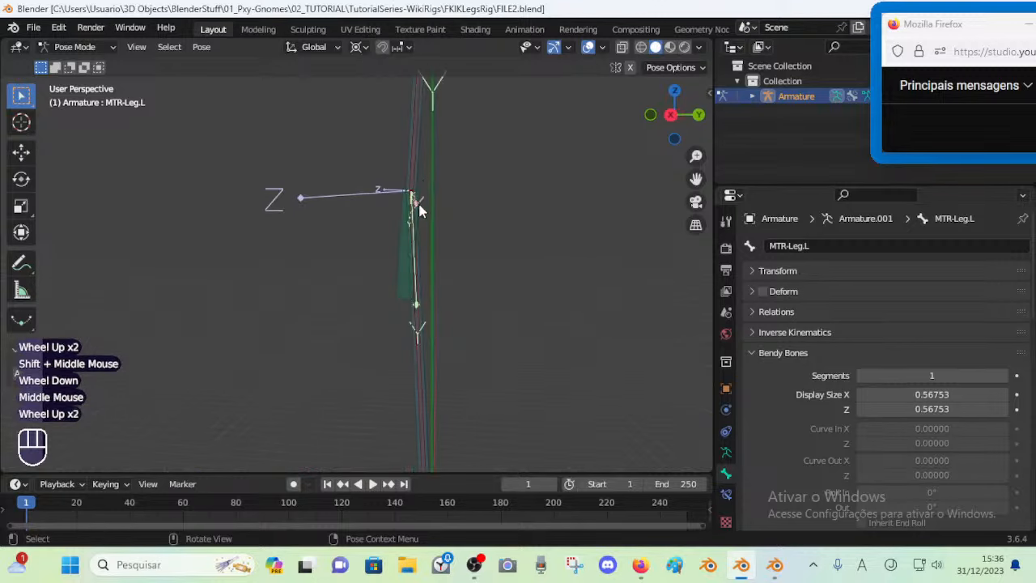
In Edit Mode, select the knee joint of the left leg and snap the 3D cursor to it
{"action": "left_click", "coordinate": [423, 195]}
{"action": "middle_click_drag", "start_coordinate": [428, 224], "coordinate": [423, 255], "text": "shift"}
{"action": "key", "text": "shift+s"}
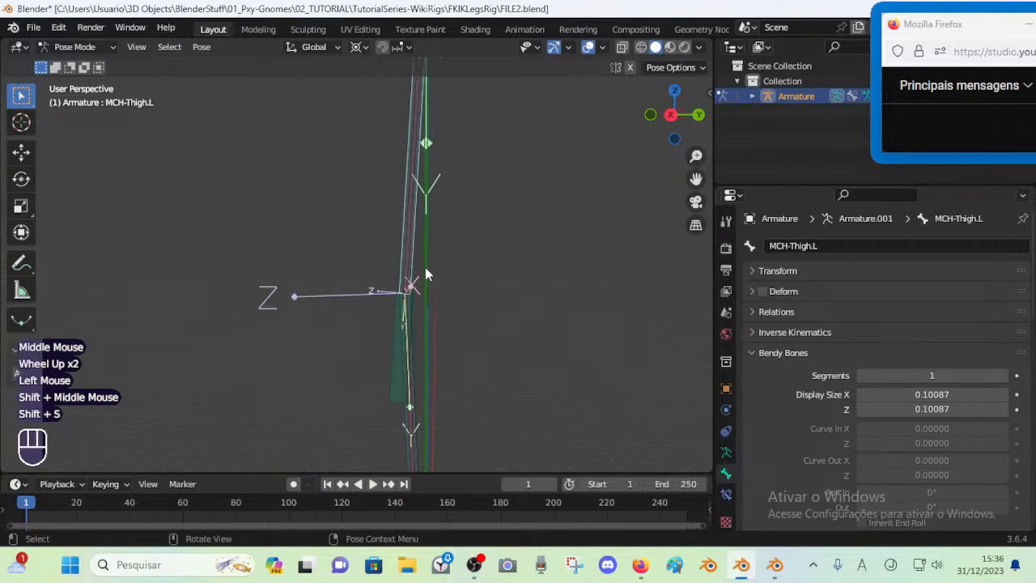
{"action": "key", "text": "Tab"}
{"action": "key", "text": "shift+s"}
{"action": "left_click", "coordinate": [413, 287]}
{"action": "key", "text": "shift+s"}
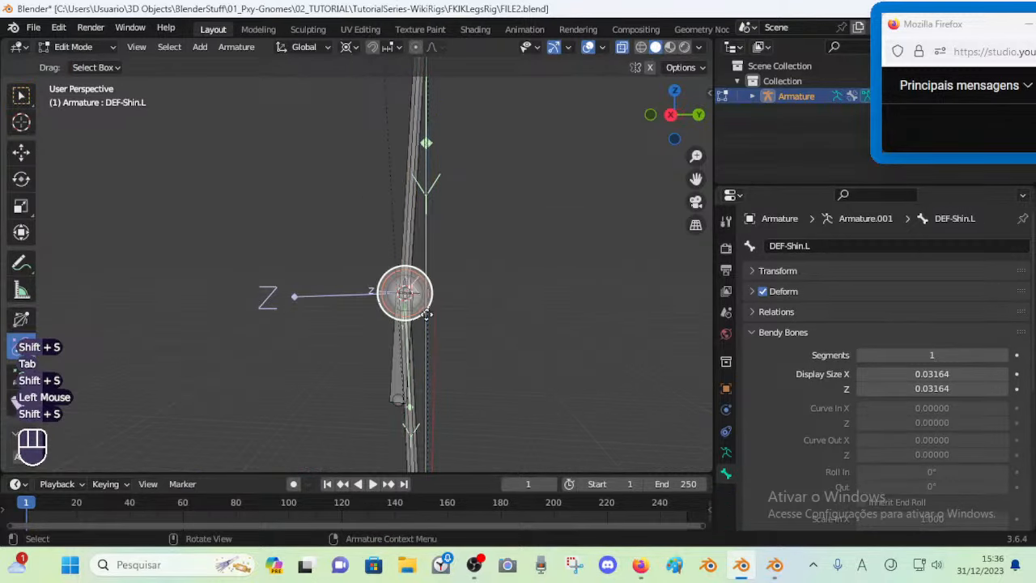
Add a new bone at the knee in the right side view and scale it up to about 2.4 times
{"action": "middle_click", "coordinate": [430, 320]}
{"action": "key", "text": "KP_3"}
{"action": "key", "text": "shift+a"}
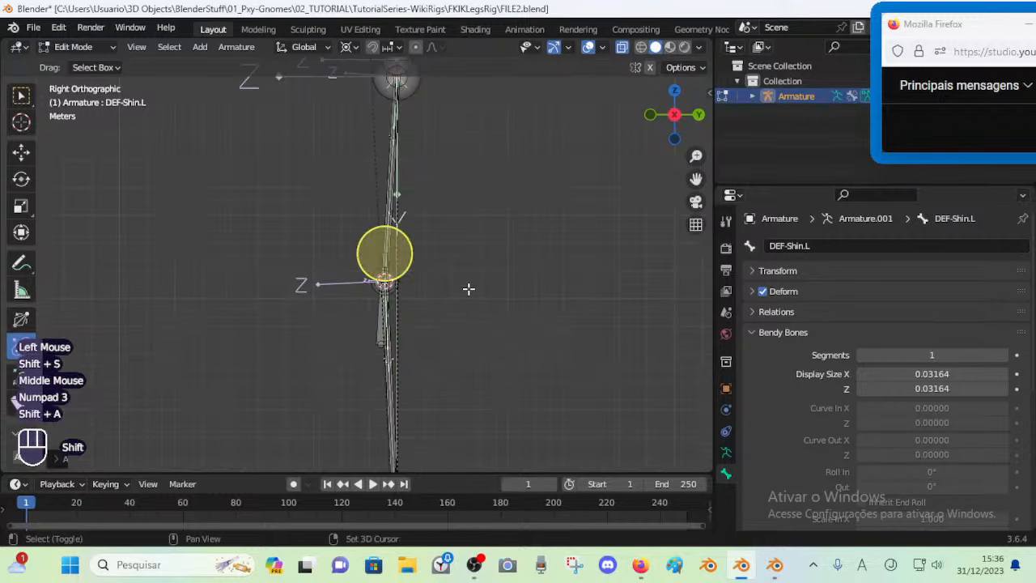
{"action": "scroll", "coordinate": [425, 253], "scroll_direction": "up", "scroll_amount": 2}
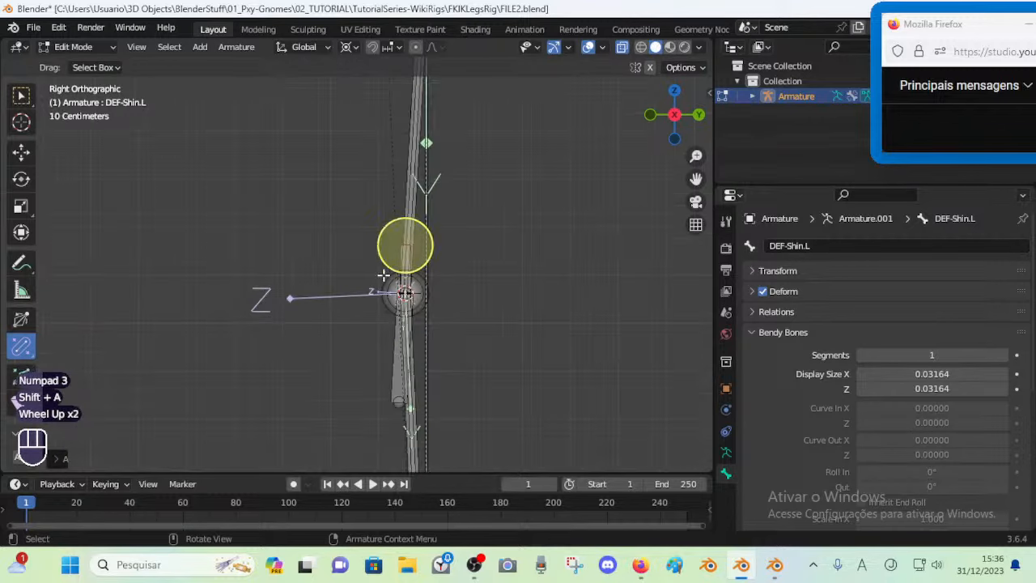
{"action": "left_click", "coordinate": [395, 256]}
{"action": "left_click", "coordinate": [392, 253]}
{"action": "key", "text": "s"}
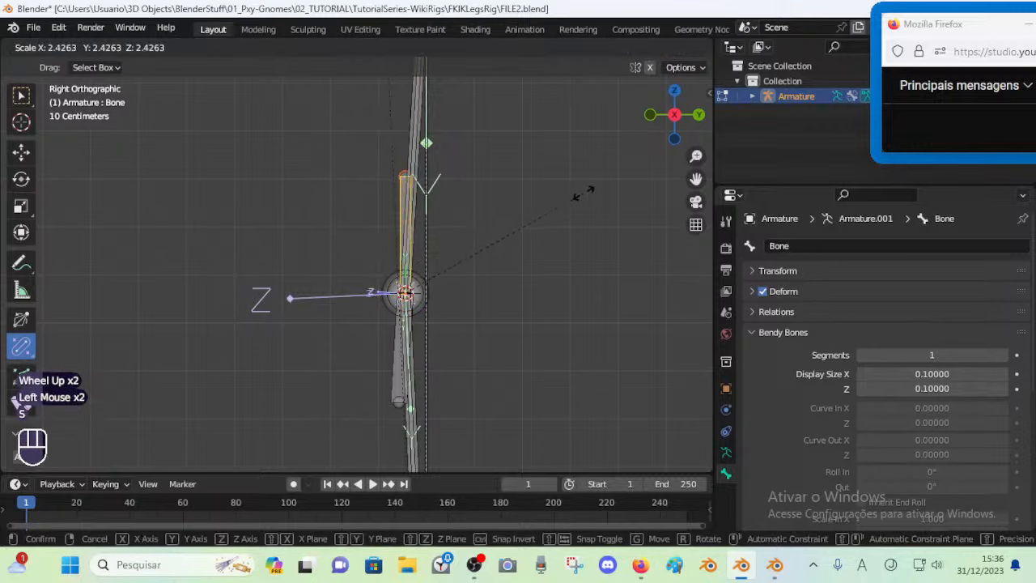
{"action": "left_click", "coordinate": [583, 194]}
Align the new knee bone to the orientation of the MTR-Leg.L bone
{"action": "scroll", "coordinate": [504, 242], "scroll_direction": "down", "scroll_amount": 3}
{"action": "middle_click_drag", "start_coordinate": [430, 383], "coordinate": [439, 280], "text": "shift"}
{"action": "left_click", "coordinate": [363, 356], "text": "shift"}
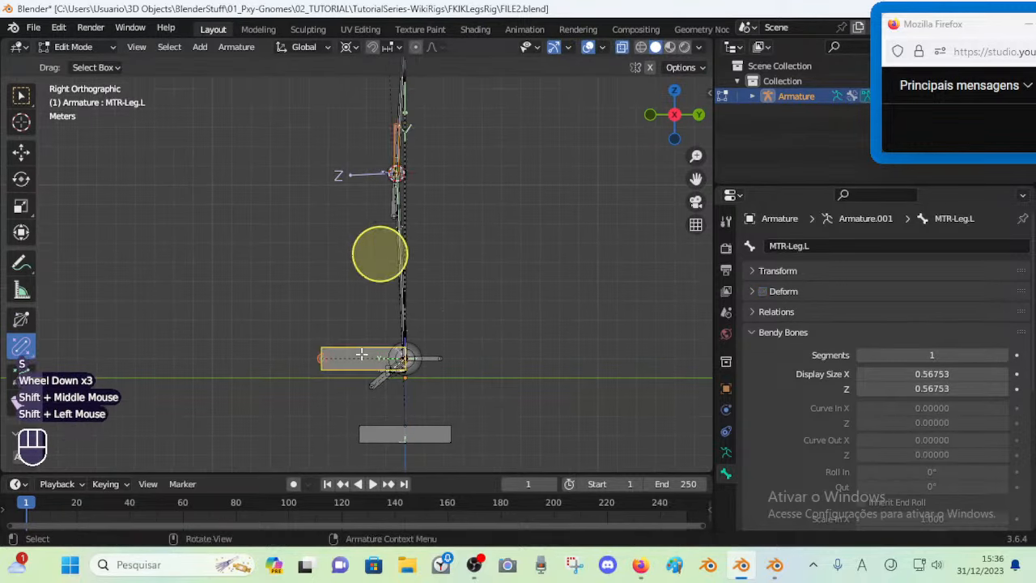
{"action": "key", "text": "ctrl+alt+a"}
Move the new bone along the Y axis out in front of the knee and fine-tune its distance from the leg
{"action": "middle_click_drag", "start_coordinate": [425, 243], "coordinate": [425, 244], "text": "shift"}
{"action": "scroll", "coordinate": [424, 244], "scroll_direction": "up", "scroll_amount": 1}
{"action": "left_click", "coordinate": [376, 303]}
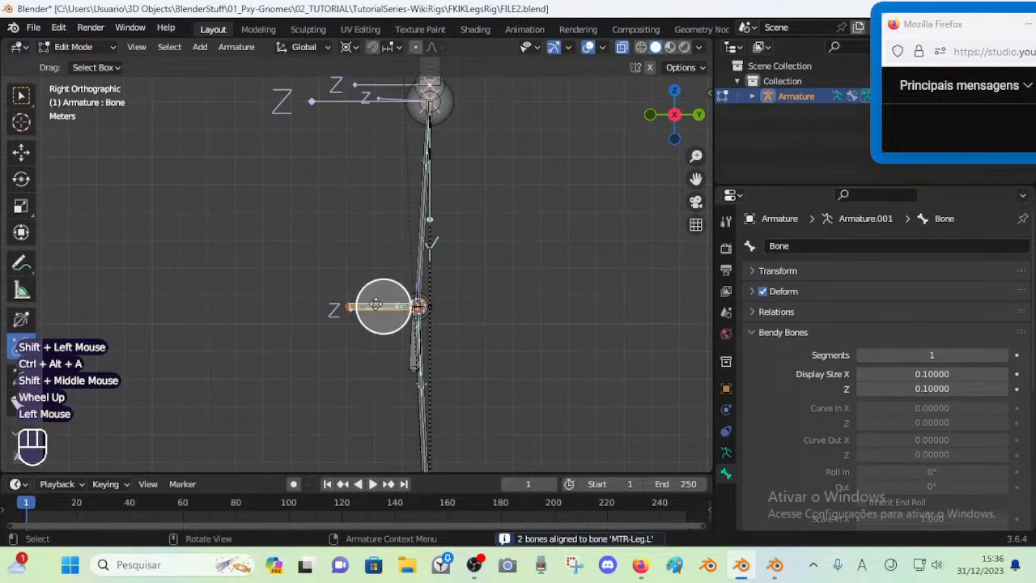
{"action": "key", "text": "g"}
{"action": "key", "text": "y"}
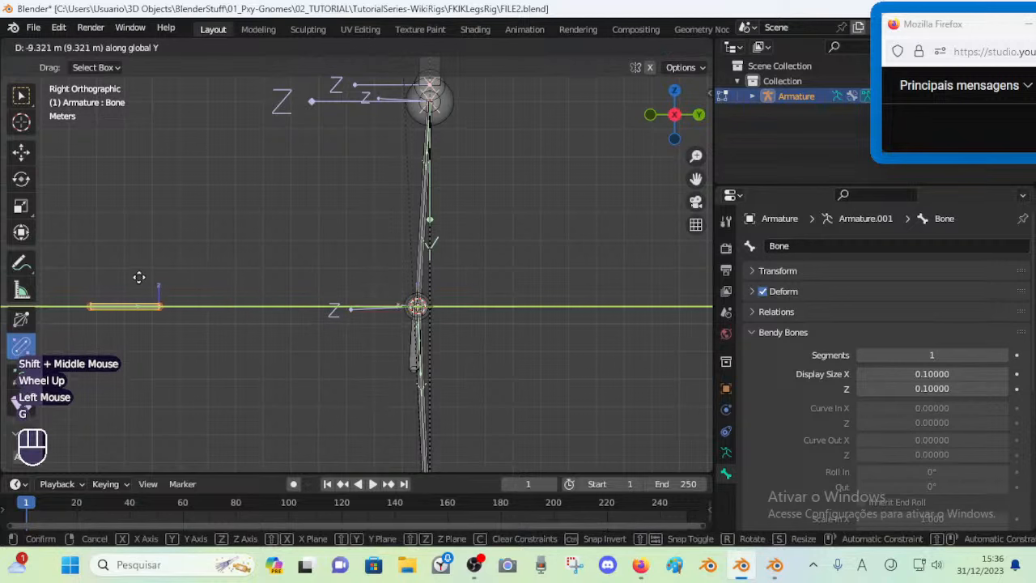
{"action": "left_click", "coordinate": [207, 288]}
{"action": "scroll", "coordinate": [291, 233], "scroll_direction": "down", "scroll_amount": 1}
{"action": "middle_click_drag", "start_coordinate": [292, 233], "coordinate": [315, 307], "text": "shift"}
{"action": "scroll", "coordinate": [382, 203], "scroll_direction": "down", "scroll_amount": 2}
{"action": "middle_click_drag", "start_coordinate": [382, 203], "coordinate": [402, 249]}
{"action": "middle_click_drag", "start_coordinate": [302, 407], "coordinate": [308, 384]}
{"action": "key", "text": "g"}
{"action": "key", "text": "y"}
{"action": "left_click", "coordinate": [340, 386]}
Copy the name of the arm's pole bone, CTL-POLE-Arm.L
{"action": "scroll", "coordinate": [414, 294], "scroll_direction": "up", "scroll_amount": 2}
{"action": "middle_click_drag", "start_coordinate": [414, 294], "coordinate": [386, 322], "text": "shift"}
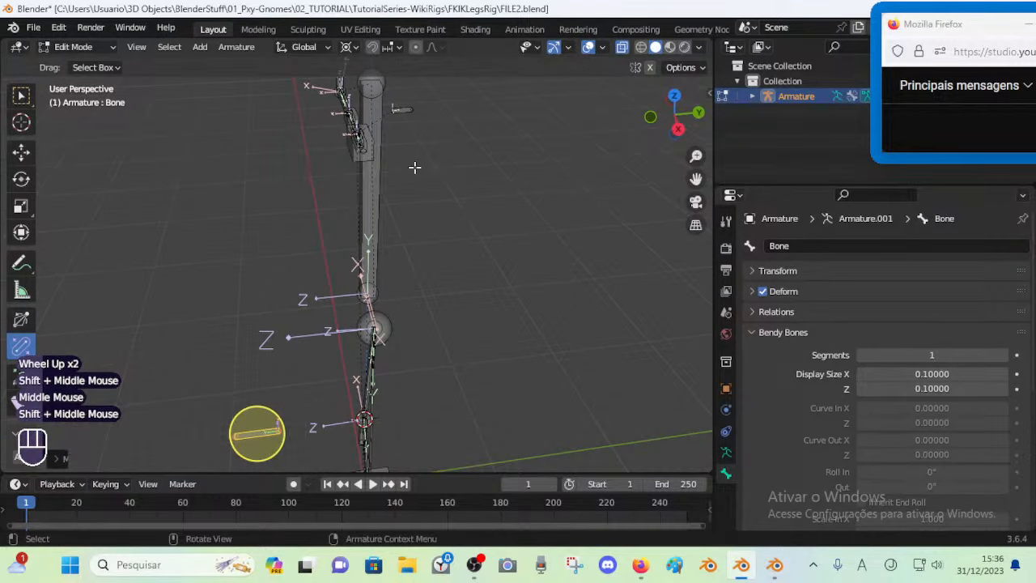
{"action": "left_click", "coordinate": [401, 108]}
{"action": "key", "text": "ctrl+c"}
{"action": "key", "text": "F2"}
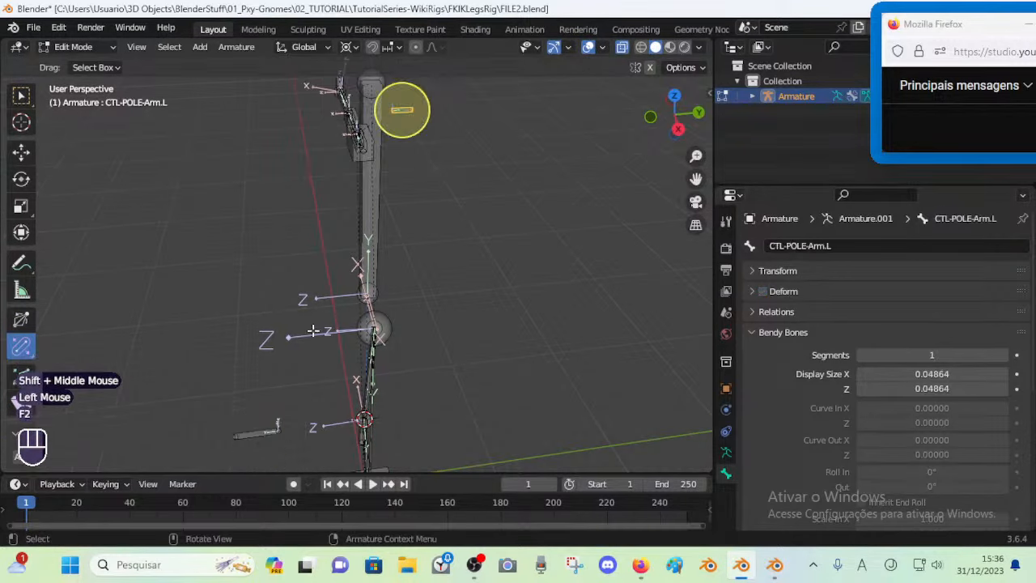
Scale down the new bone in front of the knee, switching the pivot so it scales about its own origin
{"action": "left_click", "coordinate": [263, 432]}
{"action": "key", "text": "s"}
{"action": "left_click", "coordinate": [305, 420]}
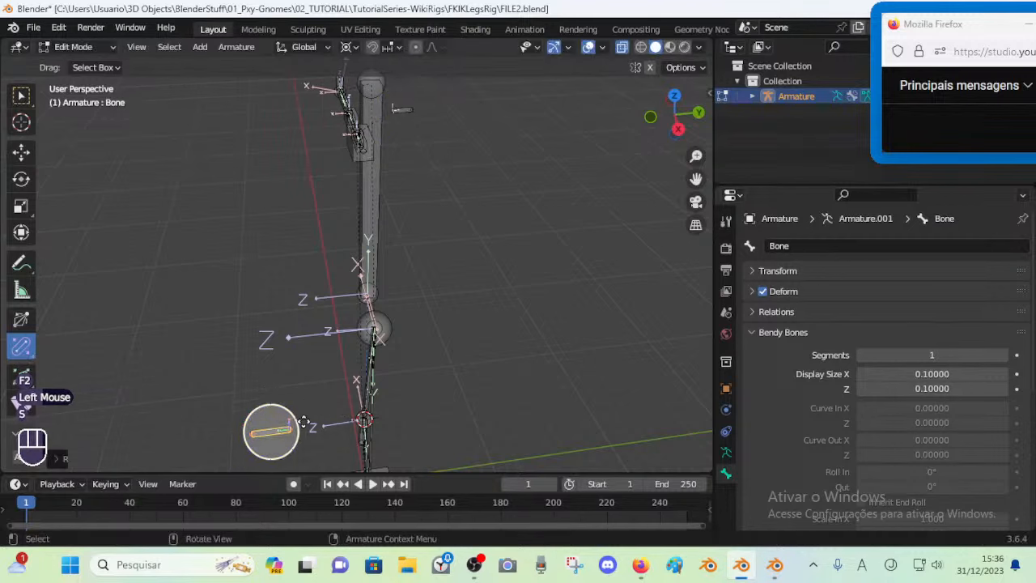
{"action": "key", "text": "less"}
{"action": "left_click", "coordinate": [296, 429]}
{"action": "key", "text": "s"}
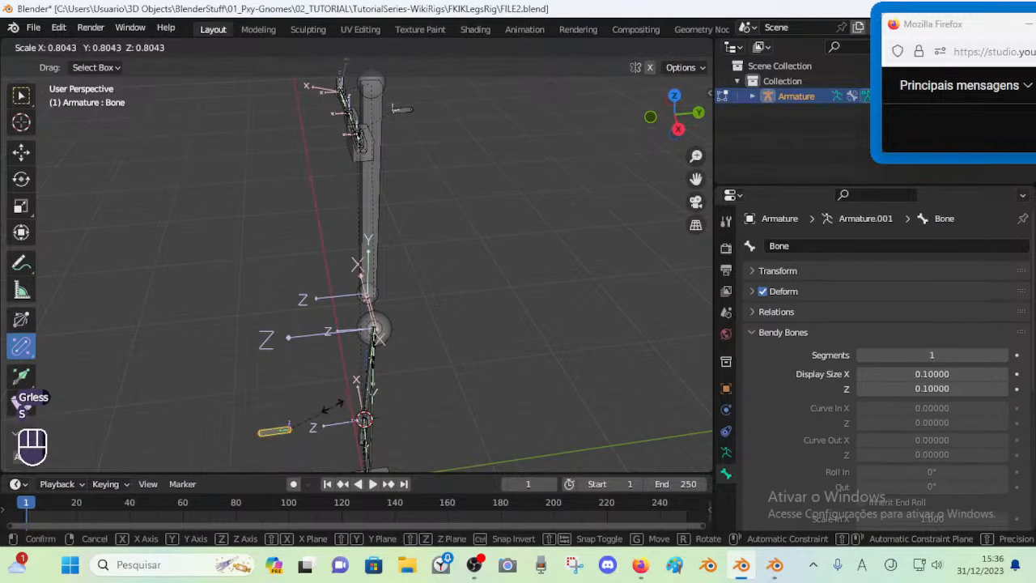
{"action": "left_click", "coordinate": [314, 406]}
Rename the new bone in front of the knee CTL-POLE-Knee.L, starting from the copied arm pole name
{"action": "key", "text": "F2"}
{"action": "key", "text": "ctrl+v"}
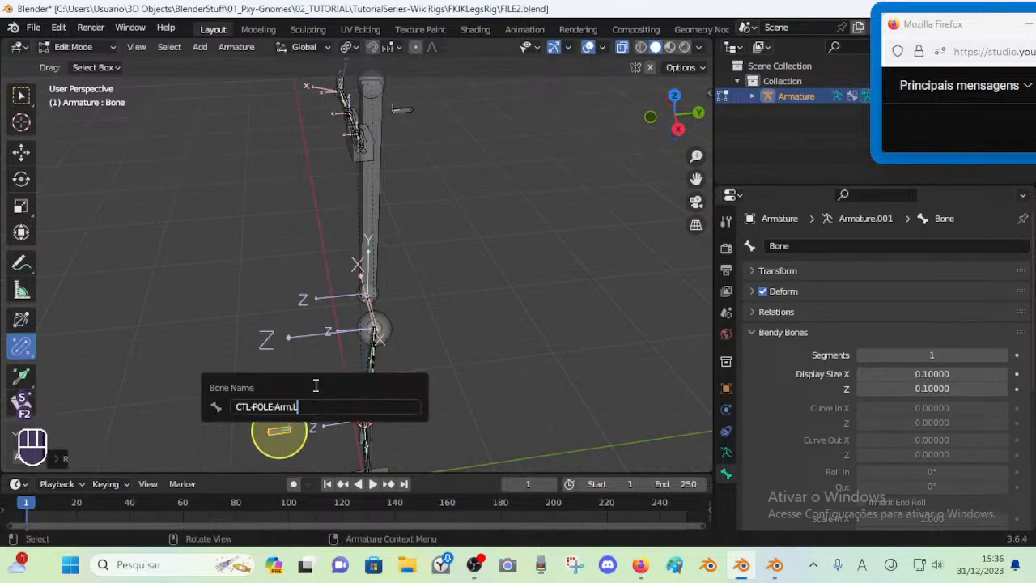
{"action": "key", "text": "BackSpace"}
{"action": "key", "text": "BackSpace"}
{"action": "type", "text": "Knee"}
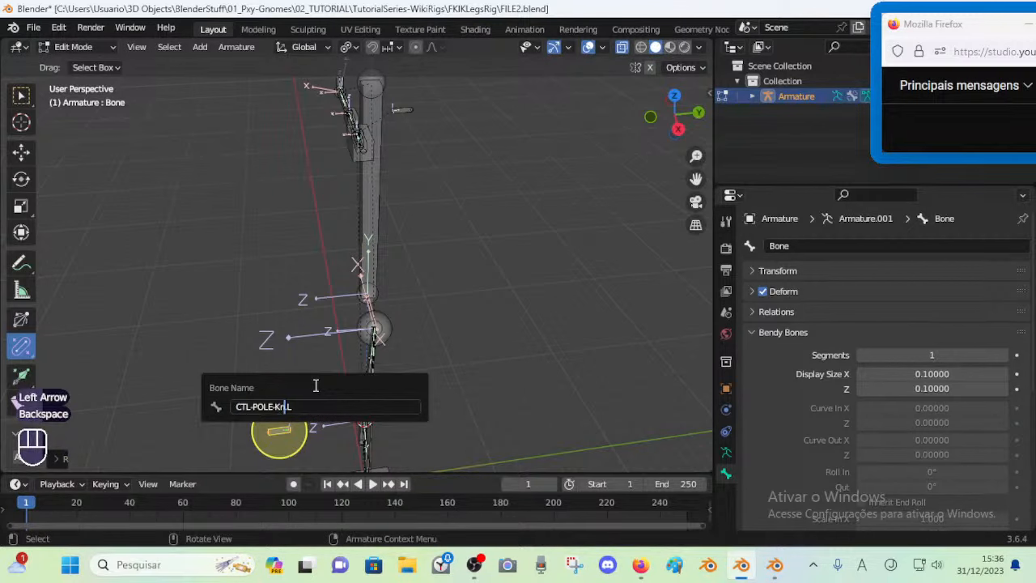
{"action": "key", "text": "Return"}
Rename the arm's pole bone CTL-POLE-Elbow.L
{"action": "middle_click_drag", "start_coordinate": [369, 227], "coordinate": [394, 264], "text": "shift"}
{"action": "left_click", "coordinate": [394, 265]}
{"action": "key", "text": "F2"}
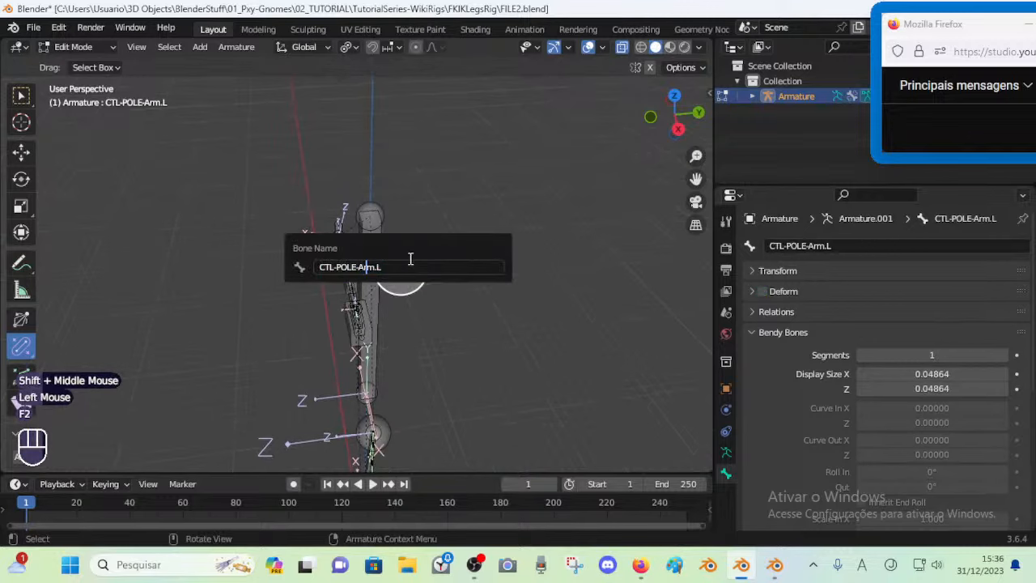
{"action": "type", "text": "Elbow"}
{"action": "key", "text": "Return"}
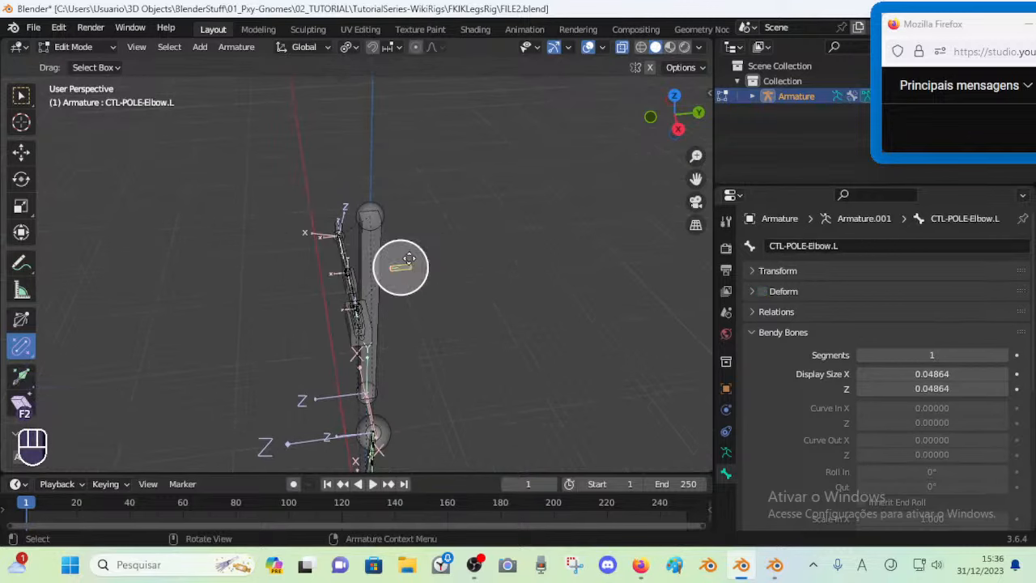
Parent the CTL-POLE-Knee.L bone to MCH-POLE-AUTO-Knee.L with Keep Offset and save the file
{"action": "middle_click_drag", "start_coordinate": [275, 340], "coordinate": [285, 156], "text": "shift"}
{"action": "left_click", "coordinate": [296, 301]}
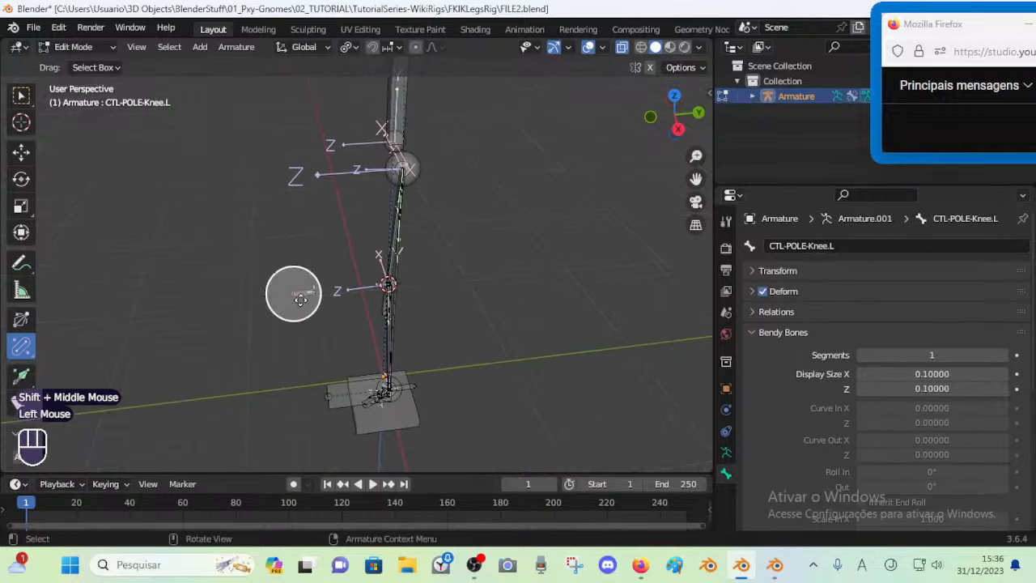
{"action": "left_click", "coordinate": [298, 299]}
{"action": "scroll", "coordinate": [321, 326], "scroll_direction": "up", "scroll_amount": 2}
{"action": "left_click", "coordinate": [262, 319]}
{"action": "scroll", "coordinate": [358, 371], "scroll_direction": "up", "scroll_amount": 1}
{"action": "middle_click_drag", "start_coordinate": [358, 370], "coordinate": [477, 308]}
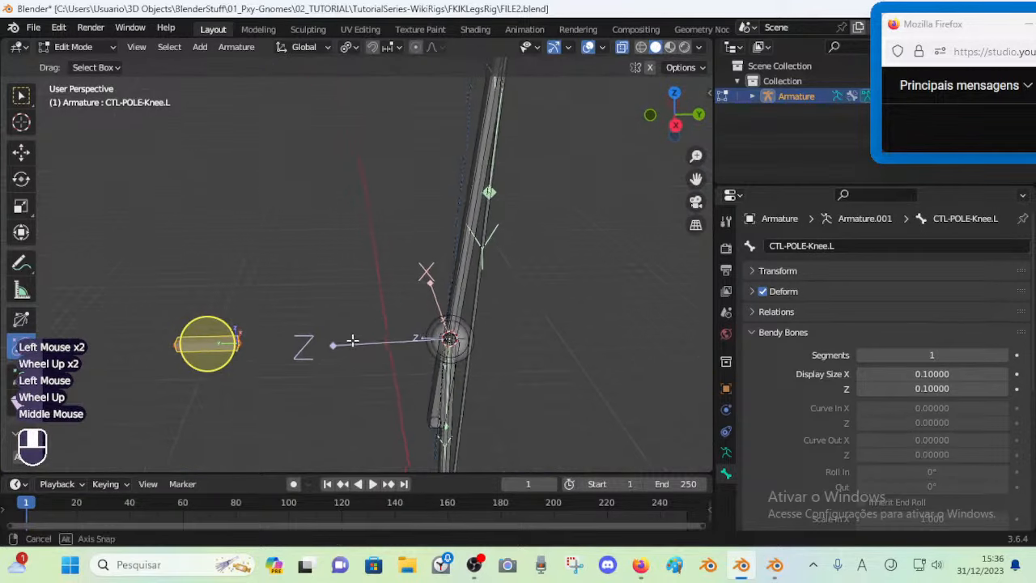
{"action": "left_click", "coordinate": [486, 303], "text": "shift"}
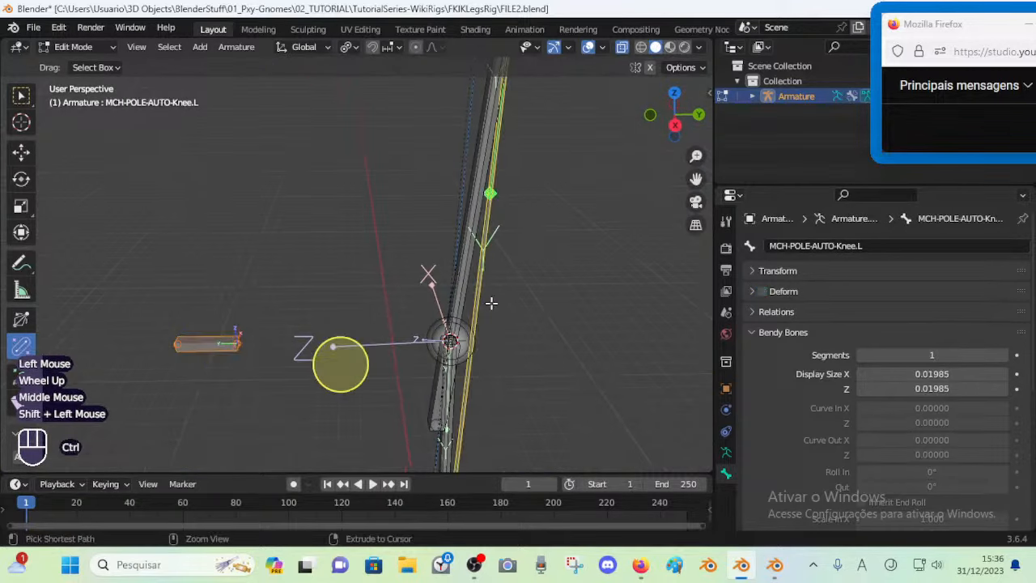
{"action": "key", "text": "ctrl+p"}
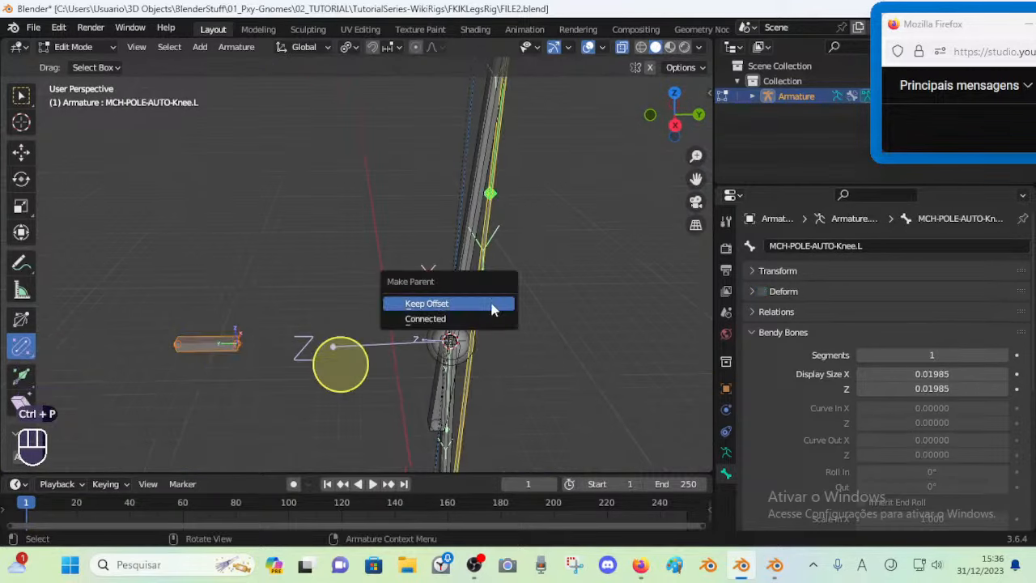
{"action": "left_click", "coordinate": [493, 306]}
{"action": "scroll", "coordinate": [494, 303], "scroll_direction": "down", "scroll_amount": 2}
{"action": "middle_click_drag", "start_coordinate": [386, 342], "coordinate": [413, 300], "text": "shift"}
{"action": "key", "text": "ctrl+s"}
In Pose Mode, add an Inverse Kinematics constraint to the MCH-Shin.L bone with MTR-Leg.L as its target
{"action": "key", "text": "Tab"}
{"action": "scroll", "coordinate": [419, 359], "scroll_direction": "up", "scroll_amount": 2}
{"action": "left_click", "coordinate": [414, 301]}
{"action": "middle_click_drag", "start_coordinate": [412, 370], "coordinate": [416, 324], "text": "shift"}
{"action": "scroll", "coordinate": [419, 326], "scroll_direction": "up", "scroll_amount": 1}
{"action": "middle_click", "coordinate": [412, 325]}
{"action": "left_click", "coordinate": [311, 333]}
{"action": "middle_click_drag", "start_coordinate": [358, 267], "coordinate": [388, 275]}
{"action": "middle_click_drag", "start_coordinate": [389, 275], "coordinate": [322, 401], "text": "shift"}
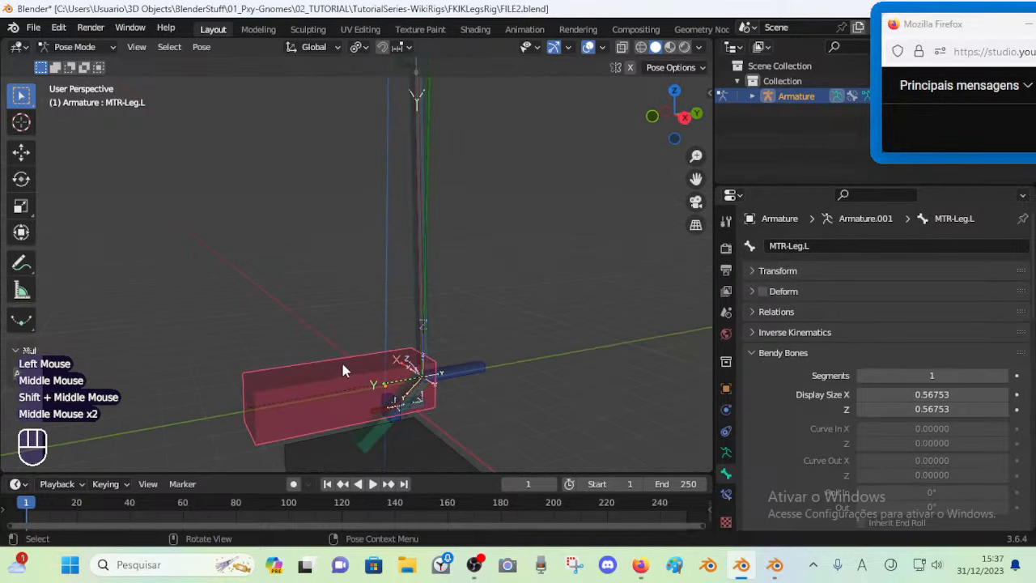
{"action": "middle_click_drag", "start_coordinate": [503, 283], "coordinate": [418, 275], "text": "shift"}
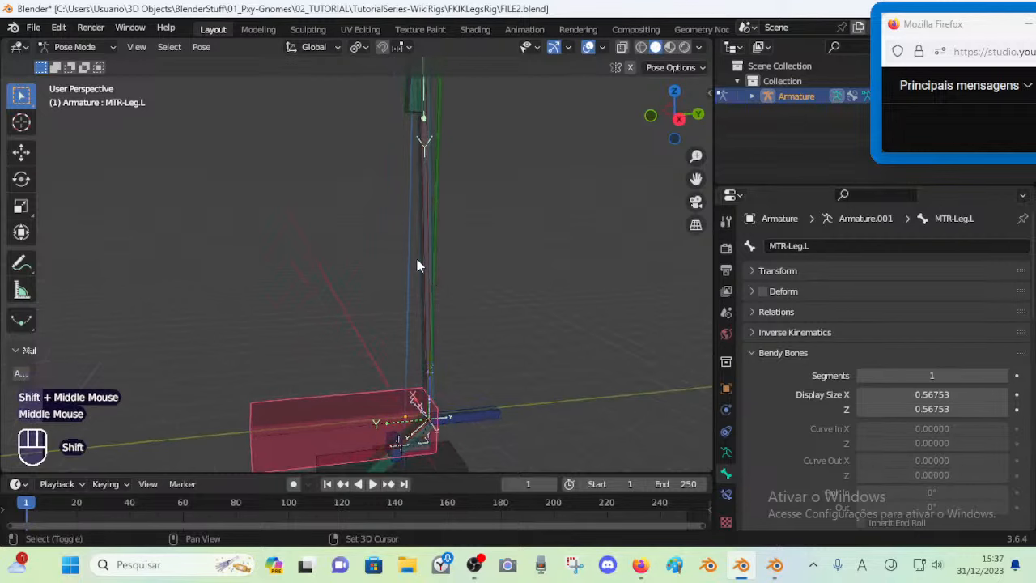
{"action": "left_click", "coordinate": [416, 266], "text": "shift"}
{"action": "key", "text": "ctrl+shift+c"}
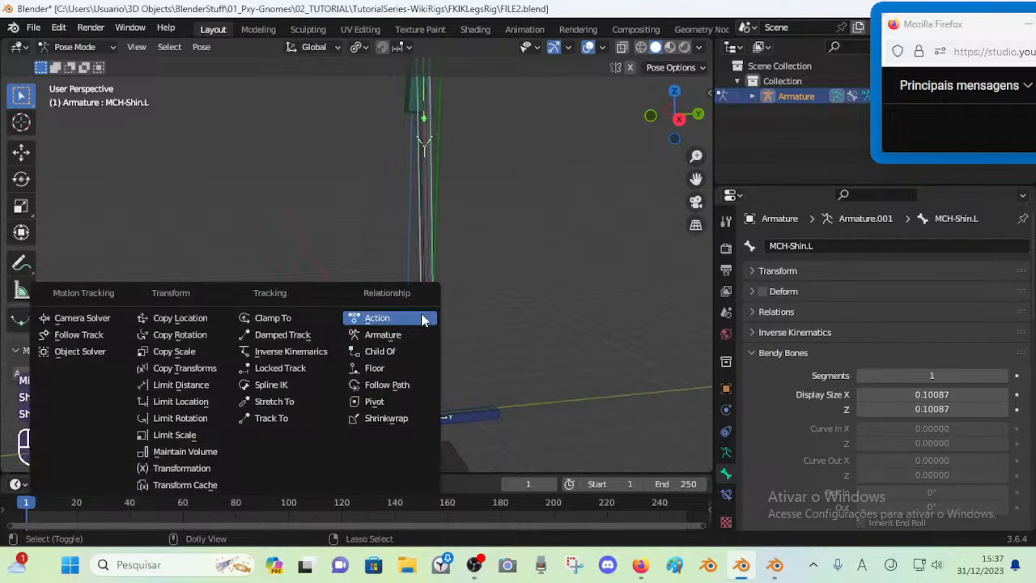
{"action": "left_click", "coordinate": [284, 352]}
Set the chain length of MCH-Shin.L's IK constraint to 2
{"action": "left_click", "coordinate": [752, 355]}
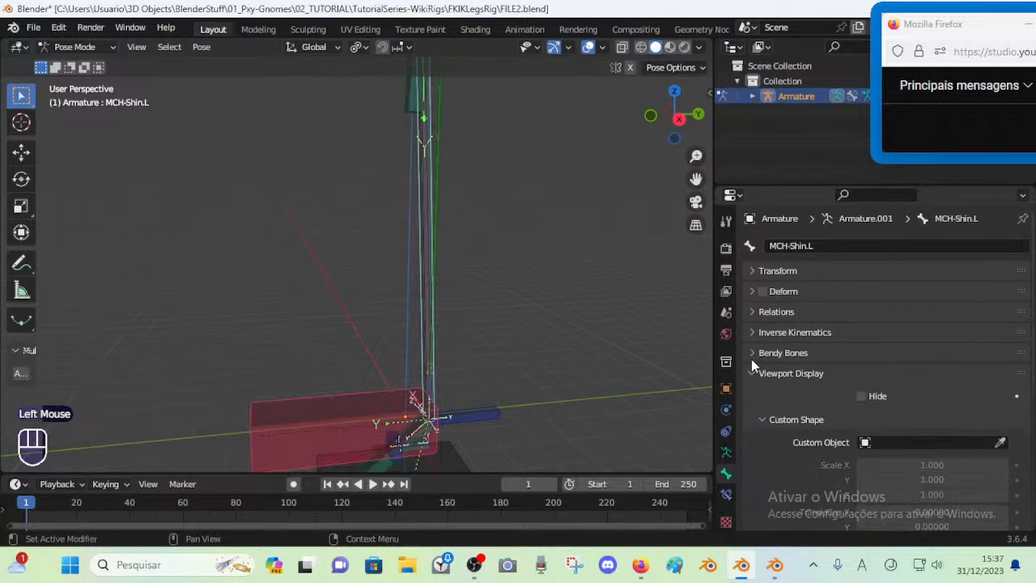
{"action": "left_click", "coordinate": [727, 472]}
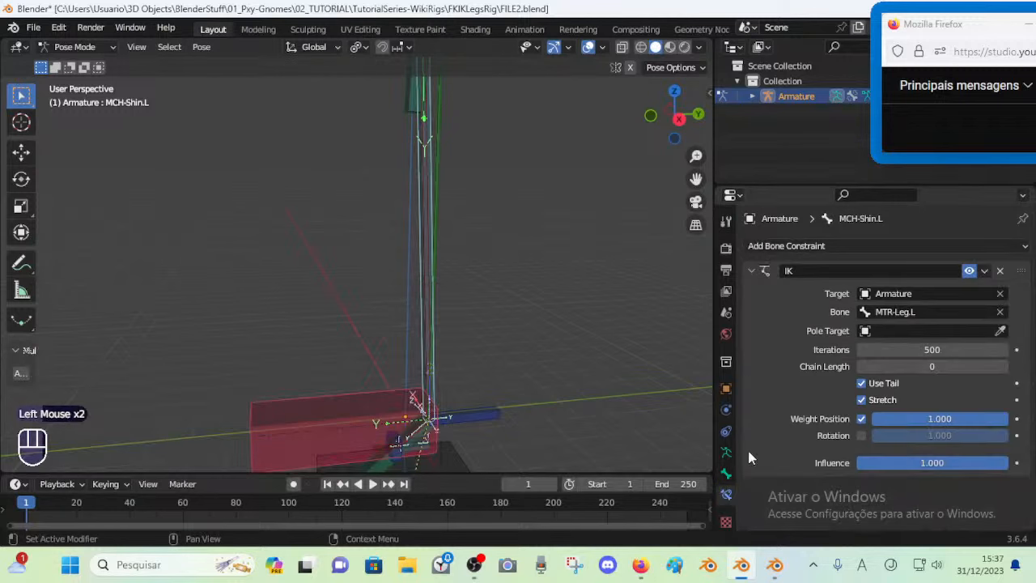
{"action": "left_click", "coordinate": [929, 366]}
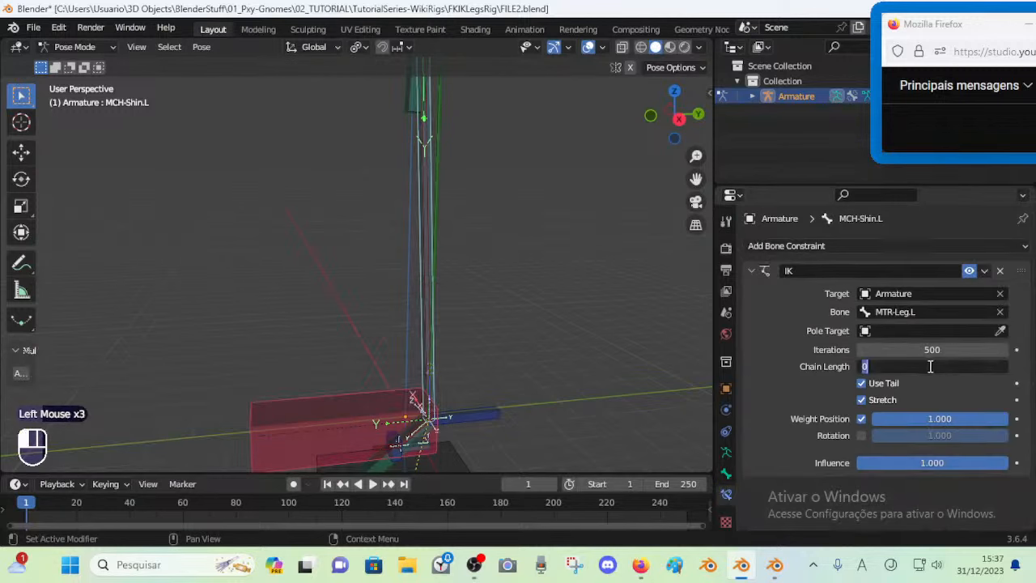
{"action": "type", "text": "2"}
{"action": "key", "text": "Return"}
Set the Armature as the pole target of MCH-Shin.L's IK constraint, with CTL-POLE-Knee.L as the pole bone
{"action": "left_click", "coordinate": [1000, 331]}
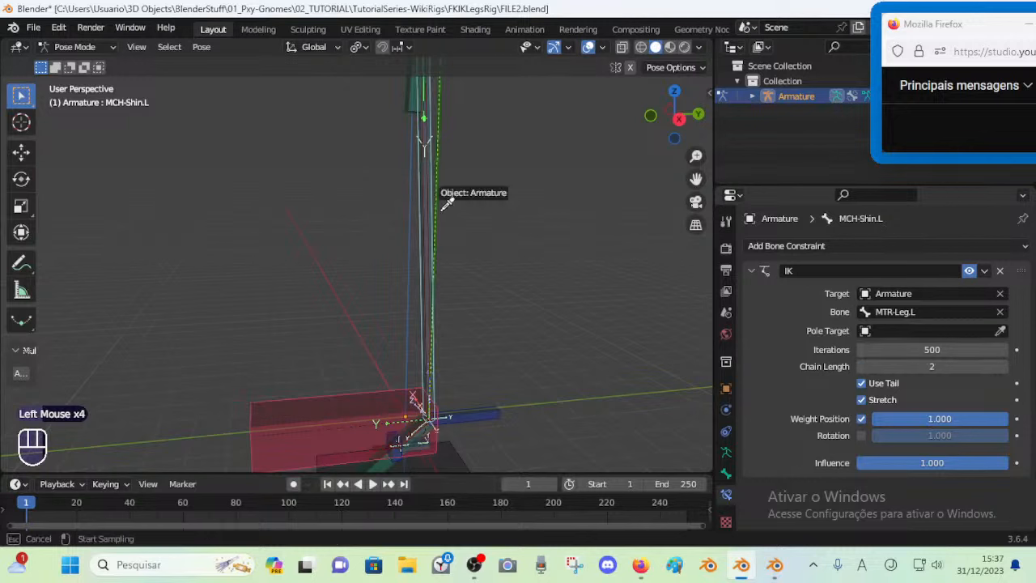
{"action": "left_click", "coordinate": [422, 206]}
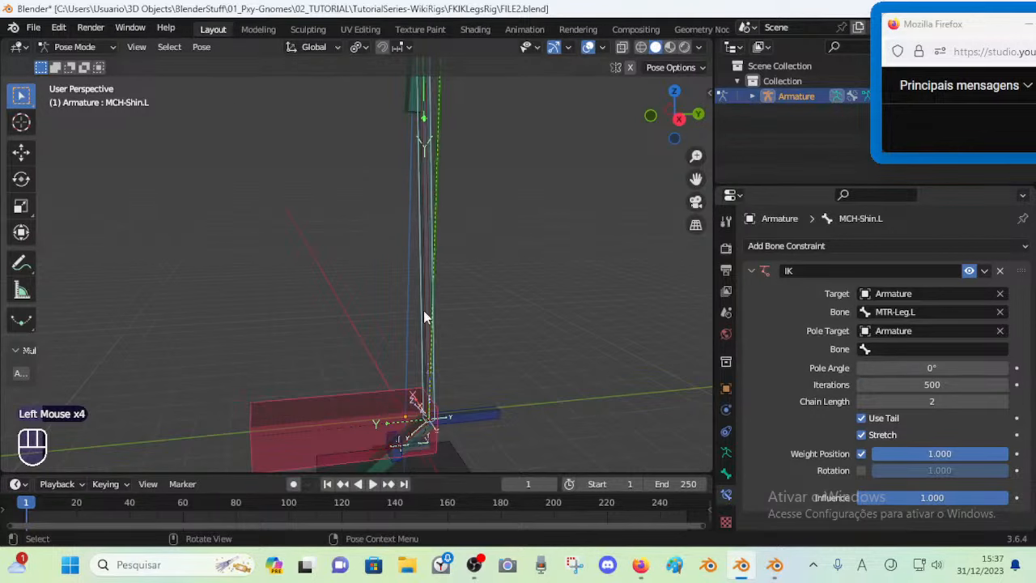
{"action": "scroll", "coordinate": [321, 189], "scroll_direction": "down", "scroll_amount": 2}
{"action": "left_click", "coordinate": [255, 109]}
{"action": "key", "text": "F2"}
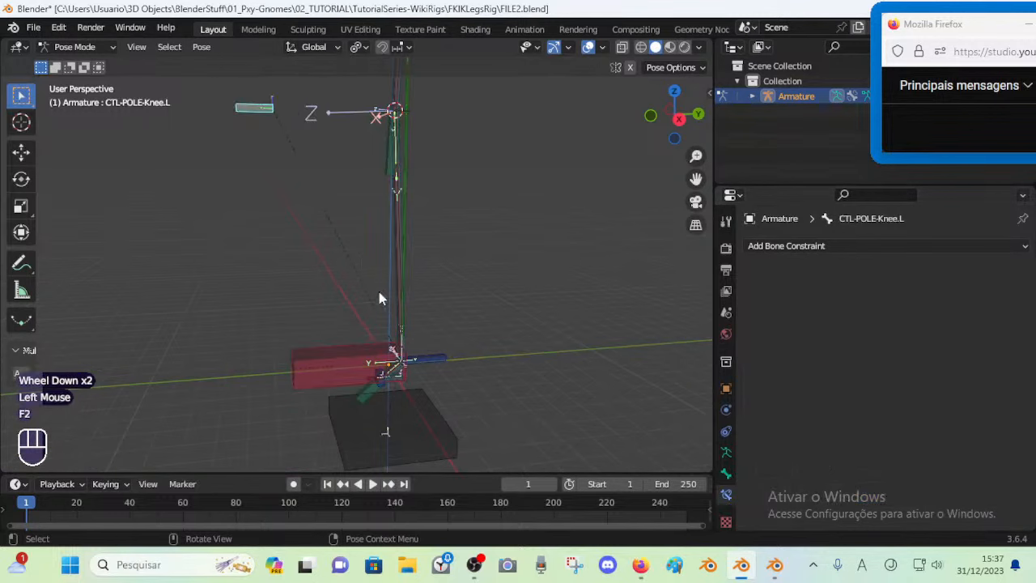
{"action": "left_click", "coordinate": [397, 269]}
{"action": "left_click", "coordinate": [930, 349]}
{"action": "key", "text": "ctrl+v"}
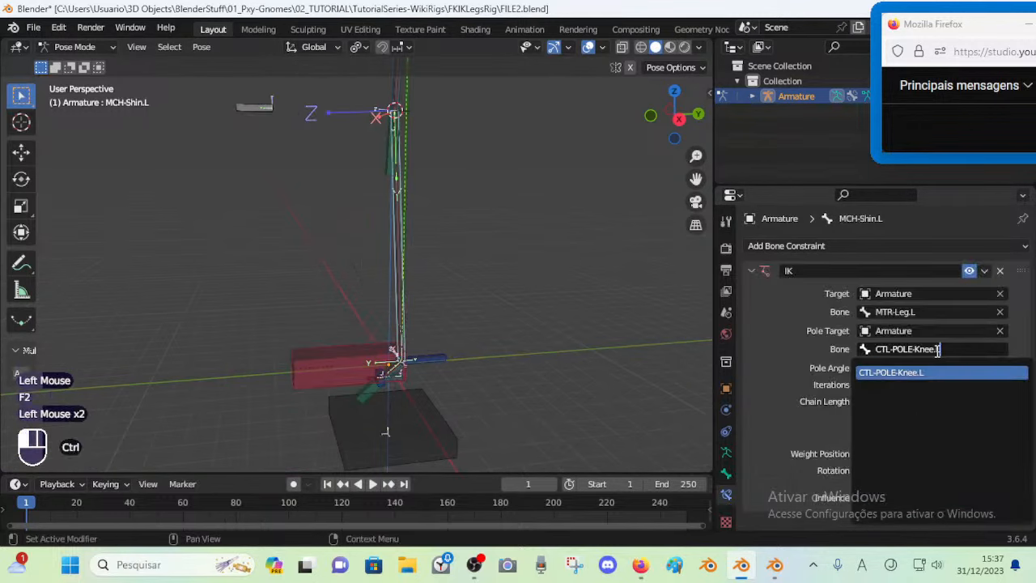
{"action": "key", "text": "Return"}
Set the pole angle of MCH-Shin.L's IK constraint to 90 degrees
{"action": "middle_click_drag", "start_coordinate": [340, 243], "coordinate": [413, 301]}
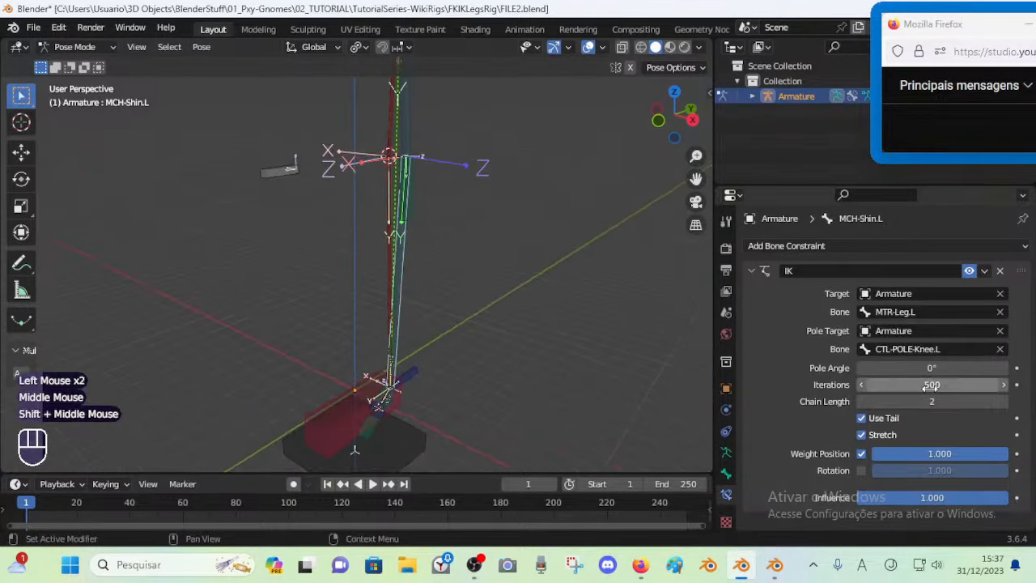
{"action": "scroll", "coordinate": [349, 239], "scroll_direction": "up", "scroll_amount": 1}
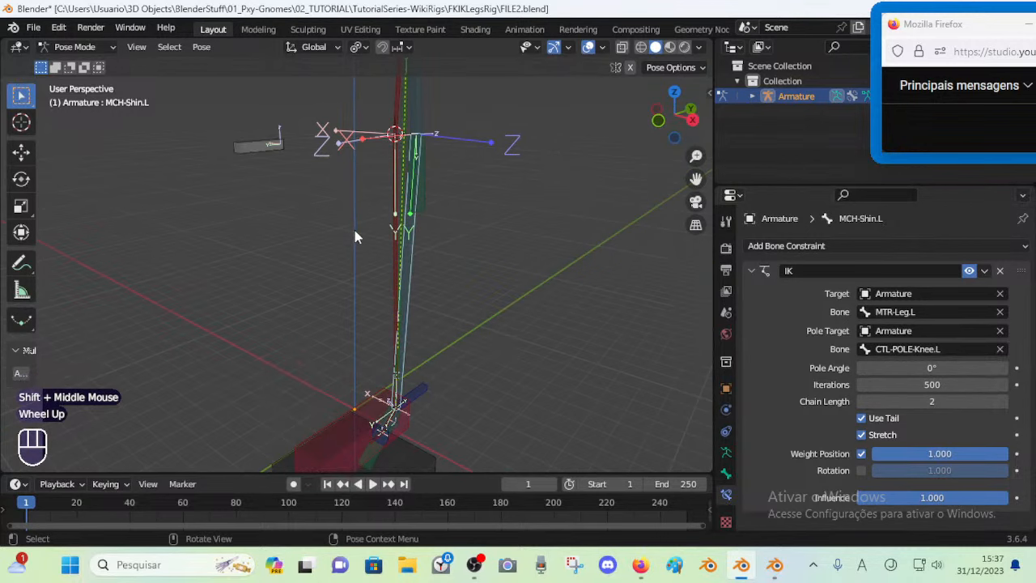
{"action": "middle_click_drag", "start_coordinate": [563, 236], "coordinate": [419, 319]}
{"action": "key", "text": "Tab"}
{"action": "scroll", "coordinate": [422, 275], "scroll_direction": "up", "scroll_amount": 2}
{"action": "key", "text": "Tab"}
{"action": "left_click", "coordinate": [967, 364]}
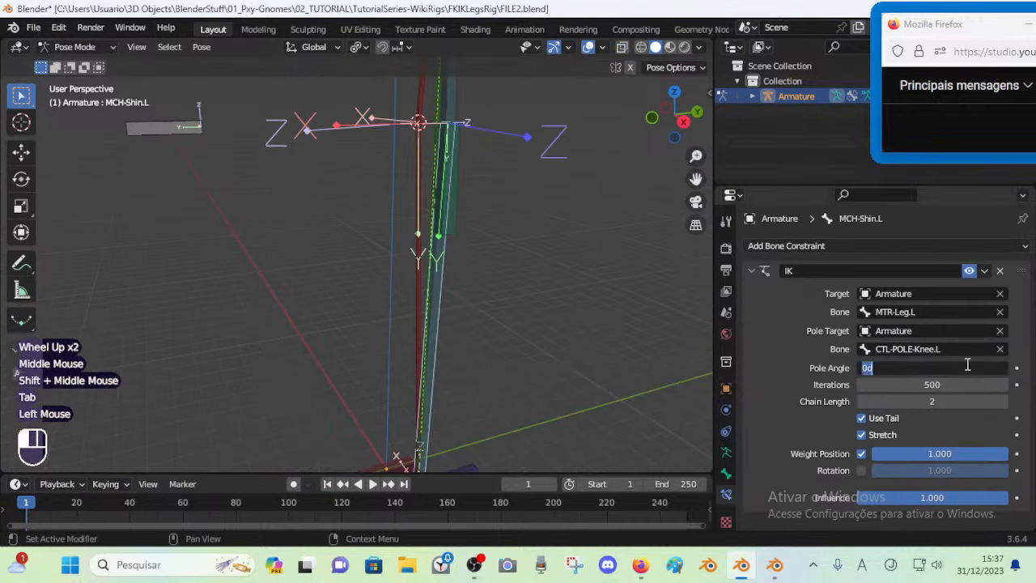
{"action": "key", "text": "Return"}
{"action": "double_click", "coordinate": [966, 365]}
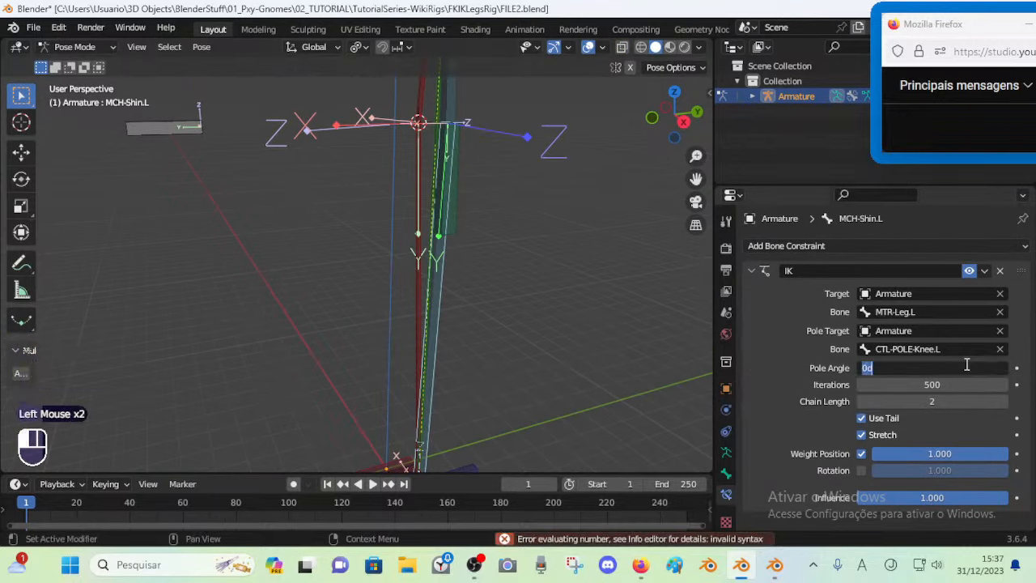
{"action": "key", "text": "Escape"}
{"action": "left_click", "coordinate": [966, 364]}
{"action": "type", "text": "90"}
{"action": "key", "text": "Return"}
Try moving the CTL-POLE-Knee.L bone to test the leg's IK, and cancel the move
{"action": "scroll", "coordinate": [495, 248], "scroll_direction": "down", "scroll_amount": 1}
{"action": "middle_click_drag", "start_coordinate": [553, 165], "coordinate": [336, 270], "text": "shift"}
{"action": "left_click", "coordinate": [220, 220]}
{"action": "key", "text": "g"}
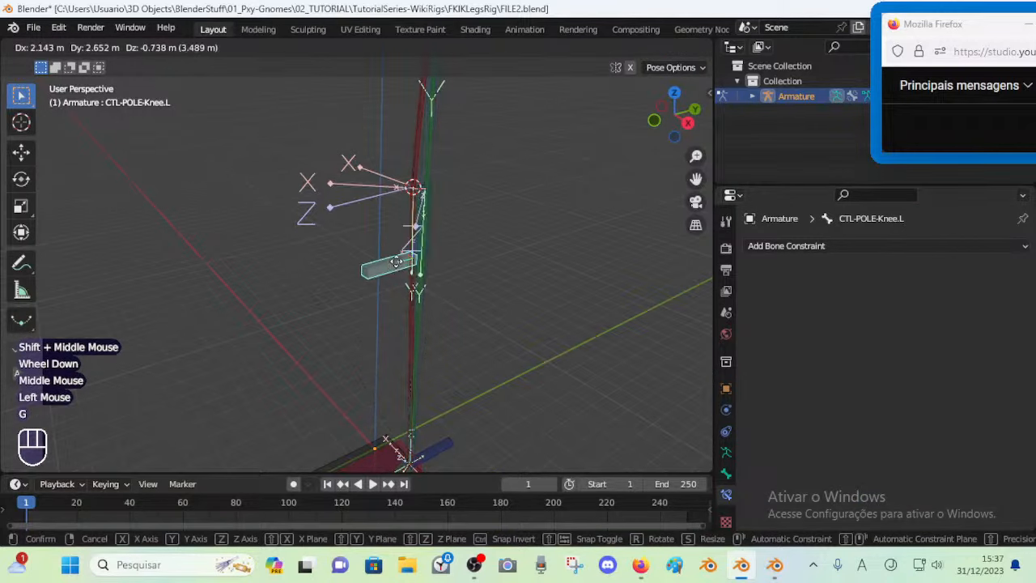
{"action": "key", "text": "Escape"}
Compare the leg bones between Edit Mode and Pose Mode, return to Edit Mode, and save the file
{"action": "scroll", "coordinate": [331, 199], "scroll_direction": "down", "scroll_amount": 1}
{"action": "middle_click_drag", "start_coordinate": [330, 198], "coordinate": [352, 163]}
{"action": "key", "text": "Tab"}
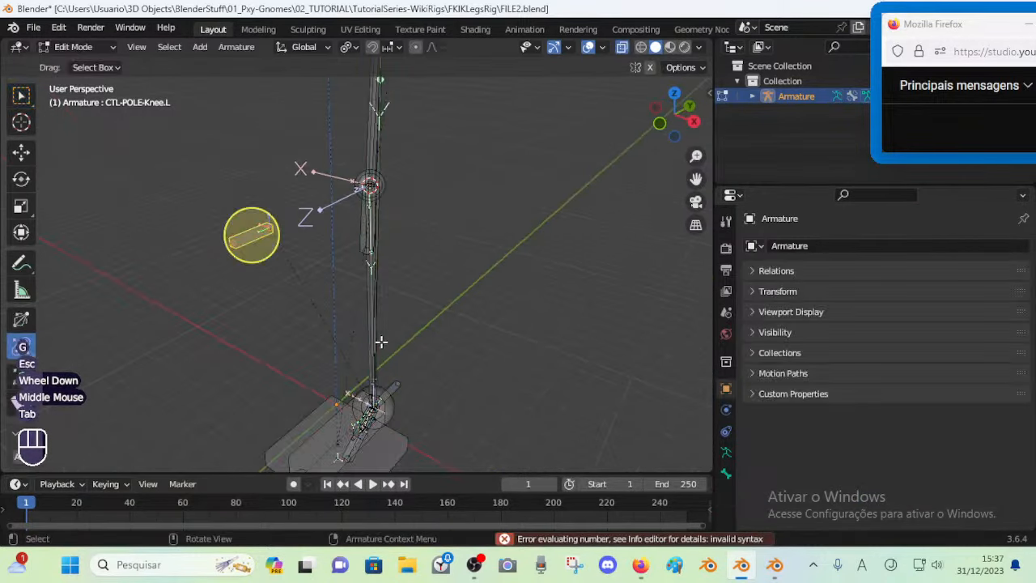
{"action": "middle_click_drag", "start_coordinate": [381, 343], "coordinate": [414, 204]}
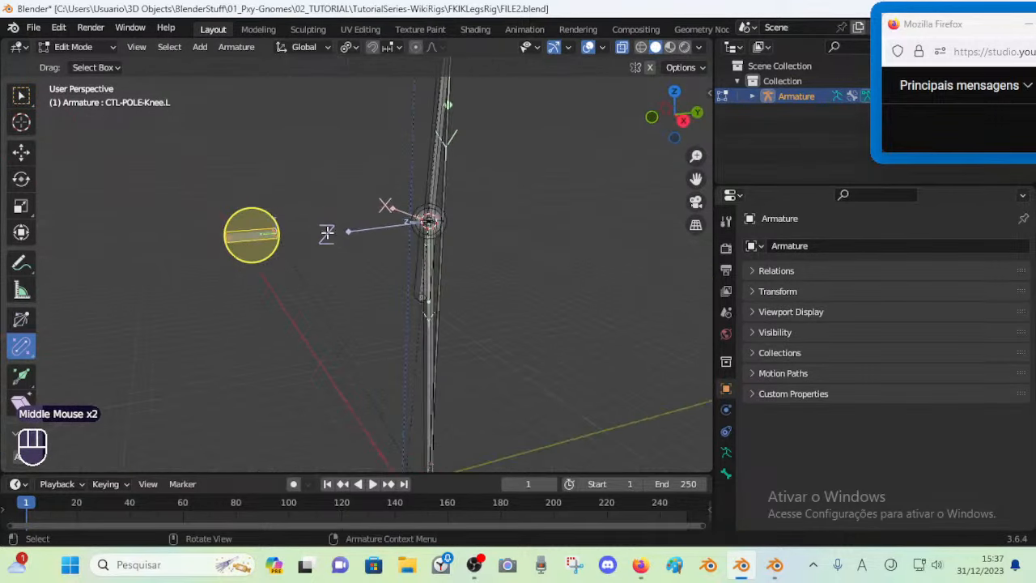
{"action": "key", "text": "Tab"}
{"action": "middle_click_drag", "start_coordinate": [303, 208], "coordinate": [393, 309]}
{"action": "key", "text": "Tab"}
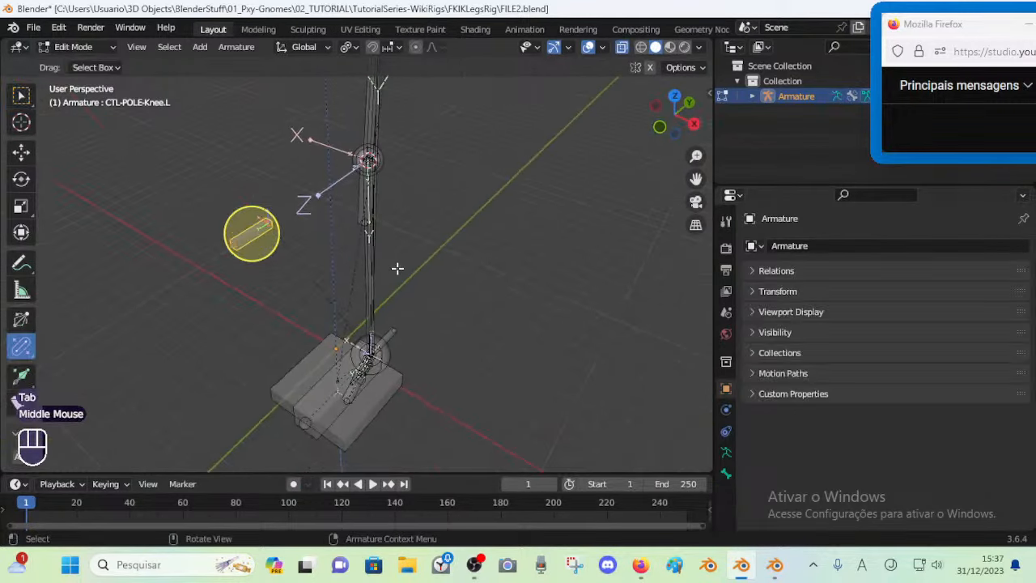
{"action": "middle_click_drag", "start_coordinate": [402, 267], "coordinate": [415, 251]}
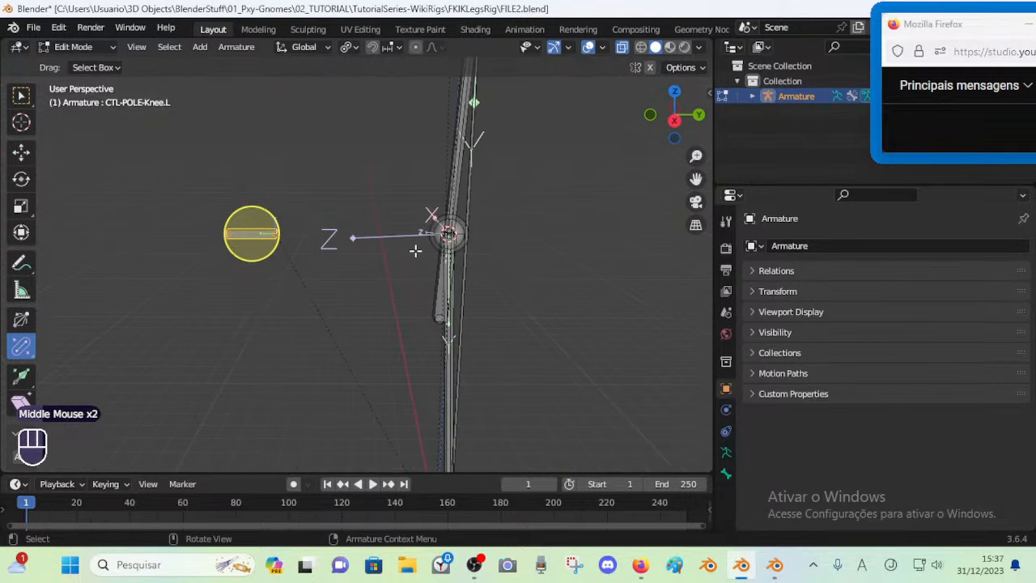
{"action": "key", "text": "ctrl+s"}
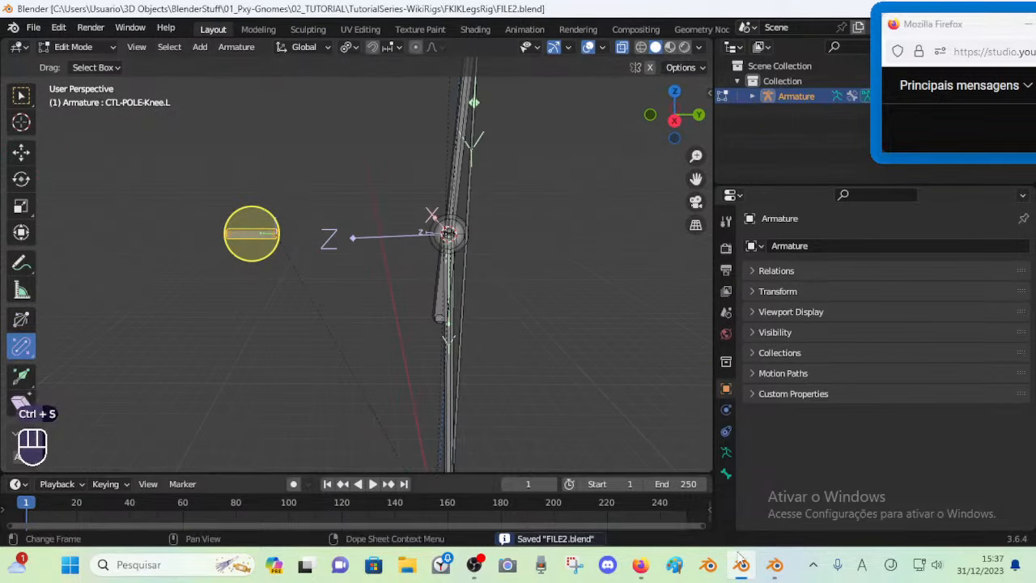
Switch to the Blender window with IKFKLegsRig-EqualPositions.blend and examine the reference character's legs and feet from several angles
{"action": "left_click", "coordinate": [773, 570]}
{"action": "scroll", "coordinate": [397, 240], "scroll_direction": "down", "scroll_amount": 7}
{"action": "middle_click_drag", "start_coordinate": [365, 218], "coordinate": [347, 347], "text": "shift"}
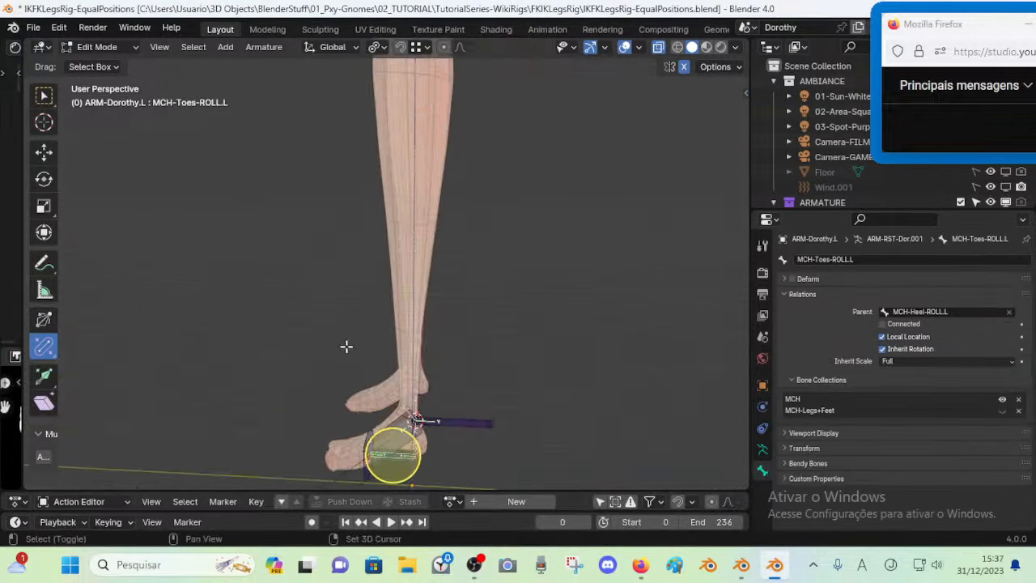
{"action": "scroll", "coordinate": [348, 347], "scroll_direction": "down", "scroll_amount": 3}
{"action": "middle_click_drag", "start_coordinate": [356, 300], "coordinate": [396, 293]}
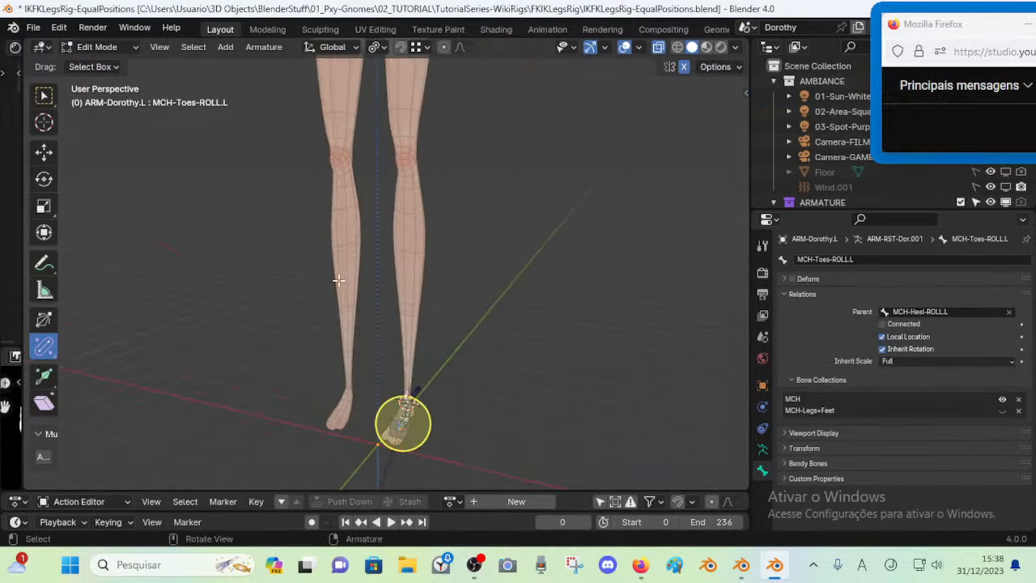
{"action": "middle_click_drag", "start_coordinate": [338, 280], "coordinate": [493, 377]}
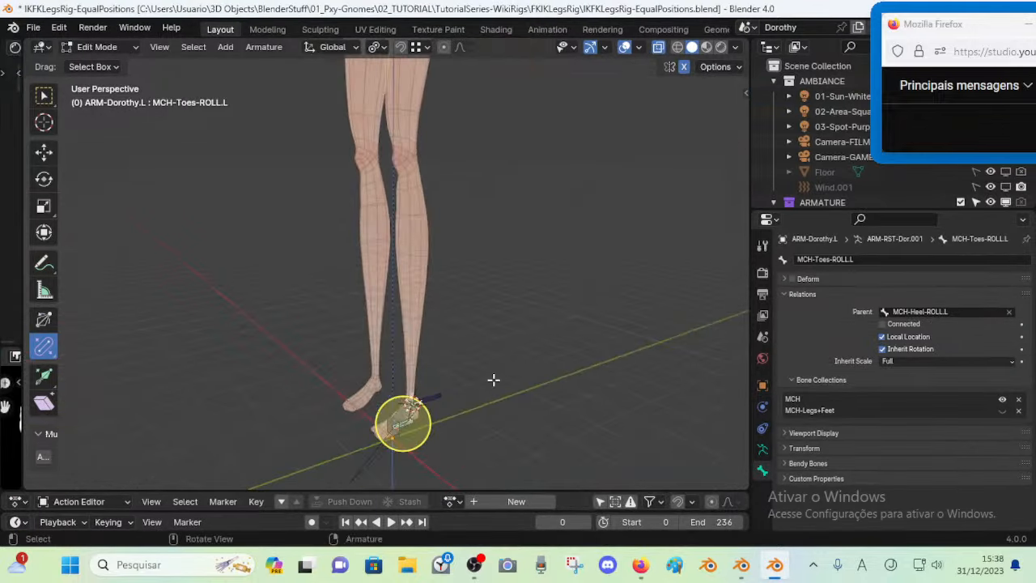
Switch back to the FILE2.blend window and examine the knee bones and their axes relative to the pole control
{"action": "left_click", "coordinate": [752, 565]}
{"action": "middle_click_drag", "start_coordinate": [423, 308], "coordinate": [477, 331]}
{"action": "scroll", "coordinate": [477, 331], "scroll_direction": "down", "scroll_amount": 2}
{"action": "middle_click_drag", "start_coordinate": [439, 215], "coordinate": [419, 124], "text": "shift"}
{"action": "middle_click_drag", "start_coordinate": [438, 192], "coordinate": [538, 235]}
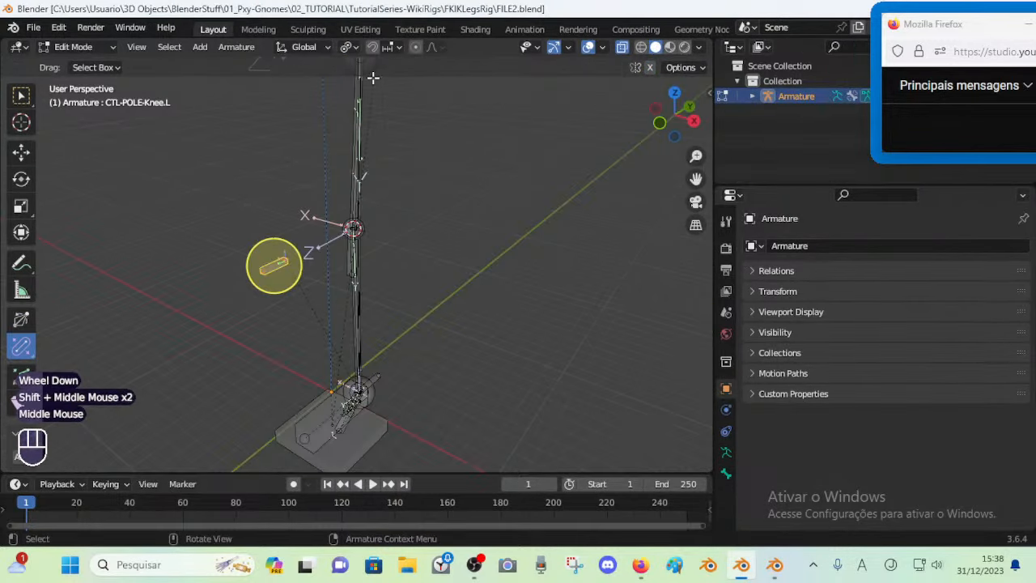
{"action": "middle_click_drag", "start_coordinate": [506, 195], "coordinate": [396, 88]}
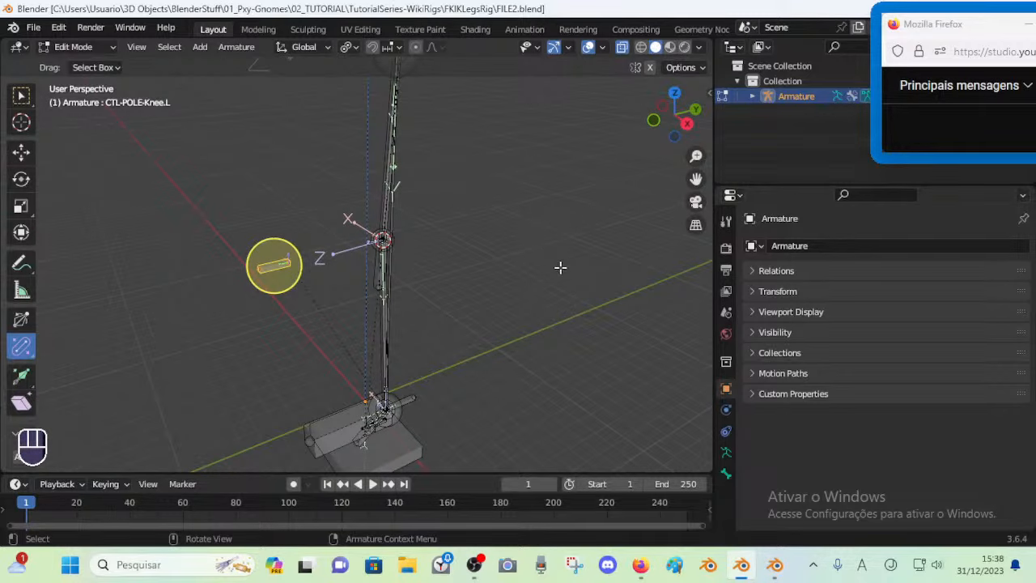
{"action": "middle_click_drag", "start_coordinate": [413, 213], "coordinate": [386, 208]}
{"action": "scroll", "coordinate": [456, 201], "scroll_direction": "up", "scroll_amount": 1}
{"action": "scroll", "coordinate": [391, 234], "scroll_direction": "up", "scroll_amount": 1}
{"action": "middle_click_drag", "start_coordinate": [391, 257], "coordinate": [372, 247]}
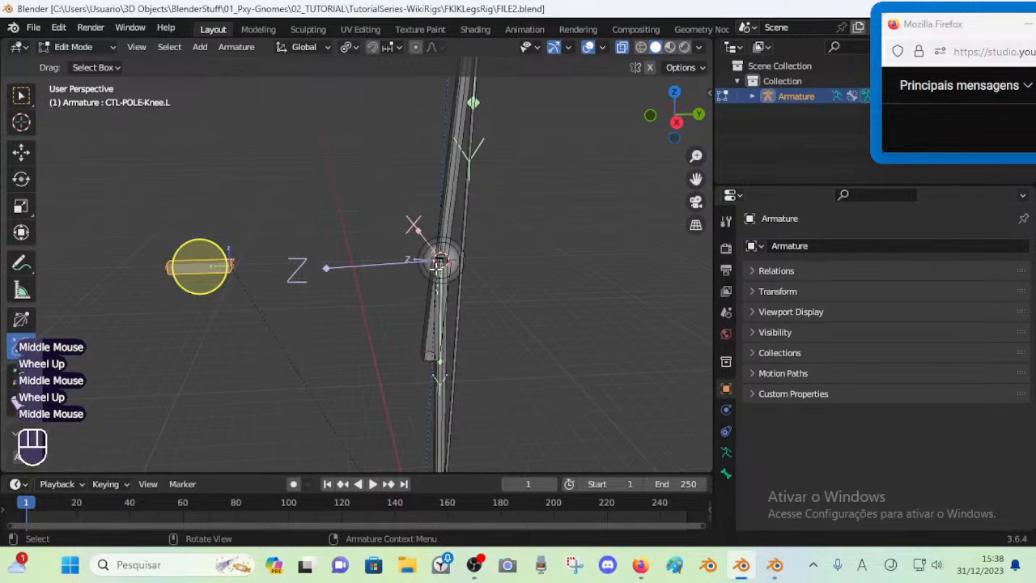
{"action": "middle_click_drag", "start_coordinate": [438, 327], "coordinate": [417, 324]}
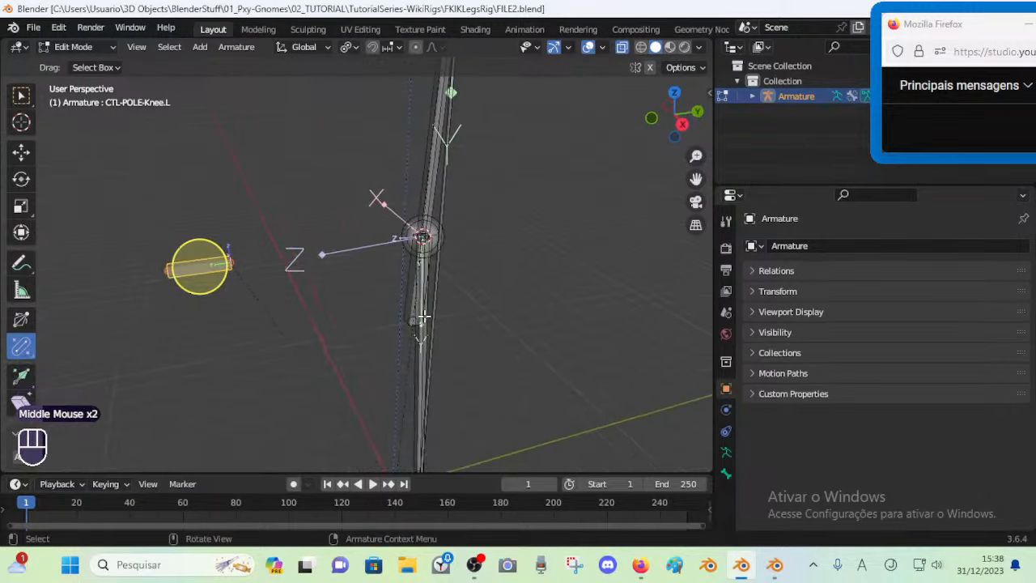
Select the MCH-Thigh.L and MCH-Shin.L bones in turn and inspect their alignment and axes around the knee
{"action": "left_click", "coordinate": [421, 324]}
{"action": "left_click", "coordinate": [422, 325]}
{"action": "left_click", "coordinate": [422, 234]}
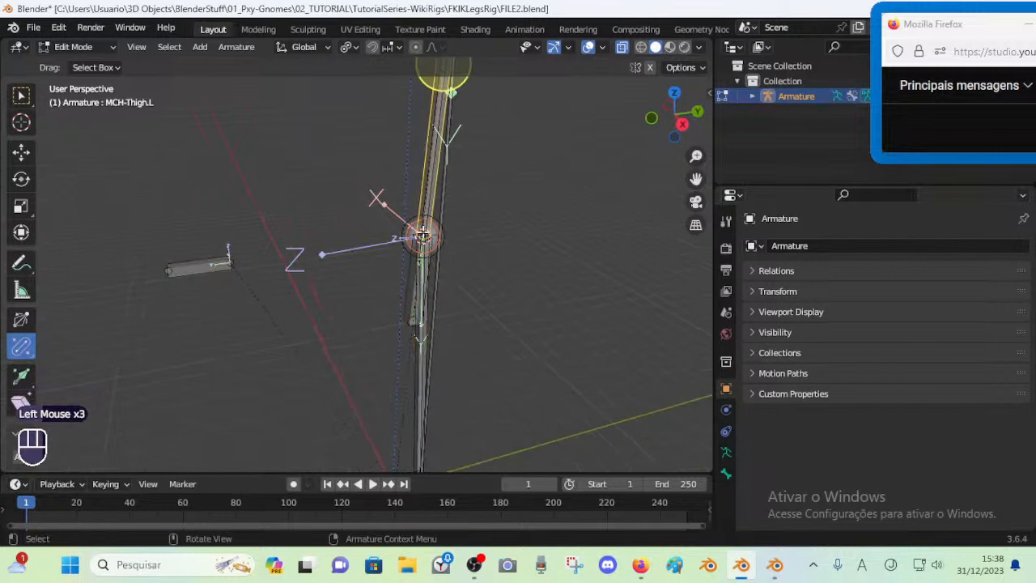
{"action": "left_click", "coordinate": [420, 356]}
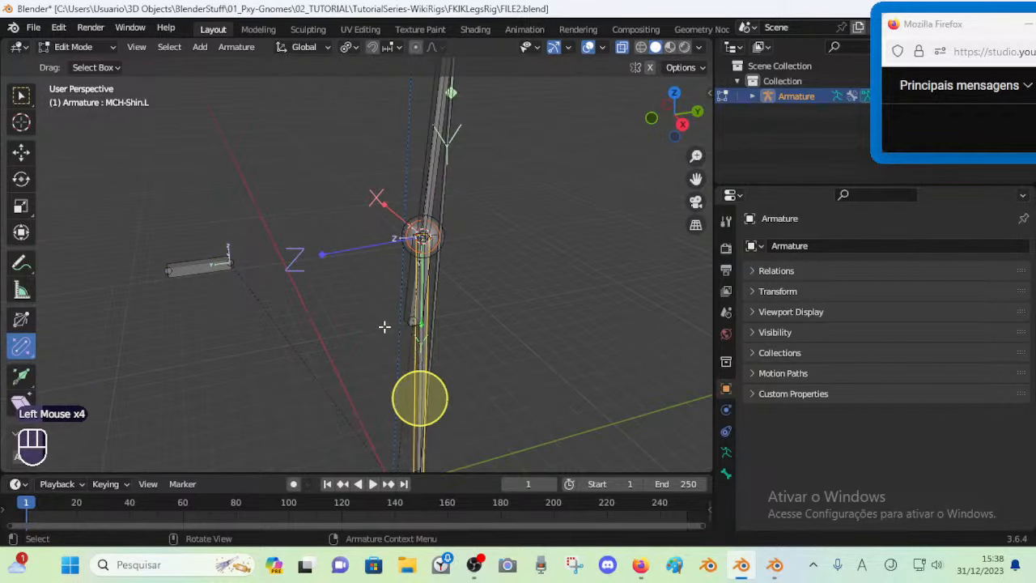
{"action": "scroll", "coordinate": [384, 326], "scroll_direction": "up", "scroll_amount": 1}
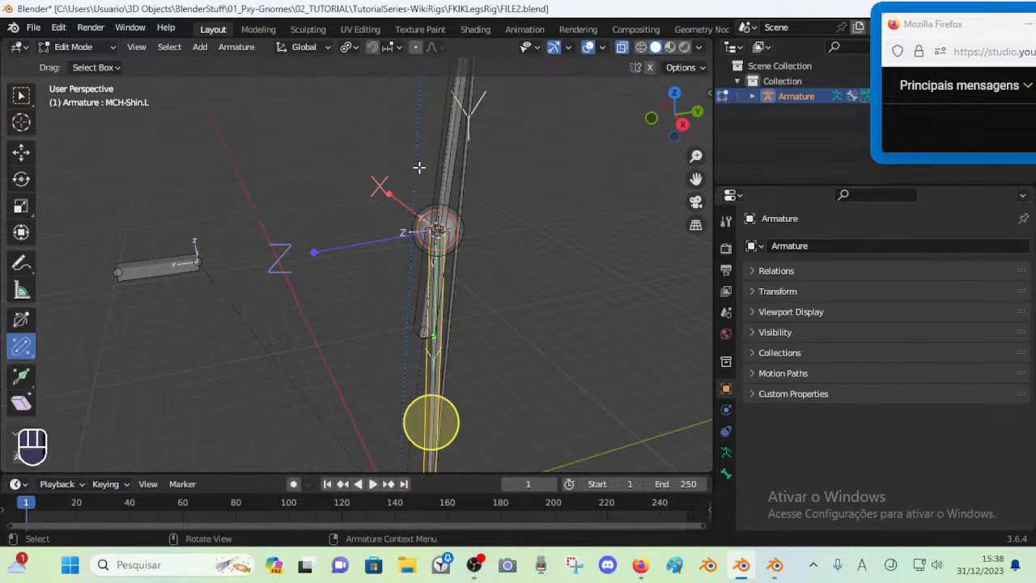
{"action": "scroll", "coordinate": [418, 166], "scroll_direction": "down", "scroll_amount": 1}
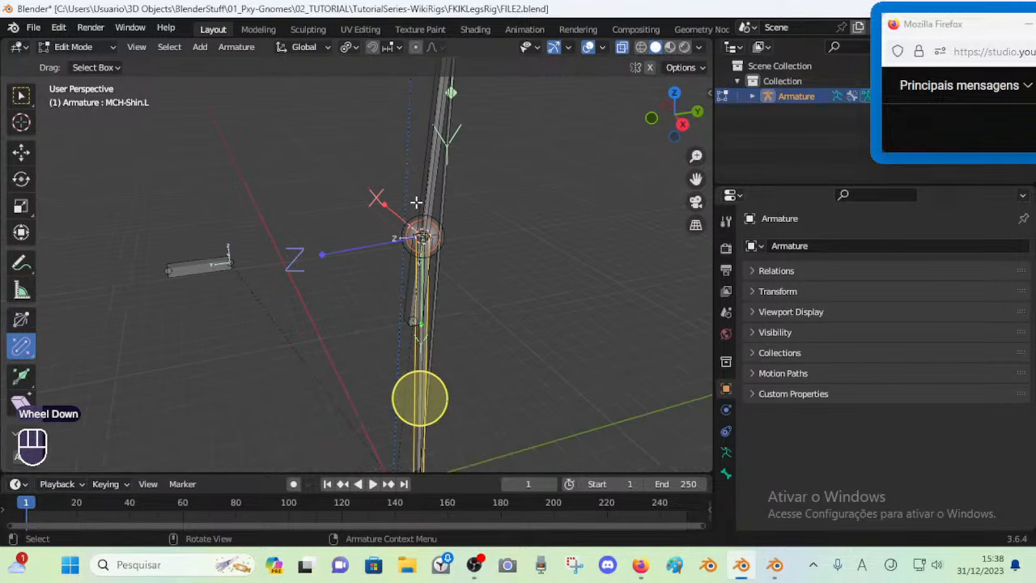
{"action": "middle_click_drag", "start_coordinate": [328, 259], "coordinate": [284, 254]}
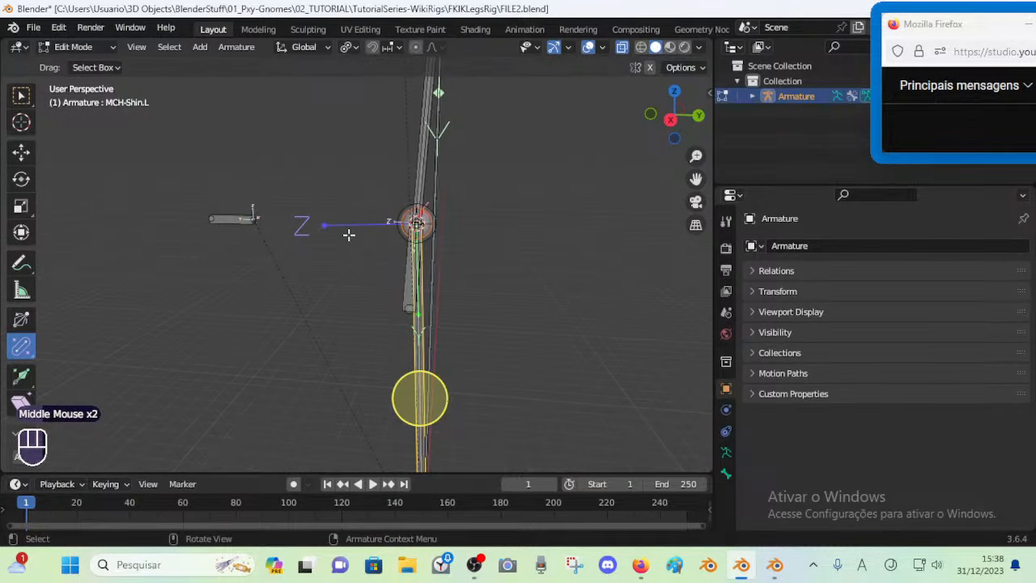
{"action": "middle_click_drag", "start_coordinate": [349, 235], "coordinate": [374, 250]}
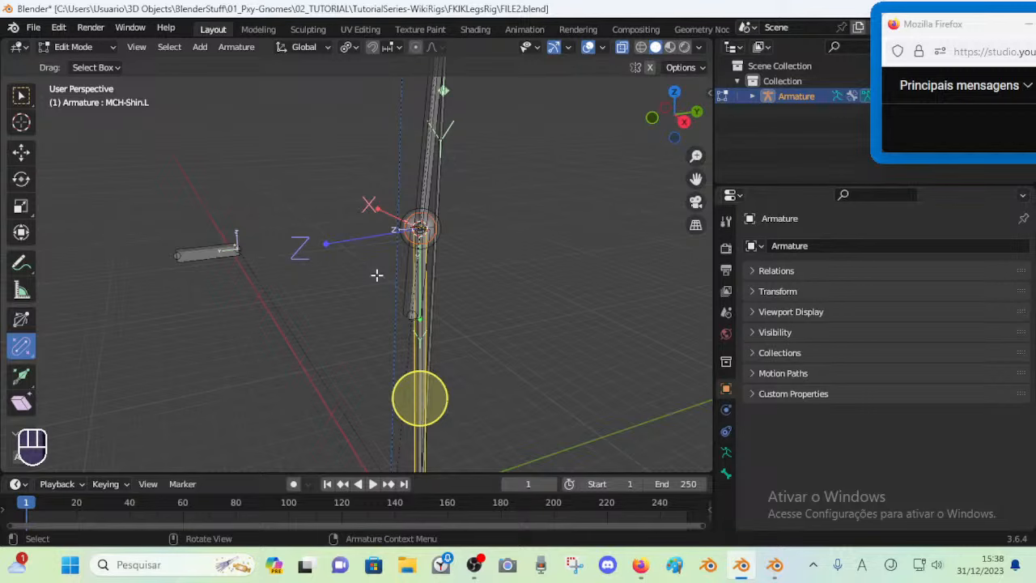
{"action": "middle_click_drag", "start_coordinate": [380, 284], "coordinate": [446, 307]}
{"action": "scroll", "coordinate": [348, 288], "scroll_direction": "up", "scroll_amount": 2}
{"action": "scroll", "coordinate": [421, 291], "scroll_direction": "down", "scroll_amount": 1}
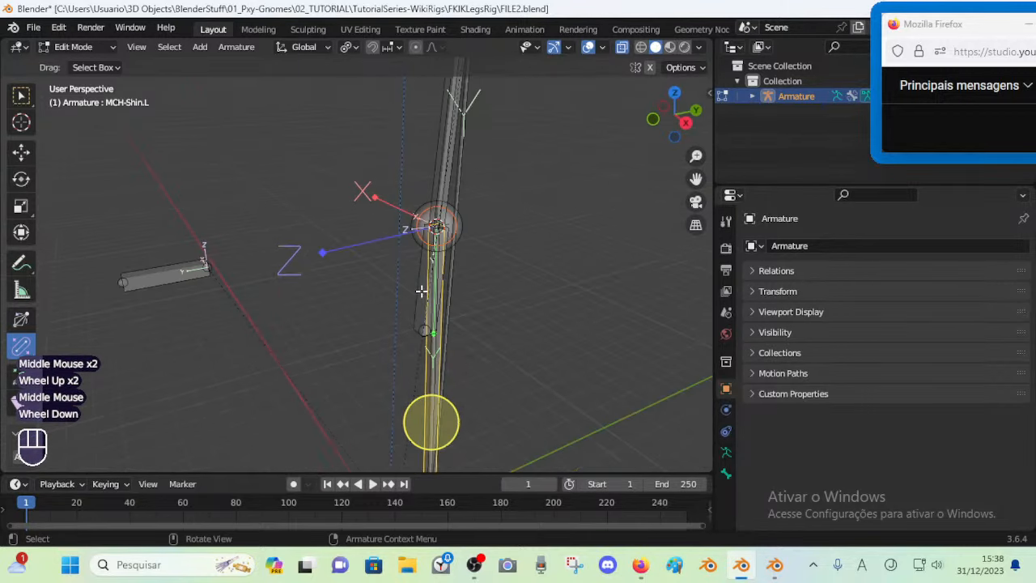
{"action": "left_click", "coordinate": [442, 175]}
{"action": "left_click", "coordinate": [415, 367]}
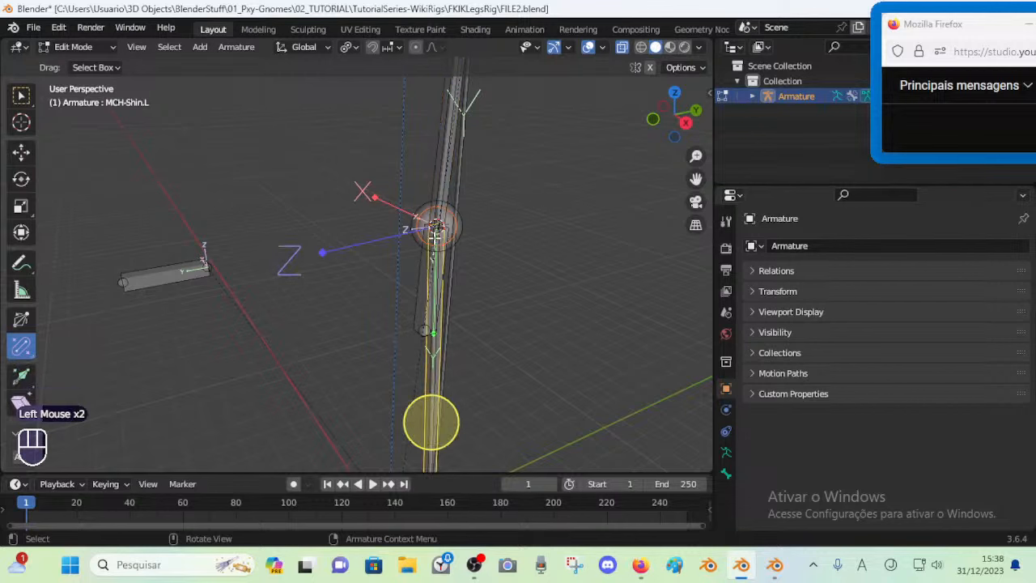
Compare the MCH-Shin.L bone and its axes at the knee between Edit Mode and Pose Mode, ending in Pose Mode
{"action": "middle_click_drag", "start_coordinate": [435, 235], "coordinate": [602, 190]}
{"action": "scroll", "coordinate": [428, 221], "scroll_direction": "down", "scroll_amount": 1}
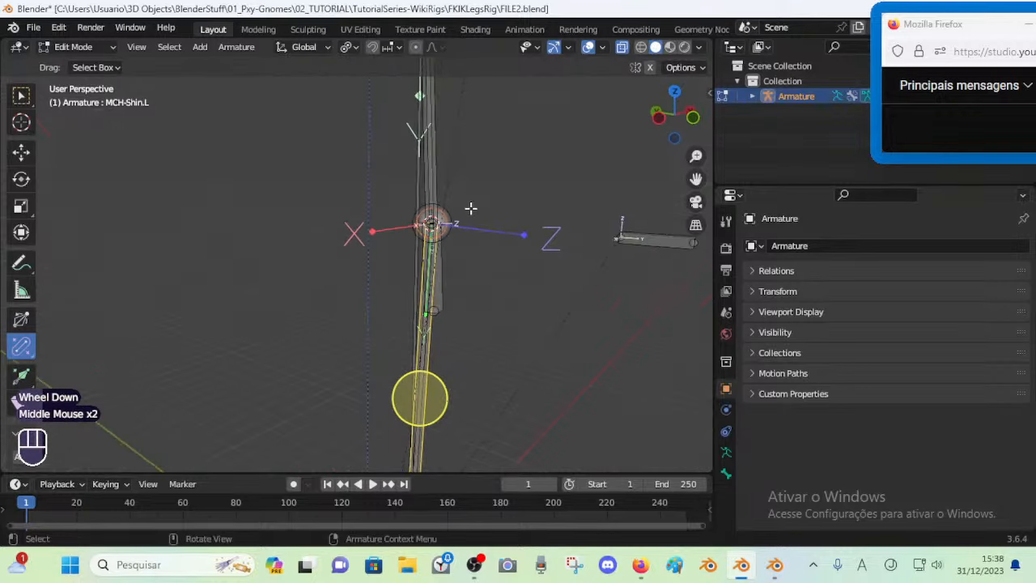
{"action": "middle_click_drag", "start_coordinate": [470, 208], "coordinate": [324, 189]}
{"action": "key", "text": "Tab"}
{"action": "middle_click_drag", "start_coordinate": [438, 218], "coordinate": [462, 226]}
{"action": "left_click", "coordinate": [416, 185]}
{"action": "key", "text": "Tab"}
{"action": "middle_click_drag", "start_coordinate": [421, 307], "coordinate": [376, 276]}
{"action": "key", "text": "Tab"}
Cycle through the overlapping shin bones in Pose Mode to inspect MCH-Shin.L with its IK constraint and DEF-Shin.L
{"action": "scroll", "coordinate": [428, 340], "scroll_direction": "up", "scroll_amount": 1}
{"action": "scroll", "coordinate": [401, 309], "scroll_direction": "up", "scroll_amount": 2}
{"action": "left_click", "coordinate": [403, 311]}
{"action": "left_click", "coordinate": [402, 311]}
{"action": "left_click", "coordinate": [403, 312]}
{"action": "left_click", "coordinate": [402, 311]}
{"action": "left_click", "coordinate": [401, 305]}
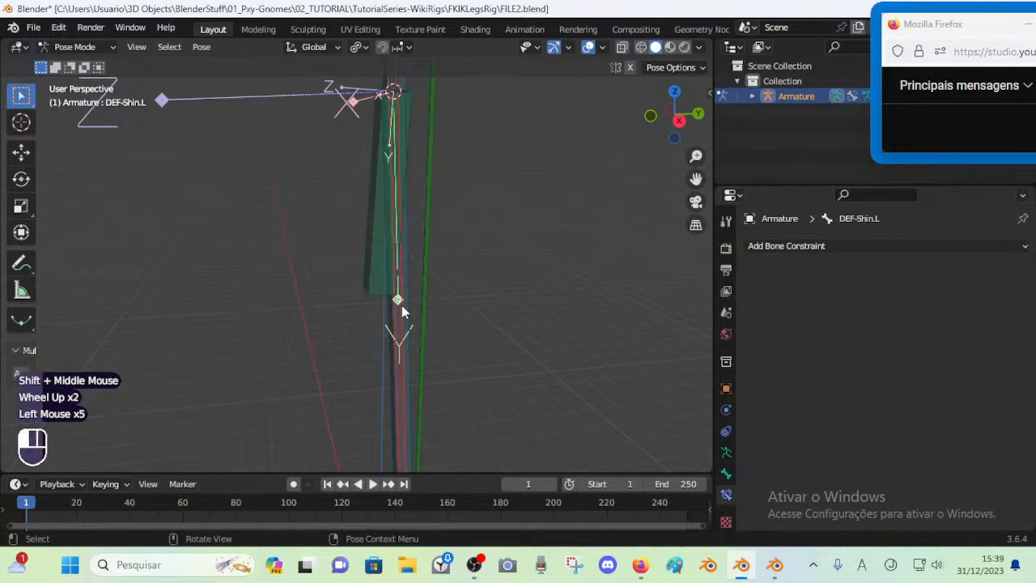
{"action": "left_click", "coordinate": [402, 306]}
{"action": "left_click", "coordinate": [403, 306]}
{"action": "left_click", "coordinate": [402, 306]}
{"action": "left_click", "coordinate": [402, 309]}
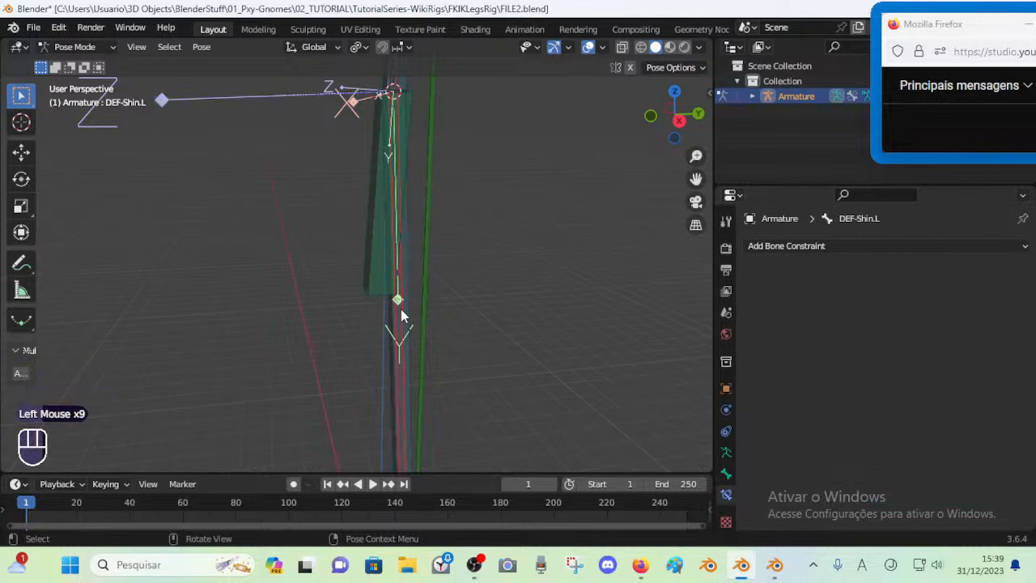
{"action": "left_click", "coordinate": [402, 308]}
{"action": "left_click", "coordinate": [402, 308]}
{"action": "left_click", "coordinate": [404, 307]}
{"action": "left_click", "coordinate": [404, 306]}
{"action": "left_click", "coordinate": [402, 307]}
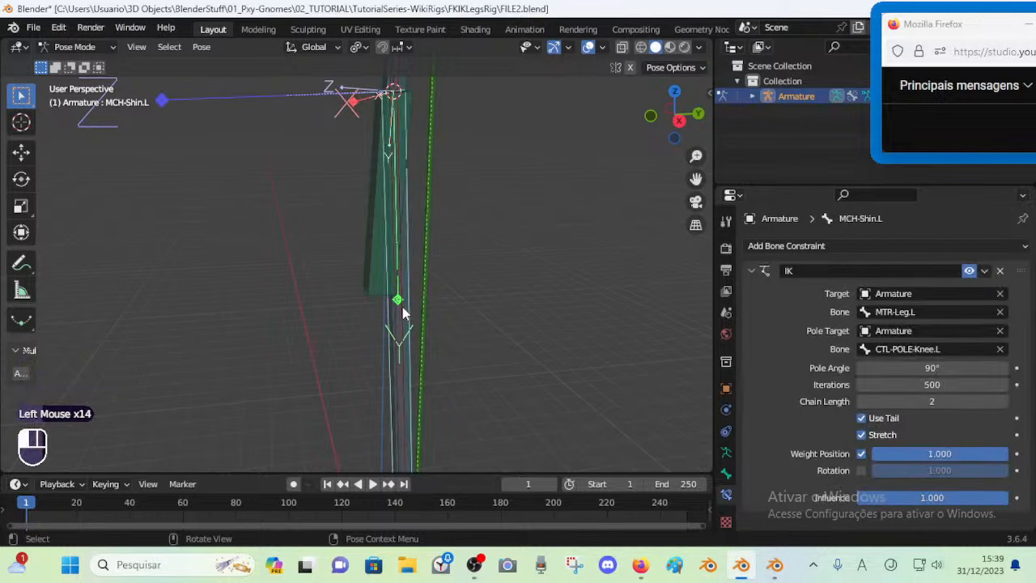
Examine the shin and thigh axes around the knee from several angles, comparing them with the pole control's direction
{"action": "middle_click_drag", "start_coordinate": [402, 307], "coordinate": [346, 300], "text": "shift"}
{"action": "scroll", "coordinate": [397, 319], "scroll_direction": "down", "scroll_amount": 2}
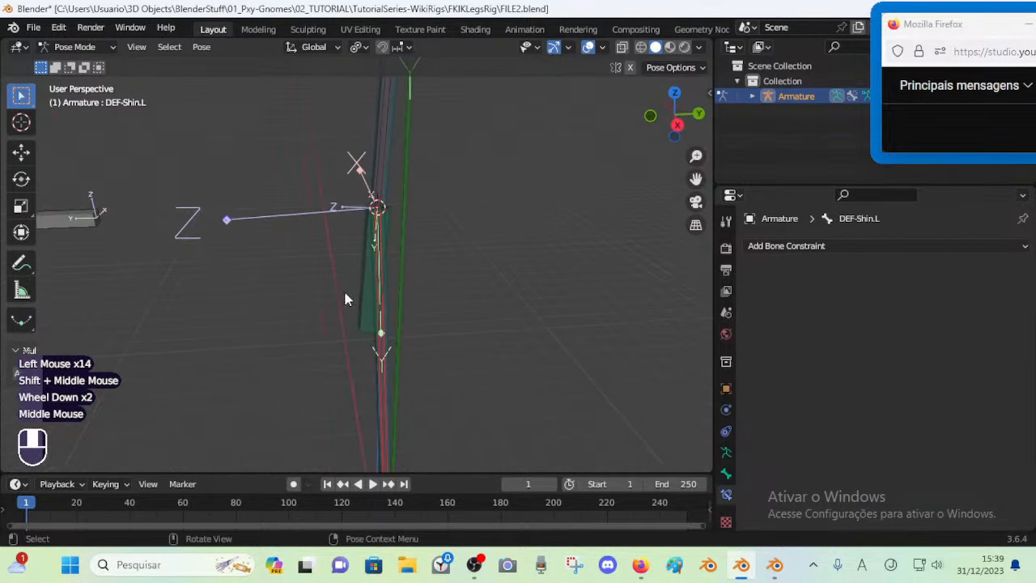
{"action": "middle_click_drag", "start_coordinate": [341, 222], "coordinate": [342, 190], "text": "shift"}
{"action": "scroll", "coordinate": [335, 267], "scroll_direction": "down", "scroll_amount": 1}
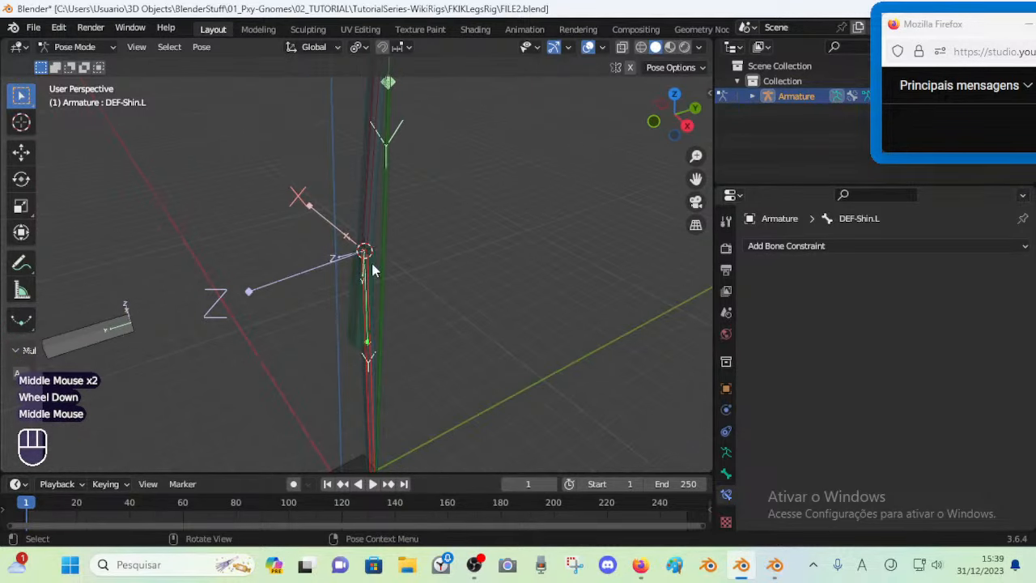
{"action": "mouse_move", "coordinate": [372, 268]}
{"action": "middle_mouse_down"}
{"action": "mouse_move", "coordinate": [465, 268]}
{"action": "mouse_move", "coordinate": [362, 257]}
{"action": "middle_mouse_up"}
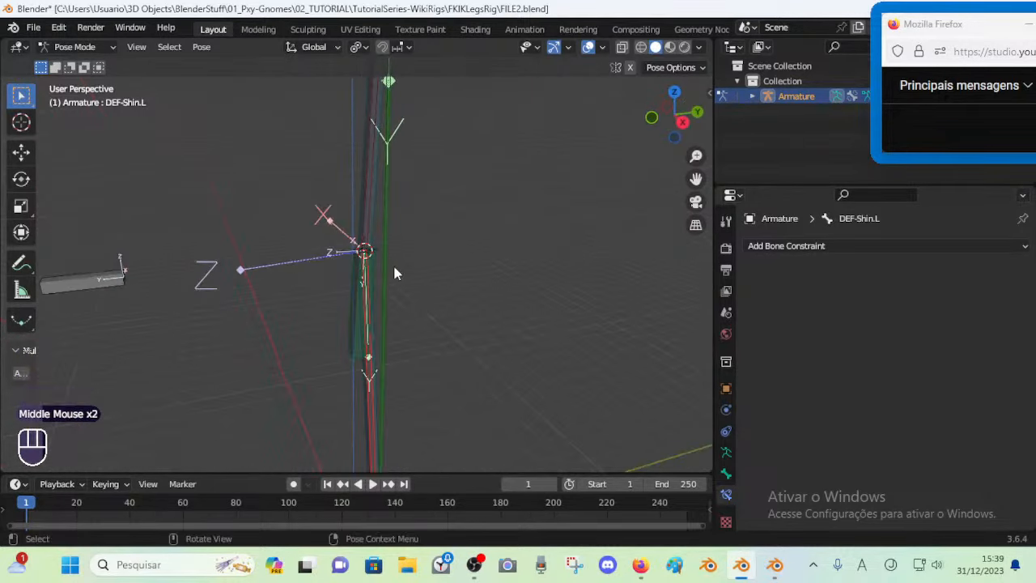
{"action": "key", "text": "KP_3"}
{"action": "middle_click_drag", "start_coordinate": [324, 227], "coordinate": [378, 229]}
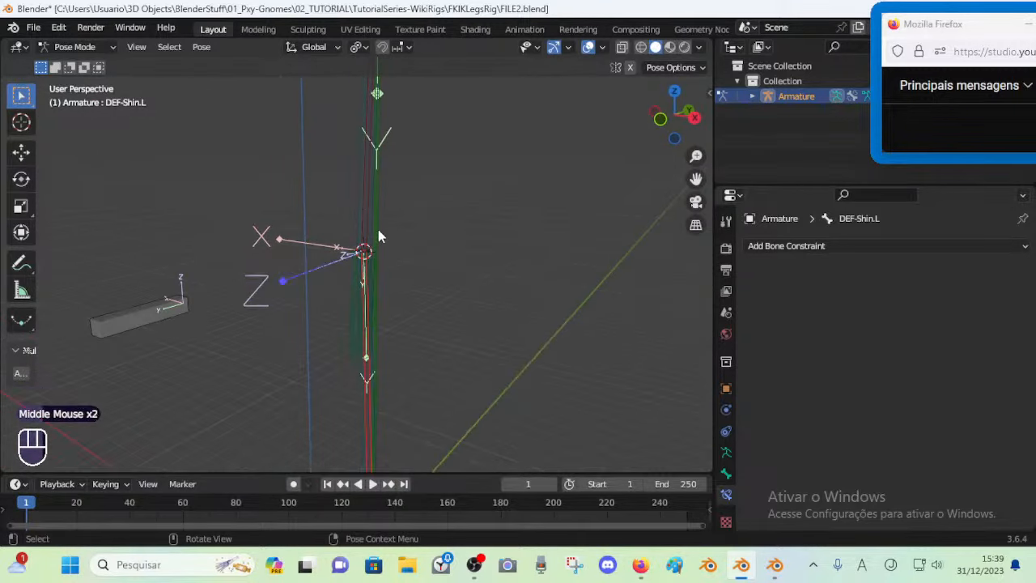
{"action": "key", "text": "KP_6"}
{"action": "key", "text": "KP_3"}
{"action": "key", "text": "KP_1"}
{"action": "middle_click_drag", "start_coordinate": [378, 229], "coordinate": [422, 217]}
{"action": "scroll", "coordinate": [304, 216], "scroll_direction": "down", "scroll_amount": 1}
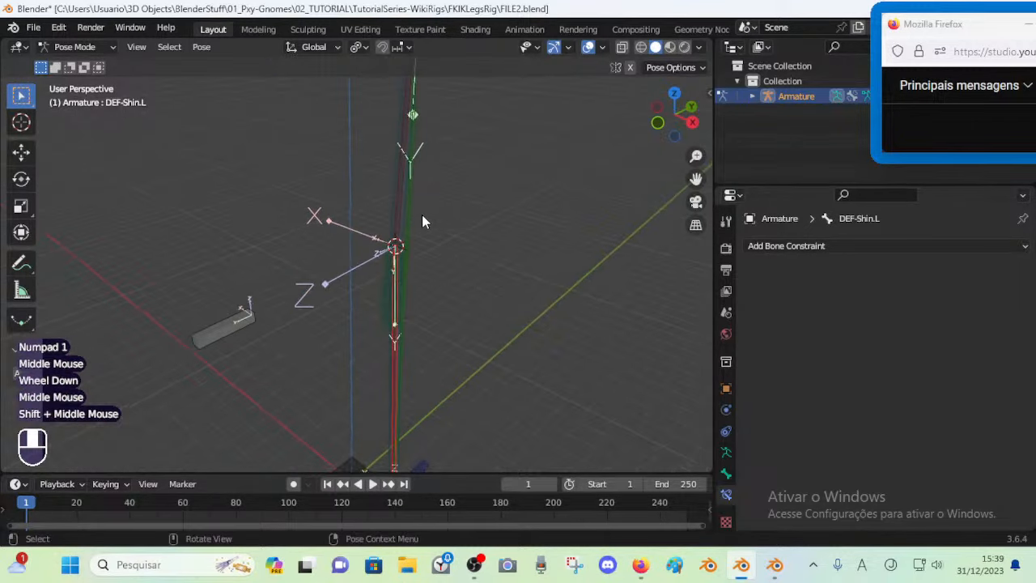
{"action": "scroll", "coordinate": [395, 267], "scroll_direction": "up", "scroll_amount": 1}
{"action": "scroll", "coordinate": [429, 286], "scroll_direction": "down", "scroll_amount": 1}
{"action": "middle_click_drag", "start_coordinate": [395, 267], "coordinate": [448, 275]}
{"action": "scroll", "coordinate": [429, 280], "scroll_direction": "down", "scroll_amount": 2}
{"action": "scroll", "coordinate": [447, 275], "scroll_direction": "down", "scroll_amount": 1, "text": "shift"}
{"action": "middle_click_drag", "start_coordinate": [448, 275], "coordinate": [415, 280]}
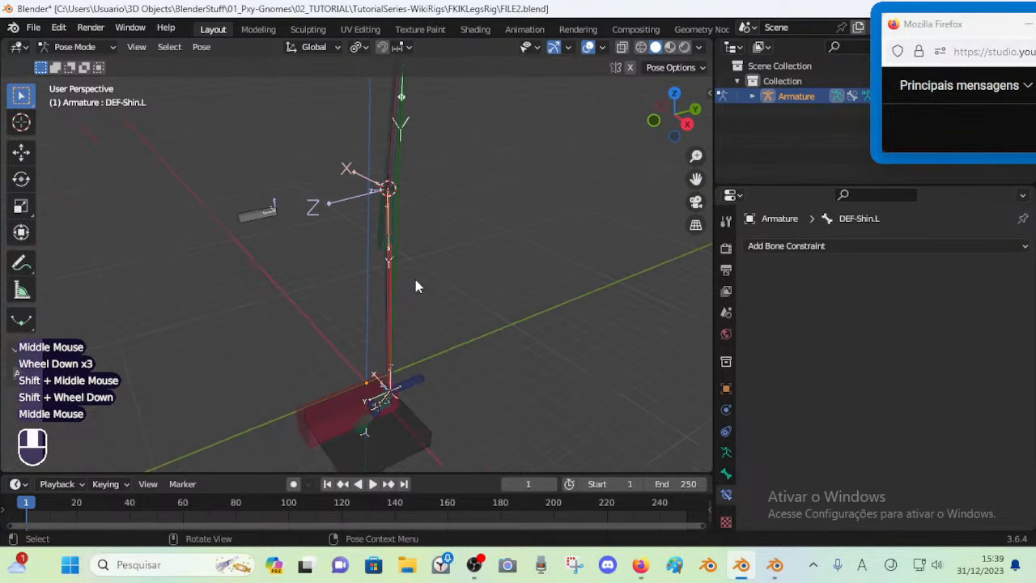
Assign the CTL-POLE-Knee.L bone to the CTL bone group, deselect everything and save the file
{"action": "left_click", "coordinate": [272, 226]}
{"action": "left_click", "coordinate": [267, 215]}
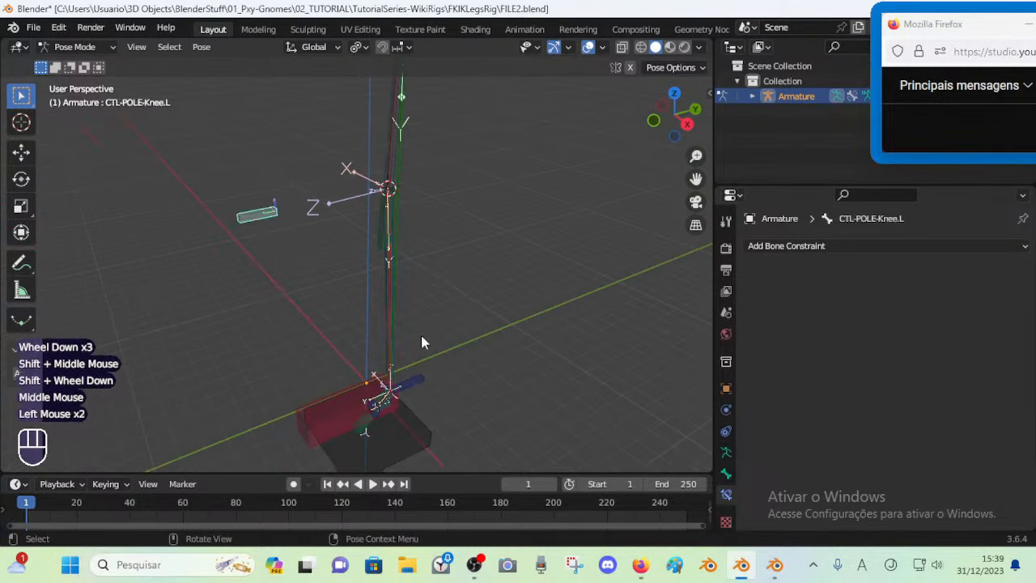
{"action": "left_click", "coordinate": [726, 452]}
{"action": "left_click", "coordinate": [781, 474]}
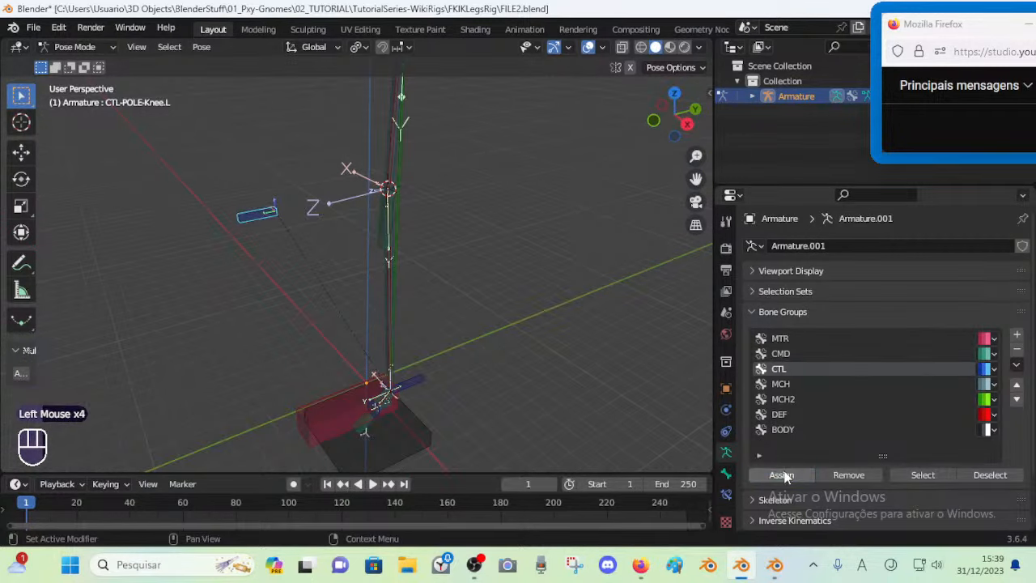
{"action": "key", "text": "alt+a"}
{"action": "middle_click_drag", "start_coordinate": [487, 305], "coordinate": [467, 266]}
{"action": "key", "text": "ctrl+s"}
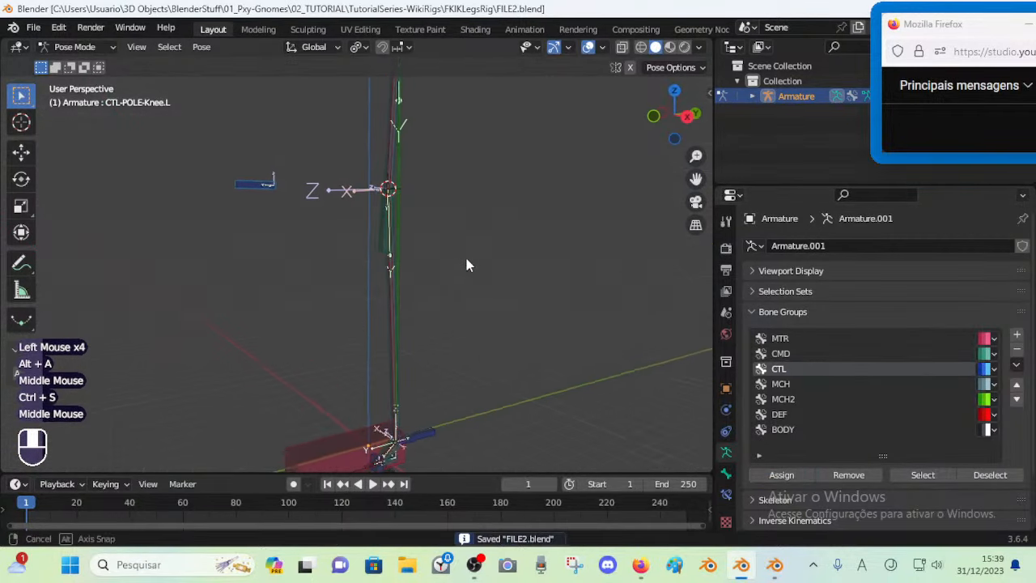
Test the leg's IK bending with trial moves of MTR-Leg.L from side and front angles, cancelling each one
{"action": "middle_click_drag", "start_coordinate": [460, 340], "coordinate": [404, 296], "text": "shift"}
{"action": "left_click", "coordinate": [373, 330]}
{"action": "key", "text": "g"}
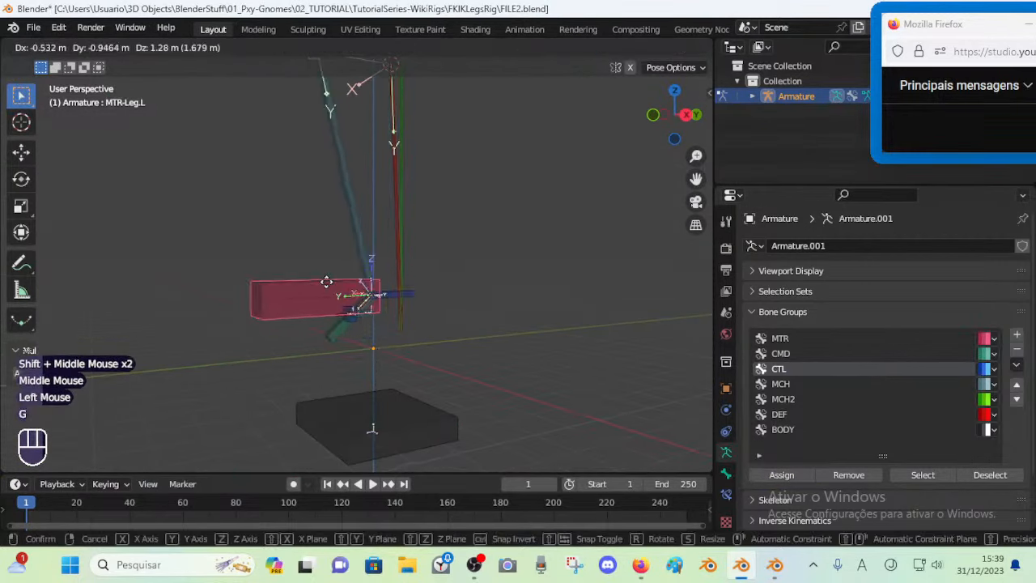
{"action": "key", "text": "Escape"}
{"action": "scroll", "coordinate": [366, 291], "scroll_direction": "down", "scroll_amount": 1}
{"action": "middle_click_drag", "start_coordinate": [372, 181], "coordinate": [340, 282], "text": "shift"}
{"action": "key", "text": "g"}
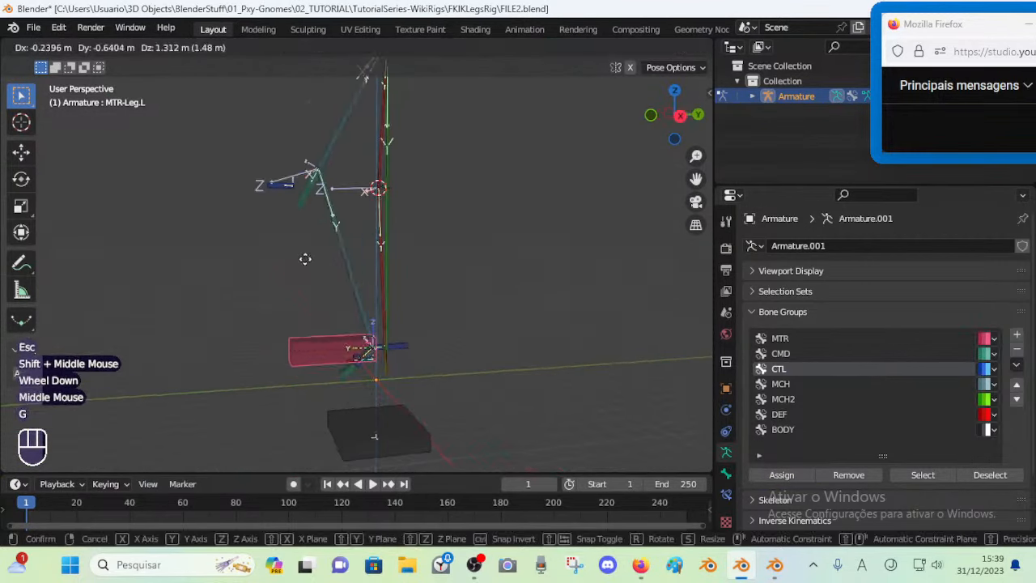
{"action": "key", "text": "Escape"}
{"action": "middle_click_drag", "start_coordinate": [363, 243], "coordinate": [506, 280]}
{"action": "key", "text": "g"}
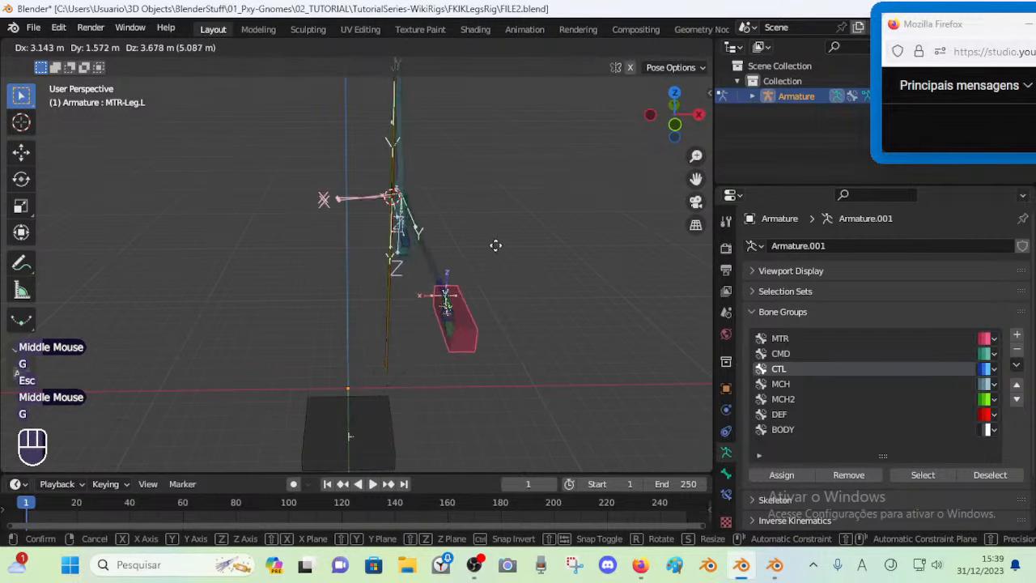
{"action": "key", "text": "Escape"}
{"action": "middle_click_drag", "start_coordinate": [513, 262], "coordinate": [446, 273]}
Move the CTL-POLE-Knee.L and MTR-Leg.L controls in turn to test the knee's direction
{"action": "left_click", "coordinate": [285, 236]}
{"action": "key", "text": "g"}
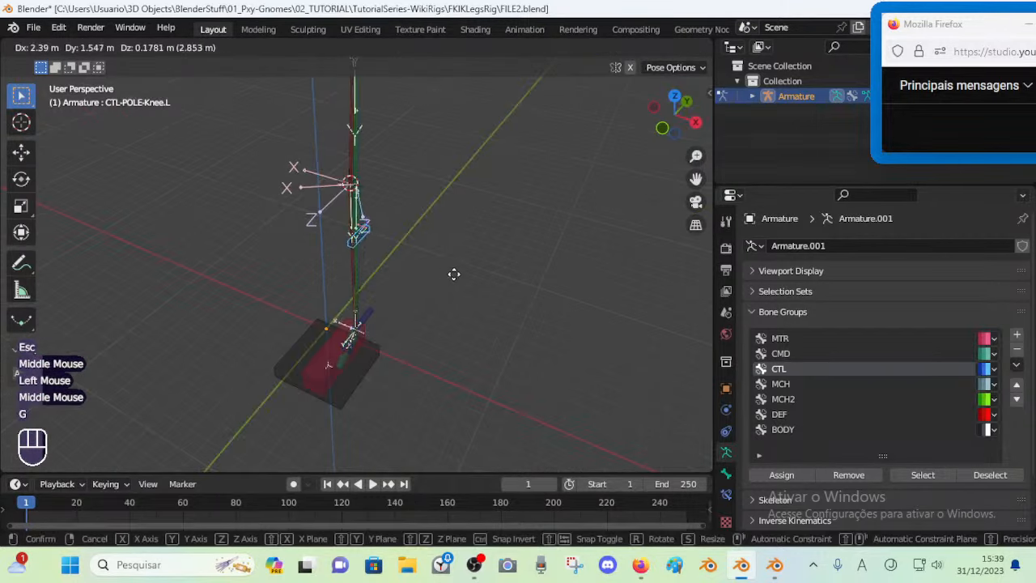
{"action": "left_click", "coordinate": [361, 326]}
{"action": "double_click", "coordinate": [335, 394]}
{"action": "key", "text": "g"}
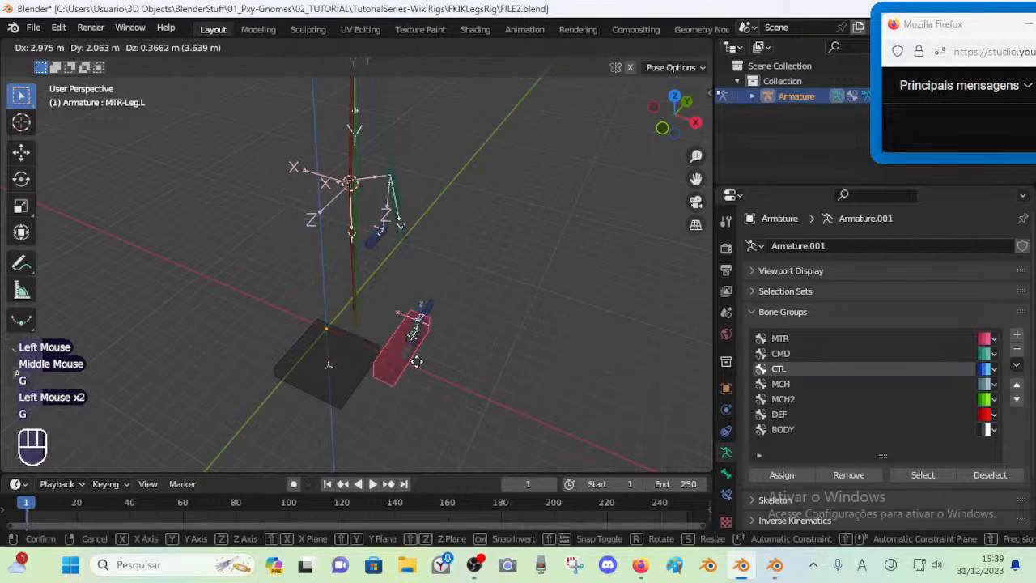
{"action": "left_click", "coordinate": [453, 257]}
{"action": "double_click", "coordinate": [368, 243]}
{"action": "key", "text": "g"}
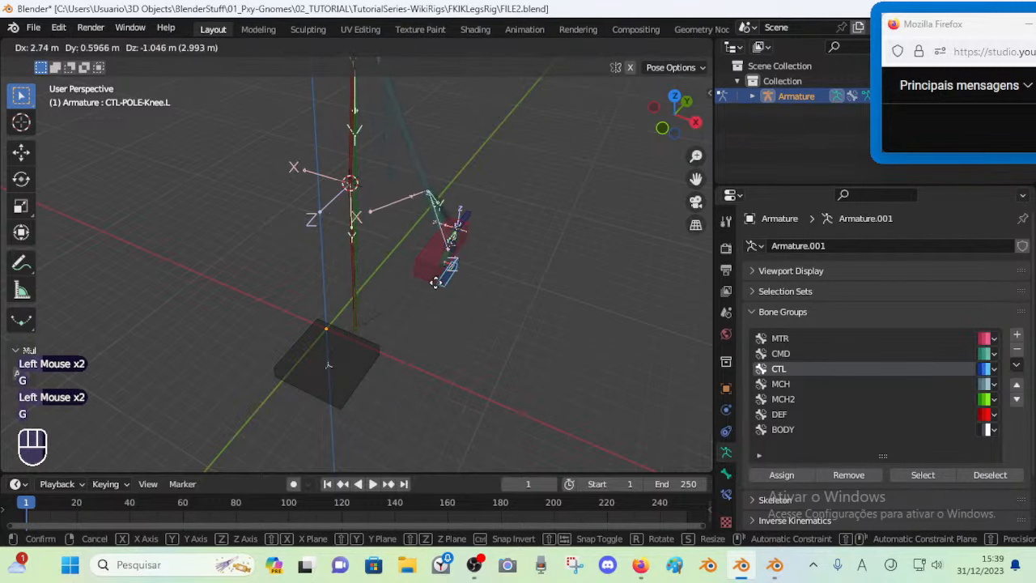
Rotate MTR-Leg.L around the global Z axis and move it away to test the foot and knee
{"action": "double_click", "coordinate": [411, 262]}
{"action": "key", "text": "r"}
{"action": "key", "text": "z"}
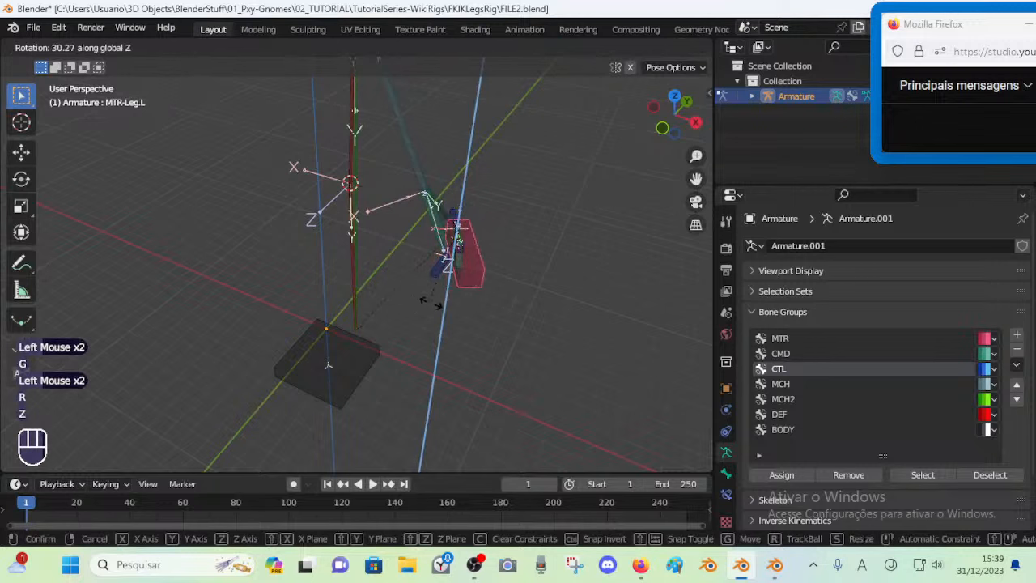
{"action": "left_click", "coordinate": [449, 311]}
{"action": "key", "text": "g"}
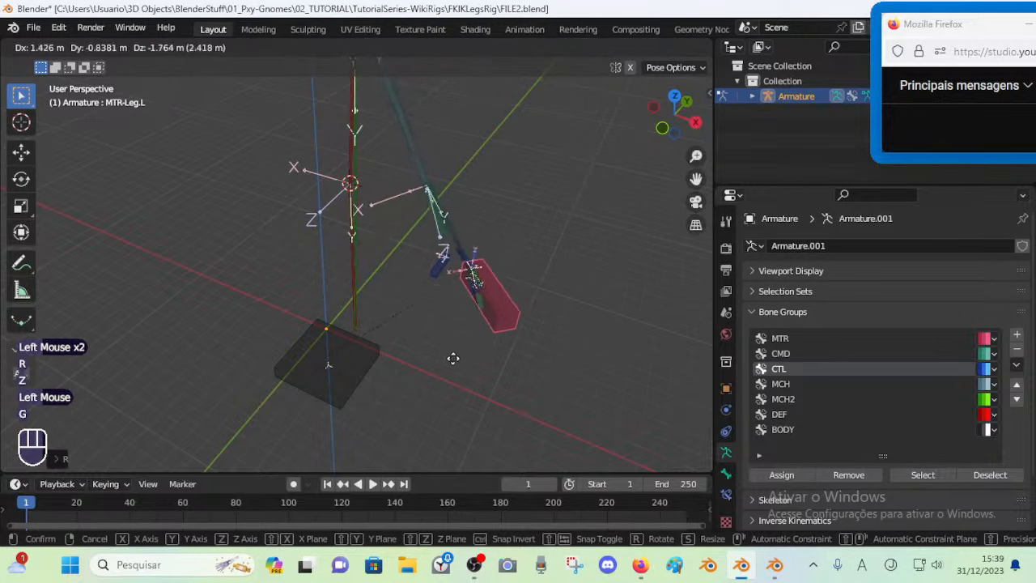
{"action": "left_click", "coordinate": [550, 330]}
Reset all bones to the rest pose and try one more move of MTR-Leg.L, cancelling it
{"action": "middle_click_drag", "start_coordinate": [550, 330], "coordinate": [470, 308]}
{"action": "key", "text": "a"}
{"action": "key", "text": "alt+q"}
{"action": "key", "text": "alt+q"}
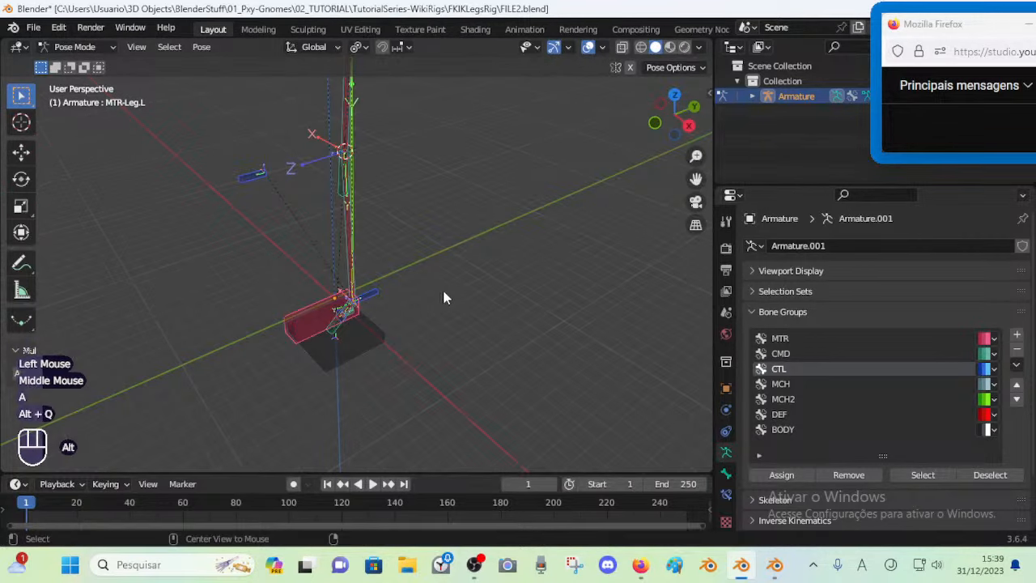
{"action": "middle_click_drag", "start_coordinate": [381, 295], "coordinate": [311, 312]}
{"action": "left_click", "coordinate": [297, 318]}
{"action": "key", "text": "g"}
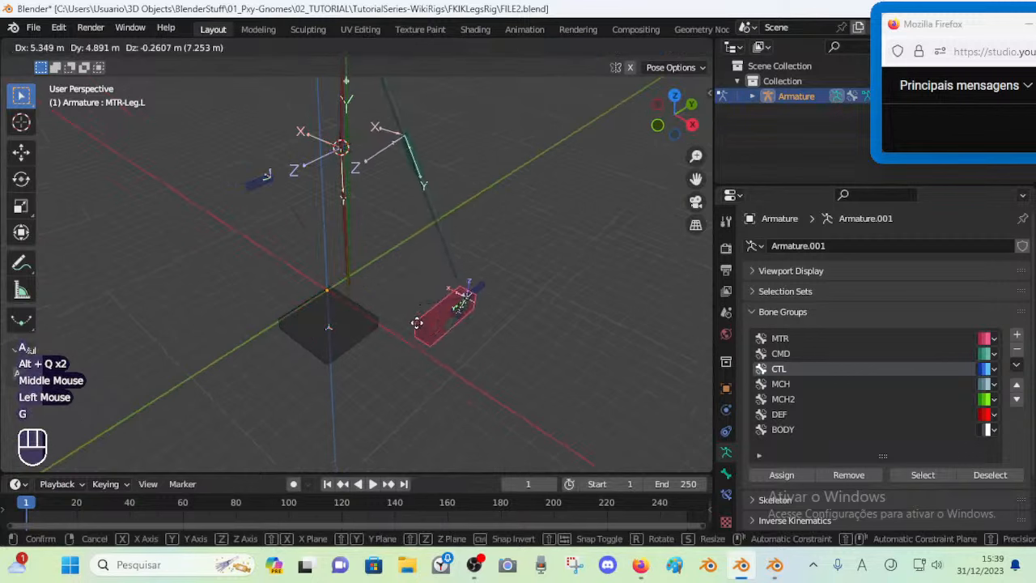
{"action": "key", "text": "Escape"}
Check the knee pole bones in Edit Mode, return to Pose Mode with MCH-POLE-AUTO-Knee.L active and save the file
{"action": "left_click", "coordinate": [269, 174]}
{"action": "key", "text": "Tab"}
{"action": "middle_click_drag", "start_coordinate": [275, 178], "coordinate": [358, 241], "text": "shift"}
{"action": "scroll", "coordinate": [358, 240], "scroll_direction": "up", "scroll_amount": 2}
{"action": "left_click", "coordinate": [401, 213]}
{"action": "scroll", "coordinate": [400, 213], "scroll_direction": "up", "scroll_amount": 2}
{"action": "middle_click_drag", "start_coordinate": [400, 213], "coordinate": [393, 215], "text": "shift"}
{"action": "scroll", "coordinate": [388, 275], "scroll_direction": "up", "scroll_amount": 2}
{"action": "key", "text": "Tab"}
{"action": "scroll", "coordinate": [388, 279], "scroll_direction": "up", "scroll_amount": 1}
{"action": "middle_click_drag", "start_coordinate": [403, 308], "coordinate": [342, 297], "text": "shift"}
{"action": "key", "text": "ctrl+s"}
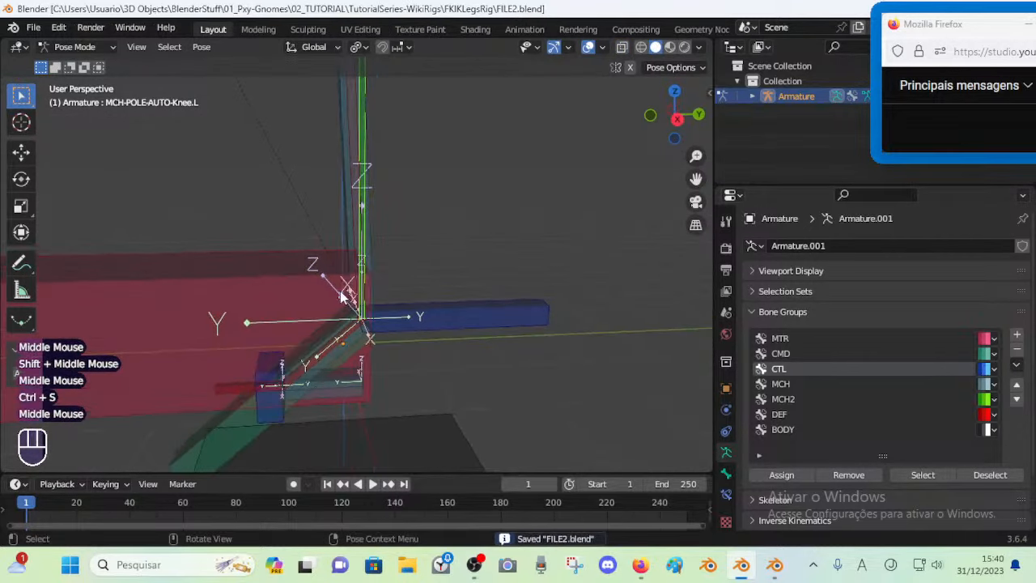
Select CMD-Shin.L, DEF-Shin.L and MCH-POLE-AUTO-Knee.L in turn and inspect how they meet at the ankle
{"action": "left_click", "coordinate": [234, 421]}
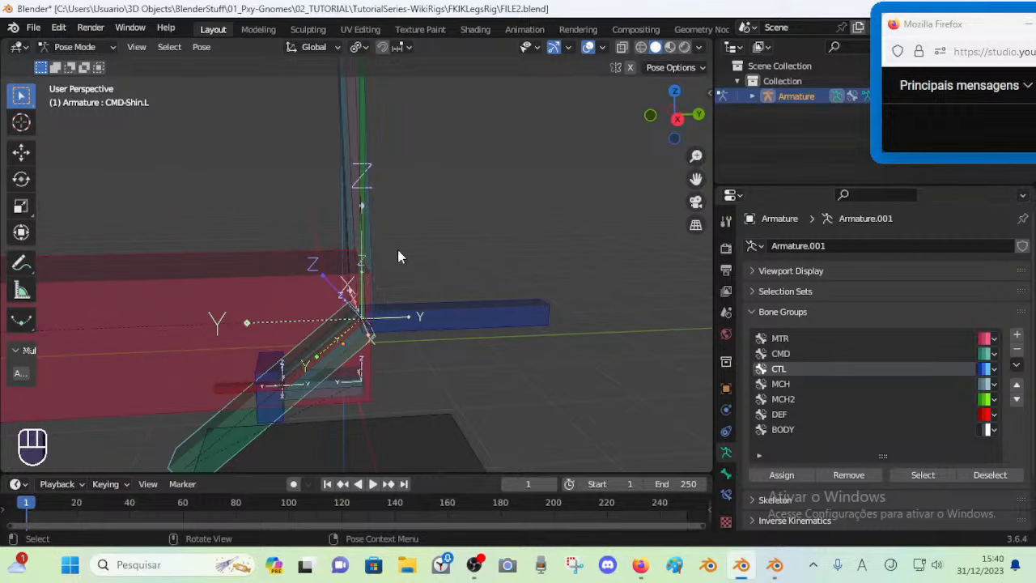
{"action": "scroll", "coordinate": [360, 275], "scroll_direction": "down", "scroll_amount": 1}
{"action": "middle_click_drag", "start_coordinate": [348, 293], "coordinate": [294, 340]}
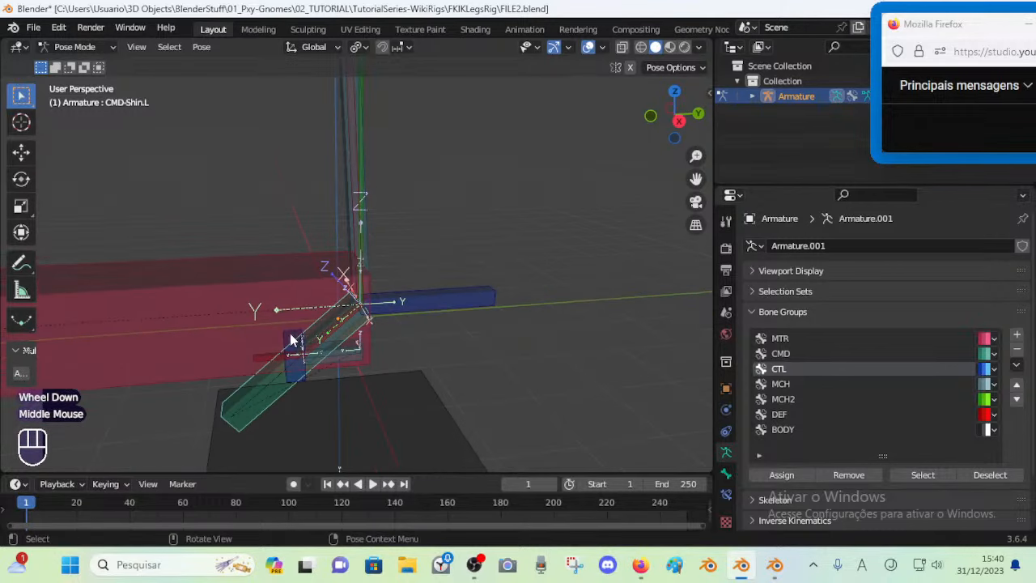
{"action": "key", "text": "g"}
{"action": "key", "text": "Escape"}
{"action": "left_click", "coordinate": [364, 216]}
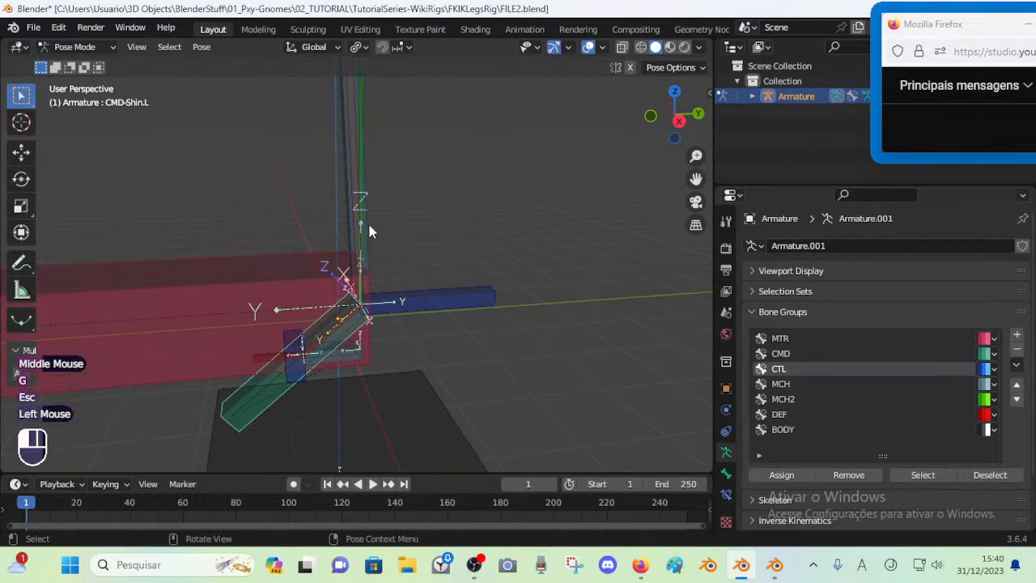
{"action": "middle_click_drag", "start_coordinate": [362, 213], "coordinate": [397, 241]}
{"action": "left_click", "coordinate": [360, 207]}
{"action": "left_click", "coordinate": [359, 199]}
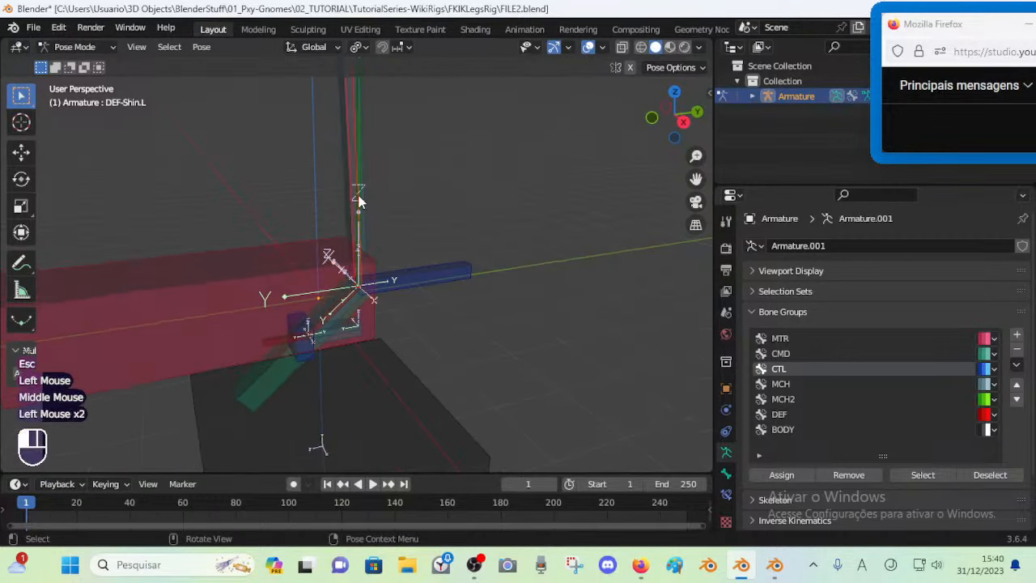
{"action": "middle_click_drag", "start_coordinate": [364, 137], "coordinate": [364, 271], "text": "shift"}
{"action": "scroll", "coordinate": [364, 271], "scroll_direction": "down", "scroll_amount": 2}
{"action": "middle_click_drag", "start_coordinate": [360, 181], "coordinate": [188, 113], "text": "shift"}
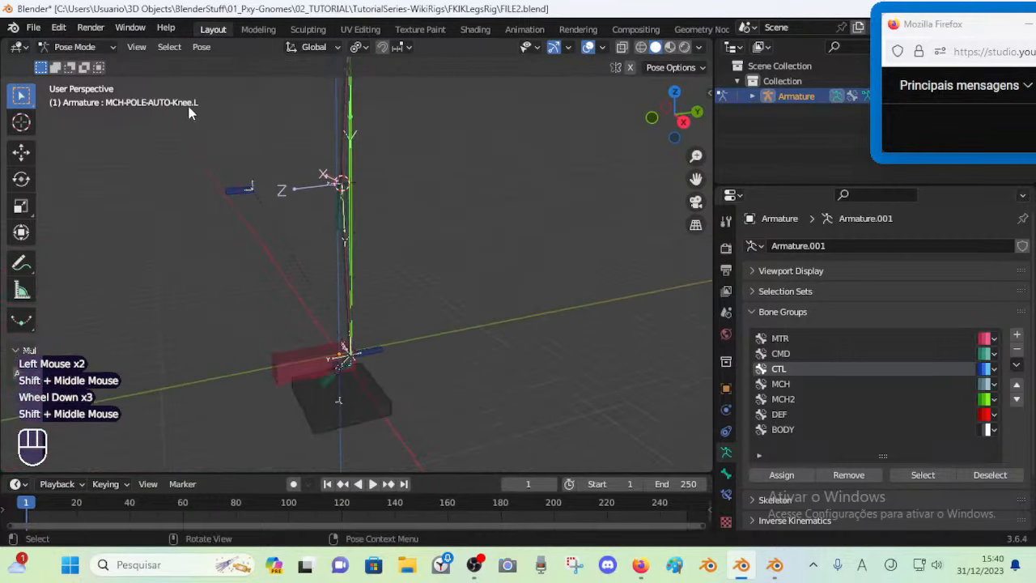
Examine the foot bones around the base of MCH-POLE-AUTO-Knee.L and save the file
{"action": "middle_click_drag", "start_coordinate": [359, 238], "coordinate": [326, 236]}
{"action": "scroll", "coordinate": [325, 236], "scroll_direction": "up", "scroll_amount": 3}
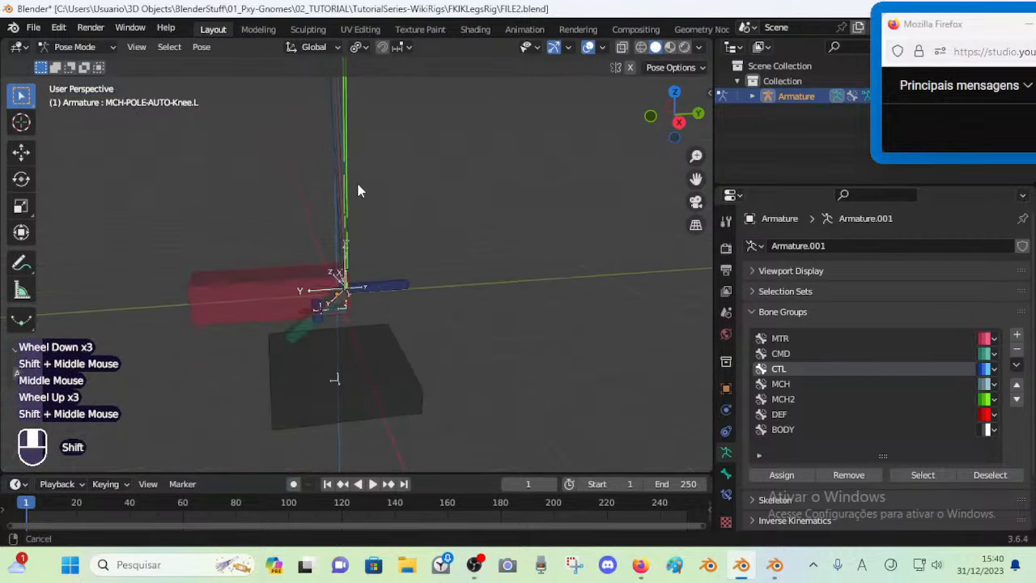
{"action": "middle_click_drag", "start_coordinate": [359, 191], "coordinate": [335, 289], "text": "shift"}
{"action": "scroll", "coordinate": [335, 289], "scroll_direction": "down", "scroll_amount": 1, "text": "shift"}
{"action": "scroll", "coordinate": [335, 289], "scroll_direction": "up", "scroll_amount": 4}
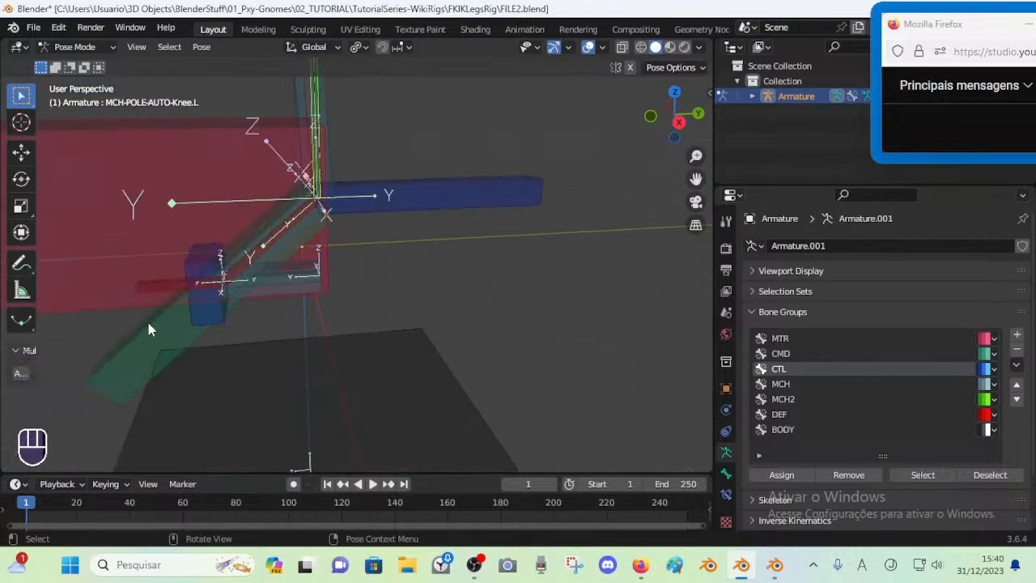
{"action": "middle_click_drag", "start_coordinate": [155, 325], "coordinate": [222, 298], "text": "shift"}
{"action": "key", "text": "ctrl+s"}
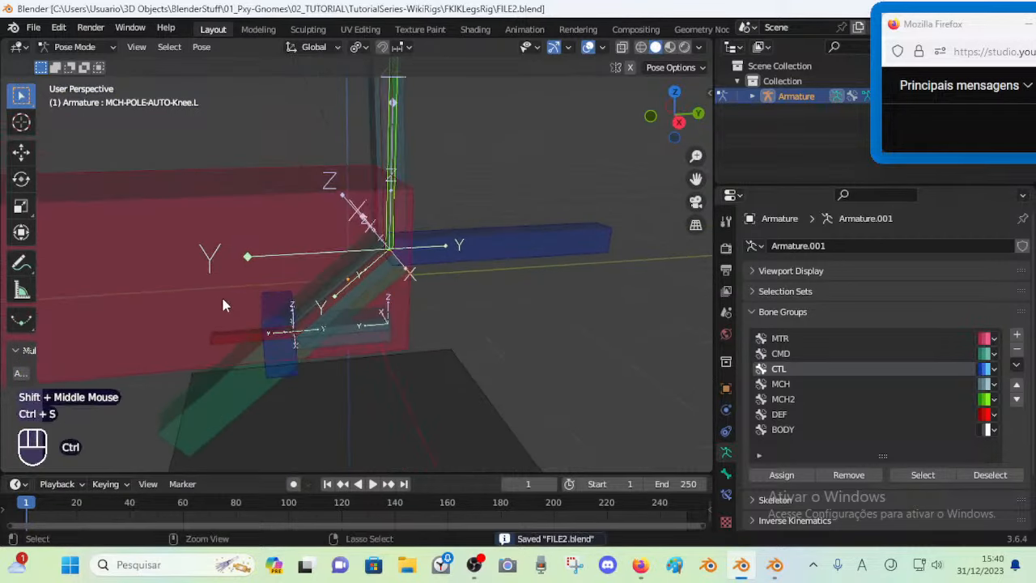
Switch to the Blender window with IKFKLegsRig-EqualPositions.blend, reveal the hidden bones and select MAP-Ankle.001.L at the left ankle
{"action": "key", "text": "alt+Tab"}
{"action": "middle_click_drag", "start_coordinate": [474, 406], "coordinate": [428, 260], "text": "shift"}
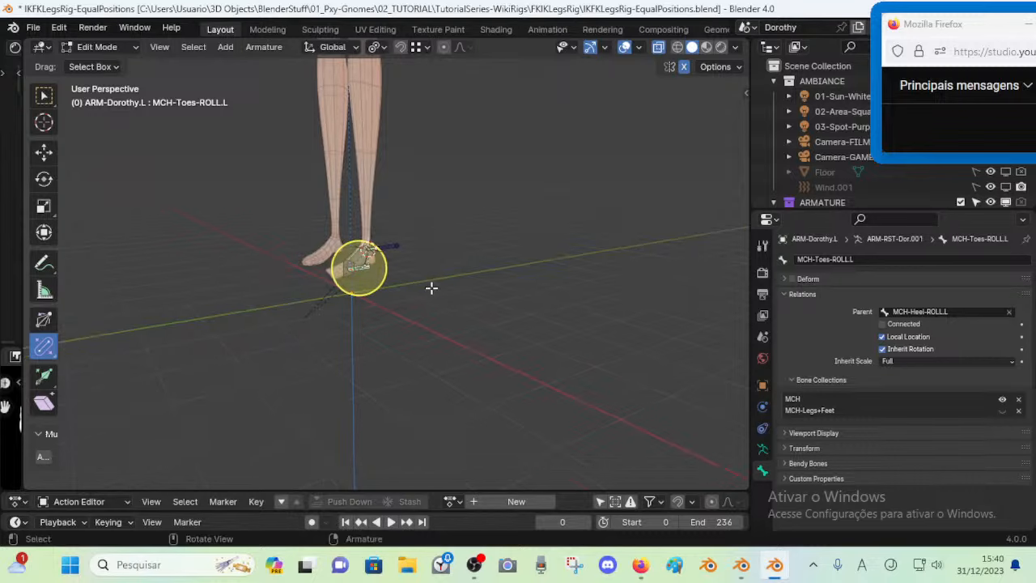
{"action": "scroll", "coordinate": [429, 262], "scroll_direction": "up", "scroll_amount": 4}
{"action": "key", "text": "alt+h"}
{"action": "middle_click_drag", "start_coordinate": [367, 271], "coordinate": [408, 340], "text": "shift"}
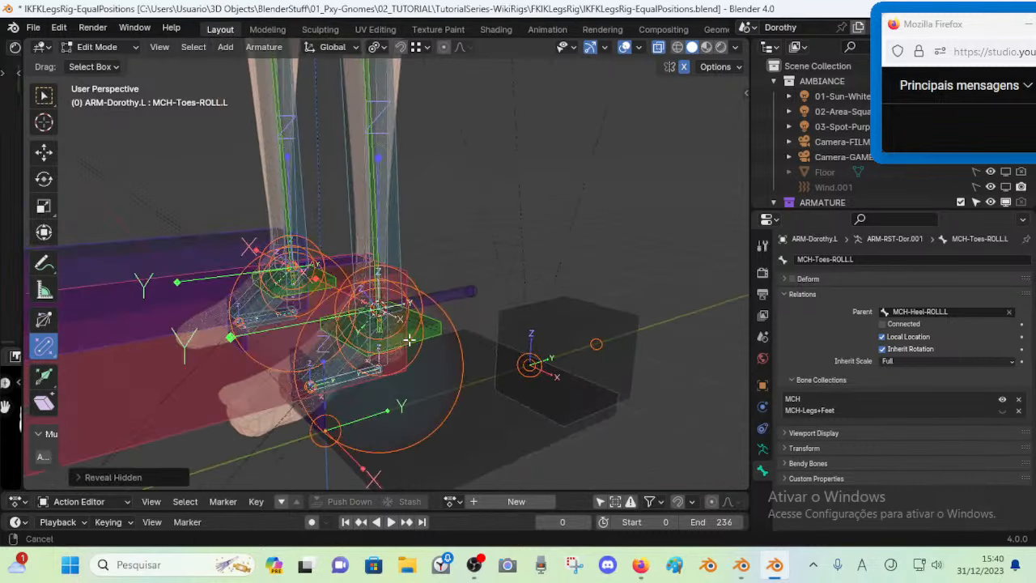
{"action": "left_click", "coordinate": [375, 208]}
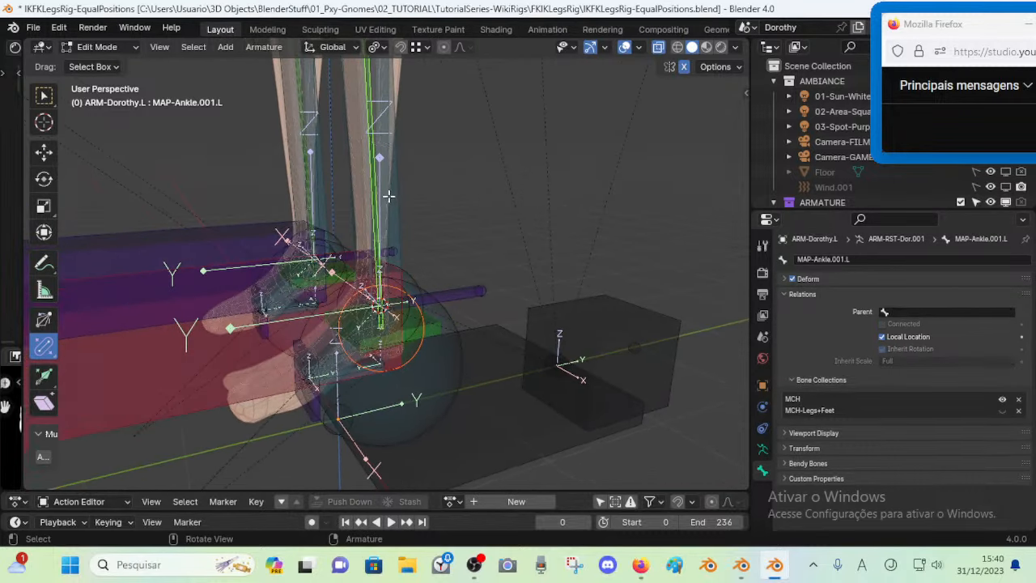
Select MCH-7-Knee-POLE.L in the reference rig and examine its run along the leg and its parenting
{"action": "left_click", "coordinate": [416, 208]}
{"action": "scroll", "coordinate": [417, 212], "scroll_direction": "up", "scroll_amount": 5}
{"action": "left_click", "coordinate": [385, 142]}
{"action": "scroll", "coordinate": [414, 211], "scroll_direction": "down", "scroll_amount": 5}
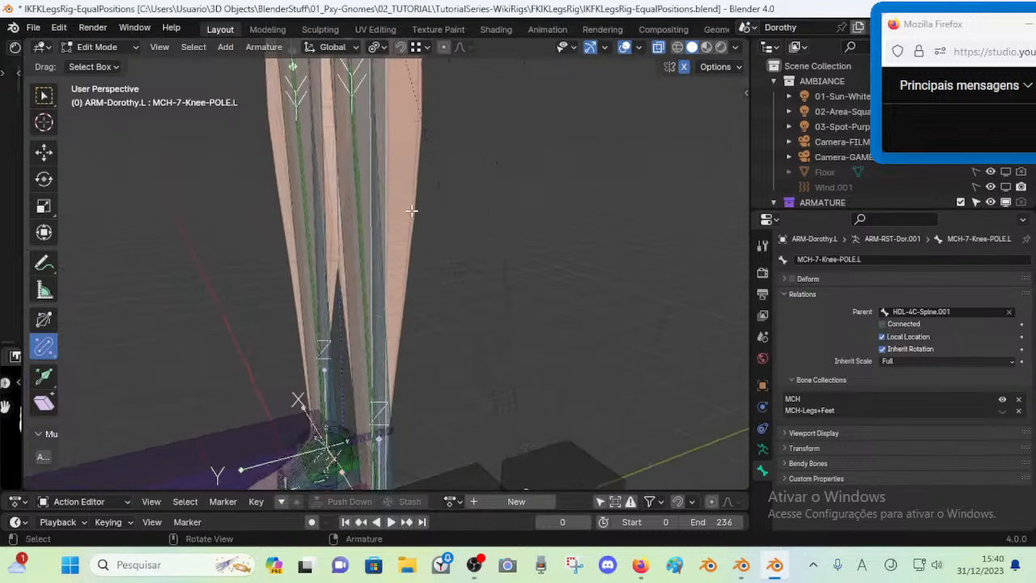
{"action": "middle_click_drag", "start_coordinate": [414, 211], "coordinate": [372, 201]}
{"action": "scroll", "coordinate": [378, 137], "scroll_direction": "down", "scroll_amount": 2}
{"action": "middle_click_drag", "start_coordinate": [379, 134], "coordinate": [374, 210], "text": "shift"}
{"action": "middle_click_drag", "start_coordinate": [375, 210], "coordinate": [421, 267]}
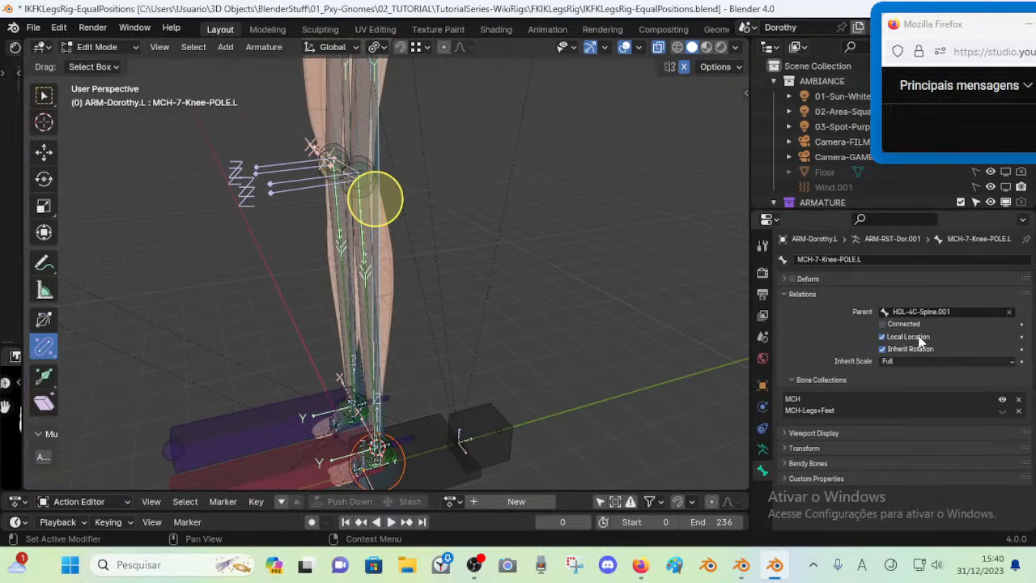
Enter Pose Mode, reveal the hidden bones and check the Stretch To constraint on MCH-7-Knee-POLE.L and its target
{"action": "key", "text": "ctrl+Tab"}
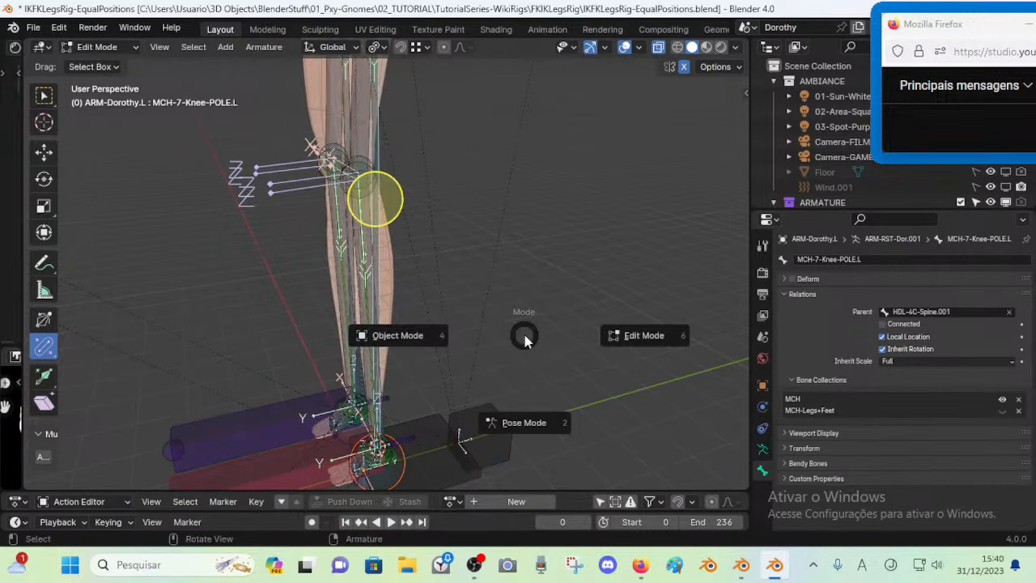
{"action": "left_click", "coordinate": [518, 424]}
{"action": "scroll", "coordinate": [439, 290], "scroll_direction": "down", "scroll_amount": 2}
{"action": "key", "text": "alt+h"}
{"action": "scroll", "coordinate": [445, 322], "scroll_direction": "up", "scroll_amount": 3}
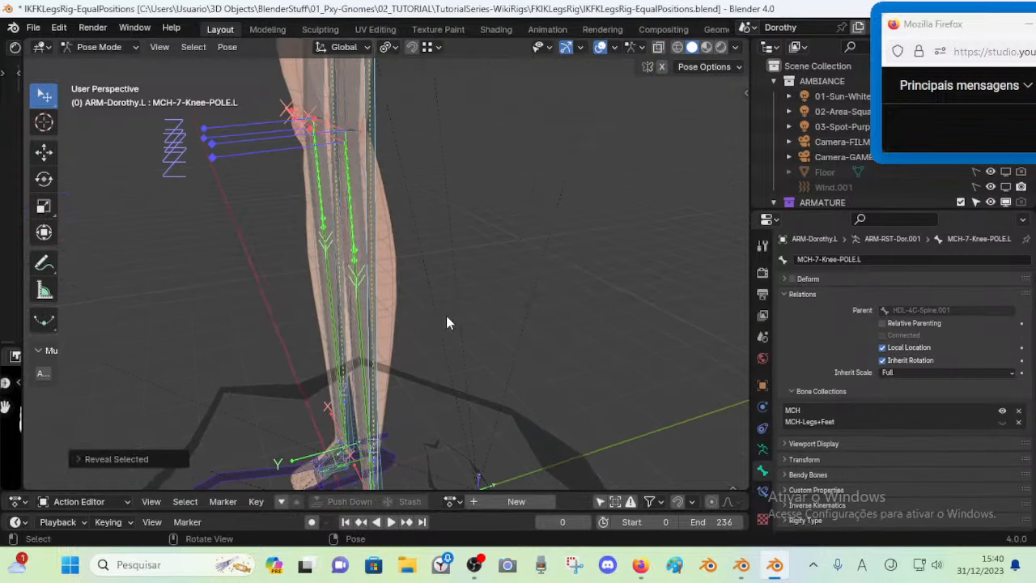
{"action": "left_click", "coordinate": [762, 490]}
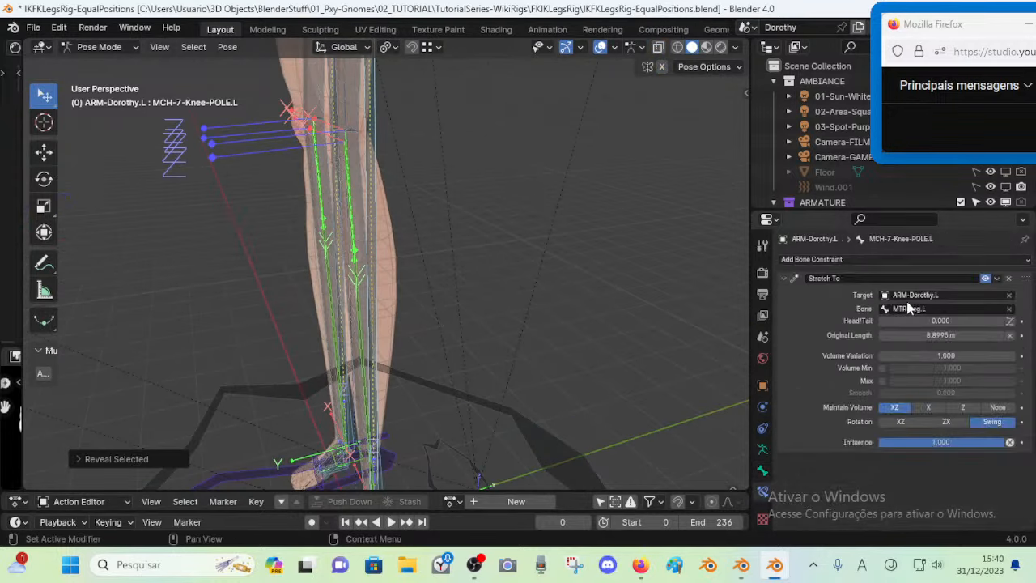
{"action": "middle_click_drag", "start_coordinate": [470, 350], "coordinate": [442, 312]}
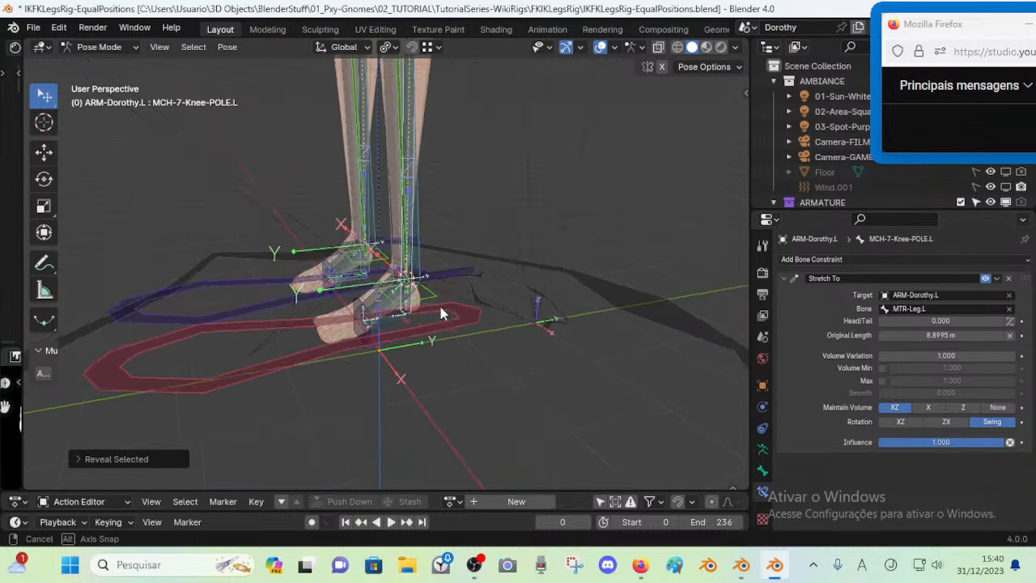
{"action": "scroll", "coordinate": [442, 318], "scroll_direction": "up", "scroll_amount": 5}
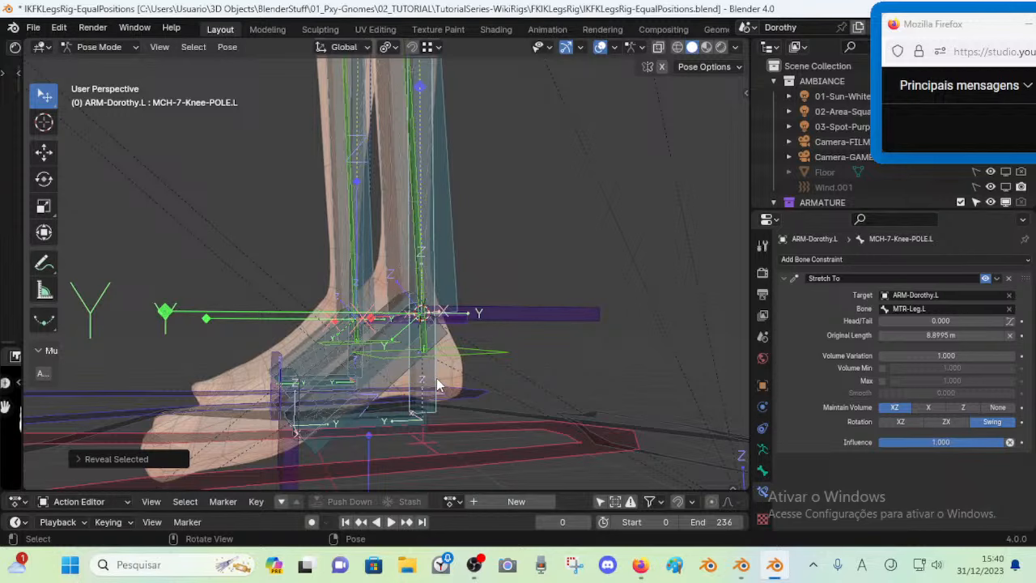
Switch to the FILE2.blend window and compare MCH-Shin.L with MCH-POLE-AUTO-Knee.L around the ankle
{"action": "left_click", "coordinate": [741, 564]}
{"action": "scroll", "coordinate": [365, 290], "scroll_direction": "down", "scroll_amount": 3}
{"action": "middle_click_drag", "start_coordinate": [369, 294], "coordinate": [388, 280]}
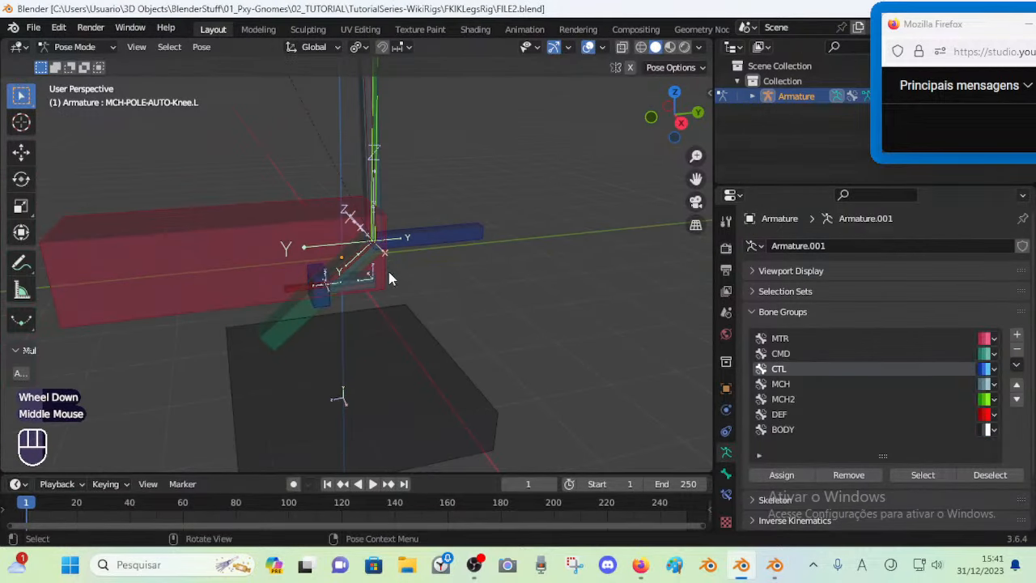
{"action": "scroll", "coordinate": [421, 234], "scroll_direction": "up", "scroll_amount": 2}
{"action": "middle_click_drag", "start_coordinate": [420, 234], "coordinate": [399, 261], "text": "shift"}
{"action": "middle_click", "coordinate": [374, 206]}
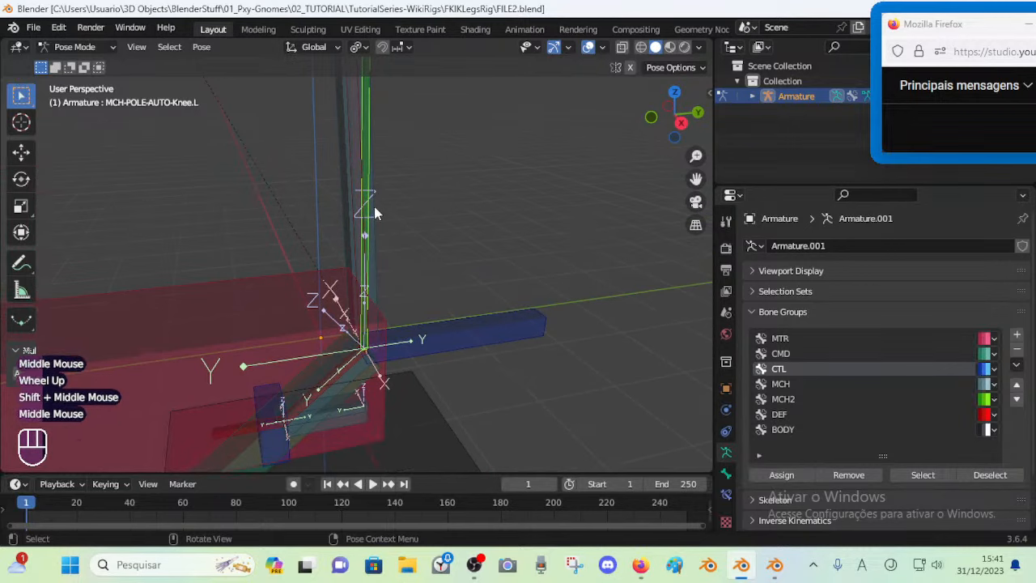
{"action": "middle_click_drag", "start_coordinate": [391, 299], "coordinate": [409, 229], "text": "shift"}
{"action": "left_click", "coordinate": [394, 119]}
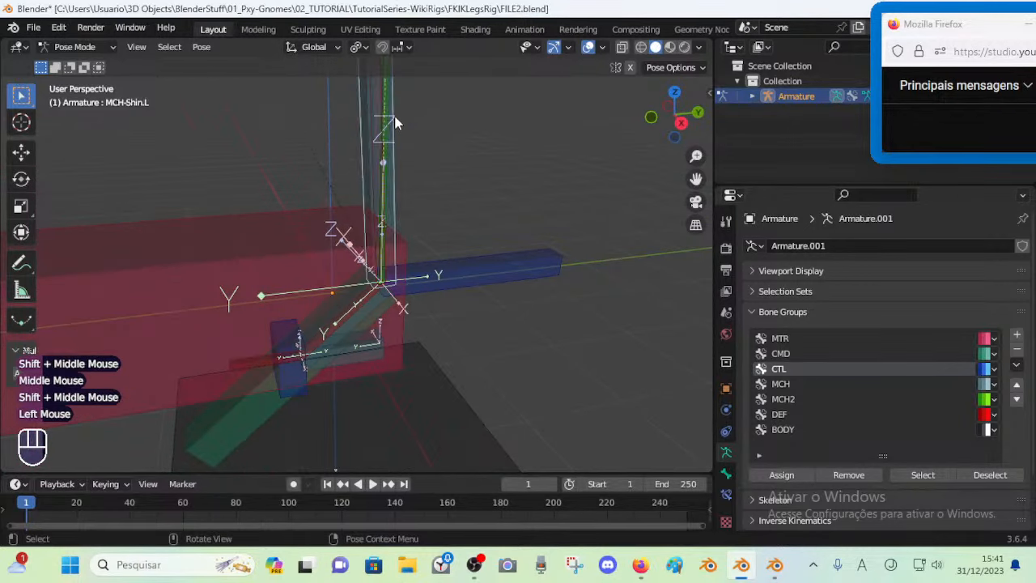
{"action": "left_click", "coordinate": [395, 122]}
{"action": "scroll", "coordinate": [387, 144], "scroll_direction": "down", "scroll_amount": 2}
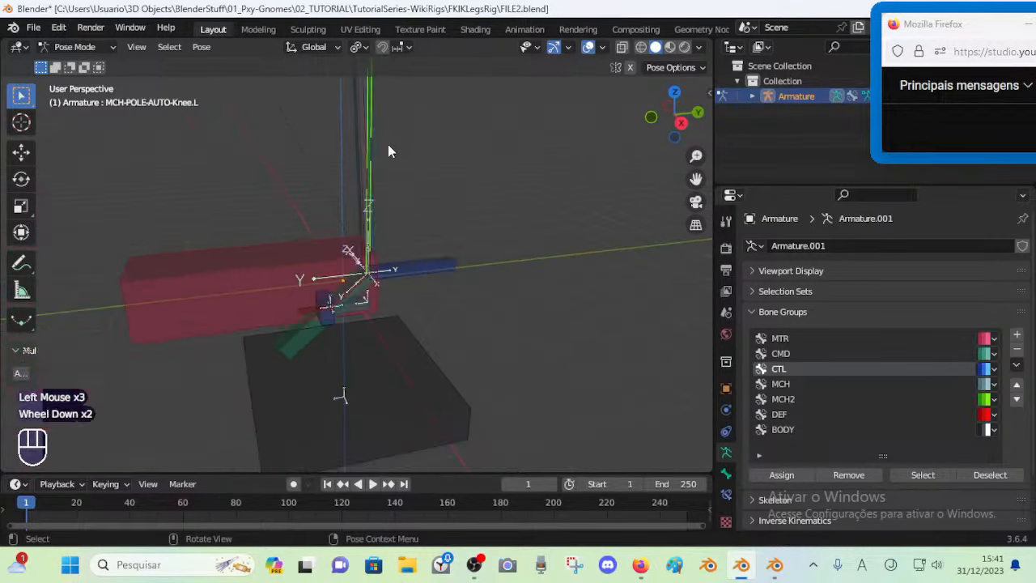
{"action": "middle_click_drag", "start_coordinate": [388, 144], "coordinate": [424, 241], "text": "shift"}
{"action": "middle_click_drag", "start_coordinate": [459, 420], "coordinate": [383, 62], "text": "shift"}
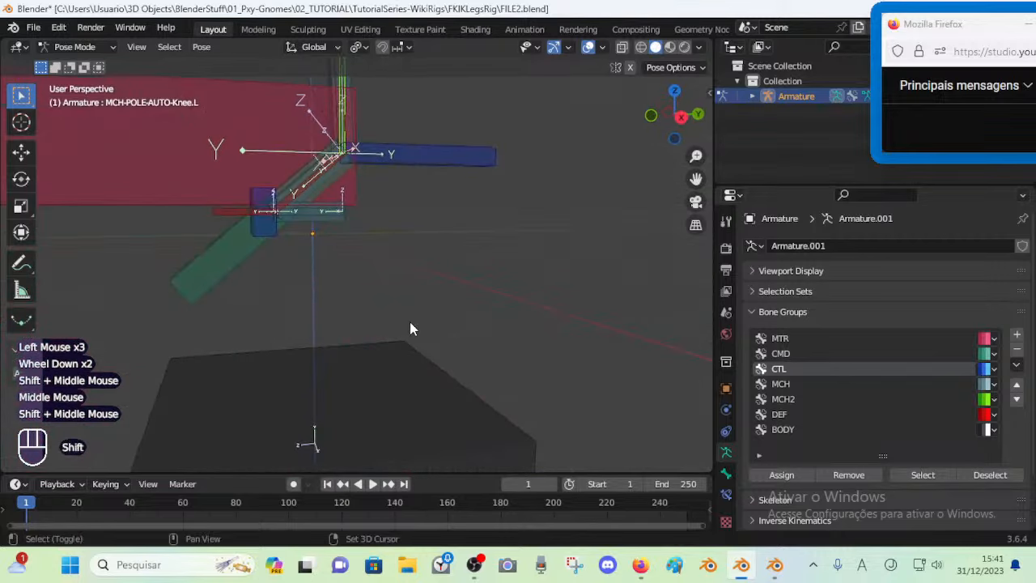
Add a Stretch To constraint to MCH-POLE-AUTO-Knee.L with CMD-Shin.L as its target bone
{"action": "middle_click_drag", "start_coordinate": [381, 259], "coordinate": [434, 332], "text": "shift"}
{"action": "left_click", "coordinate": [810, 399]}
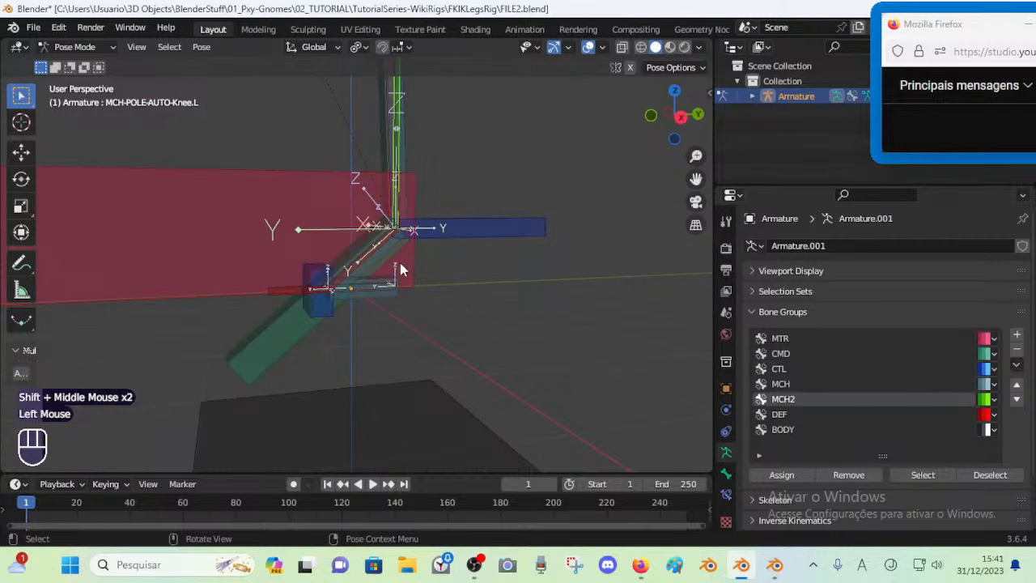
{"action": "middle_click_drag", "start_coordinate": [427, 272], "coordinate": [431, 340], "text": "shift"}
{"action": "left_click", "coordinate": [289, 416]}
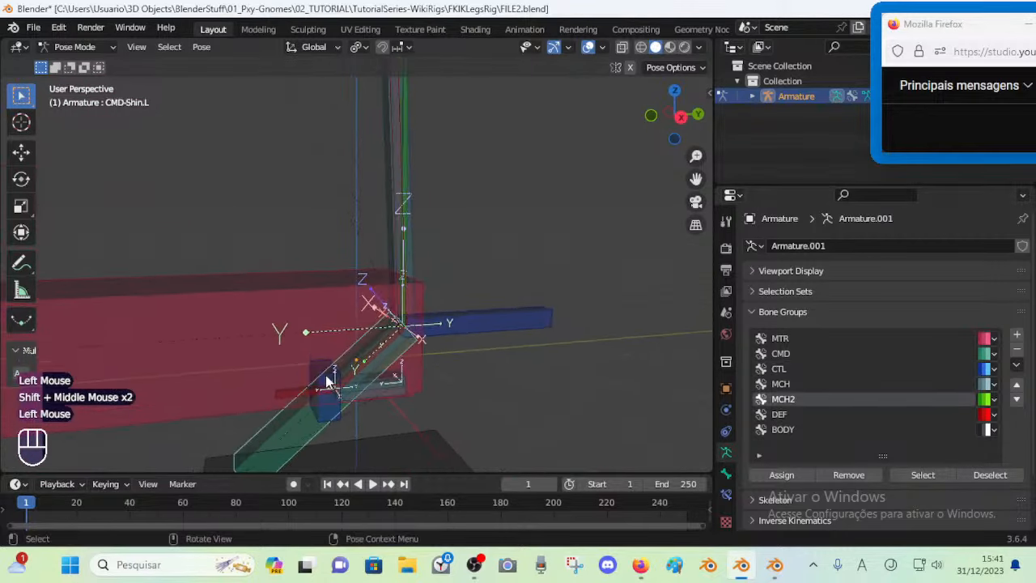
{"action": "middle_click_drag", "start_coordinate": [407, 184], "coordinate": [400, 339], "text": "shift"}
{"action": "left_click", "coordinate": [390, 211], "text": "shift"}
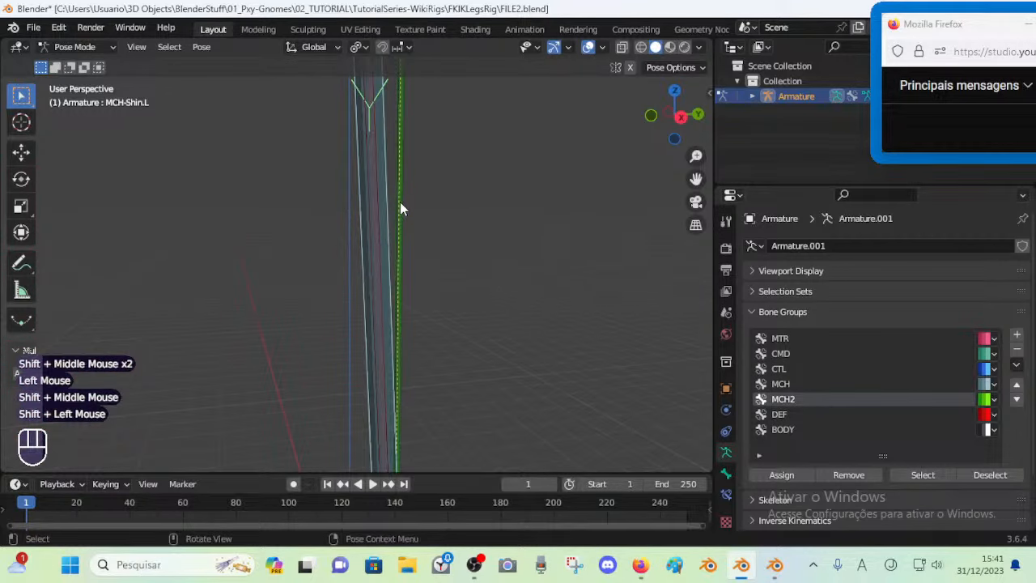
{"action": "middle_click_drag", "start_coordinate": [400, 201], "coordinate": [365, 281], "text": "shift"}
{"action": "left_click", "coordinate": [301, 164]}
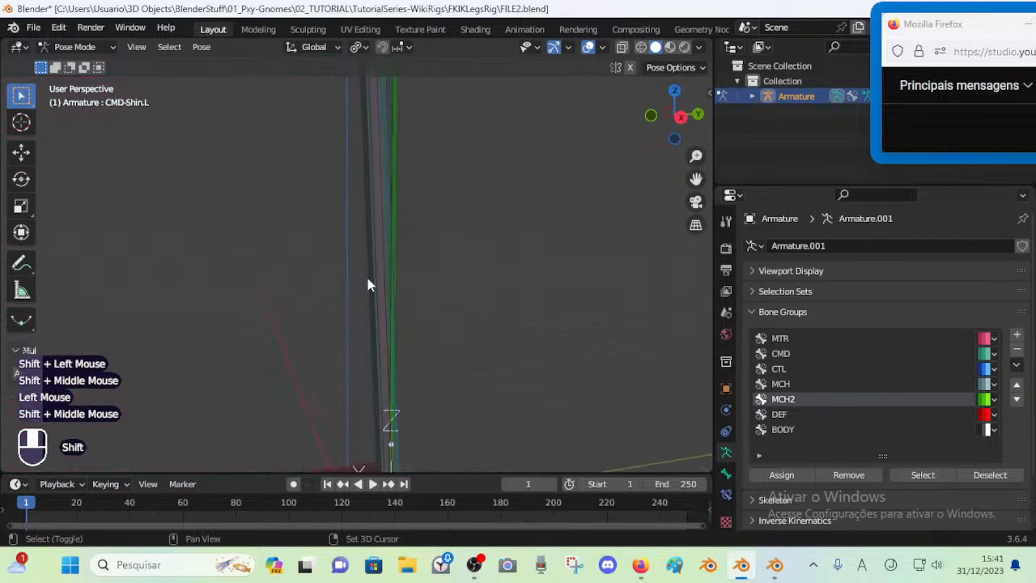
{"action": "scroll", "coordinate": [387, 144], "scroll_direction": "down", "scroll_amount": 1}
{"action": "left_click", "coordinate": [388, 139], "text": "shift"}
{"action": "key", "text": "ctrl+shift+c"}
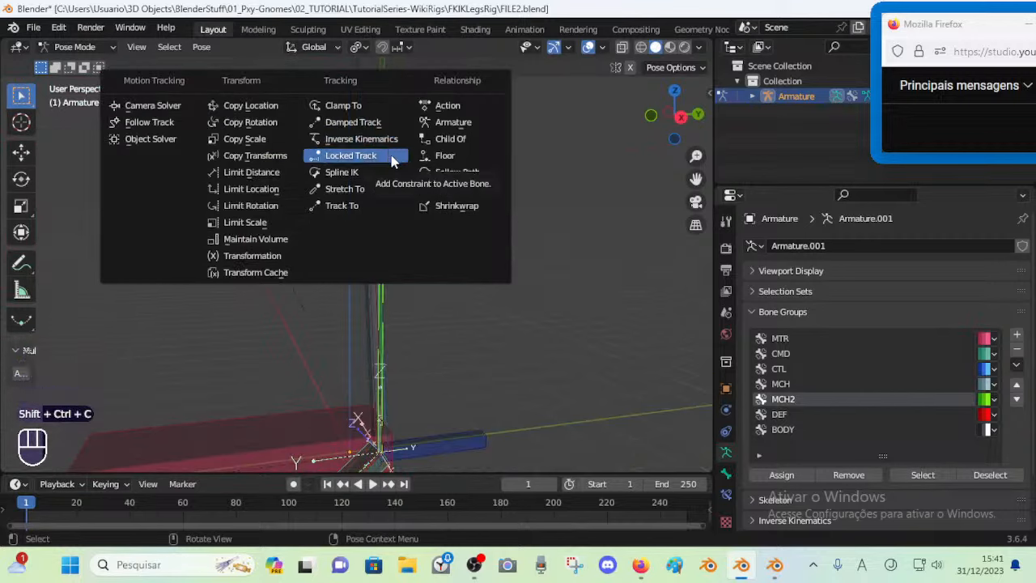
{"action": "left_click", "coordinate": [346, 188]}
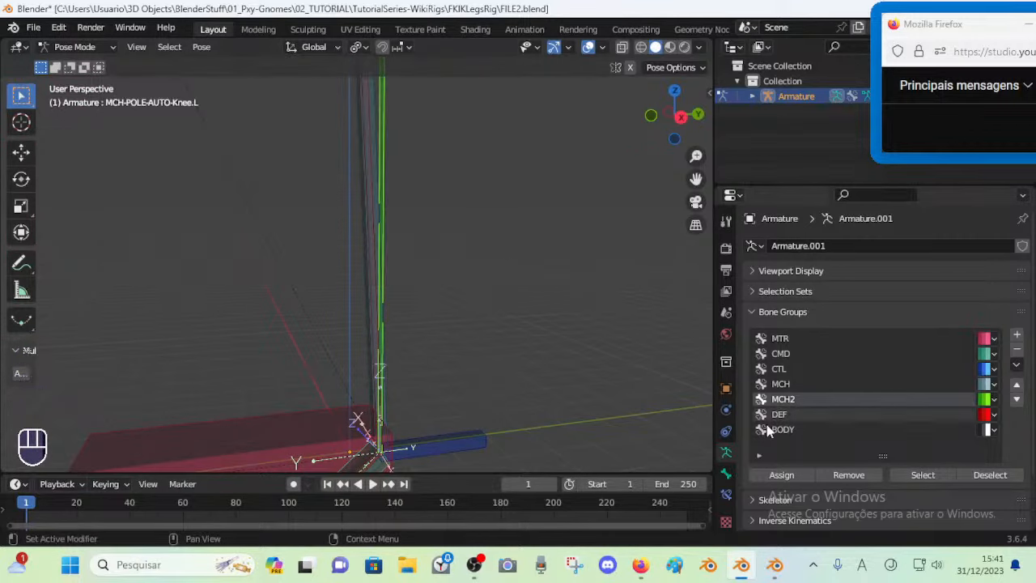
Show the bone constraints and reset the Original Length of the new Stretch To constraint
{"action": "left_click", "coordinate": [726, 494]}
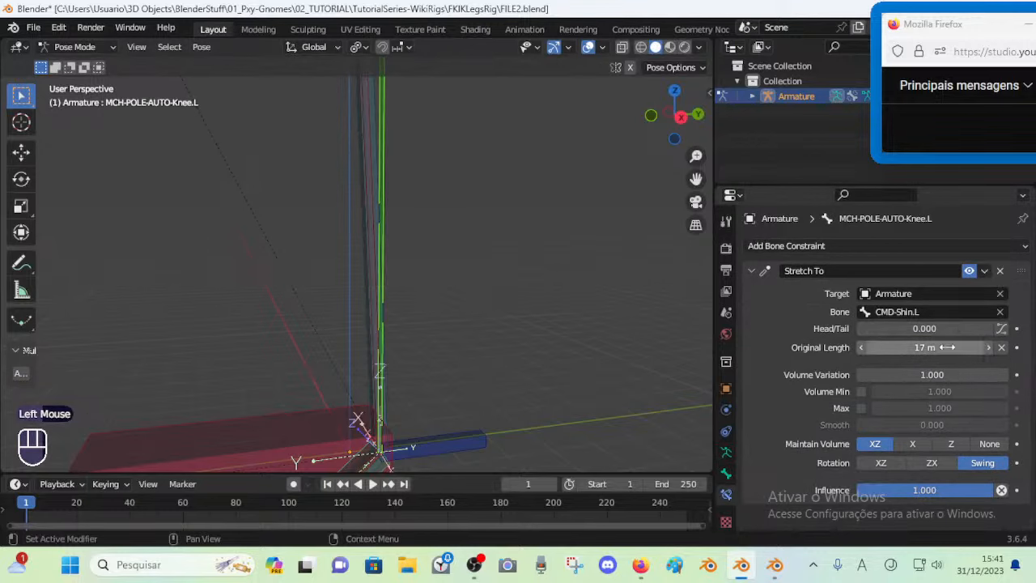
{"action": "scroll", "coordinate": [581, 328], "scroll_direction": "down", "scroll_amount": 2}
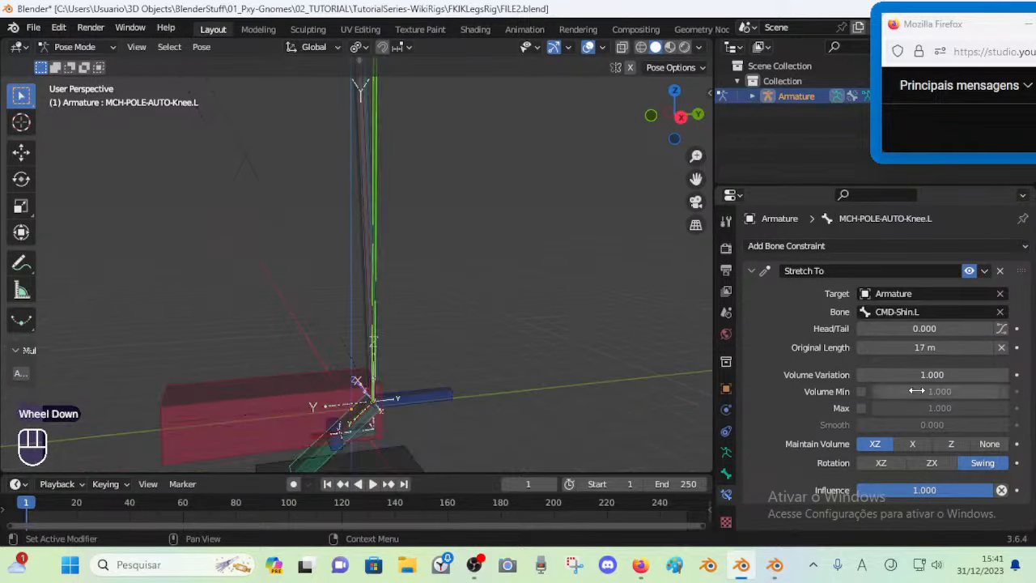
{"action": "key", "text": "BackSpace"}
Test-move MTR-Leg.L to check how the leg and knee pole bone follow, cancelling each move
{"action": "scroll", "coordinate": [512, 327], "scroll_direction": "down", "scroll_amount": 3}
{"action": "middle_click_drag", "start_coordinate": [435, 387], "coordinate": [456, 352], "text": "shift"}
{"action": "left_click", "coordinate": [321, 321]}
{"action": "key", "text": "g"}
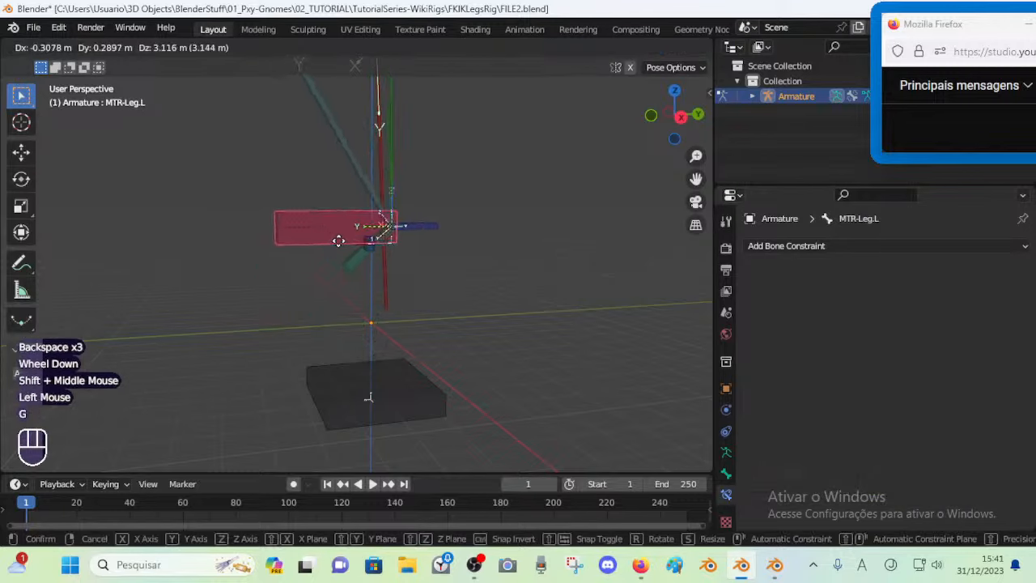
{"action": "key", "text": "Escape"}
{"action": "middle_click_drag", "start_coordinate": [352, 265], "coordinate": [350, 295], "text": "shift"}
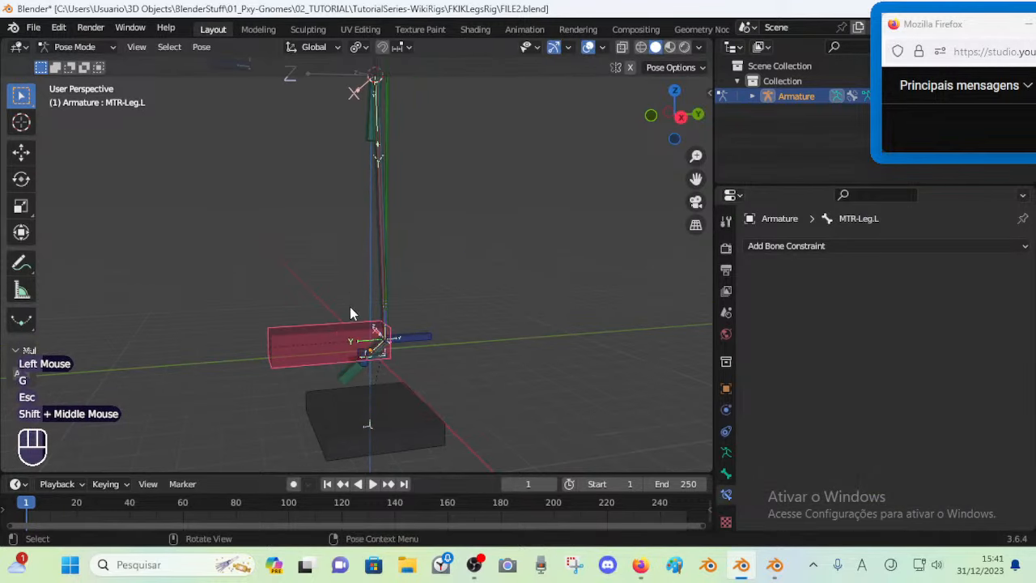
{"action": "key", "text": "g"}
{"action": "key", "text": "Escape"}
Test-move CMD-Shin.L and cancel, and pull MTR-Leg.L backward away from the hip to compare the leg's reaction
{"action": "left_click", "coordinate": [351, 371]}
{"action": "key", "text": "g"}
{"action": "key", "text": "Escape"}
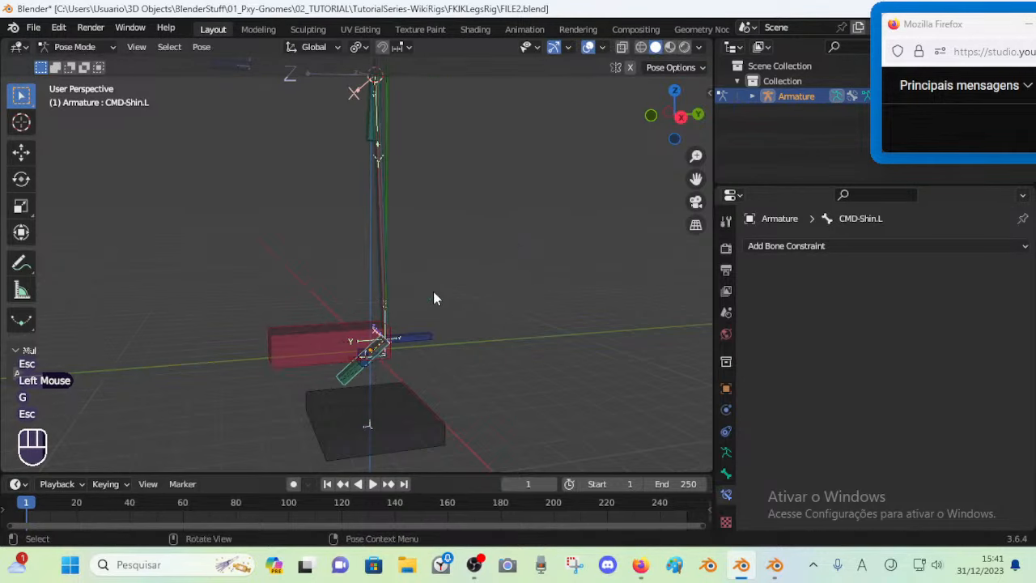
{"action": "middle_click_drag", "start_coordinate": [433, 291], "coordinate": [401, 311], "text": "shift"}
{"action": "scroll", "coordinate": [416, 301], "scroll_direction": "down", "scroll_amount": 2}
{"action": "key", "text": "g"}
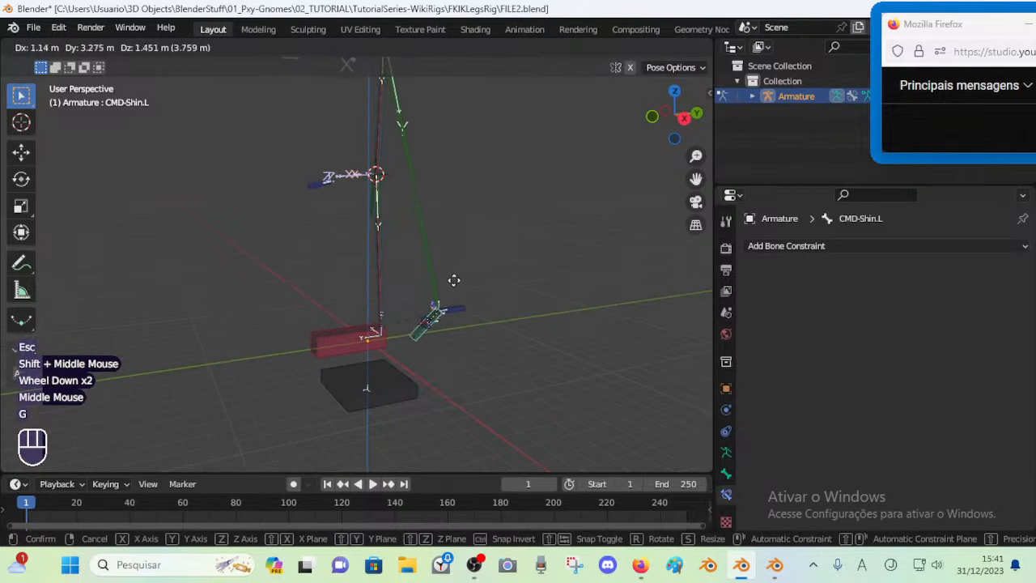
{"action": "key", "text": "Escape"}
{"action": "left_click", "coordinate": [362, 333]}
{"action": "key", "text": "g"}
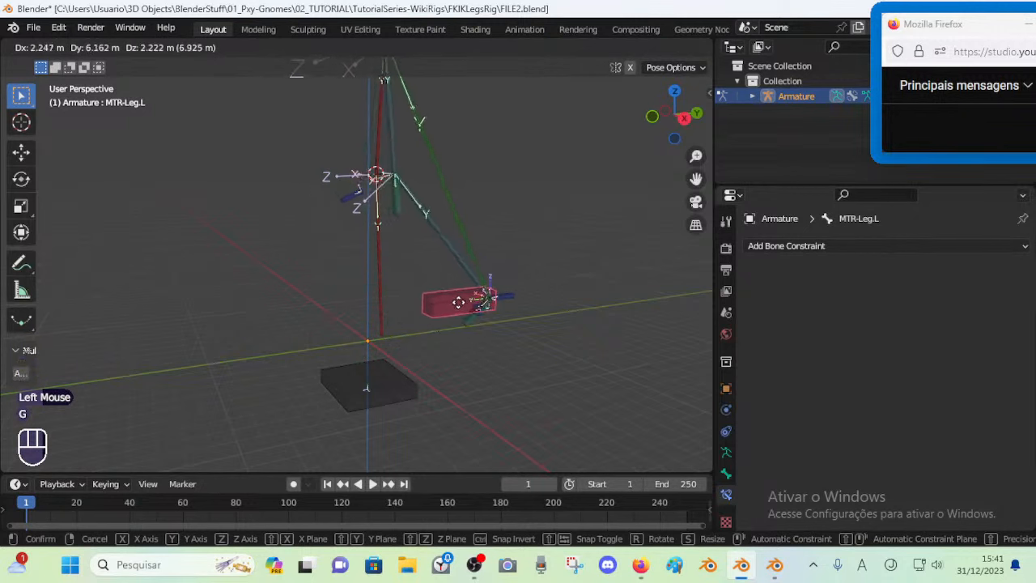
{"action": "left_click", "coordinate": [439, 288]}
Check the target bone of the Stretch To constraint on the arm's MCH-POLE-AUTO-Elbow.L and select MTR-IK-Hand.L
{"action": "middle_click_drag", "start_coordinate": [453, 138], "coordinate": [381, 408], "text": "shift"}
{"action": "middle_click_drag", "start_coordinate": [422, 249], "coordinate": [395, 361], "text": "shift"}
{"action": "middle_click_drag", "start_coordinate": [340, 284], "coordinate": [363, 355]}
{"action": "left_click", "coordinate": [366, 356]}
{"action": "left_click", "coordinate": [372, 362]}
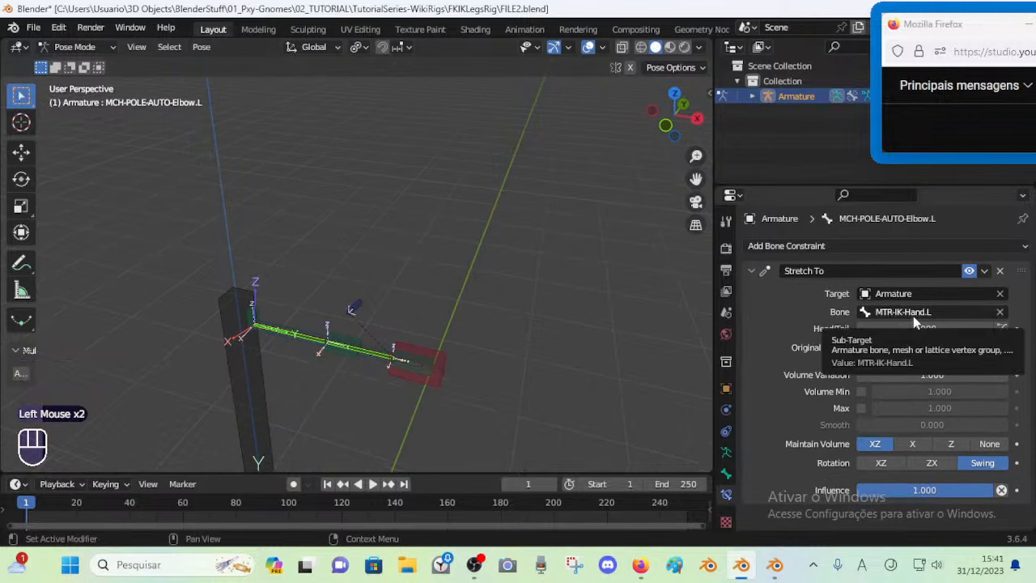
{"action": "middle_click_drag", "start_coordinate": [549, 380], "coordinate": [533, 355], "text": "shift"}
{"action": "left_click", "coordinate": [529, 216]}
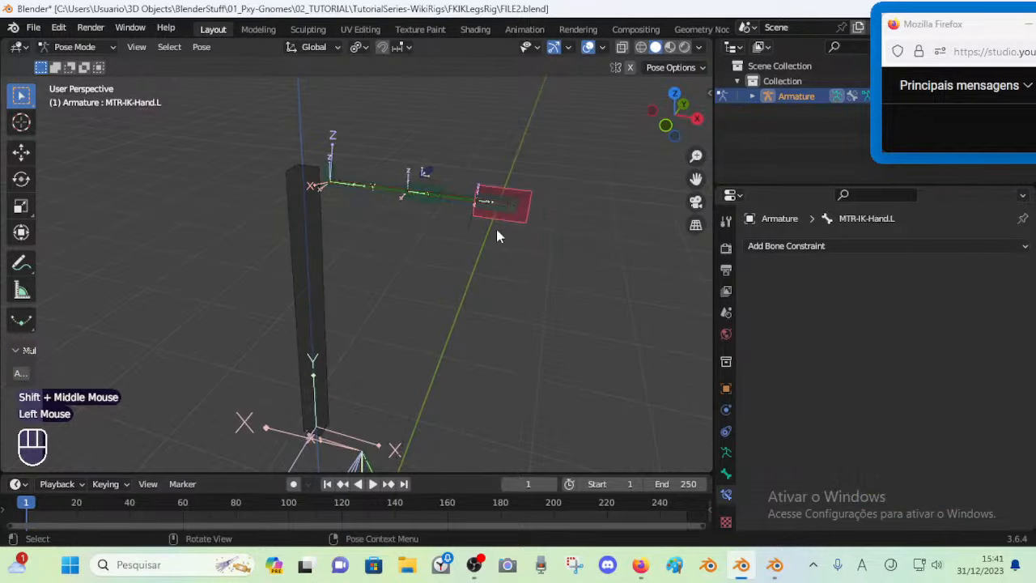
Rename the bone MTR-Leg.L as MTR-IK-Foot.L
{"action": "middle_click_drag", "start_coordinate": [495, 237], "coordinate": [422, 332], "text": "shift"}
{"action": "left_click", "coordinate": [452, 363]}
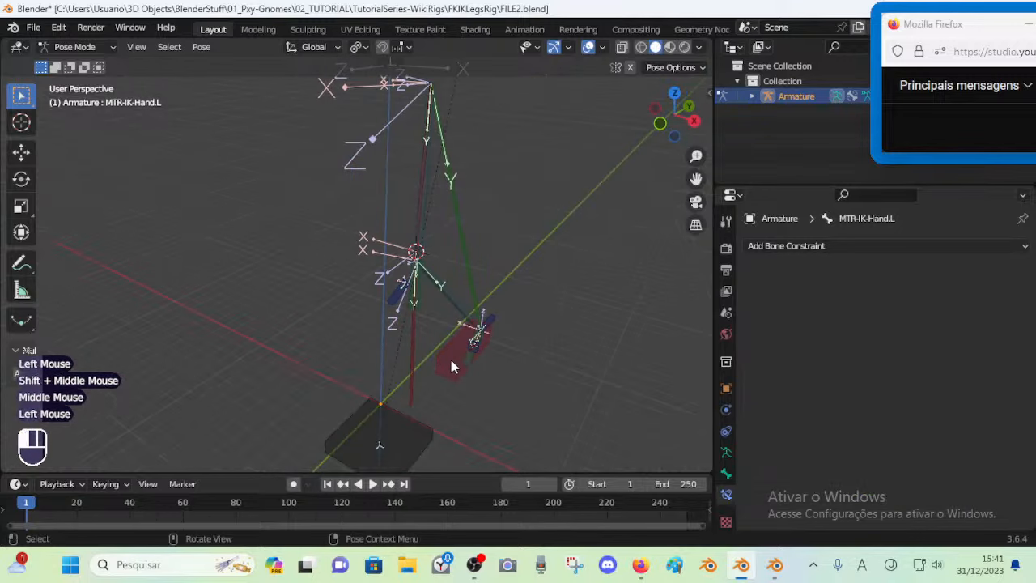
{"action": "key", "text": "F2"}
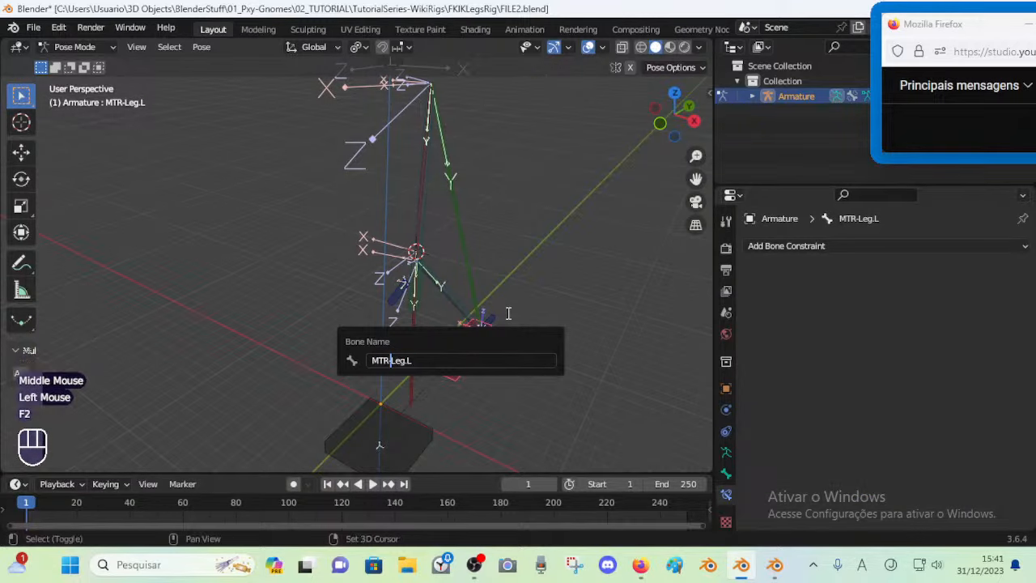
{"action": "key", "text": "Left"}
{"action": "type", "text": "I"}
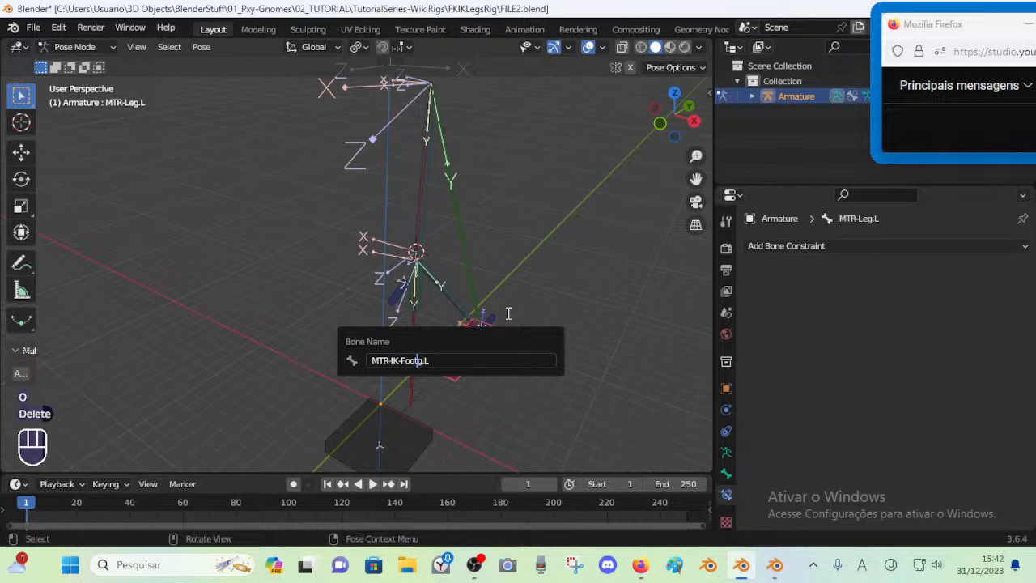
{"action": "key", "text": "Return"}
Copy the foot master bone's name and set MTR-IK-Foot.L as the Stretch To target bone of MCH-POLE-AUTO-Knee.L
{"action": "middle_click_drag", "start_coordinate": [510, 304], "coordinate": [476, 249]}
{"action": "left_click", "coordinate": [476, 249]}
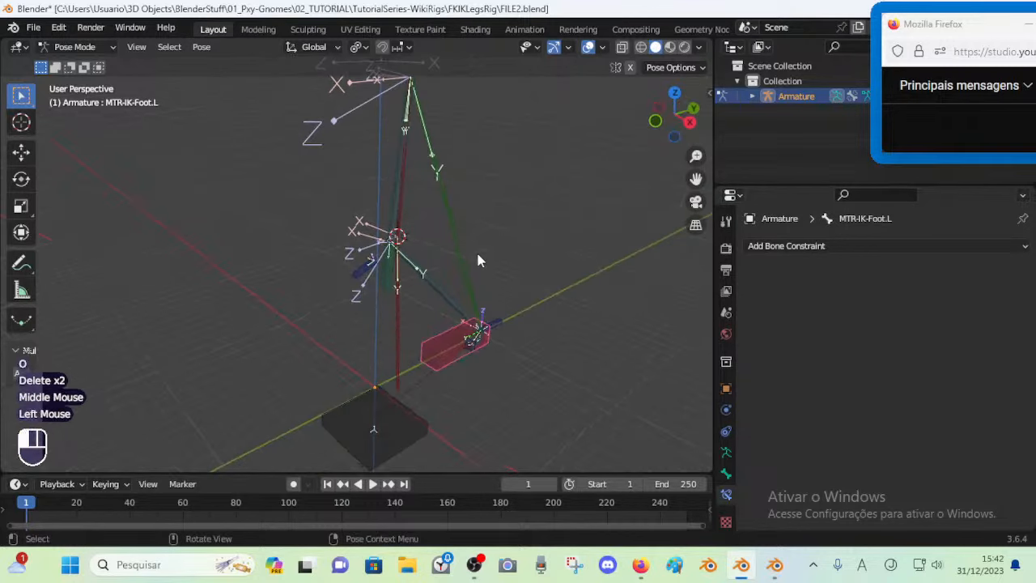
{"action": "left_click", "coordinate": [471, 254]}
{"action": "left_click", "coordinate": [427, 398]}
{"action": "key", "text": "F2"}
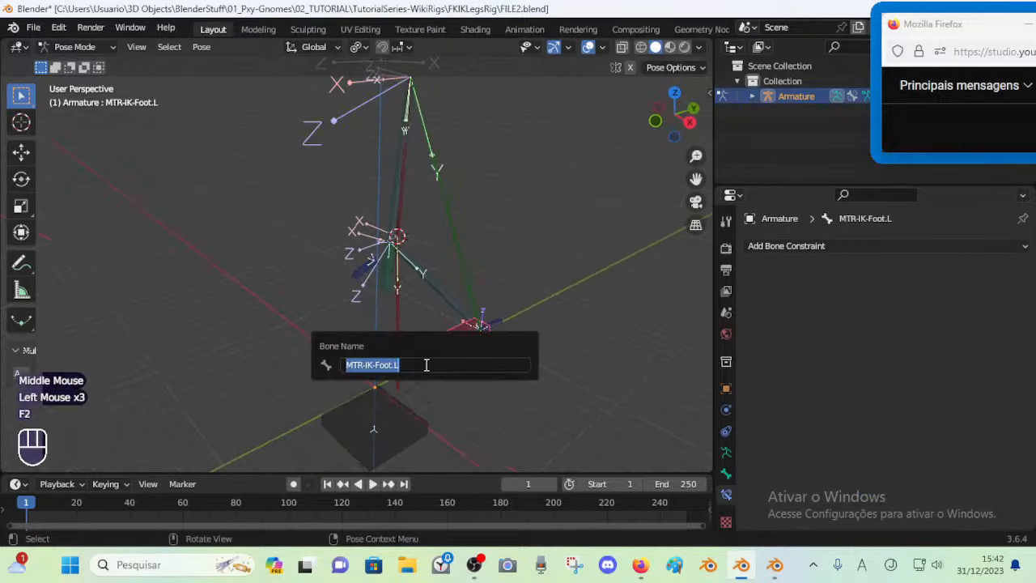
{"action": "left_click", "coordinate": [467, 264]}
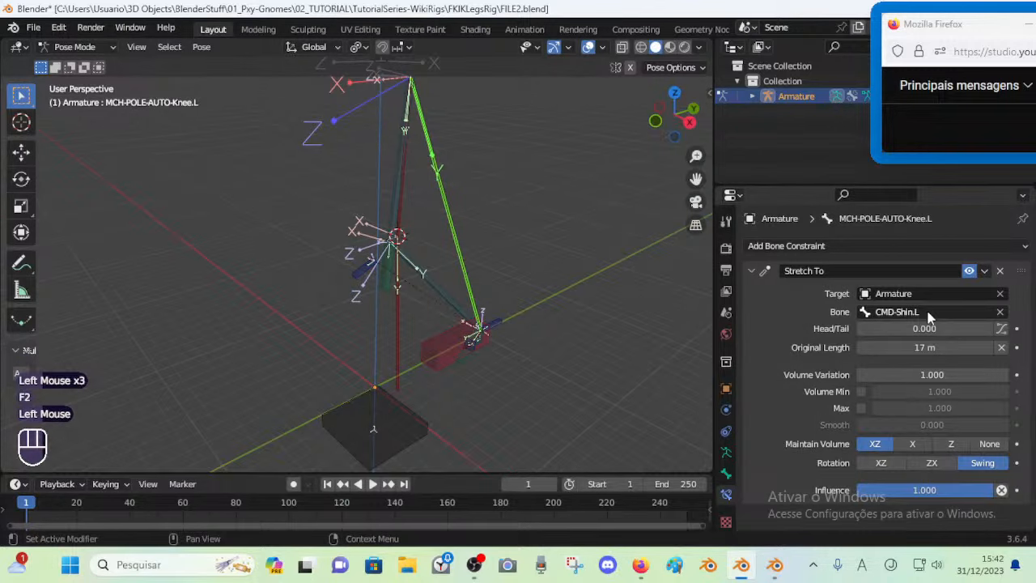
{"action": "key", "text": "ctrl+v"}
Clear the location of all pose bones to return the leg to its rest position
{"action": "key", "text": "a"}
{"action": "key", "text": "alt+g"}
{"action": "key", "text": "alt+g"}
Reset the Original Length of the Stretch To constraint on MCH-POLE-AUTO-Knee.L and save the file
{"action": "left_click", "coordinate": [409, 258]}
{"action": "left_click", "coordinate": [408, 257]}
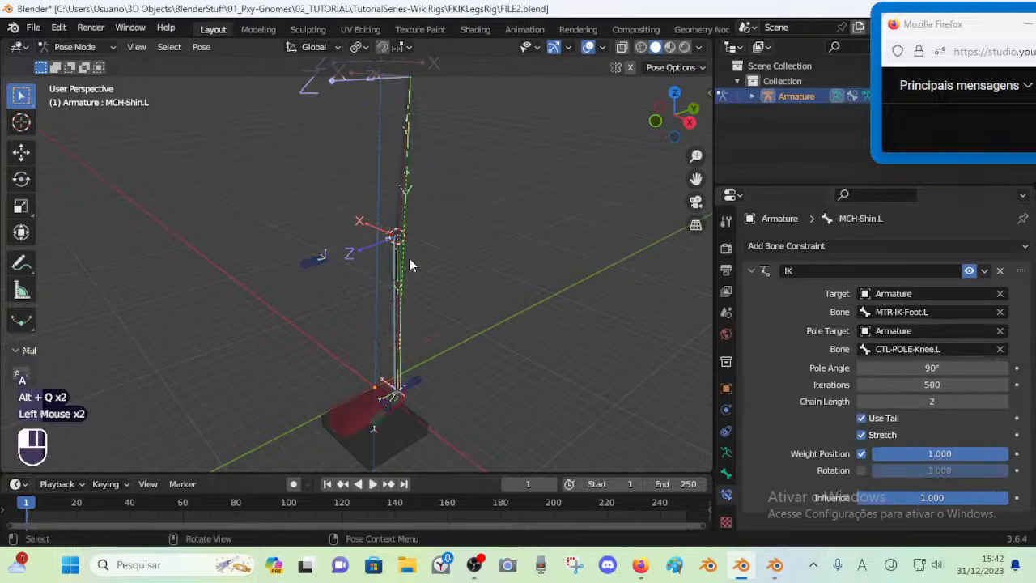
{"action": "key", "text": "BackSpace"}
{"action": "key", "text": "BackSpace"}
{"action": "key", "text": "BackSpace"}
{"action": "key", "text": "BackSpace"}
{"action": "middle_click_drag", "start_coordinate": [550, 360], "coordinate": [440, 347]}
{"action": "key", "text": "ctrl+s"}
{"action": "scroll", "coordinate": [441, 348], "scroll_direction": "down", "scroll_amount": 2}
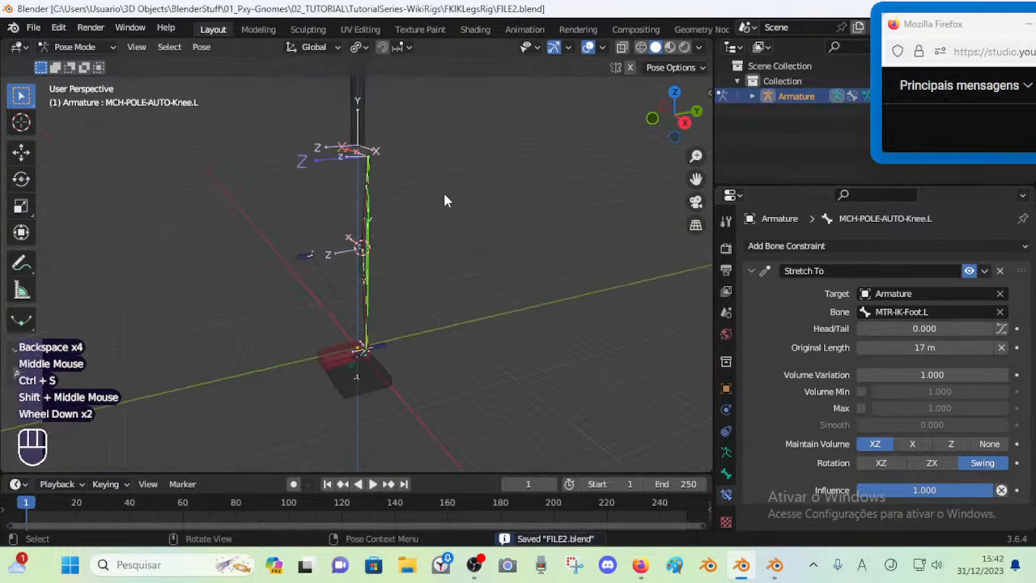
Move the IK hand master MTR-IK-Hand.L inward and down to bend the left arm
{"action": "scroll", "coordinate": [443, 194], "scroll_direction": "up", "scroll_amount": 1, "text": "shift"}
{"action": "middle_click_drag", "start_coordinate": [444, 194], "coordinate": [445, 300], "text": "shift"}
{"action": "scroll", "coordinate": [445, 299], "scroll_direction": "up", "scroll_amount": 3}
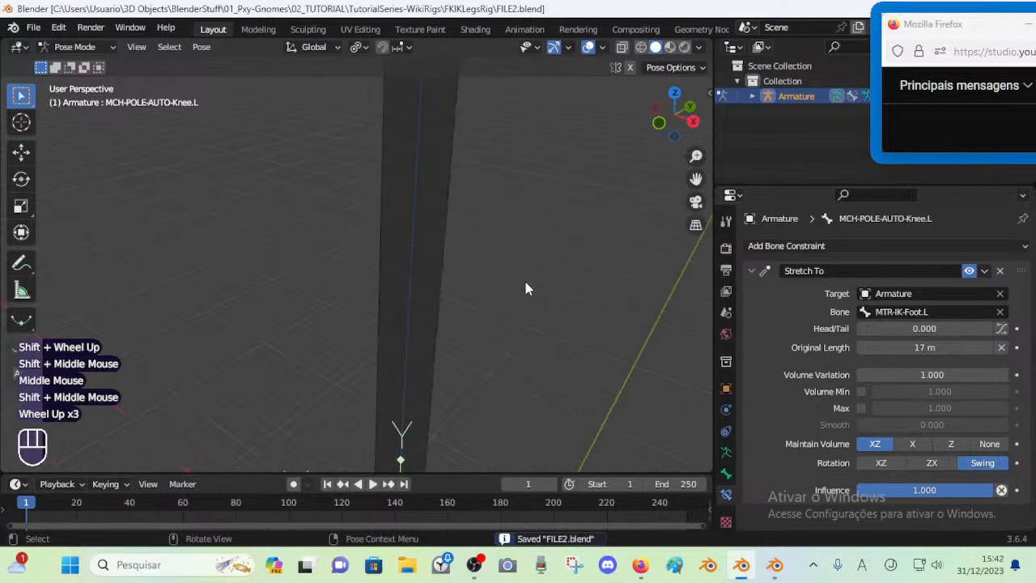
{"action": "middle_click_drag", "start_coordinate": [527, 289], "coordinate": [512, 300], "text": "shift"}
{"action": "scroll", "coordinate": [546, 234], "scroll_direction": "down", "scroll_amount": 1}
{"action": "left_click", "coordinate": [612, 247]}
{"action": "key", "text": "g"}
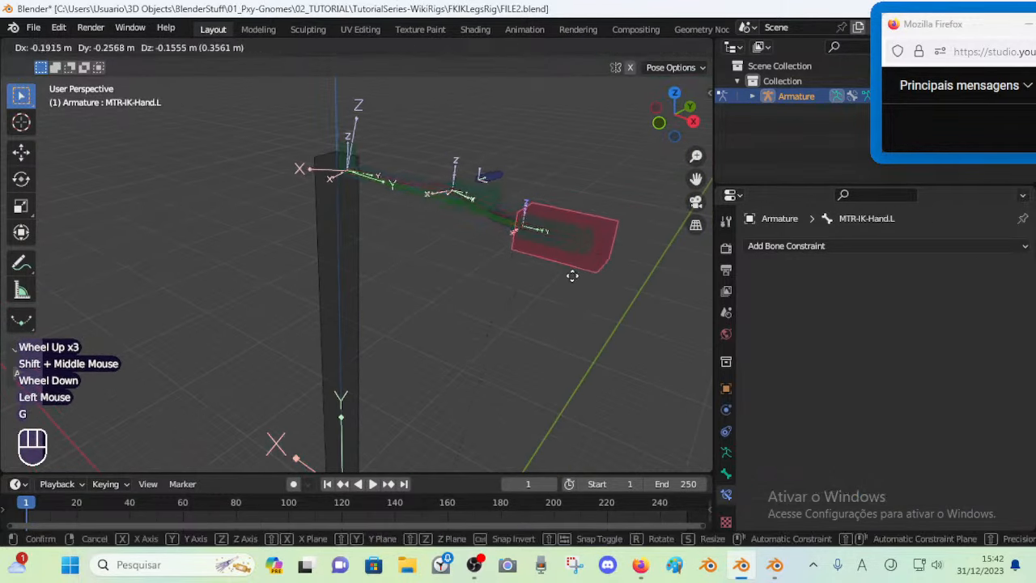
{"action": "left_click", "coordinate": [490, 320]}
Select the elbow pole CTL-POLE-Elbow.L and move it around to test how the arm follows it
{"action": "left_click", "coordinate": [482, 213]}
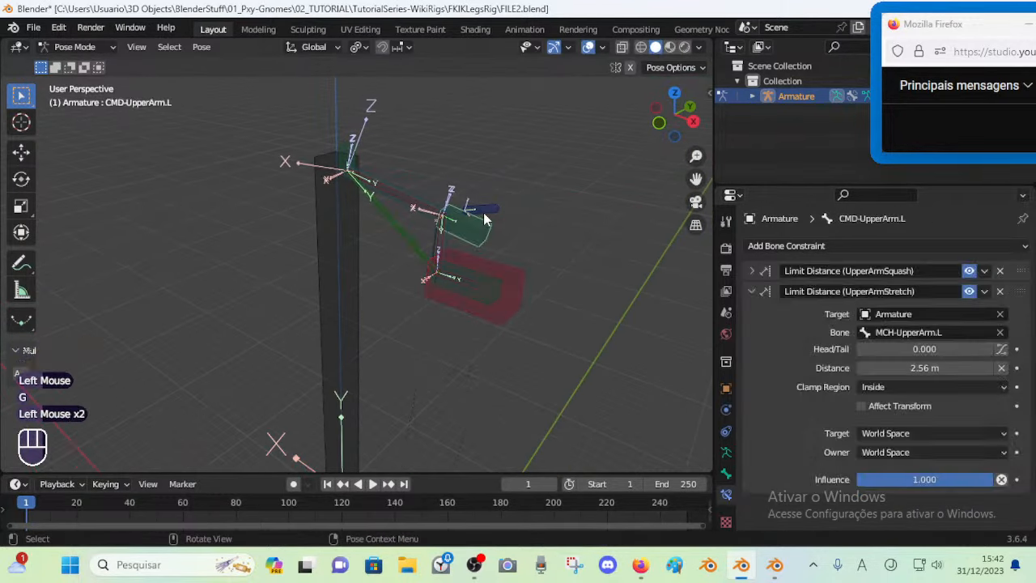
{"action": "left_click", "coordinate": [483, 212]}
{"action": "key", "text": "g"}
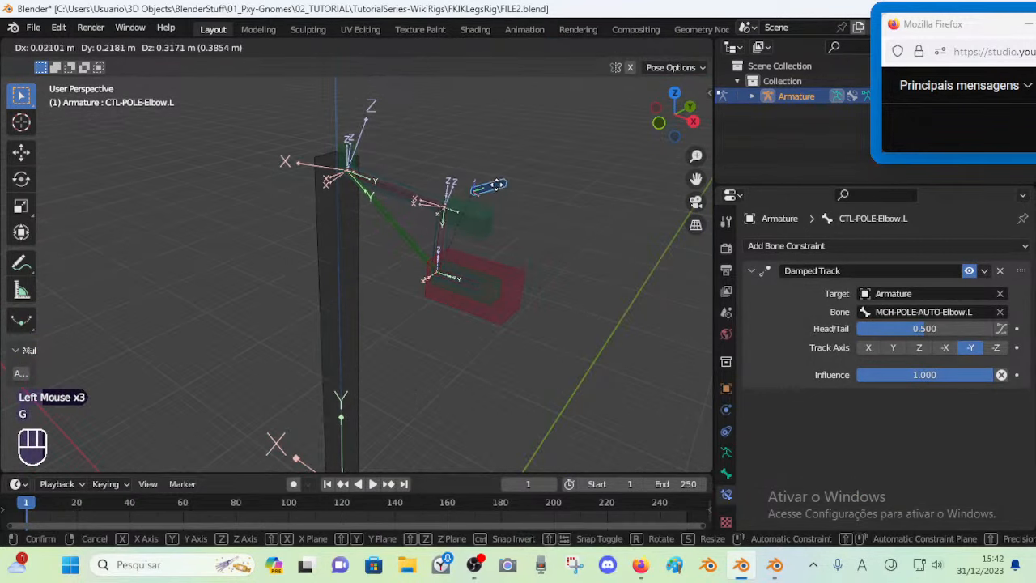
{"action": "left_click", "coordinate": [498, 181]}
{"action": "key", "text": "g"}
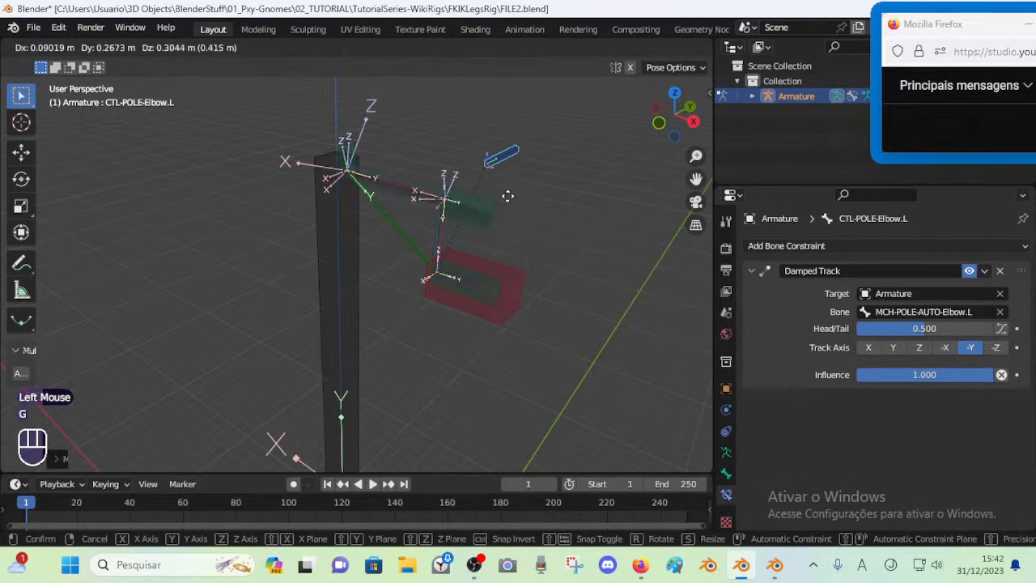
{"action": "left_click", "coordinate": [491, 193]}
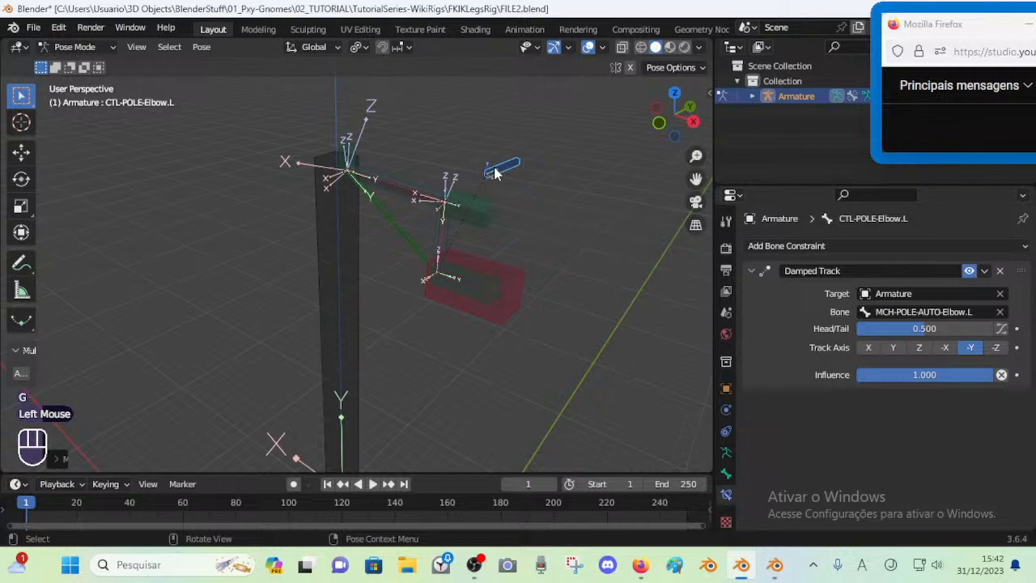
{"action": "key", "text": "g"}
{"action": "left_click", "coordinate": [501, 182]}
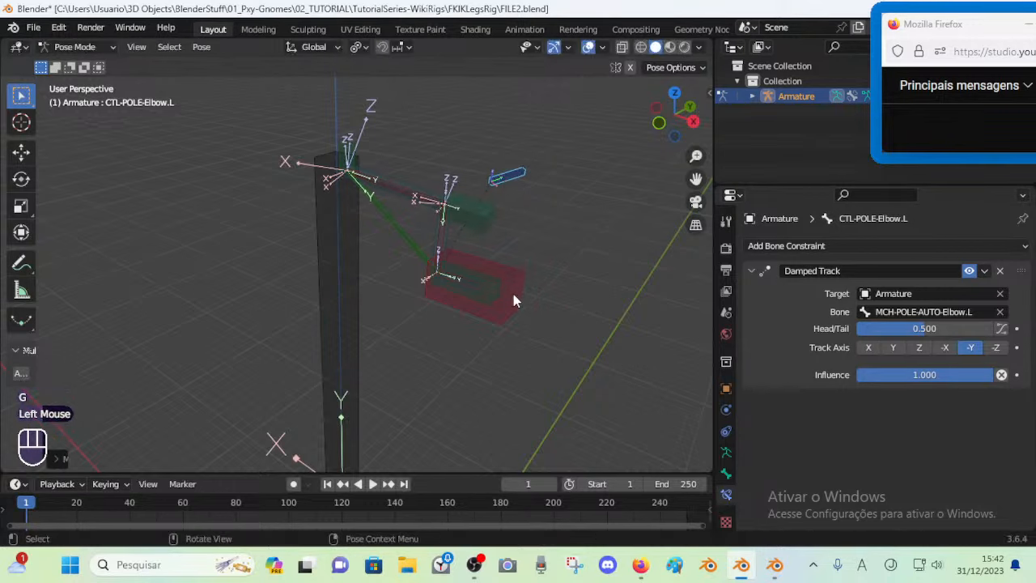
Move MTR-IK-Hand.L and rotate it around the global Z axis to test the IK hand
{"action": "left_click", "coordinate": [506, 294]}
{"action": "key", "text": "g"}
{"action": "left_click", "coordinate": [520, 318]}
{"action": "key", "text": "r"}
{"action": "key", "text": "z"}
{"action": "left_click", "coordinate": [506, 317]}
{"action": "key", "text": "g"}
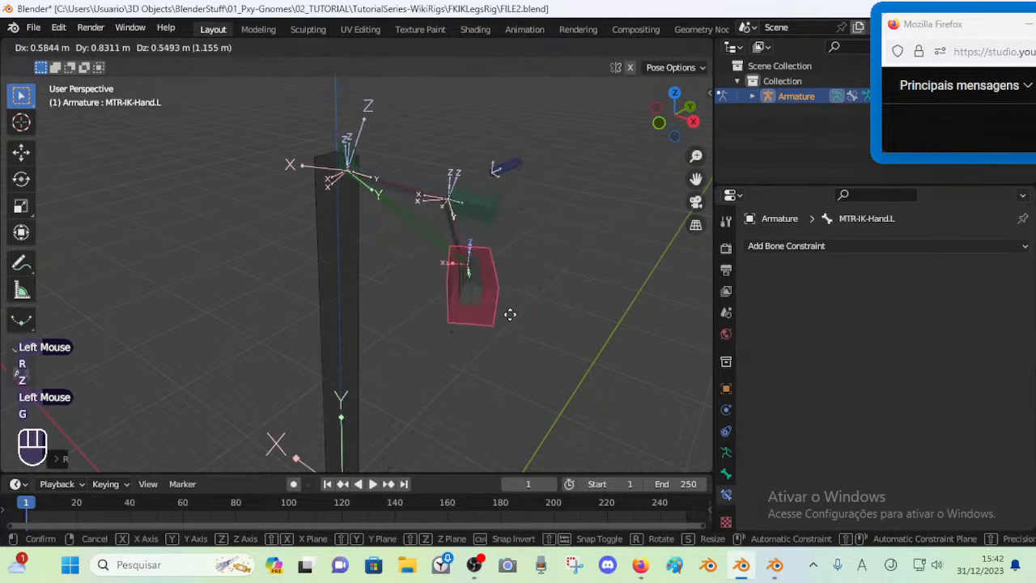
{"action": "left_click", "coordinate": [488, 339]}
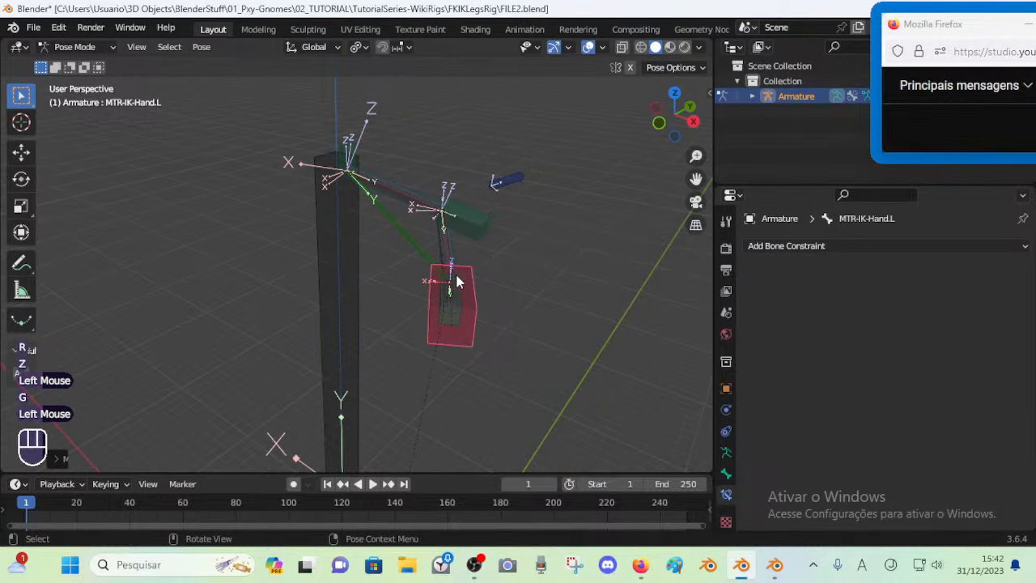
Move CMD-LowerArm.L away from the IK hand and rotate it around the global Z axis
{"action": "double_click", "coordinate": [455, 319]}
{"action": "key", "text": "g"}
{"action": "left_click", "coordinate": [509, 304]}
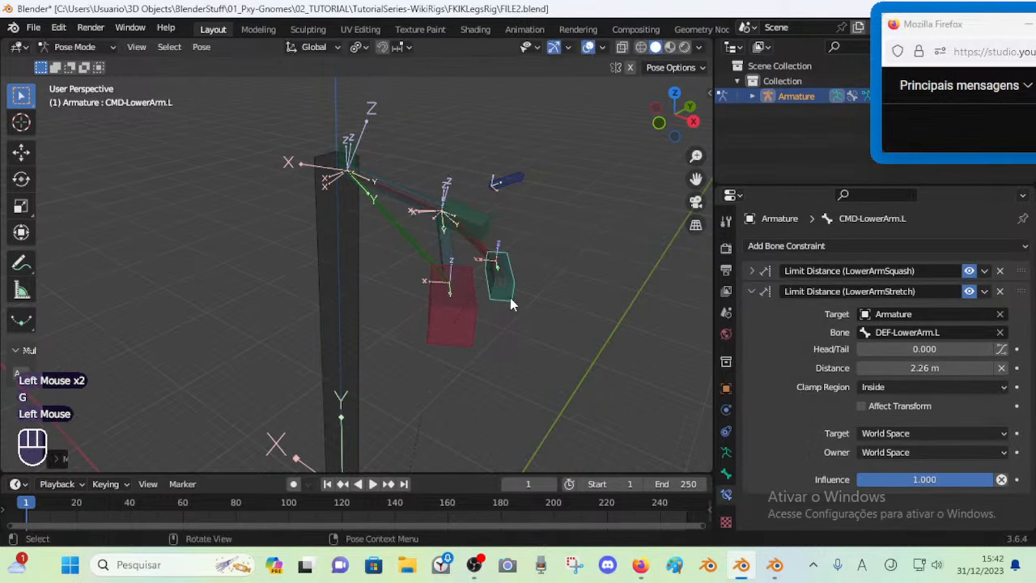
{"action": "key", "text": "r"}
{"action": "key", "text": "z"}
{"action": "left_click", "coordinate": [535, 282]}
Inspect the constraints of CTL-POLE-Elbow.L and MCH-POLE-AUTO-Elbow.L
{"action": "left_click", "coordinate": [511, 181]}
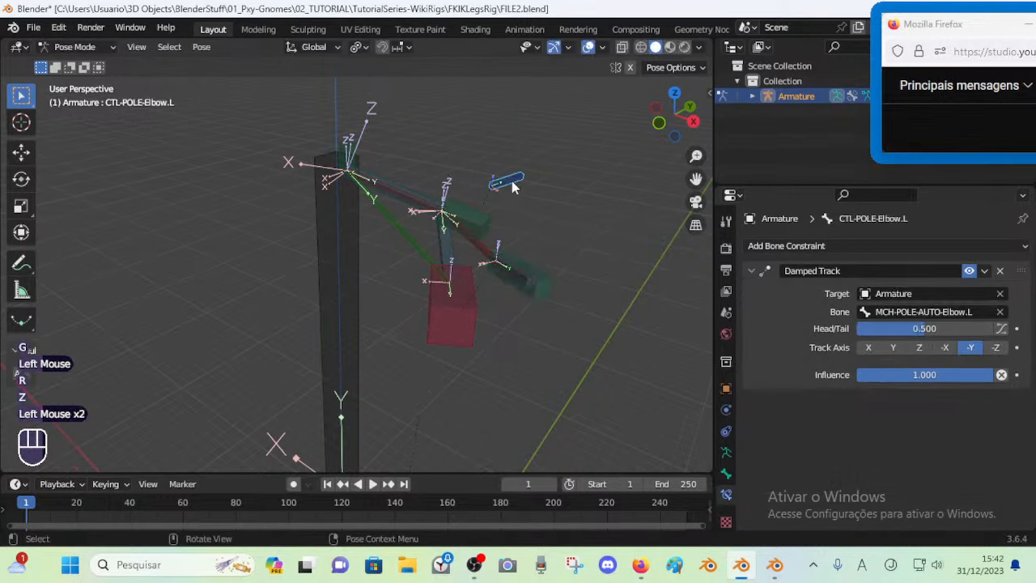
{"action": "left_click", "coordinate": [440, 246]}
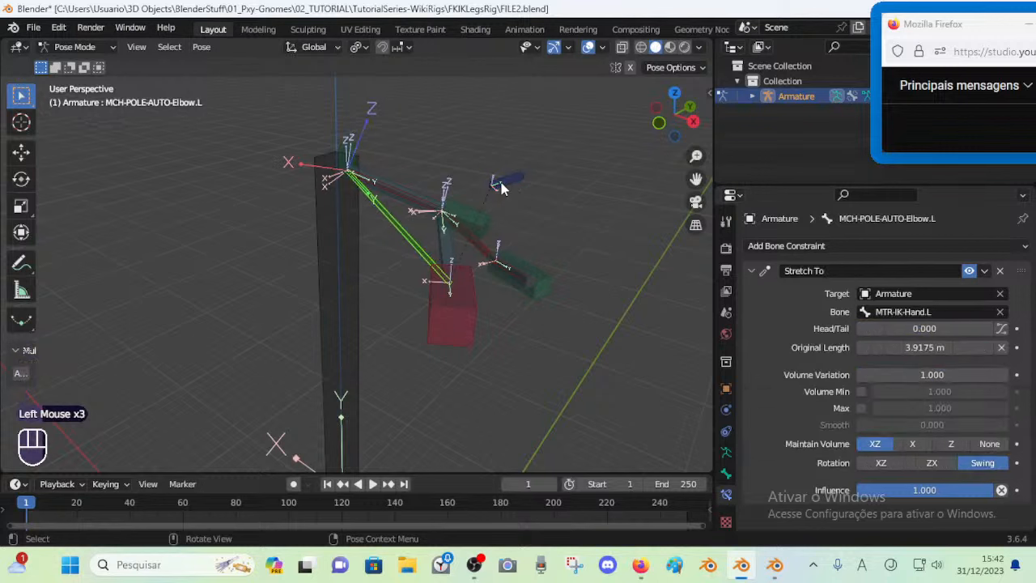
{"action": "left_click", "coordinate": [500, 186]}
{"action": "left_click", "coordinate": [404, 235]}
Move CMD-LowerArm.L back closer to the IK hand master
{"action": "left_click", "coordinate": [544, 298]}
{"action": "key", "text": "g"}
{"action": "left_click", "coordinate": [545, 299]}
{"action": "key", "text": "g"}
{"action": "left_click", "coordinate": [484, 304]}
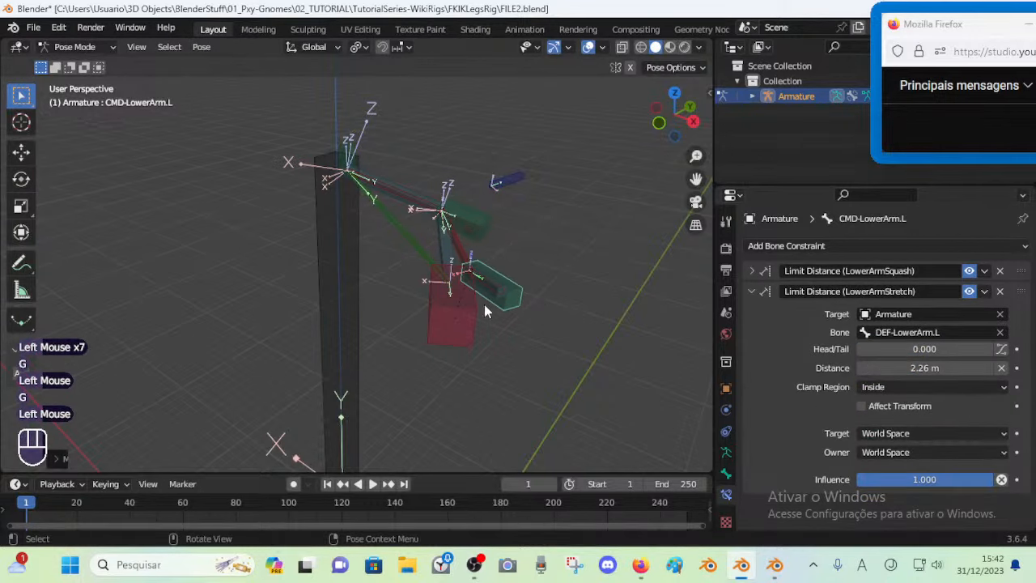
Select all pose bones and clear the arm's test pose
{"action": "key", "text": "a"}
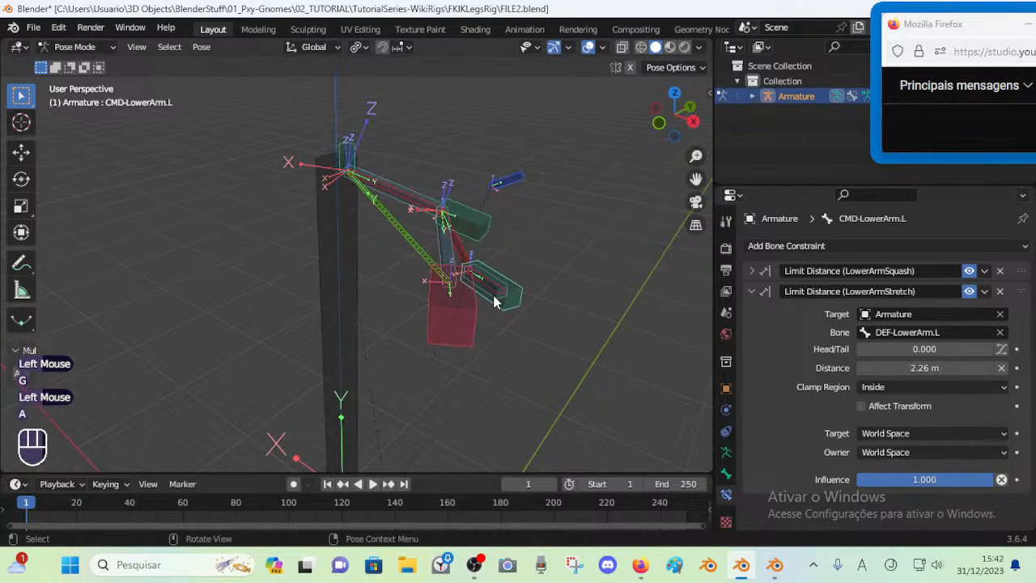
{"action": "key", "text": "alt+q"}
{"action": "key", "text": "alt+q"}
Pose the left arm by moving MTR-IK-Hand.L and rotating it around the global Z axis
{"action": "left_click", "coordinate": [494, 296]}
{"action": "key", "text": "g"}
{"action": "left_click", "coordinate": [505, 311]}
{"action": "key", "text": "r"}
{"action": "key", "text": "z"}
{"action": "left_click", "coordinate": [478, 336]}
{"action": "key", "text": "g"}
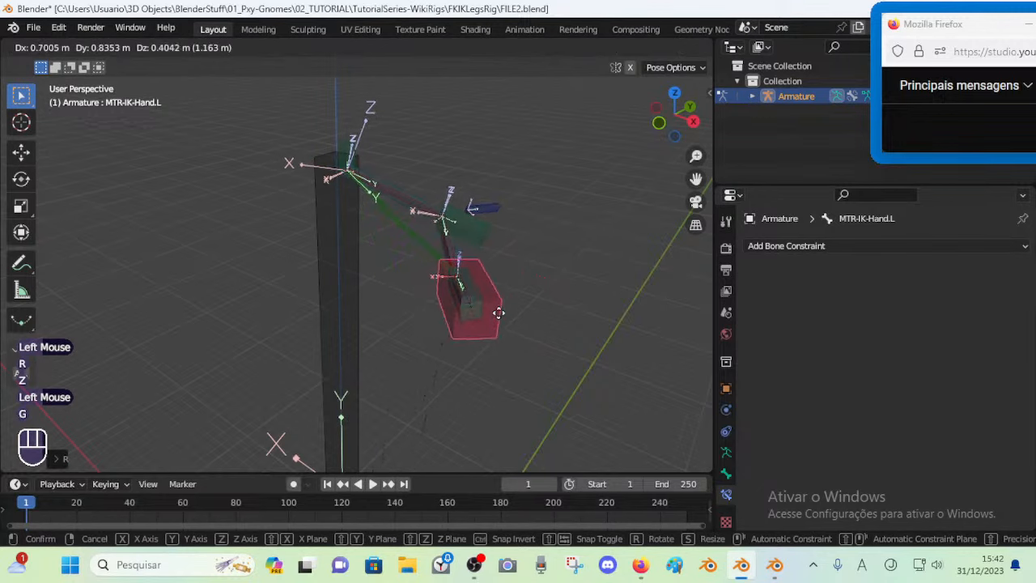
{"action": "left_click", "coordinate": [484, 332]}
{"action": "key", "text": "g"}
{"action": "left_click", "coordinate": [483, 326]}
Examine the arm's IK setup by selecting the upper and lower arm mechanism bones, hand master, elbow pole and automatic pole bone
{"action": "left_click", "coordinate": [403, 238]}
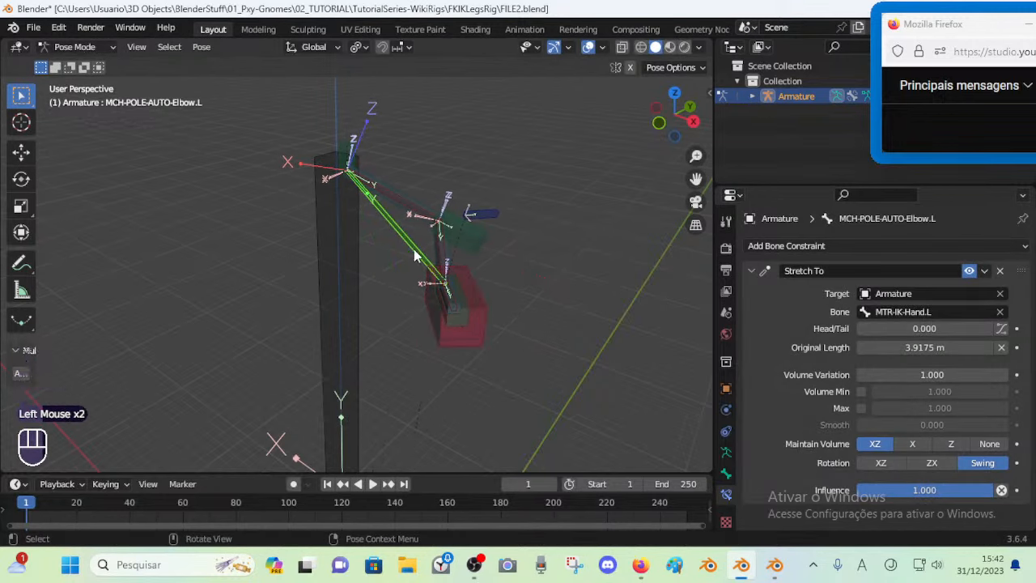
{"action": "left_click", "coordinate": [462, 318]}
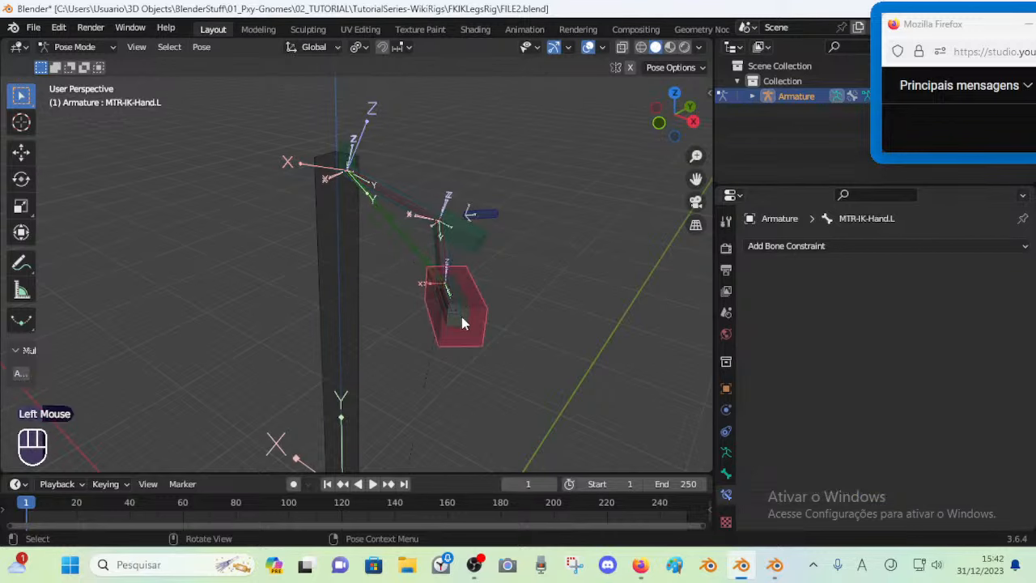
{"action": "left_click", "coordinate": [462, 316]}
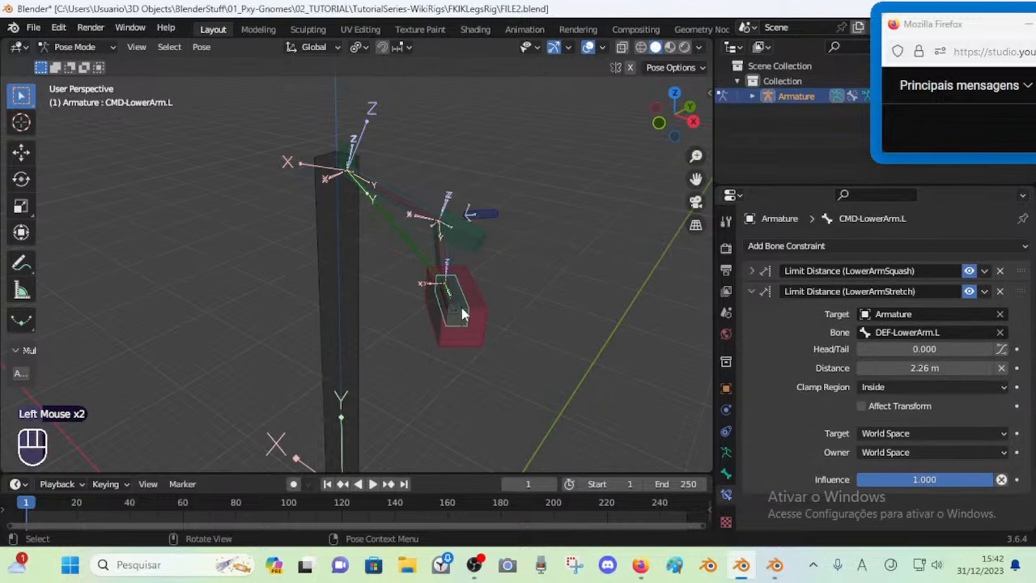
{"action": "left_click", "coordinate": [412, 198]}
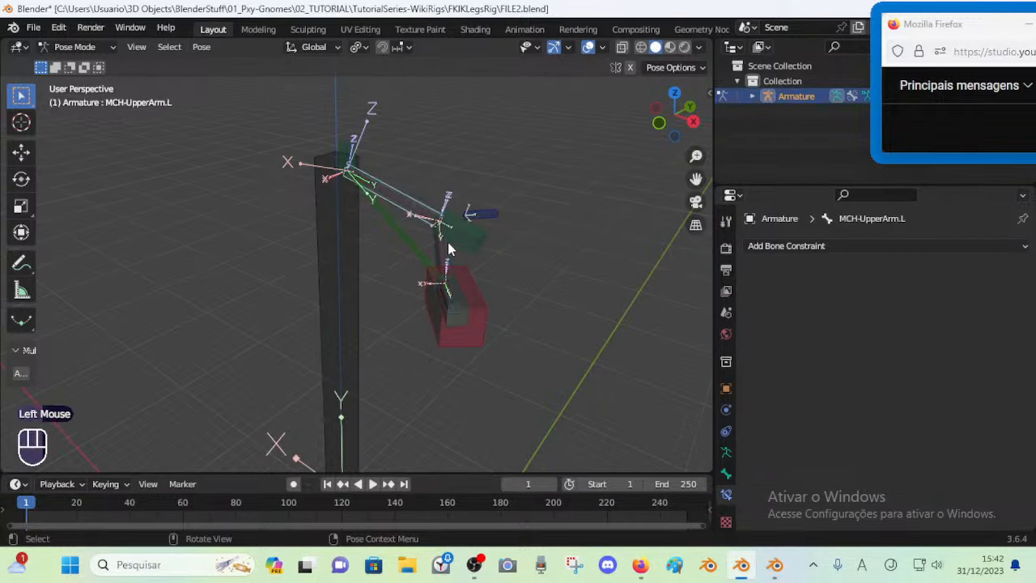
{"action": "left_click", "coordinate": [448, 244], "text": "shift"}
{"action": "left_click", "coordinate": [467, 298]}
{"action": "left_click", "coordinate": [449, 245], "text": "shift"}
{"action": "left_click", "coordinate": [429, 208], "text": "shift"}
{"action": "left_click", "coordinate": [475, 220], "text": "shift"}
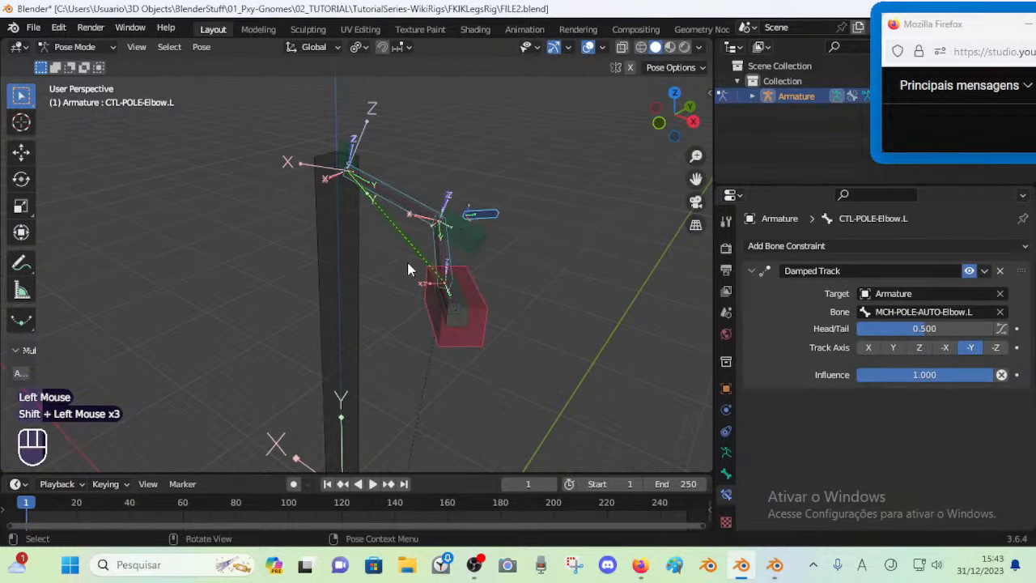
{"action": "left_click", "coordinate": [398, 235], "text": "shift"}
Select the left leg's mechanism bones, MTR-IK-Foot.L and CTL-POLE-Knee.L together, and save the file
{"action": "middle_click_drag", "start_coordinate": [397, 234], "coordinate": [388, 276]}
{"action": "scroll", "coordinate": [413, 283], "scroll_direction": "up", "scroll_amount": 1}
{"action": "scroll", "coordinate": [441, 287], "scroll_direction": "down", "scroll_amount": 1}
{"action": "scroll", "coordinate": [400, 232], "scroll_direction": "up", "scroll_amount": 1}
{"action": "left_click", "coordinate": [373, 261]}
{"action": "left_click", "coordinate": [384, 270], "text": "shift"}
{"action": "left_click", "coordinate": [354, 307], "text": "shift"}
{"action": "middle_click_drag", "start_coordinate": [368, 377], "coordinate": [371, 265], "text": "shift"}
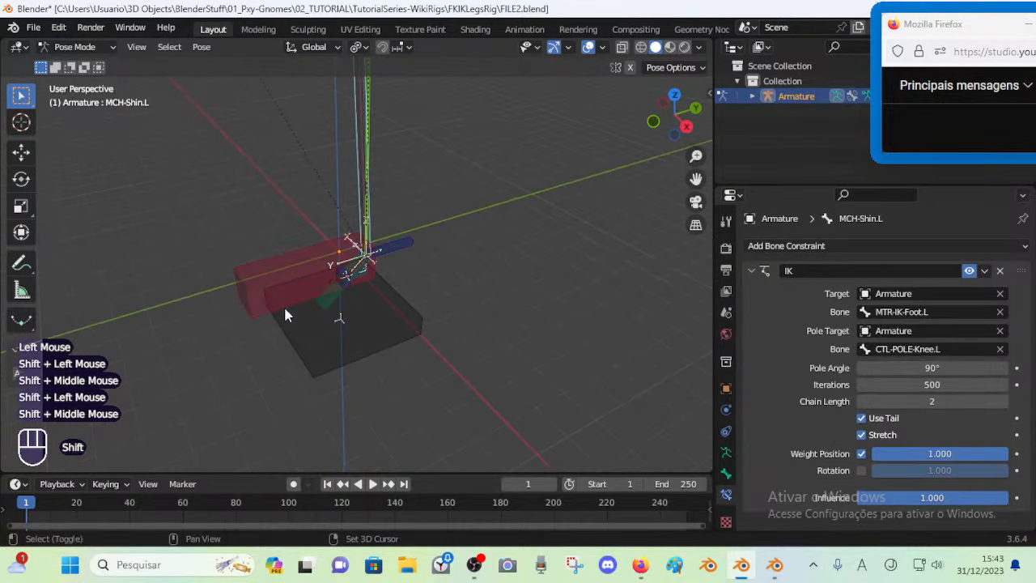
{"action": "left_click", "coordinate": [296, 261], "text": "shift"}
{"action": "scroll", "coordinate": [307, 286], "scroll_direction": "down", "scroll_amount": 3}
{"action": "middle_click_drag", "start_coordinate": [312, 209], "coordinate": [298, 311], "text": "shift"}
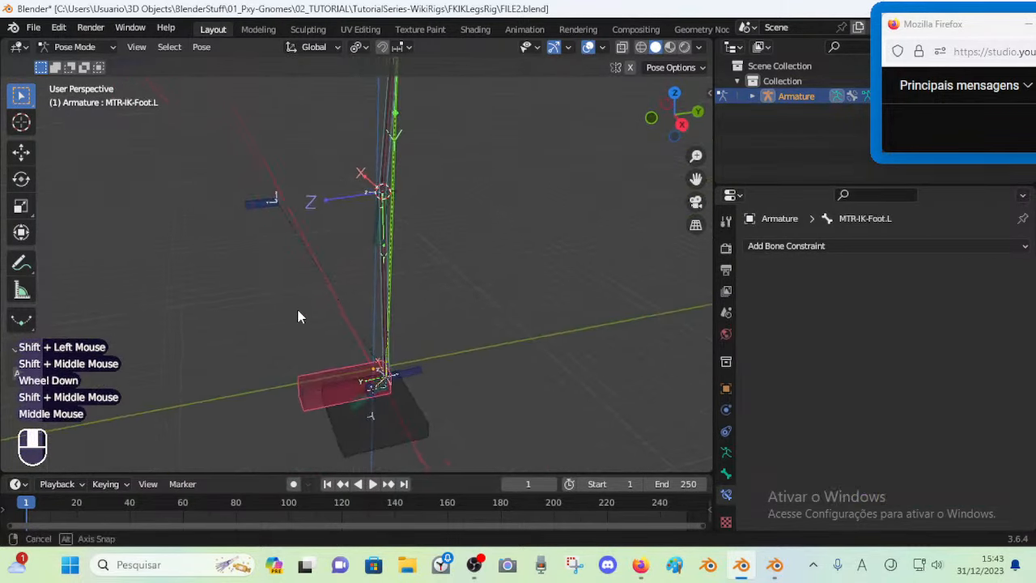
{"action": "left_click", "coordinate": [241, 186], "text": "shift"}
{"action": "middle_click_drag", "start_coordinate": [392, 339], "coordinate": [386, 287]}
{"action": "key", "text": "ctrl+s"}
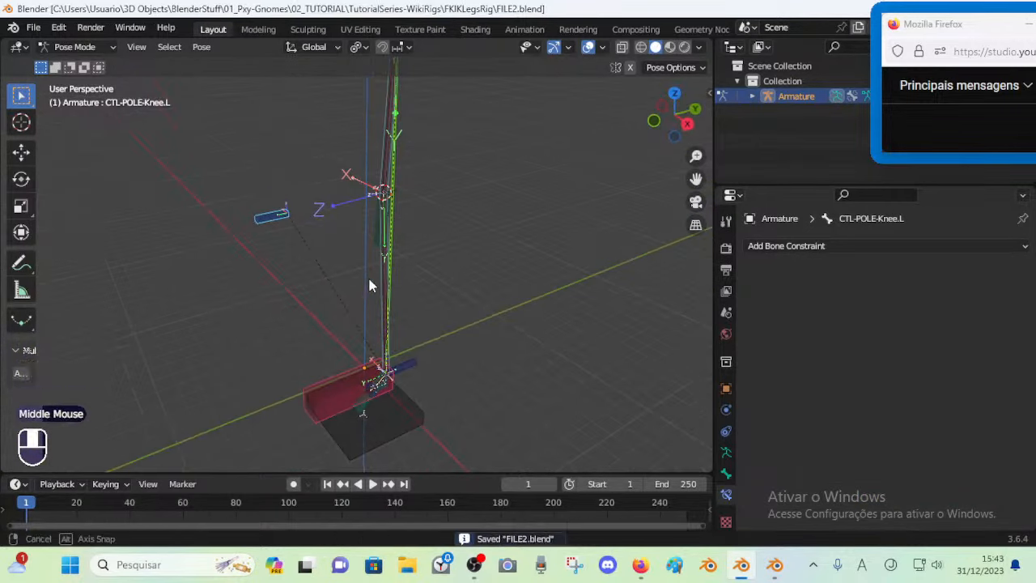
Try moving the IK foot master and save the file
{"action": "middle_click_drag", "start_coordinate": [369, 286], "coordinate": [380, 316]}
{"action": "middle_click_drag", "start_coordinate": [380, 316], "coordinate": [393, 342], "text": "shift"}
{"action": "left_click", "coordinate": [308, 394]}
{"action": "key", "text": "g"}
{"action": "key", "text": "Escape"}
{"action": "middle_click_drag", "start_coordinate": [324, 339], "coordinate": [346, 297]}
{"action": "scroll", "coordinate": [340, 256], "scroll_direction": "up", "scroll_amount": 3}
{"action": "key", "text": "ctrl+s"}
Select CMD-Thigh.L below the left knee and try moving it
{"action": "left_click", "coordinate": [309, 344]}
{"action": "key", "text": "g"}
{"action": "key", "text": "Escape"}
{"action": "left_click", "coordinate": [322, 261]}
{"action": "left_click", "coordinate": [322, 261]}
{"action": "middle_click_drag", "start_coordinate": [319, 261], "coordinate": [289, 354]}
{"action": "left_click", "coordinate": [293, 360]}
{"action": "left_click", "coordinate": [304, 373]}
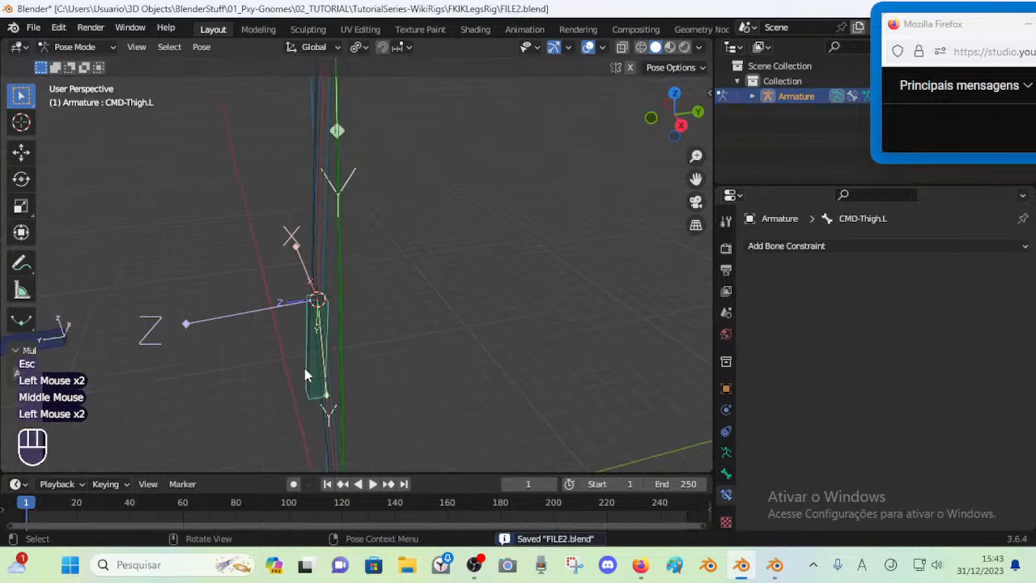
{"action": "key", "text": "g"}
{"action": "key", "text": "Escape"}
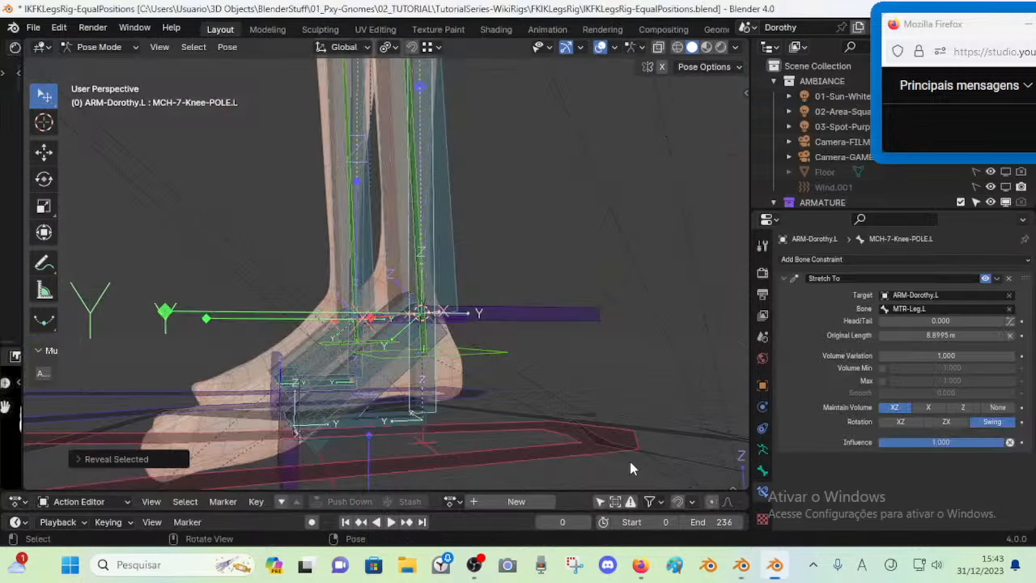
In the IKFKLegsRig-EqualPositions reference file, show the DEF bone collection and hide the MCH collection
{"action": "middle_click_drag", "start_coordinate": [629, 468], "coordinate": [395, 294]}
{"action": "left_click", "coordinate": [760, 450]}
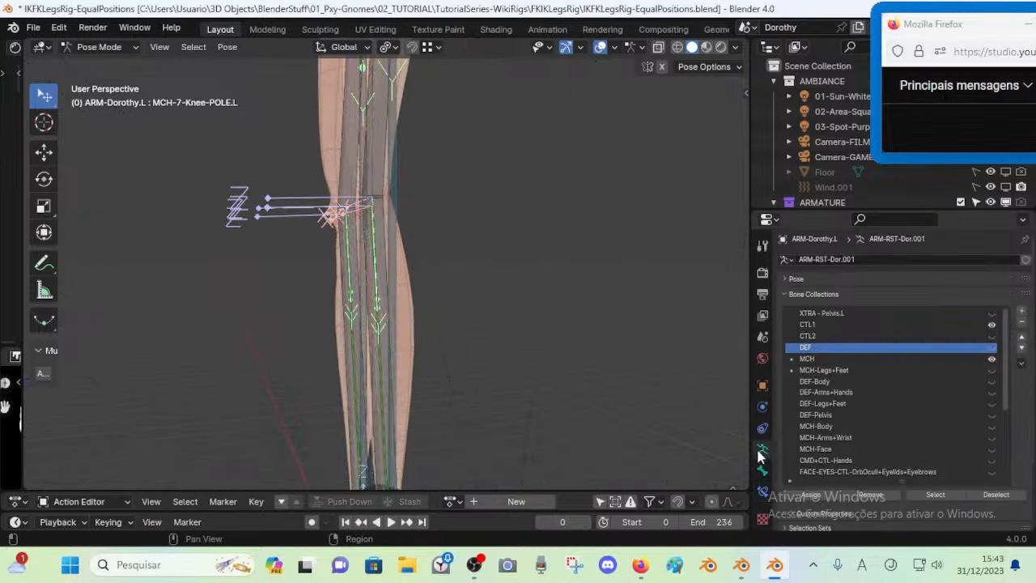
{"action": "left_click", "coordinate": [990, 348]}
{"action": "left_click", "coordinate": [990, 358]}
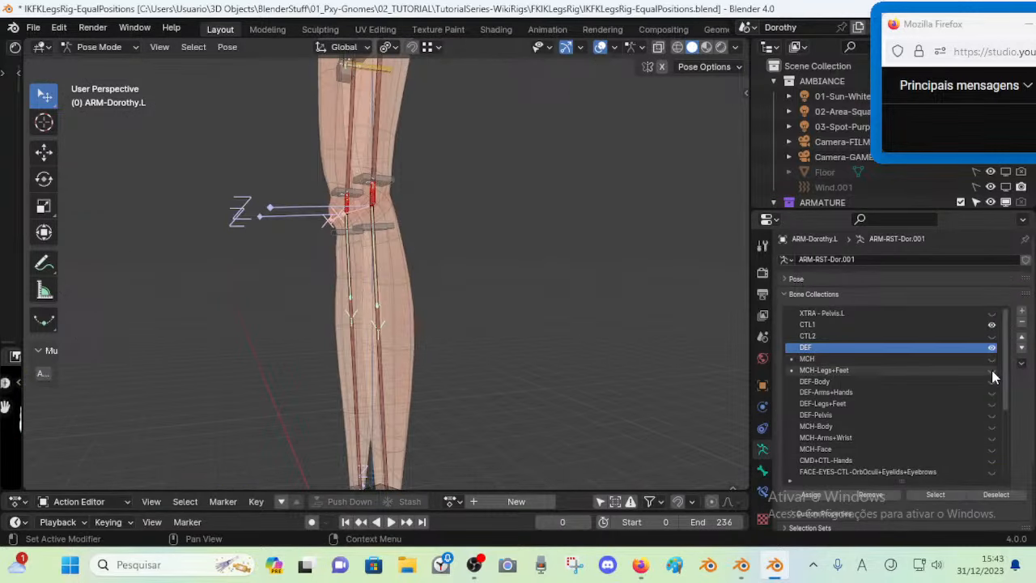
{"action": "left_click", "coordinate": [991, 369]}
{"action": "left_click", "coordinate": [991, 370]}
{"action": "middle_click_drag", "start_coordinate": [394, 179], "coordinate": [400, 279]}
{"action": "middle_click_drag", "start_coordinate": [357, 228], "coordinate": [411, 270]}
Hide the two helper bones around the left knee, including DEF-LEGS-3-Knee-BB.L.001
{"action": "left_click", "coordinate": [403, 287]}
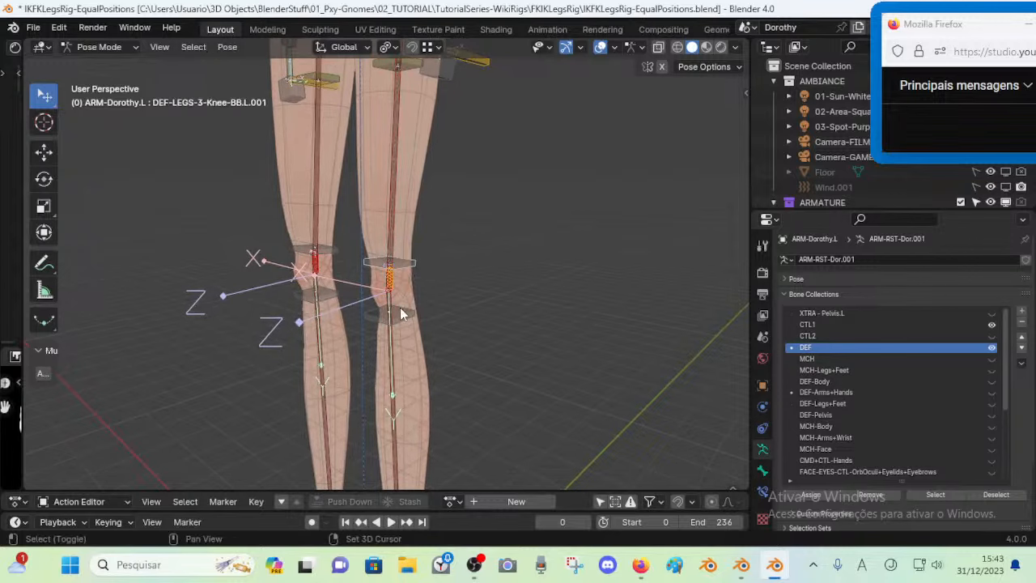
{"action": "left_click", "coordinate": [400, 306], "text": "shift"}
{"action": "key", "text": "h"}
Examine the Stretch To constraint and its target bone on DEF-Thigh.L
{"action": "middle_click_drag", "start_coordinate": [396, 271], "coordinate": [389, 217]}
{"action": "left_click", "coordinate": [390, 219]}
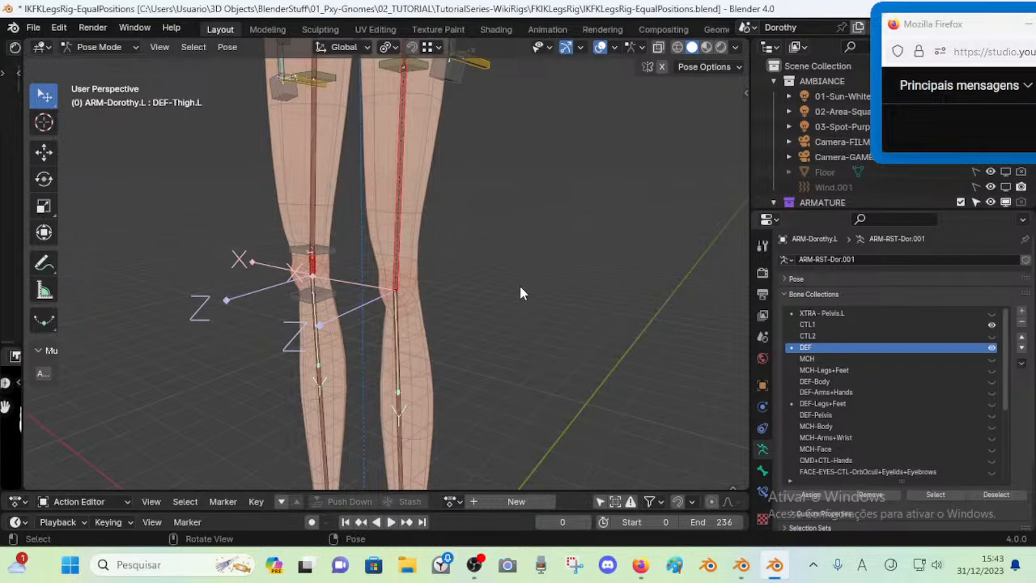
{"action": "left_click", "coordinate": [762, 491]}
{"action": "middle_click_drag", "start_coordinate": [452, 203], "coordinate": [429, 288], "text": "shift"}
{"action": "scroll", "coordinate": [426, 272], "scroll_direction": "down", "scroll_amount": 2}
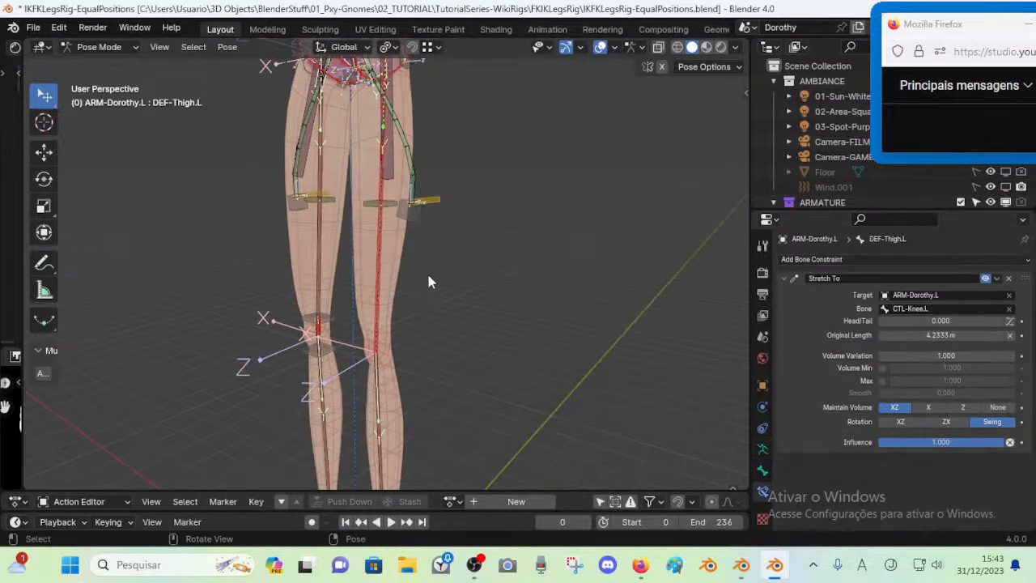
{"action": "scroll", "coordinate": [465, 319], "scroll_direction": "up", "scroll_amount": 1}
{"action": "middle_click_drag", "start_coordinate": [419, 347], "coordinate": [411, 295], "text": "shift"}
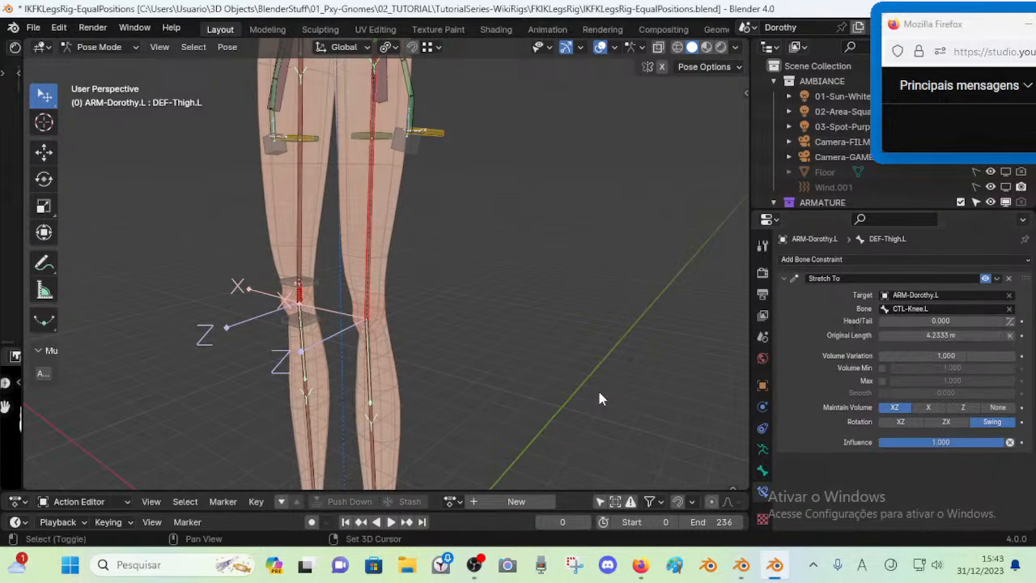
Examine the Stretch To target bone on DEF-Shin.L
{"action": "middle_click_drag", "start_coordinate": [599, 392], "coordinate": [590, 122], "text": "shift"}
{"action": "left_click", "coordinate": [369, 215]}
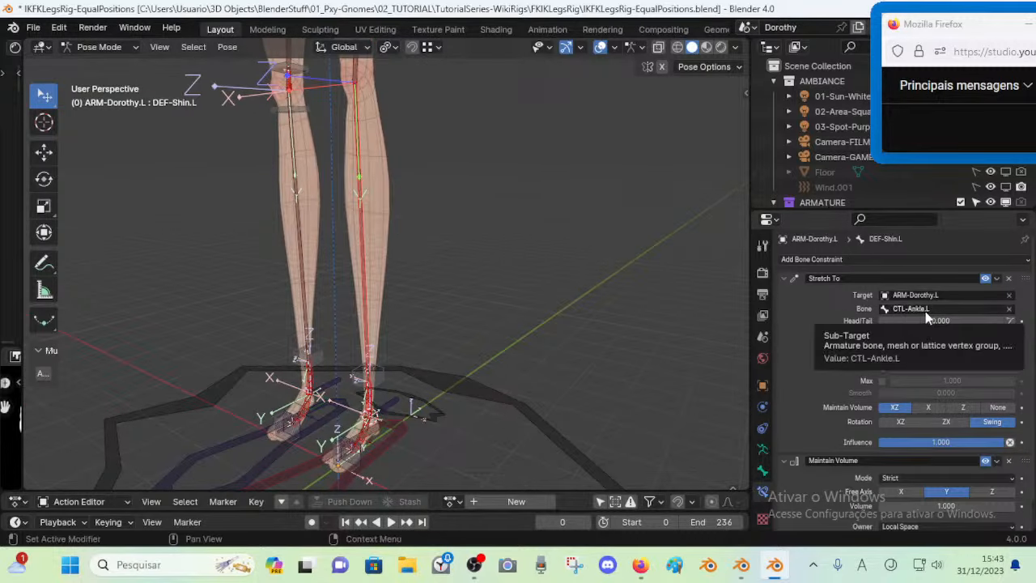
{"action": "middle_click_drag", "start_coordinate": [477, 412], "coordinate": [407, 318]}
Switch back to FILE2.blend and select CMD-Thigh.L at the left knee
{"action": "left_click", "coordinate": [732, 555]}
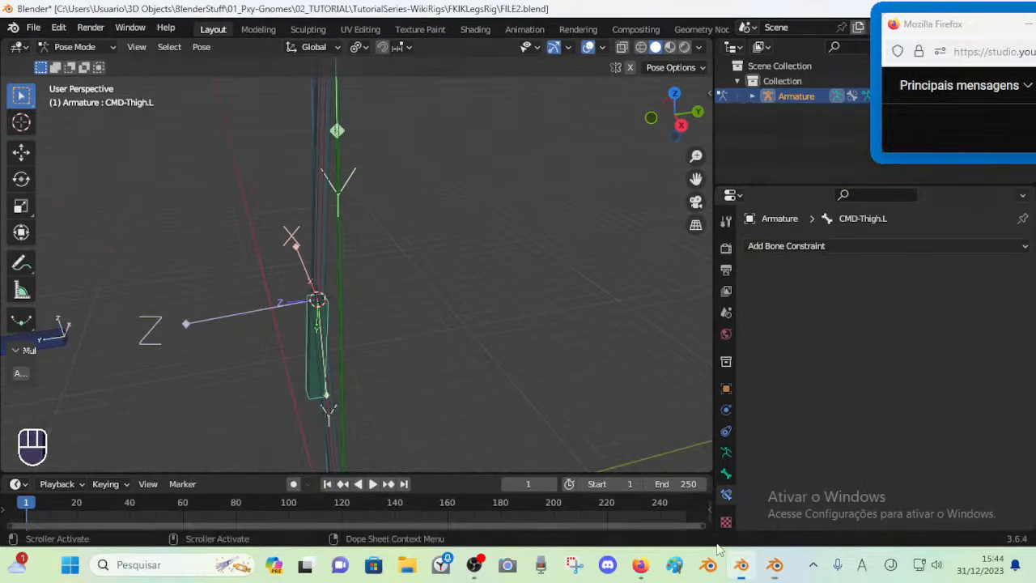
{"action": "middle_click_drag", "start_coordinate": [345, 214], "coordinate": [439, 216]}
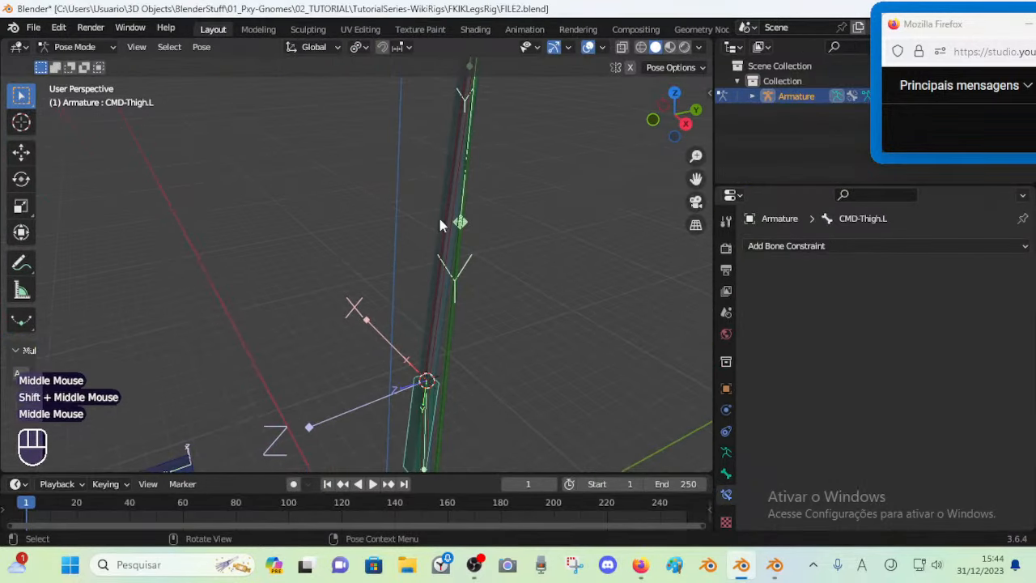
{"action": "left_click", "coordinate": [439, 217], "text": "shift"}
{"action": "middle_click_drag", "start_coordinate": [450, 366], "coordinate": [402, 322], "text": "shift"}
{"action": "left_click", "coordinate": [385, 277]}
{"action": "middle_click_drag", "start_coordinate": [386, 277], "coordinate": [341, 322], "text": "shift"}
{"action": "scroll", "coordinate": [342, 322], "scroll_direction": "up", "scroll_amount": 1}
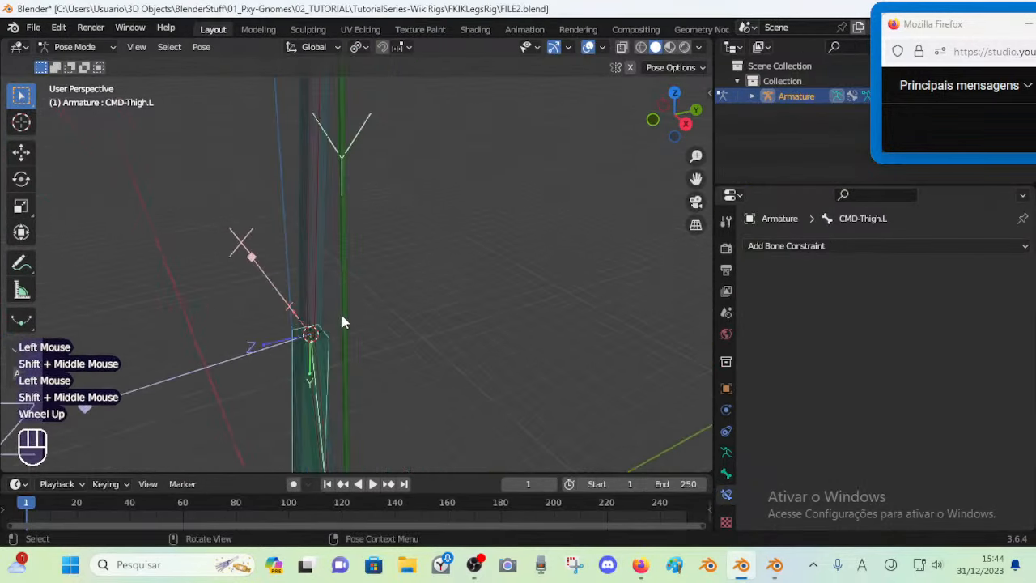
Add a Stretch To constraint to DEF-Thigh.L with CMD-Thigh.L as its target bone, and reset its original length
{"action": "left_click", "coordinate": [314, 275], "text": "alt+shift"}
{"action": "left_click", "coordinate": [308, 283], "text": "shift"}
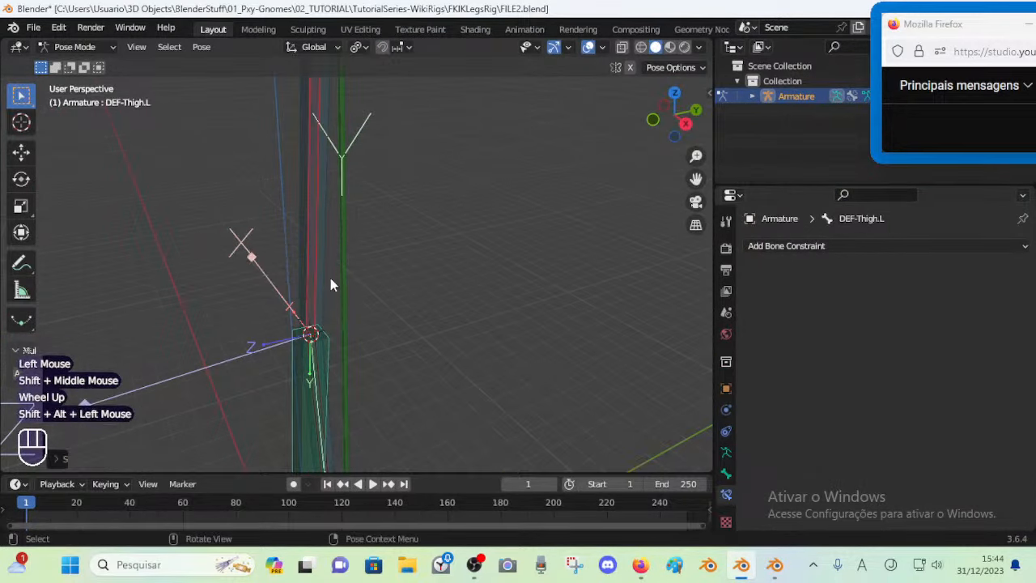
{"action": "key", "text": "ctrl+shift+c"}
{"action": "left_click", "coordinate": [376, 226]}
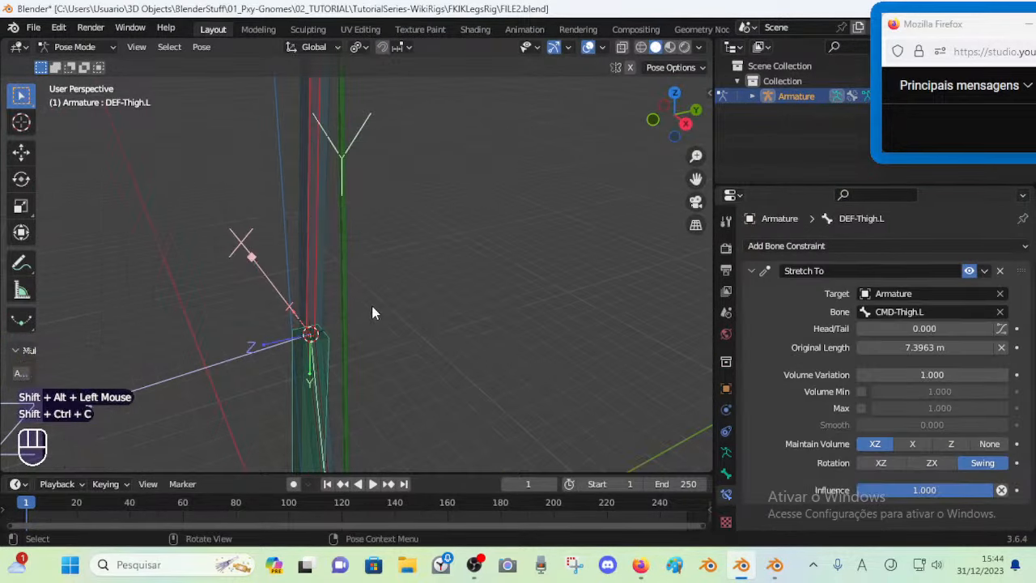
{"action": "middle_click_drag", "start_coordinate": [372, 370], "coordinate": [400, 219], "text": "shift"}
{"action": "scroll", "coordinate": [403, 311], "scroll_direction": "down", "scroll_amount": 2}
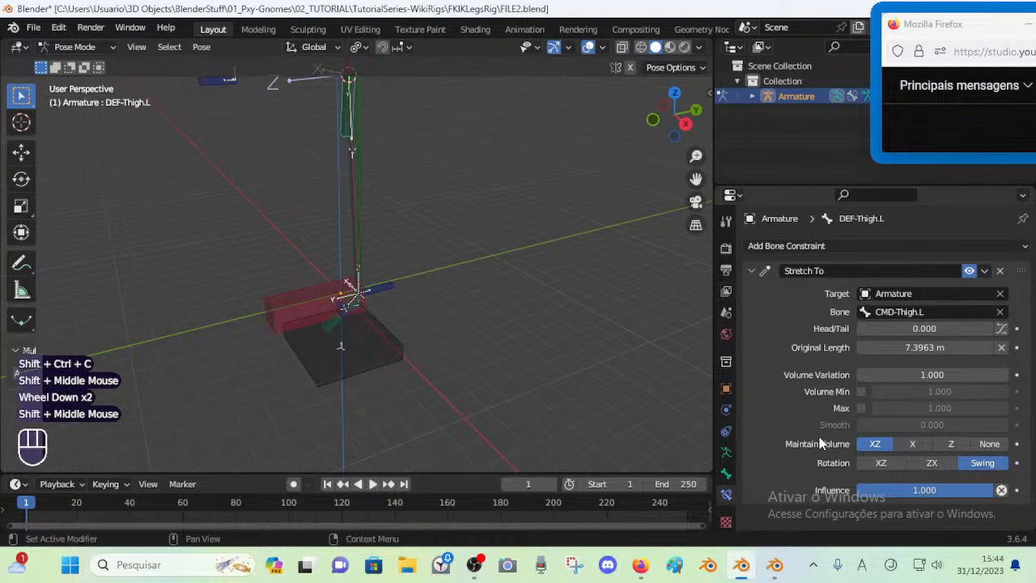
{"action": "left_click", "coordinate": [750, 270]}
{"action": "left_click", "coordinate": [750, 270]}
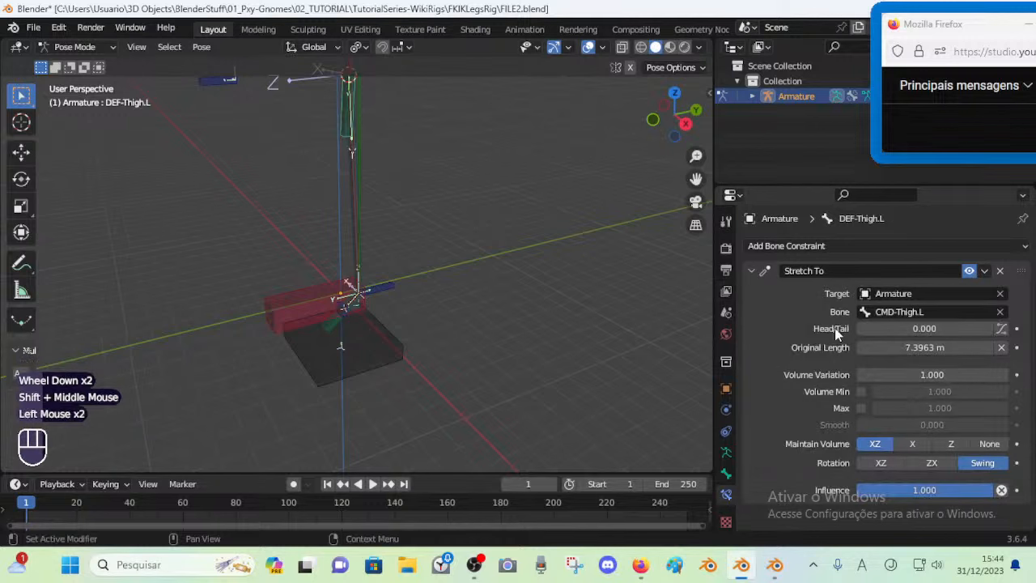
Add a Stretch To constraint to DEF-Shin.L with CMD-Shin.L as its target bone
{"action": "scroll", "coordinate": [376, 282], "scroll_direction": "up", "scroll_amount": 2}
{"action": "middle_click_drag", "start_coordinate": [367, 238], "coordinate": [397, 334], "text": "shift"}
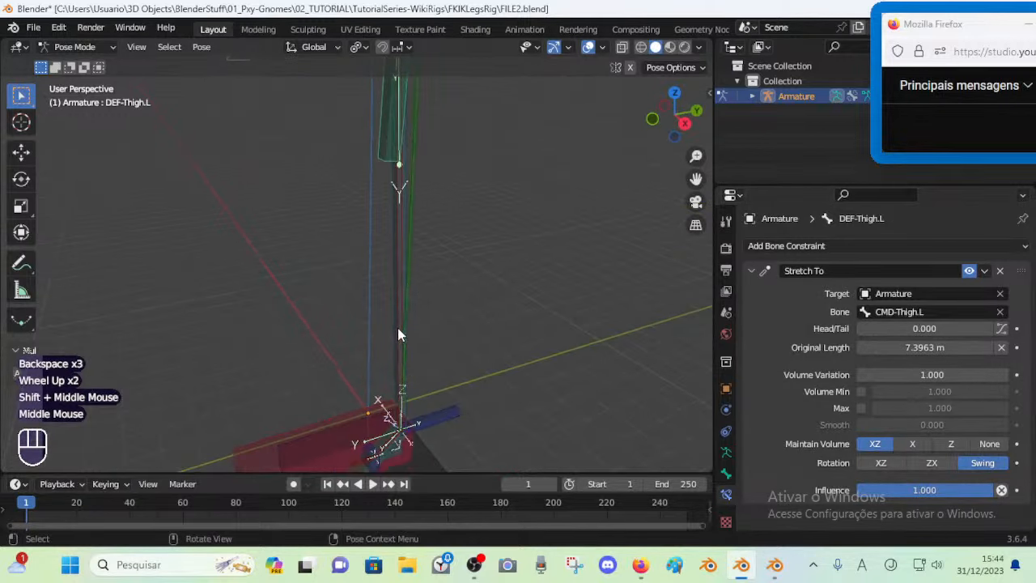
{"action": "left_click", "coordinate": [396, 286]}
{"action": "left_click", "coordinate": [397, 283]}
{"action": "middle_click_drag", "start_coordinate": [397, 283], "coordinate": [384, 283], "text": "shift"}
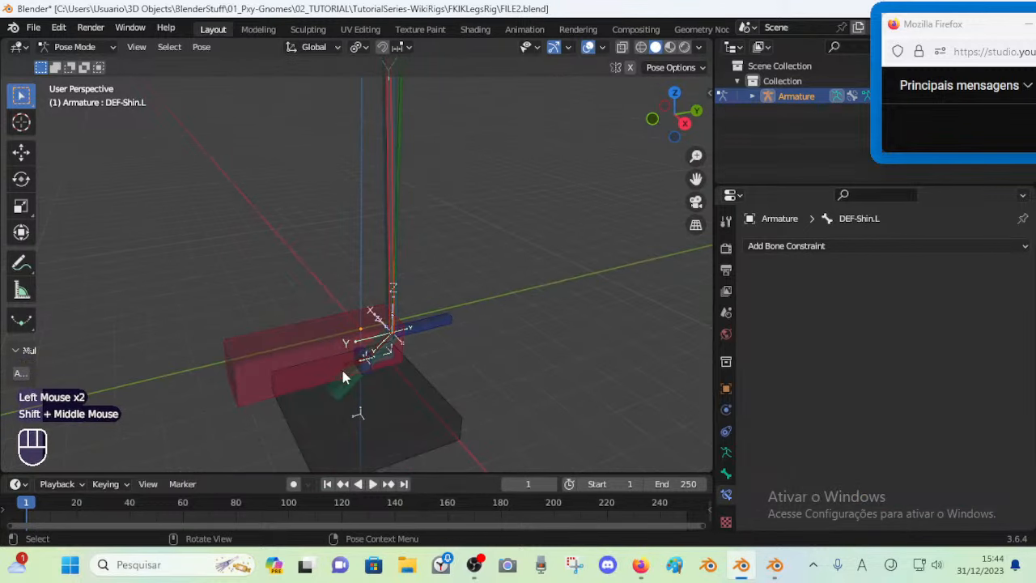
{"action": "left_click", "coordinate": [342, 392]}
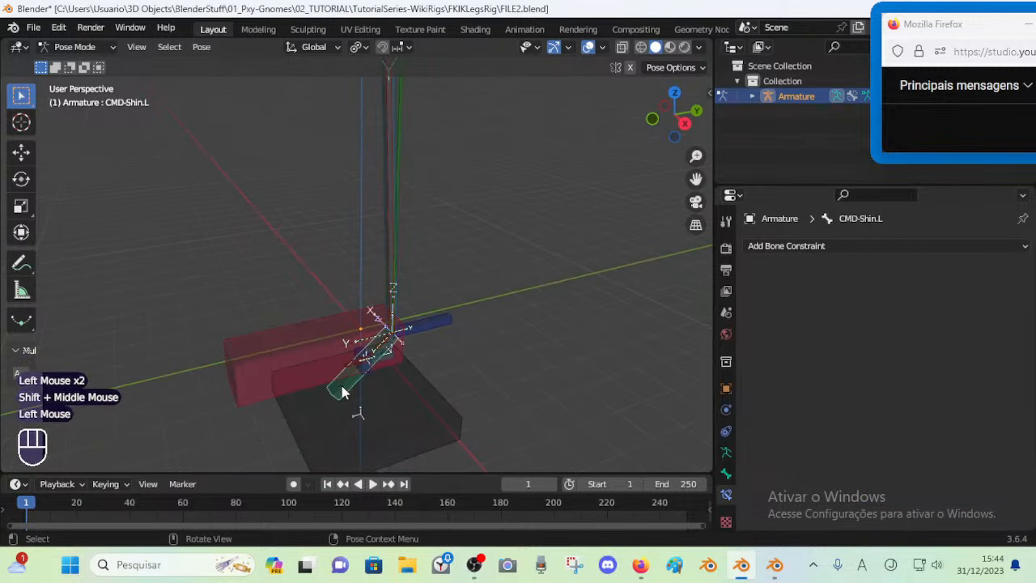
{"action": "left_click", "coordinate": [391, 151], "text": "alt+shift"}
{"action": "left_click", "coordinate": [376, 165]}
{"action": "middle_click_drag", "start_coordinate": [385, 194], "coordinate": [394, 224], "text": "shift"}
{"action": "key", "text": "shift+ctrl+c"}
{"action": "left_click", "coordinate": [396, 226]}
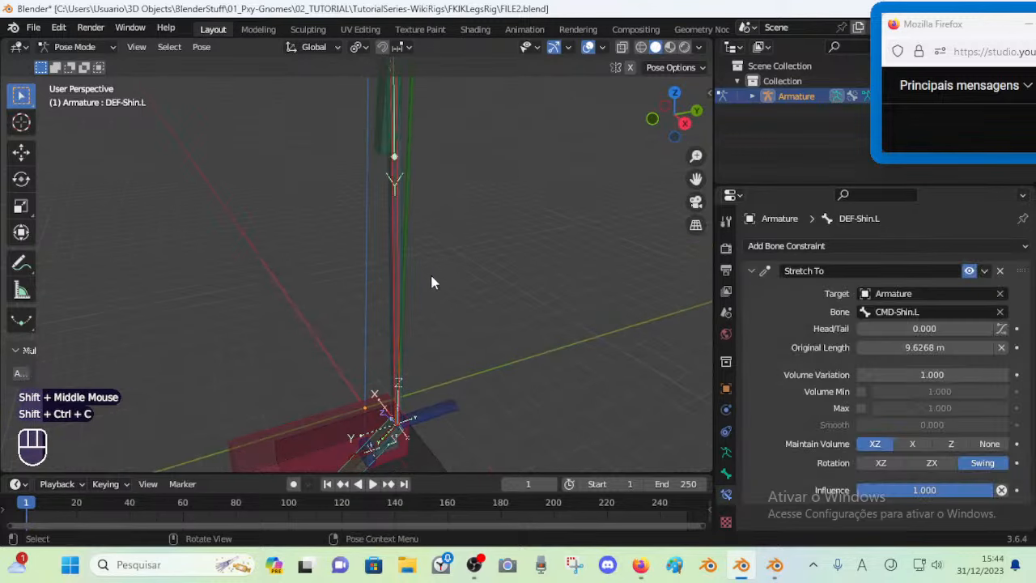
Reset the original length of DEF-Shin.L's Stretch To constraint, collapse its settings and save the file
{"action": "key", "text": "BackSpace"}
{"action": "key", "text": "BackSpace"}
{"action": "key", "text": "BackSpace"}
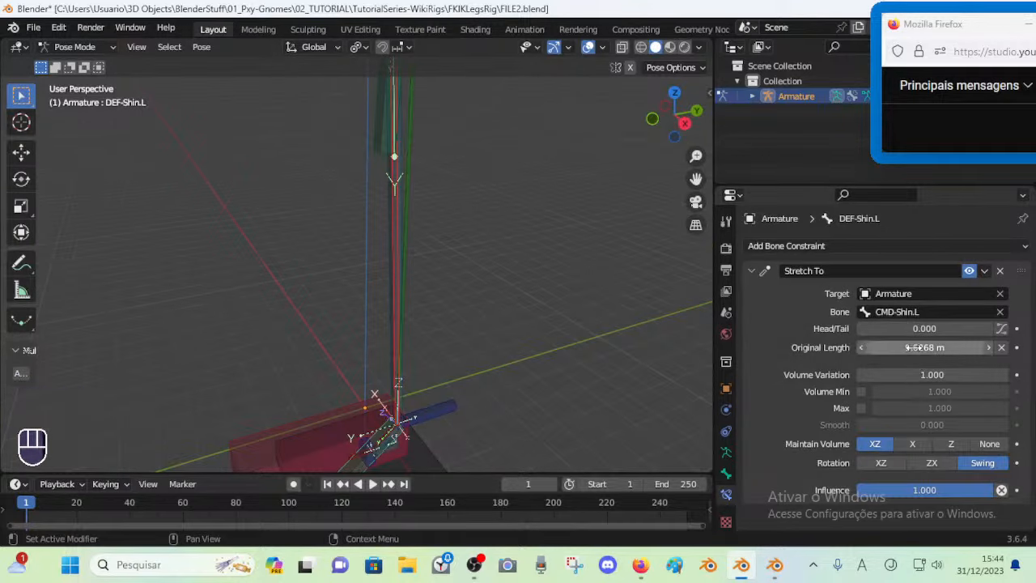
{"action": "left_click", "coordinate": [752, 270]}
{"action": "scroll", "coordinate": [390, 356], "scroll_direction": "down", "scroll_amount": 1}
{"action": "scroll", "coordinate": [361, 401], "scroll_direction": "up", "scroll_amount": 1}
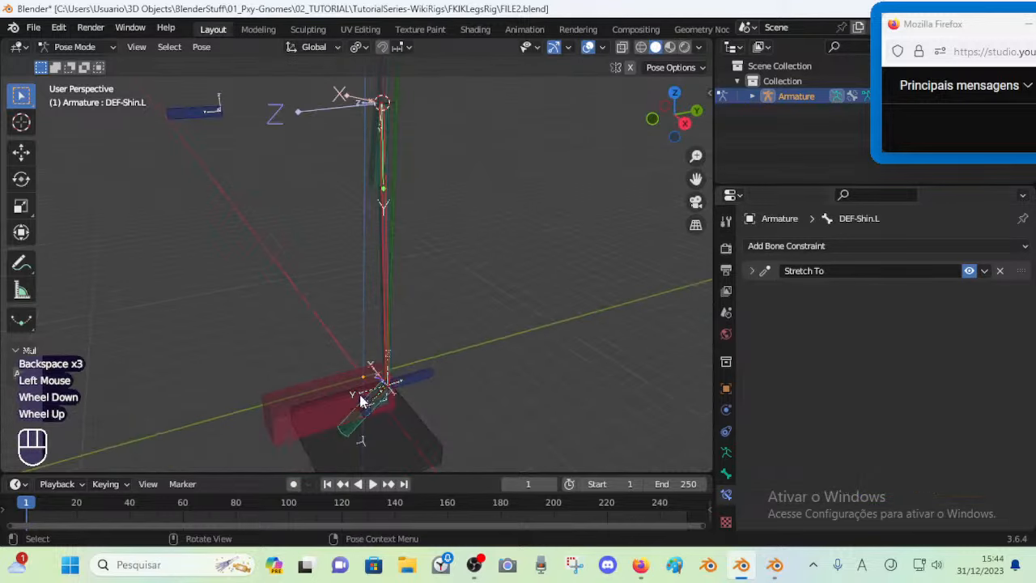
{"action": "scroll", "coordinate": [362, 377], "scroll_direction": "down", "scroll_amount": 2}
{"action": "key", "text": "ctrl+s"}
Test the left IK leg by moving MTR-IK-Foot.L to several positions and rotating it about the Z axis
{"action": "left_click", "coordinate": [318, 347]}
{"action": "middle_click_drag", "start_coordinate": [451, 365], "coordinate": [458, 348]}
{"action": "key", "text": "g"}
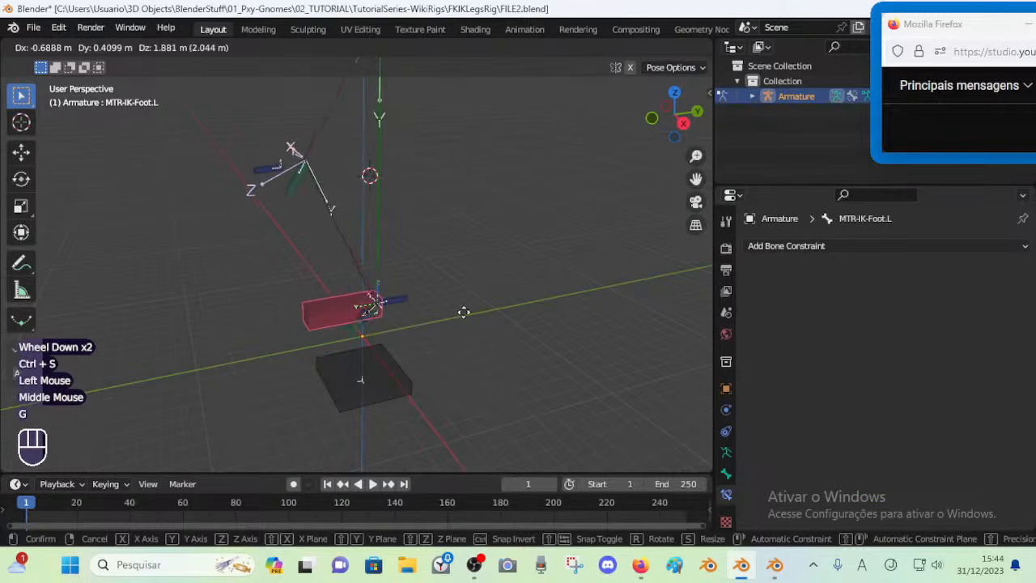
{"action": "left_click", "coordinate": [331, 311]}
{"action": "middle_click_drag", "start_coordinate": [331, 315], "coordinate": [416, 349]}
{"action": "key", "text": "g"}
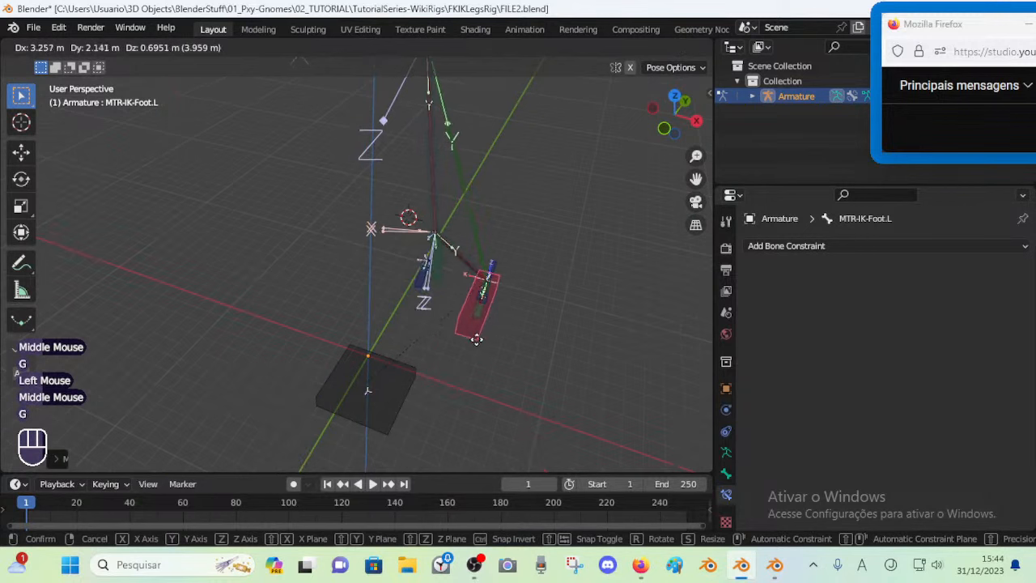
{"action": "left_click", "coordinate": [474, 338]}
{"action": "left_click", "coordinate": [417, 295]}
{"action": "key", "text": "g"}
{"action": "left_click", "coordinate": [490, 321]}
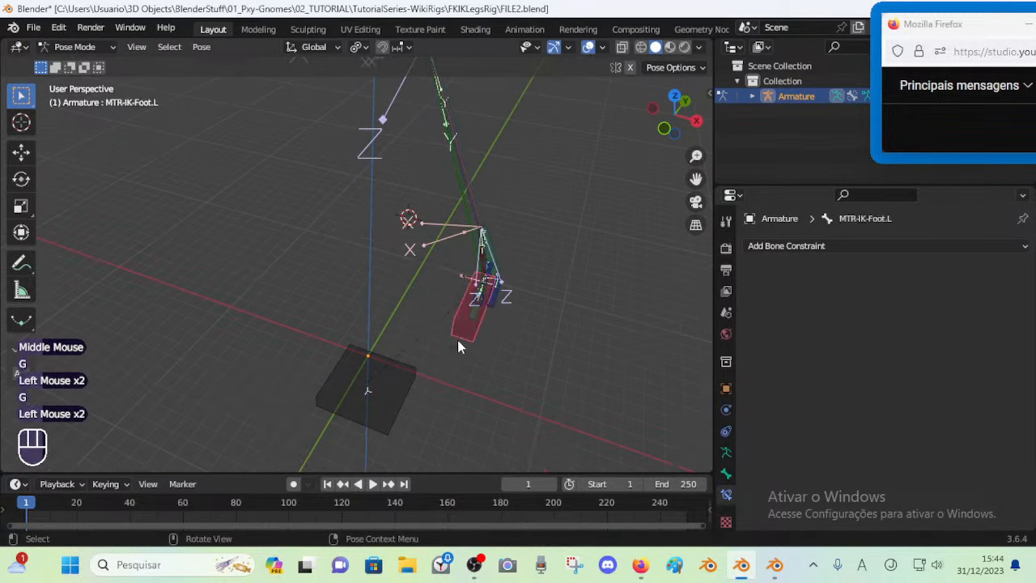
{"action": "key", "text": "r"}
{"action": "key", "text": "z"}
{"action": "left_click", "coordinate": [490, 331]}
{"action": "middle_click_drag", "start_coordinate": [490, 332], "coordinate": [405, 312]}
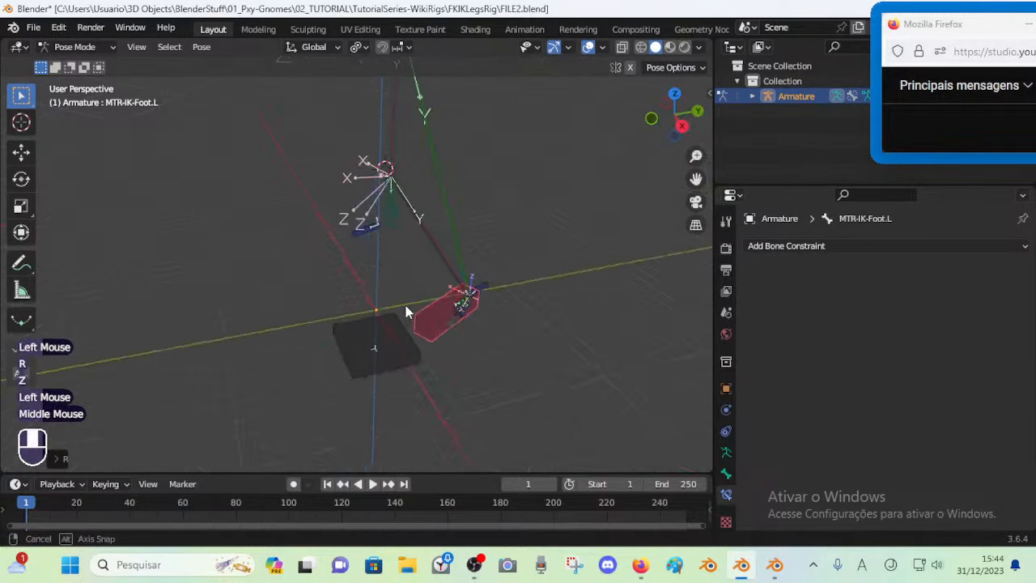
Raise and lower MTR-IK-Foot.L while viewing the leg from other angles to test the knee bend
{"action": "key", "text": "g"}
{"action": "left_click", "coordinate": [343, 271]}
{"action": "middle_click_drag", "start_coordinate": [342, 270], "coordinate": [330, 251]}
{"action": "key", "text": "g"}
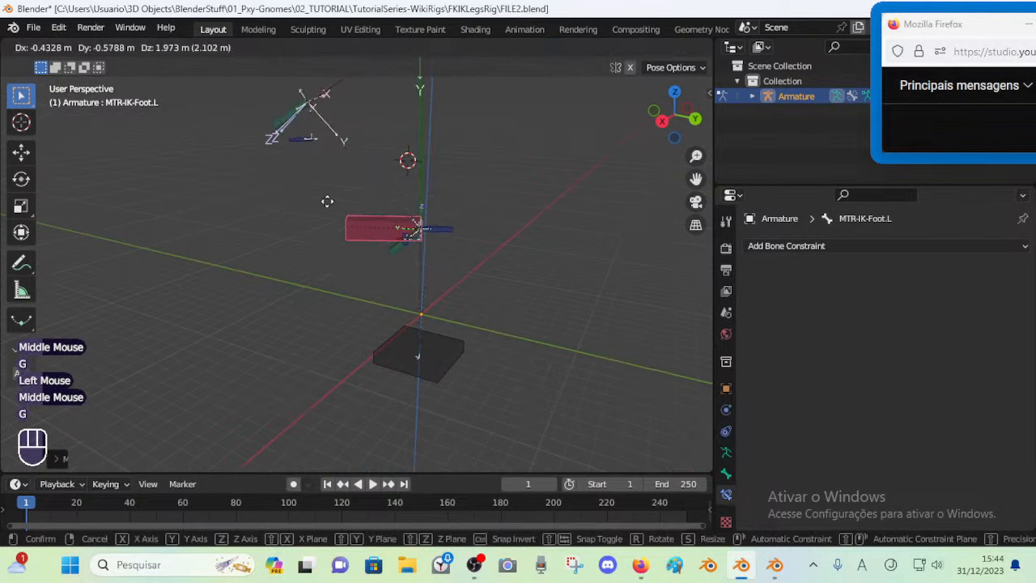
{"action": "left_click", "coordinate": [327, 200]}
{"action": "middle_click_drag", "start_coordinate": [326, 201], "coordinate": [370, 326], "text": "shift"}
{"action": "key", "text": "g"}
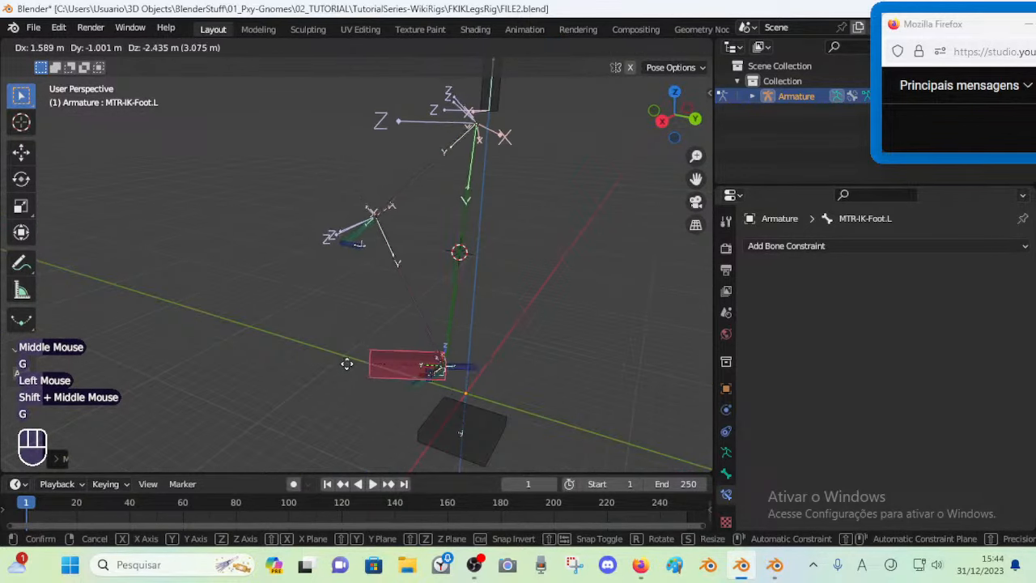
{"action": "left_click", "coordinate": [305, 285]}
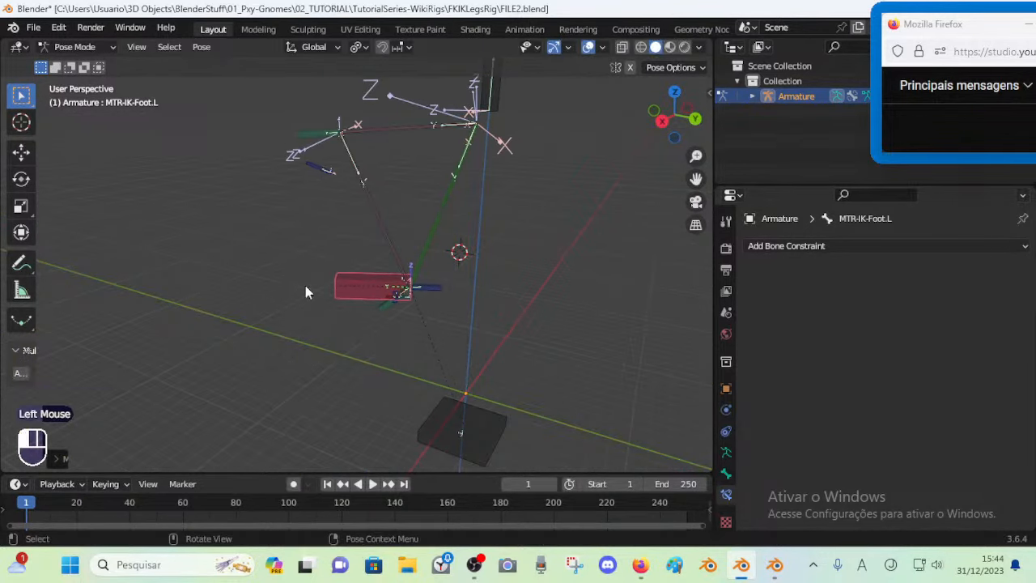
Test moving CMD-Thigh.L and CMD-Shin.L away from the leg, and reset both bones' transforms
{"action": "double_click", "coordinate": [309, 138]}
{"action": "key", "text": "g"}
{"action": "left_click", "coordinate": [311, 183]}
{"action": "double_click", "coordinate": [396, 301]}
{"action": "key", "text": "g"}
{"action": "left_click", "coordinate": [417, 304]}
{"action": "key", "text": "alt+q"}
{"action": "left_click", "coordinate": [296, 148]}
{"action": "key", "text": "alt+q"}
Move CMD-Shin.L away from the ankle, and move MTR-IK-Foot.L and rotate it about 39 degrees around global X
{"action": "left_click", "coordinate": [385, 305]}
{"action": "key", "text": "g"}
{"action": "left_click", "coordinate": [432, 288]}
{"action": "left_click", "coordinate": [351, 289]}
{"action": "key", "text": "g"}
{"action": "left_click", "coordinate": [458, 348]}
{"action": "key", "text": "r"}
{"action": "key", "text": "x"}
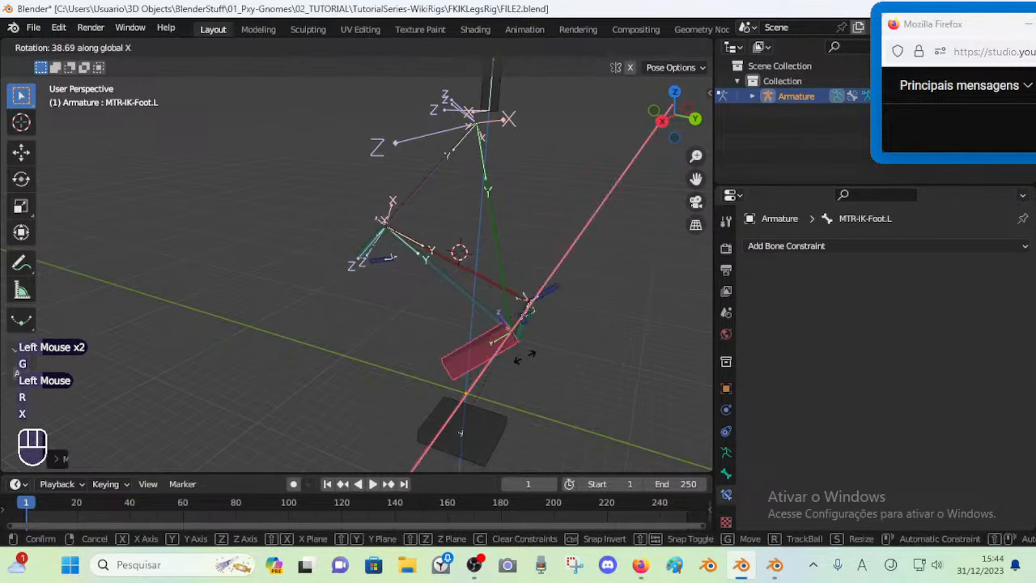
{"action": "left_click", "coordinate": [524, 361]}
Reposition CMD-Shin.L near the ankle to test the stretch of the deform shin
{"action": "left_click", "coordinate": [526, 326]}
{"action": "key", "text": "r"}
{"action": "key", "text": "Escape"}
{"action": "left_click", "coordinate": [536, 333]}
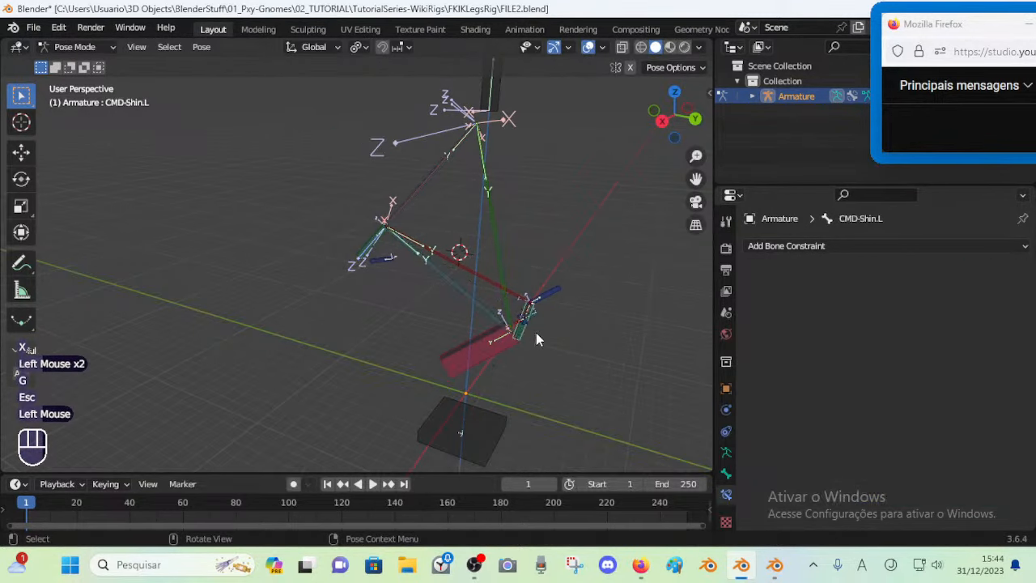
{"action": "key", "text": "g"}
{"action": "left_click", "coordinate": [547, 349]}
{"action": "key", "text": "g"}
{"action": "left_click", "coordinate": [534, 347]}
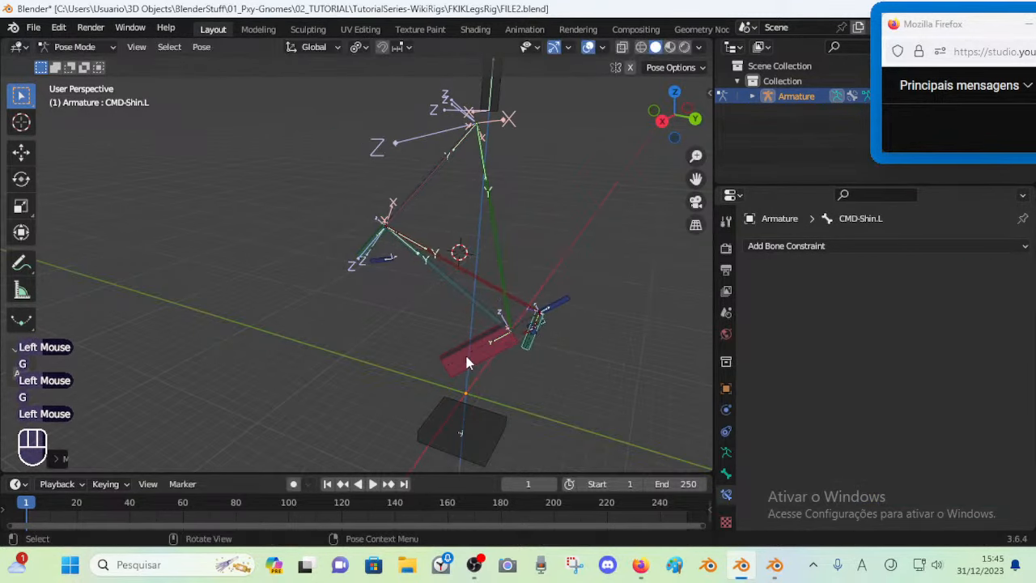
Move MTR-IK-Foot.L forward and back with CMD-Shin.L still offset to test the whole leg
{"action": "left_click", "coordinate": [445, 362]}
{"action": "key", "text": "g"}
{"action": "left_click", "coordinate": [327, 346]}
{"action": "key", "text": "g"}
{"action": "middle_click_drag", "start_coordinate": [327, 341], "coordinate": [376, 351]}
{"action": "left_click", "coordinate": [463, 343]}
Clear the pose transforms of all the bones and save the file
{"action": "key", "text": "a"}
{"action": "key", "text": "alt+g"}
{"action": "key", "text": "alt+q"}
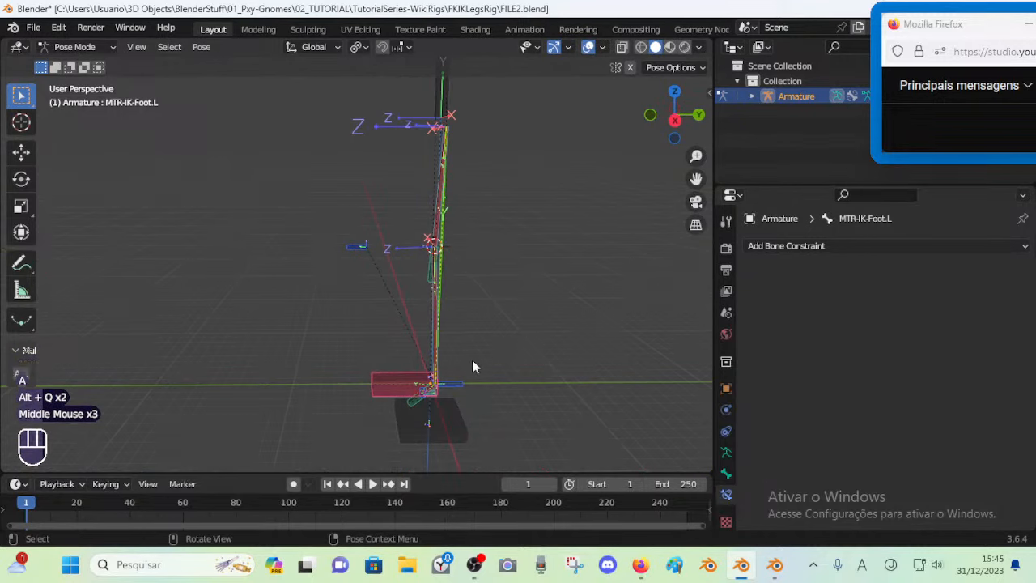
{"action": "key", "text": "ctrl+s"}
Switch to the reference file IKFKLegsRig-EqualPositions.blend and move MTR-Leg.L up and back to bend the left leg
{"action": "left_click", "coordinate": [784, 565]}
{"action": "middle_click_drag", "start_coordinate": [361, 282], "coordinate": [361, 288]}
{"action": "scroll", "coordinate": [396, 465], "scroll_direction": "down", "scroll_amount": 1}
{"action": "left_click", "coordinate": [334, 460]}
{"action": "key", "text": "g"}
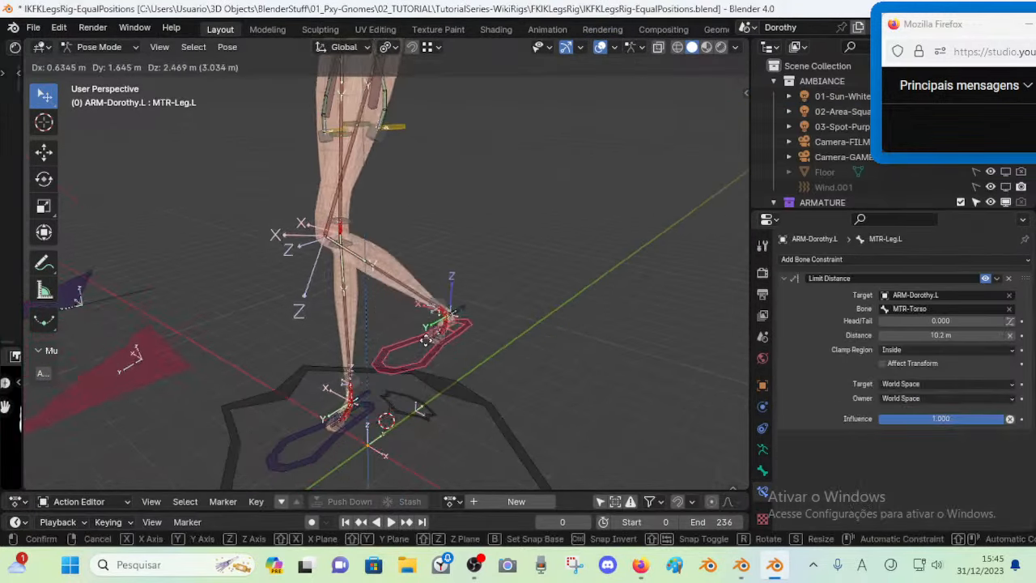
{"action": "left_click", "coordinate": [515, 366]}
{"action": "left_click", "coordinate": [556, 333]}
{"action": "middle_click_drag", "start_coordinate": [557, 332], "coordinate": [533, 352]}
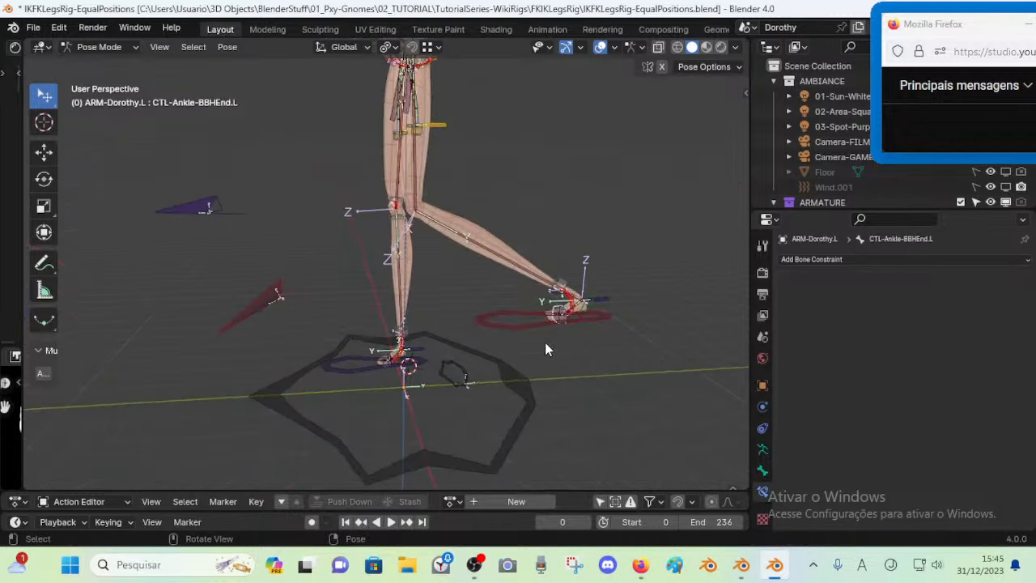
Reveal the hidden bones of the reference rig and show the CTL2 bone collection
{"action": "key", "text": "alt+h"}
{"action": "left_click", "coordinate": [761, 449]}
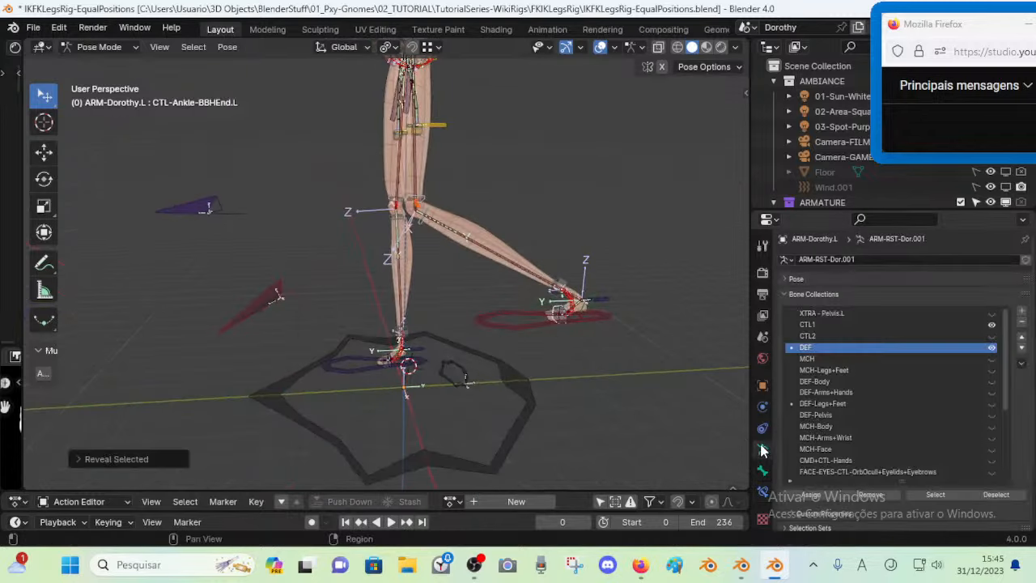
{"action": "left_click", "coordinate": [991, 335]}
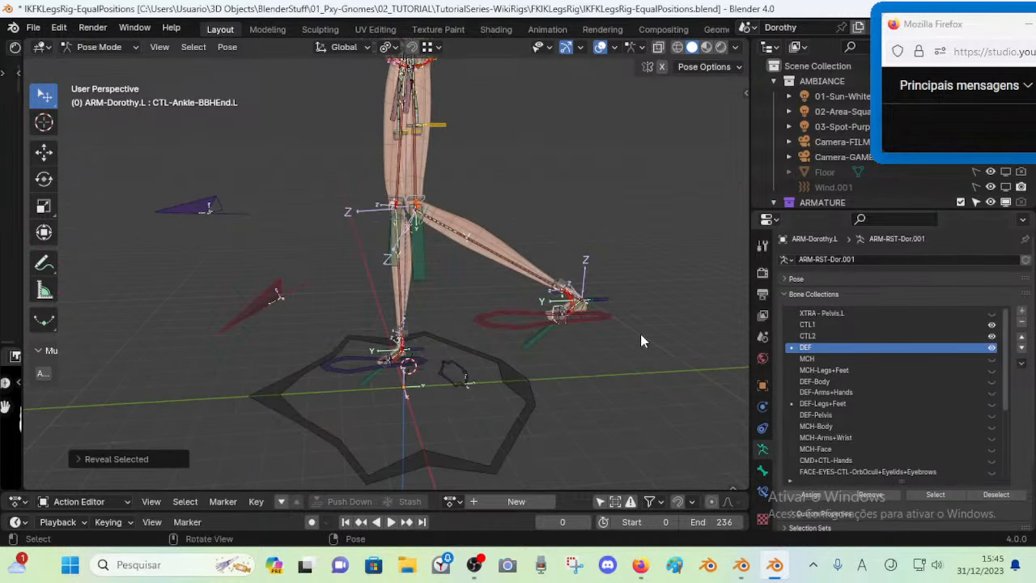
Move CTL-Ankle.L away from the left foot control and back near it to test the ankle offset
{"action": "left_click", "coordinate": [526, 339]}
{"action": "key", "text": "g"}
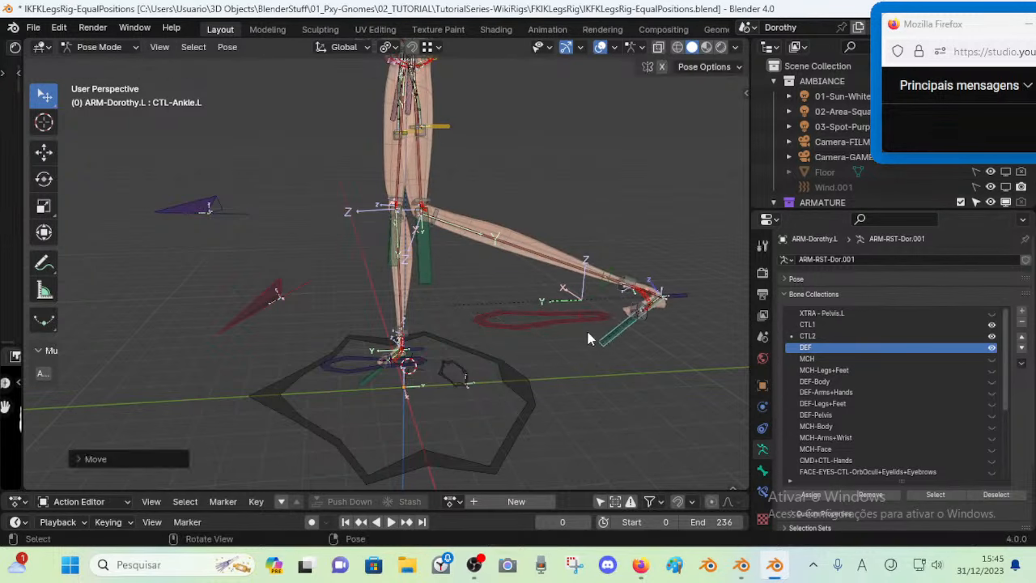
{"action": "left_click_drag", "start_coordinate": [532, 357], "coordinate": [493, 354]}
{"action": "left_click_drag", "start_coordinate": [576, 359], "coordinate": [492, 373]}
{"action": "left_click", "coordinate": [492, 373]}
{"action": "key", "text": "g"}
{"action": "left_click", "coordinate": [525, 311]}
{"action": "middle_click_drag", "start_coordinate": [515, 324], "coordinate": [490, 348], "text": "shift"}
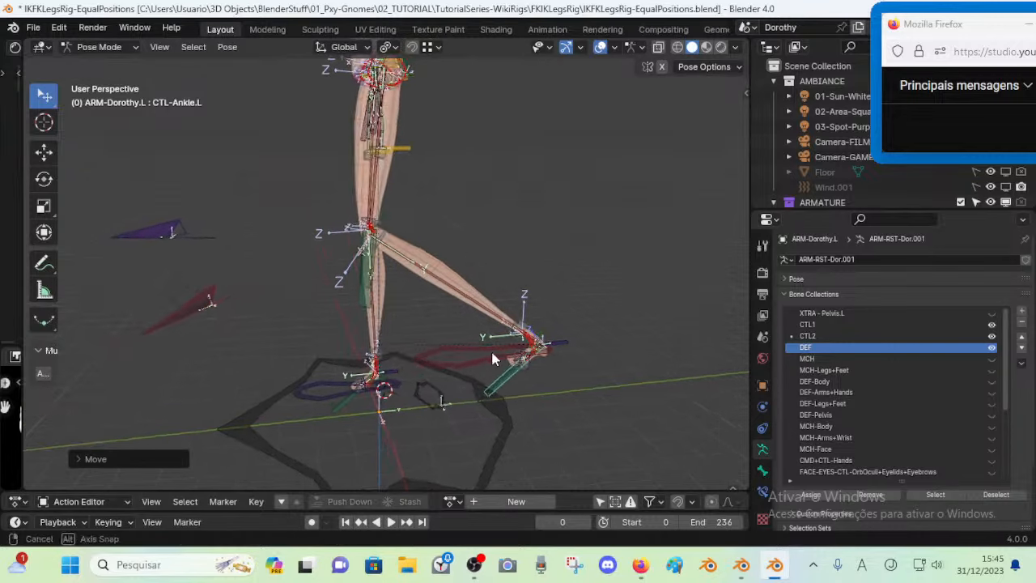
Rotate CTL-Ankle.L back and forth about the X axis
{"action": "key", "text": "r"}
{"action": "key", "text": "x"}
{"action": "left_click", "coordinate": [559, 347]}
{"action": "key", "text": "r"}
{"action": "key", "text": "x"}
{"action": "left_click", "coordinate": [533, 369]}
Move MTR-Leg.L to several positions to test the left leg with the offset ankle
{"action": "left_click", "coordinate": [547, 349]}
{"action": "key", "text": "g"}
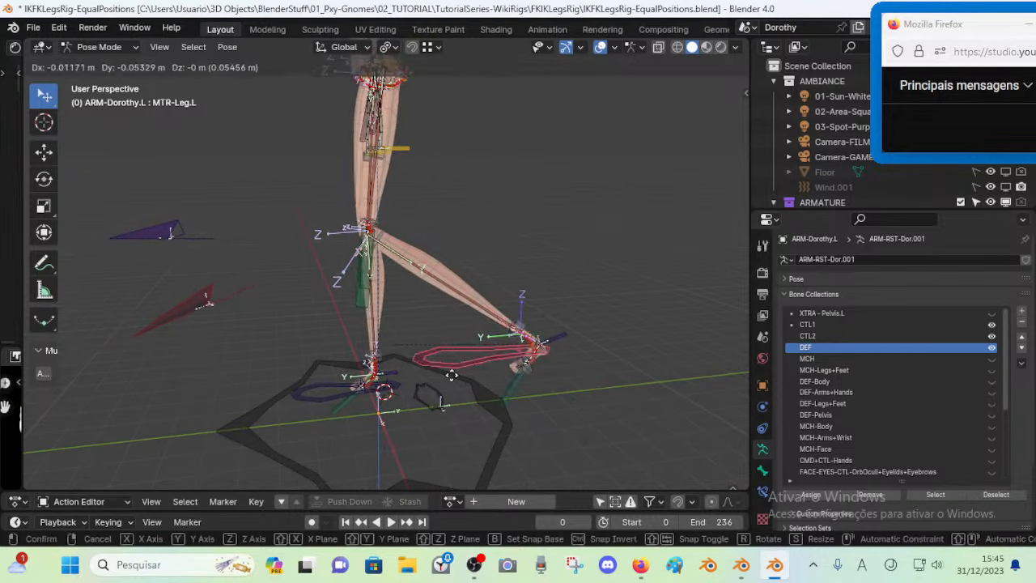
{"action": "left_click", "coordinate": [607, 349]}
{"action": "middle_click_drag", "start_coordinate": [501, 263], "coordinate": [492, 237]}
{"action": "key", "text": "g"}
{"action": "left_click", "coordinate": [502, 267]}
{"action": "key", "text": "g"}
{"action": "left_click", "coordinate": [453, 317]}
Move CTL-Knee.L up and down repeatedly to test how the left thigh and shin stretch
{"action": "left_click", "coordinate": [382, 289]}
{"action": "key", "text": "g"}
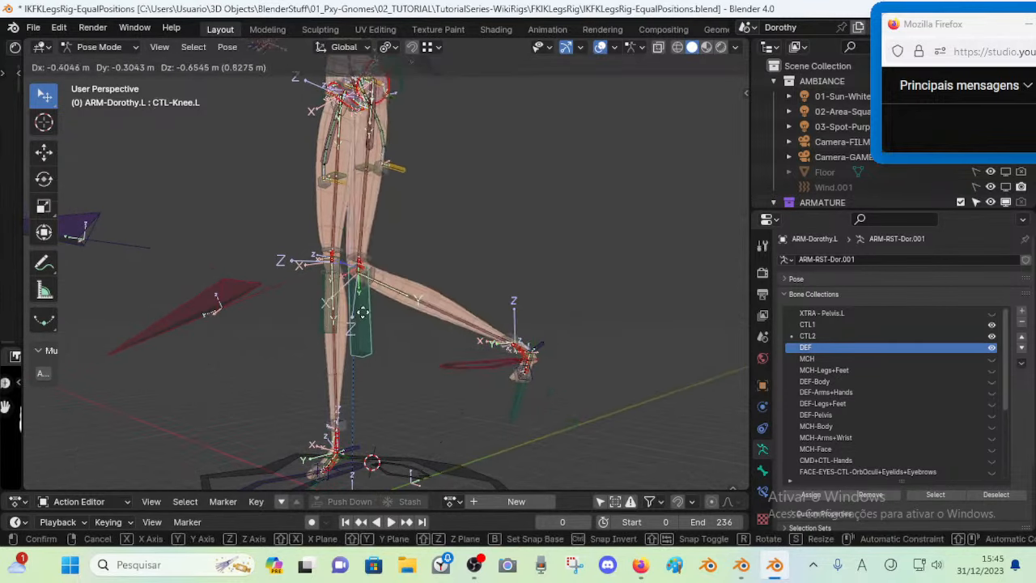
{"action": "left_click", "coordinate": [388, 247]}
{"action": "key", "text": "g"}
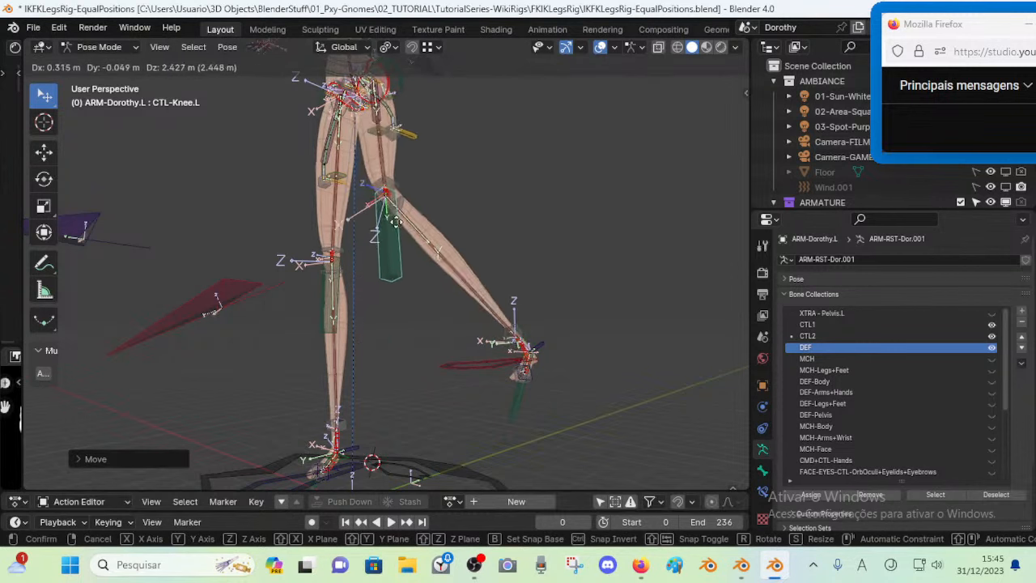
{"action": "left_click", "coordinate": [407, 299]}
{"action": "middle_click_drag", "start_coordinate": [407, 293], "coordinate": [369, 296]}
{"action": "key", "text": "g"}
{"action": "left_click", "coordinate": [370, 249]}
{"action": "middle_click_drag", "start_coordinate": [370, 249], "coordinate": [416, 288]}
{"action": "key", "text": "g"}
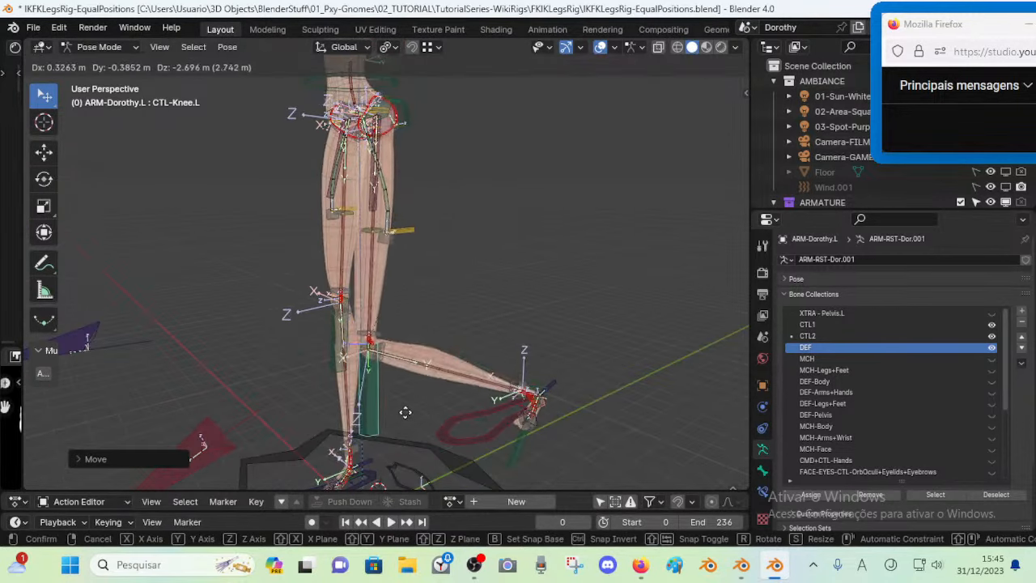
{"action": "left_click", "coordinate": [416, 430]}
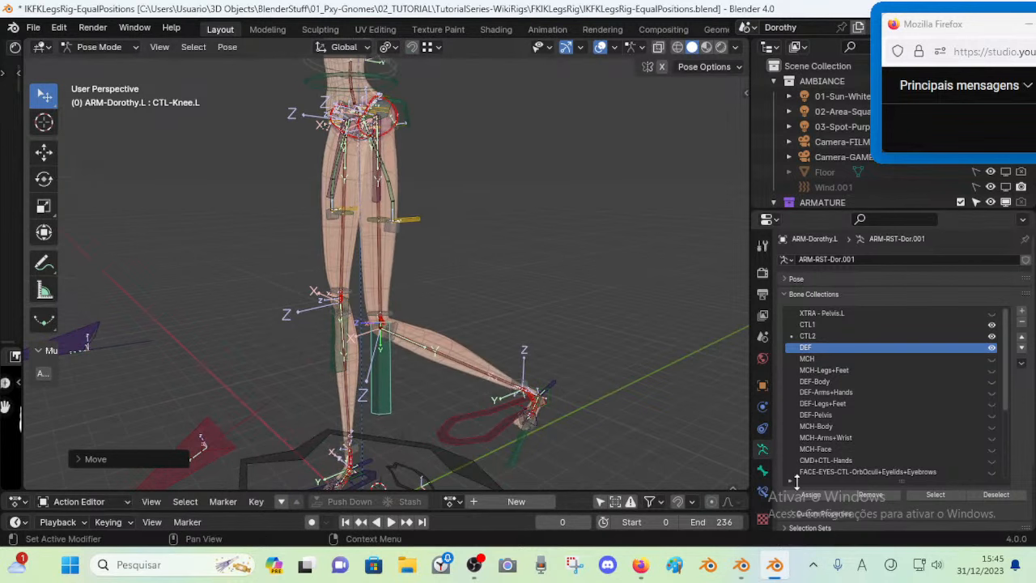
Inspect CTL-Knee.L's Limit Distance.001 and Limit Distance.002 bone constraints and disable both
{"action": "left_click", "coordinate": [762, 491]}
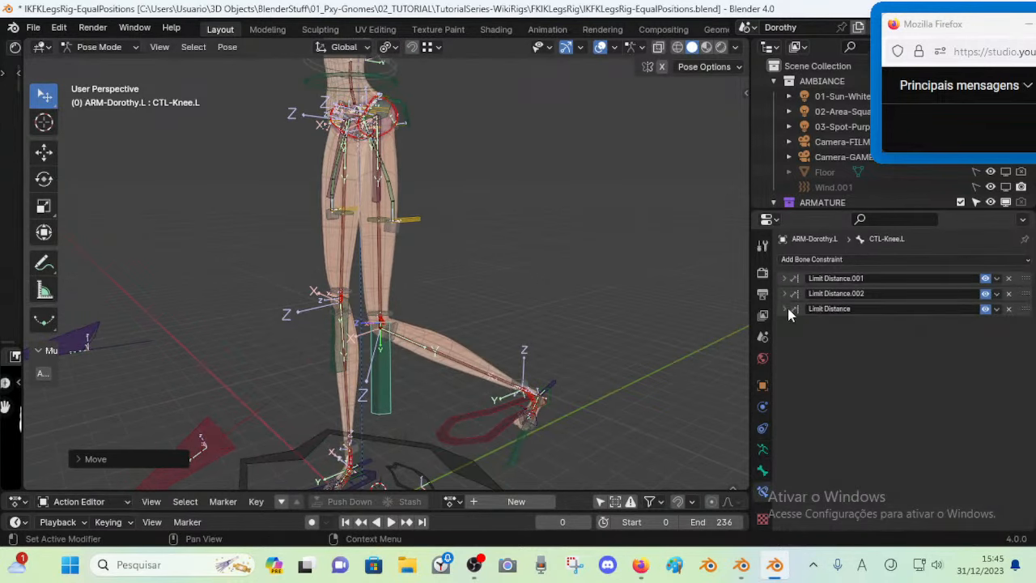
{"action": "left_click", "coordinate": [783, 278]}
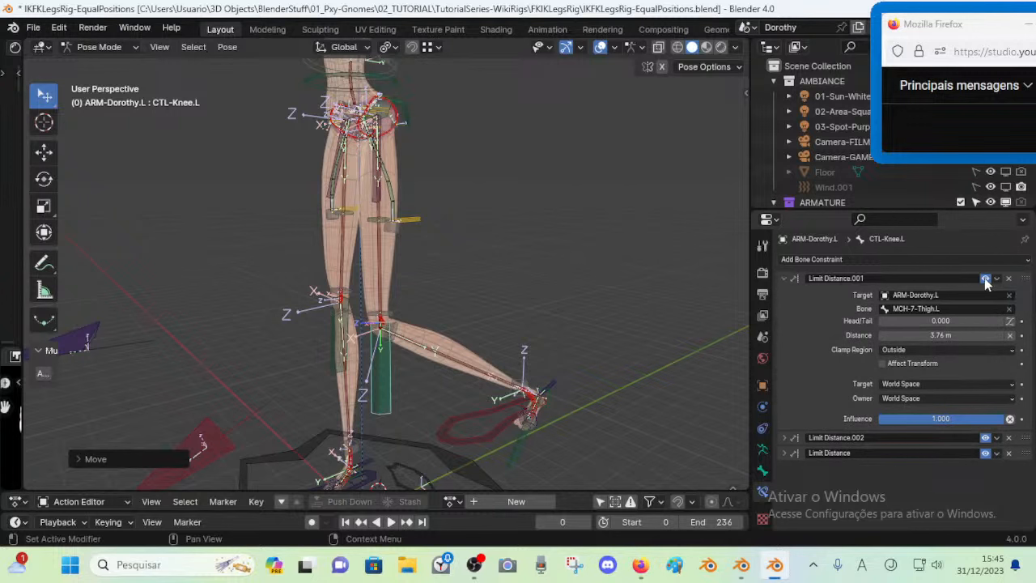
{"action": "left_click", "coordinate": [783, 277]}
{"action": "left_click", "coordinate": [783, 293]}
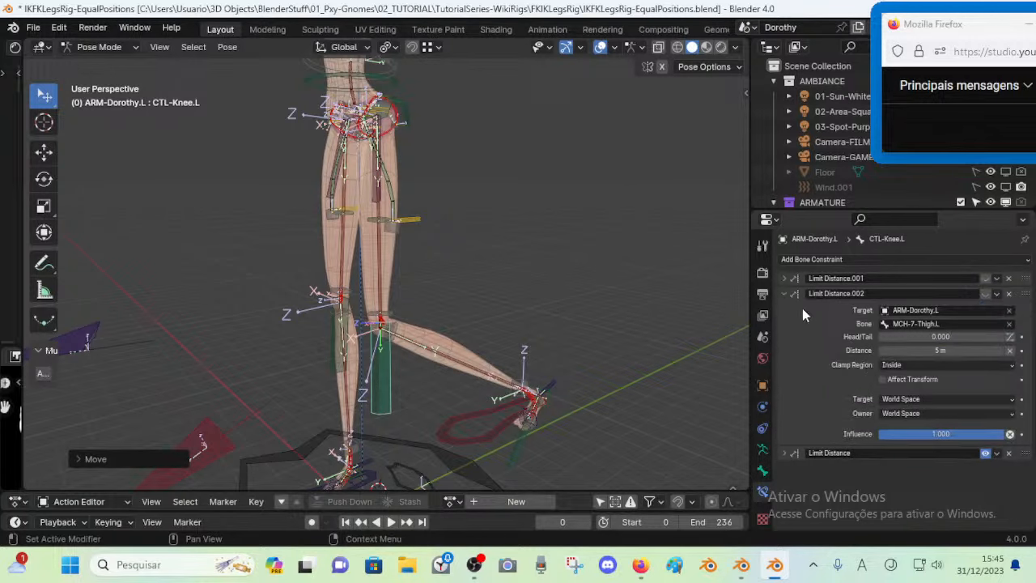
{"action": "left_click", "coordinate": [781, 292]}
{"action": "left_click", "coordinate": [778, 275]}
{"action": "left_click", "coordinate": [777, 272]}
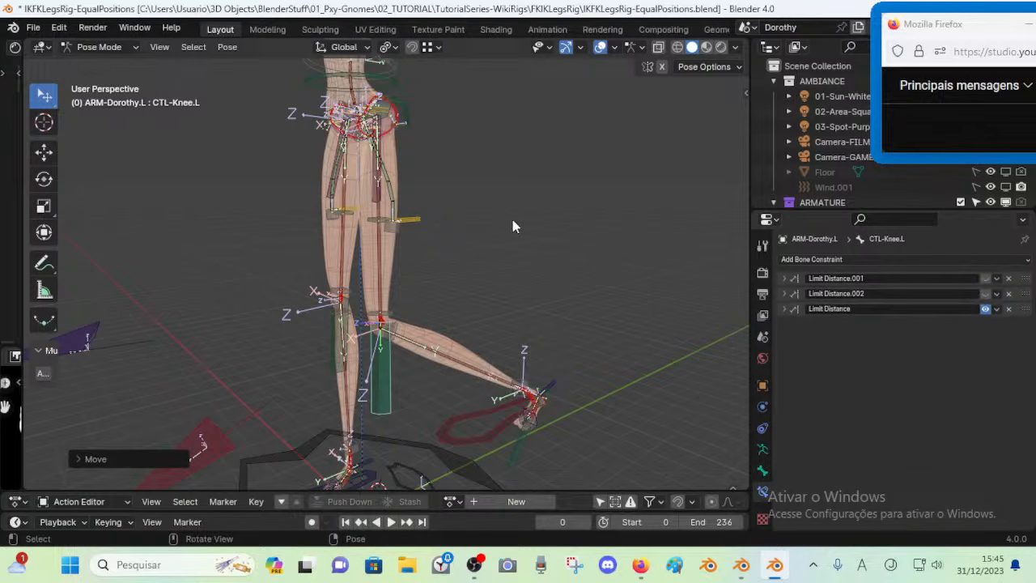
Test moving CTL-Knee.L with Limit Distance.001 and Limit Distance.002 disabled, and again with both re-enabled
{"action": "key", "text": "g"}
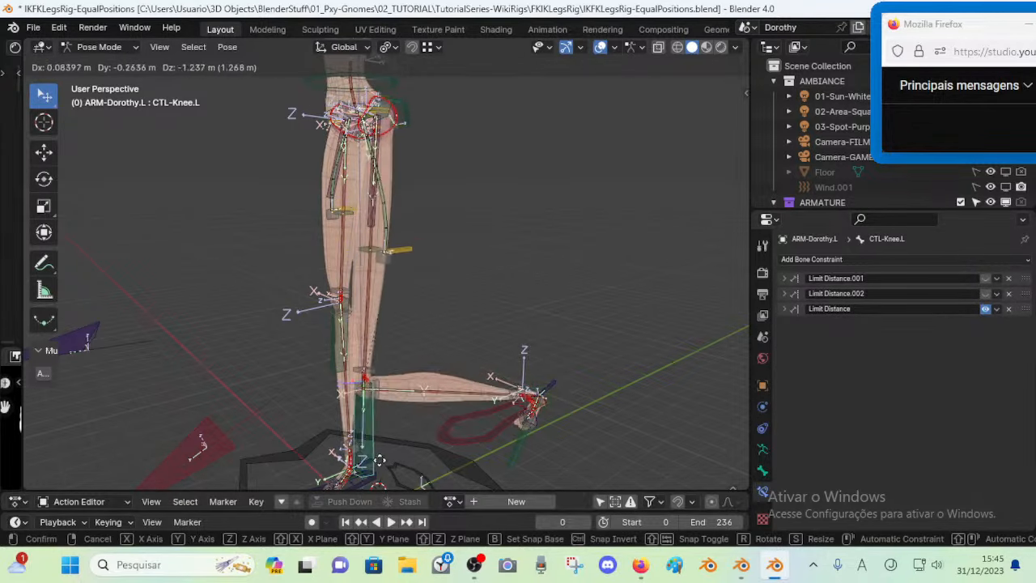
{"action": "left_click", "coordinate": [395, 353]}
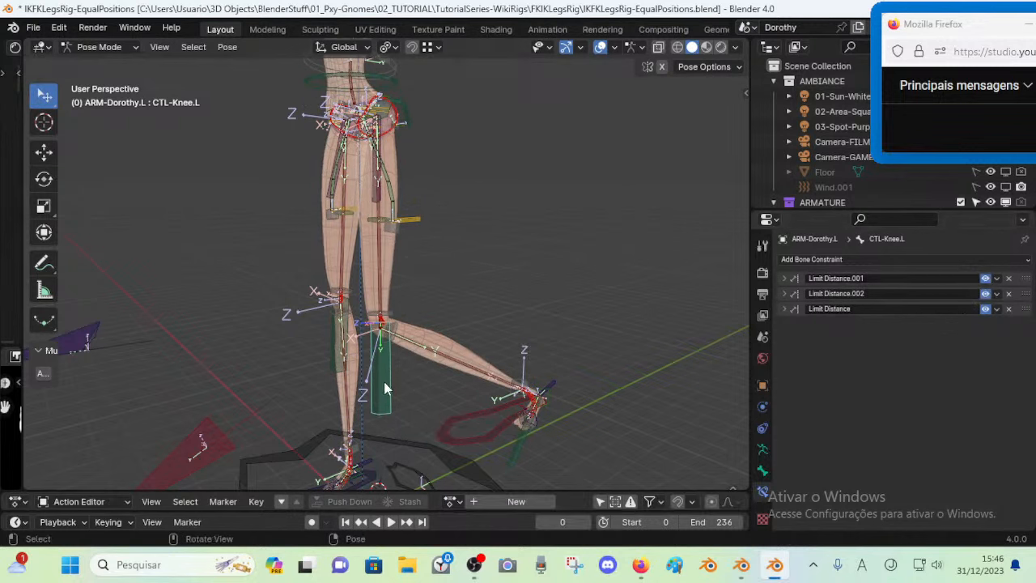
{"action": "key", "text": "g"}
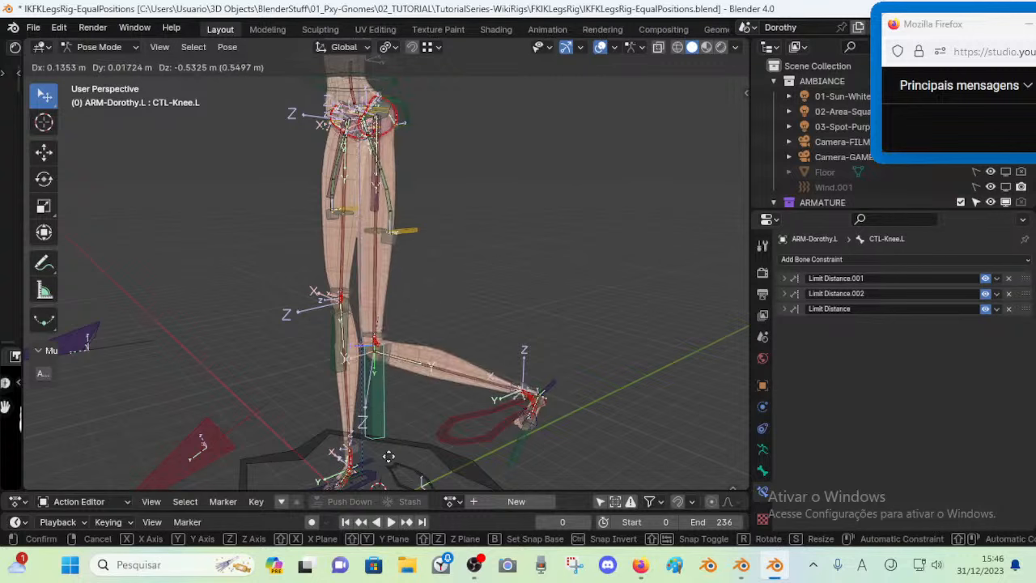
{"action": "left_click", "coordinate": [394, 423]}
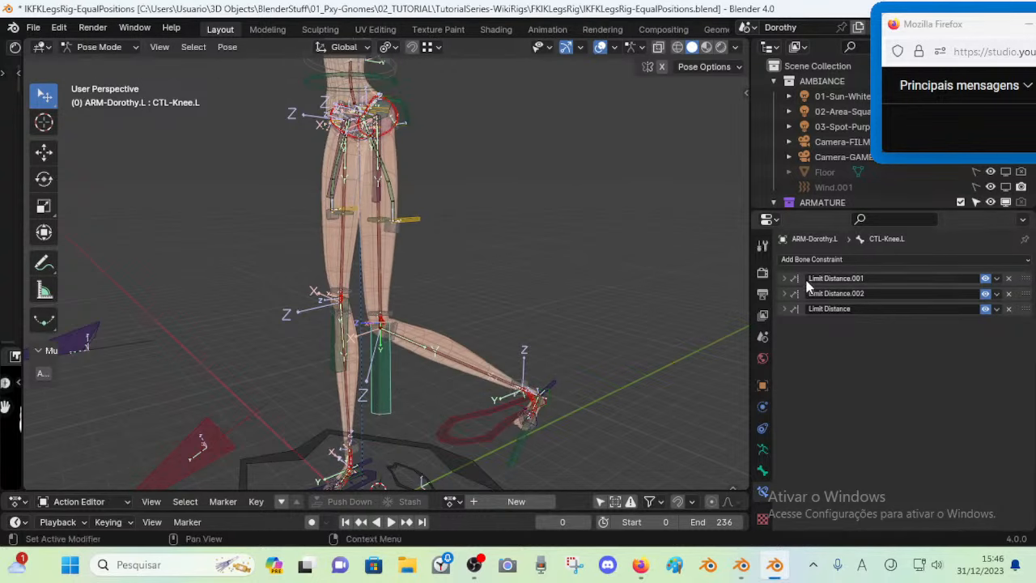
Examine the target bones, distances and clamp regions of CTL-Knee.L's three Limit Distance constraints
{"action": "left_click", "coordinate": [785, 293]}
{"action": "left_click", "coordinate": [785, 294]}
{"action": "left_click", "coordinate": [785, 294]}
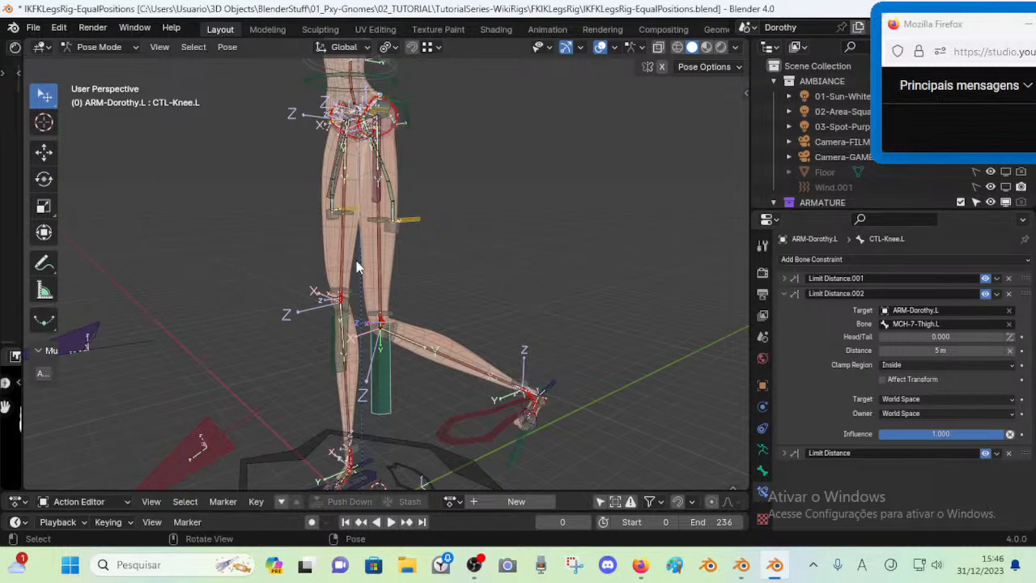
{"action": "left_click", "coordinate": [794, 278]}
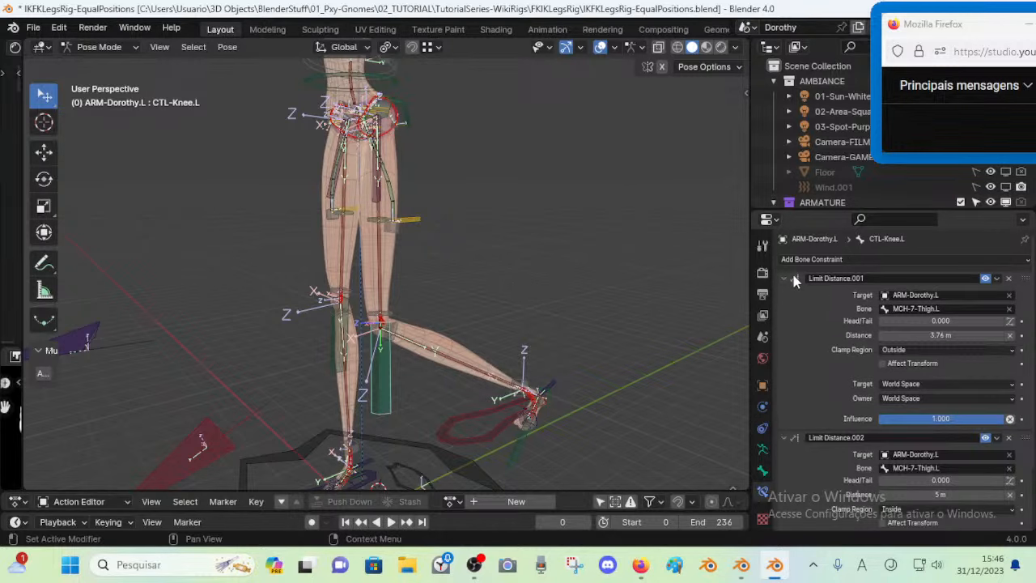
{"action": "left_click", "coordinate": [794, 279]}
{"action": "left_click", "coordinate": [784, 452]}
{"action": "scroll", "coordinate": [862, 430], "scroll_direction": "down", "scroll_amount": 2}
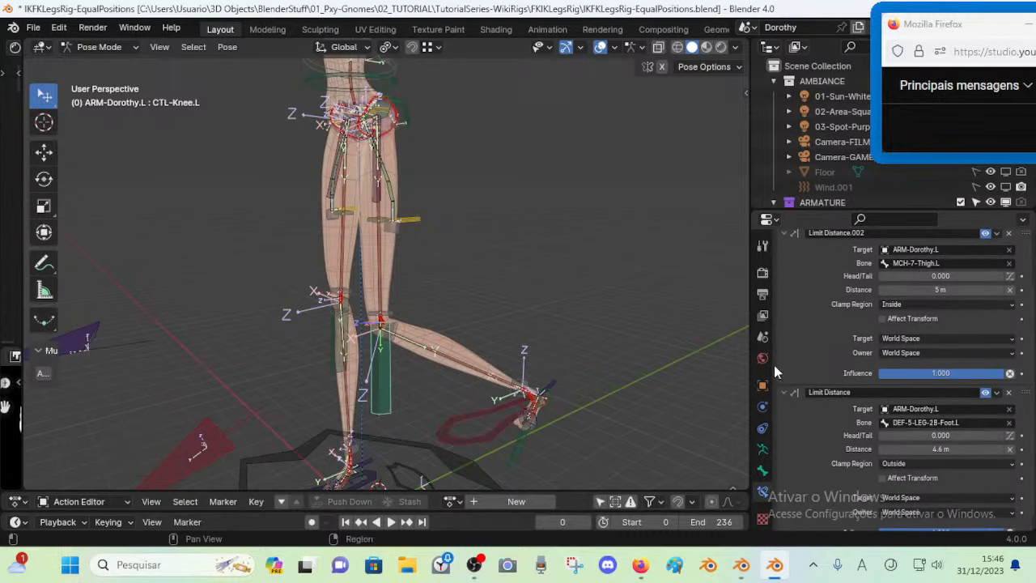
{"action": "scroll", "coordinate": [858, 302], "scroll_direction": "up", "scroll_amount": 2}
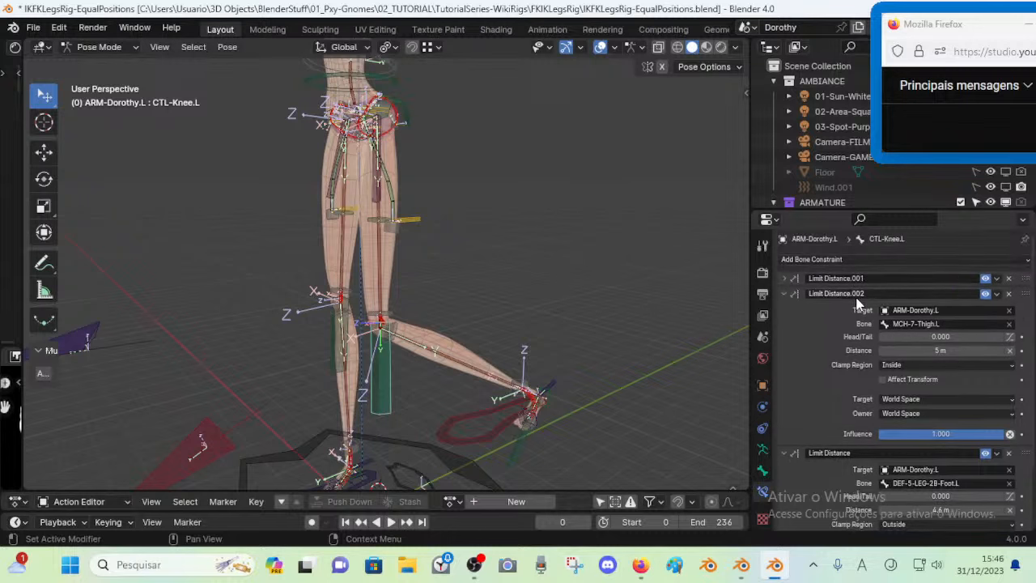
Examine the Limit Distance.001 settings on the CTL-Knee.L bone of the Dorothy reference rig
{"action": "left_click", "coordinate": [783, 293]}
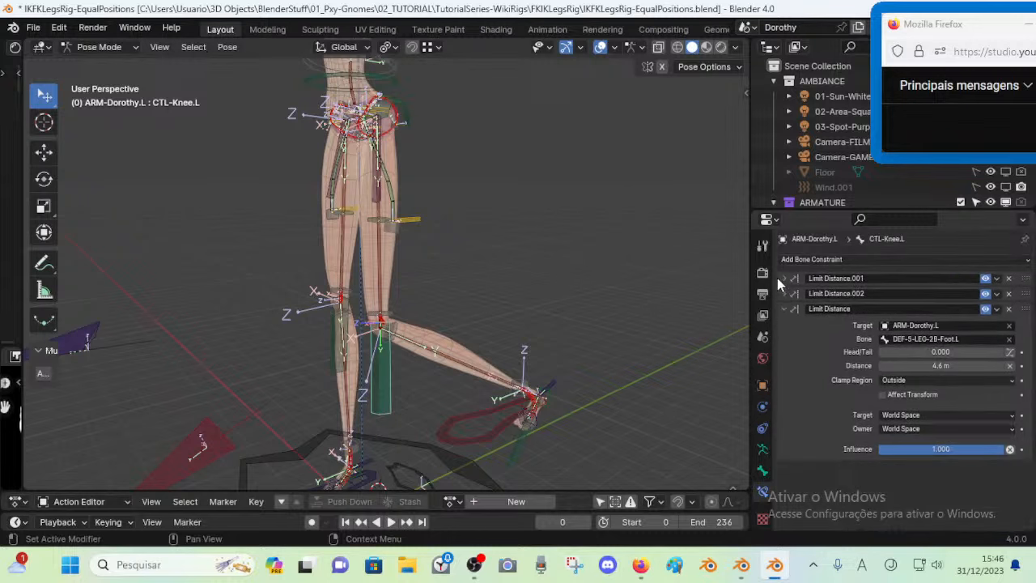
{"action": "left_click", "coordinate": [782, 278]}
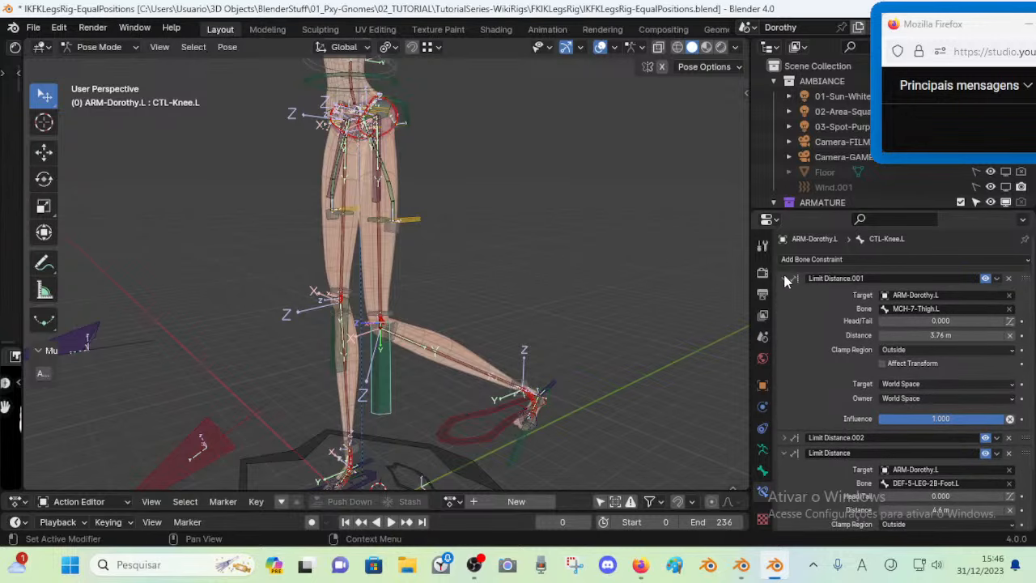
{"action": "middle_click_drag", "start_coordinate": [592, 156], "coordinate": [508, 175]}
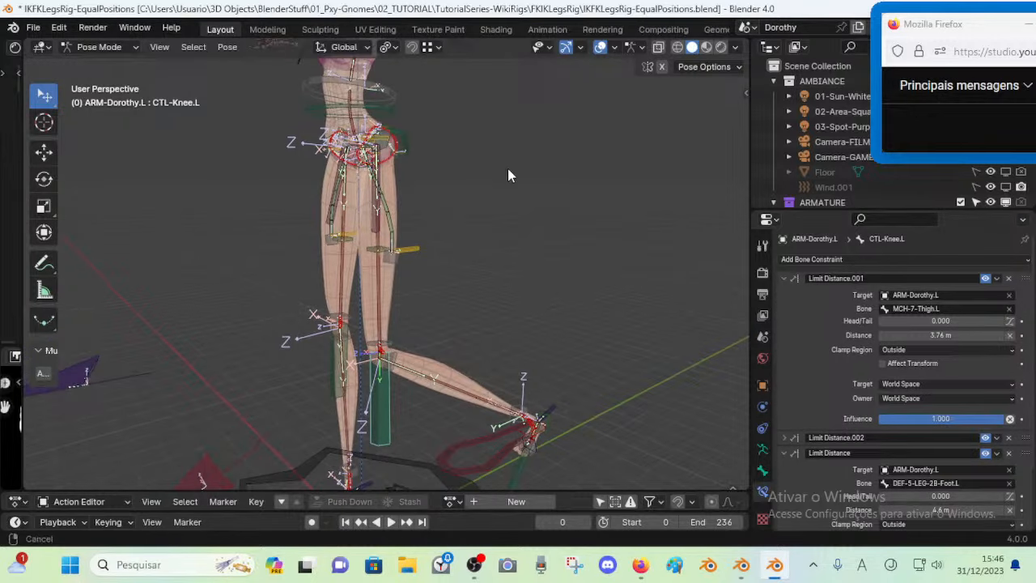
Switch to the FILE2.blend window and save that file
{"action": "left_click", "coordinate": [741, 564]}
{"action": "middle_click_drag", "start_coordinate": [365, 183], "coordinate": [437, 213]}
{"action": "scroll", "coordinate": [436, 255], "scroll_direction": "up", "scroll_amount": 1}
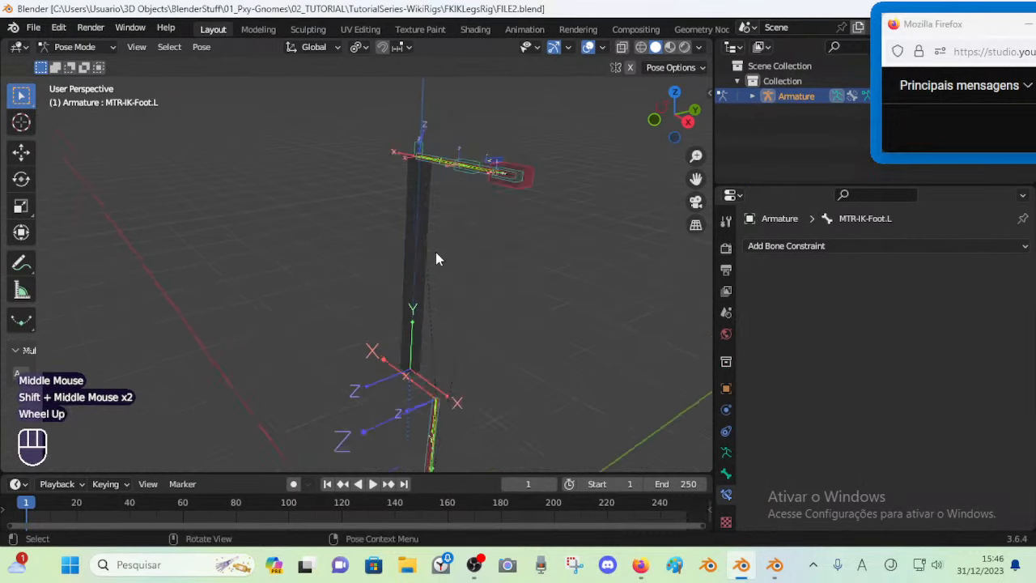
{"action": "scroll", "coordinate": [435, 259], "scroll_direction": "up", "scroll_amount": 1}
{"action": "middle_click_drag", "start_coordinate": [499, 238], "coordinate": [486, 275], "text": "shift"}
{"action": "middle_click_drag", "start_coordinate": [486, 275], "coordinate": [459, 302]}
{"action": "scroll", "coordinate": [483, 302], "scroll_direction": "up", "scroll_amount": 1}
{"action": "key", "text": "ctrl+s"}
Select the CMD-UpperArm.L bone and review its UpperArmSquash and UpperArmStretch Limit Distance constraints
{"action": "left_click", "coordinate": [445, 318]}
{"action": "left_click", "coordinate": [450, 318]}
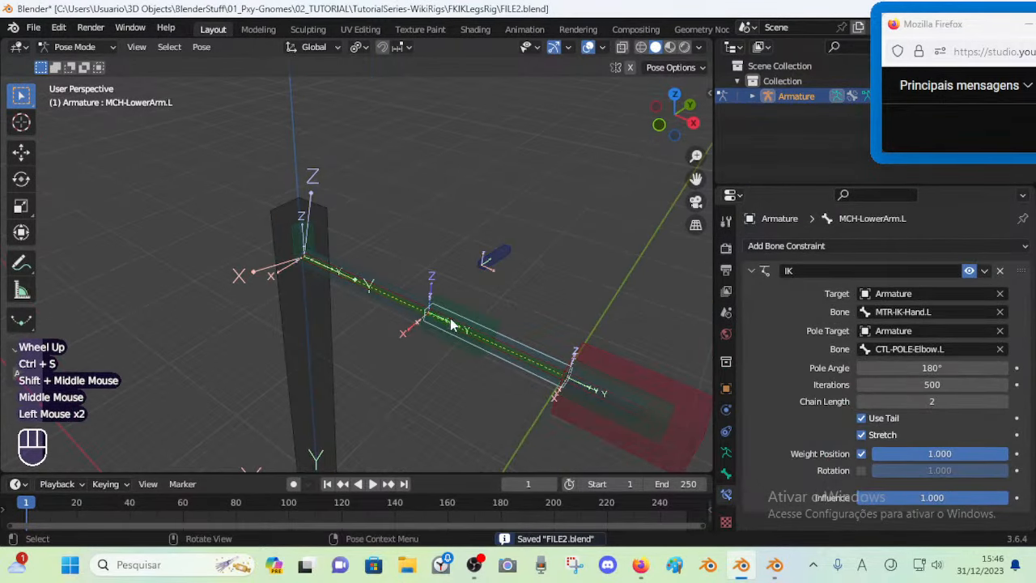
{"action": "left_click", "coordinate": [437, 319]}
{"action": "left_click", "coordinate": [407, 323]}
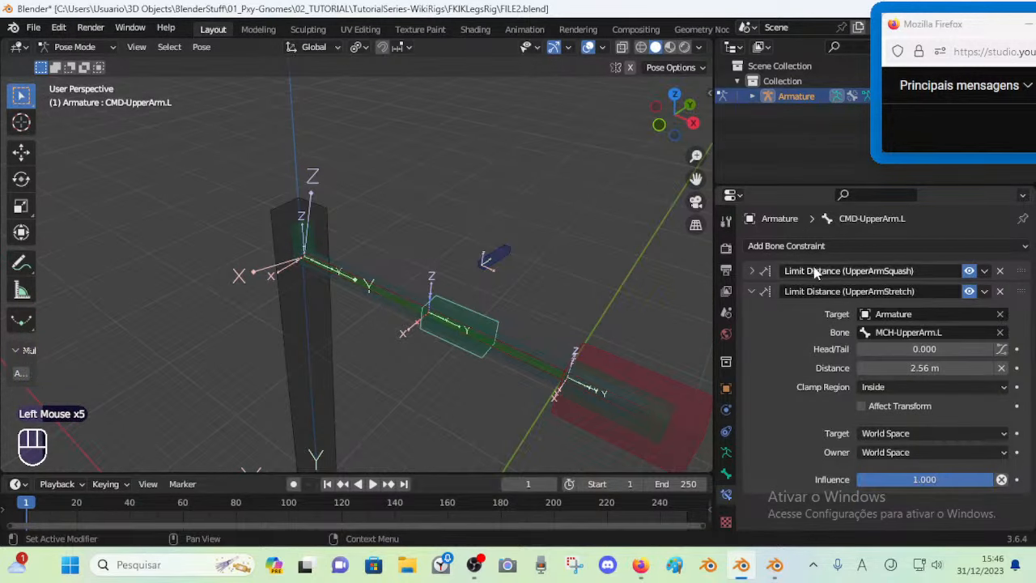
{"action": "key", "text": "ctrl+c"}
{"action": "left_click", "coordinate": [752, 292]}
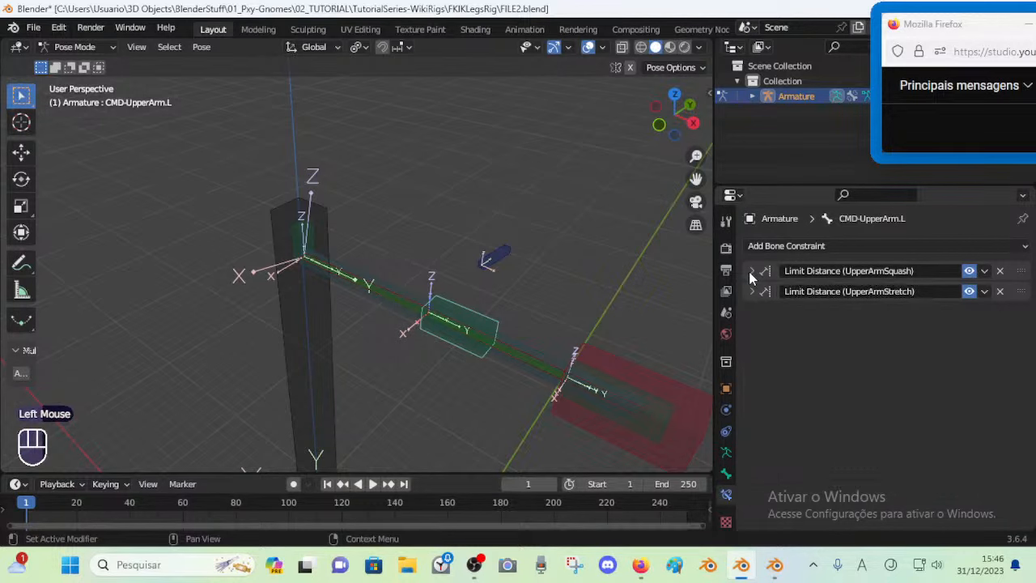
{"action": "left_click", "coordinate": [751, 271]}
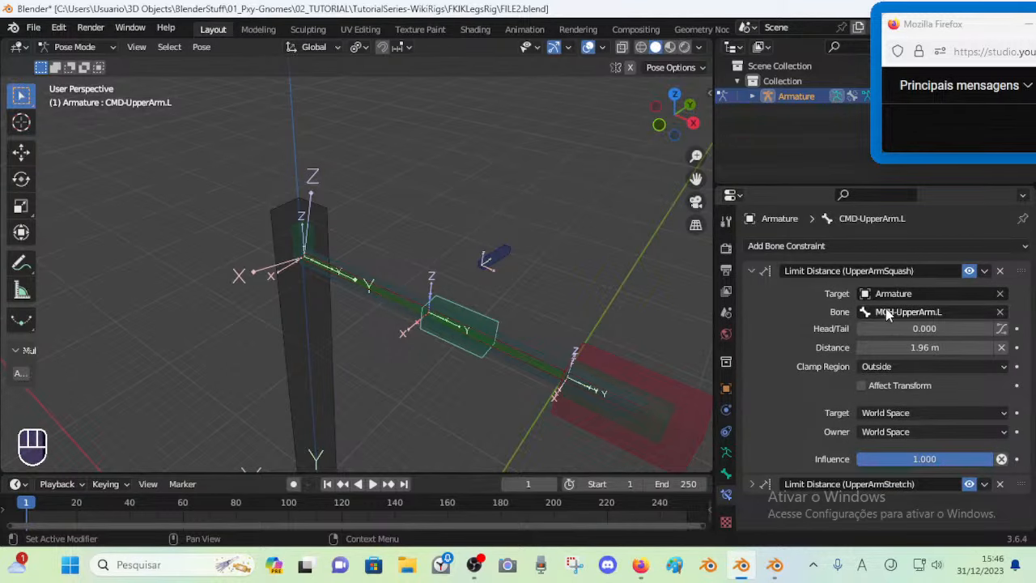
{"action": "left_click", "coordinate": [751, 270]}
Save FILE2.blend again
{"action": "middle_click_drag", "start_coordinate": [529, 351], "coordinate": [418, 245], "text": "shift"}
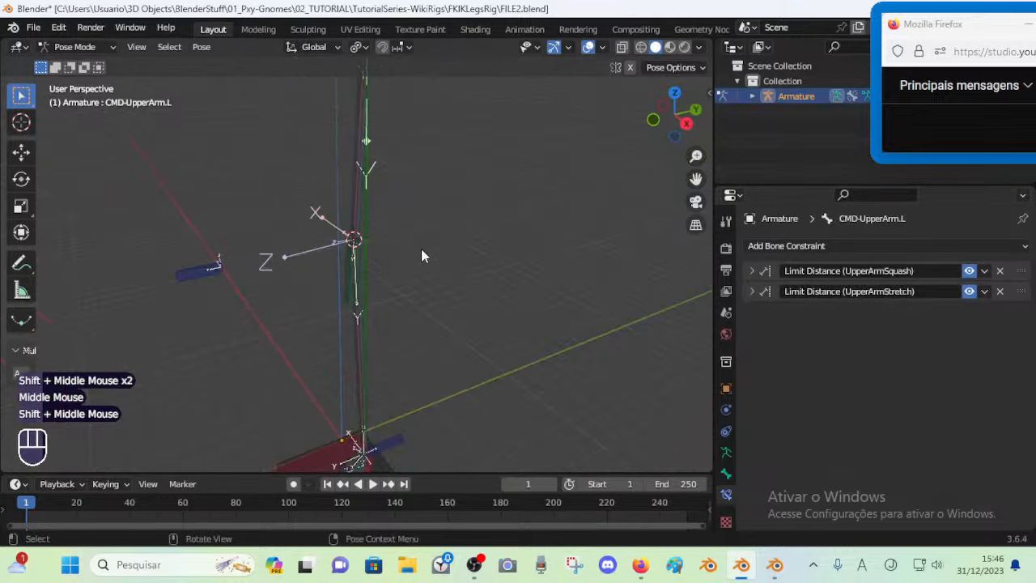
{"action": "scroll", "coordinate": [335, 275], "scroll_direction": "up", "scroll_amount": 1}
{"action": "middle_click_drag", "start_coordinate": [351, 195], "coordinate": [401, 284], "text": "shift"}
{"action": "scroll", "coordinate": [426, 189], "scroll_direction": "down", "scroll_amount": 2}
{"action": "middle_click_drag", "start_coordinate": [427, 190], "coordinate": [419, 261], "text": "shift"}
{"action": "key", "text": "ctrl+s"}
Copy the UpperArmSquash and UpperArmStretch Limit Distance constraints from CMD-UpperArm.L to CMD-Thigh.L with Copy Selected Constraints
{"action": "left_click", "coordinate": [386, 372]}
{"action": "middle_click_drag", "start_coordinate": [419, 261], "coordinate": [447, 269], "text": "shift"}
{"action": "scroll", "coordinate": [486, 263], "scroll_direction": "up", "scroll_amount": 1}
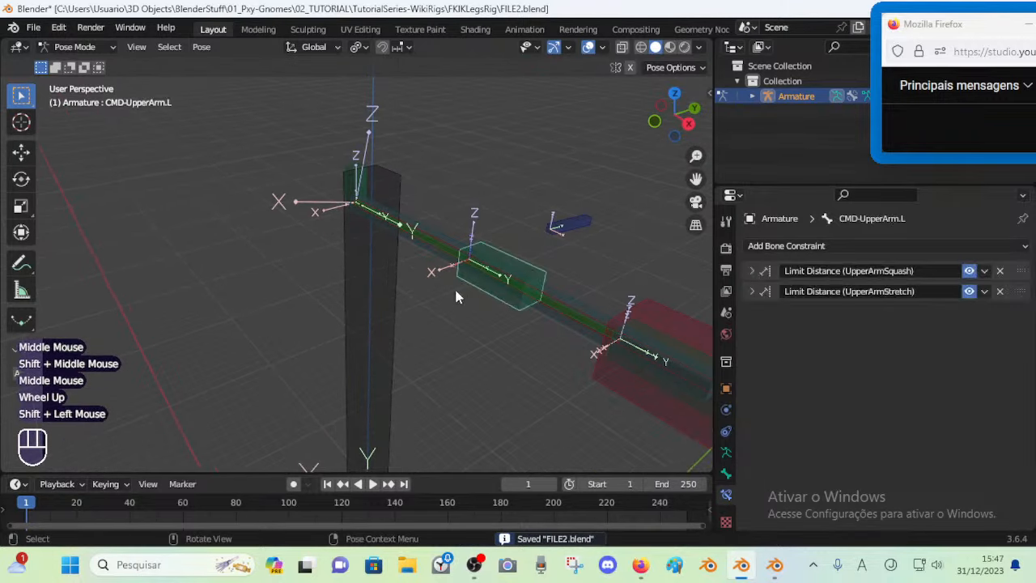
{"action": "key", "text": "ctrl+c"}
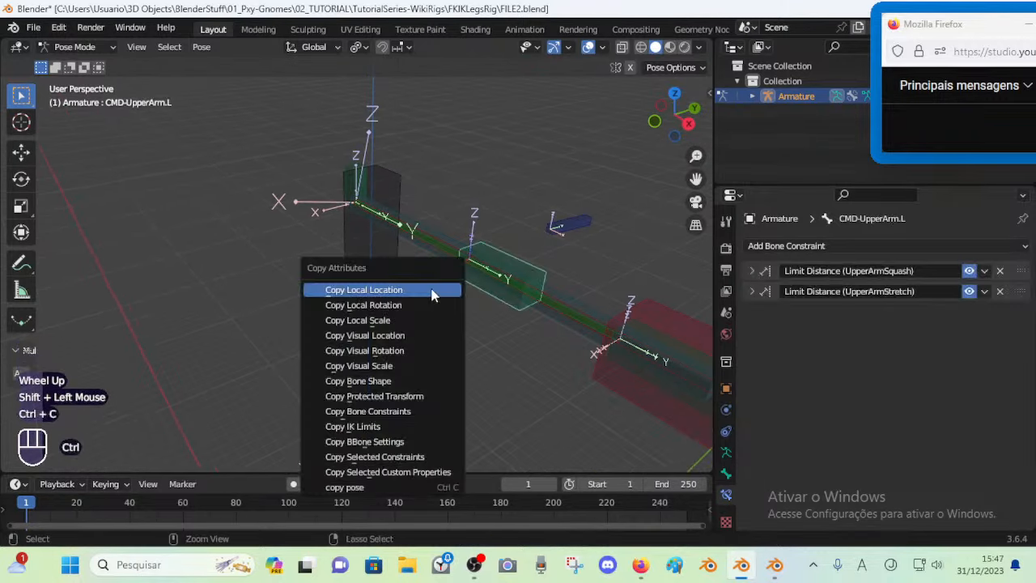
{"action": "left_click", "coordinate": [376, 458]}
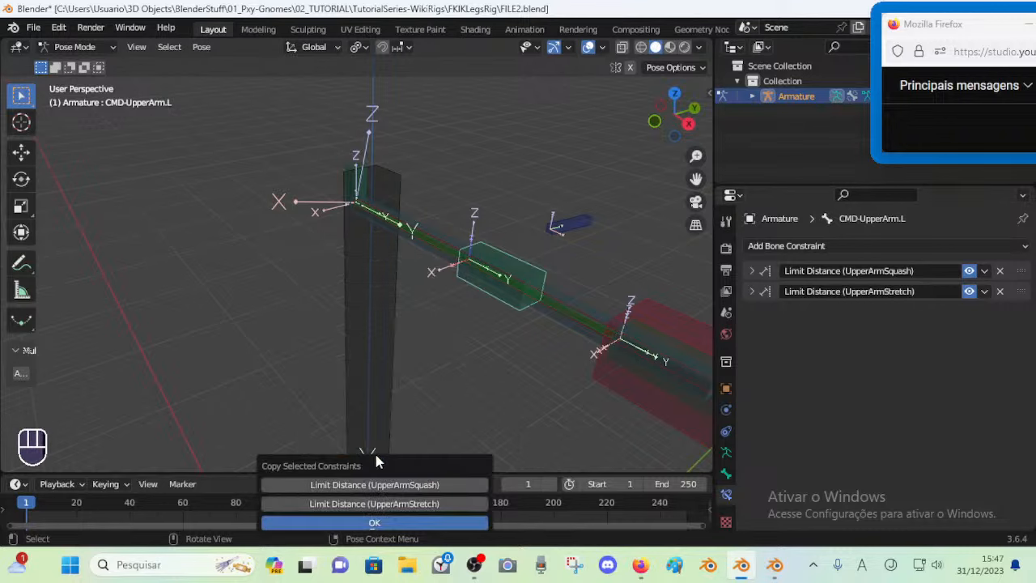
{"action": "left_click", "coordinate": [370, 484]}
{"action": "left_click", "coordinate": [366, 503]}
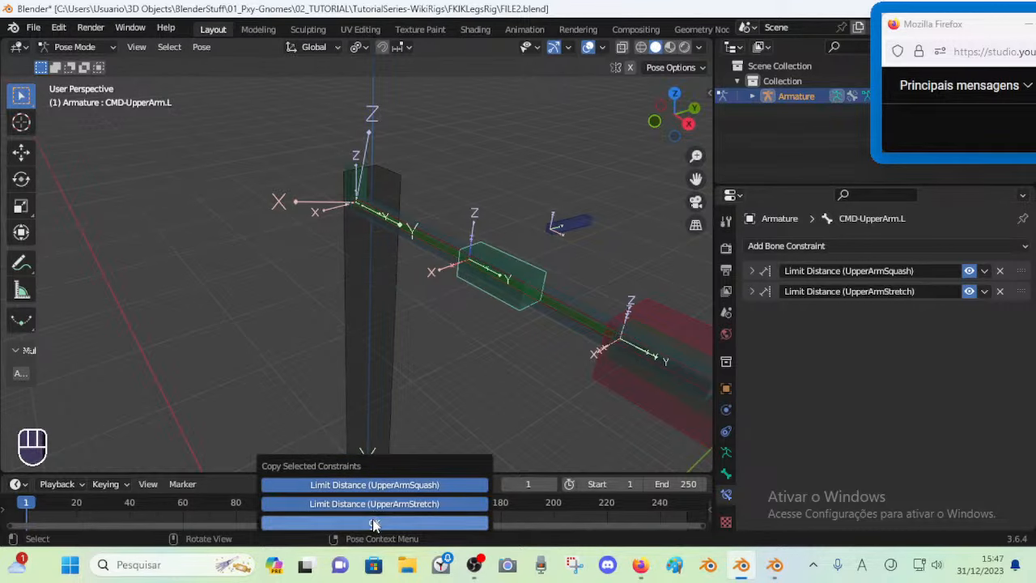
{"action": "left_click", "coordinate": [370, 522]}
{"action": "middle_click_drag", "start_coordinate": [364, 423], "coordinate": [440, 344], "text": "shift"}
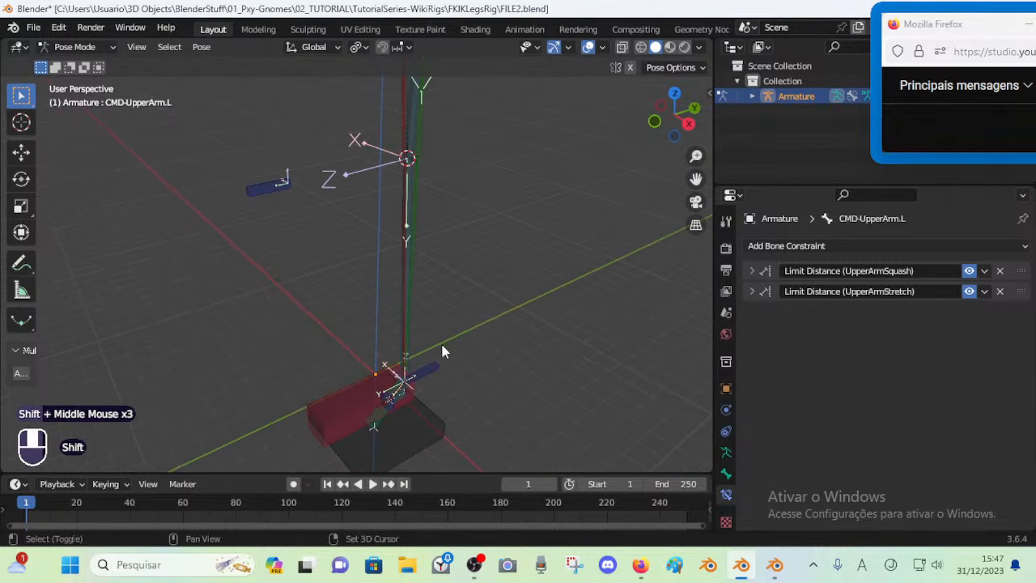
Look up the Copy Attributes Menu add-on in the preferences by searching the add-ons for "cop"
{"action": "left_click", "coordinate": [58, 27]}
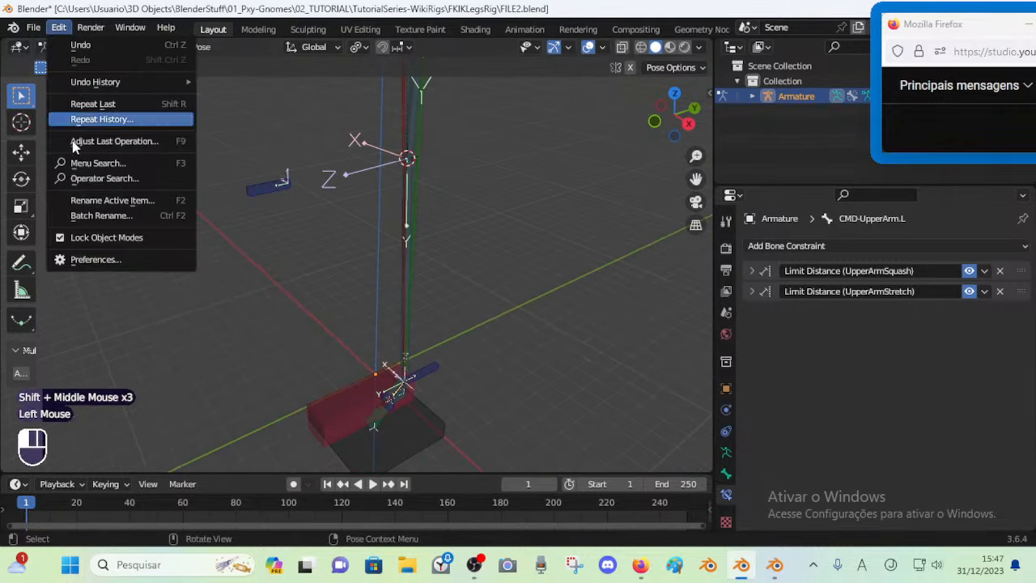
{"action": "left_click", "coordinate": [112, 261]}
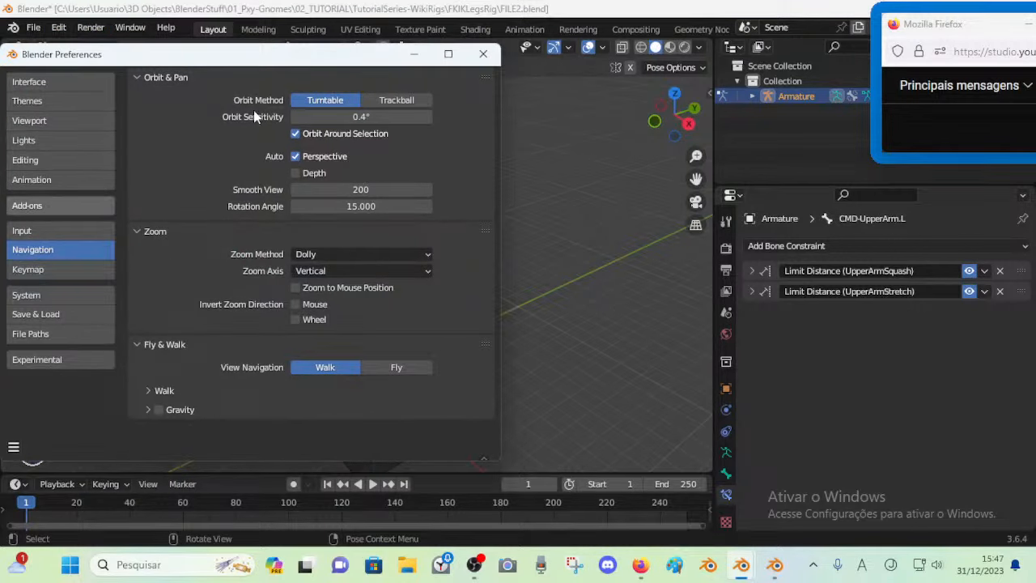
{"action": "left_click", "coordinate": [51, 205]}
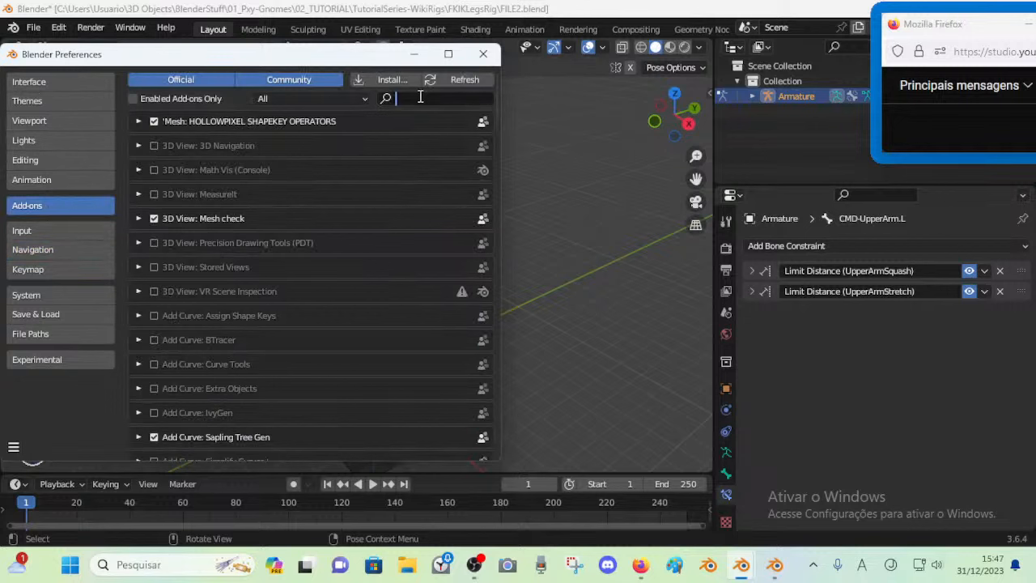
{"action": "type", "text": "copy"}
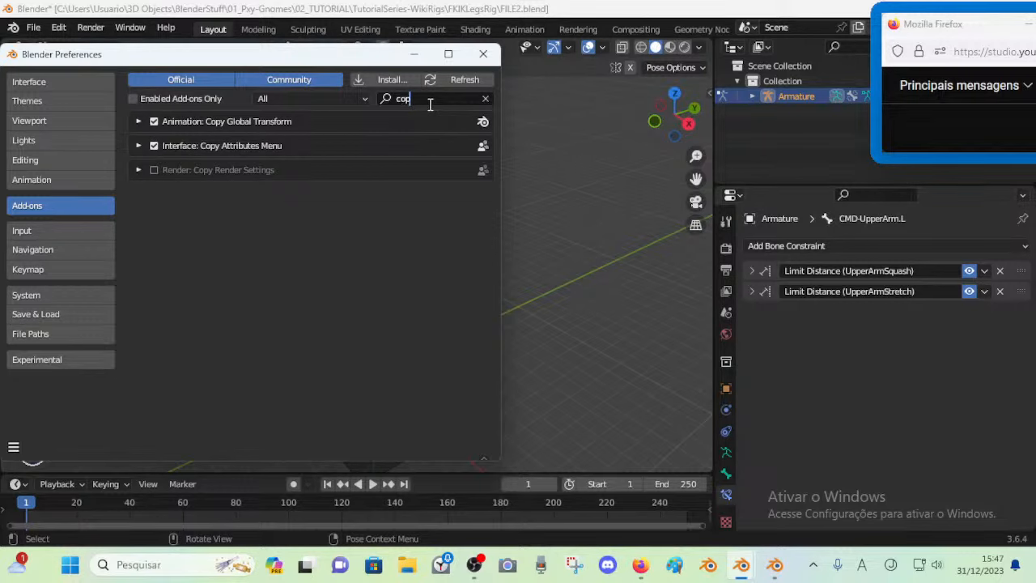
{"action": "key", "text": "BackSpace"}
{"action": "key", "text": "BackSpace"}
{"action": "key", "text": "BackSpace"}
{"action": "left_click", "coordinate": [484, 54]}
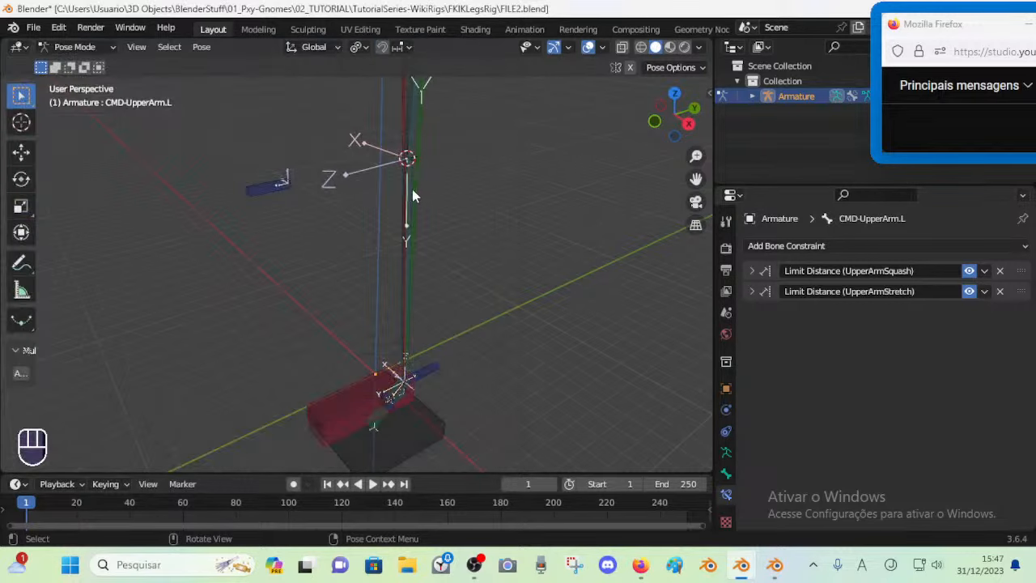
Select the MCH-Thigh.L bone and copy its name
{"action": "middle_click_drag", "start_coordinate": [417, 280], "coordinate": [415, 243], "text": "shift"}
{"action": "scroll", "coordinate": [470, 247], "scroll_direction": "up", "scroll_amount": 2}
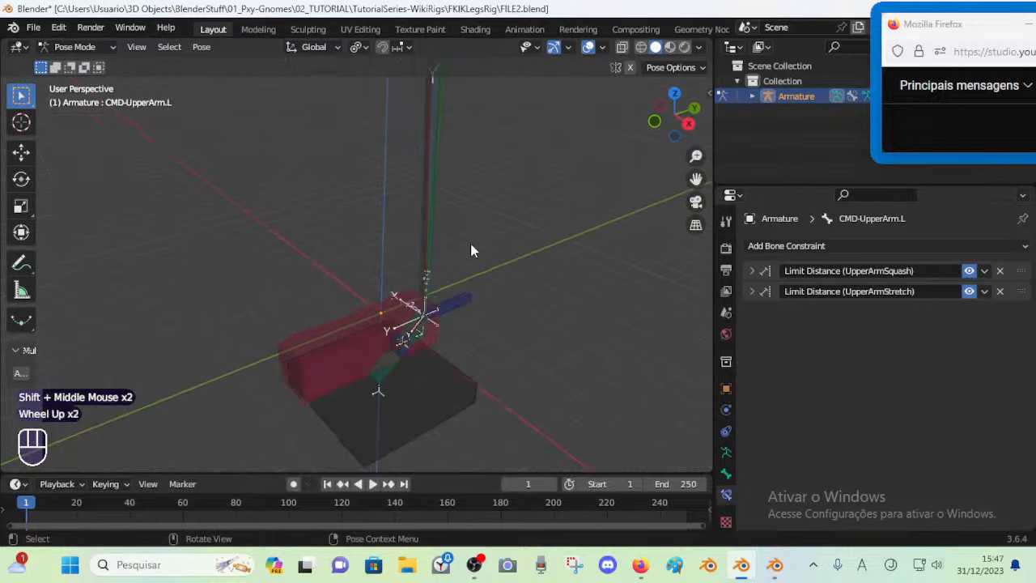
{"action": "scroll", "coordinate": [411, 152], "scroll_direction": "down", "scroll_amount": 2}
{"action": "middle_click_drag", "start_coordinate": [411, 146], "coordinate": [403, 192], "text": "shift"}
{"action": "left_click", "coordinate": [414, 122]}
{"action": "left_click", "coordinate": [415, 120]}
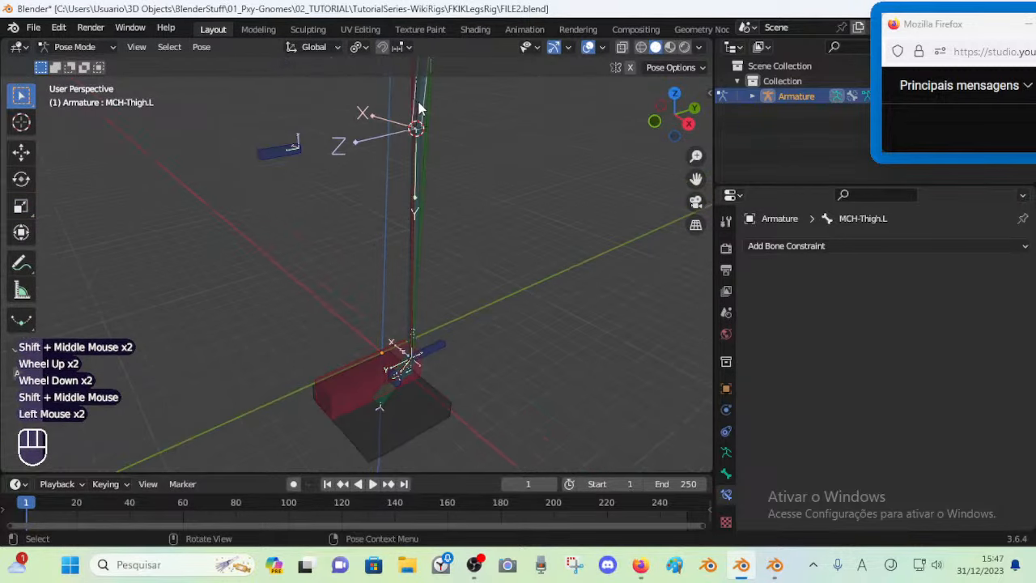
{"action": "key", "text": "F2"}
{"action": "middle_click_drag", "start_coordinate": [445, 251], "coordinate": [418, 226]}
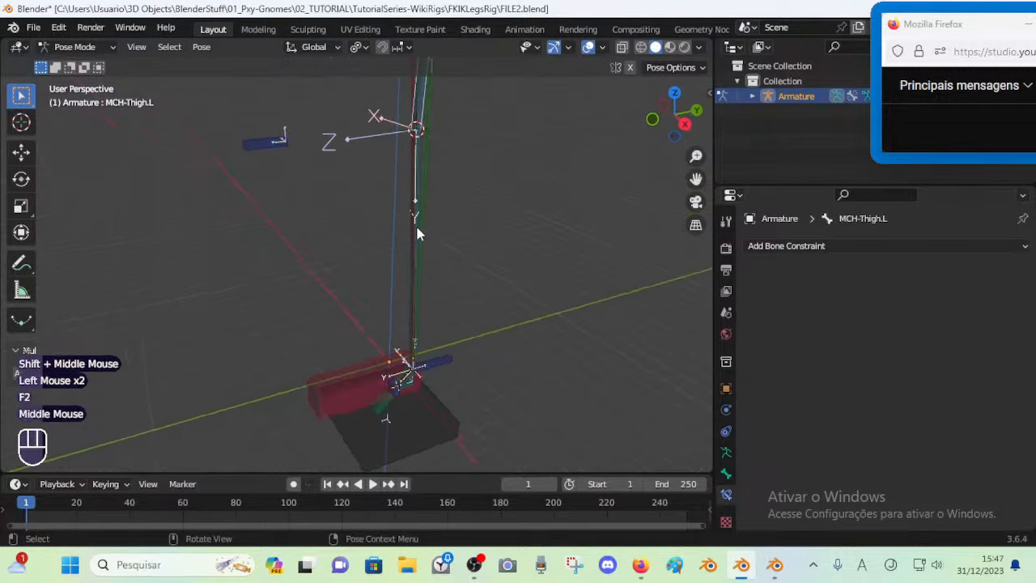
Inspect the overlapping leg bones around the knee and the IK constraint on MCH-Shin.L
{"action": "left_click", "coordinate": [425, 220]}
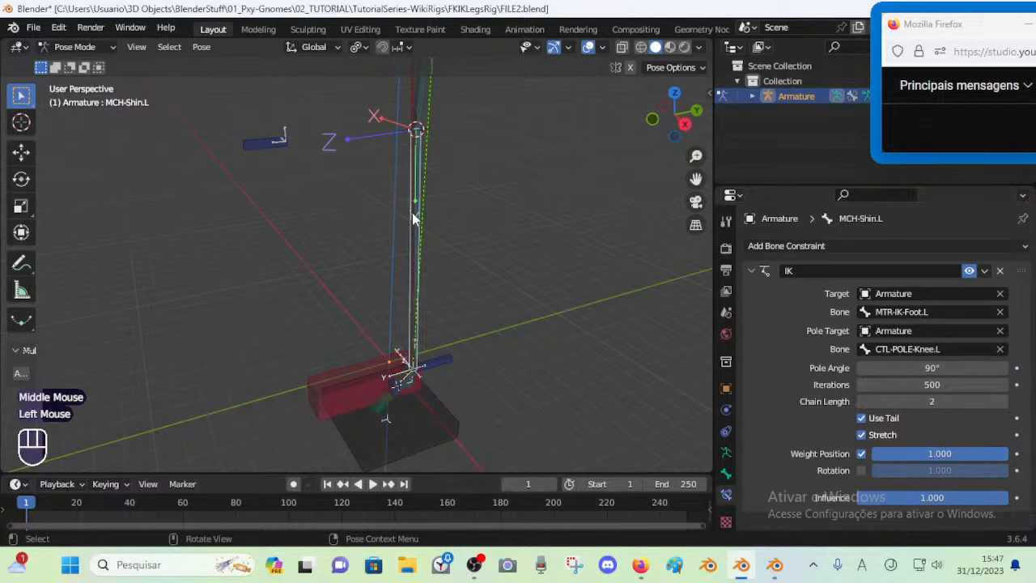
{"action": "left_click", "coordinate": [406, 157]}
{"action": "left_click", "coordinate": [413, 167]}
{"action": "middle_click_drag", "start_coordinate": [413, 167], "coordinate": [484, 171]}
{"action": "middle_click_drag", "start_coordinate": [484, 171], "coordinate": [396, 203], "text": "shift"}
{"action": "key", "text": "a"}
{"action": "key", "text": "alt+q"}
{"action": "key", "text": "alt+q"}
{"action": "key", "text": "alt+h"}
{"action": "key", "text": "alt+h"}
{"action": "middle_click_drag", "start_coordinate": [480, 215], "coordinate": [413, 275]}
{"action": "middle_click_drag", "start_coordinate": [413, 275], "coordinate": [342, 335], "text": "shift"}
{"action": "scroll", "coordinate": [317, 303], "scroll_direction": "down", "scroll_amount": 1}
{"action": "middle_click_drag", "start_coordinate": [316, 303], "coordinate": [380, 283]}
{"action": "middle_click_drag", "start_coordinate": [380, 283], "coordinate": [350, 253], "text": "shift"}
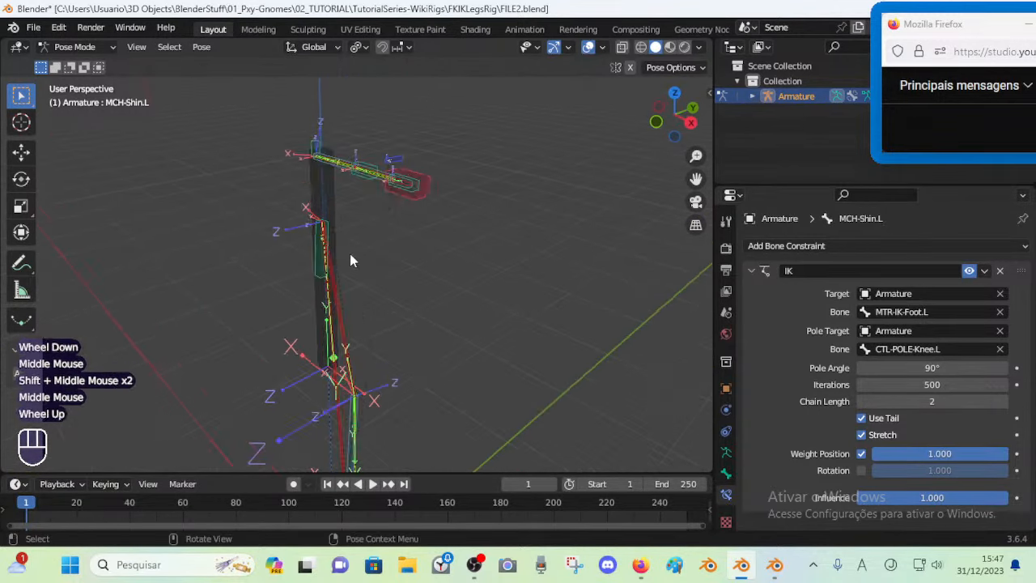
Set MCH-Thigh.L as the target bone of both Limit Distance constraints on CMD-Thigh.L
{"action": "scroll", "coordinate": [350, 253], "scroll_direction": "up", "scroll_amount": 1}
{"action": "left_click", "coordinate": [324, 245]}
{"action": "left_click", "coordinate": [323, 245]}
{"action": "left_click", "coordinate": [752, 291]}
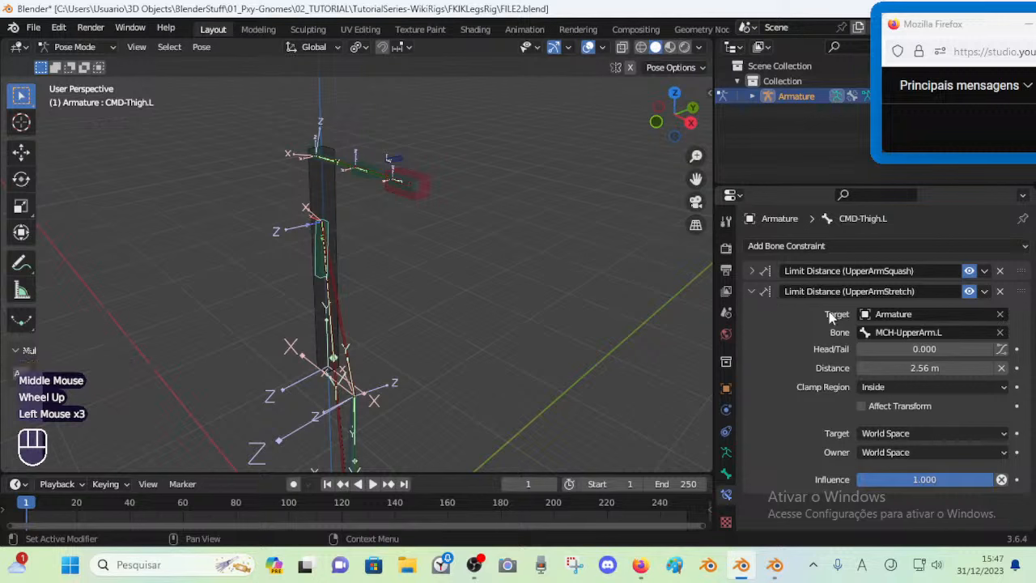
{"action": "key", "text": "ctrl+v"}
{"action": "left_click", "coordinate": [751, 271]}
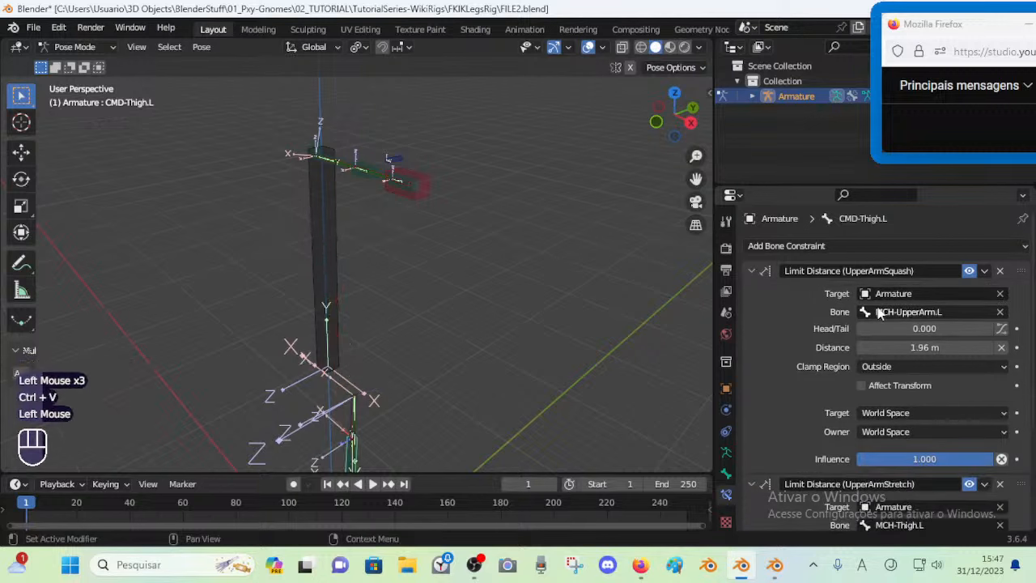
{"action": "key", "text": "ctrl+v"}
Reset the distance values of the squash and stretch Limit Distance constraints on CMD-Thigh.L
{"action": "key", "text": "BackSpace"}
{"action": "key", "text": "BackSpace"}
{"action": "key", "text": "BackSpace"}
{"action": "left_click", "coordinate": [751, 270]}
{"action": "key", "text": "BackSpace"}
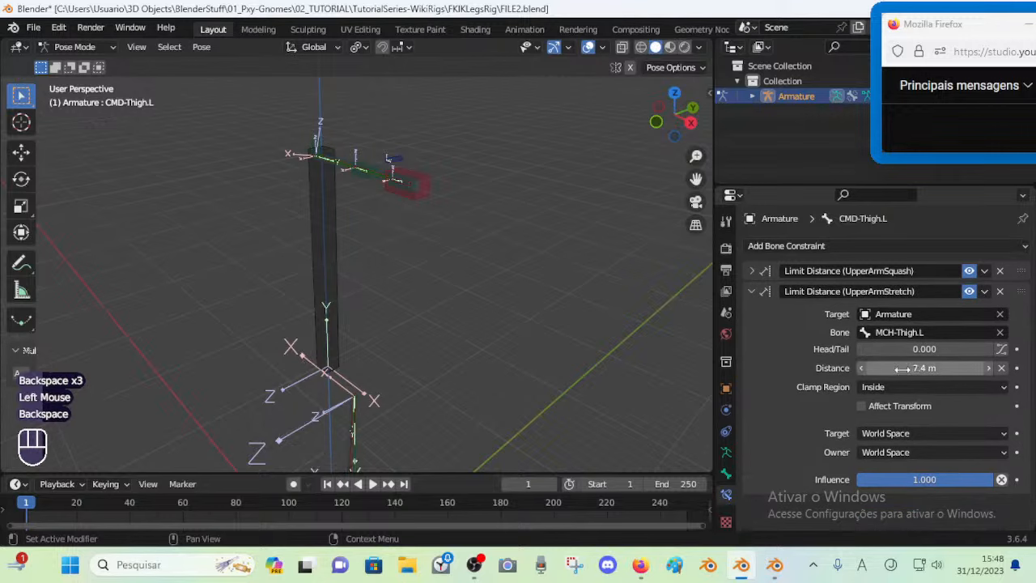
{"action": "key", "text": "BackSpace"}
{"action": "left_click", "coordinate": [752, 291]}
Test the distance limits by moving CMD-Thigh.L toward the knee pole and cancelling each move
{"action": "middle_click_drag", "start_coordinate": [384, 404], "coordinate": [434, 121], "text": "shift"}
{"action": "middle_click_drag", "start_coordinate": [504, 259], "coordinate": [467, 242]}
{"action": "scroll", "coordinate": [468, 241], "scroll_direction": "up", "scroll_amount": 1}
{"action": "middle_click_drag", "start_coordinate": [513, 176], "coordinate": [441, 293], "text": "shift"}
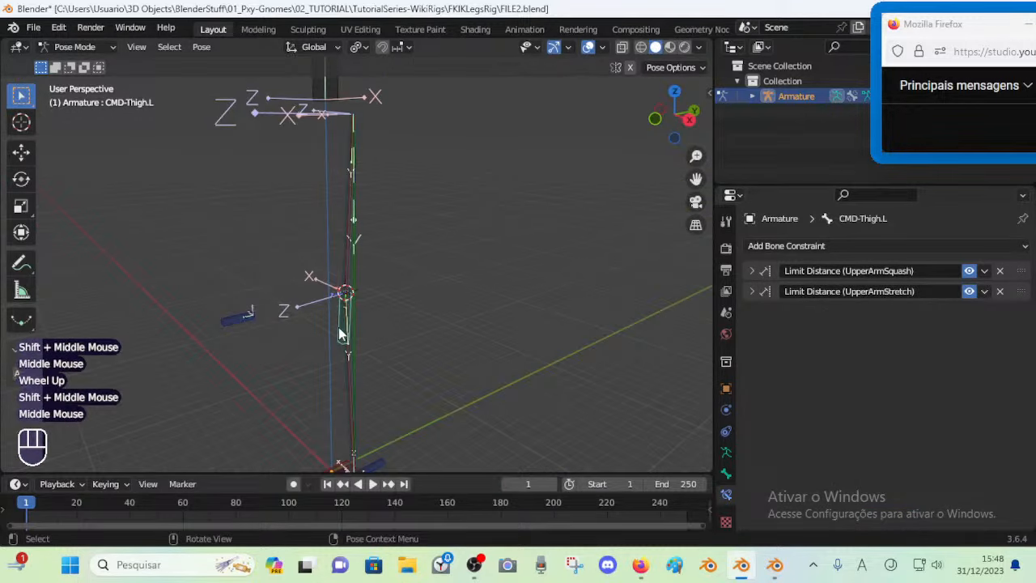
{"action": "left_click", "coordinate": [338, 327]}
{"action": "key", "text": "g"}
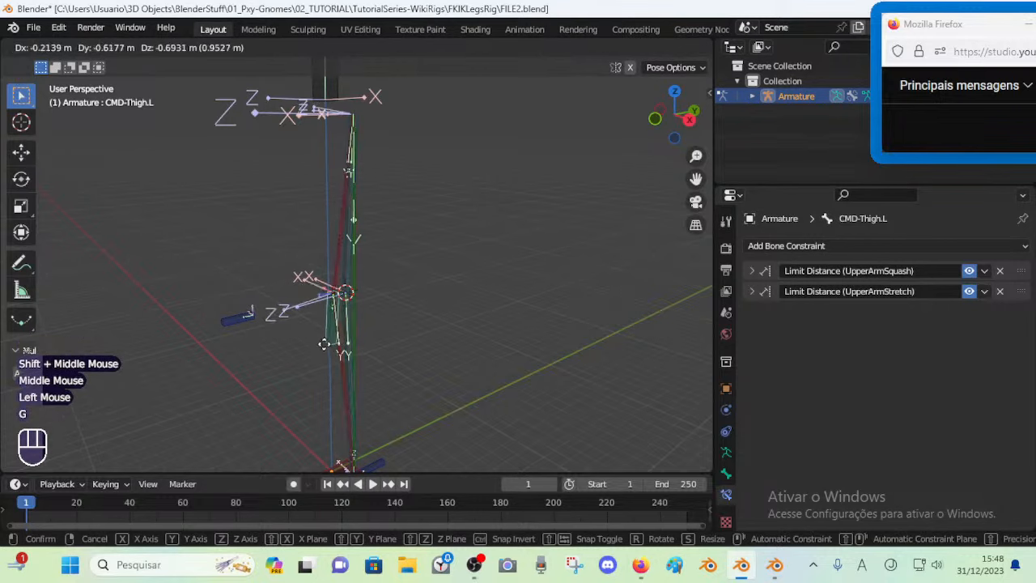
{"action": "key", "text": "Escape"}
{"action": "scroll", "coordinate": [324, 344], "scroll_direction": "up", "scroll_amount": 1}
{"action": "middle_click_drag", "start_coordinate": [324, 344], "coordinate": [303, 337]}
{"action": "key", "text": "g"}
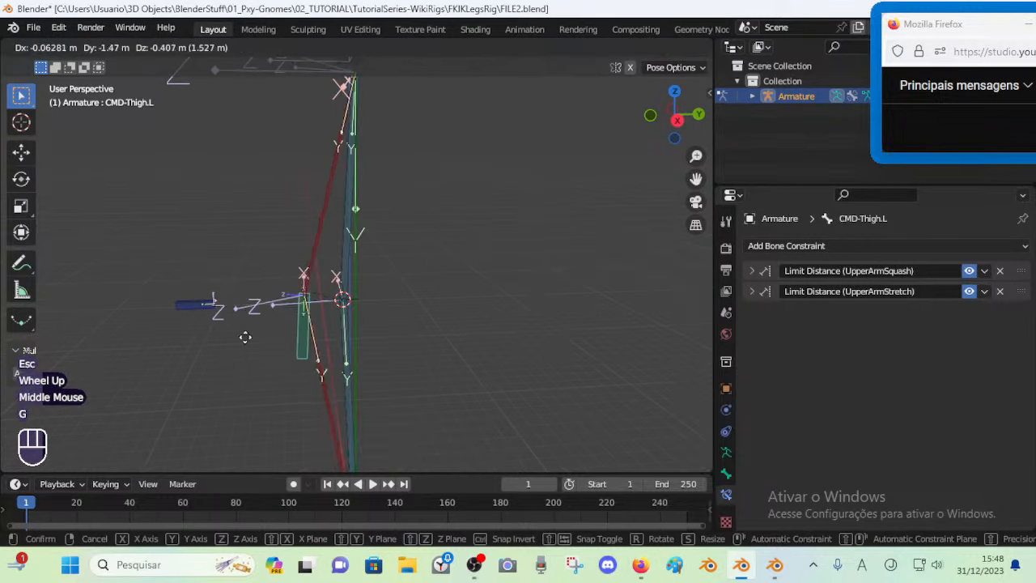
{"action": "key", "text": "Escape"}
Try rotating CMD-Thigh.L and moving it sideways about 2.9 m, cancelling every transform
{"action": "key", "text": "r"}
{"action": "key", "text": "Escape"}
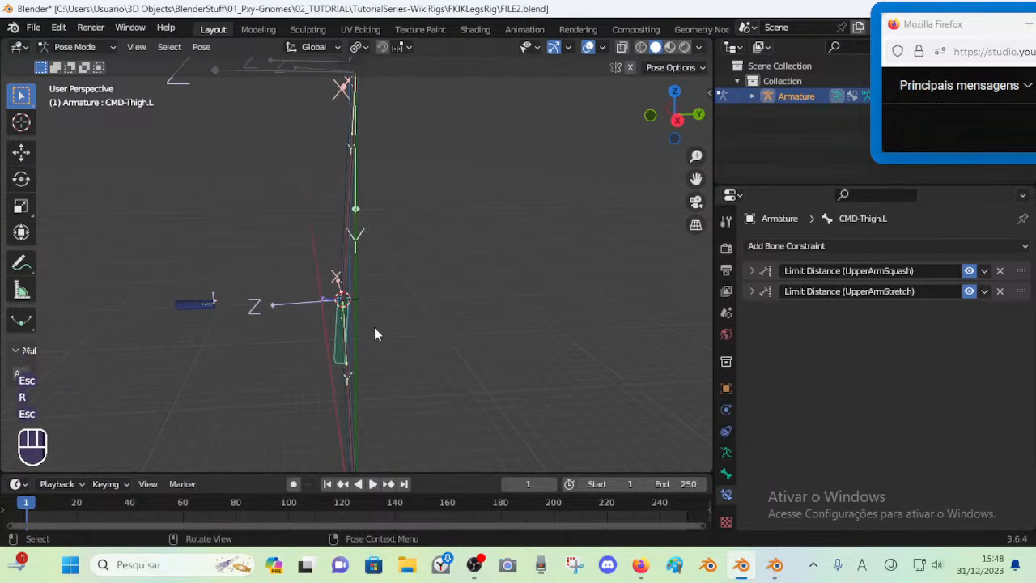
{"action": "key", "text": "g"}
{"action": "key", "text": "Escape"}
{"action": "key", "text": "r"}
{"action": "key", "text": "Escape"}
{"action": "key", "text": "g"}
{"action": "key", "text": "Escape"}
{"action": "middle_click_drag", "start_coordinate": [370, 317], "coordinate": [430, 348]}
{"action": "key", "text": "g"}
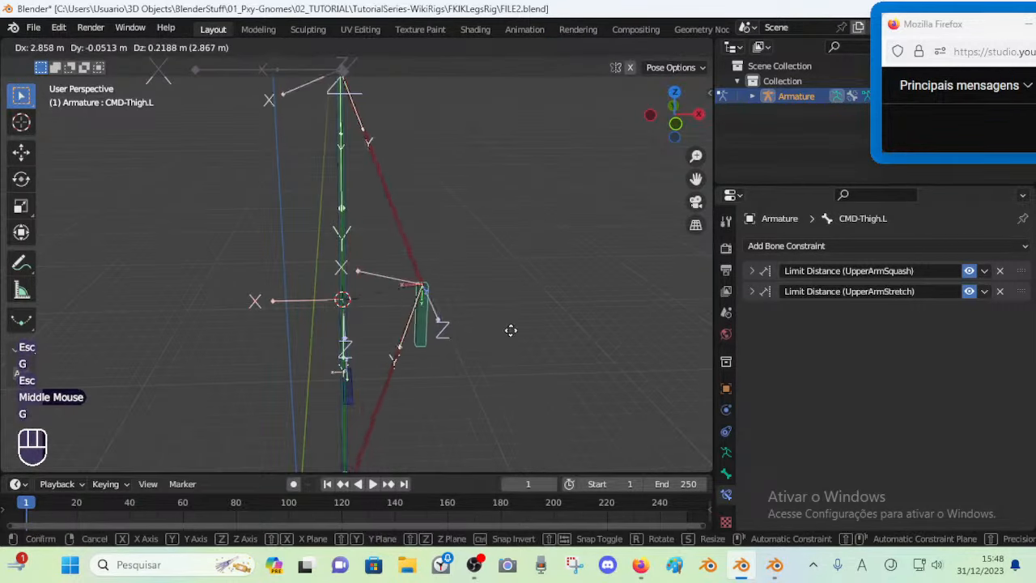
{"action": "key", "text": "Escape"}
{"action": "middle_click_drag", "start_coordinate": [494, 324], "coordinate": [383, 337]}
{"action": "scroll", "coordinate": [324, 418], "scroll_direction": "down", "scroll_amount": 3}
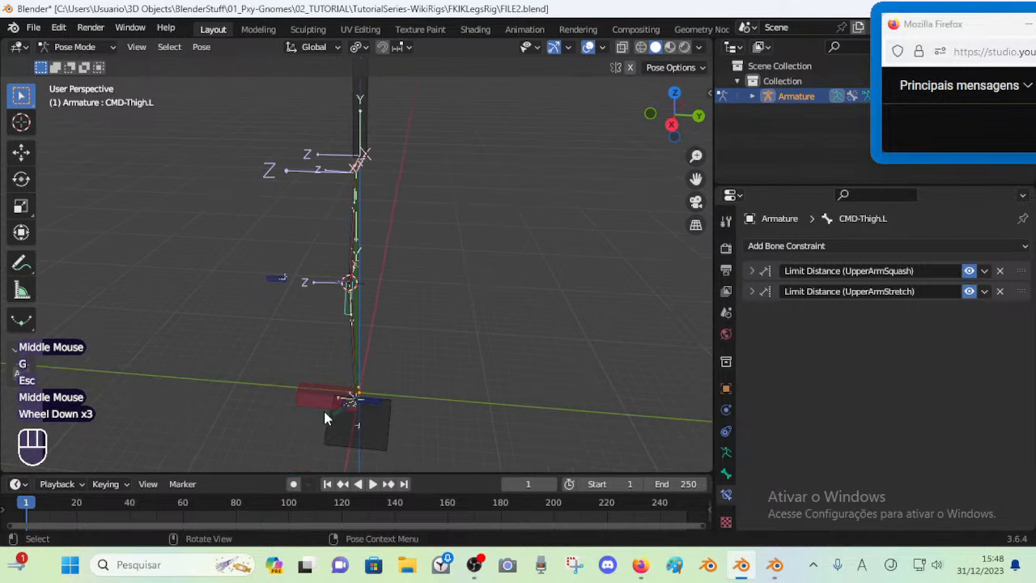
Raise the MTR-IK-Foot.L control and shift it toward the knee pole's side to bend the leg
{"action": "left_click", "coordinate": [331, 417]}
{"action": "left_click", "coordinate": [327, 398]}
{"action": "key", "text": "g"}
{"action": "left_click", "coordinate": [276, 349]}
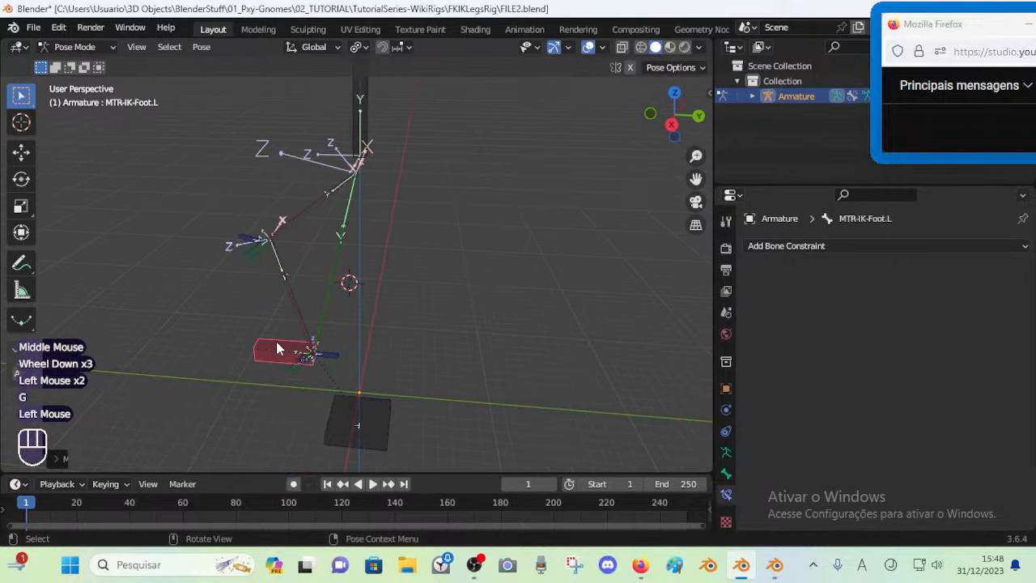
Test the squash and stretch limits by moving CMD-Thigh.L in several directions around the bent knee
{"action": "left_click", "coordinate": [259, 258]}
{"action": "key", "text": "g"}
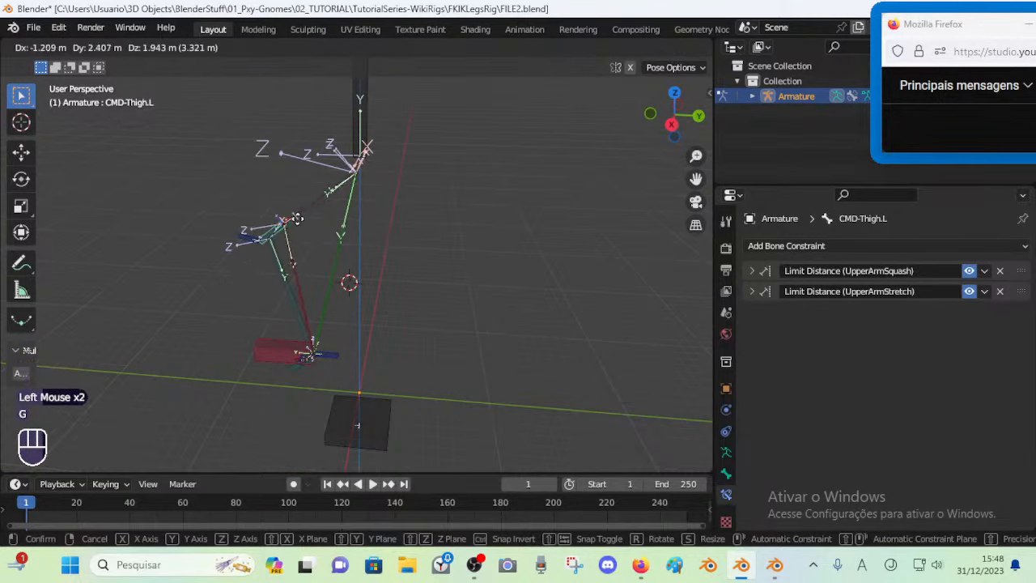
{"action": "key", "text": "Escape"}
{"action": "middle_click_drag", "start_coordinate": [307, 217], "coordinate": [429, 291]}
{"action": "scroll", "coordinate": [372, 212], "scroll_direction": "up", "scroll_amount": 2}
{"action": "scroll", "coordinate": [365, 213], "scroll_direction": "down", "scroll_amount": 1, "text": "shift"}
{"action": "key", "text": "g"}
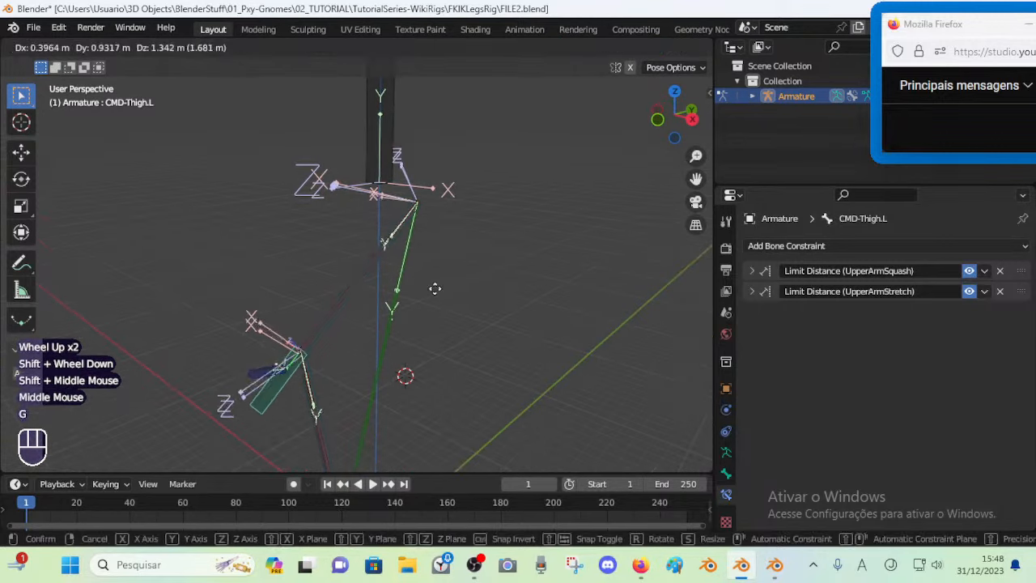
{"action": "left_click", "coordinate": [462, 243]}
{"action": "middle_click_drag", "start_coordinate": [463, 243], "coordinate": [411, 240]}
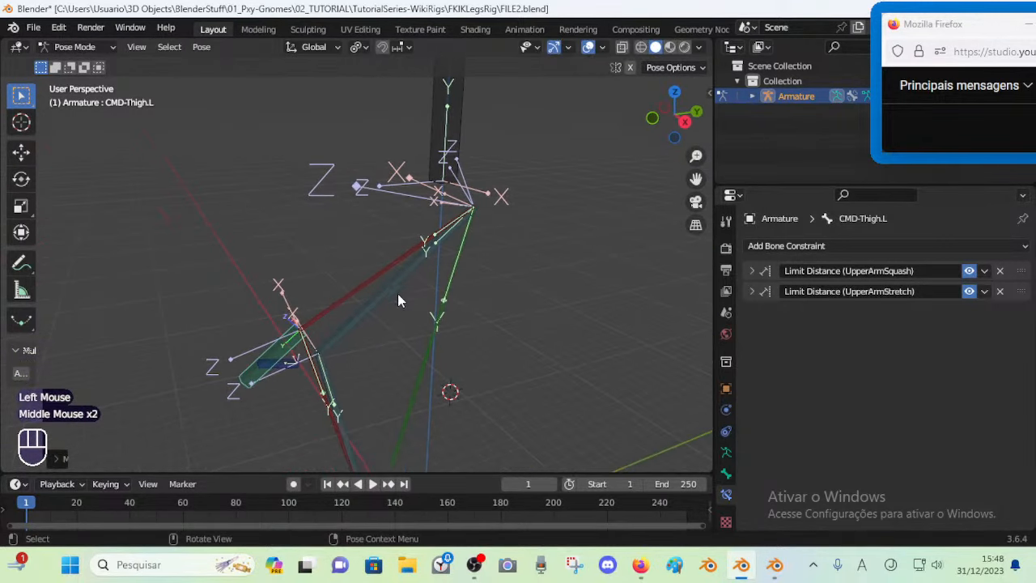
{"action": "key", "text": "g"}
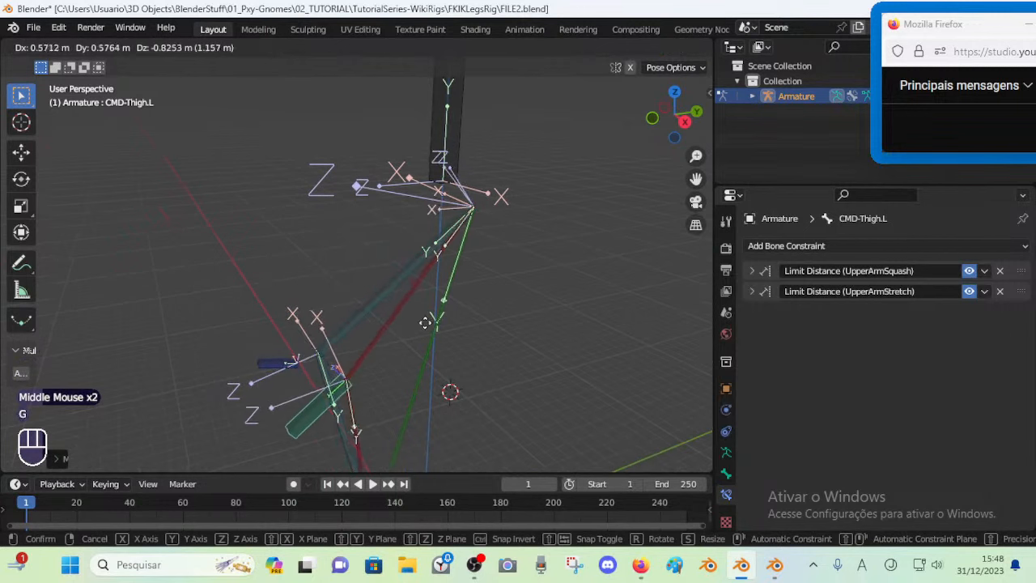
{"action": "key", "text": "Escape"}
Rename the UpperArmSquash constraint on CMD-Thigh.L as Limit Distance (ThighSquash)
{"action": "left_click", "coordinate": [752, 271]}
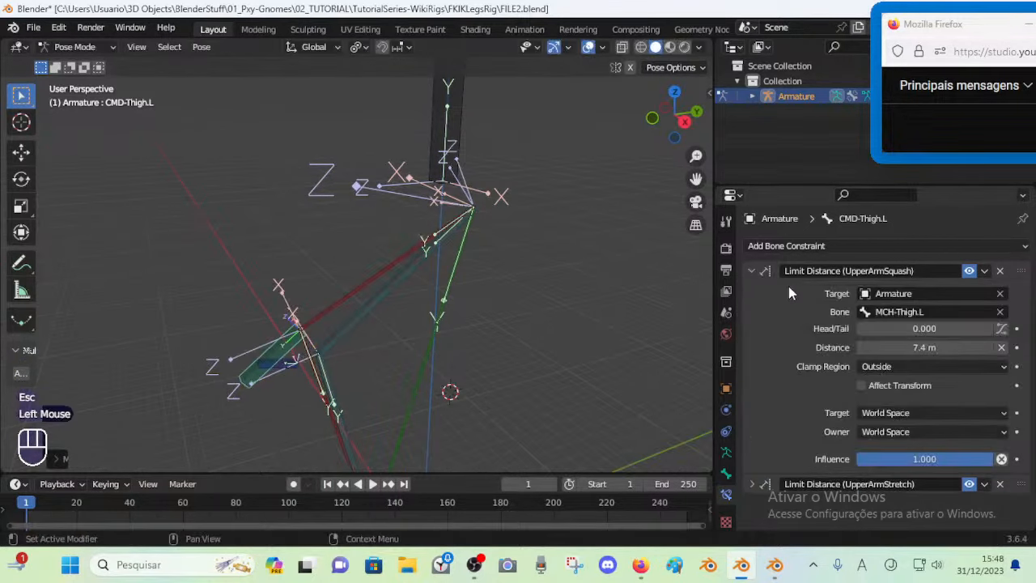
{"action": "double_click", "coordinate": [870, 276]}
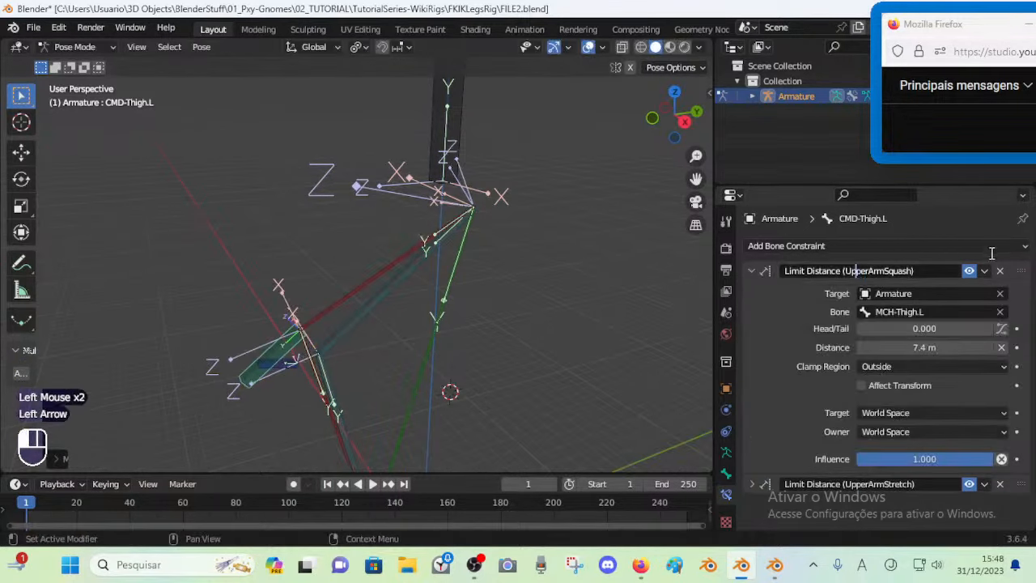
{"action": "key", "text": "BackSpace"}
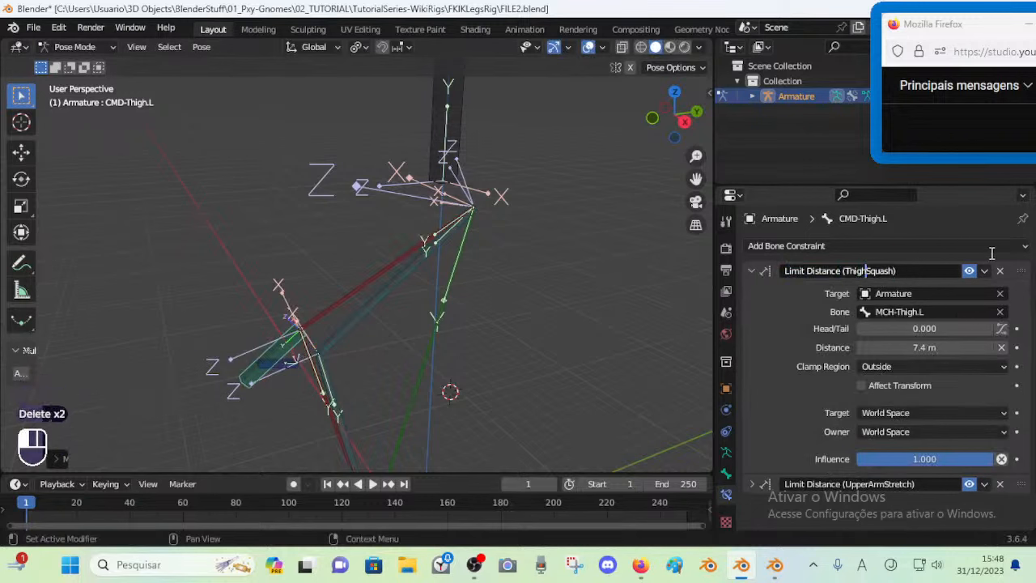
Set the ThighSquash constraint's distance to 6.8 m
{"action": "left_click", "coordinate": [863, 348]}
{"action": "left_click", "coordinate": [862, 348]}
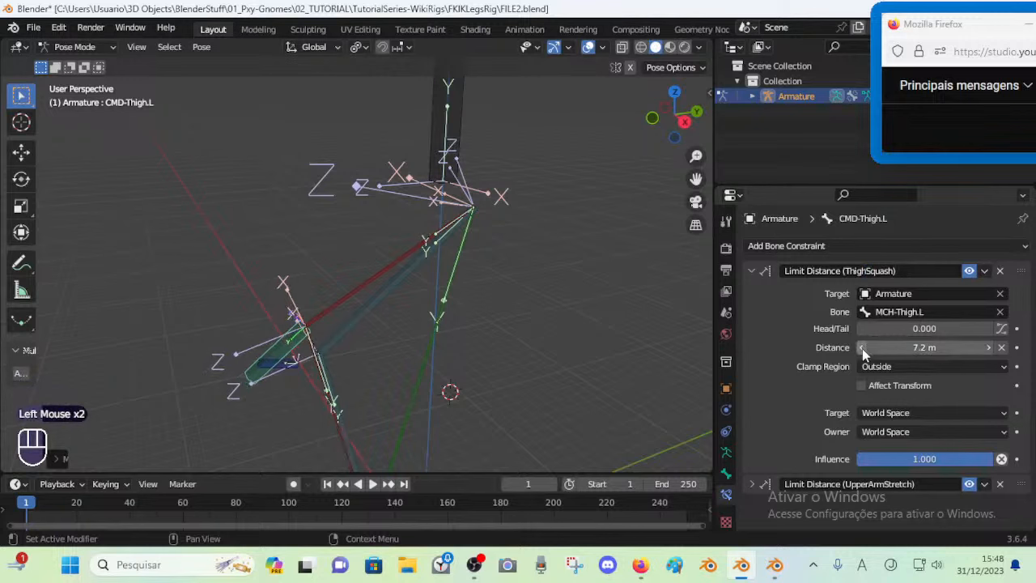
{"action": "left_click", "coordinate": [861, 348]}
{"action": "left_click", "coordinate": [862, 348]}
{"action": "left_click", "coordinate": [862, 348]}
{"action": "left_click", "coordinate": [862, 348]}
{"action": "left_click", "coordinate": [862, 348]}
{"action": "left_click", "coordinate": [862, 348]}
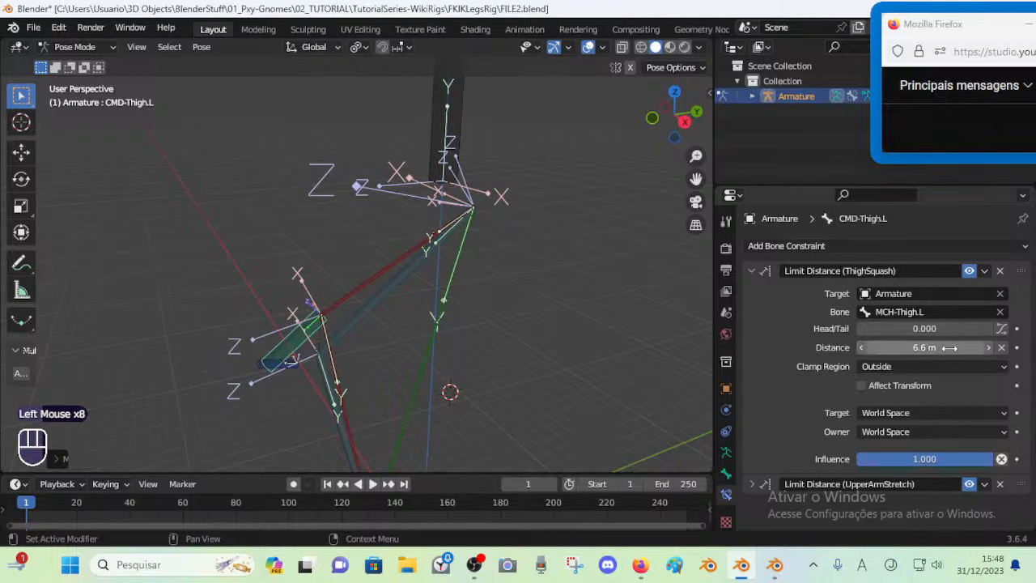
{"action": "left_click", "coordinate": [990, 347]}
{"action": "left_click", "coordinate": [990, 347]}
{"action": "left_click", "coordinate": [990, 348]}
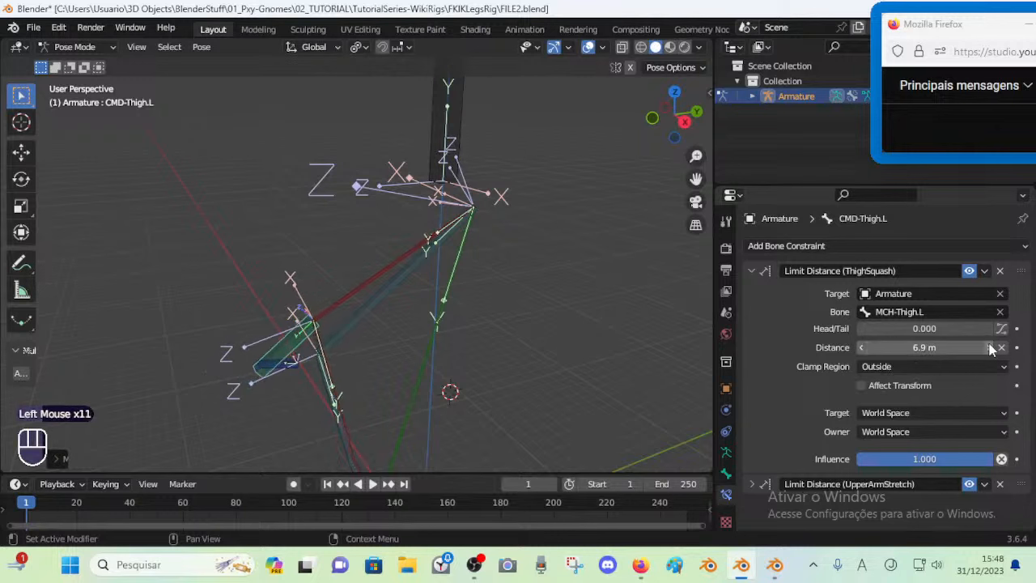
{"action": "left_click", "coordinate": [863, 347]}
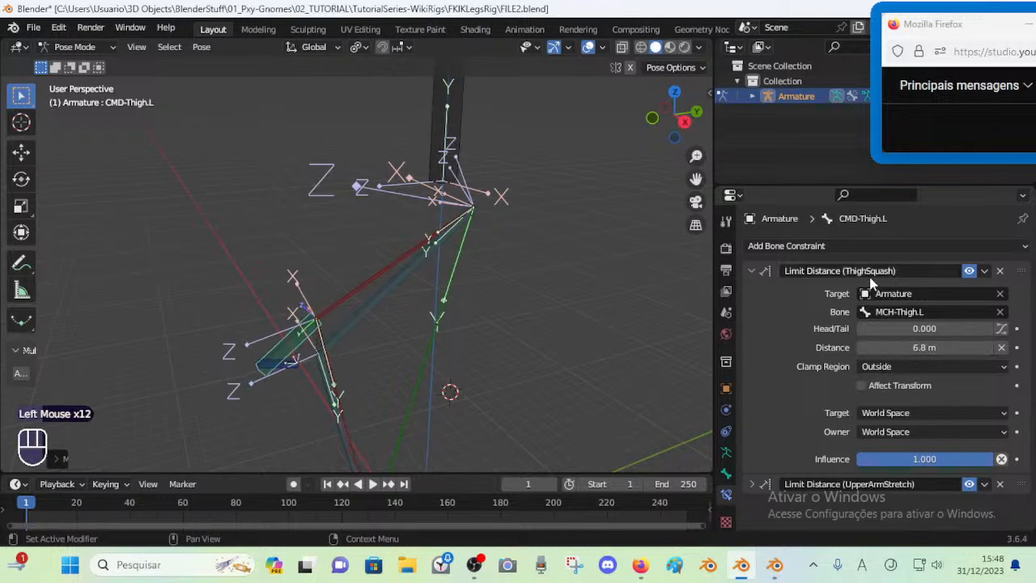
Rename the UpperArmStretch constraint as Limit Distance (ThighStretch) and set its distance to 7.7 m
{"action": "scroll", "coordinate": [846, 397], "scroll_direction": "down", "scroll_amount": 1}
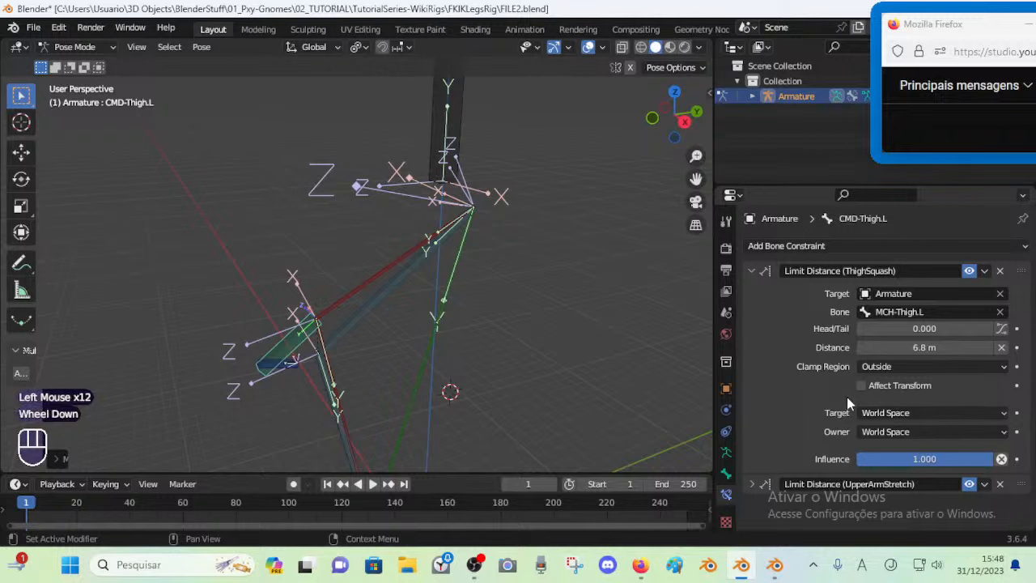
{"action": "left_click", "coordinate": [852, 483]}
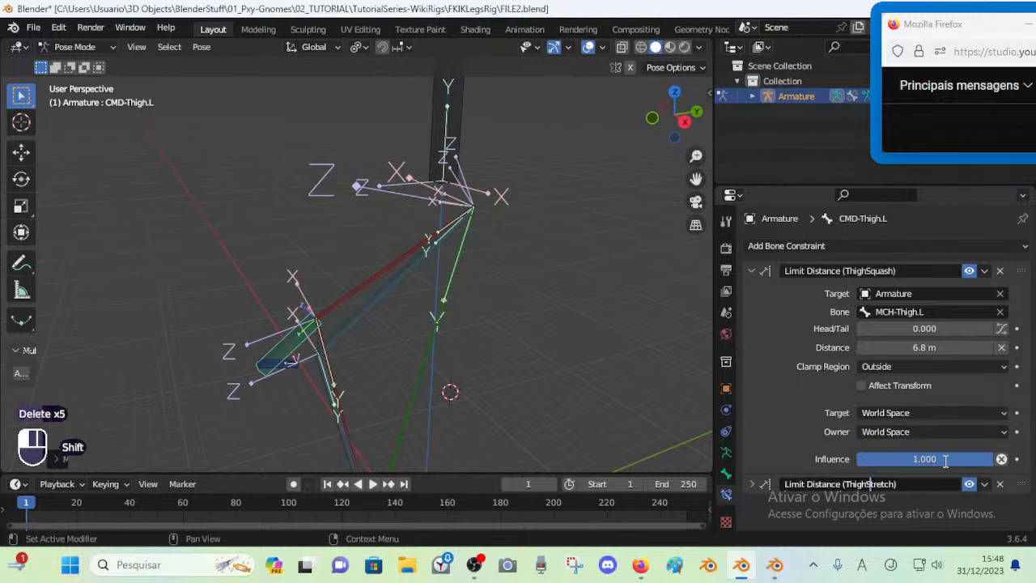
{"action": "scroll", "coordinate": [943, 460], "scroll_direction": "down", "scroll_amount": 2}
{"action": "left_click", "coordinate": [763, 484]}
{"action": "scroll", "coordinate": [971, 404], "scroll_direction": "down", "scroll_amount": 3}
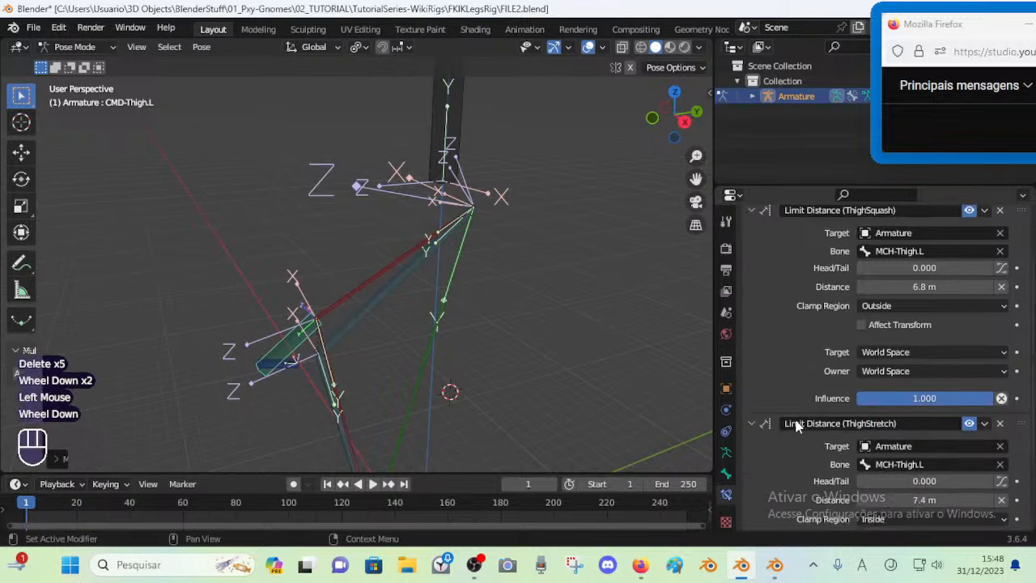
{"action": "left_click", "coordinate": [985, 397]}
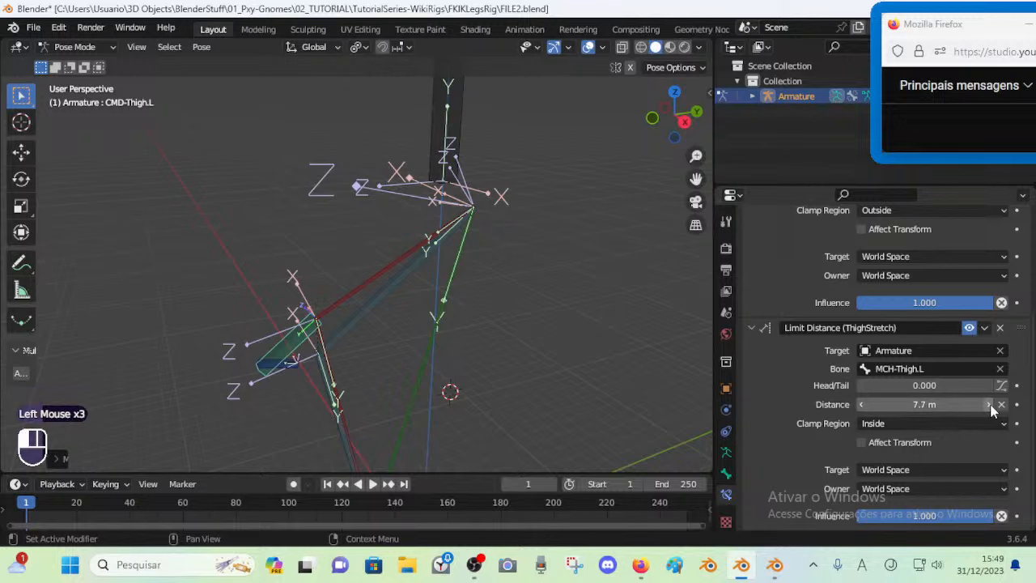
Test the new distance limits by moving CMD-Thigh.L on the bent leg
{"action": "left_click", "coordinate": [300, 344]}
{"action": "key", "text": "g"}
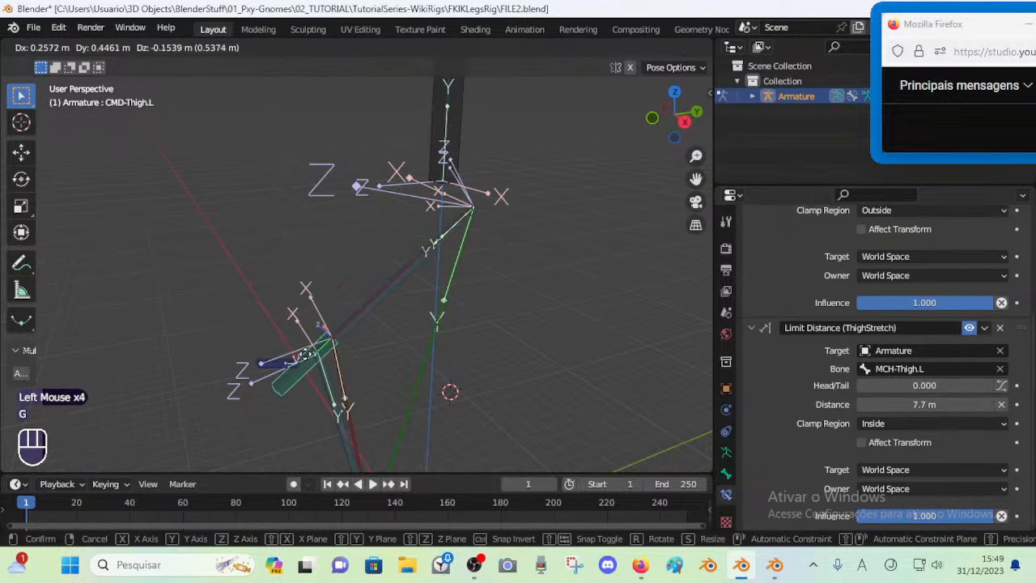
{"action": "left_click", "coordinate": [657, 367]}
{"action": "scroll", "coordinate": [920, 328], "scroll_direction": "up", "scroll_amount": 3}
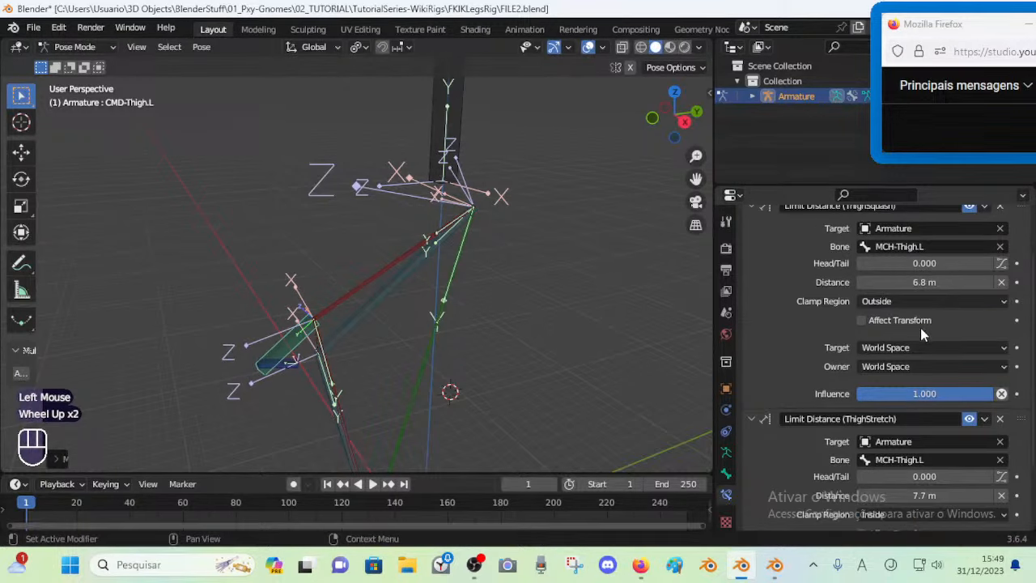
Reset the pose of all the armature's bones to straighten the leg
{"action": "key", "text": "a"}
{"action": "key", "text": "alt+q"}
{"action": "key", "text": "alt+q"}
{"action": "scroll", "coordinate": [457, 374], "scroll_direction": "down", "scroll_amount": 2}
{"action": "scroll", "coordinate": [422, 295], "scroll_direction": "up", "scroll_amount": 2}
{"action": "middle_click_drag", "start_coordinate": [457, 374], "coordinate": [413, 327], "text": "shift"}
Try moving CMD-Thigh.L on the straight leg, lowering the ThighSquash distance to 6.7 m between the two tests
{"action": "left_click", "coordinate": [391, 314]}
{"action": "scroll", "coordinate": [427, 316], "scroll_direction": "up", "scroll_amount": 1}
{"action": "key", "text": "g"}
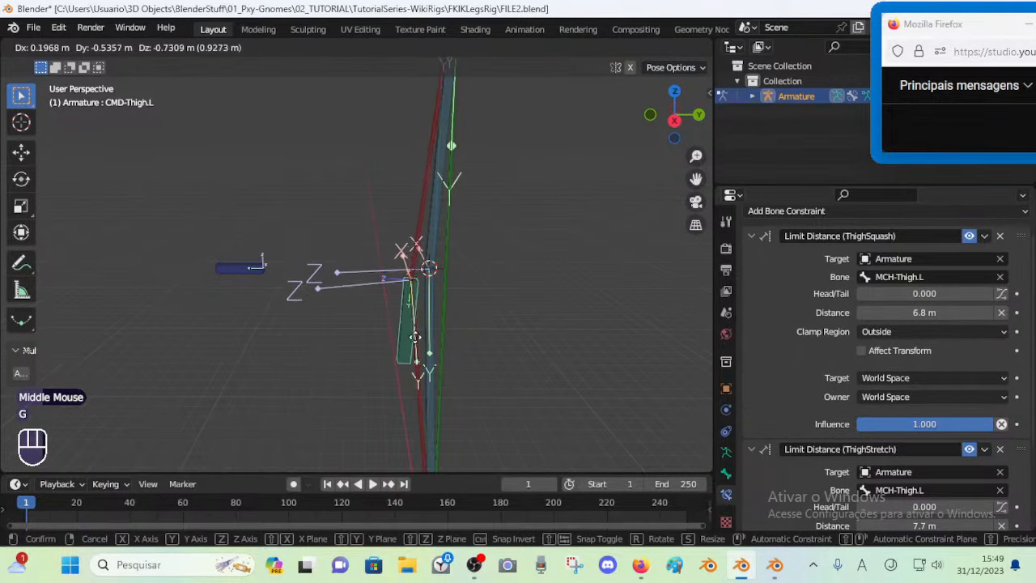
{"action": "key", "text": "Escape"}
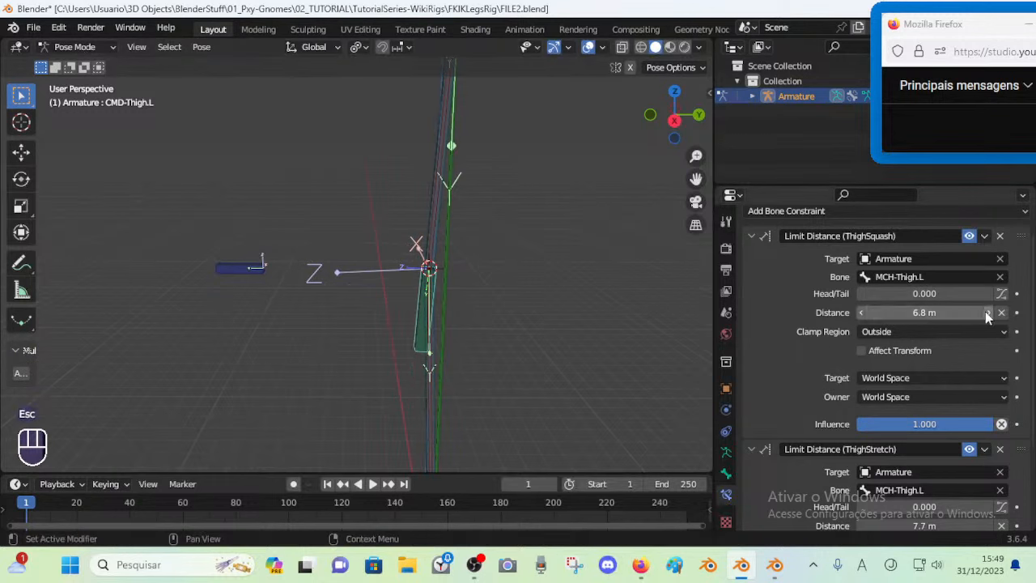
{"action": "left_click", "coordinate": [863, 312]}
{"action": "key", "text": "g"}
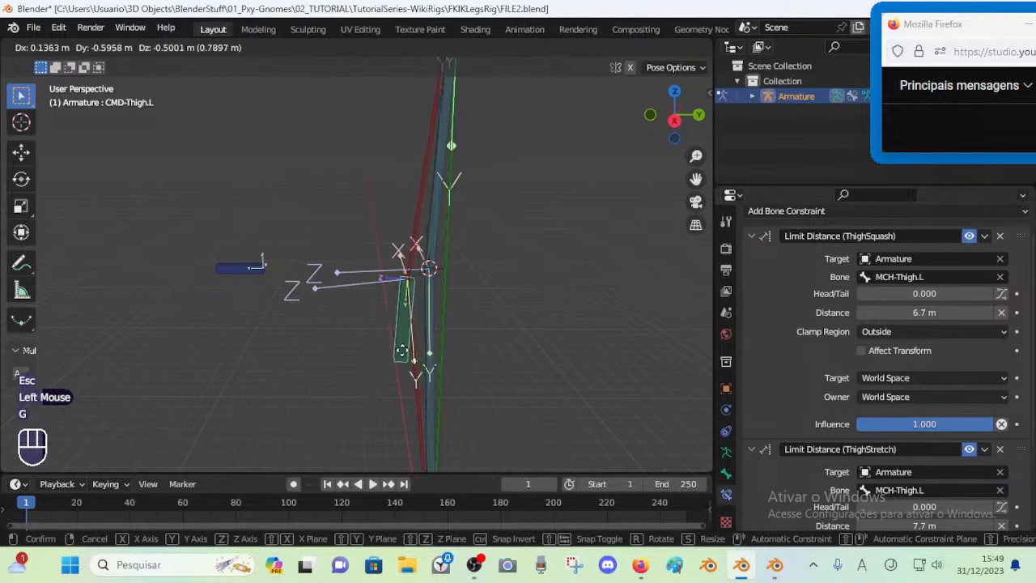
{"action": "key", "text": "Escape"}
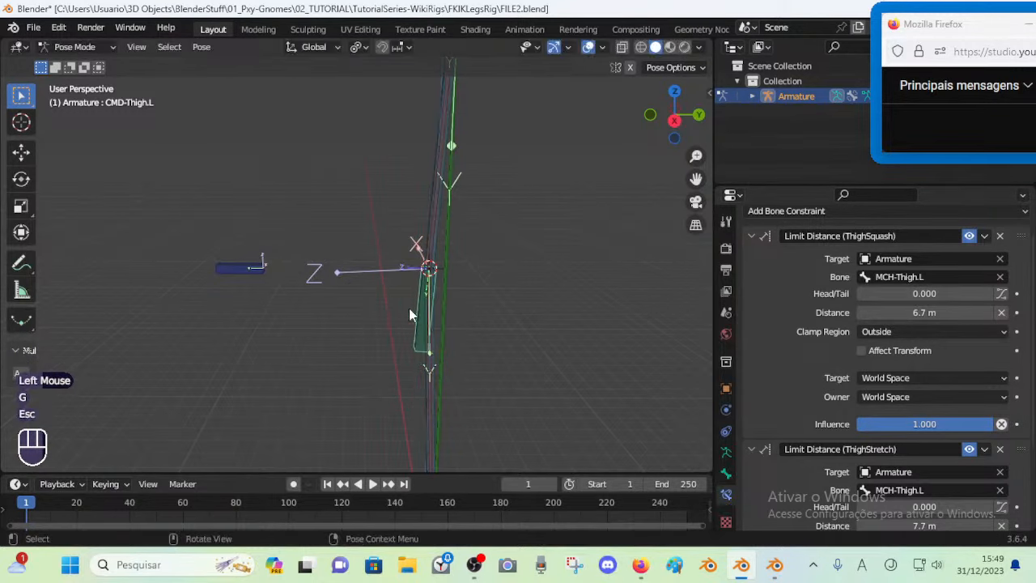
Set the ThighSquash distance to 6.8 m and try moving CMD-Thigh.L upward against the squash limit
{"action": "left_click", "coordinate": [860, 313]}
{"action": "left_click", "coordinate": [988, 312]}
{"action": "left_click", "coordinate": [988, 313]}
{"action": "left_click", "coordinate": [987, 312]}
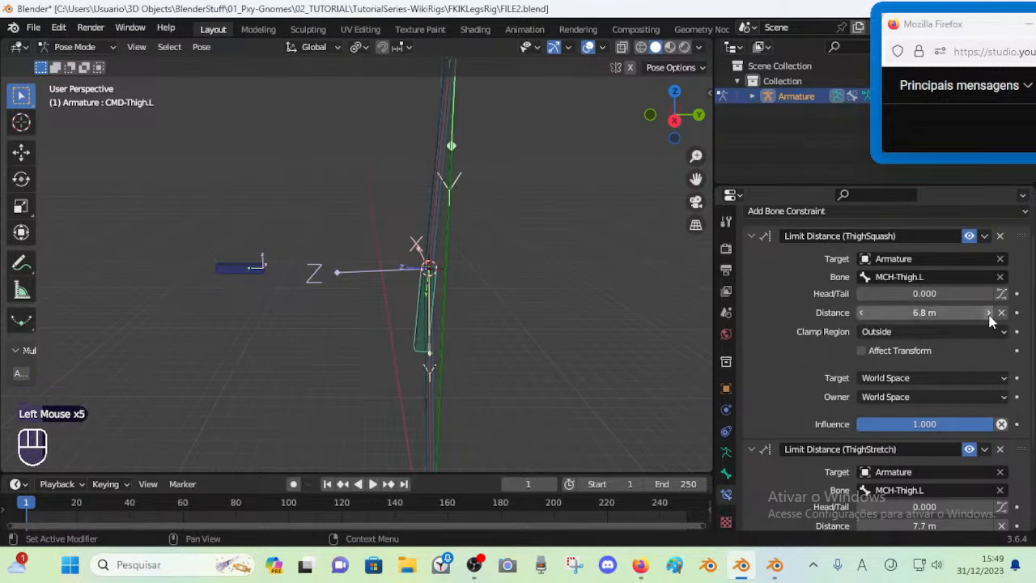
{"action": "scroll", "coordinate": [361, 143], "scroll_direction": "down", "scroll_amount": 2}
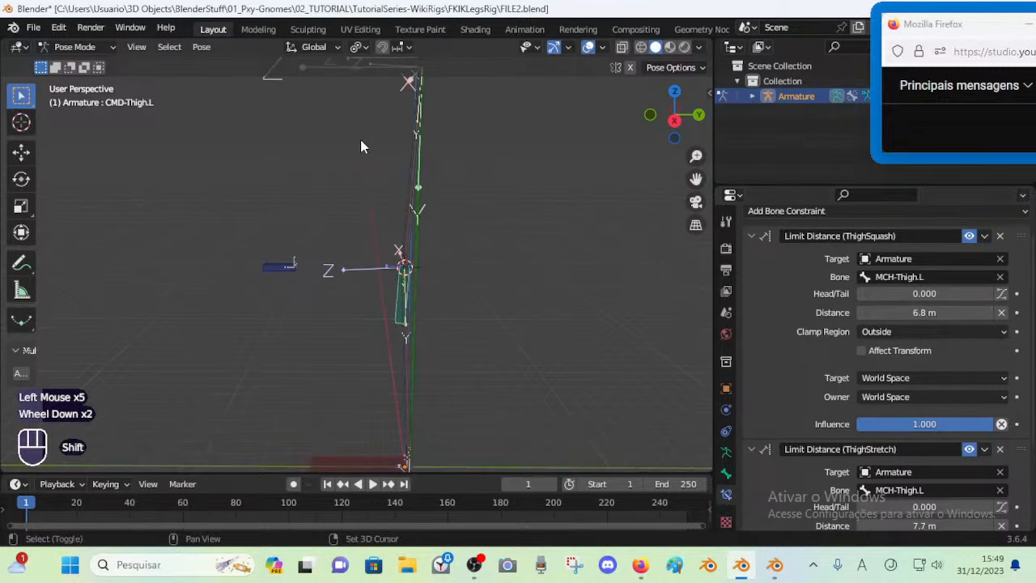
{"action": "middle_click_drag", "start_coordinate": [361, 143], "coordinate": [486, 272], "text": "shift"}
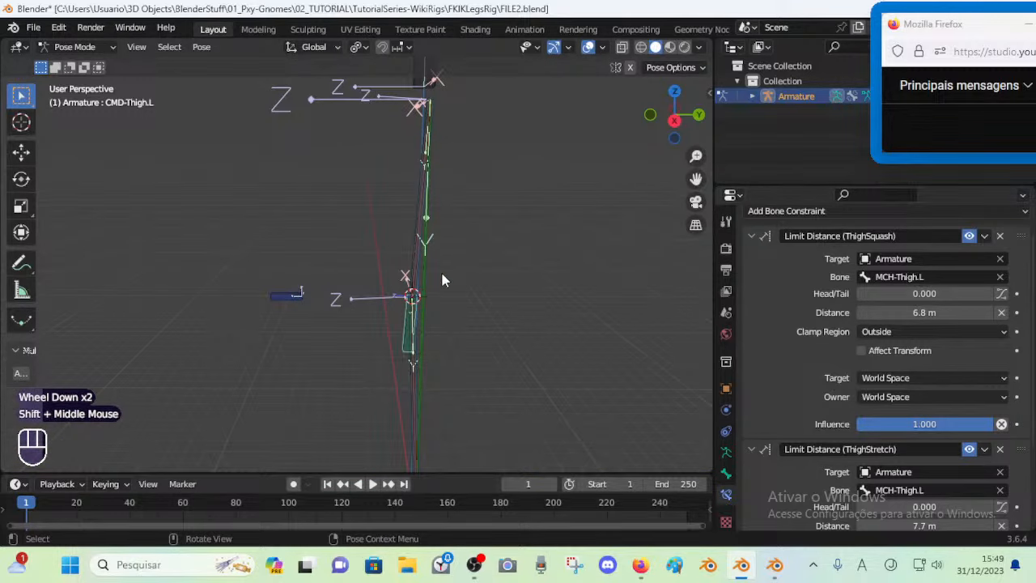
{"action": "key", "text": "g"}
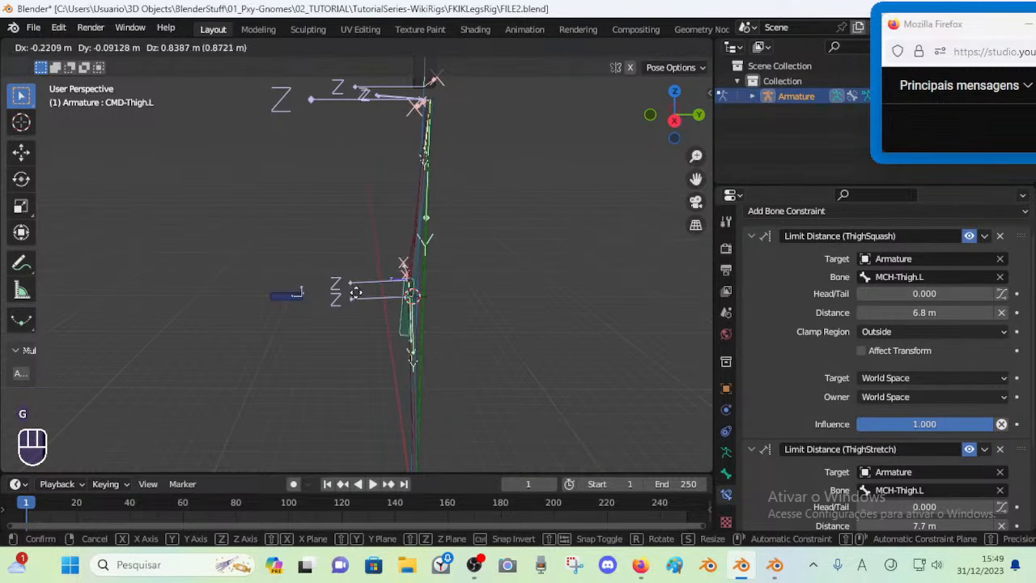
{"action": "key", "text": "Escape"}
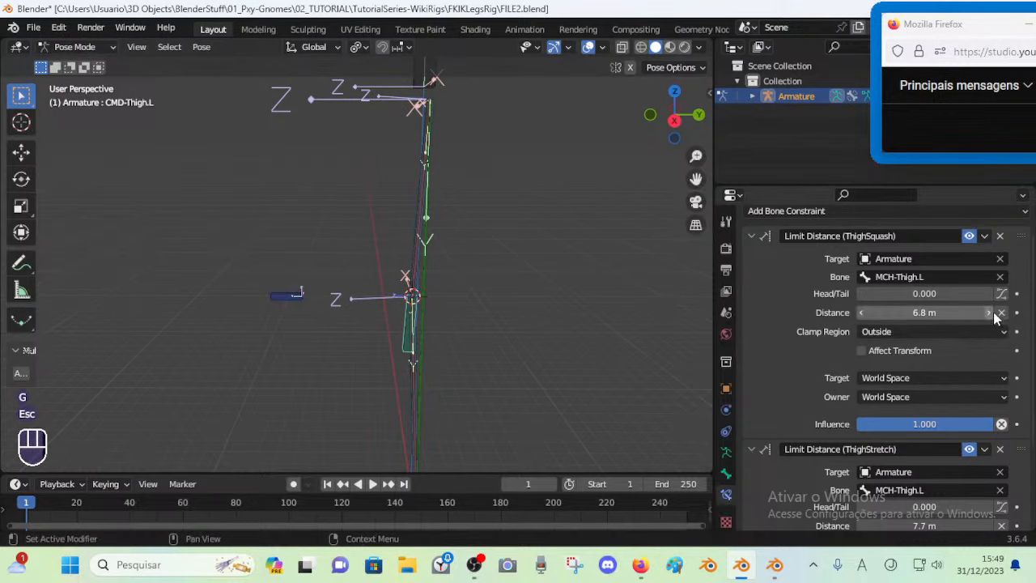
Set the ThighSquash distance to 6.9 m and test CMD-Thigh.L with short moves, cancelling each one
{"action": "key", "text": "g"}
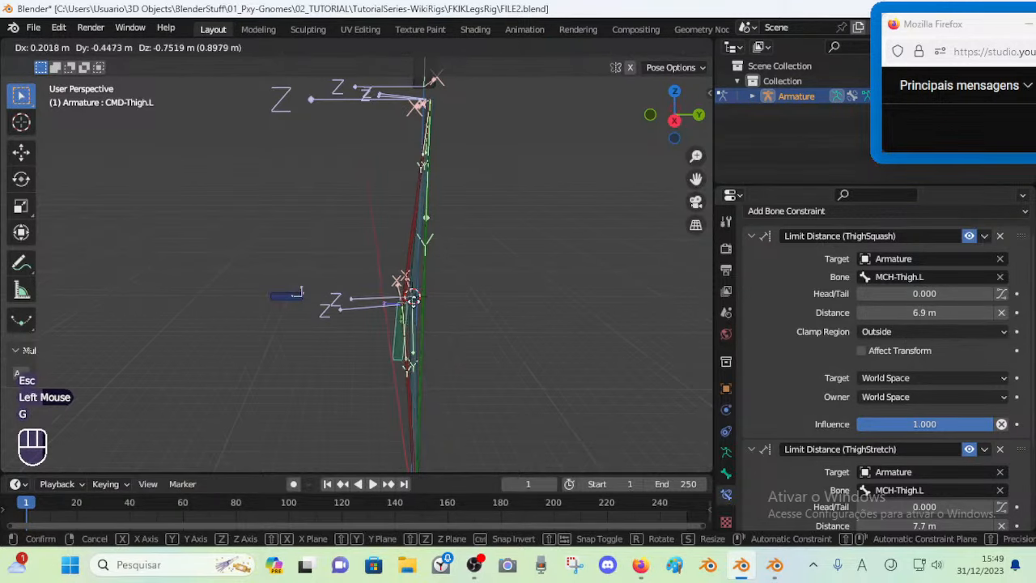
{"action": "key", "text": "Escape"}
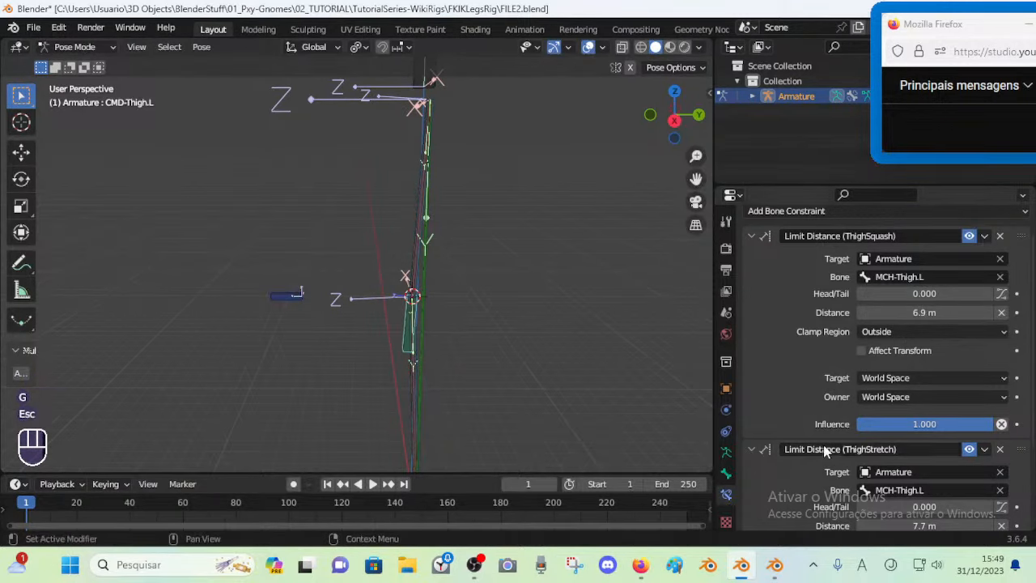
{"action": "middle_click_drag", "start_coordinate": [469, 375], "coordinate": [469, 351], "text": "shift"}
{"action": "scroll", "coordinate": [907, 458], "scroll_direction": "down", "scroll_amount": 3}
{"action": "scroll", "coordinate": [429, 338], "scroll_direction": "up", "scroll_amount": 1}
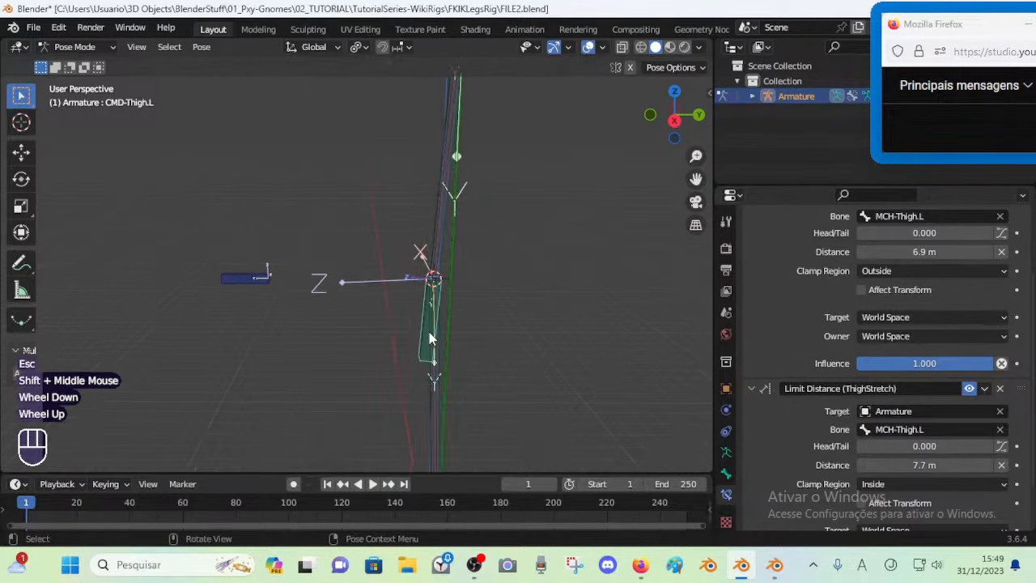
{"action": "key", "text": "g"}
{"action": "key", "text": "Escape"}
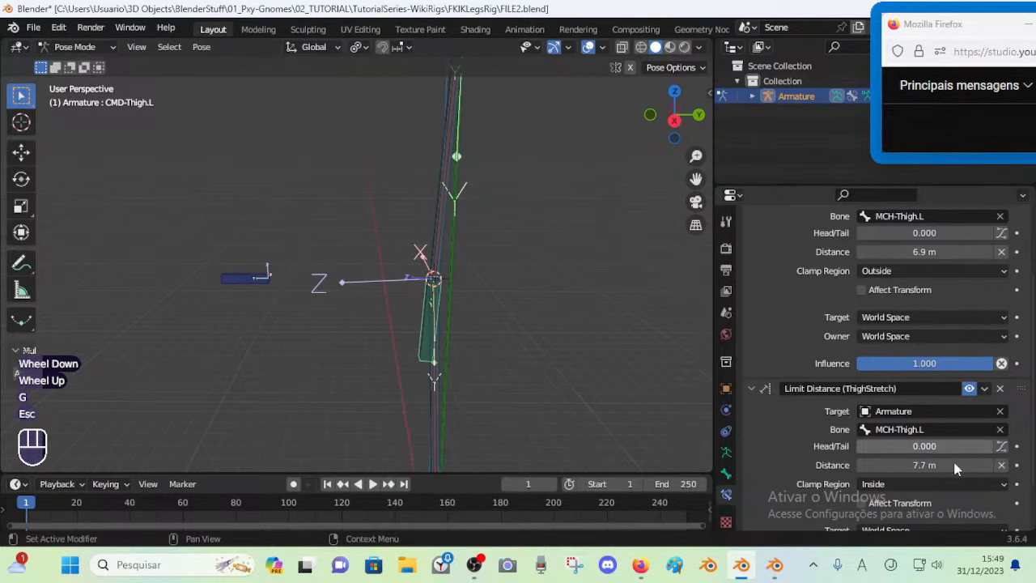
Set the ThighStretch distance to 7.8 m and test the limits by moving CMD-Thigh.L from different viewing angles
{"action": "left_click", "coordinate": [989, 465]}
{"action": "key", "text": "g"}
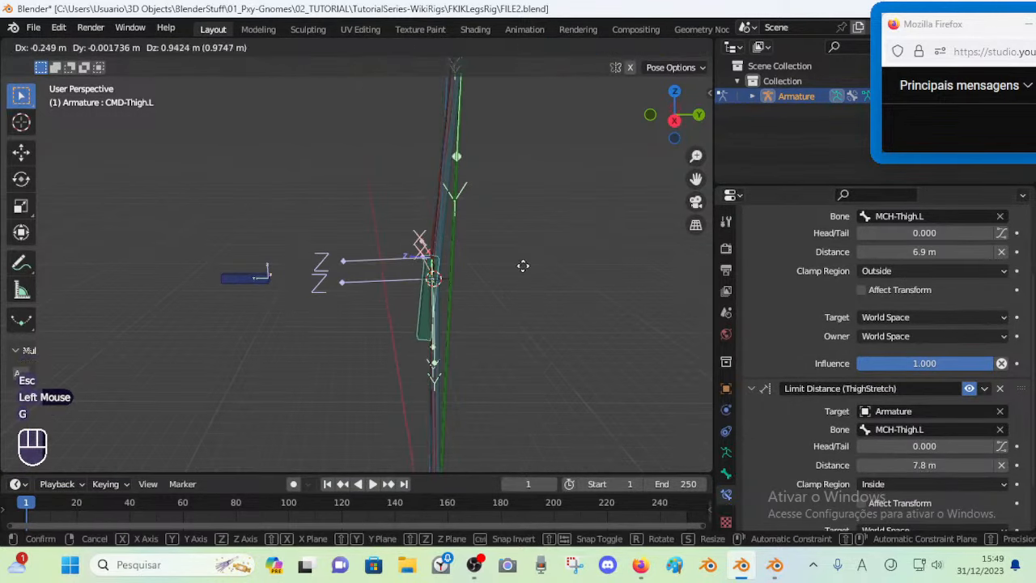
{"action": "left_click", "coordinate": [510, 257]}
{"action": "middle_click_drag", "start_coordinate": [508, 263], "coordinate": [470, 285]}
{"action": "key", "text": "g"}
{"action": "left_click", "coordinate": [471, 283]}
Reset the pose of all the armature's bones after the limit test
{"action": "key", "text": "alt+q"}
{"action": "key", "text": "alt+q"}
{"action": "scroll", "coordinate": [775, 242], "scroll_direction": "up", "scroll_amount": 3}
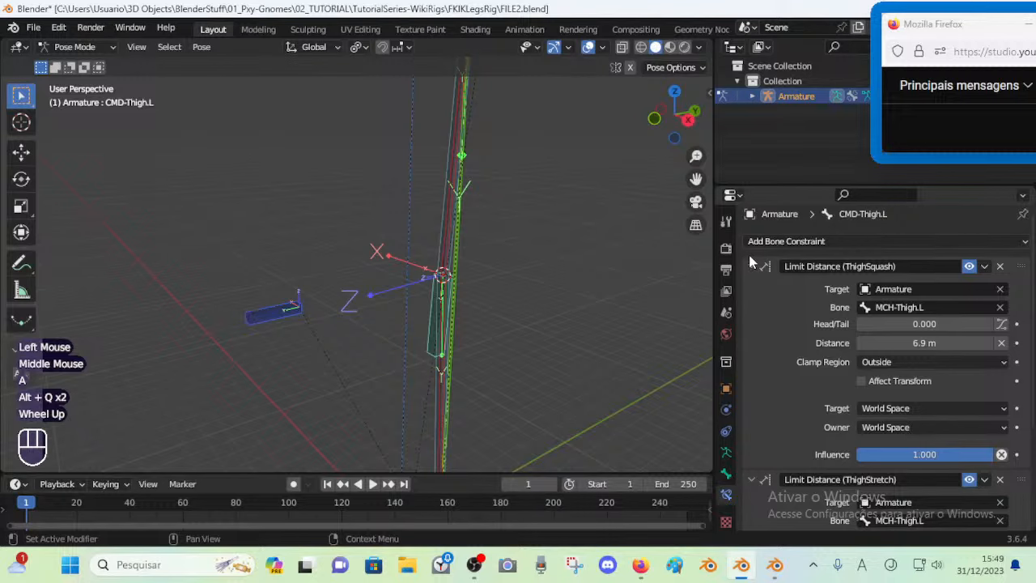
Collapse the ThighSquash and ThighStretch constraints and save the file
{"action": "left_click", "coordinate": [751, 266]}
{"action": "left_click", "coordinate": [752, 280]}
{"action": "left_click", "coordinate": [753, 292]}
{"action": "key", "text": "ctrl+s"}
Try rotating CTL-Ankle.L about 28° around the global X axis and cancel the rotation
{"action": "middle_click_drag", "start_coordinate": [548, 317], "coordinate": [460, 262]}
{"action": "left_click", "coordinate": [437, 383]}
{"action": "key", "text": "r"}
{"action": "key", "text": "x"}
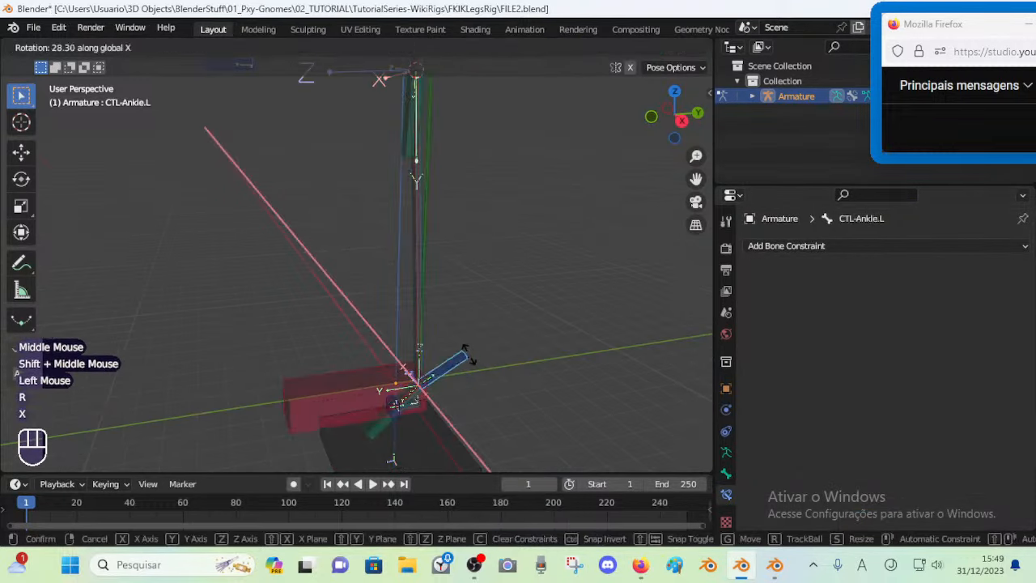
{"action": "key", "text": "Escape"}
Save the file and switch to the Blender 4.0 window with IKFKLegsRig-EqualPositions.blend to view the reference leg rig
{"action": "middle_click_drag", "start_coordinate": [484, 386], "coordinate": [453, 308], "text": "shift"}
{"action": "scroll", "coordinate": [437, 305], "scroll_direction": "up", "scroll_amount": 4}
{"action": "key", "text": "ctrl+s"}
{"action": "left_click", "coordinate": [775, 567]}
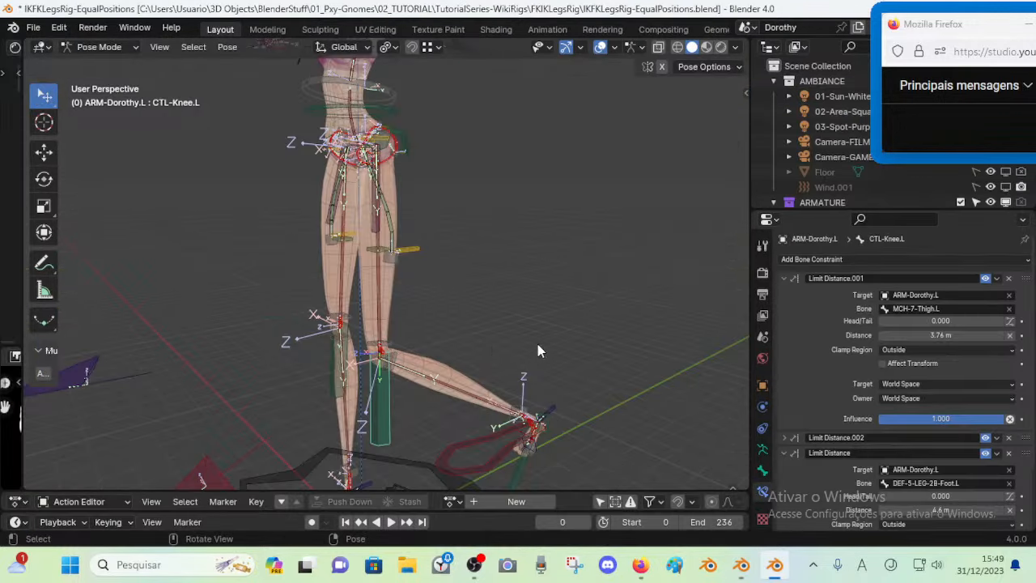
{"action": "middle_click_drag", "start_coordinate": [537, 343], "coordinate": [494, 233]}
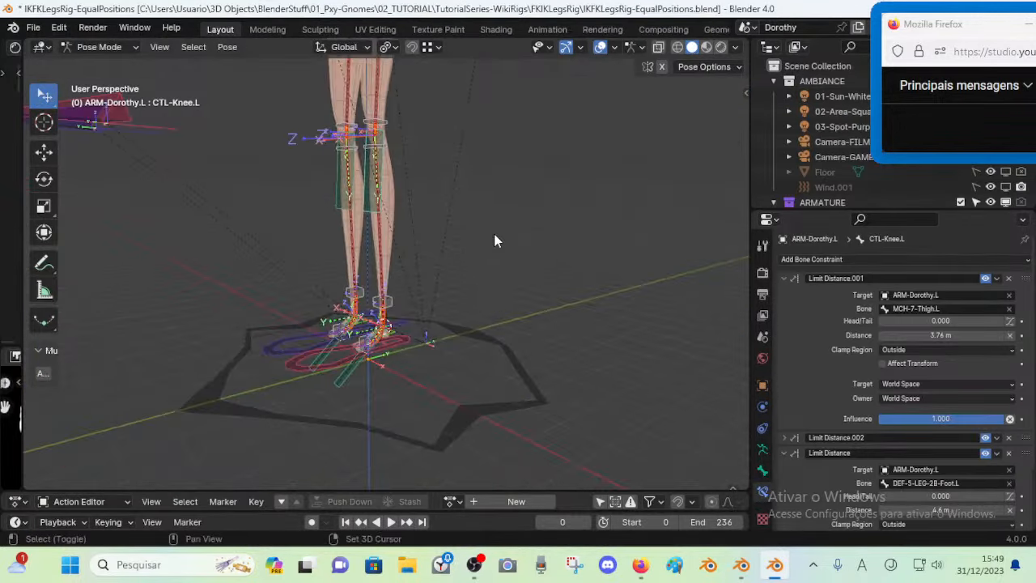
Show only the MCH bone collection at the reference rig's feet, hiding the CTL1, CTL2 and DEF collections
{"action": "key", "text": "shift+grave"}
{"action": "key", "text": "w"}
{"action": "key", "text": "q"}
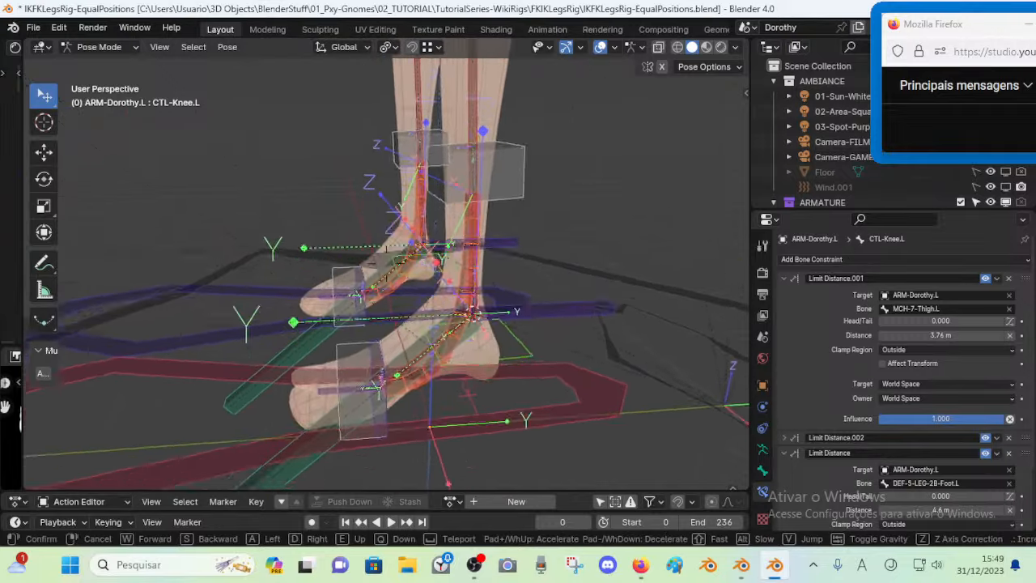
{"action": "key", "text": "e"}
{"action": "left_click", "coordinate": [486, 290]}
{"action": "left_click", "coordinate": [449, 314]}
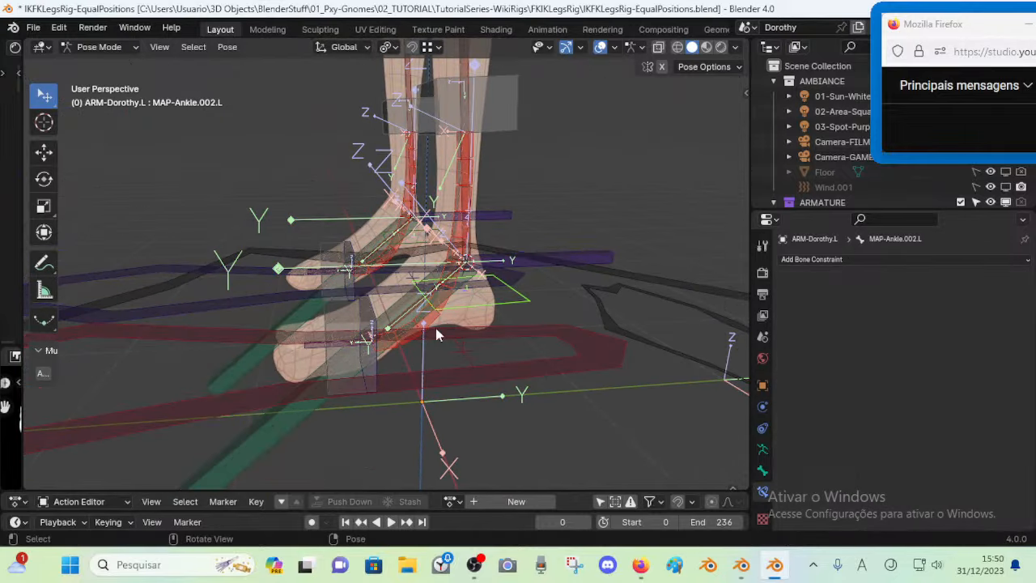
{"action": "left_click", "coordinate": [762, 448]}
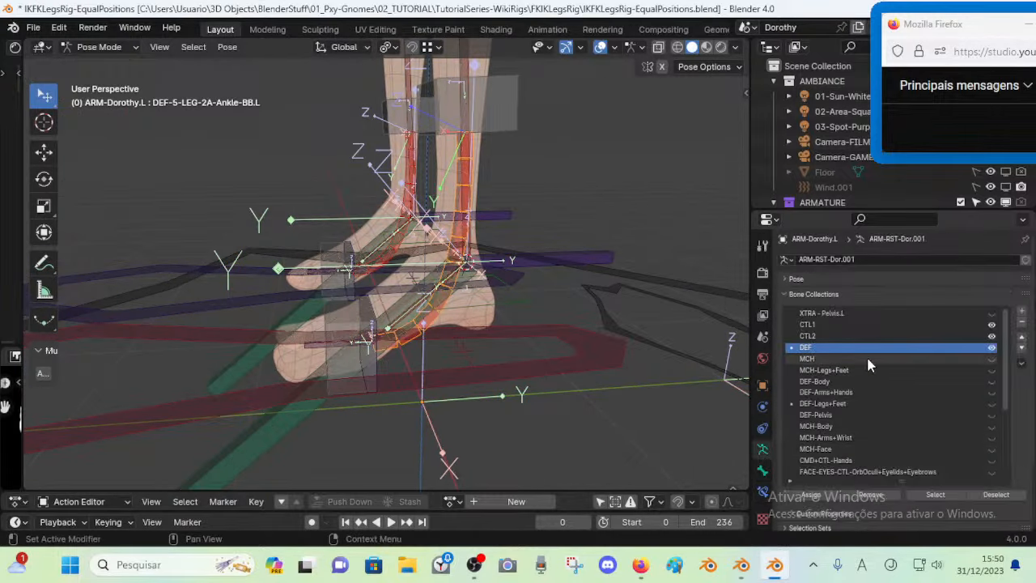
{"action": "left_click", "coordinate": [815, 356]}
{"action": "left_click", "coordinate": [989, 358]}
{"action": "left_click_drag", "start_coordinate": [990, 347], "coordinate": [990, 325]}
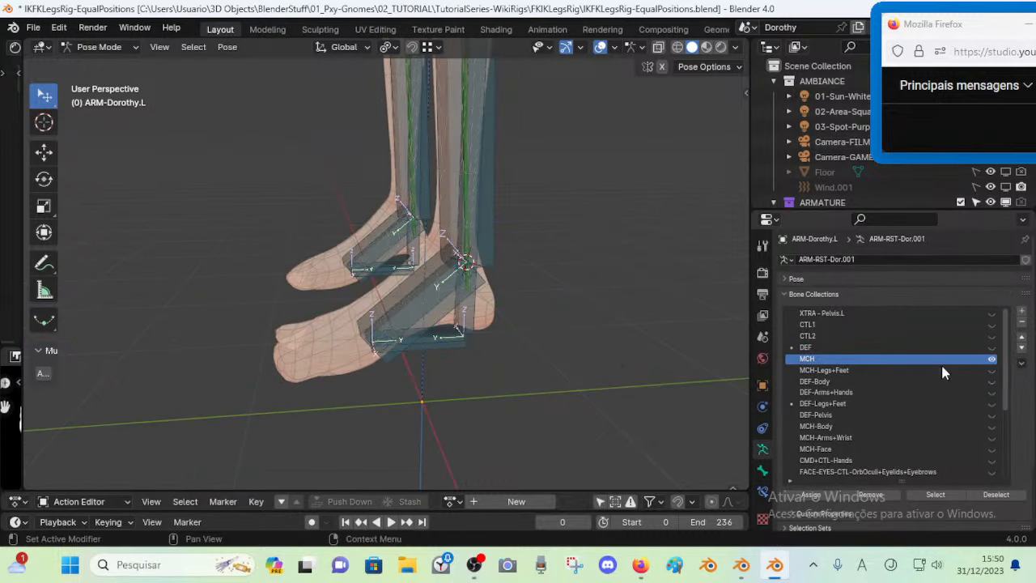
Examine the bone constraints of MCH-Foot-WARP.L, MCH-Foot-MAP.L, MCH-Heel-ROLL.L and MCH-Toes-ROLL.L in the reference rig
{"action": "left_click", "coordinate": [762, 492]}
{"action": "scroll", "coordinate": [459, 322], "scroll_direction": "up", "scroll_amount": 5}
{"action": "scroll", "coordinate": [496, 372], "scroll_direction": "down", "scroll_amount": 5}
{"action": "left_click", "coordinate": [411, 307]}
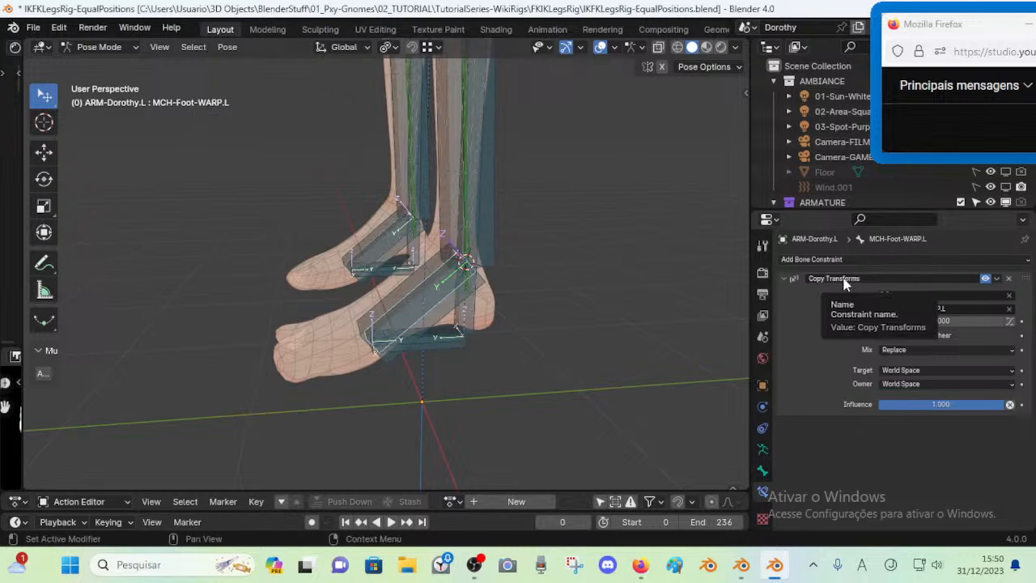
{"action": "left_click", "coordinate": [438, 313]}
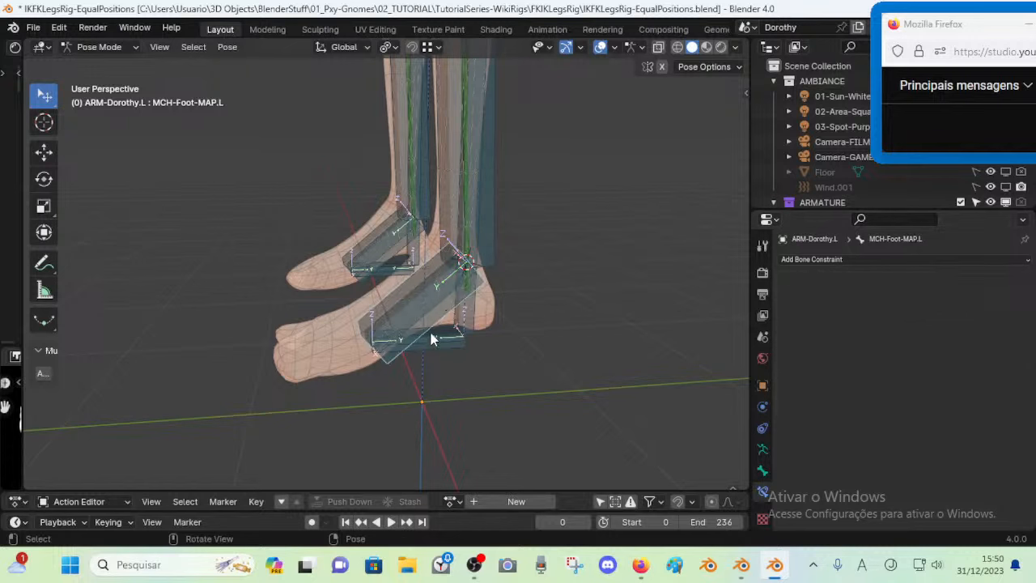
{"action": "left_click", "coordinate": [446, 337]}
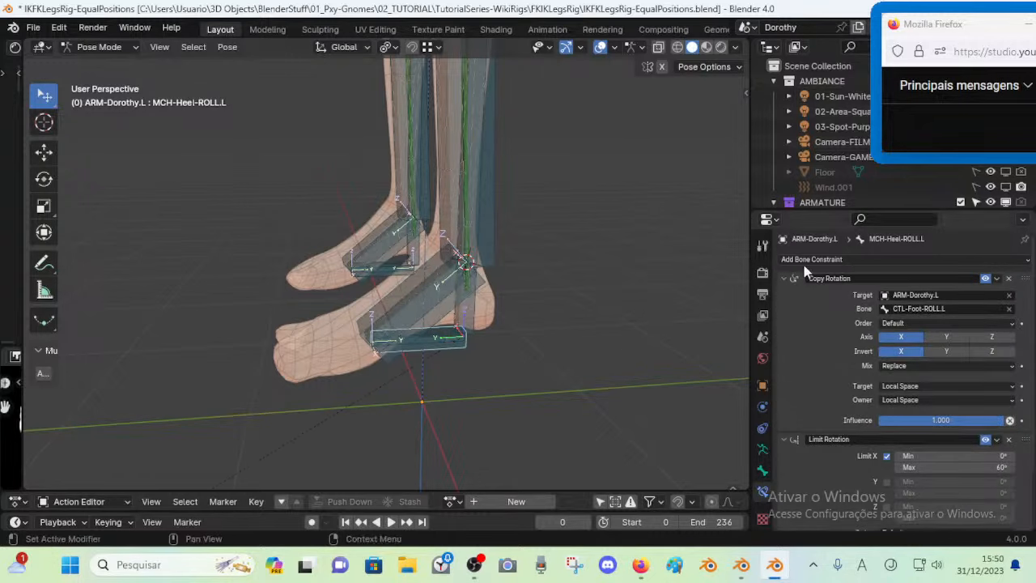
{"action": "scroll", "coordinate": [864, 395], "scroll_direction": "down", "scroll_amount": 4}
{"action": "scroll", "coordinate": [863, 397], "scroll_direction": "up", "scroll_amount": 4}
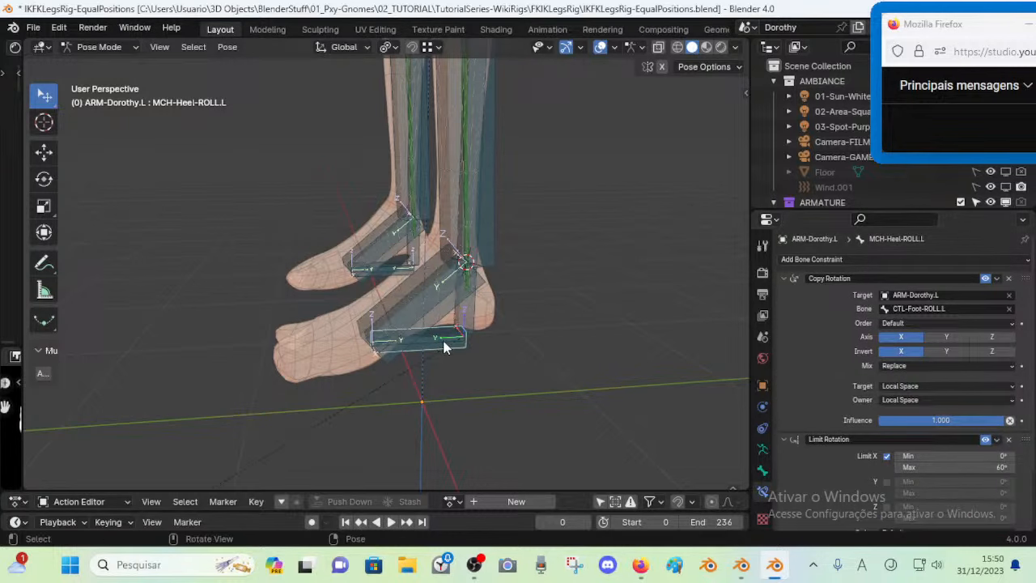
{"action": "scroll", "coordinate": [443, 347], "scroll_direction": "up", "scroll_amount": 2}
{"action": "left_click", "coordinate": [464, 383]}
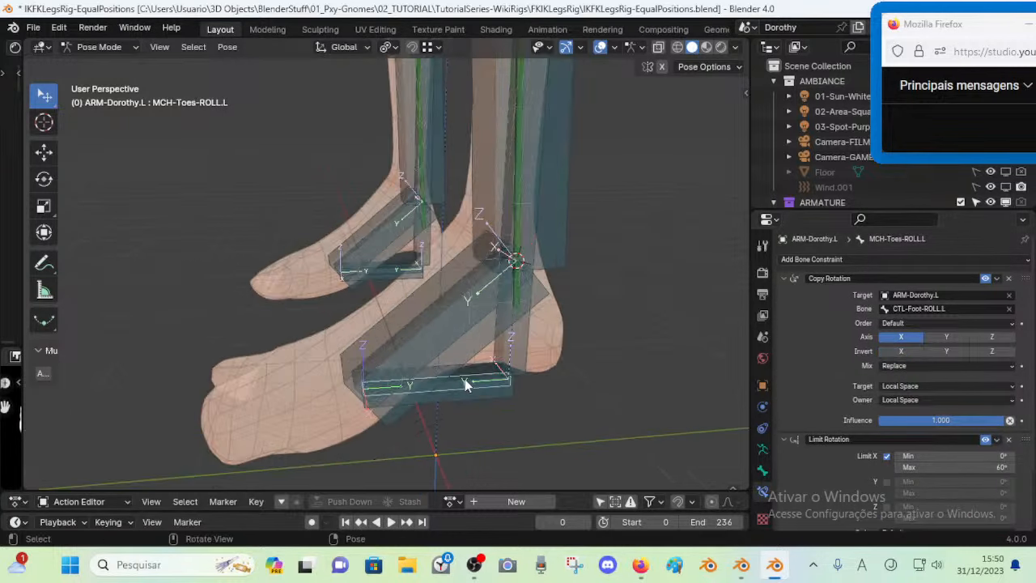
{"action": "scroll", "coordinate": [964, 355], "scroll_direction": "down", "scroll_amount": 2}
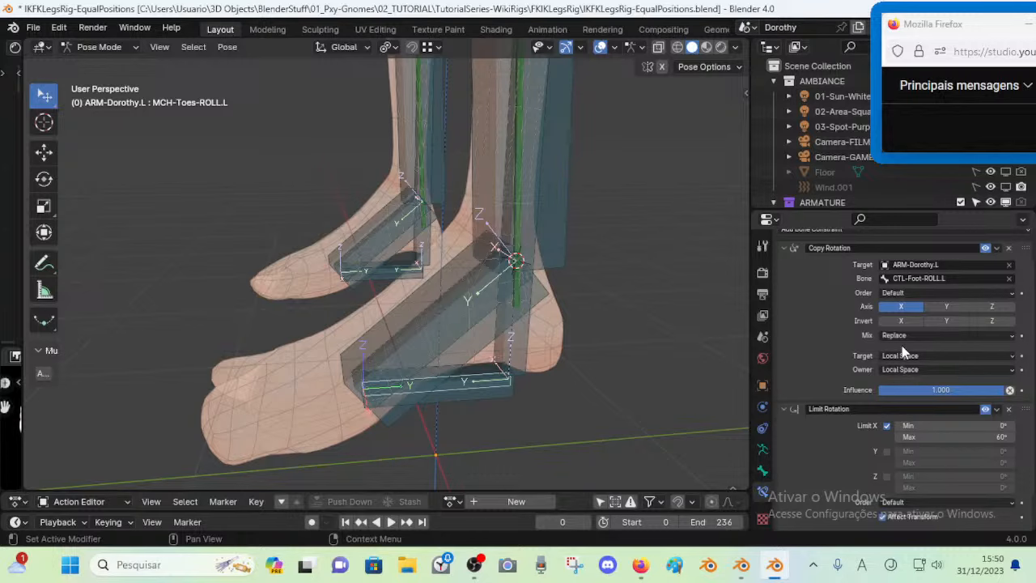
Switch to the FILE2.blend window and add a Copy Rotation constraint to MCH-ROLL-Toes.L with CTL-Toes.L as target bone
{"action": "left_click", "coordinate": [741, 564]}
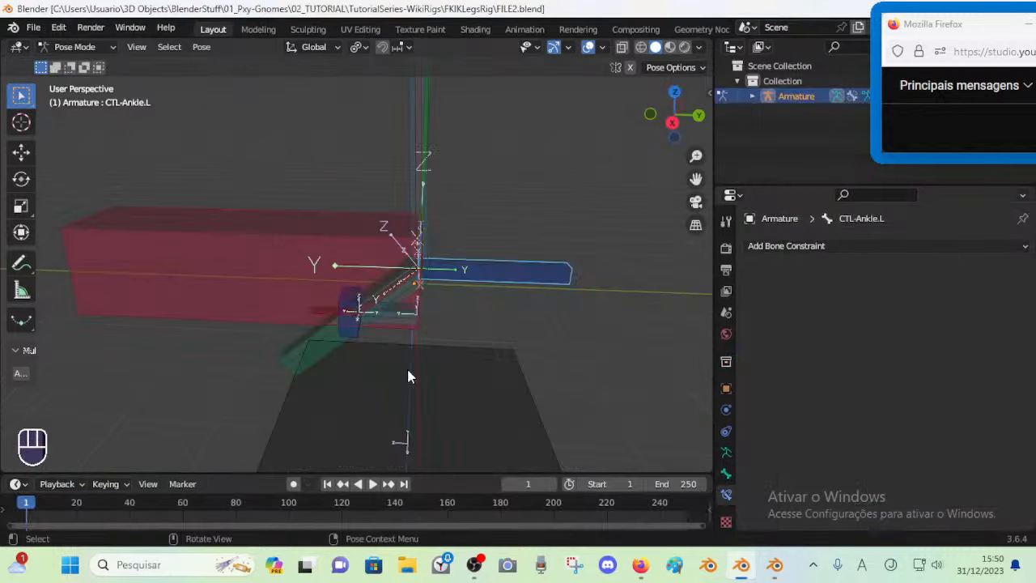
{"action": "middle_click_drag", "start_coordinate": [406, 366], "coordinate": [409, 354]}
{"action": "scroll", "coordinate": [407, 344], "scroll_direction": "up", "scroll_amount": 1}
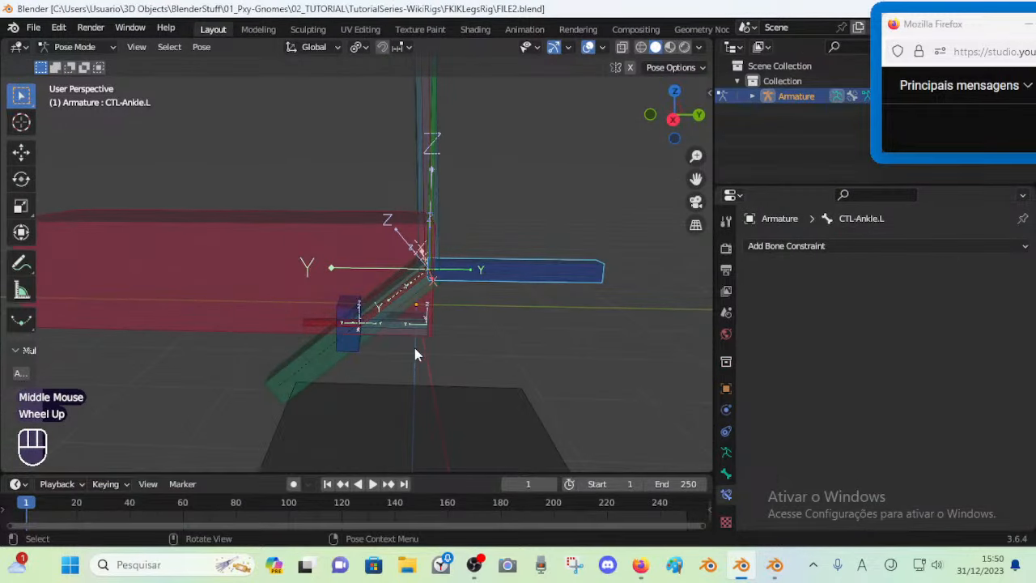
{"action": "left_click", "coordinate": [401, 327]}
{"action": "left_click", "coordinate": [401, 324]}
{"action": "left_click", "coordinate": [400, 323]}
{"action": "scroll", "coordinate": [398, 361], "scroll_direction": "up", "scroll_amount": 2}
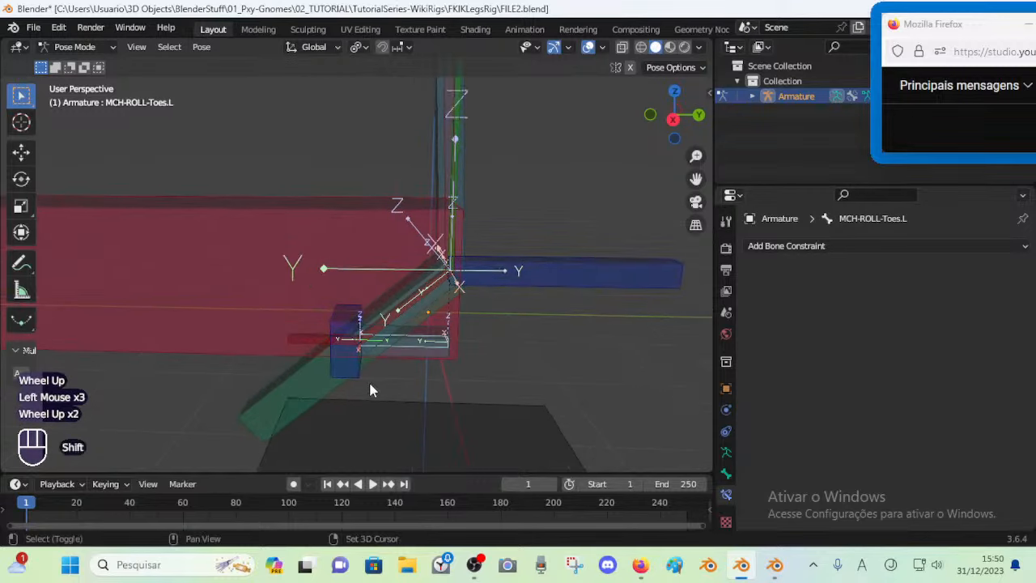
{"action": "left_click", "coordinate": [356, 371]}
{"action": "left_click", "coordinate": [405, 345], "text": "alt+shift"}
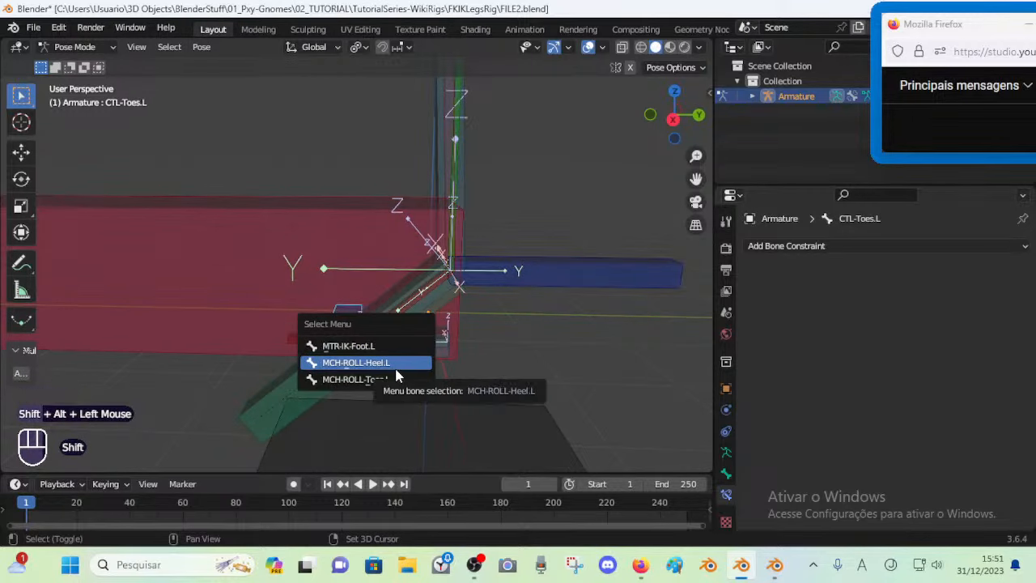
{"action": "left_click", "coordinate": [395, 377]}
{"action": "key", "text": "shift+ctrl+c"}
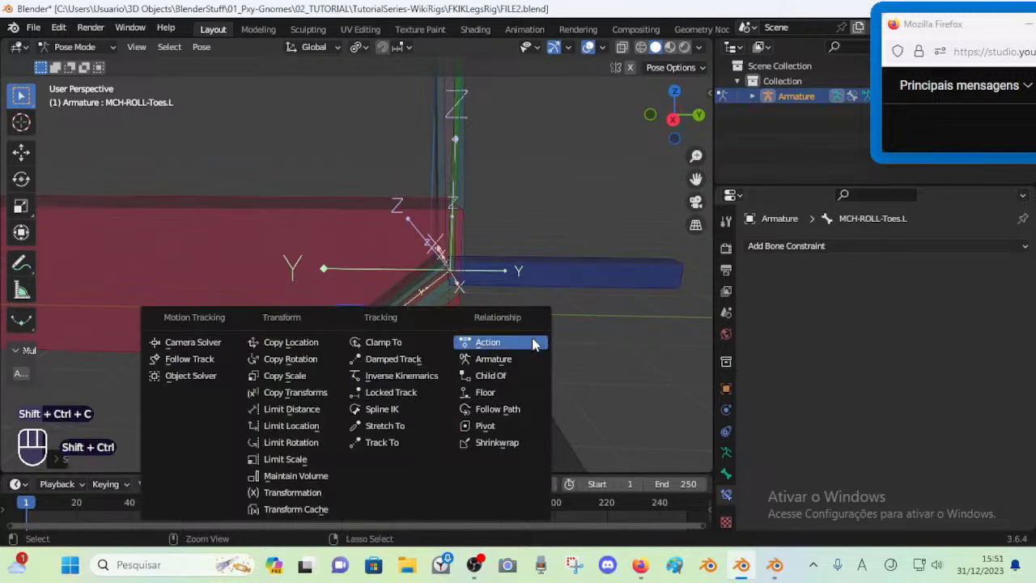
{"action": "left_click", "coordinate": [328, 364]}
Restrict the MCH-ROLL-Toes.L Copy Rotation constraint to the X axis and set Target and Owner to Local Space
{"action": "left_click", "coordinate": [984, 349]}
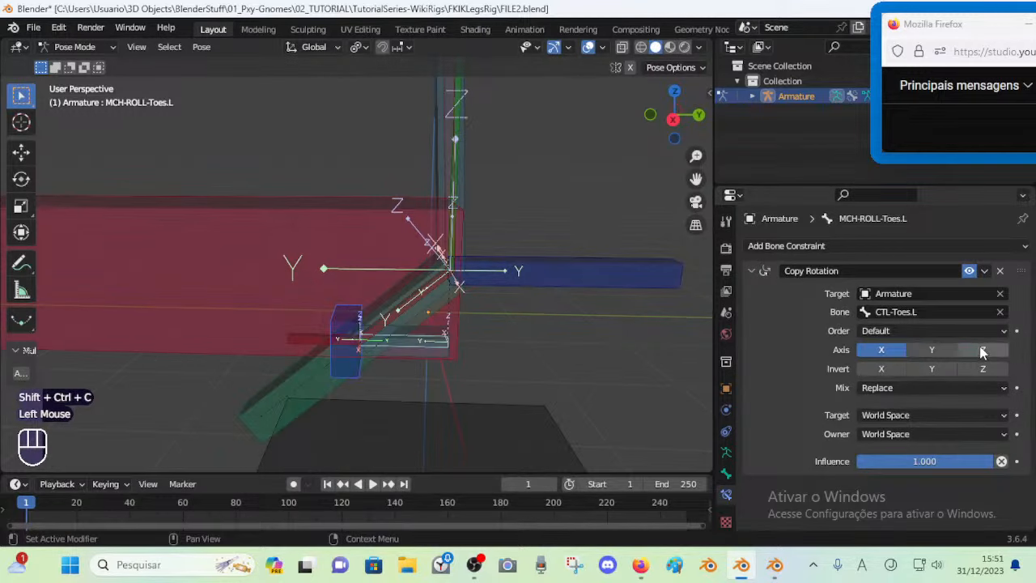
{"action": "left_click", "coordinate": [894, 415]}
{"action": "left_click", "coordinate": [874, 322]}
{"action": "left_click", "coordinate": [900, 434]}
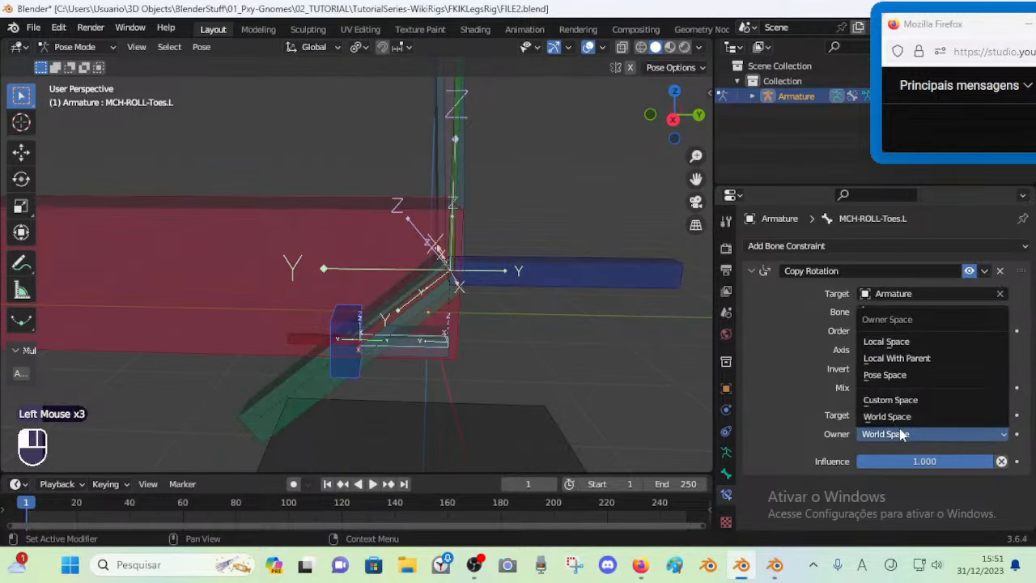
{"action": "left_click", "coordinate": [906, 341]}
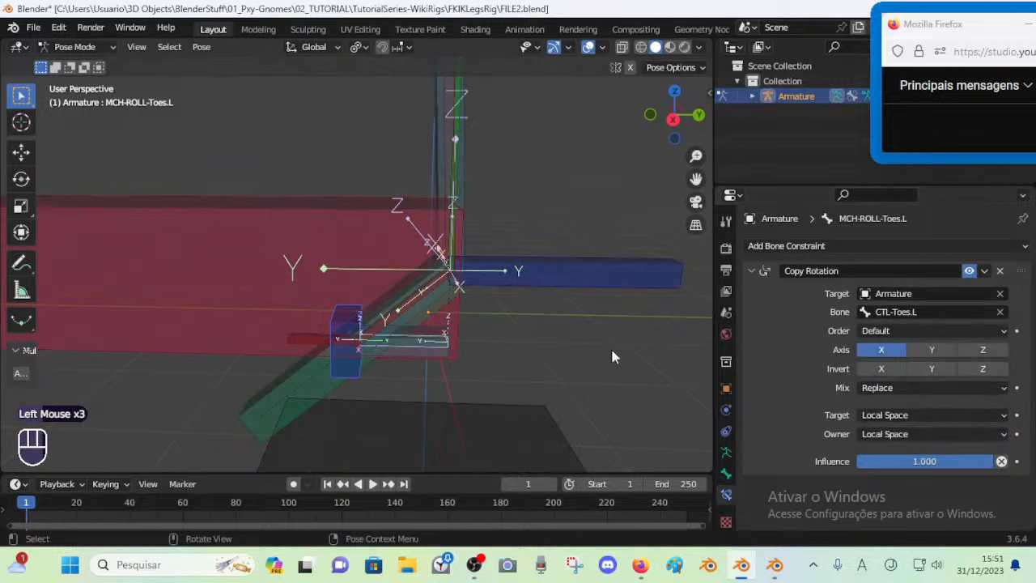
Try rotating MTR-IK-Foot.L around the global X axis and cancel the rotation
{"action": "scroll", "coordinate": [501, 334], "scroll_direction": "up", "scroll_amount": 1}
{"action": "middle_click_drag", "start_coordinate": [488, 332], "coordinate": [473, 385]}
{"action": "scroll", "coordinate": [473, 385], "scroll_direction": "up", "scroll_amount": 1}
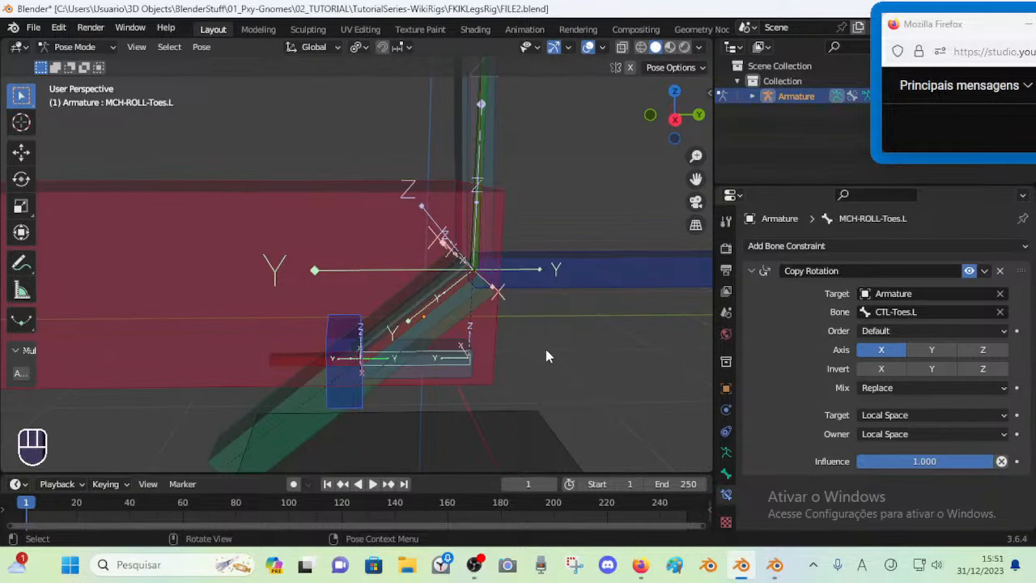
{"action": "middle_click_drag", "start_coordinate": [483, 356], "coordinate": [477, 351]}
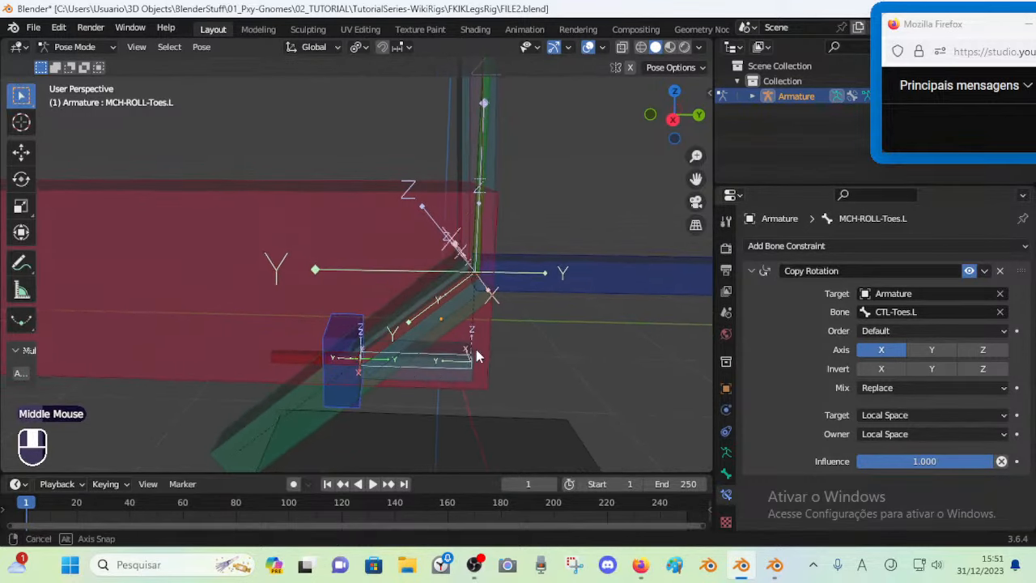
{"action": "left_click", "coordinate": [369, 407]}
{"action": "key", "text": "r"}
{"action": "key", "text": "Escape"}
{"action": "left_click", "coordinate": [322, 331]}
{"action": "key", "text": "r"}
{"action": "key", "text": "x"}
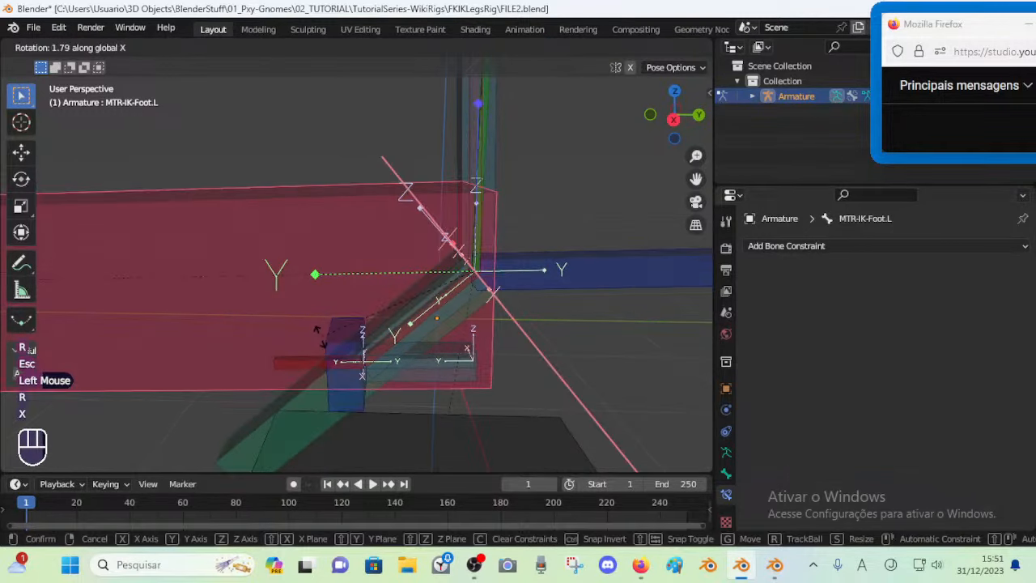
{"action": "key", "text": "Escape"}
Try rotating CTL-Toes.L around the global X axis several times to test the toe roll constraint, cancelling each rotation
{"action": "left_click", "coordinate": [344, 398]}
{"action": "key", "text": "r"}
{"action": "key", "text": "x"}
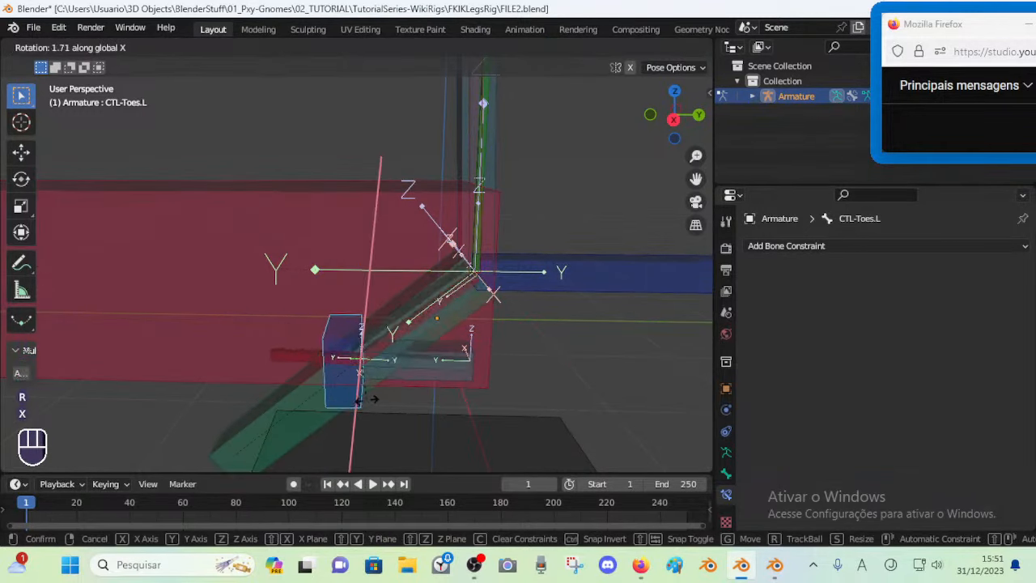
{"action": "key", "text": "Escape"}
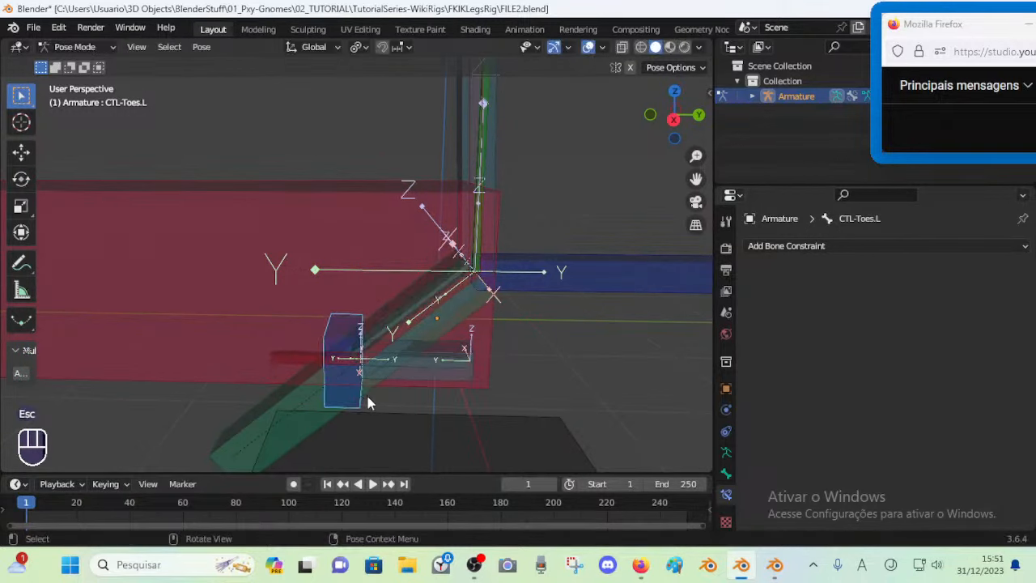
{"action": "left_click", "coordinate": [450, 325]}
{"action": "left_click", "coordinate": [362, 402]}
{"action": "key", "text": "r"}
{"action": "key", "text": "x"}
{"action": "key", "text": "Escape"}
{"action": "left_click", "coordinate": [450, 375]}
{"action": "left_click", "coordinate": [446, 376]}
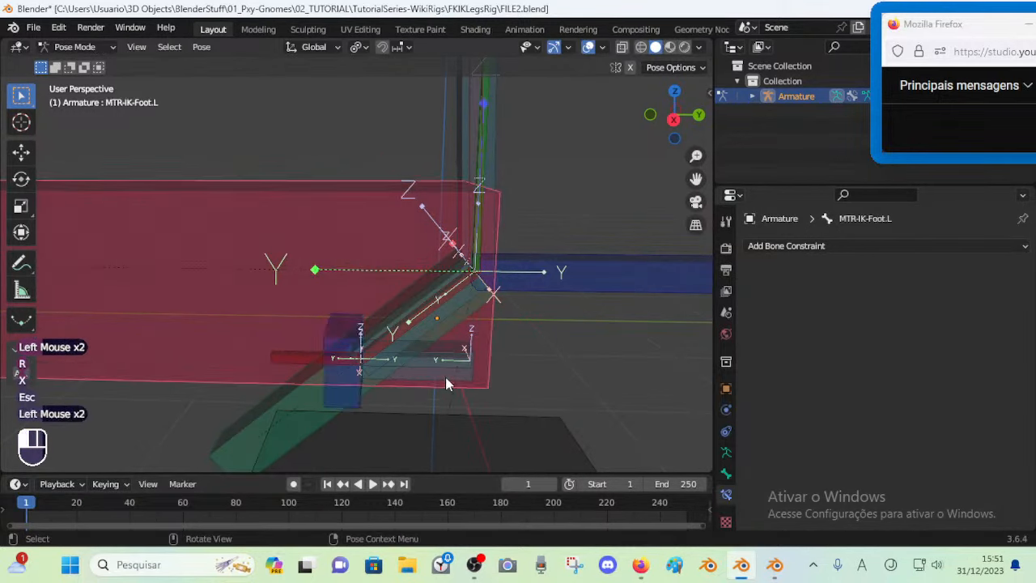
{"action": "left_click", "coordinate": [381, 393]}
{"action": "key", "text": "r"}
{"action": "key", "text": "x"}
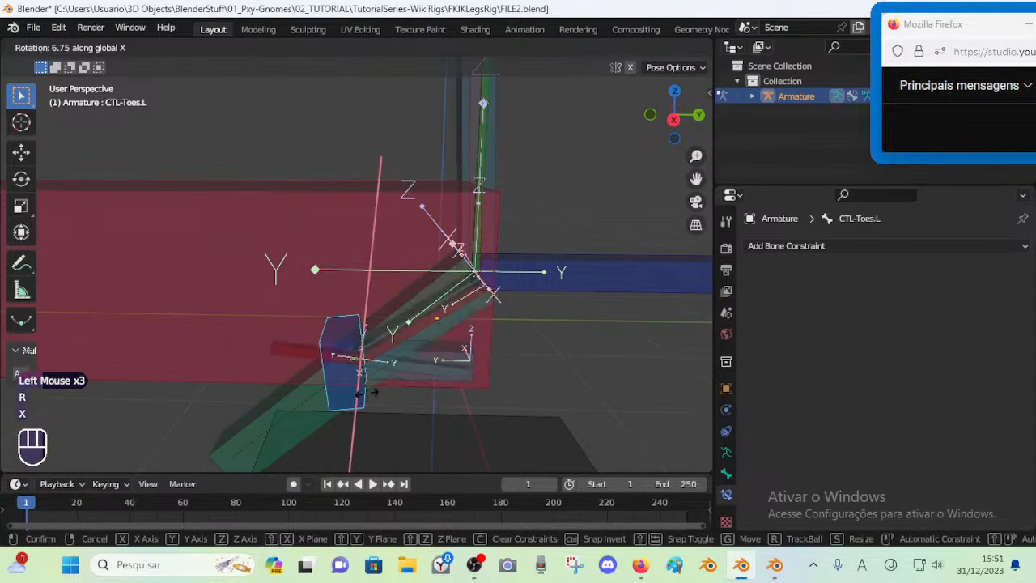
{"action": "key", "text": "Escape"}
{"action": "left_click", "coordinate": [450, 378]}
{"action": "left_click", "coordinate": [450, 378]}
{"action": "left_click", "coordinate": [348, 397]}
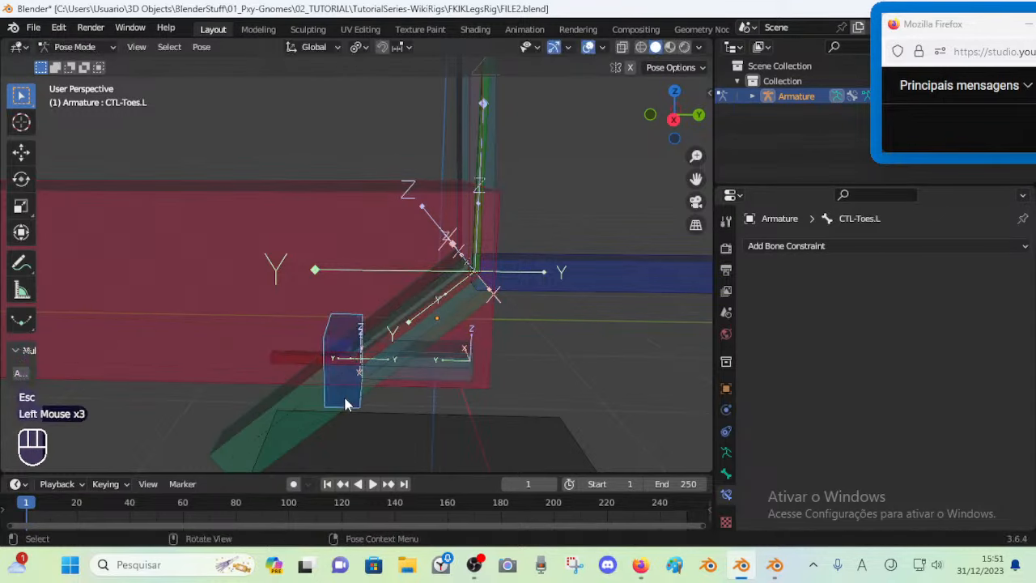
{"action": "key", "text": "r"}
{"action": "key", "text": "x"}
{"action": "key", "text": "Escape"}
Select the MCH-ROLL-Toes.L bone again and save the file
{"action": "left_click", "coordinate": [414, 363]}
{"action": "left_click", "coordinate": [420, 363]}
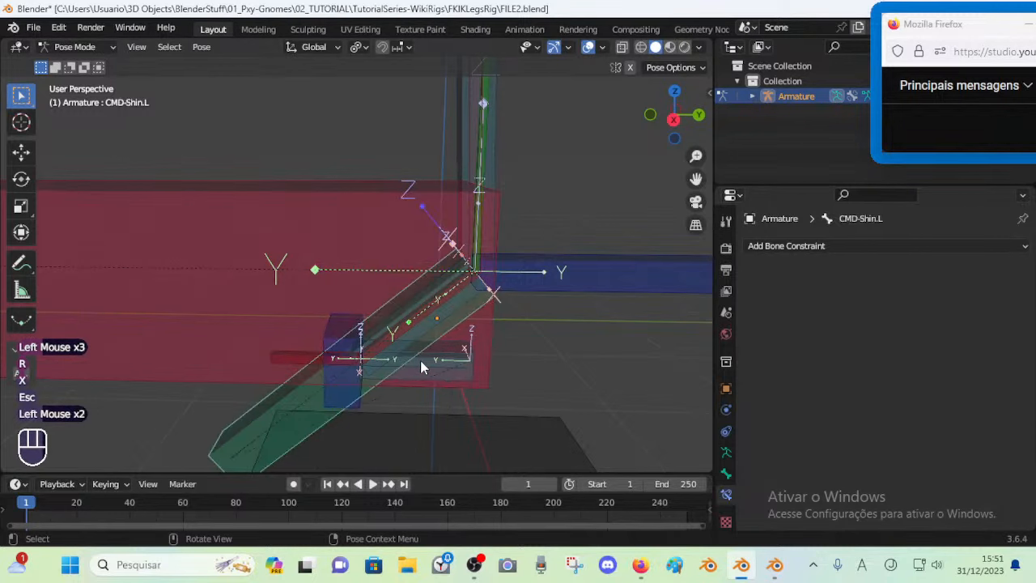
{"action": "left_click", "coordinate": [420, 363]}
{"action": "left_click", "coordinate": [419, 364]}
{"action": "left_click", "coordinate": [420, 365]}
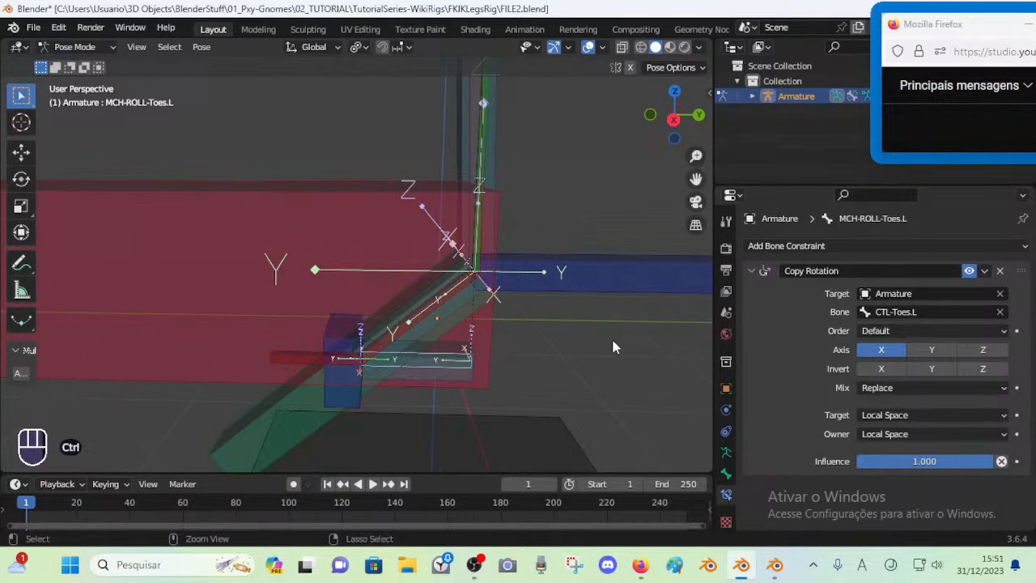
{"action": "key", "text": "ctrl+s"}
Switch to the Blender 4.0 reference window and compare the Copy Rotation constraints of MCH-Heel-ROLL.L and MCH-Toes-ROLL.L
{"action": "left_click", "coordinate": [774, 564]}
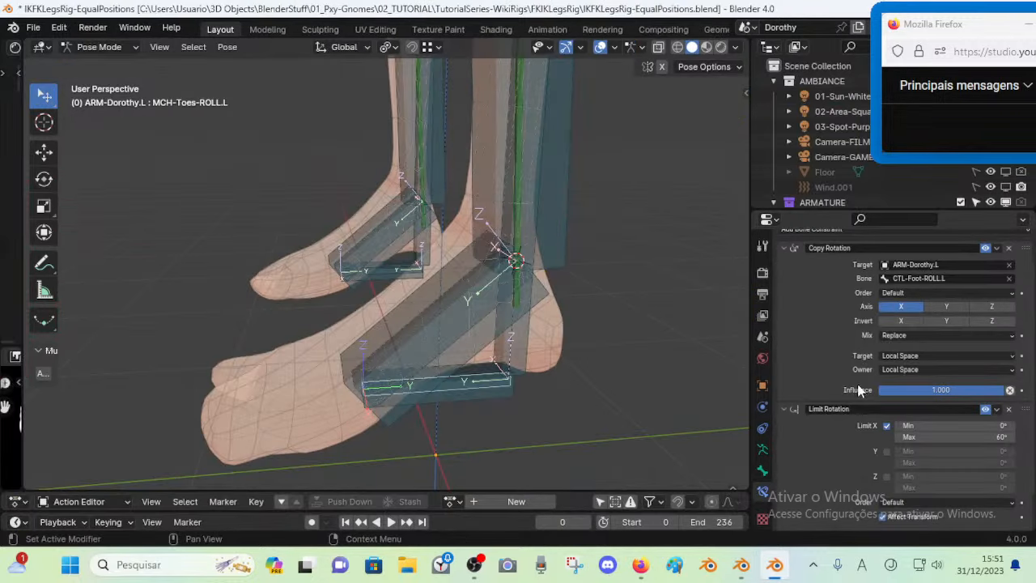
{"action": "left_click", "coordinate": [504, 401]}
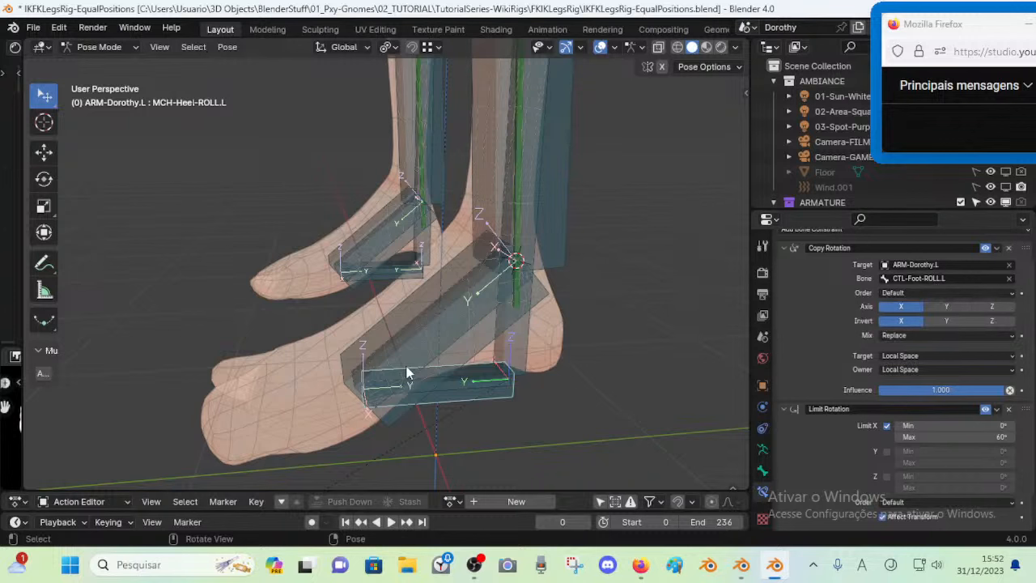
{"action": "left_click", "coordinate": [456, 392]}
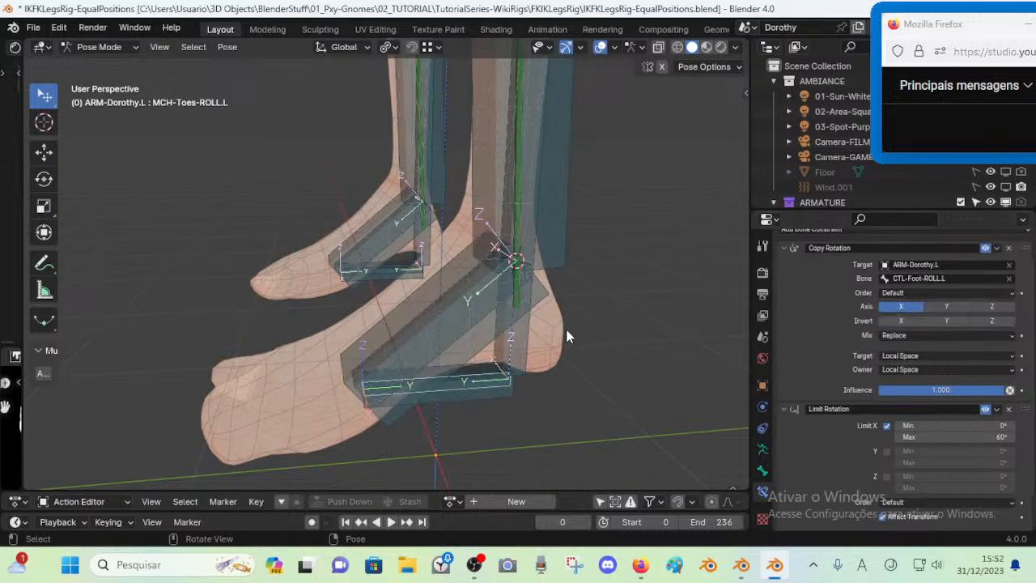
Switch back to the FILE2.blend window and rename the CTL-Ankle.L bone as CTL-ROLL-Foot.L
{"action": "left_click", "coordinate": [742, 564]}
{"action": "left_click", "coordinate": [560, 287]}
{"action": "key", "text": "F2"}
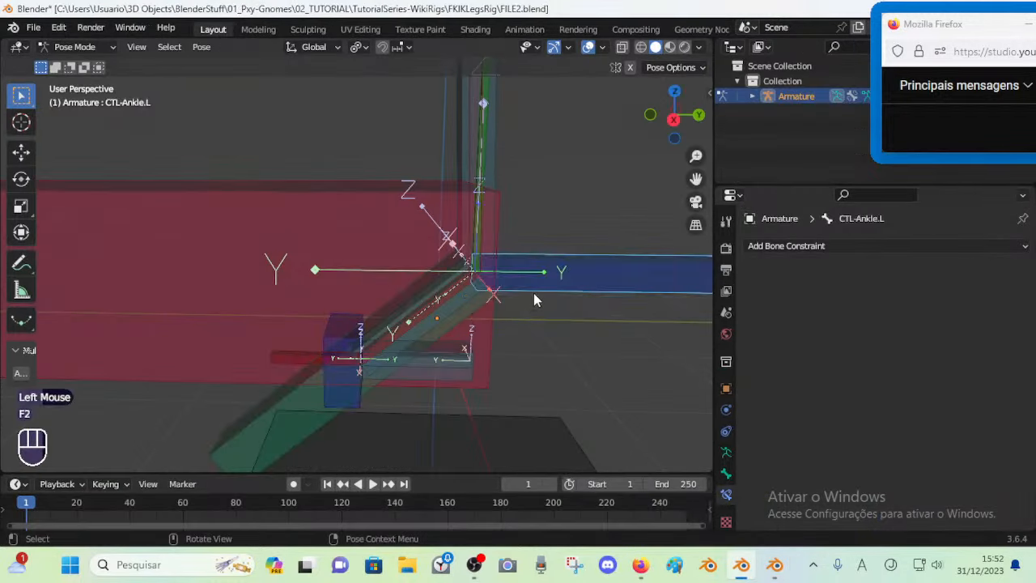
{"action": "key", "text": "F2"}
{"action": "type", "text": "Rolnkle.L"}
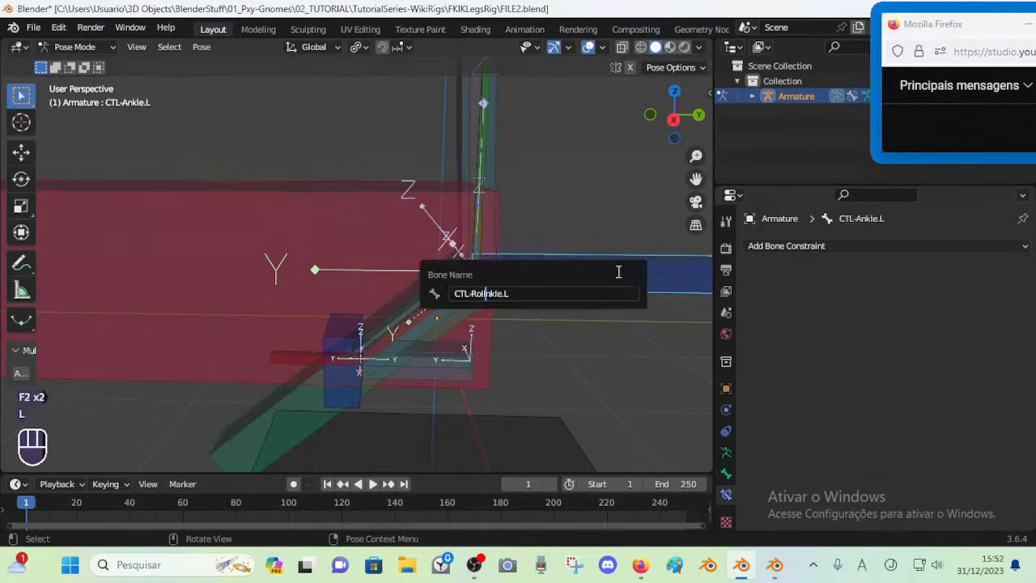
{"action": "key", "text": "Delete"}
{"action": "key", "text": "Delete"}
{"action": "key", "text": "Delete"}
{"action": "key", "text": "Left"}
{"action": "key", "text": "Left"}
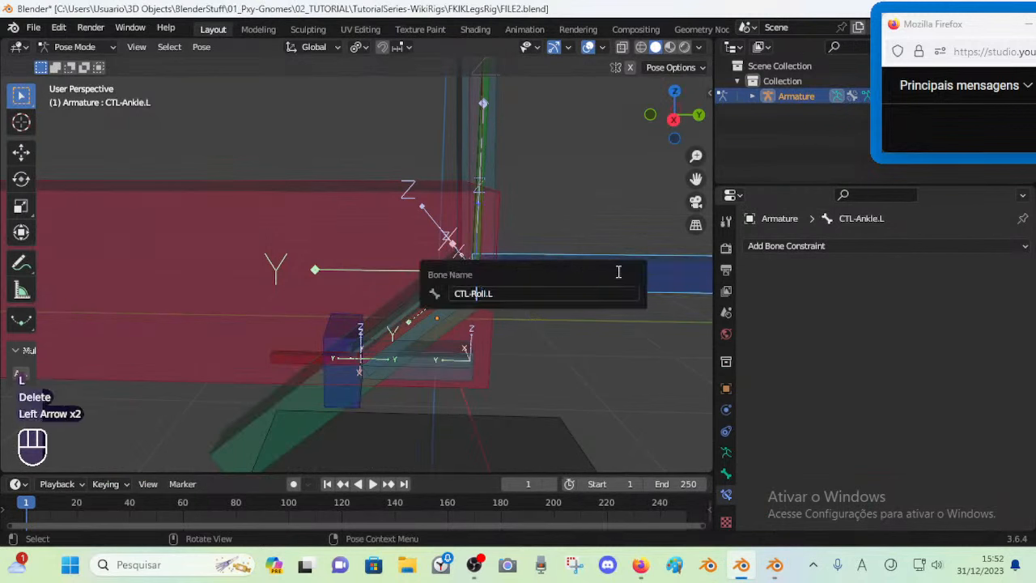
{"action": "type", "text": "ROLL-Foot"}
{"action": "key", "text": "Delete"}
{"action": "key", "text": "Delete"}
{"action": "key", "text": "Delete"}
{"action": "key", "text": "Delete"}
{"action": "key", "text": "Return"}
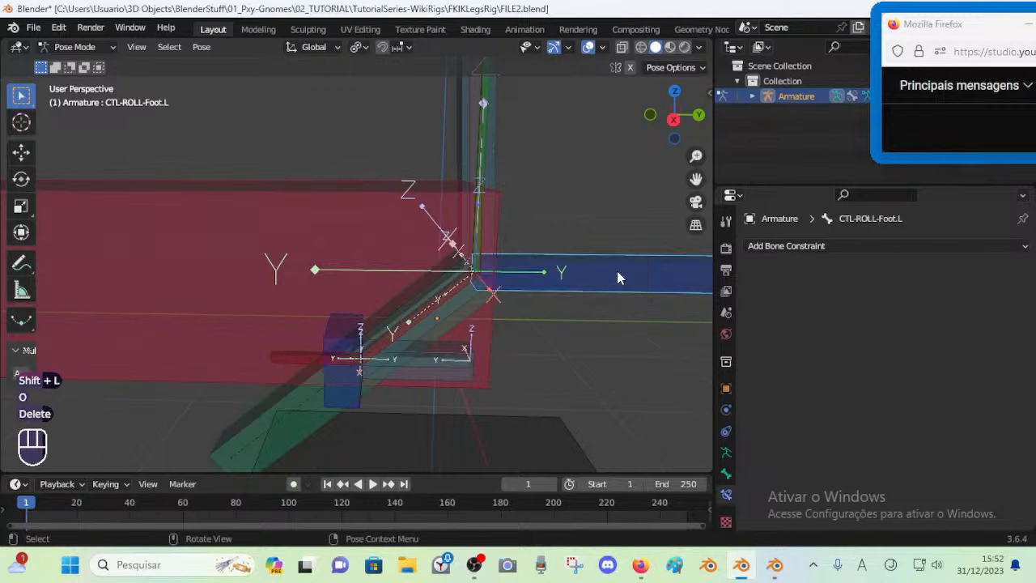
{"action": "key", "text": "F2"}
{"action": "key", "text": "ctrl+c"}
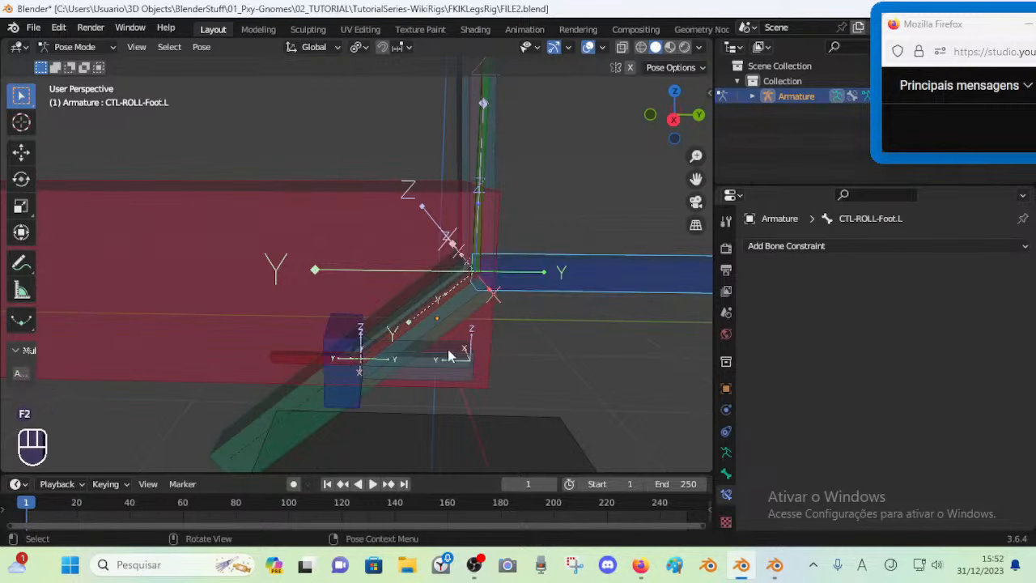
{"action": "left_click", "coordinate": [441, 377]}
{"action": "left_click", "coordinate": [436, 366]}
{"action": "left_click", "coordinate": [437, 366]}
{"action": "key", "text": "ctrl+v"}
{"action": "left_click", "coordinate": [455, 369]}
{"action": "left_click", "coordinate": [452, 377]}
{"action": "left_click", "coordinate": [451, 377]}
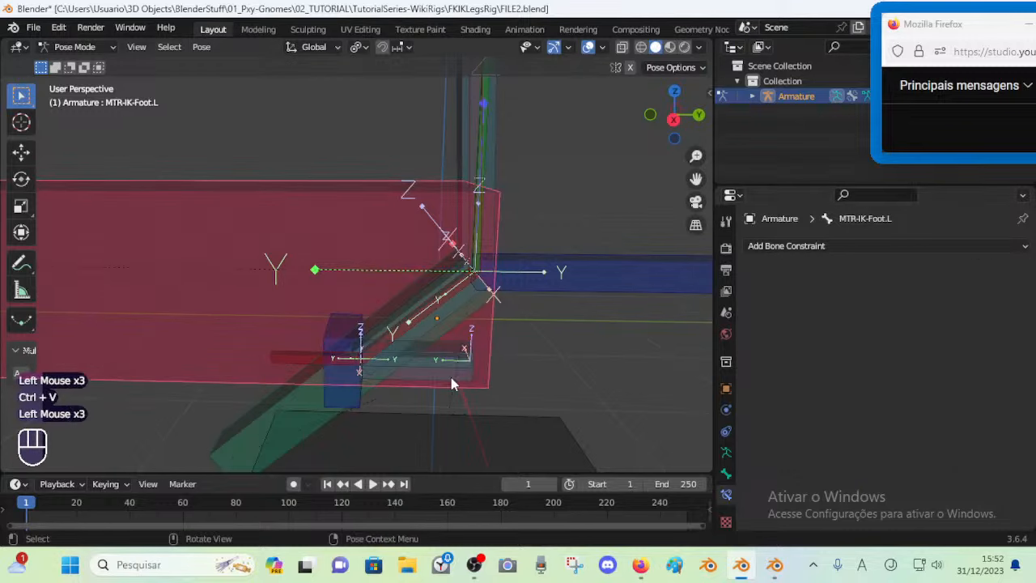
Select MCH-ROLL-Heel.L and add the overlapping MCH-ROLL-Toes.L to the selection as the active bone
{"action": "left_click", "coordinate": [450, 377]}
{"action": "left_click", "coordinate": [444, 360]}
{"action": "left_click", "coordinate": [445, 370], "text": "shift"}
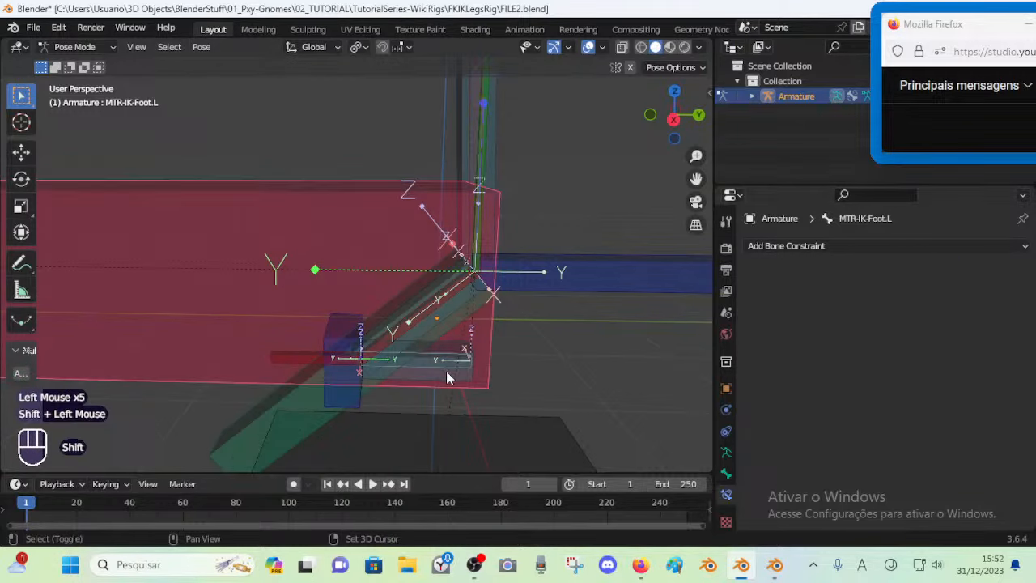
{"action": "left_click", "coordinate": [447, 360]}
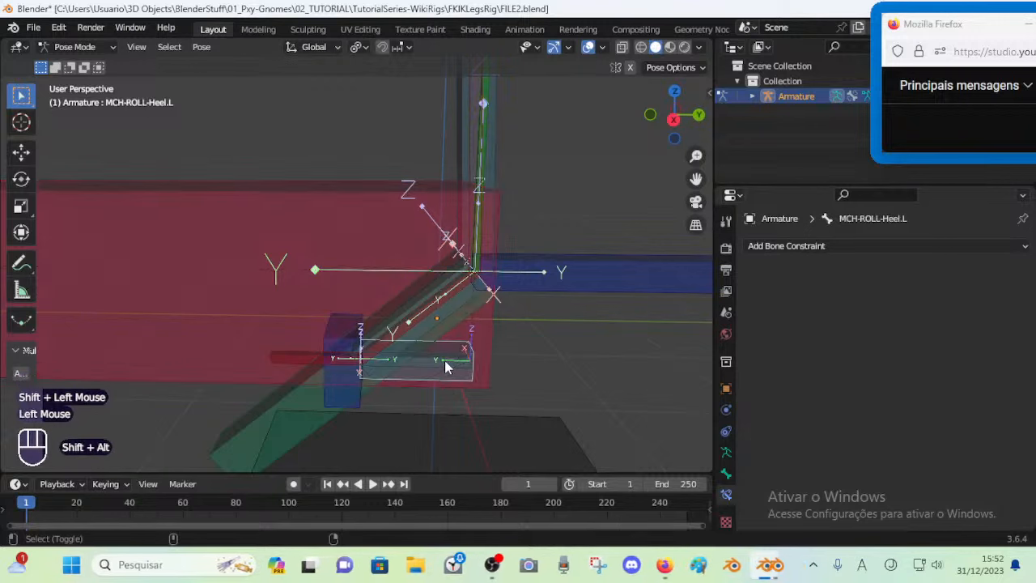
{"action": "left_click", "coordinate": [444, 362], "text": "alt+shift"}
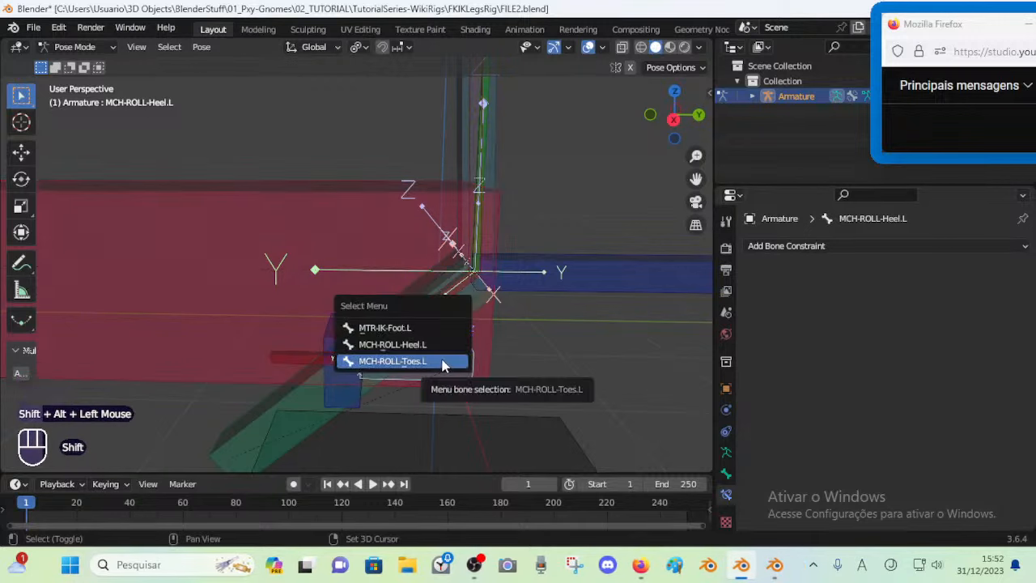
{"action": "left_click", "coordinate": [445, 362]}
Try the Copy Selected Constraints attribute and clearing the pose constraints on the selected roll bones, and undo the clearing
{"action": "key", "text": "ctrl+c"}
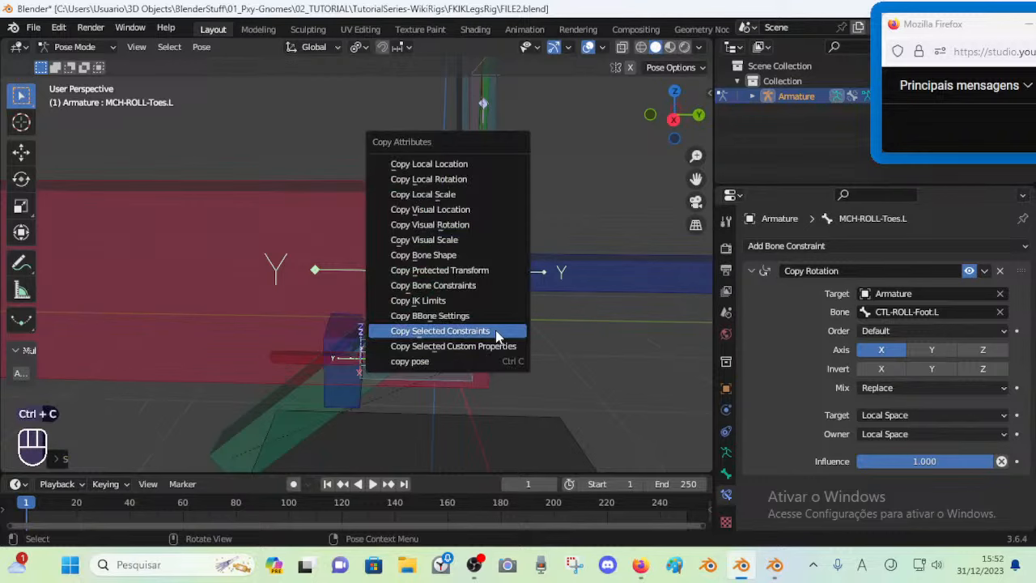
{"action": "left_click", "coordinate": [491, 332]}
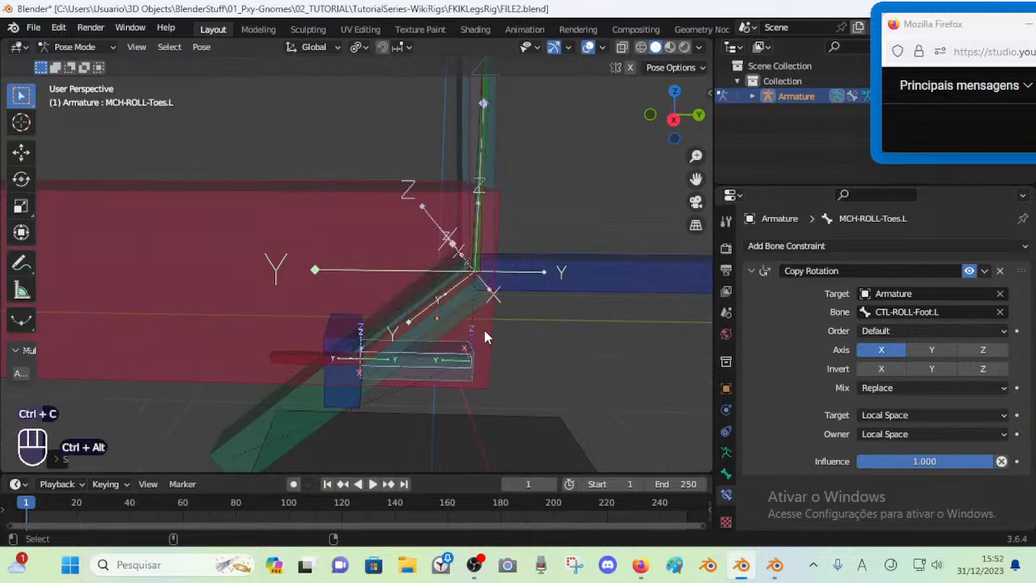
{"action": "key", "text": "ctrl+alt+c"}
{"action": "key", "text": "ctrl+z"}
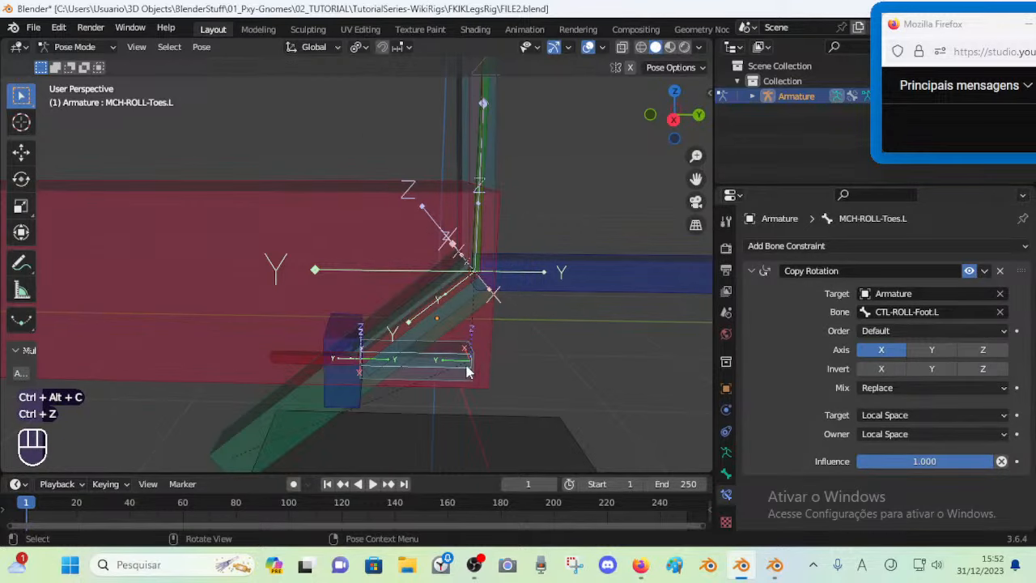
Copy the Copy Rotation constraint from the active MCH-ROLL-Toes.L bone to the selected MCH-ROLL-Heel.L bone
{"action": "left_click", "coordinate": [457, 367]}
{"action": "left_click", "coordinate": [456, 363]}
{"action": "left_click", "coordinate": [456, 365], "text": "shift"}
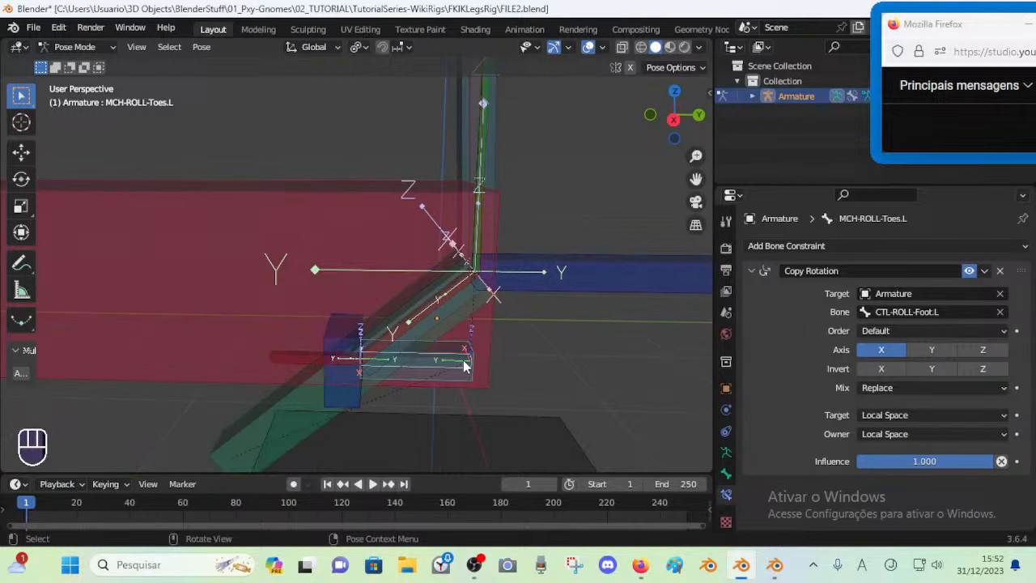
{"action": "left_click", "coordinate": [201, 46]}
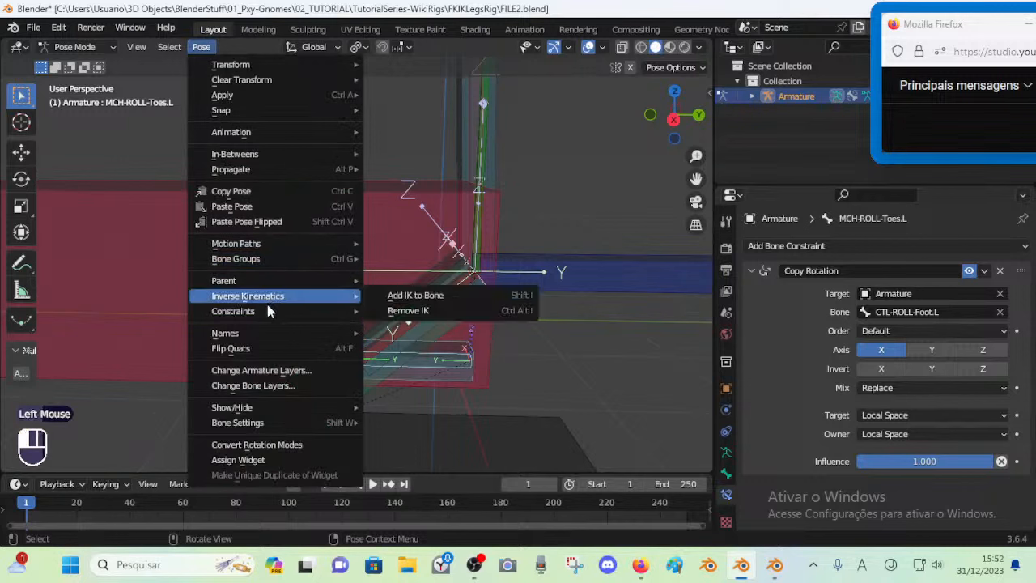
{"action": "mouse_move", "coordinate": [267, 314]}
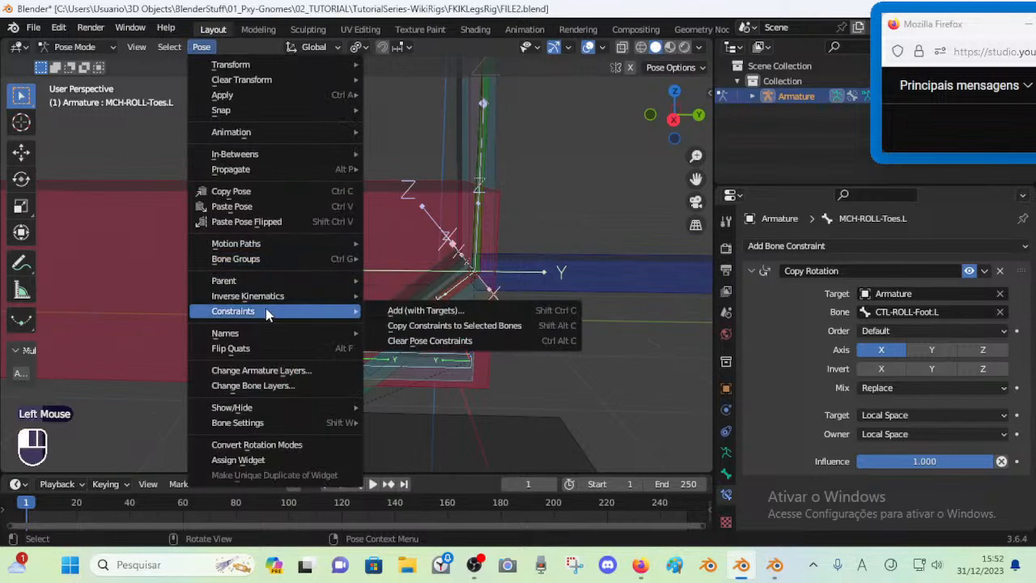
{"action": "left_click", "coordinate": [396, 325]}
{"action": "key", "text": "shift+alt+c"}
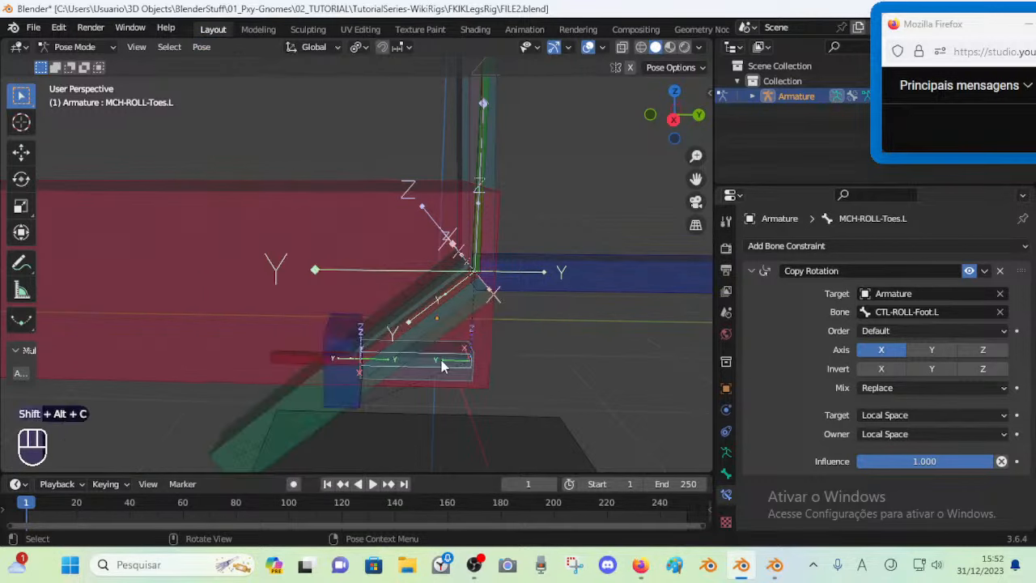
Try inverting X on MCH-ROLL-Toes.L's Copy Rotation constraint and test-rotate CTL-ROLL-Foot.L around the global X axis, cancelling the rotation
{"action": "left_click", "coordinate": [458, 366]}
{"action": "left_click", "coordinate": [455, 365]}
{"action": "left_click", "coordinate": [454, 365]}
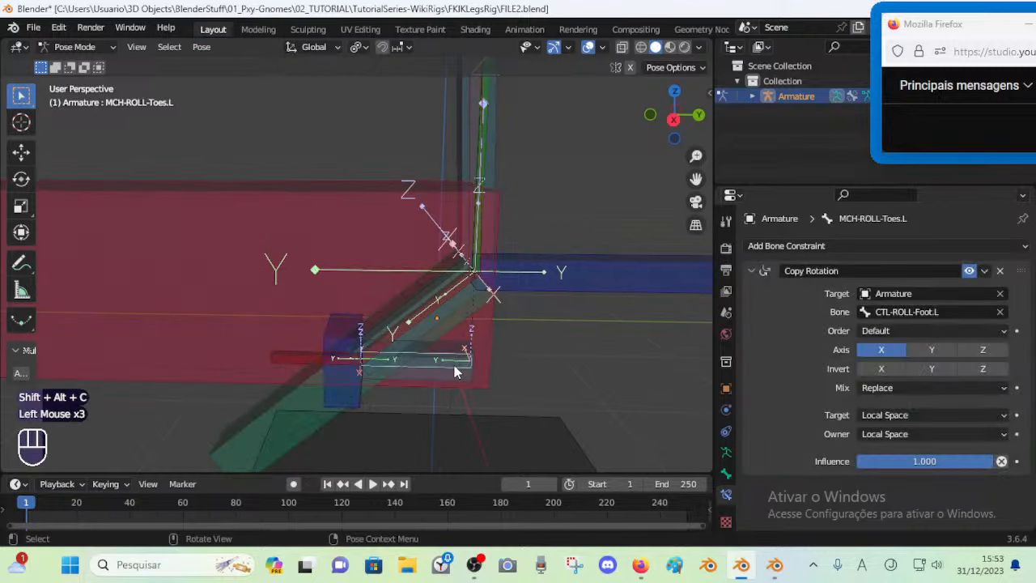
{"action": "left_click", "coordinate": [882, 368]}
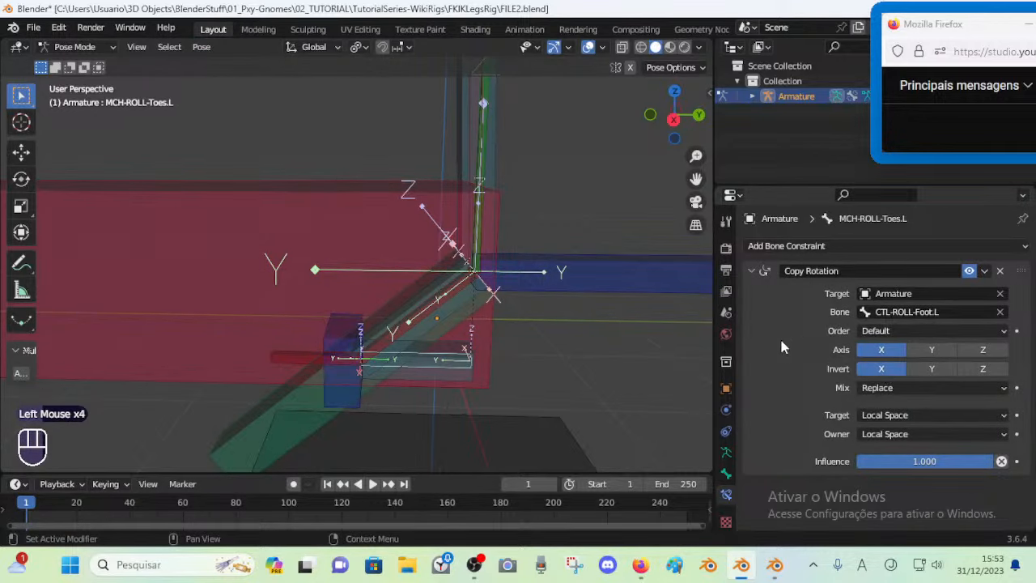
{"action": "left_click", "coordinate": [627, 291]}
{"action": "key", "text": "r"}
{"action": "key", "text": "x"}
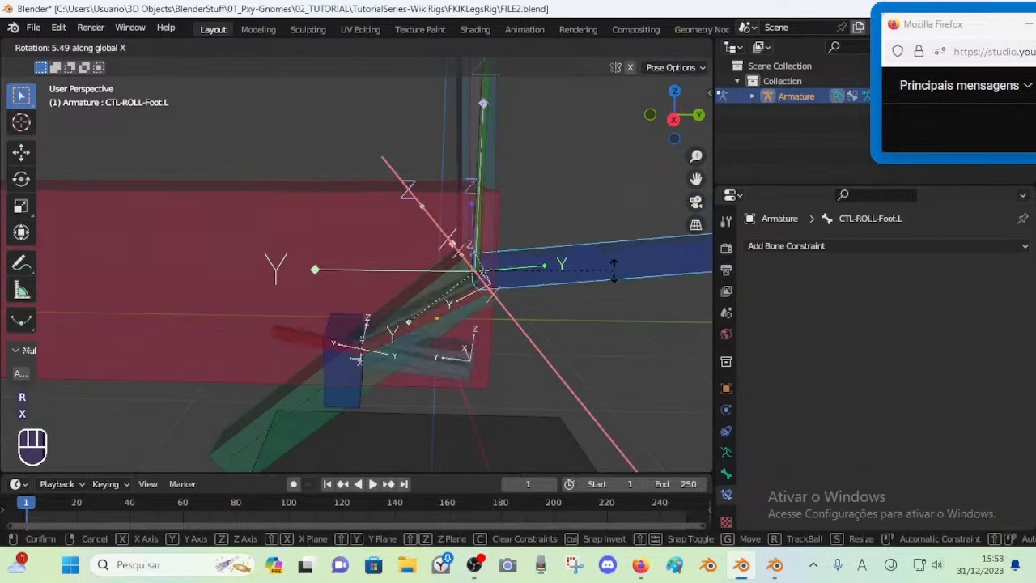
{"action": "key", "text": "Escape"}
Compare the Copy Rotation settings of the two roll bones and enable Invert X on MCH-ROLL-Heel.L's constraint
{"action": "left_click", "coordinate": [467, 374]}
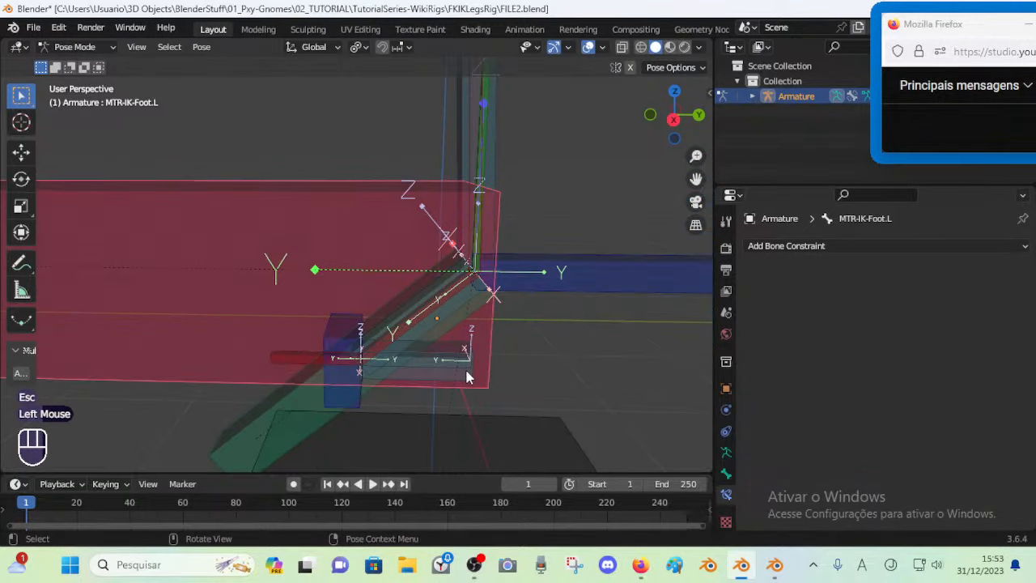
{"action": "left_click", "coordinate": [467, 375]}
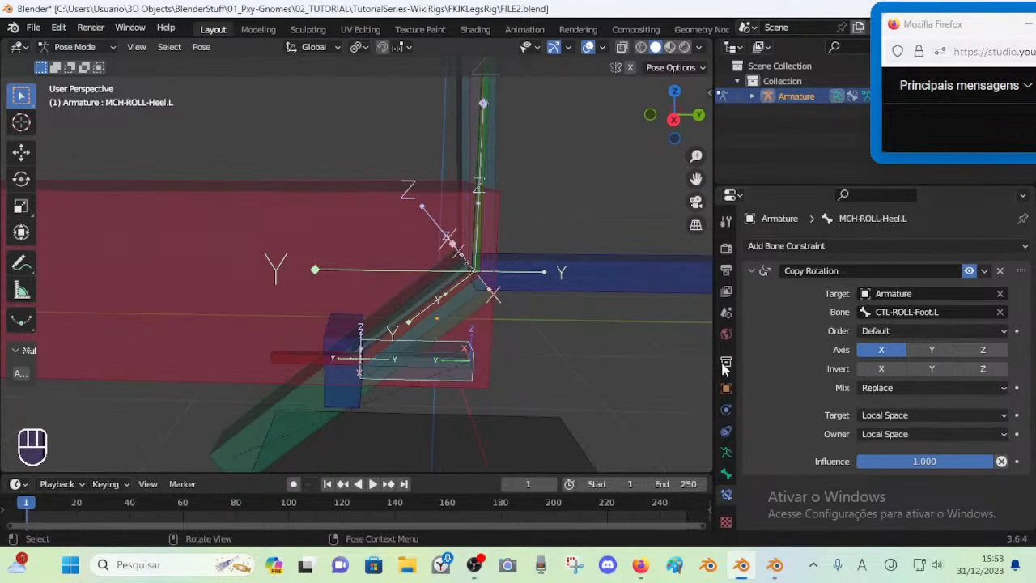
{"action": "left_click", "coordinate": [476, 364]}
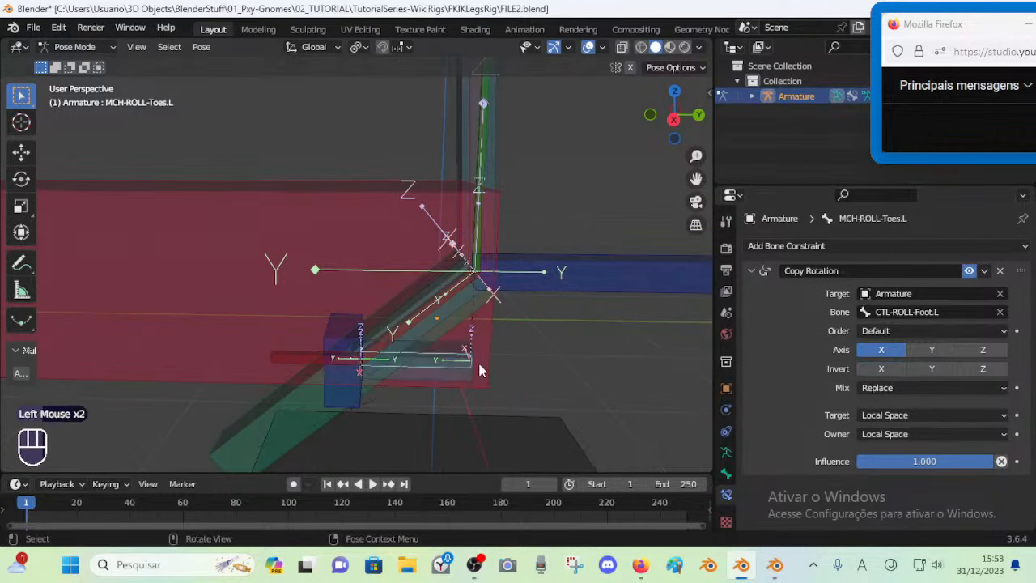
{"action": "left_click", "coordinate": [434, 372]}
{"action": "left_click", "coordinate": [880, 368]}
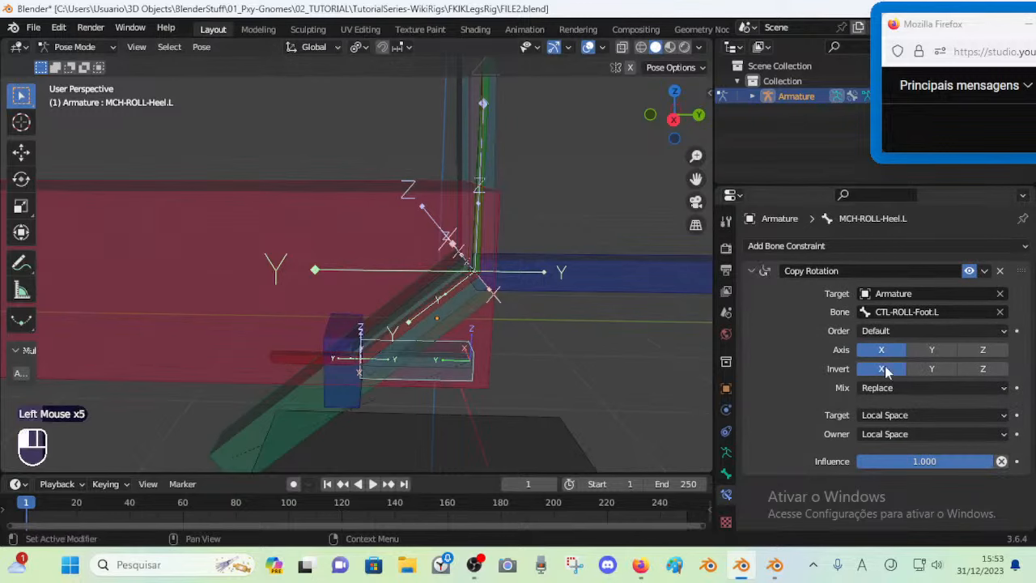
Test the heel and toe roll by rotating CTL-ROLL-Foot.L around the global X axis, and cancel the rotation
{"action": "left_click", "coordinate": [671, 272]}
{"action": "key", "text": "r"}
{"action": "key", "text": "x"}
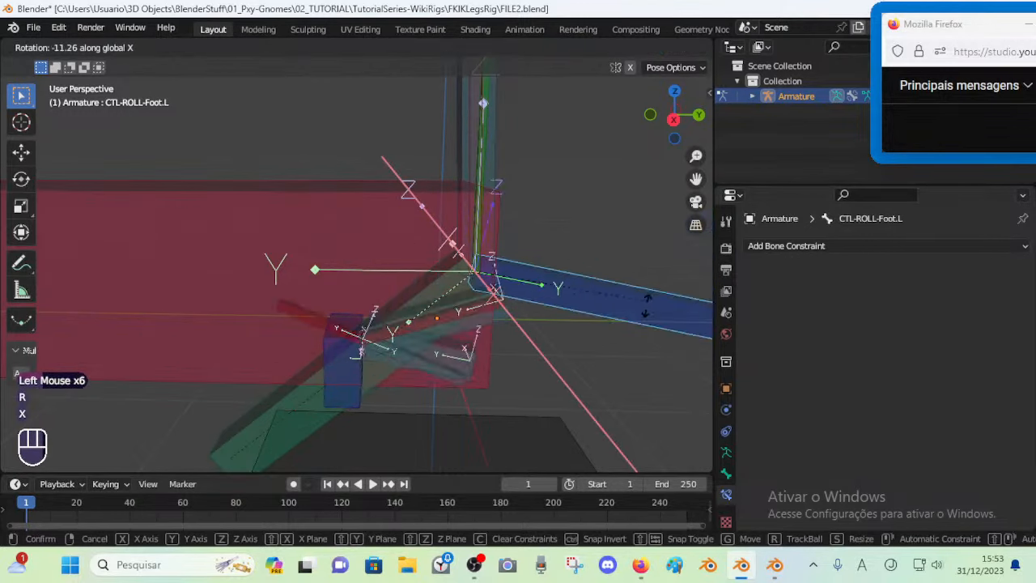
{"action": "key", "text": "Escape"}
Select the MCH-ROLL-Heel.L bone again and save the file
{"action": "left_click", "coordinate": [460, 371]}
{"action": "left_click", "coordinate": [460, 369]}
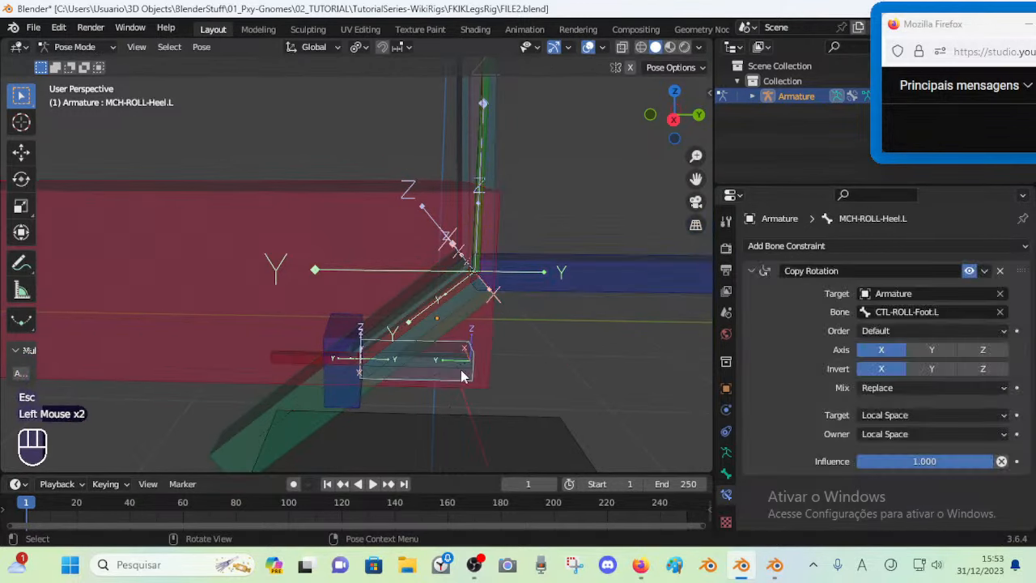
{"action": "key", "text": "ctrl+s"}
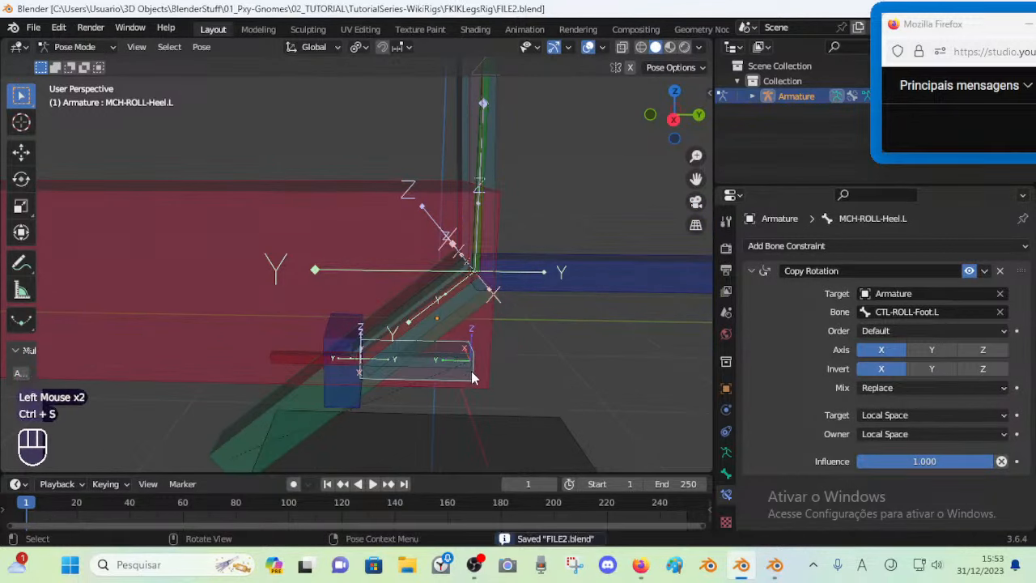
Try moving CTL-ROLL-Foot.L in Edit Mode and the shin and foot bones in Pose Mode, cancelling each move
{"action": "left_click", "coordinate": [547, 276]}
{"action": "scroll", "coordinate": [567, 275], "scroll_direction": "down", "scroll_amount": 1}
{"action": "key", "text": "Tab"}
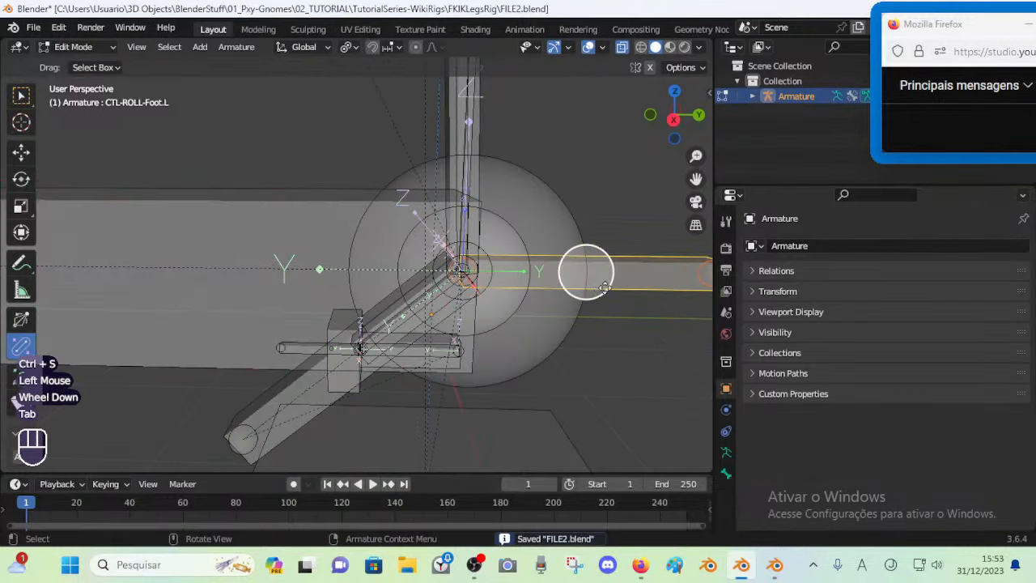
{"action": "key", "text": "g"}
{"action": "key", "text": "Escape"}
{"action": "key", "text": "Tab"}
{"action": "left_click", "coordinate": [444, 306]}
{"action": "left_click", "coordinate": [444, 307]}
{"action": "key", "text": "g"}
{"action": "key", "text": "Escape"}
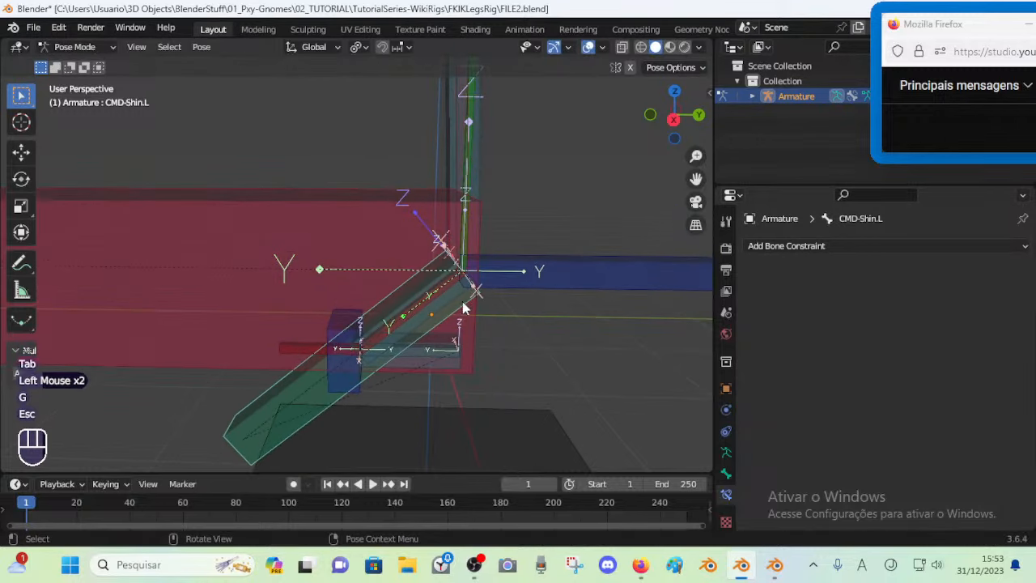
Examine the toe bones in Edit Mode and Pose Mode, test-moving CTL-Toes.L and cancelling the move
{"action": "key", "text": "Tab"}
{"action": "scroll", "coordinate": [470, 346], "scroll_direction": "up", "scroll_amount": 1}
{"action": "key", "text": "Tab"}
{"action": "left_click", "coordinate": [342, 338]}
{"action": "middle_click_drag", "start_coordinate": [342, 337], "coordinate": [374, 342]}
{"action": "left_click", "coordinate": [335, 349]}
{"action": "key", "text": "g"}
{"action": "key", "text": "Escape"}
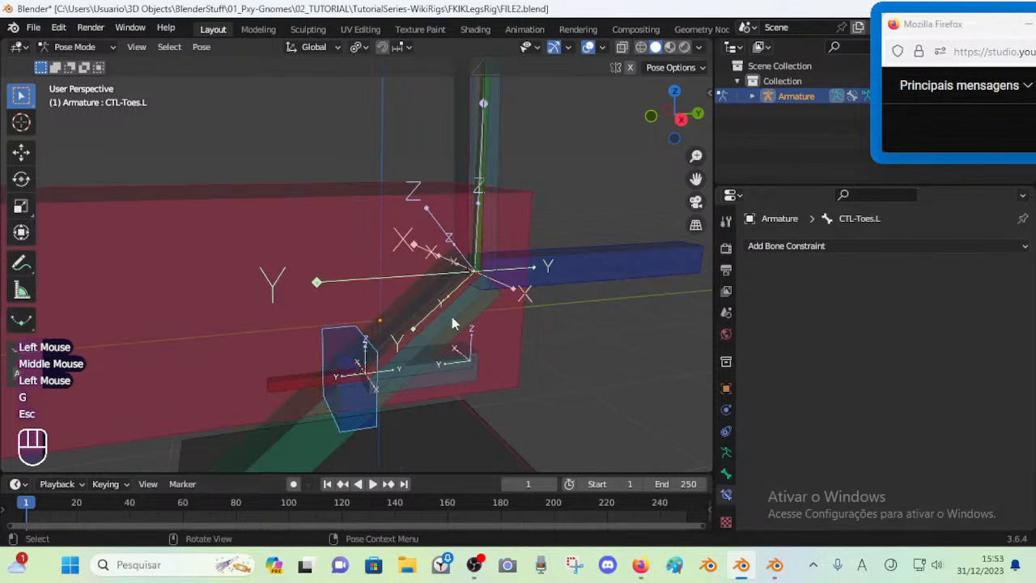
{"action": "middle_click_drag", "start_coordinate": [452, 323], "coordinate": [482, 337]}
{"action": "key", "text": "Tab"}
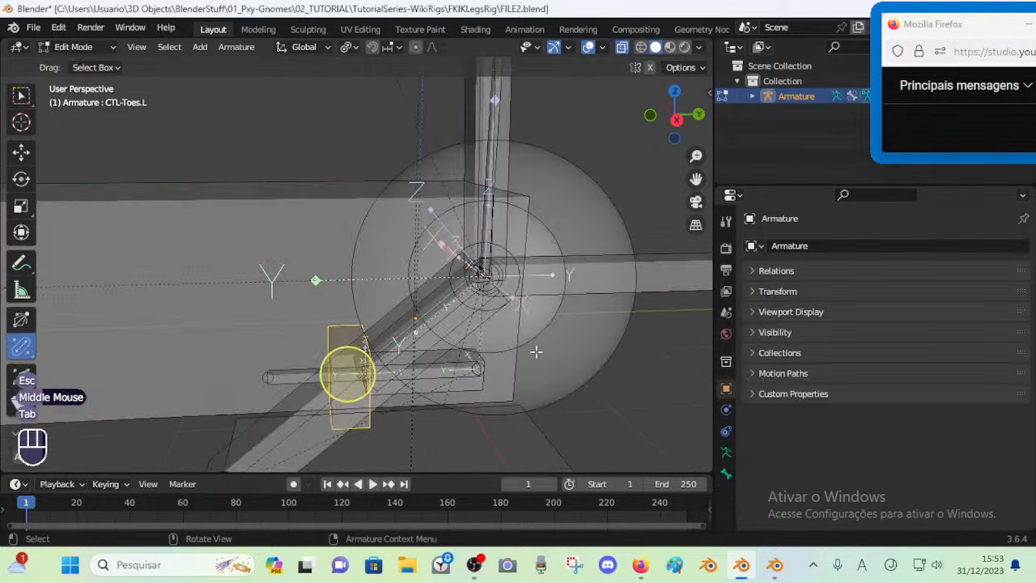
{"action": "key", "text": "Tab"}
Select MCH-ROLL-Heel.L among the overlapping heel bones in Pose Mode
{"action": "left_click", "coordinate": [474, 365]}
{"action": "left_click", "coordinate": [522, 429]}
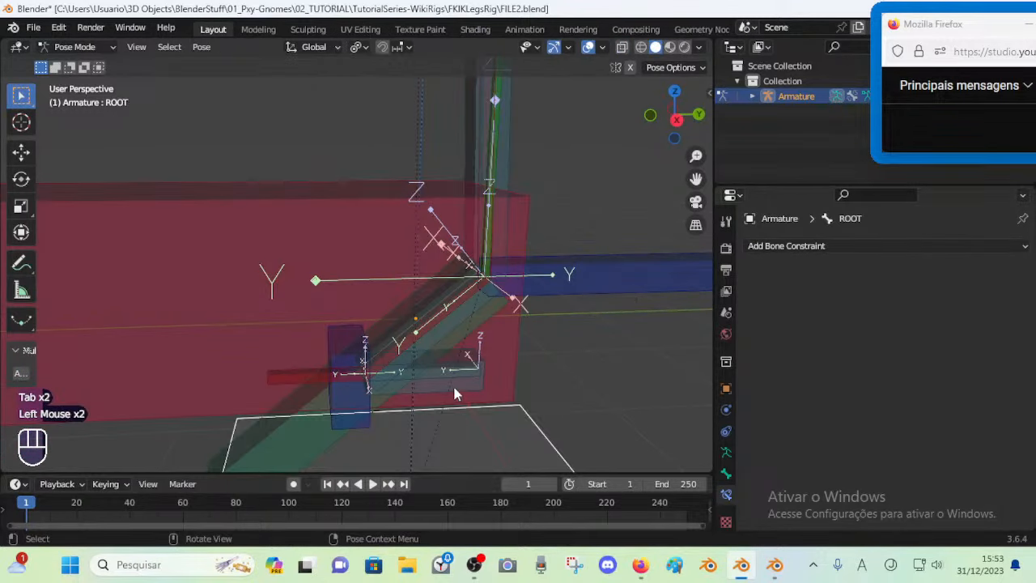
{"action": "left_click", "coordinate": [457, 387]}
{"action": "left_click", "coordinate": [466, 369]}
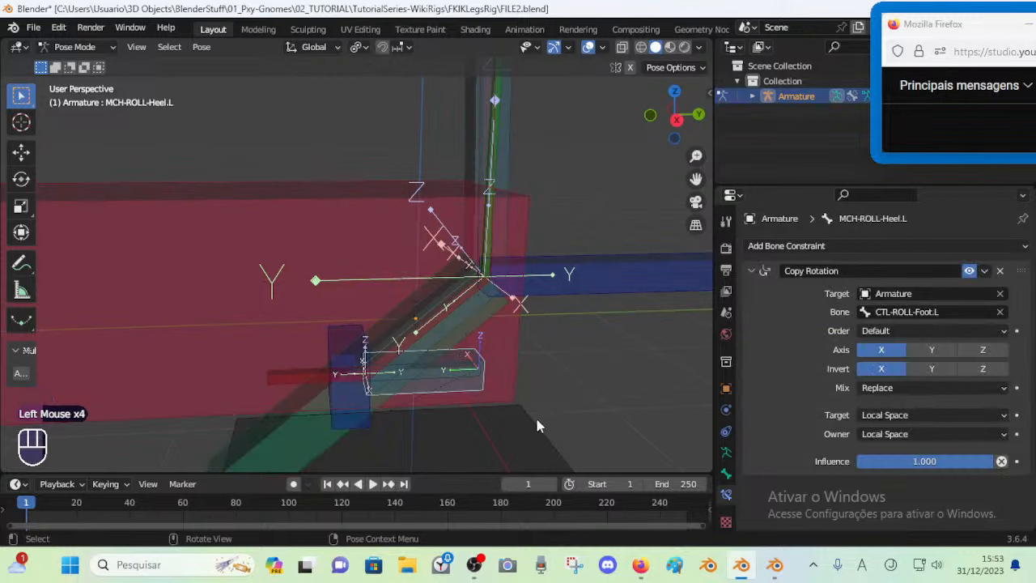
Switch to the Blender 4.0 reference window and compare the Copy Rotation and Limit Rotation constraints of MCH-Toes-ROLL.L and MCH-Heel-ROLL.L
{"action": "left_click", "coordinate": [773, 565]}
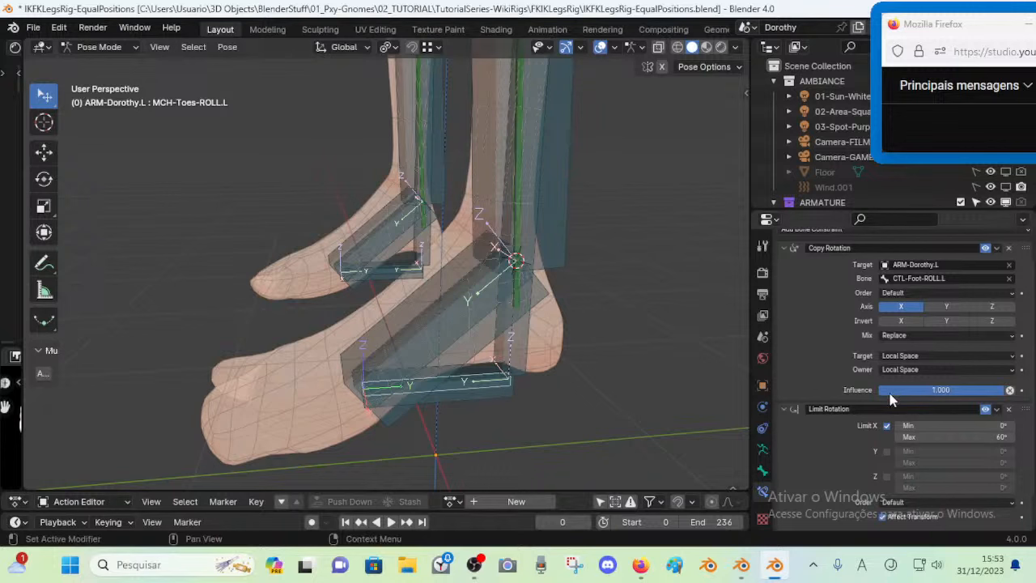
{"action": "scroll", "coordinate": [884, 417], "scroll_direction": "down", "scroll_amount": 2}
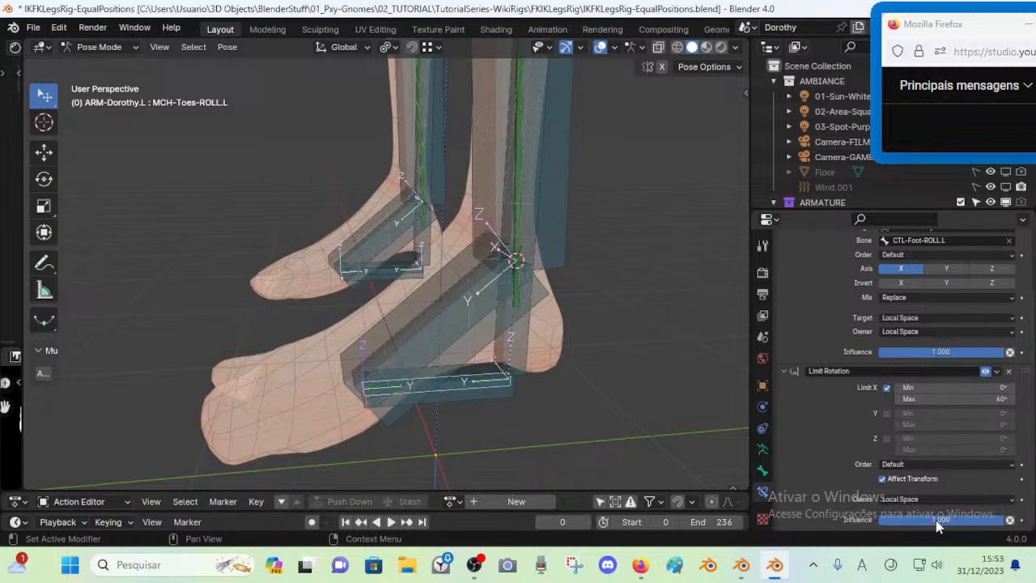
{"action": "scroll", "coordinate": [864, 416], "scroll_direction": "up", "scroll_amount": 2}
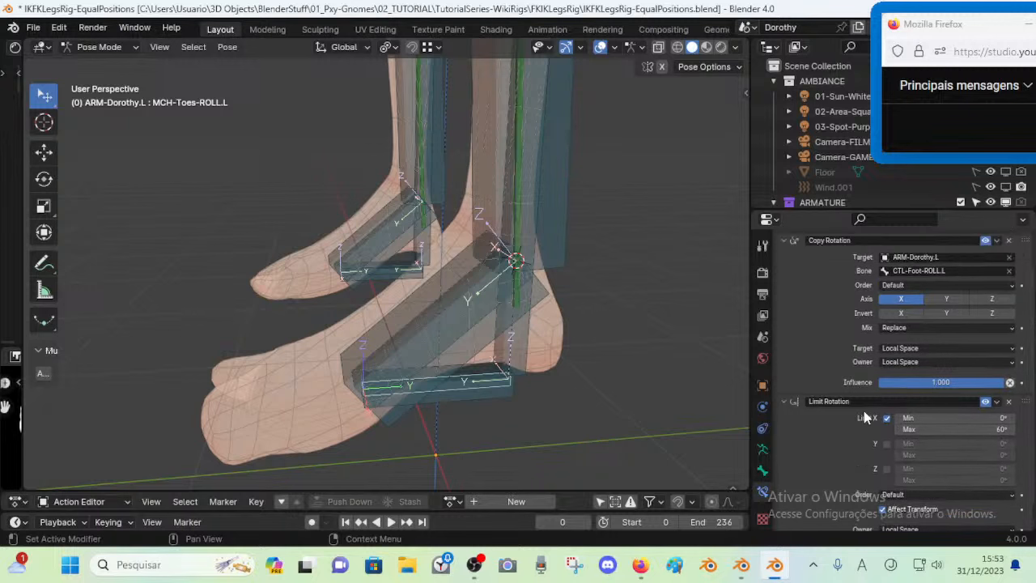
{"action": "left_click", "coordinate": [498, 398]}
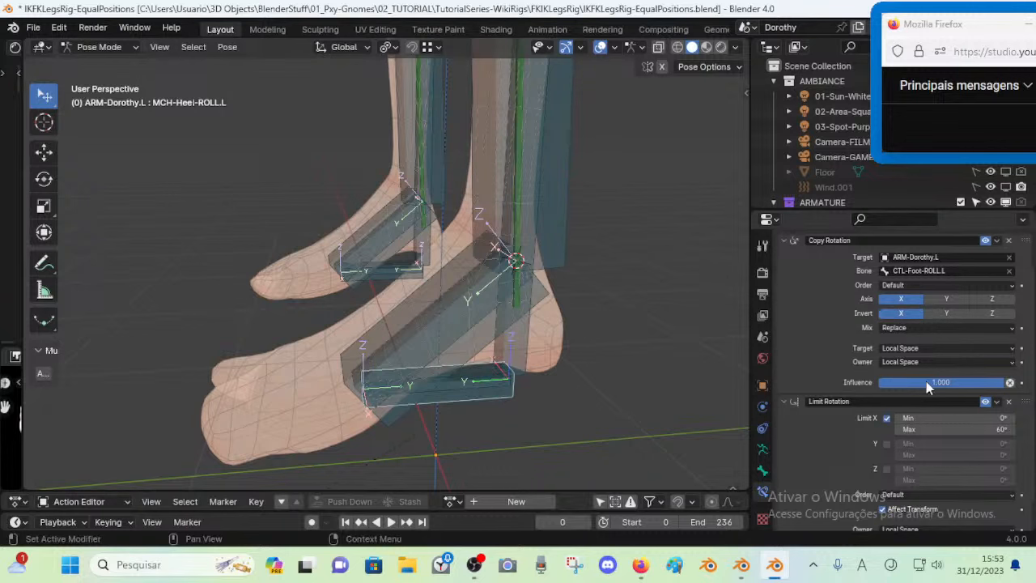
{"action": "scroll", "coordinate": [925, 381], "scroll_direction": "down", "scroll_amount": 1}
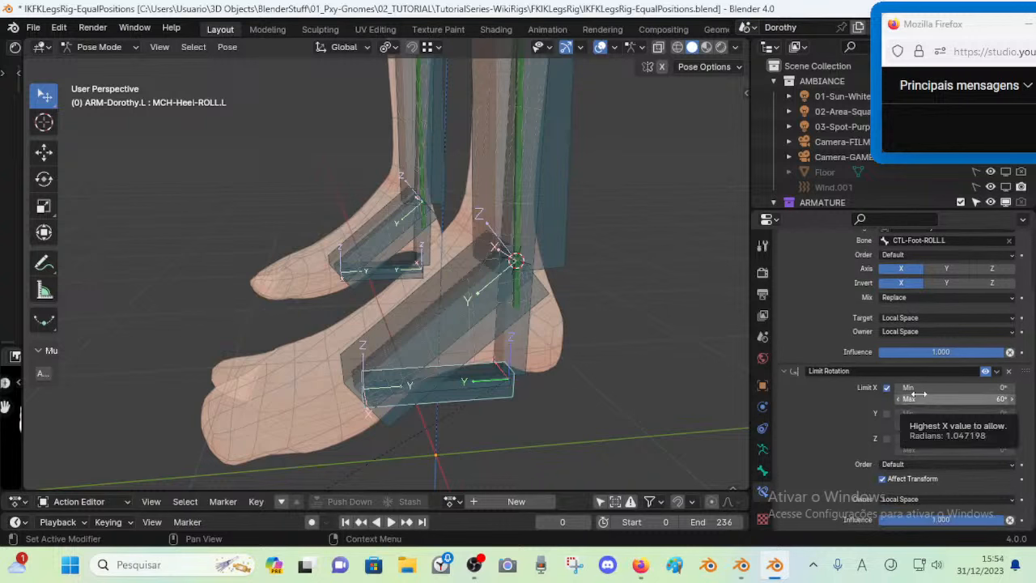
{"action": "left_click", "coordinate": [477, 391]}
{"action": "left_click", "coordinate": [483, 389]}
{"action": "left_click", "coordinate": [483, 389]}
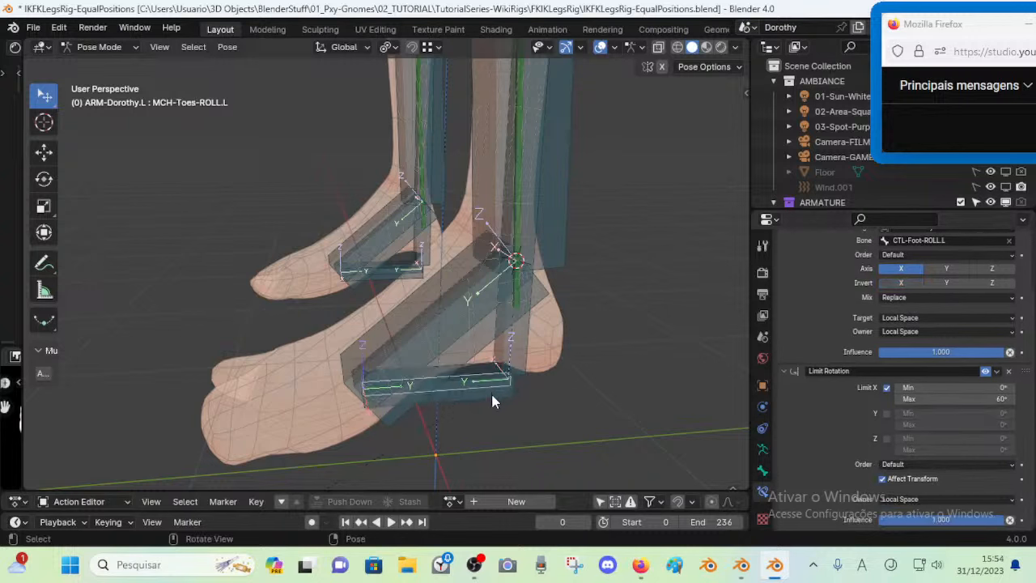
{"action": "left_click", "coordinate": [493, 399]}
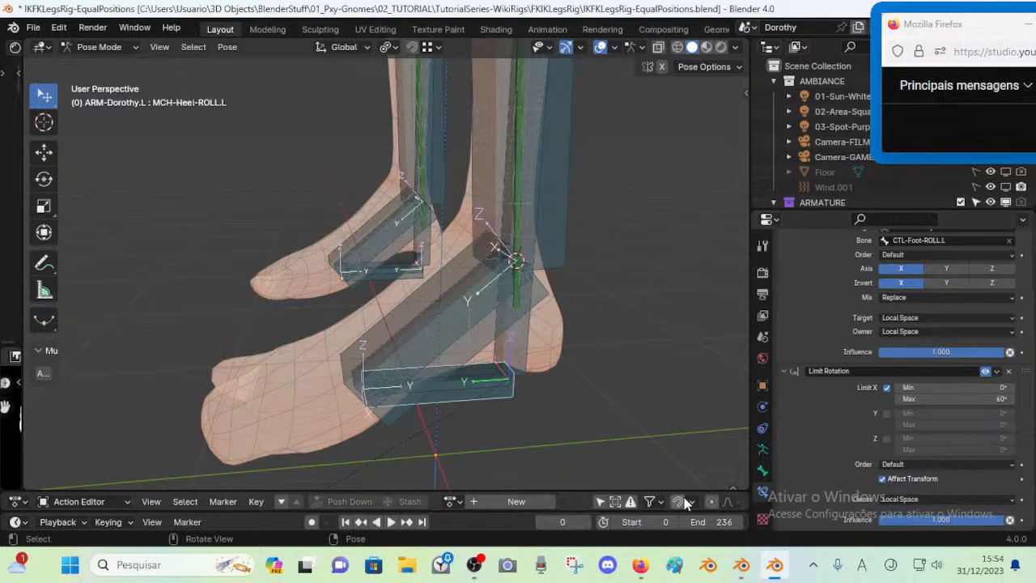
Switch to the Blender 3.6 window with FILE2.blend and add a Limit Rotation constraint to MCH-ROLL-Toes.L, collapsing its Copy Rotation settings
{"action": "left_click", "coordinate": [741, 564]}
{"action": "left_click", "coordinate": [477, 374]}
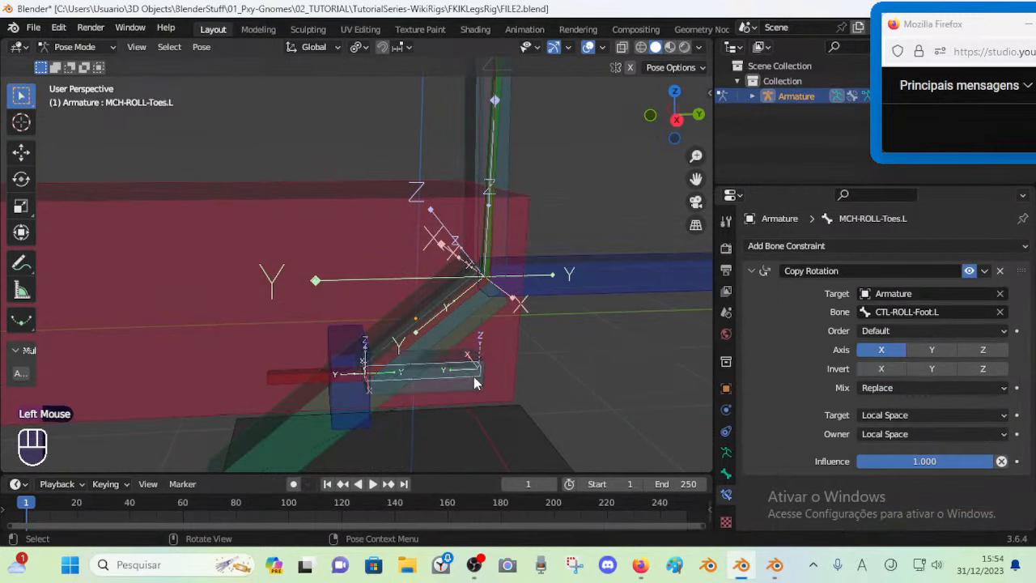
{"action": "left_click", "coordinate": [782, 249]}
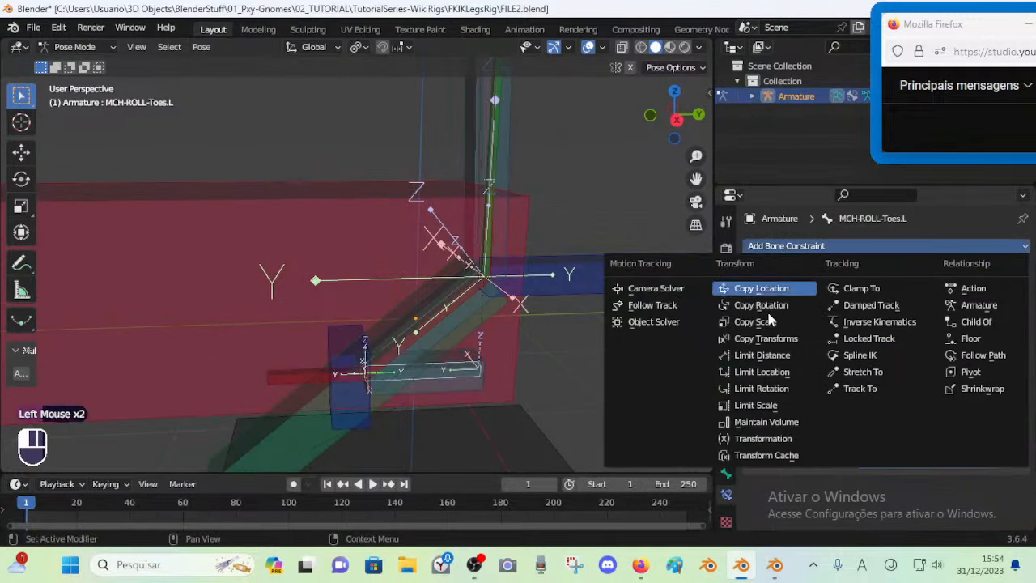
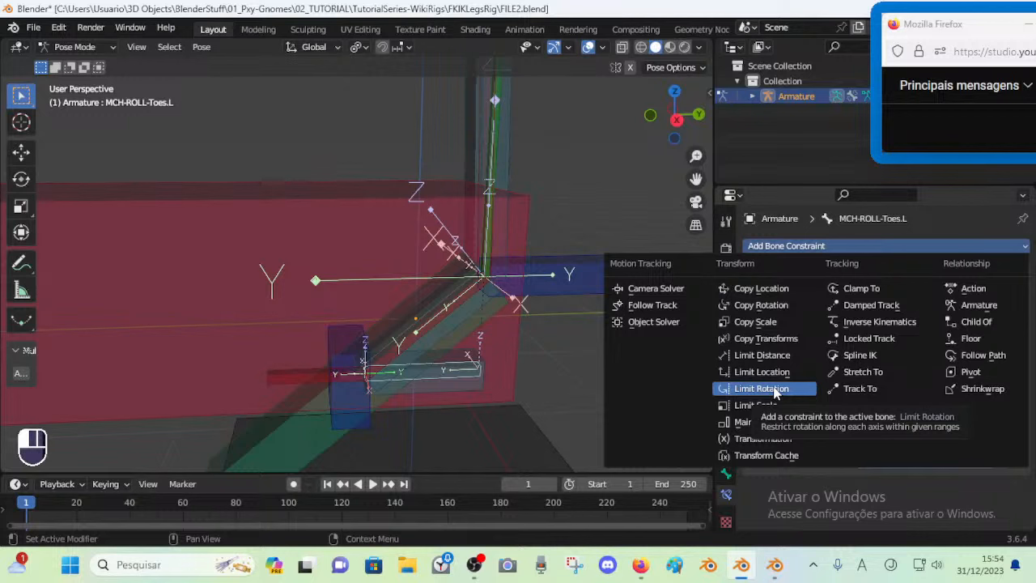
{"action": "left_click", "coordinate": [774, 389]}
{"action": "scroll", "coordinate": [817, 319], "scroll_direction": "down", "scroll_amount": 2}
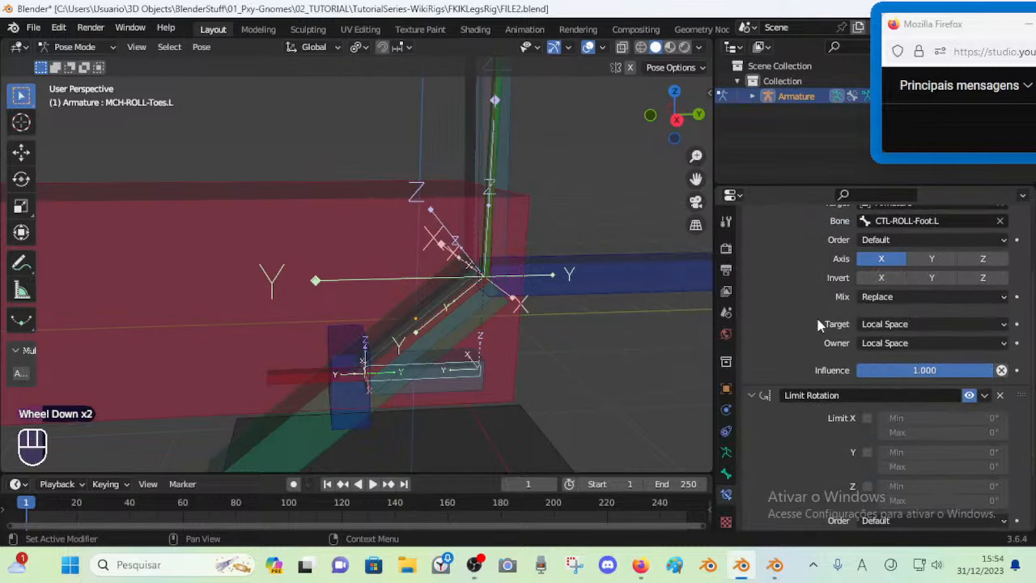
{"action": "scroll", "coordinate": [746, 262], "scroll_direction": "up", "scroll_amount": 1}
{"action": "left_click", "coordinate": [752, 271]}
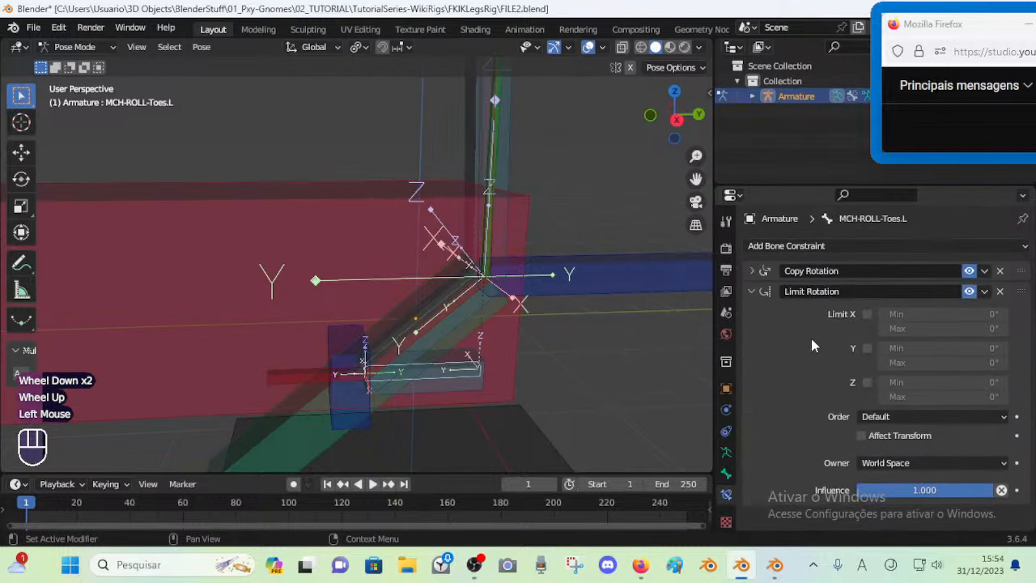
Examine the parent relations of MCH-ROLL-Toes.L and MCH-ROLL-Heel.L in their bone properties
{"action": "left_click", "coordinate": [726, 473]}
{"action": "left_click", "coordinate": [757, 312]}
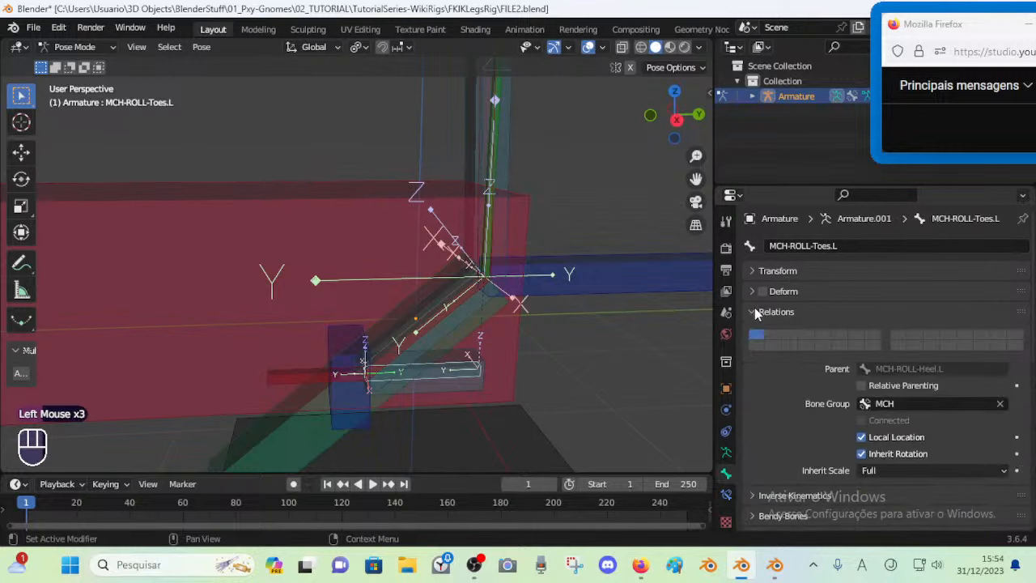
{"action": "left_click", "coordinate": [753, 313]}
{"action": "left_click", "coordinate": [448, 387]}
{"action": "left_click", "coordinate": [448, 387]}
{"action": "left_click", "coordinate": [757, 313]}
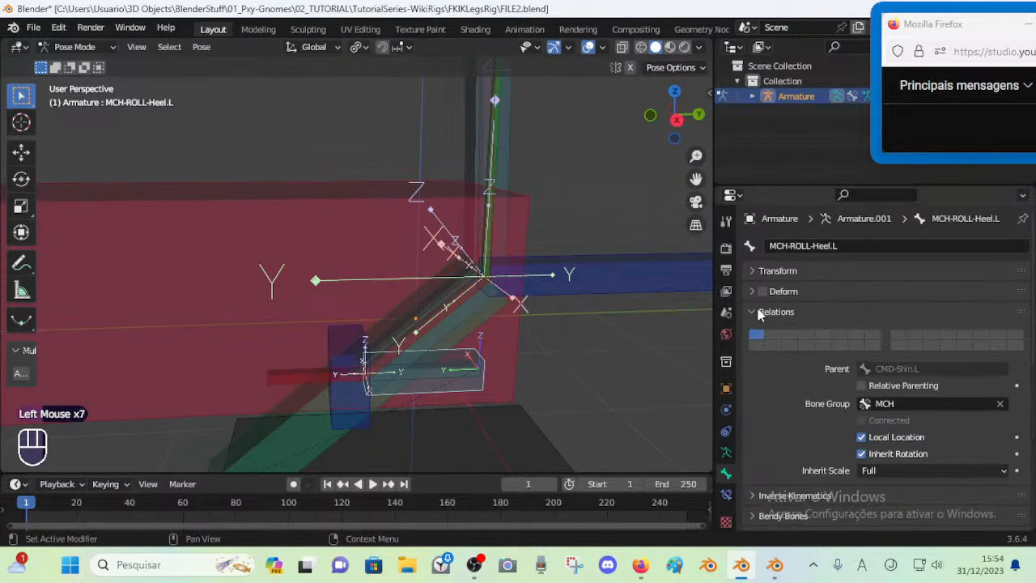
{"action": "left_click", "coordinate": [759, 313]}
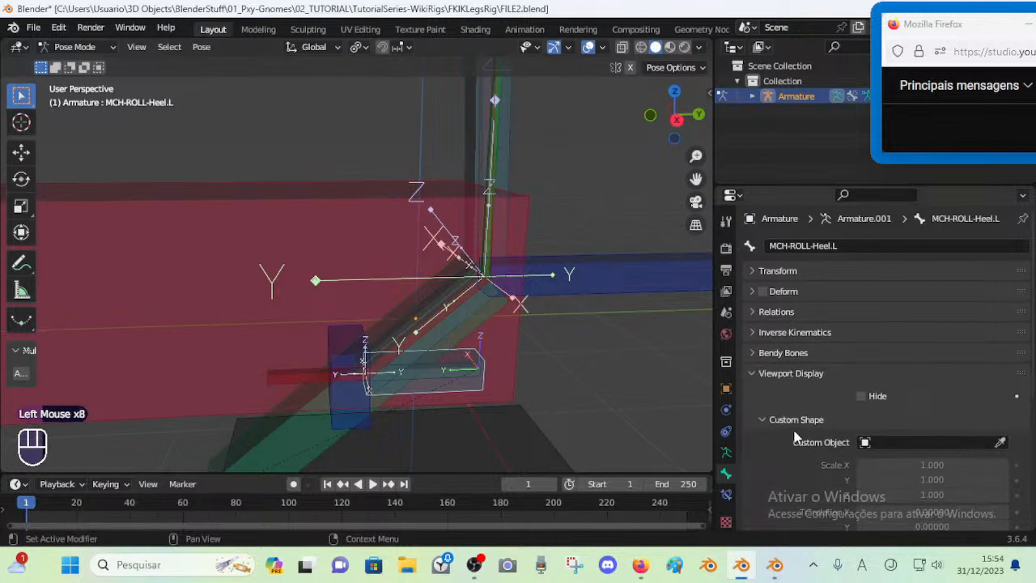
Add a Limit Rotation constraint to MCH-ROLL-Heel.L below its Copy Rotation constraint
{"action": "left_click", "coordinate": [471, 389]}
{"action": "left_click", "coordinate": [471, 389]}
{"action": "left_click", "coordinate": [480, 384]}
{"action": "left_click", "coordinate": [726, 493]}
{"action": "left_click", "coordinate": [767, 272]}
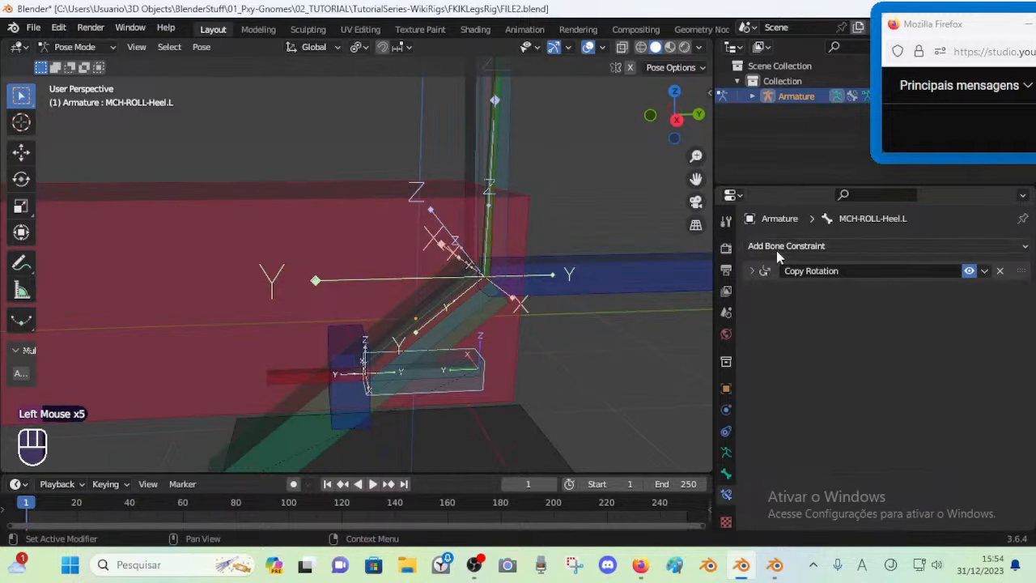
{"action": "left_click", "coordinate": [776, 246]}
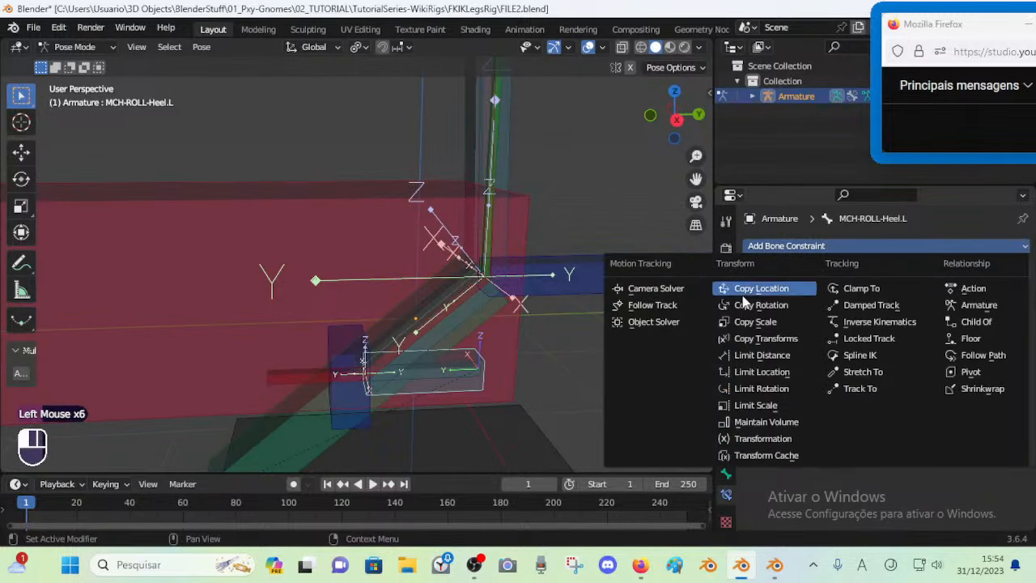
{"action": "left_click", "coordinate": [772, 390]}
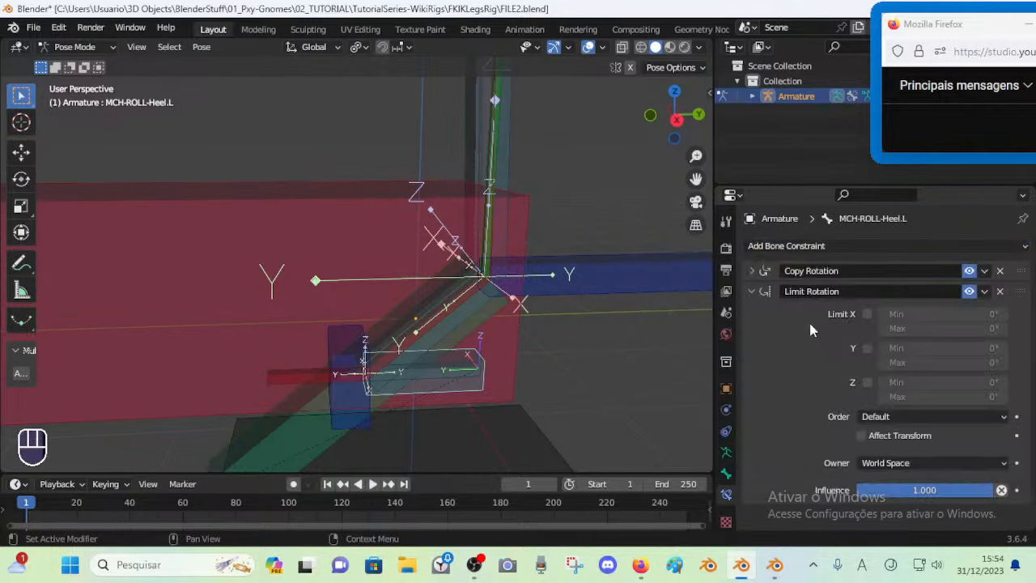
Enable Limit X on the heel bone's Limit Rotation constraint and set its maximum to 60°
{"action": "left_click", "coordinate": [867, 314]}
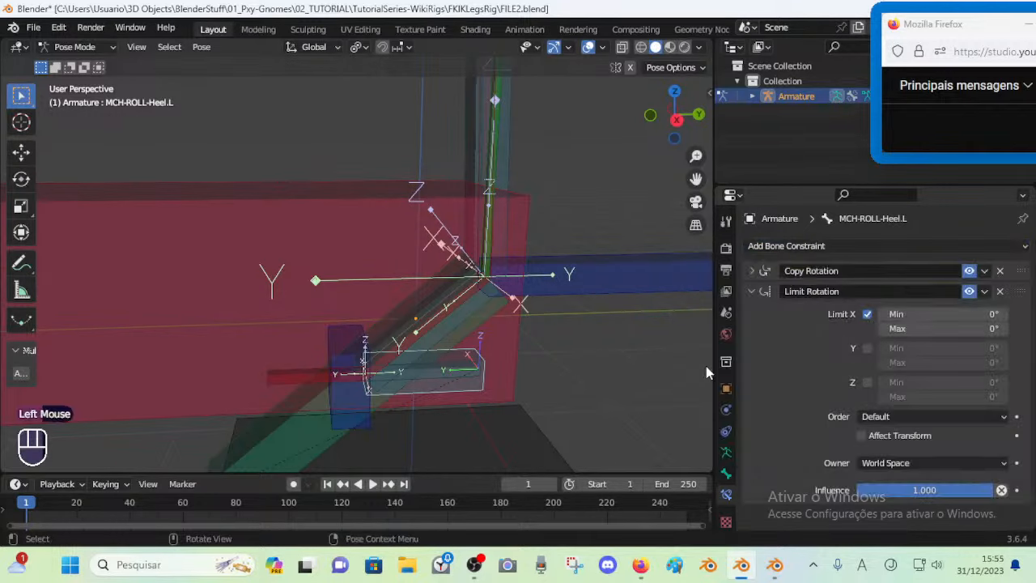
{"action": "double_click", "coordinate": [916, 329]}
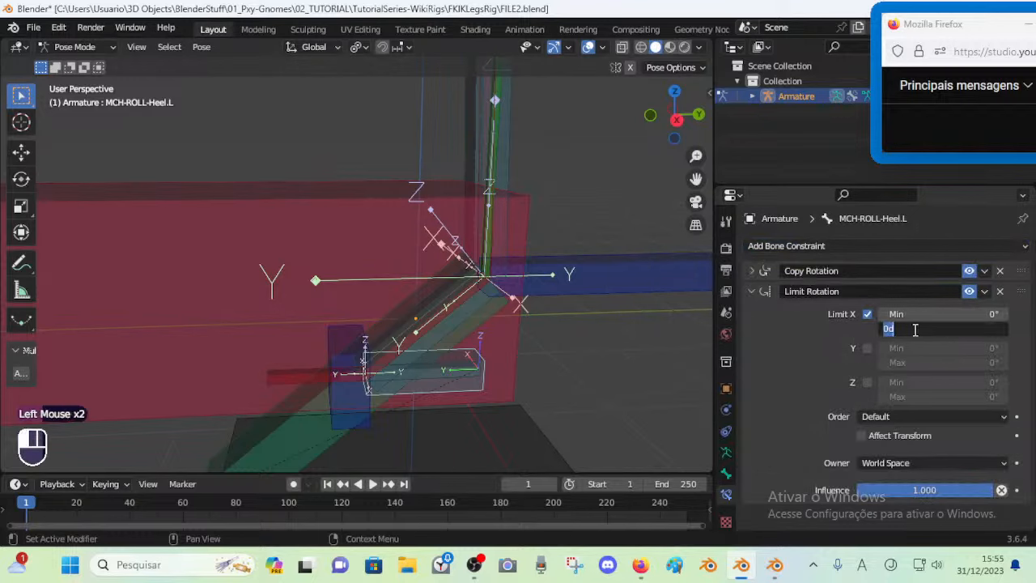
{"action": "type", "text": "60"}
{"action": "key", "text": "Return"}
On MCH-ROLL-Toes.L's Limit Rotation, enable Limit X with a maximum of 60° and set the owner to Local Space
{"action": "left_click", "coordinate": [453, 379]}
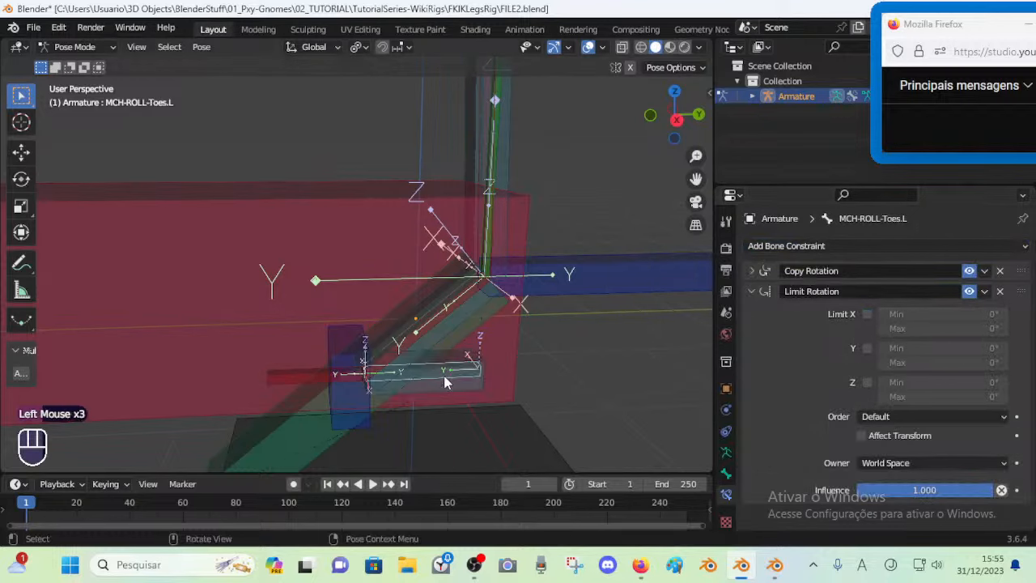
{"action": "left_click", "coordinate": [456, 376]}
{"action": "left_click", "coordinate": [458, 377]}
{"action": "left_click", "coordinate": [458, 375]}
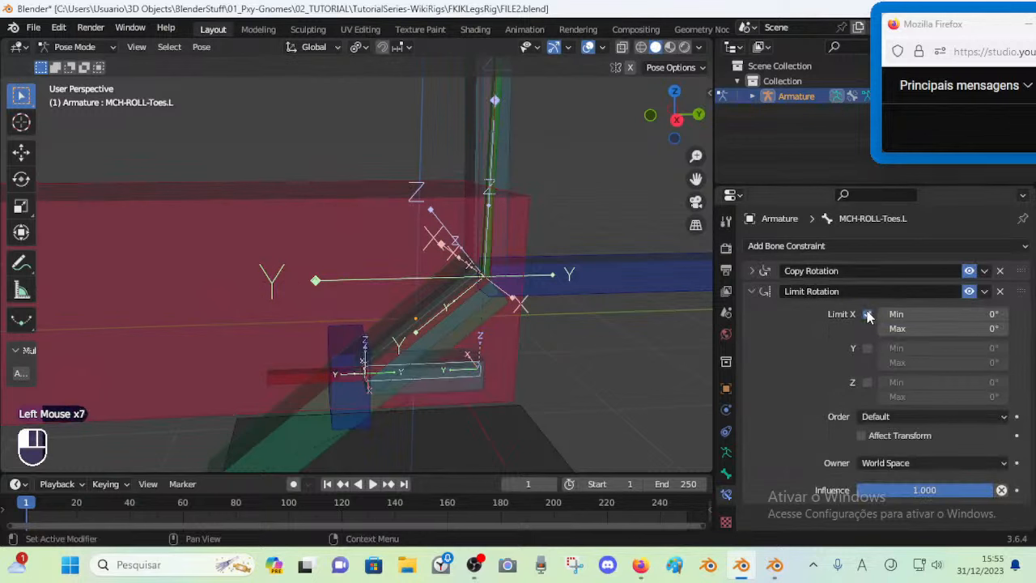
{"action": "double_click", "coordinate": [963, 330]}
{"action": "type", "text": "60"}
{"action": "key", "text": "Return"}
{"action": "left_click", "coordinate": [910, 462]}
{"action": "left_click", "coordinate": [886, 369]}
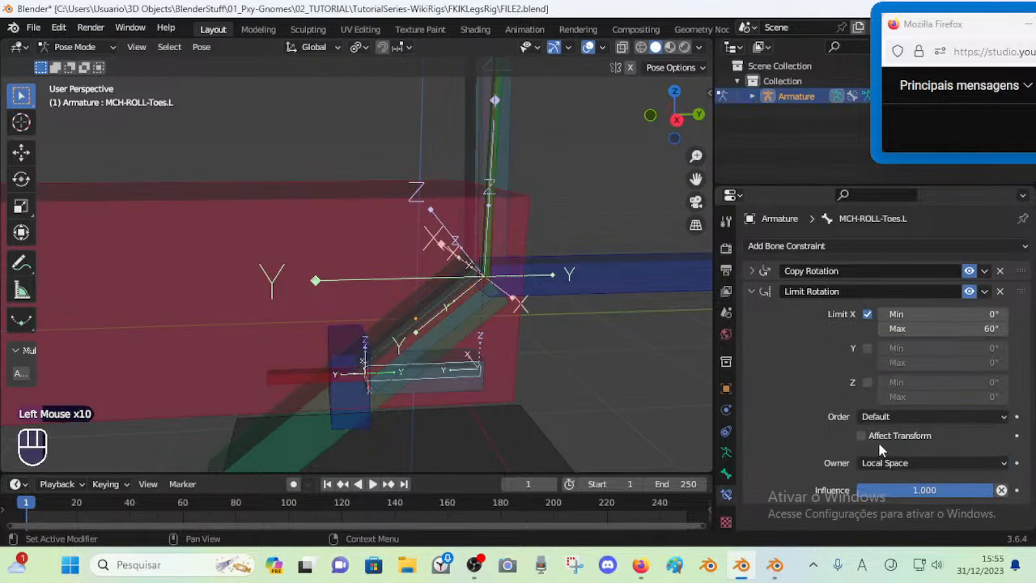
Set the owner of MCH-ROLL-Heel.L's Limit Rotation constraint to Local Space
{"action": "left_click", "coordinate": [469, 391]}
{"action": "left_click", "coordinate": [469, 391]}
{"action": "left_click", "coordinate": [882, 462]}
{"action": "left_click", "coordinate": [886, 370]}
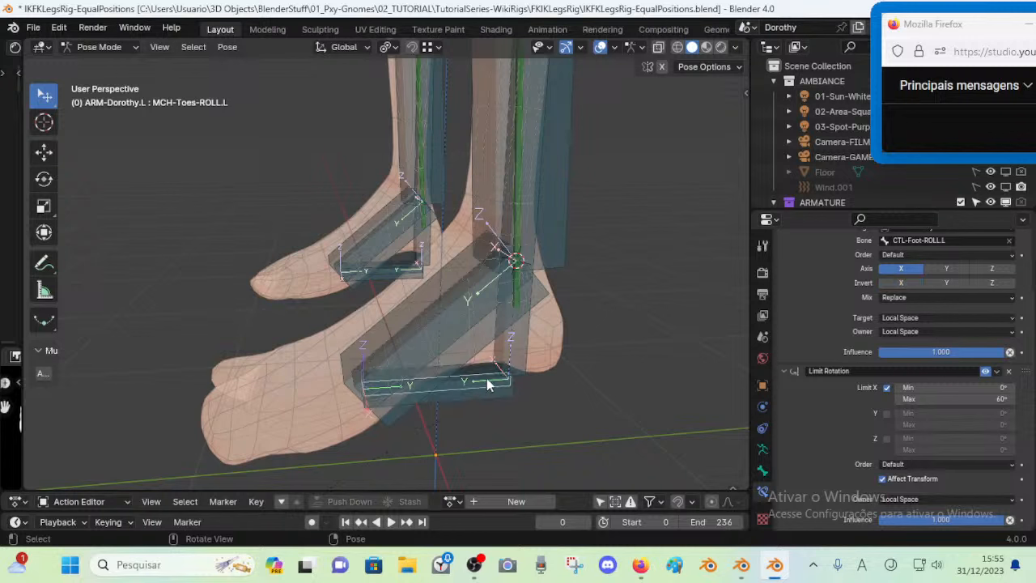
Compare the constraint settings of MCH-Toes-ROLL.L and MCH-Heel-ROLL.L in the Blender 4.0 reference rig
{"action": "left_click", "coordinate": [486, 391]}
{"action": "left_click", "coordinate": [483, 393]}
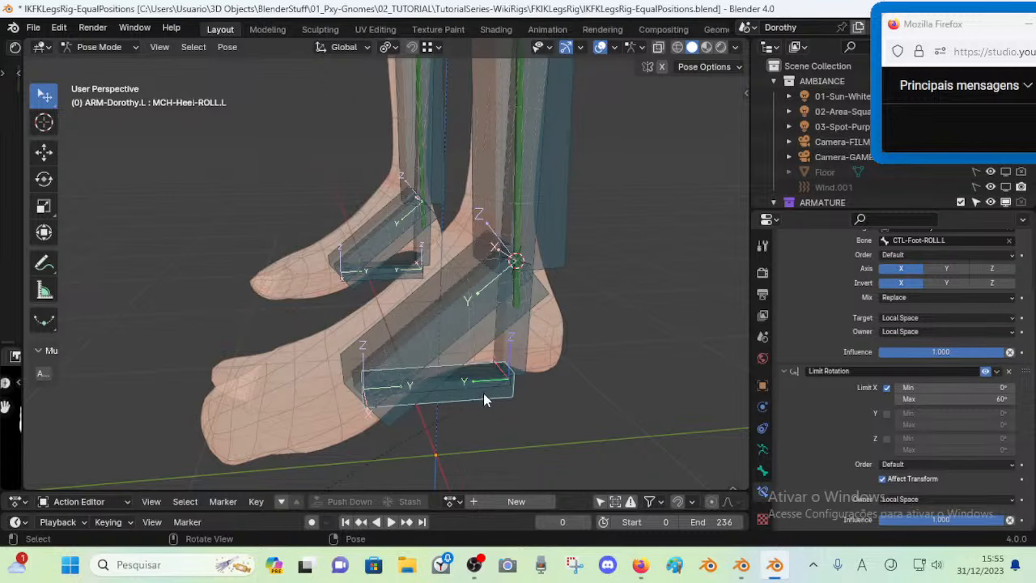
{"action": "left_click", "coordinate": [482, 387]}
{"action": "left_click", "coordinate": [479, 390]}
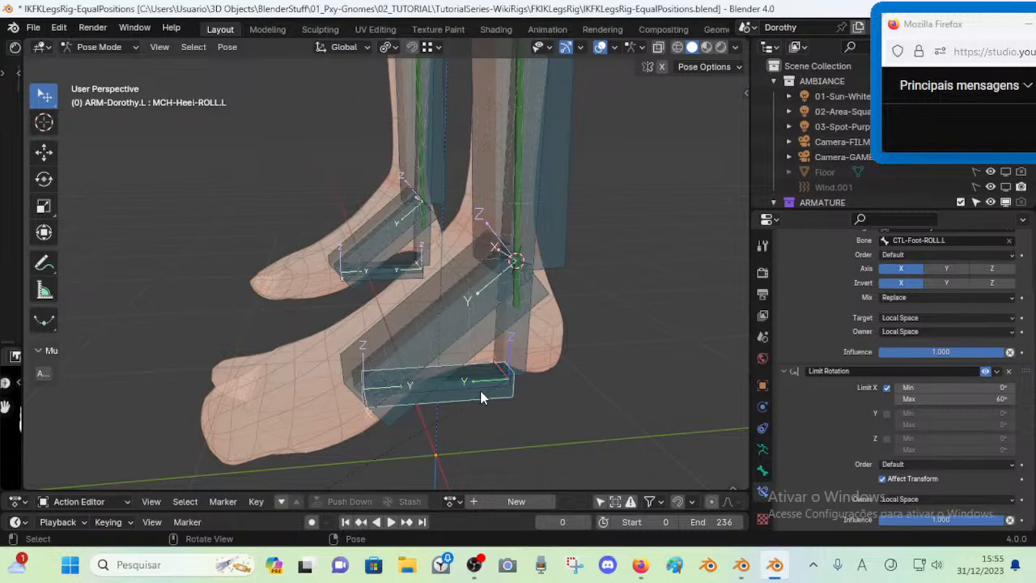
Switch back to FILE2.blend and test-rotate CTL-ROLL-Foot.L around the global X axis several times, cancelling each rotation
{"action": "left_click", "coordinate": [741, 565]}
{"action": "left_click", "coordinate": [580, 293]}
{"action": "scroll", "coordinate": [578, 301], "scroll_direction": "down", "scroll_amount": 1}
{"action": "key", "text": "r"}
{"action": "key", "text": "x"}
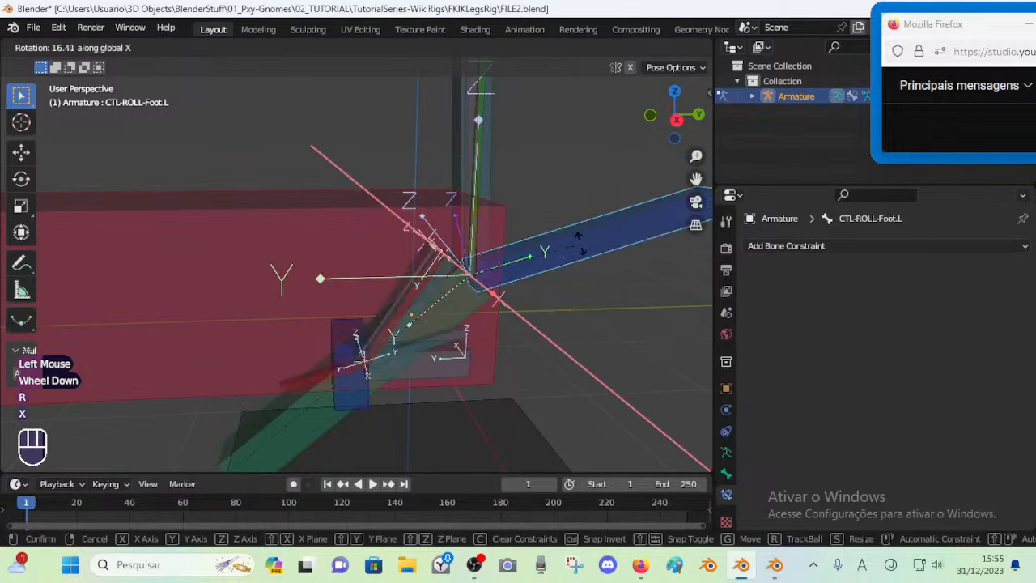
{"action": "key", "text": "Escape"}
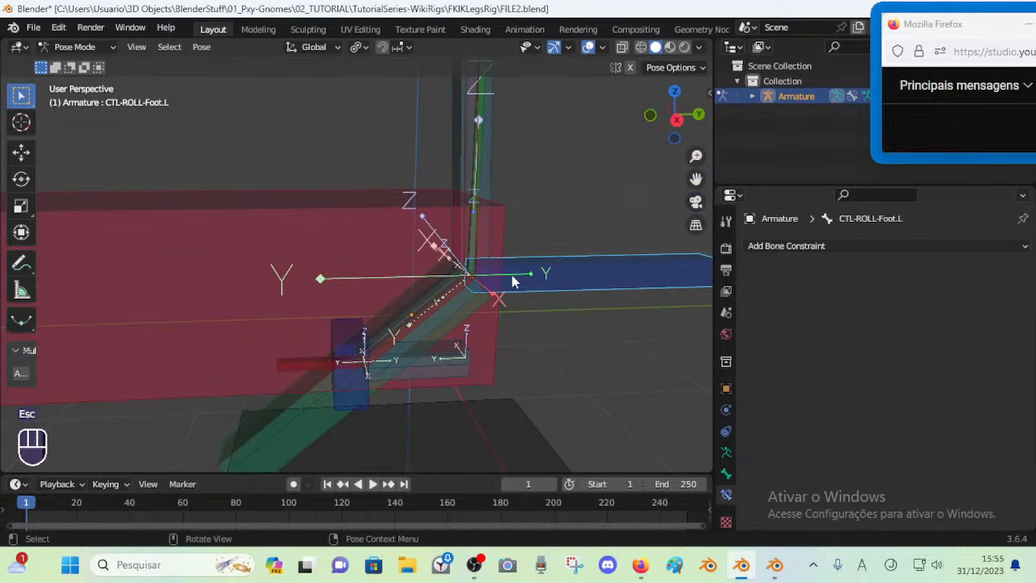
{"action": "key", "text": "r"}
{"action": "key", "text": "x"}
{"action": "key", "text": "Escape"}
{"action": "key", "text": "r"}
{"action": "key", "text": "x"}
{"action": "key", "text": "Escape"}
{"action": "key", "text": "r"}
{"action": "key", "text": "x"}
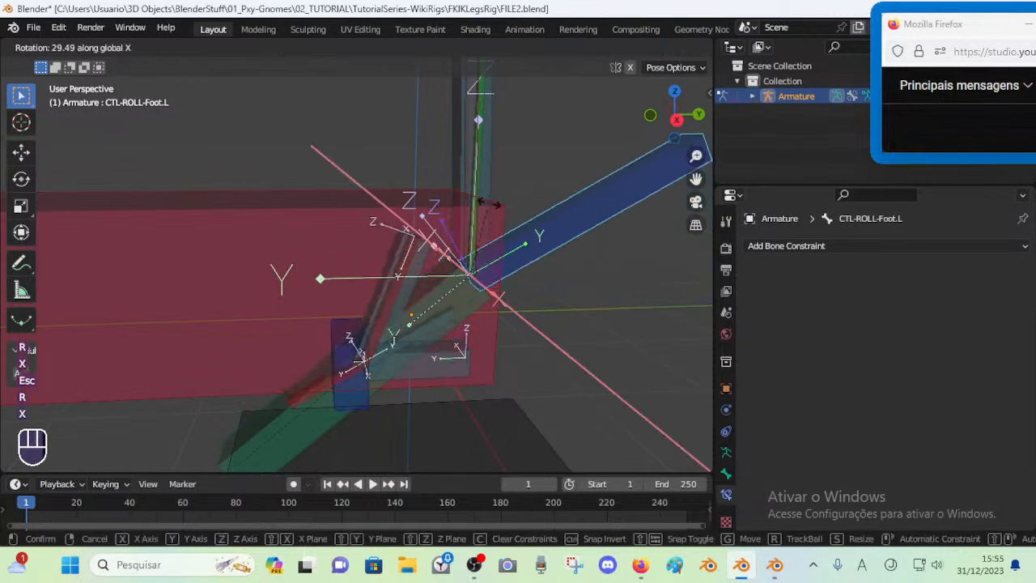
{"action": "key", "text": "Escape"}
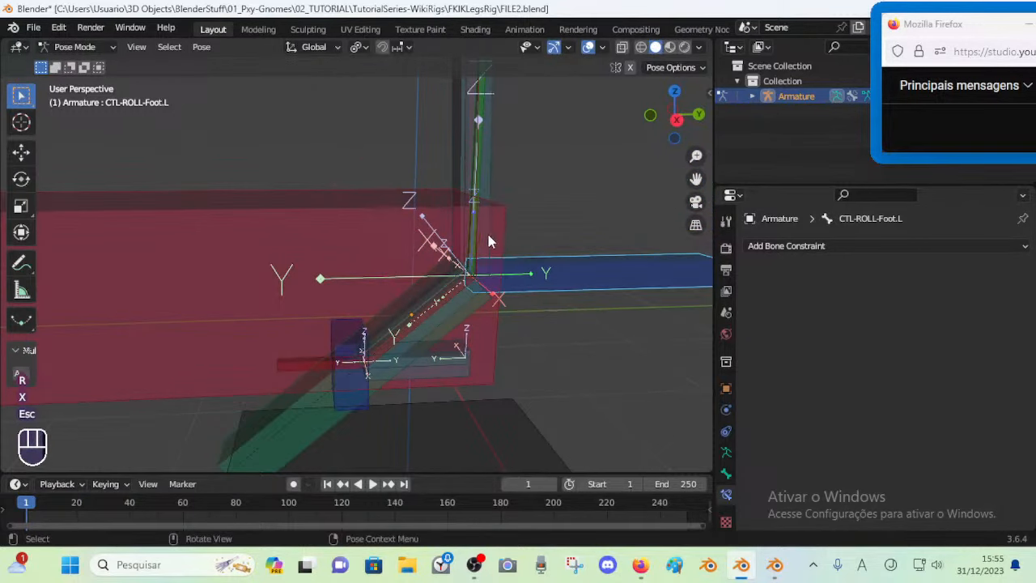
Save the file, then test-rotate CTL-ROLL-Foot.L around the global X axis again and cancel it
{"action": "middle_click_drag", "start_coordinate": [484, 229], "coordinate": [483, 294], "text": "shift"}
{"action": "key", "text": "ctrl+s"}
{"action": "left_click", "coordinate": [565, 299]}
{"action": "key", "text": "r"}
{"action": "key", "text": "x"}
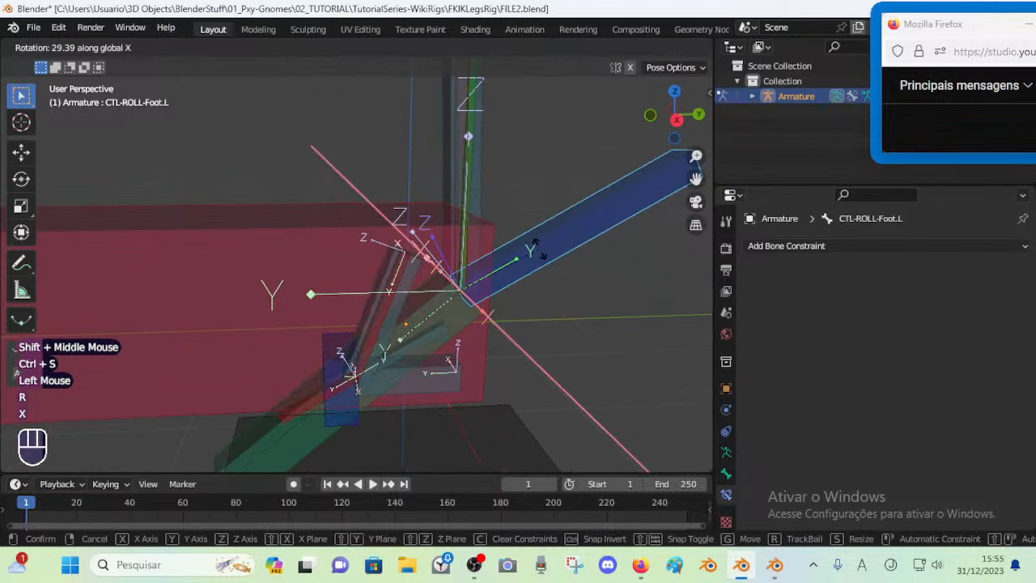
{"action": "key", "text": "Escape"}
Select MCH-Foot-40º.L among the overlapping foot bones and check it briefly in Edit Mode before returning to Pose Mode
{"action": "left_click", "coordinate": [444, 340]}
{"action": "left_click", "coordinate": [441, 338]}
{"action": "left_click", "coordinate": [441, 338]}
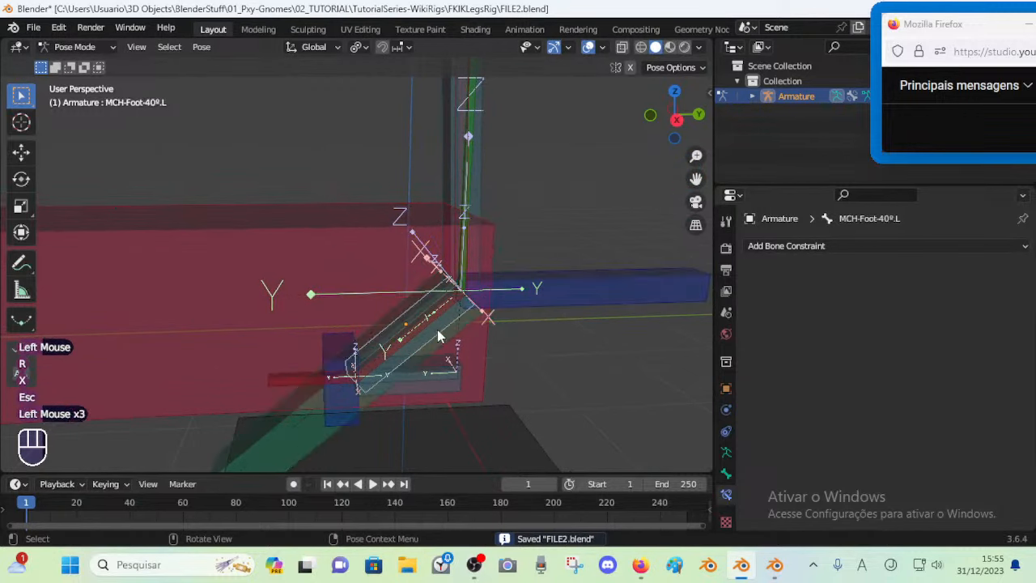
{"action": "key", "text": "Tab"}
{"action": "key", "text": "Tab"}
Test-rotate CTL-ROLL-Foot.L around X, cancel the rotation, and save FILE2.blend
{"action": "left_click", "coordinate": [585, 300]}
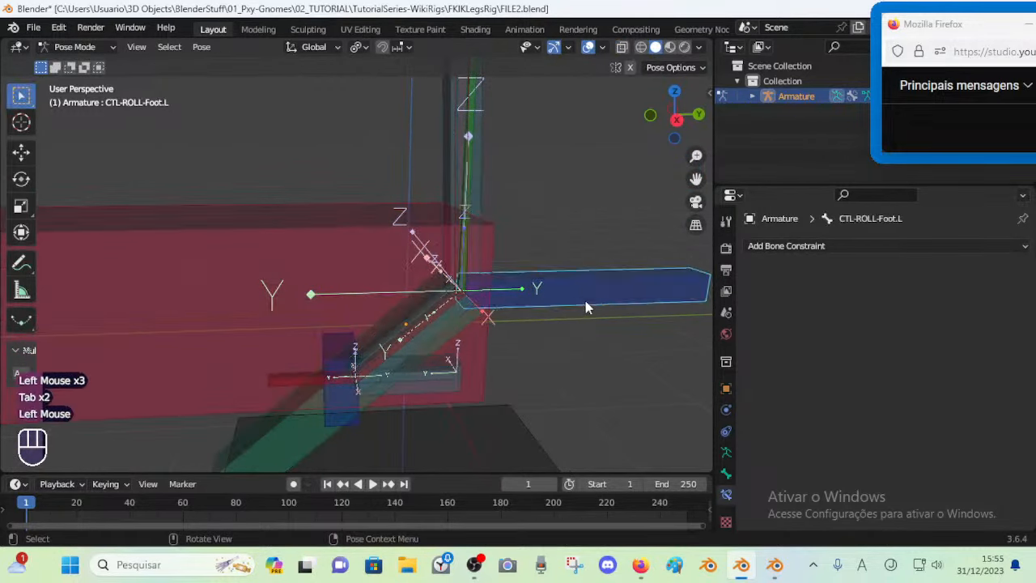
{"action": "key", "text": "r"}
{"action": "key", "text": "x"}
{"action": "key", "text": "Escape"}
{"action": "scroll", "coordinate": [490, 303], "scroll_direction": "down", "scroll_amount": 1, "text": "shift"}
{"action": "middle_click_drag", "start_coordinate": [490, 297], "coordinate": [512, 333], "text": "shift"}
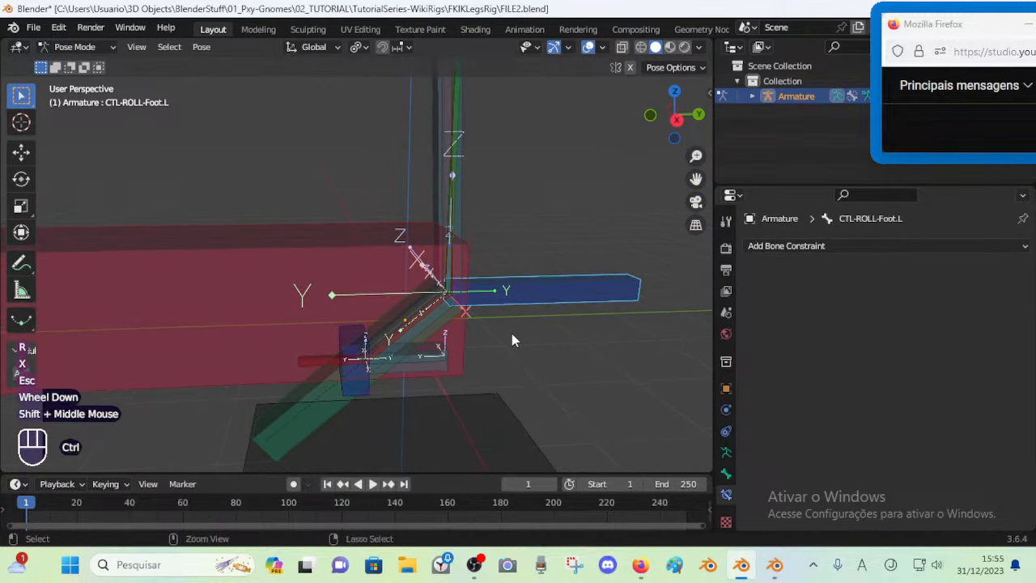
{"action": "key", "text": "ctrl+s"}
Switch to the Blender 4.0 reference rig and make the CTL1 and CTL2 bone collections visible alongside MCH
{"action": "left_click", "coordinate": [774, 566]}
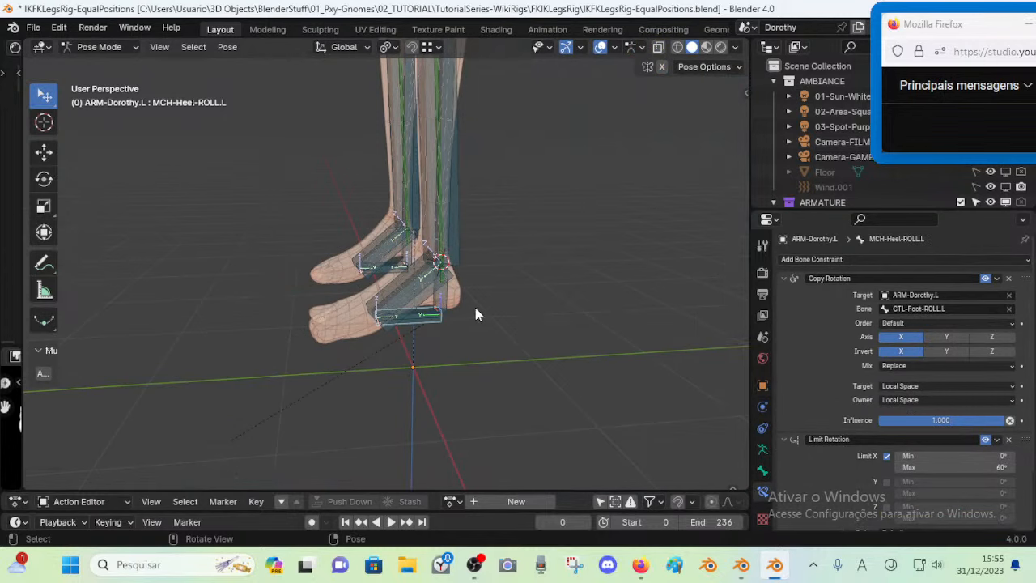
{"action": "scroll", "coordinate": [476, 315], "scroll_direction": "up", "scroll_amount": 2}
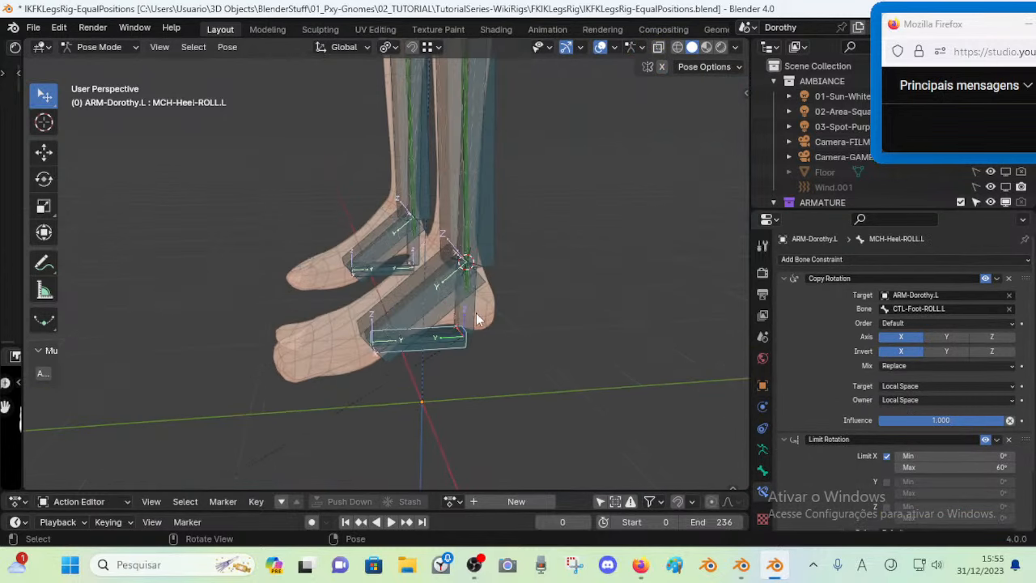
{"action": "left_click", "coordinate": [762, 451]}
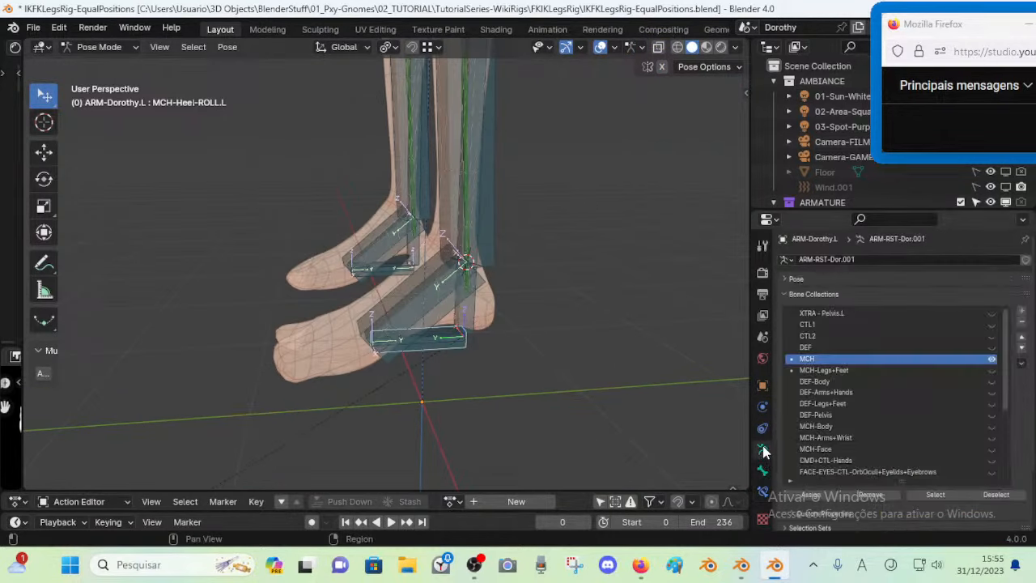
{"action": "left_click", "coordinate": [991, 358]}
{"action": "left_click", "coordinate": [991, 335]}
{"action": "left_click", "coordinate": [991, 324]}
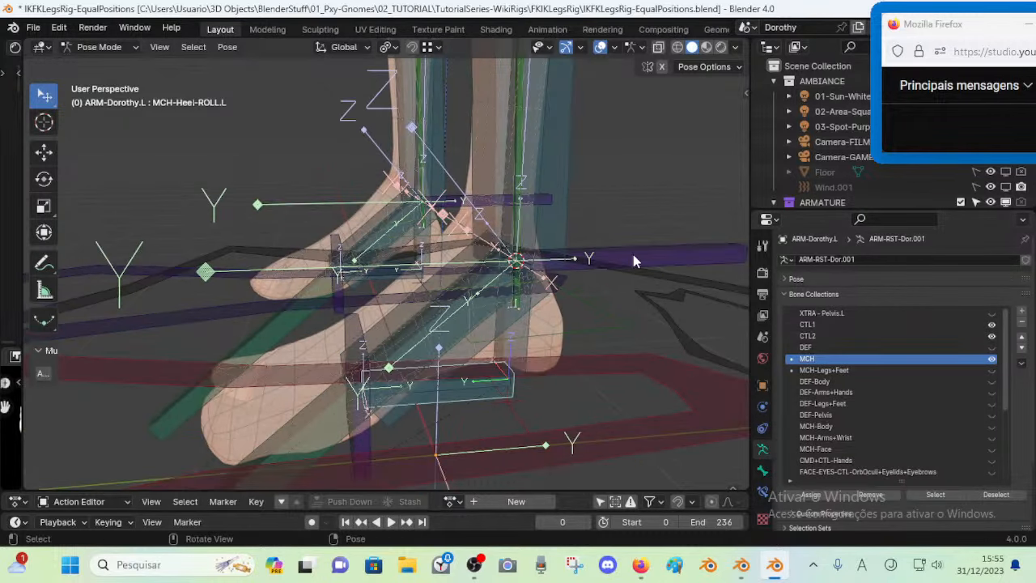
Test-rotate the reference rig's CTL-Foot-ROLL.L around the global X axis twice, cancelling each rotation
{"action": "left_click", "coordinate": [633, 261]}
{"action": "key", "text": "r"}
{"action": "key", "text": "x"}
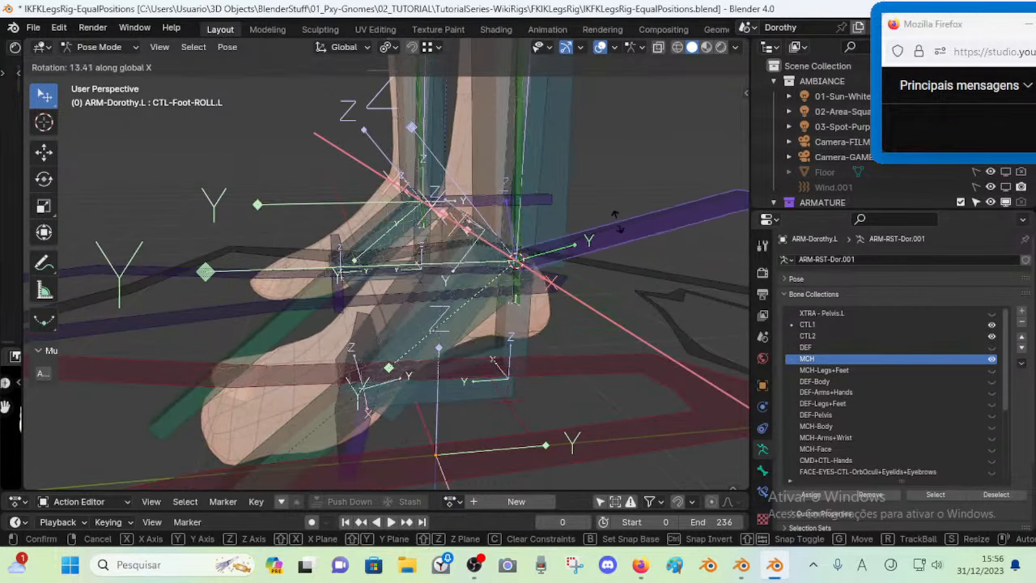
{"action": "right_click", "coordinate": [597, 247]}
{"action": "scroll", "coordinate": [597, 247], "scroll_direction": "down", "scroll_amount": 4}
{"action": "middle_click_drag", "start_coordinate": [597, 246], "coordinate": [592, 293], "text": "shift"}
{"action": "key", "text": "r"}
{"action": "key", "text": "x"}
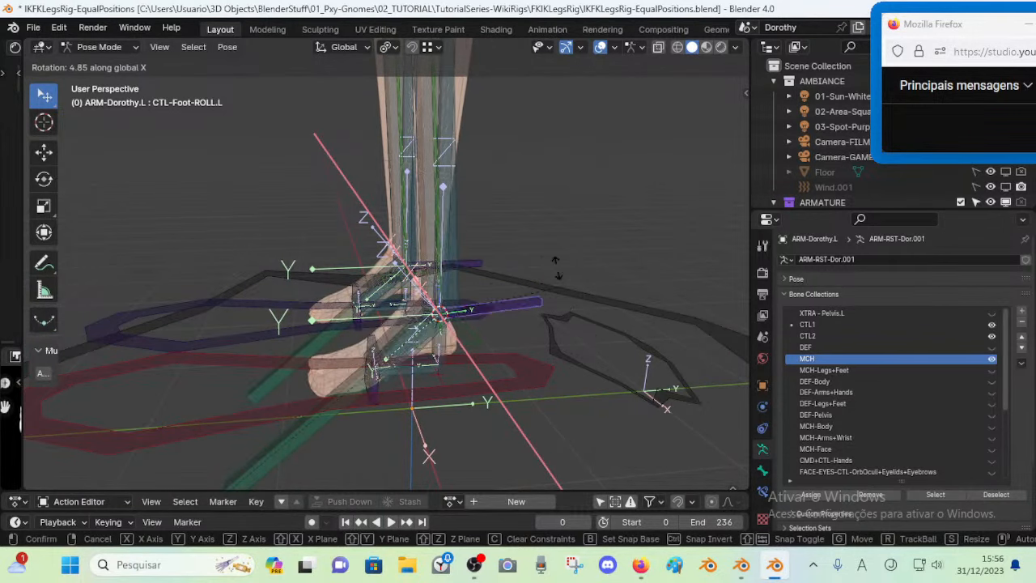
{"action": "right_click", "coordinate": [401, 368]}
Select the reference rig's CTL-Toes.L, make the DEF bone collection visible, and view the bone's constraints
{"action": "left_click", "coordinate": [376, 384]}
{"action": "scroll", "coordinate": [377, 387], "scroll_direction": "up", "scroll_amount": 2}
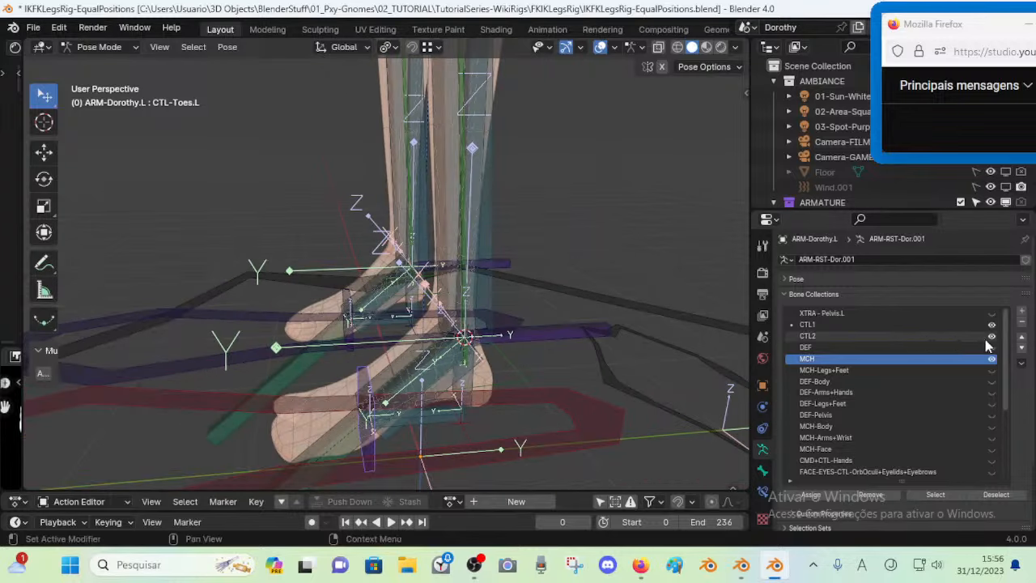
{"action": "left_click", "coordinate": [991, 347]}
{"action": "left_click", "coordinate": [372, 442]}
{"action": "left_click", "coordinate": [372, 442]}
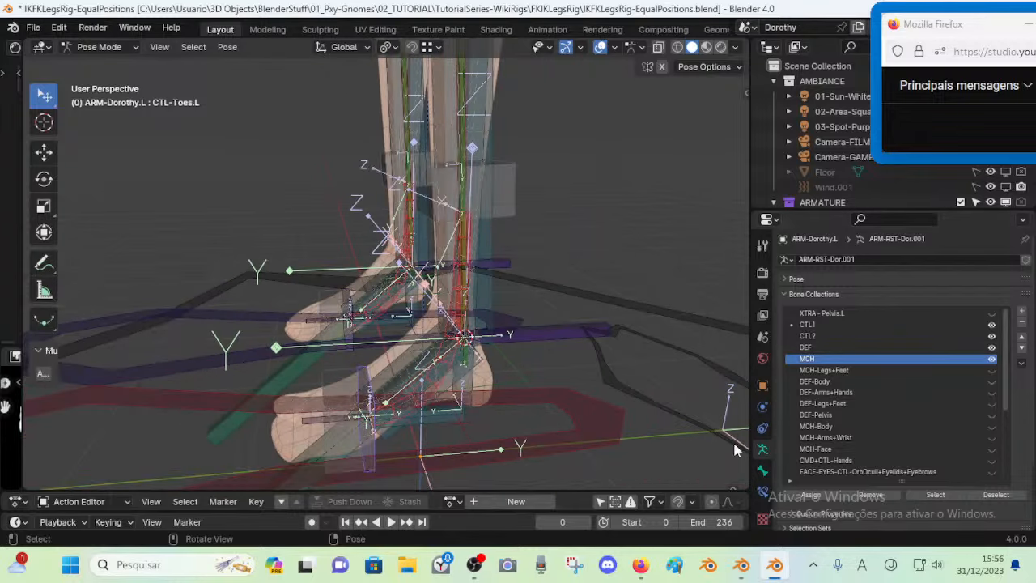
{"action": "left_click", "coordinate": [762, 490]}
{"action": "scroll", "coordinate": [815, 344], "scroll_direction": "down", "scroll_amount": 3}
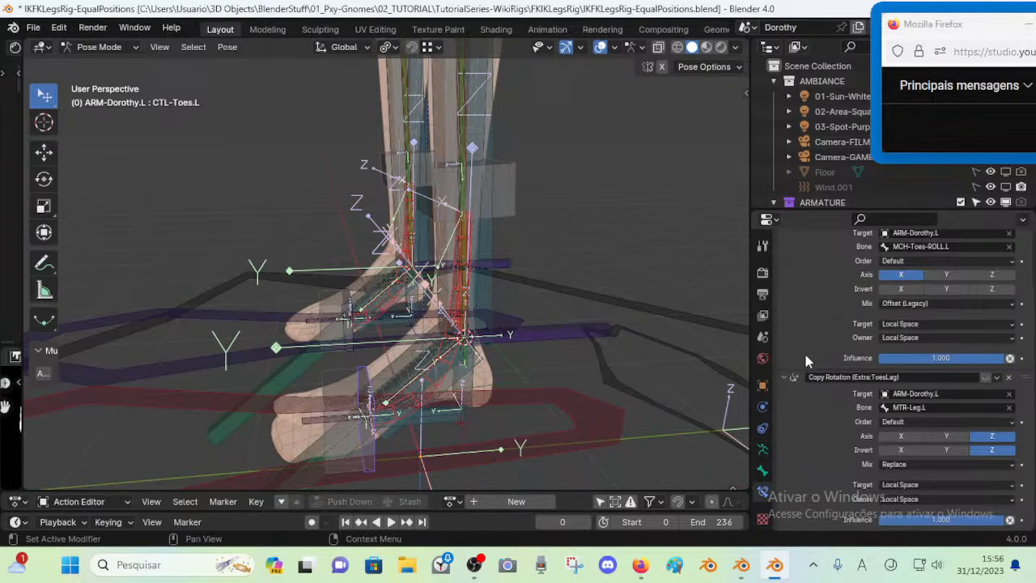
{"action": "scroll", "coordinate": [820, 312], "scroll_direction": "up", "scroll_amount": 3}
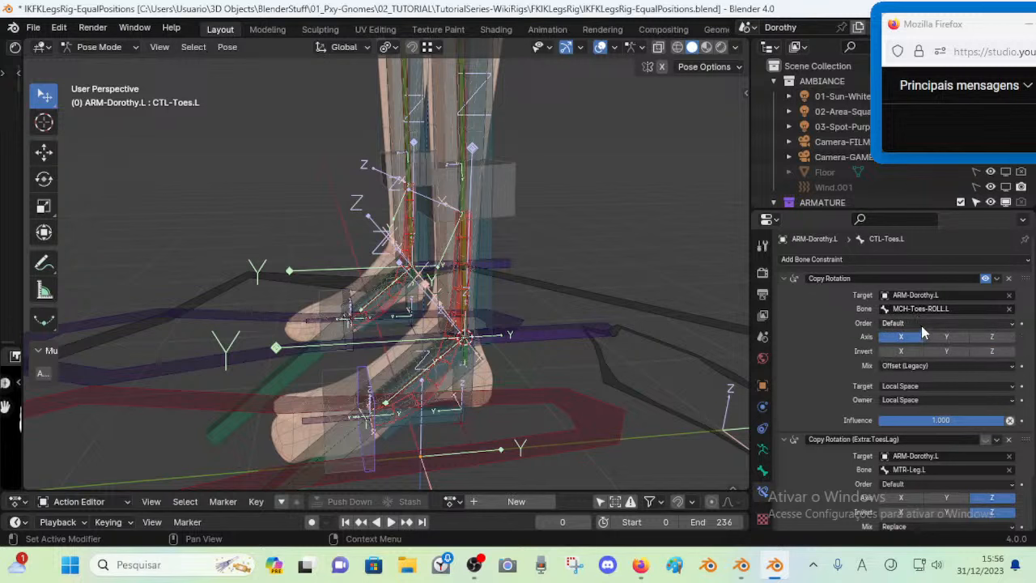
Test-rotate the reference rig's CTL-Toes.L and CTL-Foot-ROLL.L around the global X axis, cancelling both rotations
{"action": "key", "text": "r"}
{"action": "key", "text": "x"}
{"action": "right_click", "coordinate": [465, 349]}
{"action": "left_click", "coordinate": [560, 333]}
{"action": "key", "text": "r"}
{"action": "key", "text": "x"}
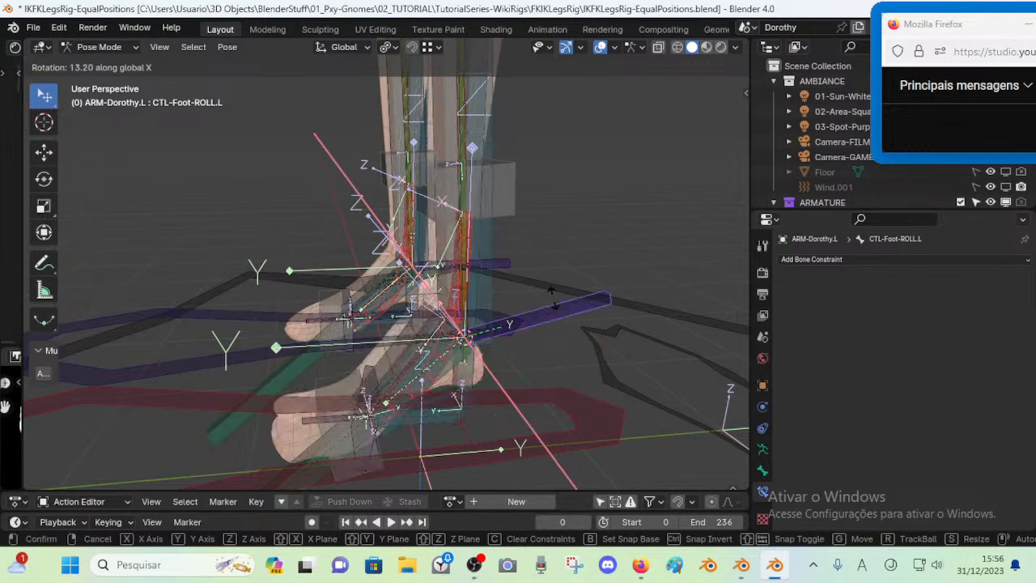
{"action": "right_click", "coordinate": [444, 429]}
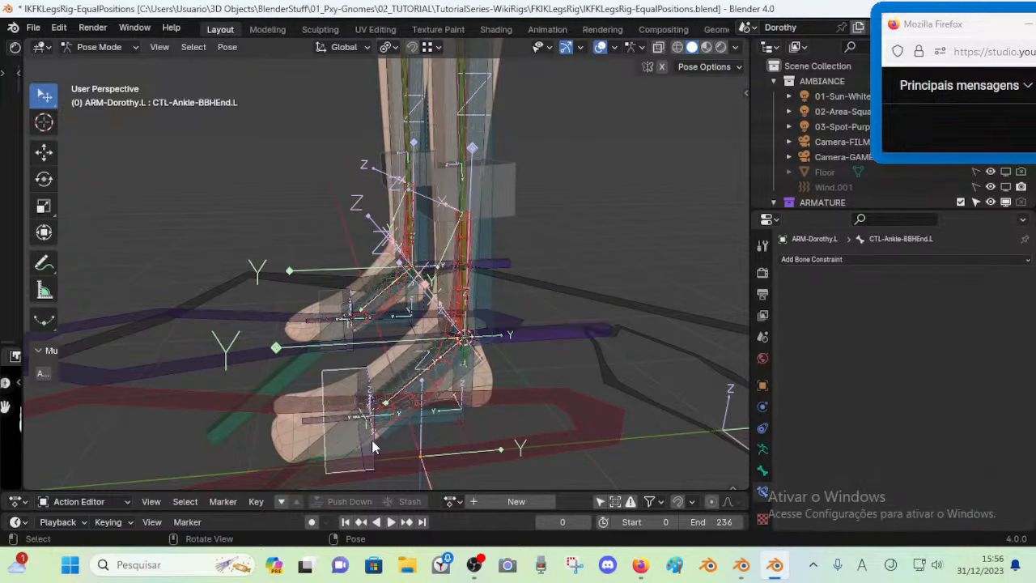
View the constraints on MCH-Heel-ROLL.L, and test-rotate CTL-Toes.L around global X without keeping the rotation
{"action": "left_click", "coordinate": [371, 440]}
{"action": "left_click", "coordinate": [433, 430]}
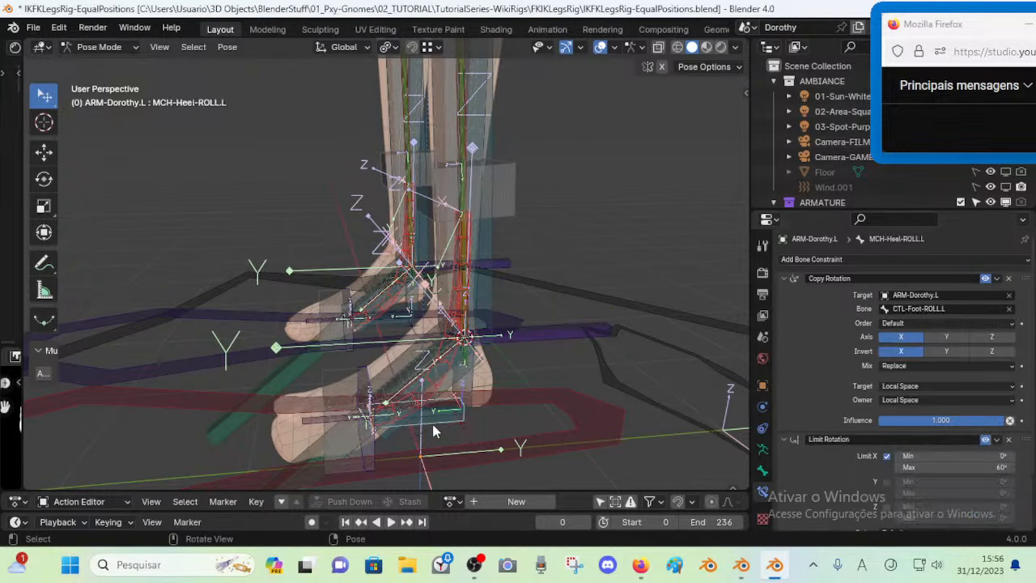
{"action": "left_click", "coordinate": [367, 437]}
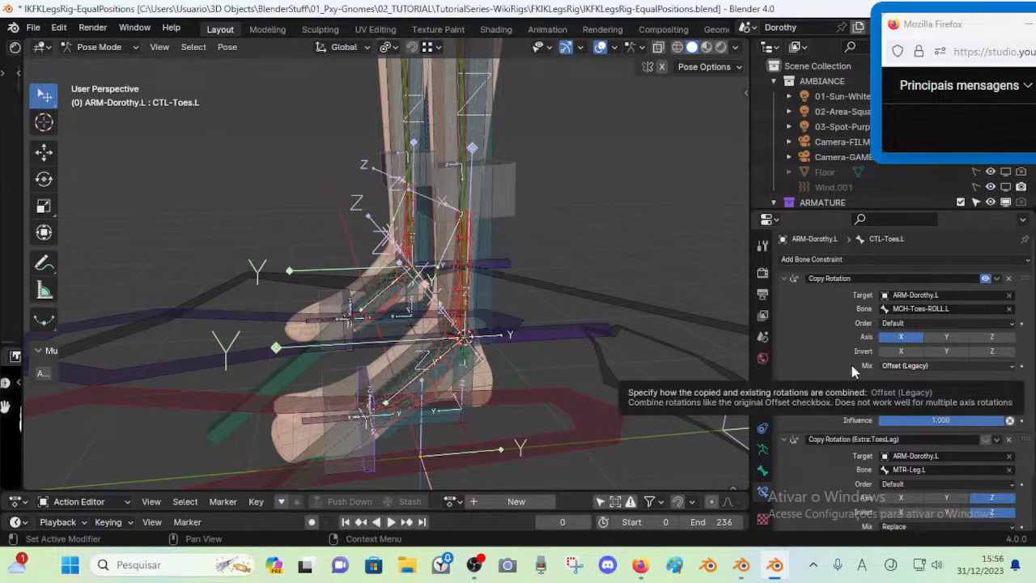
{"action": "key", "text": "r"}
{"action": "key", "text": "x"}
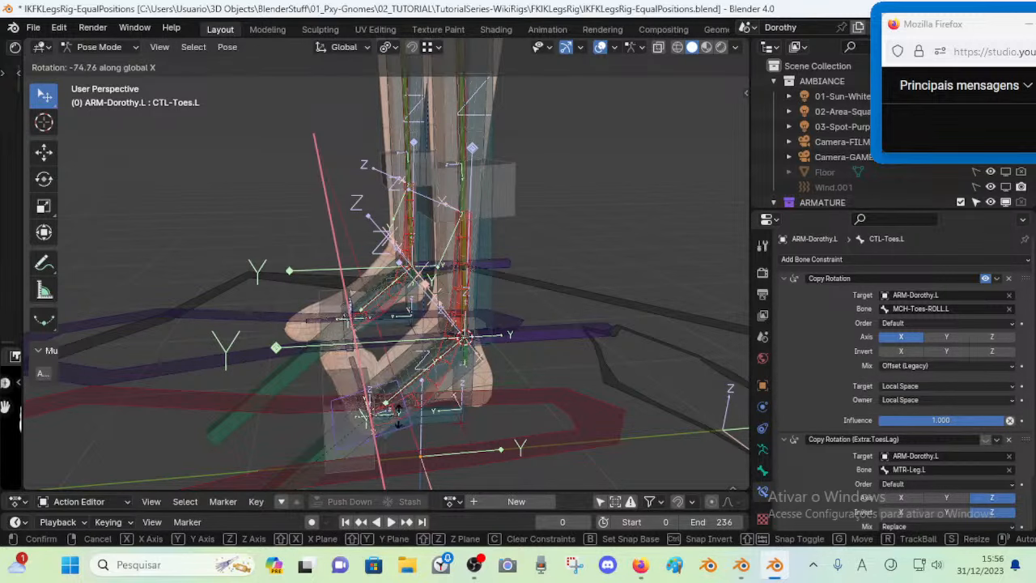
{"action": "left_click", "coordinate": [519, 400]}
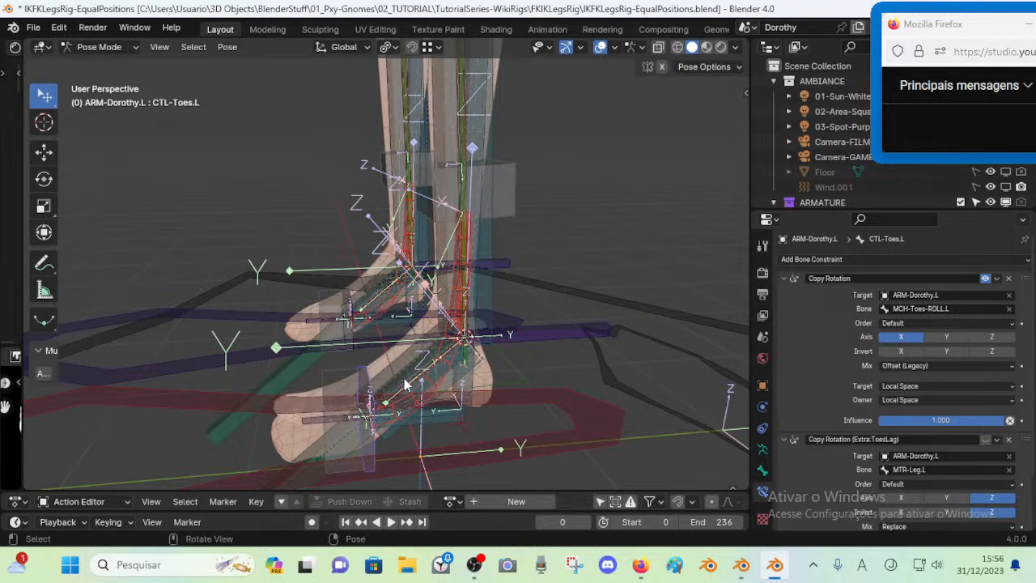
Compare the constraints on CTL-Foot-ROLL.L, MCH-Heel-ROLL.L and CTL-Toes.L, and test-rotate the toes control around X, cancelling the rotation
{"action": "left_click", "coordinate": [543, 343]}
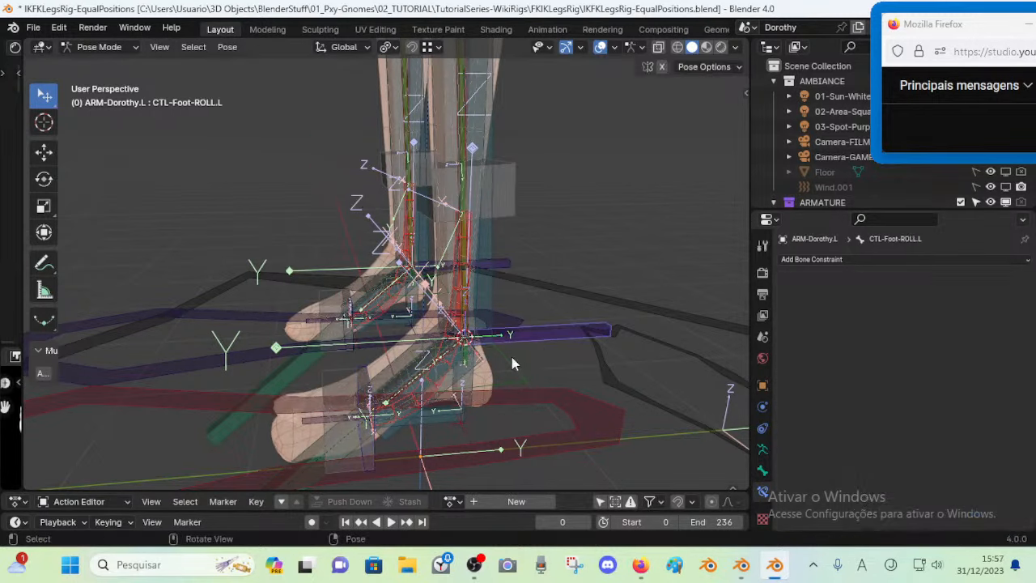
{"action": "left_click", "coordinate": [442, 413]}
{"action": "left_click", "coordinate": [442, 413]}
{"action": "left_click", "coordinate": [442, 413]}
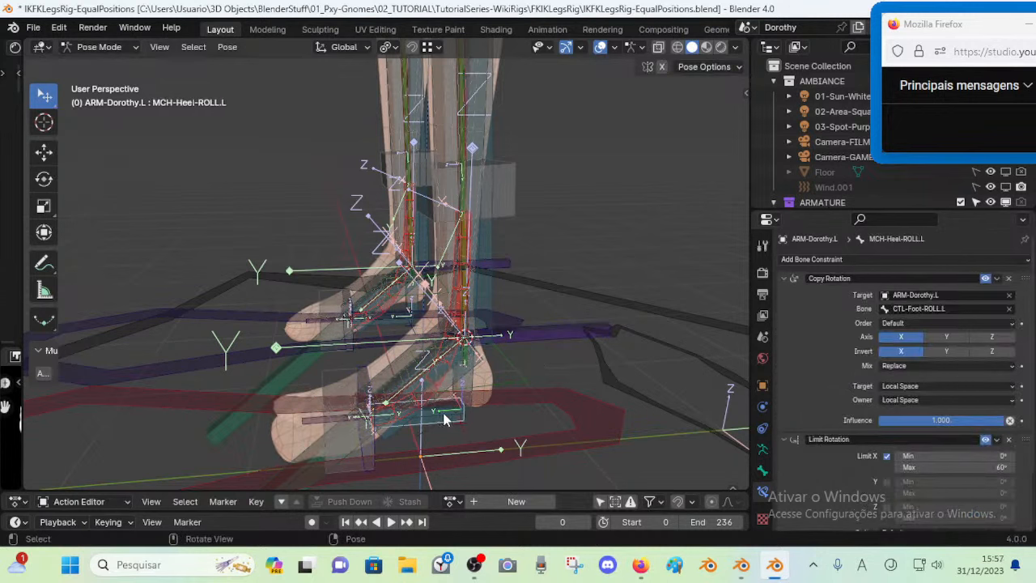
{"action": "left_click", "coordinate": [372, 419]}
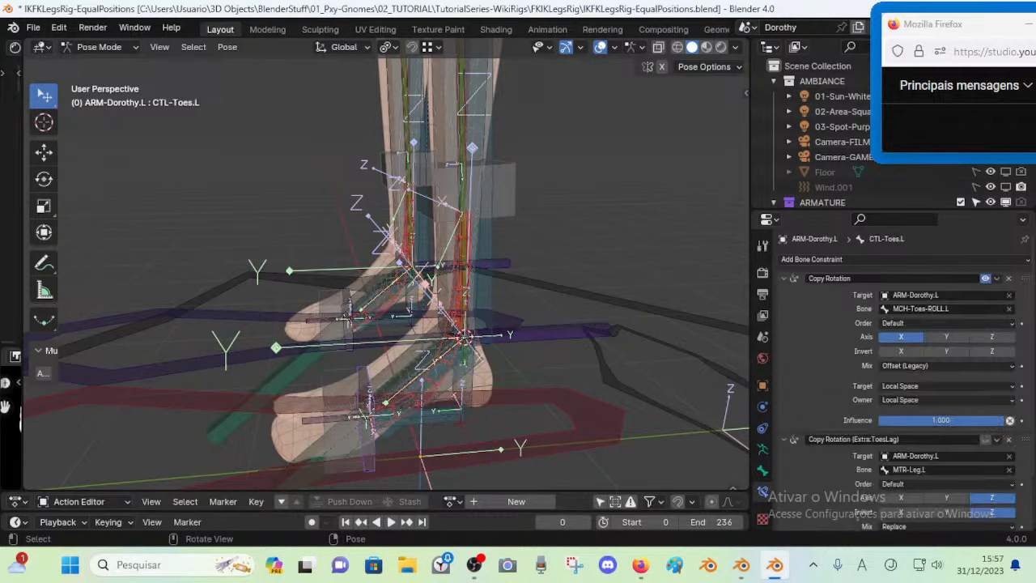
{"action": "key", "text": "r"}
{"action": "key", "text": "x"}
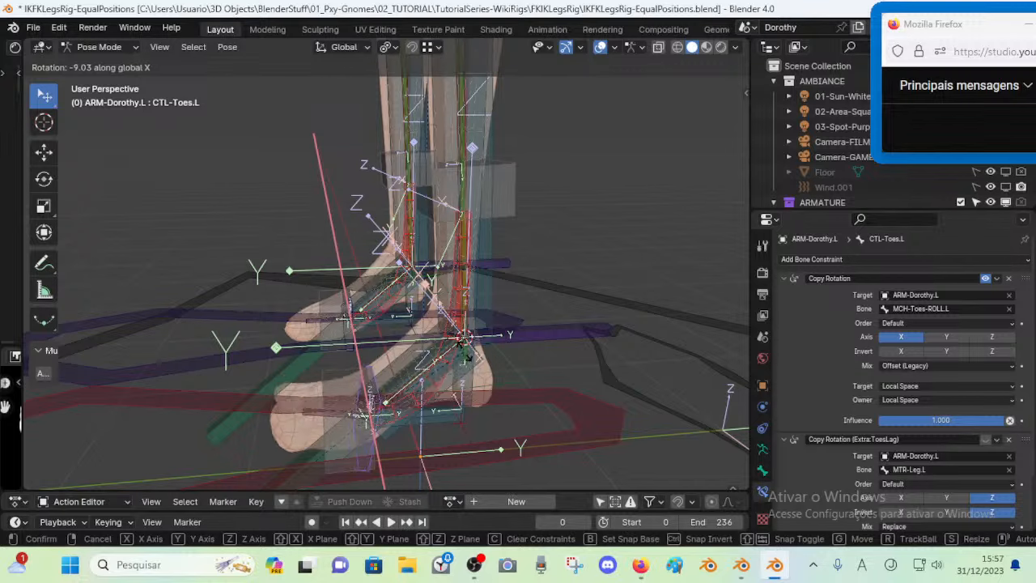
{"action": "right_click", "coordinate": [465, 353]}
Rotate CTL-Foot-ROLL.L around X, test-rotate CTL-Toes.L on top of it, and clear the rotation of all bones
{"action": "left_click", "coordinate": [544, 337]}
{"action": "key", "text": "r"}
{"action": "key", "text": "x"}
{"action": "left_click", "coordinate": [518, 310]}
{"action": "left_click", "coordinate": [365, 442]}
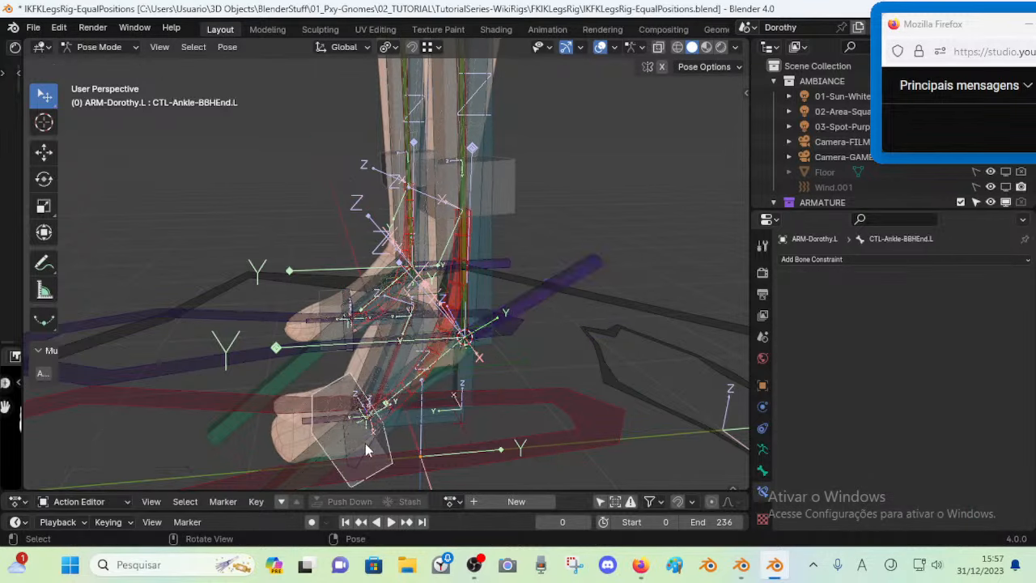
{"action": "left_click", "coordinate": [365, 442]}
{"action": "key", "text": "r"}
{"action": "key", "text": "x"}
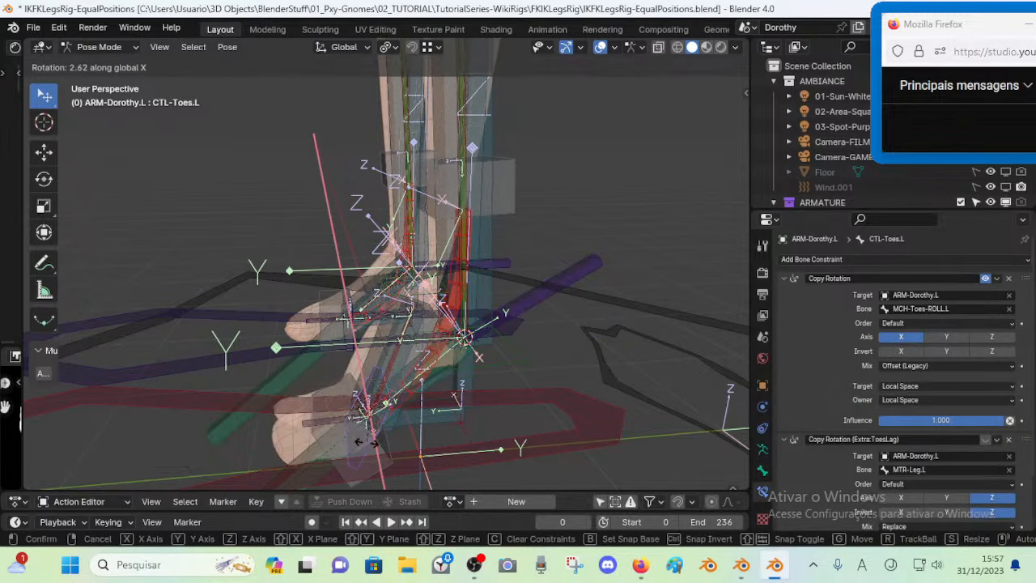
{"action": "right_click", "coordinate": [534, 381]}
{"action": "key", "text": "a"}
{"action": "key", "text": "alt+r"}
Test-rotate CTL-Foot-ROLL.L and CTL-Toes.L, cancelling each rotation, and view the Copy Rotation settings on CTL-Toes.L
{"action": "left_click", "coordinate": [547, 336]}
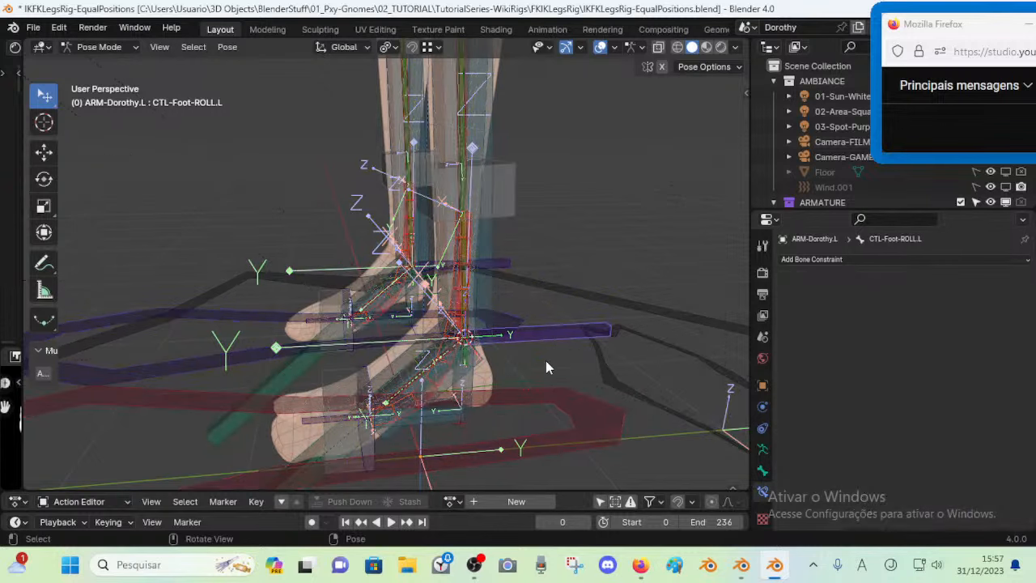
{"action": "key", "text": "r"}
{"action": "key", "text": "x"}
{"action": "right_click", "coordinate": [548, 335]}
{"action": "left_click", "coordinate": [378, 447]}
{"action": "key", "text": "r"}
{"action": "key", "text": "x"}
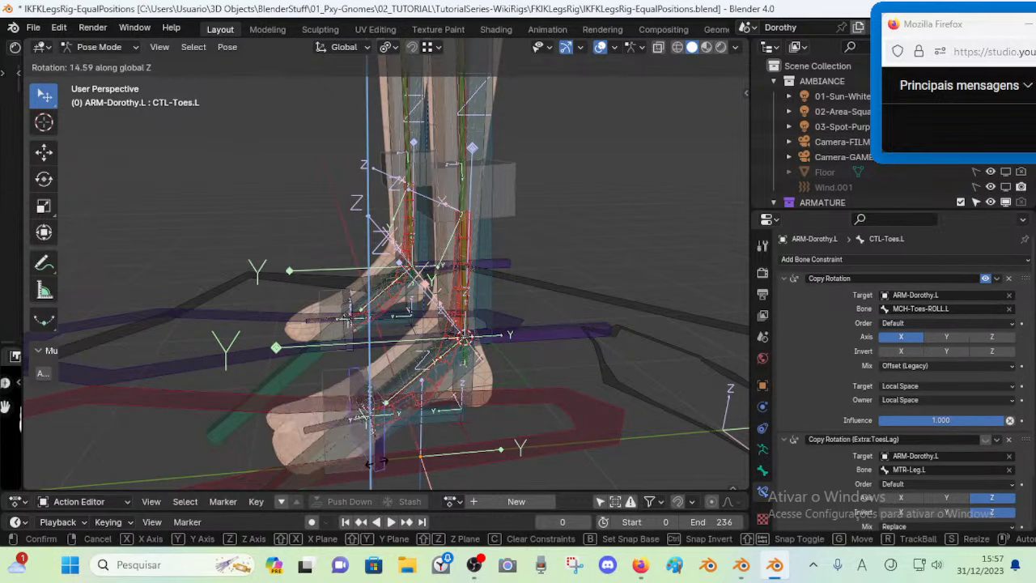
{"action": "right_click", "coordinate": [390, 456]}
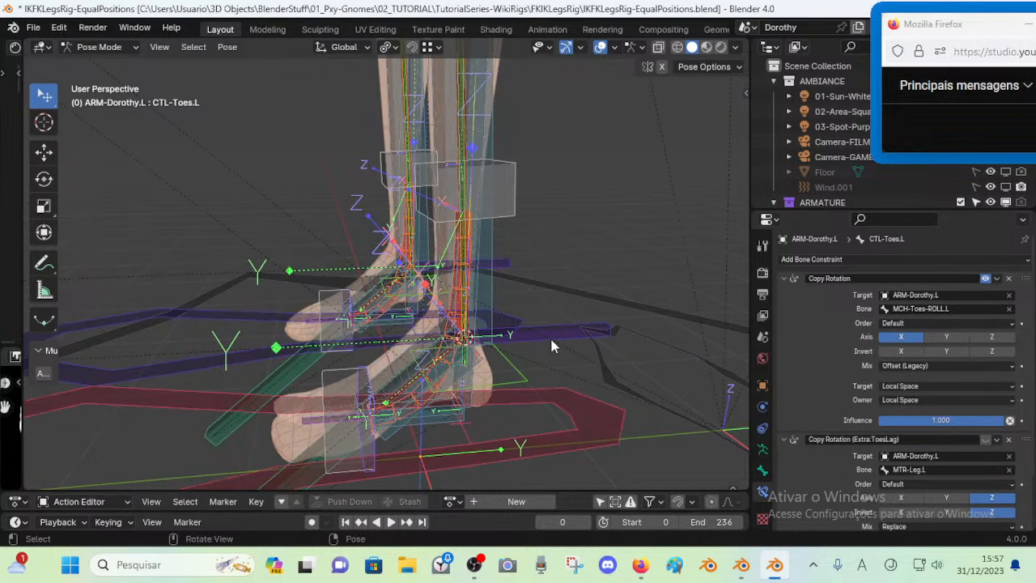
{"action": "left_click", "coordinate": [551, 345]}
{"action": "left_click", "coordinate": [372, 451]}
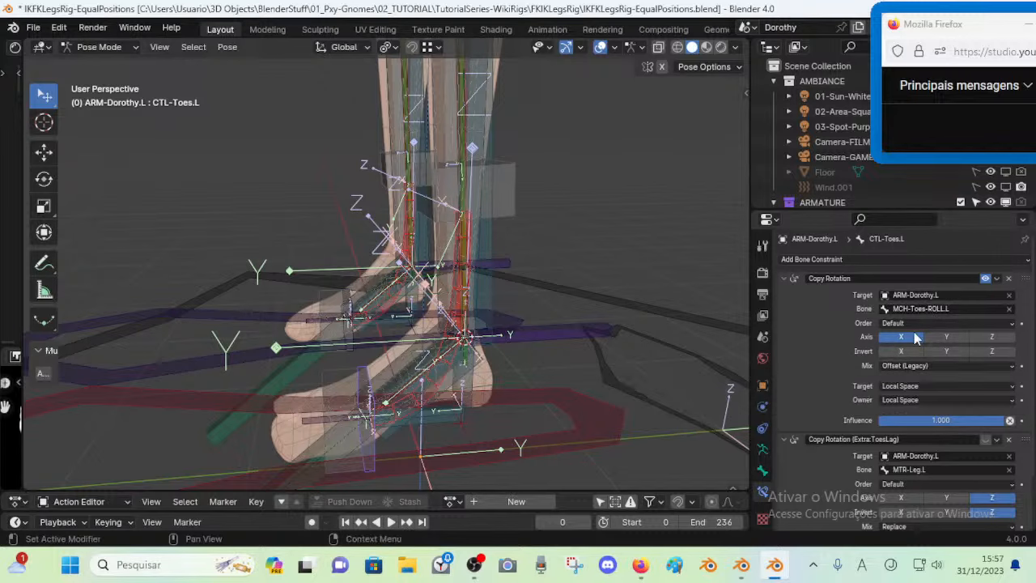
Switch to FILE2.blend and add a Copy Rotation constraint to CTL-Toes.L that targets MCH-ROLL-Toes.L
{"action": "left_click", "coordinate": [712, 565]}
{"action": "left_click", "coordinate": [364, 396]}
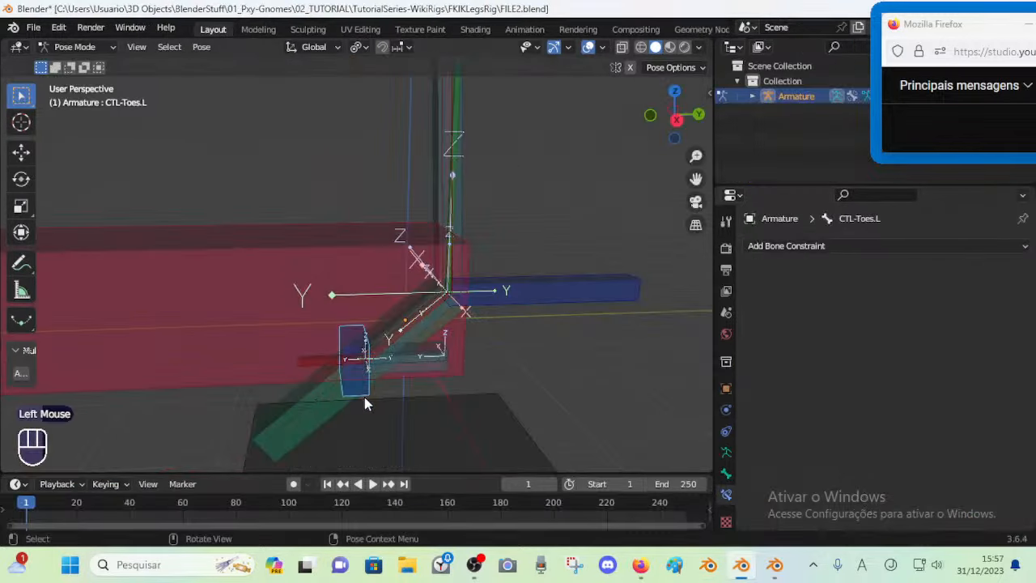
{"action": "double_click", "coordinate": [415, 357]}
{"action": "left_click", "coordinate": [415, 358]}
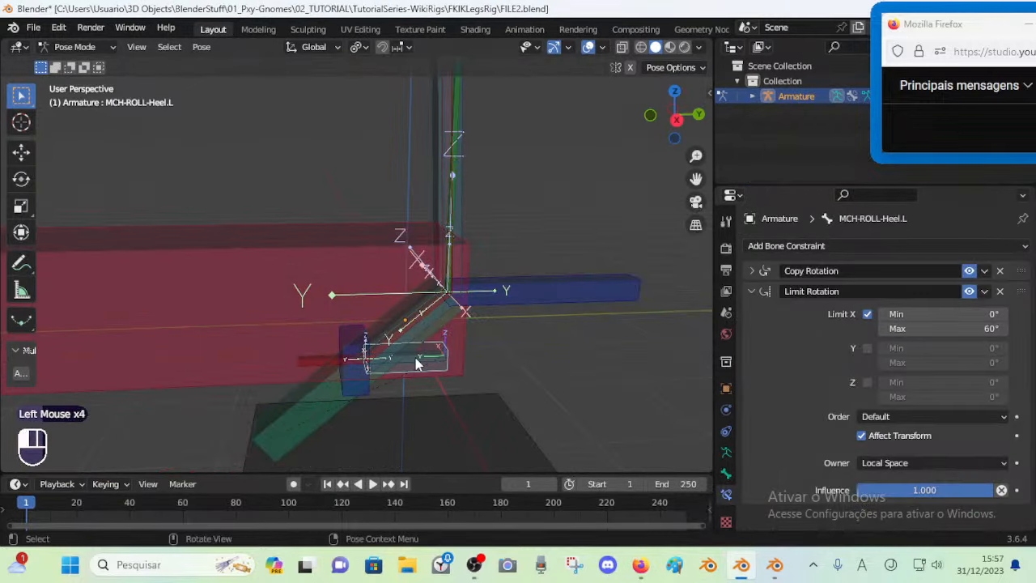
{"action": "left_click", "coordinate": [366, 399], "text": "shift"}
{"action": "key", "text": "shift+ctrl+c"}
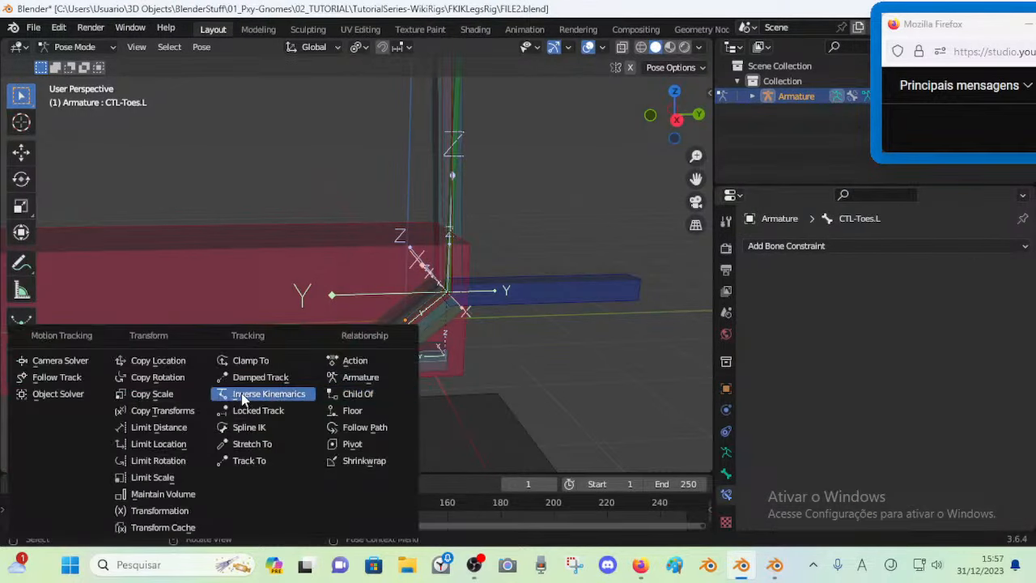
{"action": "left_click", "coordinate": [161, 377]}
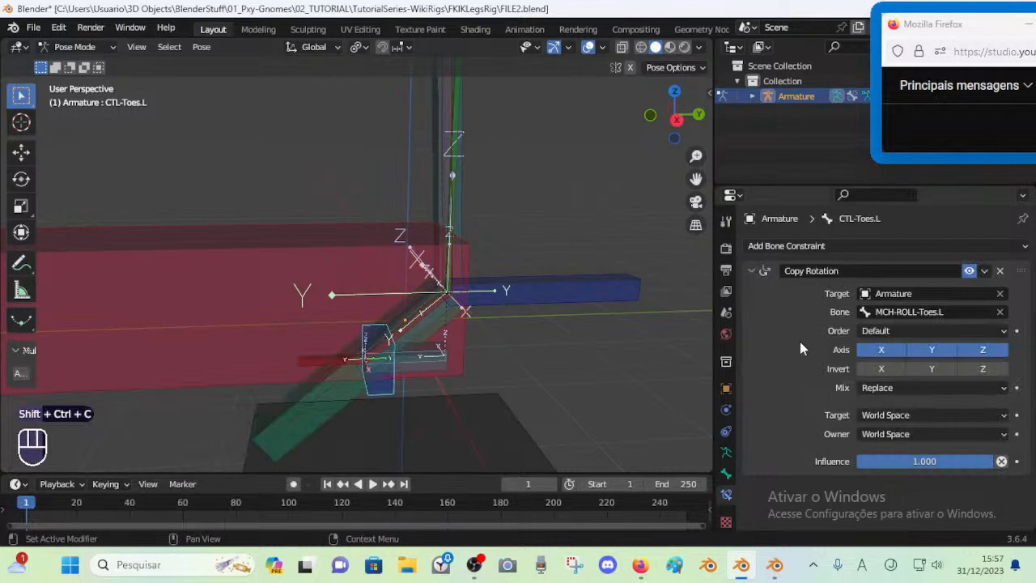
Set the CTL-Toes.L Copy Rotation to the X axis only, Offset (Legacy) mix, and Local Space for target and owner
{"action": "left_click", "coordinate": [879, 388]}
{"action": "left_click", "coordinate": [909, 472]}
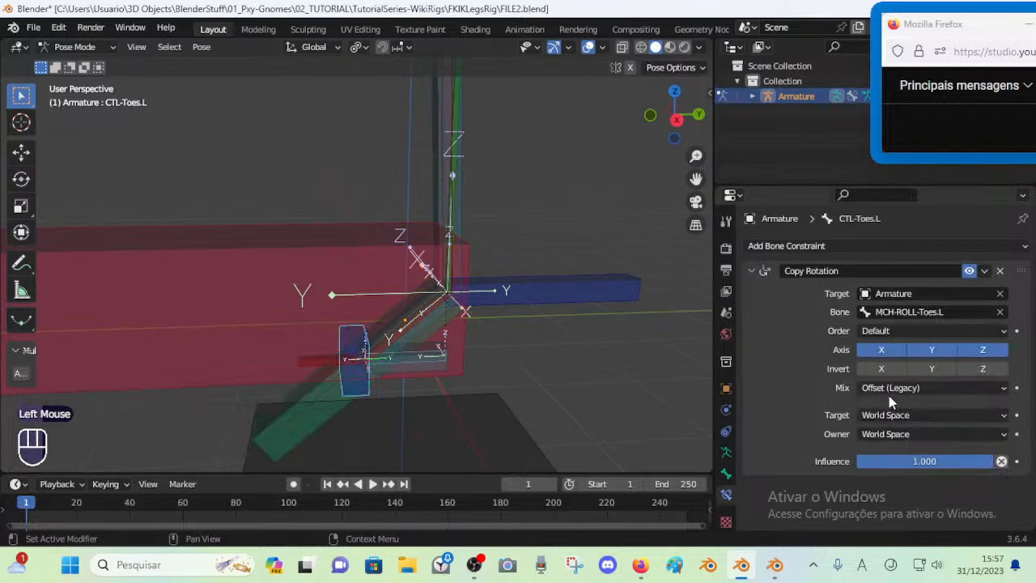
{"action": "left_click", "coordinate": [886, 414]}
{"action": "left_click", "coordinate": [887, 336]}
{"action": "left_click", "coordinate": [882, 416]}
{"action": "left_click", "coordinate": [885, 322]}
{"action": "left_click", "coordinate": [893, 436]}
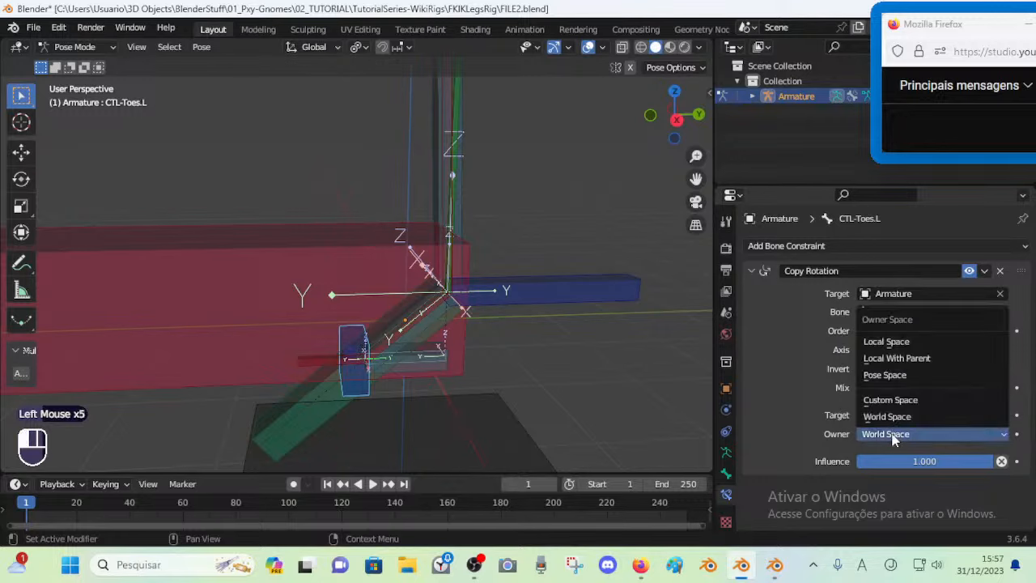
{"action": "left_click", "coordinate": [906, 344]}
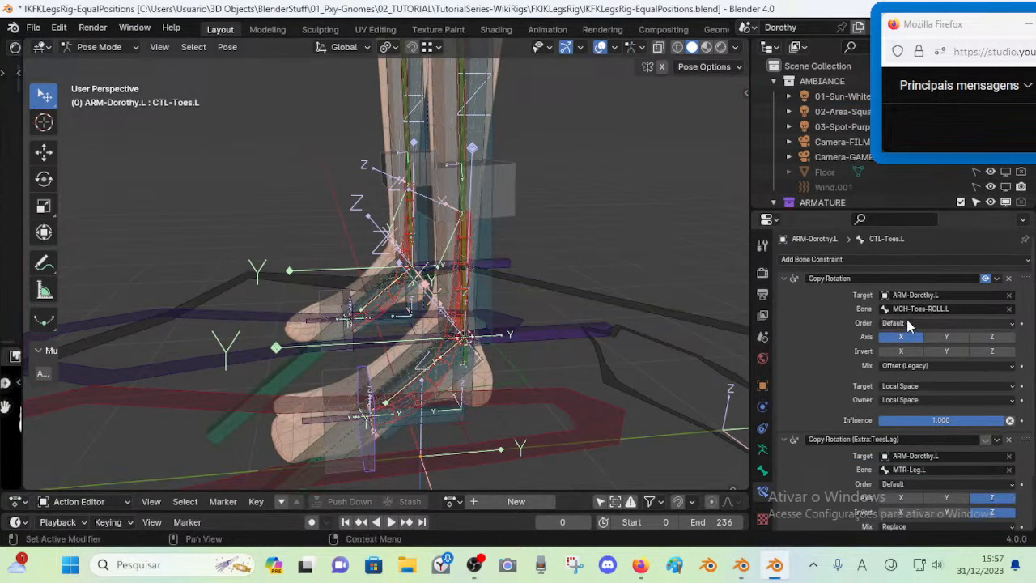
Test-move the reference rig's CTL-Ankle-BBHEnd.L, cancel the move, and save IKFKLegsRig-EqualPositions.blend
{"action": "left_click", "coordinate": [792, 438]}
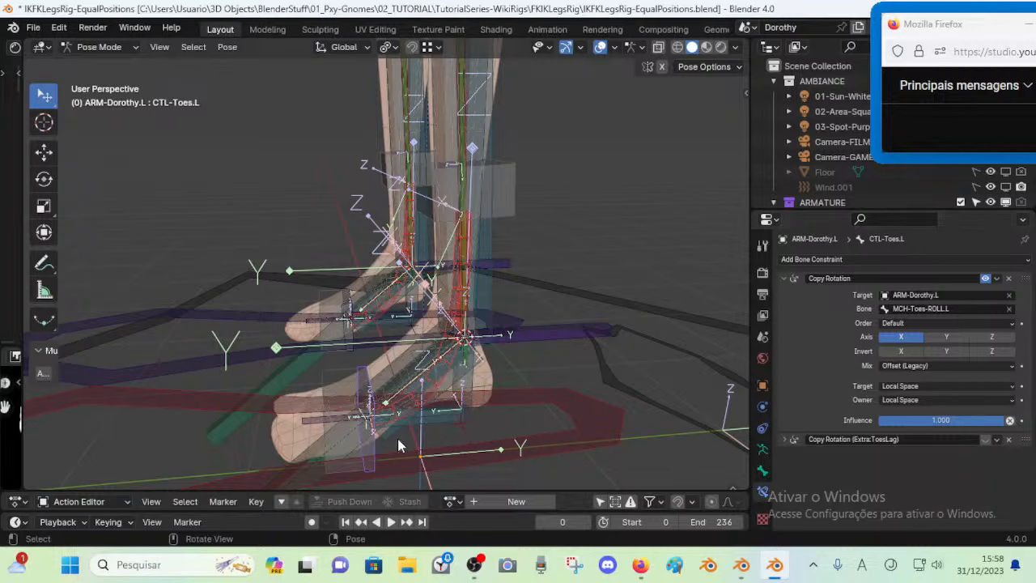
{"action": "left_click", "coordinate": [354, 436]}
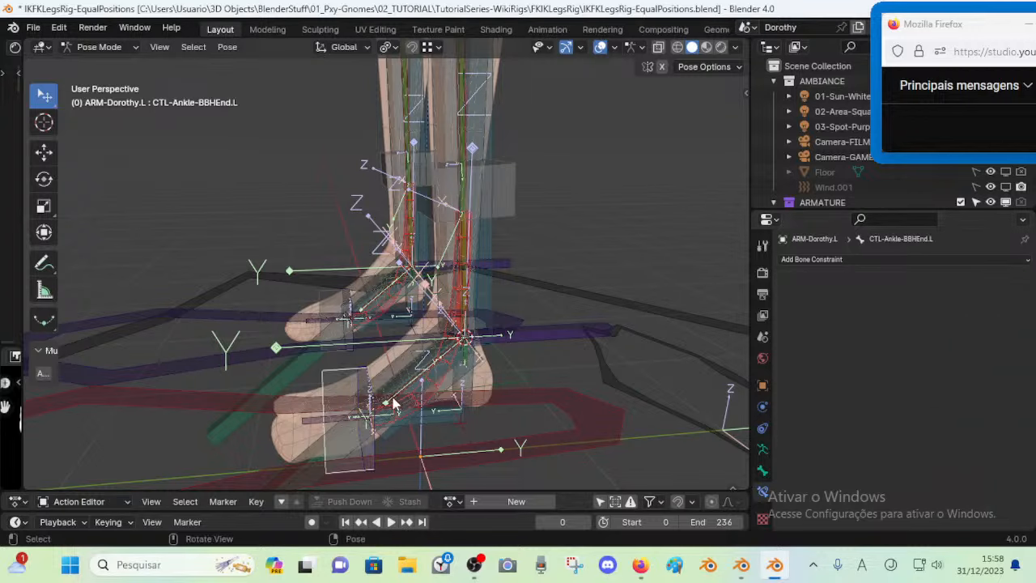
{"action": "key", "text": "g"}
{"action": "middle_click_drag", "start_coordinate": [387, 350], "coordinate": [405, 350]}
{"action": "key", "text": "g"}
{"action": "right_click", "coordinate": [350, 323]}
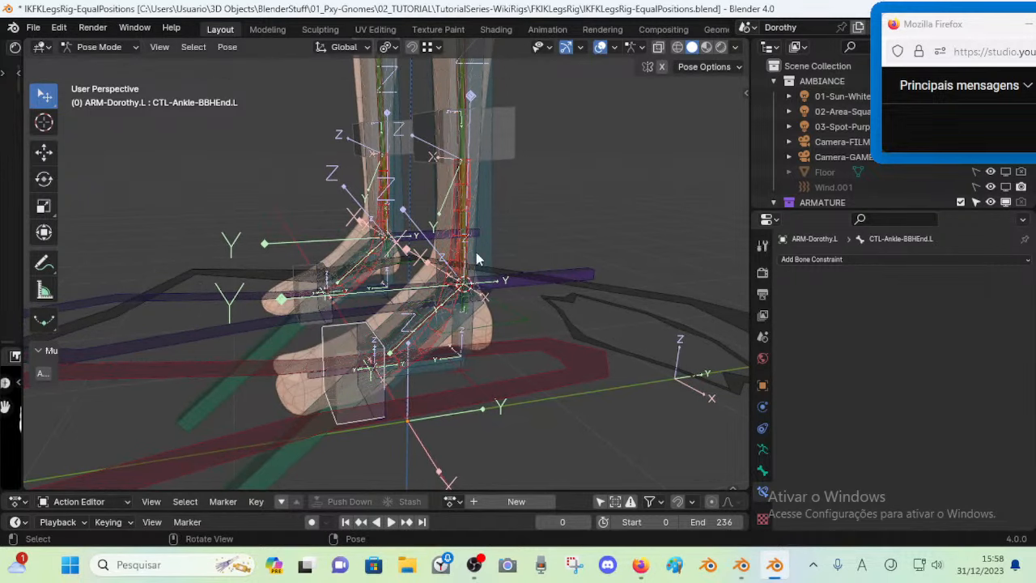
{"action": "scroll", "coordinate": [431, 332], "scroll_direction": "up", "scroll_amount": 1}
{"action": "key", "text": "ctrl+s"}
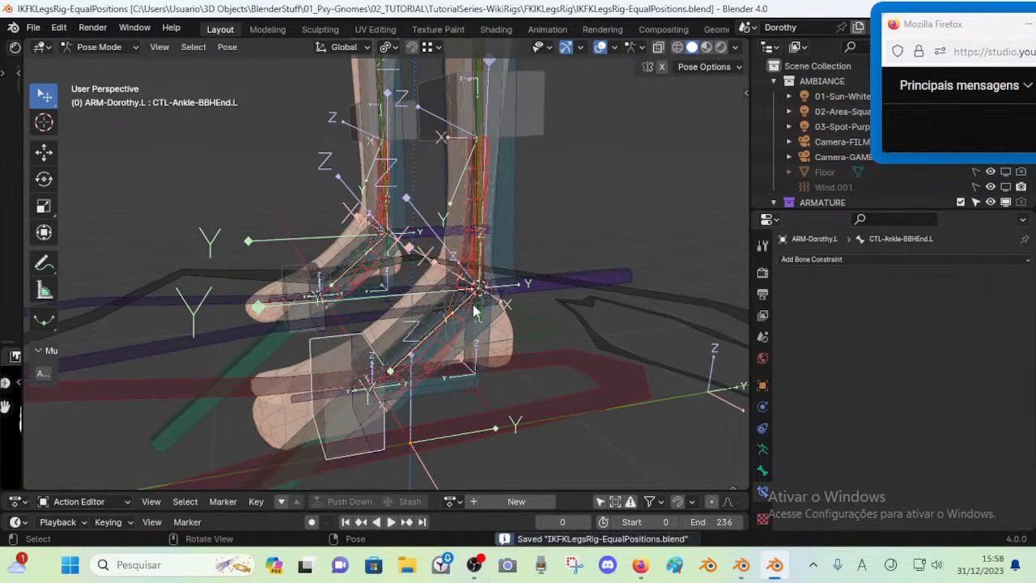
{"action": "middle_click_drag", "start_coordinate": [465, 328], "coordinate": [520, 463]}
Switch back to FILE2.blend and test-rotate CTL-ROLL-Foot.L around the global X axis, cancelling the rotation
{"action": "left_click", "coordinate": [740, 565]}
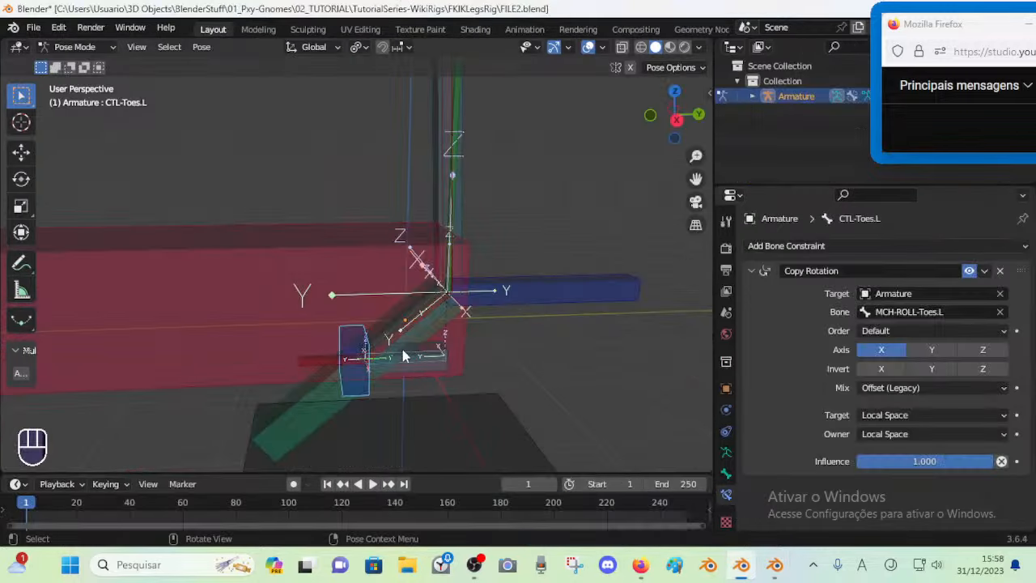
{"action": "key", "text": "r"}
{"action": "key", "text": "Escape"}
{"action": "left_click", "coordinate": [550, 298]}
{"action": "key", "text": "r"}
{"action": "key", "text": "x"}
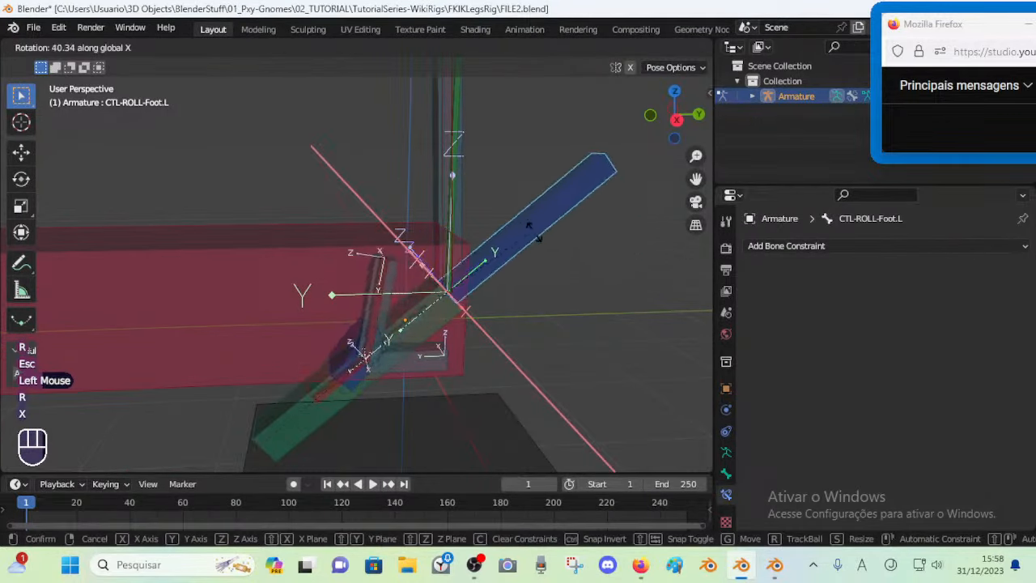
{"action": "key", "text": "Escape"}
Test-rotate CMD-Shin.L around the global X axis and cancel the rotation
{"action": "left_click", "coordinate": [319, 387]}
{"action": "key", "text": "r"}
{"action": "key", "text": "x"}
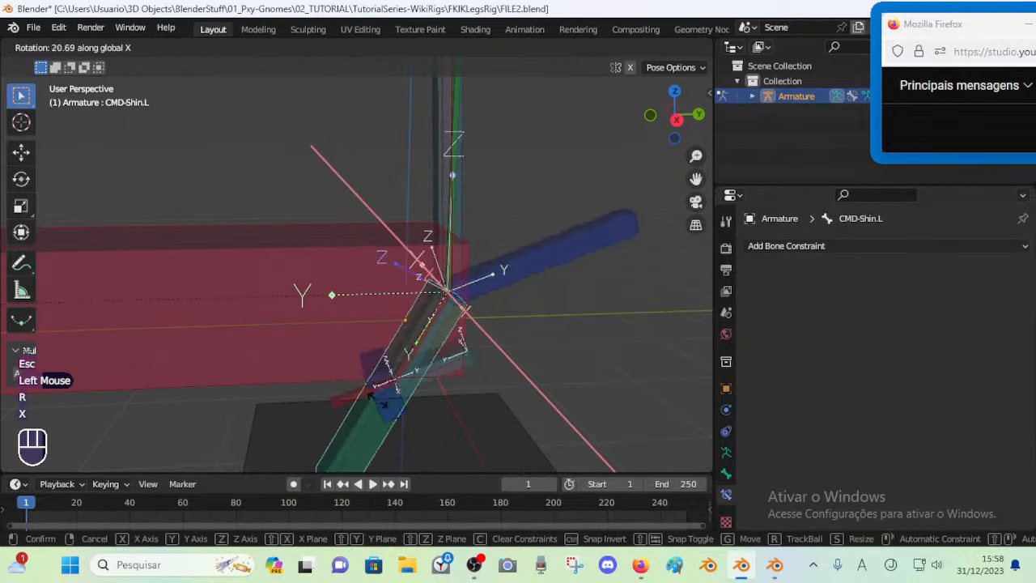
{"action": "key", "text": "Escape"}
Test the foot roll once more by rotating CTL-ROLL-Foot.L around X, cancel it, and bring the whole leg into view
{"action": "left_click", "coordinate": [445, 339]}
{"action": "scroll", "coordinate": [534, 272], "scroll_direction": "down", "scroll_amount": 2}
{"action": "left_click", "coordinate": [476, 274]}
{"action": "left_click", "coordinate": [475, 274]}
{"action": "key", "text": "r"}
{"action": "key", "text": "x"}
{"action": "key", "text": "Escape"}
{"action": "middle_click_drag", "start_coordinate": [466, 266], "coordinate": [364, 395], "text": "shift"}
{"action": "scroll", "coordinate": [472, 295], "scroll_direction": "down", "scroll_amount": 2}
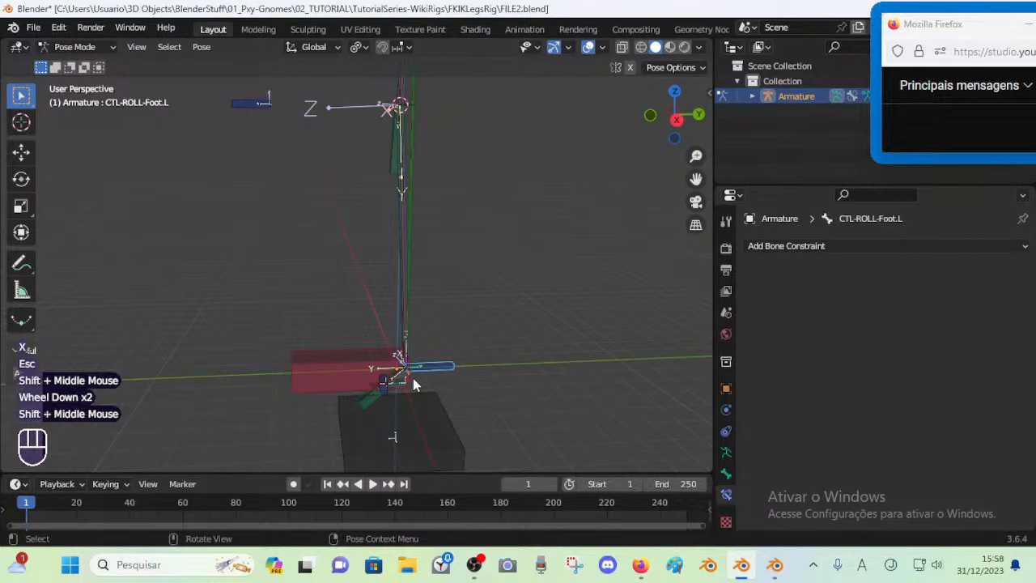
Move MTR-IK-Foot.L to a raised position, test-rotate it around the global X axis, and cancel the rotation
{"action": "scroll", "coordinate": [413, 364], "scroll_direction": "up", "scroll_amount": 1}
{"action": "left_click", "coordinate": [391, 361]}
{"action": "key", "text": "g"}
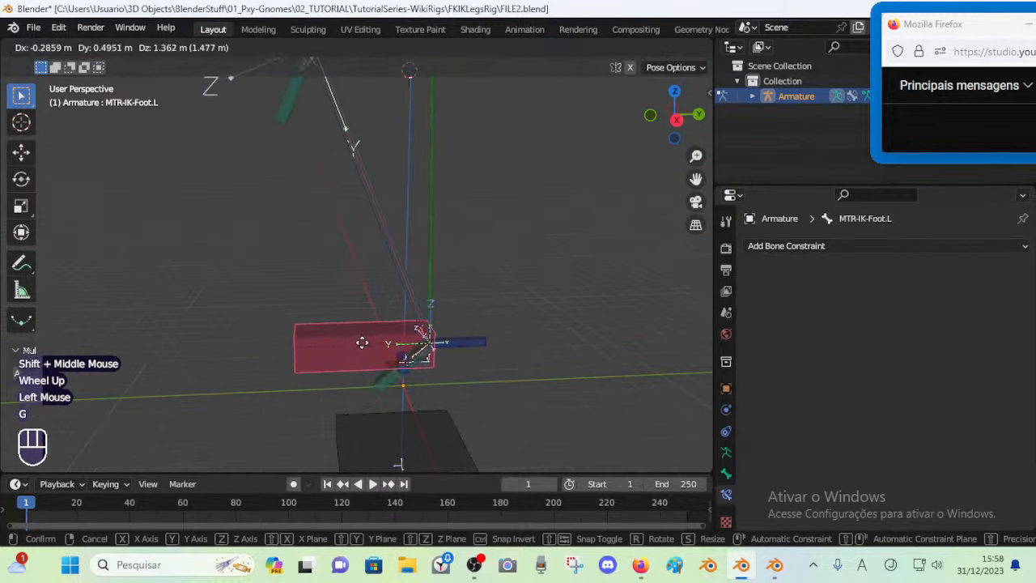
{"action": "key", "text": "r"}
{"action": "key", "text": "x"}
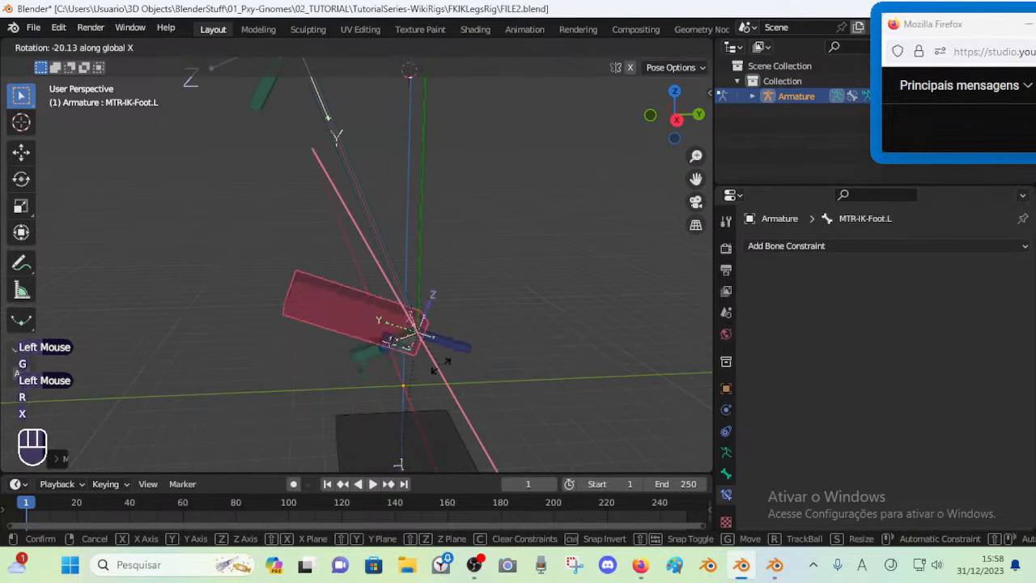
{"action": "key", "text": "Escape"}
Test-rotate CTL-Toes.L around the global X axis and cancel the rotation
{"action": "left_click", "coordinate": [391, 366]}
{"action": "key", "text": "r"}
{"action": "key", "text": "x"}
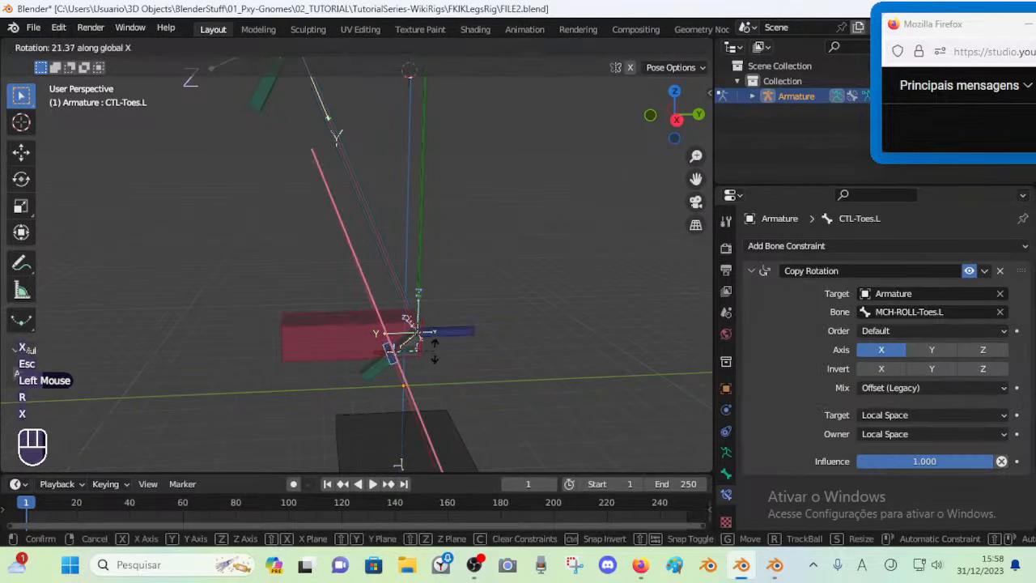
{"action": "key", "text": "Escape"}
Move MTR-IK-Foot.L through several positions above the ground to test how the bent leg follows the foot
{"action": "left_click", "coordinate": [355, 334]}
{"action": "key", "text": "g"}
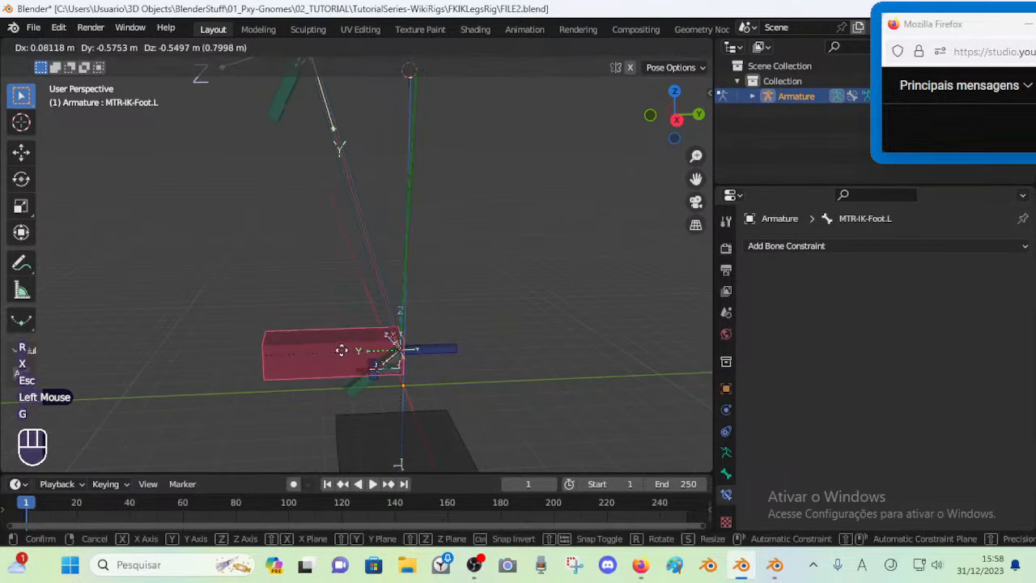
{"action": "left_click", "coordinate": [343, 339]}
{"action": "scroll", "coordinate": [347, 340], "scroll_direction": "up", "scroll_amount": 1}
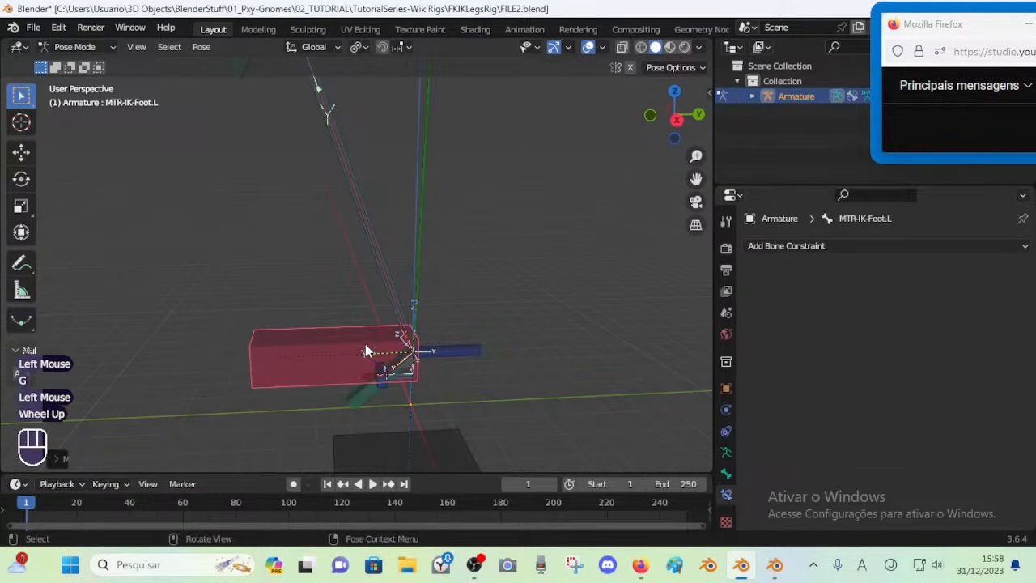
{"action": "key", "text": "g"}
{"action": "left_click", "coordinate": [390, 310]}
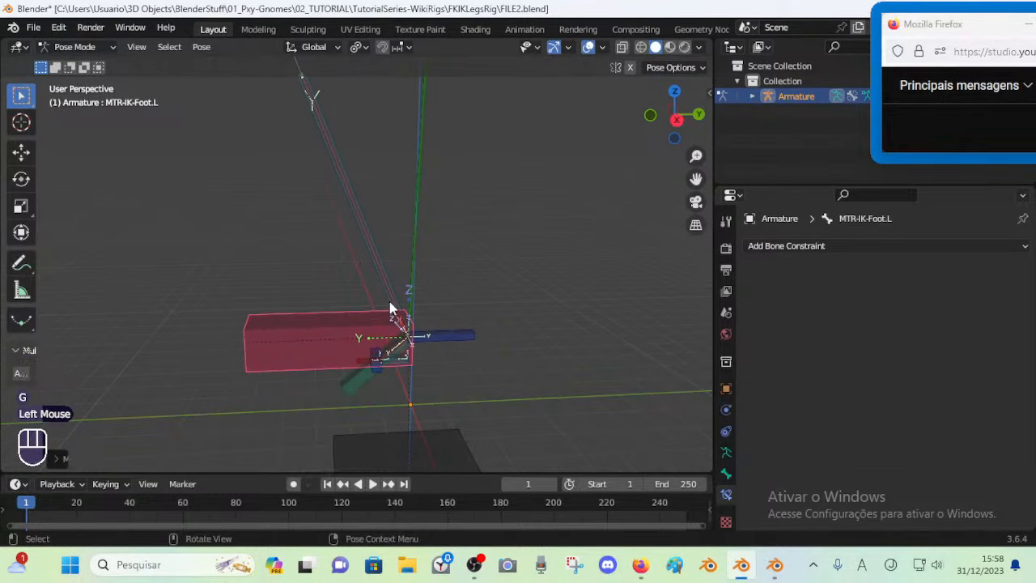
{"action": "middle_click_drag", "start_coordinate": [389, 310], "coordinate": [412, 384], "text": "shift"}
{"action": "scroll", "coordinate": [383, 354], "scroll_direction": "down", "scroll_amount": 2}
{"action": "key", "text": "g"}
{"action": "left_click", "coordinate": [381, 350]}
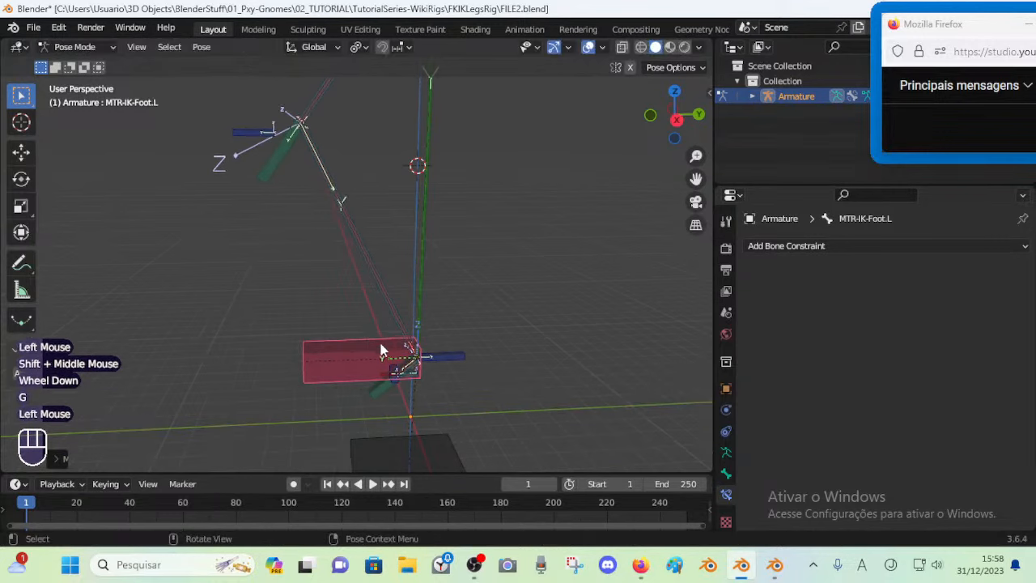
{"action": "scroll", "coordinate": [381, 343], "scroll_direction": "up", "scroll_amount": 1}
{"action": "middle_click_drag", "start_coordinate": [380, 343], "coordinate": [366, 341]}
{"action": "key", "text": "g"}
{"action": "left_click", "coordinate": [381, 349]}
Test the foot roll on the bent leg by rotating CTL-ROLL-Foot.L around global X twice, cancelling every transform
{"action": "left_click", "coordinate": [478, 373]}
{"action": "key", "text": "r"}
{"action": "key", "text": "x"}
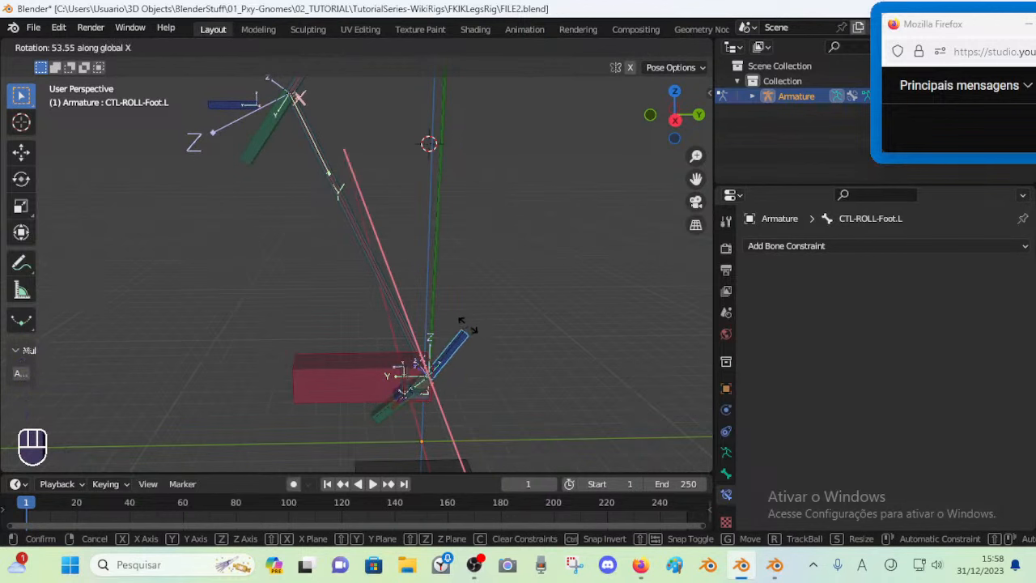
{"action": "key", "text": "Escape"}
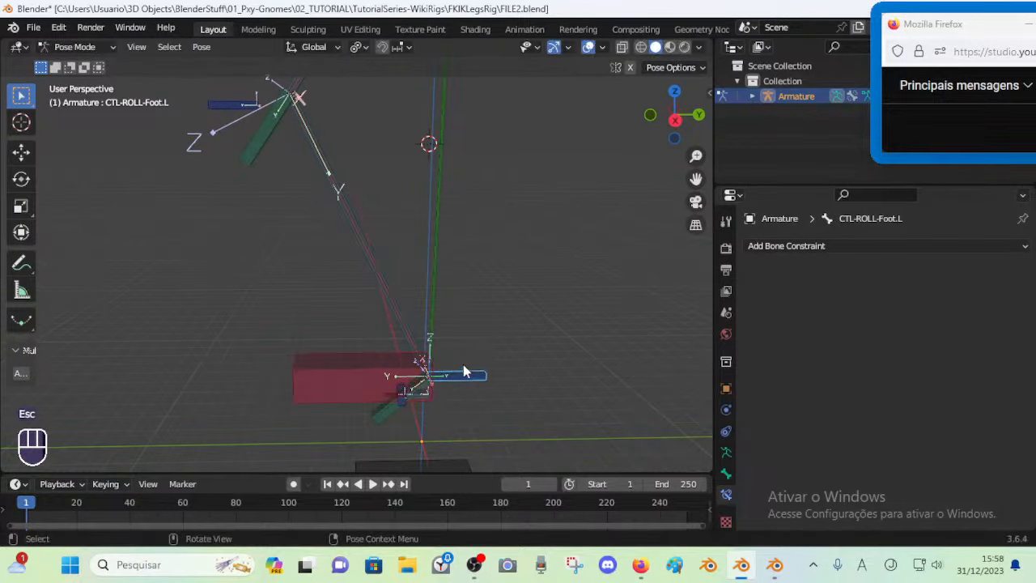
{"action": "key", "text": "g"}
{"action": "key", "text": "Escape"}
{"action": "key", "text": "r"}
{"action": "key", "text": "x"}
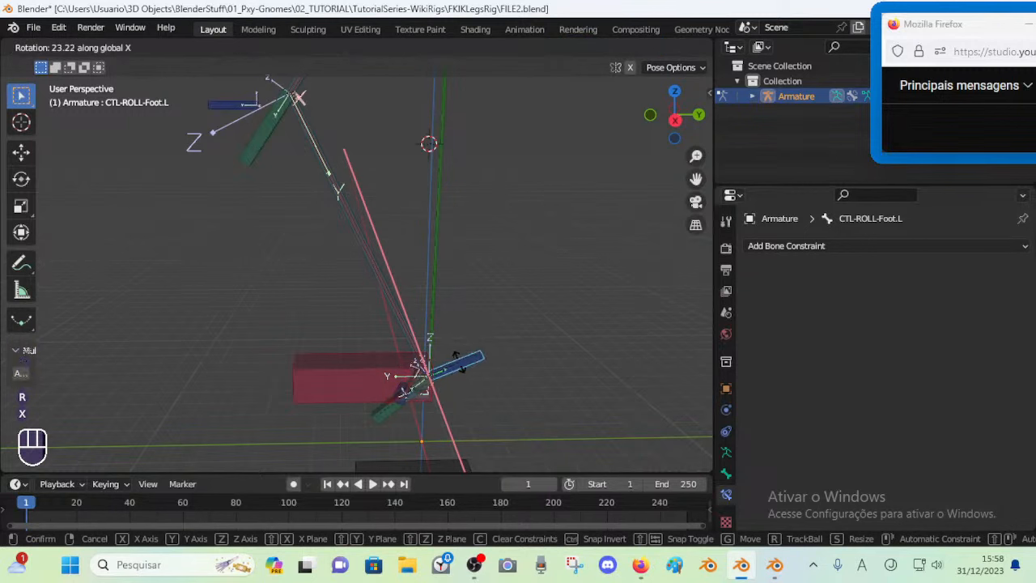
{"action": "key", "text": "Escape"}
Move CMD-Shin.L away from the ankle and test-rotate CTL-ROLL-Foot.L around X, cancelling the rotation
{"action": "left_click", "coordinate": [388, 416]}
{"action": "key", "text": "g"}
{"action": "left_click", "coordinate": [495, 316]}
{"action": "left_click", "coordinate": [503, 311]}
{"action": "key", "text": "r"}
{"action": "key", "text": "x"}
{"action": "key", "text": "Escape"}
Reset the transforms of all bones to return the leg to its rest pose
{"action": "key", "text": "a"}
{"action": "key", "text": "alt+q"}
{"action": "key", "text": "alt+q"}
Test-move CMD-Shin.L, cancel the move, and reset the pose of all bones again
{"action": "middle_click_drag", "start_coordinate": [444, 416], "coordinate": [457, 355], "text": "shift"}
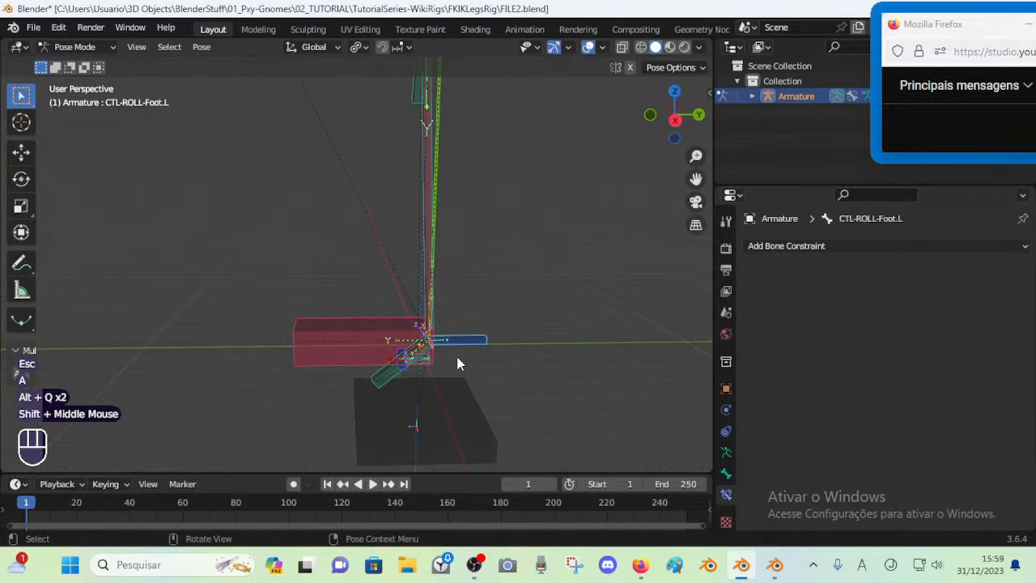
{"action": "scroll", "coordinate": [388, 398], "scroll_direction": "up", "scroll_amount": 2}
{"action": "left_click", "coordinate": [397, 397]}
{"action": "key", "text": "g"}
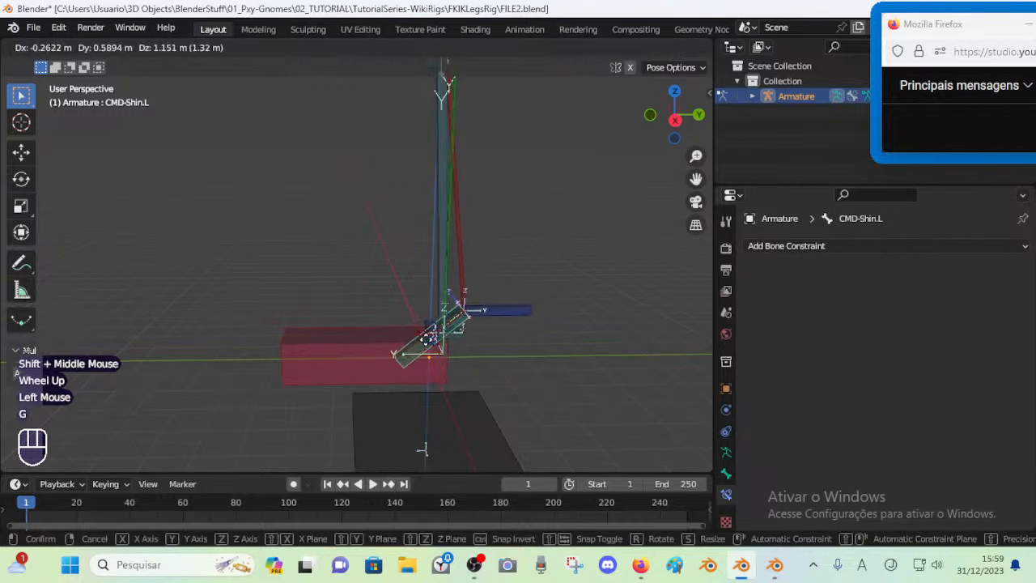
{"action": "key", "text": "Escape"}
{"action": "key", "text": "a"}
{"action": "key", "text": "alt+q"}
{"action": "key", "text": "alt+q"}
{"action": "scroll", "coordinate": [485, 389], "scroll_direction": "up", "scroll_amount": 1}
Test-rotate CTL-ROLL-Foot.L around the global X axis twice on the straight leg, cancelling each rotation
{"action": "left_click", "coordinate": [512, 370]}
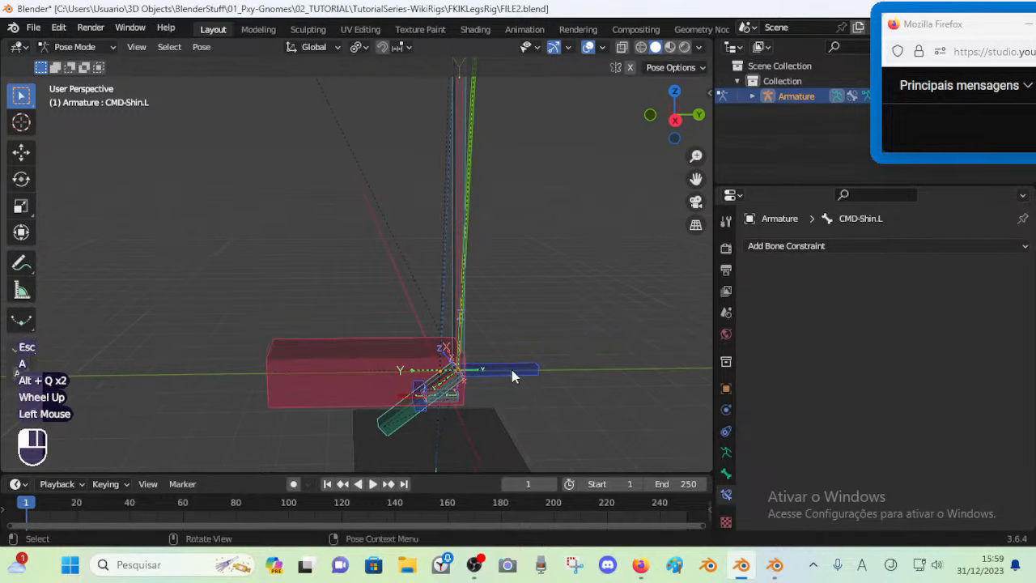
{"action": "key", "text": "r"}
{"action": "key", "text": "x"}
{"action": "key", "text": "Escape"}
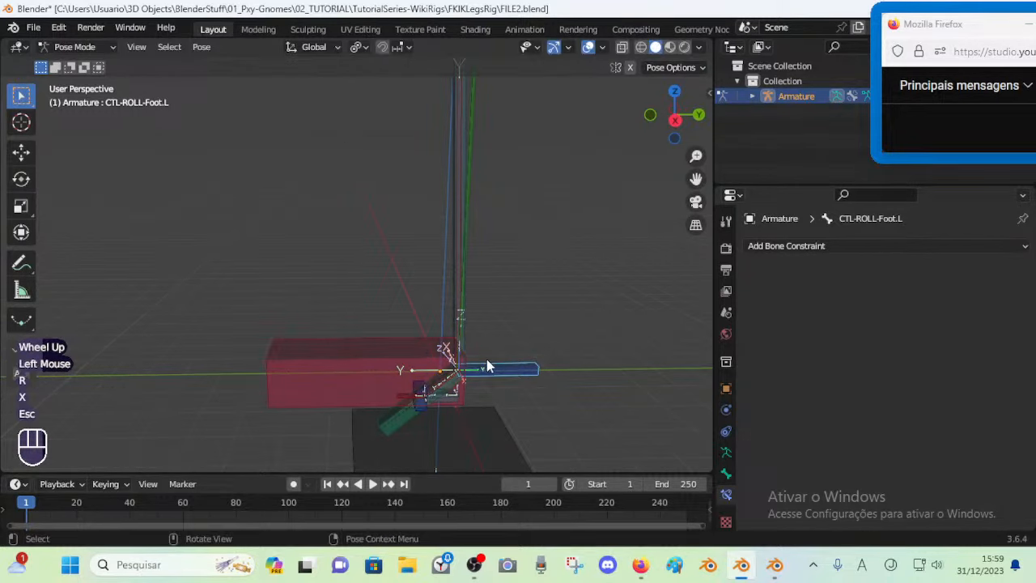
{"action": "scroll", "coordinate": [458, 340], "scroll_direction": "down", "scroll_amount": 1}
{"action": "middle_click_drag", "start_coordinate": [450, 274], "coordinate": [480, 269], "text": "shift"}
{"action": "scroll", "coordinate": [470, 347], "scroll_direction": "up", "scroll_amount": 1}
{"action": "scroll", "coordinate": [513, 340], "scroll_direction": "up", "scroll_amount": 1}
{"action": "middle_click_drag", "start_coordinate": [488, 332], "coordinate": [465, 302], "text": "shift"}
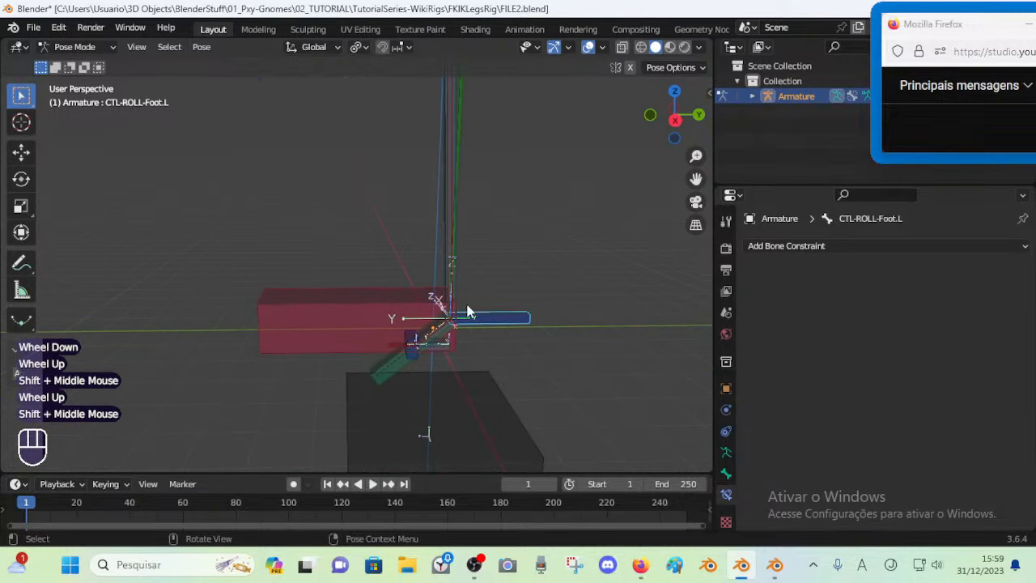
{"action": "scroll", "coordinate": [465, 303], "scroll_direction": "up", "scroll_amount": 2}
{"action": "key", "text": "r"}
{"action": "key", "text": "x"}
{"action": "key", "text": "Escape"}
Save FILE2.blend and select CMD-Thigh.L to show its Limit Distance constraints
{"action": "middle_click_drag", "start_coordinate": [513, 273], "coordinate": [485, 329], "text": "shift"}
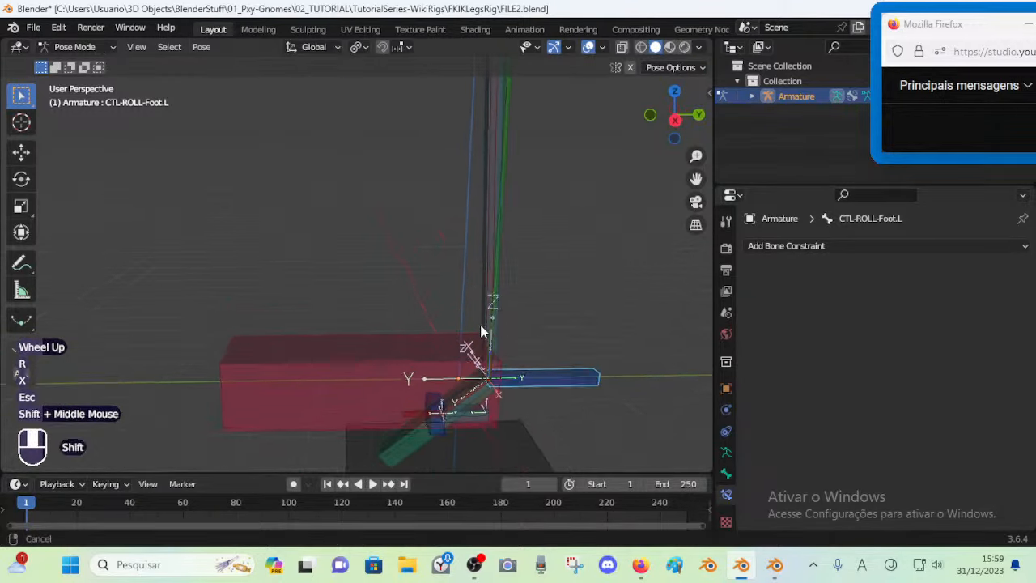
{"action": "scroll", "coordinate": [470, 287], "scroll_direction": "down", "scroll_amount": 2}
{"action": "key", "text": "ctrl+s"}
{"action": "middle_click_drag", "start_coordinate": [450, 226], "coordinate": [445, 306], "text": "shift"}
{"action": "left_click", "coordinate": [413, 166]}
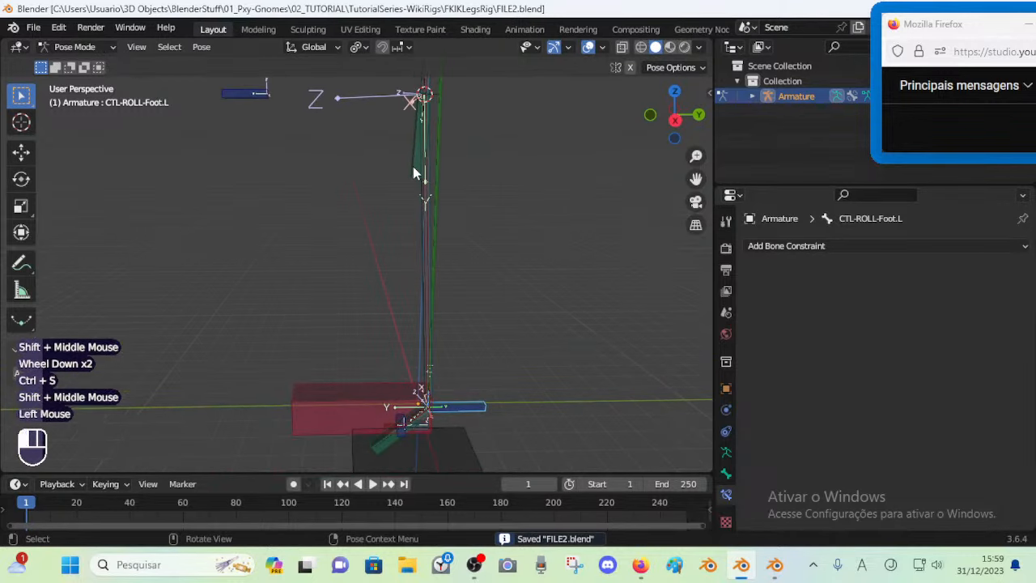
{"action": "middle_click_drag", "start_coordinate": [434, 223], "coordinate": [434, 299], "text": "shift"}
{"action": "scroll", "coordinate": [405, 256], "scroll_direction": "up", "scroll_amount": 2}
{"action": "key", "text": "ctrl+s"}
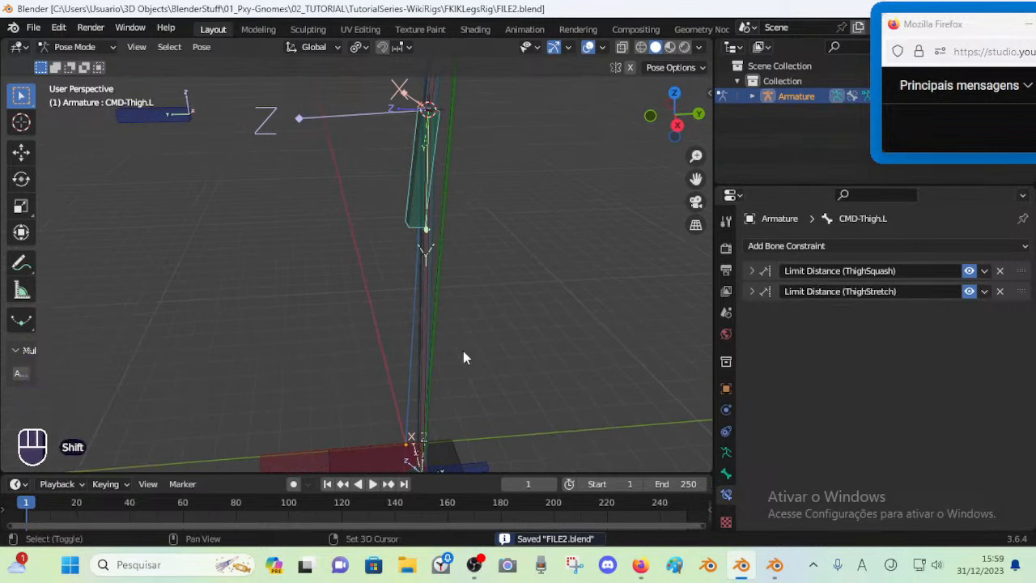
{"action": "middle_click_drag", "start_coordinate": [464, 356], "coordinate": [467, 331], "text": "shift"}
{"action": "scroll", "coordinate": [469, 320], "scroll_direction": "down", "scroll_amount": 2}
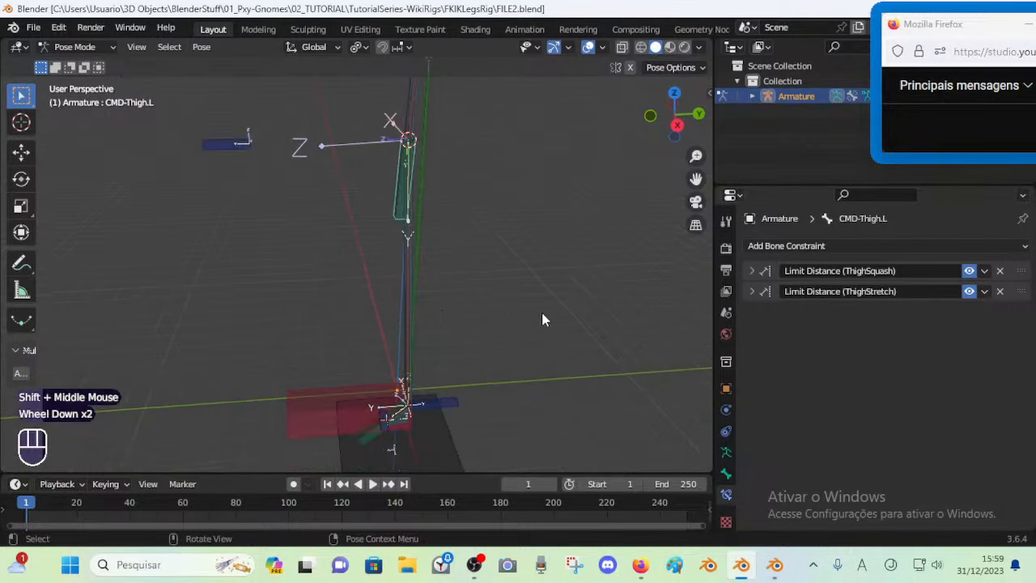
{"action": "mouse_move", "coordinate": [642, 567]}
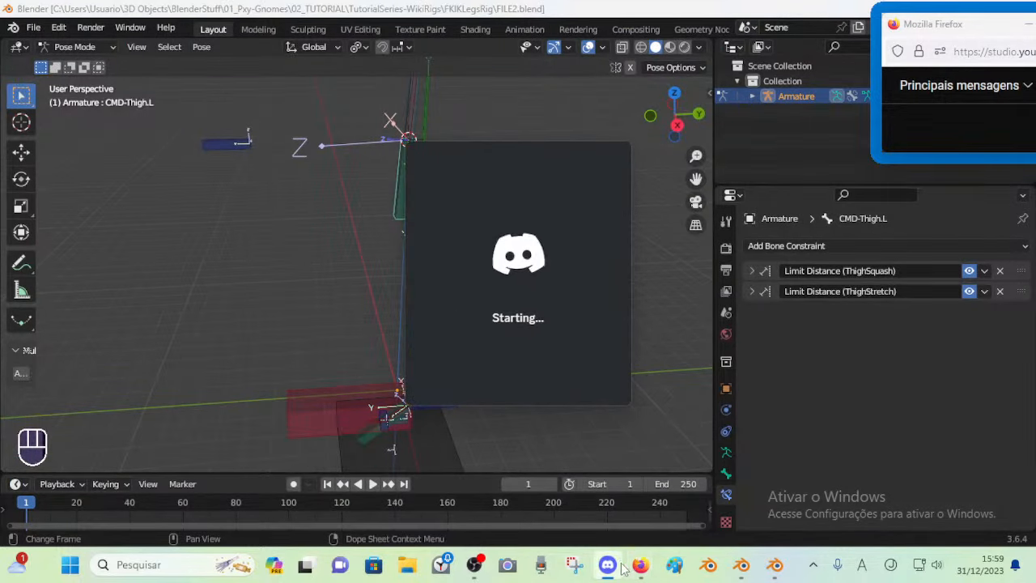
{"action": "right_click", "coordinate": [619, 568]}
{"action": "left_click", "coordinate": [813, 564]}
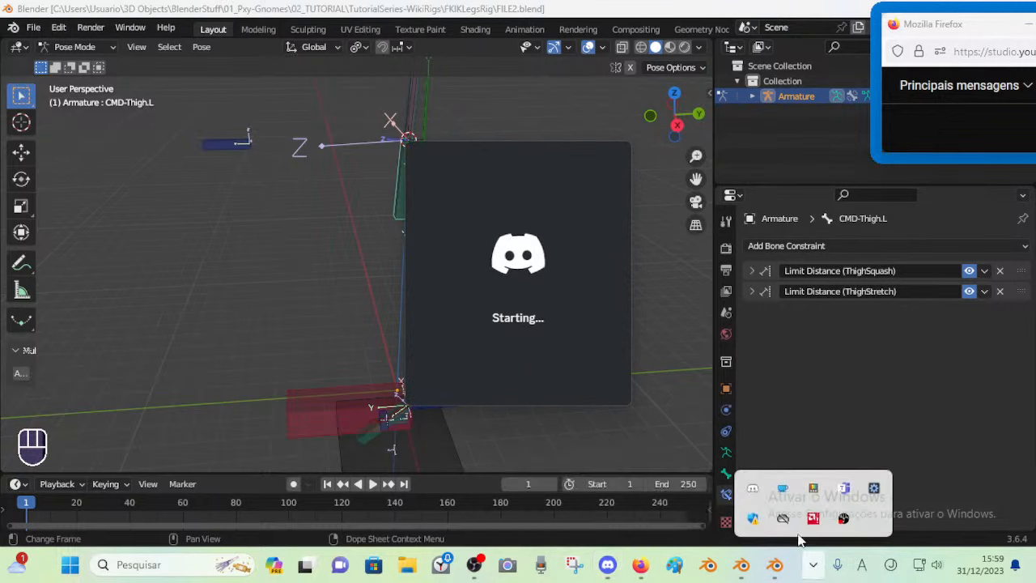
{"action": "right_click", "coordinate": [753, 489]}
{"action": "left_click", "coordinate": [779, 478]}
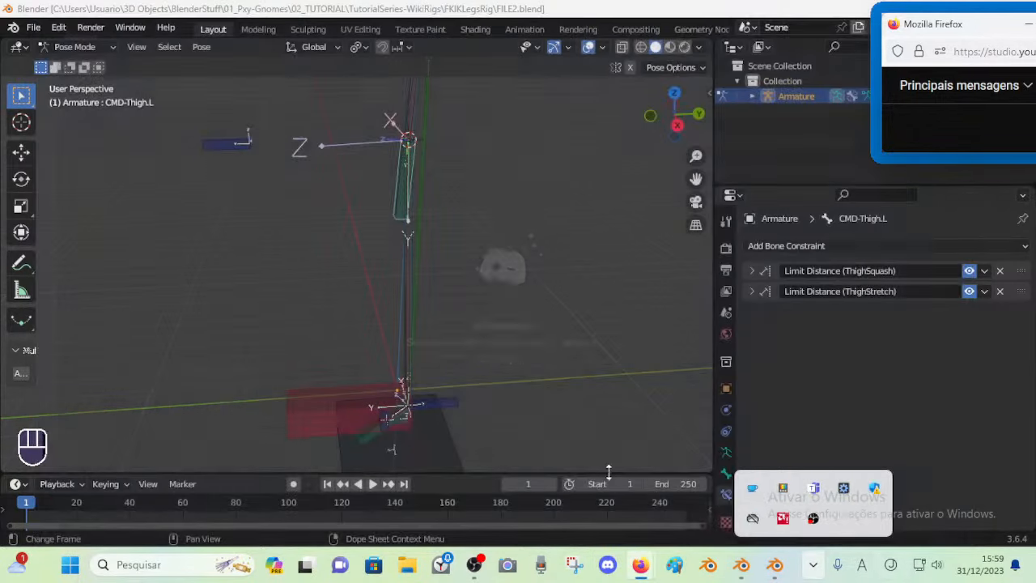
Switch to the reference file IKFKLegsRig-EqualPositions.blend, select CTL-Knee.L, and save the file
{"action": "left_click", "coordinate": [776, 567]}
{"action": "scroll", "coordinate": [424, 309], "scroll_direction": "down", "scroll_amount": 2}
{"action": "middle_click_drag", "start_coordinate": [424, 309], "coordinate": [502, 356]}
{"action": "left_click", "coordinate": [741, 566]}
{"action": "middle_click_drag", "start_coordinate": [441, 241], "coordinate": [441, 331]}
{"action": "left_click", "coordinate": [775, 567]}
{"action": "scroll", "coordinate": [452, 255], "scroll_direction": "down", "scroll_amount": 1}
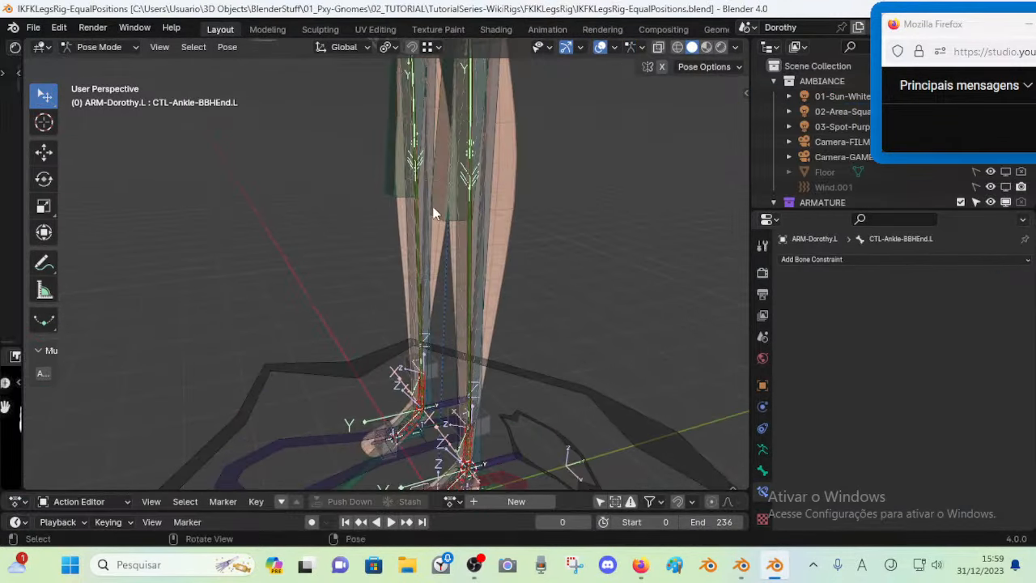
{"action": "left_click", "coordinate": [433, 208]}
{"action": "middle_click_drag", "start_coordinate": [420, 209], "coordinate": [408, 282]}
{"action": "mouse_move", "coordinate": [408, 282]}
{"action": "middle_mouse_down"}
{"action": "mouse_move", "coordinate": [472, 316]}
{"action": "mouse_move", "coordinate": [506, 297]}
{"action": "mouse_move", "coordinate": [414, 275]}
{"action": "middle_mouse_up"}
{"action": "key", "text": "ctrl+s"}
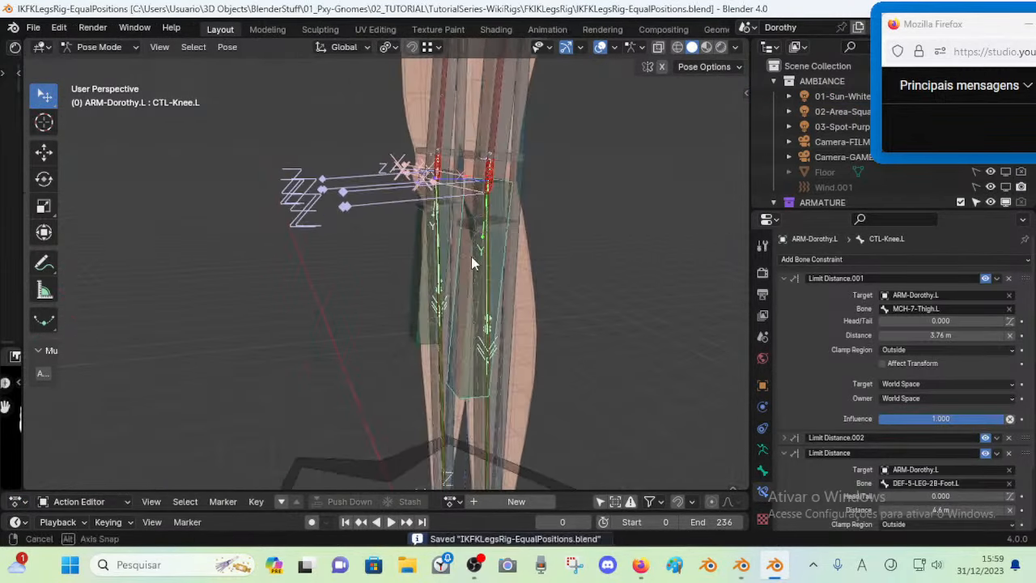
Test-move the reference rig's CTL-Knee.L with a cancelled move, and test-rotate CTL-Foot-ROLL.L around the global X axis
{"action": "middle_click_drag", "start_coordinate": [471, 256], "coordinate": [509, 306]}
{"action": "key", "text": "g"}
{"action": "right_click", "coordinate": [446, 232]}
{"action": "middle_click_drag", "start_coordinate": [462, 353], "coordinate": [448, 424]}
{"action": "left_click", "coordinate": [458, 467]}
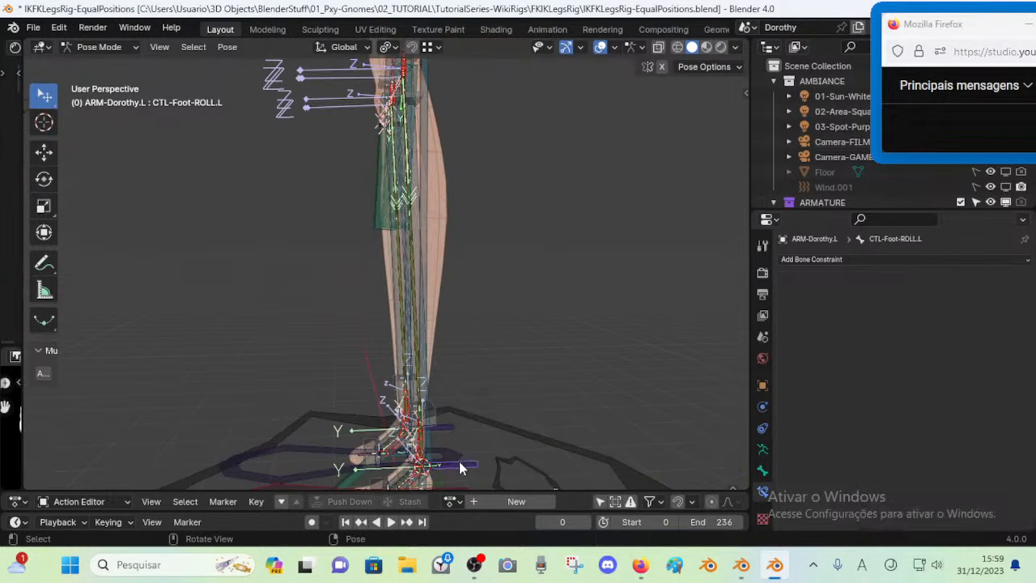
{"action": "key", "text": "r"}
{"action": "key", "text": "x"}
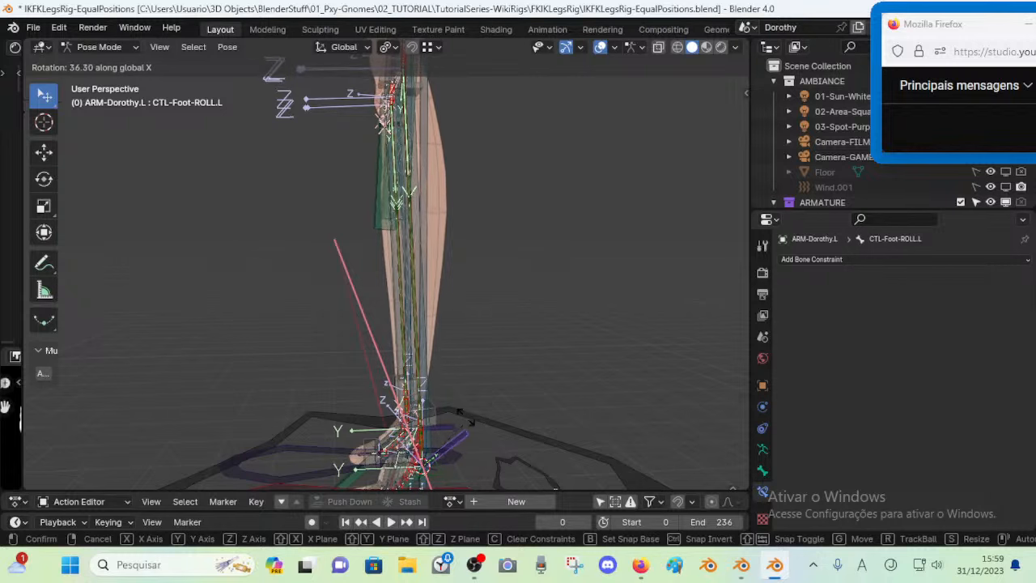
{"action": "left_click", "coordinate": [474, 425]}
Reselect CTL-Knee.L and examine the Limit Distance constraint that targets DEF-5-LEG-2B-Foot.L
{"action": "middle_click_drag", "start_coordinate": [473, 425], "coordinate": [483, 240]}
{"action": "left_click", "coordinate": [407, 284]}
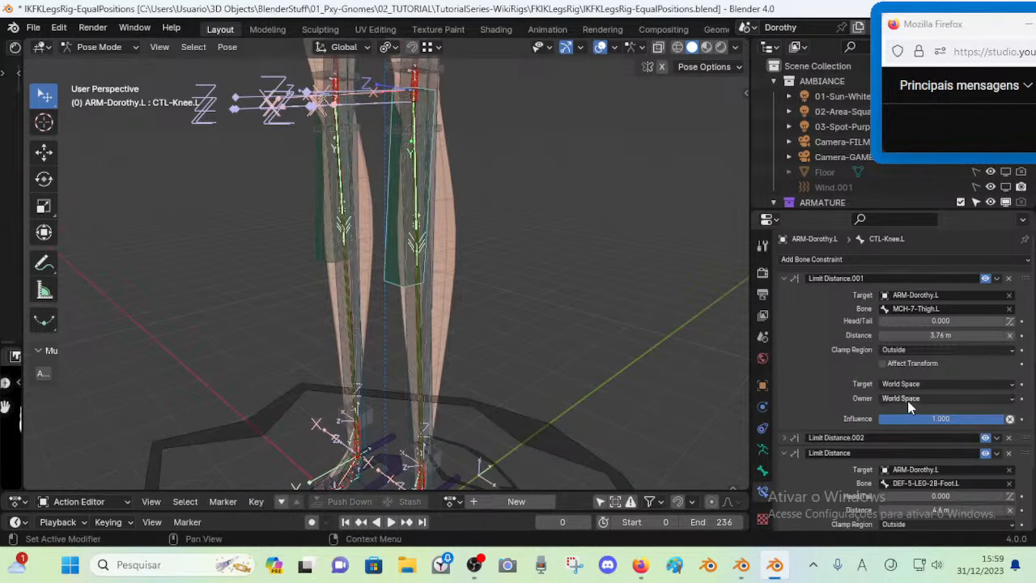
{"action": "left_click", "coordinate": [784, 278]}
{"action": "middle_click_drag", "start_coordinate": [716, 259], "coordinate": [632, 306], "text": "shift"}
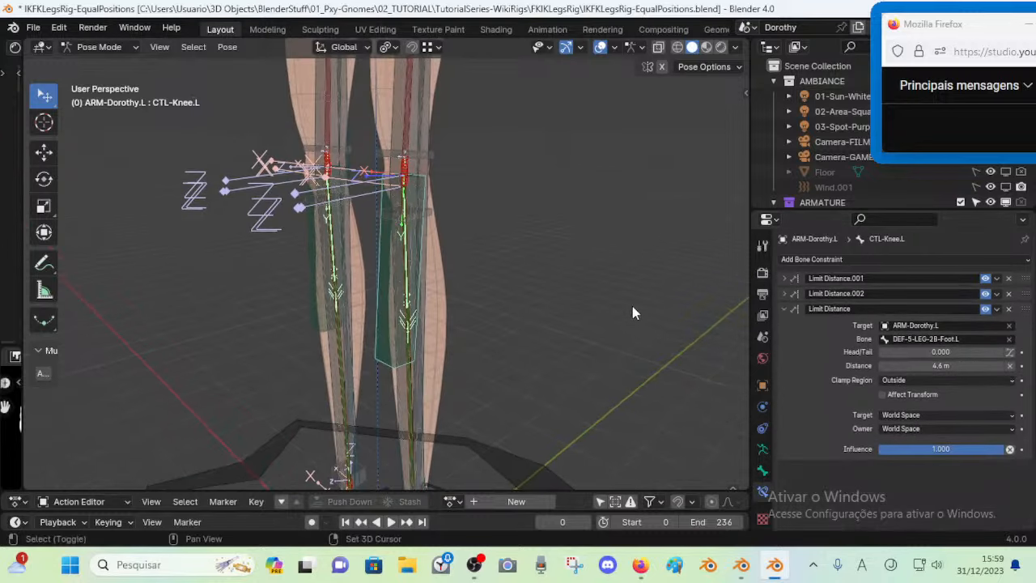
{"action": "middle_click_drag", "start_coordinate": [565, 270], "coordinate": [487, 277]}
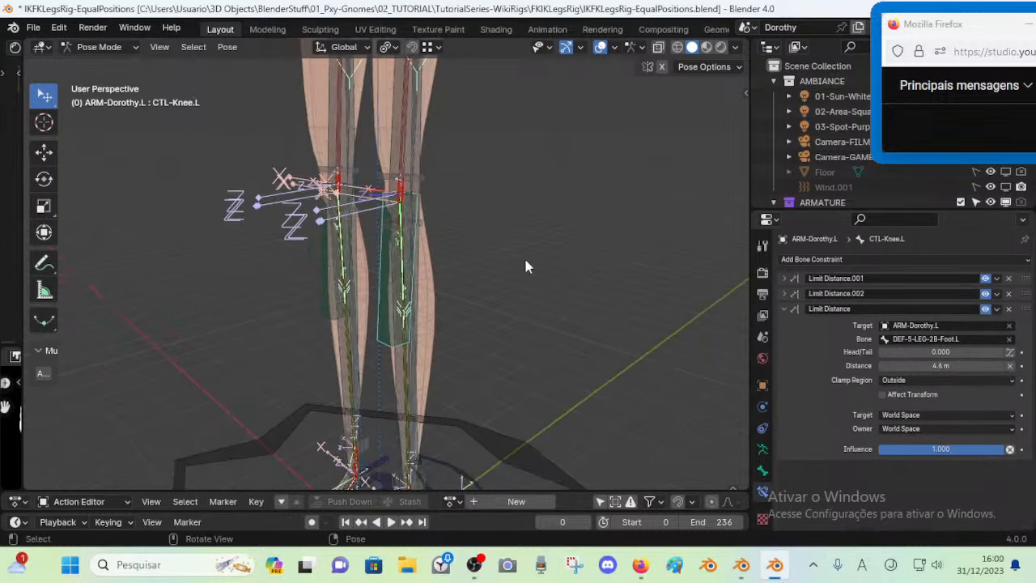
{"action": "middle_click_drag", "start_coordinate": [390, 103], "coordinate": [406, 201], "text": "shift"}
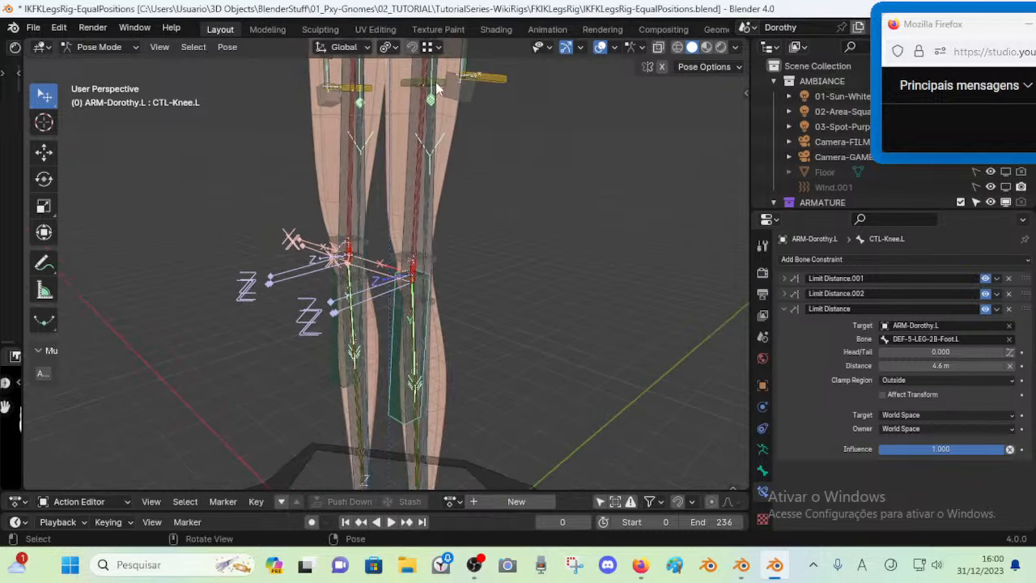
{"action": "middle_click_drag", "start_coordinate": [401, 165], "coordinate": [510, 275]}
{"action": "middle_click_drag", "start_coordinate": [583, 268], "coordinate": [619, 283]}
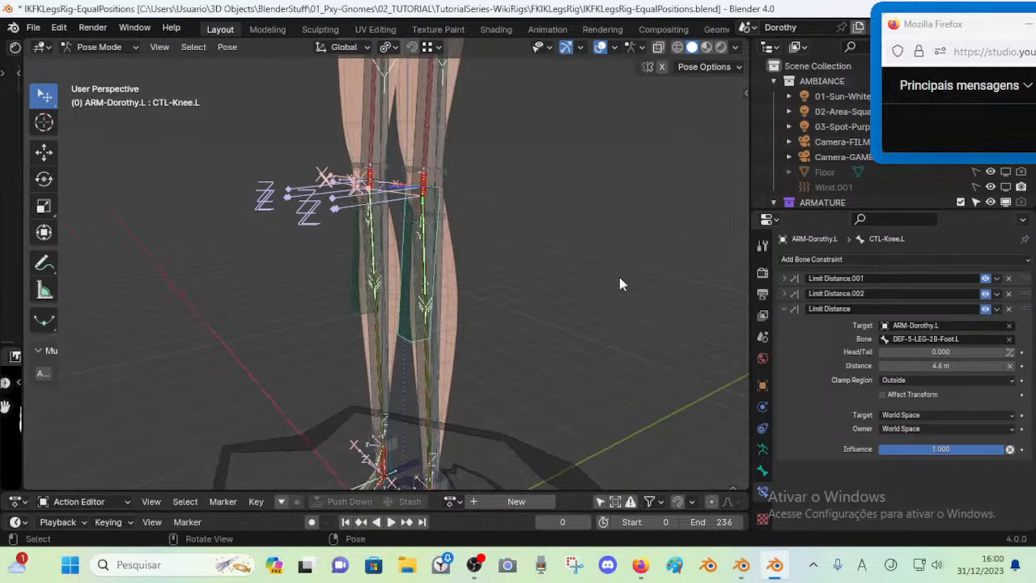
Examine the settings of CTL-Knee.L's Limit Distance.002 and Limit Distance.001 constraints
{"action": "left_click", "coordinate": [783, 293]}
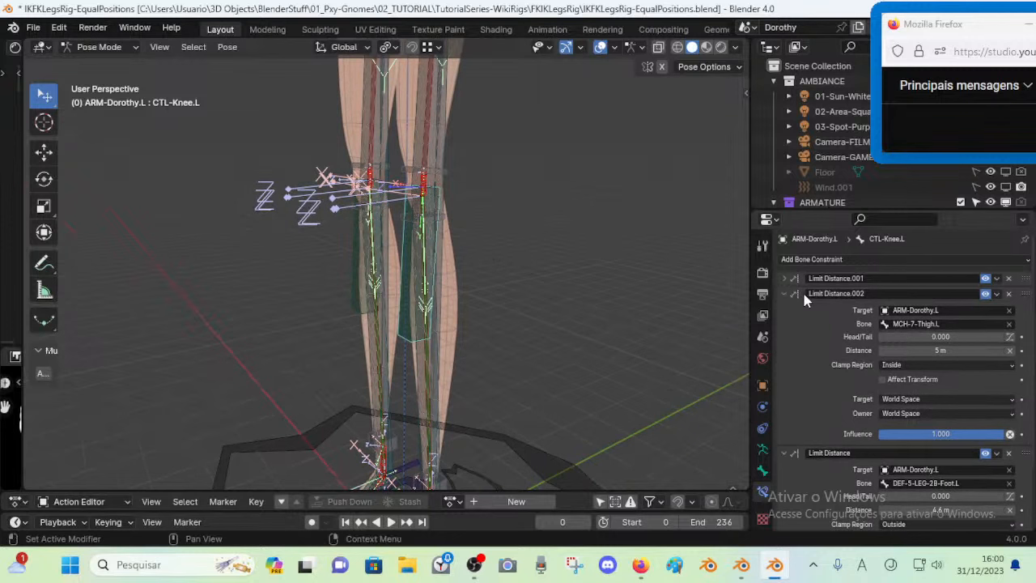
{"action": "left_click", "coordinate": [785, 293]}
{"action": "left_click", "coordinate": [783, 278]}
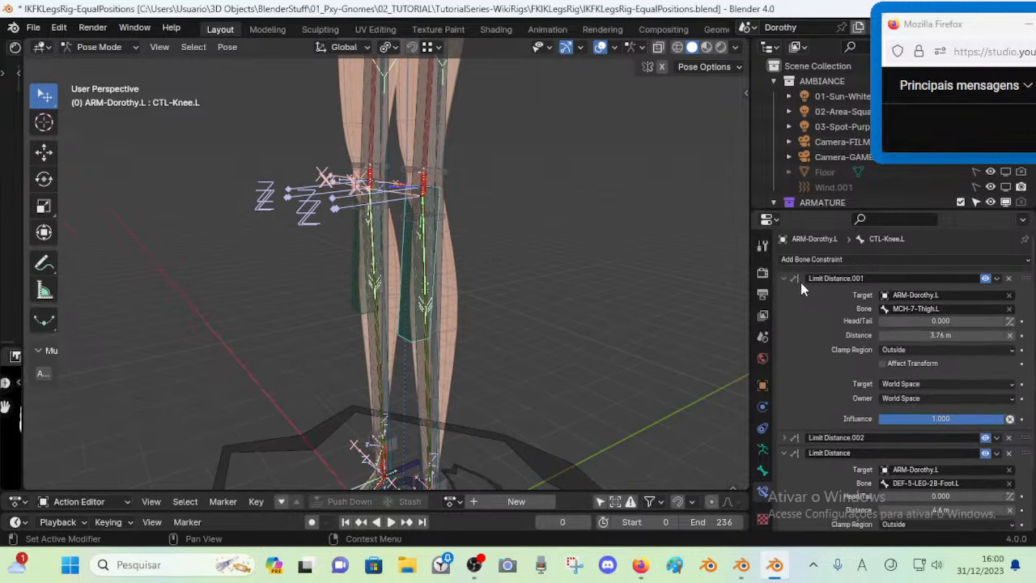
{"action": "left_click", "coordinate": [806, 282]}
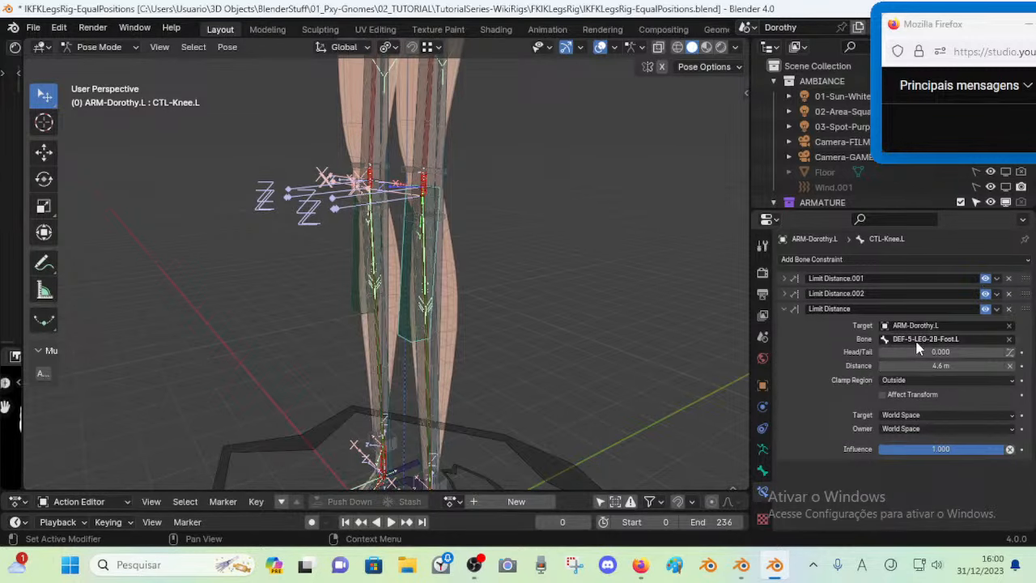
Inspect the reference rig's foot and lower leg bones around the target of CTL-Knee.L's third Limit Distance constraint
{"action": "middle_click_drag", "start_coordinate": [506, 355], "coordinate": [523, 177], "text": "shift"}
{"action": "scroll", "coordinate": [550, 350], "scroll_direction": "up", "scroll_amount": 2}
{"action": "middle_click_drag", "start_coordinate": [549, 349], "coordinate": [494, 244], "text": "shift"}
{"action": "scroll", "coordinate": [521, 309], "scroll_direction": "up", "scroll_amount": 2}
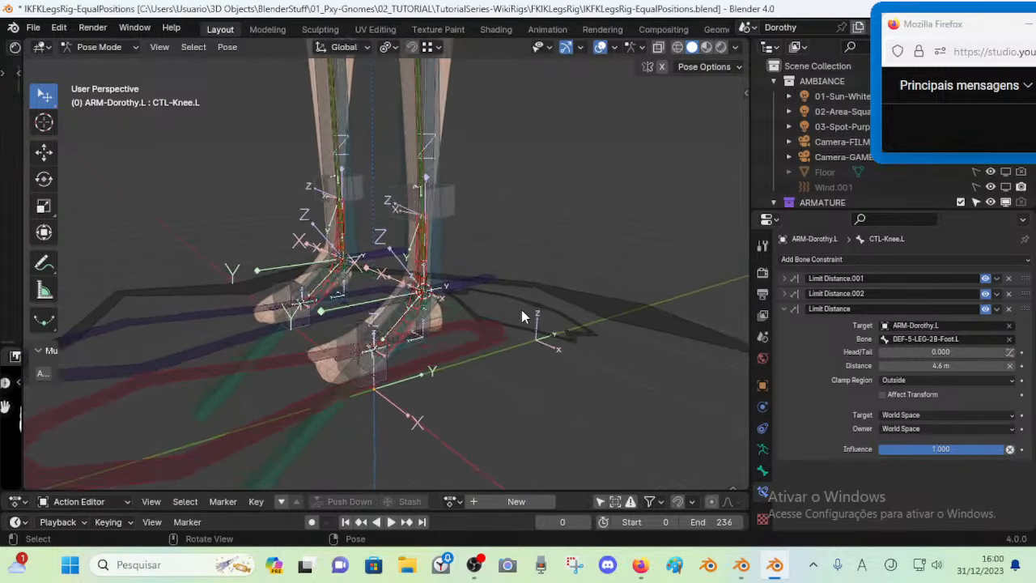
{"action": "scroll", "coordinate": [522, 310], "scroll_direction": "up", "scroll_amount": 2}
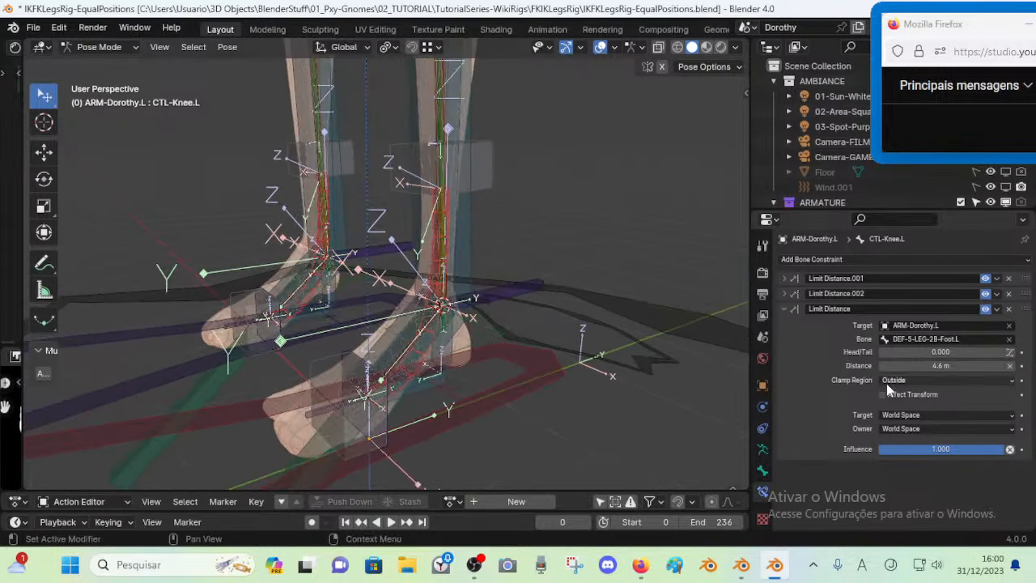
{"action": "middle_click_drag", "start_coordinate": [376, 175], "coordinate": [400, 305], "text": "shift"}
{"action": "scroll", "coordinate": [399, 305], "scroll_direction": "down", "scroll_amount": 8}
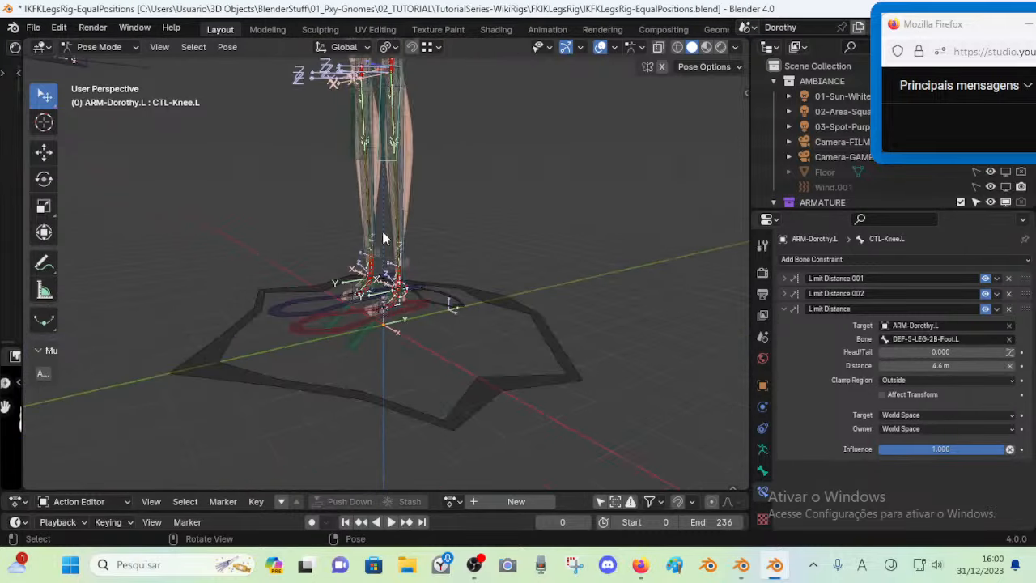
{"action": "scroll", "coordinate": [353, 275], "scroll_direction": "up", "scroll_amount": 6}
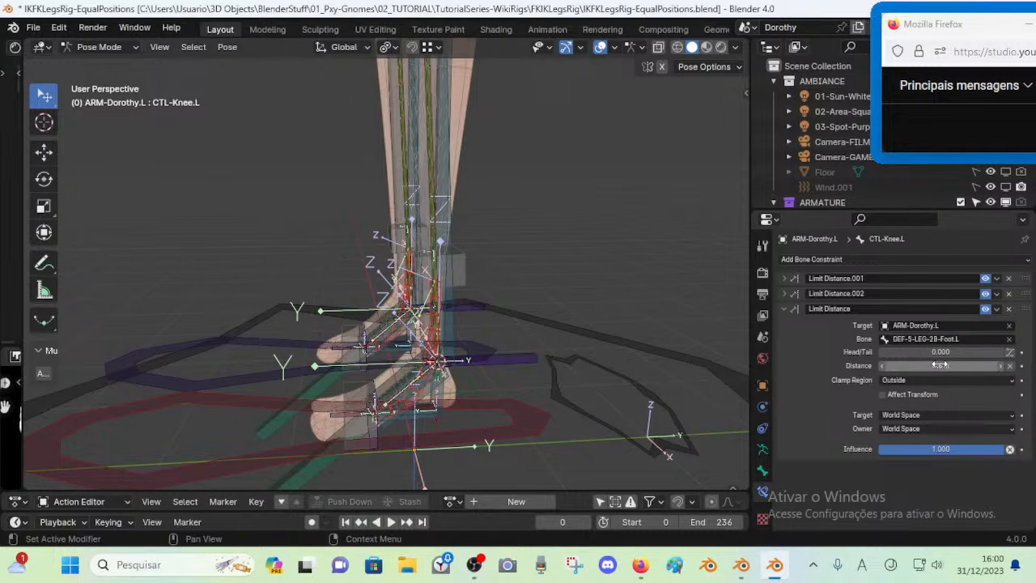
{"action": "middle_click_drag", "start_coordinate": [560, 310], "coordinate": [424, 347]}
Compare FILE2.blend with the reference file and undo the last distance change on the reference CTL-Knee.L's Limit Distance constraint
{"action": "left_click", "coordinate": [741, 567]}
{"action": "scroll", "coordinate": [440, 357], "scroll_direction": "up", "scroll_amount": 1}
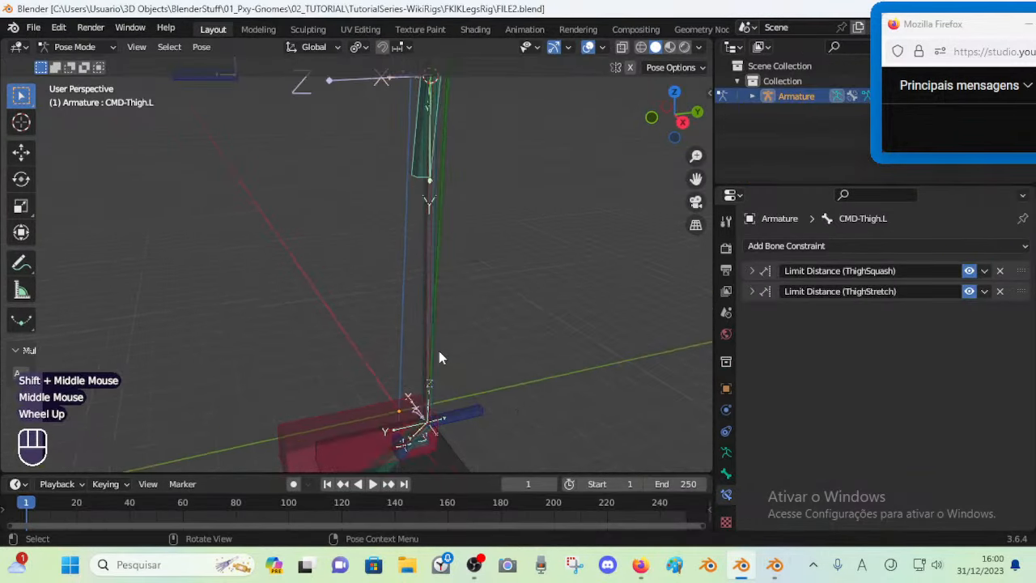
{"action": "left_click", "coordinate": [775, 565]}
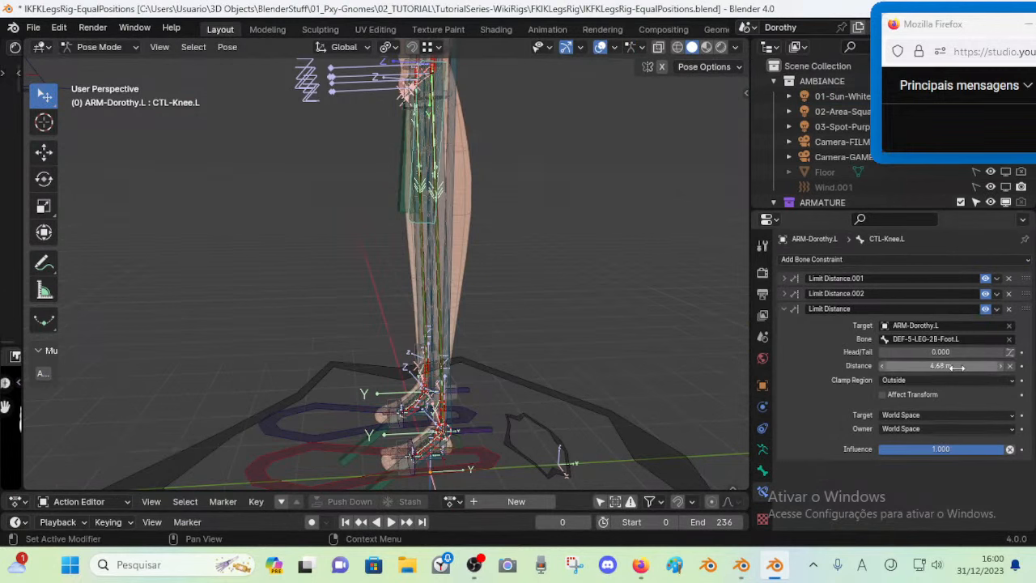
{"action": "key", "text": "ctrl+z"}
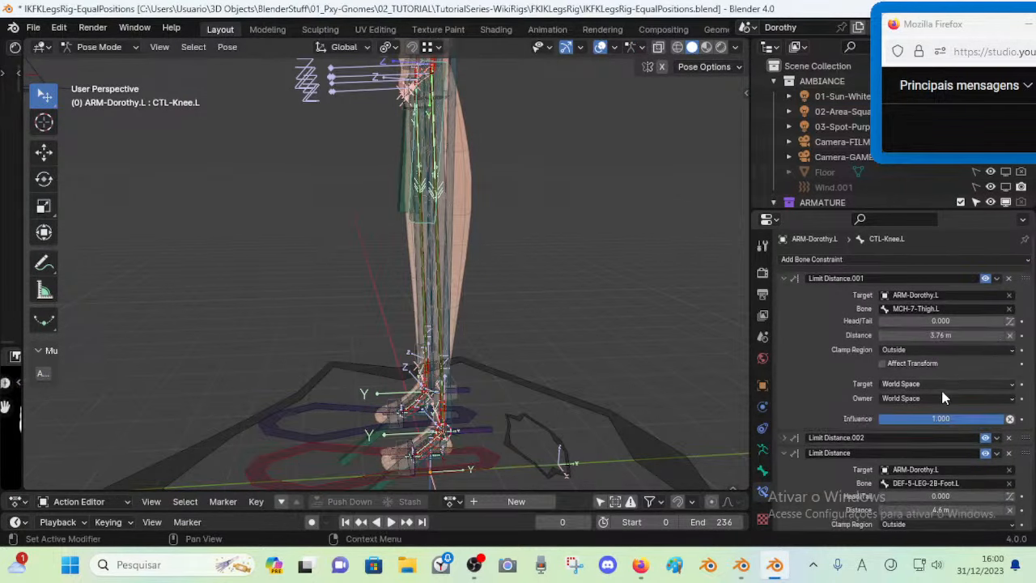
{"action": "scroll", "coordinate": [928, 435], "scroll_direction": "down", "scroll_amount": 3}
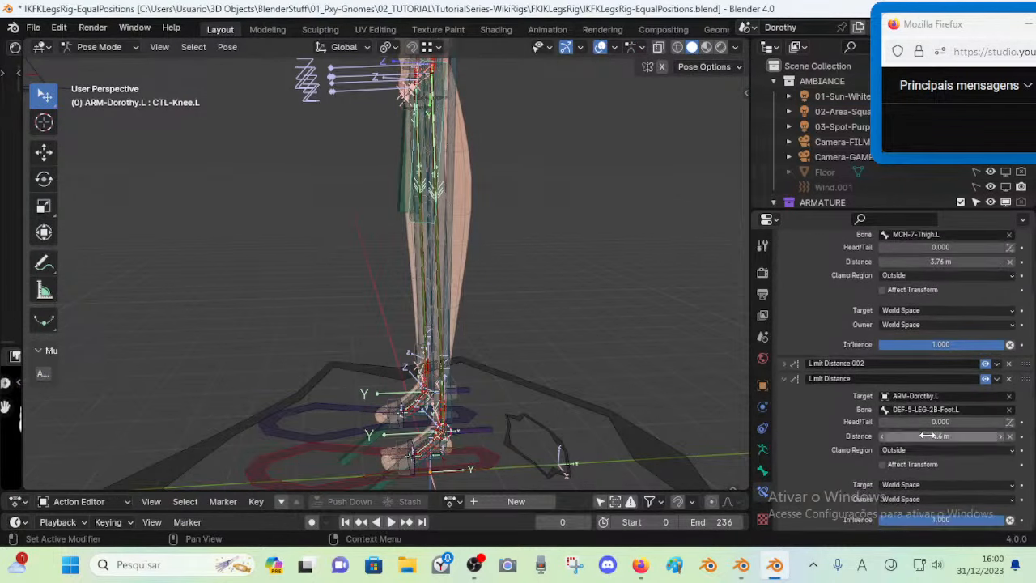
Switch to FILE2.blend and select the foot bone DEF-Foot-40º.L
{"action": "left_click", "coordinate": [743, 566]}
{"action": "middle_click_drag", "start_coordinate": [486, 368], "coordinate": [470, 342], "text": "shift"}
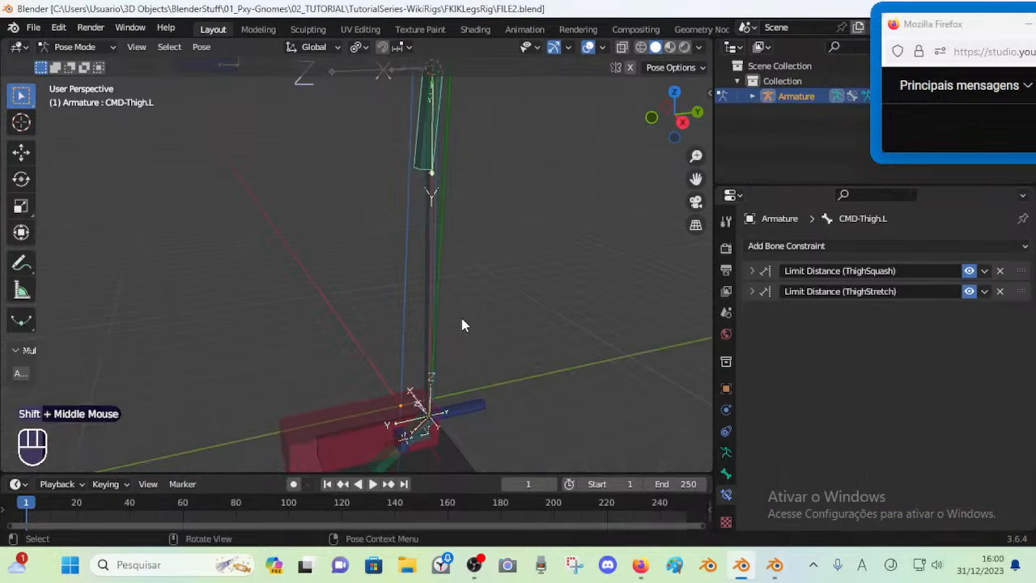
{"action": "left_click", "coordinate": [412, 162]}
{"action": "middle_click_drag", "start_coordinate": [412, 161], "coordinate": [469, 280]}
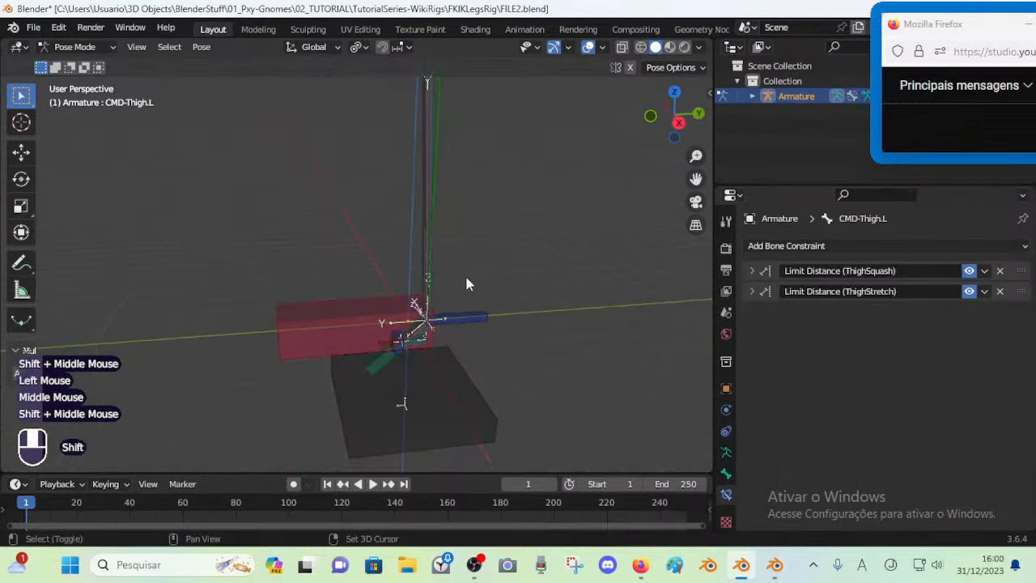
{"action": "scroll", "coordinate": [431, 354], "scroll_direction": "up", "scroll_amount": 2}
{"action": "middle_click_drag", "start_coordinate": [431, 353], "coordinate": [486, 380]}
{"action": "scroll", "coordinate": [533, 418], "scroll_direction": "up", "scroll_amount": 1}
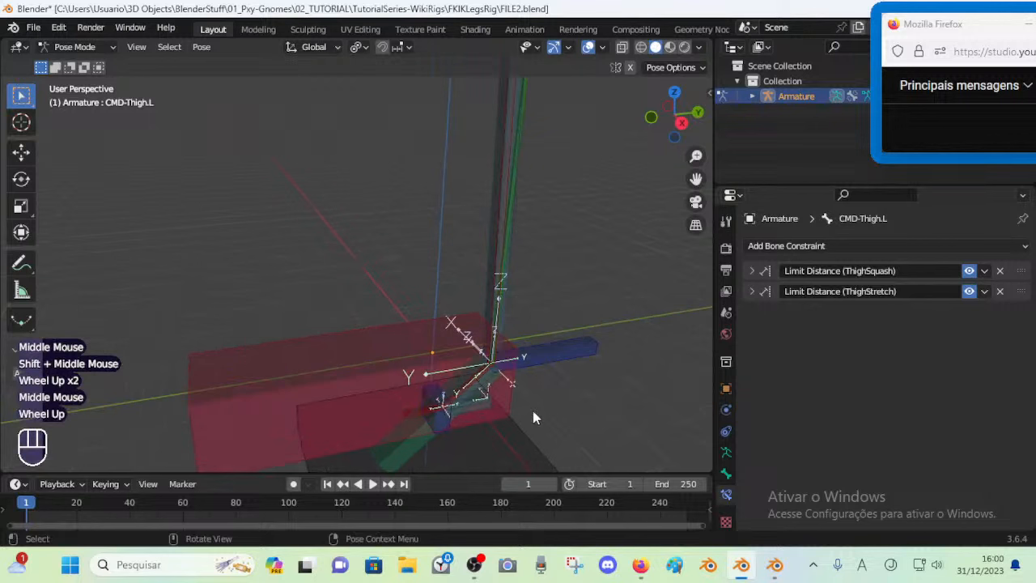
{"action": "left_click", "coordinate": [476, 381]}
{"action": "left_click", "coordinate": [477, 381]}
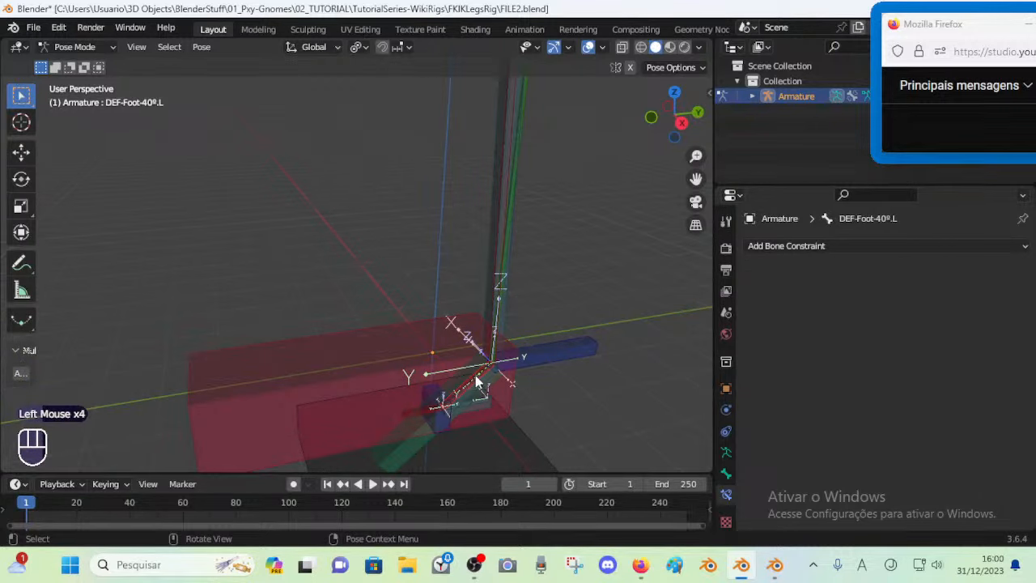
Add a Limit Distance constraint to CMD-Thigh.L that targets DEF-Foot-40º.L
{"action": "middle_click_drag", "start_coordinate": [475, 378], "coordinate": [415, 319], "text": "shift"}
{"action": "scroll", "coordinate": [409, 242], "scroll_direction": "down", "scroll_amount": 2}
{"action": "middle_click_drag", "start_coordinate": [410, 241], "coordinate": [392, 262], "text": "shift"}
{"action": "scroll", "coordinate": [397, 243], "scroll_direction": "up", "scroll_amount": 1}
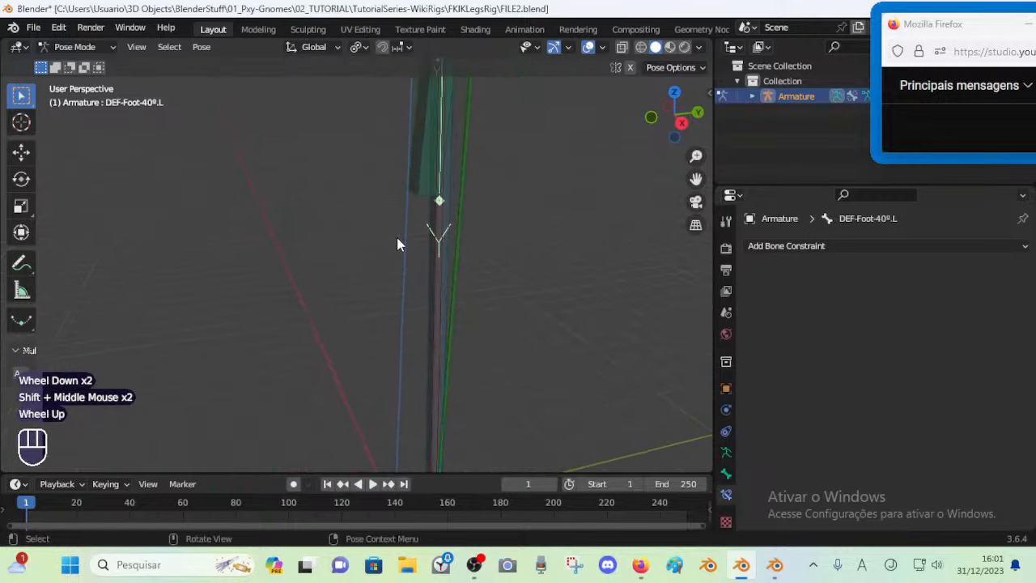
{"action": "left_click", "coordinate": [411, 176], "text": "shift"}
{"action": "scroll", "coordinate": [384, 275], "scroll_direction": "down", "scroll_amount": 1}
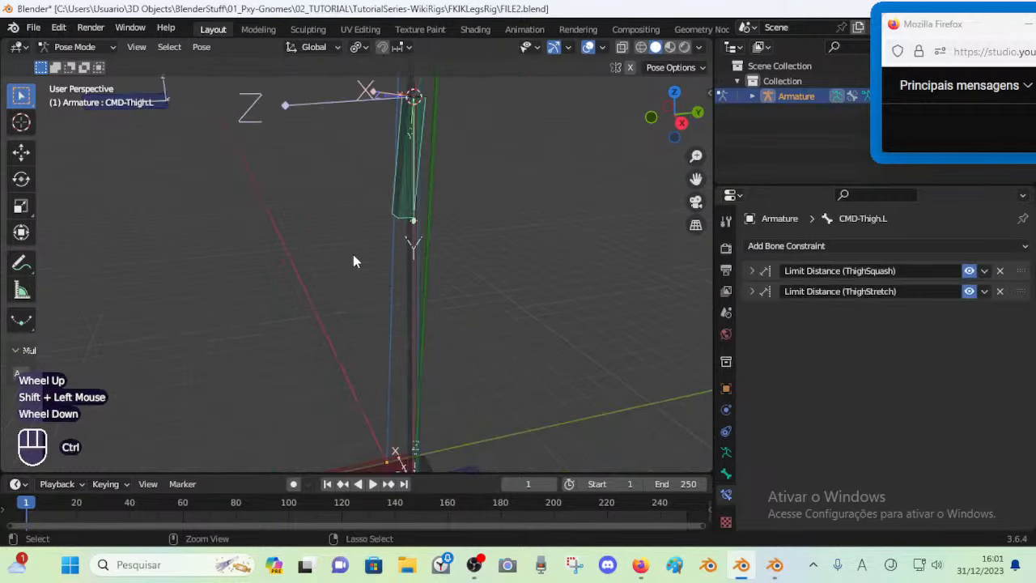
{"action": "key", "text": "ctrl+shift+c"}
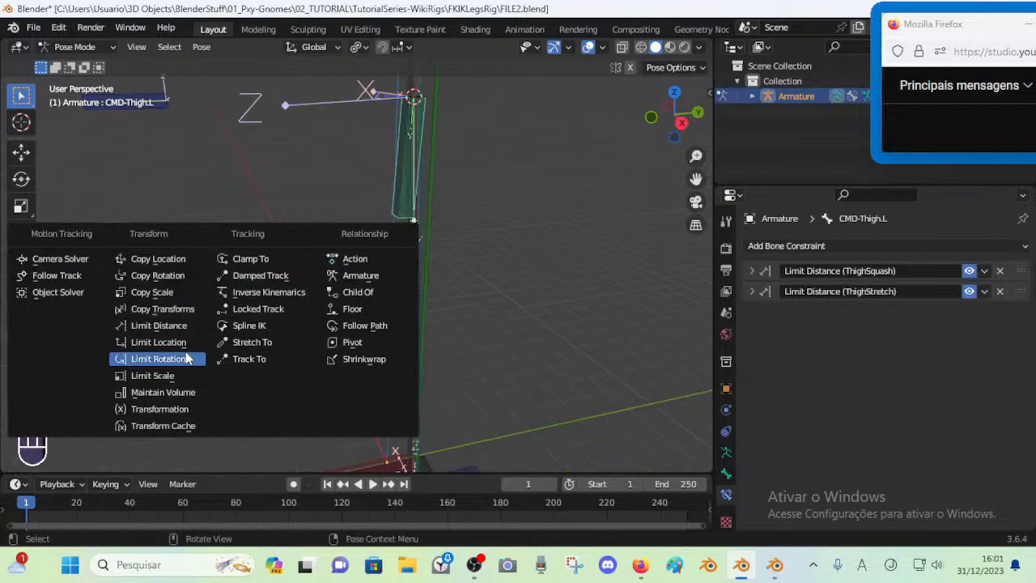
{"action": "left_click", "coordinate": [179, 328]}
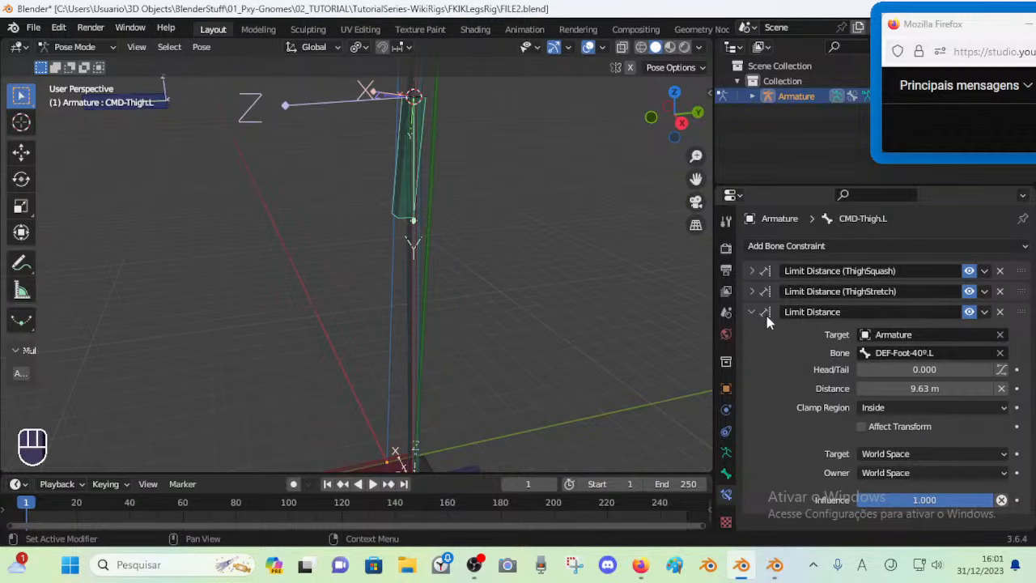
Rename the new constraint on CMD-Thigh.L to Limit Distance (AnkleLeverage)
{"action": "double_click", "coordinate": [855, 311]}
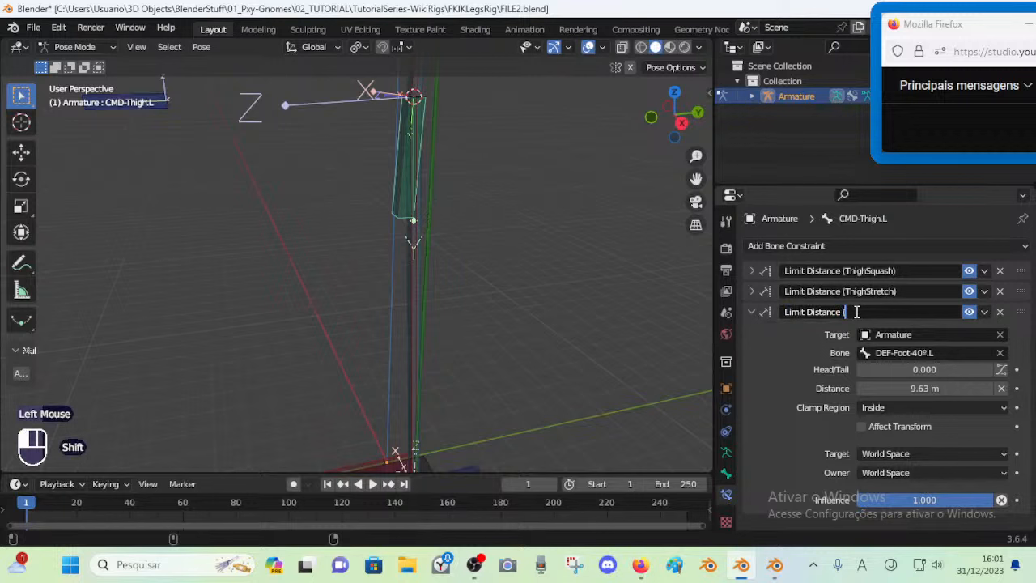
{"action": "type", "text": "(Foo"}
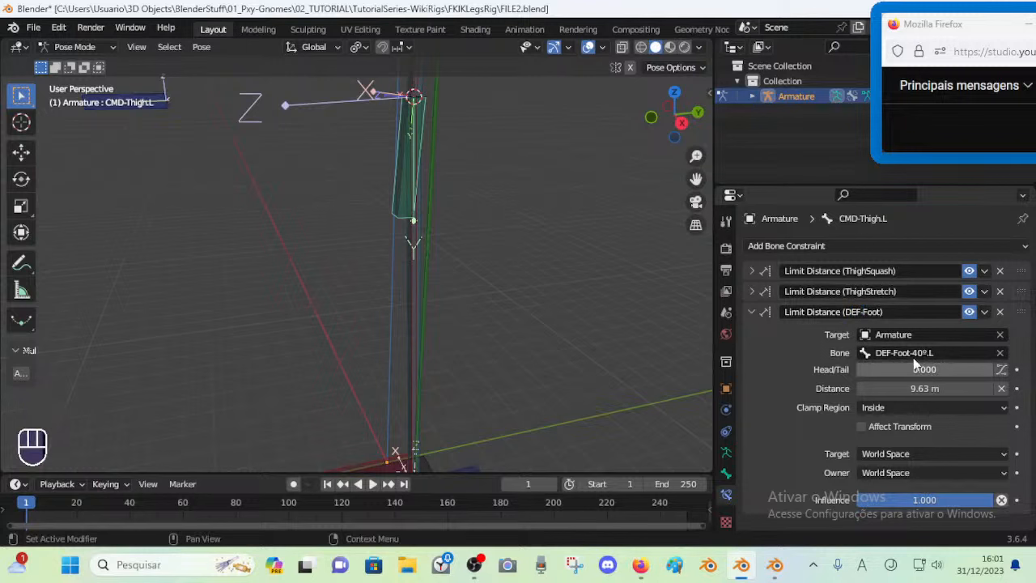
{"action": "double_click", "coordinate": [859, 311]}
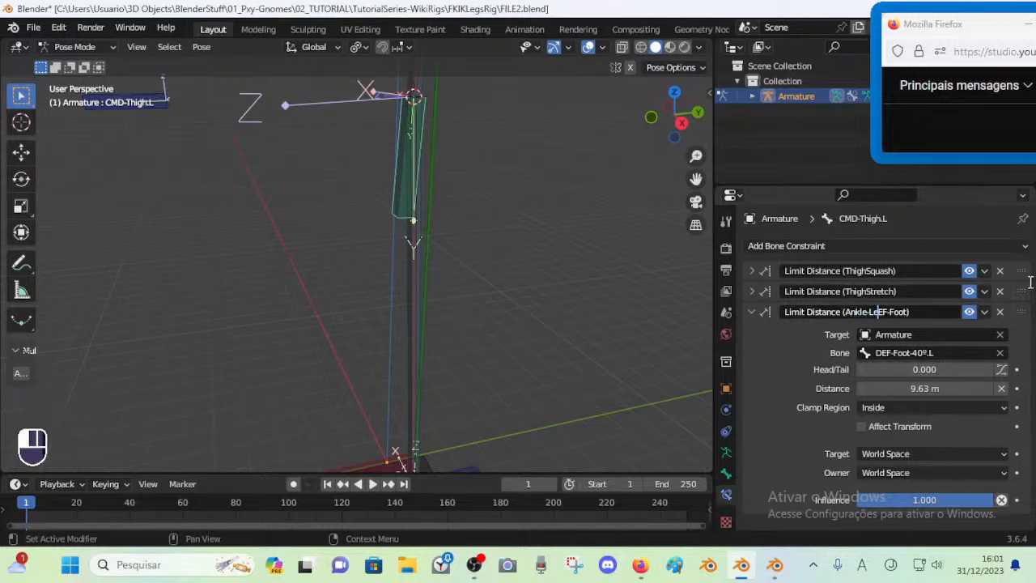
{"action": "key", "text": "BackSpace"}
{"action": "key", "text": "shift+BackSpace"}
{"action": "key", "text": "shift+BackSpace"}
{"action": "key", "text": "shift+BackSpace"}
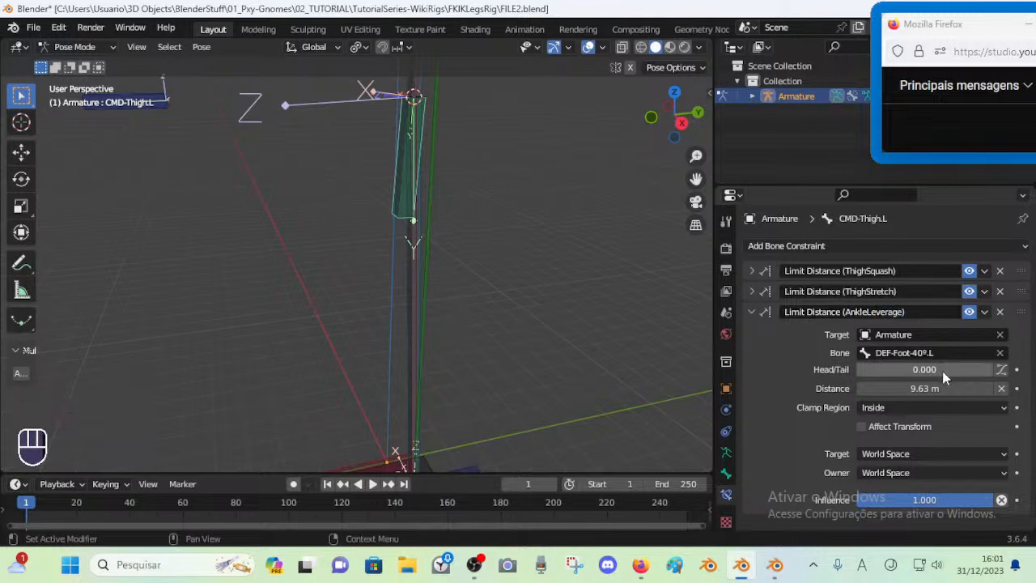
Set the AnkleLeverage constraint's Clamp Region to Outside, reset its distance, and save FILE2.blend
{"action": "left_click", "coordinate": [915, 411]}
{"action": "left_click", "coordinate": [890, 439]}
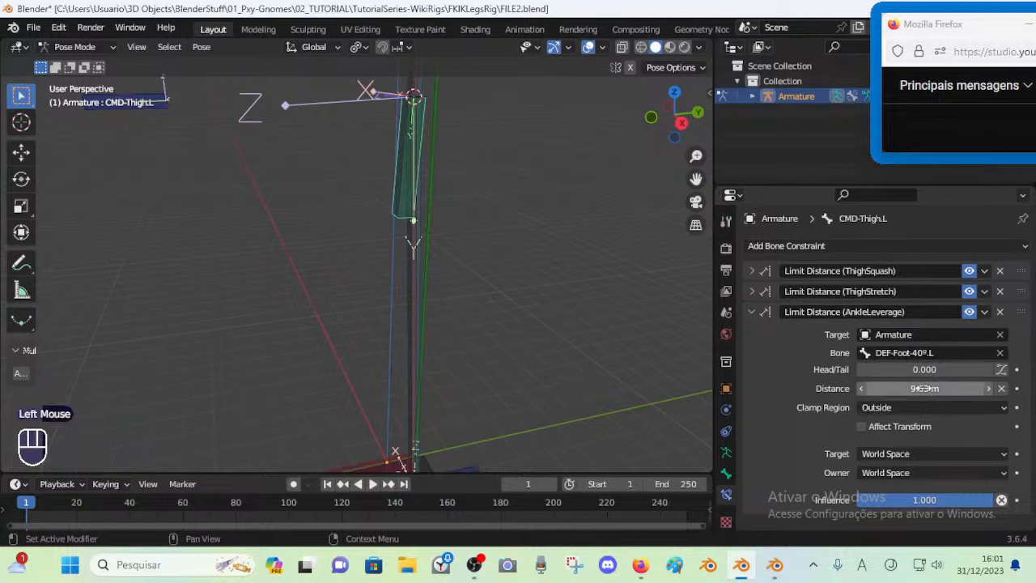
{"action": "key", "text": "BackSpace"}
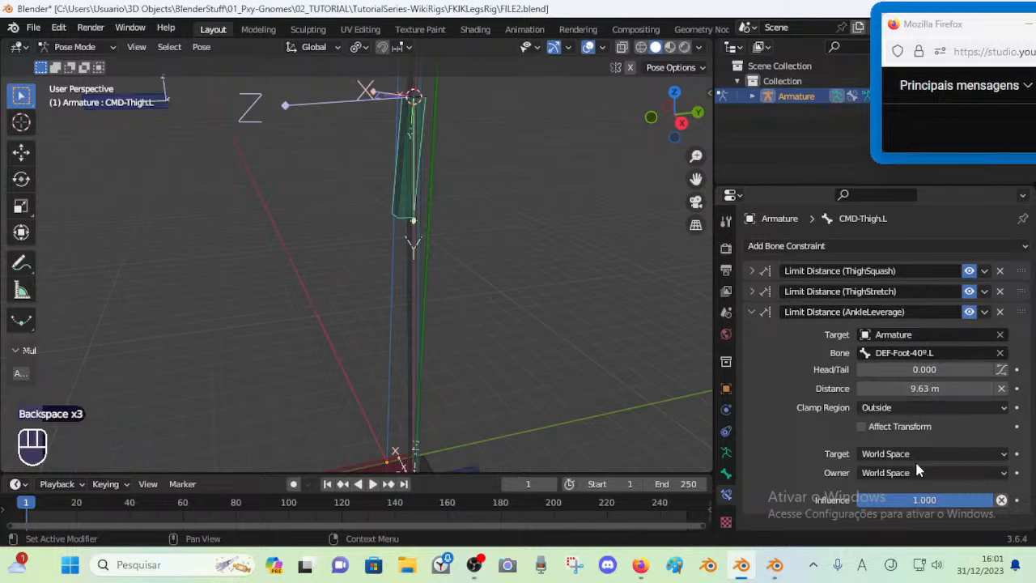
{"action": "scroll", "coordinate": [610, 338], "scroll_direction": "down", "scroll_amount": 2}
{"action": "key", "text": "ctrl+s"}
Test the AnkleLeverage constraint with a cancelled move of CMD-Shin.L
{"action": "middle_click_drag", "start_coordinate": [536, 385], "coordinate": [389, 439], "text": "shift"}
{"action": "left_click", "coordinate": [370, 441]}
{"action": "key", "text": "g"}
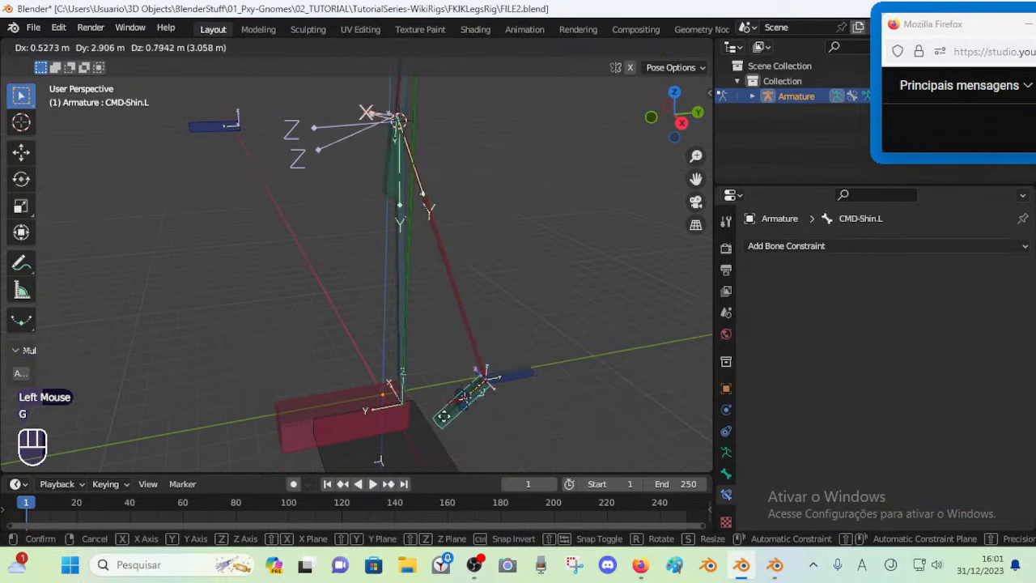
{"action": "key", "text": "Escape"}
Disable the AnkleLeverage constraint on CMD-Thigh.L and test the leg with two cancelled moves of CMD-Shin.L
{"action": "left_click", "coordinate": [389, 196]}
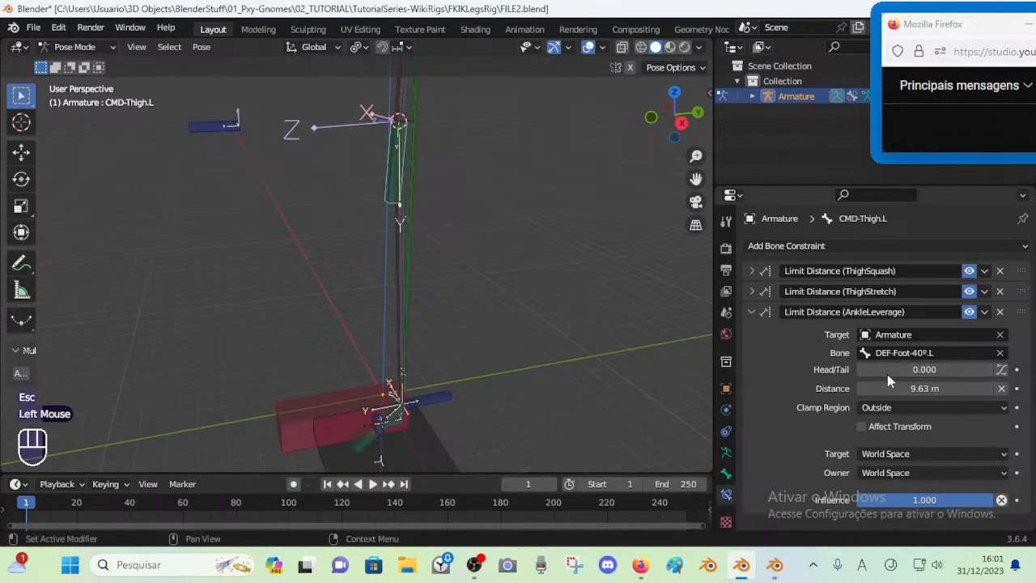
{"action": "left_click", "coordinate": [968, 314]}
{"action": "left_click", "coordinate": [384, 443]}
{"action": "key", "text": "g"}
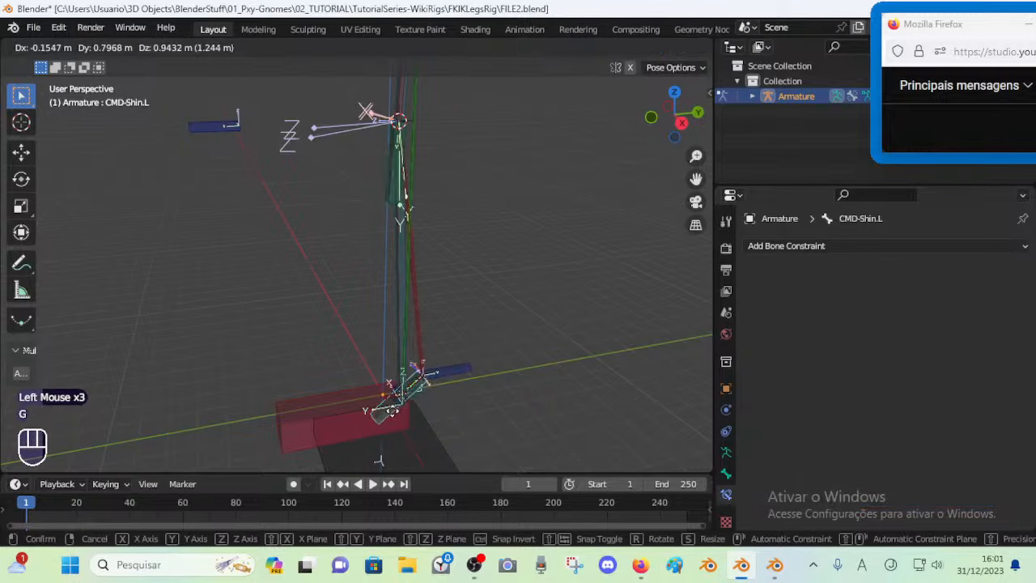
{"action": "key", "text": "Escape"}
{"action": "middle_click_drag", "start_coordinate": [493, 405], "coordinate": [466, 387]}
{"action": "key", "text": "g"}
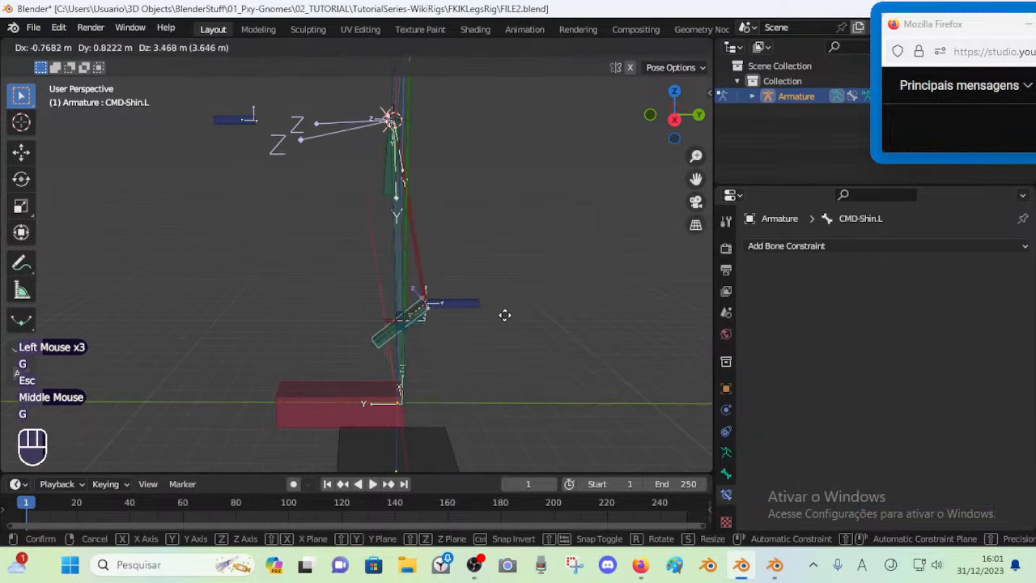
{"action": "key", "text": "Escape"}
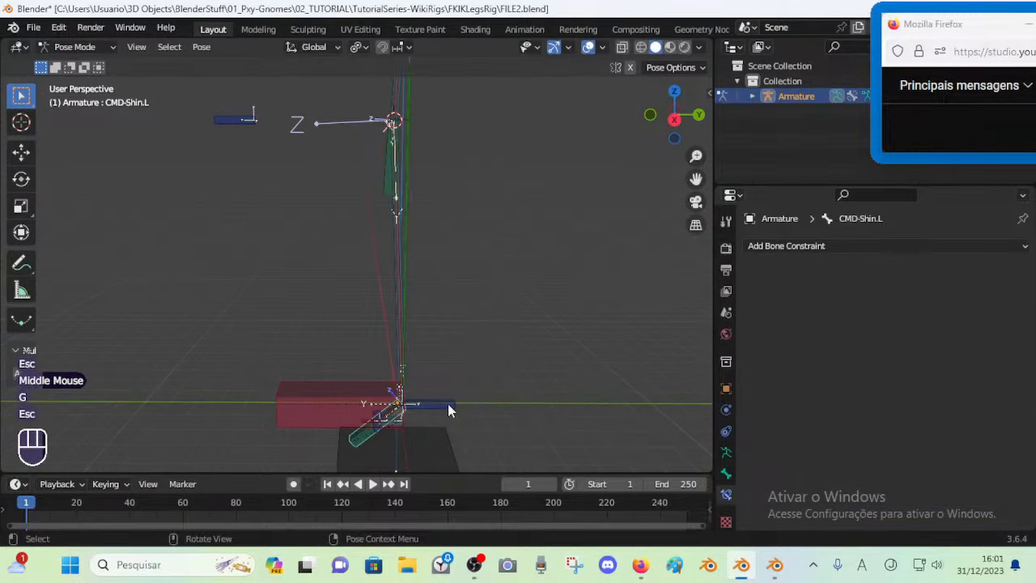
Re-enable the AnkleLeverage constraint on CMD-Thigh.L and repeat the cancelled test move of CMD-Shin.L
{"action": "middle_click_drag", "start_coordinate": [392, 396], "coordinate": [382, 243]}
{"action": "left_click", "coordinate": [380, 195]}
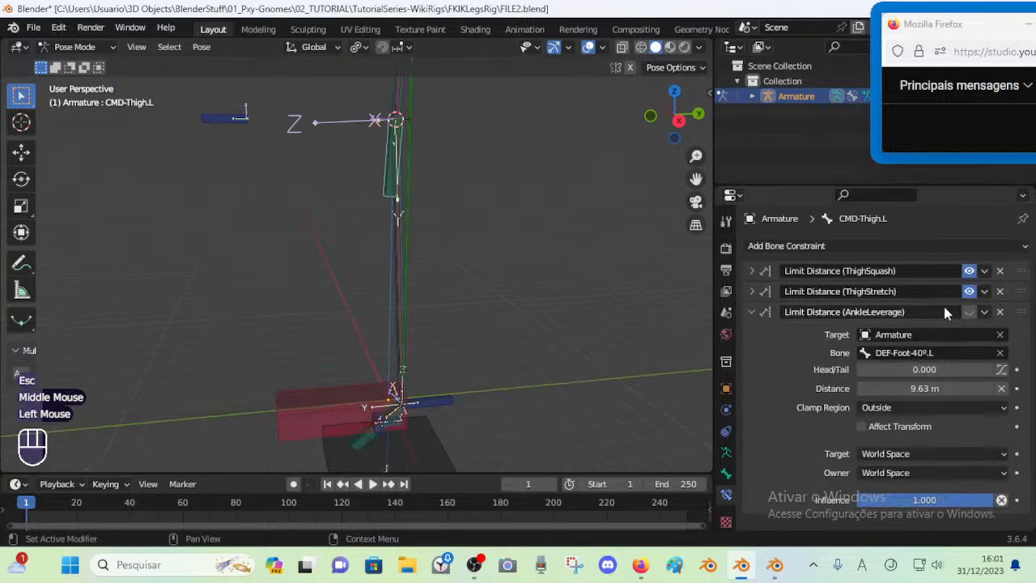
{"action": "left_click", "coordinate": [364, 448]}
{"action": "key", "text": "g"}
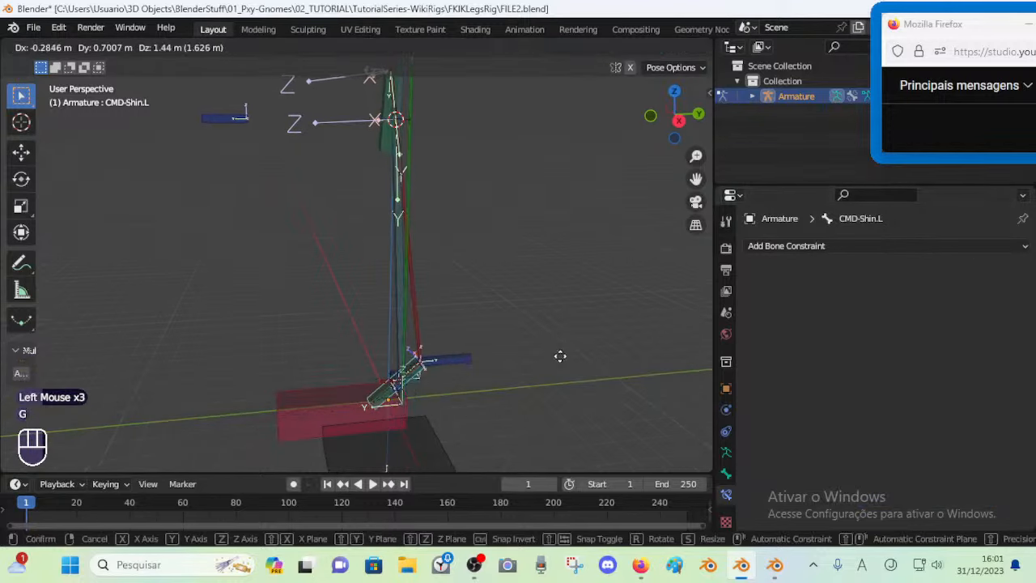
{"action": "key", "text": "Escape"}
Move CMD-Shin.L up and backward to pose a bent knee, and refine the pose with a second move
{"action": "scroll", "coordinate": [516, 389], "scroll_direction": "down", "scroll_amount": 1}
{"action": "scroll", "coordinate": [515, 390], "scroll_direction": "down", "scroll_amount": 2}
{"action": "key", "text": "g"}
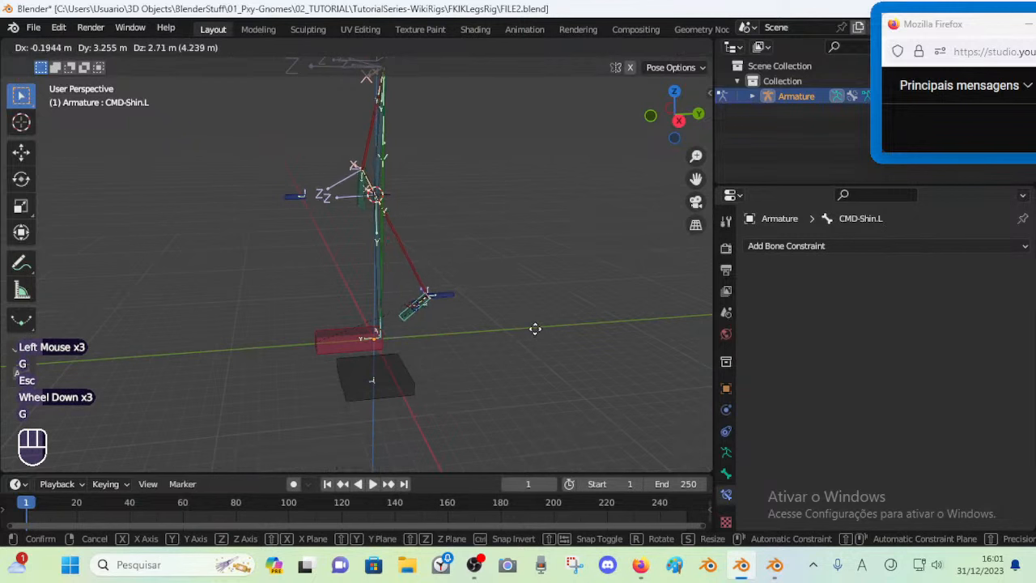
{"action": "left_click", "coordinate": [505, 322]}
{"action": "middle_click_drag", "start_coordinate": [485, 322], "coordinate": [457, 322]}
{"action": "key", "text": "g"}
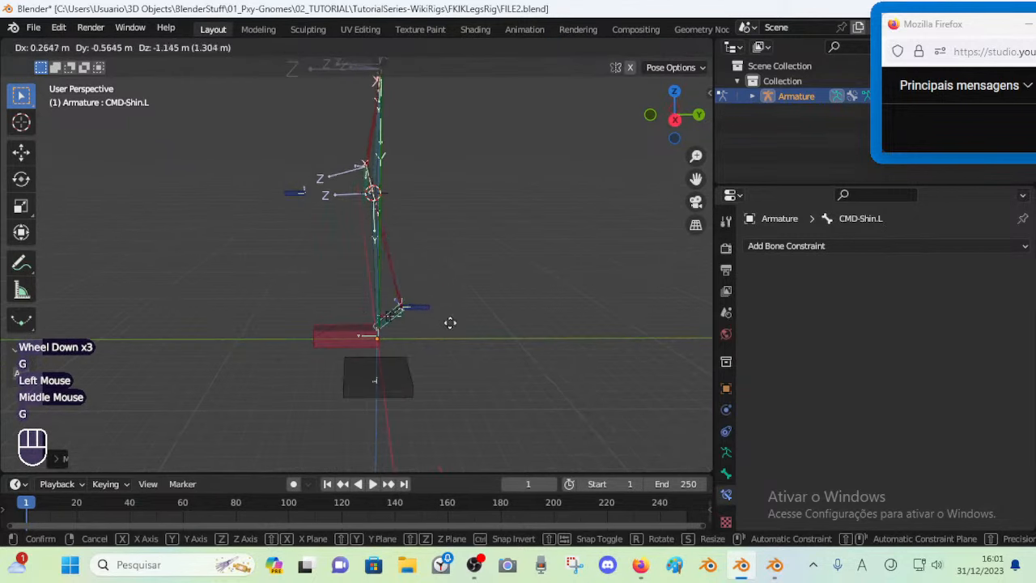
{"action": "left_click", "coordinate": [475, 306]}
{"action": "left_click", "coordinate": [370, 191]}
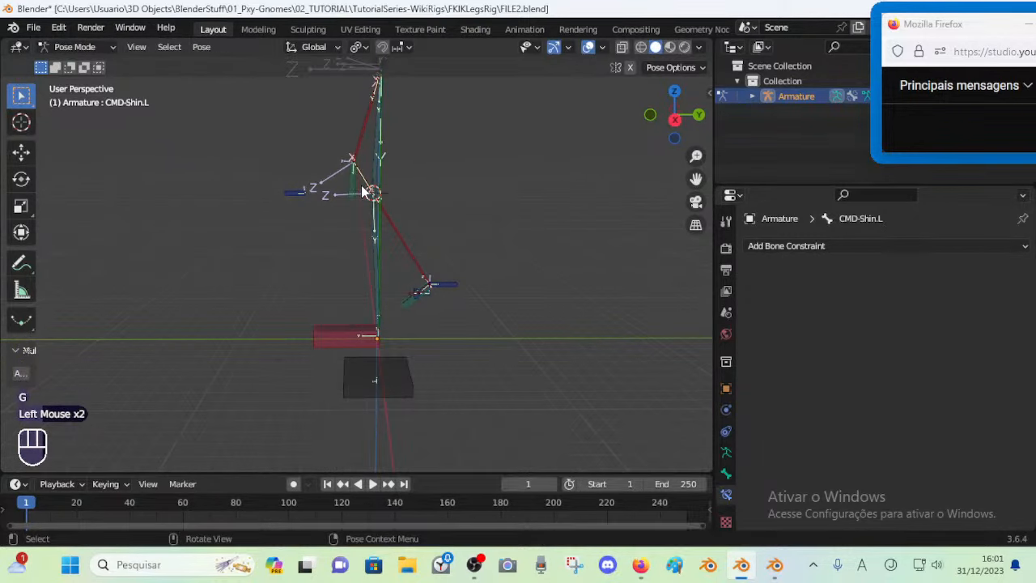
Select CMD-Thigh.L and test the leg with one cancelled move and a second confirmed move
{"action": "left_click", "coordinate": [369, 192]}
{"action": "left_click", "coordinate": [369, 192]}
{"action": "key", "text": "g"}
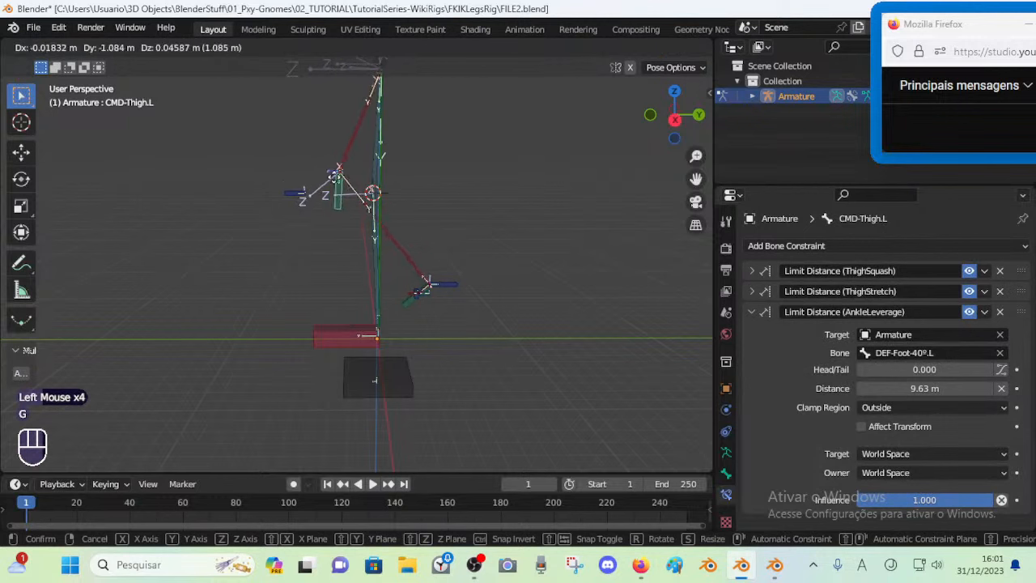
{"action": "key", "text": "Escape"}
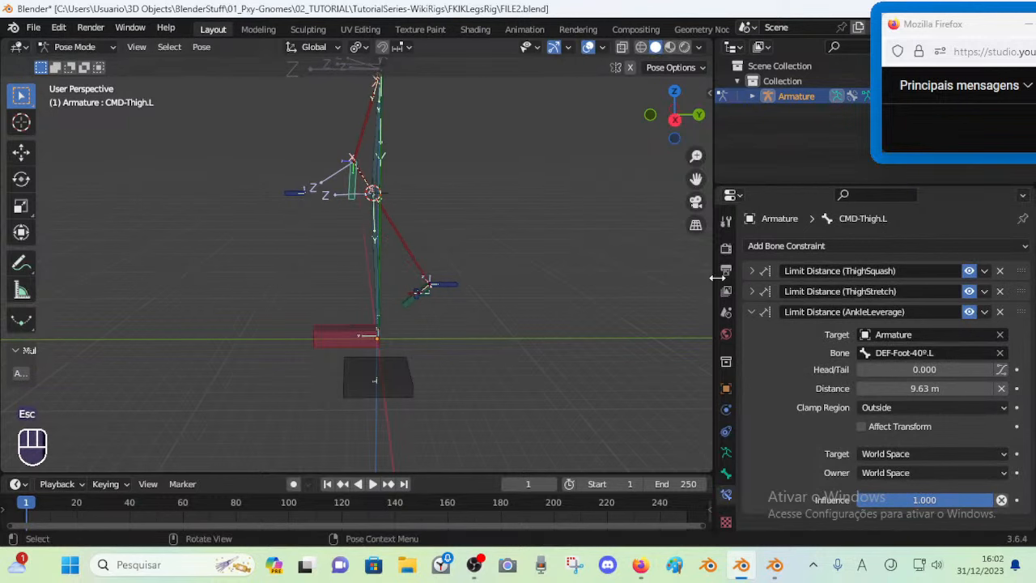
{"action": "key", "text": "g"}
{"action": "left_click", "coordinate": [425, 316]}
Move CMD-Shin.L forward and up to test the bent knee, and reset the pose of all bones
{"action": "left_click", "coordinate": [425, 317]}
{"action": "key", "text": "g"}
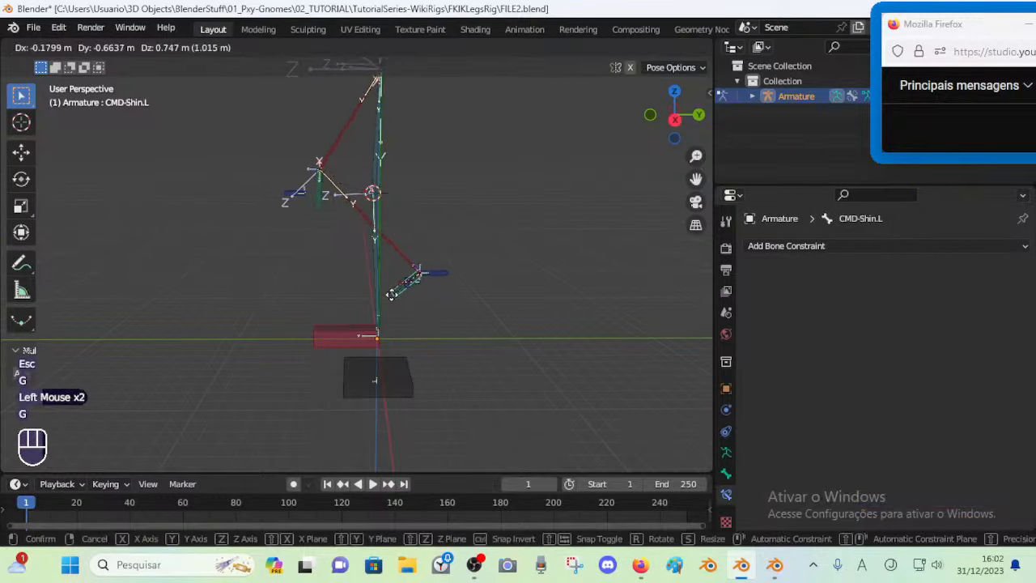
{"action": "left_click", "coordinate": [382, 296]}
{"action": "key", "text": "alt+q"}
{"action": "key", "text": "alt+q"}
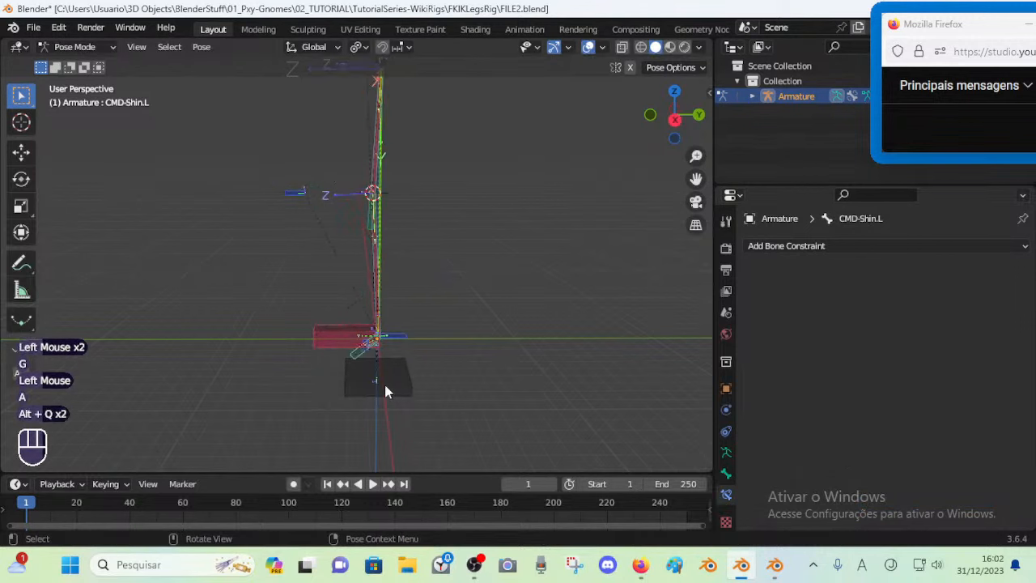
Move CMD-Shin.L up and backward to bend the knee again, and adjust the pose with a second move
{"action": "scroll", "coordinate": [360, 388], "scroll_direction": "up", "scroll_amount": 2}
{"action": "left_click", "coordinate": [359, 389]}
{"action": "key", "text": "g"}
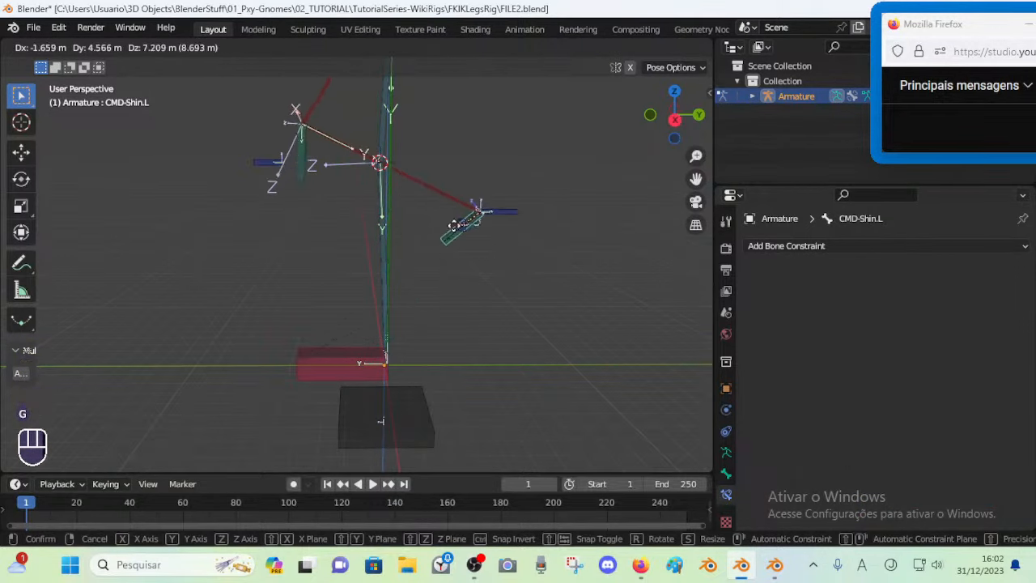
{"action": "left_click", "coordinate": [442, 297]}
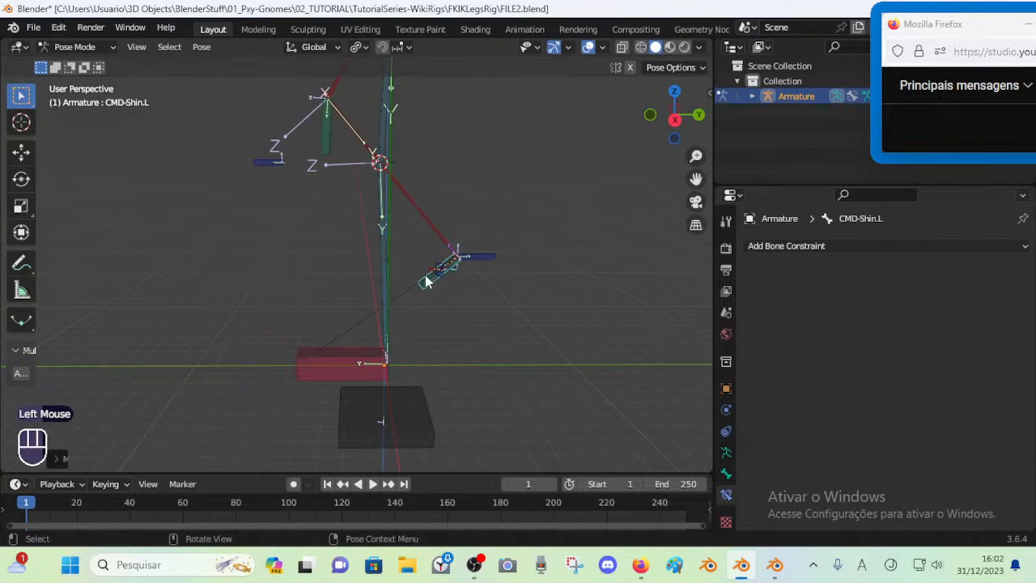
{"action": "middle_click_drag", "start_coordinate": [426, 280], "coordinate": [442, 255], "text": "shift"}
{"action": "key", "text": "g"}
{"action": "left_click", "coordinate": [447, 334]}
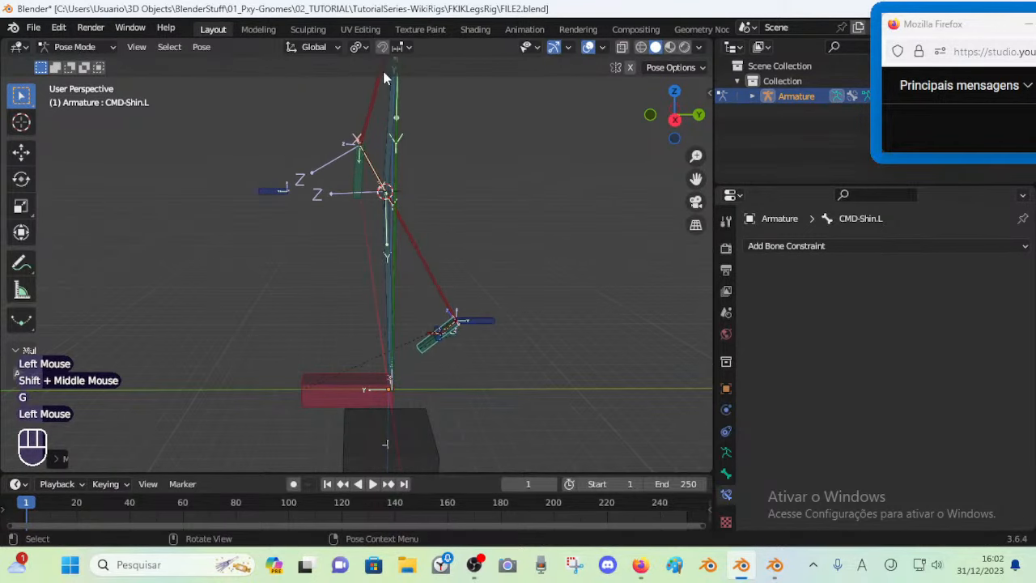
Select DEF-Shin.L and test it with two cancelled moves
{"action": "left_click", "coordinate": [369, 134]}
{"action": "left_click", "coordinate": [421, 249]}
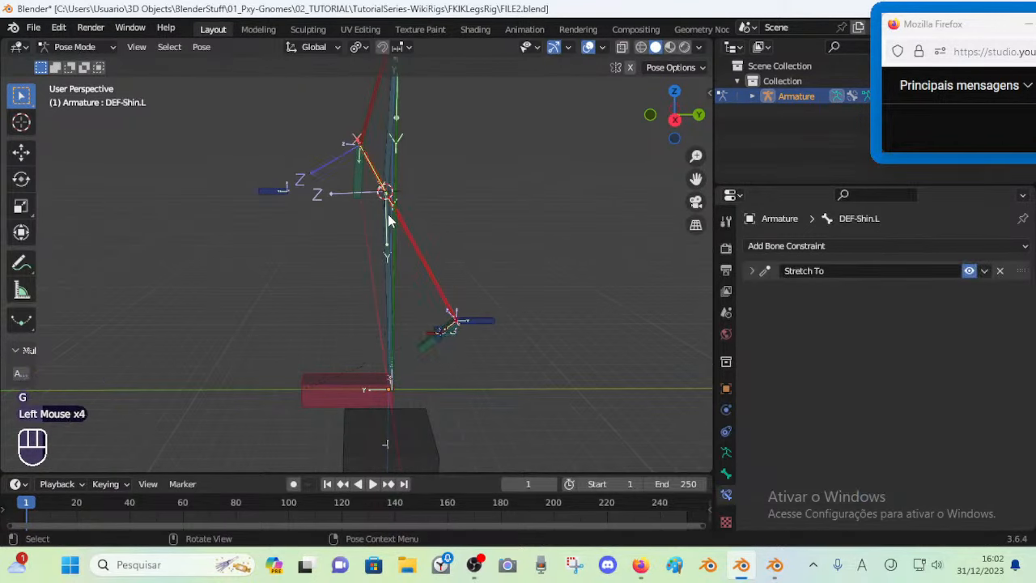
{"action": "middle_click_drag", "start_coordinate": [388, 221], "coordinate": [377, 285], "text": "shift"}
{"action": "scroll", "coordinate": [377, 284], "scroll_direction": "up", "scroll_amount": 2}
{"action": "key", "text": "g"}
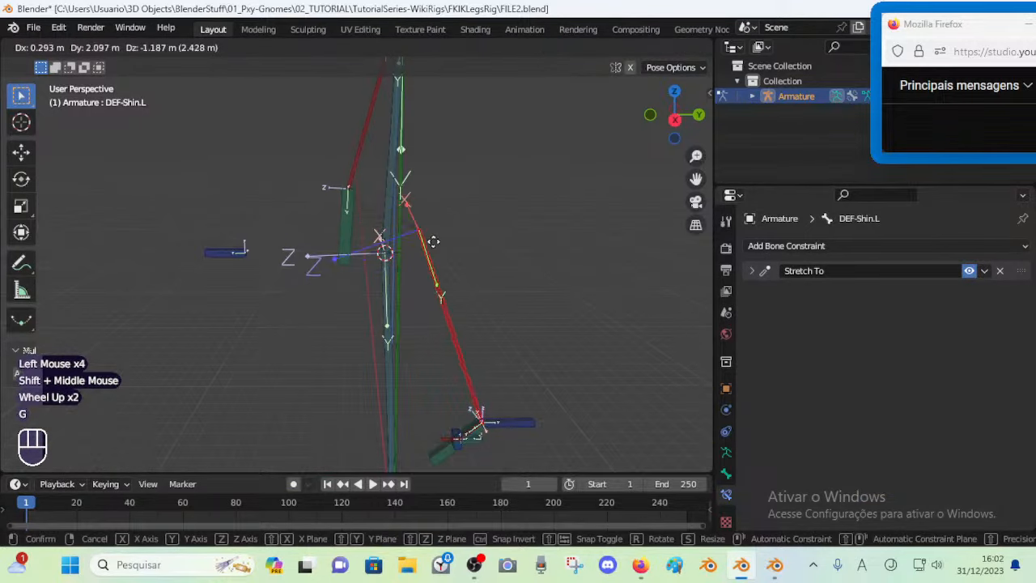
{"action": "key", "text": "Escape"}
{"action": "key", "text": "g"}
{"action": "key", "text": "Escape"}
Save the file, and inspect the leg bones in Edit Mode before returning to Pose Mode
{"action": "key", "text": "ctrl+s"}
{"action": "key", "text": "Tab"}
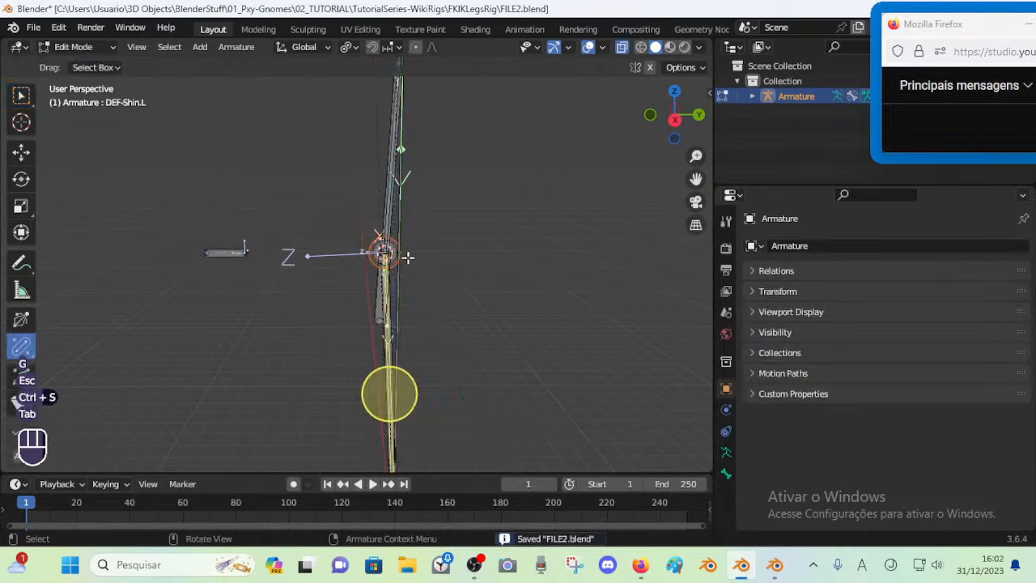
{"action": "middle_click_drag", "start_coordinate": [402, 269], "coordinate": [423, 275]}
{"action": "key", "text": "Tab"}
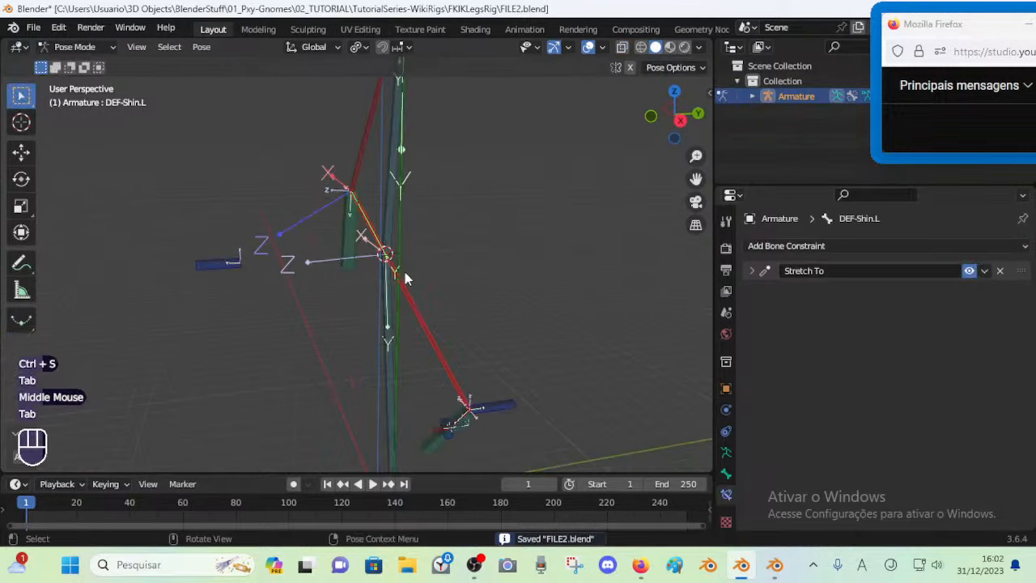
Select CMD-Shin.L and test the bent leg with two cancelled moves
{"action": "left_click", "coordinate": [436, 455]}
{"action": "scroll", "coordinate": [383, 297], "scroll_direction": "down", "scroll_amount": 1}
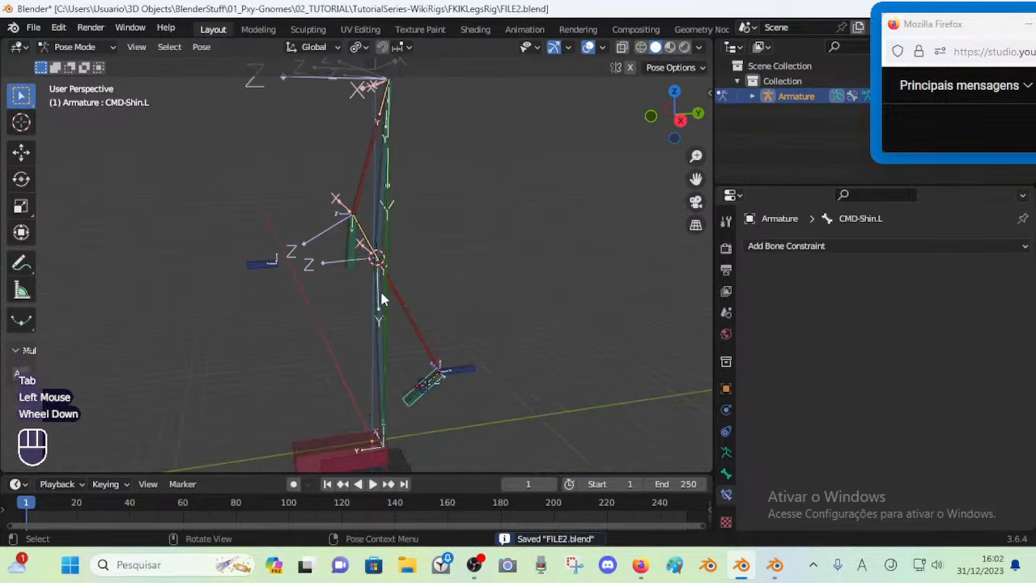
{"action": "scroll", "coordinate": [383, 297], "scroll_direction": "up", "scroll_amount": 2}
{"action": "scroll", "coordinate": [429, 356], "scroll_direction": "down", "scroll_amount": 1}
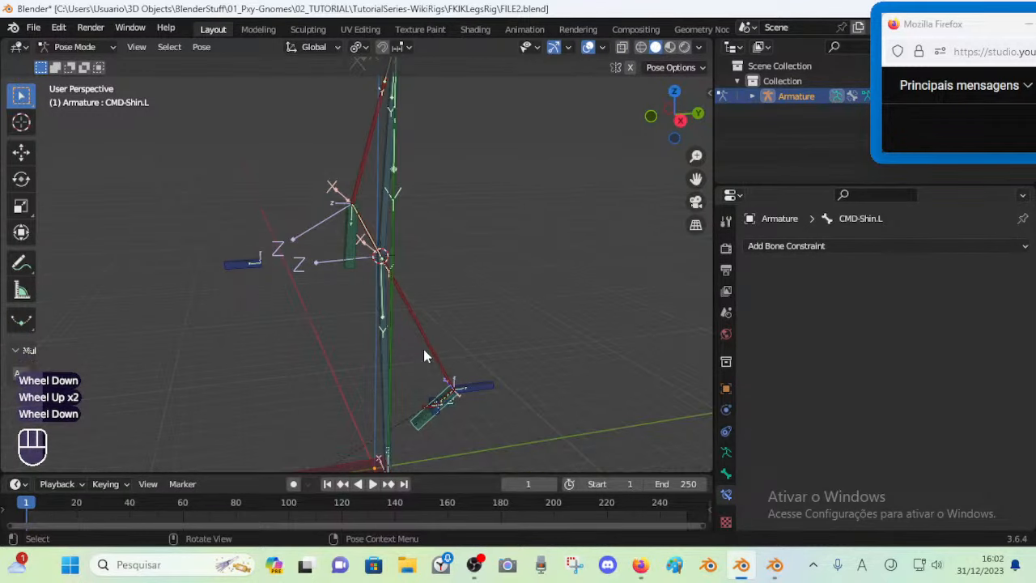
{"action": "key", "text": "g"}
{"action": "key", "text": "Escape"}
{"action": "key", "text": "g"}
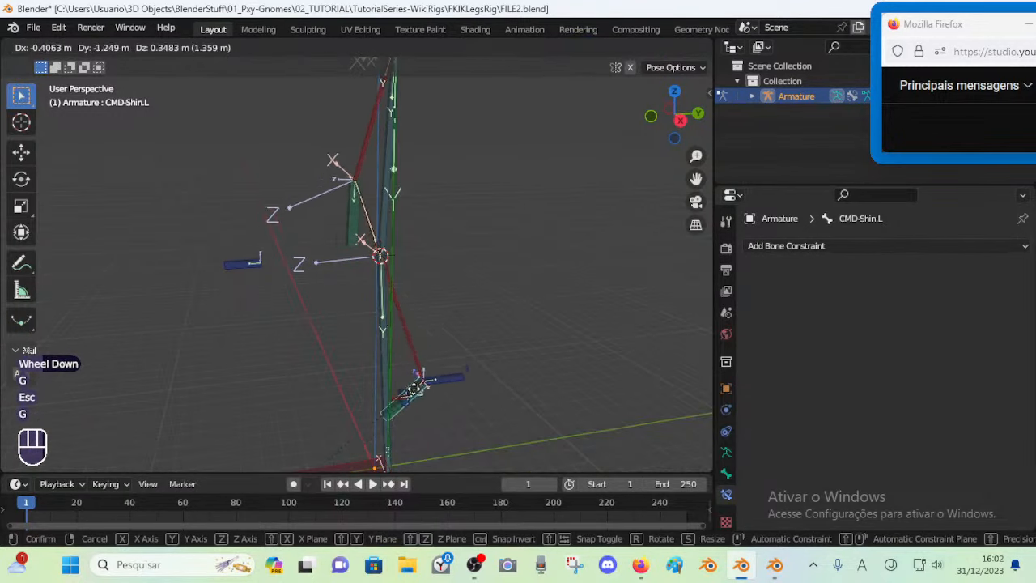
{"action": "key", "text": "Escape"}
Reset all bones of the armature to their rest pose
{"action": "key", "text": "a"}
{"action": "key", "text": "alt+q"}
{"action": "key", "text": "alt+q"}
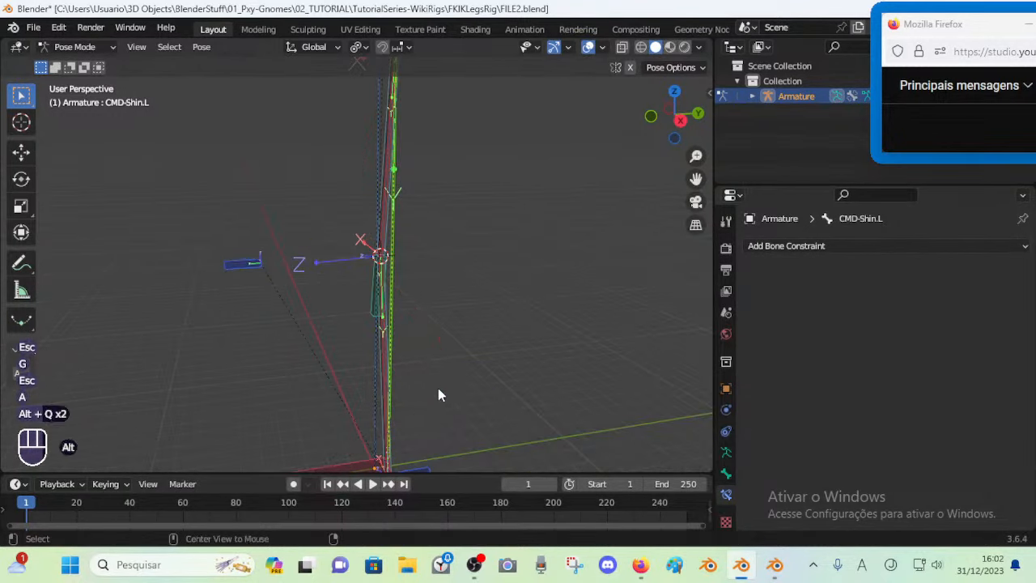
Test the straight leg with a cancelled upward and backward move of CMD-Shin.L
{"action": "middle_click_drag", "start_coordinate": [439, 381], "coordinate": [454, 272], "text": "shift"}
{"action": "left_click", "coordinate": [369, 409]}
{"action": "left_click", "coordinate": [365, 406]}
{"action": "left_click", "coordinate": [366, 402]}
{"action": "key", "text": "g"}
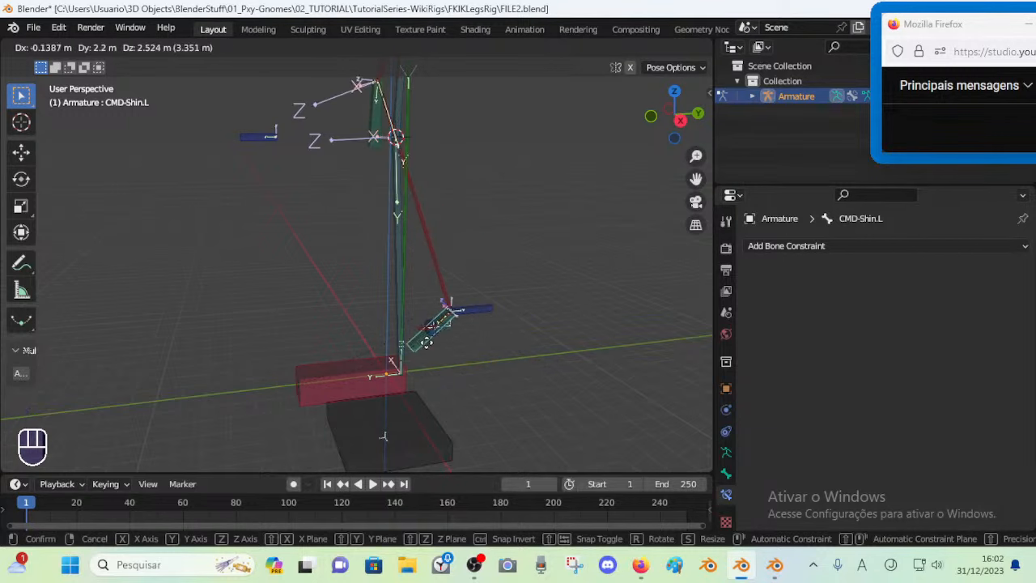
{"action": "key", "text": "Escape"}
Select CTL-ROLL-Foot.L and test it with a cancelled rotation around the global X axis
{"action": "left_click", "coordinate": [436, 370]}
{"action": "key", "text": "r"}
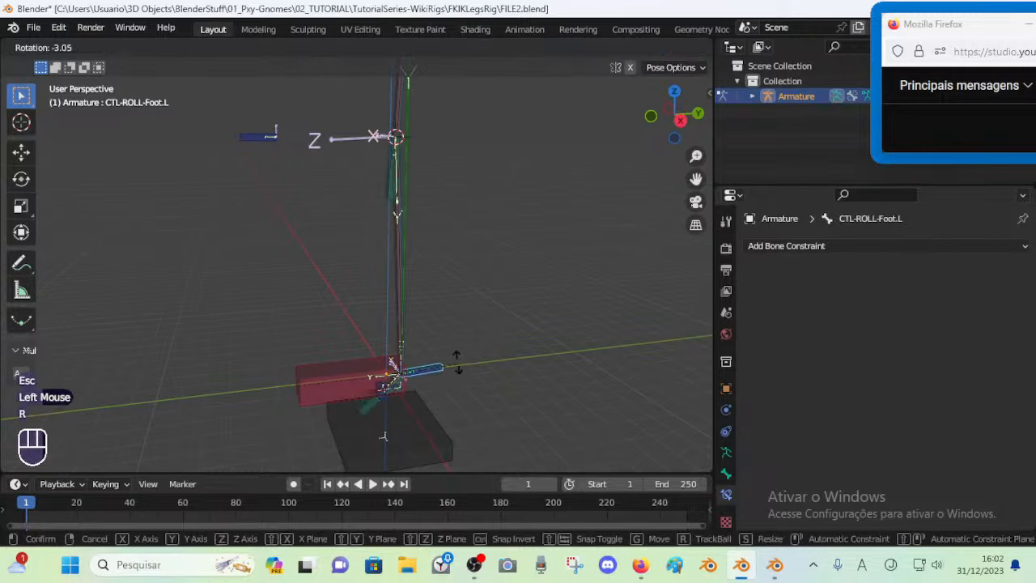
{"action": "key", "text": "x"}
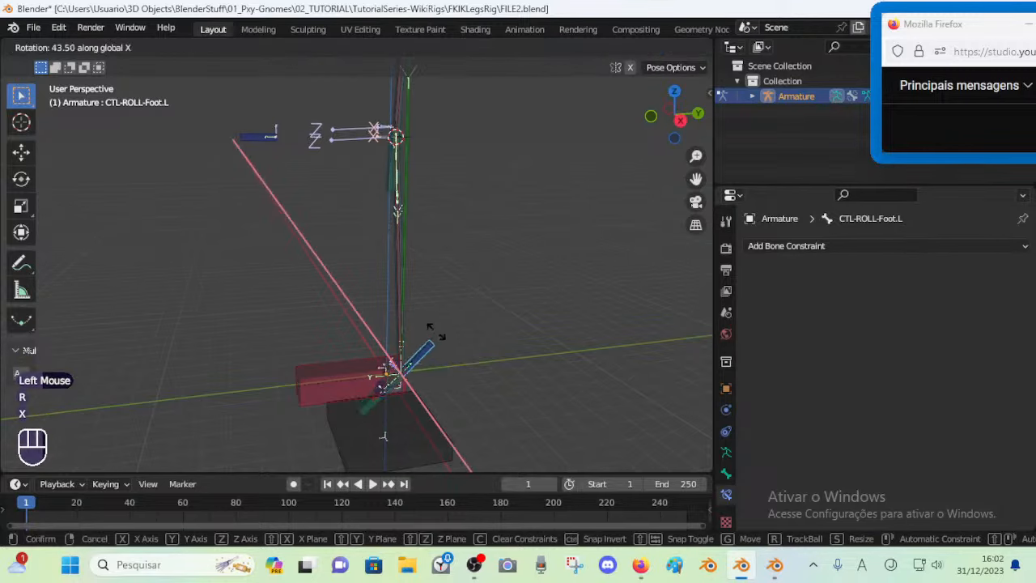
{"action": "key", "text": "Escape"}
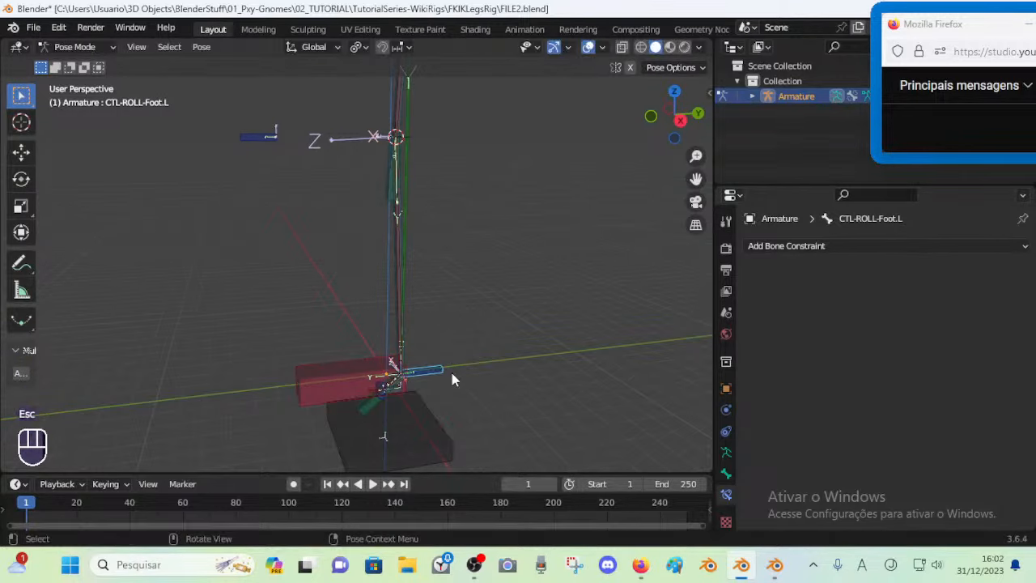
Repeat the cancelled global X rotation of CTL-ROLL-Foot.L twice, examining its effect on the foot and the whole leg
{"action": "scroll", "coordinate": [462, 418], "scroll_direction": "up", "scroll_amount": 1}
{"action": "middle_click_drag", "start_coordinate": [462, 418], "coordinate": [507, 302], "text": "shift"}
{"action": "scroll", "coordinate": [437, 311], "scroll_direction": "up", "scroll_amount": 2}
{"action": "scroll", "coordinate": [480, 331], "scroll_direction": "up", "scroll_amount": 2}
{"action": "key", "text": "r"}
{"action": "key", "text": "x"}
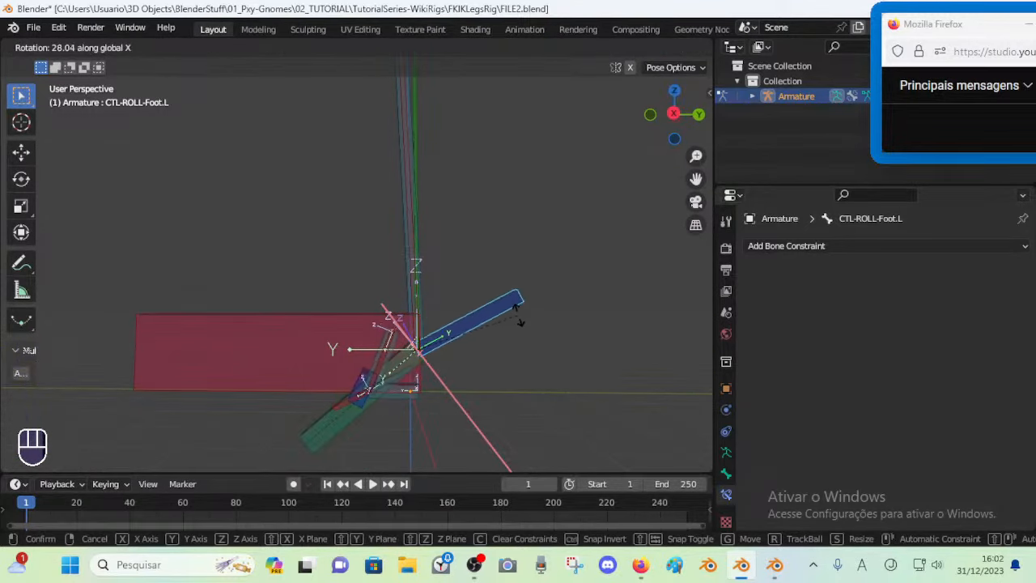
{"action": "key", "text": "Escape"}
{"action": "scroll", "coordinate": [495, 321], "scroll_direction": "down", "scroll_amount": 4}
{"action": "middle_click_drag", "start_coordinate": [478, 199], "coordinate": [504, 332], "text": "shift"}
{"action": "key", "text": "r"}
{"action": "key", "text": "x"}
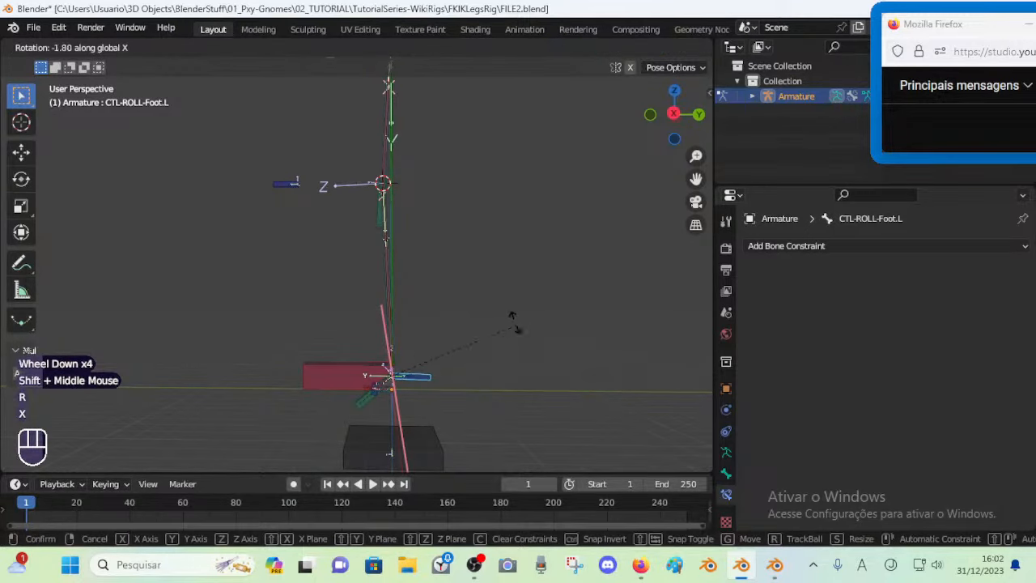
{"action": "key", "text": "Escape"}
Test rotating CTL-ROLL-Foot.L upward around global X and moving CMD-Shin.L backward, and reset the pose of all bones
{"action": "scroll", "coordinate": [508, 359], "scroll_direction": "up", "scroll_amount": 2}
{"action": "middle_click_drag", "start_coordinate": [508, 360], "coordinate": [511, 310], "text": "shift"}
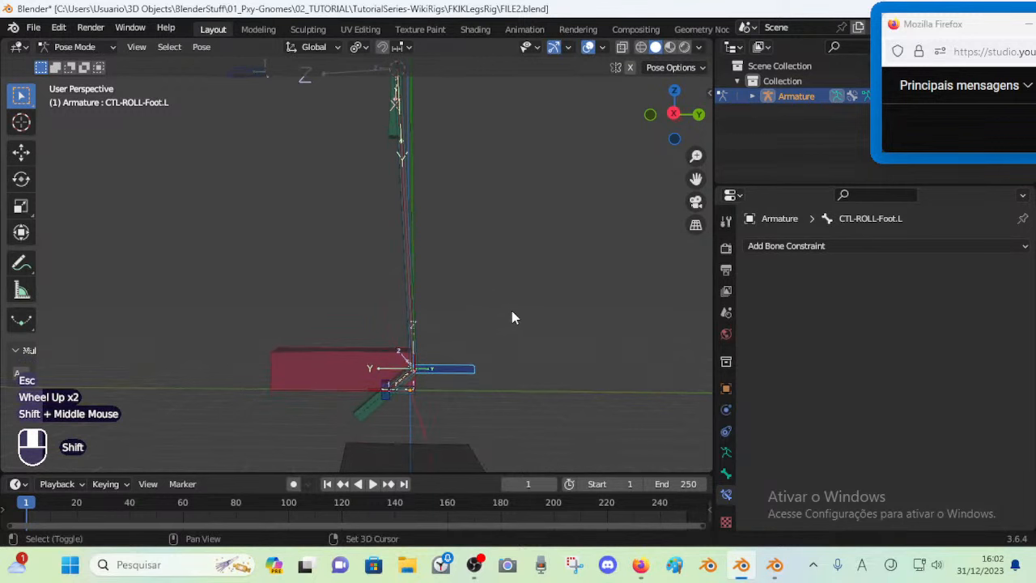
{"action": "key", "text": "r"}
{"action": "key", "text": "x"}
{"action": "left_click", "coordinate": [495, 340]}
{"action": "key", "text": "g"}
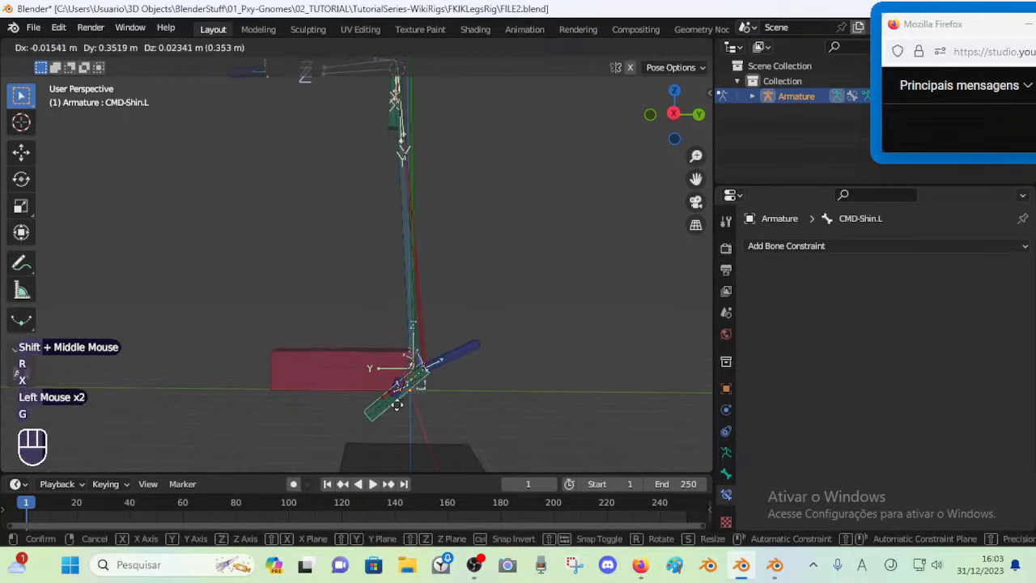
{"action": "left_click", "coordinate": [412, 394]}
{"action": "middle_click_drag", "start_coordinate": [411, 393], "coordinate": [476, 358], "text": "shift"}
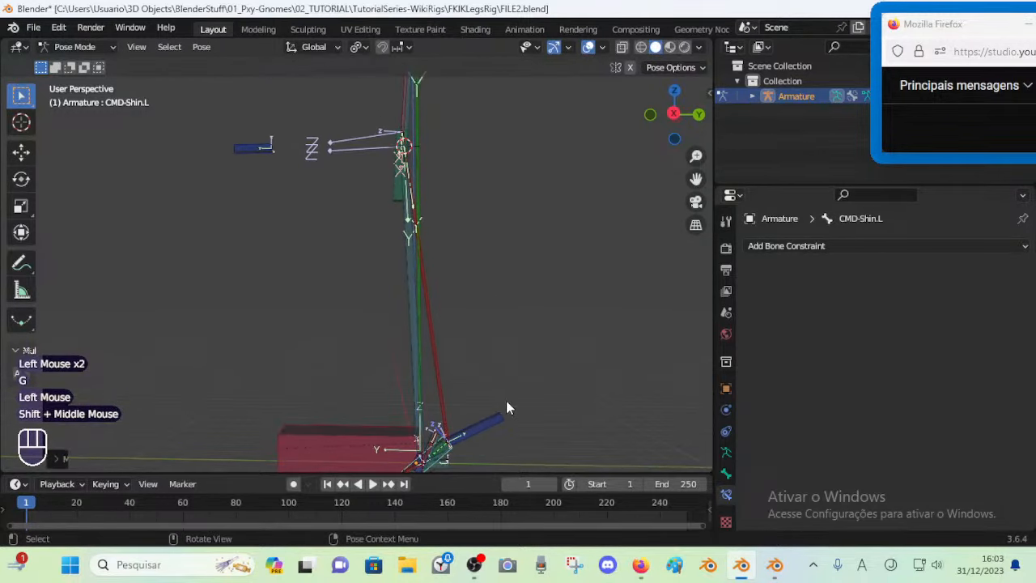
{"action": "key", "text": "a"}
{"action": "key", "text": "alt+q"}
{"action": "middle_click_drag", "start_coordinate": [463, 439], "coordinate": [470, 371], "text": "shift"}
{"action": "scroll", "coordinate": [469, 371], "scroll_direction": "up", "scroll_amount": 3}
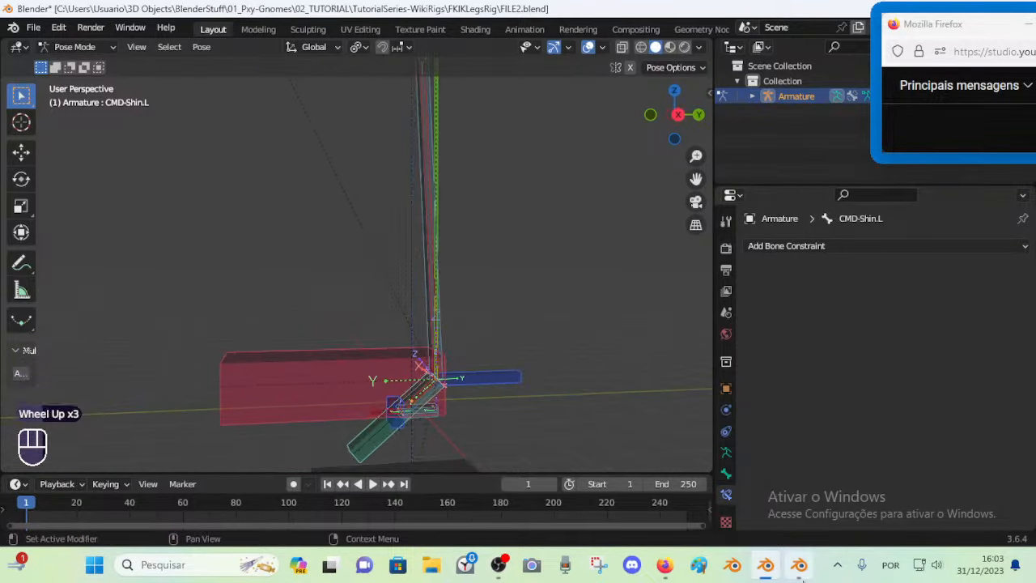
Switch to the IKFKLegsRig-EqualPositions reference file and rotate CTL-Foot-ROLL.L about 30° around the global X axis
{"action": "left_click", "coordinate": [800, 567]}
{"action": "middle_click_drag", "start_coordinate": [464, 337], "coordinate": [495, 343]}
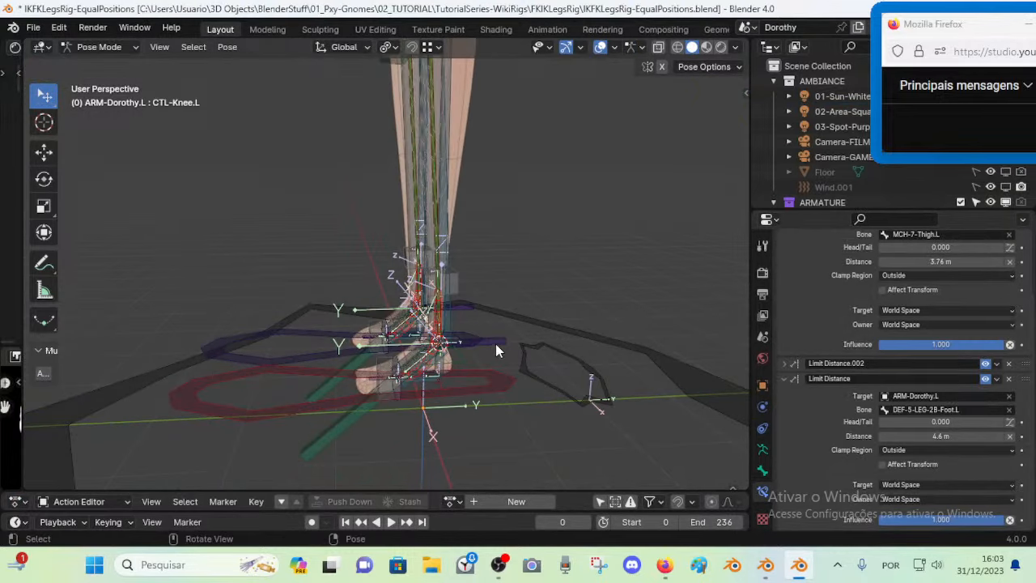
{"action": "left_click", "coordinate": [495, 343]}
{"action": "key", "text": "r"}
{"action": "key", "text": "x"}
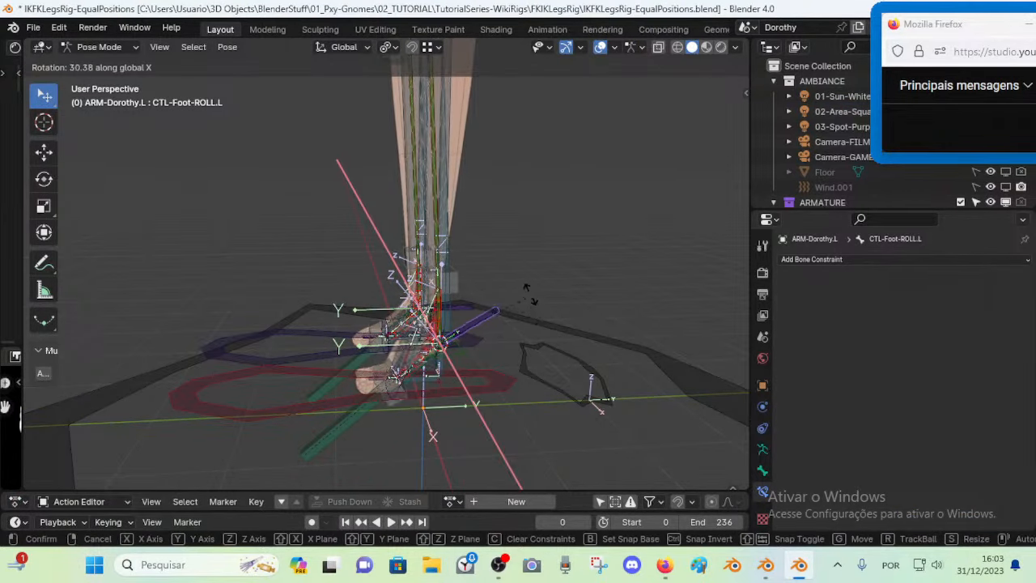
{"action": "left_click", "coordinate": [533, 297]}
Rotate the reference rig's CTL-Foot-ROLL.L around global X again, swinging it down and back up to examine the foot roll
{"action": "middle_click_drag", "start_coordinate": [526, 288], "coordinate": [485, 382]}
{"action": "key", "text": "r"}
{"action": "key", "text": "x"}
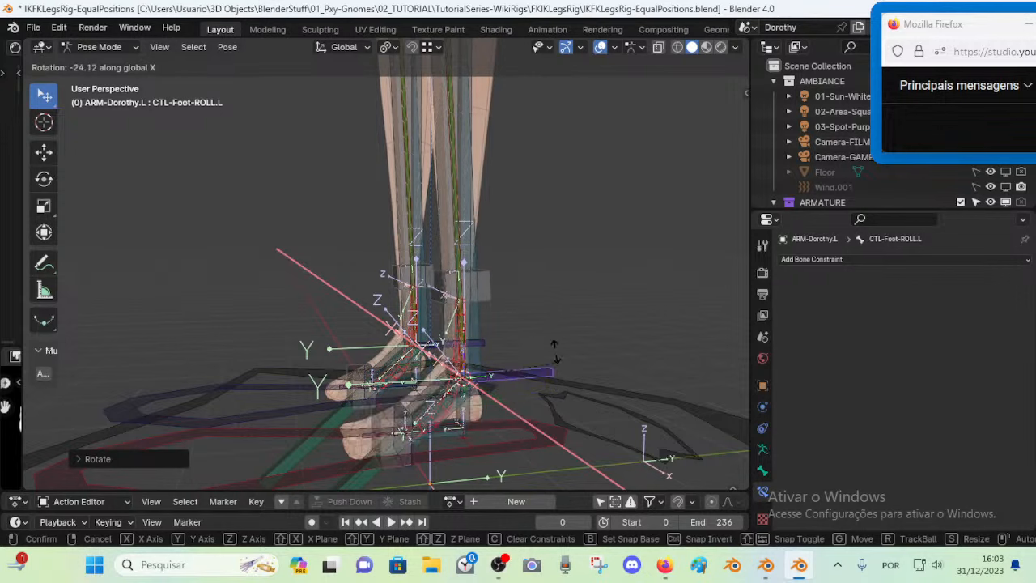
{"action": "left_click", "coordinate": [550, 312]}
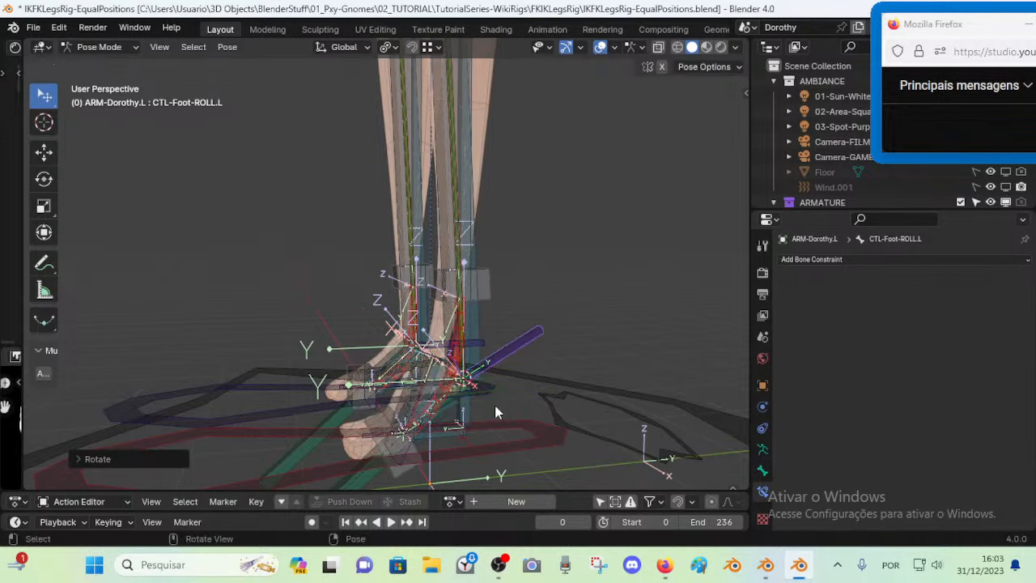
Test the reference foot with a cancelled move of MTR-Leg.L and a move of CTL-Ankle.L, and reset the pose of all bones
{"action": "left_click", "coordinate": [495, 443]}
{"action": "key", "text": "g"}
{"action": "right_click", "coordinate": [517, 445]}
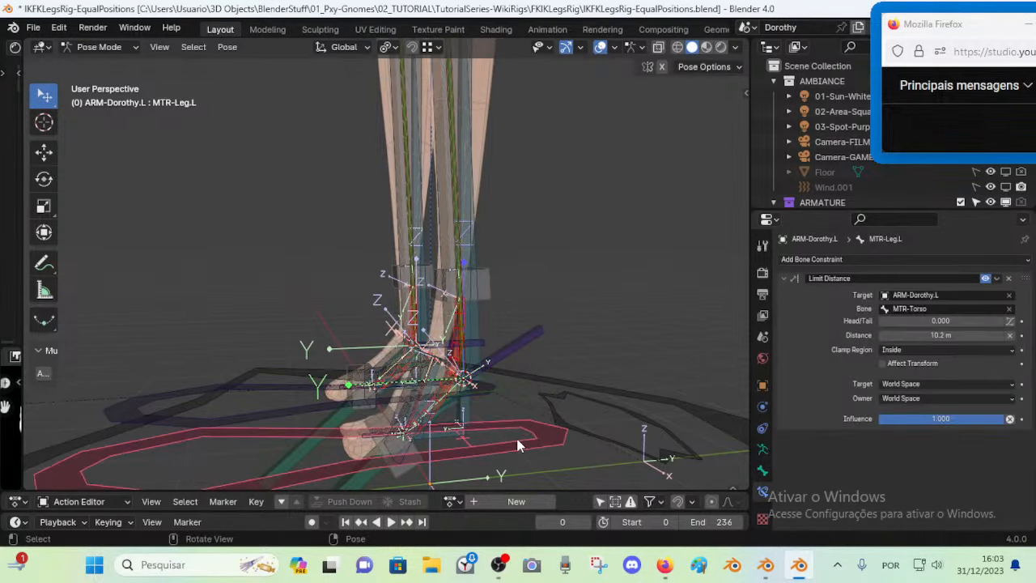
{"action": "left_click", "coordinate": [368, 474]}
{"action": "key", "text": "g"}
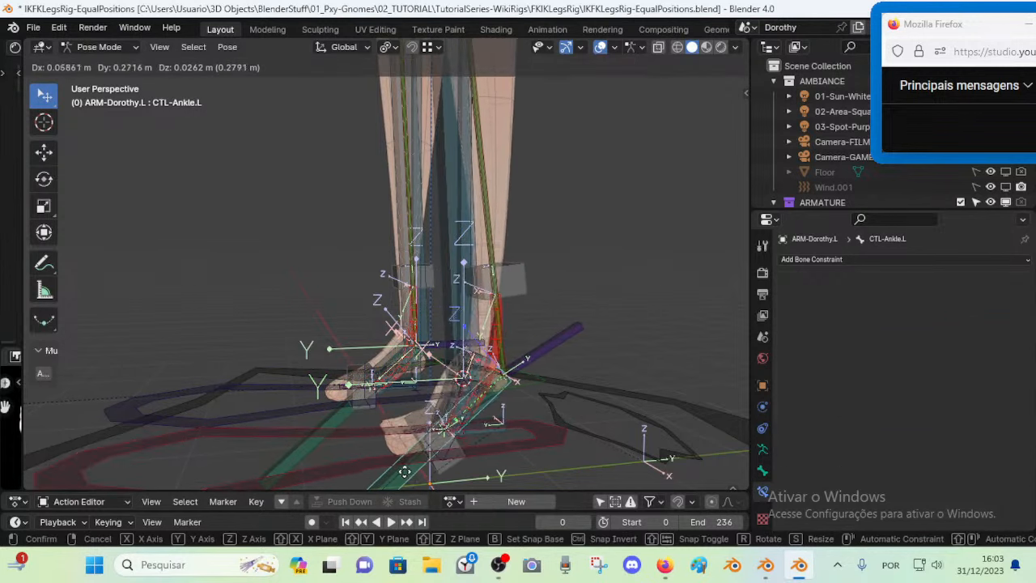
{"action": "left_click", "coordinate": [540, 376]}
{"action": "key", "text": "alt+g"}
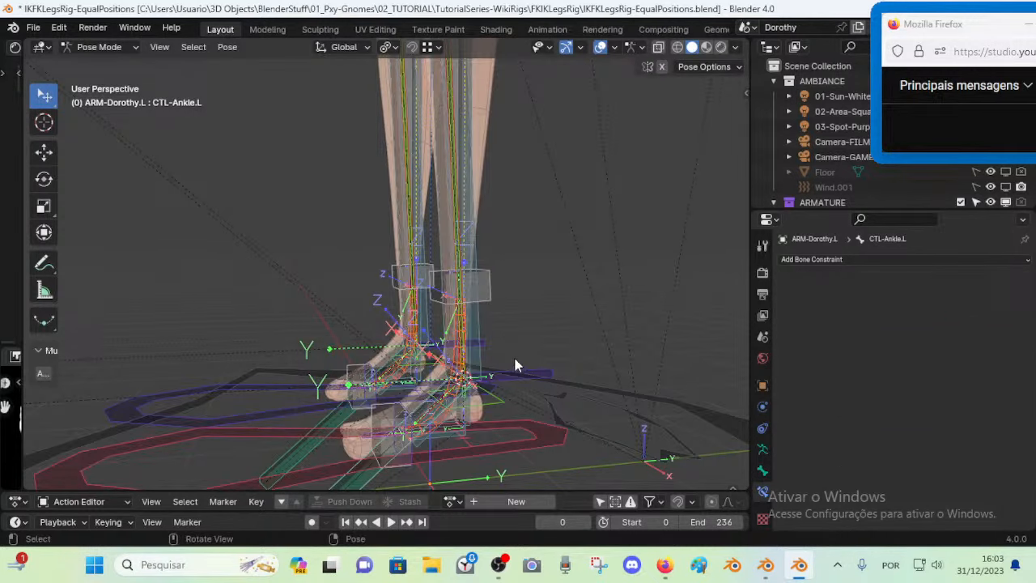
Test rotating the reference rig's CTL-Foot-ROLL.L upward about 20° around the global X axis
{"action": "middle_click_drag", "start_coordinate": [512, 336], "coordinate": [417, 356]}
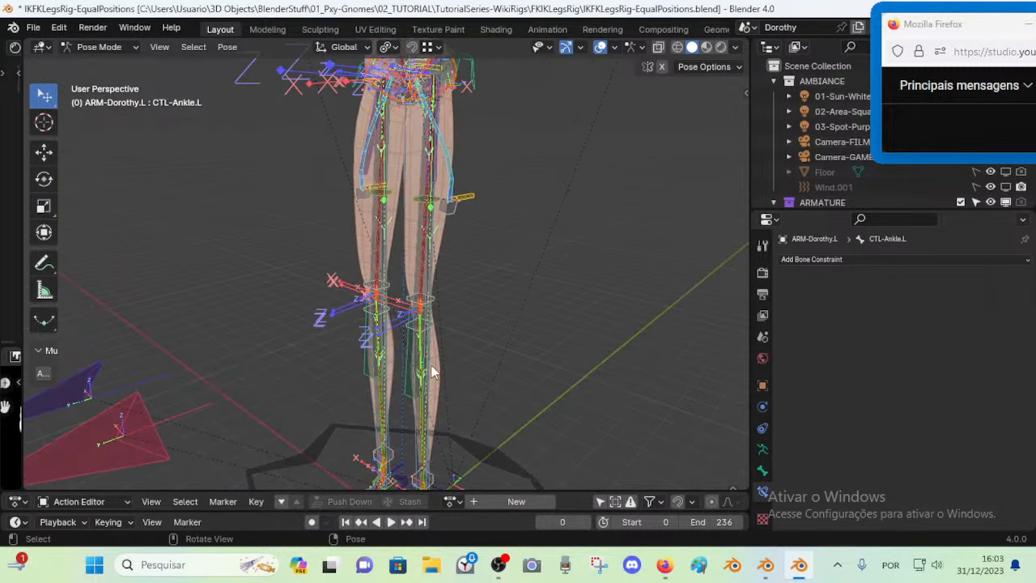
{"action": "middle_click_drag", "start_coordinate": [485, 446], "coordinate": [502, 359]}
{"action": "left_click", "coordinate": [498, 398]}
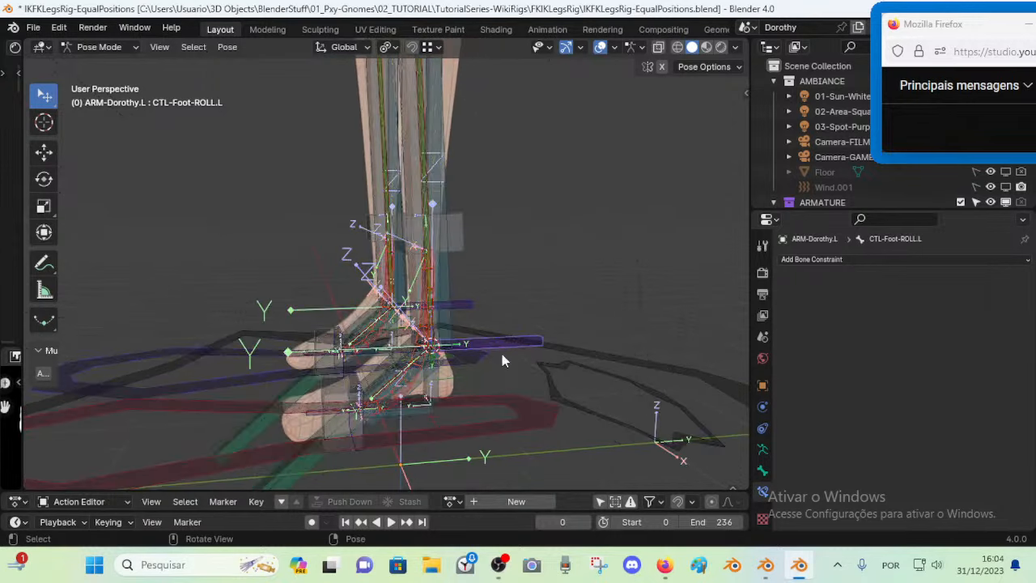
{"action": "scroll", "coordinate": [502, 359], "scroll_direction": "up", "scroll_amount": 2}
{"action": "key", "text": "r"}
{"action": "key", "text": "x"}
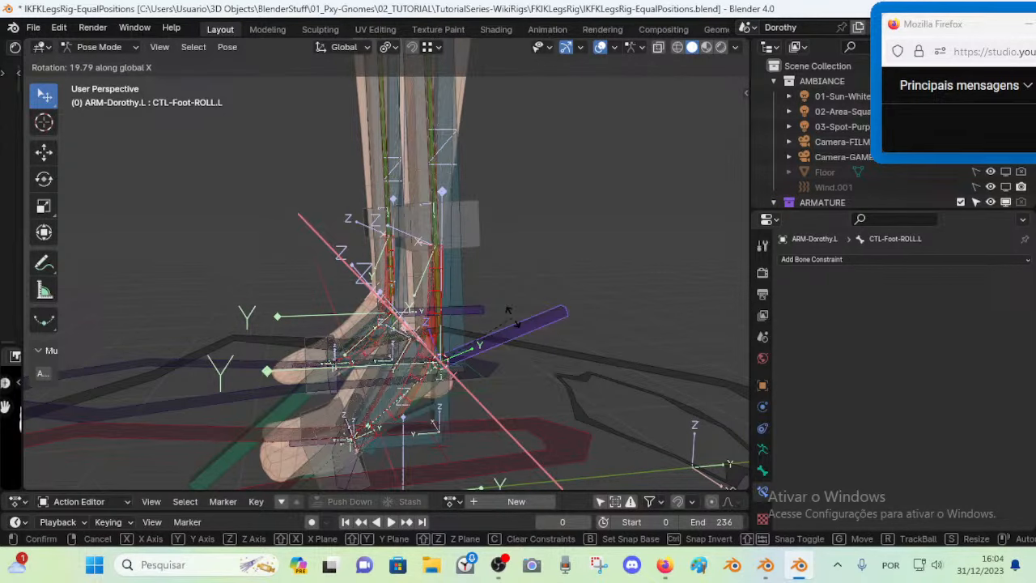
{"action": "left_click", "coordinate": [512, 324]}
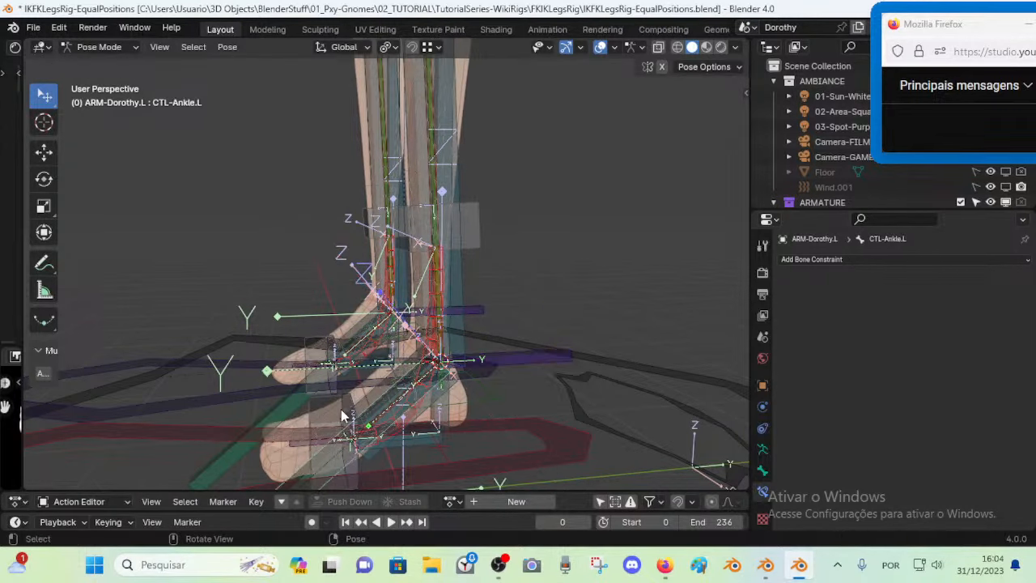
Move the reference rig's CTL-Ankle.L backward and rotate CTL-Foot-ROLL.L upward around the global X axis
{"action": "scroll", "coordinate": [343, 418], "scroll_direction": "down", "scroll_amount": 2}
{"action": "key", "text": "g"}
{"action": "left_click", "coordinate": [389, 402]}
{"action": "left_click", "coordinate": [549, 310]}
{"action": "key", "text": "r"}
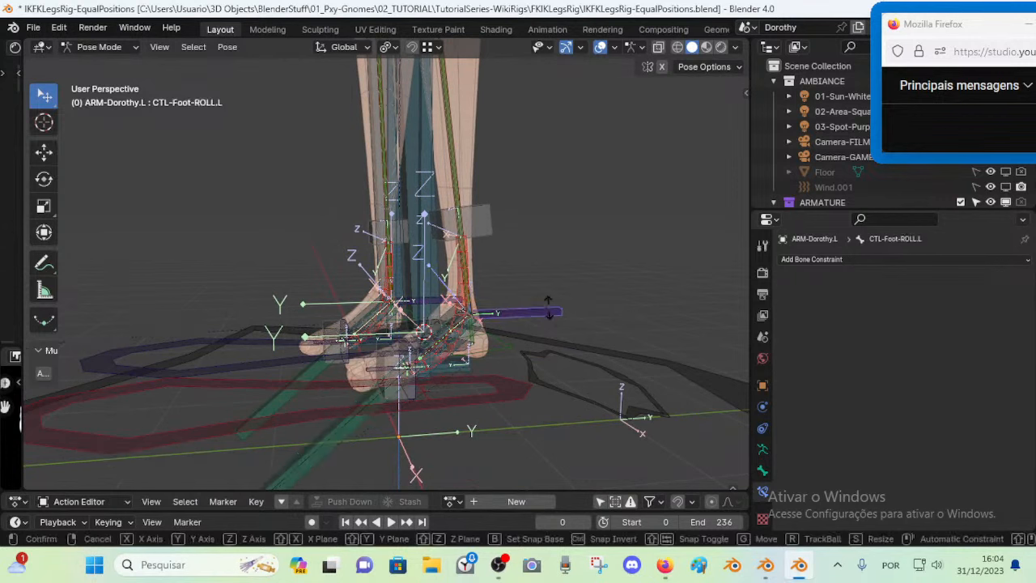
{"action": "key", "text": "x"}
{"action": "left_click", "coordinate": [540, 261]}
Move CTL-Ankle.L again while the reference foot is rolled up to test the leg's response
{"action": "left_click", "coordinate": [326, 450]}
{"action": "key", "text": "g"}
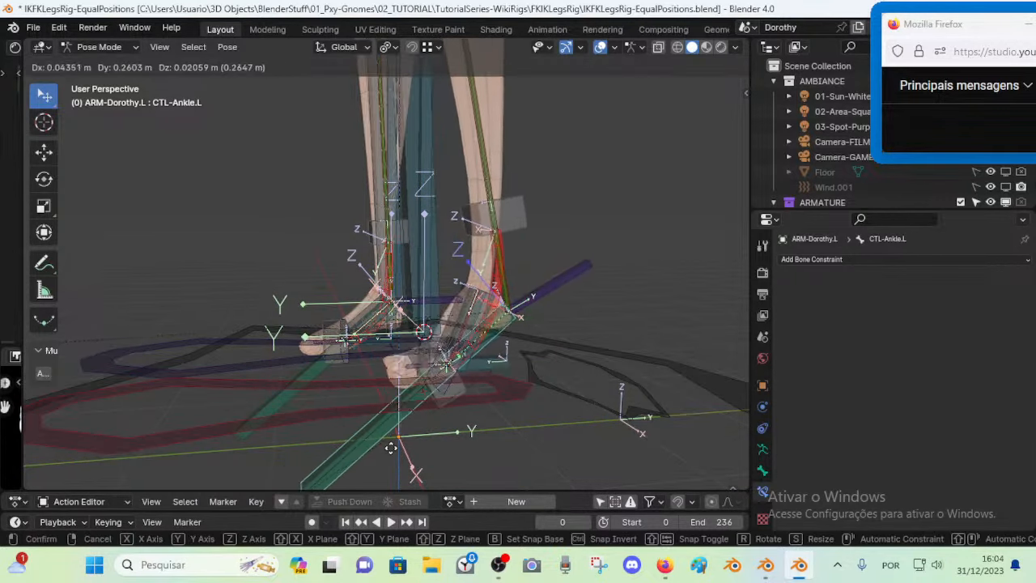
{"action": "left_click", "coordinate": [565, 287]}
Reselect CTL-Foot-ROLL.L with the reference foot at rest and test rotating it around global X
{"action": "middle_click_drag", "start_coordinate": [588, 275], "coordinate": [417, 256]}
{"action": "left_click", "coordinate": [382, 300]}
{"action": "middle_click_drag", "start_coordinate": [499, 377], "coordinate": [492, 316]}
{"action": "left_click", "coordinate": [436, 334]}
{"action": "scroll", "coordinate": [493, 317], "scroll_direction": "up", "scroll_amount": 2}
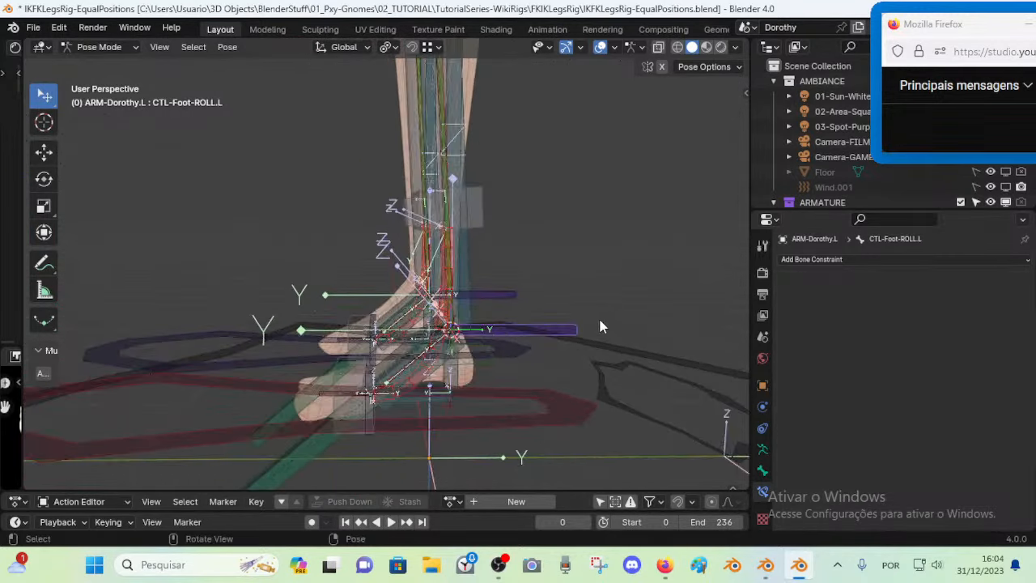
{"action": "key", "text": "r"}
{"action": "key", "text": "x"}
{"action": "right_click", "coordinate": [580, 270]}
Test swinging CTL-Foot-ROLL.L downward around global X, cancel the rotation, and save the reference file
{"action": "scroll", "coordinate": [500, 176], "scroll_direction": "down", "scroll_amount": 3}
{"action": "middle_click_drag", "start_coordinate": [500, 177], "coordinate": [499, 341]}
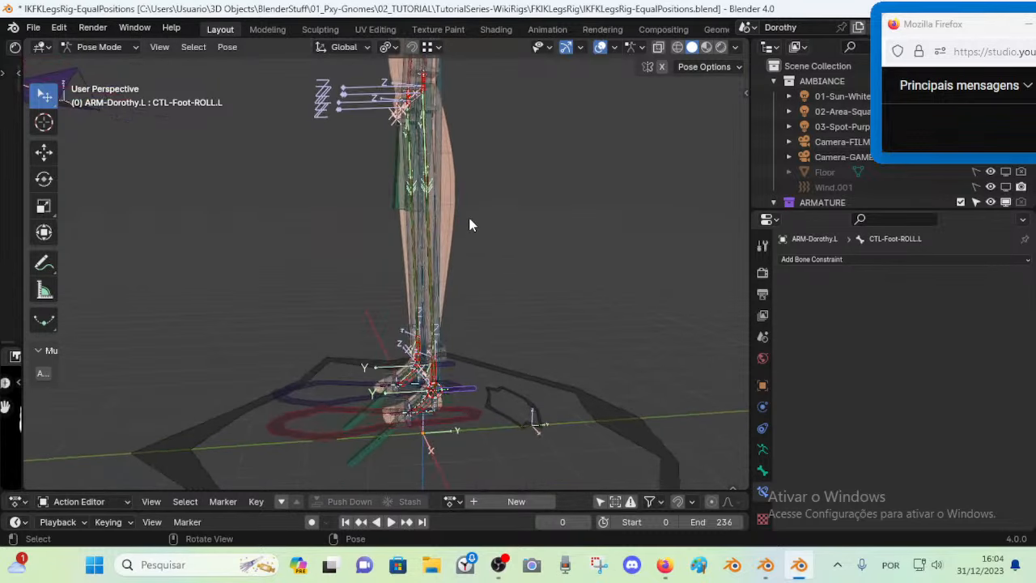
{"action": "middle_click_drag", "start_coordinate": [503, 252], "coordinate": [476, 297]}
{"action": "scroll", "coordinate": [476, 298], "scroll_direction": "up", "scroll_amount": 3}
{"action": "middle_click_drag", "start_coordinate": [510, 413], "coordinate": [562, 326], "text": "shift"}
{"action": "scroll", "coordinate": [501, 295], "scroll_direction": "up", "scroll_amount": 3}
{"action": "key", "text": "r"}
{"action": "key", "text": "x"}
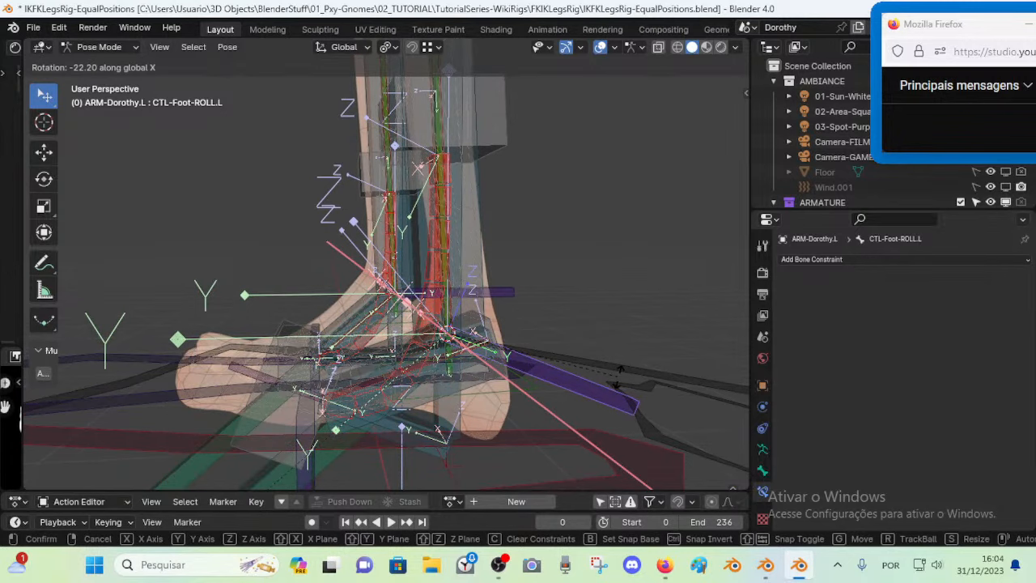
{"action": "right_click", "coordinate": [594, 309]}
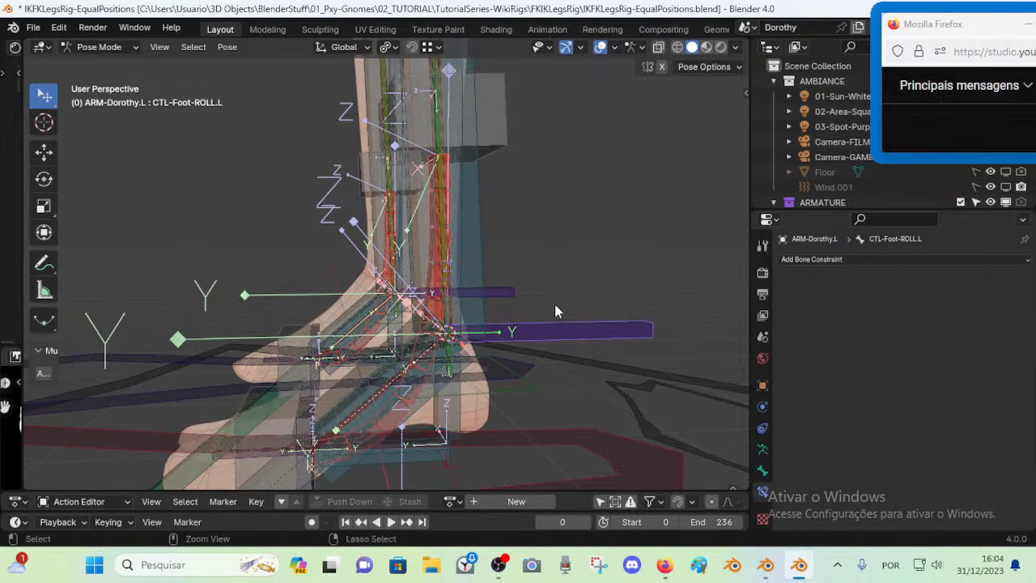
{"action": "key", "text": "ctrl+s"}
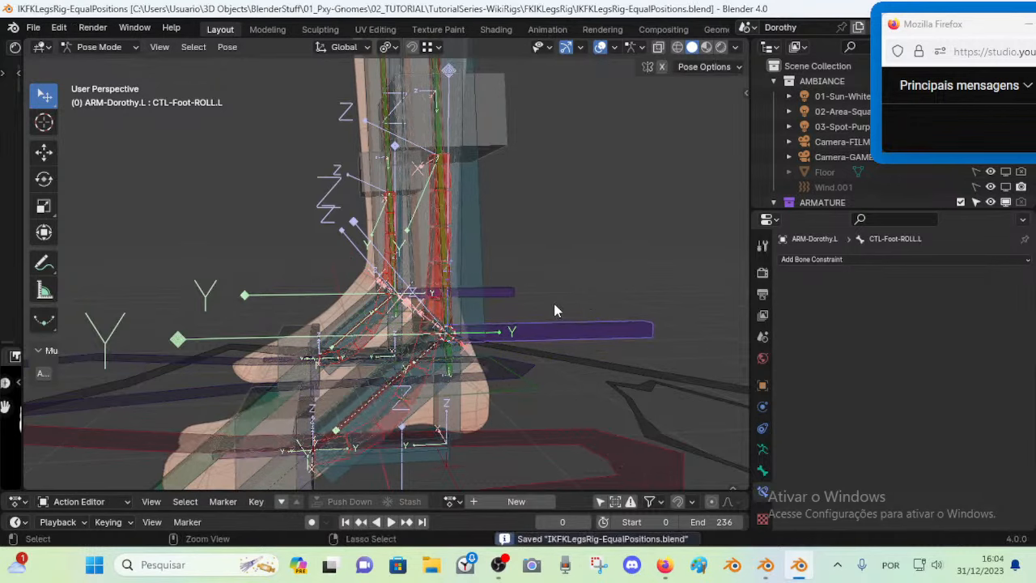
Switch to the FILE2 Blender window and test rotating CTL-ROLL-Foot.L around global X at the ankle
{"action": "left_click", "coordinate": [767, 564]}
{"action": "middle_click_drag", "start_coordinate": [437, 316], "coordinate": [455, 331]}
{"action": "scroll", "coordinate": [470, 280], "scroll_direction": "up", "scroll_amount": 4}
{"action": "middle_click_drag", "start_coordinate": [455, 331], "coordinate": [507, 315], "text": "shift"}
{"action": "key", "text": "shift+grave"}
{"action": "key", "text": "shift+w"}
{"action": "left_click", "coordinate": [458, 317]}
{"action": "left_click", "coordinate": [458, 318]}
{"action": "key", "text": "r"}
{"action": "key", "text": "x"}
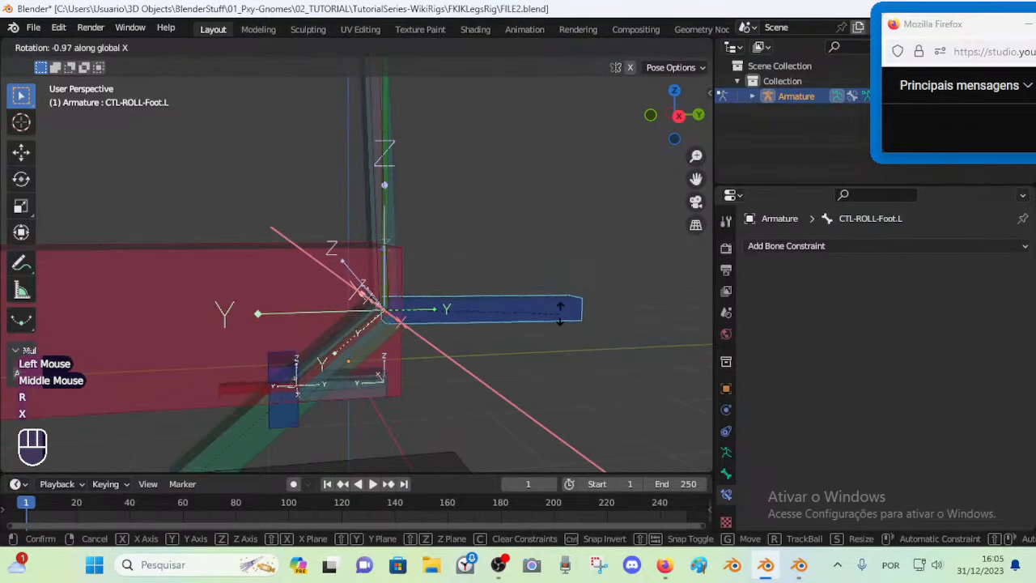
{"action": "key", "text": "Escape"}
Reselect CTL-ROLL-Foot.L and test a slight rotation around global X while examining the ankle closely
{"action": "scroll", "coordinate": [387, 345], "scroll_direction": "up", "scroll_amount": 1}
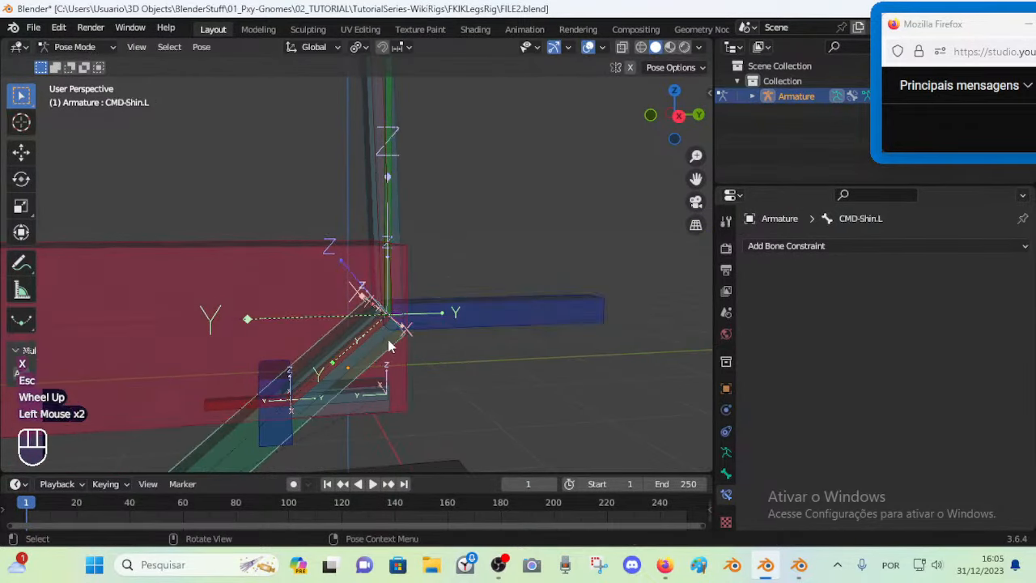
{"action": "middle_click_drag", "start_coordinate": [386, 343], "coordinate": [418, 311]}
{"action": "left_click", "coordinate": [520, 315]}
{"action": "scroll", "coordinate": [519, 351], "scroll_direction": "up", "scroll_amount": 3}
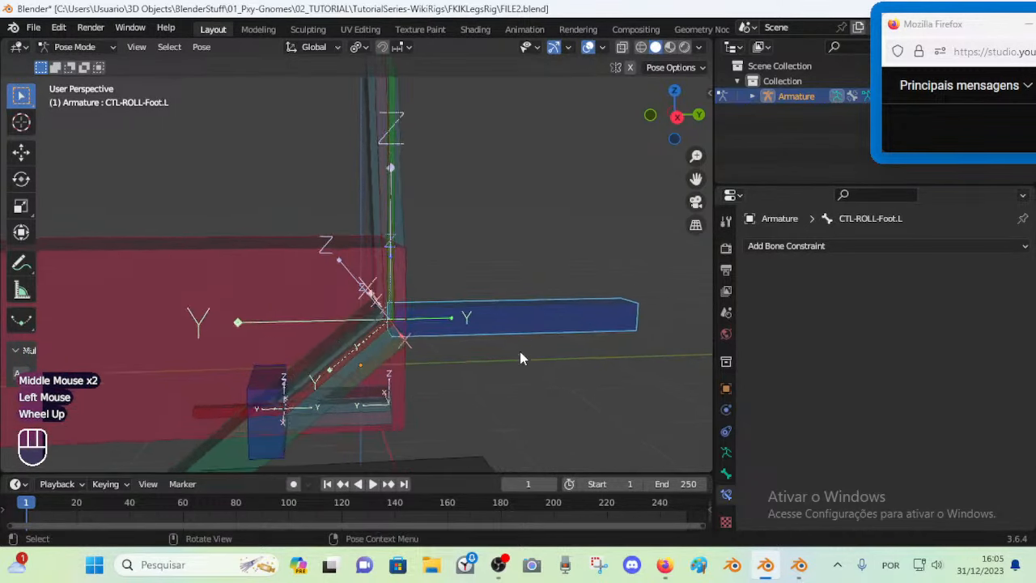
{"action": "key", "text": "r"}
{"action": "key", "text": "x"}
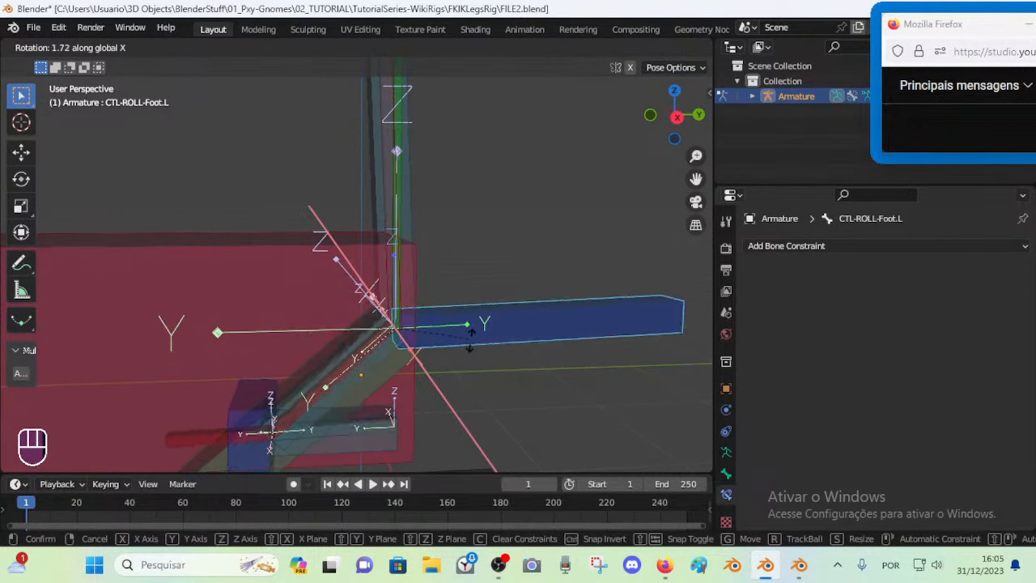
{"action": "key", "text": "Escape"}
Lower the AnkleLeverage Limit Distance value on CMD-Thigh.L in small increments
{"action": "scroll", "coordinate": [418, 283], "scroll_direction": "down", "scroll_amount": 1}
{"action": "scroll", "coordinate": [416, 283], "scroll_direction": "down", "scroll_amount": 2}
{"action": "middle_click_drag", "start_coordinate": [400, 127], "coordinate": [439, 289], "text": "shift"}
{"action": "scroll", "coordinate": [444, 245], "scroll_direction": "down", "scroll_amount": 2}
{"action": "scroll", "coordinate": [433, 225], "scroll_direction": "down", "scroll_amount": 1}
{"action": "scroll", "coordinate": [433, 225], "scroll_direction": "down", "scroll_amount": 1}
{"action": "left_click", "coordinate": [371, 162]}
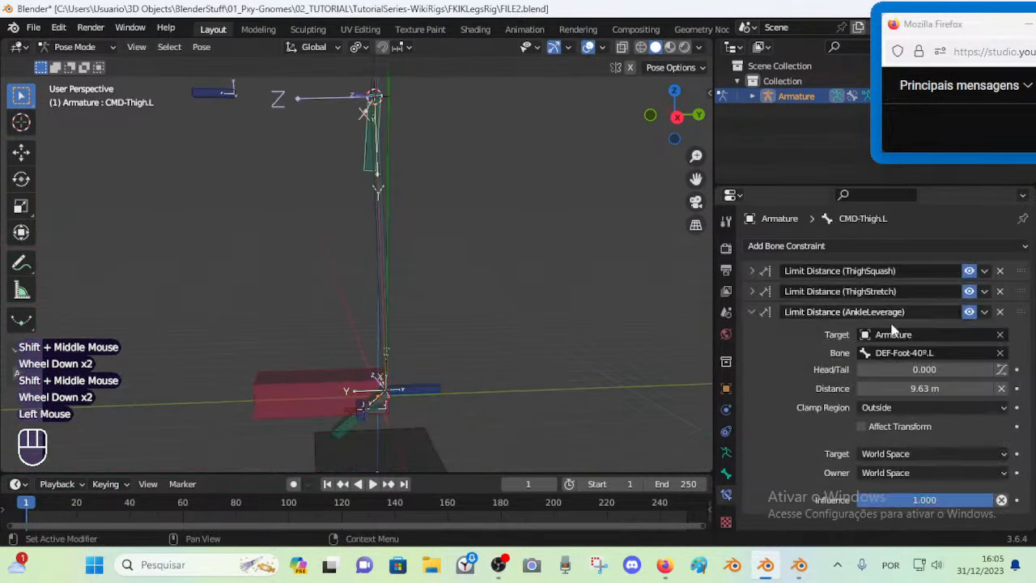
{"action": "left_click", "coordinate": [860, 389]}
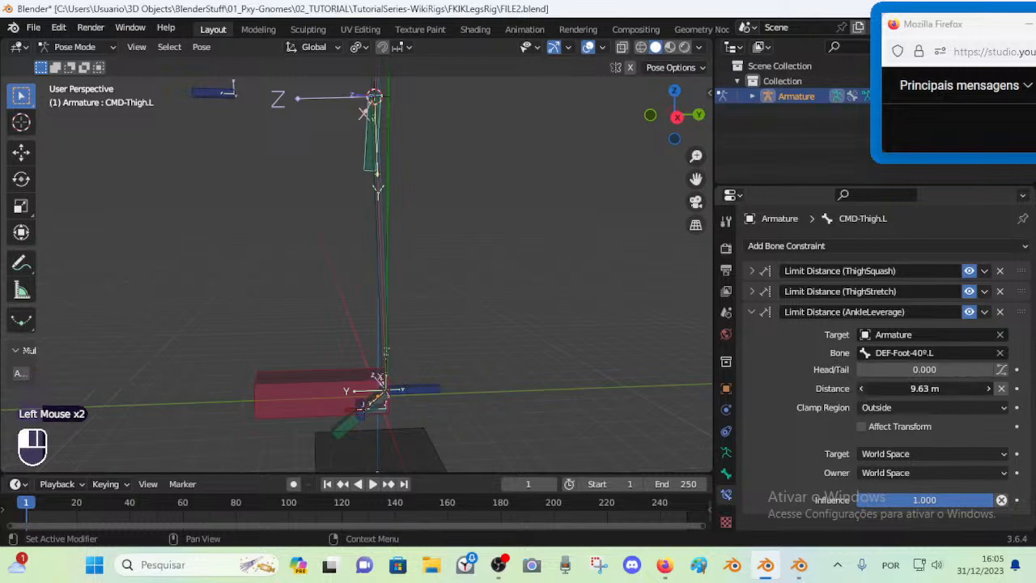
{"action": "left_click", "coordinate": [860, 390]}
{"action": "left_click", "coordinate": [860, 389]}
Test the adjusted AnkleLeverage distance with a cancelled rotation of CTL-ROLL-Foot.L around global X
{"action": "left_click", "coordinate": [421, 389]}
{"action": "key", "text": "r"}
{"action": "key", "text": "x"}
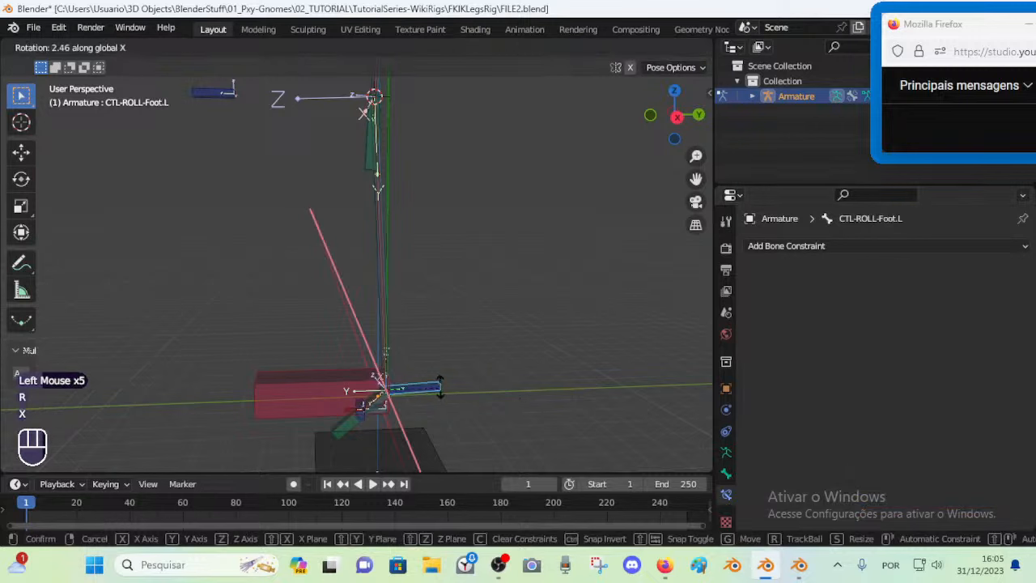
{"action": "key", "text": "Escape"}
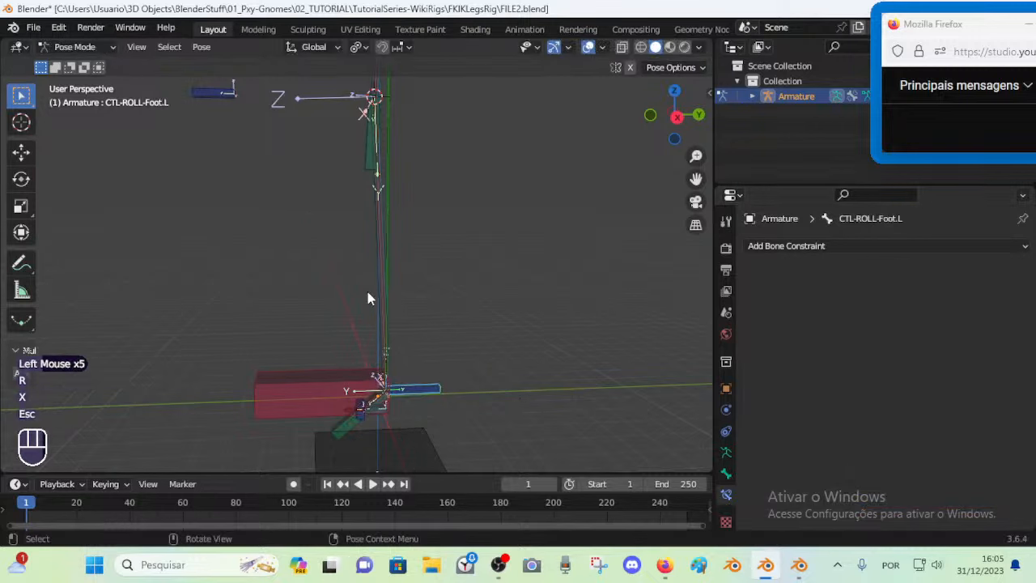
Set CMD-Thigh.L's AnkleLeverage distance to 9.73 m and test it by rotating CTL-ROLL-Foot.L around global X
{"action": "left_click", "coordinate": [358, 168]}
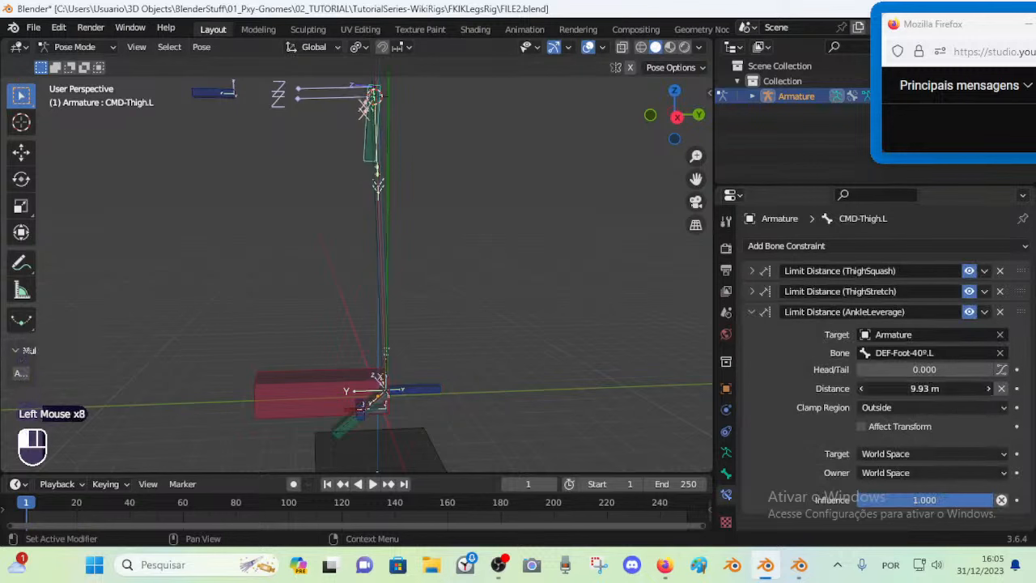
{"action": "key", "text": "BackSpace"}
{"action": "key", "text": "BackSpace"}
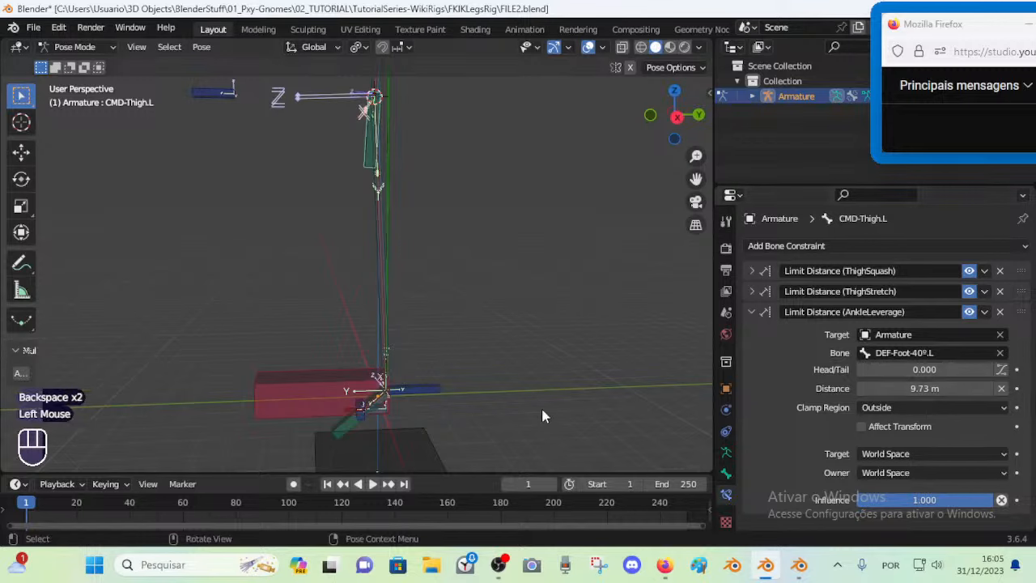
{"action": "left_click", "coordinate": [437, 389]}
{"action": "key", "text": "r"}
{"action": "key", "text": "x"}
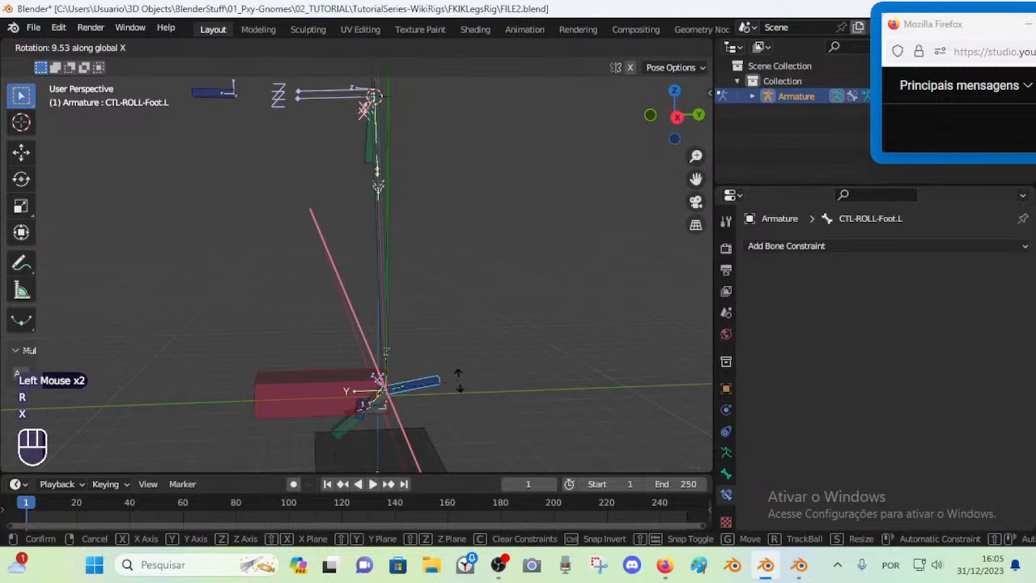
{"action": "key", "text": "Escape"}
Examine the ankle closely while test-rotating CTL-ROLL-Foot.L downward around global X
{"action": "scroll", "coordinate": [437, 412], "scroll_direction": "up", "scroll_amount": 1}
{"action": "middle_click_drag", "start_coordinate": [437, 412], "coordinate": [455, 175], "text": "shift"}
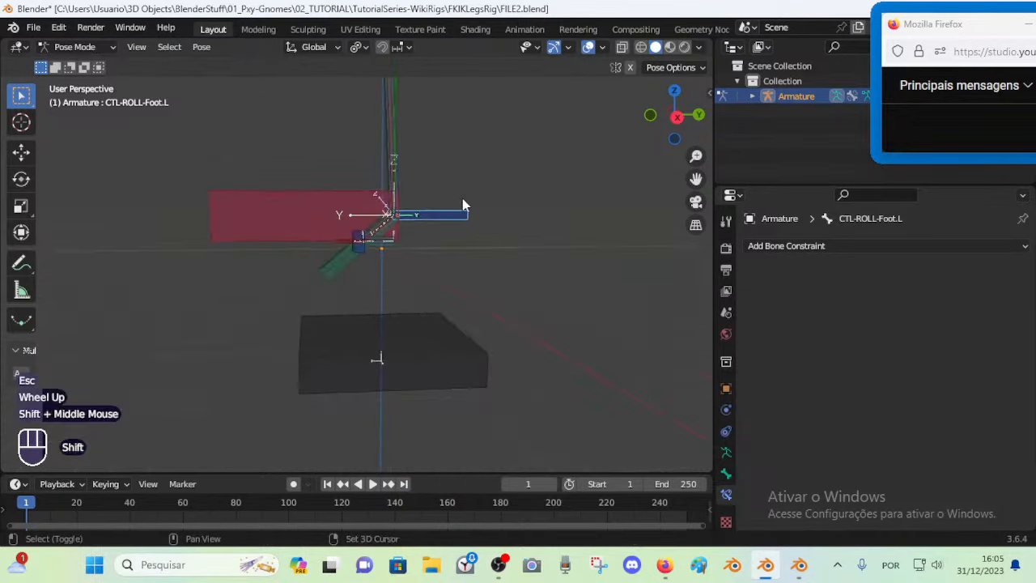
{"action": "scroll", "coordinate": [464, 227], "scroll_direction": "up", "scroll_amount": 4}
{"action": "middle_click_drag", "start_coordinate": [464, 227], "coordinate": [467, 338], "text": "shift"}
{"action": "scroll", "coordinate": [467, 339], "scroll_direction": "up", "scroll_amount": 2}
{"action": "key", "text": "r"}
{"action": "key", "text": "x"}
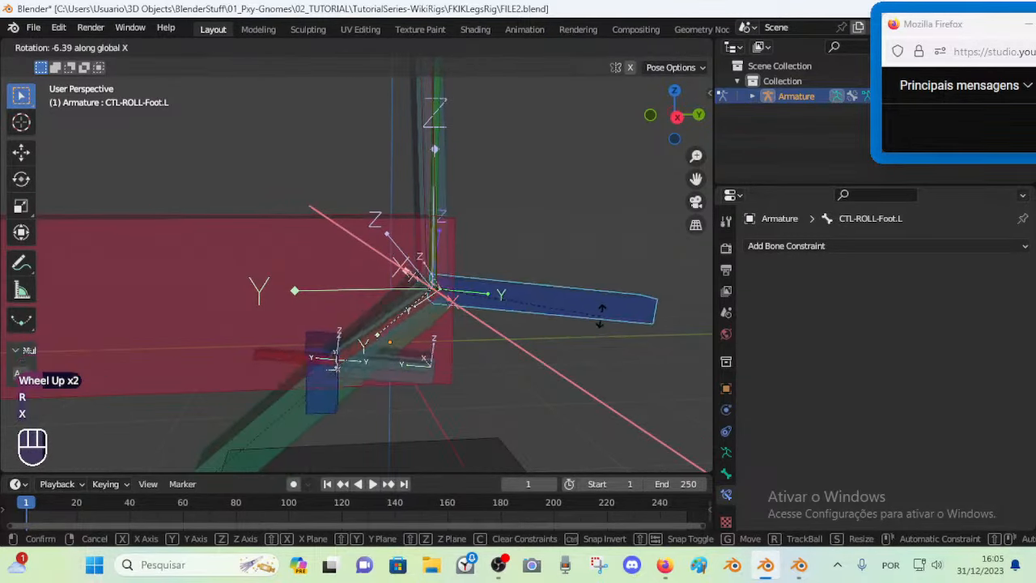
{"action": "key", "text": "Escape"}
Select DEF-Shin.L at the ankle and try rotating it around global X, cancelling the rotation
{"action": "middle_click_drag", "start_coordinate": [519, 311], "coordinate": [496, 335], "text": "shift"}
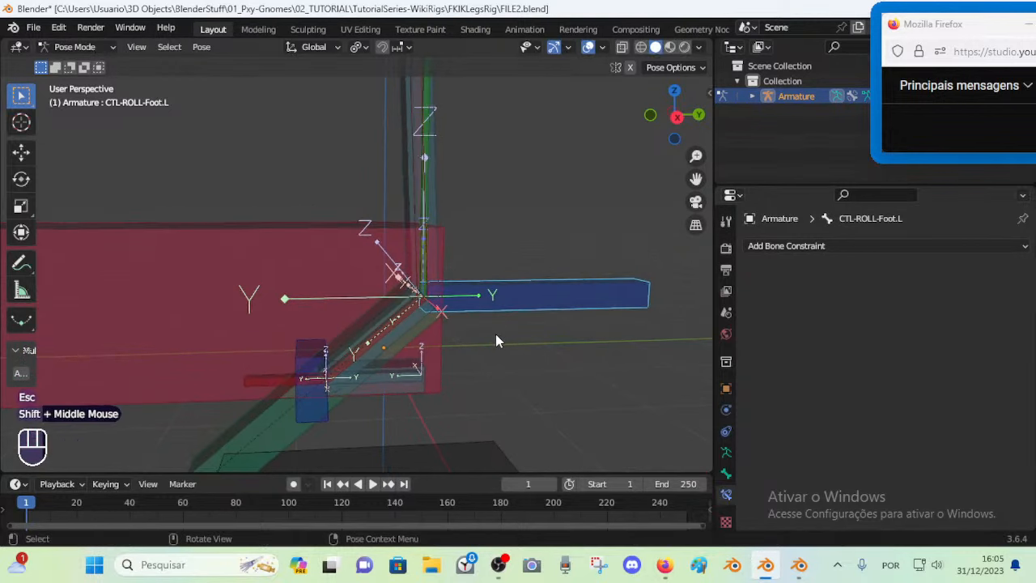
{"action": "scroll", "coordinate": [464, 269], "scroll_direction": "up", "scroll_amount": 2}
{"action": "left_click", "coordinate": [458, 267]}
{"action": "left_click", "coordinate": [450, 278]}
{"action": "left_click", "coordinate": [450, 278]}
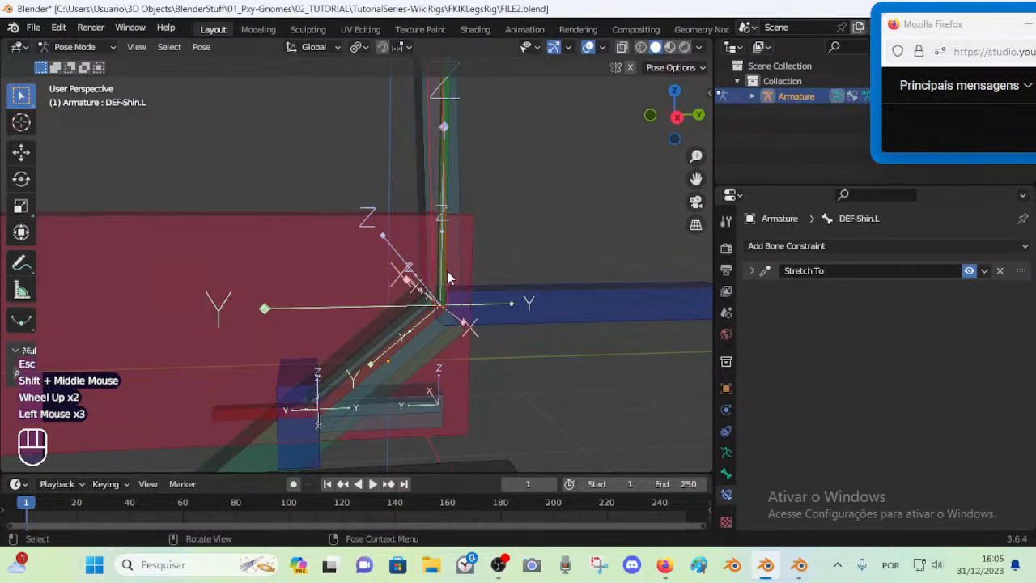
{"action": "key", "text": "r"}
{"action": "key", "text": "x"}
{"action": "key", "text": "Escape"}
Test rotating CTL-ROLL-Foot.L upward about 15° around global X twice, cancelling each rotation
{"action": "left_click", "coordinate": [622, 288]}
{"action": "key", "text": "r"}
{"action": "key", "text": "x"}
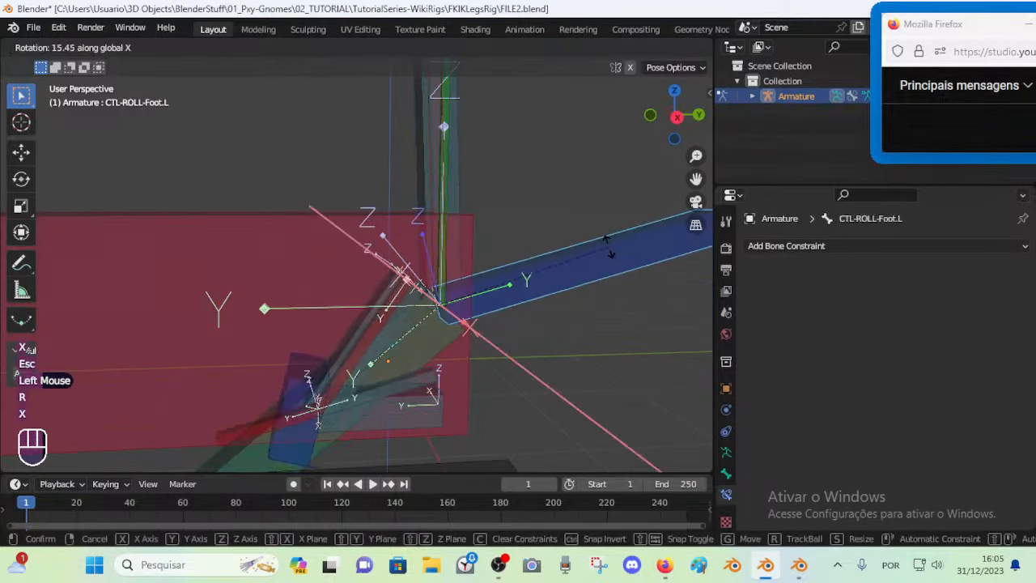
{"action": "key", "text": "Escape"}
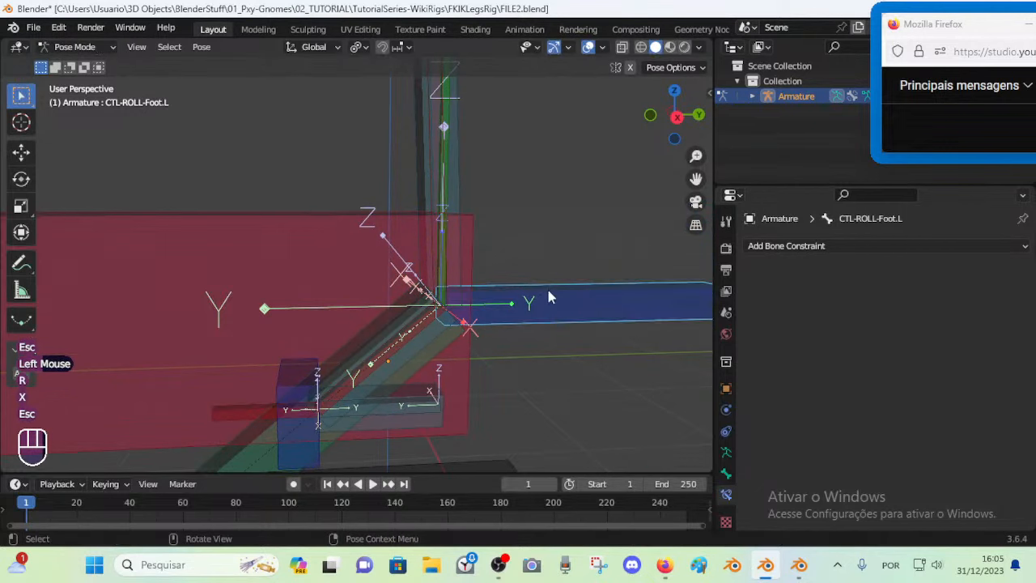
{"action": "left_click", "coordinate": [435, 277]}
{"action": "left_click", "coordinate": [436, 277]}
{"action": "key", "text": "r"}
{"action": "key", "text": "x"}
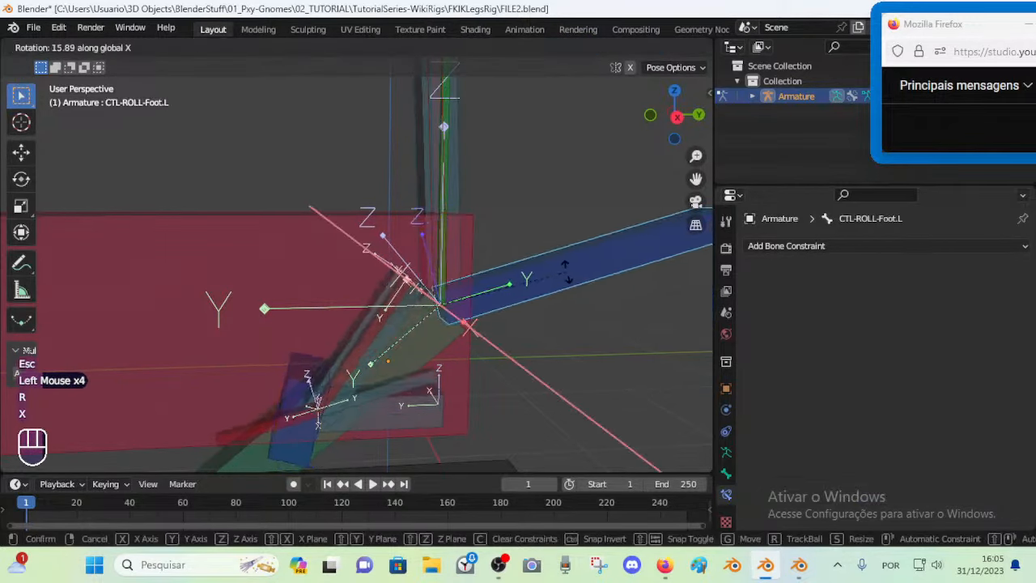
{"action": "key", "text": "Escape"}
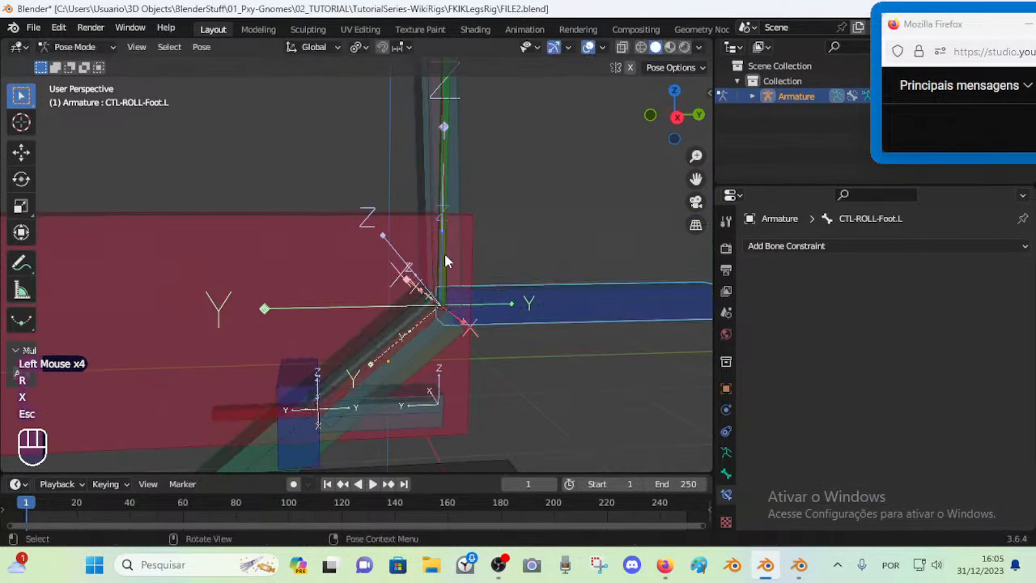
Inspect DEF-Shin.L's constraint stack and test a cancelled move of CMD-Shin.L
{"action": "left_click", "coordinate": [435, 261]}
{"action": "left_click", "coordinate": [434, 262]}
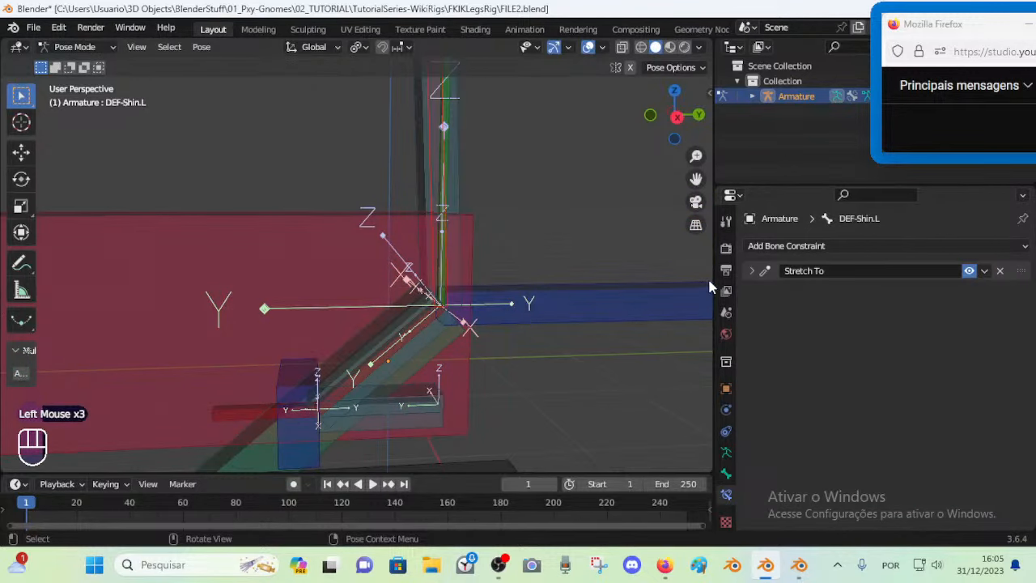
{"action": "scroll", "coordinate": [466, 347], "scroll_direction": "down", "scroll_amount": 2}
{"action": "scroll", "coordinate": [459, 340], "scroll_direction": "down", "scroll_amount": 2}
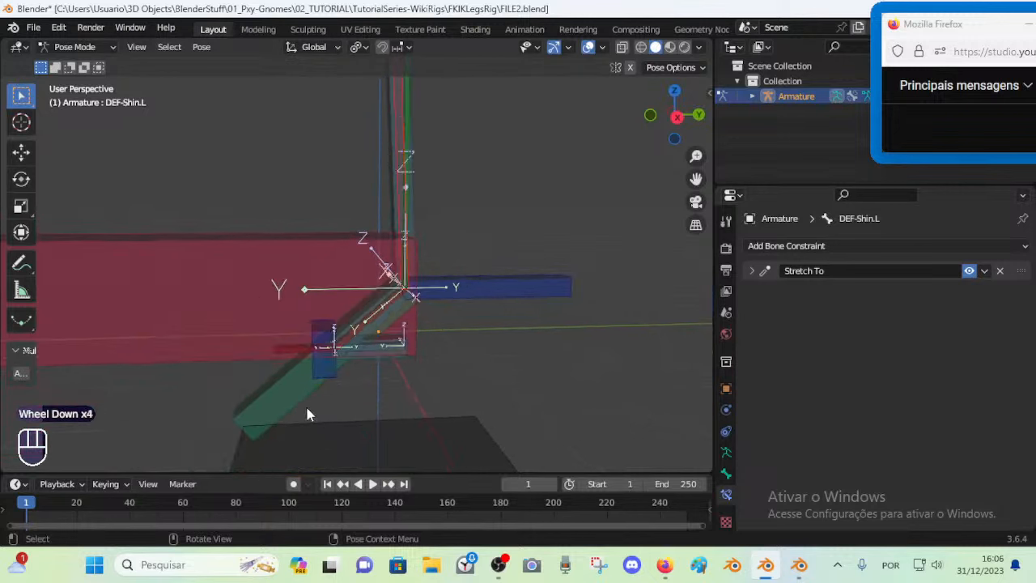
{"action": "left_click", "coordinate": [307, 409]}
{"action": "key", "text": "g"}
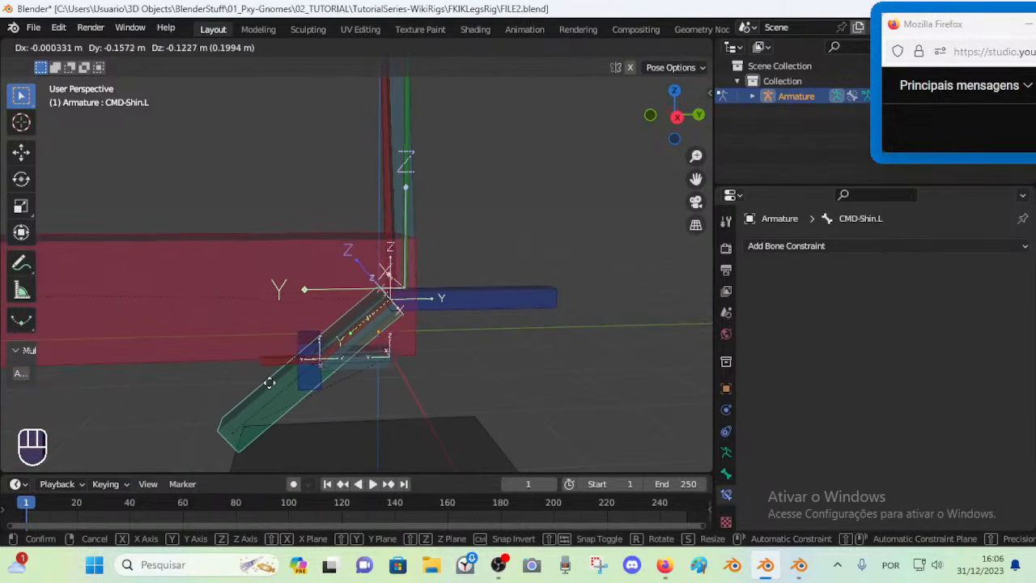
{"action": "key", "text": "Escape"}
Rotate CTL-ROLL-Foot.L upward around the global X axis and keep the rolled foot pose
{"action": "left_click", "coordinate": [500, 285]}
{"action": "key", "text": "r"}
{"action": "key", "text": "x"}
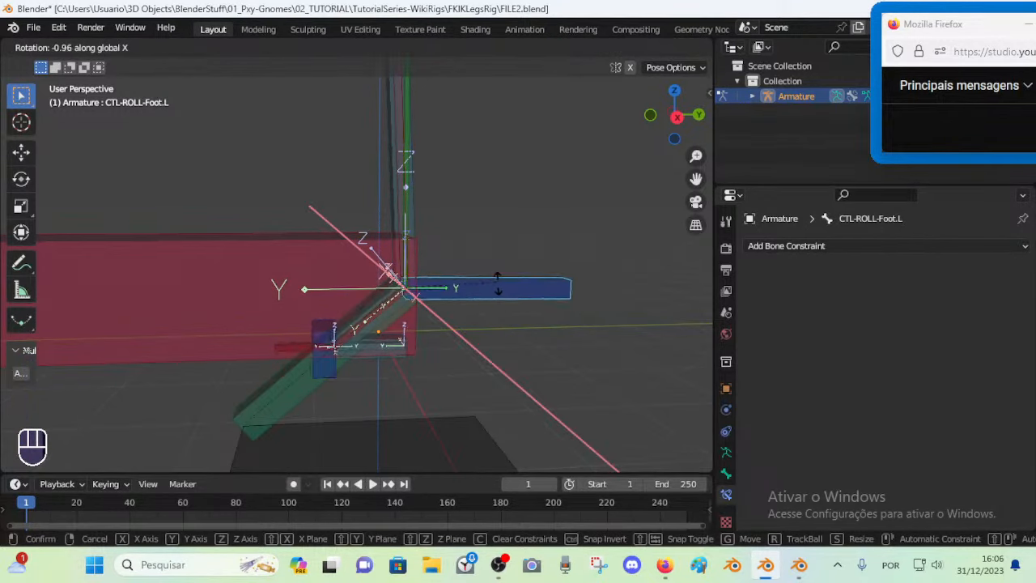
{"action": "left_click", "coordinate": [392, 267]}
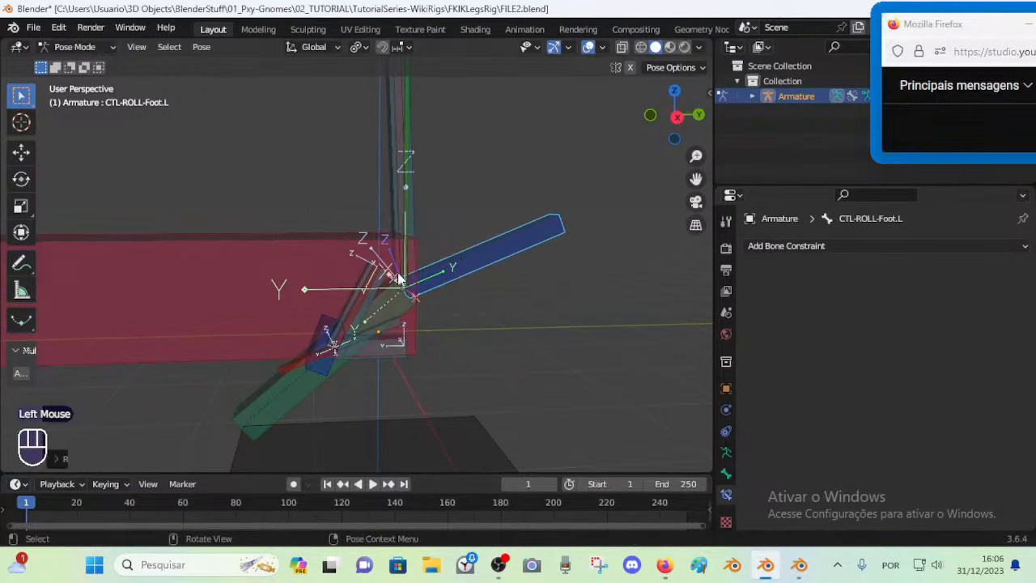
Clear the rotation of all bones to return the rig to its rest pose
{"action": "key", "text": "a"}
{"action": "key", "text": "alt+r"}
{"action": "key", "text": "alt+r"}
Cycle through the overlapping shin bones above the ankle to select DEF-Shin.L, and save the file
{"action": "left_click", "coordinate": [409, 275]}
{"action": "left_click", "coordinate": [411, 278]}
{"action": "scroll", "coordinate": [419, 283], "scroll_direction": "up", "scroll_amount": 2}
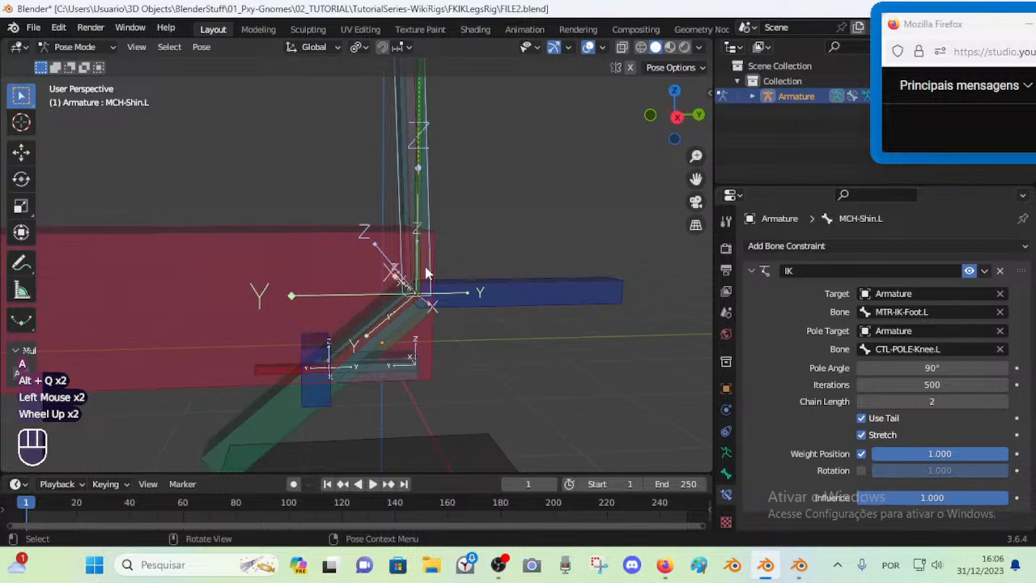
{"action": "left_click", "coordinate": [419, 262]}
{"action": "left_click", "coordinate": [419, 262]}
{"action": "left_click", "coordinate": [419, 261]}
{"action": "left_click", "coordinate": [418, 261]}
{"action": "scroll", "coordinate": [623, 283], "scroll_direction": "up", "scroll_amount": 2}
{"action": "key", "text": "ctrl+s"}
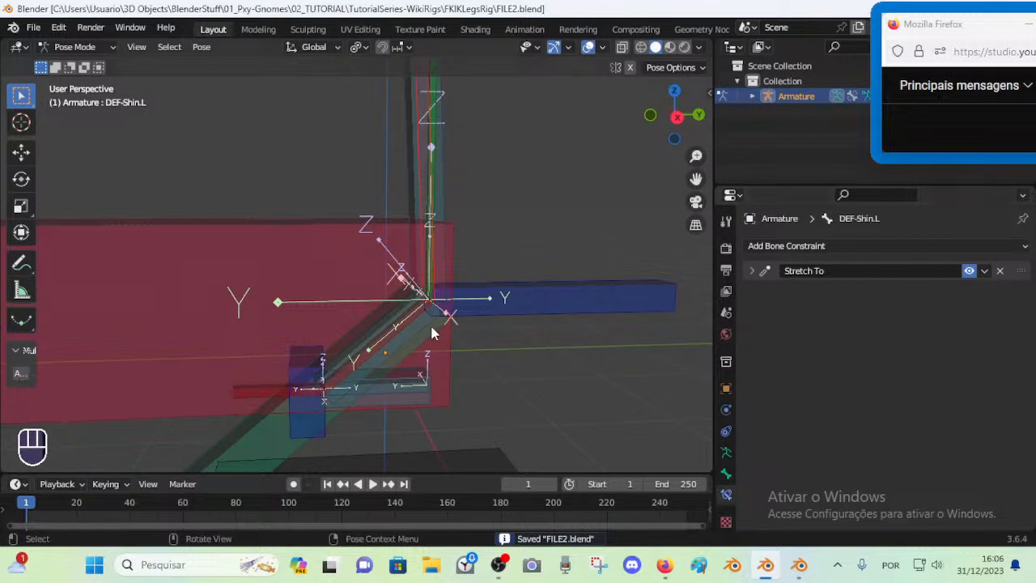
Add a Limit Distance constraint to DEF-Shin.L that targets the DEF-Foot-40º.L bone
{"action": "left_click", "coordinate": [406, 331]}
{"action": "left_click", "coordinate": [405, 332]}
{"action": "left_click", "coordinate": [405, 331]}
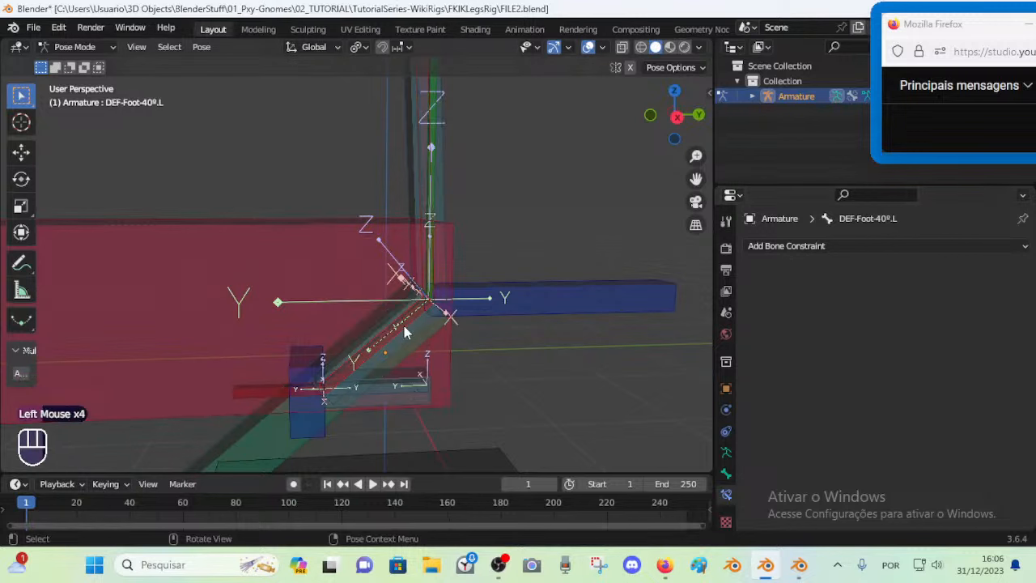
{"action": "left_click", "coordinate": [431, 210], "text": "alt+shift"}
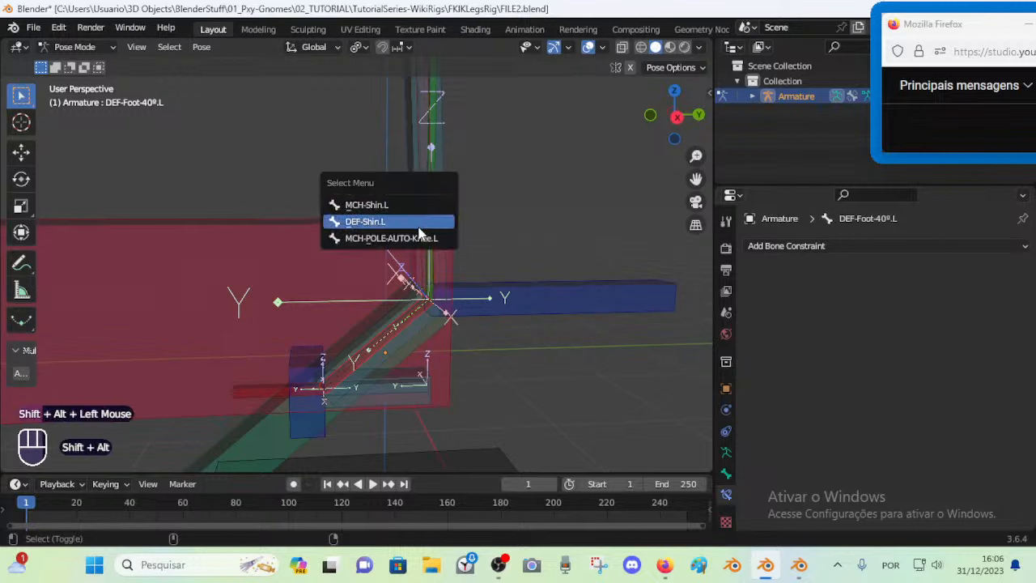
{"action": "left_click", "coordinate": [380, 221]}
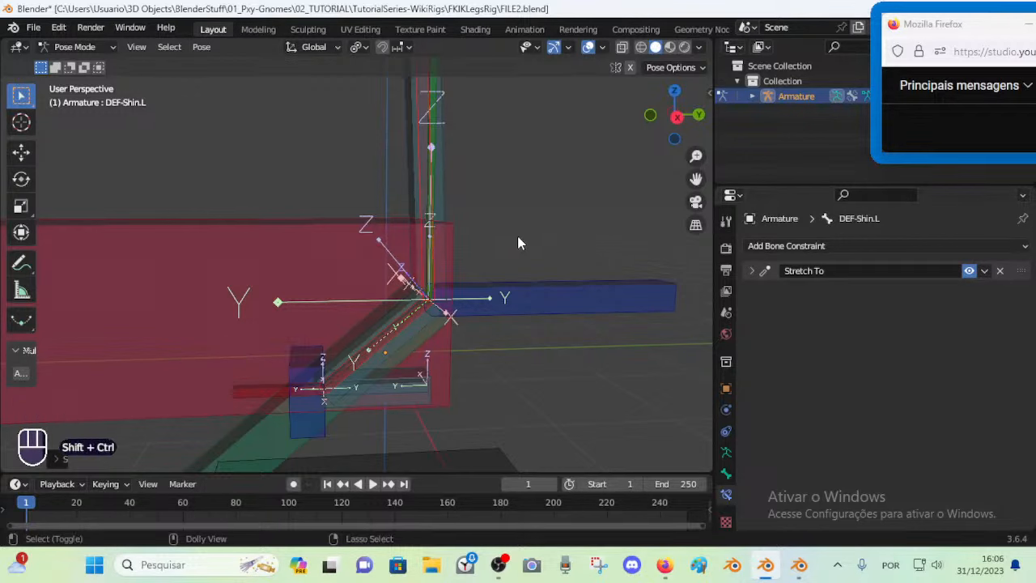
{"action": "key", "text": "shift+ctrl+c"}
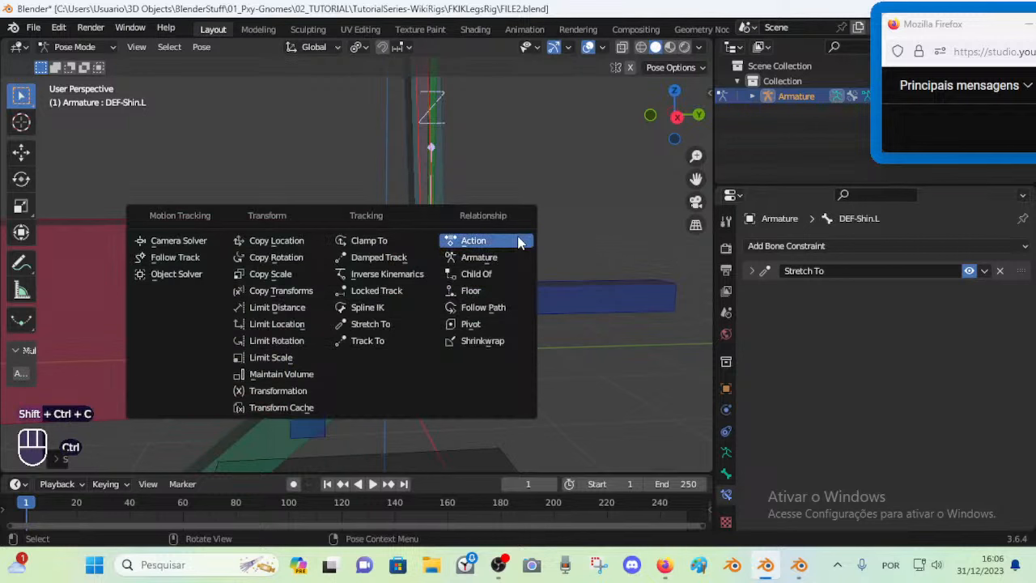
{"action": "left_click", "coordinate": [308, 307]}
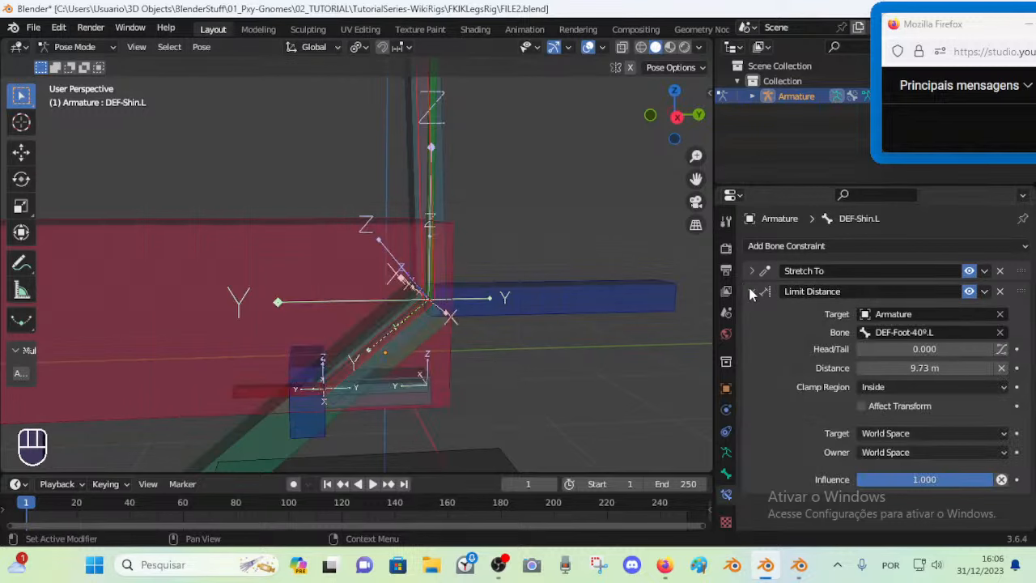
Move DEF-Shin.L's Limit Distance constraint above Stretch To and set its clamp region to Outside
{"action": "left_click", "coordinate": [751, 292]}
{"action": "left_click_drag", "start_coordinate": [1022, 291], "coordinate": [1019, 271]}
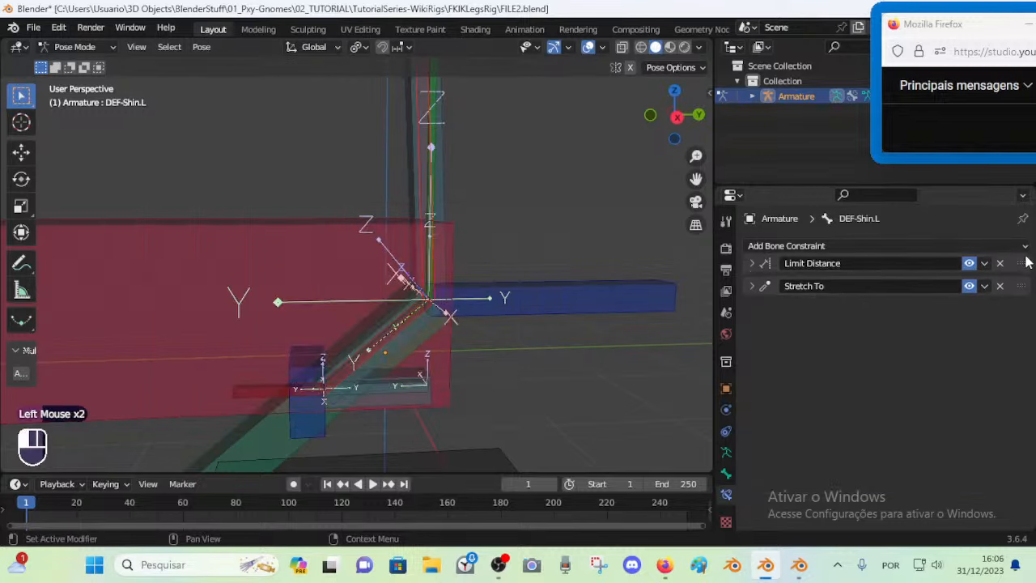
{"action": "left_click", "coordinate": [753, 270]}
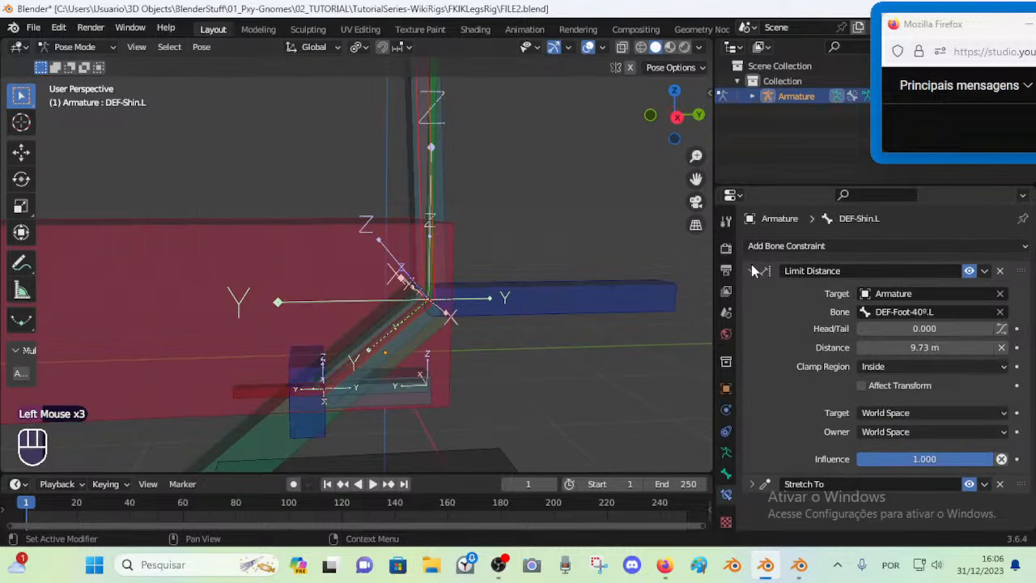
{"action": "left_click", "coordinate": [890, 365]}
{"action": "left_click", "coordinate": [887, 385]}
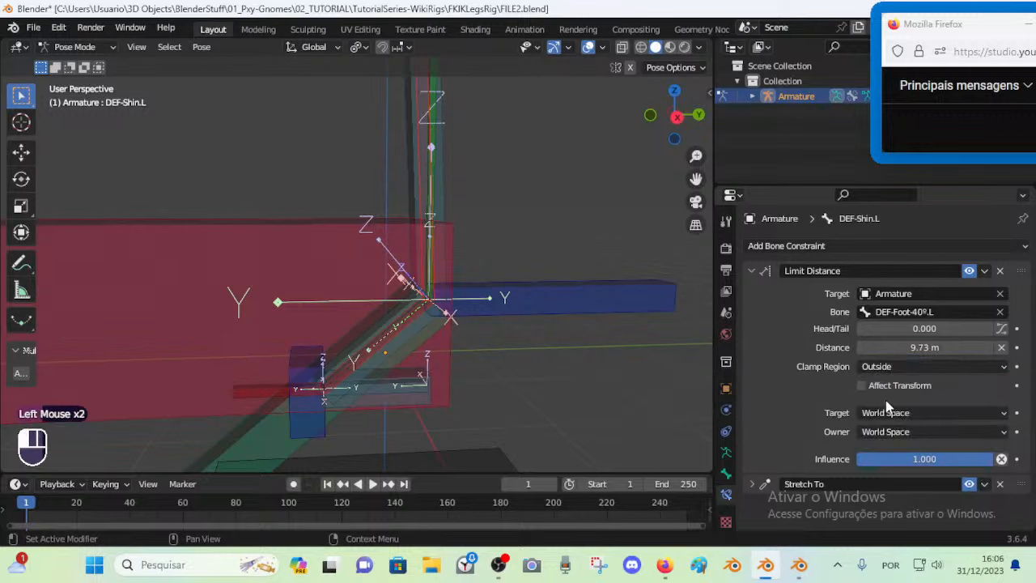
Test-rotate the CTL-ROLL-Foot.L bone around the global X axis and cancel the rotation
{"action": "left_click", "coordinate": [605, 287]}
{"action": "key", "text": "r"}
{"action": "key", "text": "x"}
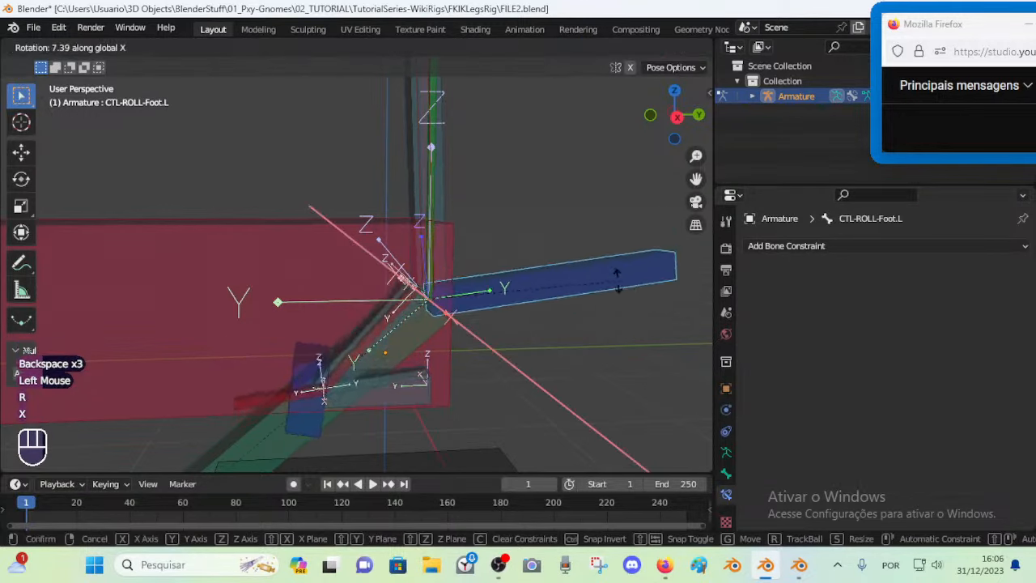
{"action": "key", "text": "Escape"}
Recheck the Limit Distance setting on DEF-Shin.L, then trial-rotate CTL-ROLL-Foot.L around global X without keeping it
{"action": "left_click", "coordinate": [428, 185]}
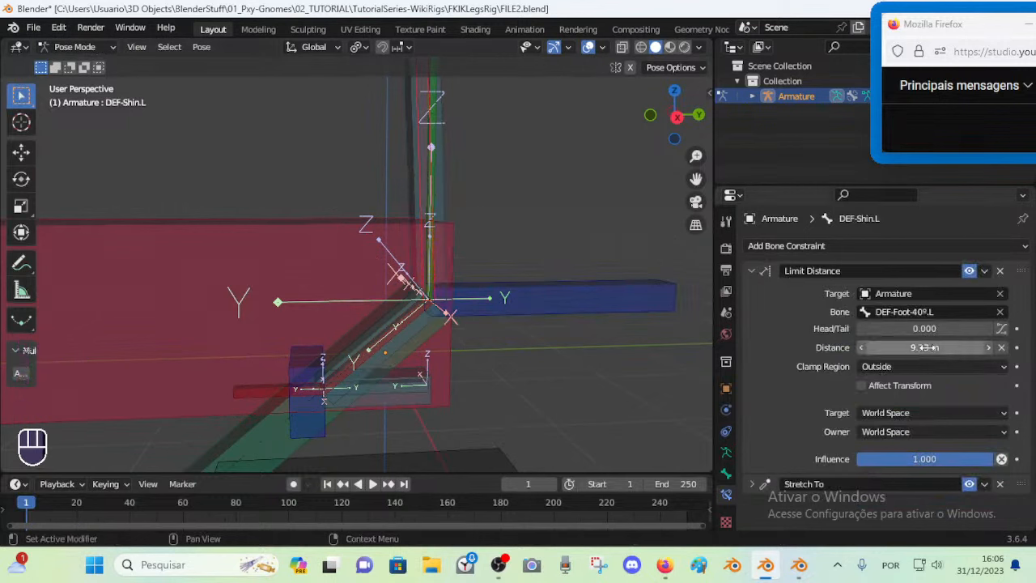
{"action": "left_click", "coordinate": [924, 347]}
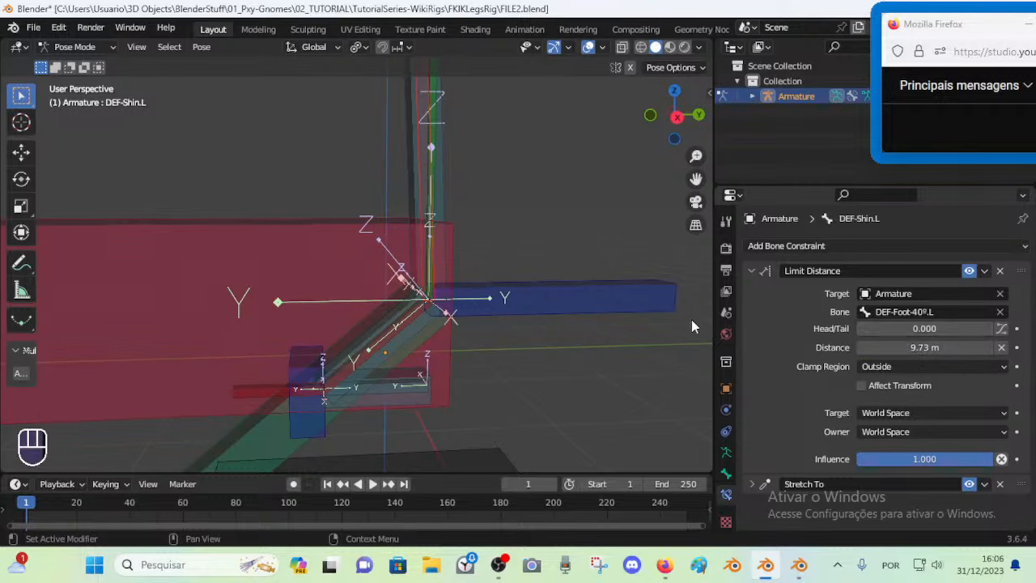
{"action": "left_click", "coordinate": [519, 298]}
{"action": "key", "text": "r"}
{"action": "key", "text": "x"}
{"action": "key", "text": "Escape"}
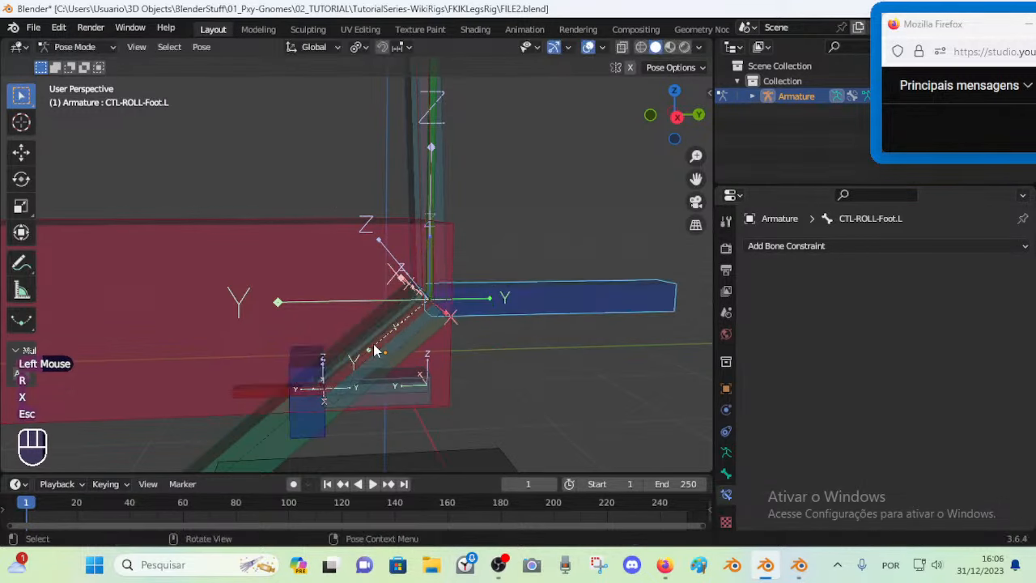
Test-move the DEF-Foot-40º.L bone and cancel the move to check how the shin follows
{"action": "left_click", "coordinate": [377, 348]}
{"action": "left_click", "coordinate": [380, 348]}
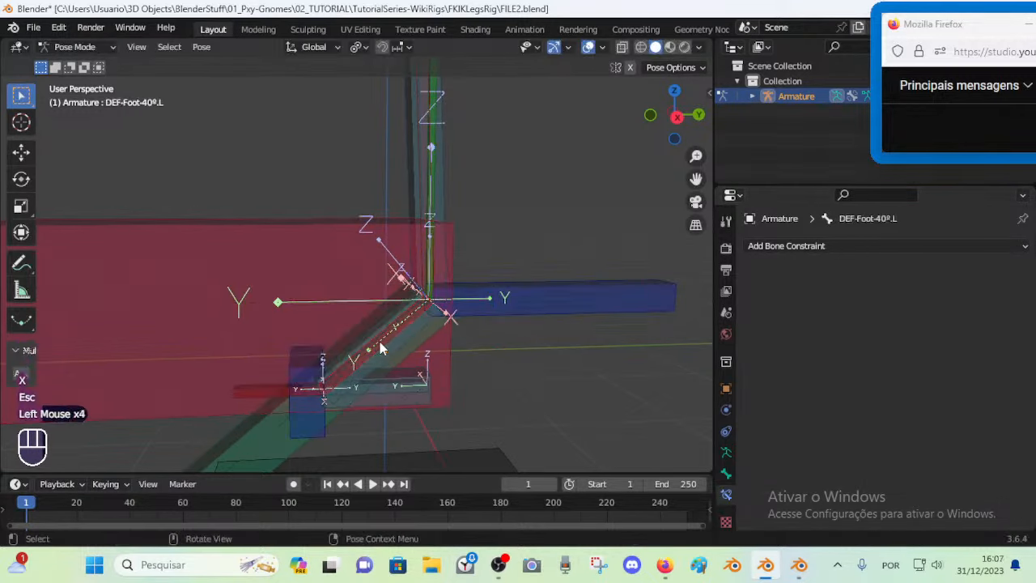
{"action": "key", "text": "g"}
{"action": "key", "text": "Escape"}
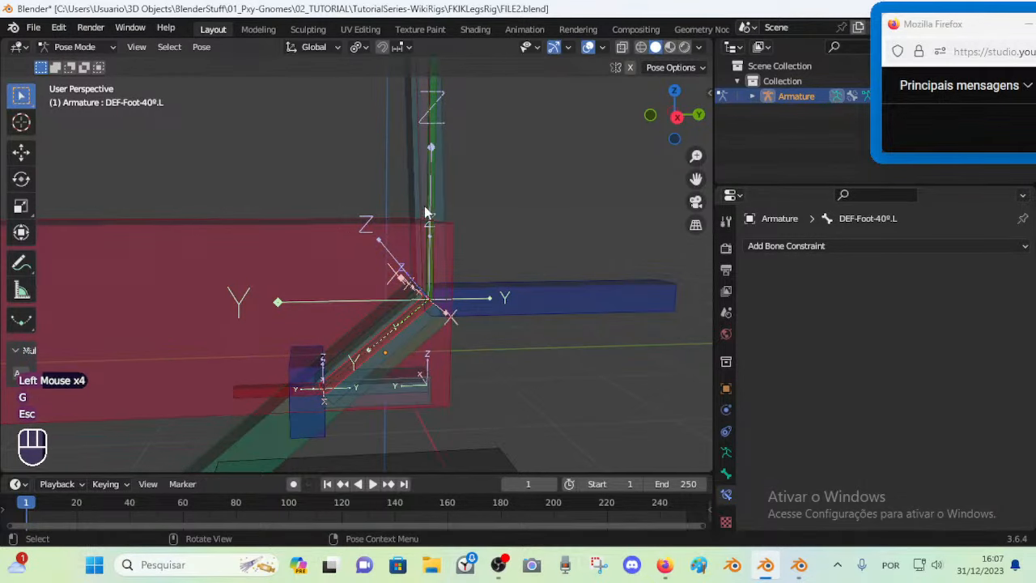
Inspect the constraints on DEF-Shin.L, then test-move DEF-Foot-40º.L again and cancel
{"action": "left_click", "coordinate": [434, 207]}
{"action": "left_click", "coordinate": [433, 208]}
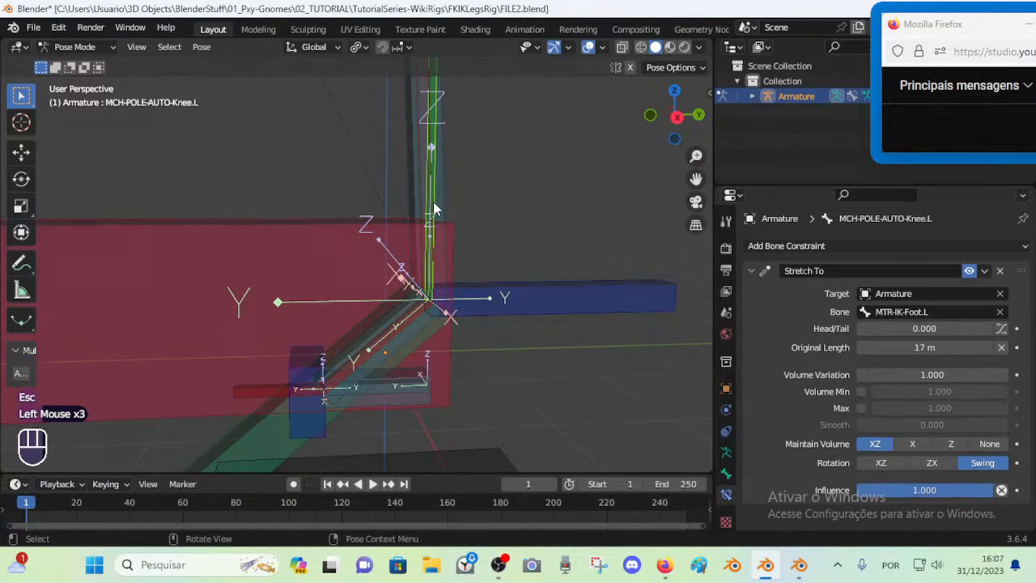
{"action": "left_click", "coordinate": [429, 209]}
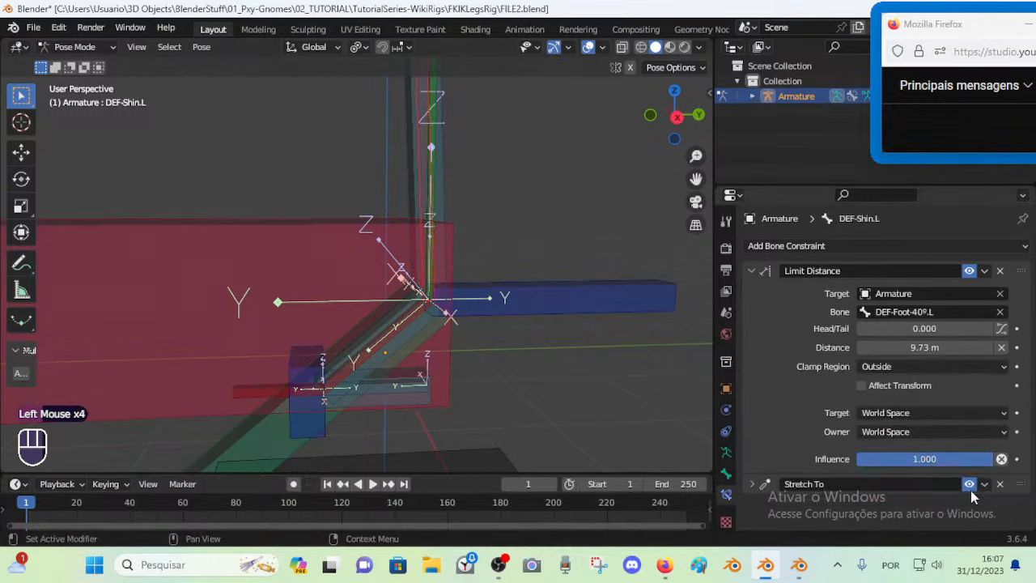
{"action": "left_click", "coordinate": [388, 339]}
{"action": "left_click", "coordinate": [387, 341]}
{"action": "left_click", "coordinate": [387, 341]}
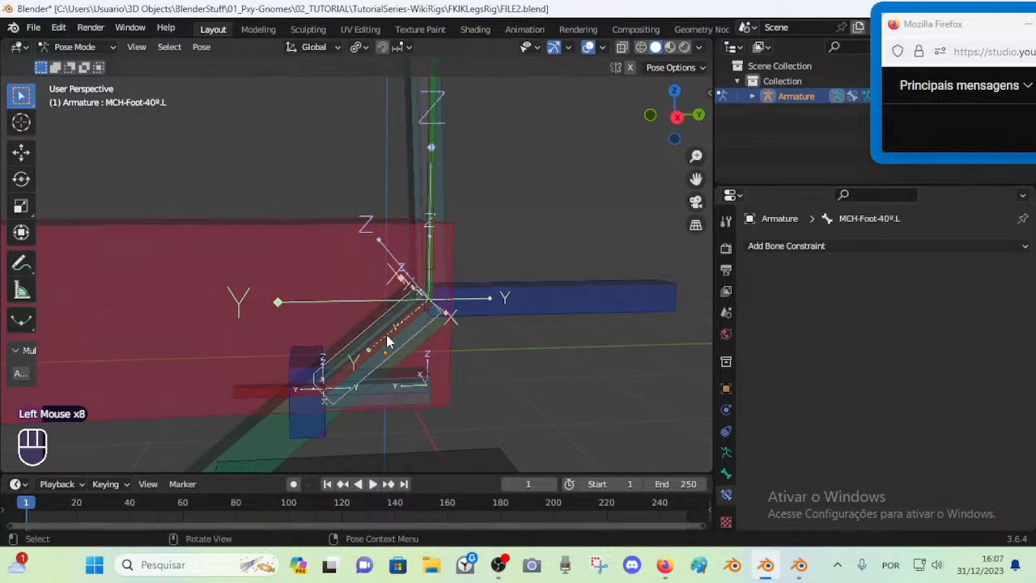
{"action": "key", "text": "g"}
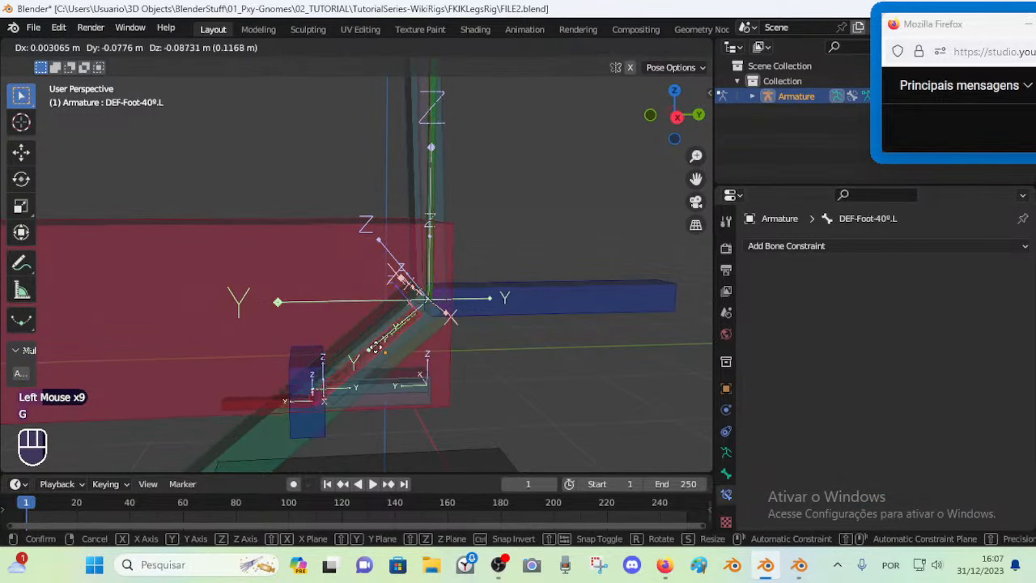
{"action": "key", "text": "Escape"}
Test the shin's reaction by rotating CTL-ROLL-Foot.L around global X, then cancel
{"action": "left_click", "coordinate": [419, 306]}
{"action": "key", "text": "r"}
{"action": "key", "text": "x"}
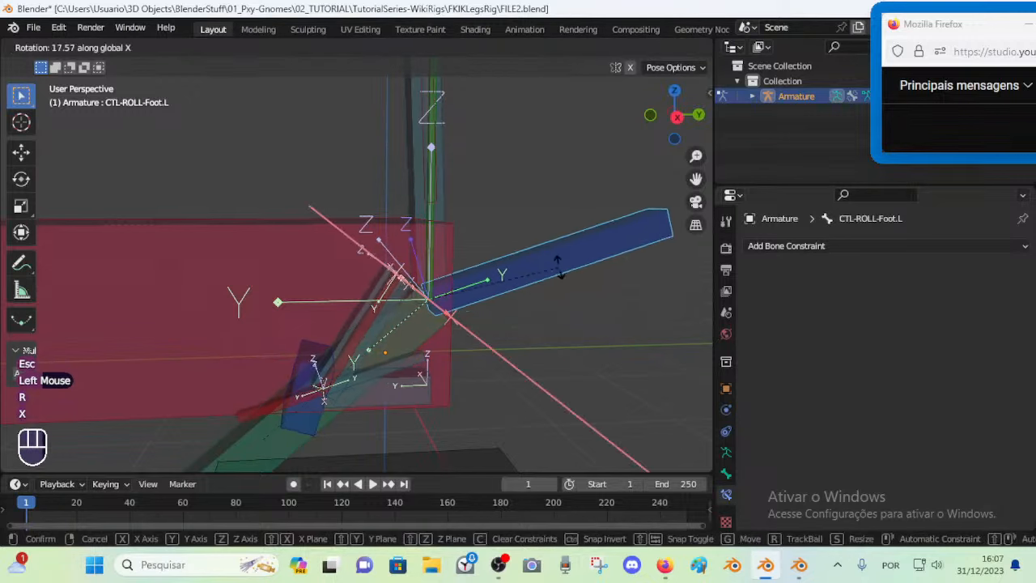
{"action": "key", "text": "Escape"}
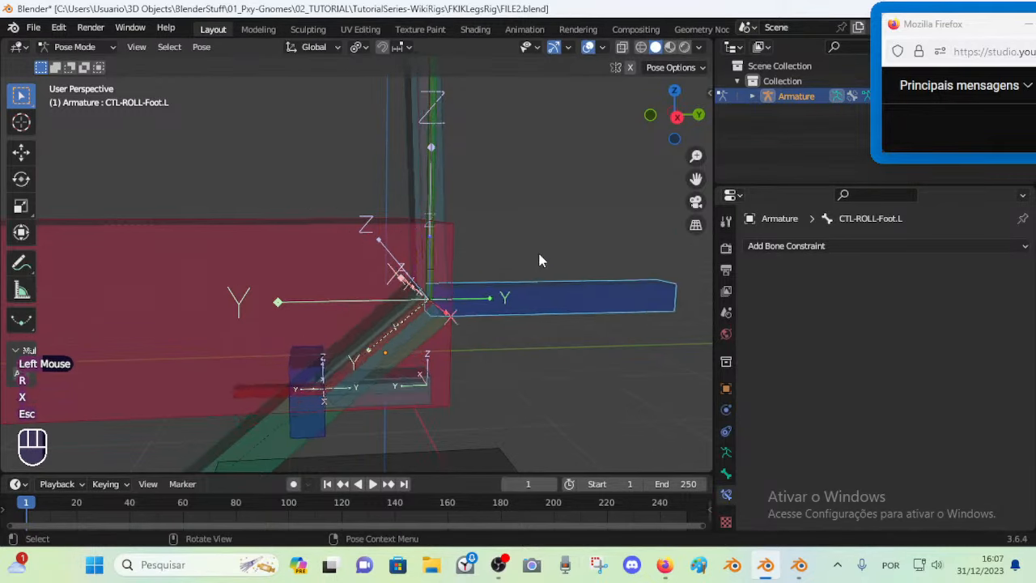
Check the whole leg's behaviour with a cancelled global X rotation of CTL-ROLL-Foot.L
{"action": "scroll", "coordinate": [545, 258], "scroll_direction": "down", "scroll_amount": 2}
{"action": "scroll", "coordinate": [496, 307], "scroll_direction": "down", "scroll_amount": 1}
{"action": "middle_click_drag", "start_coordinate": [491, 204], "coordinate": [460, 372], "text": "shift"}
{"action": "scroll", "coordinate": [497, 307], "scroll_direction": "down", "scroll_amount": 1}
{"action": "scroll", "coordinate": [459, 373], "scroll_direction": "down", "scroll_amount": 1}
{"action": "key", "text": "r"}
{"action": "key", "text": "x"}
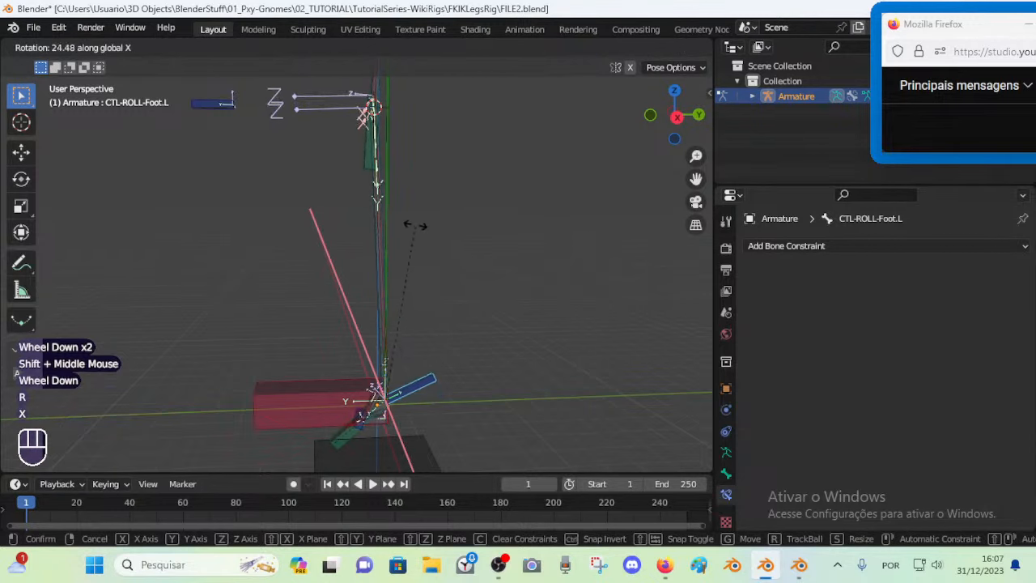
{"action": "key", "text": "Escape"}
{"action": "middle_click_drag", "start_coordinate": [451, 369], "coordinate": [461, 330], "text": "shift"}
{"action": "scroll", "coordinate": [453, 266], "scroll_direction": "up", "scroll_amount": 3}
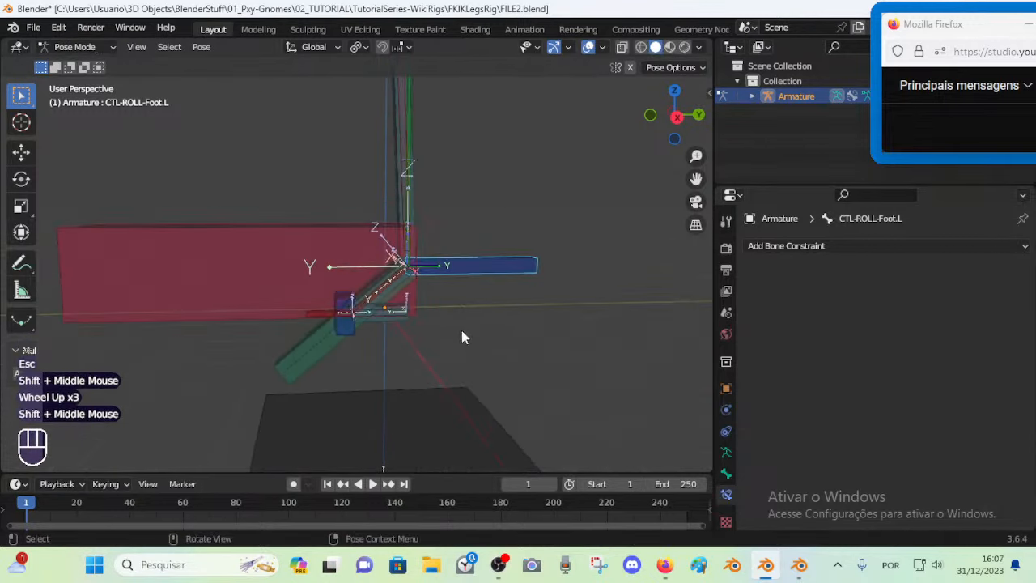
Rotate CTL-ROLL-Foot.L about 9 degrees around the global X axis
{"action": "scroll", "coordinate": [499, 280], "scroll_direction": "up", "scroll_amount": 1}
{"action": "middle_click_drag", "start_coordinate": [499, 281], "coordinate": [499, 313], "text": "shift"}
{"action": "key", "text": "r"}
{"action": "key", "text": "x"}
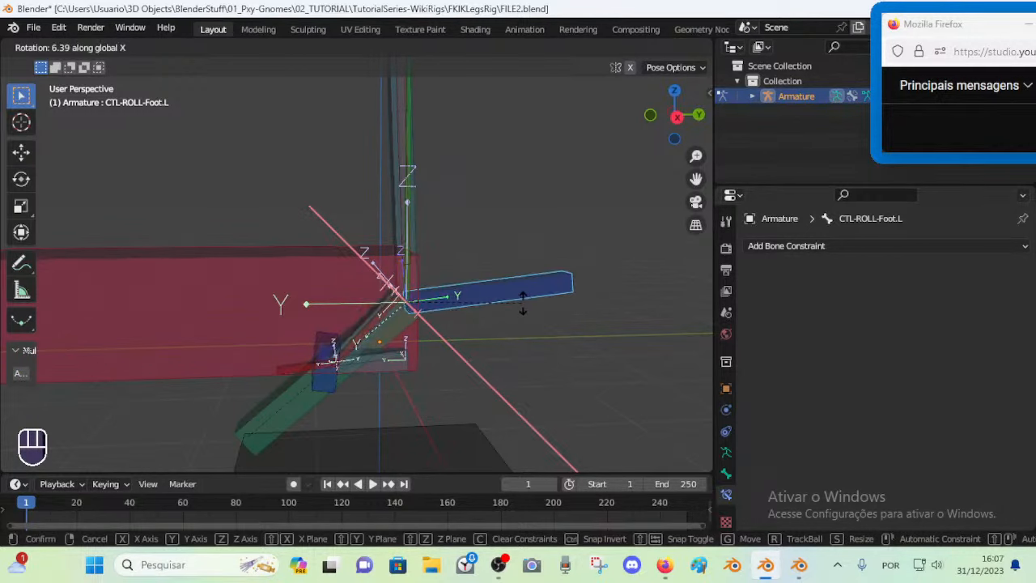
{"action": "key", "text": "Escape"}
{"action": "key", "text": "r"}
{"action": "key", "text": "x"}
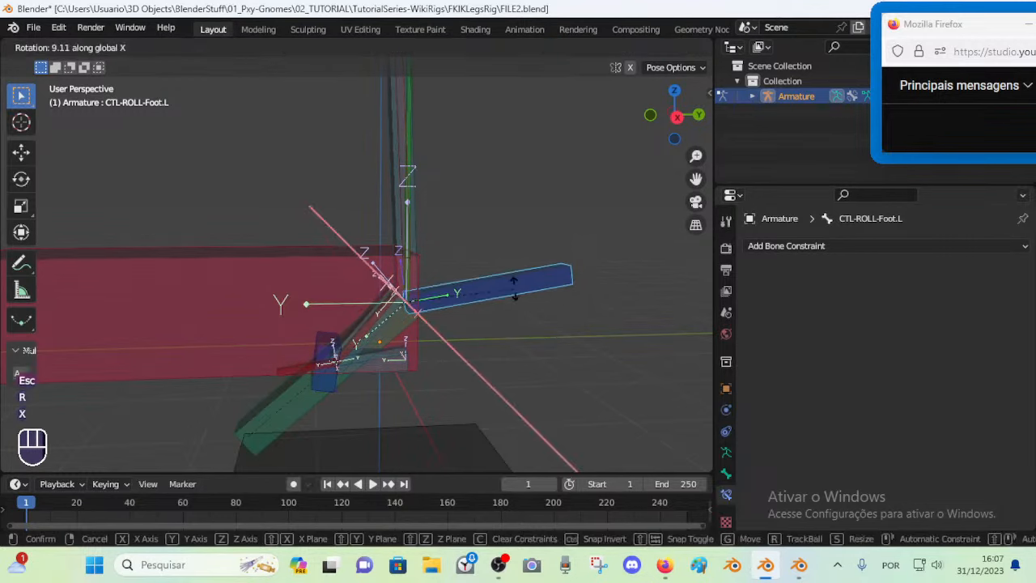
Move the Stretch To constraint above Limit Distance in the constraint stack of DEF-Shin.L
{"action": "left_click", "coordinate": [416, 234]}
{"action": "left_click", "coordinate": [411, 234]}
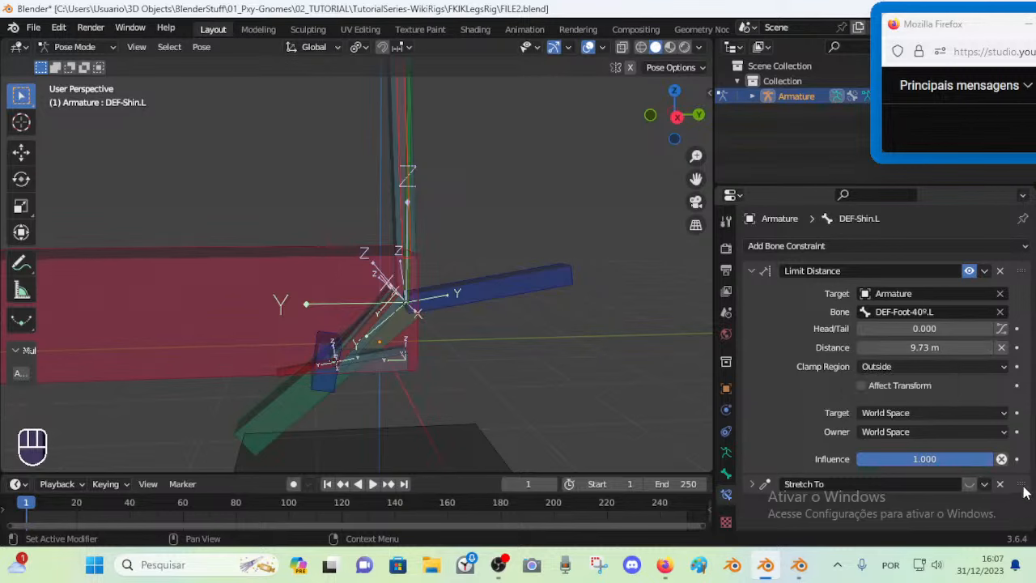
{"action": "left_click_drag", "start_coordinate": [1022, 485], "coordinate": [1021, 270]}
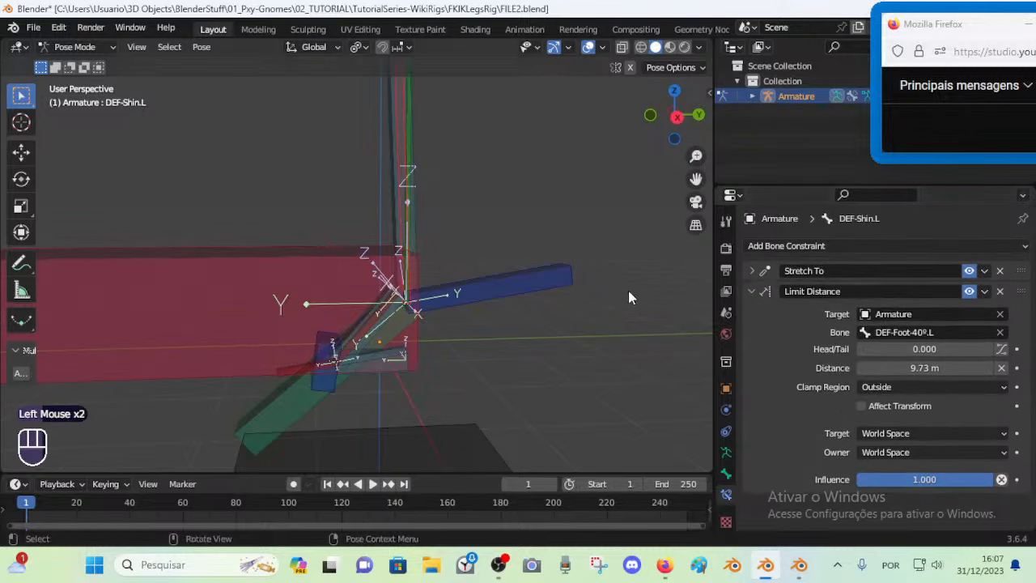
Test the CTL-ROLL-Foot.L rotation around global X, then clear the pose transforms of all bones
{"action": "left_click", "coordinate": [552, 275]}
{"action": "key", "text": "r"}
{"action": "key", "text": "x"}
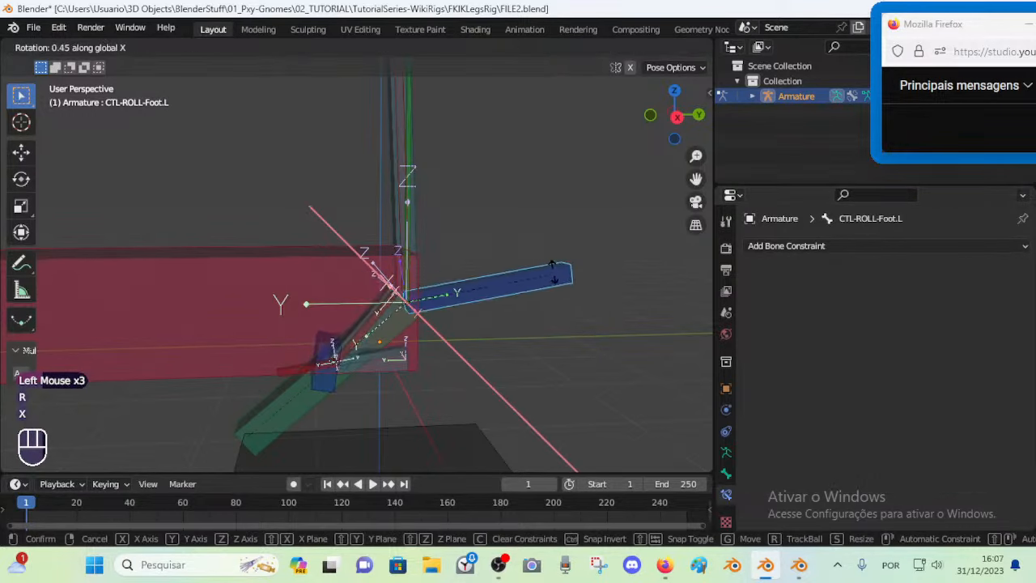
{"action": "key", "text": "Escape"}
{"action": "key", "text": "a"}
{"action": "key", "text": "alt+q"}
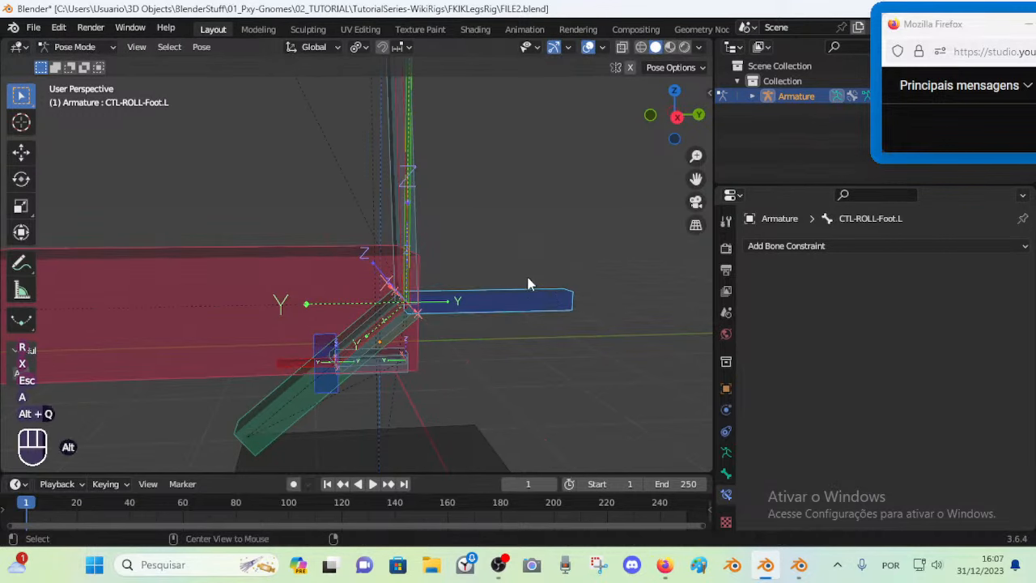
Test-rotate CTL-ROLL-Foot.L around global X from the rest pose and cancel
{"action": "key", "text": "r"}
{"action": "key", "text": "x"}
{"action": "key", "text": "Escape"}
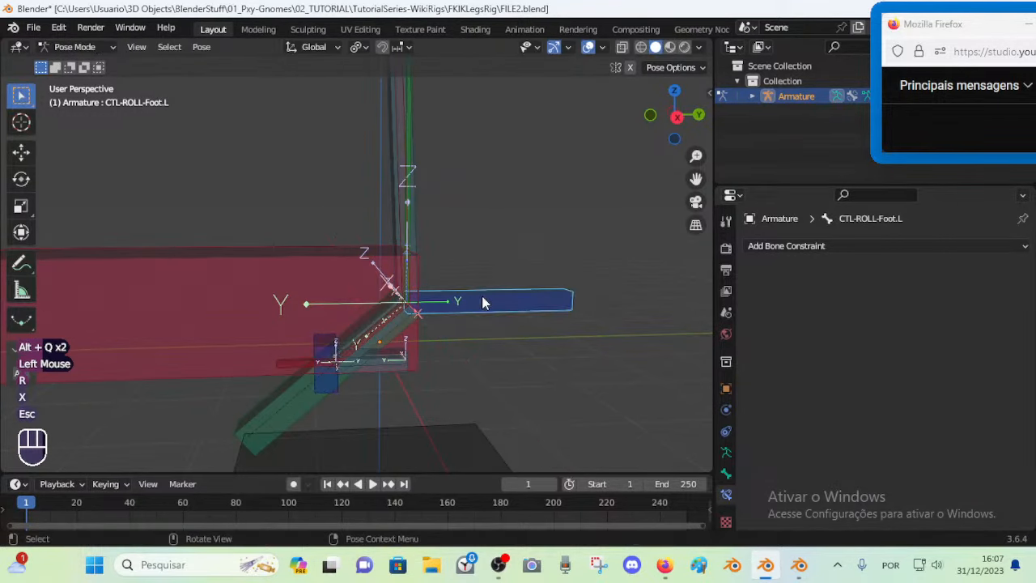
Move CMD-Shin.L away from its rest position and try rotating CTL-ROLL-Foot.L around global X
{"action": "left_click", "coordinate": [271, 405]}
{"action": "key", "text": "g"}
{"action": "left_click", "coordinate": [423, 329]}
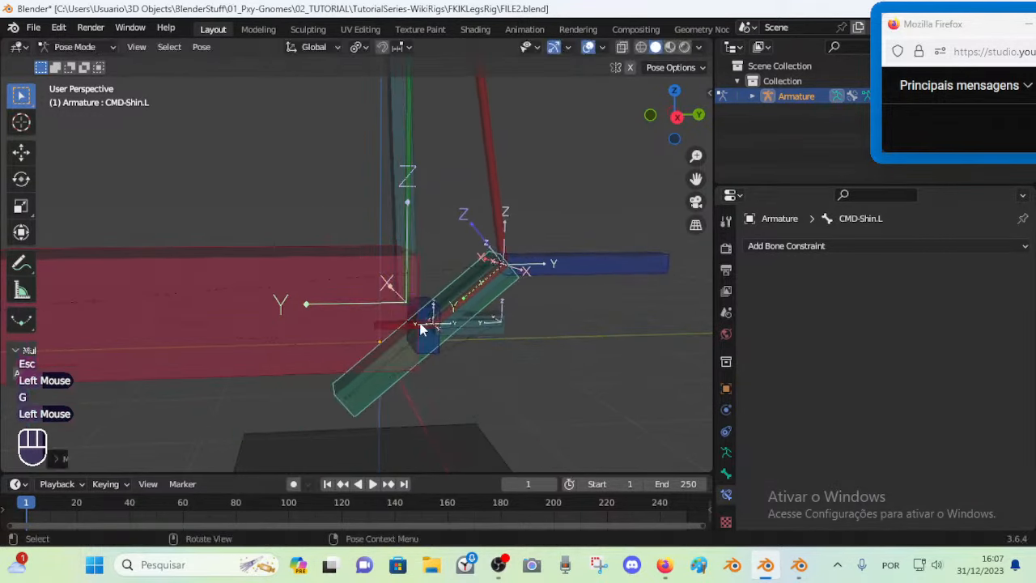
{"action": "left_click", "coordinate": [433, 324]}
{"action": "key", "text": "r"}
{"action": "key", "text": "x"}
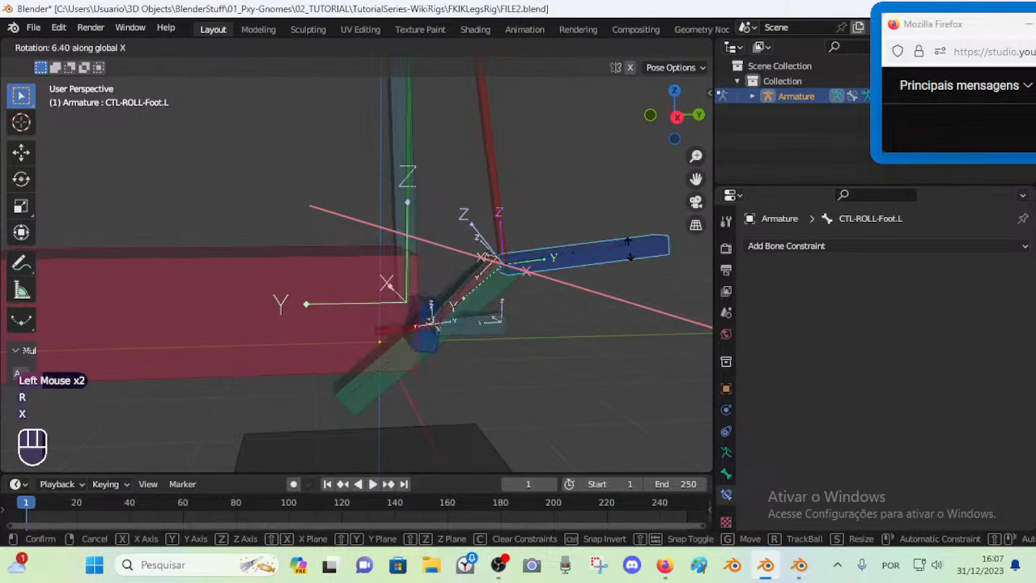
{"action": "key", "text": "Escape"}
Set the distance of the Limit Distance constraint on DEF-Shin.L to 10.1 m
{"action": "middle_click_drag", "start_coordinate": [606, 250], "coordinate": [587, 365], "text": "shift"}
{"action": "scroll", "coordinate": [587, 365], "scroll_direction": "down", "scroll_amount": 2}
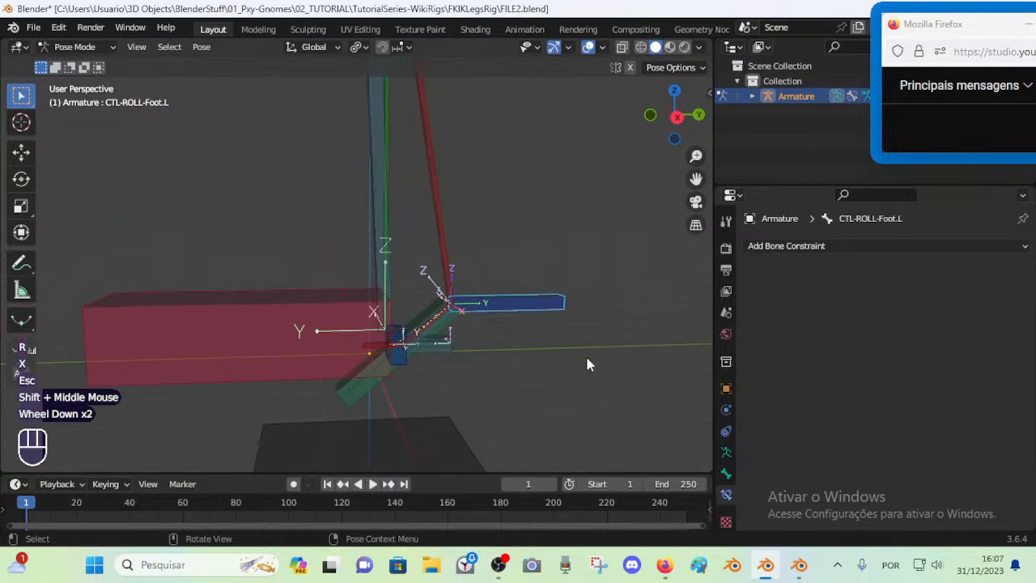
{"action": "left_click", "coordinate": [444, 237]}
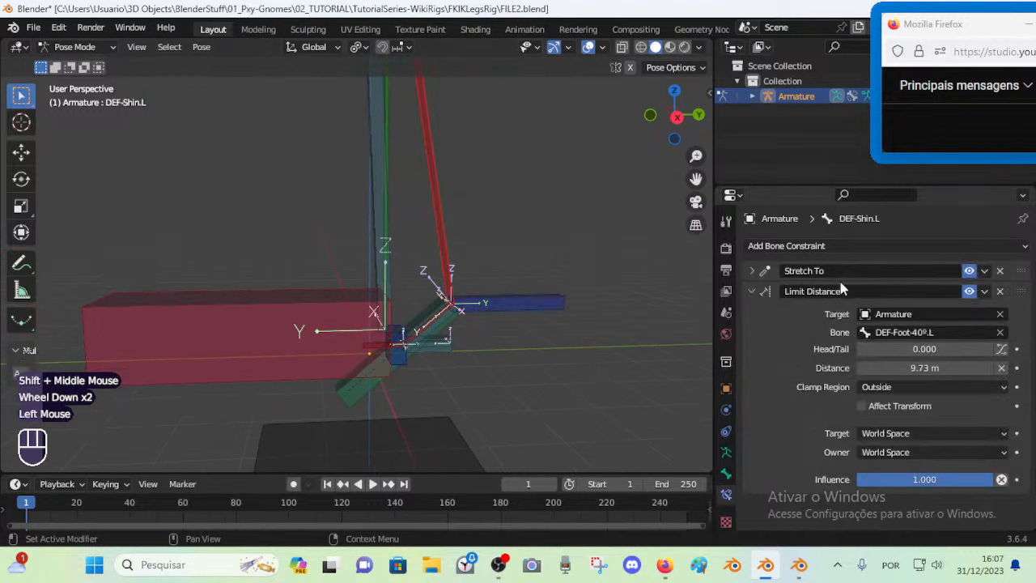
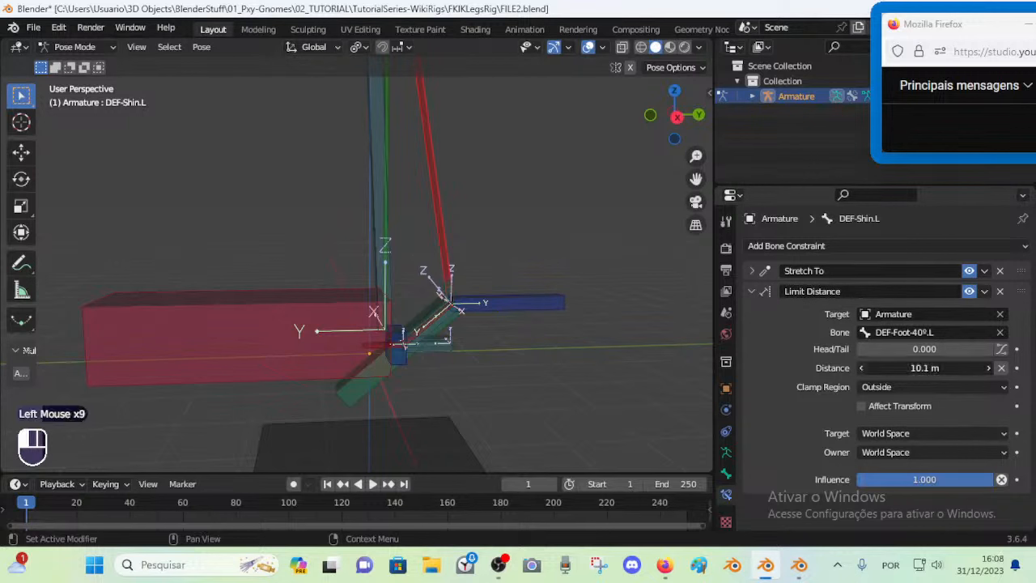
Test the new limit distance by rotating CTL-ROLL-Foot.L around global X, then cancel
{"action": "left_click", "coordinate": [526, 308]}
{"action": "key", "text": "r"}
{"action": "key", "text": "x"}
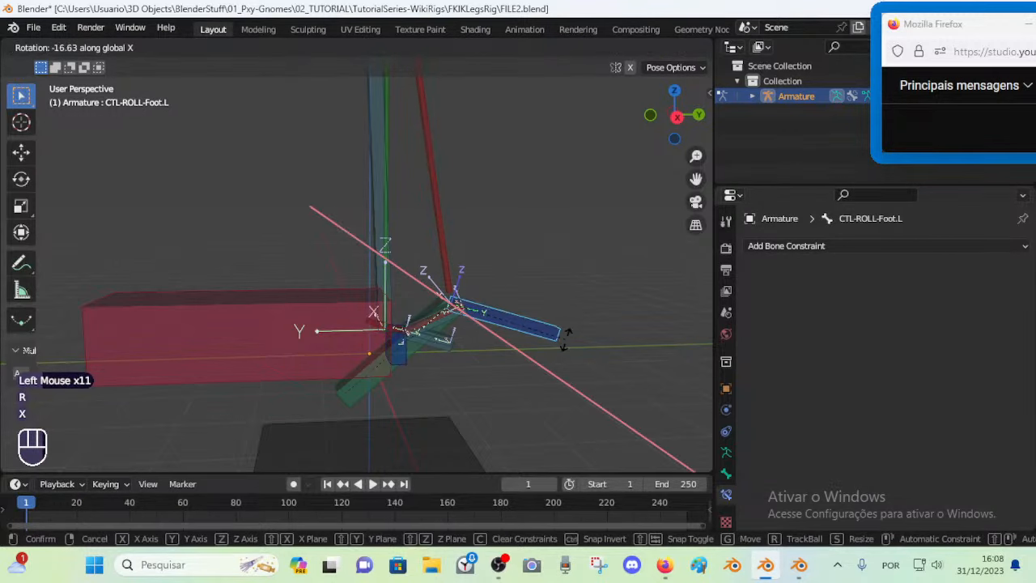
{"action": "key", "text": "Escape"}
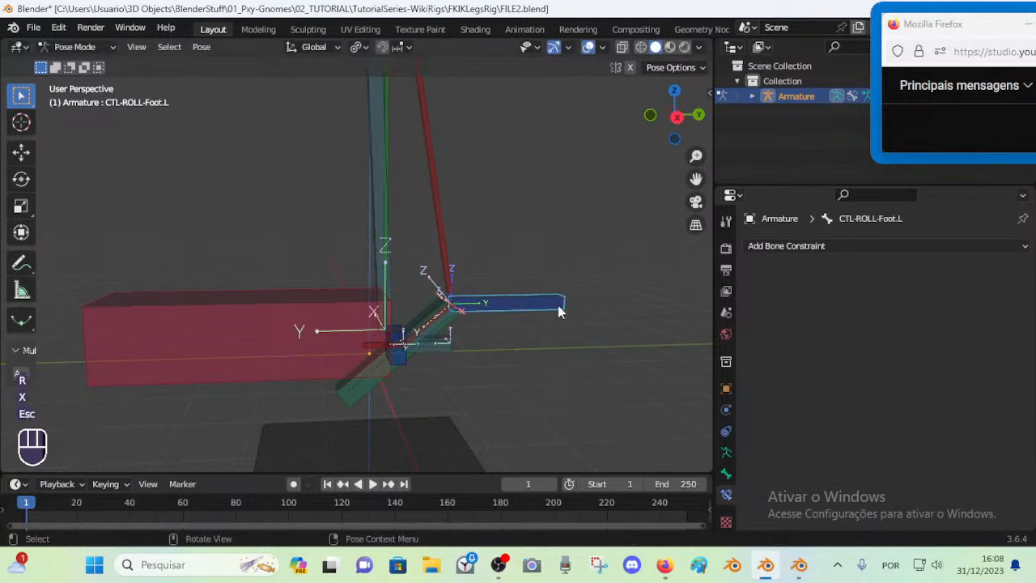
Examine the full leg during a trial global X rotation of CTL-ROLL-Foot.L, then inspect the ankle up close
{"action": "scroll", "coordinate": [478, 134], "scroll_direction": "down", "scroll_amount": 2}
{"action": "middle_click_drag", "start_coordinate": [478, 135], "coordinate": [460, 275], "text": "shift"}
{"action": "scroll", "coordinate": [460, 277], "scroll_direction": "down", "scroll_amount": 1}
{"action": "key", "text": "r"}
{"action": "key", "text": "x"}
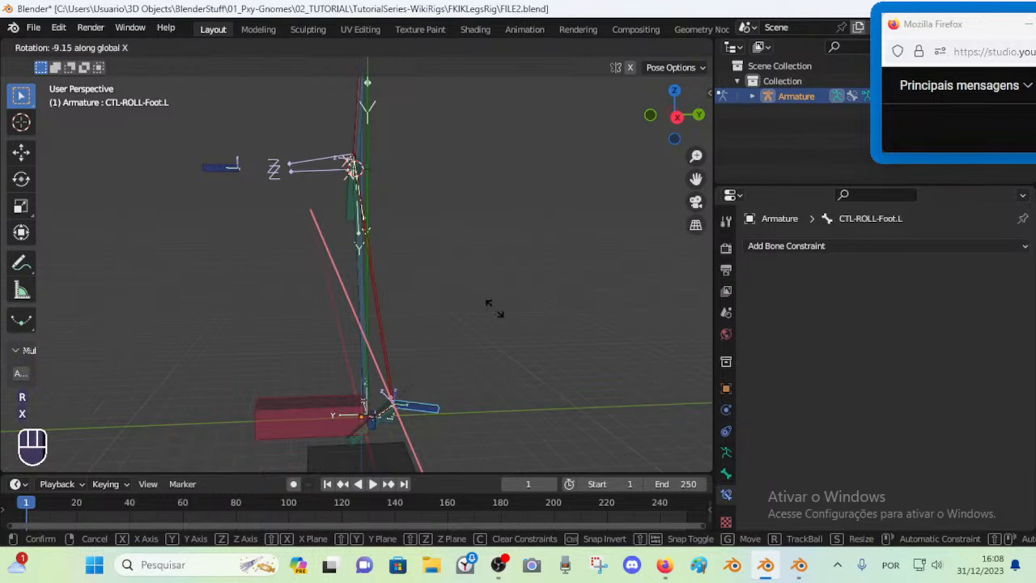
{"action": "key", "text": "Escape"}
{"action": "middle_click_drag", "start_coordinate": [437, 429], "coordinate": [437, 312], "text": "shift"}
{"action": "scroll", "coordinate": [437, 311], "scroll_direction": "up", "scroll_amount": 6}
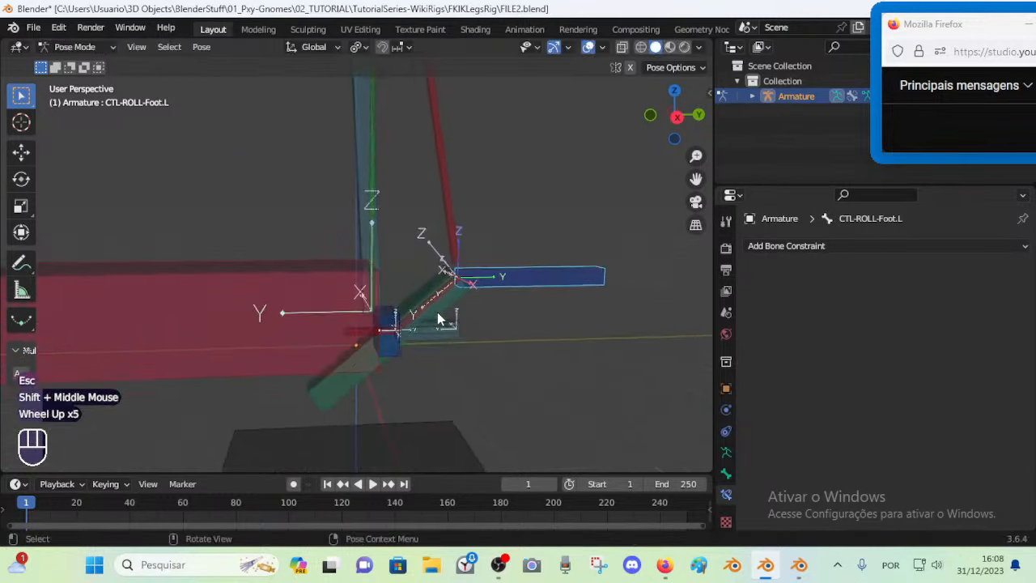
{"action": "scroll", "coordinate": [444, 305], "scroll_direction": "up", "scroll_amount": 1}
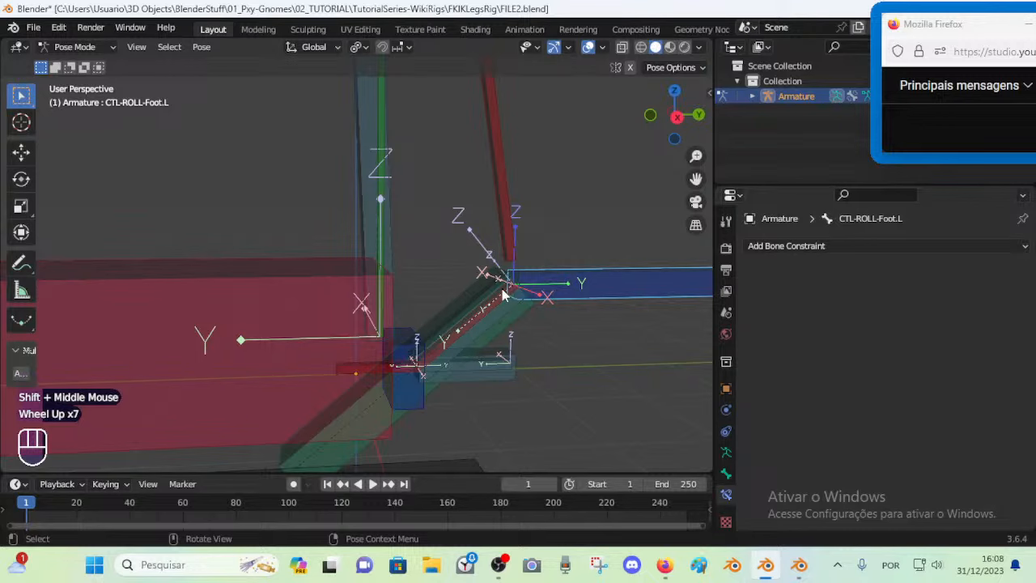
Select all the armature's bones and clear their pose transforms
{"action": "left_click", "coordinate": [503, 267]}
{"action": "left_click", "coordinate": [505, 253]}
{"action": "left_click", "coordinate": [513, 291]}
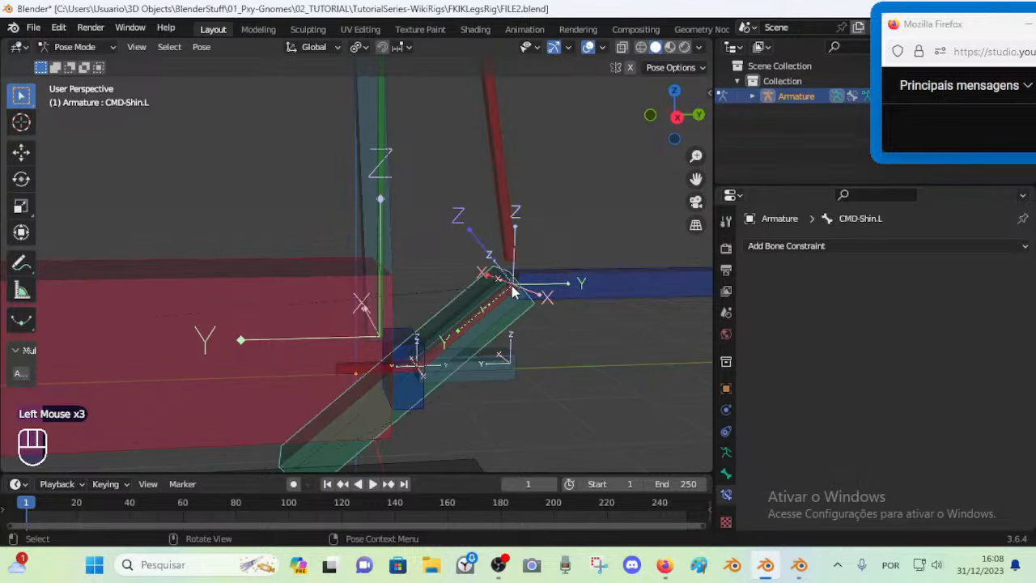
{"action": "key", "text": "a"}
{"action": "key", "text": "a"}
{"action": "key", "text": "alt+q"}
{"action": "key", "text": "a"}
{"action": "key", "text": "alt+q"}
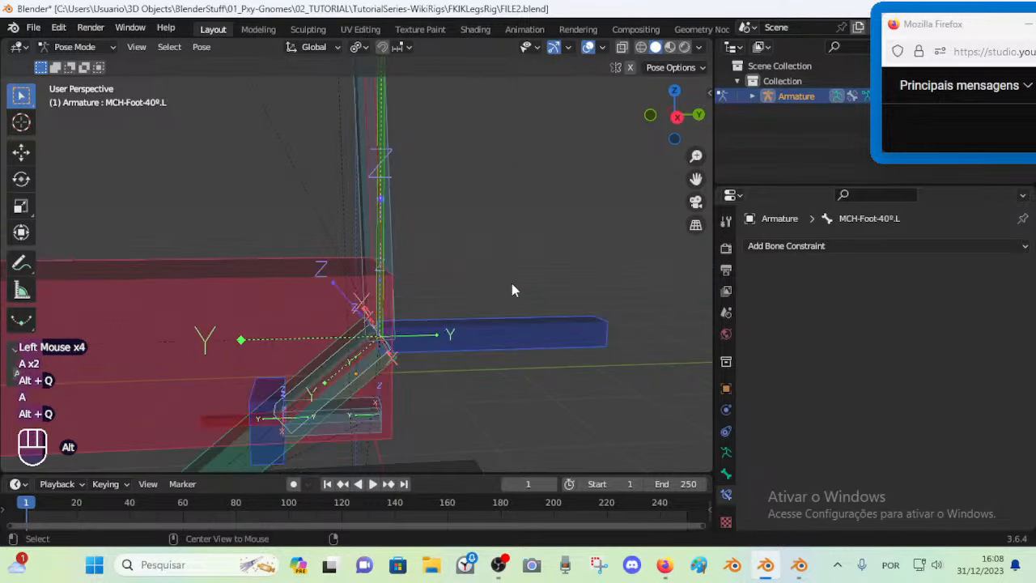
{"action": "key", "text": "alt+q"}
Select the MCH-Shin.L bone and inspect its IK constraint settings
{"action": "scroll", "coordinate": [421, 242], "scroll_direction": "down", "scroll_amount": 2}
{"action": "middle_click_drag", "start_coordinate": [413, 260], "coordinate": [388, 348], "text": "shift"}
{"action": "double_click", "coordinate": [362, 350]}
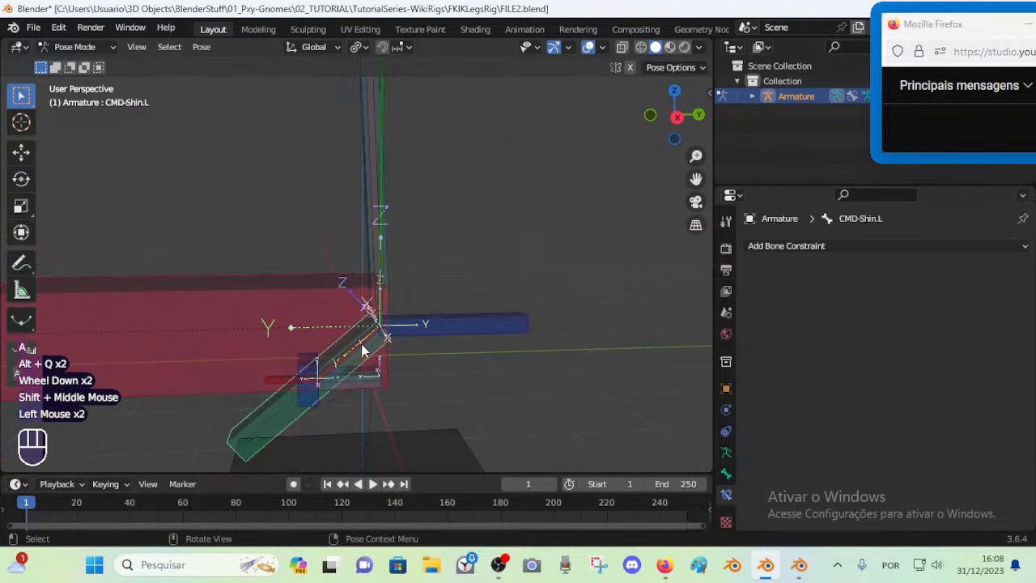
{"action": "left_click", "coordinate": [383, 221]}
{"action": "middle_click_drag", "start_coordinate": [352, 199], "coordinate": [381, 238], "text": "shift"}
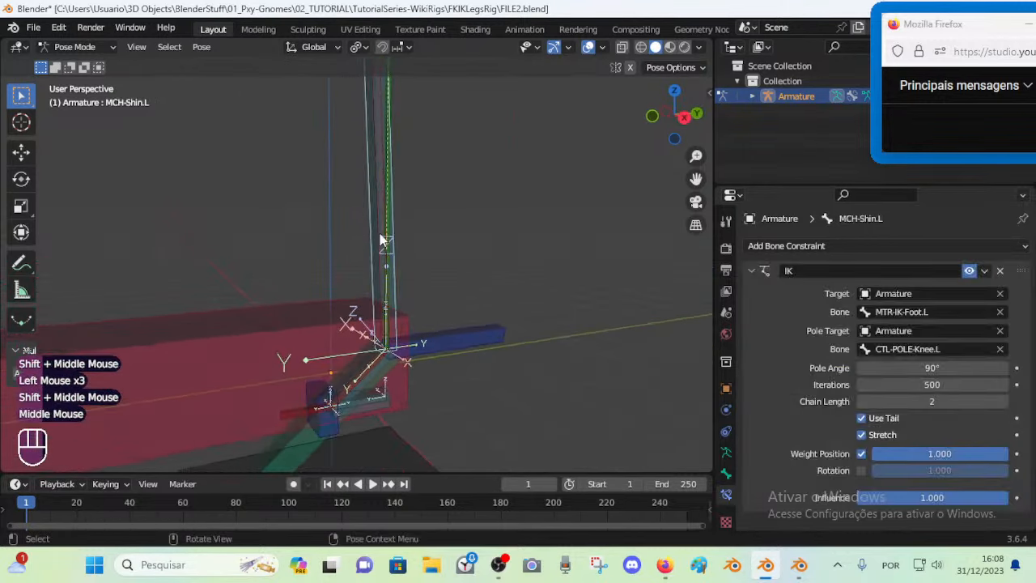
Select the DEF-Shin.L bone and examine its Limit Distance constraint and its alignment from knee to ankle
{"action": "left_click", "coordinate": [374, 215]}
{"action": "left_click", "coordinate": [374, 210]}
{"action": "left_click", "coordinate": [374, 208]}
{"action": "middle_click_drag", "start_coordinate": [380, 138], "coordinate": [385, 260], "text": "shift"}
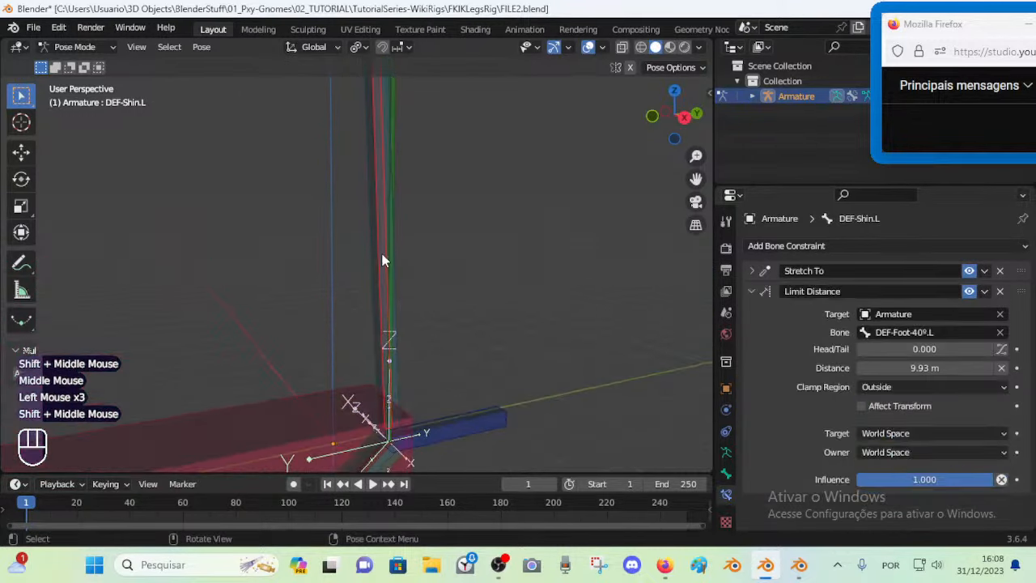
{"action": "middle_click_drag", "start_coordinate": [383, 157], "coordinate": [520, 250], "text": "shift"}
{"action": "scroll", "coordinate": [481, 195], "scroll_direction": "down", "scroll_amount": 2}
{"action": "middle_click_drag", "start_coordinate": [480, 195], "coordinate": [354, 234], "text": "shift"}
{"action": "scroll", "coordinate": [366, 271], "scroll_direction": "up", "scroll_amount": 3}
{"action": "scroll", "coordinate": [351, 197], "scroll_direction": "down", "scroll_amount": 1}
{"action": "scroll", "coordinate": [354, 234], "scroll_direction": "down", "scroll_amount": 1, "text": "shift"}
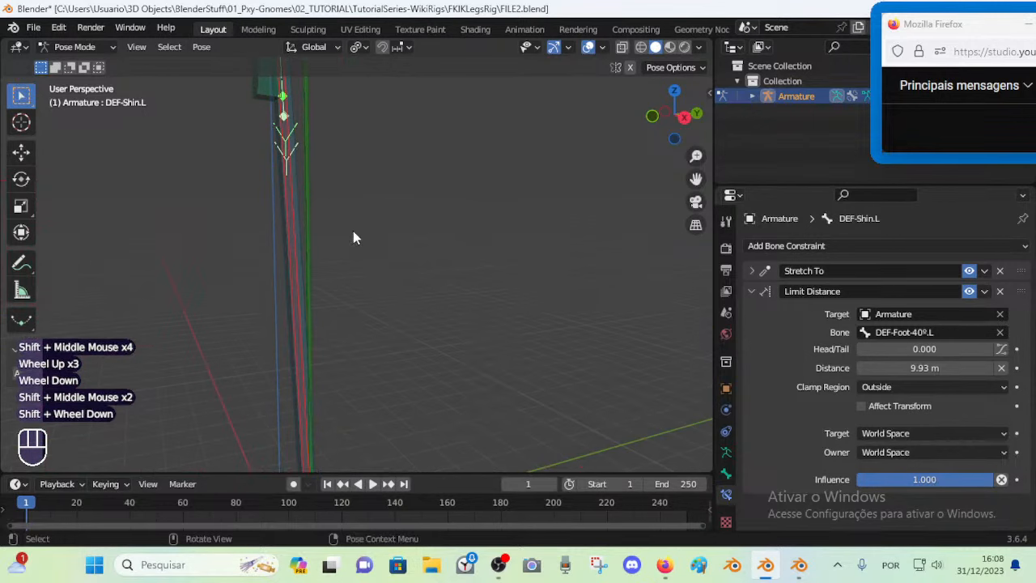
{"action": "scroll", "coordinate": [344, 199], "scroll_direction": "down", "scroll_amount": 3}
{"action": "middle_click_drag", "start_coordinate": [344, 199], "coordinate": [308, 332], "text": "shift"}
{"action": "middle_click_drag", "start_coordinate": [308, 332], "coordinate": [296, 360], "text": "shift"}
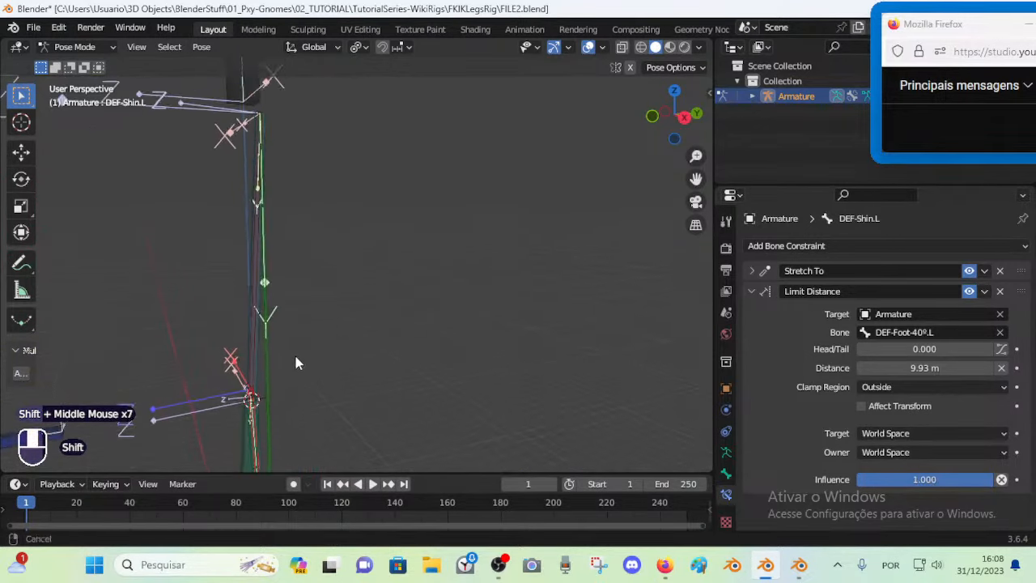
{"action": "scroll", "coordinate": [301, 317], "scroll_direction": "down", "scroll_amount": 1}
{"action": "middle_click_drag", "start_coordinate": [301, 312], "coordinate": [400, 199]}
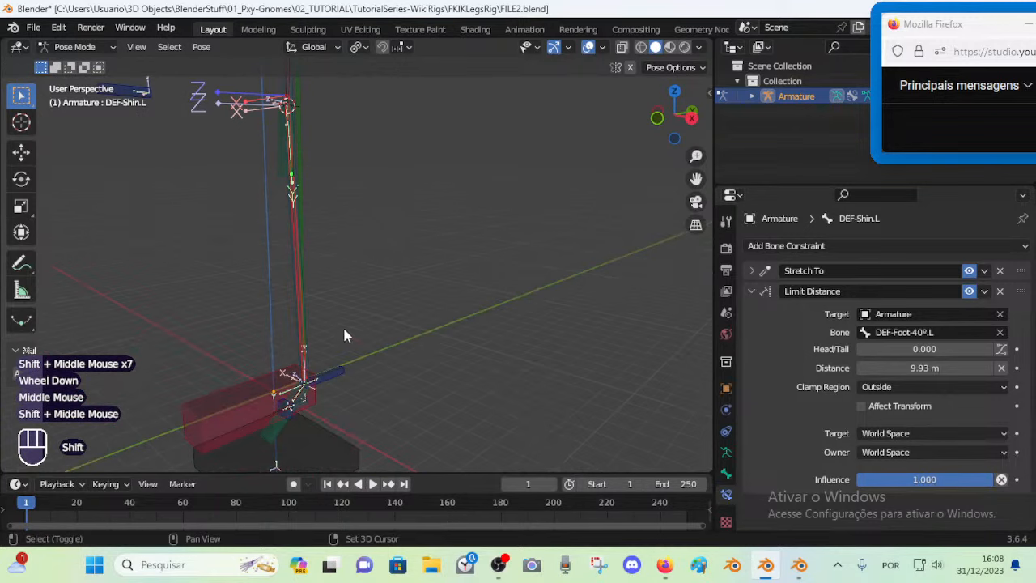
{"action": "middle_click_drag", "start_coordinate": [344, 330], "coordinate": [325, 353], "text": "shift"}
{"action": "scroll", "coordinate": [326, 354], "scroll_direction": "up", "scroll_amount": 2}
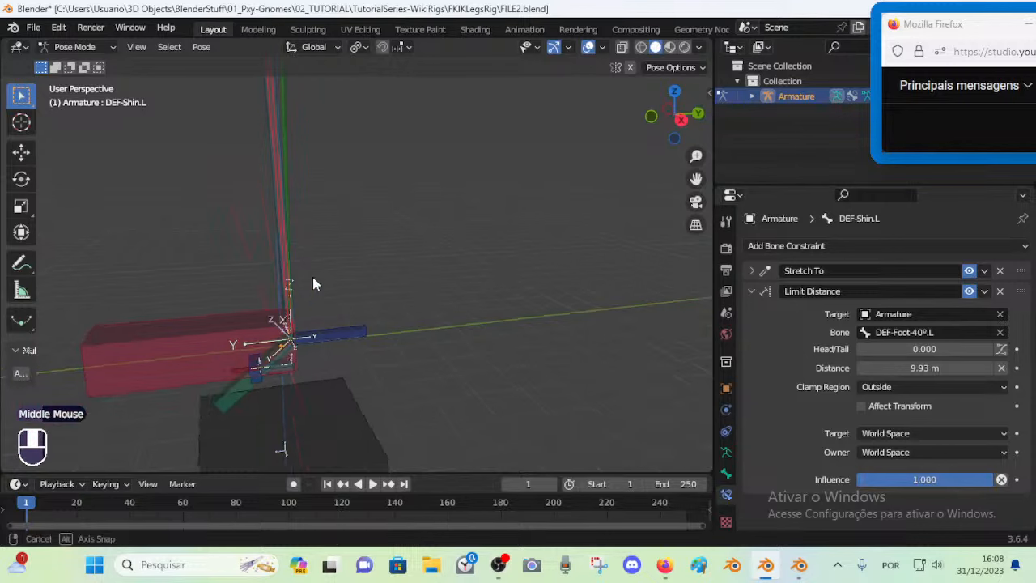
{"action": "middle_click_drag", "start_coordinate": [297, 281], "coordinate": [318, 259]}
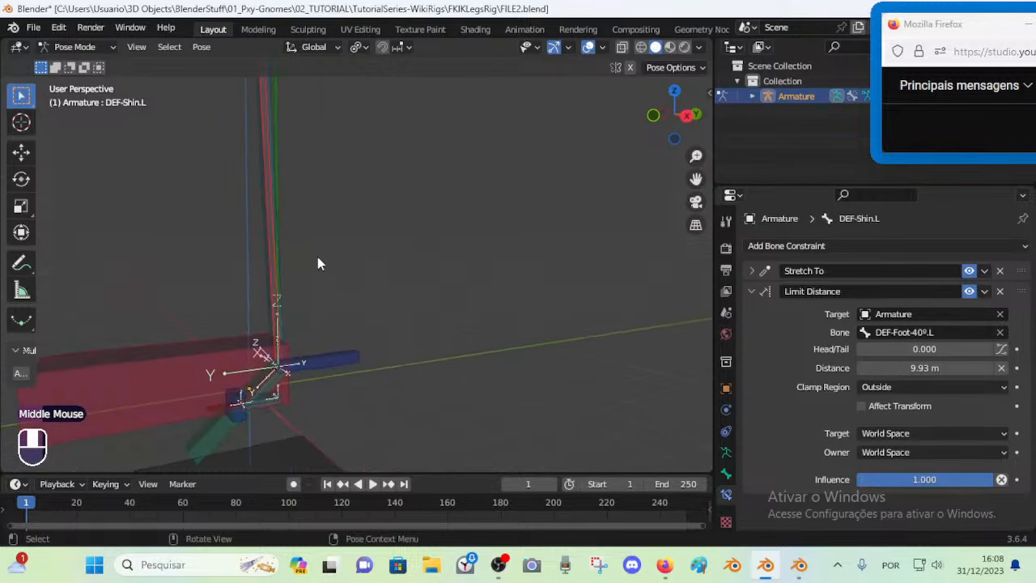
Remove the Limit Distance constraint from DEF-Shin.L and select the CTL-ROLL-Foot.L bone
{"action": "left_click", "coordinate": [1000, 292]}
{"action": "scroll", "coordinate": [363, 317], "scroll_direction": "down", "scroll_amount": 1}
{"action": "left_click", "coordinate": [360, 322]}
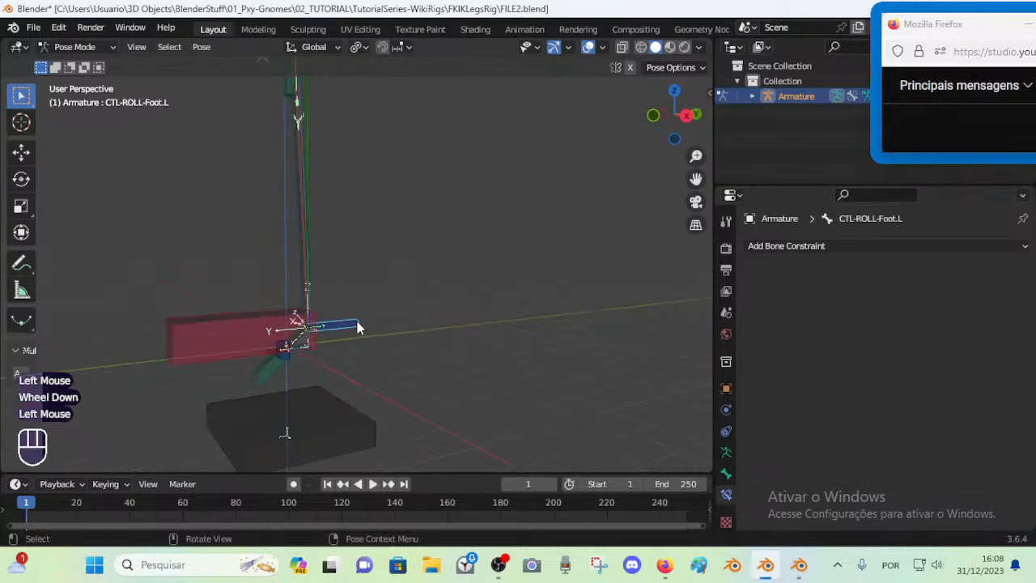
{"action": "scroll", "coordinate": [353, 116], "scroll_direction": "up", "scroll_amount": 1}
{"action": "middle_click_drag", "start_coordinate": [354, 116], "coordinate": [352, 305], "text": "shift"}
{"action": "scroll", "coordinate": [350, 234], "scroll_direction": "down", "scroll_amount": 2}
{"action": "middle_click_drag", "start_coordinate": [351, 234], "coordinate": [443, 283]}
Switch to the IKFKLegsRig-EqualPositions file and rotate CTL-Foot-ROLL.L about 15.5° around global X
{"action": "left_click", "coordinate": [798, 564]}
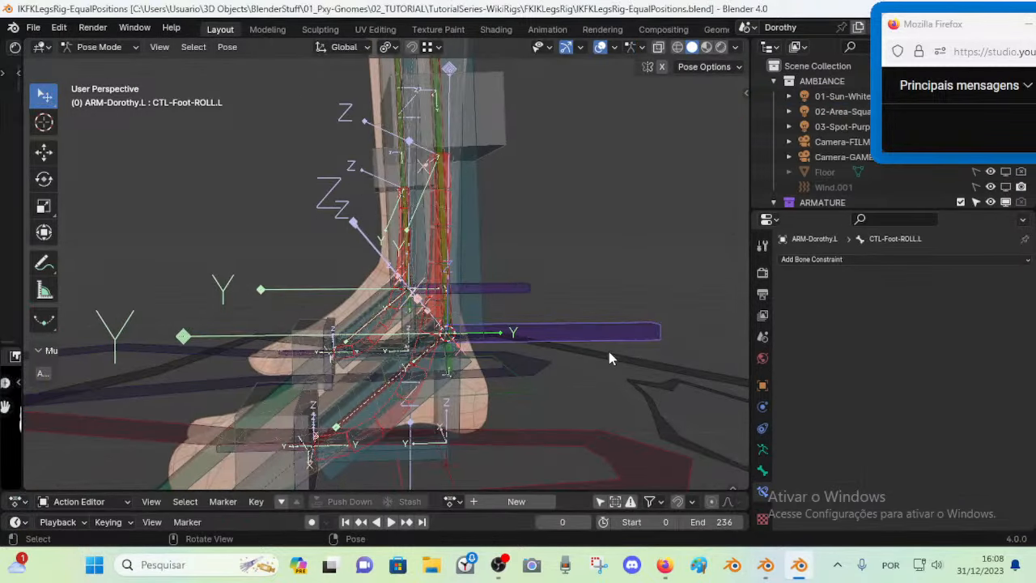
{"action": "key", "text": "r"}
{"action": "key", "text": "x"}
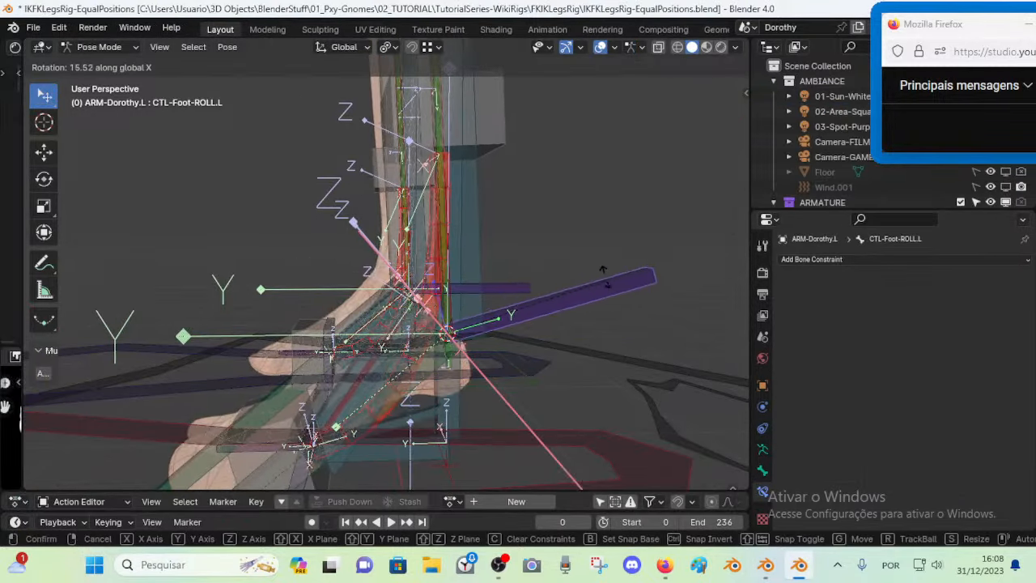
{"action": "left_click", "coordinate": [603, 271]}
Select the DEF-5-LEG-2A-Ankle-BB.L bone and examine its Stretch To constraint and the character's legs
{"action": "scroll", "coordinate": [493, 285], "scroll_direction": "down", "scroll_amount": 3}
{"action": "middle_click_drag", "start_coordinate": [338, 329], "coordinate": [397, 257]}
{"action": "left_click", "coordinate": [415, 255]}
{"action": "left_click", "coordinate": [406, 246]}
{"action": "scroll", "coordinate": [397, 258], "scroll_direction": "down", "scroll_amount": 2}
{"action": "middle_click_drag", "start_coordinate": [386, 75], "coordinate": [401, 144], "text": "shift"}
{"action": "middle_click_drag", "start_coordinate": [376, 289], "coordinate": [367, 120], "text": "shift"}
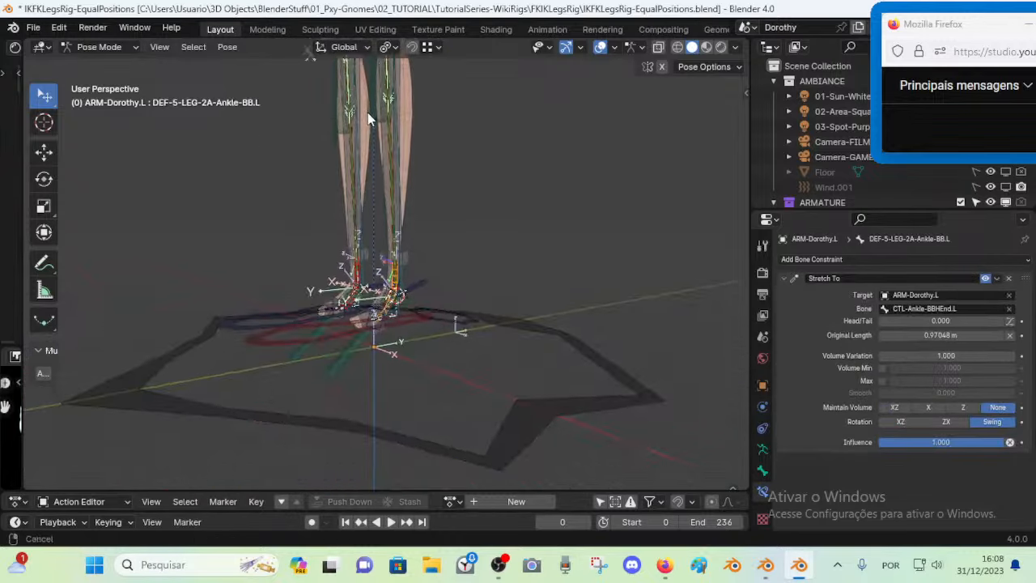
{"action": "scroll", "coordinate": [410, 360], "scroll_direction": "up", "scroll_amount": 2}
{"action": "middle_click_drag", "start_coordinate": [411, 360], "coordinate": [339, 374]}
{"action": "middle_click_drag", "start_coordinate": [334, 235], "coordinate": [328, 301], "text": "shift"}
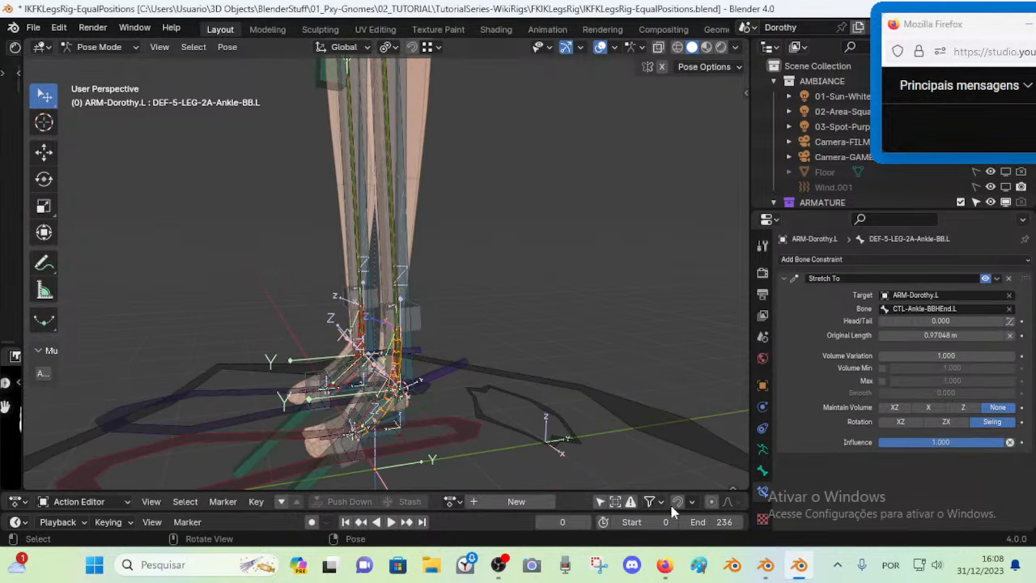
Return to the FILE2 rig, select all the armature's bones and clear their pose transforms
{"action": "left_click", "coordinate": [766, 564]}
{"action": "middle_click_drag", "start_coordinate": [566, 393], "coordinate": [317, 373]}
{"action": "scroll", "coordinate": [378, 304], "scroll_direction": "up", "scroll_amount": 2}
{"action": "key", "text": "a"}
{"action": "key", "text": "alt+q"}
{"action": "key", "text": "alt+q"}
{"action": "scroll", "coordinate": [344, 344], "scroll_direction": "up", "scroll_amount": 1}
Test the shin's response by moving the CMD-Shin.L bone freely, then cancel the move
{"action": "left_click", "coordinate": [338, 381]}
{"action": "left_click", "coordinate": [319, 374]}
{"action": "key", "text": "g"}
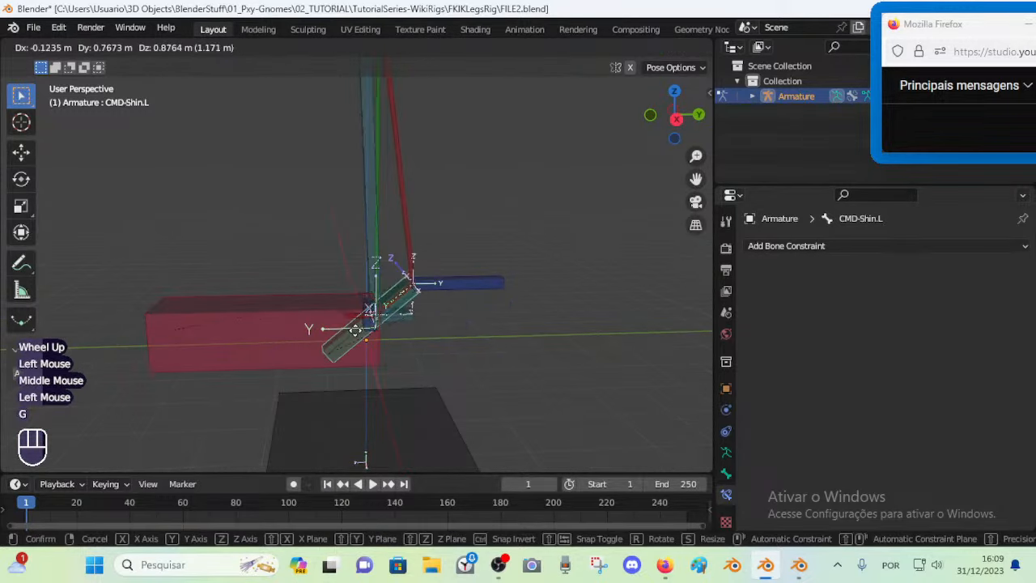
{"action": "key", "text": "Escape"}
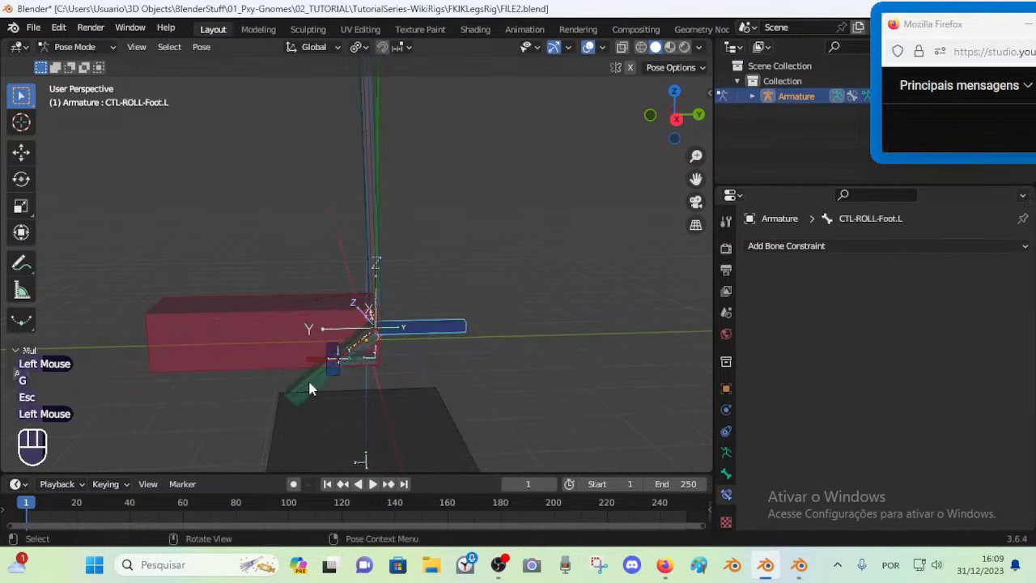
Test rotating CTL-ROLL-Foot.L around global X while viewing the leg up to the knee, then cancel
{"action": "key", "text": "r"}
{"action": "key", "text": "x"}
{"action": "key", "text": "Escape"}
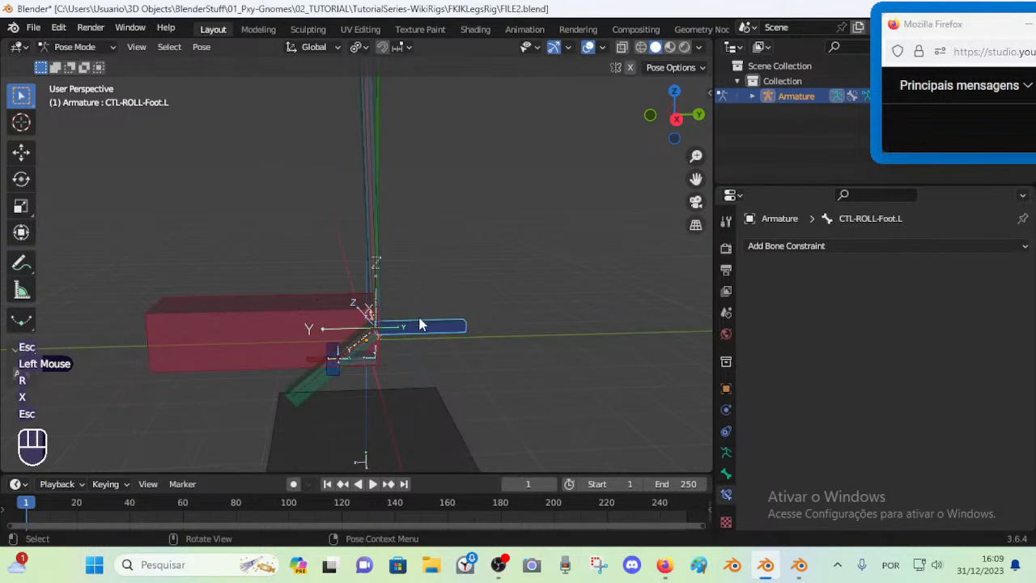
{"action": "key", "text": "r"}
{"action": "key", "text": "x"}
{"action": "scroll", "coordinate": [403, 283], "scroll_direction": "down", "scroll_amount": 2}
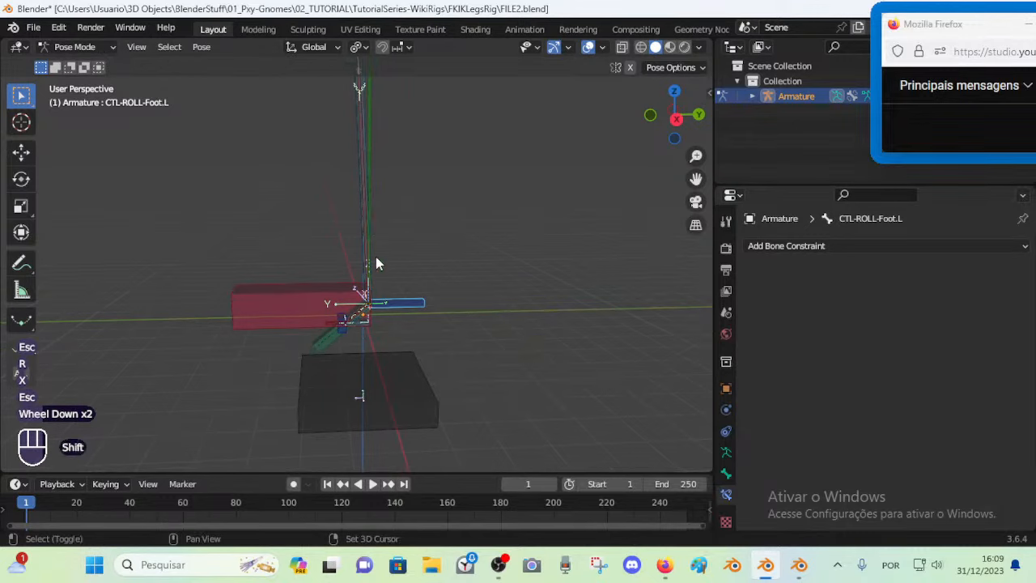
{"action": "middle_click_drag", "start_coordinate": [431, 200], "coordinate": [461, 325], "text": "shift"}
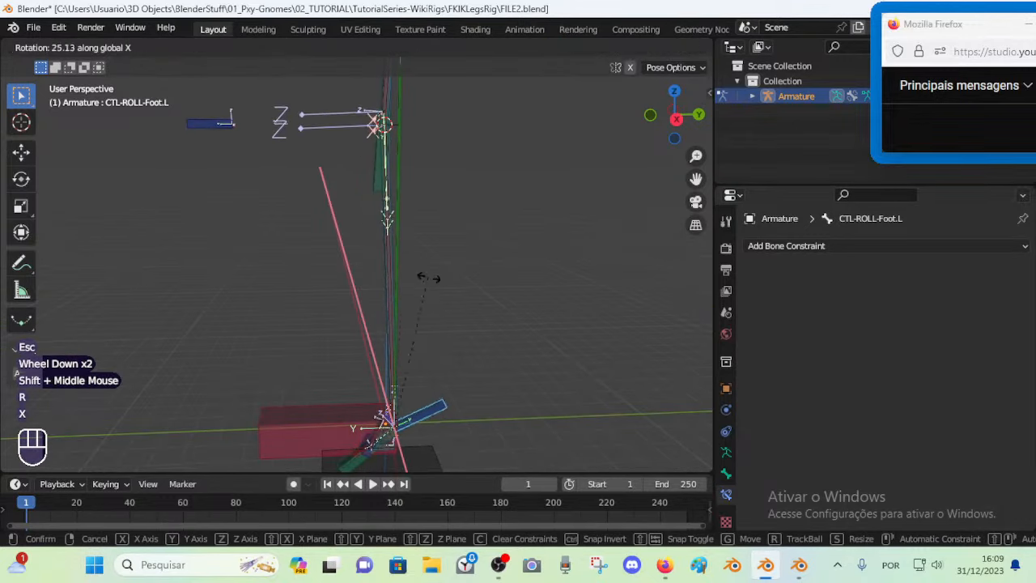
{"action": "key", "text": "Escape"}
Repeat trial global X rotations of CTL-ROLL-Foot.L with the ankle in close view, cancelling each one
{"action": "middle_click_drag", "start_coordinate": [464, 322], "coordinate": [457, 244], "text": "shift"}
{"action": "scroll", "coordinate": [445, 299], "scroll_direction": "up", "scroll_amount": 5}
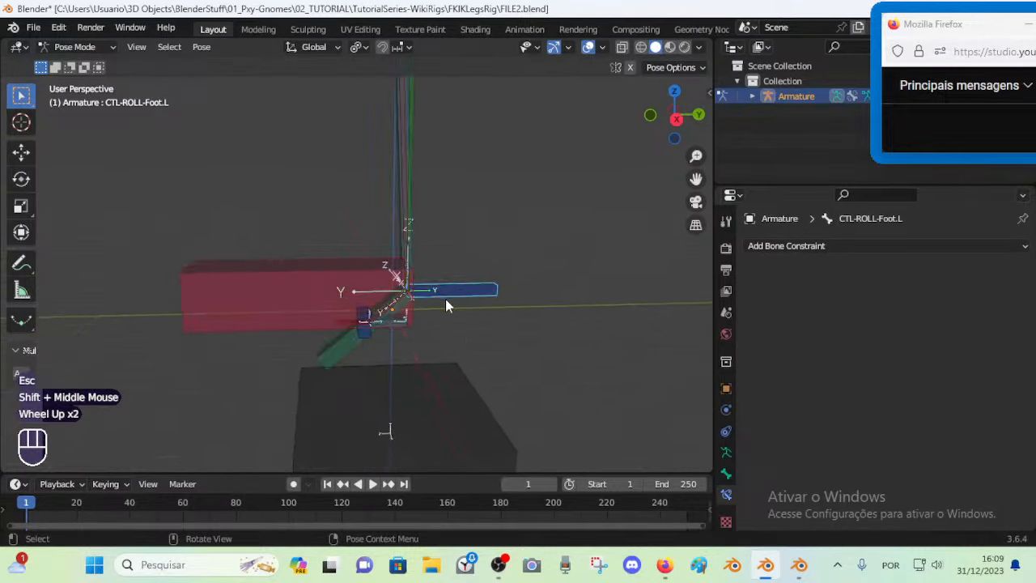
{"action": "key", "text": "r"}
{"action": "key", "text": "x"}
{"action": "key", "text": "Escape"}
{"action": "key", "text": "r"}
{"action": "key", "text": "x"}
{"action": "key", "text": "Escape"}
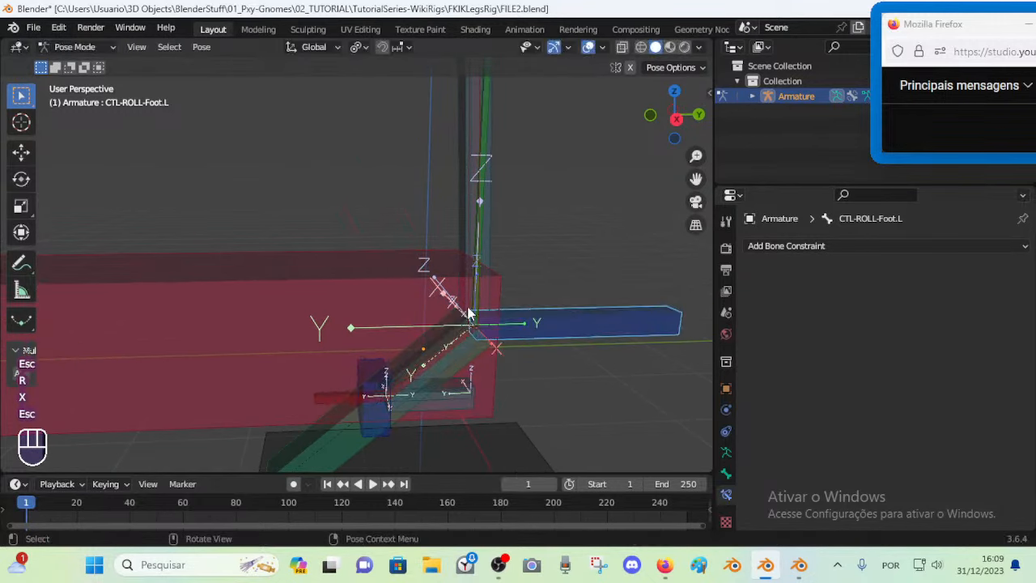
{"action": "key", "text": "r"}
{"action": "key", "text": "x"}
{"action": "key", "text": "Escape"}
{"action": "scroll", "coordinate": [443, 217], "scroll_direction": "down", "scroll_amount": 2}
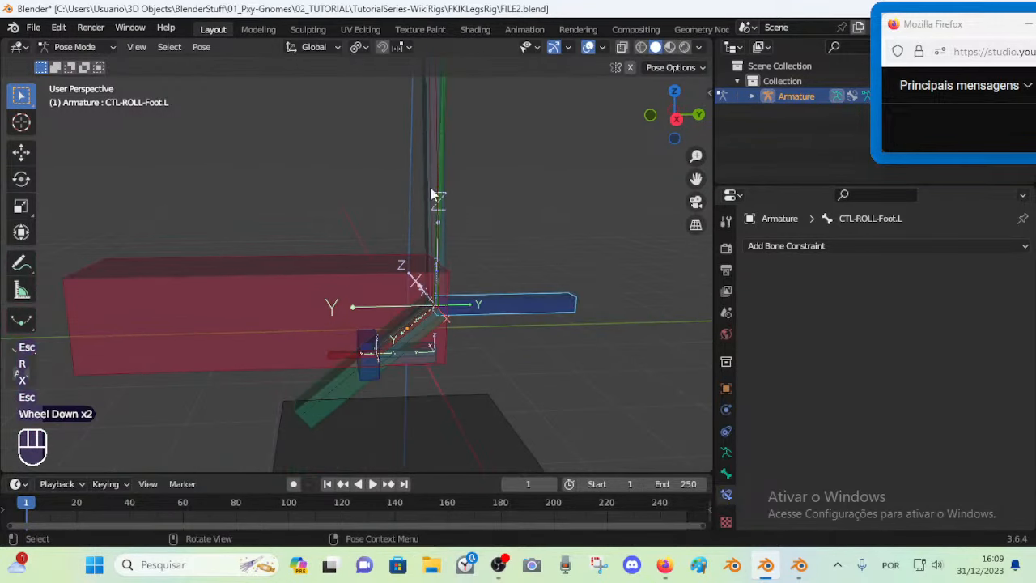
Move the MTR-IK-Foot.L bone to several raised positions to test how the leg bends
{"action": "scroll", "coordinate": [356, 340], "scroll_direction": "down", "scroll_amount": 2}
{"action": "left_click", "coordinate": [330, 286]}
{"action": "key", "text": "g"}
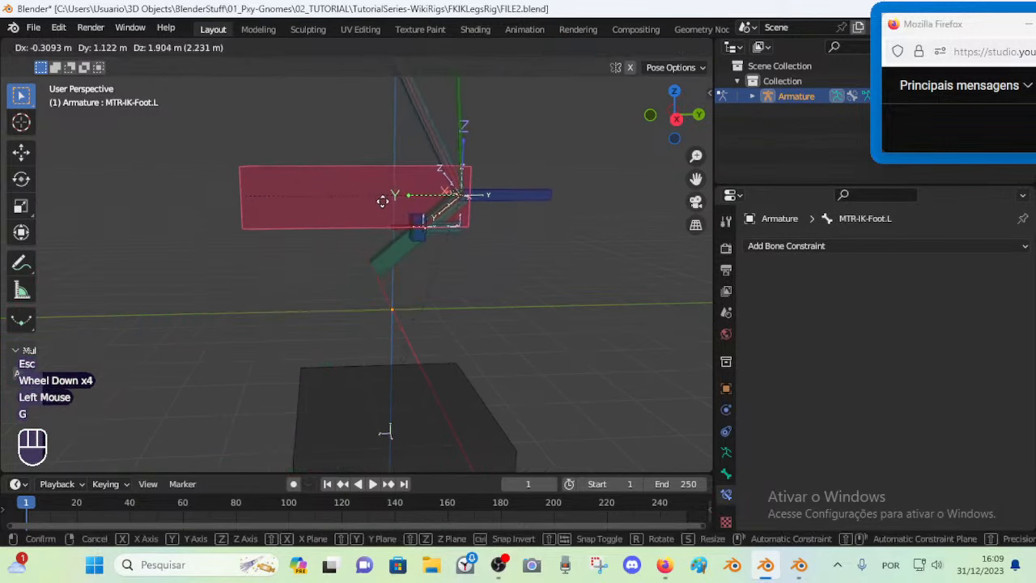
{"action": "left_click", "coordinate": [377, 212]}
{"action": "middle_click_drag", "start_coordinate": [354, 195], "coordinate": [313, 306], "text": "shift"}
{"action": "scroll", "coordinate": [312, 306], "scroll_direction": "down", "scroll_amount": 2}
{"action": "key", "text": "g"}
{"action": "left_click", "coordinate": [289, 215]}
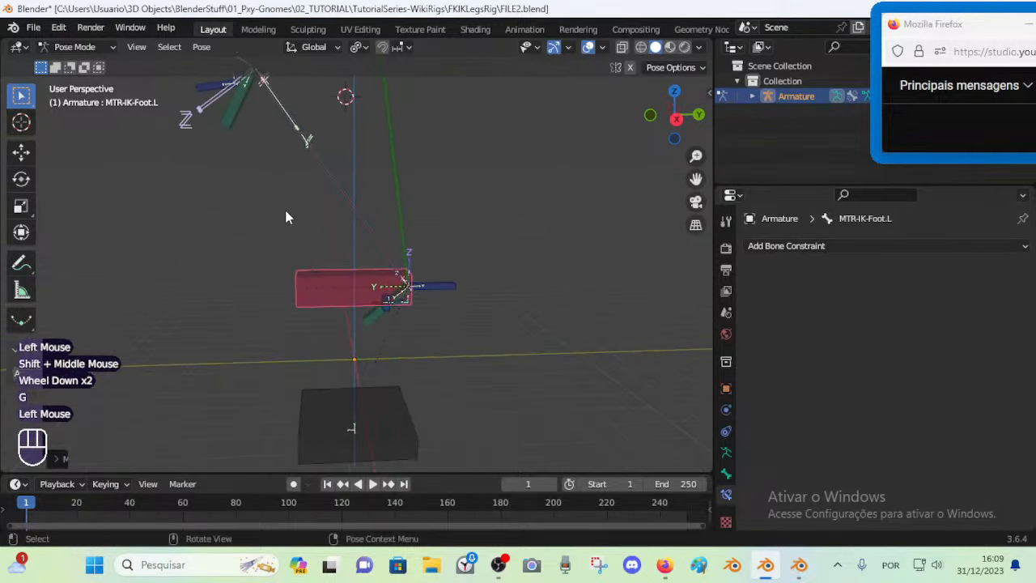
{"action": "scroll", "coordinate": [289, 215], "scroll_direction": "down", "scroll_amount": 1}
{"action": "middle_click_drag", "start_coordinate": [289, 215], "coordinate": [402, 285]}
{"action": "key", "text": "g"}
{"action": "left_click", "coordinate": [517, 287]}
{"action": "mouse_move", "coordinate": [517, 287]}
{"action": "middle_mouse_down"}
{"action": "mouse_move", "coordinate": [488, 294]}
{"action": "mouse_move", "coordinate": [513, 291]}
{"action": "middle_mouse_up"}
Move CMD-Shin.L away from the foot and back, then reposition MTR-IK-Foot.L near the base block
{"action": "left_click", "coordinate": [474, 309]}
{"action": "left_click", "coordinate": [513, 291]}
{"action": "key", "text": "g"}
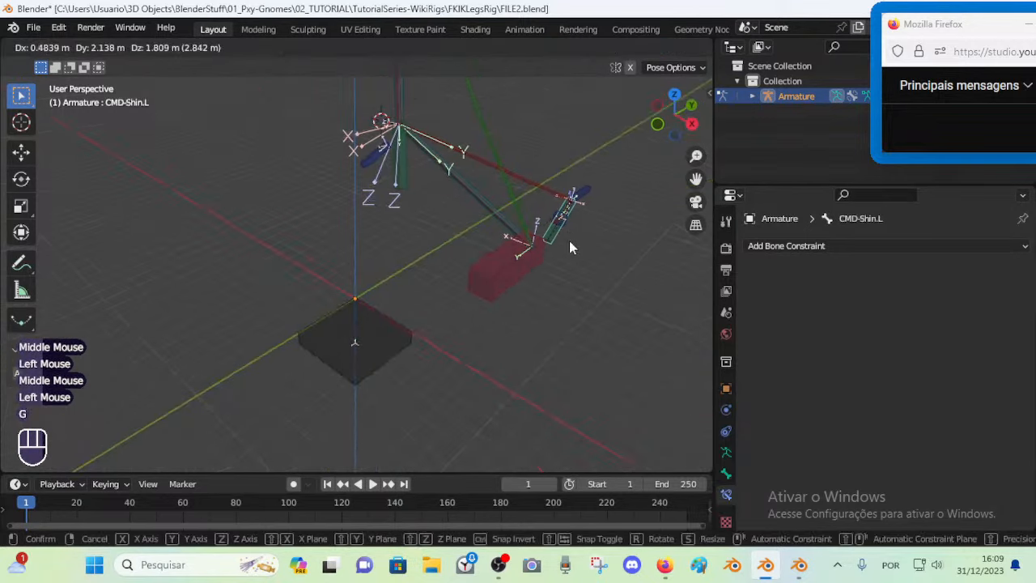
{"action": "left_click", "coordinate": [569, 240]}
{"action": "key", "text": "g"}
{"action": "left_click", "coordinate": [494, 261]}
{"action": "left_click", "coordinate": [480, 263]}
{"action": "key", "text": "g"}
{"action": "left_click", "coordinate": [412, 291]}
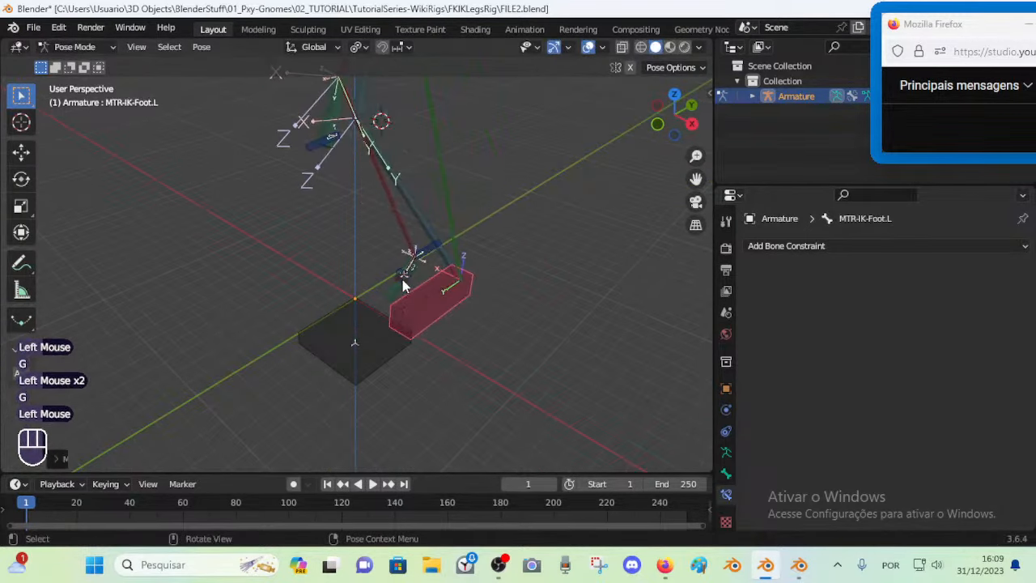
Reposition CMD-Shin.L around the ankle to test how the shin stretches independently of the foot
{"action": "left_click", "coordinate": [402, 279]}
{"action": "key", "text": "g"}
{"action": "key", "text": "Escape"}
{"action": "left_click", "coordinate": [371, 301]}
{"action": "left_click", "coordinate": [395, 292]}
{"action": "key", "text": "g"}
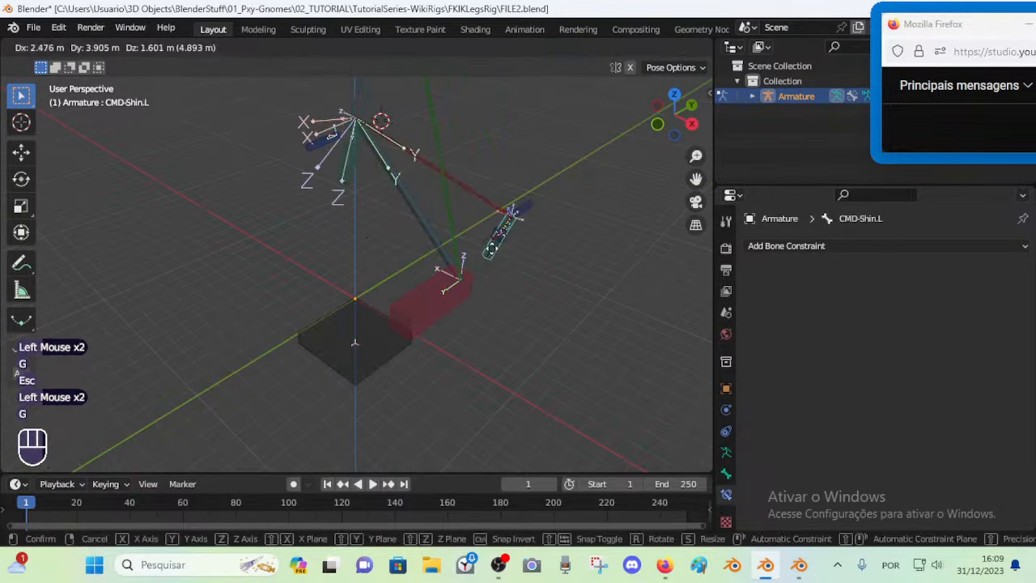
{"action": "left_click", "coordinate": [497, 295]}
{"action": "middle_click_drag", "start_coordinate": [497, 295], "coordinate": [448, 272]}
{"action": "key", "text": "g"}
{"action": "left_click", "coordinate": [513, 262]}
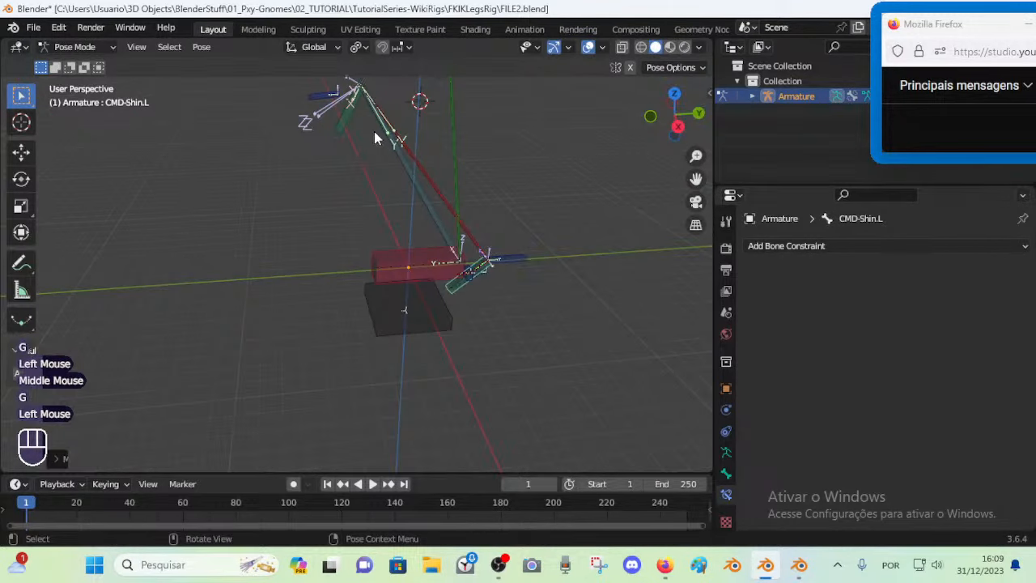
Move CMD-Thigh.L at the knee and CMD-Shin.L at the ankle to test the leg's deformation
{"action": "left_click", "coordinate": [340, 114]}
{"action": "key", "text": "g"}
{"action": "left_click", "coordinate": [328, 149]}
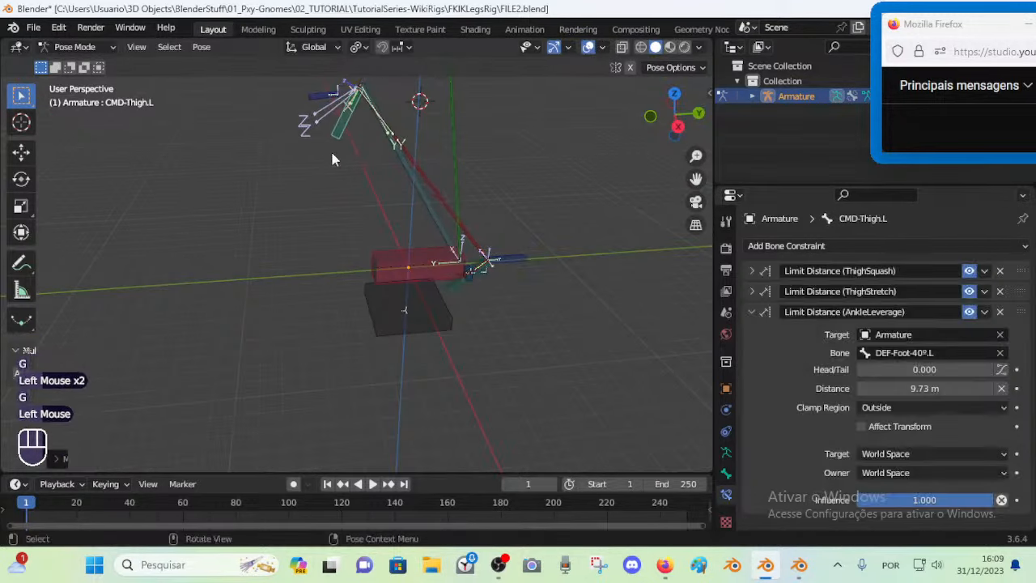
{"action": "middle_click_drag", "start_coordinate": [329, 149], "coordinate": [366, 239], "text": "shift"}
{"action": "key", "text": "g"}
{"action": "left_click", "coordinate": [434, 328]}
{"action": "left_click", "coordinate": [434, 330]}
{"action": "key", "text": "g"}
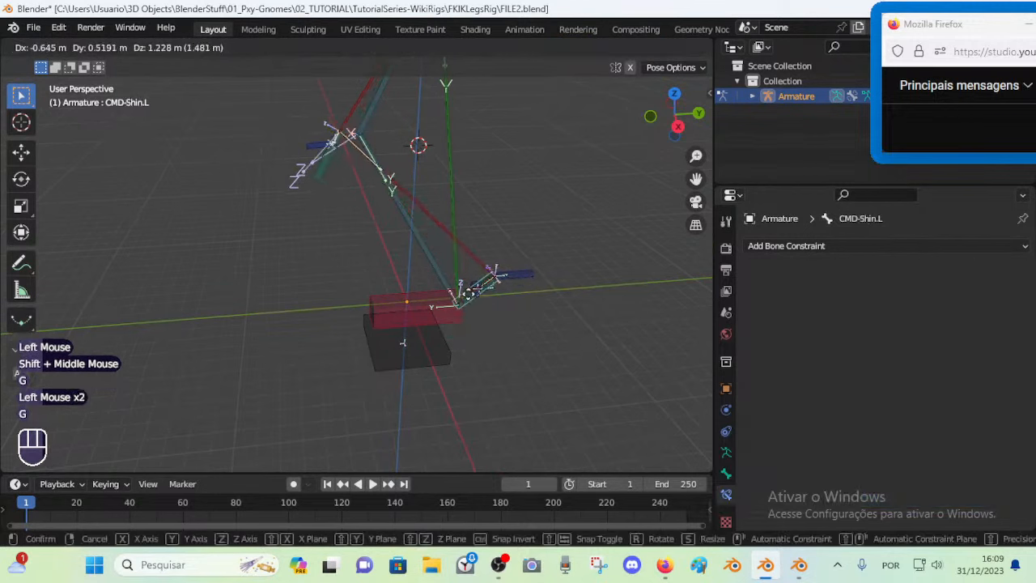
{"action": "left_click", "coordinate": [446, 300]}
Move the MTR-IK-Foot.L bone and rotate it about 13.7° around global X
{"action": "key", "text": "g"}
{"action": "left_click", "coordinate": [490, 293]}
{"action": "key", "text": "r"}
{"action": "key", "text": "x"}
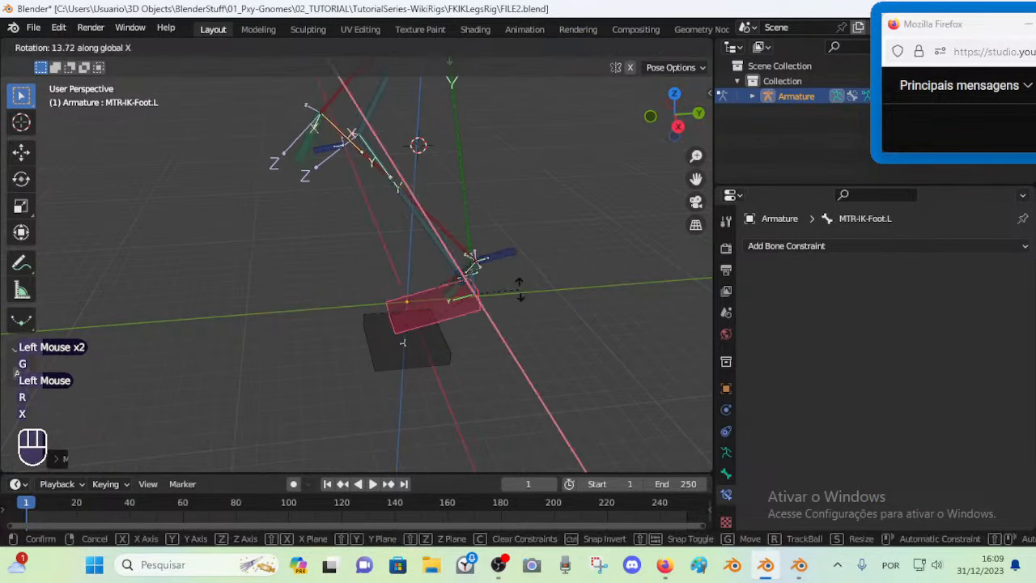
{"action": "left_click", "coordinate": [518, 285]}
Clear the pose transforms of all bones and save FILE2.blend
{"action": "key", "text": "a"}
{"action": "key", "text": "alt+q"}
{"action": "key", "text": "alt+q"}
{"action": "middle_click_drag", "start_coordinate": [402, 308], "coordinate": [437, 300]}
{"action": "scroll", "coordinate": [458, 277], "scroll_direction": "up", "scroll_amount": 2}
{"action": "key", "text": "ctrl+s"}
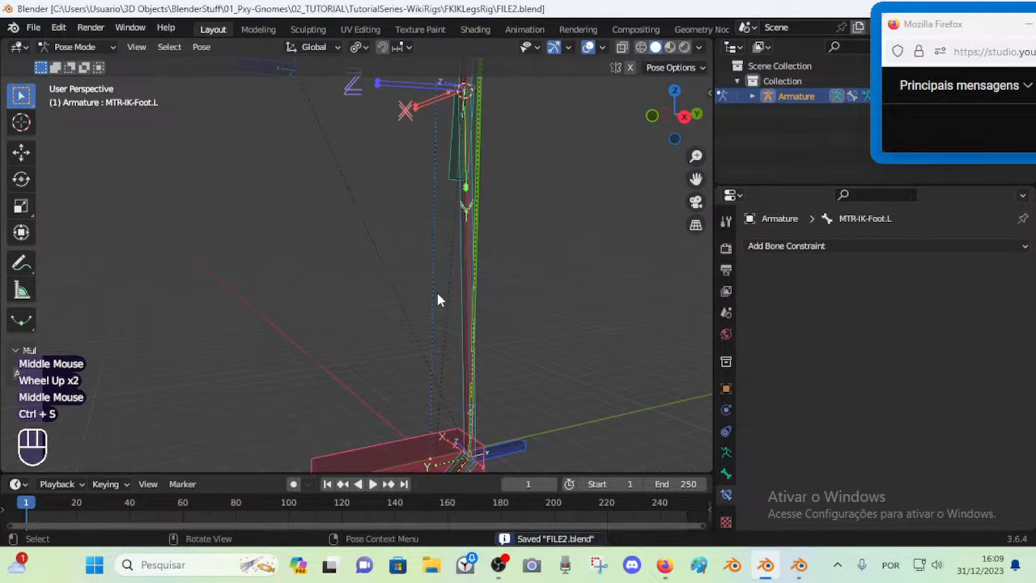
Switch to the IKFKLegsRig-EqualPositions file, examine the ankles and inspect the Limit Distance constraint on MTR-Leg.L
{"action": "left_click", "coordinate": [799, 564]}
{"action": "middle_click_drag", "start_coordinate": [437, 340], "coordinate": [460, 330]}
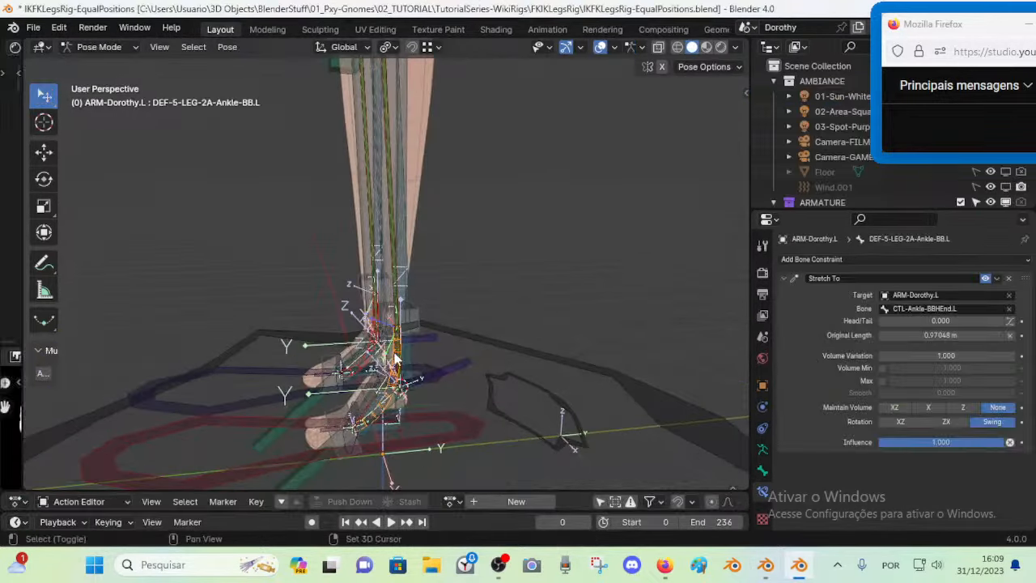
{"action": "middle_click_drag", "start_coordinate": [356, 327], "coordinate": [469, 325]}
{"action": "scroll", "coordinate": [466, 326], "scroll_direction": "up", "scroll_amount": 3}
{"action": "scroll", "coordinate": [463, 328], "scroll_direction": "down", "scroll_amount": 2}
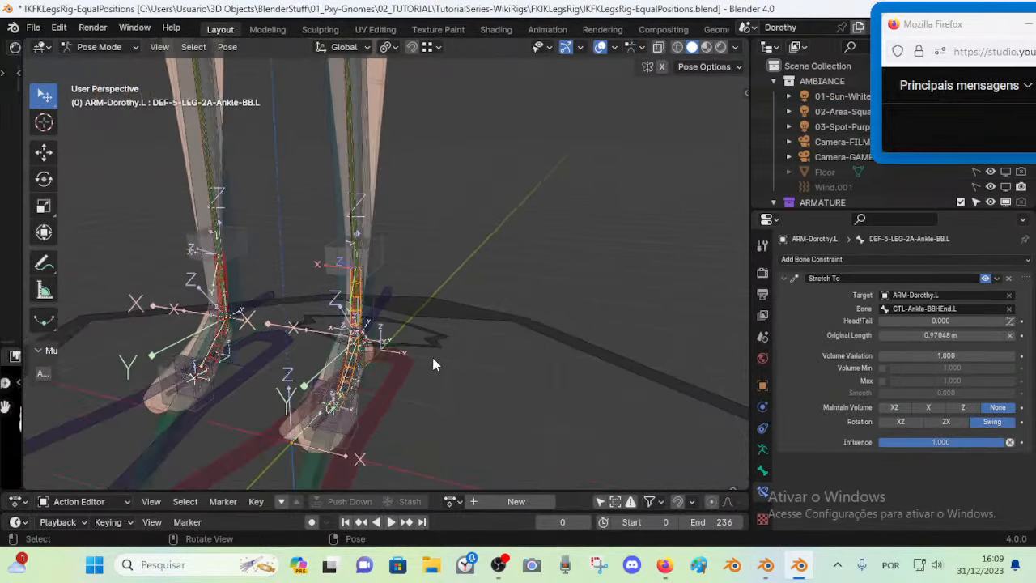
{"action": "middle_click_drag", "start_coordinate": [432, 357], "coordinate": [407, 374]}
{"action": "left_click", "coordinate": [407, 374]}
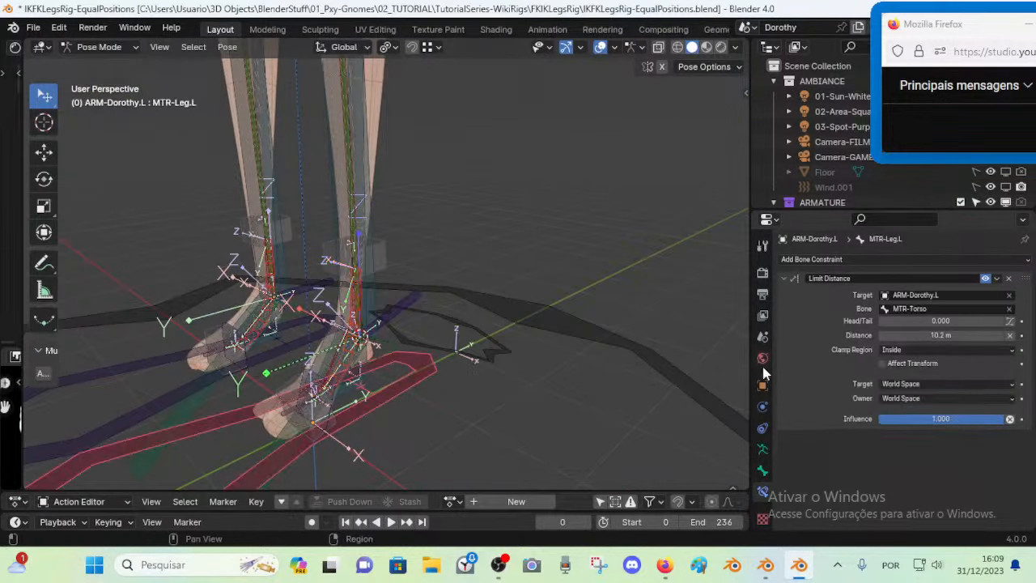
Test moving the MTR-Torso bone with the whole character in view, then cancel the move
{"action": "scroll", "coordinate": [615, 314], "scroll_direction": "down", "scroll_amount": 8}
{"action": "middle_click_drag", "start_coordinate": [483, 204], "coordinate": [508, 346], "text": "shift"}
{"action": "scroll", "coordinate": [436, 272], "scroll_direction": "up", "scroll_amount": 1}
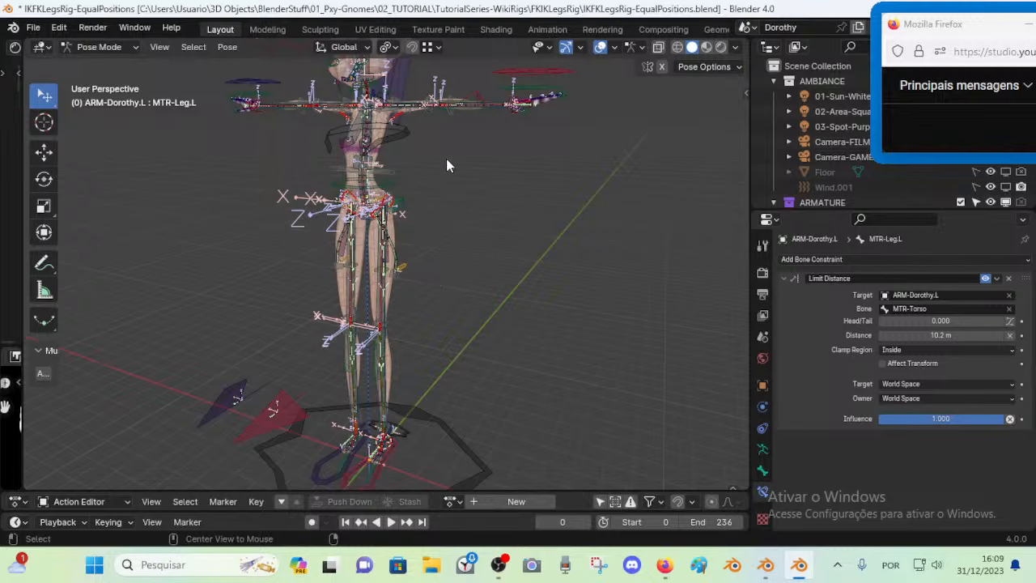
{"action": "left_click", "coordinate": [407, 143]}
{"action": "left_click", "coordinate": [391, 135]}
{"action": "key", "text": "g"}
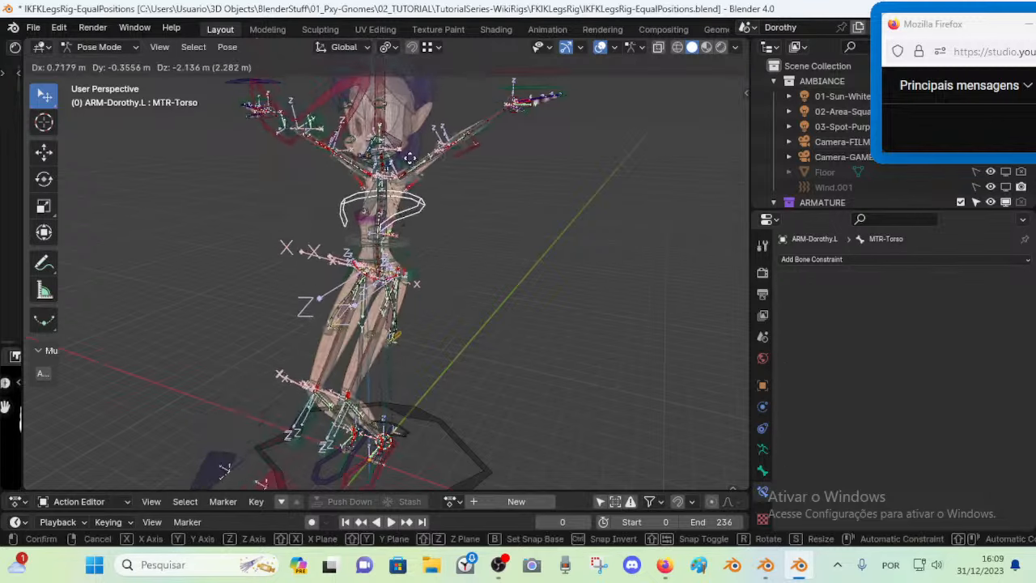
{"action": "key", "text": "Escape"}
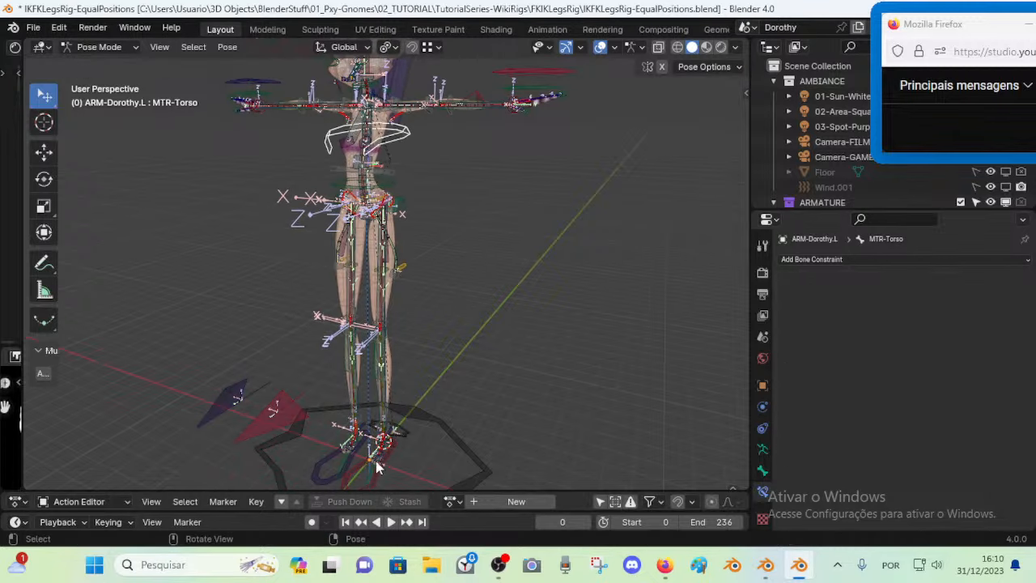
Inspect the Limit Distance constraint on MTR-Leg.L and test lowering the MTR-Torso bone, cancelling the move
{"action": "left_click", "coordinate": [380, 475]}
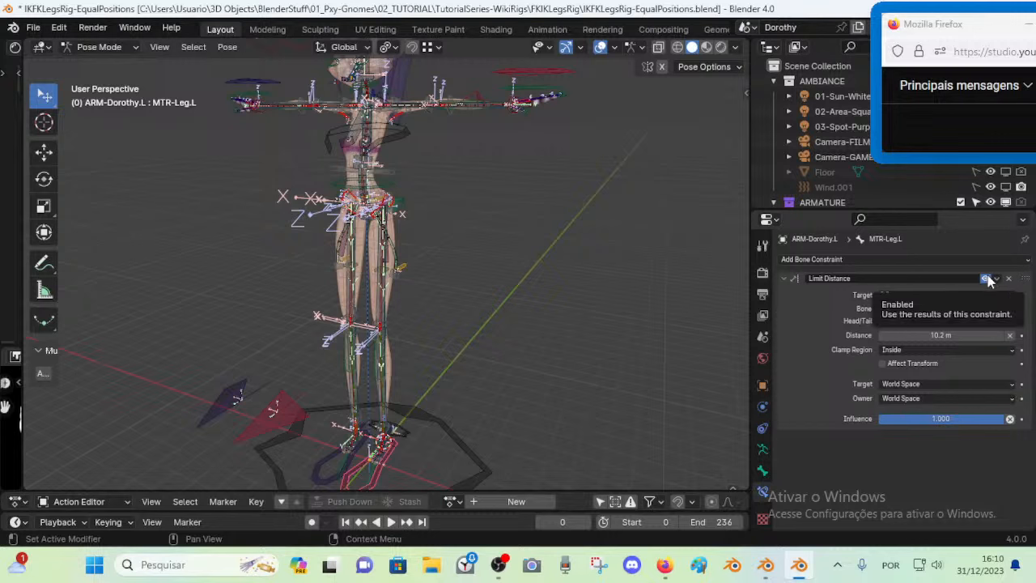
{"action": "left_click", "coordinate": [405, 144]}
{"action": "key", "text": "g"}
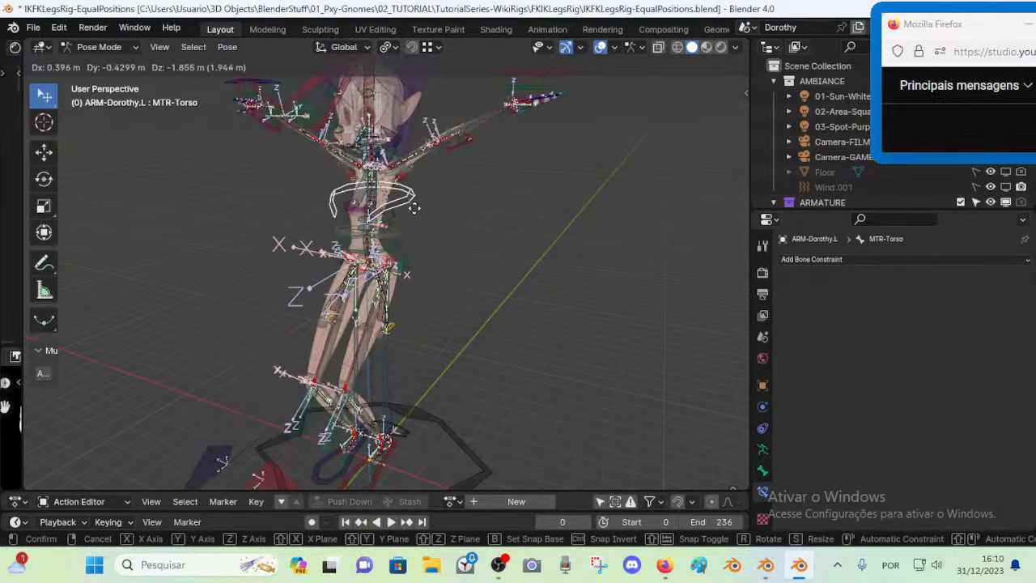
{"action": "right_click", "coordinate": [395, 407]}
Recheck the constraint on MTR-Leg.L and test moving MTR-Torso up and down, cancelling each move
{"action": "left_click_drag", "start_coordinate": [374, 474], "coordinate": [451, 395]}
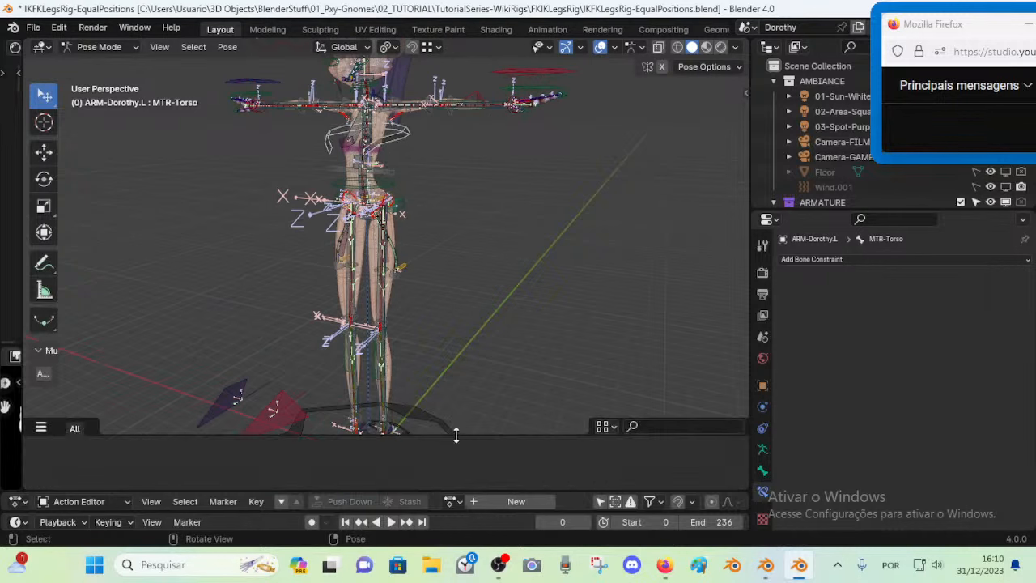
{"action": "left_click_drag", "start_coordinate": [453, 483], "coordinate": [382, 495]}
{"action": "left_click", "coordinate": [380, 481]}
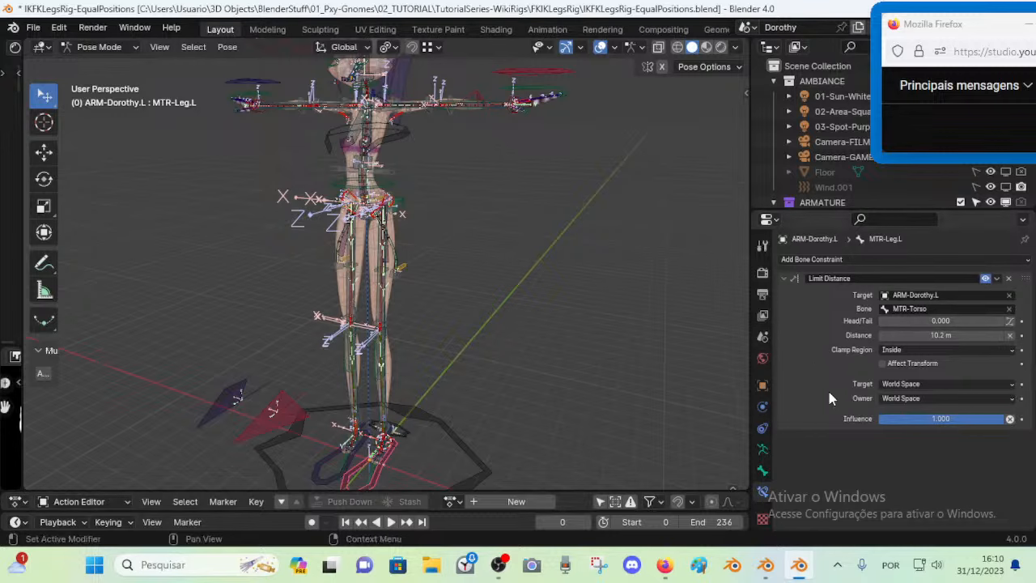
{"action": "left_click", "coordinate": [373, 476]}
{"action": "key", "text": "g"}
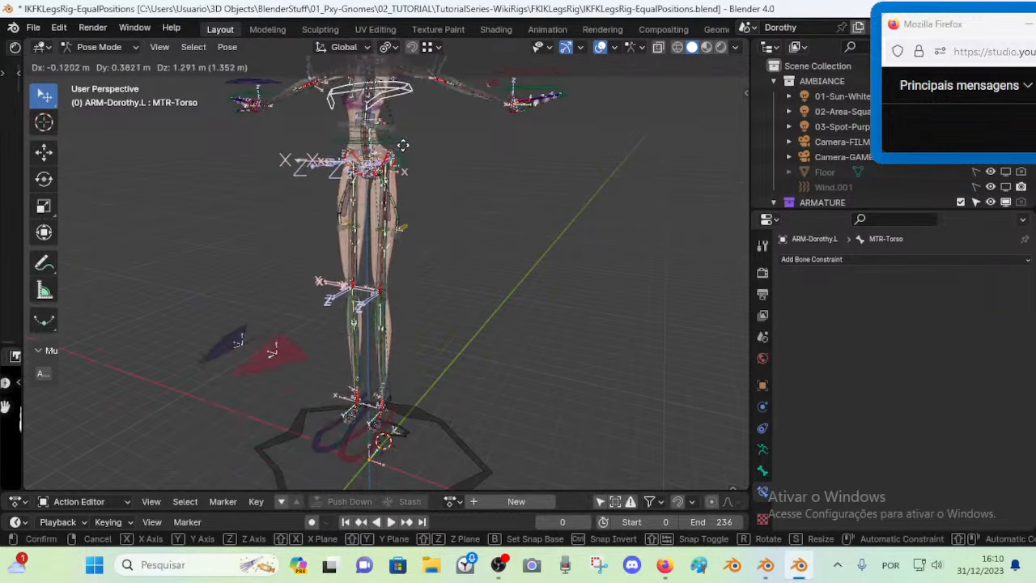
{"action": "key", "text": "Escape"}
{"action": "key", "text": "g"}
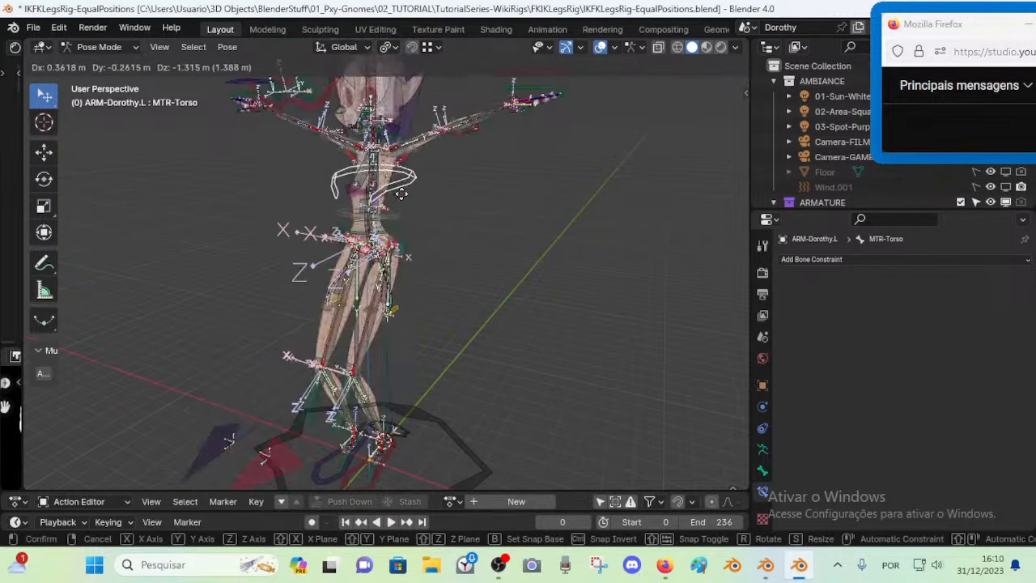
{"action": "key", "text": "Escape"}
Disable the Limit Distance constraint on MTR-Leg.L and test moving MTR-Torso and MTR-Leg.L, cancelling each move
{"action": "left_click", "coordinate": [384, 434]}
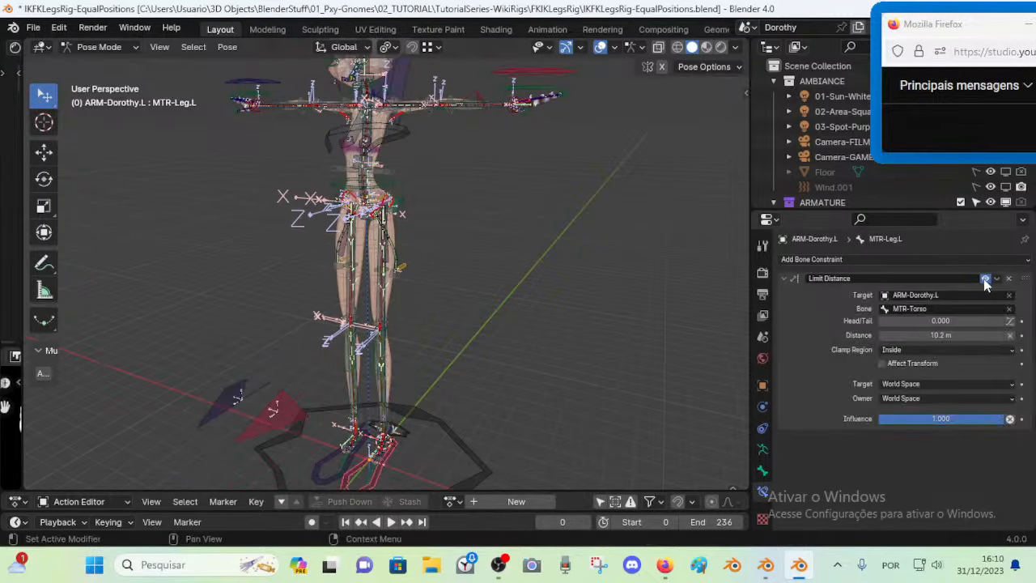
{"action": "left_click", "coordinate": [393, 141]}
{"action": "key", "text": "g"}
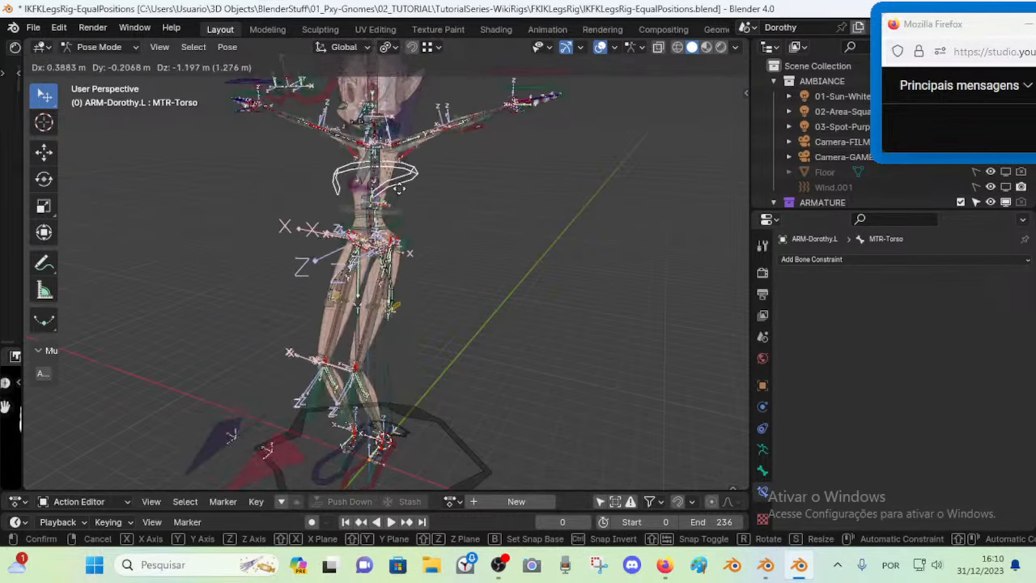
{"action": "key", "text": "Escape"}
{"action": "left_click", "coordinate": [408, 471]}
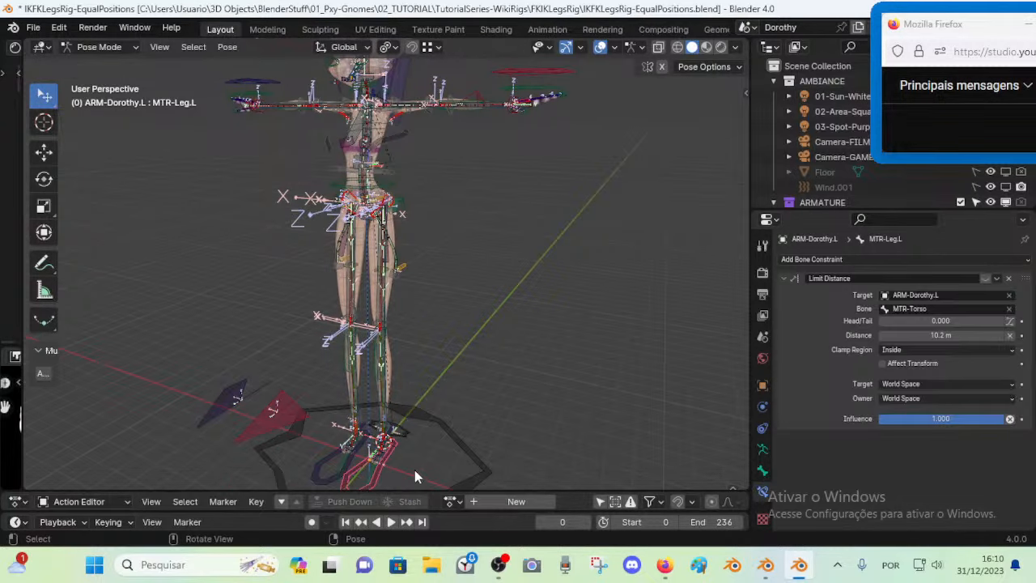
{"action": "key", "text": "g"}
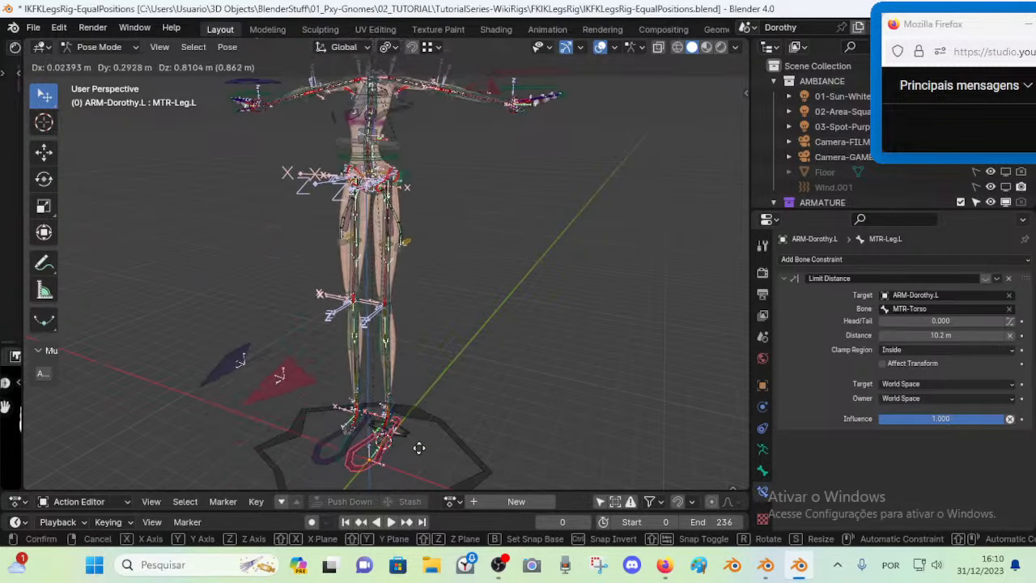
{"action": "key", "text": "Escape"}
{"action": "left_click", "coordinate": [392, 143]}
{"action": "key", "text": "g"}
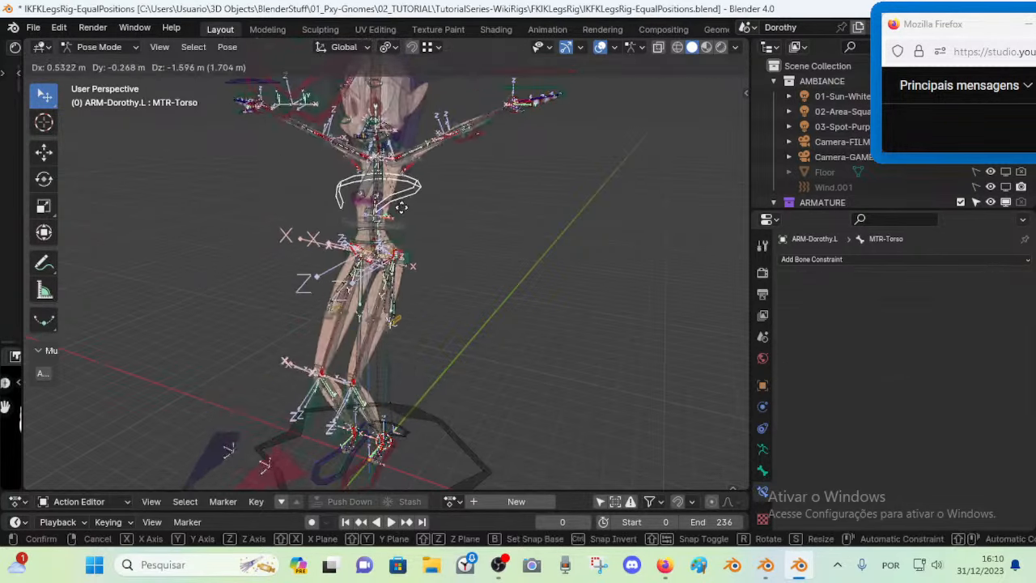
{"action": "key", "text": "Escape"}
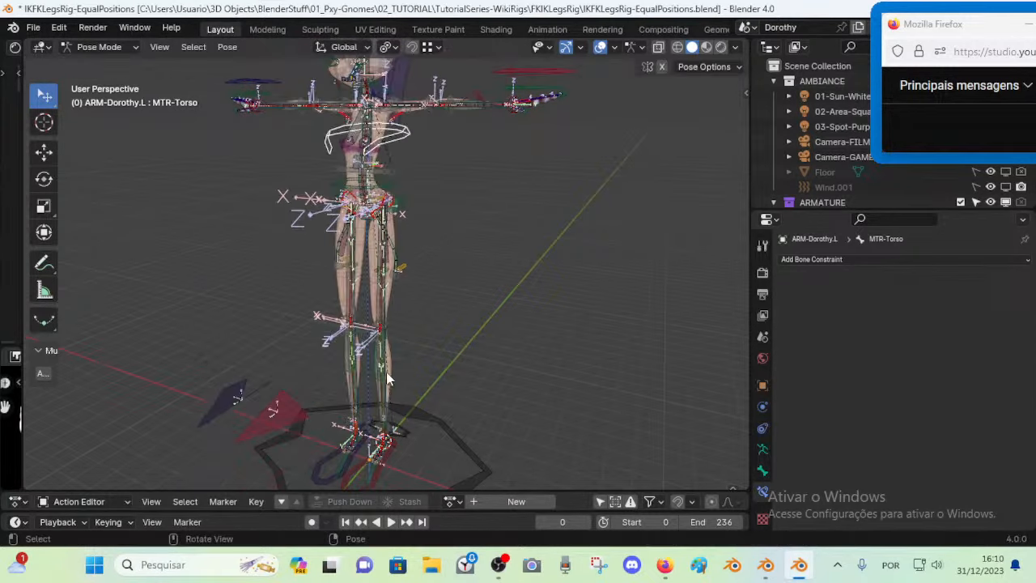
Test moving MTR-Torso once more, cancel the move and re-enable the Limit Distance constraint on MTR-Leg.L
{"action": "left_click", "coordinate": [376, 476]}
{"action": "left_click_drag", "start_coordinate": [441, 434], "coordinate": [447, 500]}
{"action": "left_click", "coordinate": [384, 465]}
{"action": "left_click", "coordinate": [412, 144]}
{"action": "key", "text": "g"}
{"action": "right_click", "coordinate": [442, 162]}
{"action": "left_click", "coordinate": [375, 477]}
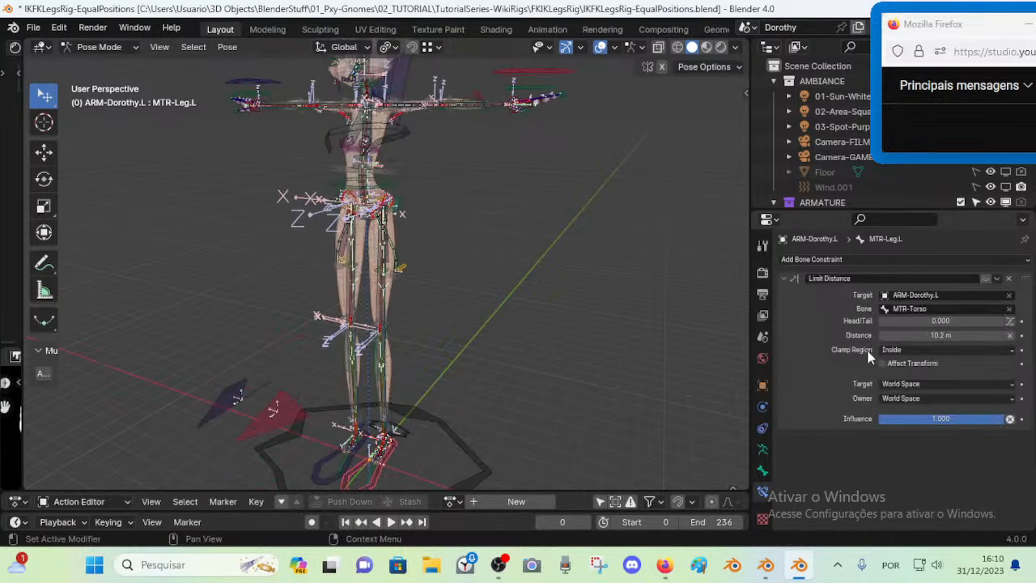
{"action": "left_click", "coordinate": [983, 278]}
{"action": "left_click", "coordinate": [782, 278]}
Switch to the FILE2 rig, add a Limit Distance constraint to MTR-IK-Foot.L targeting CTL-Spine and reset its distance
{"action": "left_click", "coordinate": [760, 567]}
{"action": "scroll", "coordinate": [453, 368], "scroll_direction": "down", "scroll_amount": 3}
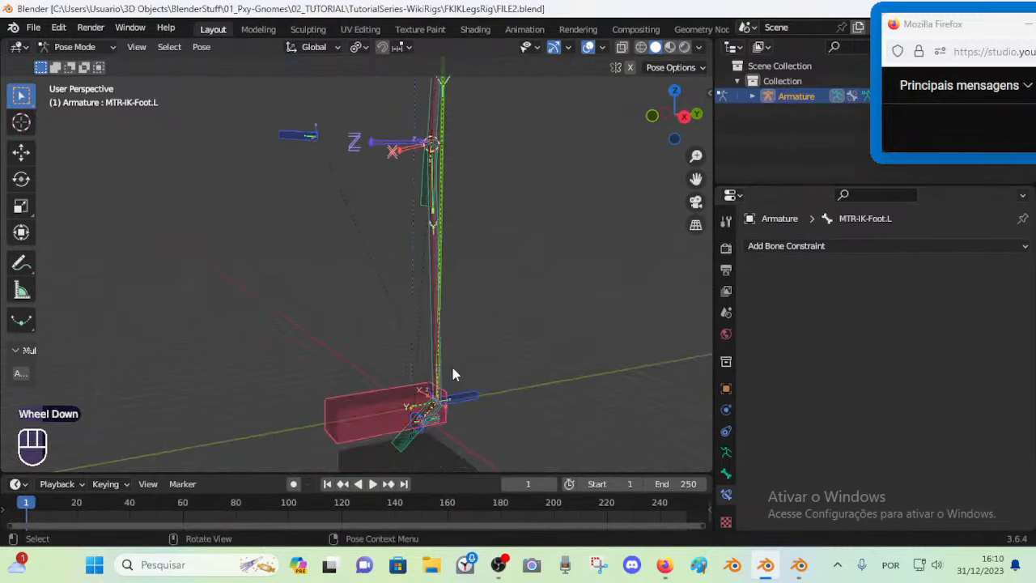
{"action": "middle_click_drag", "start_coordinate": [453, 368], "coordinate": [351, 384]}
{"action": "left_click", "coordinate": [348, 382]}
{"action": "scroll", "coordinate": [358, 207], "scroll_direction": "down", "scroll_amount": 2}
{"action": "middle_click_drag", "start_coordinate": [356, 210], "coordinate": [387, 229], "text": "shift"}
{"action": "left_click", "coordinate": [396, 115]}
{"action": "left_click", "coordinate": [396, 396], "text": "shift"}
{"action": "key", "text": "ctrl+shift+c"}
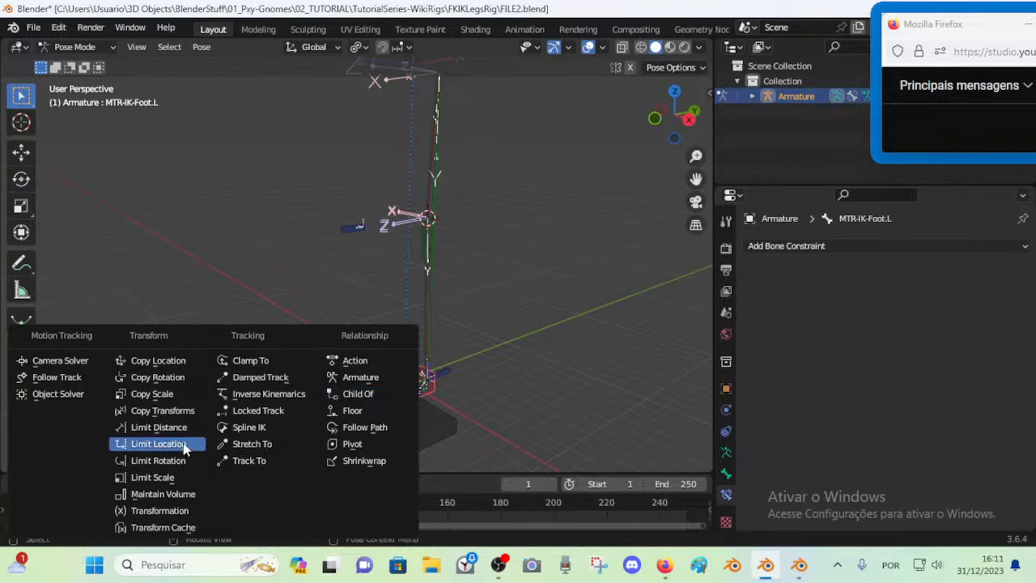
{"action": "left_click", "coordinate": [175, 427]}
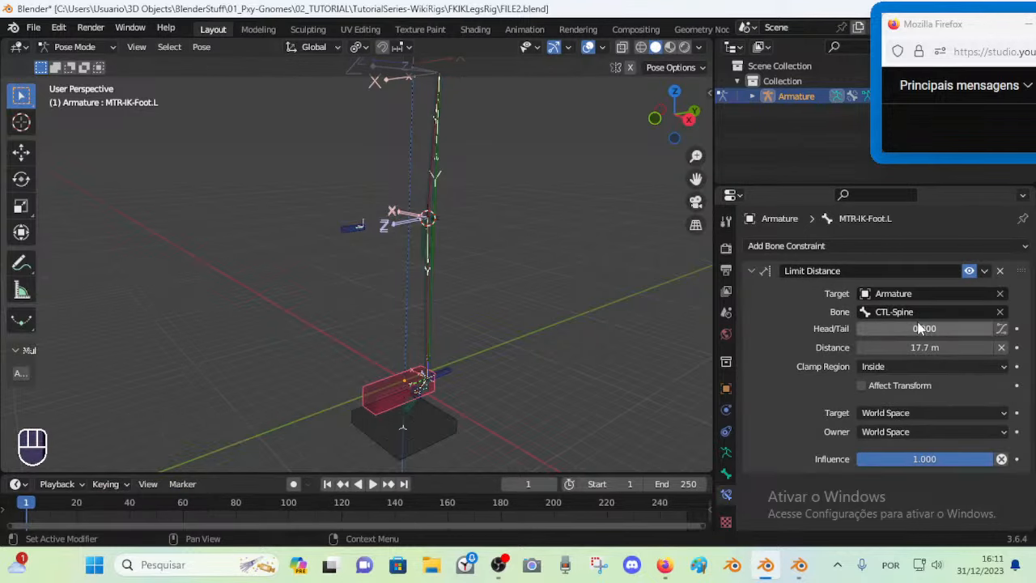
{"action": "key", "text": "BackSpace"}
{"action": "key", "text": "BackSpace"}
{"action": "key", "text": "BackSpace"}
Test the new foot constraint by lowering the CTL-Spine bone, then cancel the move
{"action": "scroll", "coordinate": [480, 291], "scroll_direction": "down", "scroll_amount": 2}
{"action": "middle_click_drag", "start_coordinate": [481, 290], "coordinate": [510, 347], "text": "shift"}
{"action": "left_click", "coordinate": [404, 129]}
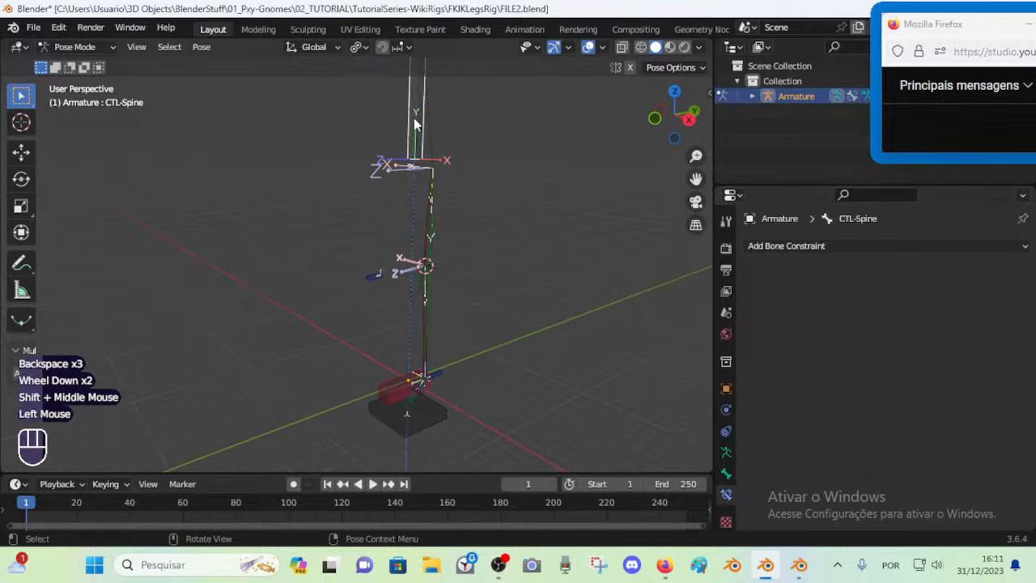
{"action": "key", "text": "g"}
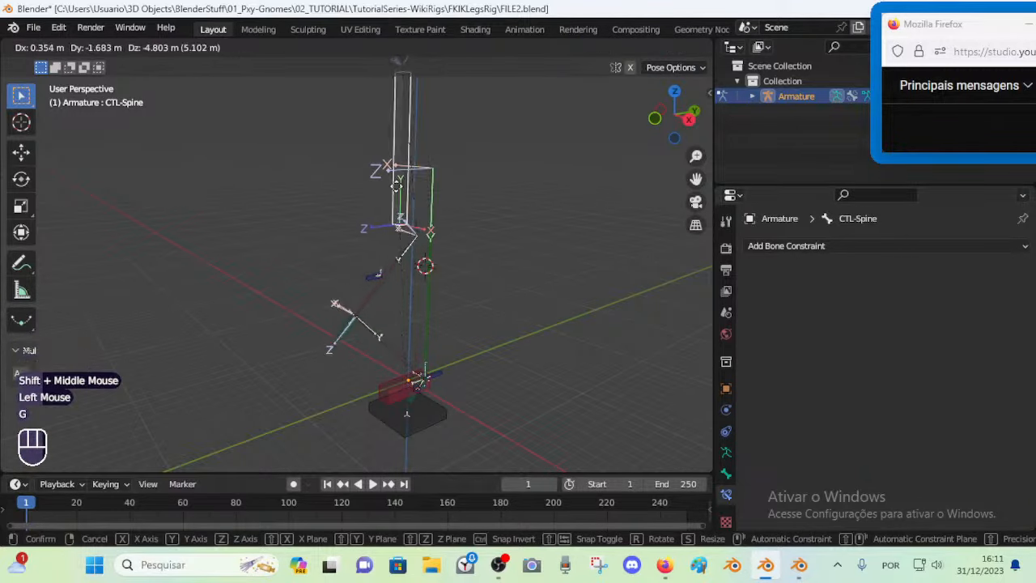
{"action": "key", "text": "Escape"}
Parent MCH-POLE-AUTO-Knee.L to CTL-Spine with Keep Offset in Edit Mode and save FILE2.blend
{"action": "scroll", "coordinate": [392, 154], "scroll_direction": "up", "scroll_amount": 1}
{"action": "middle_click_drag", "start_coordinate": [462, 173], "coordinate": [432, 284], "text": "shift"}
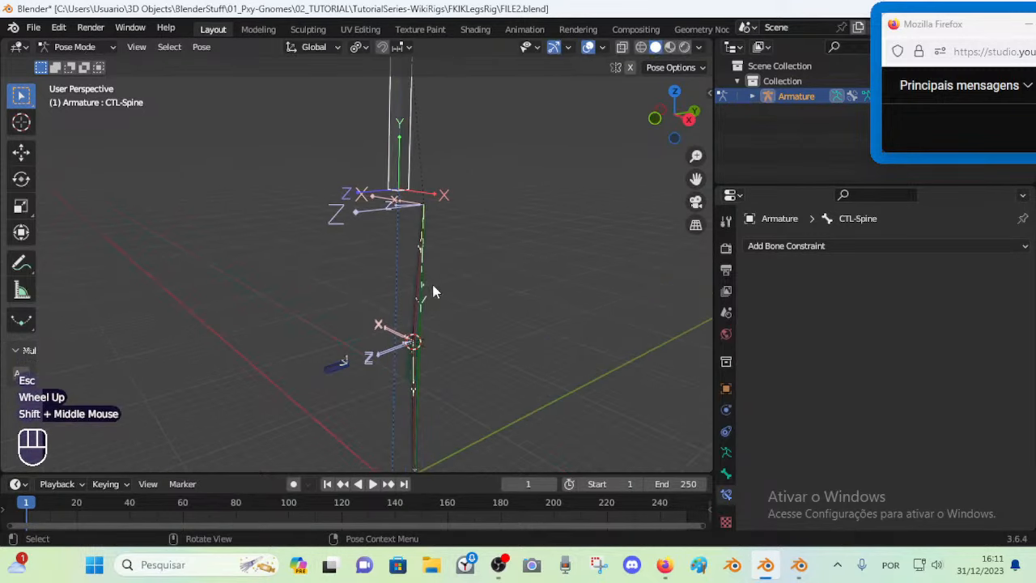
{"action": "left_click", "coordinate": [427, 285]}
{"action": "key", "text": "Tab"}
{"action": "scroll", "coordinate": [434, 256], "scroll_direction": "up", "scroll_amount": 1}
{"action": "key", "text": "g"}
{"action": "key", "text": "Escape"}
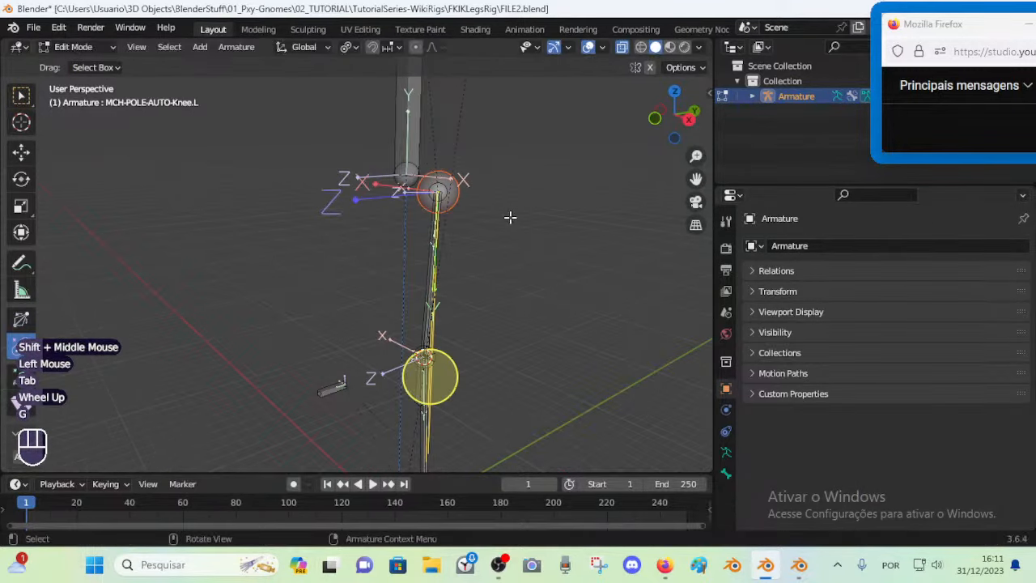
{"action": "left_click", "coordinate": [422, 152], "text": "shift"}
{"action": "key", "text": "ctrl+p"}
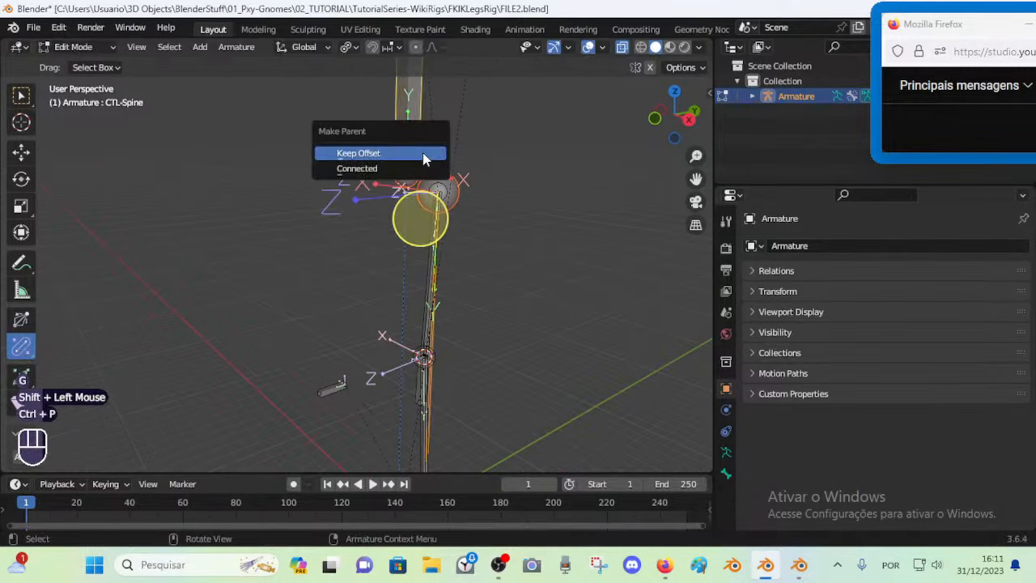
{"action": "left_click", "coordinate": [422, 153]}
{"action": "key", "text": "ctrl+s"}
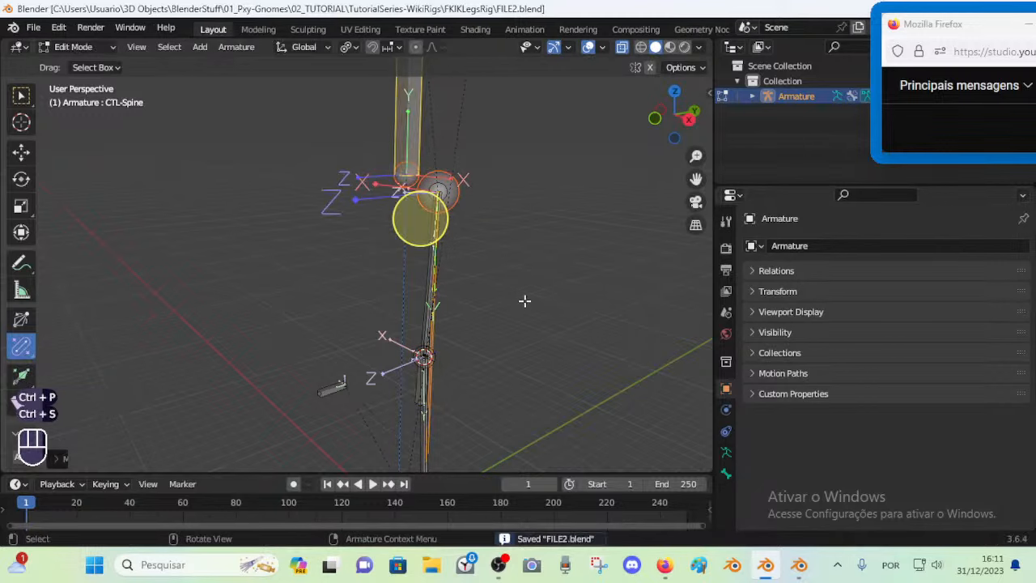
Switch to the IKFKLegsRig-EqualPositions file and check the parent bones of MCH-7-Thigh.L and MCH-7-Knee-POLE.L
{"action": "left_click", "coordinate": [797, 564]}
{"action": "scroll", "coordinate": [440, 292], "scroll_direction": "up", "scroll_amount": 6}
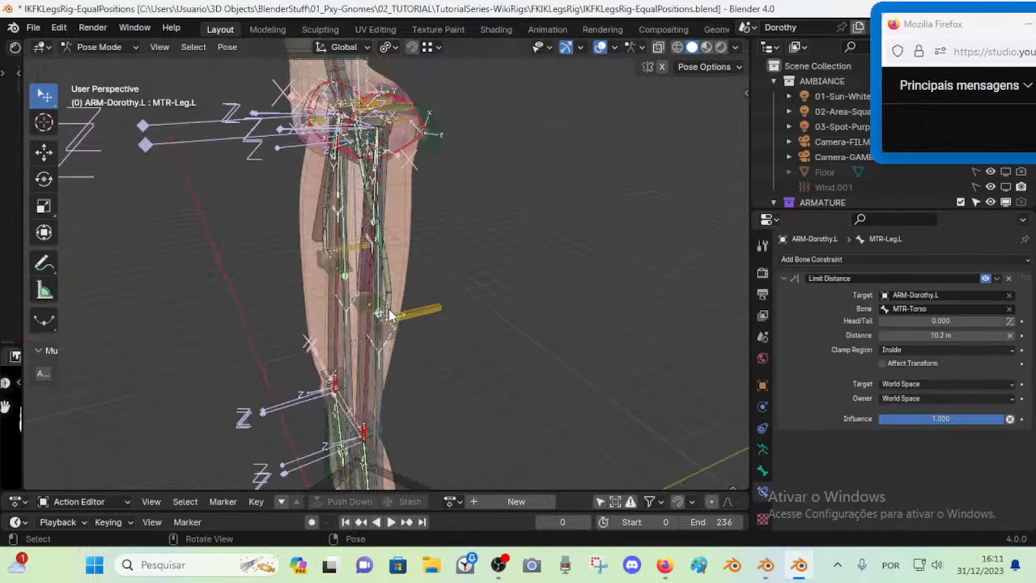
{"action": "left_click", "coordinate": [355, 393]}
{"action": "left_click", "coordinate": [761, 470]}
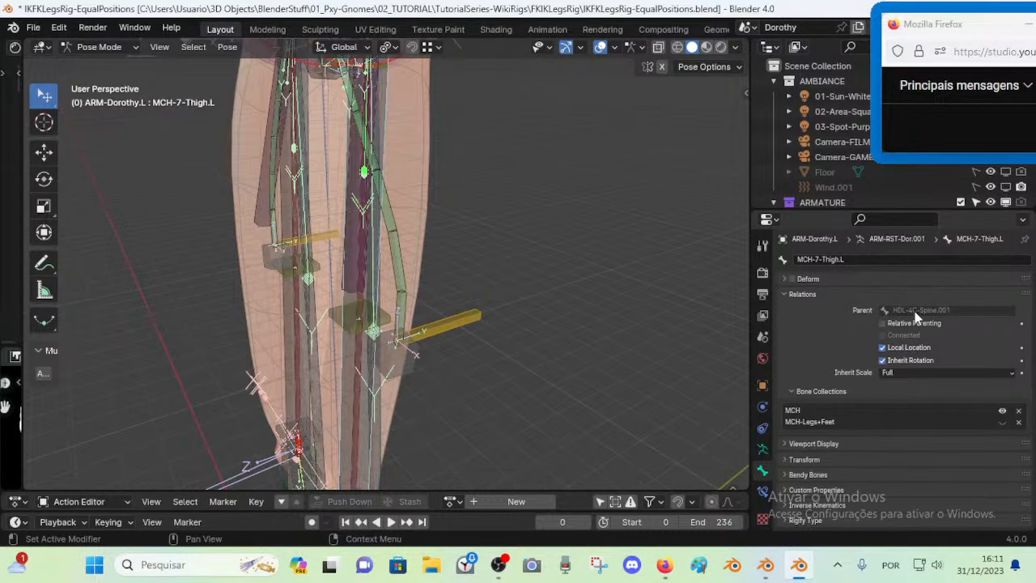
{"action": "left_click", "coordinate": [370, 405]}
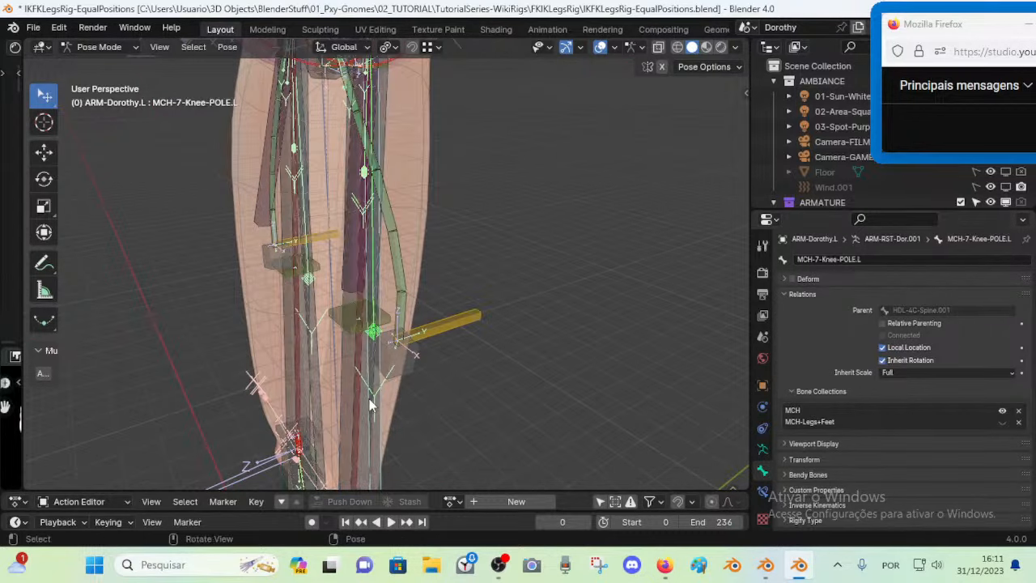
{"action": "middle_click_drag", "start_coordinate": [376, 403], "coordinate": [437, 382]}
{"action": "middle_click_drag", "start_coordinate": [511, 344], "coordinate": [440, 333]}
Switch back to FILE2 in Pose Mode and test moving the CTL-Spine and ROOT bones, cancelling each move
{"action": "left_click", "coordinate": [766, 565]}
{"action": "scroll", "coordinate": [410, 227], "scroll_direction": "down", "scroll_amount": 1}
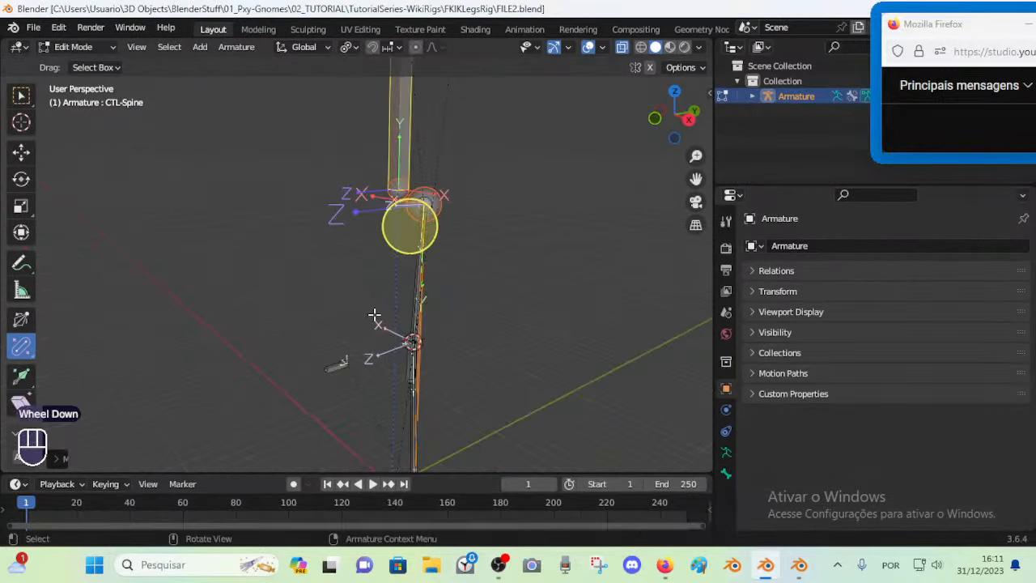
{"action": "scroll", "coordinate": [393, 143], "scroll_direction": "down", "scroll_amount": 2}
{"action": "mouse_move", "coordinate": [409, 226]}
{"action": "middle_mouse_down", "text": "shift"}
{"action": "mouse_move", "coordinate": [393, 143]}
{"action": "mouse_move", "coordinate": [393, 234]}
{"action": "middle_mouse_up", "text": "shift"}
{"action": "key", "text": "Tab"}
{"action": "left_click", "coordinate": [388, 232]}
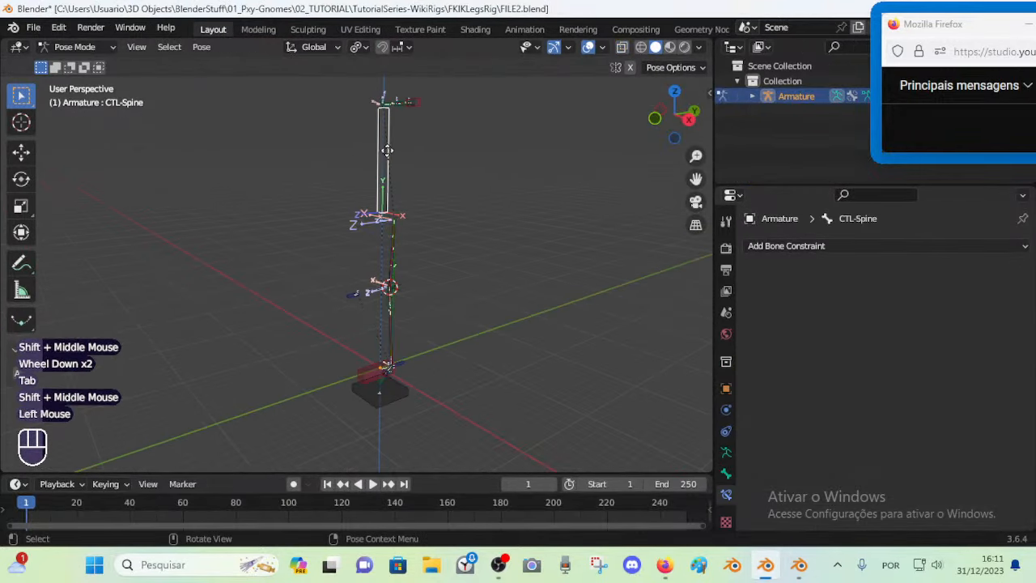
{"action": "key", "text": "g"}
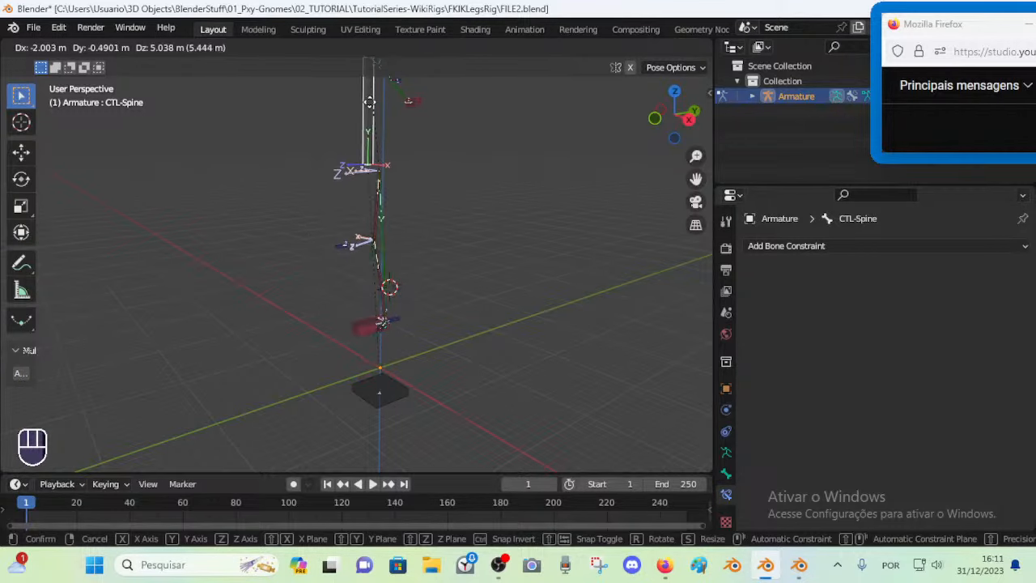
{"action": "key", "text": "Escape"}
{"action": "left_click", "coordinate": [387, 392]}
{"action": "key", "text": "g"}
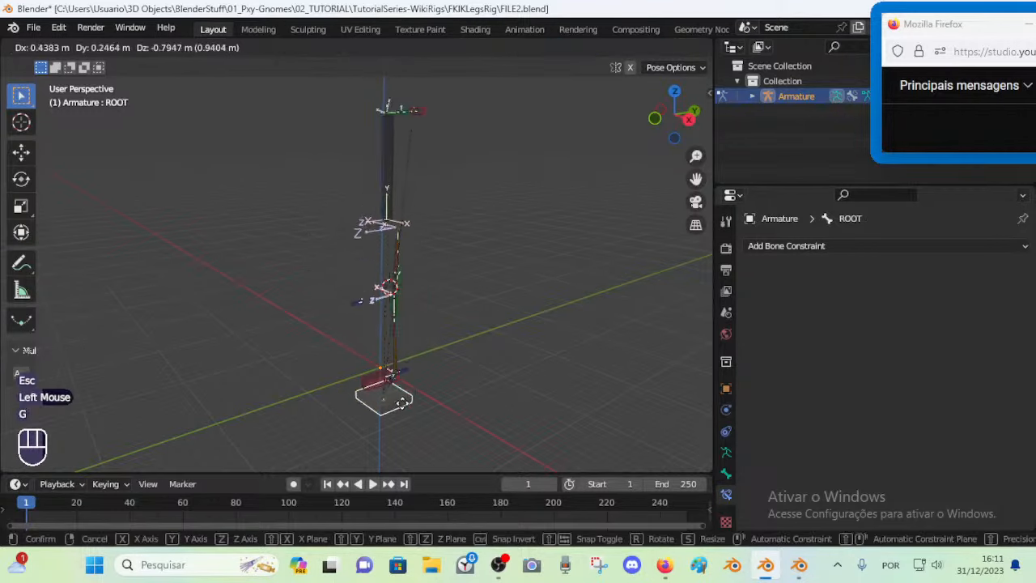
{"action": "key", "text": "Escape"}
Test moving CTL-Spine from two viewing angles, cancel the moves and save FILE2.blend
{"action": "left_click", "coordinate": [375, 115]}
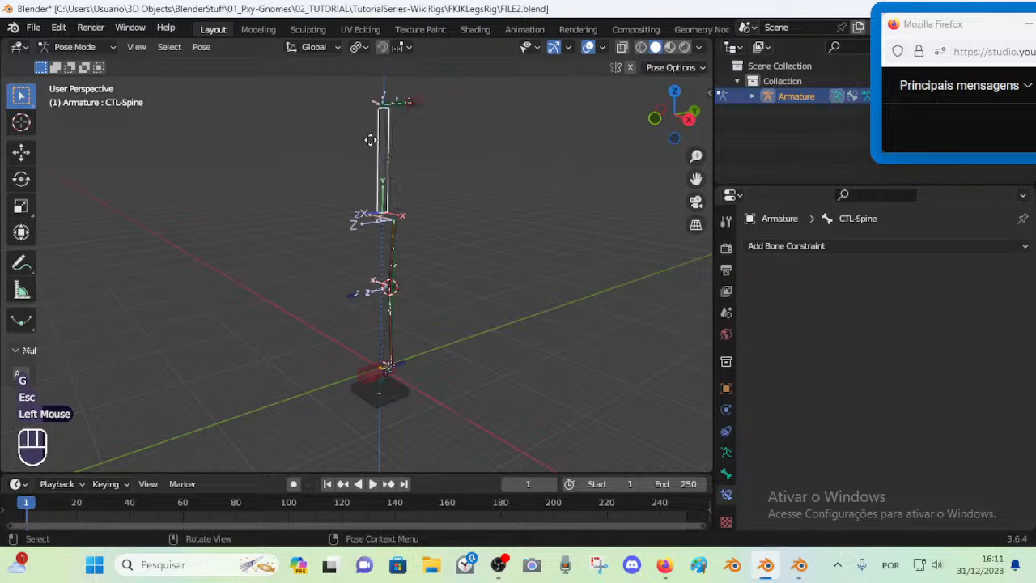
{"action": "key", "text": "g"}
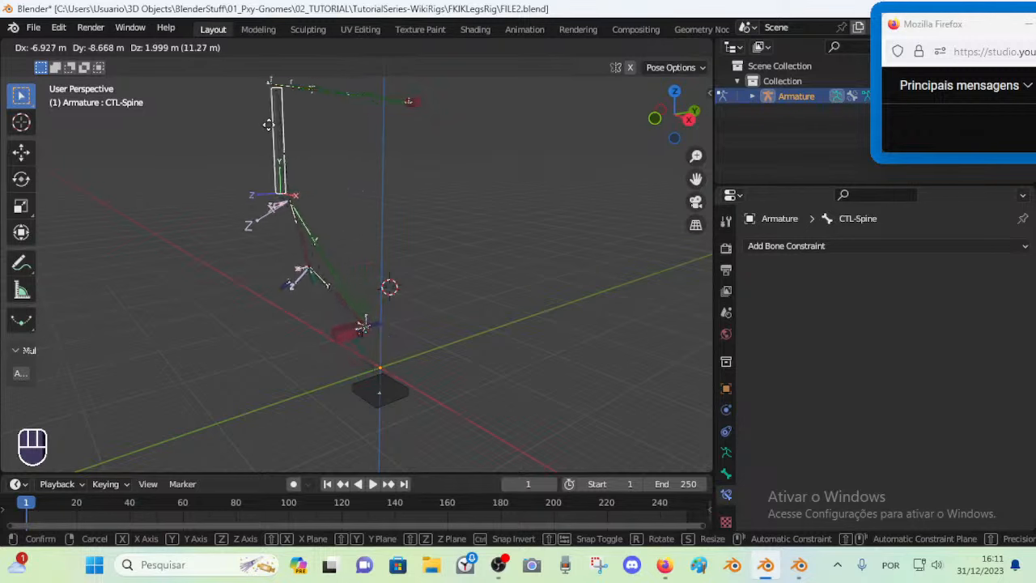
{"action": "key", "text": "Escape"}
{"action": "middle_click_drag", "start_coordinate": [404, 130], "coordinate": [416, 215]}
{"action": "key", "text": "g"}
{"action": "key", "text": "Escape"}
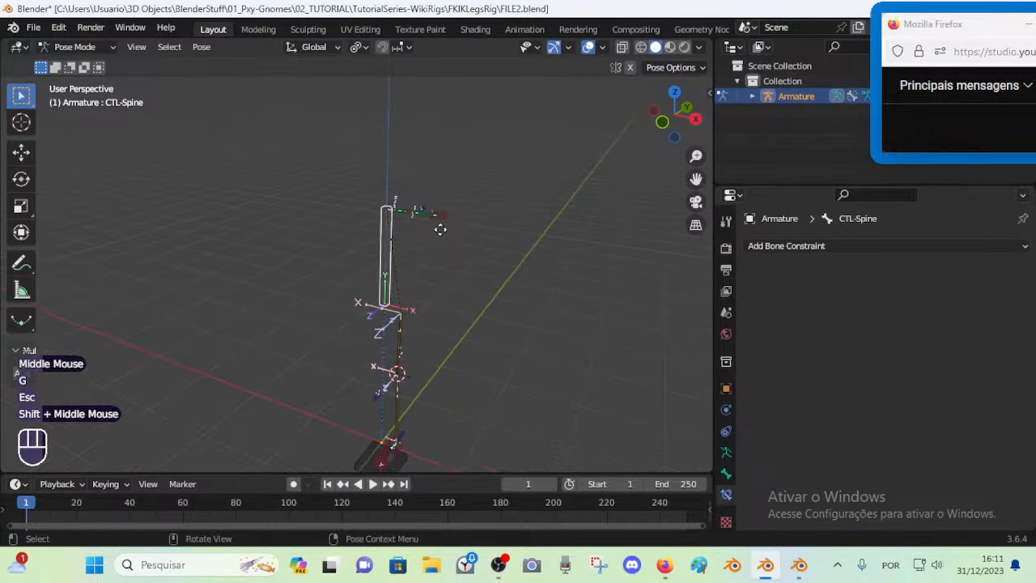
{"action": "scroll", "coordinate": [455, 224], "scroll_direction": "up", "scroll_amount": 3}
{"action": "key", "text": "ctrl+s"}
Add a Limit Distance constraint to MTR-IK-Hand.L targeting the CTL-Spine bone
{"action": "left_click", "coordinate": [530, 174]}
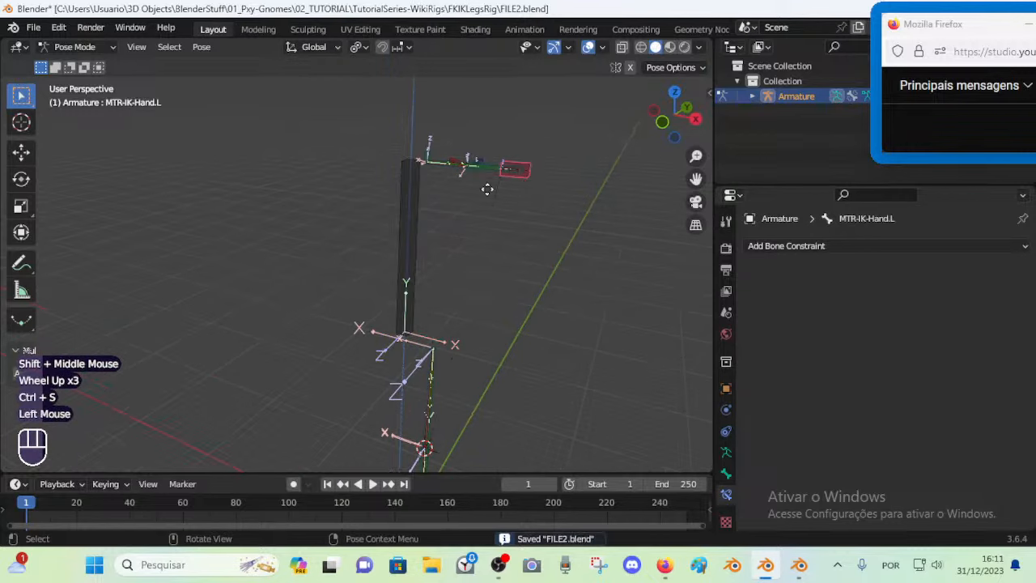
{"action": "left_click", "coordinate": [414, 193]}
{"action": "left_click", "coordinate": [525, 170], "text": "shift"}
{"action": "key", "text": "shift+ctrl+c"}
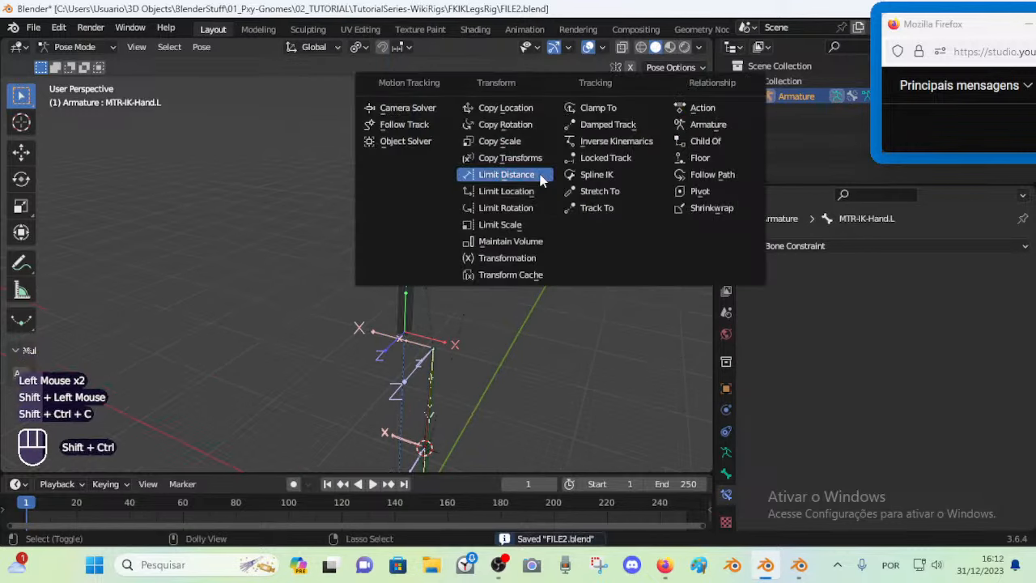
{"action": "left_click", "coordinate": [507, 174]}
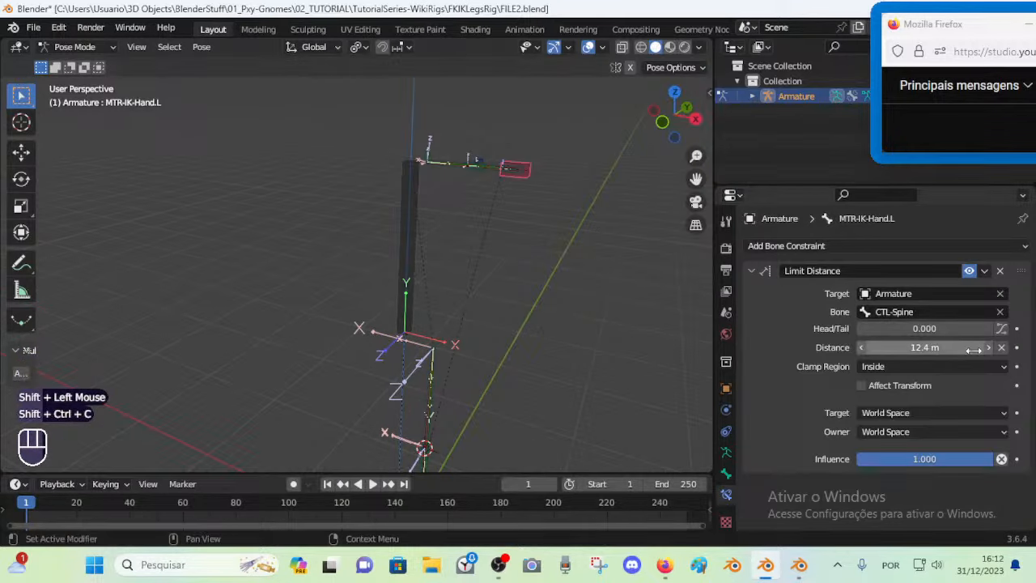
Set the Limit Distance constraint of MTR-IK-Hand.L to 15.5 m, test it by moving CTL-Spine, and cancel the move
{"action": "left_click_drag", "start_coordinate": [936, 348], "coordinate": [948, 348]}
{"action": "left_click", "coordinate": [420, 195]}
{"action": "key", "text": "g"}
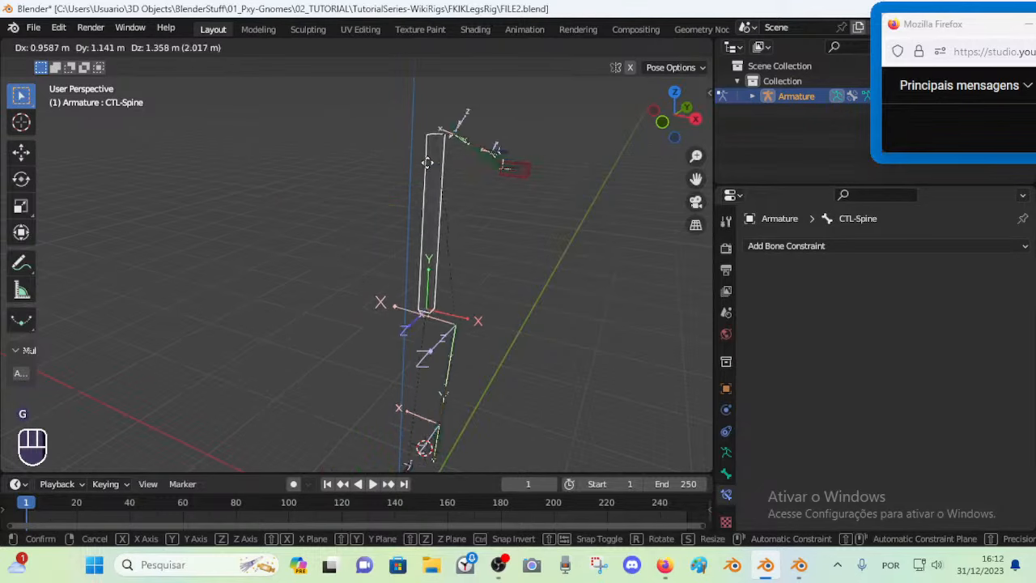
{"action": "key", "text": "Escape"}
Reset the hand constraint's distance so it recalculates to 12.4 m, then test moving CTL-Spine and cancel
{"action": "left_click", "coordinate": [543, 162]}
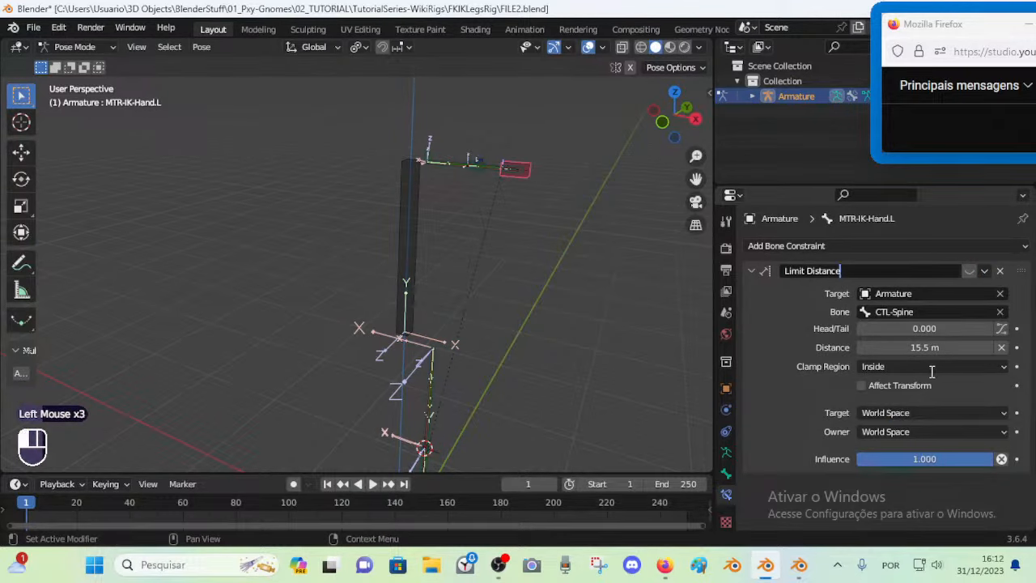
{"action": "left_click", "coordinate": [907, 350]}
{"action": "left_click", "coordinate": [823, 347]}
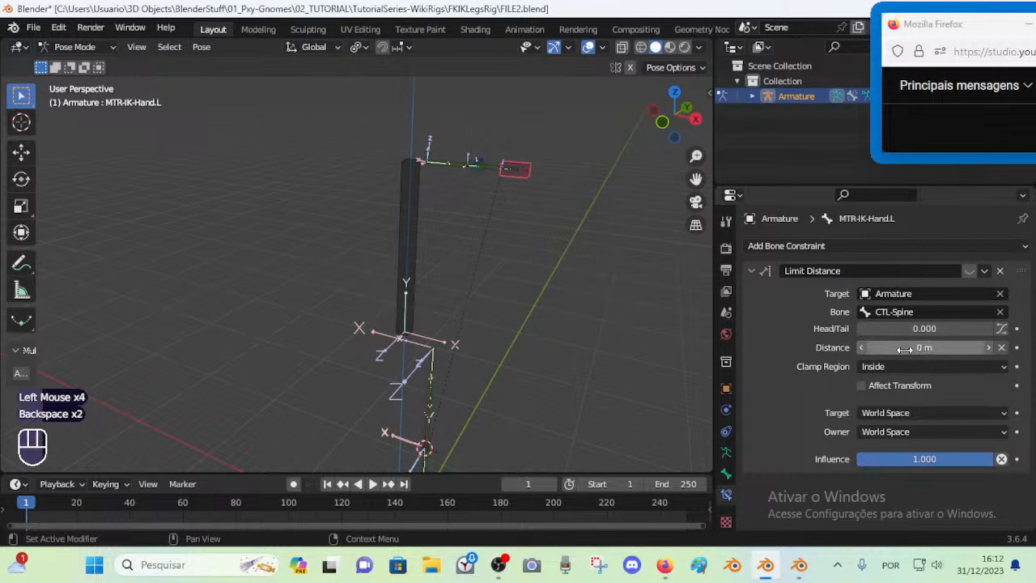
{"action": "key", "text": "BackSpace"}
{"action": "key", "text": "BackSpace"}
{"action": "key", "text": "BackSpace"}
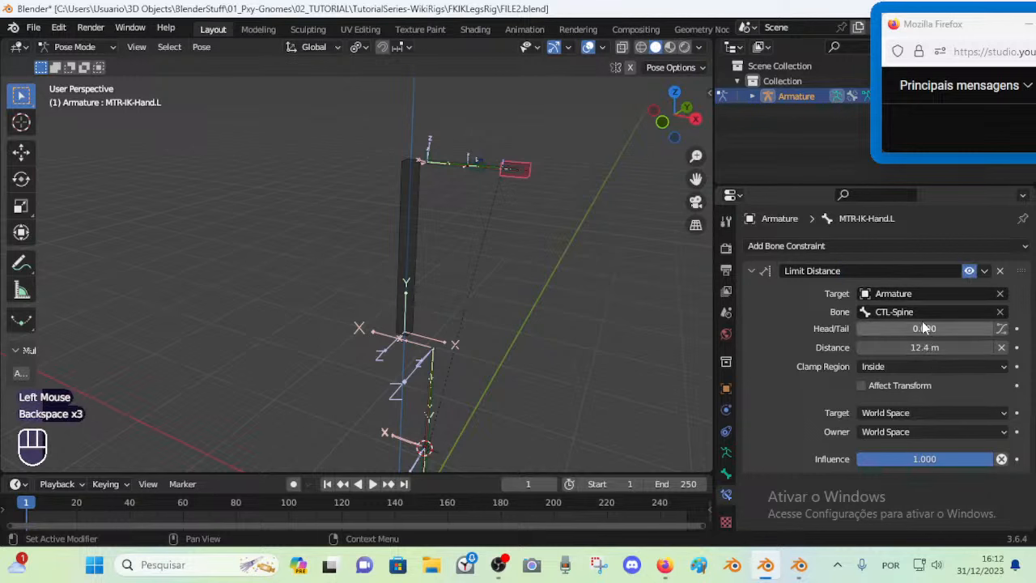
{"action": "left_click", "coordinate": [394, 212]}
{"action": "key", "text": "g"}
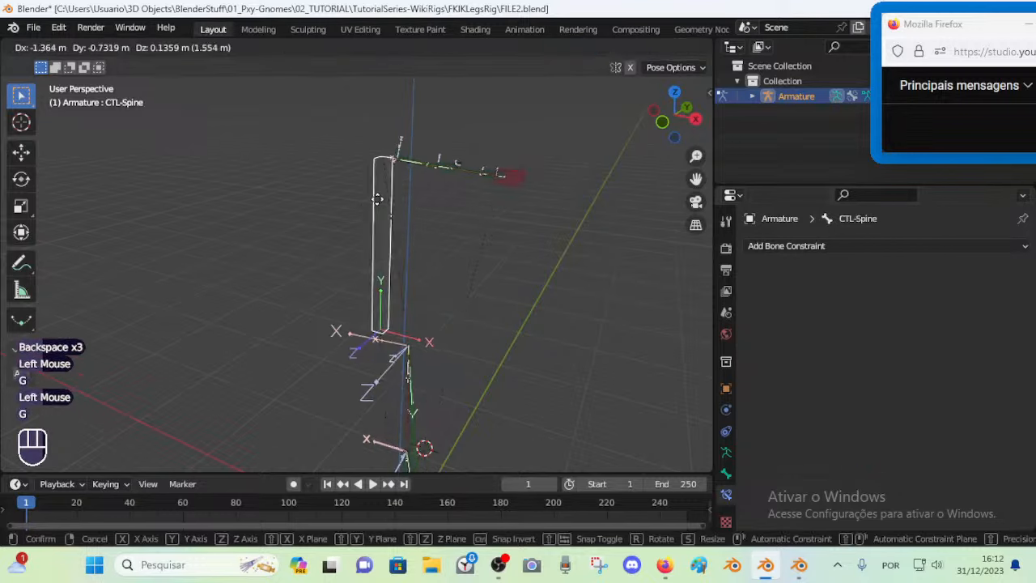
{"action": "left_click", "coordinate": [409, 210]}
{"action": "key", "text": "g"}
{"action": "key", "text": "Escape"}
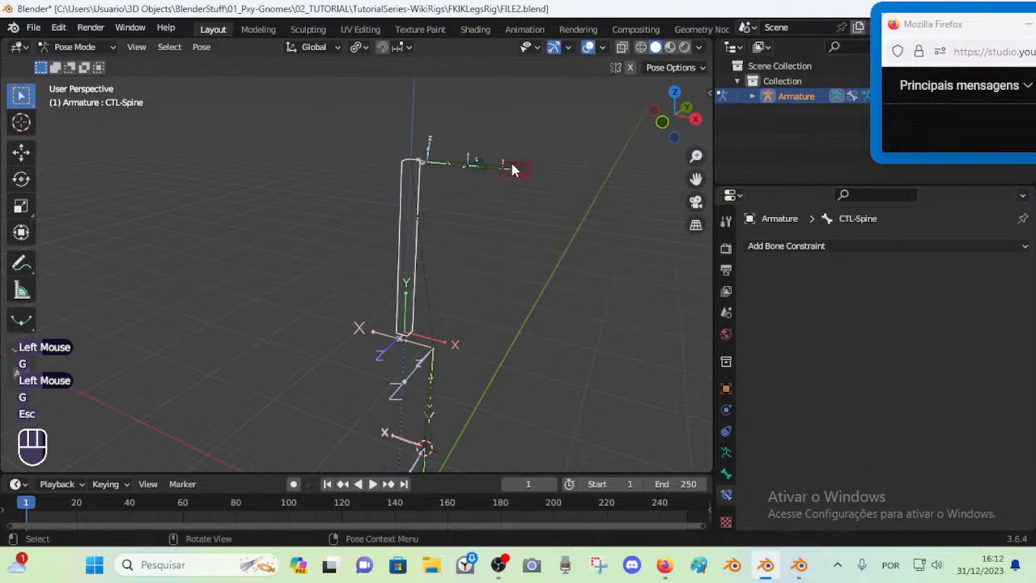
Set the hand constraint's distance to 13.1 m and test it by moving MTR-IK-Hand.L and CTL-Spine, cancelling each move
{"action": "left_click", "coordinate": [409, 242]}
{"action": "left_click", "coordinate": [1001, 347]}
{"action": "left_click", "coordinate": [1001, 347]}
{"action": "left_click", "coordinate": [1001, 347]}
{"action": "left_click", "coordinate": [1001, 347]}
{"action": "left_click", "coordinate": [1001, 347]}
{"action": "left_click", "coordinate": [1001, 347]}
{"action": "left_click", "coordinate": [1001, 347]}
{"action": "left_click", "coordinate": [400, 186]}
{"action": "key", "text": "g"}
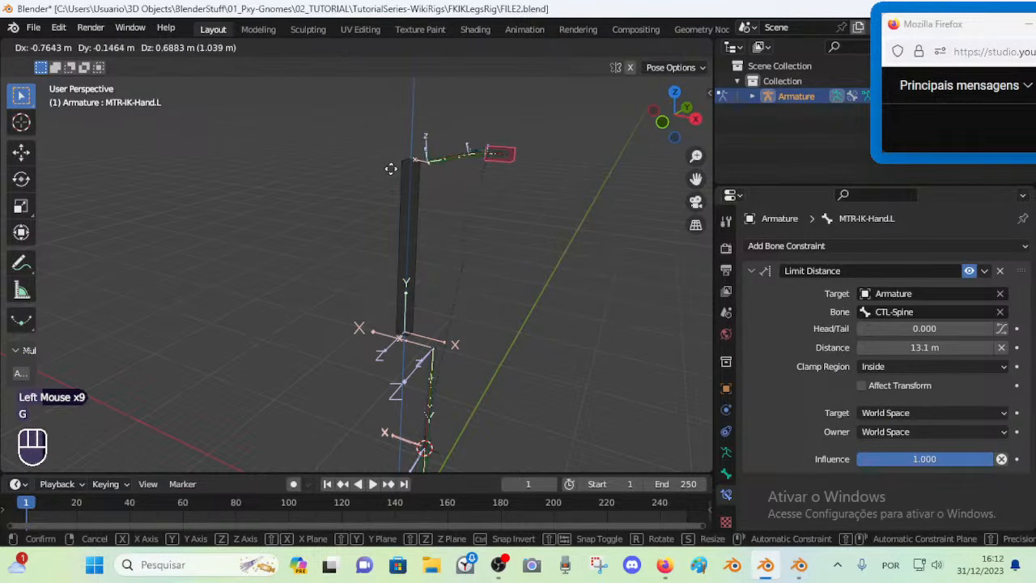
{"action": "key", "text": "Escape"}
{"action": "left_click", "coordinate": [428, 212]}
{"action": "left_click", "coordinate": [407, 212]}
{"action": "key", "text": "g"}
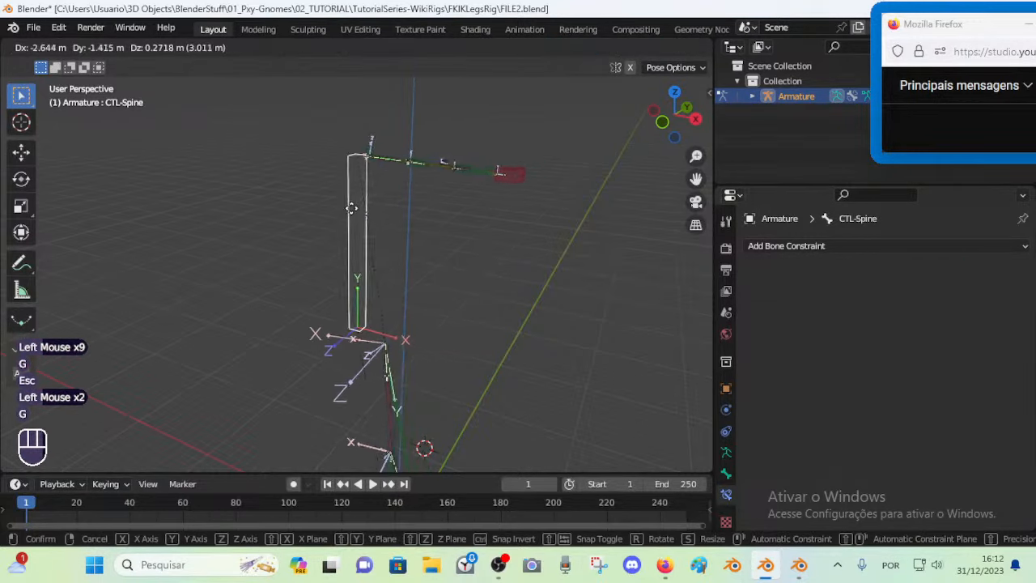
{"action": "key", "text": "Escape"}
Set the Limit Distance of MTR-IK-Hand.L to 14.9 m and test it with a cancelled move of CTL-Spine
{"action": "left_click", "coordinate": [519, 167]}
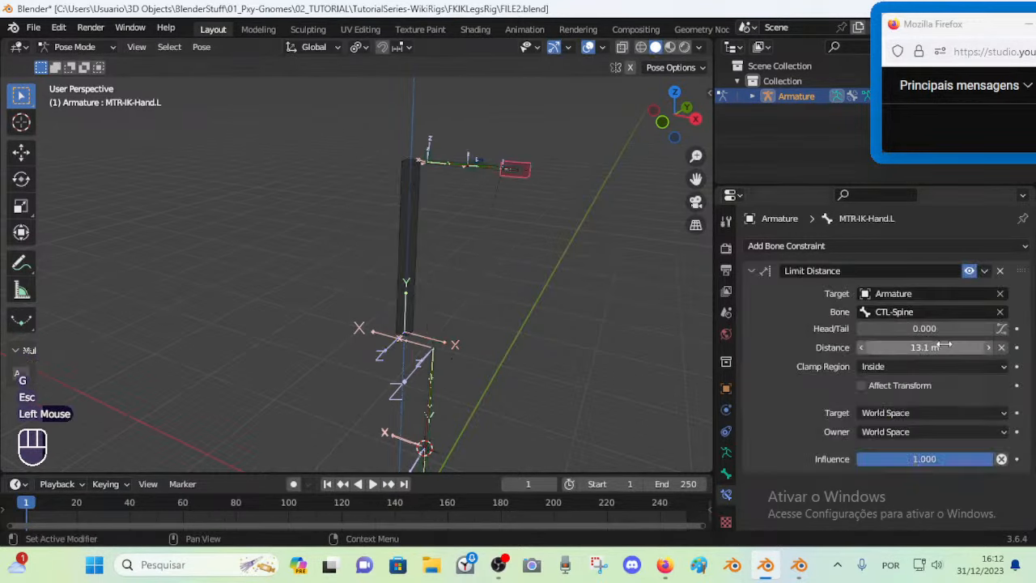
{"action": "left_click_drag", "start_coordinate": [920, 344], "coordinate": [954, 344]}
{"action": "left_click", "coordinate": [405, 194]}
{"action": "key", "text": "g"}
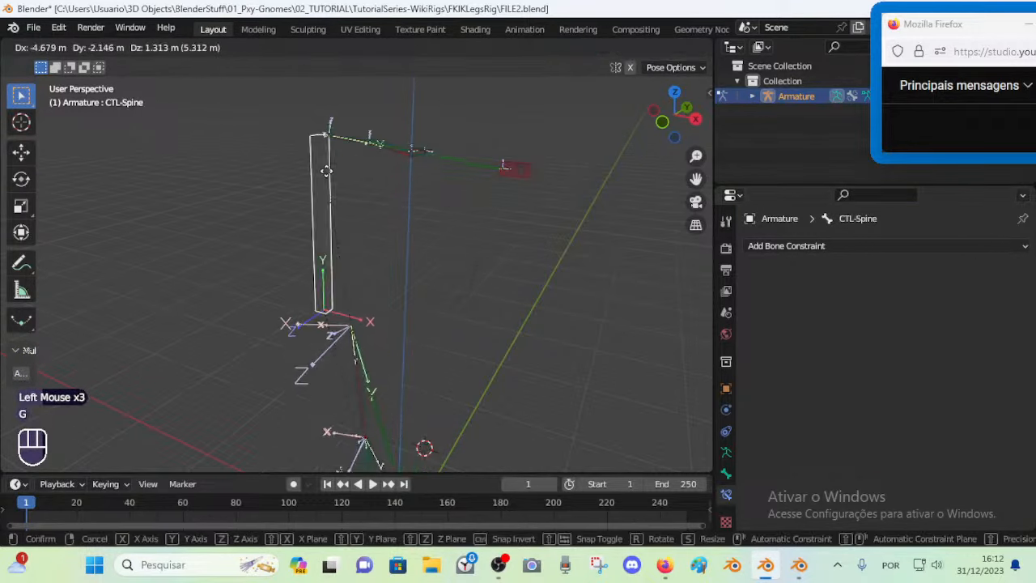
{"action": "key", "text": "Escape"}
Reduce the hand constraint's distance to 14.6 m and test it by moving CTL-Spine far away, cancelling the move
{"action": "left_click", "coordinate": [522, 167]}
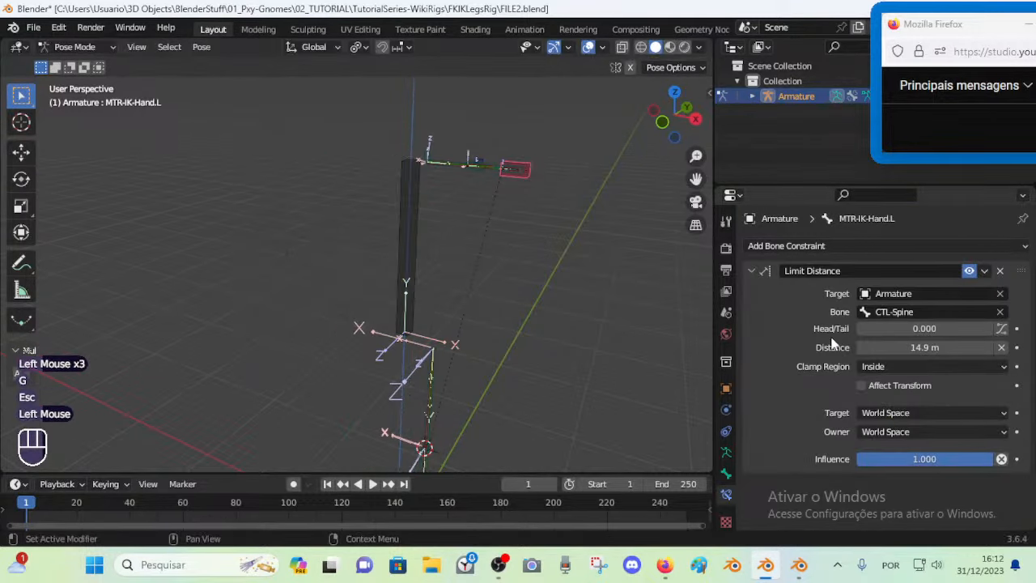
{"action": "left_click", "coordinate": [862, 347]}
{"action": "left_click", "coordinate": [393, 205]}
{"action": "key", "text": "g"}
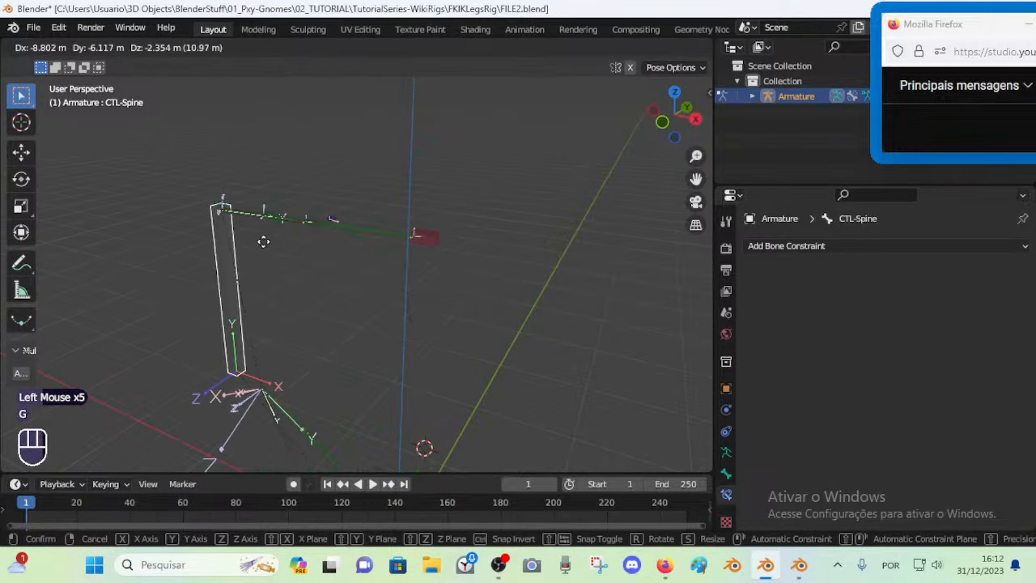
{"action": "key", "text": "Escape"}
Set the hand constraint's distance to 14 m and check the arm by moving CTL-Spine, cancelling the move
{"action": "left_click", "coordinate": [518, 170]}
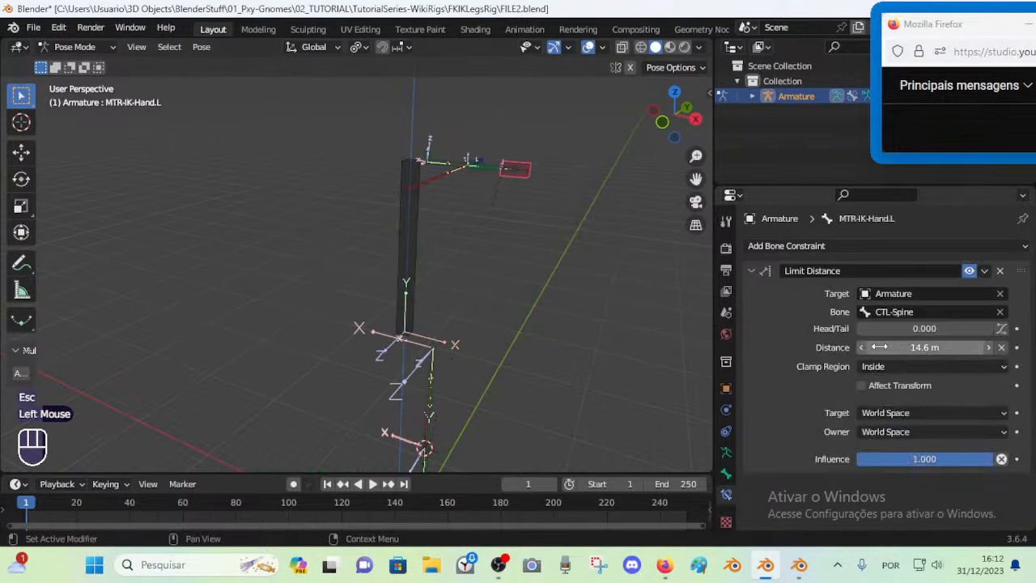
{"action": "left_click", "coordinate": [414, 208]}
{"action": "key", "text": "g"}
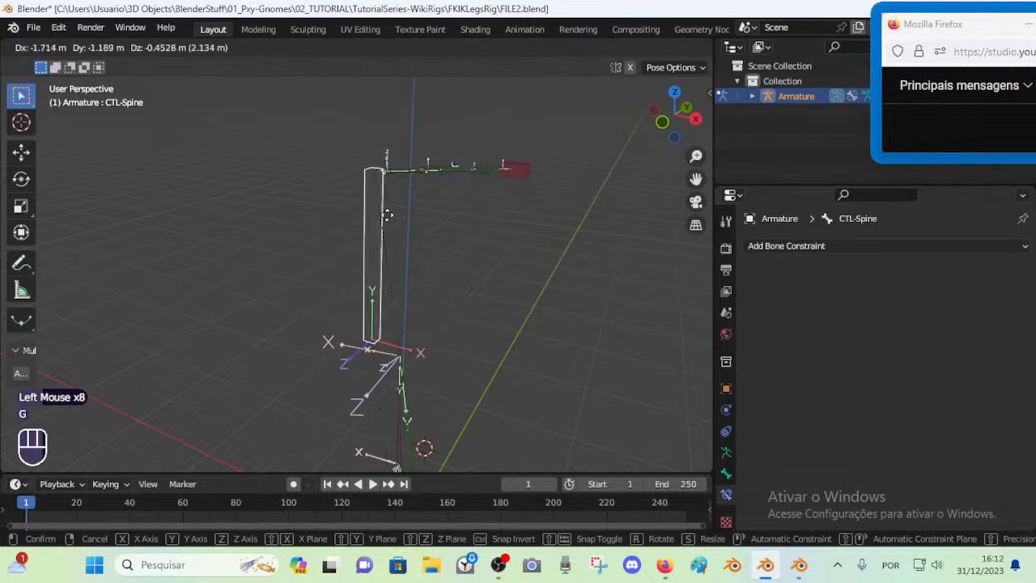
{"action": "key", "text": "Escape"}
Rename the constraint on MTR-IK-Hand.L to Limit Distance (Torso-OPTIONAL) and the one on MTR-IK-Foot.L to Limit Distance (Torso), and save the file
{"action": "left_click", "coordinate": [516, 166]}
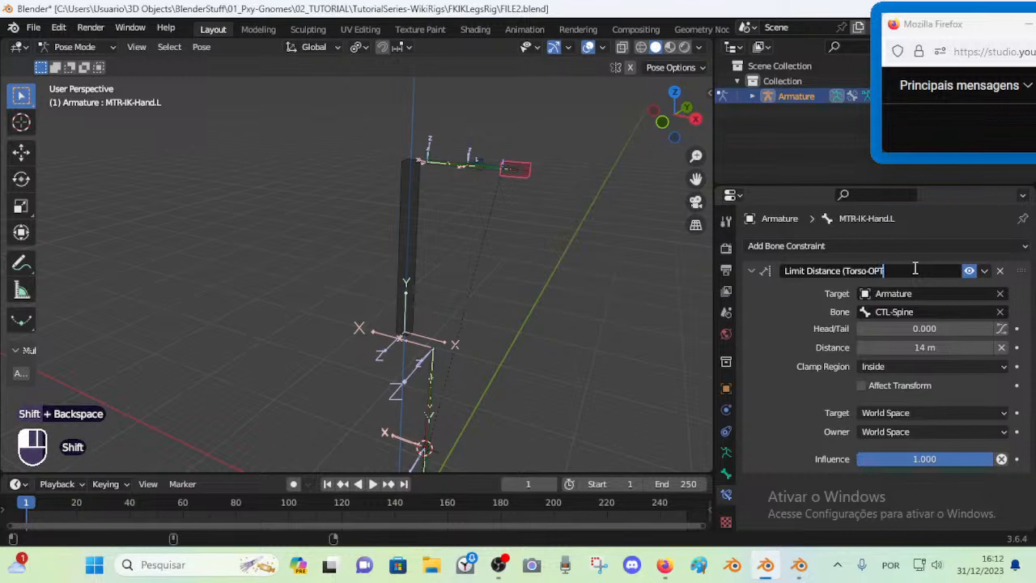
{"action": "scroll", "coordinate": [396, 225], "scroll_direction": "down", "scroll_amount": 2}
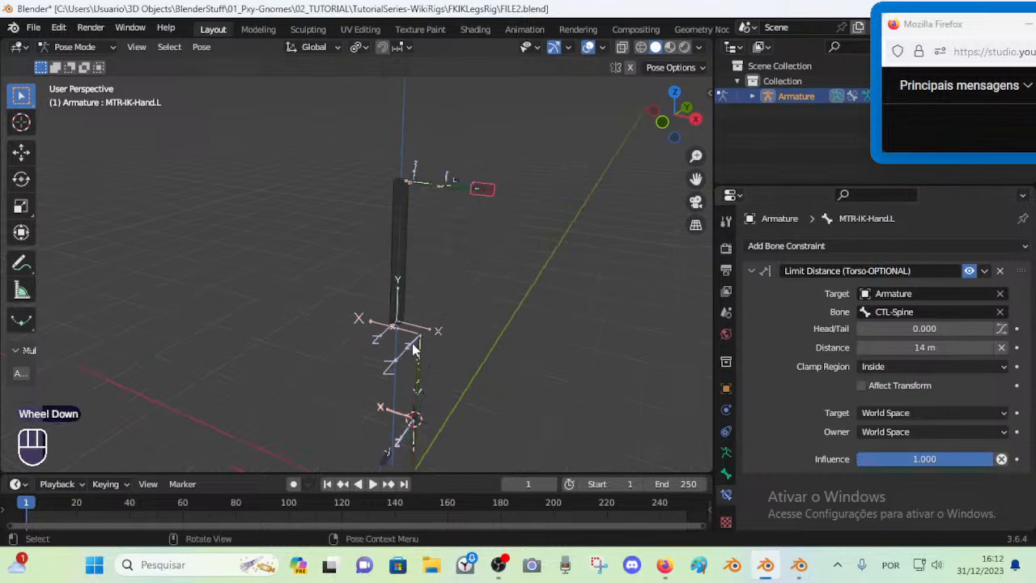
{"action": "middle_click_drag", "start_coordinate": [393, 154], "coordinate": [396, 225], "text": "shift"}
{"action": "left_click", "coordinate": [390, 352]}
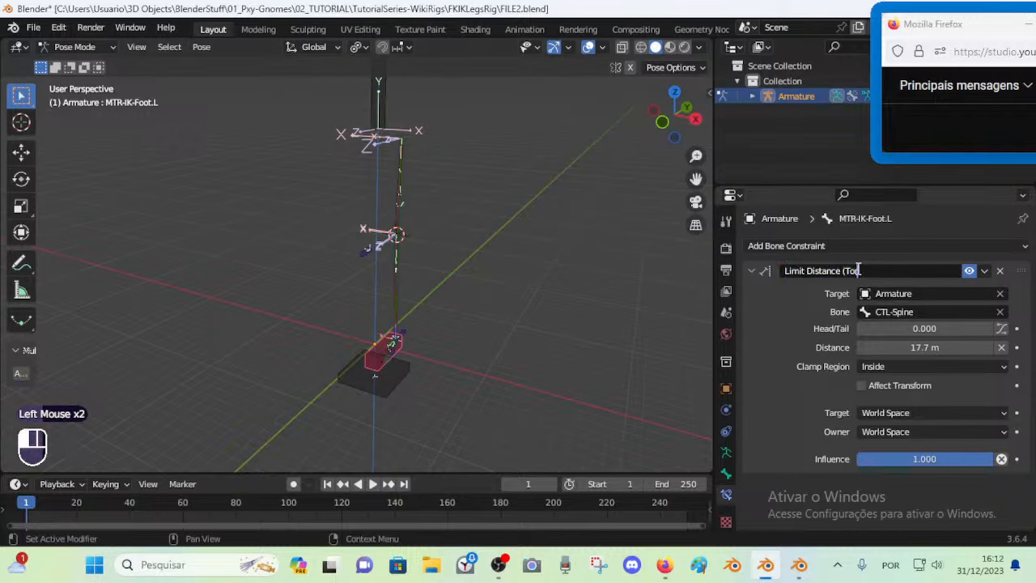
{"action": "type", "text": ")"}
{"action": "key", "text": "Return"}
{"action": "key", "text": "ctrl+s"}
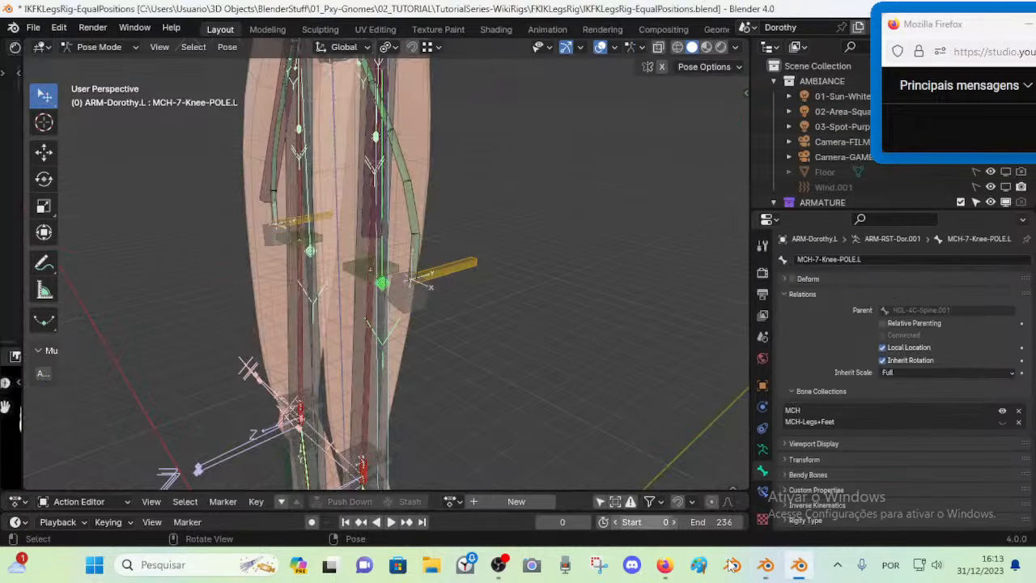
Test moving CTL-Spine with the whole rig in view, cancel the move and save FILE2.blend
{"action": "scroll", "coordinate": [404, 276], "scroll_direction": "down", "scroll_amount": 1}
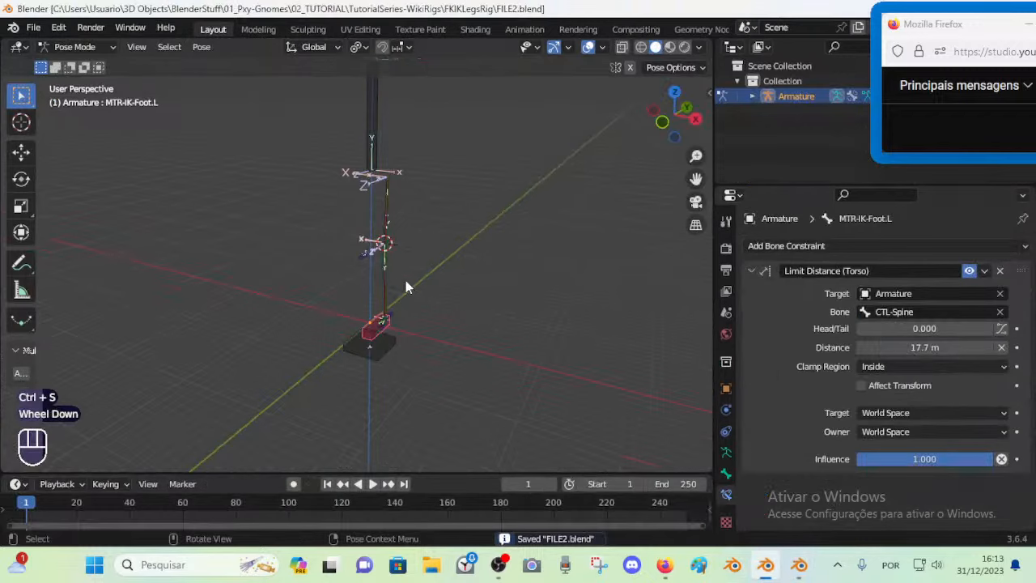
{"action": "middle_click_drag", "start_coordinate": [404, 276], "coordinate": [340, 175], "text": "shift"}
{"action": "left_click", "coordinate": [356, 186]}
{"action": "key", "text": "g"}
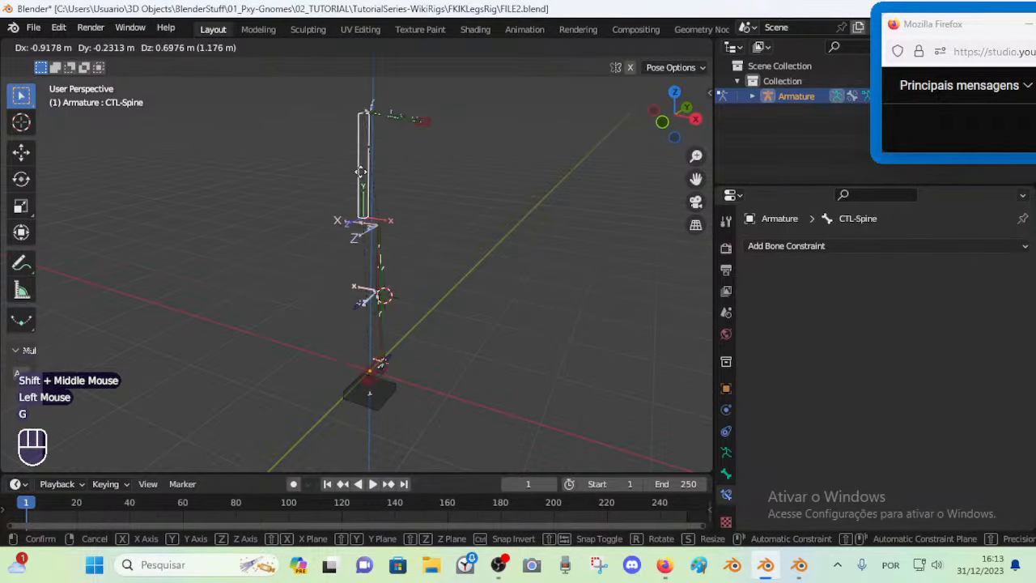
{"action": "key", "text": "Escape"}
{"action": "key", "text": "ctrl+s"}
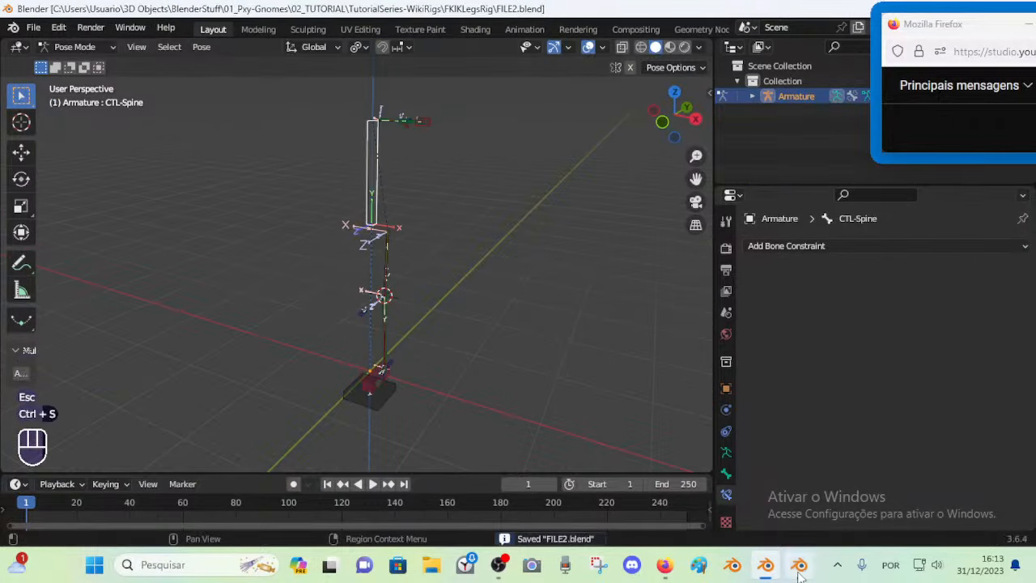
Switch to the IKFKLegsRig-EqualPositions file and check the parents of MTR-Leg.L and MCH-7-Shin.L and the IK constraint on MCH-7-Shin.L
{"action": "left_click", "coordinate": [798, 572]}
{"action": "scroll", "coordinate": [459, 231], "scroll_direction": "down", "scroll_amount": 10, "text": "shift"}
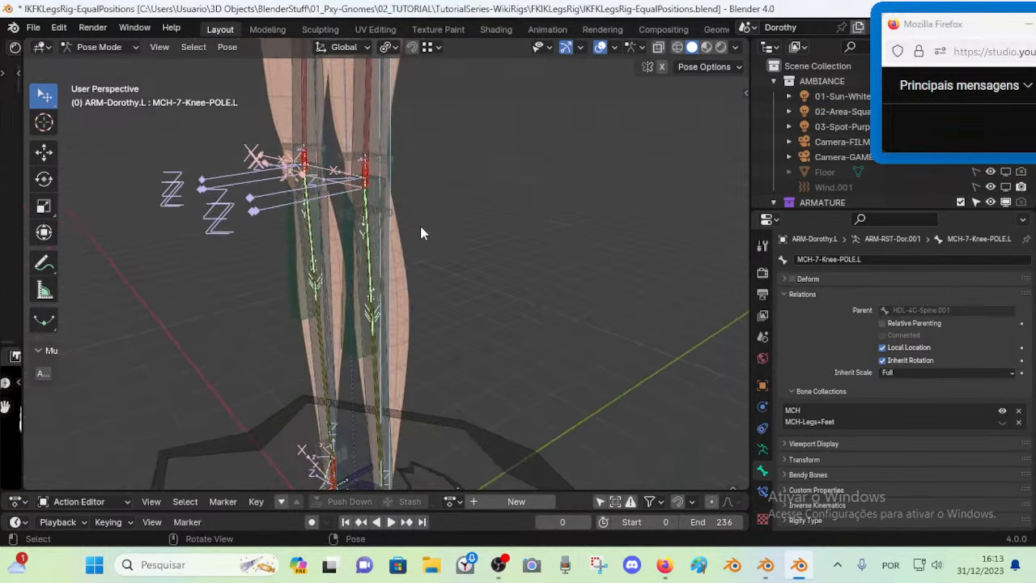
{"action": "scroll", "coordinate": [420, 226], "scroll_direction": "down", "scroll_amount": 3}
{"action": "scroll", "coordinate": [445, 351], "scroll_direction": "down", "scroll_amount": 4, "text": "shift"}
{"action": "left_click", "coordinate": [349, 414]}
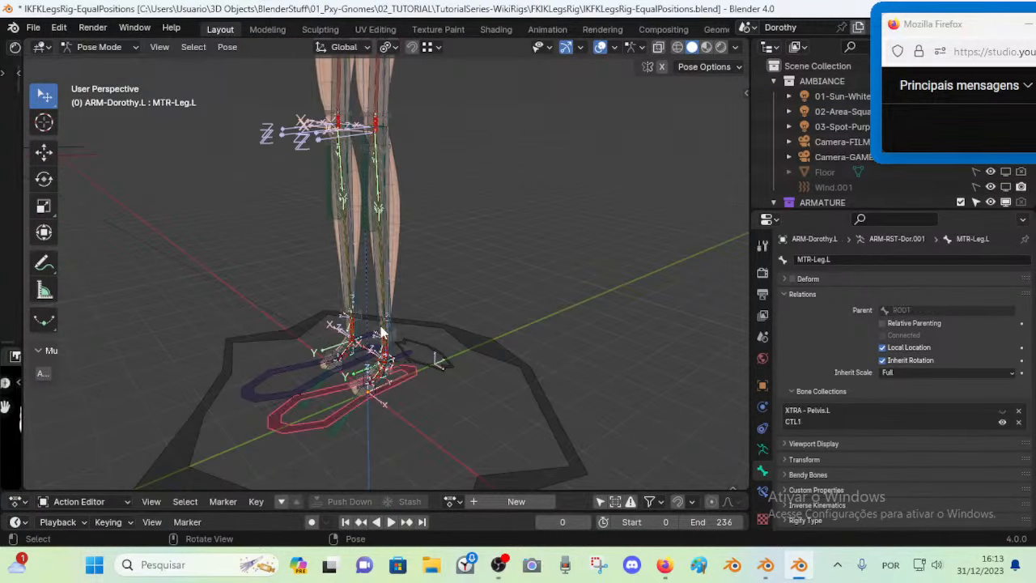
{"action": "left_click", "coordinate": [384, 248]}
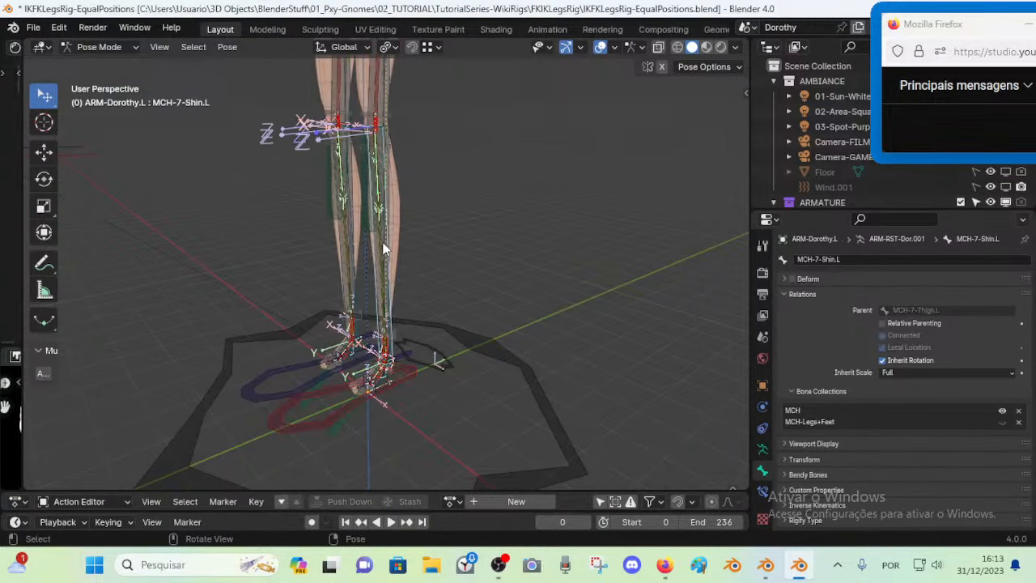
{"action": "left_click", "coordinate": [791, 294]}
{"action": "left_click", "coordinate": [762, 491]}
{"action": "middle_click_drag", "start_coordinate": [417, 128], "coordinate": [431, 195], "text": "shift"}
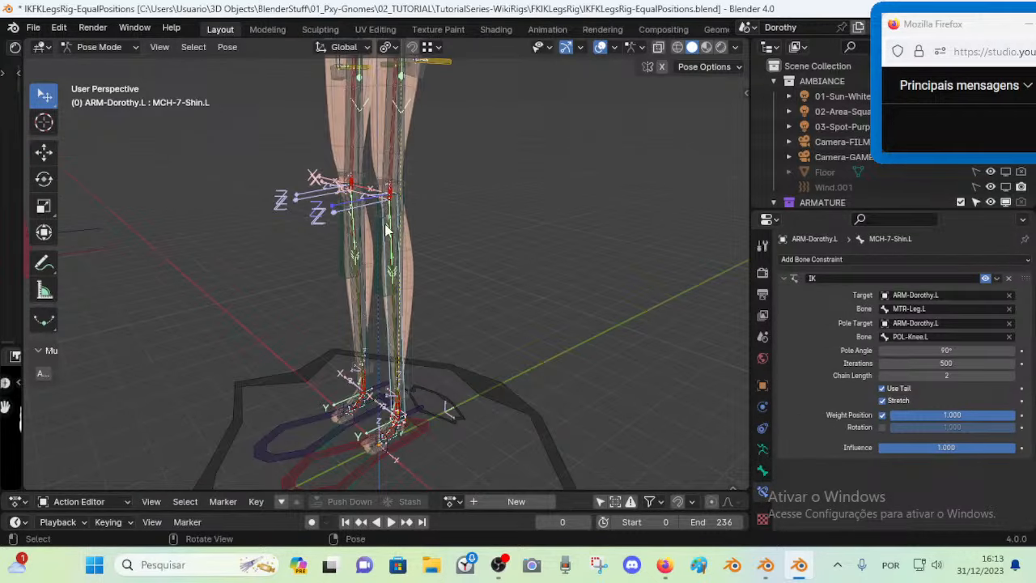
Go through the overlapping bones of the left thigh and shin to inspect their constraints, including MAP-Ankle.001.L
{"action": "left_click", "coordinate": [387, 132]}
{"action": "left_click", "coordinate": [393, 148]}
{"action": "left_click", "coordinate": [400, 246]}
{"action": "left_click", "coordinate": [400, 322]}
{"action": "left_click", "coordinate": [400, 322]}
{"action": "left_click", "coordinate": [401, 323]}
{"action": "left_click", "coordinate": [401, 322]}
{"action": "left_click", "coordinate": [398, 323]}
Compare the constraints of MCH-7-Shin.L, DEF-Shin.L and MAP-Ankle.001.L in the left lower leg
{"action": "scroll", "coordinate": [414, 336], "scroll_direction": "up", "scroll_amount": 2}
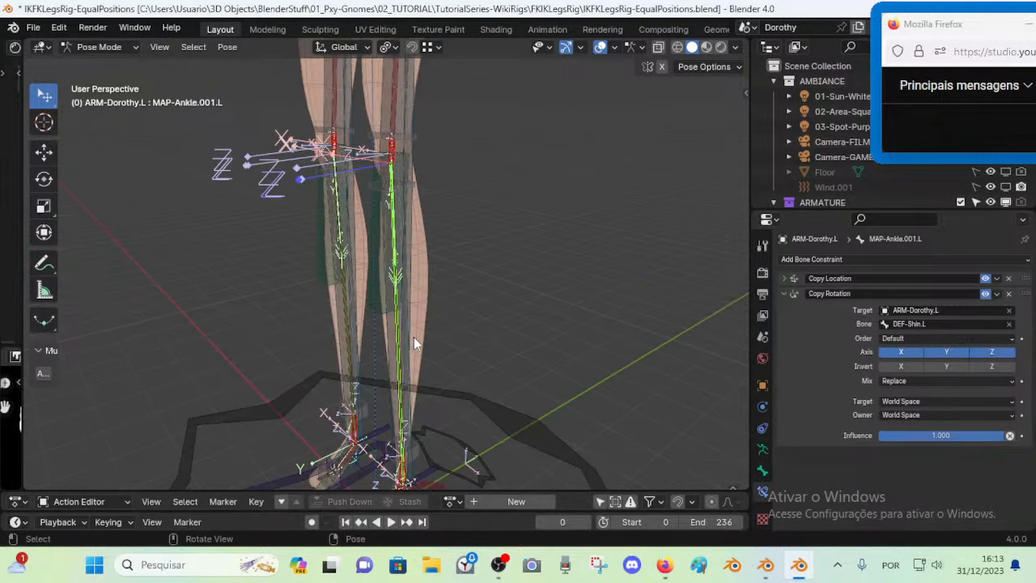
{"action": "mouse_move", "coordinate": [413, 338]}
{"action": "middle_mouse_down"}
{"action": "mouse_move", "coordinate": [349, 347]}
{"action": "mouse_move", "coordinate": [405, 340]}
{"action": "middle_mouse_up"}
{"action": "left_click", "coordinate": [394, 343]}
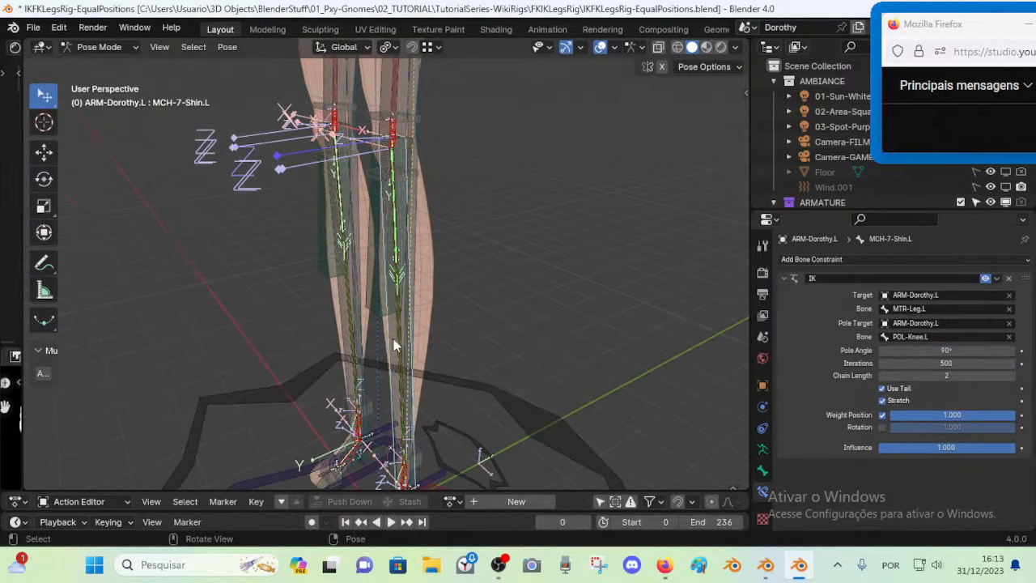
{"action": "scroll", "coordinate": [400, 338], "scroll_direction": "up", "scroll_amount": 1}
{"action": "left_click", "coordinate": [401, 350]}
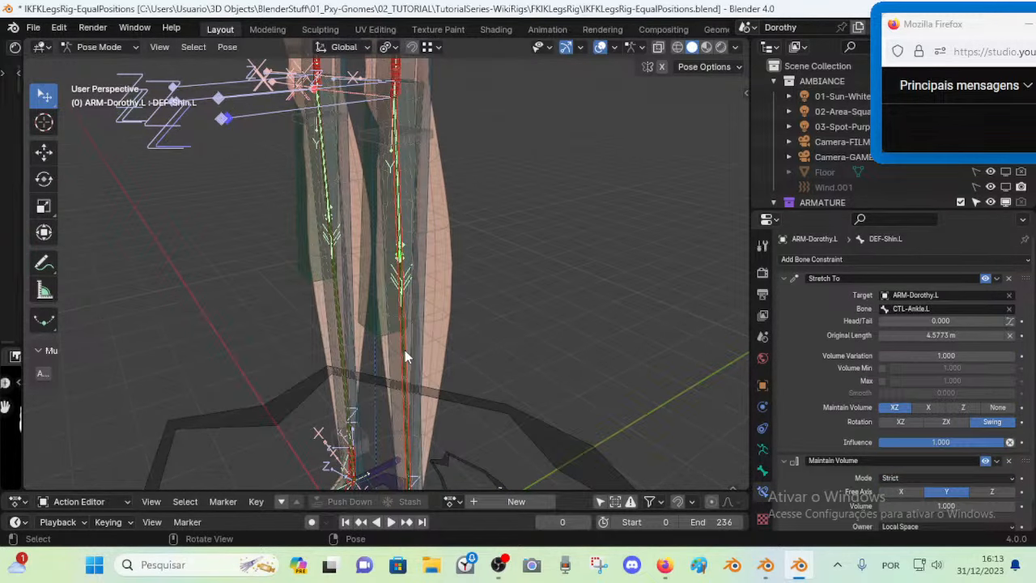
{"action": "scroll", "coordinate": [836, 368], "scroll_direction": "down", "scroll_amount": 1}
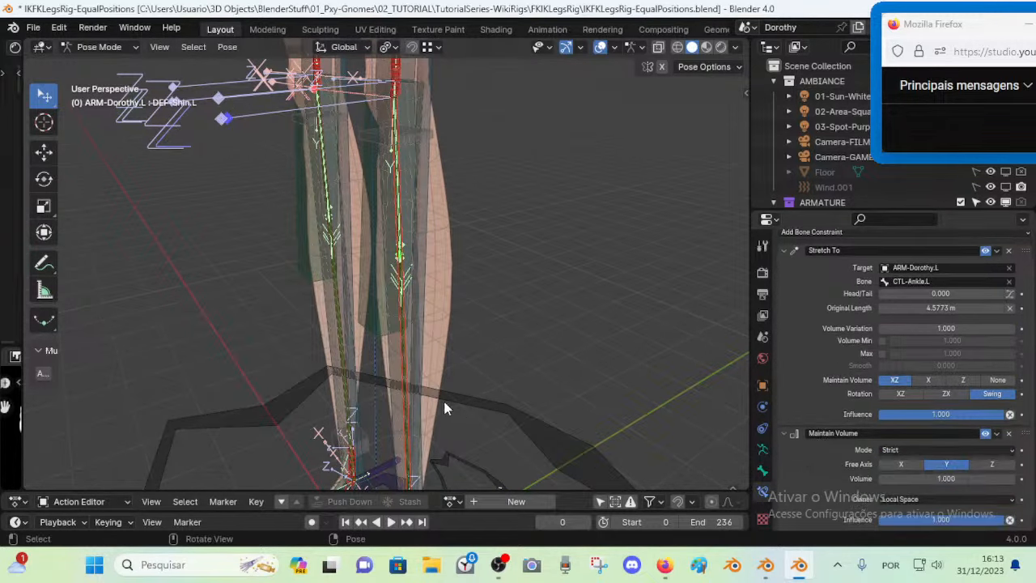
{"action": "left_click", "coordinate": [406, 366]}
{"action": "scroll", "coordinate": [428, 368], "scroll_direction": "up", "scroll_amount": 2}
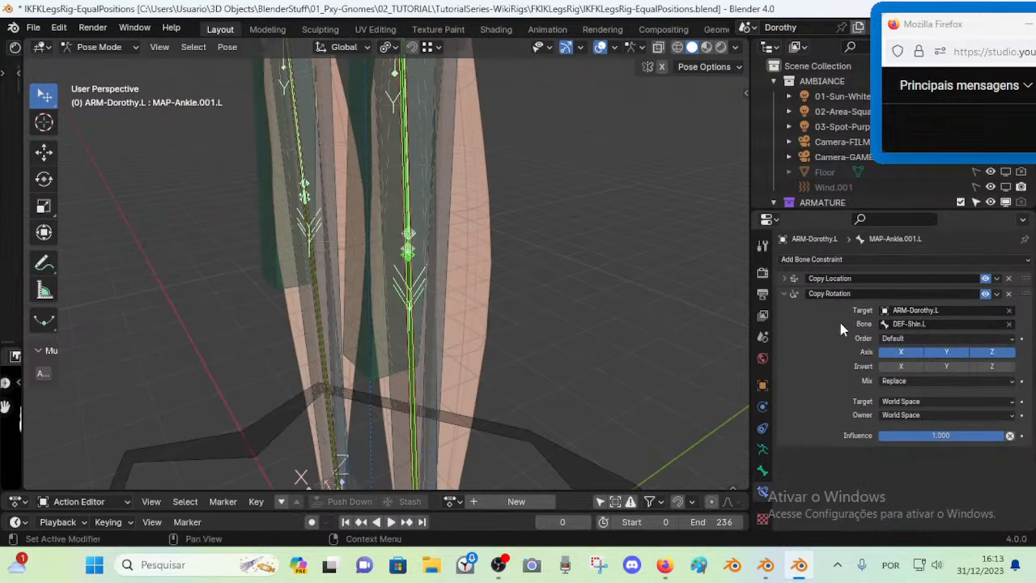
Recheck the IK constraint on MCH-7-Shin.L and examine the Limit Distance constraint on the foot control MTR-Leg.L
{"action": "scroll", "coordinate": [559, 323], "scroll_direction": "down", "scroll_amount": 5}
{"action": "middle_click_drag", "start_coordinate": [538, 322], "coordinate": [472, 324]}
{"action": "left_click", "coordinate": [413, 299]}
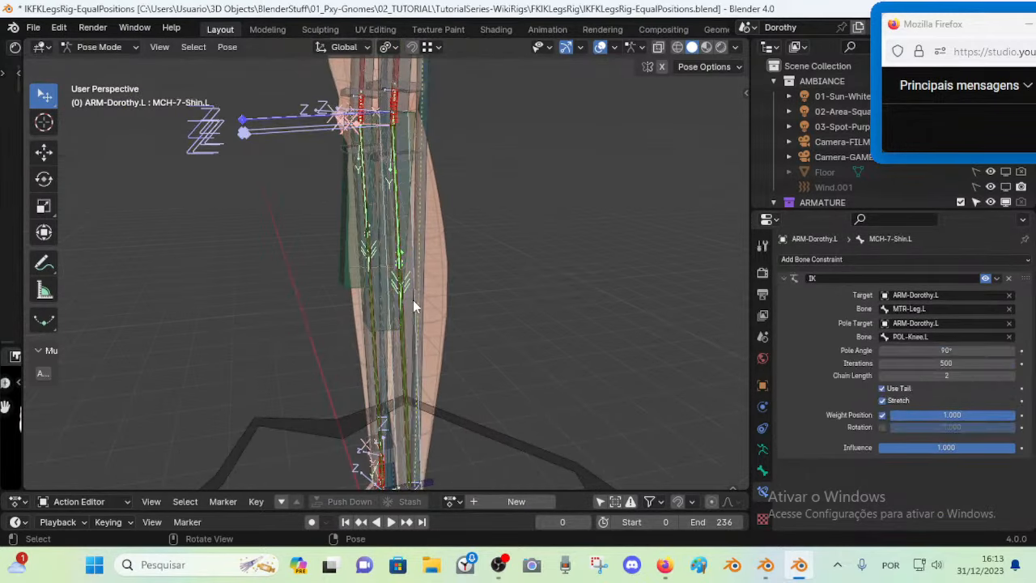
{"action": "left_click", "coordinate": [434, 308]}
{"action": "middle_click_drag", "start_coordinate": [457, 405], "coordinate": [403, 343]}
{"action": "left_click", "coordinate": [365, 343]}
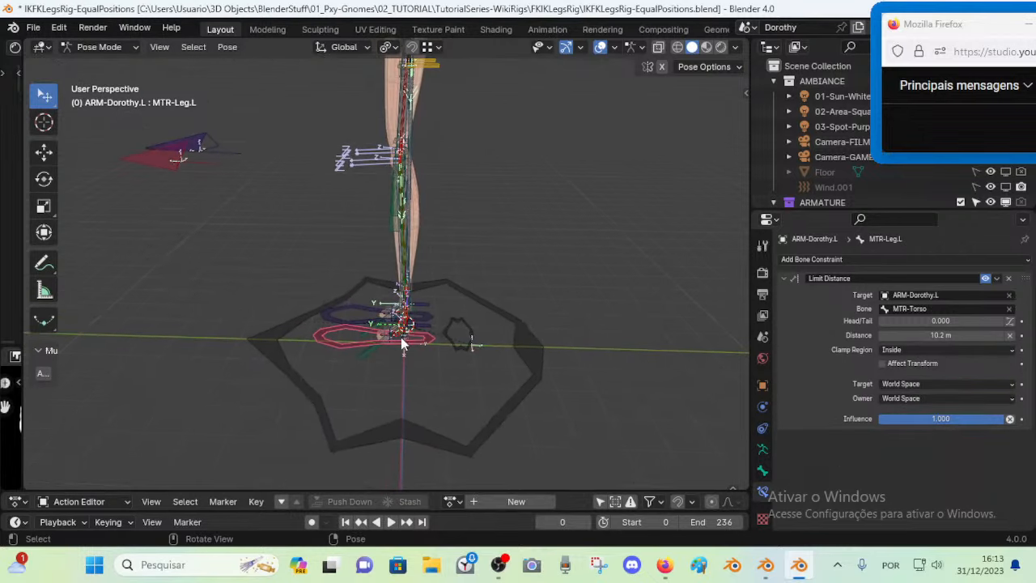
Raise the left foot control MTR-Leg.L and move CTL-Ankle.L away from it, behind the standing leg
{"action": "left_click", "coordinate": [416, 214]}
{"action": "middle_click_drag", "start_coordinate": [340, 259], "coordinate": [360, 305], "text": "shift"}
{"action": "left_click", "coordinate": [322, 301]}
{"action": "key", "text": "g"}
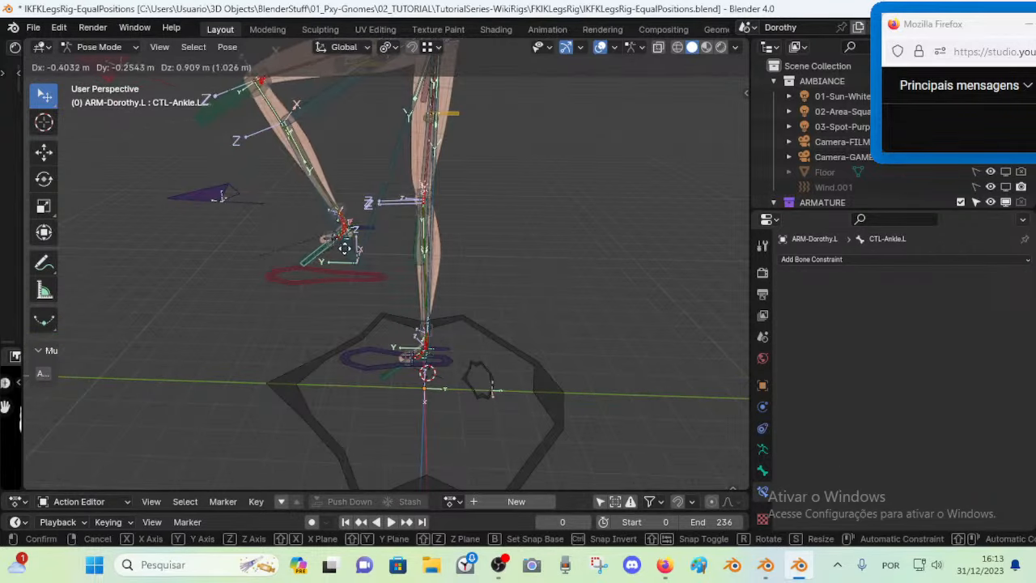
{"action": "left_click", "coordinate": [329, 248]}
{"action": "middle_click_drag", "start_coordinate": [332, 296], "coordinate": [375, 298], "text": "shift"}
{"action": "key", "text": "g"}
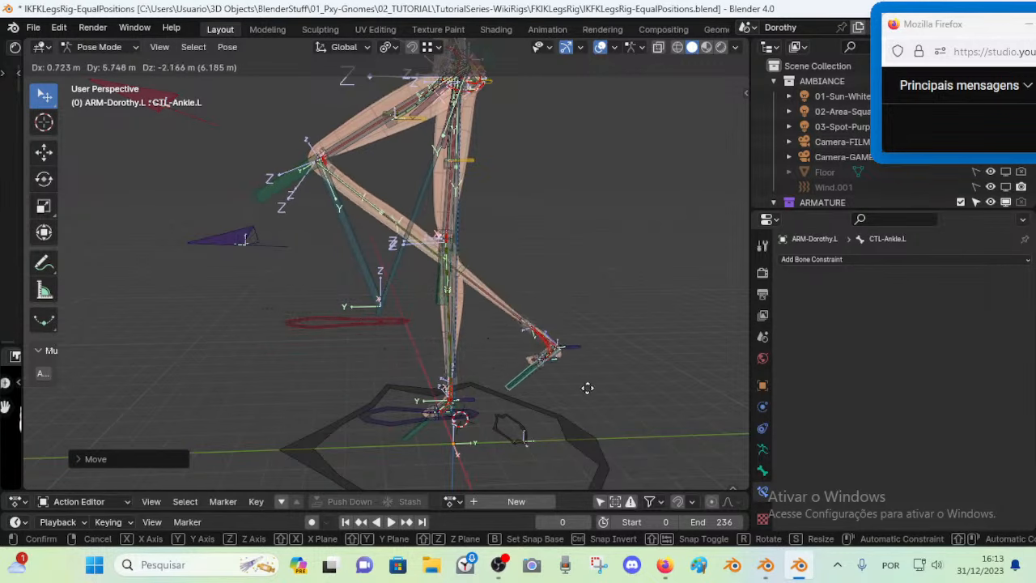
{"action": "left_click", "coordinate": [564, 320]}
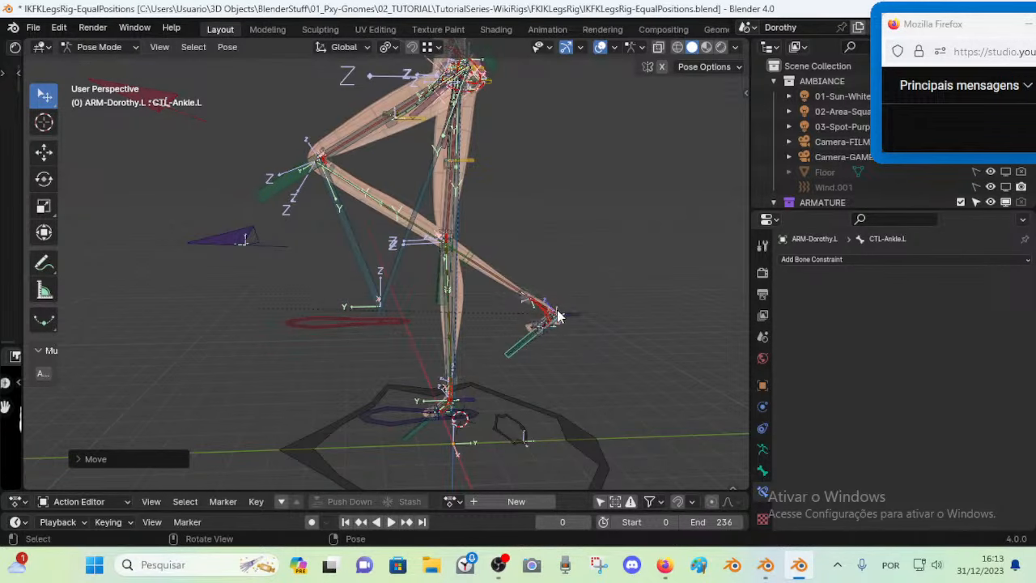
Switch to the Blender window with FILE2.blend and move the foot bone CMD-Shin.L up and away behind the leg
{"action": "left_click", "coordinate": [775, 565]}
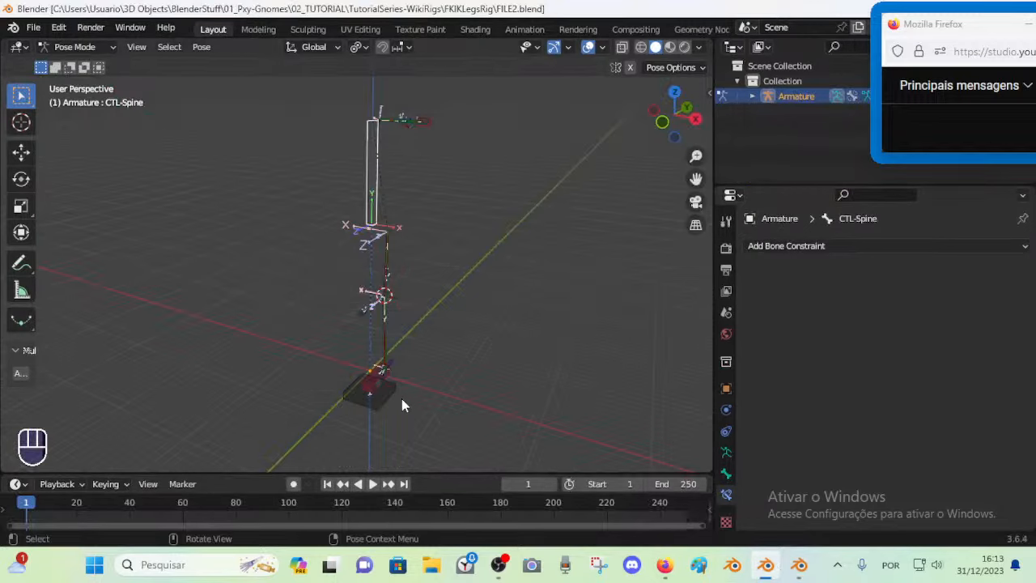
{"action": "scroll", "coordinate": [402, 405], "scroll_direction": "up", "scroll_amount": 2}
{"action": "middle_click_drag", "start_coordinate": [402, 404], "coordinate": [409, 326], "text": "shift"}
{"action": "scroll", "coordinate": [413, 298], "scroll_direction": "up", "scroll_amount": 2}
{"action": "left_click", "coordinate": [353, 398]}
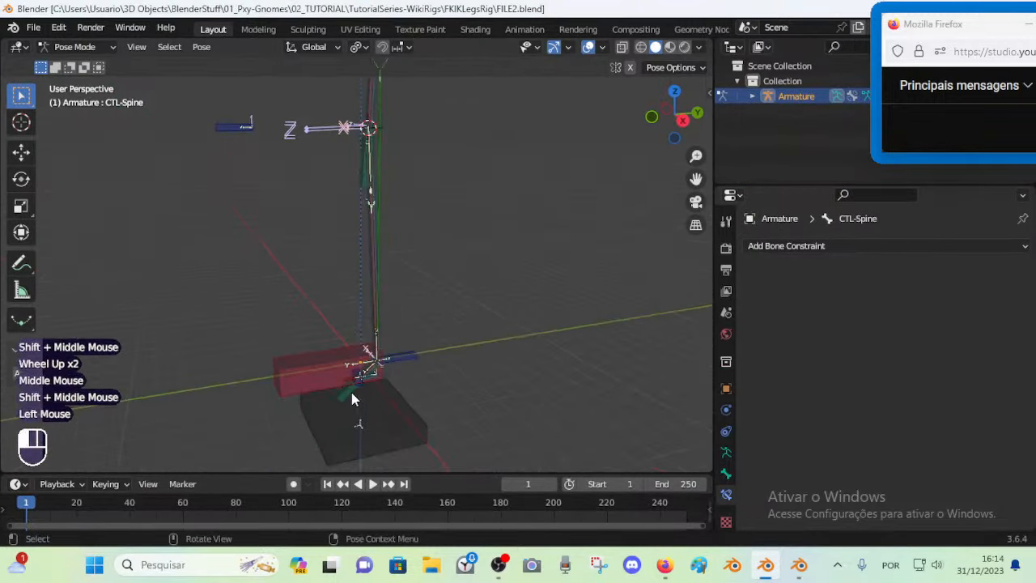
{"action": "key", "text": "g"}
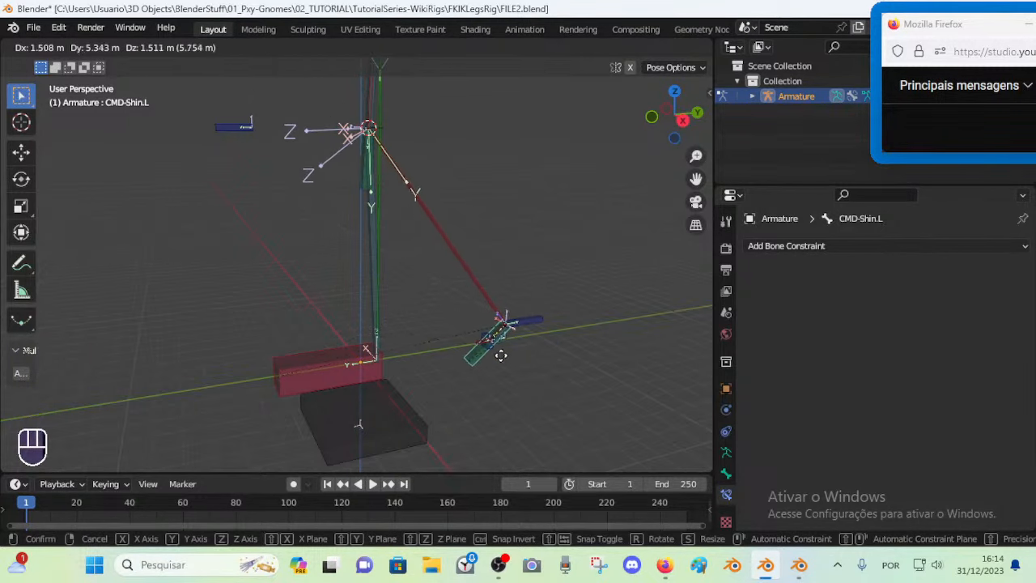
{"action": "left_click", "coordinate": [514, 370]}
Turn off the AnkleLeverage Limit Distance constraint on CMD-Thigh.L and move CMD-Shin.L up closer to the knee
{"action": "double_click", "coordinate": [440, 198]}
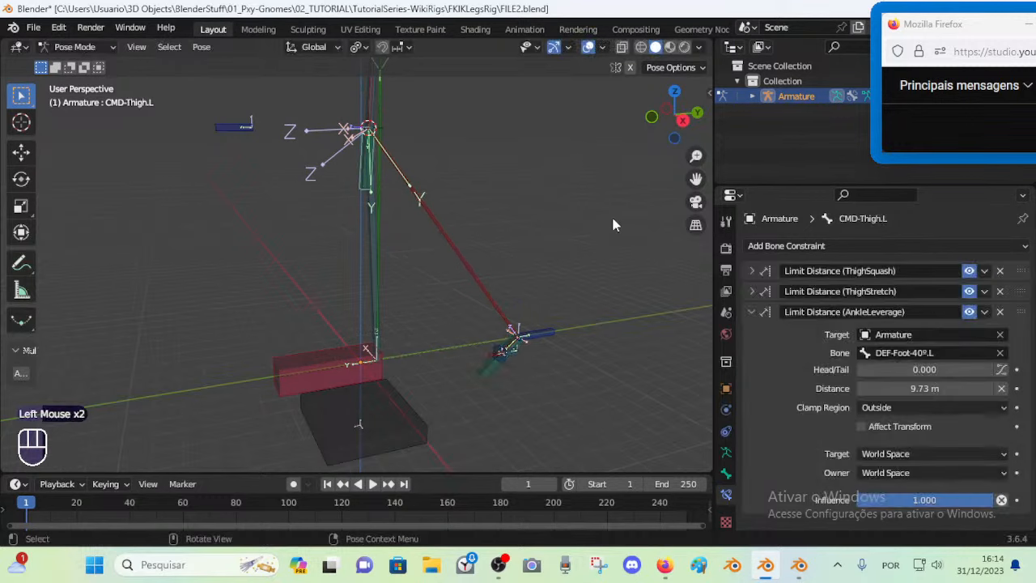
{"action": "left_click", "coordinate": [497, 377]}
{"action": "key", "text": "g"}
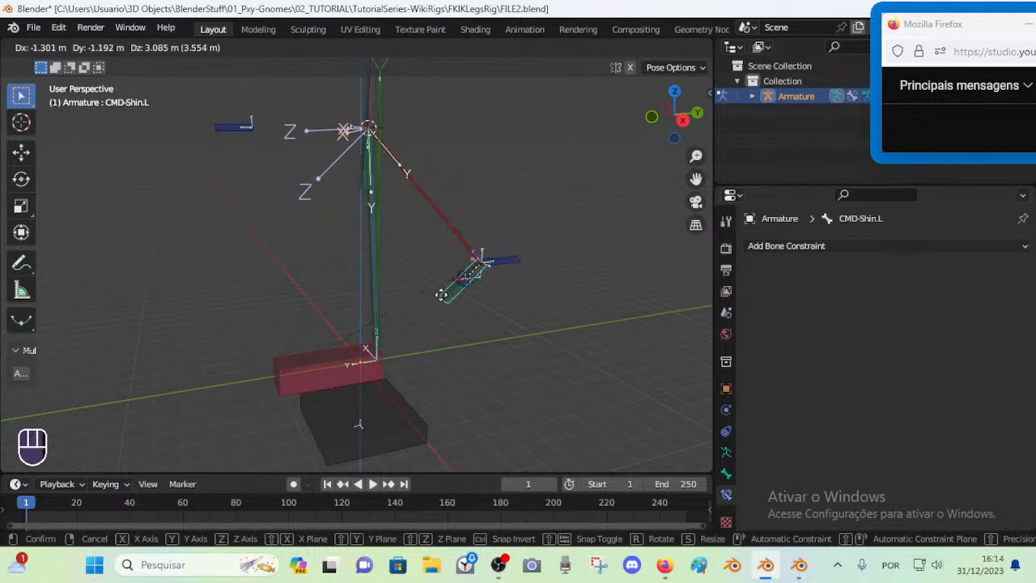
{"action": "key", "text": "Escape"}
{"action": "key", "text": "g"}
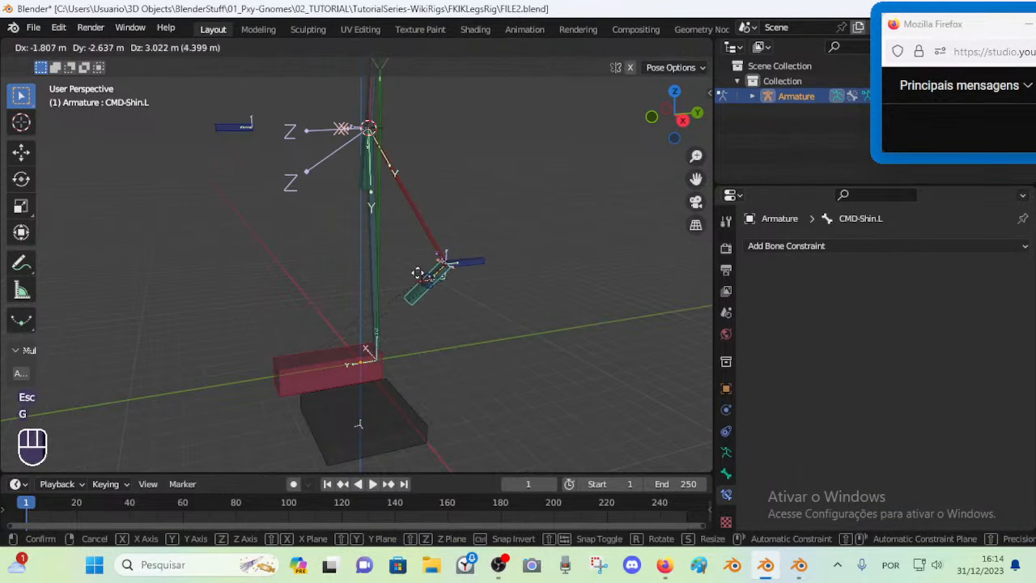
{"action": "left_click", "coordinate": [417, 273]}
Try rotating the foot roll control CTL-ROLL-Foot.L about the global X axis with AnkleLeverage disabled
{"action": "left_click", "coordinate": [476, 261]}
{"action": "key", "text": "r"}
{"action": "key", "text": "x"}
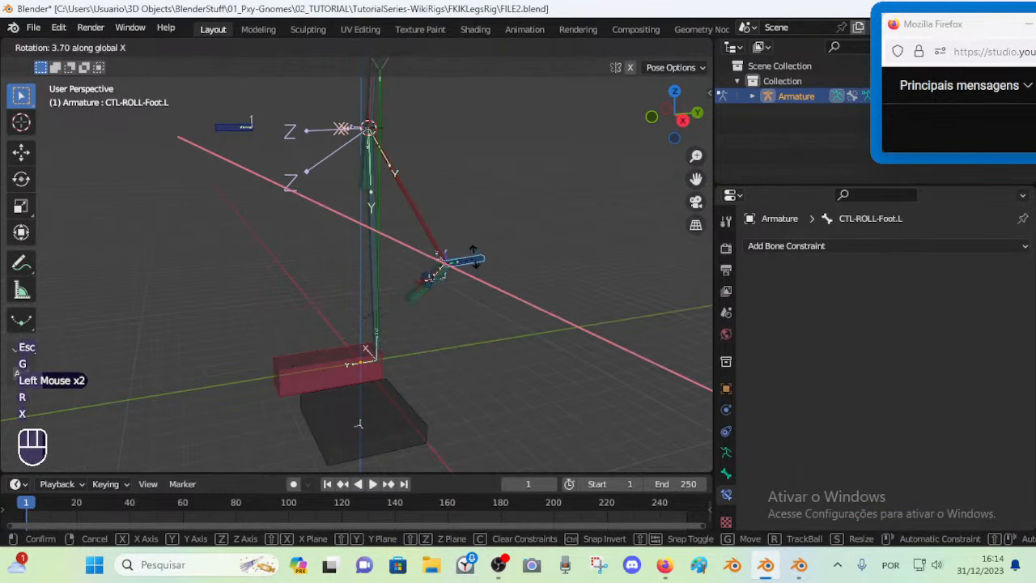
{"action": "key", "text": "Escape"}
Turn the AnkleLeverage constraint on CMD-Thigh.L back on and move CMD-Shin.L slightly lower
{"action": "left_click", "coordinate": [453, 235]}
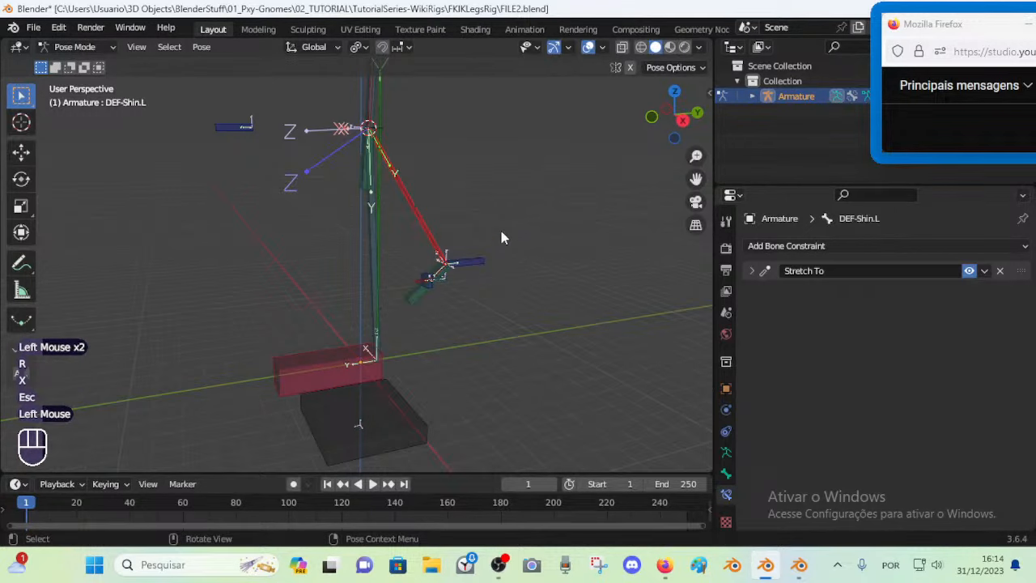
{"action": "left_click", "coordinate": [372, 181]}
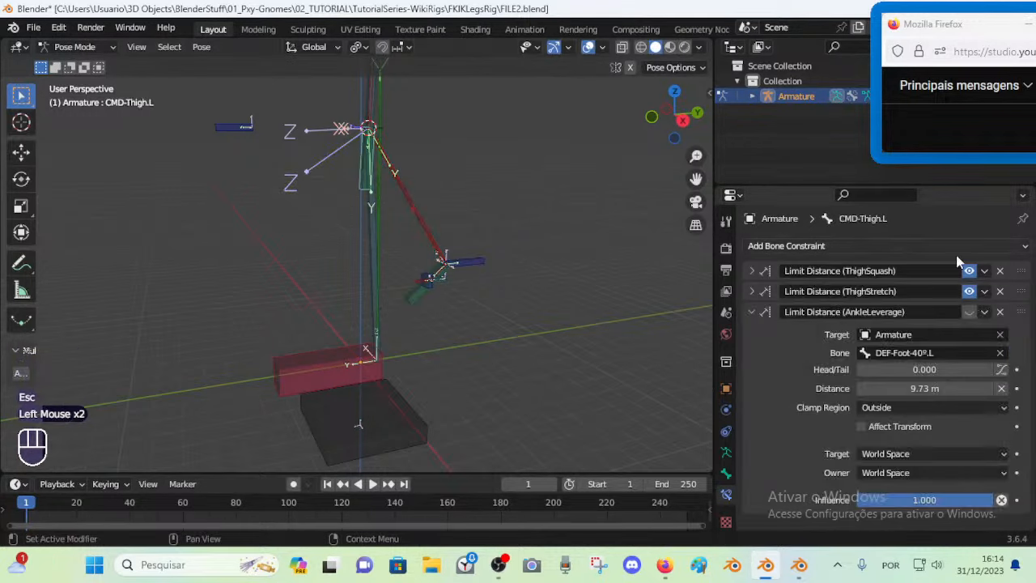
{"action": "left_click", "coordinate": [407, 300]}
{"action": "key", "text": "g"}
{"action": "left_click", "coordinate": [425, 322]}
Rotate CTL-ROLL-Foot.L upward about the global X axis, and reset the pose of all bones
{"action": "left_click", "coordinate": [493, 284]}
{"action": "key", "text": "r"}
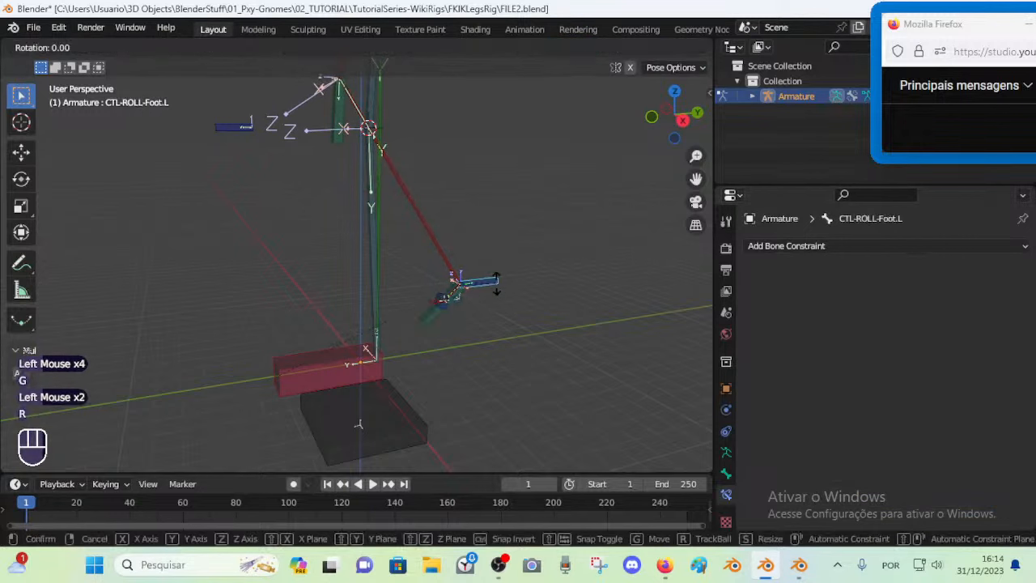
{"action": "key", "text": "x"}
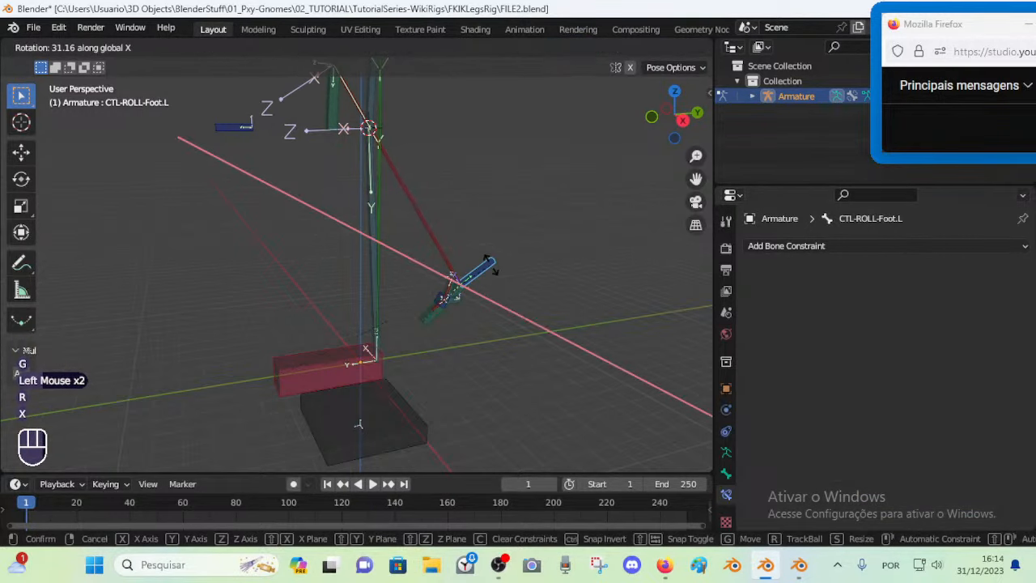
{"action": "left_click", "coordinate": [493, 273]}
{"action": "key", "text": "a"}
{"action": "key", "text": "alt+q"}
{"action": "key", "text": "alt+q"}
Lift the foot bone CMD-Shin.L a short way up behind the ankle's rest position
{"action": "left_click", "coordinate": [329, 400]}
{"action": "left_click", "coordinate": [342, 394]}
{"action": "key", "text": "g"}
{"action": "left_click", "coordinate": [406, 363]}
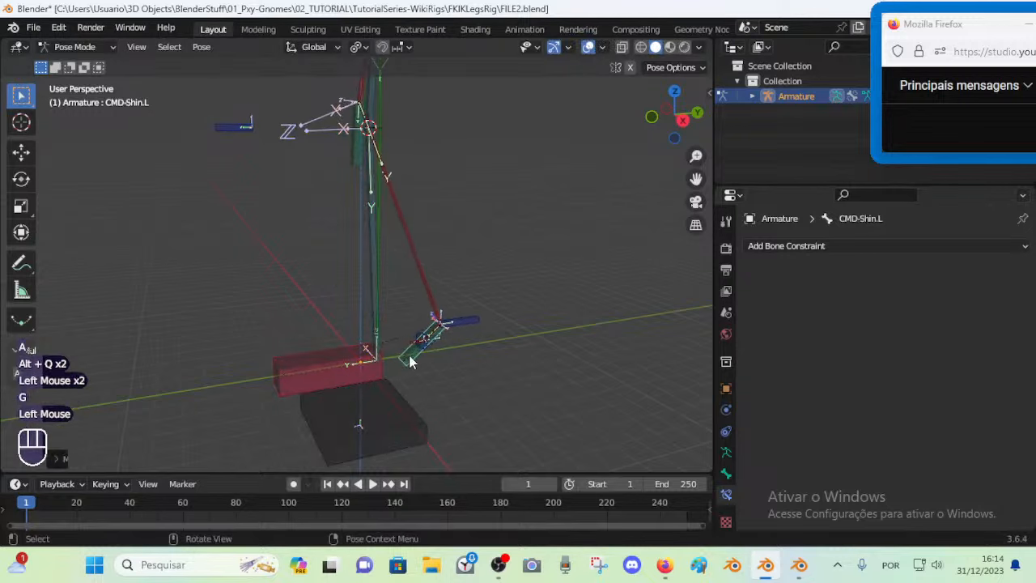
Try rotating CTL-ROLL-Foot.L about the global X axis again, and clear the pose of all bones
{"action": "key", "text": "r"}
{"action": "key", "text": "x"}
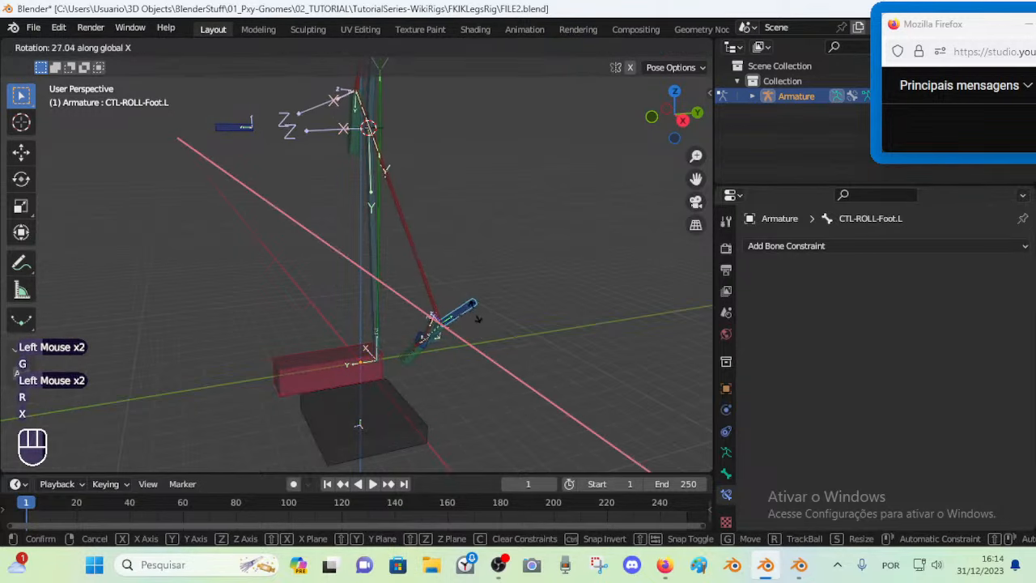
{"action": "key", "text": "Escape"}
{"action": "key", "text": "a"}
{"action": "key", "text": "alt+q"}
{"action": "key", "text": "alt+q"}
Select CMD-Shin.L among the overlapping foot bones and raise it just behind the ankle
{"action": "left_click", "coordinate": [346, 394]}
{"action": "left_click", "coordinate": [348, 392]}
{"action": "left_click", "coordinate": [348, 392]}
{"action": "left_click", "coordinate": [350, 385]}
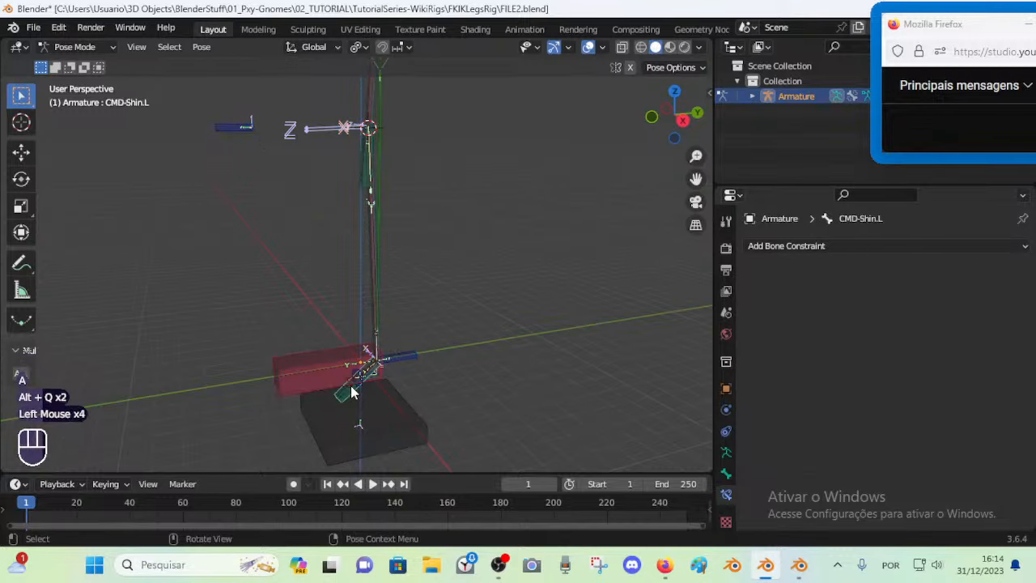
{"action": "key", "text": "g"}
{"action": "left_click", "coordinate": [461, 320]}
Test the foot roll by rotating CTL-ROLL-Foot.L about the global X axis, including in a side view of the ankle
{"action": "left_click", "coordinate": [451, 317]}
{"action": "key", "text": "r"}
{"action": "key", "text": "x"}
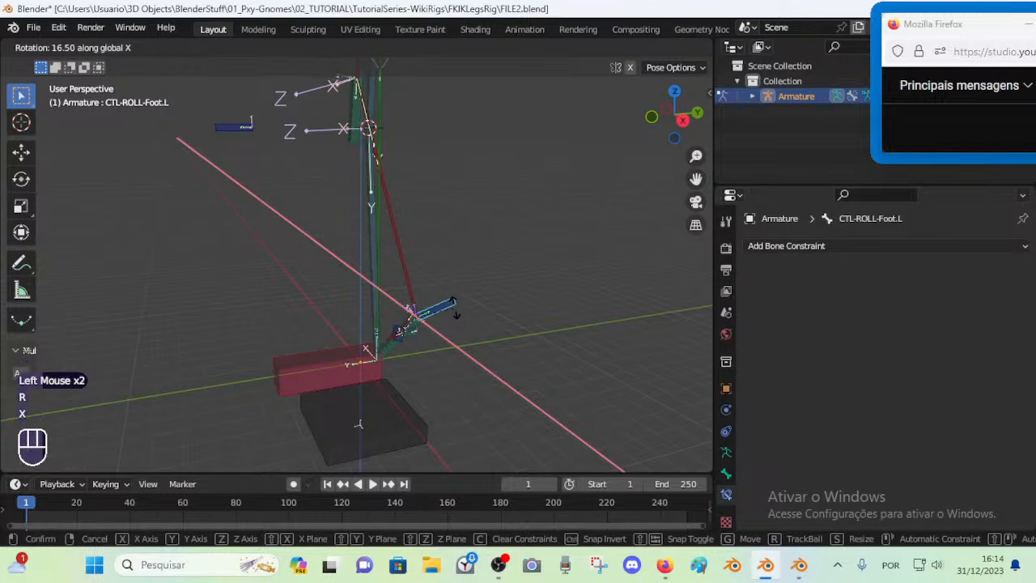
{"action": "key", "text": "Escape"}
{"action": "scroll", "coordinate": [462, 342], "scroll_direction": "up", "scroll_amount": 2}
{"action": "middle_click_drag", "start_coordinate": [462, 342], "coordinate": [481, 339]}
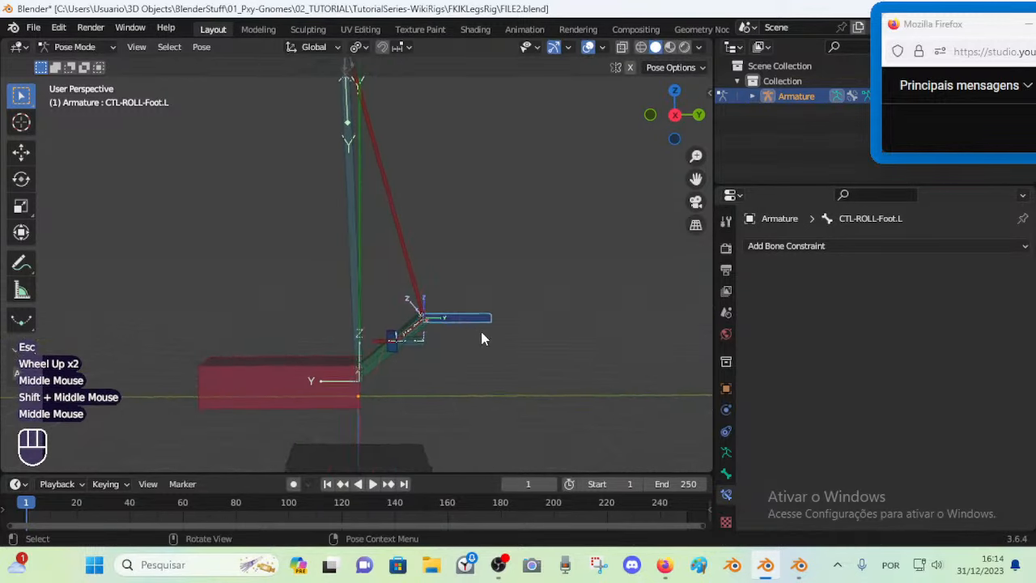
{"action": "scroll", "coordinate": [480, 339], "scroll_direction": "up", "scroll_amount": 2}
{"action": "key", "text": "r"}
{"action": "key", "text": "x"}
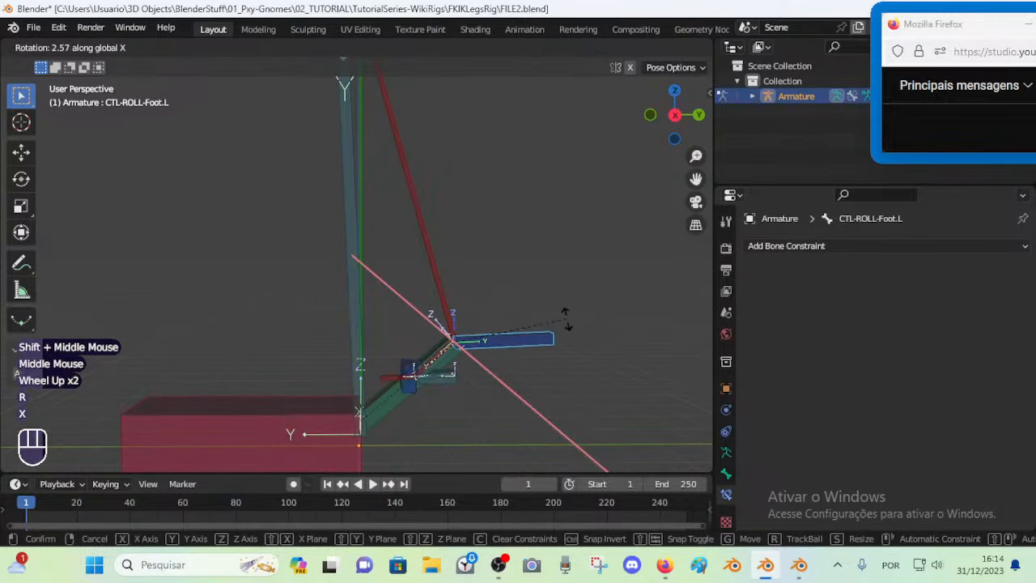
{"action": "key", "text": "Escape"}
Reset all bones to their rest pose and save the file
{"action": "key", "text": "a"}
{"action": "key", "text": "alt+q"}
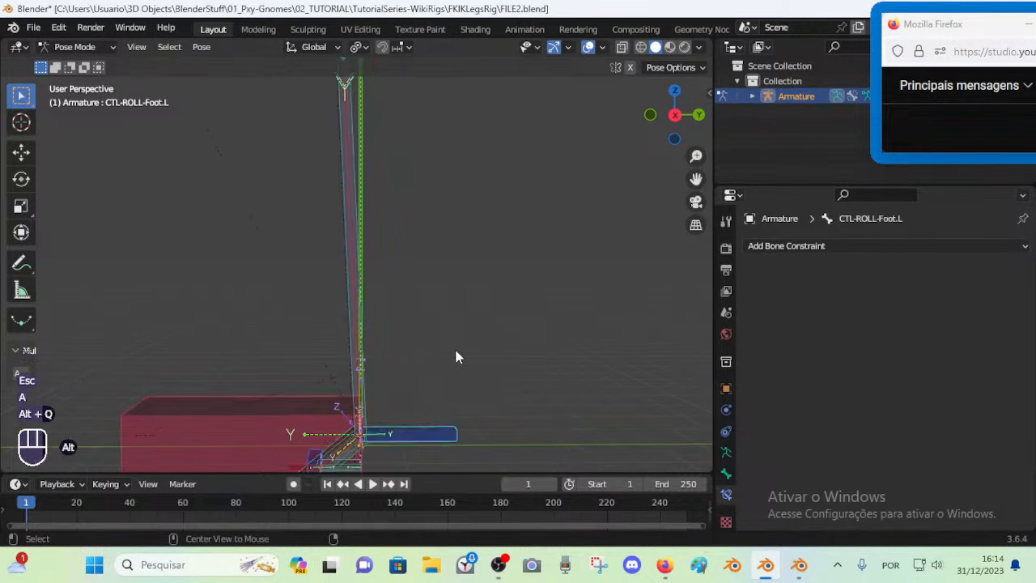
{"action": "scroll", "coordinate": [454, 346], "scroll_direction": "down", "scroll_amount": 2}
{"action": "middle_click_drag", "start_coordinate": [398, 378], "coordinate": [379, 342]}
{"action": "scroll", "coordinate": [378, 338], "scroll_direction": "down", "scroll_amount": 1}
{"action": "key", "text": "ctrl+s"}
Examine the rest positions of the overlapping bones around the knee in Edit Mode
{"action": "scroll", "coordinate": [379, 342], "scroll_direction": "up", "scroll_amount": 1, "text": "alt"}
{"action": "key", "text": "alt+a"}
{"action": "scroll", "coordinate": [456, 310], "scroll_direction": "up", "scroll_amount": 2}
{"action": "middle_click_drag", "start_coordinate": [455, 310], "coordinate": [419, 329], "text": "shift"}
{"action": "scroll", "coordinate": [418, 329], "scroll_direction": "up", "scroll_amount": 1}
{"action": "key", "text": "Tab"}
{"action": "scroll", "coordinate": [401, 275], "scroll_direction": "up", "scroll_amount": 2}
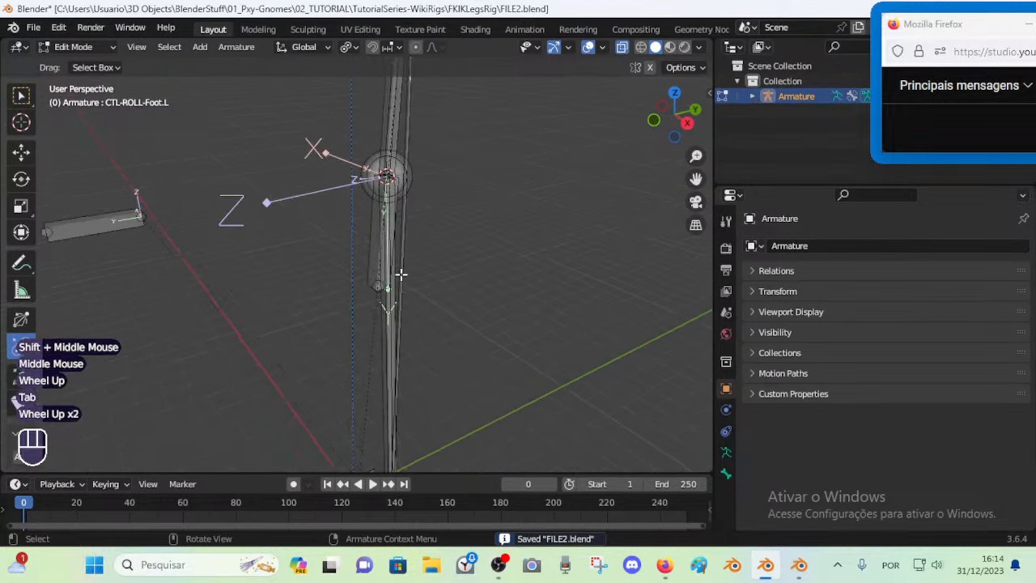
{"action": "middle_click_drag", "start_coordinate": [402, 275], "coordinate": [428, 372], "text": "shift"}
{"action": "key", "text": "Tab"}
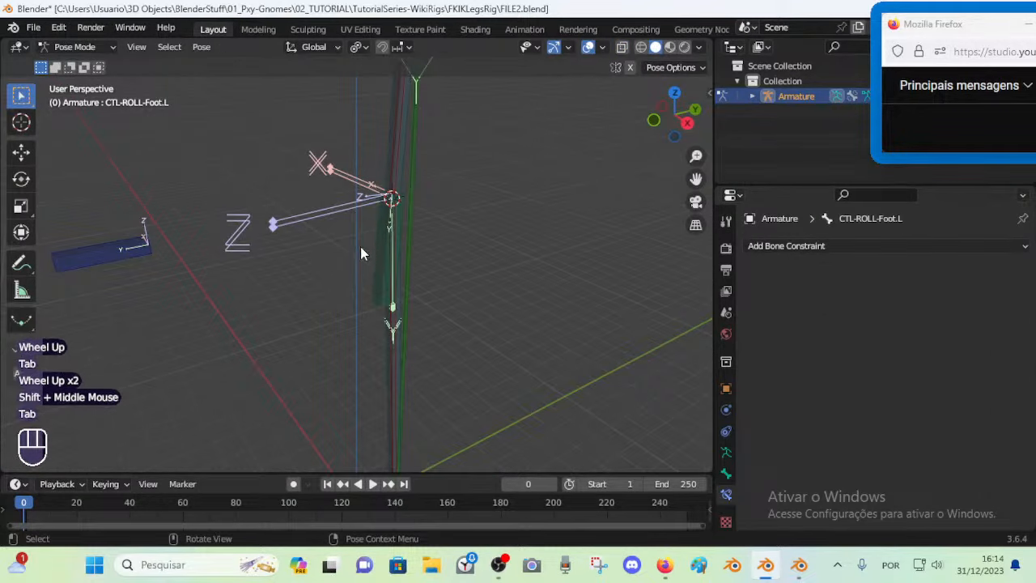
Try moving the knee bone CMD-Thigh.L, and reset the pose of all bones
{"action": "left_click", "coordinate": [376, 259]}
{"action": "key", "text": "g"}
{"action": "left_click", "coordinate": [433, 295]}
{"action": "key", "text": "a"}
{"action": "key", "text": "alt+q"}
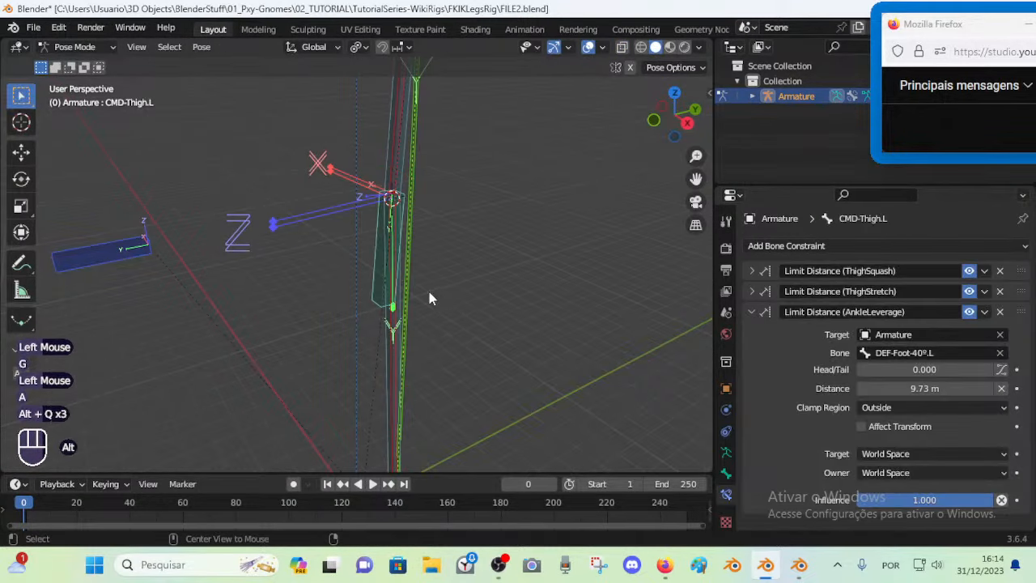
Go through the overlapping knee bones MCH-Shin.L and CMD-Thigh.L to inspect their constraints and rest placement
{"action": "left_click", "coordinate": [356, 252]}
{"action": "middle_click_drag", "start_coordinate": [354, 260], "coordinate": [388, 272]}
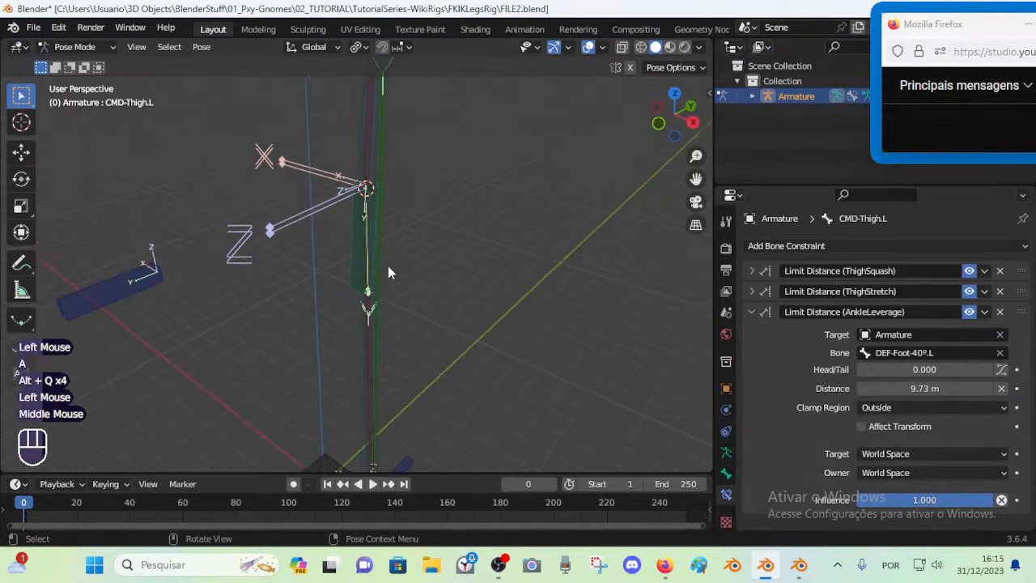
{"action": "left_click", "coordinate": [353, 256]}
{"action": "left_click", "coordinate": [353, 256]}
{"action": "left_click", "coordinate": [369, 245], "text": "alt"}
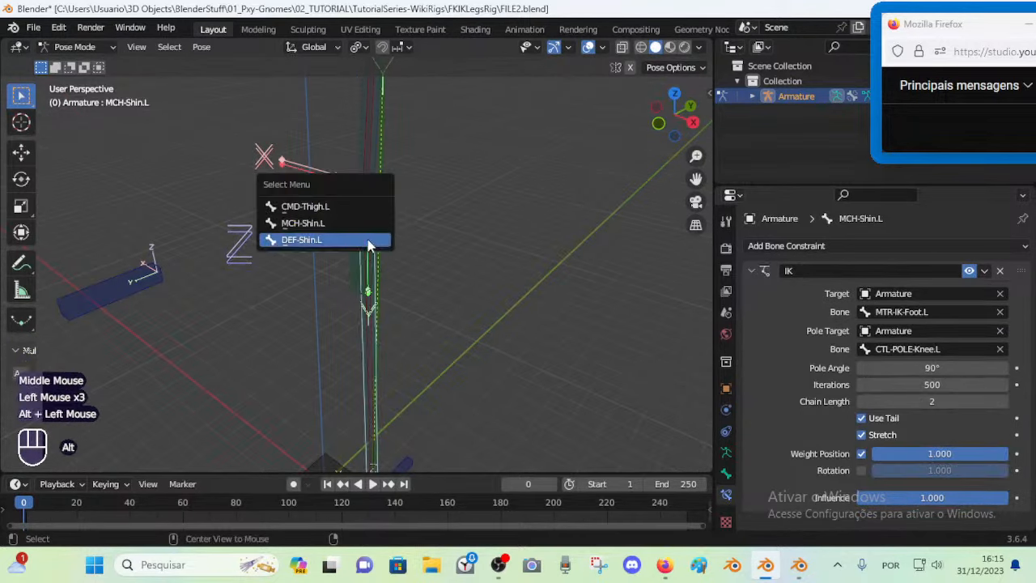
{"action": "left_click", "coordinate": [371, 231]}
{"action": "key", "text": "Tab"}
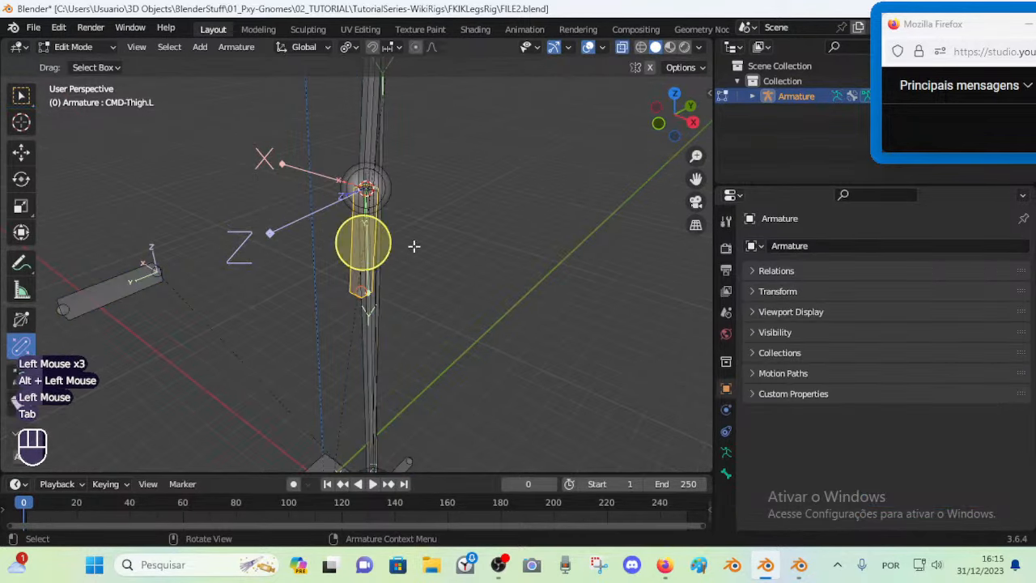
{"action": "middle_click_drag", "start_coordinate": [413, 245], "coordinate": [356, 227]}
{"action": "key", "text": "Tab"}
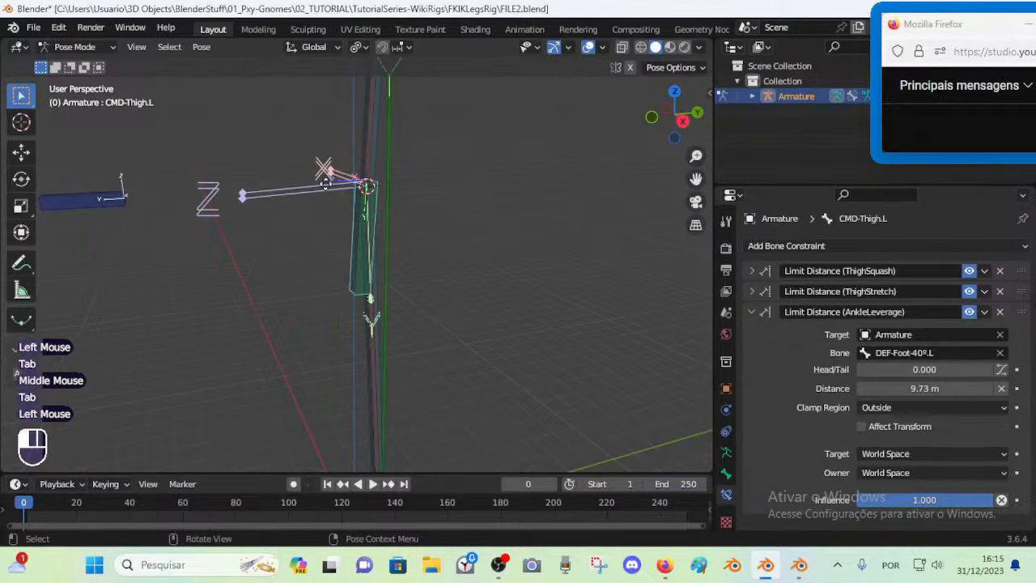
Try moving MCH-Thigh.L at the knee, and reset the pose of all bones
{"action": "left_click", "coordinate": [364, 176]}
{"action": "key", "text": "g"}
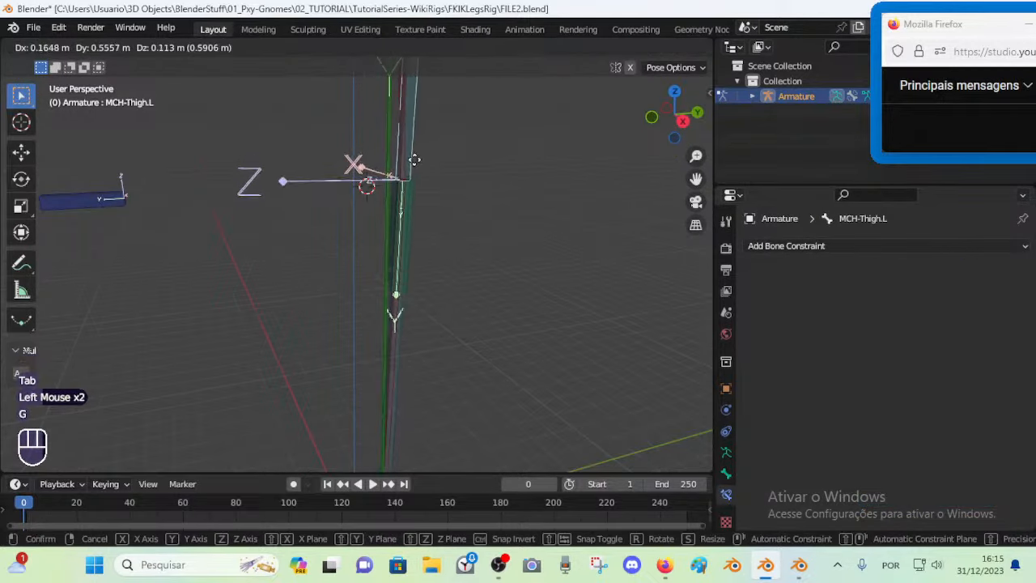
{"action": "key", "text": "Escape"}
{"action": "key", "text": "a"}
{"action": "scroll", "coordinate": [401, 282], "scroll_direction": "down", "scroll_amount": 2}
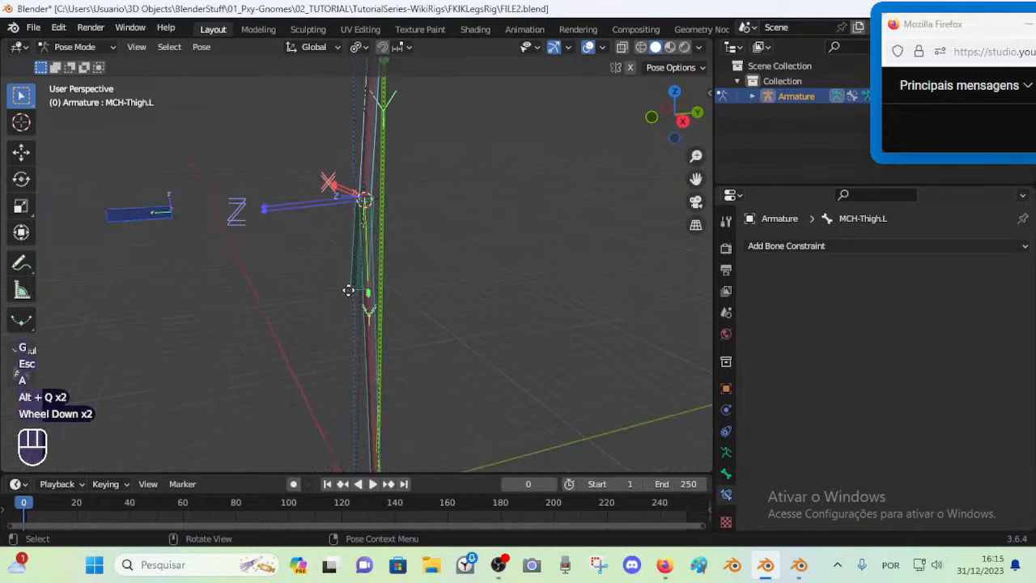
Hide CMD-Thigh.L and the overlapping shin bones one at a time, undoing each hide
{"action": "left_click", "coordinate": [339, 247]}
{"action": "left_click", "coordinate": [343, 247]}
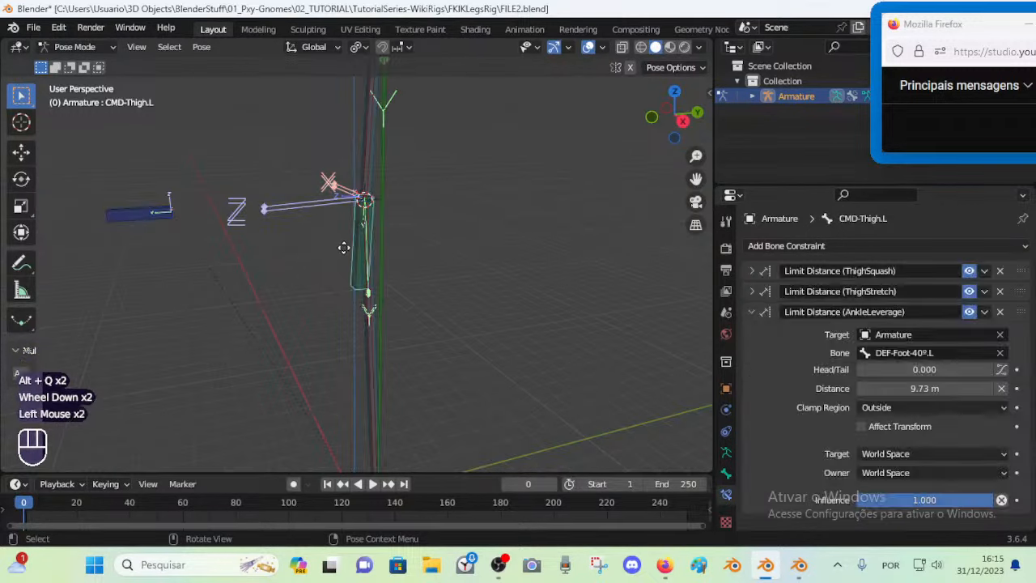
{"action": "key", "text": "h"}
{"action": "key", "text": "ctrl+z"}
{"action": "left_click", "coordinate": [361, 321]}
{"action": "key", "text": "h"}
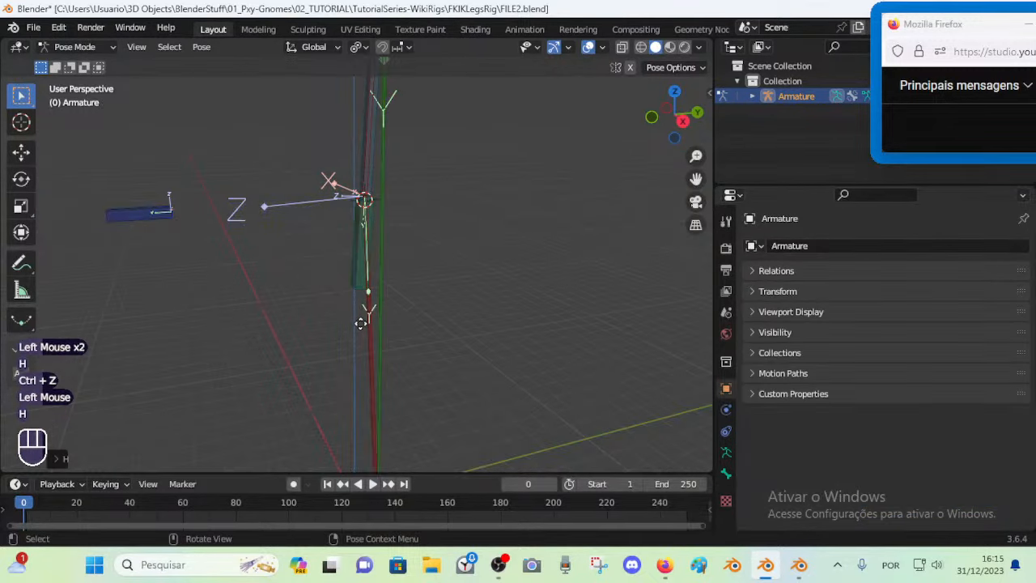
{"action": "key", "text": "ctrl+z"}
{"action": "left_click", "coordinate": [366, 318]}
{"action": "key", "text": "h"}
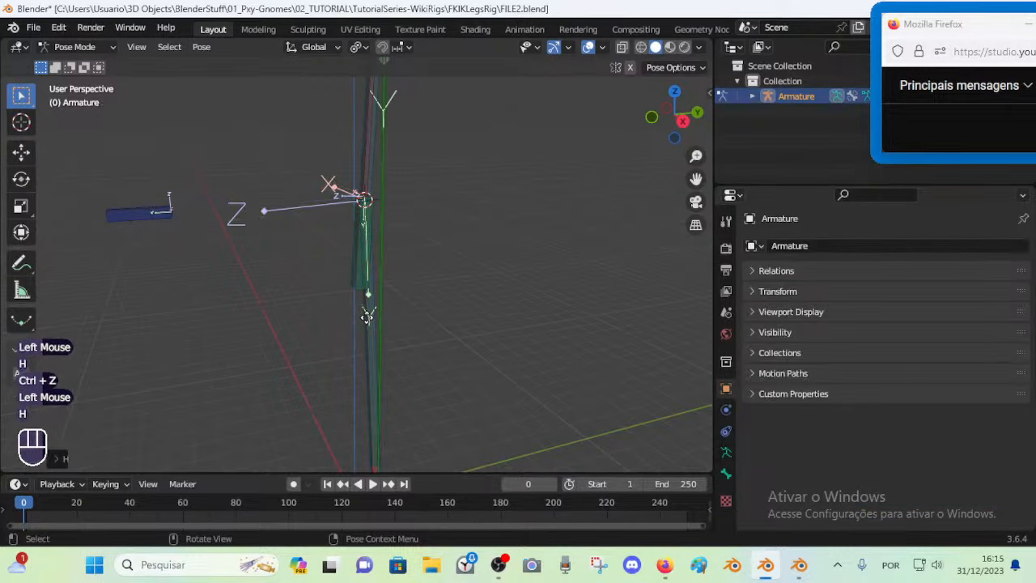
{"action": "key", "text": "ctrl+z"}
Compare the leg bones in Edit Mode and Pose Mode, and recheck the Limit Distance constraints on CMD-Thigh.L
{"action": "key", "text": "a"}
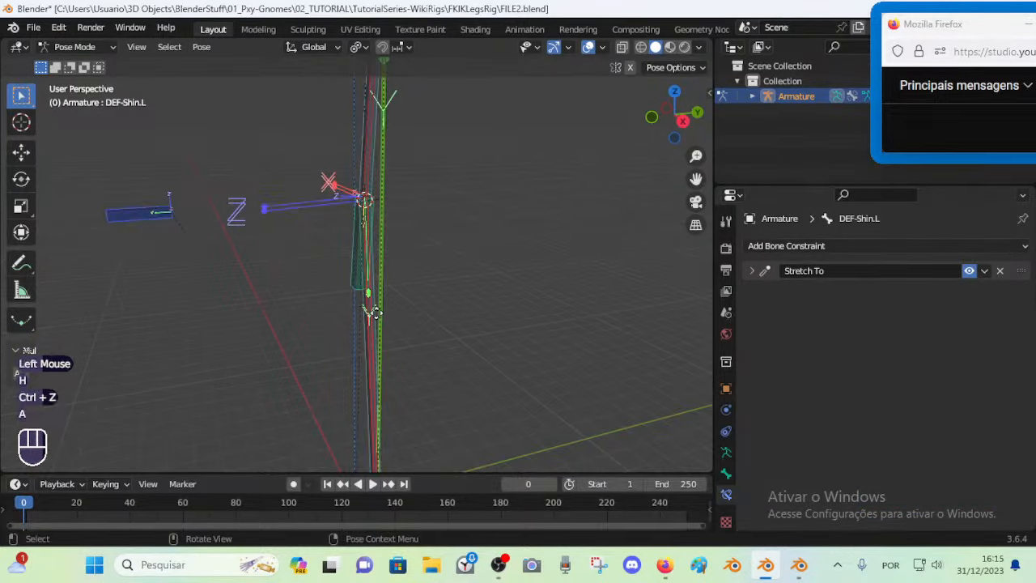
{"action": "key", "text": "Tab"}
{"action": "scroll", "coordinate": [372, 311], "scroll_direction": "down", "scroll_amount": 2}
{"action": "middle_click_drag", "start_coordinate": [372, 311], "coordinate": [413, 297]}
{"action": "key", "text": "Tab"}
{"action": "key", "text": "a"}
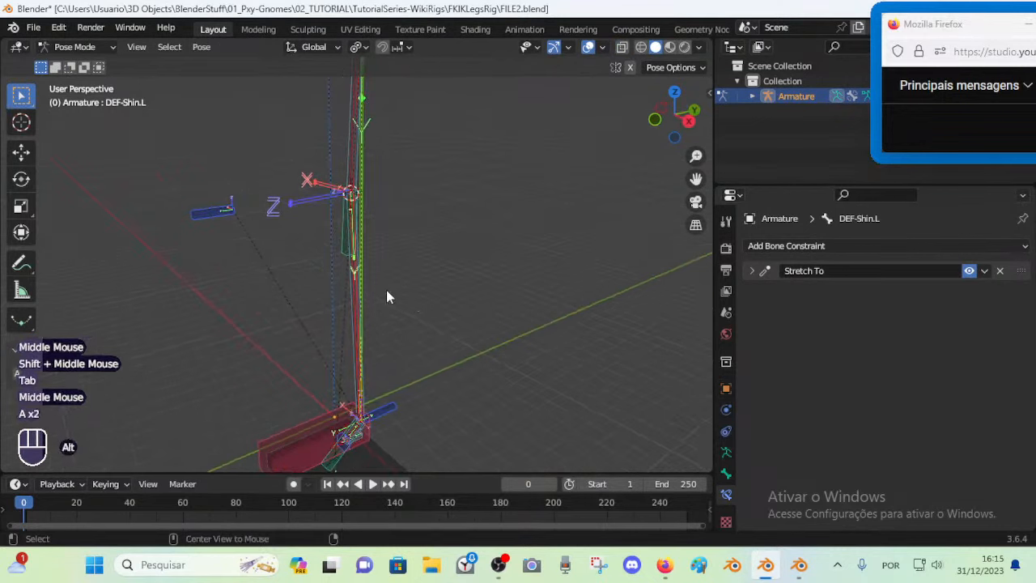
{"action": "left_click", "coordinate": [346, 251]}
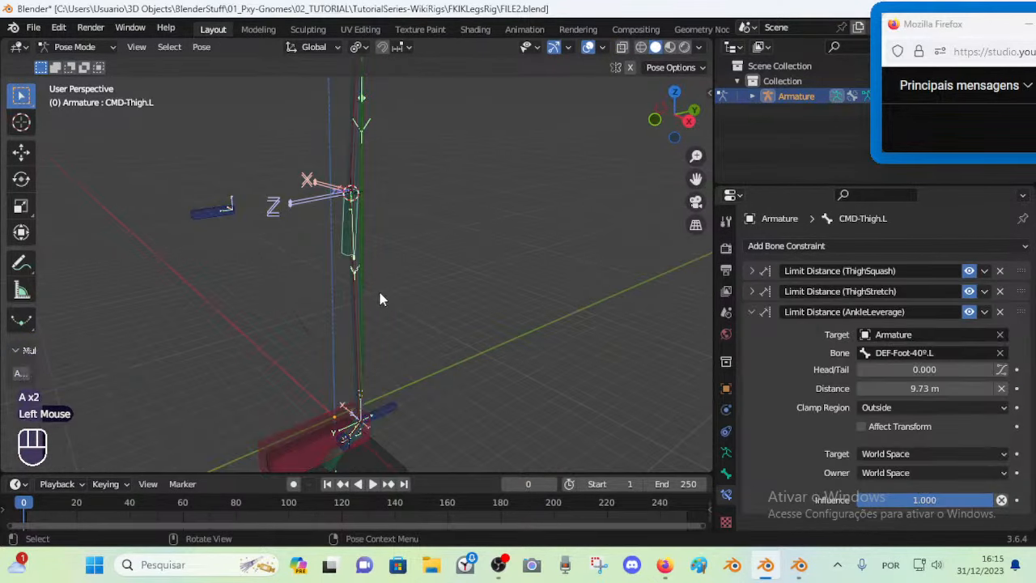
{"action": "key", "text": "Tab"}
{"action": "key", "text": "Tab"}
{"action": "middle_click_drag", "start_coordinate": [386, 400], "coordinate": [395, 357], "text": "shift"}
{"action": "scroll", "coordinate": [388, 346], "scroll_direction": "up", "scroll_amount": 1}
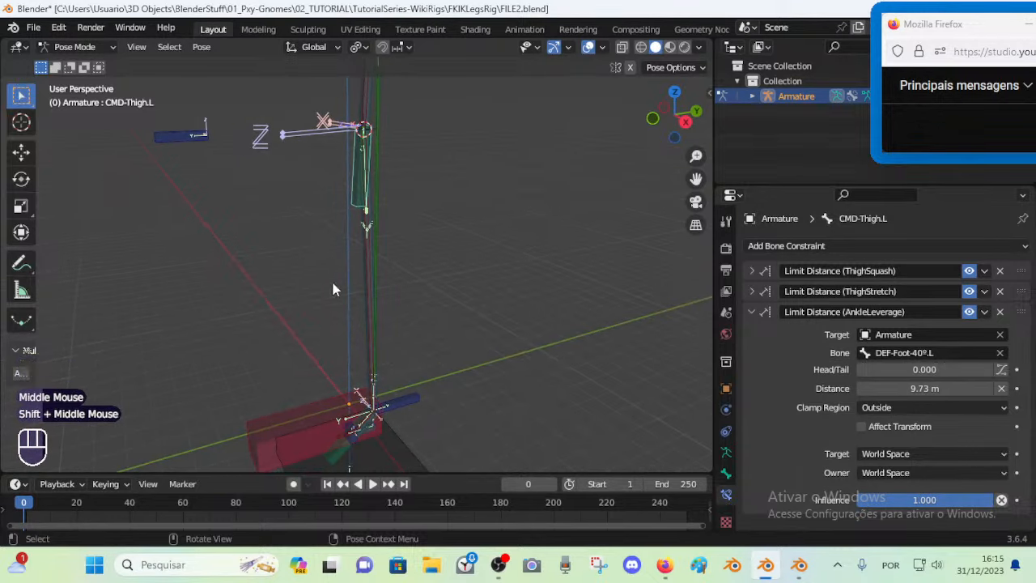
Deselect everything and reveal all hidden bones in Edit Mode, and save the file
{"action": "key", "text": "Tab"}
{"action": "middle_click_drag", "start_coordinate": [323, 231], "coordinate": [356, 350]}
{"action": "key", "text": "alt+a"}
{"action": "key", "text": "alt+h"}
{"action": "key", "text": "alt+h"}
{"action": "key", "text": "ctrl+s"}
{"action": "scroll", "coordinate": [414, 349], "scroll_direction": "up", "scroll_amount": 2}
{"action": "key", "text": "shift+grave"}
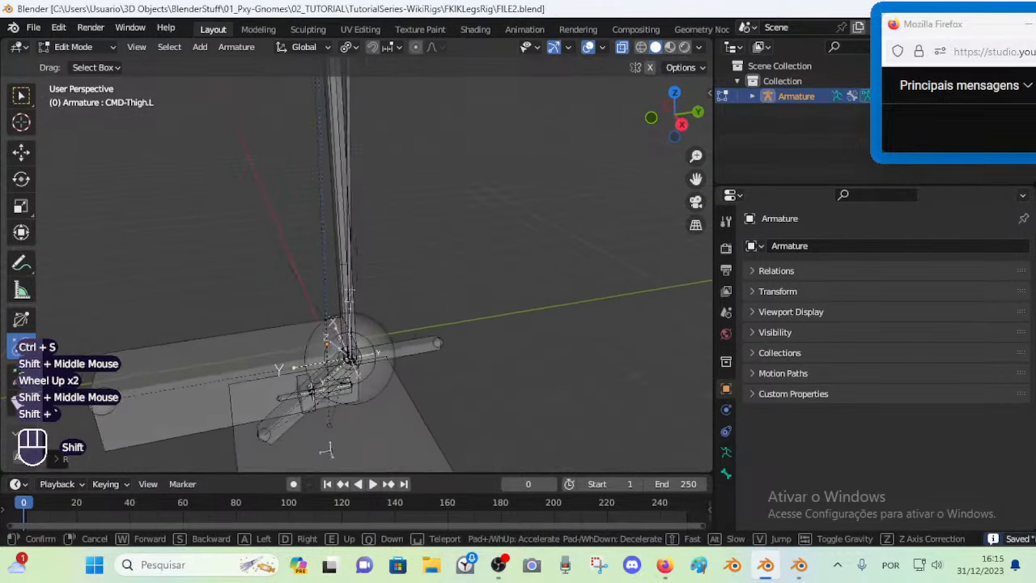
Return the leg armature to Pose Mode, switch to the IKFKLegsRig-EqualPositions.blend window, and reset the pose of all bones
{"action": "key", "text": "s"}
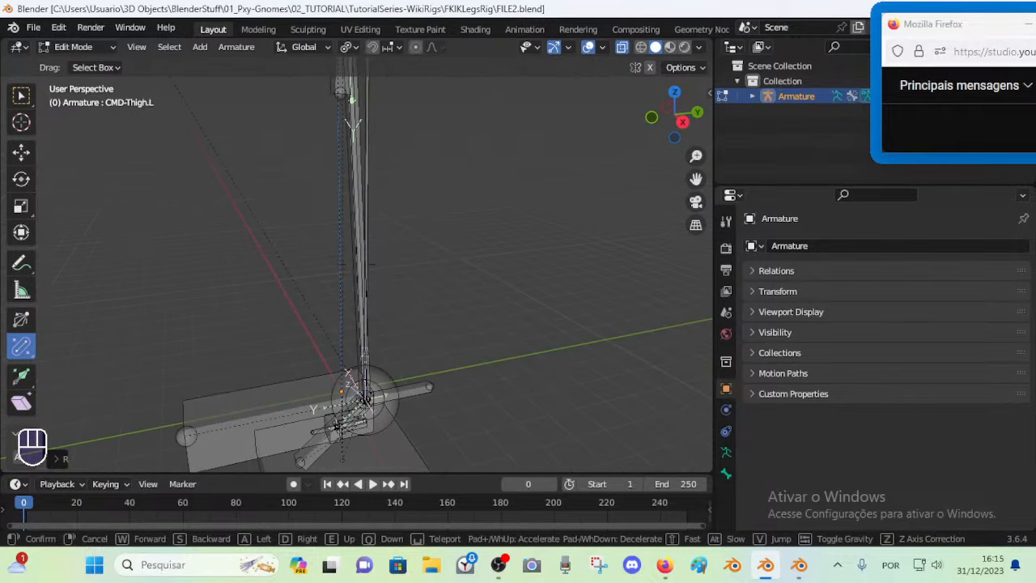
{"action": "left_click", "coordinate": [414, 343]}
{"action": "key", "text": "Tab"}
{"action": "left_click", "coordinate": [798, 564]}
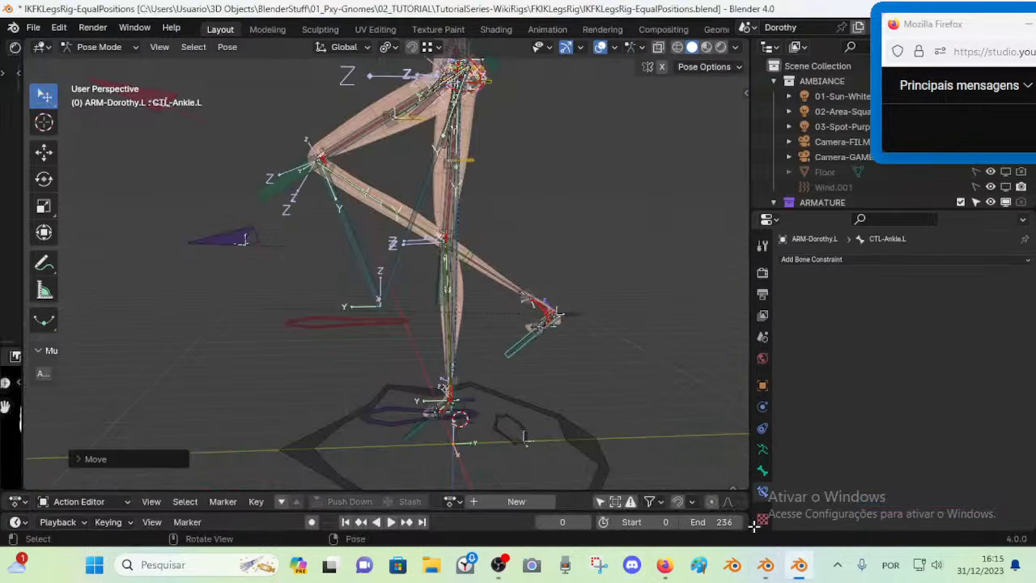
{"action": "key", "text": "a"}
{"action": "key", "text": "alt+g"}
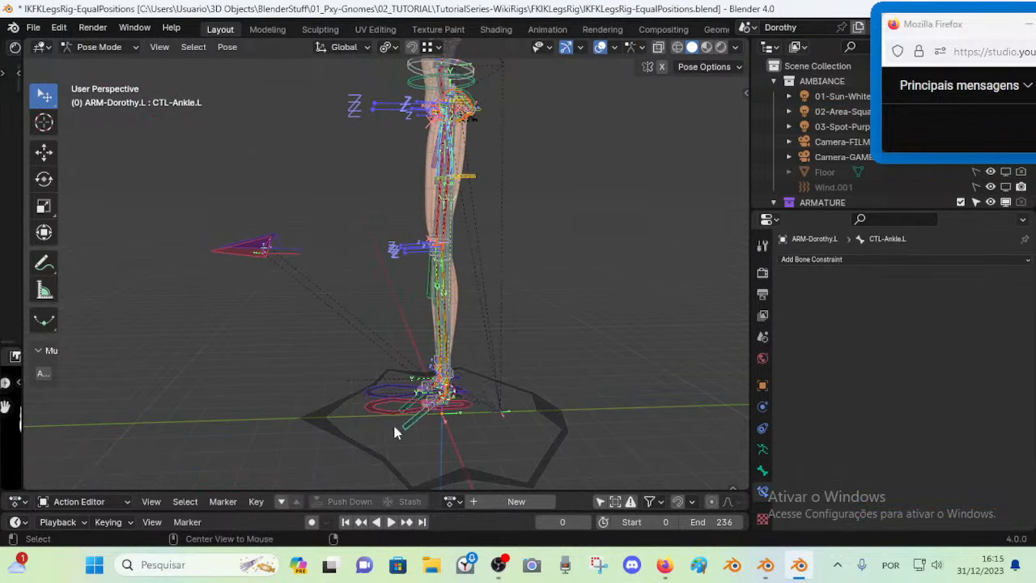
Raise the Dorothy rig's foot control and rotate it about X, and move CTL-Ankle.L backward to bend the knee
{"action": "left_click", "coordinate": [384, 418]}
{"action": "key", "text": "g"}
{"action": "left_click", "coordinate": [355, 342]}
{"action": "key", "text": "r"}
{"action": "key", "text": "x"}
{"action": "left_click", "coordinate": [350, 354]}
{"action": "left_click", "coordinate": [366, 358]}
{"action": "key", "text": "g"}
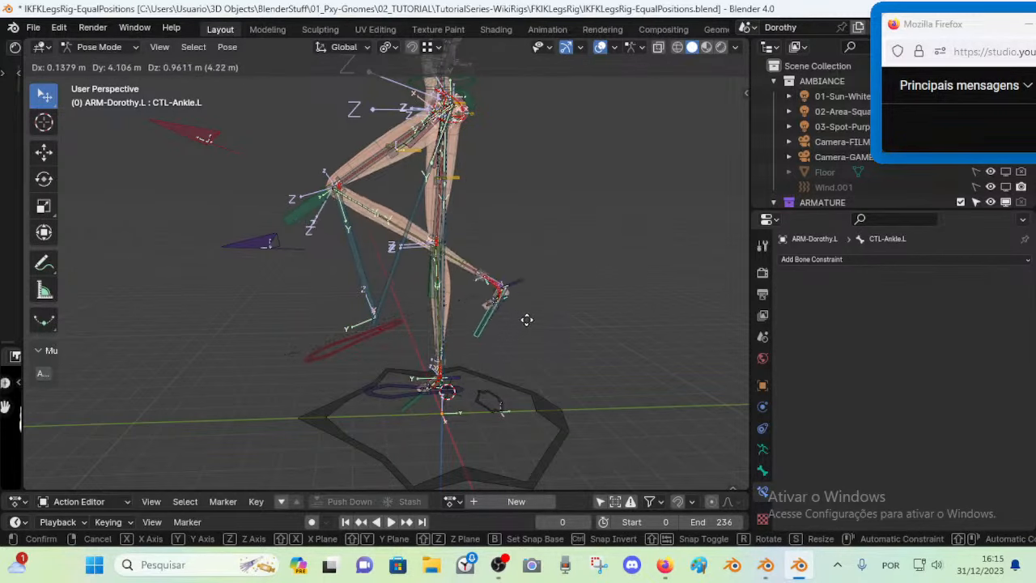
{"action": "left_click", "coordinate": [522, 310]}
Examine the IK constraint and bone properties of MCH-7-Shin.L
{"action": "scroll", "coordinate": [464, 256], "scroll_direction": "up", "scroll_amount": 5}
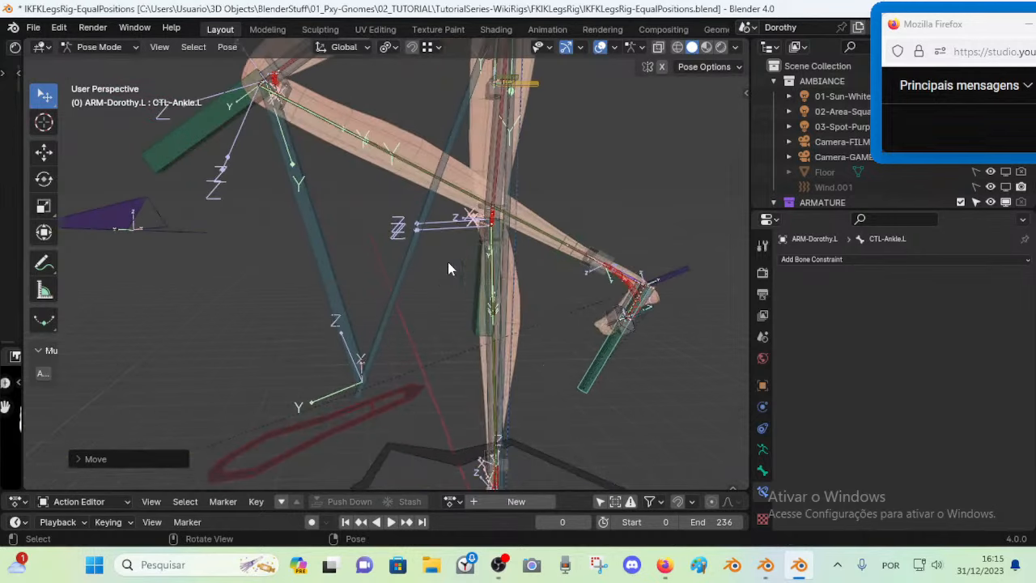
{"action": "left_click", "coordinate": [337, 295]}
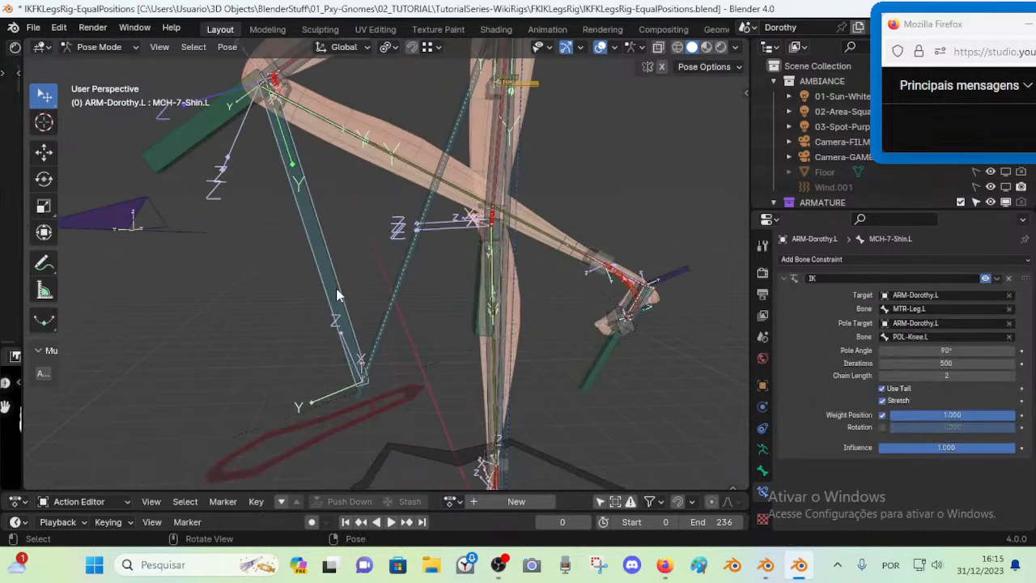
{"action": "left_click", "coordinate": [763, 470]}
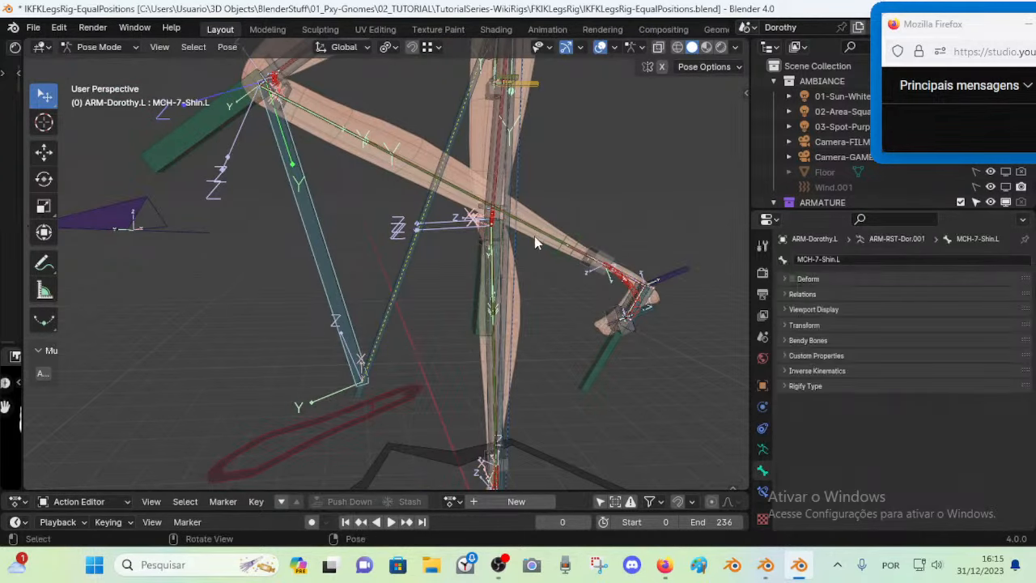
Switch to the FILE2.blend window, move MTR-IK-Foot.L backward and upward, and select DEF-Shin.L
{"action": "left_click", "coordinate": [767, 564]}
{"action": "left_click", "coordinate": [268, 399]}
{"action": "scroll", "coordinate": [269, 399], "scroll_direction": "down", "scroll_amount": 1}
{"action": "key", "text": "g"}
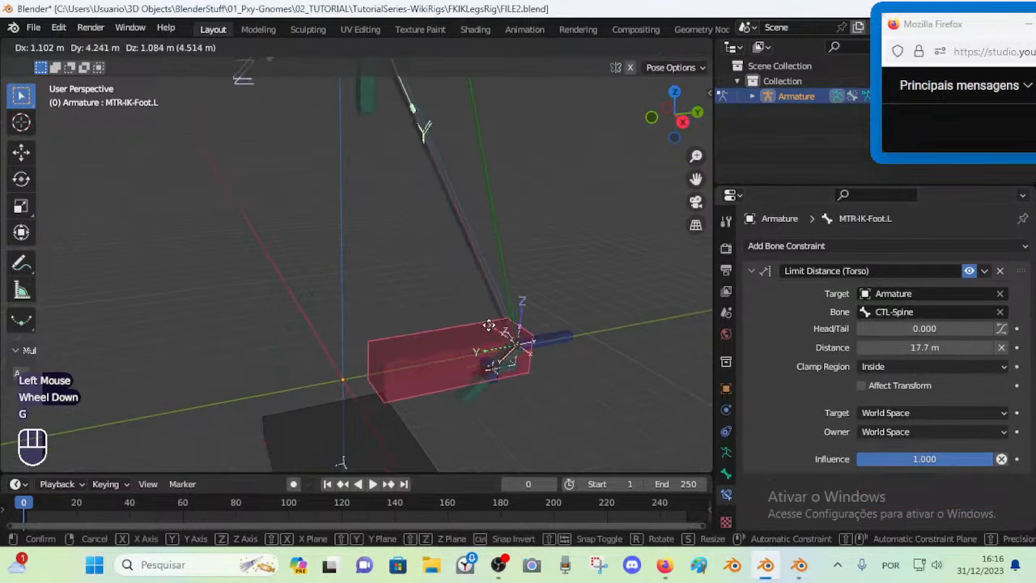
{"action": "left_click", "coordinate": [515, 213]}
{"action": "left_click", "coordinate": [477, 244]}
{"action": "left_click", "coordinate": [478, 245]}
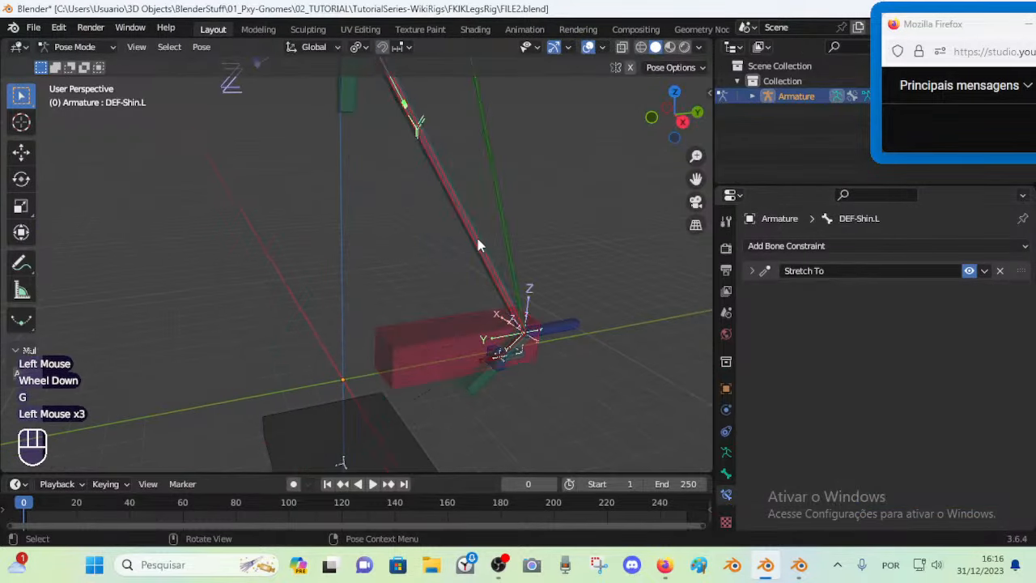
Try moving CMD-Shin.L away from the foot, and inspect the IK constraint on MCH-Shin.L
{"action": "left_click", "coordinate": [483, 393]}
{"action": "key", "text": "g"}
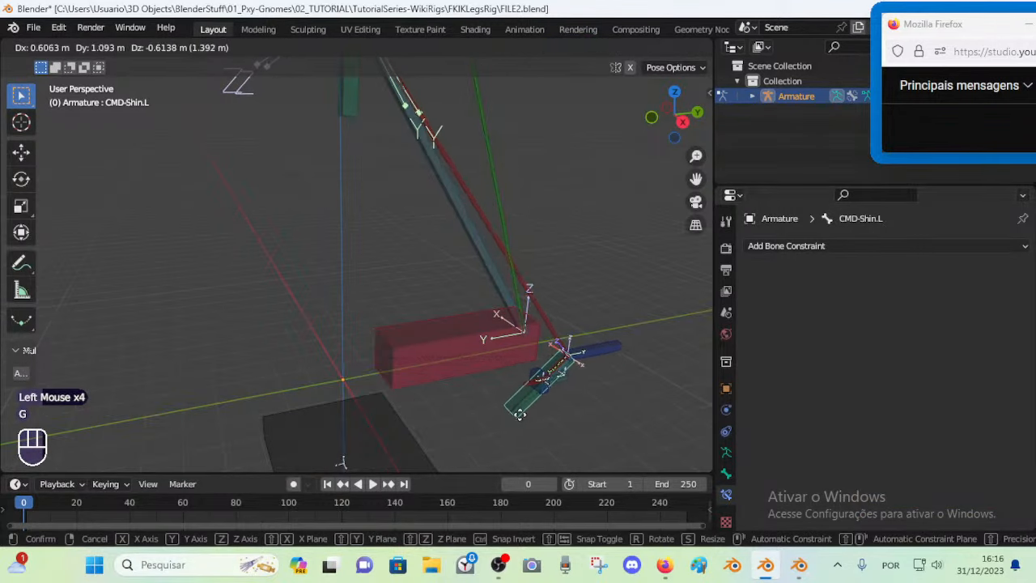
{"action": "key", "text": "Escape"}
{"action": "scroll", "coordinate": [471, 295], "scroll_direction": "down", "scroll_amount": 2}
{"action": "key", "text": "g"}
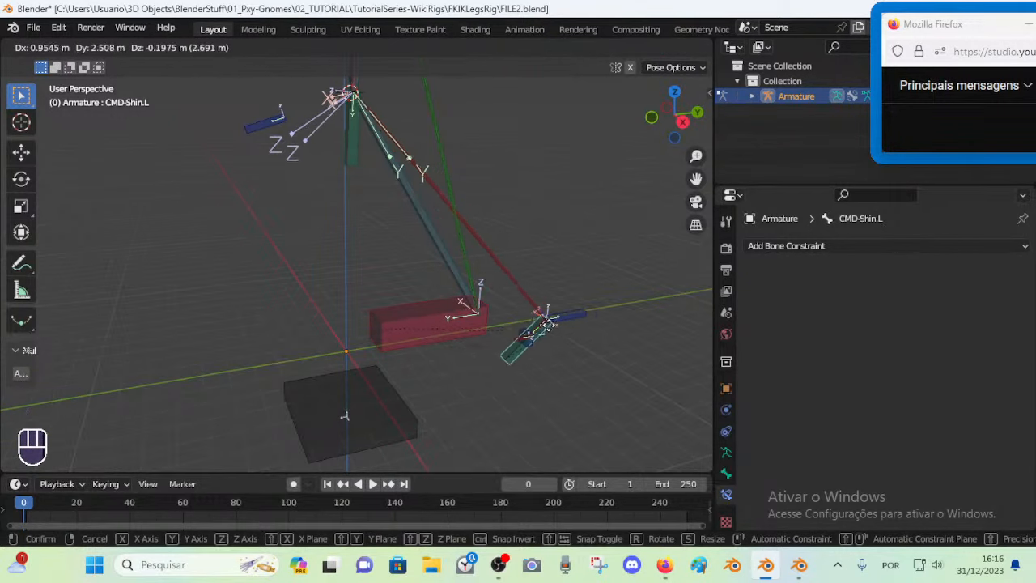
{"action": "left_click", "coordinate": [526, 308]}
{"action": "left_click", "coordinate": [463, 290]}
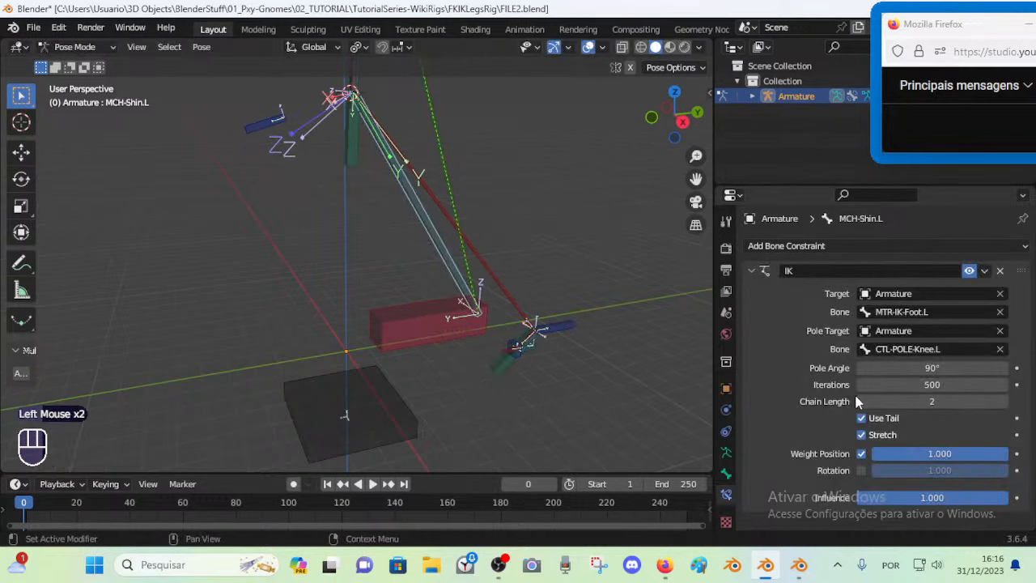
Move MTR-IK-Foot.L twice with the shin control offset, and reset the pose of all bones
{"action": "left_click", "coordinate": [428, 341]}
{"action": "key", "text": "g"}
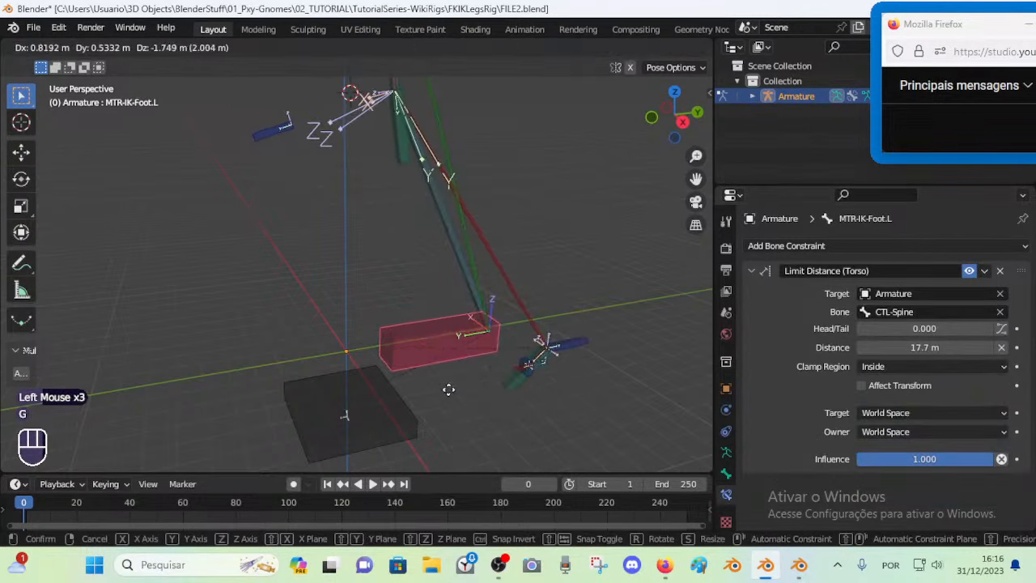
{"action": "left_click", "coordinate": [398, 318]}
{"action": "key", "text": "g"}
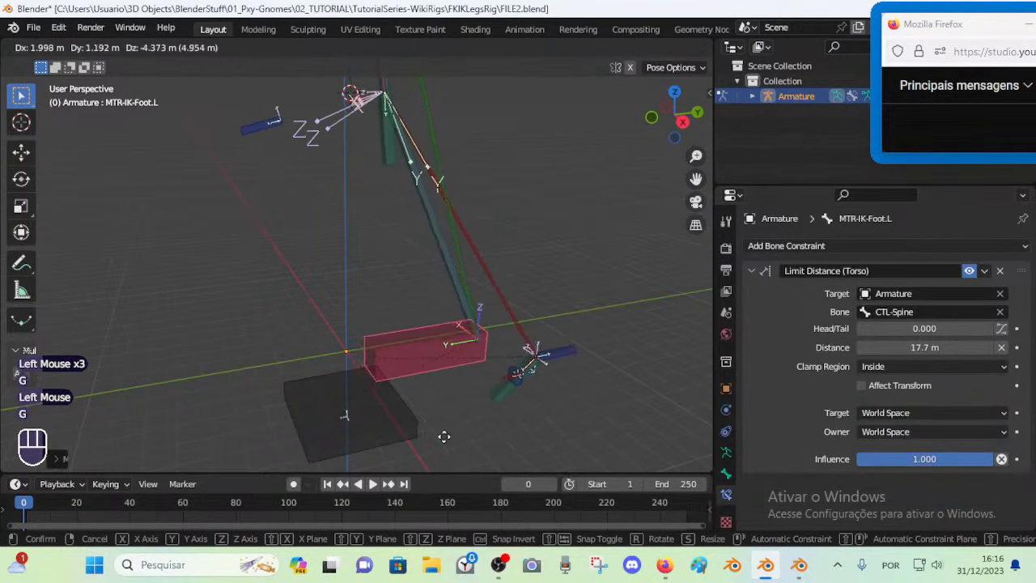
{"action": "left_click", "coordinate": [430, 364]}
{"action": "key", "text": "a"}
{"action": "key", "text": "alt+g"}
{"action": "key", "text": "alt+g"}
Try moving MTR-IK-Foot.L backward from the rest pose, and reset all bones again
{"action": "left_click", "coordinate": [292, 363]}
{"action": "key", "text": "g"}
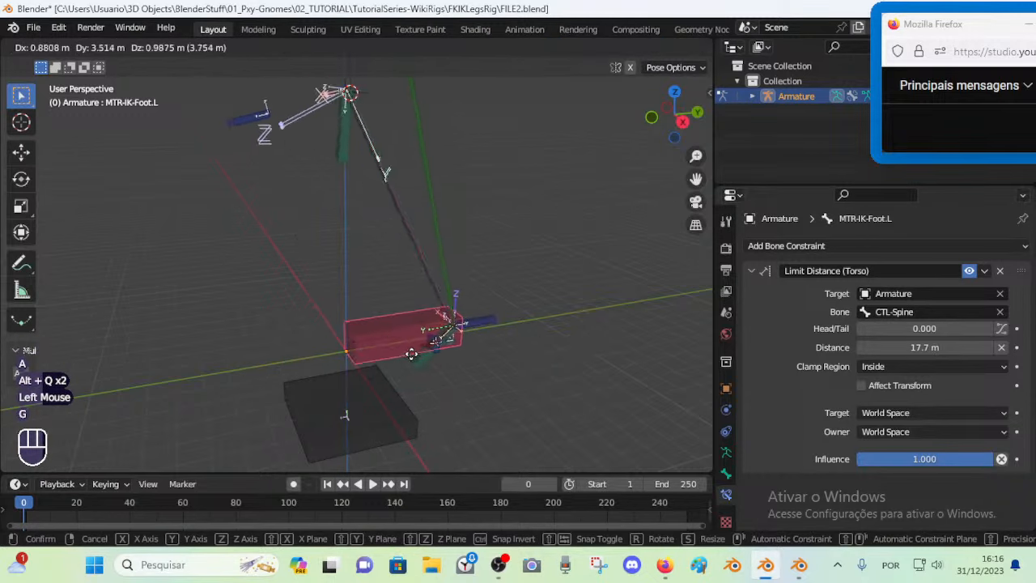
{"action": "key", "text": "Escape"}
{"action": "scroll", "coordinate": [403, 330], "scroll_direction": "down", "scroll_amount": 1}
{"action": "key", "text": "a"}
{"action": "key", "text": "alt+g"}
{"action": "key", "text": "alt+g"}
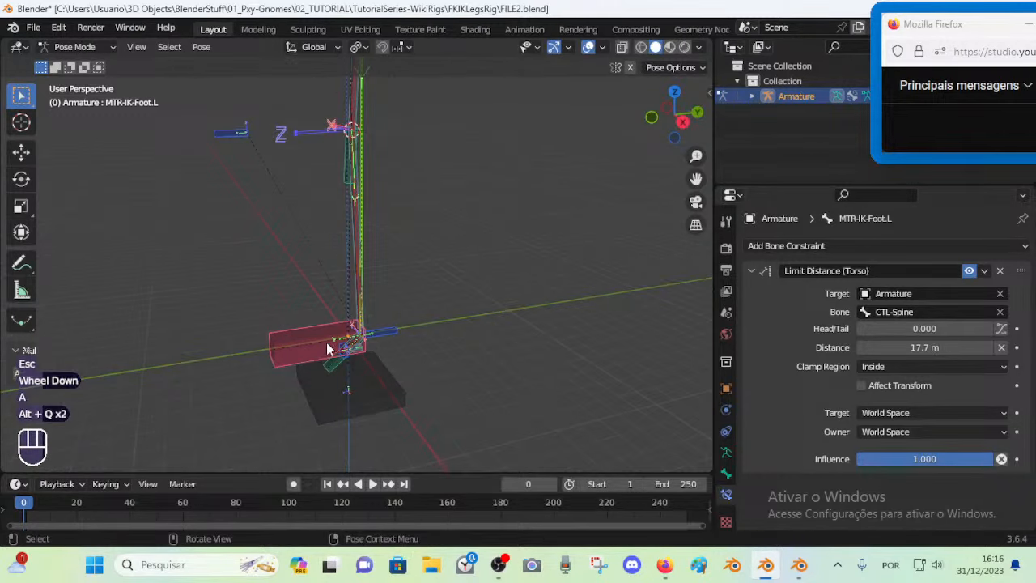
Move MTR-IK-Foot.L backward and downward to test the reach allowed by its Limit Distance (Torso) constraint
{"action": "left_click", "coordinate": [354, 332]}
{"action": "key", "text": "g"}
{"action": "left_click", "coordinate": [504, 430]}
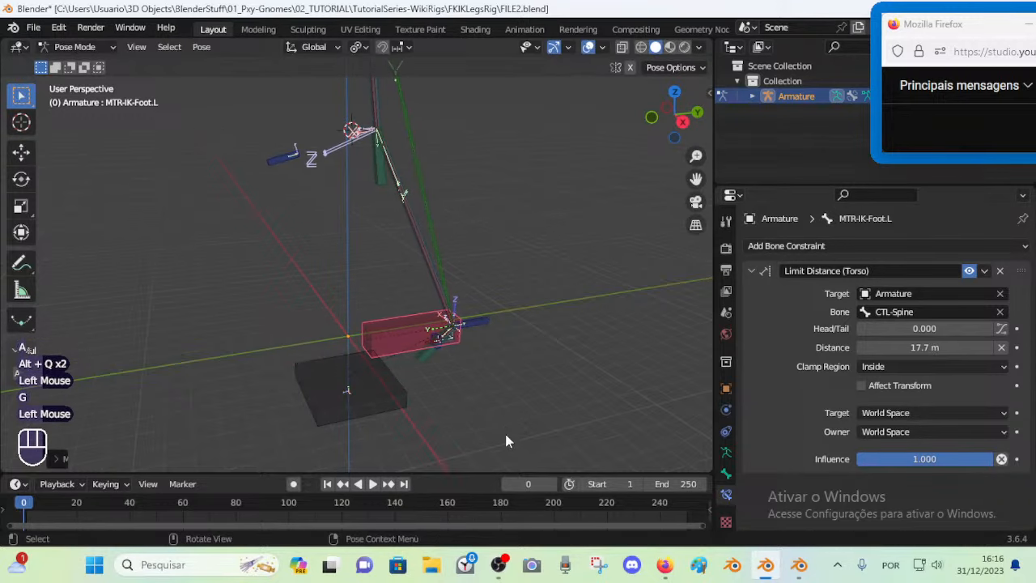
{"action": "key", "text": "g"}
{"action": "left_click", "coordinate": [521, 391]}
{"action": "scroll", "coordinate": [521, 391], "scroll_direction": "down", "scroll_amount": 1}
{"action": "middle_click_drag", "start_coordinate": [521, 391], "coordinate": [414, 285]}
{"action": "middle_click_drag", "start_coordinate": [414, 285], "coordinate": [409, 374], "text": "shift"}
{"action": "scroll", "coordinate": [410, 374], "scroll_direction": "down", "scroll_amount": 1}
{"action": "middle_click_drag", "start_coordinate": [409, 374], "coordinate": [427, 350]}
Try raising and lowering MTR-IK-Foot.L, resetting the pose of all bones between the two attempts
{"action": "key", "text": "g"}
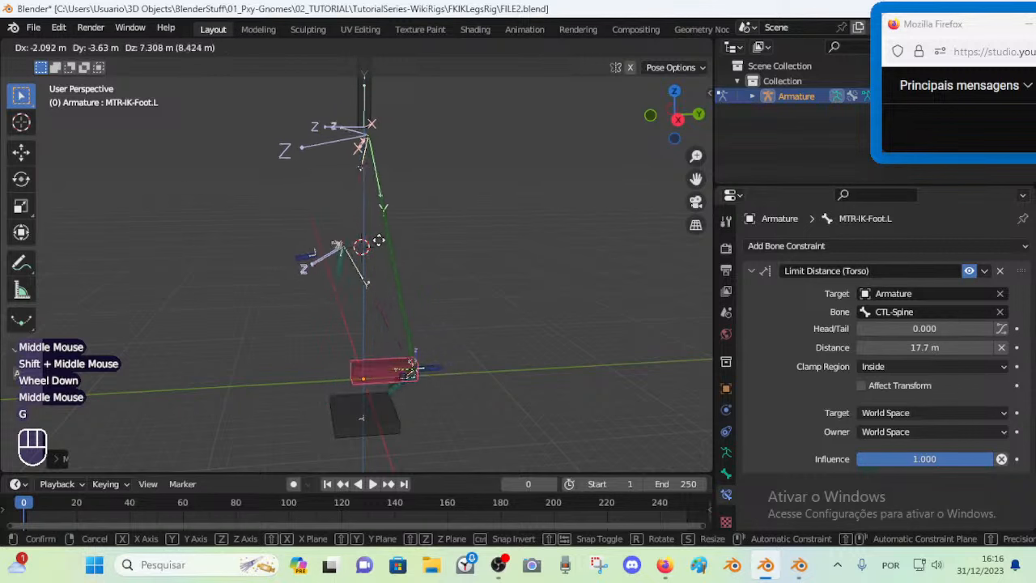
{"action": "key", "text": "Escape"}
{"action": "key", "text": "a"}
{"action": "key", "text": "alt+g"}
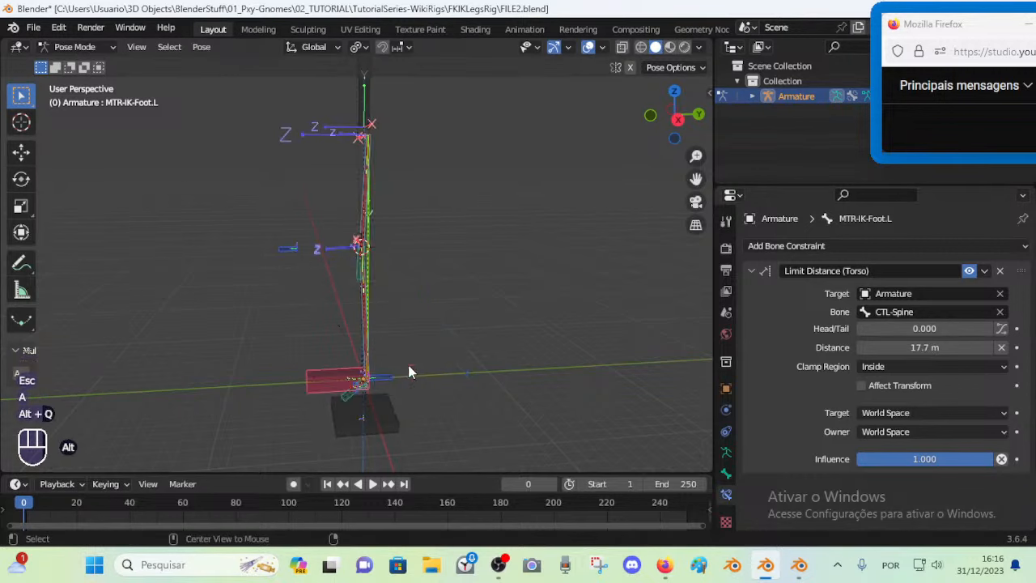
{"action": "key", "text": "g"}
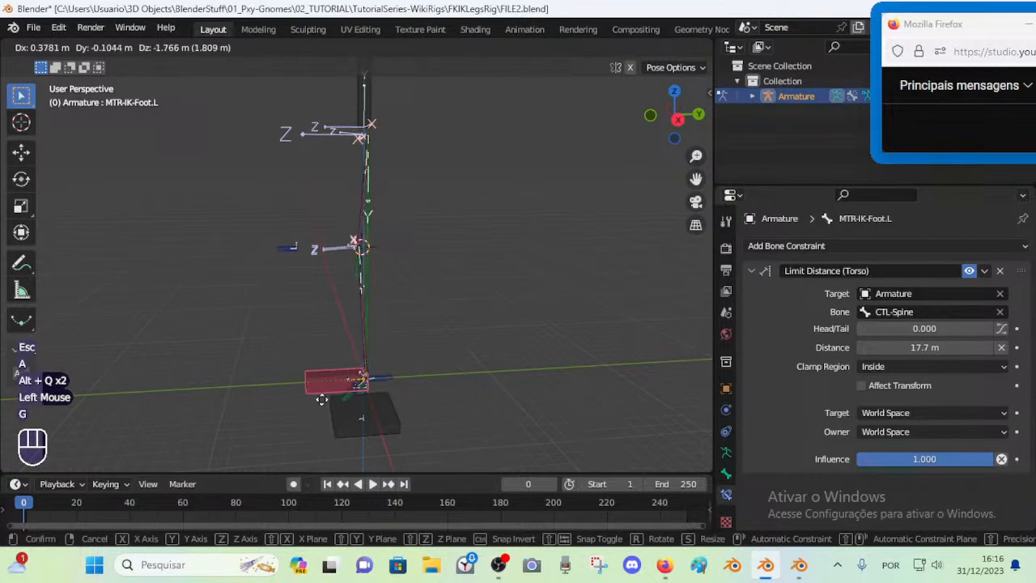
{"action": "key", "text": "Escape"}
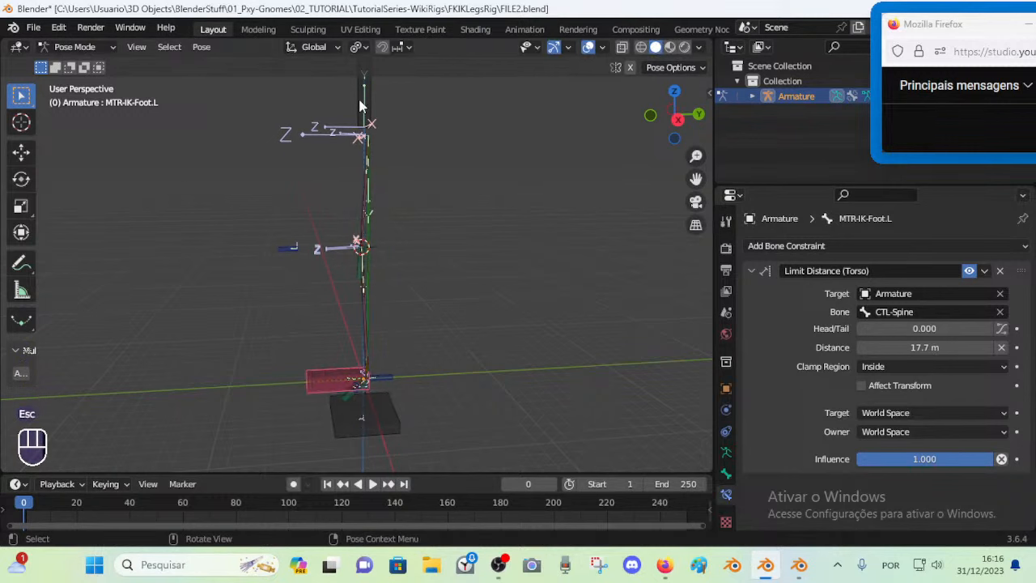
Set the Limit Distance (Torso) distance on MTR-IK-Foot.L to 19 m, and test moving the foot backward
{"action": "left_click", "coordinate": [388, 139]}
{"action": "left_click", "coordinate": [328, 378]}
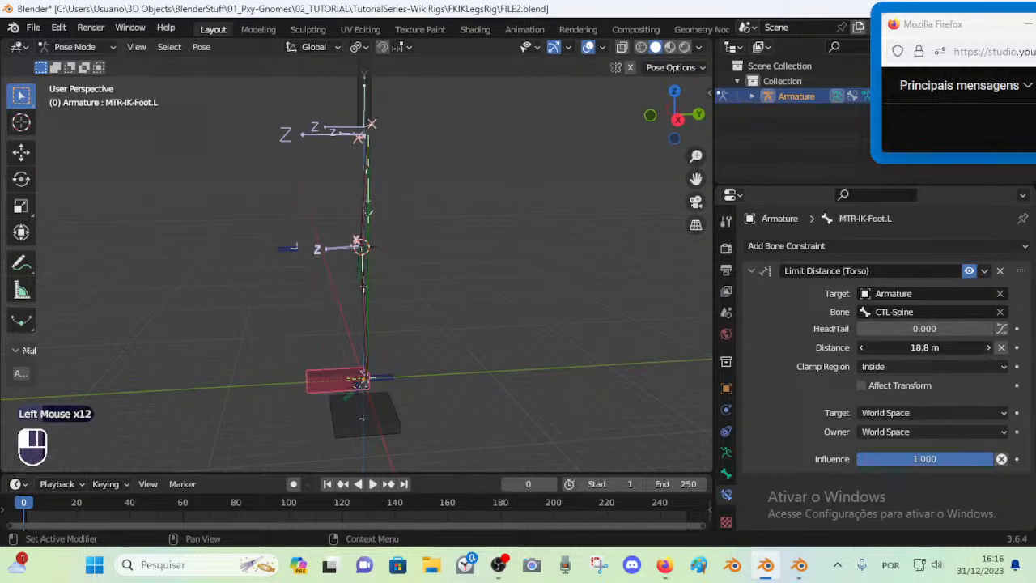
{"action": "left_click", "coordinate": [368, 380]}
{"action": "key", "text": "g"}
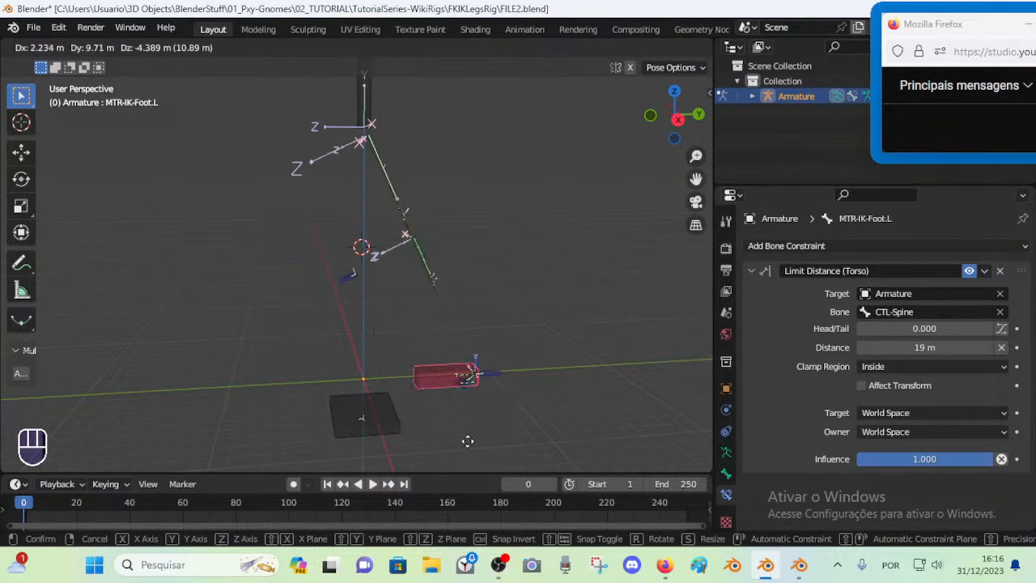
{"action": "left_click", "coordinate": [334, 71]}
Try raising CTL-Spine twice to see how the leg follows with the longer torso distance
{"action": "middle_click_drag", "start_coordinate": [408, 173], "coordinate": [408, 204], "text": "shift"}
{"action": "left_click", "coordinate": [368, 128]}
{"action": "scroll", "coordinate": [368, 130], "scroll_direction": "down", "scroll_amount": 1}
{"action": "middle_click_drag", "start_coordinate": [367, 138], "coordinate": [382, 187]}
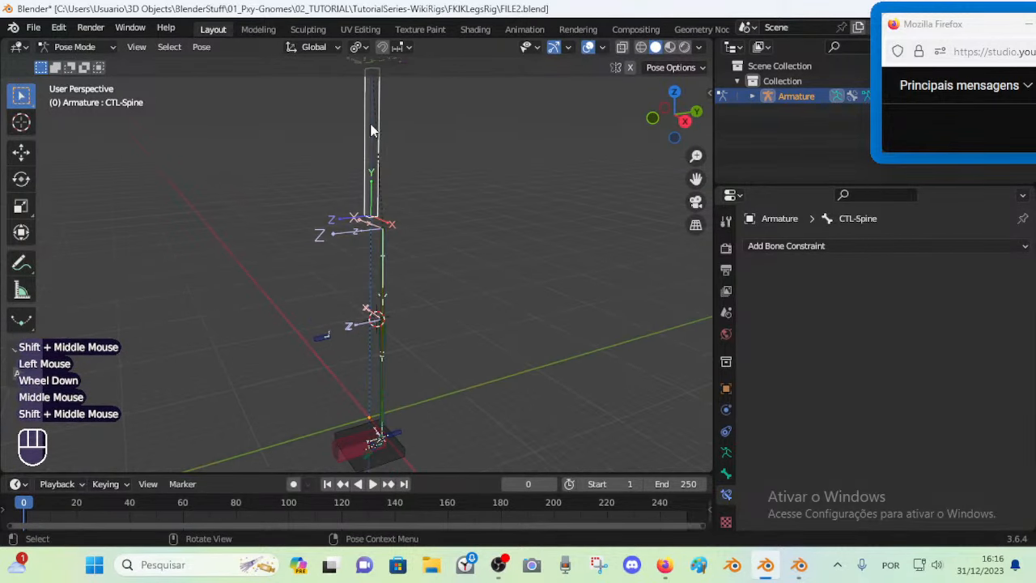
{"action": "key", "text": "g"}
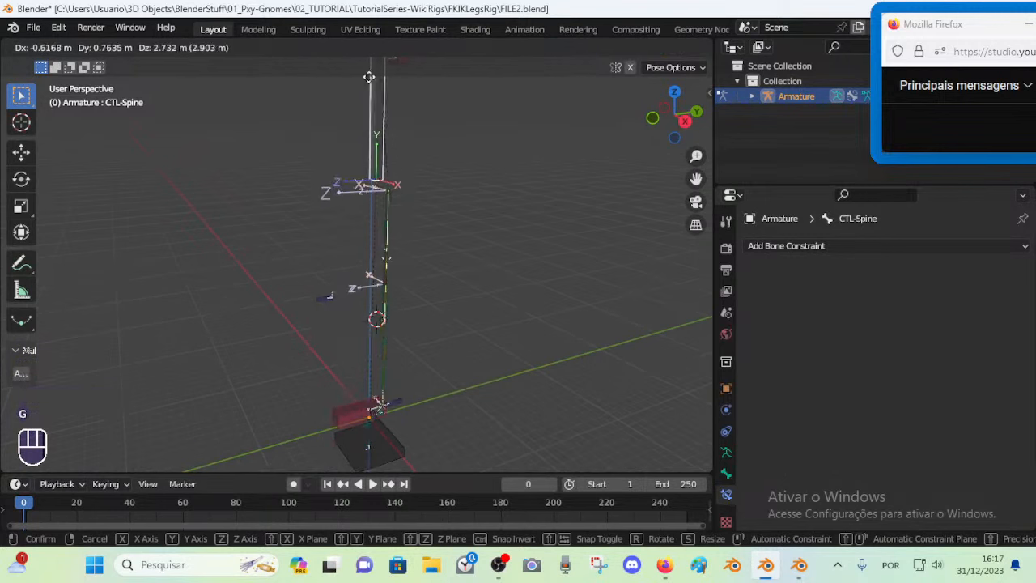
{"action": "key", "text": "Escape"}
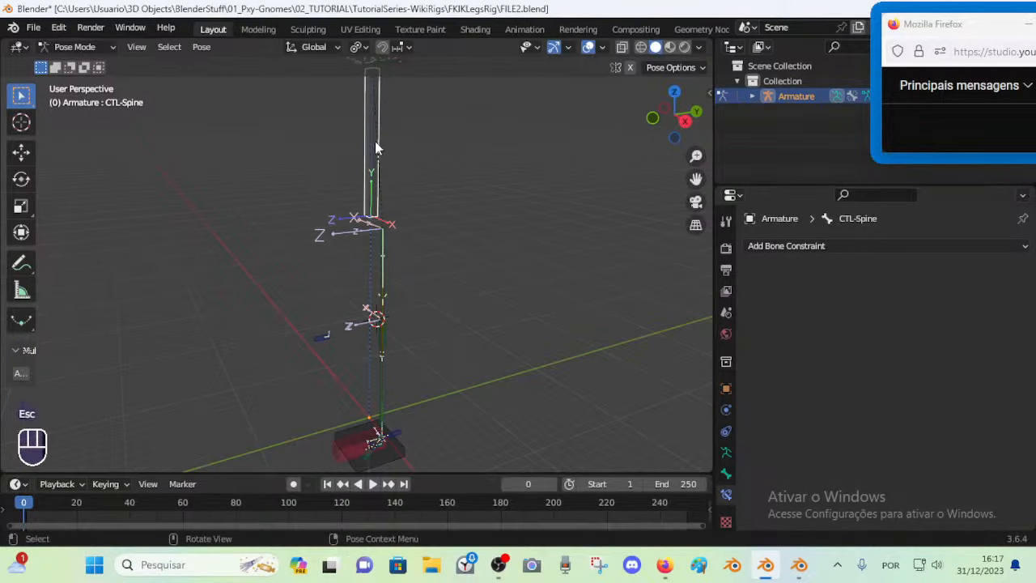
{"action": "left_click", "coordinate": [374, 144]}
{"action": "key", "text": "alt+a"}
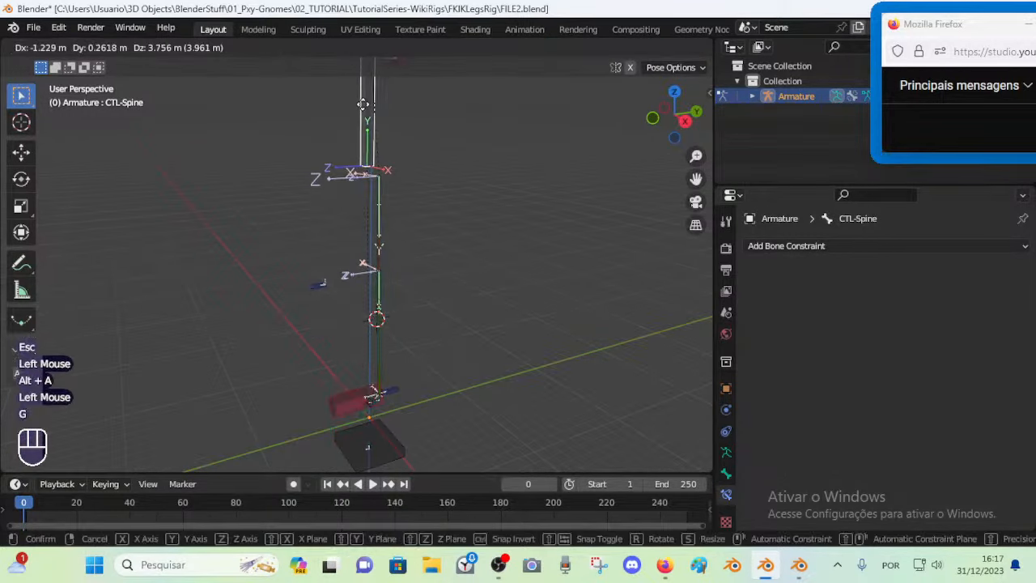
{"action": "key", "text": "Escape"}
Try moving MTR-IK-Foot.L backward and downward at the 19 m limit, and select CTL-Spine
{"action": "left_click", "coordinate": [330, 440]}
{"action": "middle_click_drag", "start_coordinate": [392, 347], "coordinate": [369, 276], "text": "shift"}
{"action": "key", "text": "g"}
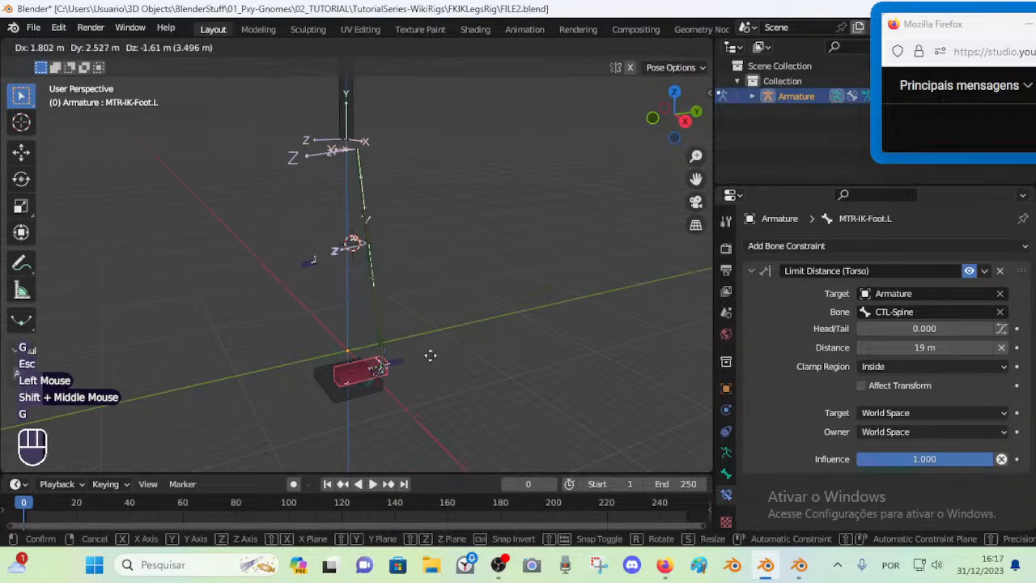
{"action": "key", "text": "Escape"}
{"action": "left_click", "coordinate": [354, 130]}
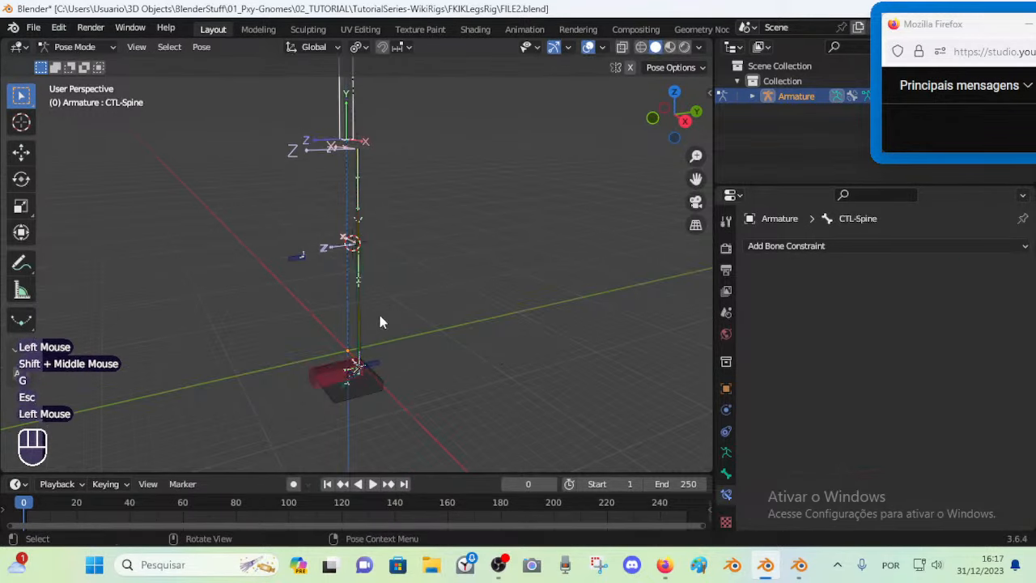
Increase the Limit Distance (Torso) distance on MTR-IK-Foot.L to 20 m
{"action": "left_click", "coordinate": [331, 375]}
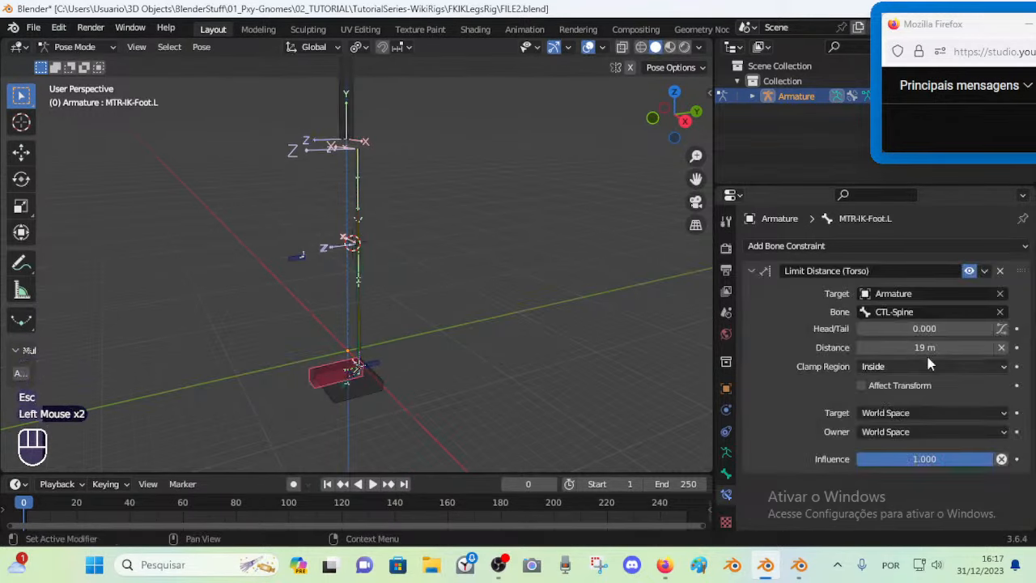
{"action": "double_click", "coordinate": [988, 347]}
{"action": "double_click", "coordinate": [988, 347]}
{"action": "double_click", "coordinate": [988, 347]}
{"action": "left_click", "coordinate": [988, 347]}
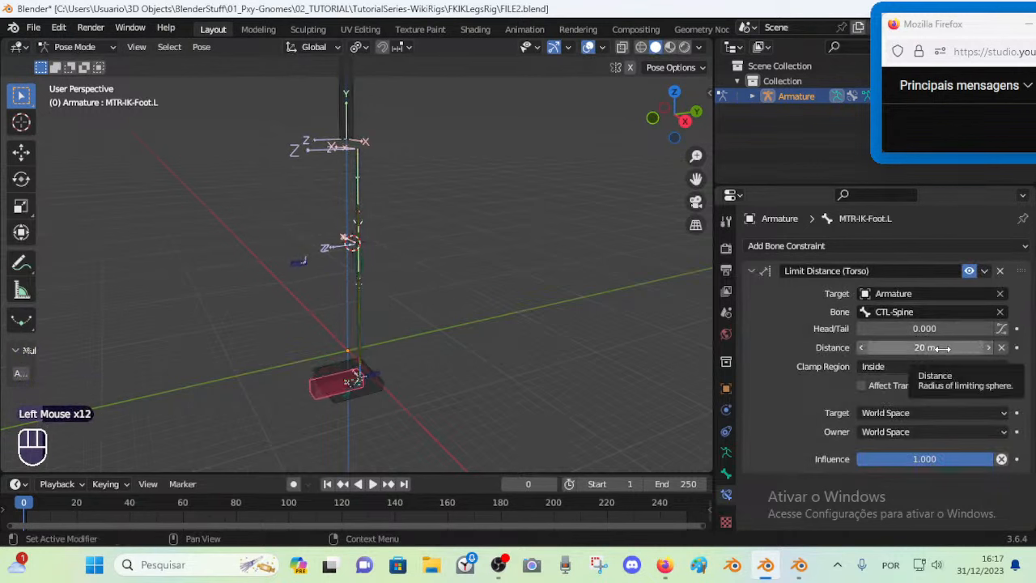
Try a much shorter torso distance, then reset the pose of all bones and restore the Distance to 17.7 m
{"action": "left_click_drag", "start_coordinate": [939, 348], "coordinate": [875, 347]}
{"action": "key", "text": "a"}
{"action": "key", "text": "alt+q"}
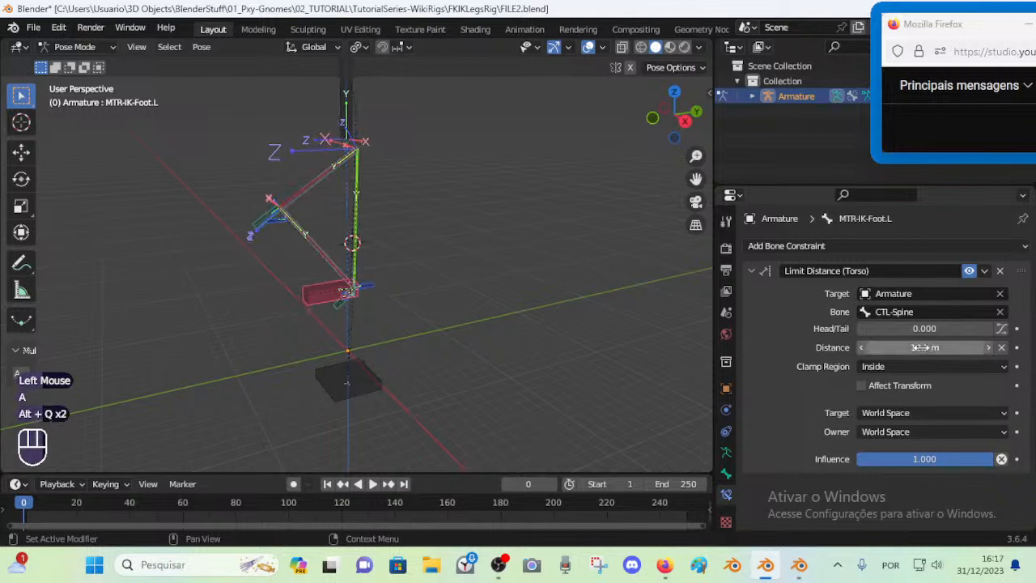
{"action": "key", "text": "BackSpace"}
{"action": "key", "text": "BackSpace"}
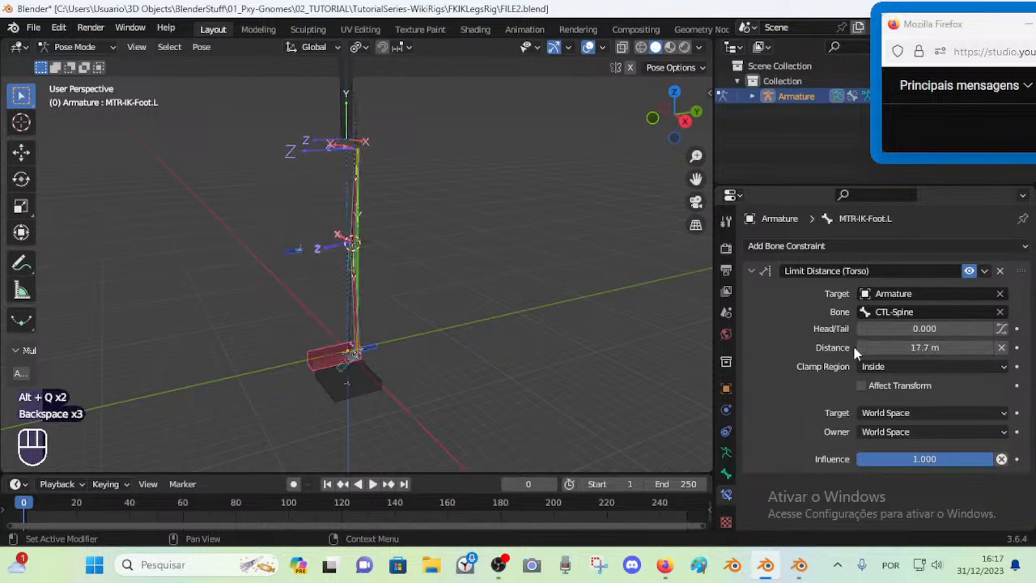
Set the Limit Distance (Torso) distance to 17.5 m, and undo the further reduction
{"action": "left_click", "coordinate": [861, 348]}
{"action": "left_click", "coordinate": [861, 348]}
{"action": "left_click_drag", "start_coordinate": [906, 347], "coordinate": [876, 347]}
{"action": "key", "text": "ctrl+z"}
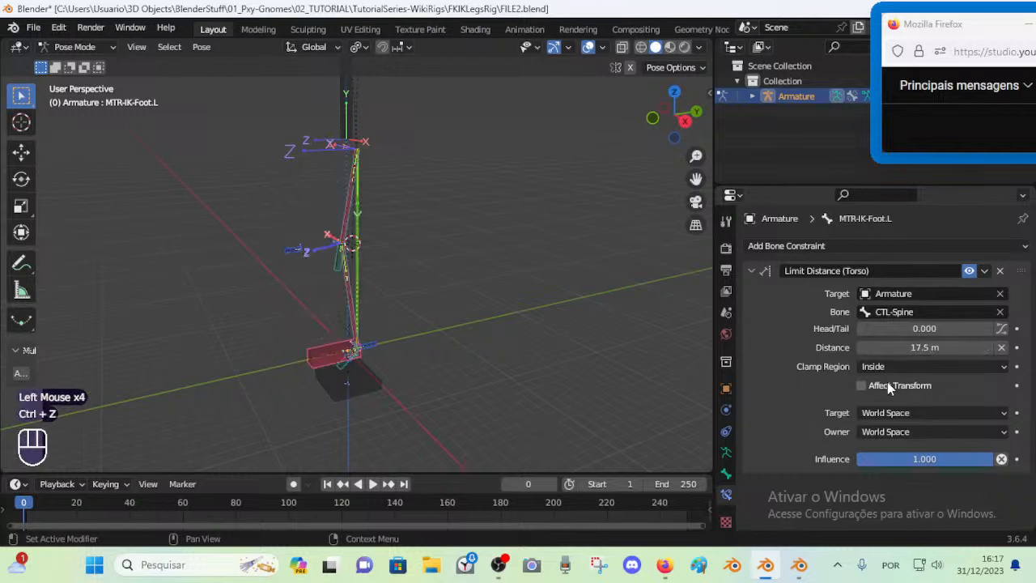
Try the Outside clamp region for the Limit Distance (Torso) constraint on MTR-IK-Foot.L, and reset the pose of all bones
{"action": "key", "text": "alt+a"}
{"action": "left_click", "coordinate": [349, 354]}
{"action": "left_click", "coordinate": [881, 366]}
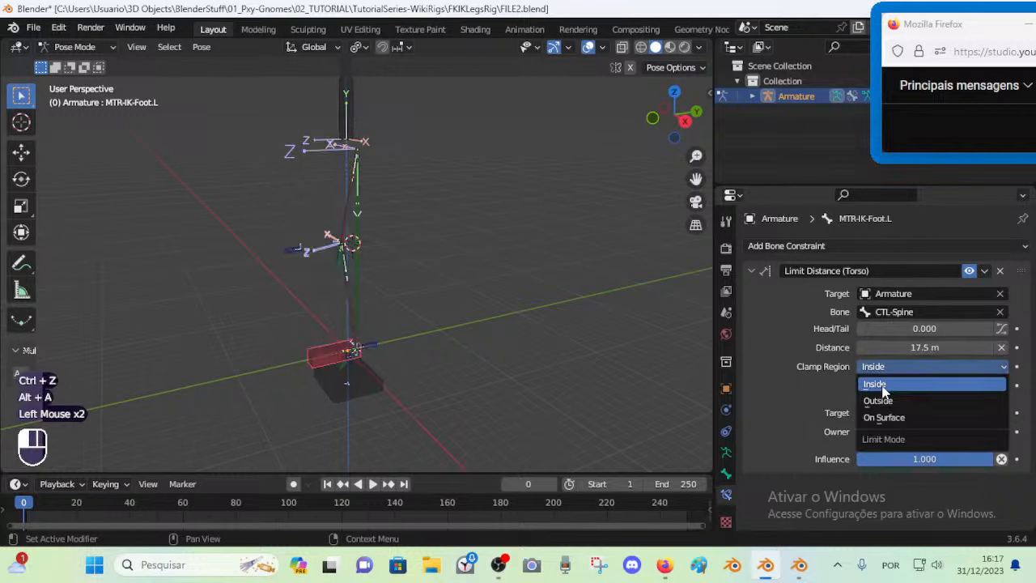
{"action": "left_click", "coordinate": [878, 401]}
{"action": "key", "text": "a"}
{"action": "key", "text": "alt+q"}
{"action": "key", "text": "alt+q"}
Test moving MTR-IK-Foot.L and CTL-Spine downward with the Outside clamp region, cancelling both moves
{"action": "left_click", "coordinate": [341, 361]}
{"action": "key", "text": "g"}
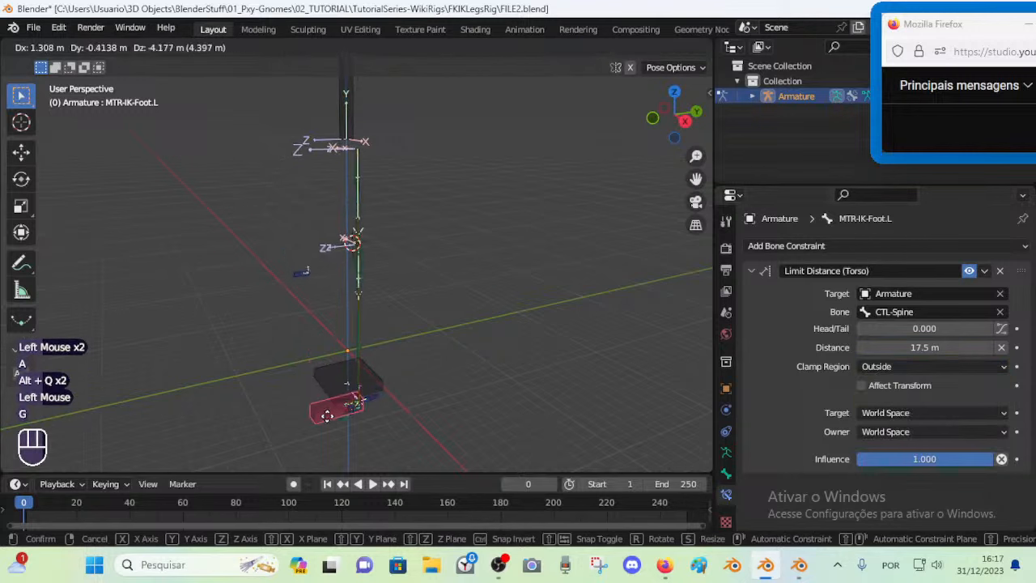
{"action": "key", "text": "Escape"}
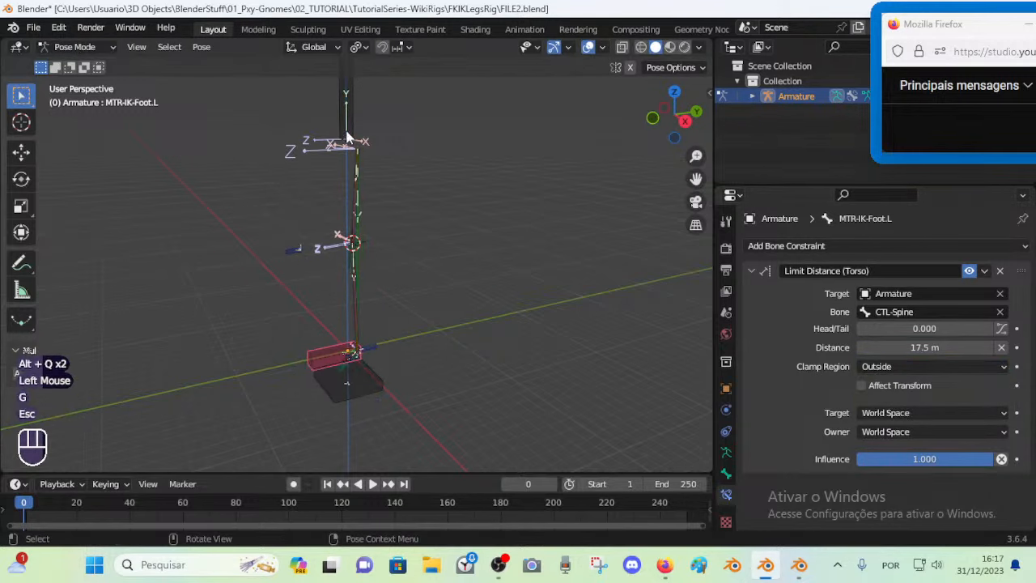
{"action": "left_click", "coordinate": [347, 137]}
{"action": "key", "text": "g"}
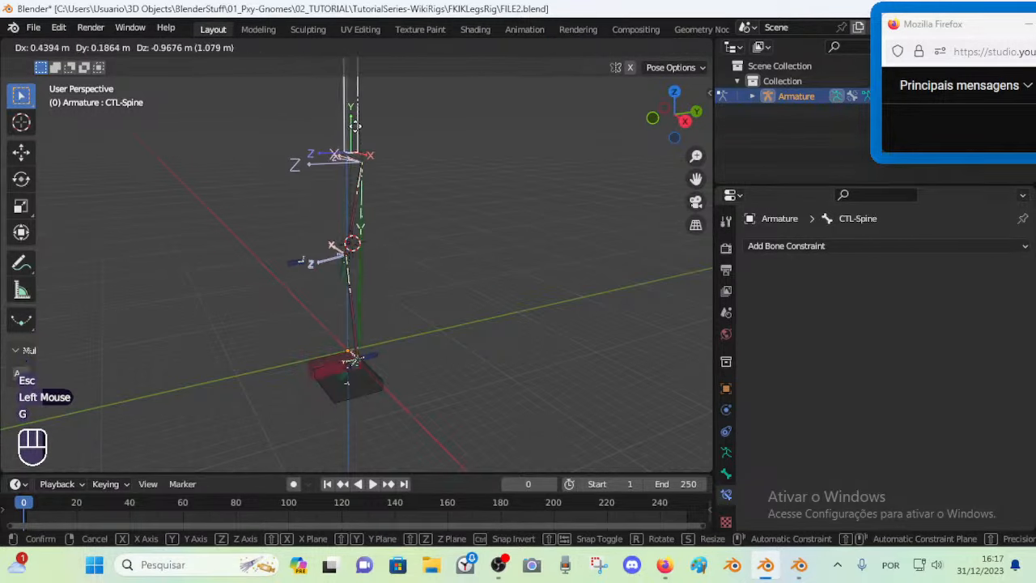
{"action": "key", "text": "Escape"}
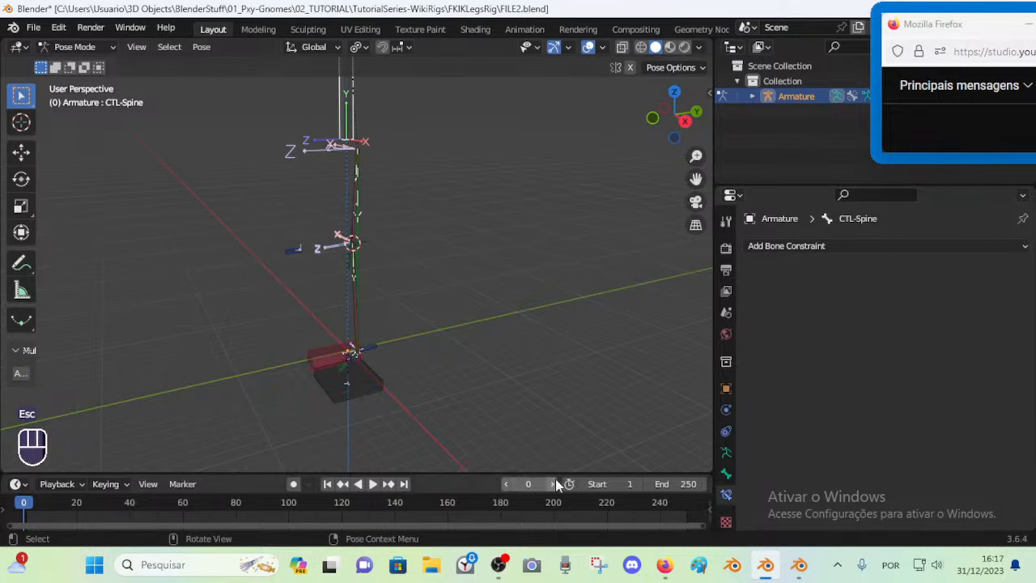
Switch to the IKFKLegsRig-EqualPositions.blend window and examine the Limit Distance constraint of MTR-Leg.L
{"action": "left_click", "coordinate": [799, 564]}
{"action": "middle_click_drag", "start_coordinate": [429, 408], "coordinate": [345, 446]}
{"action": "left_click", "coordinate": [368, 440]}
{"action": "left_click", "coordinate": [761, 448]}
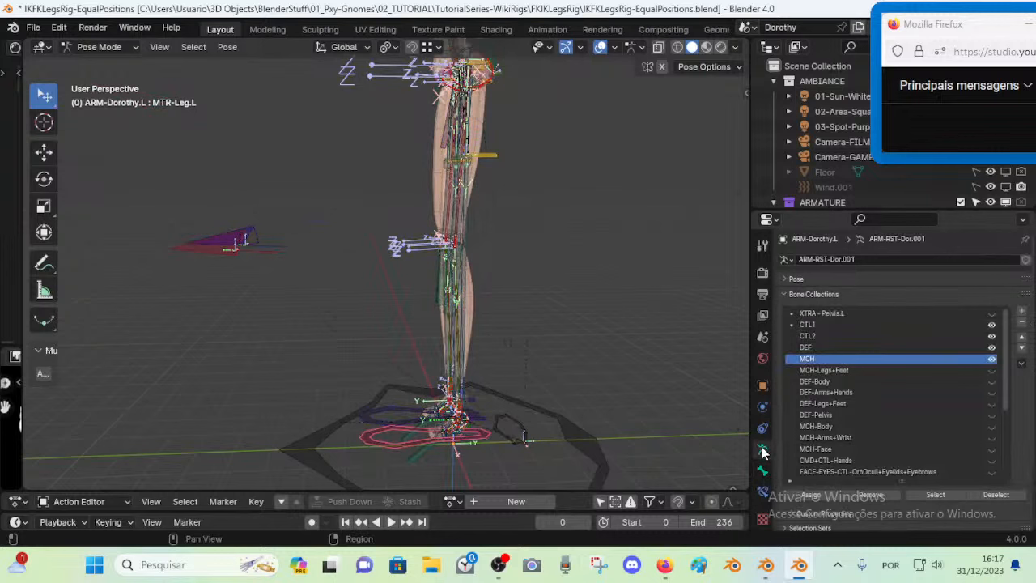
{"action": "left_click", "coordinate": [762, 488]}
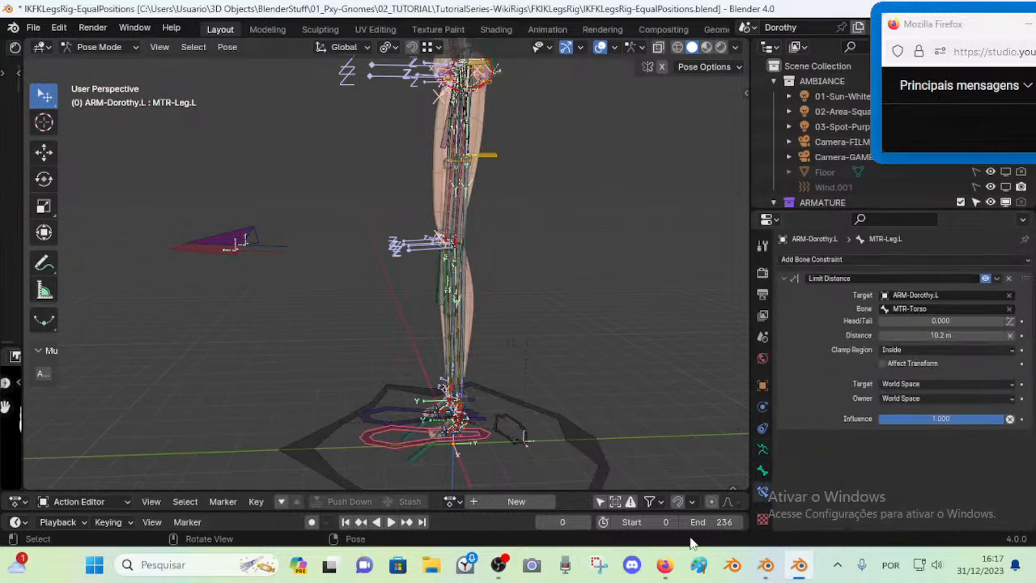
Back in FILE2.blend, set the Limit Distance (Torso) clamp region on MTR-IK-Foot.L to Inside and test-move the foot upward
{"action": "left_click", "coordinate": [762, 567]}
{"action": "left_click", "coordinate": [305, 359]}
{"action": "scroll", "coordinate": [333, 258], "scroll_direction": "up", "scroll_amount": 1}
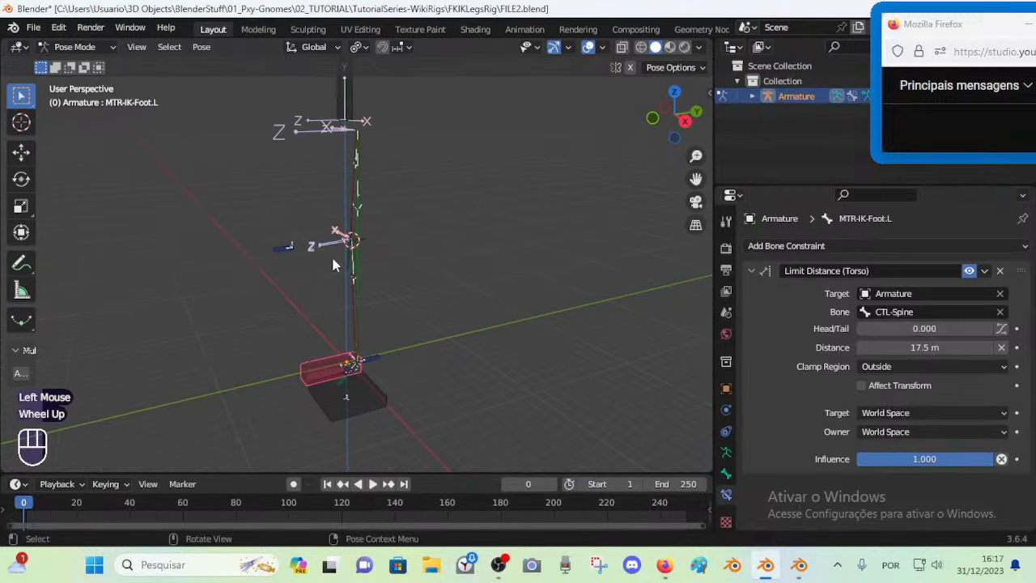
{"action": "left_click", "coordinate": [891, 368]}
{"action": "left_click", "coordinate": [874, 386]}
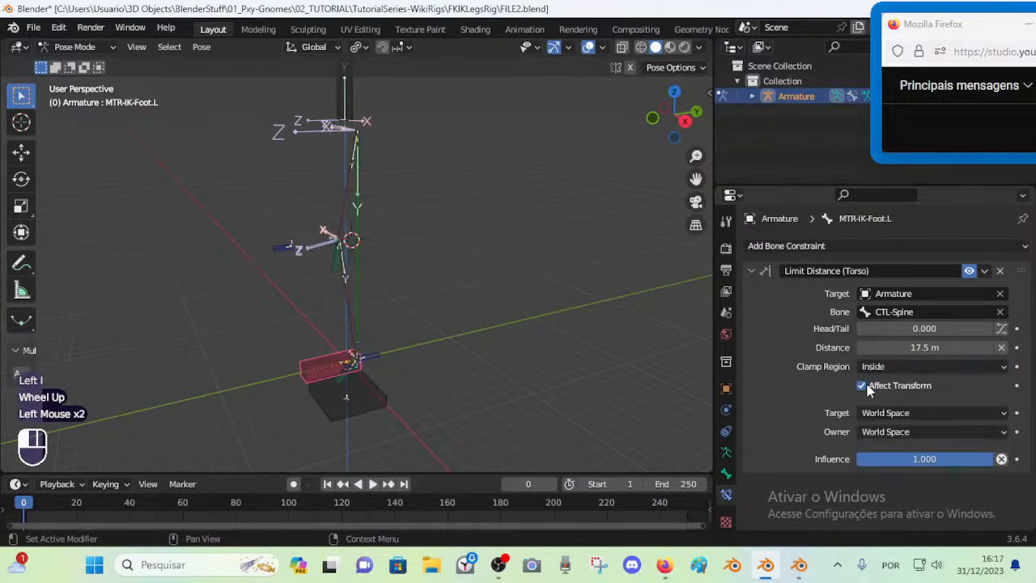
{"action": "left_click", "coordinate": [344, 370]}
{"action": "key", "text": "g"}
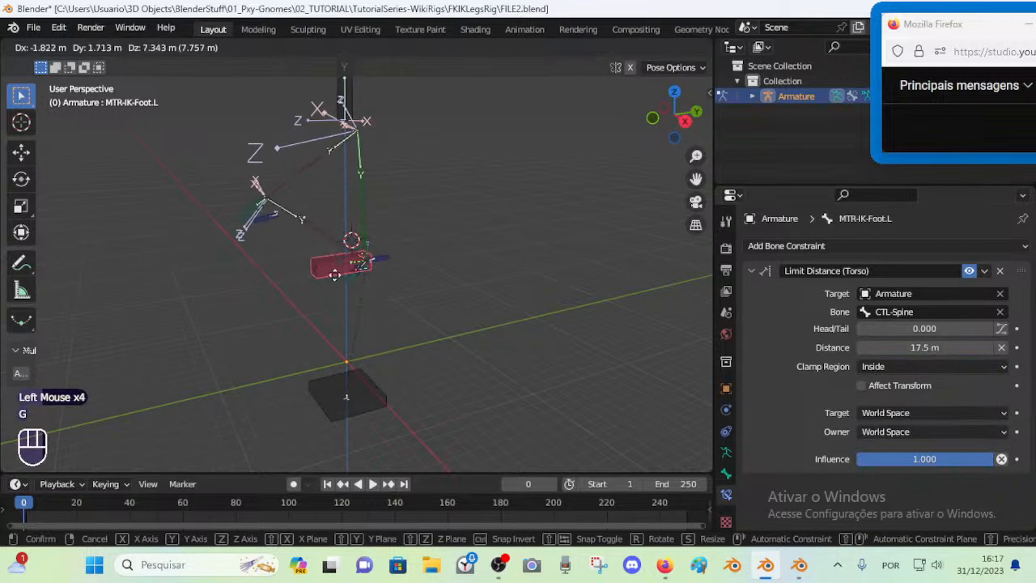
{"action": "key", "text": "Escape"}
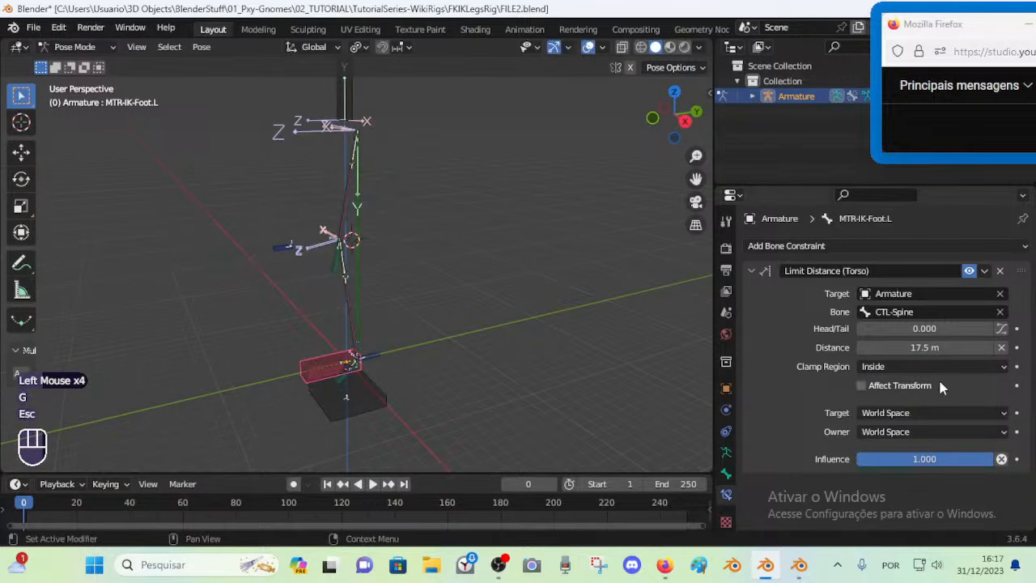
Try a Limit Distance (Torso) distance of 17.9 m on MTR-IK-Foot.L and test-move the foot
{"action": "left_click", "coordinate": [988, 347]}
{"action": "left_click", "coordinate": [988, 347]}
{"action": "left_click", "coordinate": [988, 347]}
{"action": "left_click", "coordinate": [331, 373]}
{"action": "key", "text": "g"}
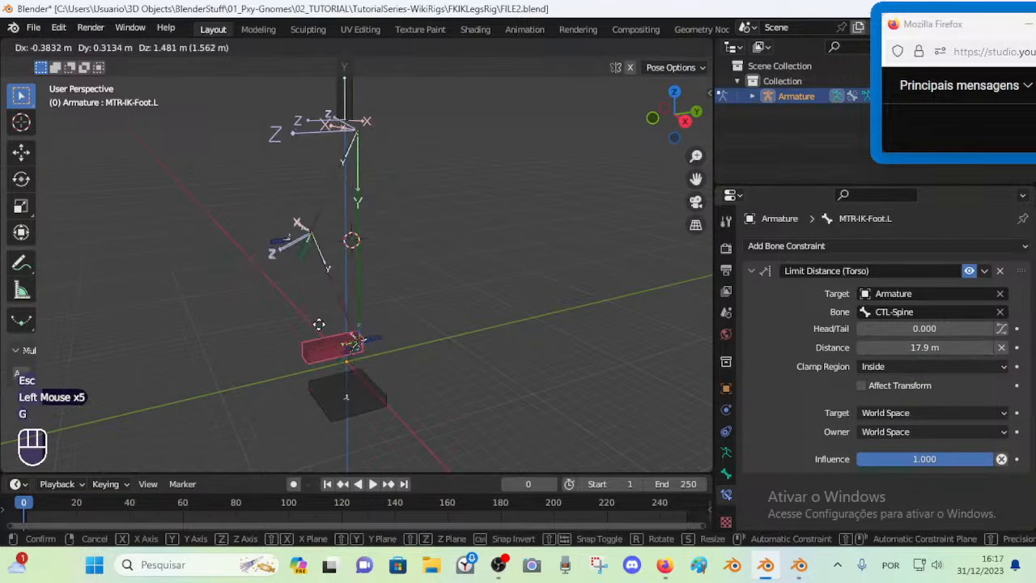
{"action": "key", "text": "Escape"}
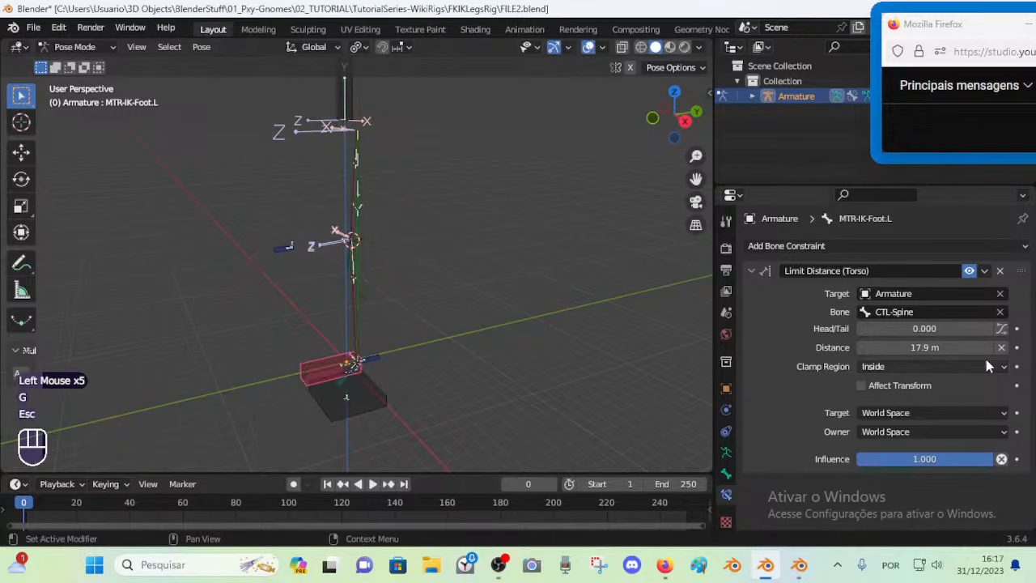
Try a torso limit distance of 18 m and test pulling MTR-IK-Foot.L downward
{"action": "left_click", "coordinate": [987, 347]}
{"action": "left_click", "coordinate": [319, 368]}
{"action": "key", "text": "g"}
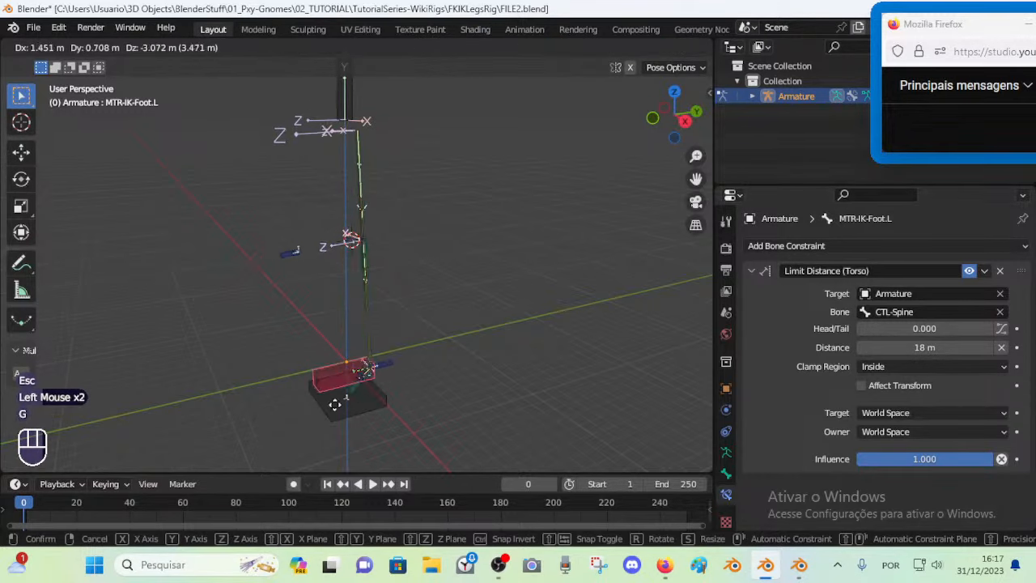
{"action": "key", "text": "Escape"}
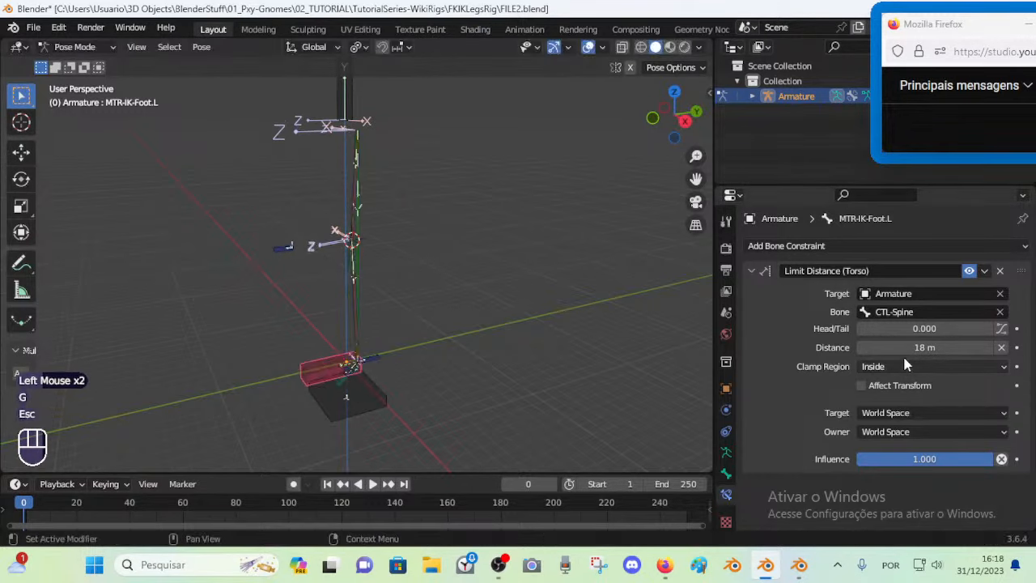
Try a Limit Distance (Torso) distance of 20.4 m, move MTR-IK-Foot.L down to its reach, and place it above the ground
{"action": "left_click", "coordinate": [988, 350]}
{"action": "left_click", "coordinate": [988, 350]}
{"action": "left_click", "coordinate": [988, 349]}
{"action": "left_click", "coordinate": [988, 349]}
{"action": "left_click", "coordinate": [988, 350]}
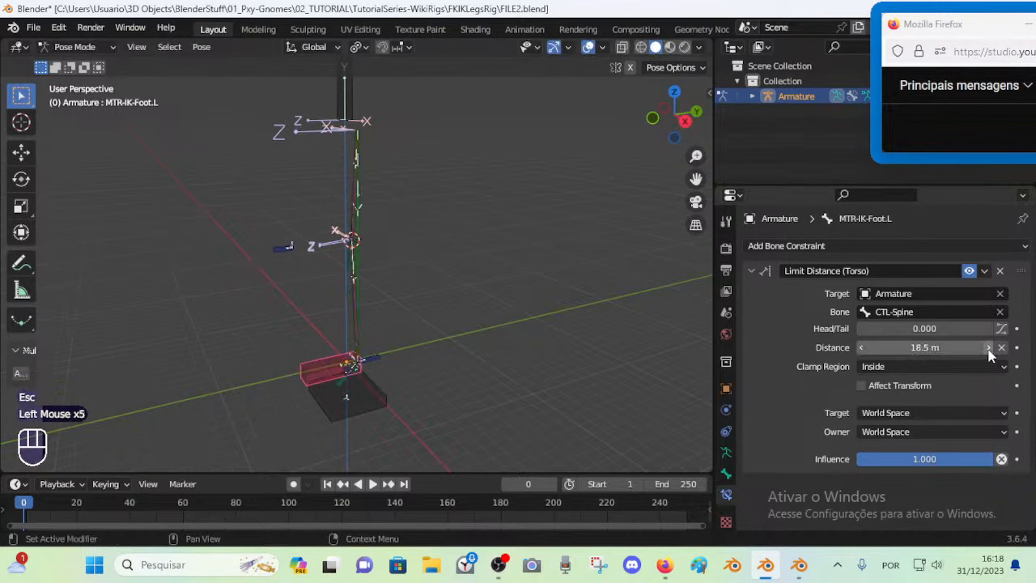
{"action": "left_click_drag", "start_coordinate": [987, 350], "coordinate": [1027, 349]}
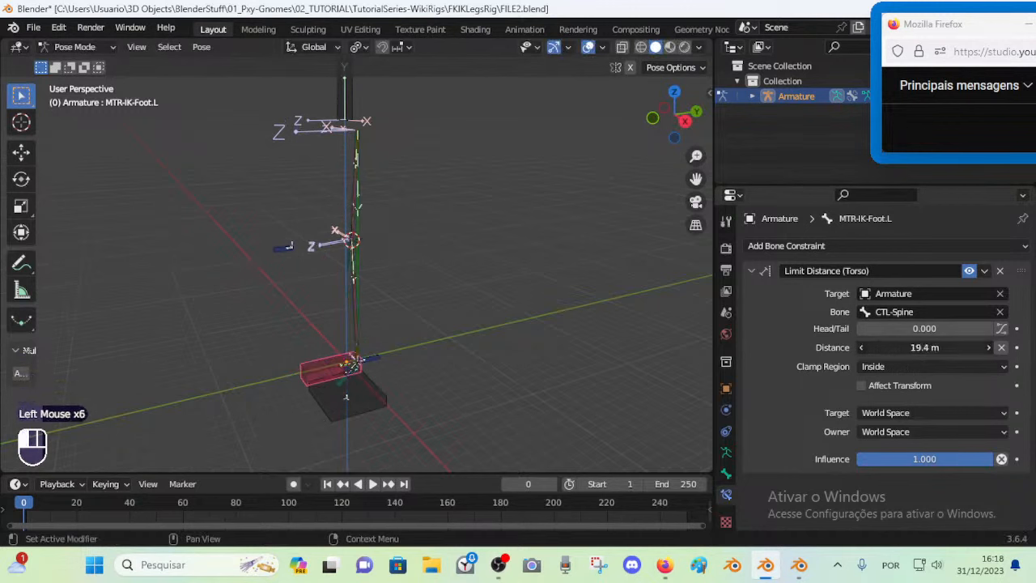
{"action": "left_click_drag", "start_coordinate": [893, 349], "coordinate": [901, 348]}
{"action": "left_click", "coordinate": [316, 360]}
{"action": "key", "text": "g"}
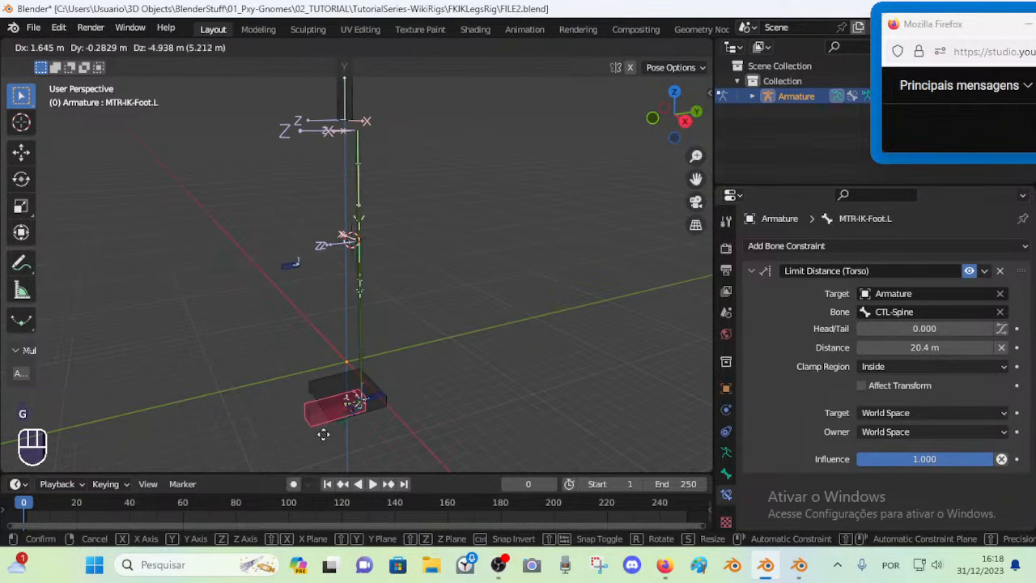
{"action": "left_click", "coordinate": [327, 368]}
Test raising CTL-Spine about 4 m, cancel the move, and reselect MTR-IK-Foot.L
{"action": "left_click", "coordinate": [346, 115]}
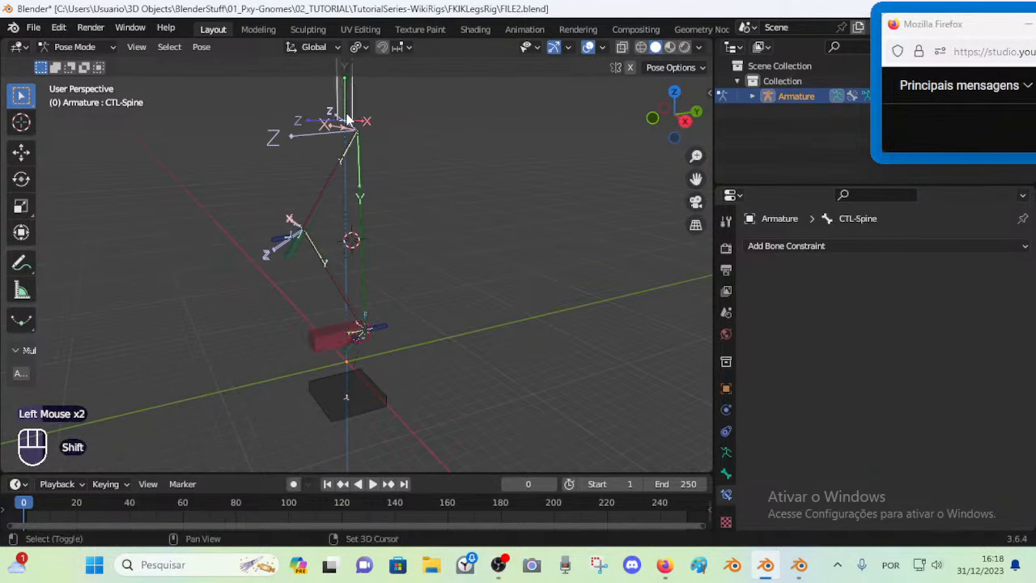
{"action": "middle_click_drag", "start_coordinate": [346, 116], "coordinate": [348, 134], "text": "shift"}
{"action": "key", "text": "g"}
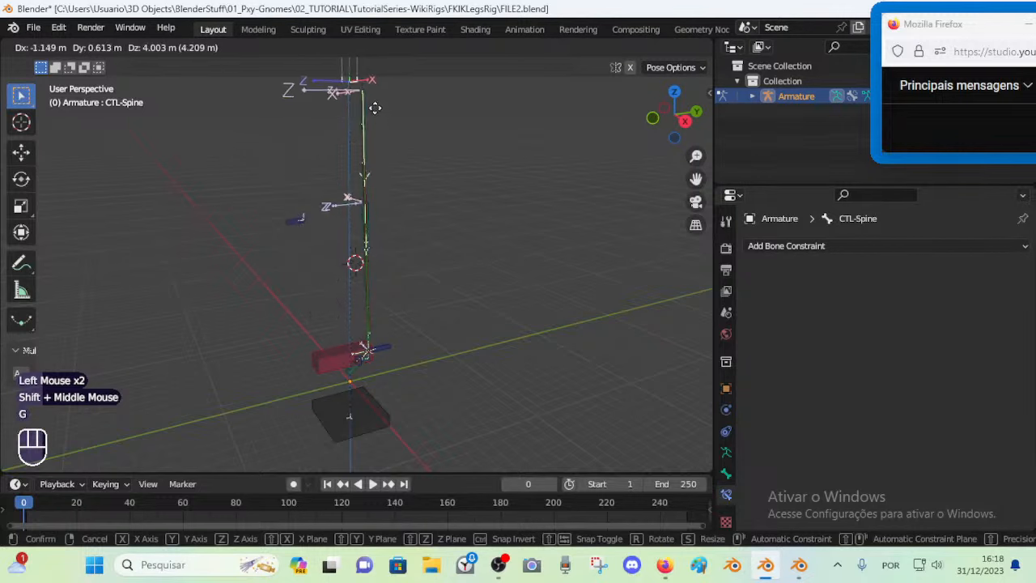
{"action": "key", "text": "Escape"}
{"action": "left_click", "coordinate": [331, 360]}
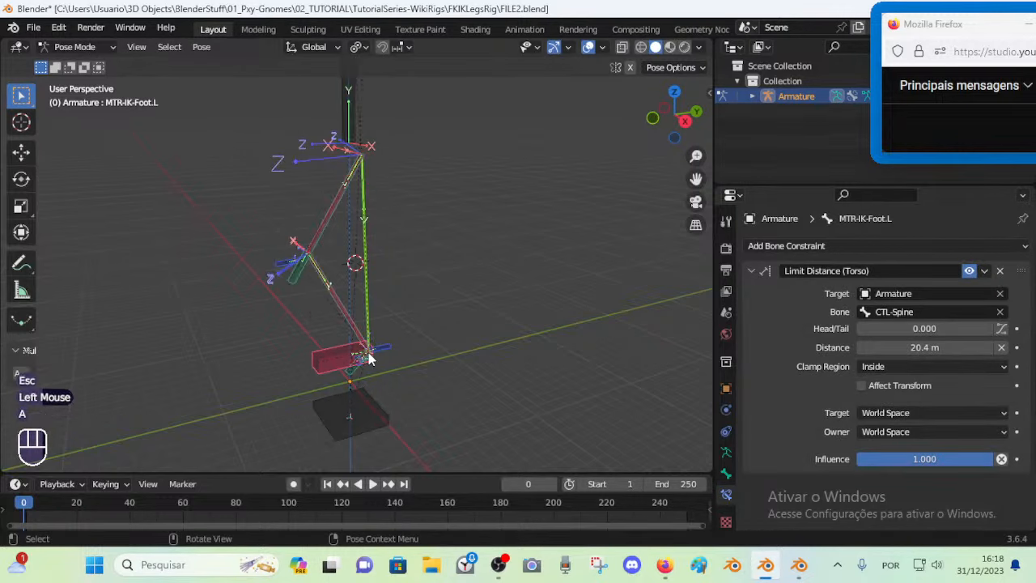
Reset the pose of all bones and set the Limit Distance (Torso) distance on MTR-IK-Foot.L to 19.5 m
{"action": "key", "text": "a"}
{"action": "key", "text": "alt+q"}
{"action": "key", "text": "alt+q"}
{"action": "left_click", "coordinate": [863, 346]}
{"action": "left_click", "coordinate": [862, 346]}
{"action": "left_click", "coordinate": [862, 347]}
{"action": "left_click", "coordinate": [863, 346]}
{"action": "left_click", "coordinate": [862, 346]}
{"action": "left_click", "coordinate": [862, 347]}
{"action": "left_click", "coordinate": [862, 346]}
{"action": "left_click", "coordinate": [863, 347]}
{"action": "left_click", "coordinate": [862, 346]}
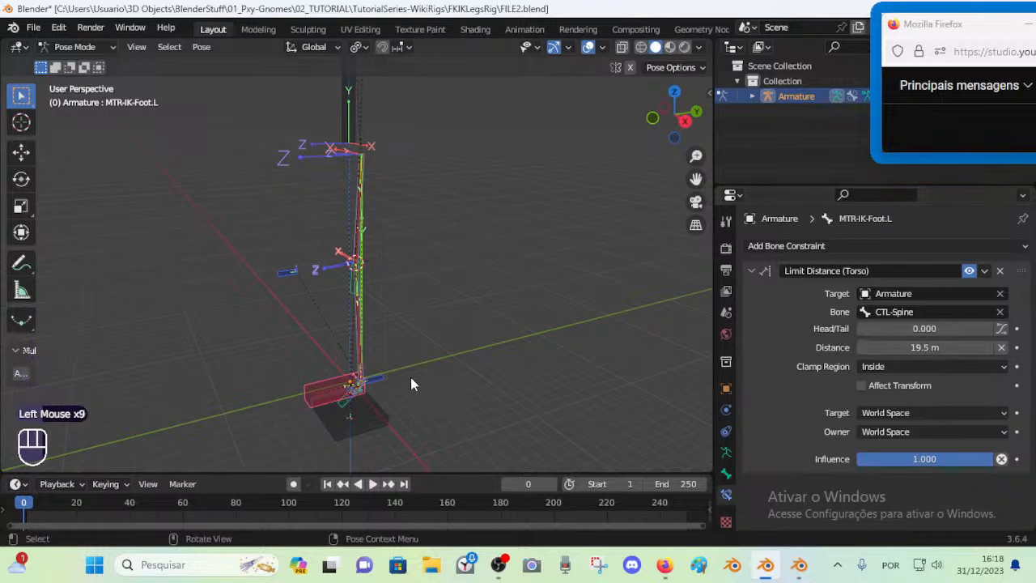
Test MTR-IK-Foot.L's vertical reach at the 19.5 m limit, leaving the foot slightly raised, and save the file
{"action": "left_click", "coordinate": [348, 388]}
{"action": "key", "text": "g"}
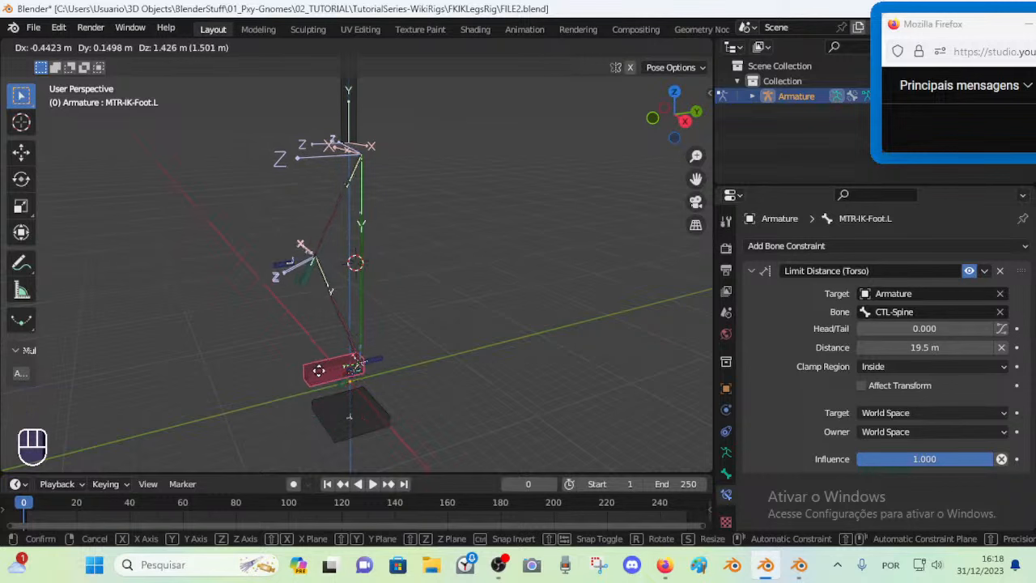
{"action": "left_click", "coordinate": [415, 371]}
{"action": "middle_click_drag", "start_coordinate": [415, 371], "coordinate": [429, 285], "text": "shift"}
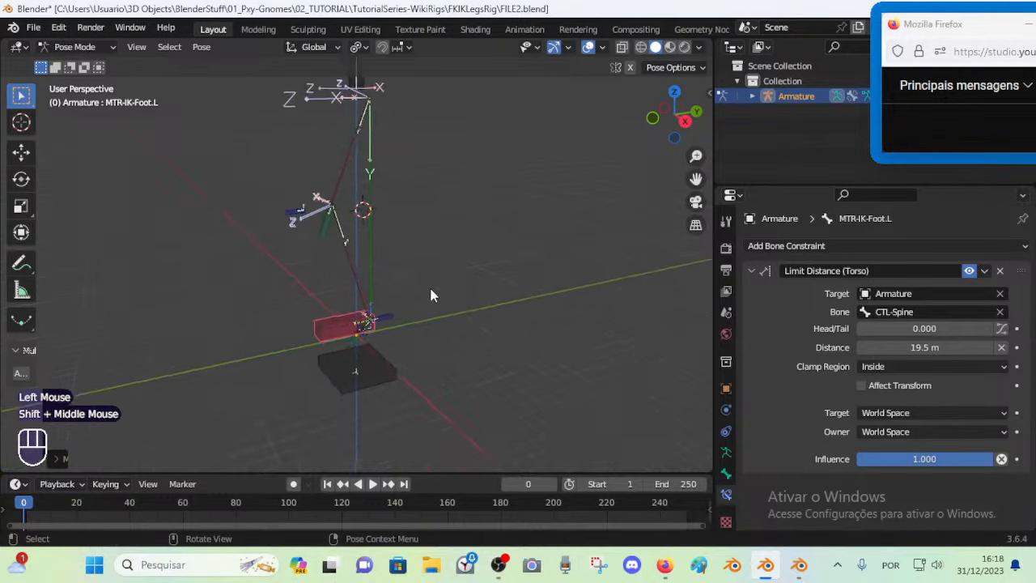
{"action": "scroll", "coordinate": [428, 299], "scroll_direction": "up", "scroll_amount": 2}
{"action": "key", "text": "ctrl+s"}
{"action": "key", "text": "g"}
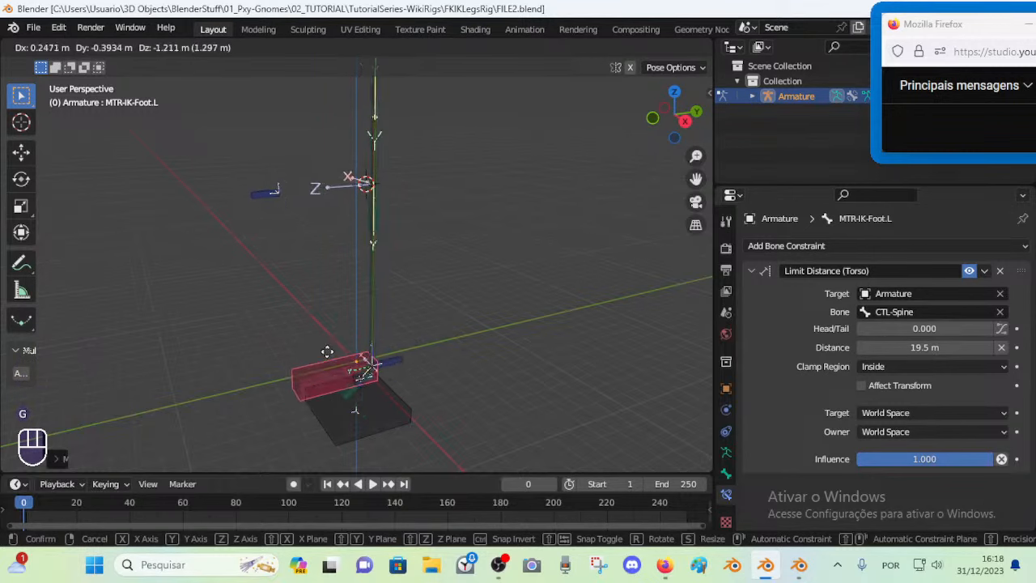
{"action": "left_click", "coordinate": [375, 259]}
Set the IK Stretch of the MCH-Shin.L bone to 0.1 in its Inverse Kinematics settings
{"action": "left_click", "coordinate": [352, 259]}
{"action": "left_click", "coordinate": [353, 259]}
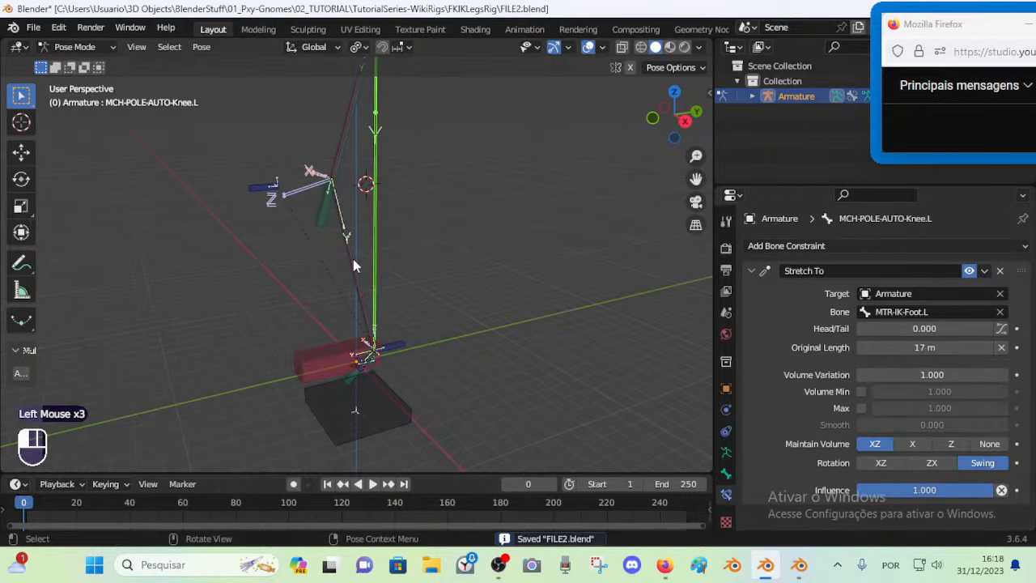
{"action": "left_click", "coordinate": [724, 476]}
{"action": "left_click", "coordinate": [724, 474]}
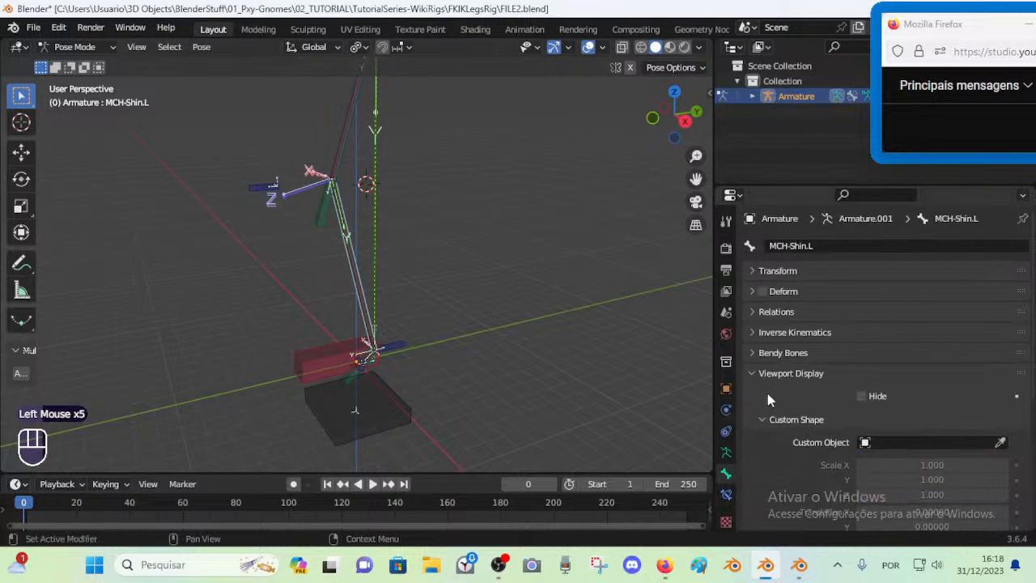
{"action": "left_click", "coordinate": [751, 333]}
{"action": "scroll", "coordinate": [857, 360], "scroll_direction": "down", "scroll_amount": 3}
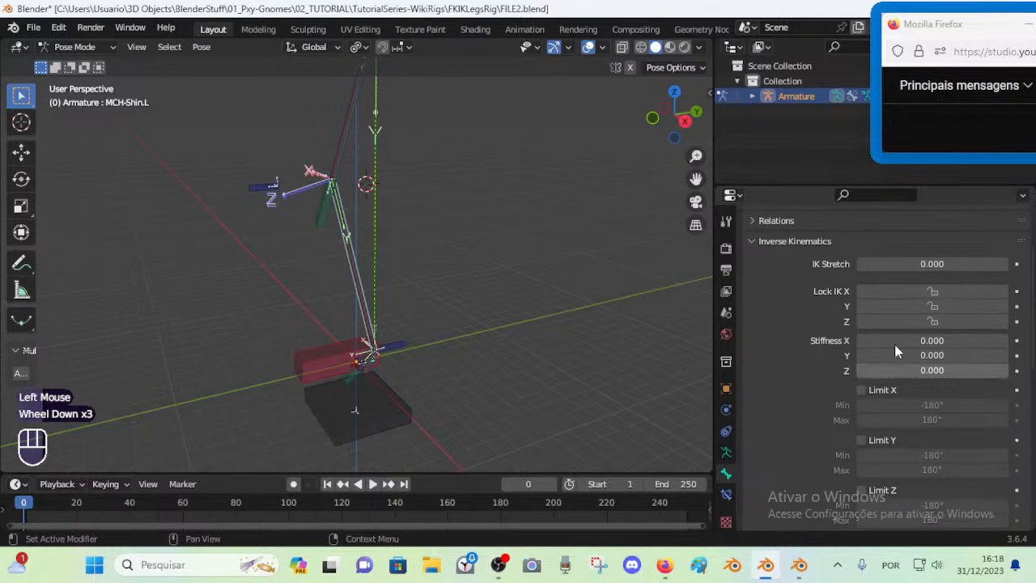
{"action": "left_click", "coordinate": [908, 265]}
{"action": "type", "text": "0.1"}
{"action": "key", "text": "Return"}
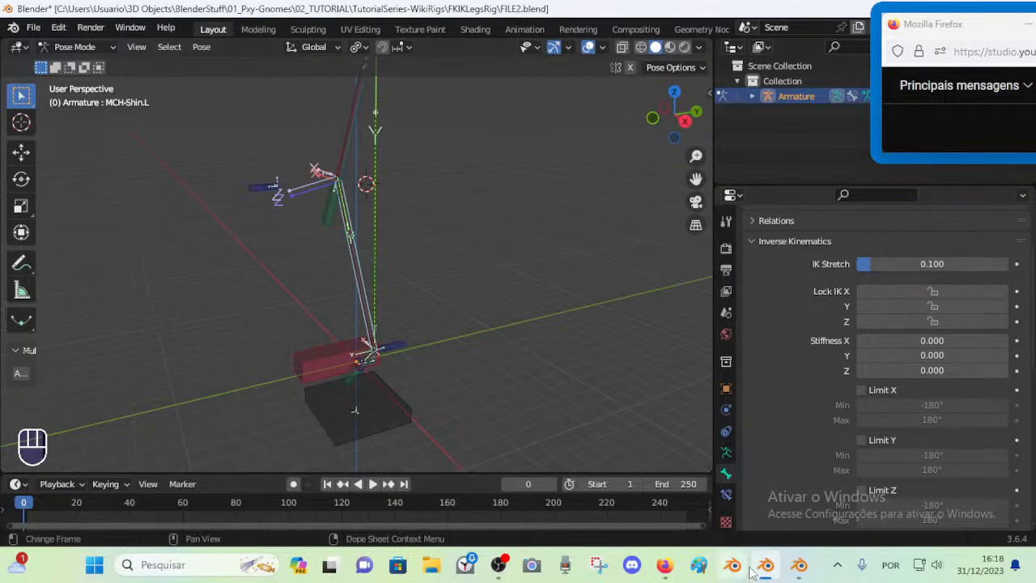
Switch to the IKFKLegsRig-EqualPositions.blend window and examine the IK constraint and IK Stretch setting of MCH-7-Shin.L
{"action": "left_click", "coordinate": [798, 565]}
{"action": "middle_click_drag", "start_coordinate": [464, 279], "coordinate": [526, 342]}
{"action": "scroll", "coordinate": [526, 342], "scroll_direction": "up", "scroll_amount": 3}
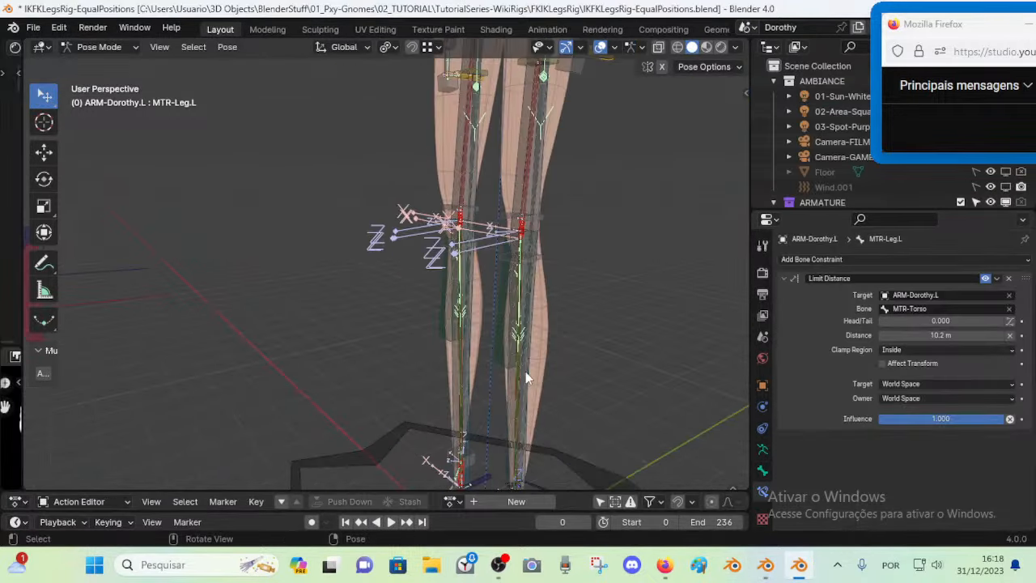
{"action": "left_click", "coordinate": [525, 371]}
{"action": "mouse_move", "coordinate": [549, 393]}
{"action": "middle_mouse_down"}
{"action": "mouse_move", "coordinate": [509, 373]}
{"action": "mouse_move", "coordinate": [559, 396]}
{"action": "middle_mouse_up"}
{"action": "left_click", "coordinate": [539, 389]}
{"action": "scroll", "coordinate": [530, 395], "scroll_direction": "up", "scroll_amount": 2}
{"action": "mouse_move", "coordinate": [558, 397]}
{"action": "middle_mouse_down", "text": "shift"}
{"action": "mouse_move", "coordinate": [509, 363]}
{"action": "mouse_move", "coordinate": [541, 401]}
{"action": "middle_mouse_up", "text": "shift"}
{"action": "left_click", "coordinate": [542, 444]}
{"action": "middle_click_drag", "start_coordinate": [542, 444], "coordinate": [481, 369], "text": "shift"}
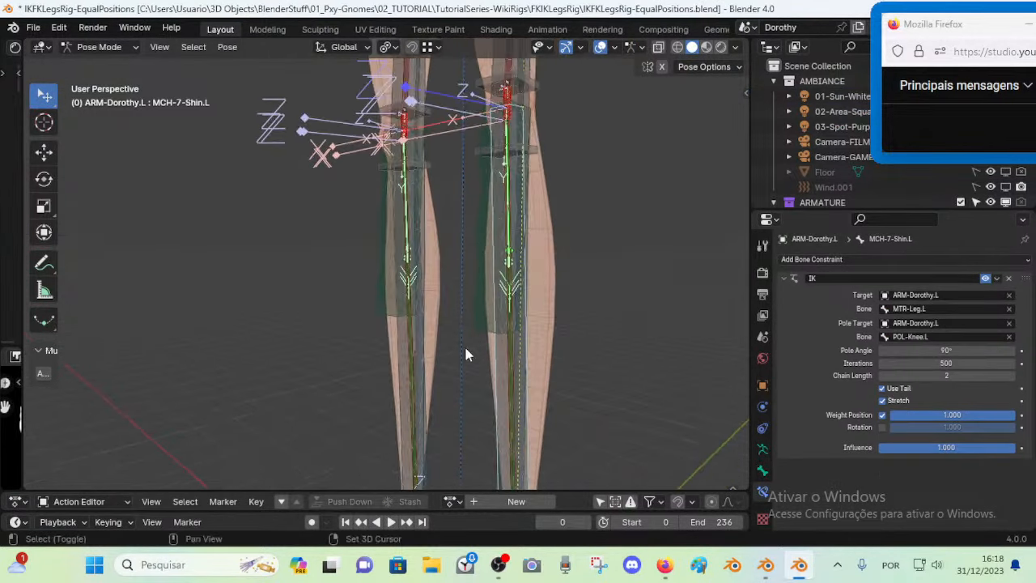
{"action": "left_click", "coordinate": [762, 470]}
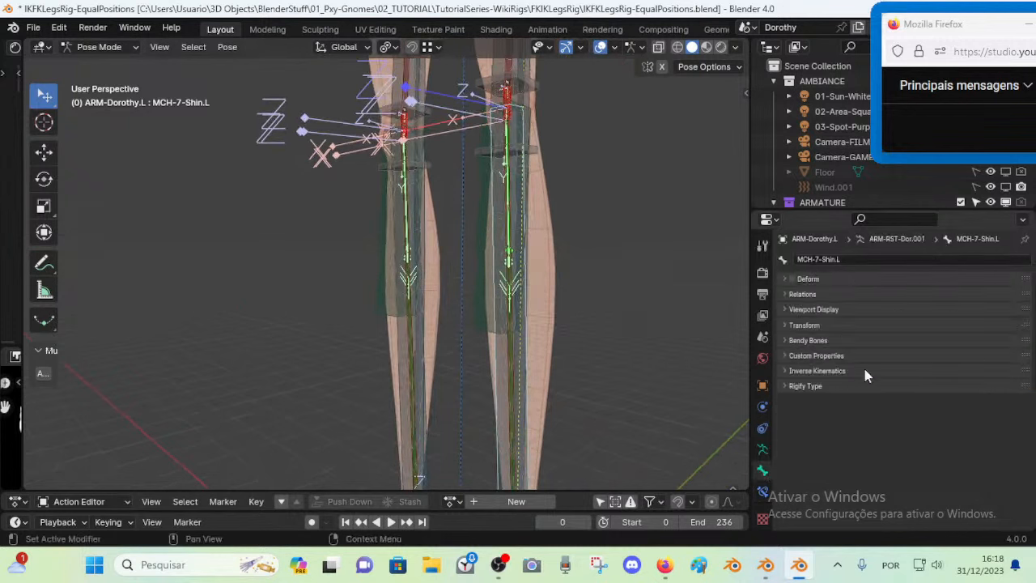
{"action": "left_click", "coordinate": [809, 370]}
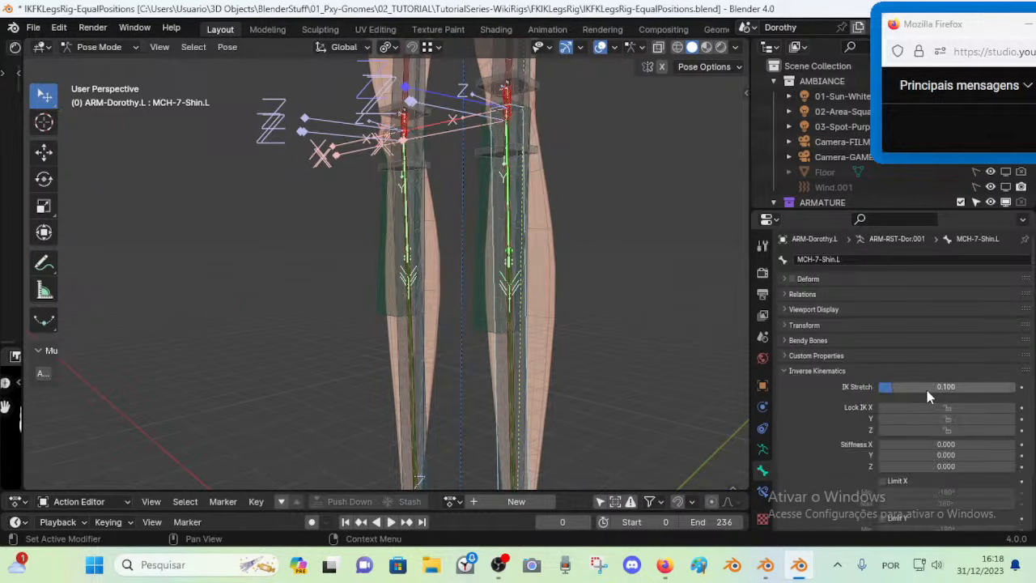
Return to FILE2.blend, test pulling MTR-IK-Foot.L down with IK stretch enabled, and place the foot above the ground
{"action": "left_click", "coordinate": [764, 564]}
{"action": "left_click", "coordinate": [316, 356]}
{"action": "key", "text": "g"}
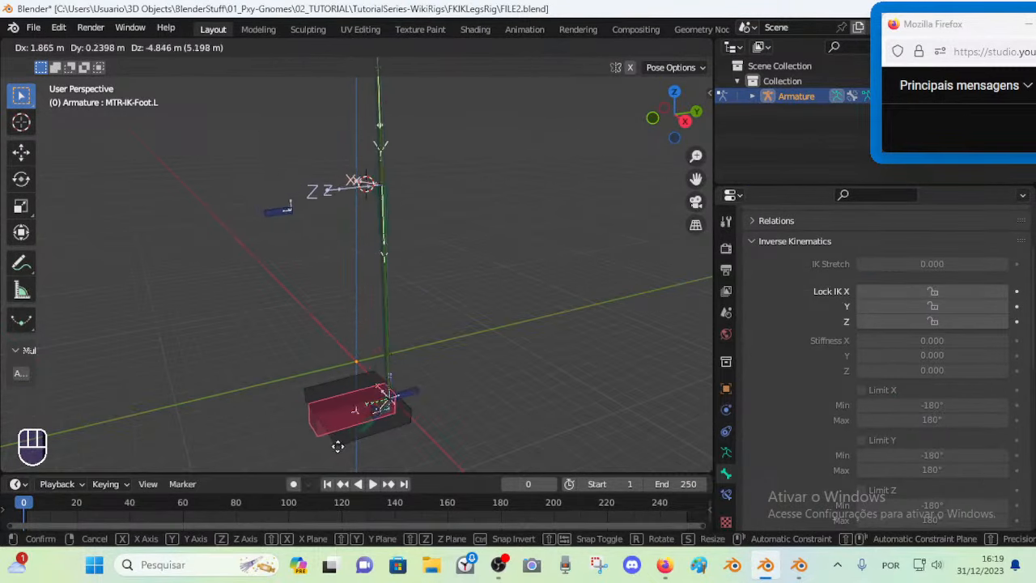
{"action": "left_click", "coordinate": [331, 320]}
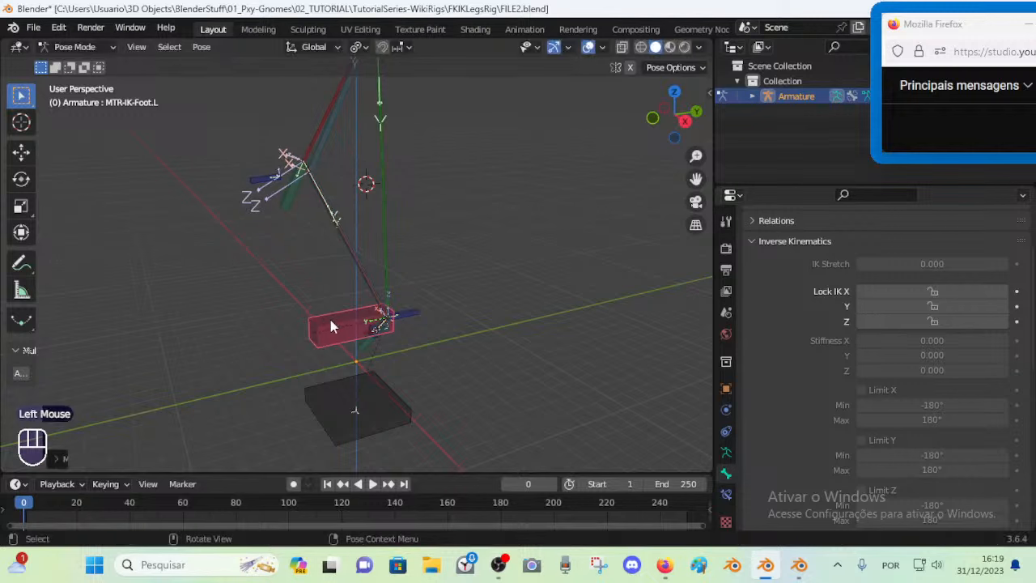
Check MCH-Shin.L's IK Stretch setting and test MTR-IK-Foot.L's reach by moving the foot down and away from the leg's rest position
{"action": "left_click", "coordinate": [364, 252]}
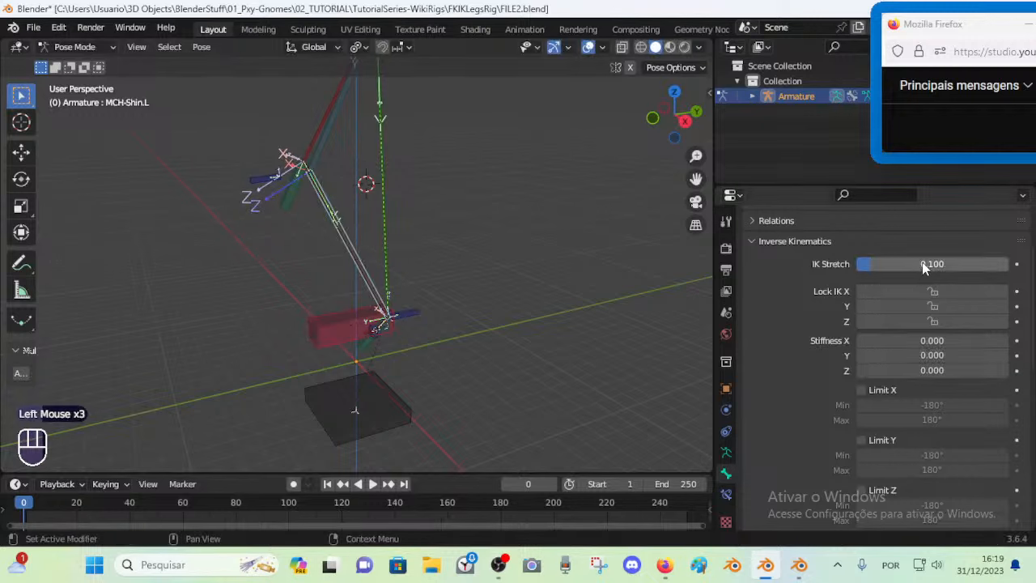
{"action": "left_click", "coordinate": [388, 310]}
{"action": "key", "text": "g"}
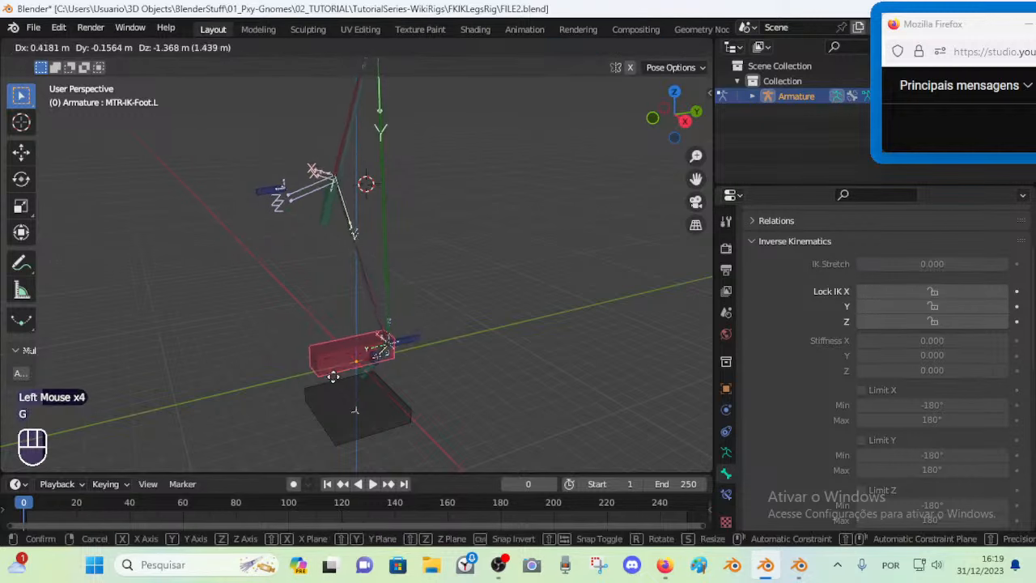
{"action": "left_click", "coordinate": [394, 409]}
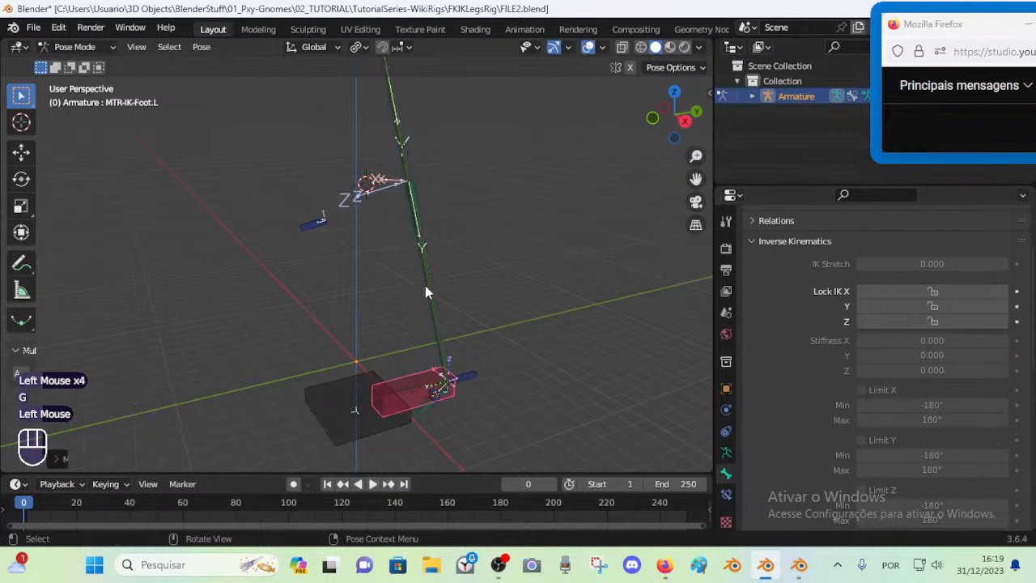
Set the IK Stretch of MCH-Shin.L to 0 and test moving MTR-IK-Foot.L near the leg's full reach
{"action": "left_click", "coordinate": [433, 285]}
{"action": "mouse_move", "coordinate": [874, 264]}
{"action": "left_mouse_down"}
{"action": "mouse_move", "coordinate": [857, 263]}
{"action": "mouse_move", "coordinate": [887, 264]}
{"action": "mouse_move", "coordinate": [857, 264]}
{"action": "left_mouse_up"}
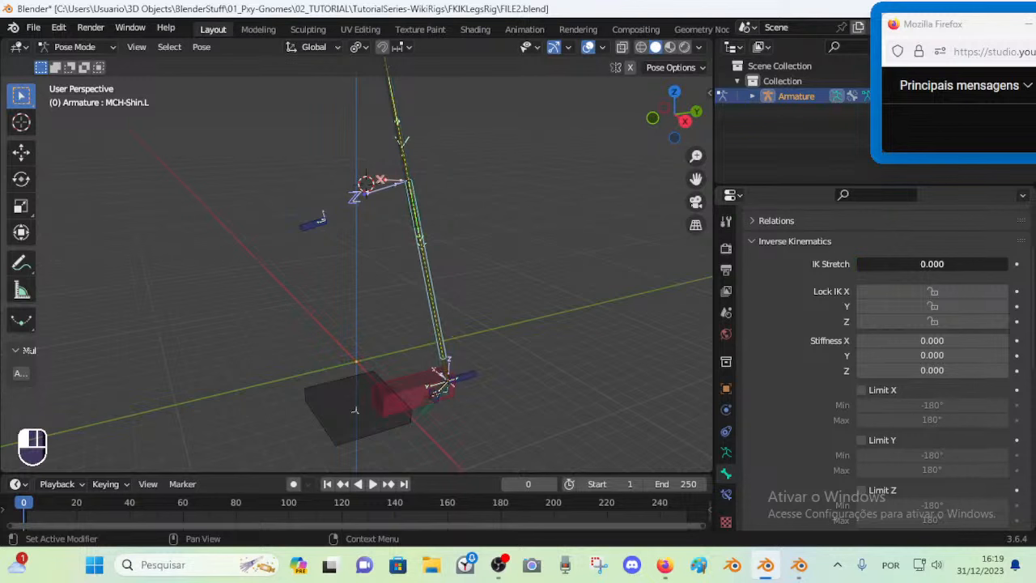
{"action": "left_click", "coordinate": [397, 379]}
{"action": "key", "text": "g"}
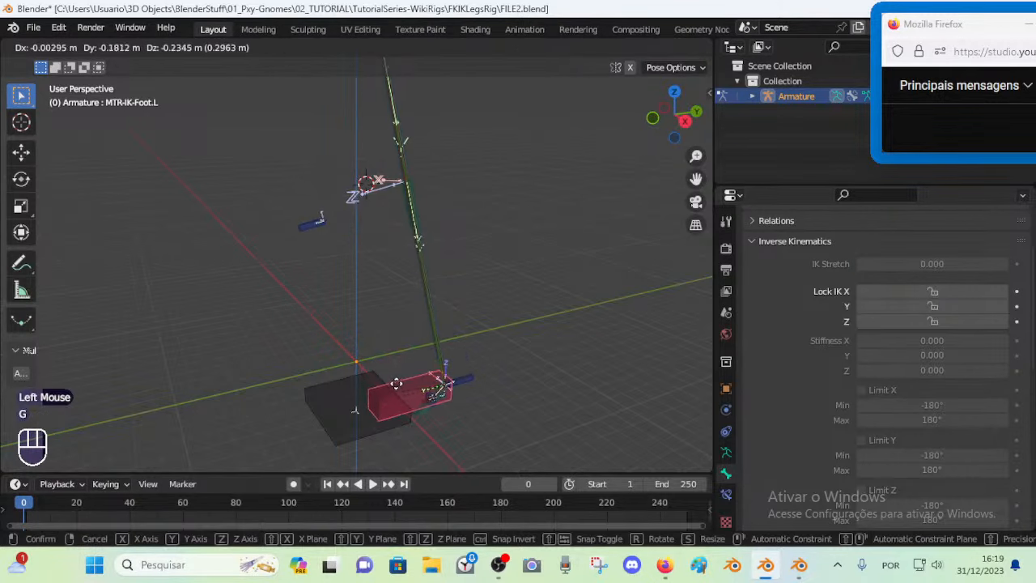
{"action": "left_click", "coordinate": [427, 378]}
Set the IK Stretch of MCH-Shin.L to 0.1 and return all bones to their rest pose
{"action": "left_click", "coordinate": [444, 361]}
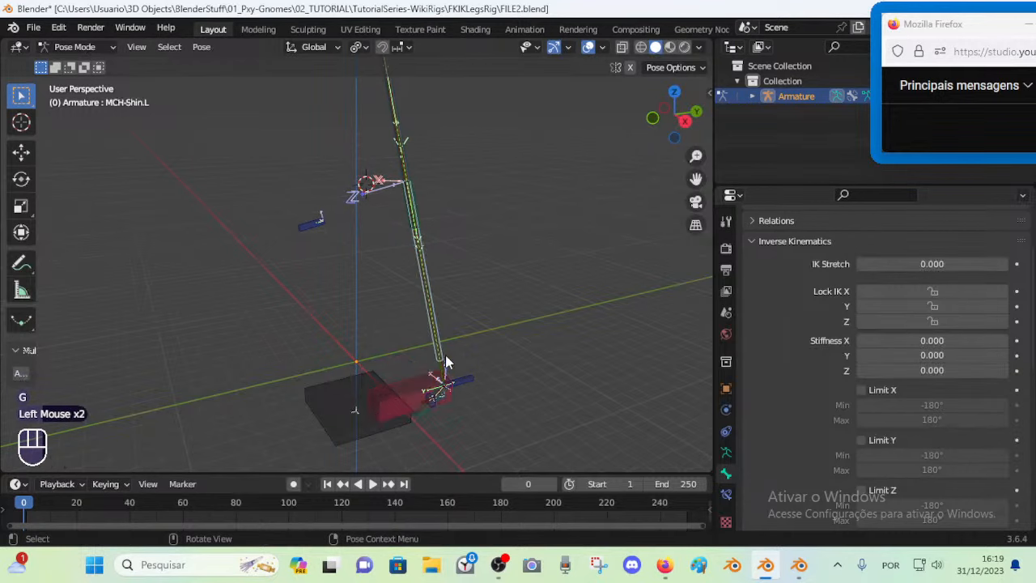
{"action": "left_click", "coordinate": [937, 265]}
{"action": "type", "text": "0.1"}
{"action": "key", "text": "Return"}
{"action": "key", "text": "a"}
{"action": "key", "text": "alt+g"}
{"action": "key", "text": "alt+g"}
Try rotating CTL-ROLL-Foot.L about the global X axis
{"action": "left_click", "coordinate": [319, 373]}
{"action": "middle_click_drag", "start_coordinate": [319, 379], "coordinate": [388, 358]}
{"action": "left_click", "coordinate": [393, 356]}
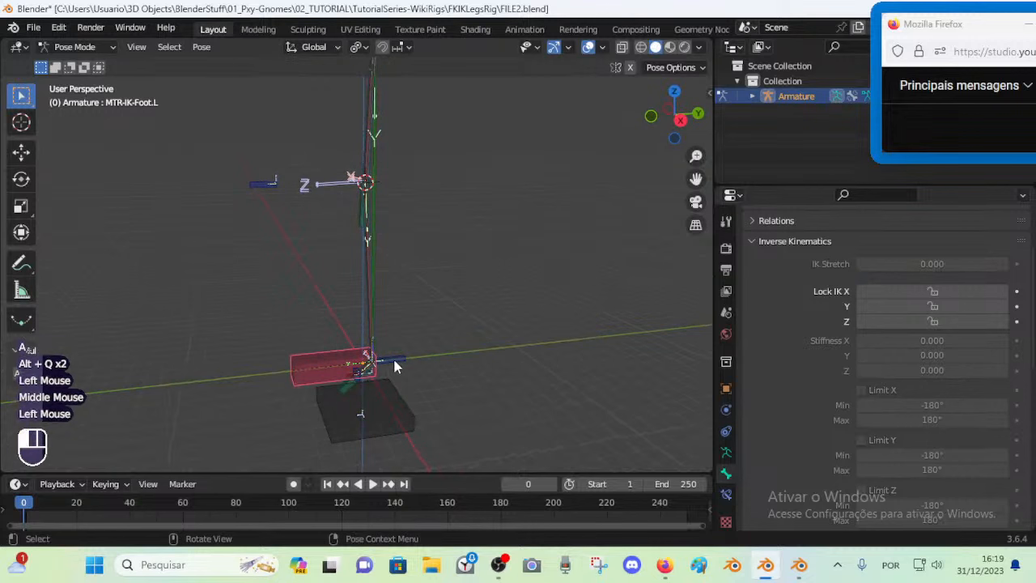
{"action": "key", "text": "r"}
{"action": "key", "text": "x"}
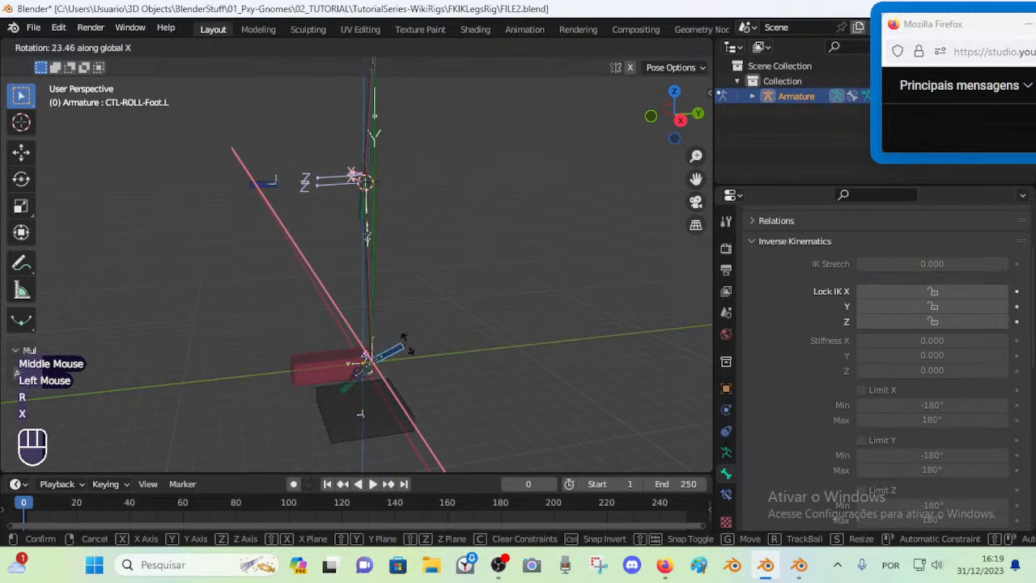
{"action": "key", "text": "Escape"}
Raise MTR-IK-Foot.L above the ground so the knee bends, and save the file
{"action": "left_click", "coordinate": [331, 328]}
{"action": "key", "text": "g"}
{"action": "left_click", "coordinate": [368, 304]}
{"action": "middle_click_drag", "start_coordinate": [369, 235], "coordinate": [387, 289], "text": "shift"}
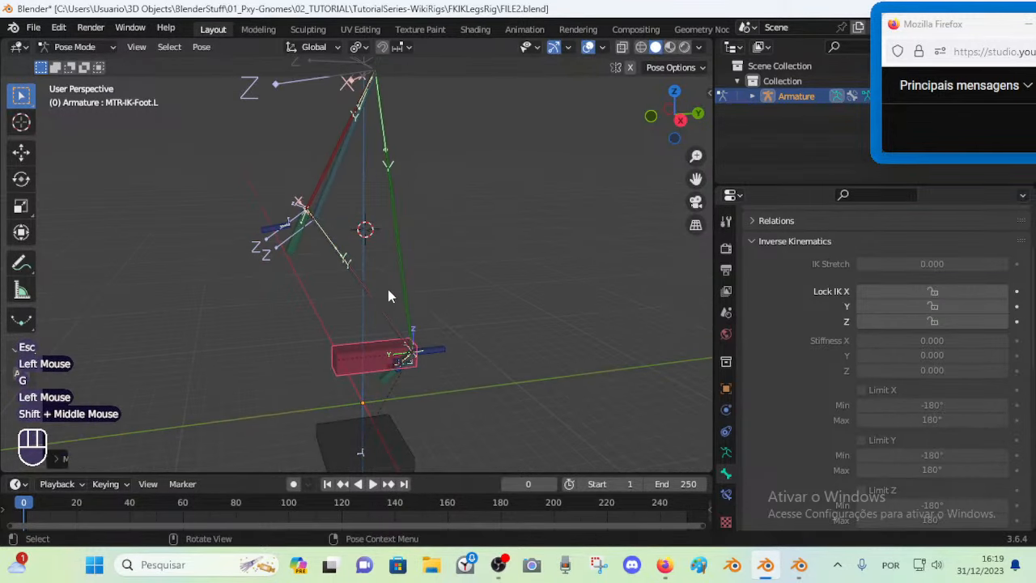
{"action": "key", "text": "ctrl+s"}
Examine the overlapping left thigh and shin bones, including MCH-Thigh.L and DEF-Shin.L, in the bent-knee pose
{"action": "left_click", "coordinate": [363, 279]}
{"action": "left_click", "coordinate": [347, 164]}
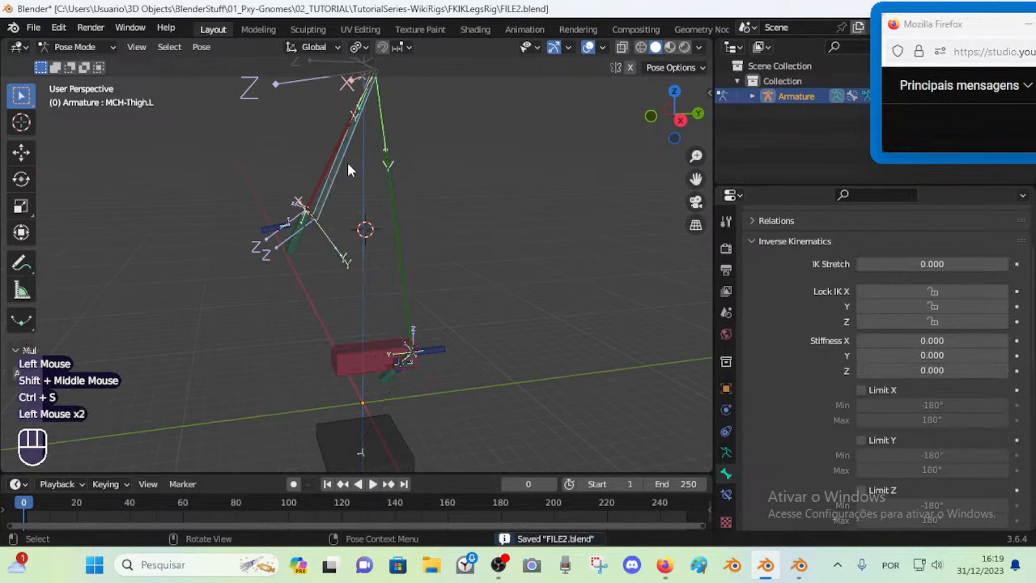
{"action": "left_click", "coordinate": [320, 256]}
{"action": "left_click", "coordinate": [347, 252]}
{"action": "left_click", "coordinate": [339, 260]}
{"action": "left_click", "coordinate": [341, 262]}
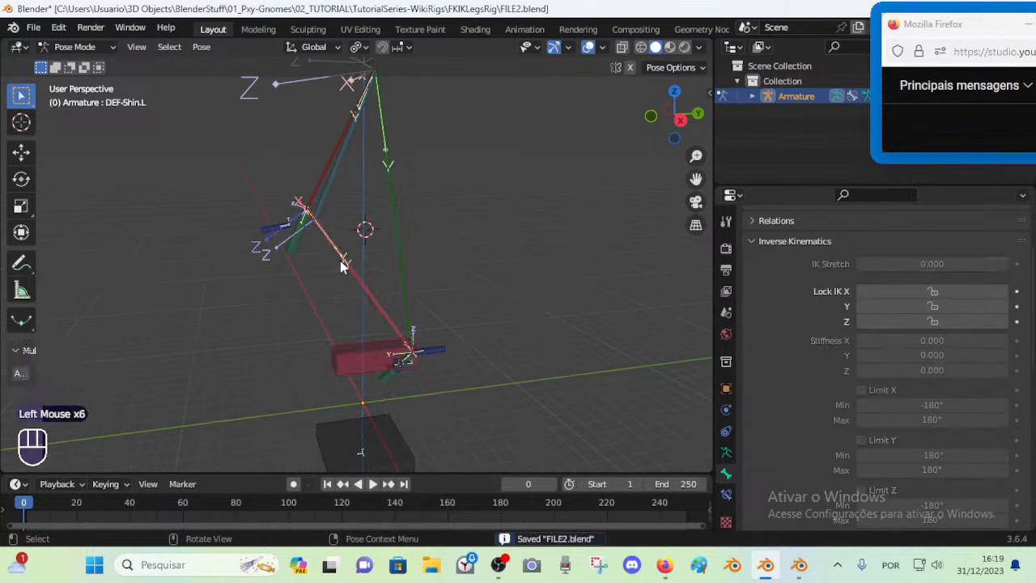
{"action": "left_click", "coordinate": [344, 261]}
{"action": "left_click", "coordinate": [346, 262]}
{"action": "left_click", "coordinate": [349, 267]}
{"action": "left_click", "coordinate": [350, 268]}
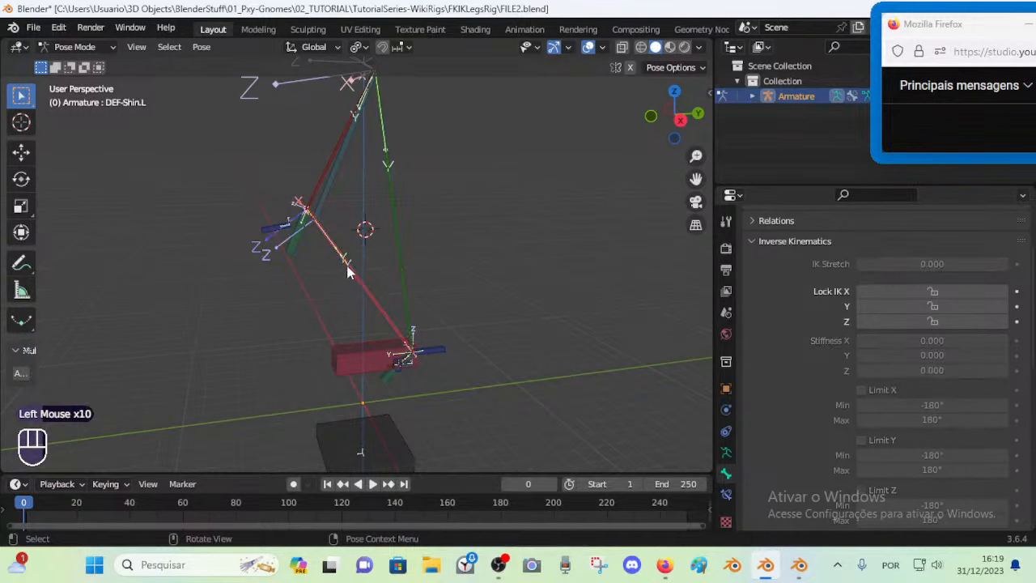
{"action": "left_click", "coordinate": [350, 268]}
{"action": "left_click", "coordinate": [349, 269]}
Return every bone to its rest pose and save FILE2.blend
{"action": "key", "text": "a"}
{"action": "key", "text": "alt+q"}
{"action": "key", "text": "alt+q"}
{"action": "middle_click_drag", "start_coordinate": [358, 231], "coordinate": [437, 340]}
{"action": "key", "text": "ctrl+s"}
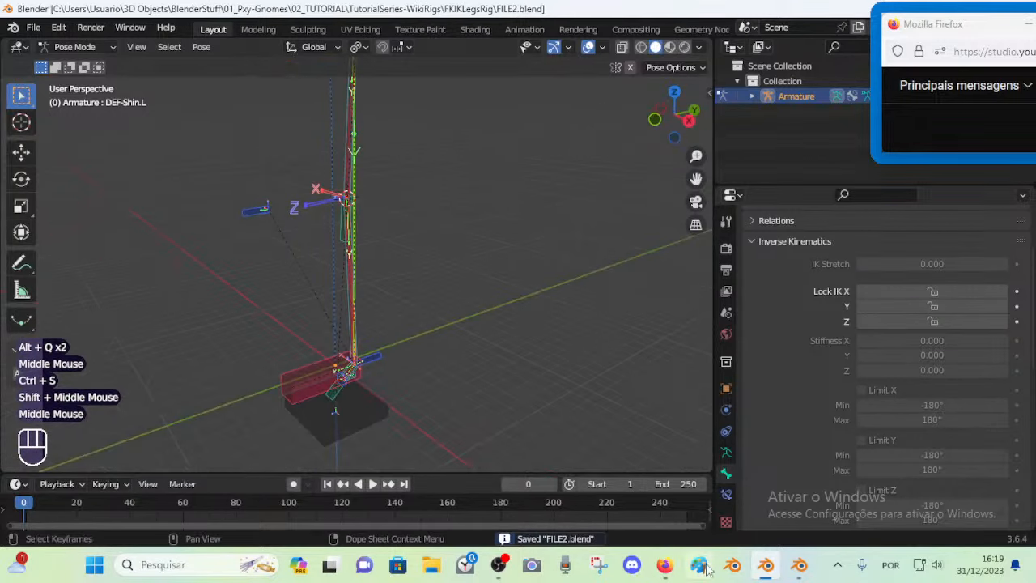
Switch to the IKFKLegsRig-EqualPositions.blend window and save that file
{"action": "left_click", "coordinate": [807, 564]}
{"action": "scroll", "coordinate": [505, 389], "scroll_direction": "down", "scroll_amount": 5}
{"action": "middle_click_drag", "start_coordinate": [506, 389], "coordinate": [438, 394], "text": "shift"}
{"action": "key", "text": "ctrl+s"}
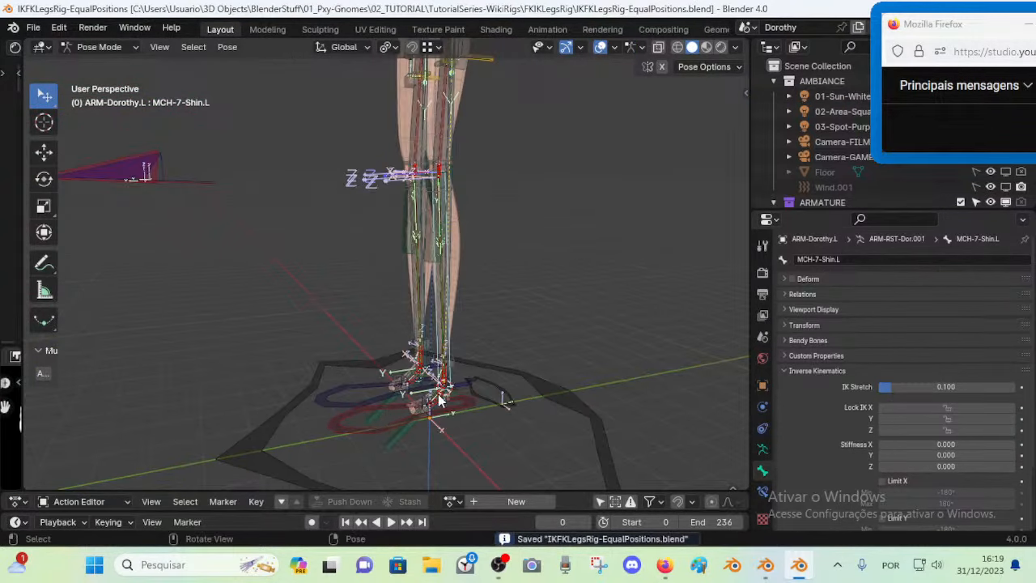
Lift the left foot control MTR-Leg.L above the ground so the character's left knee bends
{"action": "left_click", "coordinate": [407, 421]}
{"action": "key", "text": "g"}
{"action": "left_click", "coordinate": [365, 305]}
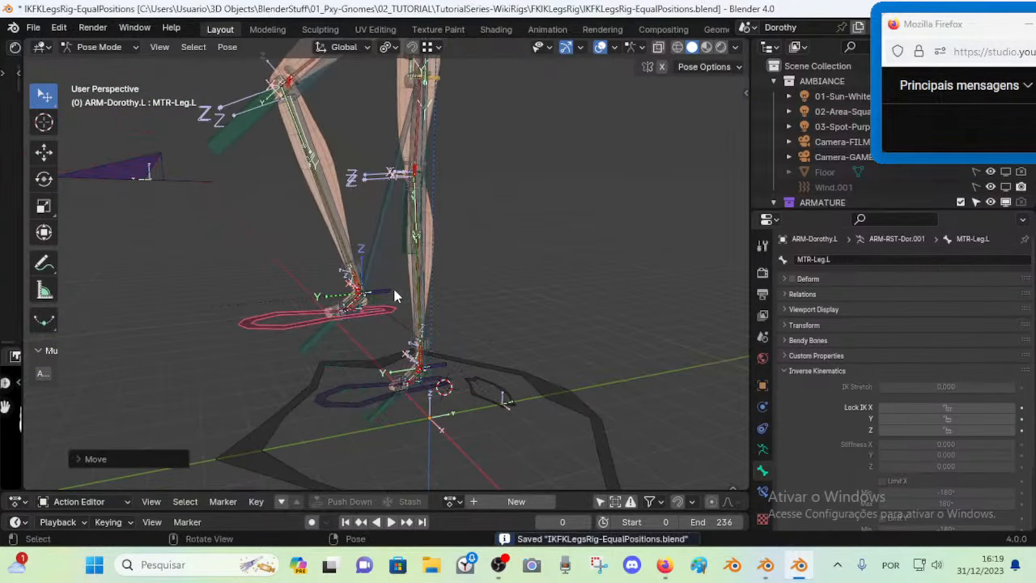
{"action": "middle_click_drag", "start_coordinate": [393, 293], "coordinate": [386, 350], "text": "shift"}
Examine how MAP-Ankle.002.L, MCH-7-Shin.L and DEF-Shin.L line up along the raised left leg
{"action": "left_click", "coordinate": [384, 357]}
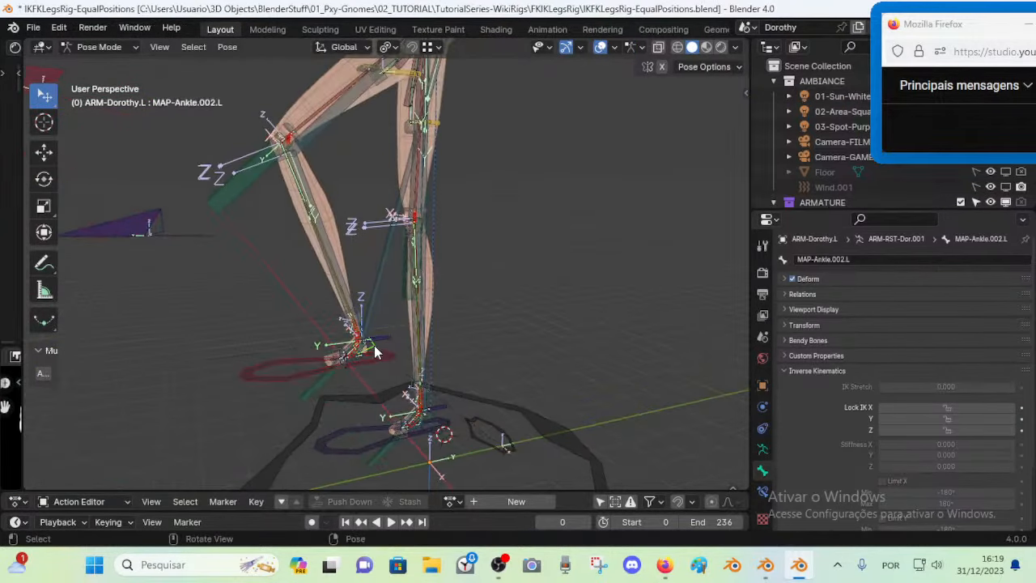
{"action": "scroll", "coordinate": [374, 345], "scroll_direction": "up", "scroll_amount": 3}
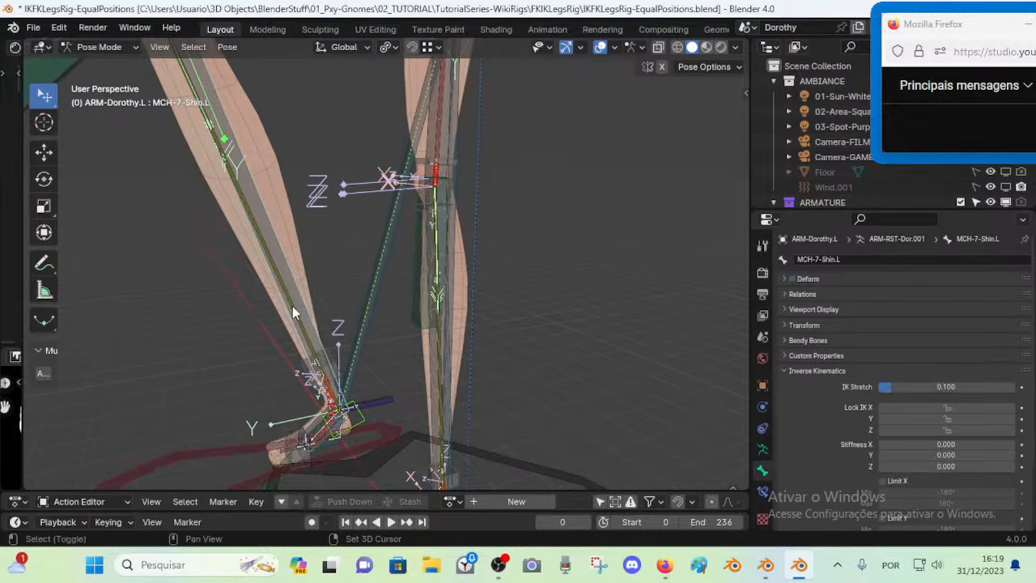
{"action": "left_click", "coordinate": [292, 306]}
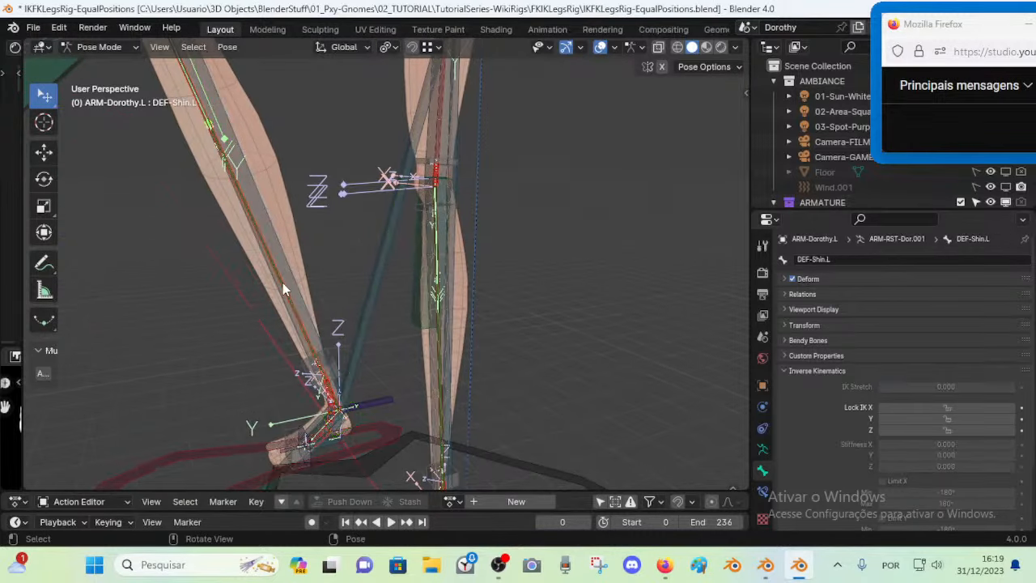
{"action": "left_click", "coordinate": [276, 275]}
{"action": "middle_click_drag", "start_coordinate": [277, 275], "coordinate": [320, 344]}
{"action": "middle_click_drag", "start_coordinate": [364, 385], "coordinate": [297, 205], "text": "shift"}
{"action": "scroll", "coordinate": [373, 324], "scroll_direction": "up", "scroll_amount": 1}
{"action": "left_click", "coordinate": [360, 346], "text": "shift"}
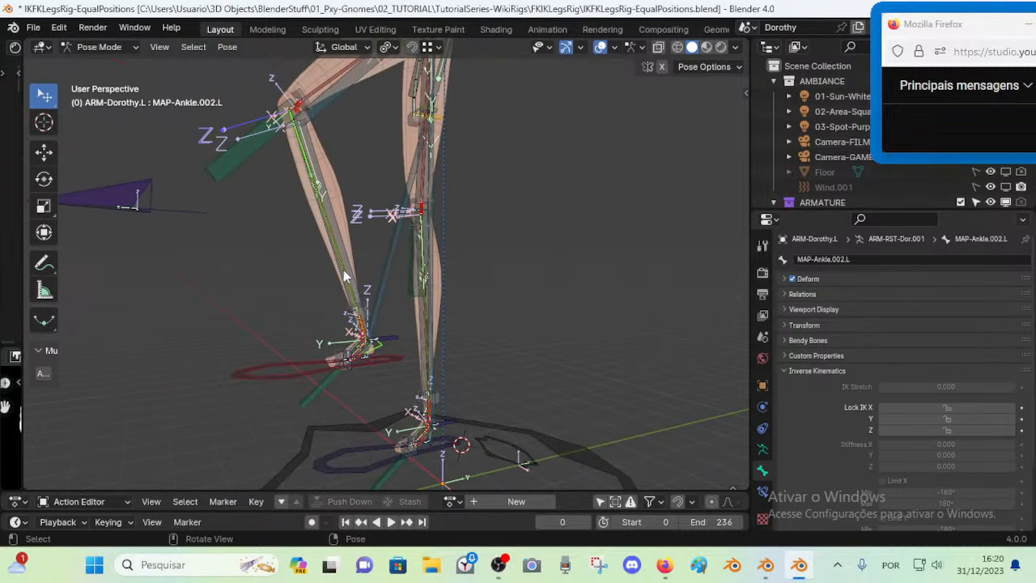
{"action": "scroll", "coordinate": [374, 343], "scroll_direction": "up", "scroll_amount": 1}
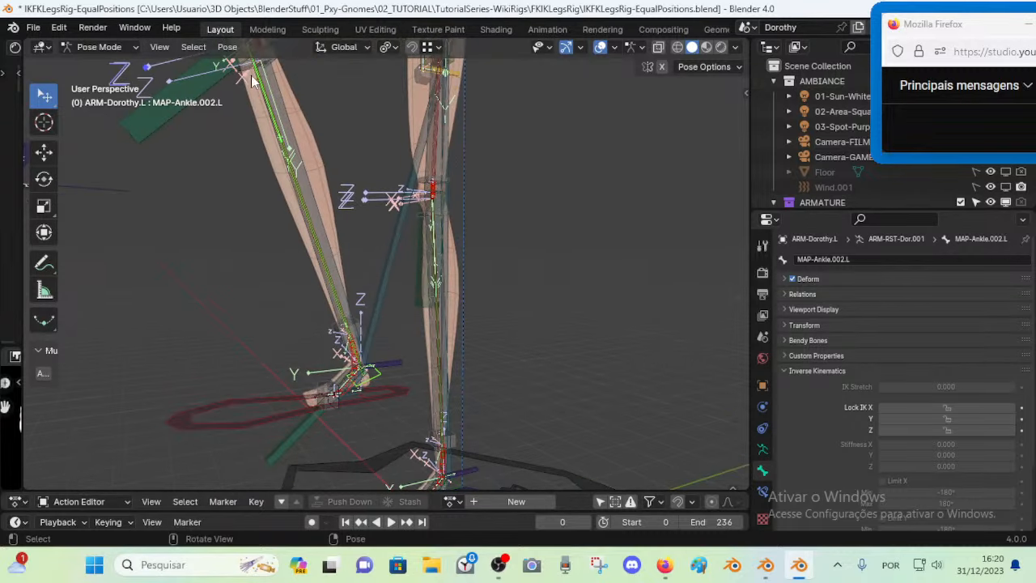
{"action": "scroll", "coordinate": [261, 89], "scroll_direction": "down", "scroll_amount": 2}
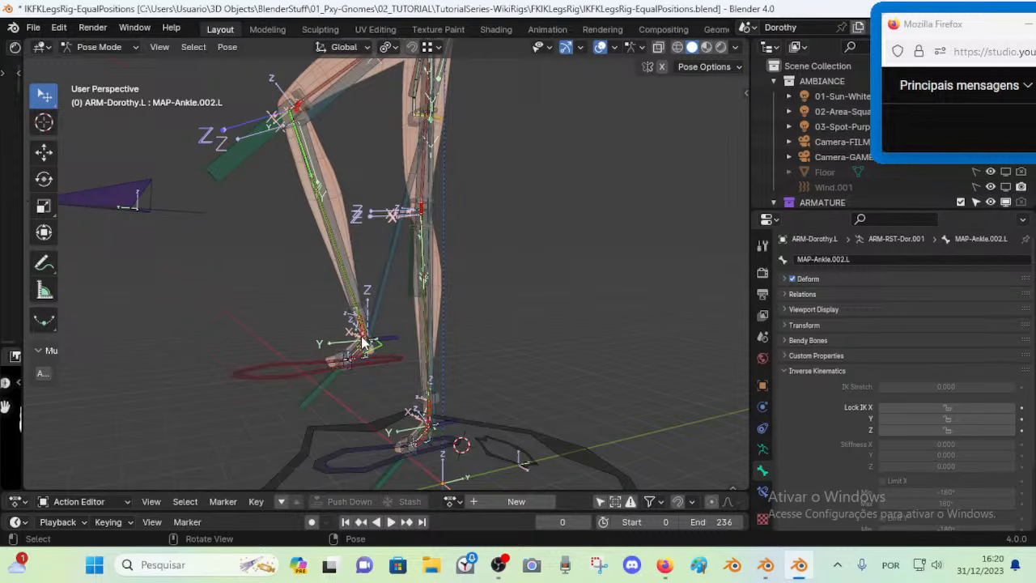
{"action": "scroll", "coordinate": [362, 343], "scroll_direction": "up", "scroll_amount": 4}
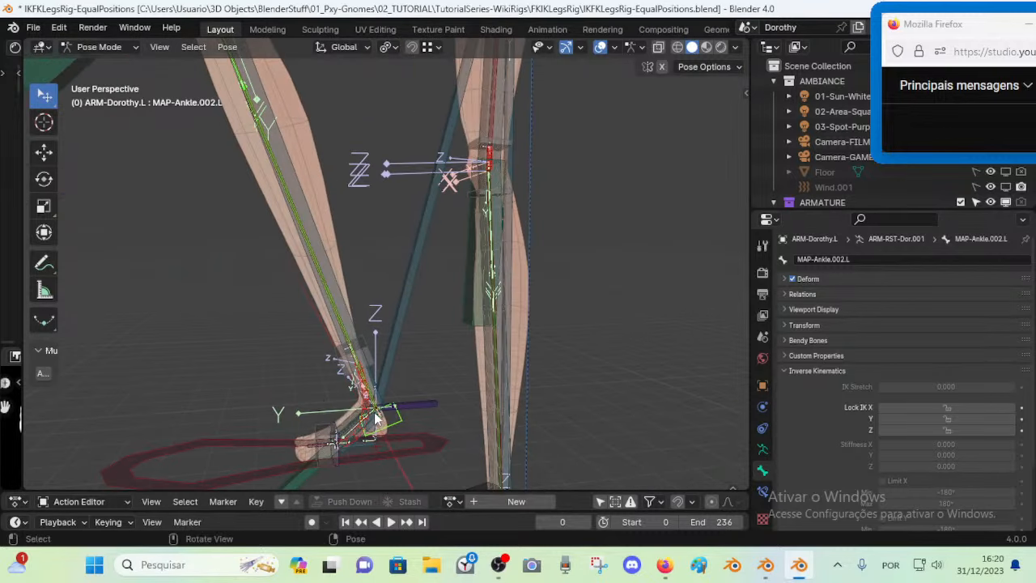
{"action": "scroll", "coordinate": [397, 424], "scroll_direction": "down", "scroll_amount": 2}
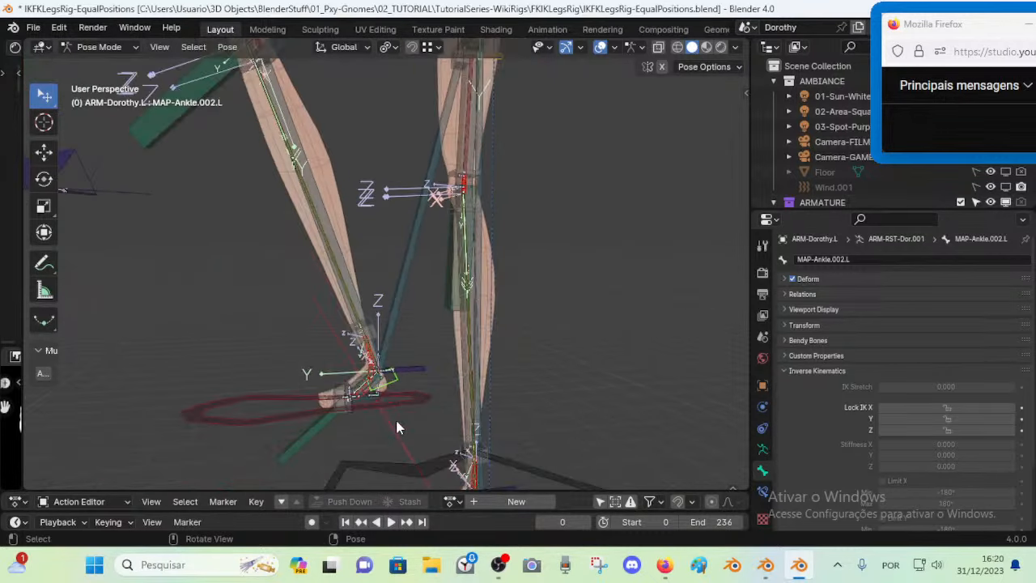
Reposition the left foot control MTR-Leg.L, keeping the foot raised above the ground
{"action": "left_click", "coordinate": [383, 411]}
{"action": "key", "text": "g"}
{"action": "left_click", "coordinate": [360, 375]}
{"action": "scroll", "coordinate": [360, 343], "scroll_direction": "down", "scroll_amount": 2}
{"action": "key", "text": "g"}
{"action": "left_click", "coordinate": [371, 318]}
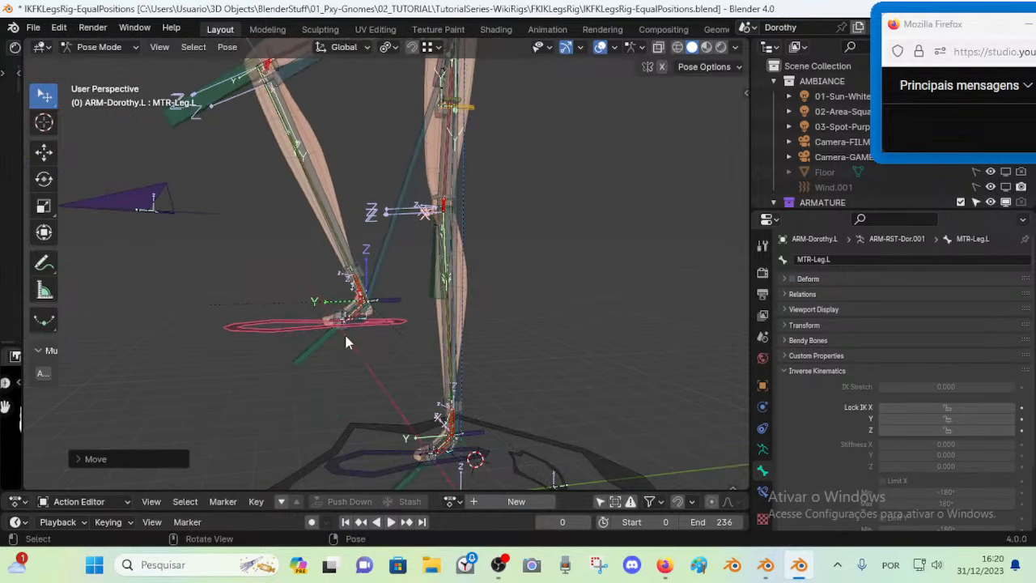
Move CTL-Ankle.L behind the standing leg and snap the 3D cursor to MAP-Ankle.002.L
{"action": "left_click", "coordinate": [314, 351]}
{"action": "key", "text": "g"}
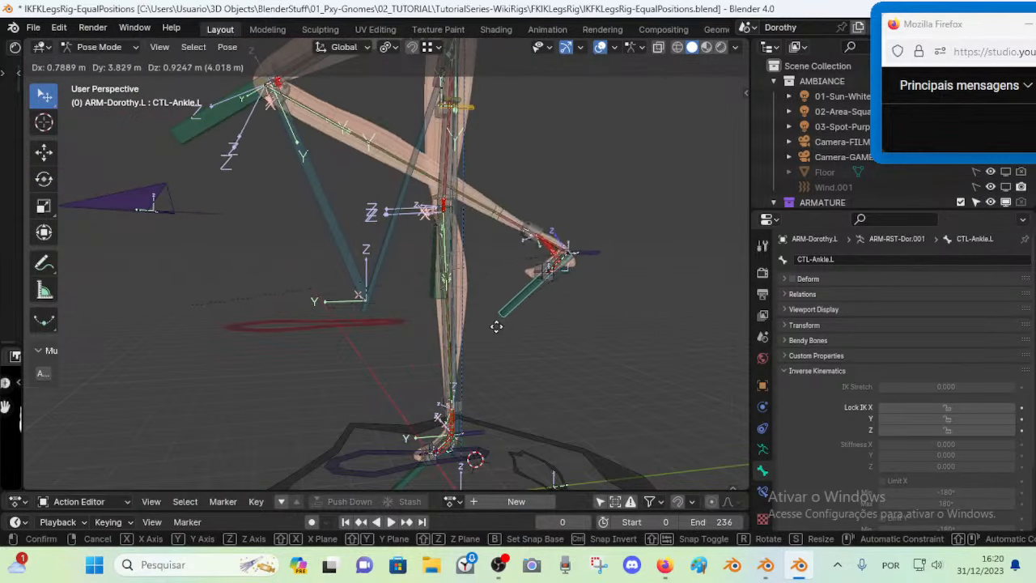
{"action": "left_click_drag", "start_coordinate": [336, 307], "coordinate": [616, 272]}
{"action": "left_click", "coordinate": [523, 167]}
{"action": "key", "text": "shift+s"}
{"action": "key", "text": "2"}
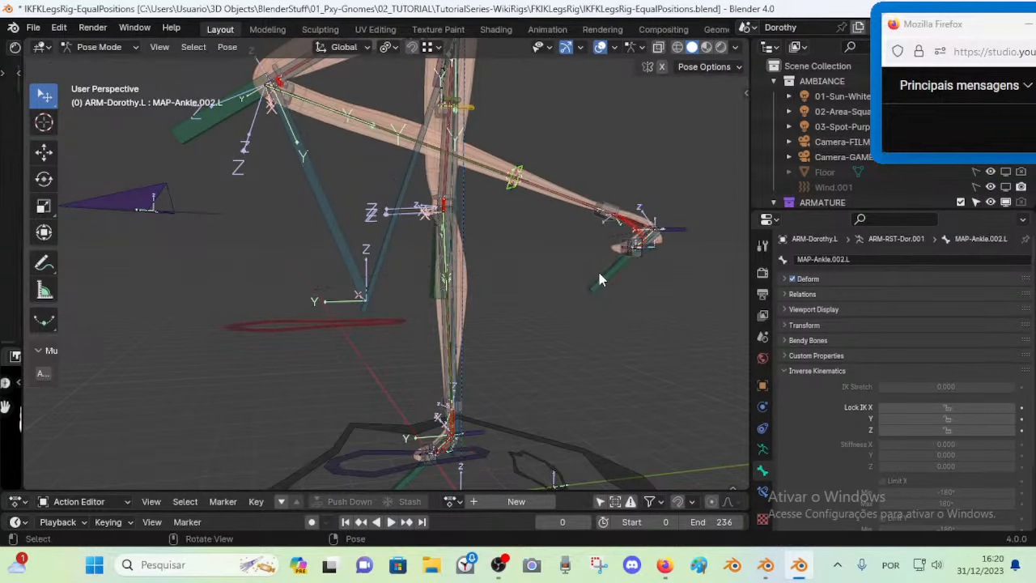
Snap the CTL-Ankle.L bone to the 3D cursor
{"action": "left_click", "coordinate": [600, 276]}
{"action": "key", "text": "shift+s"}
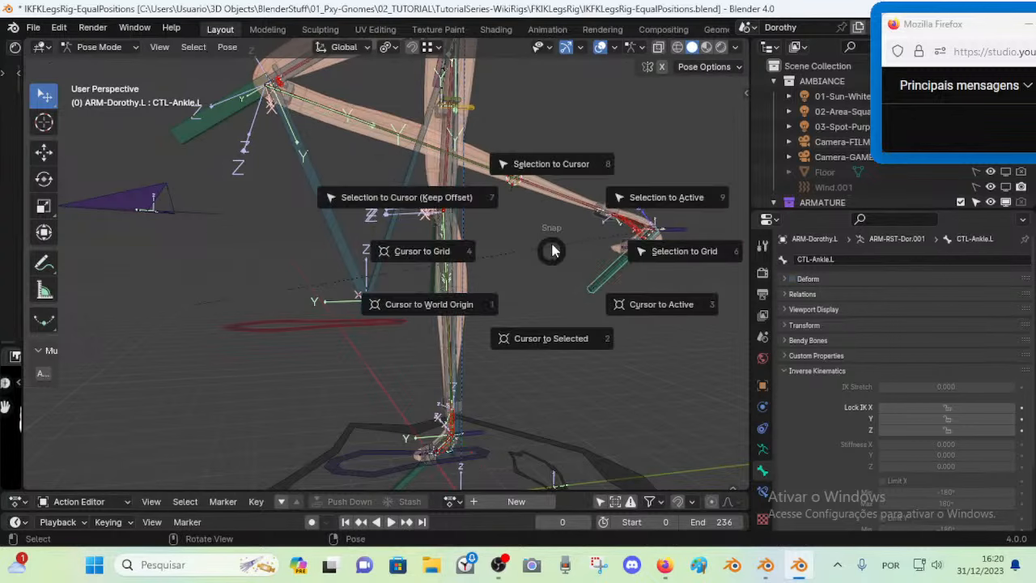
{"action": "left_click", "coordinate": [553, 241]}
Rotate CTL-Ankle.L about the global X axis and test moving the ankle around behind the standing leg
{"action": "key", "text": "r"}
{"action": "key", "text": "x"}
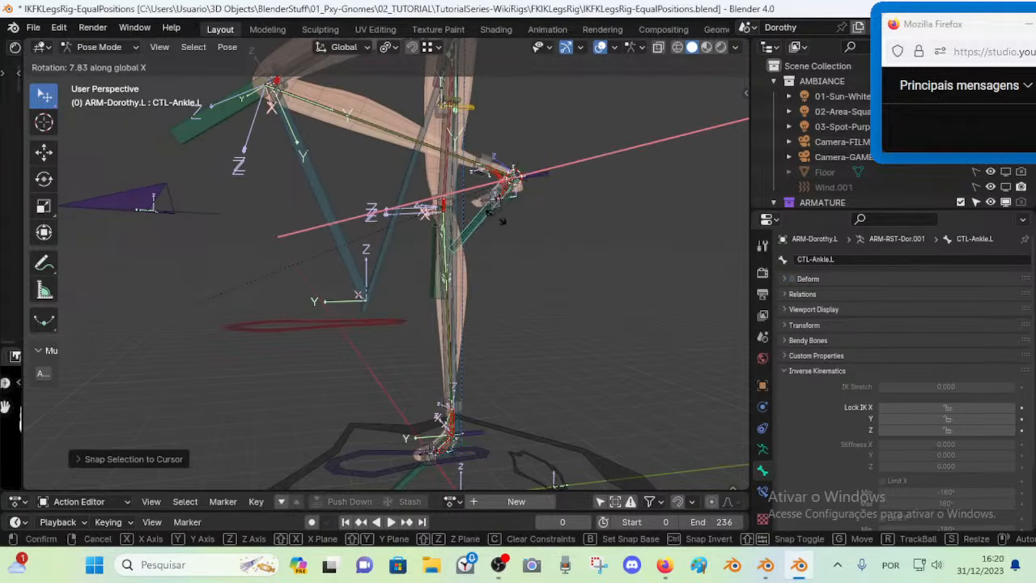
{"action": "left_click", "coordinate": [518, 215]}
{"action": "key", "text": "g"}
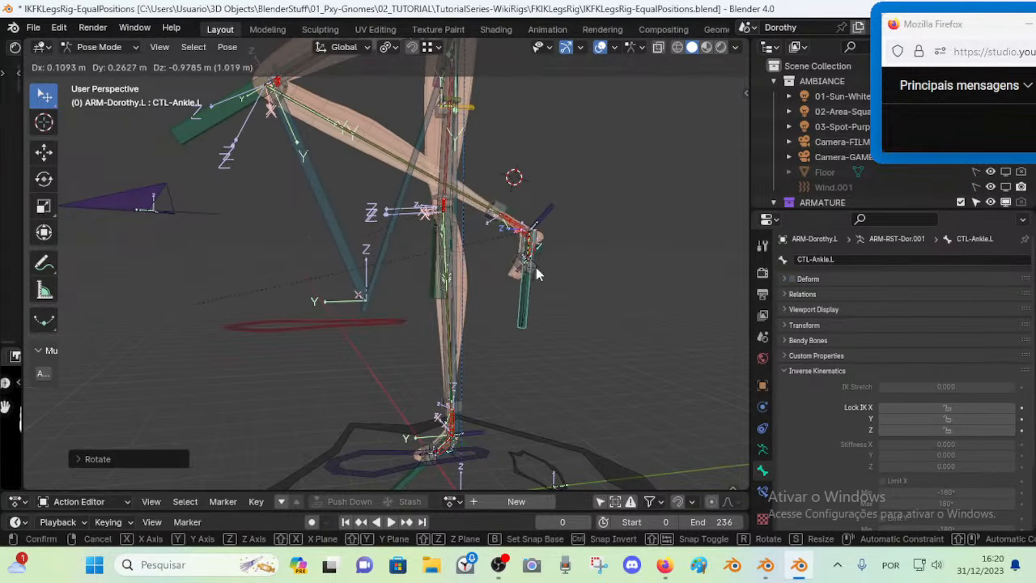
{"action": "left_click", "coordinate": [542, 209]}
Clear the location and rotation of all bones in the character rig
{"action": "key", "text": "a"}
{"action": "key", "text": "alt+g"}
{"action": "key", "text": "alt+r"}
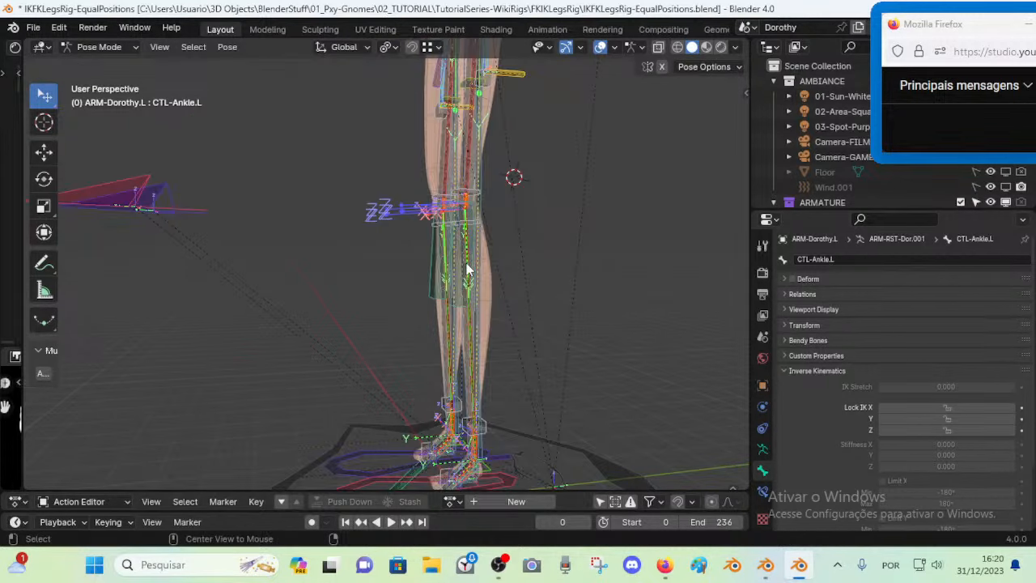
Raise the left foot control MTR-Leg.L and shift the left ankle behind the standing leg
{"action": "scroll", "coordinate": [402, 453], "scroll_direction": "down", "scroll_amount": 2}
{"action": "left_click", "coordinate": [377, 433]}
{"action": "left_click", "coordinate": [404, 446]}
{"action": "left_click", "coordinate": [369, 422]}
{"action": "left_click_drag", "start_coordinate": [369, 422], "coordinate": [469, 293]}
Compare the position of MAP-Ankle.002.L along the shin with DEF-Shin.L and the offset foot
{"action": "left_click", "coordinate": [469, 293]}
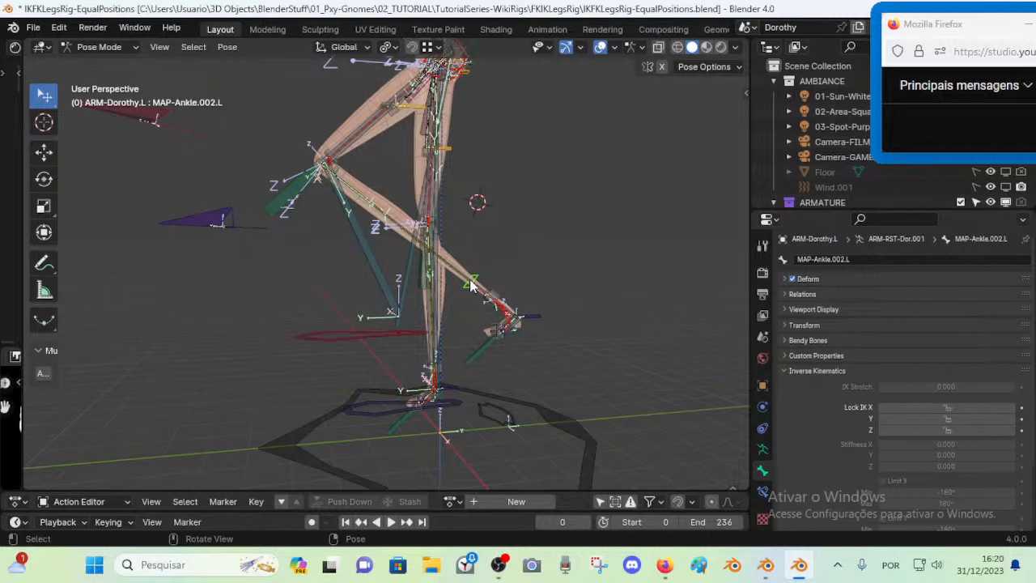
{"action": "left_click", "coordinate": [471, 289]}
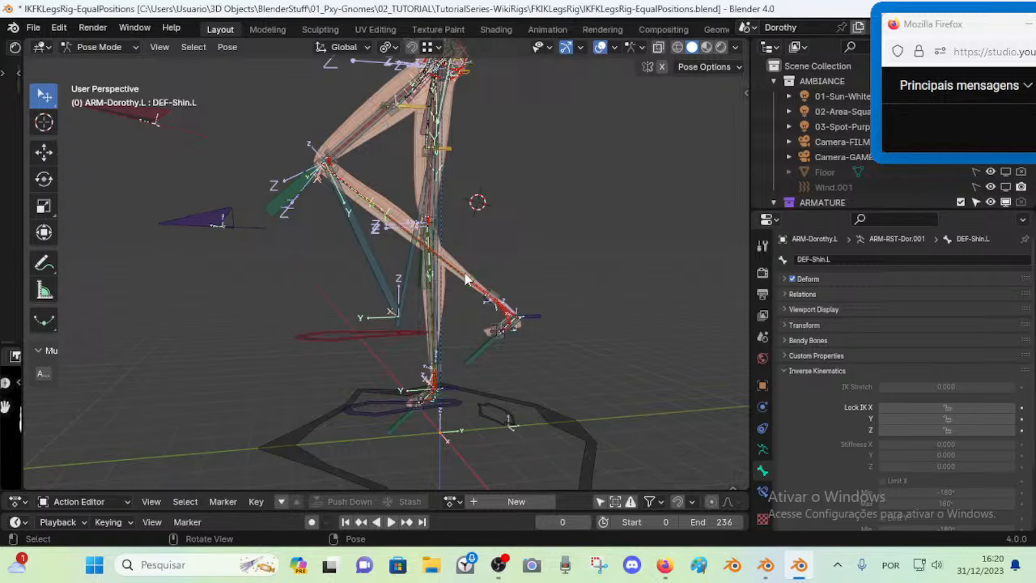
{"action": "scroll", "coordinate": [478, 283], "scroll_direction": "up", "scroll_amount": 4}
{"action": "middle_click_drag", "start_coordinate": [447, 298], "coordinate": [471, 260]}
{"action": "left_click", "coordinate": [450, 237]}
{"action": "left_click", "coordinate": [540, 300]}
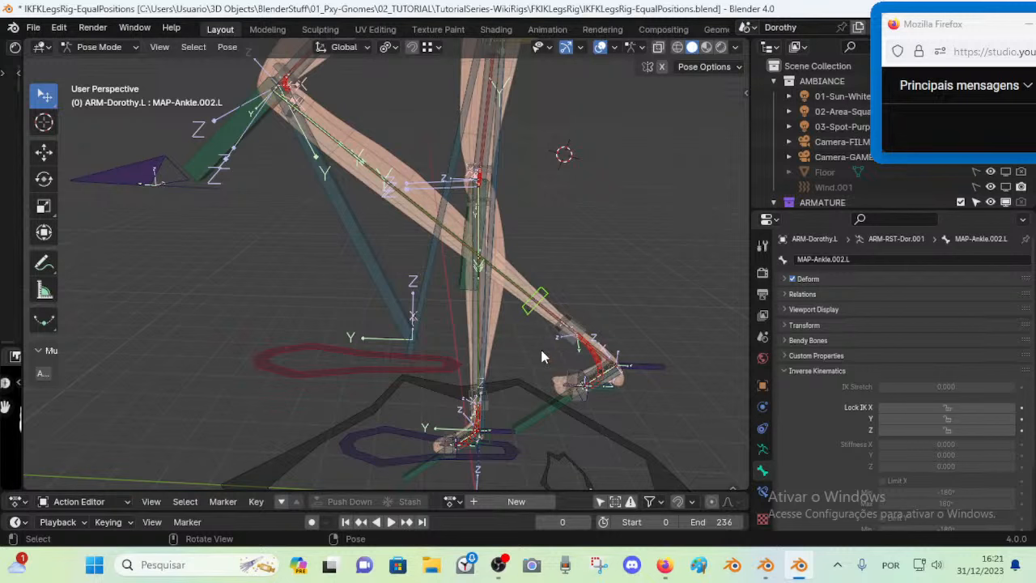
Lift CTL-Ankle.L toward the standing leg's shin in two moves to test how the left knee and shin follow
{"action": "left_click", "coordinate": [532, 405]}
{"action": "key", "text": "g"}
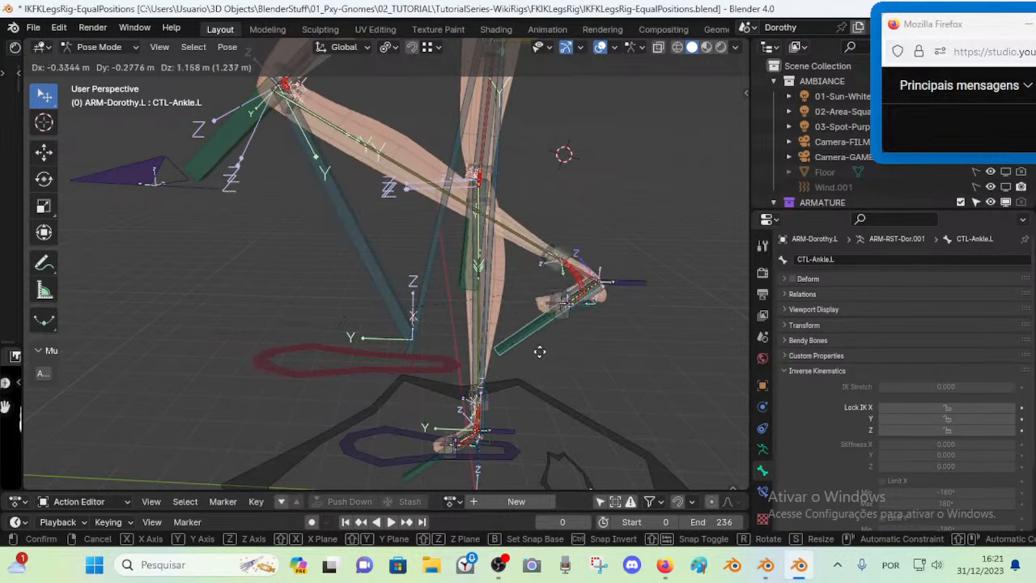
{"action": "left_click", "coordinate": [555, 259]}
{"action": "key", "text": "g"}
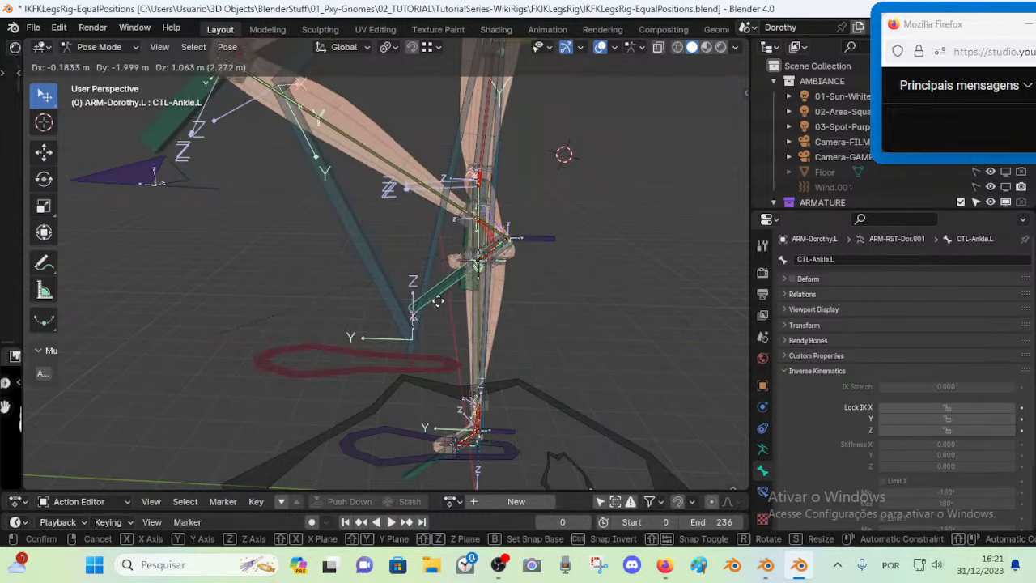
{"action": "left_click", "coordinate": [520, 231]}
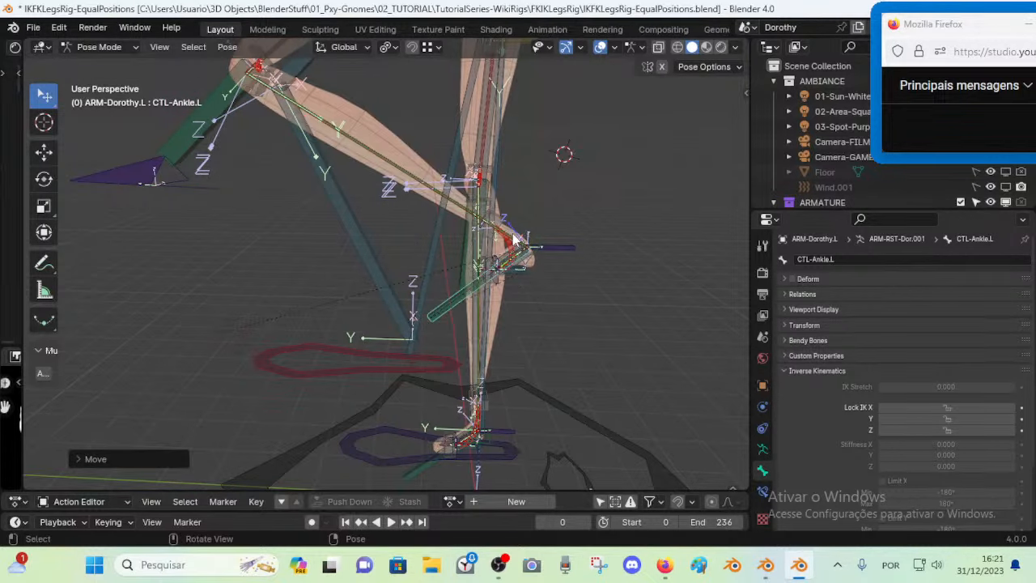
Inspect the Limit Distance constraints on CTL-Knee.L, collapsing the details of Limit Distance.001
{"action": "middle_click_drag", "start_coordinate": [317, 84], "coordinate": [193, 97]}
{"action": "left_click", "coordinate": [191, 96]}
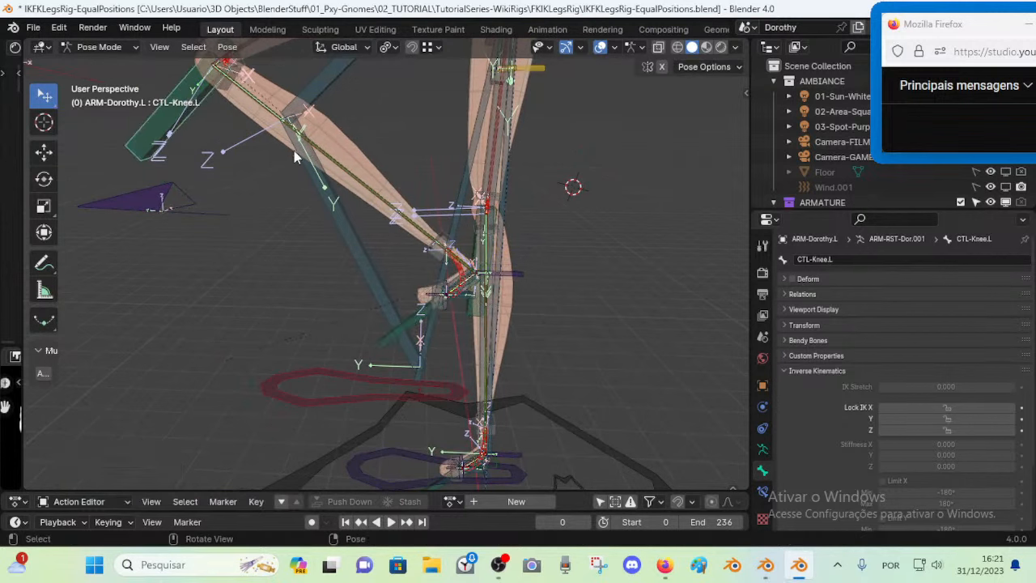
{"action": "left_click", "coordinate": [762, 491]}
{"action": "left_click", "coordinate": [784, 278]}
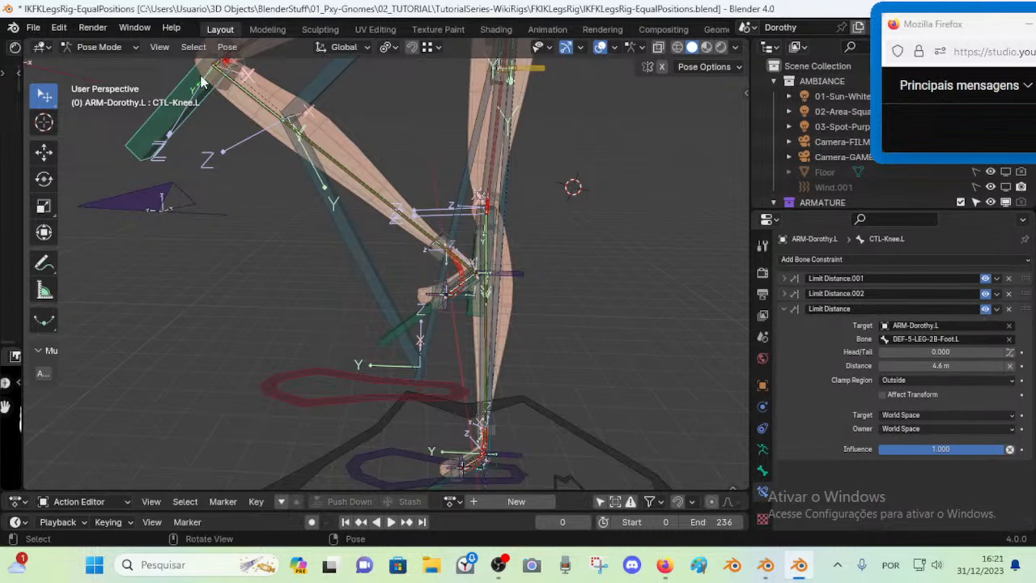
Move CTL-Ankle.L back behind the standing leg and try rotating CTL-Foot-ROLL.L about the X axis
{"action": "left_click", "coordinate": [418, 319]}
{"action": "key", "text": "g"}
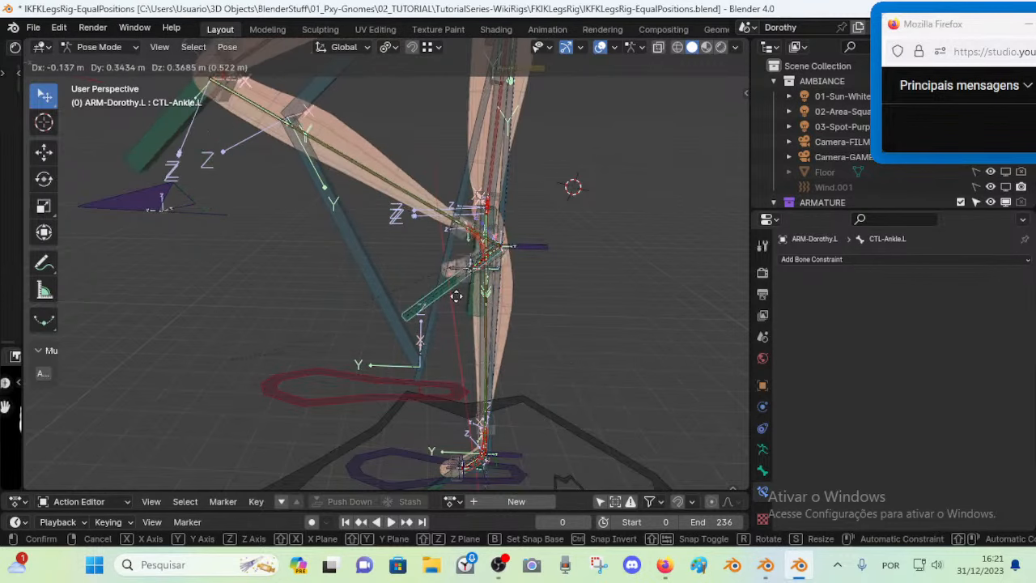
{"action": "left_click", "coordinate": [544, 369]}
{"action": "middle_click_drag", "start_coordinate": [545, 370], "coordinate": [441, 342]}
{"action": "left_click", "coordinate": [619, 319]}
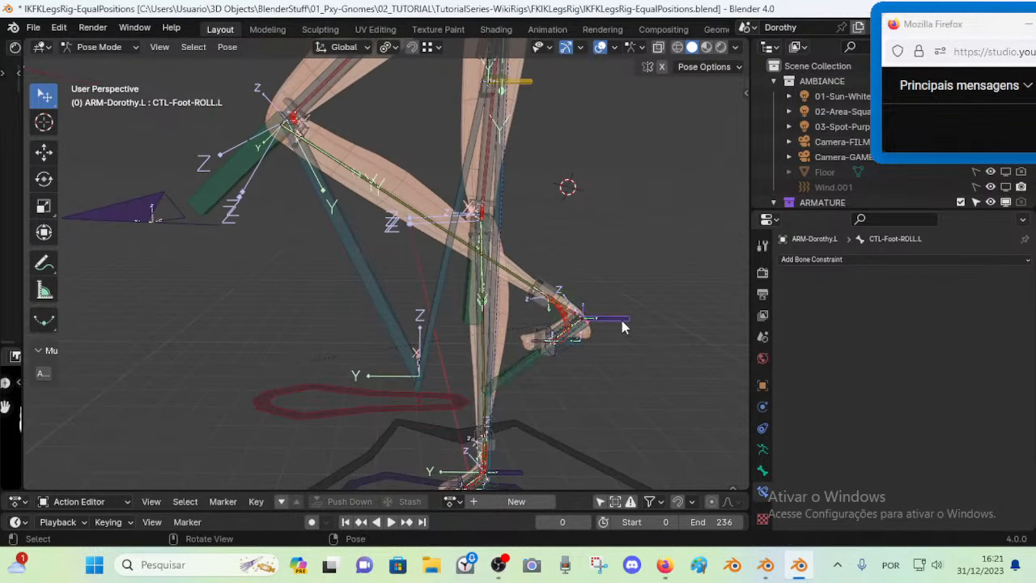
{"action": "key", "text": "r"}
{"action": "key", "text": "x"}
{"action": "left_click", "coordinate": [610, 316]}
Reset the whole pose by clearing the location and rotation of every bone
{"action": "key", "text": "a"}
{"action": "key", "text": "alt+g"}
{"action": "key", "text": "alt+r"}
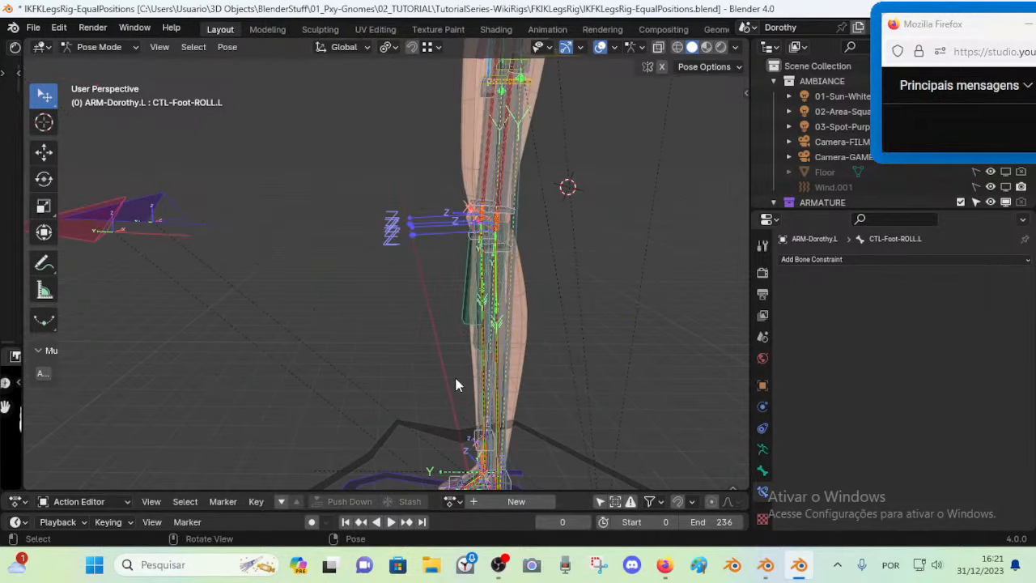
Pick MAP-Ankle.001.L from the overlapping left shin bones and hide all other bones
{"action": "middle_click_drag", "start_coordinate": [463, 394], "coordinate": [475, 355]}
{"action": "left_click", "coordinate": [453, 245]}
{"action": "scroll", "coordinate": [480, 280], "scroll_direction": "up", "scroll_amount": 1}
{"action": "left_click", "coordinate": [470, 255]}
{"action": "left_click", "coordinate": [472, 276]}
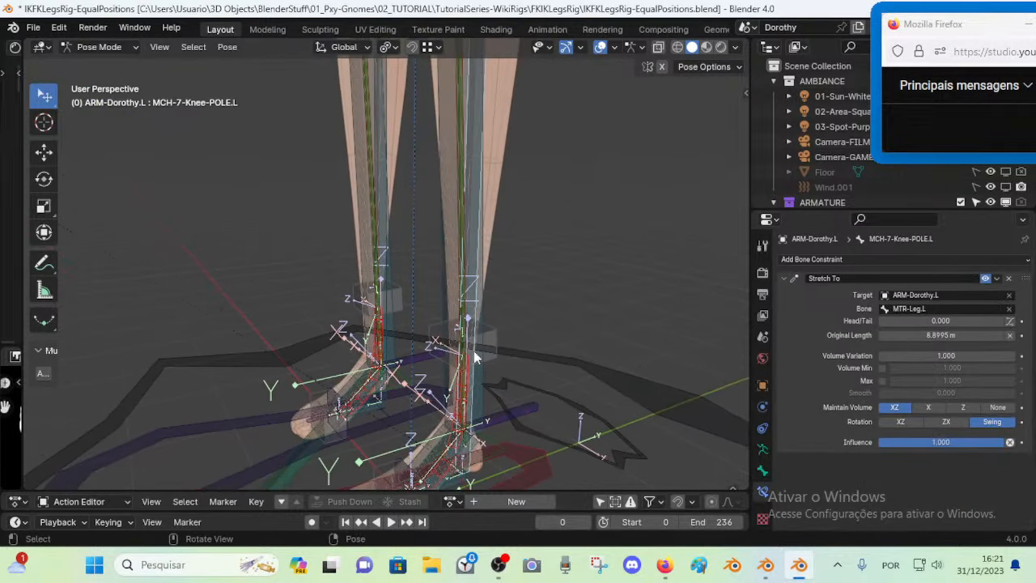
{"action": "left_click", "coordinate": [491, 443]}
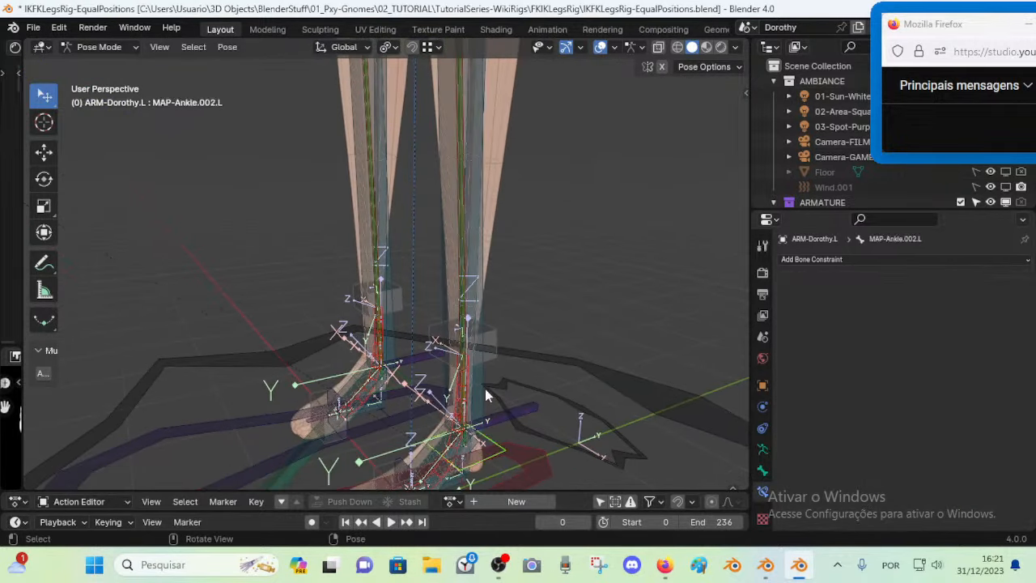
{"action": "left_click", "coordinate": [463, 260], "text": "alt"}
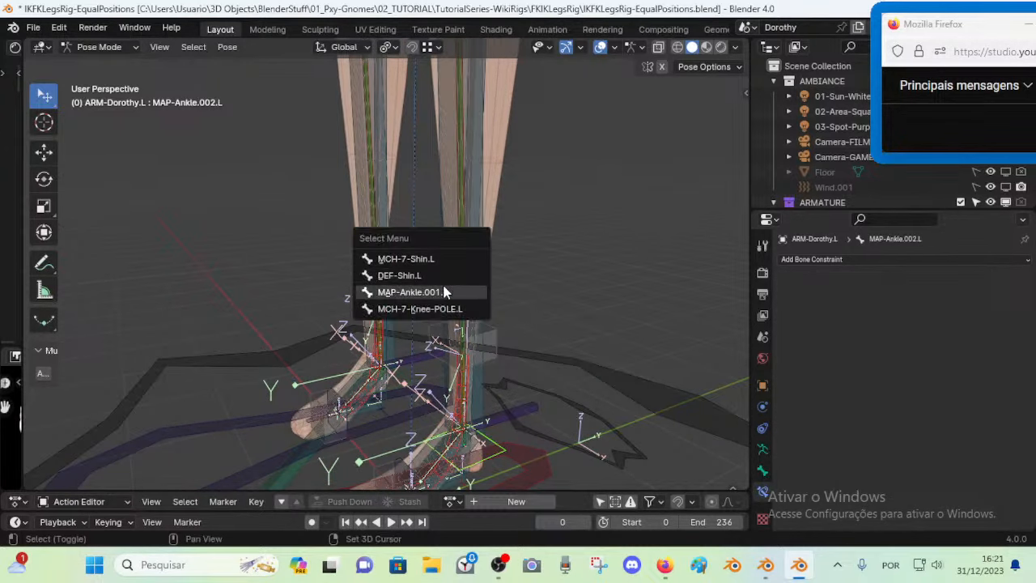
{"action": "left_click", "coordinate": [441, 291]}
{"action": "key", "text": "shift+h"}
{"action": "middle_click_drag", "start_coordinate": [545, 255], "coordinate": [493, 338]}
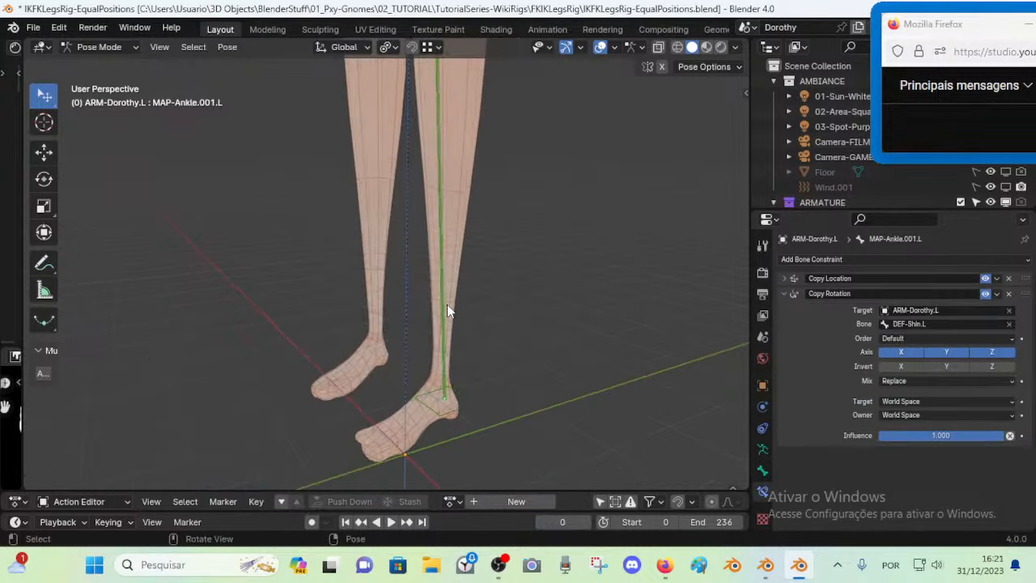
Check the parent relation and bone collections of MAP-Ankle.001.L in Edit Mode, and return to Pose Mode
{"action": "key", "text": "Tab"}
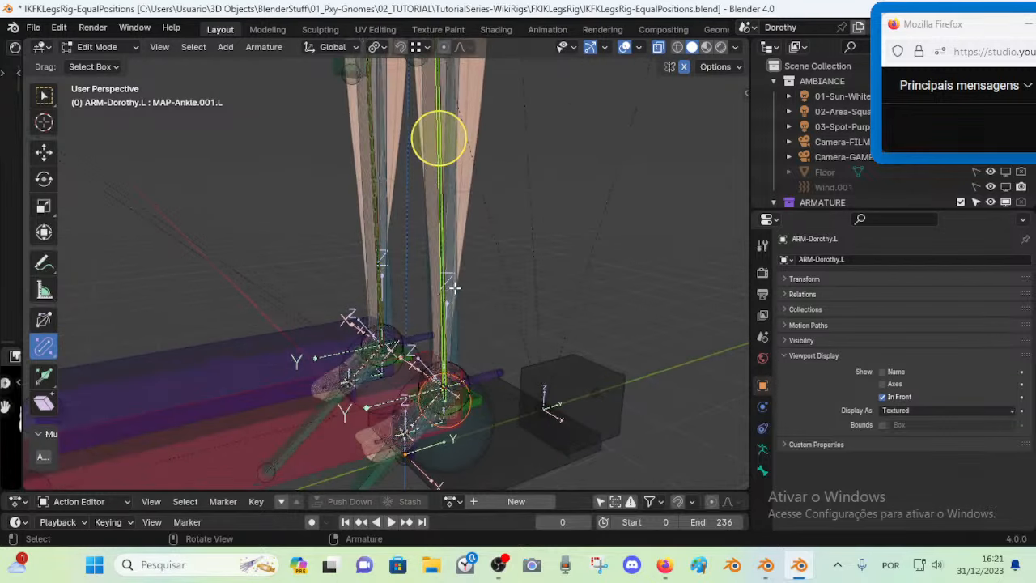
{"action": "left_click", "coordinate": [762, 470]}
{"action": "left_click", "coordinate": [786, 294]}
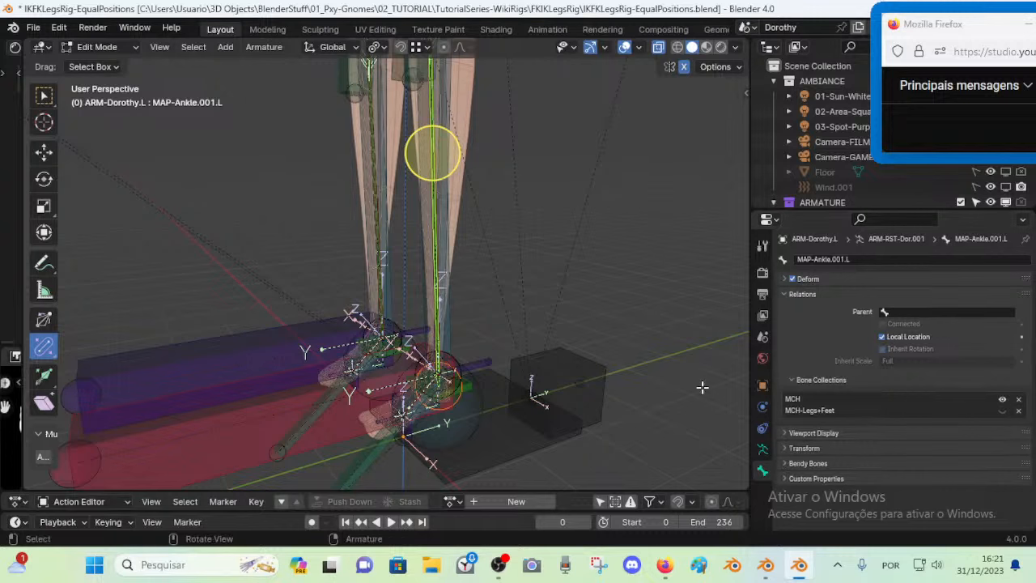
{"action": "middle_click_drag", "start_coordinate": [588, 187], "coordinate": [492, 297]}
{"action": "scroll", "coordinate": [448, 225], "scroll_direction": "down", "scroll_amount": 1}
{"action": "middle_click_drag", "start_coordinate": [448, 225], "coordinate": [445, 296], "text": "shift"}
{"action": "left_click", "coordinate": [761, 449]}
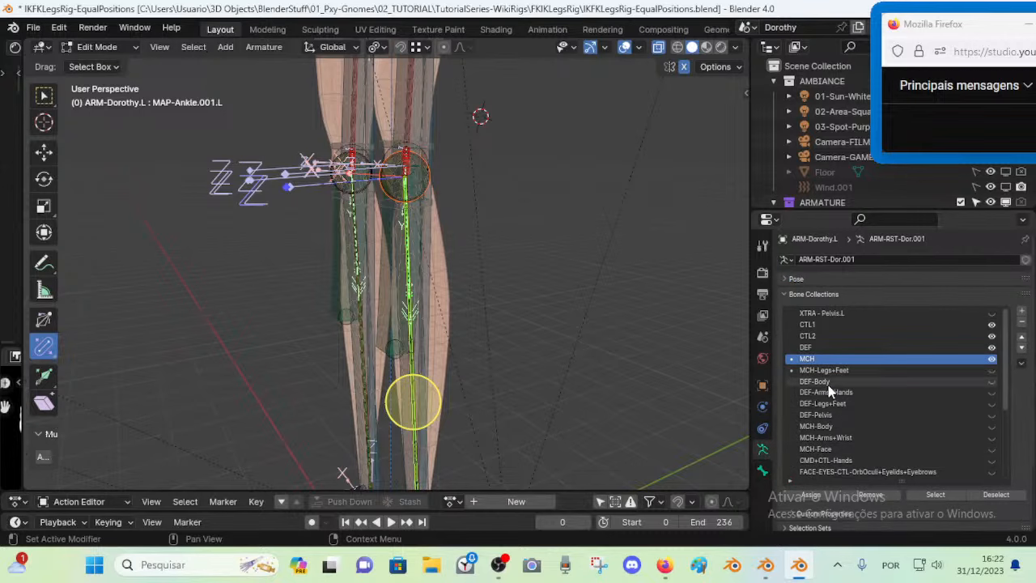
{"action": "left_click", "coordinate": [762, 470]}
{"action": "key", "text": "ctrl+Tab"}
{"action": "left_click", "coordinate": [421, 312]}
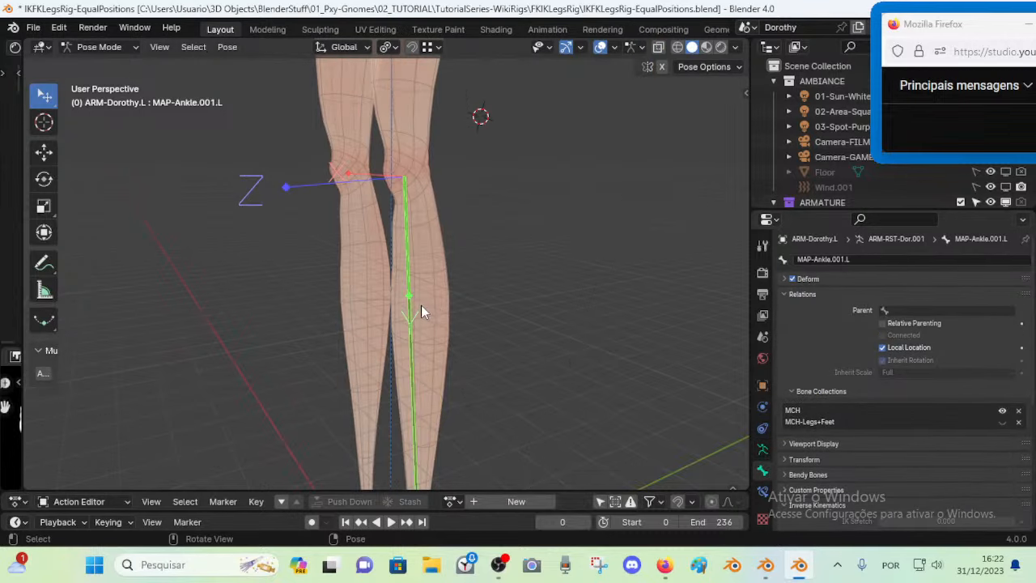
Examine the Copy Location and Copy Rotation constraint settings of MAP-Ankle.001.L
{"action": "left_click", "coordinate": [761, 491]}
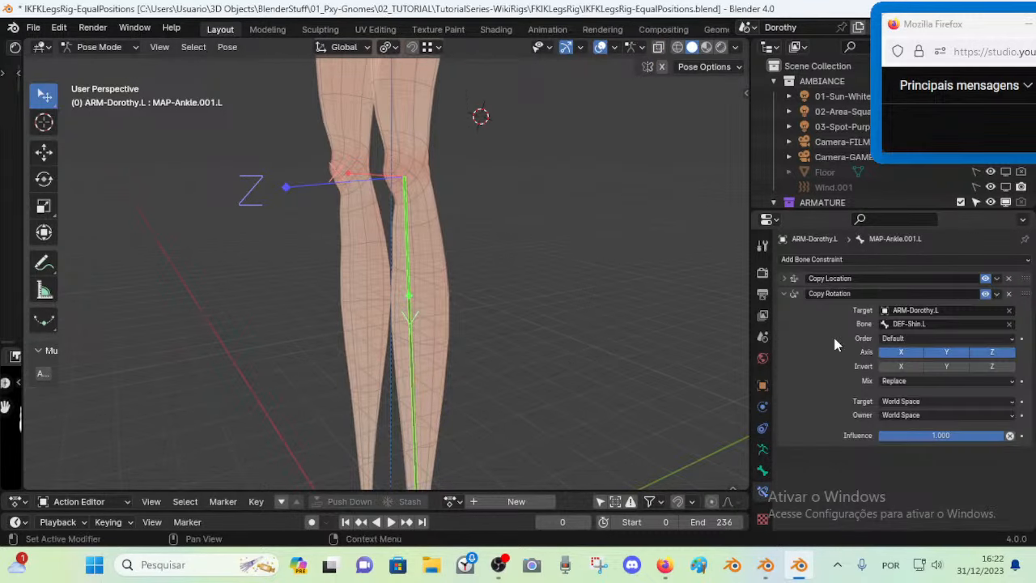
{"action": "left_click", "coordinate": [784, 293]}
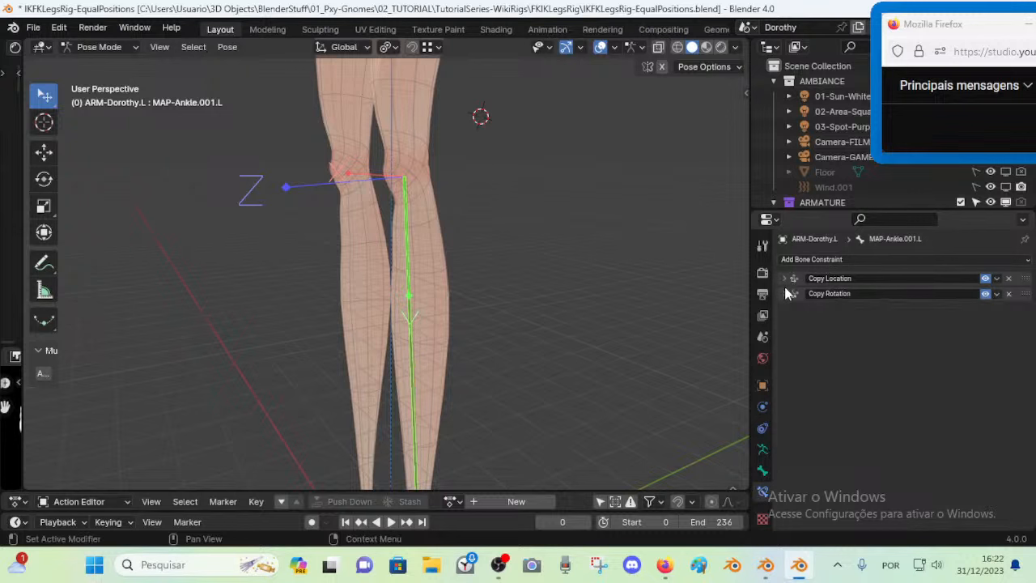
{"action": "left_click", "coordinate": [784, 280]}
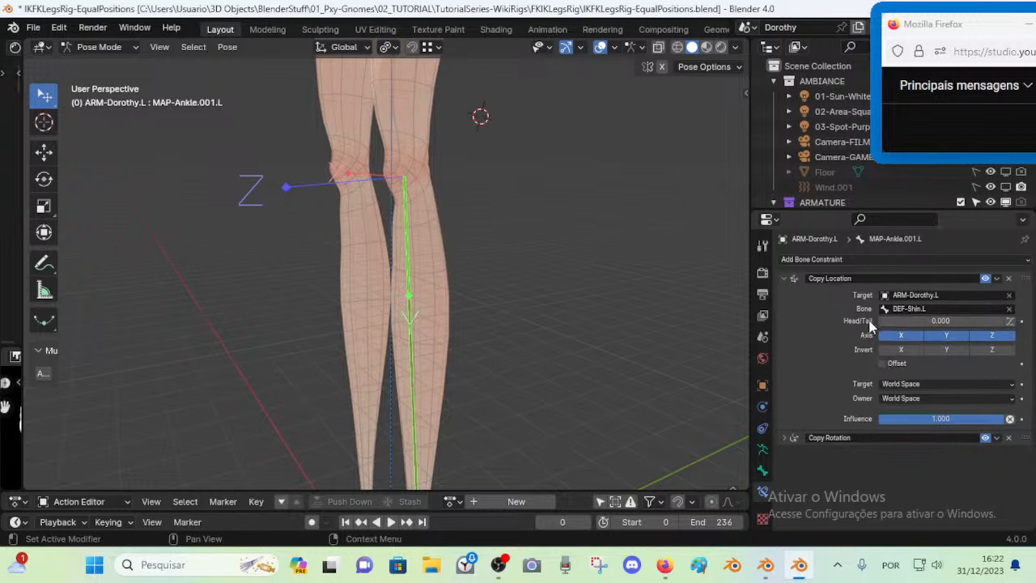
{"action": "left_click", "coordinate": [793, 278]}
{"action": "left_click", "coordinate": [783, 294]}
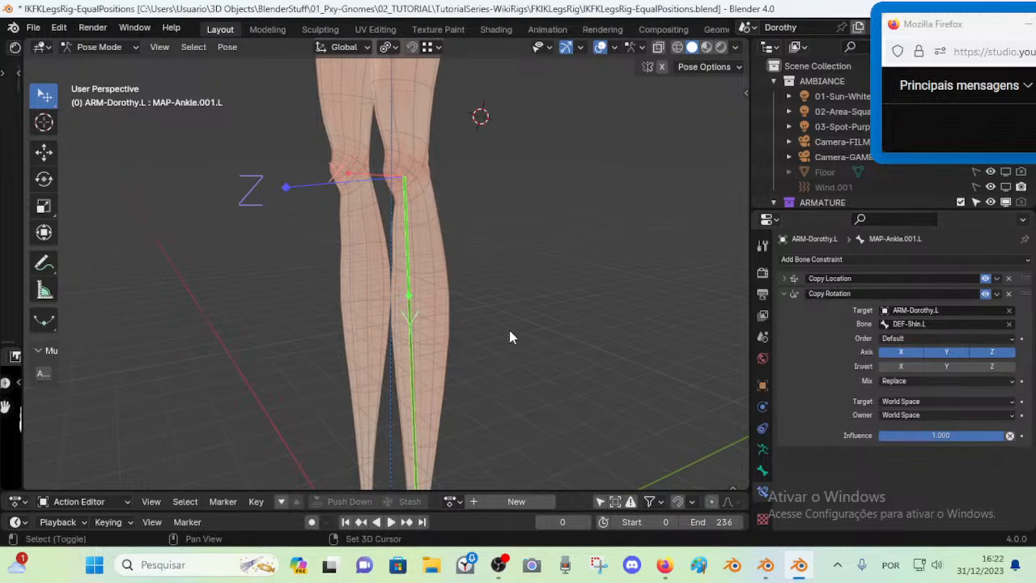
{"action": "middle_click_drag", "start_coordinate": [509, 330], "coordinate": [501, 306]}
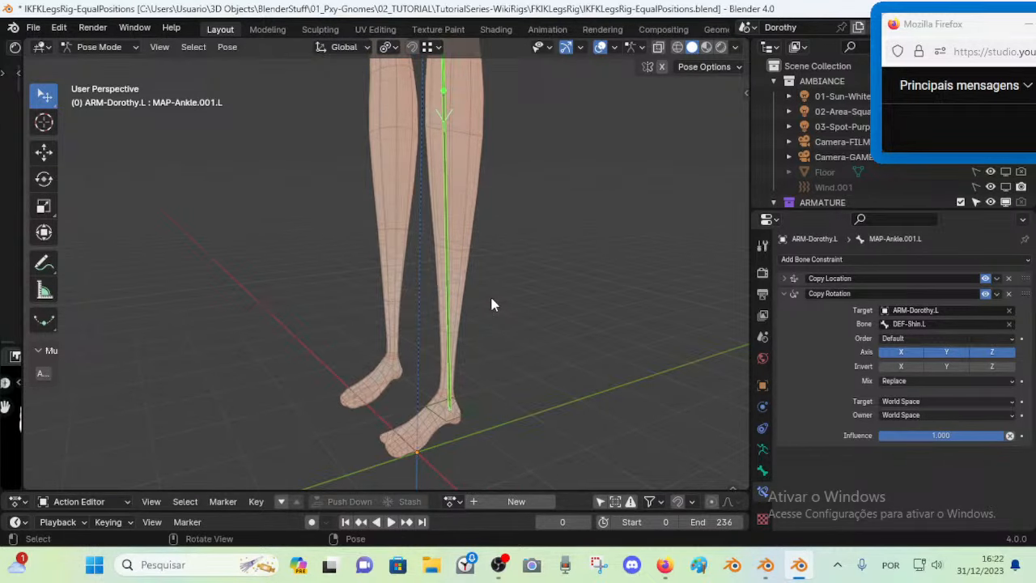
{"action": "left_click", "coordinate": [783, 278]}
{"action": "left_click", "coordinate": [782, 278]}
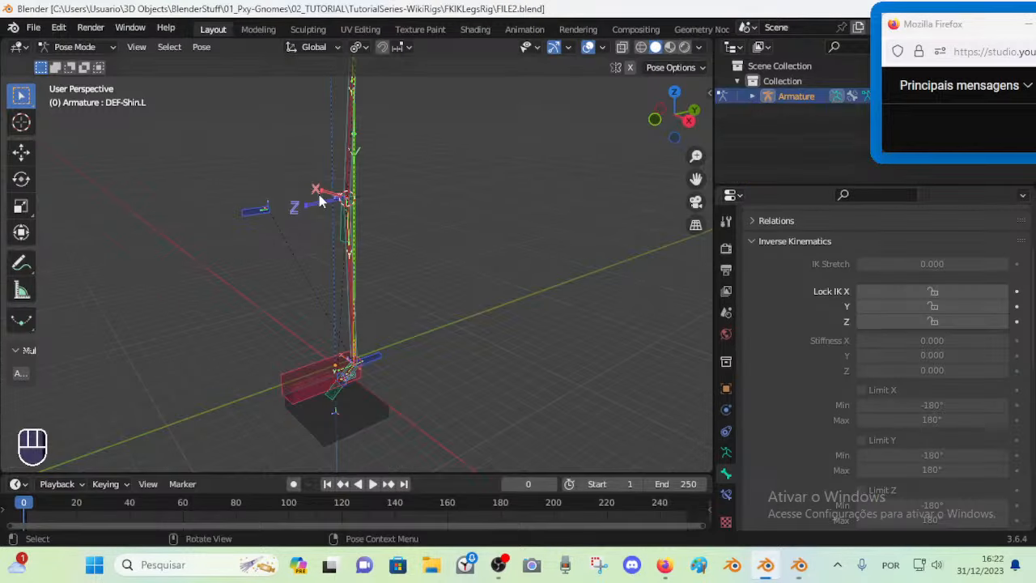
Switch to FILE2.blend and duplicate the DEF-Shin.L bone in place in Edit Mode
{"action": "scroll", "coordinate": [342, 208], "scroll_direction": "up", "scroll_amount": 2}
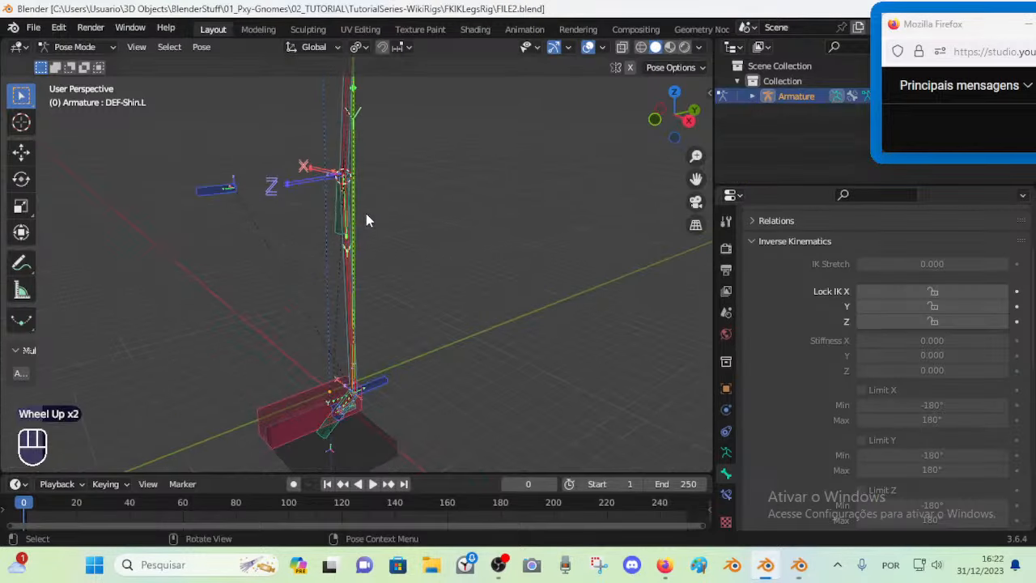
{"action": "left_click", "coordinate": [365, 214]}
{"action": "scroll", "coordinate": [365, 214], "scroll_direction": "up", "scroll_amount": 2}
{"action": "middle_click_drag", "start_coordinate": [365, 215], "coordinate": [383, 289], "text": "shift"}
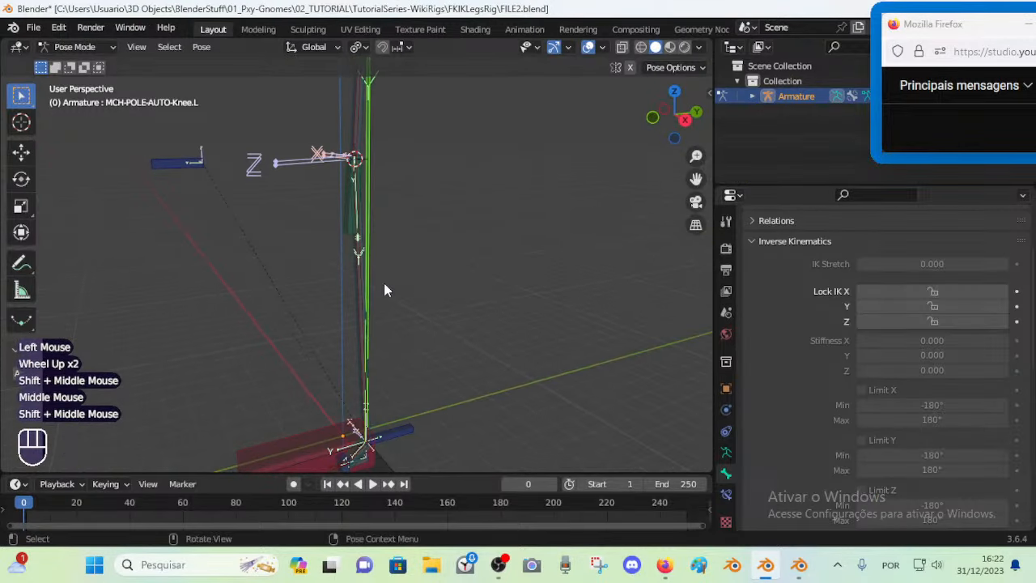
{"action": "left_click", "coordinate": [363, 287]}
{"action": "left_click", "coordinate": [361, 285]}
{"action": "left_click", "coordinate": [361, 285]}
{"action": "left_click", "coordinate": [361, 285]}
{"action": "left_click", "coordinate": [361, 285]}
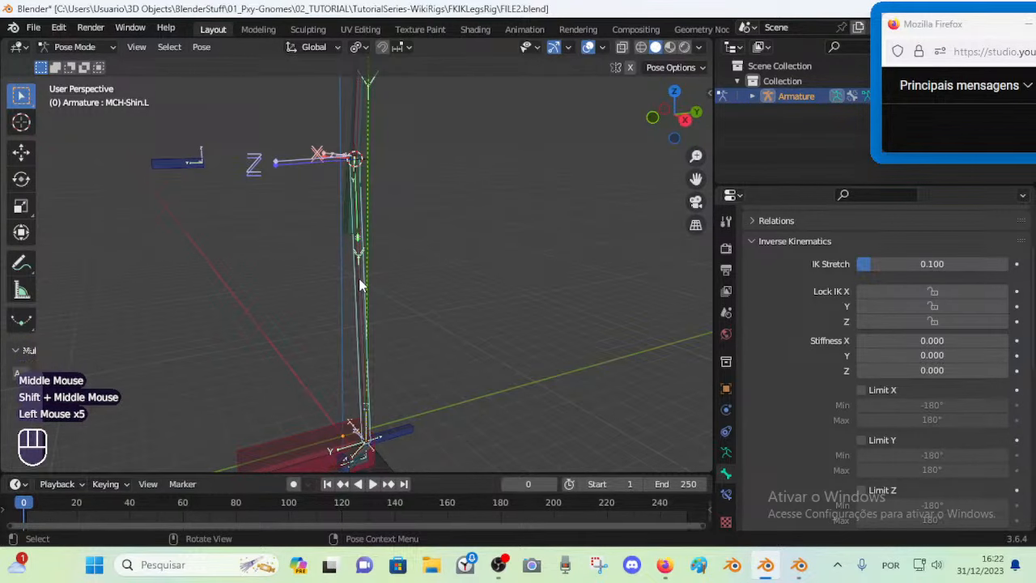
{"action": "left_click", "coordinate": [361, 285]}
{"action": "left_click", "coordinate": [361, 284]}
{"action": "left_click", "coordinate": [361, 285]}
{"action": "scroll", "coordinate": [358, 279], "scroll_direction": "up", "scroll_amount": 5}
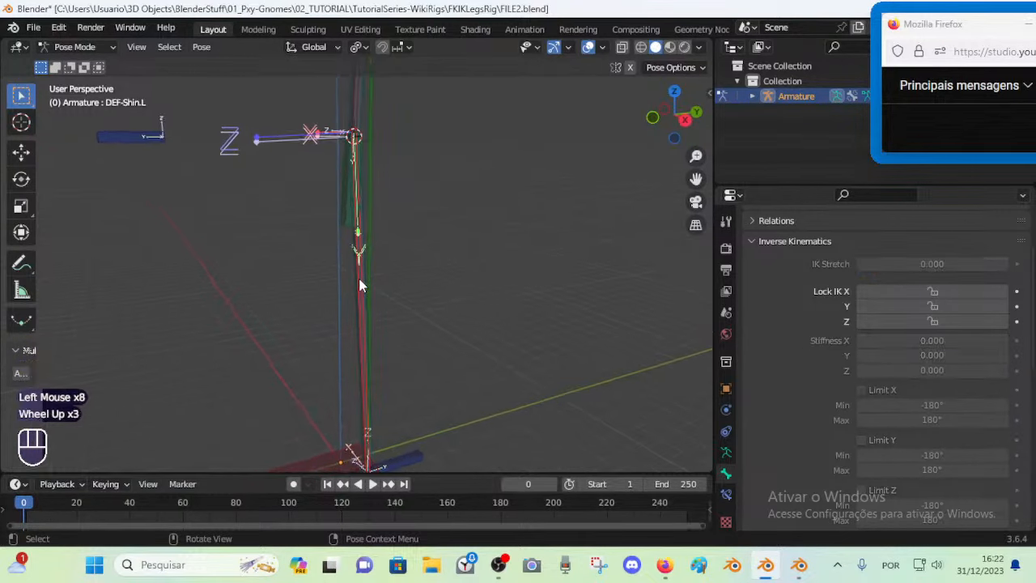
{"action": "key", "text": "Tab"}
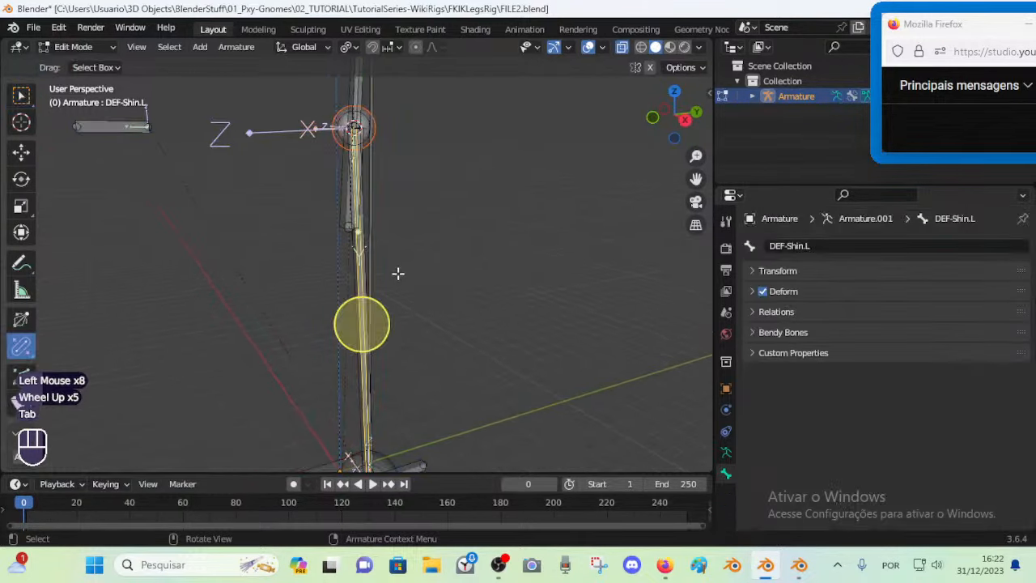
{"action": "key", "text": "shift+d"}
{"action": "key", "text": "Escape"}
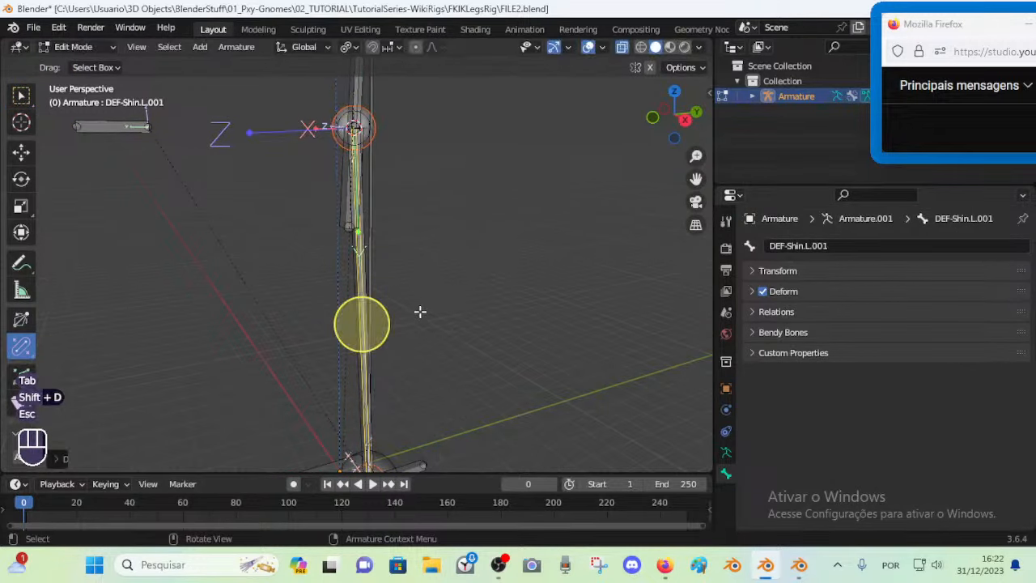
Reduce the B-Bone display size of the duplicated shin bone
{"action": "scroll", "coordinate": [437, 344], "scroll_direction": "up", "scroll_amount": 3}
{"action": "key", "text": "ctrl+alt+s"}
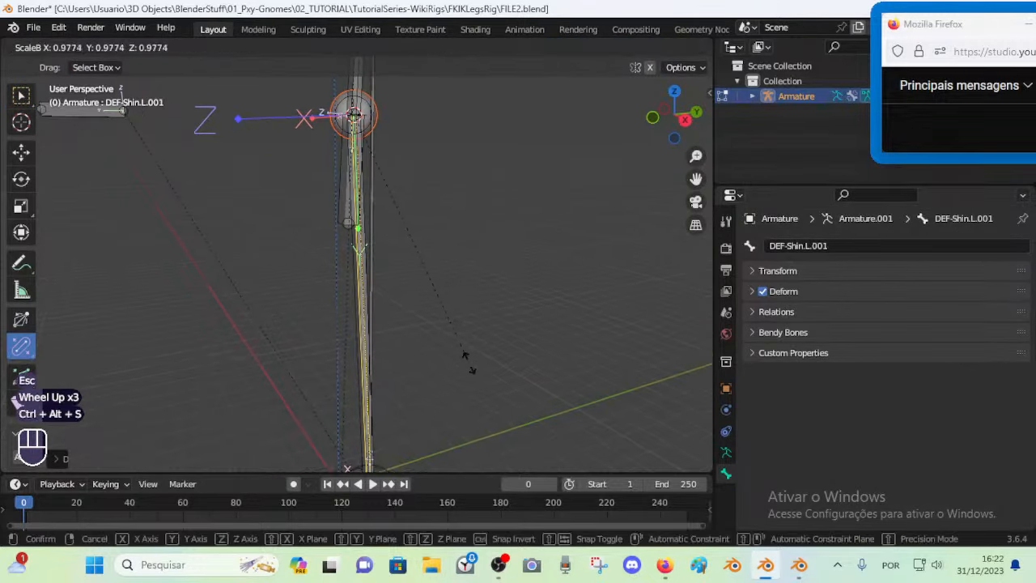
{"action": "left_click", "coordinate": [341, 217]}
Assign the duplicated shin bone to the MCH2 bone group in Pose Mode
{"action": "left_click", "coordinate": [726, 453]}
{"action": "left_click", "coordinate": [954, 401]}
{"action": "key", "text": "Tab"}
{"action": "left_click", "coordinate": [781, 475]}
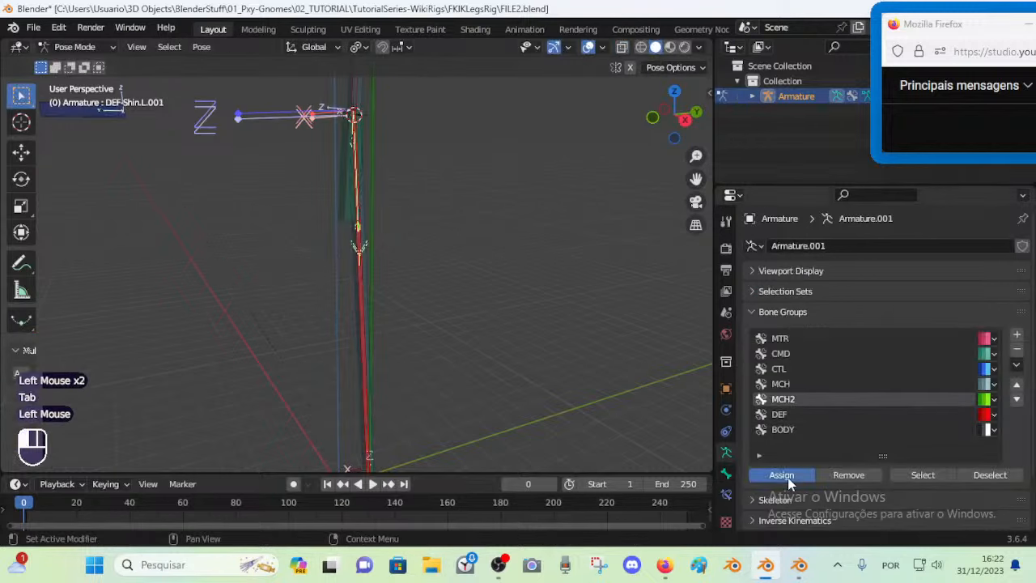
{"action": "scroll", "coordinate": [420, 291], "scroll_direction": "up", "scroll_amount": 6}
{"action": "key", "text": "Tab"}
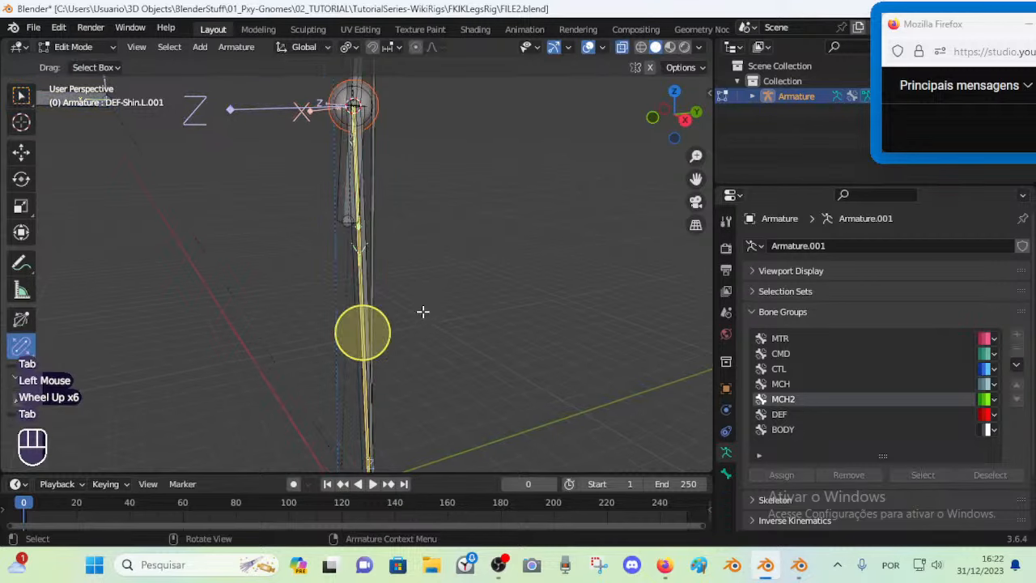
{"action": "scroll", "coordinate": [413, 347], "scroll_direction": "down", "scroll_amount": 2}
{"action": "scroll", "coordinate": [419, 389], "scroll_direction": "down", "scroll_amount": 1, "text": "shift"}
{"action": "scroll", "coordinate": [420, 398], "scroll_direction": "down", "scroll_amount": 4}
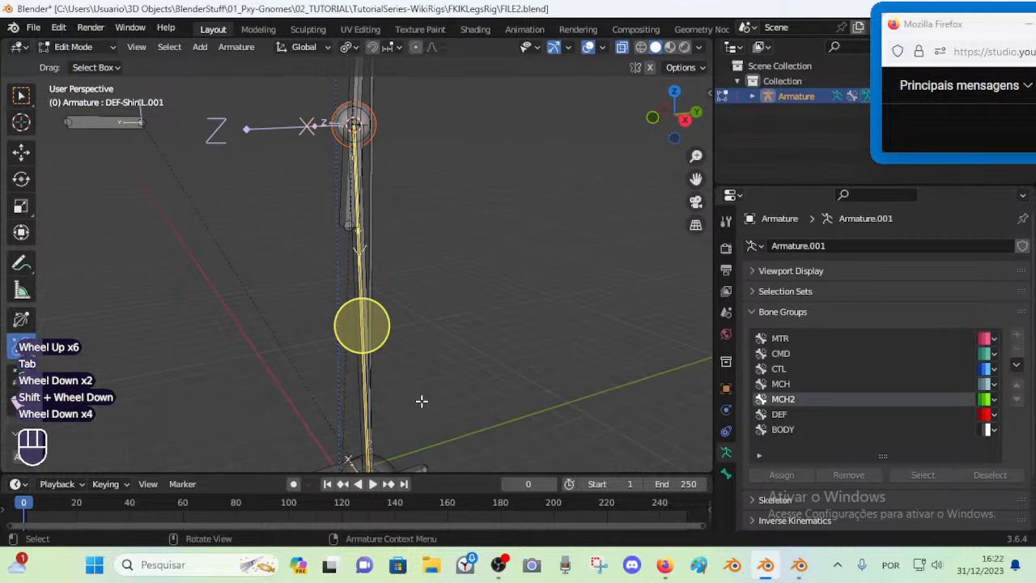
{"action": "middle_click_drag", "start_coordinate": [421, 400], "coordinate": [424, 377], "text": "shift"}
{"action": "scroll", "coordinate": [430, 243], "scroll_direction": "down", "scroll_amount": 2}
{"action": "key", "text": "Tab"}
{"action": "scroll", "coordinate": [426, 312], "scroll_direction": "up", "scroll_amount": 3}
Clear the parent of the duplicated shin bone in Edit Mode and return to Pose Mode
{"action": "key", "text": "Tab"}
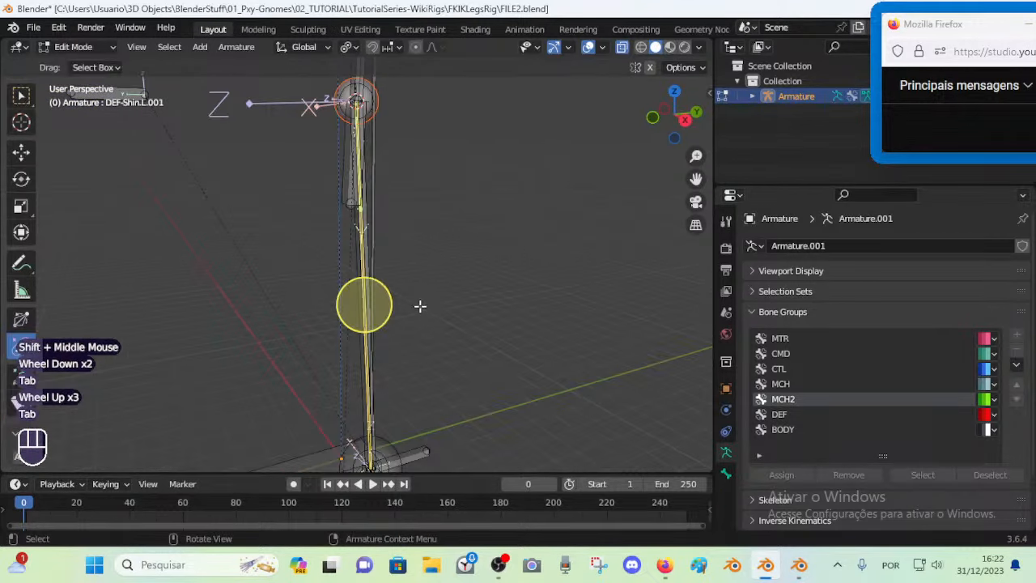
{"action": "scroll", "coordinate": [429, 289], "scroll_direction": "down", "scroll_amount": 2}
{"action": "key", "text": "g"}
{"action": "right_click", "coordinate": [534, 317]}
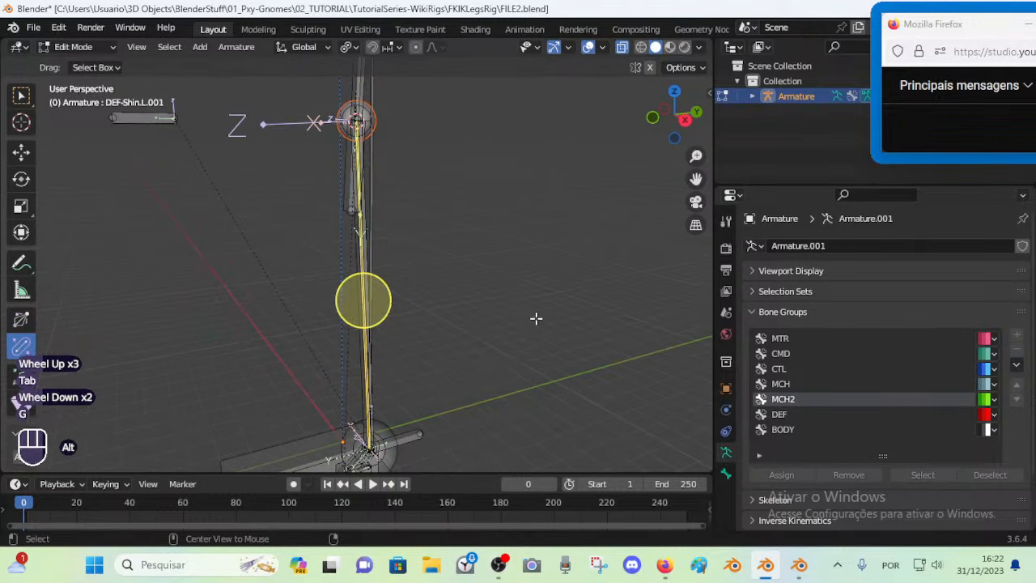
{"action": "key", "text": "alt+p"}
{"action": "left_click", "coordinate": [536, 318]}
{"action": "key", "text": "Tab"}
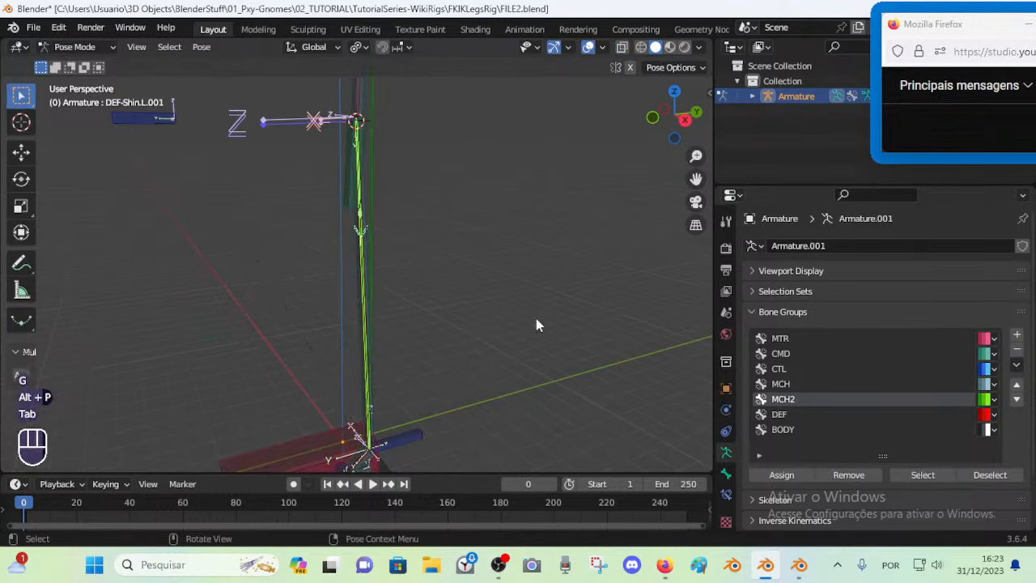
Add Copy Location and Copy Rotation constraints to the duplicated bone DEF-Shin.L.001, both targeting DEF-Shin.L
{"action": "scroll", "coordinate": [420, 298], "scroll_direction": "up", "scroll_amount": 2}
{"action": "scroll", "coordinate": [409, 291], "scroll_direction": "up", "scroll_amount": 4}
{"action": "left_click", "coordinate": [353, 271]}
{"action": "left_click", "coordinate": [360, 275]}
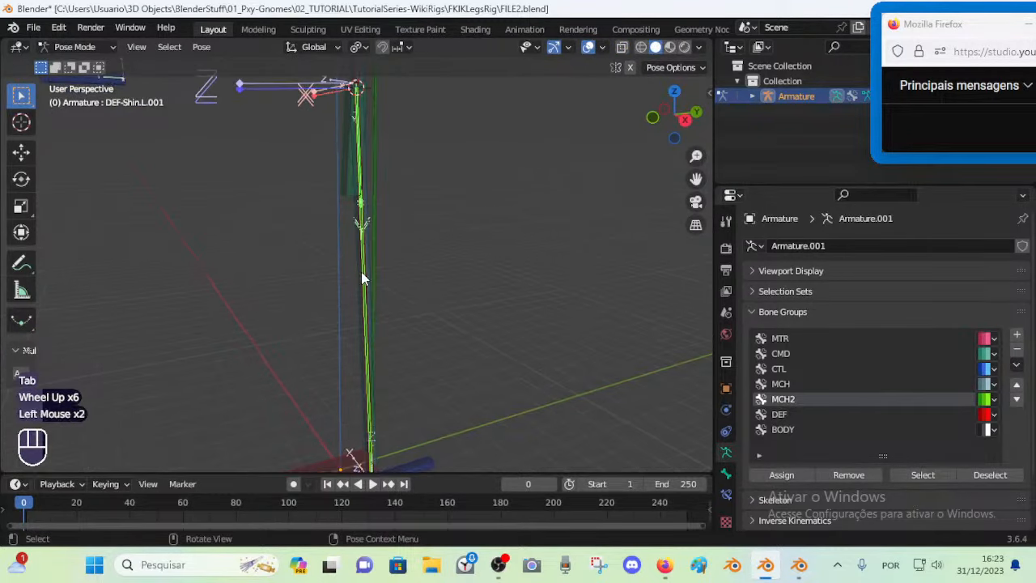
{"action": "left_click", "coordinate": [361, 278]}
{"action": "left_click", "coordinate": [361, 271]}
{"action": "scroll", "coordinate": [362, 299], "scroll_direction": "up", "scroll_amount": 2}
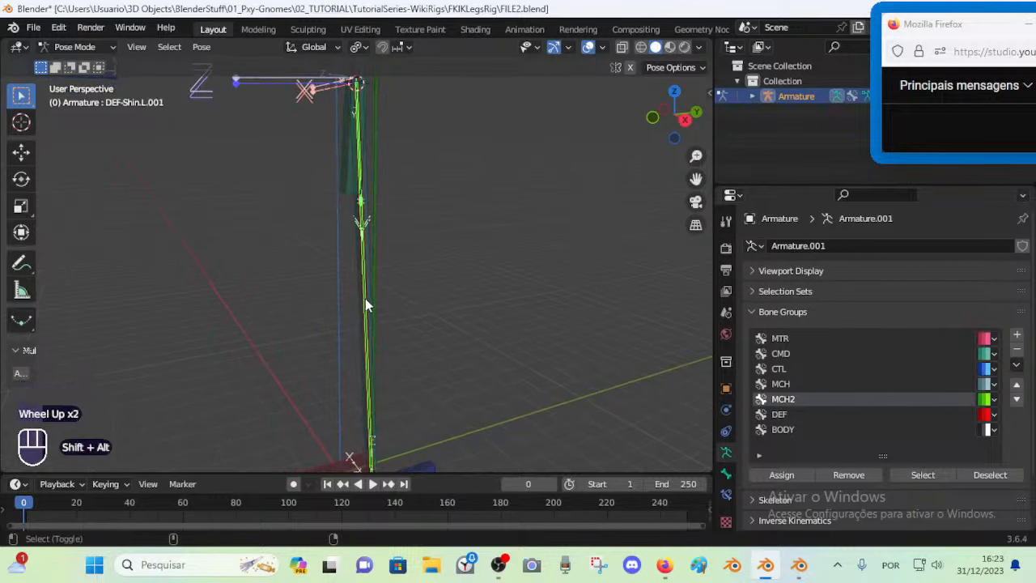
{"action": "left_click", "coordinate": [365, 299], "text": "alt+shift"}
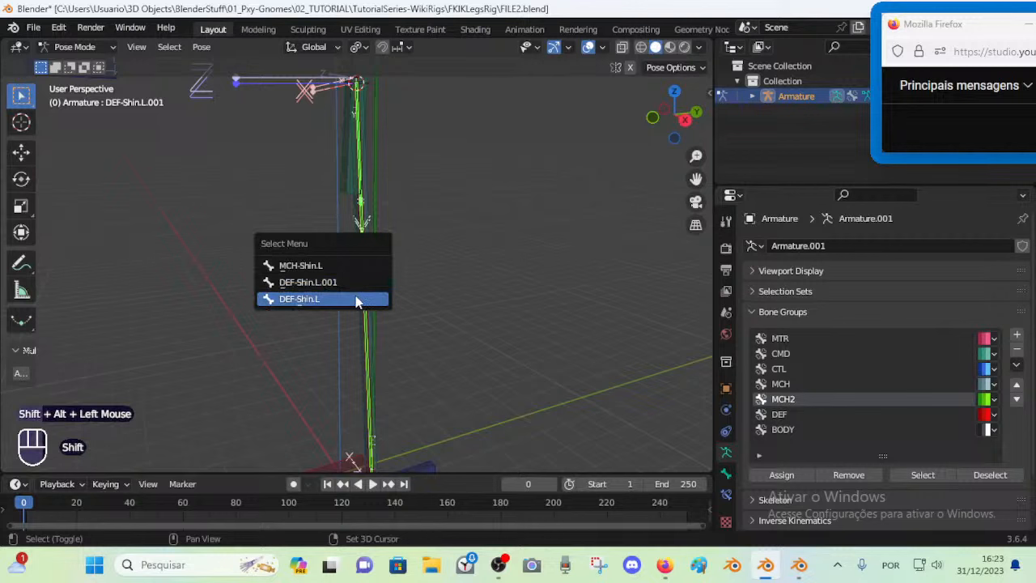
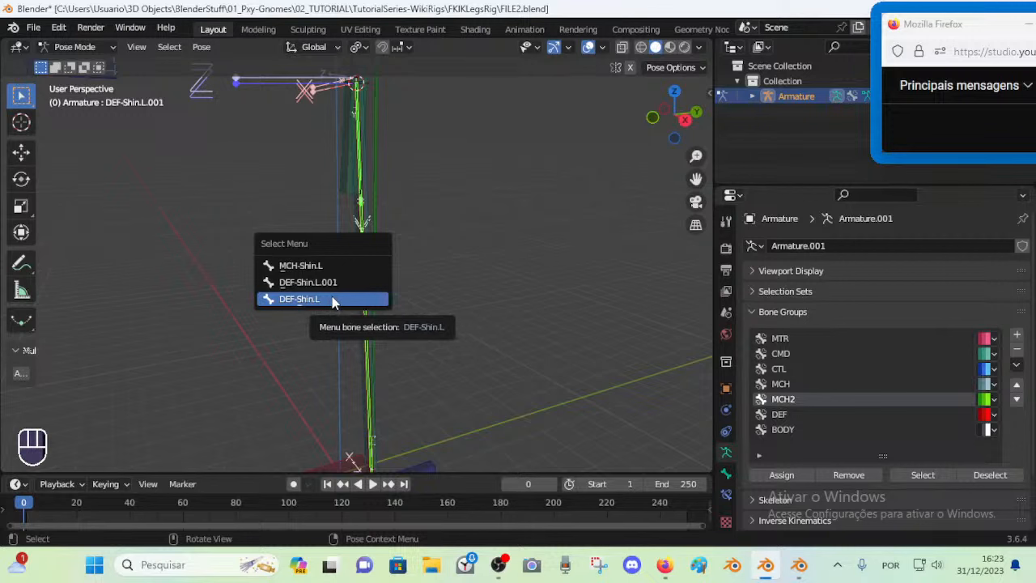
{"action": "left_click", "coordinate": [331, 298], "text": "ctrl+shift"}
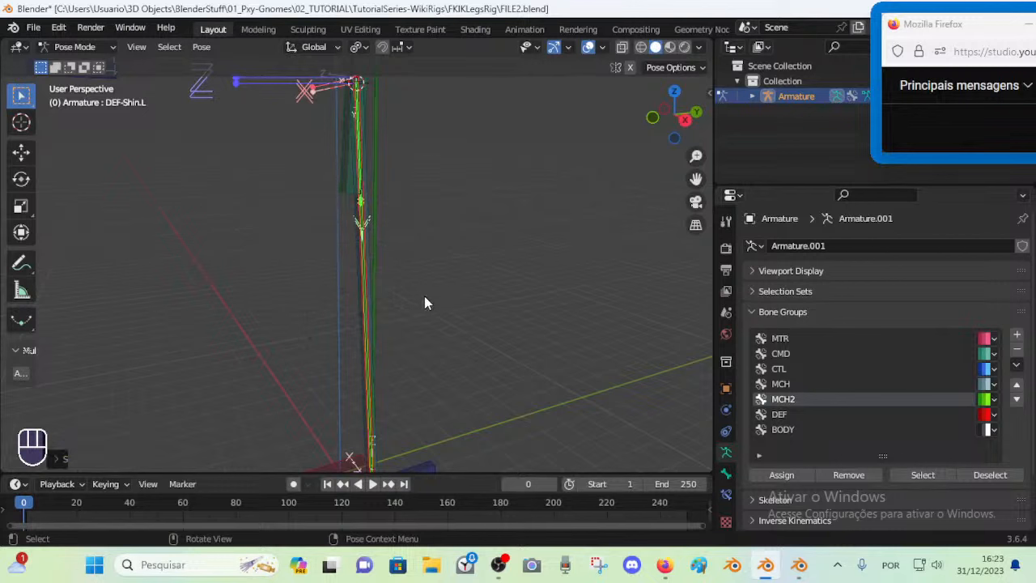
{"action": "left_click", "coordinate": [365, 281]}
{"action": "left_click", "coordinate": [364, 281]}
{"action": "left_click", "coordinate": [365, 282]}
{"action": "left_click", "coordinate": [365, 282]}
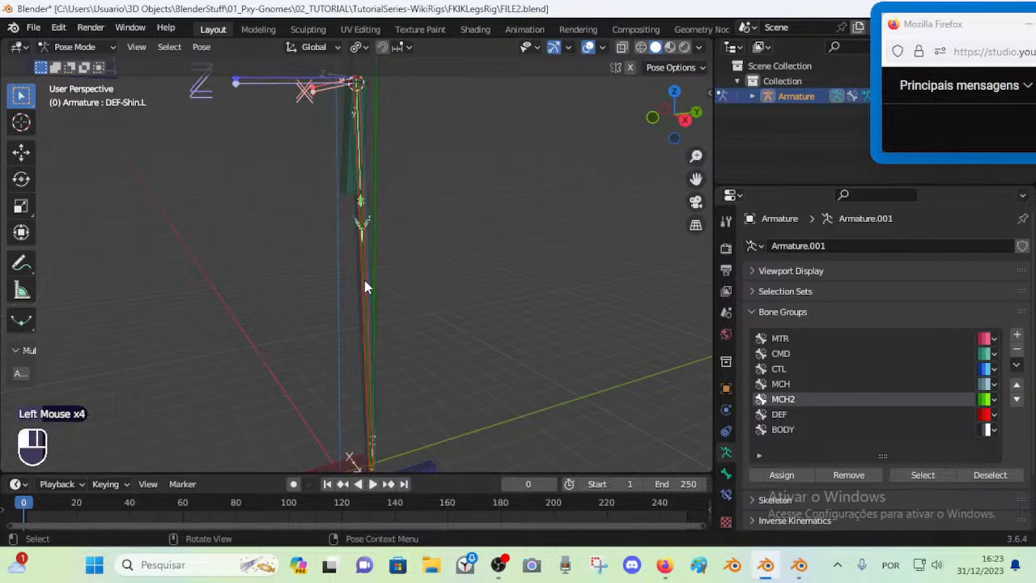
{"action": "left_click", "coordinate": [365, 281]}
{"action": "left_click", "coordinate": [364, 280], "text": "alt+shift"}
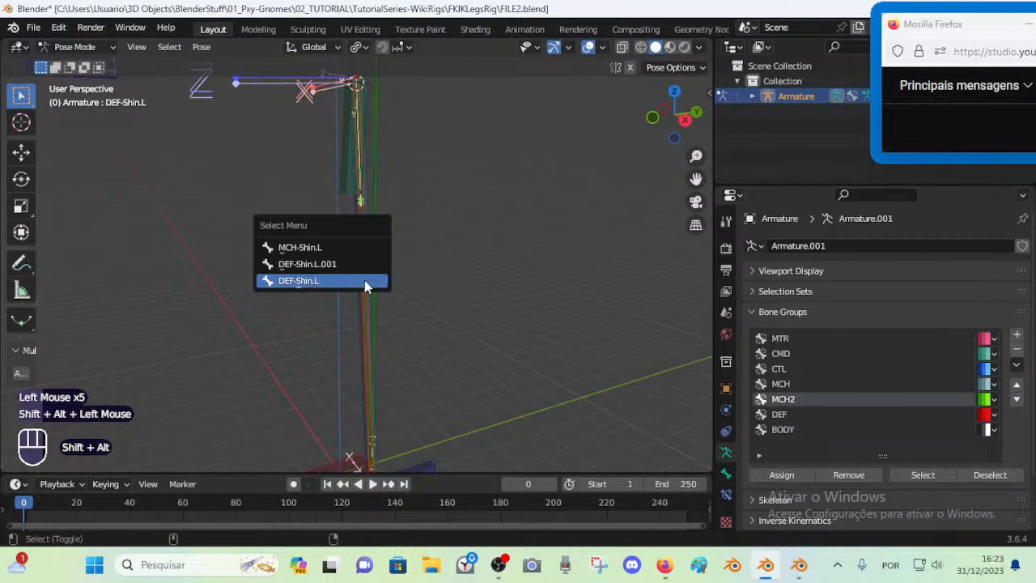
{"action": "left_click", "coordinate": [365, 260]}
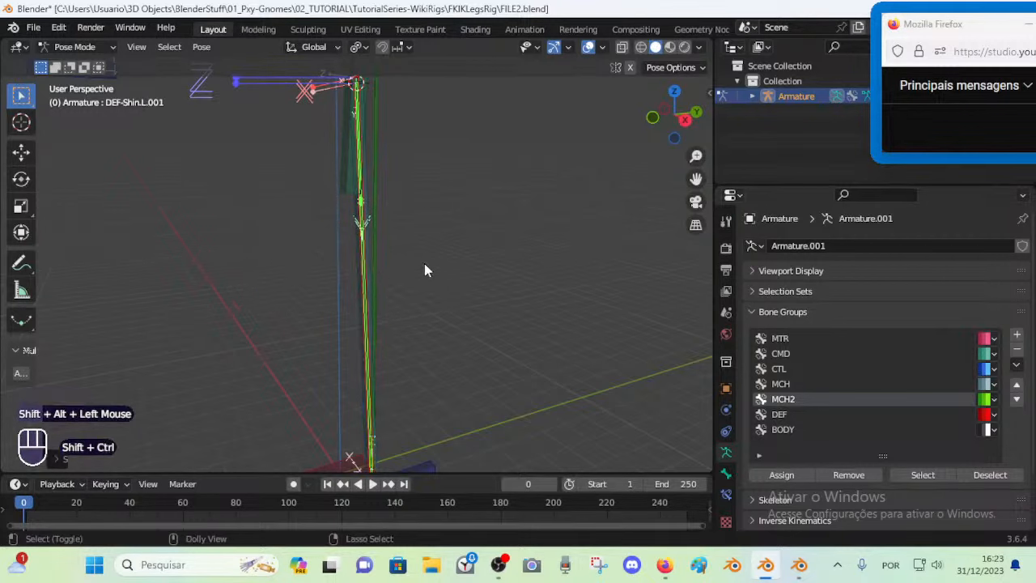
{"action": "key", "text": "ctrl+shift+c"}
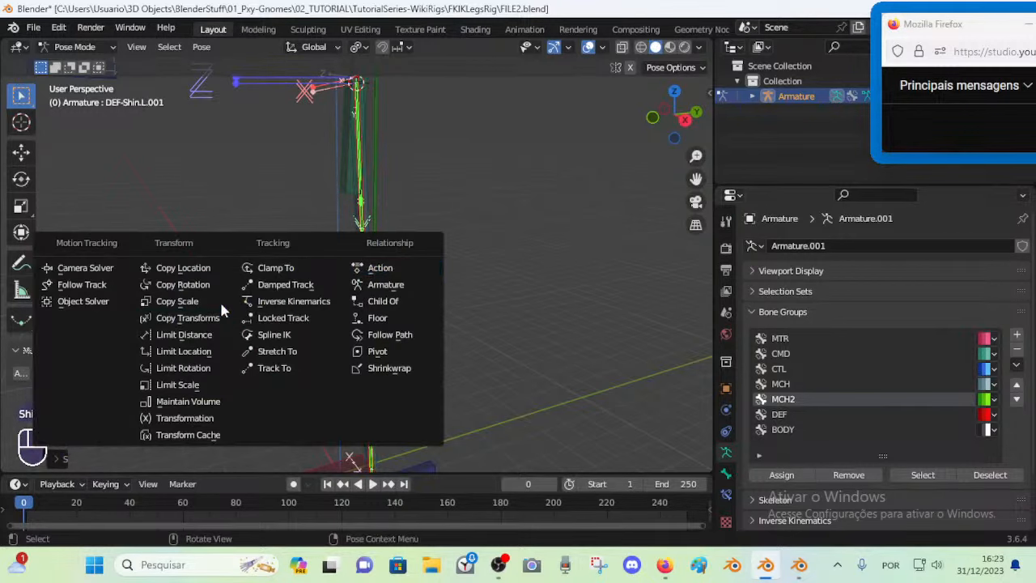
{"action": "left_click", "coordinate": [216, 265]}
{"action": "key", "text": "ctrl+shift+c"}
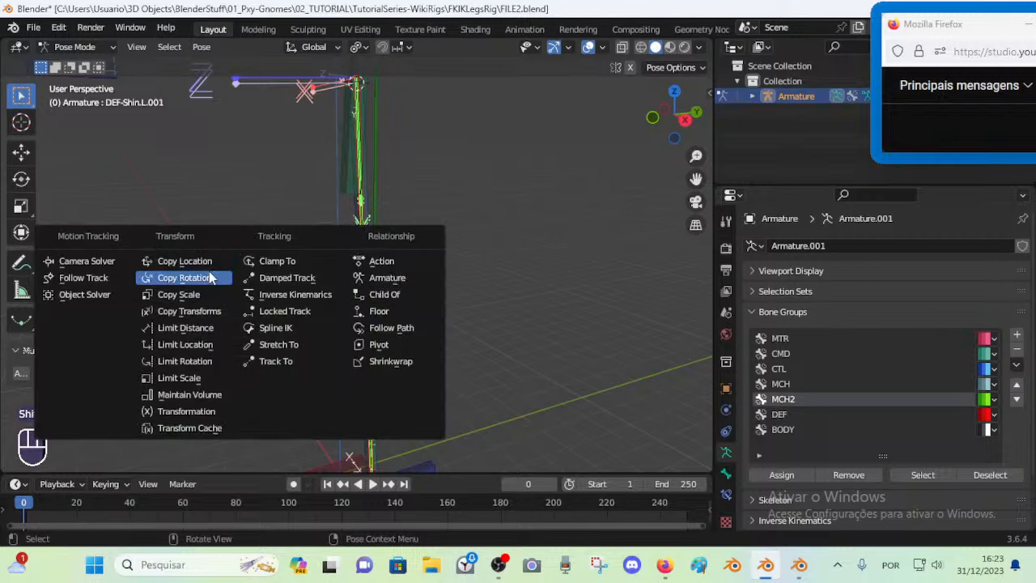
Remove the Stretch To constraint from the duplicated shin bone, keeping its Copy Location and Copy Rotation constraints
{"action": "left_click", "coordinate": [750, 312]}
{"action": "left_click", "coordinate": [727, 491]}
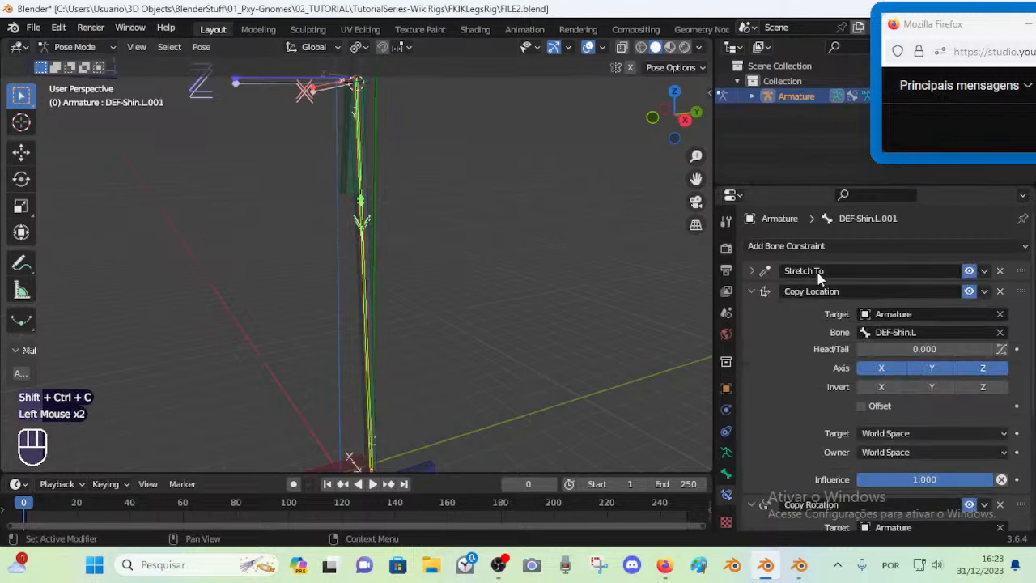
{"action": "left_click", "coordinate": [751, 292]}
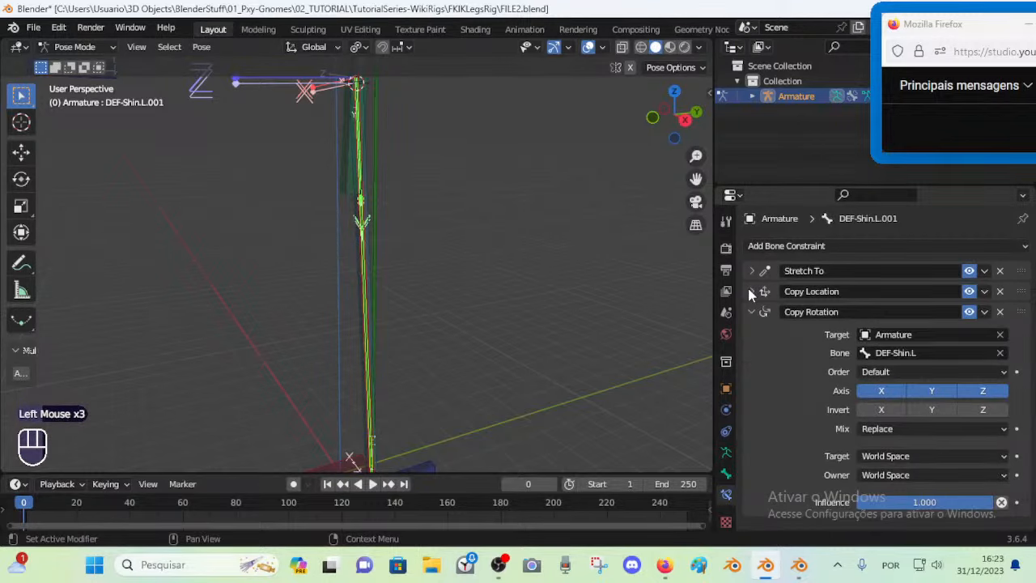
{"action": "left_click", "coordinate": [751, 311]}
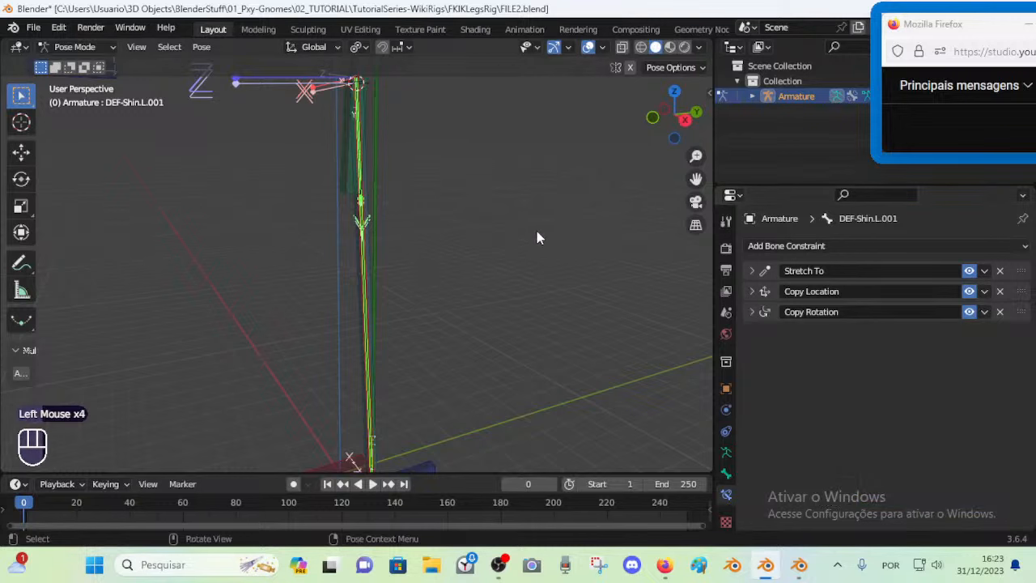
{"action": "left_click", "coordinate": [1000, 271]}
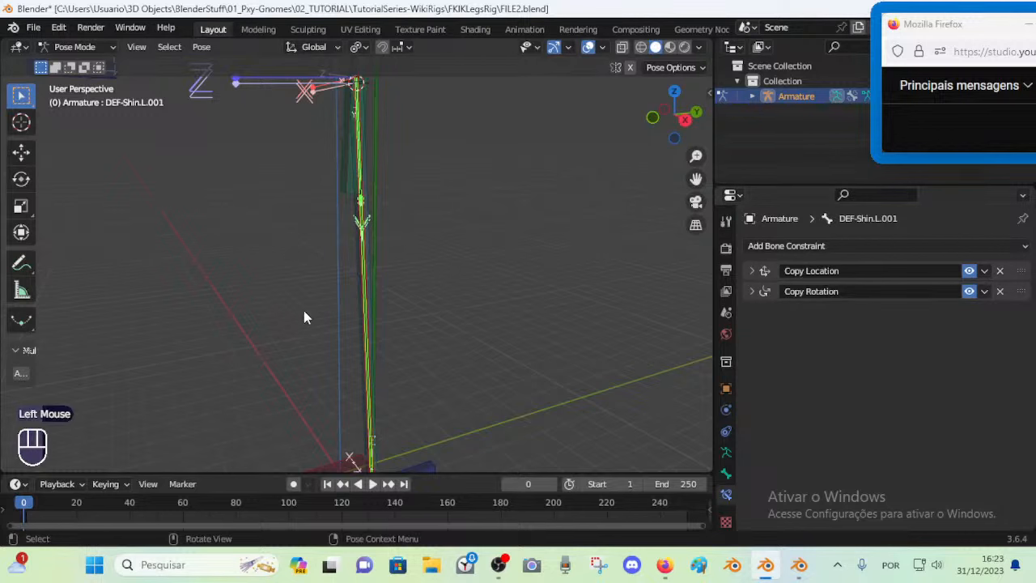
Rename the duplicated shin bone to MAP-Shin.L and save the file
{"action": "scroll", "coordinate": [464, 411], "scroll_direction": "down", "scroll_amount": 5}
{"action": "scroll", "coordinate": [379, 404], "scroll_direction": "down", "scroll_amount": 1}
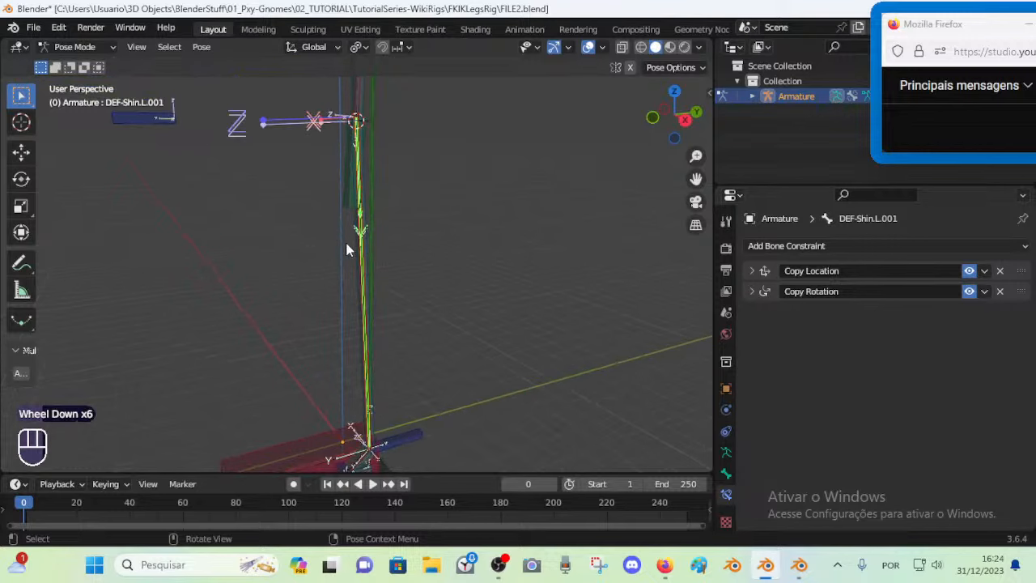
{"action": "middle_click_drag", "start_coordinate": [301, 363], "coordinate": [370, 215]}
{"action": "scroll", "coordinate": [370, 451], "scroll_direction": "up", "scroll_amount": 2}
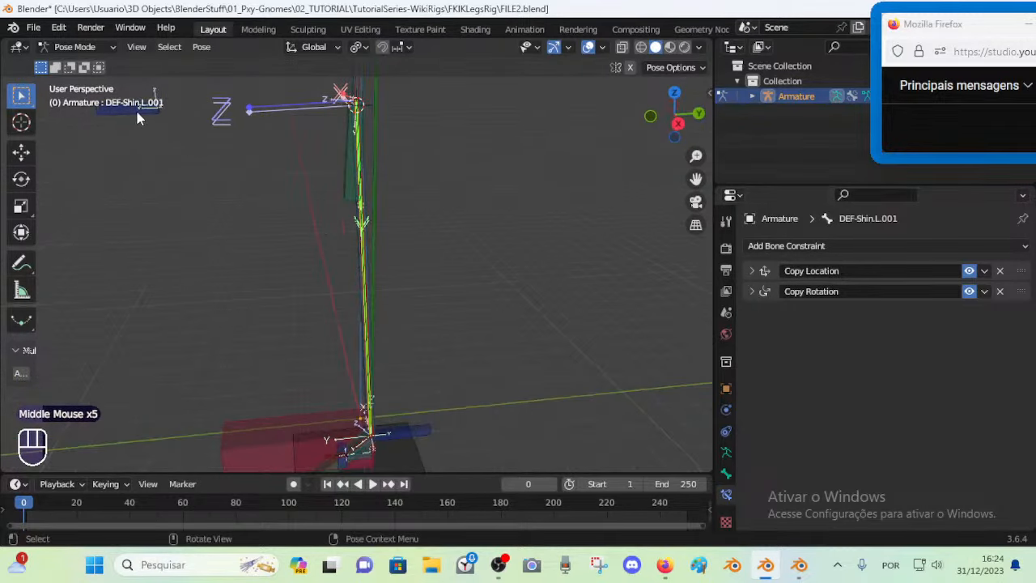
{"action": "key", "text": "F2"}
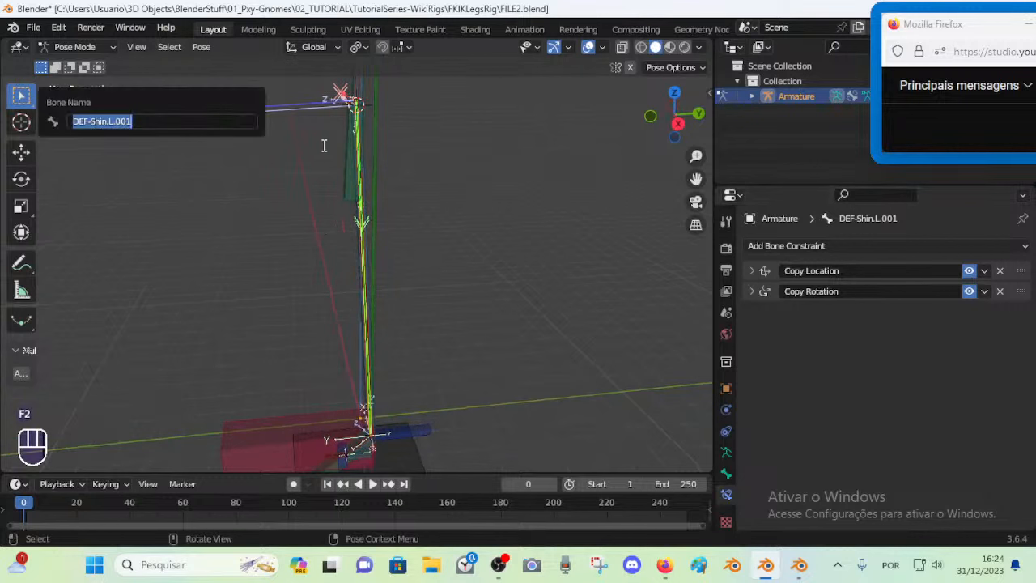
{"action": "key", "text": "BackSpace"}
{"action": "type", "text": "MCHEF-"}
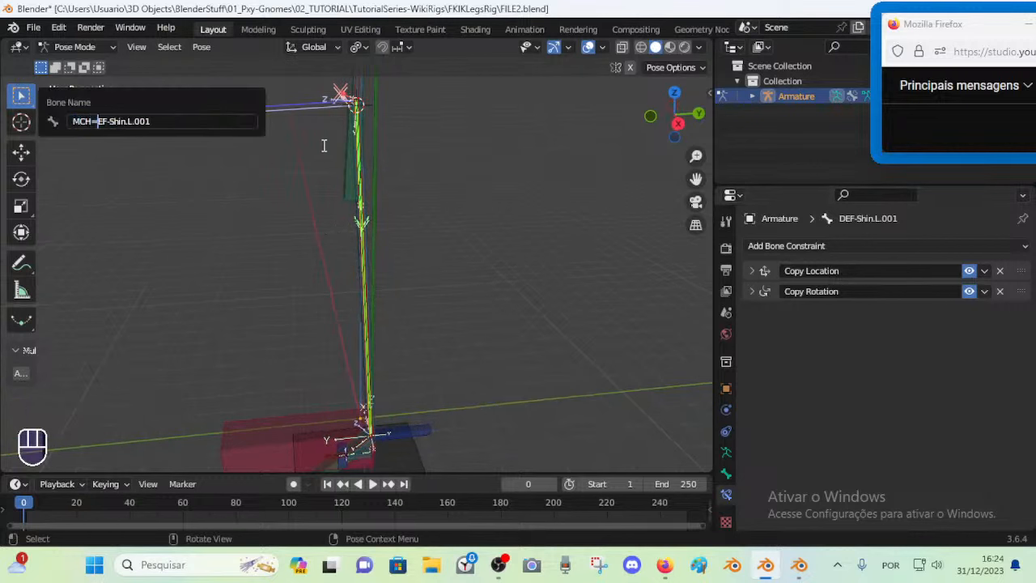
{"action": "key", "text": "shift+Home"}
{"action": "type", "text": "M"}
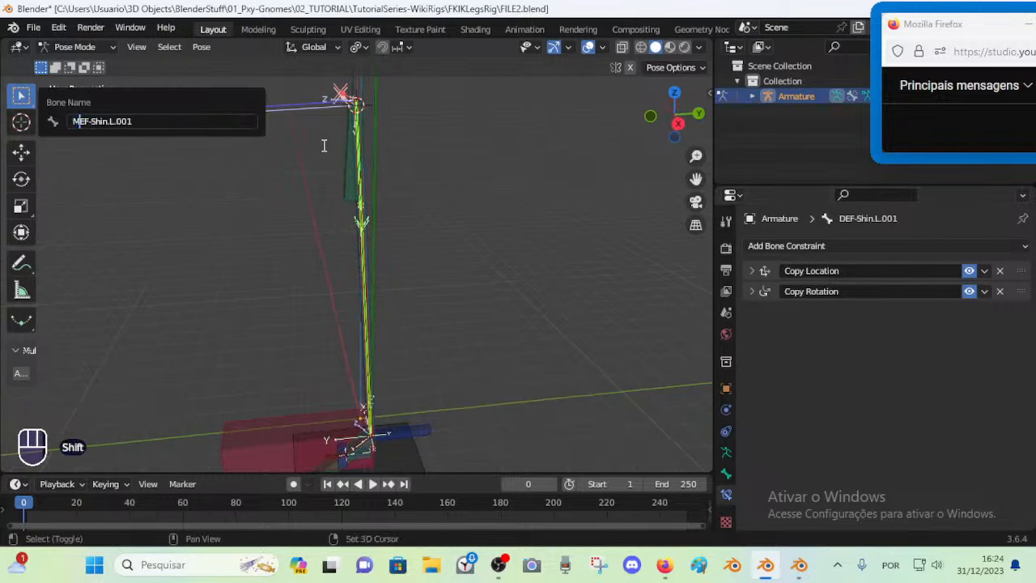
{"action": "type", "text": "AP"}
{"action": "type", "text": "-"}
{"action": "key", "text": "shift+End"}
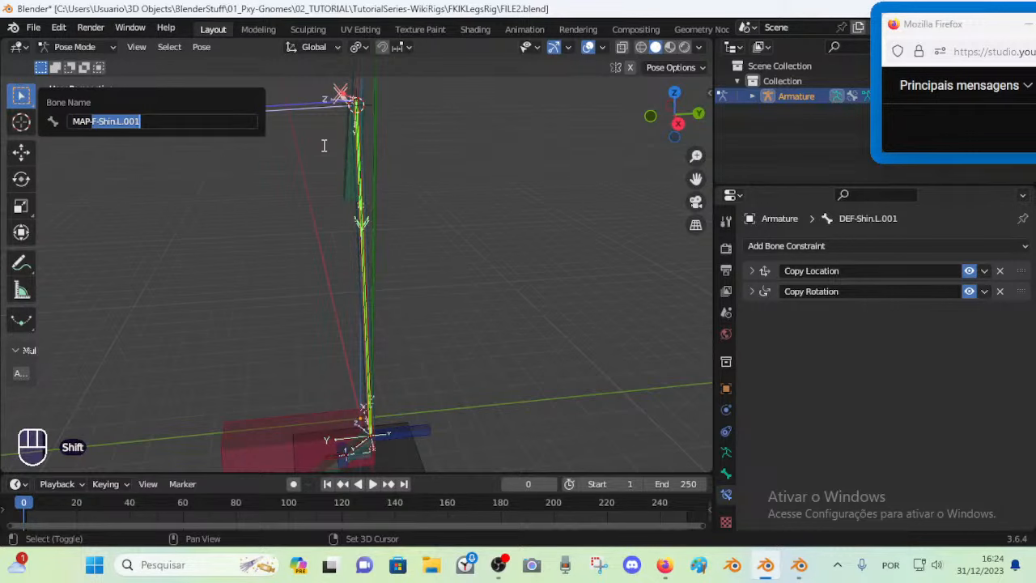
{"action": "type", "text": "Shin.L"}
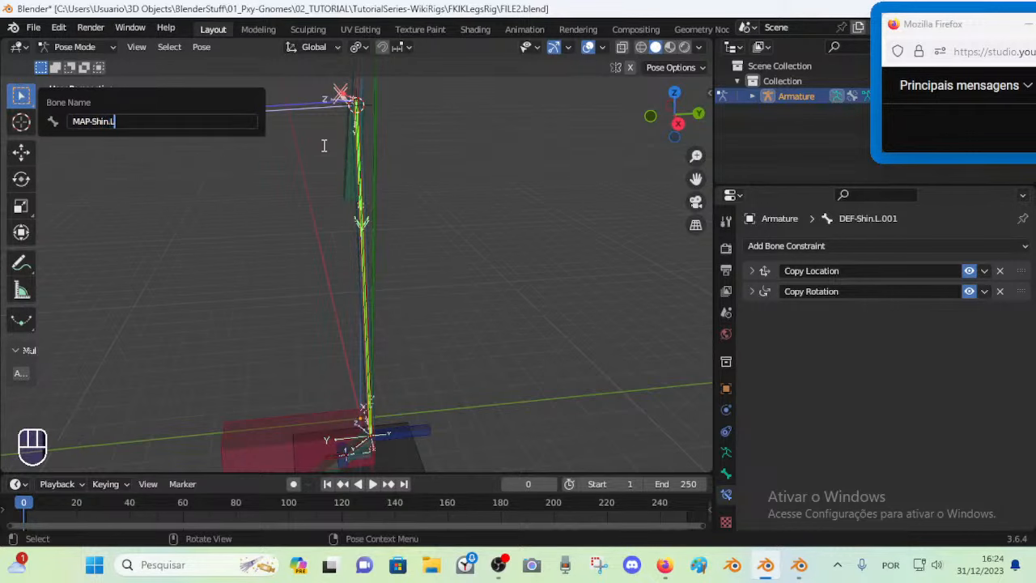
{"action": "key", "text": "Return"}
{"action": "key", "text": "ctrl+s"}
Test the leg's response by moving the foot control MTR-IK-Foot.L and the ankle control CMD-Shin.L
{"action": "middle_click_drag", "start_coordinate": [336, 319], "coordinate": [391, 321]}
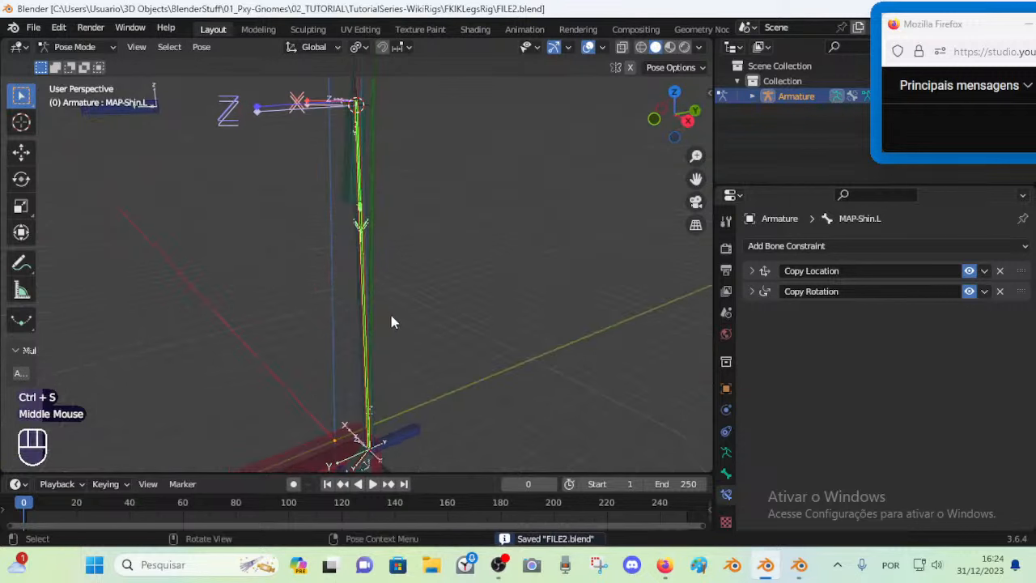
{"action": "scroll", "coordinate": [396, 423], "scroll_direction": "down", "scroll_amount": 3}
{"action": "middle_click_drag", "start_coordinate": [355, 445], "coordinate": [322, 428], "text": "shift"}
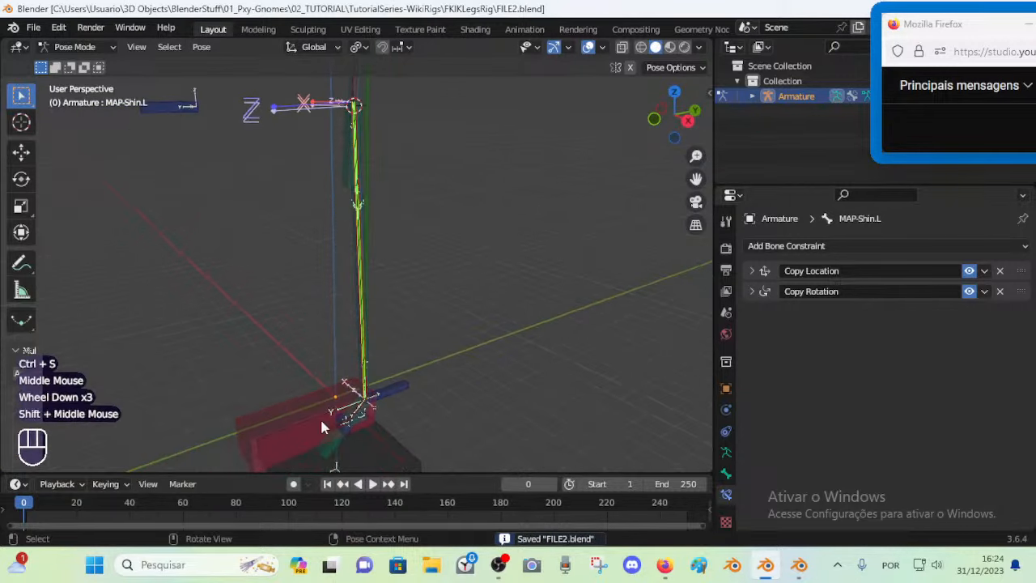
{"action": "left_click", "coordinate": [324, 443]}
{"action": "key", "text": "g"}
{"action": "left_click", "coordinate": [362, 381]}
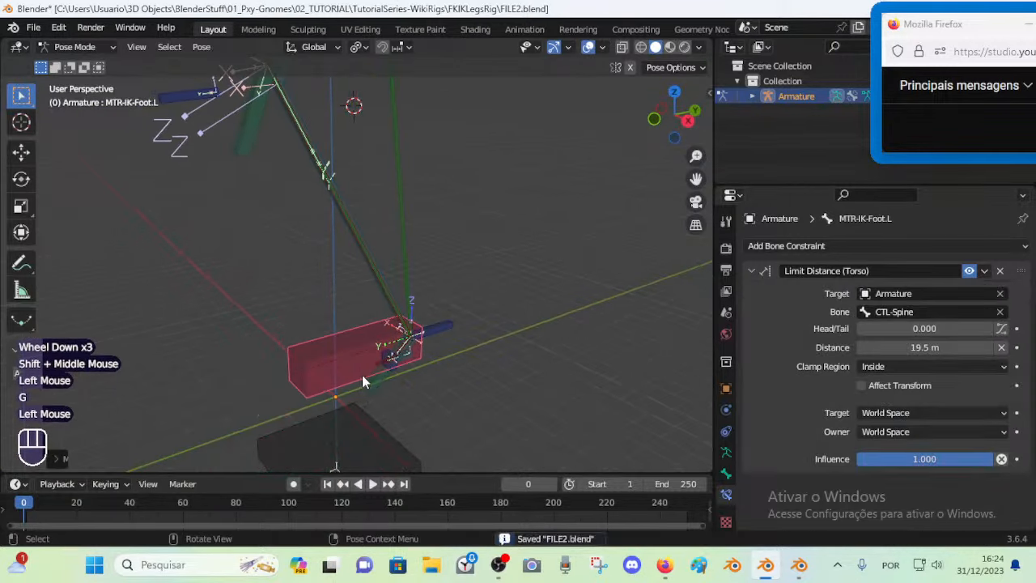
{"action": "left_click", "coordinate": [391, 382]}
{"action": "key", "text": "g"}
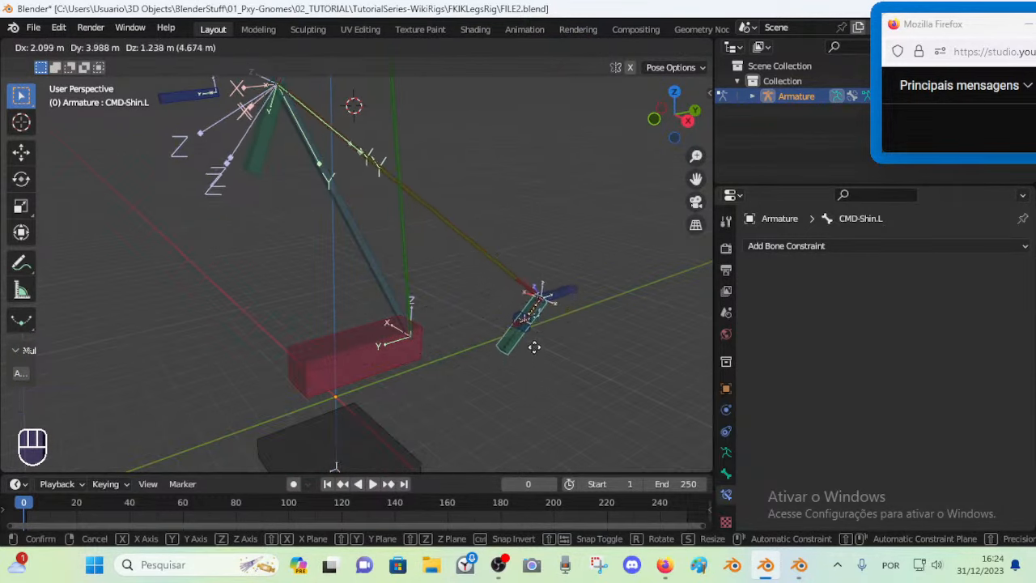
{"action": "left_click", "coordinate": [513, 382]}
Reset the pose of all bones to the rest position and save the file
{"action": "key", "text": "a"}
{"action": "key", "text": "alt+q"}
{"action": "key", "text": "alt+q"}
{"action": "key", "text": "ctrl+s"}
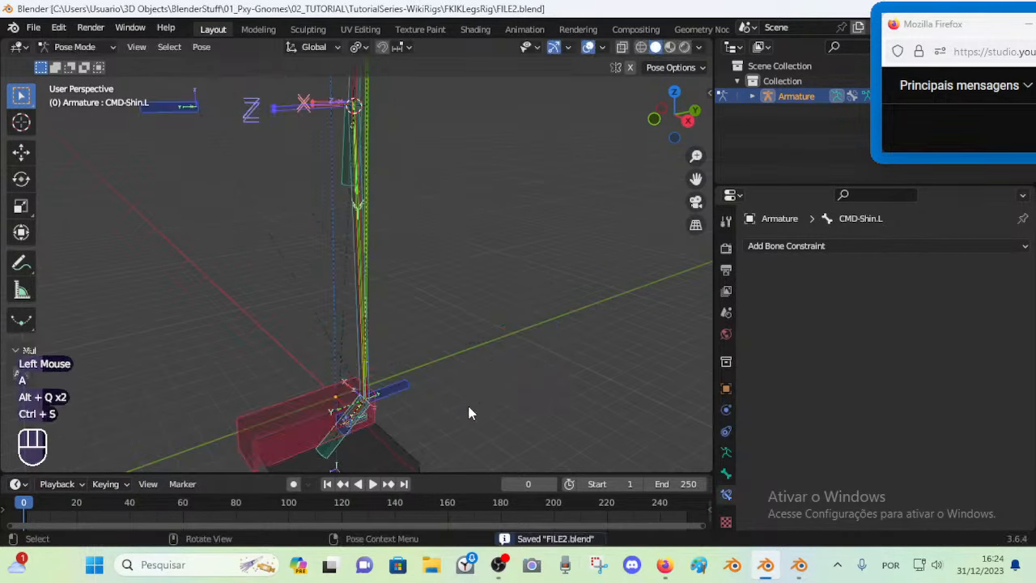
{"action": "middle_click_drag", "start_coordinate": [469, 411], "coordinate": [465, 378], "text": "shift"}
{"action": "scroll", "coordinate": [416, 356], "scroll_direction": "up", "scroll_amount": 2}
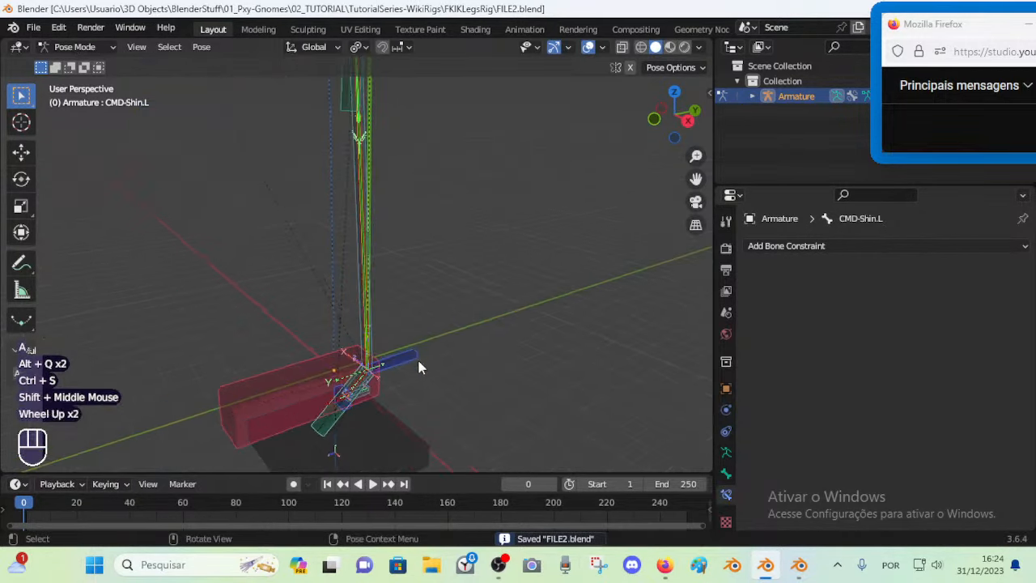
Switch to the IKFKLegsRig-EqualPositions reference file and examine the placement of the MAP-Ankle.002.L bone in Edit Mode
{"action": "left_click", "coordinate": [796, 564]}
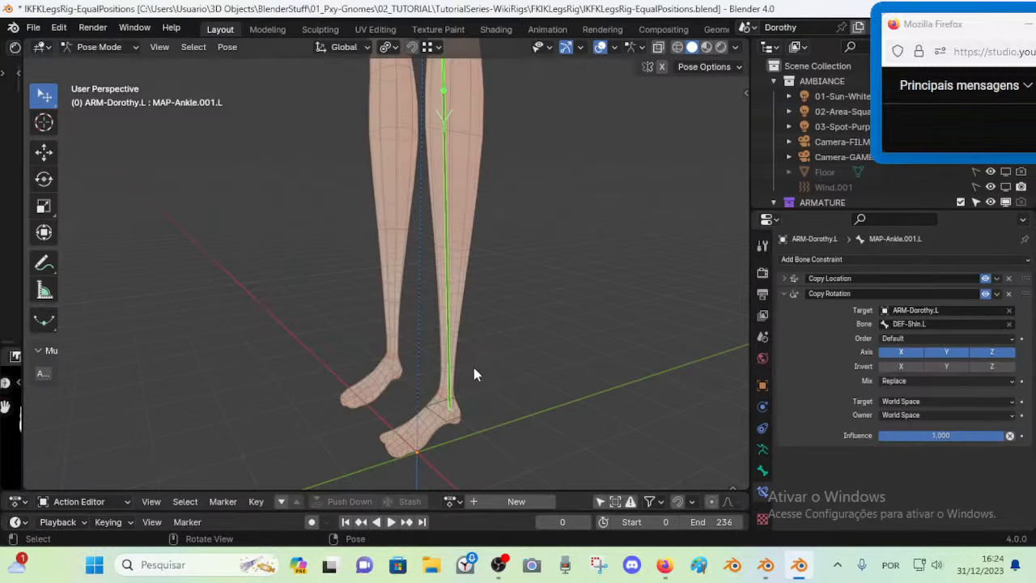
{"action": "left_click", "coordinate": [470, 415]}
{"action": "key", "text": "Tab"}
{"action": "scroll", "coordinate": [469, 415], "scroll_direction": "up", "scroll_amount": 1}
{"action": "middle_click_drag", "start_coordinate": [469, 414], "coordinate": [421, 257], "text": "shift"}
{"action": "key", "text": "shift+grave"}
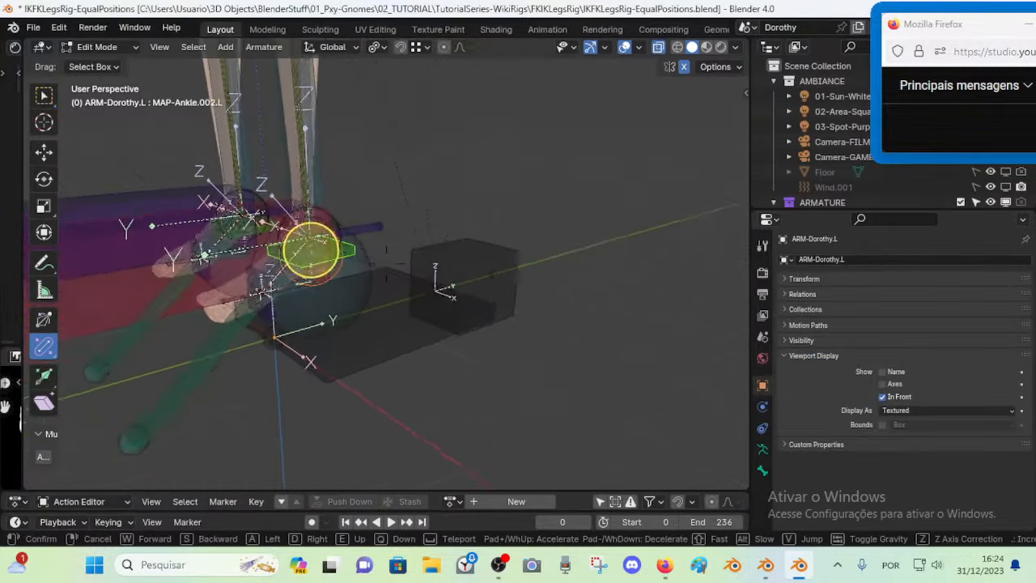
{"action": "key", "text": "w"}
{"action": "left_click", "coordinate": [430, 276]}
{"action": "key", "text": "g"}
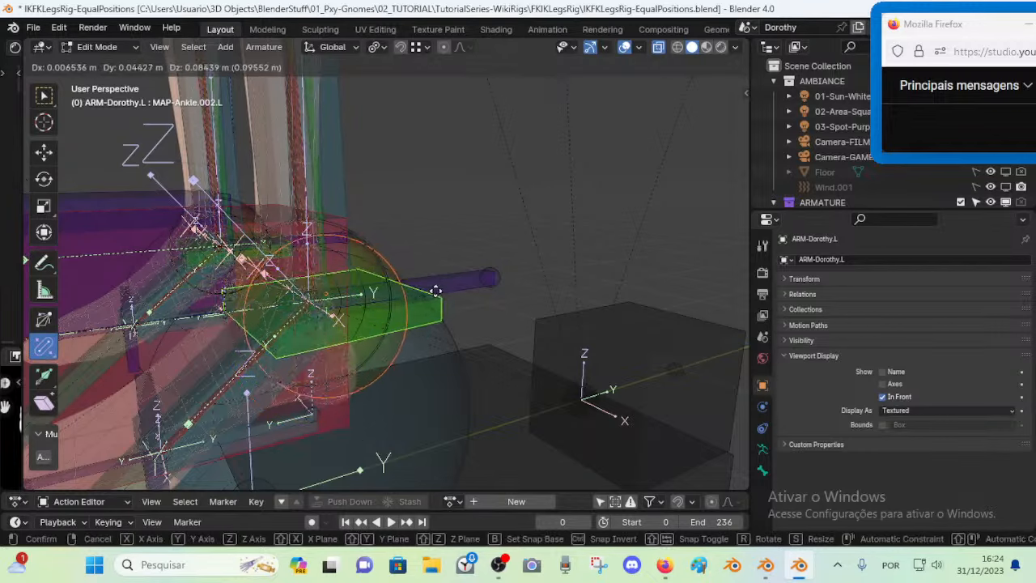
{"action": "right_click", "coordinate": [435, 294]}
Select MAP-Ankle.001.L among the overlapping shin bones and check its bone collections and parent relations
{"action": "middle_click_drag", "start_coordinate": [382, 355], "coordinate": [450, 389]}
{"action": "left_click", "coordinate": [323, 137]}
{"action": "left_click", "coordinate": [323, 137]}
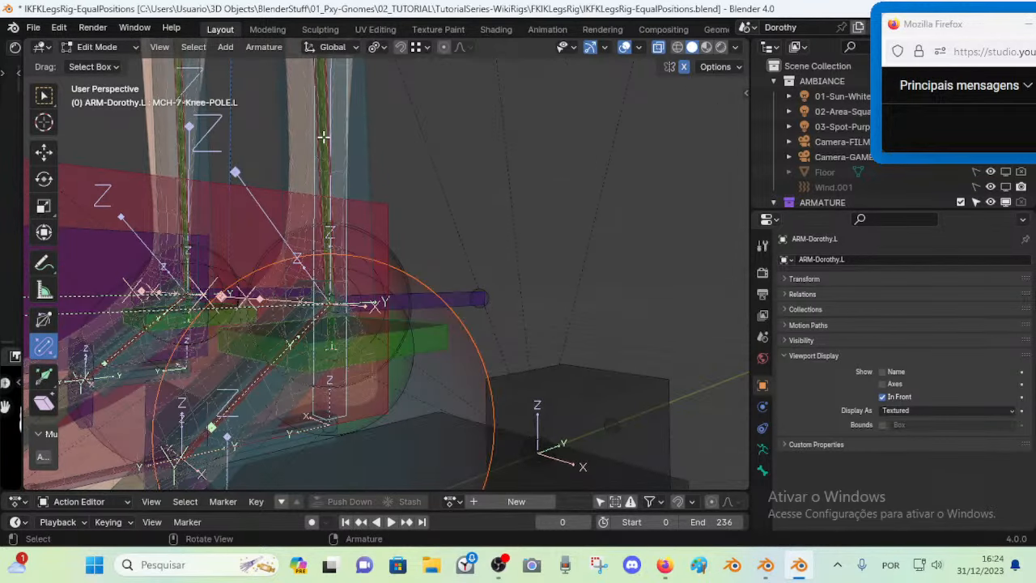
{"action": "left_click", "coordinate": [323, 137]}
{"action": "left_click", "coordinate": [323, 137]}
{"action": "left_click", "coordinate": [323, 136]}
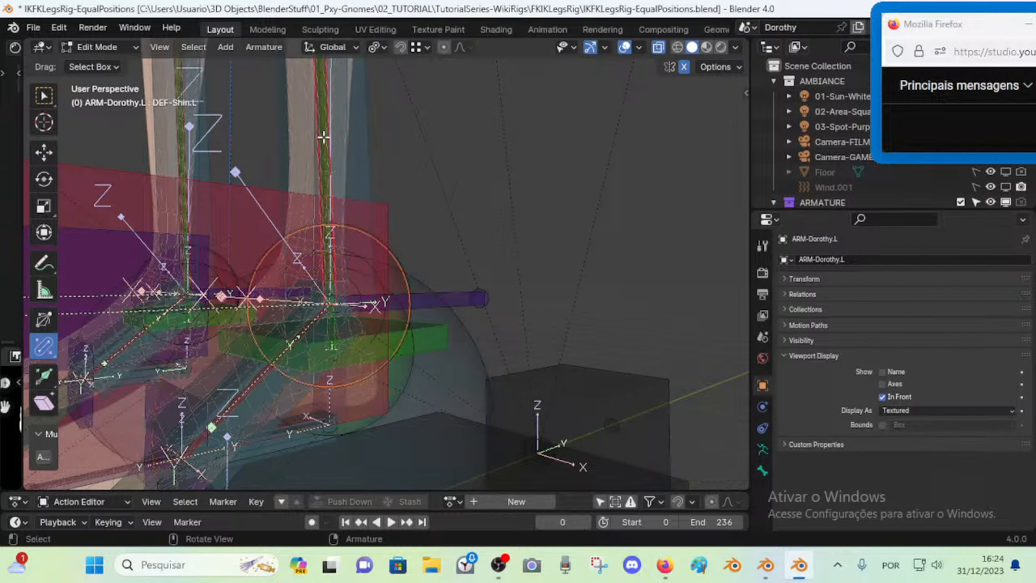
{"action": "left_click", "coordinate": [323, 137]}
{"action": "left_click", "coordinate": [762, 450]}
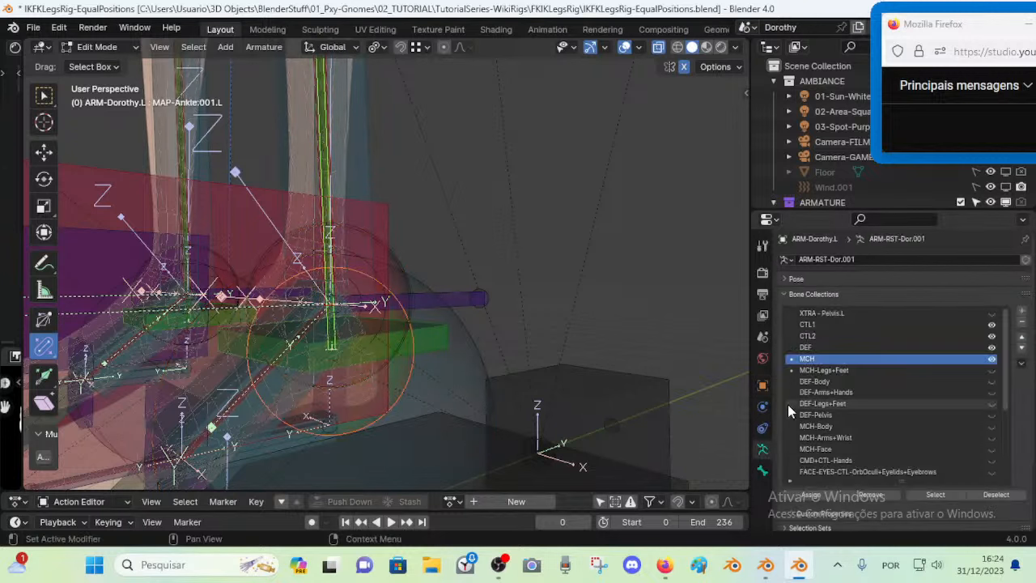
{"action": "left_click", "coordinate": [762, 469]}
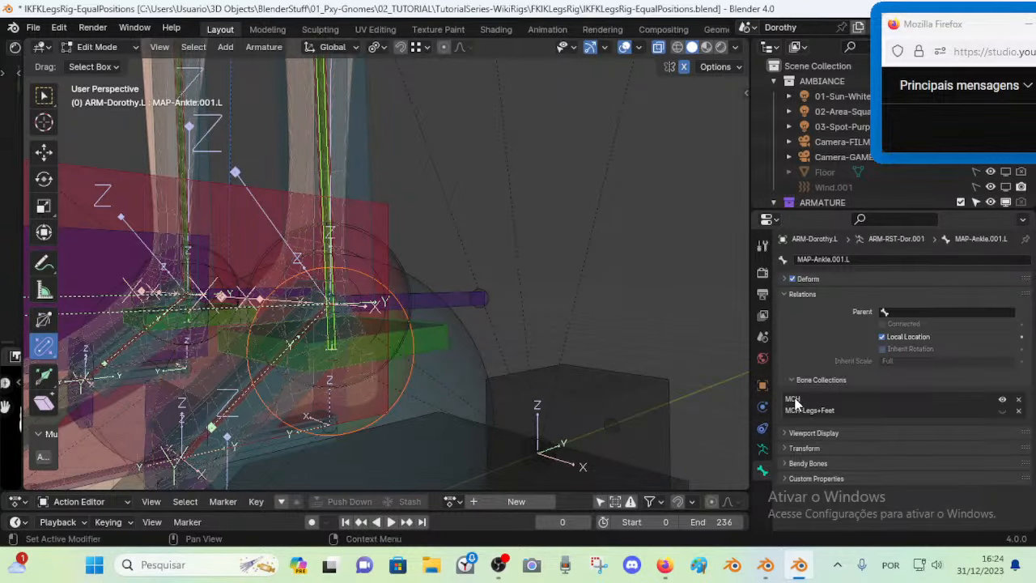
Return to Pose Mode and compare the bone constraints of MAP-Ankle.001.L and MAP-Ankle.002.L
{"action": "key", "text": "ctrl+Tab"}
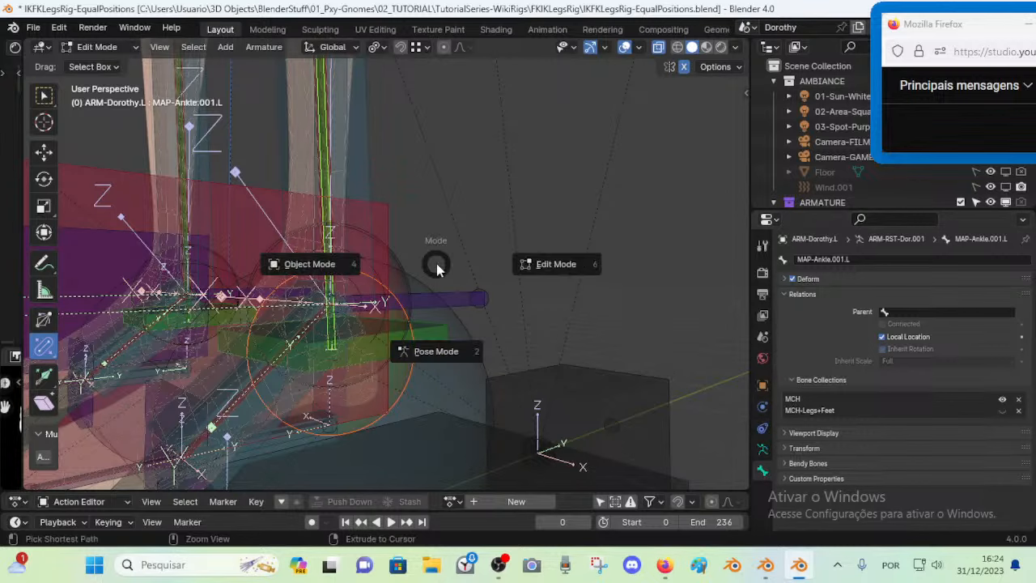
{"action": "left_click", "coordinate": [433, 279]}
{"action": "left_click", "coordinate": [762, 491]}
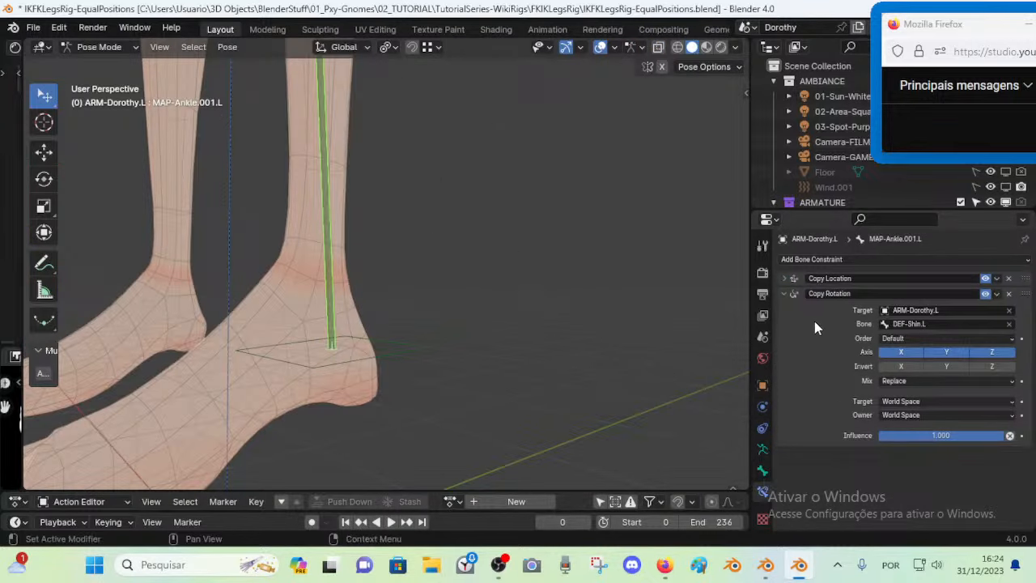
{"action": "left_click", "coordinate": [784, 294]}
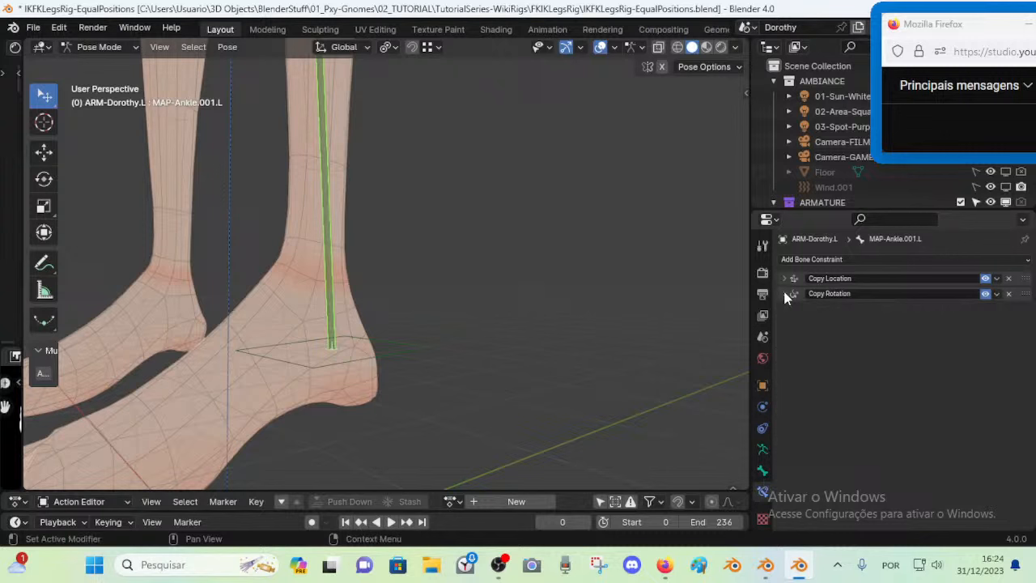
{"action": "left_click", "coordinate": [425, 346]}
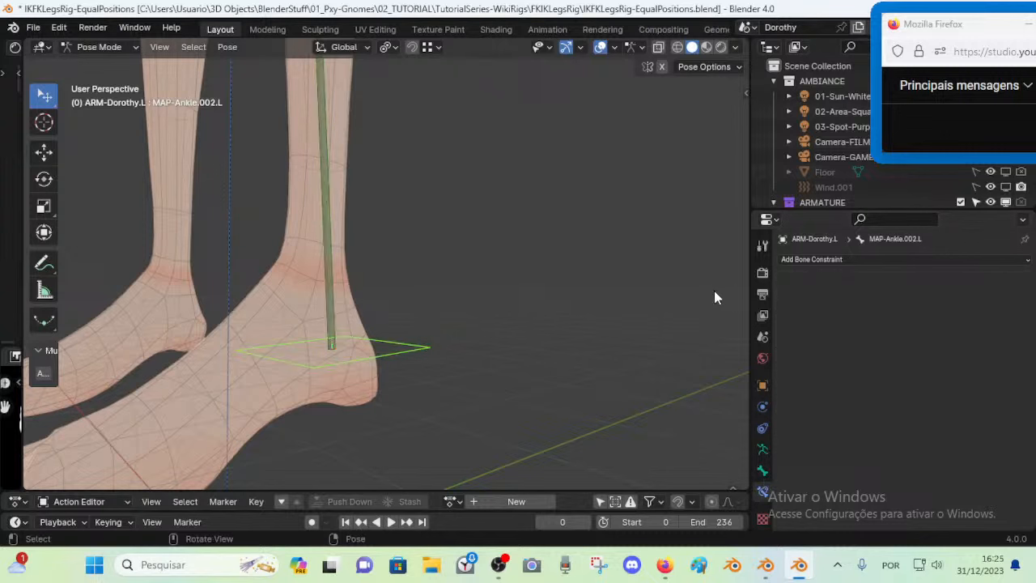
Examine how the MAP-Ankle.002.L bone sits at the ankle by test-moving it in Edit Mode and cancelling each move
{"action": "middle_click_drag", "start_coordinate": [350, 378], "coordinate": [403, 357]}
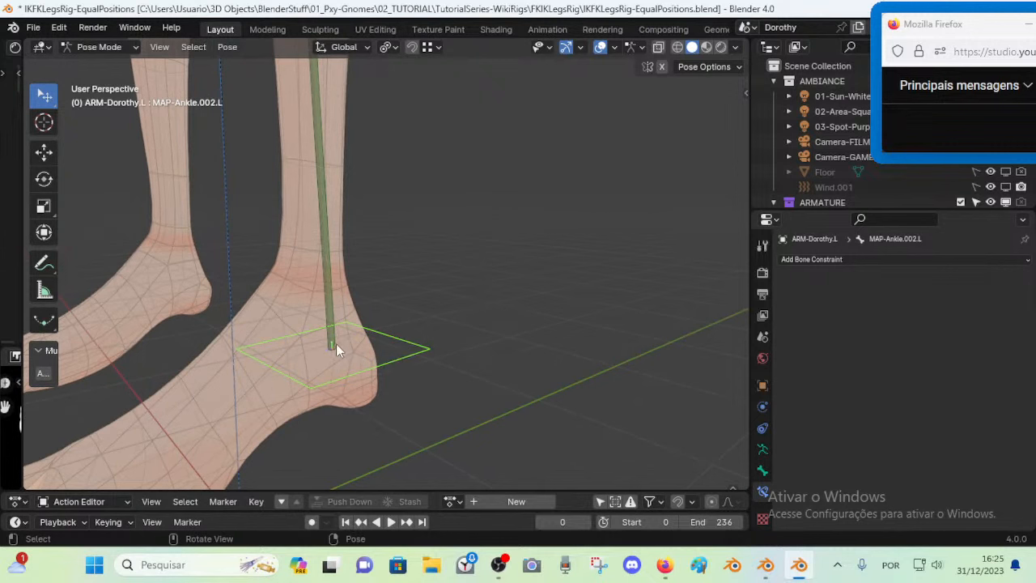
{"action": "left_click", "coordinate": [333, 344]}
{"action": "left_click", "coordinate": [380, 355]}
{"action": "key", "text": "Tab"}
{"action": "middle_click_drag", "start_coordinate": [346, 349], "coordinate": [451, 382]}
{"action": "left_click", "coordinate": [457, 386]}
{"action": "key", "text": "g"}
{"action": "right_click", "coordinate": [475, 381]}
{"action": "left_click", "coordinate": [481, 378]}
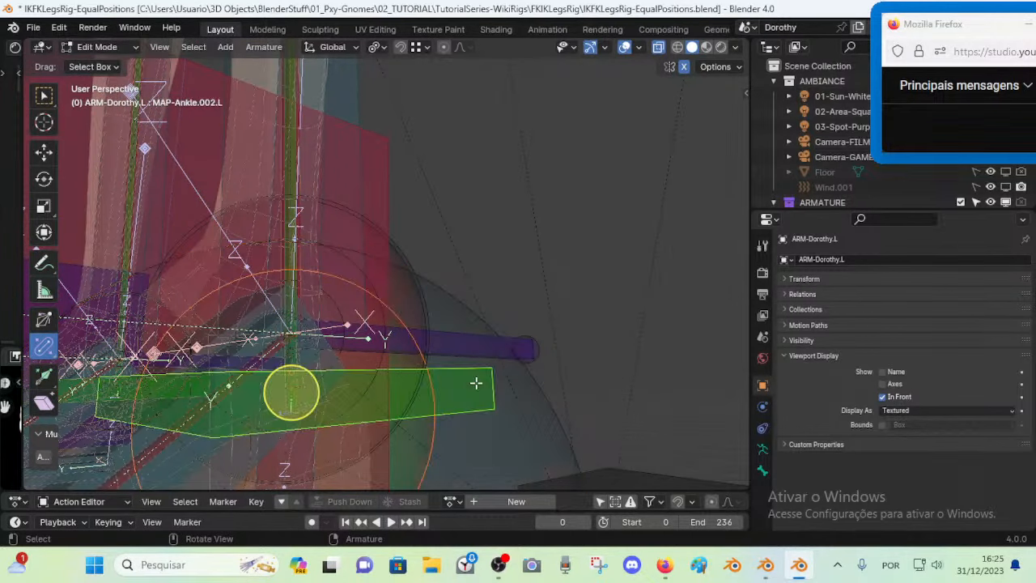
{"action": "left_click", "coordinate": [389, 363], "text": "alt"}
{"action": "left_click", "coordinate": [437, 376]}
{"action": "key", "text": "g"}
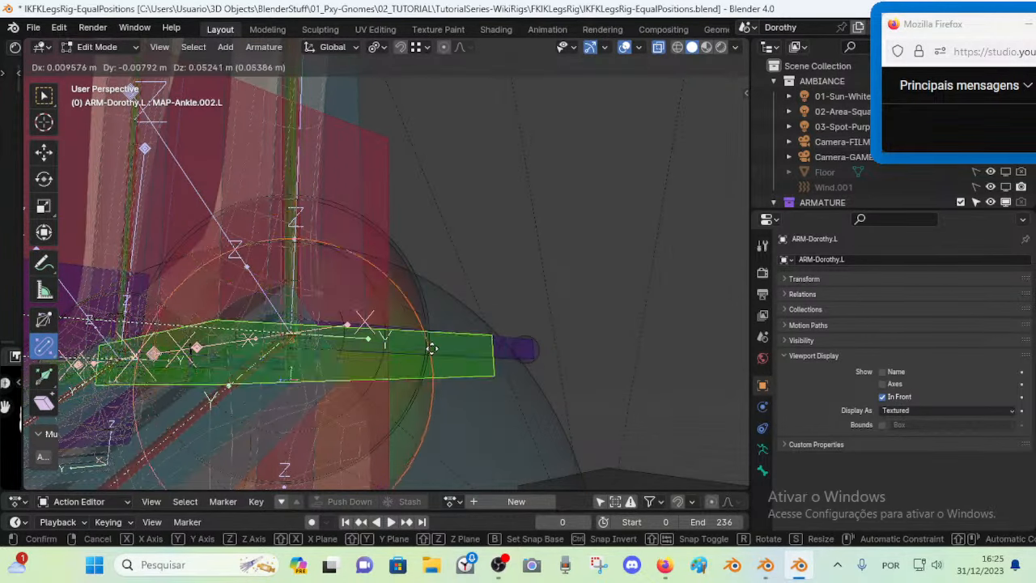
{"action": "right_click", "coordinate": [319, 393]}
{"action": "mouse_move", "coordinate": [304, 347]}
{"action": "middle_mouse_down"}
{"action": "mouse_move", "coordinate": [286, 411]}
{"action": "mouse_move", "coordinate": [315, 409]}
{"action": "mouse_move", "coordinate": [306, 400]}
{"action": "mouse_move", "coordinate": [286, 433]}
{"action": "mouse_move", "coordinate": [300, 404]}
{"action": "mouse_move", "coordinate": [287, 401]}
{"action": "mouse_move", "coordinate": [303, 420]}
{"action": "mouse_move", "coordinate": [337, 423]}
{"action": "mouse_move", "coordinate": [314, 427]}
{"action": "mouse_move", "coordinate": [300, 383]}
{"action": "mouse_move", "coordinate": [310, 356]}
{"action": "middle_mouse_up"}
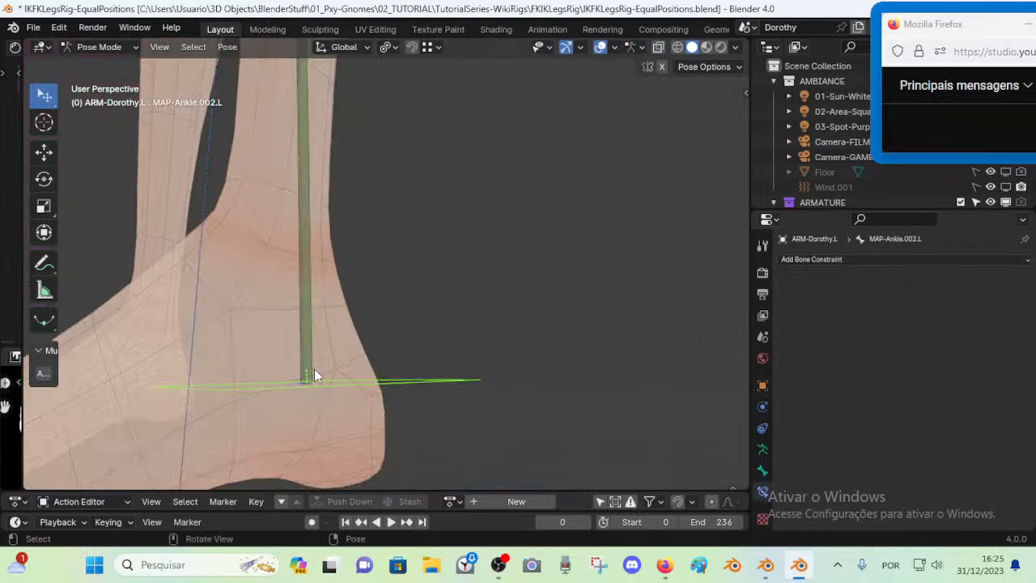
{"action": "middle_click_drag", "start_coordinate": [314, 369], "coordinate": [397, 321]}
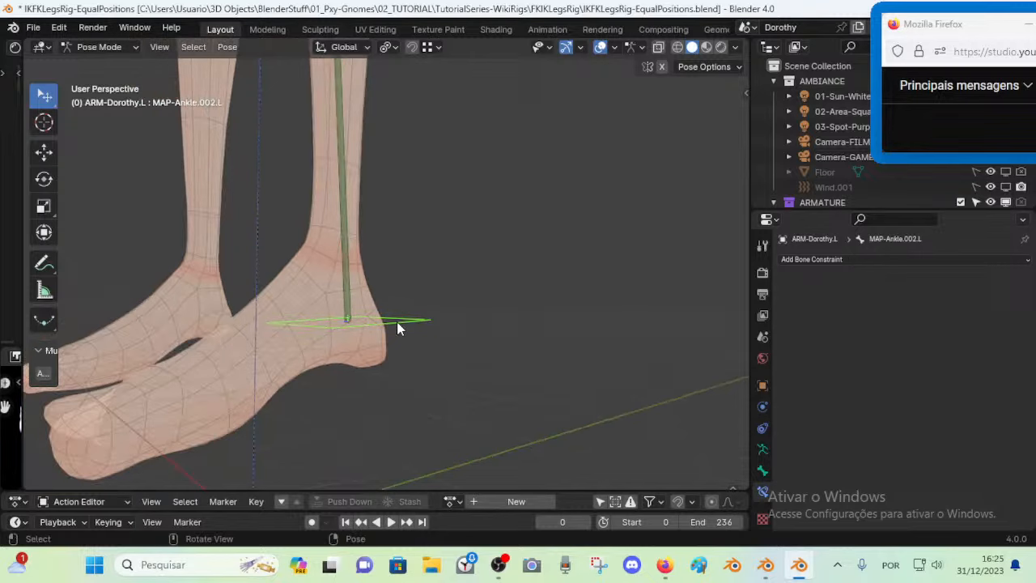
Switch to the FILE2.blend Blender window and inspect the leg rig in Edit Mode and Pose Mode
{"action": "left_click", "coordinate": [764, 564]}
{"action": "scroll", "coordinate": [408, 322], "scroll_direction": "down", "scroll_amount": 1}
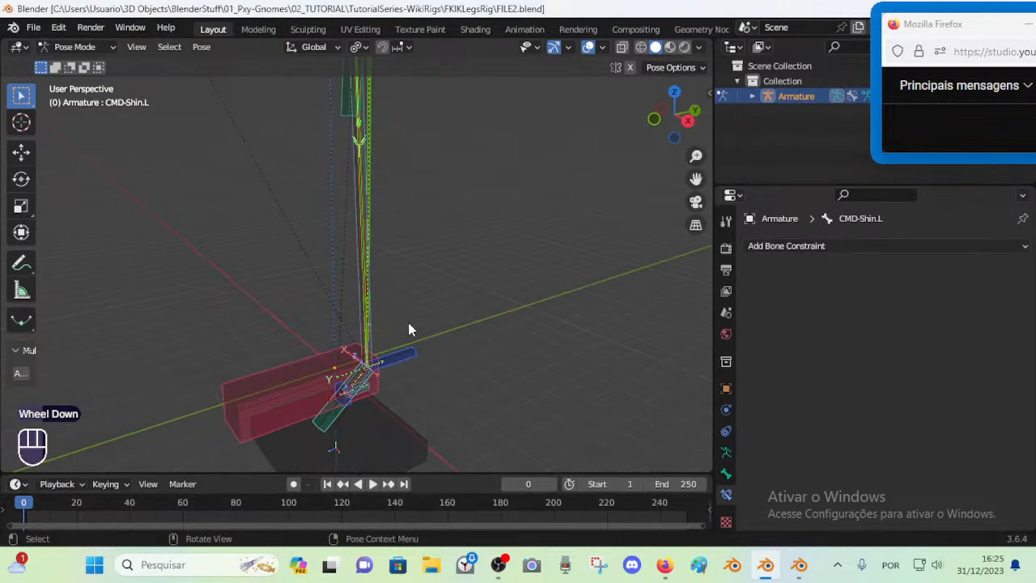
{"action": "scroll", "coordinate": [393, 374], "scroll_direction": "up", "scroll_amount": 1}
{"action": "middle_click_drag", "start_coordinate": [393, 374], "coordinate": [371, 318], "text": "shift"}
{"action": "scroll", "coordinate": [370, 328], "scroll_direction": "down", "scroll_amount": 3}
{"action": "key", "text": "shift+grave"}
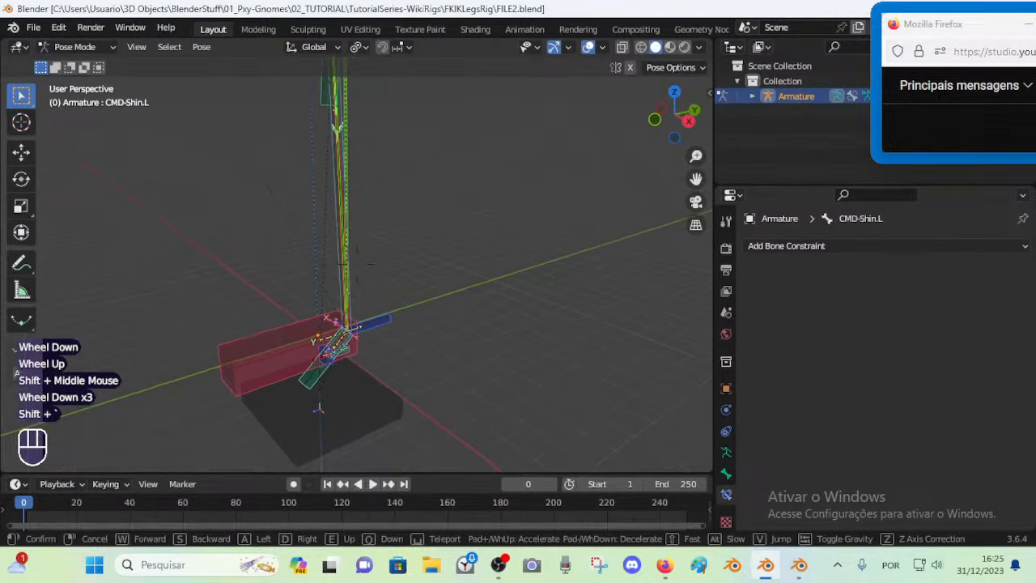
{"action": "left_click", "coordinate": [377, 334]}
{"action": "scroll", "coordinate": [376, 333], "scroll_direction": "down", "scroll_amount": 4}
{"action": "key", "text": "Tab"}
{"action": "key", "text": "Tab"}
{"action": "middle_click_drag", "start_coordinate": [374, 322], "coordinate": [351, 308]}
{"action": "scroll", "coordinate": [350, 312], "scroll_direction": "down", "scroll_amount": 2}
{"action": "scroll", "coordinate": [347, 308], "scroll_direction": "down", "scroll_amount": 2}
{"action": "scroll", "coordinate": [343, 304], "scroll_direction": "up", "scroll_amount": 3}
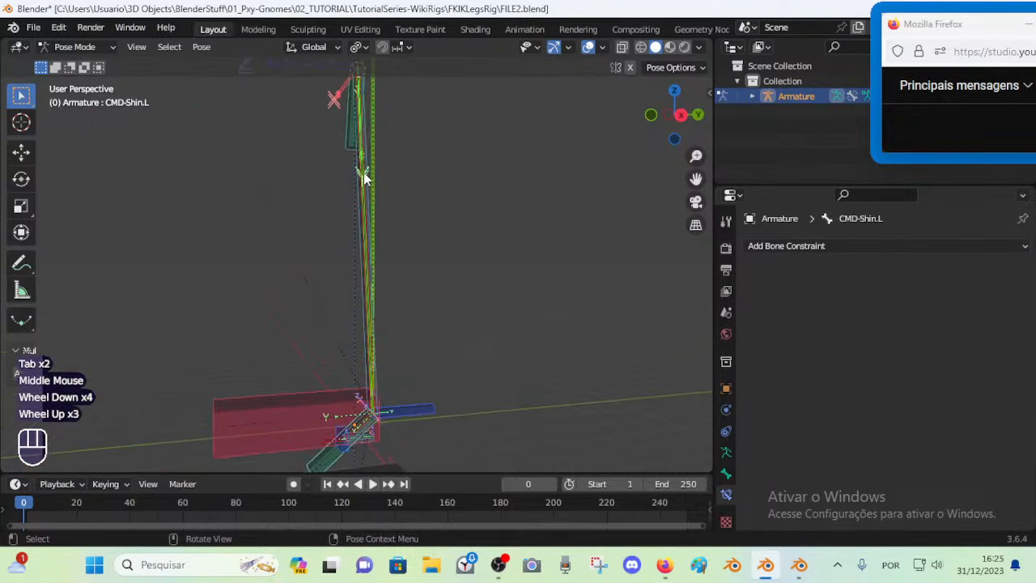
{"action": "scroll", "coordinate": [373, 223], "scroll_direction": "down", "scroll_amount": 2}
{"action": "key", "text": "Tab"}
{"action": "scroll", "coordinate": [372, 218], "scroll_direction": "up", "scroll_amount": 1}
{"action": "key", "text": "Tab"}
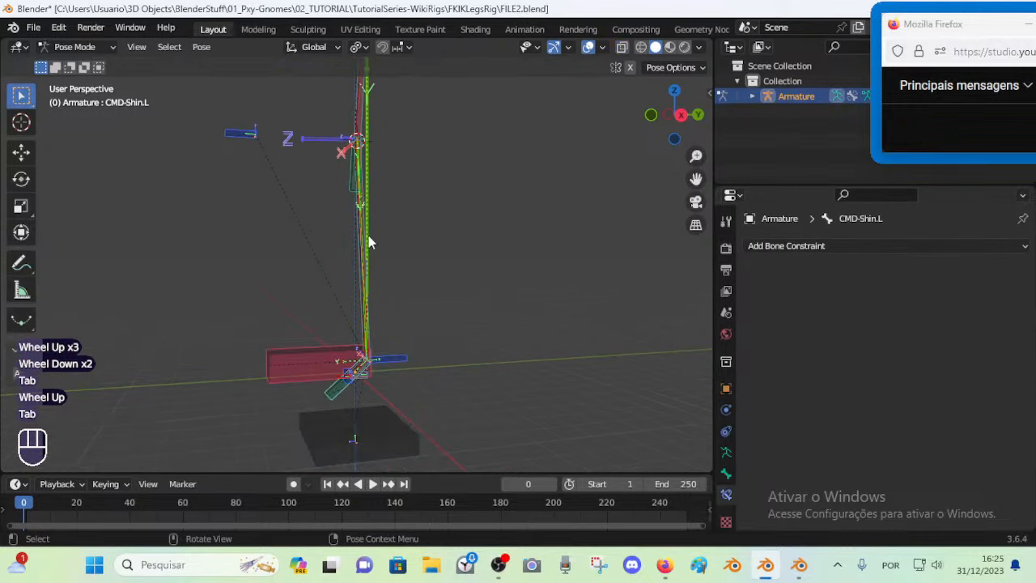
Clear the bone selection and select only the MAP-Shin.L bone among the overlapping shin bones in Pose Mode
{"action": "key", "text": "alt+a"}
{"action": "left_click", "coordinate": [356, 281]}
{"action": "left_click", "coordinate": [361, 275]}
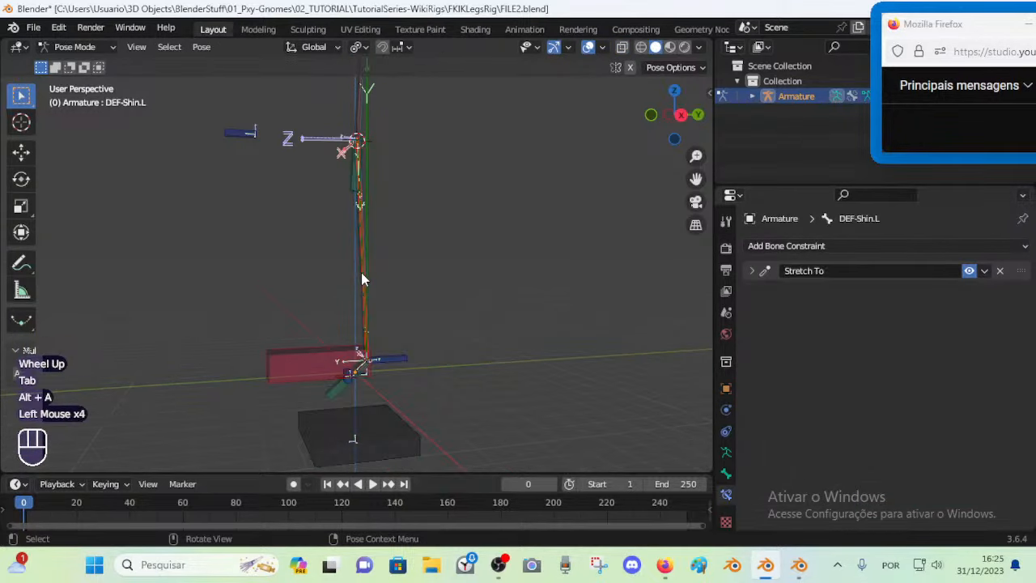
{"action": "left_click", "coordinate": [362, 273]}
{"action": "left_click", "coordinate": [364, 272]}
Try to snap the 3D cursor to the lower end of MAP-Shin.L in Pose Mode using Cursor to Active and Cursor to Selected
{"action": "scroll", "coordinate": [380, 272], "scroll_direction": "up", "scroll_amount": 2}
{"action": "key", "text": "shift+s"}
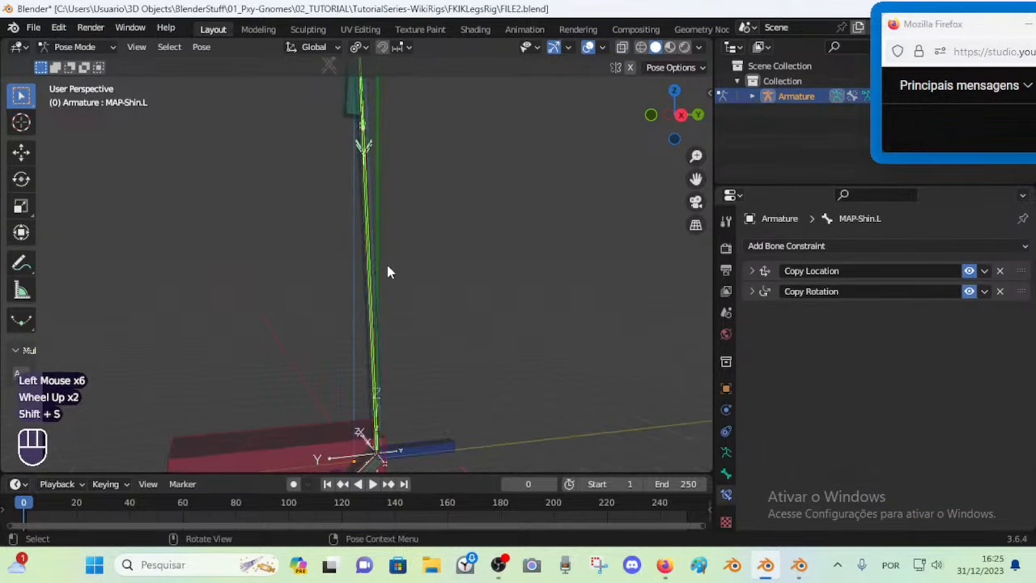
{"action": "scroll", "coordinate": [387, 272], "scroll_direction": "down", "scroll_amount": 1}
{"action": "key", "text": "shift+s"}
{"action": "middle_click_drag", "start_coordinate": [375, 265], "coordinate": [374, 304]}
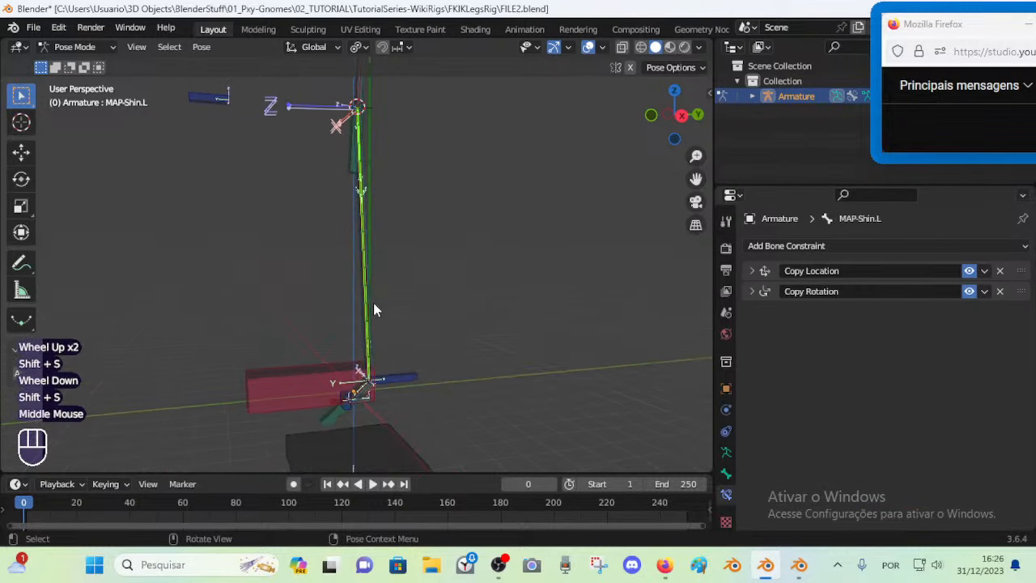
{"action": "key", "text": "shift+s"}
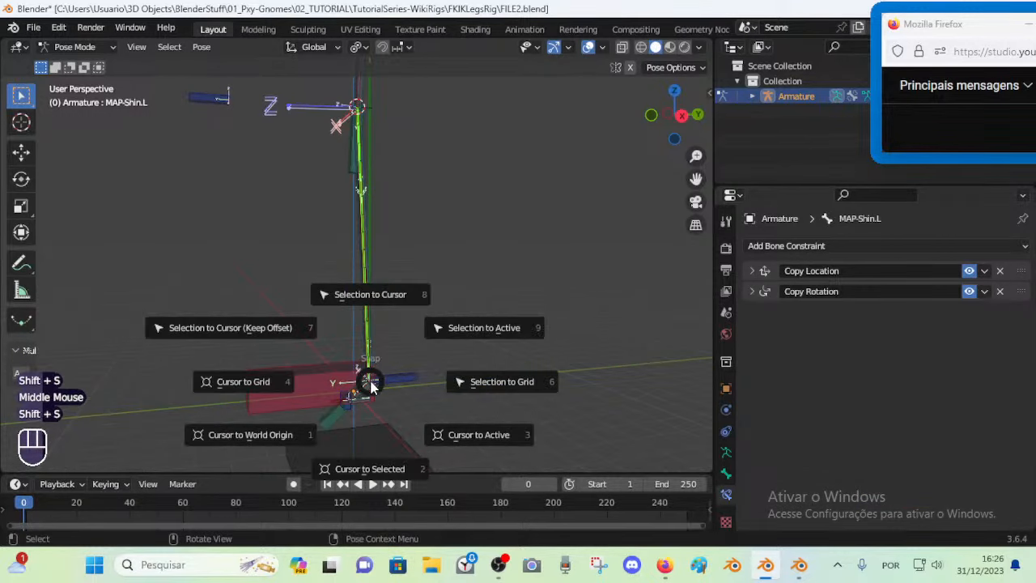
{"action": "left_click", "coordinate": [464, 434]}
{"action": "key", "text": "shift+s"}
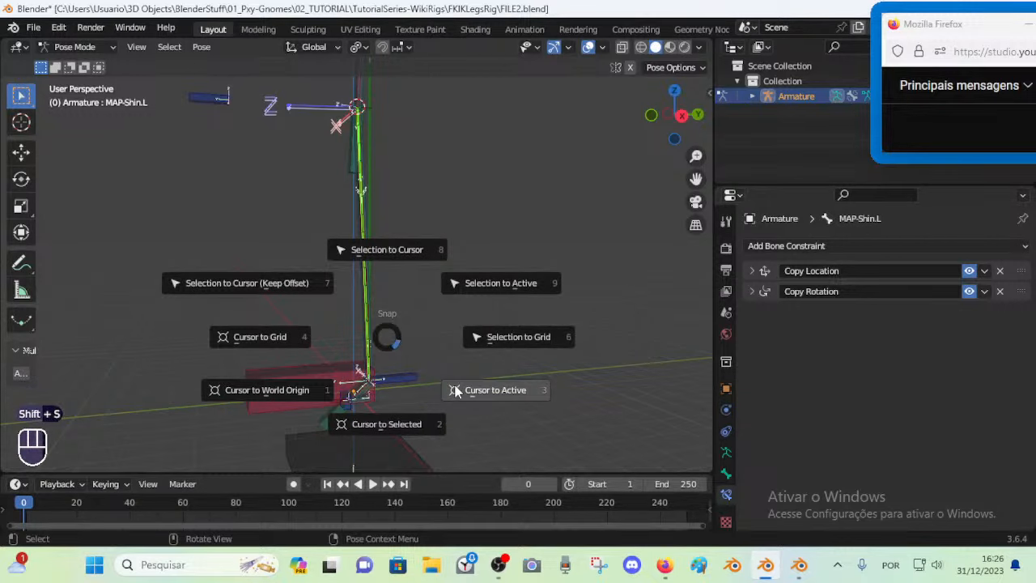
{"action": "left_click", "coordinate": [400, 424]}
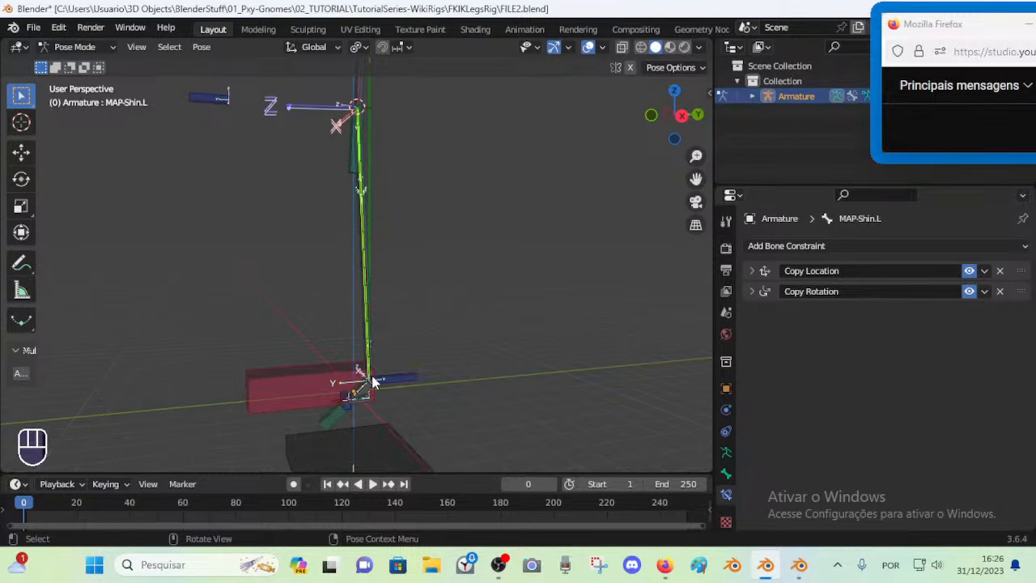
In Edit Mode, pick MAP-Shin.L from the overlapping bones at the ankle and hide all unselected bones
{"action": "key", "text": "Tab"}
{"action": "scroll", "coordinate": [389, 416], "scroll_direction": "up", "scroll_amount": 2}
{"action": "middle_click_drag", "start_coordinate": [388, 416], "coordinate": [407, 256], "text": "shift"}
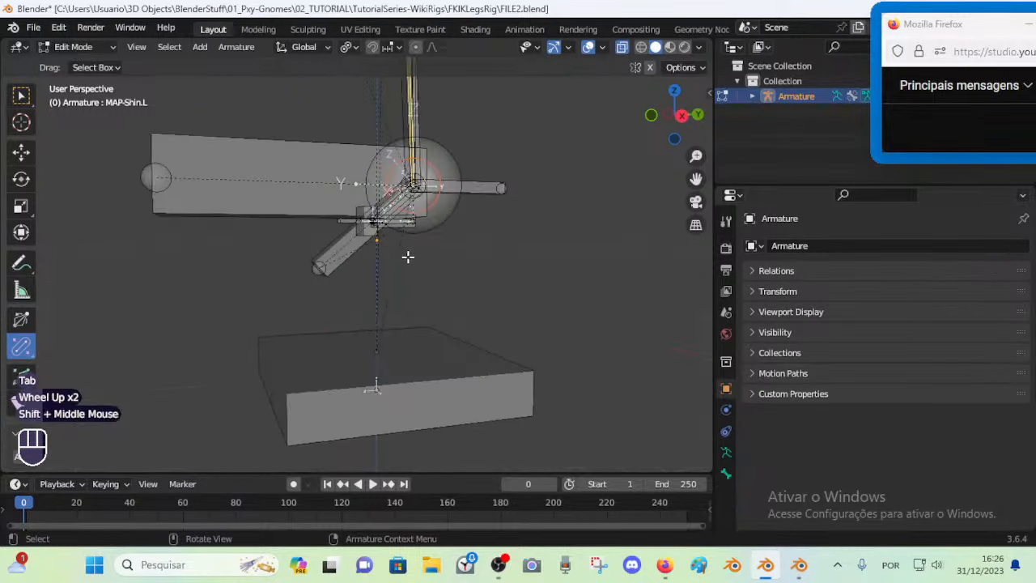
{"action": "scroll", "coordinate": [447, 175], "scroll_direction": "up", "scroll_amount": 1}
{"action": "middle_click_drag", "start_coordinate": [446, 175], "coordinate": [433, 293], "text": "shift"}
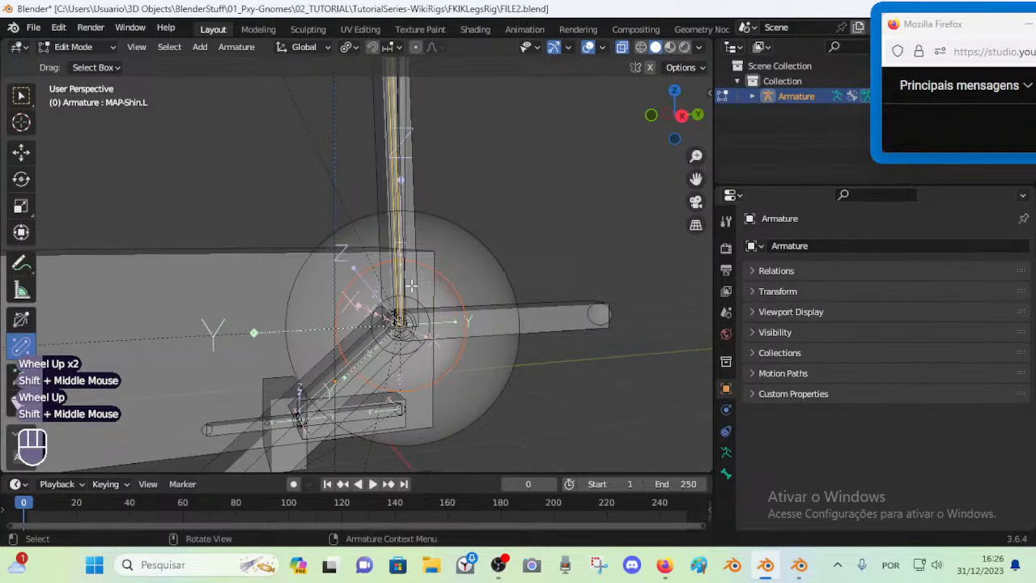
{"action": "left_click", "coordinate": [406, 228]}
{"action": "left_click", "coordinate": [407, 226]}
{"action": "left_click", "coordinate": [406, 227]}
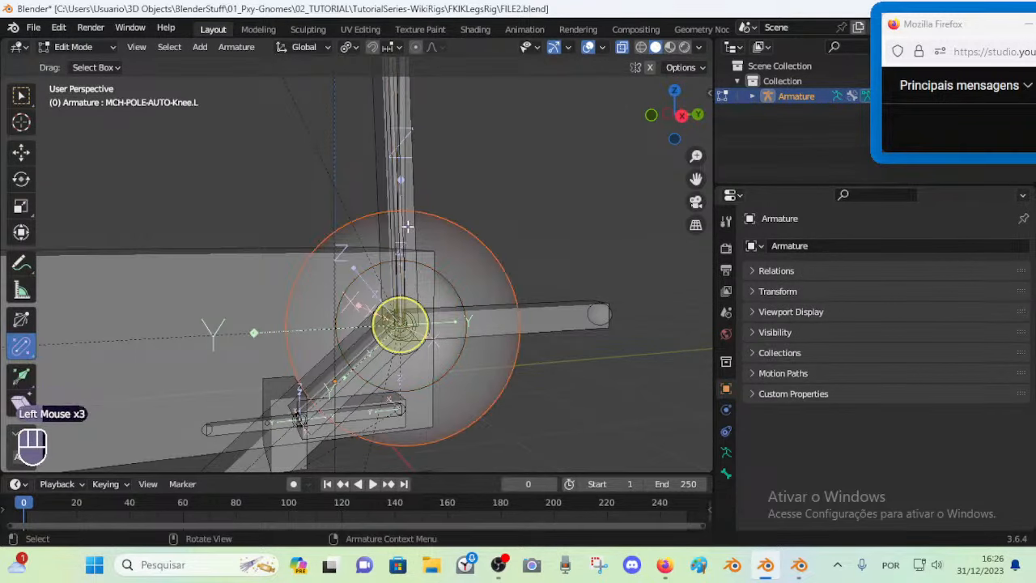
{"action": "left_click", "coordinate": [398, 230]}
{"action": "left_click", "coordinate": [397, 230]}
{"action": "left_click", "coordinate": [397, 229]}
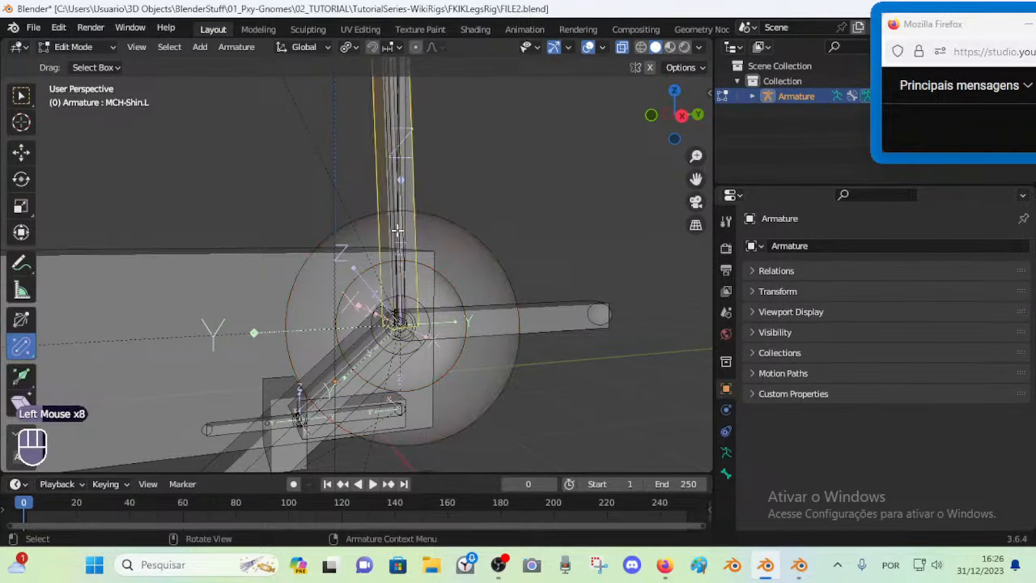
{"action": "left_click", "coordinate": [397, 229]}
{"action": "left_click", "coordinate": [397, 230]}
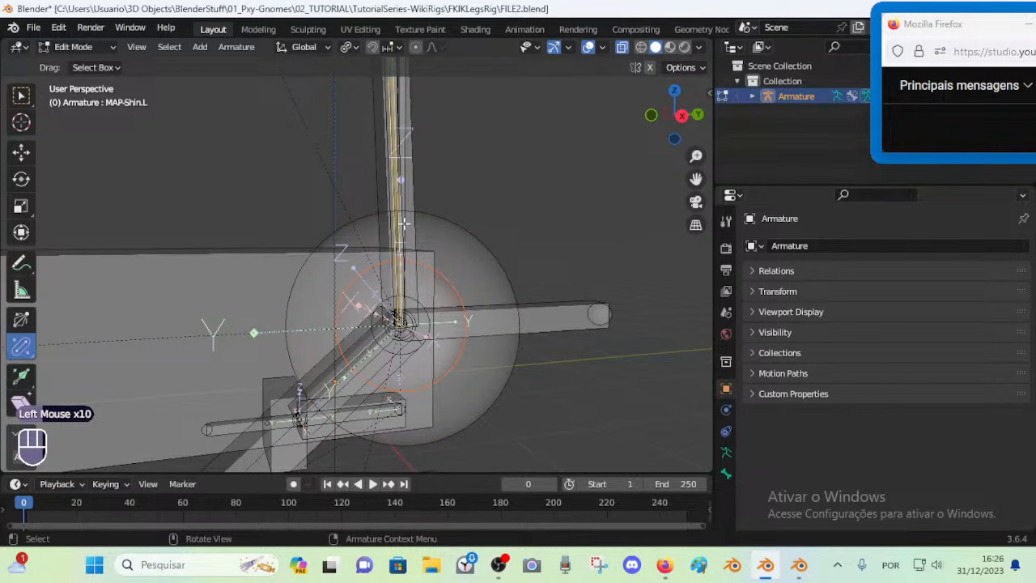
{"action": "key", "text": "shift+h"}
{"action": "left_click", "coordinate": [446, 298]}
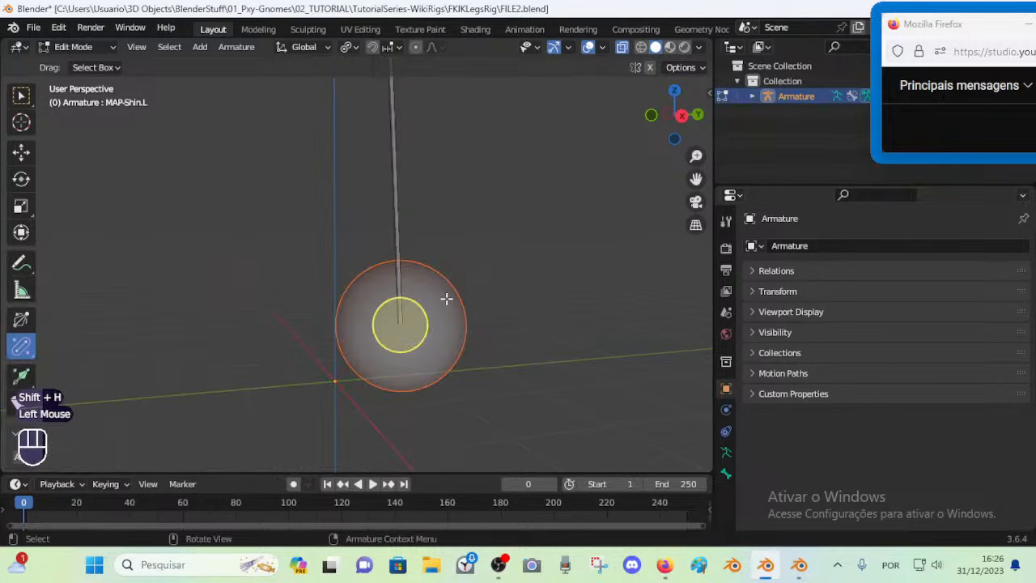
Show the isolated MAP-Shin.L bone in the right orthographic view, framed around its lower end
{"action": "middle_click_drag", "start_coordinate": [458, 293], "coordinate": [496, 268]}
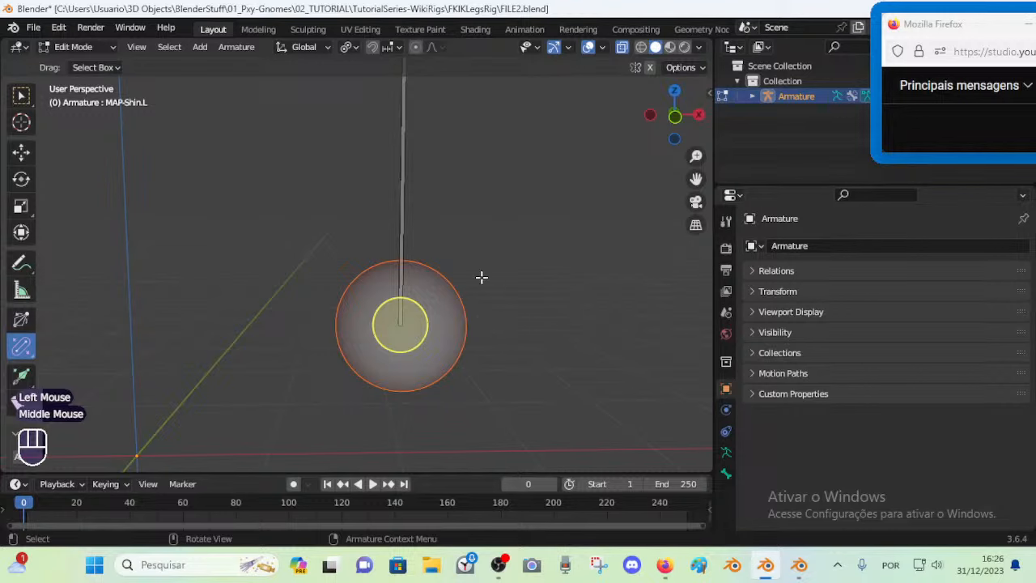
{"action": "scroll", "coordinate": [468, 272], "scroll_direction": "down", "scroll_amount": 4}
{"action": "key", "text": "KP_1"}
{"action": "key", "text": "KP_3"}
{"action": "scroll", "coordinate": [461, 262], "scroll_direction": "up", "scroll_amount": 3}
{"action": "key", "text": "a"}
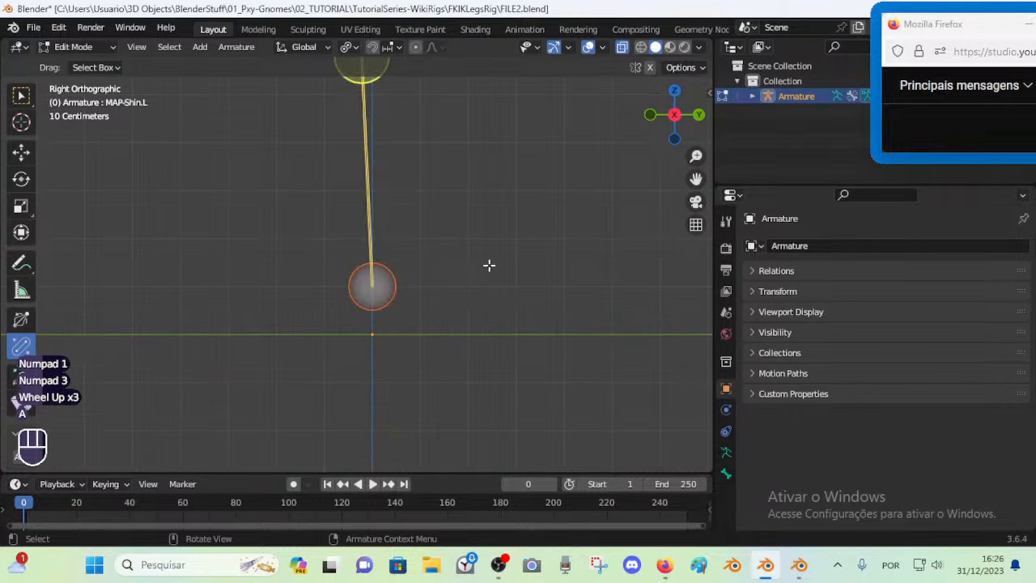
{"action": "key", "text": "Escape"}
{"action": "key", "text": "ctrl+z"}
{"action": "key", "text": "ctrl+z"}
{"action": "scroll", "coordinate": [399, 269], "scroll_direction": "up", "scroll_amount": 2}
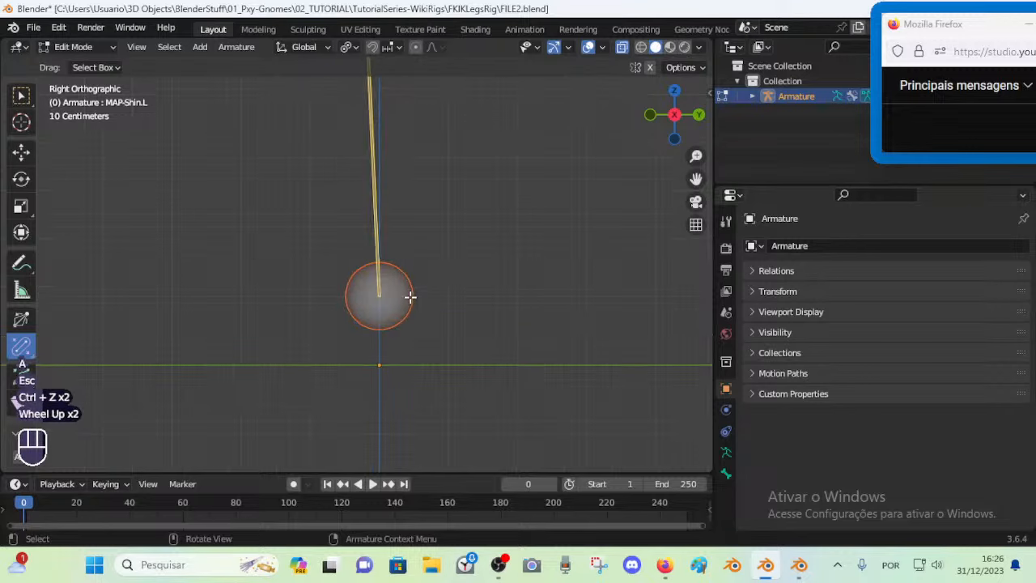
Select the tail joint of MAP-Shin.L at the ankle and snap the 3D cursor to it
{"action": "left_click", "coordinate": [401, 268]}
{"action": "left_click", "coordinate": [375, 225]}
{"action": "left_click", "coordinate": [374, 243], "text": "alt"}
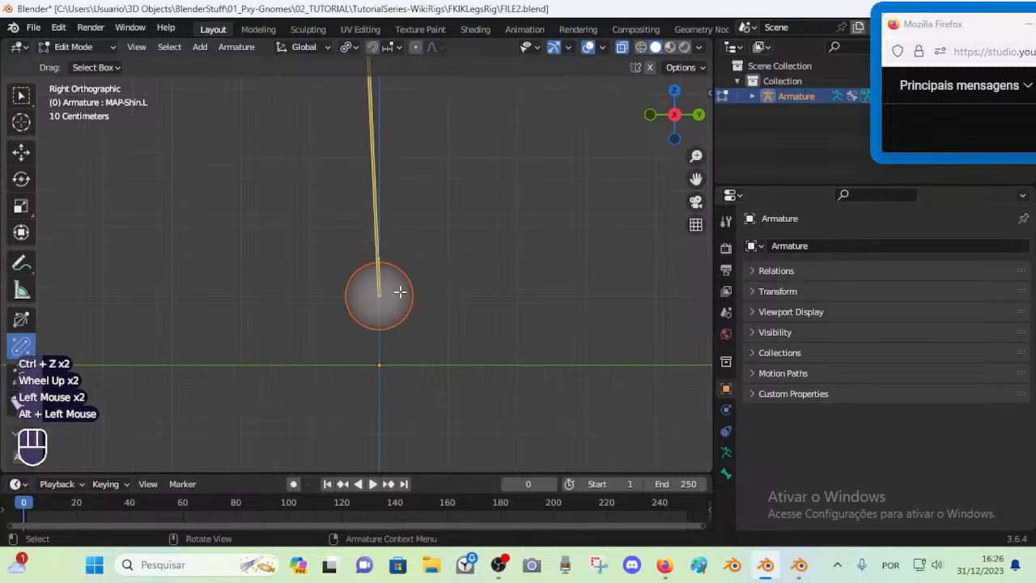
{"action": "scroll", "coordinate": [388, 248], "scroll_direction": "up", "scroll_amount": 1}
{"action": "key", "text": "shift+s"}
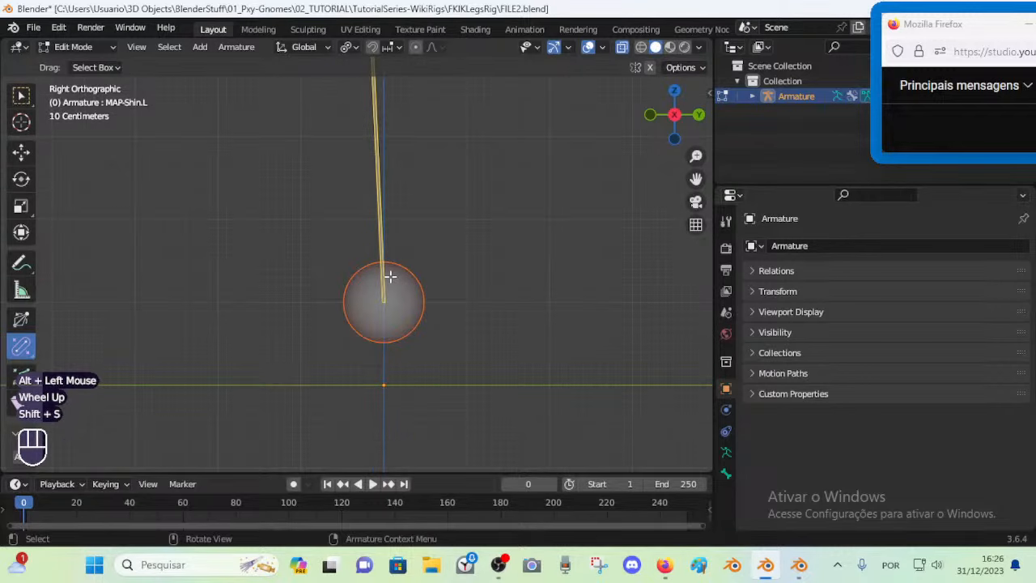
{"action": "key", "text": "shift+s"}
{"action": "left_click", "coordinate": [395, 299]}
{"action": "key", "text": "shift+s"}
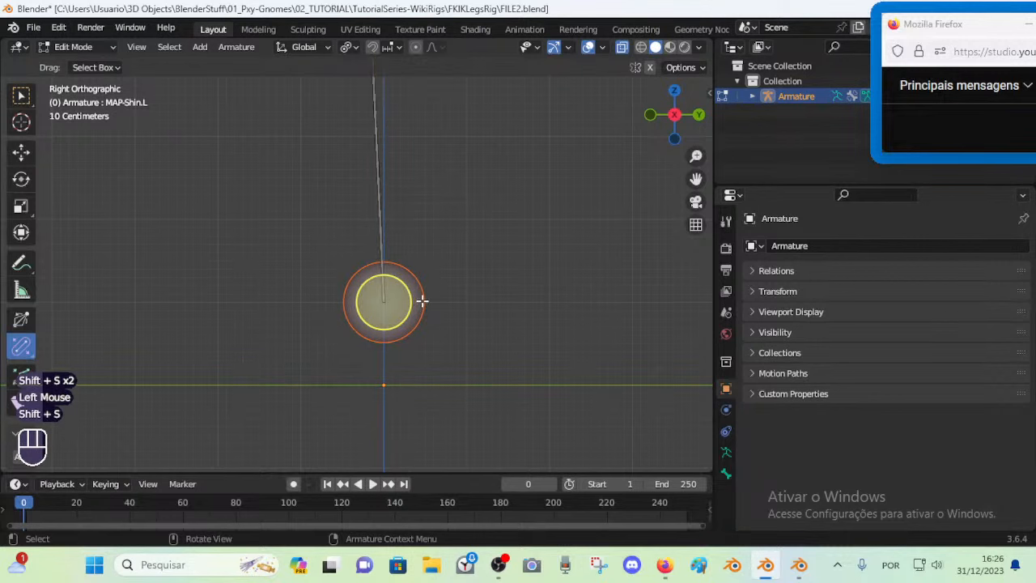
{"action": "left_click", "coordinate": [424, 290]}
{"action": "key", "text": "shift+s"}
{"action": "key", "text": "shift+s"}
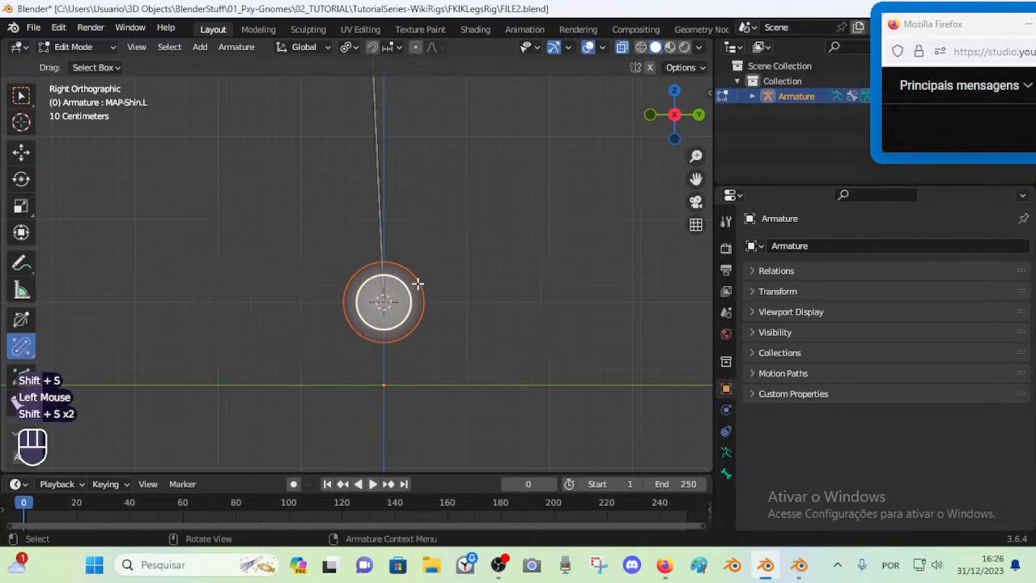
Add a new bone at the 3D cursor on the ankle and parent it to MAP-Shin.L
{"action": "key", "text": "shift+a"}
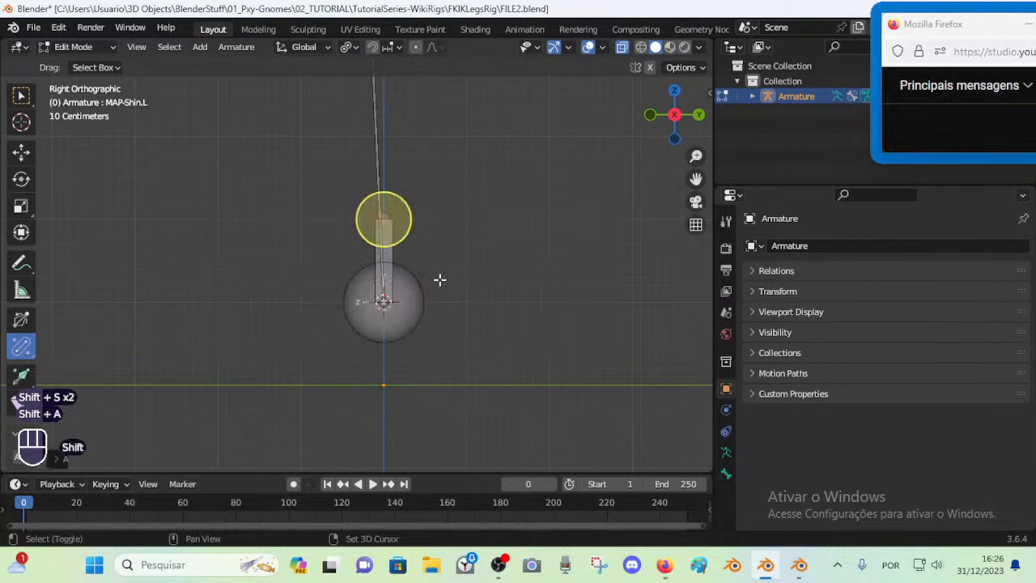
{"action": "left_click", "coordinate": [390, 242]}
{"action": "left_click", "coordinate": [386, 171], "text": "shift"}
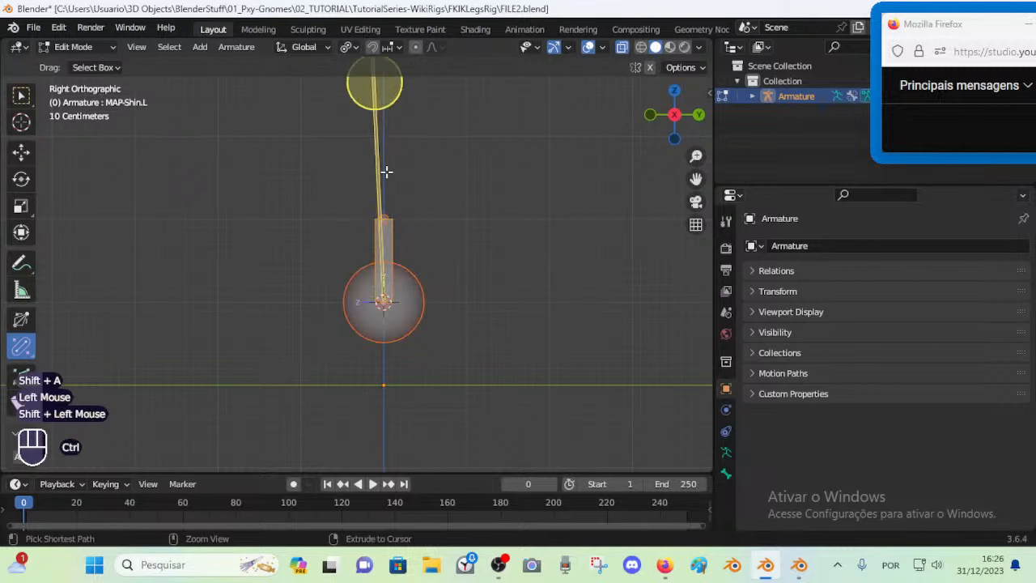
{"action": "key", "text": "ctrl+p"}
{"action": "key", "text": "Down"}
{"action": "key", "text": "Return"}
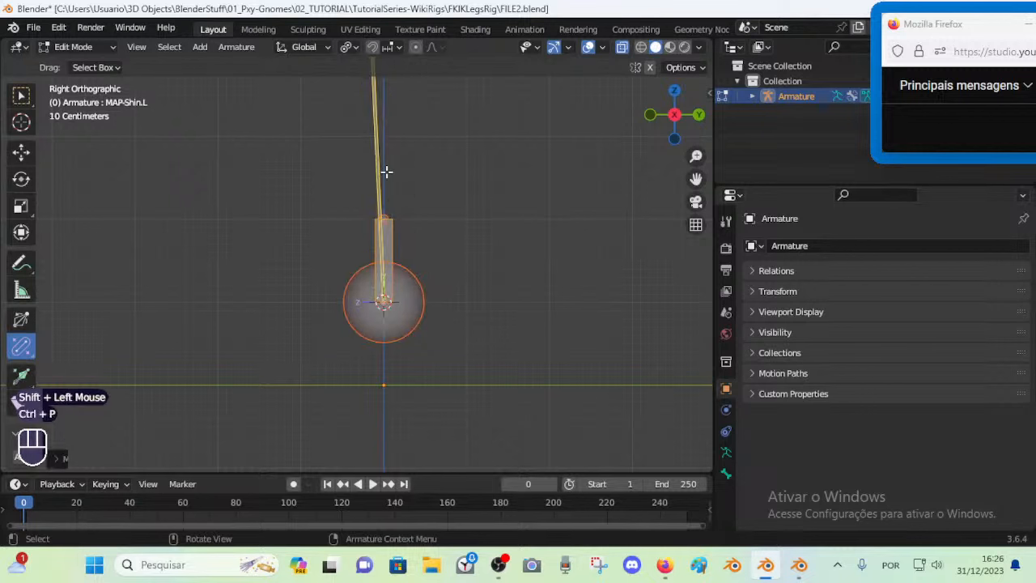
{"action": "left_click", "coordinate": [386, 170], "text": "shift"}
{"action": "left_click", "coordinate": [386, 171], "text": "shift"}
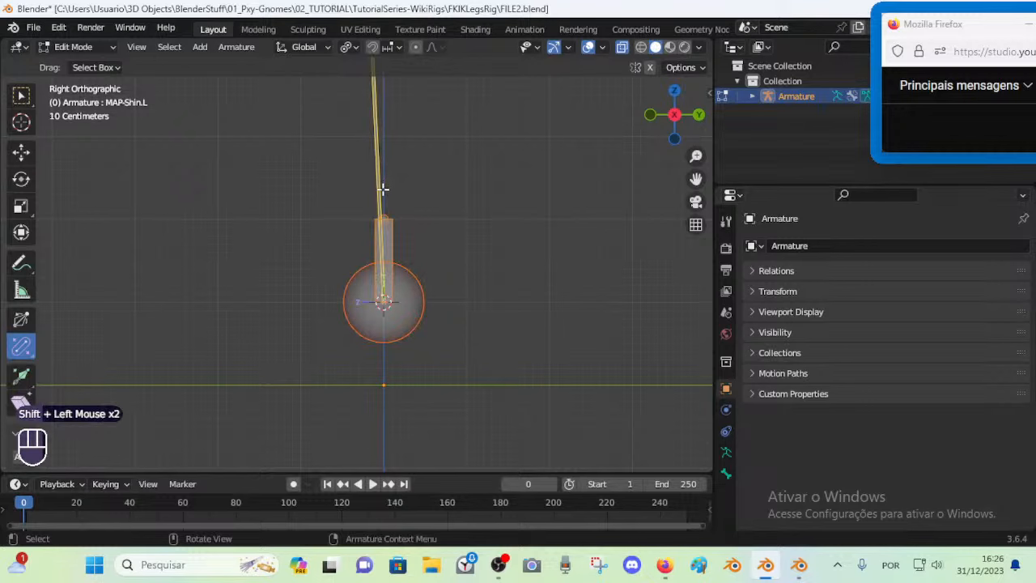
Scale the new ankle bone down to a very short length and enlarge its B-Bone display size into a wide flat plate
{"action": "left_click", "coordinate": [389, 226]}
{"action": "scroll", "coordinate": [391, 231], "scroll_direction": "up", "scroll_amount": 2}
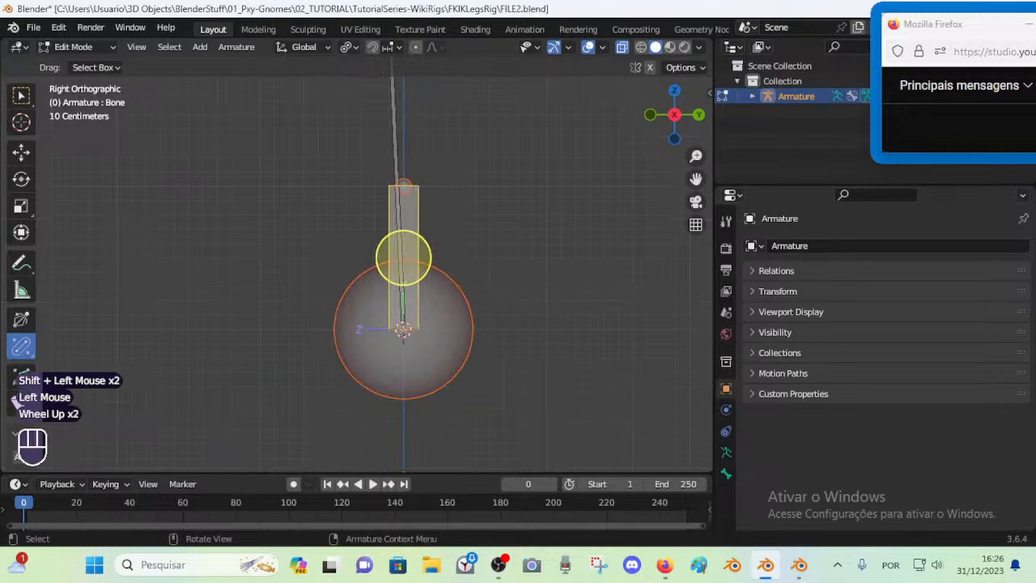
{"action": "key", "text": "s"}
{"action": "left_click", "coordinate": [407, 320]}
{"action": "key", "text": "s"}
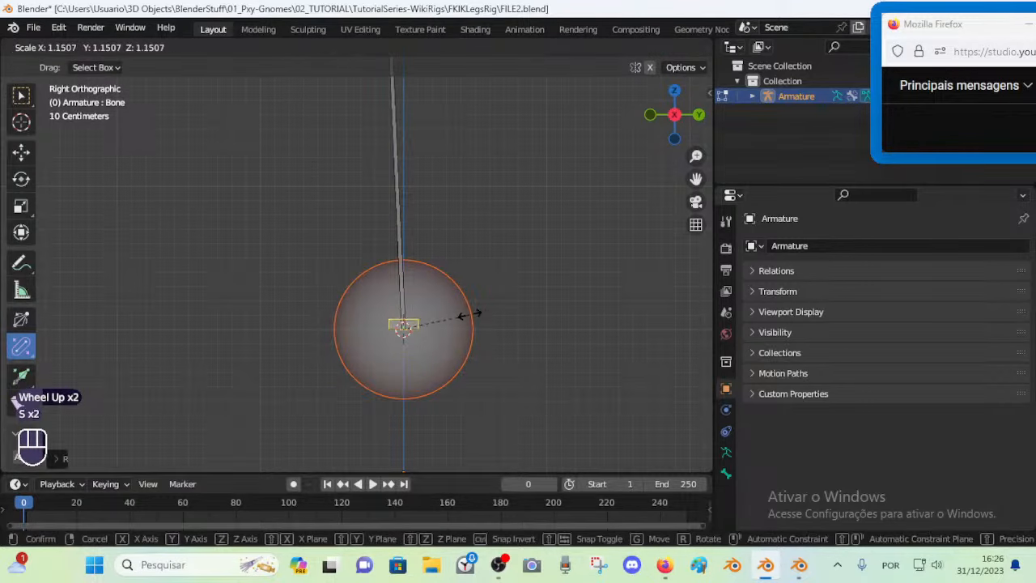
{"action": "left_click", "coordinate": [454, 322]}
{"action": "key", "text": "ctrl+alt+s"}
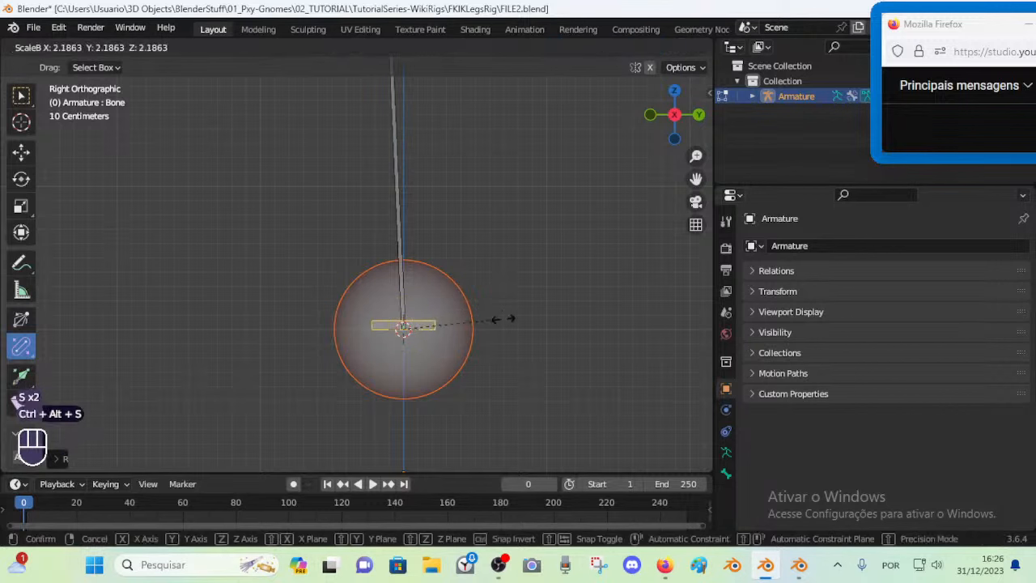
{"action": "left_click", "coordinate": [550, 313]}
{"action": "key", "text": "g"}
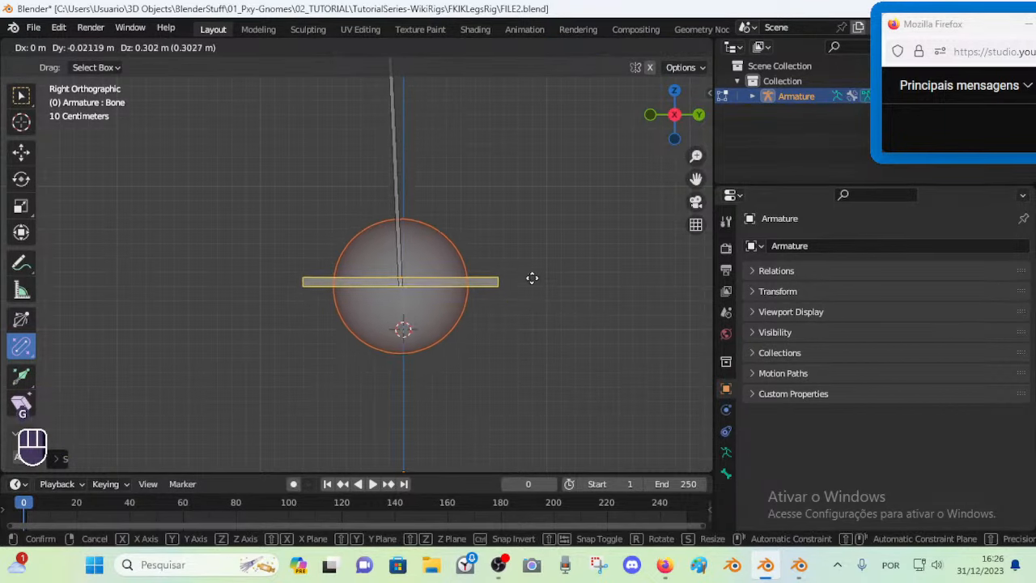
{"action": "left_click", "coordinate": [510, 309]}
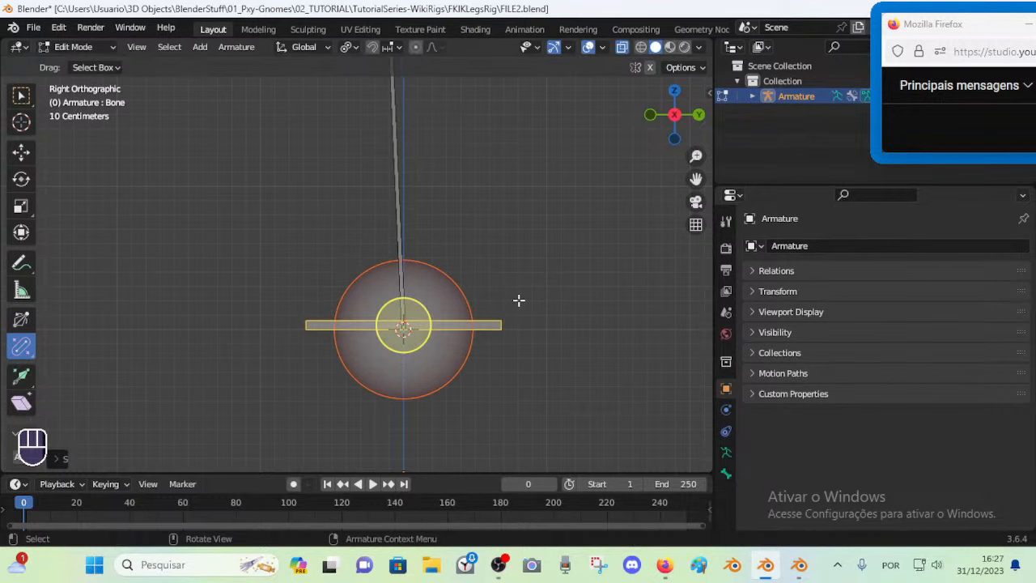
{"action": "scroll", "coordinate": [518, 300], "scroll_direction": "up", "scroll_amount": 2}
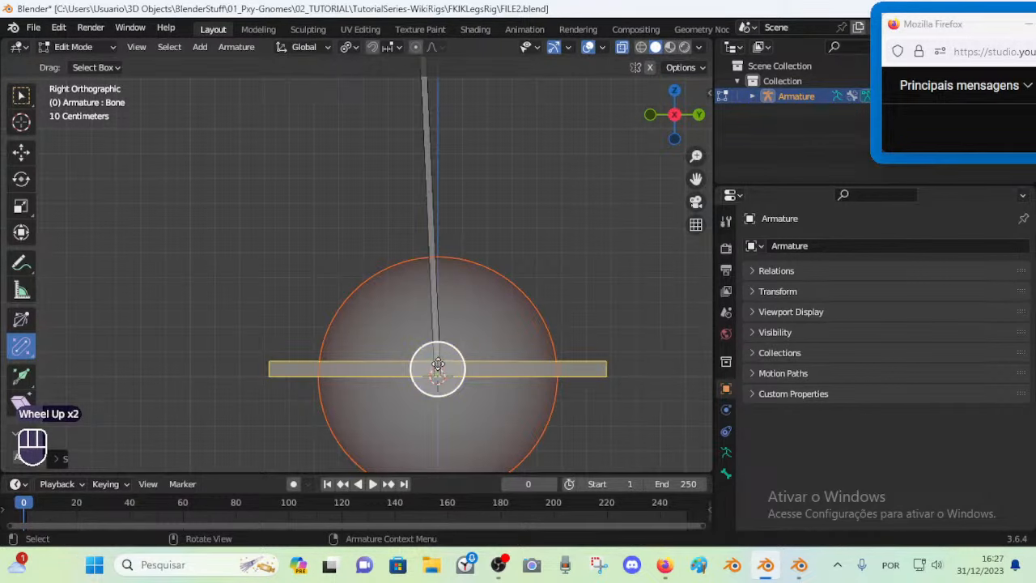
{"action": "key", "text": "g"}
{"action": "right_click", "coordinate": [434, 344]}
{"action": "right_click", "coordinate": [544, 322]}
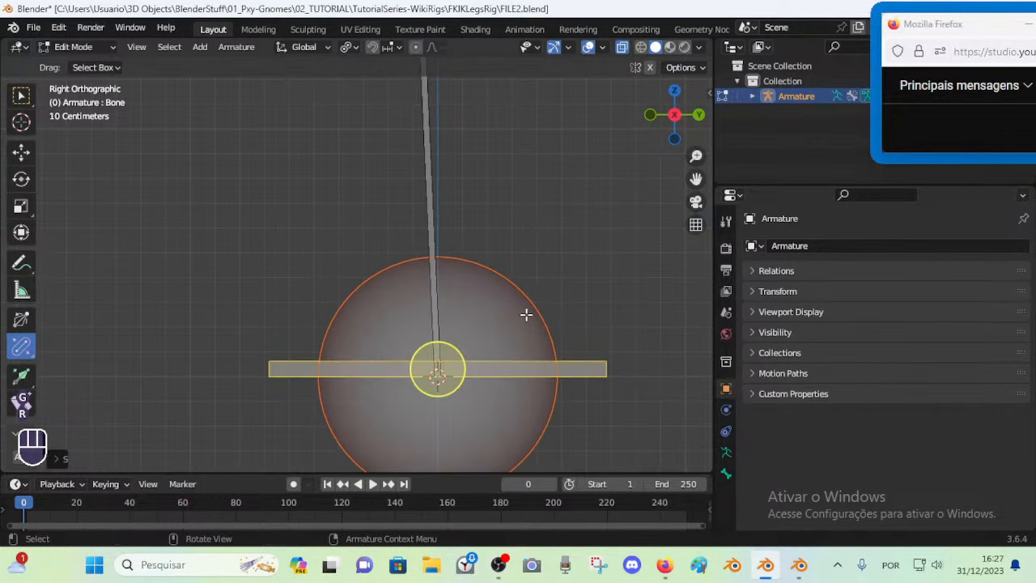
Return the armature to Pose Mode, check the ankle bone among the other leg bones, and save the file
{"action": "scroll", "coordinate": [474, 291], "scroll_direction": "down", "scroll_amount": 2}
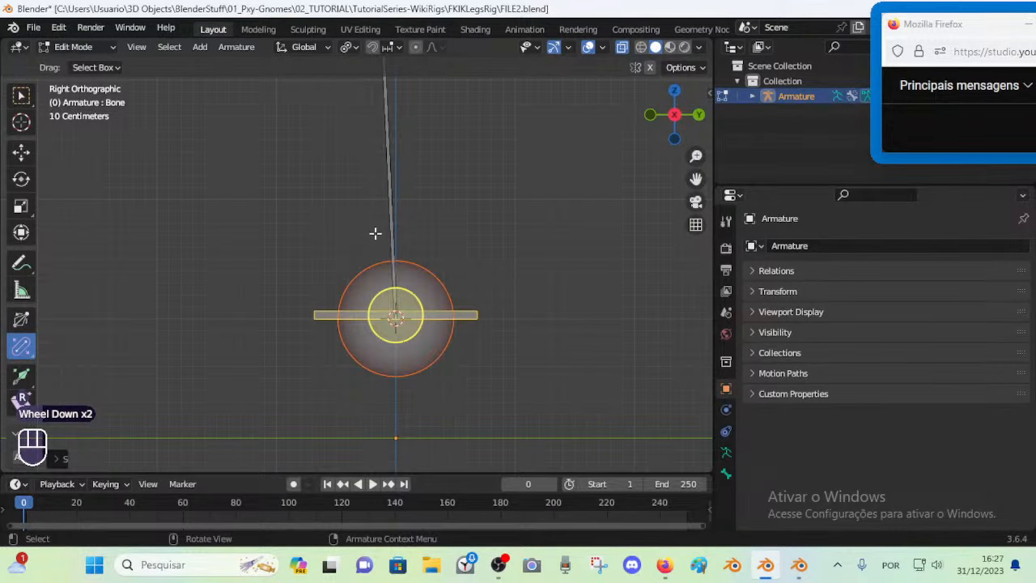
{"action": "middle_click_drag", "start_coordinate": [408, 287], "coordinate": [428, 305]}
{"action": "scroll", "coordinate": [415, 302], "scroll_direction": "down", "scroll_amount": 3}
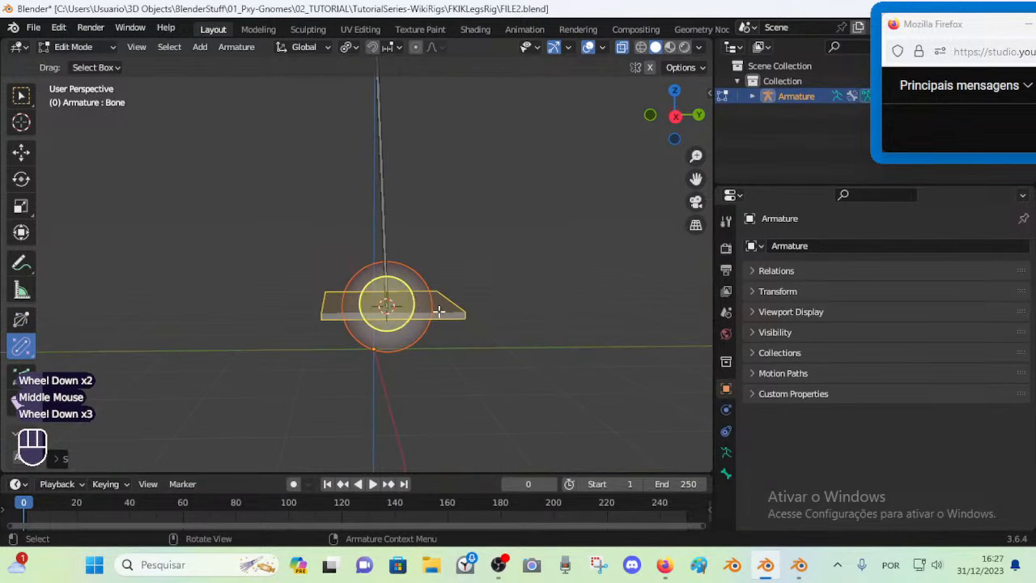
{"action": "key", "text": "Tab"}
{"action": "scroll", "coordinate": [425, 295], "scroll_direction": "down", "scroll_amount": 1}
{"action": "scroll", "coordinate": [421, 287], "scroll_direction": "up", "scroll_amount": 2}
{"action": "middle_click_drag", "start_coordinate": [421, 286], "coordinate": [435, 316]}
{"action": "scroll", "coordinate": [450, 315], "scroll_direction": "down", "scroll_amount": 1}
{"action": "key", "text": "ctrl+s"}
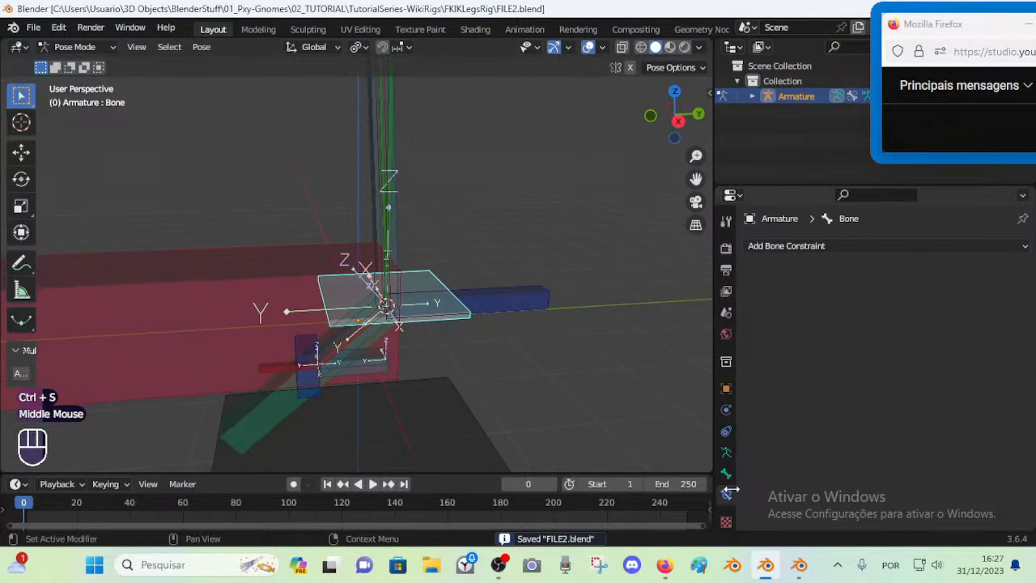
{"action": "left_click", "coordinate": [725, 455]}
{"action": "middle_click_drag", "start_coordinate": [580, 357], "coordinate": [487, 311]}
{"action": "scroll", "coordinate": [467, 321], "scroll_direction": "up", "scroll_amount": 3}
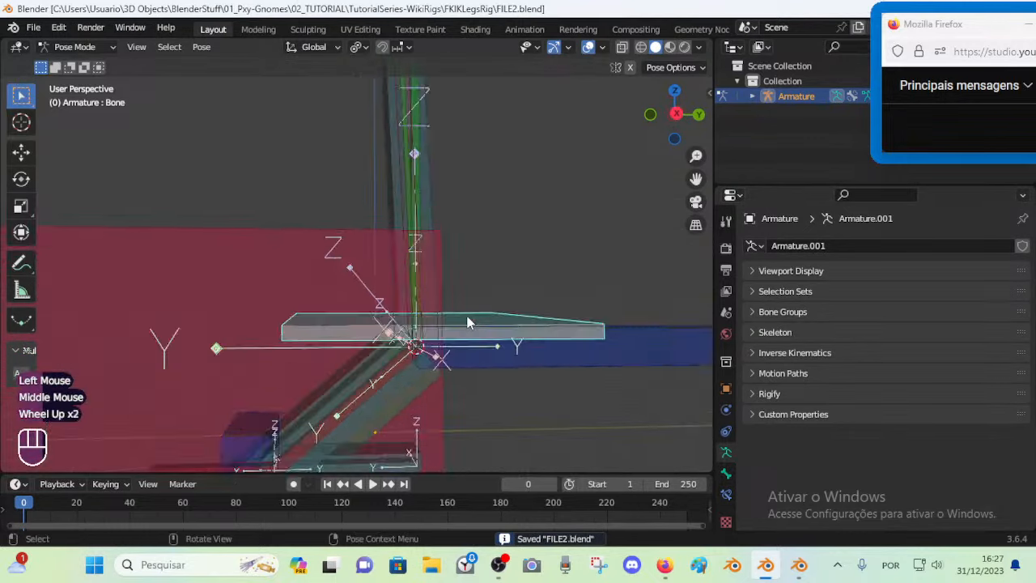
{"action": "key", "text": "s"}
{"action": "key", "text": "Escape"}
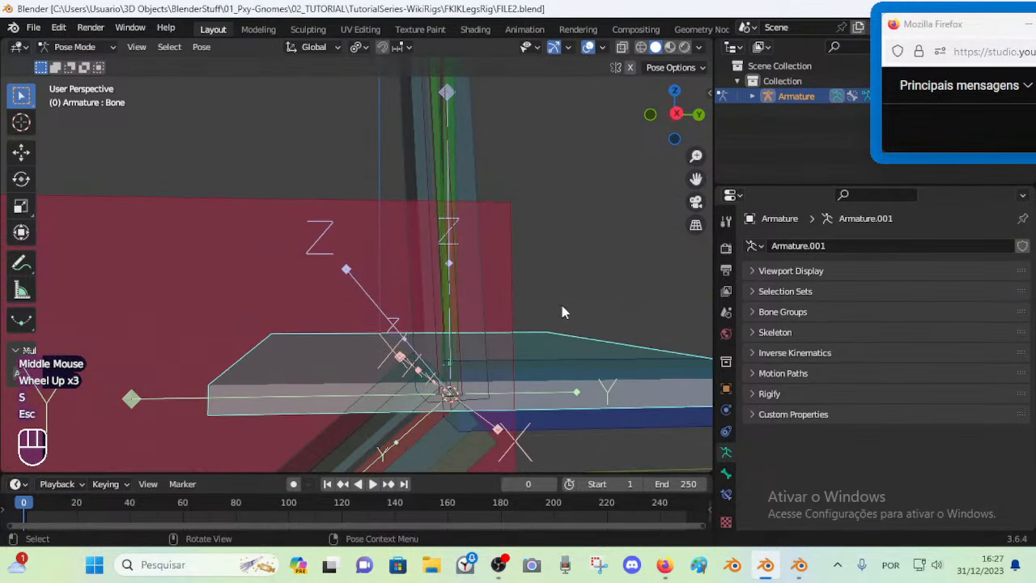
{"action": "key", "text": "s"}
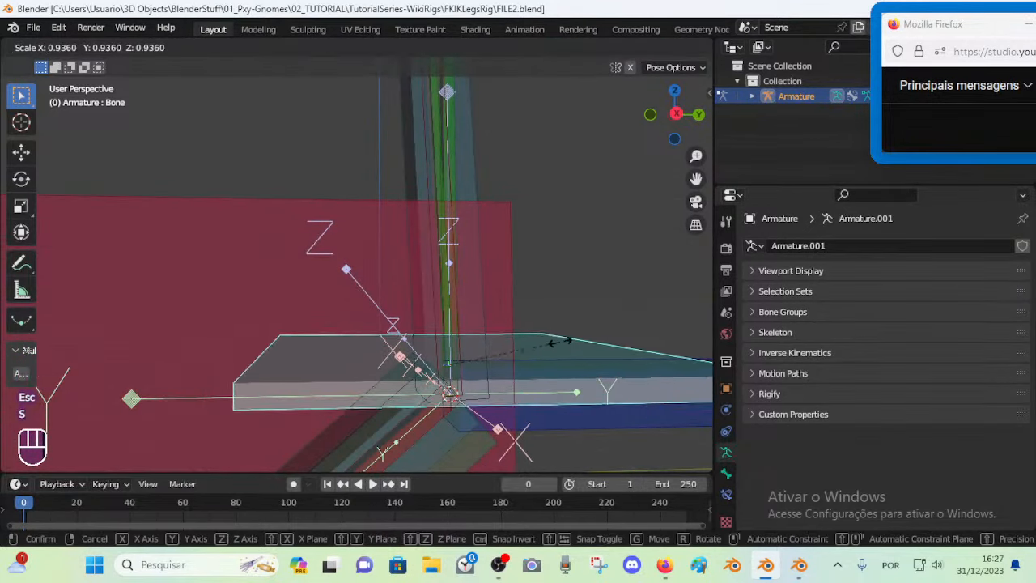
{"action": "key", "text": "Escape"}
Shorten the flat ankle bone further in Edit Mode and reduce its B-Bone display size in Pose Mode
{"action": "key", "text": "Tab"}
{"action": "key", "text": "s"}
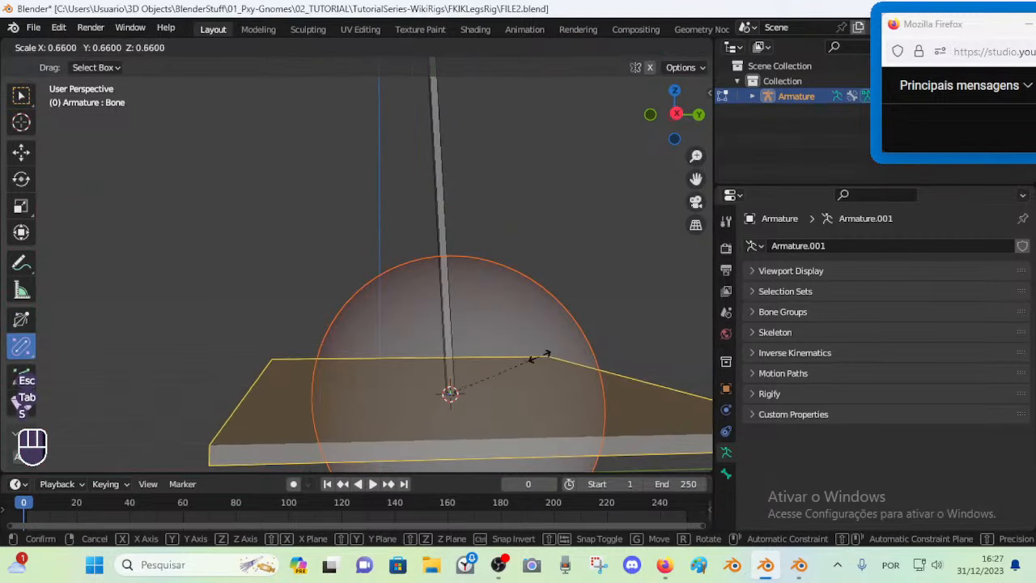
{"action": "key", "text": "Escape"}
{"action": "key", "text": "Tab"}
{"action": "scroll", "coordinate": [555, 275], "scroll_direction": "down", "scroll_amount": 2}
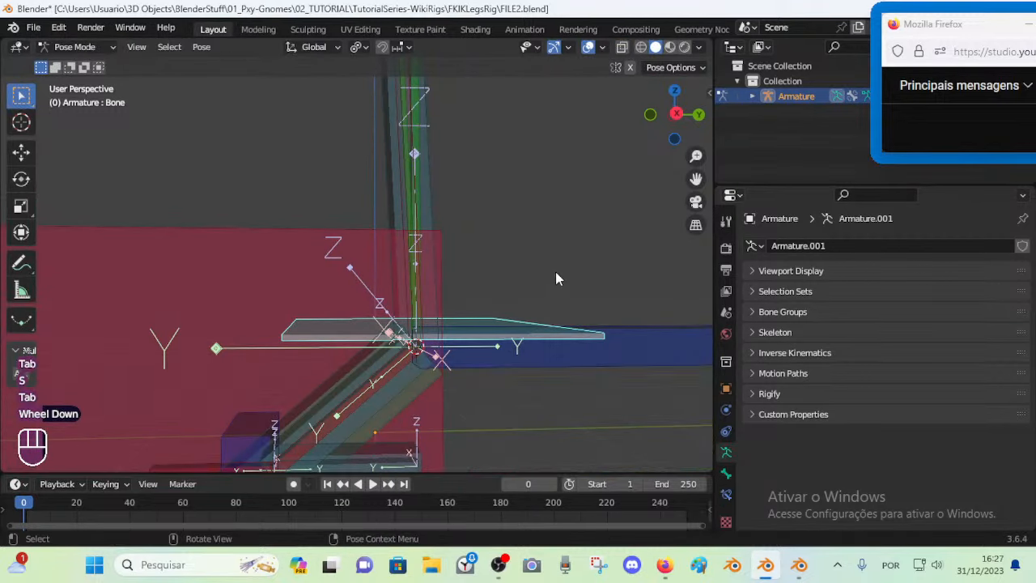
{"action": "middle_click_drag", "start_coordinate": [548, 316], "coordinate": [569, 390]}
{"action": "scroll", "coordinate": [568, 390], "scroll_direction": "down", "scroll_amount": 2}
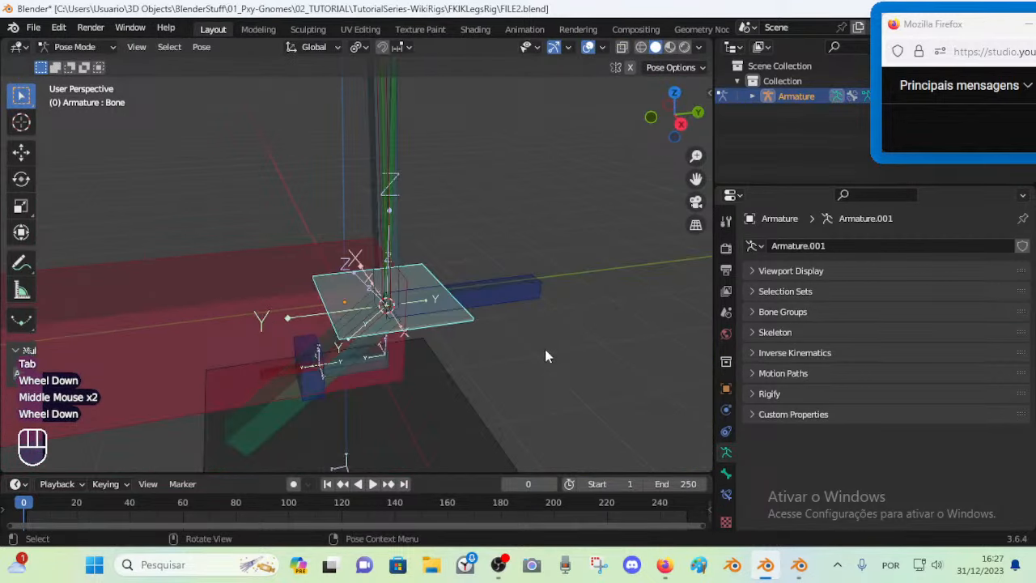
{"action": "key", "text": "ctrl+alt+s"}
{"action": "left_click", "coordinate": [492, 332]}
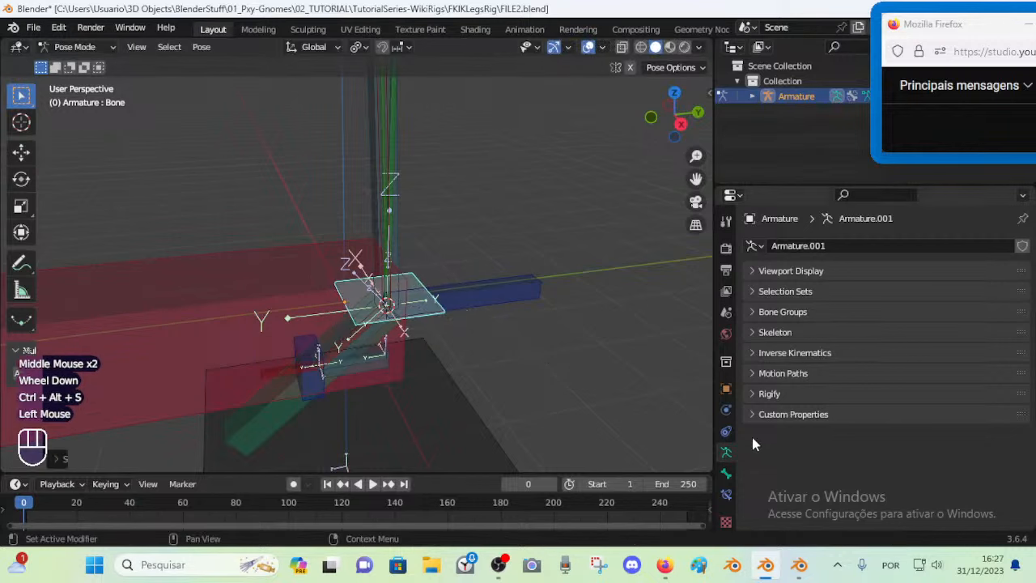
Examine where the flat bone sits relative to the ankle joint and surrounding leg bones, including in right orthographic view
{"action": "left_click", "coordinate": [726, 494]}
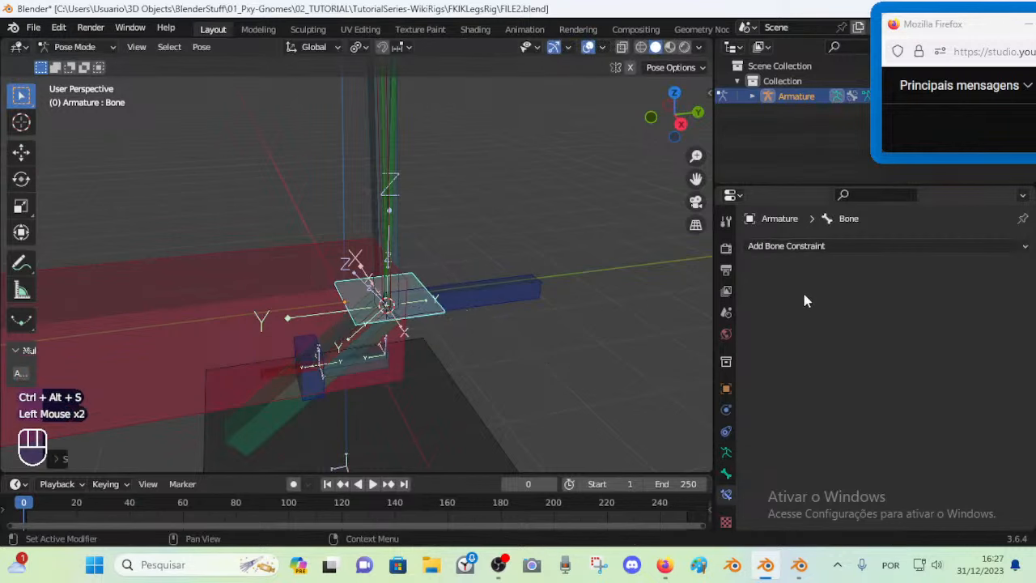
{"action": "left_click", "coordinate": [726, 458]}
{"action": "middle_click_drag", "start_coordinate": [518, 364], "coordinate": [444, 374]}
{"action": "scroll", "coordinate": [456, 320], "scroll_direction": "up", "scroll_amount": 3}
{"action": "scroll", "coordinate": [455, 320], "scroll_direction": "down", "scroll_amount": 1}
{"action": "scroll", "coordinate": [468, 403], "scroll_direction": "up", "scroll_amount": 1}
{"action": "scroll", "coordinate": [468, 402], "scroll_direction": "down", "scroll_amount": 1}
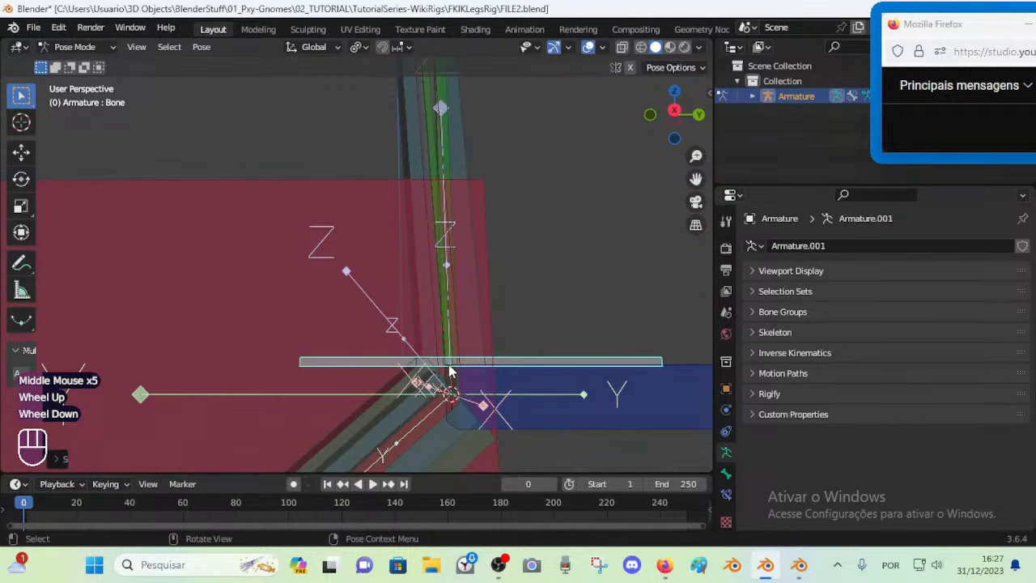
{"action": "scroll", "coordinate": [460, 385], "scroll_direction": "down", "scroll_amount": 1}
{"action": "middle_click_drag", "start_coordinate": [461, 385], "coordinate": [435, 375]}
{"action": "scroll", "coordinate": [451, 393], "scroll_direction": "up", "scroll_amount": 1}
{"action": "scroll", "coordinate": [435, 376], "scroll_direction": "up", "scroll_amount": 2}
{"action": "scroll", "coordinate": [434, 376], "scroll_direction": "down", "scroll_amount": 2}
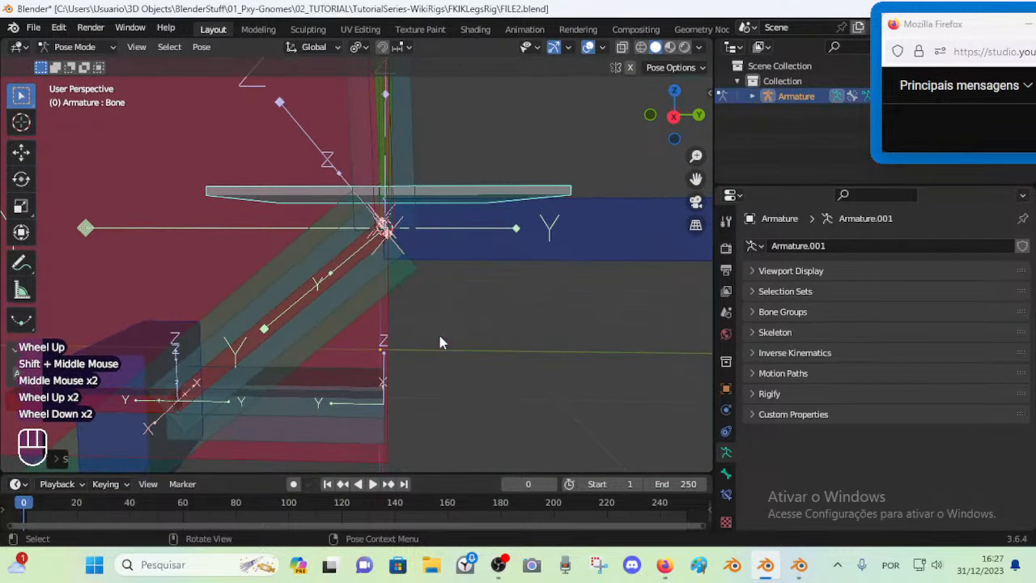
{"action": "scroll", "coordinate": [437, 320], "scroll_direction": "up", "scroll_amount": 2}
{"action": "scroll", "coordinate": [435, 326], "scroll_direction": "down", "scroll_amount": 2}
{"action": "middle_click_drag", "start_coordinate": [434, 328], "coordinate": [435, 339]}
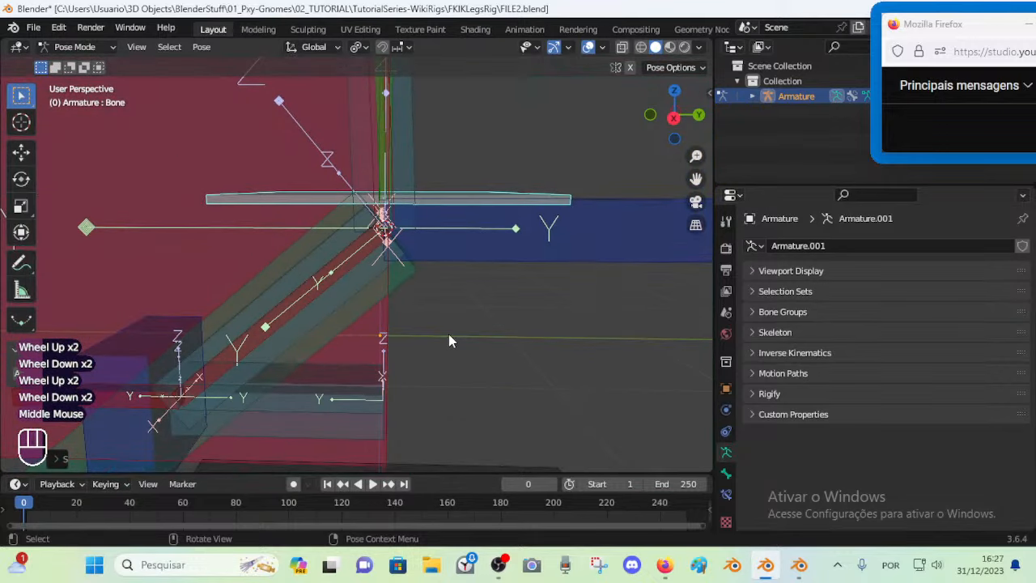
{"action": "key", "text": "KP_3"}
{"action": "scroll", "coordinate": [449, 340], "scroll_direction": "up", "scroll_amount": 4}
{"action": "middle_click_drag", "start_coordinate": [461, 271], "coordinate": [398, 217], "text": "shift"}
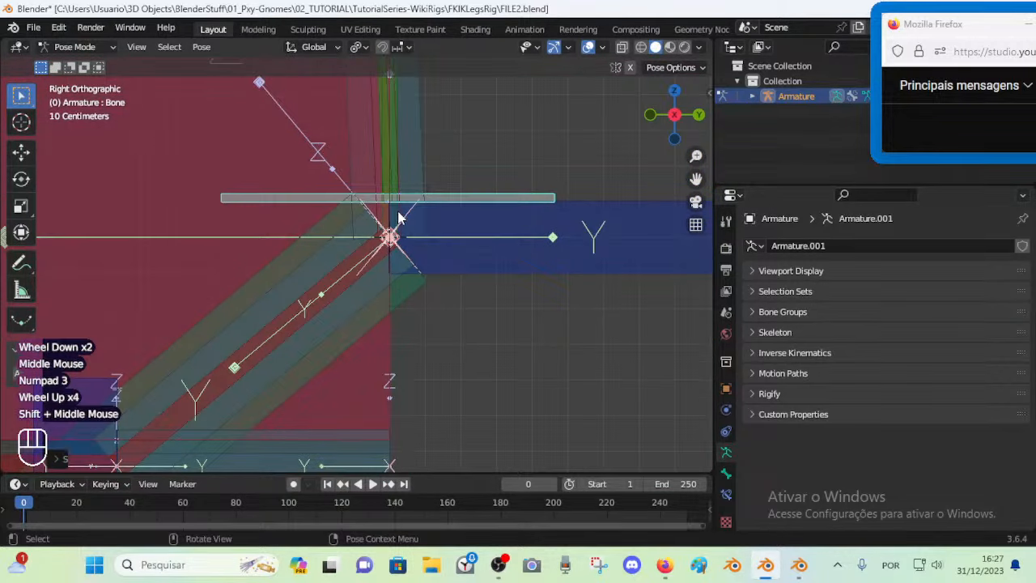
Select the flat ankle bone in Pose Mode and test whether it can be moved freely
{"action": "left_click", "coordinate": [397, 199]}
{"action": "left_click", "coordinate": [420, 199]}
{"action": "left_click", "coordinate": [421, 198]}
{"action": "key", "text": "g"}
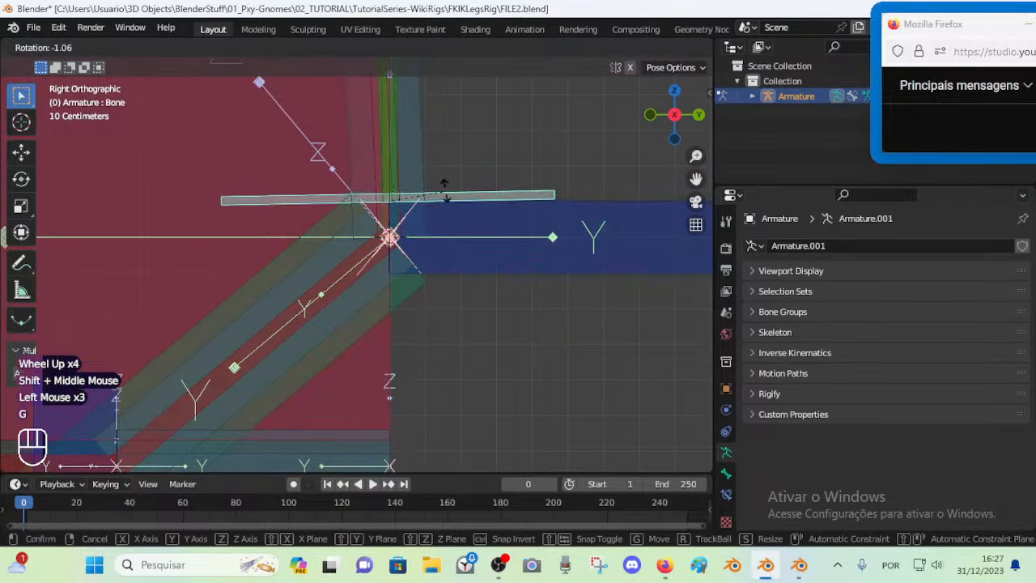
{"action": "key", "text": "Escape"}
{"action": "key", "text": "g"}
{"action": "key", "text": "Escape"}
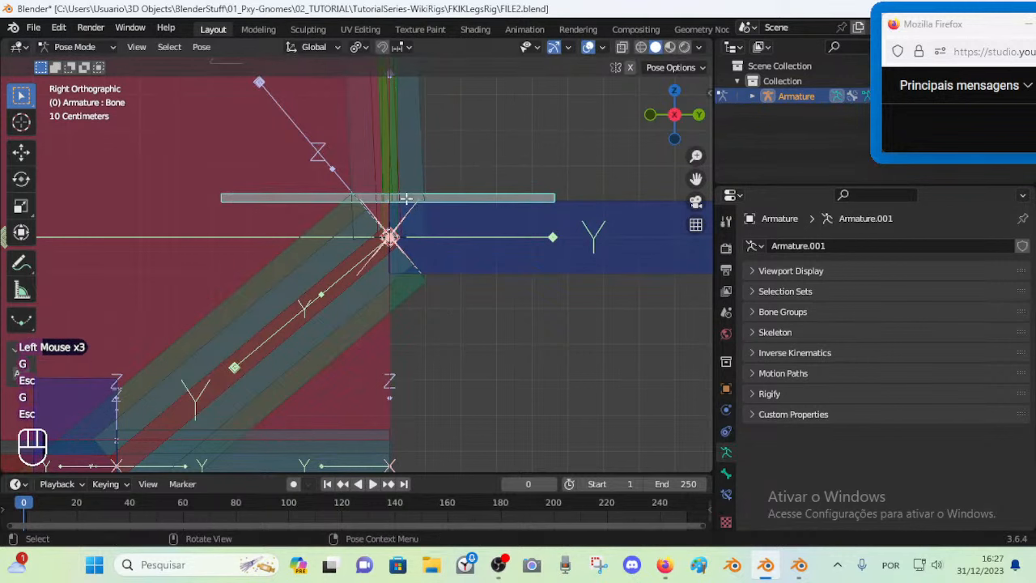
Compare the flat ankle bone's placement at the ankle joint between Edit Mode and Pose Mode
{"action": "key", "text": "Tab"}
{"action": "scroll", "coordinate": [402, 213], "scroll_direction": "down", "scroll_amount": 4}
{"action": "key", "text": "Tab"}
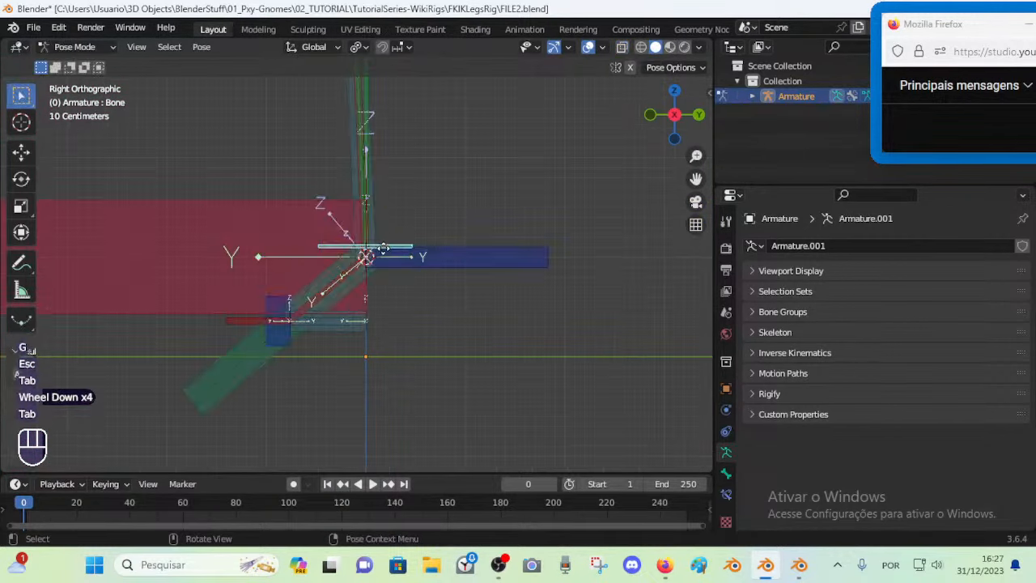
{"action": "key", "text": "alt+q"}
{"action": "key", "text": "alt+q"}
{"action": "scroll", "coordinate": [388, 252], "scroll_direction": "up", "scroll_amount": 2}
{"action": "scroll", "coordinate": [392, 254], "scroll_direction": "down", "scroll_amount": 1}
{"action": "scroll", "coordinate": [399, 257], "scroll_direction": "up", "scroll_amount": 2}
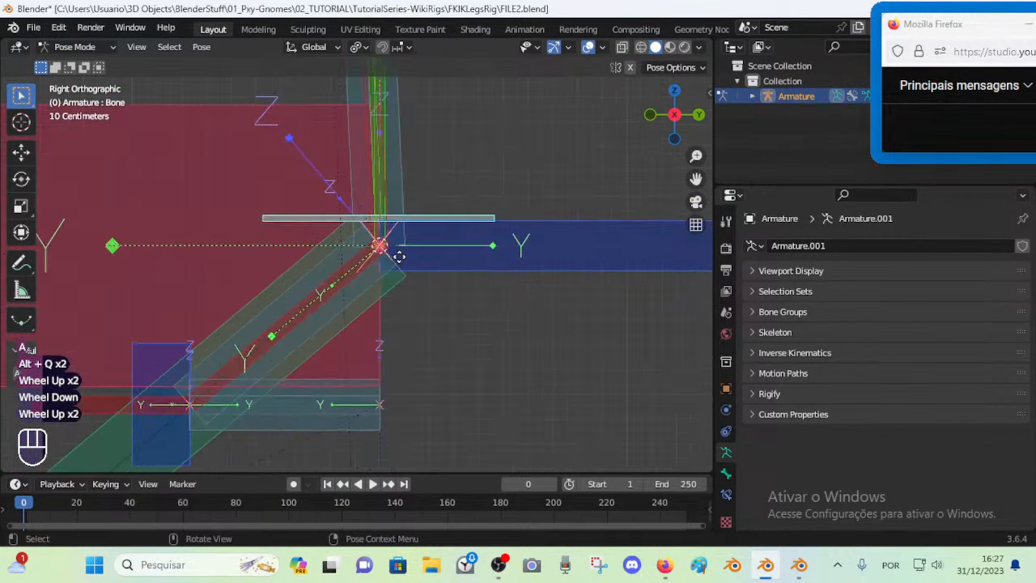
{"action": "scroll", "coordinate": [399, 257], "scroll_direction": "up", "scroll_amount": 1}
{"action": "left_click", "coordinate": [463, 206]}
{"action": "middle_click_drag", "start_coordinate": [441, 206], "coordinate": [440, 224], "text": "shift"}
{"action": "key", "text": "a"}
{"action": "key", "text": "alt+q"}
{"action": "key", "text": "alt+q"}
{"action": "left_click", "coordinate": [444, 212]}
{"action": "scroll", "coordinate": [391, 246], "scroll_direction": "down", "scroll_amount": 1}
{"action": "scroll", "coordinate": [391, 247], "scroll_direction": "down", "scroll_amount": 2}
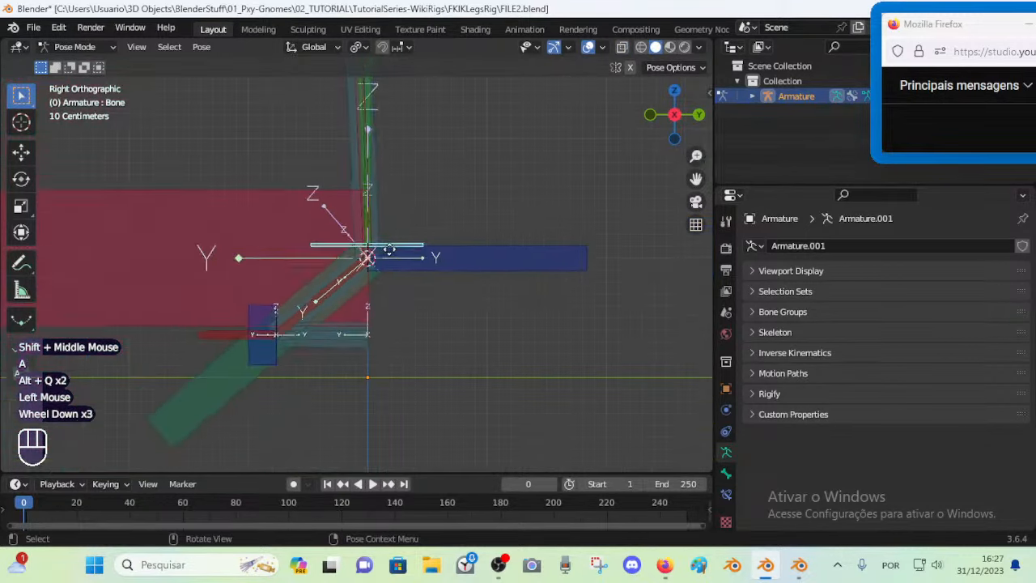
{"action": "key", "text": "Tab"}
{"action": "scroll", "coordinate": [390, 249], "scroll_direction": "up", "scroll_amount": 4}
{"action": "key", "text": "Tab"}
{"action": "key", "text": "Tab"}
{"action": "key", "text": "Tab"}
{"action": "key", "text": "Tab"}
{"action": "key", "text": "Tab"}
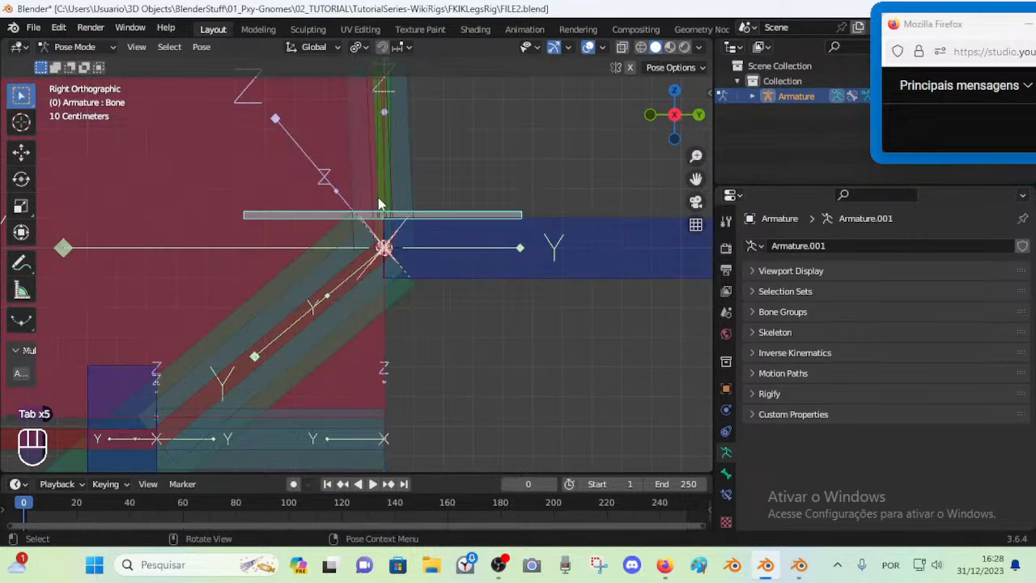
Reveal all hidden bones of the armature in Edit Mode and return to Pose Mode
{"action": "left_click", "coordinate": [380, 195]}
{"action": "left_click", "coordinate": [386, 193]}
{"action": "left_click", "coordinate": [386, 194]}
{"action": "left_click", "coordinate": [388, 199]}
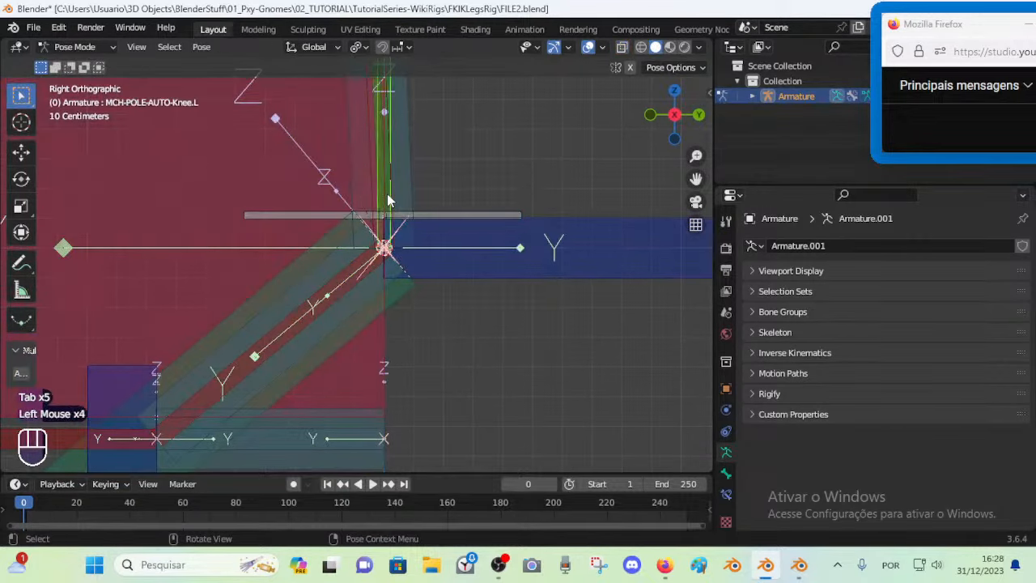
{"action": "key", "text": "Tab"}
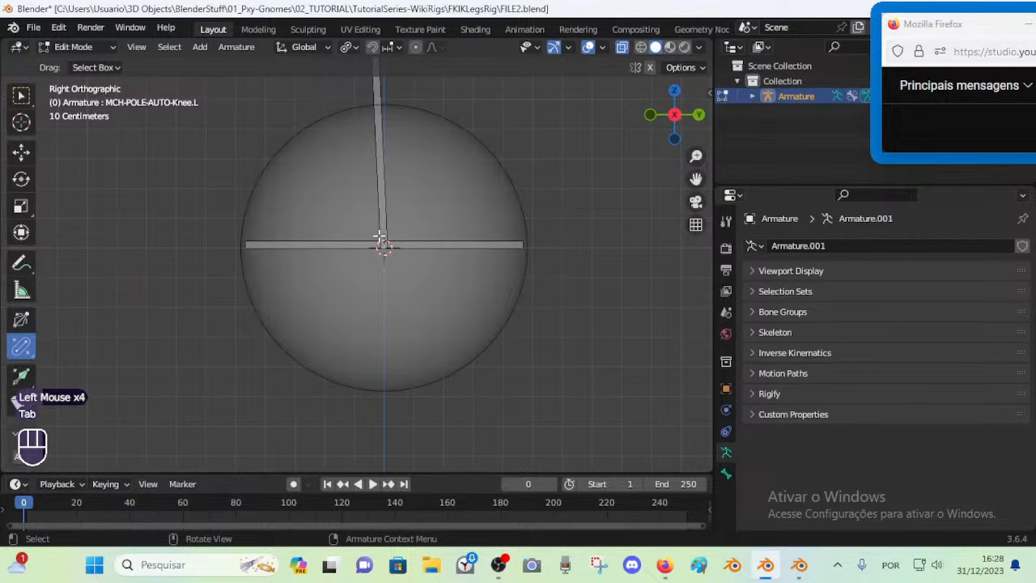
{"action": "scroll", "coordinate": [377, 245], "scroll_direction": "down", "scroll_amount": 2}
{"action": "key", "text": "alt+h"}
{"action": "scroll", "coordinate": [376, 247], "scroll_direction": "up", "scroll_amount": 2}
{"action": "key", "text": "Tab"}
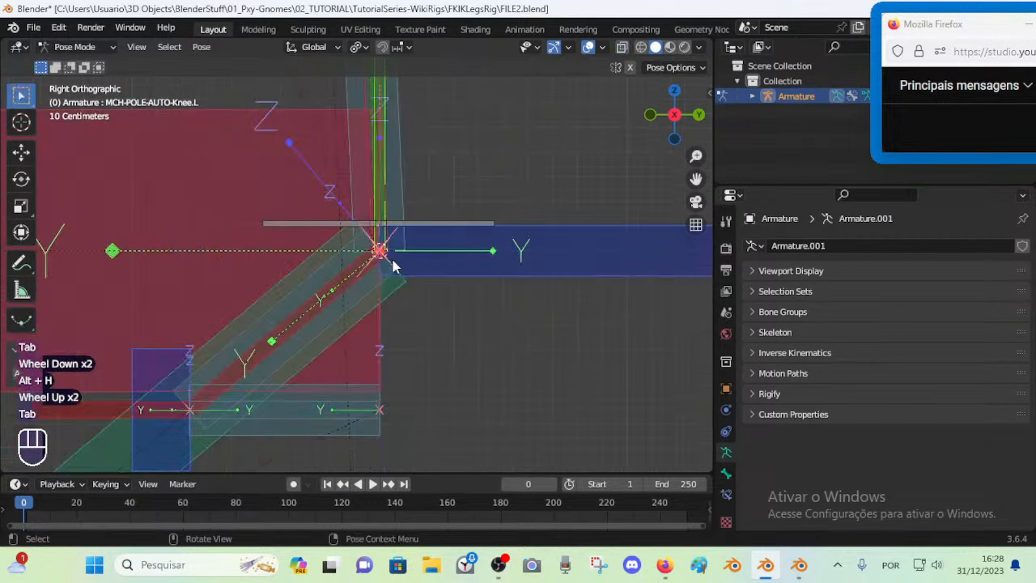
Reselect the flat ankle bone with all bones revealed and test moving it again
{"action": "scroll", "coordinate": [394, 263], "scroll_direction": "up", "scroll_amount": 2}
{"action": "key", "text": "Tab"}
{"action": "key", "text": "Tab"}
{"action": "left_click", "coordinate": [495, 189]}
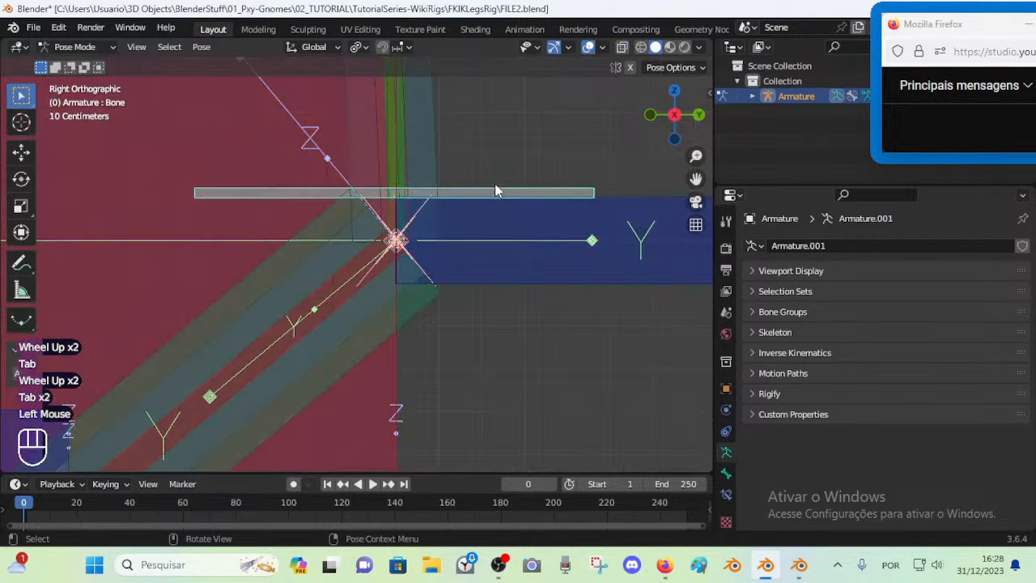
{"action": "key", "text": "g"}
{"action": "key", "text": "Escape"}
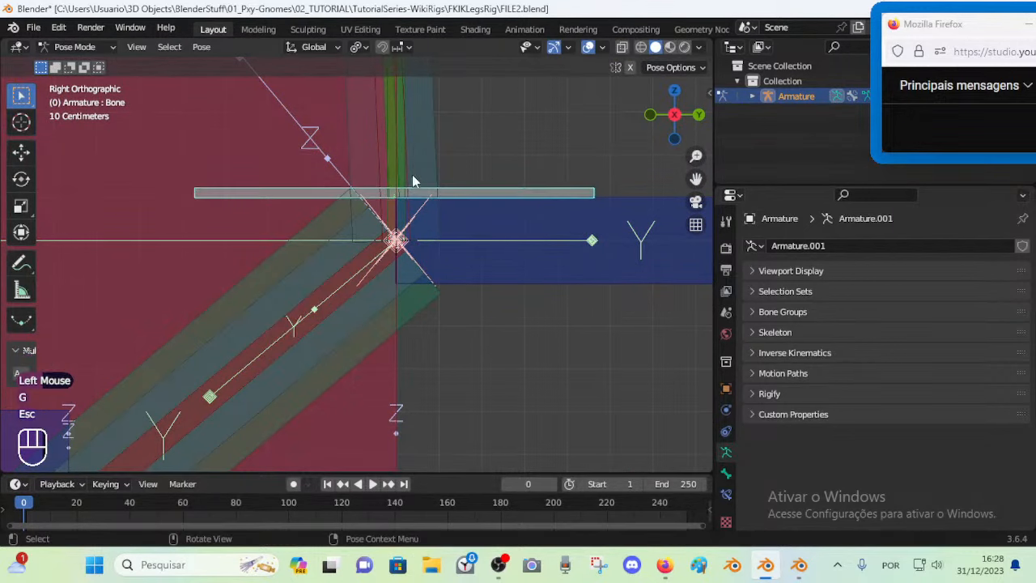
Cycle through the overlapping bones just above the ankle to identify each one
{"action": "left_click", "coordinate": [397, 164]}
{"action": "left_click", "coordinate": [397, 161]}
{"action": "left_click", "coordinate": [407, 150]}
{"action": "left_click", "coordinate": [407, 150]}
{"action": "left_click", "coordinate": [404, 146]}
{"action": "left_click", "coordinate": [401, 149]}
{"action": "left_click", "coordinate": [400, 150]}
{"action": "left_click", "coordinate": [400, 150]}
{"action": "left_click", "coordinate": [400, 150]}
{"action": "left_click", "coordinate": [399, 151]}
{"action": "left_click", "coordinate": [400, 150]}
Select the flat ankle bone, test its rotation without keeping it, and open its bone constraints
{"action": "left_click", "coordinate": [519, 193]}
{"action": "key", "text": "g"}
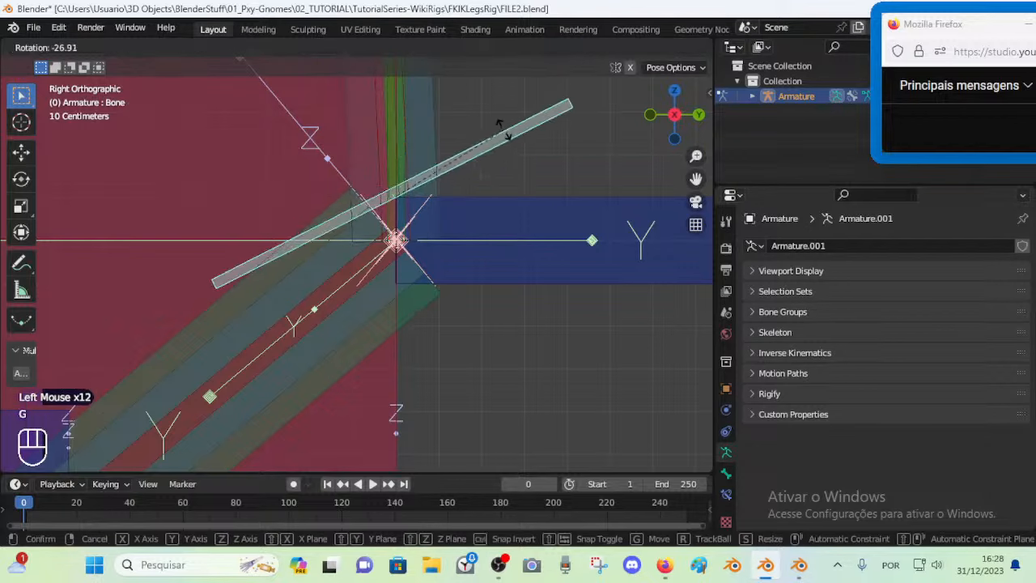
{"action": "key", "text": "Escape"}
{"action": "left_click", "coordinate": [726, 495]}
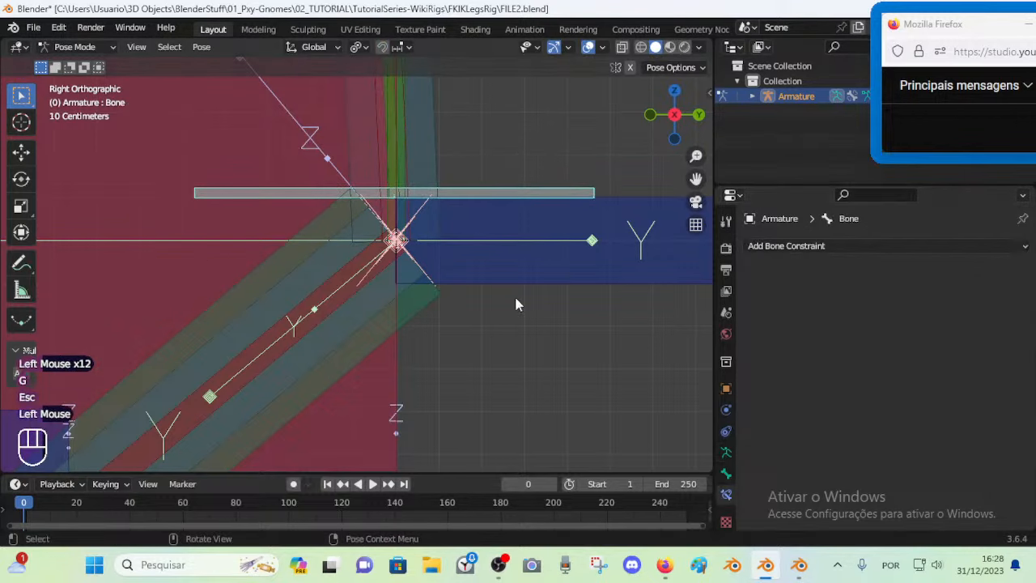
Compare the flat ankle bone's placement in Edit Mode and Pose Mode at several view distances, without moving it
{"action": "key", "text": "Tab"}
{"action": "key", "text": "g"}
{"action": "right_click", "coordinate": [462, 243]}
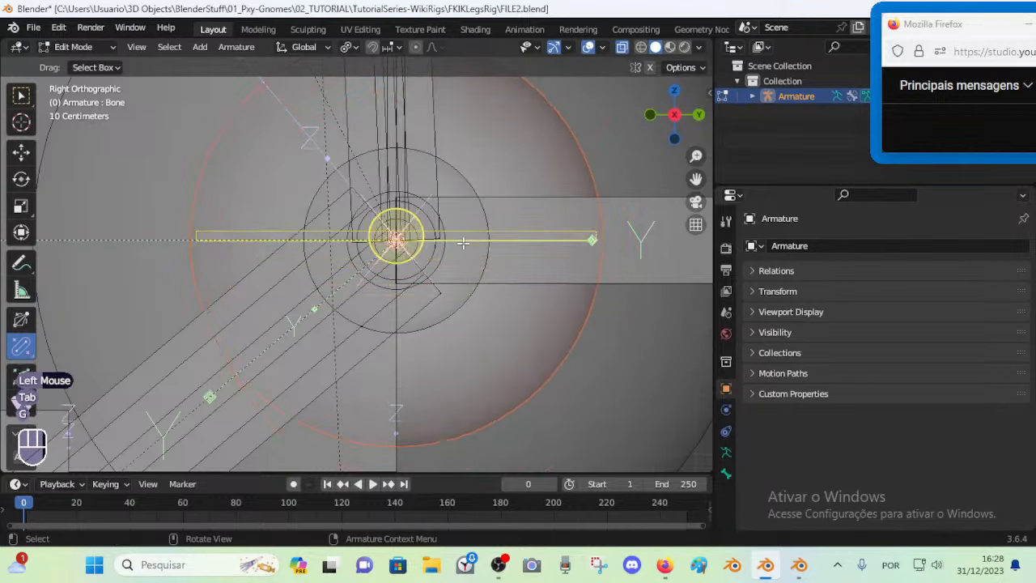
{"action": "scroll", "coordinate": [459, 240], "scroll_direction": "down", "scroll_amount": 2}
{"action": "middle_click_drag", "start_coordinate": [434, 242], "coordinate": [434, 287], "text": "shift"}
{"action": "key", "text": "Tab"}
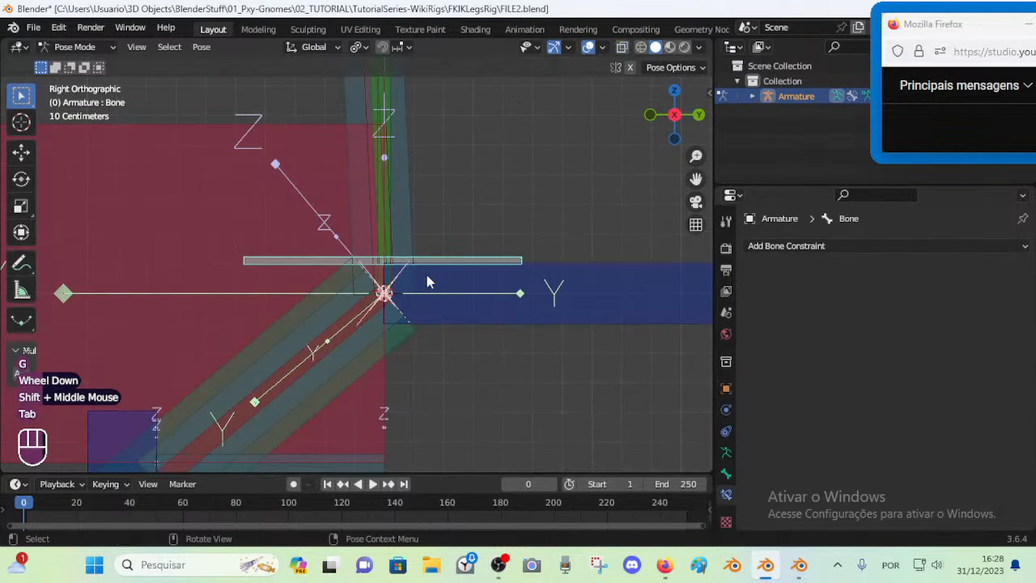
{"action": "scroll", "coordinate": [396, 262], "scroll_direction": "down", "scroll_amount": 2}
{"action": "scroll", "coordinate": [396, 262], "scroll_direction": "up", "scroll_amount": 1}
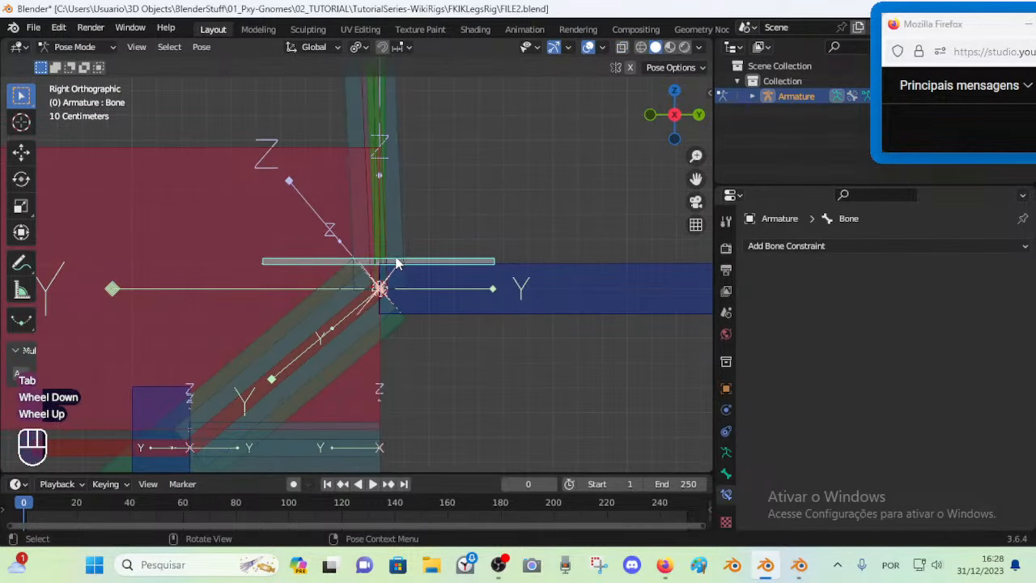
{"action": "scroll", "coordinate": [384, 246], "scroll_direction": "down", "scroll_amount": 2}
{"action": "key", "text": "Tab"}
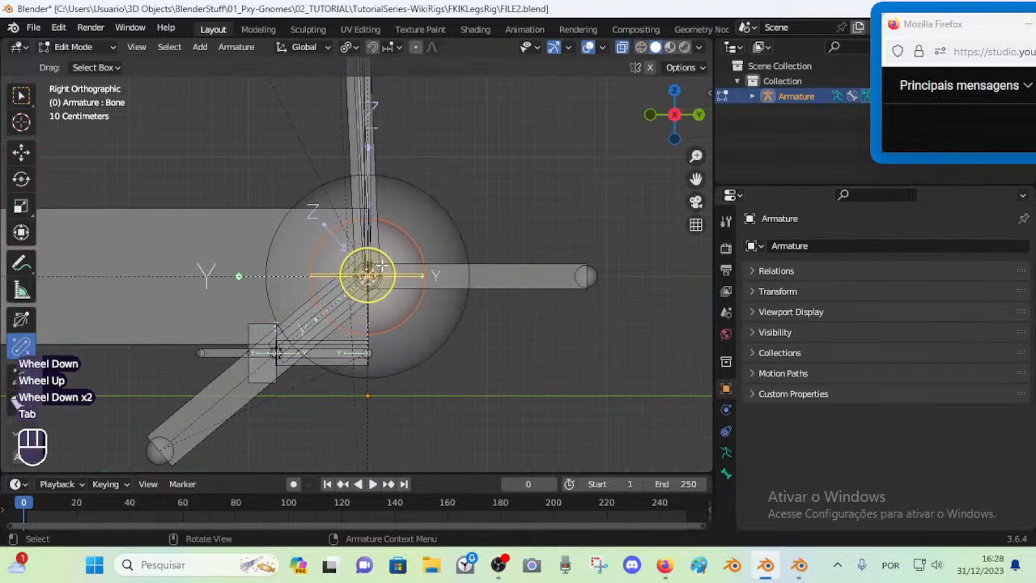
{"action": "key", "text": "Tab"}
{"action": "key", "text": "Tab"}
{"action": "key", "text": "Tab"}
{"action": "key", "text": "Tab"}
{"action": "scroll", "coordinate": [397, 282], "scroll_direction": "up", "scroll_amount": 3}
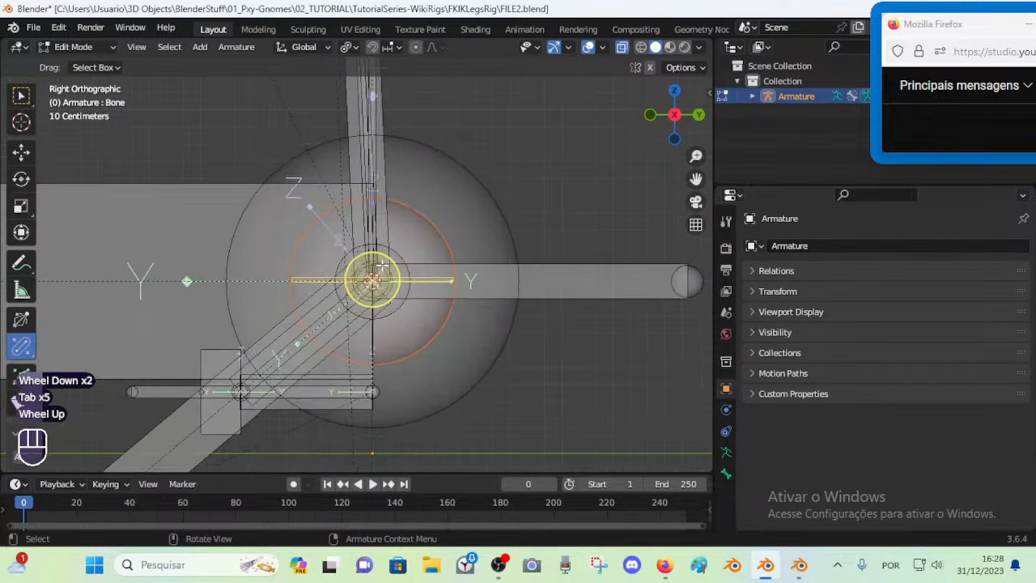
{"action": "key", "text": "Tab"}
{"action": "key", "text": "Tab"}
{"action": "key", "text": "Tab"}
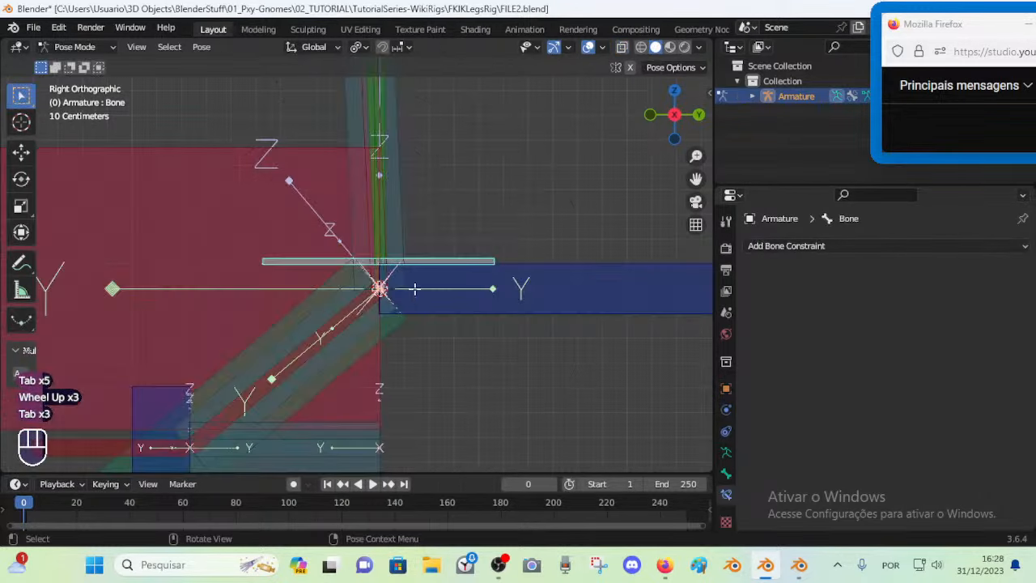
{"action": "key", "text": "Tab"}
{"action": "scroll", "coordinate": [405, 279], "scroll_direction": "down", "scroll_amount": 2}
{"action": "key", "text": "Tab"}
Cycle through the overlapping shin bones above the ankle to MAP-Shin.L and examine each one's constraints
{"action": "left_click", "coordinate": [366, 159]}
{"action": "left_click", "coordinate": [367, 160]}
{"action": "left_click", "coordinate": [368, 165]}
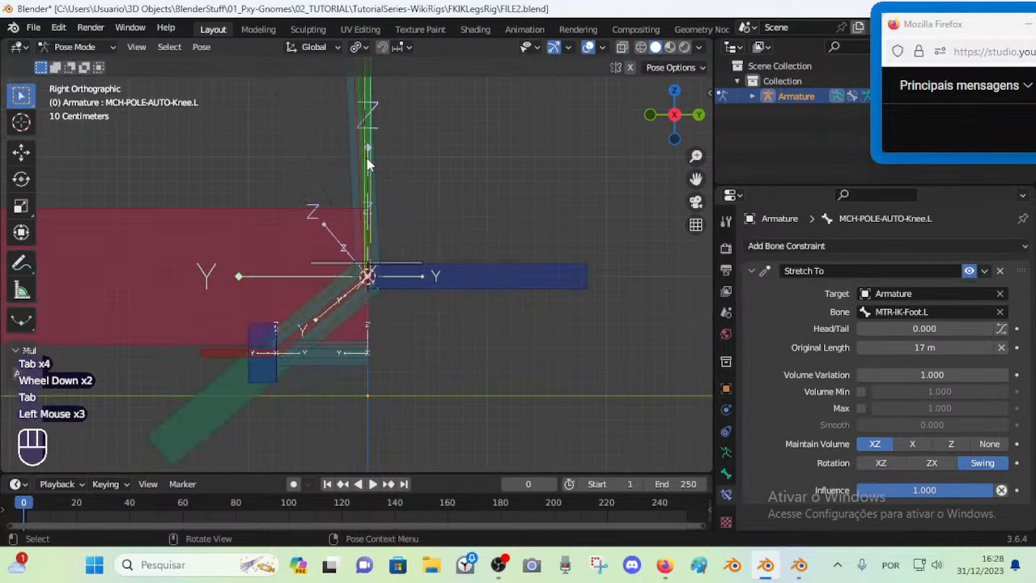
{"action": "middle_click_drag", "start_coordinate": [368, 164], "coordinate": [388, 183], "text": "shift"}
{"action": "left_click", "coordinate": [387, 182]}
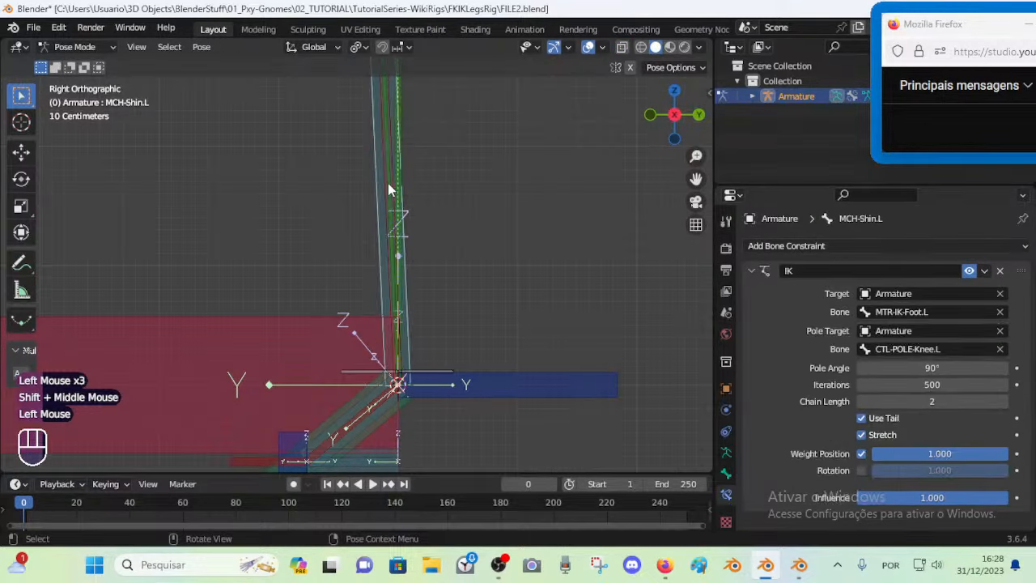
{"action": "left_click", "coordinate": [387, 182]}
{"action": "left_click", "coordinate": [387, 183]}
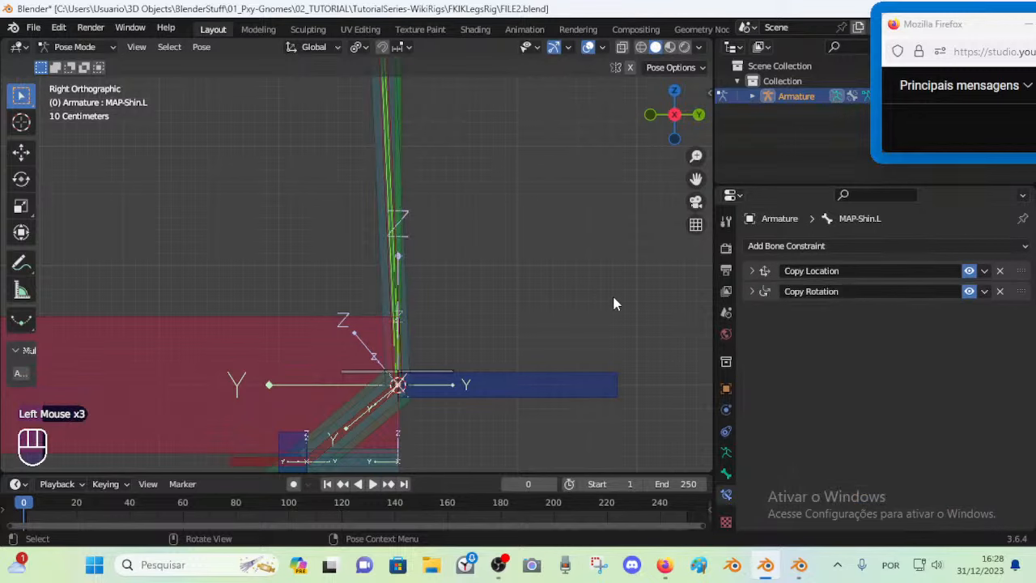
Select the flat ankle bone and turn off Deform in its bone properties
{"action": "middle_click_drag", "start_coordinate": [477, 317], "coordinate": [448, 286], "text": "shift"}
{"action": "scroll", "coordinate": [448, 286], "scroll_direction": "up", "scroll_amount": 3}
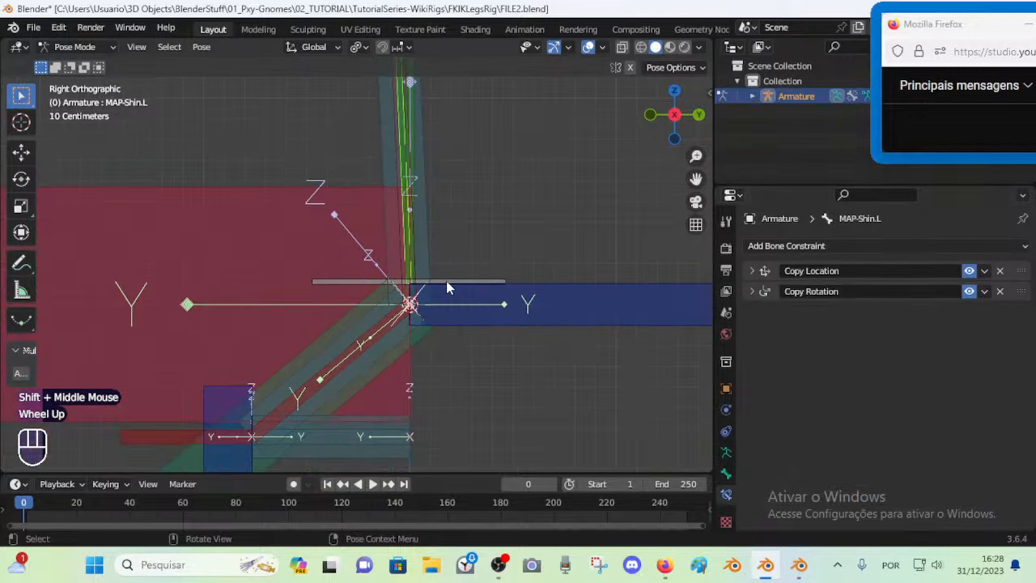
{"action": "left_click", "coordinate": [484, 284]}
{"action": "left_click", "coordinate": [725, 473]}
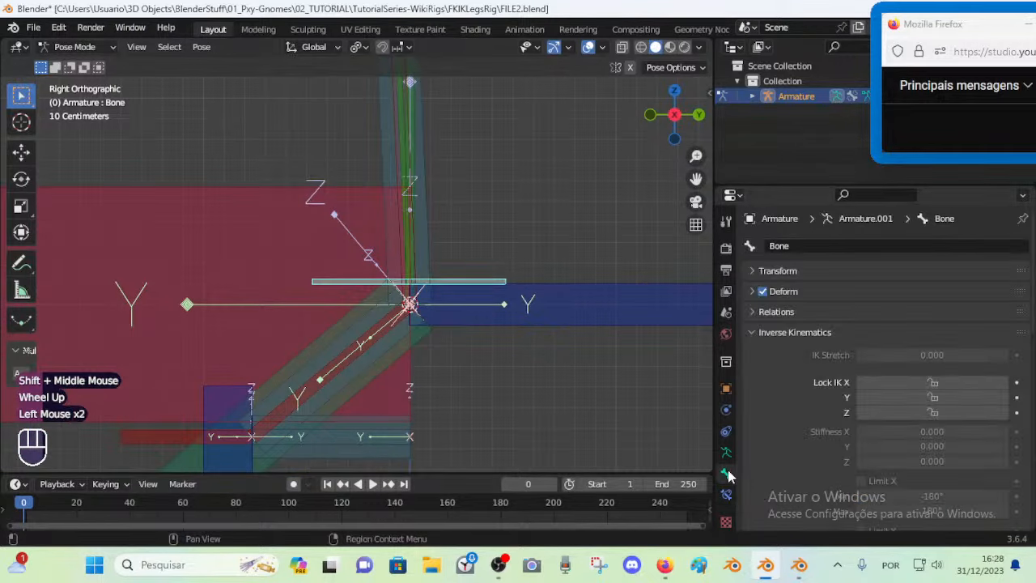
Select MAP-Shin.L with its bone properties open and save the file
{"action": "middle_click_drag", "start_coordinate": [442, 170], "coordinate": [442, 251], "text": "shift"}
{"action": "left_click", "coordinate": [401, 176]}
{"action": "left_click", "coordinate": [400, 176]}
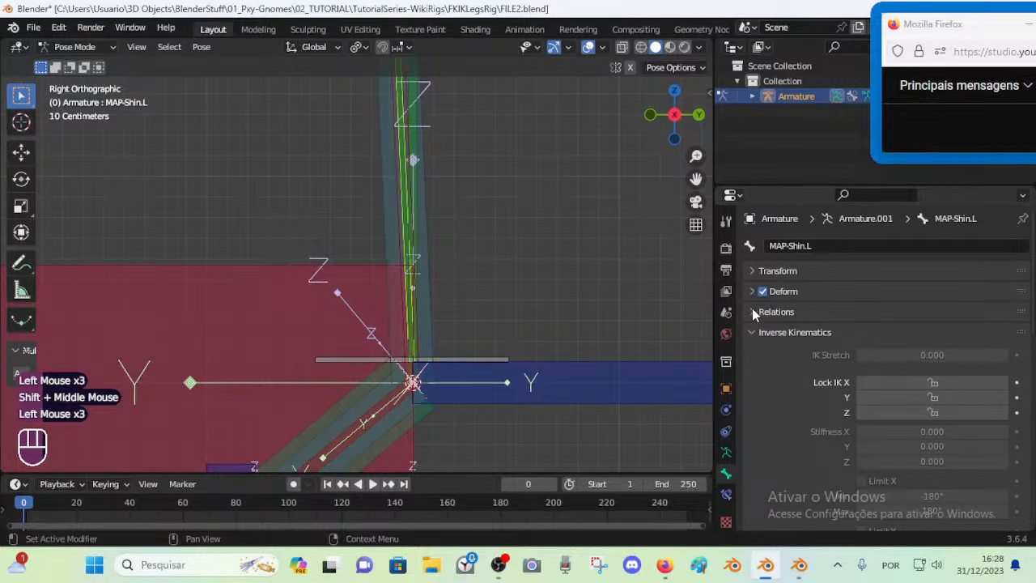
{"action": "key", "text": "ctrl+s"}
Increase the display thickness of the flat ankle bone in Edit Mode and return to Pose Mode
{"action": "left_click", "coordinate": [490, 362]}
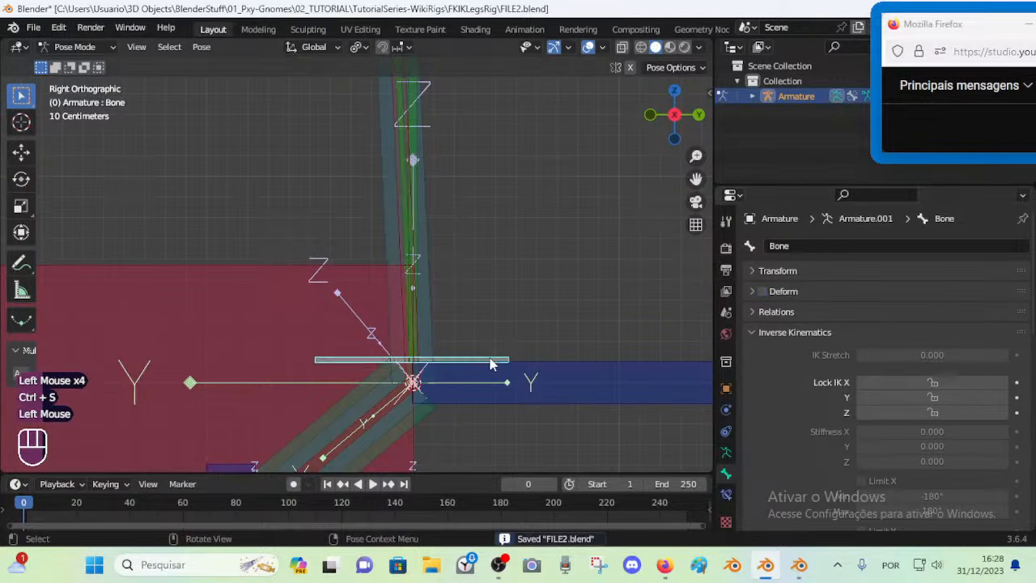
{"action": "key", "text": "Tab"}
{"action": "middle_click_drag", "start_coordinate": [530, 329], "coordinate": [525, 312], "text": "shift"}
{"action": "key", "text": "s"}
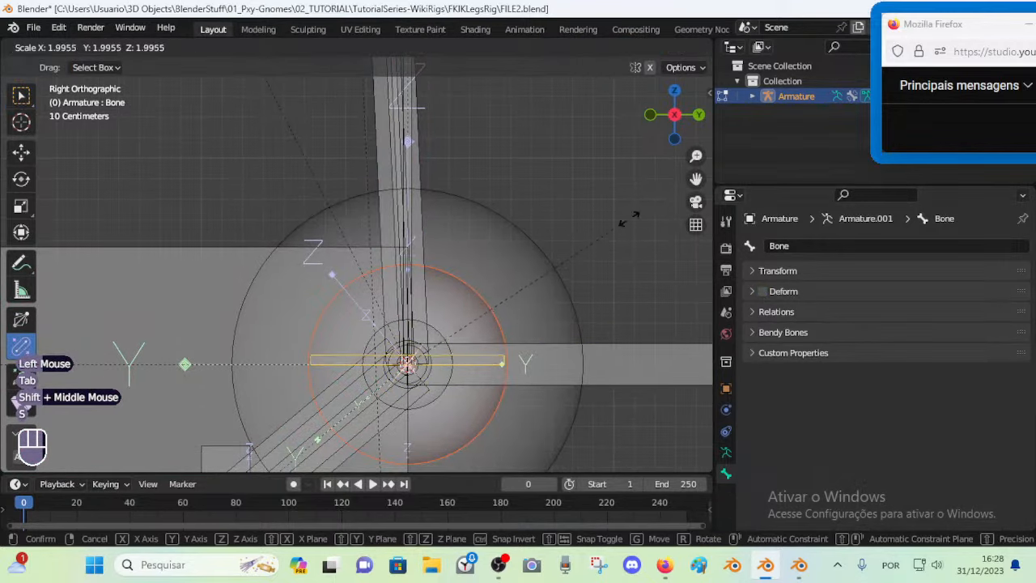
{"action": "key", "text": "Tab"}
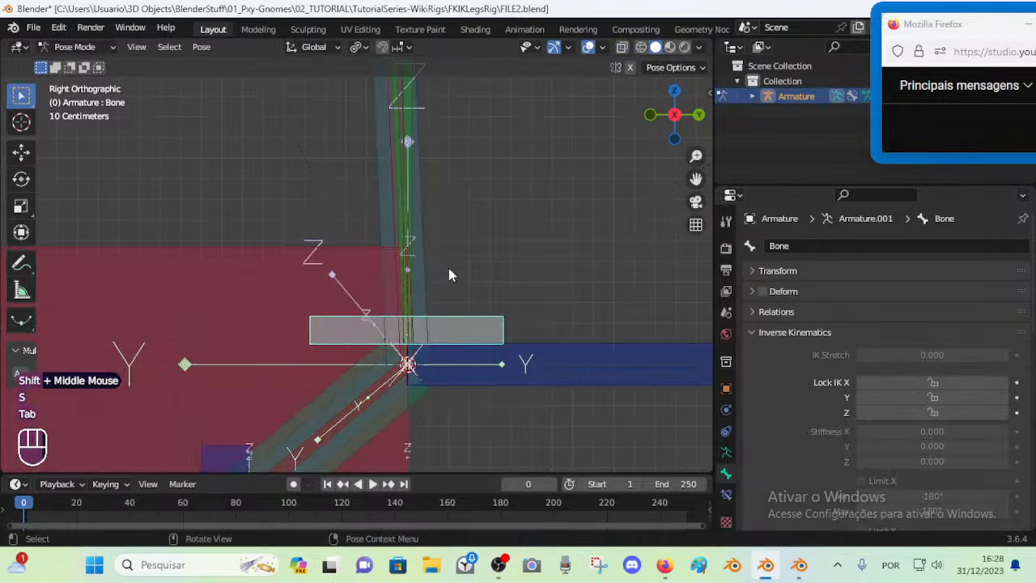
Try to clear the pose scale of the flat ankle bone and reselect the bone
{"action": "key", "text": "alt+s"}
{"action": "left_click", "coordinate": [456, 319]}
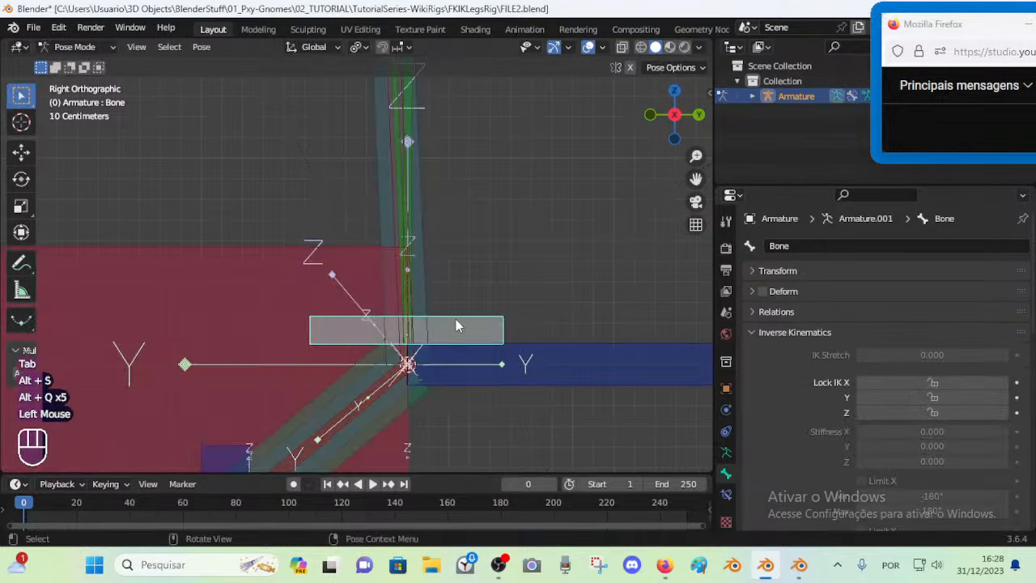
{"action": "key", "text": "a"}
{"action": "key", "text": "alt+q"}
{"action": "key", "text": "alt+q"}
{"action": "key", "text": "alt+q"}
{"action": "left_click", "coordinate": [459, 326]}
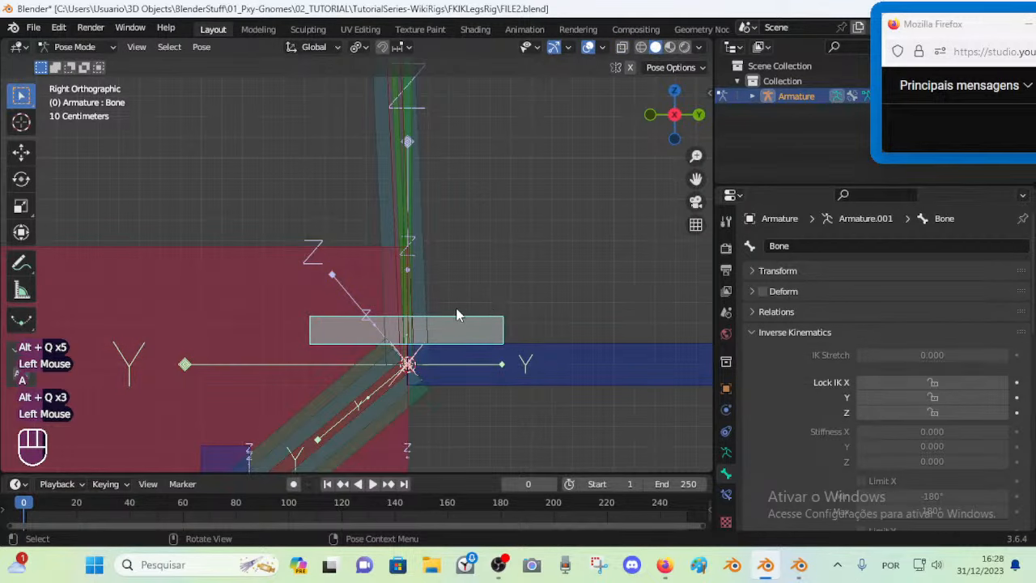
Test moving the flat ankle bone in Edit Mode without keeping the change
{"action": "key", "text": "Tab"}
{"action": "key", "text": "g"}
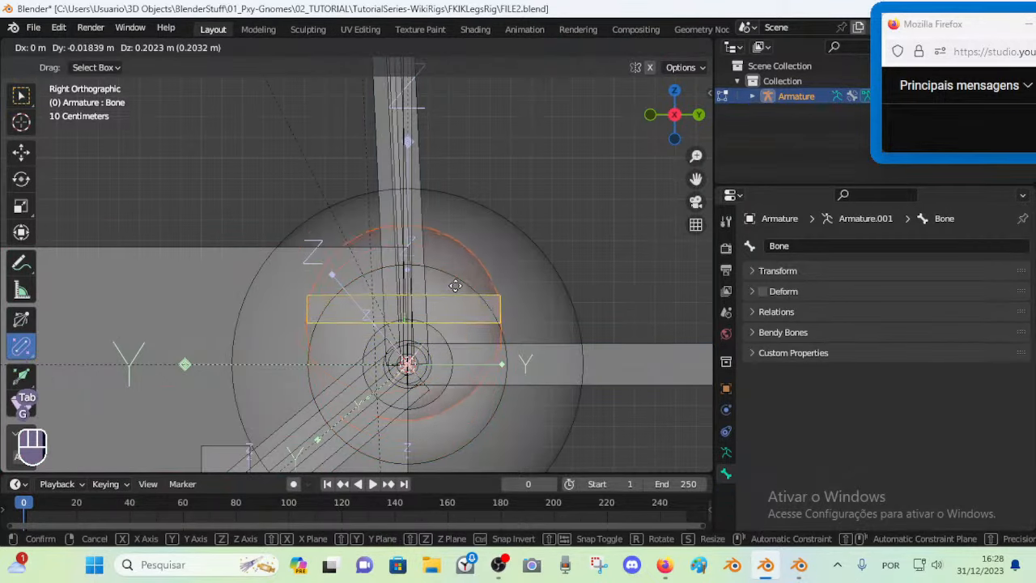
{"action": "right_click", "coordinate": [452, 357]}
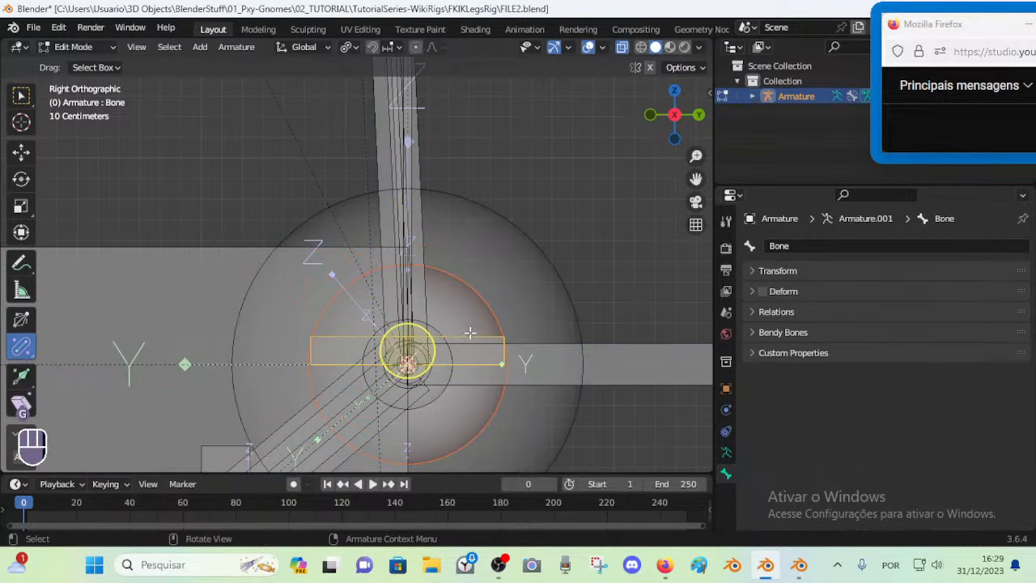
{"action": "middle_click_drag", "start_coordinate": [469, 332], "coordinate": [462, 277], "text": "shift"}
{"action": "scroll", "coordinate": [460, 332], "scroll_direction": "up", "scroll_amount": 2}
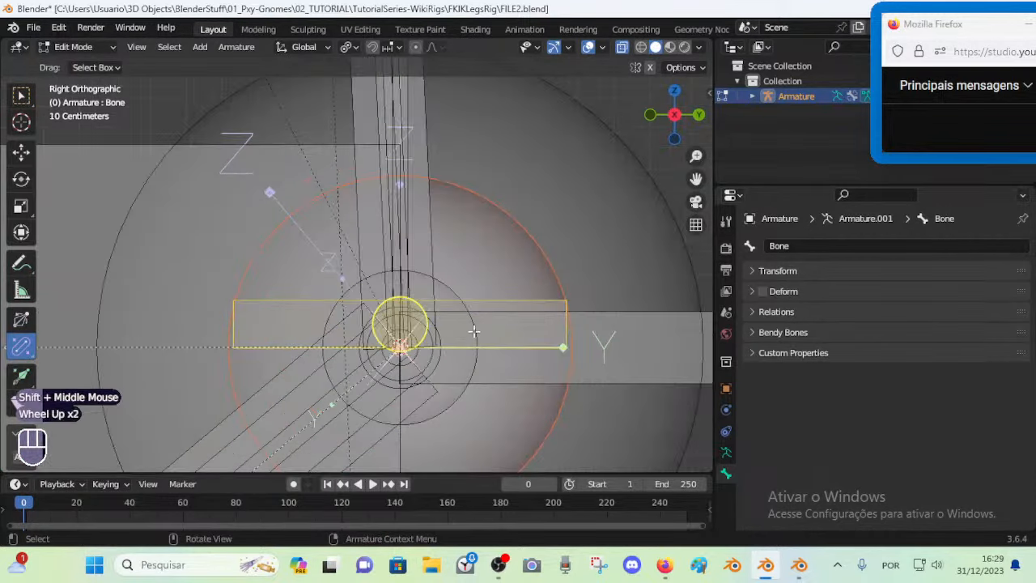
{"action": "key", "text": "g"}
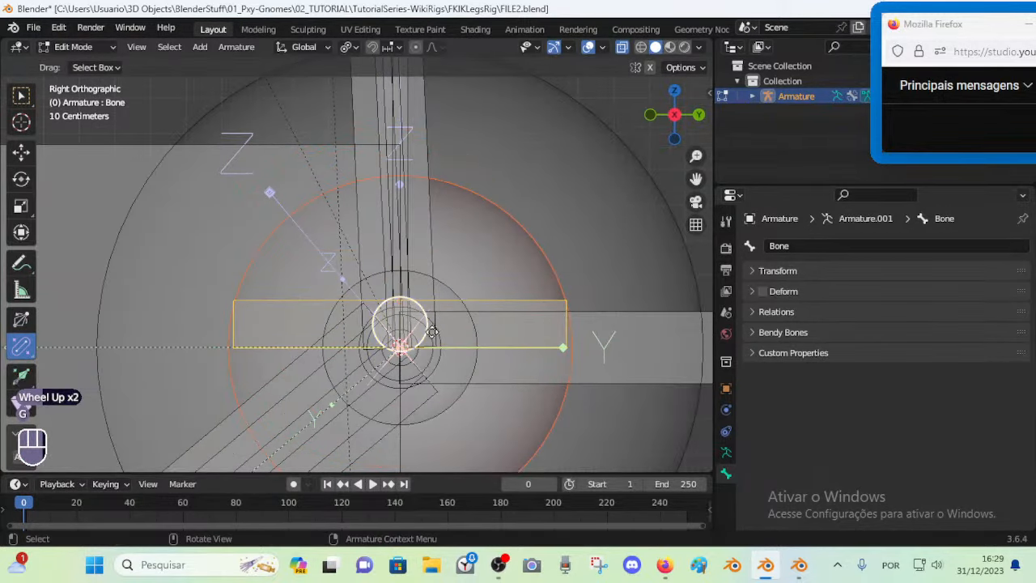
{"action": "left_click", "coordinate": [433, 331]}
Circle-select the overlapping joints at the ankle, snap them to the 3D cursor, and clear the selection
{"action": "scroll", "coordinate": [433, 331], "scroll_direction": "down", "scroll_amount": 1}
{"action": "key", "text": "shift+s"}
{"action": "key", "text": "shift+s"}
{"action": "right_click", "coordinate": [392, 324]}
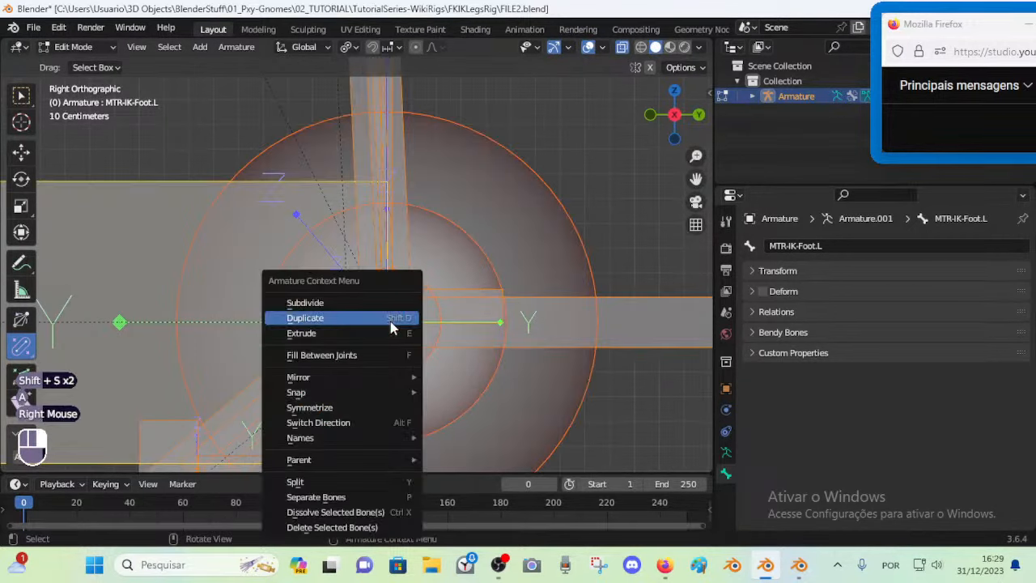
{"action": "key", "text": "alt+a"}
{"action": "key", "text": "c"}
{"action": "left_click", "coordinate": [389, 321]}
{"action": "right_click", "coordinate": [389, 321]}
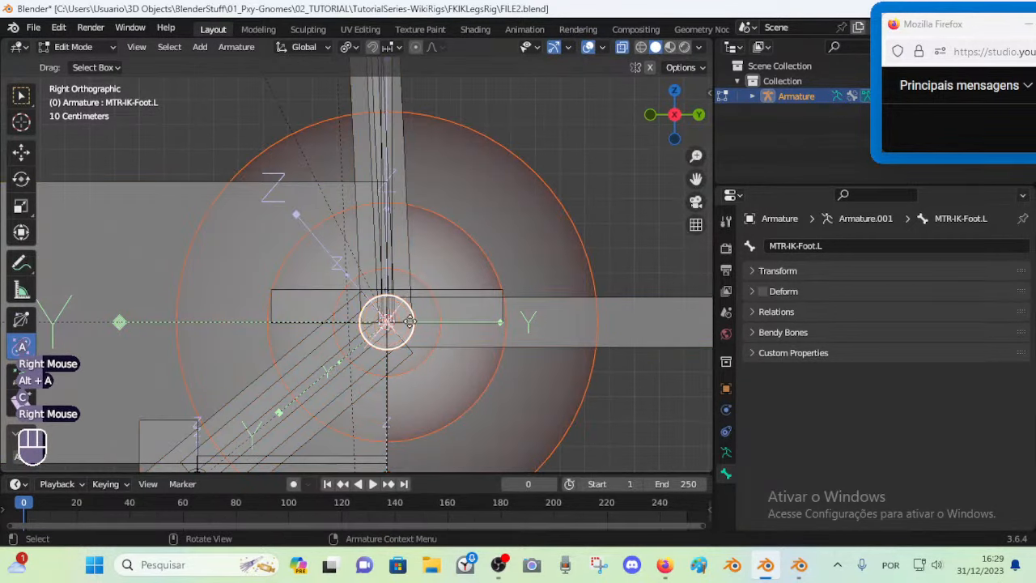
{"action": "key", "text": "shift+s"}
{"action": "left_click", "coordinate": [401, 236]}
{"action": "key", "text": "alt+a"}
Reselect the flat ankle bone and check its placement again in Edit Mode and Pose Mode
{"action": "key", "text": "Tab"}
{"action": "left_click", "coordinate": [450, 281]}
{"action": "key", "text": "Tab"}
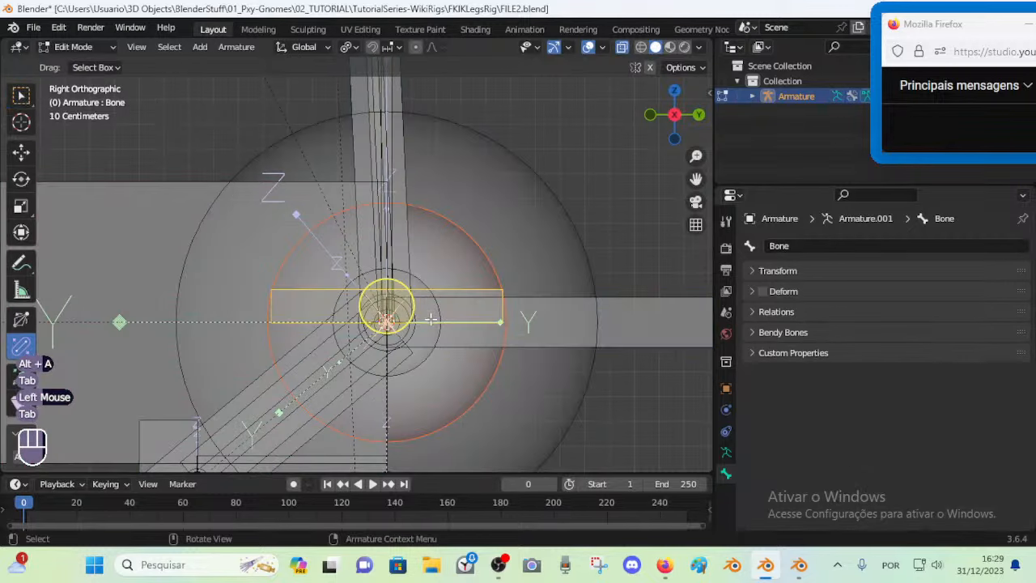
{"action": "scroll", "coordinate": [430, 301], "scroll_direction": "down", "scroll_amount": 2}
{"action": "key", "text": "Tab"}
{"action": "key", "text": "Tab"}
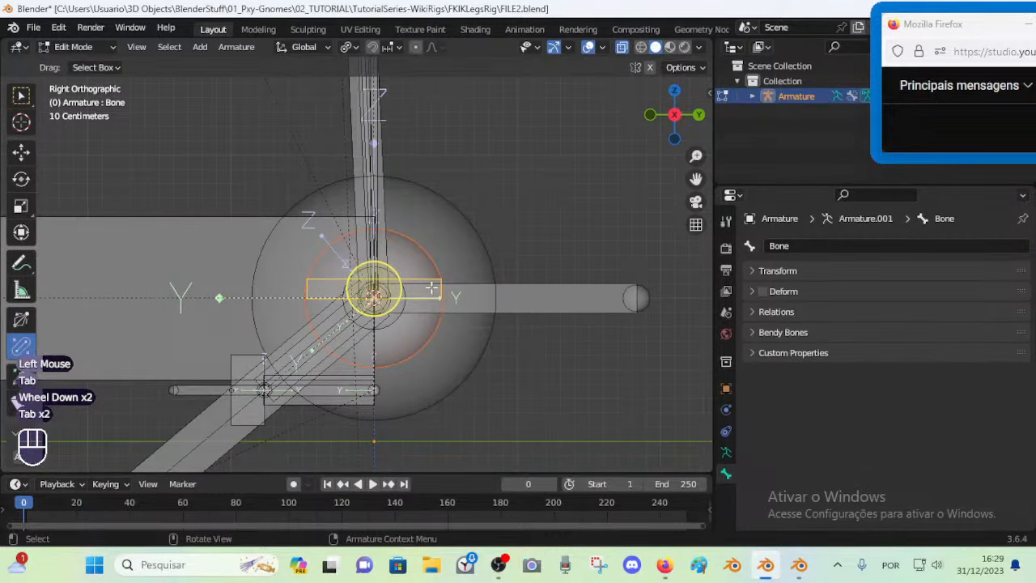
{"action": "key", "text": "ctrl+Tab"}
{"action": "left_click", "coordinate": [434, 283]}
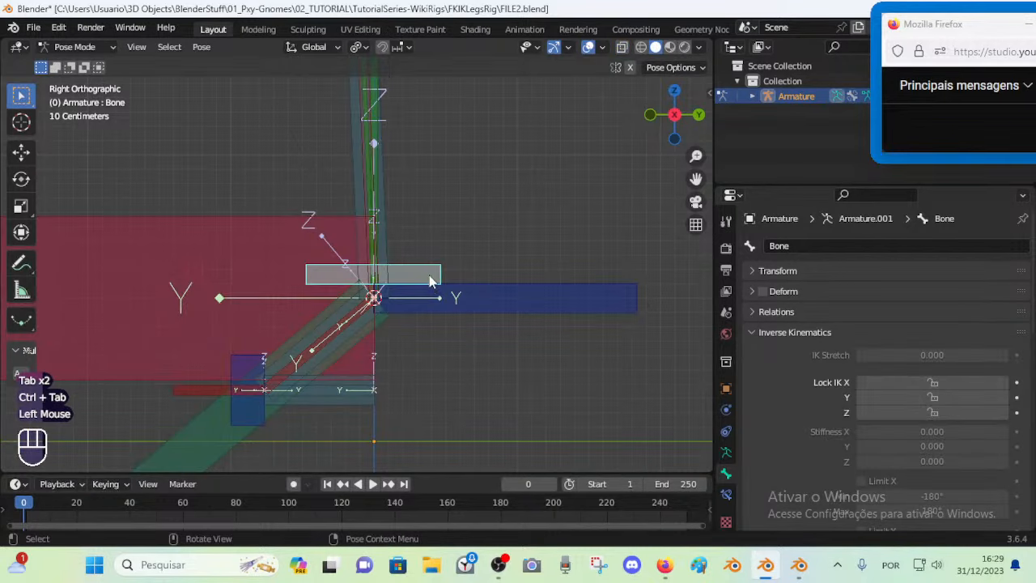
Assign the flat ankle bone to the MCH2 bone group and save the file
{"action": "scroll", "coordinate": [453, 348], "scroll_direction": "up", "scroll_amount": 2}
{"action": "left_click", "coordinate": [725, 452]}
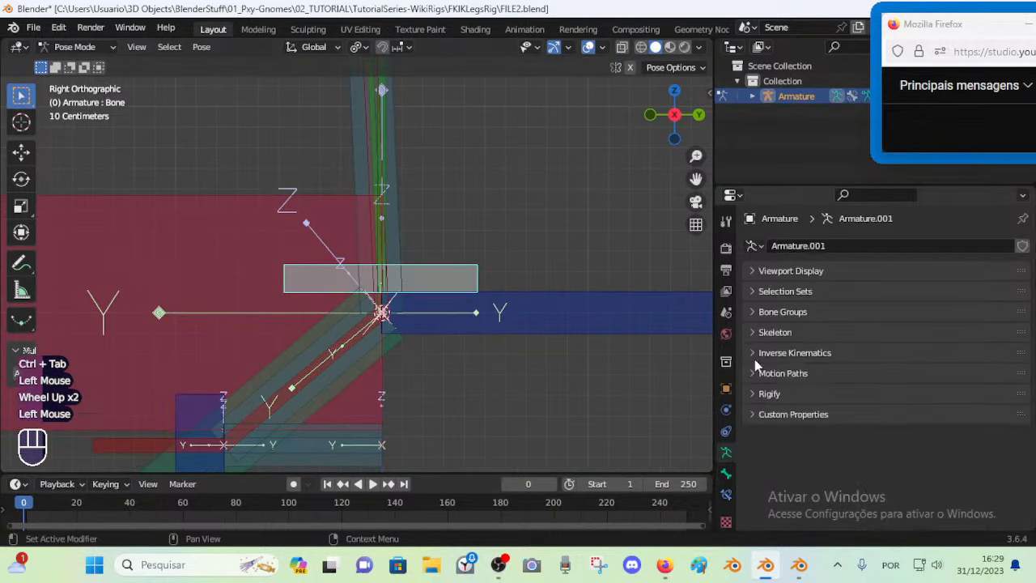
{"action": "left_click", "coordinate": [757, 293]}
{"action": "left_click", "coordinate": [754, 292]}
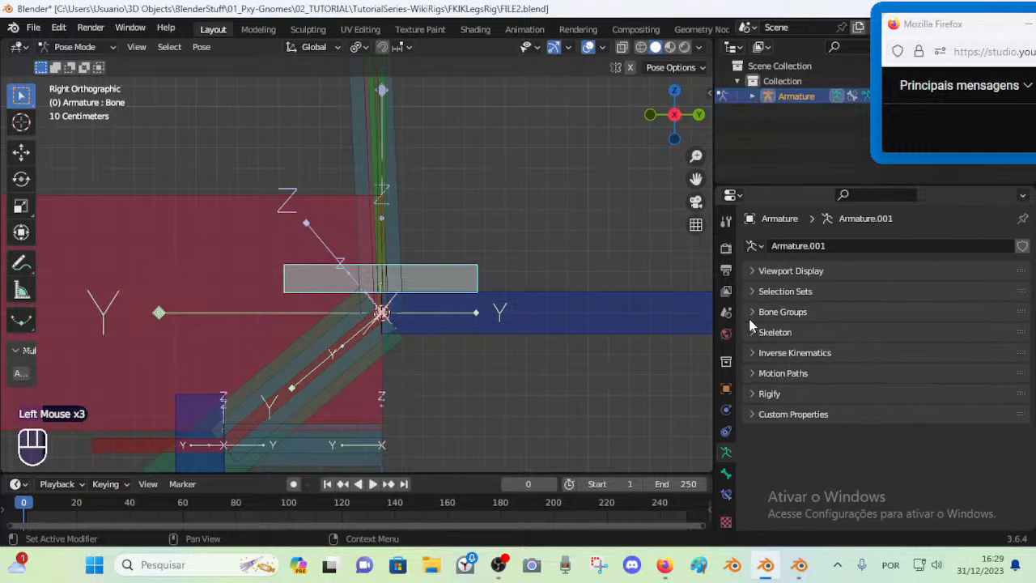
{"action": "left_click", "coordinate": [749, 316]}
{"action": "left_click", "coordinate": [810, 473]}
{"action": "key", "text": "alt+a"}
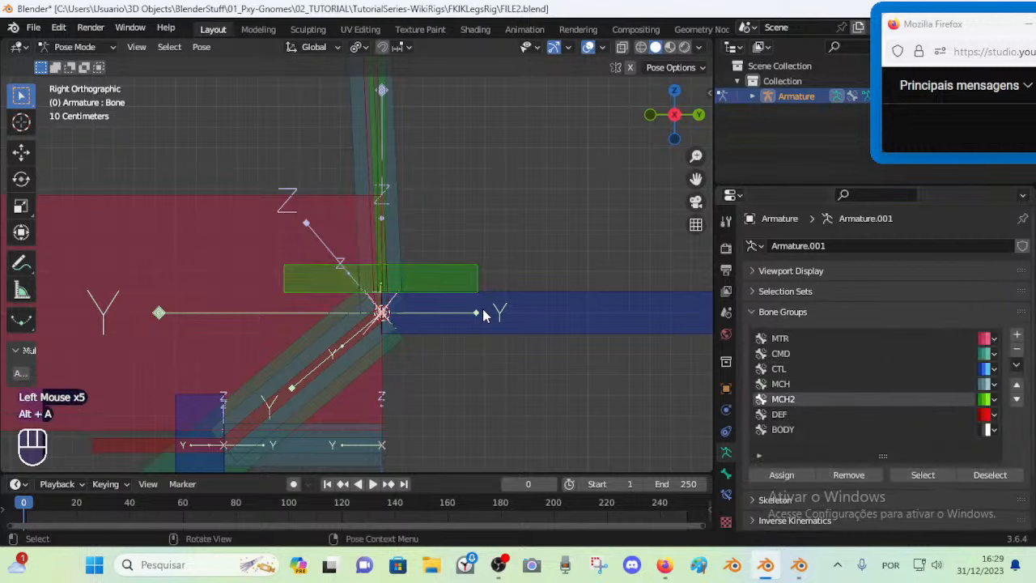
{"action": "left_click", "coordinate": [467, 267]}
{"action": "key", "text": "ctrl+s"}
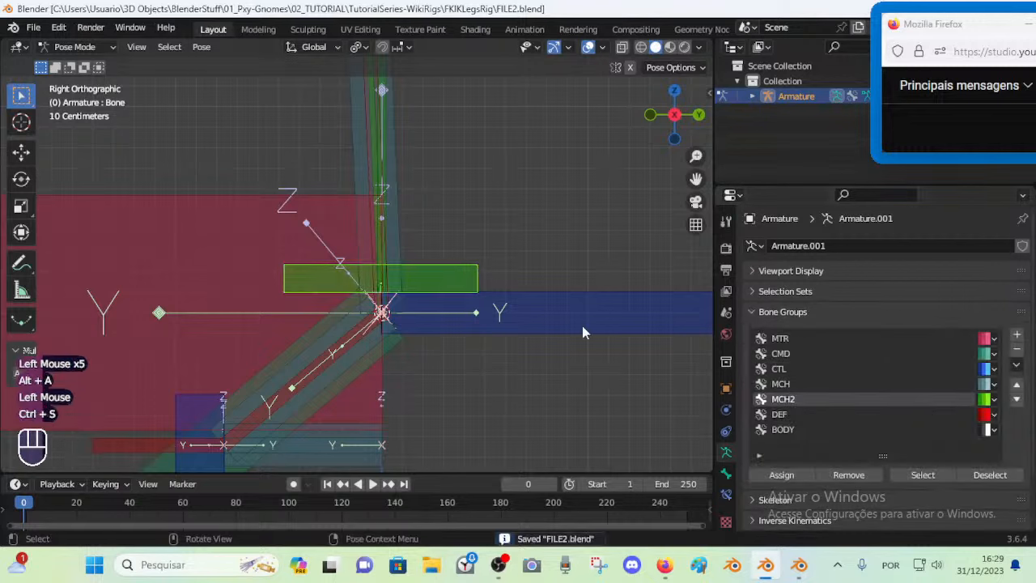
Check the flat ankle bone's properties, test moving it in Pose Mode without keeping the change, and recheck it in Edit Mode
{"action": "left_click", "coordinate": [728, 490]}
{"action": "left_click", "coordinate": [728, 479]}
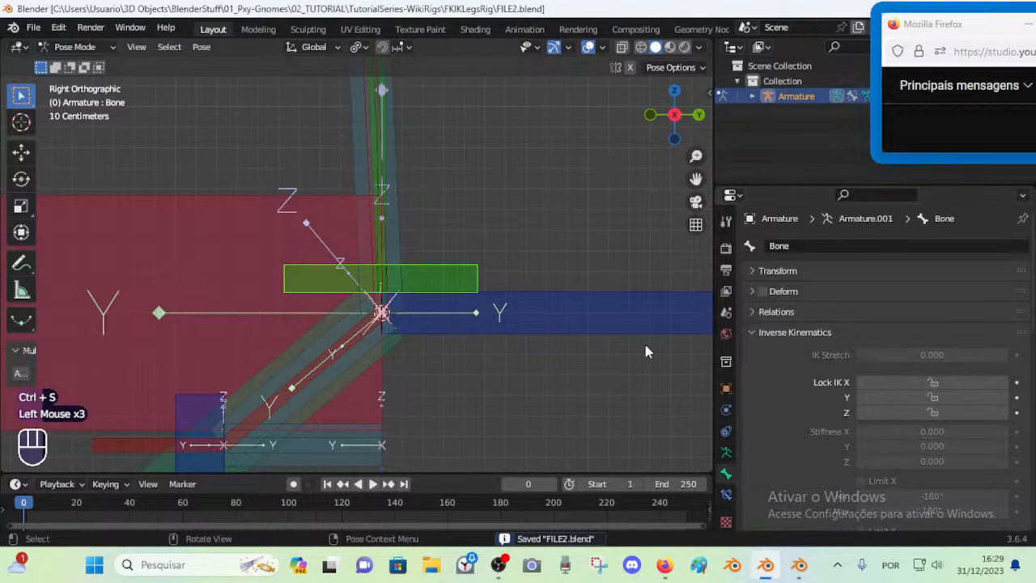
{"action": "scroll", "coordinate": [439, 292], "scroll_direction": "up", "scroll_amount": 2}
{"action": "left_click", "coordinate": [474, 280]}
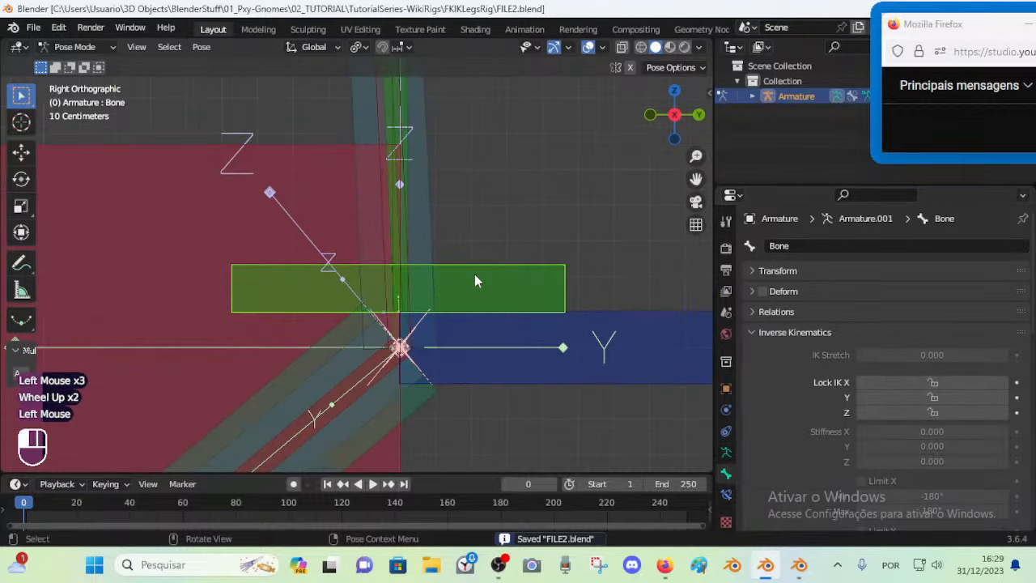
{"action": "scroll", "coordinate": [453, 283], "scroll_direction": "down", "scroll_amount": 1}
{"action": "scroll", "coordinate": [445, 291], "scroll_direction": "up", "scroll_amount": 2}
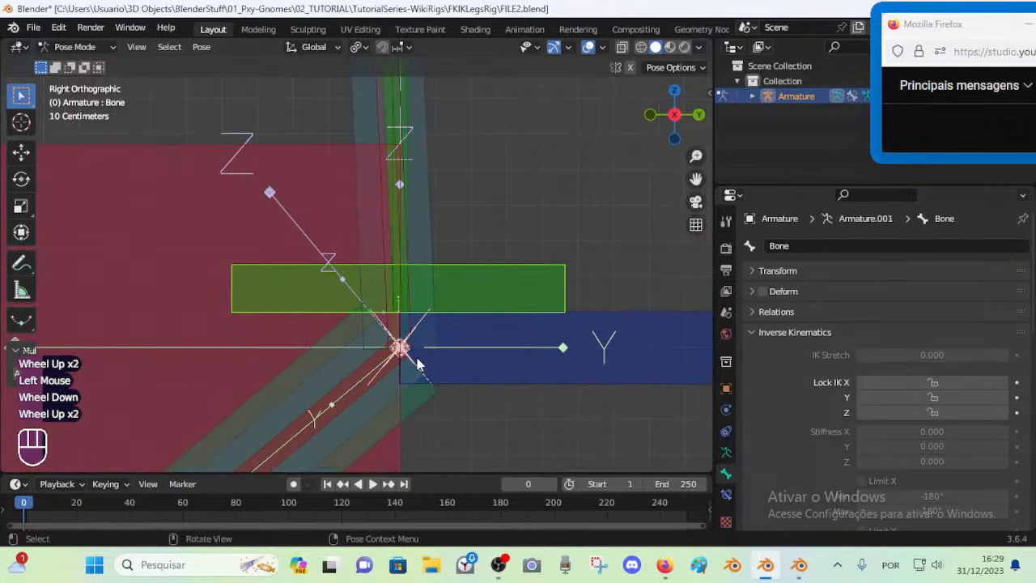
{"action": "key", "text": "g"}
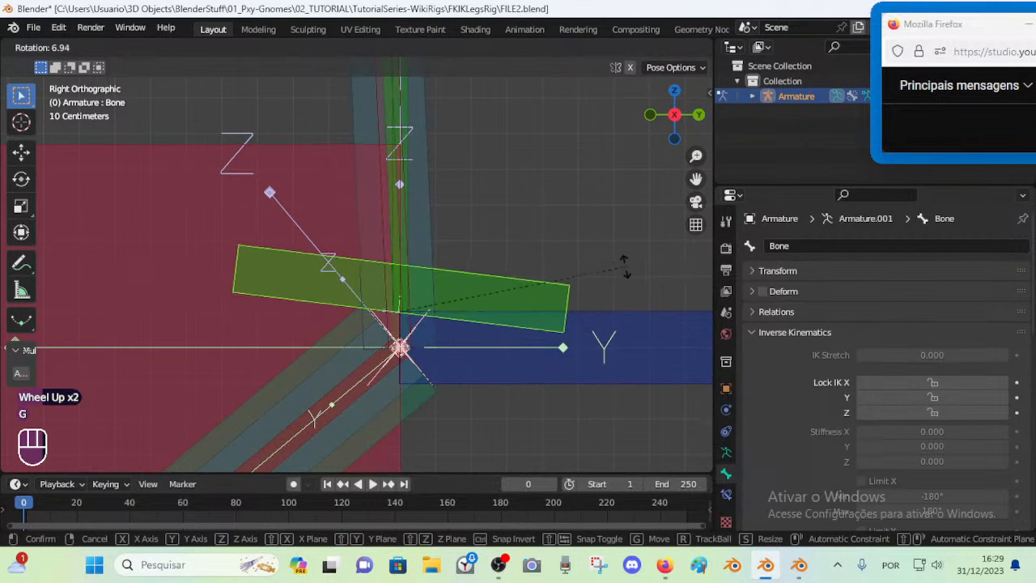
{"action": "key", "text": "Escape"}
{"action": "key", "text": "Tab"}
{"action": "key", "text": "Tab"}
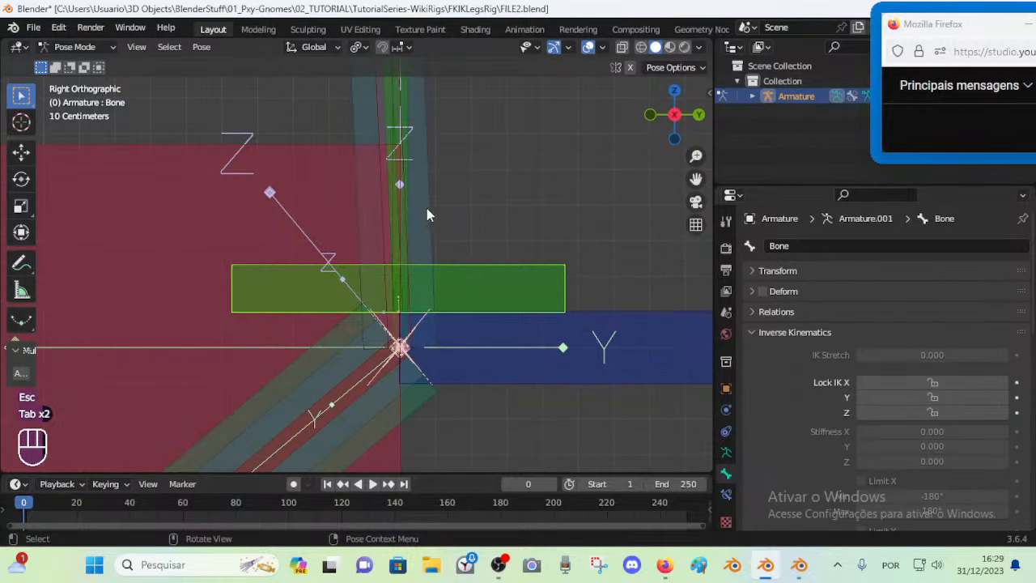
Select MAP-Shin.L among the overlapping shin bones and compare its ankle end with the flat bone in Edit and Pose Mode
{"action": "left_click", "coordinate": [403, 128]}
{"action": "scroll", "coordinate": [378, 129], "scroll_direction": "down", "scroll_amount": 1}
{"action": "left_click", "coordinate": [376, 128]}
{"action": "left_click", "coordinate": [376, 130]}
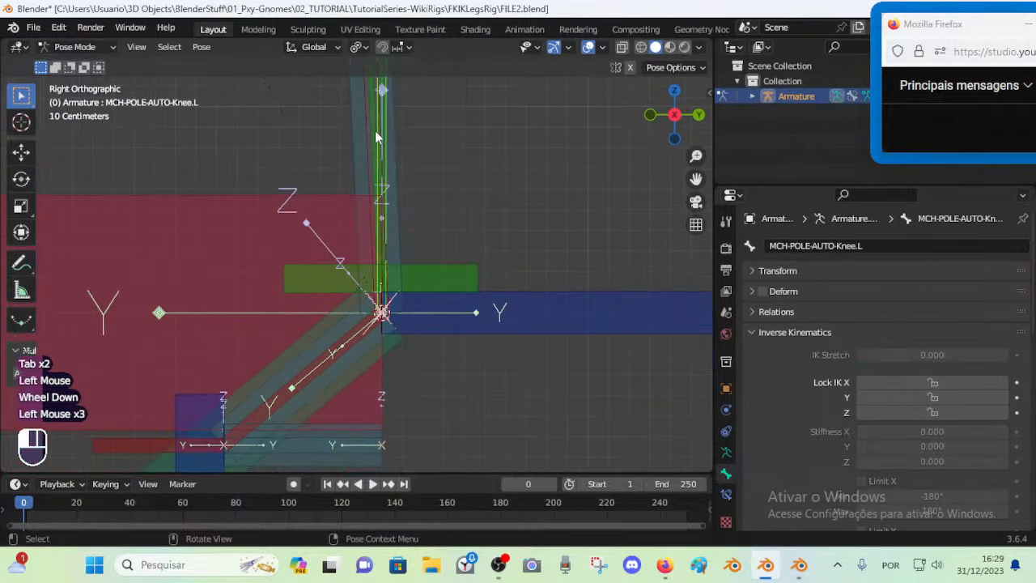
{"action": "left_click", "coordinate": [376, 137]}
{"action": "scroll", "coordinate": [393, 308], "scroll_direction": "up", "scroll_amount": 2}
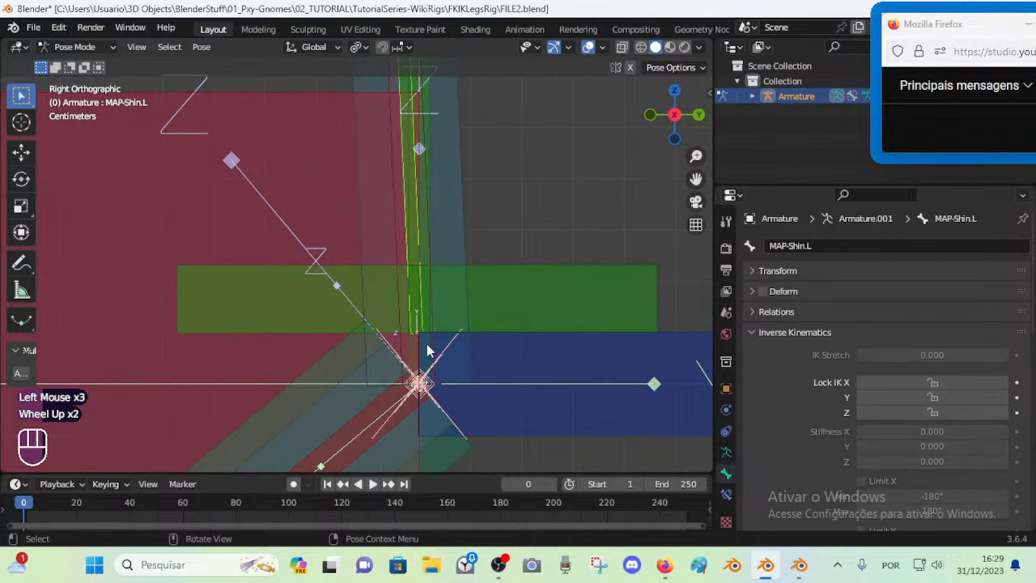
{"action": "scroll", "coordinate": [403, 366], "scroll_direction": "down", "scroll_amount": 5}
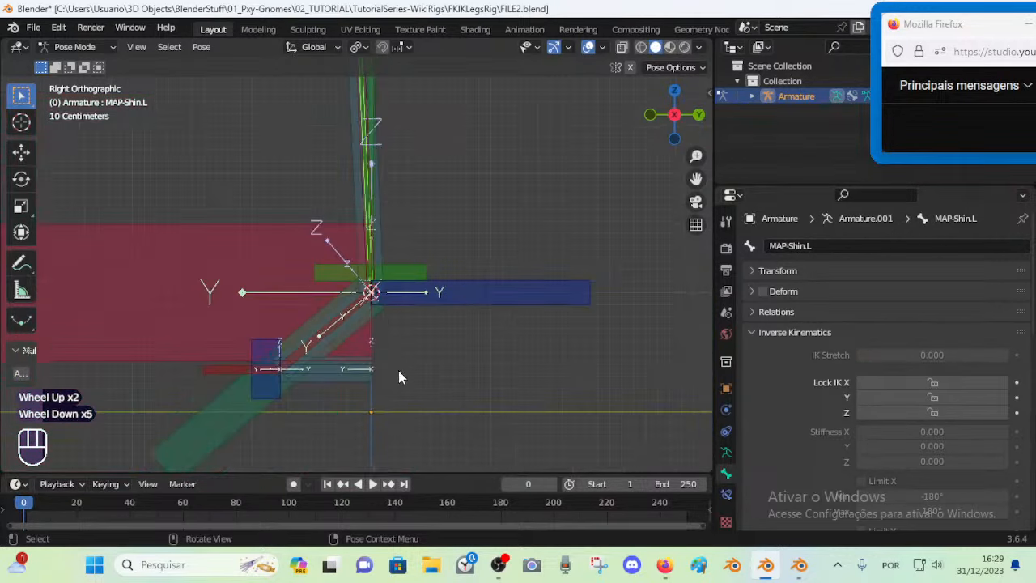
{"action": "key", "text": "Tab"}
{"action": "scroll", "coordinate": [379, 332], "scroll_direction": "up", "scroll_amount": 3}
{"action": "key", "text": "Tab"}
Cycle through the overlapping shin bones to MAP-Shin.L again and examine its ankle joint in Pose Mode and Edit Mode
{"action": "left_click", "coordinate": [380, 139]}
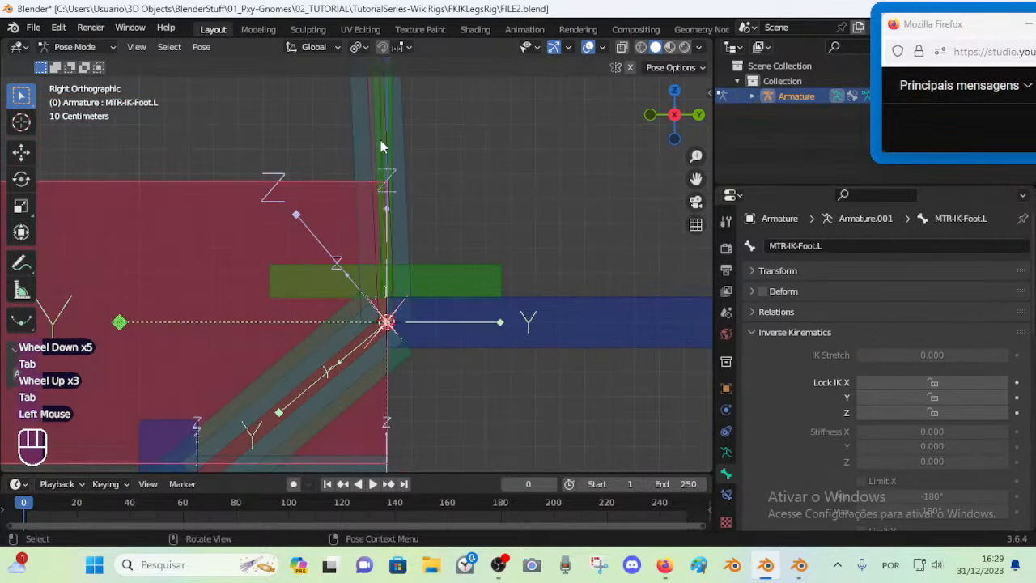
{"action": "left_click", "coordinate": [380, 140]}
{"action": "left_click", "coordinate": [381, 140]}
{"action": "left_click", "coordinate": [380, 142]}
{"action": "left_click", "coordinate": [380, 143]}
{"action": "left_click", "coordinate": [378, 144]}
{"action": "left_click", "coordinate": [378, 144]}
{"action": "scroll", "coordinate": [370, 204], "scroll_direction": "down", "scroll_amount": 2}
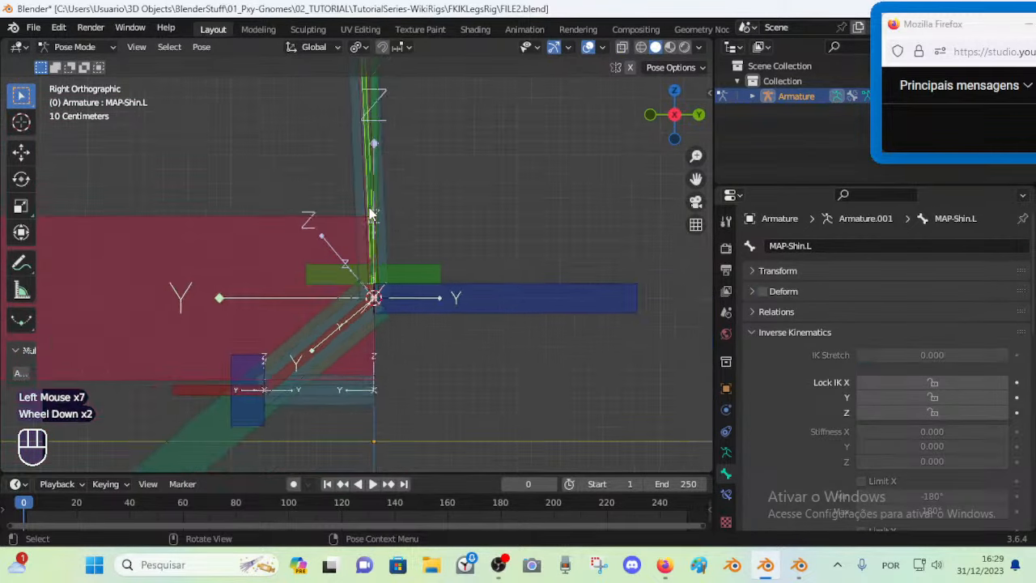
{"action": "scroll", "coordinate": [373, 223], "scroll_direction": "up", "scroll_amount": 5}
{"action": "scroll", "coordinate": [375, 257], "scroll_direction": "down", "scroll_amount": 3}
{"action": "key", "text": "Tab"}
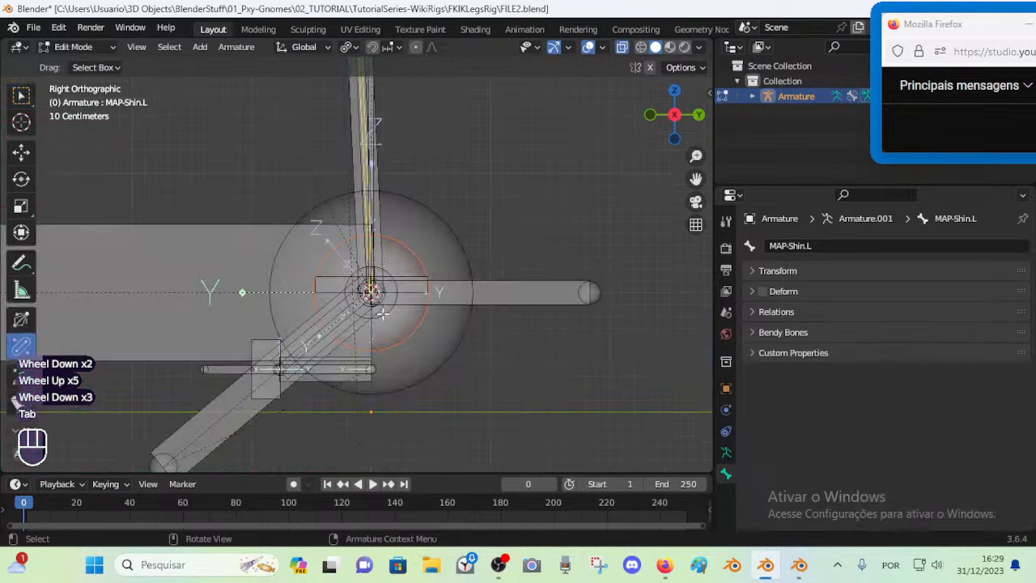
{"action": "scroll", "coordinate": [425, 325], "scroll_direction": "up", "scroll_amount": 3}
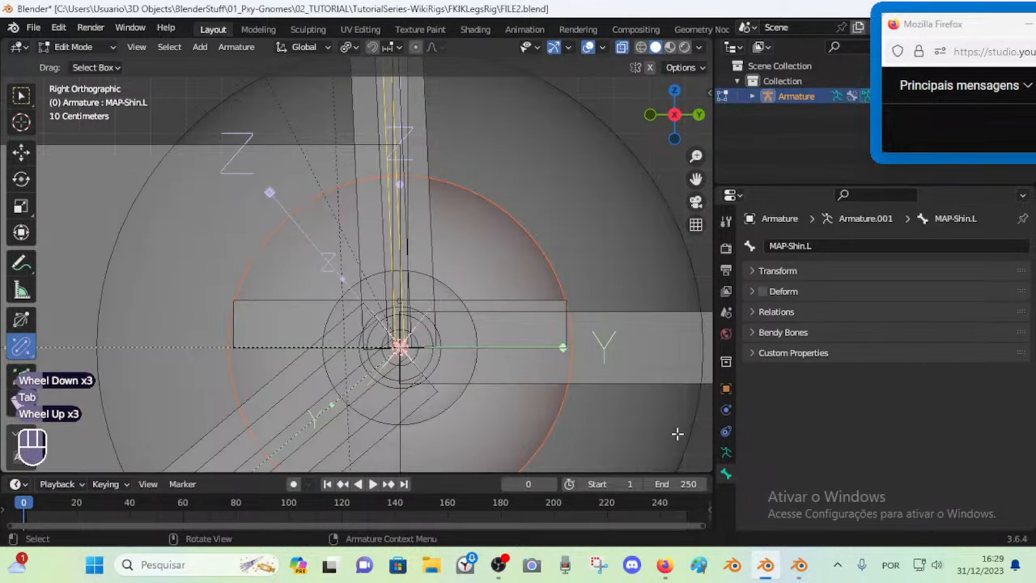
Display the armature's bone groups and reselect MAP-Shin.L in Pose Mode
{"action": "scroll", "coordinate": [573, 377], "scroll_direction": "down", "scroll_amount": 4}
{"action": "scroll", "coordinate": [446, 335], "scroll_direction": "down", "scroll_amount": 2}
{"action": "middle_click_drag", "start_coordinate": [409, 203], "coordinate": [404, 150], "text": "shift"}
{"action": "scroll", "coordinate": [406, 323], "scroll_direction": "up", "scroll_amount": 2}
{"action": "scroll", "coordinate": [414, 359], "scroll_direction": "down", "scroll_amount": 1}
{"action": "middle_click_drag", "start_coordinate": [414, 359], "coordinate": [397, 173], "text": "shift"}
{"action": "scroll", "coordinate": [401, 115], "scroll_direction": "up", "scroll_amount": 2}
{"action": "left_click", "coordinate": [725, 431]}
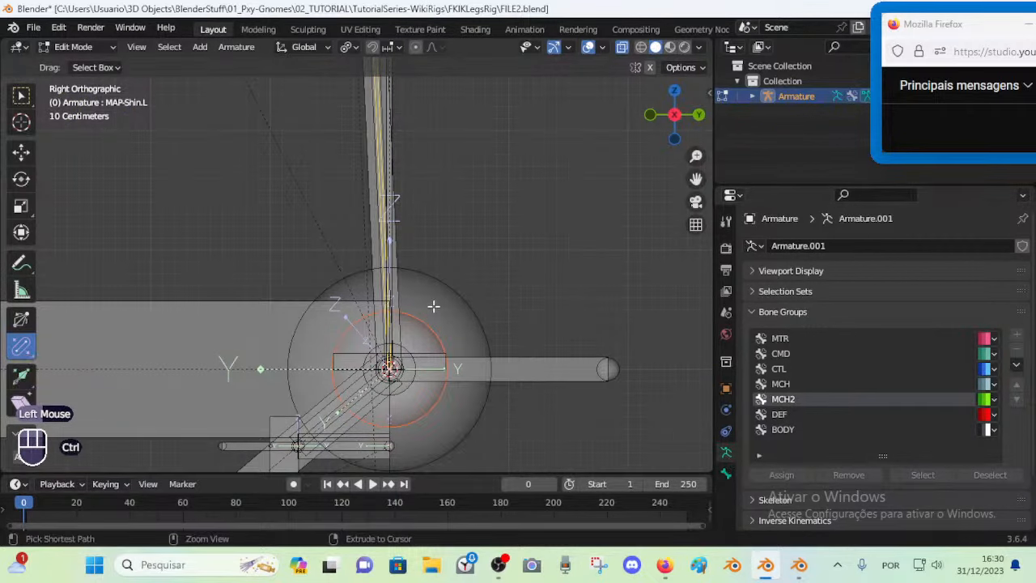
{"action": "key", "text": "ctrl+Tab"}
{"action": "left_click", "coordinate": [384, 269]}
{"action": "left_click", "coordinate": [384, 265]}
{"action": "left_click", "coordinate": [385, 262]}
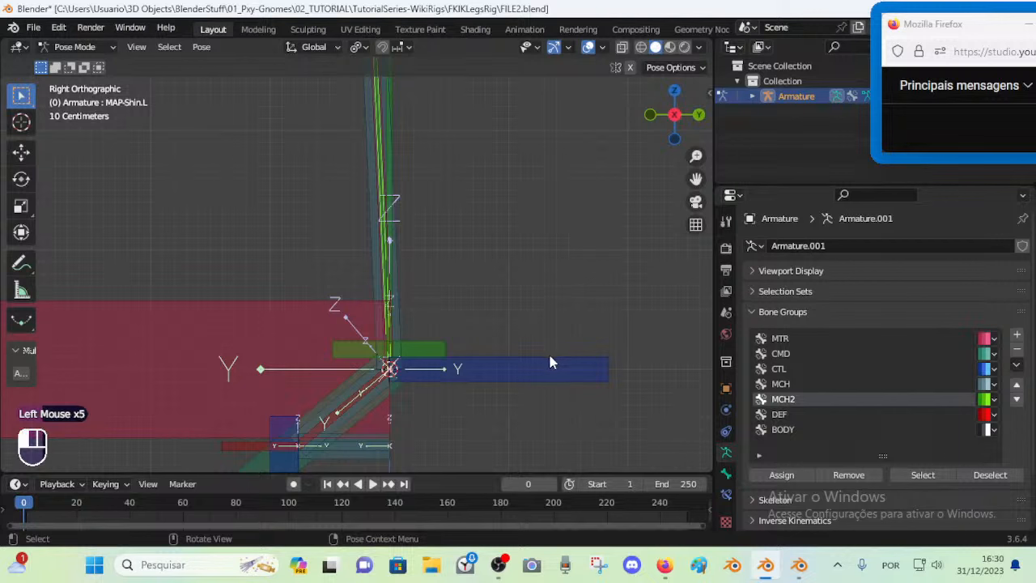
Test rotating CTL-ROLL-Foot.L without keeping the change, and select the flat ankle bone
{"action": "key", "text": "r"}
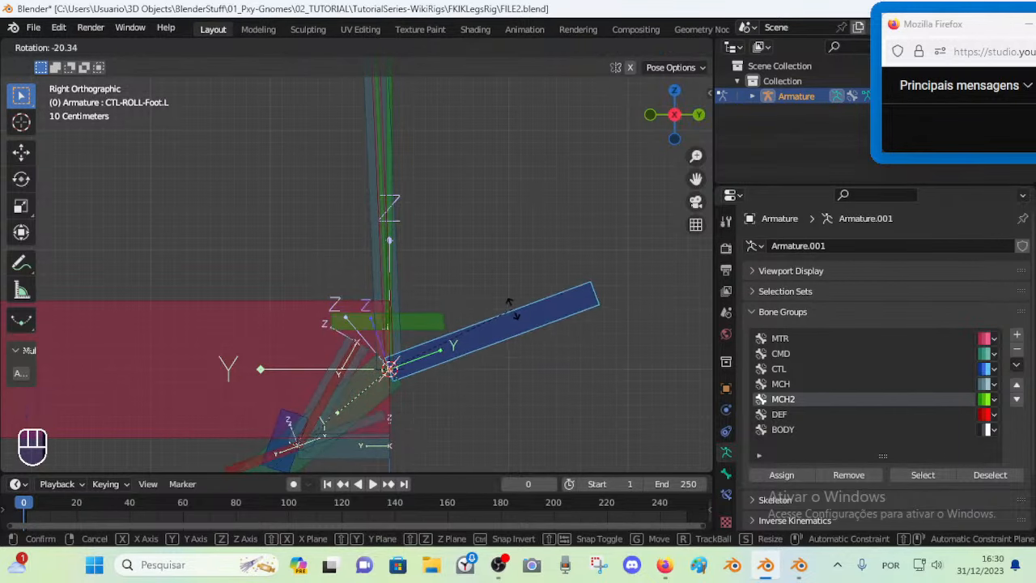
{"action": "key", "text": "Escape"}
{"action": "left_click", "coordinate": [495, 328]}
{"action": "middle_click_drag", "start_coordinate": [494, 384], "coordinate": [494, 327], "text": "shift"}
{"action": "scroll", "coordinate": [489, 346], "scroll_direction": "up", "scroll_amount": 3}
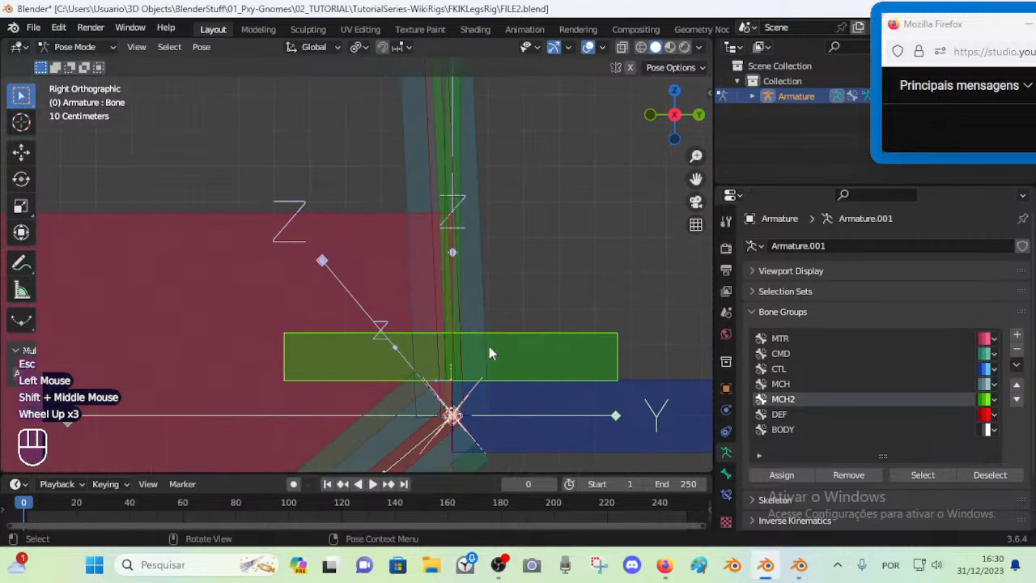
Select MAP-Shin.L from the overlapping bones above the ankle and view the joint in perspective
{"action": "left_click", "coordinate": [449, 314]}
{"action": "left_click", "coordinate": [448, 314]}
{"action": "left_click", "coordinate": [448, 314]}
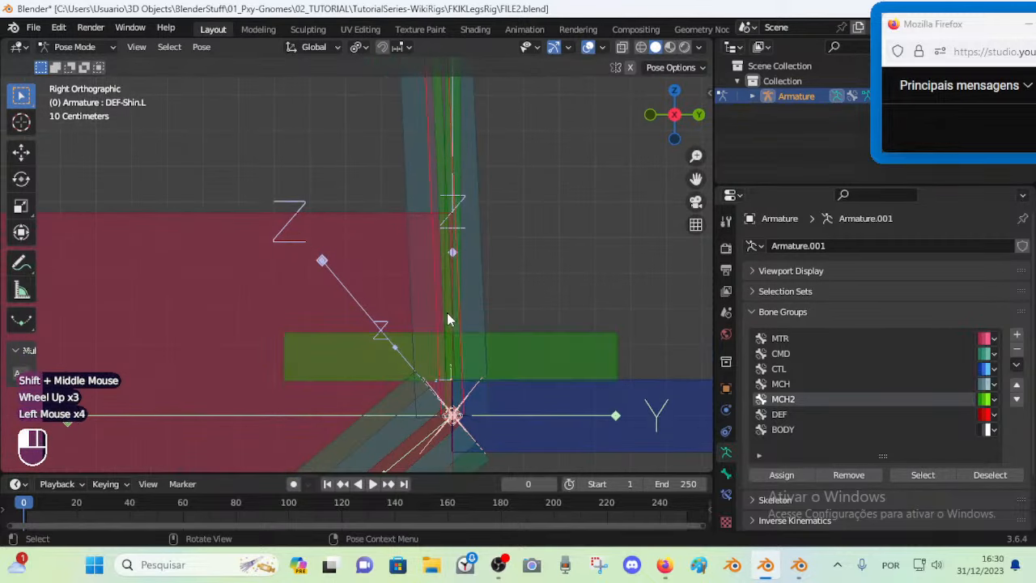
{"action": "left_click", "coordinate": [448, 315]}
{"action": "left_click", "coordinate": [450, 319]}
{"action": "middle_click_drag", "start_coordinate": [502, 381], "coordinate": [457, 349], "text": "shift"}
{"action": "scroll", "coordinate": [472, 302], "scroll_direction": "up", "scroll_amount": 2}
{"action": "scroll", "coordinate": [453, 346], "scroll_direction": "down", "scroll_amount": 5}
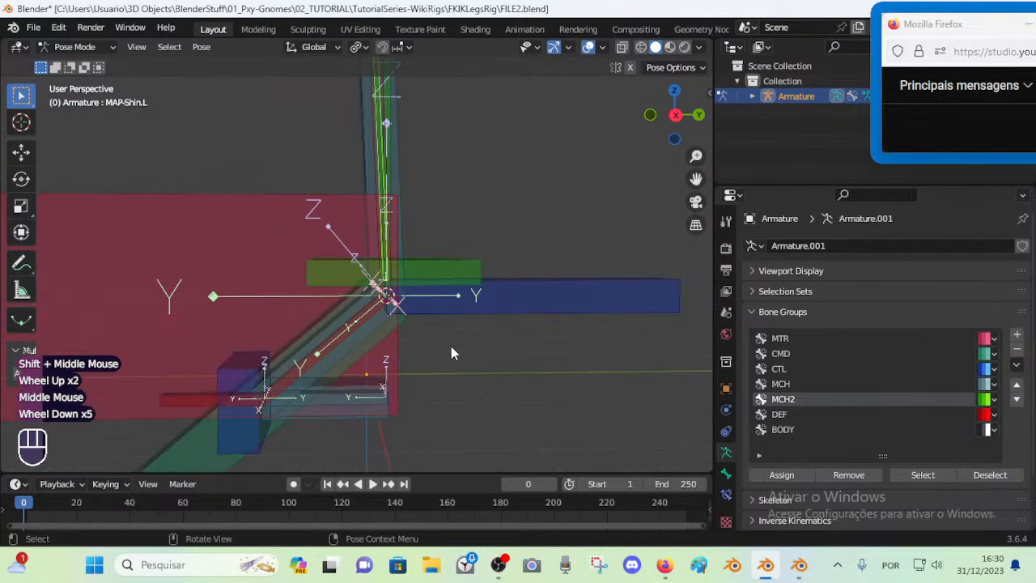
Fly closer to the ankle and examine how the flat bone sits against the lower end of MAP-Shin.L
{"action": "key", "text": "shift+grave"}
{"action": "key", "text": "s"}
{"action": "key", "text": "d"}
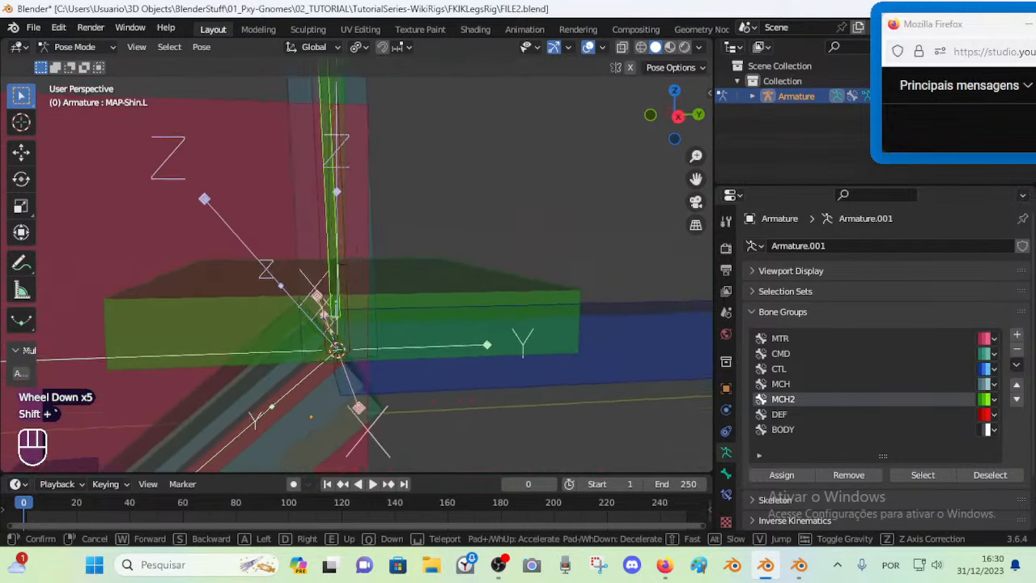
{"action": "left_click", "coordinate": [489, 344]}
{"action": "middle_click_drag", "start_coordinate": [490, 344], "coordinate": [469, 351], "text": "shift"}
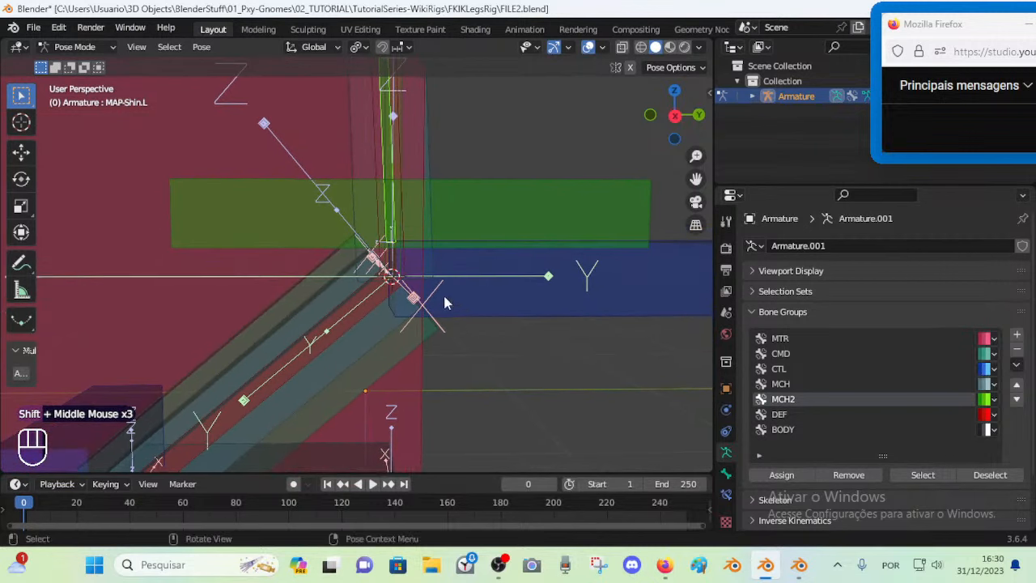
{"action": "middle_click_drag", "start_coordinate": [428, 279], "coordinate": [460, 318], "text": "shift"}
{"action": "scroll", "coordinate": [432, 300], "scroll_direction": "down", "scroll_amount": 1}
{"action": "scroll", "coordinate": [423, 307], "scroll_direction": "down", "scroll_amount": 2}
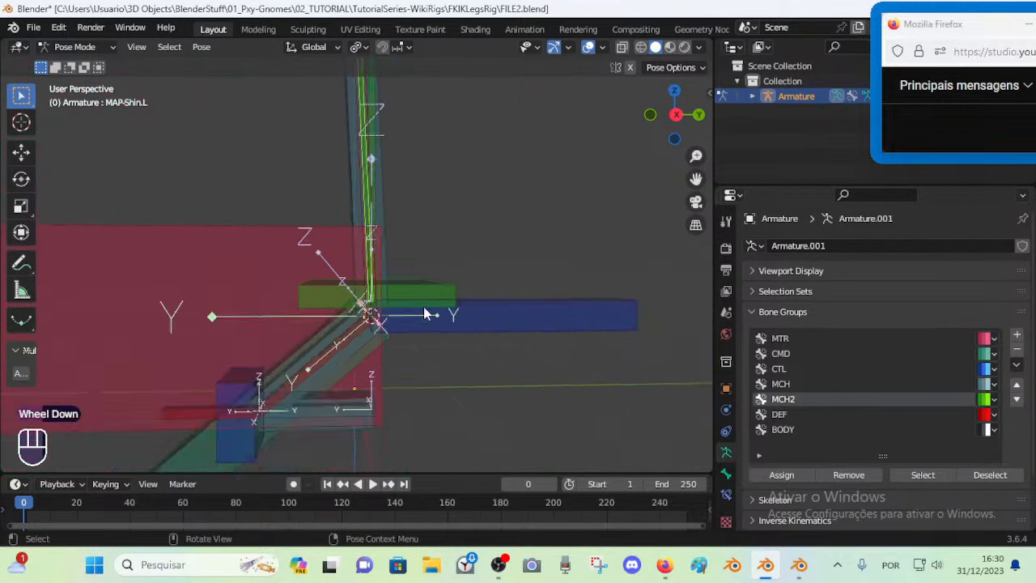
{"action": "scroll", "coordinate": [449, 320], "scroll_direction": "up", "scroll_amount": 2}
Show the flat ankle bone's relations and rename the bone to MAP-Ankle.L
{"action": "left_click", "coordinate": [458, 306]}
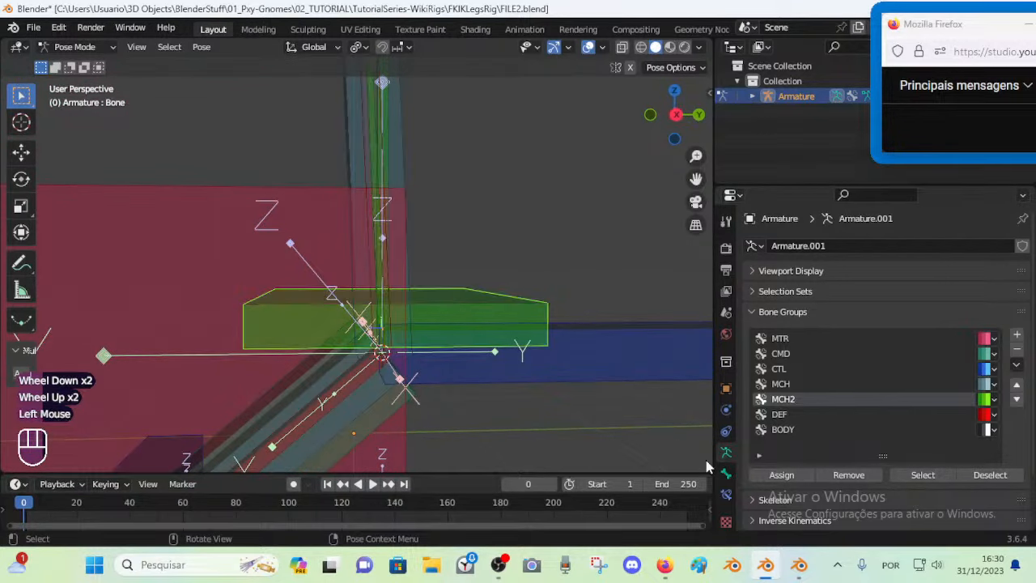
{"action": "left_click", "coordinate": [726, 475]}
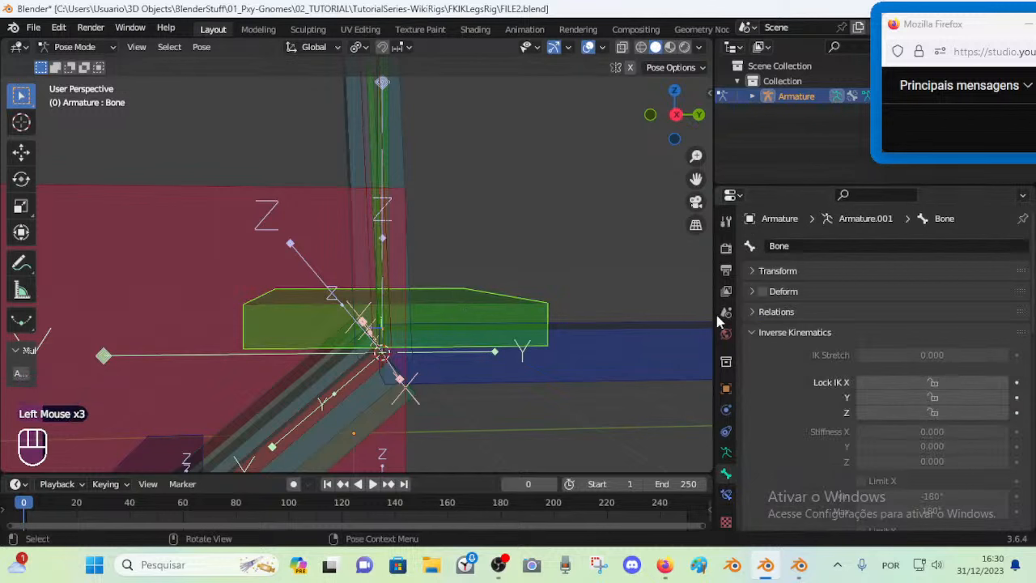
{"action": "left_click", "coordinate": [766, 311]}
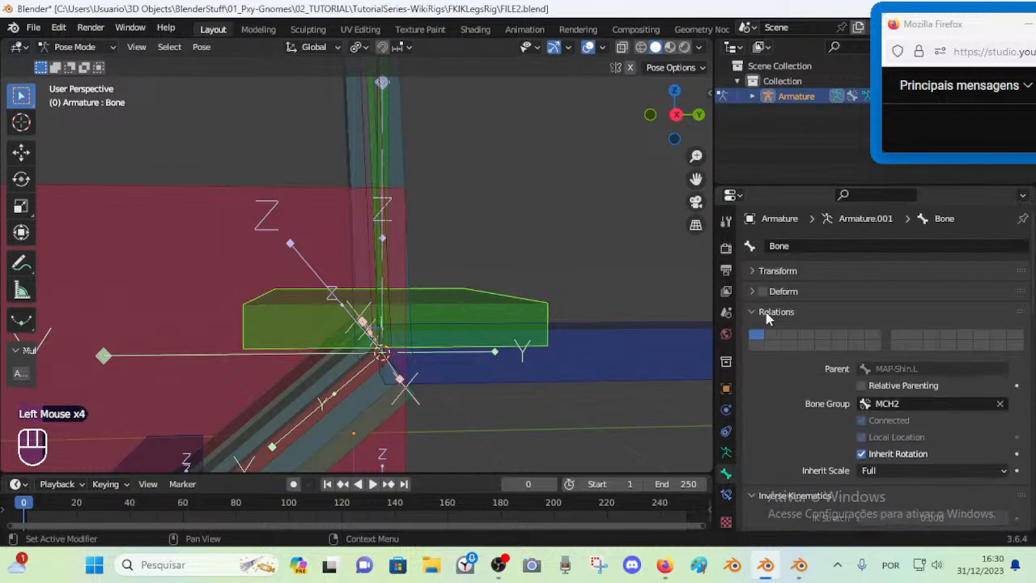
{"action": "key", "text": "F2"}
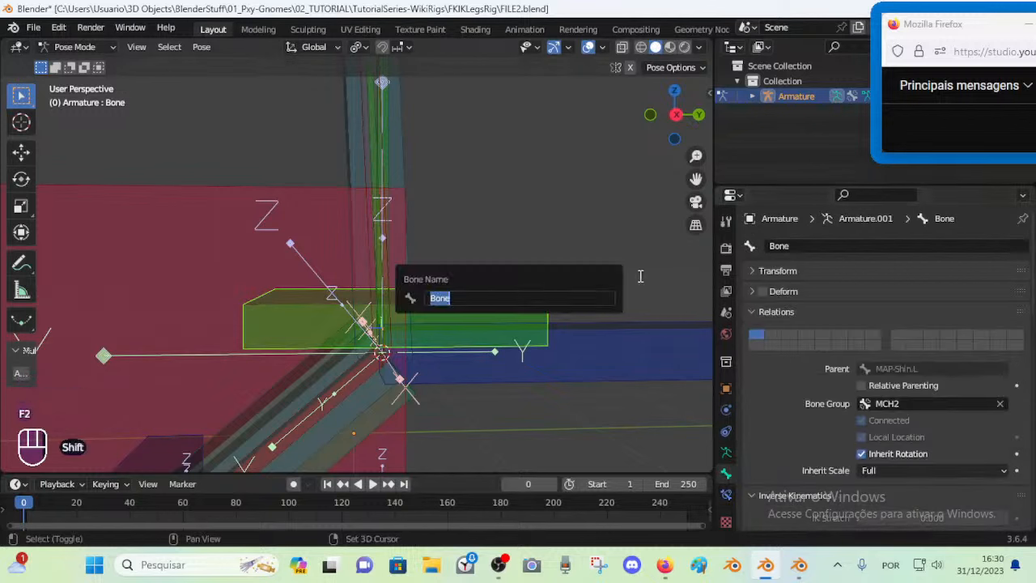
{"action": "type", "text": "MA"}
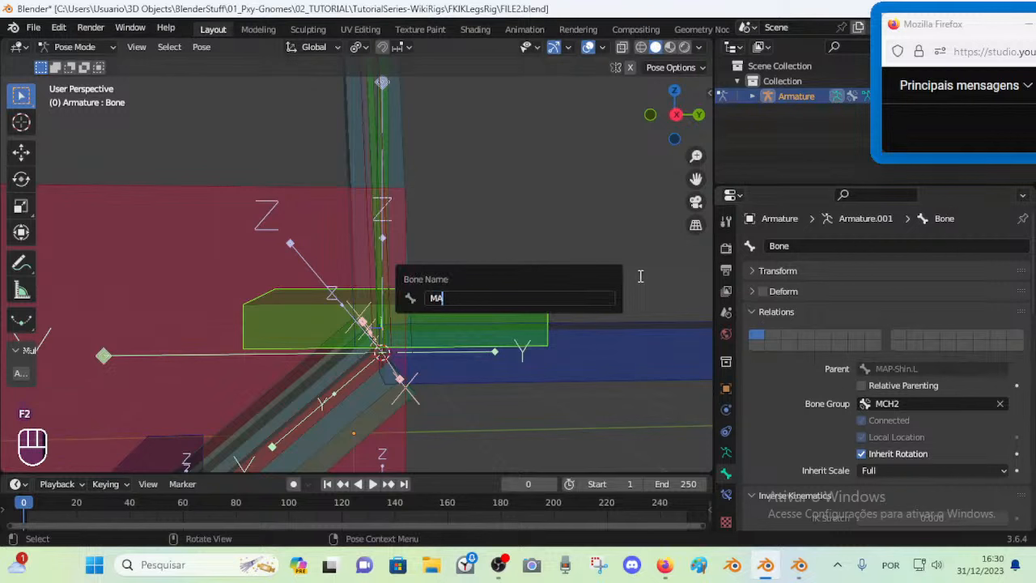
{"action": "type", "text": "pA"}
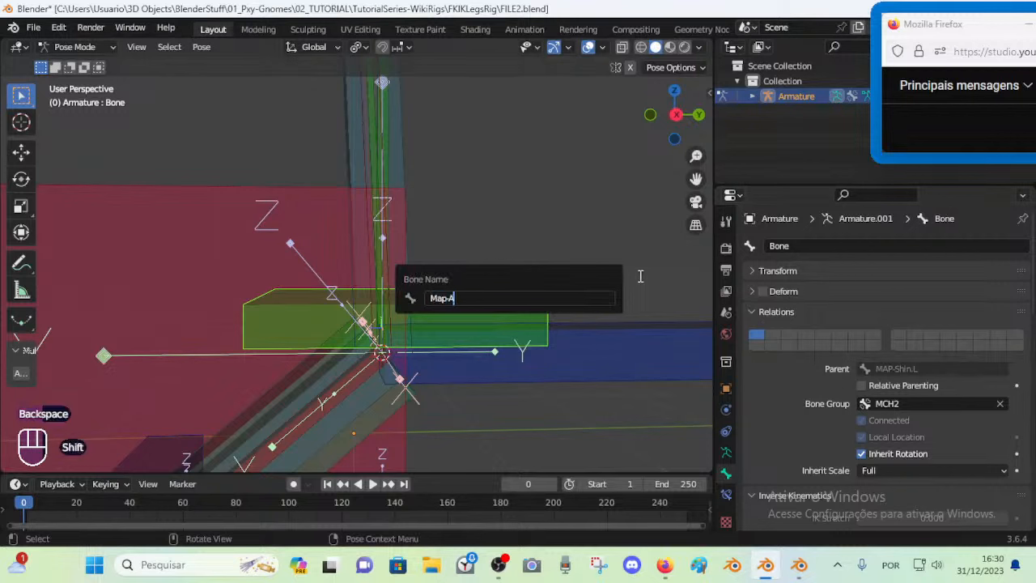
{"action": "key", "text": "shift+BackSpace"}
{"action": "type", "text": "-Ar"}
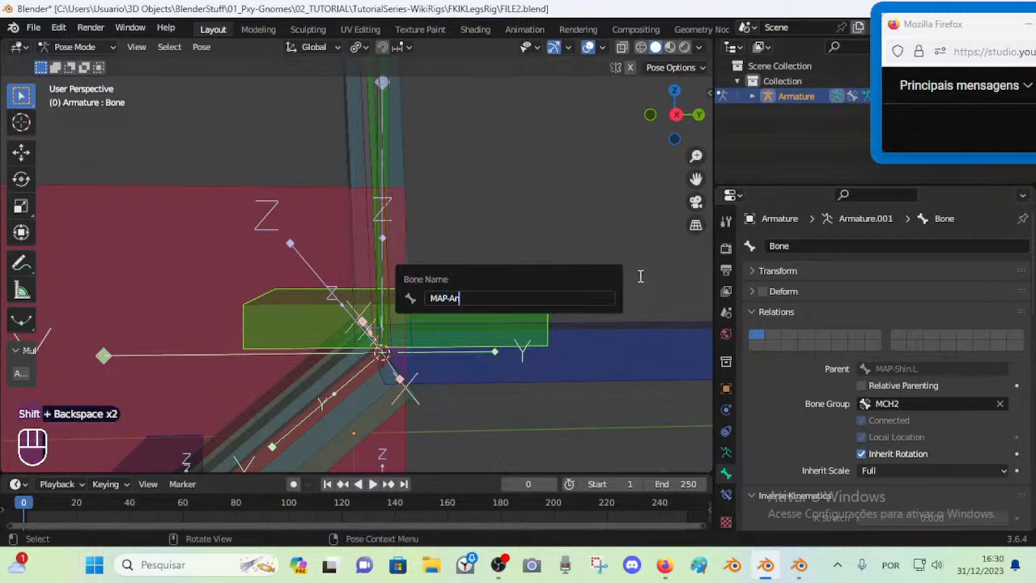
{"action": "key", "text": "Return"}
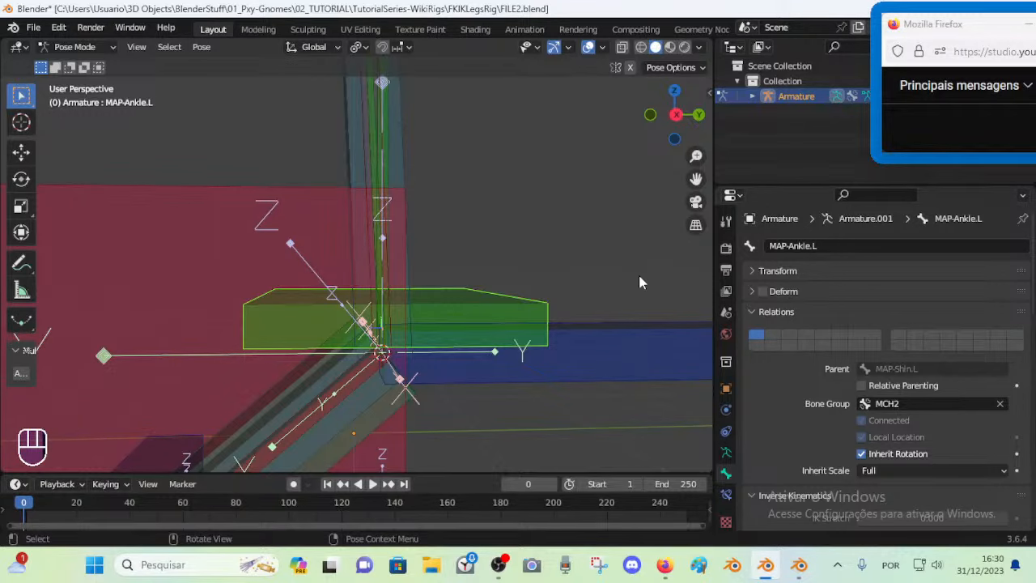
Save the file and display the bone constraints of MAP-Ankle.L
{"action": "key", "text": "ctrl+s"}
{"action": "left_click", "coordinate": [724, 496]}
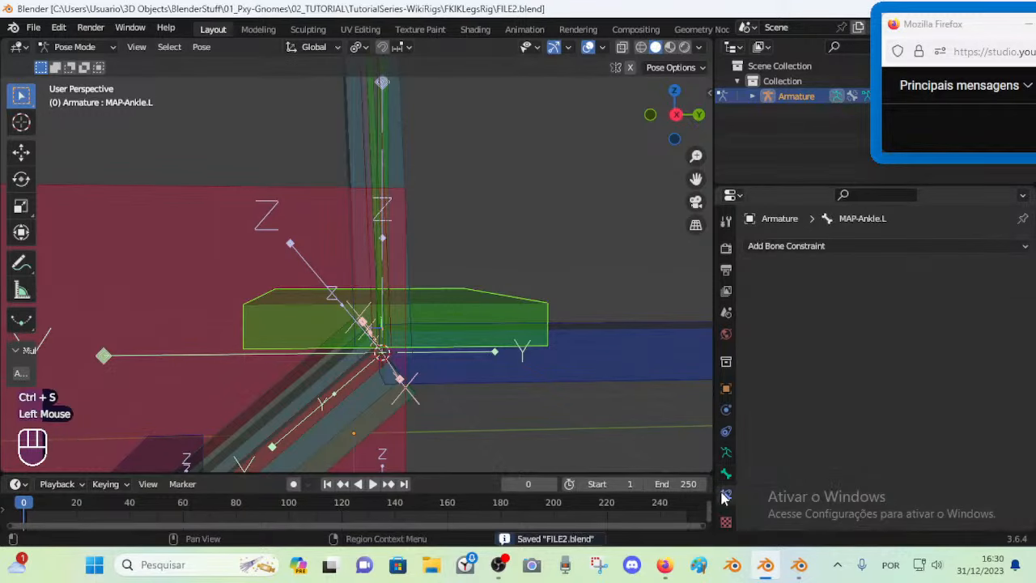
{"action": "left_click", "coordinate": [477, 292]}
{"action": "scroll", "coordinate": [465, 295], "scroll_direction": "down", "scroll_amount": 1}
{"action": "scroll", "coordinate": [449, 298], "scroll_direction": "up", "scroll_amount": 2}
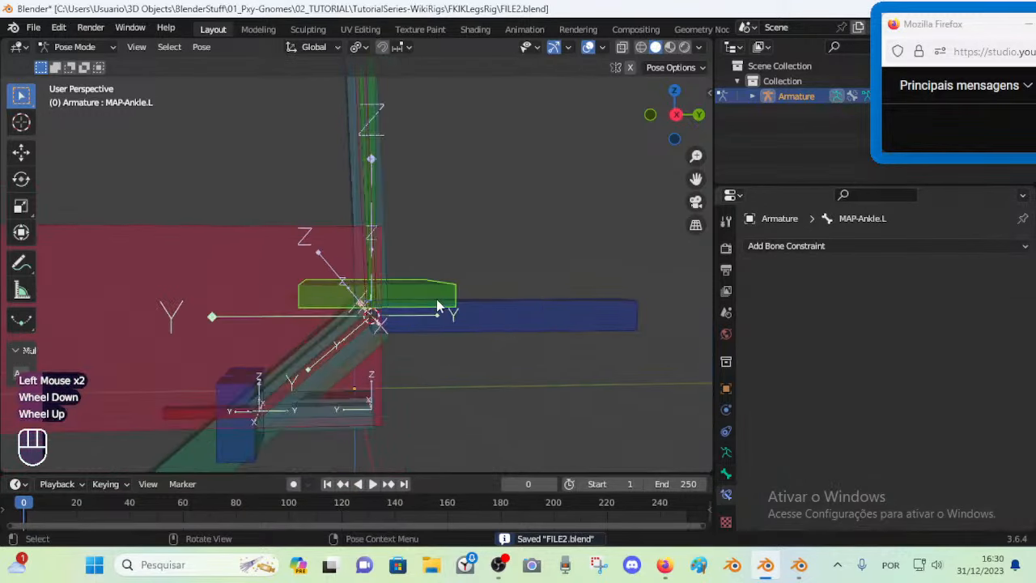
Check MAP-Ankle.L in Edit Mode and Pose Mode once more and save the file again
{"action": "scroll", "coordinate": [386, 264], "scroll_direction": "down", "scroll_amount": 2}
{"action": "middle_click_drag", "start_coordinate": [386, 264], "coordinate": [411, 298]}
{"action": "key", "text": "Tab"}
{"action": "key", "text": "ctrl+Tab"}
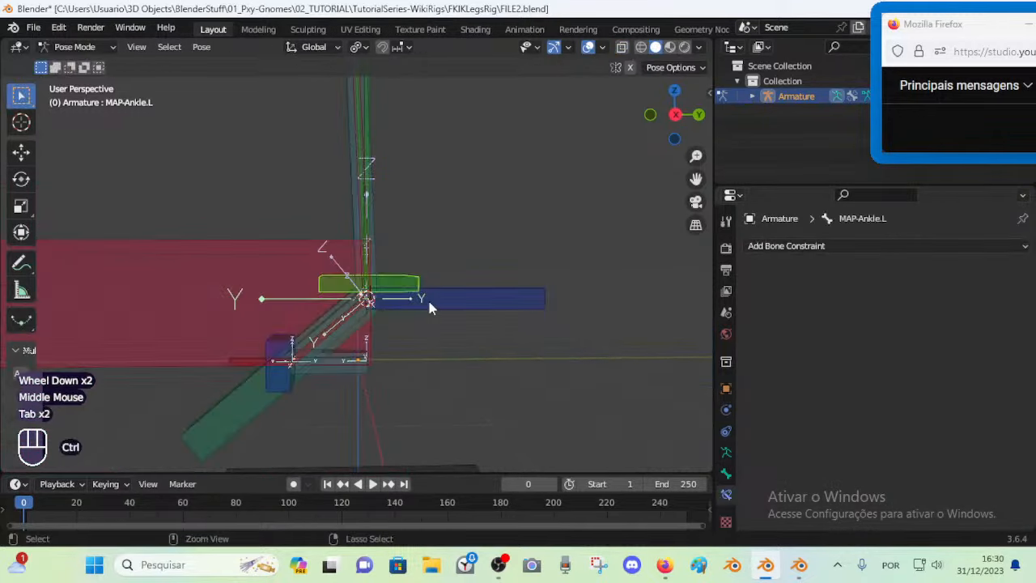
{"action": "key", "text": "Tab"}
{"action": "key", "text": "Tab"}
{"action": "key", "text": "ctrl+s"}
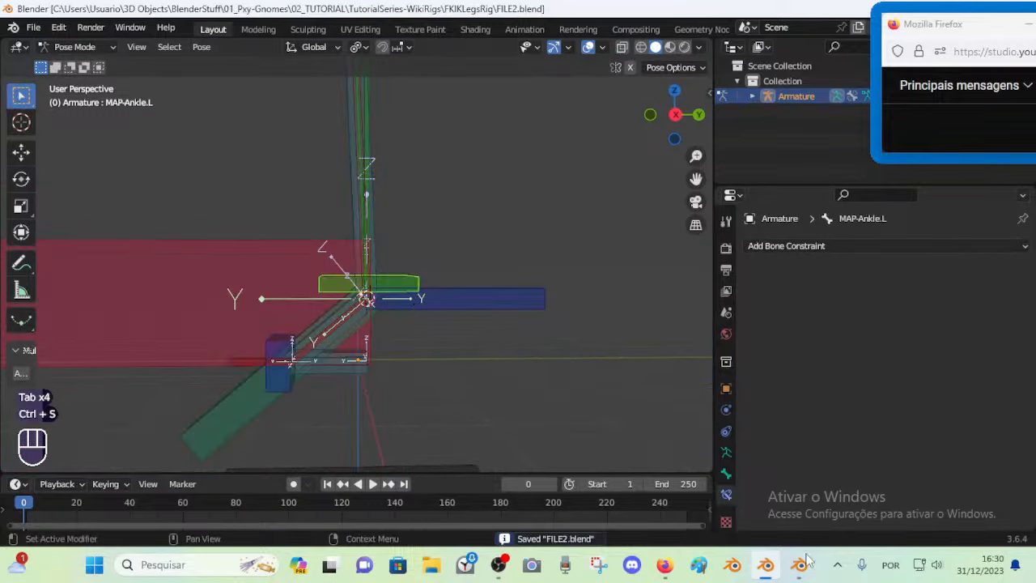
Switch to the IKFKLegsRig-EqualPositions Blender window, select MAP-Ankle.001.L, and view it in Edit Mode from the right side
{"action": "left_click", "coordinate": [797, 566]}
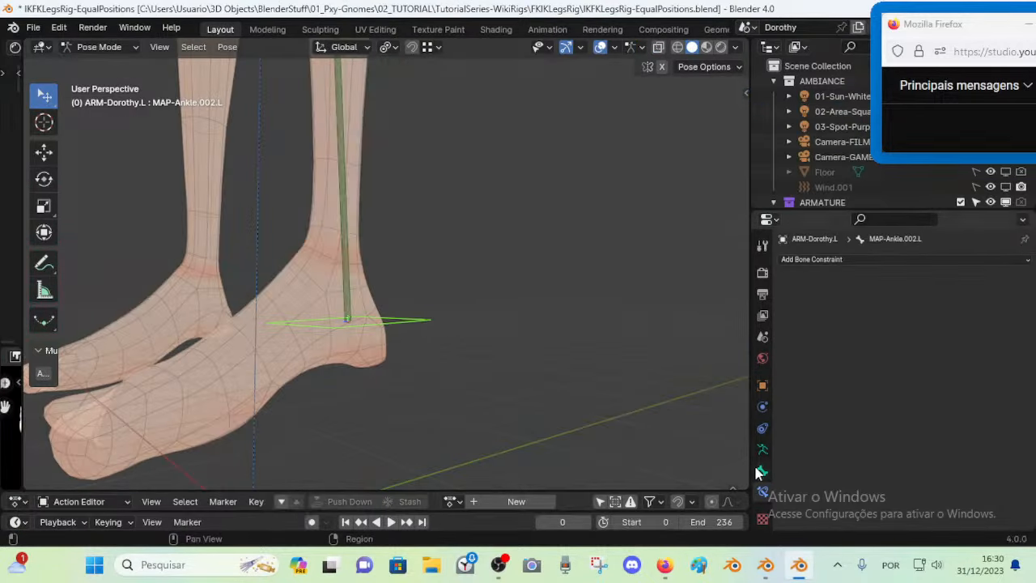
{"action": "left_click", "coordinate": [343, 271]}
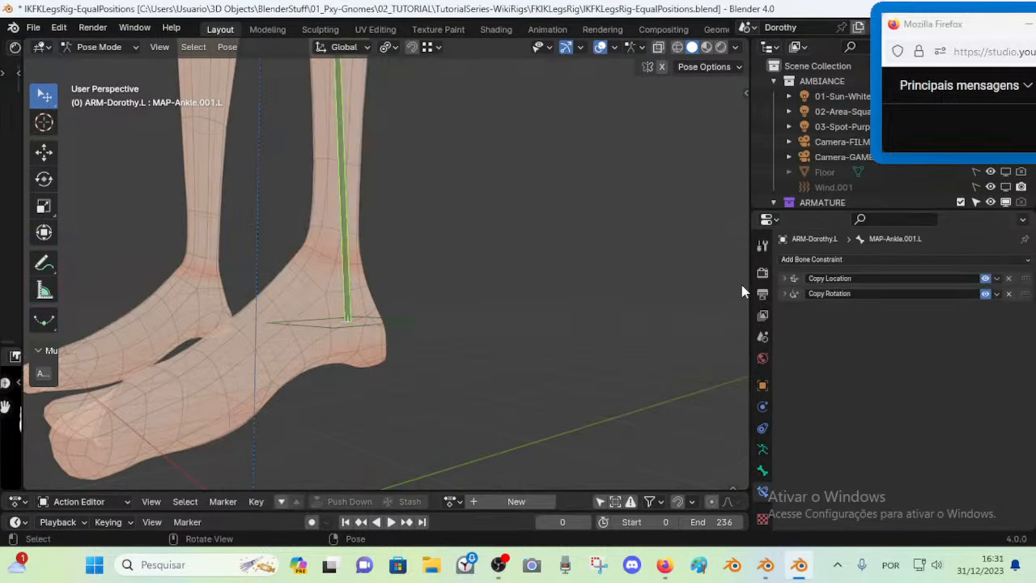
{"action": "key", "text": "Tab"}
{"action": "middle_click_drag", "start_coordinate": [373, 249], "coordinate": [358, 296]}
{"action": "scroll", "coordinate": [370, 285], "scroll_direction": "up", "scroll_amount": 2}
{"action": "key", "text": "Tab"}
{"action": "key", "text": "Tab"}
{"action": "key", "text": "Tab"}
{"action": "key", "text": "Tab"}
{"action": "key", "text": "KP_3"}
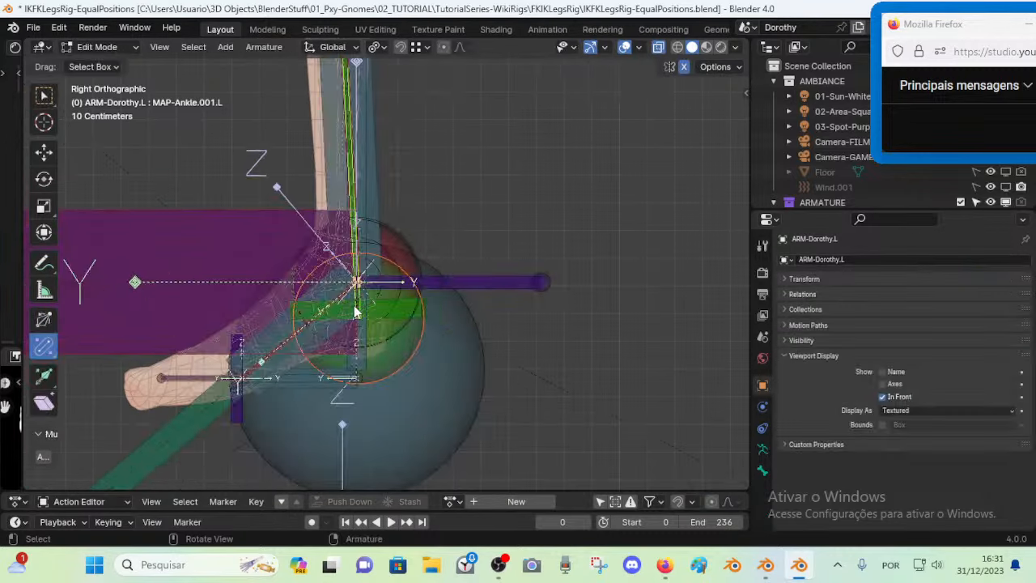
Compare the placement of MAP-Ankle.001.L and the flat ankle bone between Pose Mode and Edit Mode in the reference rig
{"action": "key", "text": "Tab"}
{"action": "key", "text": "Tab"}
{"action": "key", "text": "Tab"}
{"action": "key", "text": "Tab"}
{"action": "key", "text": "Tab"}
{"action": "key", "text": "Tab"}
{"action": "key", "text": "Tab"}
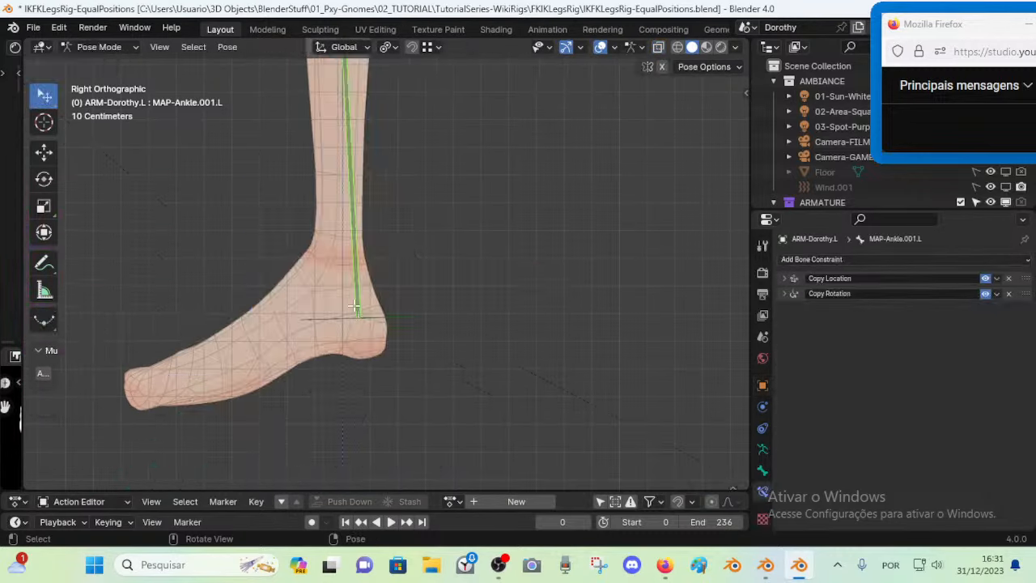
{"action": "key", "text": "Tab"}
{"action": "key", "text": "Tab"}
{"action": "key", "text": "Tab"}
{"action": "key", "text": "Tab"}
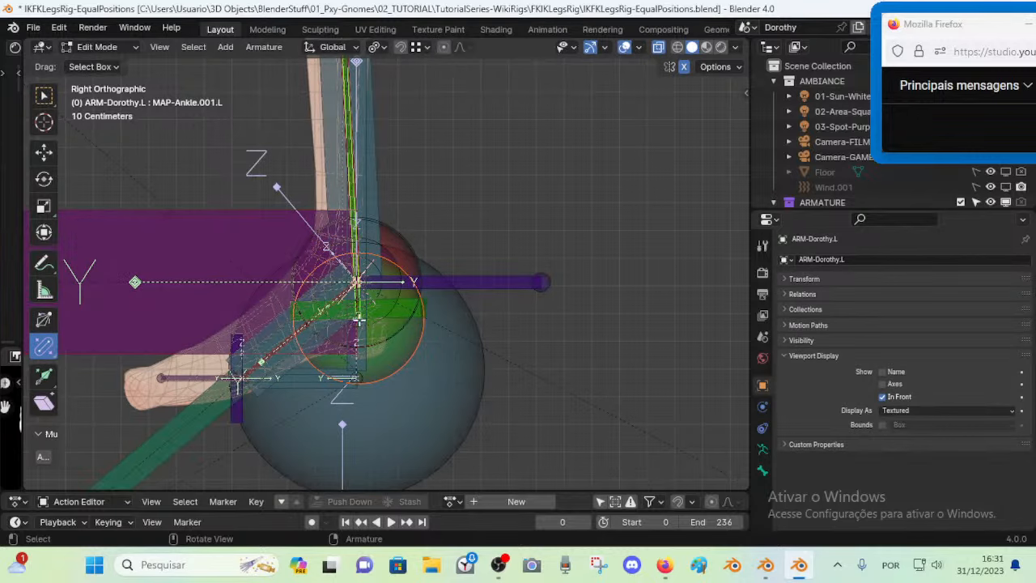
Return the reference rig to Pose Mode and reveal all its hidden bones
{"action": "key", "text": "Tab"}
{"action": "key", "text": "Tab"}
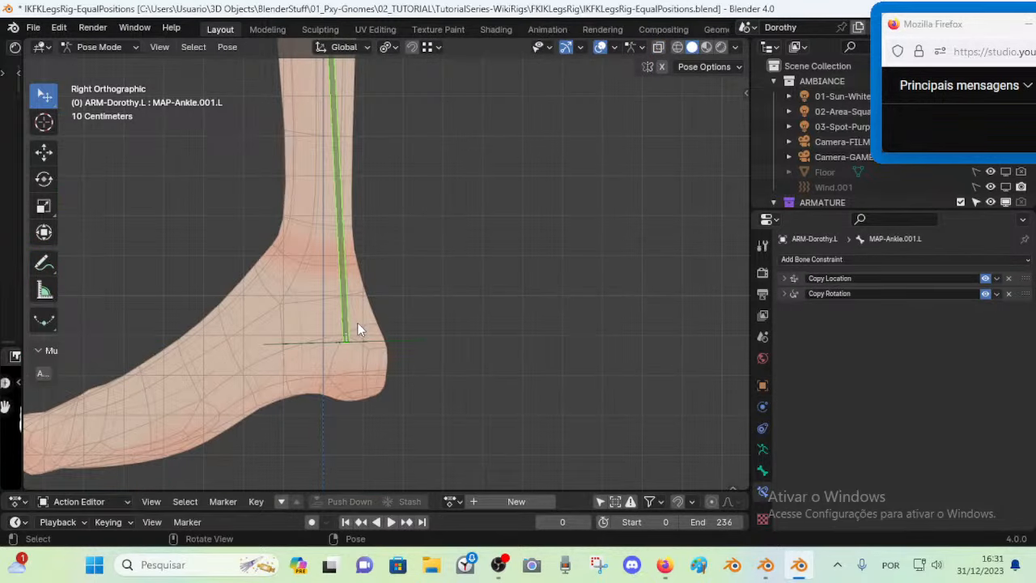
{"action": "key", "text": "alt+h"}
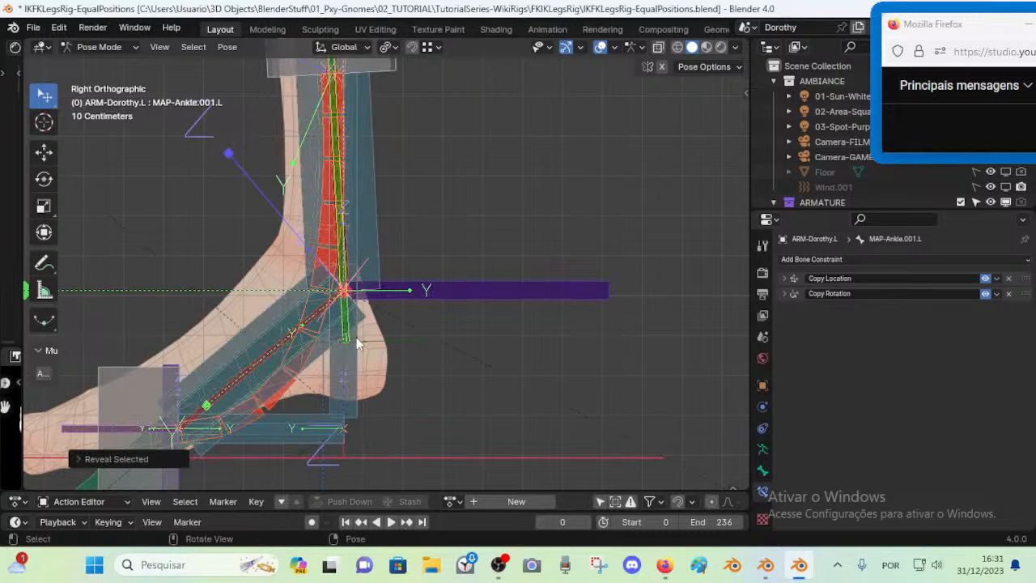
Select MAP-Ankle.002.L in the reference rig and compare its placement at the ankle between Pose Mode and Edit Mode
{"action": "scroll", "coordinate": [357, 344], "scroll_direction": "up", "scroll_amount": 1}
{"action": "left_click", "coordinate": [360, 350]}
{"action": "scroll", "coordinate": [359, 353], "scroll_direction": "down", "scroll_amount": 1}
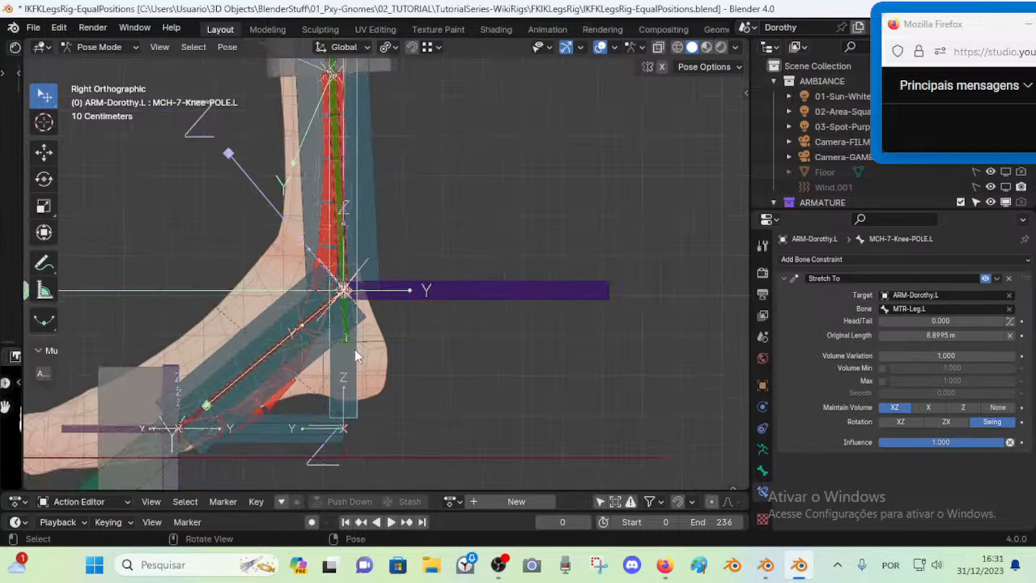
{"action": "scroll", "coordinate": [349, 365], "scroll_direction": "up", "scroll_amount": 2}
{"action": "left_click", "coordinate": [354, 374]}
{"action": "left_click", "coordinate": [354, 372]}
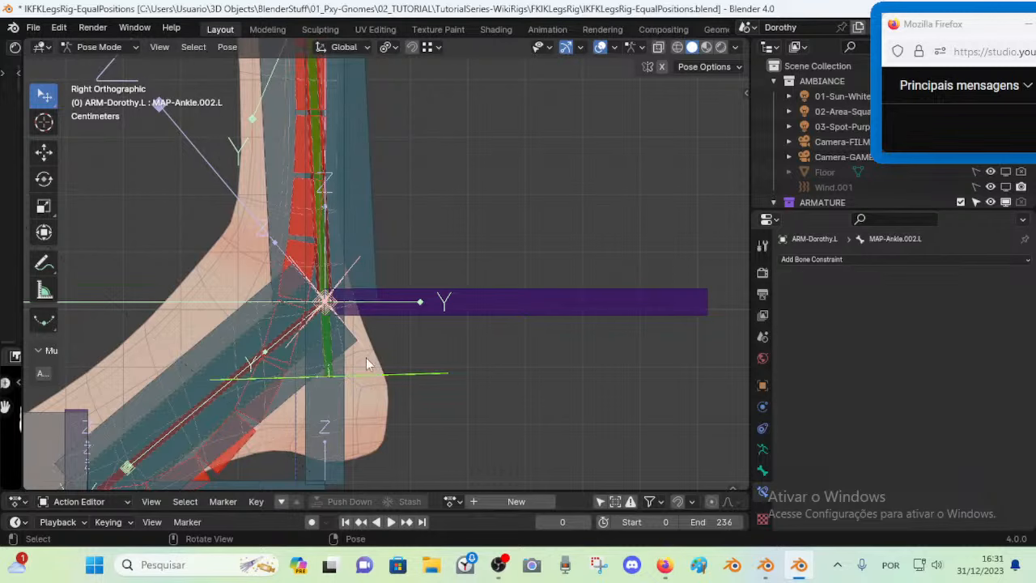
{"action": "key", "text": "Tab"}
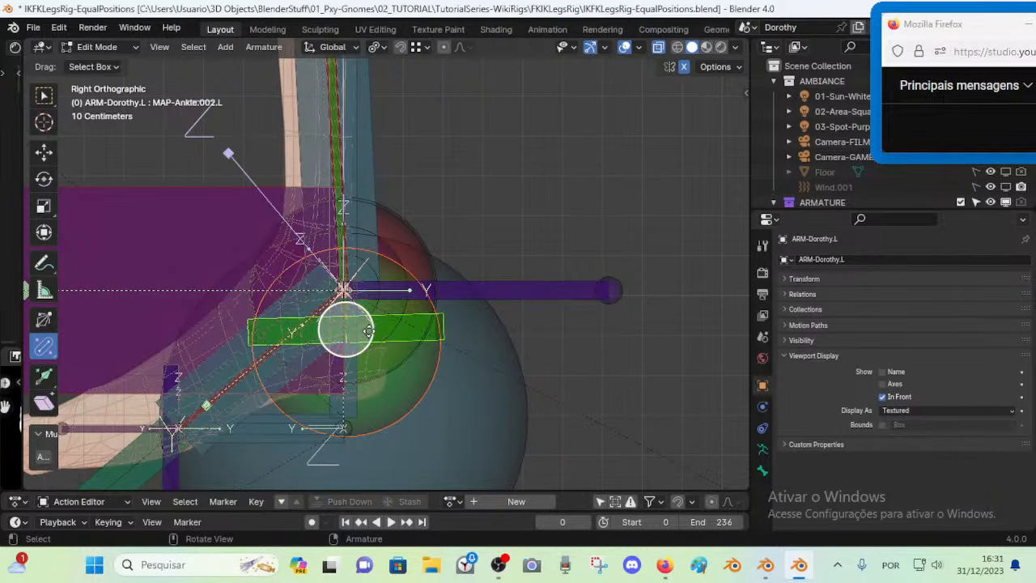
{"action": "key", "text": "Tab"}
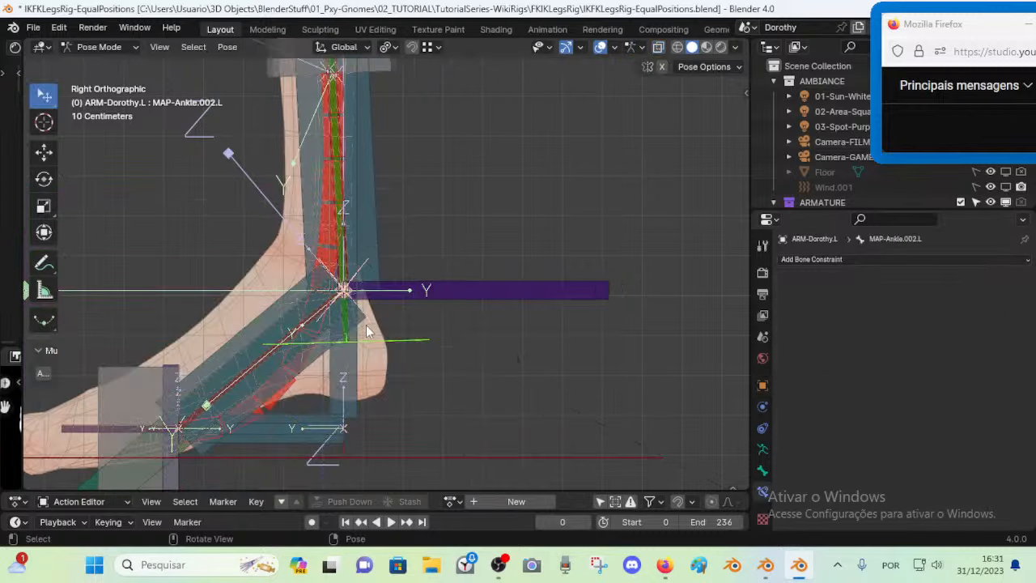
{"action": "key", "text": "Tab"}
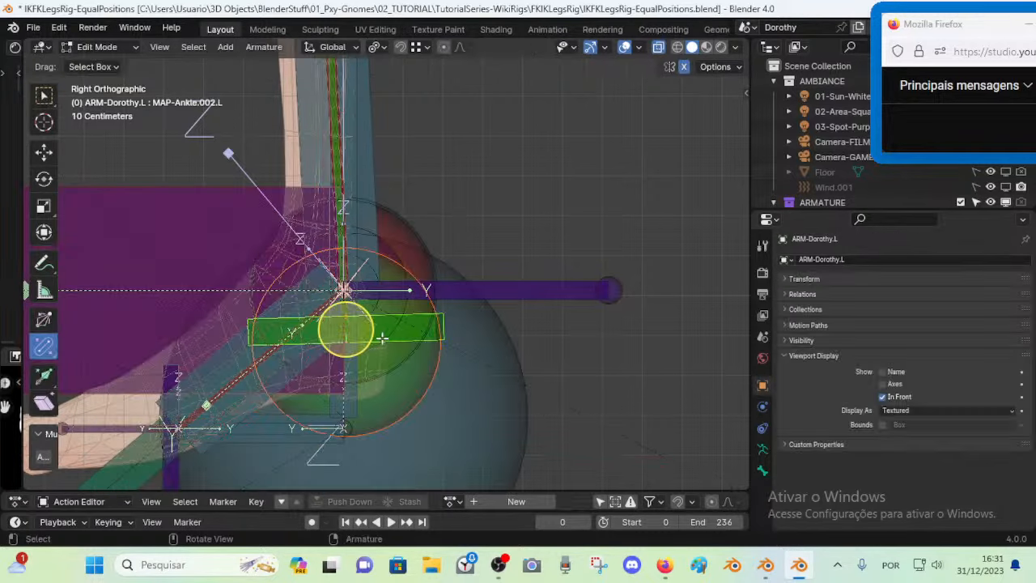
Pick through the overlapping bones at the ankle in Edit Mode and examine where MAP-Ankle.002.L sits
{"action": "scroll", "coordinate": [388, 340], "scroll_direction": "up", "scroll_amount": 2}
{"action": "left_click", "coordinate": [363, 359]}
{"action": "left_click", "coordinate": [363, 361]}
{"action": "left_click", "coordinate": [363, 359]}
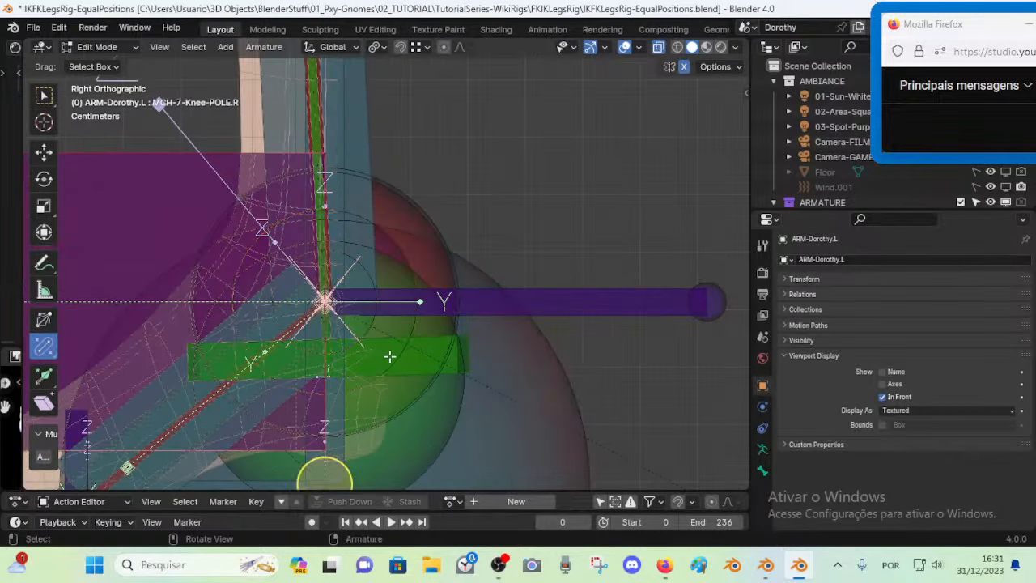
{"action": "left_click", "coordinate": [324, 330]}
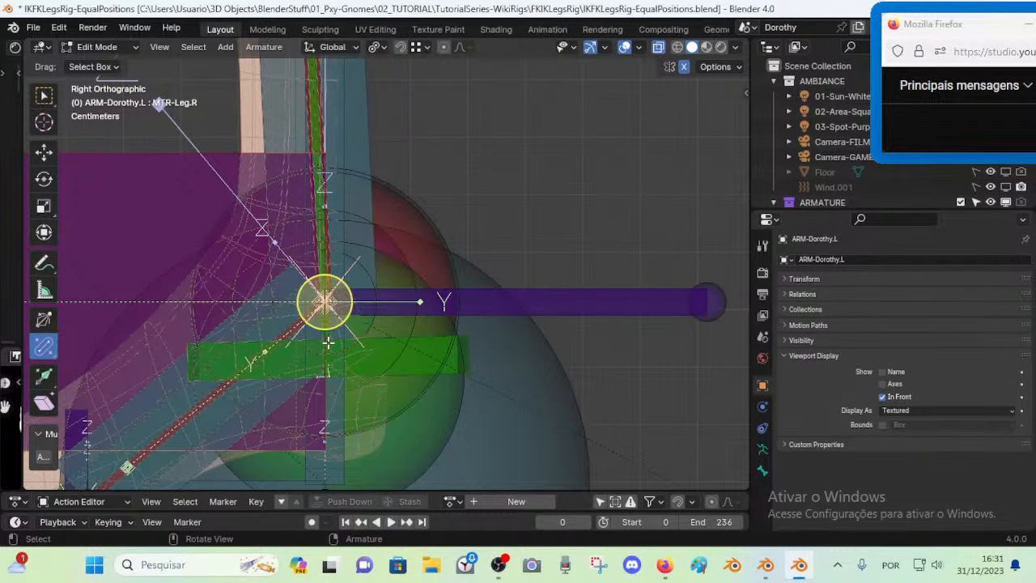
{"action": "left_click", "coordinate": [328, 342]}
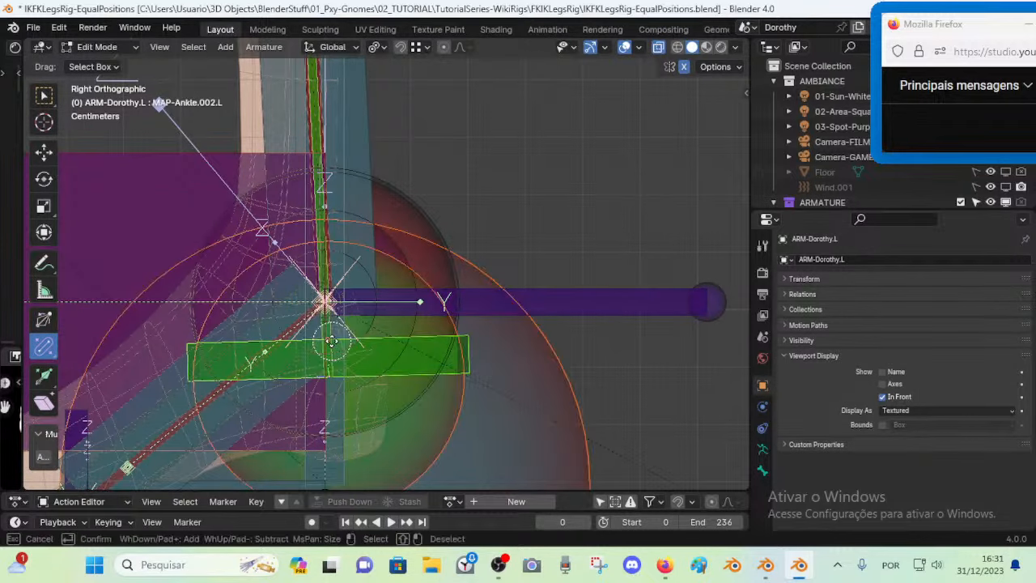
{"action": "scroll", "coordinate": [385, 353], "scroll_direction": "down", "scroll_amount": 3}
{"action": "scroll", "coordinate": [410, 356], "scroll_direction": "down", "scroll_amount": 3}
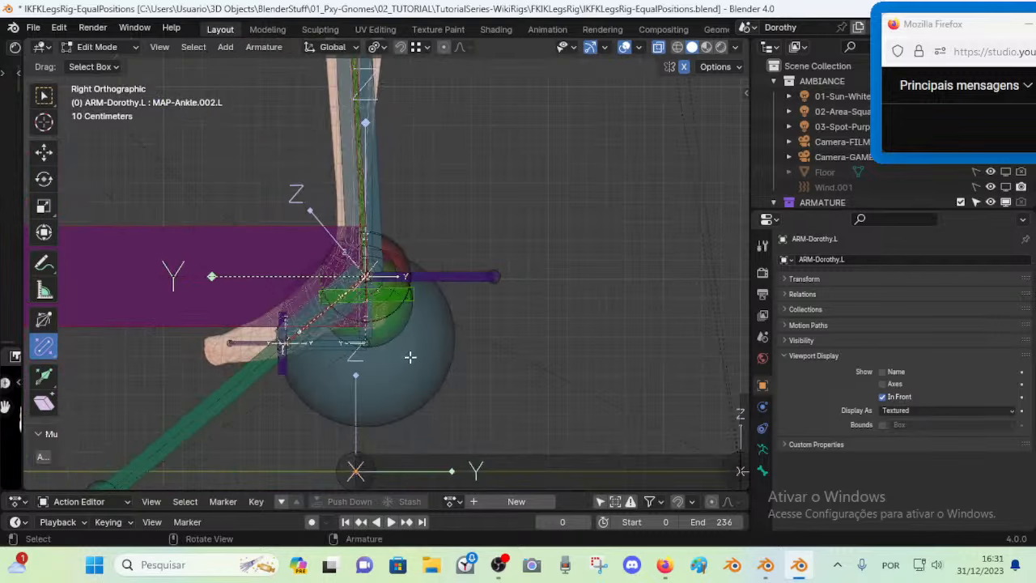
Hide the CTL1, CTL2 and DEF bone collections in the reference rig, leaving the MCH collection shown
{"action": "left_click", "coordinate": [763, 447]}
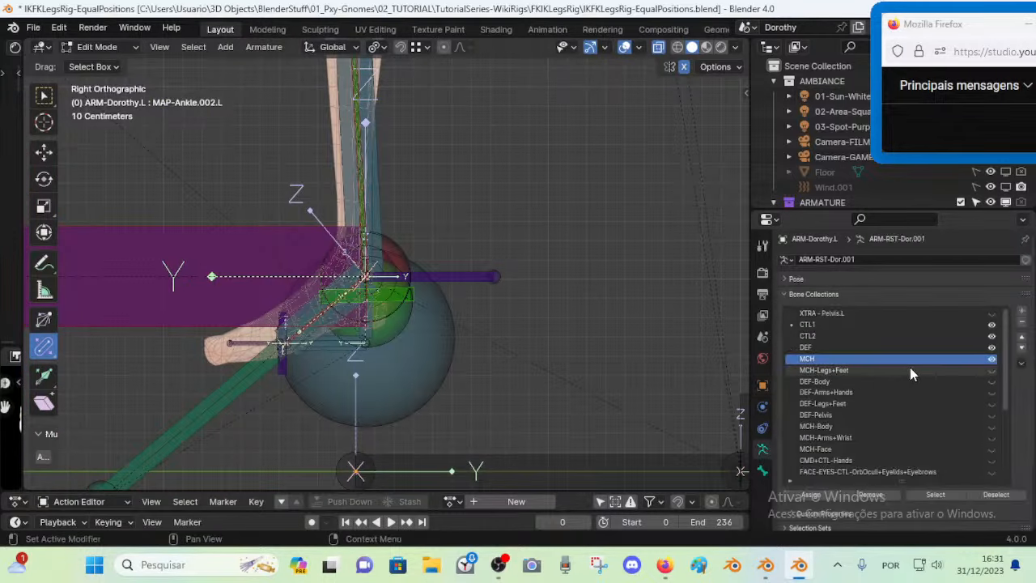
{"action": "left_click", "coordinate": [992, 325]}
{"action": "scroll", "coordinate": [423, 324], "scroll_direction": "up", "scroll_amount": 3}
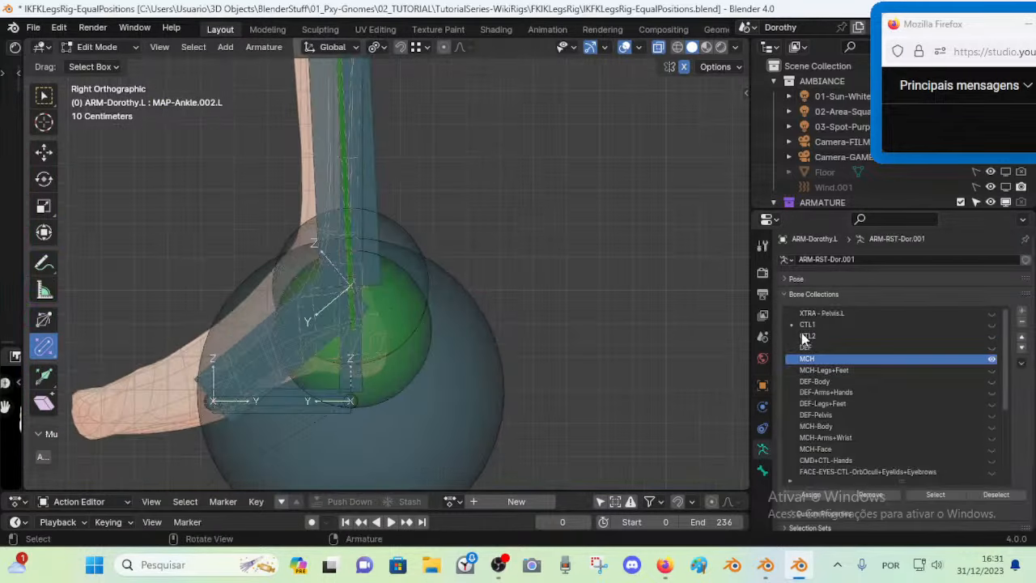
{"action": "left_click", "coordinate": [991, 358]}
{"action": "left_click", "coordinate": [991, 359]}
{"action": "scroll", "coordinate": [301, 347], "scroll_direction": "up", "scroll_amount": 2}
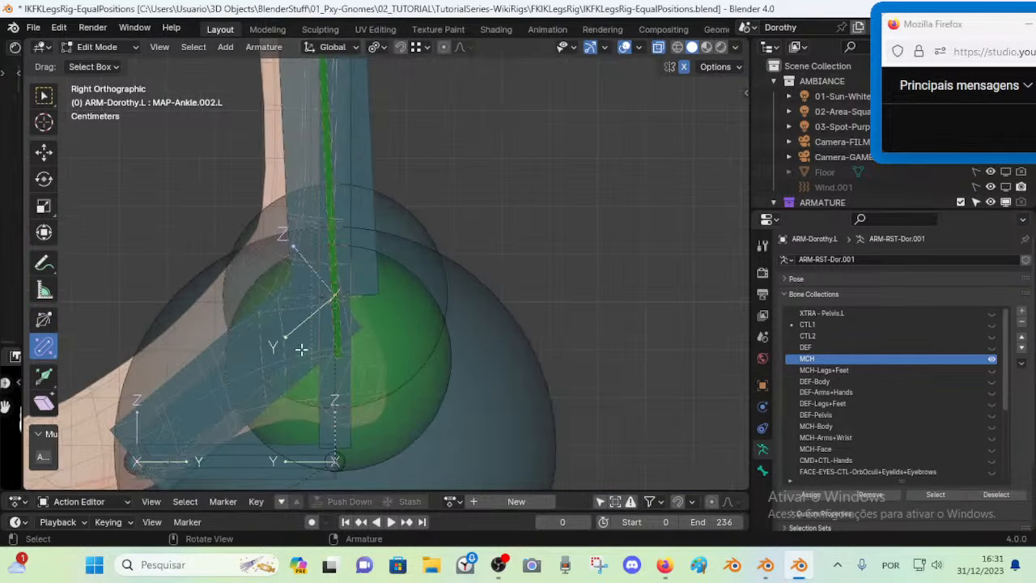
Compare the ankle joint with the MAP-Ankle.001.L joint below it by snapping the 3D cursor to each
{"action": "left_click", "coordinate": [334, 322]}
{"action": "left_click", "coordinate": [338, 296]}
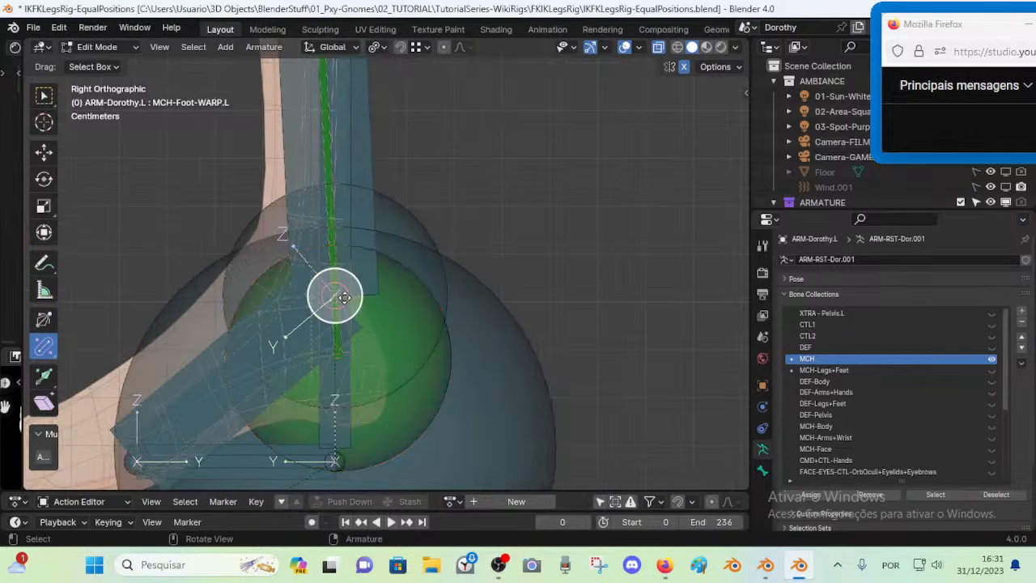
{"action": "key", "text": "shift+s"}
{"action": "left_click", "coordinate": [345, 346]}
{"action": "left_click", "coordinate": [337, 362]}
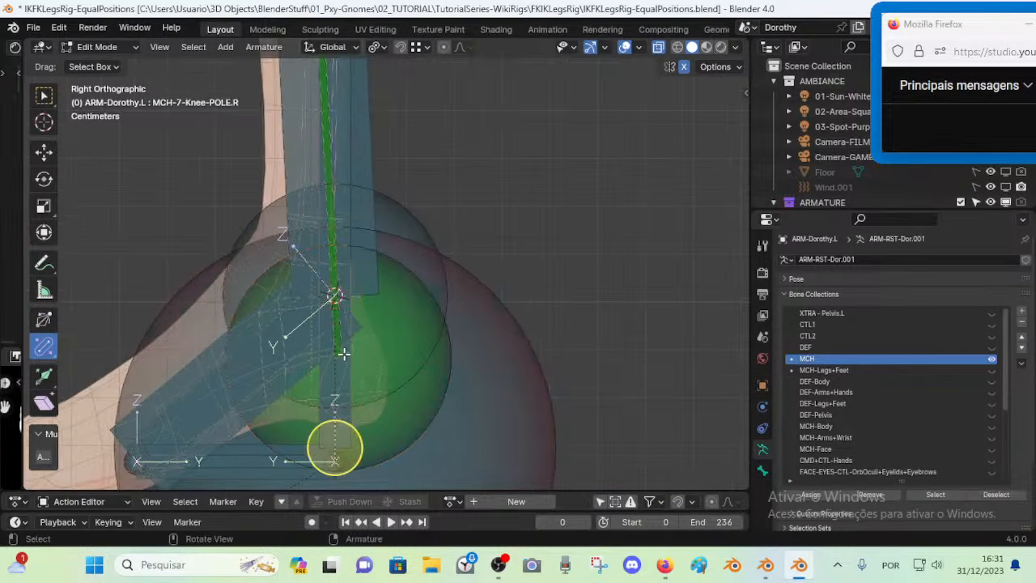
{"action": "left_click", "coordinate": [341, 355]}
{"action": "key", "text": "shift+s"}
{"action": "left_click", "coordinate": [345, 366]}
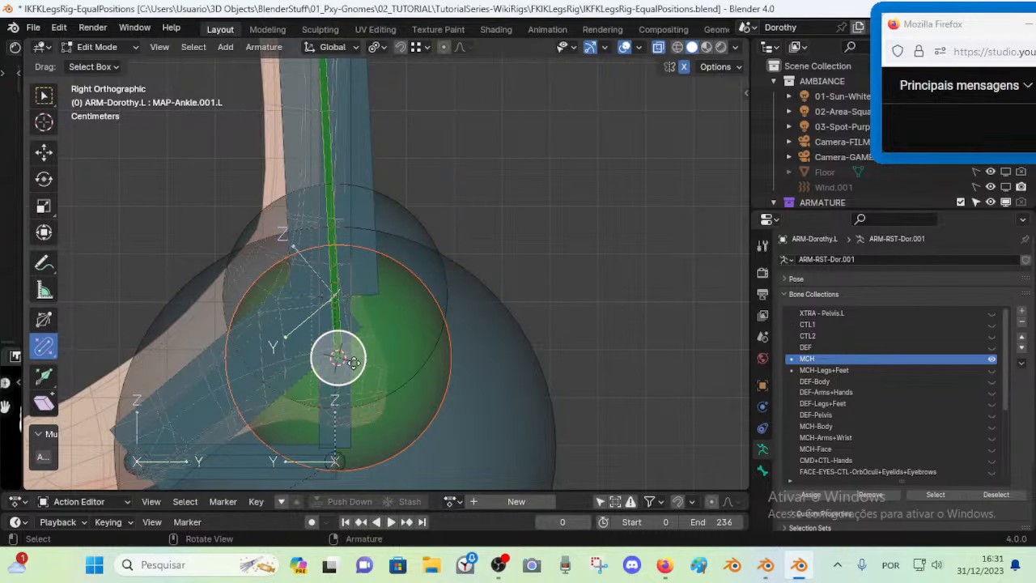
Place the 3D cursor back on the ankle joint and snap the MAP-Ankle.001.L joint to the cursor
{"action": "left_click", "coordinate": [334, 298]}
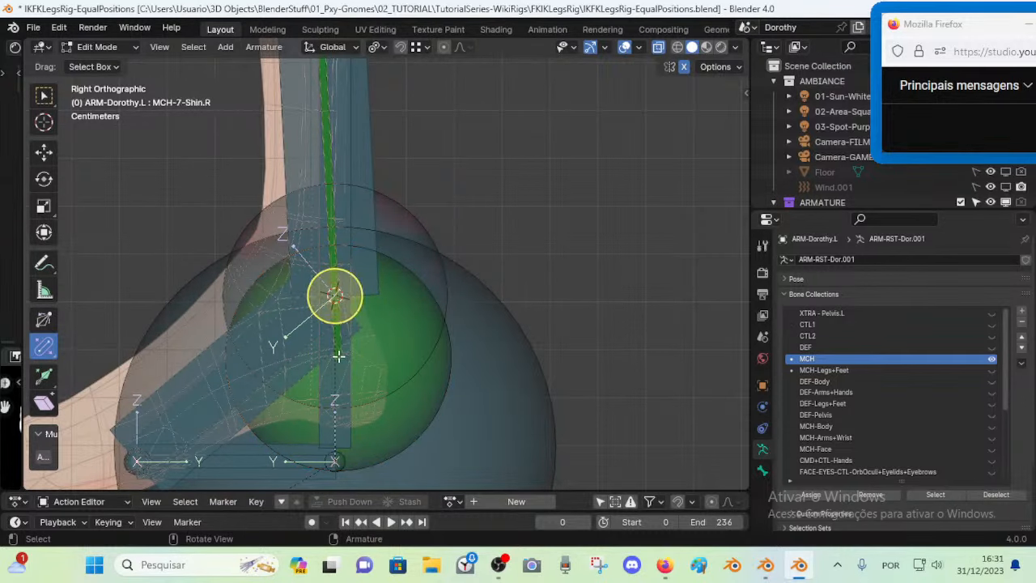
{"action": "left_click", "coordinate": [335, 445]}
{"action": "left_click", "coordinate": [339, 354]}
{"action": "key", "text": "shift+s"}
{"action": "left_click", "coordinate": [346, 364]}
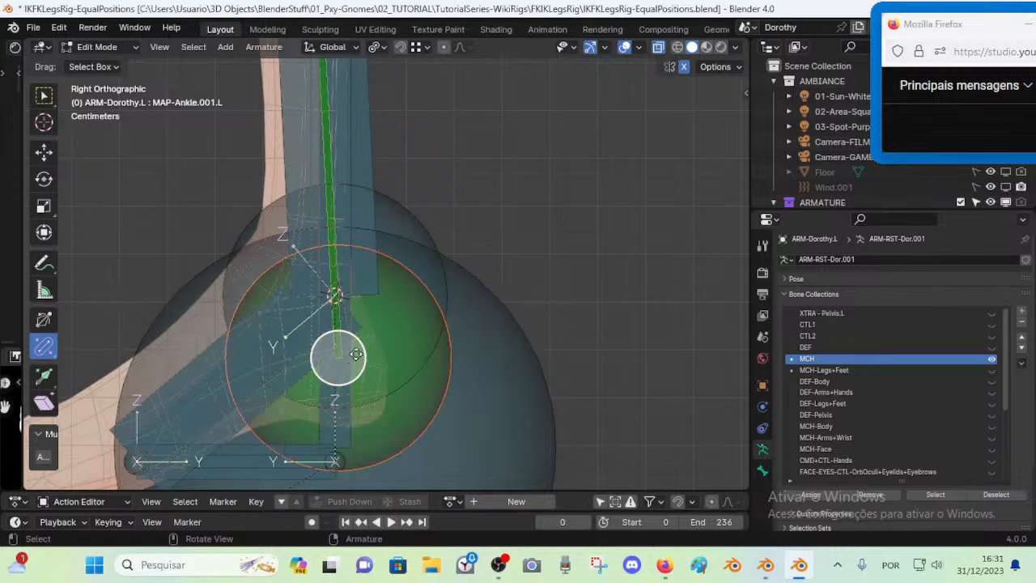
{"action": "key", "text": "g"}
{"action": "key", "text": "Escape"}
{"action": "key", "text": "shift+s"}
{"action": "left_click", "coordinate": [366, 273]}
{"action": "scroll", "coordinate": [365, 348], "scroll_direction": "down", "scroll_amount": 4}
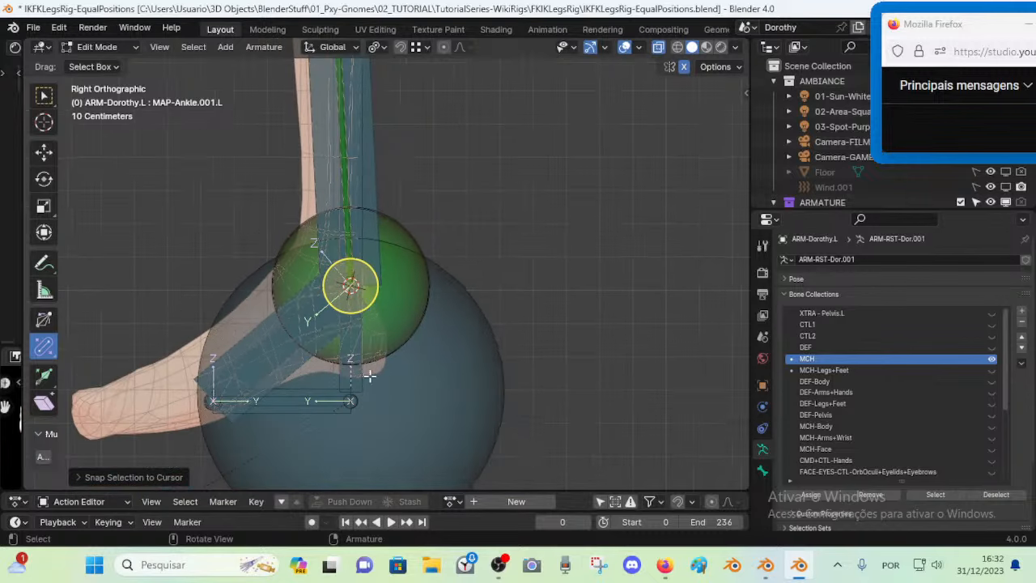
Examine the snapped ankle joint in Pose Mode and Edit Mode from an angled view
{"action": "key", "text": "ctrl+Tab"}
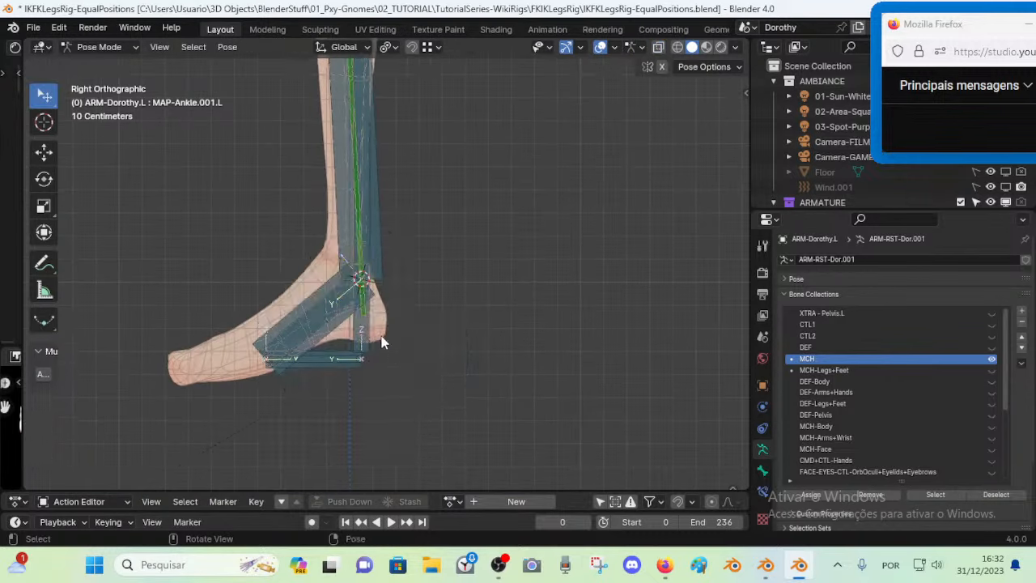
{"action": "mouse_move", "coordinate": [381, 342]}
{"action": "middle_mouse_down"}
{"action": "mouse_move", "coordinate": [437, 345]}
{"action": "mouse_move", "coordinate": [384, 339]}
{"action": "middle_mouse_up"}
{"action": "key", "text": "Tab"}
{"action": "scroll", "coordinate": [385, 340], "scroll_direction": "up", "scroll_amount": 3}
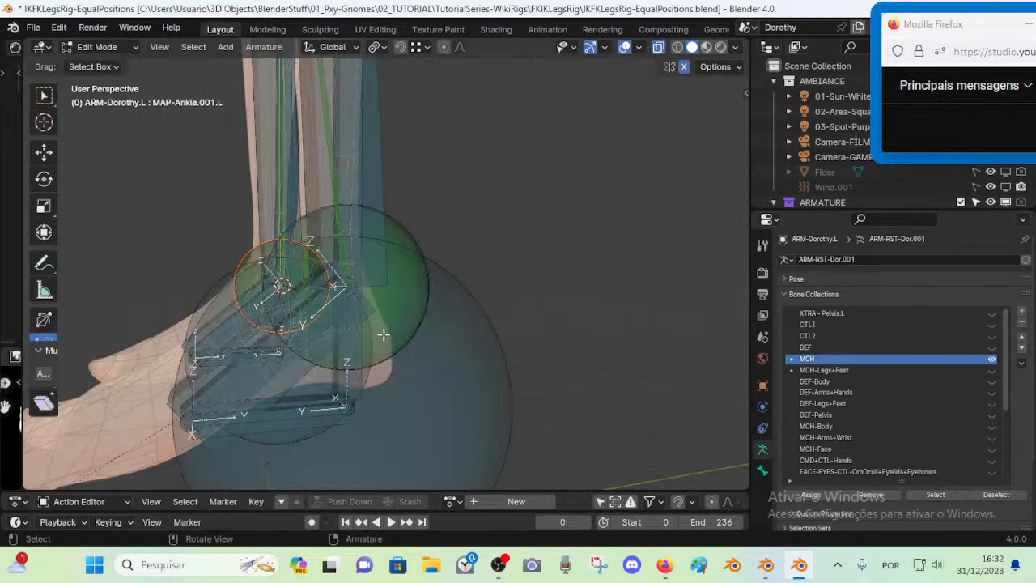
{"action": "left_click", "coordinate": [434, 292]}
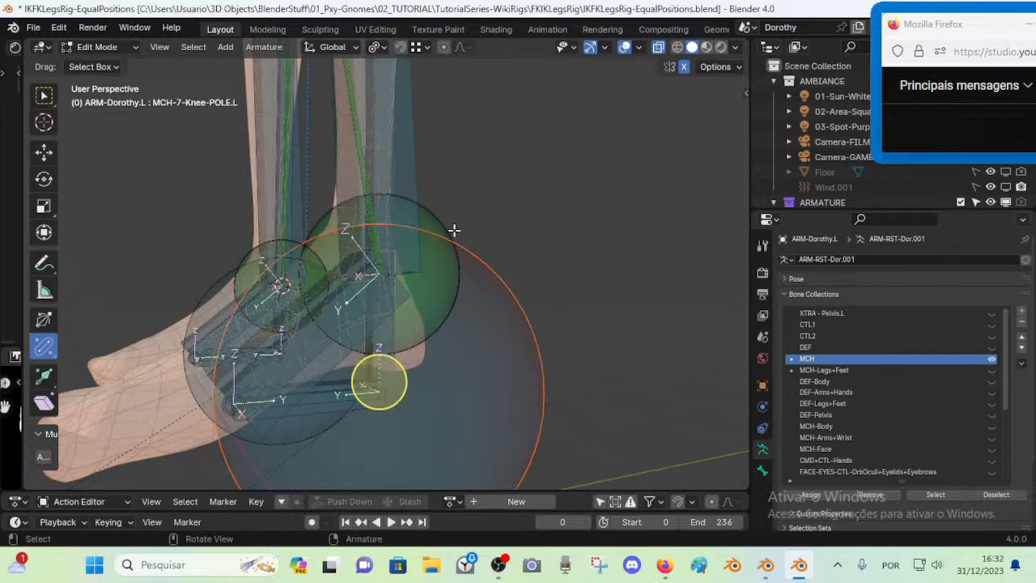
{"action": "left_click", "coordinate": [456, 227]}
{"action": "middle_click_drag", "start_coordinate": [444, 217], "coordinate": [387, 351]}
Undo the last two operations and return the reference rig to Pose Mode
{"action": "scroll", "coordinate": [390, 258], "scroll_direction": "down", "scroll_amount": 4}
{"action": "key", "text": "ctrl+z"}
{"action": "key", "text": "ctrl+z"}
{"action": "key", "text": "Tab"}
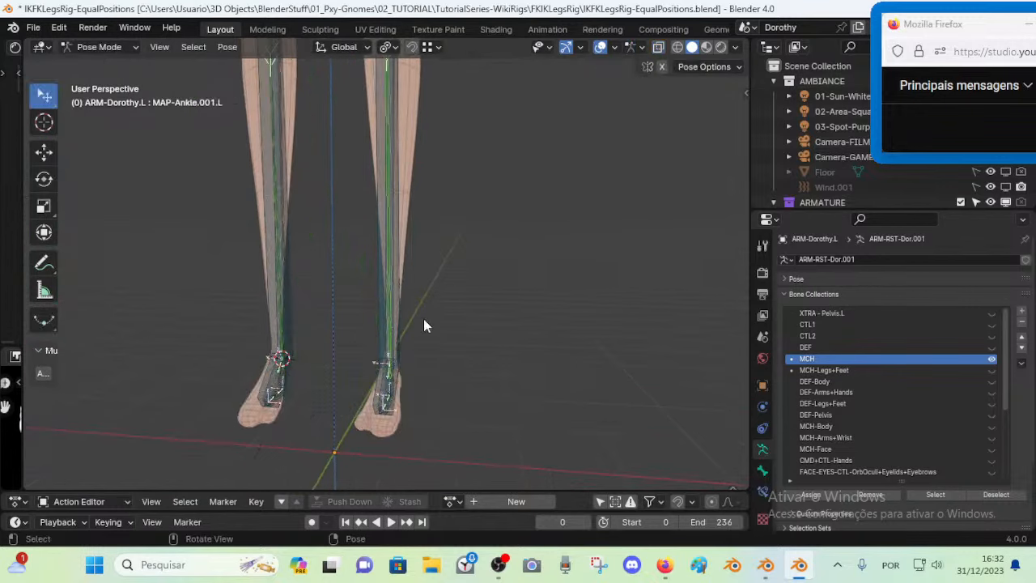
Switch to the FILE2 Blender window, select MAP-Ankle.L, and compare it in Edit Mode and Pose Mode from the right side
{"action": "left_click", "coordinate": [767, 564]}
{"action": "middle_click_drag", "start_coordinate": [388, 341], "coordinate": [429, 350]}
{"action": "scroll", "coordinate": [437, 343], "scroll_direction": "up", "scroll_amount": 2}
{"action": "scroll", "coordinate": [425, 346], "scroll_direction": "down", "scroll_amount": 1}
{"action": "scroll", "coordinate": [402, 340], "scroll_direction": "down", "scroll_amount": 1}
{"action": "scroll", "coordinate": [398, 337], "scroll_direction": "up", "scroll_amount": 2}
{"action": "left_click", "coordinate": [467, 297]}
{"action": "key", "text": "Tab"}
{"action": "scroll", "coordinate": [438, 330], "scroll_direction": "up", "scroll_amount": 1}
{"action": "scroll", "coordinate": [438, 330], "scroll_direction": "down", "scroll_amount": 1}
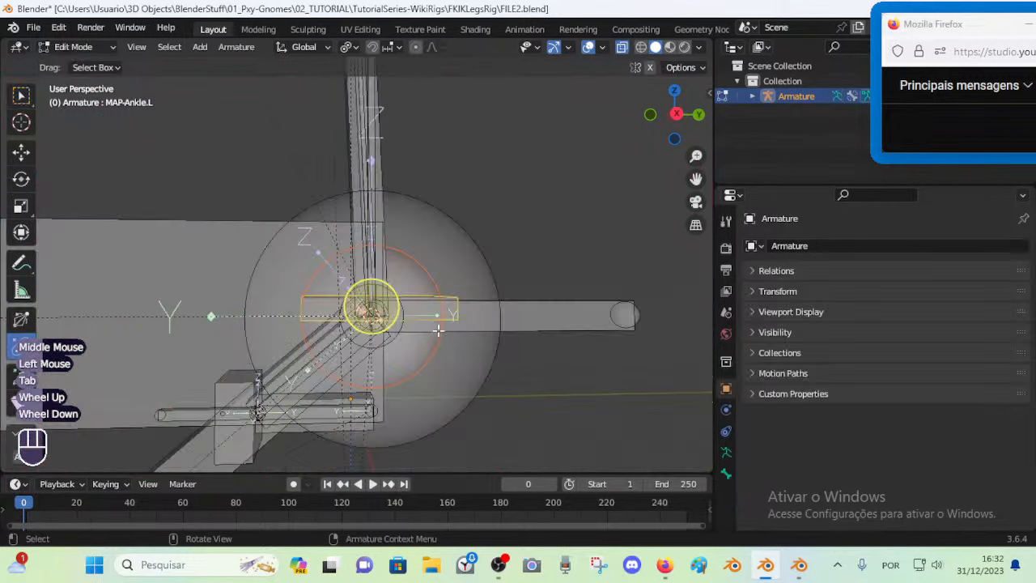
{"action": "key", "text": "KP_3"}
{"action": "key", "text": "Tab"}
{"action": "scroll", "coordinate": [446, 320], "scroll_direction": "up", "scroll_amount": 4}
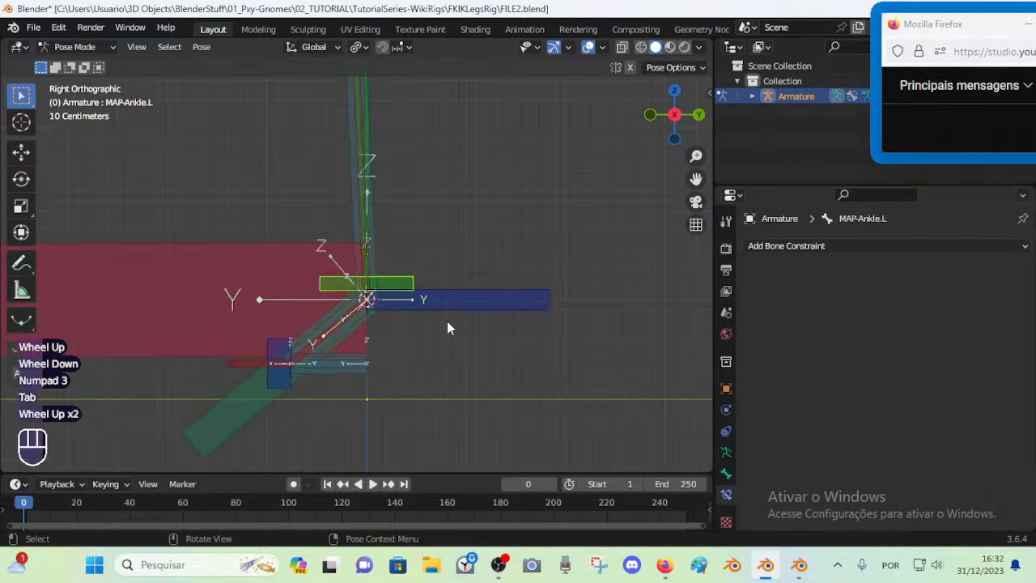
{"action": "scroll", "coordinate": [450, 325], "scroll_direction": "up", "scroll_amount": 1}
{"action": "left_click", "coordinate": [448, 305]}
{"action": "key", "text": "g"}
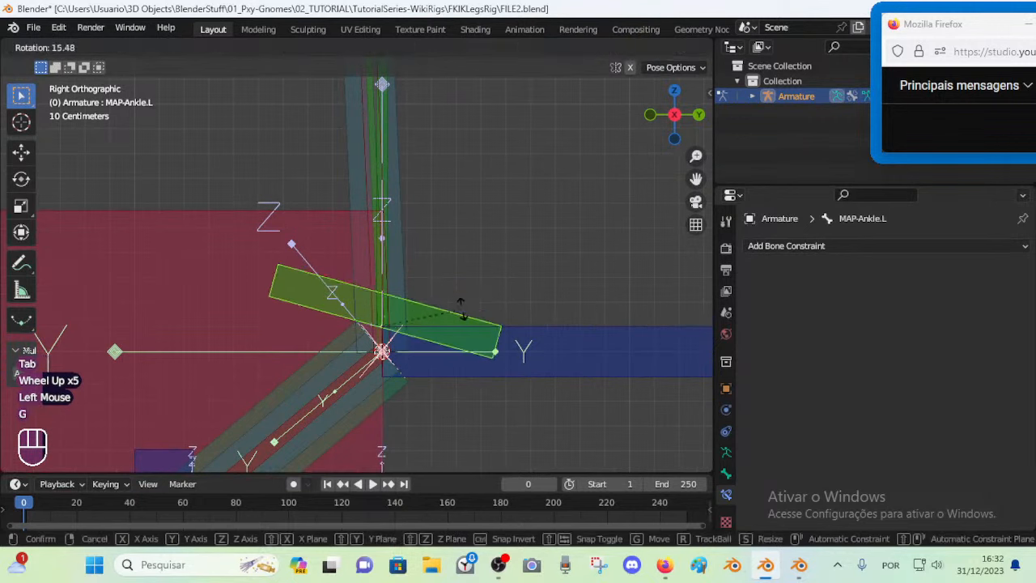
{"action": "key", "text": "Escape"}
Delete the MAP-Ankle.L bone in Edit Mode and return to Pose Mode
{"action": "key", "text": "Tab"}
{"action": "key", "text": "x"}
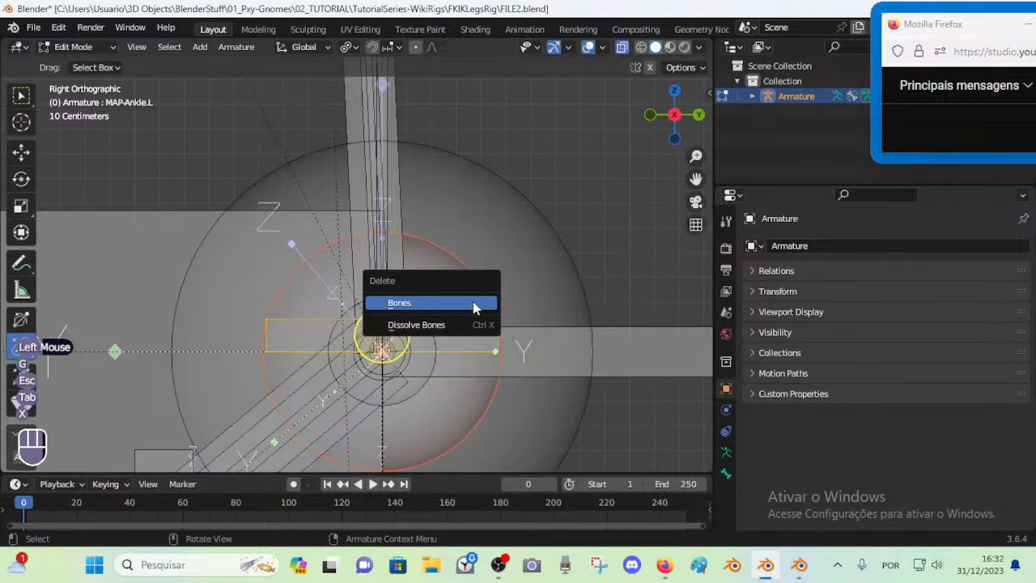
{"action": "left_click", "coordinate": [473, 301]}
{"action": "scroll", "coordinate": [468, 297], "scroll_direction": "down", "scroll_amount": 2}
{"action": "key", "text": "Tab"}
Select DEF-Shin.L and compare the leg bones between Edit Mode and Pose Mode
{"action": "left_click", "coordinate": [377, 276]}
{"action": "left_click", "coordinate": [373, 278]}
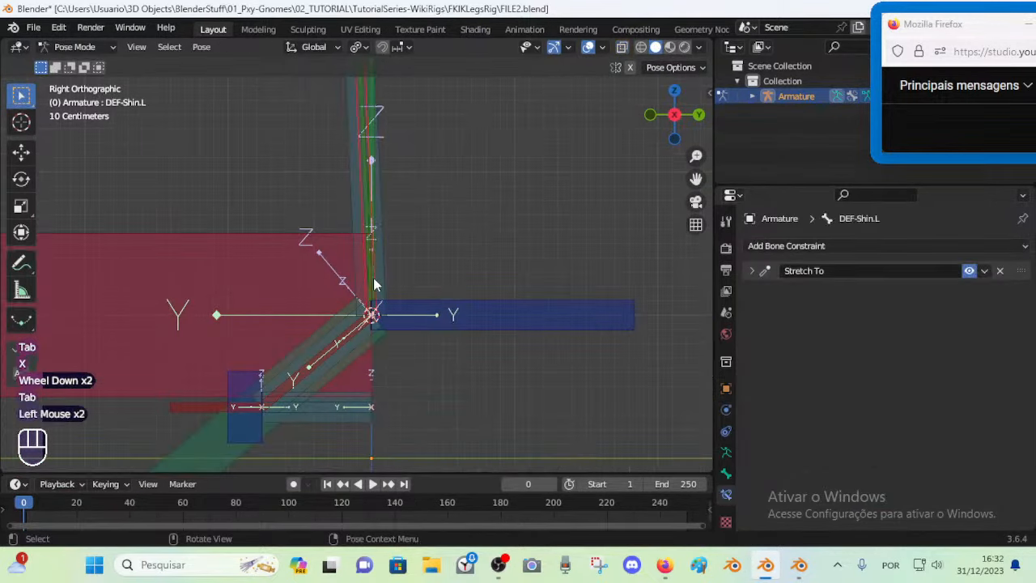
{"action": "key", "text": "Tab"}
{"action": "key", "text": "Tab"}
{"action": "key", "text": "Tab"}
{"action": "key", "text": "Tab"}
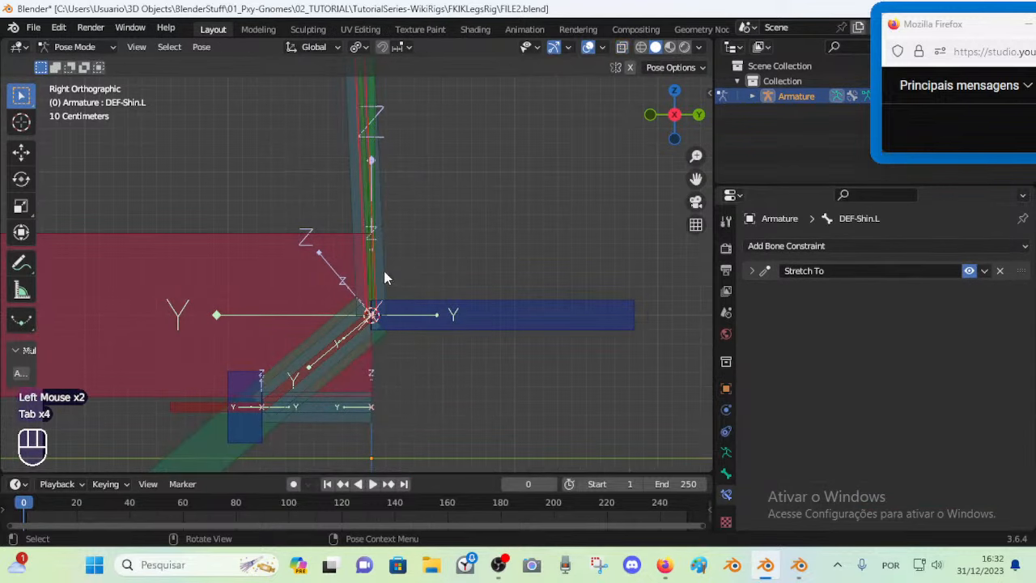
{"action": "scroll", "coordinate": [454, 315], "scroll_direction": "down", "scroll_amount": 2}
{"action": "key", "text": "Tab"}
{"action": "key", "text": "Tab"}
Test the leg by moving MTR-IK-Foot.L and try rotating CTL-ROLL-Foot.L about the X axis
{"action": "left_click", "coordinate": [282, 277]}
{"action": "key", "text": "g"}
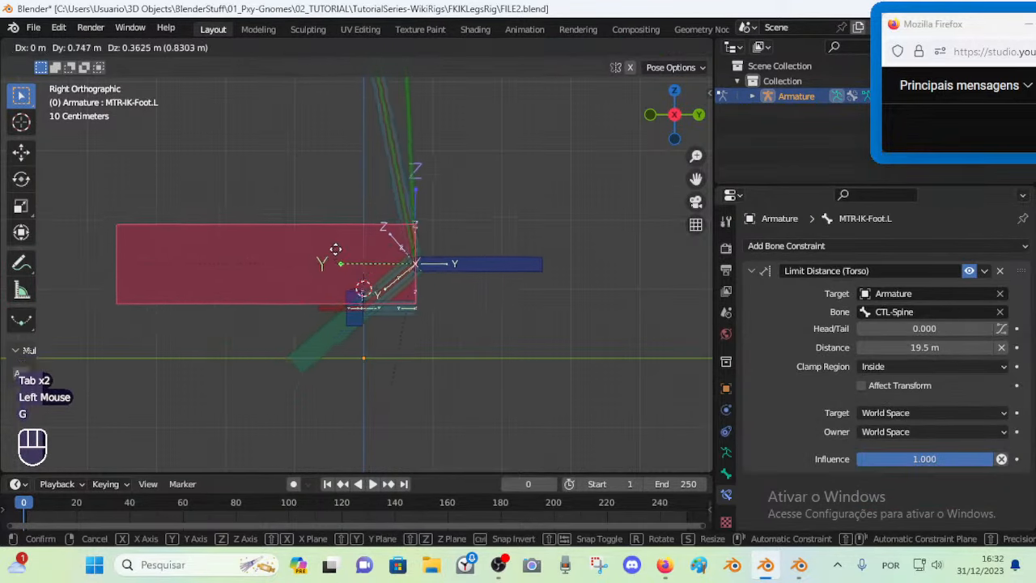
{"action": "left_click", "coordinate": [306, 240]}
{"action": "left_click", "coordinate": [455, 243]}
{"action": "key", "text": "r"}
{"action": "key", "text": "x"}
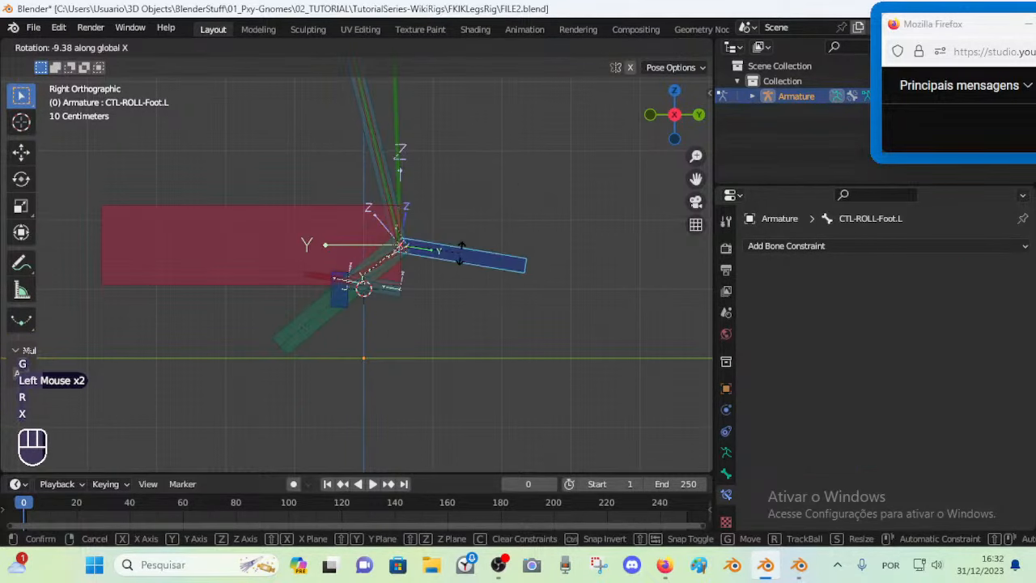
{"action": "key", "text": "Escape"}
Move MTR-IK-Foot.L again to test the leg, and reset the pose of all bones
{"action": "left_click", "coordinate": [251, 247]}
{"action": "key", "text": "g"}
{"action": "left_click", "coordinate": [226, 259]}
{"action": "middle_click_drag", "start_coordinate": [295, 279], "coordinate": [342, 307]}
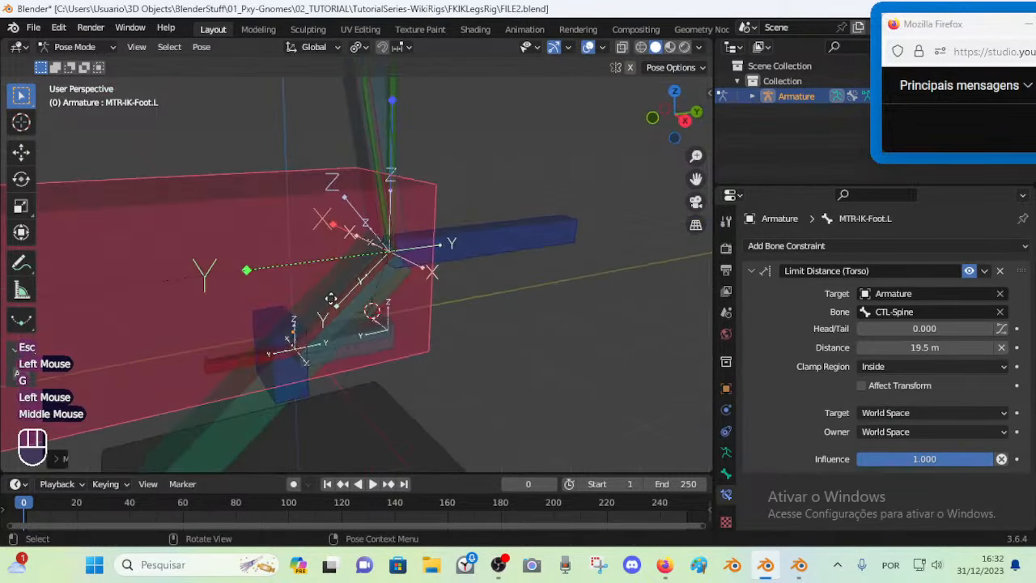
{"action": "key", "text": "g"}
{"action": "left_click", "coordinate": [293, 284]}
{"action": "key", "text": "Escape"}
{"action": "key", "text": "alt+q"}
Select MAP-Shin.L among the overlapping shin bones above the ankle and save the file
{"action": "middle_click_drag", "start_coordinate": [415, 304], "coordinate": [407, 294]}
{"action": "scroll", "coordinate": [406, 294], "scroll_direction": "up", "scroll_amount": 2}
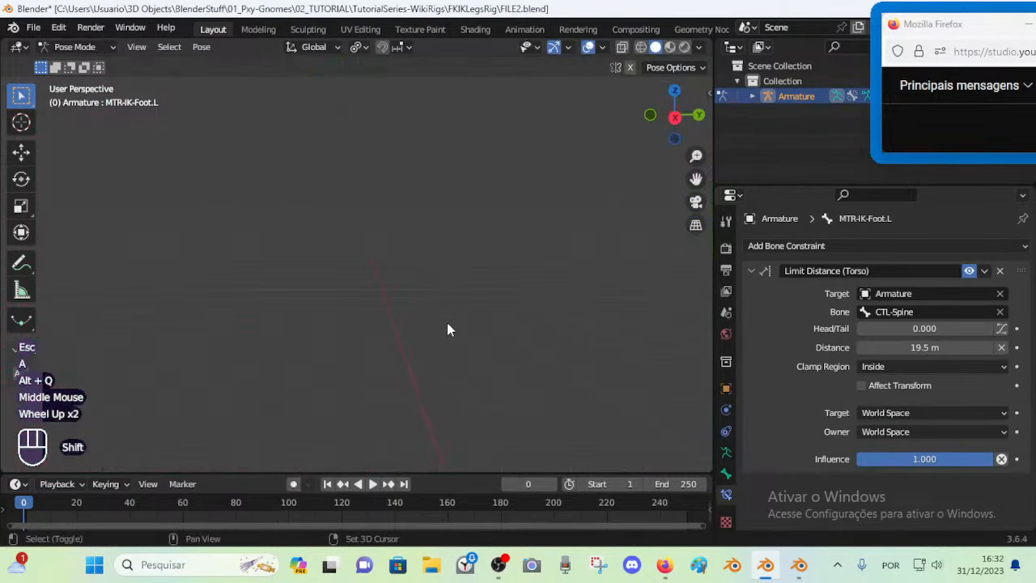
{"action": "middle_click_drag", "start_coordinate": [447, 322], "coordinate": [293, 249], "text": "shift"}
{"action": "scroll", "coordinate": [293, 249], "scroll_direction": "down", "scroll_amount": 1}
{"action": "scroll", "coordinate": [293, 250], "scroll_direction": "down", "scroll_amount": 1}
{"action": "scroll", "coordinate": [323, 288], "scroll_direction": "up", "scroll_amount": 2}
{"action": "middle_click_drag", "start_coordinate": [323, 289], "coordinate": [394, 296], "text": "shift"}
{"action": "left_click", "coordinate": [386, 202]}
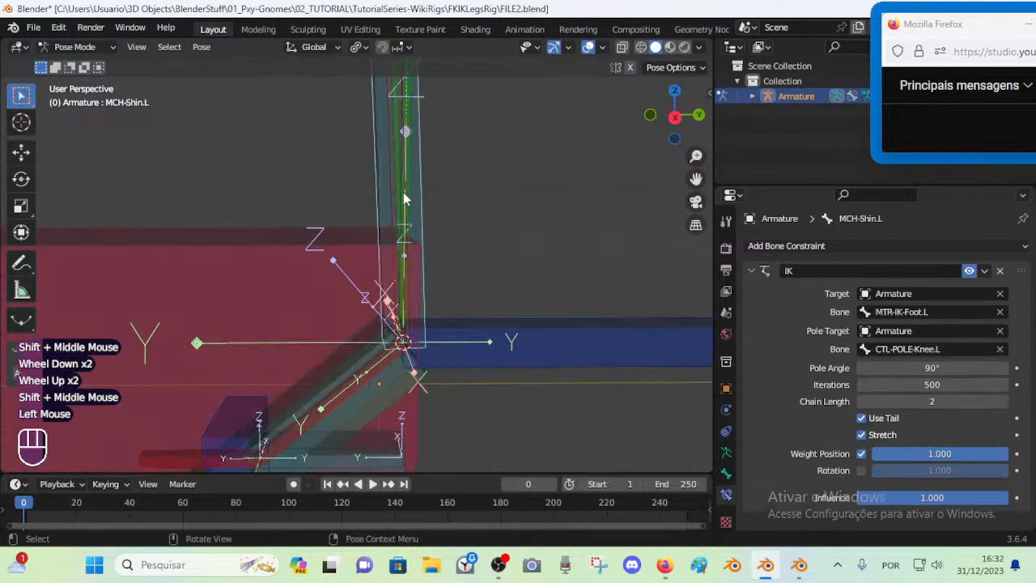
{"action": "left_click", "coordinate": [403, 205]}
{"action": "left_click", "coordinate": [401, 205]}
{"action": "left_click", "coordinate": [398, 204]}
{"action": "left_click", "coordinate": [397, 204]}
{"action": "left_click", "coordinate": [397, 203]}
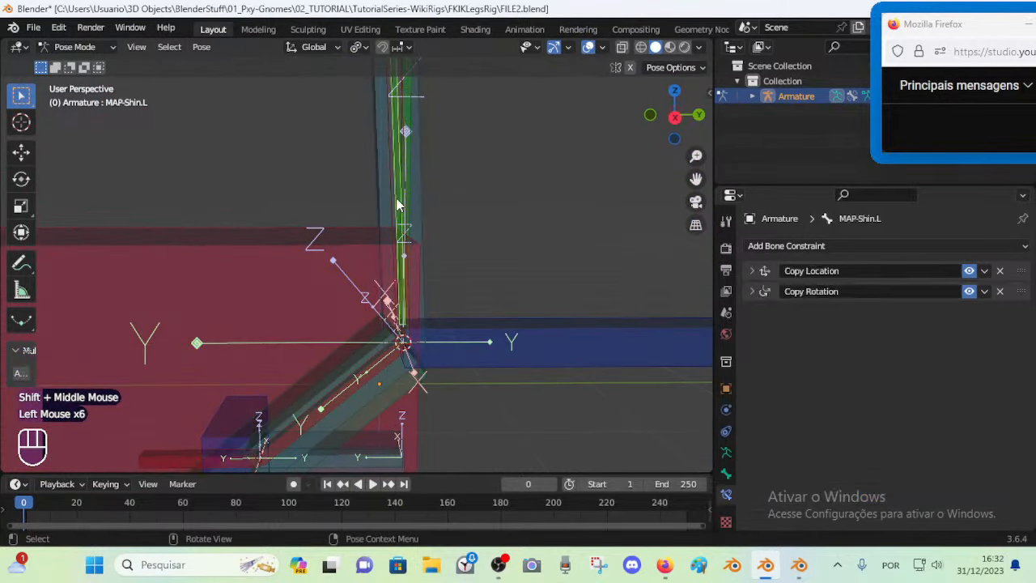
{"action": "left_click", "coordinate": [397, 205]}
{"action": "left_click", "coordinate": [397, 205]}
{"action": "left_click", "coordinate": [396, 205]}
{"action": "key", "text": "ctrl+s"}
{"action": "scroll", "coordinate": [396, 205], "scroll_direction": "up", "scroll_amount": 1}
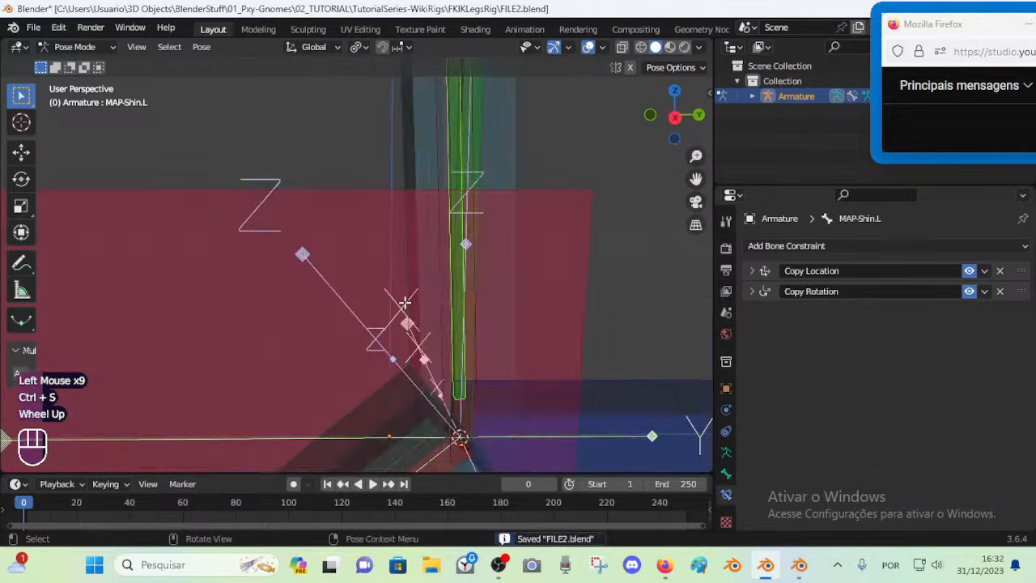
Extrude a new bone from the ankle end of MAP-Shin.L in Edit Mode, pointing diagonally down behind the foot
{"action": "key", "text": "Tab"}
{"action": "middle_click_drag", "start_coordinate": [400, 215], "coordinate": [426, 323], "text": "shift"}
{"action": "scroll", "coordinate": [412, 292], "scroll_direction": "down", "scroll_amount": 1}
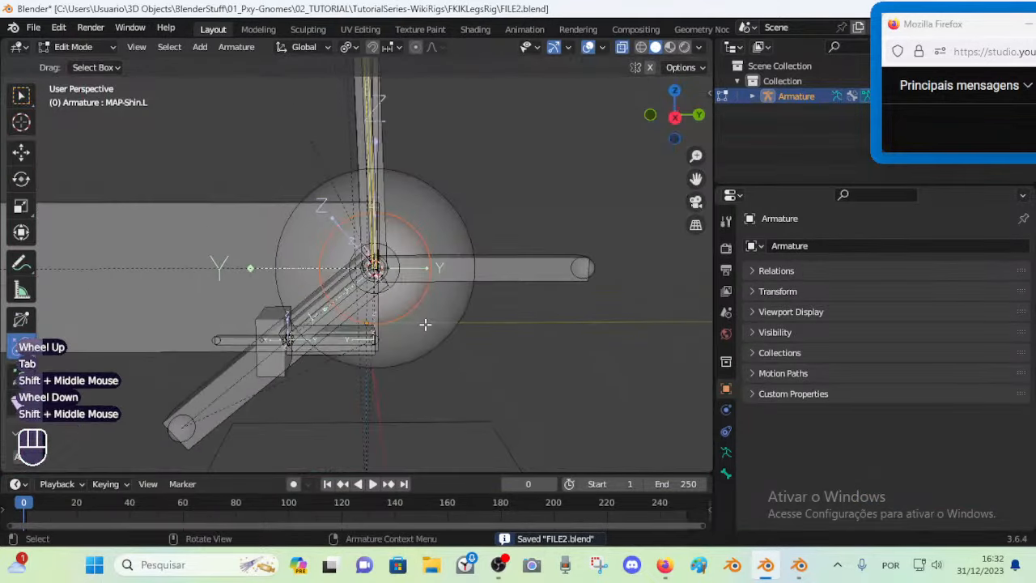
{"action": "scroll", "coordinate": [433, 313], "scroll_direction": "up", "scroll_amount": 1}
{"action": "key", "text": "shift+s"}
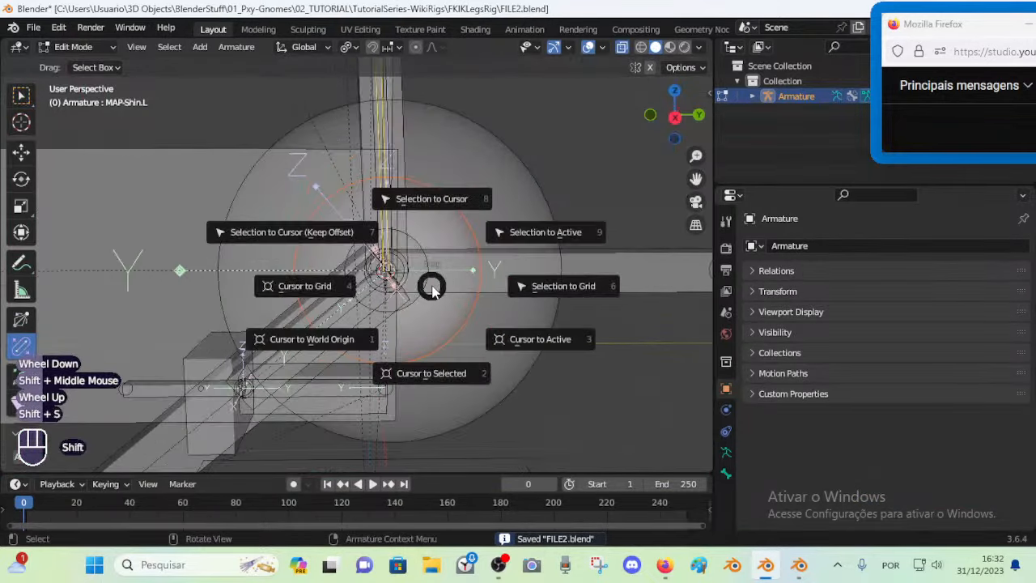
{"action": "key", "text": "e"}
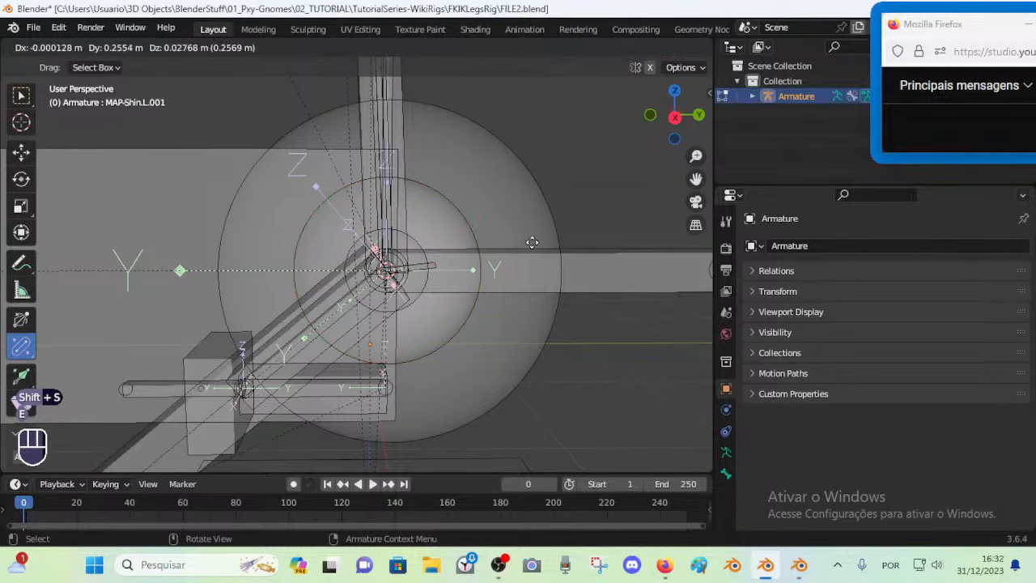
{"action": "left_click", "coordinate": [615, 376]}
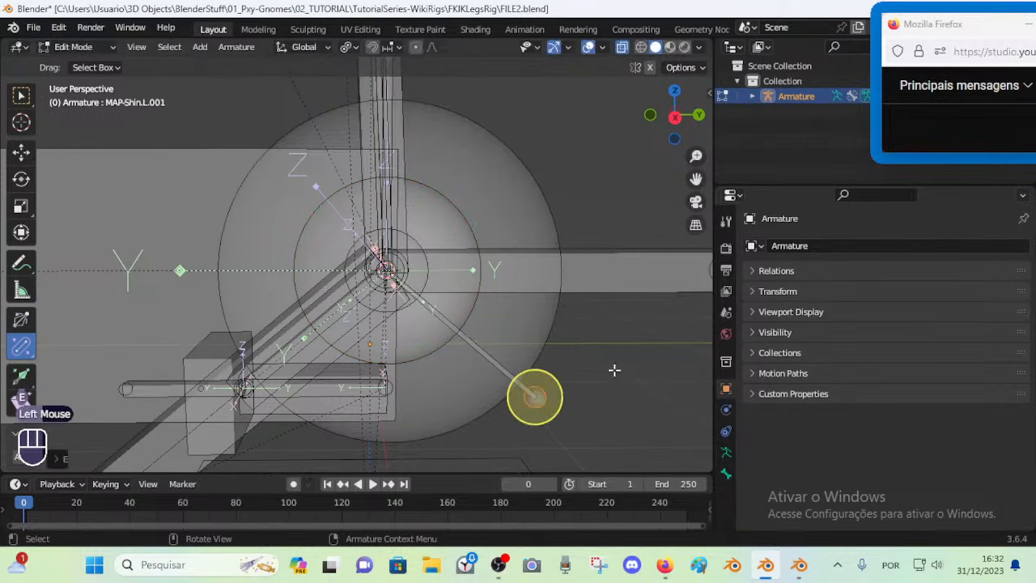
{"action": "scroll", "coordinate": [389, 275], "scroll_direction": "down", "scroll_amount": 3}
{"action": "middle_click_drag", "start_coordinate": [377, 263], "coordinate": [391, 293], "text": "shift"}
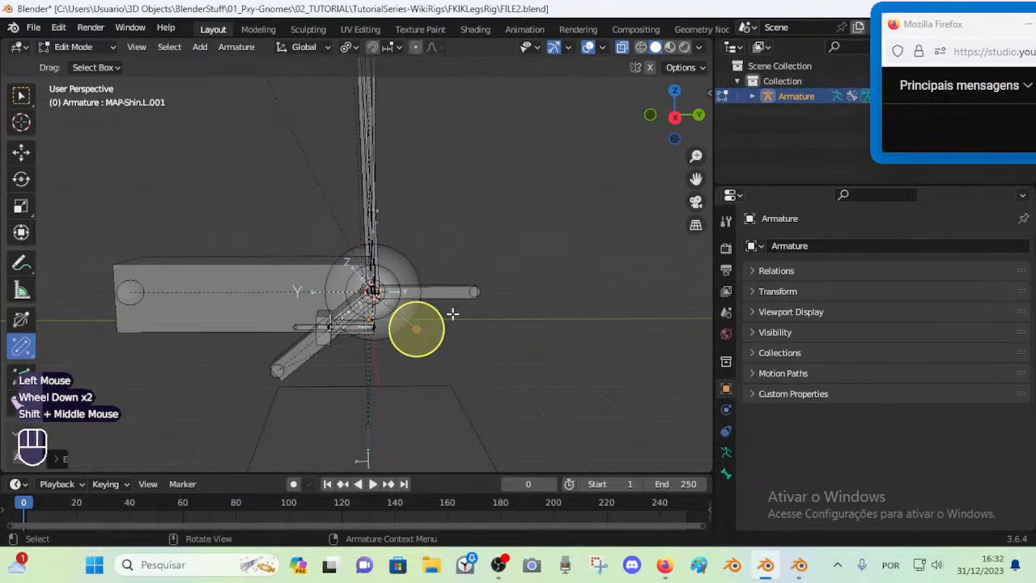
Select the extruded ankle bone, shorten it and enlarge its B-Bone display thickness
{"action": "left_click", "coordinate": [413, 326]}
{"action": "scroll", "coordinate": [478, 396], "scroll_direction": "up", "scroll_amount": 2}
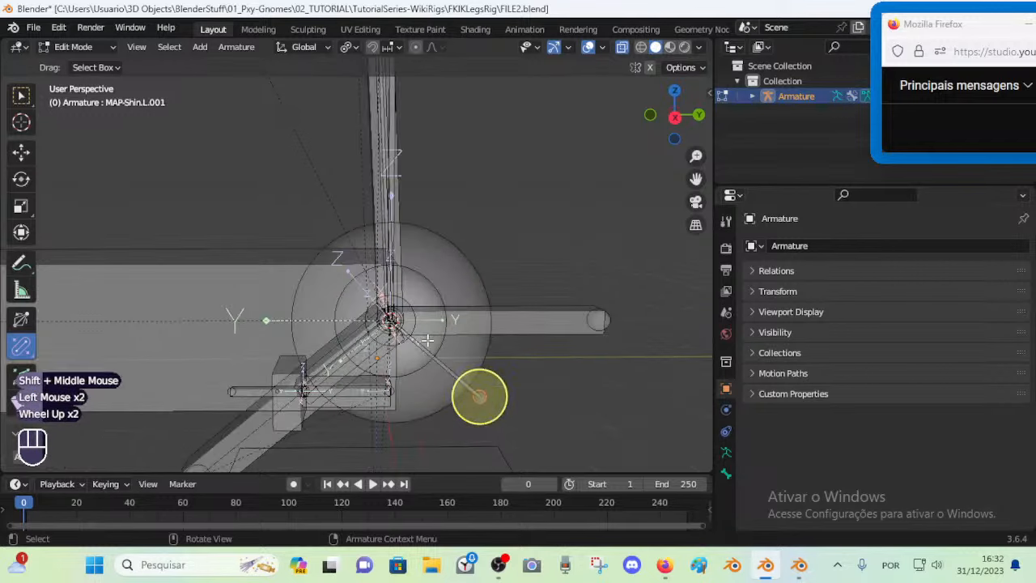
{"action": "left_click", "coordinate": [472, 387]}
{"action": "left_click", "coordinate": [474, 389]}
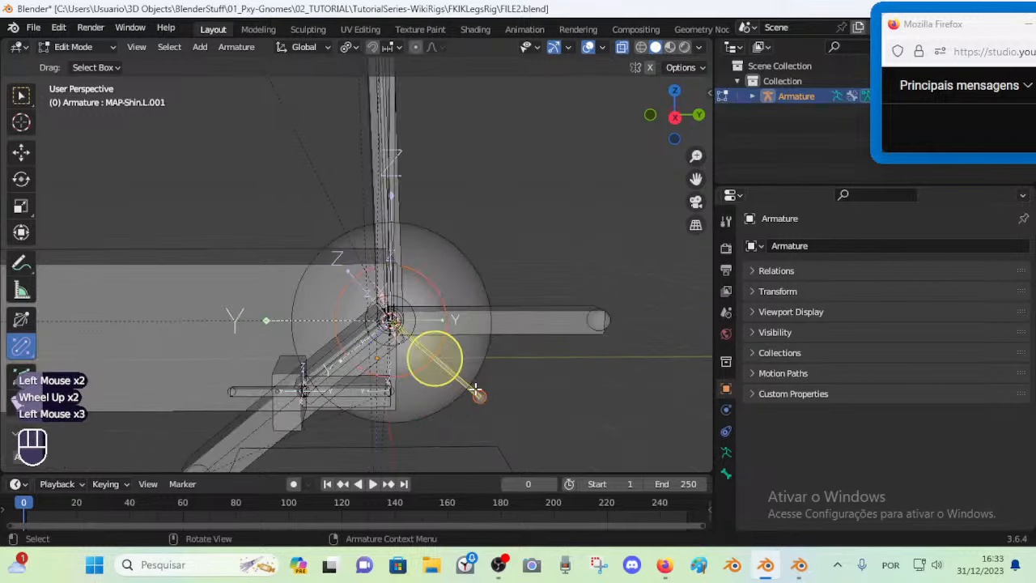
{"action": "key", "text": "ctrl+alt+s"}
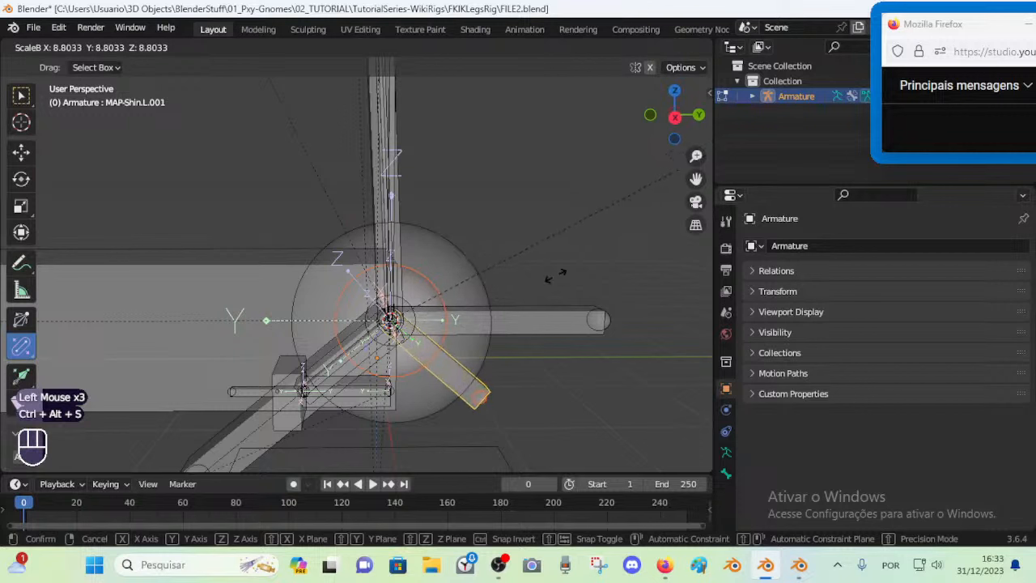
{"action": "left_click", "coordinate": [432, 351]}
{"action": "key", "text": "s"}
{"action": "left_click", "coordinate": [444, 332]}
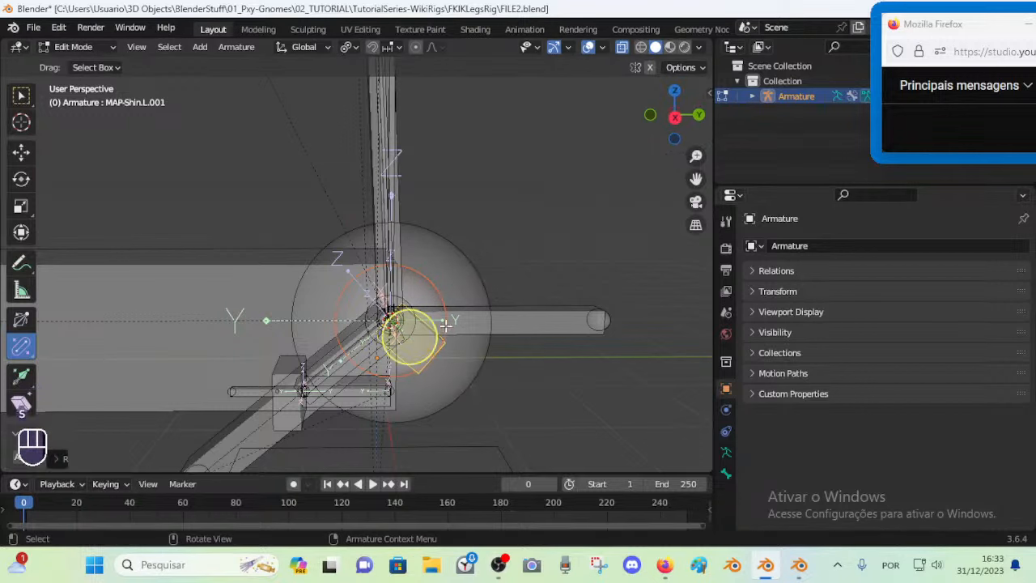
{"action": "key", "text": "ctrl+alt+s"}
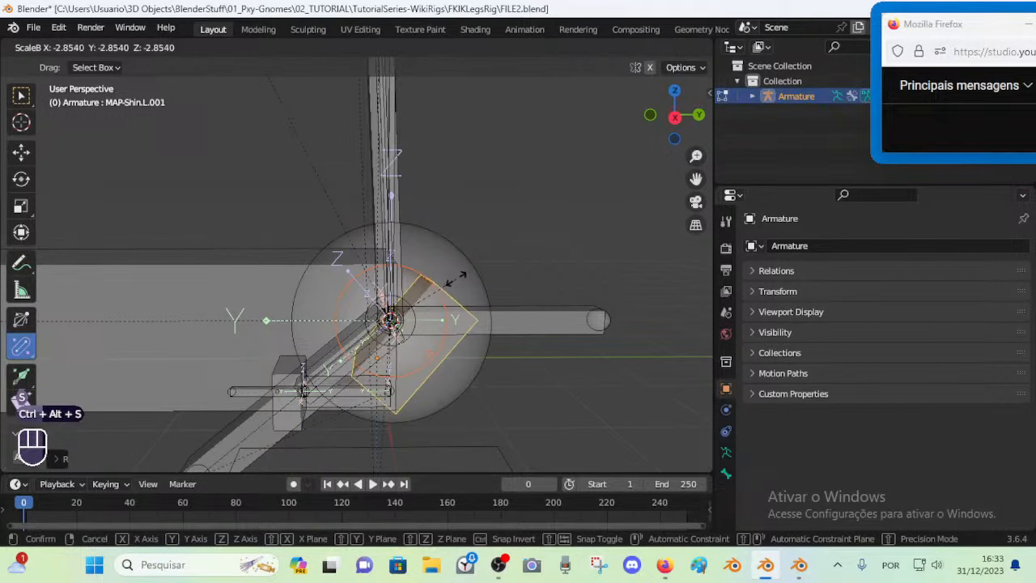
{"action": "left_click", "coordinate": [411, 335]}
Align the new ankle bone's orientation to the ROOT bone
{"action": "scroll", "coordinate": [389, 312], "scroll_direction": "down", "scroll_amount": 2}
{"action": "scroll", "coordinate": [381, 346], "scroll_direction": "down", "scroll_amount": 1}
{"action": "middle_click_drag", "start_coordinate": [370, 284], "coordinate": [324, 344], "text": "shift"}
{"action": "middle_click_drag", "start_coordinate": [324, 343], "coordinate": [258, 351], "text": "shift"}
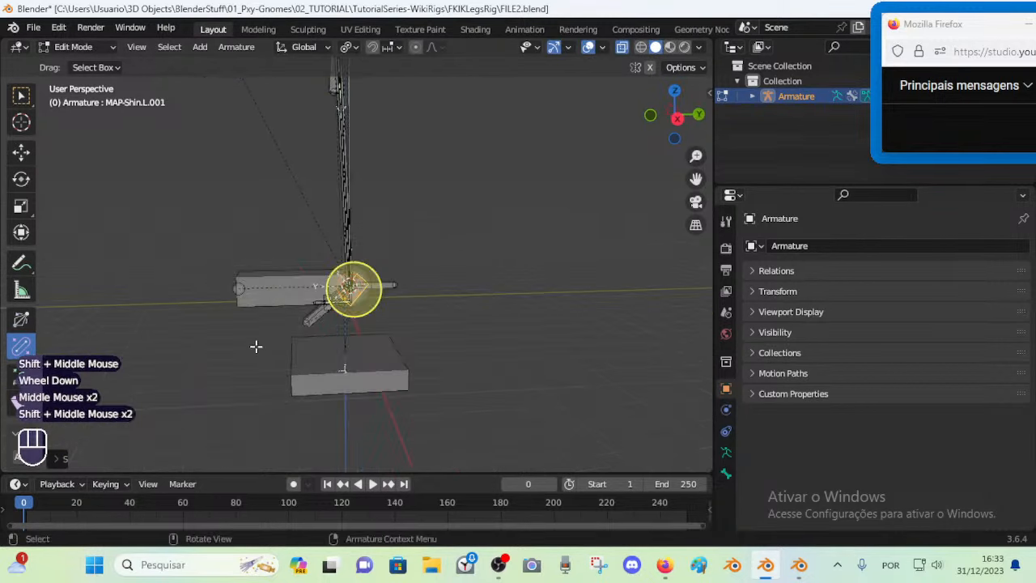
{"action": "left_click", "coordinate": [308, 379], "text": "shift"}
{"action": "scroll", "coordinate": [306, 388], "scroll_direction": "up", "scroll_amount": 1}
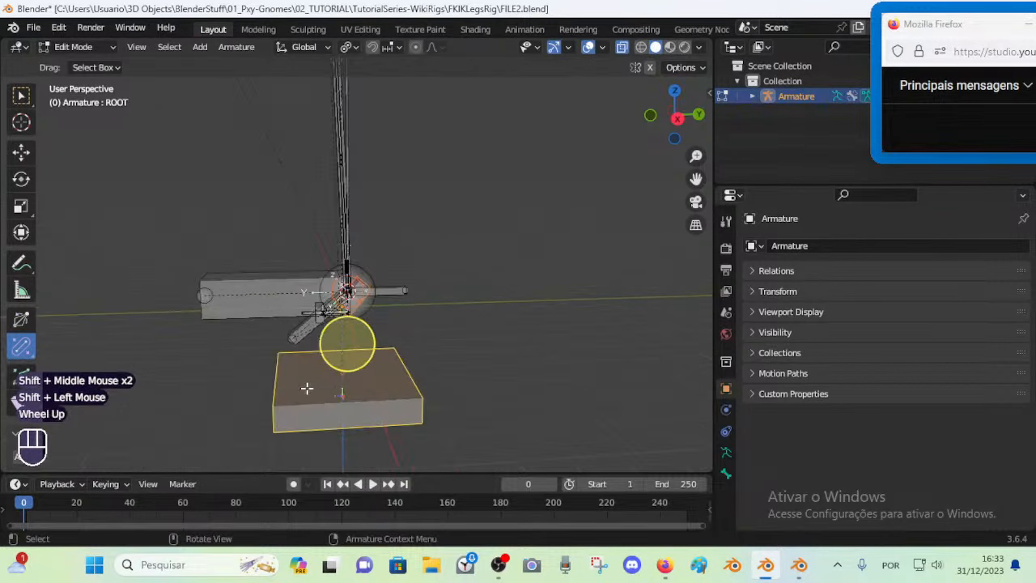
{"action": "key", "text": "ctrl+alt+a"}
{"action": "scroll", "coordinate": [324, 372], "scroll_direction": "up", "scroll_amount": 3}
{"action": "middle_click_drag", "start_coordinate": [306, 387], "coordinate": [356, 348]}
{"action": "scroll", "coordinate": [331, 360], "scroll_direction": "down", "scroll_amount": 1}
{"action": "key", "text": "g"}
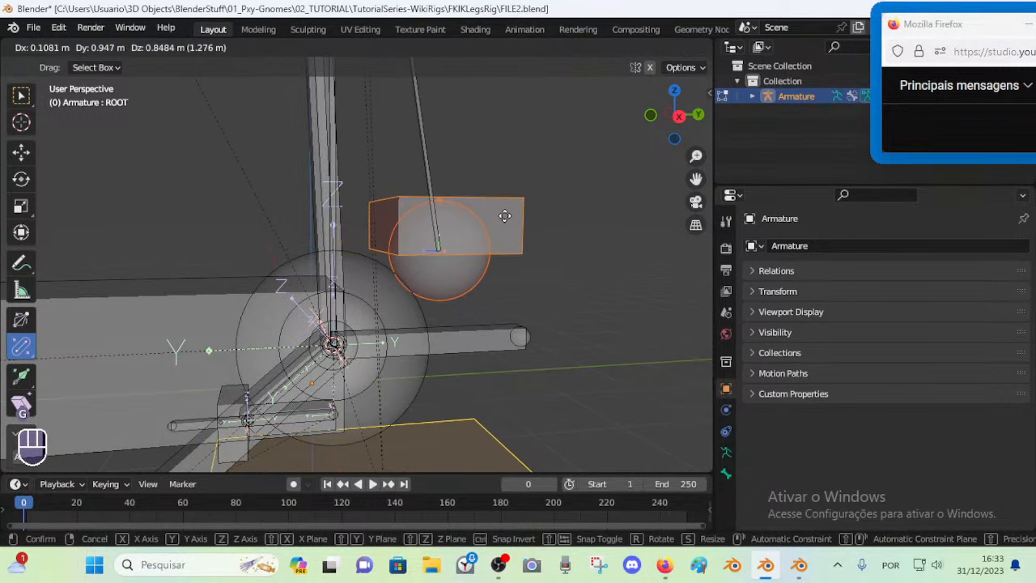
{"action": "right_click", "coordinate": [504, 216]}
Examine the ankle and the aligned new bone in Pose Mode from the right orthographic view
{"action": "scroll", "coordinate": [504, 216], "scroll_direction": "down", "scroll_amount": 2}
{"action": "middle_click_drag", "start_coordinate": [453, 291], "coordinate": [369, 332]}
{"action": "key", "text": "Tab"}
{"action": "scroll", "coordinate": [378, 315], "scroll_direction": "up", "scroll_amount": 1}
{"action": "scroll", "coordinate": [374, 331], "scroll_direction": "up", "scroll_amount": 2}
{"action": "scroll", "coordinate": [374, 331], "scroll_direction": "down", "scroll_amount": 1, "text": "shift"}
{"action": "middle_click_drag", "start_coordinate": [369, 331], "coordinate": [344, 334]}
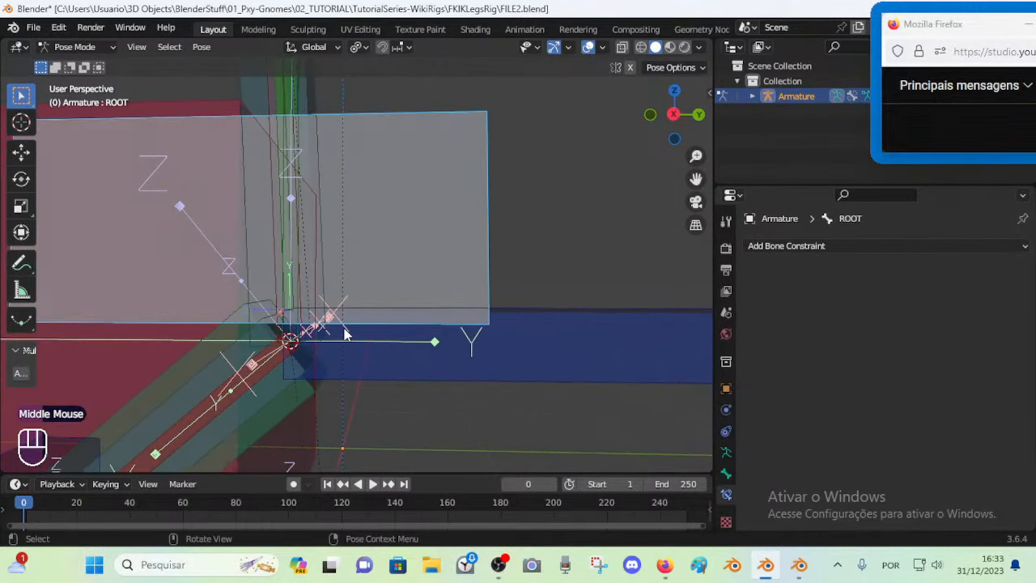
{"action": "key", "text": "KP_3"}
{"action": "scroll", "coordinate": [343, 335], "scroll_direction": "up", "scroll_amount": 6}
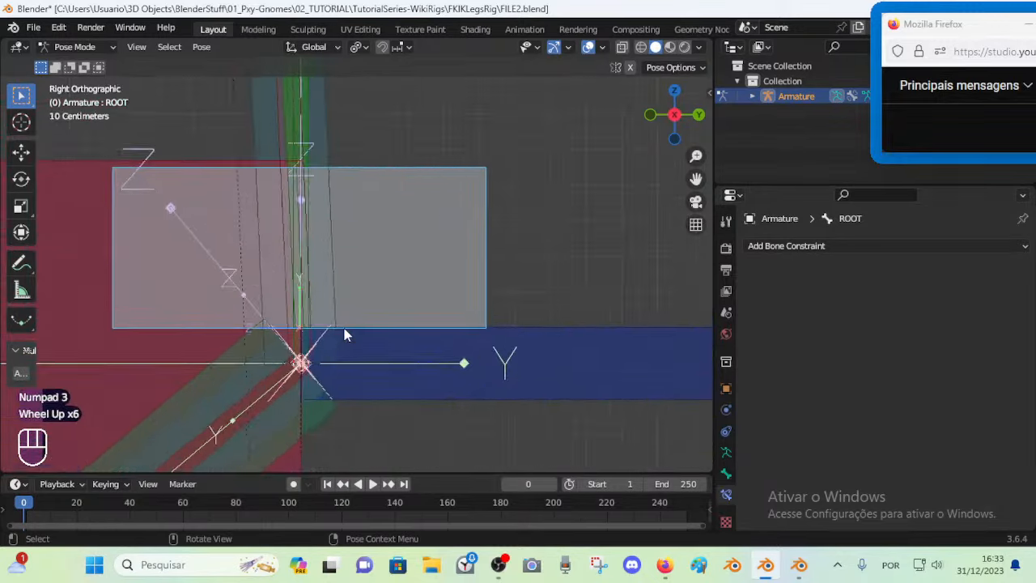
Select MAP-Shin.L.001 in Pose Mode and try rotating and moving it
{"action": "scroll", "coordinate": [368, 320], "scroll_direction": "down", "scroll_amount": 1}
{"action": "left_click", "coordinate": [425, 273]}
{"action": "left_click", "coordinate": [430, 267]}
{"action": "key", "text": "r"}
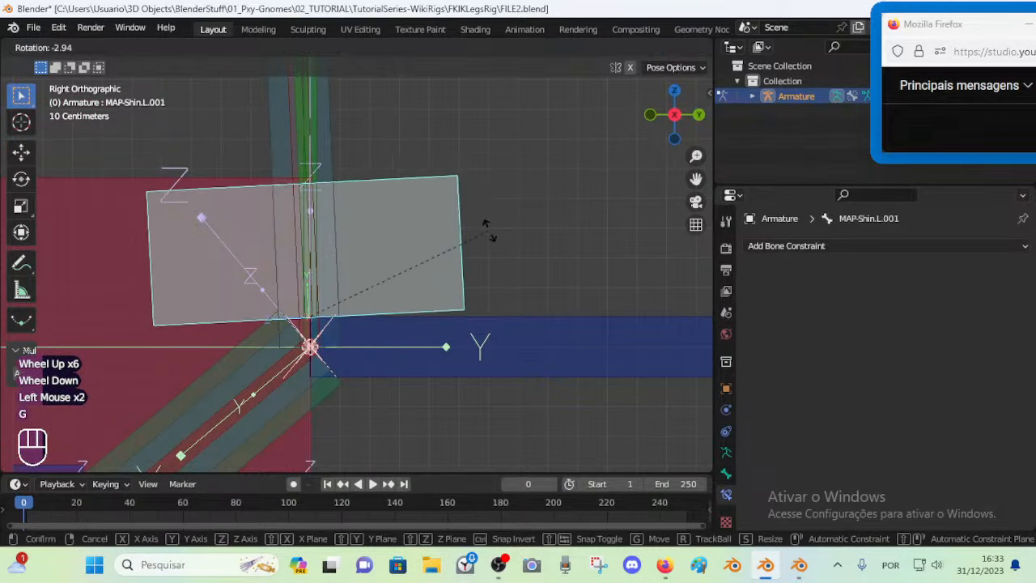
{"action": "key", "text": "Escape"}
{"action": "key", "text": "g"}
{"action": "key", "text": "Escape"}
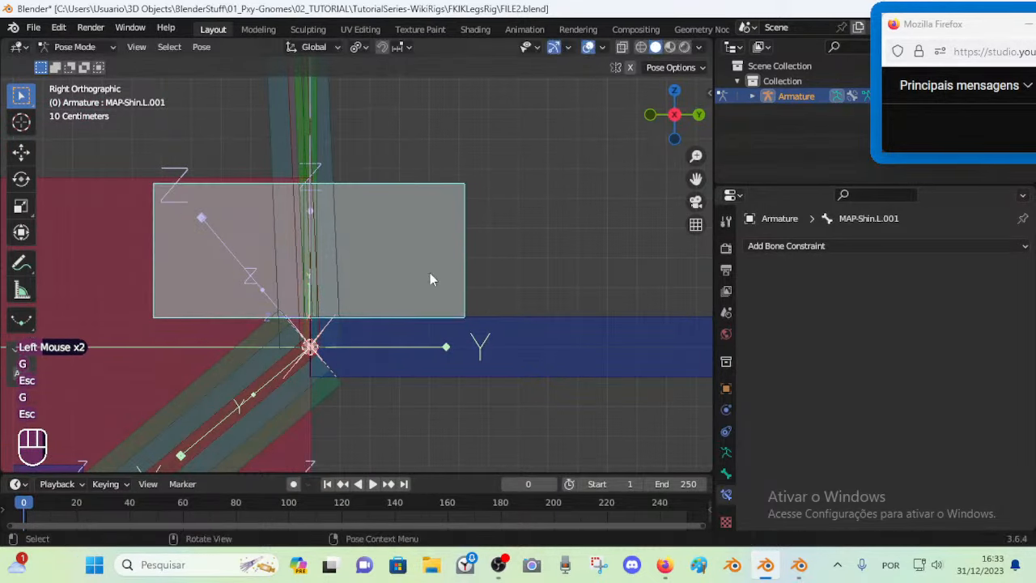
Disconnect MAP-Shin.L.001 from its parent in Edit Mode and return to Pose Mode
{"action": "key", "text": "alt+p"}
{"action": "key", "text": "Tab"}
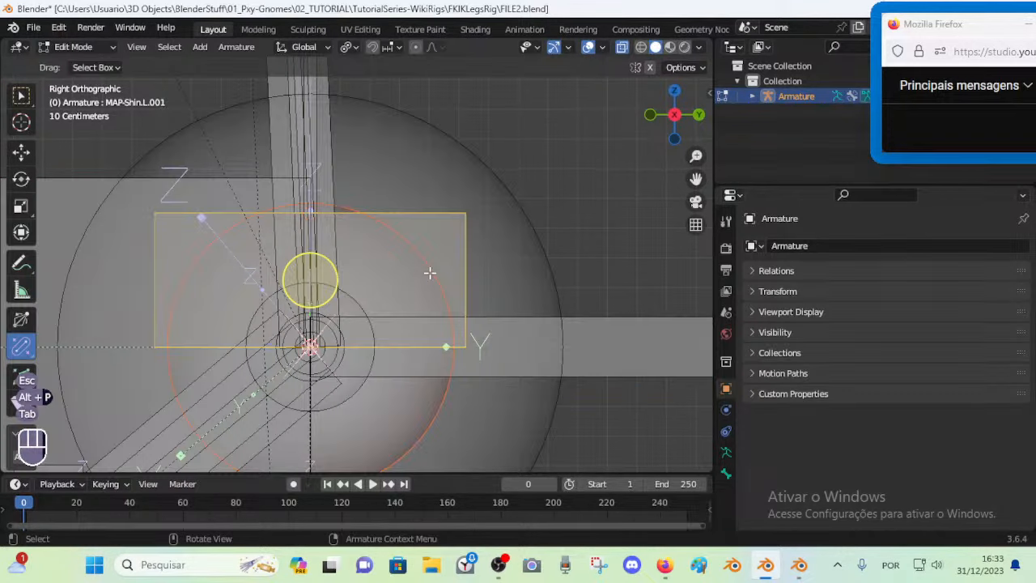
{"action": "key", "text": "alt+p"}
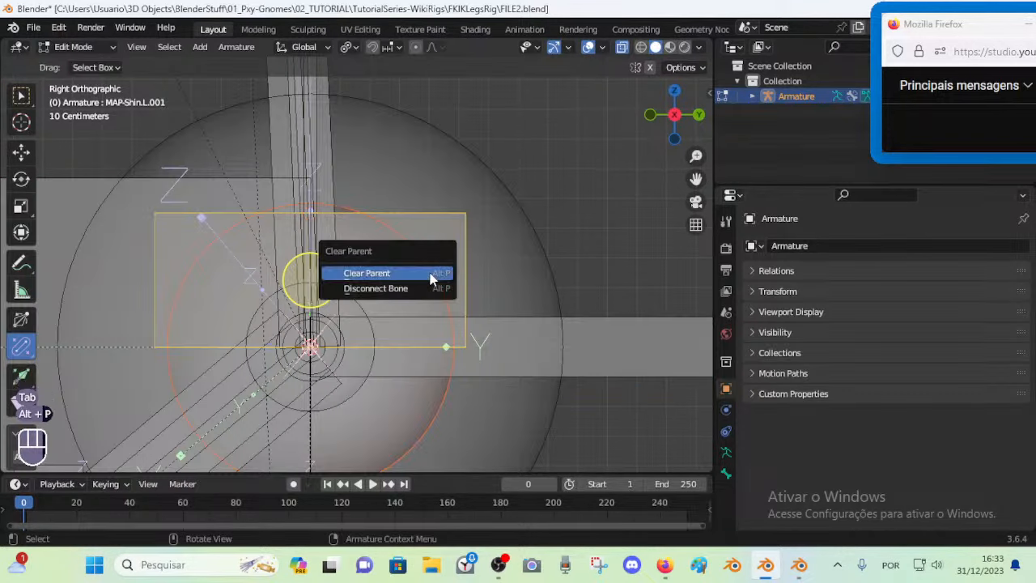
{"action": "left_click", "coordinate": [431, 285]}
{"action": "key", "text": "Tab"}
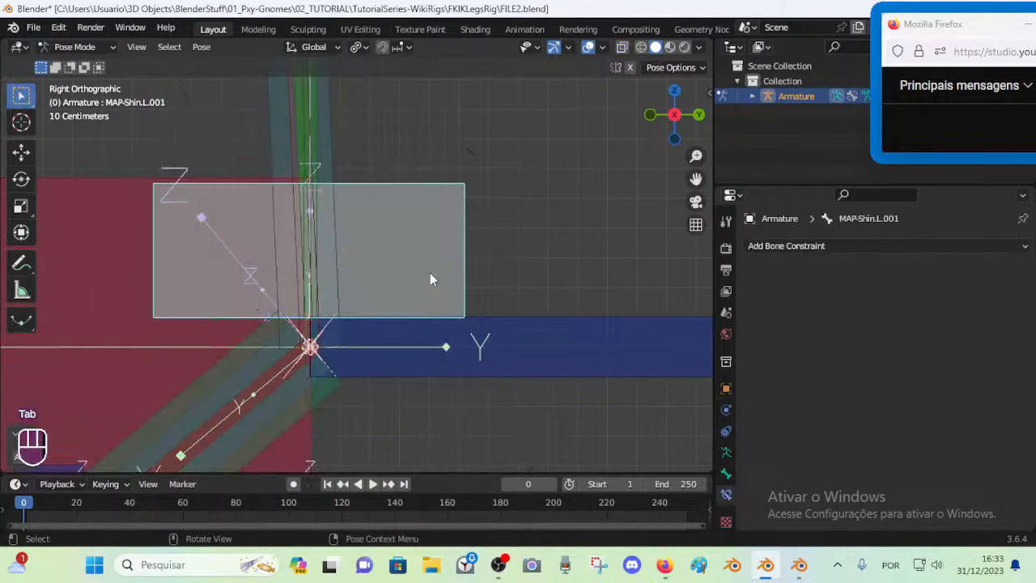
Clear the parent of MAP-Shin.L.001 in Edit Mode and return to Pose Mode
{"action": "key", "text": "Tab"}
{"action": "key", "text": "alt+p"}
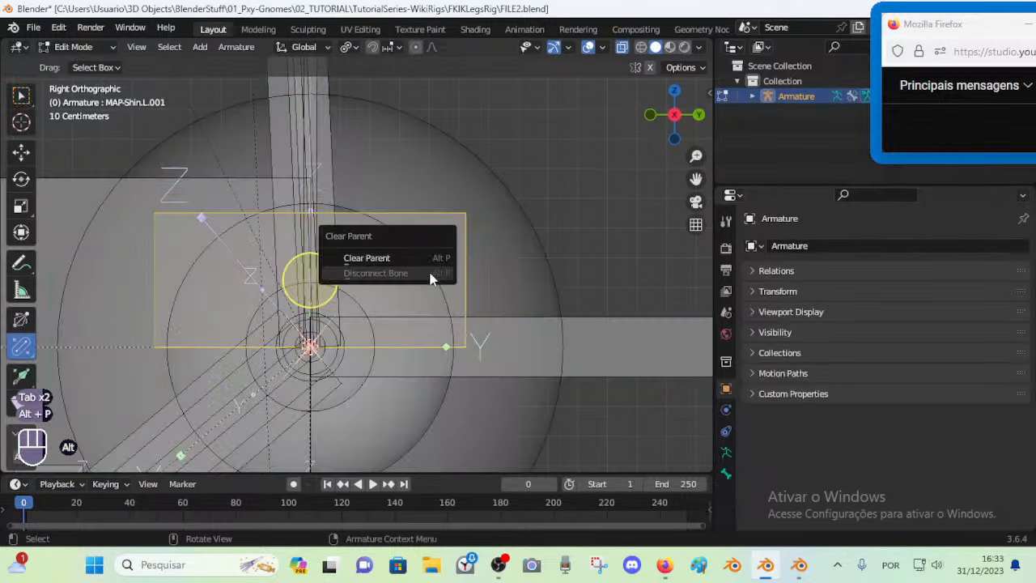
{"action": "left_click", "coordinate": [429, 257]}
{"action": "key", "text": "Tab"}
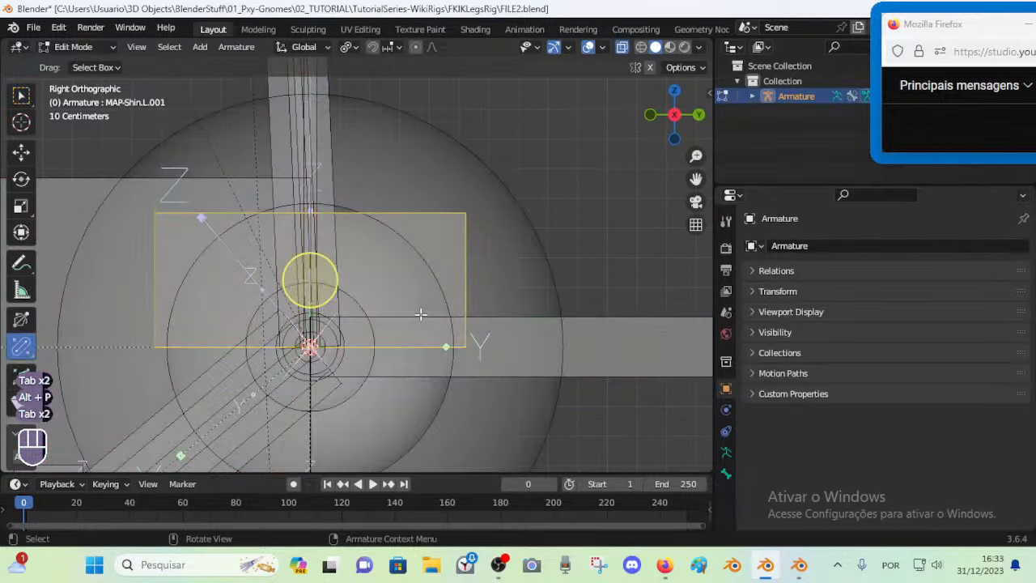
{"action": "scroll", "coordinate": [421, 319], "scroll_direction": "down", "scroll_amount": 2}
{"action": "key", "text": "Tab"}
Compare the position of MAP-Shin.L.001 at the ankle between Edit Mode and Pose Mode
{"action": "scroll", "coordinate": [415, 311], "scroll_direction": "down", "scroll_amount": 1}
{"action": "scroll", "coordinate": [408, 316], "scroll_direction": "up", "scroll_amount": 2}
{"action": "scroll", "coordinate": [410, 316], "scroll_direction": "up", "scroll_amount": 2}
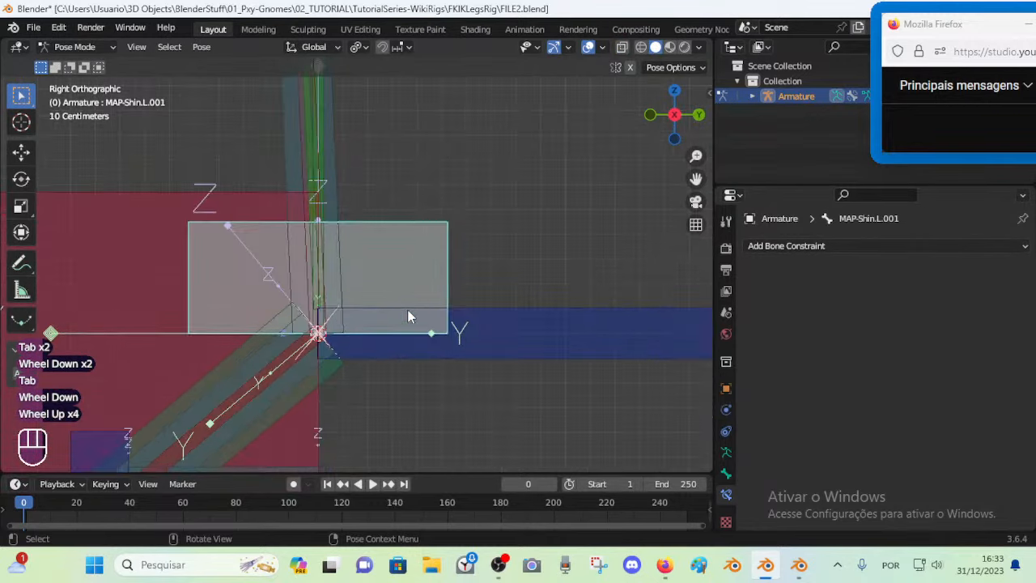
{"action": "key", "text": "Tab"}
{"action": "key", "text": "Tab"}
{"action": "scroll", "coordinate": [410, 316], "scroll_direction": "down", "scroll_amount": 2}
{"action": "scroll", "coordinate": [406, 314], "scroll_direction": "up", "scroll_amount": 3}
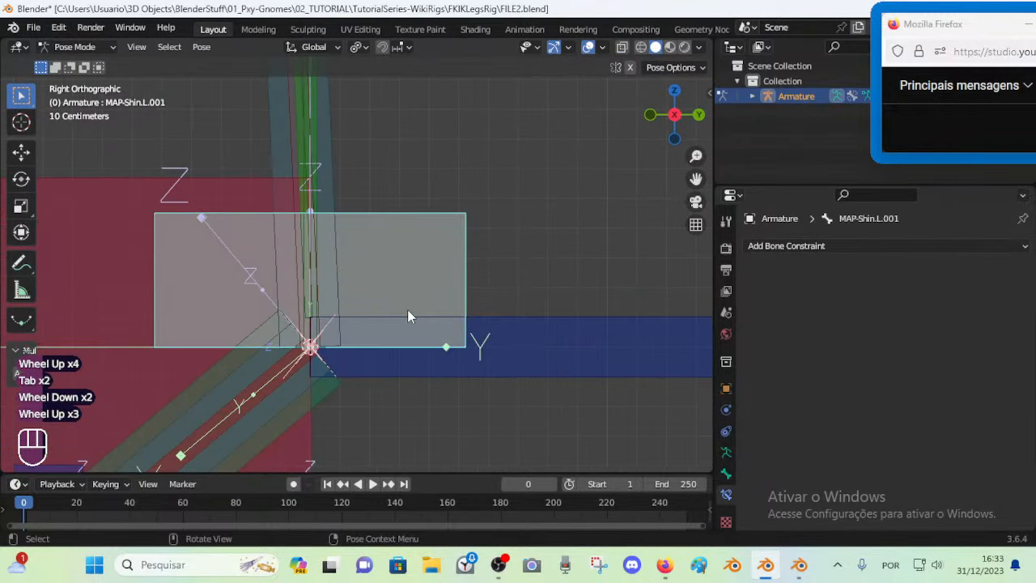
Cycle through the overlapping shin bones above the ankle and select MAP-Shin.L
{"action": "left_click", "coordinate": [311, 320]}
{"action": "left_click", "coordinate": [311, 319]}
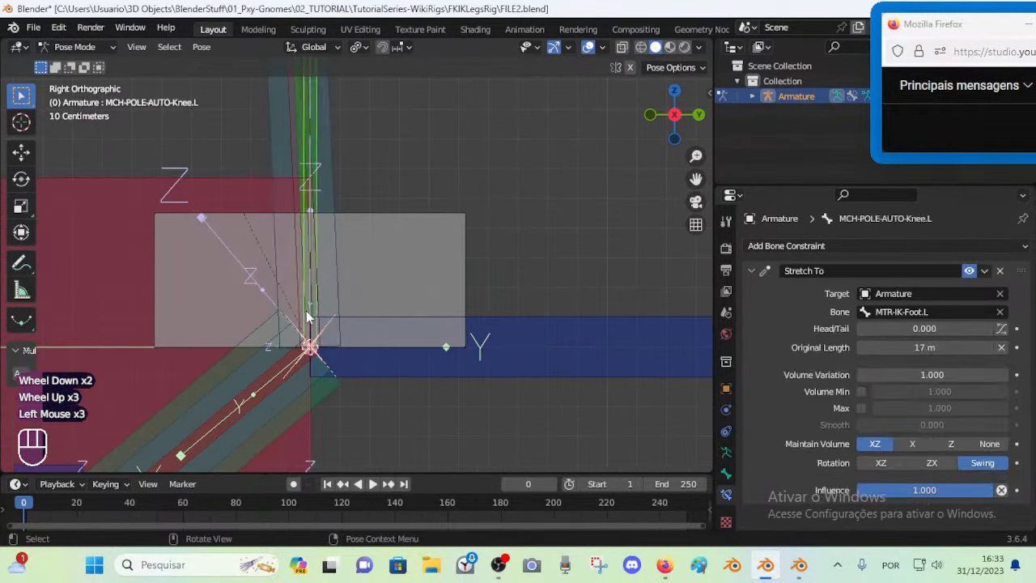
{"action": "left_click", "coordinate": [311, 318]}
{"action": "left_click", "coordinate": [309, 316]}
{"action": "left_click", "coordinate": [308, 317]}
{"action": "left_click", "coordinate": [309, 316]}
{"action": "left_click", "coordinate": [308, 316]}
{"action": "left_click", "coordinate": [308, 317]}
{"action": "left_click", "coordinate": [308, 317]}
{"action": "left_click", "coordinate": [308, 316]}
{"action": "left_click", "coordinate": [309, 316]}
Compare the whole leg from knee to ankle between Edit Mode and Pose Mode with MAP-Shin.L selected
{"action": "scroll", "coordinate": [308, 317], "scroll_direction": "down", "scroll_amount": 4}
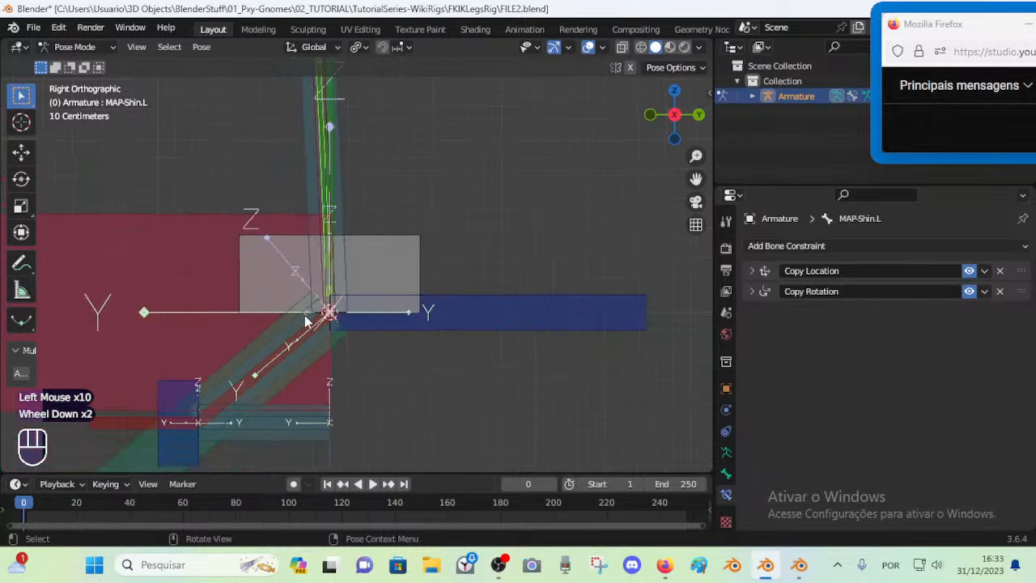
{"action": "scroll", "coordinate": [340, 291], "scroll_direction": "down", "scroll_amount": 2}
{"action": "middle_click_drag", "start_coordinate": [323, 232], "coordinate": [332, 332], "text": "shift"}
{"action": "scroll", "coordinate": [331, 331], "scroll_direction": "down", "scroll_amount": 1, "text": "shift"}
{"action": "scroll", "coordinate": [332, 332], "scroll_direction": "down", "scroll_amount": 1}
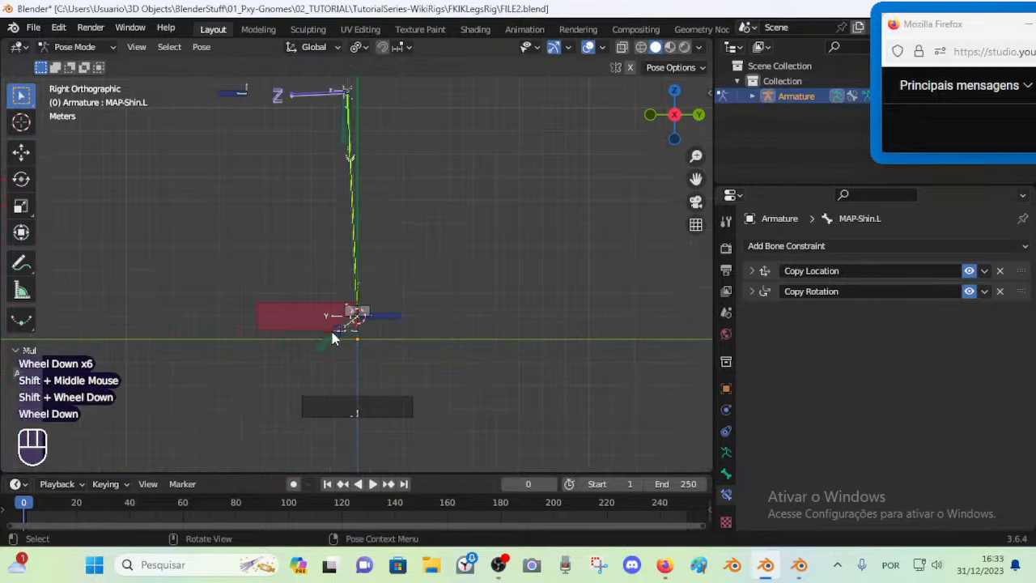
{"action": "key", "text": "Tab"}
{"action": "key", "text": "Tab"}
{"action": "key", "text": "Tab"}
{"action": "key", "text": "Tab"}
{"action": "middle_click_drag", "start_coordinate": [331, 273], "coordinate": [373, 333], "text": "shift"}
{"action": "key", "text": "Tab"}
{"action": "key", "text": "Tab"}
{"action": "key", "text": "Tab"}
{"action": "key", "text": "Tab"}
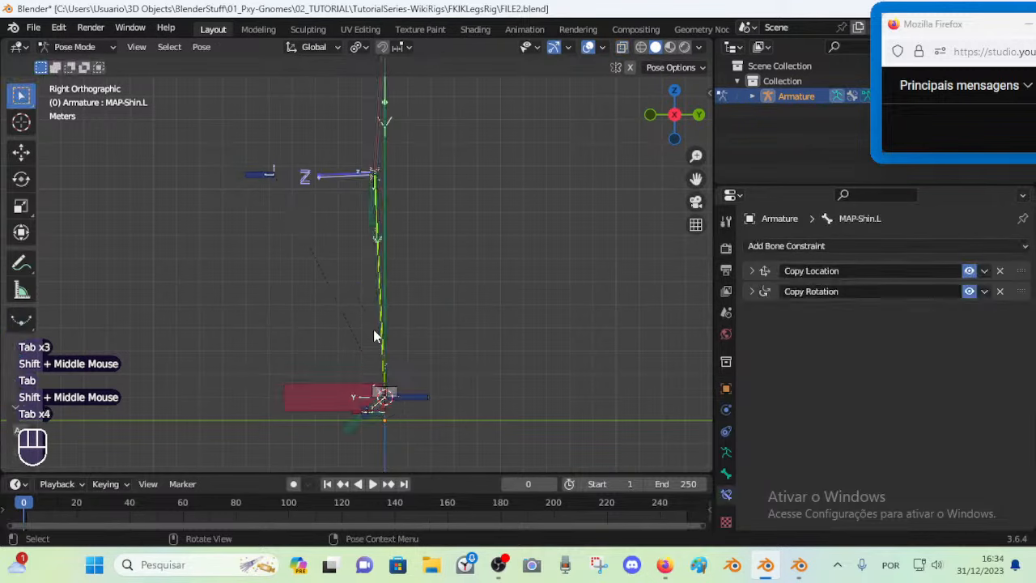
{"action": "key", "text": "Tab"}
{"action": "key", "text": "Tab"}
Select CMD-Thigh.L and reset the distance of its Limit Distance (AnkleLeverage) constraint
{"action": "left_click", "coordinate": [360, 207]}
{"action": "scroll", "coordinate": [374, 239], "scroll_direction": "up", "scroll_amount": 1}
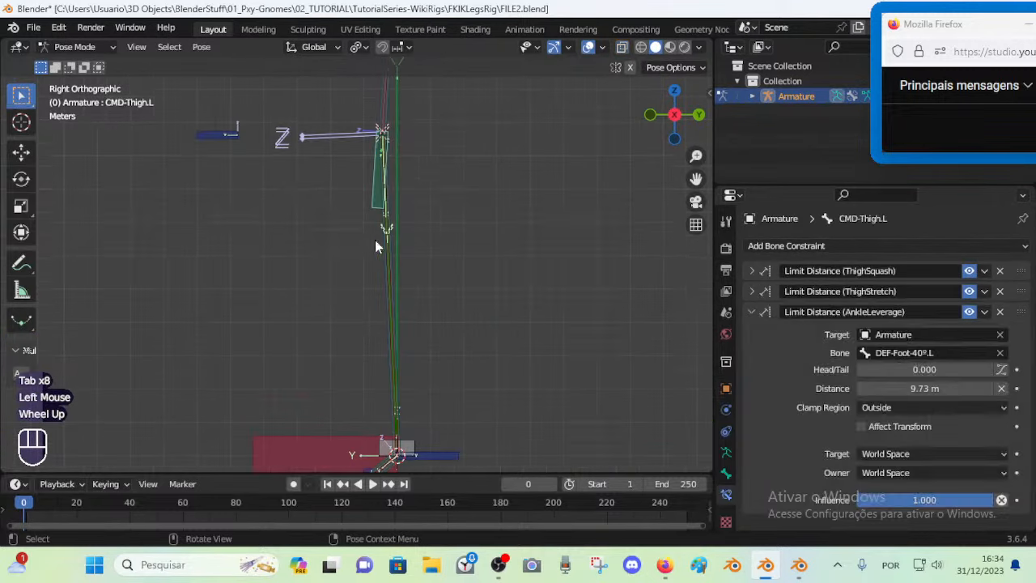
{"action": "scroll", "coordinate": [545, 320], "scroll_direction": "down", "scroll_amount": 1}
{"action": "key", "text": "BackSpace"}
{"action": "key", "text": "BackSpace"}
{"action": "key", "text": "BackSpace"}
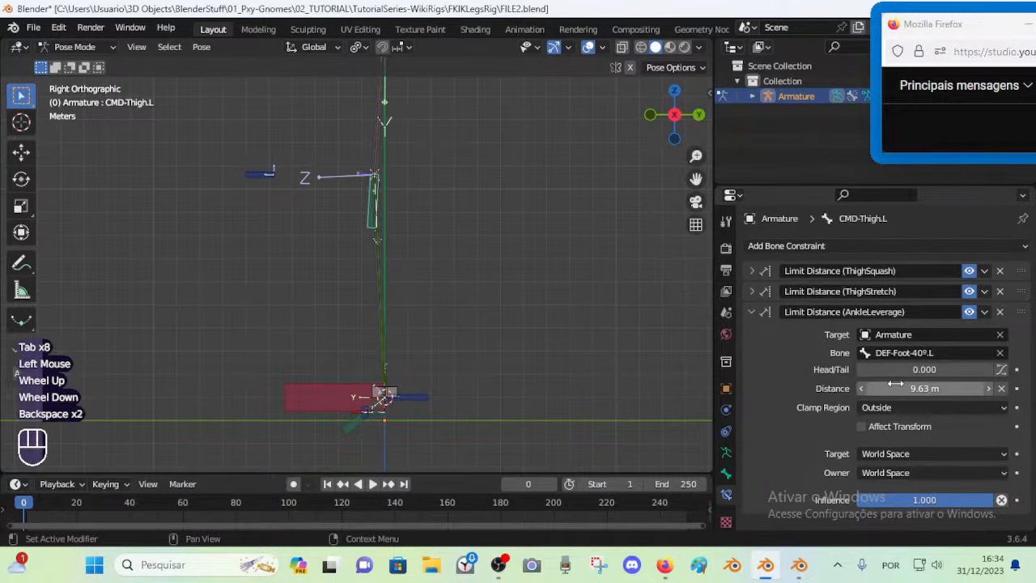
Compare the ankle bones between Edit Mode and Pose Mode after the AnkleLeverage distance reset
{"action": "key", "text": "Tab"}
{"action": "key", "text": "Tab"}
{"action": "key", "text": "Tab"}
{"action": "middle_click_drag", "start_coordinate": [425, 417], "coordinate": [375, 289], "text": "shift"}
{"action": "scroll", "coordinate": [408, 356], "scroll_direction": "up", "scroll_amount": 2}
{"action": "scroll", "coordinate": [408, 356], "scroll_direction": "up", "scroll_amount": 1}
{"action": "scroll", "coordinate": [423, 393], "scroll_direction": "up", "scroll_amount": 1}
{"action": "middle_click_drag", "start_coordinate": [423, 393], "coordinate": [398, 324], "text": "shift"}
{"action": "key", "text": "Tab"}
{"action": "scroll", "coordinate": [396, 321], "scroll_direction": "up", "scroll_amount": 1}
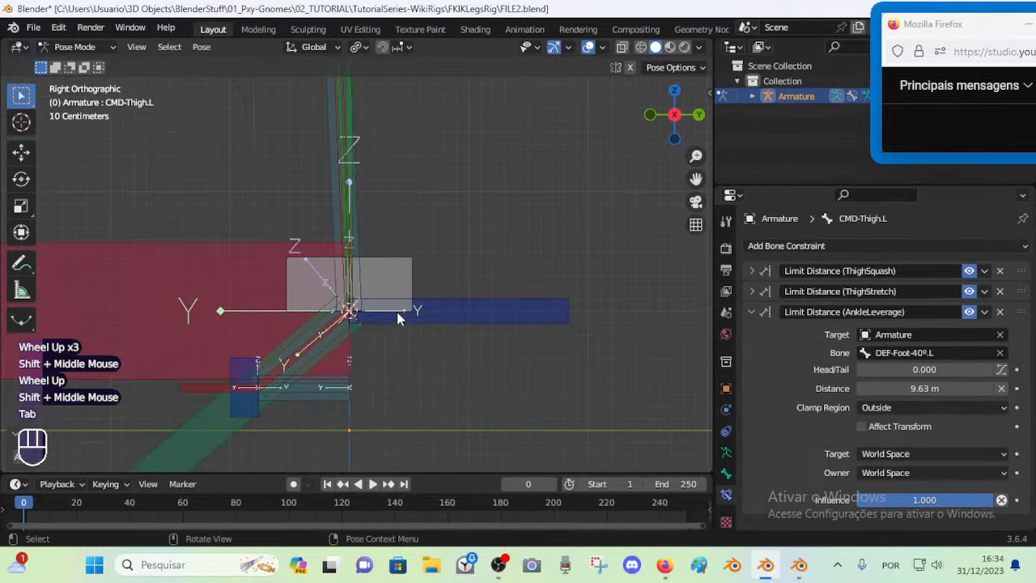
{"action": "key", "text": "Tab"}
{"action": "key", "text": "Tab"}
{"action": "key", "text": "Tab"}
{"action": "key", "text": "Tab"}
{"action": "key", "text": "Tab"}
{"action": "key", "text": "Tab"}
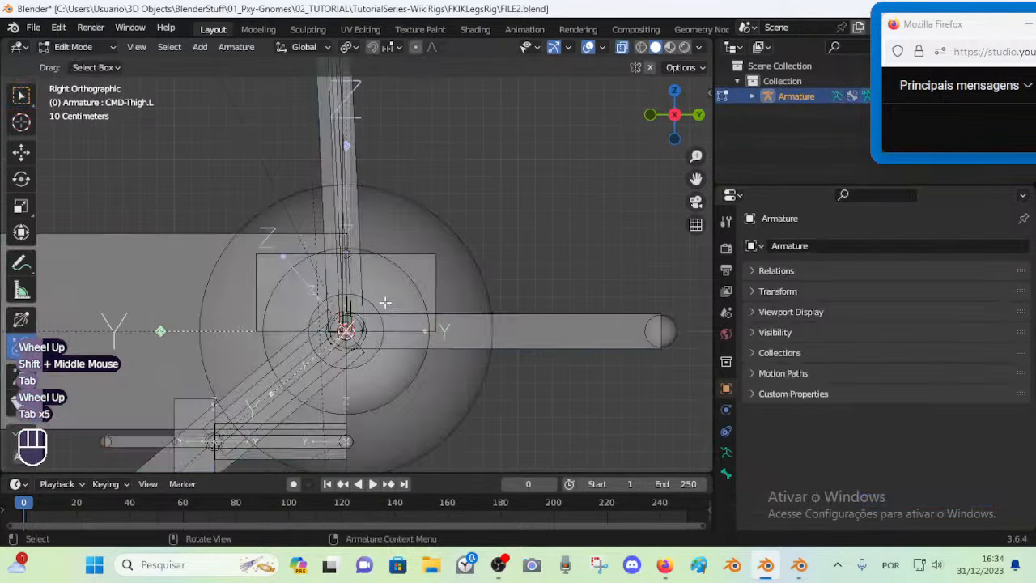
Inspect the constraints of MAP-Shin.L.001 and the overlapping shin bones such as MCH-Shin.L, and select CTL-ROLL-Foot.L
{"action": "left_click", "coordinate": [386, 279]}
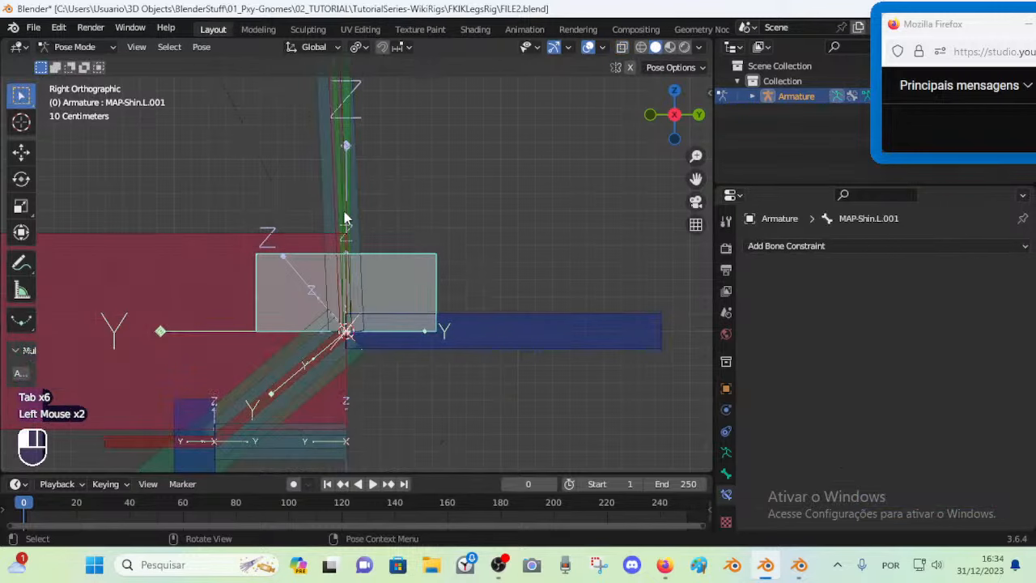
{"action": "left_click", "coordinate": [344, 217]}
{"action": "left_click", "coordinate": [390, 264]}
{"action": "middle_click_drag", "start_coordinate": [352, 254], "coordinate": [383, 285], "text": "shift"}
{"action": "left_click", "coordinate": [373, 249]}
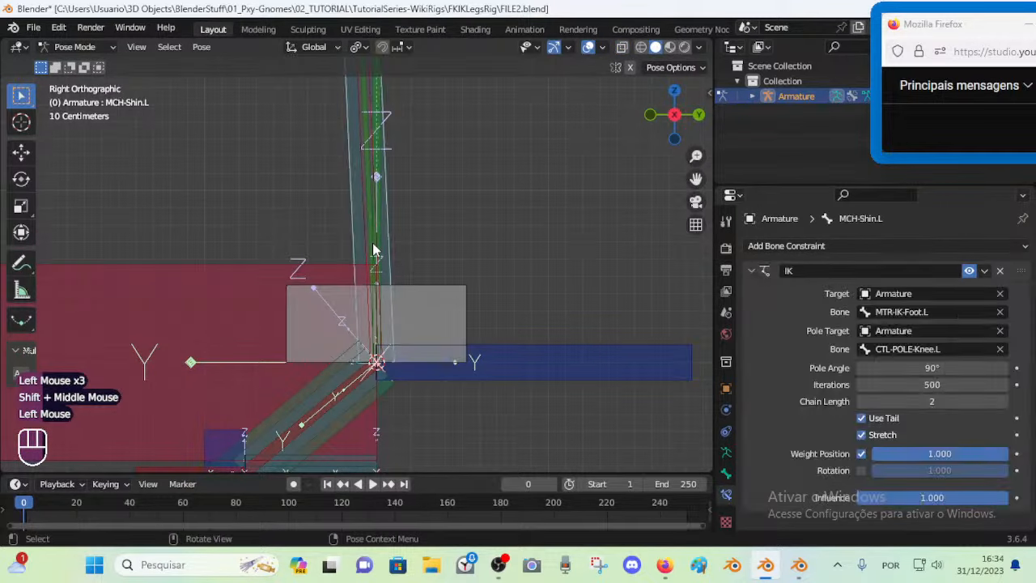
{"action": "left_click", "coordinate": [373, 249]}
{"action": "scroll", "coordinate": [420, 305], "scroll_direction": "up", "scroll_amount": 2}
{"action": "left_click", "coordinate": [385, 247]}
{"action": "left_click", "coordinate": [612, 391]}
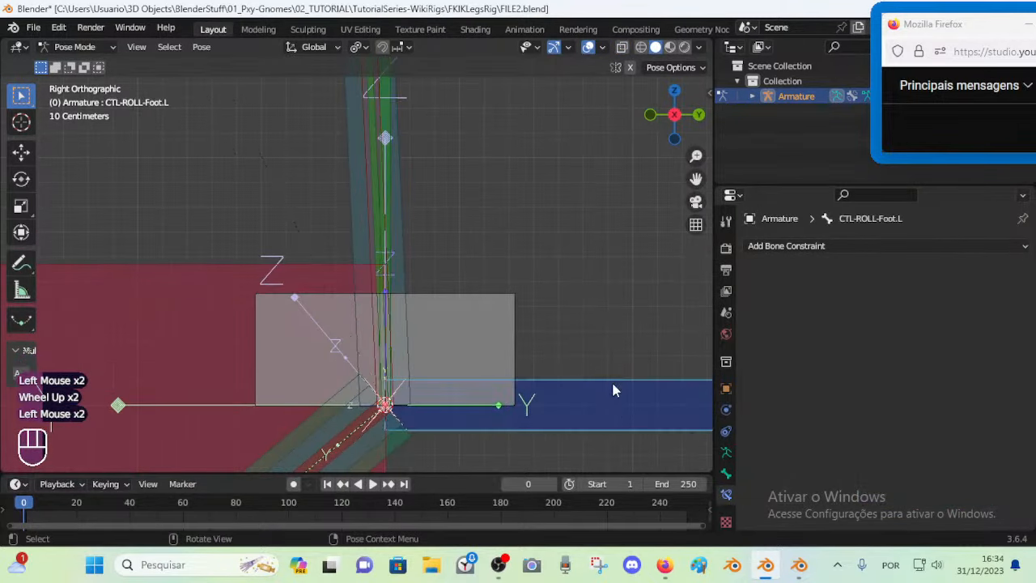
Try rotating CTL-ROLL-Foot.L around the global X axis
{"action": "key", "text": "r"}
{"action": "key", "text": "x"}
{"action": "key", "text": "Escape"}
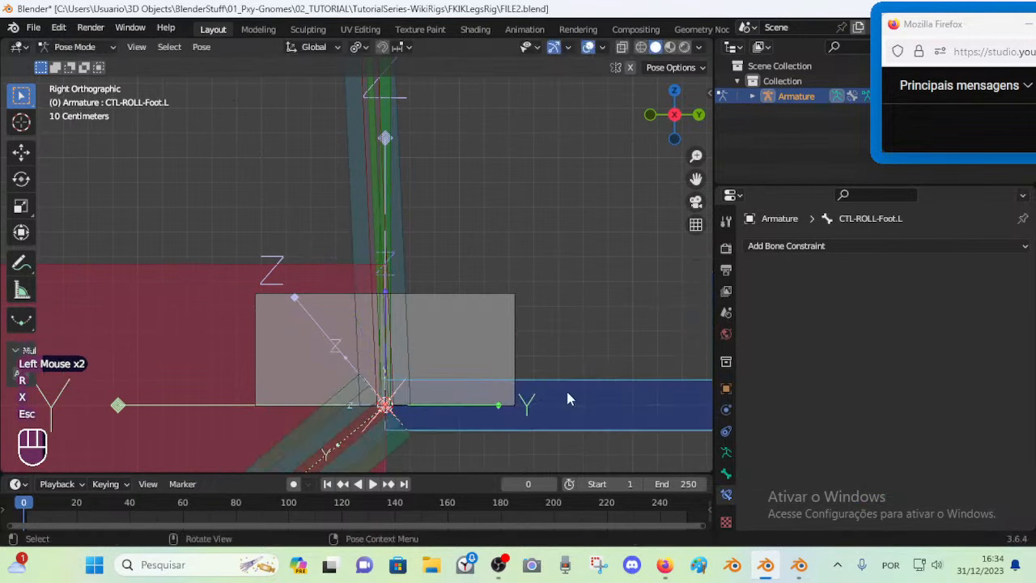
{"action": "key", "text": "r"}
{"action": "key", "text": "x"}
{"action": "key", "text": "Escape"}
Cycle through the overlapping shin bones above the ankle to inspect their constraints, ending on MAP-Shin.L
{"action": "left_click", "coordinate": [376, 240]}
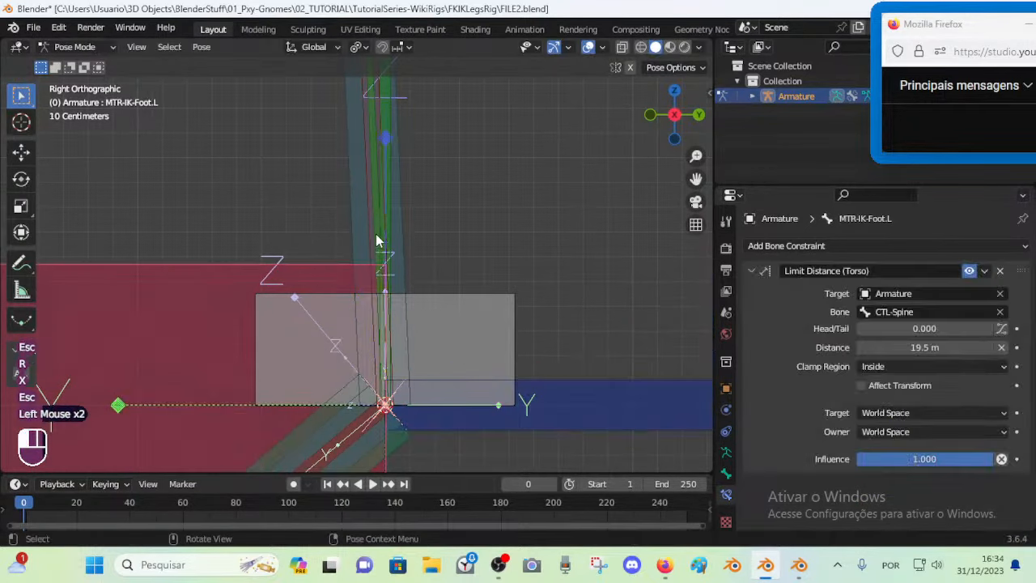
{"action": "left_click", "coordinate": [376, 240]}
{"action": "left_click", "coordinate": [377, 241]}
{"action": "left_click", "coordinate": [376, 240]}
{"action": "left_click", "coordinate": [377, 240]}
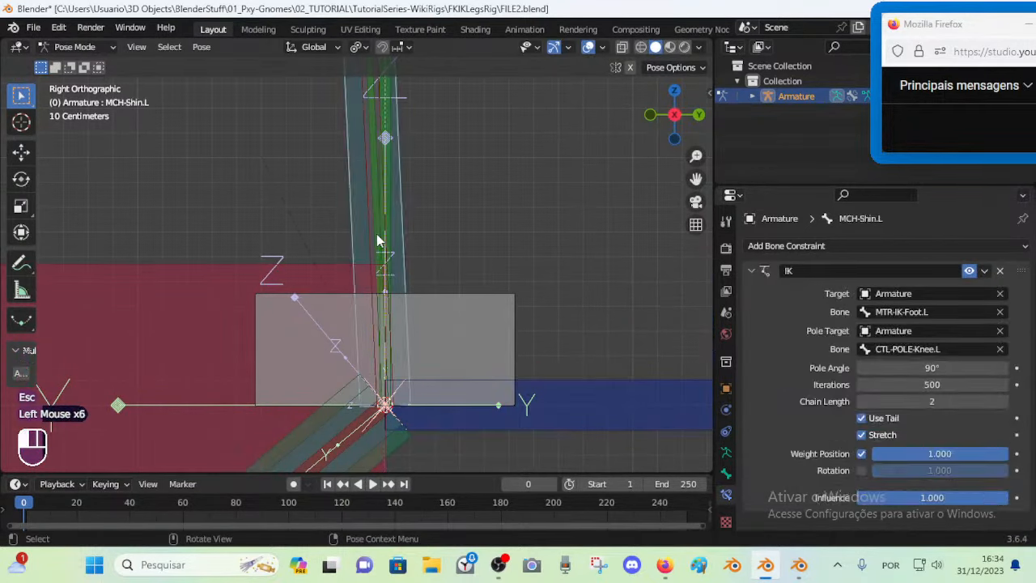
{"action": "left_click", "coordinate": [376, 240]}
{"action": "left_click", "coordinate": [376, 240]}
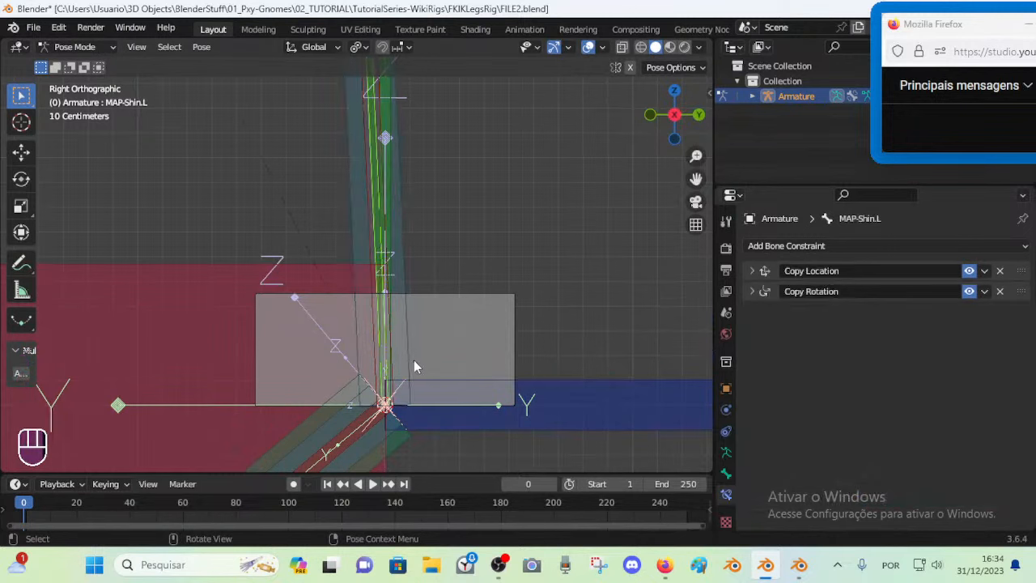
In Edit Mode, parent MAP-Shin.L.001 to MAP-Shin.L and return to Pose Mode
{"action": "left_click", "coordinate": [458, 330]}
{"action": "key", "text": "Tab"}
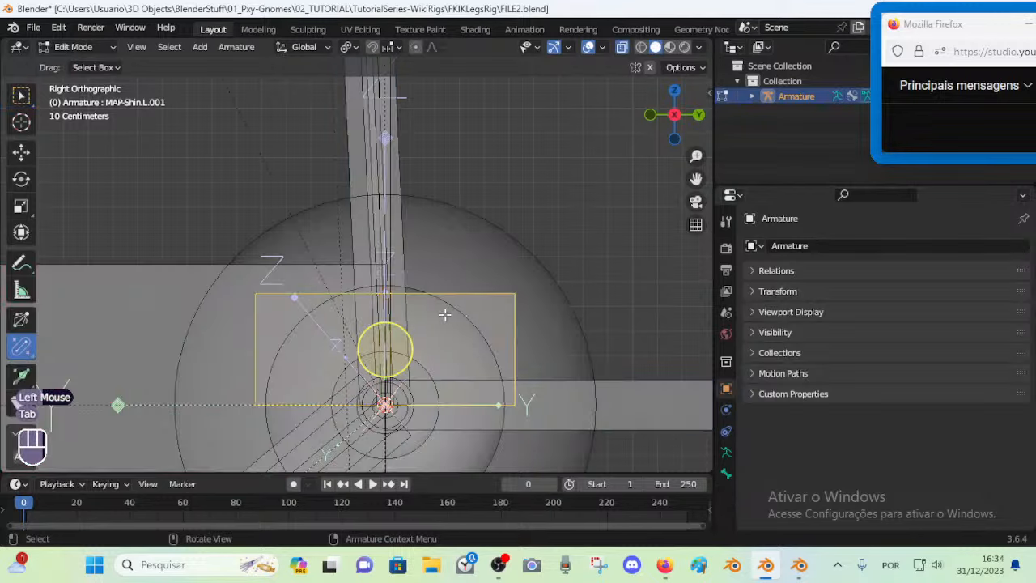
{"action": "left_click", "coordinate": [373, 165], "text": "alt+shift"}
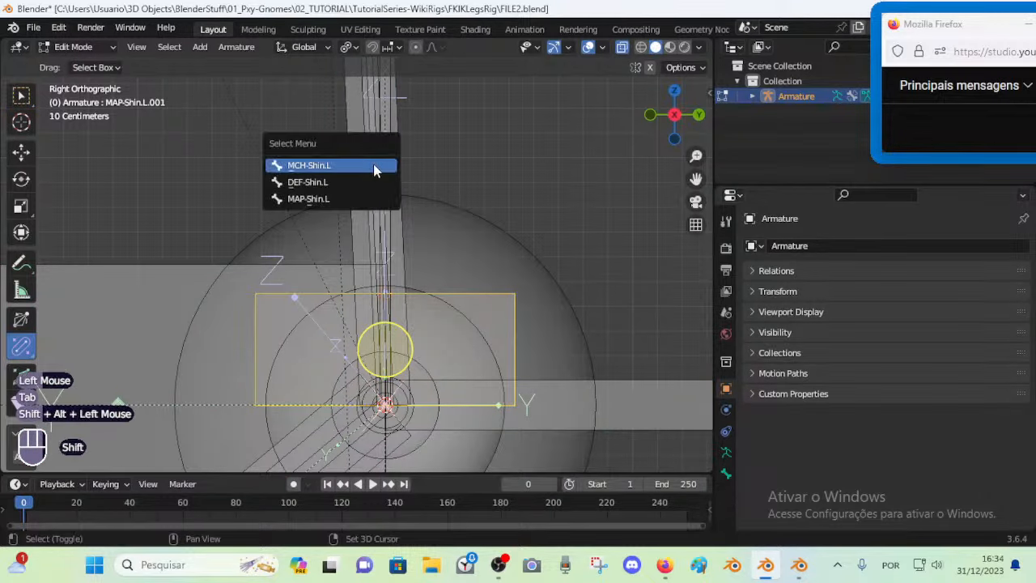
{"action": "left_click", "coordinate": [352, 199], "text": "shift"}
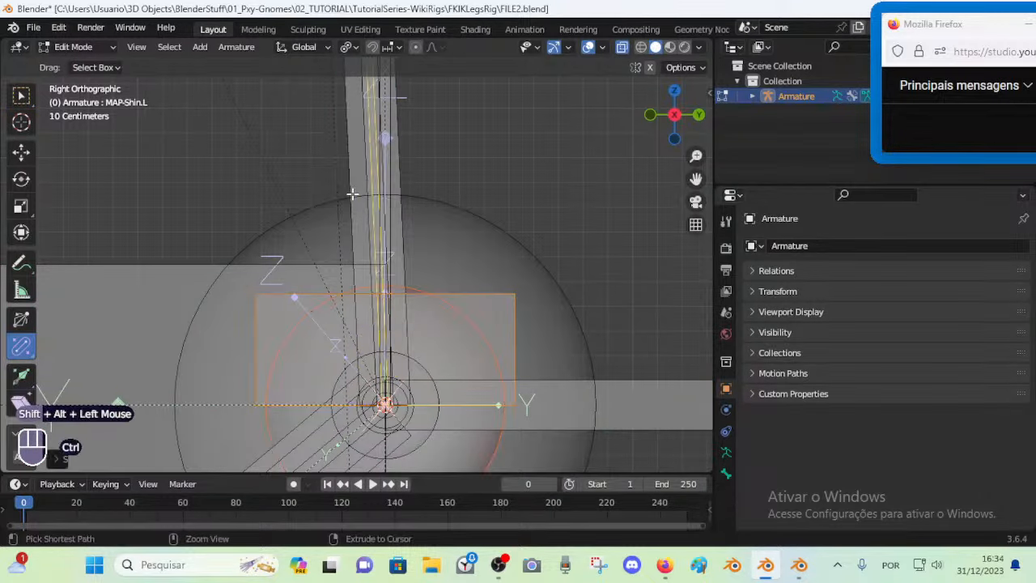
{"action": "key", "text": "ctrl+p"}
{"action": "left_click", "coordinate": [352, 196]}
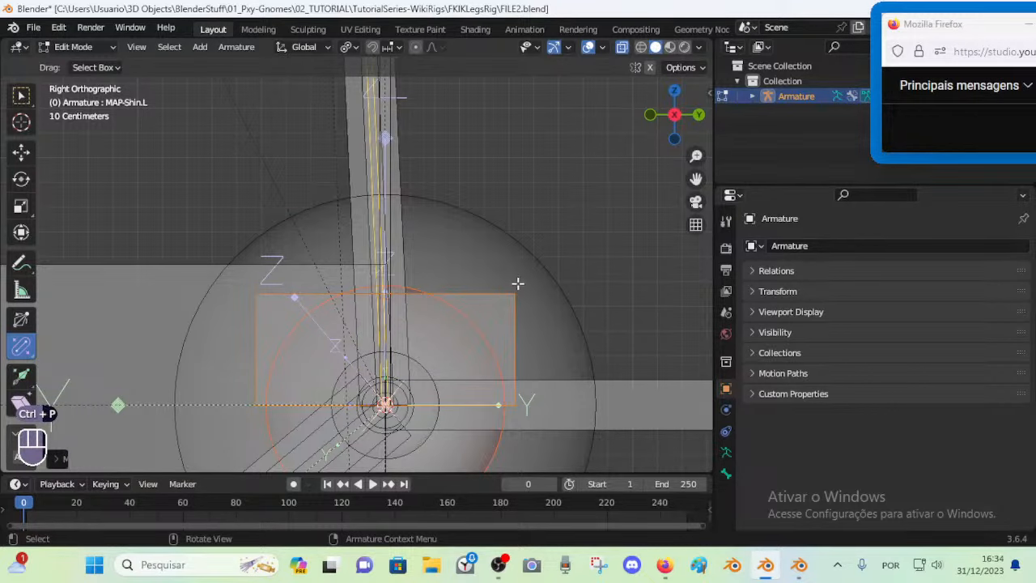
{"action": "scroll", "coordinate": [486, 314], "scroll_direction": "down", "scroll_amount": 2}
{"action": "key", "text": "Tab"}
{"action": "scroll", "coordinate": [458, 300], "scroll_direction": "down", "scroll_amount": 2}
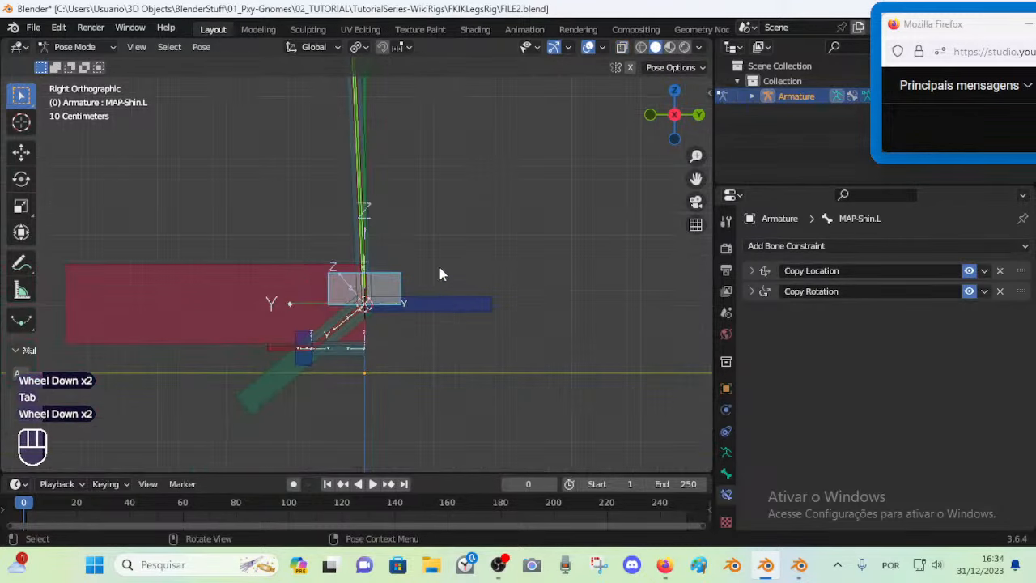
{"action": "key", "text": "s"}
{"action": "key", "text": "Escape"}
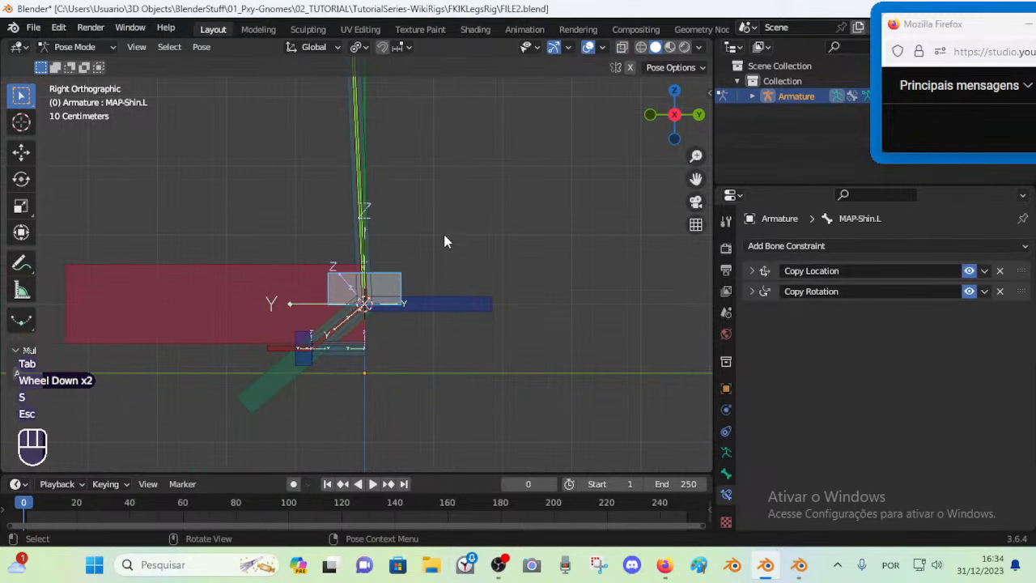
{"action": "key", "text": "less"}
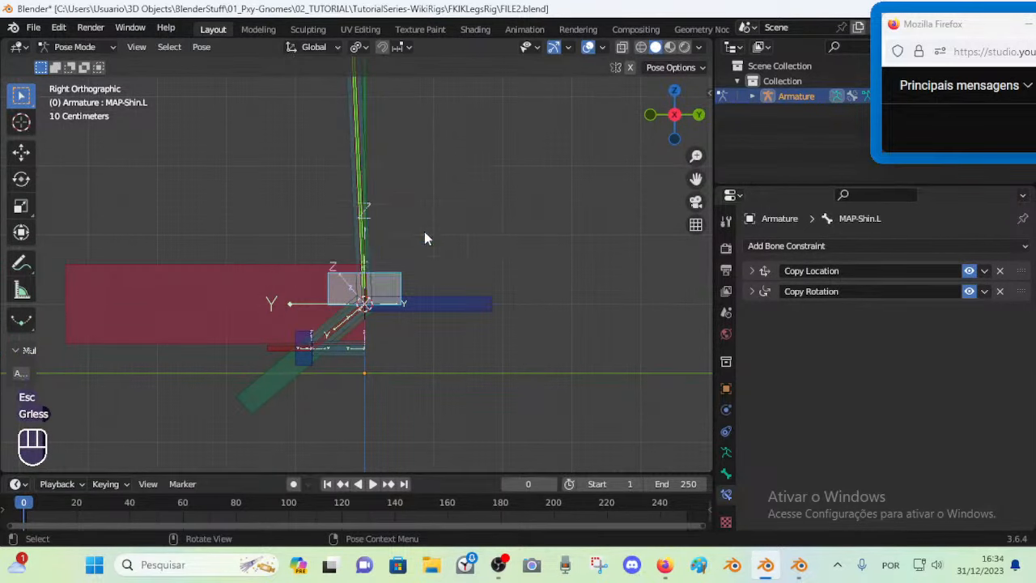
{"action": "key", "text": "Tab"}
{"action": "key", "text": "s"}
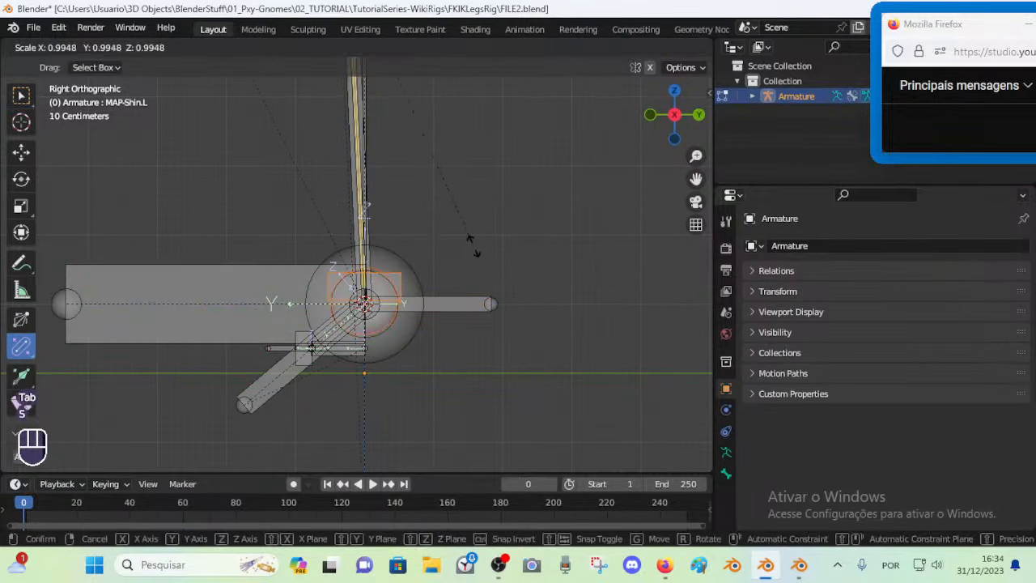
{"action": "left_click", "coordinate": [460, 212]}
{"action": "key", "text": "alt+a"}
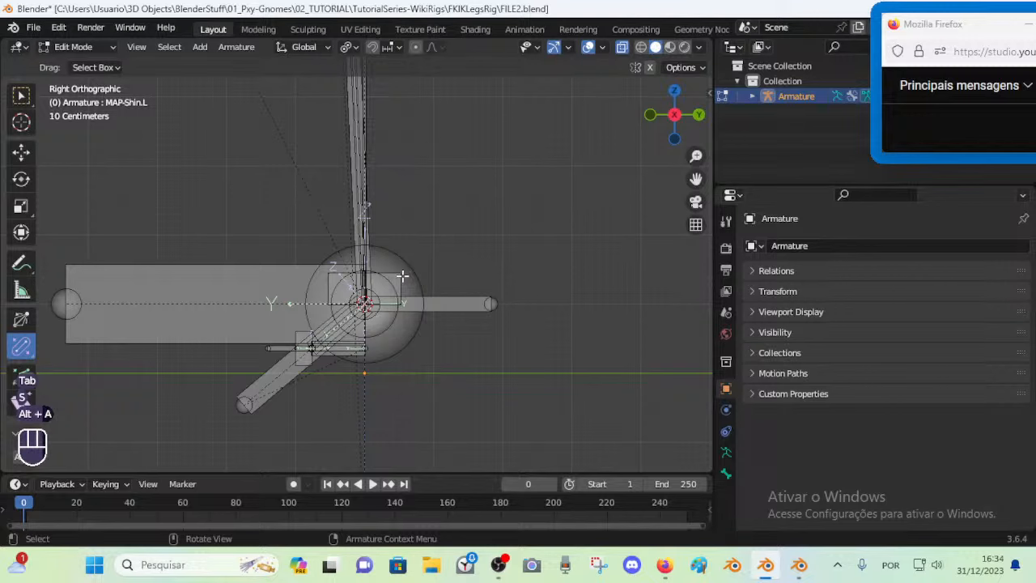
Shorten the MAP-Shin.L.001 bone in Edit Mode by scaling it to about 0.35
{"action": "left_click", "coordinate": [399, 277]}
{"action": "left_click", "coordinate": [398, 277]}
{"action": "key", "text": "ctrl+alt+s"}
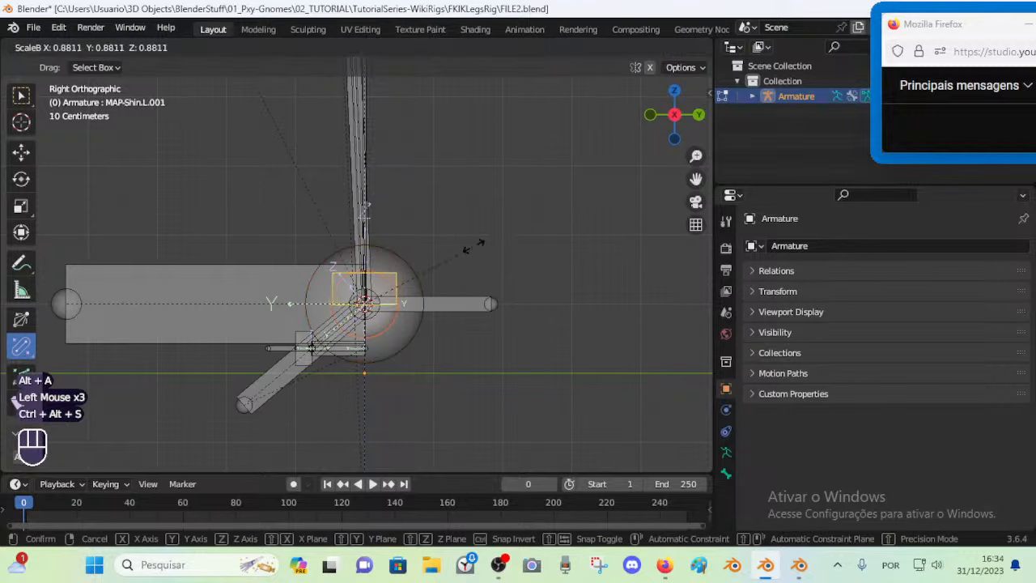
{"action": "left_click", "coordinate": [410, 184]}
{"action": "key", "text": "s"}
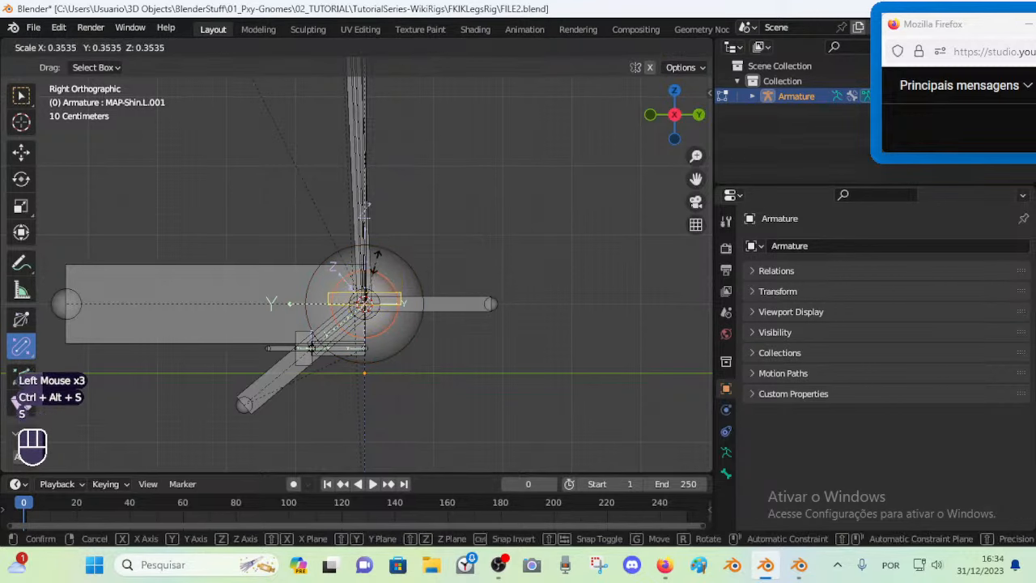
{"action": "left_click", "coordinate": [414, 302]}
Assign MAP-Shin.L.001 to the MCH2 bone group in Pose Mode and save the file
{"action": "key", "text": "Tab"}
{"action": "middle_click_drag", "start_coordinate": [414, 302], "coordinate": [399, 319]}
{"action": "scroll", "coordinate": [435, 348], "scroll_direction": "up", "scroll_amount": 2}
{"action": "scroll", "coordinate": [435, 347], "scroll_direction": "down", "scroll_amount": 2}
{"action": "left_click", "coordinate": [724, 454]}
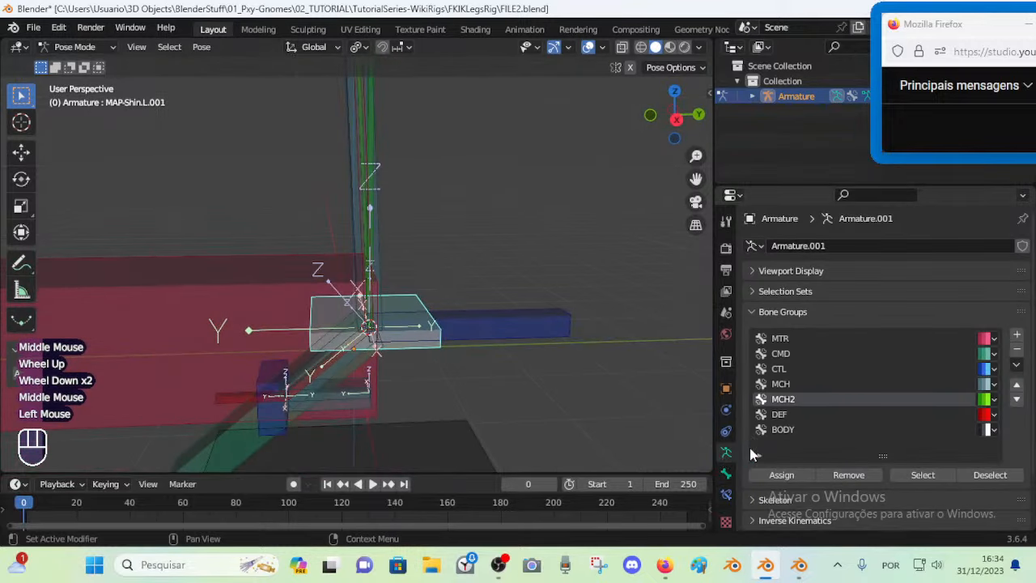
{"action": "left_click", "coordinate": [781, 474]}
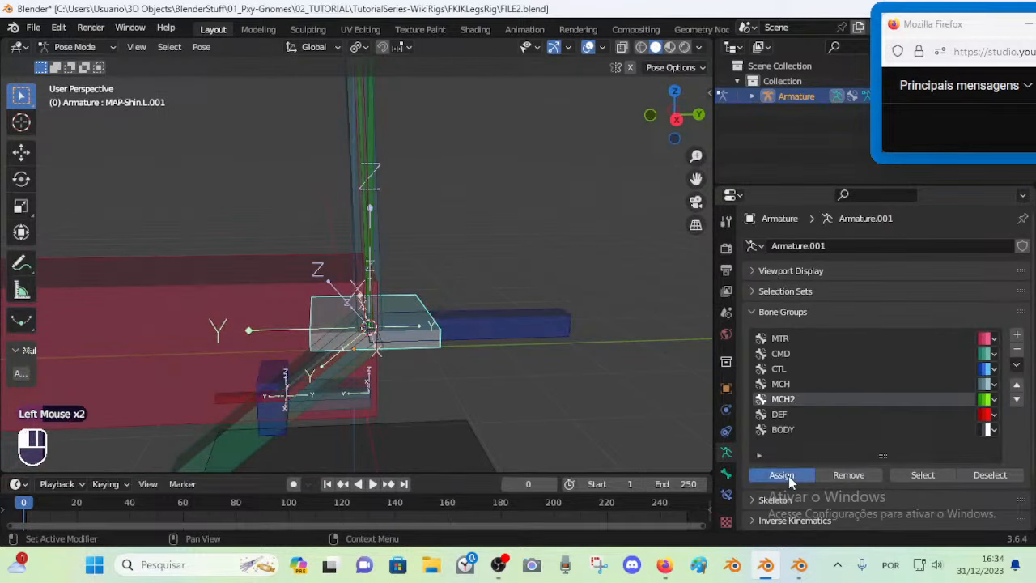
{"action": "left_click", "coordinate": [781, 475]}
{"action": "middle_click_drag", "start_coordinate": [512, 327], "coordinate": [476, 317]}
{"action": "key", "text": "ctrl+s"}
Rename the MAP-Shin.L.001 bone as MAP-Ankle.L and save the file
{"action": "key", "text": "F2"}
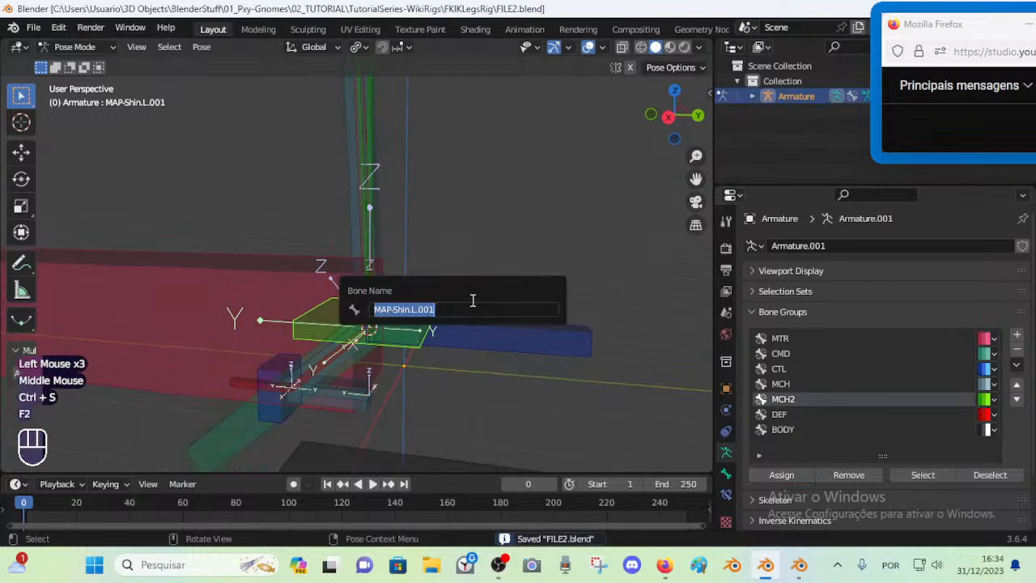
{"action": "type", "text": "MAP-An"}
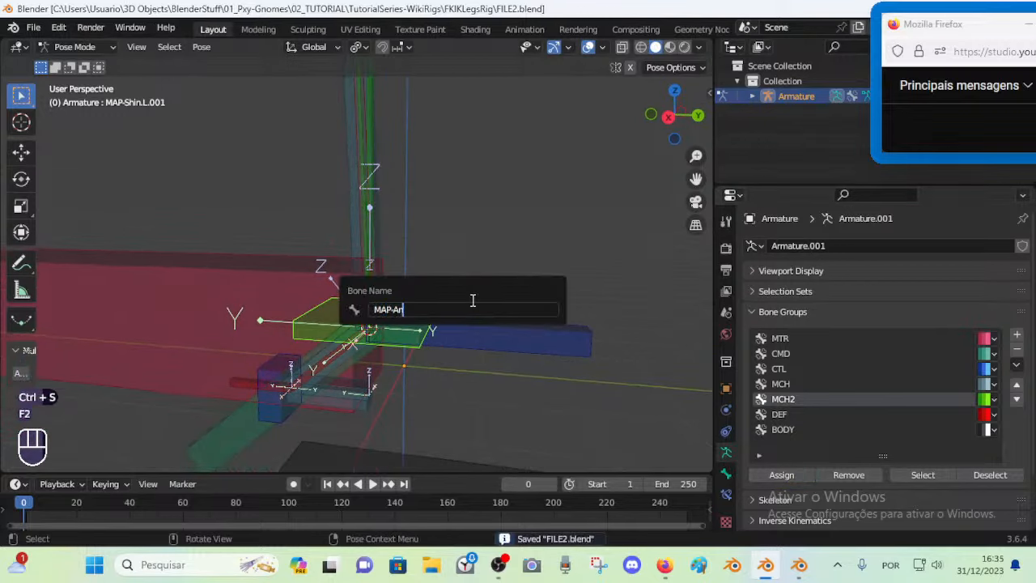
{"action": "type", "text": "kle.L"}
{"action": "key", "text": "Return"}
{"action": "scroll", "coordinate": [471, 299], "scroll_direction": "up", "scroll_amount": 1}
{"action": "middle_click_drag", "start_coordinate": [471, 299], "coordinate": [430, 326]}
{"action": "key", "text": "ctrl+s"}
Move CMD-Shin.L in Pose Mode away from the straight leg, beyond the end of the mapped shin
{"action": "scroll", "coordinate": [410, 351], "scroll_direction": "down", "scroll_amount": 1}
{"action": "key", "text": "Tab"}
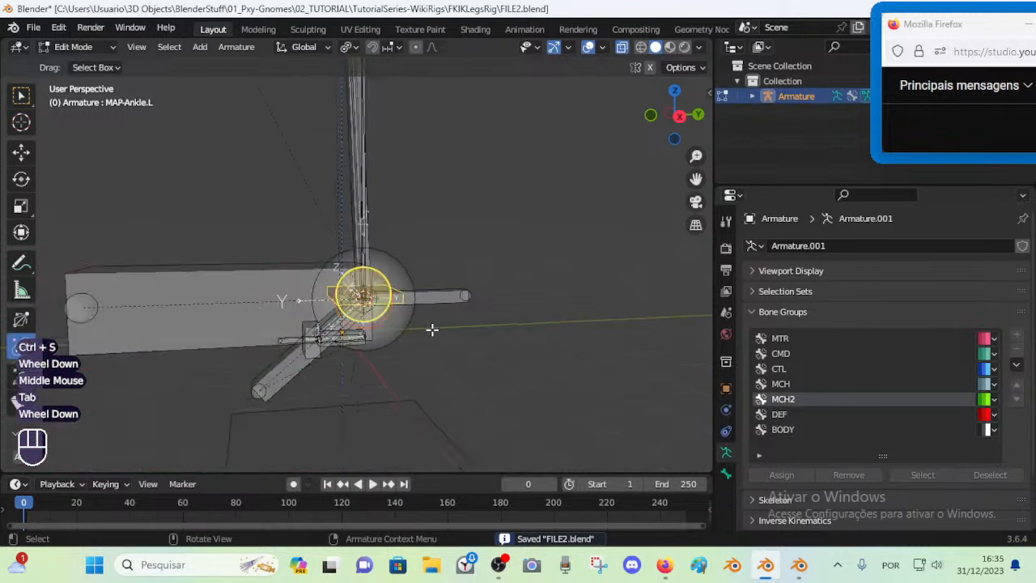
{"action": "scroll", "coordinate": [430, 328], "scroll_direction": "down", "scroll_amount": 1}
{"action": "key", "text": "Tab"}
{"action": "left_click", "coordinate": [393, 351]}
{"action": "key", "text": "g"}
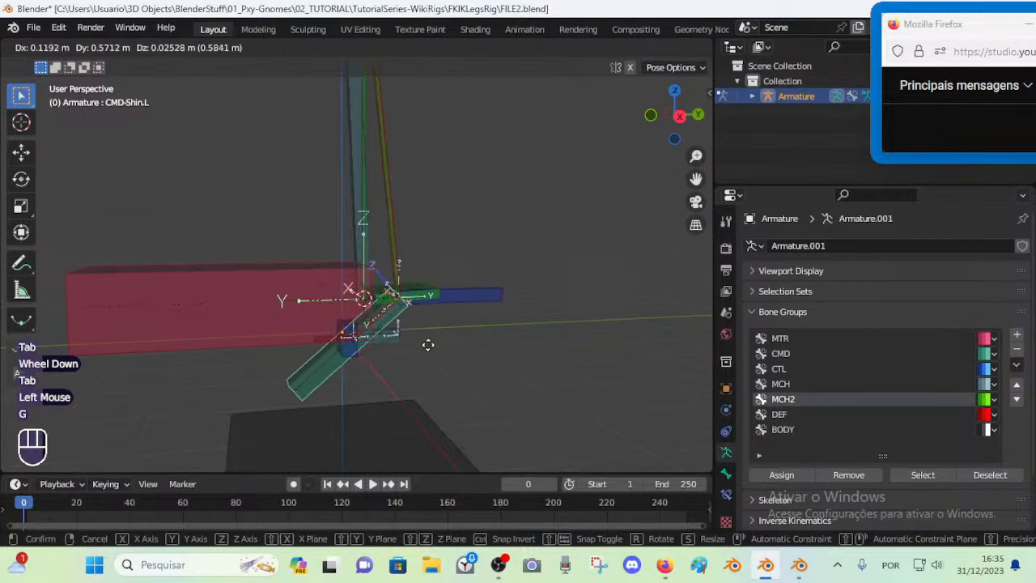
{"action": "left_click", "coordinate": [585, 360]}
Place the 3D cursor on MAP-Ankle.L and snap CMD-Shin.L to the cursor
{"action": "left_click", "coordinate": [586, 273], "text": "shift"}
{"action": "key", "text": "shift+s"}
{"action": "scroll", "coordinate": [586, 278], "scroll_direction": "down", "scroll_amount": 2}
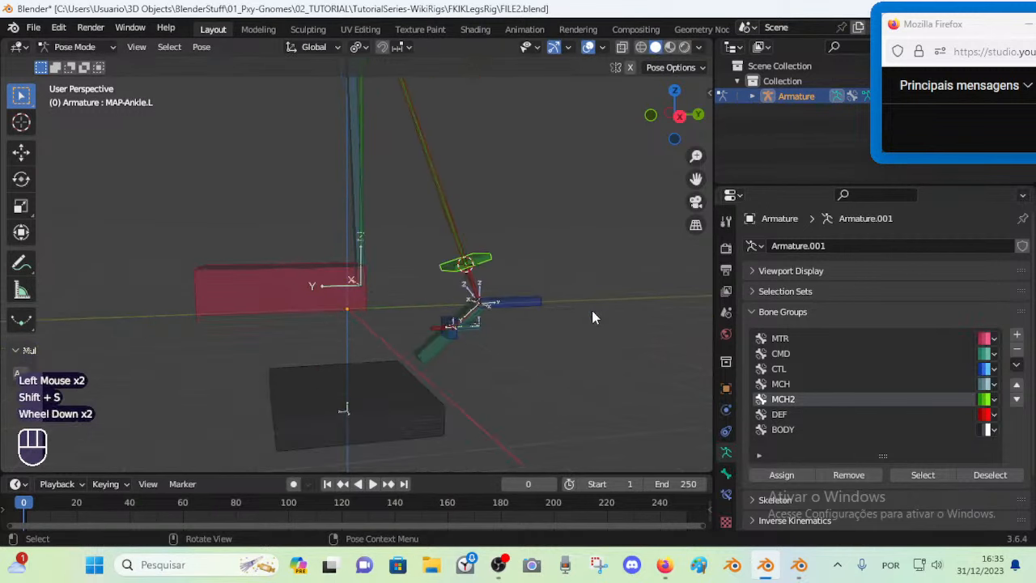
{"action": "middle_click_drag", "start_coordinate": [494, 300], "coordinate": [508, 289]}
{"action": "scroll", "coordinate": [480, 301], "scroll_direction": "up", "scroll_amount": 2}
{"action": "scroll", "coordinate": [574, 312], "scroll_direction": "down", "scroll_amount": 2}
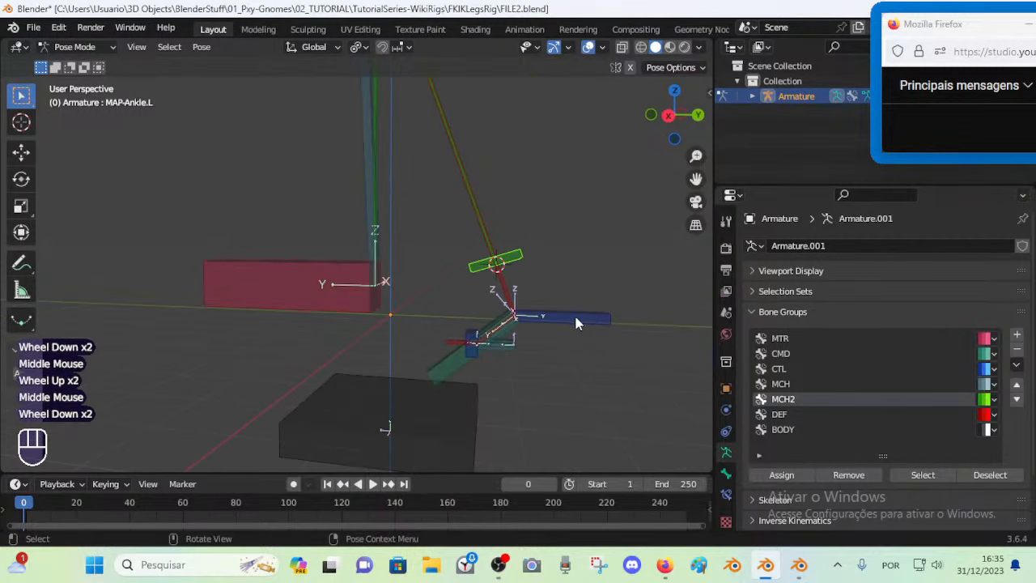
{"action": "left_click", "coordinate": [561, 303]}
{"action": "left_click", "coordinate": [452, 374]}
{"action": "key", "text": "shift+s"}
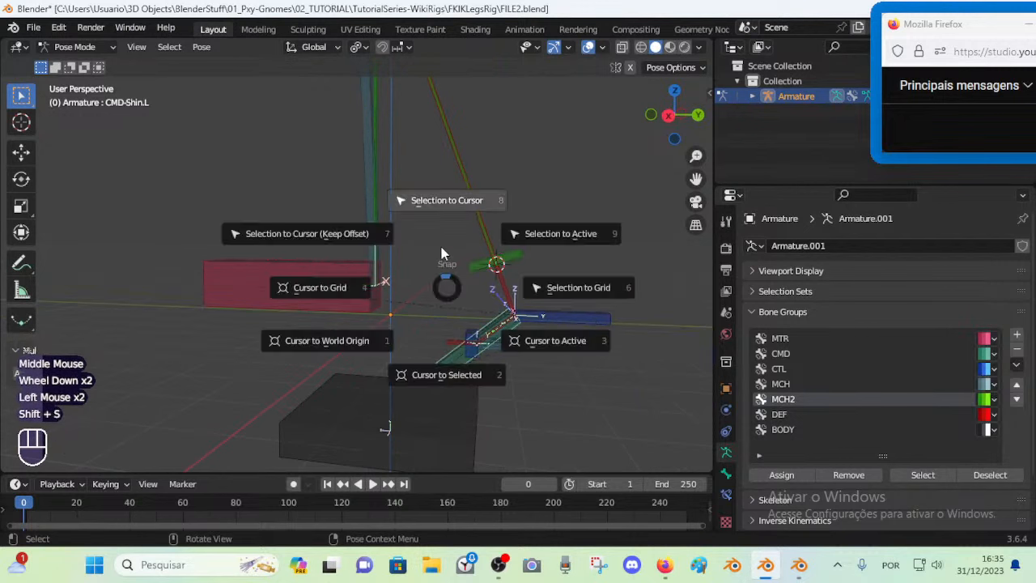
{"action": "scroll", "coordinate": [444, 272], "scroll_direction": "down", "scroll_amount": 2}
{"action": "middle_click_drag", "start_coordinate": [459, 324], "coordinate": [424, 333], "text": "shift"}
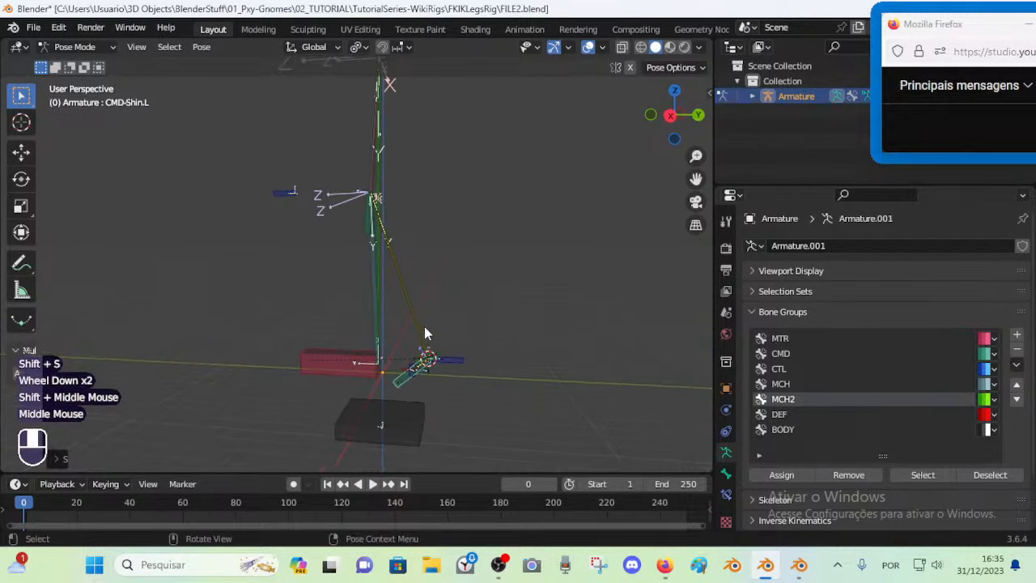
Move CMD-Shin.L farther out along positive Y, then snap it to MAP-Ankle.L using the 3D cursor
{"action": "left_click", "coordinate": [401, 391]}
{"action": "key", "text": "g"}
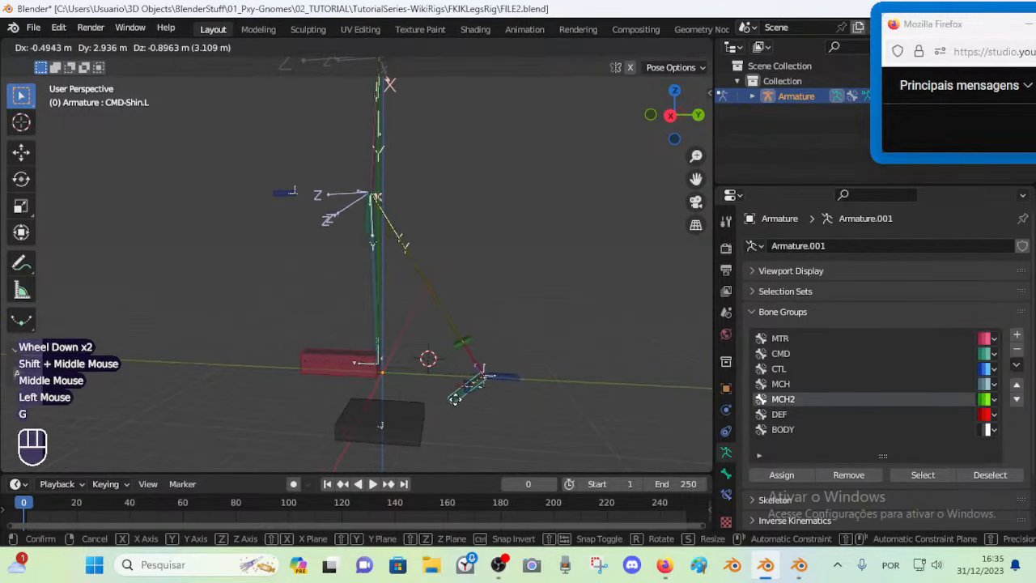
{"action": "left_click", "coordinate": [406, 293]}
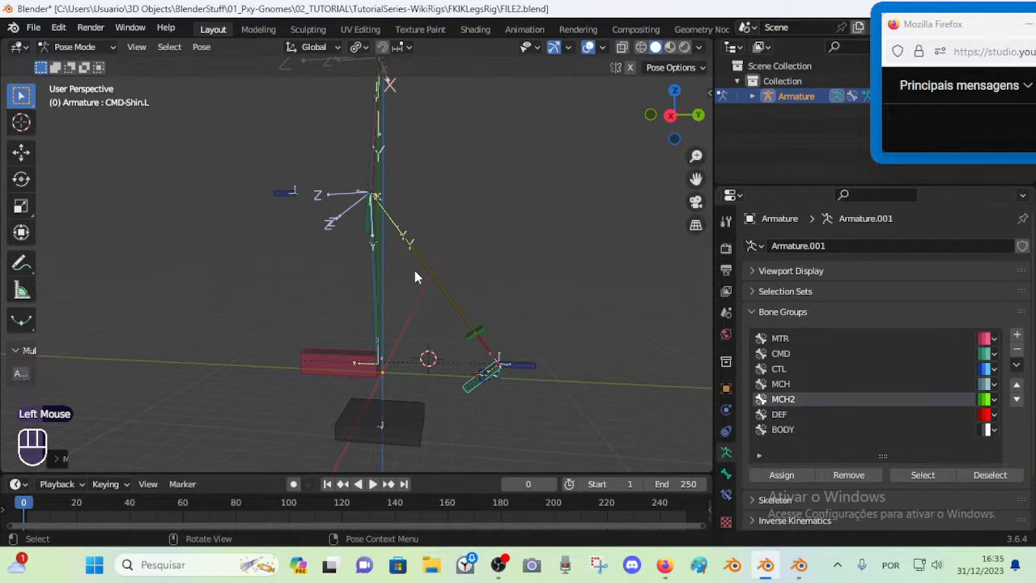
{"action": "left_click", "coordinate": [460, 333]}
{"action": "left_click", "coordinate": [460, 333]}
{"action": "key", "text": "shift+s"}
{"action": "left_click", "coordinate": [477, 333]}
{"action": "key", "text": "shift+s"}
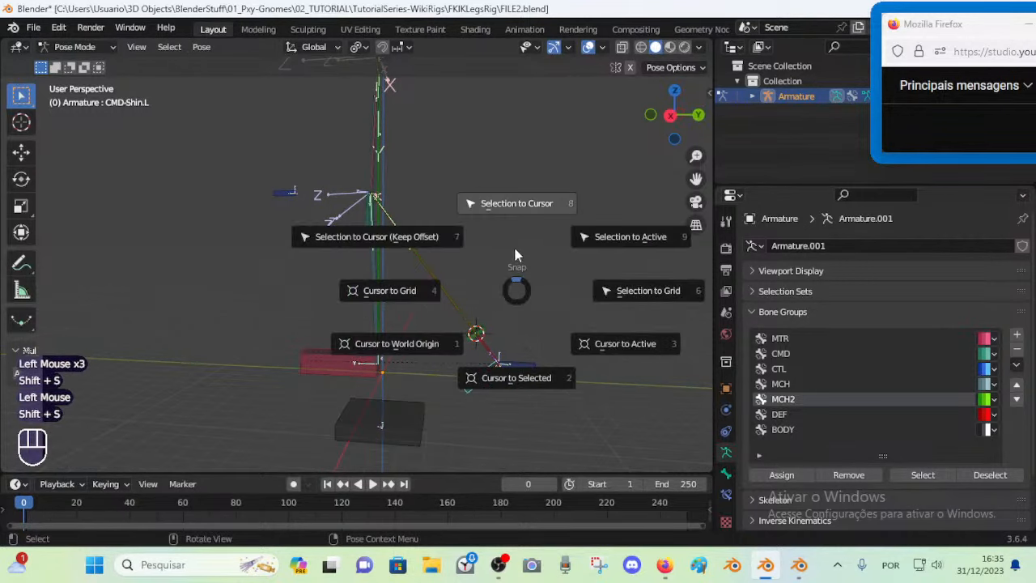
{"action": "left_click", "coordinate": [429, 209]}
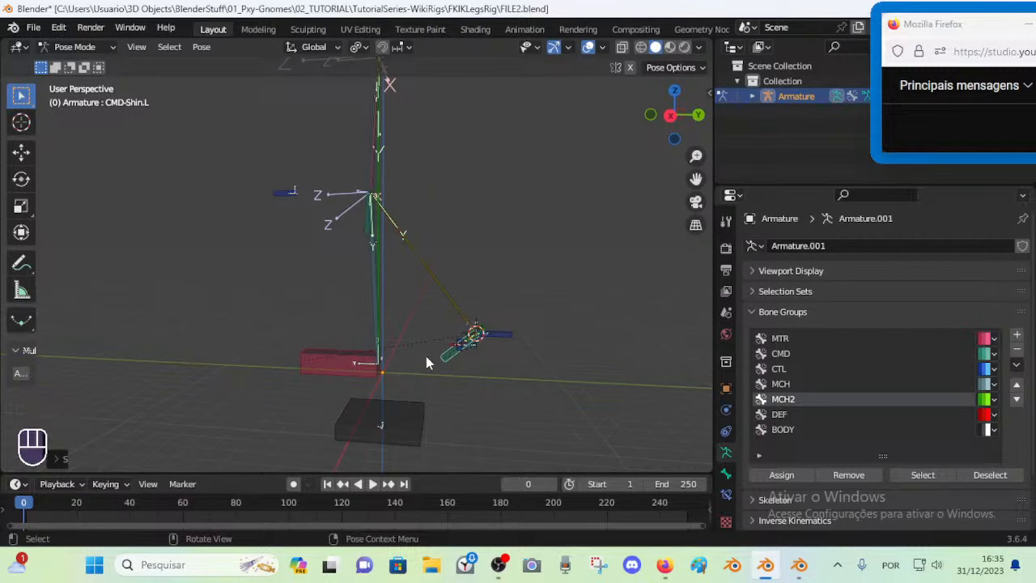
Raise CMD-Shin.L outward by about 6 m and snap it onto MAP-Ankle.L with the 3D cursor
{"action": "left_click", "coordinate": [450, 364]}
{"action": "key", "text": "g"}
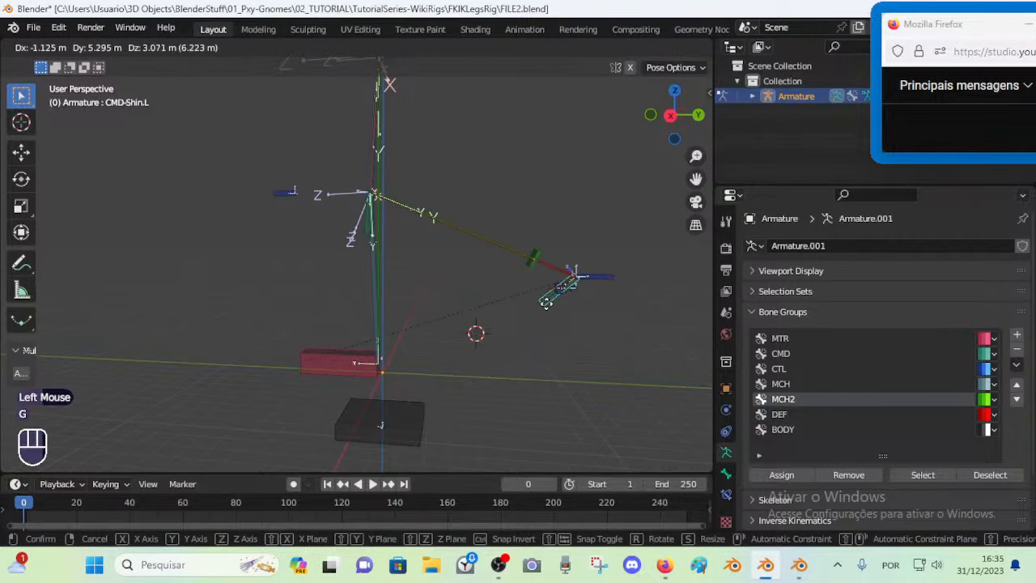
{"action": "left_click", "coordinate": [547, 299]}
{"action": "left_click", "coordinate": [530, 273]}
{"action": "key", "text": "shift+s"}
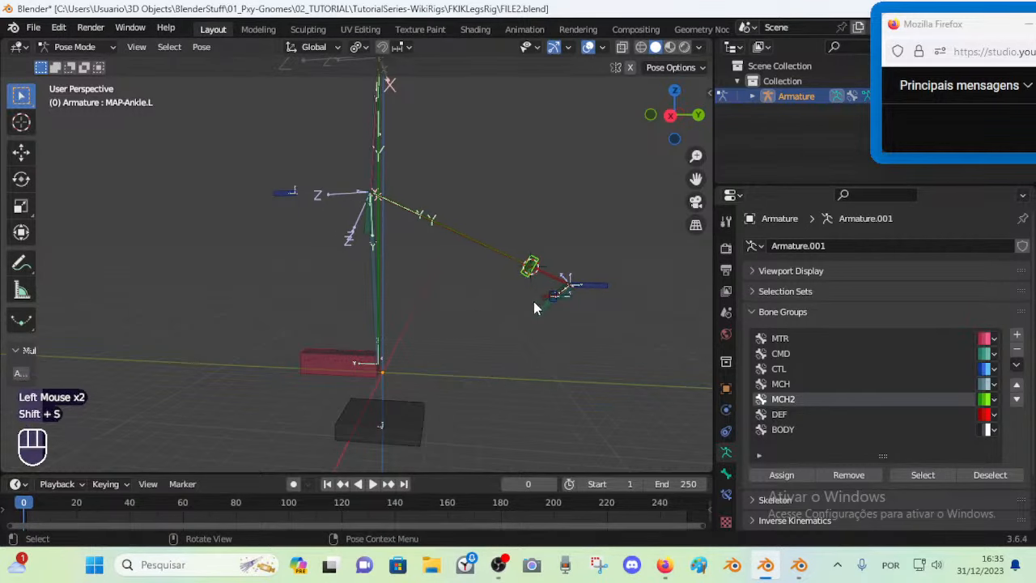
{"action": "left_click", "coordinate": [539, 312]}
{"action": "key", "text": "shift+s"}
{"action": "left_click", "coordinate": [534, 280]}
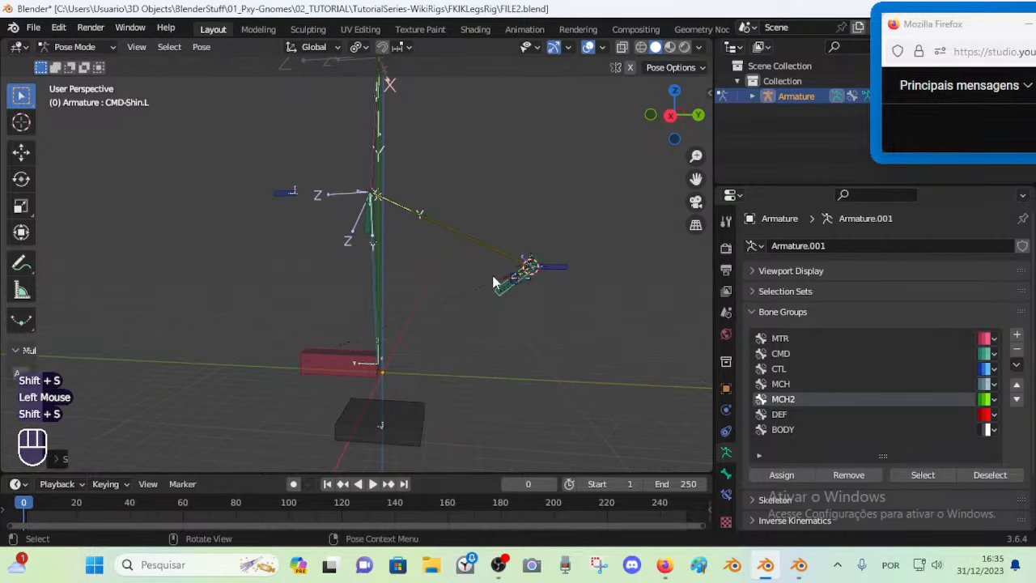
Select CMD-Thigh.L and save the file with the leg in its raised pose
{"action": "scroll", "coordinate": [364, 215], "scroll_direction": "up", "scroll_amount": 1}
{"action": "left_click", "coordinate": [366, 217]}
{"action": "scroll", "coordinate": [534, 298], "scroll_direction": "up", "scroll_amount": 1}
{"action": "key", "text": "ctrl+s"}
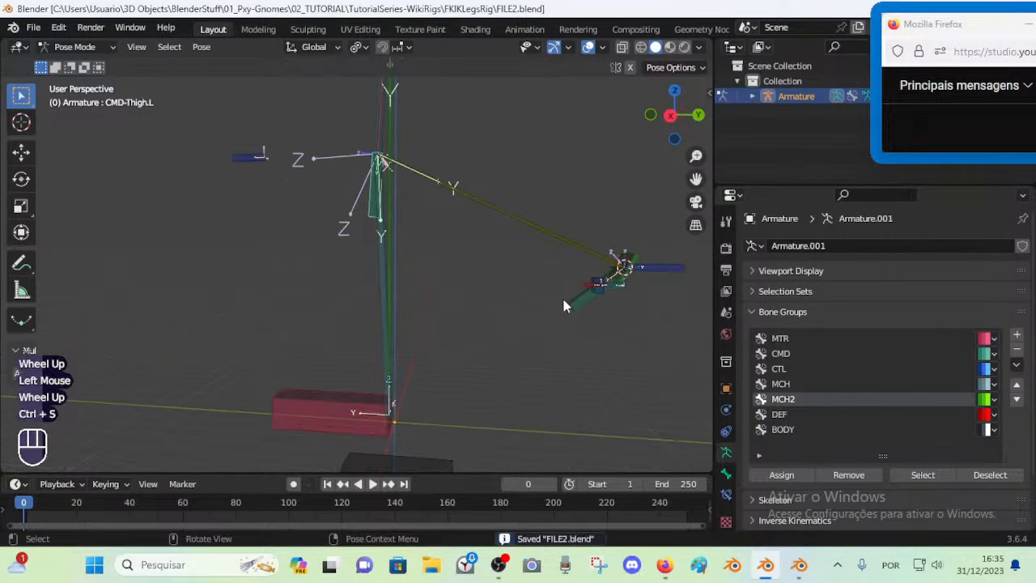
Try rotating CTL-ROLL-Foot.L around the global X axis with the leg in the raised pose
{"action": "left_click", "coordinate": [579, 304]}
{"action": "left_click", "coordinate": [672, 264]}
{"action": "key", "text": "r"}
{"action": "key", "text": "x"}
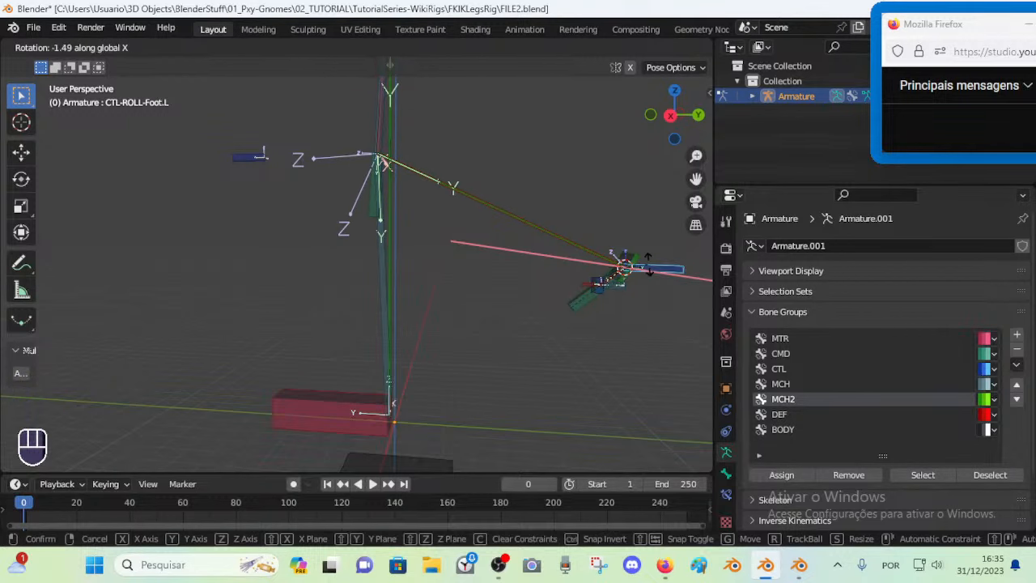
{"action": "key", "text": "Escape"}
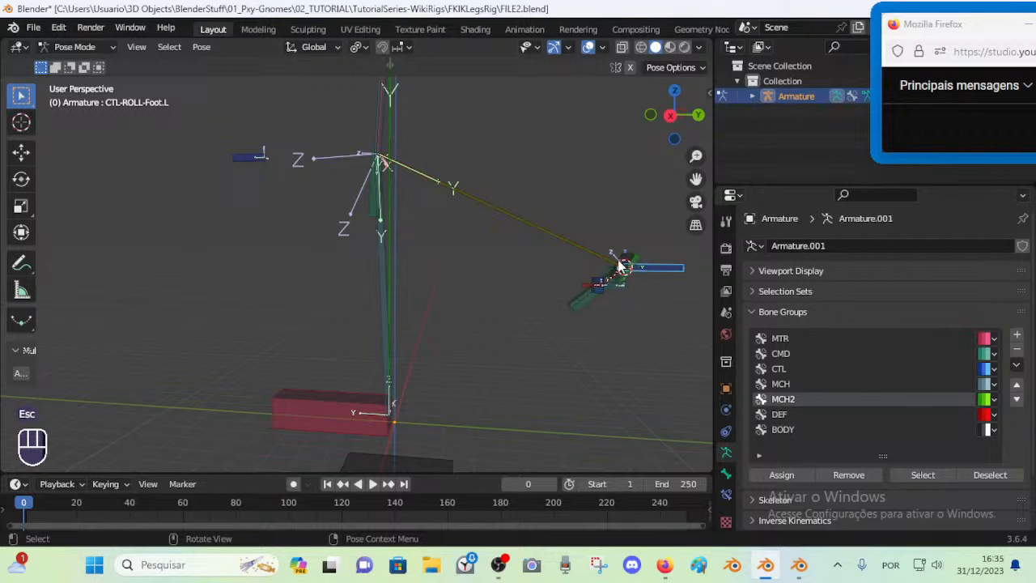
Try rotating CTL-ROLL-Foot.L by about 52 degrees around the global X axis
{"action": "key", "text": "r"}
{"action": "key", "text": "x"}
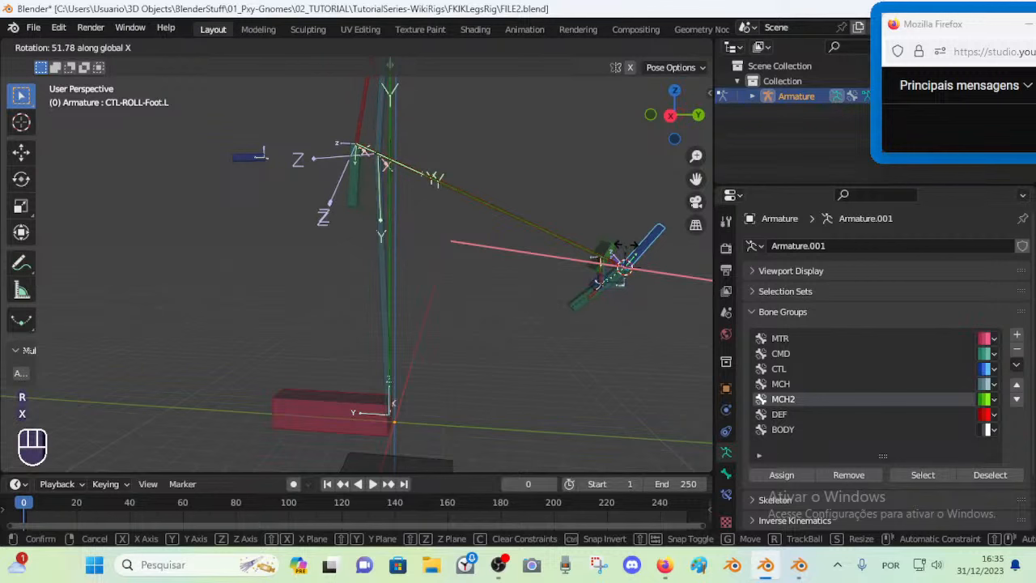
{"action": "key", "text": "Escape"}
Move CMD-Shin.L down and back toward the upright leg in two moves, trying a global X rotation in between
{"action": "left_click", "coordinate": [586, 301]}
{"action": "key", "text": "g"}
{"action": "left_click", "coordinate": [446, 387]}
{"action": "key", "text": "r"}
{"action": "key", "text": "x"}
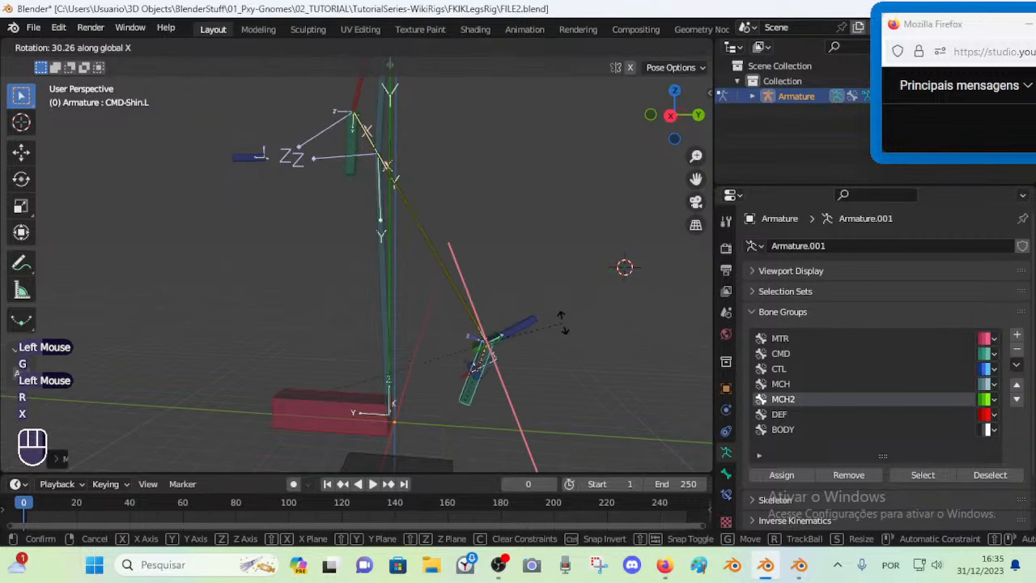
{"action": "key", "text": "Escape"}
{"action": "scroll", "coordinate": [530, 376], "scroll_direction": "down", "scroll_amount": 2}
{"action": "key", "text": "g"}
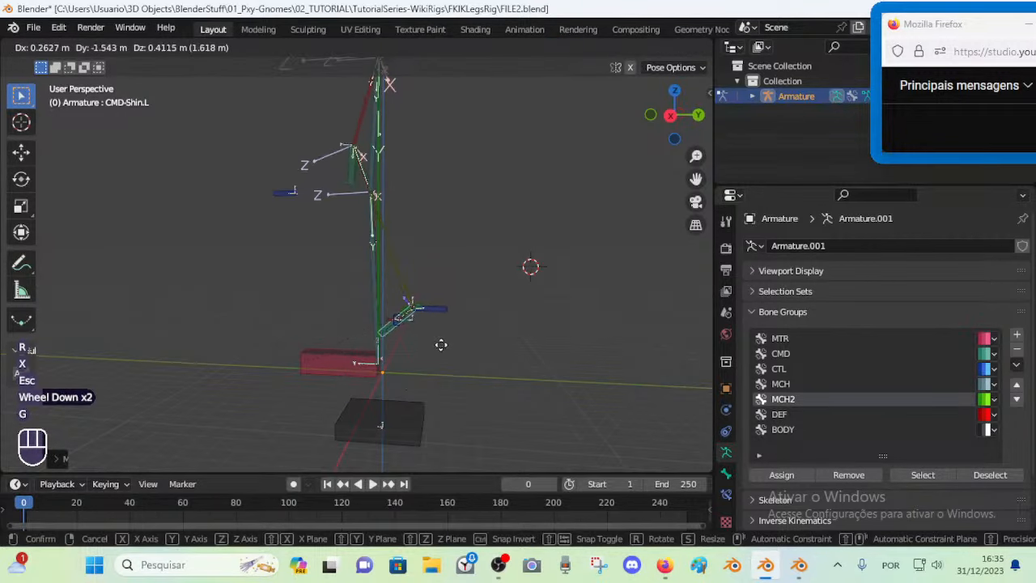
{"action": "left_click", "coordinate": [440, 343]}
Move MTR-IK-Foot.L upward and to further positions to test the IK leg from several angles
{"action": "left_click", "coordinate": [335, 354]}
{"action": "key", "text": "g"}
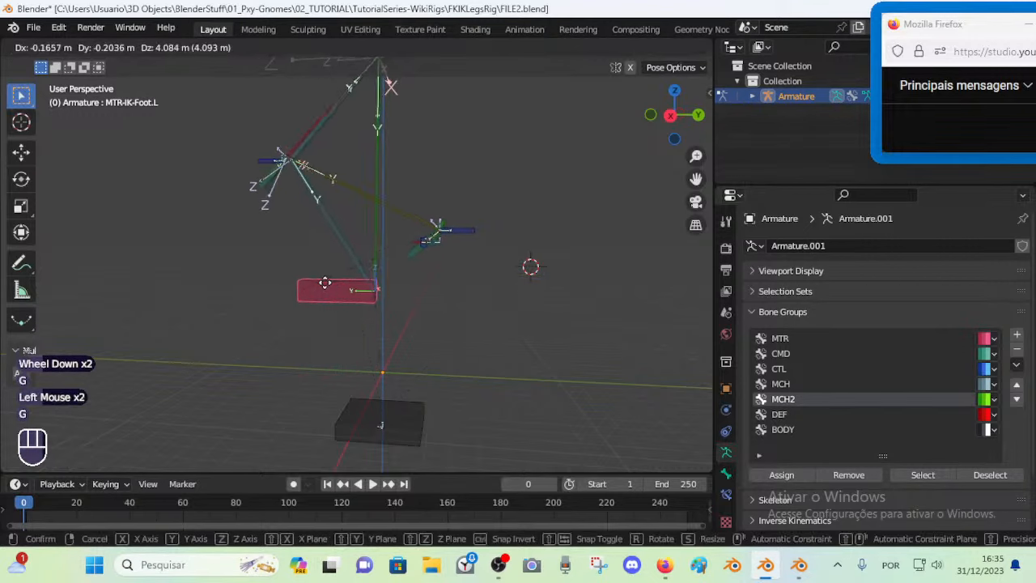
{"action": "left_click", "coordinate": [285, 277]}
{"action": "middle_click_drag", "start_coordinate": [285, 277], "coordinate": [474, 298]}
{"action": "key", "text": "g"}
{"action": "left_click", "coordinate": [529, 241]}
{"action": "middle_click_drag", "start_coordinate": [529, 240], "coordinate": [509, 222]}
{"action": "key", "text": "g"}
{"action": "left_click", "coordinate": [453, 234]}
Reset the transforms of all pose bones and save the file
{"action": "key", "text": "a"}
{"action": "key", "text": "alt+q"}
{"action": "key", "text": "alt+q"}
{"action": "middle_click_drag", "start_coordinate": [362, 259], "coordinate": [358, 295], "text": "shift"}
{"action": "scroll", "coordinate": [330, 308], "scroll_direction": "down", "scroll_amount": 1}
{"action": "key", "text": "ctrl+s"}
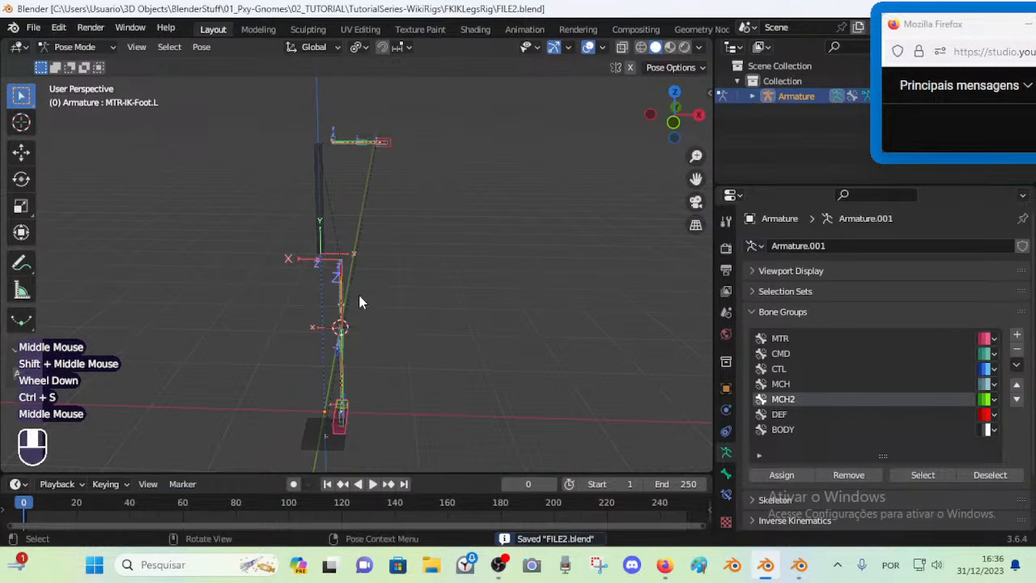
Raise MTR-IK-Foot.L off the ground to bend the leg at the knee
{"action": "middle_click_drag", "start_coordinate": [319, 238], "coordinate": [323, 279], "text": "shift"}
{"action": "middle_click_drag", "start_coordinate": [323, 279], "coordinate": [348, 323]}
{"action": "scroll", "coordinate": [351, 305], "scroll_direction": "up", "scroll_amount": 2}
{"action": "scroll", "coordinate": [408, 303], "scroll_direction": "up", "scroll_amount": 2}
{"action": "scroll", "coordinate": [396, 327], "scroll_direction": "down", "scroll_amount": 1}
{"action": "scroll", "coordinate": [319, 289], "scroll_direction": "down", "scroll_amount": 2}
{"action": "mouse_move", "coordinate": [348, 324]}
{"action": "middle_mouse_down"}
{"action": "mouse_move", "coordinate": [381, 356]}
{"action": "mouse_move", "coordinate": [360, 319]}
{"action": "middle_mouse_up"}
{"action": "middle_click_drag", "start_coordinate": [361, 320], "coordinate": [382, 250]}
{"action": "scroll", "coordinate": [316, 312], "scroll_direction": "down", "scroll_amount": 3}
{"action": "left_click", "coordinate": [340, 423]}
{"action": "key", "text": "g"}
{"action": "left_click", "coordinate": [331, 360]}
Try moving MTR-IK-Hand.L downward, and reset the transforms of all pose bones
{"action": "left_click", "coordinate": [400, 187]}
{"action": "key", "text": "g"}
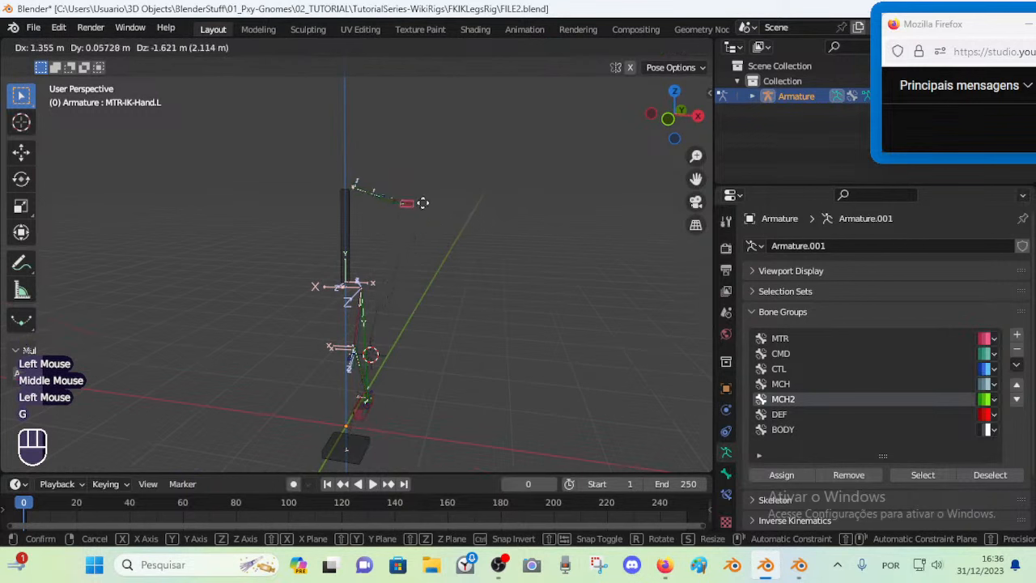
{"action": "key", "text": "Escape"}
{"action": "scroll", "coordinate": [421, 251], "scroll_direction": "up", "scroll_amount": 1}
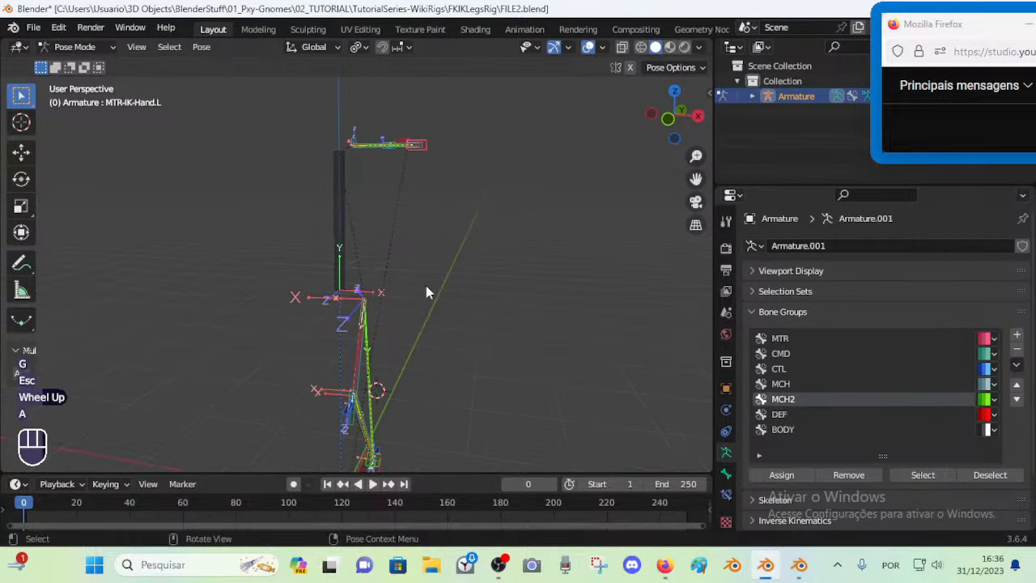
{"action": "key", "text": "a"}
{"action": "key", "text": "alt+q"}
Clear the bone selection, and raise and shift MTR-IK-Foot.L in two moves to bend the leg
{"action": "middle_click_drag", "start_coordinate": [438, 371], "coordinate": [396, 308], "text": "shift"}
{"action": "middle_click_drag", "start_coordinate": [397, 308], "coordinate": [322, 302]}
{"action": "scroll", "coordinate": [322, 302], "scroll_direction": "up", "scroll_amount": 1}
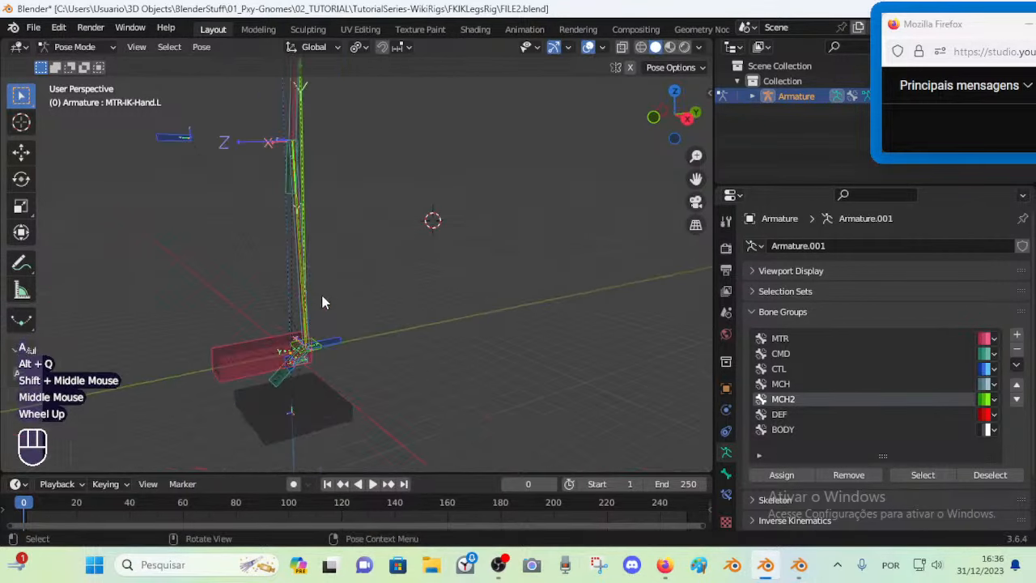
{"action": "middle_click_drag", "start_coordinate": [287, 356], "coordinate": [301, 338], "text": "shift"}
{"action": "key", "text": "alt+a"}
{"action": "left_click", "coordinate": [297, 333]}
{"action": "key", "text": "g"}
{"action": "left_click", "coordinate": [274, 239]}
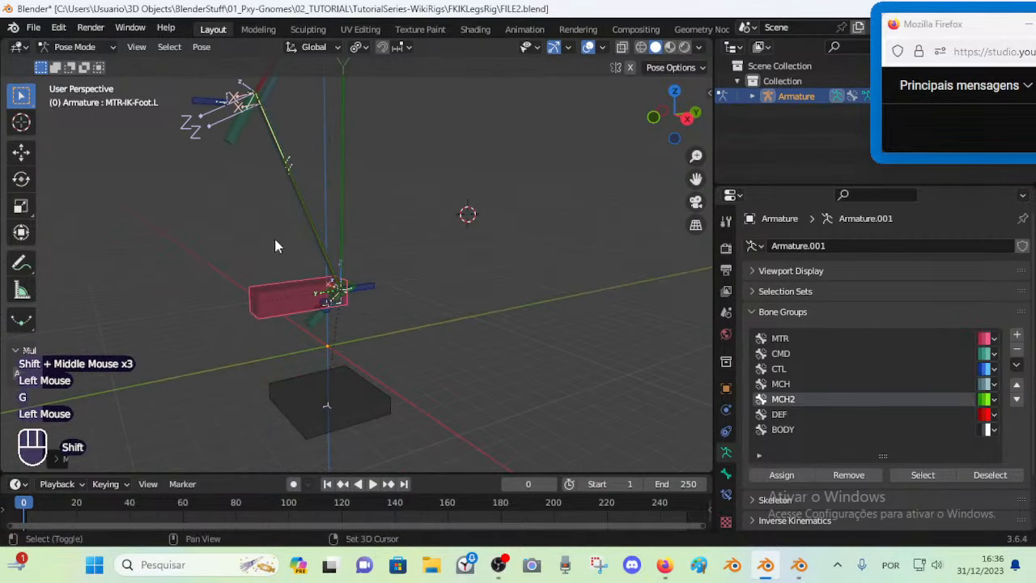
{"action": "middle_click_drag", "start_coordinate": [274, 239], "coordinate": [296, 283], "text": "shift"}
{"action": "middle_click_drag", "start_coordinate": [295, 283], "coordinate": [343, 323]}
{"action": "key", "text": "g"}
{"action": "left_click", "coordinate": [346, 291]}
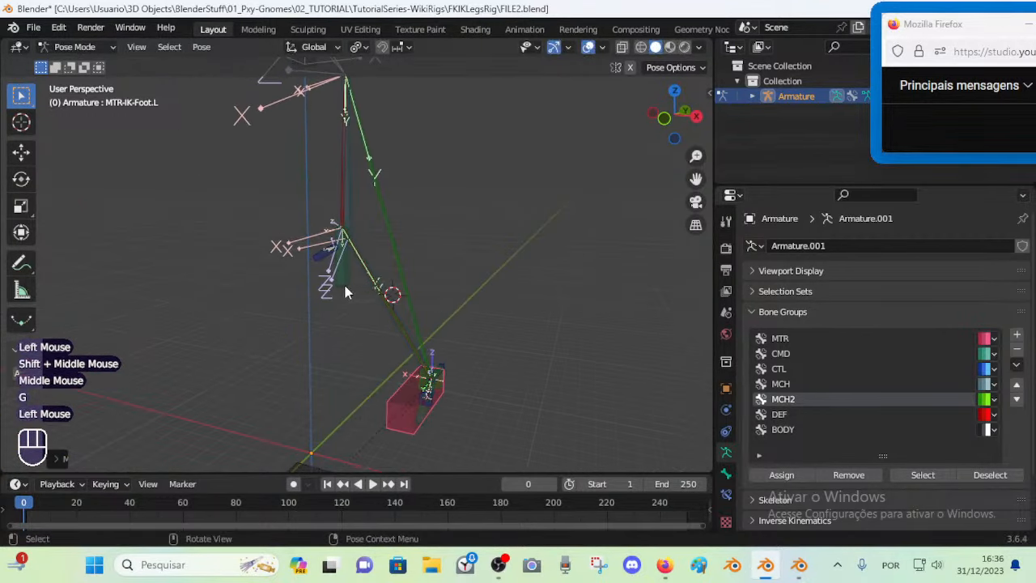
Reposition MTR-IK-Foot.L in three more moves to check how the bent leg follows
{"action": "left_click", "coordinate": [346, 292]}
{"action": "key", "text": "g"}
{"action": "left_click", "coordinate": [342, 307]}
{"action": "middle_click_drag", "start_coordinate": [343, 307], "coordinate": [437, 299]}
{"action": "key", "text": "g"}
{"action": "left_click", "coordinate": [397, 309]}
{"action": "key", "text": "g"}
{"action": "left_click", "coordinate": [420, 360]}
{"action": "left_click", "coordinate": [456, 370]}
Tilt MTR-IK-Foot.L toe-down around the global X axis and move it to a new position
{"action": "middle_click_drag", "start_coordinate": [456, 369], "coordinate": [457, 376]}
{"action": "key", "text": "r"}
{"action": "key", "text": "x"}
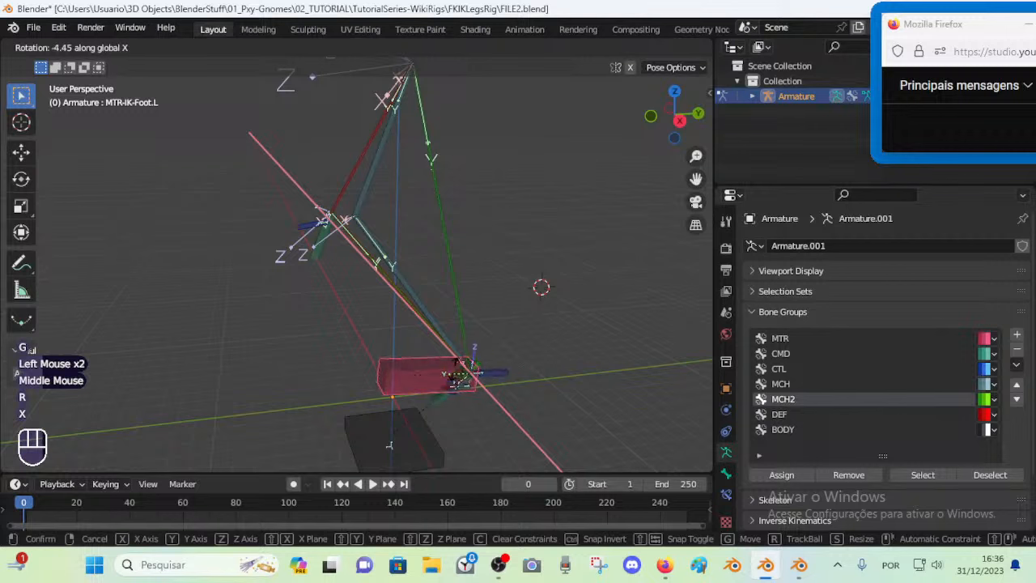
{"action": "left_click", "coordinate": [383, 211]}
{"action": "key", "text": "g"}
{"action": "left_click", "coordinate": [409, 183]}
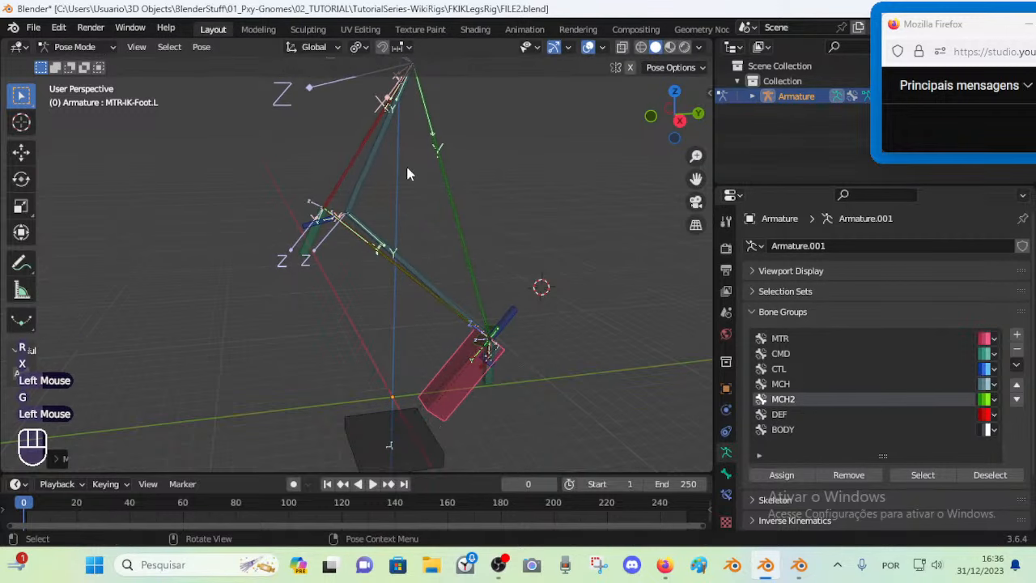
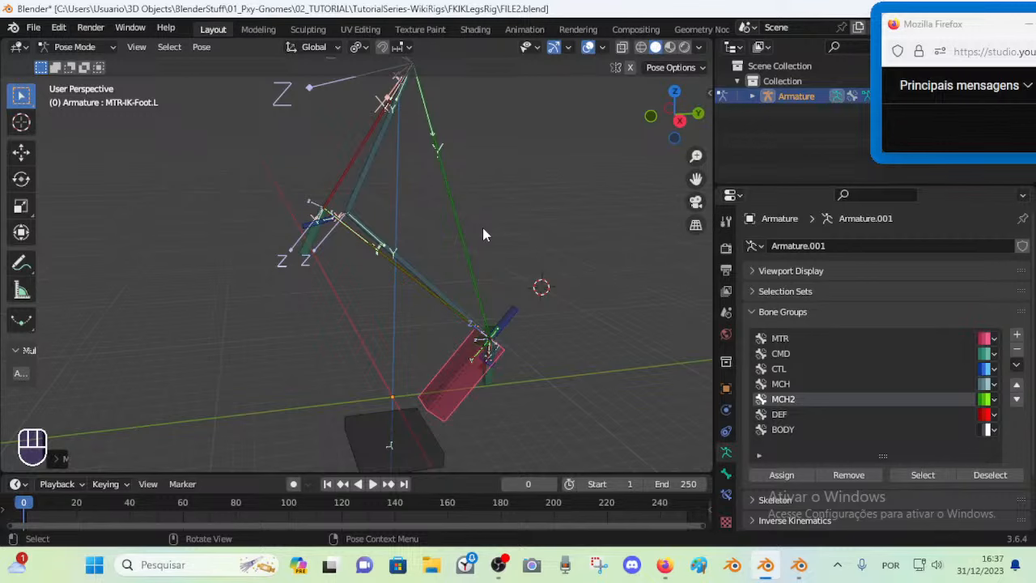
Move the tilted MTR-IK-Foot.L twice while viewing the ankle up close
{"action": "middle_click_drag", "start_coordinate": [405, 114], "coordinate": [420, 273], "text": "shift"}
{"action": "left_click", "coordinate": [420, 431]}
{"action": "key", "text": "g"}
{"action": "left_click", "coordinate": [440, 382]}
{"action": "middle_click_drag", "start_coordinate": [440, 382], "coordinate": [415, 371]}
{"action": "scroll", "coordinate": [426, 346], "scroll_direction": "up", "scroll_amount": 2}
{"action": "left_click", "coordinate": [415, 371]}
{"action": "key", "text": "g"}
{"action": "left_click", "coordinate": [399, 376]}
Try moving CTL-ROLL-Foot.L and rotating it around the global X axis on the tilted foot
{"action": "left_click", "coordinate": [469, 324]}
{"action": "key", "text": "g"}
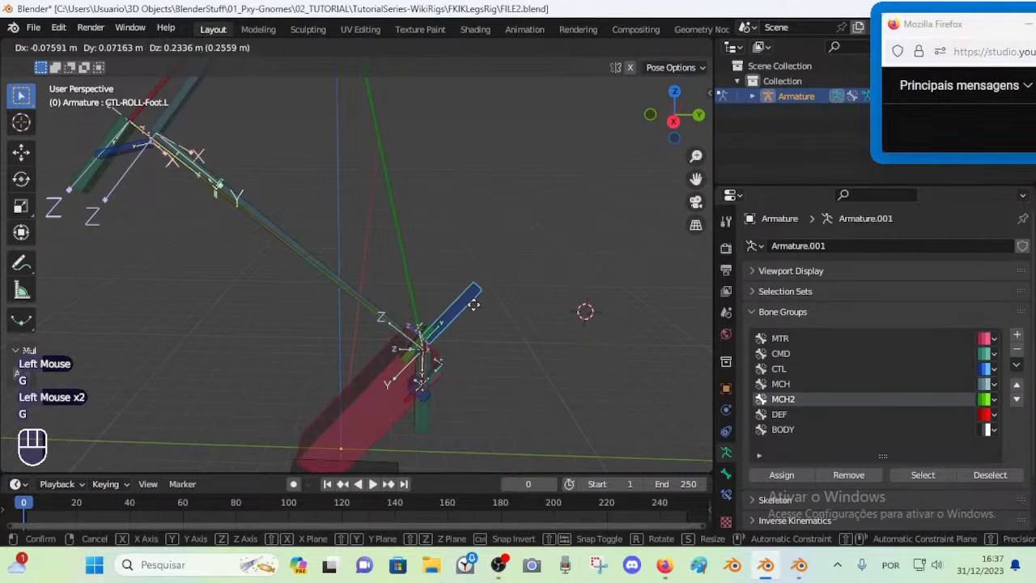
{"action": "key", "text": "Escape"}
{"action": "key", "text": "r"}
{"action": "key", "text": "x"}
{"action": "key", "text": "Escape"}
{"action": "key", "text": "r"}
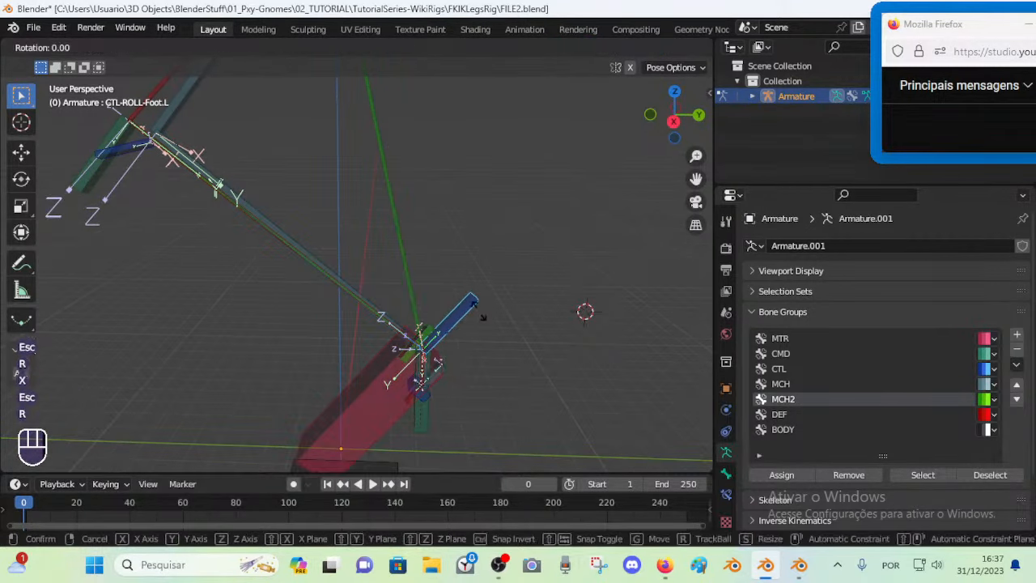
{"action": "key", "text": "x"}
{"action": "key", "text": "Escape"}
Reset all pose bones to the rest pose
{"action": "scroll", "coordinate": [371, 379], "scroll_direction": "down", "scroll_amount": 2}
{"action": "key", "text": "a"}
{"action": "key", "text": "alt+q"}
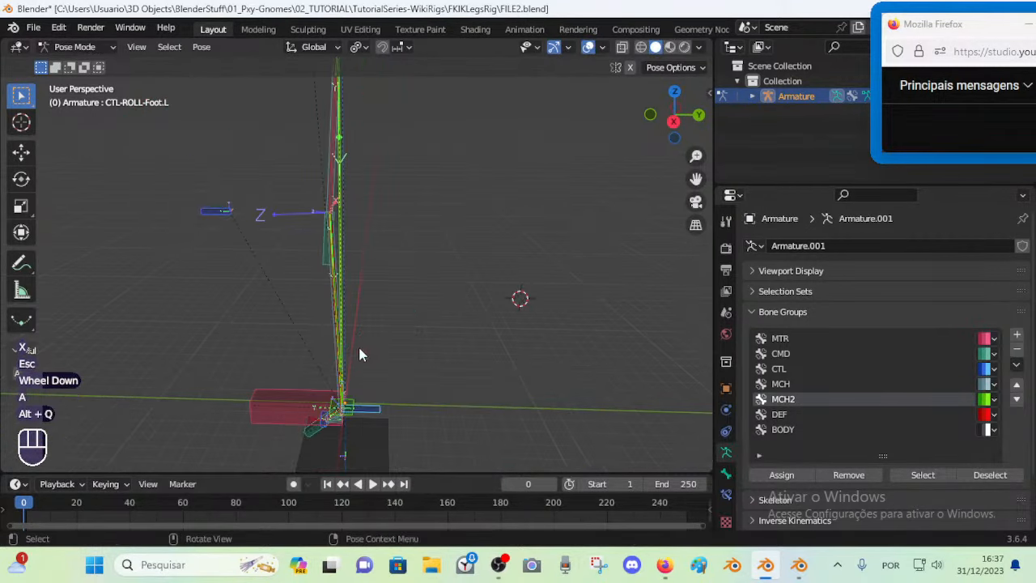
Raise MTR-IK-Foot.L slightly above the floor, keeping the foot level and bending the knee
{"action": "mouse_move", "coordinate": [323, 418]}
{"action": "middle_mouse_down"}
{"action": "mouse_move", "coordinate": [342, 419]}
{"action": "mouse_move", "coordinate": [340, 408]}
{"action": "middle_mouse_up"}
{"action": "middle_click_drag", "start_coordinate": [339, 408], "coordinate": [348, 356]}
{"action": "scroll", "coordinate": [405, 381], "scroll_direction": "down", "scroll_amount": 2}
{"action": "scroll", "coordinate": [406, 340], "scroll_direction": "up", "scroll_amount": 2}
{"action": "scroll", "coordinate": [405, 333], "scroll_direction": "up", "scroll_amount": 1}
{"action": "scroll", "coordinate": [426, 320], "scroll_direction": "down", "scroll_amount": 1}
{"action": "left_click", "coordinate": [490, 236]}
{"action": "key", "text": "g"}
{"action": "left_click", "coordinate": [453, 339]}
{"action": "scroll", "coordinate": [434, 245], "scroll_direction": "down", "scroll_amount": 1}
{"action": "scroll", "coordinate": [427, 304], "scroll_direction": "up", "scroll_amount": 2}
{"action": "left_click", "coordinate": [360, 385]}
{"action": "key", "text": "g"}
{"action": "left_click", "coordinate": [377, 333]}
{"action": "scroll", "coordinate": [381, 352], "scroll_direction": "up", "scroll_amount": 1}
{"action": "scroll", "coordinate": [393, 342], "scroll_direction": "up", "scroll_amount": 2}
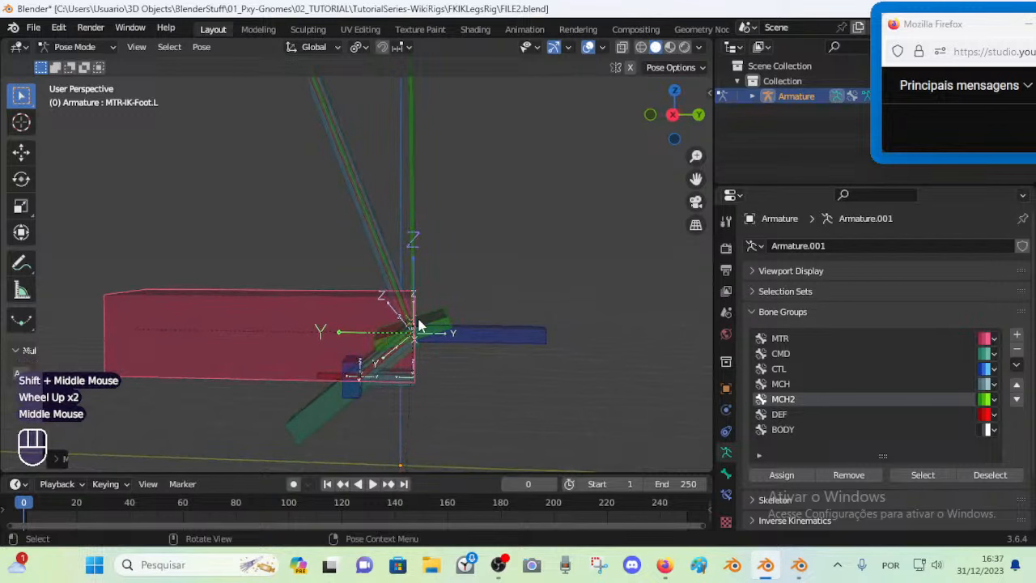
Try rotating CTL-ROLL-Foot.L by about 20 degrees around the global X axis with the foot level
{"action": "left_click", "coordinate": [496, 332]}
{"action": "key", "text": "r"}
{"action": "key", "text": "x"}
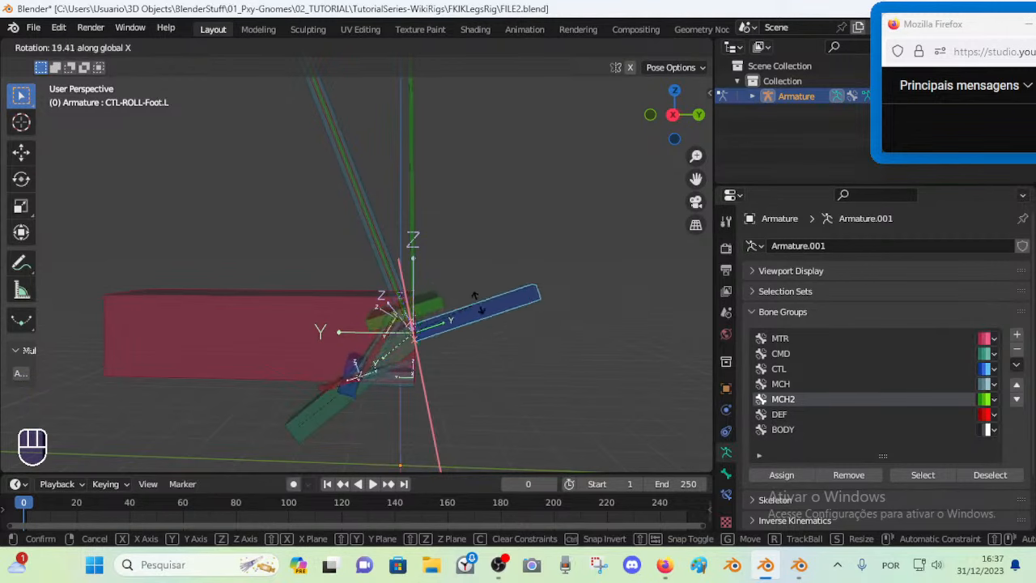
{"action": "key", "text": "Escape"}
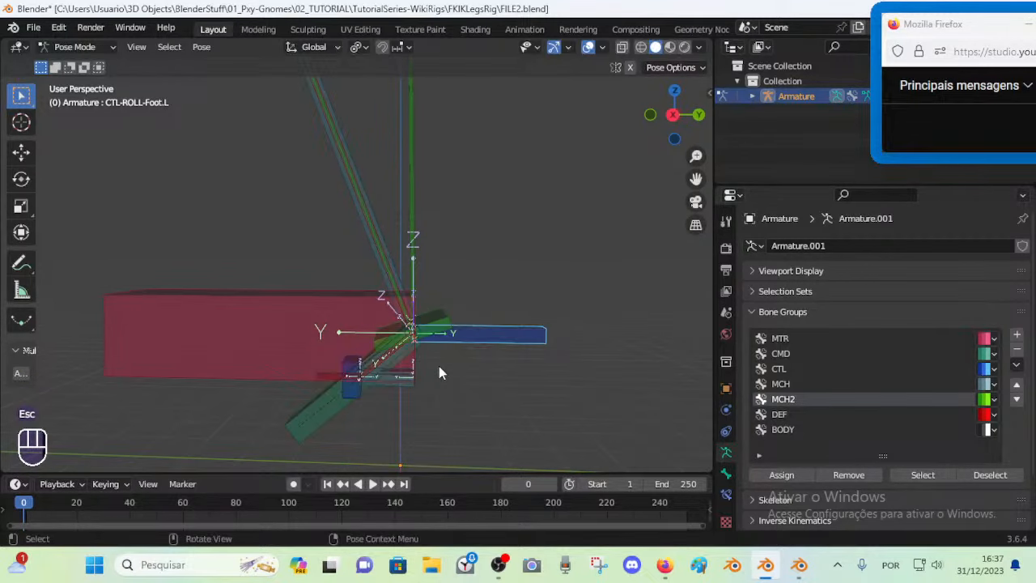
{"action": "middle_click_drag", "start_coordinate": [439, 373], "coordinate": [446, 296], "text": "shift"}
{"action": "scroll", "coordinate": [442, 304], "scroll_direction": "up", "scroll_amount": 2}
{"action": "key", "text": "r"}
{"action": "key", "text": "x"}
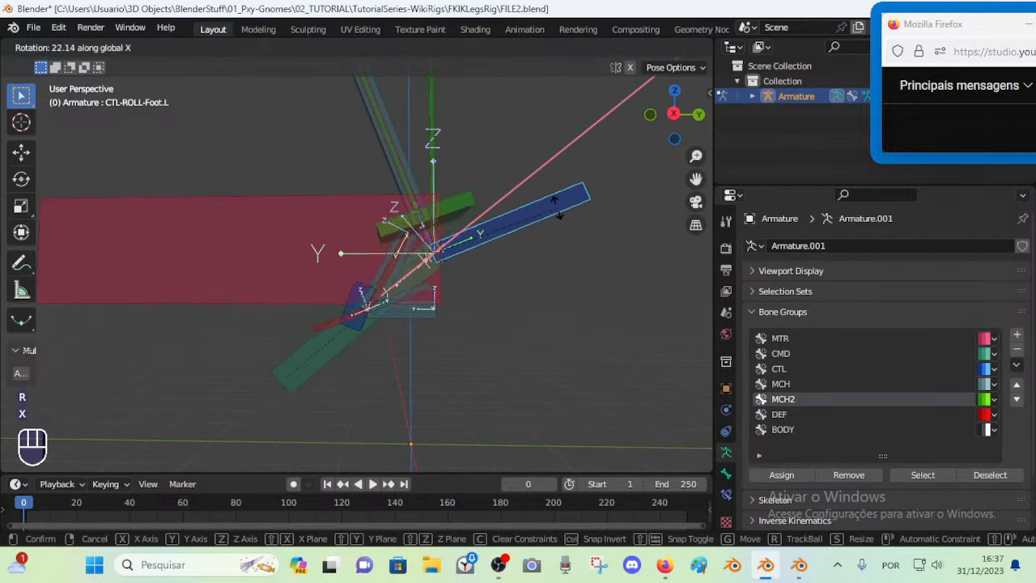
{"action": "key", "text": "Escape"}
Rotate CTL-ROLL-Foot.L upward around the global X axis in two consecutive rotations to roll the foot
{"action": "key", "text": "r"}
{"action": "key", "text": "x"}
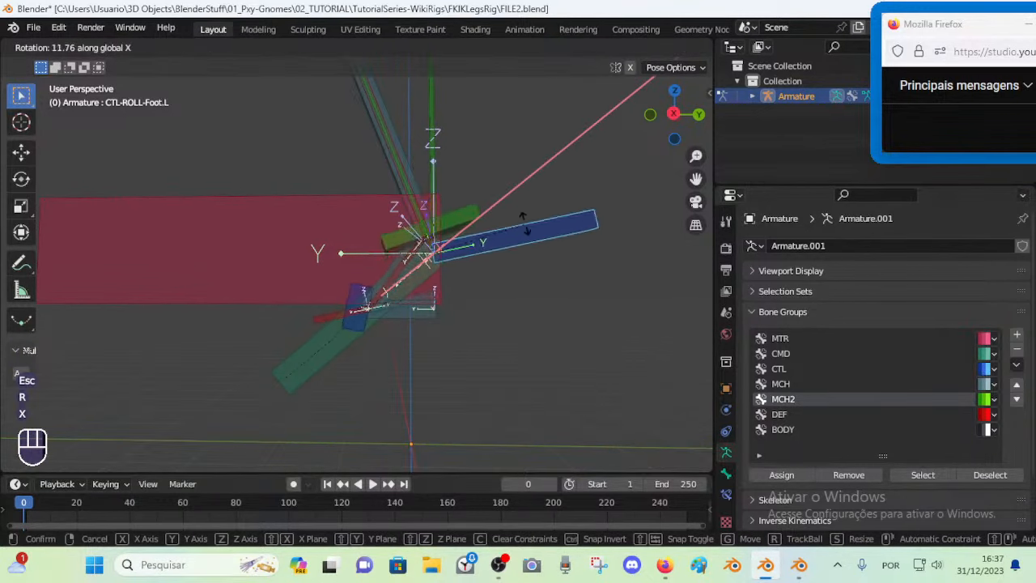
{"action": "left_click", "coordinate": [467, 241]}
{"action": "key", "text": "r"}
{"action": "key", "text": "x"}
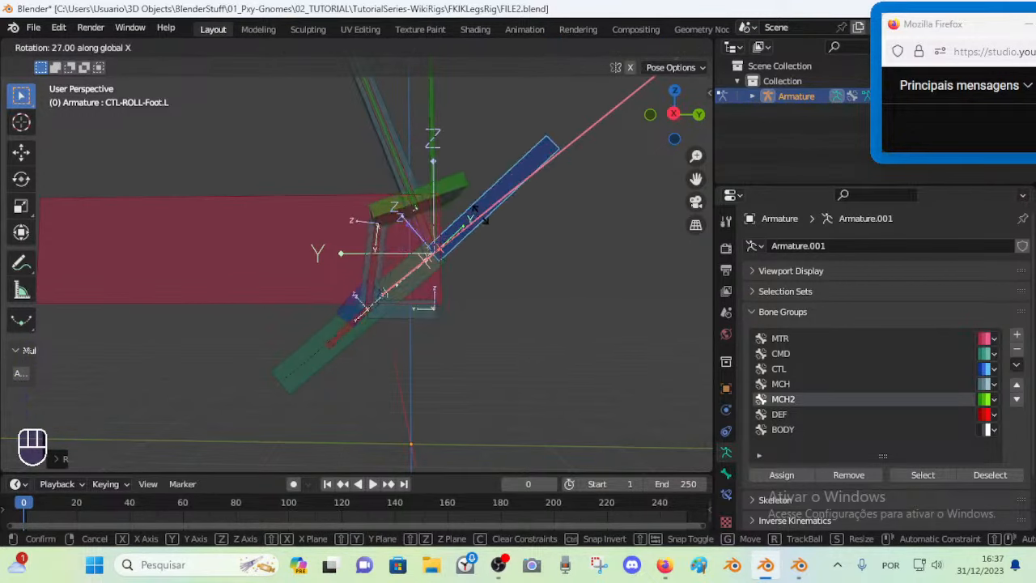
{"action": "left_click", "coordinate": [375, 176]}
Rotate CTL-ROLL-Foot.L once more around the global X axis, swinging it below and above level
{"action": "middle_click_drag", "start_coordinate": [375, 176], "coordinate": [409, 321]}
{"action": "scroll", "coordinate": [411, 198], "scroll_direction": "down", "scroll_amount": 1}
{"action": "scroll", "coordinate": [409, 322], "scroll_direction": "down", "scroll_amount": 2}
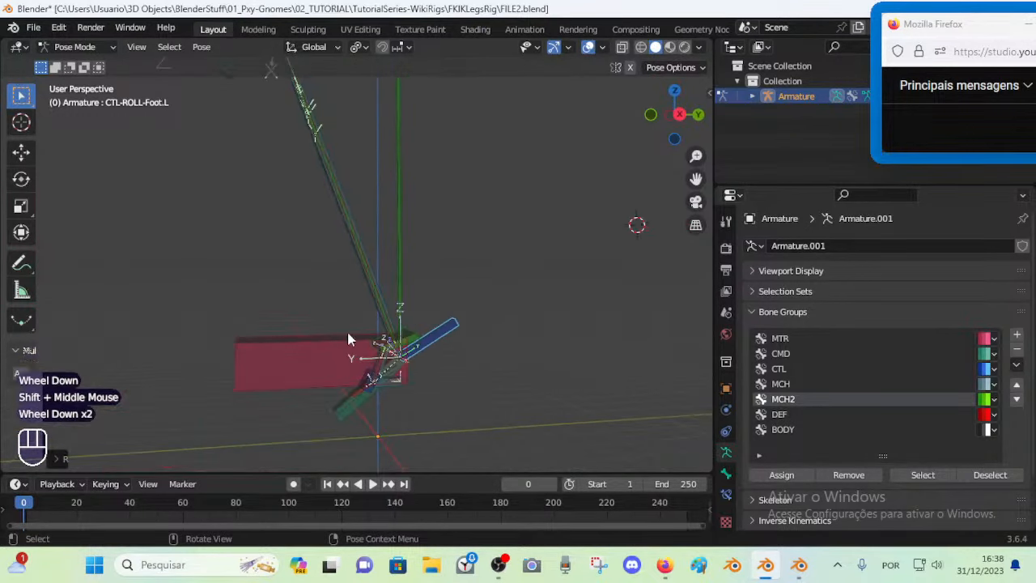
{"action": "middle_click_drag", "start_coordinate": [347, 338], "coordinate": [381, 350]}
{"action": "key", "text": "r"}
{"action": "key", "text": "x"}
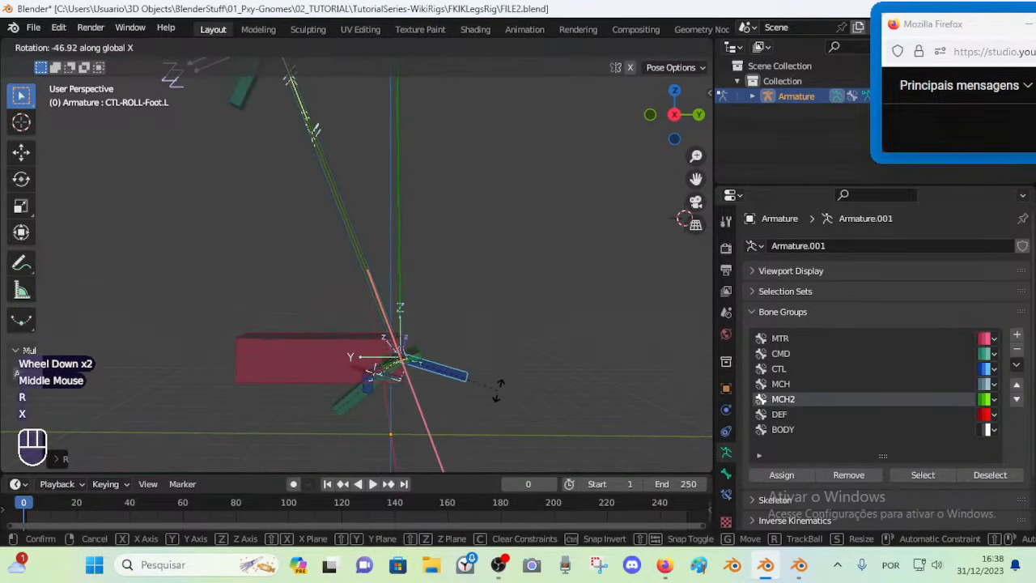
{"action": "left_click", "coordinate": [488, 329]}
Clear the test pose from every bone and save FILE2.blend with the leg at rest
{"action": "key", "text": "alt+q"}
{"action": "key", "text": "alt+q"}
{"action": "middle_click_drag", "start_coordinate": [413, 402], "coordinate": [375, 335], "text": "shift"}
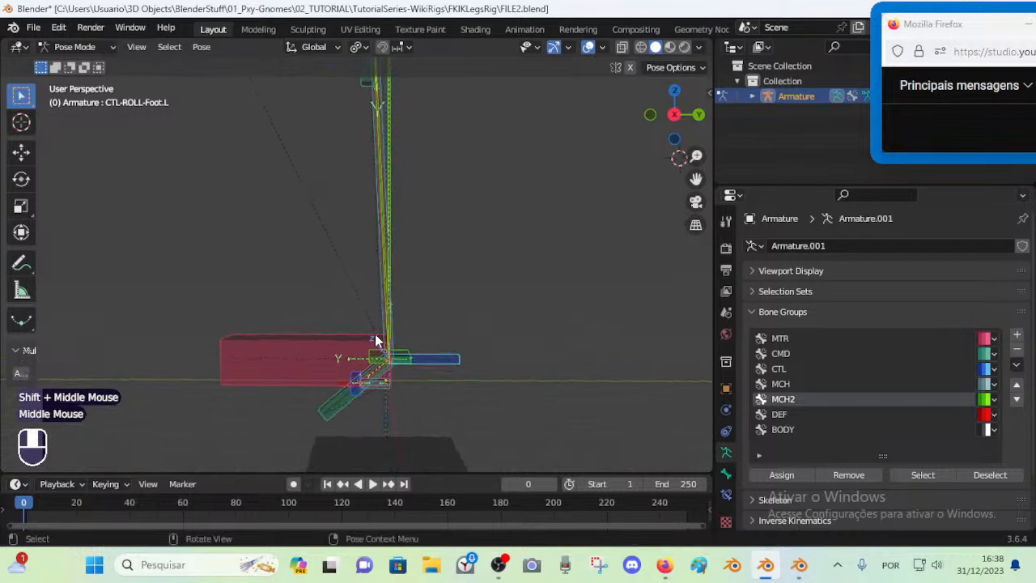
{"action": "scroll", "coordinate": [374, 333], "scroll_direction": "down", "scroll_amount": 4}
{"action": "middle_click_drag", "start_coordinate": [332, 217], "coordinate": [330, 297], "text": "shift"}
{"action": "middle_click_drag", "start_coordinate": [331, 297], "coordinate": [364, 344]}
{"action": "mouse_move", "coordinate": [364, 344]}
{"action": "middle_mouse_down"}
{"action": "mouse_move", "coordinate": [342, 312]}
{"action": "mouse_move", "coordinate": [435, 323]}
{"action": "mouse_move", "coordinate": [360, 324]}
{"action": "middle_mouse_up"}
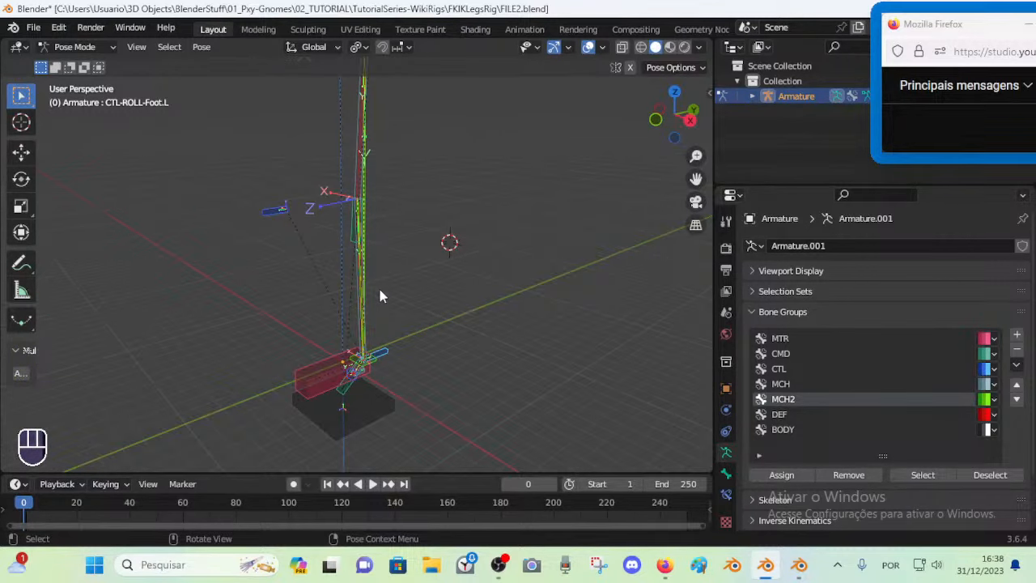
{"action": "middle_click_drag", "start_coordinate": [392, 160], "coordinate": [402, 300], "text": "shift"}
{"action": "scroll", "coordinate": [368, 207], "scroll_direction": "down", "scroll_amount": 3}
{"action": "key", "text": "ctrl+s"}
{"action": "scroll", "coordinate": [365, 266], "scroll_direction": "up", "scroll_amount": 2}
{"action": "scroll", "coordinate": [398, 296], "scroll_direction": "down", "scroll_amount": 2}
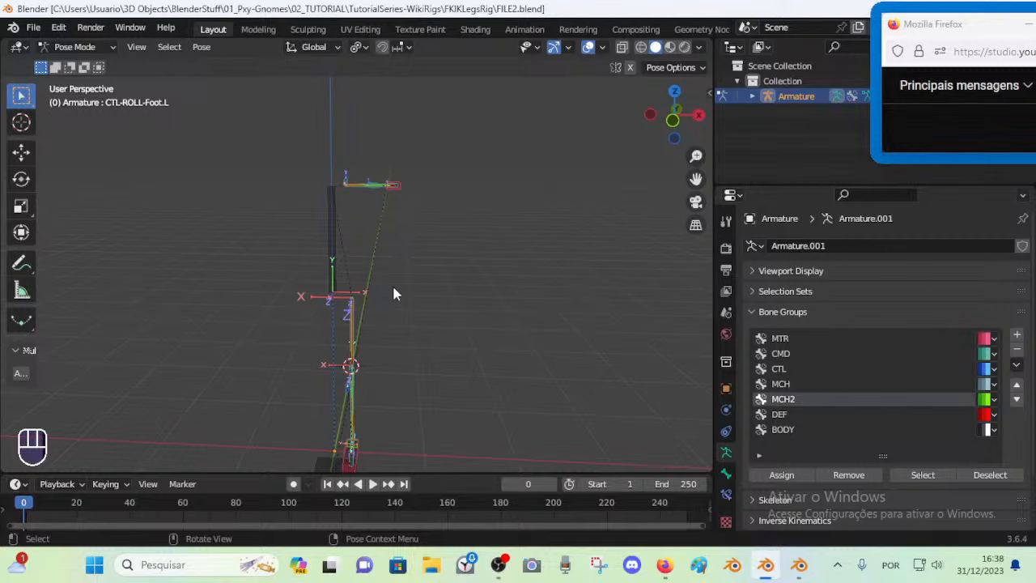
Examine the overlapping thigh and shin bones of the resting leg, selecting MCH-Thigh.L and MCH-Shin.L
{"action": "middle_click_drag", "start_coordinate": [388, 231], "coordinate": [383, 321]}
{"action": "scroll", "coordinate": [376, 356], "scroll_direction": "up", "scroll_amount": 1}
{"action": "middle_click_drag", "start_coordinate": [368, 393], "coordinate": [257, 402]}
{"action": "scroll", "coordinate": [411, 365], "scroll_direction": "down", "scroll_amount": 1}
{"action": "scroll", "coordinate": [378, 400], "scroll_direction": "up", "scroll_amount": 1}
{"action": "mouse_move", "coordinate": [378, 399]}
{"action": "middle_mouse_down"}
{"action": "mouse_move", "coordinate": [349, 390]}
{"action": "mouse_move", "coordinate": [385, 396]}
{"action": "middle_mouse_up"}
{"action": "middle_click_drag", "start_coordinate": [384, 396], "coordinate": [361, 293], "text": "shift"}
{"action": "scroll", "coordinate": [386, 358], "scroll_direction": "up", "scroll_amount": 2}
{"action": "middle_click_drag", "start_coordinate": [360, 293], "coordinate": [364, 277]}
{"action": "left_click", "coordinate": [367, 235]}
{"action": "middle_click_drag", "start_coordinate": [368, 236], "coordinate": [312, 259]}
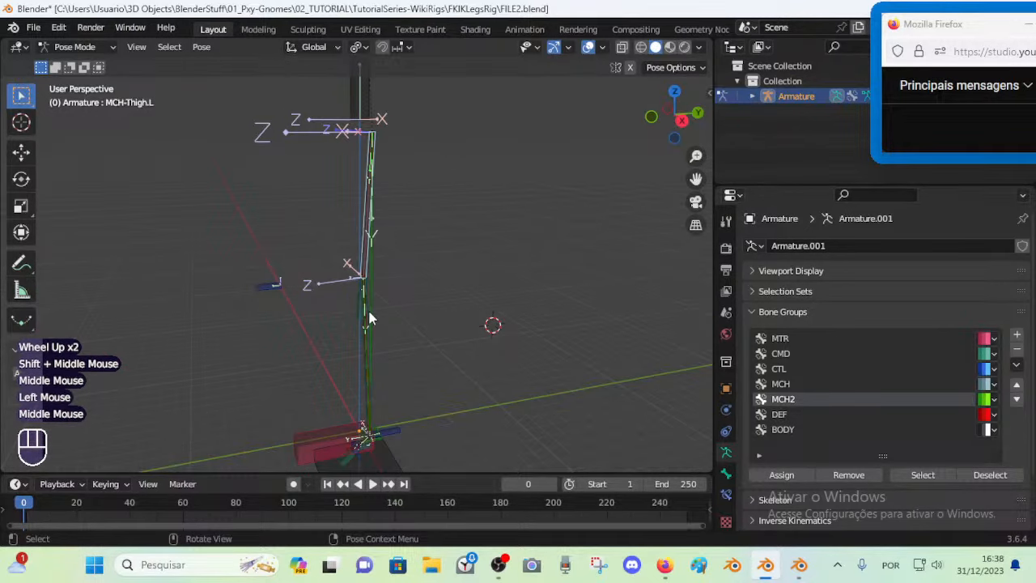
{"action": "left_click", "coordinate": [368, 318]}
{"action": "left_click", "coordinate": [368, 257]}
{"action": "left_click", "coordinate": [362, 298]}
{"action": "left_click", "coordinate": [363, 298]}
{"action": "left_click", "coordinate": [364, 257]}
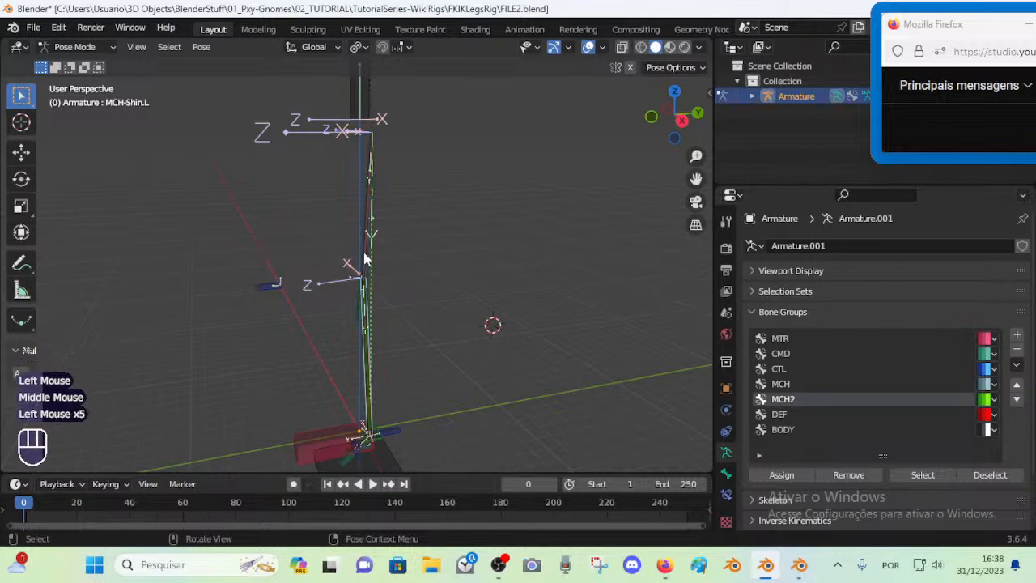
Compare the overlapping deform and mechanism bones of the resting leg by alternately selecting DEF-Thigh.L and MCH-Shin.L
{"action": "left_click", "coordinate": [364, 253]}
{"action": "left_click", "coordinate": [364, 329]}
{"action": "left_click", "coordinate": [363, 249]}
{"action": "middle_click_drag", "start_coordinate": [337, 315], "coordinate": [367, 329]}
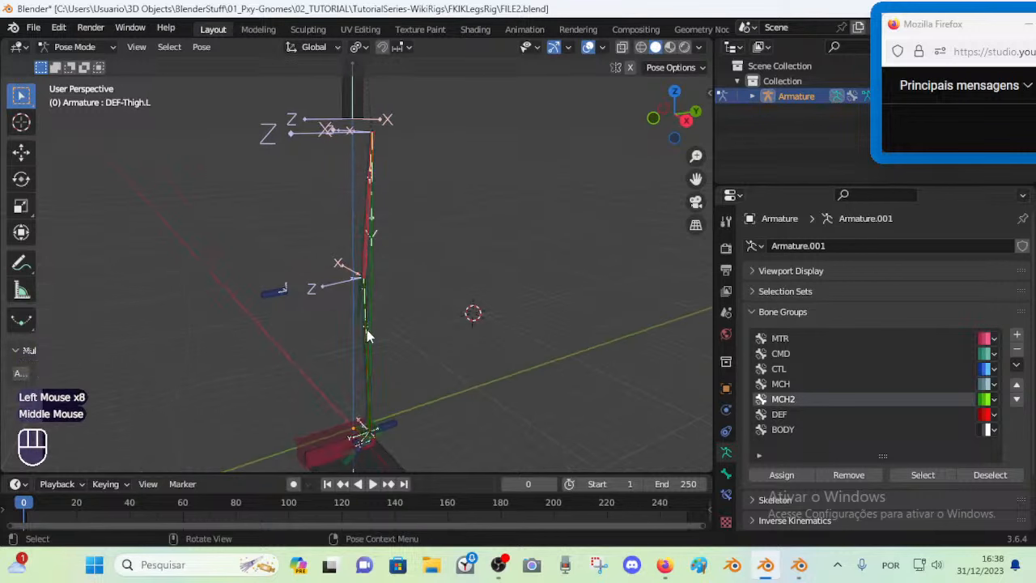
{"action": "left_click", "coordinate": [363, 330]}
{"action": "left_click", "coordinate": [361, 254]}
{"action": "left_click", "coordinate": [357, 332]}
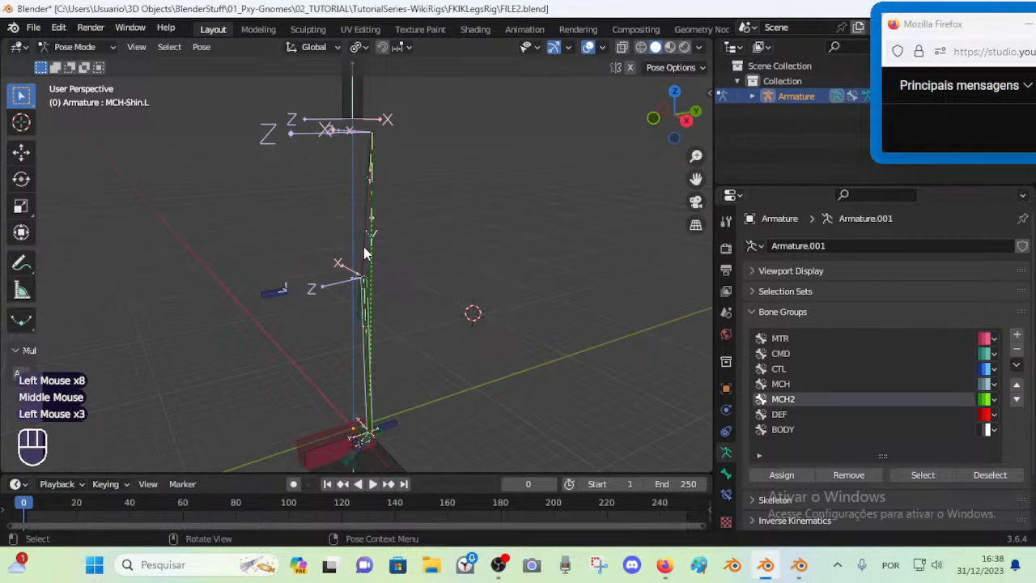
{"action": "left_click", "coordinate": [364, 246]}
{"action": "middle_click_drag", "start_coordinate": [364, 239], "coordinate": [358, 294], "text": "shift"}
{"action": "scroll", "coordinate": [356, 340], "scroll_direction": "down", "scroll_amount": 2}
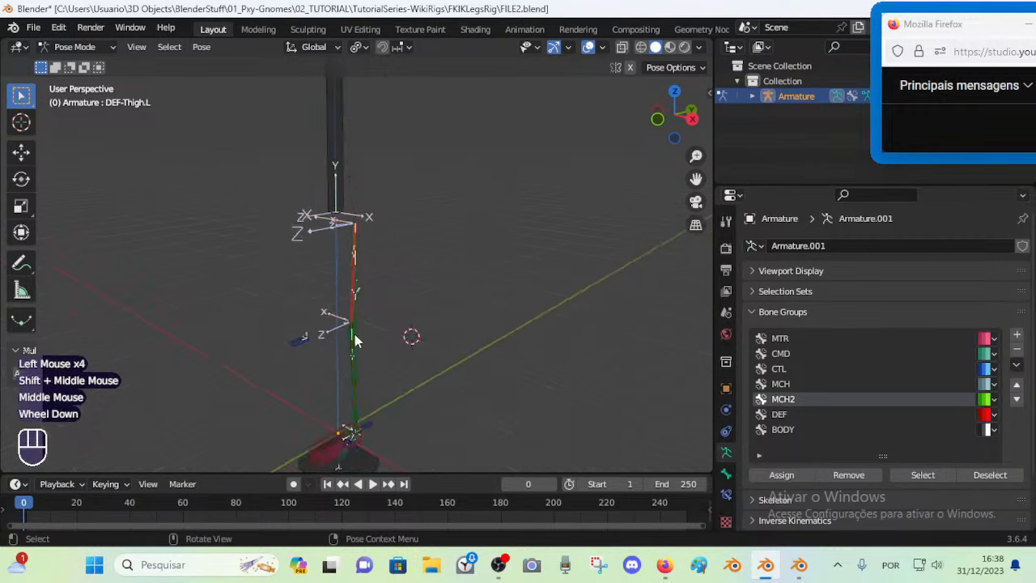
{"action": "middle_click_drag", "start_coordinate": [355, 340], "coordinate": [330, 349], "text": "shift"}
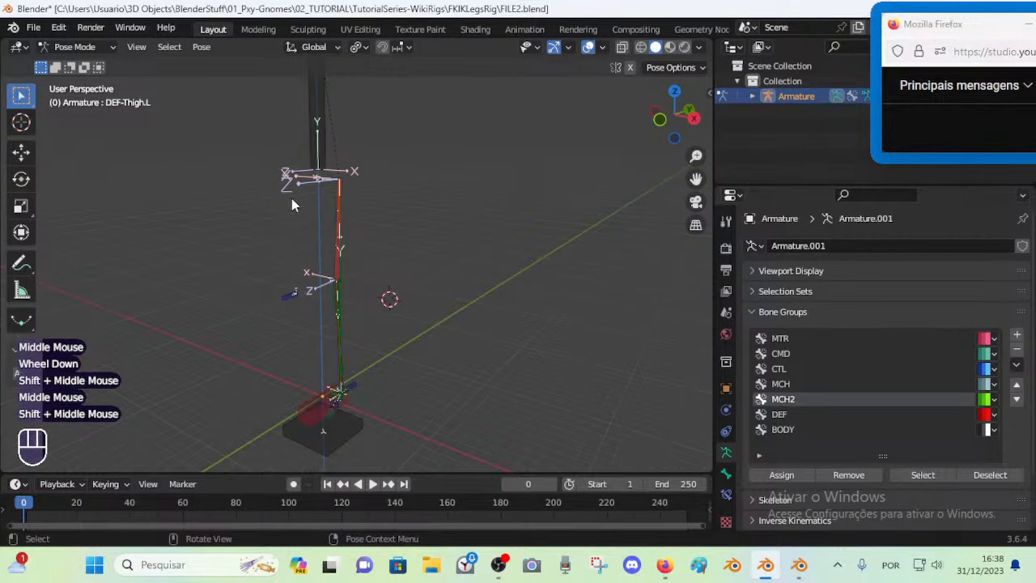
Save FILE2.blend and select all the bones of the rig
{"action": "key", "text": "ctrl+s"}
{"action": "middle_click_drag", "start_coordinate": [283, 231], "coordinate": [255, 316], "text": "shift"}
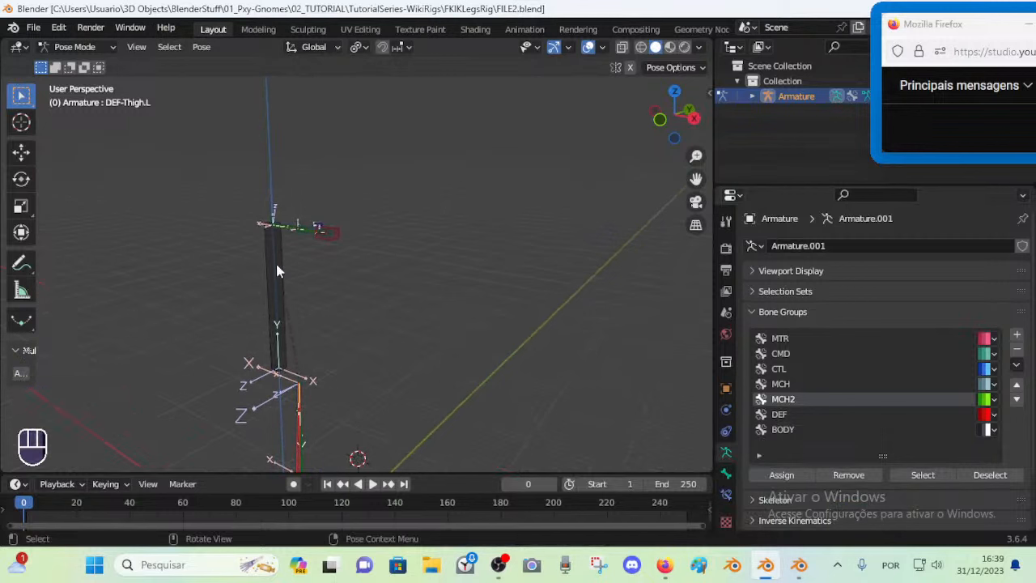
{"action": "scroll", "coordinate": [247, 360], "scroll_direction": "down", "scroll_amount": 3}
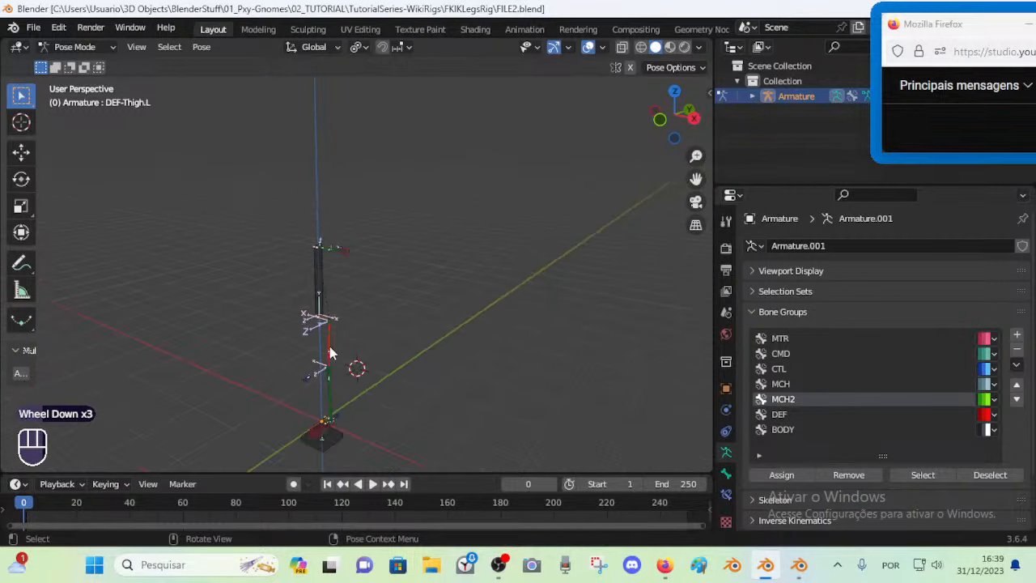
{"action": "left_click_drag", "start_coordinate": [256, 188], "coordinate": [416, 453]}
{"action": "scroll", "coordinate": [254, 279], "scroll_direction": "up", "scroll_amount": 1}
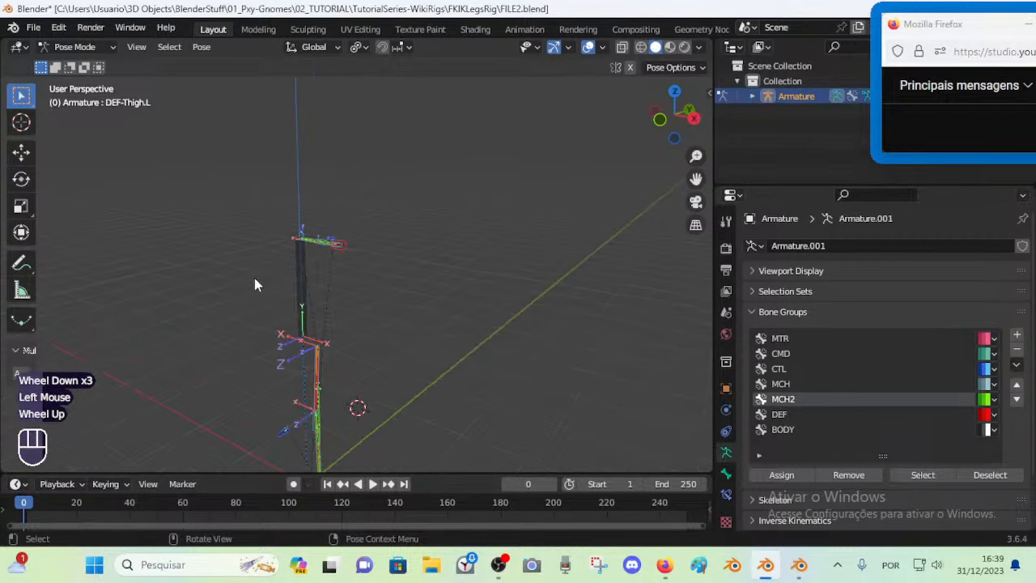
{"action": "middle_click_drag", "start_coordinate": [254, 279], "coordinate": [279, 296]}
{"action": "scroll", "coordinate": [280, 296], "scroll_direction": "up", "scroll_amount": 2}
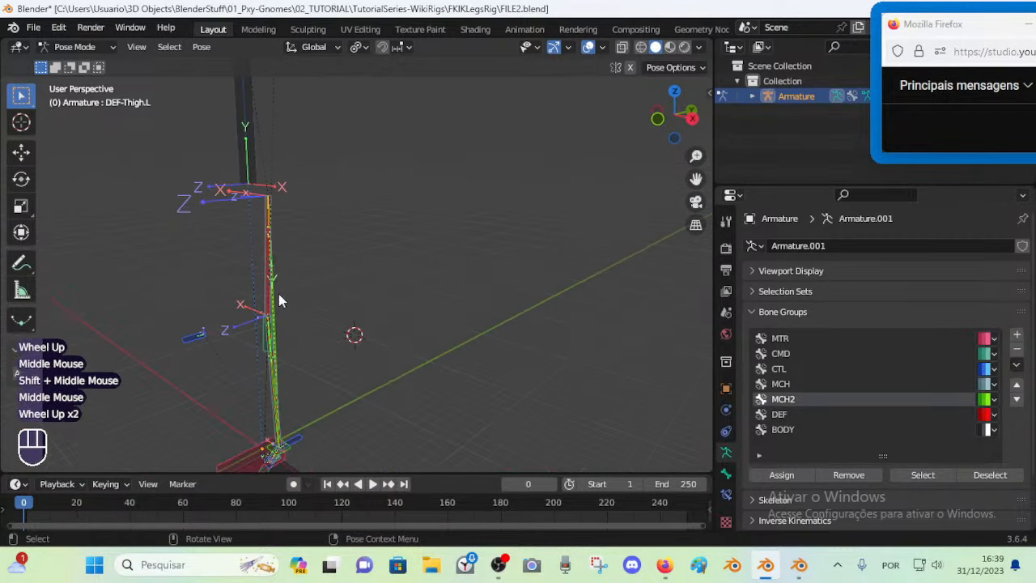
Switch to the Blender 4.0 window containing IKFKLegsRig-EqualPositions.blend and close it
{"action": "left_click", "coordinate": [798, 563]}
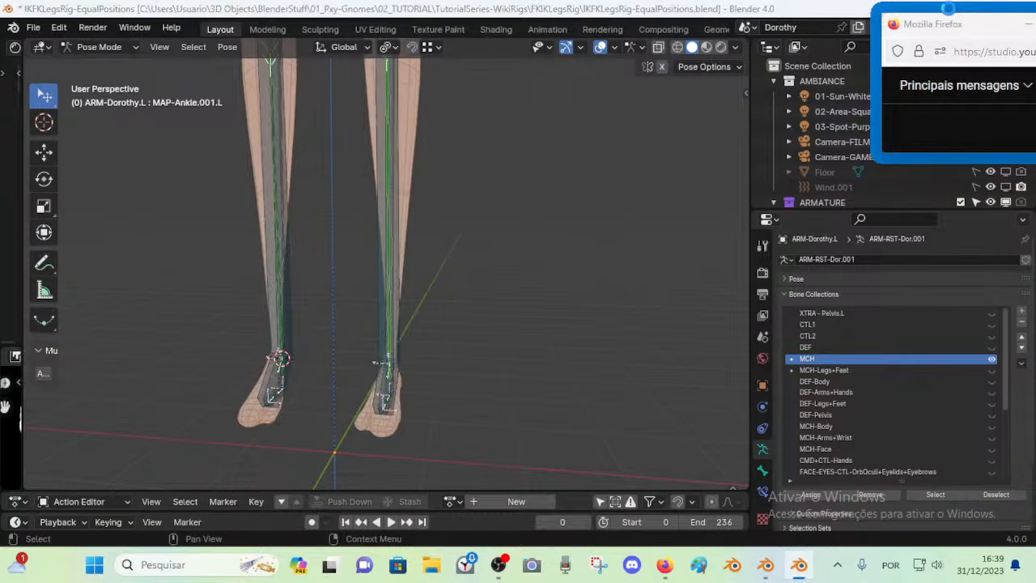
{"action": "left_click_drag", "start_coordinate": [945, 30], "coordinate": [881, 157]}
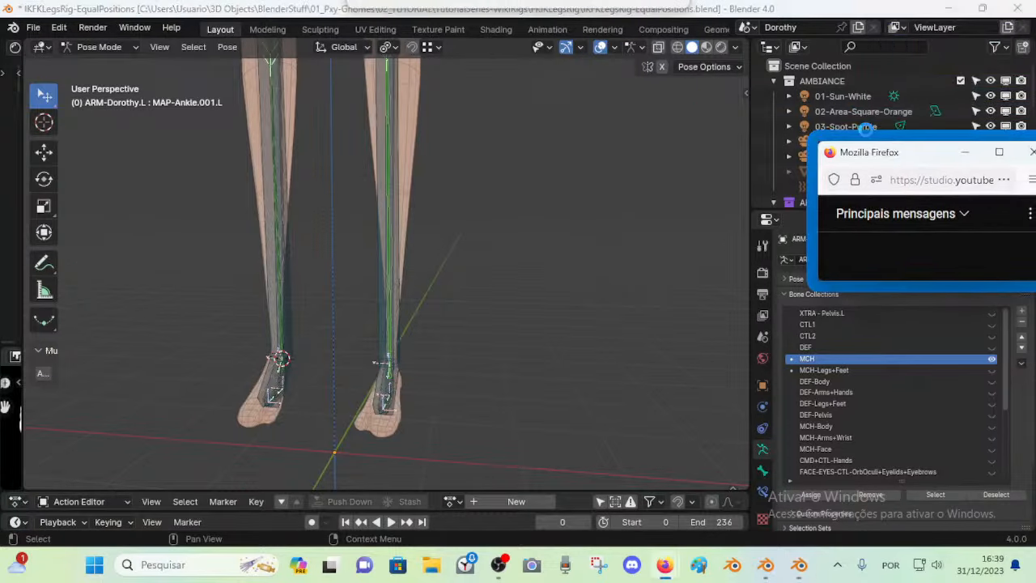
{"action": "left_click", "coordinate": [1017, 8]}
{"action": "left_click", "coordinate": [522, 309]}
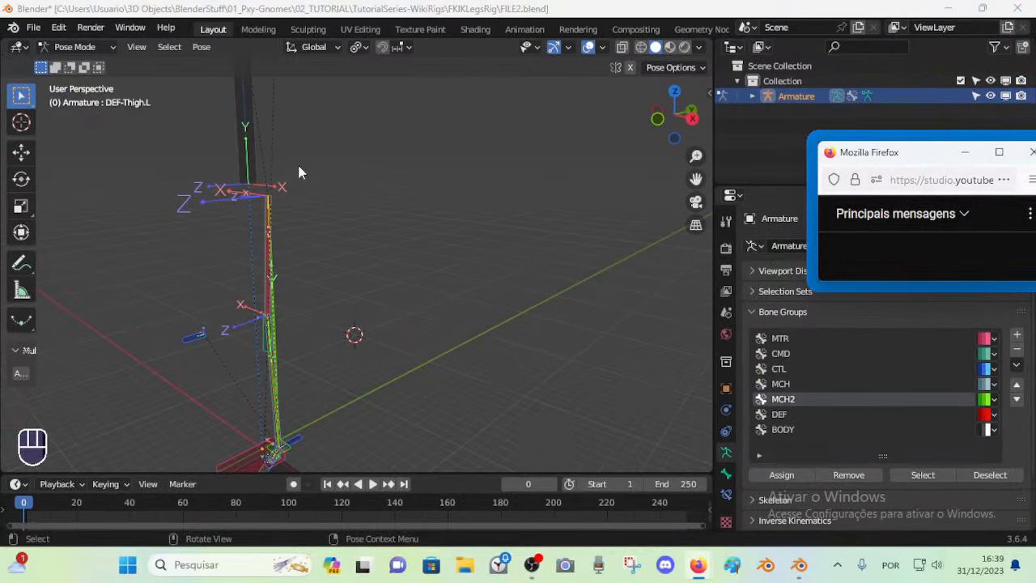
Deselect the bones, save FILE2.blend and close its Blender window
{"action": "key", "text": "ctrl+s"}
{"action": "key", "text": "Escape"}
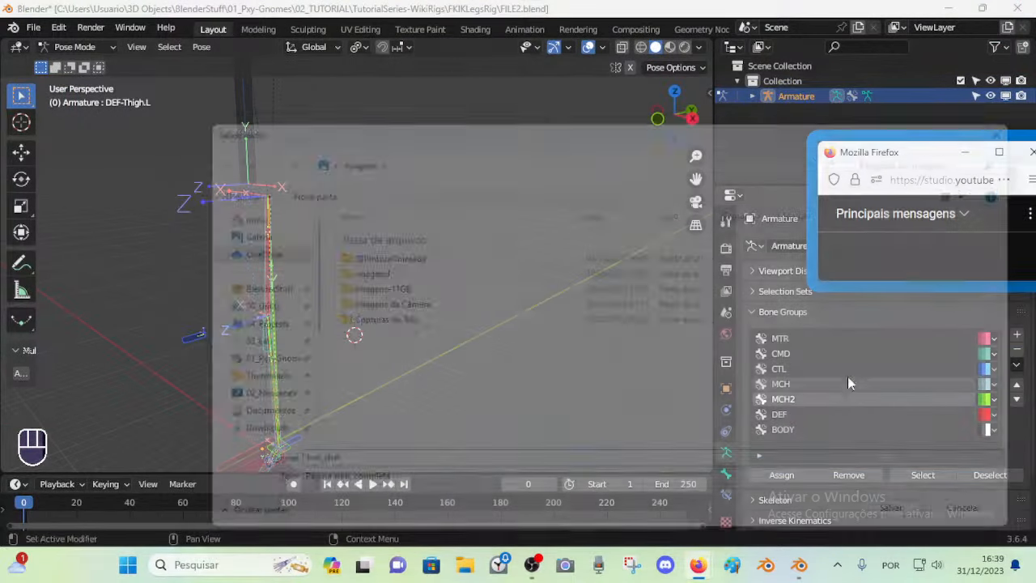
{"action": "left_click", "coordinate": [413, 218]}
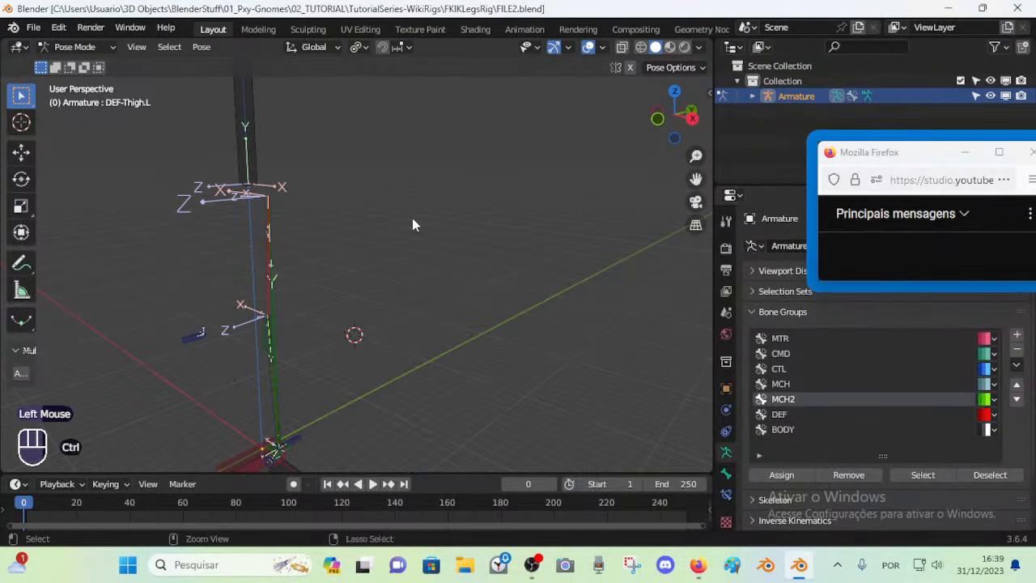
{"action": "key", "text": "ctrl+s"}
{"action": "left_click", "coordinate": [1028, 10]}
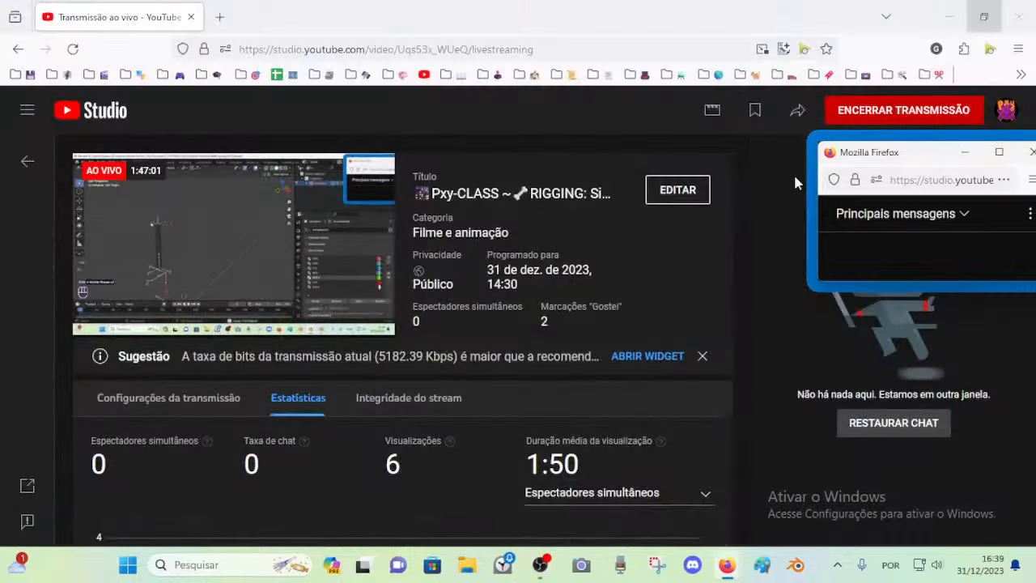
Minimize the browser, launch Blender 3.6 from the desktop and open FILE2.blend from the FKIKLegsRig folder
{"action": "left_click", "coordinate": [949, 19]}
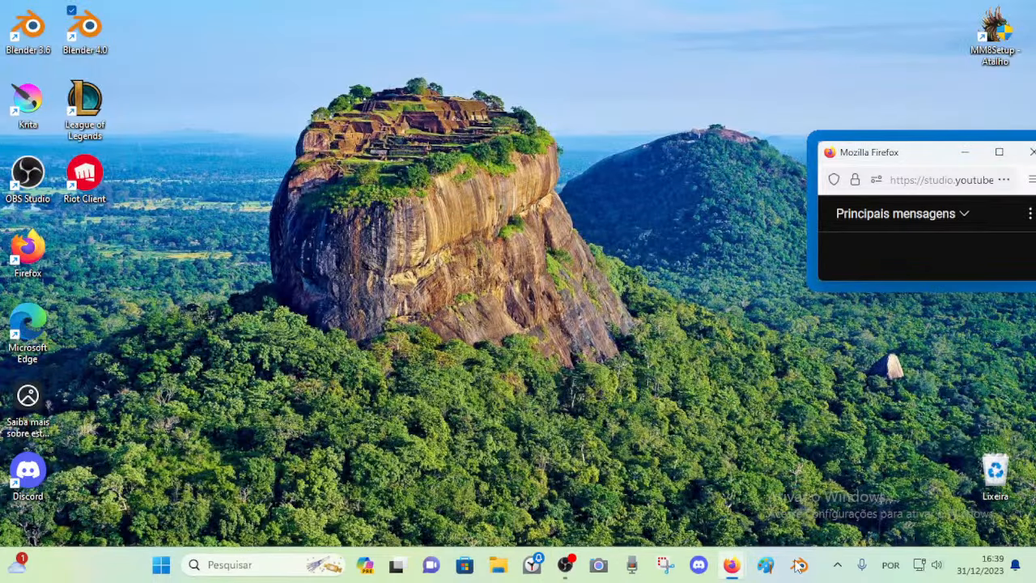
{"action": "left_click", "coordinate": [42, 31]}
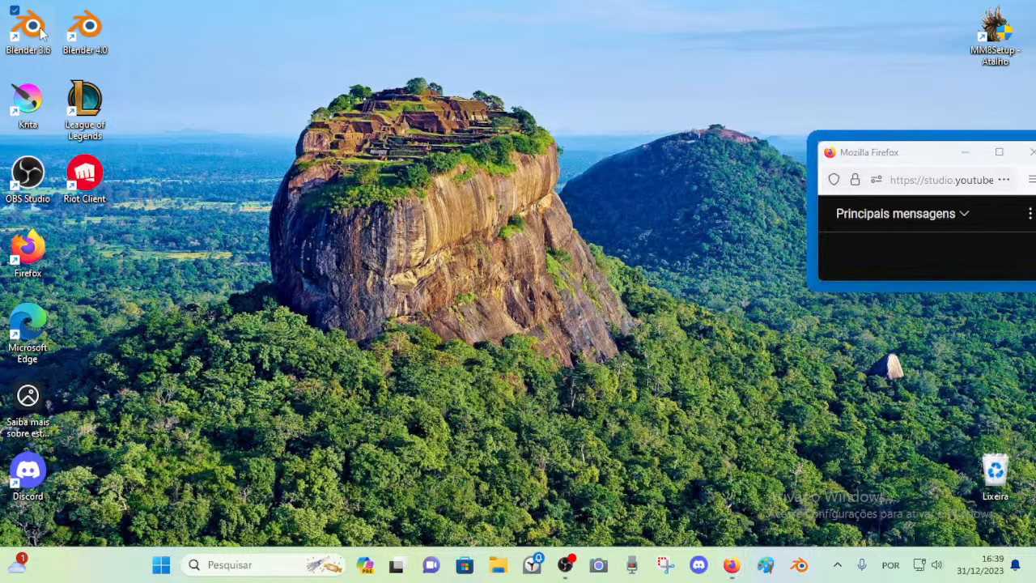
{"action": "double_click", "coordinate": [41, 30]}
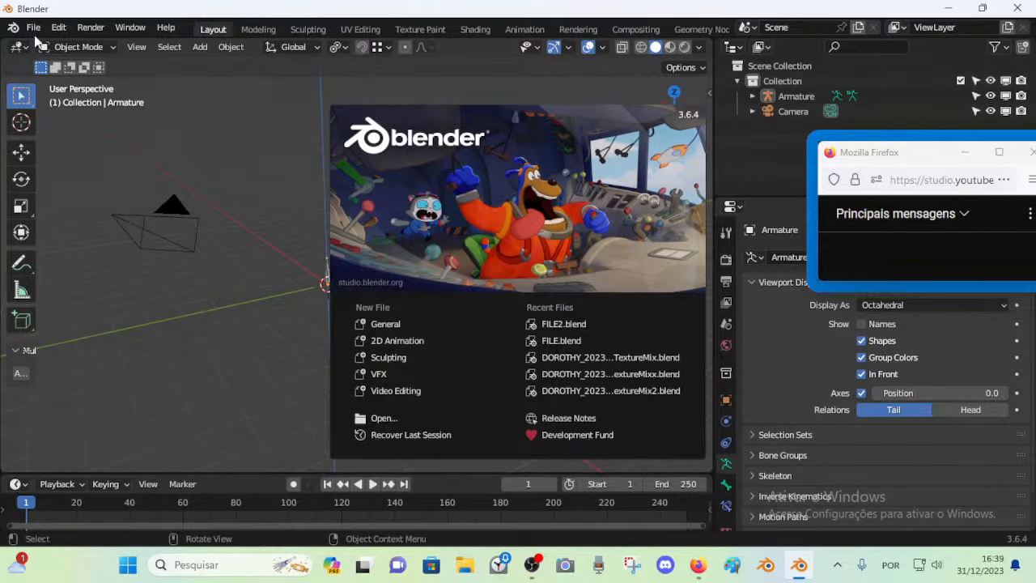
{"action": "left_click", "coordinate": [34, 27]}
{"action": "left_click", "coordinate": [33, 28]}
{"action": "left_click", "coordinate": [49, 58]}
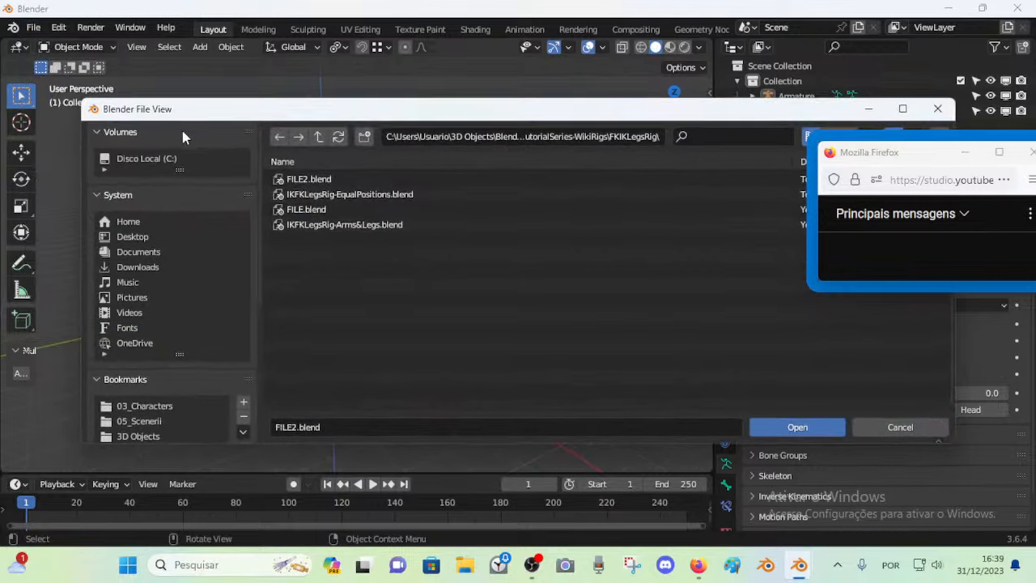
{"action": "double_click", "coordinate": [328, 182]}
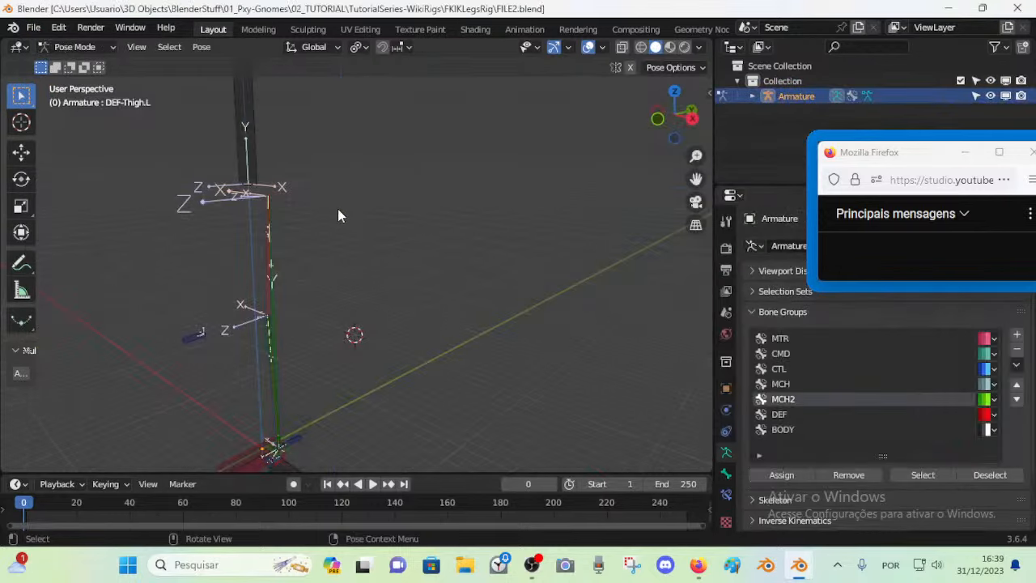
Switch to the Blender system console and examine the load log of FILE2.blend for dependency cycles and the bones involved
{"action": "key", "text": "alt+Tab"}
{"action": "scroll", "coordinate": [344, 230], "scroll_direction": "down", "scroll_amount": 2}
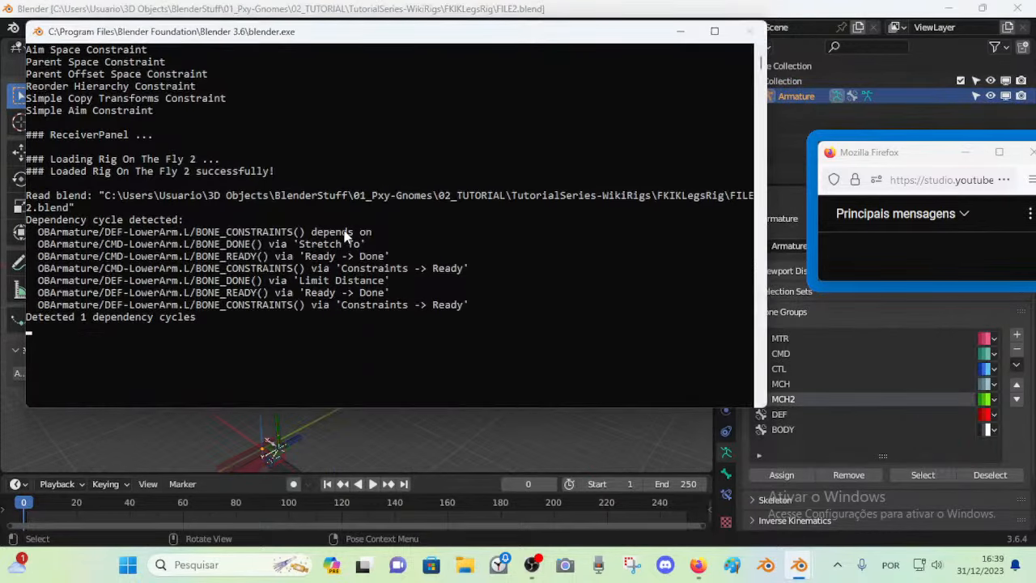
{"action": "scroll", "coordinate": [344, 234], "scroll_direction": "up", "scroll_amount": 1}
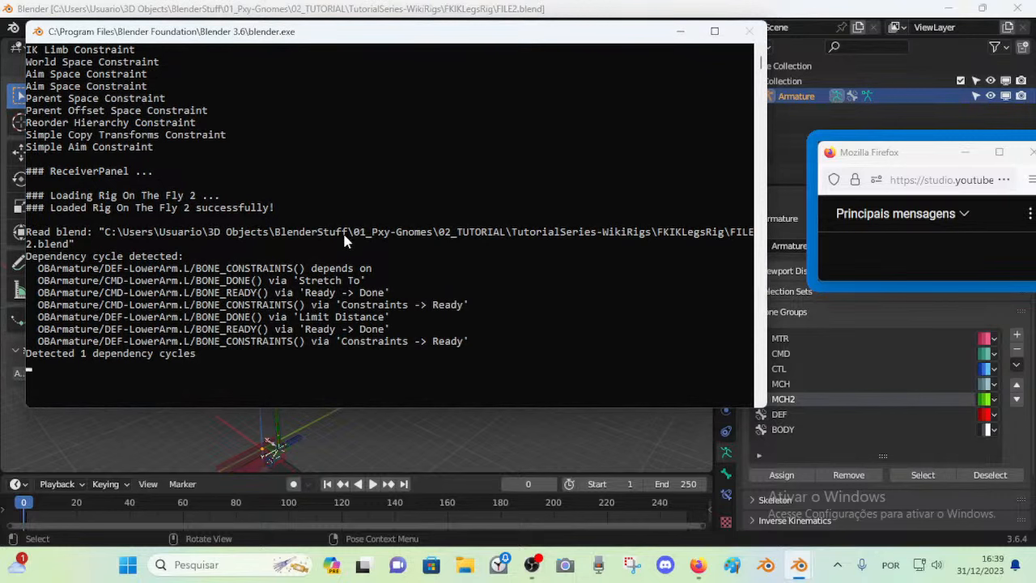
{"action": "scroll", "coordinate": [296, 265], "scroll_direction": "up", "scroll_amount": 3}
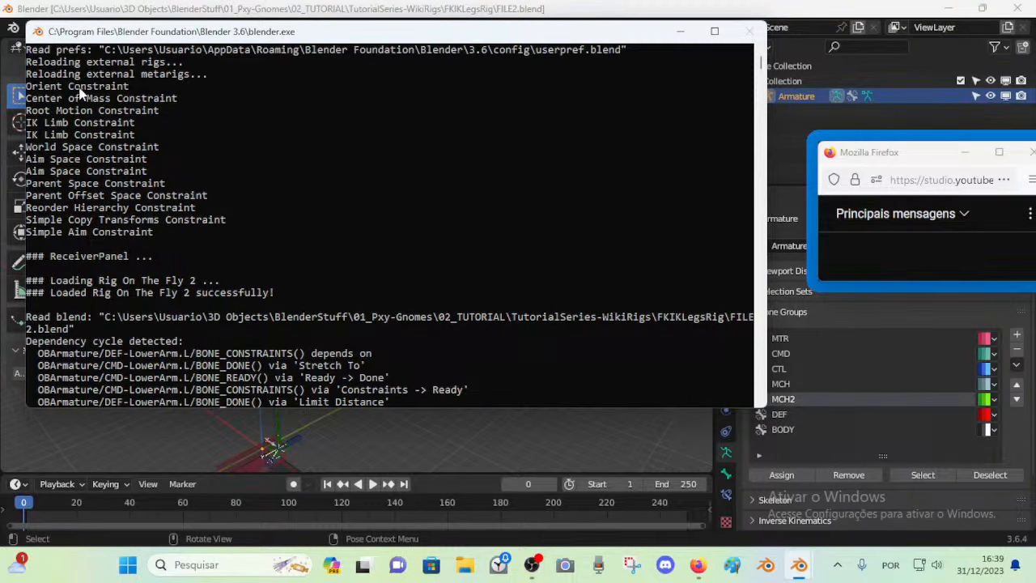
{"action": "scroll", "coordinate": [74, 209], "scroll_direction": "down", "scroll_amount": 3}
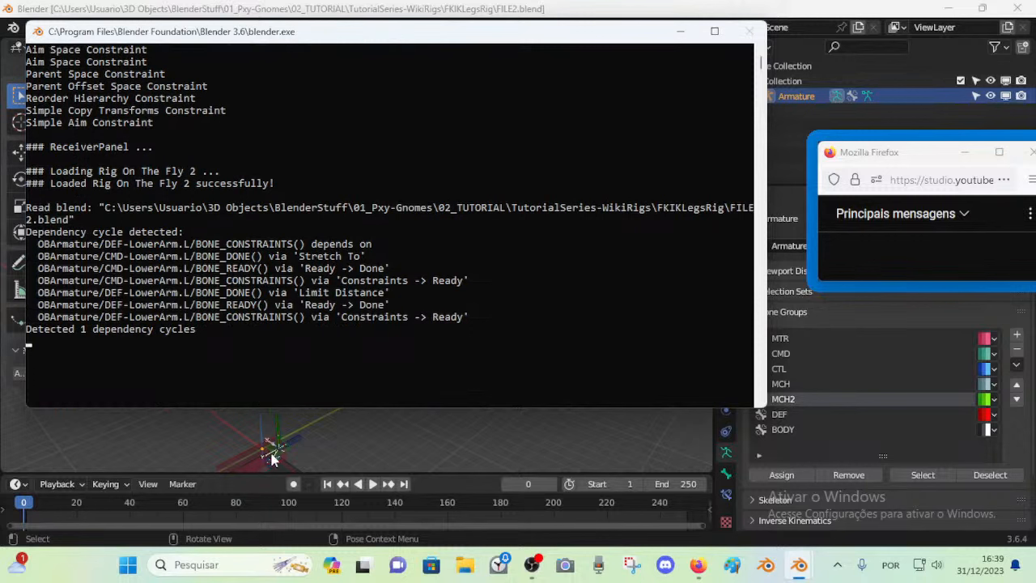
{"action": "scroll", "coordinate": [203, 293], "scroll_direction": "up", "scroll_amount": 2}
{"action": "scroll", "coordinate": [201, 292], "scroll_direction": "down", "scroll_amount": 2}
{"action": "scroll", "coordinate": [190, 262], "scroll_direction": "down", "scroll_amount": 3}
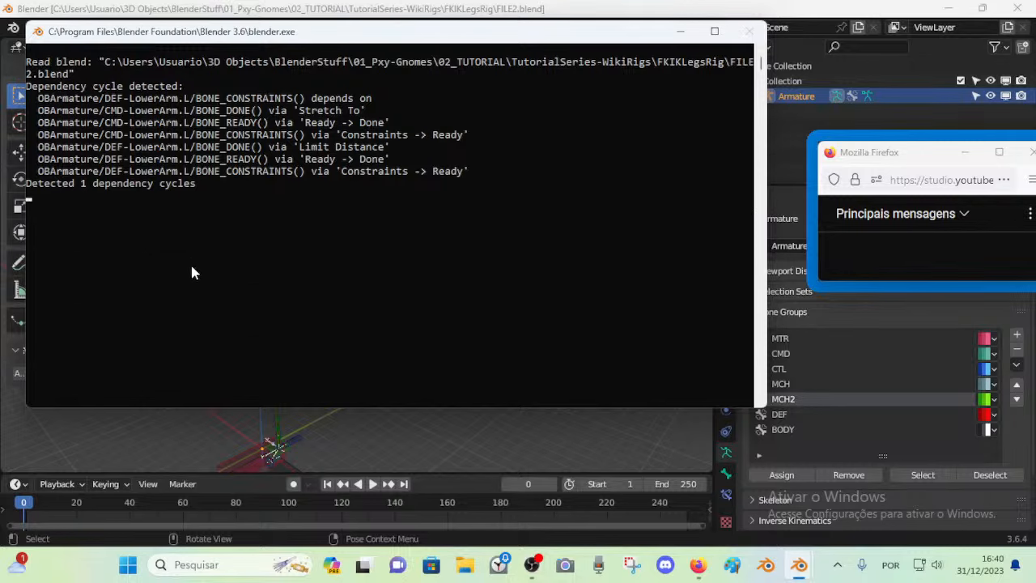
{"action": "scroll", "coordinate": [190, 262], "scroll_direction": "up", "scroll_amount": 2}
{"action": "middle_click_drag", "start_coordinate": [289, 434], "coordinate": [257, 416]}
{"action": "scroll", "coordinate": [267, 259], "scroll_direction": "down", "scroll_amount": 5}
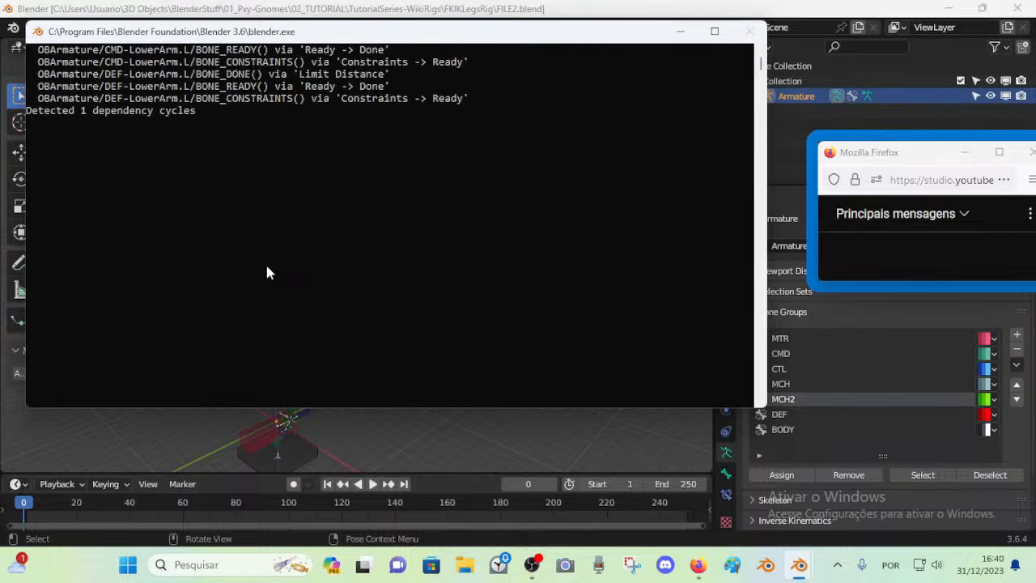
{"action": "scroll", "coordinate": [265, 262], "scroll_direction": "up", "scroll_amount": 8}
{"action": "scroll", "coordinate": [250, 291], "scroll_direction": "down", "scroll_amount": 2}
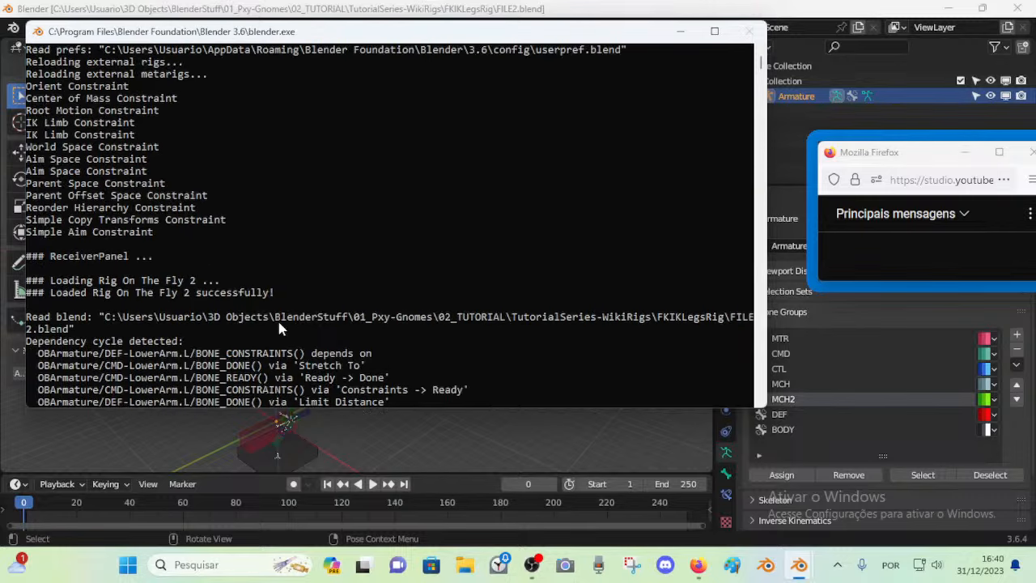
{"action": "scroll", "coordinate": [274, 320], "scroll_direction": "down", "scroll_amount": 4}
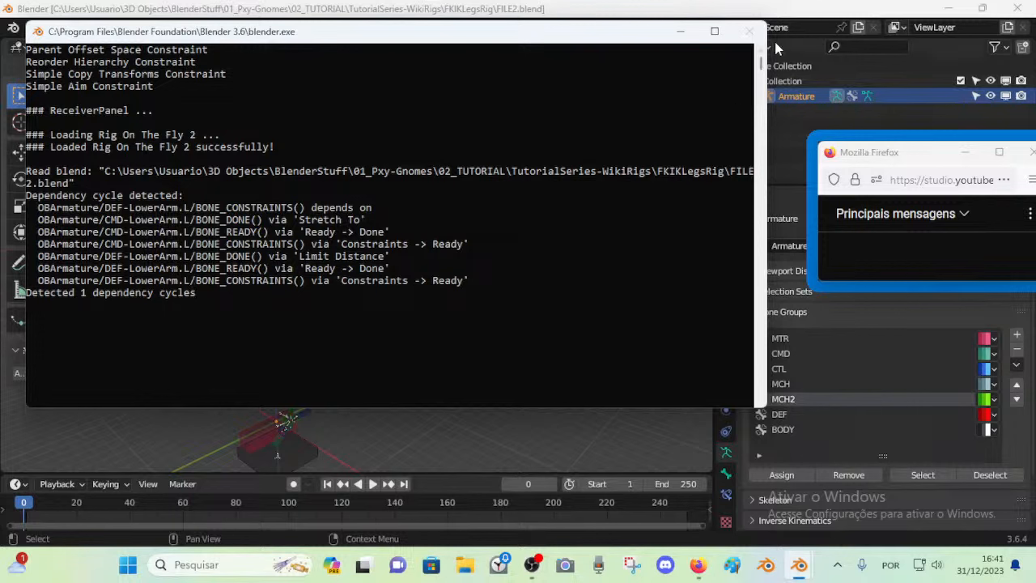
Return to the rig, select DEF-LowerArm.L in the arm and test moving it, cancelling the move
{"action": "left_click", "coordinate": [439, 9]}
{"action": "middle_click_drag", "start_coordinate": [410, 178], "coordinate": [350, 367]}
{"action": "left_click", "coordinate": [354, 313]}
{"action": "left_click", "coordinate": [359, 303]}
{"action": "left_click", "coordinate": [367, 305]}
{"action": "left_click", "coordinate": [368, 303]}
{"action": "middle_click_drag", "start_coordinate": [391, 305], "coordinate": [514, 330]}
{"action": "left_click", "coordinate": [509, 332]}
{"action": "left_click", "coordinate": [504, 324]}
{"action": "key", "text": "g"}
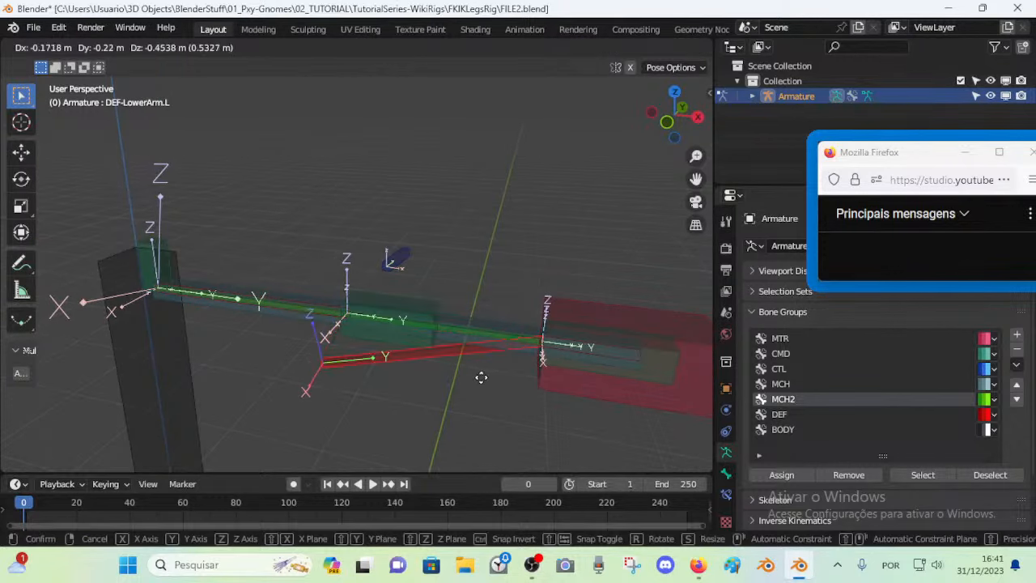
{"action": "right_click", "coordinate": [522, 298]}
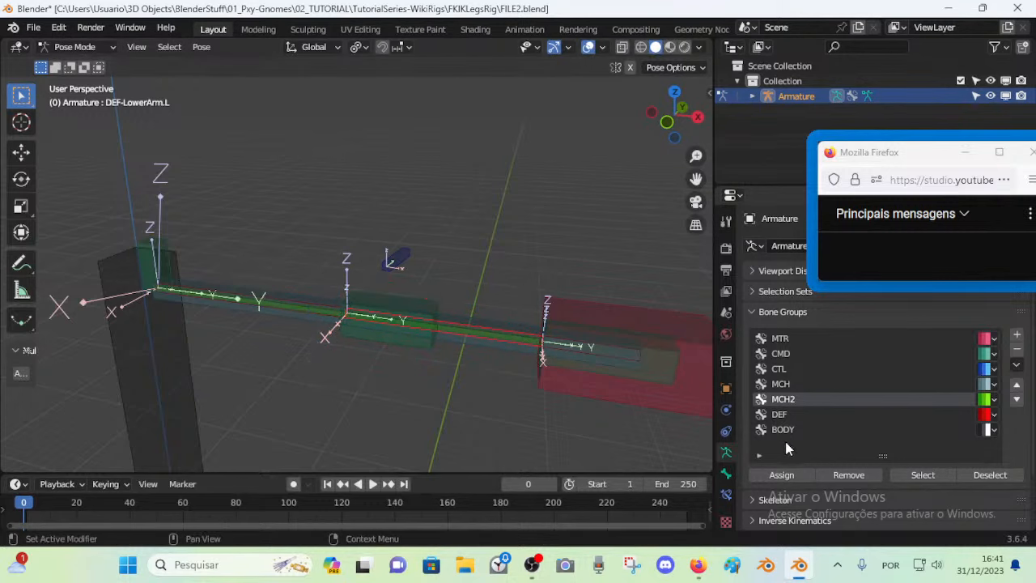
Examine the bone constraints of DEF-LowerArm.L, MTR-IK-Hand.L, MCH-UpperArm.L and DEF-UpperArm.L, comparing the Stretch To targets of the two deform bones
{"action": "left_click", "coordinate": [726, 495]}
{"action": "left_click_drag", "start_coordinate": [878, 154], "coordinate": [757, 62]}
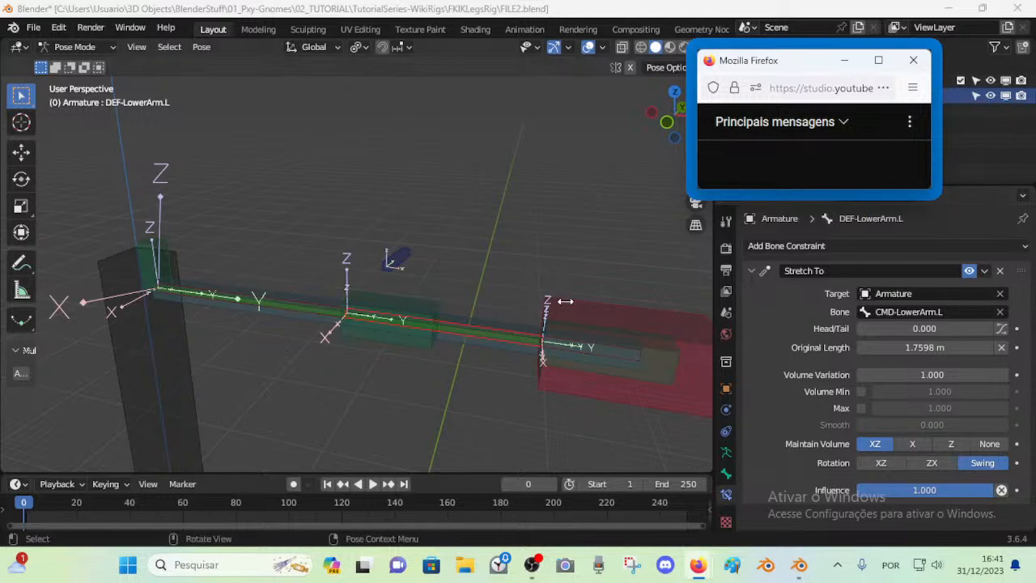
{"action": "middle_click_drag", "start_coordinate": [565, 301], "coordinate": [635, 391]}
{"action": "left_click", "coordinate": [640, 371]}
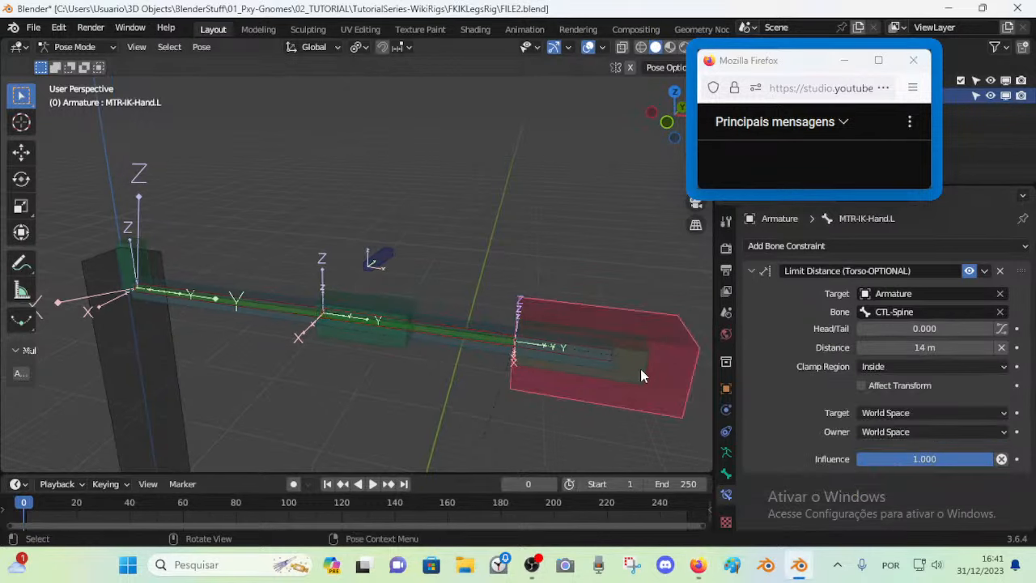
{"action": "left_click", "coordinate": [396, 353]}
{"action": "left_click", "coordinate": [280, 318]}
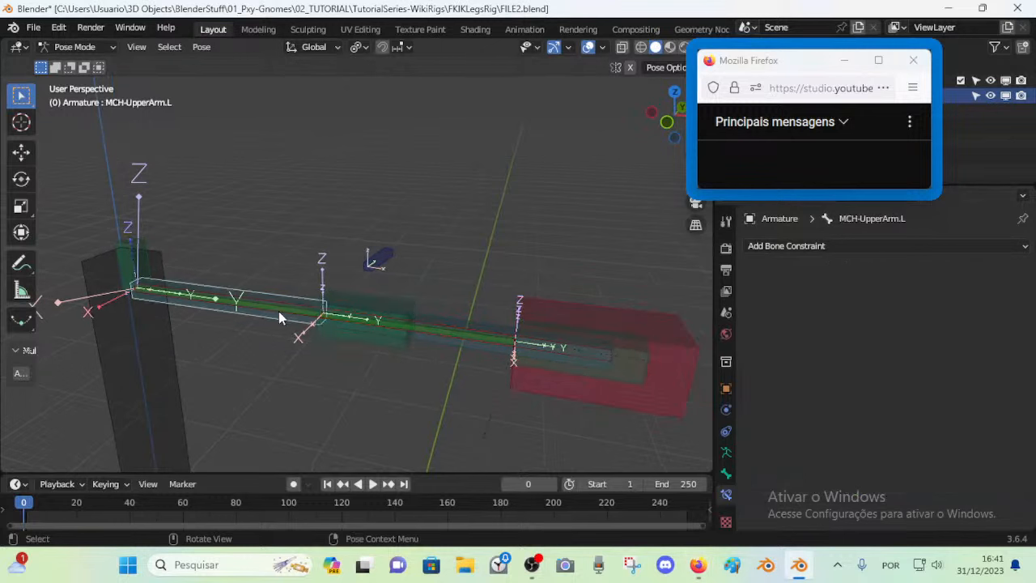
{"action": "left_click", "coordinate": [278, 311]}
{"action": "left_click", "coordinate": [279, 311]}
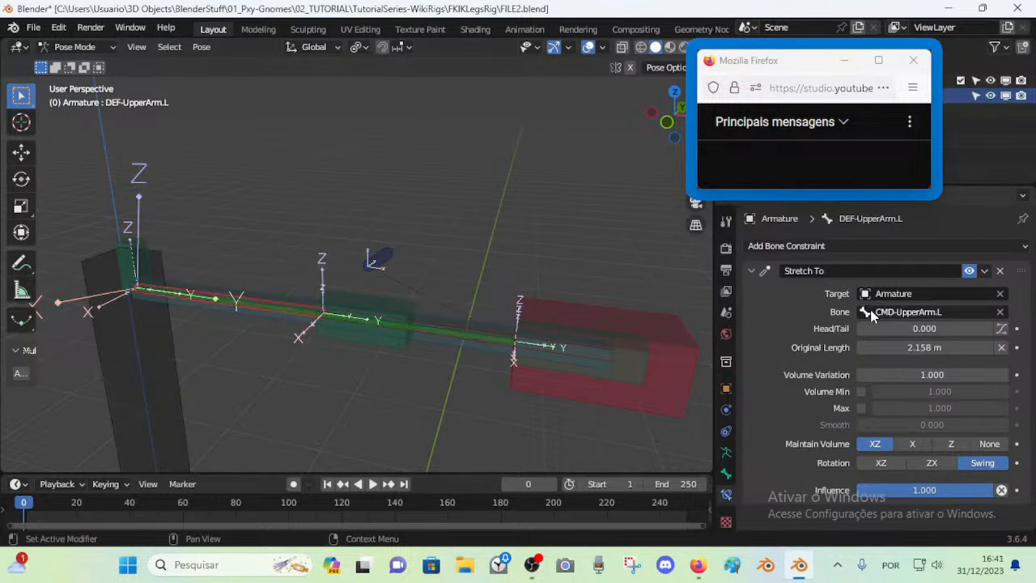
{"action": "middle_click_drag", "start_coordinate": [587, 373], "coordinate": [459, 314], "text": "shift"}
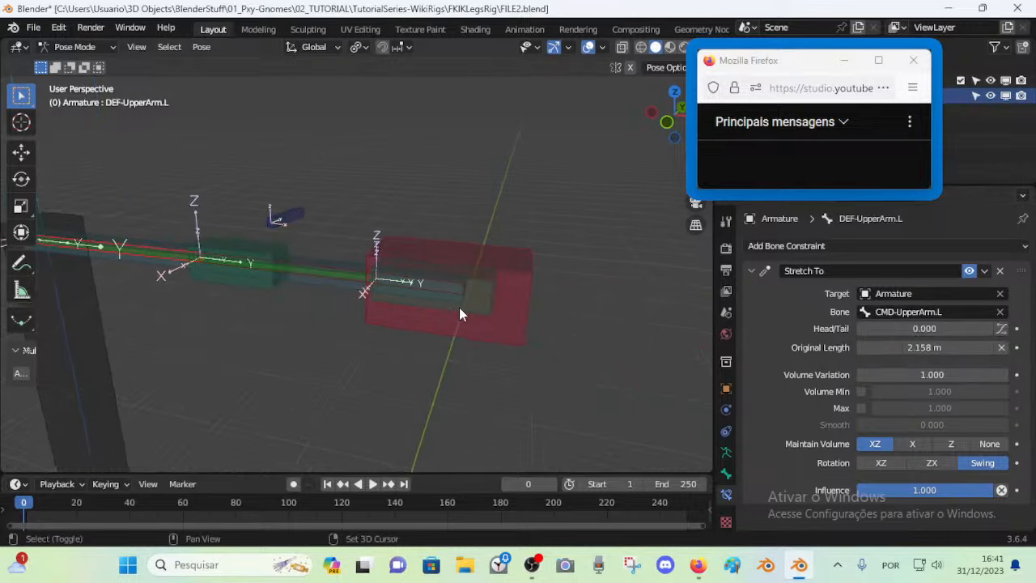
{"action": "left_click", "coordinate": [337, 275]}
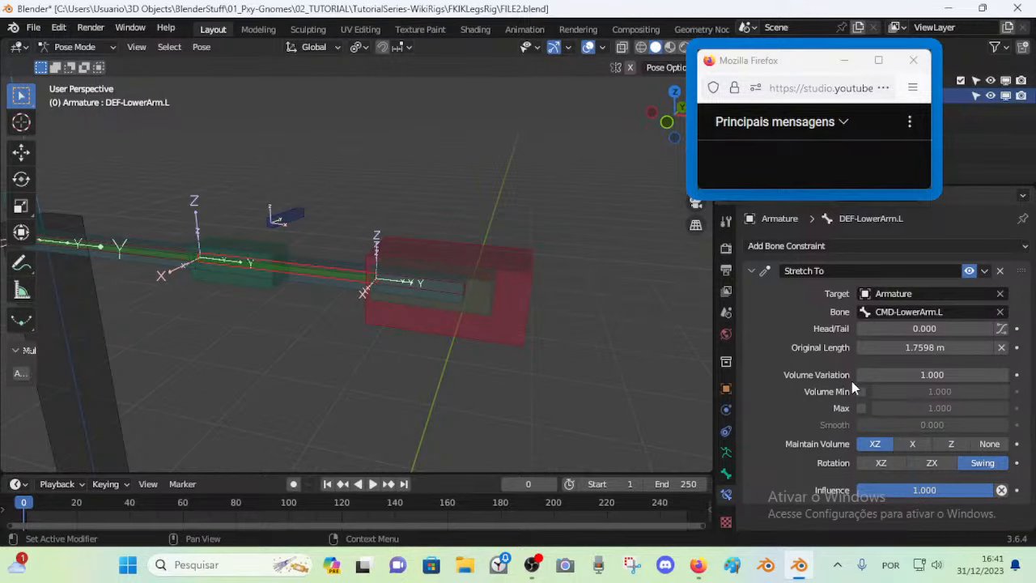
Test moving DEF-LowerArm.L and cancel it, then examine the targets of CMD-LowerArm.L's LowerArmSquash and LowerArmStretch Limit Distance constraints
{"action": "key", "text": "g"}
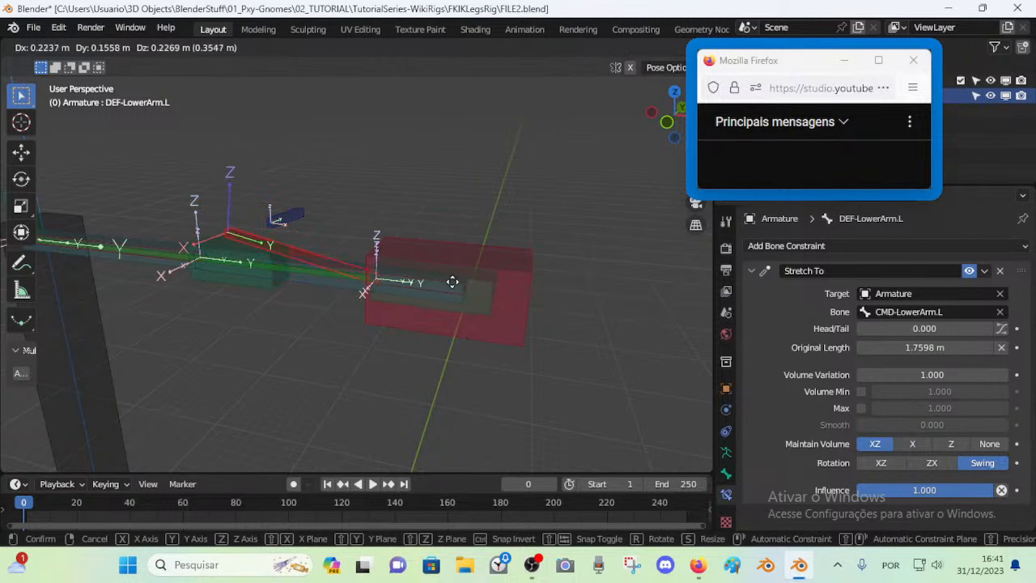
{"action": "right_click", "coordinate": [486, 297]}
{"action": "left_click", "coordinate": [485, 297]}
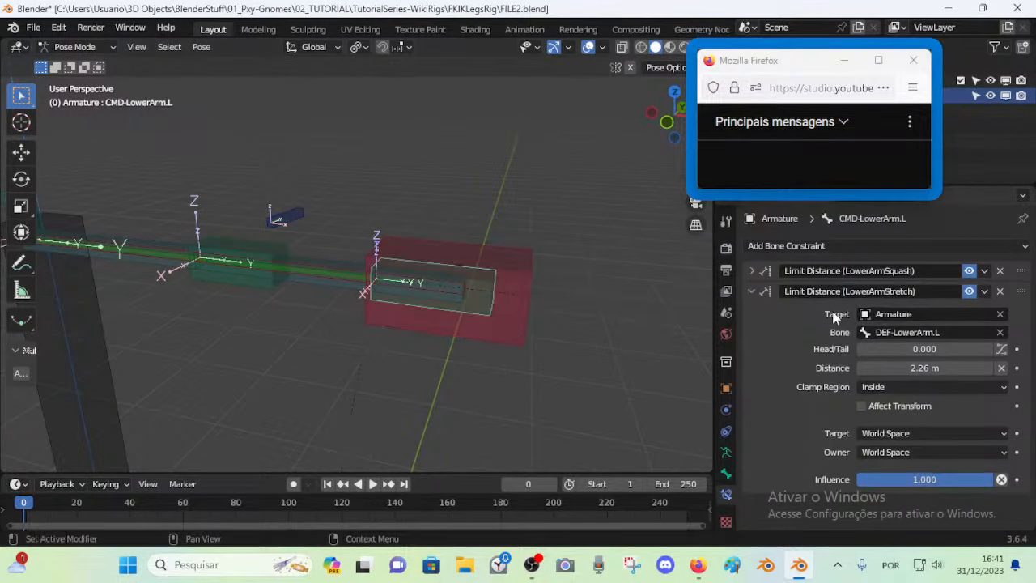
{"action": "scroll", "coordinate": [597, 339], "scroll_direction": "down", "scroll_amount": 2}
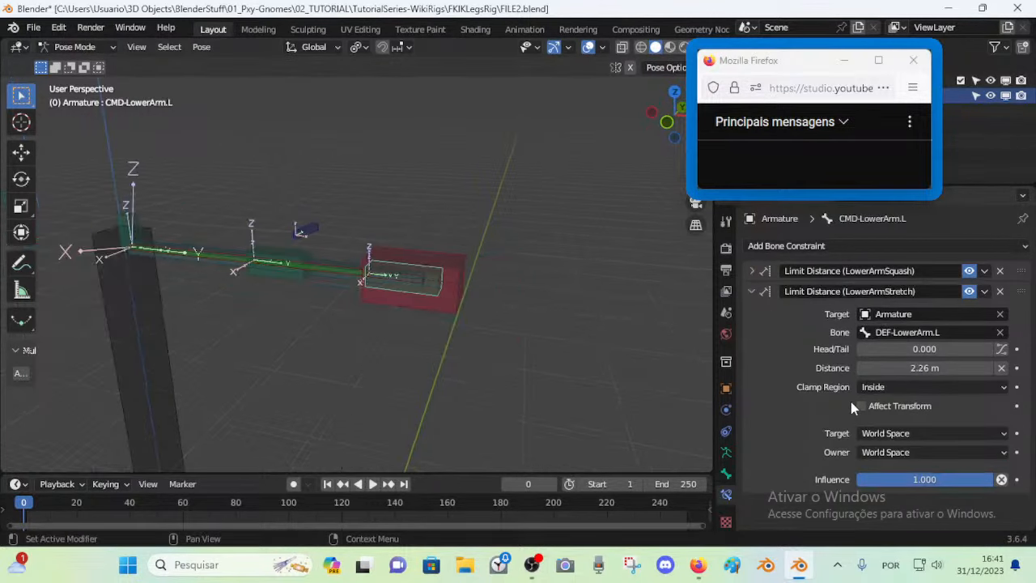
{"action": "left_click", "coordinate": [746, 270]}
{"action": "left_click", "coordinate": [746, 269]}
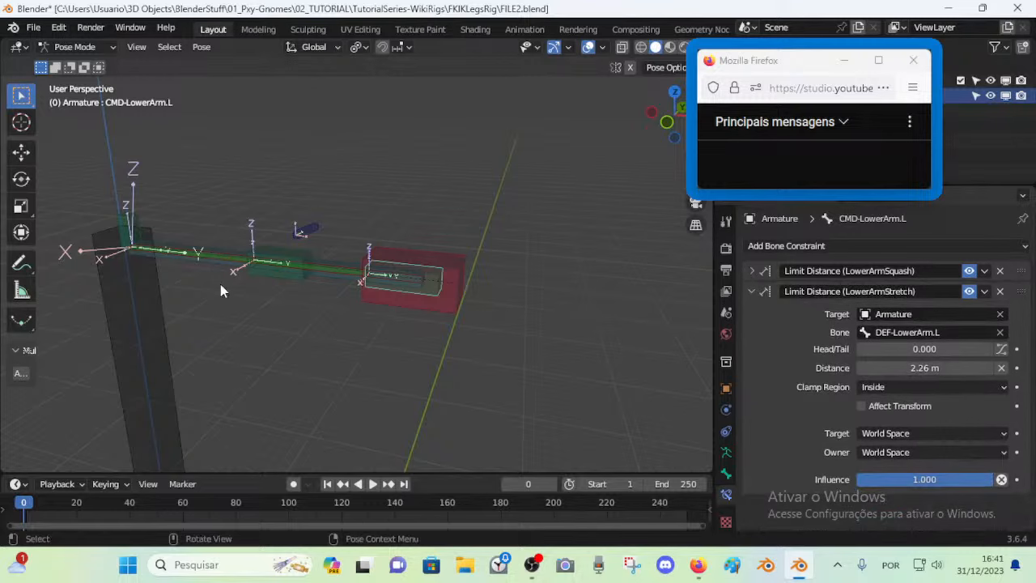
{"action": "scroll", "coordinate": [254, 290], "scroll_direction": "up", "scroll_amount": 6}
{"action": "scroll", "coordinate": [259, 312], "scroll_direction": "down", "scroll_amount": 3}
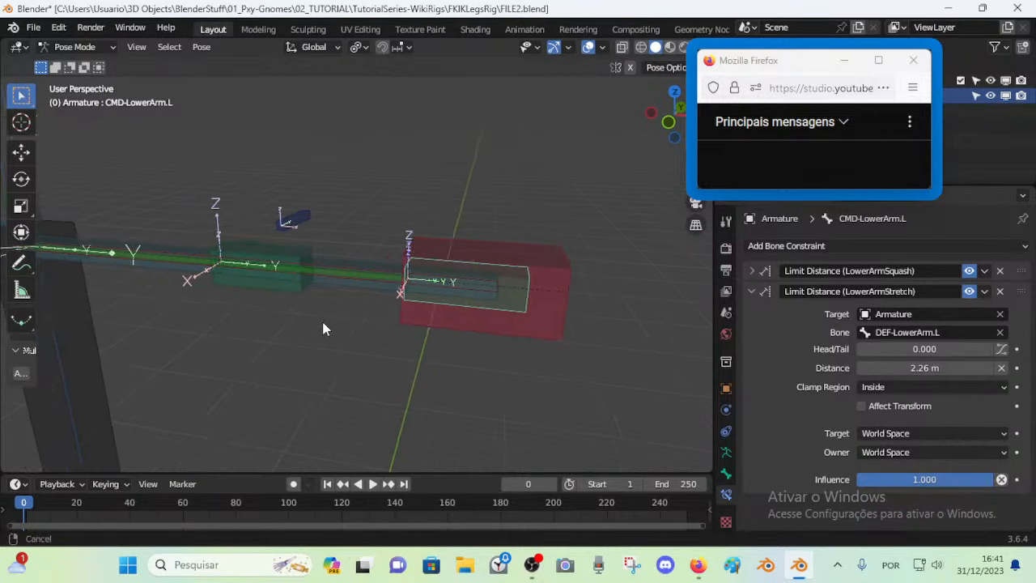
{"action": "left_click", "coordinate": [753, 290]}
{"action": "left_click", "coordinate": [755, 289]}
{"action": "left_click", "coordinate": [750, 272]}
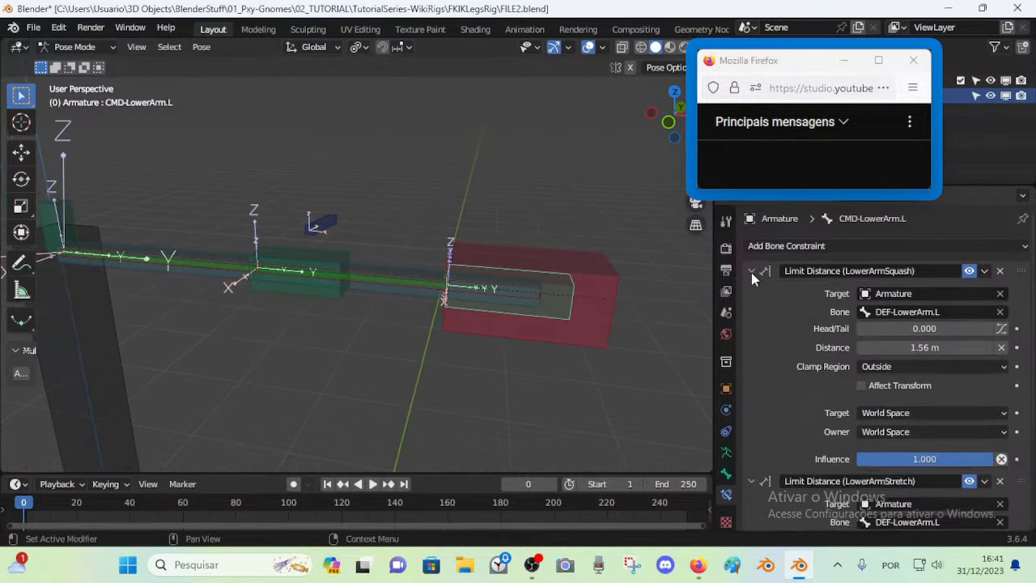
{"action": "left_click", "coordinate": [751, 271]}
{"action": "left_click", "coordinate": [752, 292]}
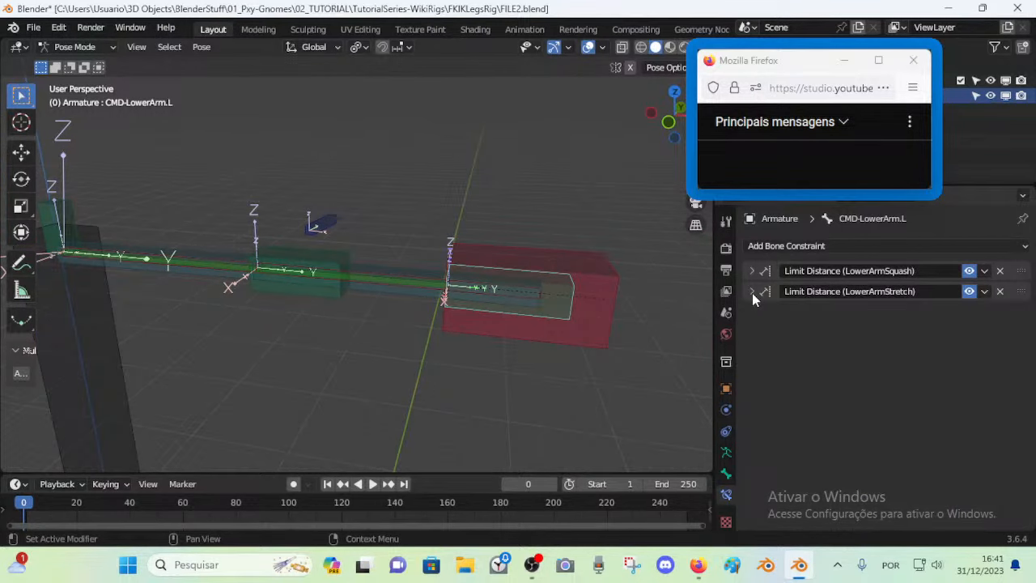
{"action": "left_click", "coordinate": [751, 291]}
{"action": "left_click", "coordinate": [751, 272]}
{"action": "left_click", "coordinate": [751, 272]}
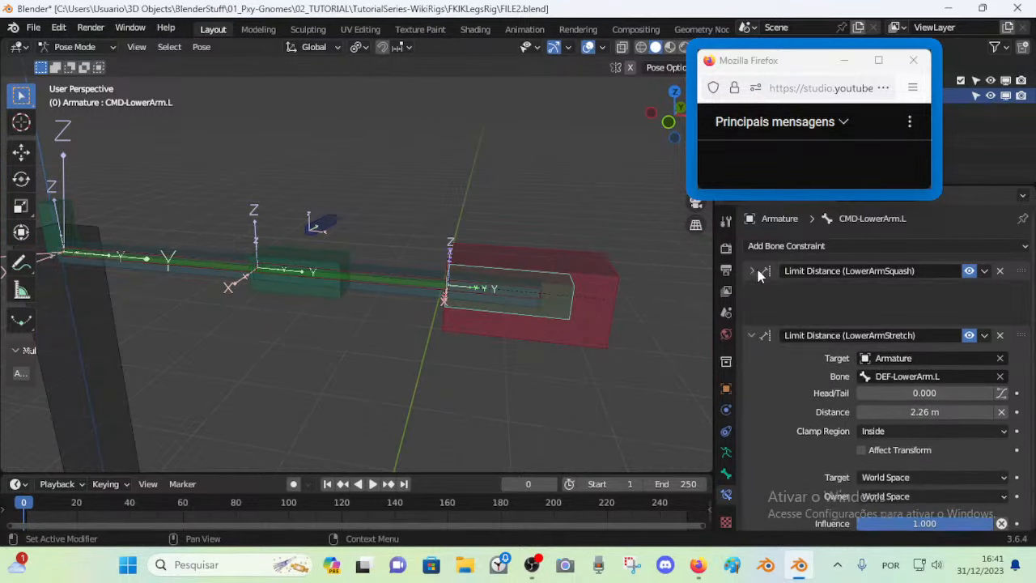
Examine the Stretch To target of DEF-UpperArm.L and CMD-UpperArm.L's Limit Distance targets, comparing them with the constraint on DEF-LowerArm.L
{"action": "left_click", "coordinate": [202, 283]}
{"action": "left_click", "coordinate": [208, 285]}
{"action": "left_click", "coordinate": [294, 279]}
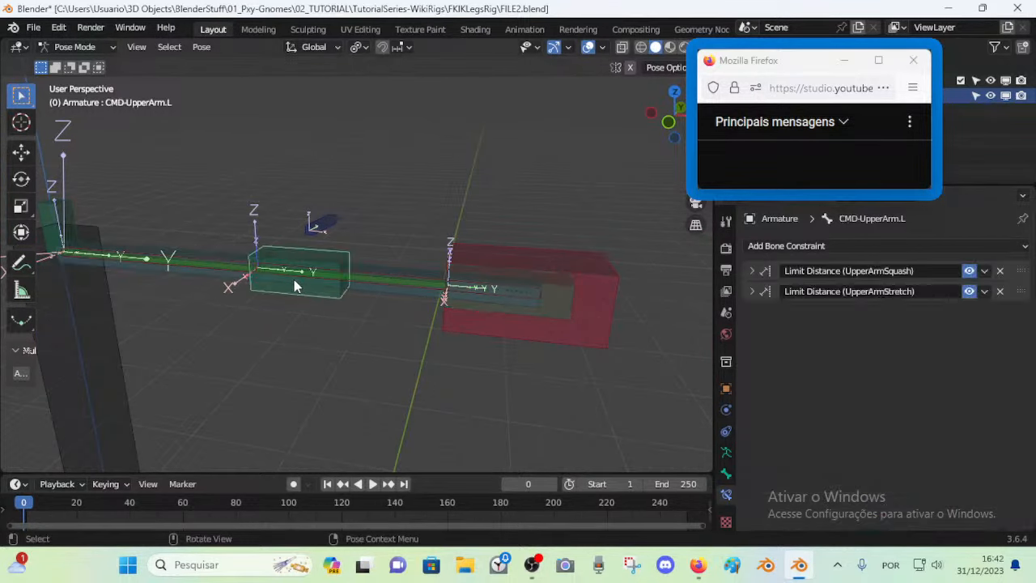
{"action": "left_click", "coordinate": [215, 283]}
{"action": "left_click", "coordinate": [216, 275]}
{"action": "left_click", "coordinate": [216, 273]}
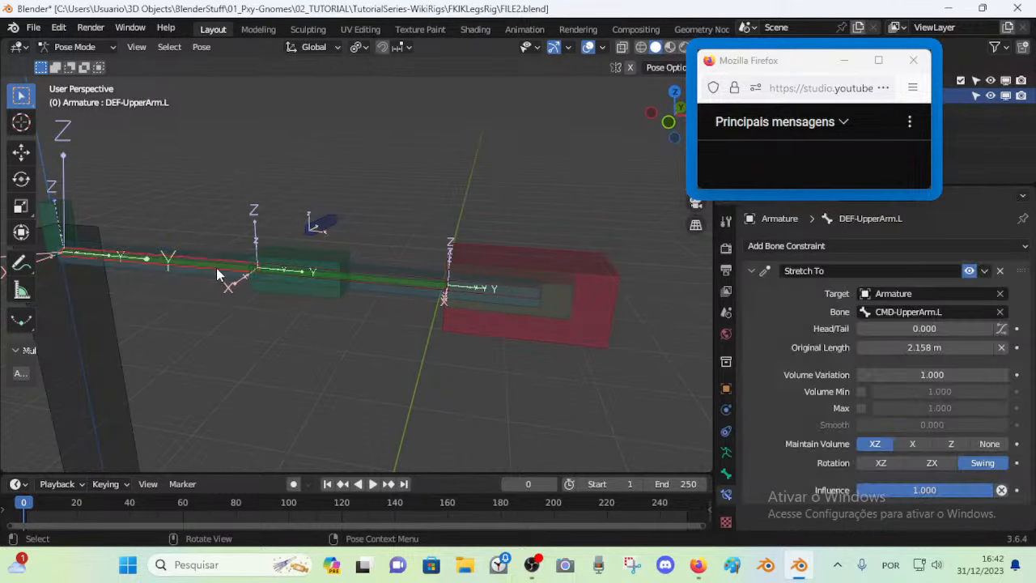
{"action": "left_click", "coordinate": [349, 296]}
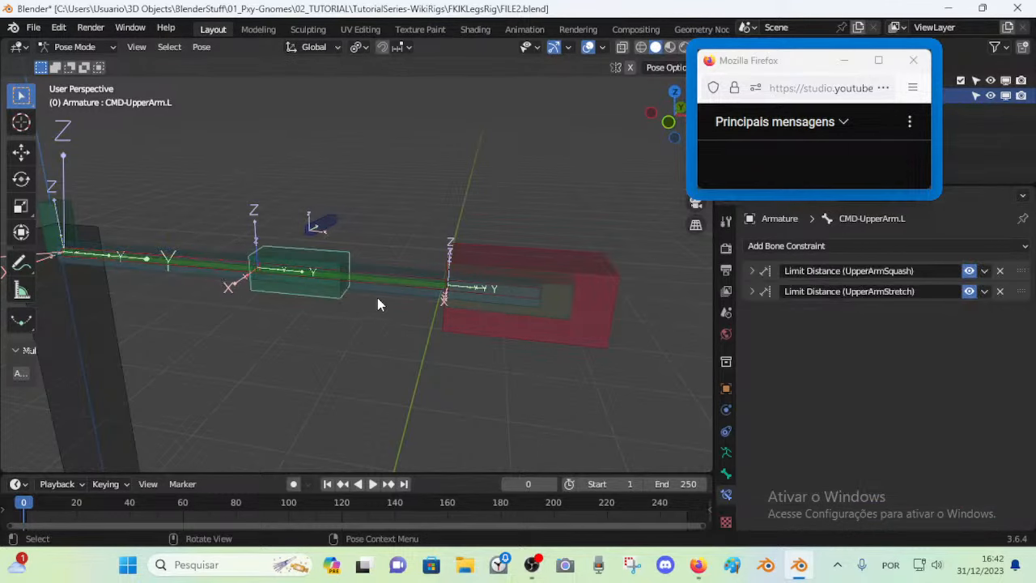
{"action": "left_click", "coordinate": [751, 292]}
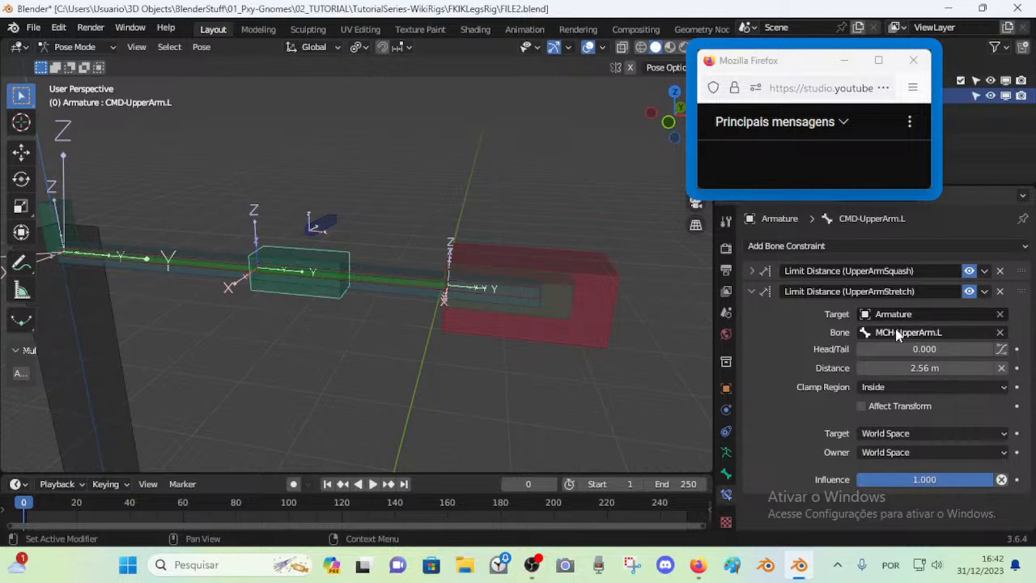
{"action": "left_click", "coordinate": [753, 267]}
{"action": "left_click", "coordinate": [753, 267]}
{"action": "left_click", "coordinate": [415, 296]}
{"action": "left_click", "coordinate": [425, 288]}
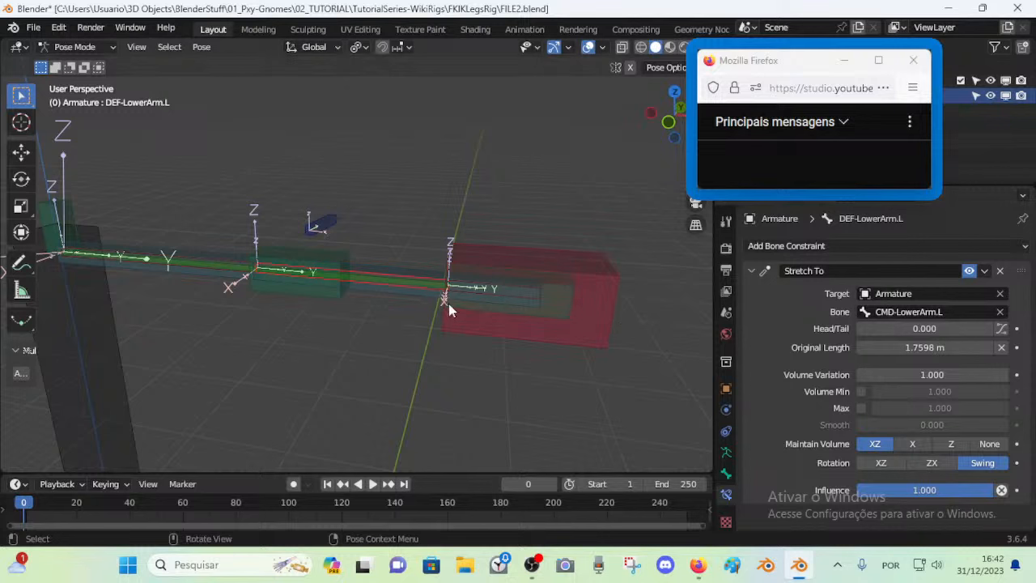
Set the target bone of CMD-LowerArm.L's LowerArmStretch Limit Distance constraint to MCH-LowerArm.L
{"action": "left_click", "coordinate": [500, 307]}
{"action": "left_click", "coordinate": [500, 306]}
{"action": "left_click", "coordinate": [934, 332]}
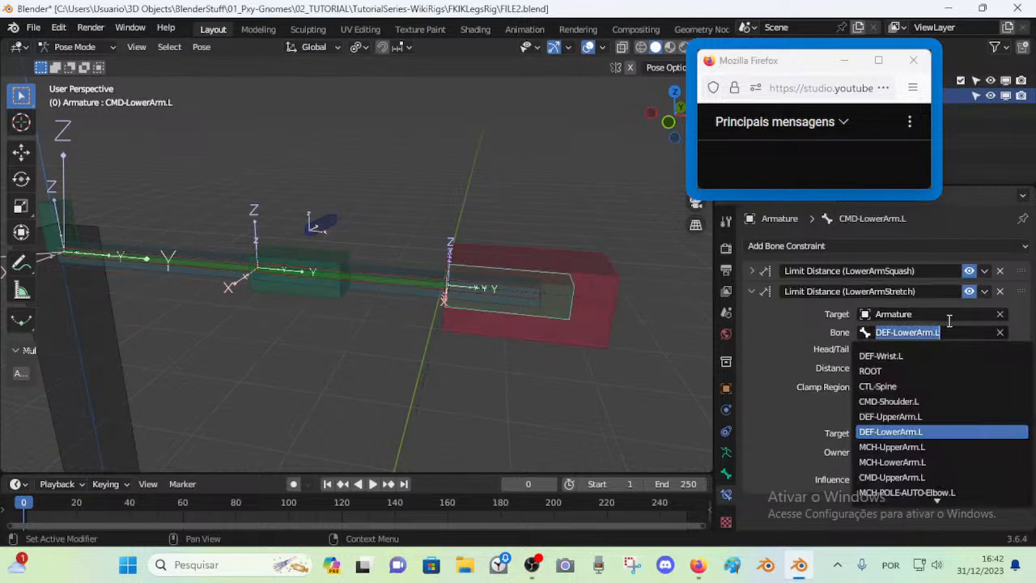
{"action": "key", "text": "Left"}
{"action": "type", "text": "MCH"}
{"action": "key", "text": "Delete"}
{"action": "key", "text": "Delete"}
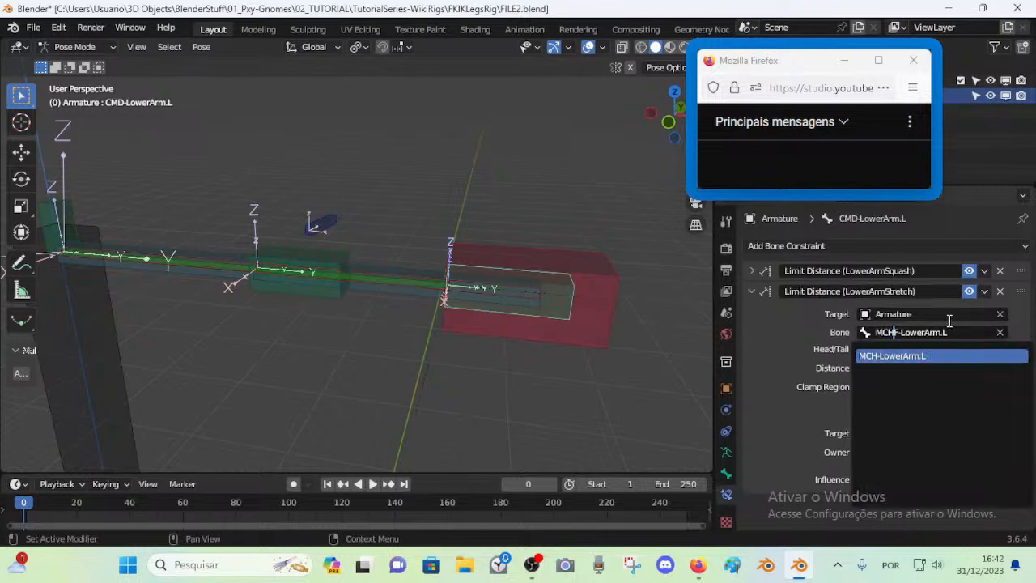
{"action": "key", "text": "Delete"}
{"action": "key", "text": "Return"}
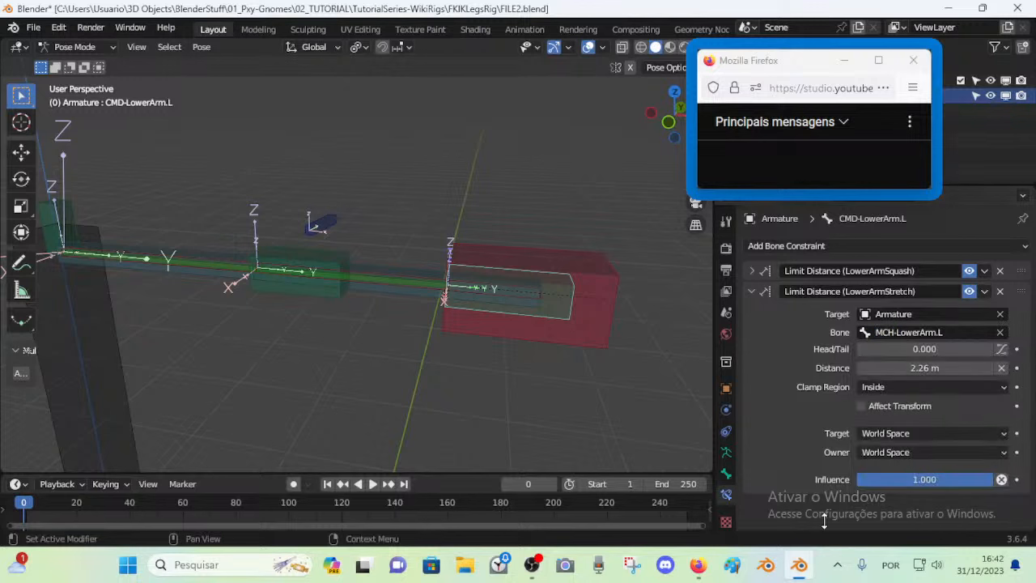
Set the target bone of the LowerArmSquash Limit Distance constraint to MCH-LowerArm.L as well, and save the file
{"action": "left_click", "coordinate": [752, 270]}
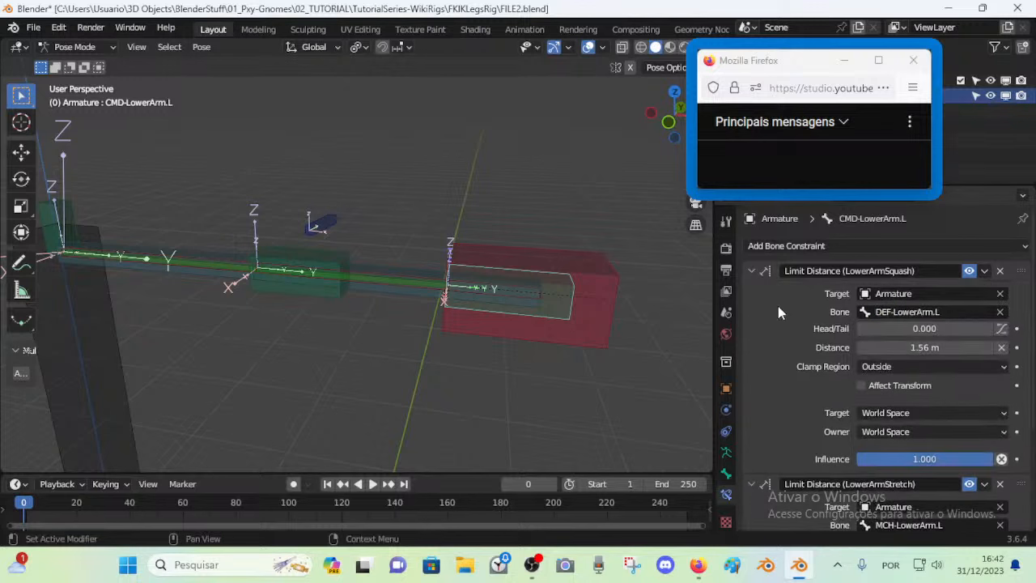
{"action": "left_click", "coordinate": [883, 311]}
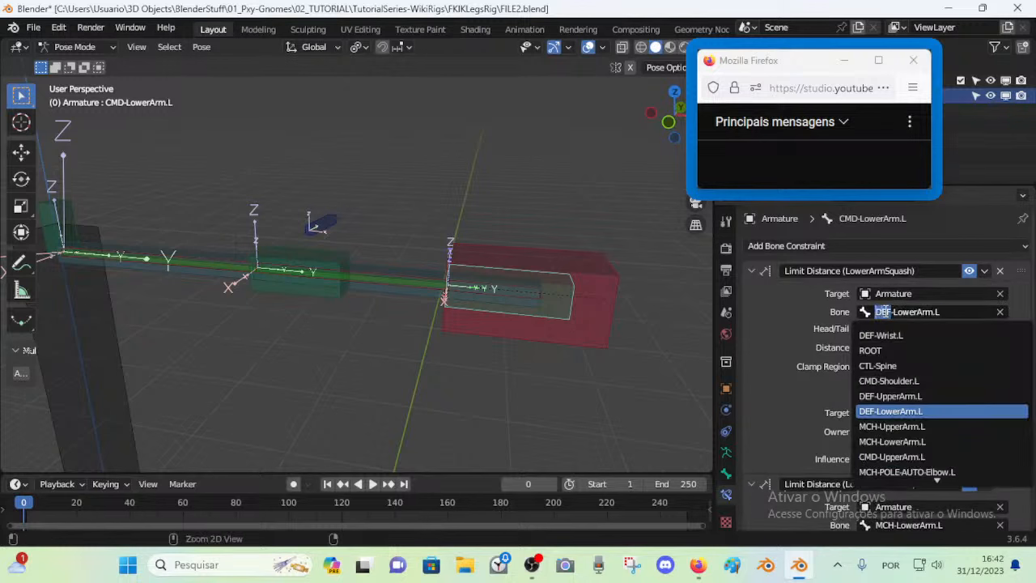
{"action": "scroll", "coordinate": [793, 335], "scroll_direction": "down", "scroll_amount": 5}
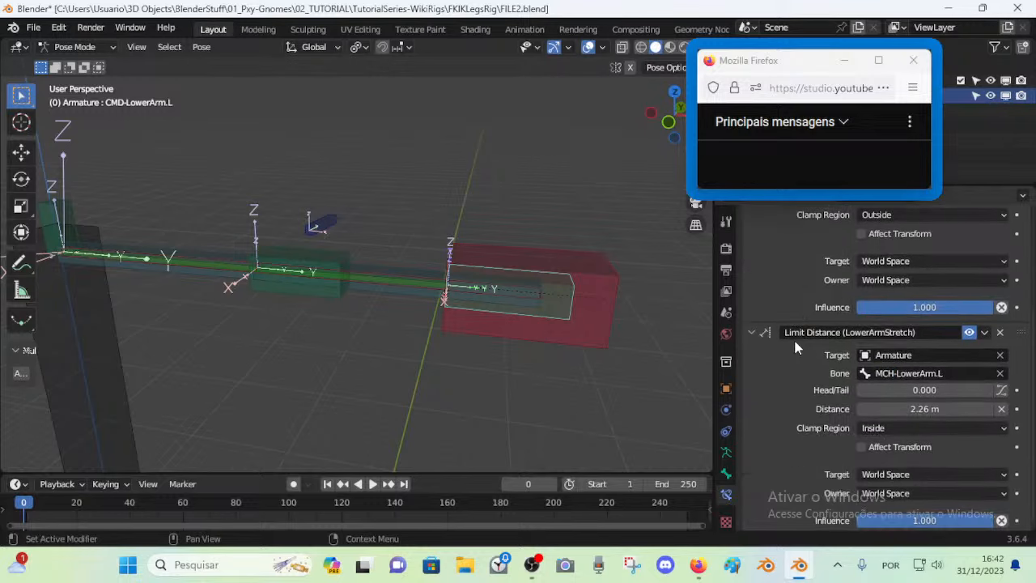
{"action": "scroll", "coordinate": [813, 356], "scroll_direction": "up", "scroll_amount": 5}
{"action": "key", "text": "ctrl+s"}
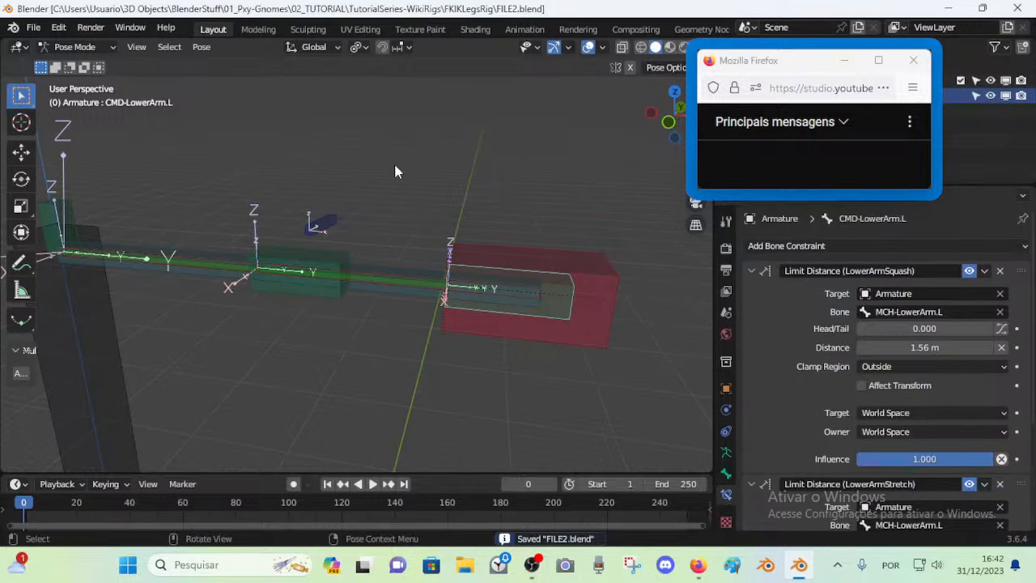
Check the system console log for dependency cycles after the save, and return to the rig
{"action": "key", "text": "alt+Tab"}
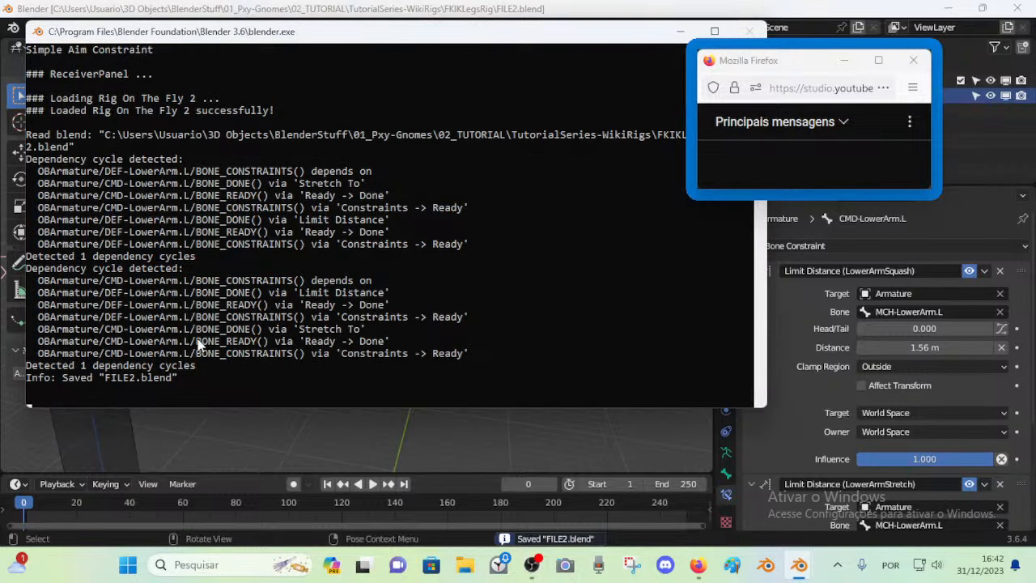
{"action": "left_click", "coordinate": [478, 8]}
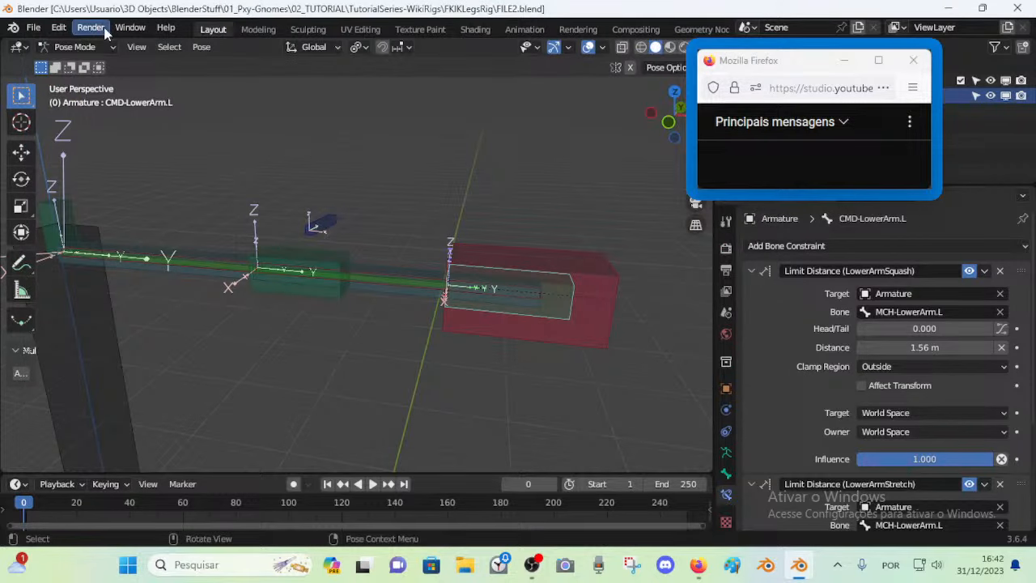
{"action": "left_click", "coordinate": [137, 28]}
{"action": "left_click", "coordinate": [139, 28]}
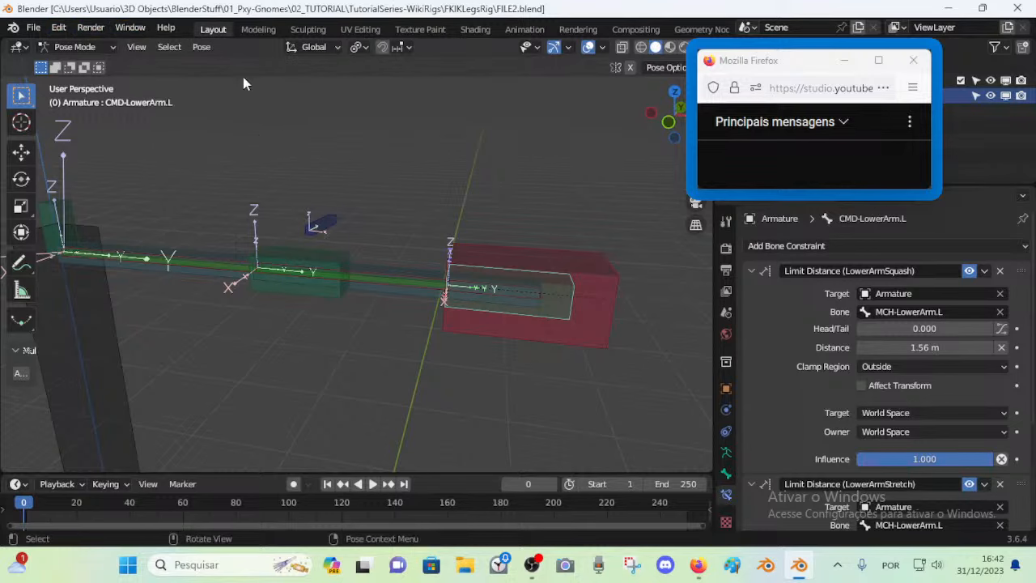
Save the file, close and relaunch Blender, and reopen FILE2.blend from the FKIKLegsRig folder
{"action": "key", "text": "ctrl+s"}
{"action": "left_click", "coordinate": [1017, 8]}
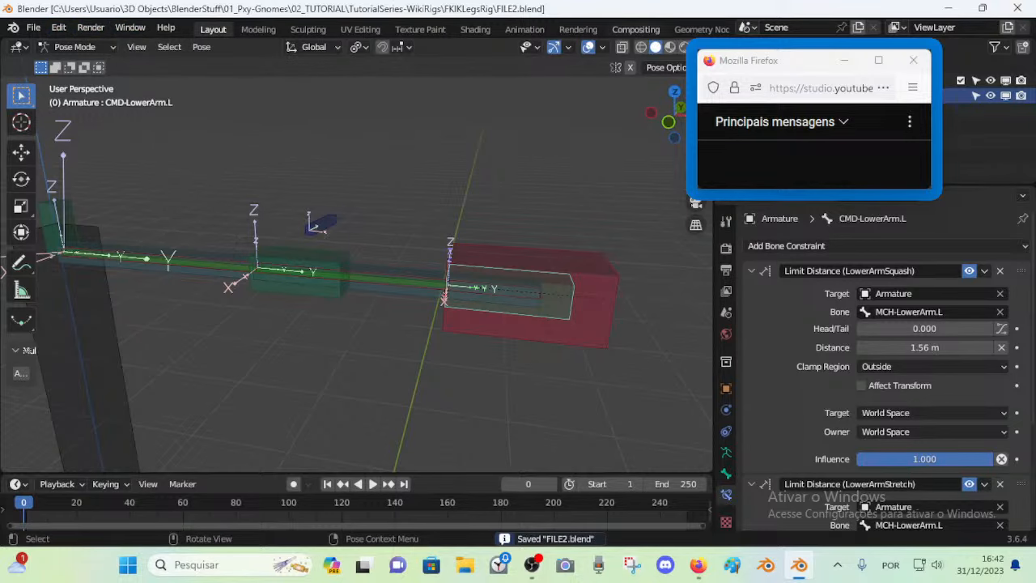
{"action": "double_click", "coordinate": [33, 30]}
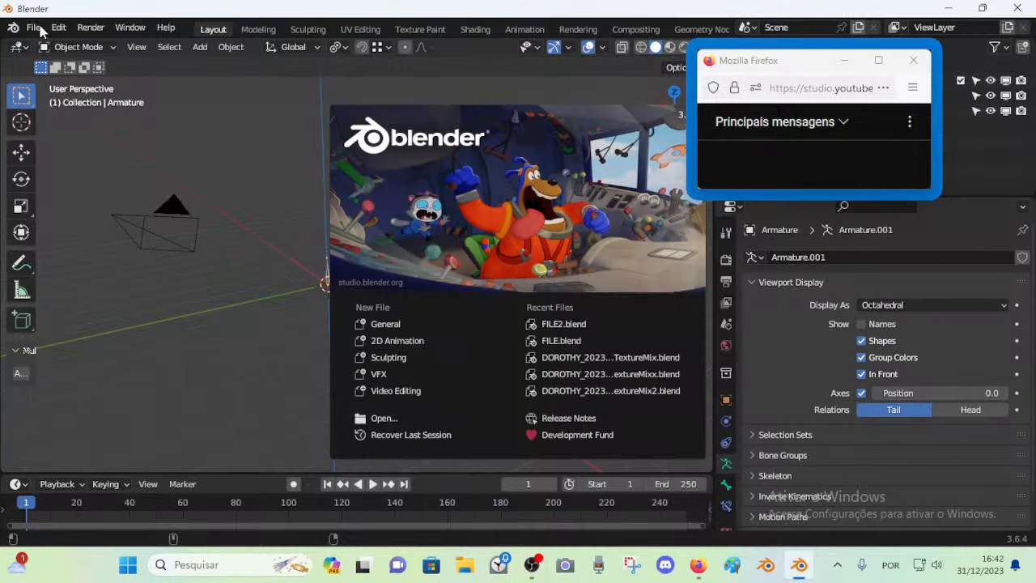
{"action": "left_click", "coordinate": [34, 28]}
{"action": "left_click", "coordinate": [50, 58]}
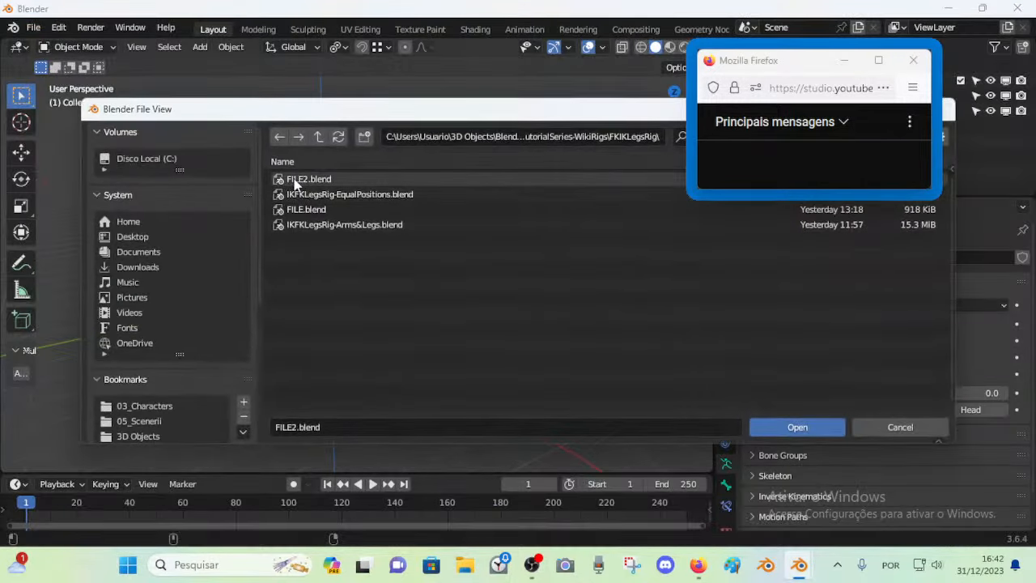
{"action": "double_click", "coordinate": [295, 184]}
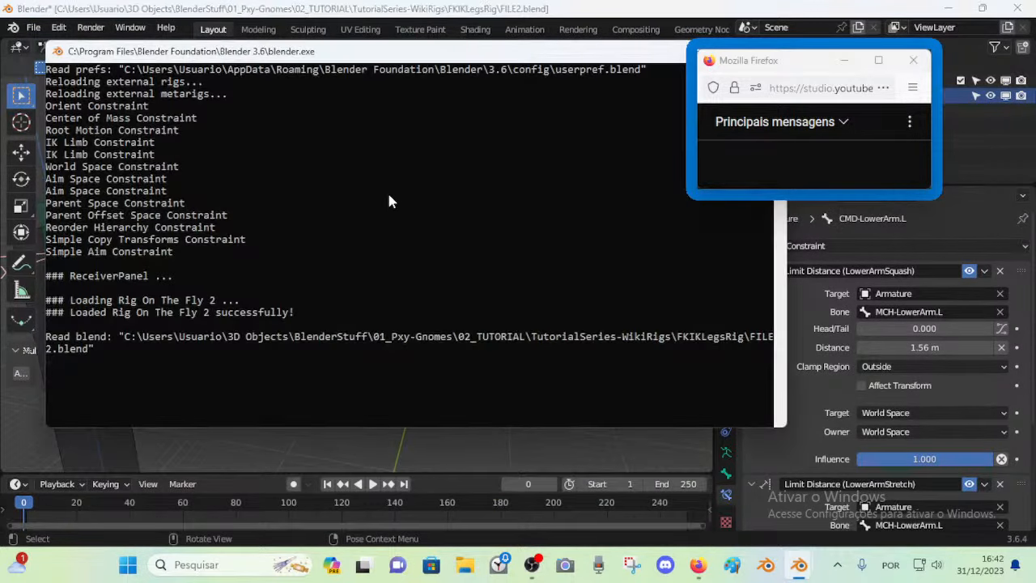
Move the chat and console windows aside, examine the load log for dependency cycles, check the YouTube Studio stream page and return to the rig
{"action": "left_click_drag", "start_coordinate": [781, 66], "coordinate": [840, 123]}
{"action": "left_click_drag", "start_coordinate": [624, 55], "coordinate": [662, 83]}
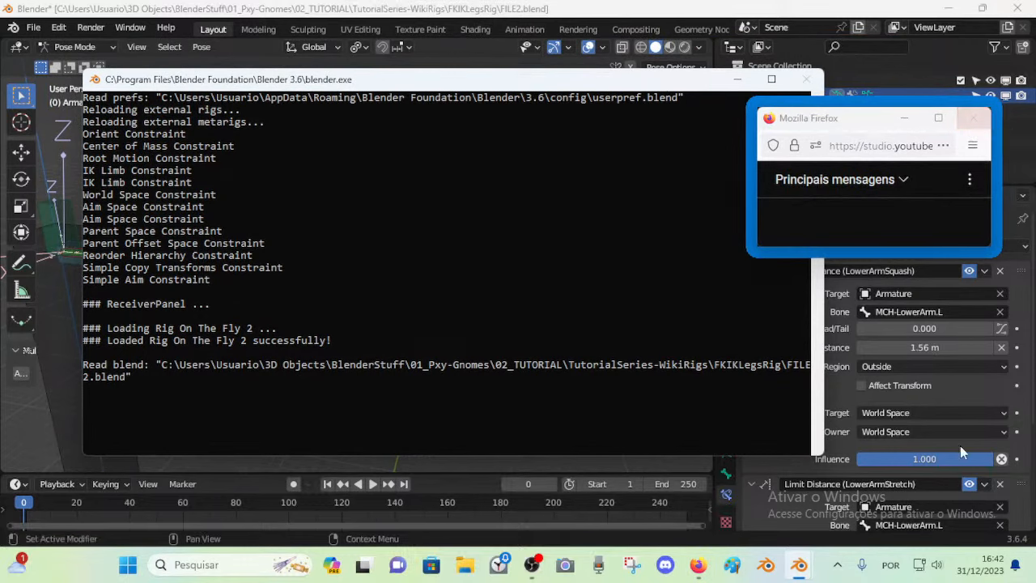
{"action": "left_click", "coordinate": [612, 465]}
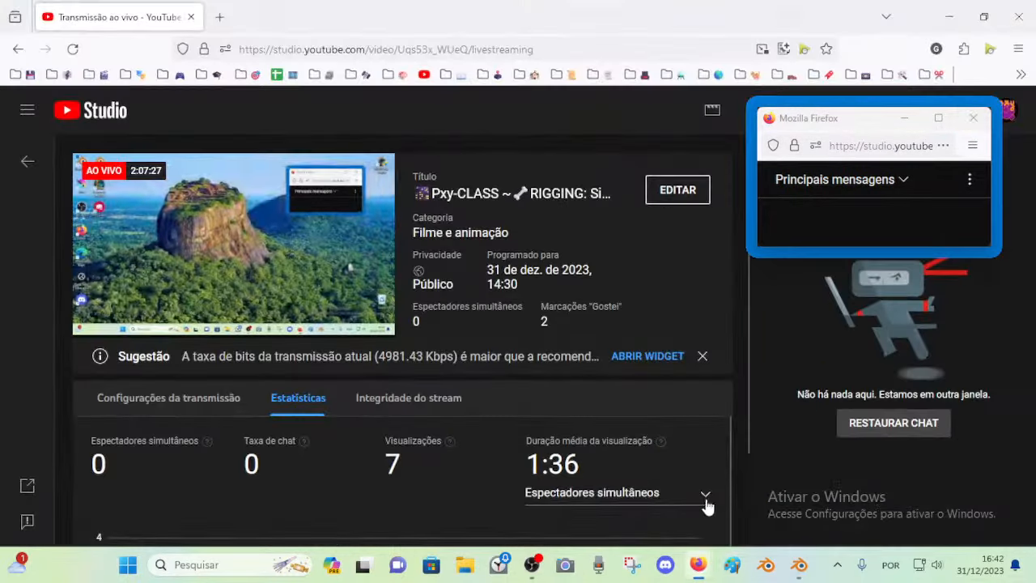
{"action": "mouse_move", "coordinate": [798, 564]}
{"action": "left_click", "coordinate": [803, 491]}
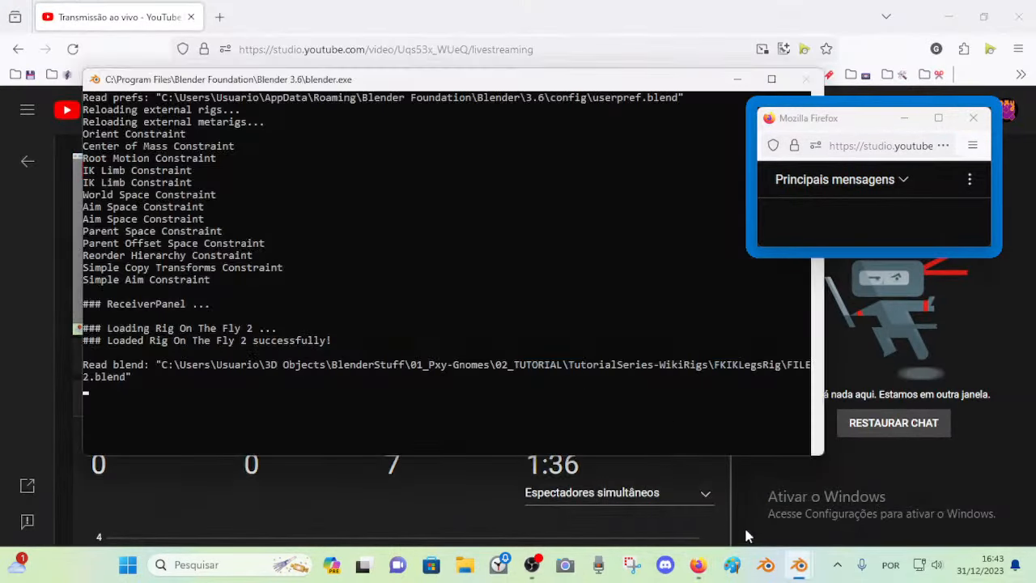
{"action": "mouse_move", "coordinate": [697, 564]}
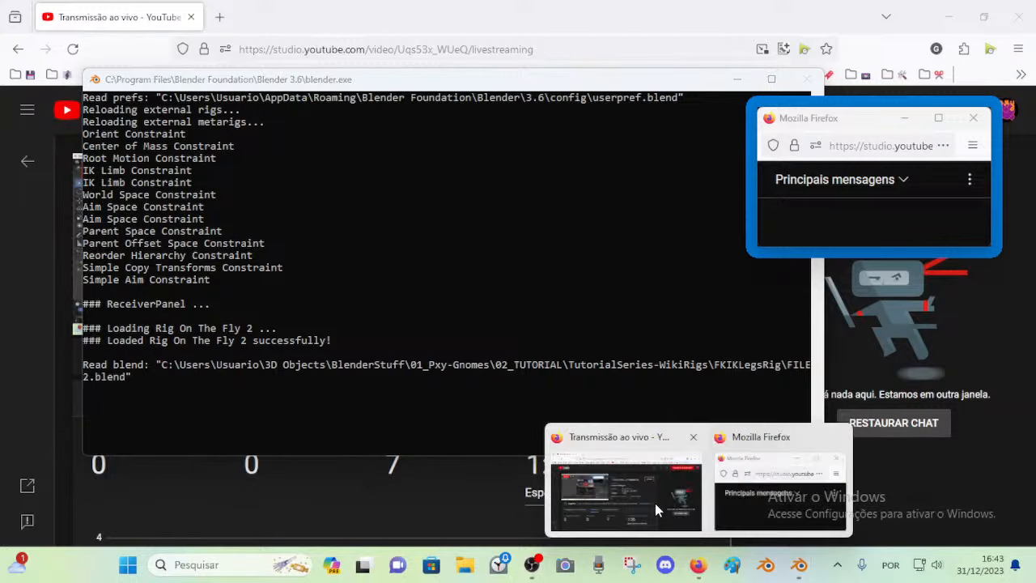
{"action": "left_click", "coordinate": [685, 517]}
{"action": "mouse_move", "coordinate": [803, 568]}
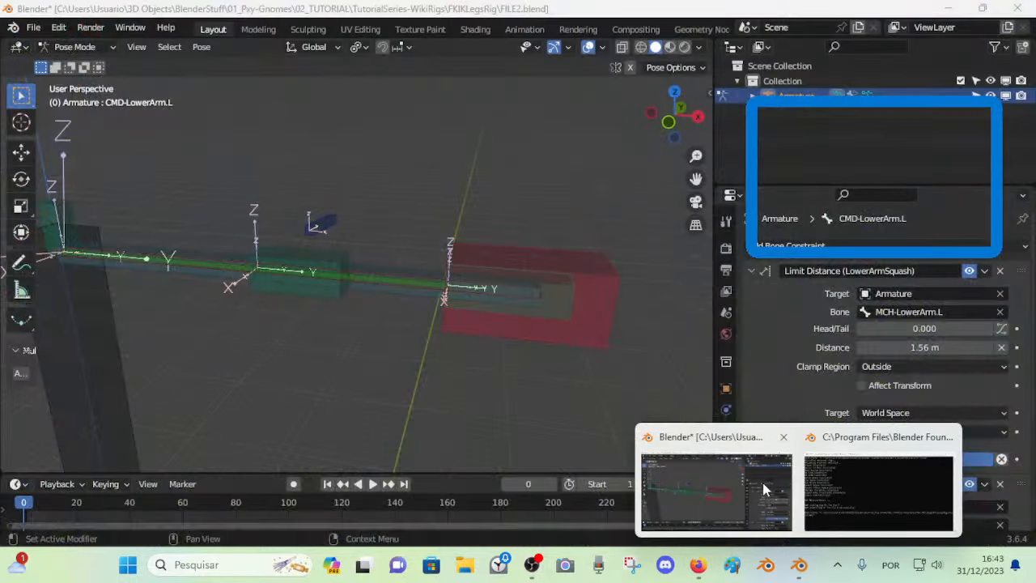
{"action": "left_click", "coordinate": [762, 482]}
Pull the IK hand control down towards the body to bend the arm, and shift CMD-UpperArm.L at the elbow to test the stretch
{"action": "middle_click_drag", "start_coordinate": [438, 374], "coordinate": [377, 346]}
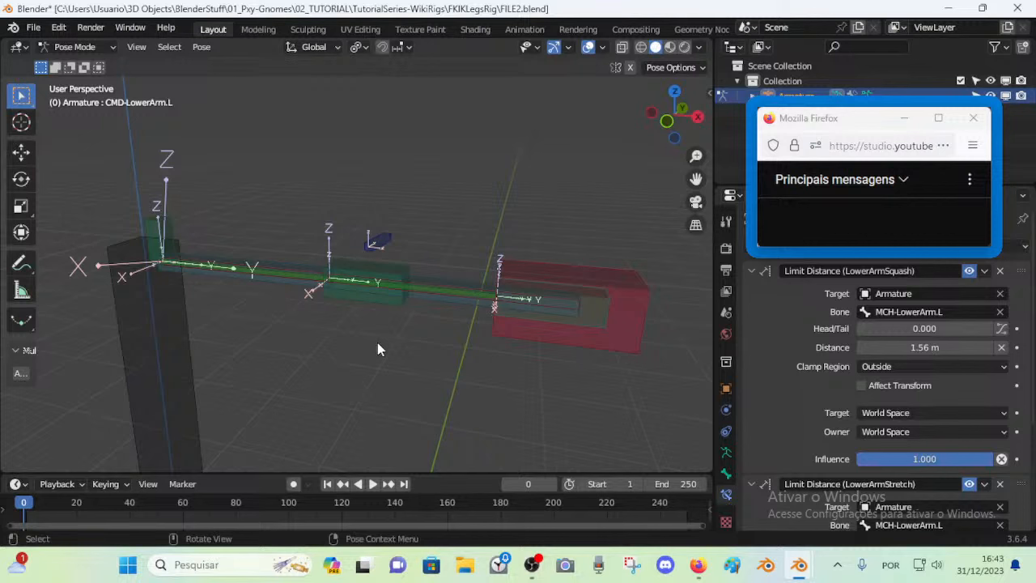
{"action": "middle_click_drag", "start_coordinate": [378, 343], "coordinate": [520, 370]}
{"action": "left_click_drag", "start_coordinate": [518, 368], "coordinate": [442, 412]}
{"action": "left_click_drag", "start_coordinate": [374, 347], "coordinate": [380, 311]}
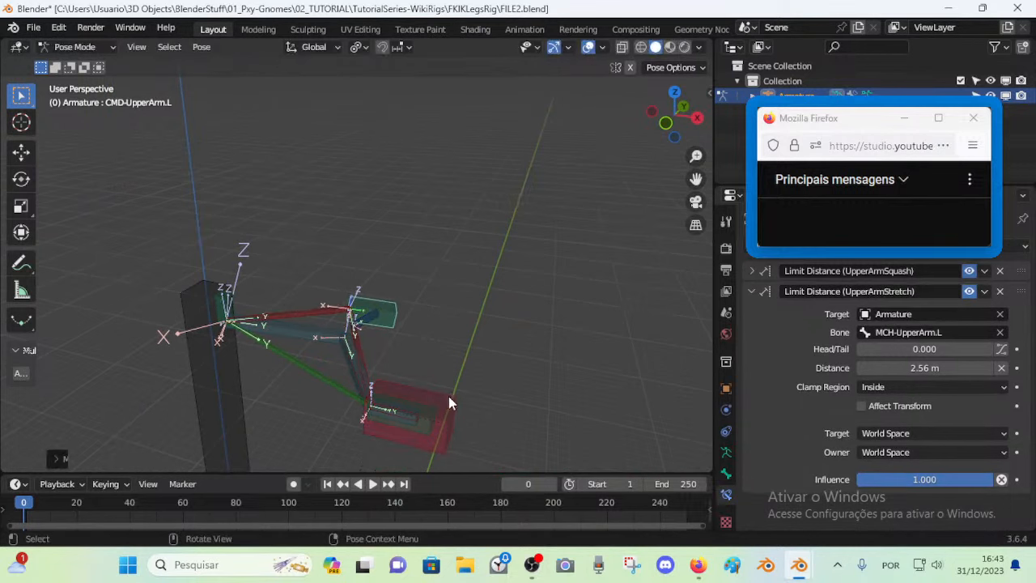
Move MTR-IK-Hand.L closer to the torso and rotate it about the Z axis to test the arm
{"action": "left_click_drag", "start_coordinate": [448, 395], "coordinate": [376, 417]}
{"action": "key", "text": "r"}
{"action": "key", "text": "z"}
{"action": "left_click", "coordinate": [313, 452]}
{"action": "middle_click_drag", "start_coordinate": [312, 453], "coordinate": [338, 353], "text": "shift"}
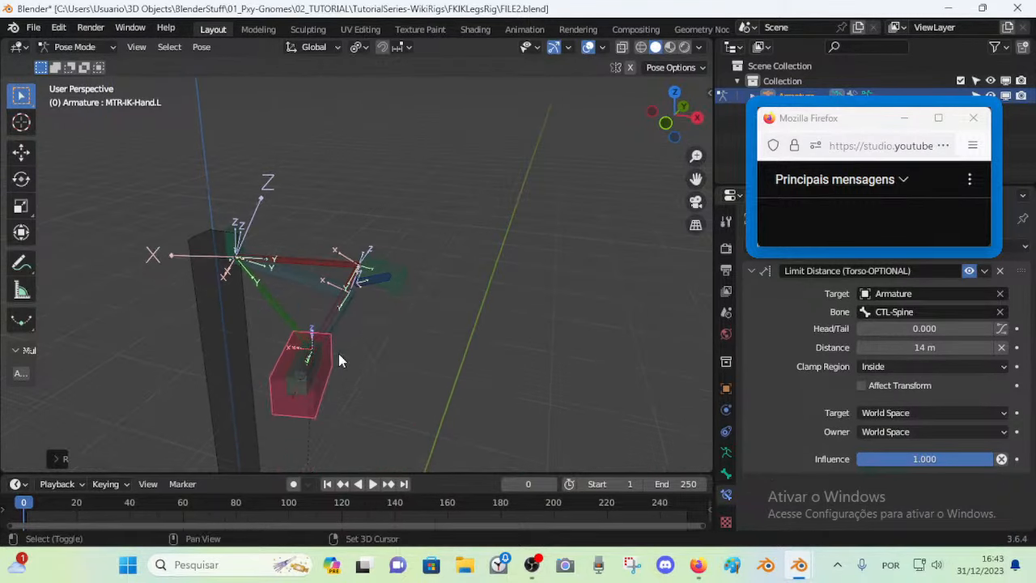
Shift CMD-UpperArm.L slightly at the elbow to test the bent arm, and clear its location
{"action": "left_click", "coordinate": [396, 293]}
{"action": "left_click_drag", "start_coordinate": [393, 287], "coordinate": [384, 300]}
{"action": "key", "text": "alt+g"}
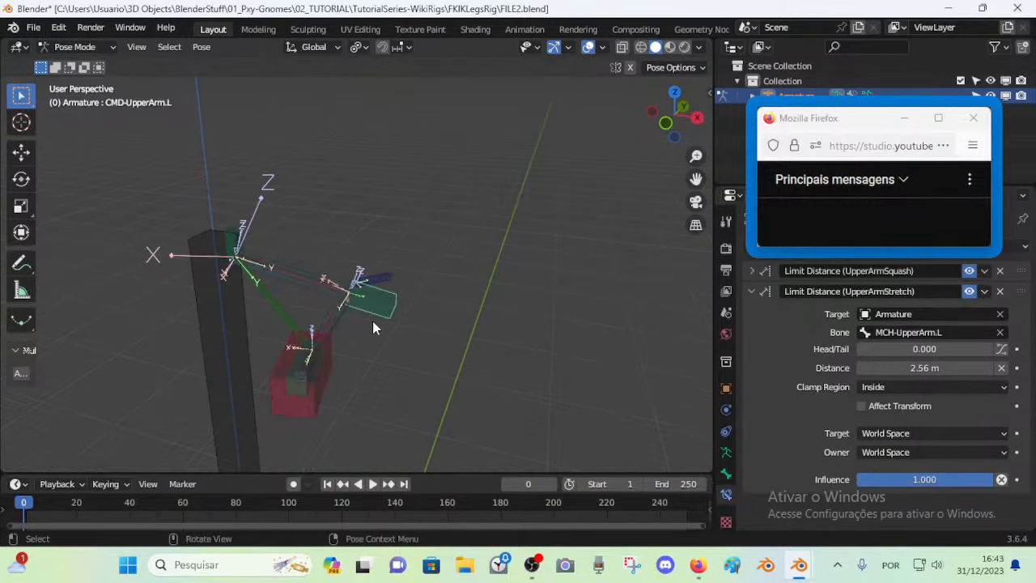
Move MTR-IK-Hand.L outward from the torso and rotate it about the global Z axis to test the arm extending
{"action": "left_click_drag", "start_coordinate": [313, 393], "coordinate": [409, 364]}
{"action": "key", "text": "r"}
{"action": "key", "text": "z"}
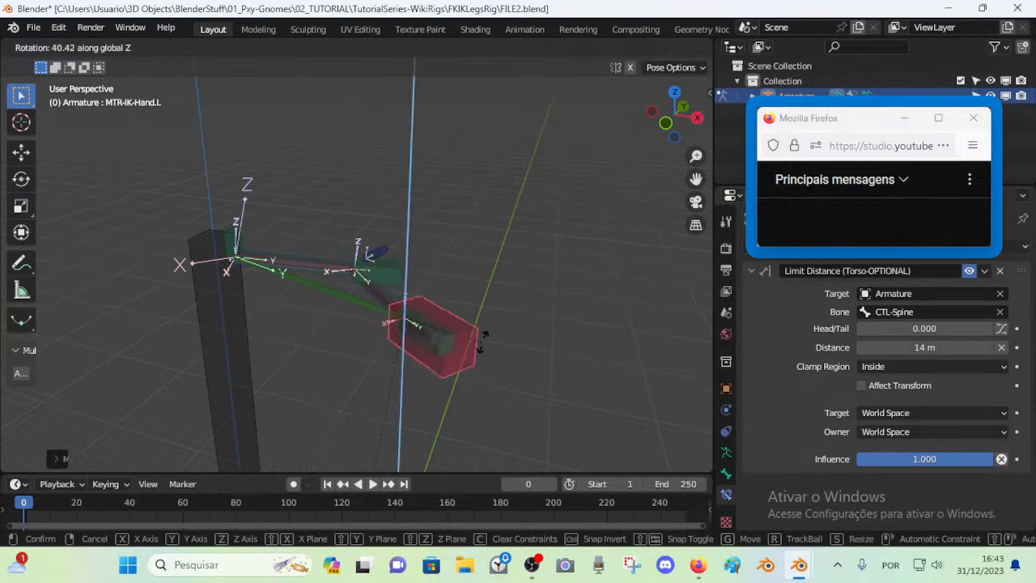
{"action": "left_click", "coordinate": [476, 344]}
{"action": "mouse_move", "coordinate": [461, 316]}
{"action": "left_mouse_down"}
{"action": "mouse_move", "coordinate": [461, 302]}
{"action": "mouse_move", "coordinate": [478, 314]}
{"action": "left_mouse_up"}
Raise the elbow pole CTL-POLE-Elbow.L, and bring MTR-IK-Hand.L back towards the torso with a rotation about the Z axis
{"action": "left_click", "coordinate": [377, 241]}
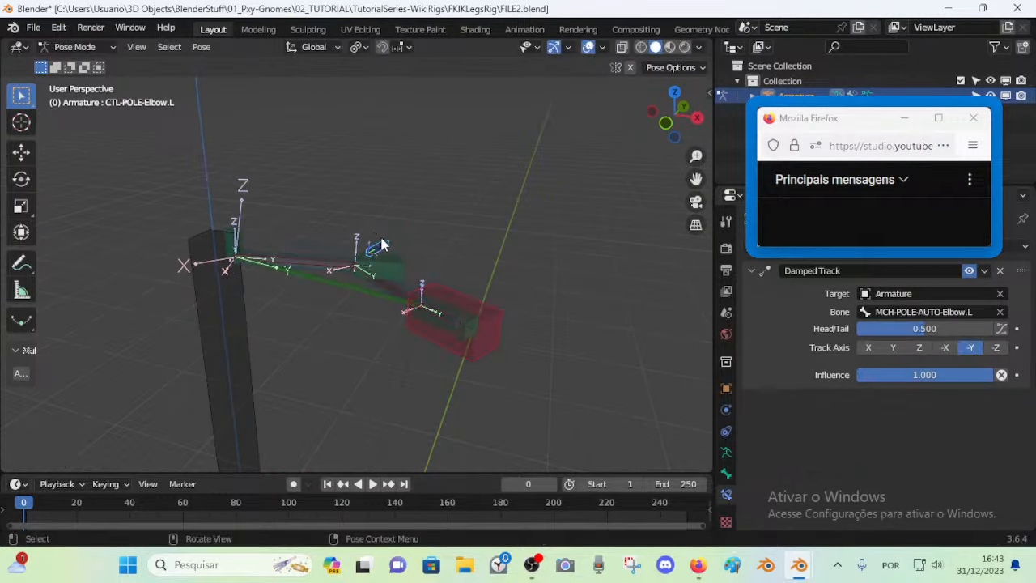
{"action": "left_click_drag", "start_coordinate": [381, 240], "coordinate": [376, 213]}
{"action": "left_click", "coordinate": [498, 365]}
{"action": "left_click_drag", "start_coordinate": [485, 349], "coordinate": [411, 397]}
{"action": "key", "text": "r"}
{"action": "key", "text": "z"}
{"action": "left_click", "coordinate": [403, 388]}
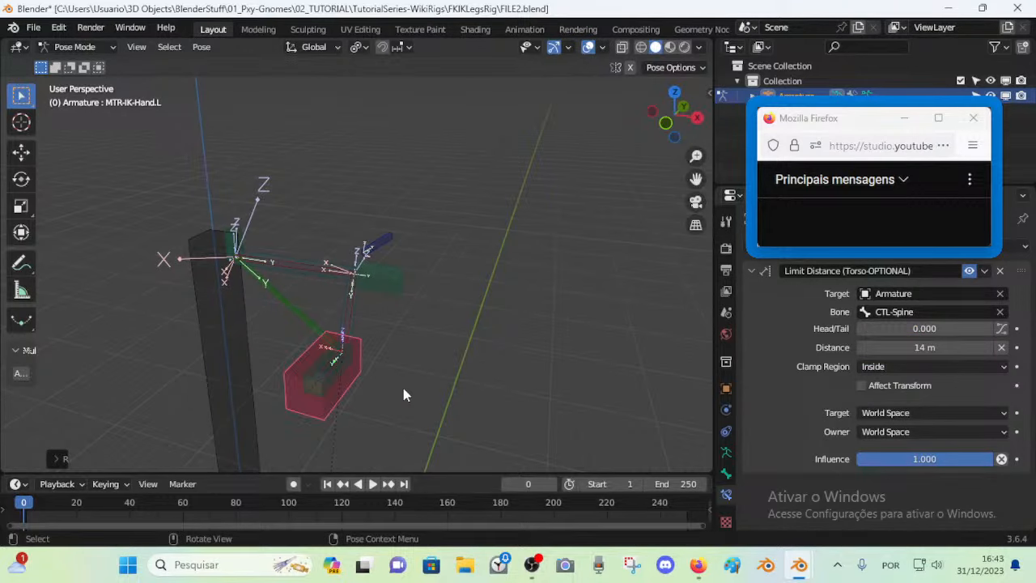
Move MTR-IK-Hand.L slightly outward and rotate it about the Z axis, and clear the bone's rotation and location
{"action": "key", "text": "g"}
{"action": "left_click", "coordinate": [425, 365]}
{"action": "key", "text": "r"}
{"action": "key", "text": "z"}
{"action": "left_click", "coordinate": [471, 345]}
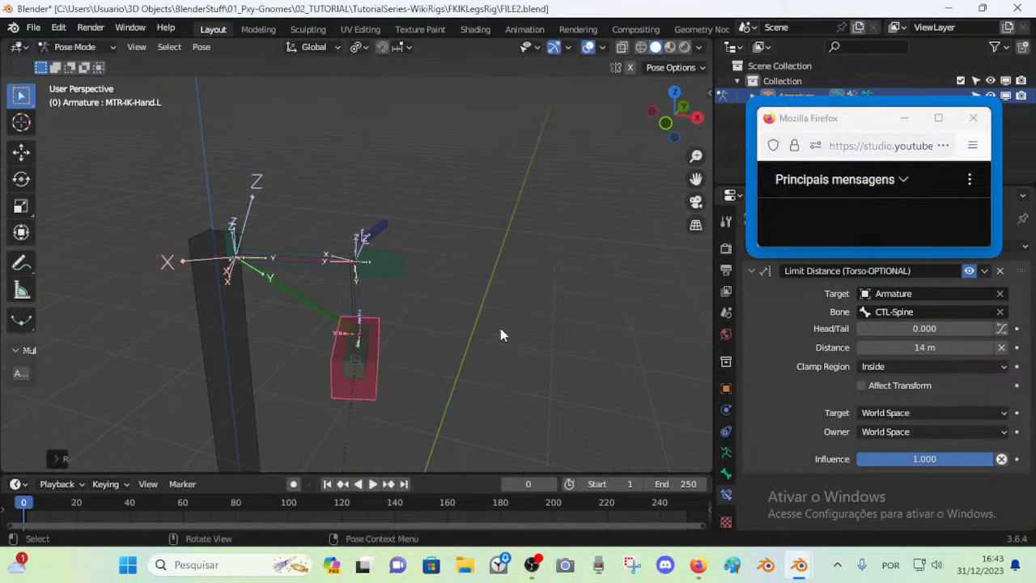
{"action": "key", "text": "alt+r"}
{"action": "key", "text": "alt+g"}
Try rotating the foot roll control CTL-ROLL-Foot.L about the X axis to test the foot
{"action": "middle_click_drag", "start_coordinate": [420, 460], "coordinate": [301, 333], "text": "shift"}
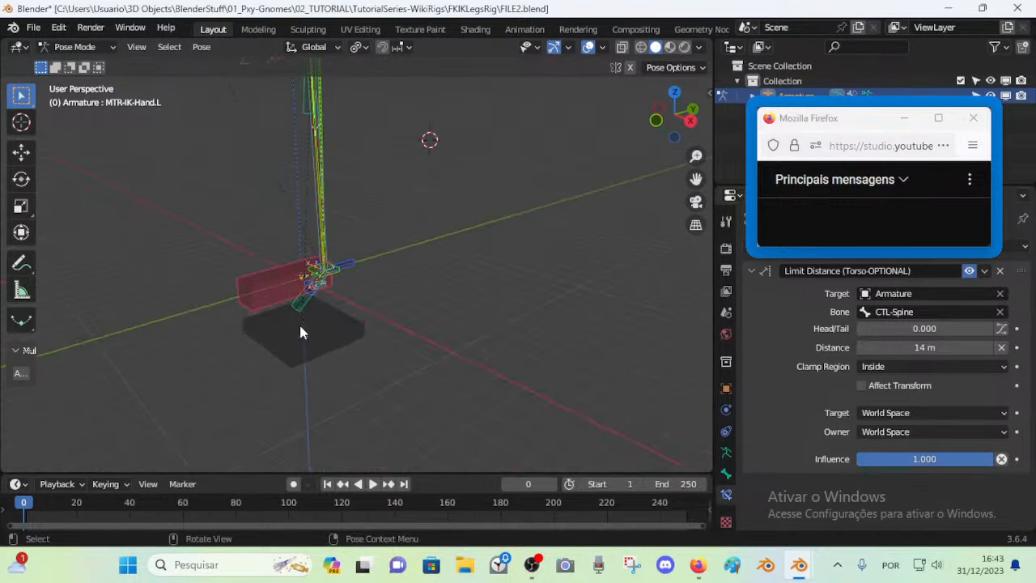
{"action": "scroll", "coordinate": [300, 332], "scroll_direction": "up", "scroll_amount": 3}
{"action": "middle_click_drag", "start_coordinate": [263, 288], "coordinate": [263, 314], "text": "shift"}
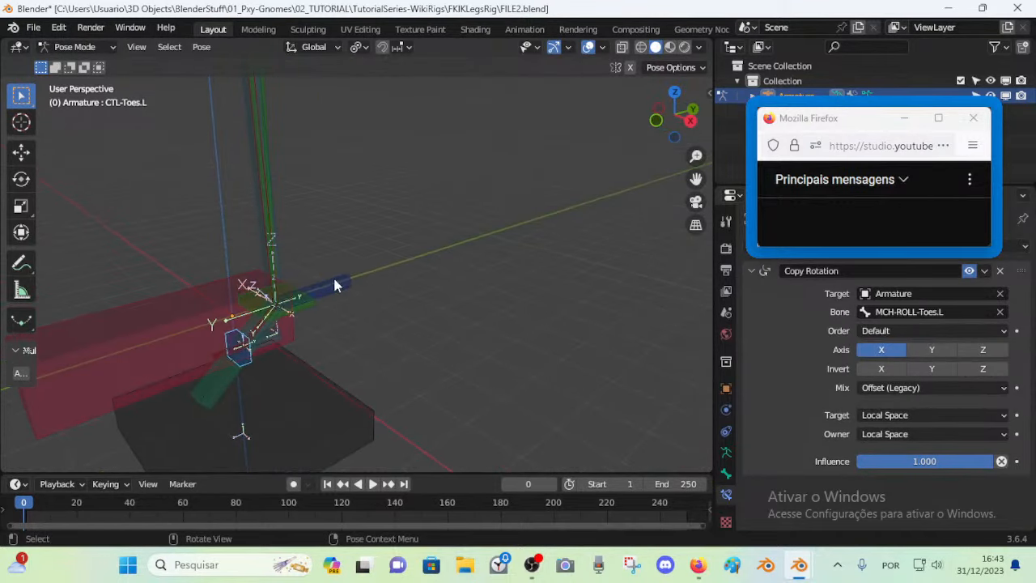
{"action": "left_click", "coordinate": [337, 284]}
{"action": "key", "text": "r"}
{"action": "key", "text": "x"}
{"action": "right_click", "coordinate": [331, 270]}
{"action": "middle_click_drag", "start_coordinate": [379, 224], "coordinate": [371, 328], "text": "shift"}
{"action": "scroll", "coordinate": [371, 329], "scroll_direction": "down", "scroll_amount": 3}
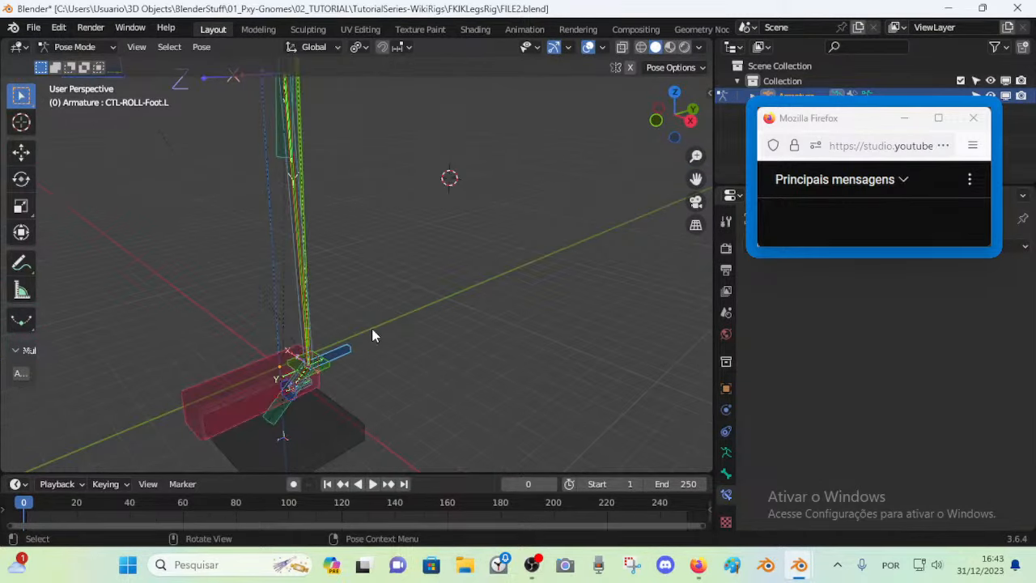
Return to the straightened arm rig and save the changes to FILE2.blend
{"action": "middle_click_drag", "start_coordinate": [330, 166], "coordinate": [341, 239], "text": "shift"}
{"action": "middle_click_drag", "start_coordinate": [360, 130], "coordinate": [344, 381], "text": "shift"}
{"action": "scroll", "coordinate": [340, 248], "scroll_direction": "down", "scroll_amount": 3}
{"action": "middle_click_drag", "start_coordinate": [322, 275], "coordinate": [479, 319], "text": "shift"}
{"action": "scroll", "coordinate": [478, 319], "scroll_direction": "up", "scroll_amount": 5}
{"action": "middle_click_drag", "start_coordinate": [488, 246], "coordinate": [438, 327], "text": "shift"}
{"action": "key", "text": "ctrl+s"}
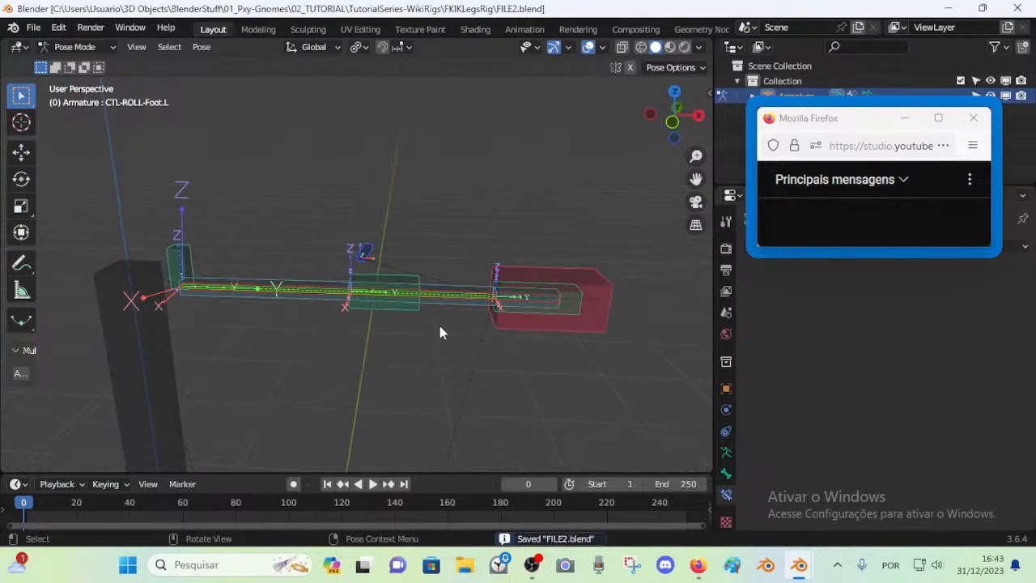